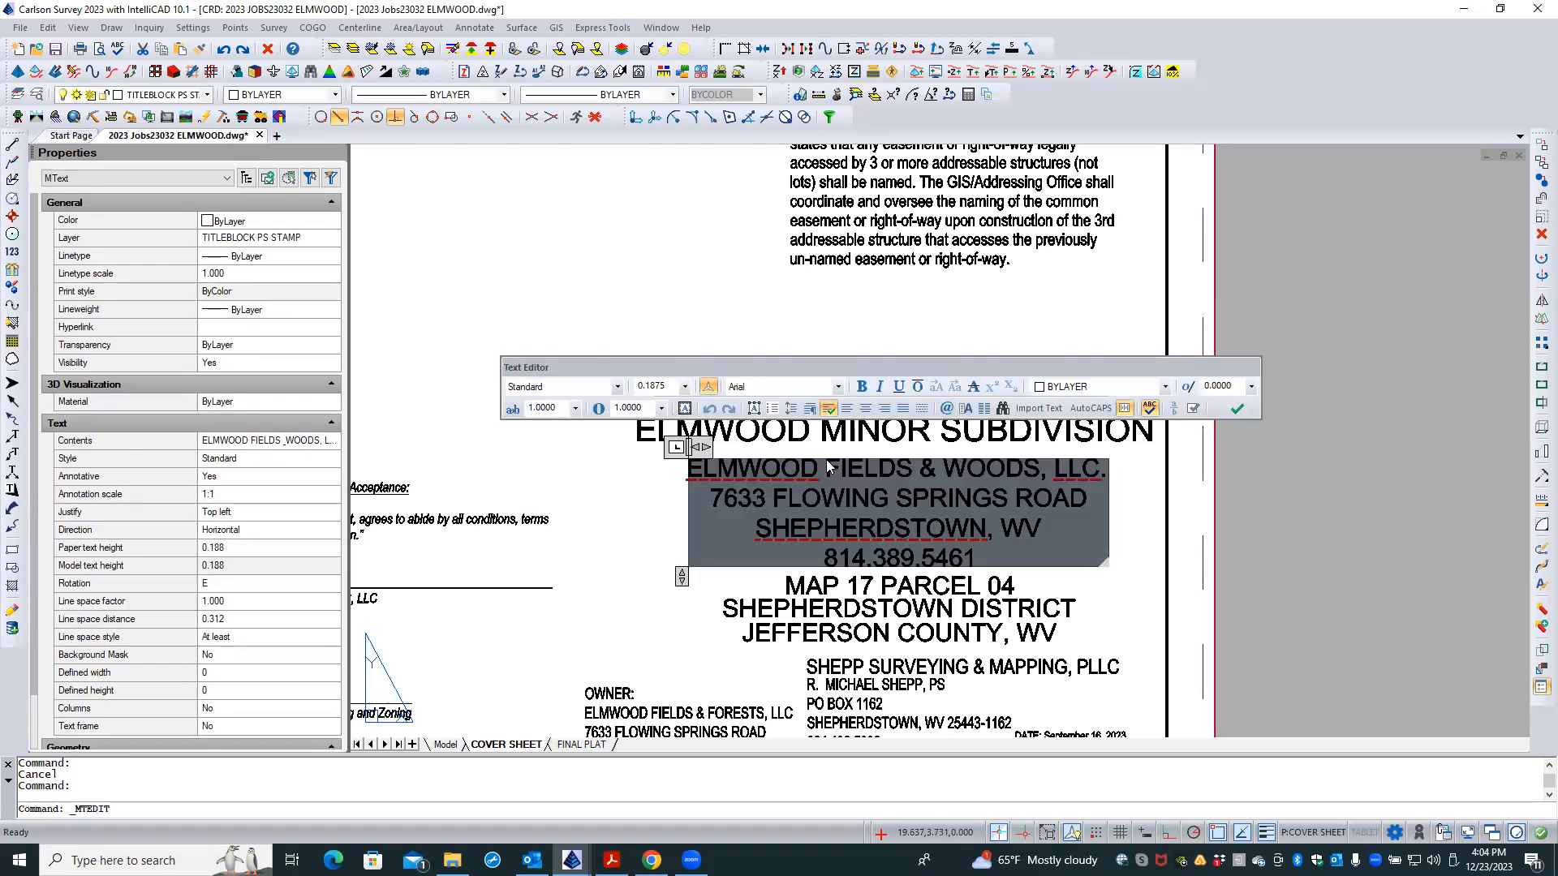
- Center-align the lines of the ELMWOOD FIELDS & WOODS, LLC. owner text block and save the text edit
scroll(722, 499, up, 4)
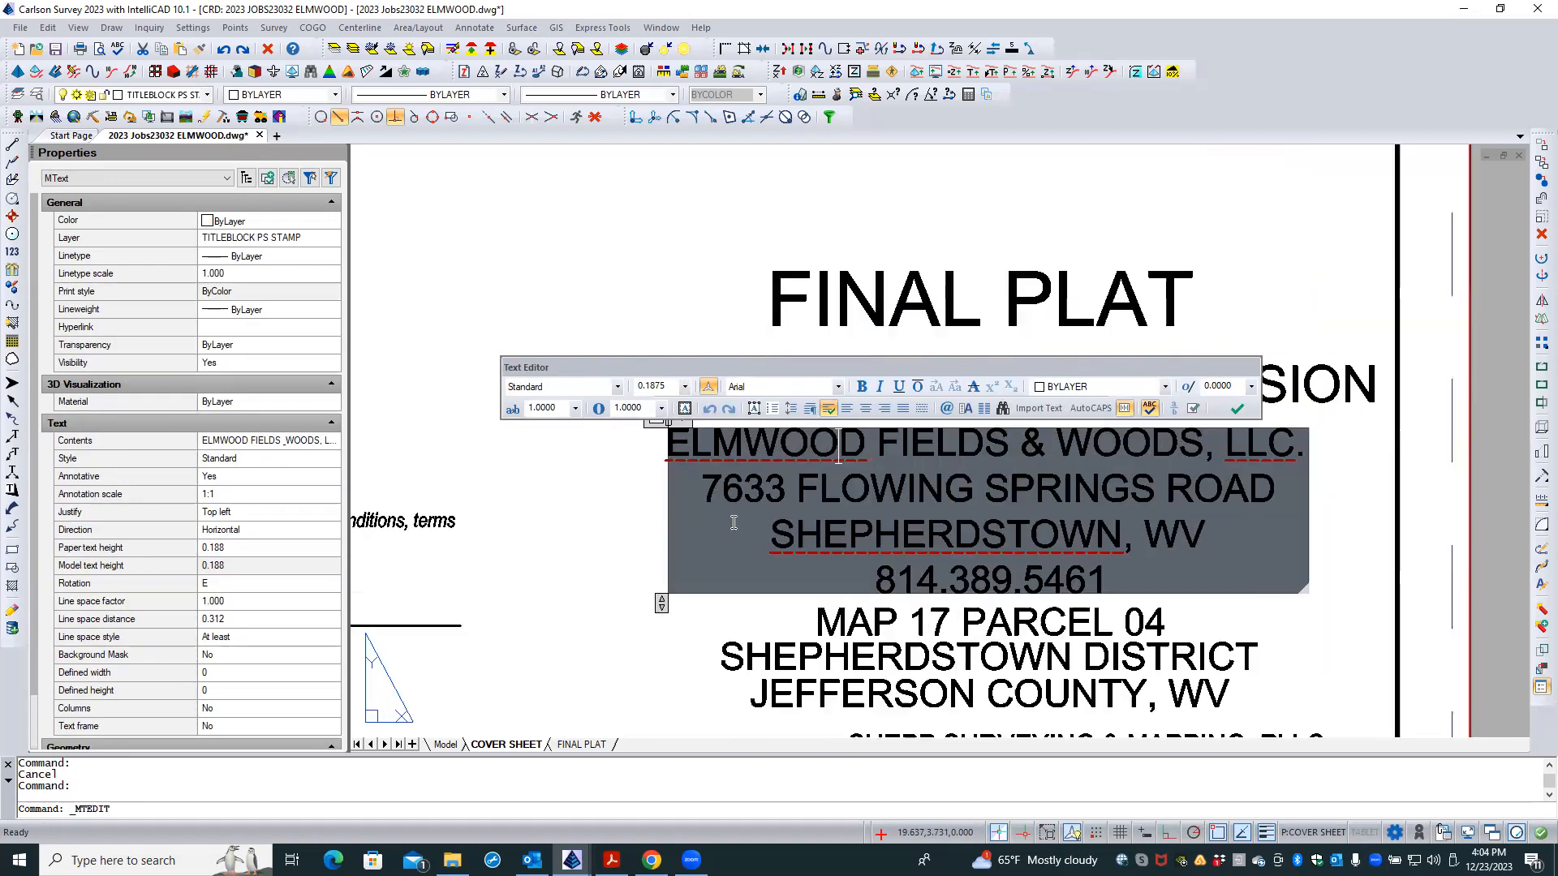
scroll(730, 519, down, 3)
scroll(734, 528, up, 1)
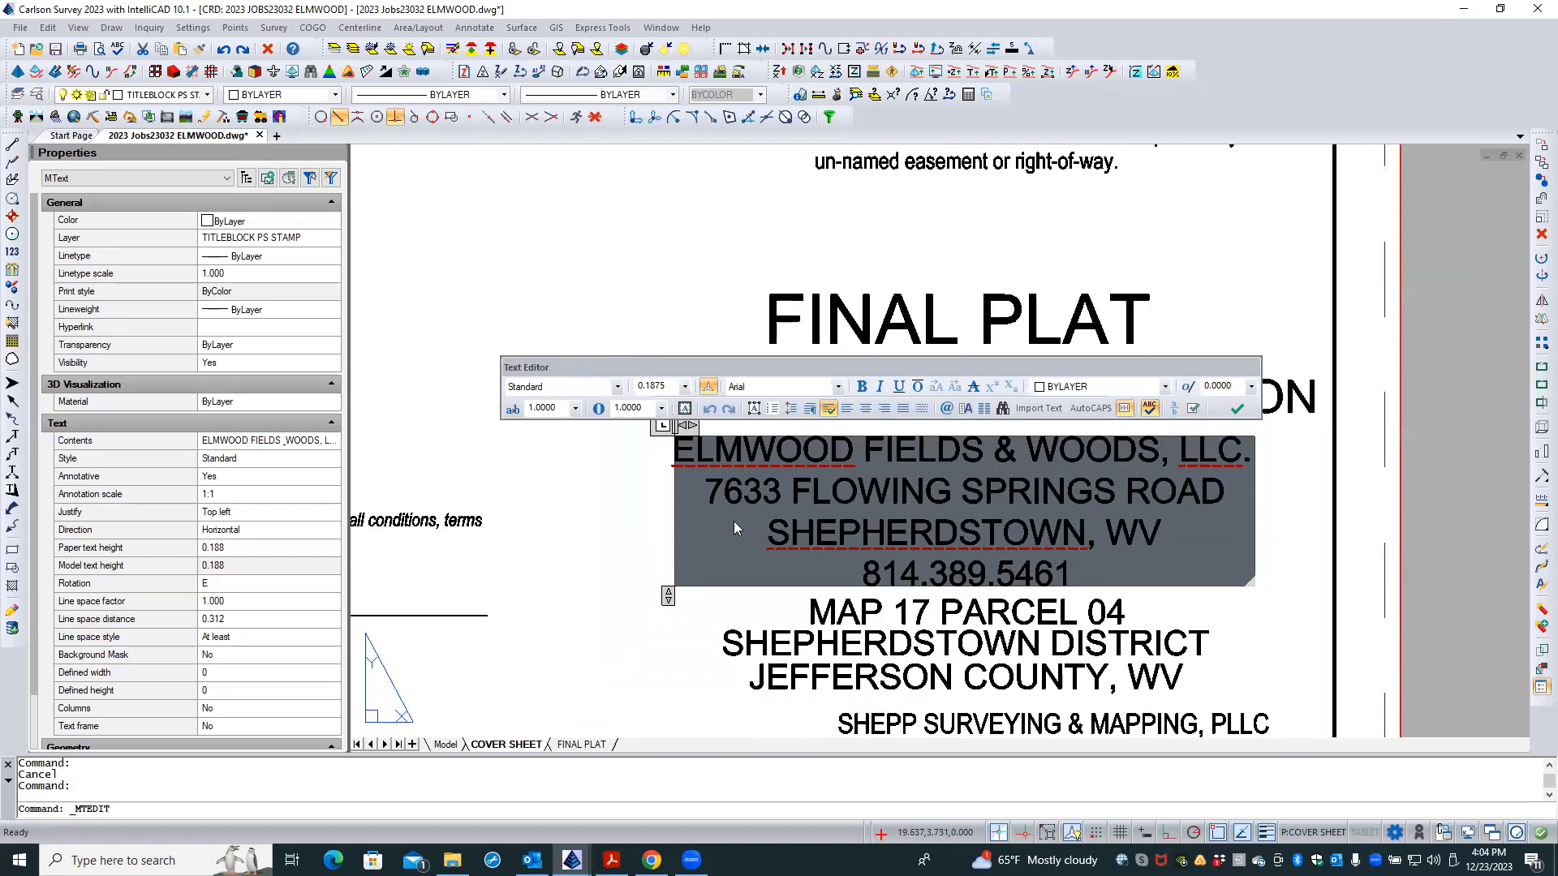
click(865, 409)
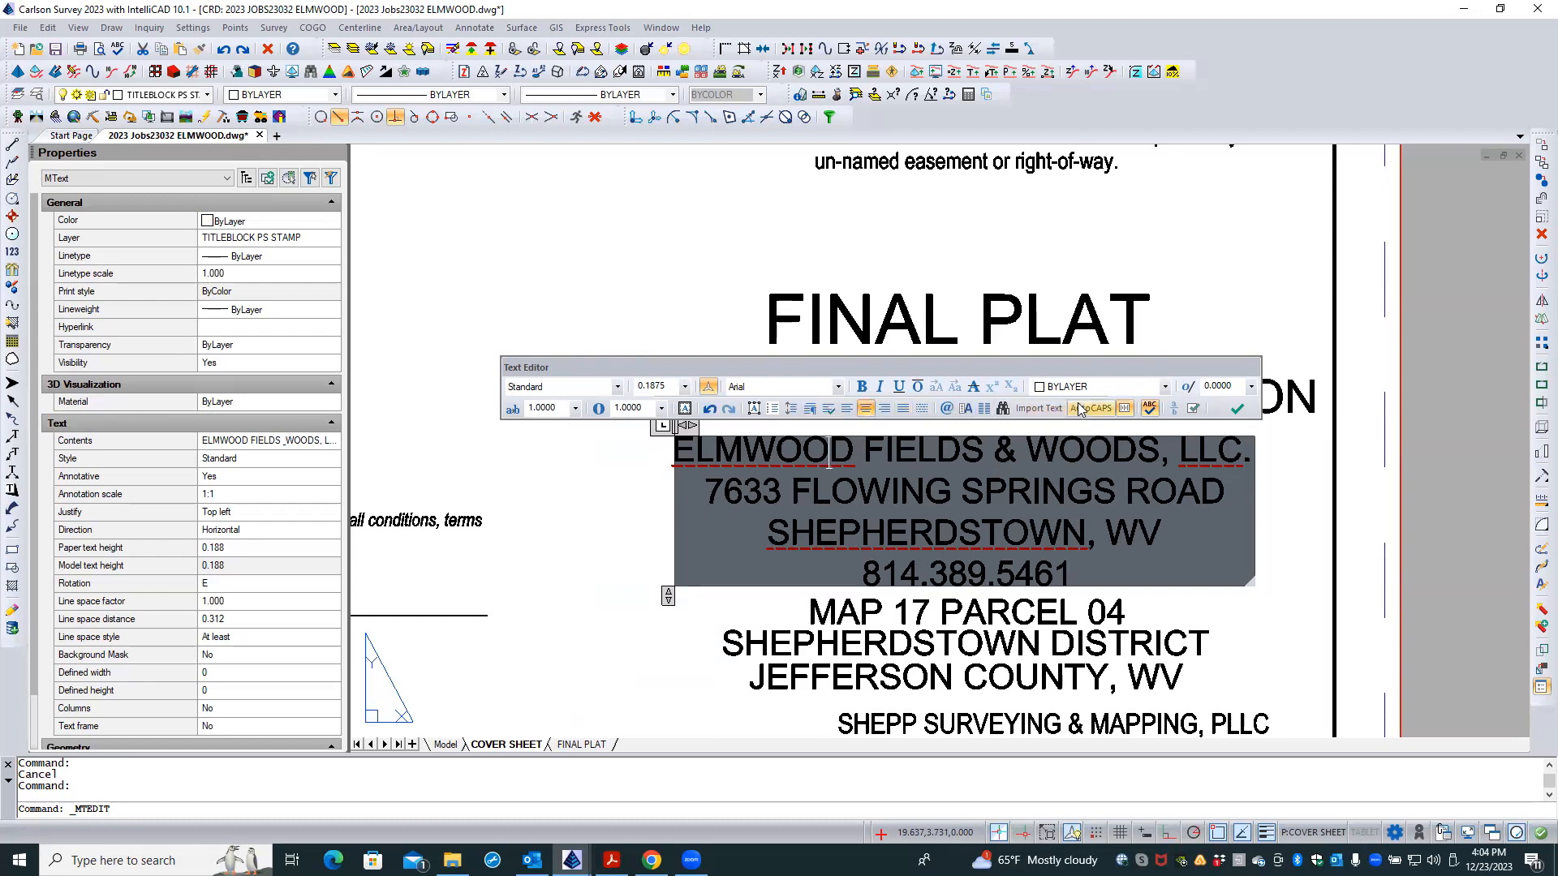
click(1235, 408)
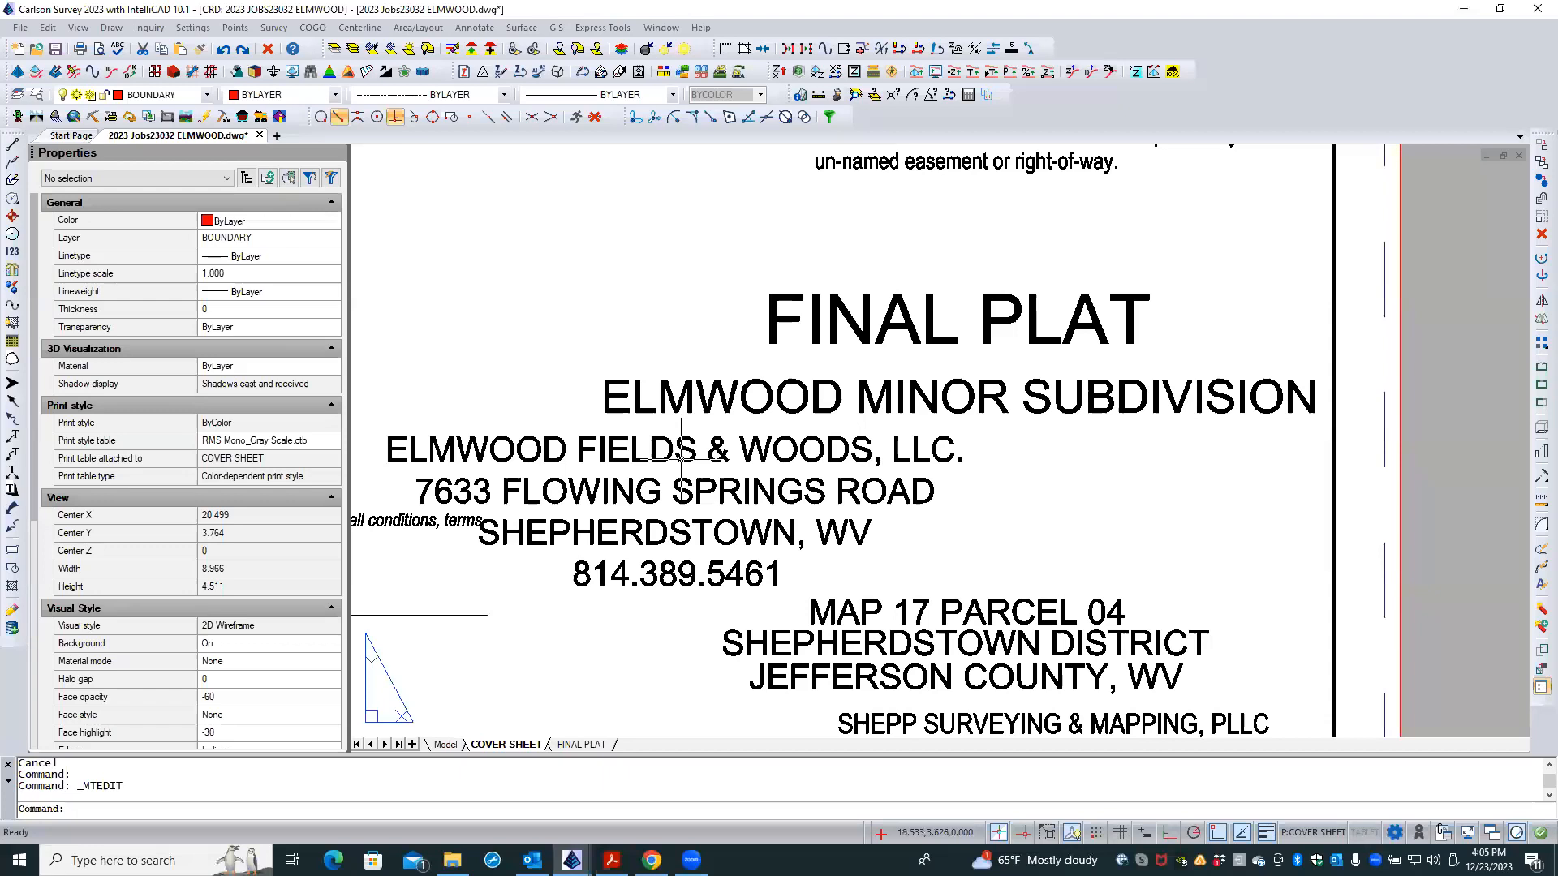
- Examine where the insertion points of the owner block and the surrounding title block texts lie
click(604, 447)
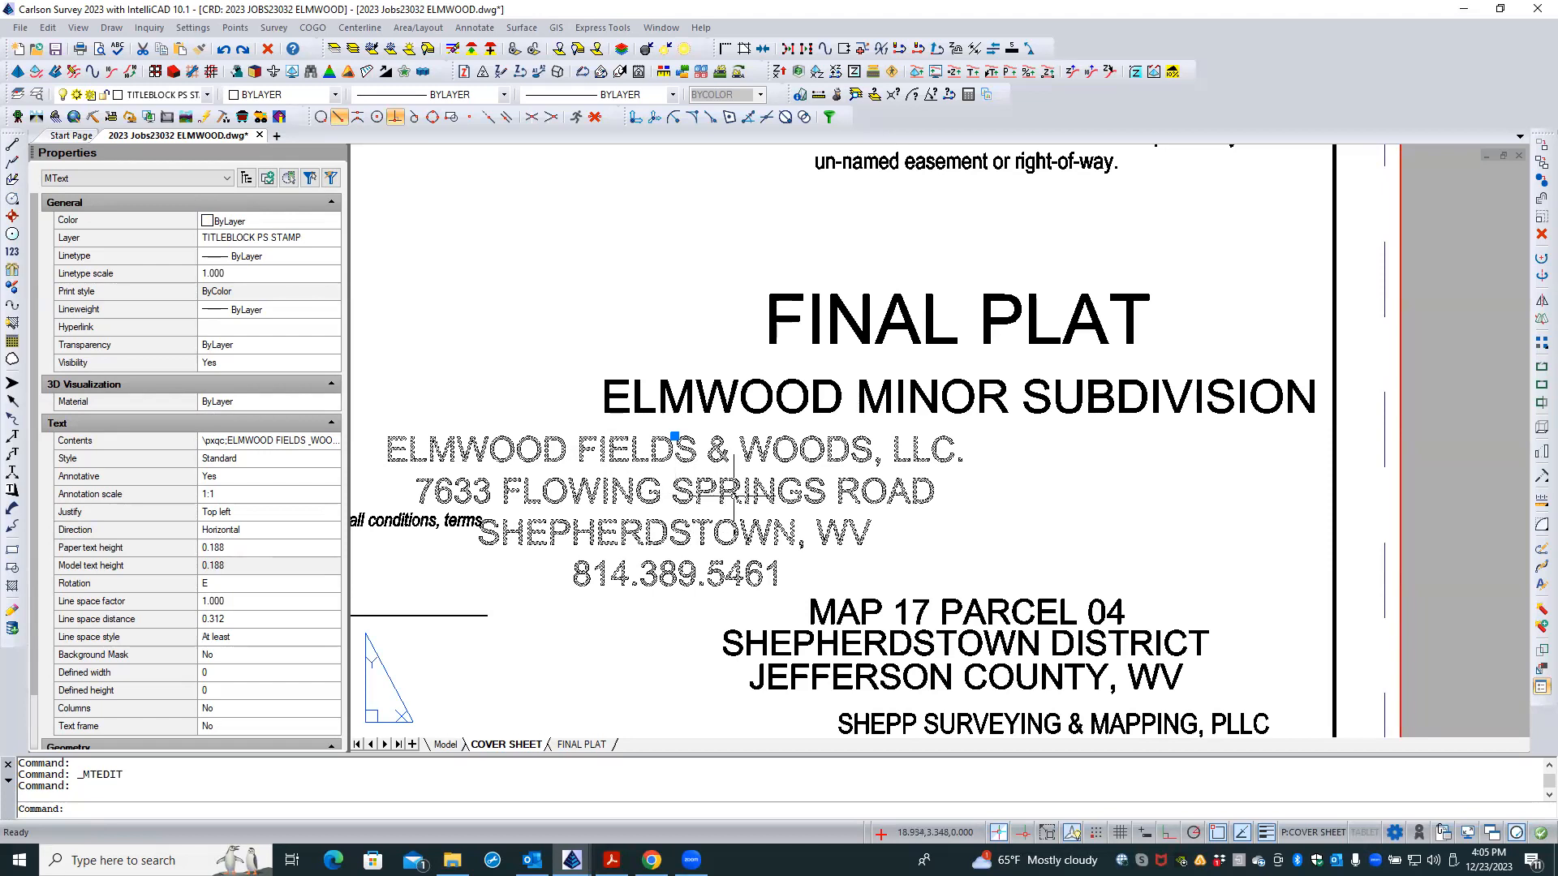
click(901, 402)
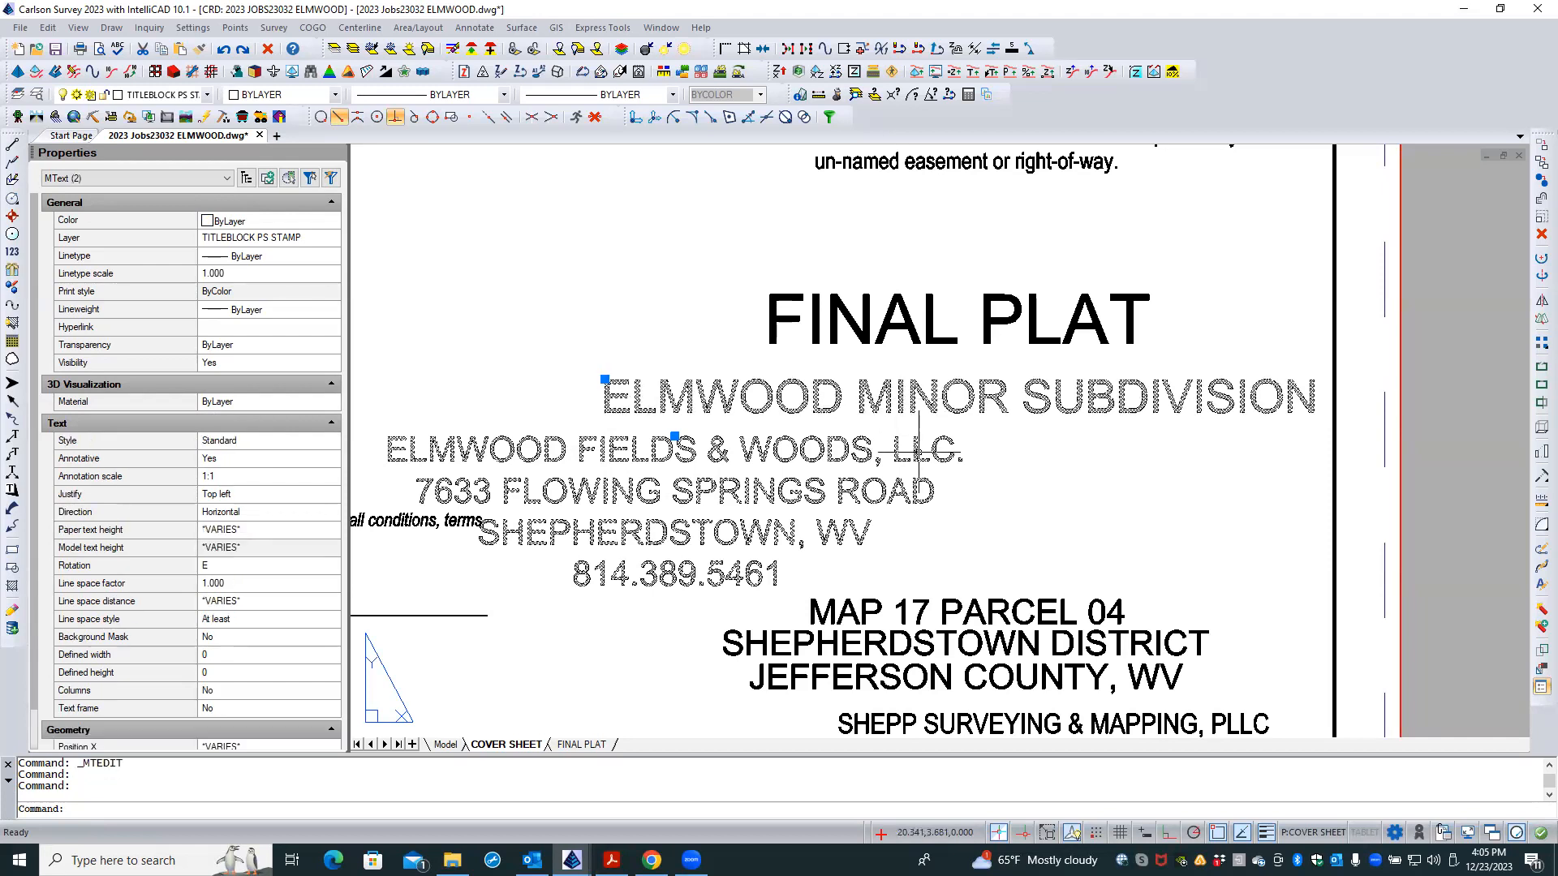
click(954, 600)
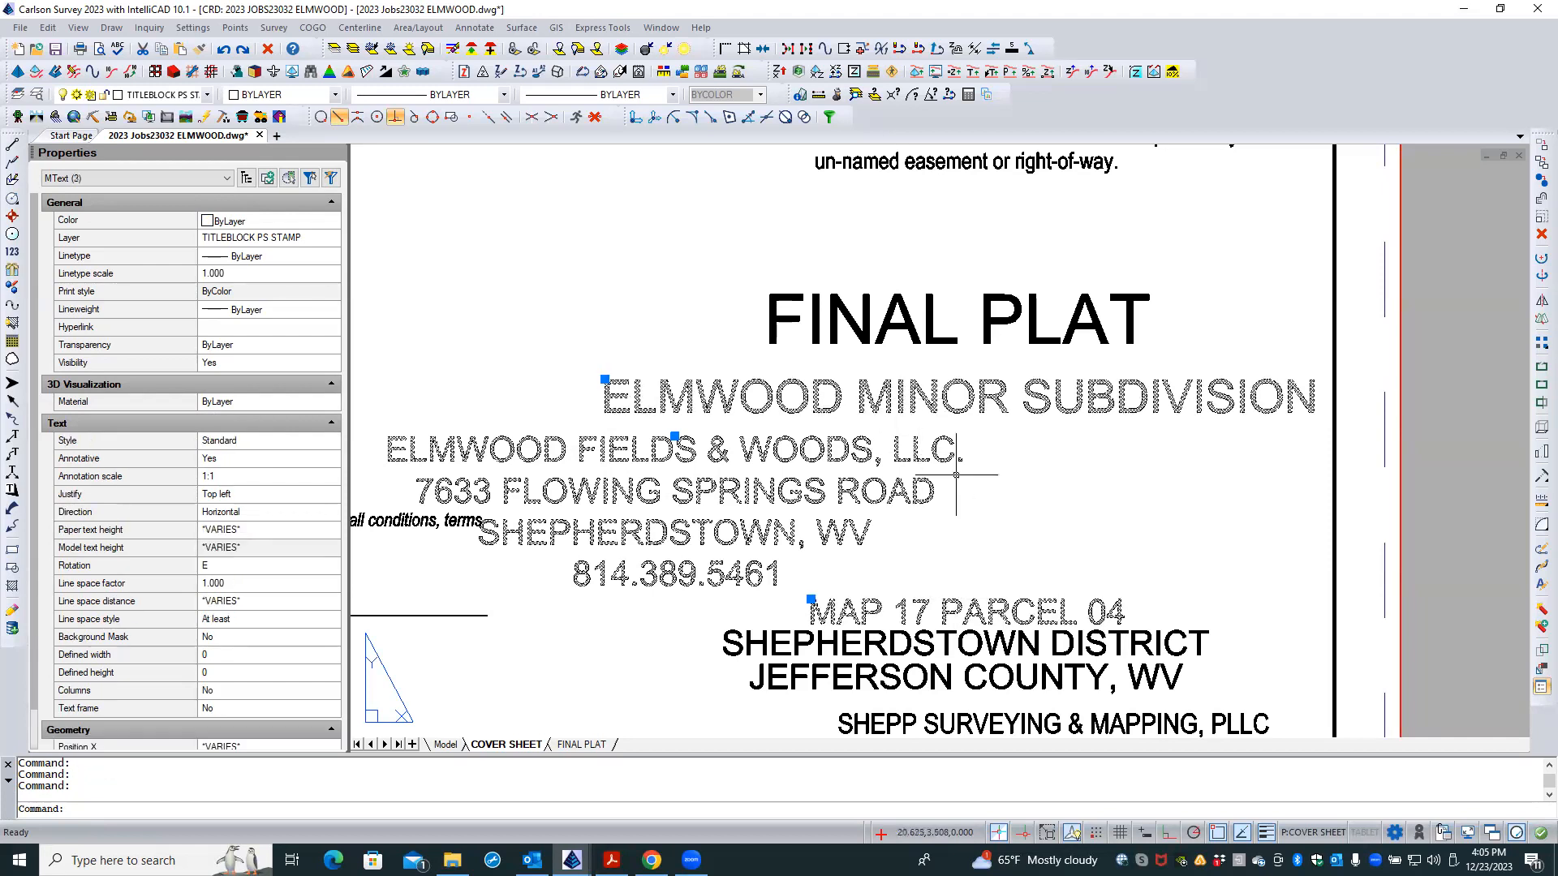
click(932, 309)
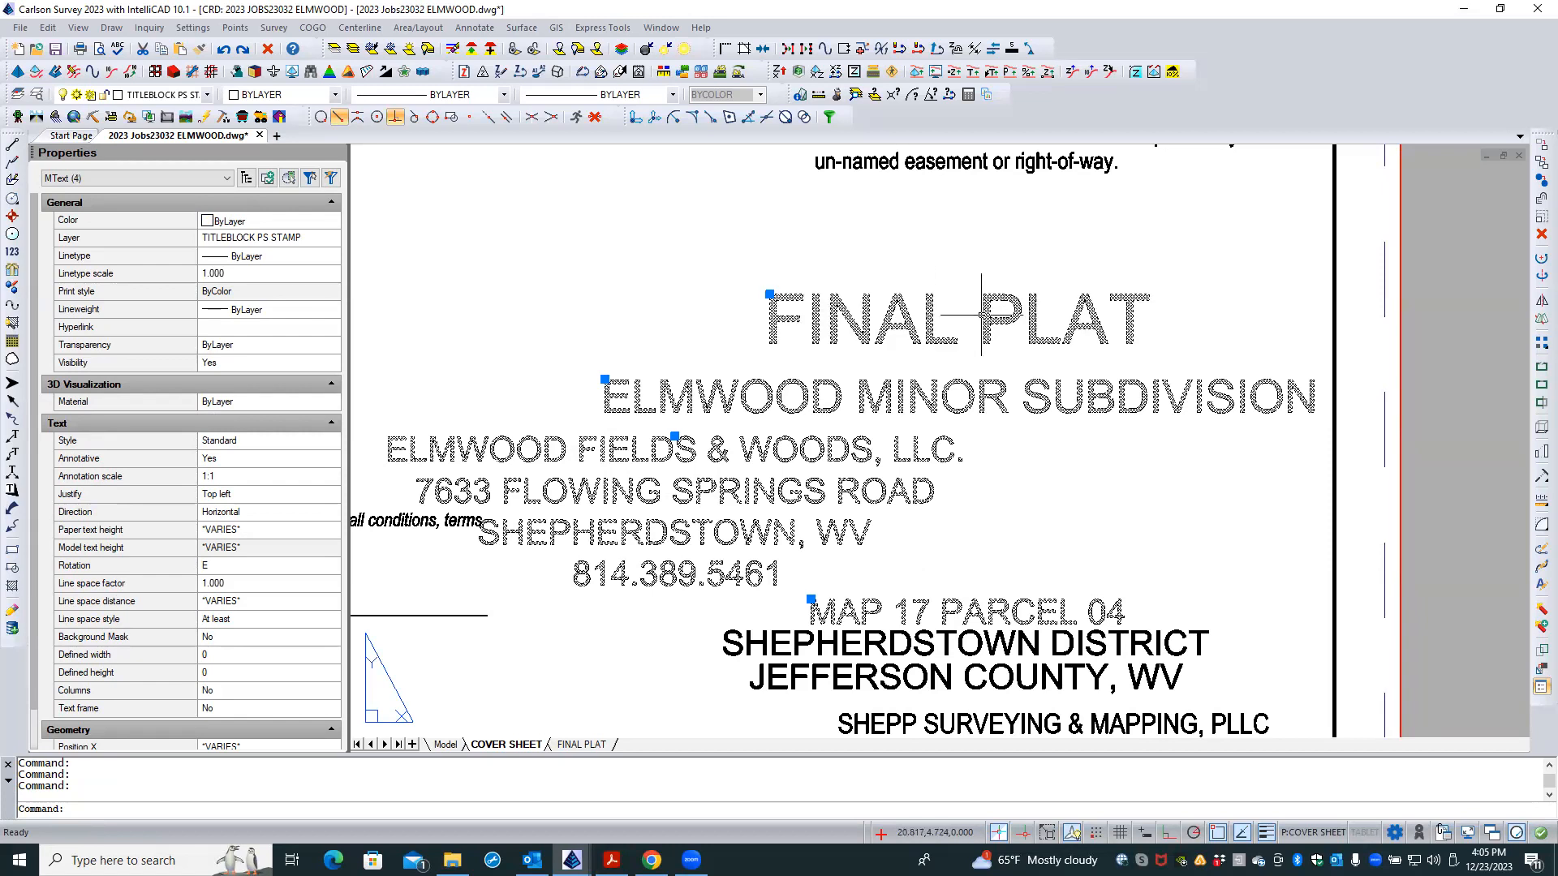
click(978, 641)
click(971, 674)
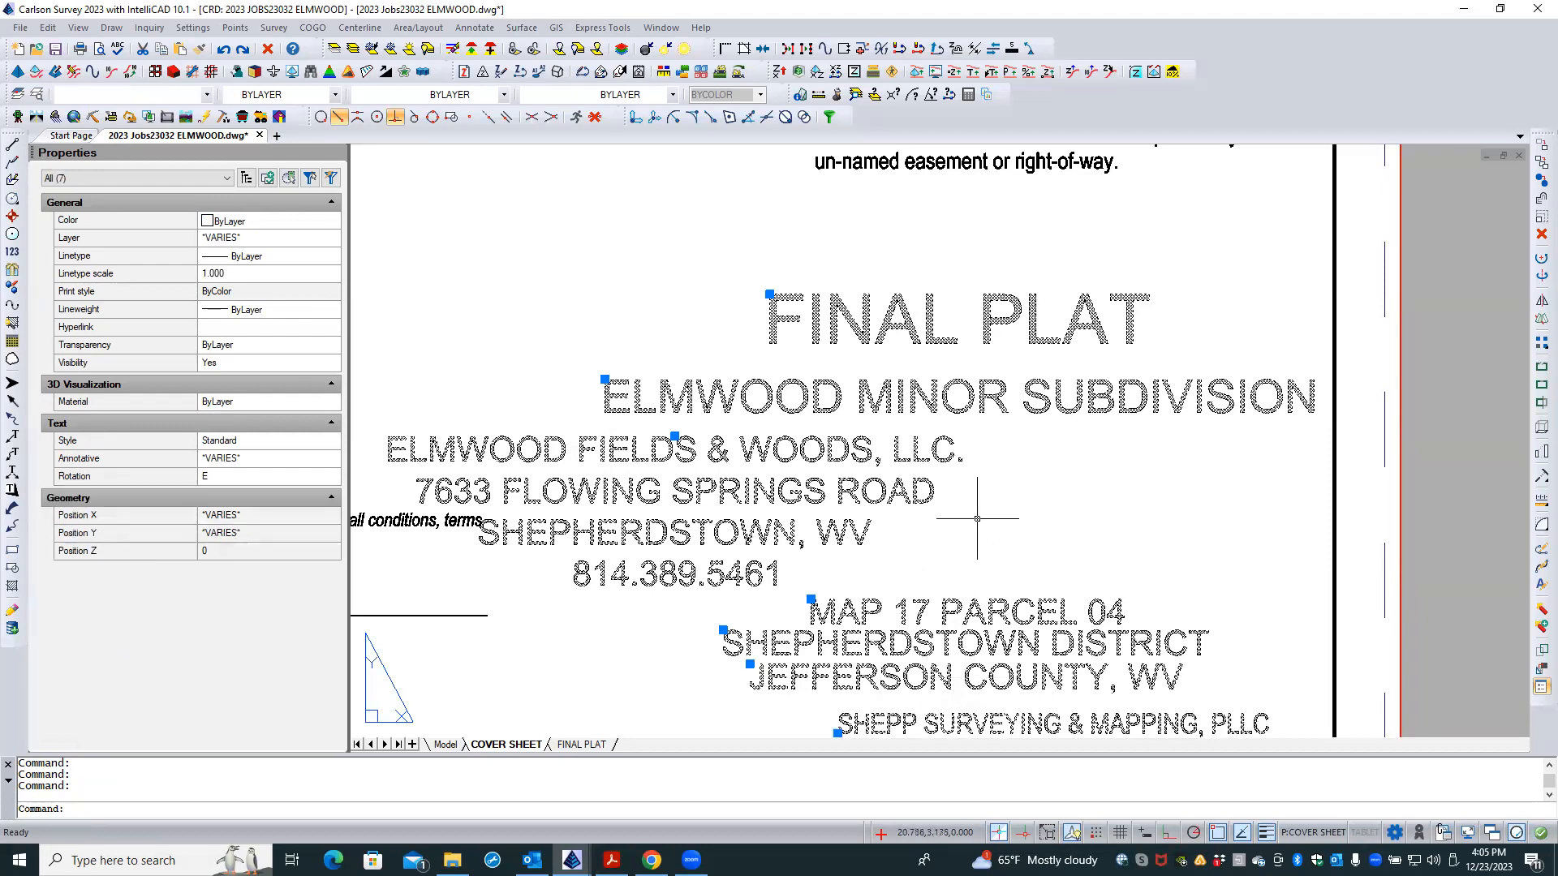
key(Escape)
key(Escape)
- Move the owner text block about 2.2 units to the right, beneath the ELMWOOD MINOR SUBDIVISION title
scroll(869, 449, down, 2)
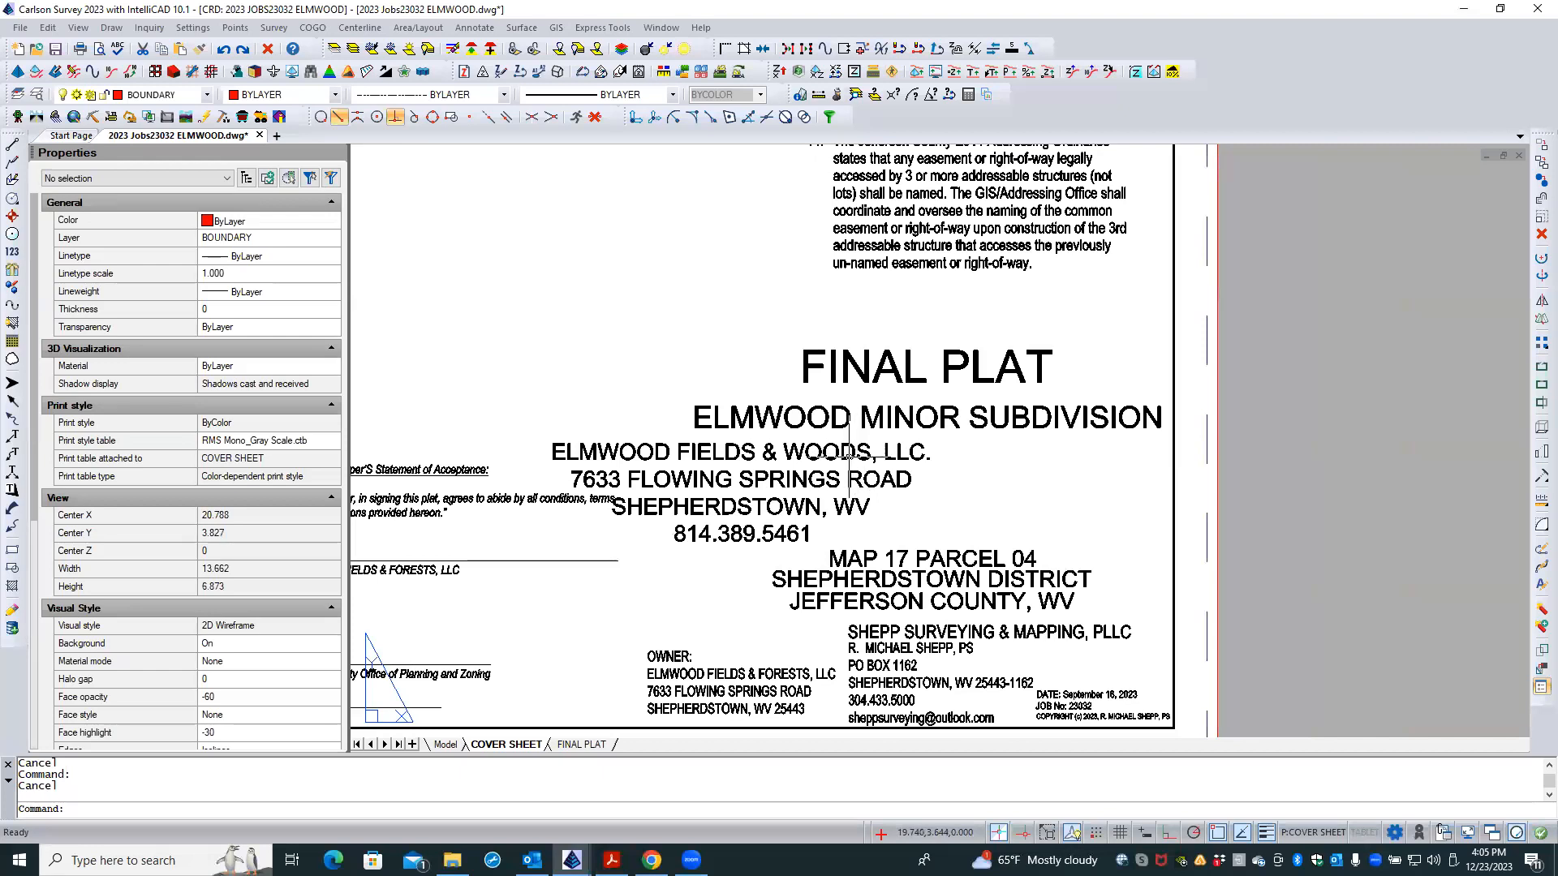
click(850, 452)
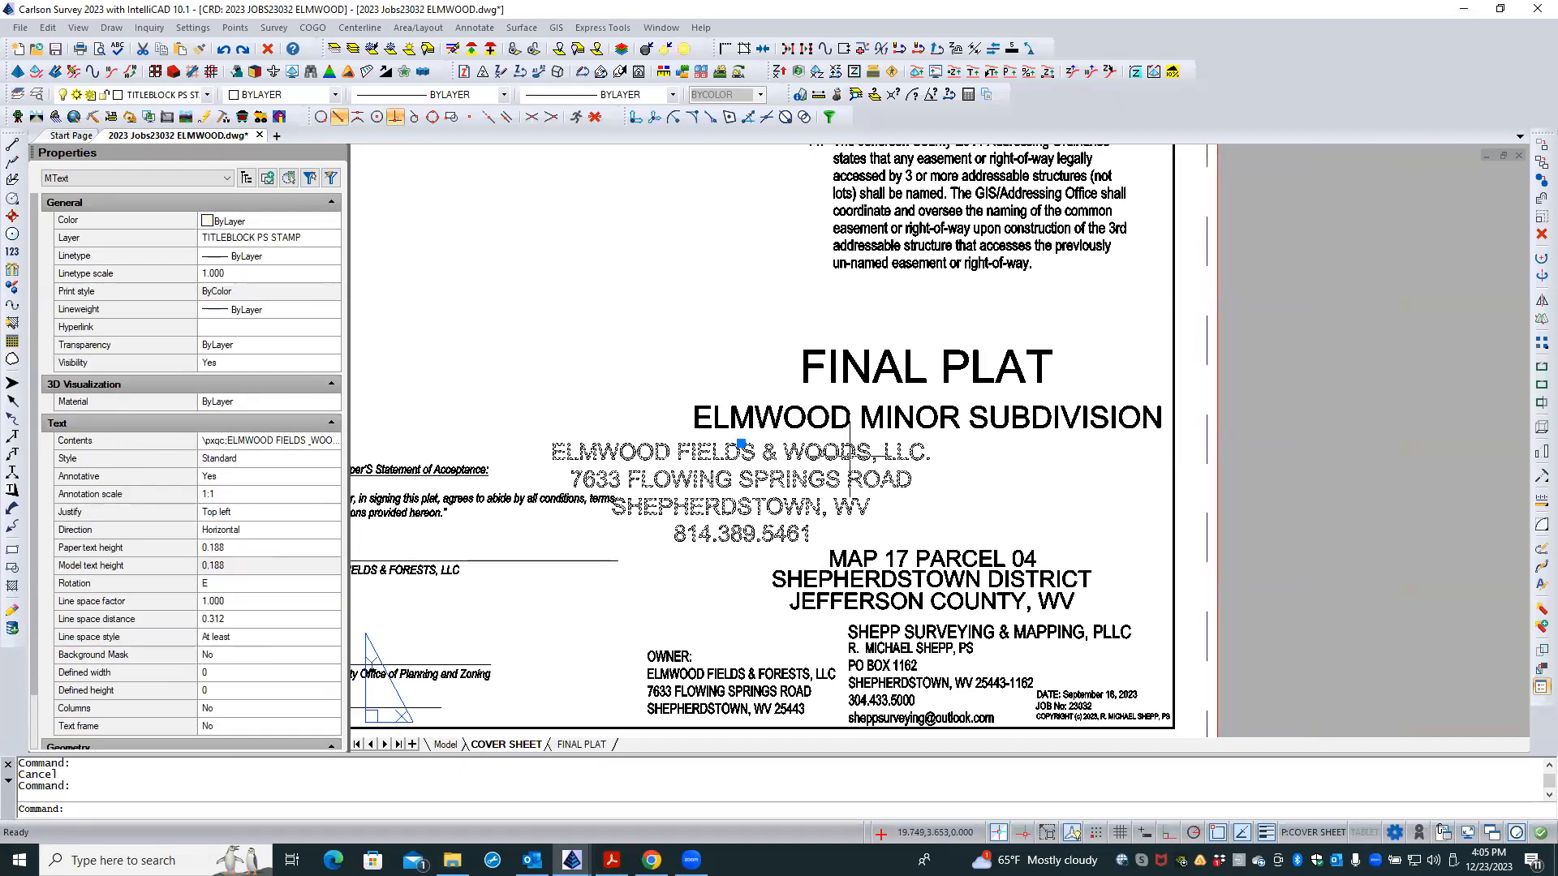
text(m)
key(Return)
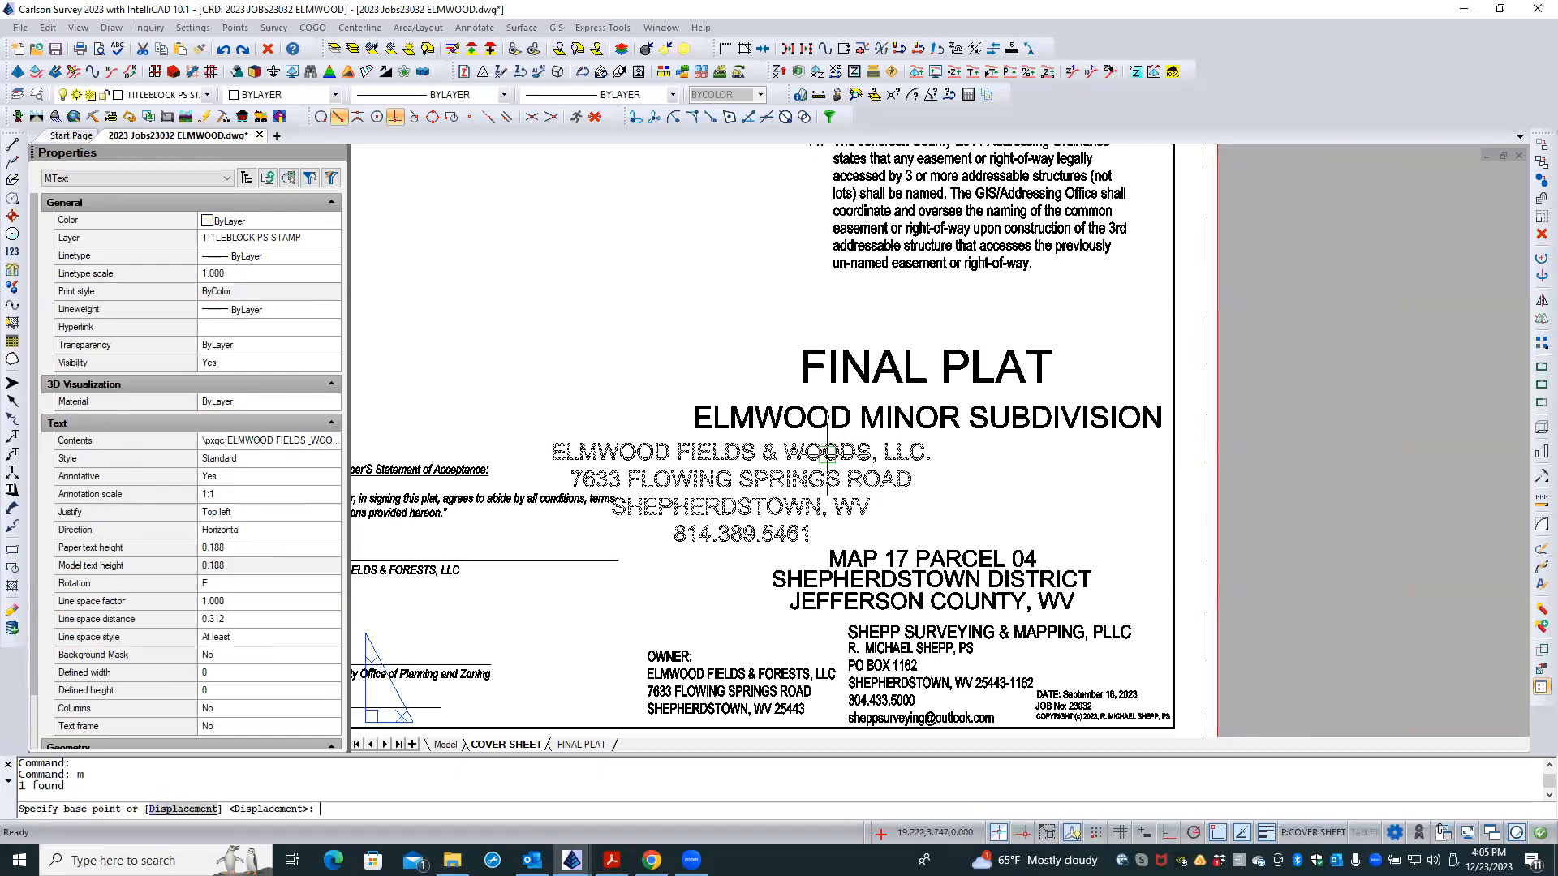
click(736, 442)
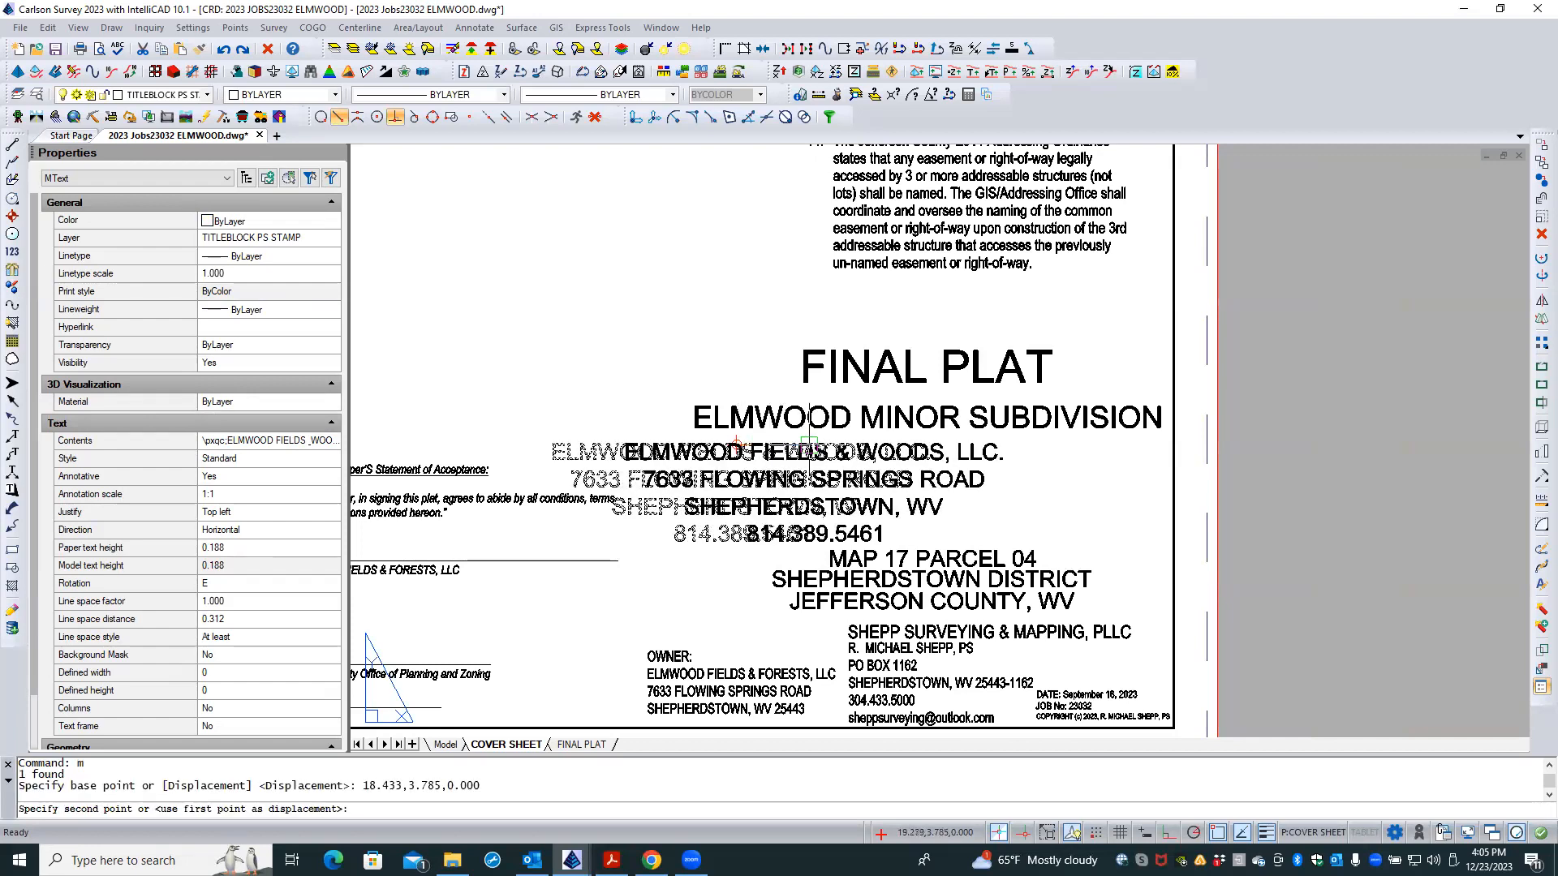
click(926, 444)
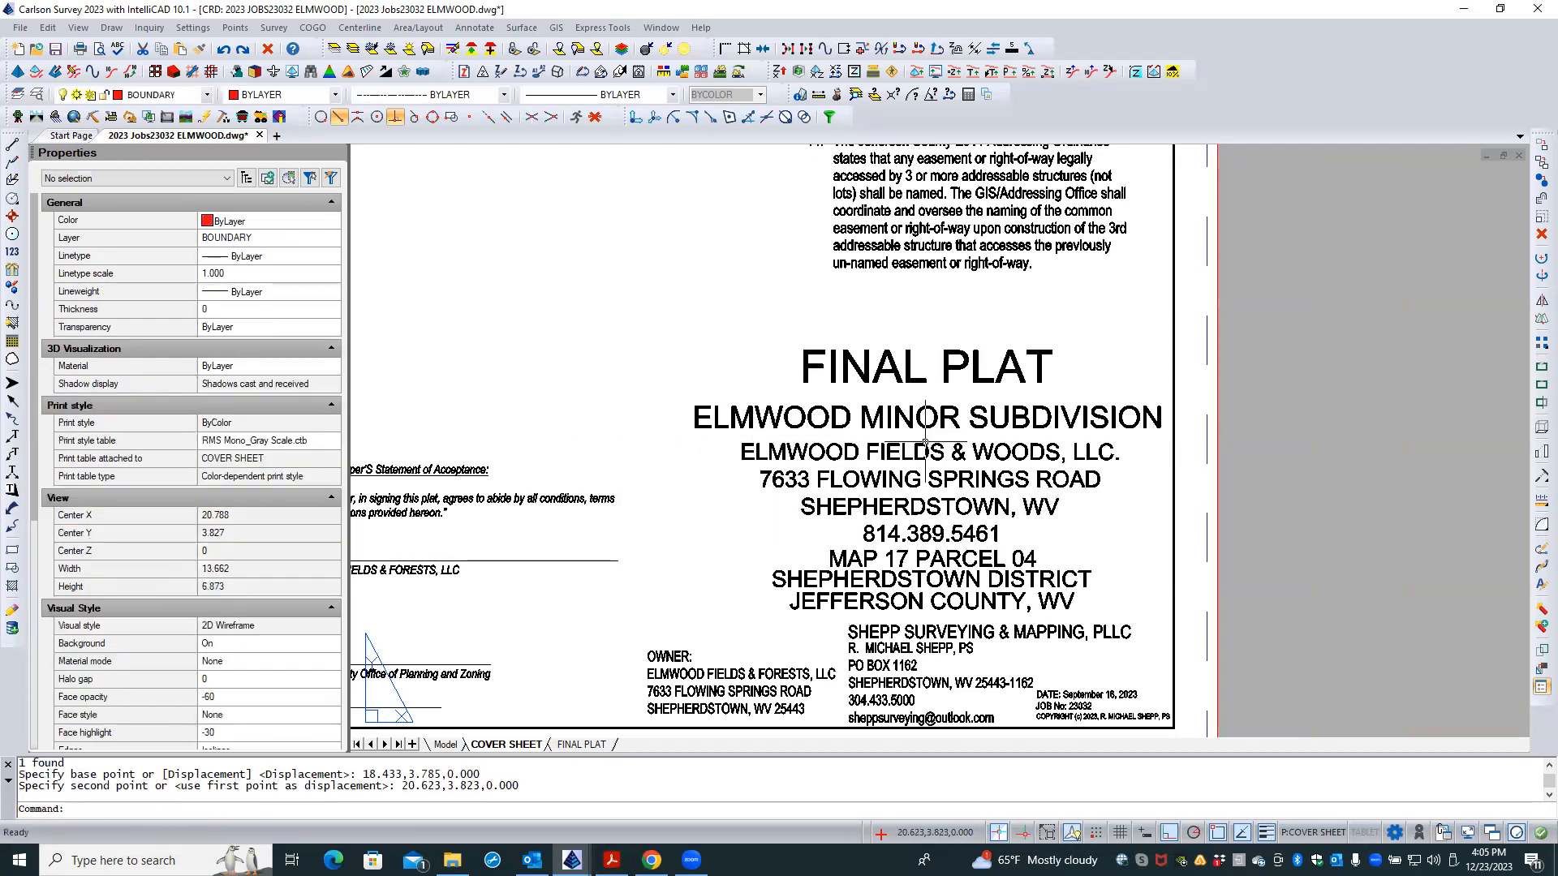
key(Escape)
key(Escape)
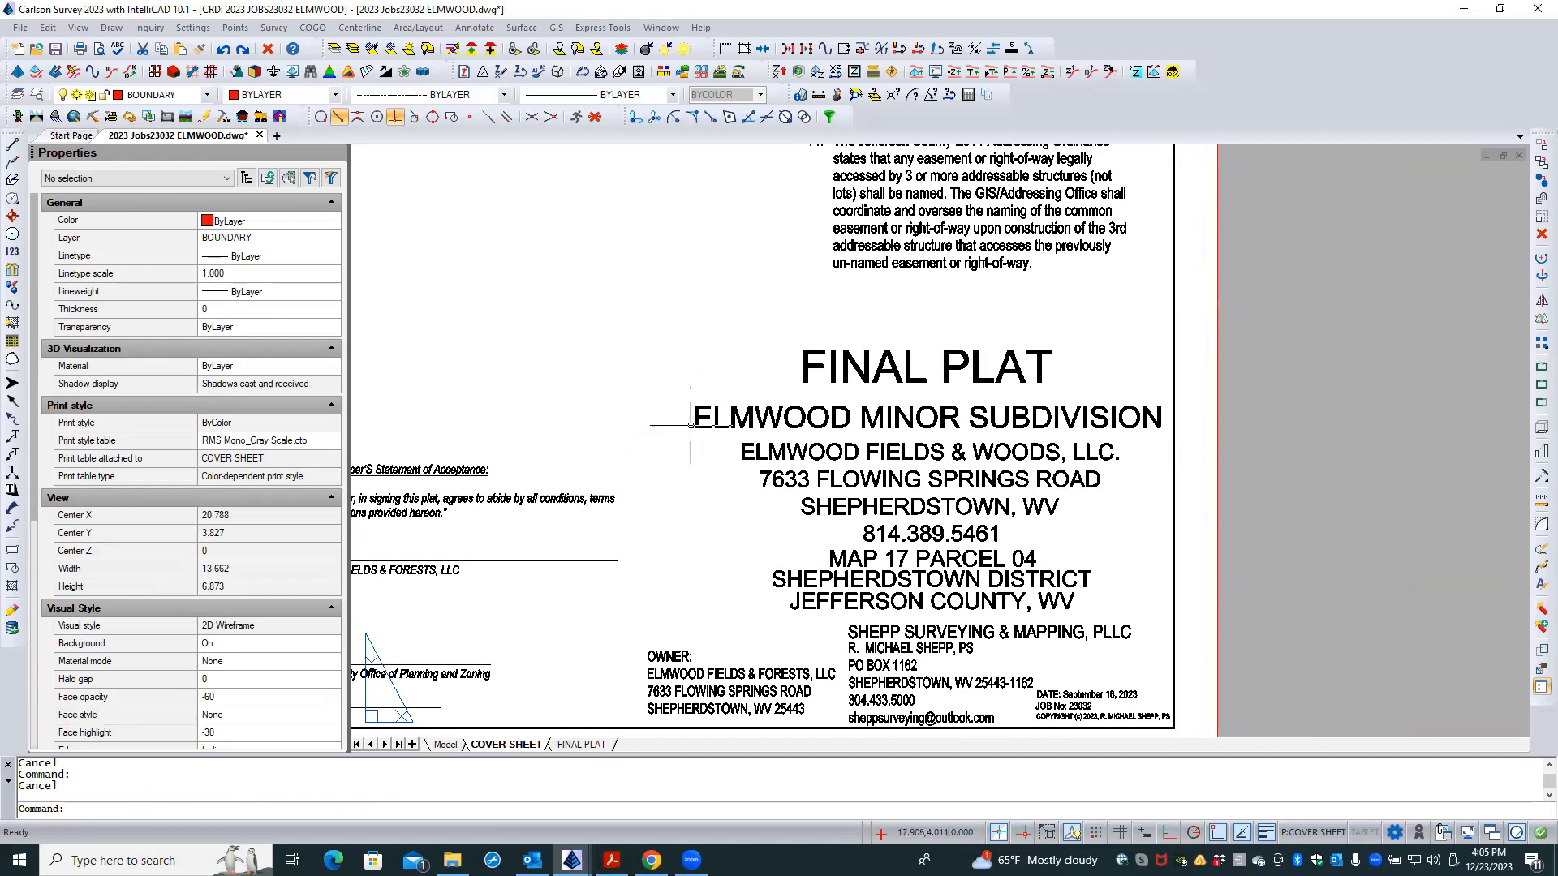
- Inspect the justification property of the general notes text and of the owner text block
scroll(732, 545, down, 2)
click(825, 320)
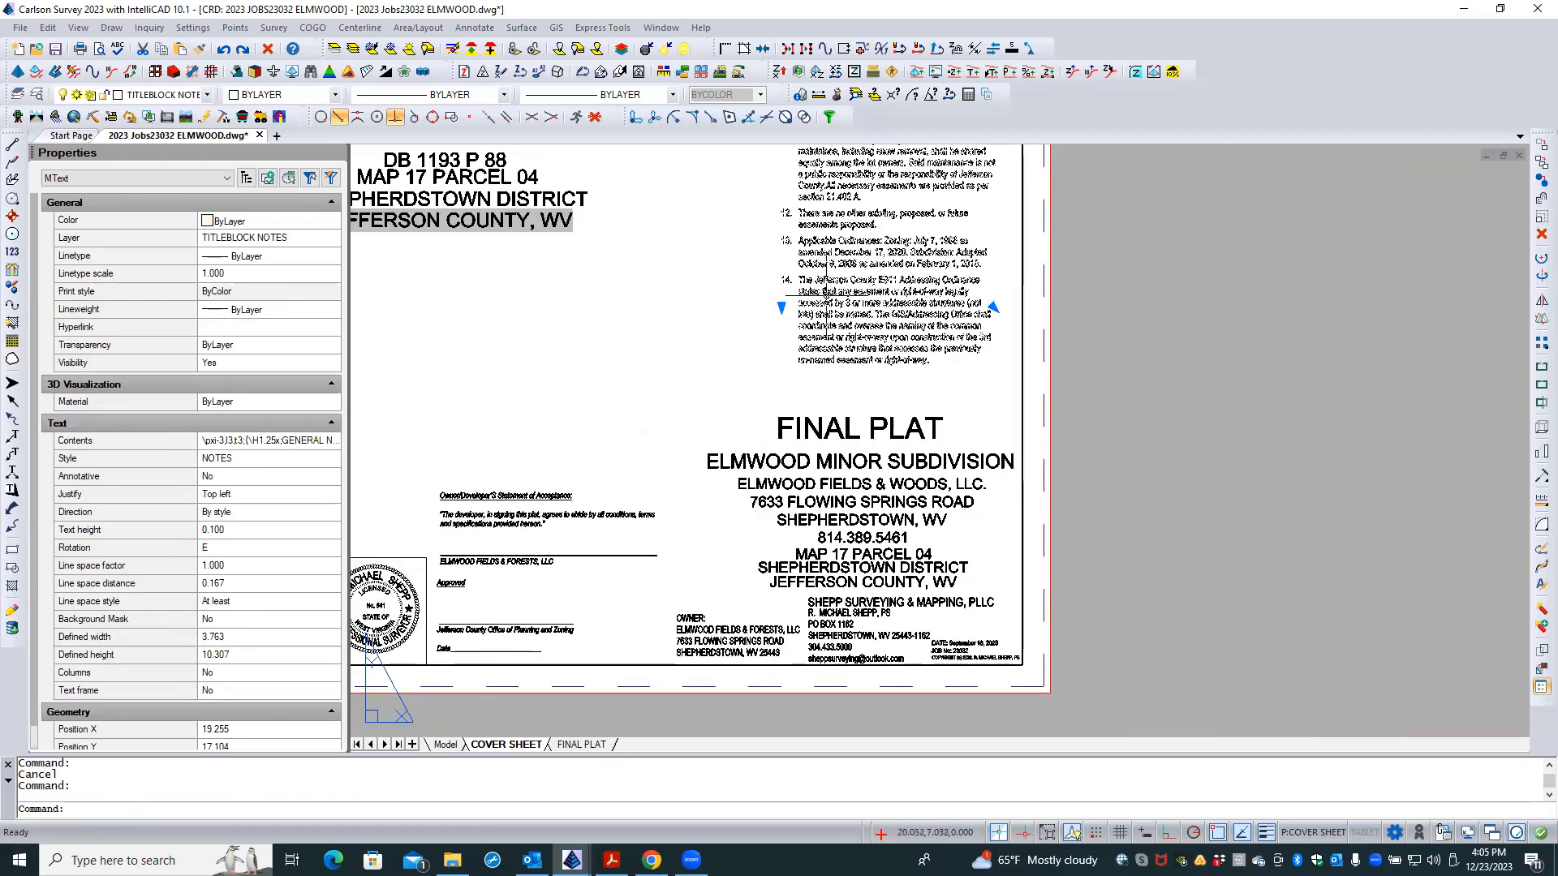
click(260, 495)
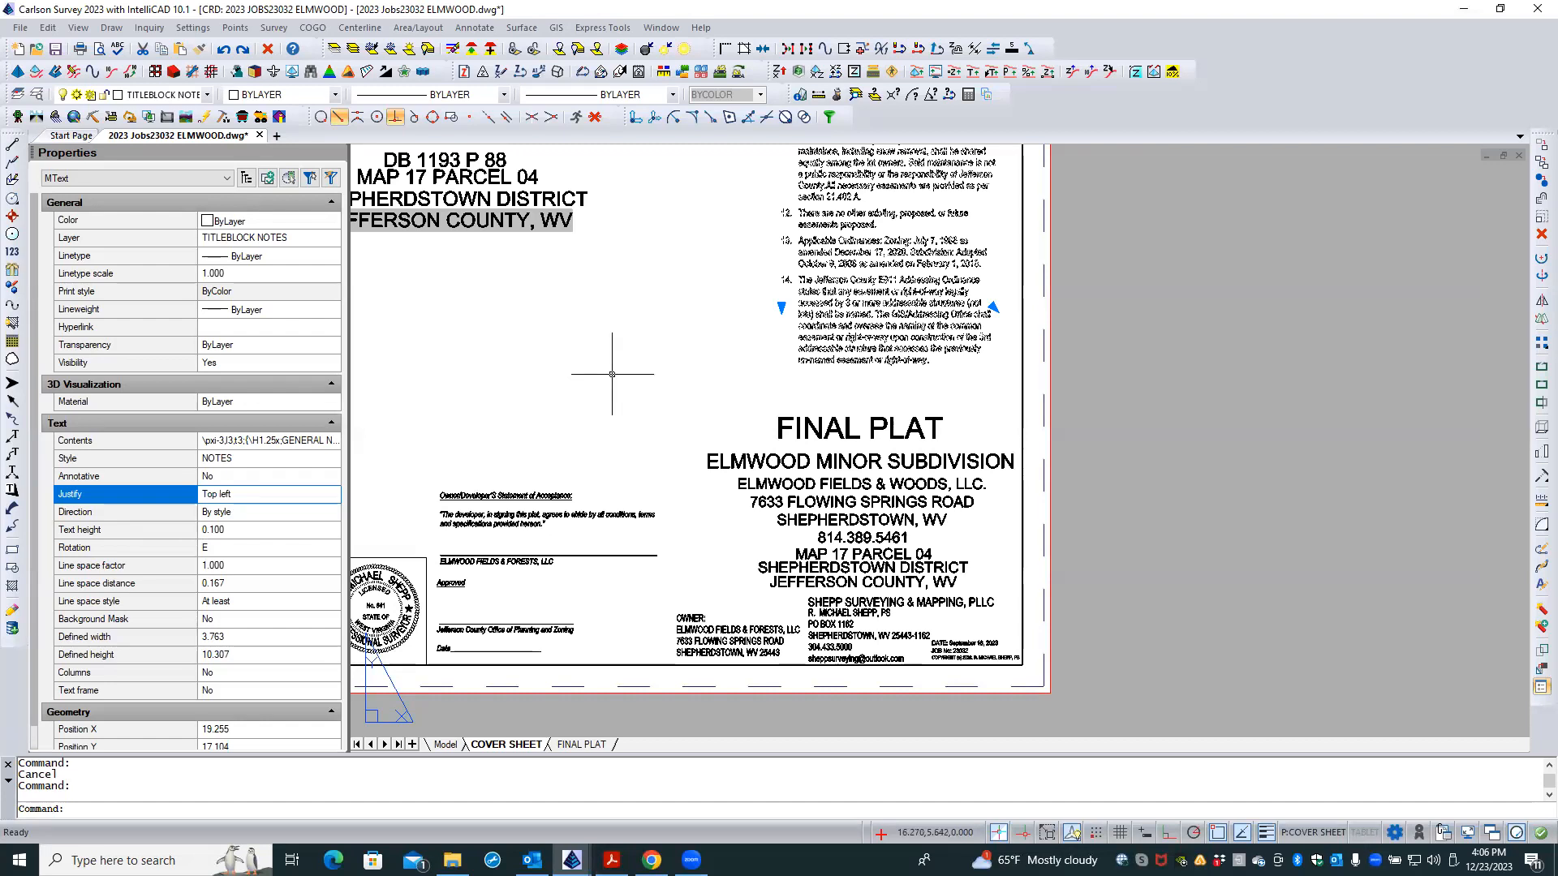
key(Escape)
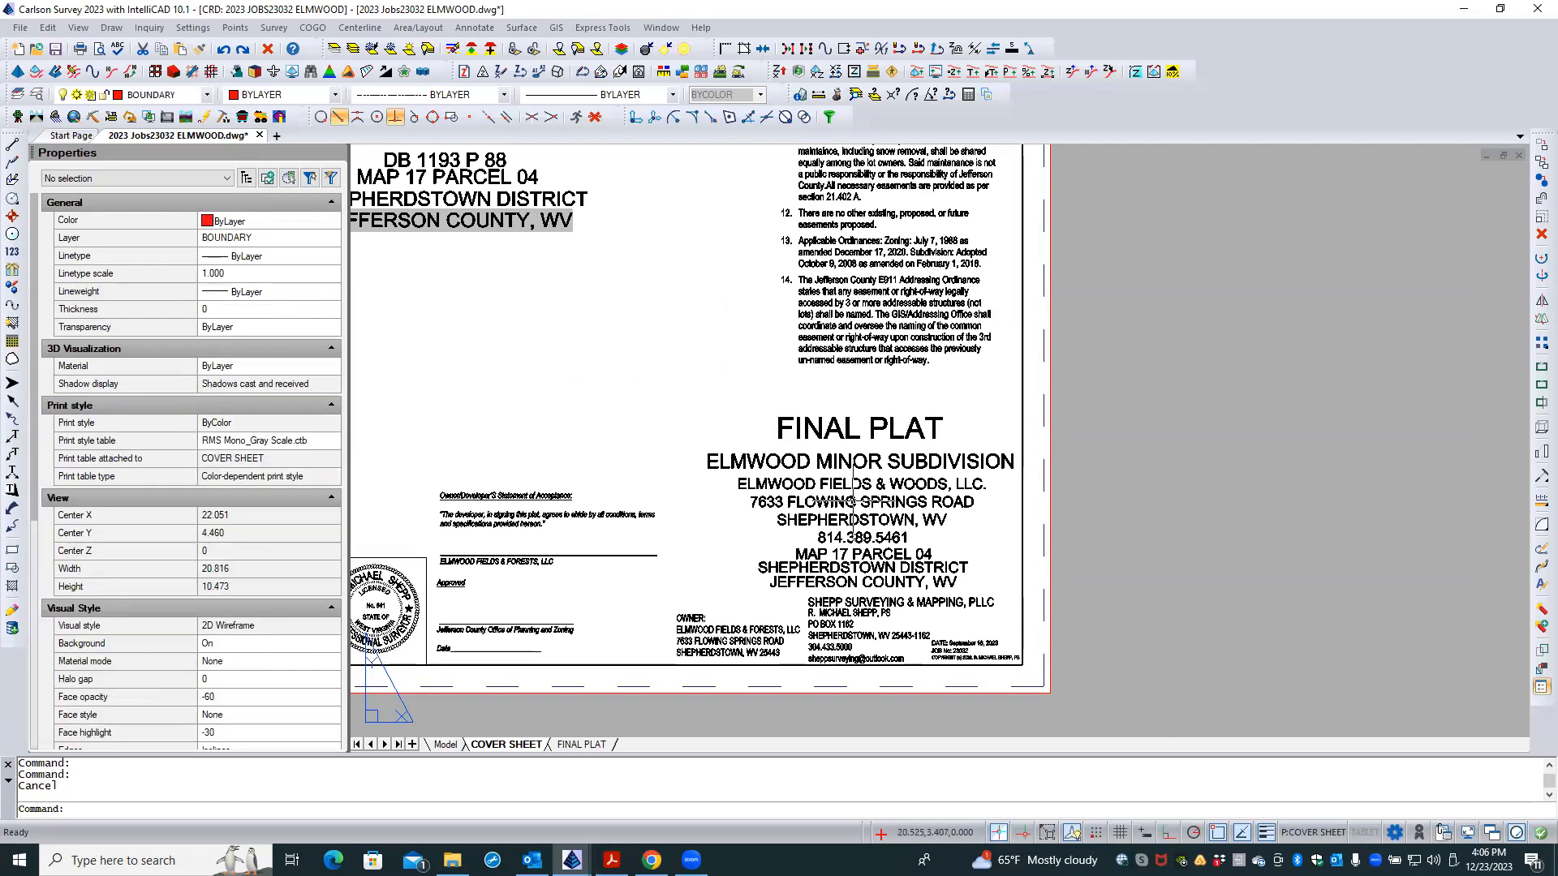
click(854, 492)
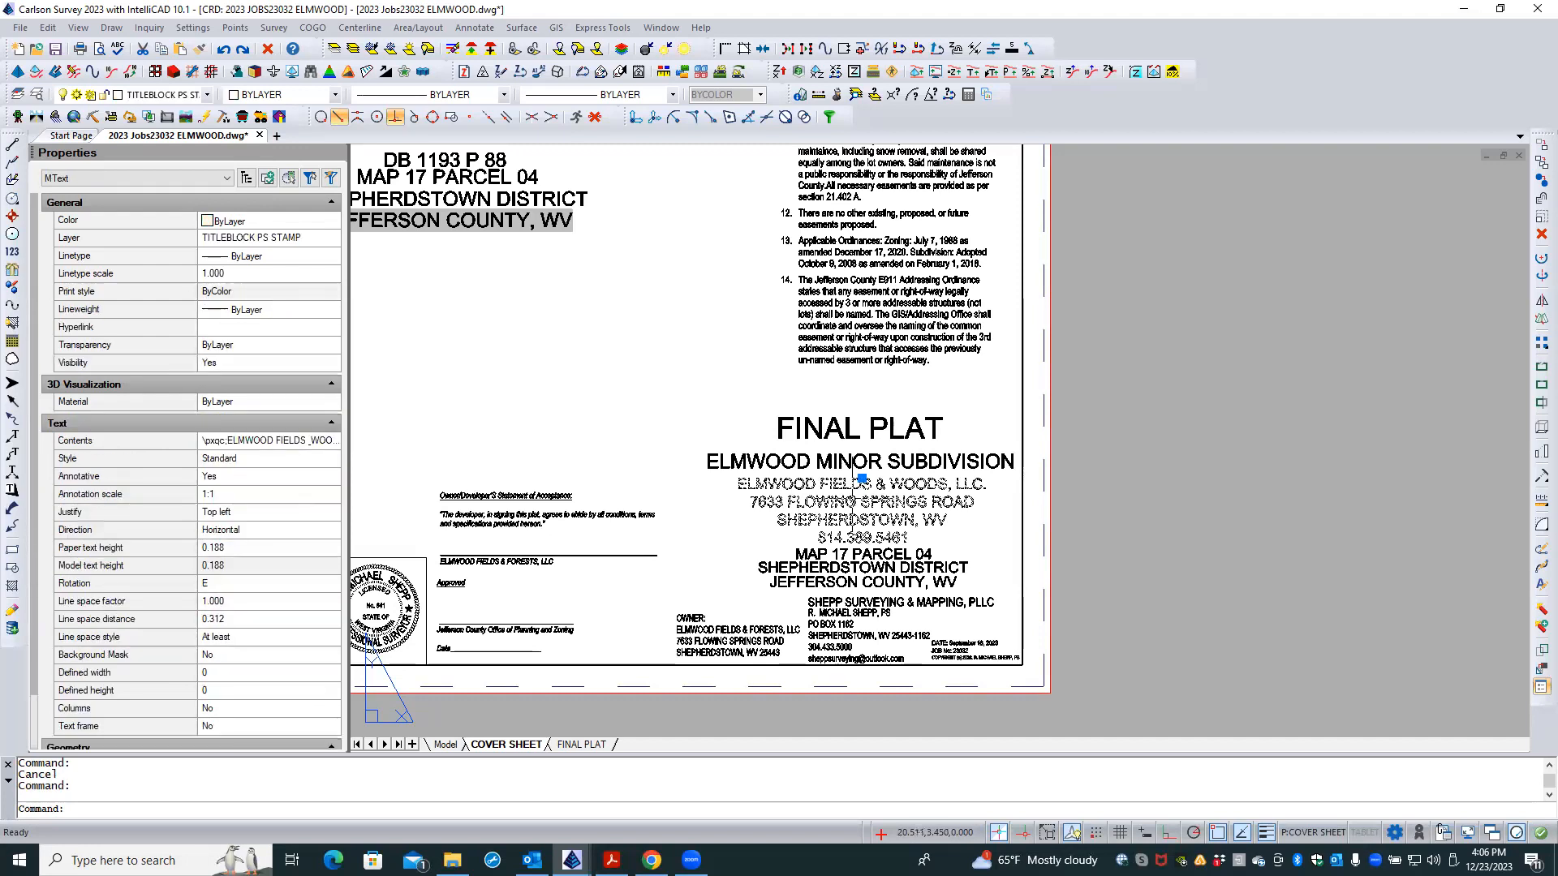
key(Escape)
- Set the justification of the six title block texts from FINAL PLAT down to JEFFERSON COUNTY, WV to Top center
click(910, 402)
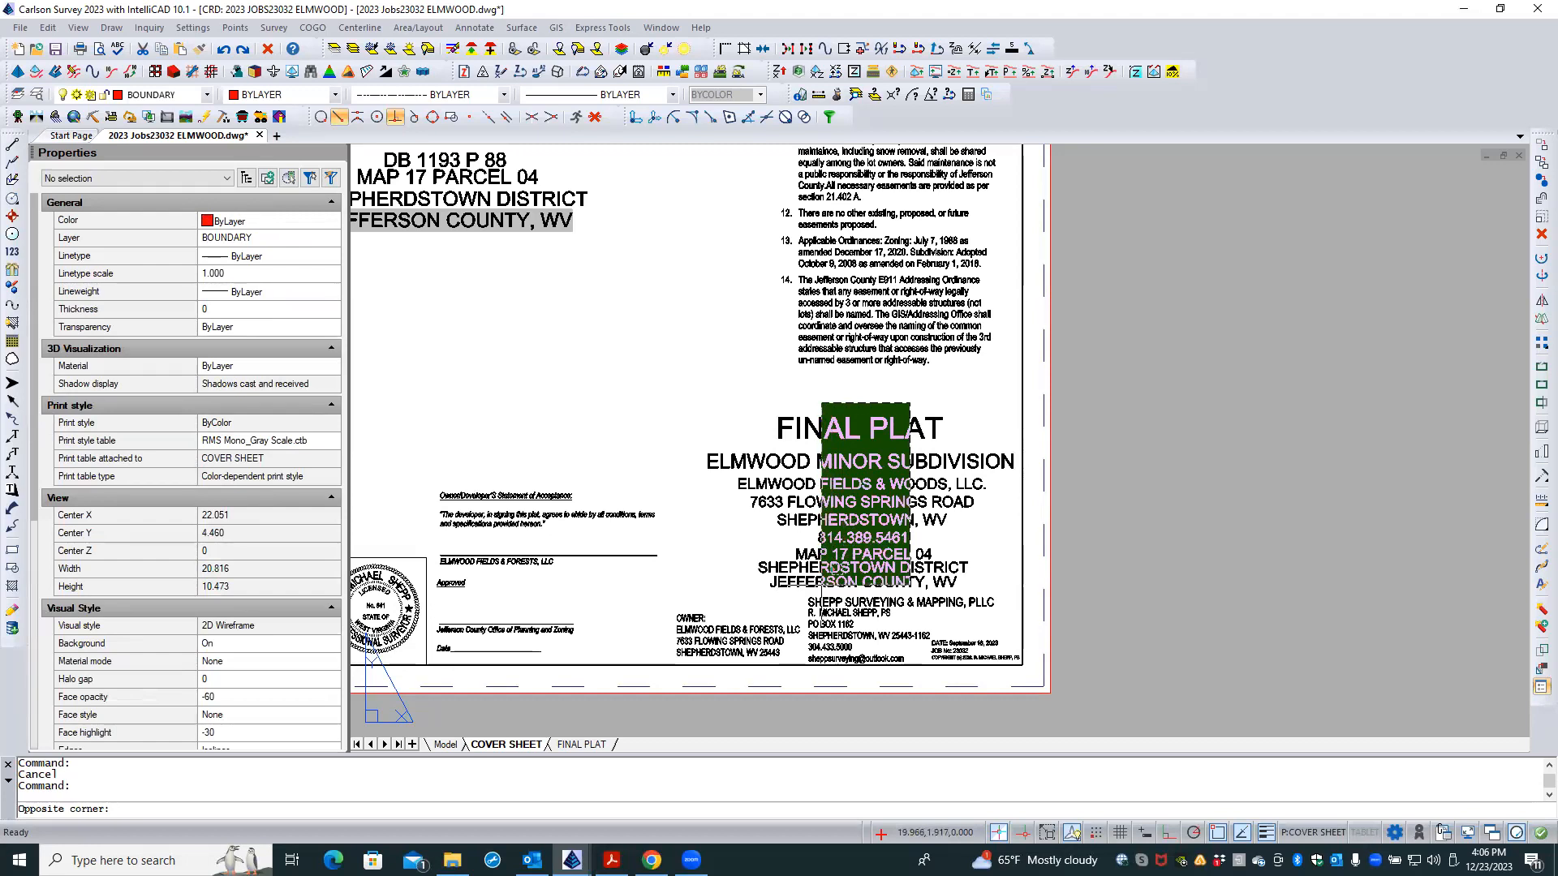
click(821, 586)
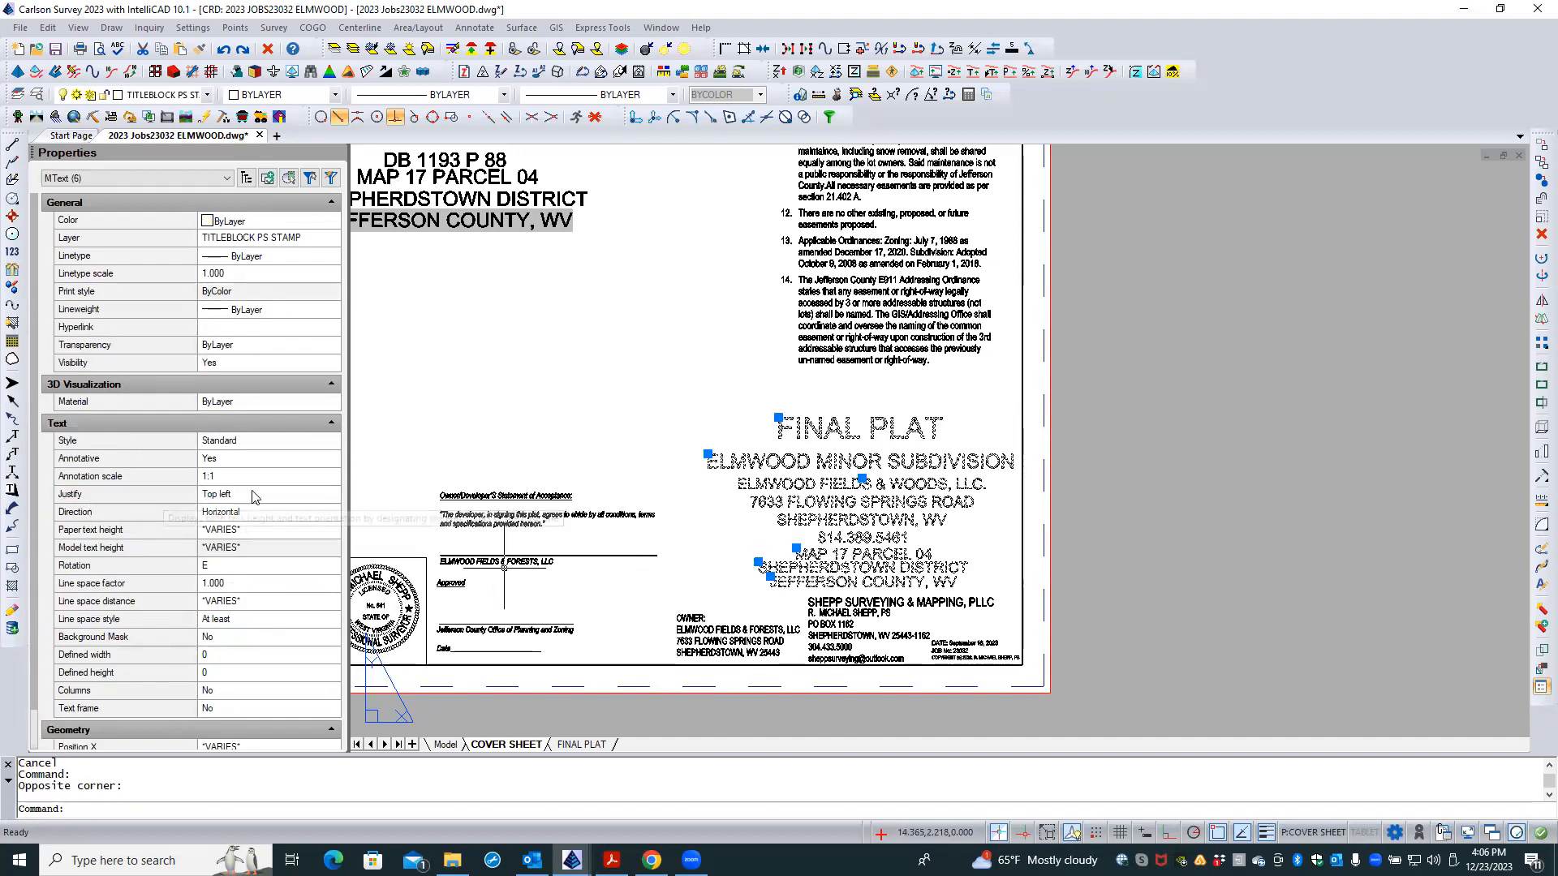
click(302, 497)
click(329, 495)
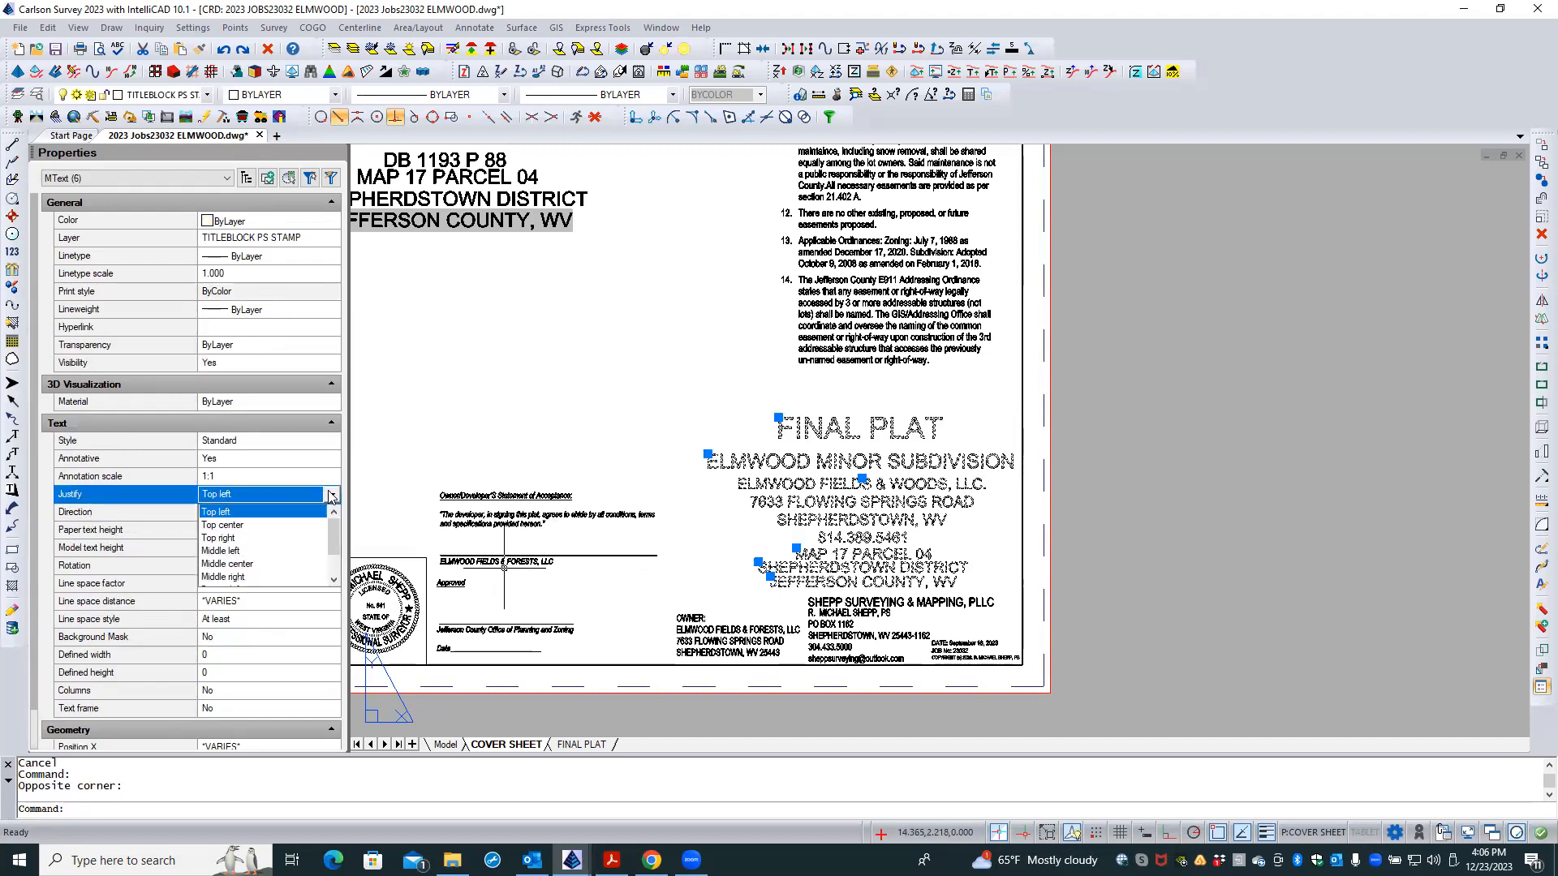
click(236, 525)
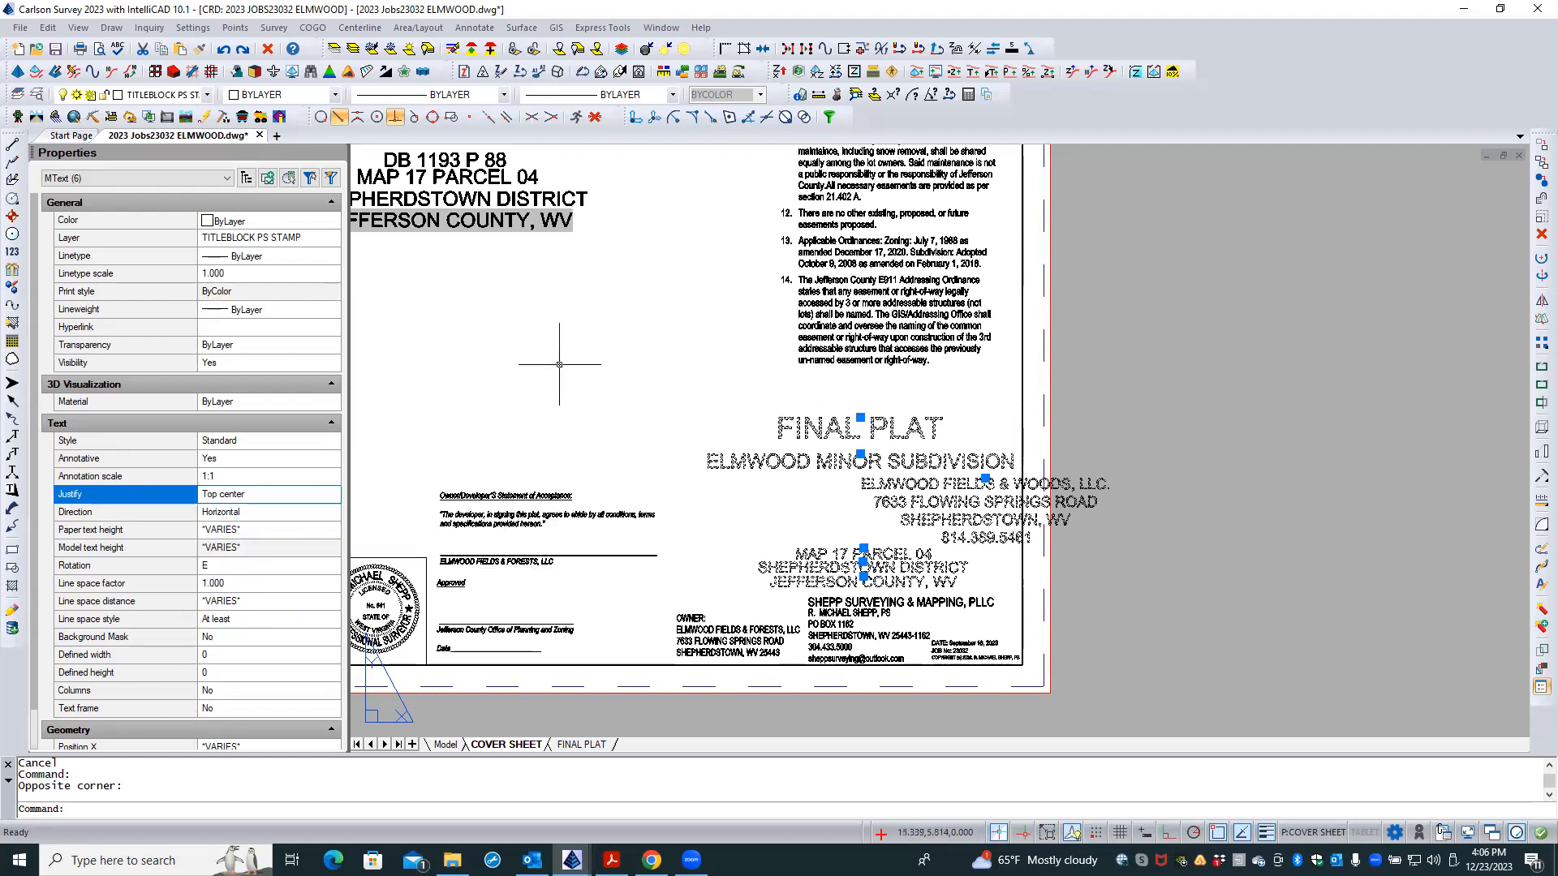
key(Escape)
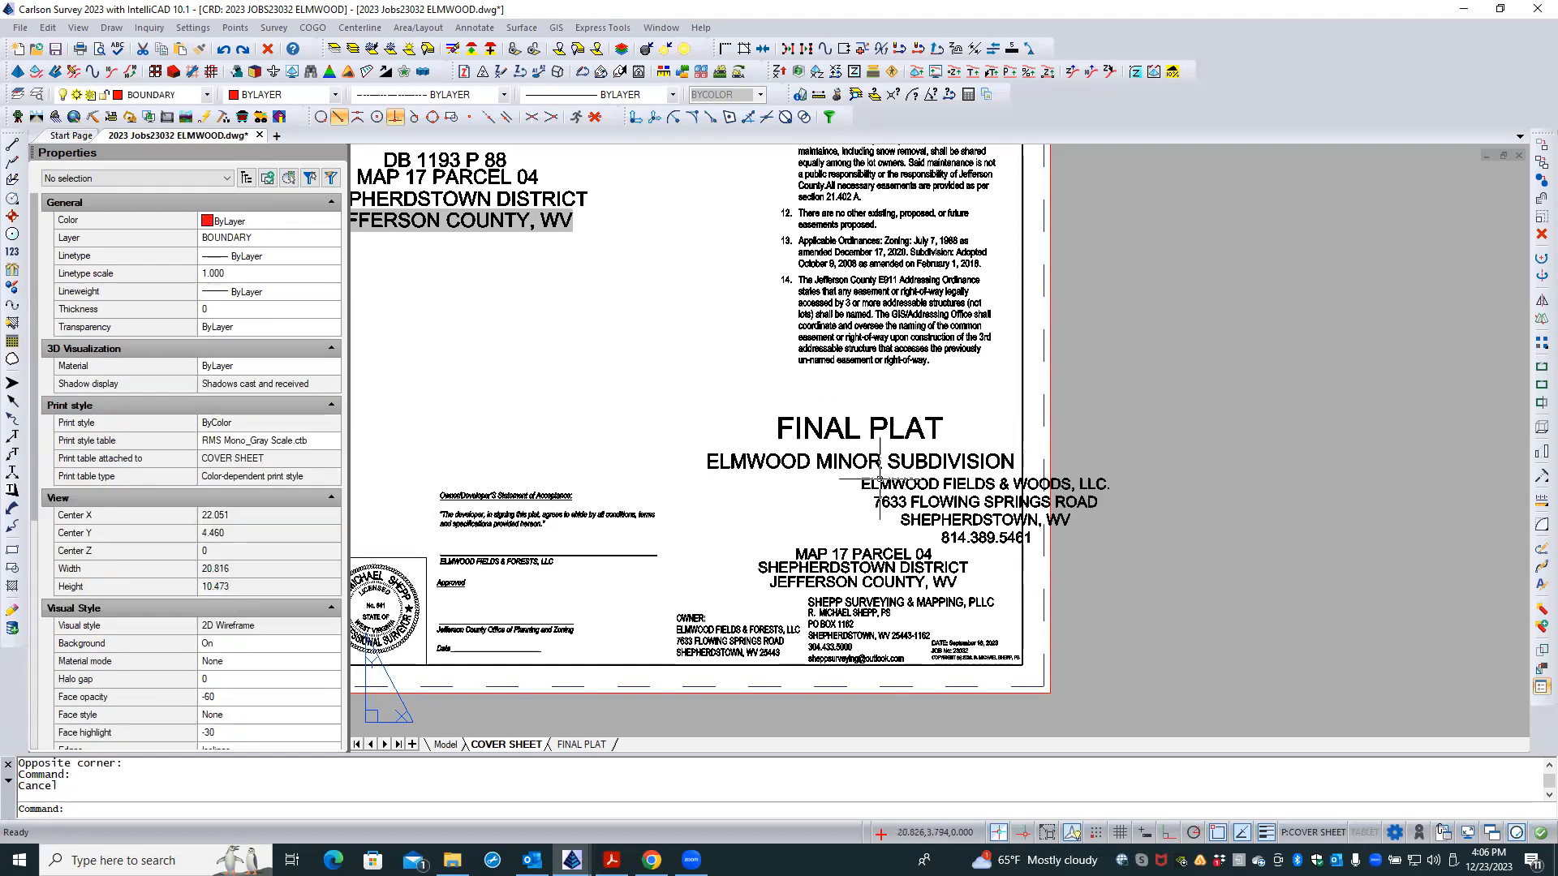
- Compare the insertion points of the owner text block and the other title block texts
click(929, 484)
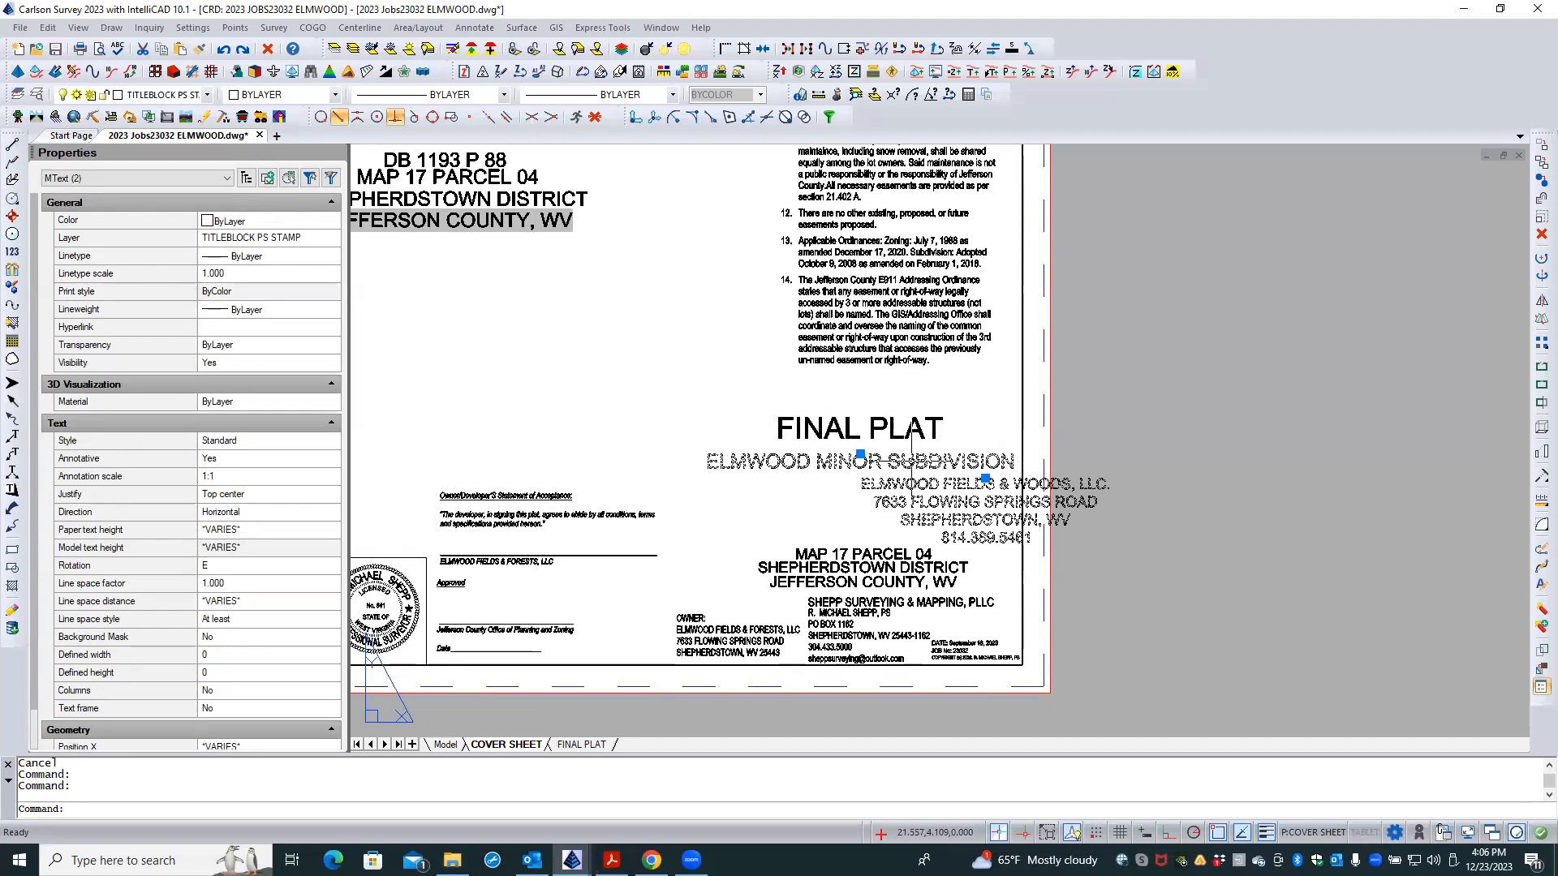
key(Escape)
click(815, 400)
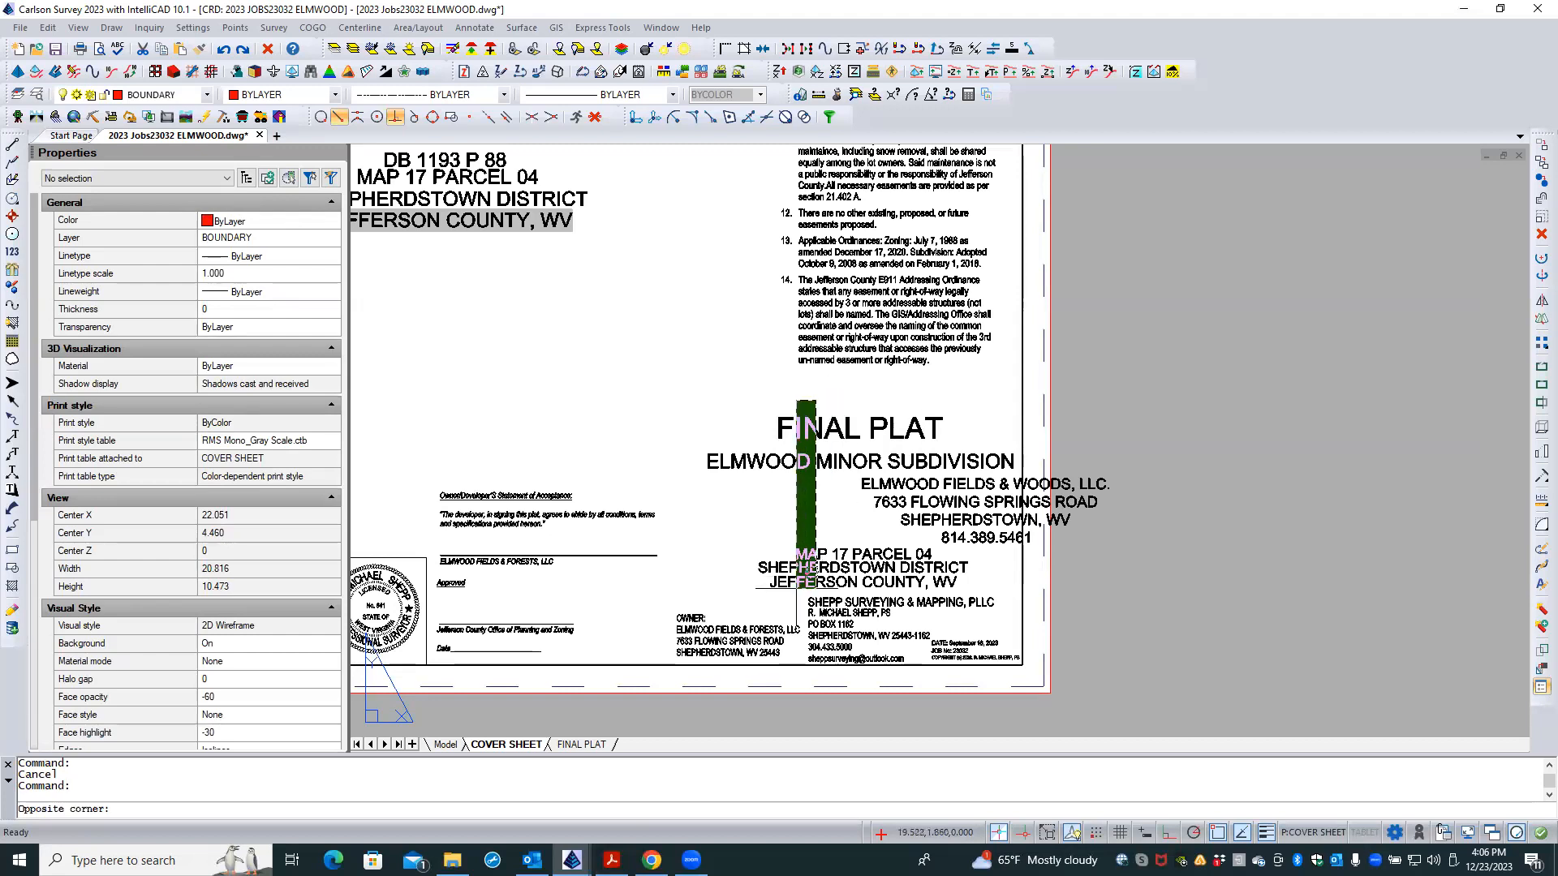
click(799, 586)
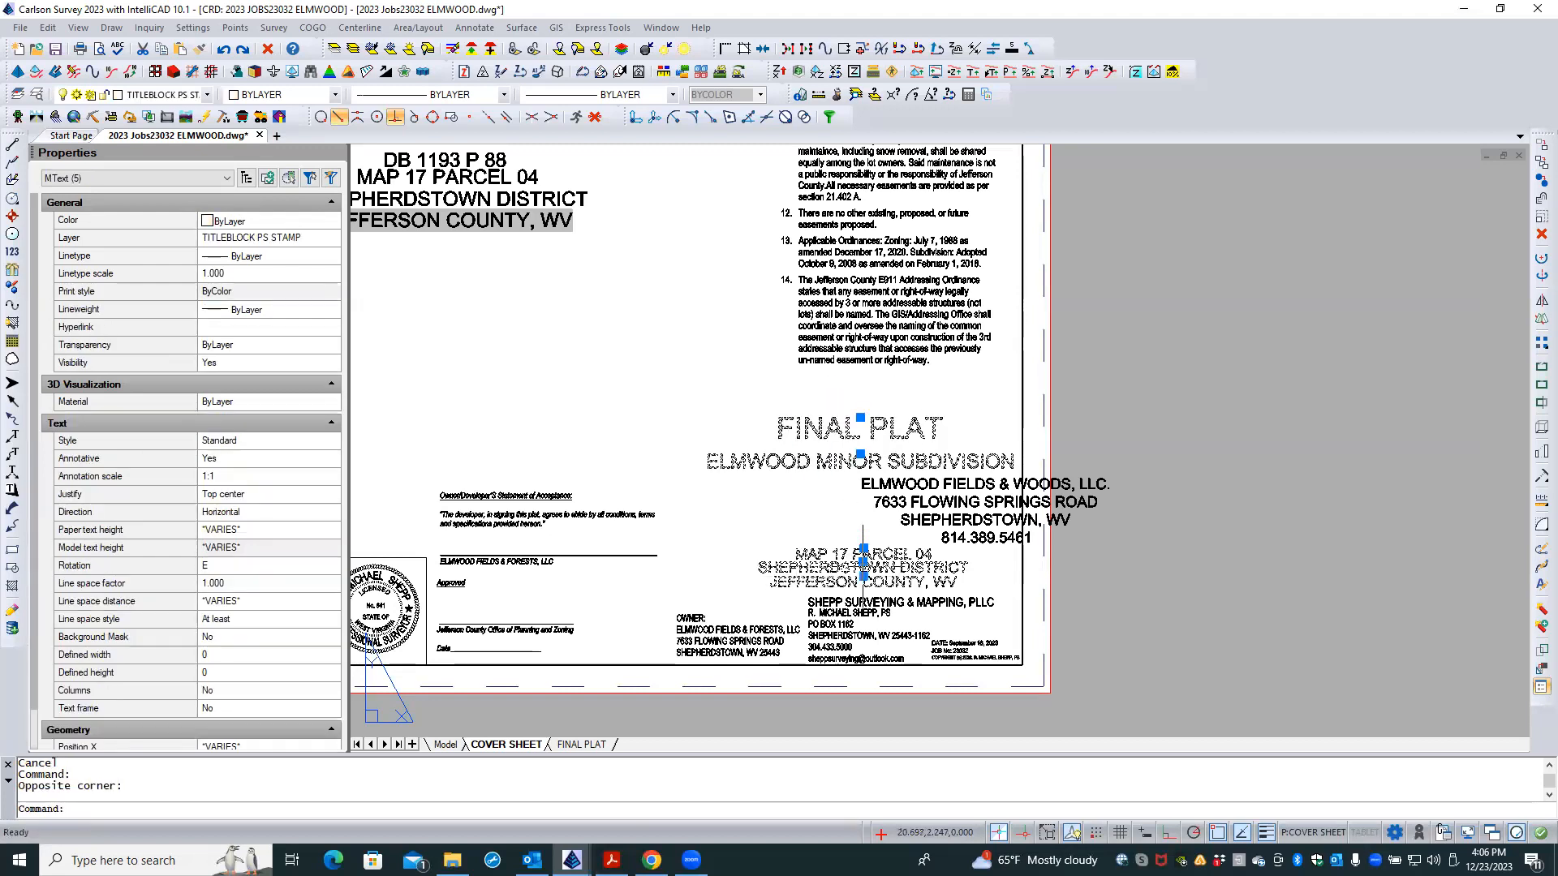
key(Escape)
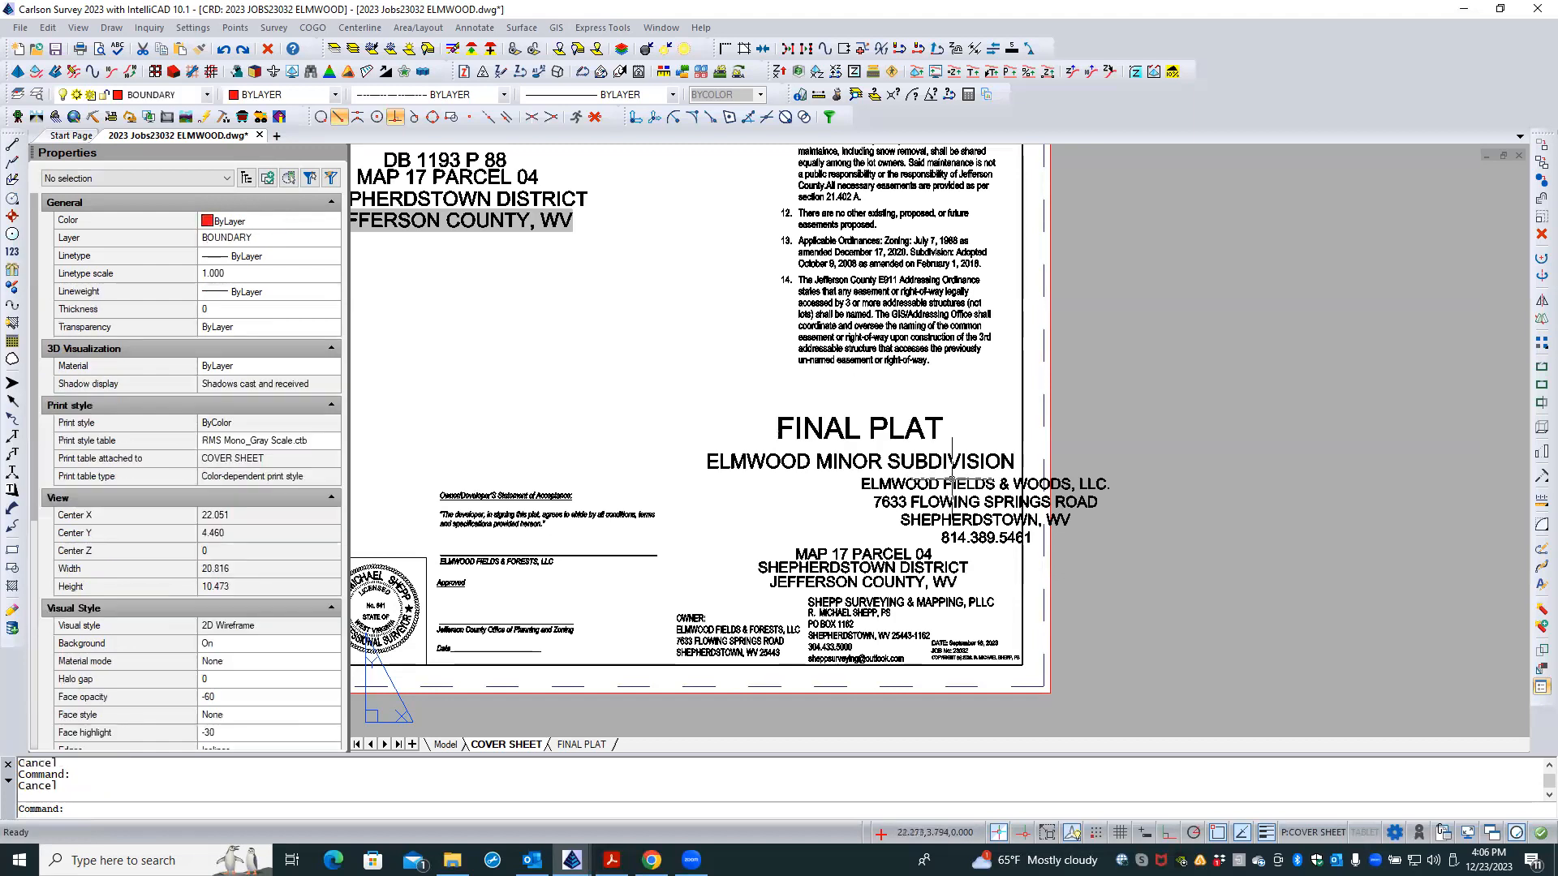
- Move the owner text block from its insertion point onto the insertion point of the ELMWOOD MINOR SUBDIVISION title
click(951, 484)
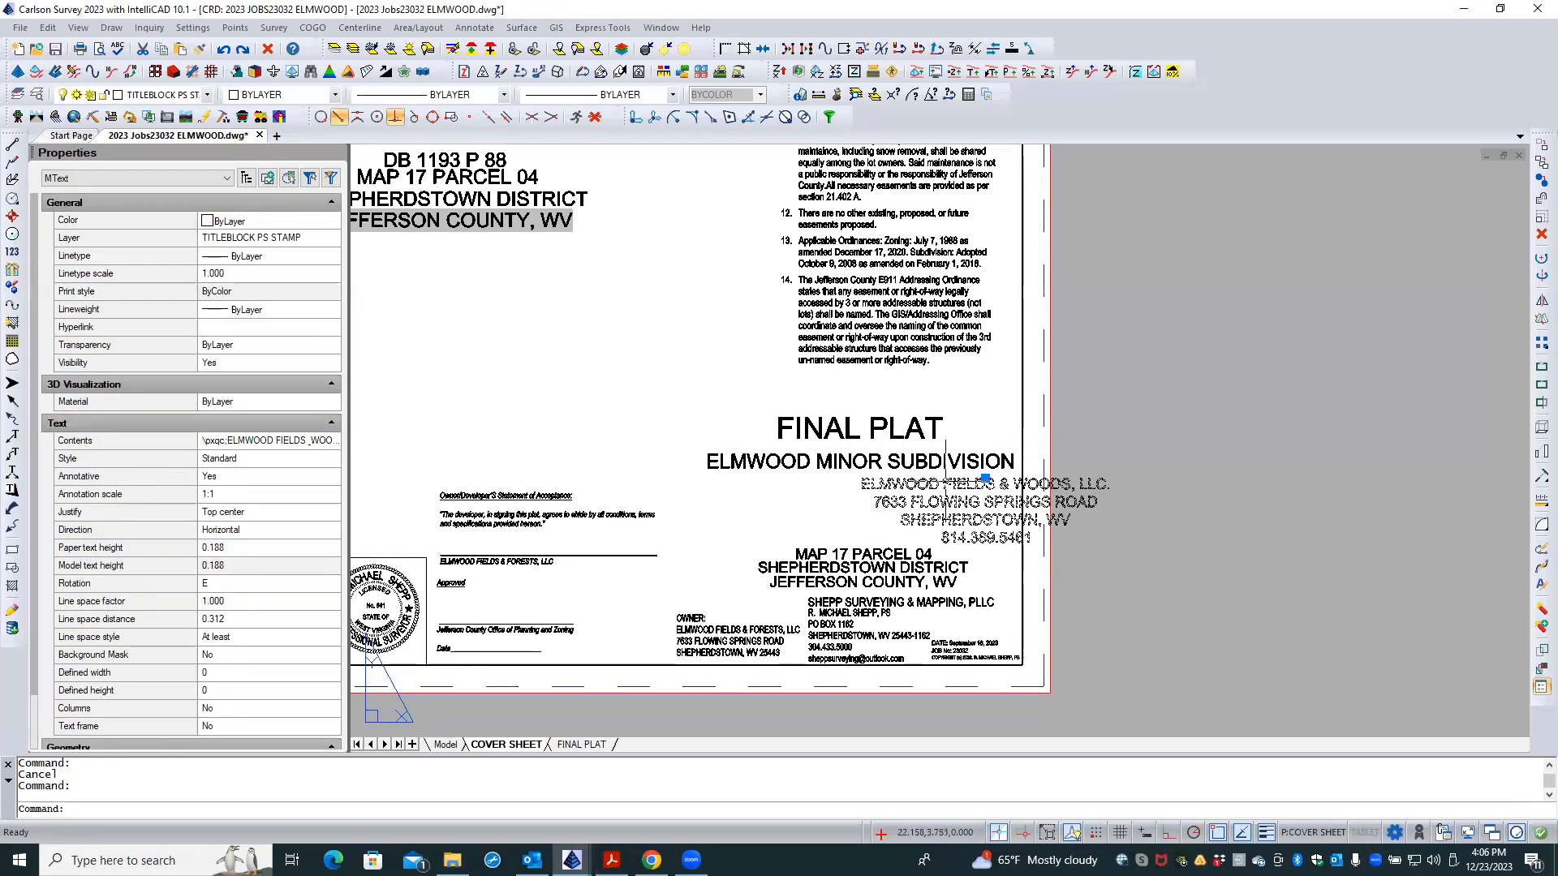
text(m)
key(Return)
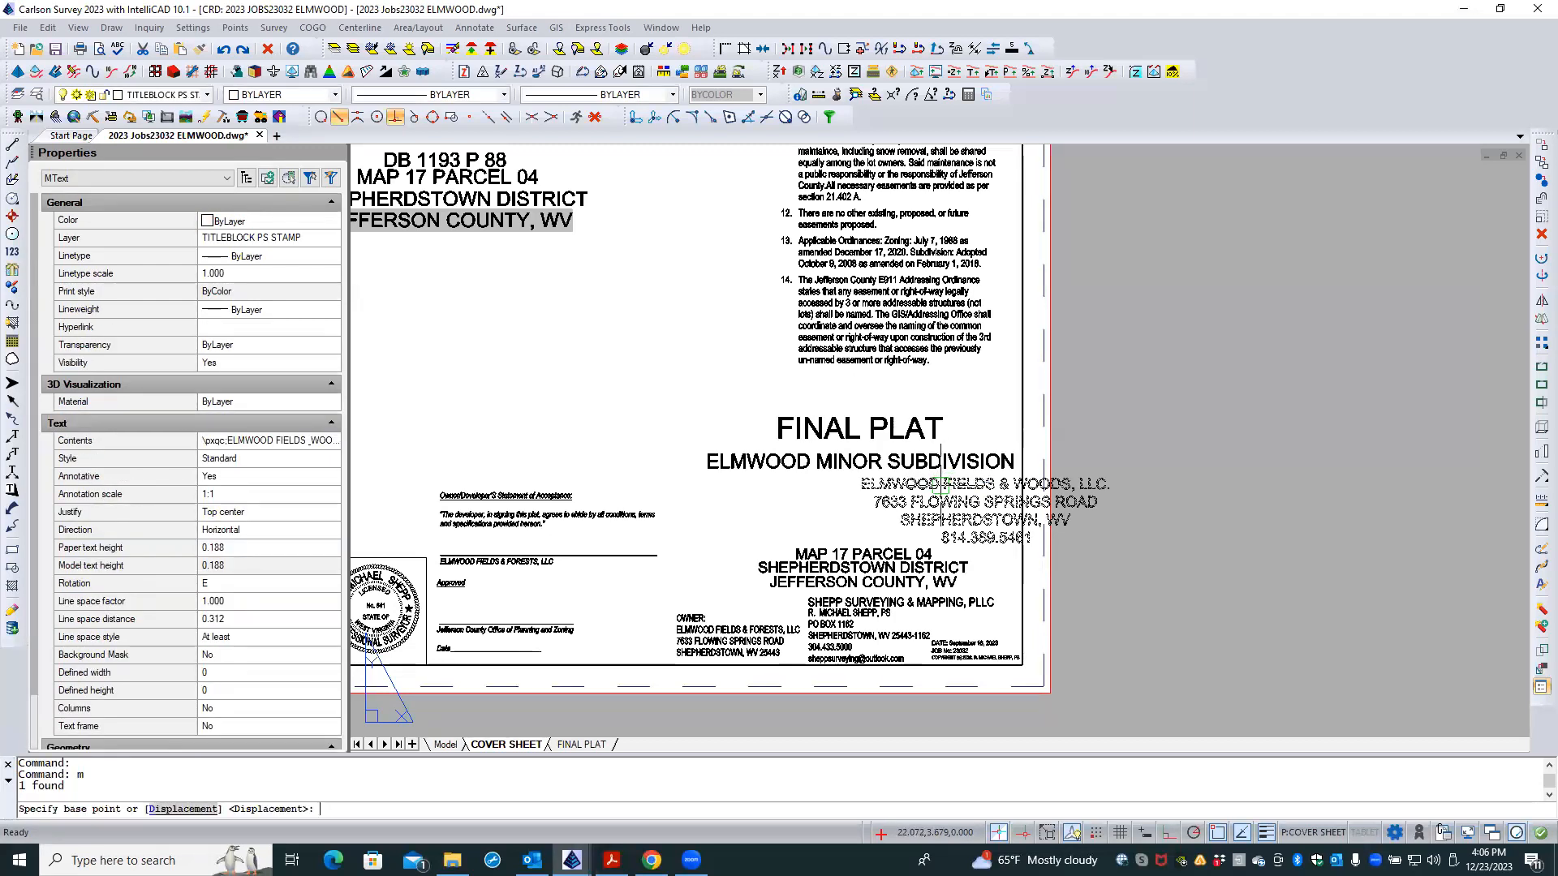
shift+right_click(941, 486)
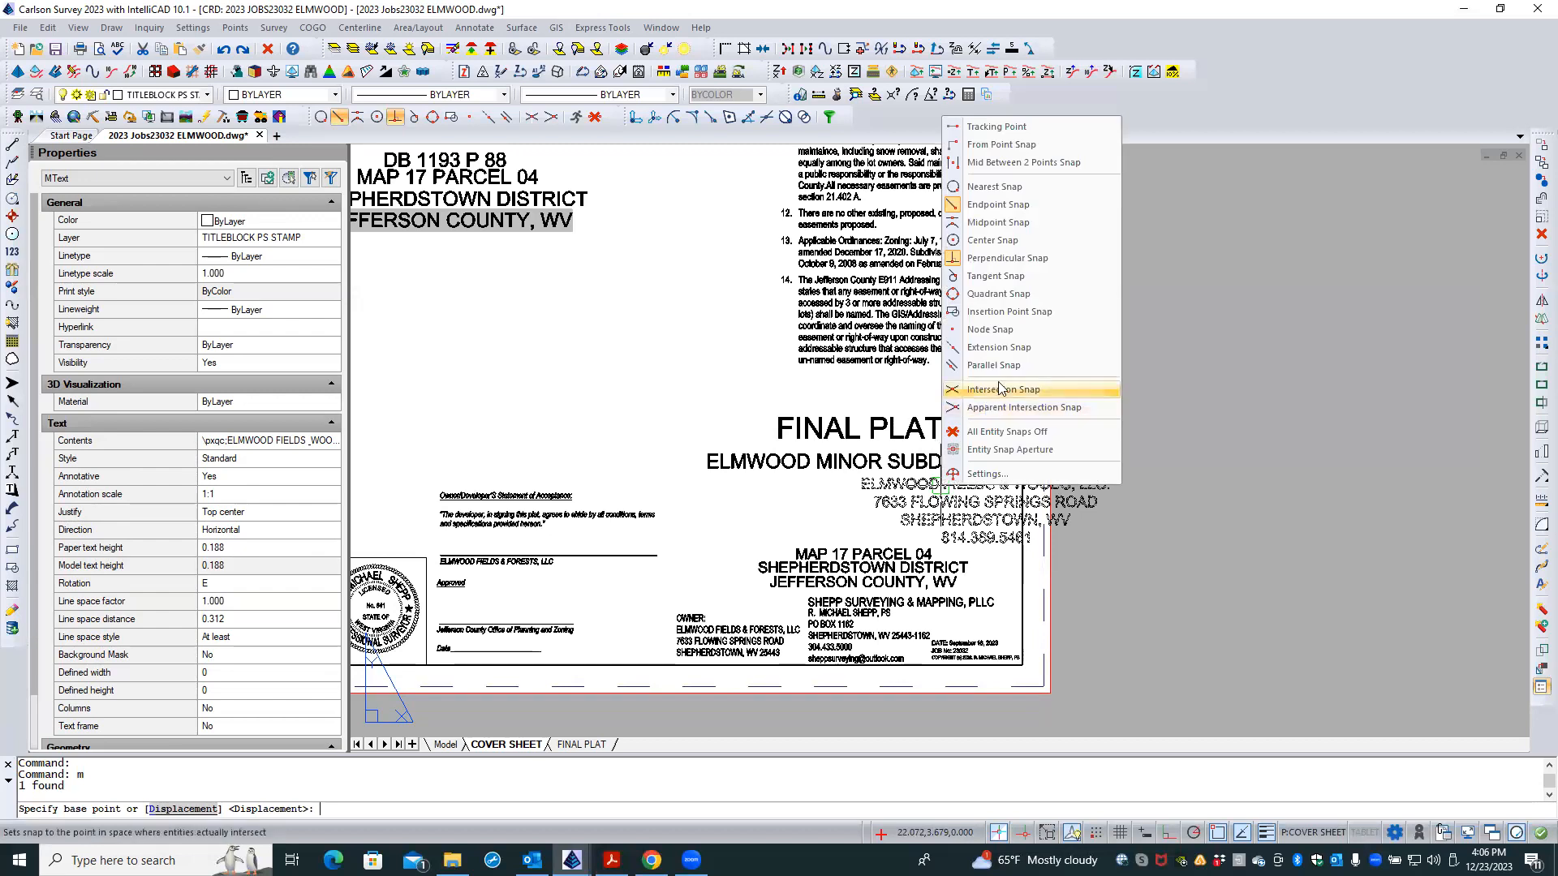
click(1009, 312)
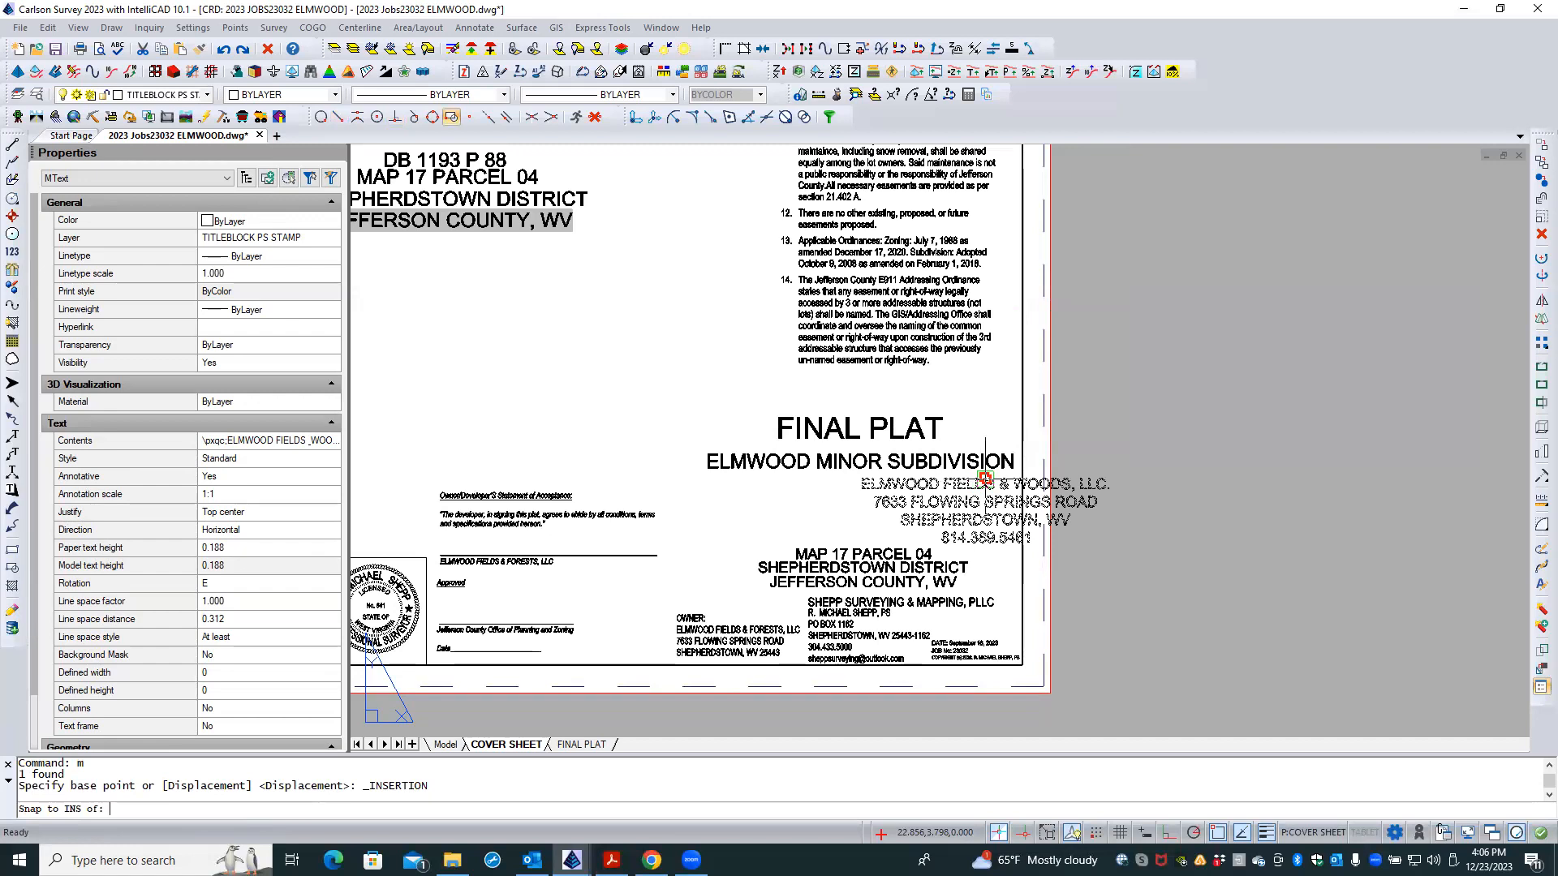
click(980, 476)
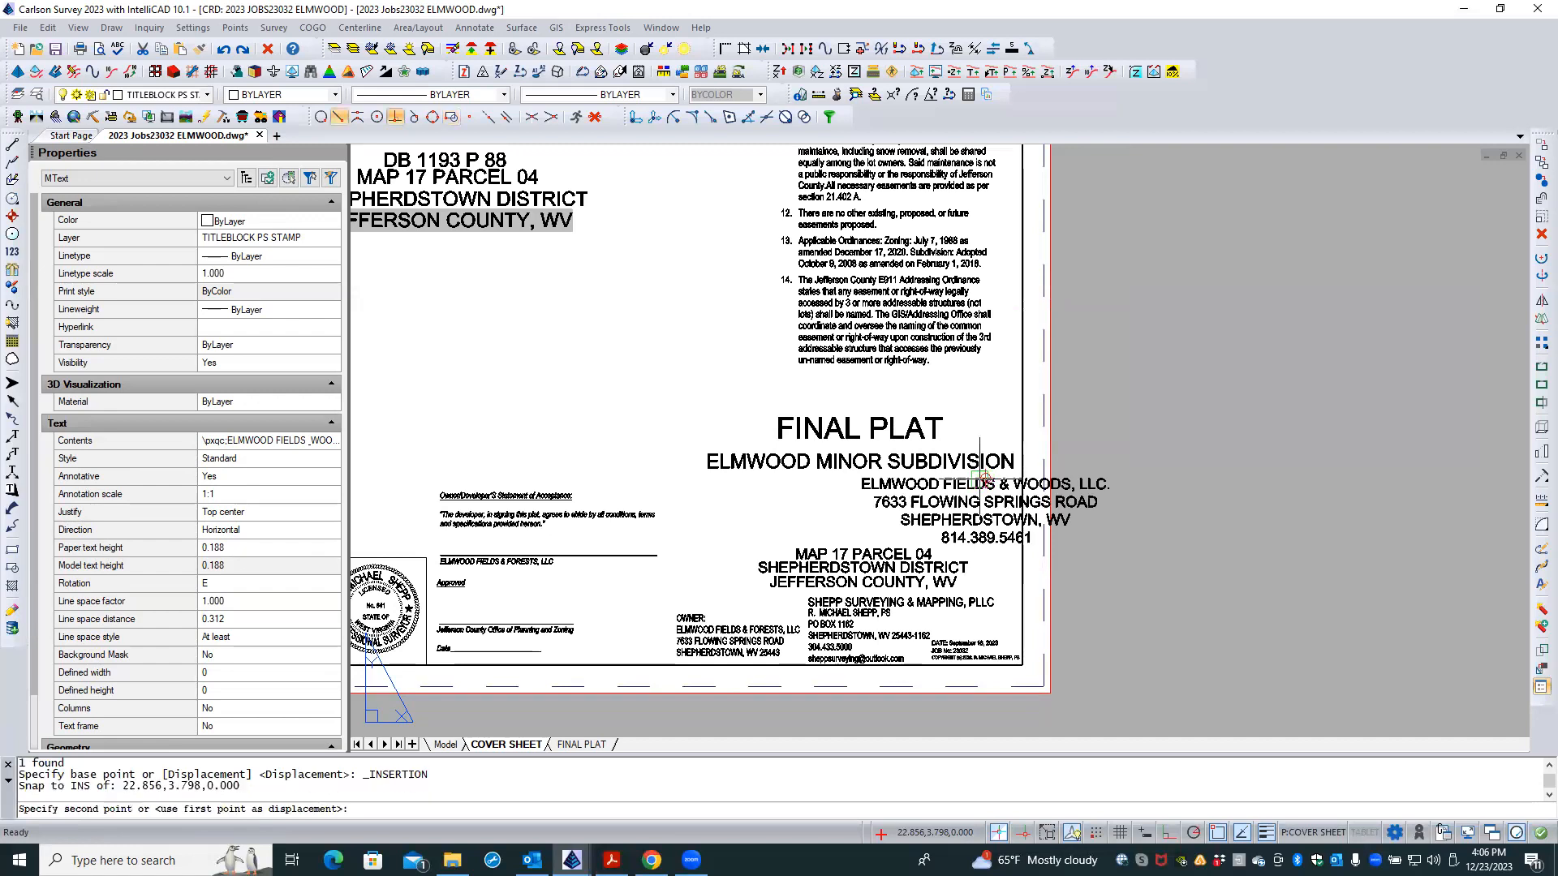
shift+right_click(863, 477)
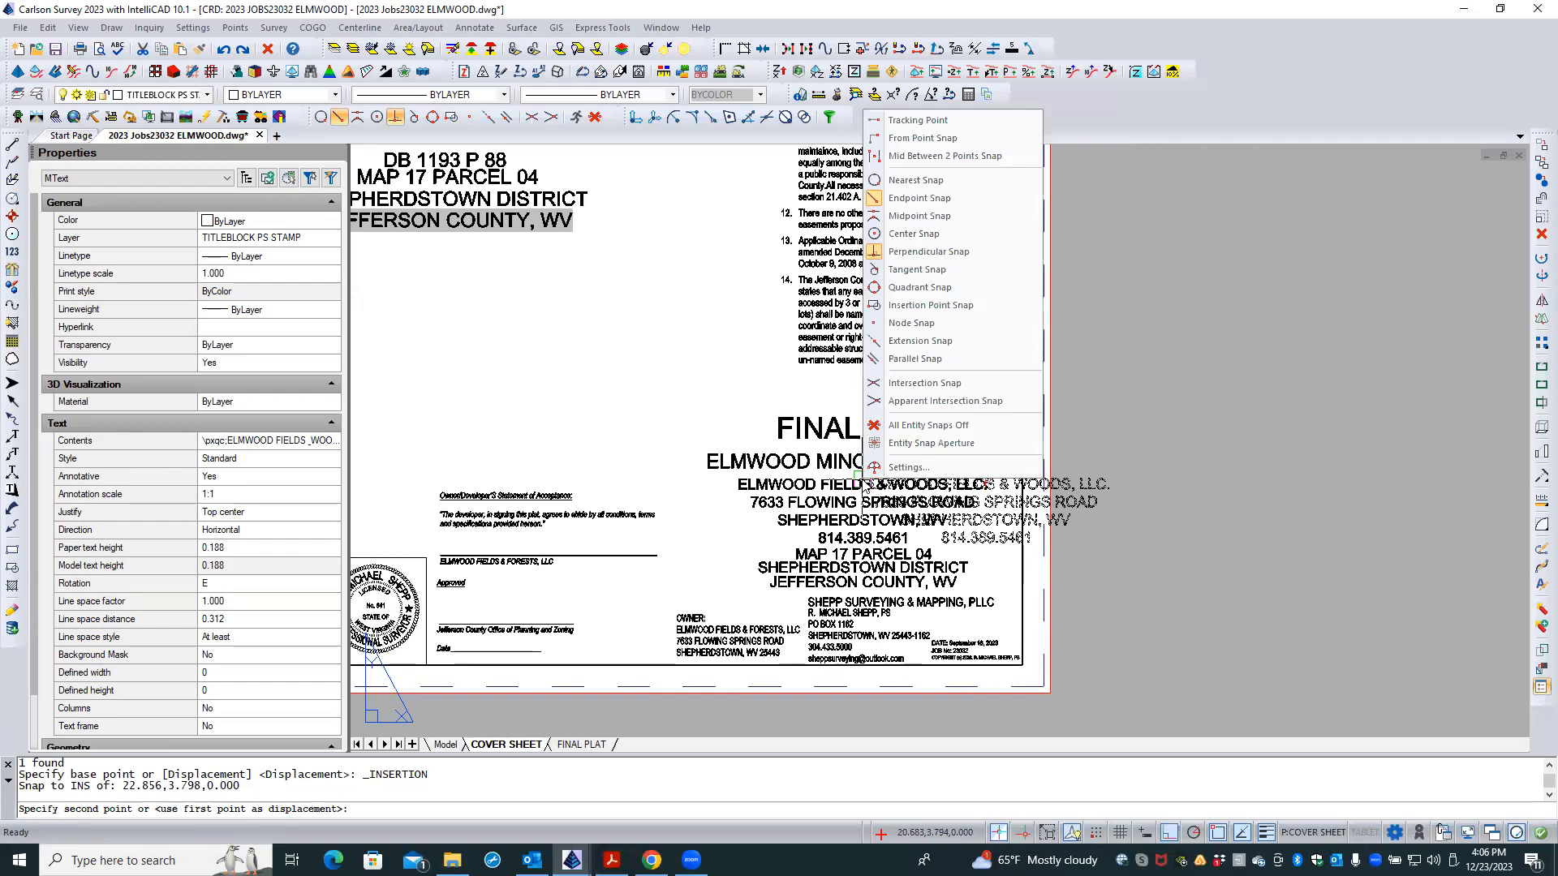
click(906, 312)
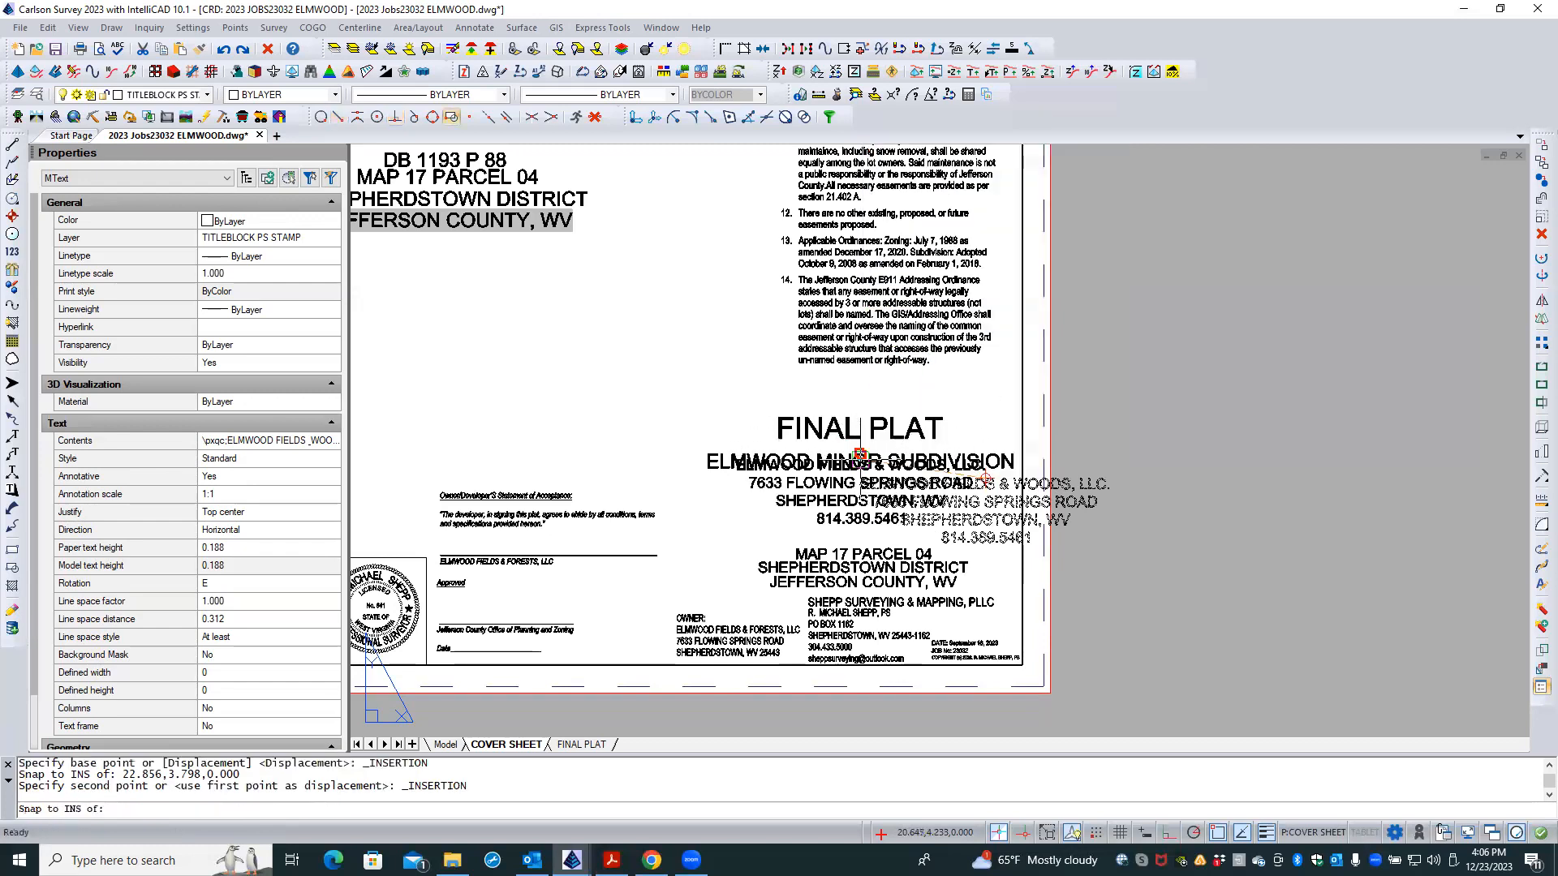
click(860, 453)
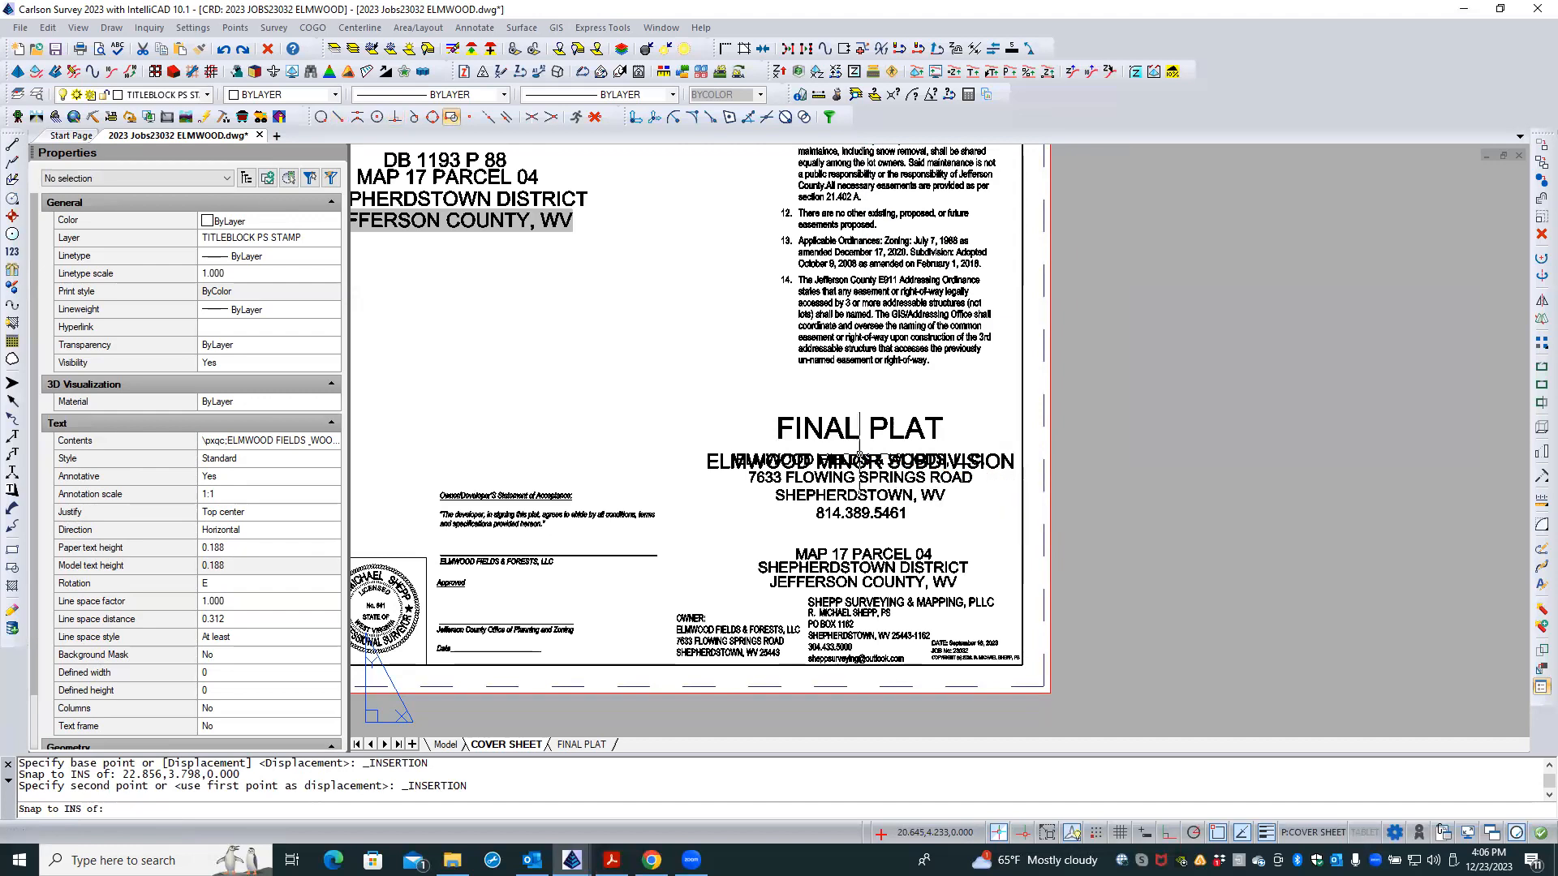
- Move the owner text block straight down about 0.4 units, clear of the ELMWOOD MINOR SUBDIVISION title
text(M)
key(Return)
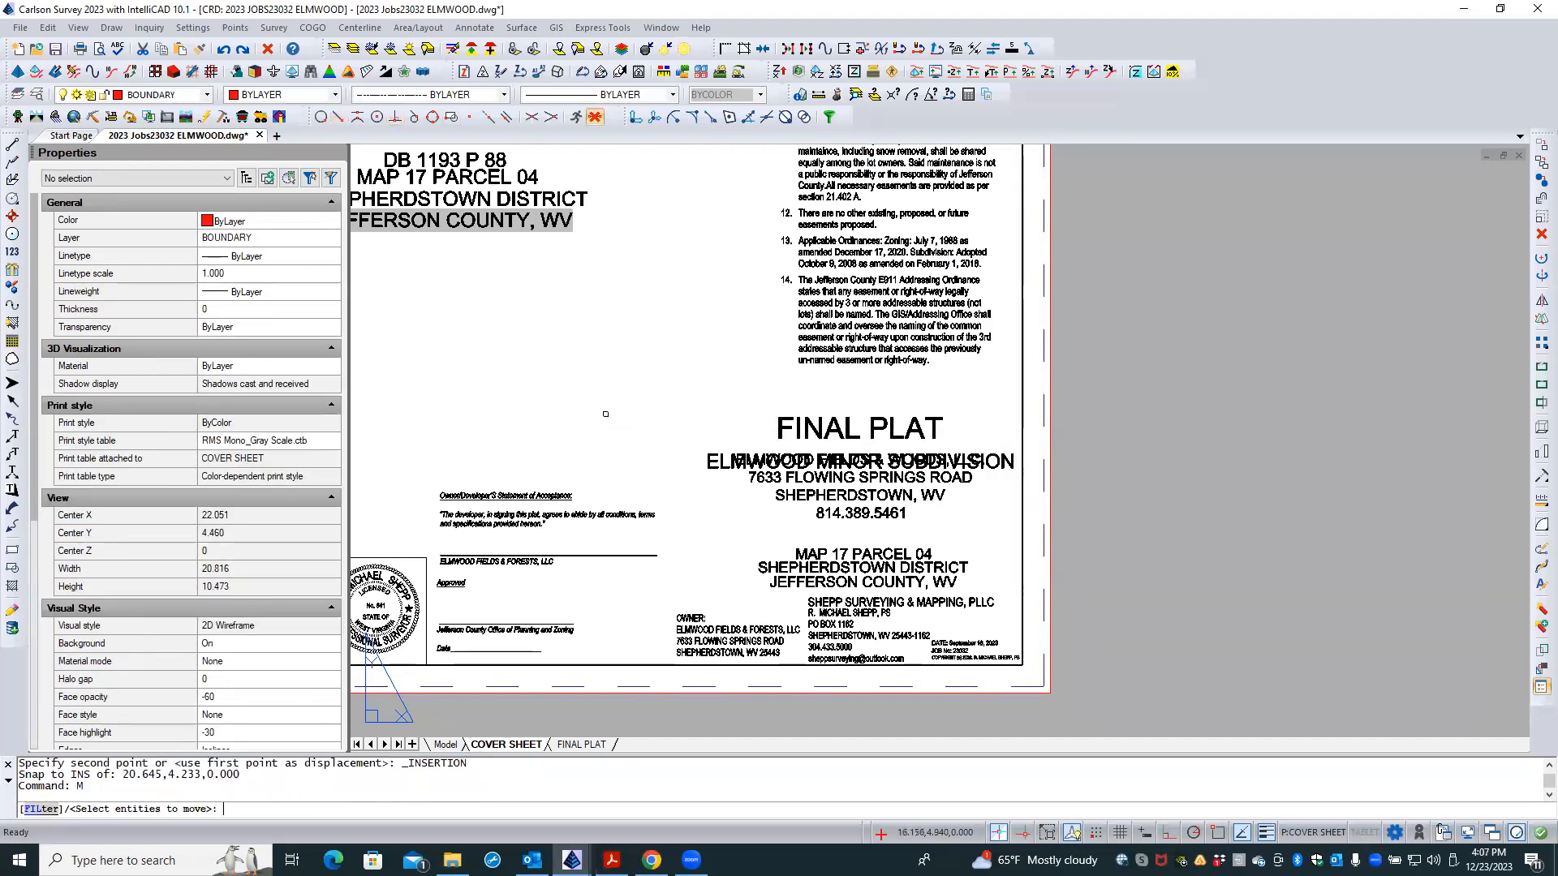
text(p)
key(Return)
key(Return)
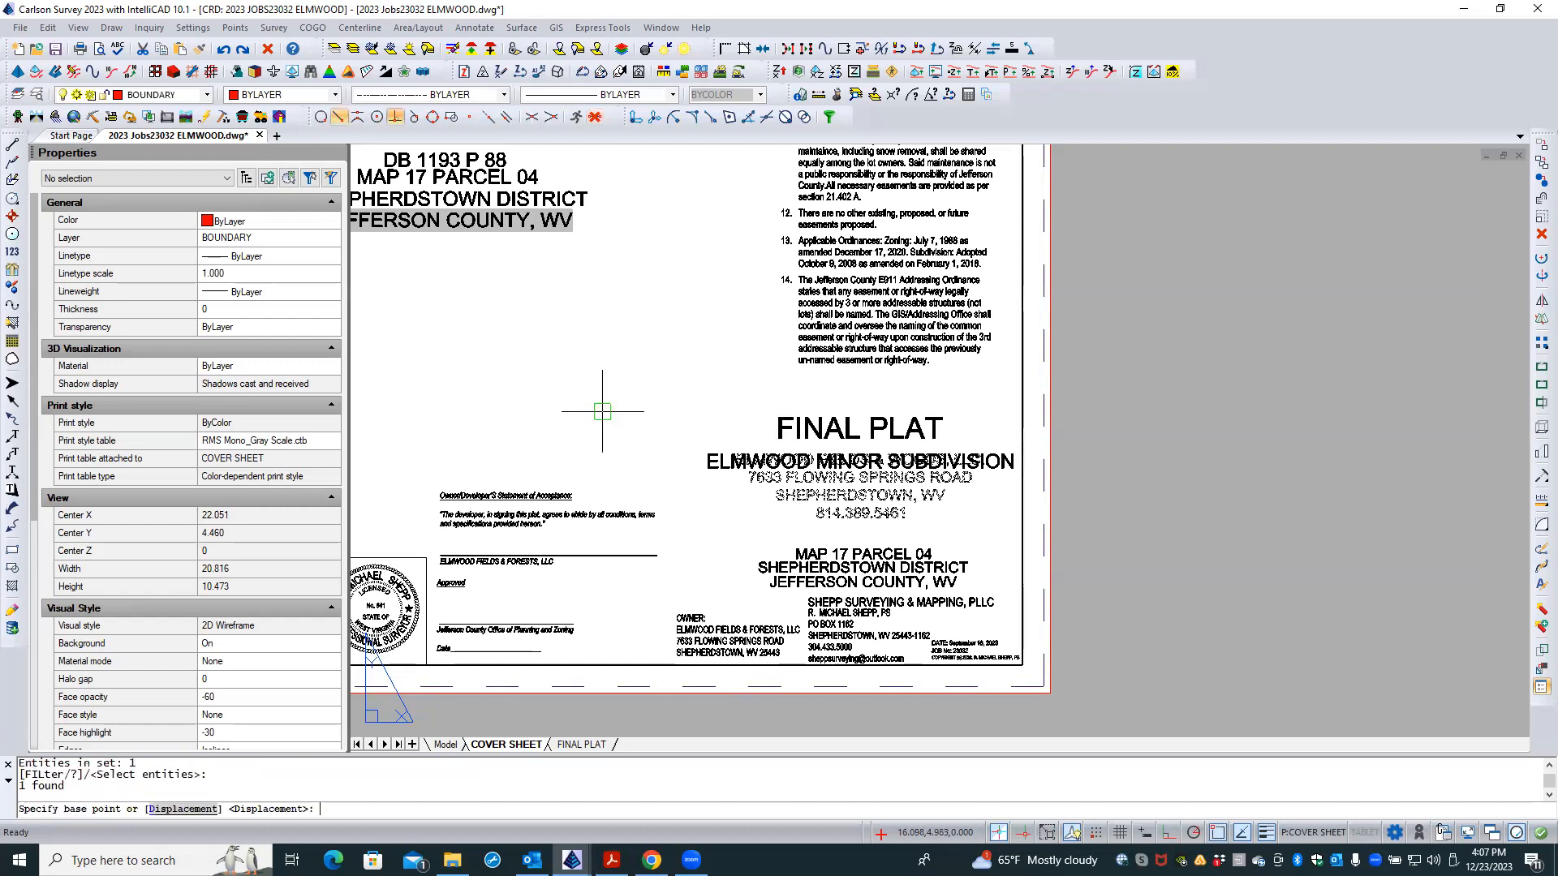
click(603, 403)
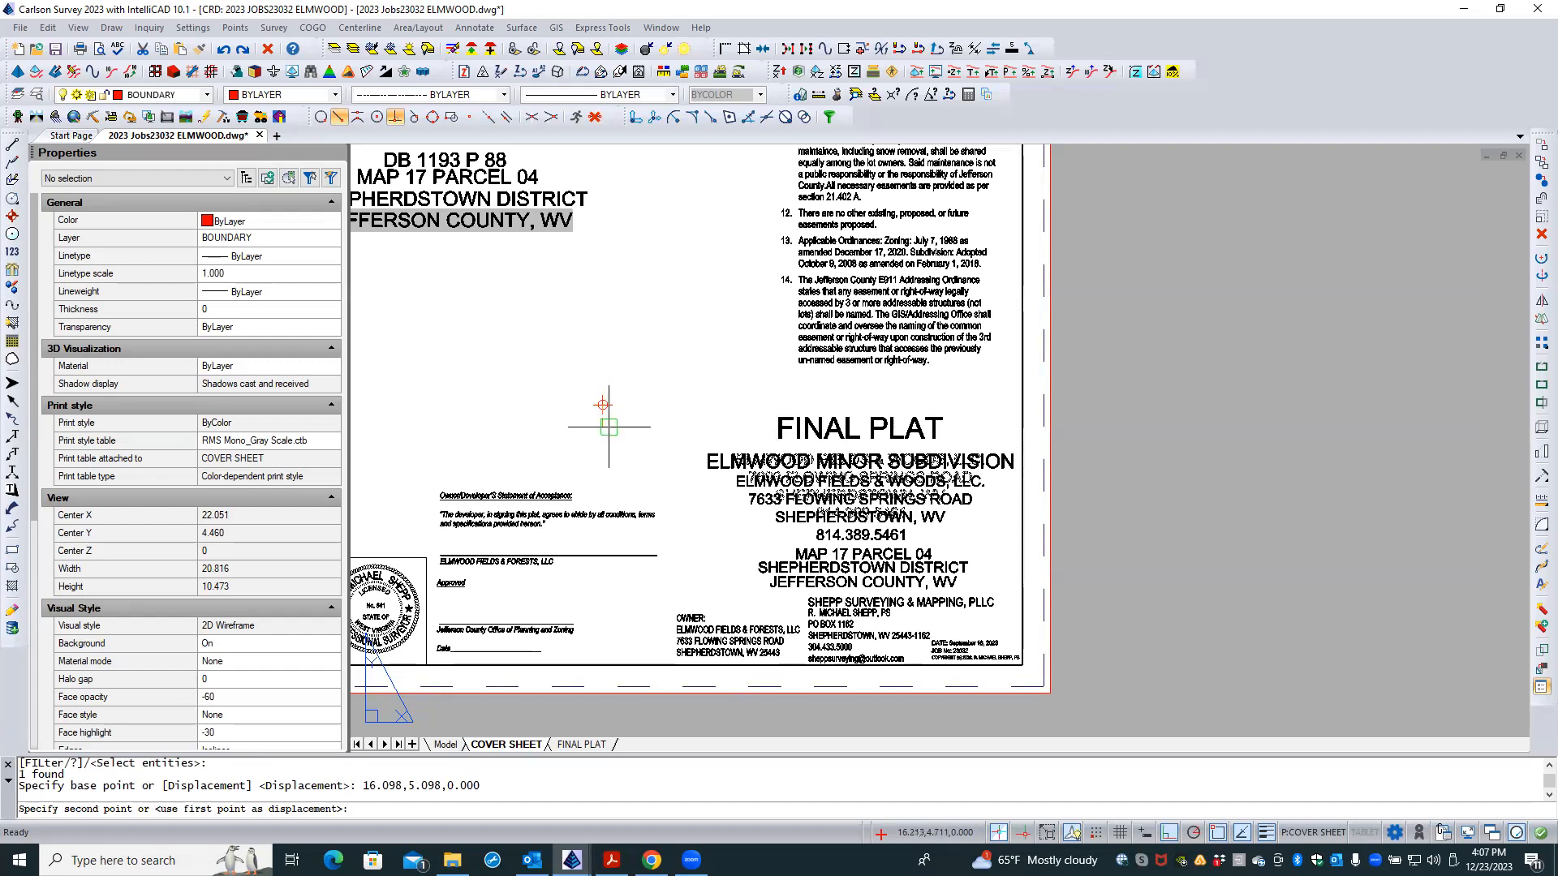
click(609, 428)
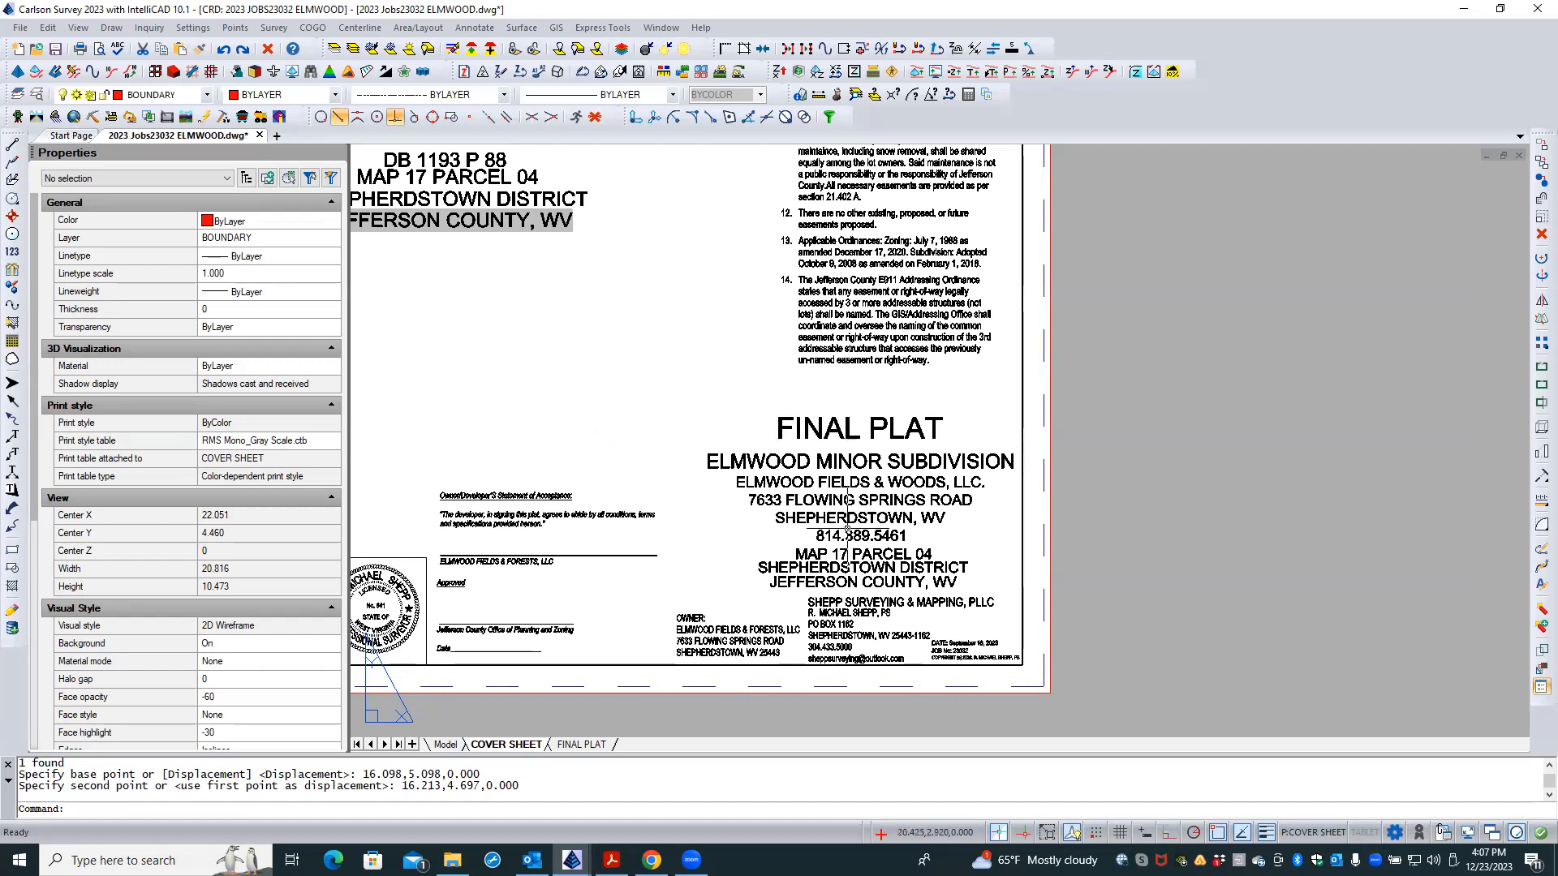
- Compare the insertion points of the ELMWOOD MINOR SUBDIVISION title and the owner text block, and review the whole cover sheet
click(841, 464)
click(833, 482)
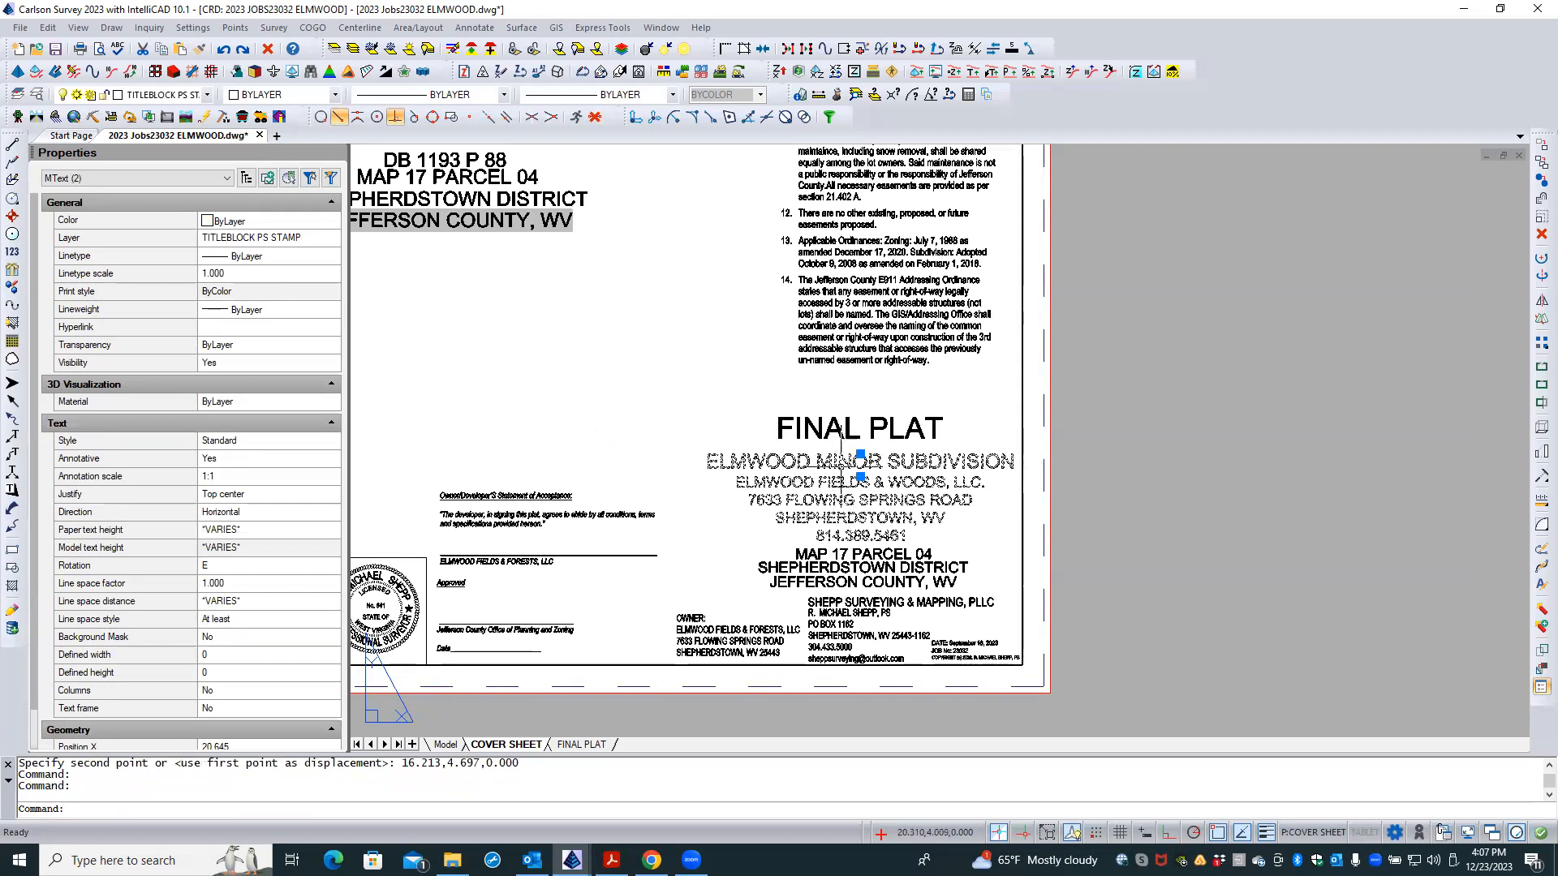
key(Escape)
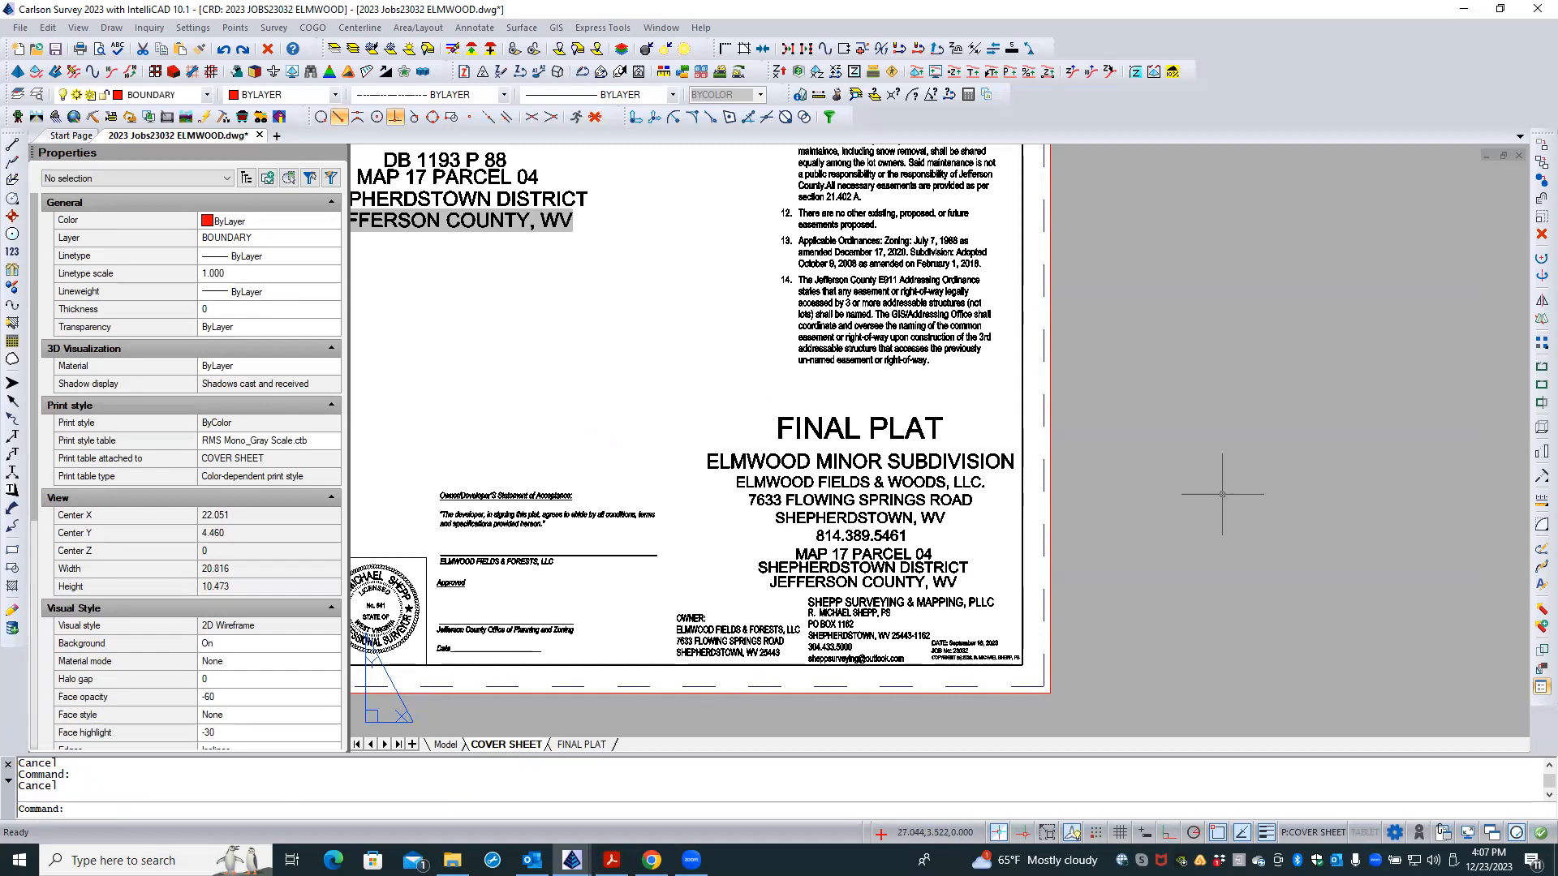
scroll(1122, 552, down, 1)
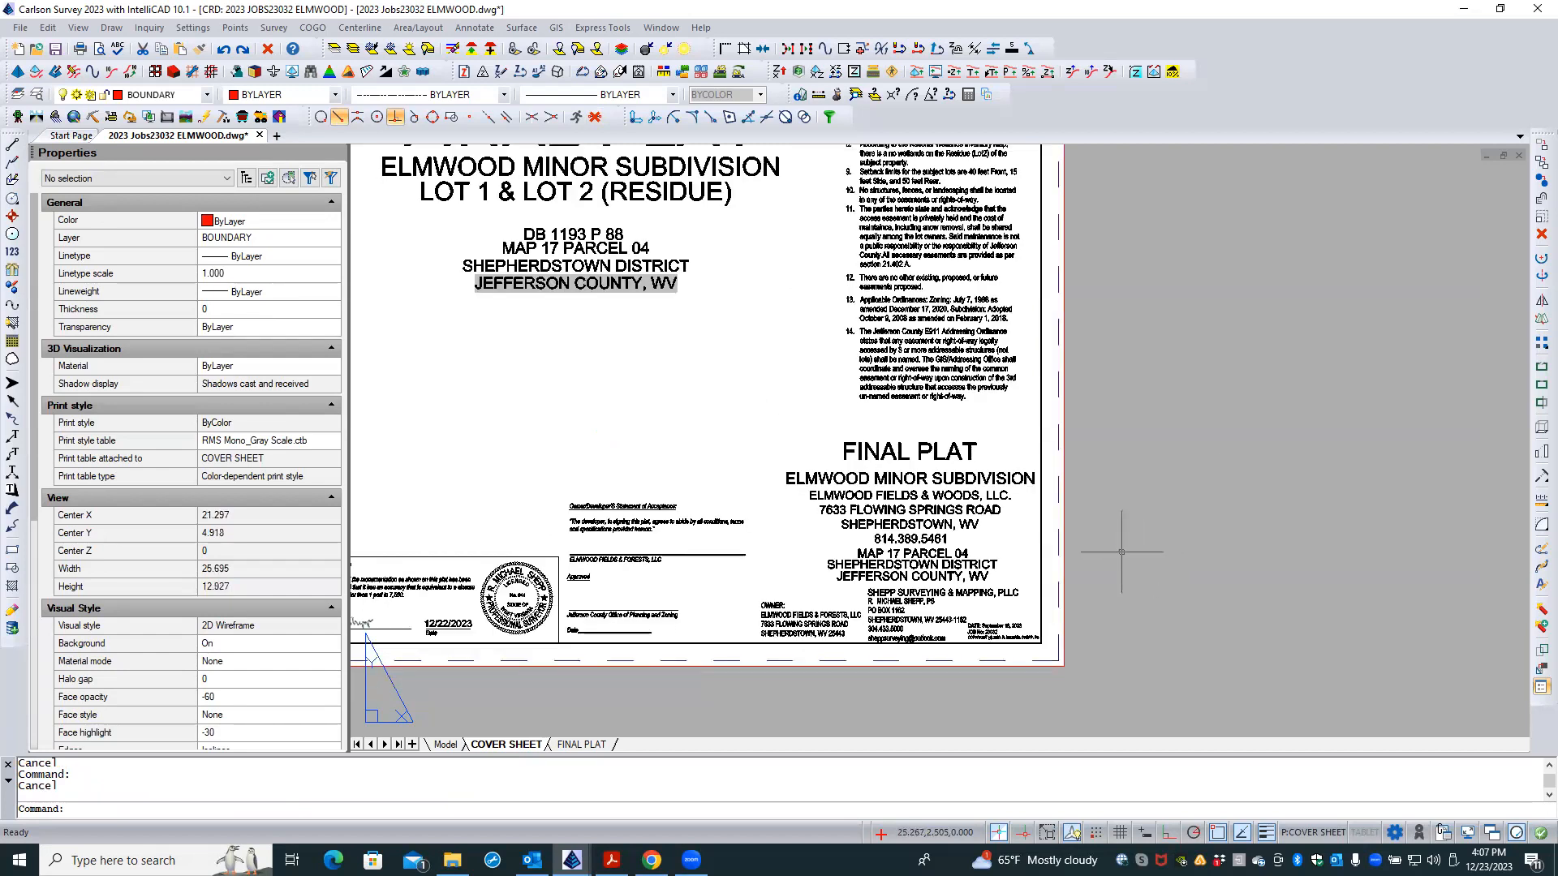
scroll(1121, 552, down, 1)
scroll(1121, 552, down, 1)
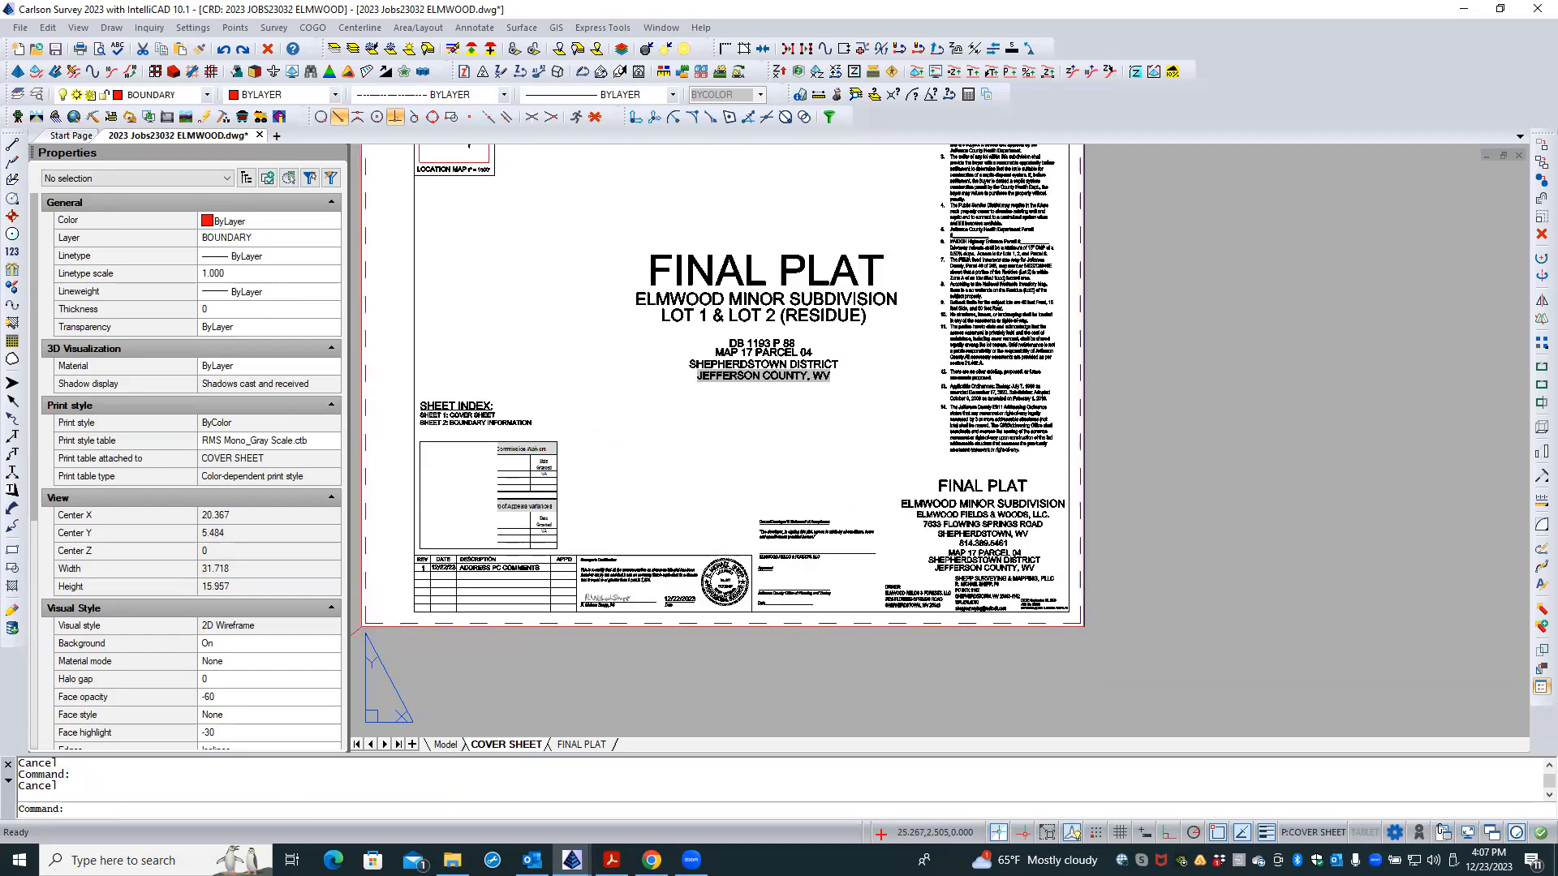
middle_drag(1121, 552, 1128, 611)
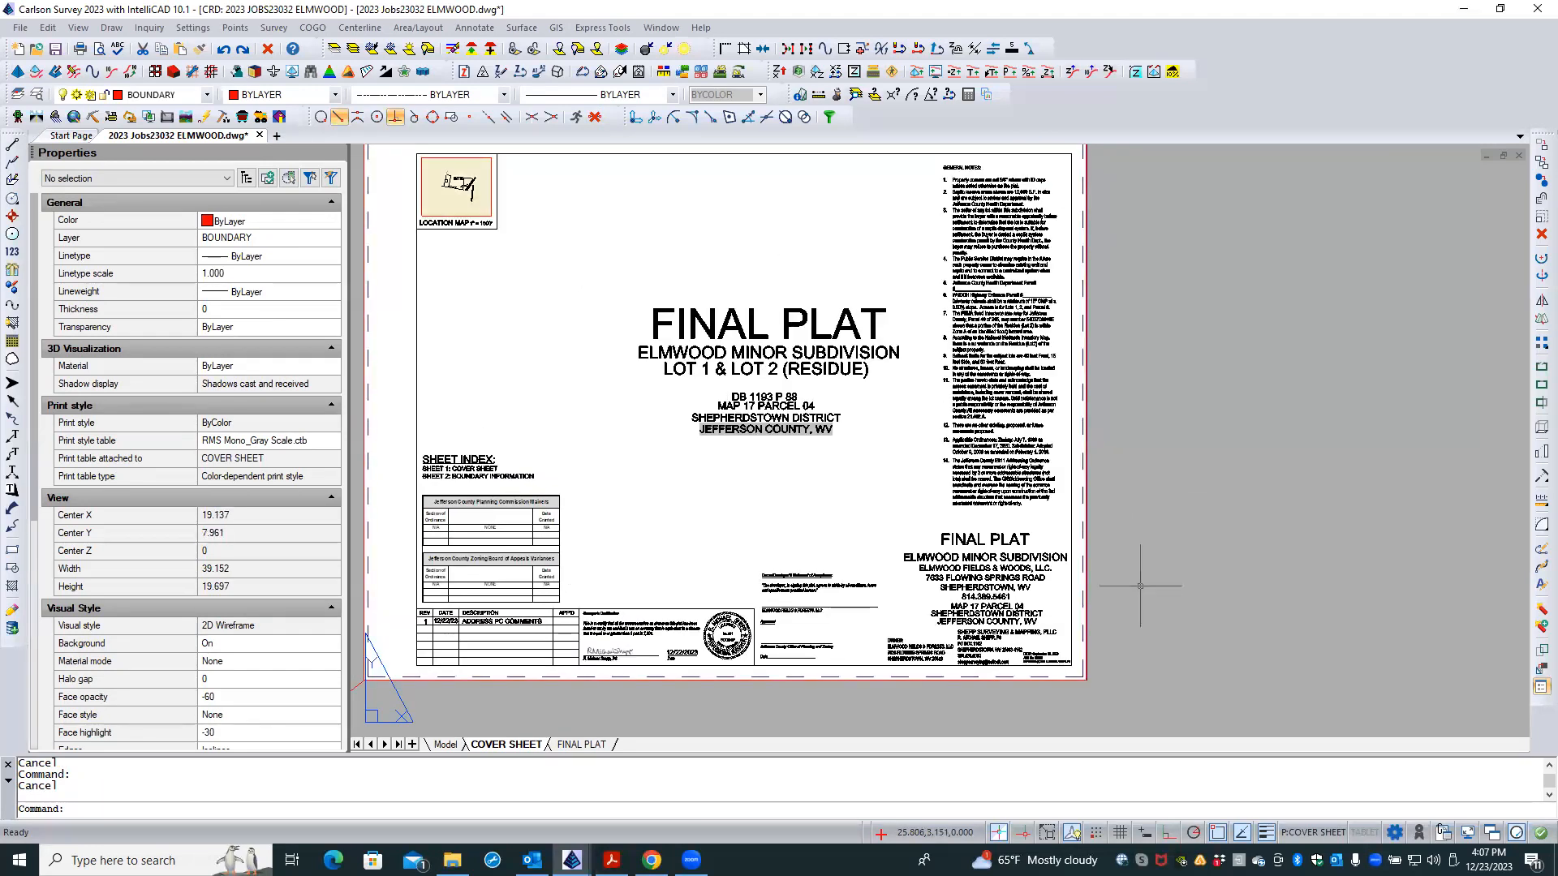
- Open the FINAL PLAT layout and examine the west end of the boundary line near the 103.18' course
click(581, 744)
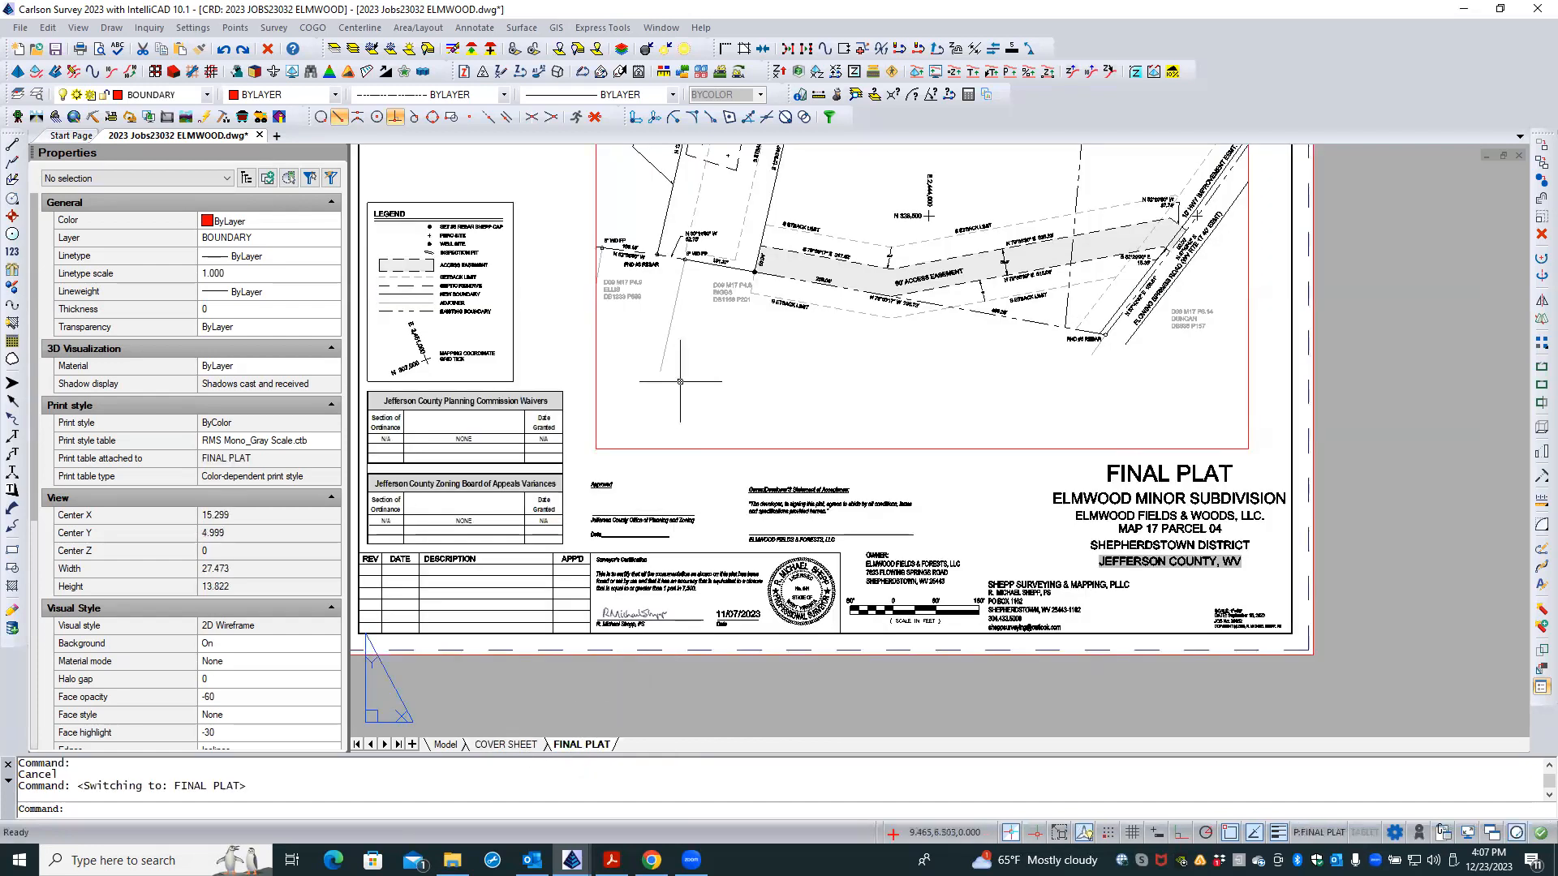
middle_drag(704, 368, 885, 580)
scroll(670, 592, up, 2)
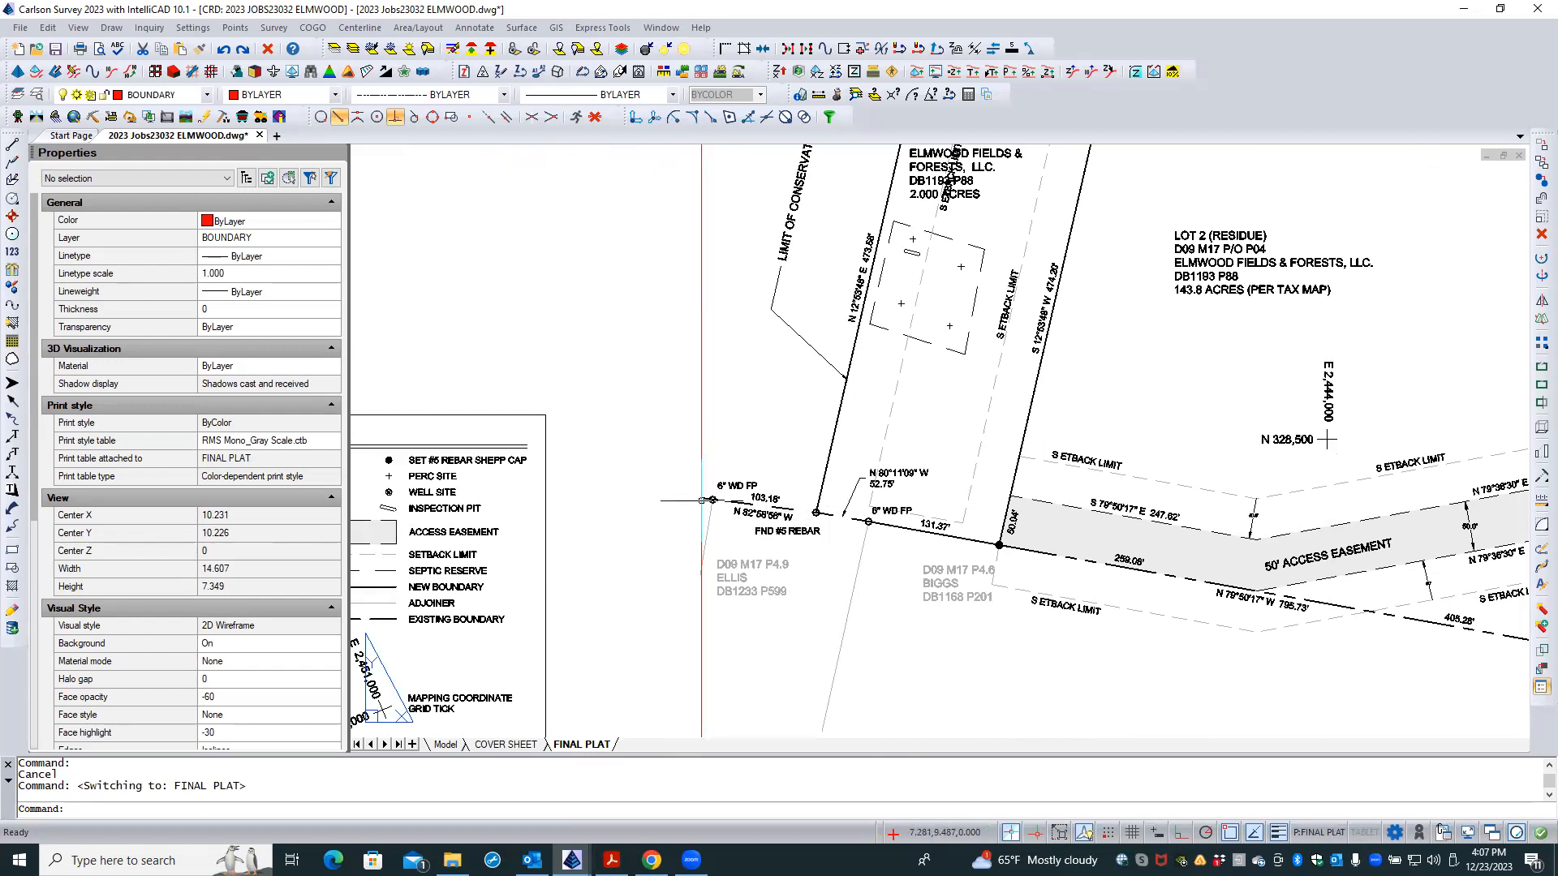
scroll(703, 500, up, 3)
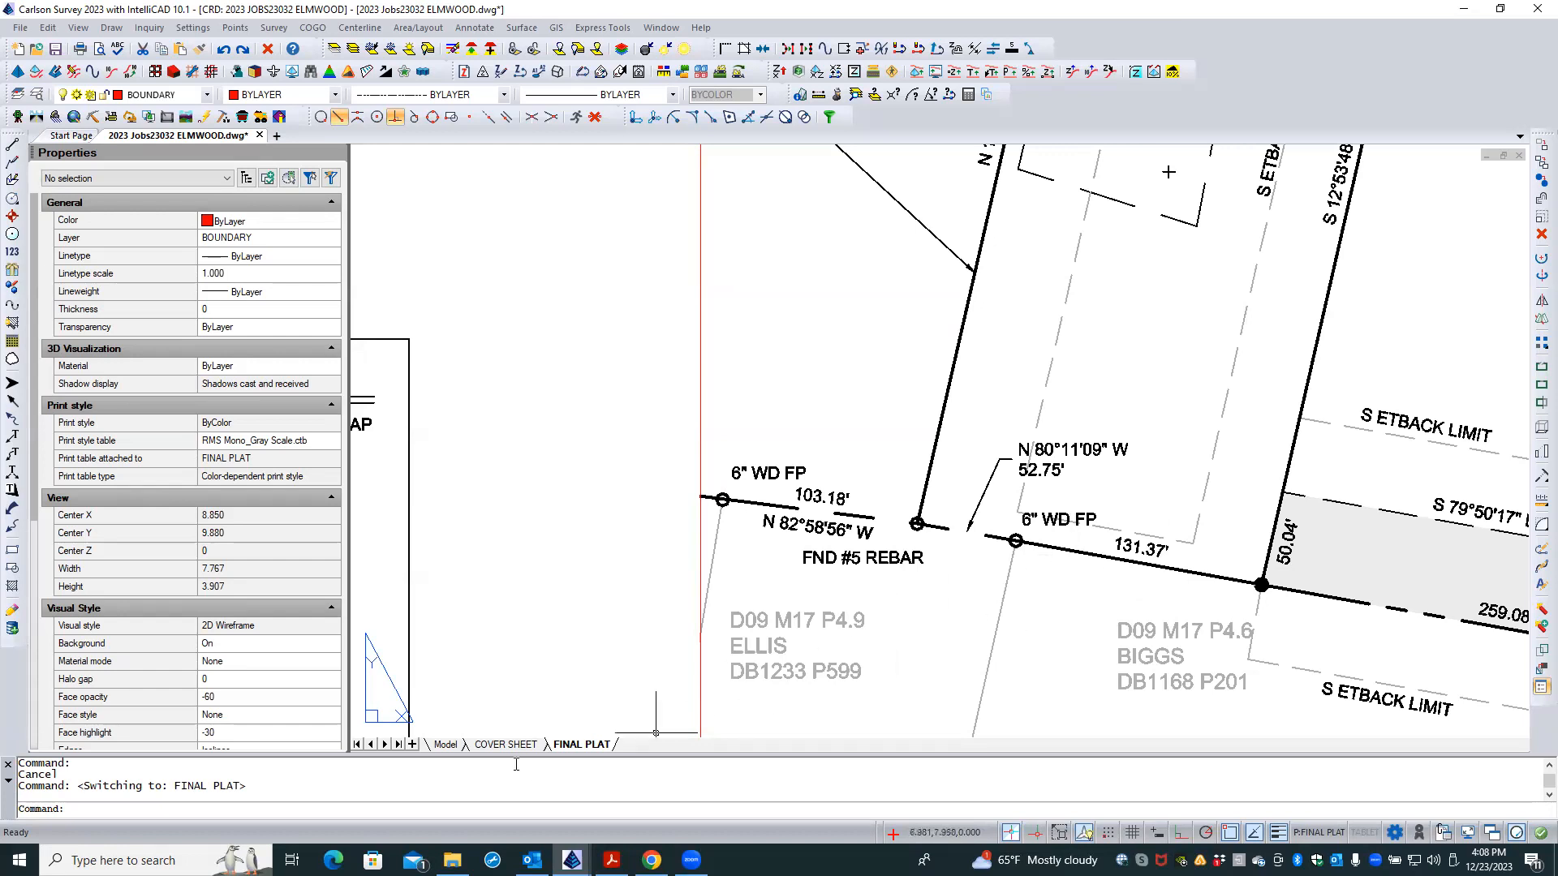
- In model space, stretch the west end of the boundary polyline back to point 19
click(435, 745)
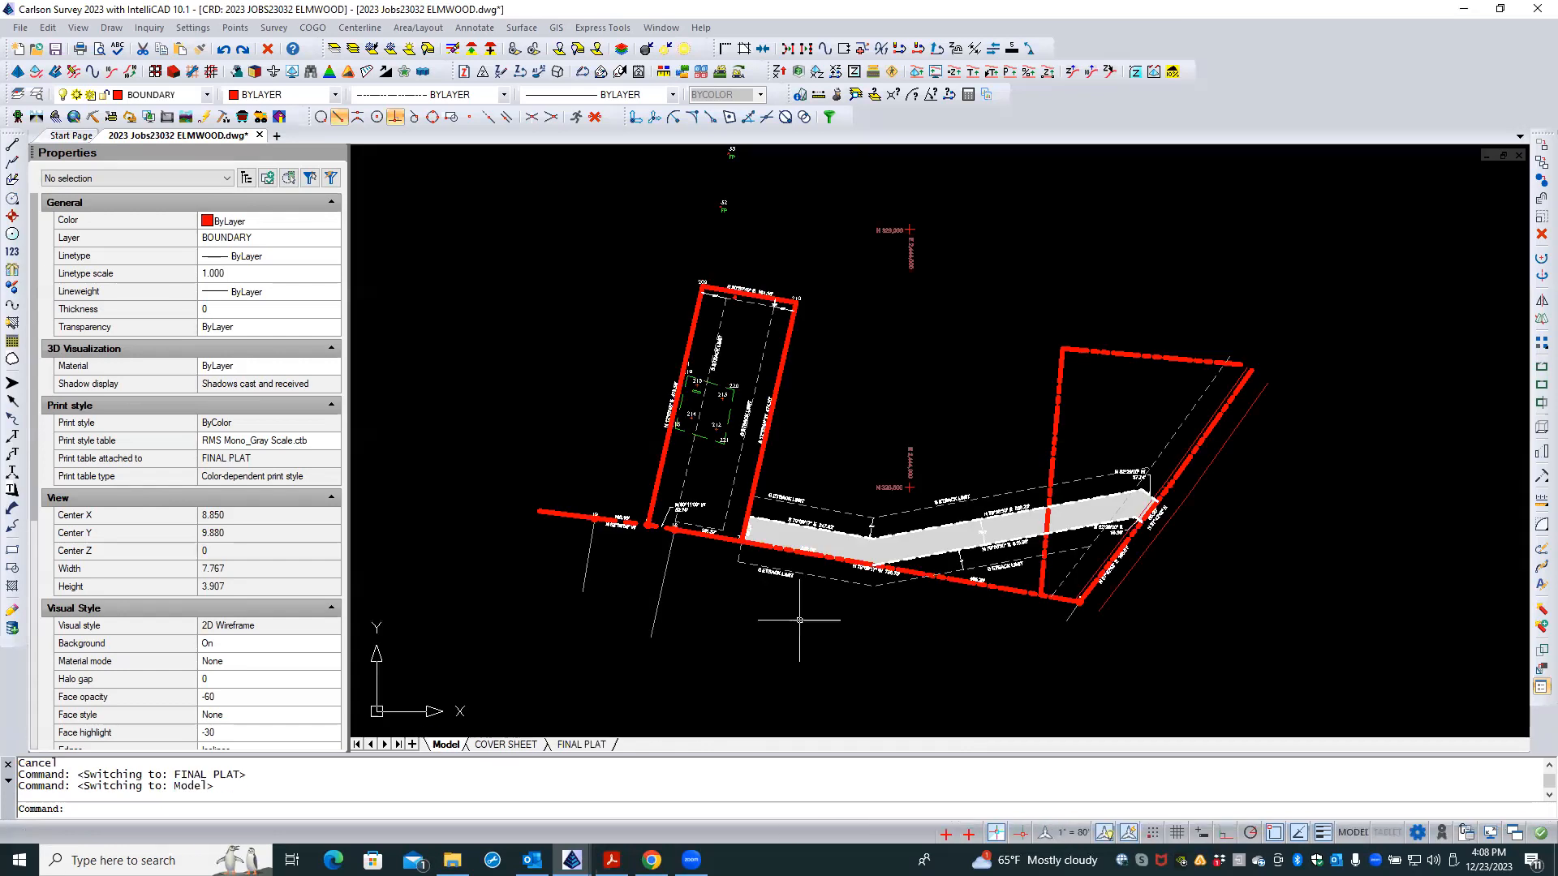
middle_drag(790, 608, 1127, 739)
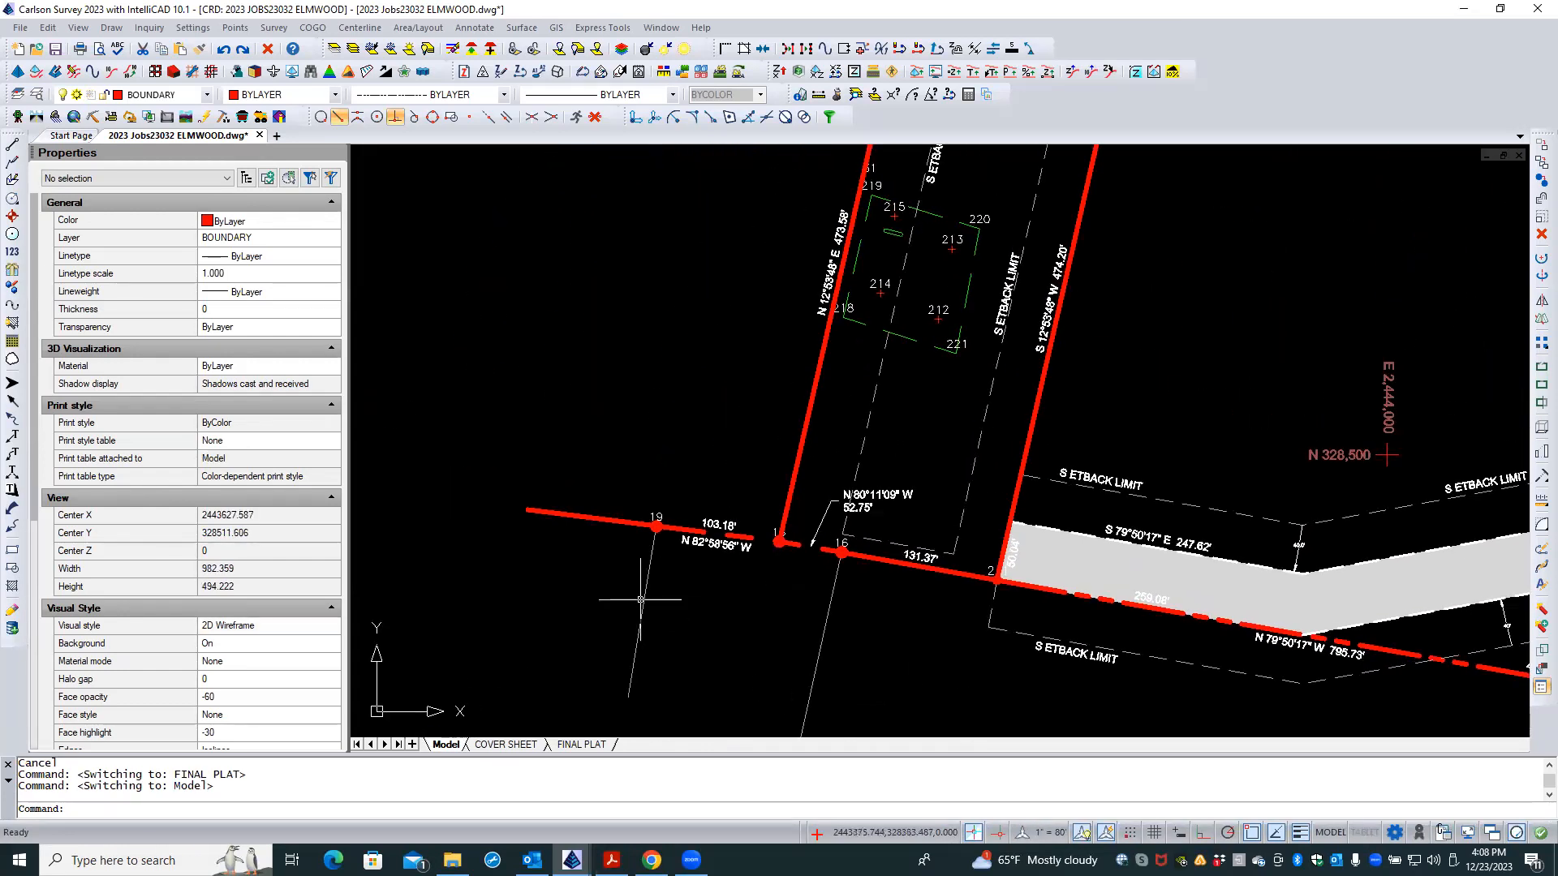
click(623, 522)
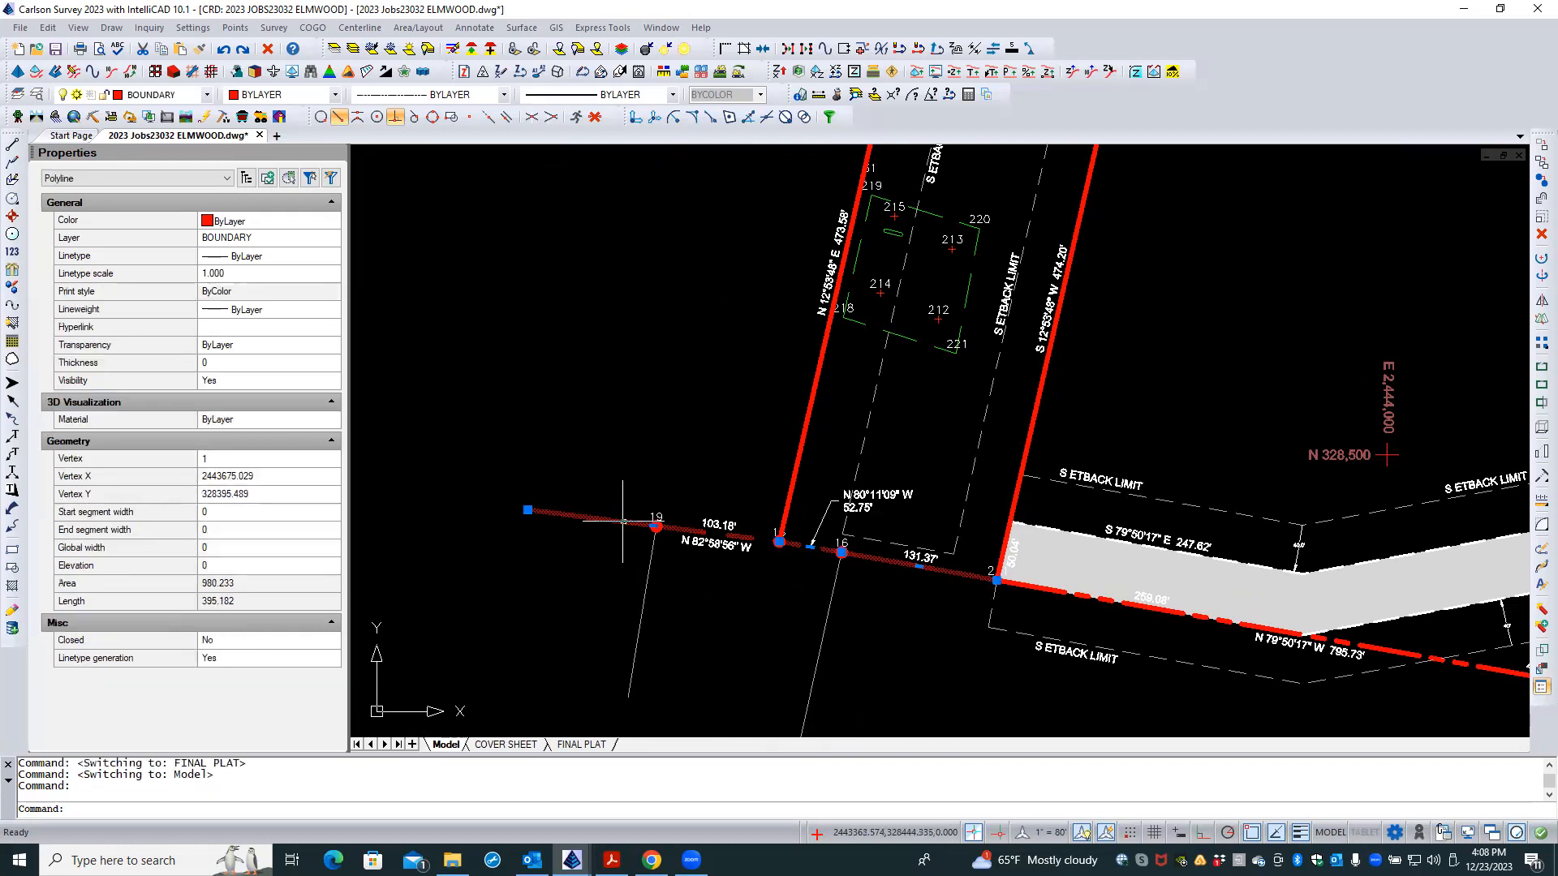
mouse_move(654, 528)
key(Escape)
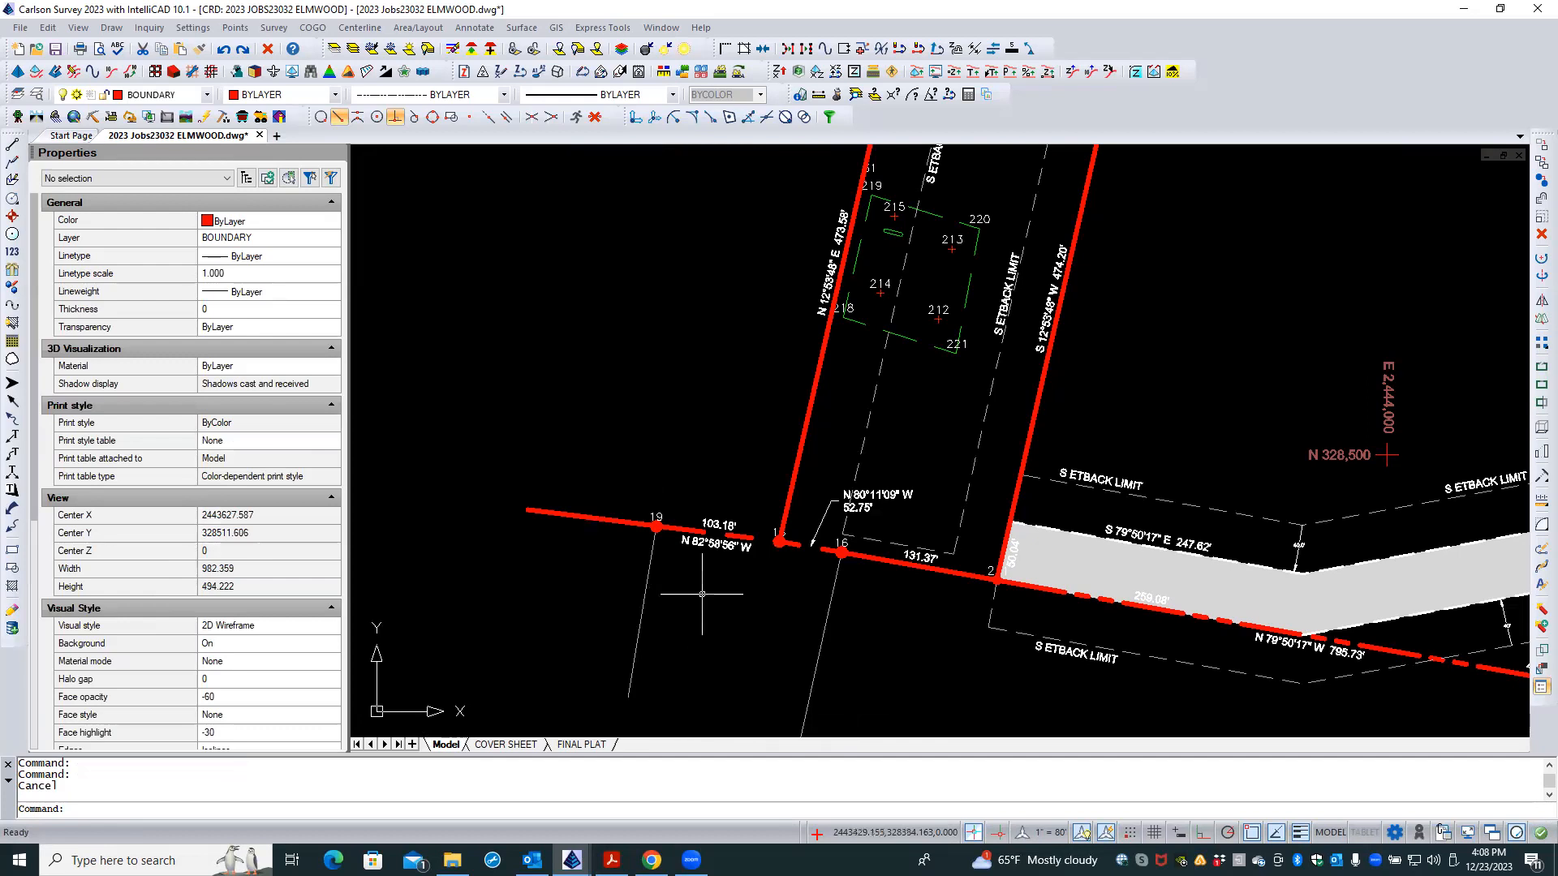
click(609, 519)
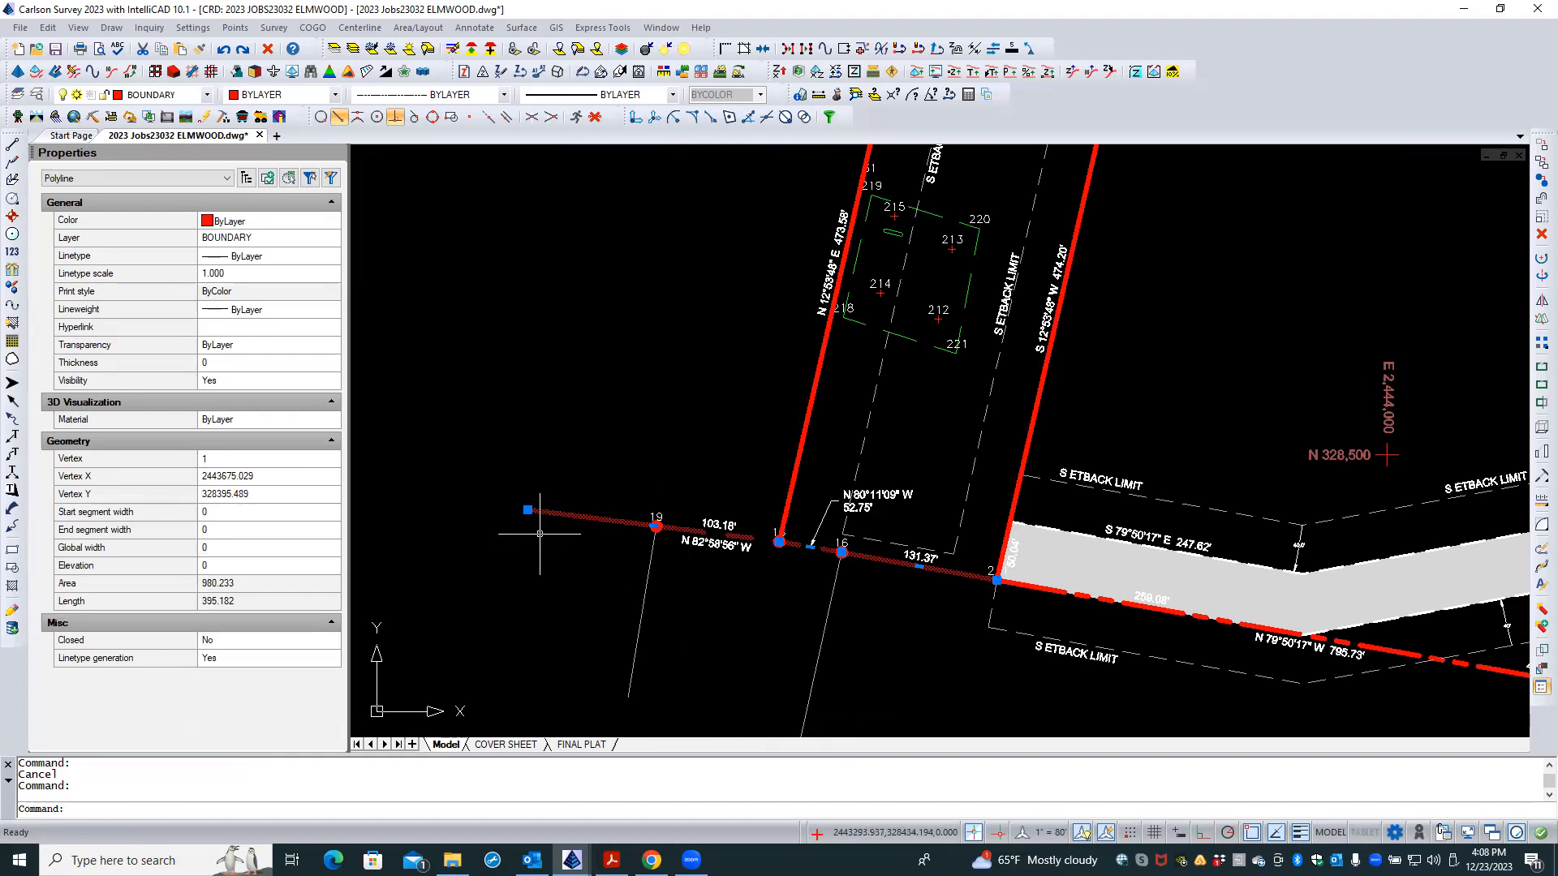
mouse_move(528, 510)
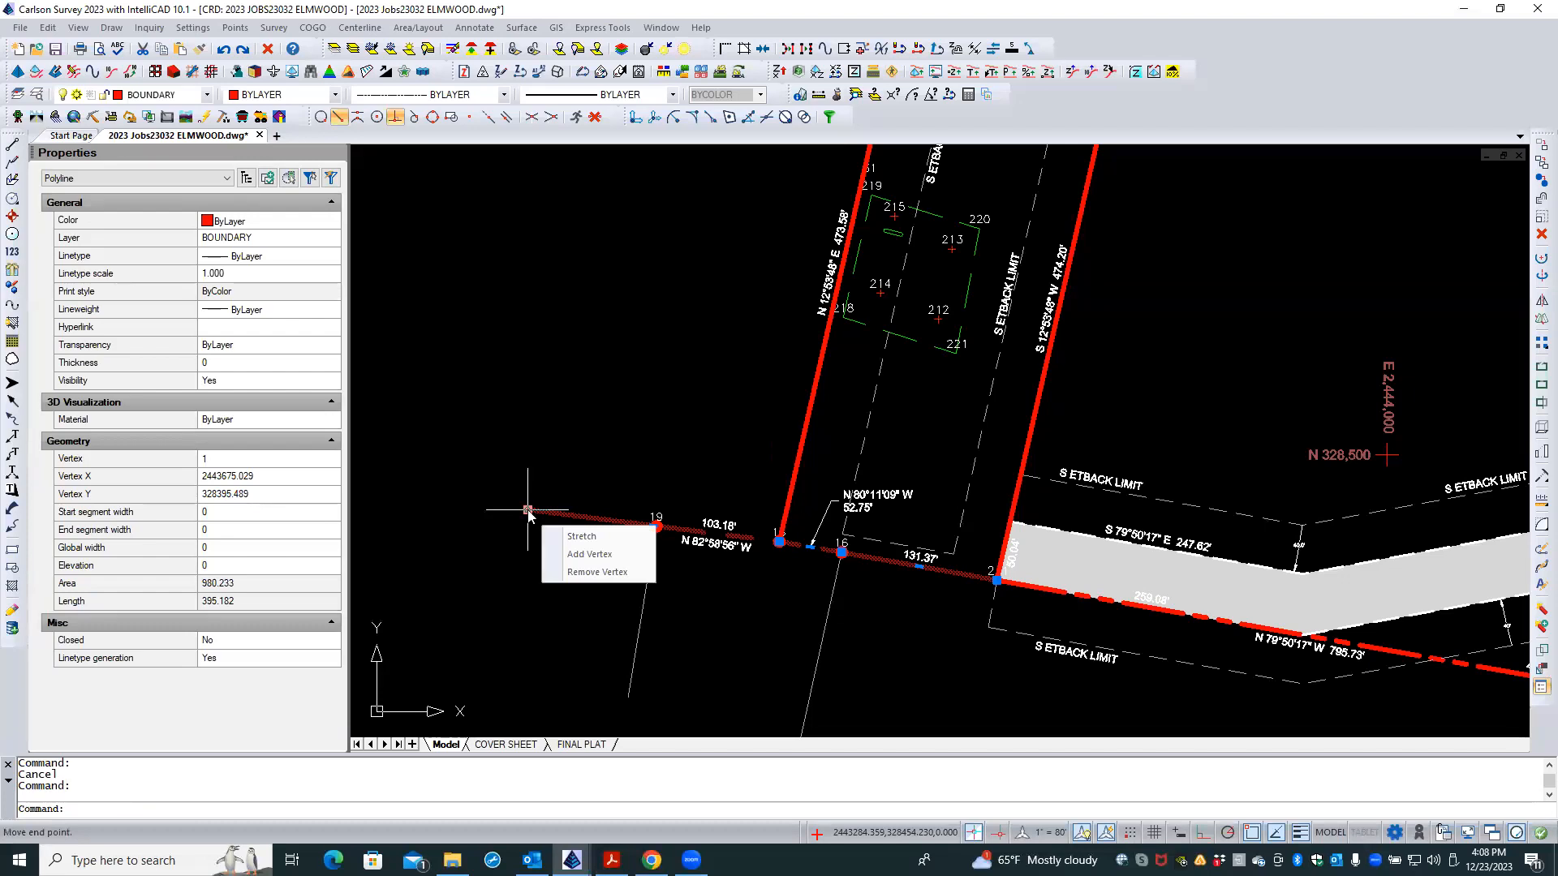
click(527, 510)
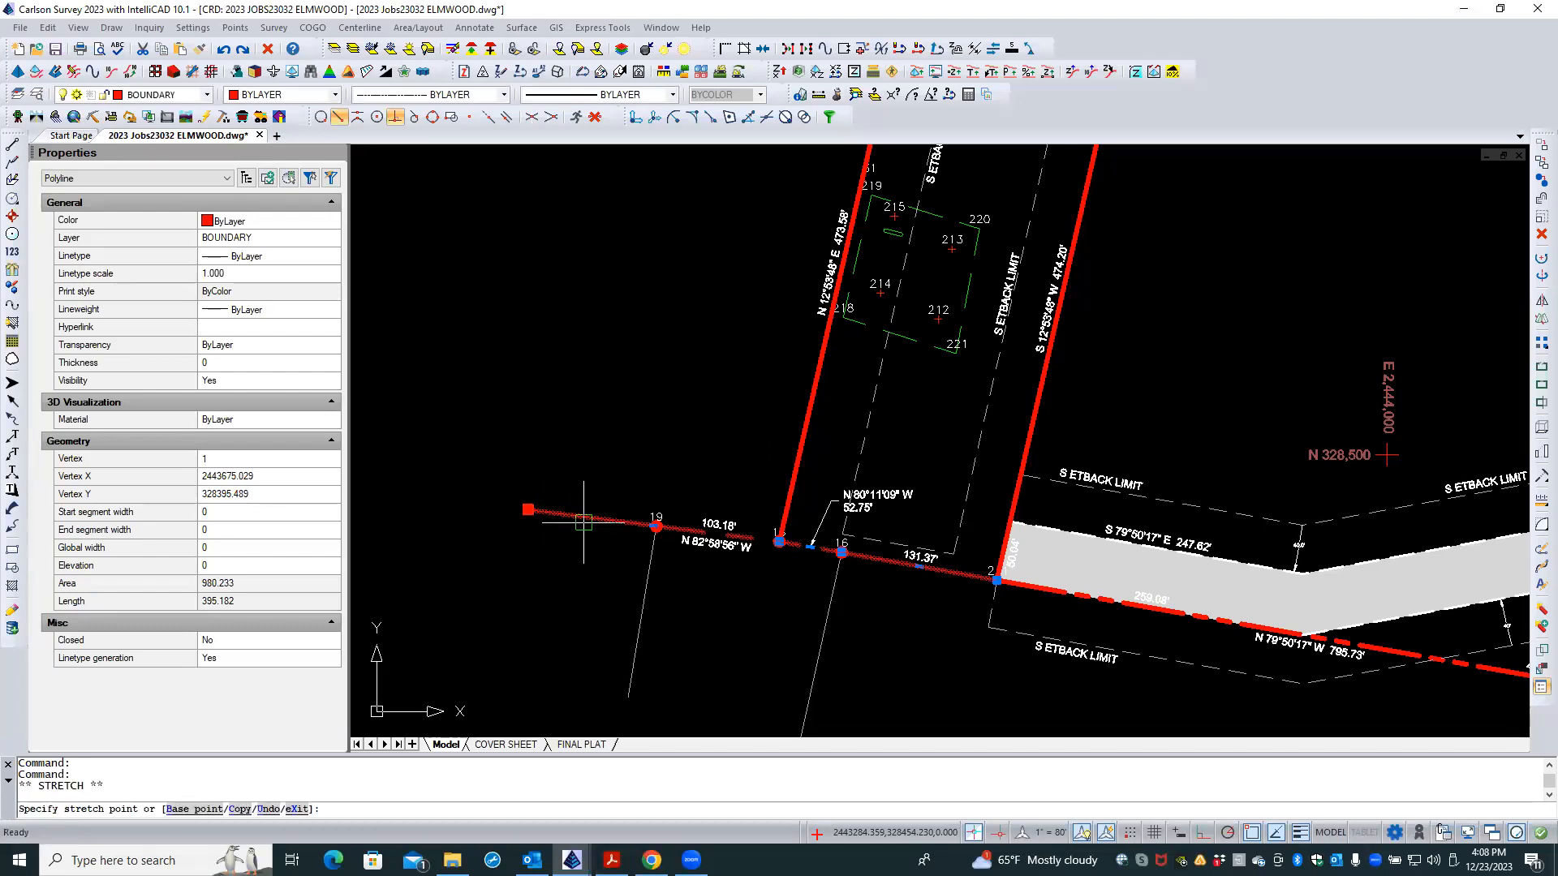
click(656, 526)
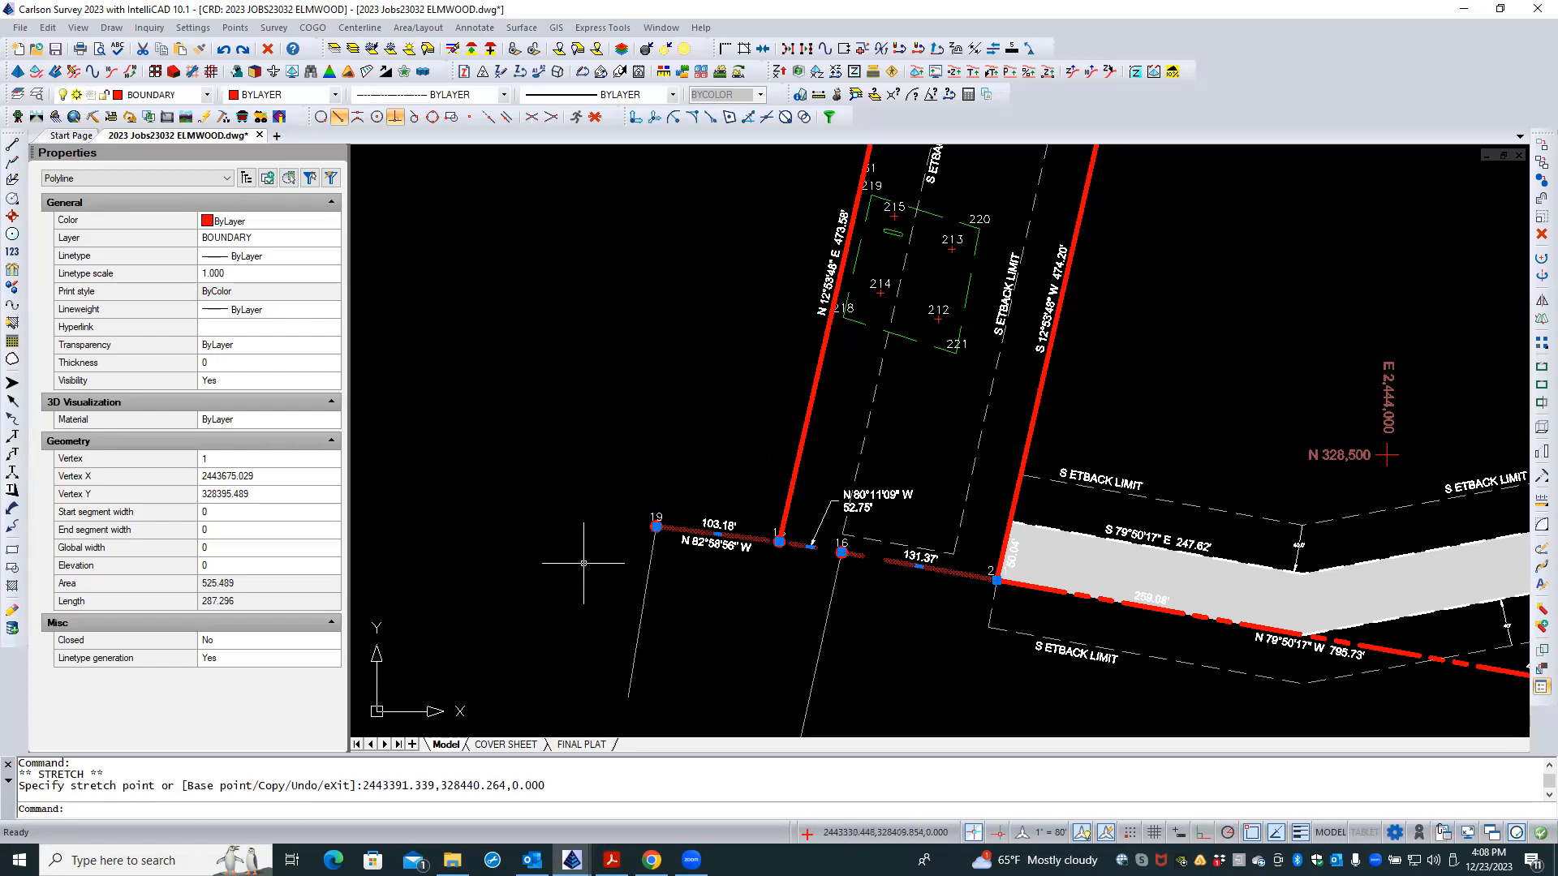
key(Escape)
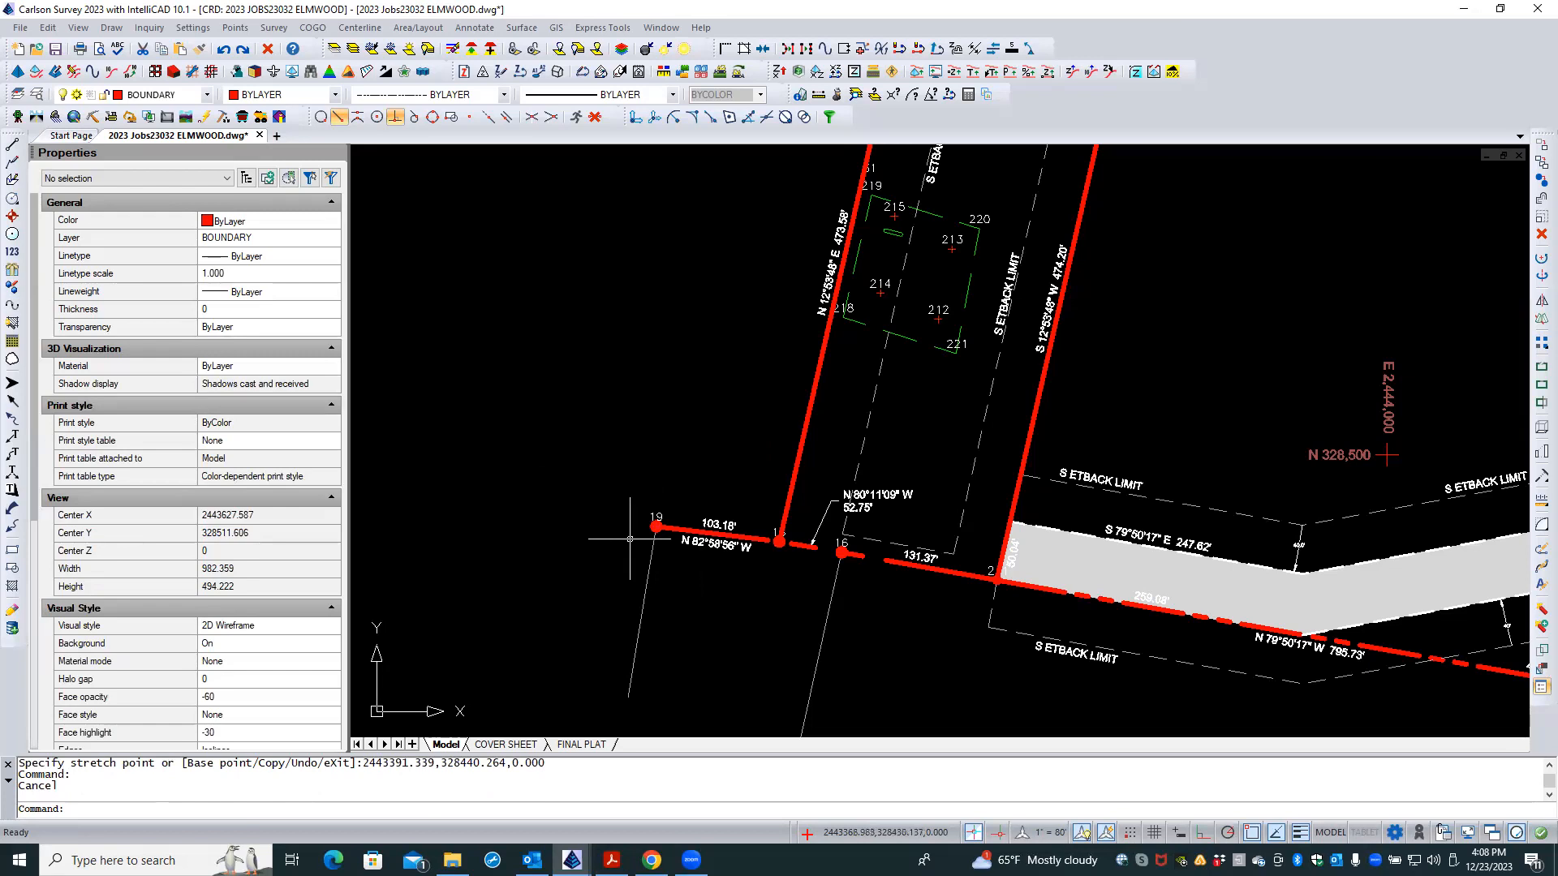
- Bring the point 19 symbol to the front of the draw order, above the boundary line
scroll(657, 528, up, 8)
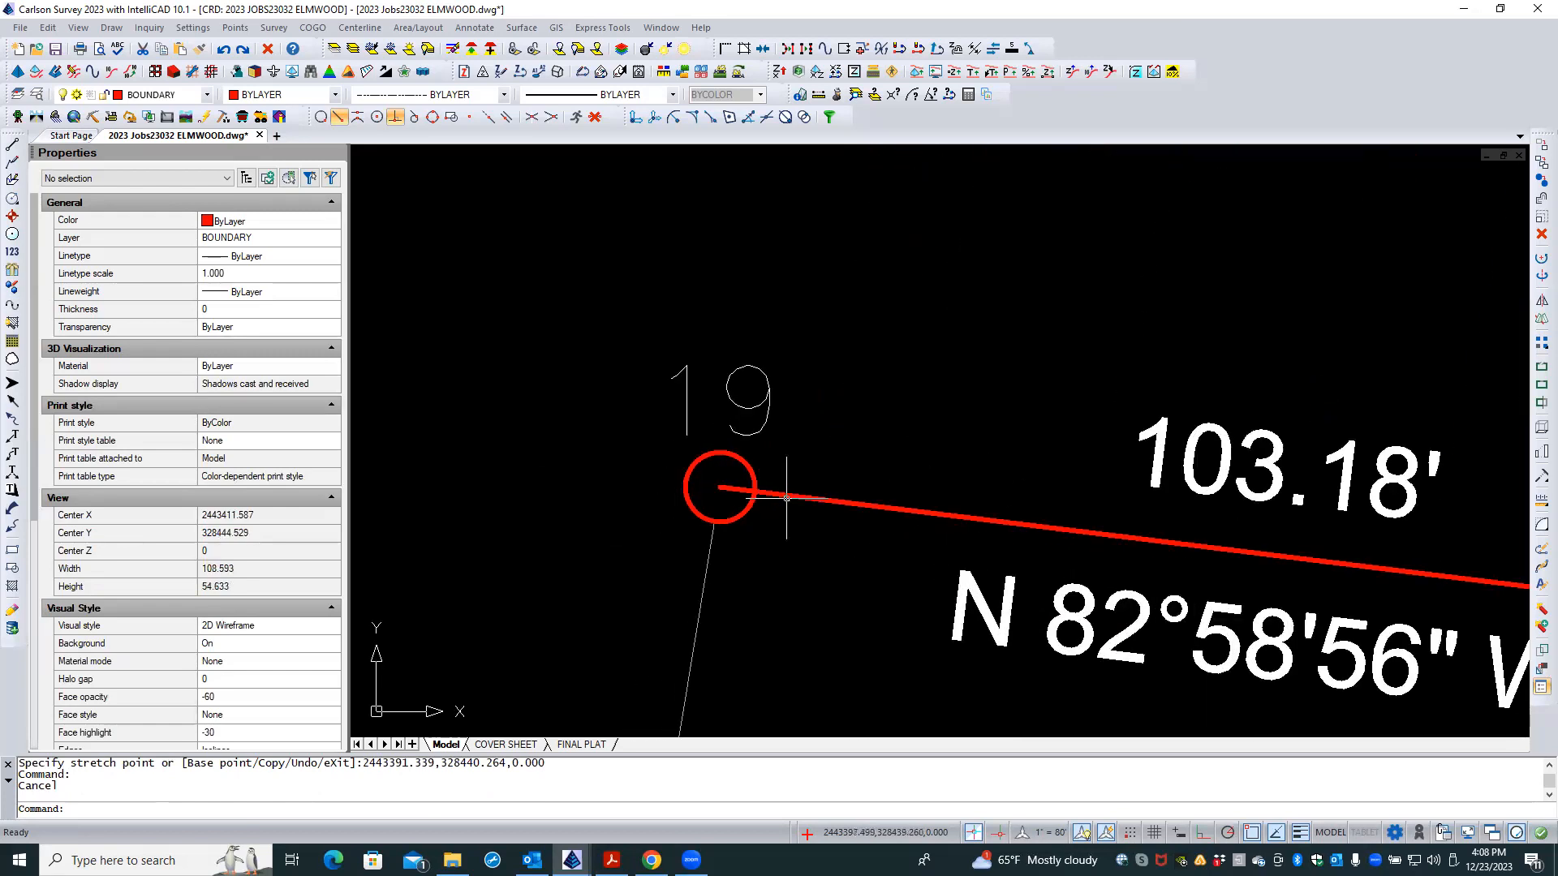
click(738, 514)
right_click(759, 553)
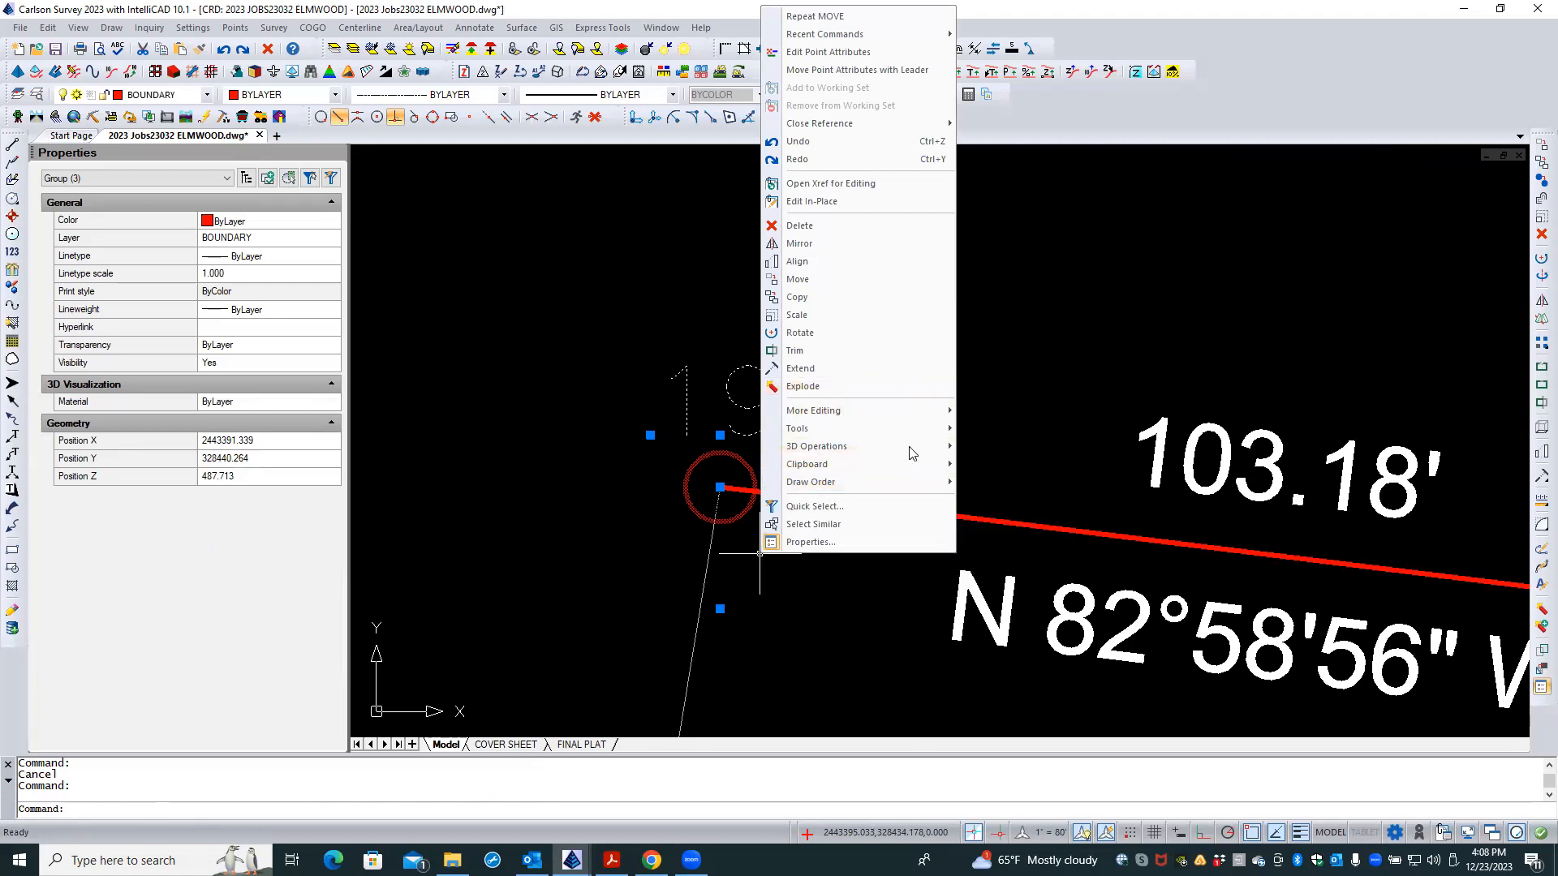
mouse_move(904, 483)
click(1001, 486)
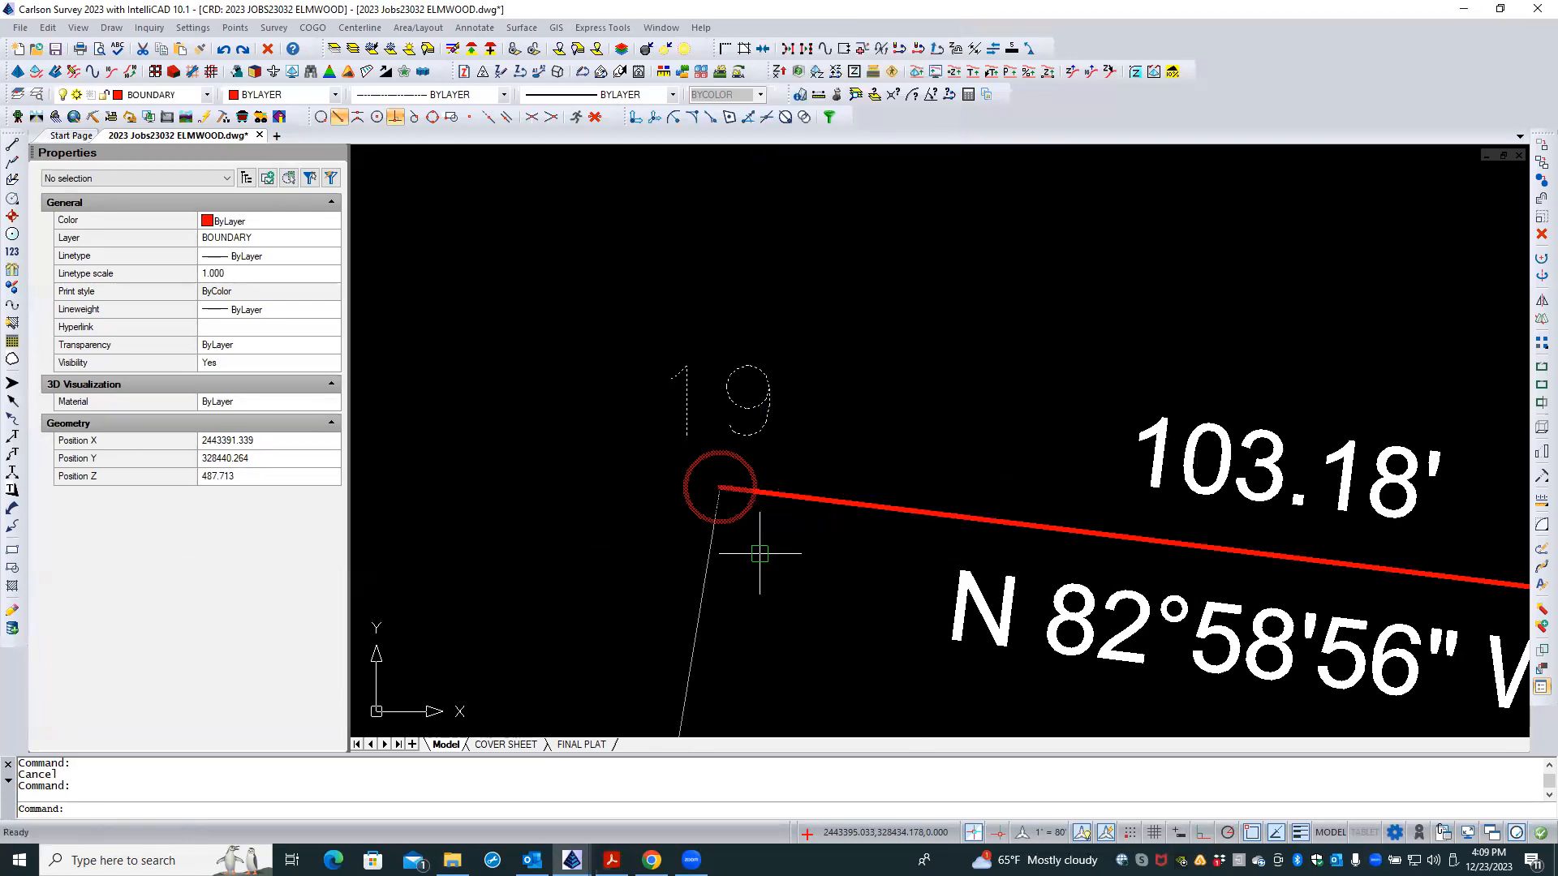
key(Escape)
key(Escape)
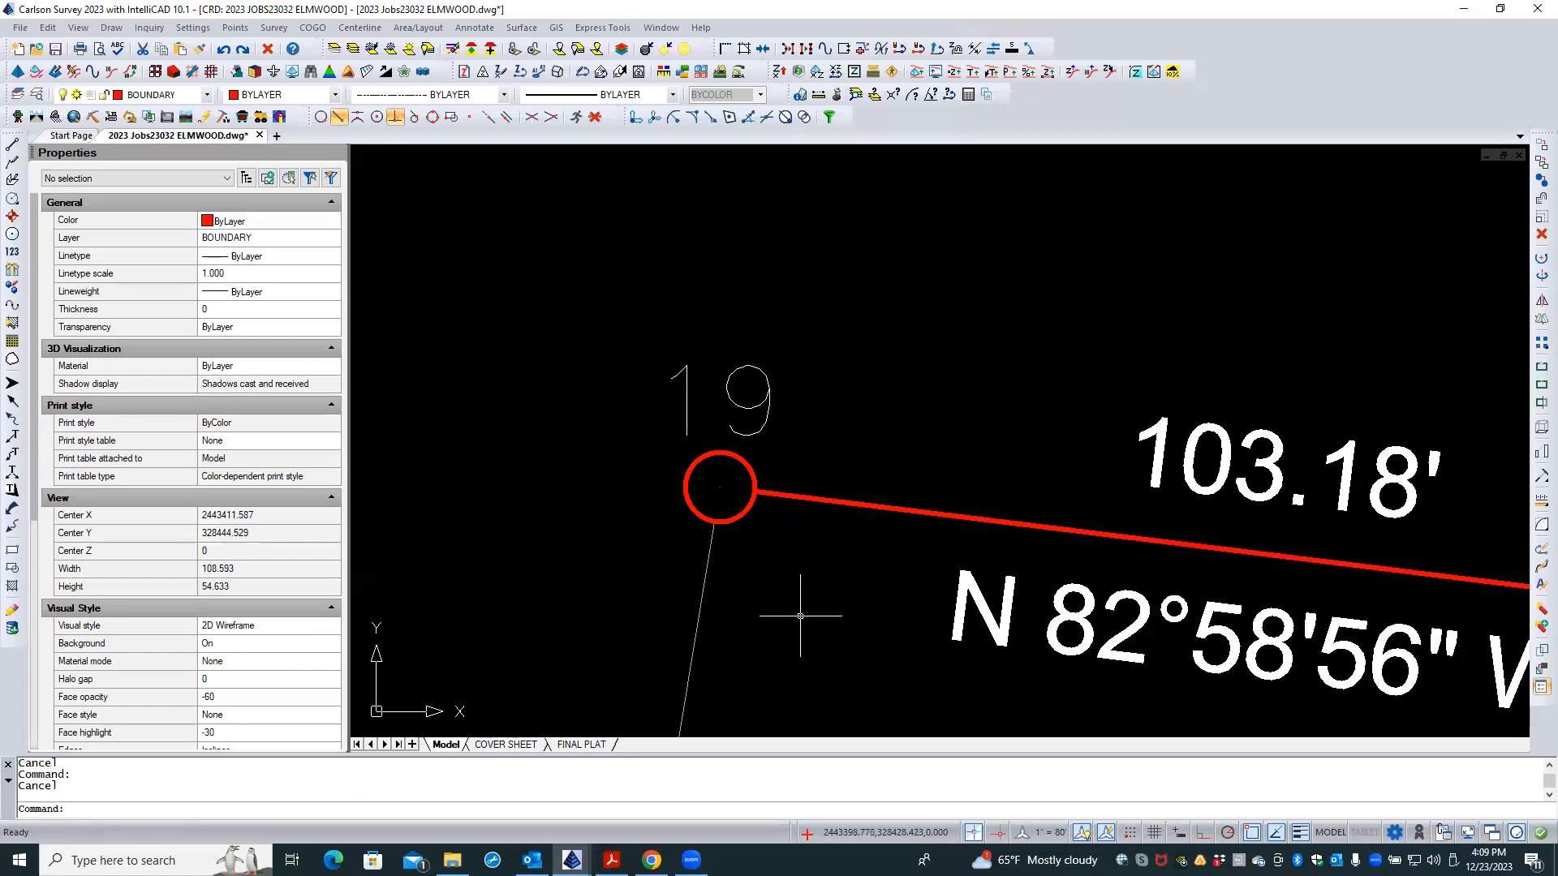
scroll(497, 528, down, 3)
scroll(489, 529, down, 5)
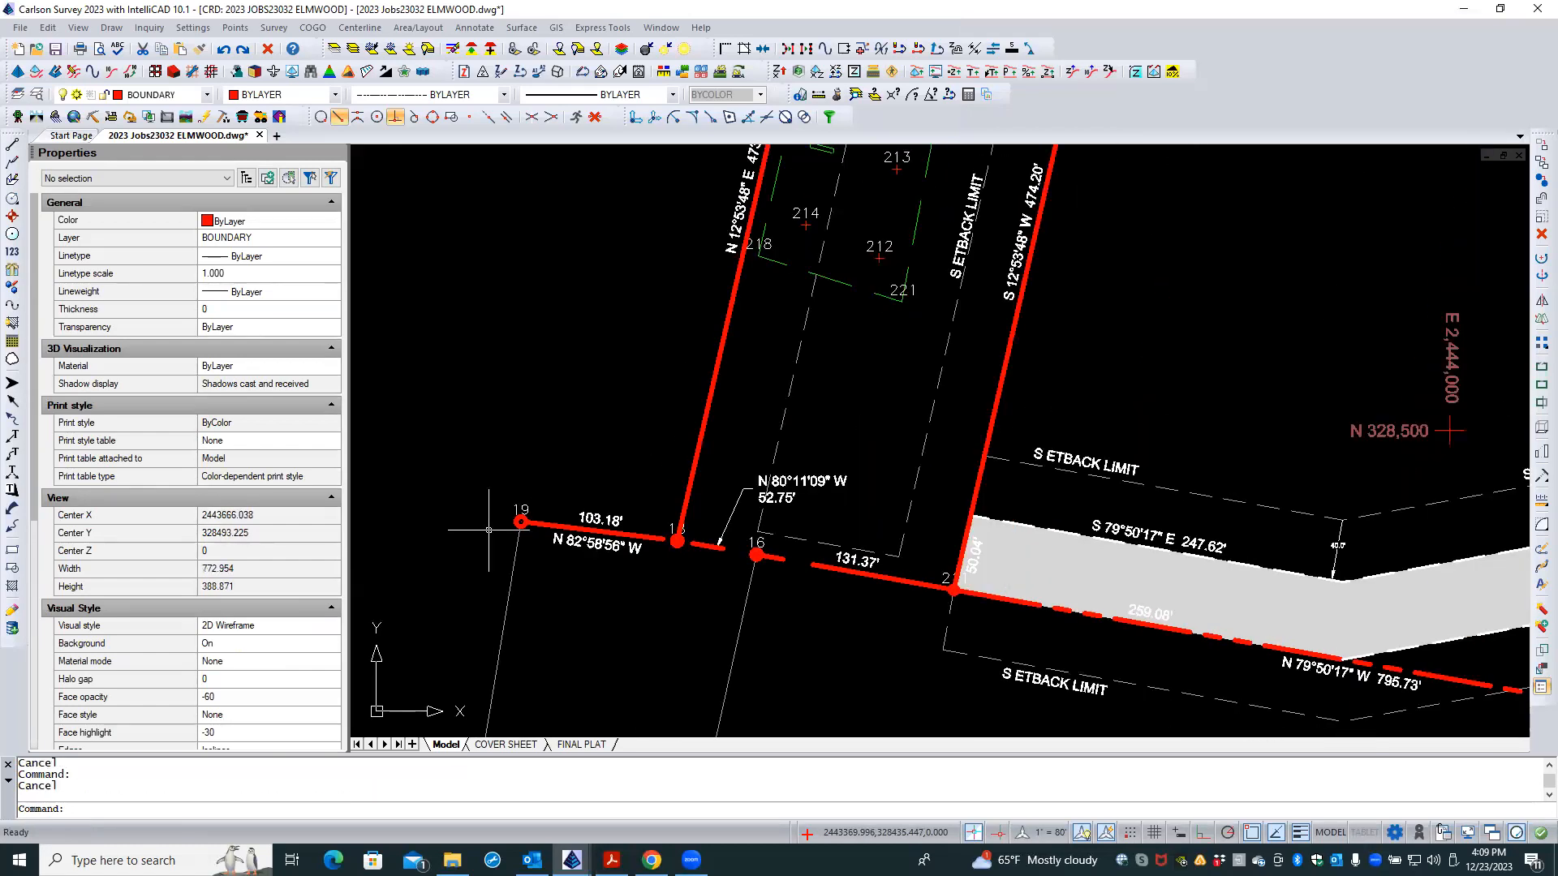
scroll(527, 597, down, 1)
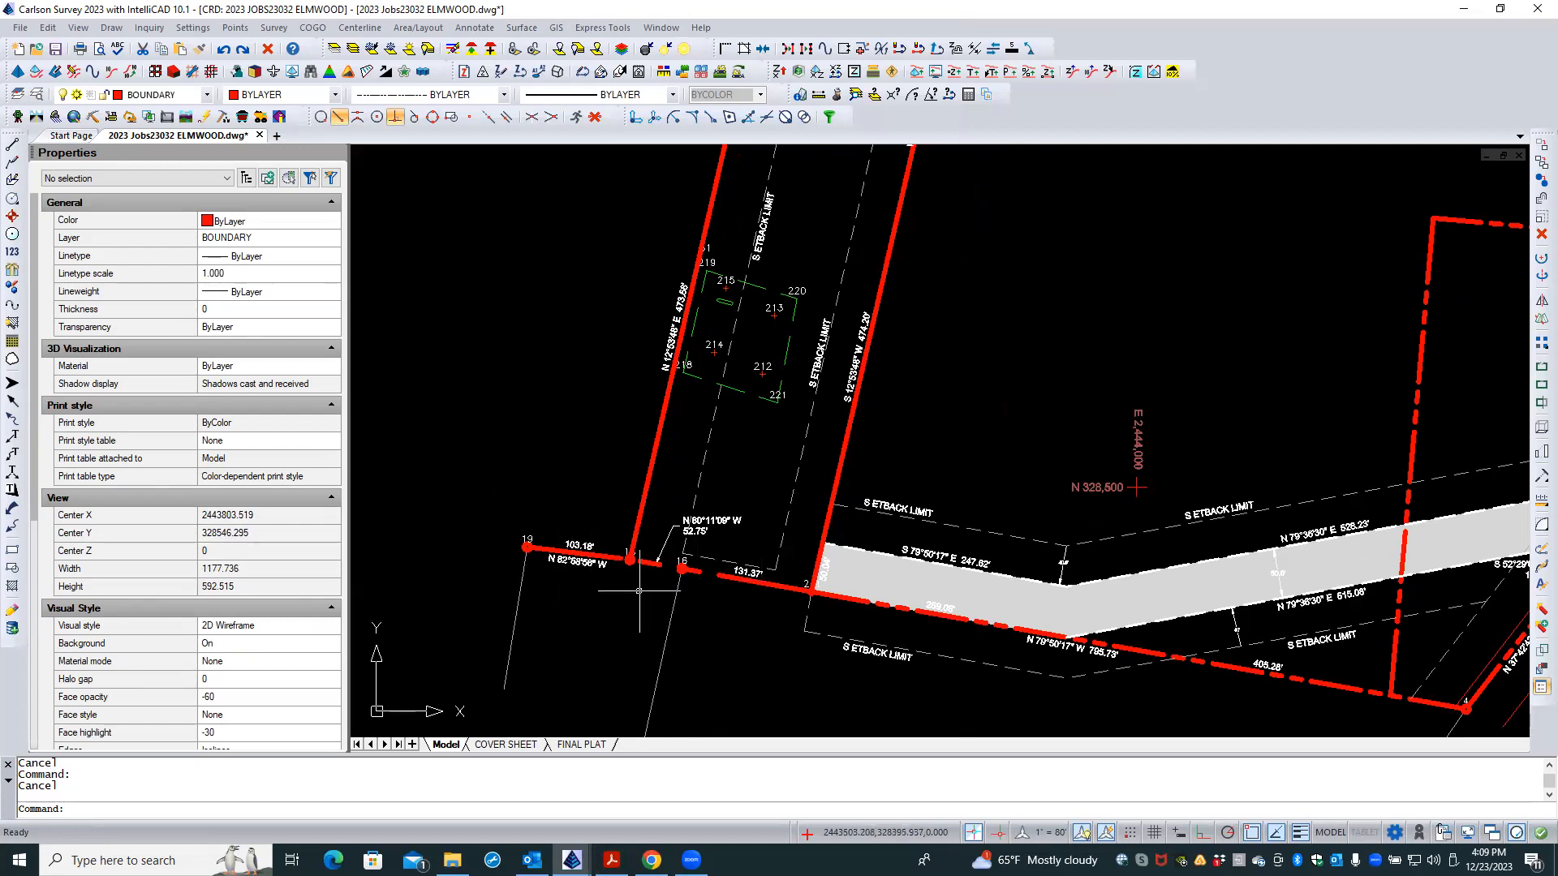
- Identify the west boundary polyline in model space, and open the FINAL PLAT layout to review how its dashes display
click(812, 595)
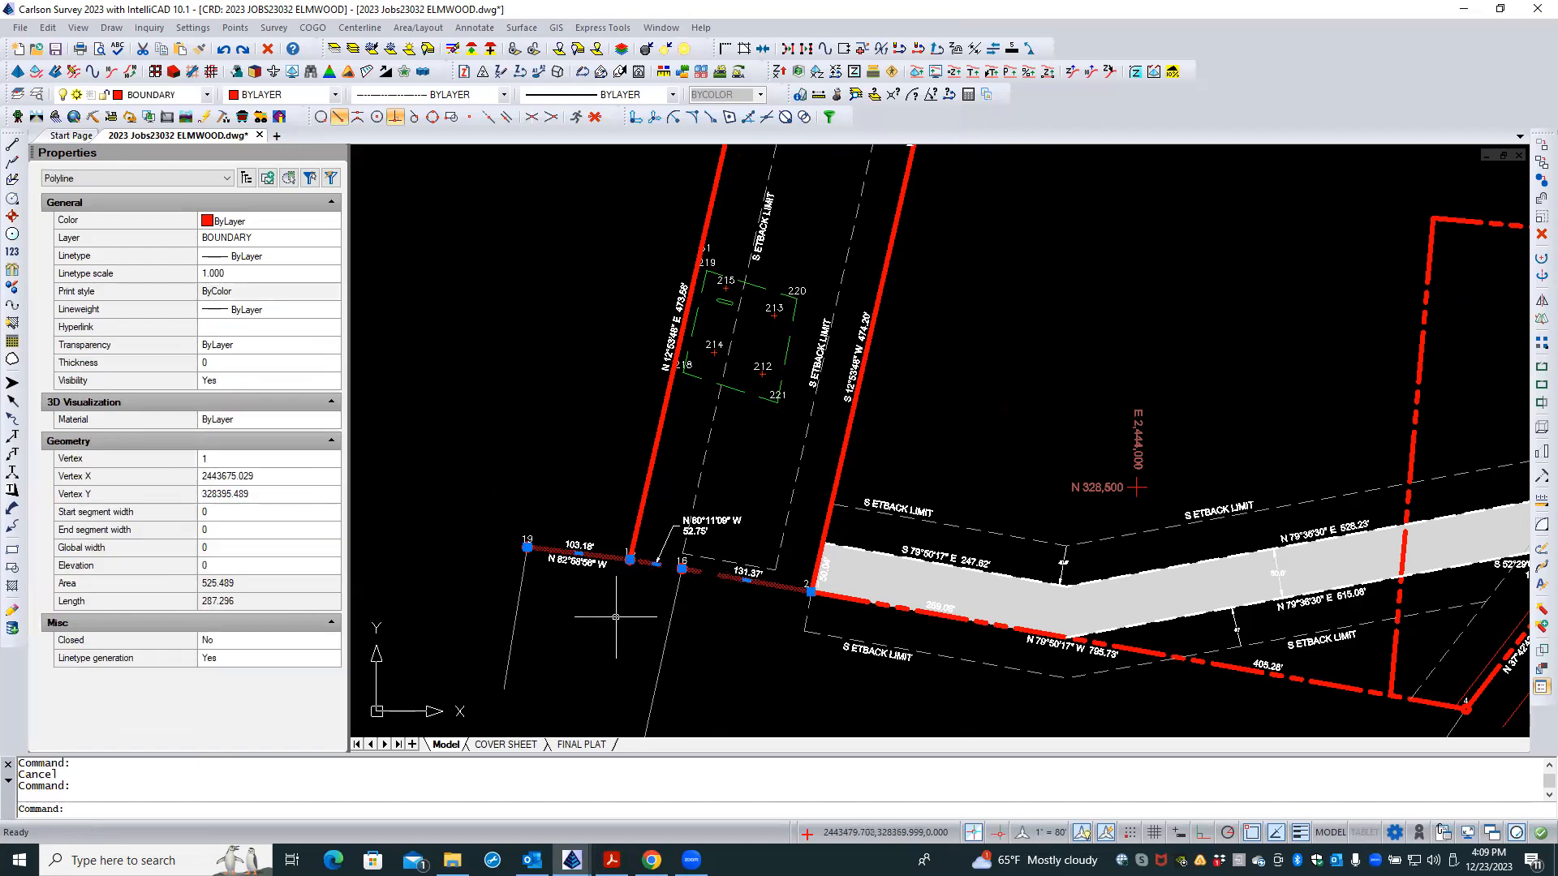
key(Escape)
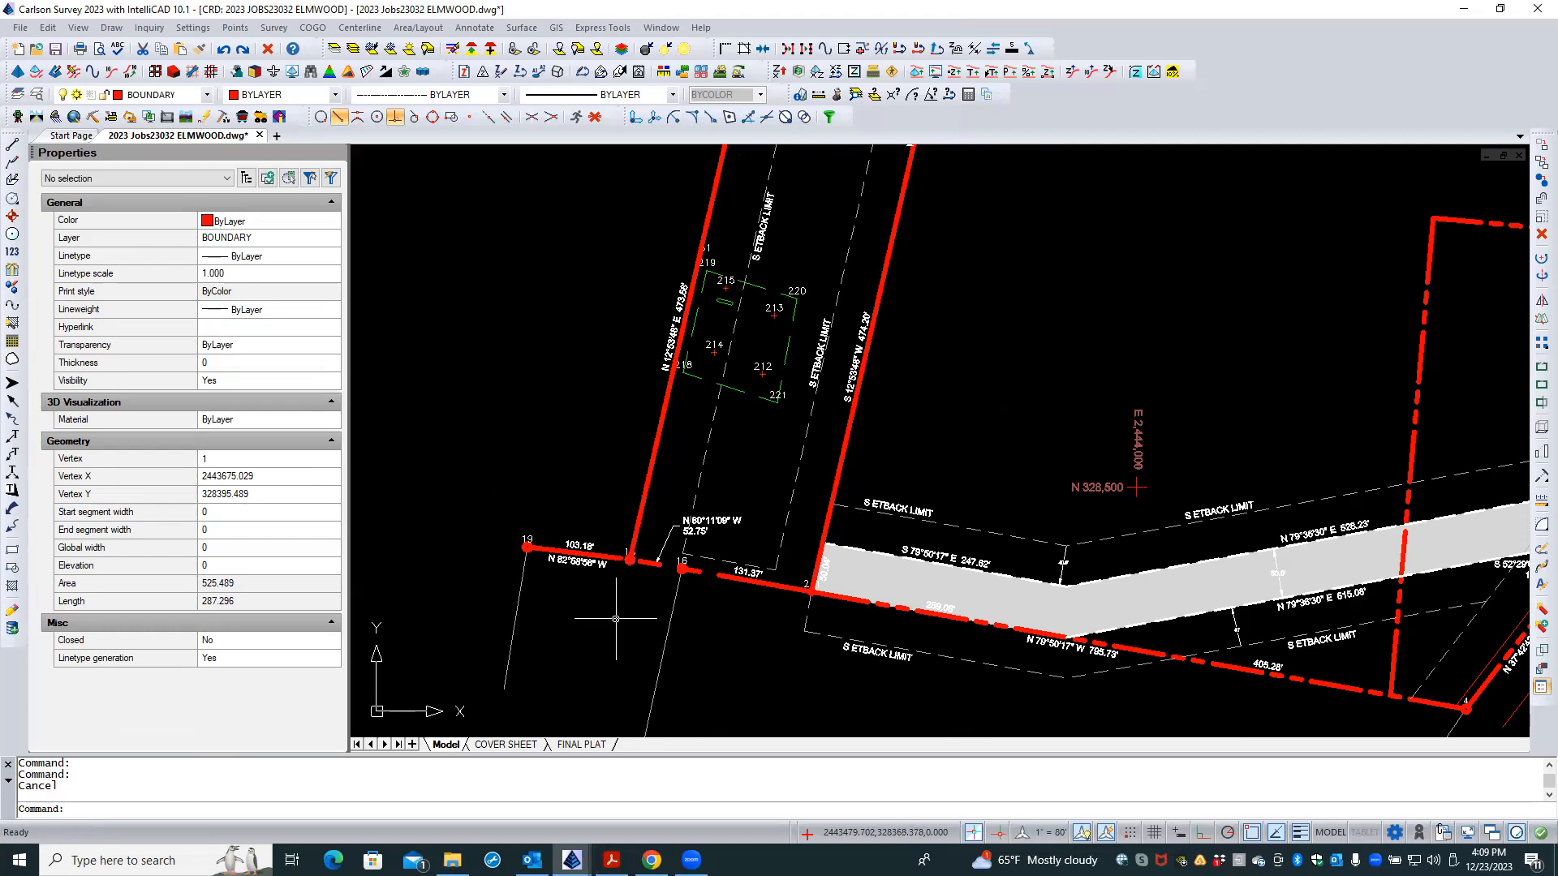
click(585, 744)
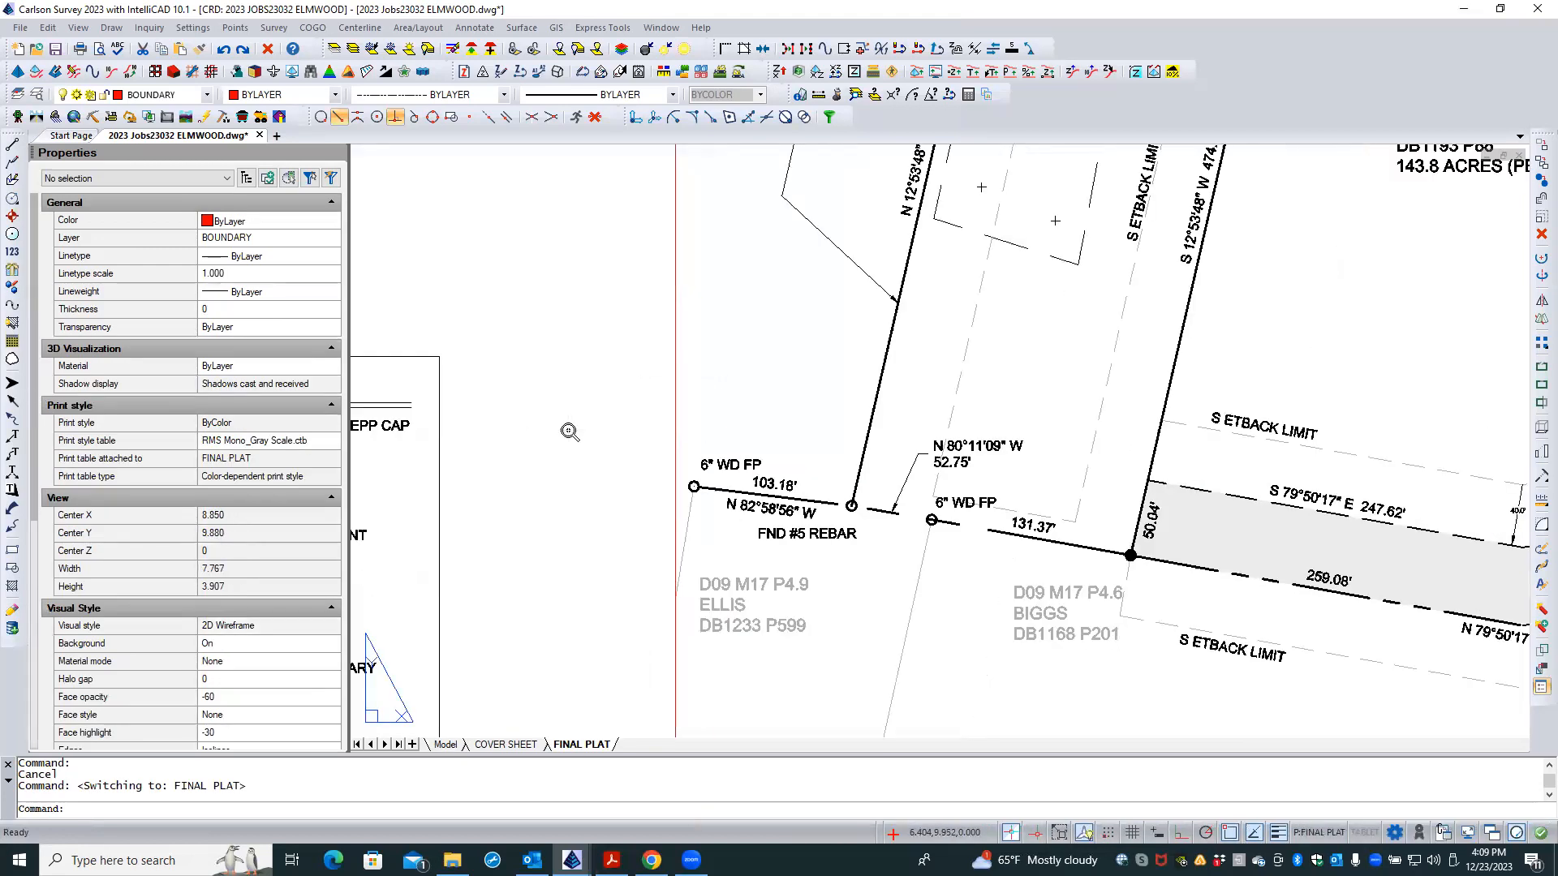
scroll(569, 431, down, 2)
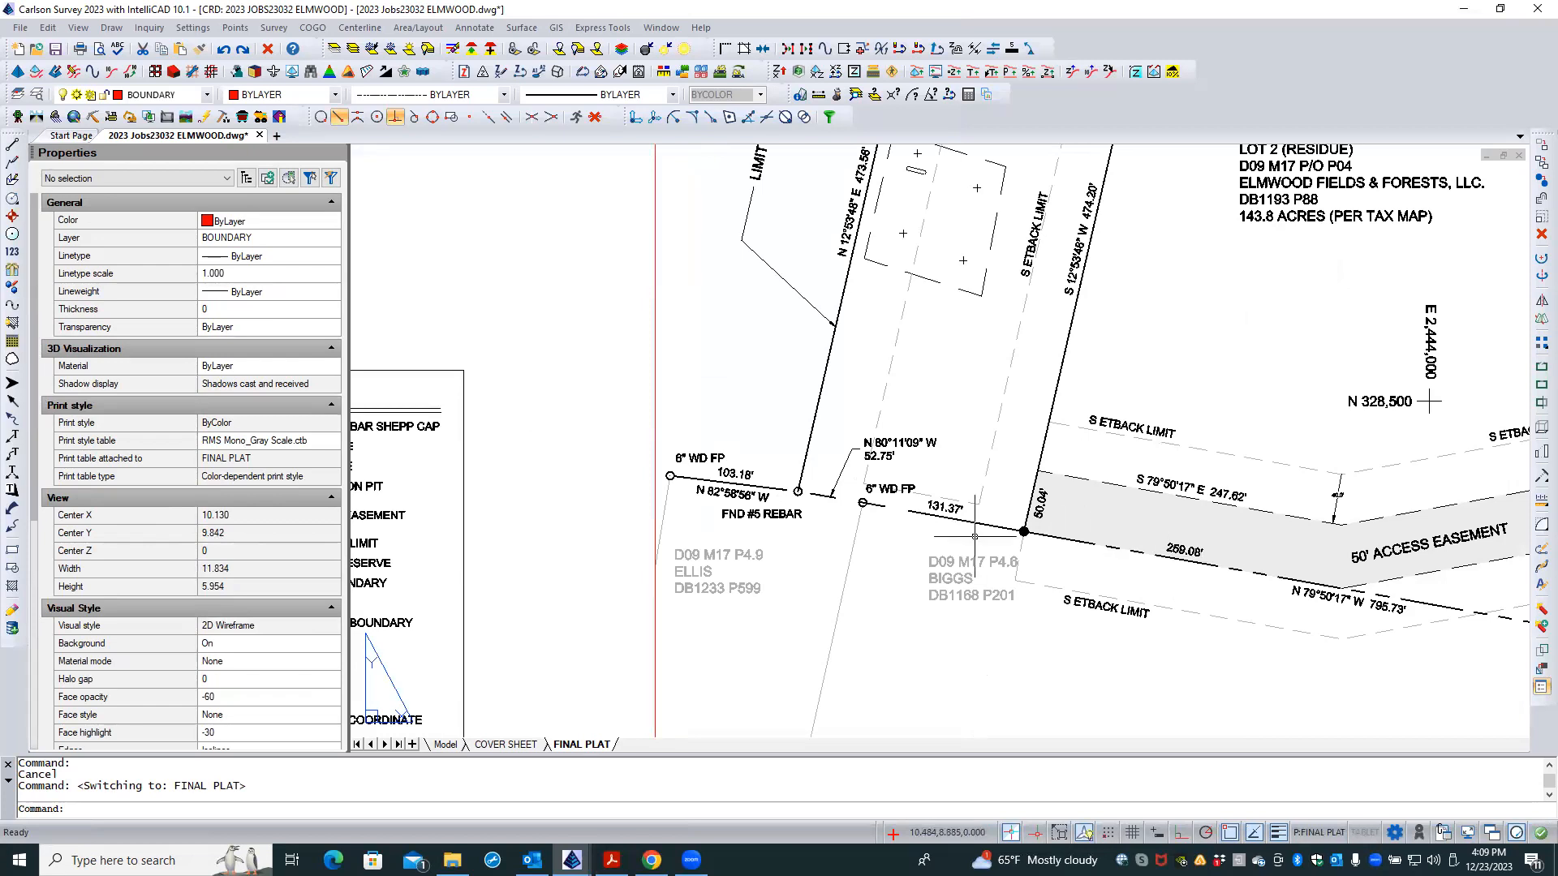
scroll(974, 537, down, 2)
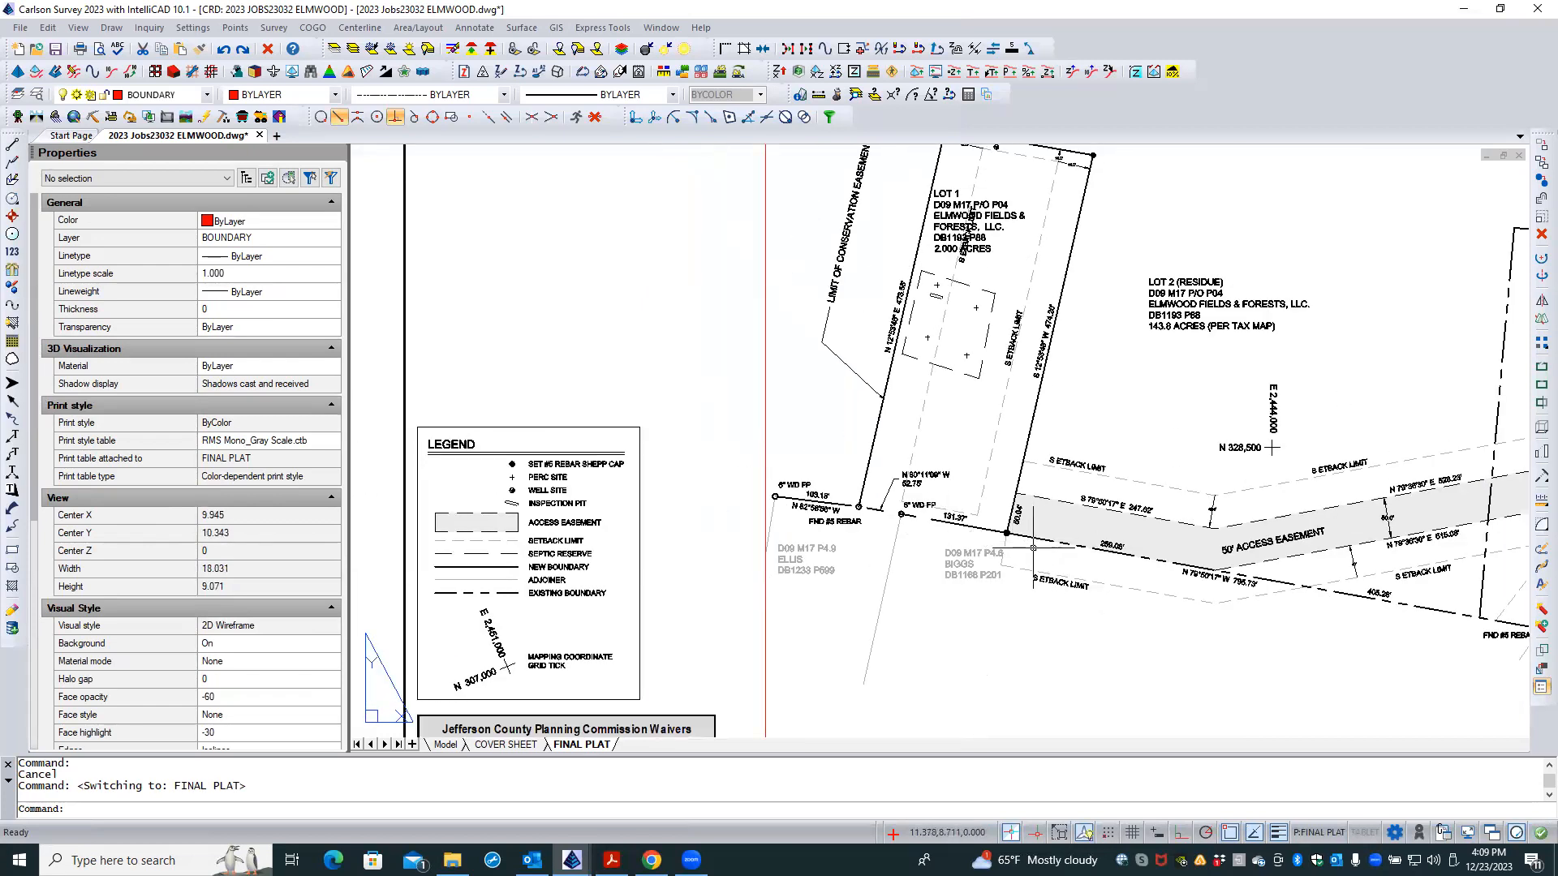
- Inside the plat viewport, select the boundary polyline along the 259.08' course and check its linetype scale
double_click(1035, 537)
click(1034, 537)
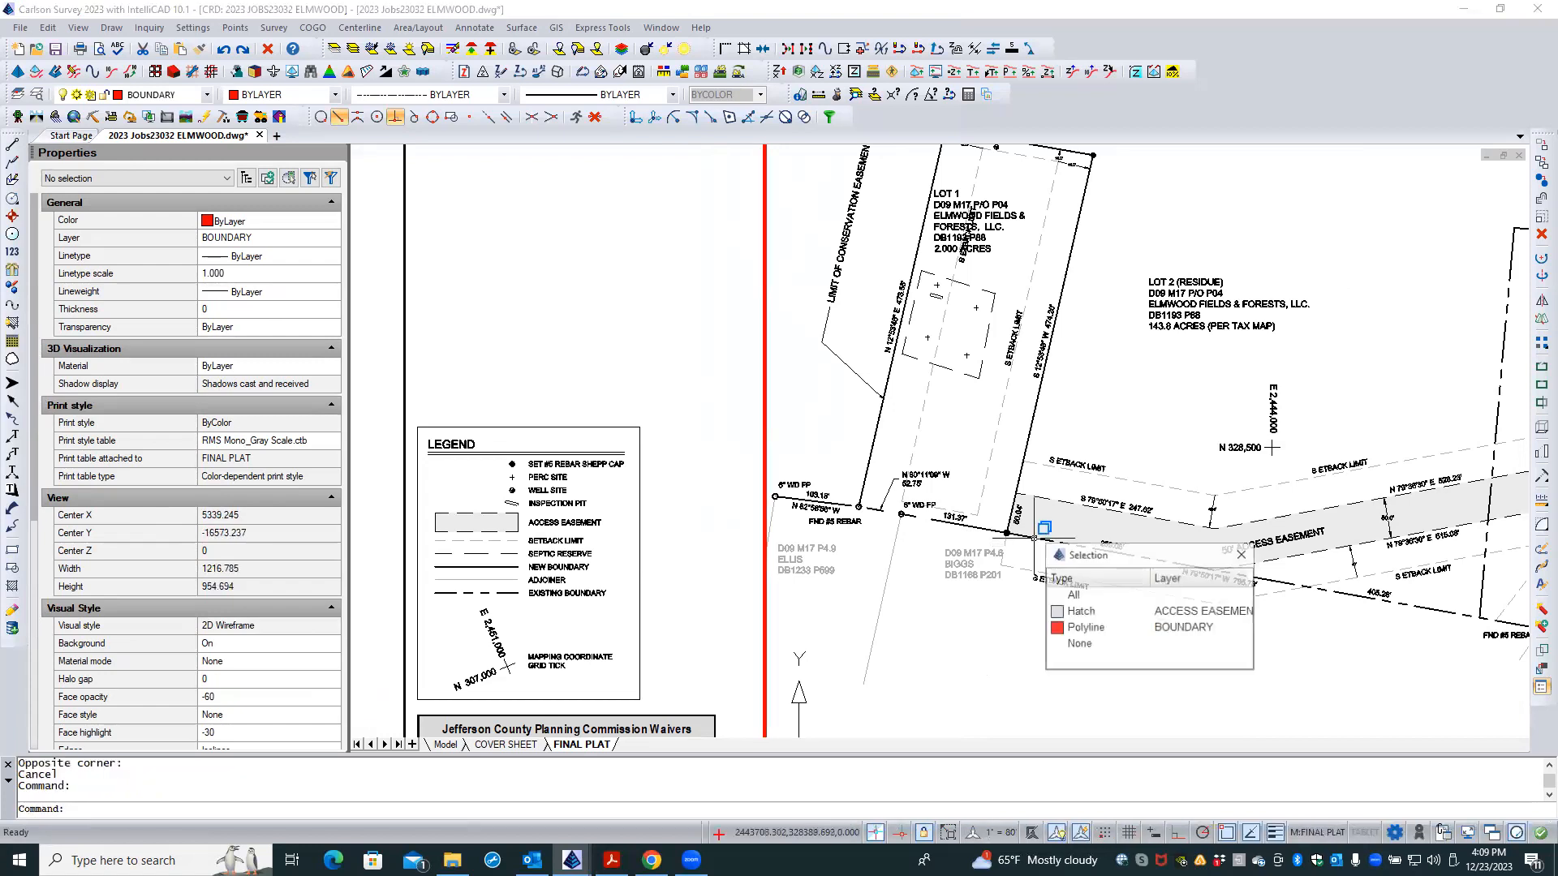
click(1079, 611)
click(1081, 629)
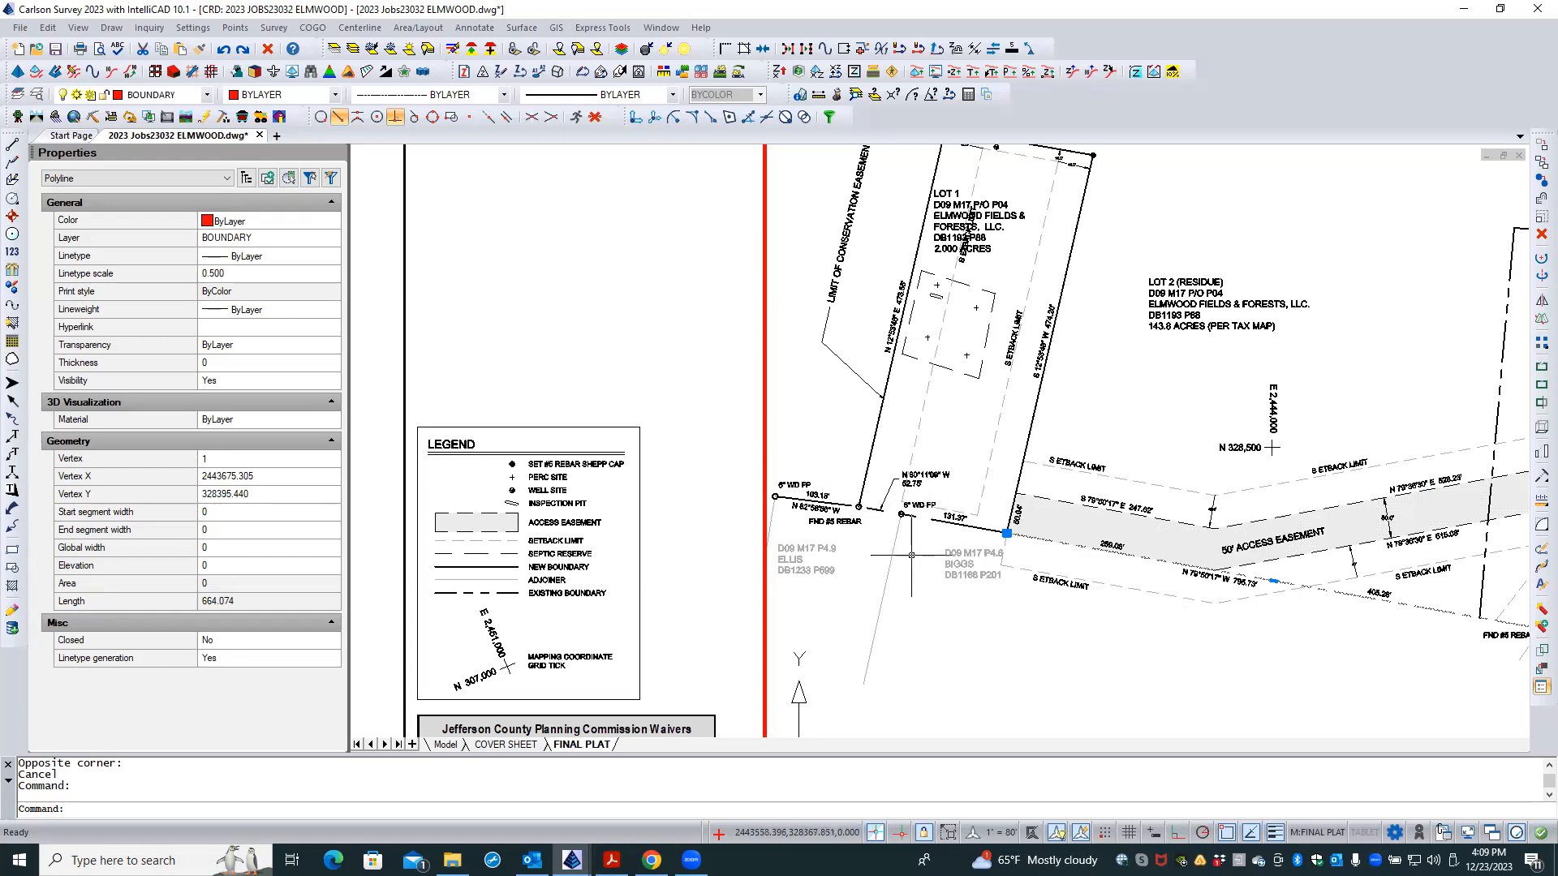
scroll(917, 533, up, 1)
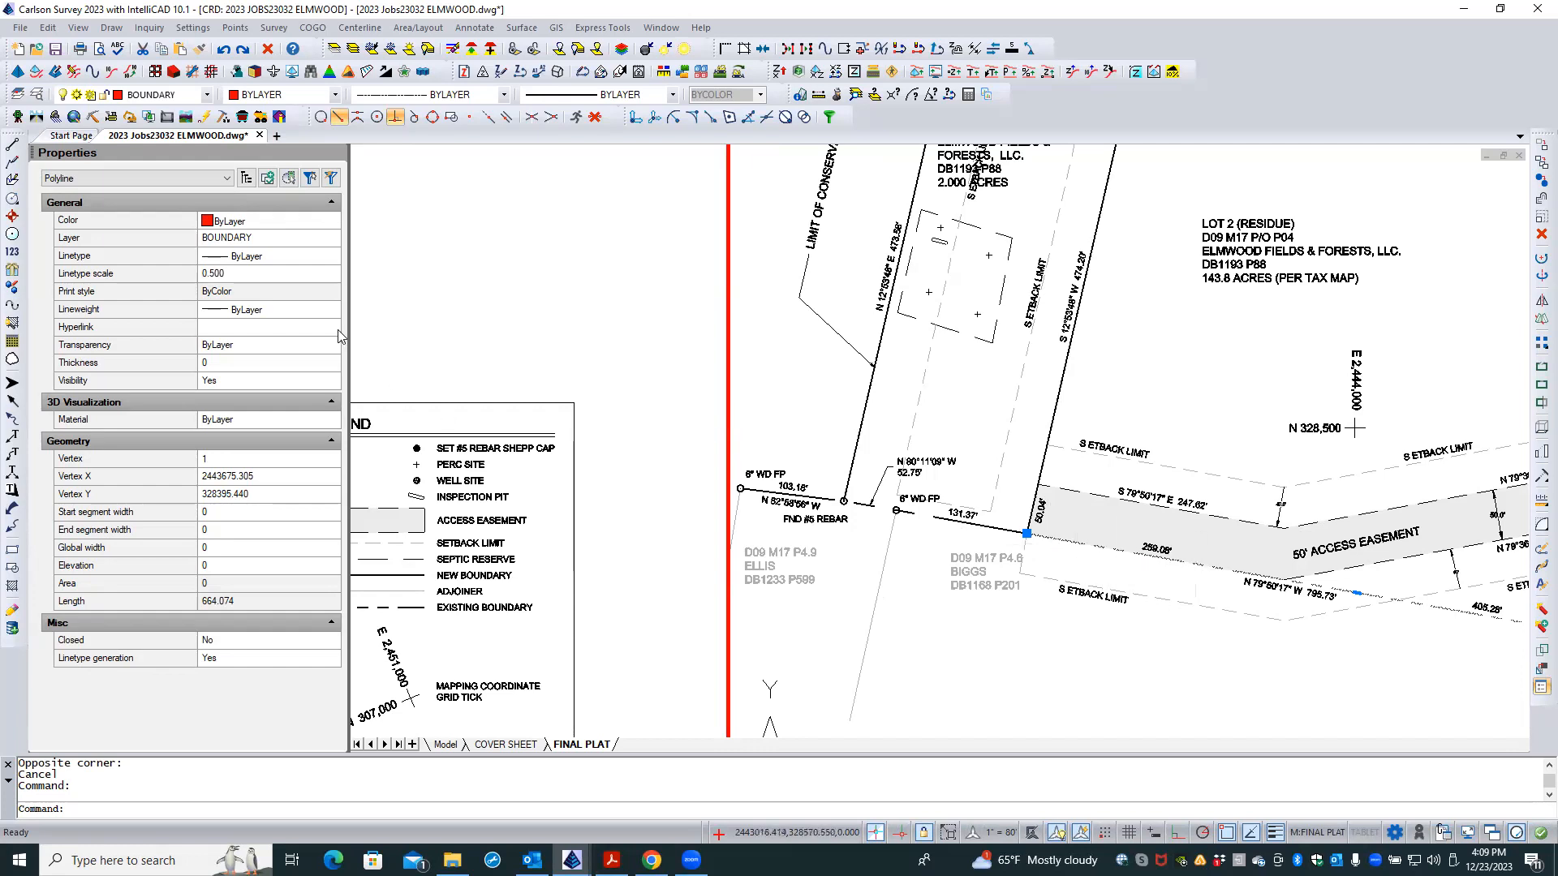
click(251, 274)
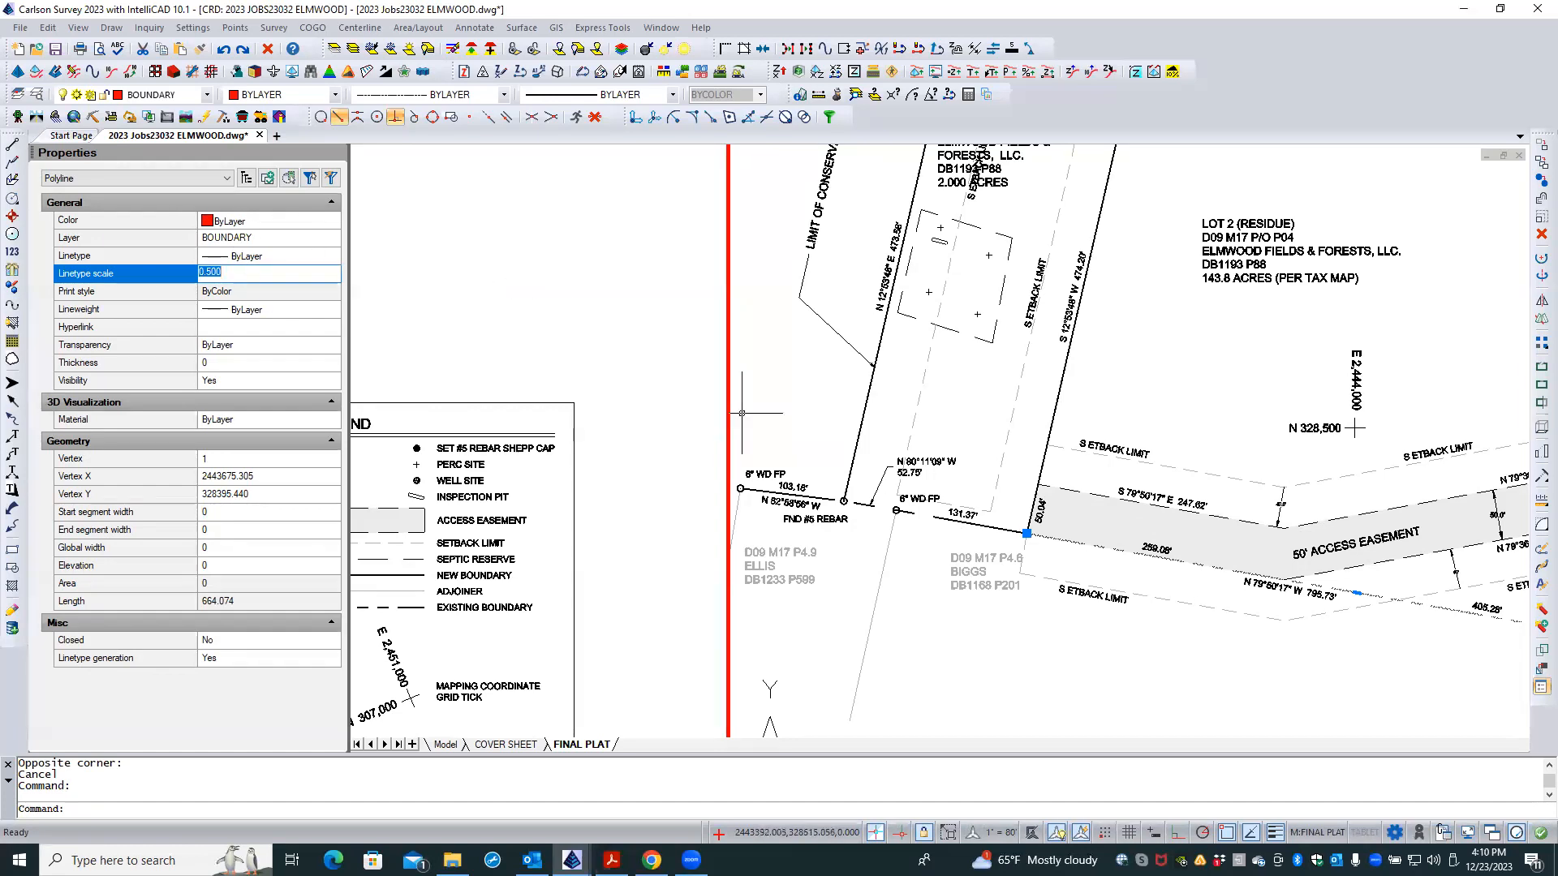
- Set the linetype scale of the west boundary polyline, from the 103.18' course to the 131.37' course, to 0.5
key(Escape)
click(937, 516)
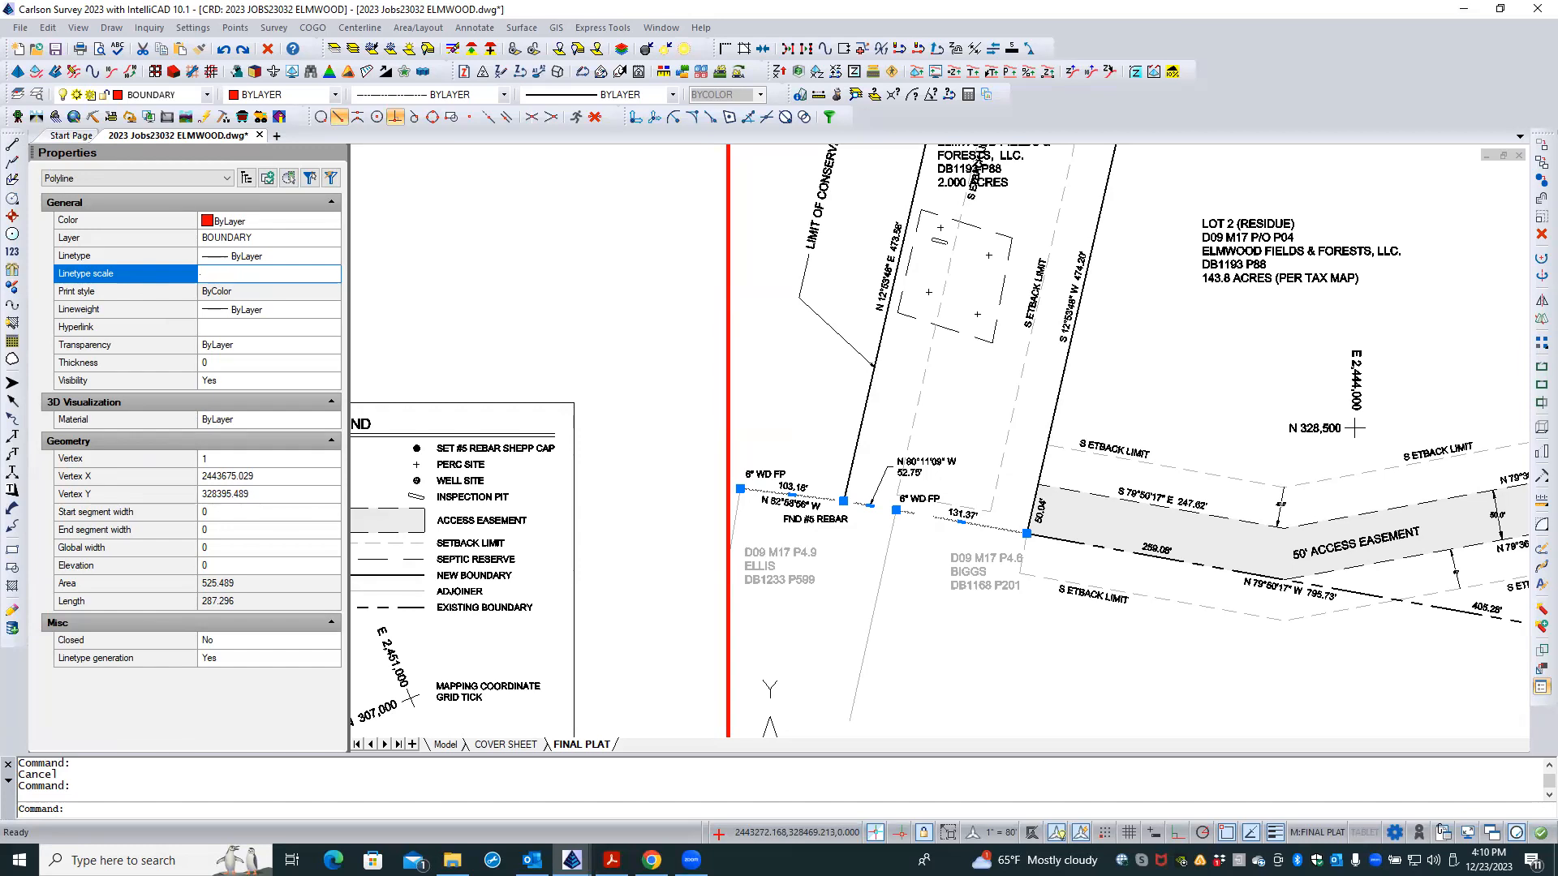
key(Return)
key(Escape)
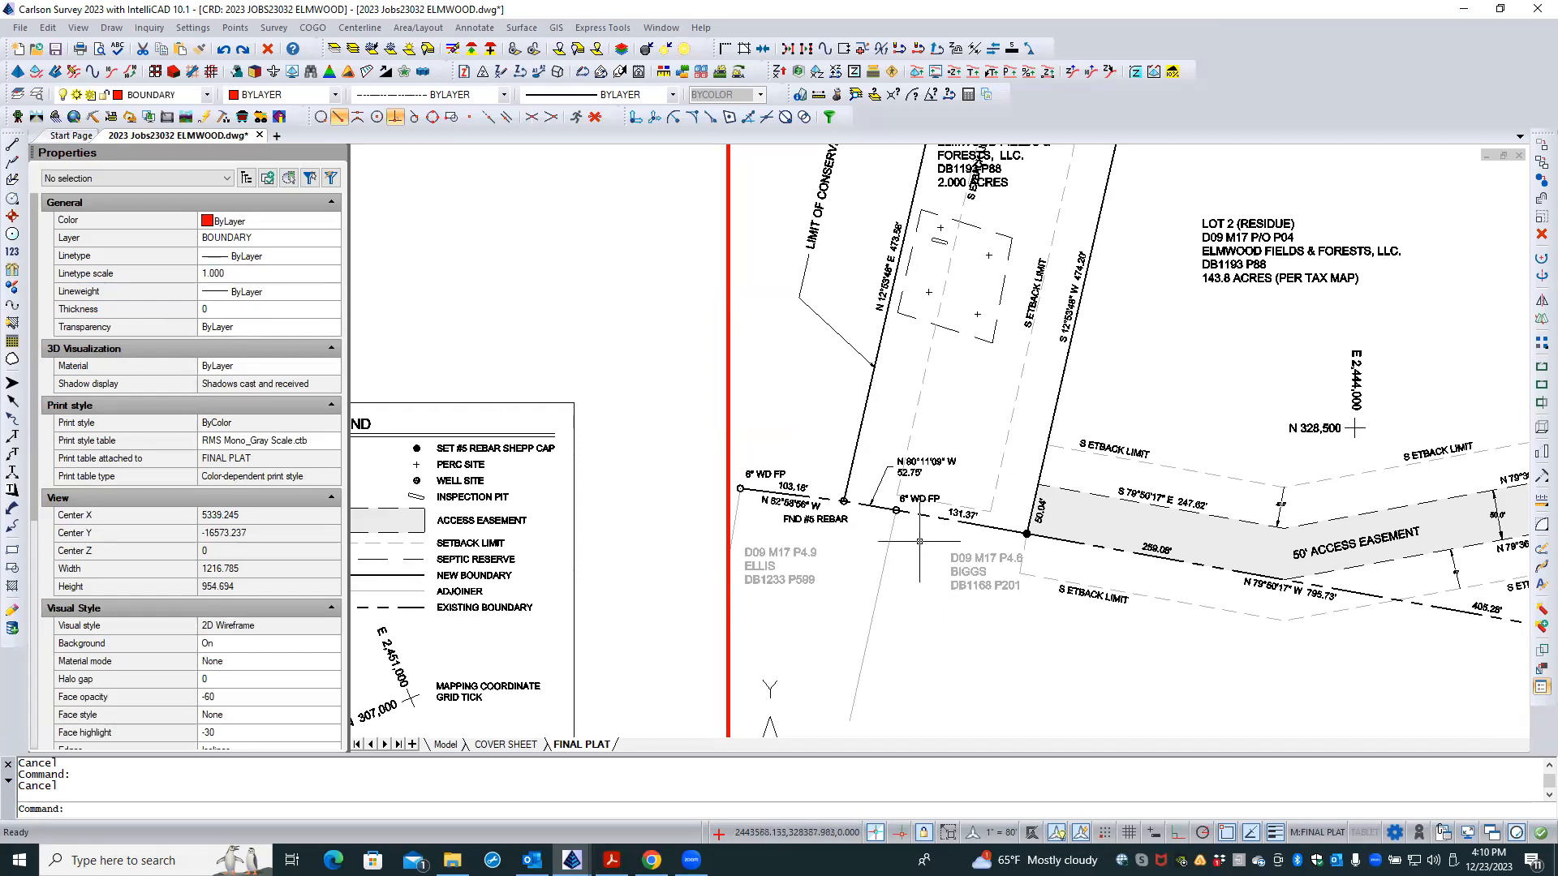
- Check the linetype generation setting of the west boundary polyline and examine its dashes around the rebar and fence post corners
click(876, 508)
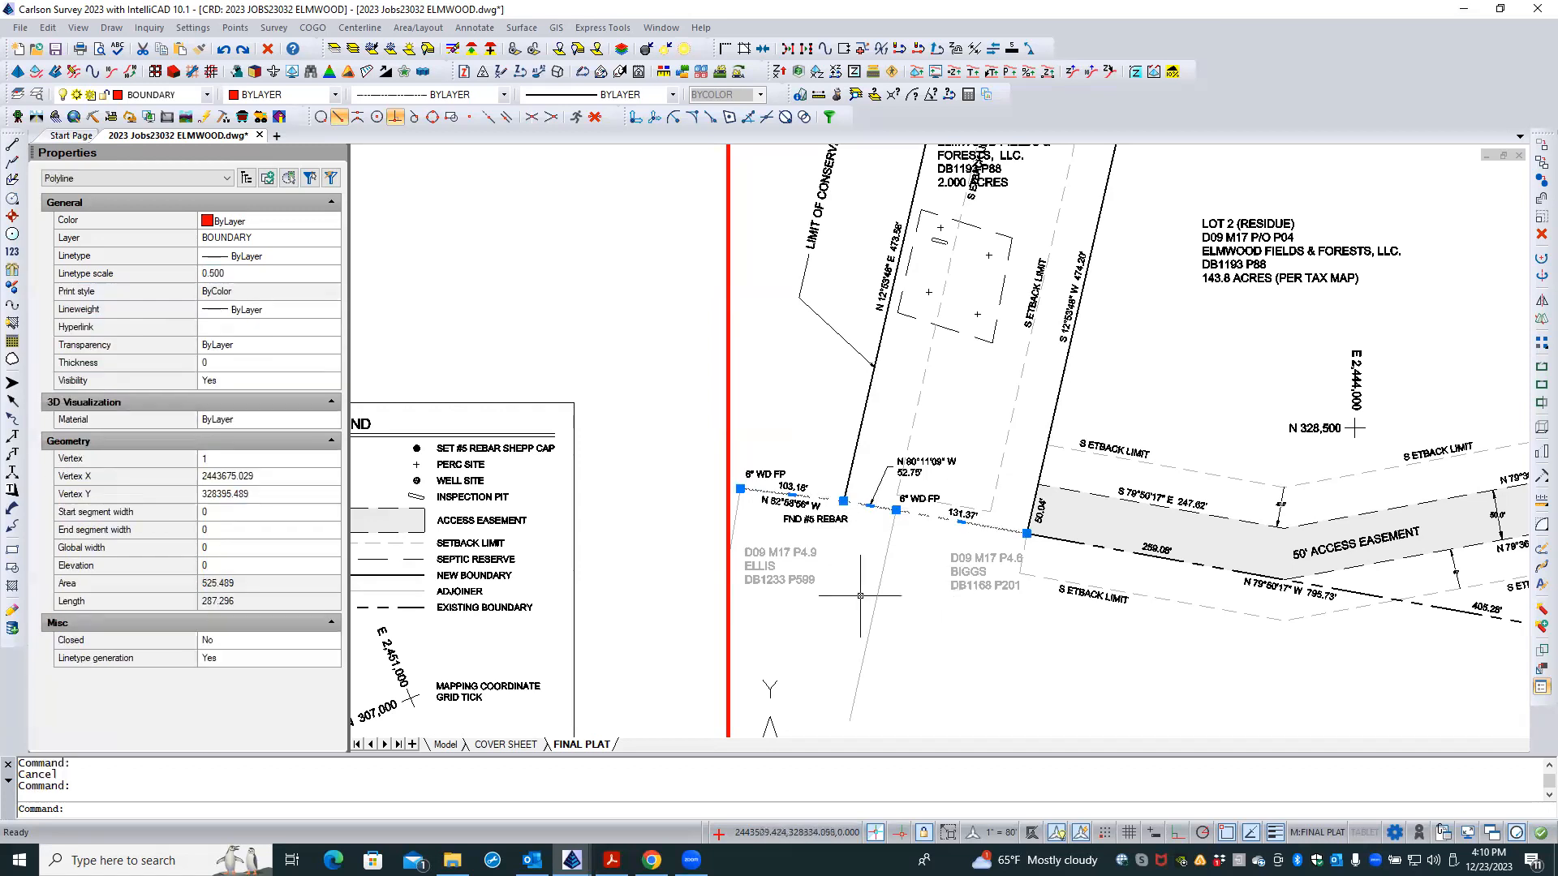
scroll(858, 521, up, 2)
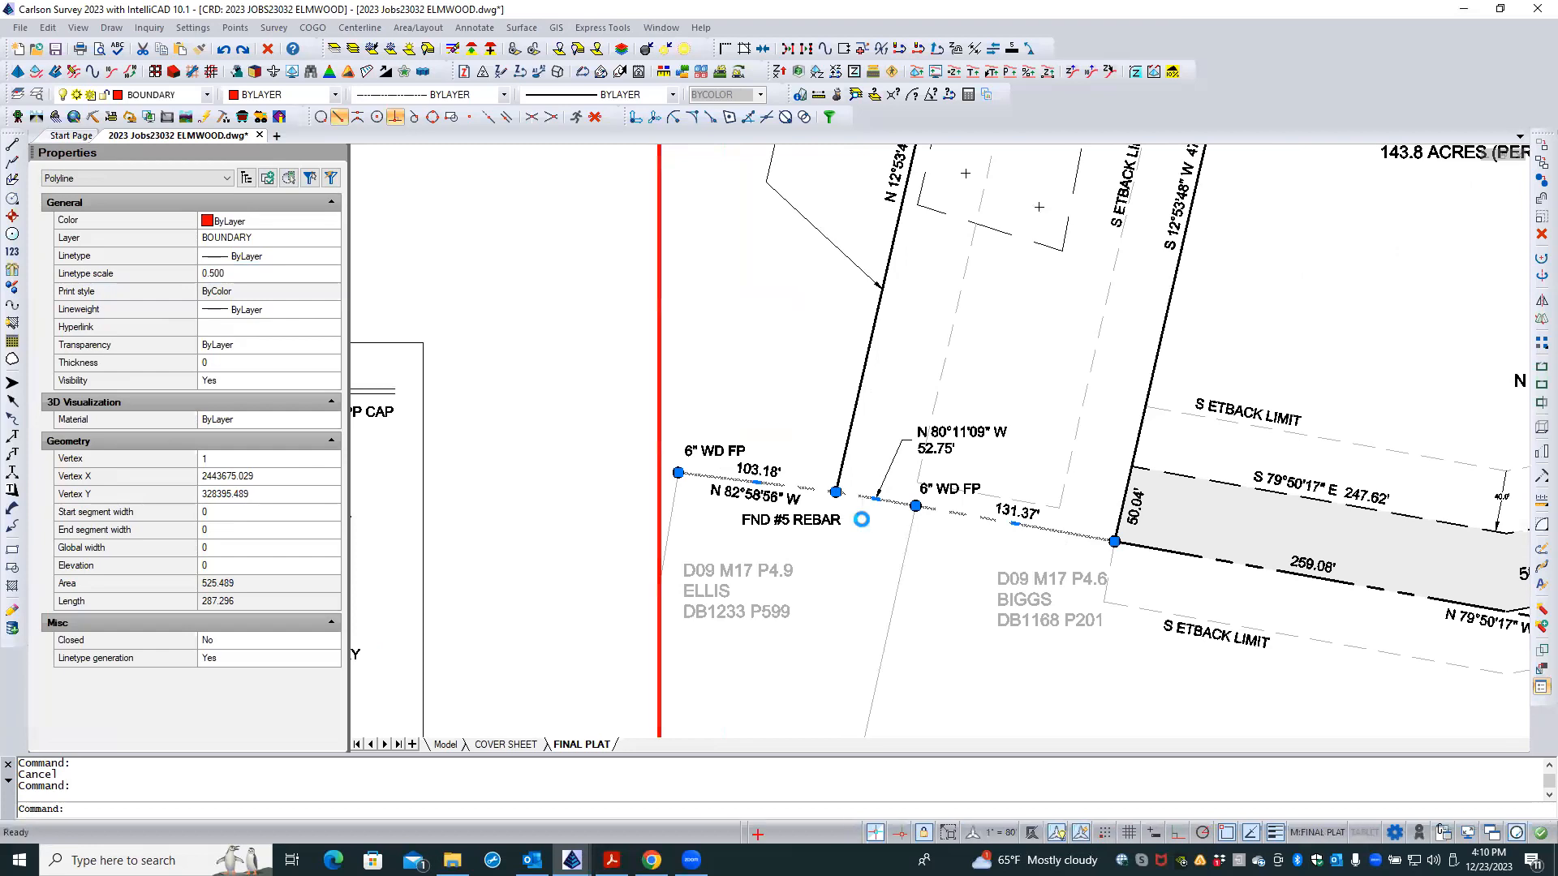
middle_drag(862, 520, 920, 507)
scroll(930, 528, down, 1)
scroll(930, 528, up, 1)
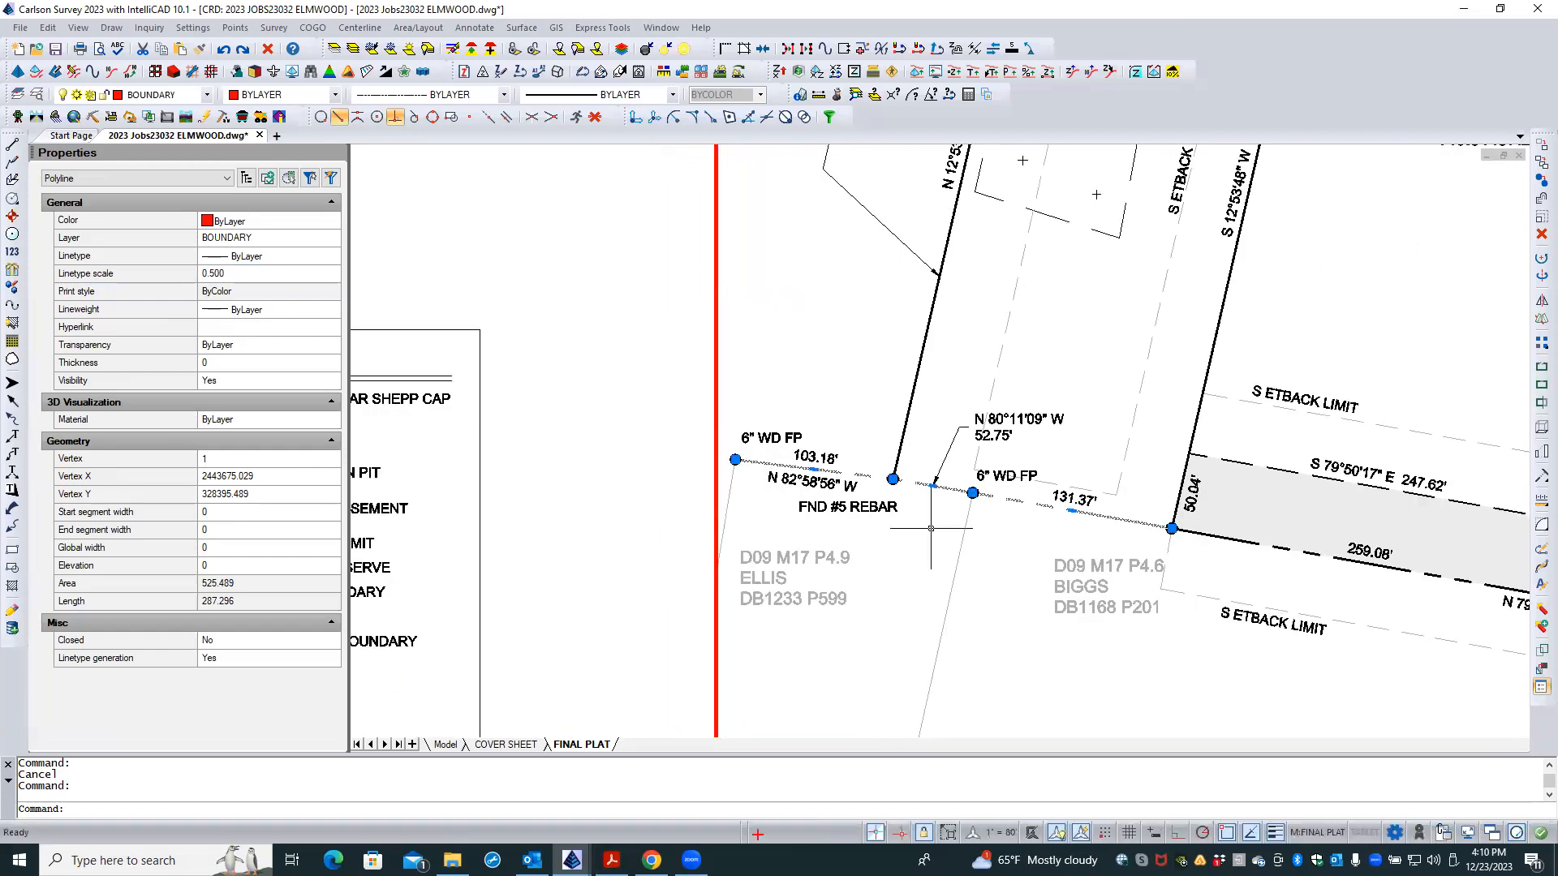
click(221, 660)
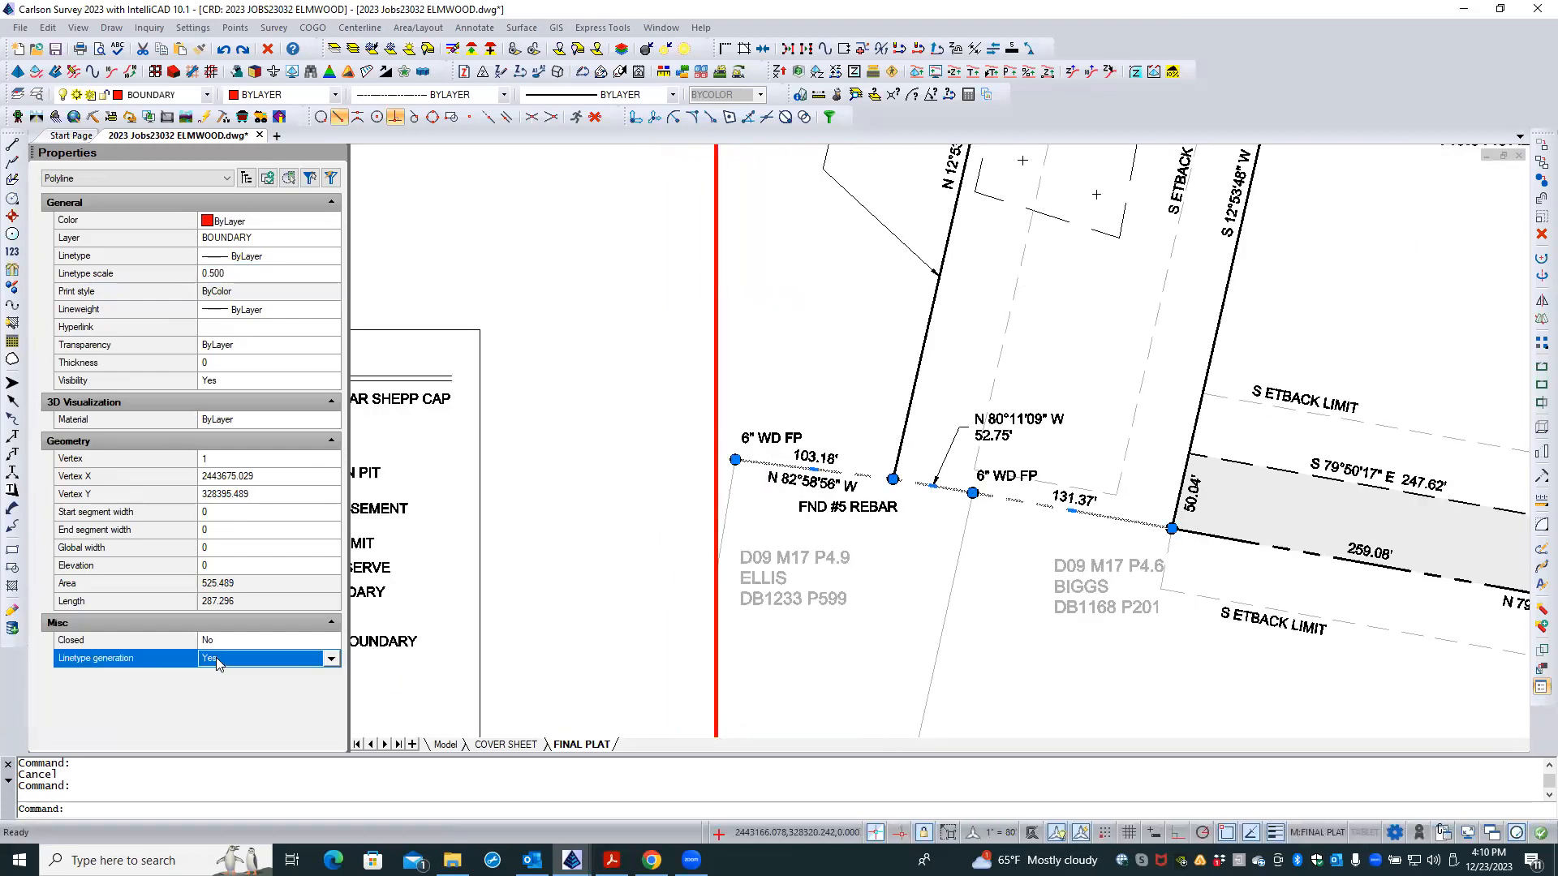
key(Escape)
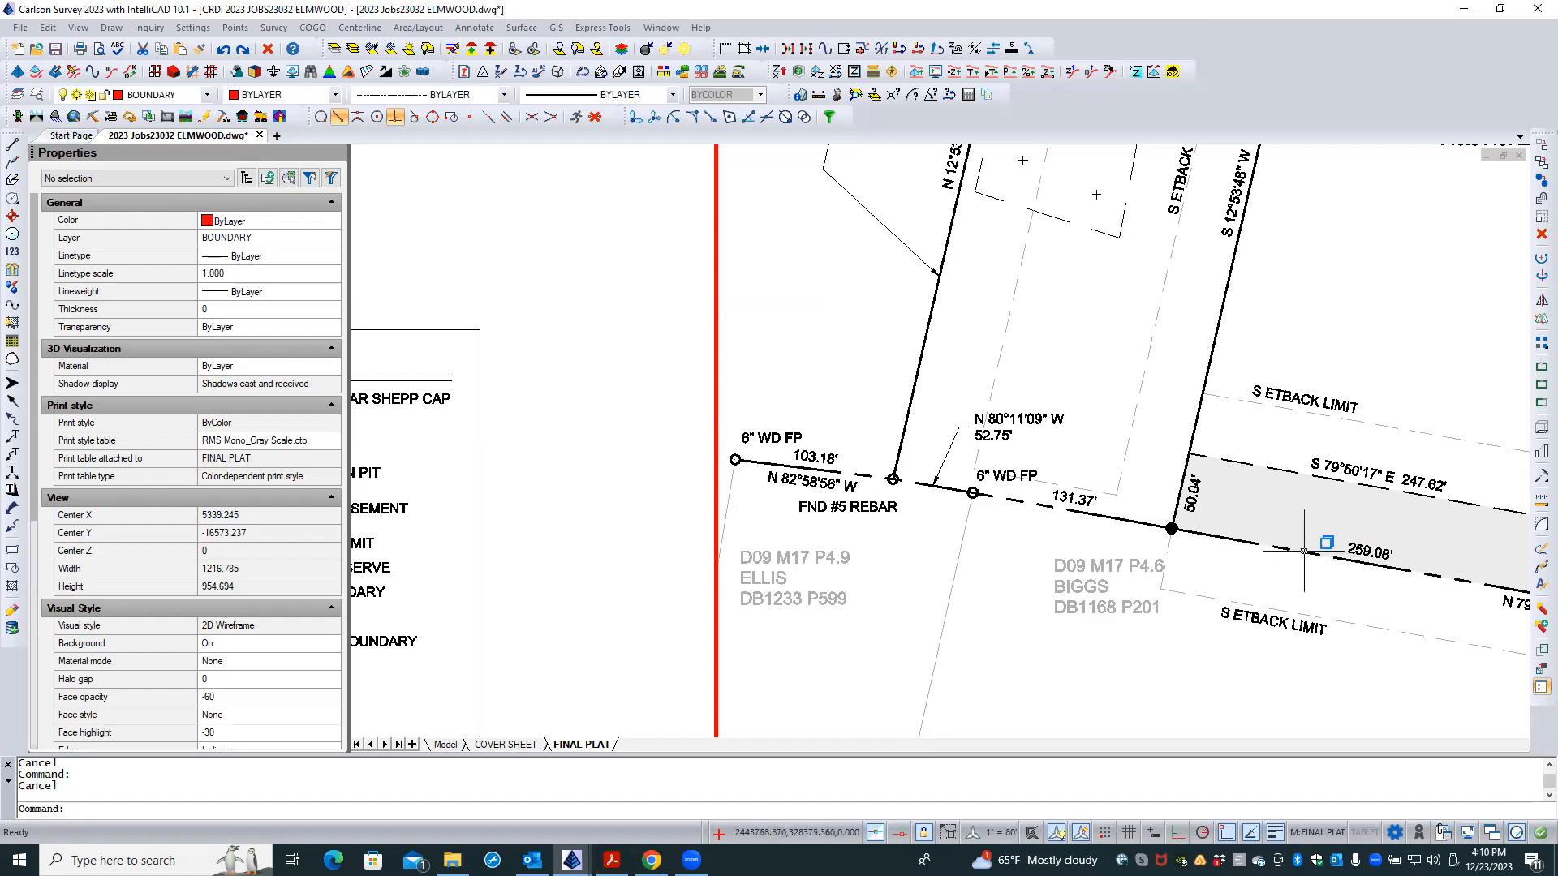
- Set linetype generation to No for the west boundary polyline
click(754, 462)
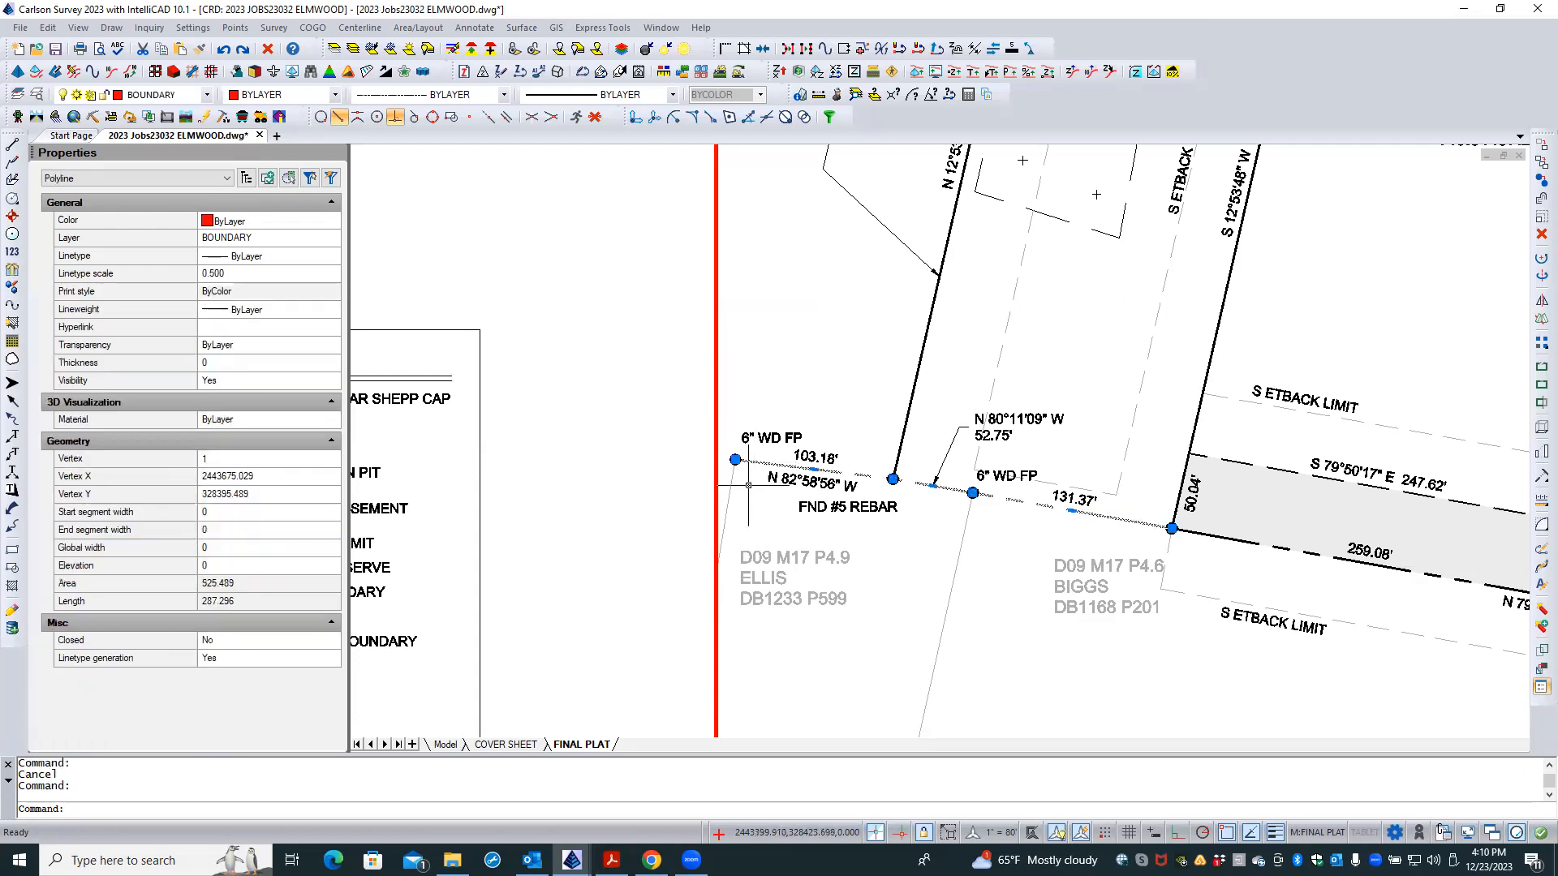
click(233, 660)
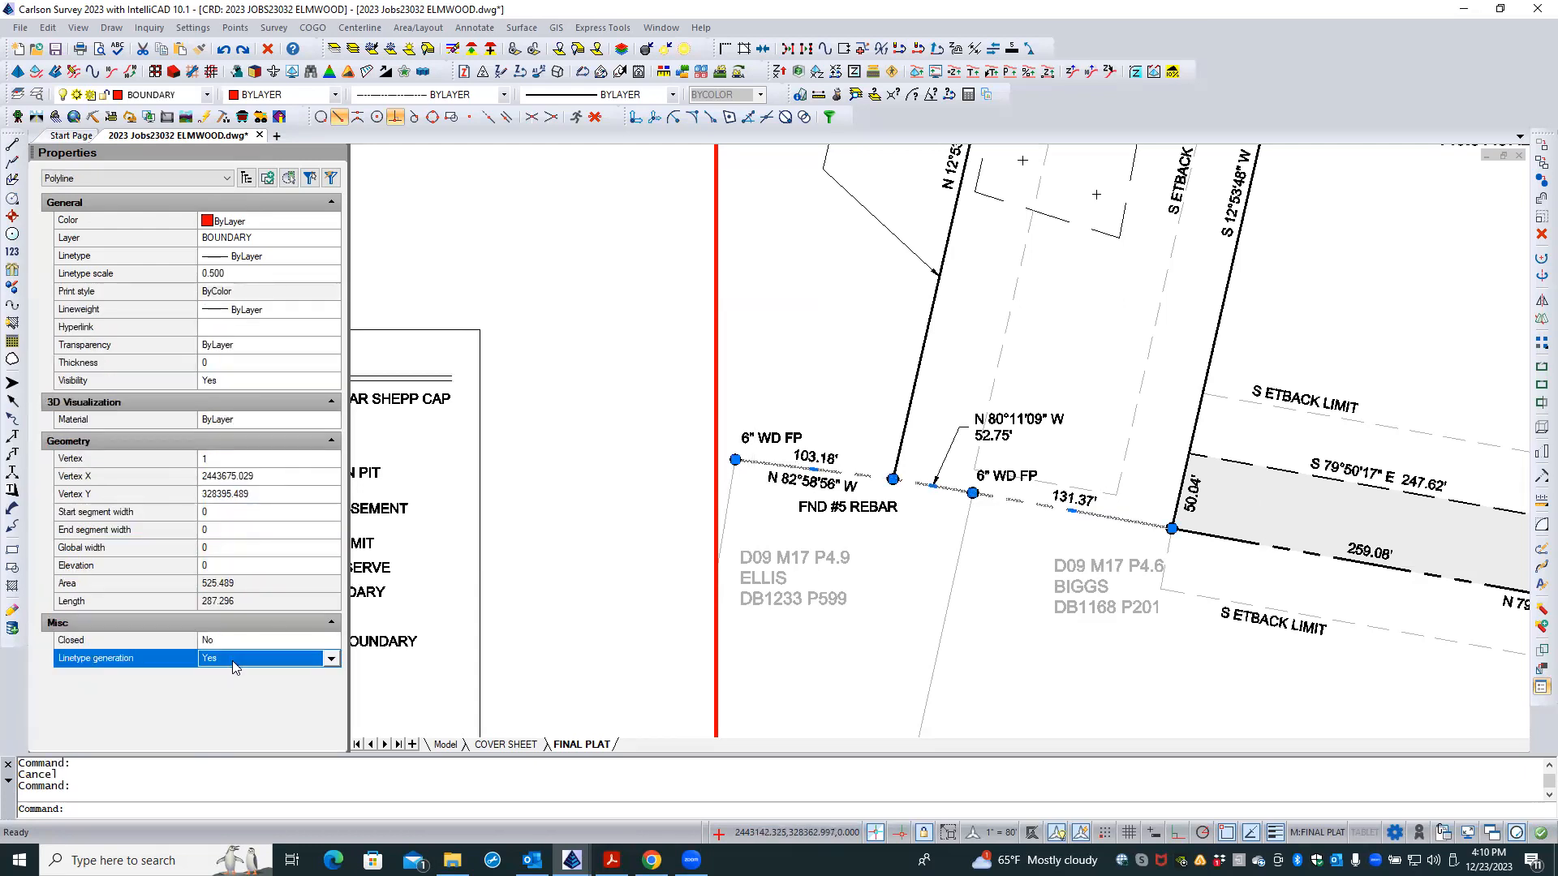
click(332, 659)
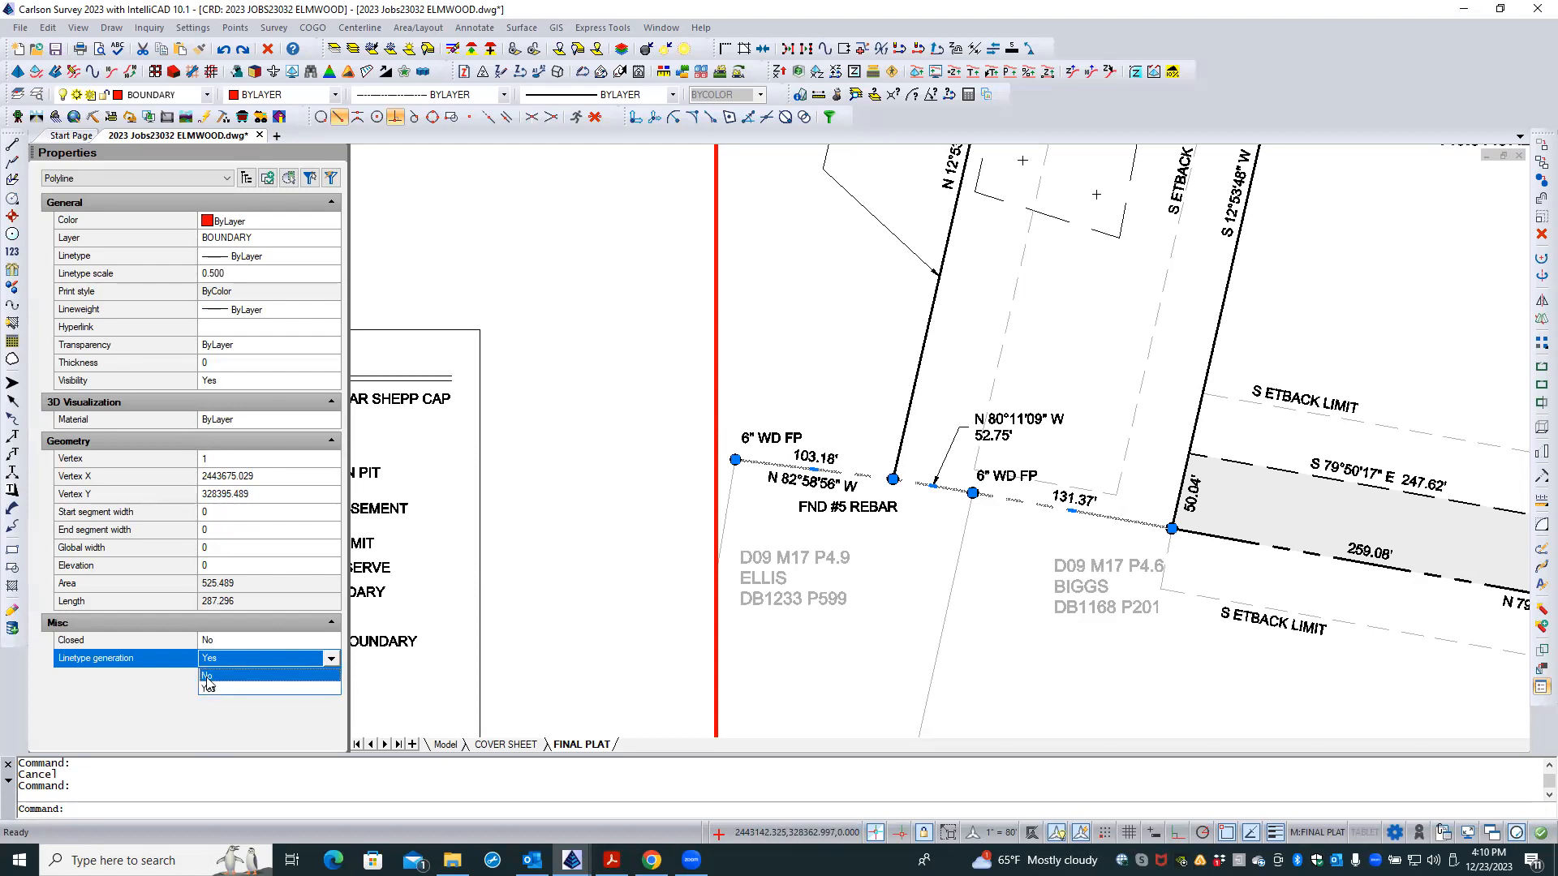
click(210, 678)
key(Escape)
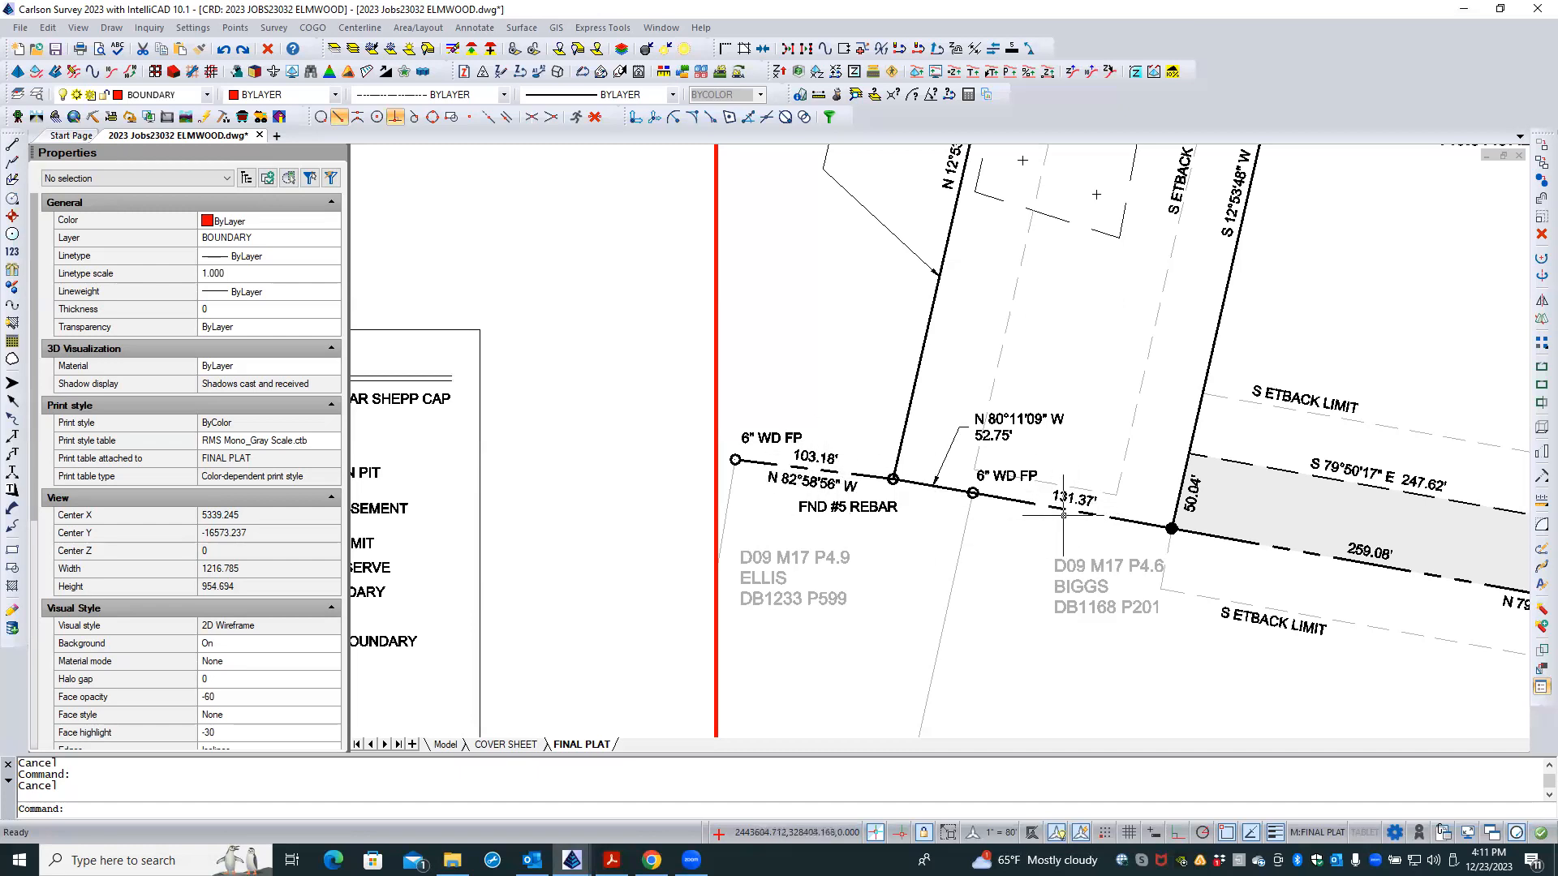
- Send the west boundary polyline to the back of the draw order
click(951, 489)
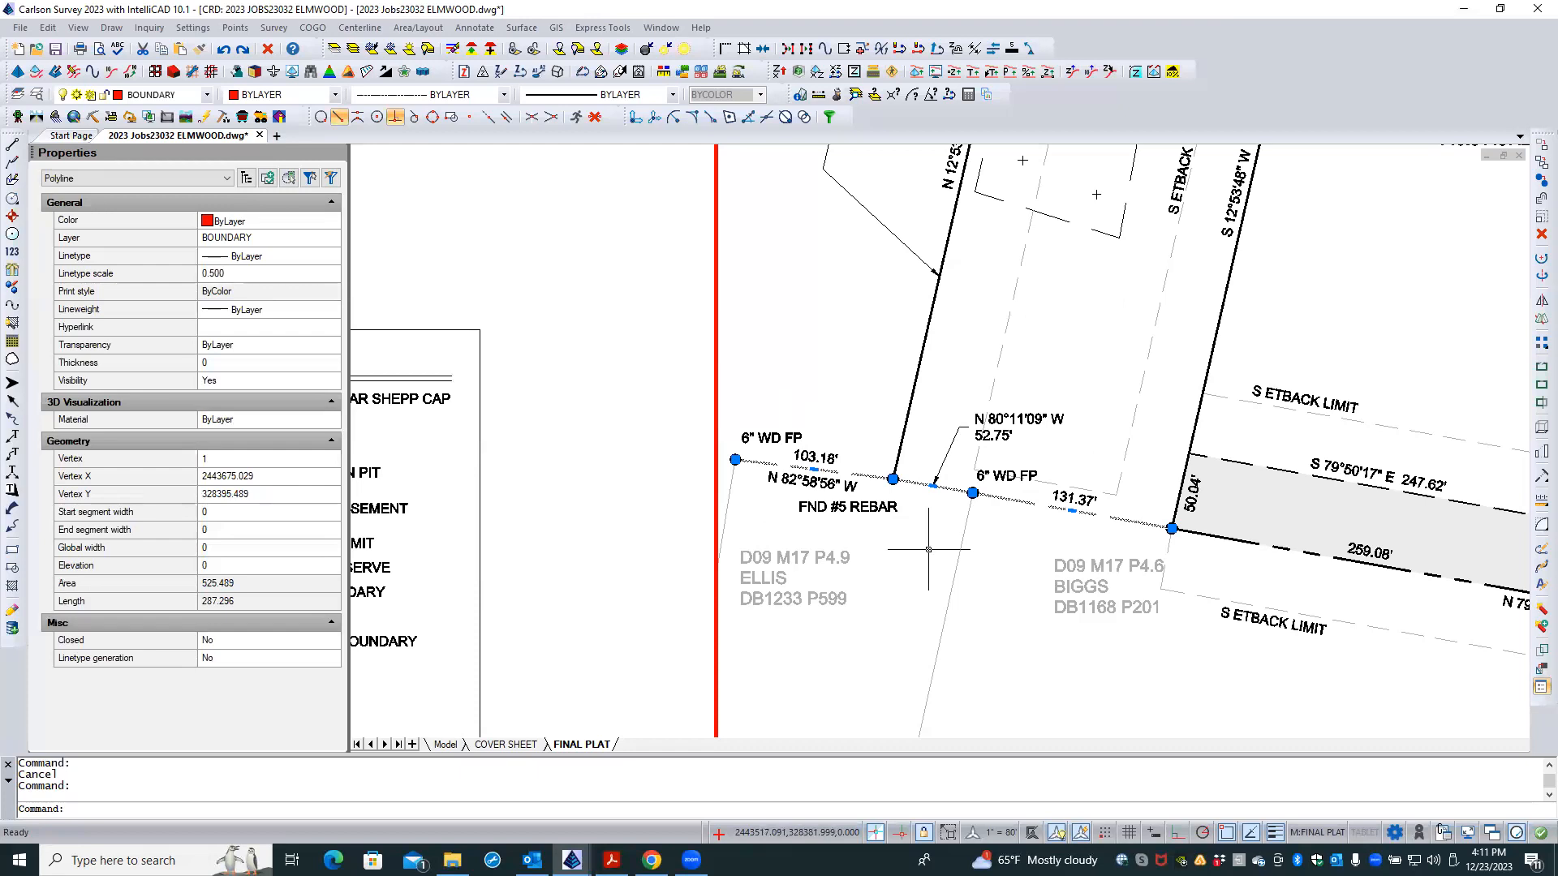
right_click(928, 549)
mouse_move(973, 469)
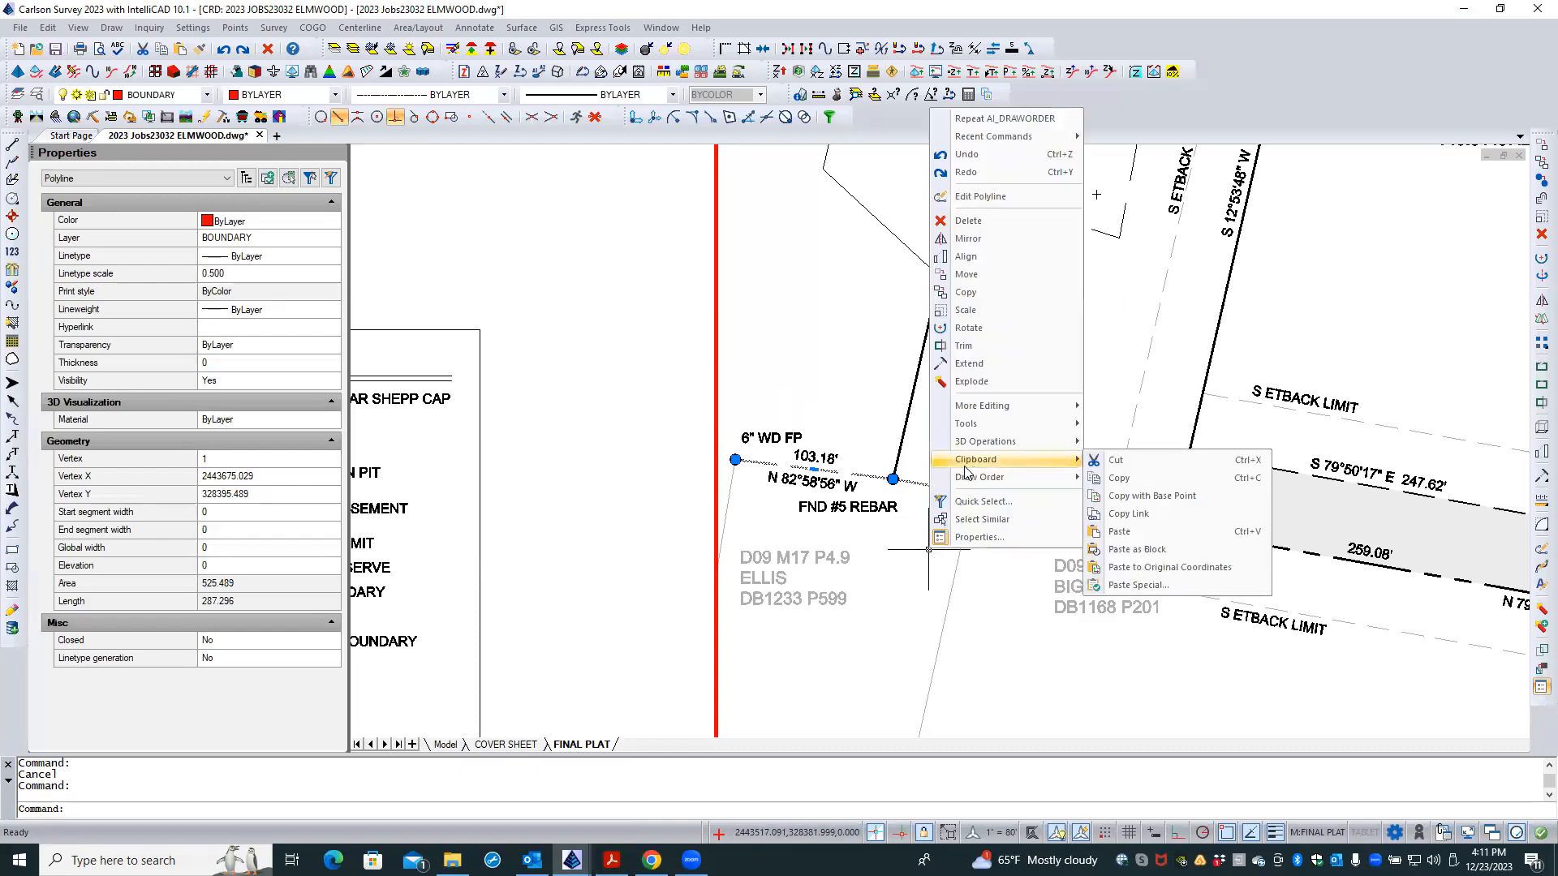
mouse_move(1059, 478)
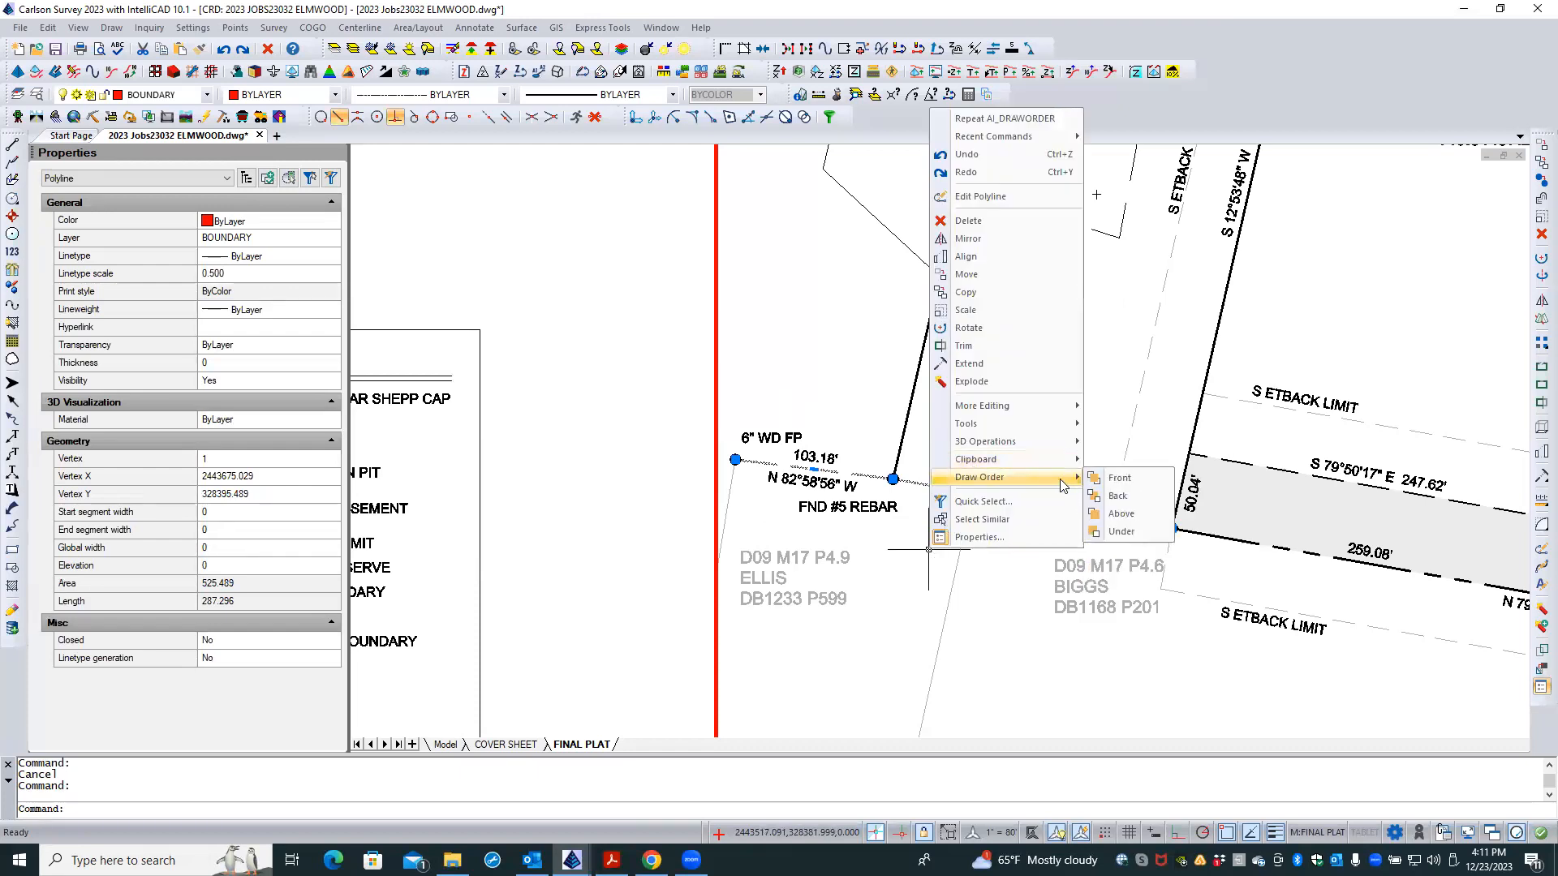
click(1128, 495)
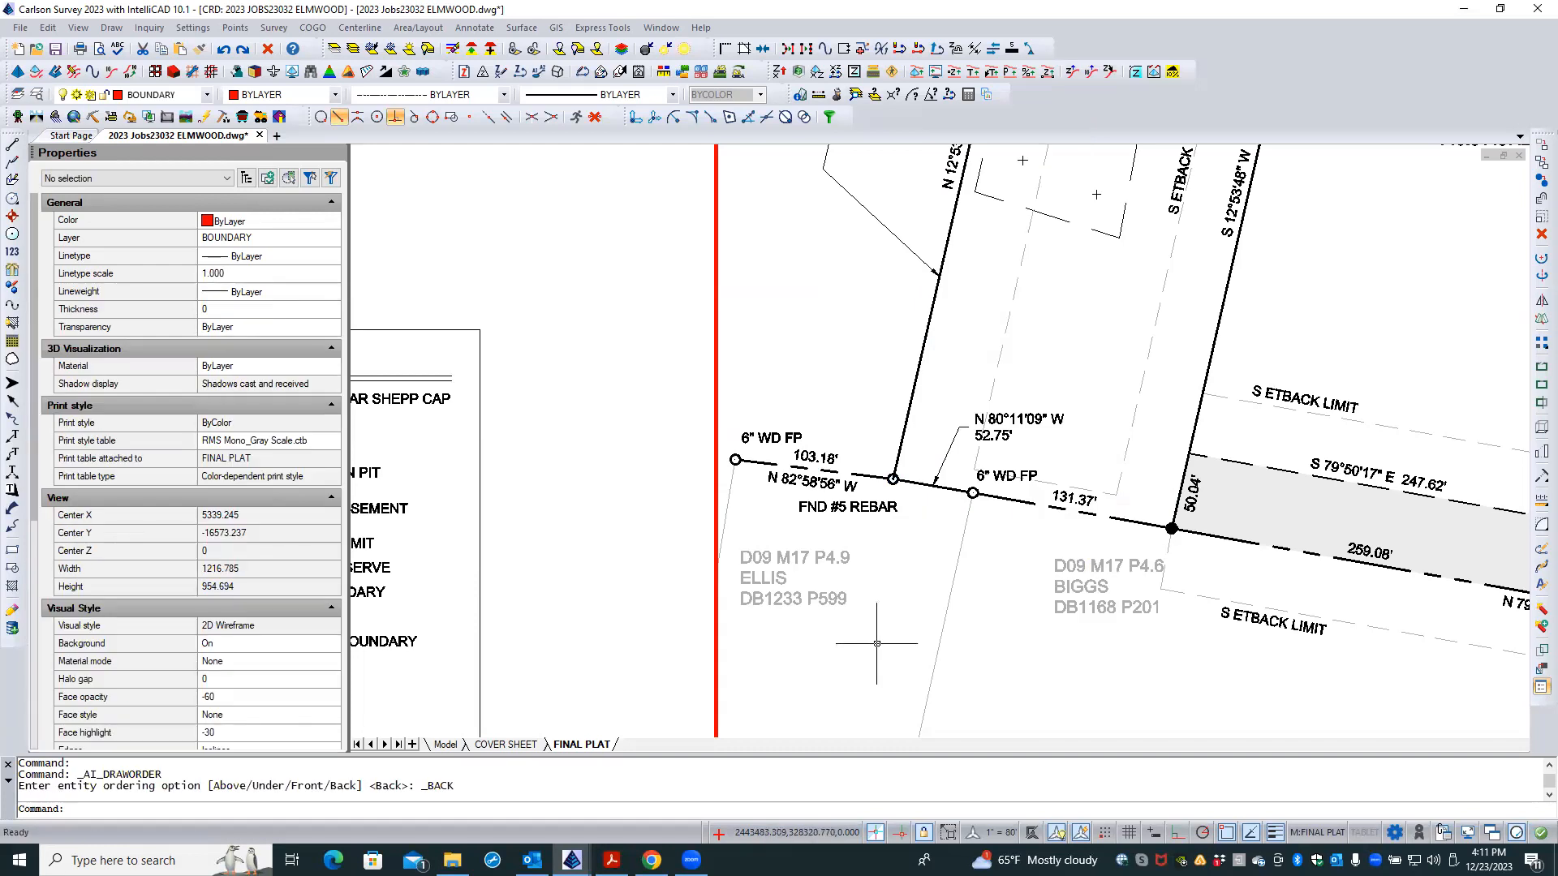
- Bring the point symbol at the FND #5 REBAR corner to the front of the draw order
click(875, 451)
click(912, 497)
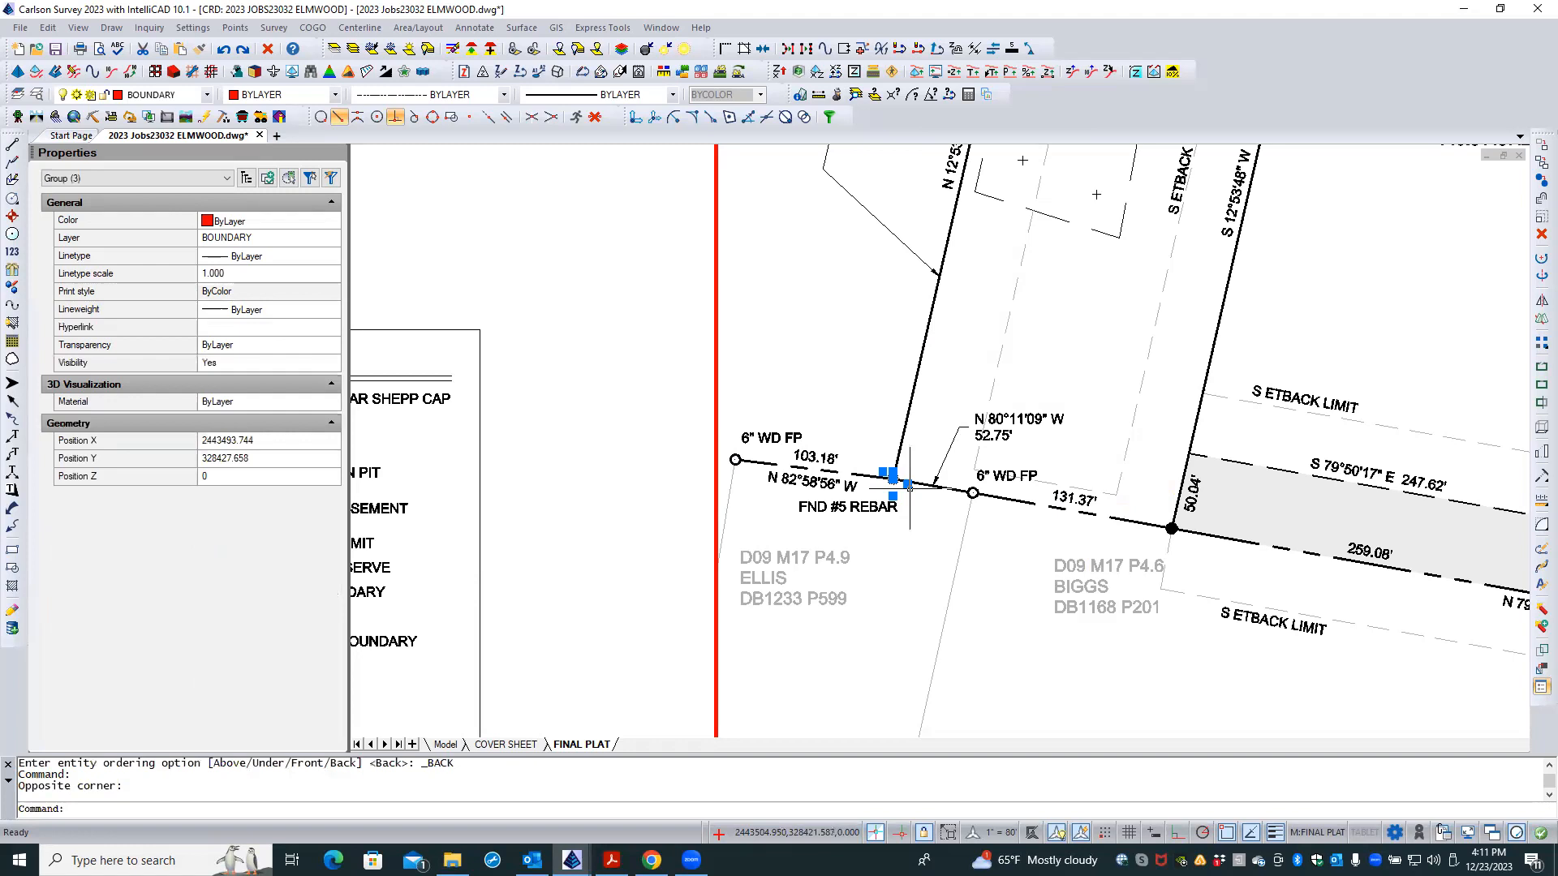
right_click(906, 548)
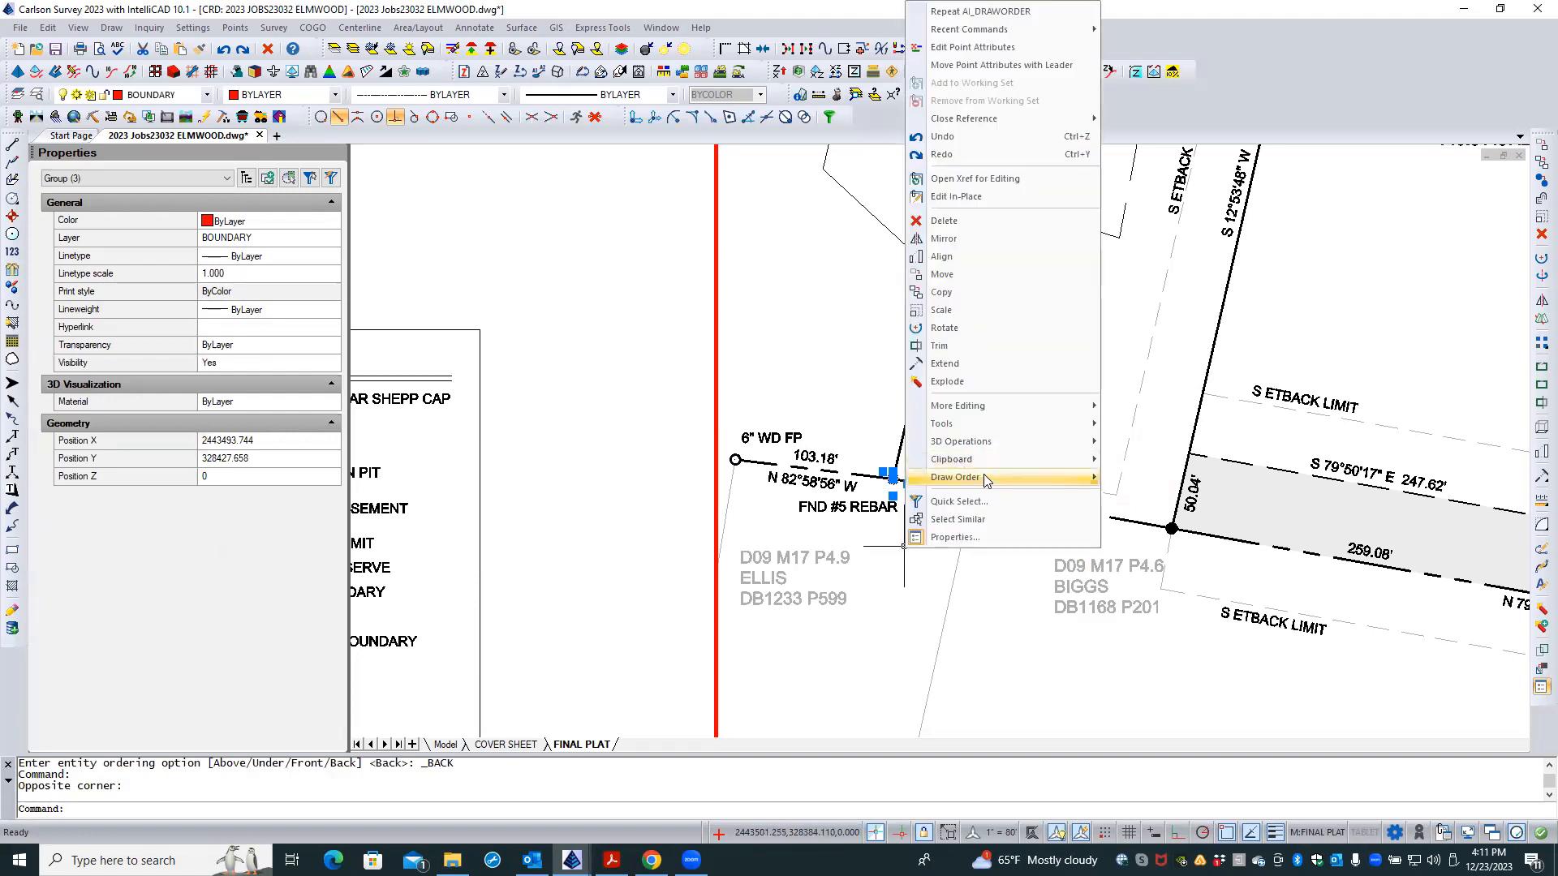
mouse_move(985, 475)
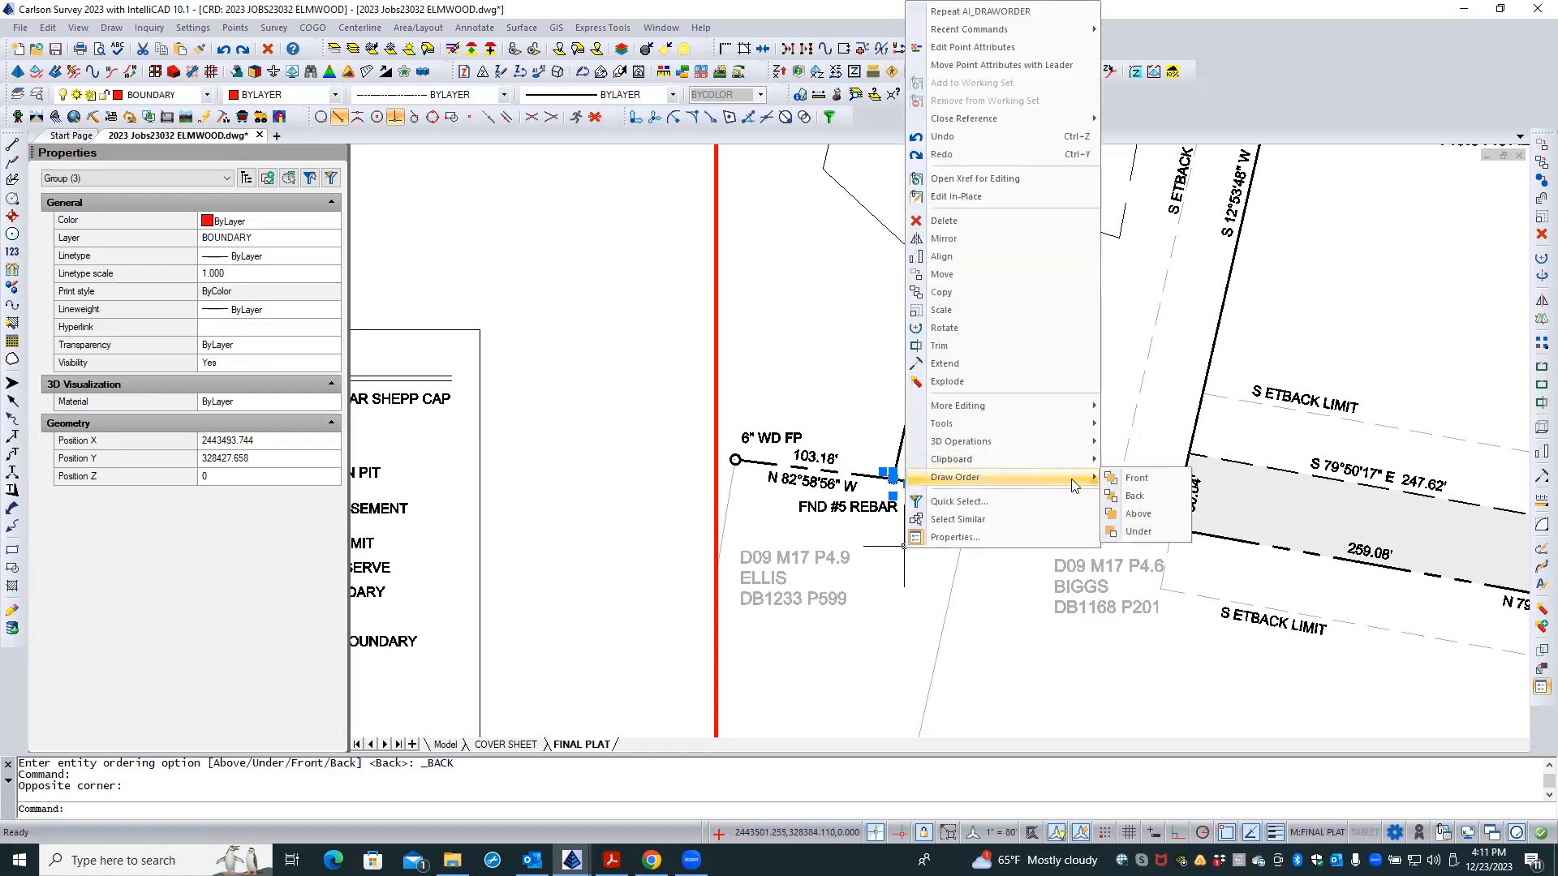
click(1114, 482)
key(Escape)
key(Escape)
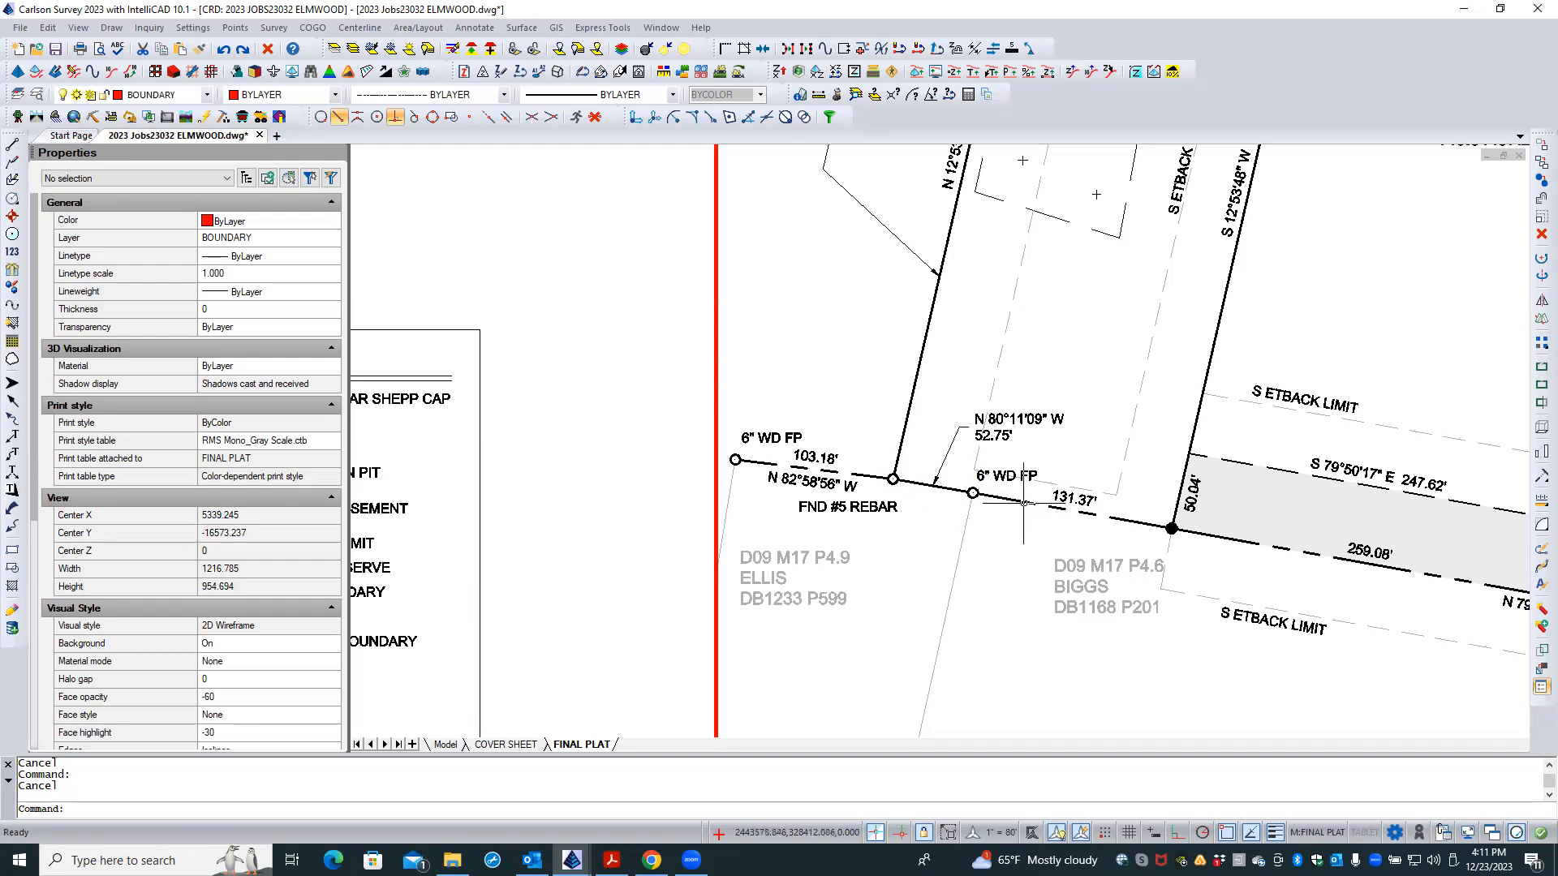
- Set the west boundary polyline's linetype scale to 0.3 and check the dashes along the 52.75' course
click(1024, 503)
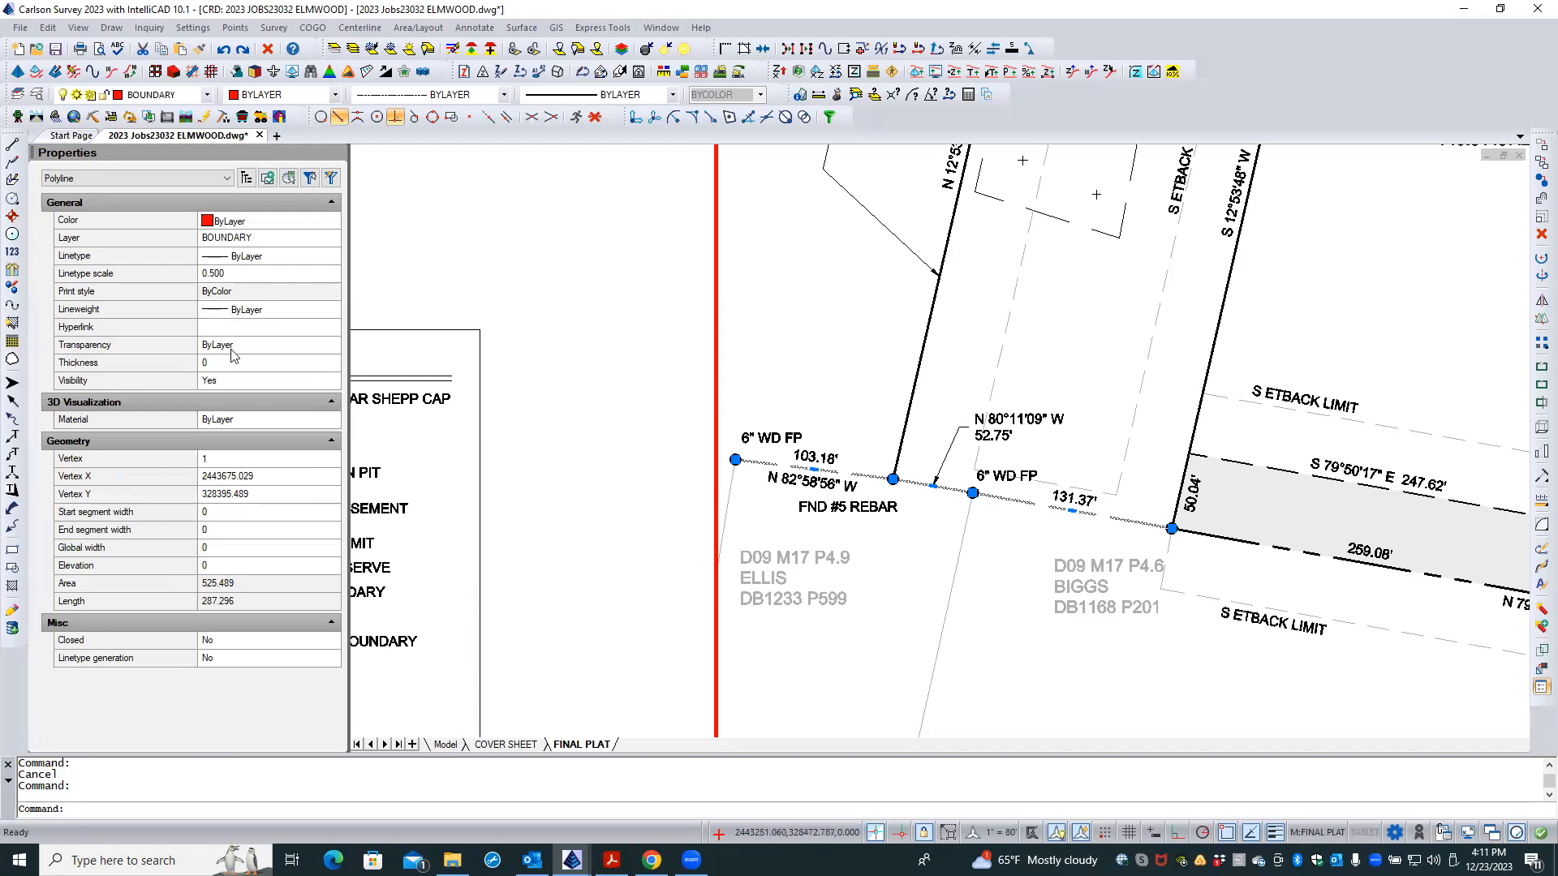
click(240, 275)
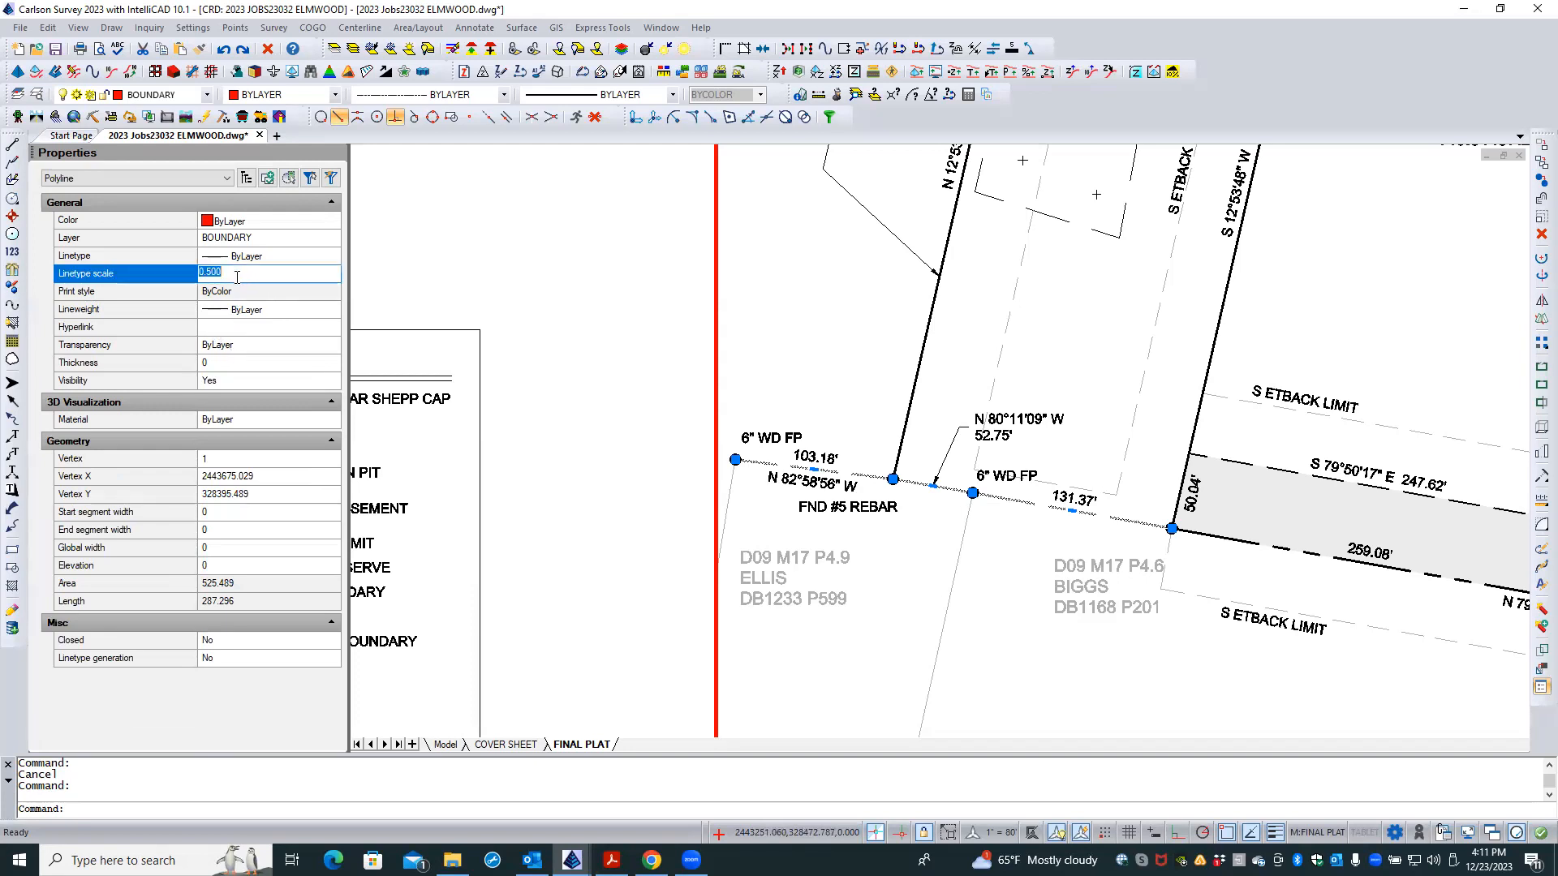
text(.3)
key(Return)
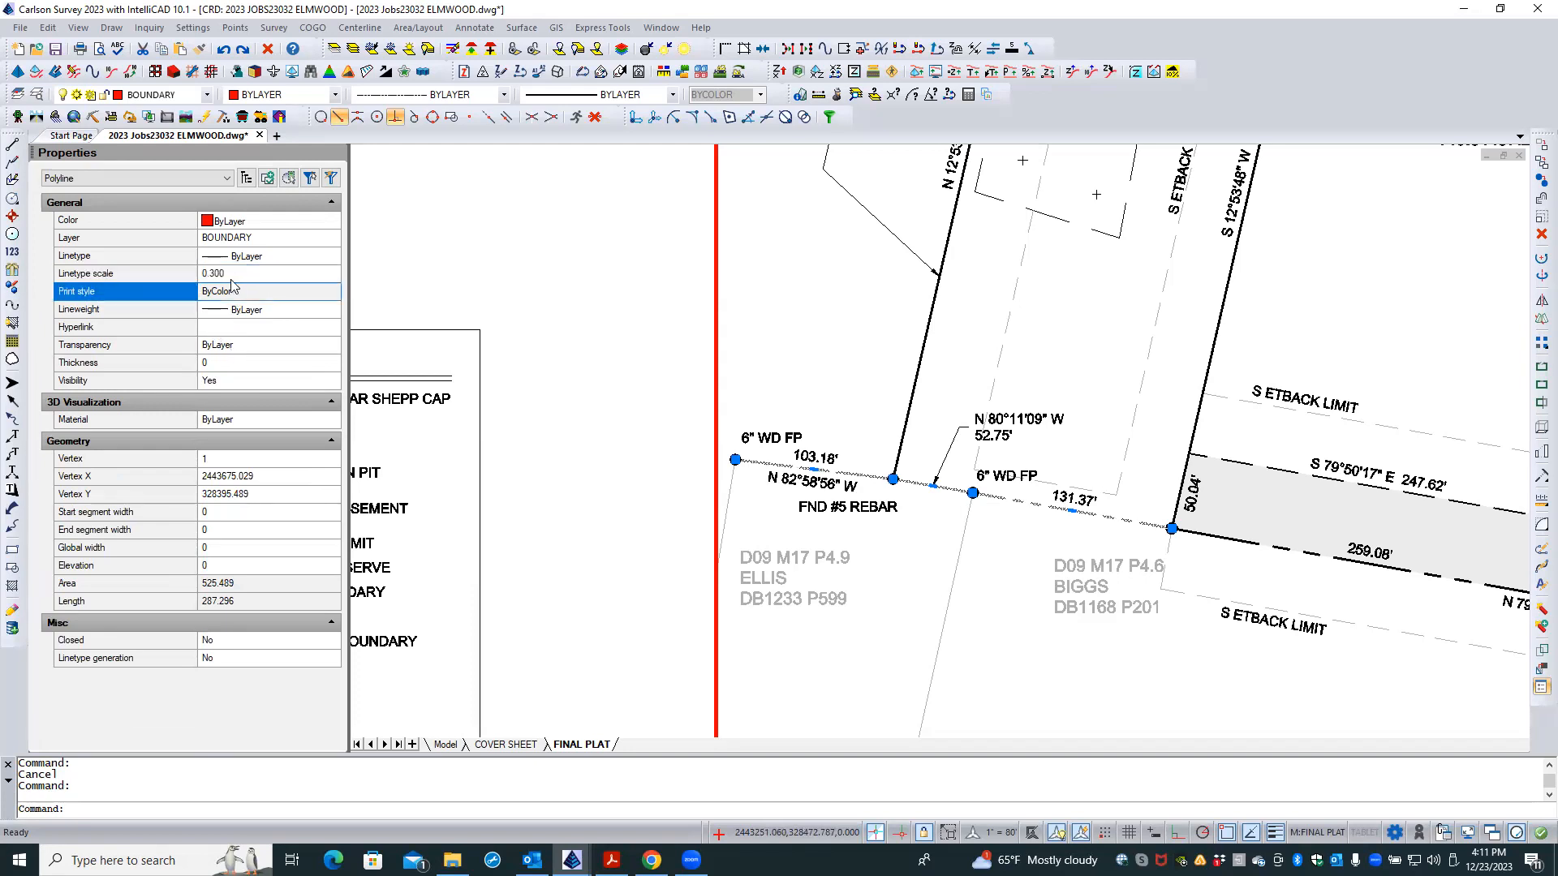
mouse_move(939, 492)
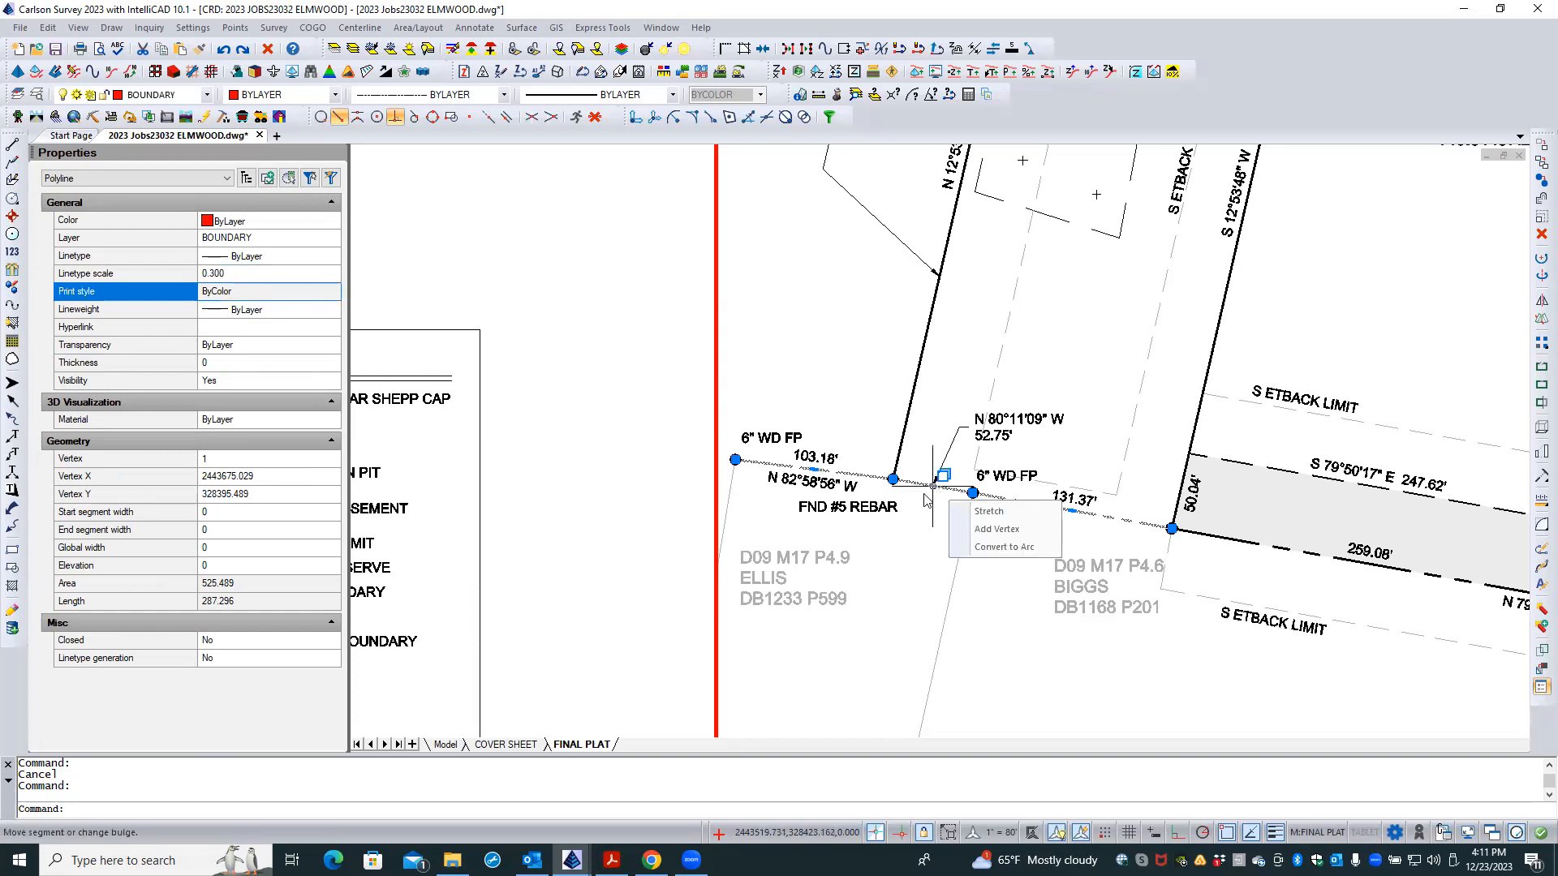
- Set the west boundary polyline's linetype scale to 0.2 and reselect the polyline on the plat
click(232, 273)
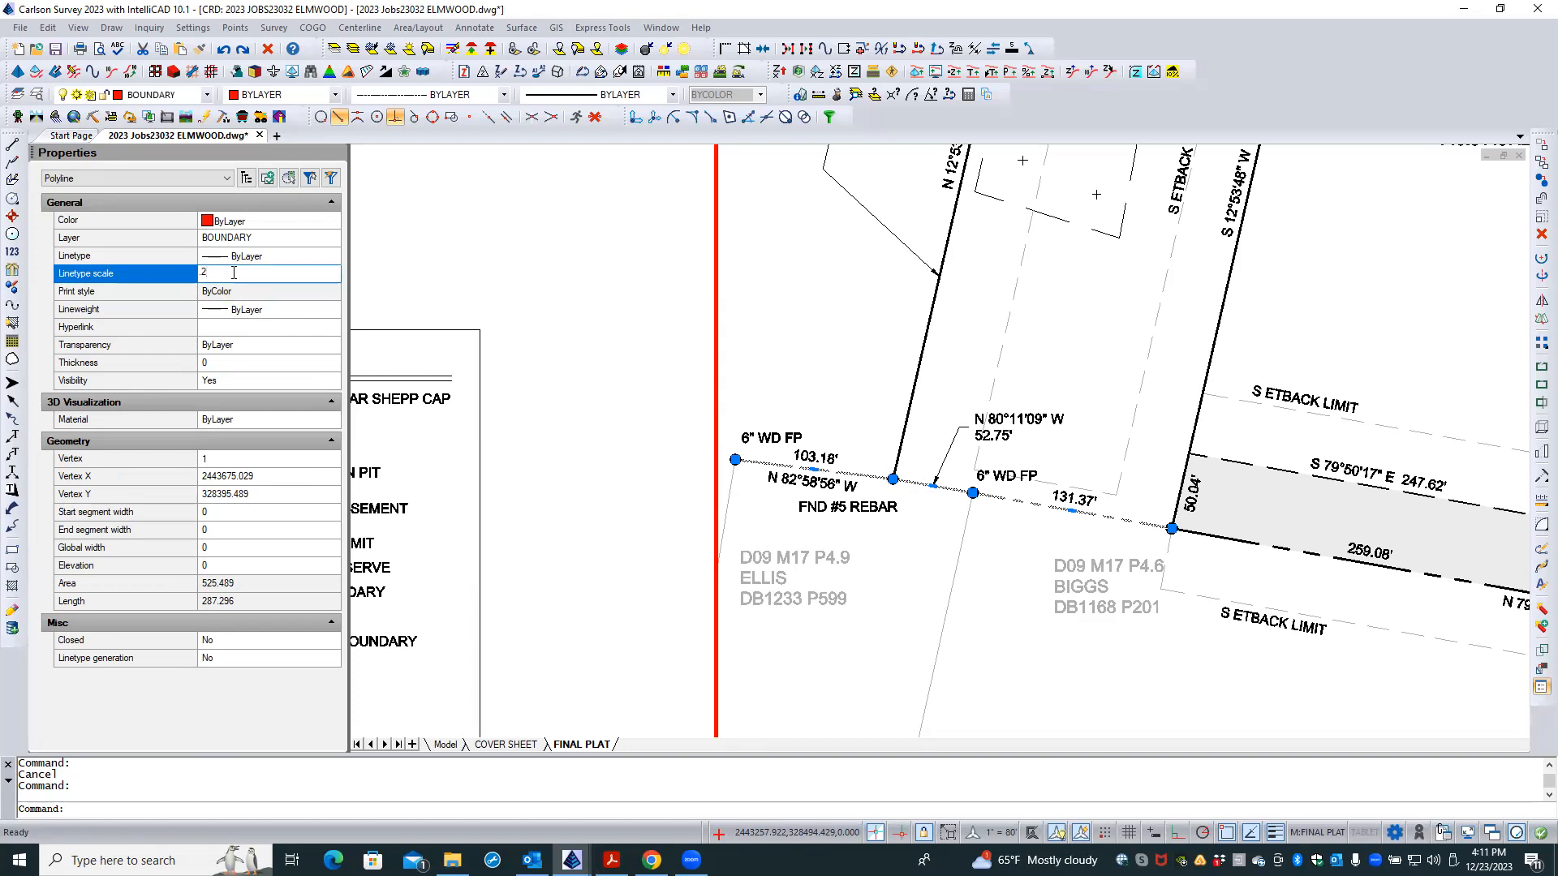
text(.2)
key(Return)
key(Escape)
scroll(944, 504, up, 2)
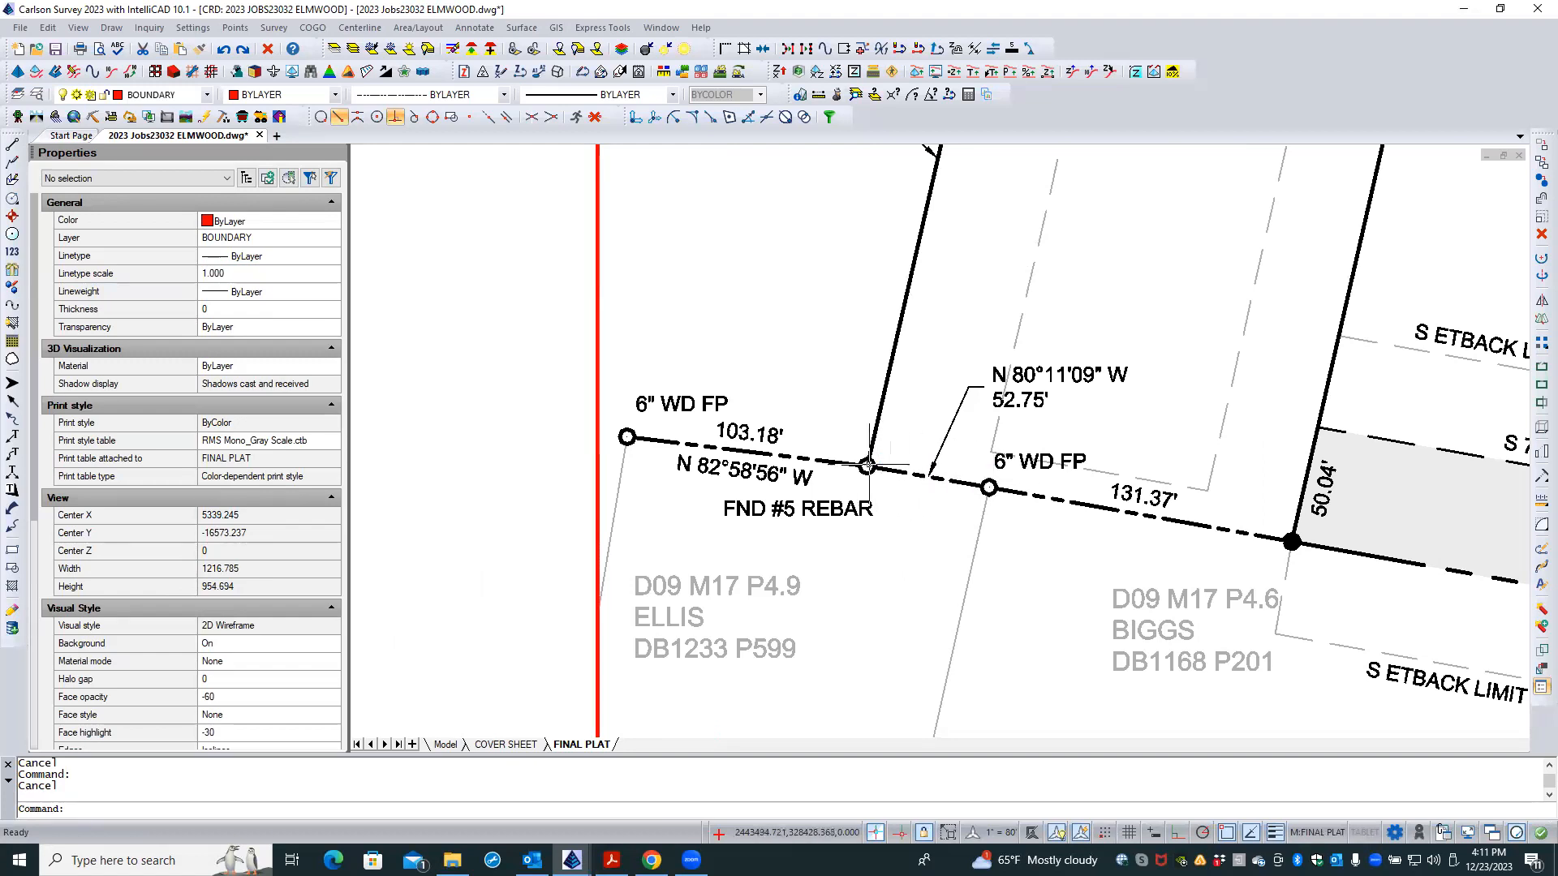
click(960, 482)
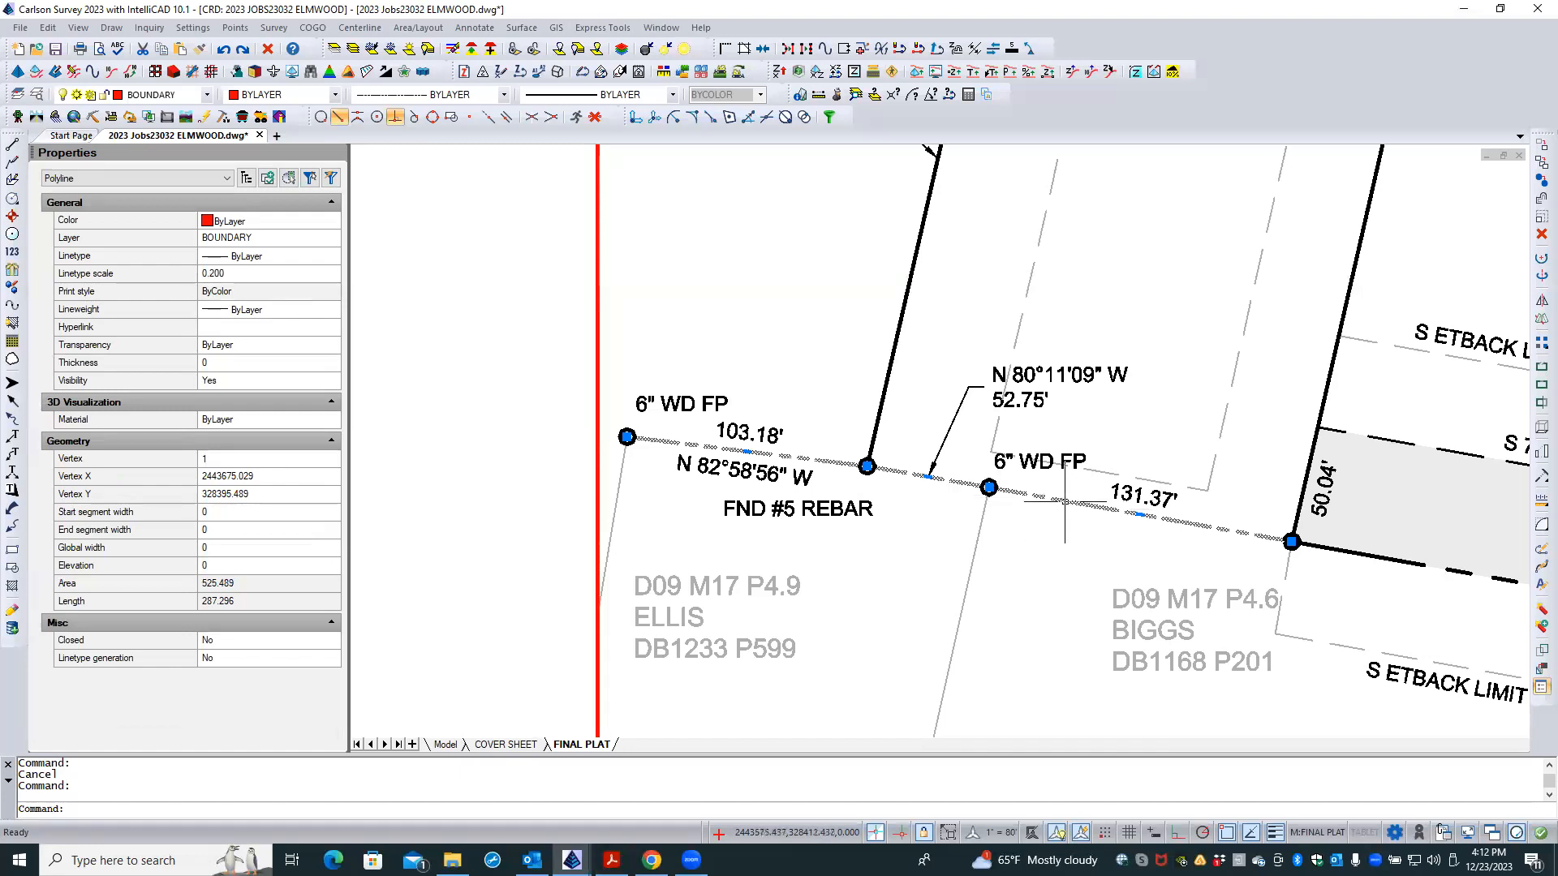
- Set the west boundary polyline's linetype scale to 0.5 and check the dashes along the 103.18', 52.75' and 131.37' courses
click(252, 274)
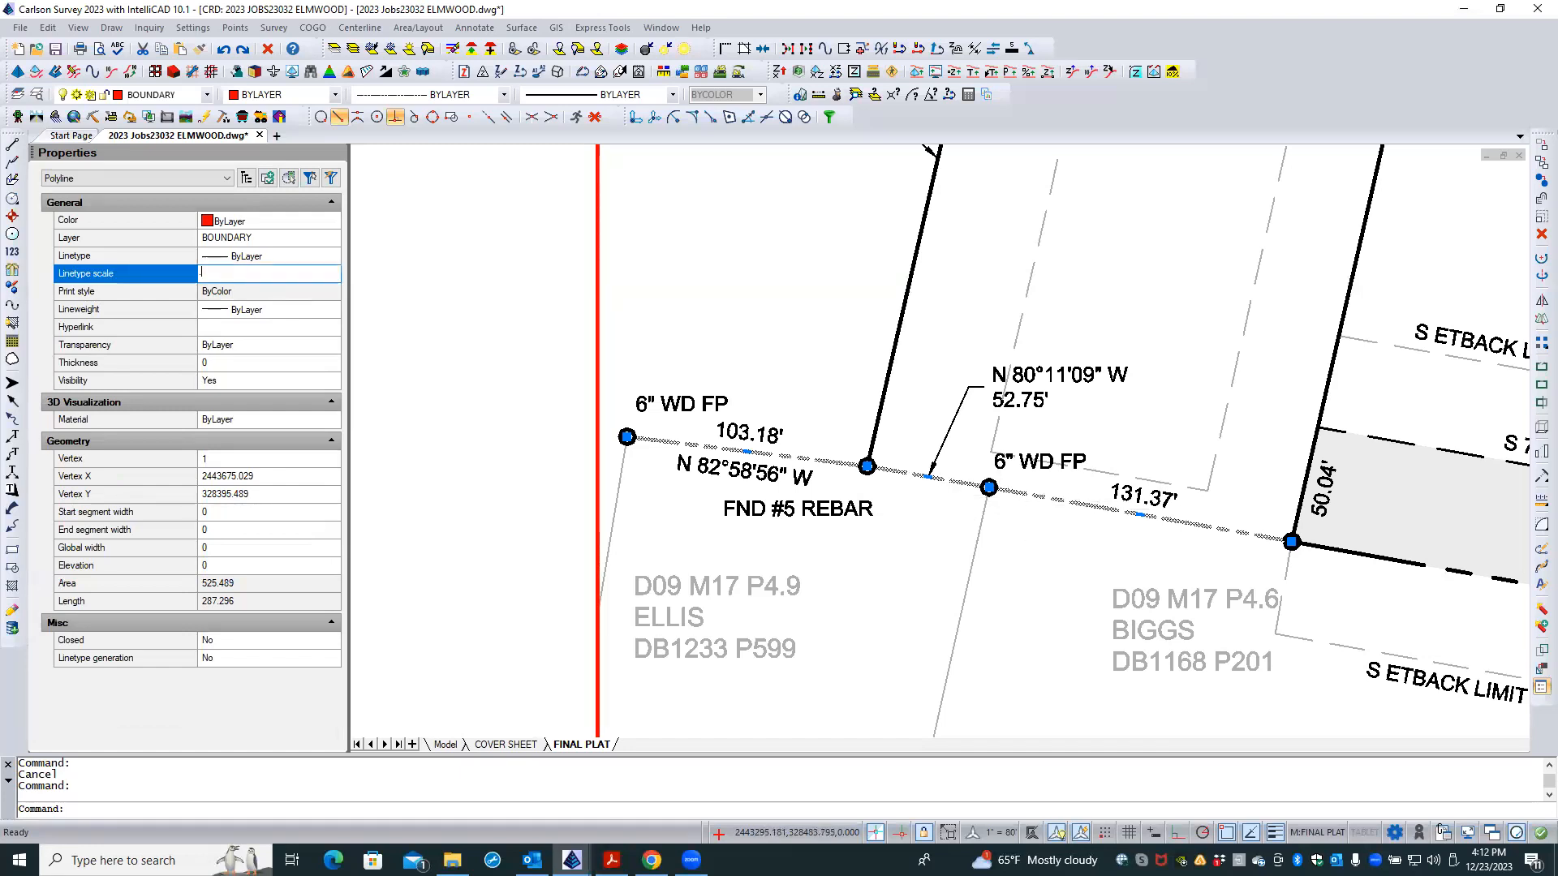
key(Return)
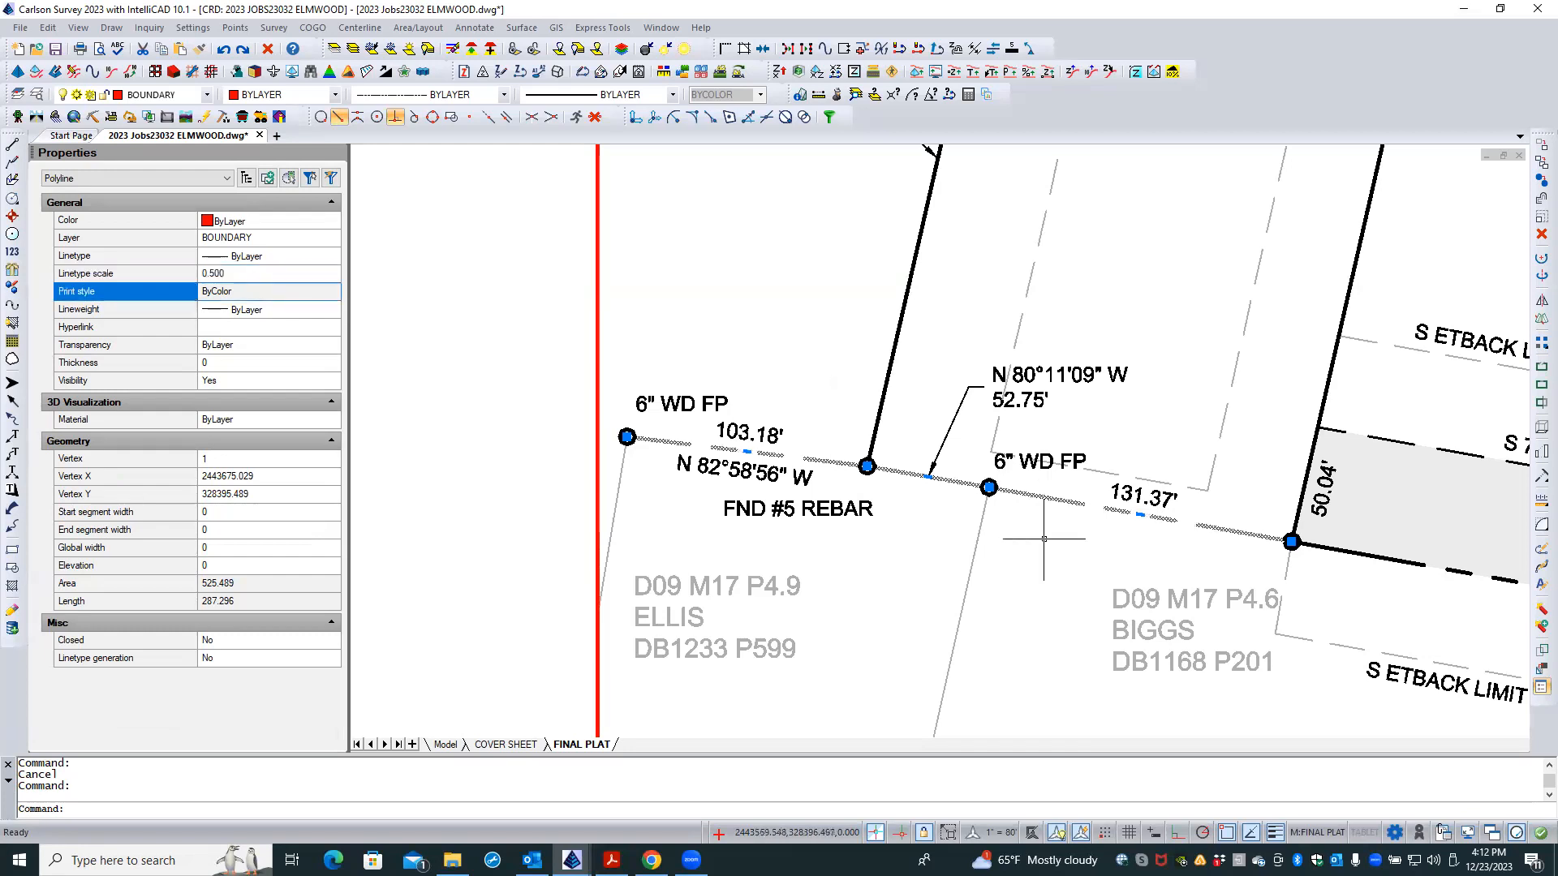
key(Escape)
scroll(901, 523, down, 3)
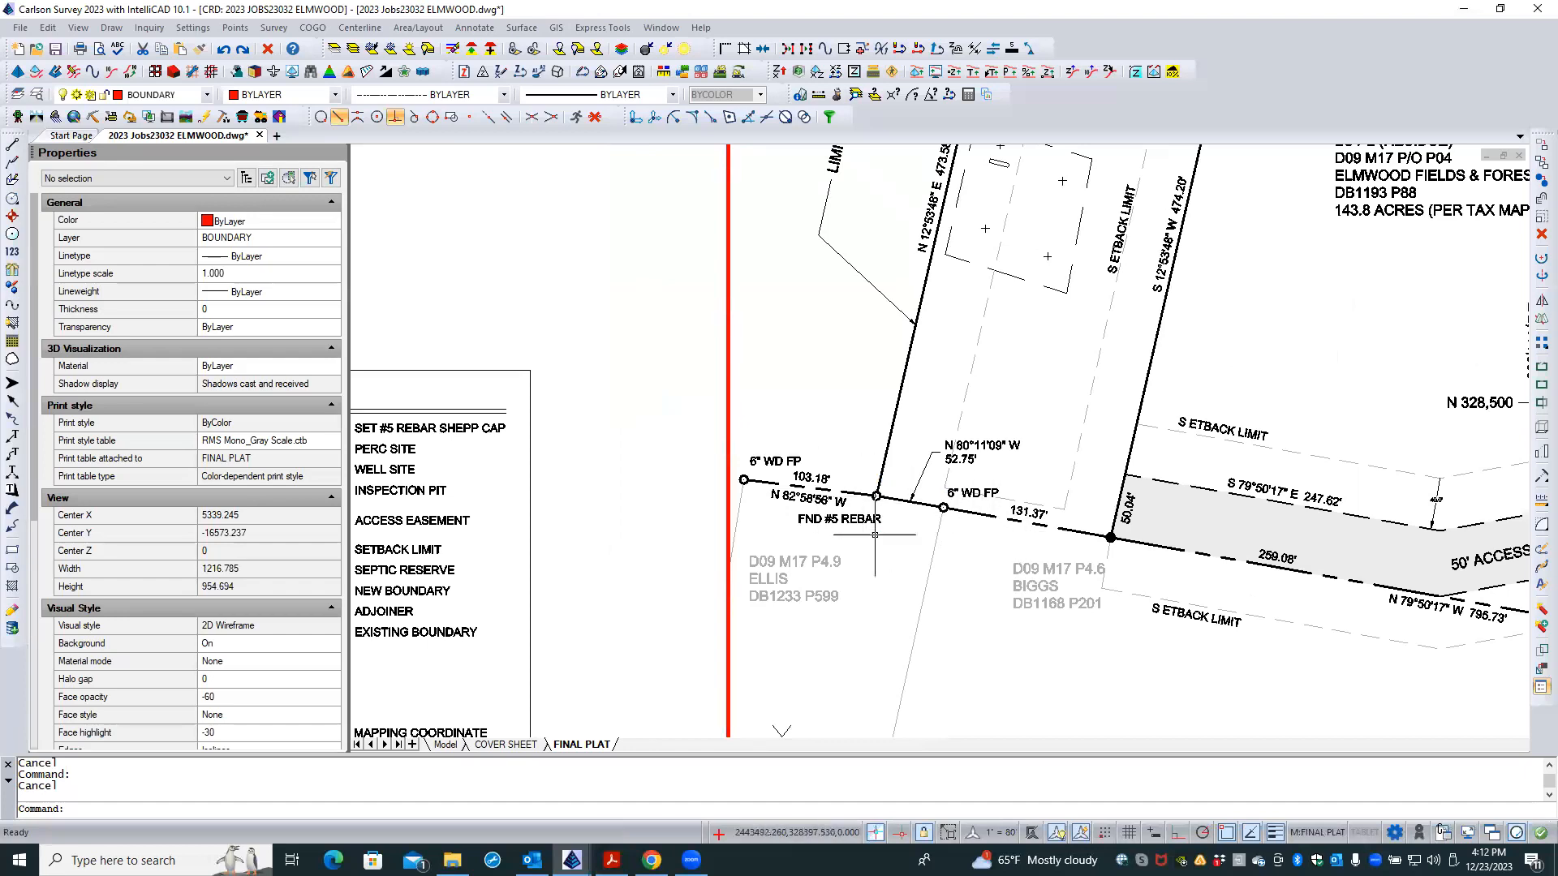
scroll(852, 532, down, 2)
scroll(892, 522, up, 2)
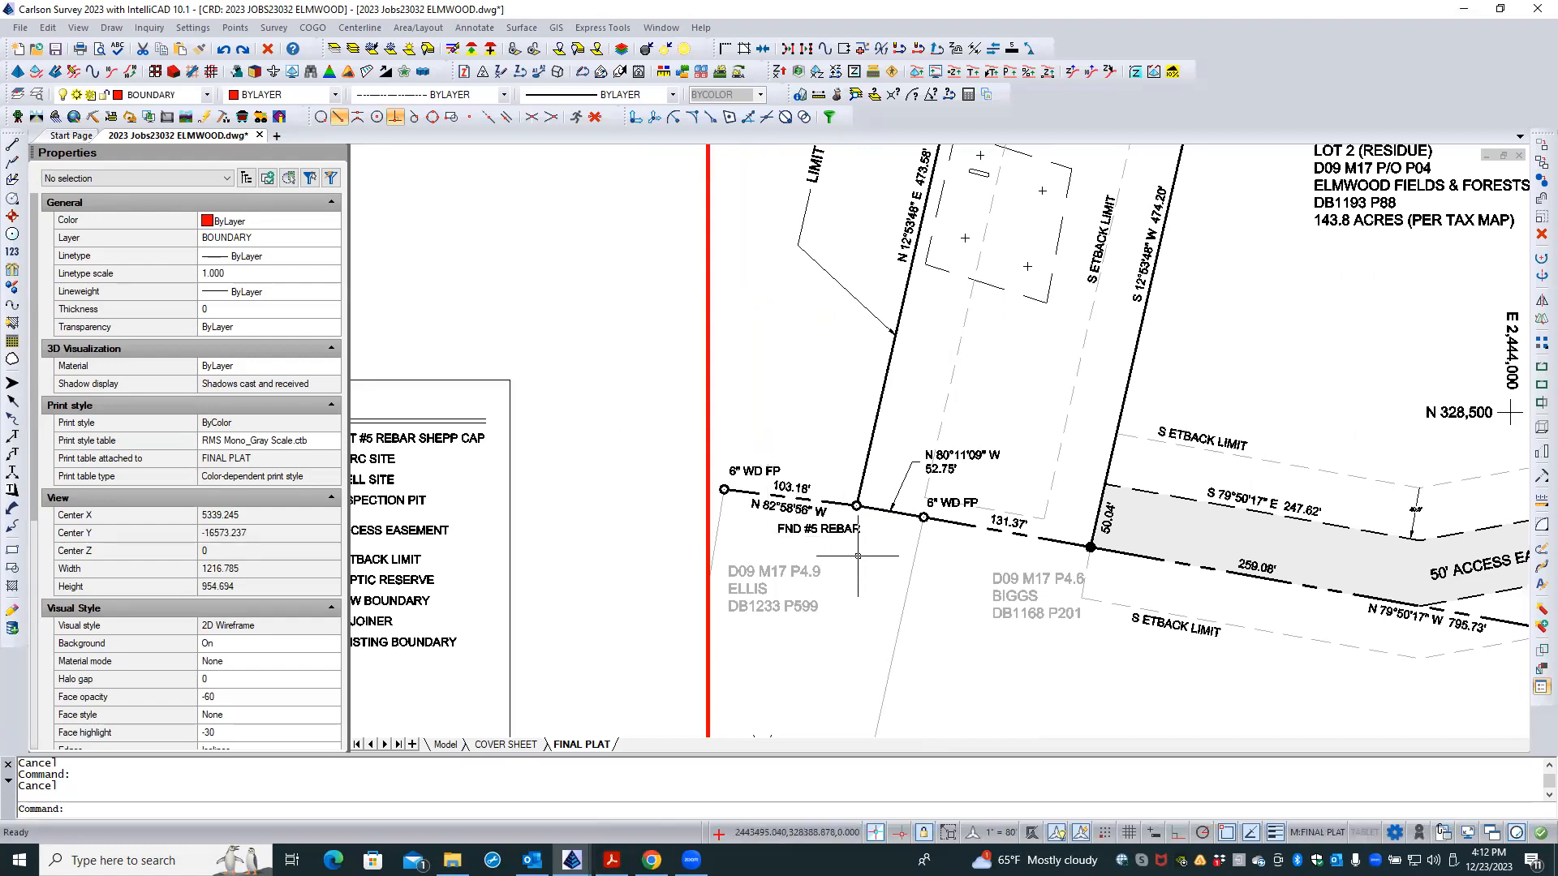
- Set the west boundary polyline's linetype generation to Yes so its dash pattern runs continuously through the vertices
click(905, 513)
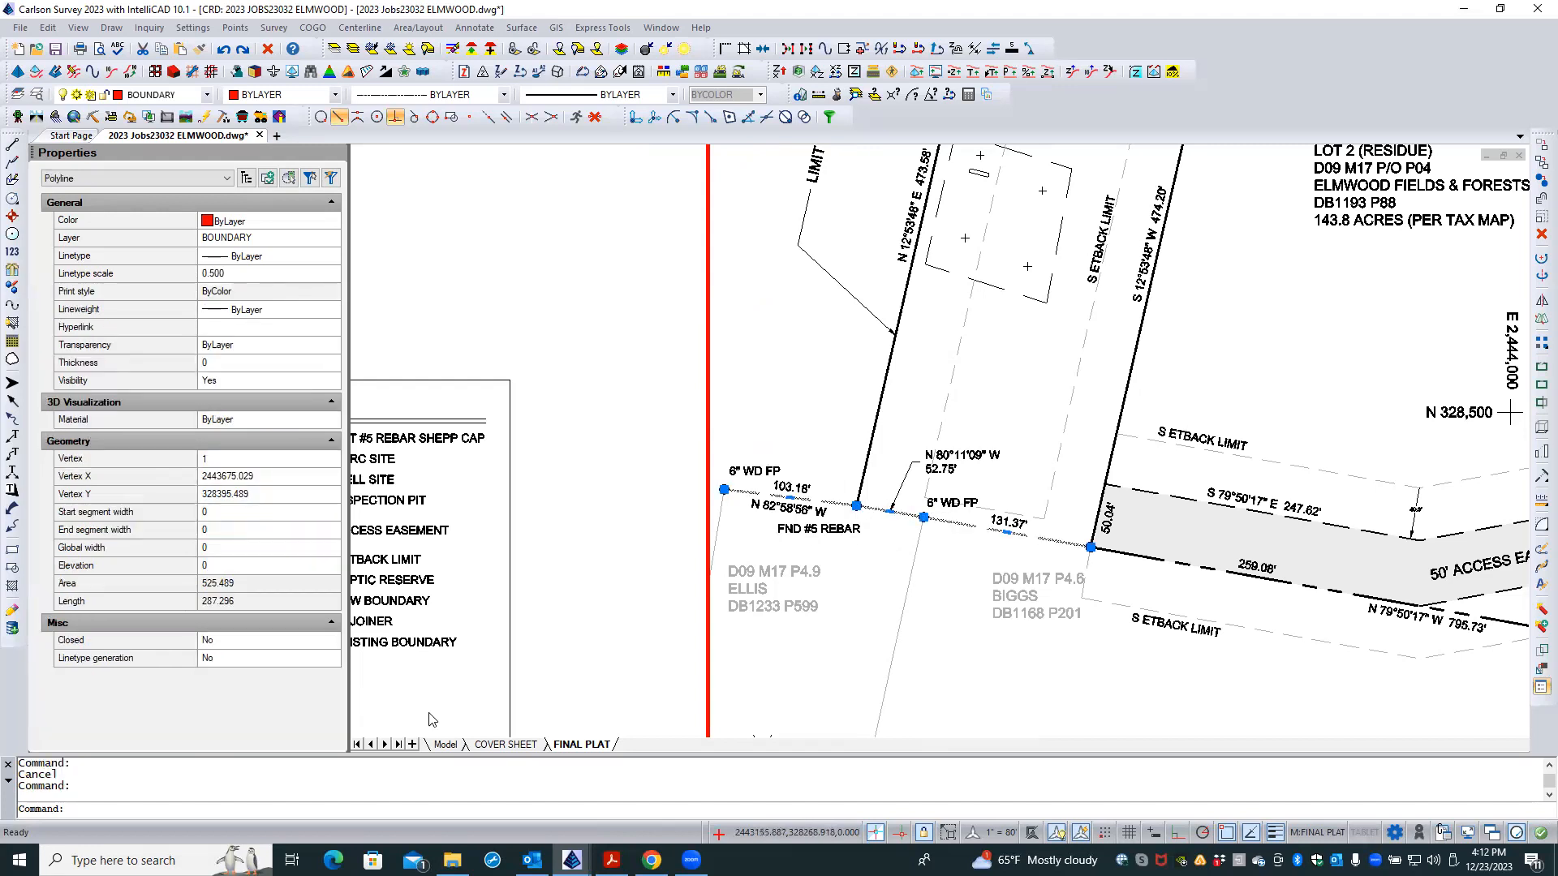
click(258, 660)
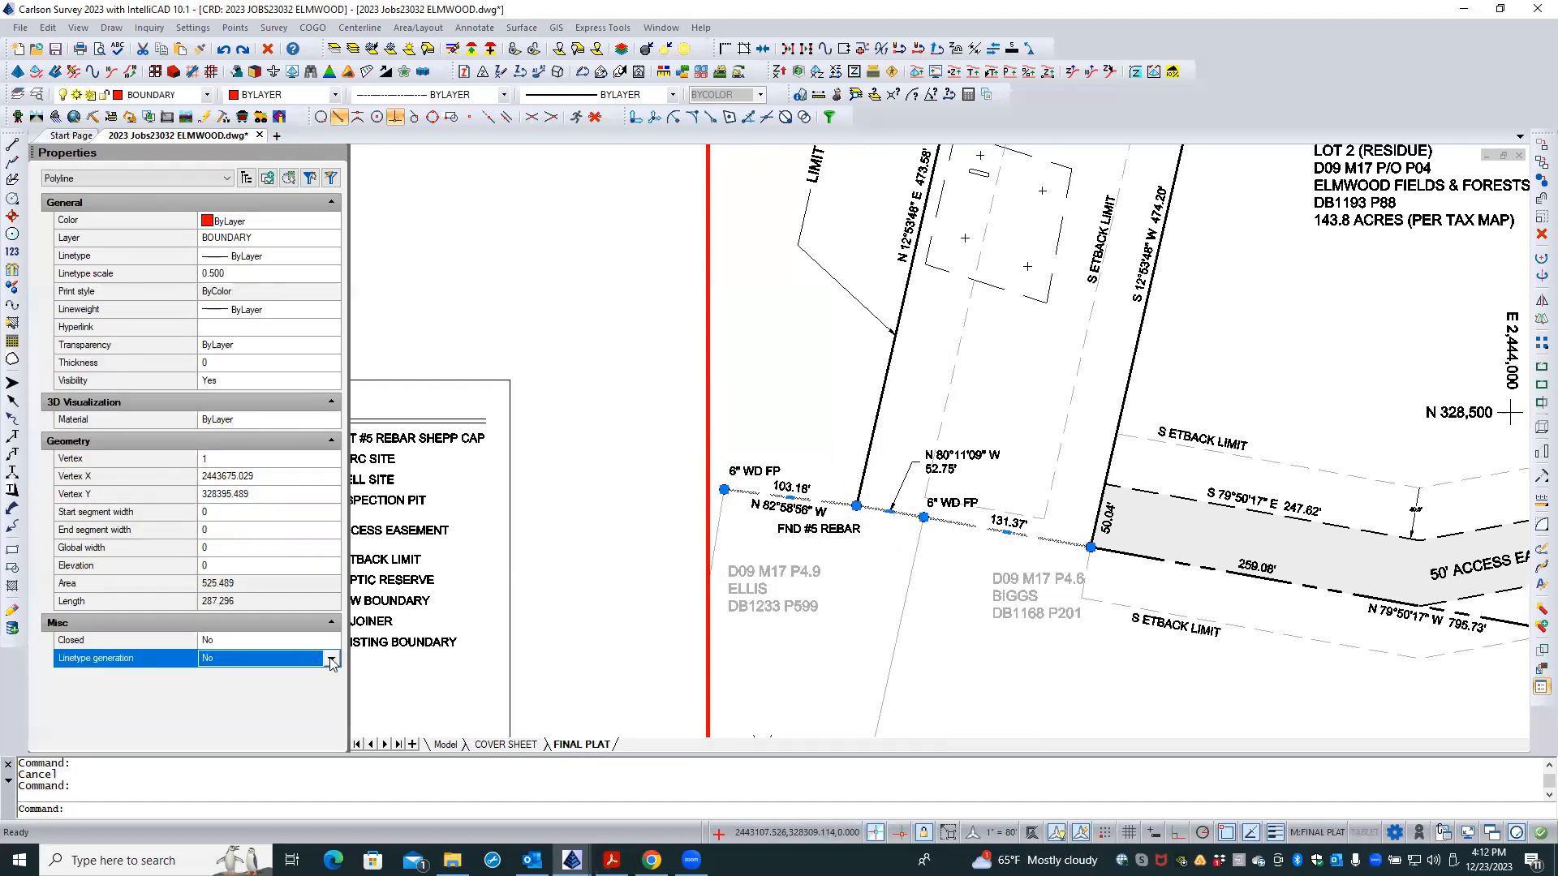
click(332, 660)
click(272, 687)
key(Escape)
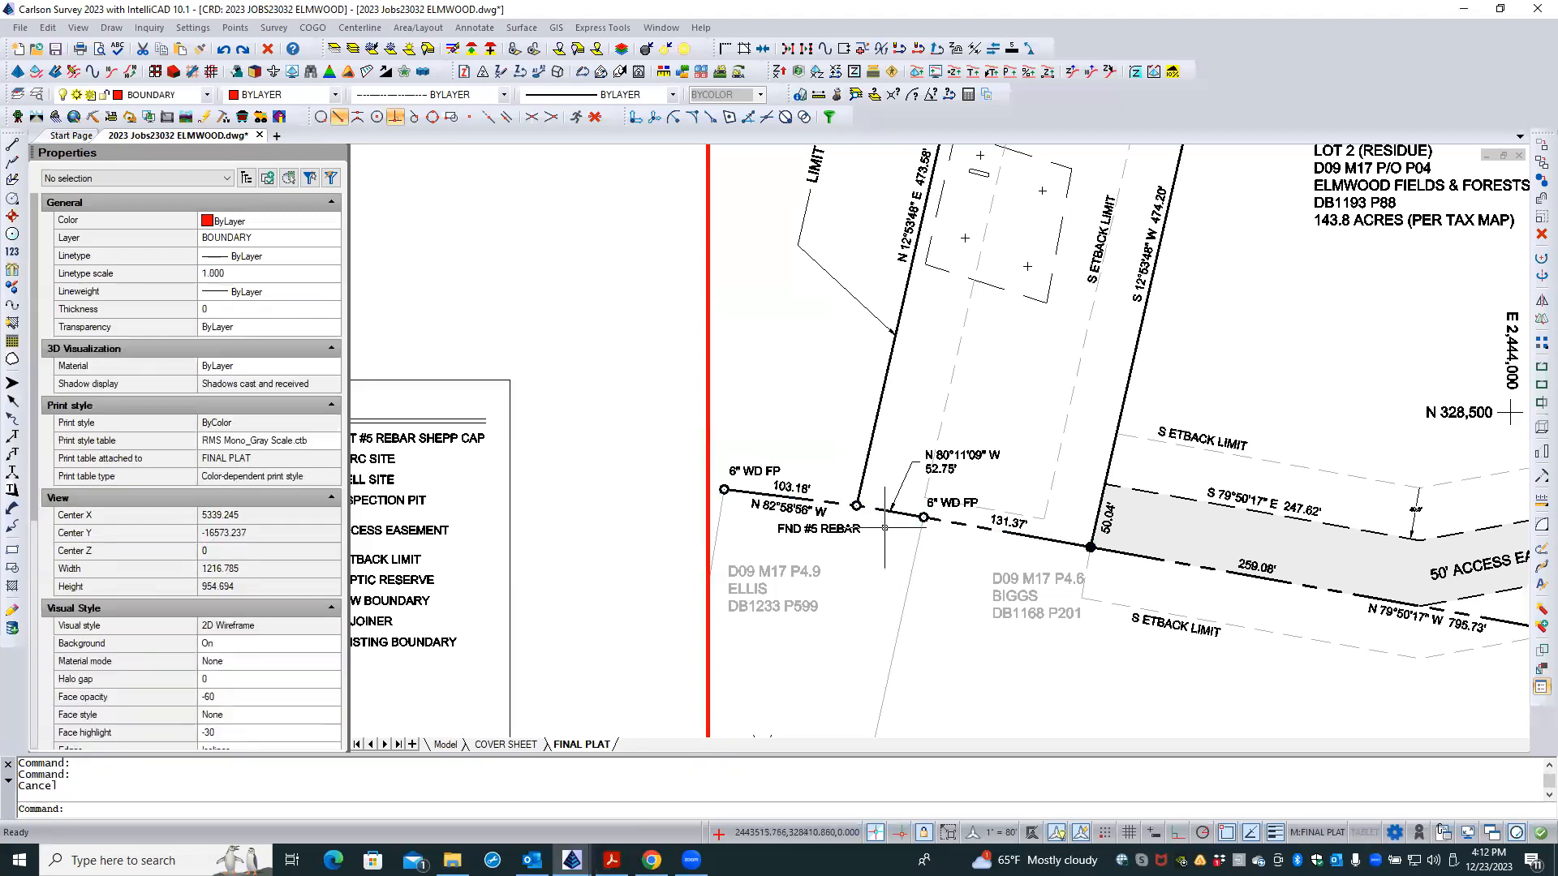
scroll(885, 528, up, 2)
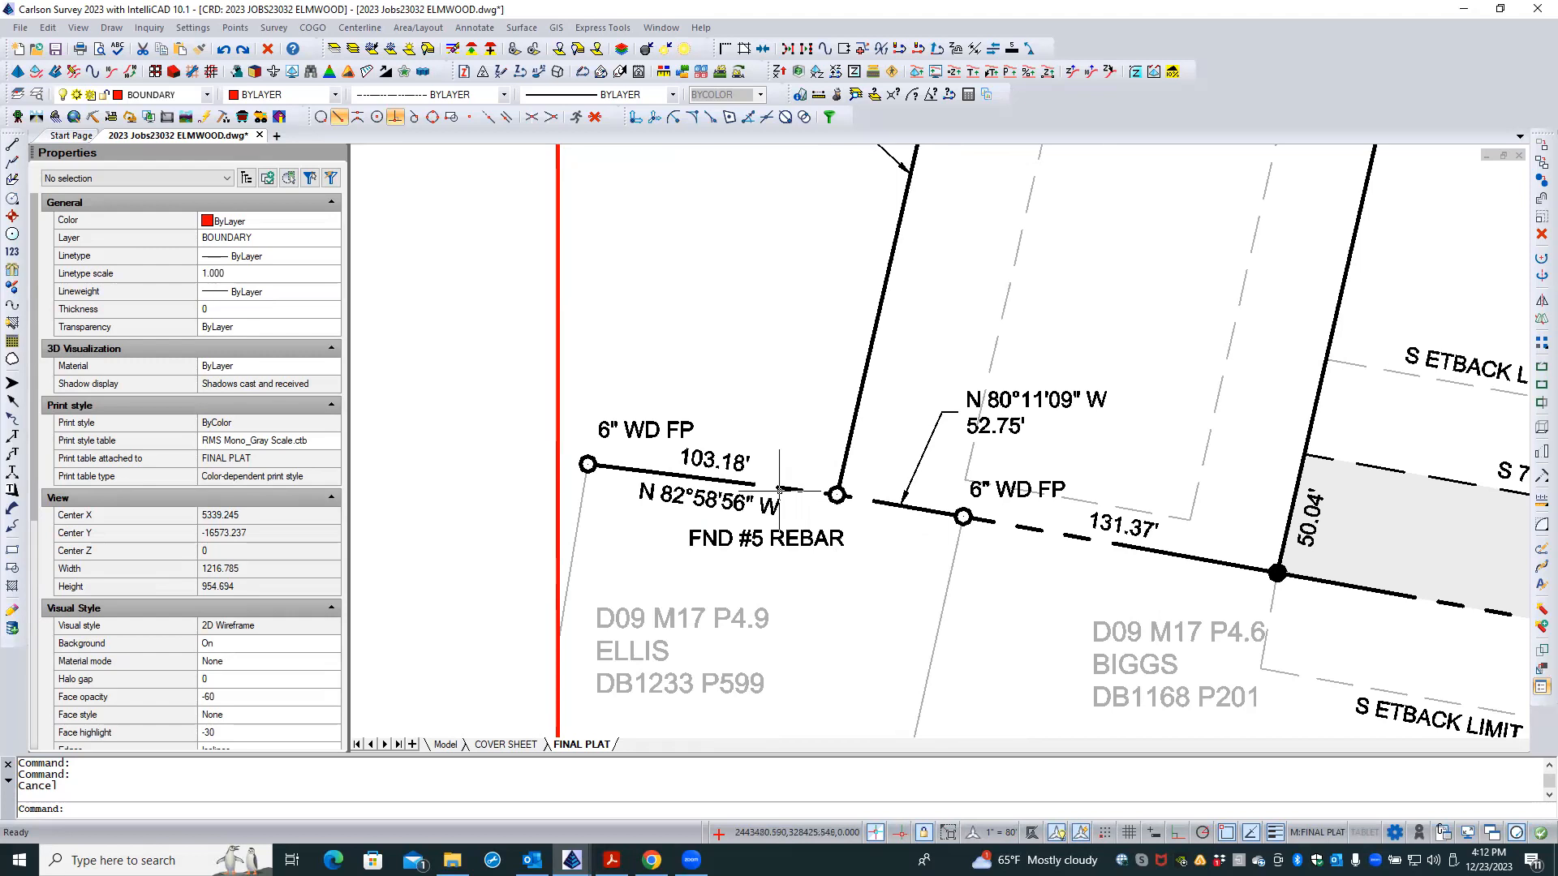
- Stretch the west boundary polyline's end vertex at the 6" WD FP beside the 103.18' course outward to the red sheet line
click(632, 469)
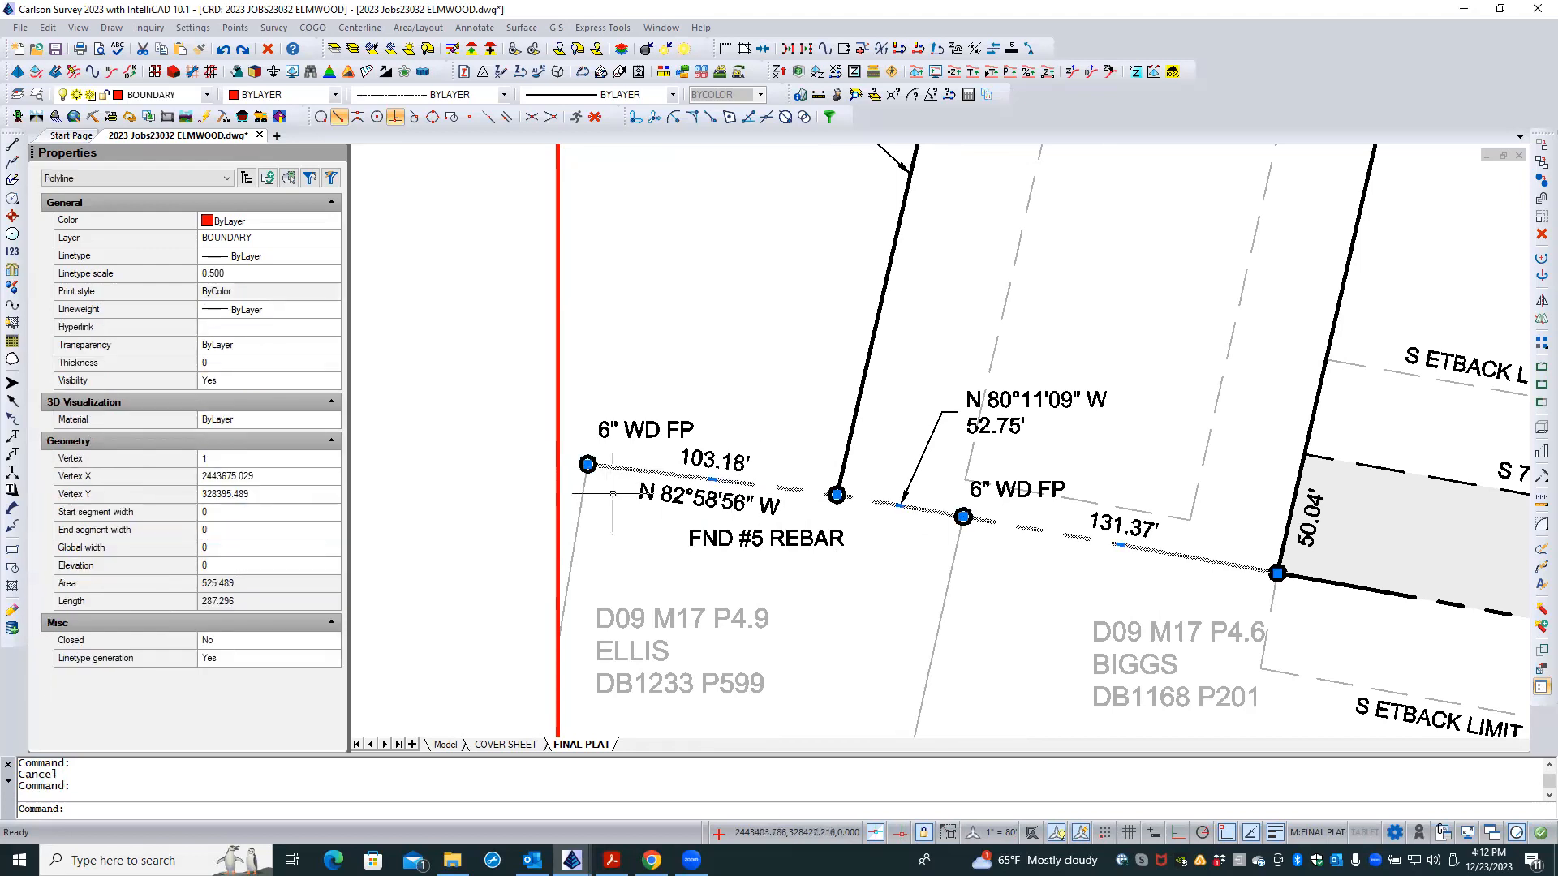
click(587, 464)
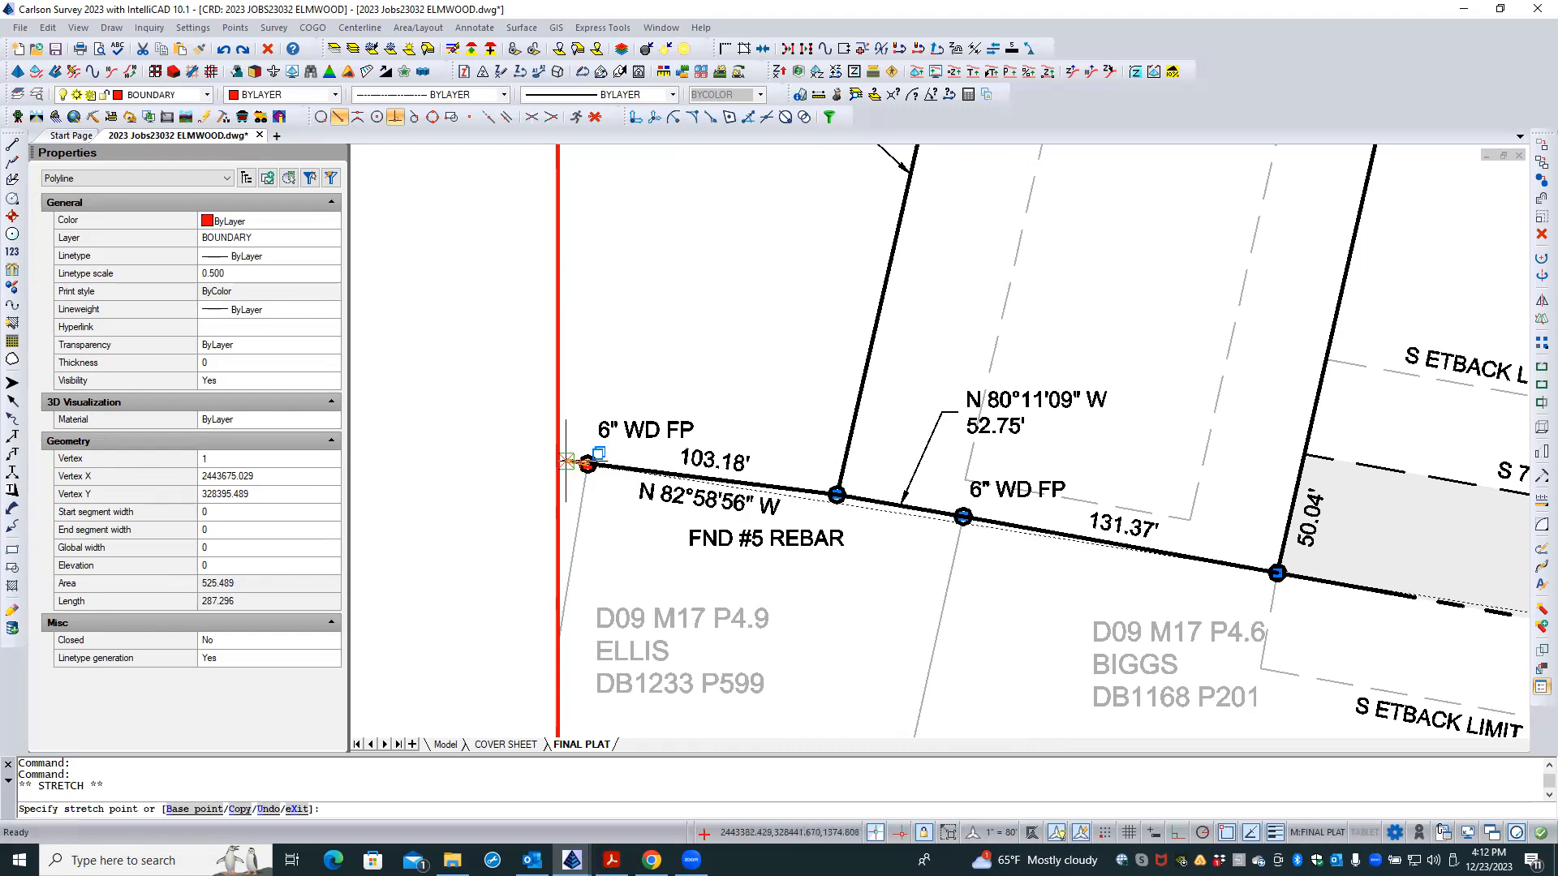
click(564, 460)
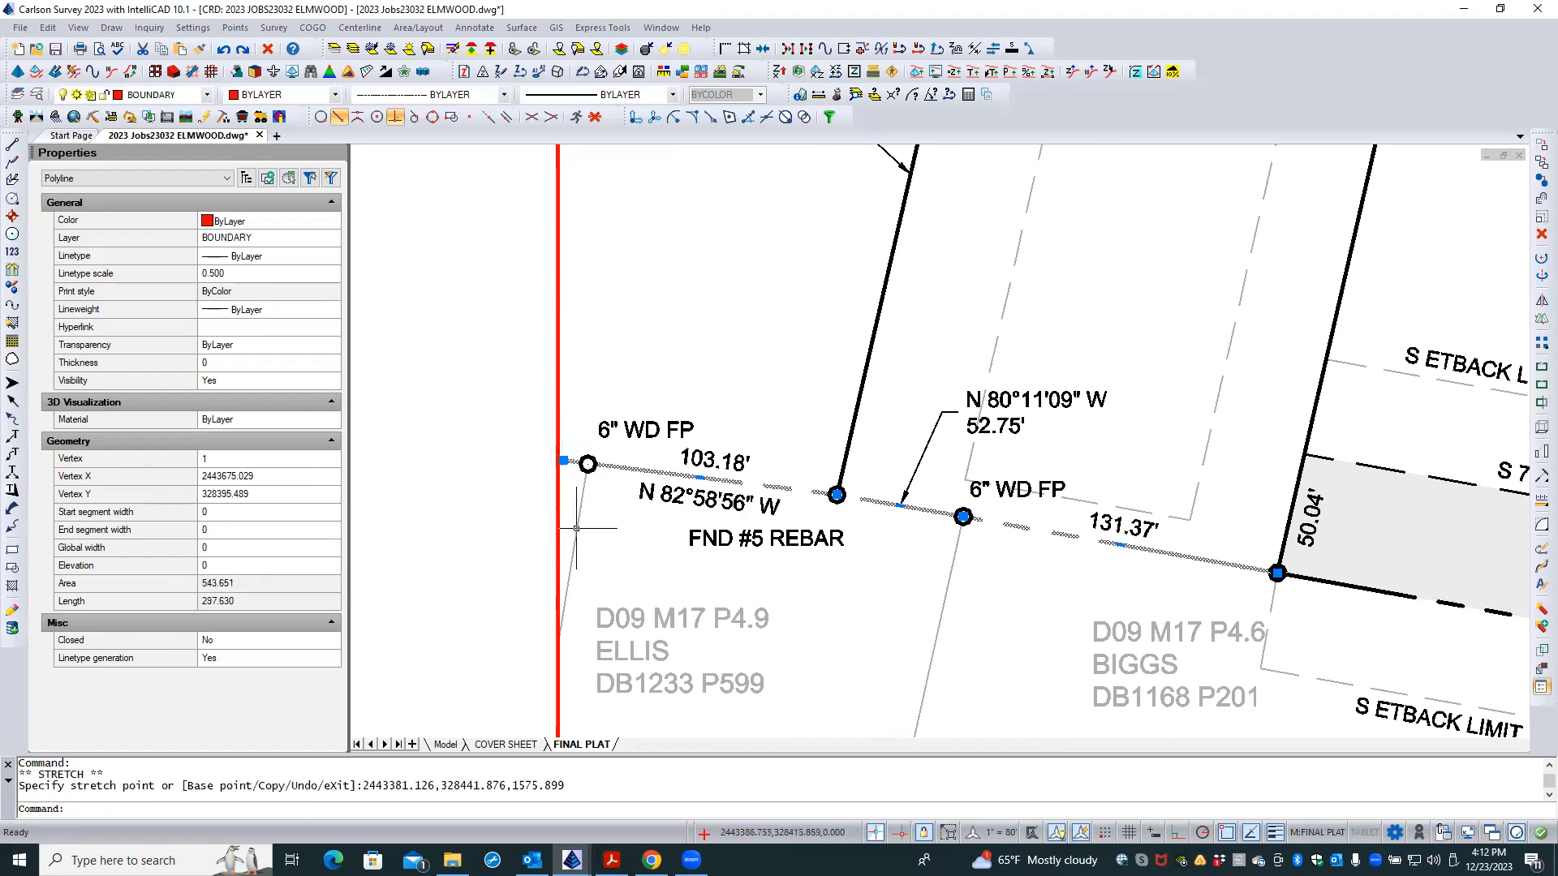
key(Escape)
- In model space, stretch the polyline's end vertex farther beyond point 19 and check the dashes on the FINAL PLAT layout
click(469, 743)
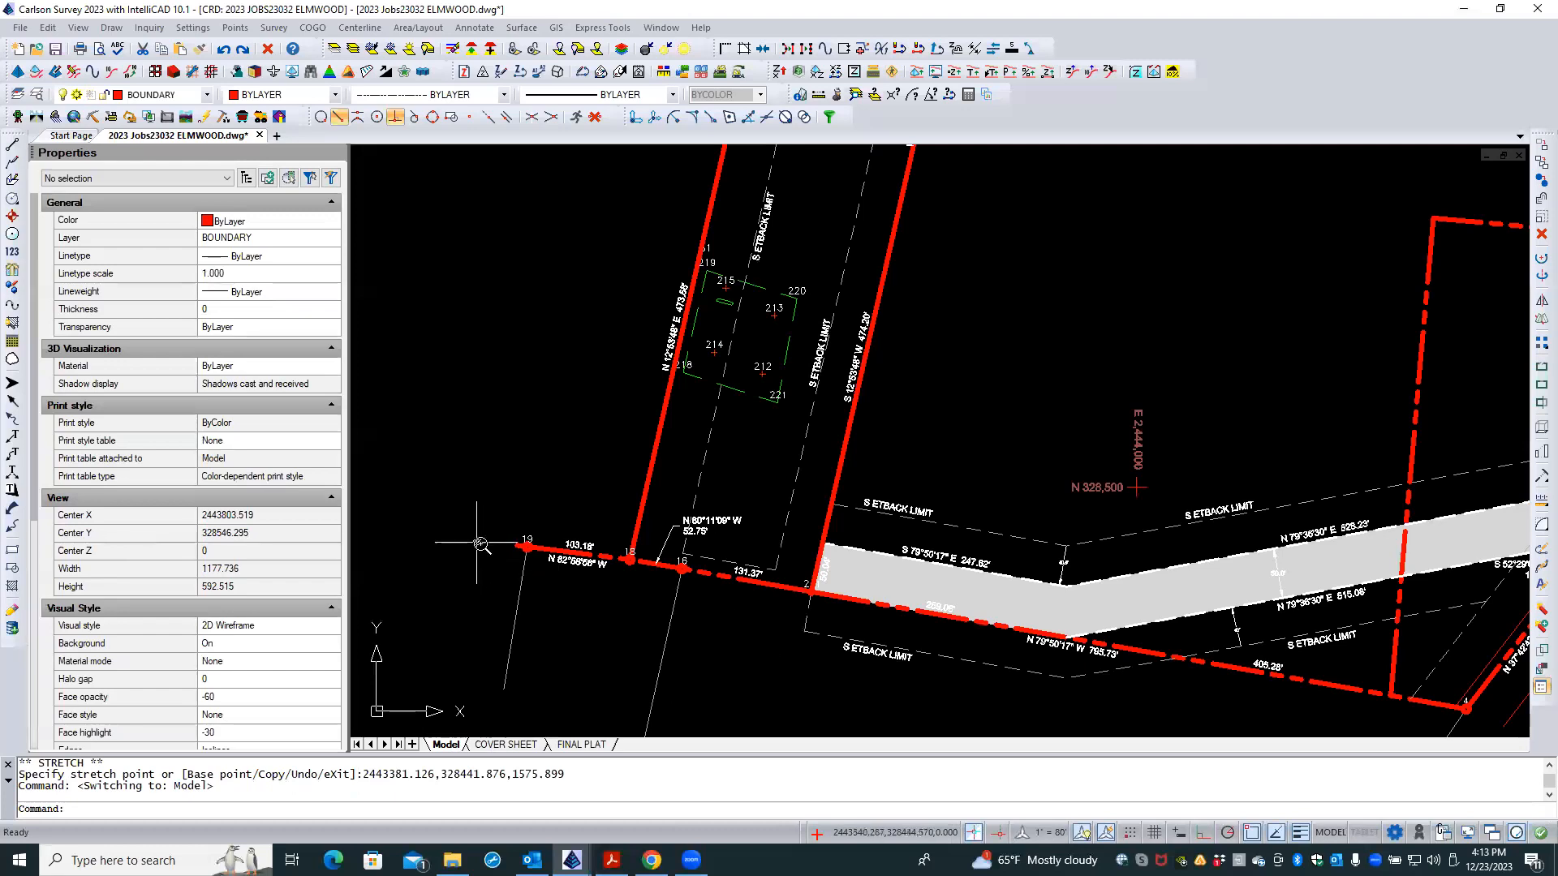
click(651, 559)
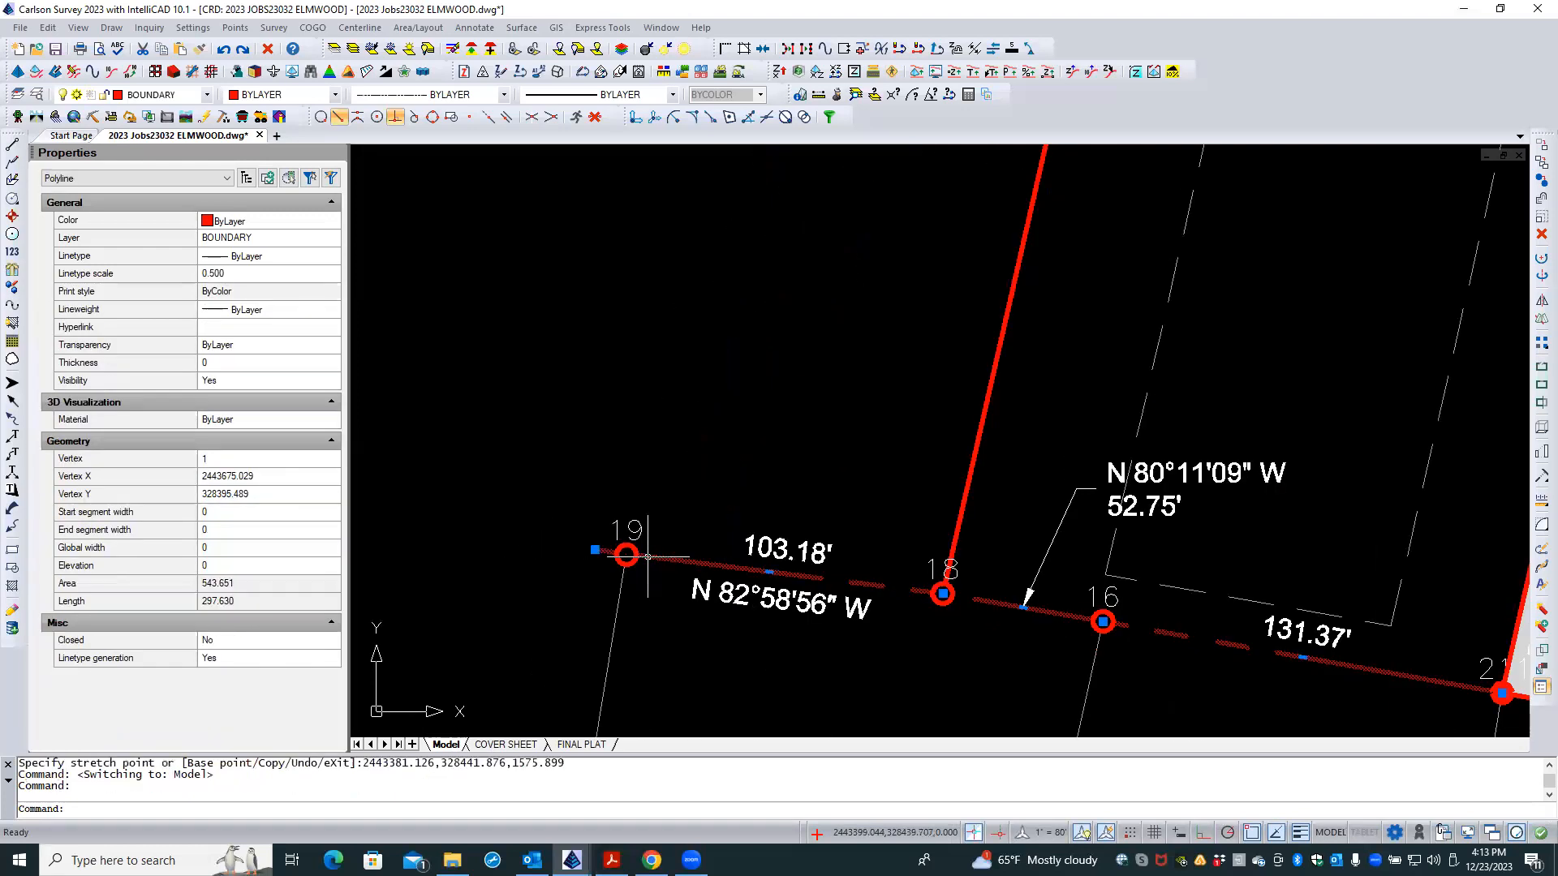
click(595, 550)
click(539, 543)
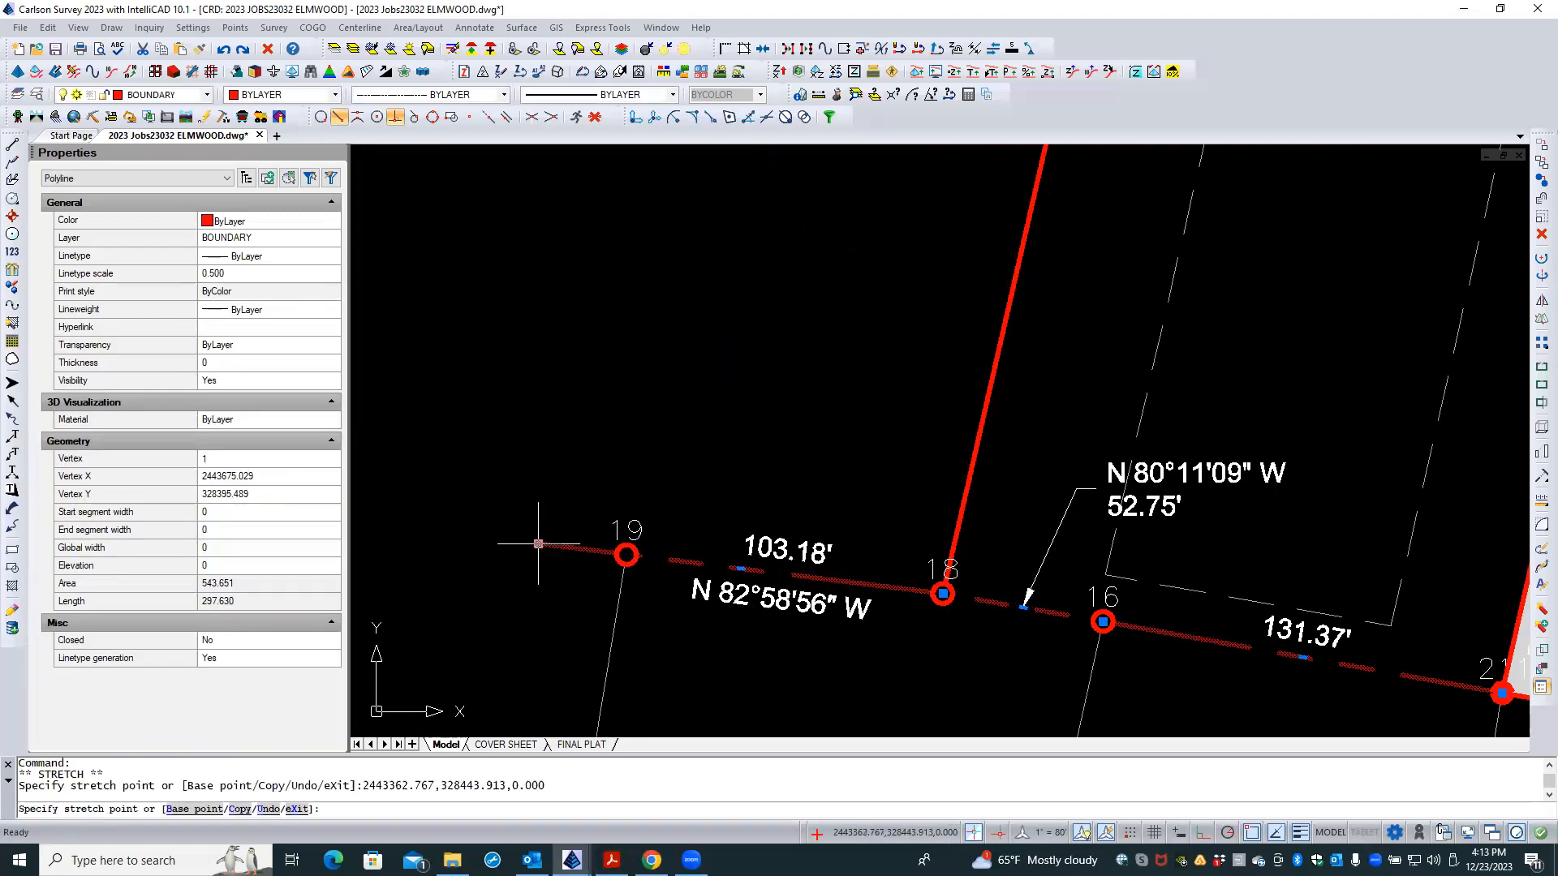
mouse_move(538, 543)
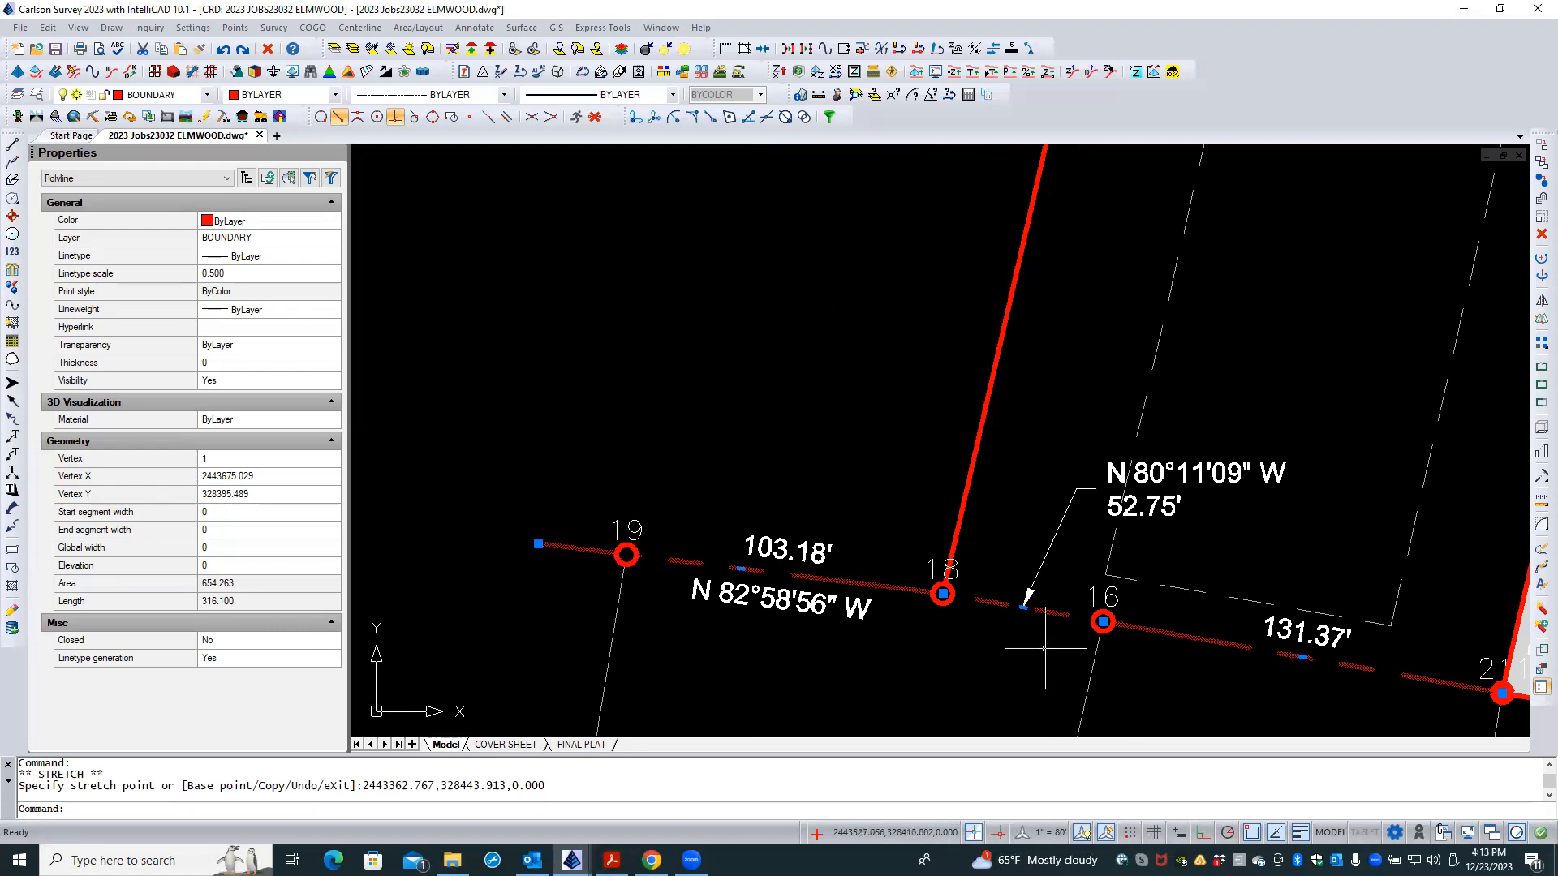
key(Escape)
key(Escape)
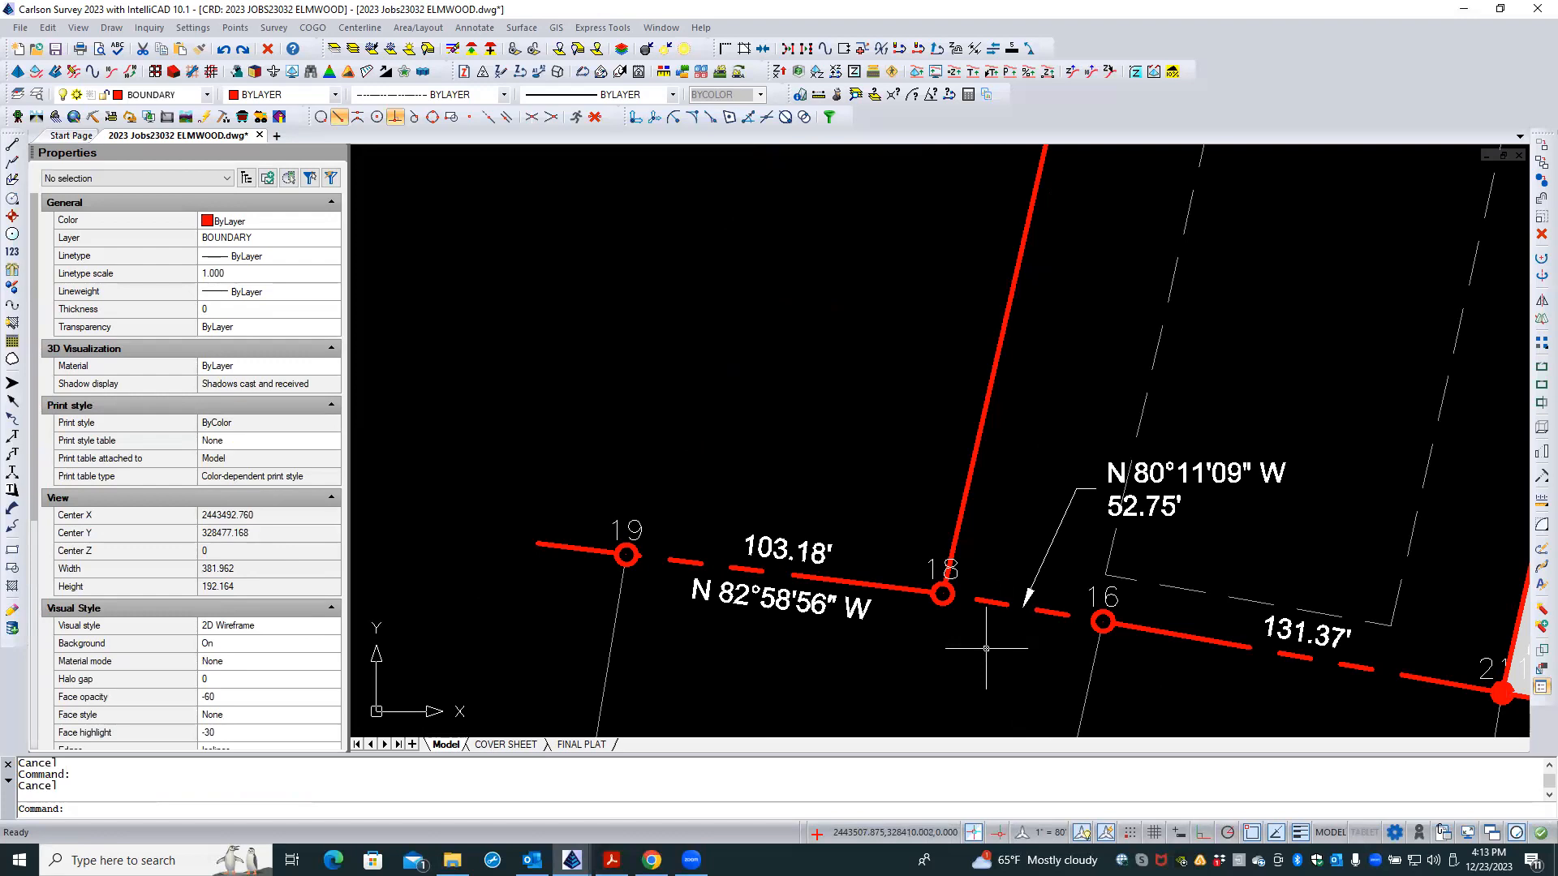
click(578, 745)
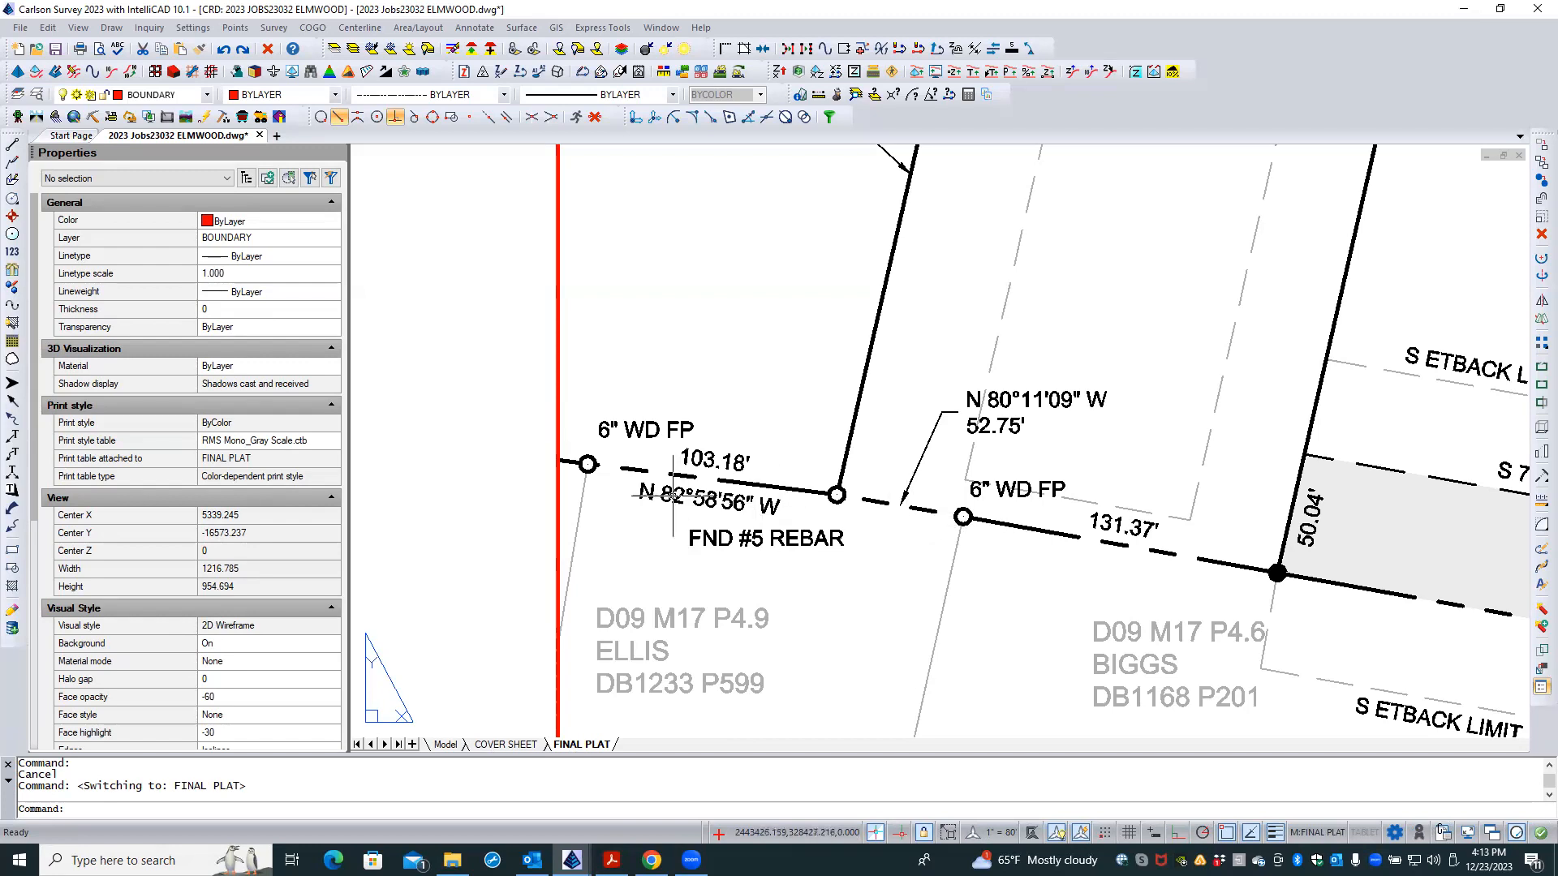
- Back in model space, try to stretch the west boundary polyline's end vertex back onto point 19
click(446, 744)
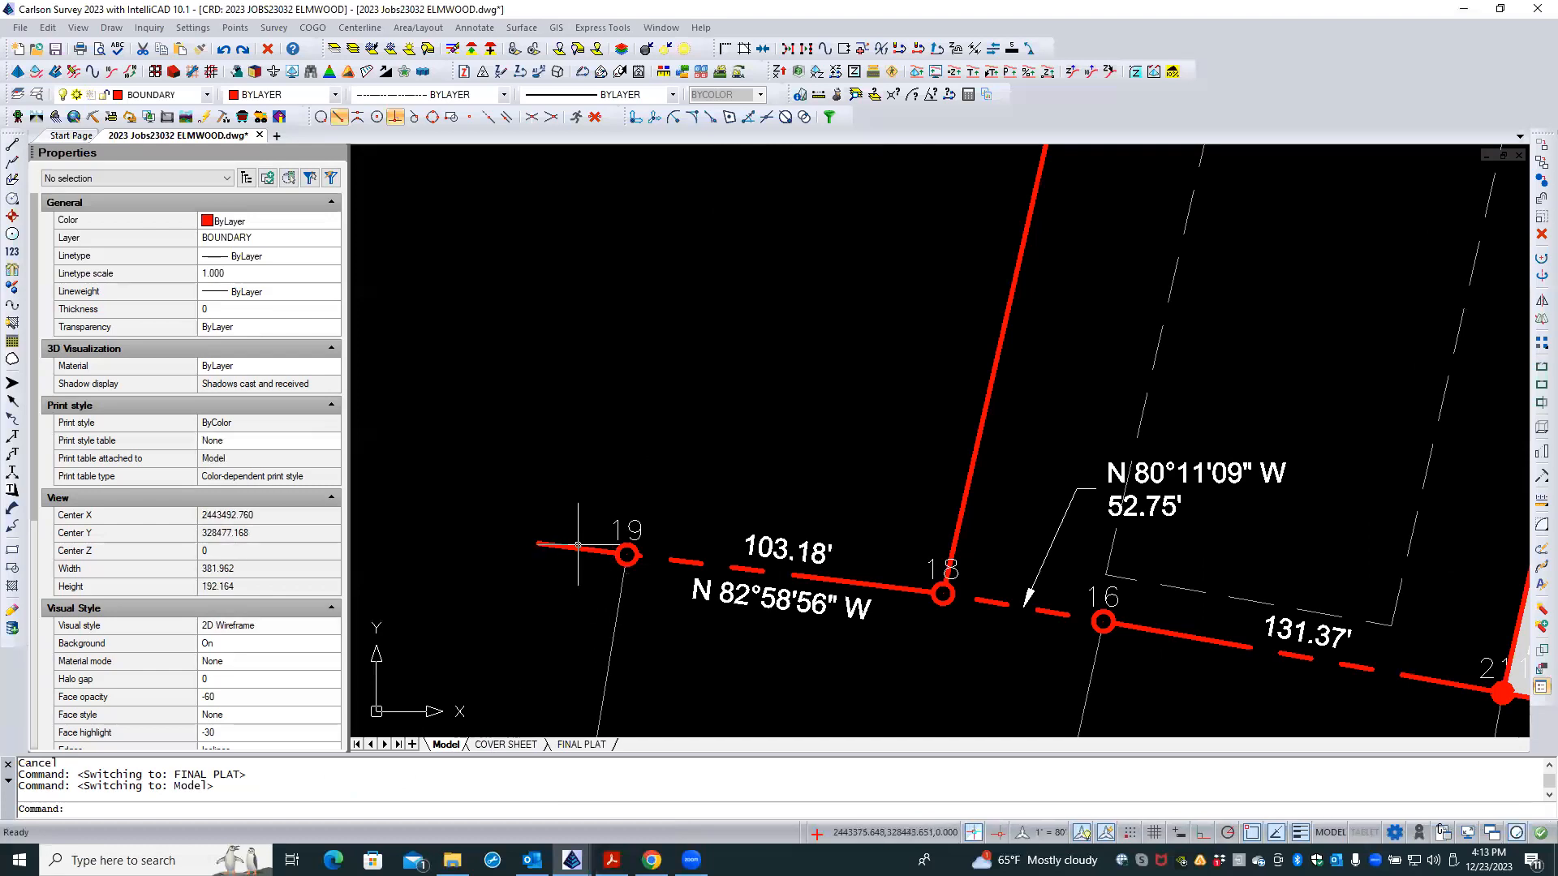
click(538, 545)
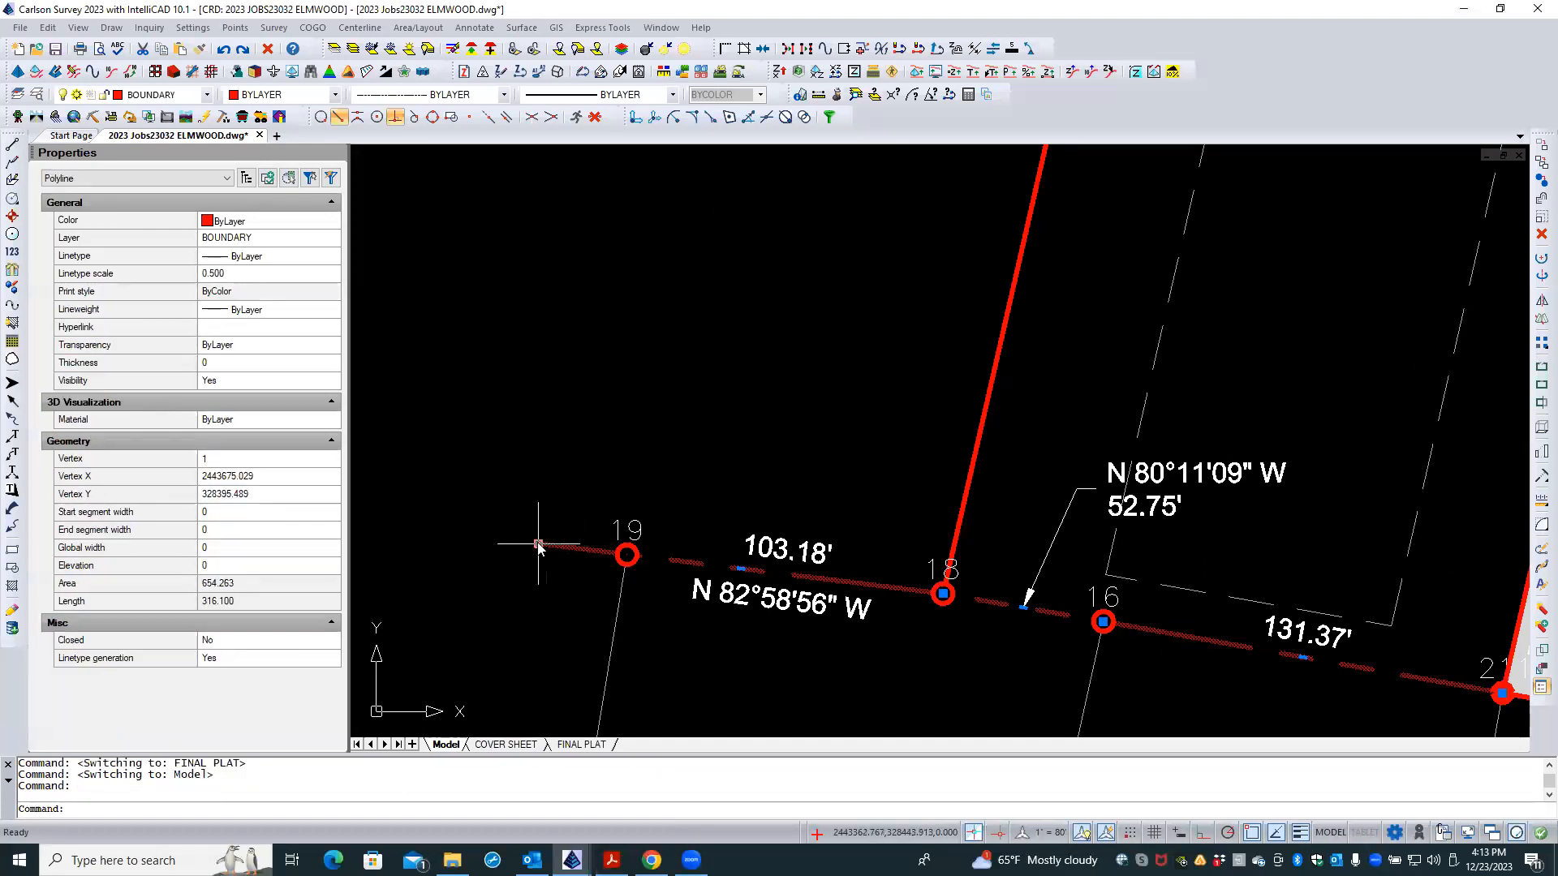
click(538, 546)
click(627, 558)
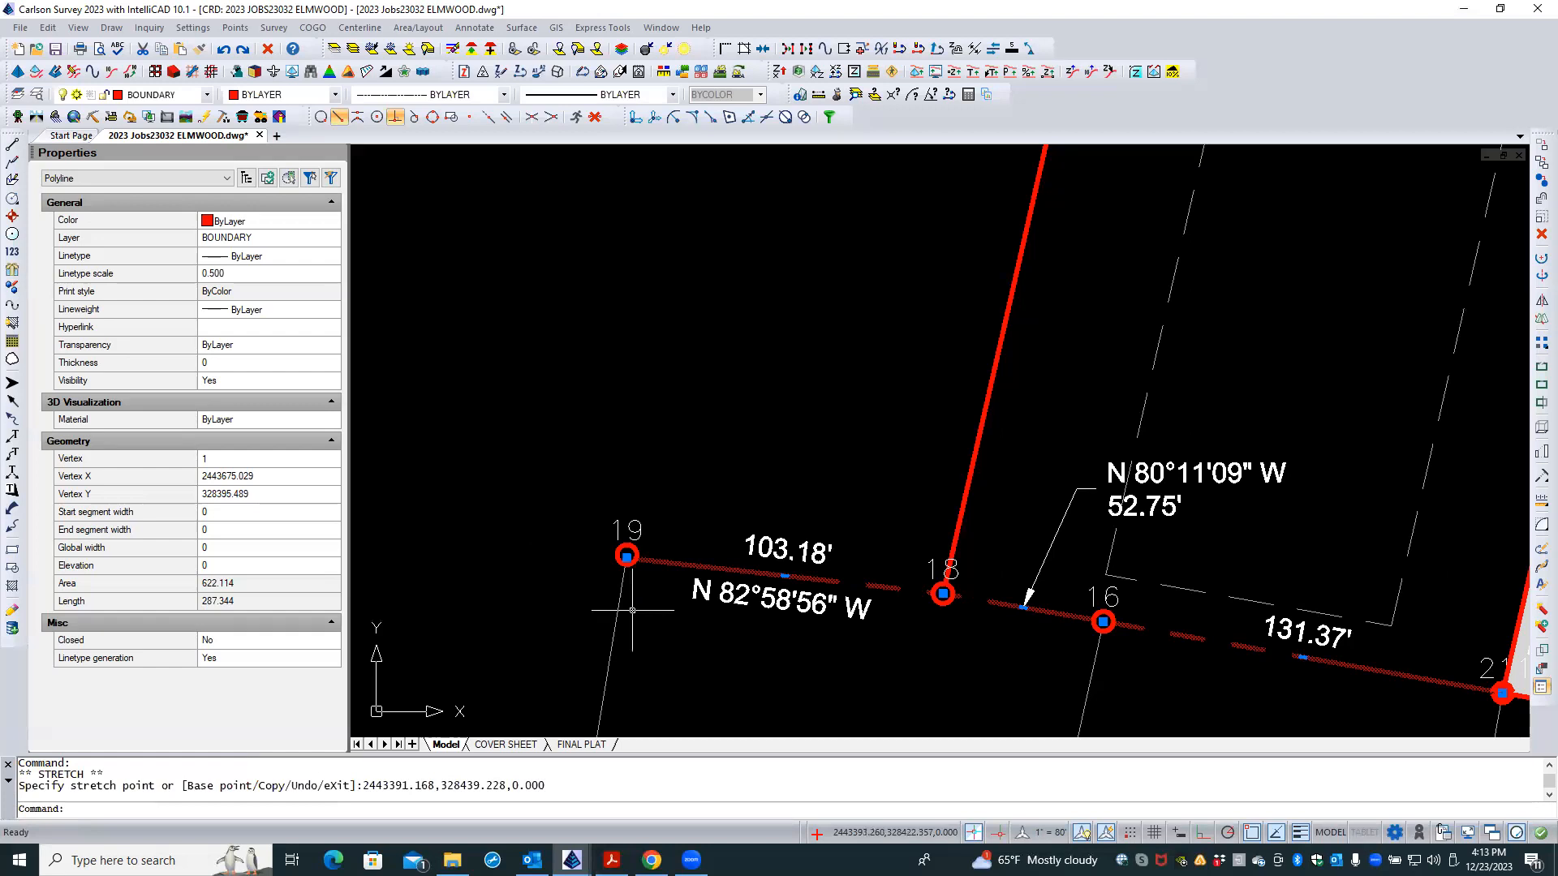
key(Escape)
key(Escape)
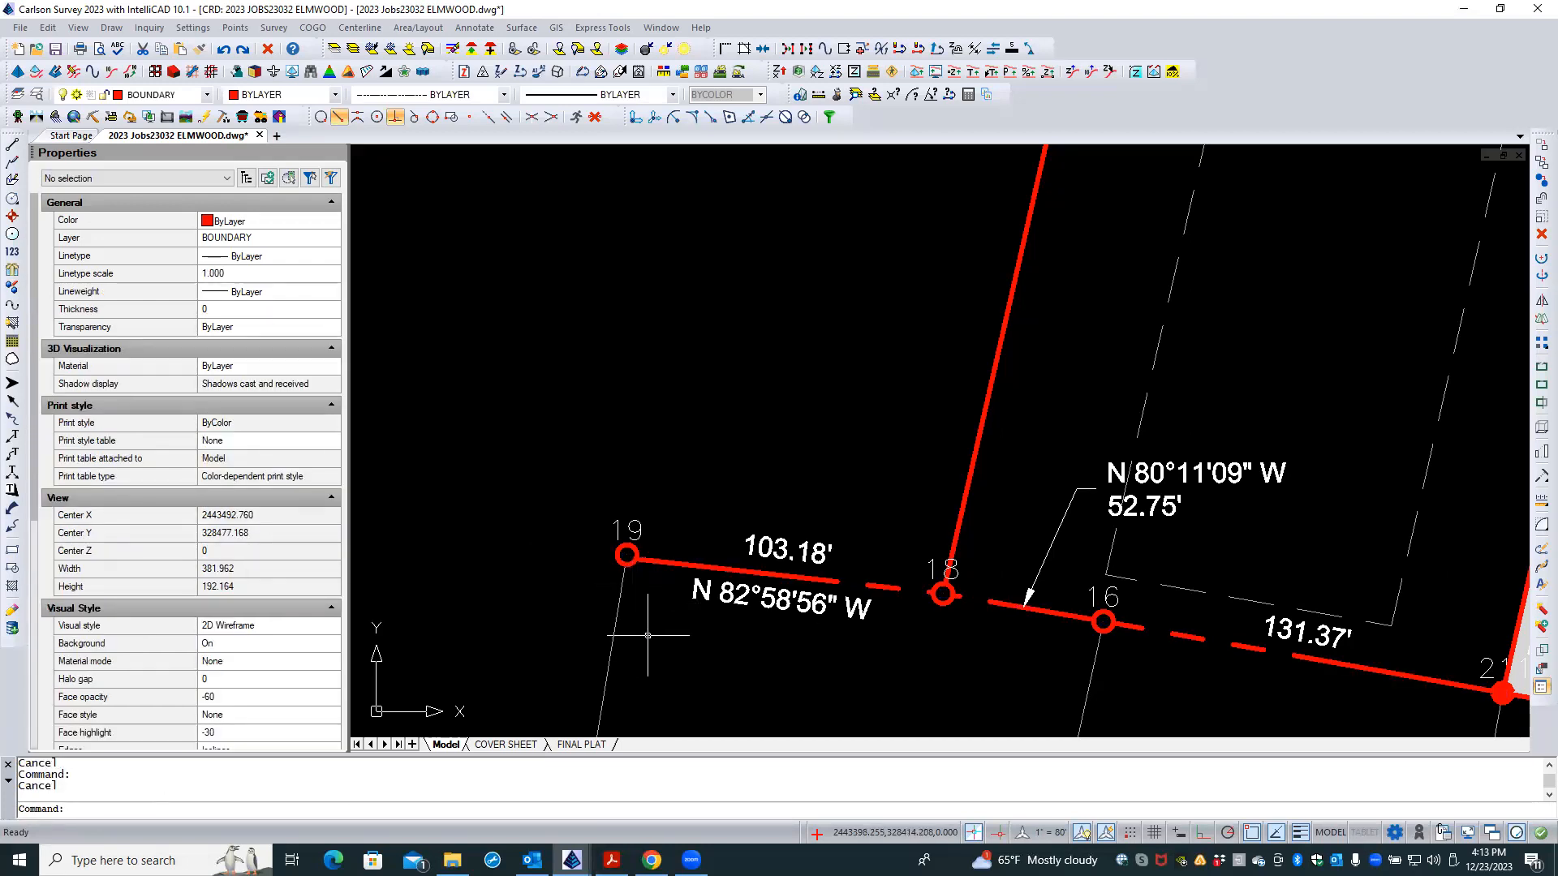
- Move the west boundary polyline's end vertex to the center of the point 19 symbol
scroll(626, 602, up, 4)
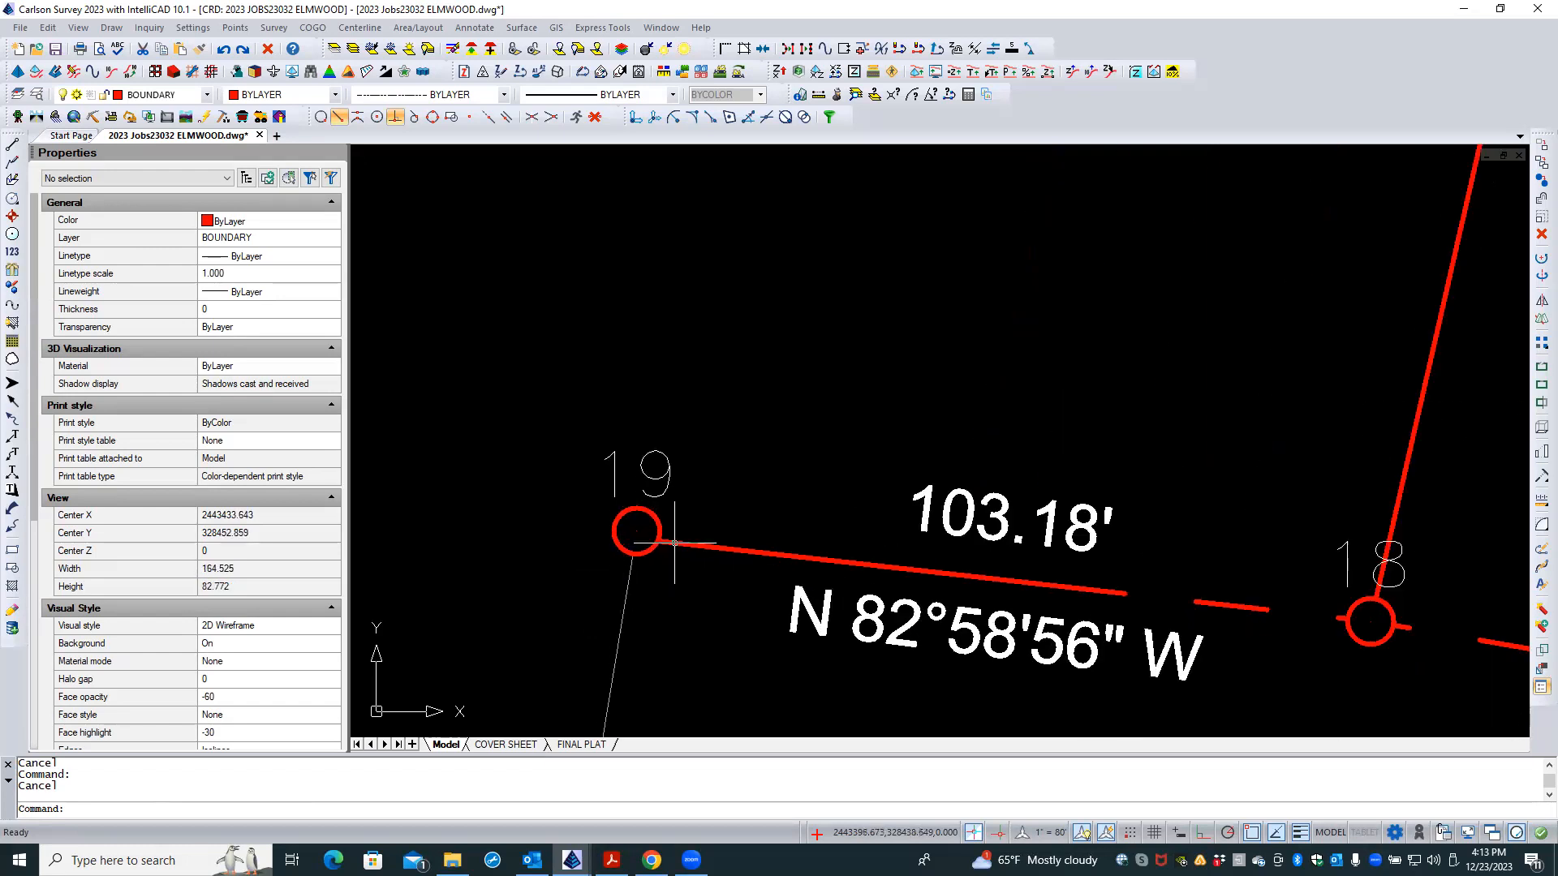
click(659, 540)
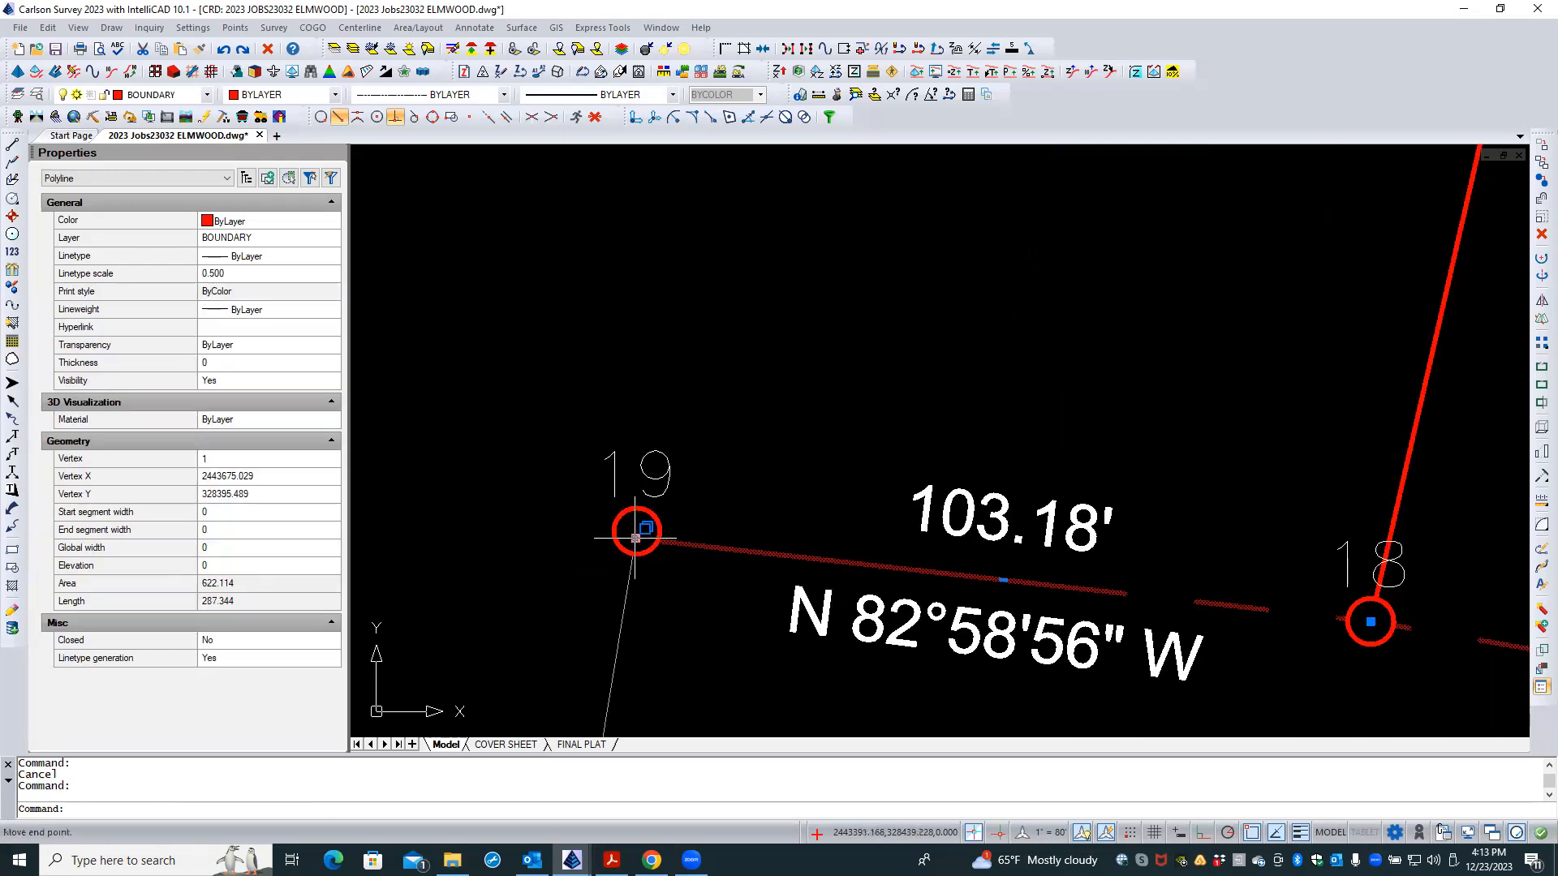
click(635, 538)
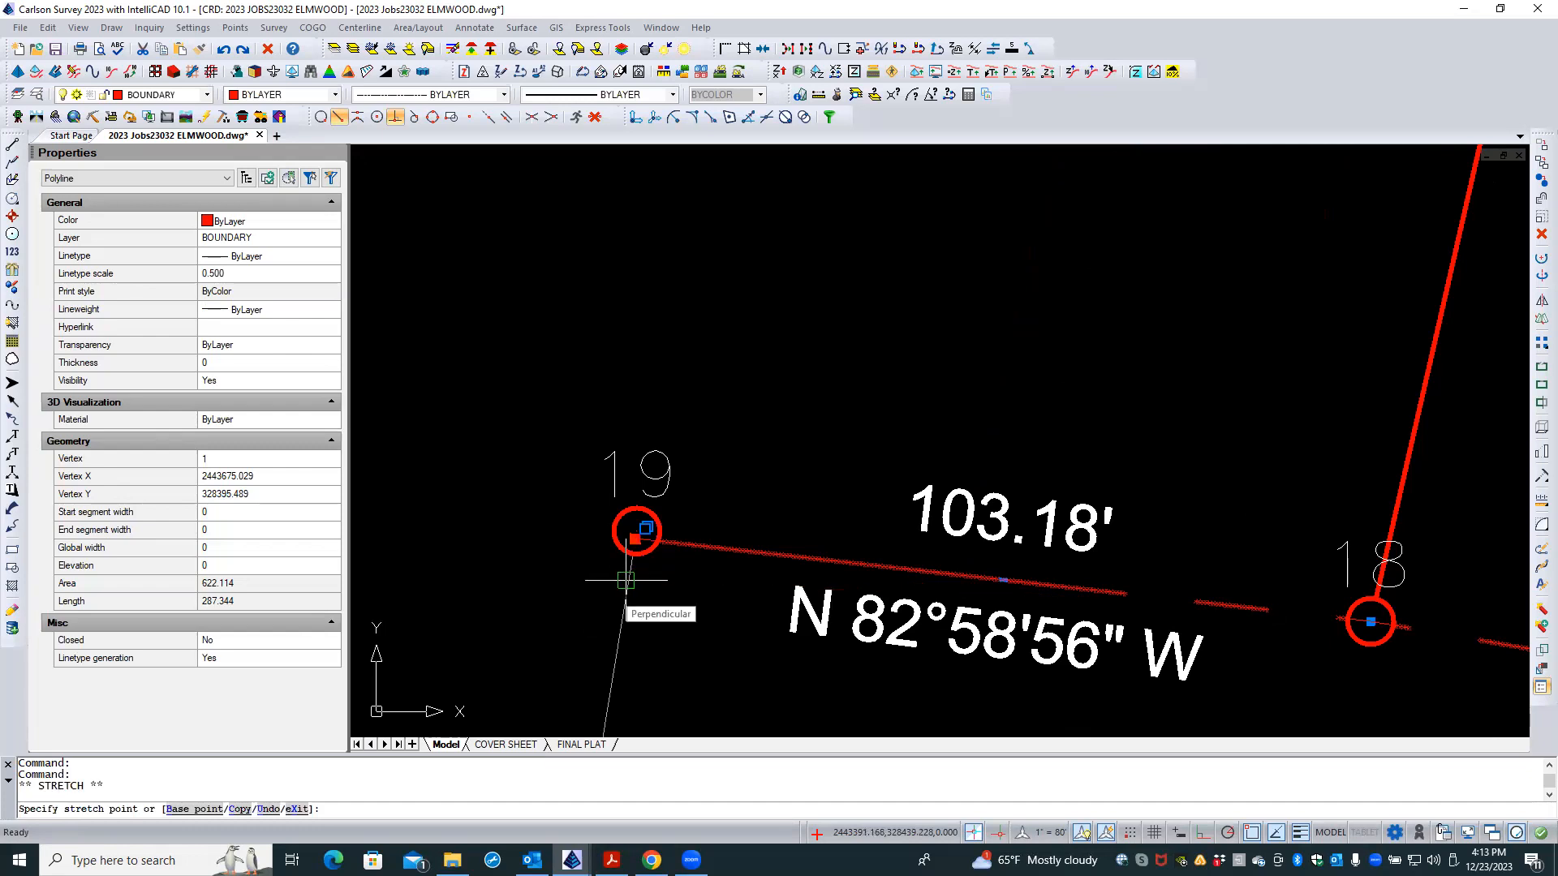
click(636, 532)
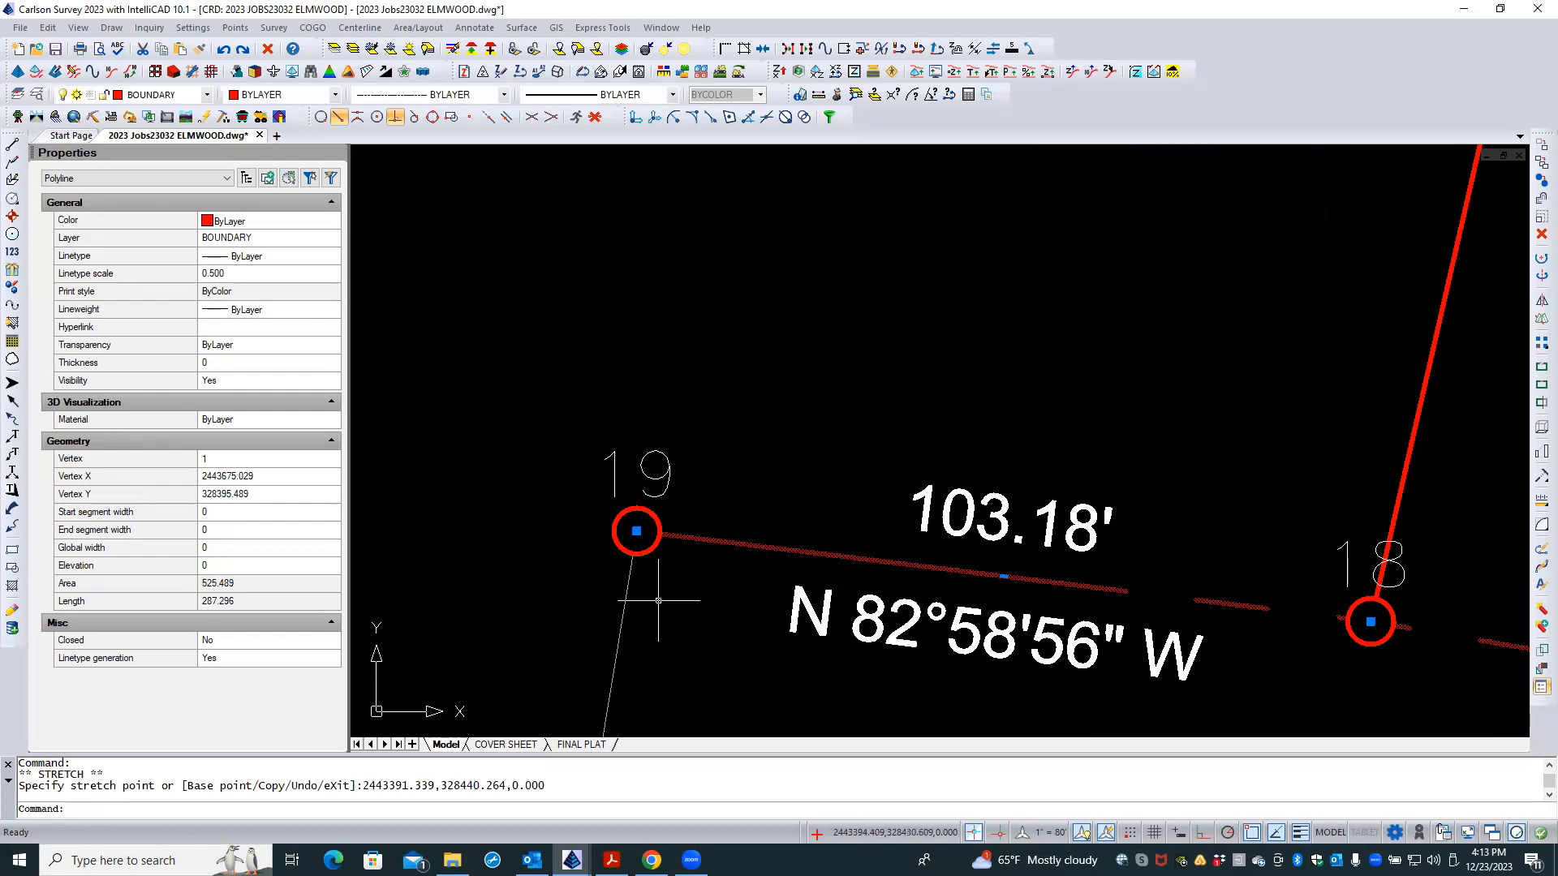
key(Escape)
key(Escape)
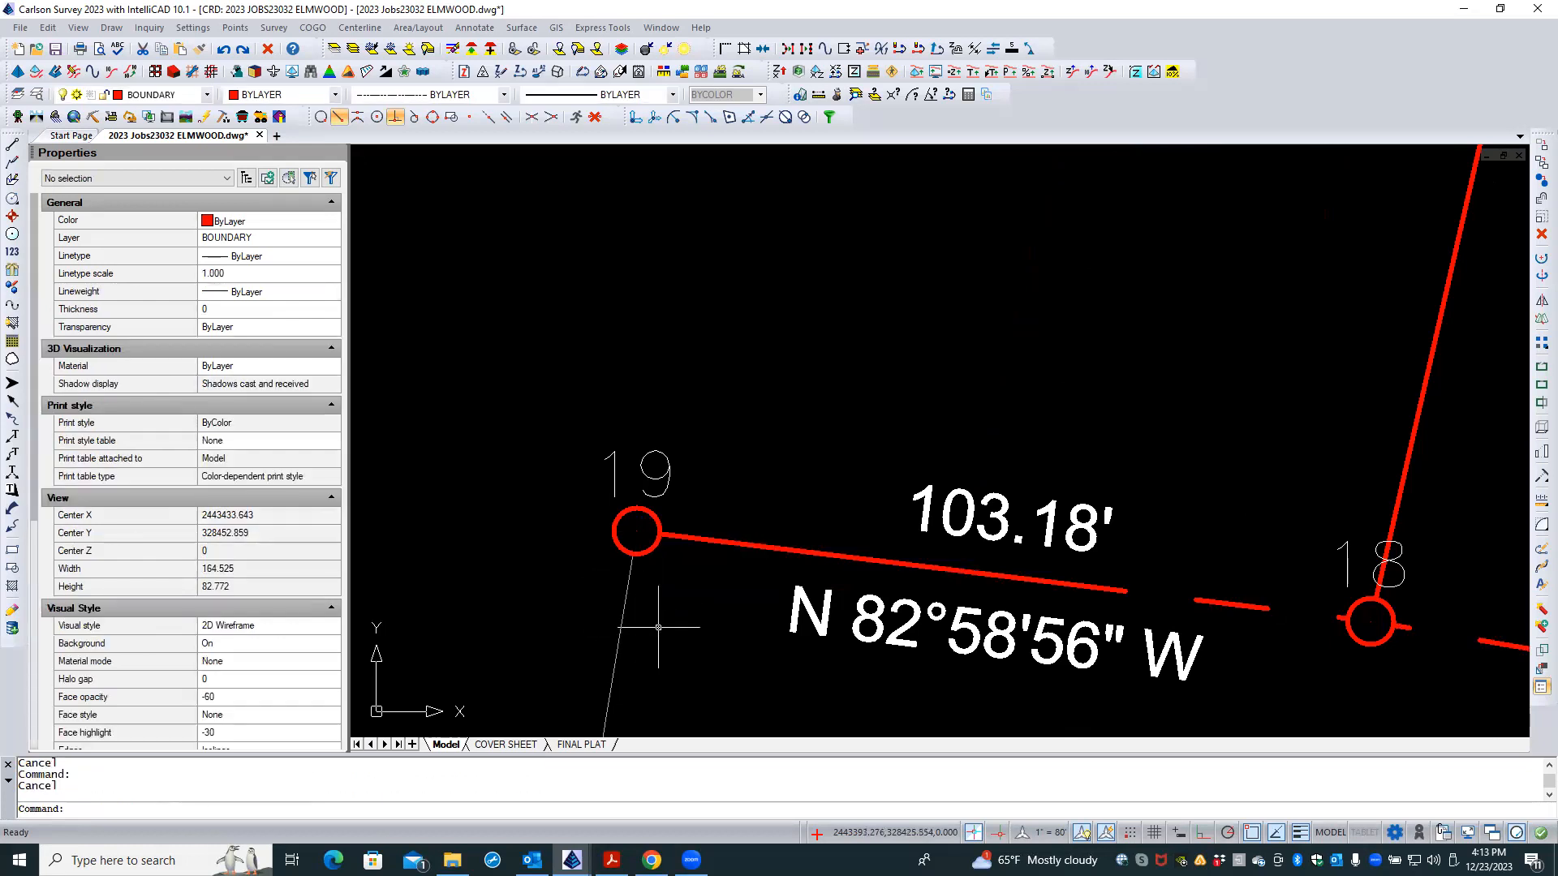
- Turn off the Perpendicular entity snap mode in the drawing settings, keeping Endpoint enabled
right_click(1252, 832)
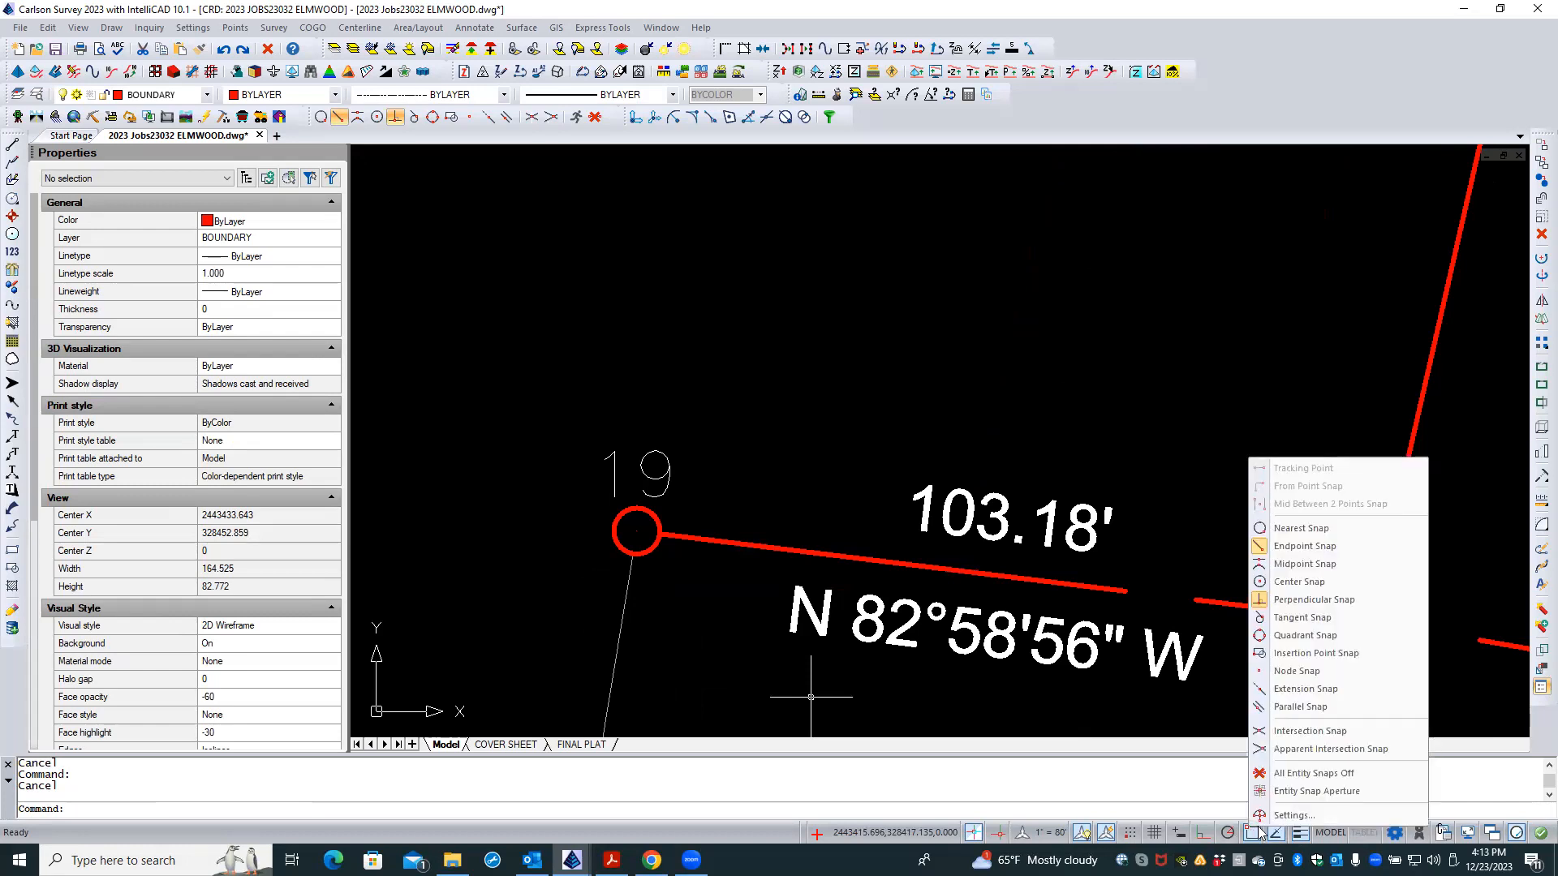
click(1213, 793)
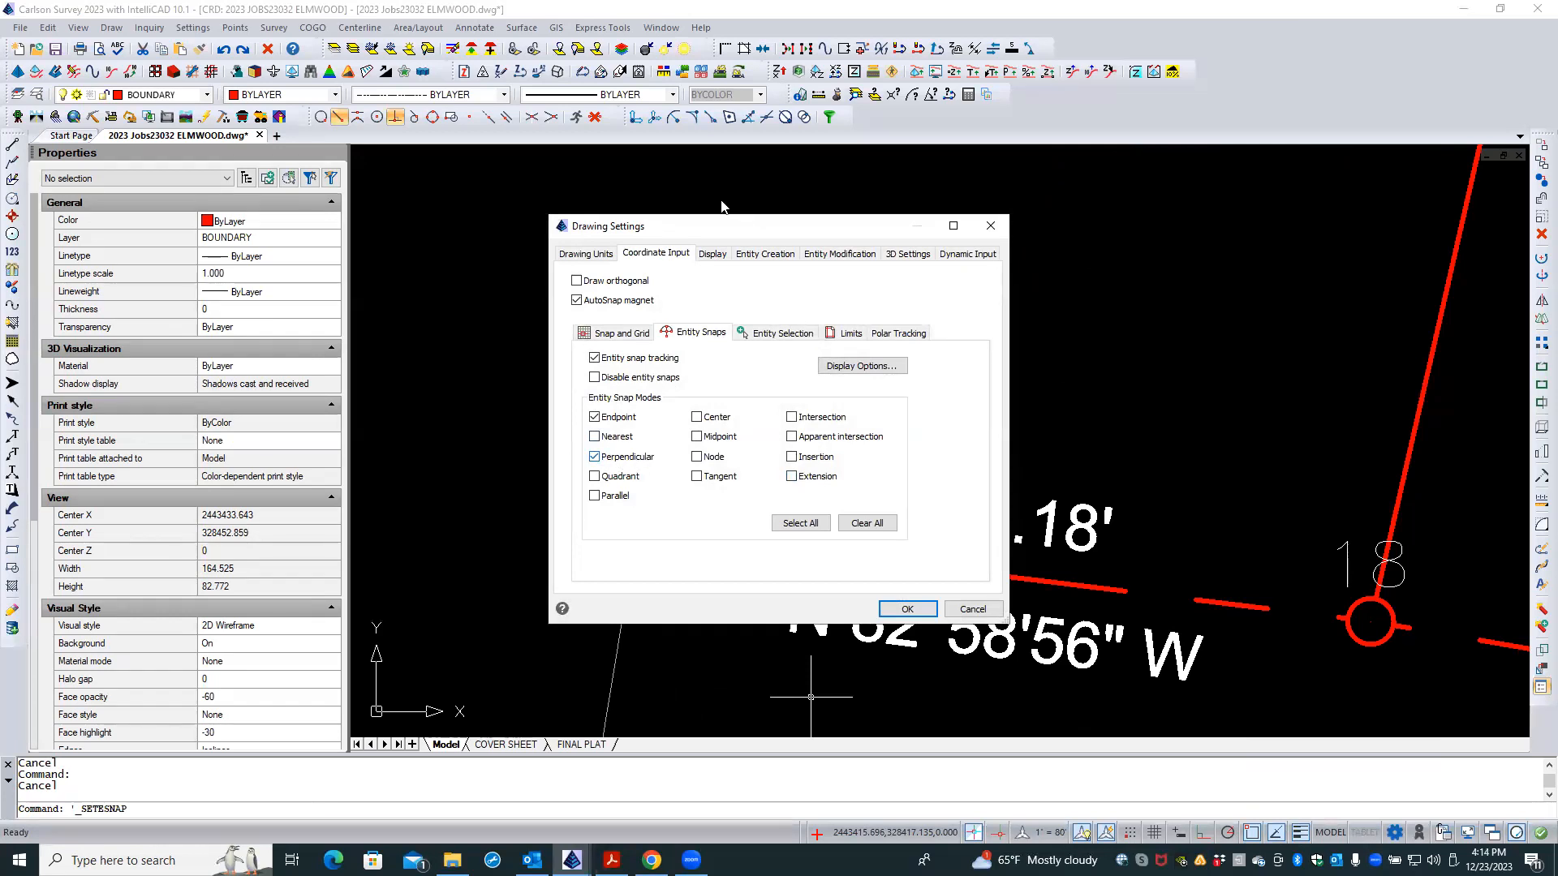
drag(690, 229, 946, 207)
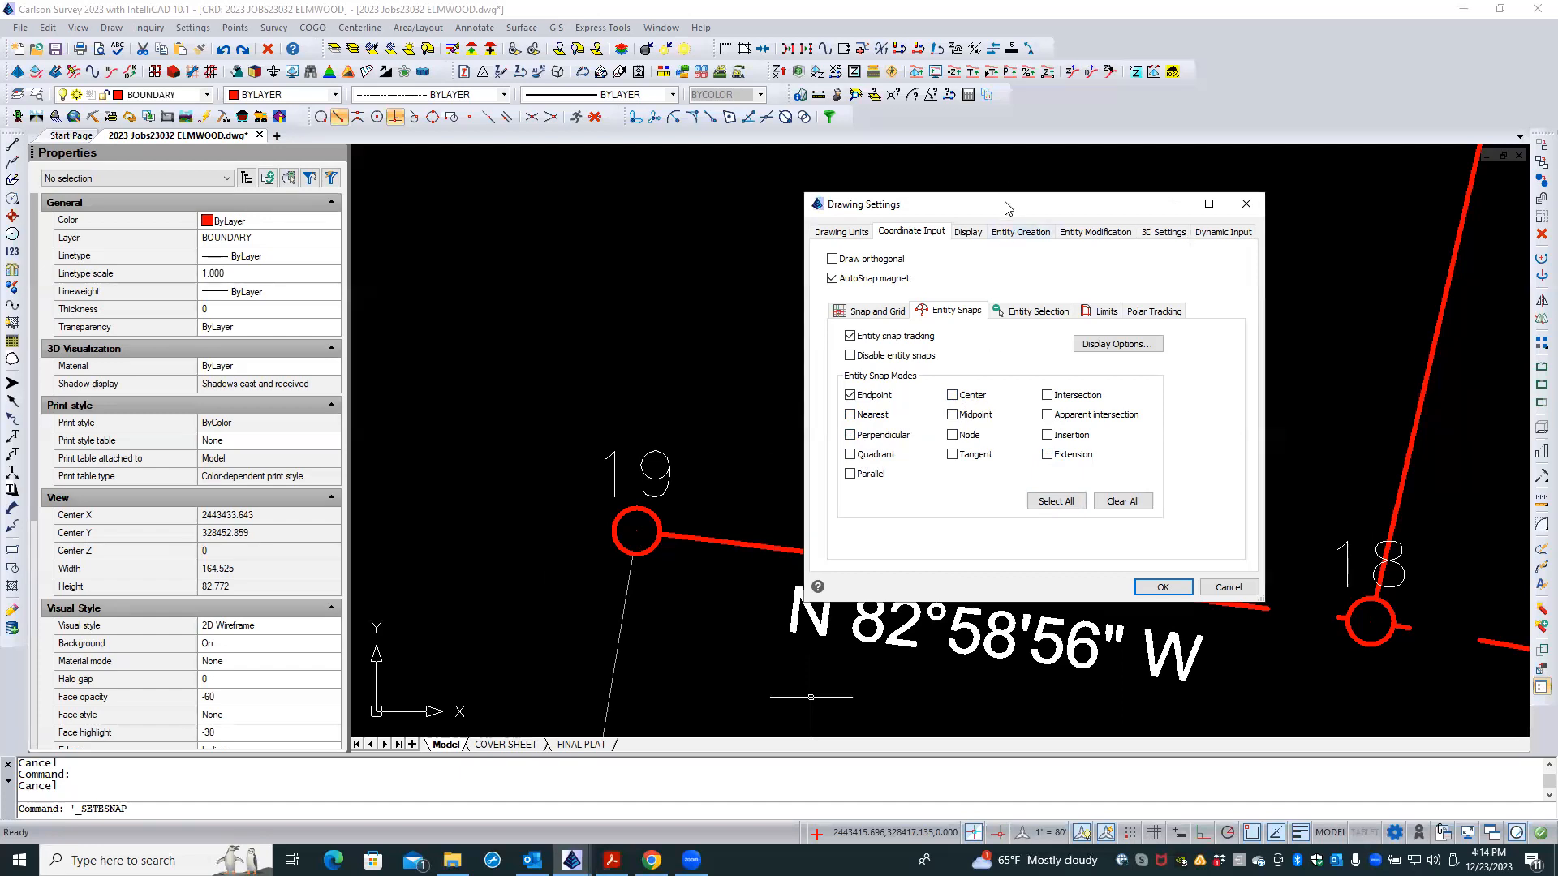
drag(1007, 208, 1034, 196)
click(1193, 575)
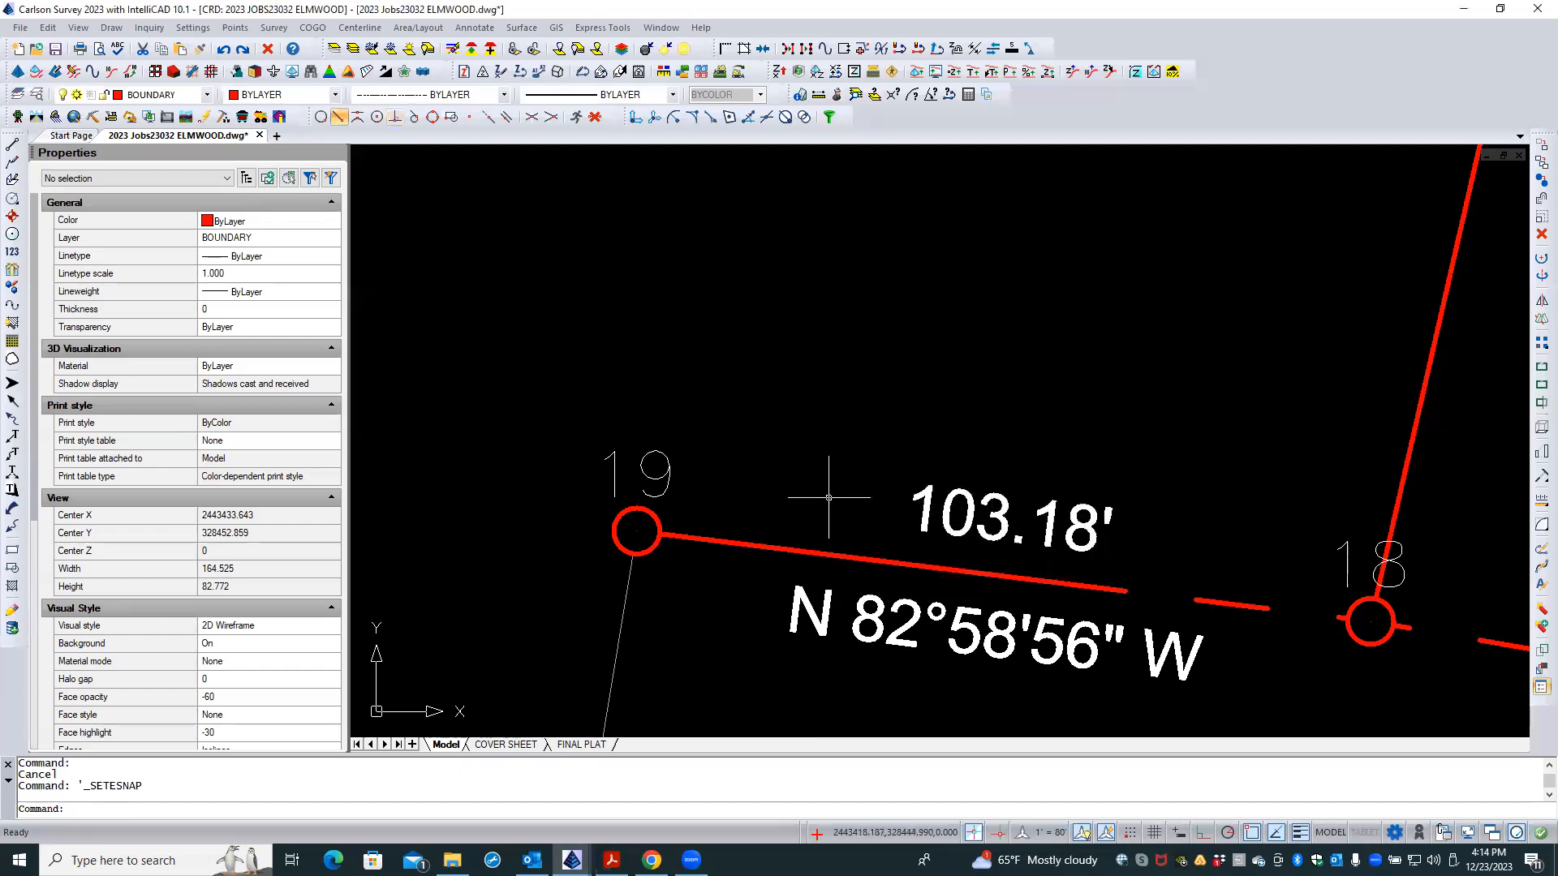
- On the FINAL PLAT layout, set linetype generation to No for the boundary polyline running through the 103.18' and 131.37' segments
click(581, 745)
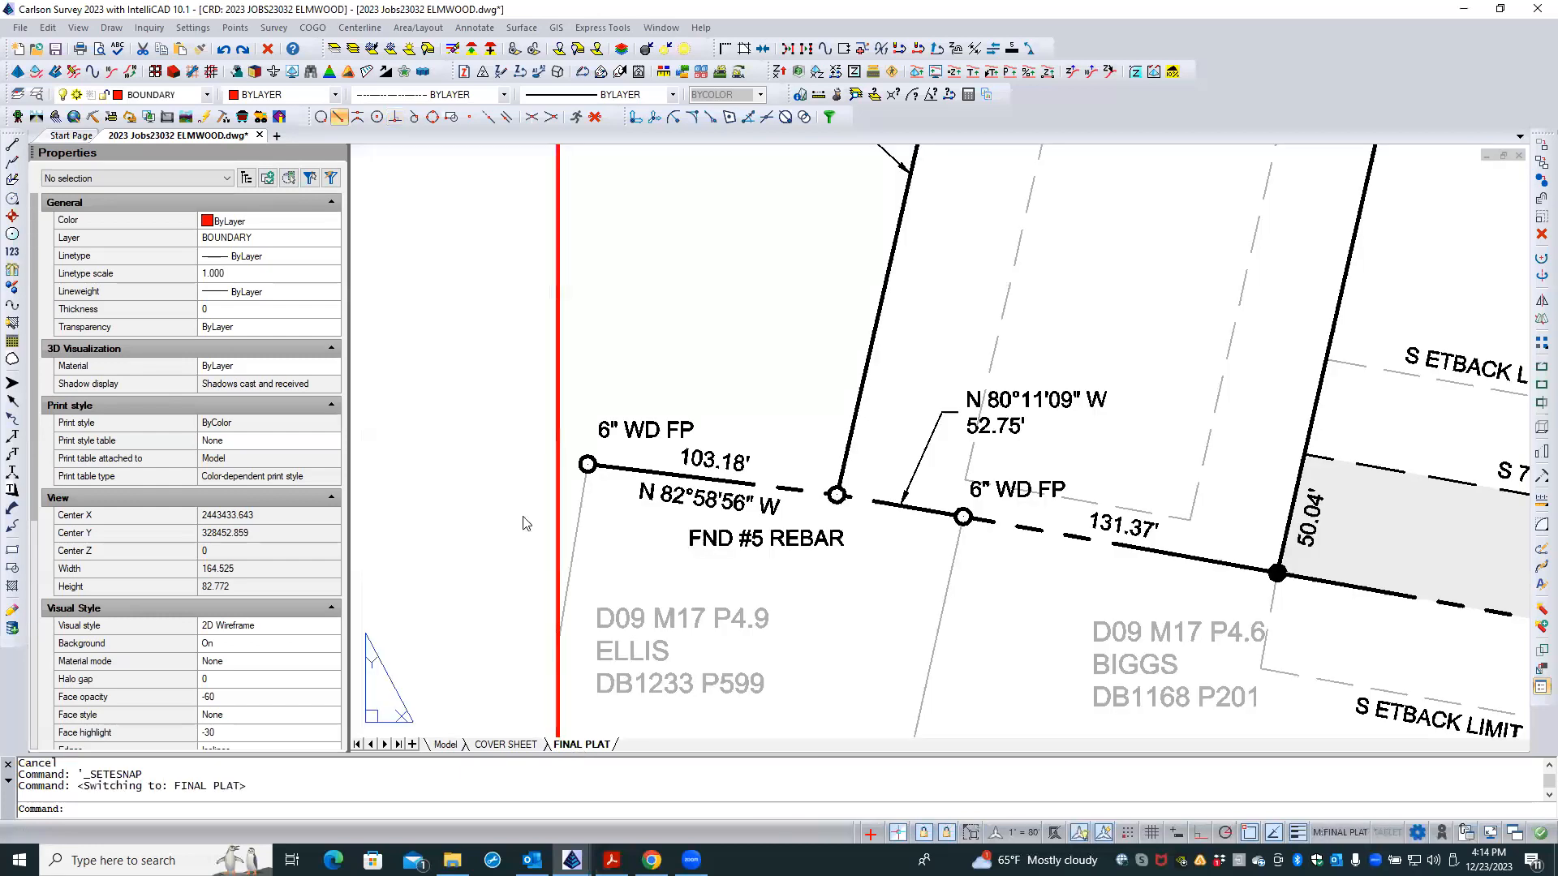
scroll(658, 494, down, 2)
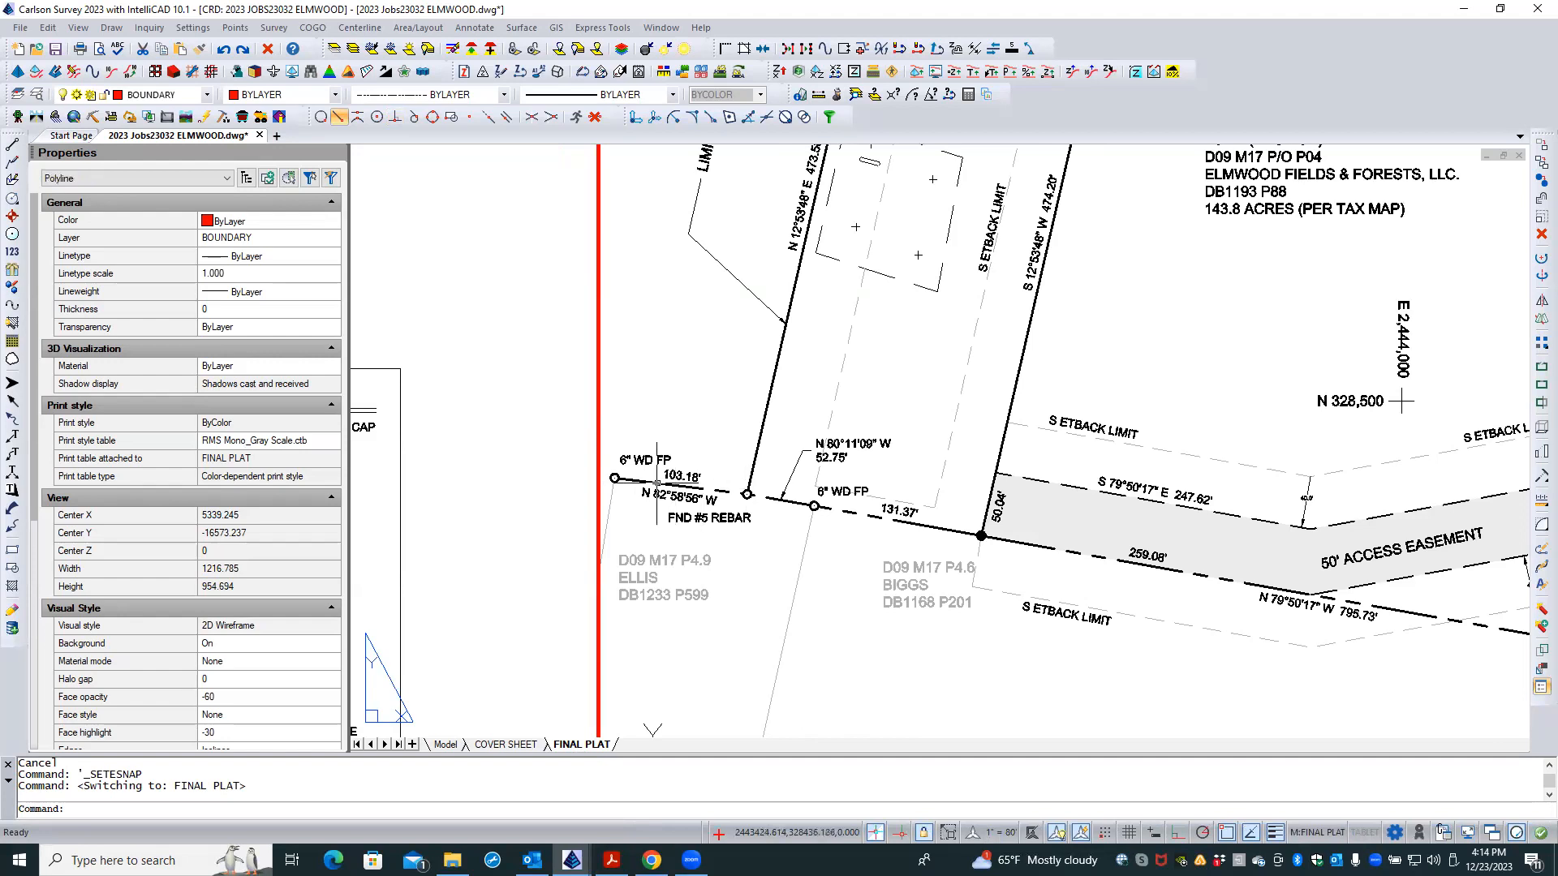
click(657, 483)
scroll(743, 502, up, 1)
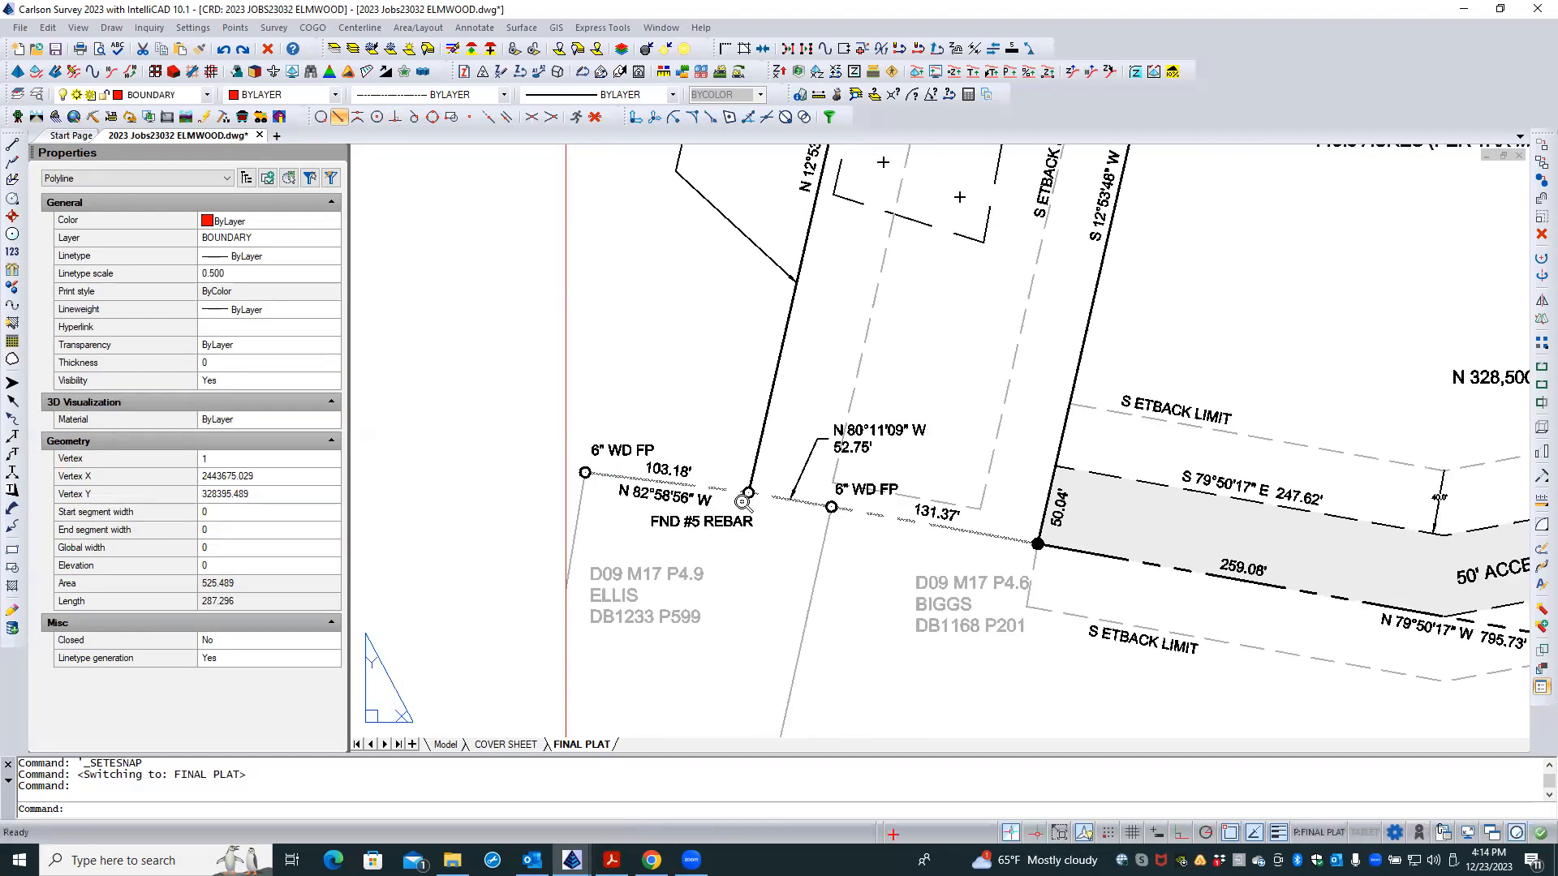
scroll(744, 501, up, 1)
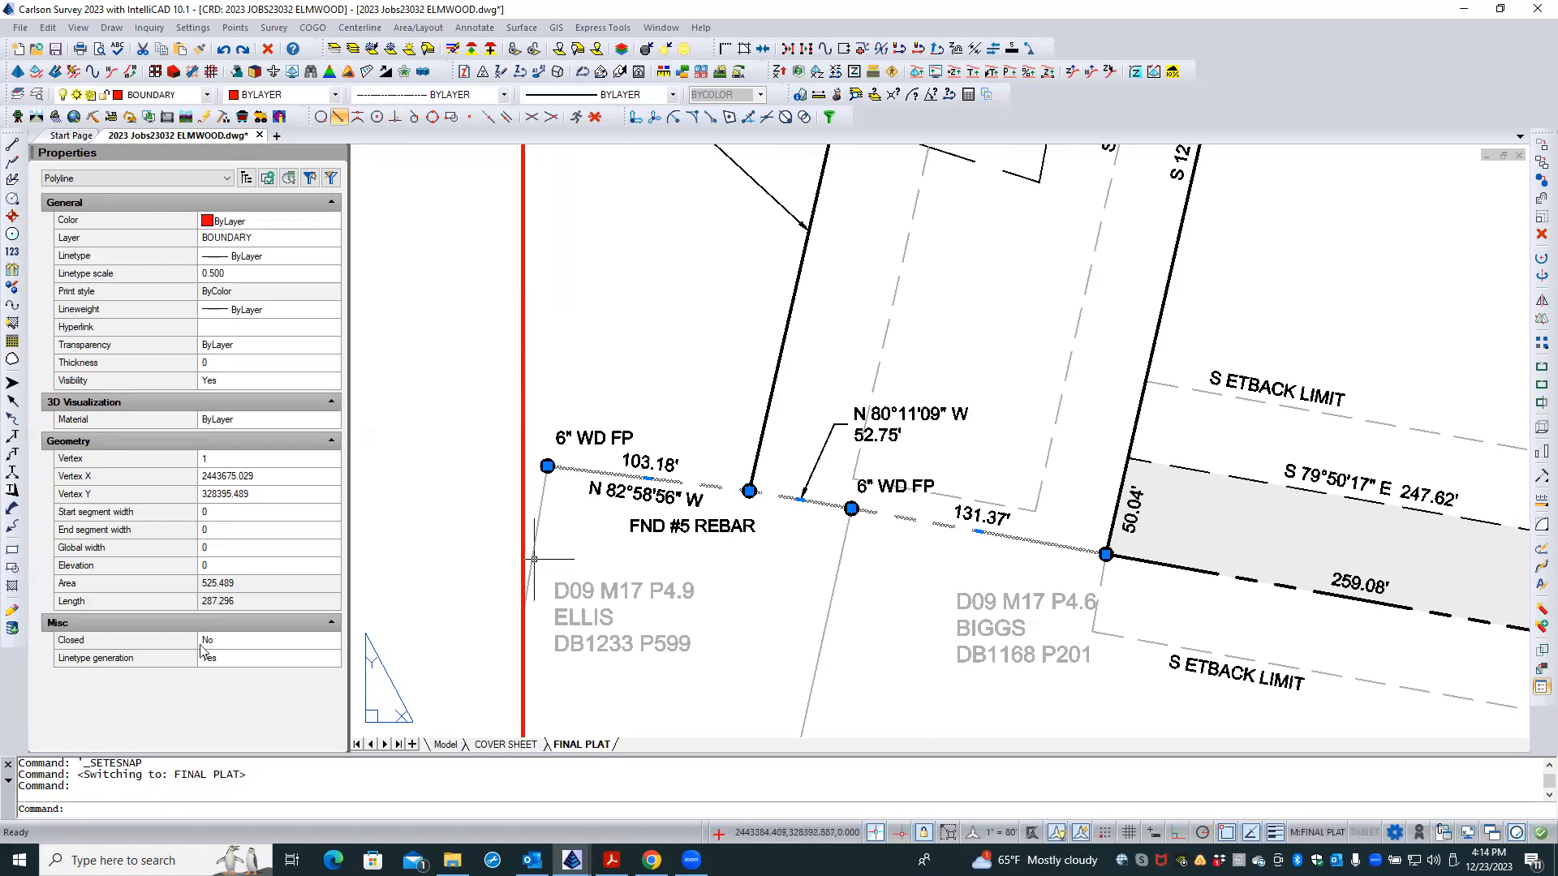
click(284, 659)
click(332, 659)
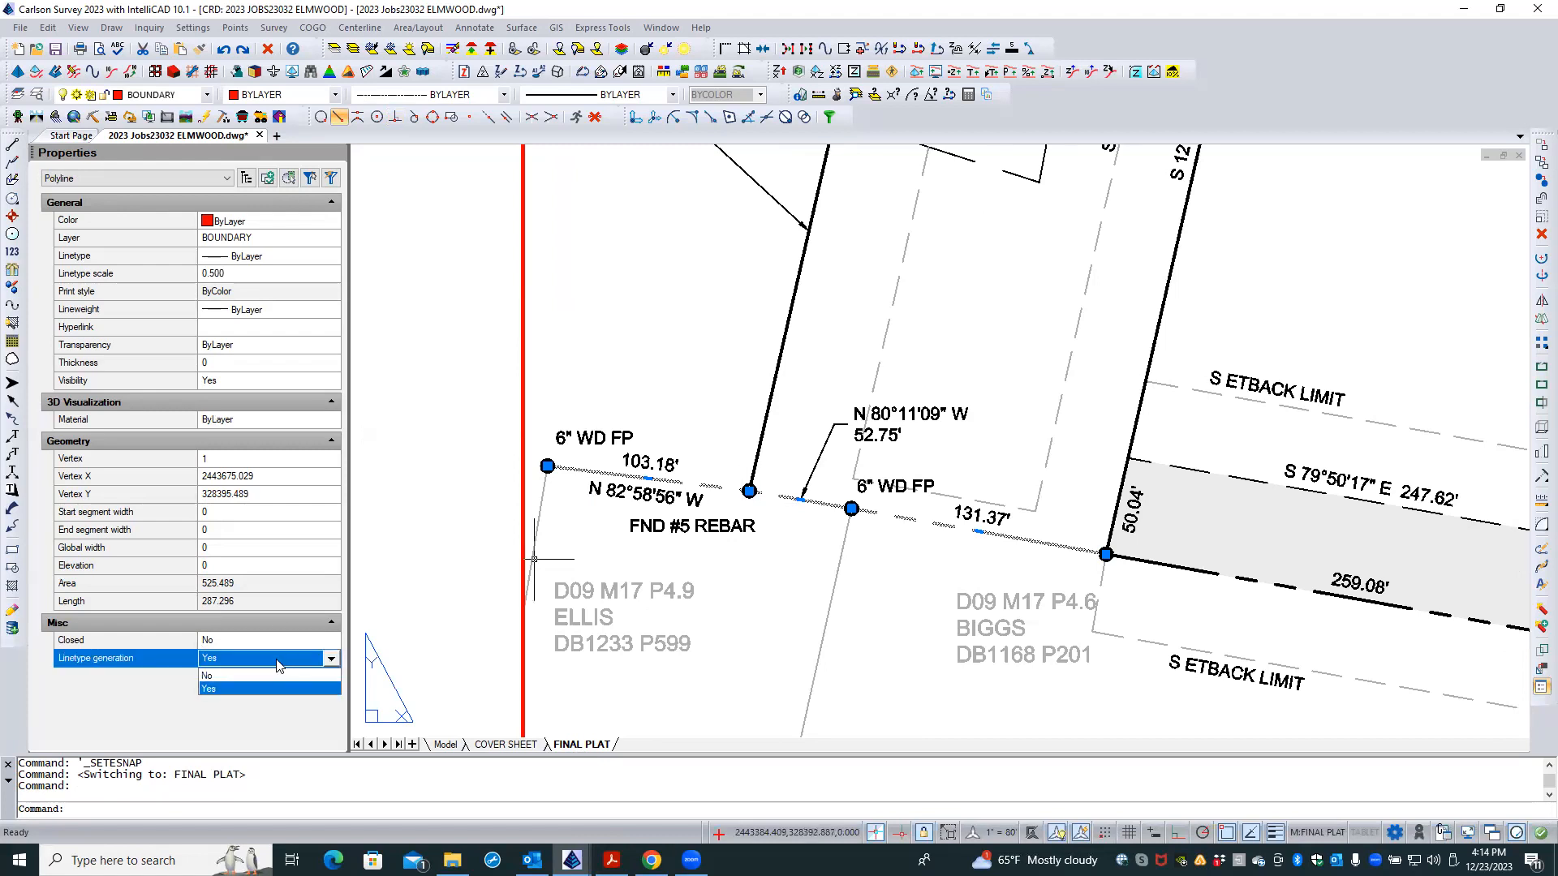
click(227, 678)
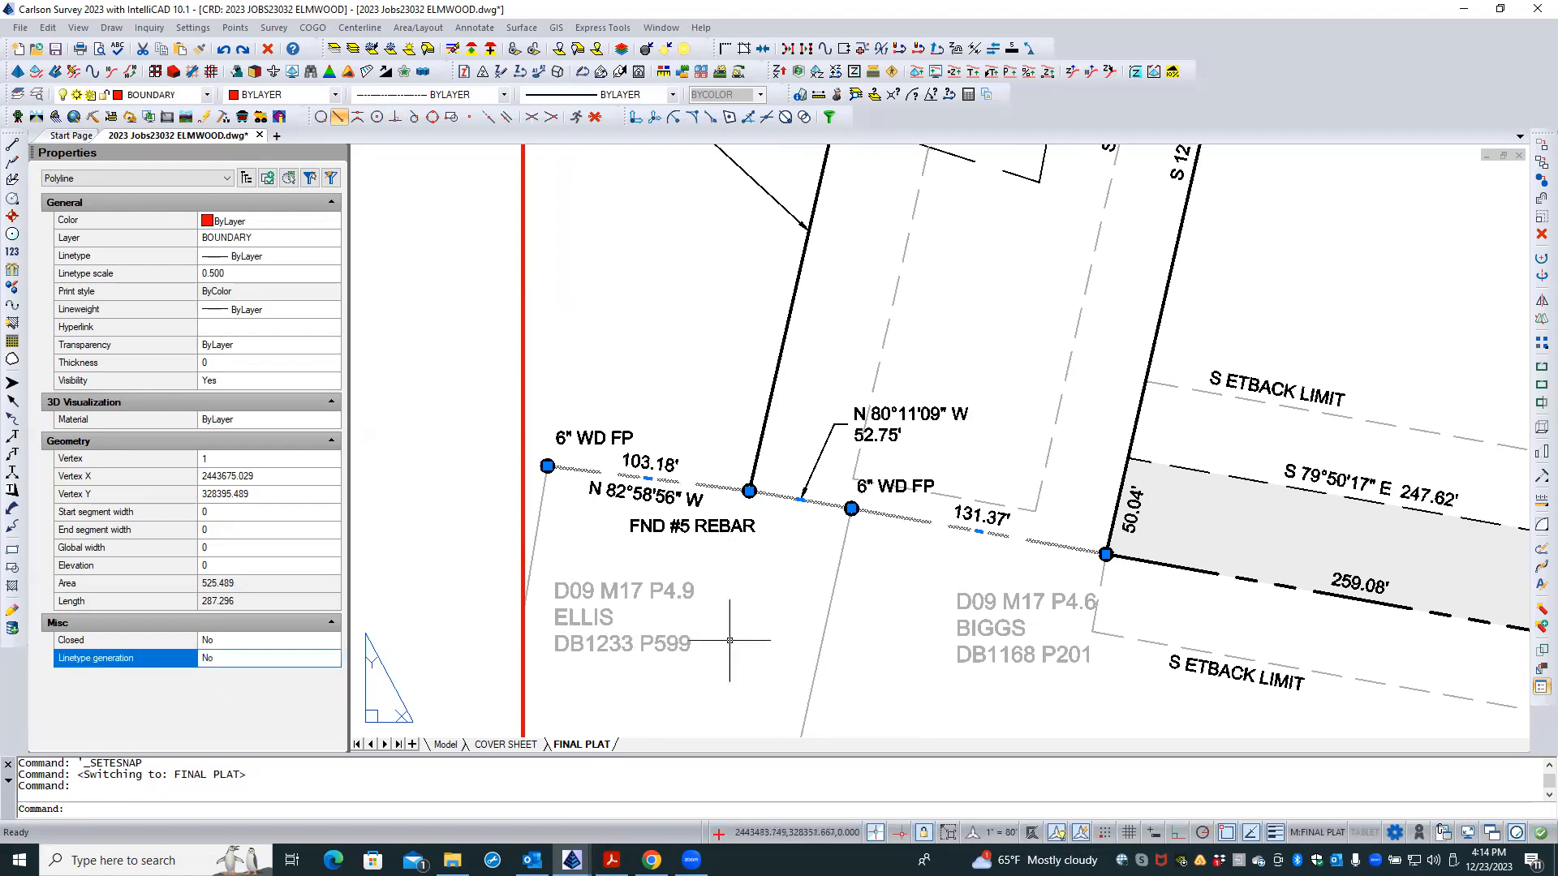
key(Escape)
key(Escape)
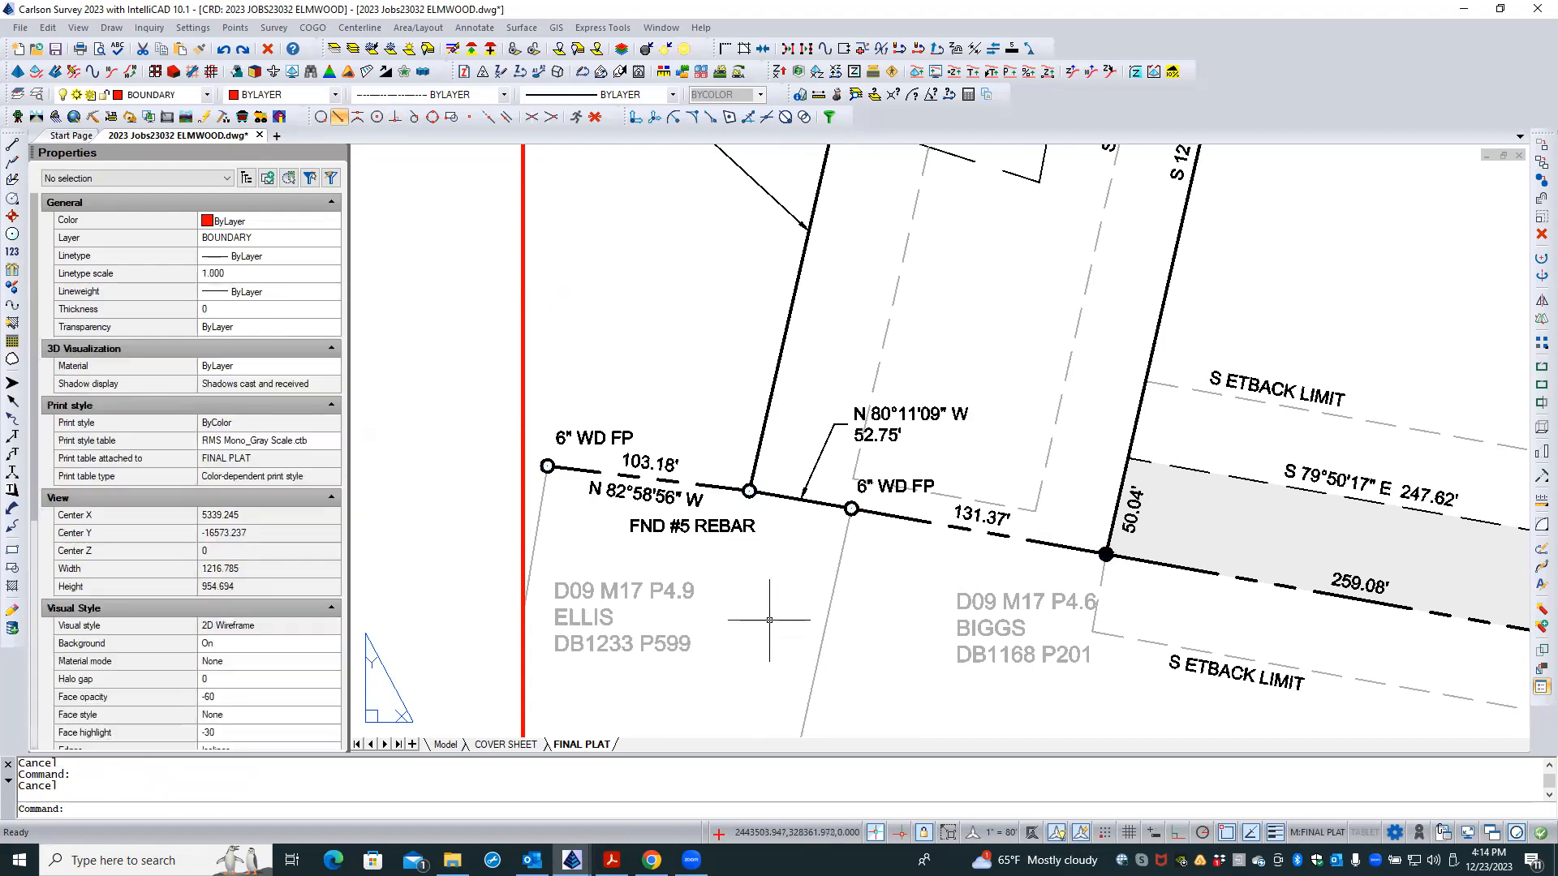
- Examine the lines, arrows, text and fit properties of the 50.0' setback dimension near Lot 1's north boundary
scroll(750, 680, down, 2)
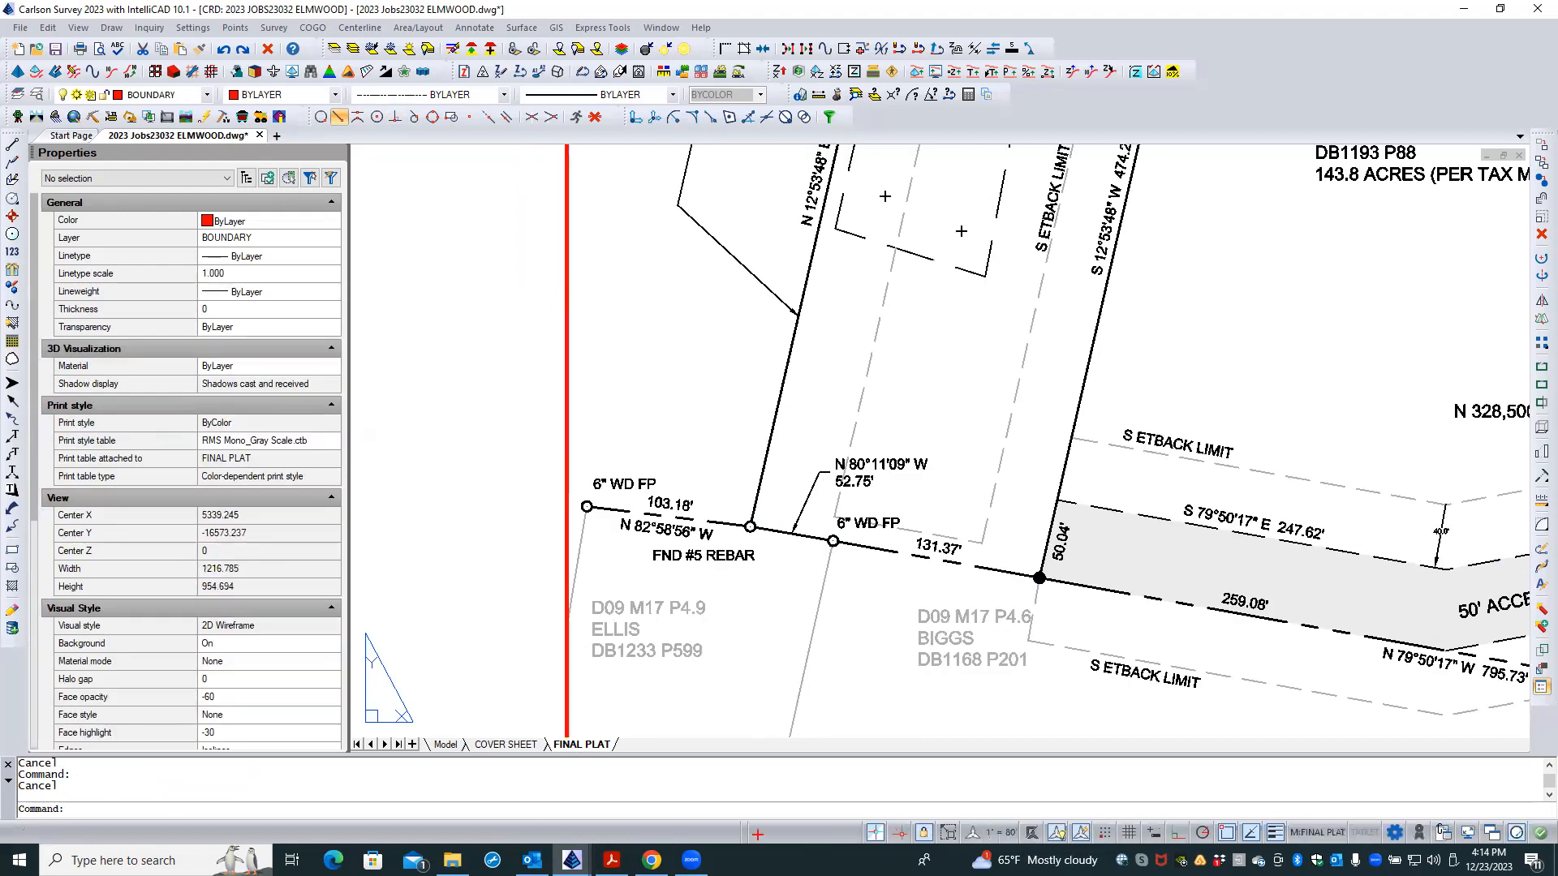
scroll(751, 679, down, 1)
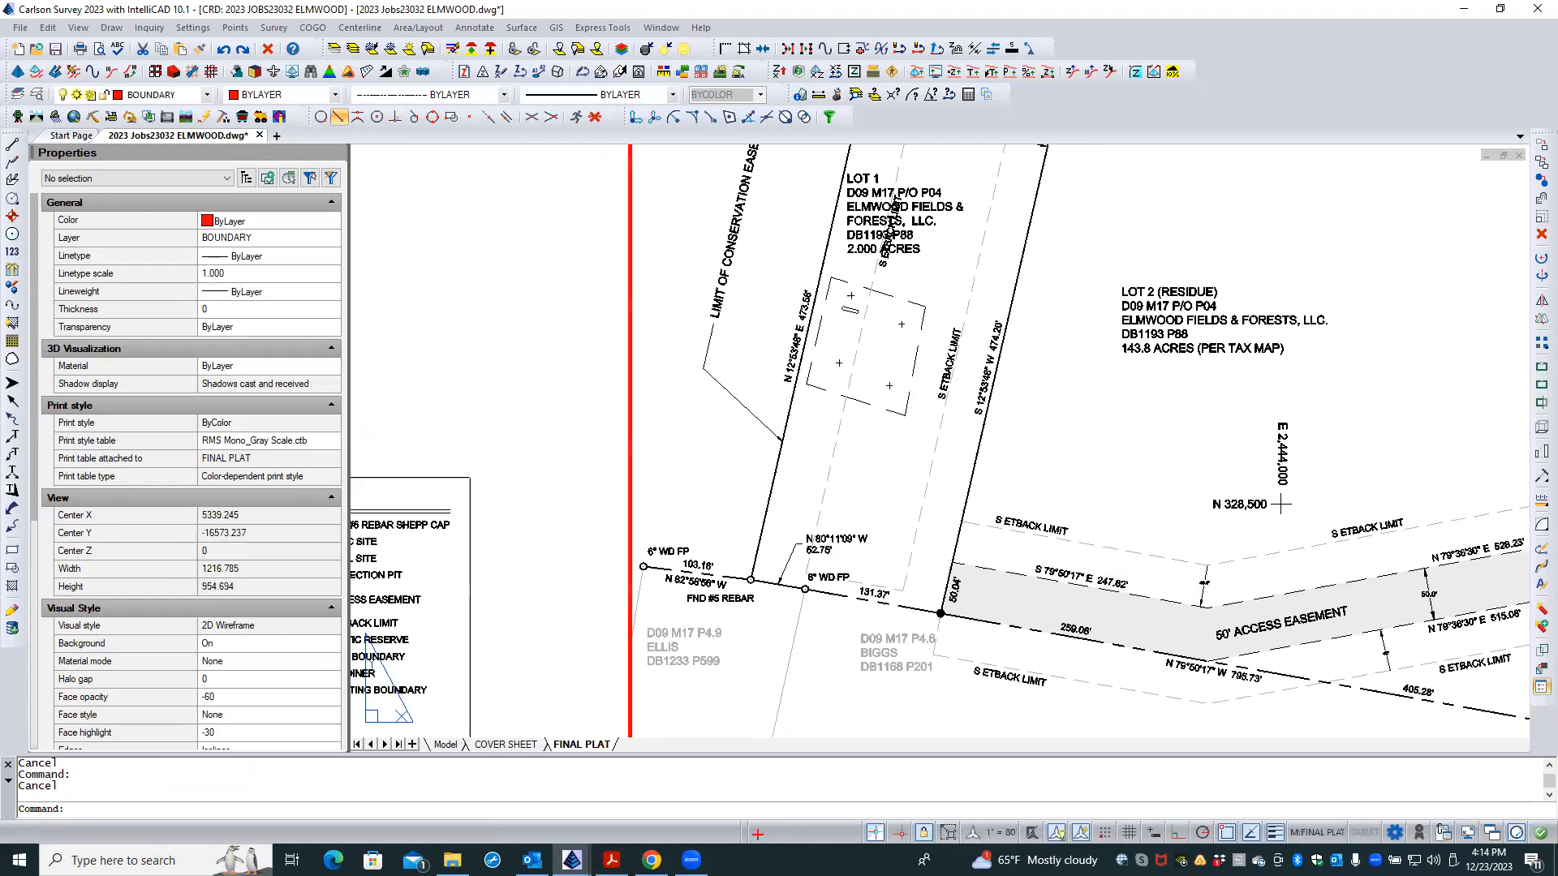
scroll(751, 680, down, 1)
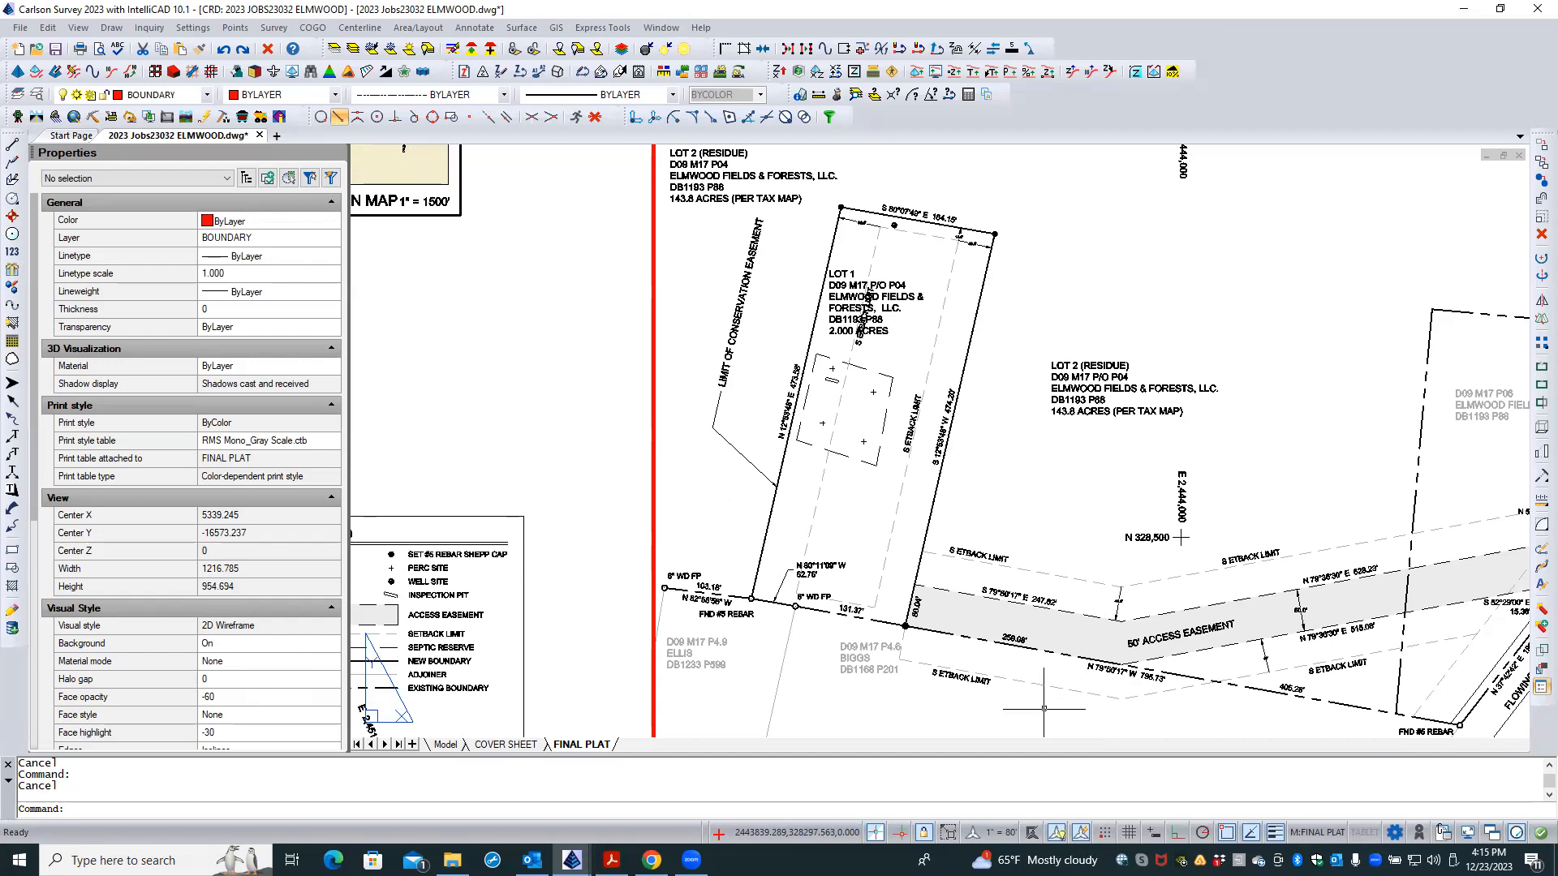
scroll(968, 331, up, 3)
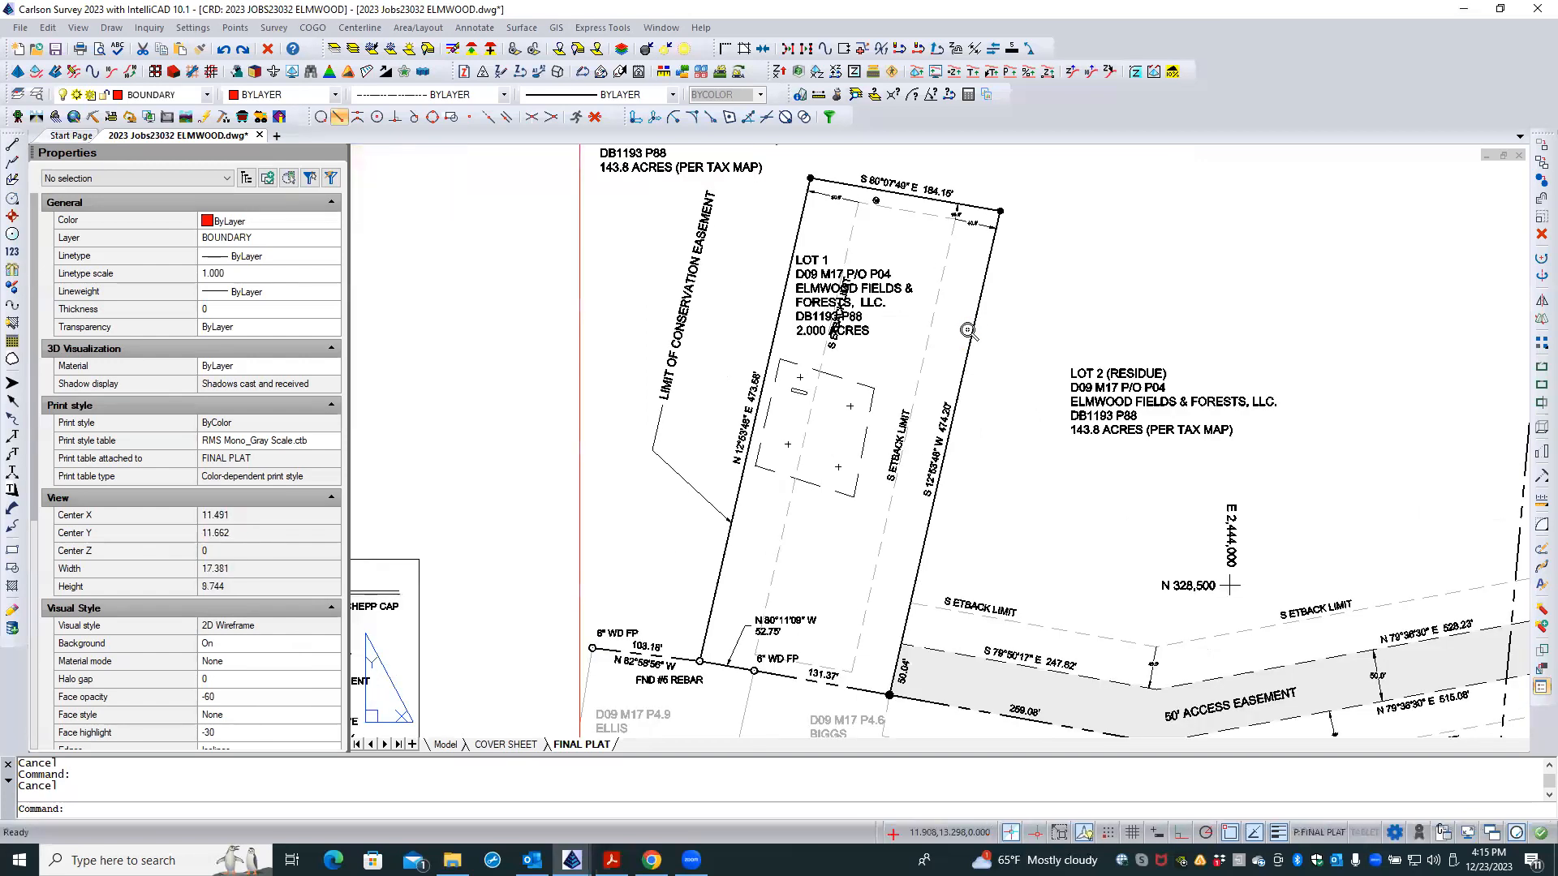
scroll(950, 317, up, 1)
middle_drag(952, 319, 882, 595)
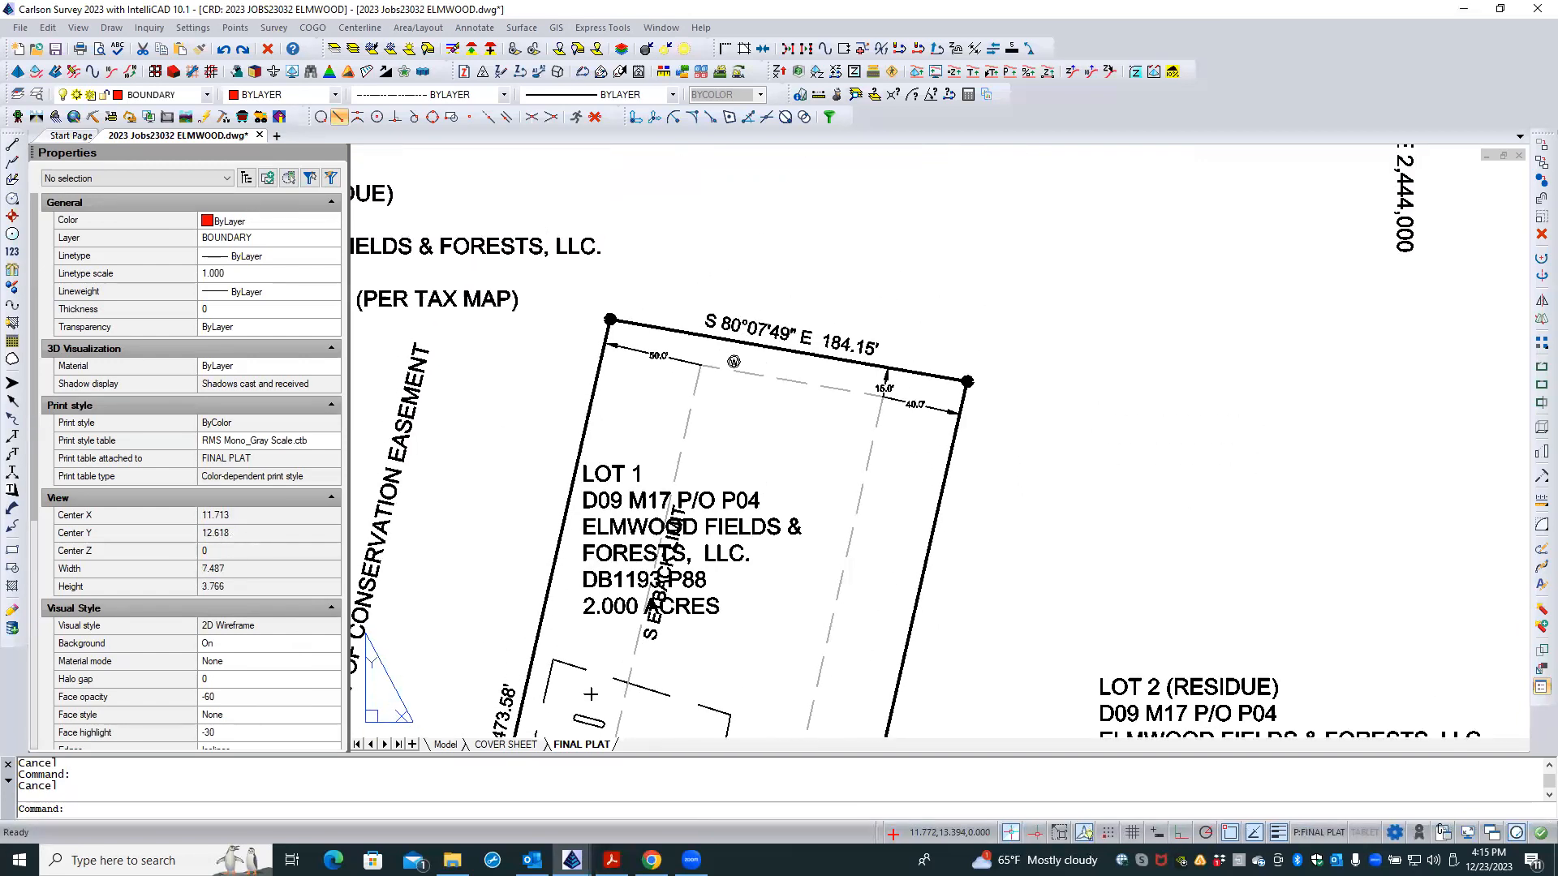
scroll(882, 595, down, 1)
scroll(713, 441, up, 2)
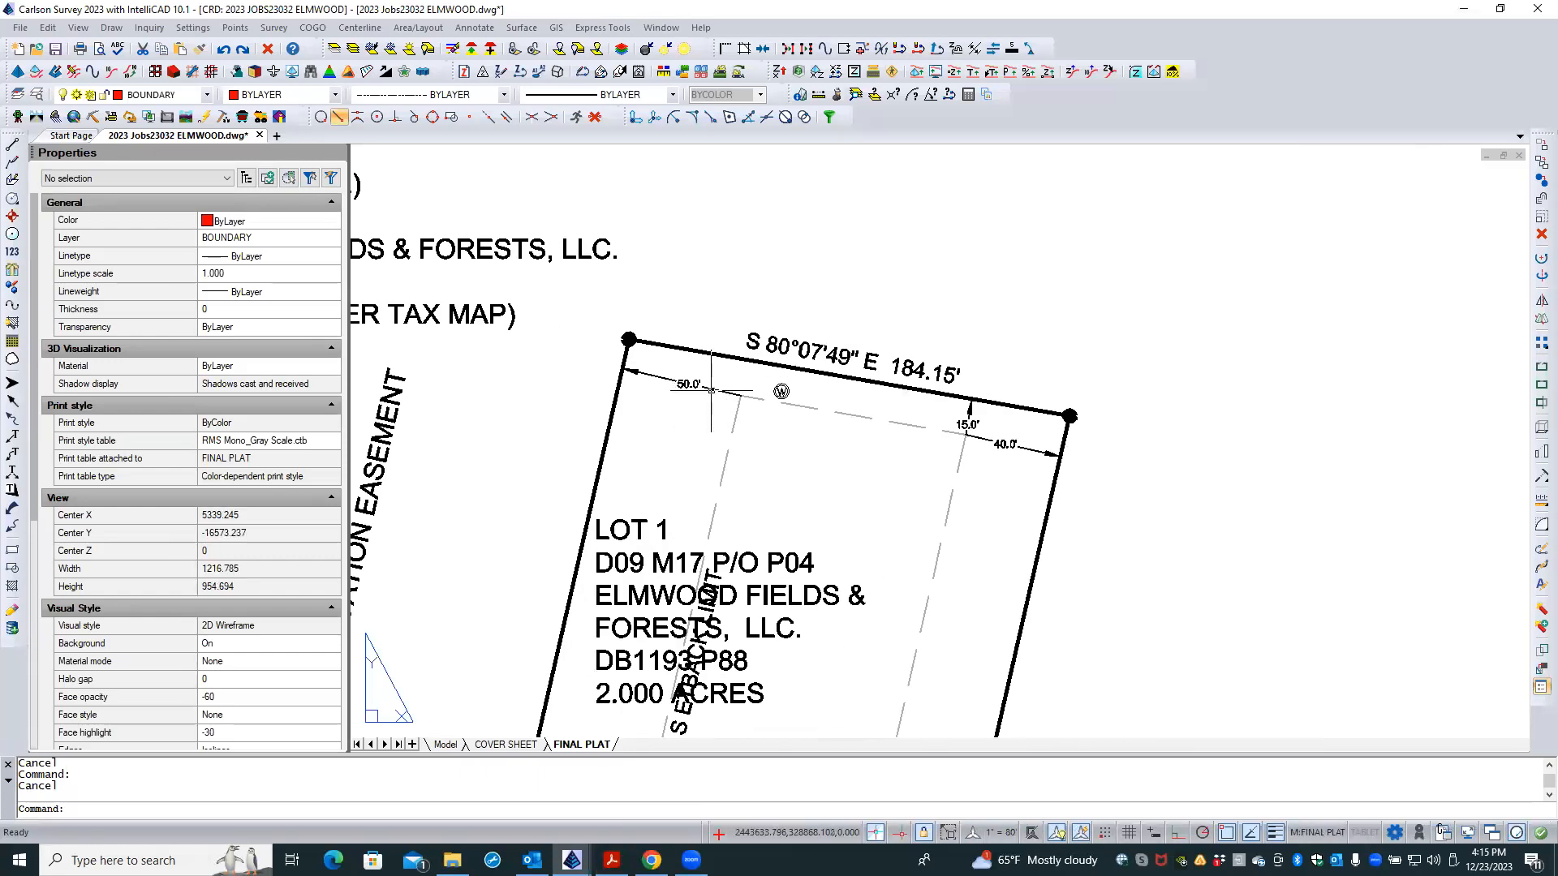
click(712, 391)
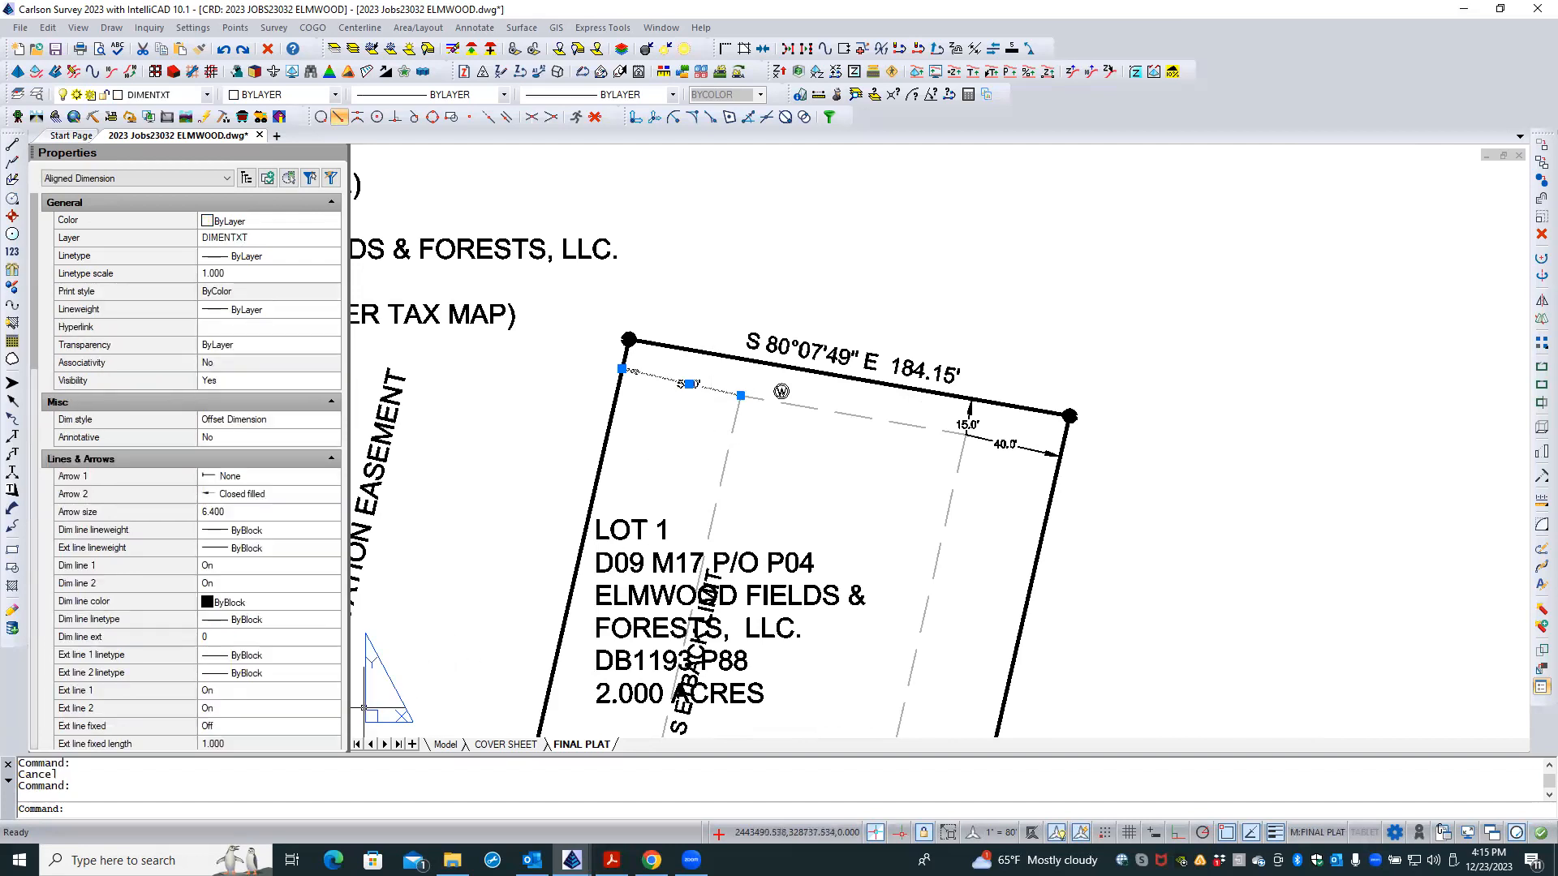
scroll(306, 678, down, 2)
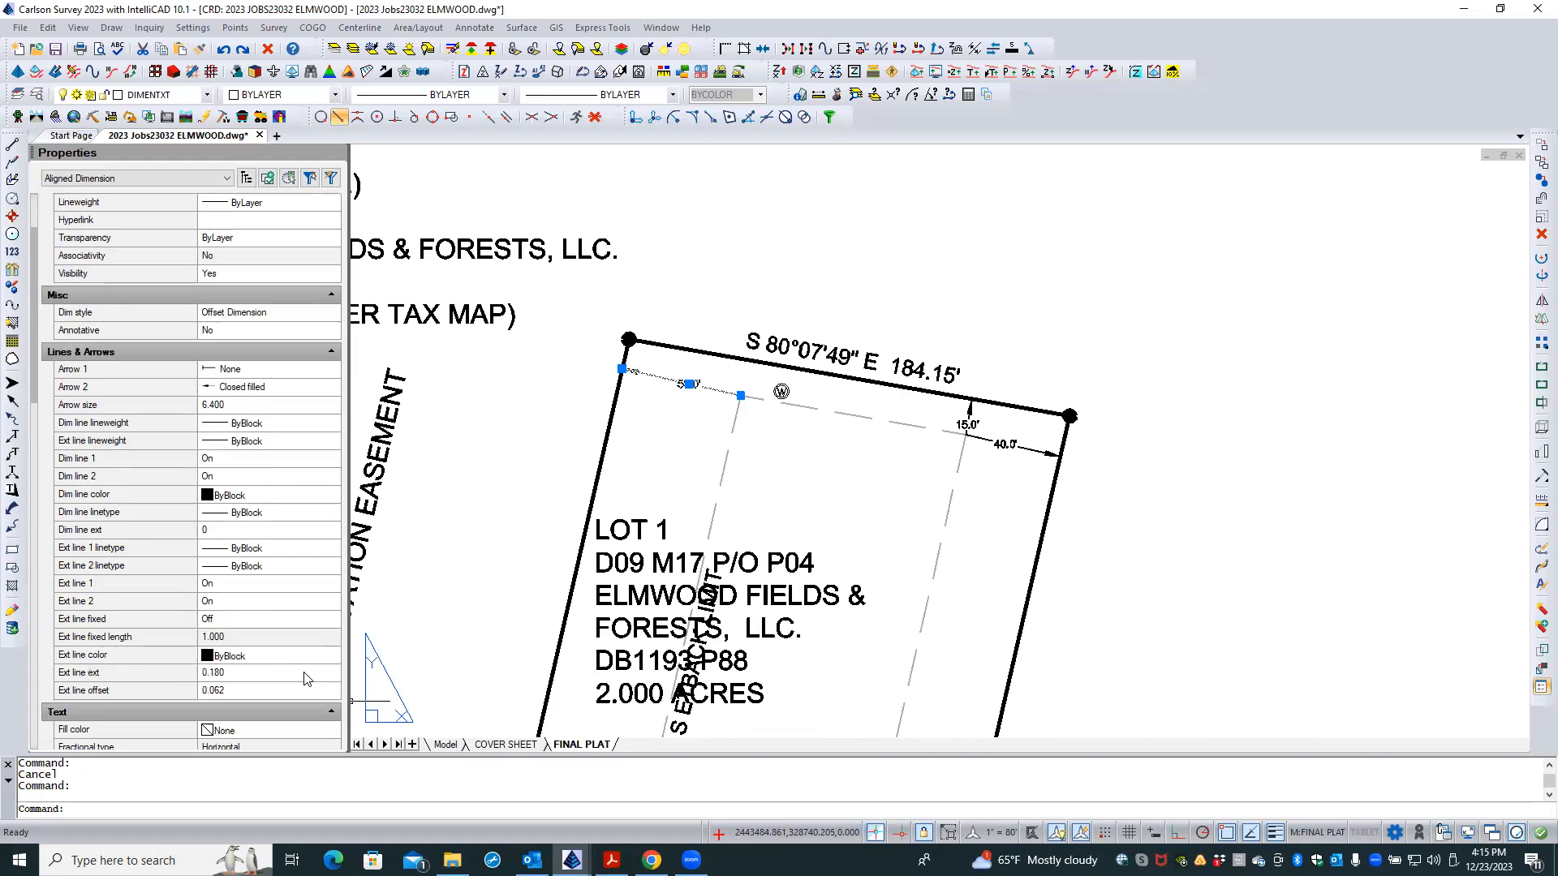
scroll(307, 678, down, 3)
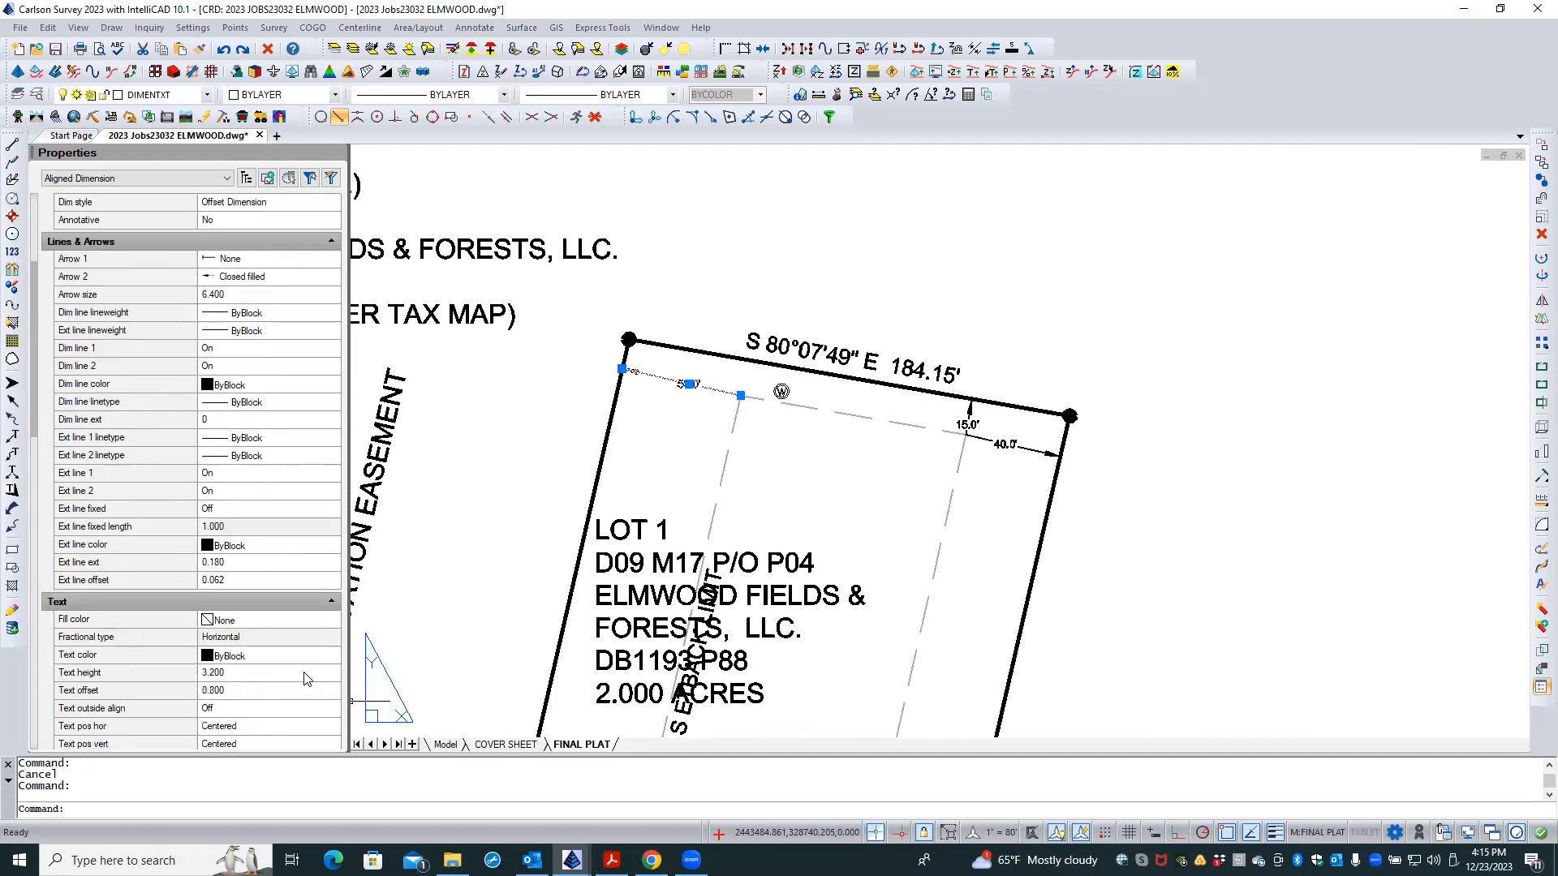
scroll(306, 679, down, 3)
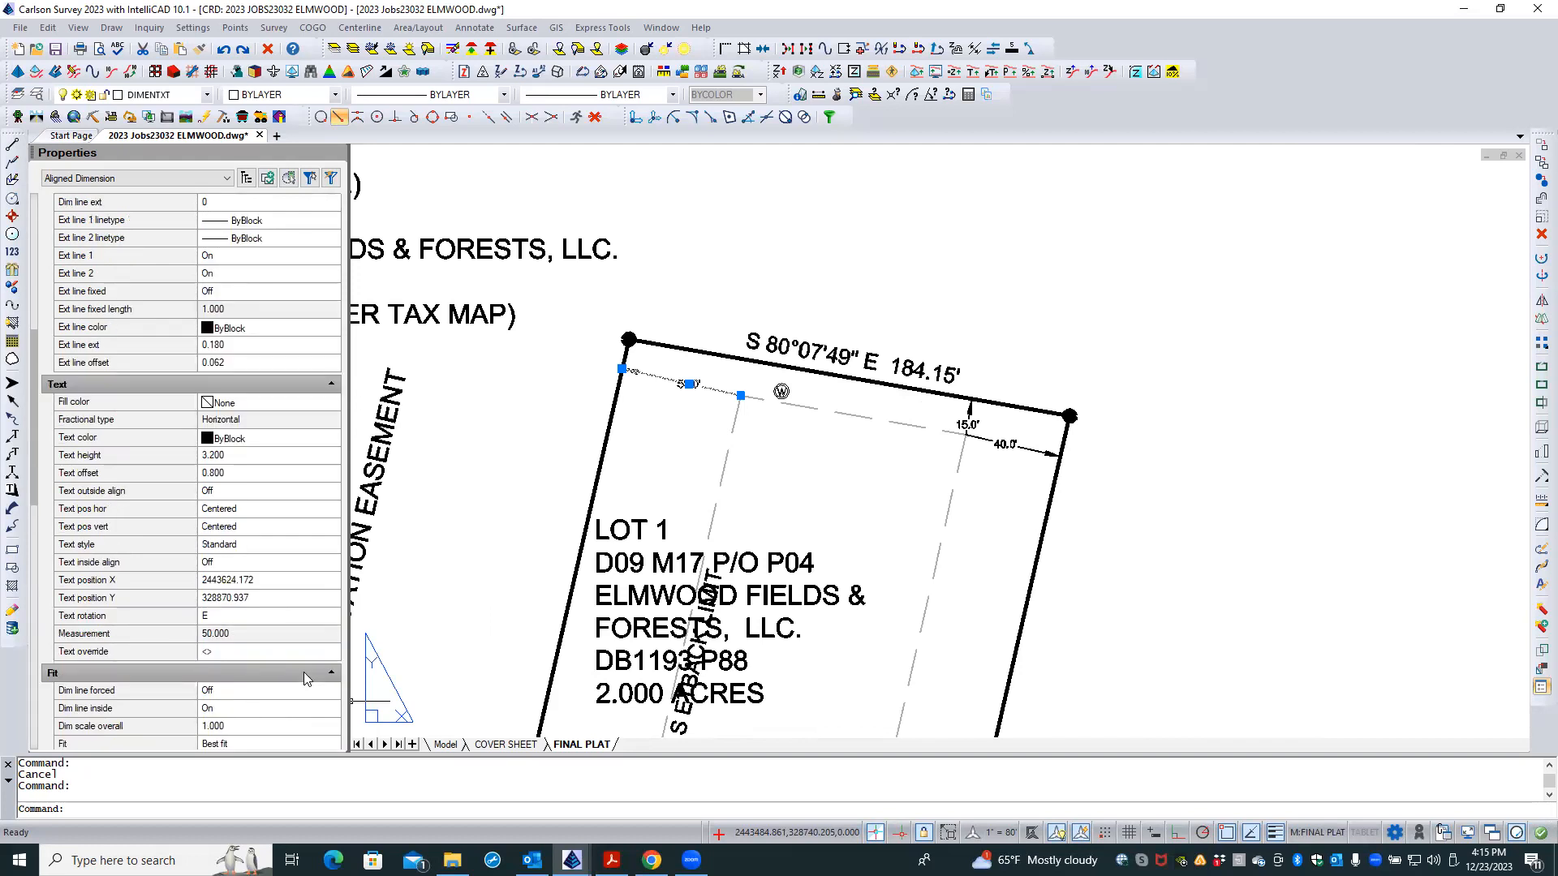
scroll(306, 679, up, 2)
scroll(307, 678, up, 6)
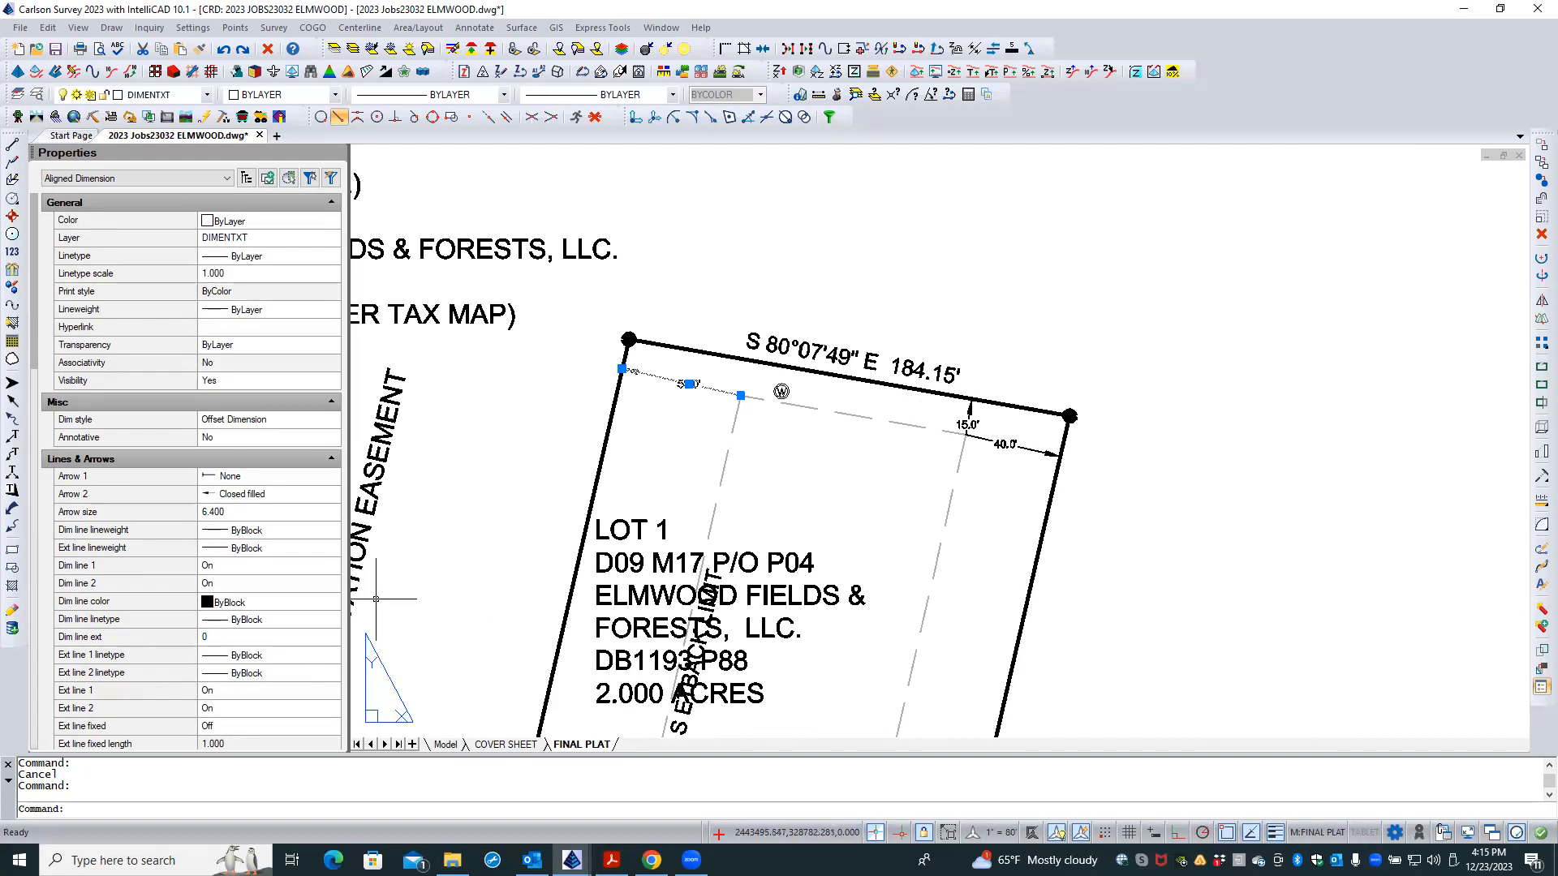
- Set Arrow 1 of the 50.0' setback dimension to Closed filled
click(270, 476)
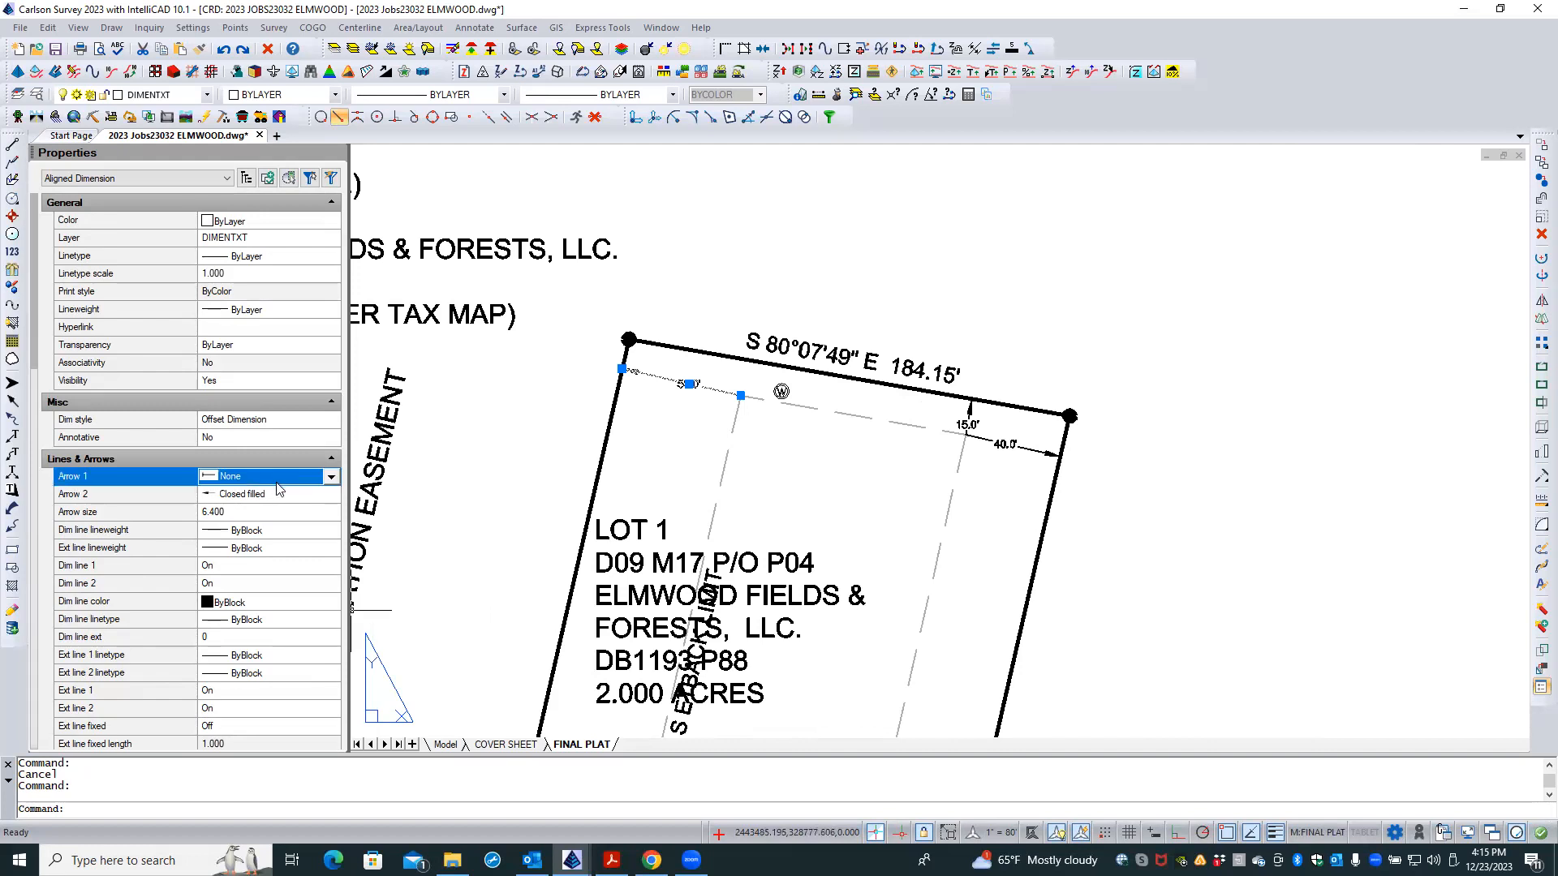
click(331, 478)
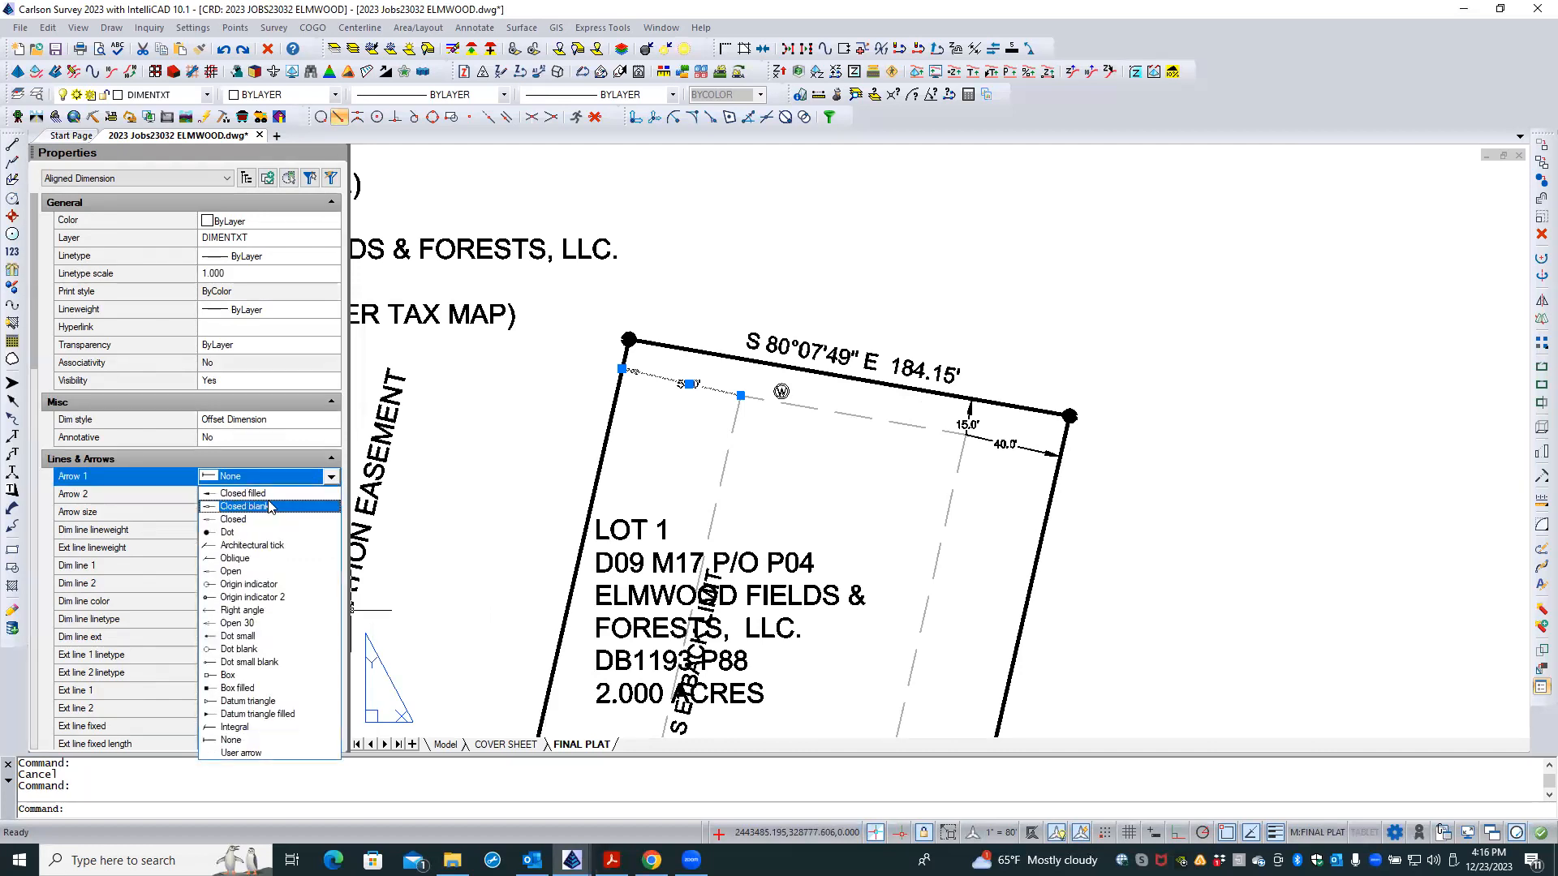
click(243, 494)
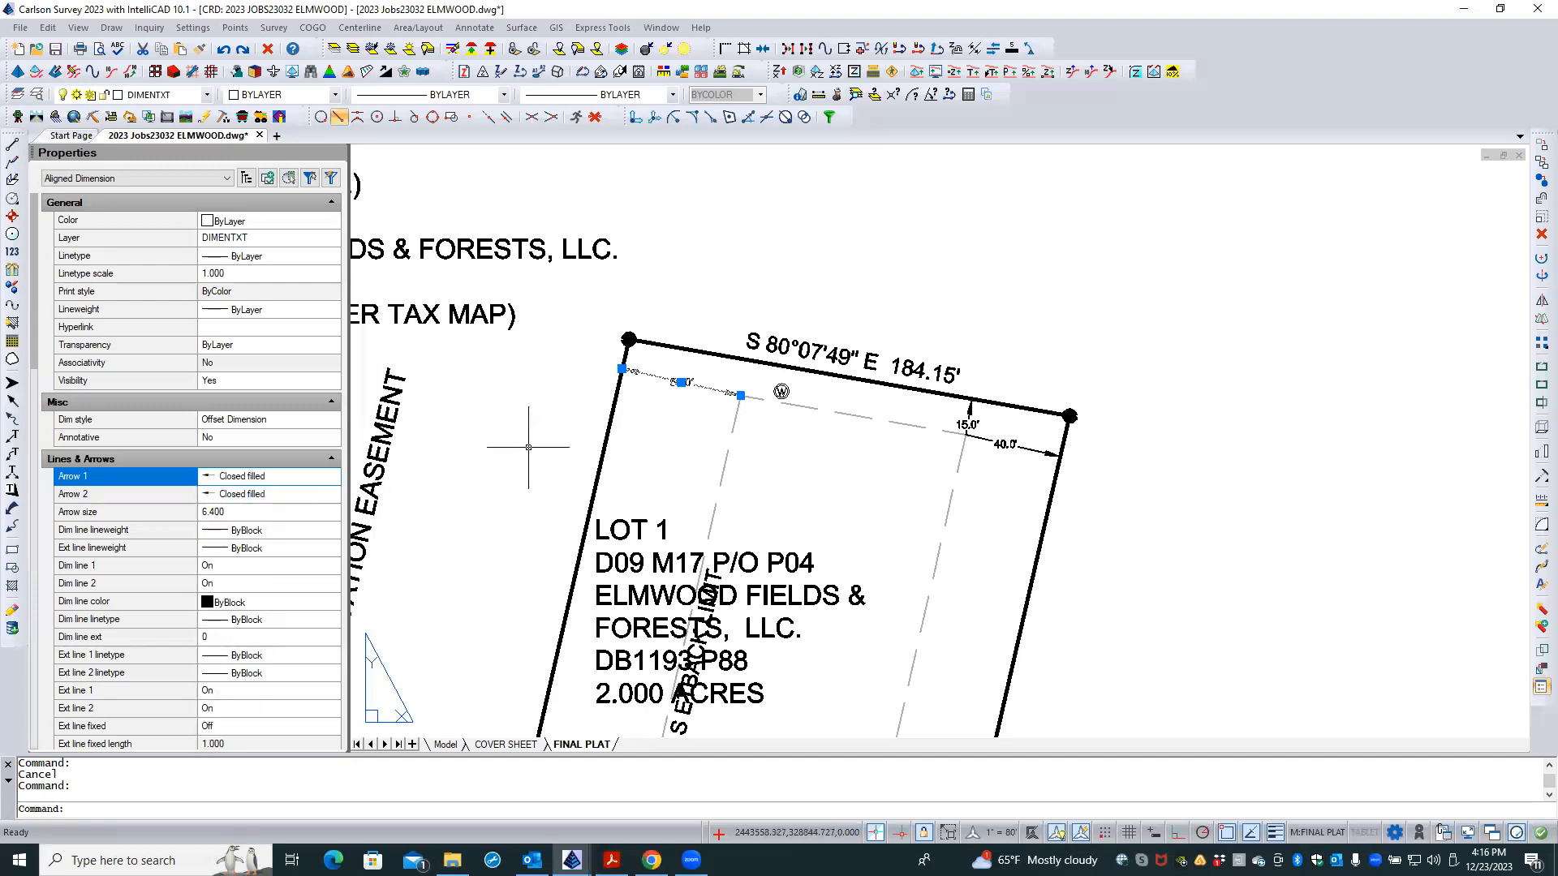
key(Escape)
key(Escape)
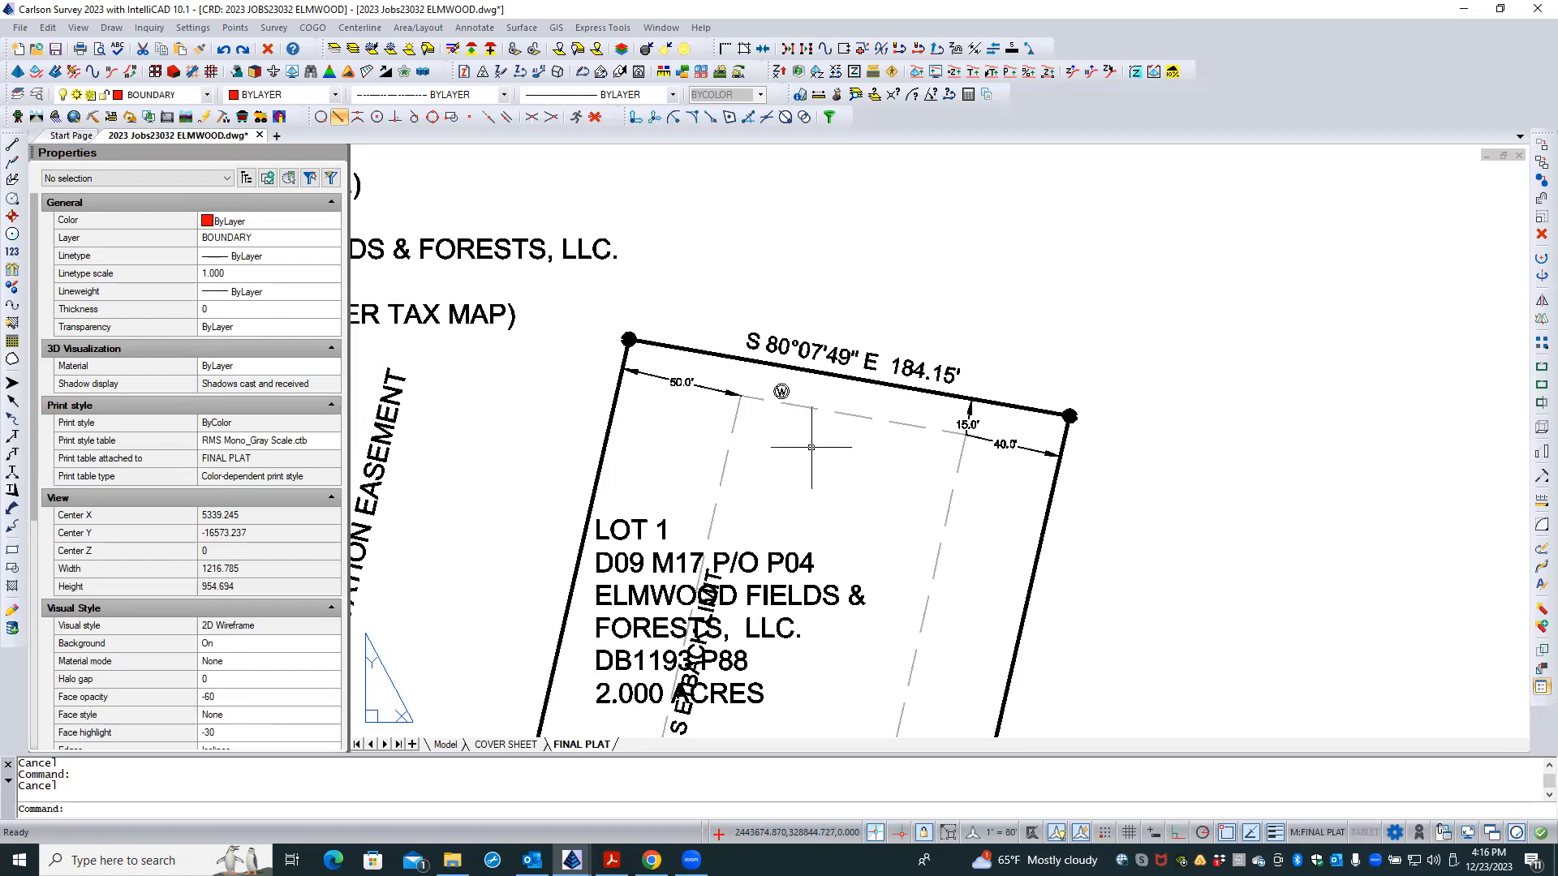
- Stretch the 50.0' dimension line down along the setback line, away from Lot 1's north boundary
click(678, 385)
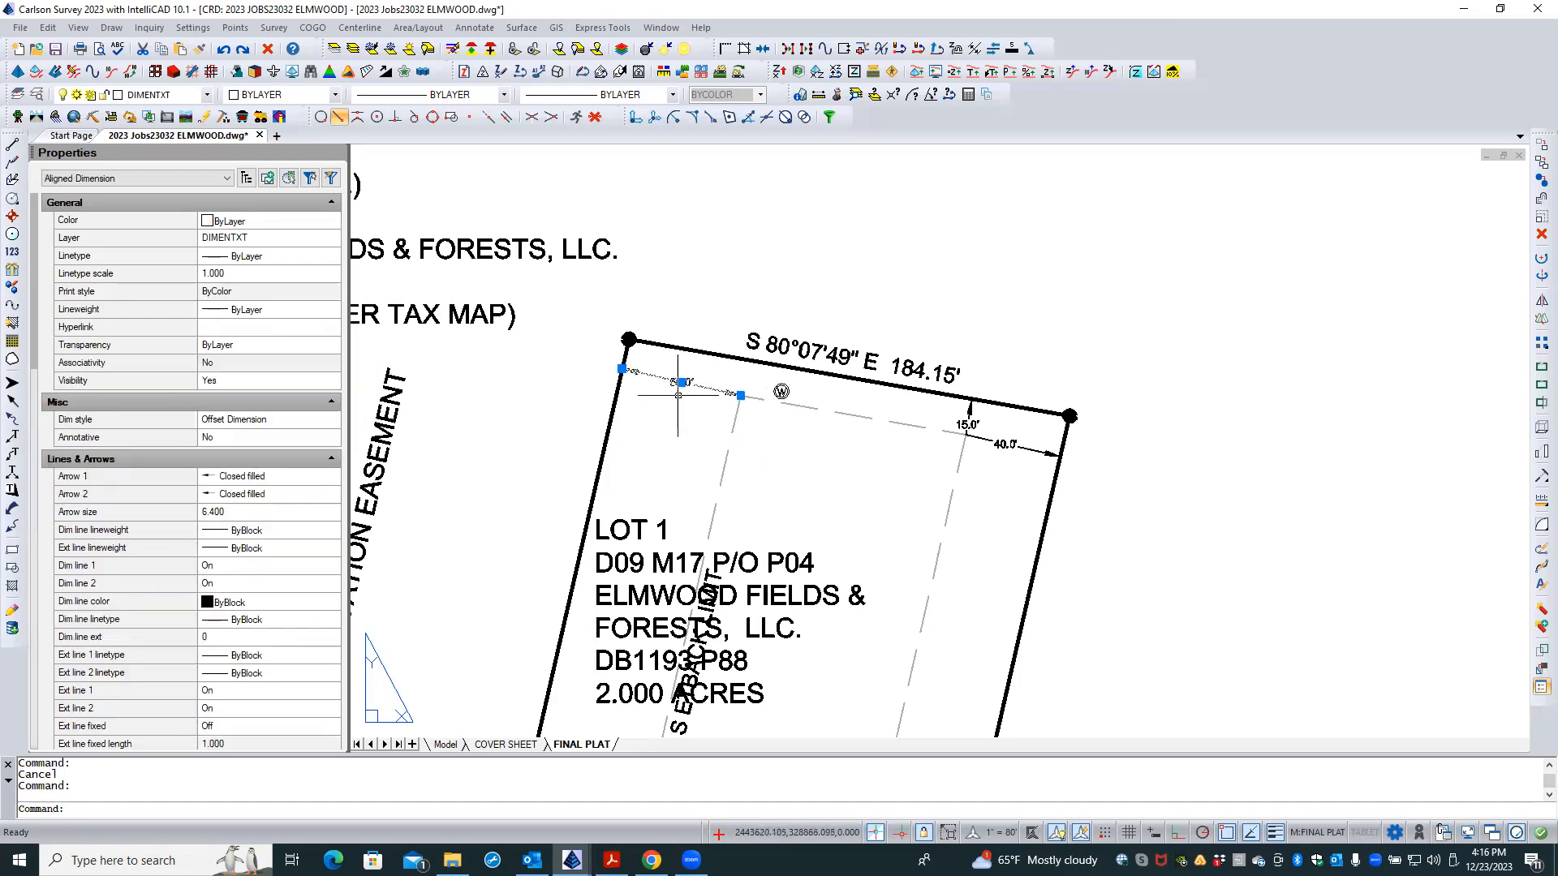
click(680, 382)
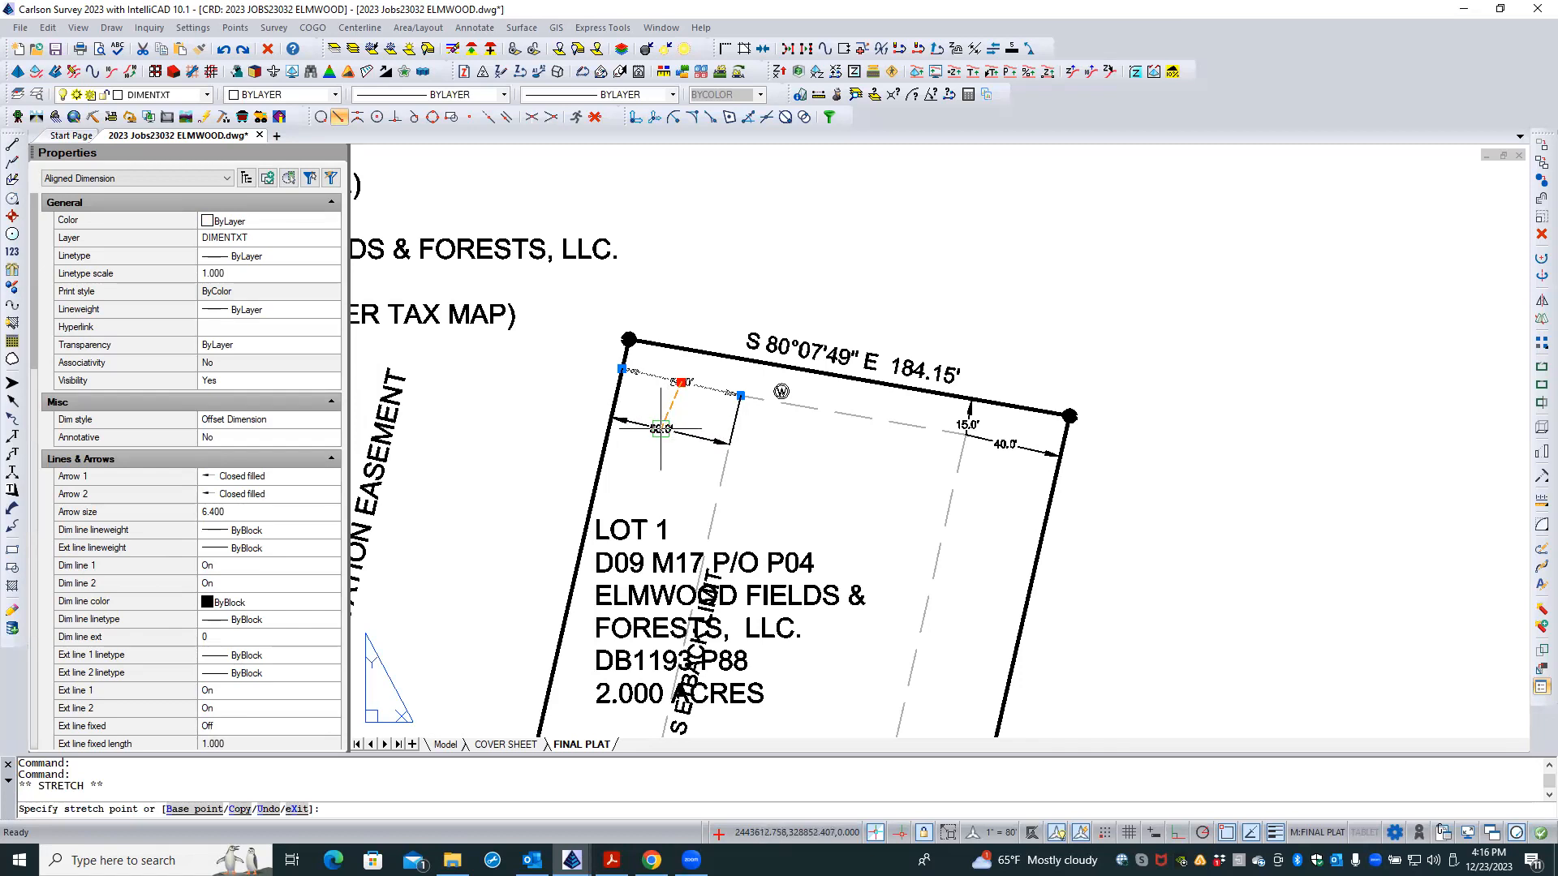
click(661, 428)
click(661, 428)
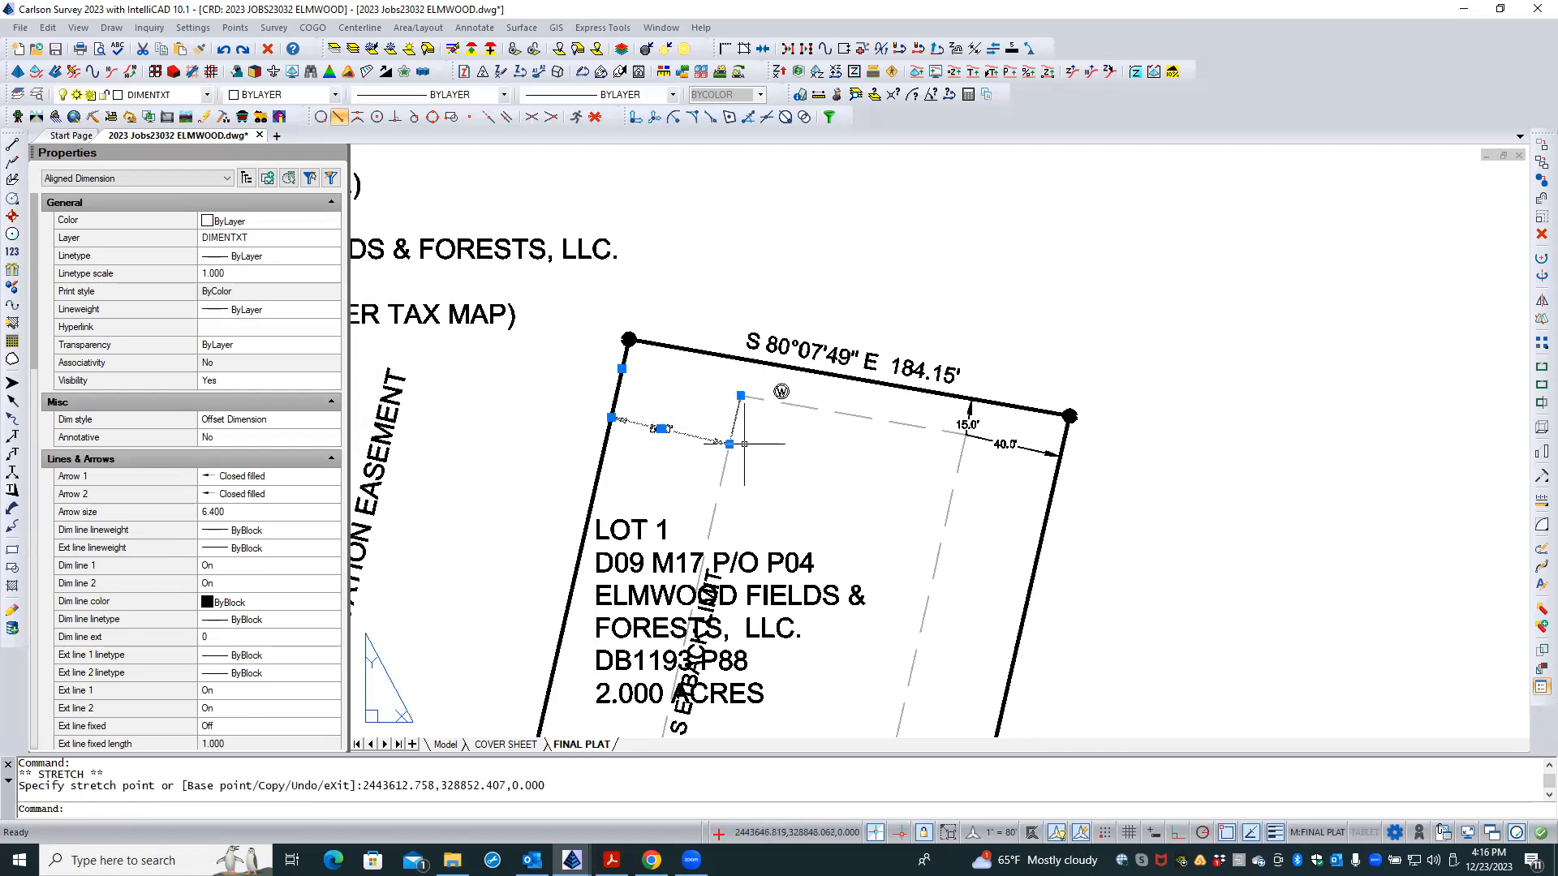
key(Escape)
key(Escape)
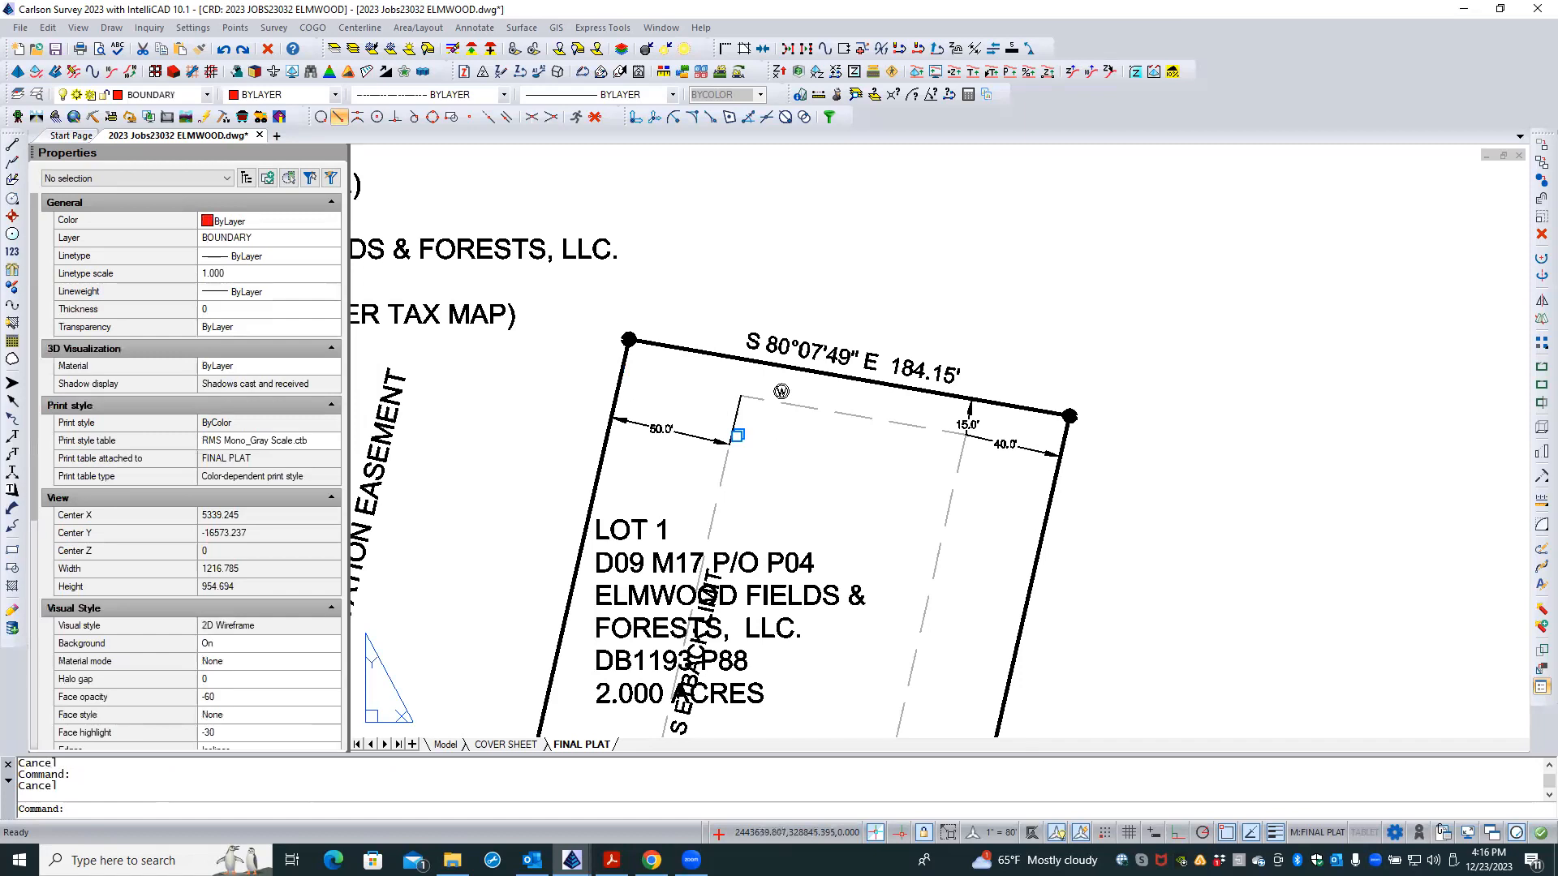
- Move the 50.0' dimension line partway back up toward the setback corner, leaving a shorter extension line
scroll(734, 446, up, 6)
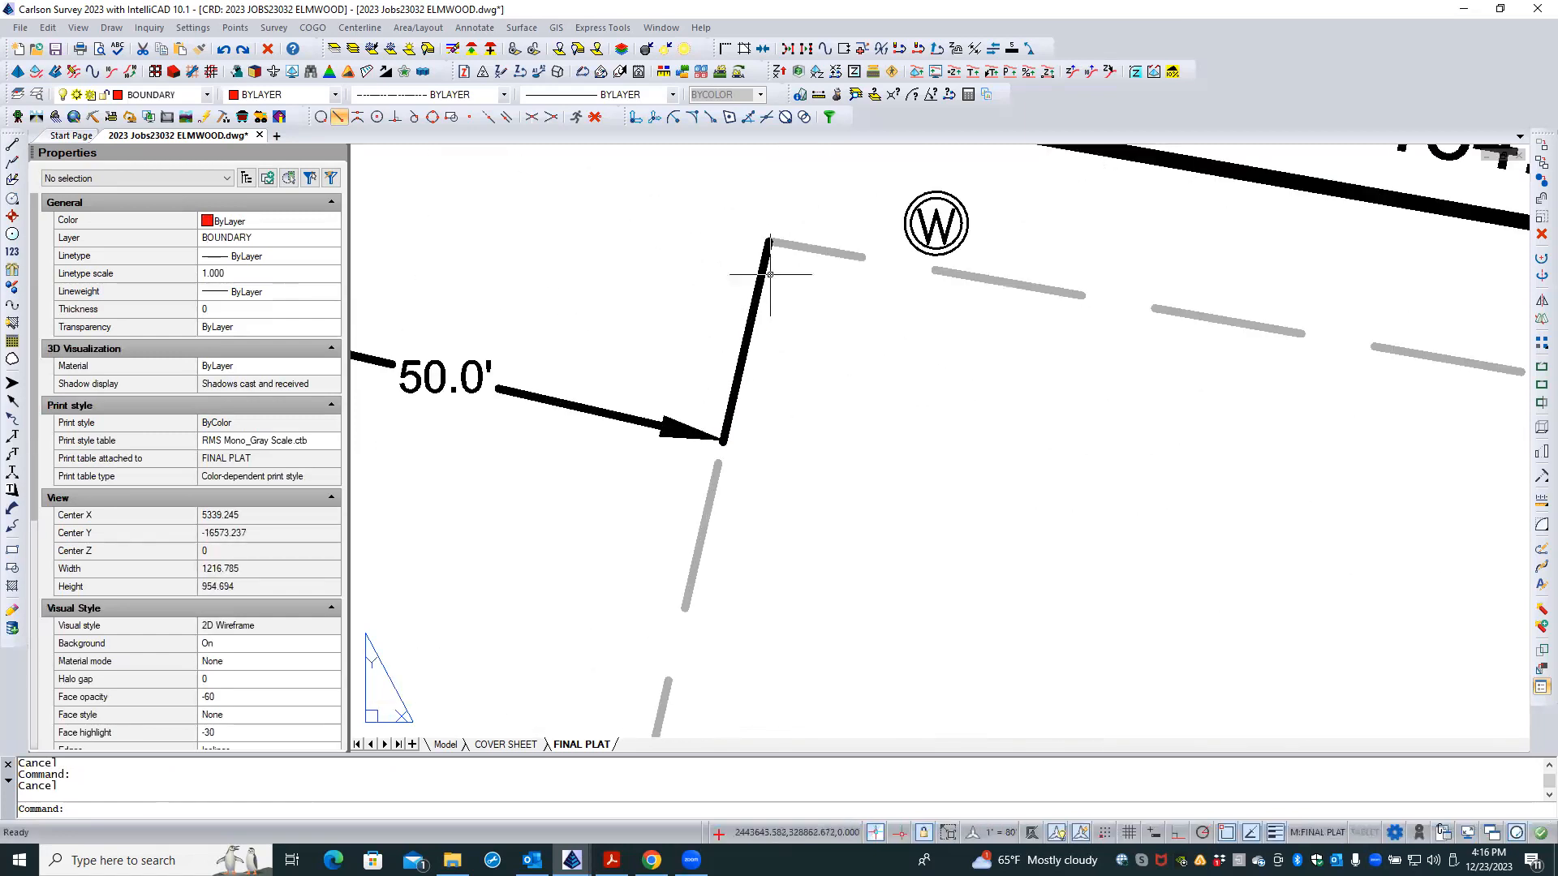
scroll(780, 455, down, 3)
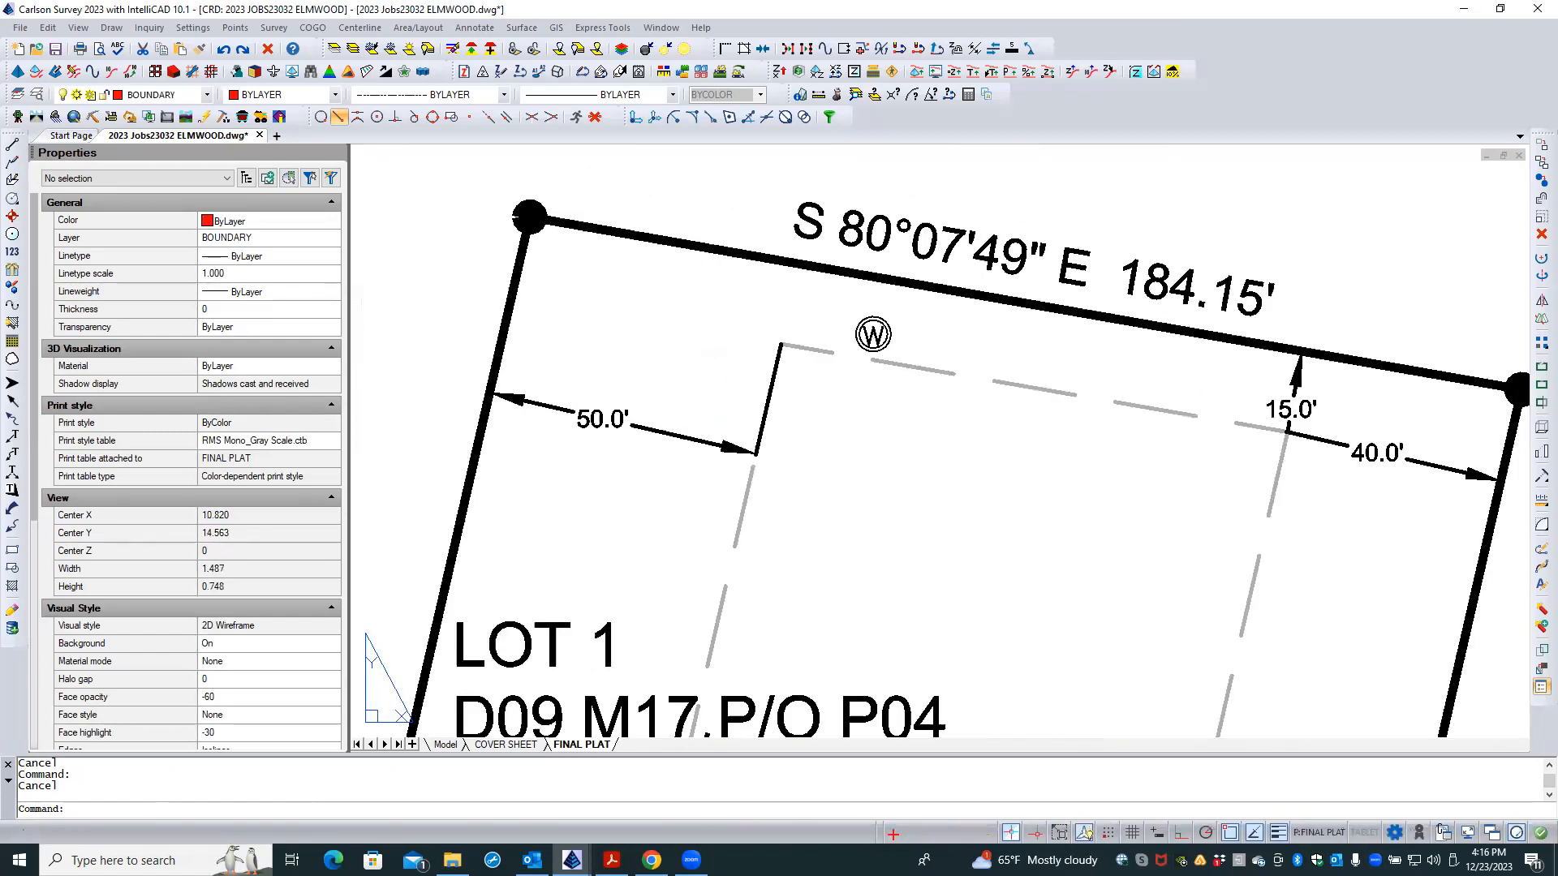
click(678, 435)
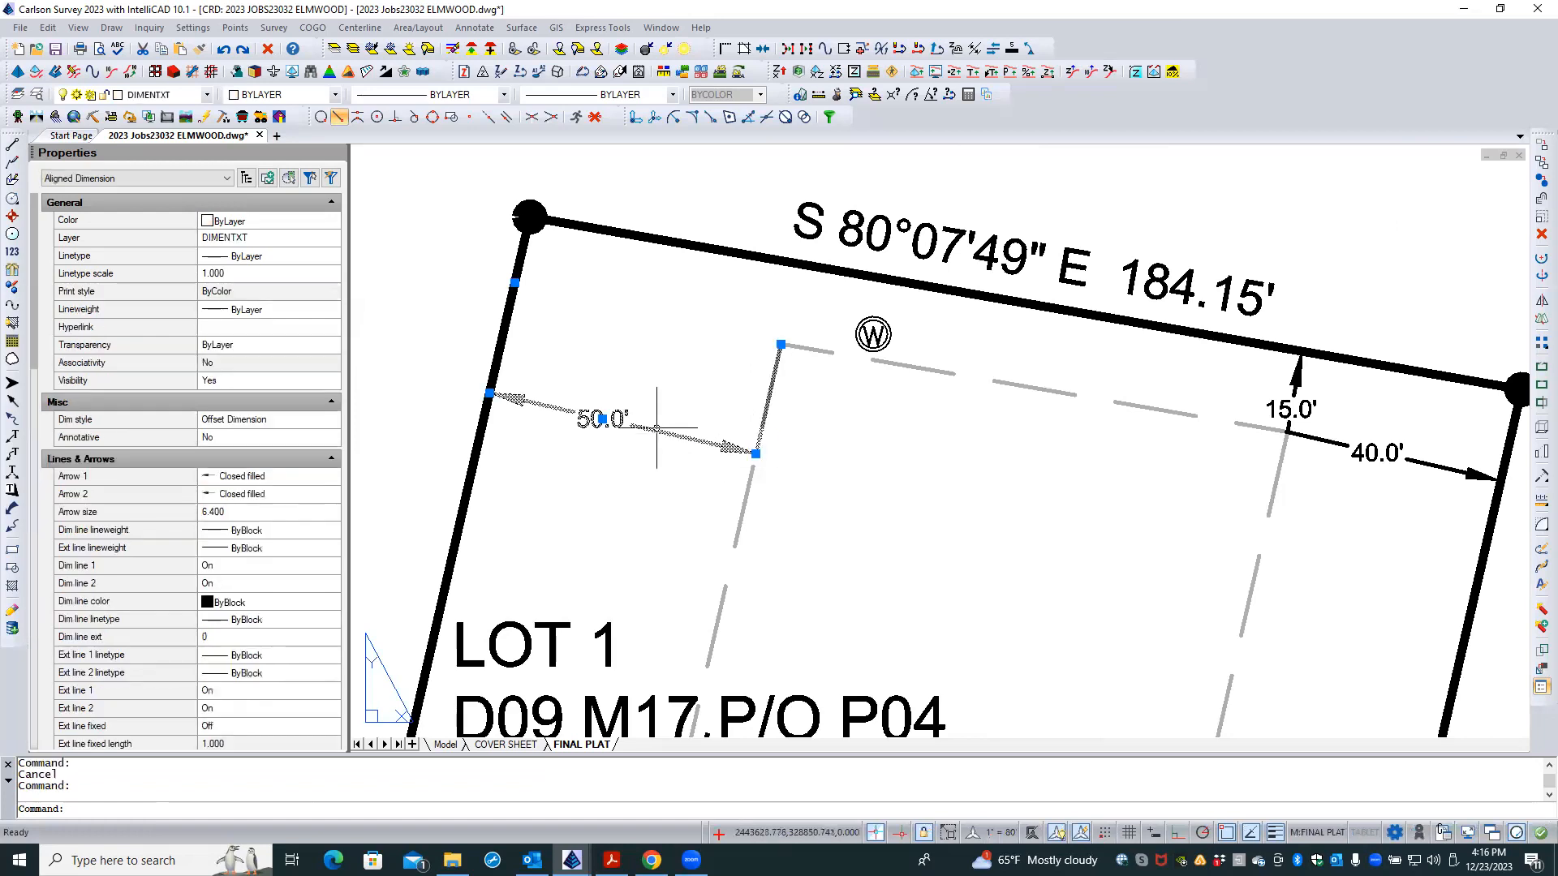
click(601, 418)
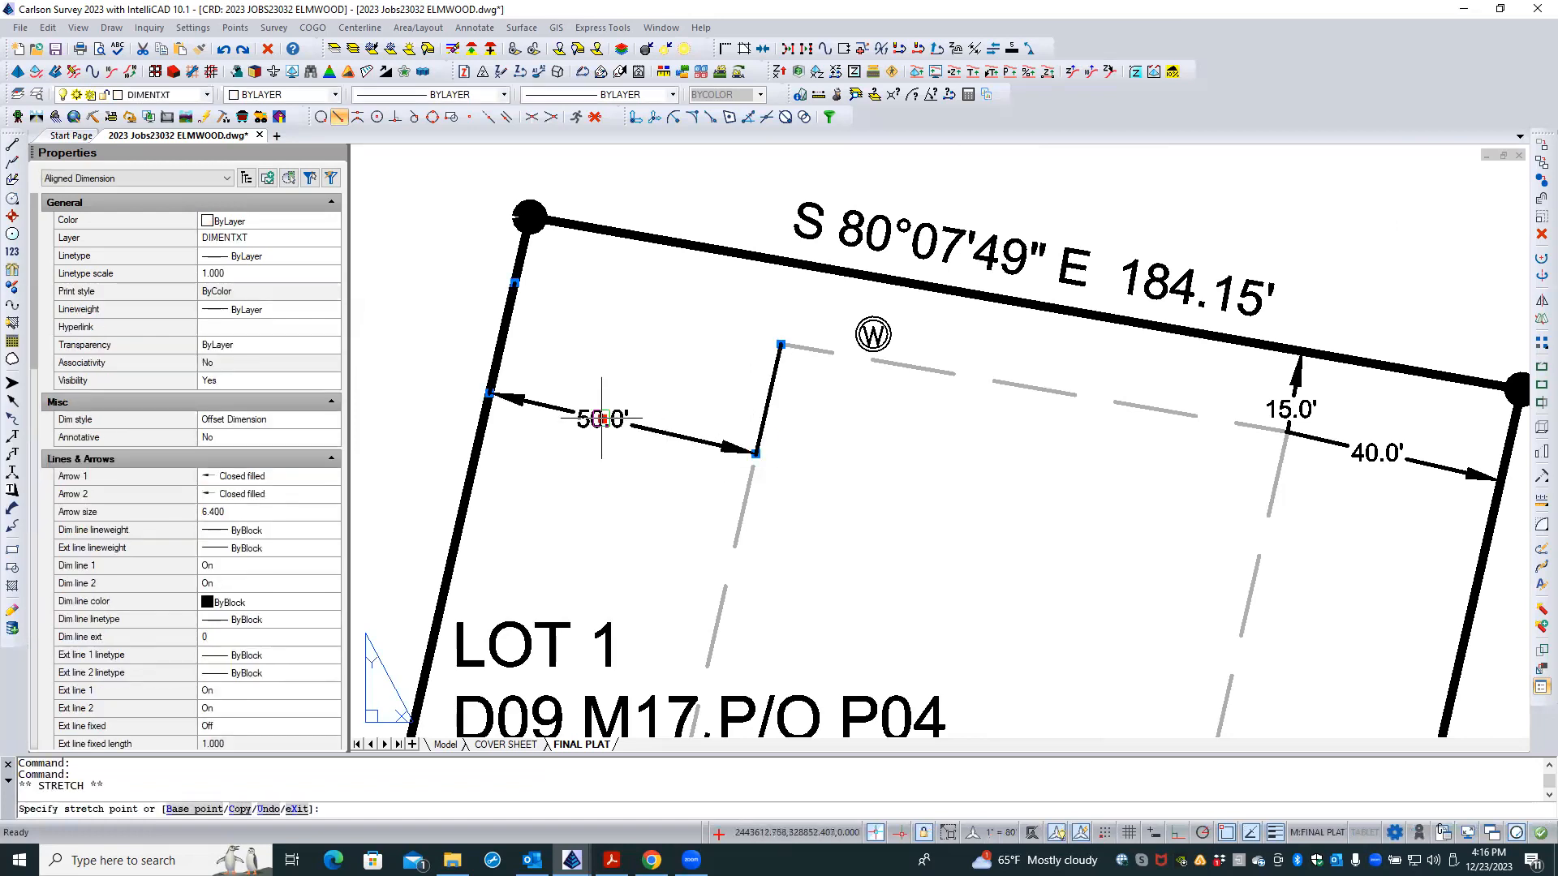
click(610, 377)
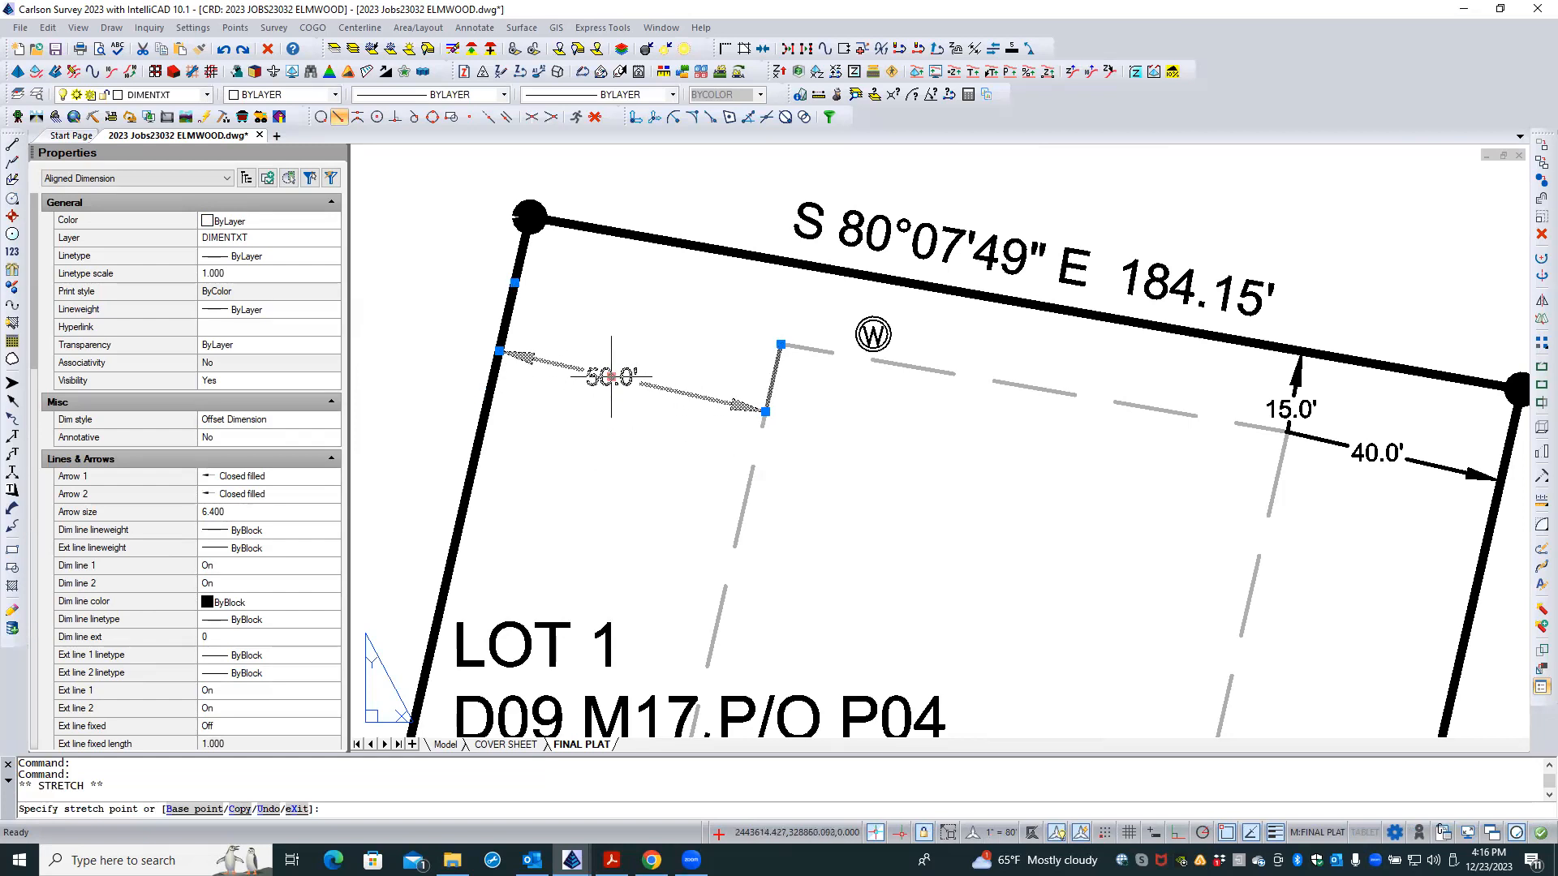
key(Escape)
key(Escape)
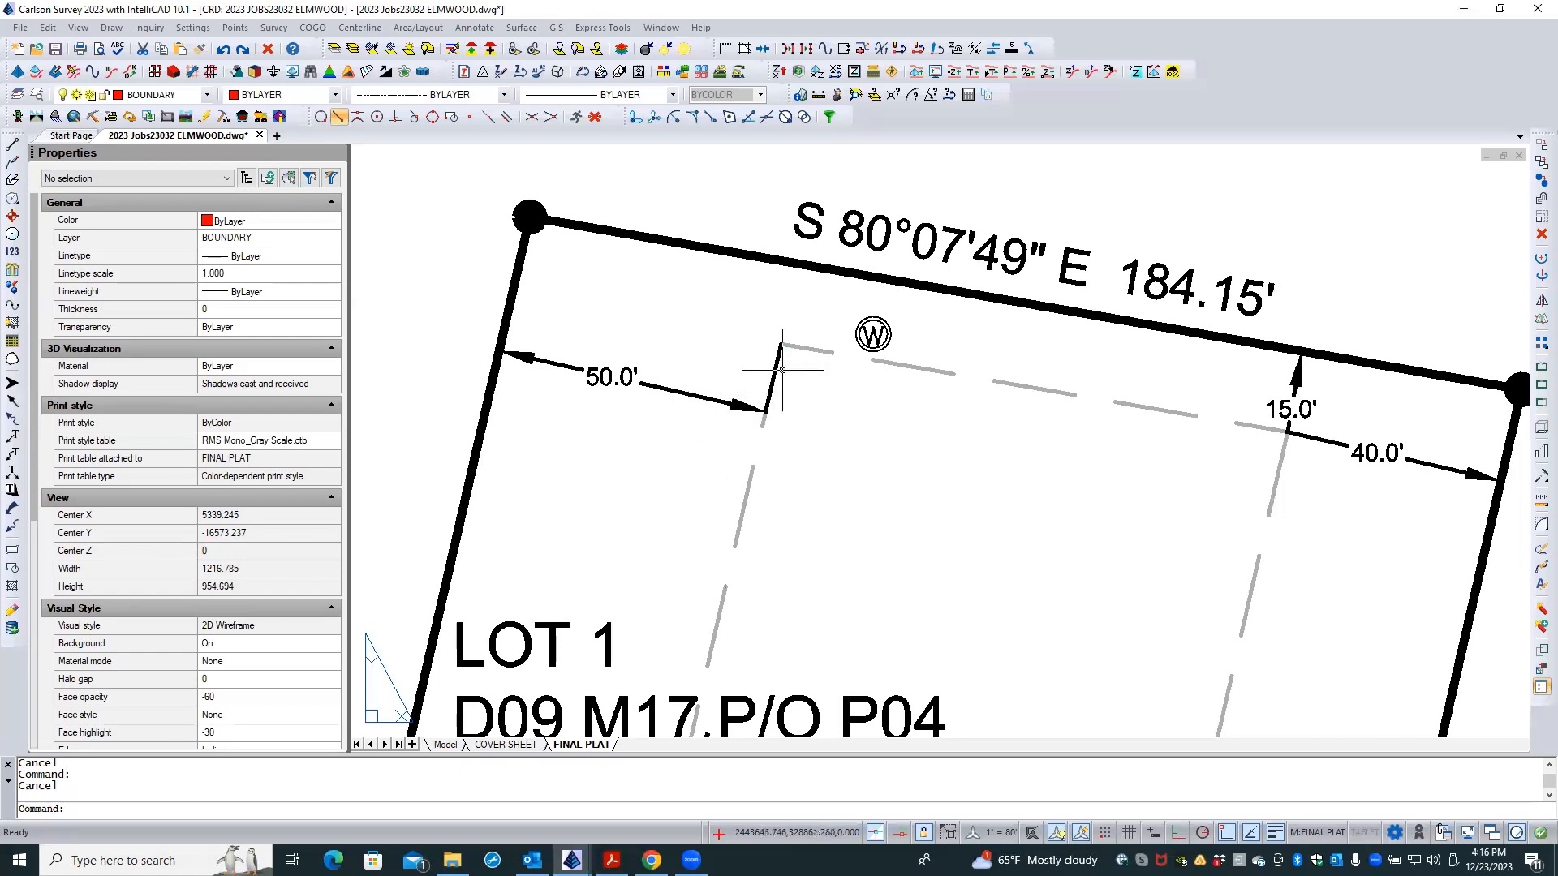
- Turn off Ext line 1 and Ext line 2 for the 50.0' setback dimension near Lot 1's north boundary
click(669, 390)
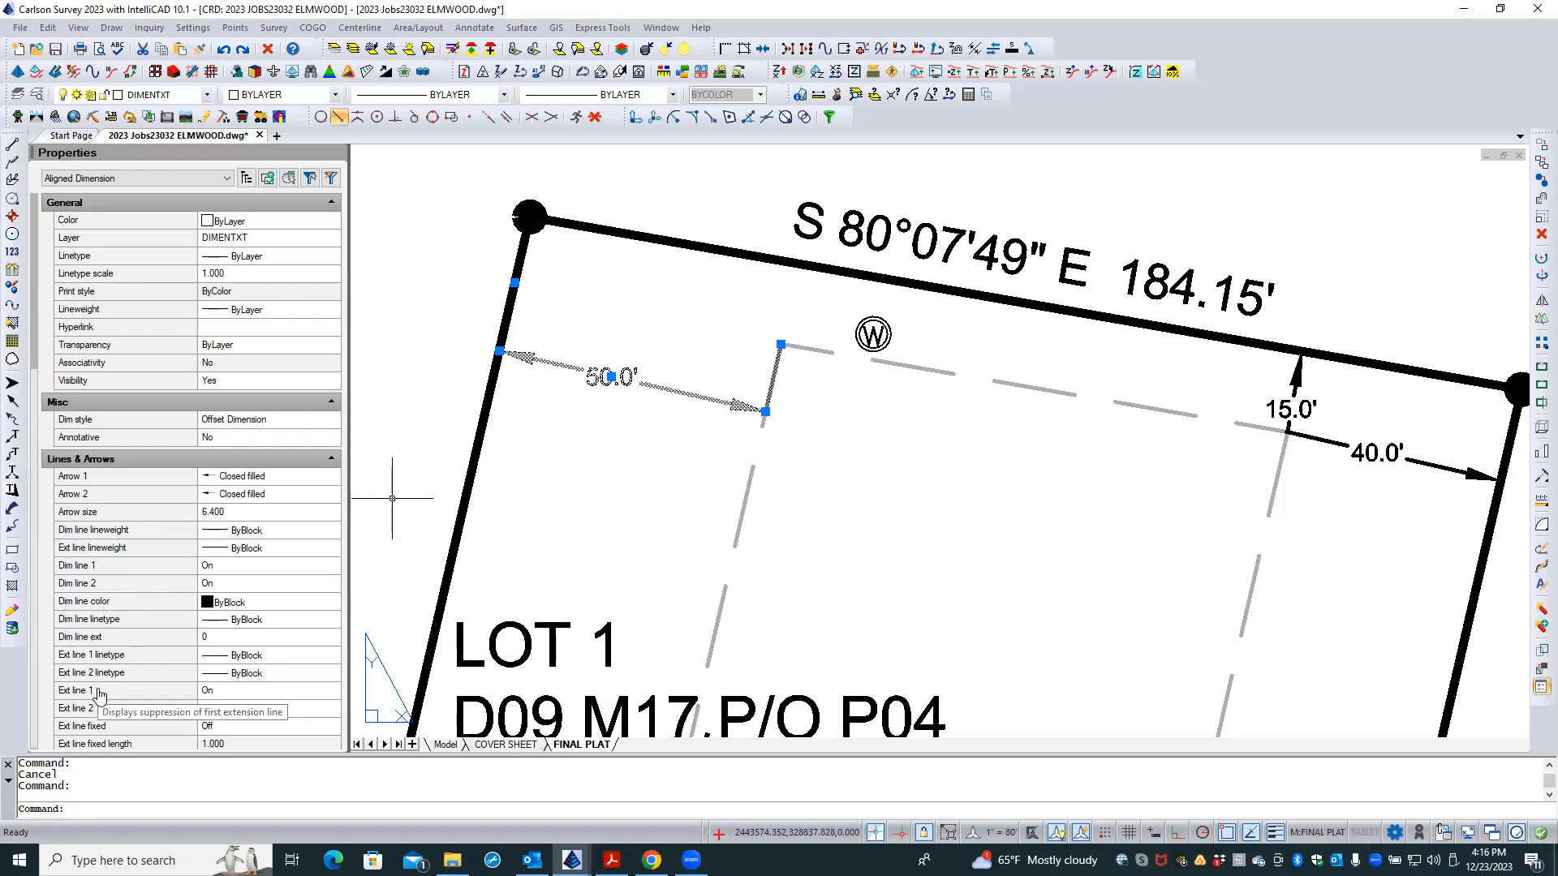
click(239, 692)
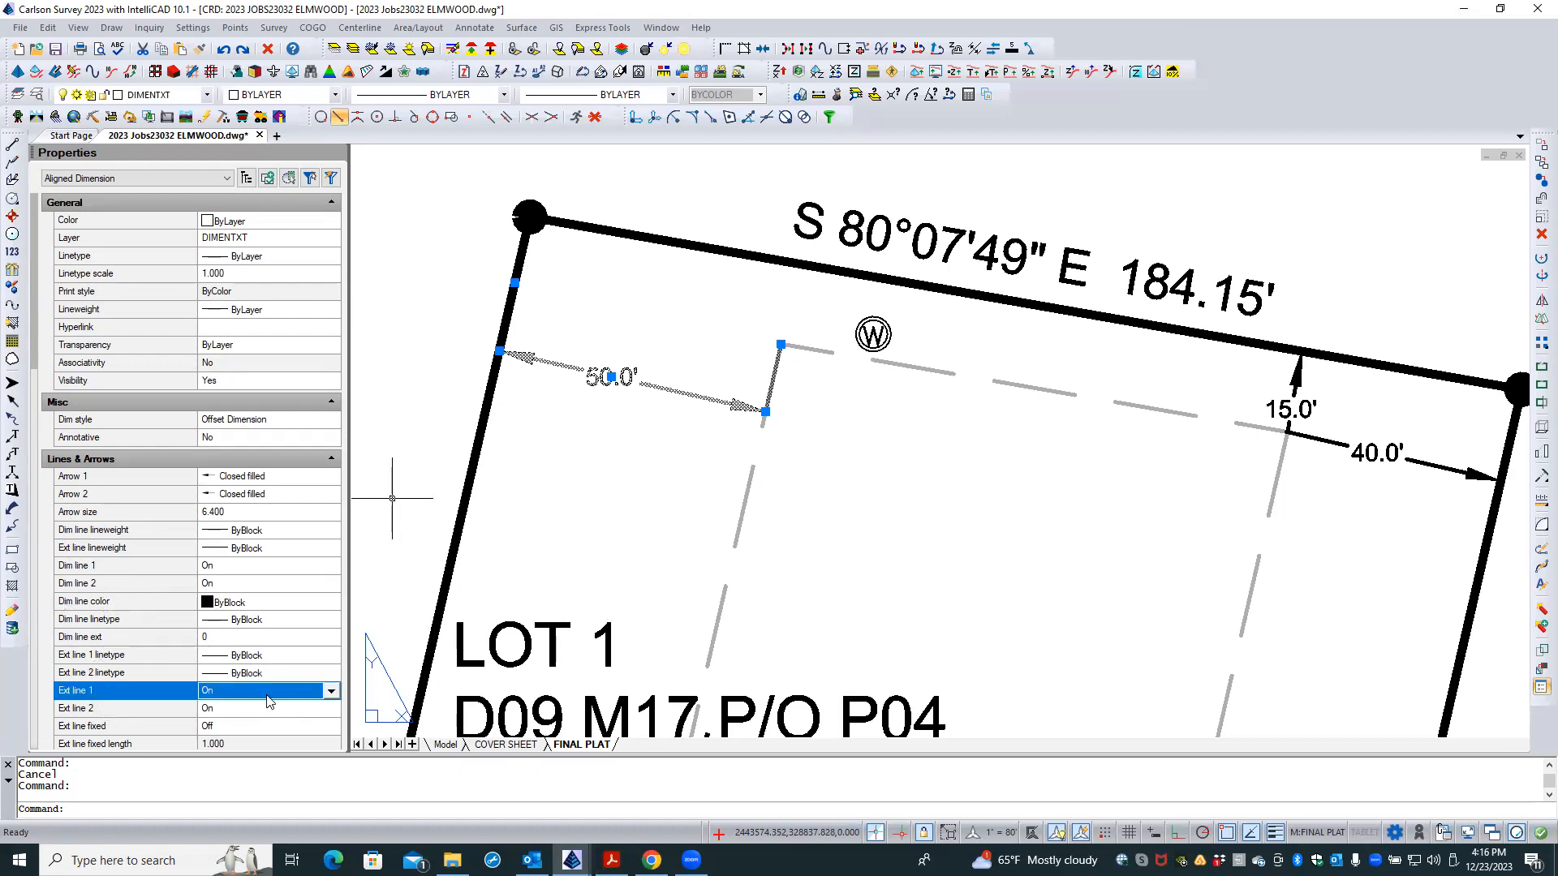
click(329, 693)
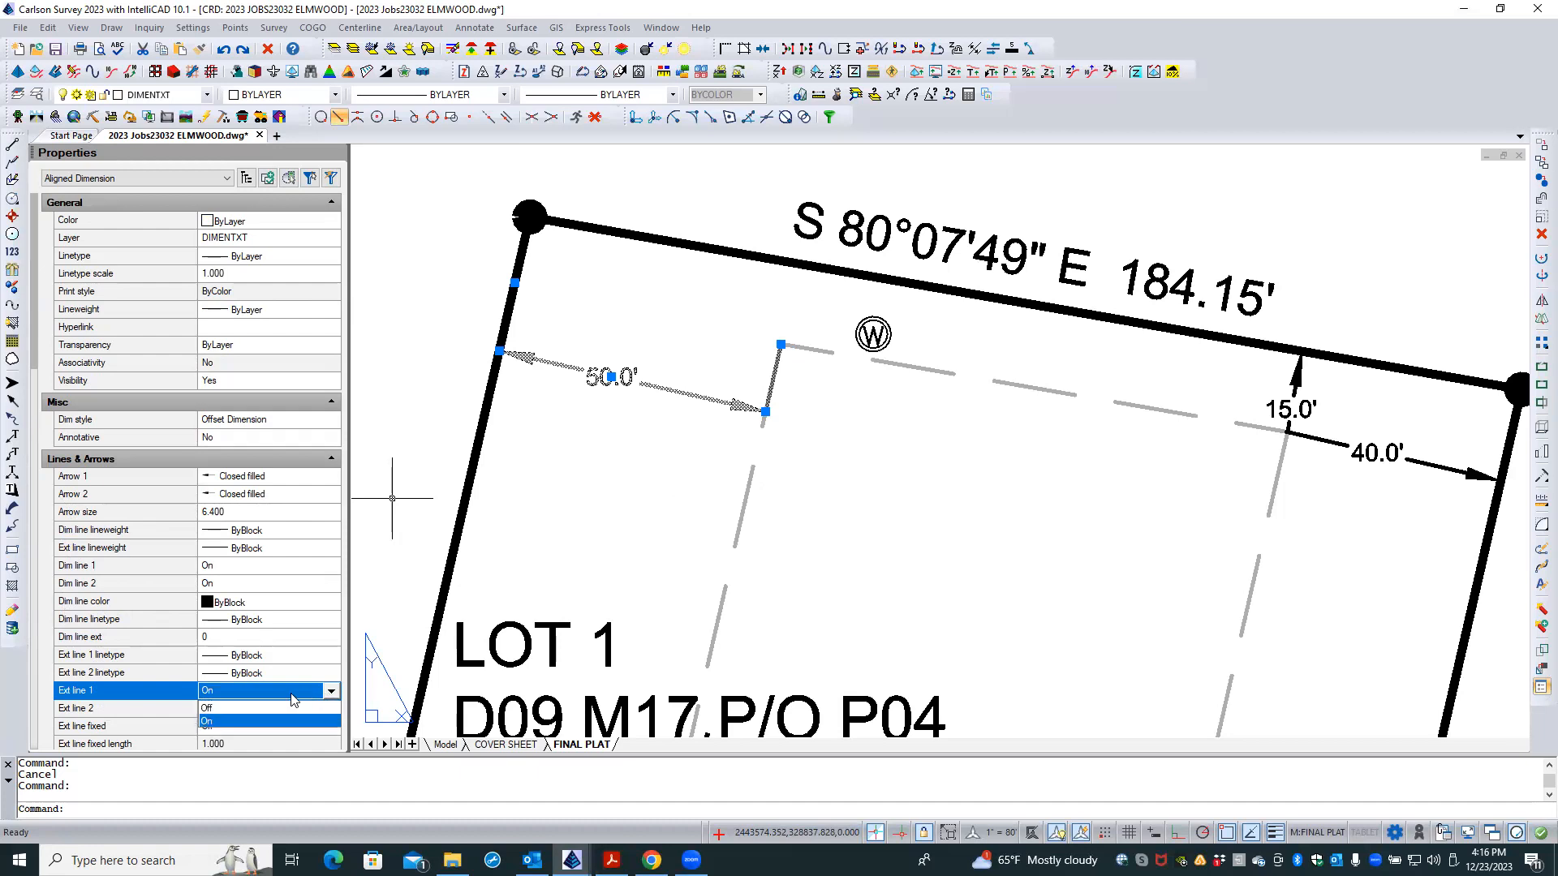
click(225, 711)
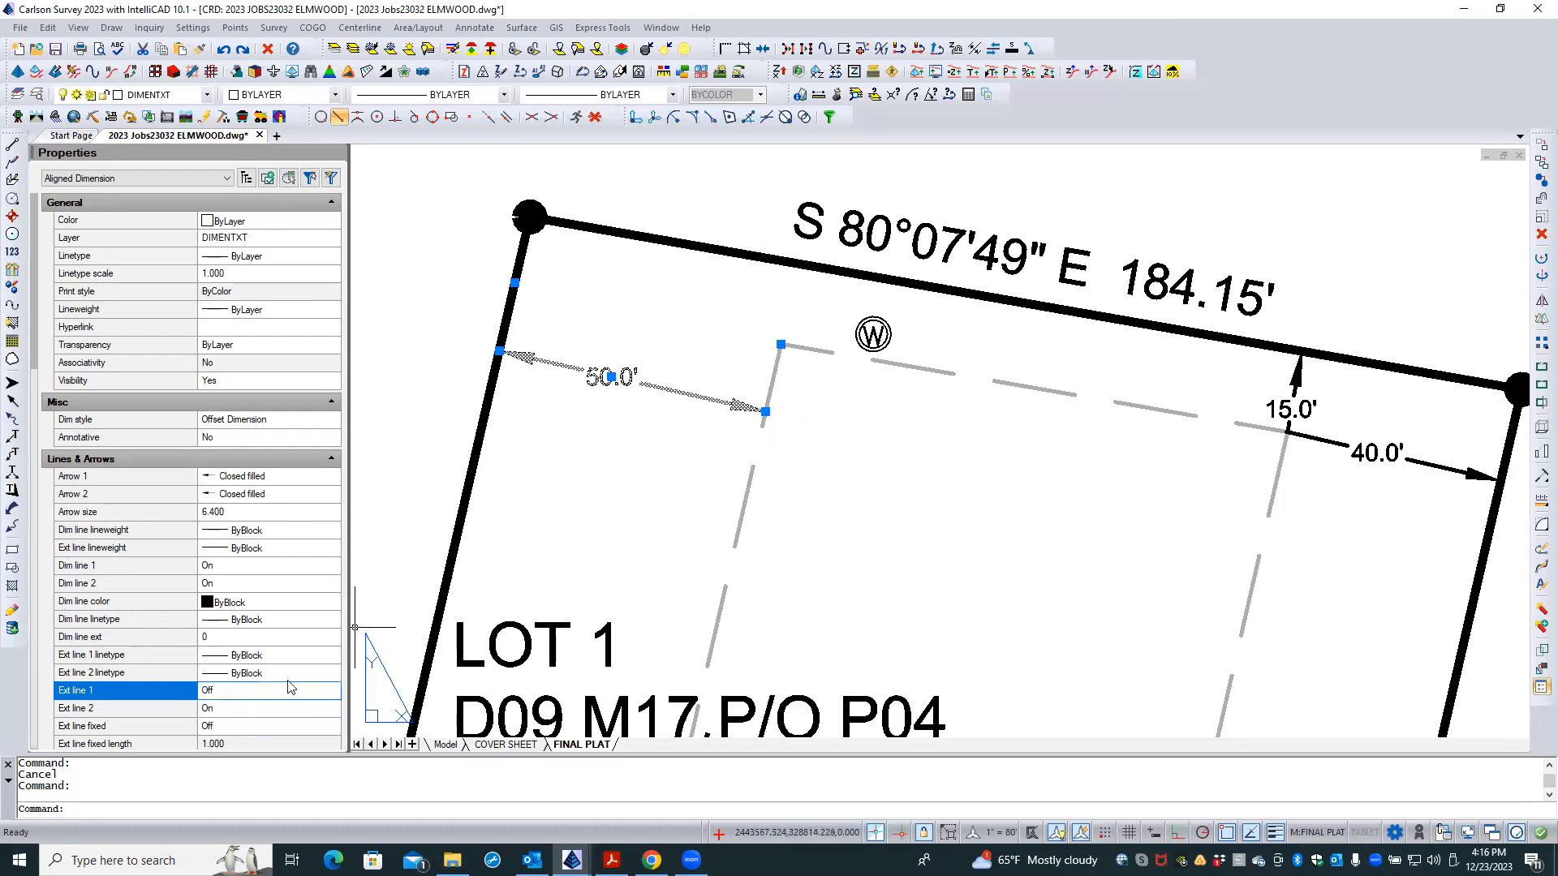
click(271, 710)
click(330, 711)
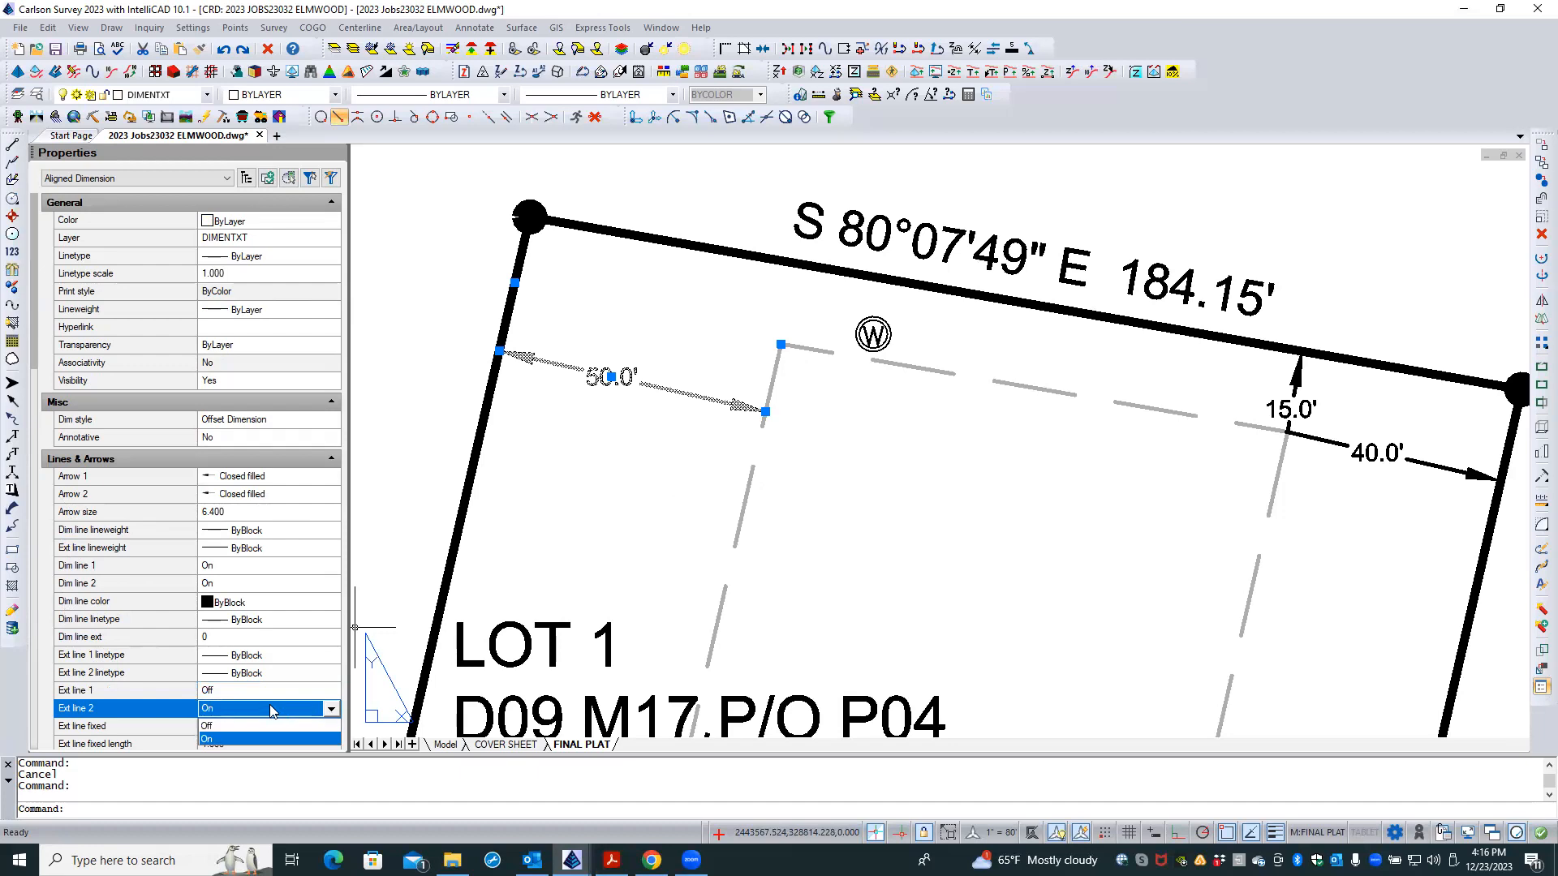
click(212, 727)
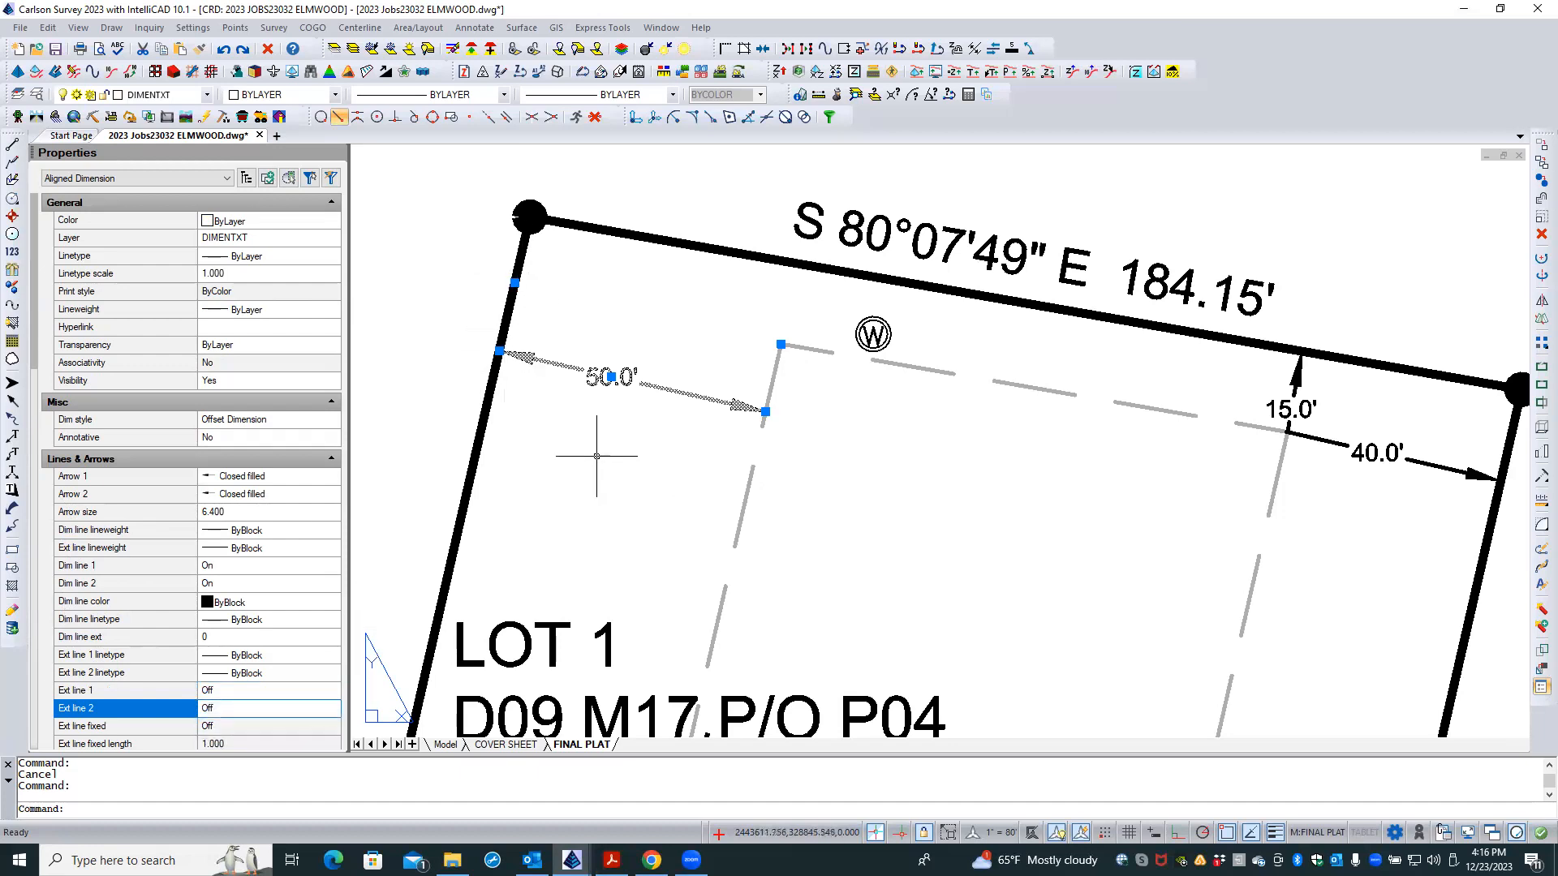
- Stretch the 50.0' dimension line down the setback line, and move it back up to just below the setback corner
click(611, 376)
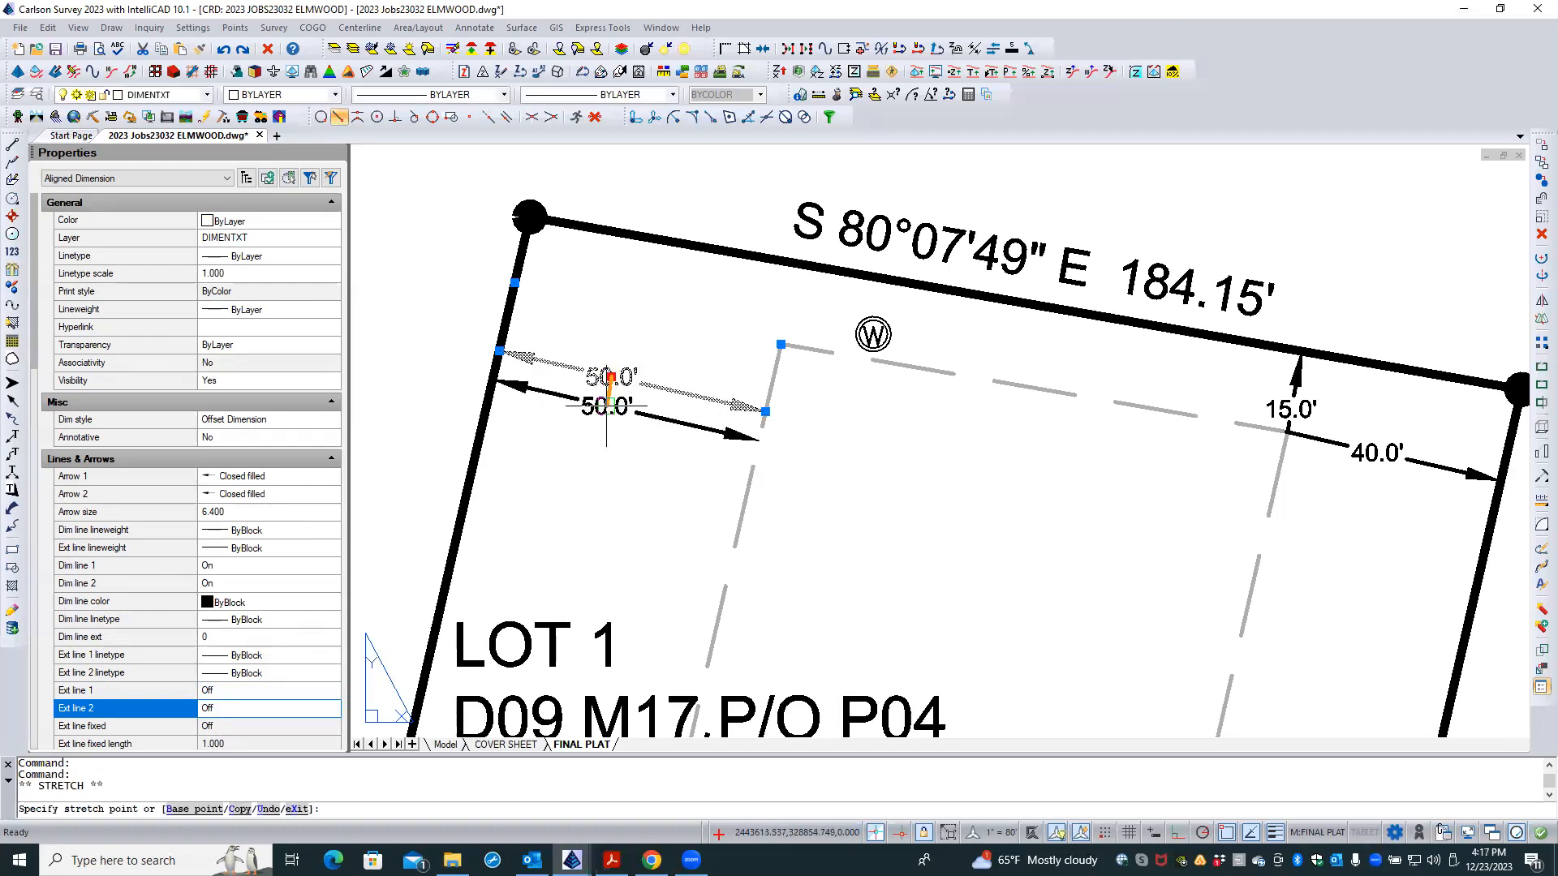
click(603, 413)
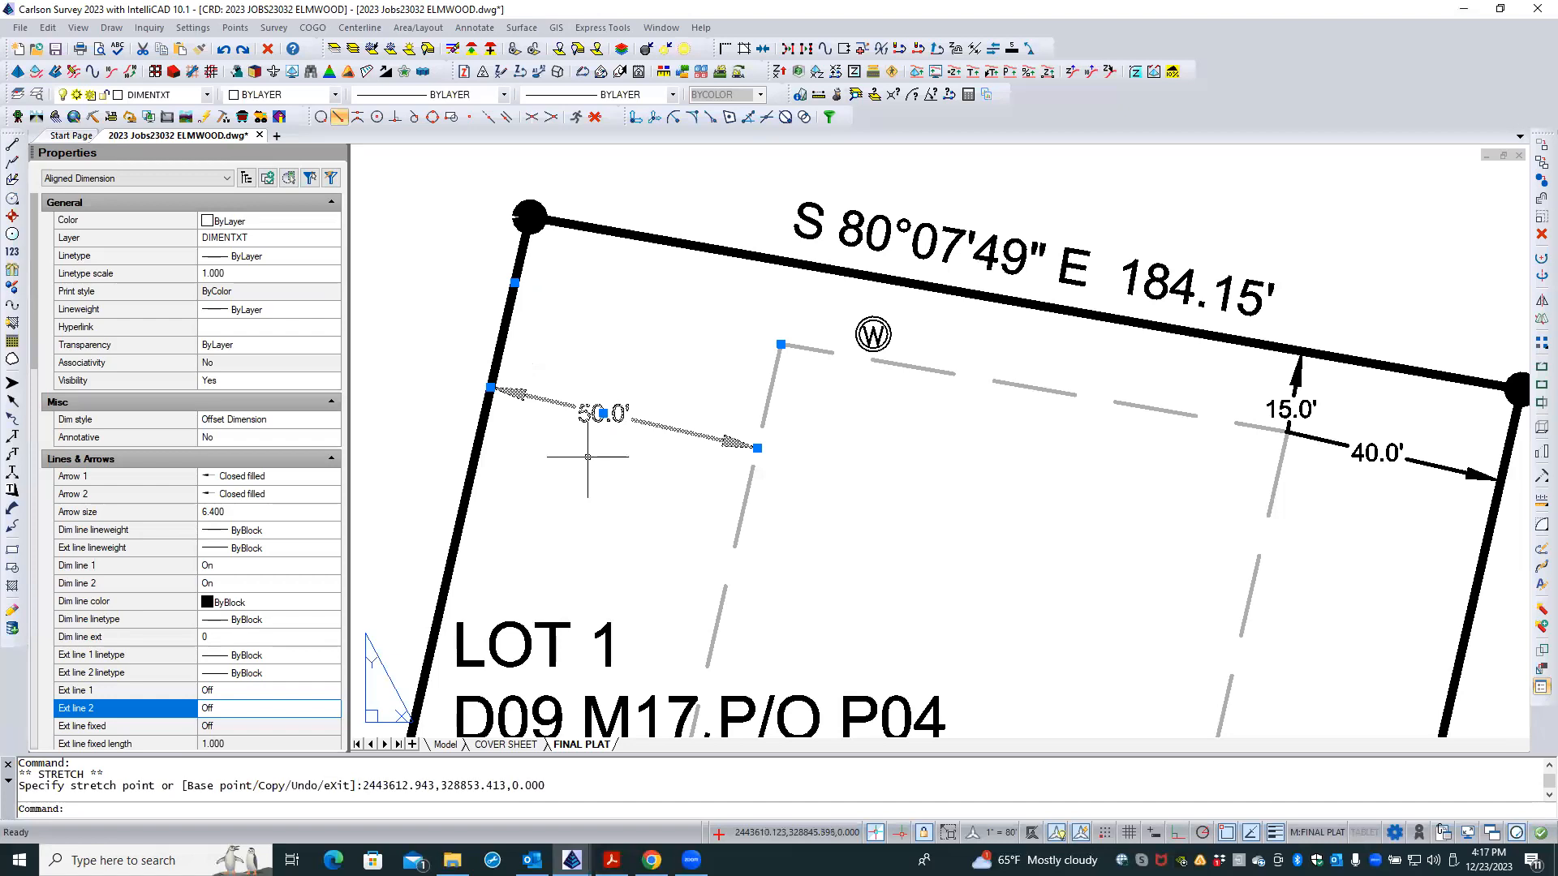
click(603, 413)
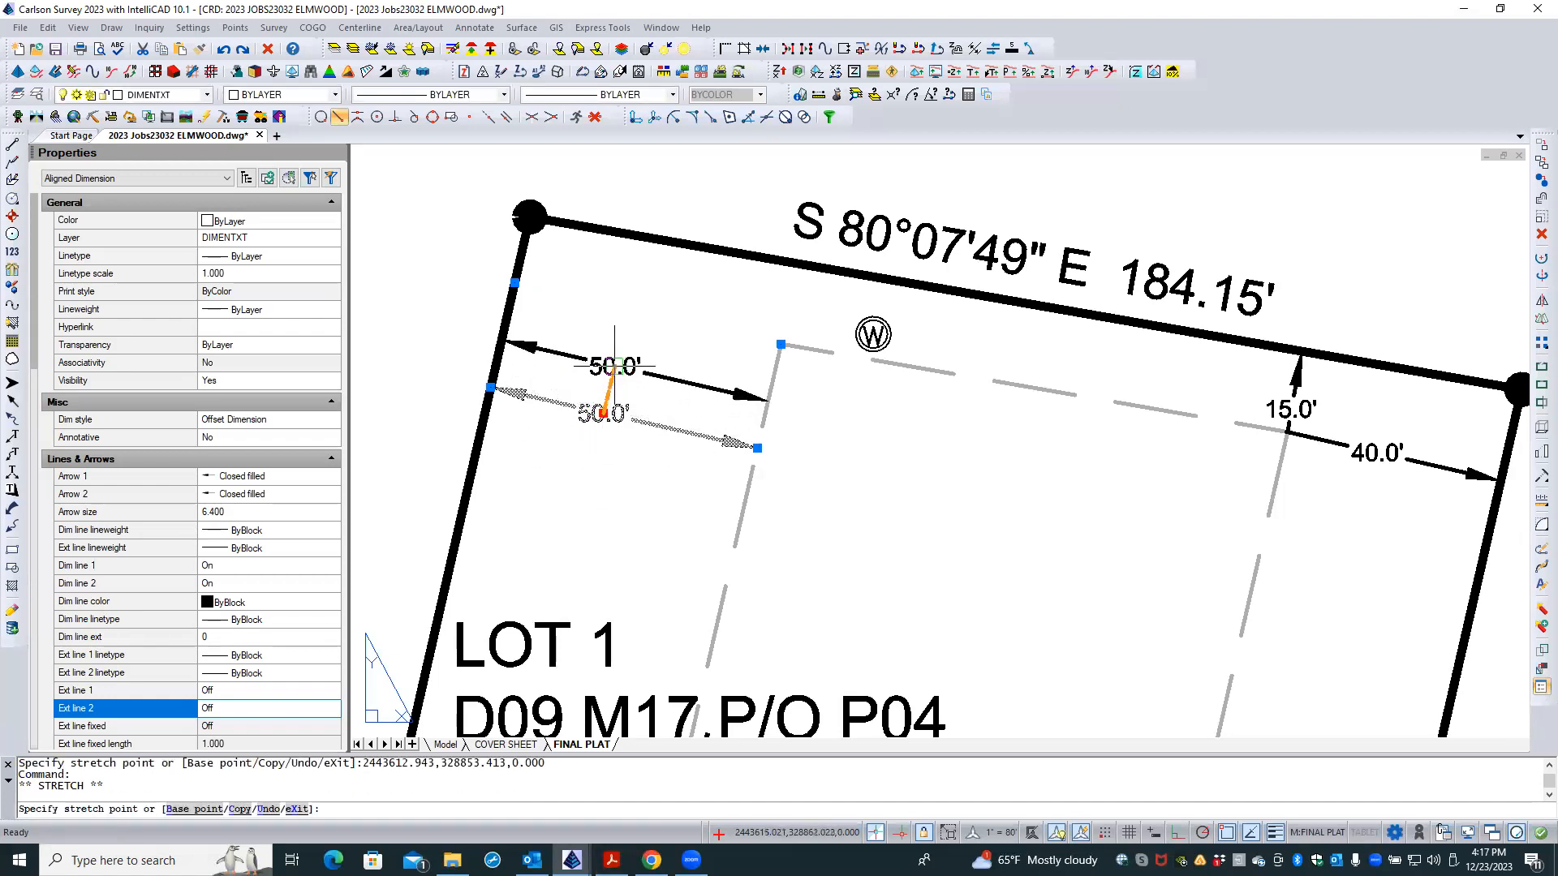
click(617, 359)
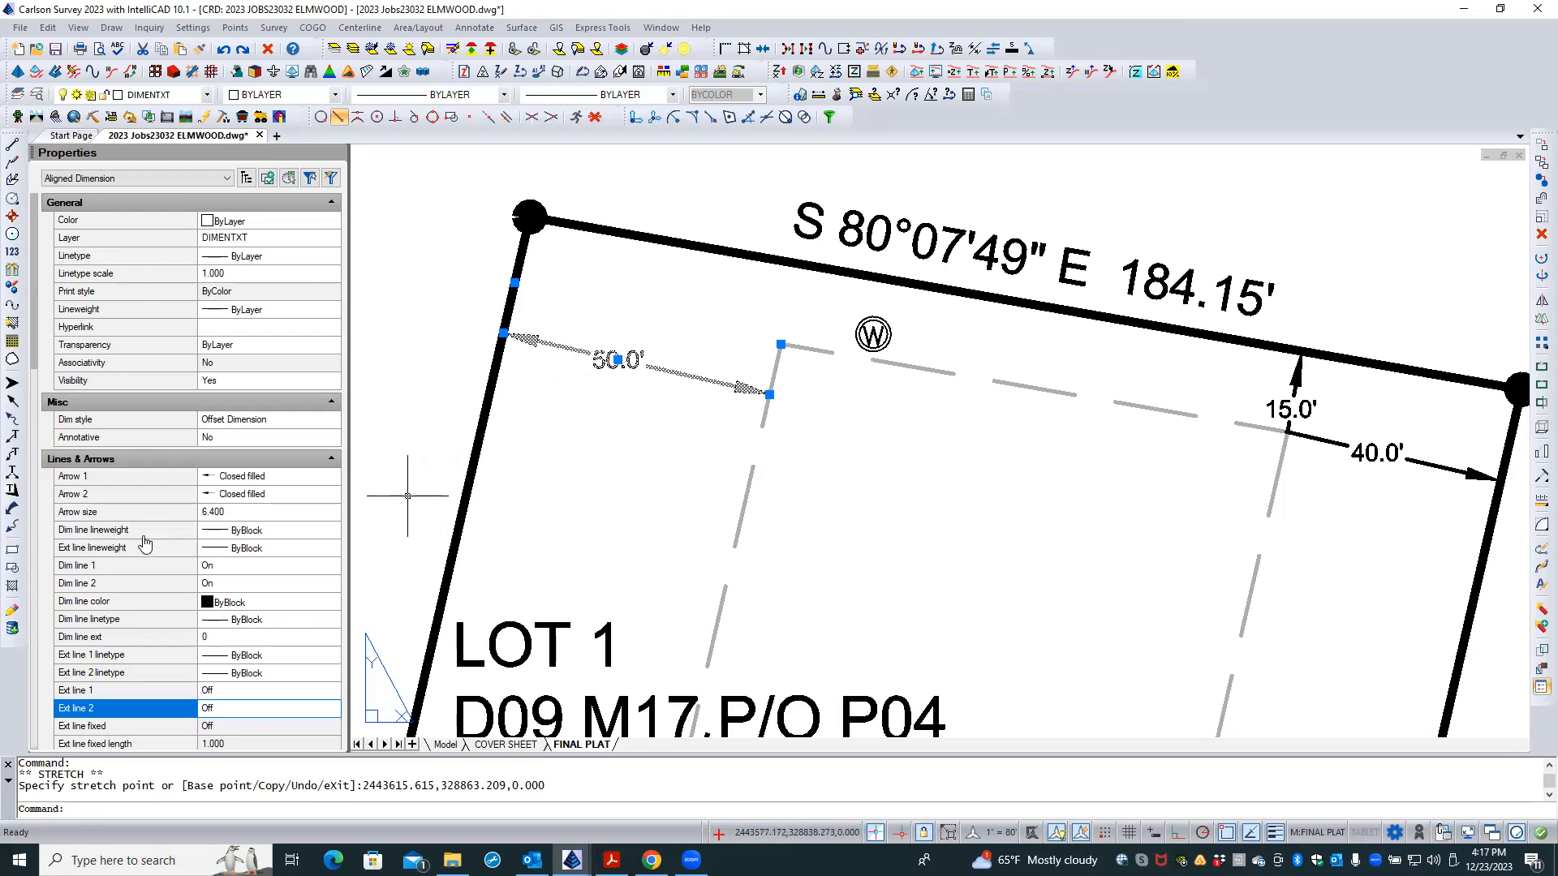
- Turn on Text inside align for the 50.0' dimension so its text follows the dimension line
scroll(145, 542, down, 3)
scroll(114, 641, down, 3)
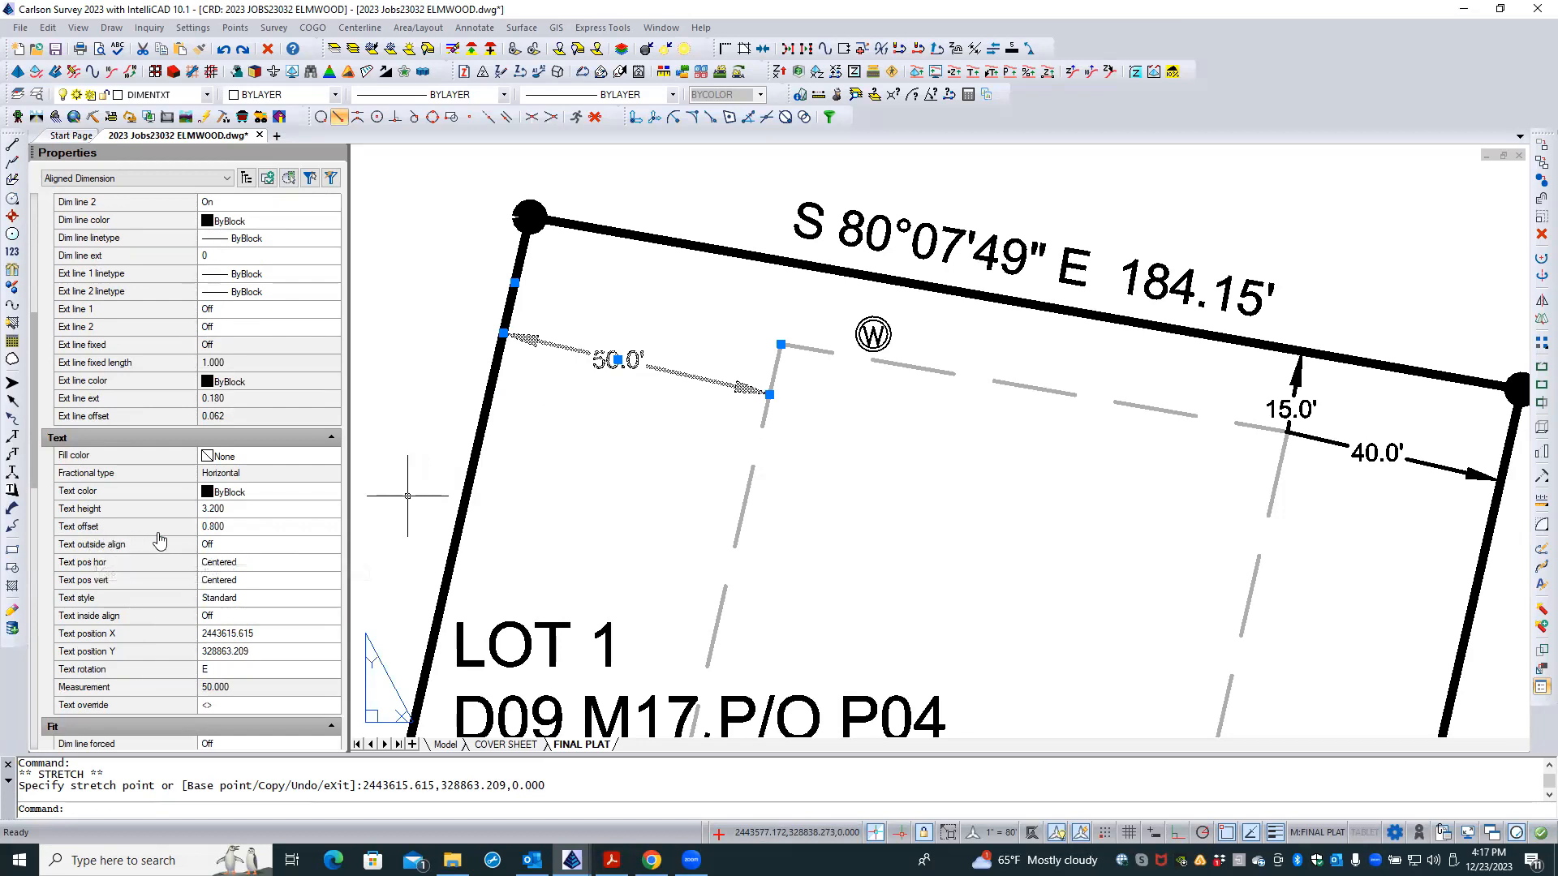
click(237, 618)
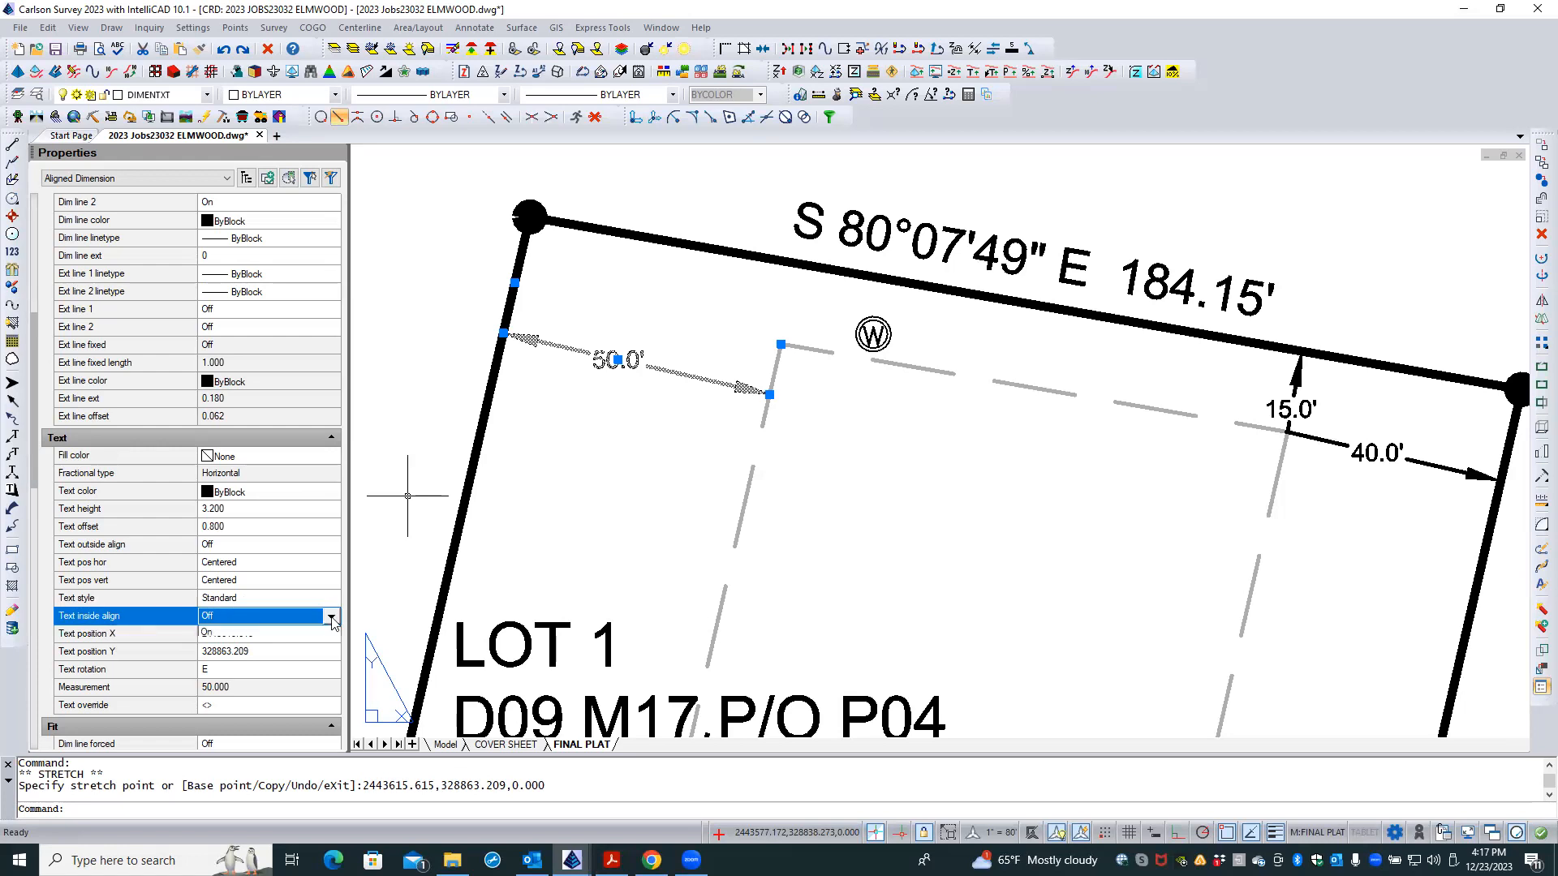
click(206, 652)
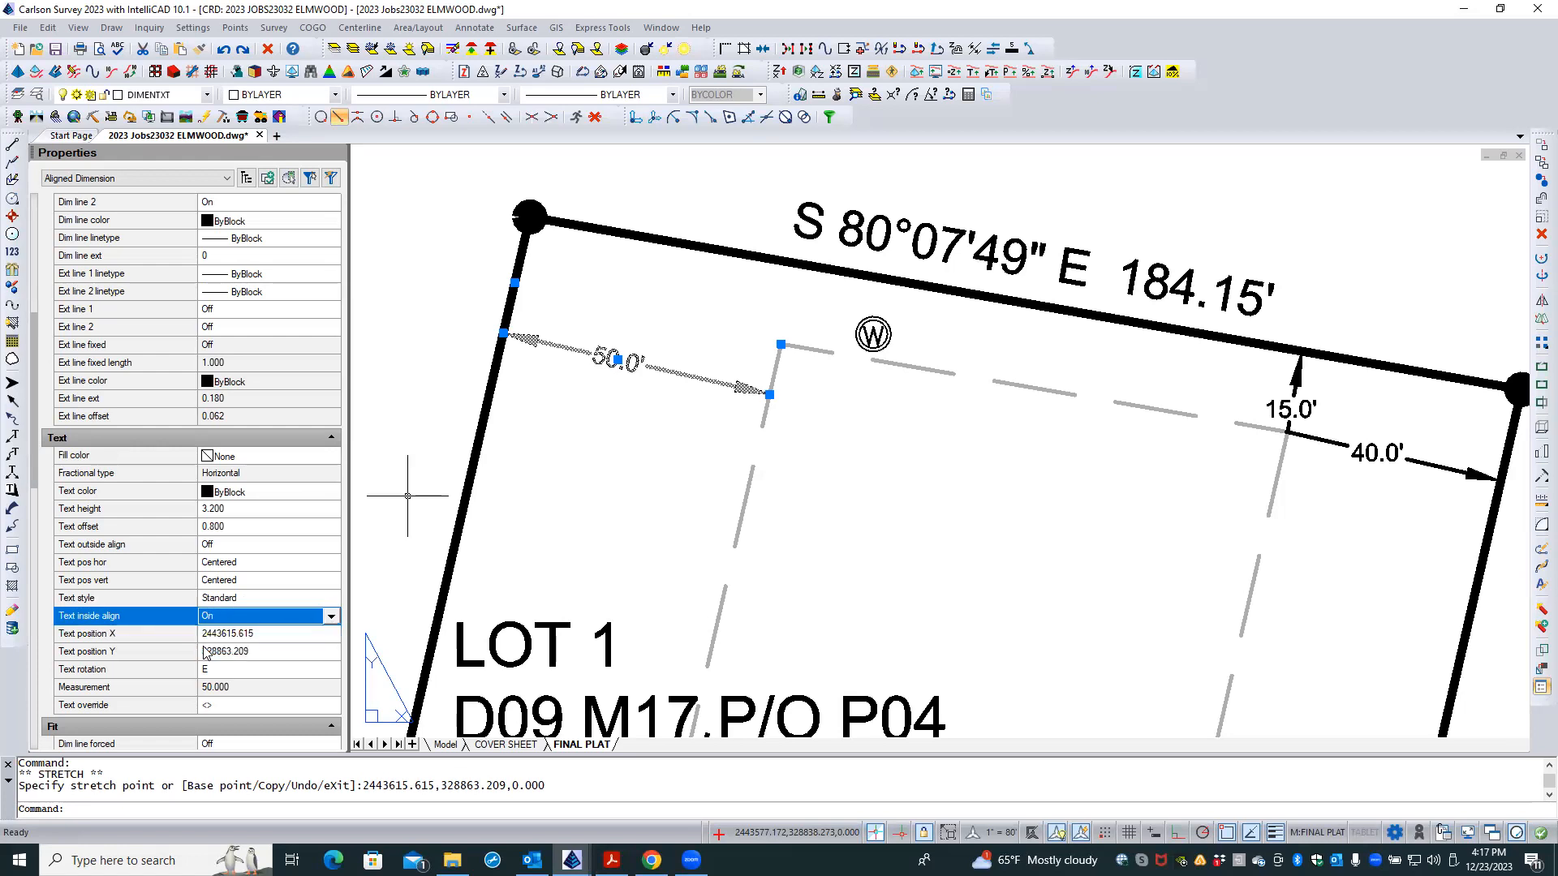
- Slide the 50.0' dimension text slightly along its dimension line toward the setback line and deselect the dimension
click(618, 359)
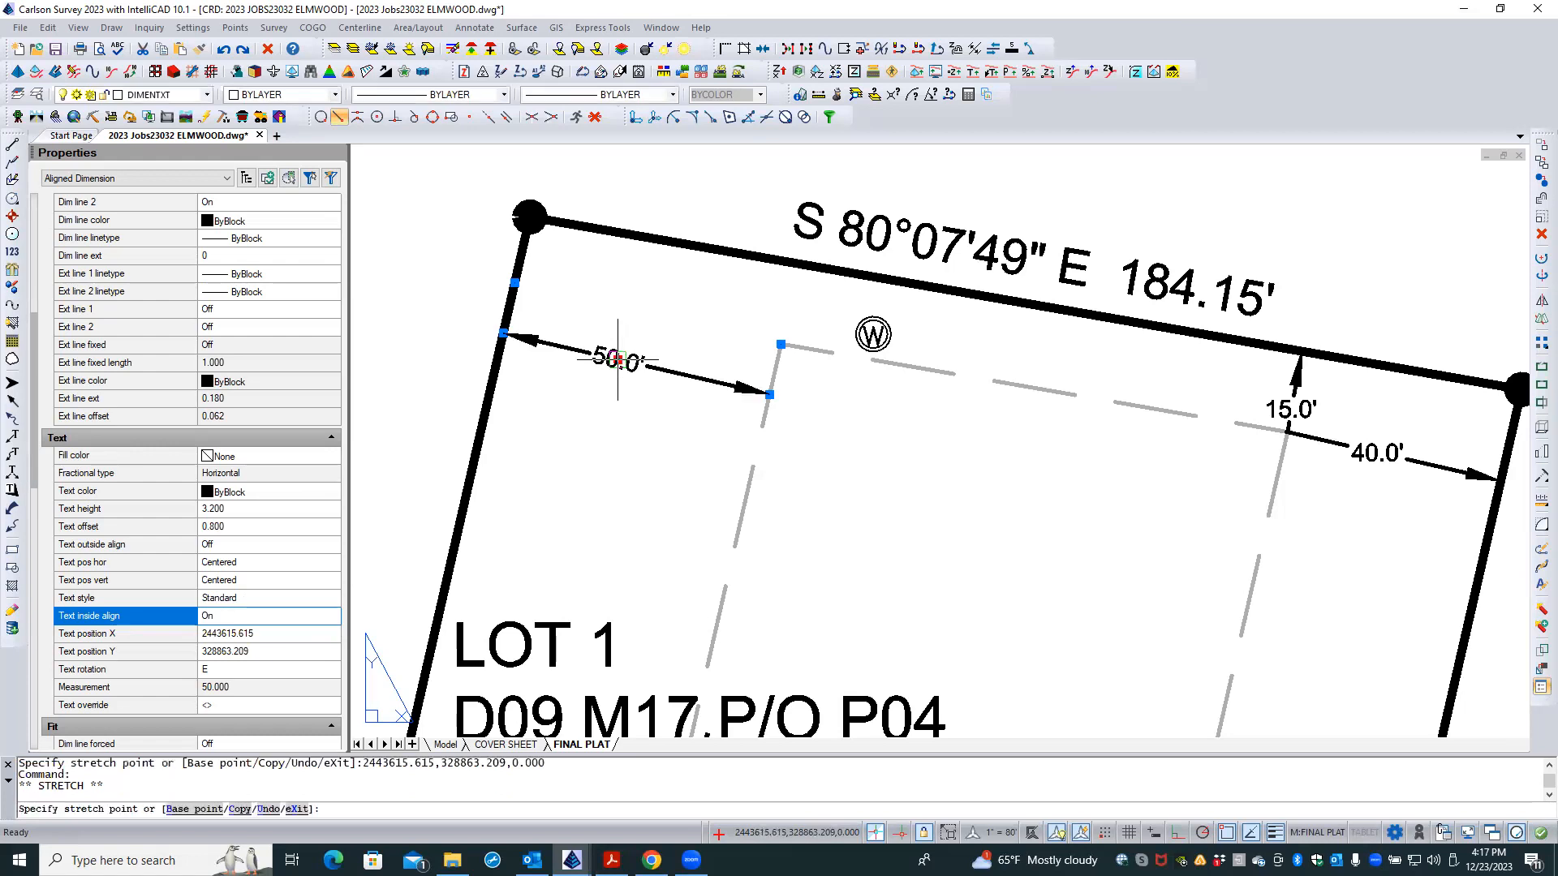
click(643, 366)
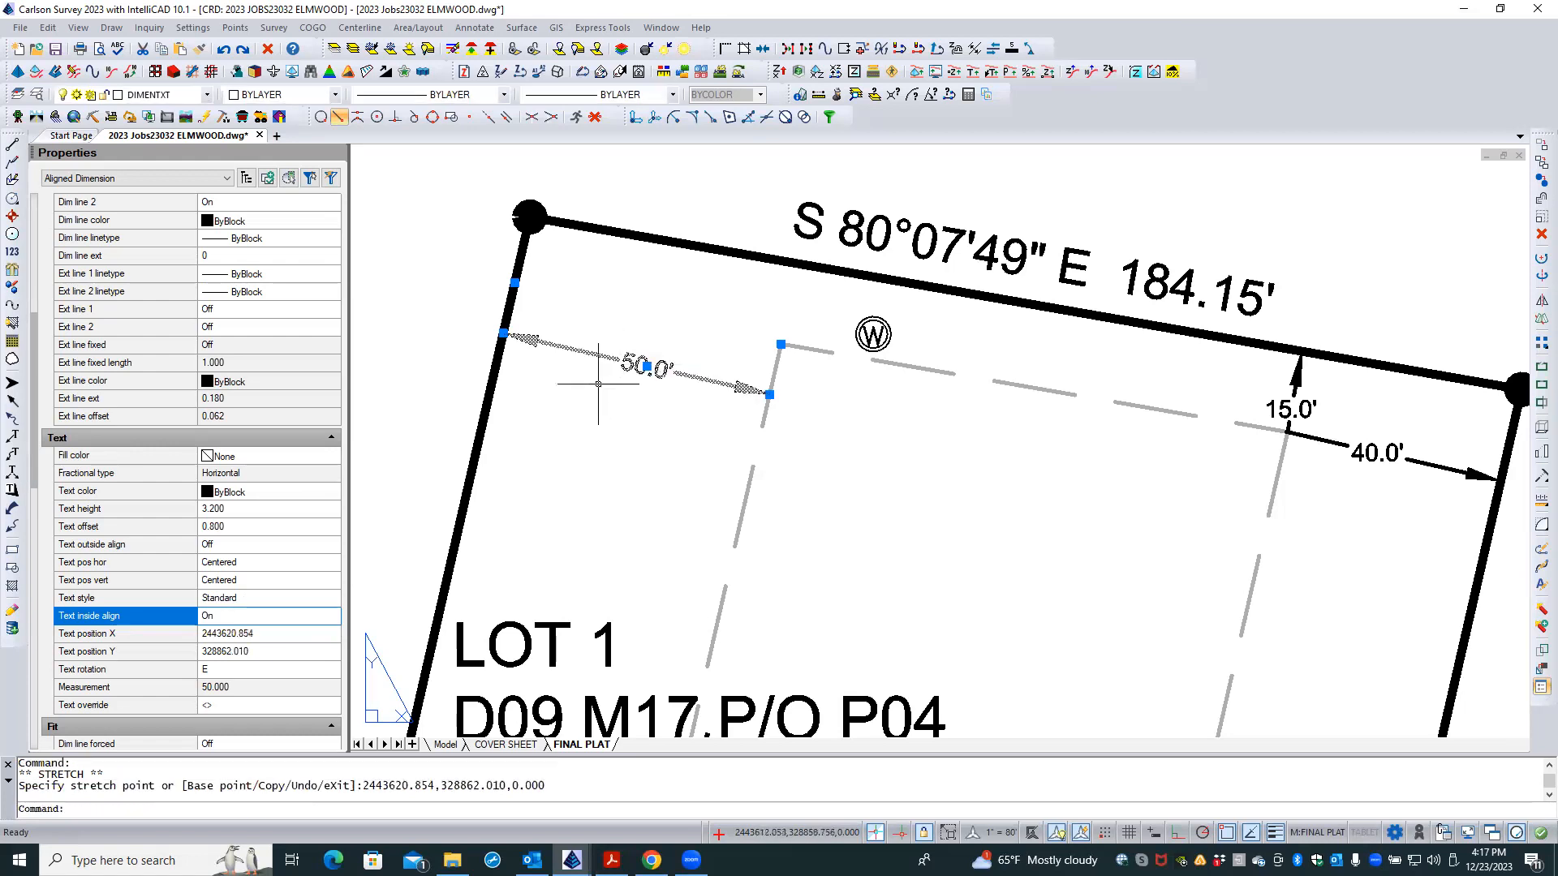
key(Escape)
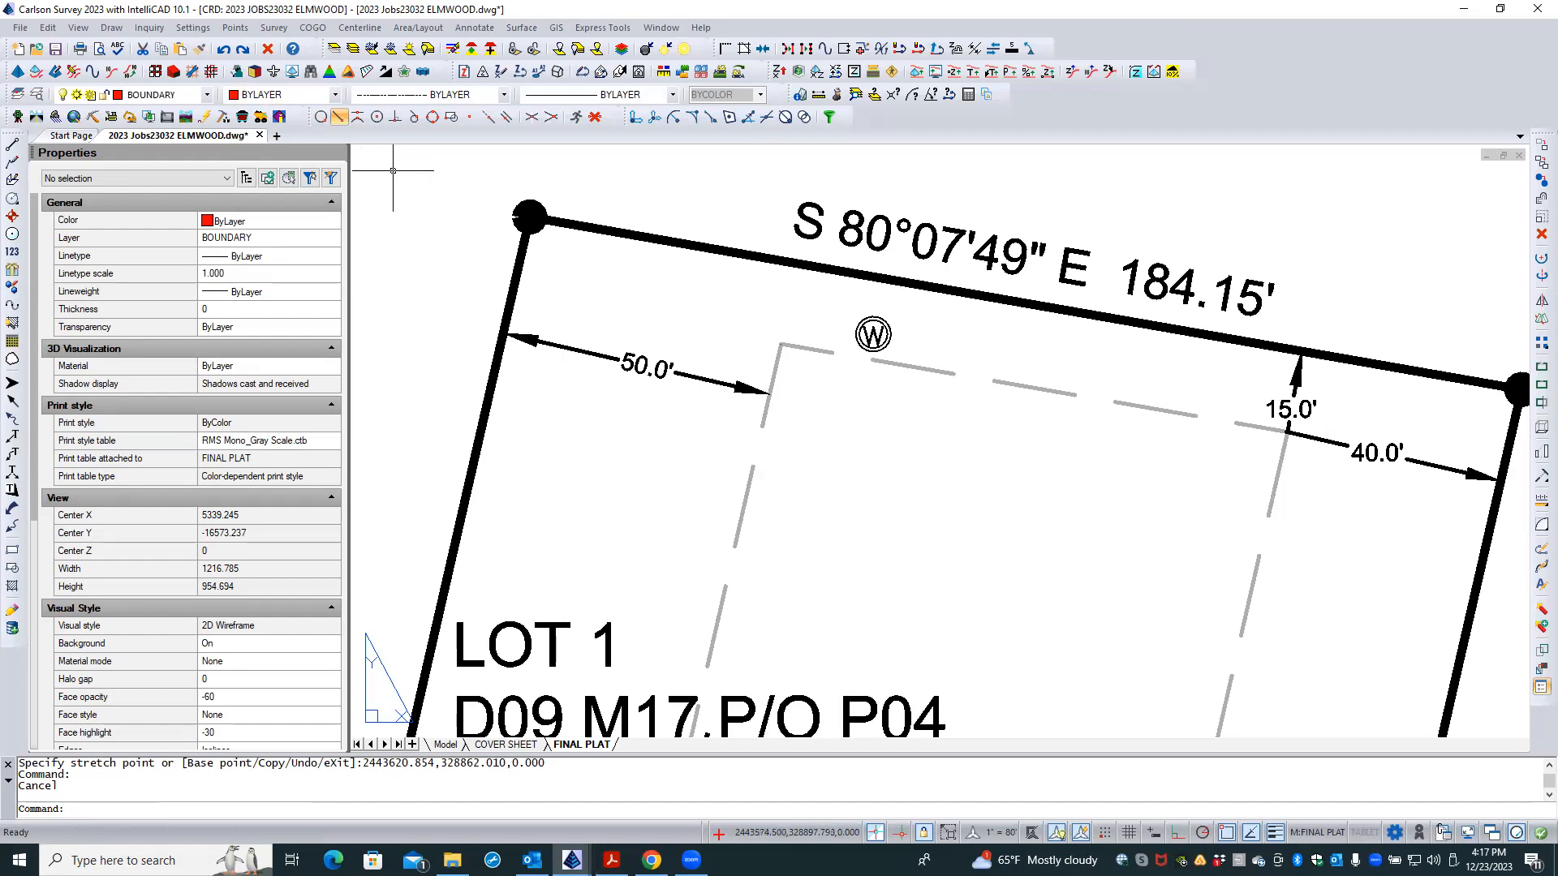
click(201, 48)
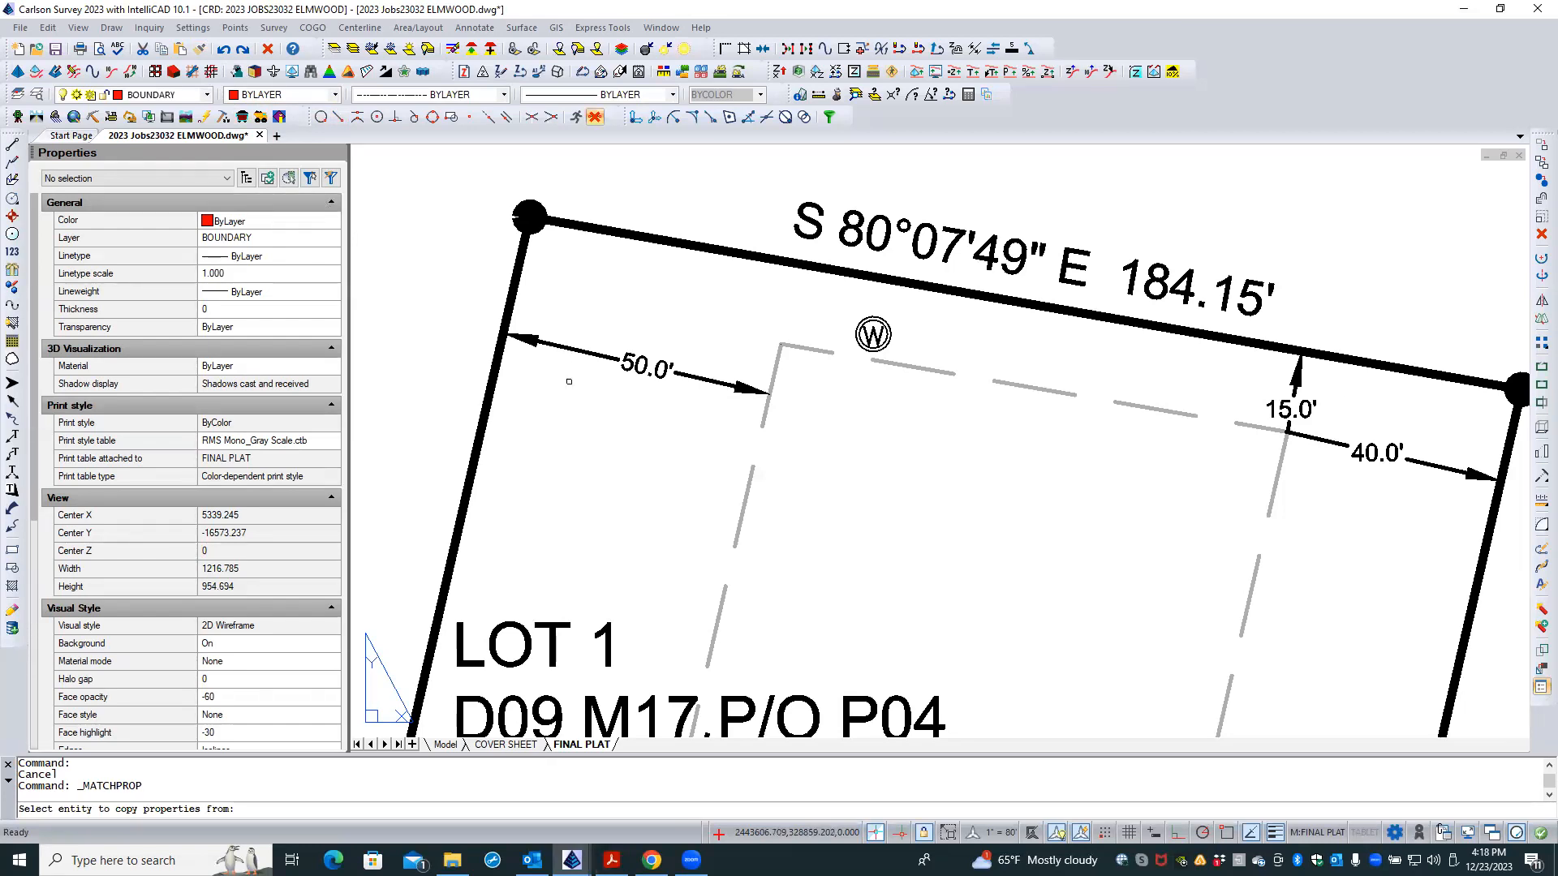
key(Escape)
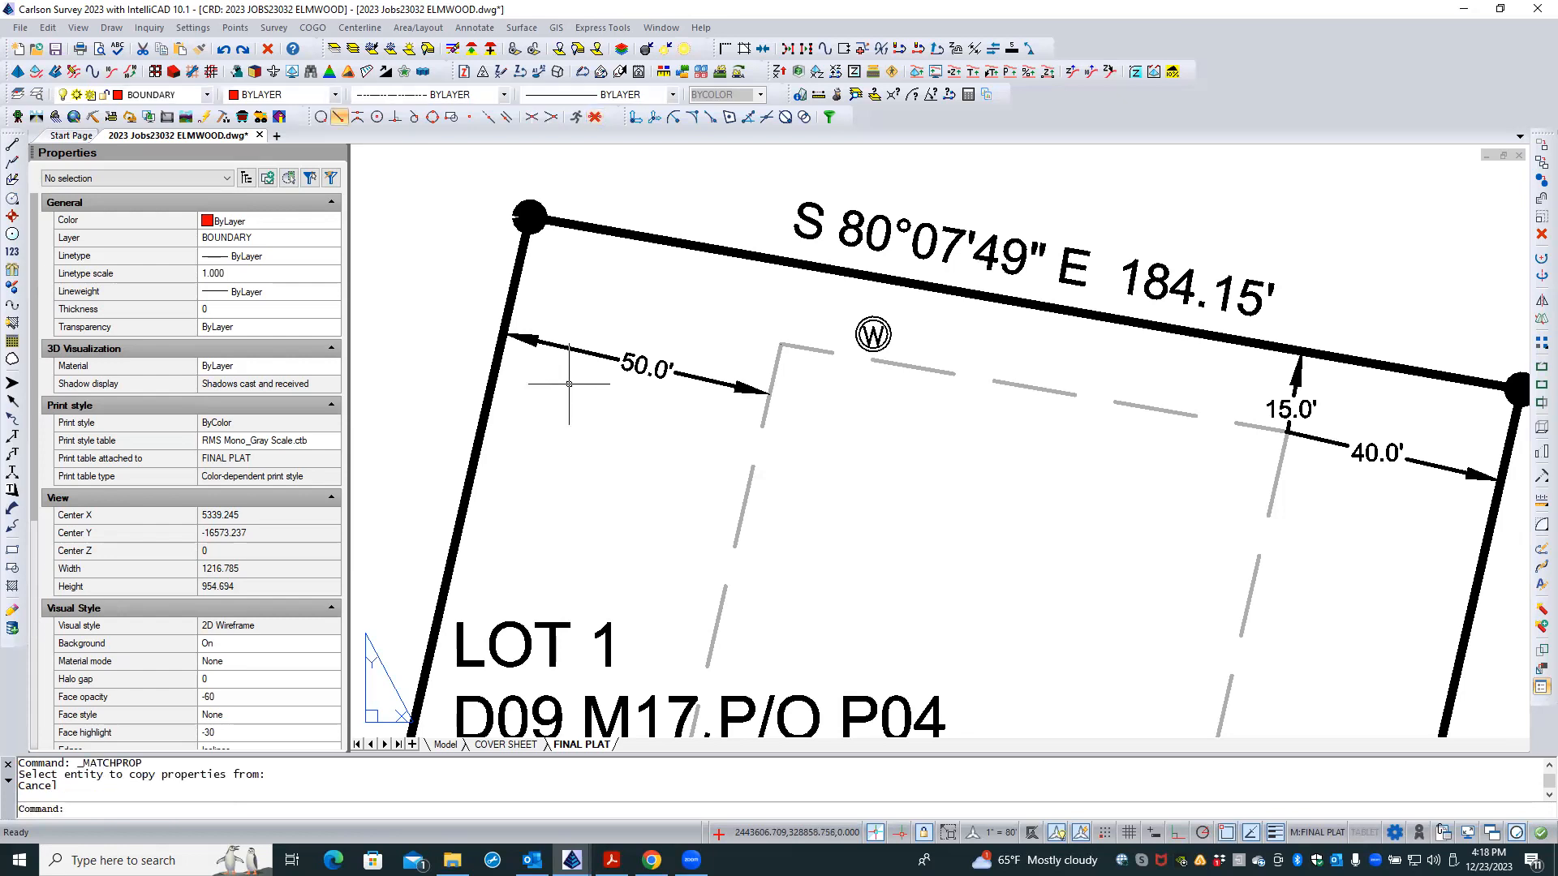
click(1237, 185)
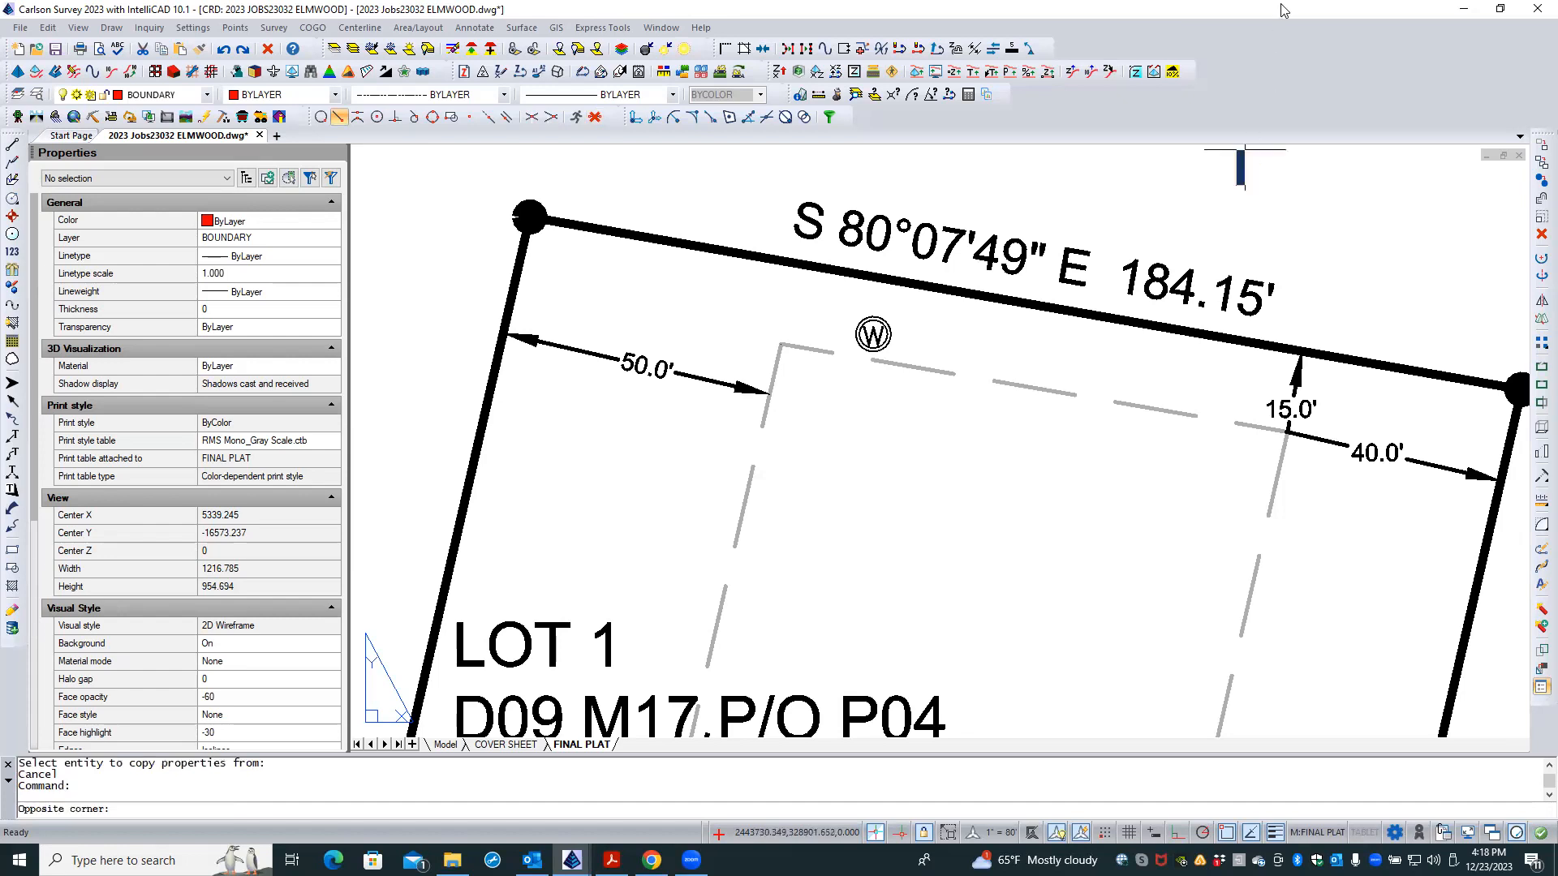
key(Escape)
- Set the primary units precision of the 50.0' setback dimension to 0
click(606, 358)
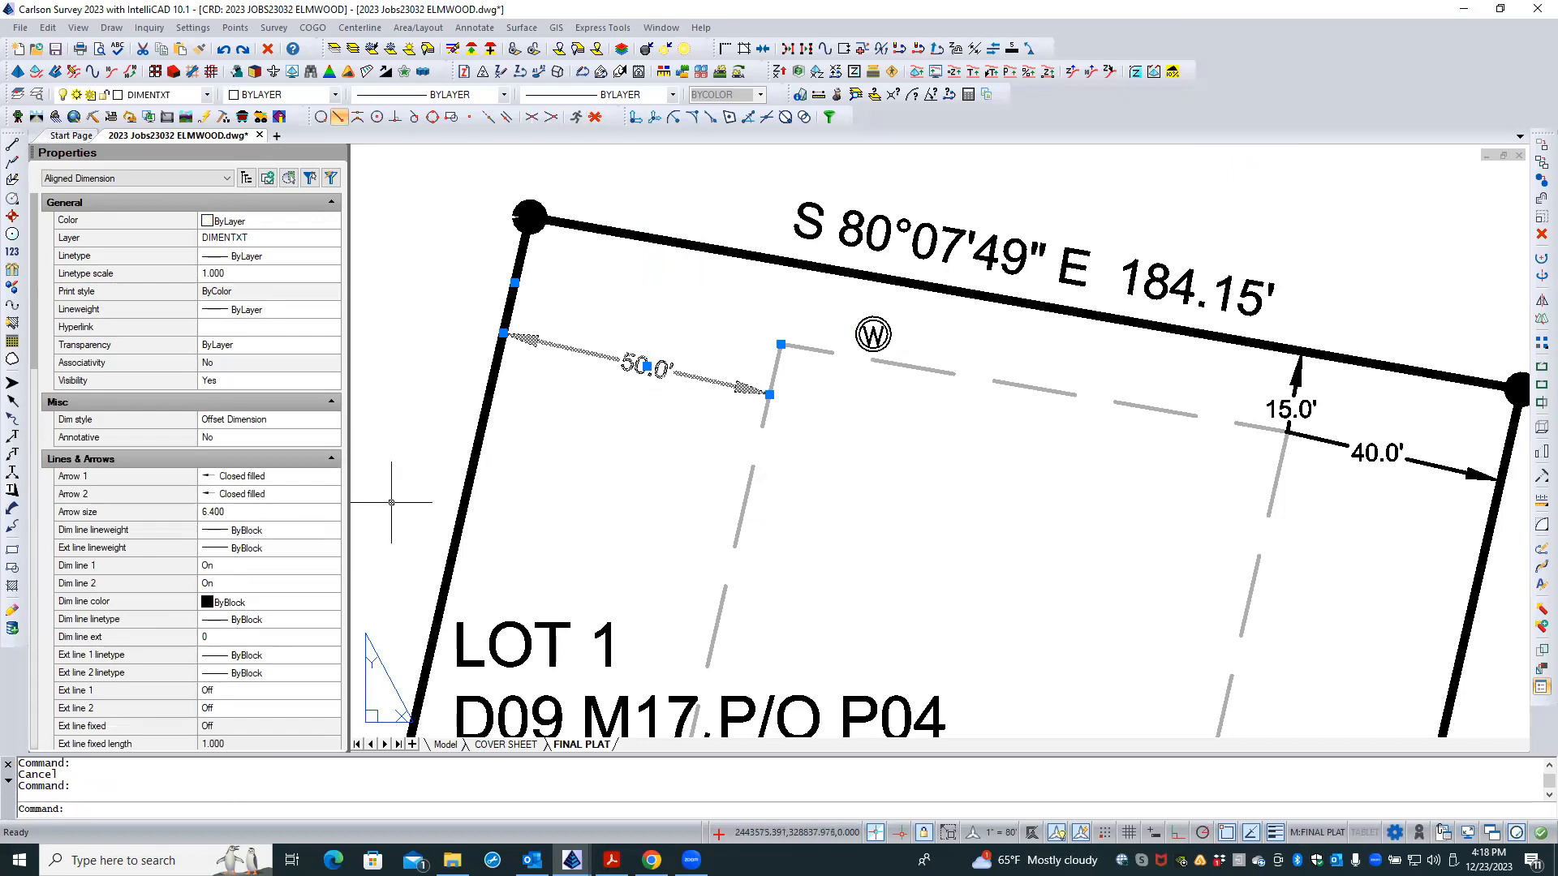
scroll(195, 519, down, 2)
scroll(205, 523, down, 2)
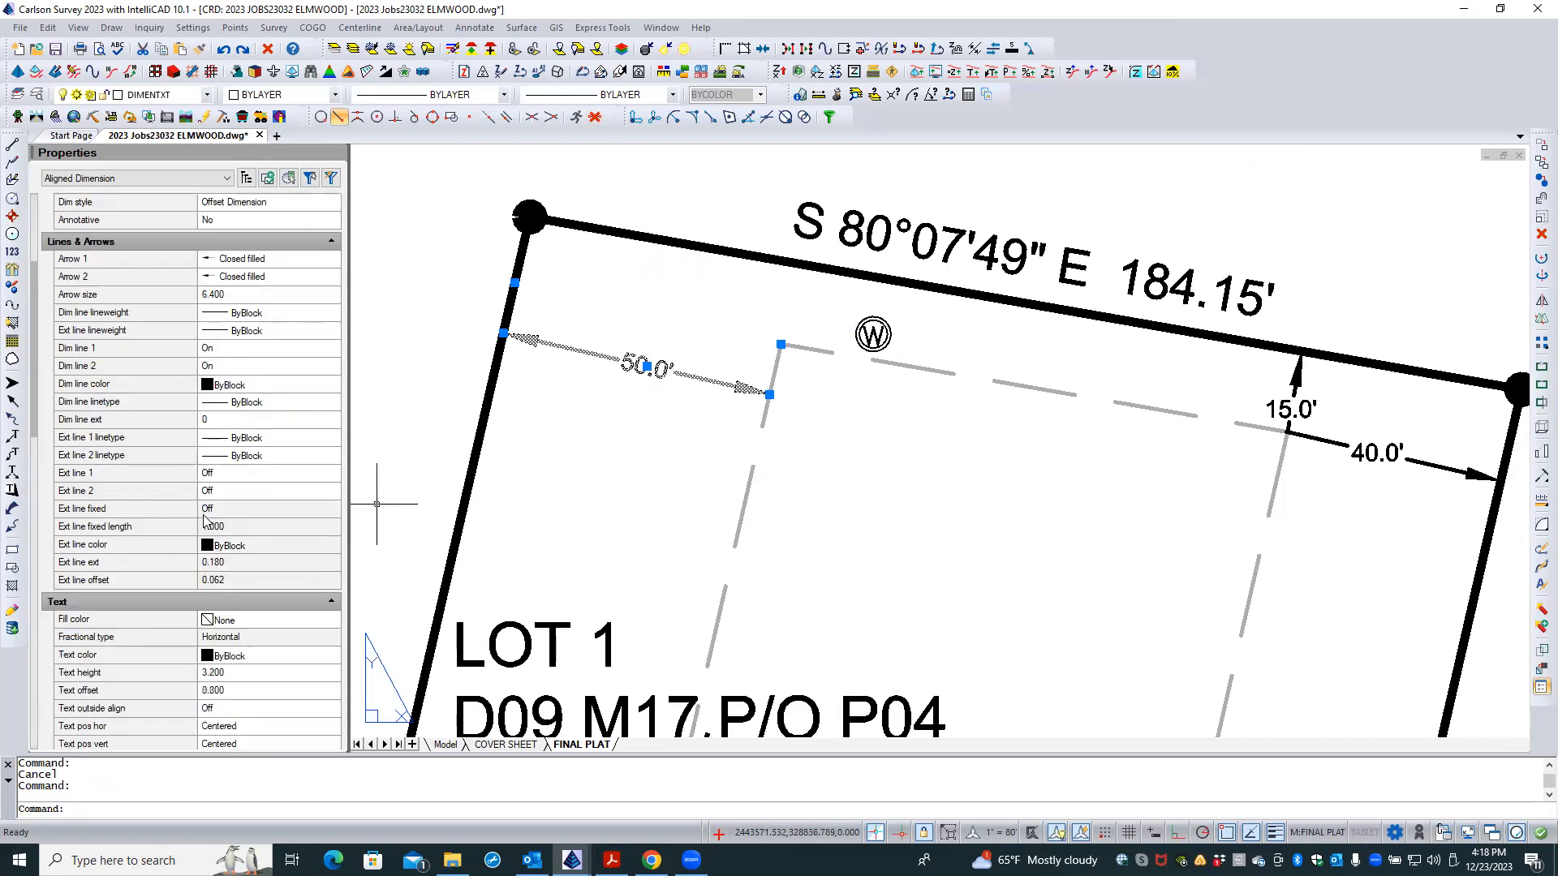
scroll(236, 521, down, 2)
scroll(248, 519, down, 2)
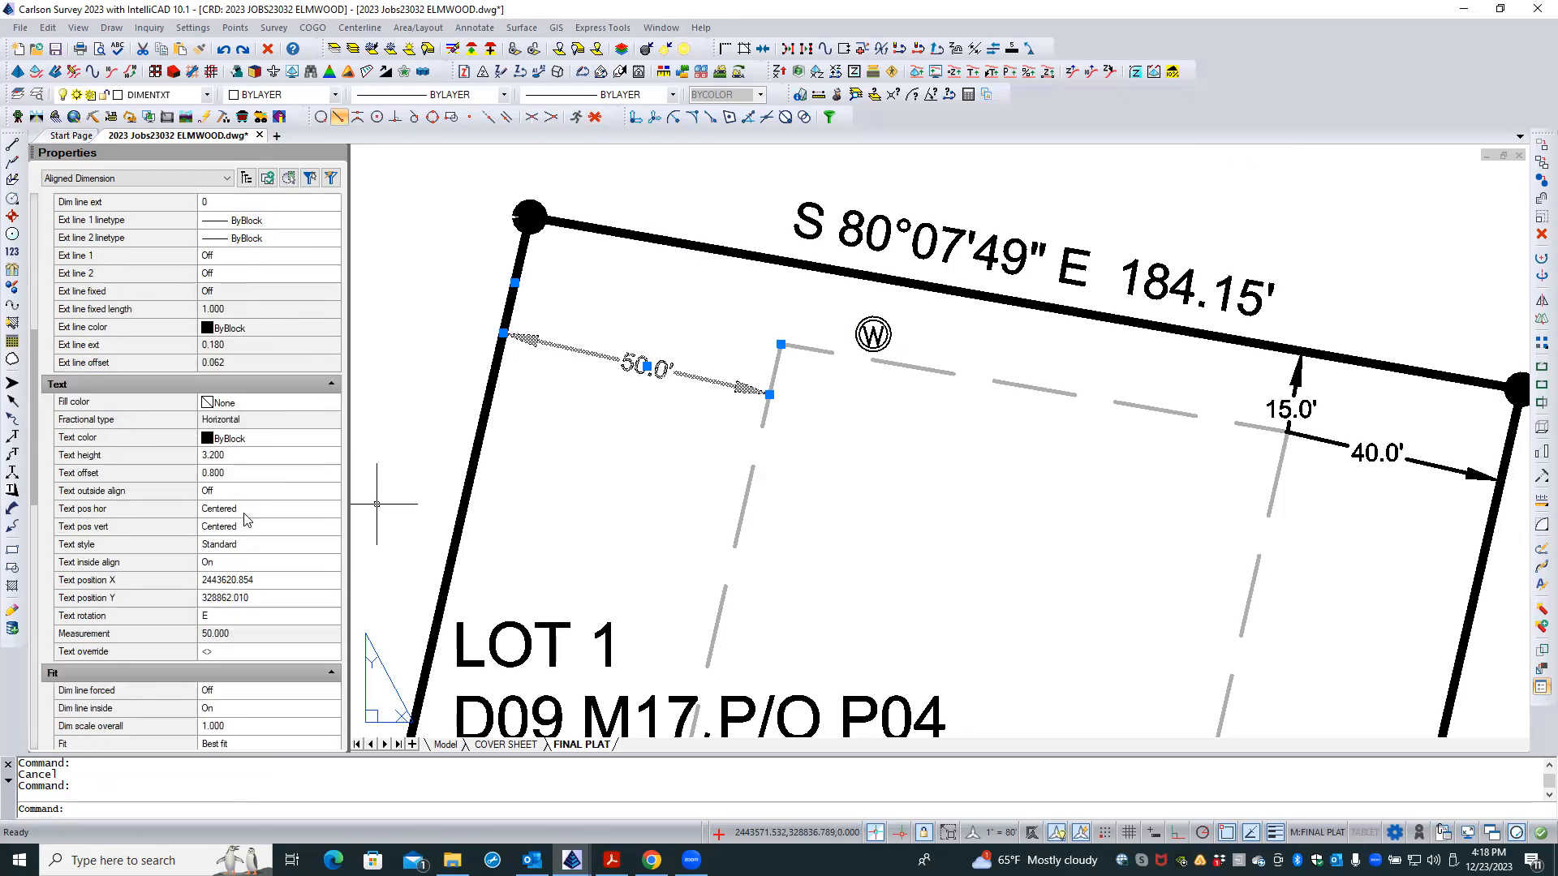
scroll(240, 520, down, 3)
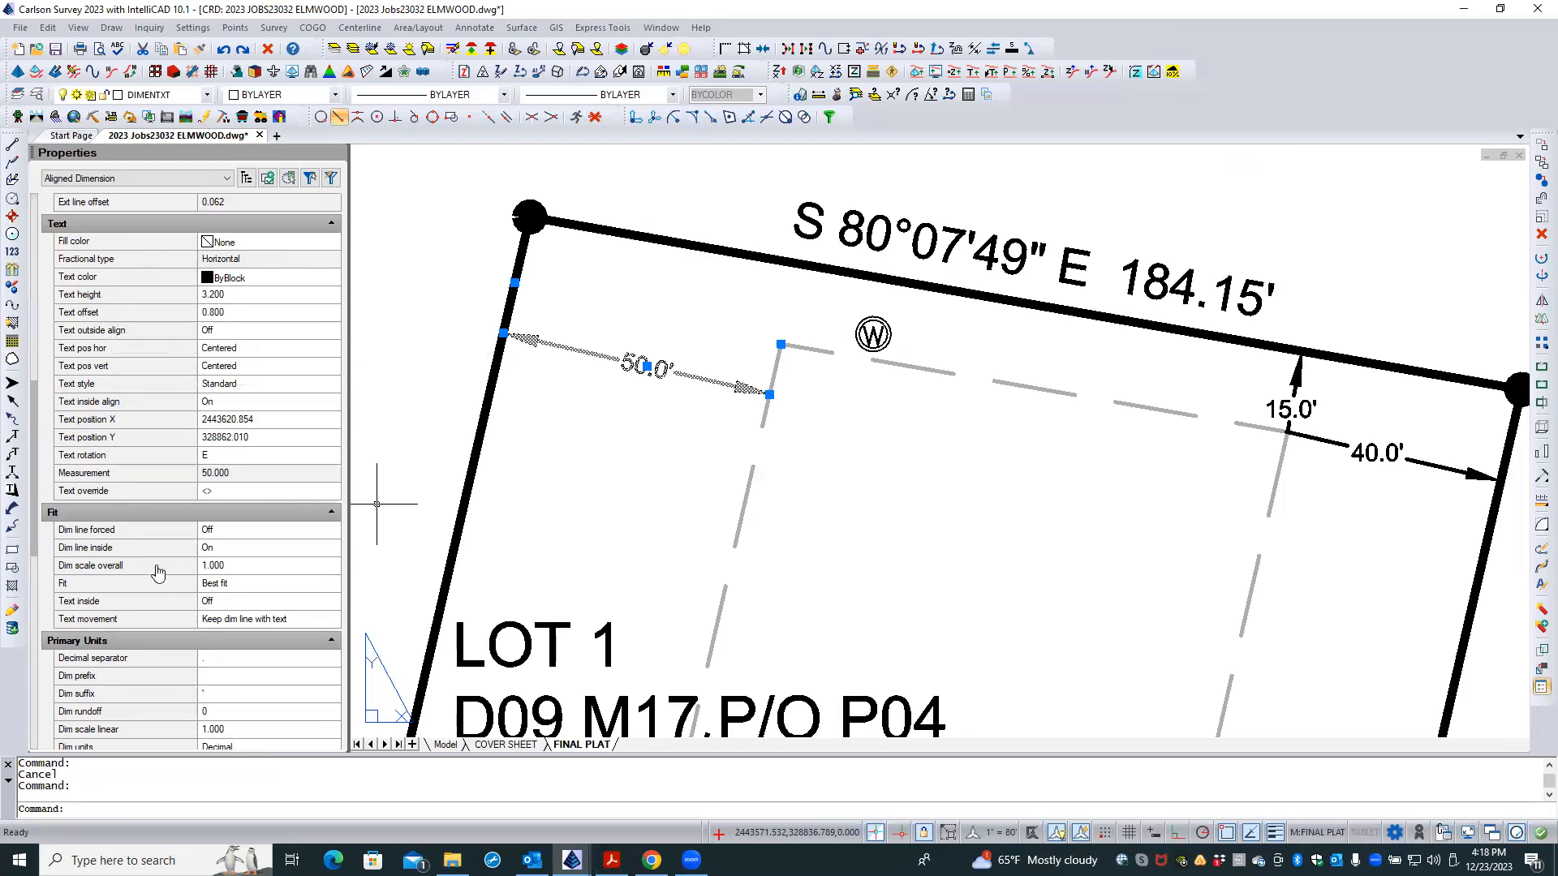
scroll(150, 585, down, 4)
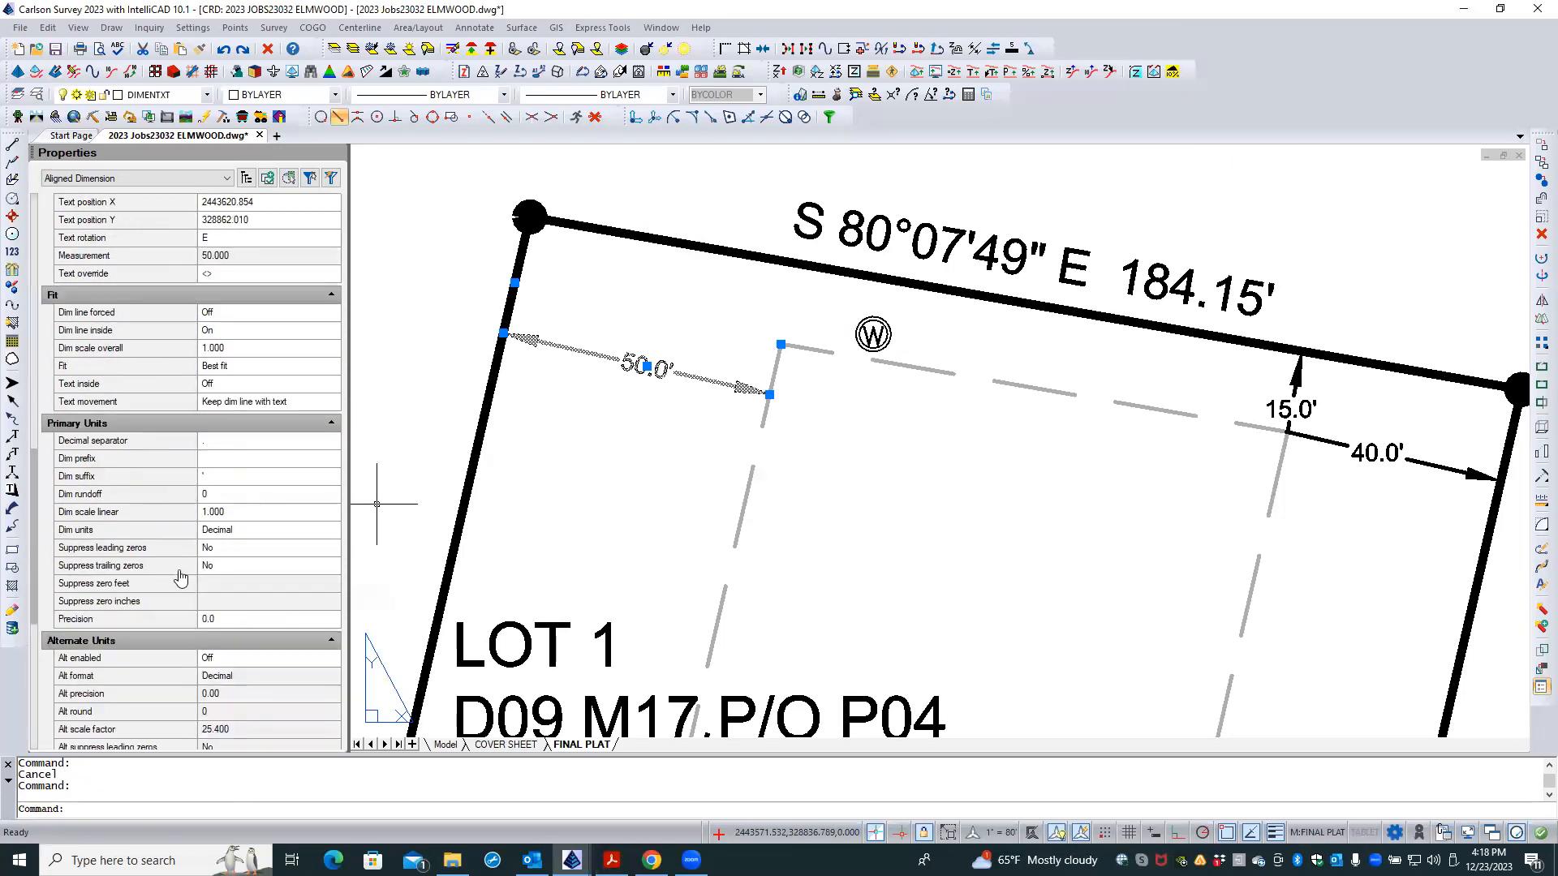
click(229, 496)
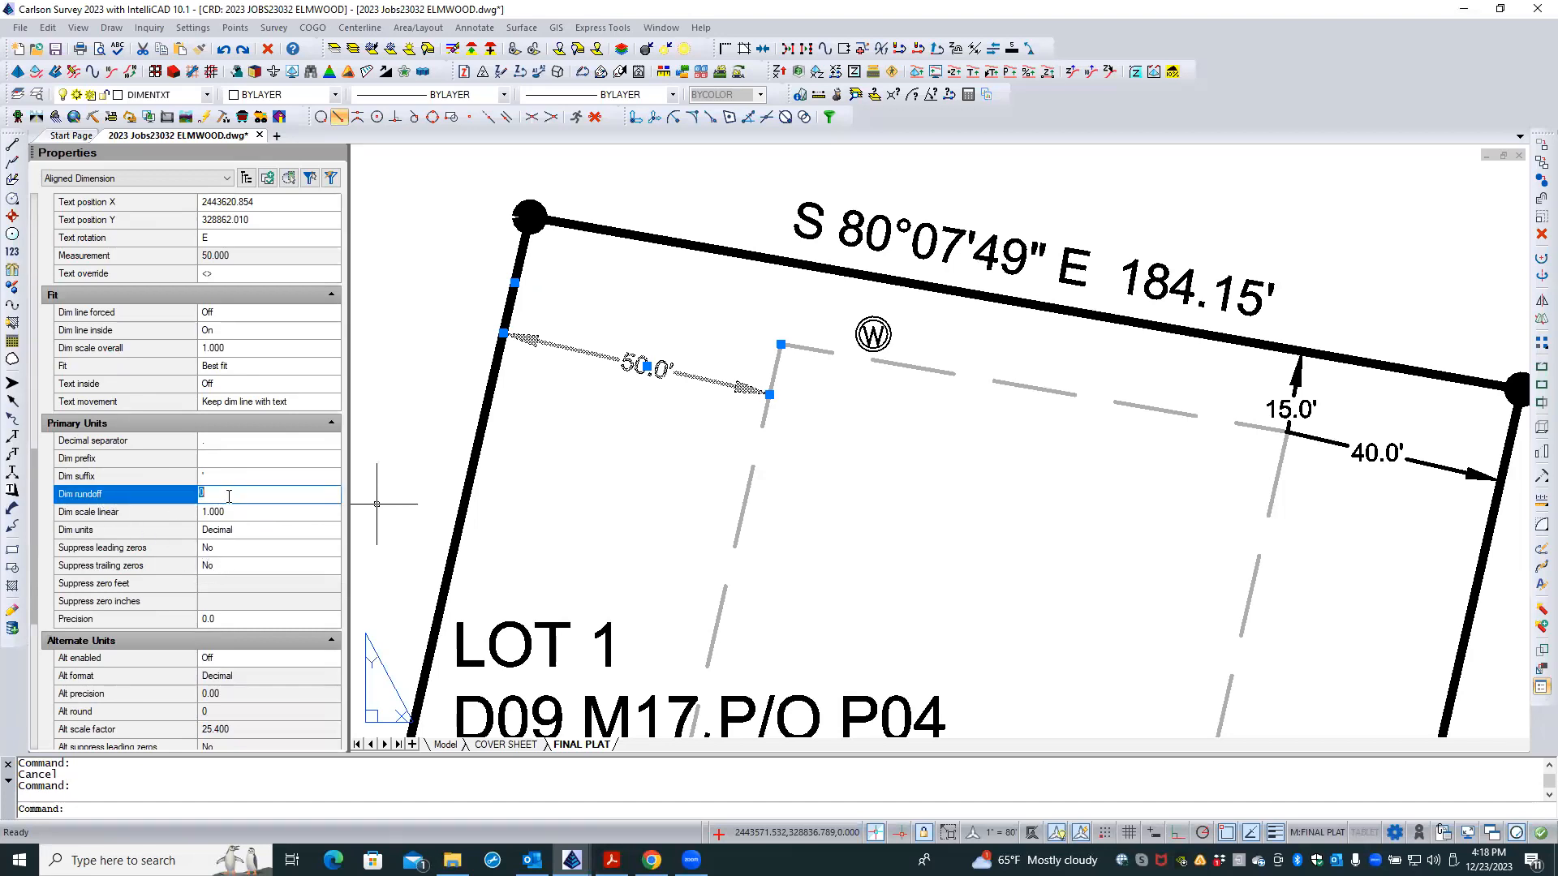
click(223, 479)
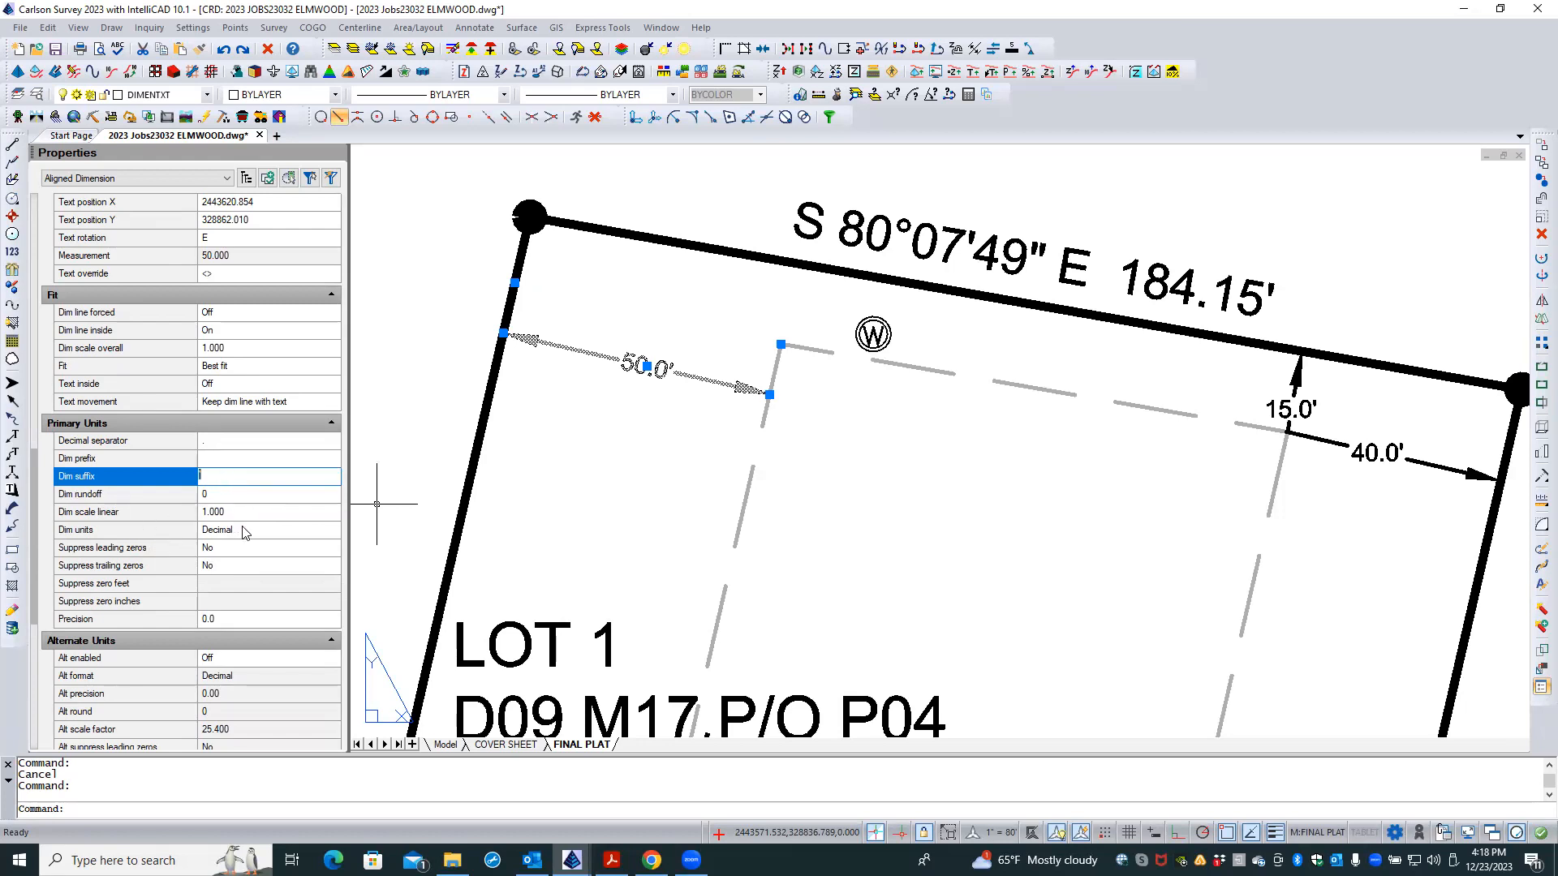
click(225, 619)
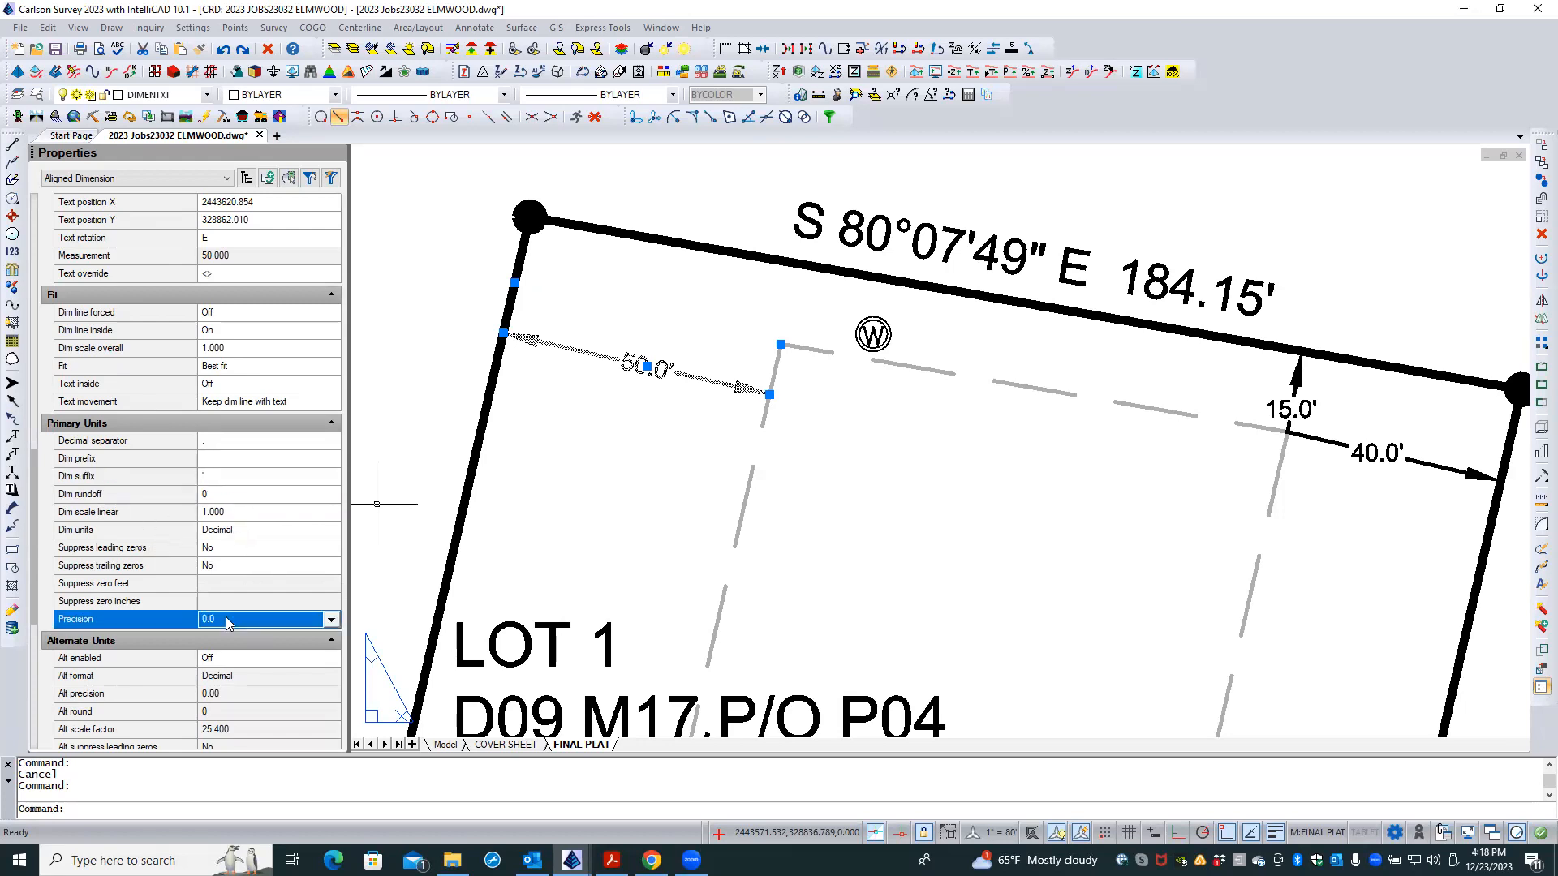
click(331, 620)
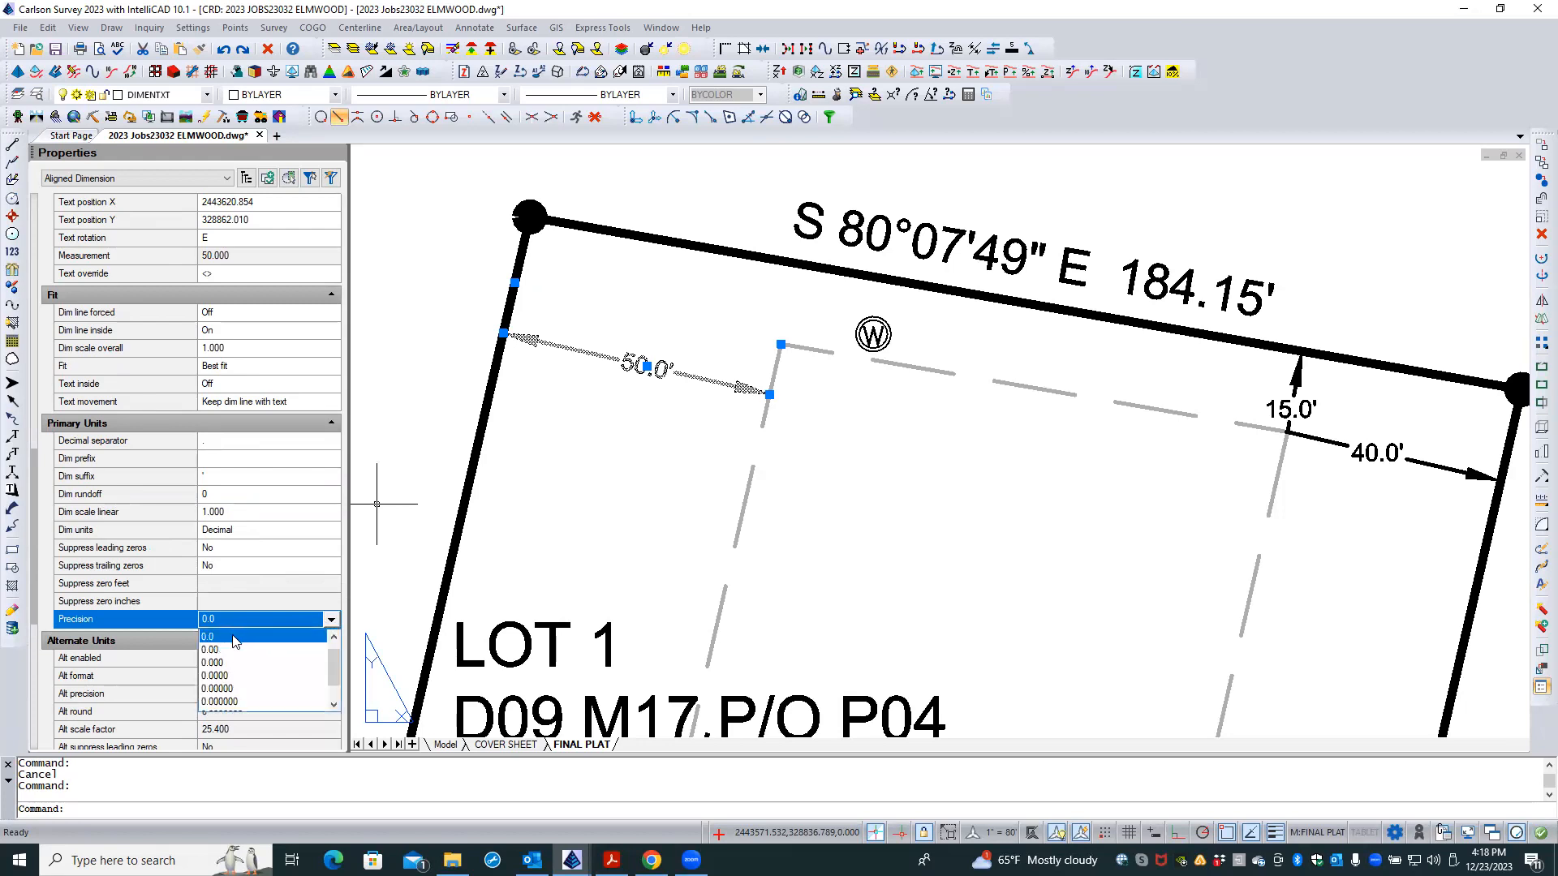
click(209, 634)
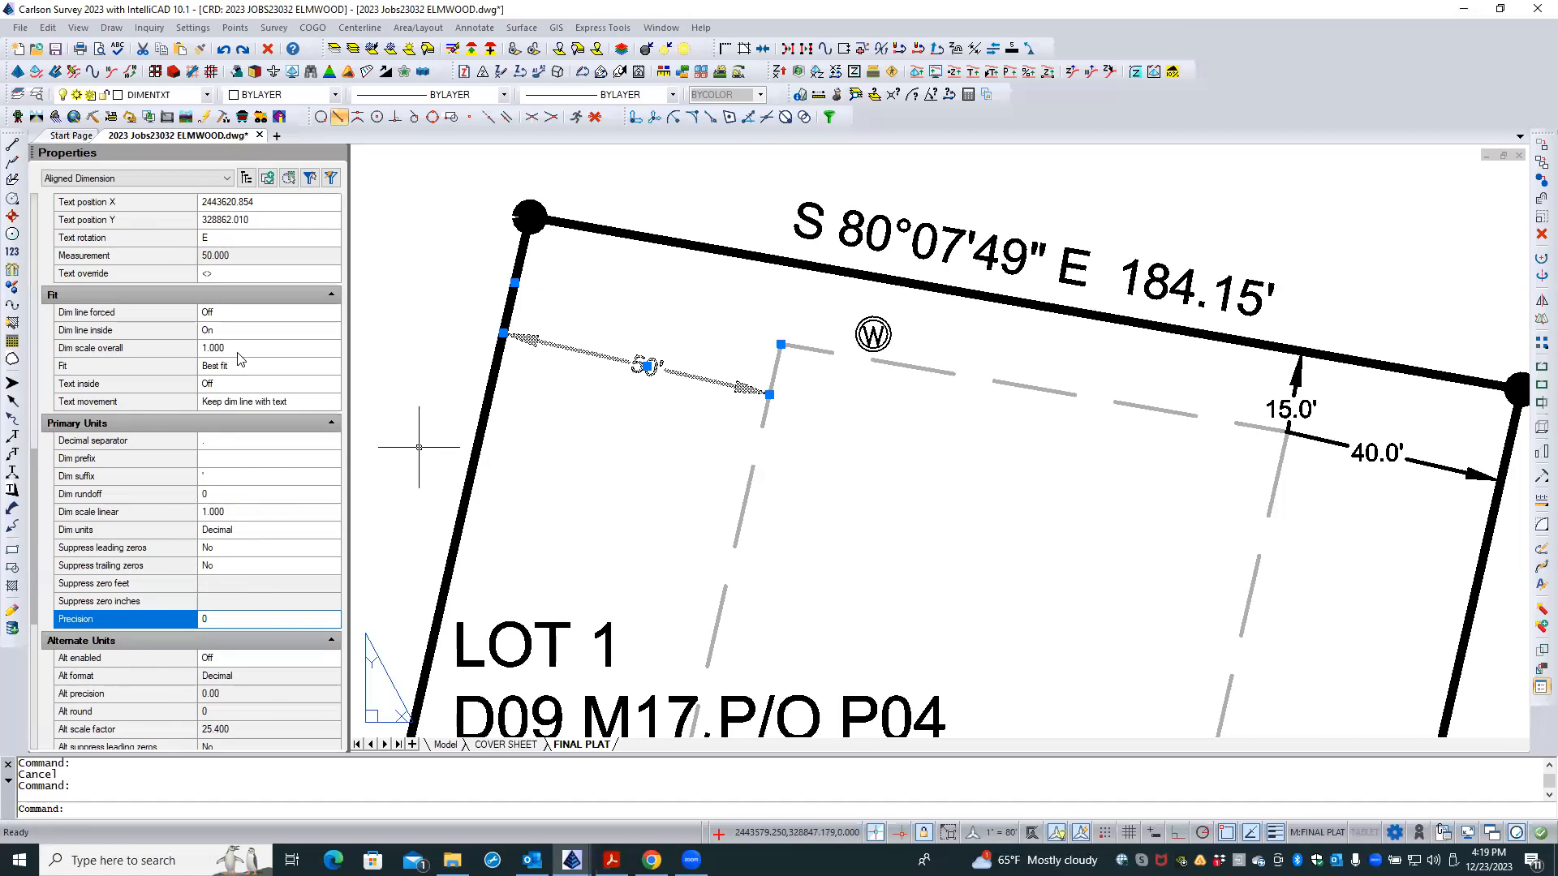
- Set the text offset of the 50' setback dimension to 1.5 and check the gap around its text
scroll(240, 363, up, 2)
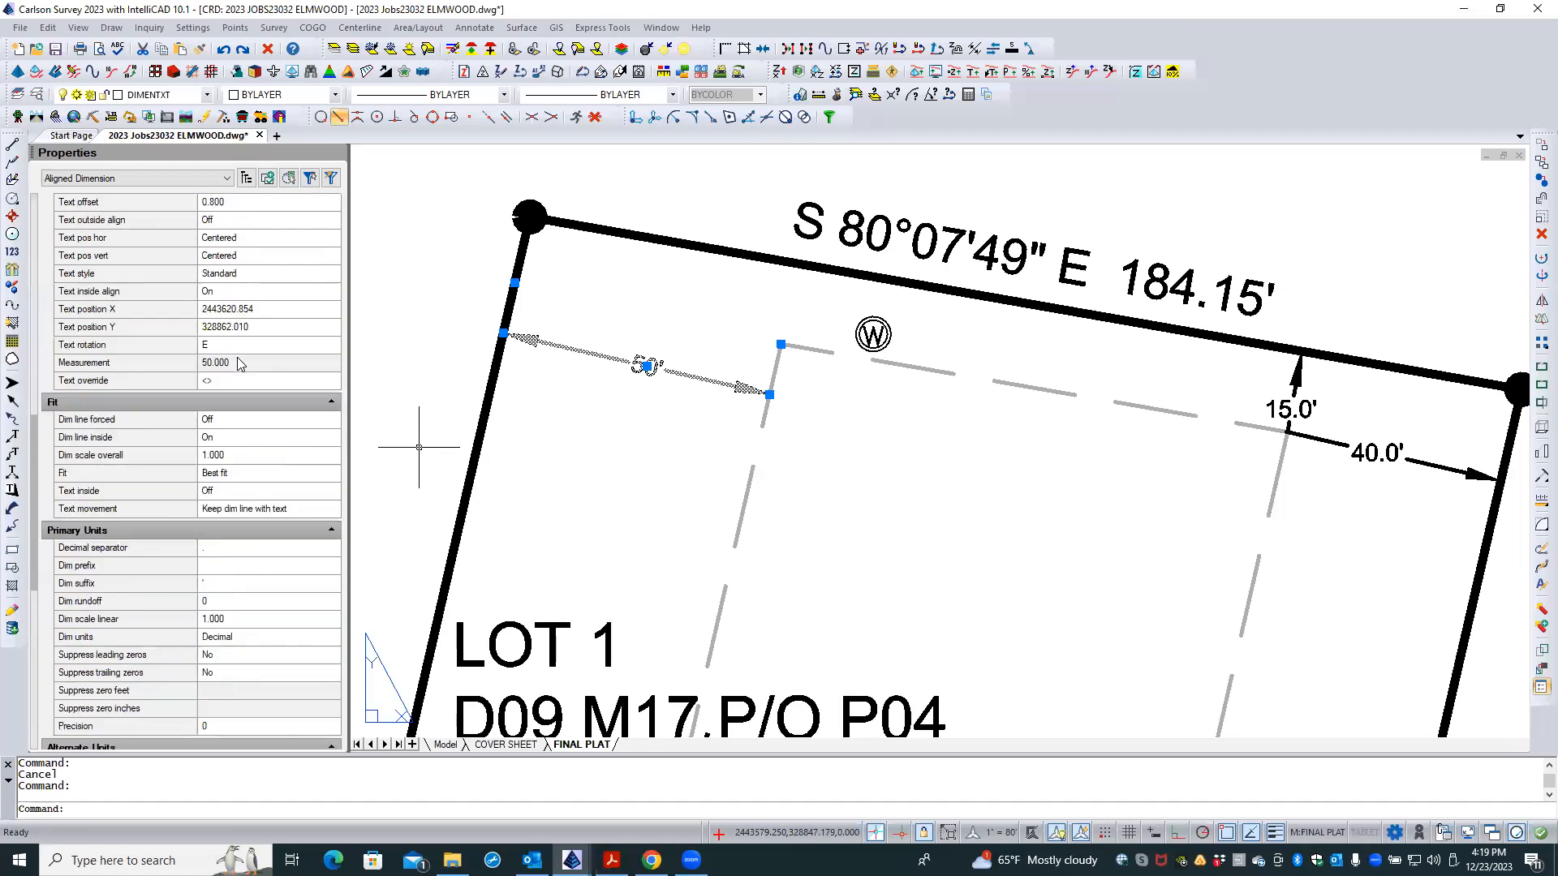
scroll(240, 362, up, 2)
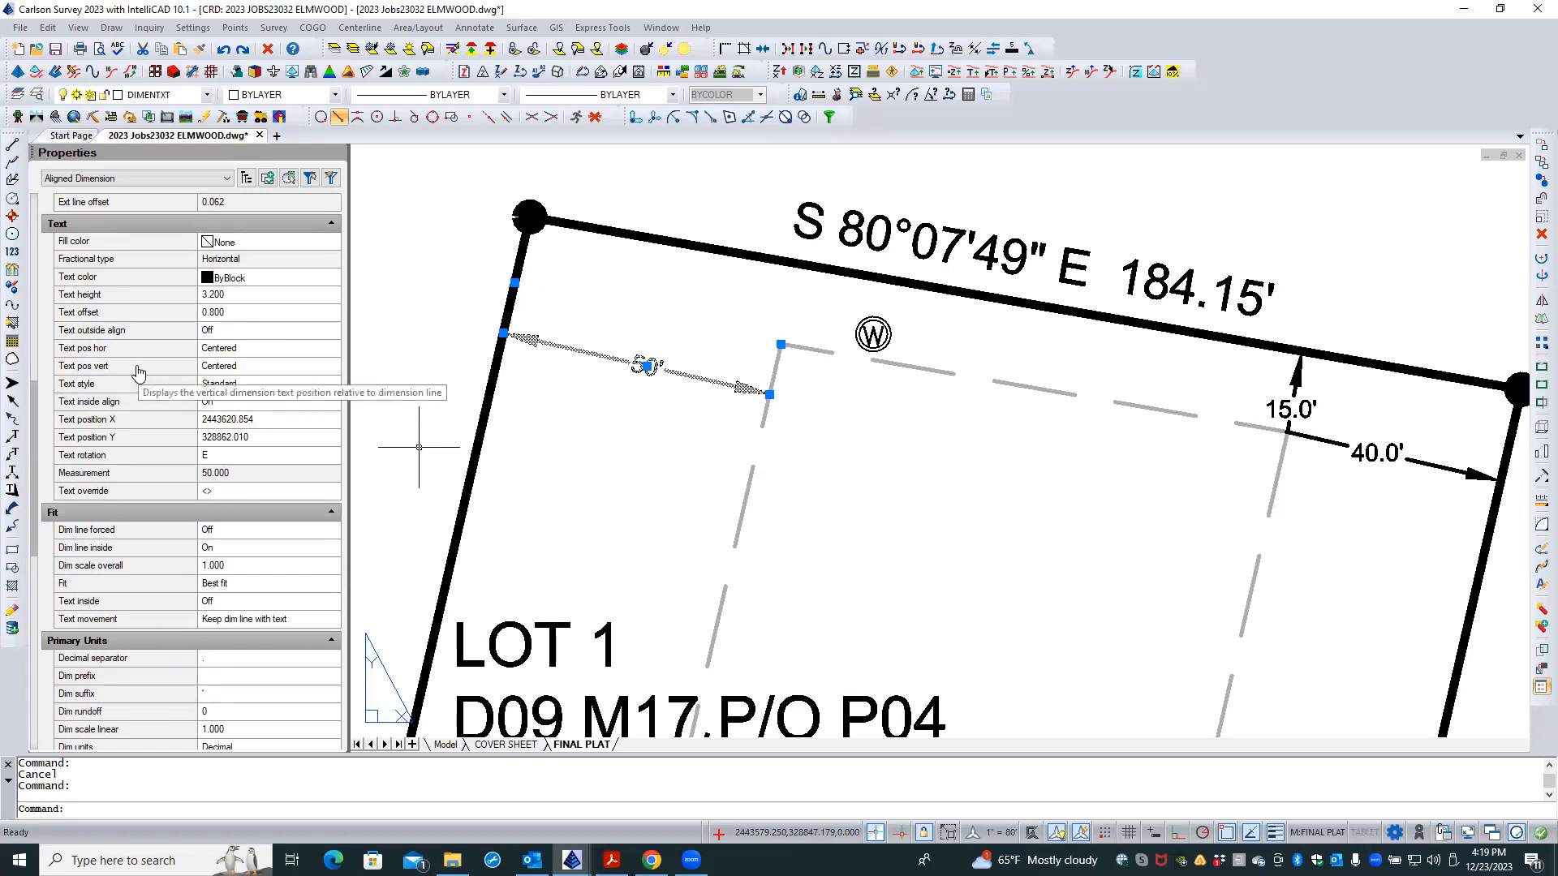
click(233, 317)
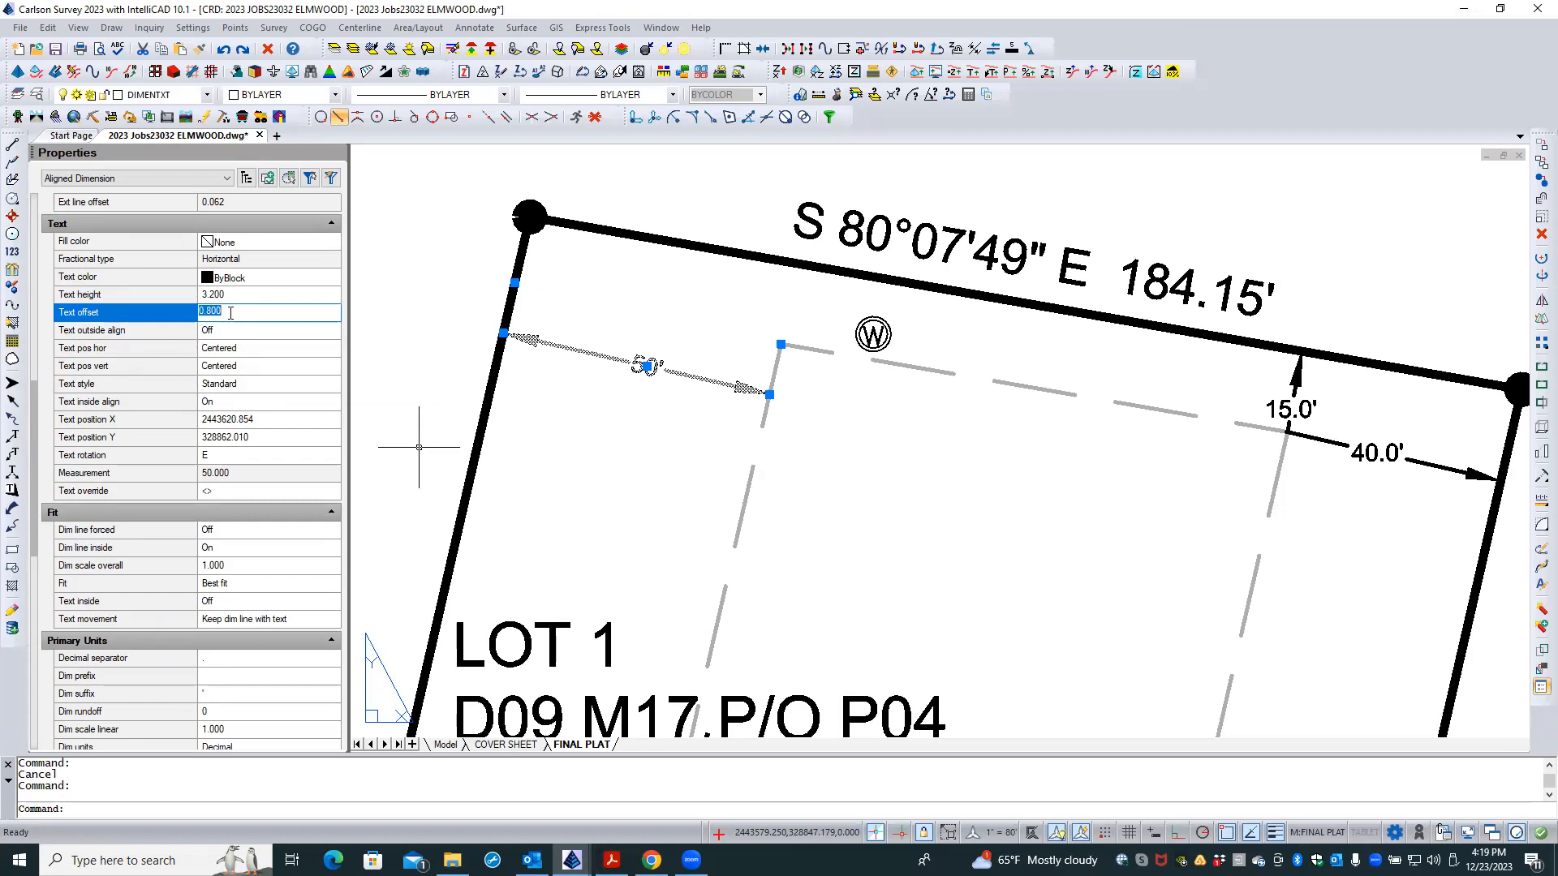
text(1.5)
click(224, 329)
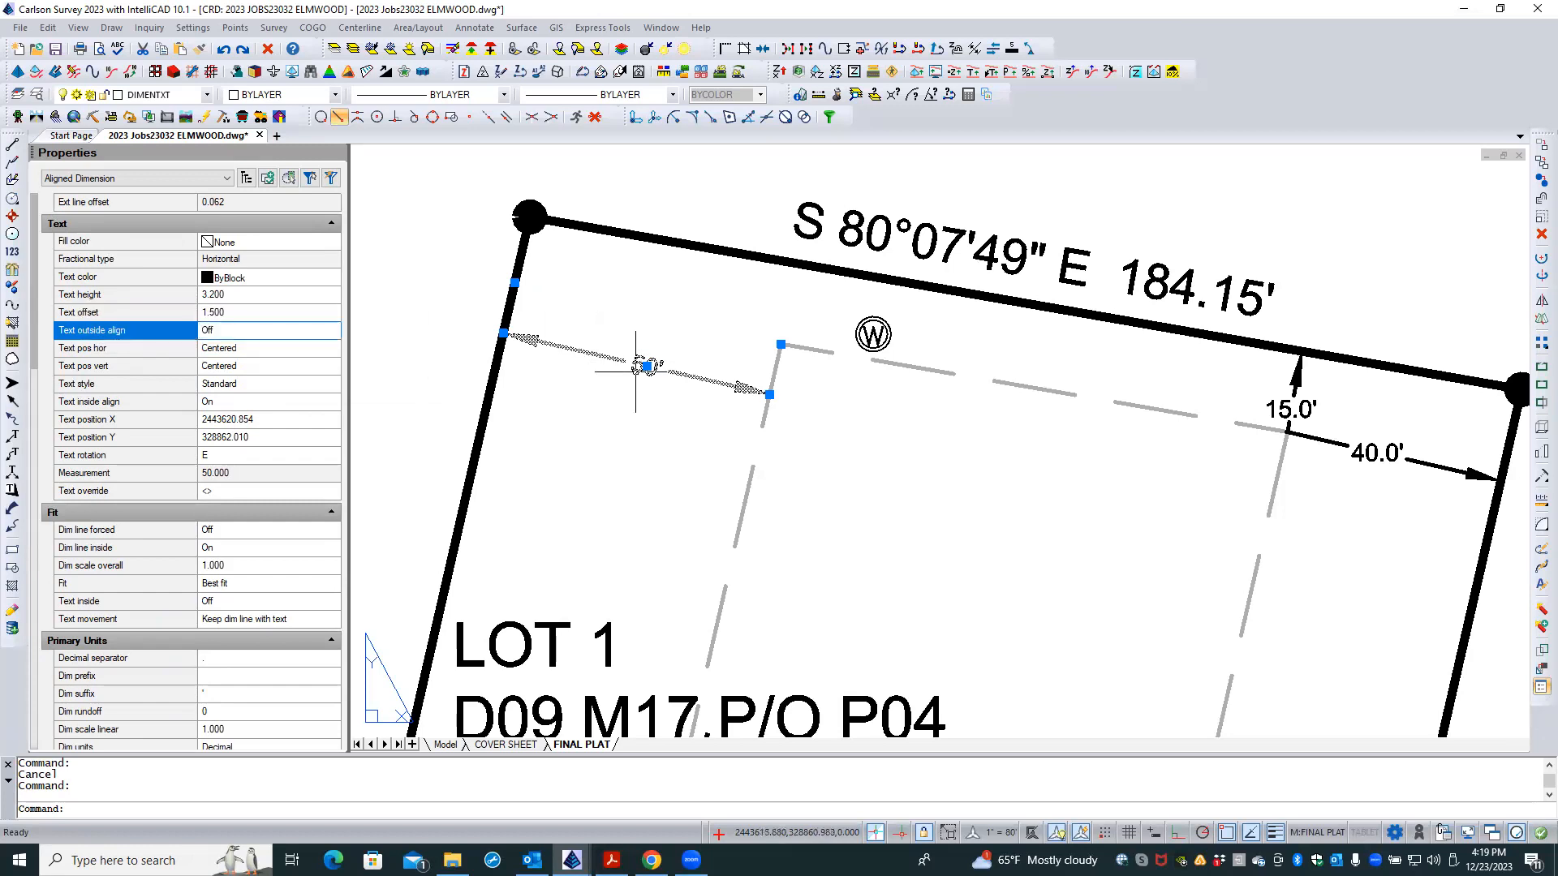
scroll(635, 369, up, 3)
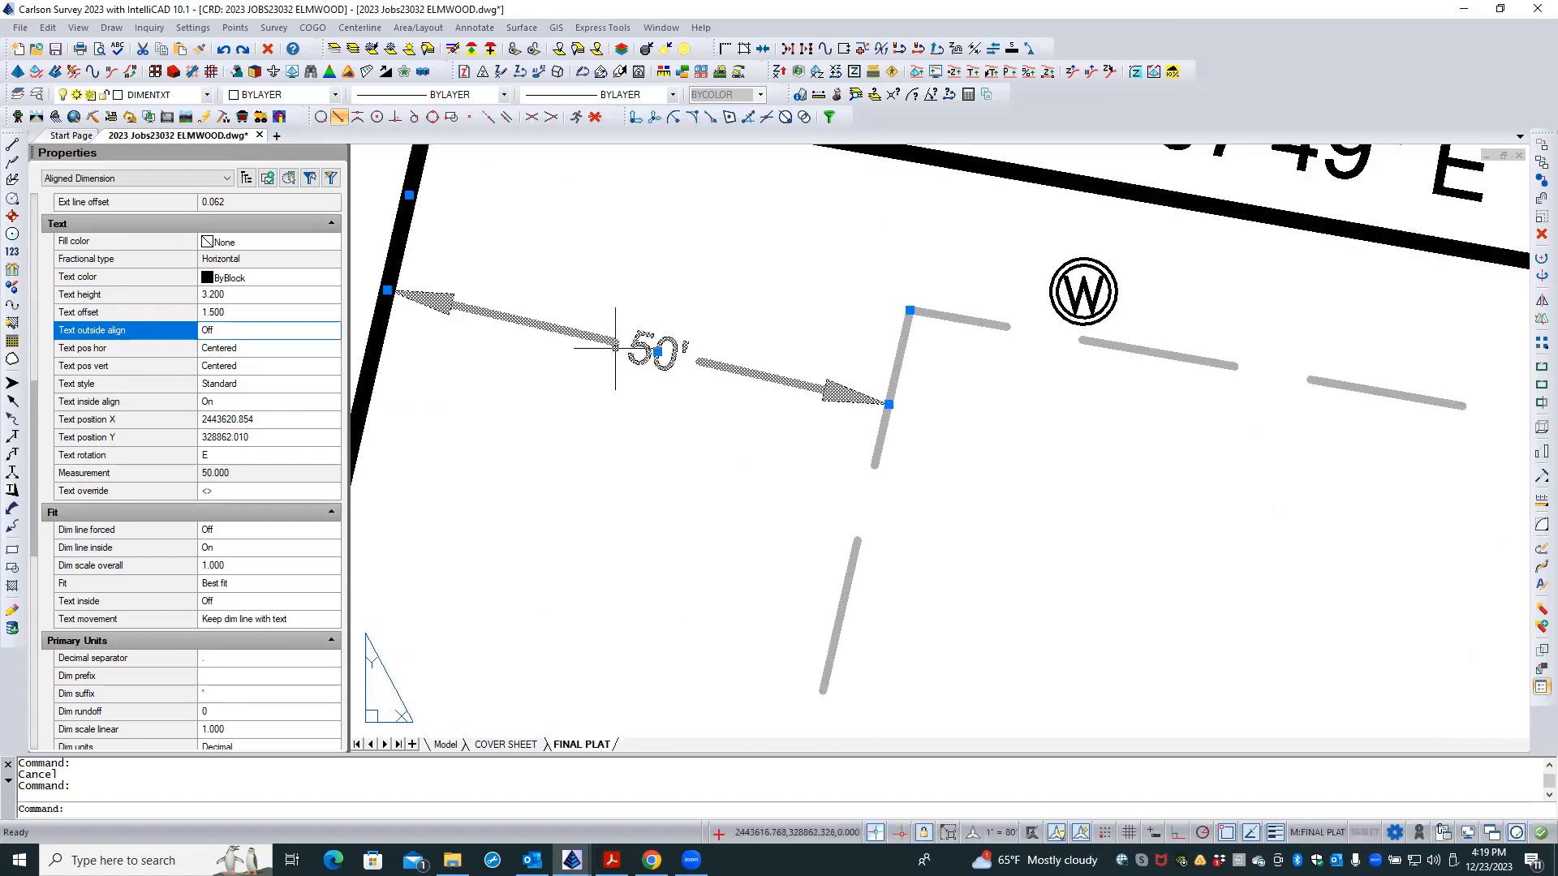
scroll(632, 426, down, 3)
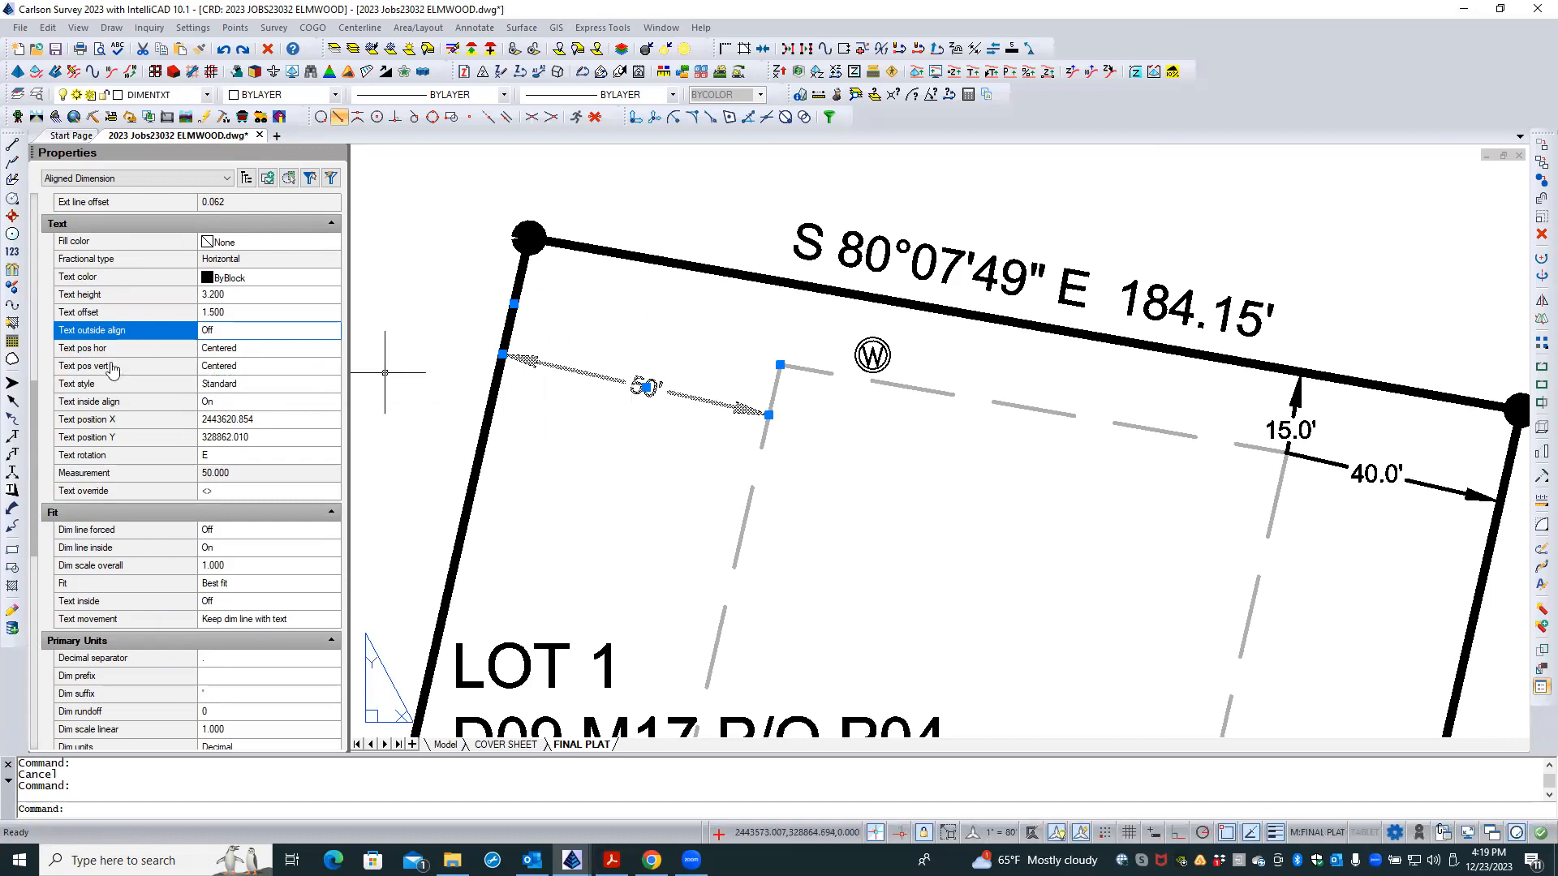
- Try the Above vertical text position on the 50' setback dimension, restore it to Centered and deselect the dimension
click(309, 366)
click(332, 368)
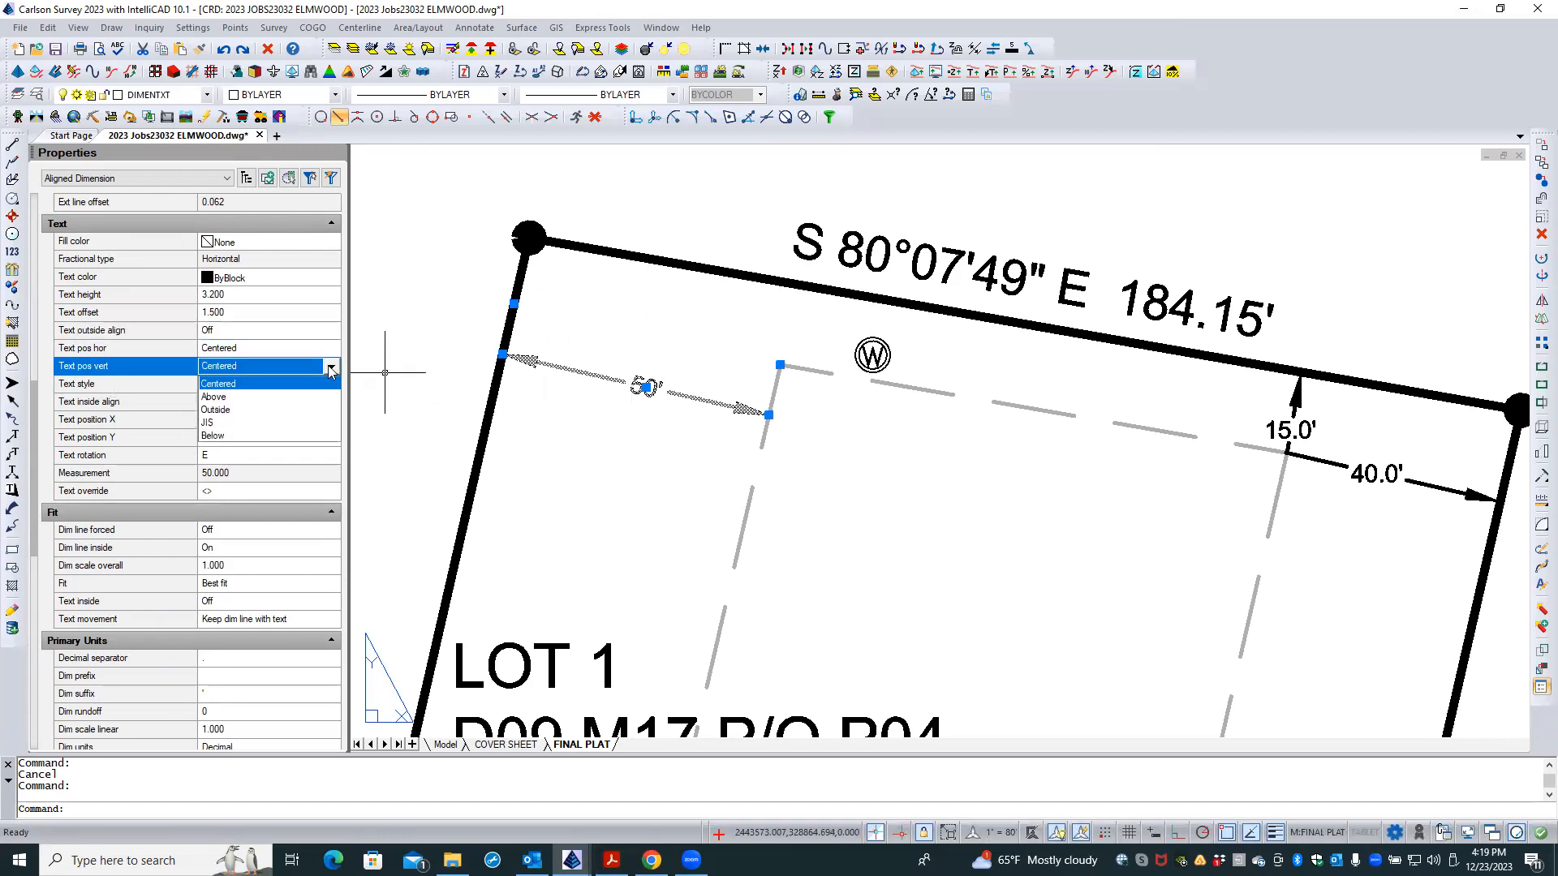
click(216, 397)
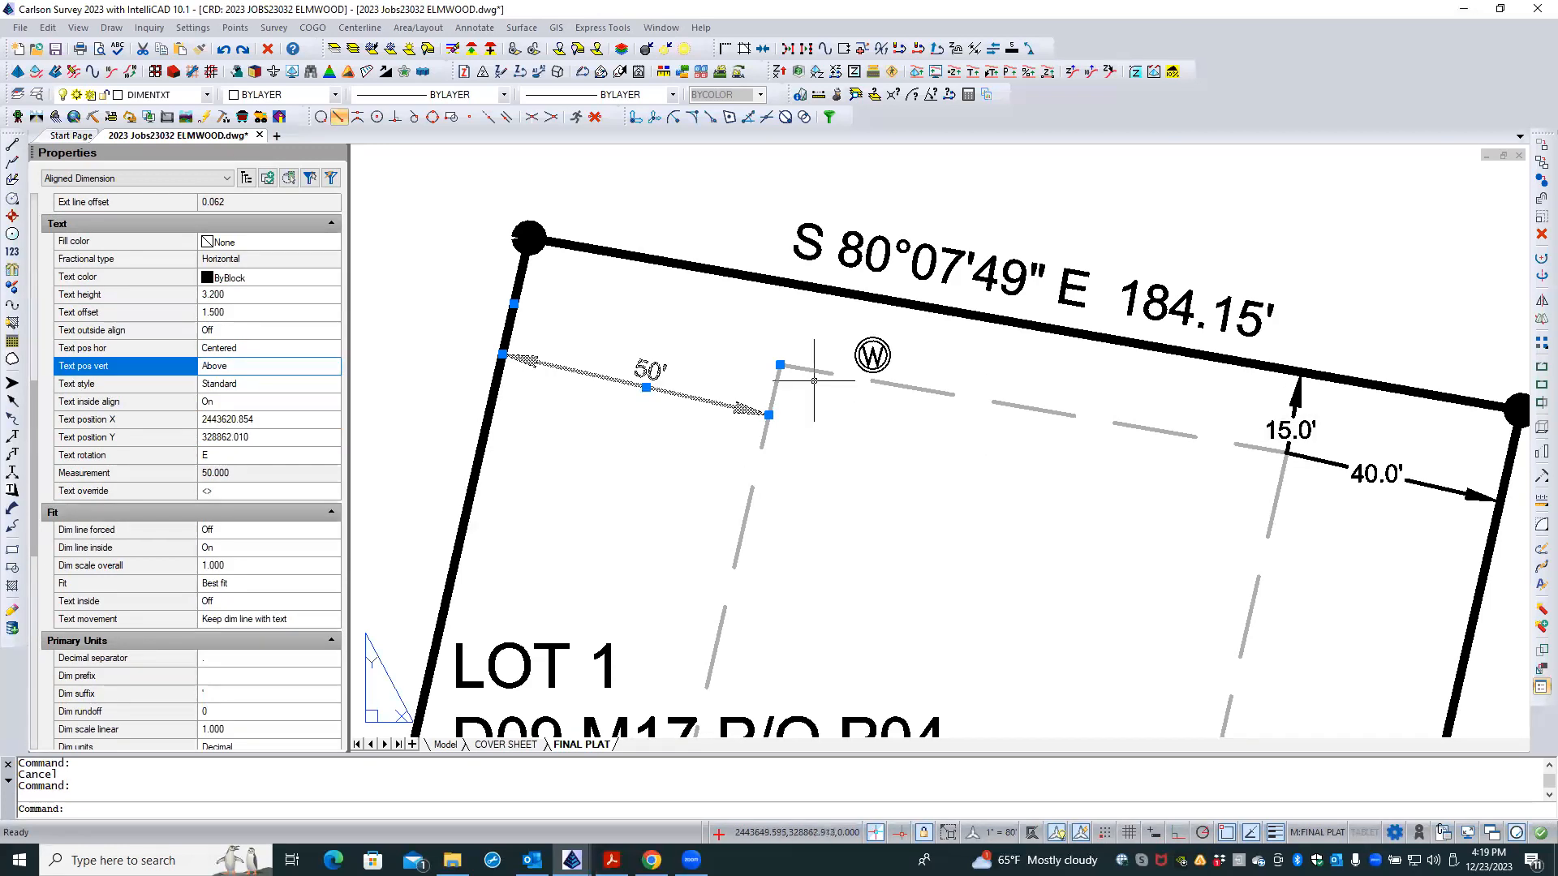
click(245, 372)
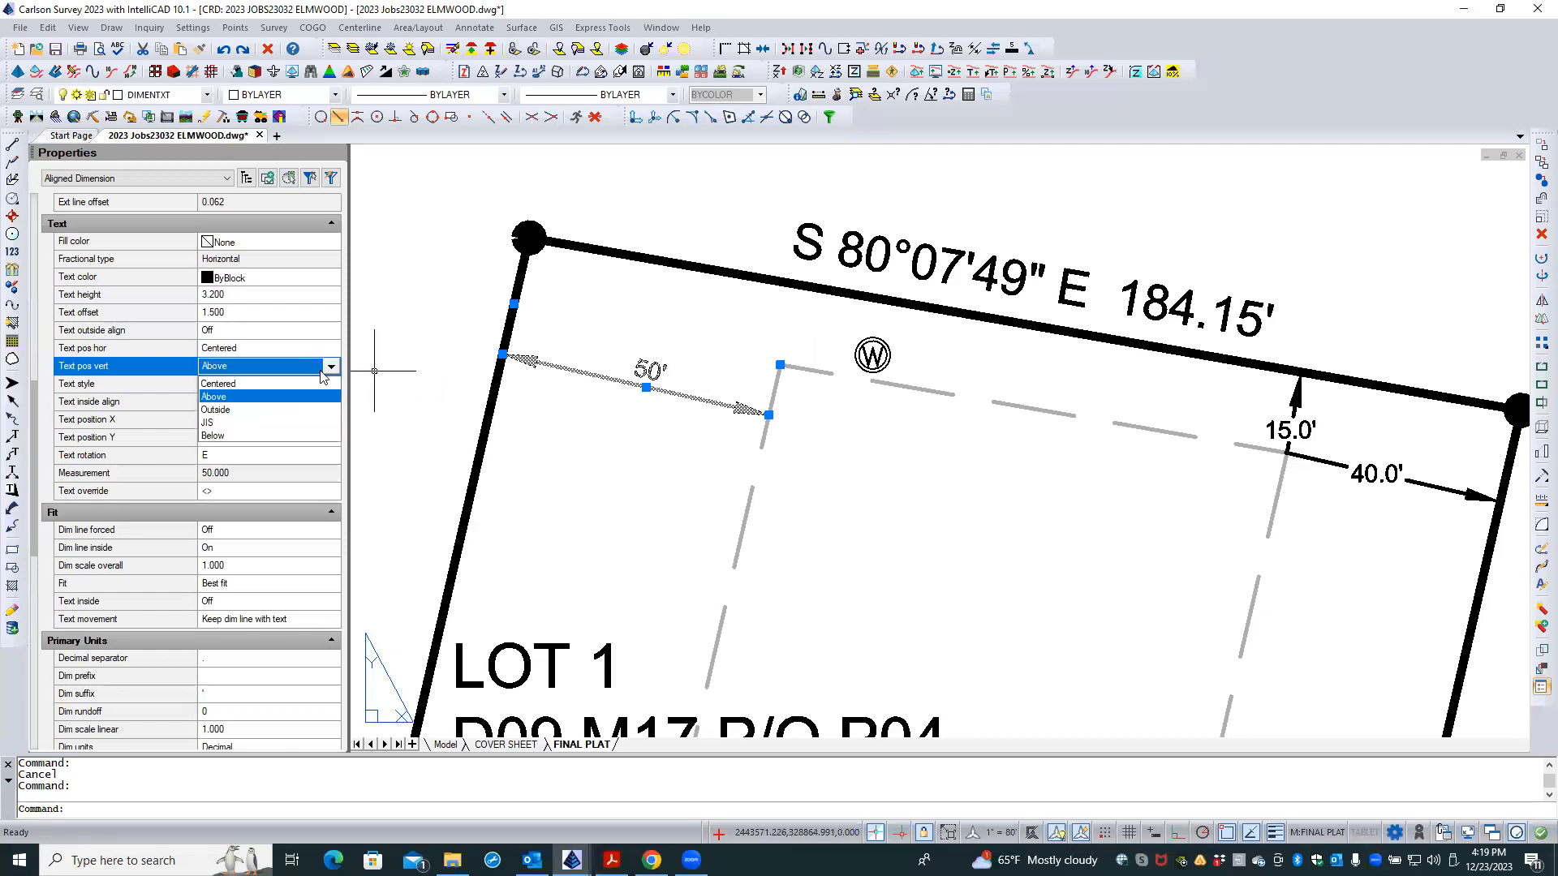
click(221, 384)
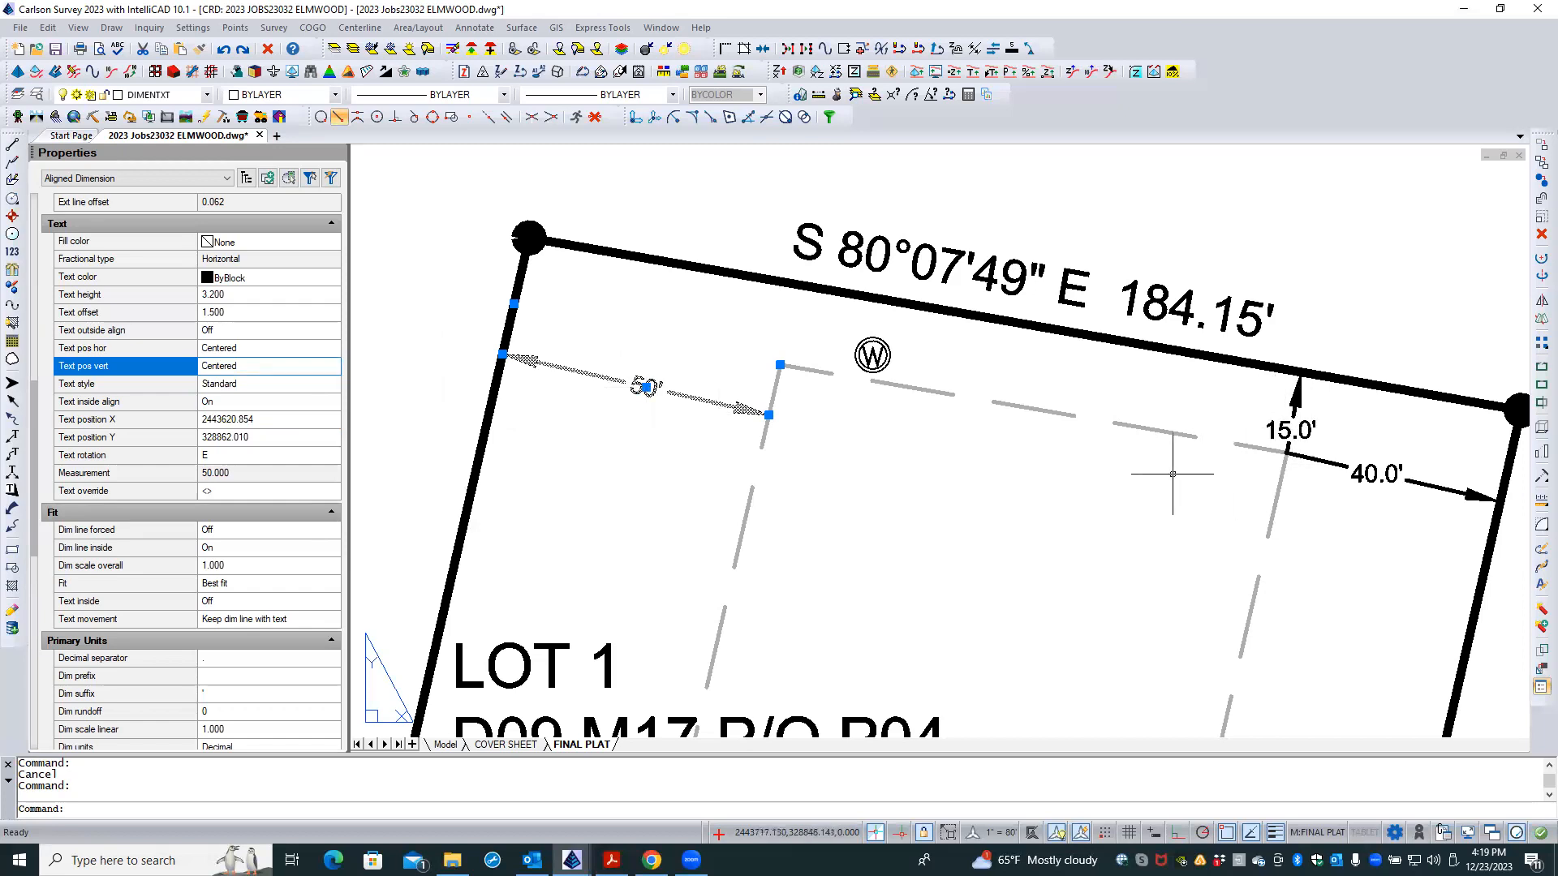
key(Escape)
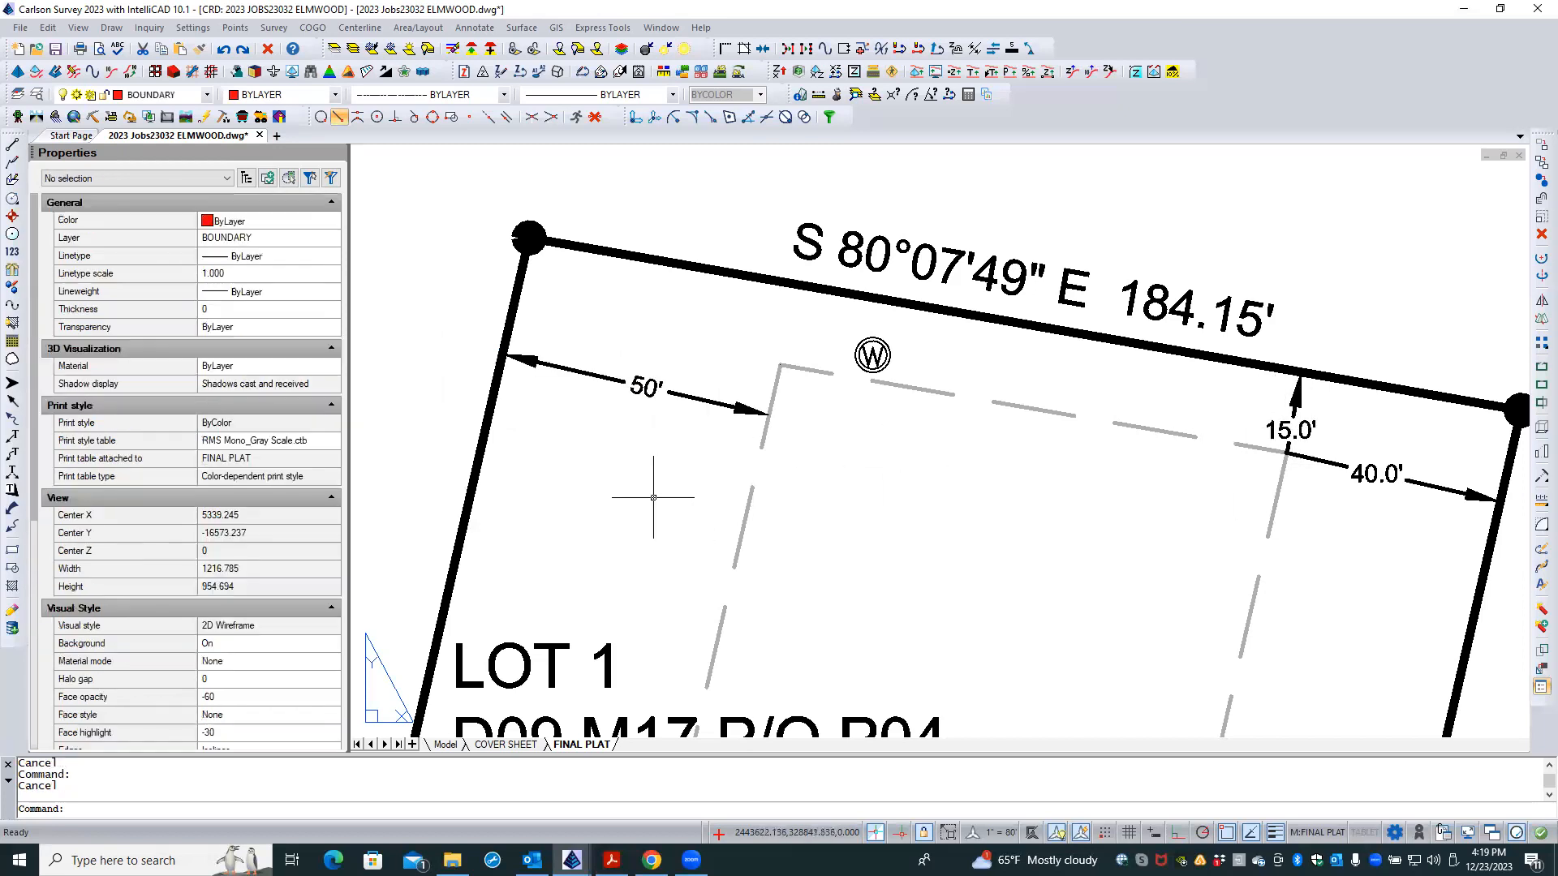
scroll(614, 467, down, 2)
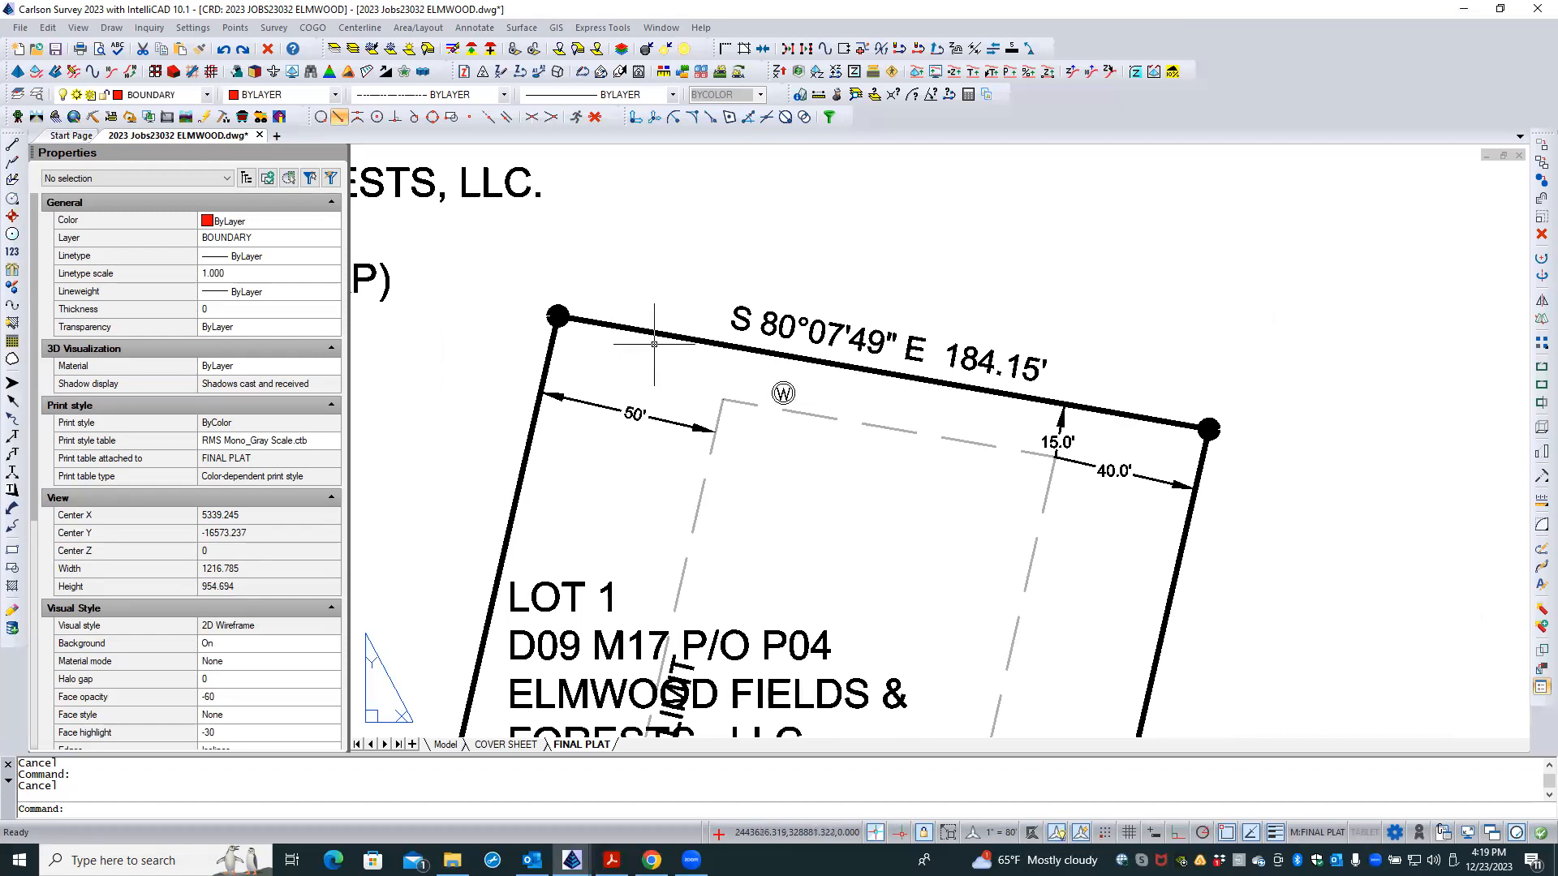
click(199, 49)
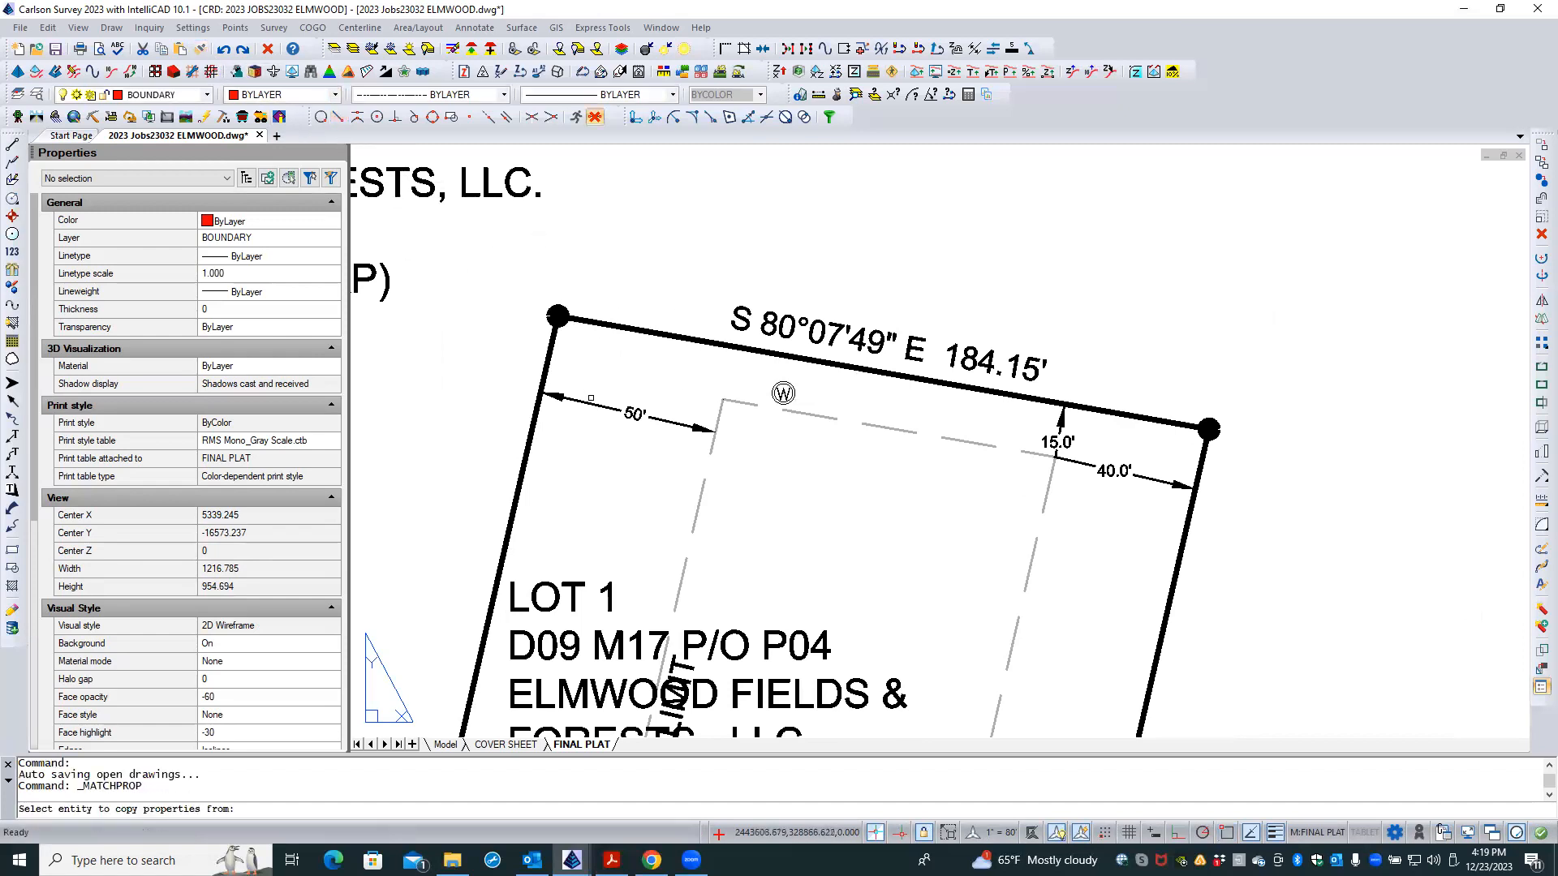
click(593, 404)
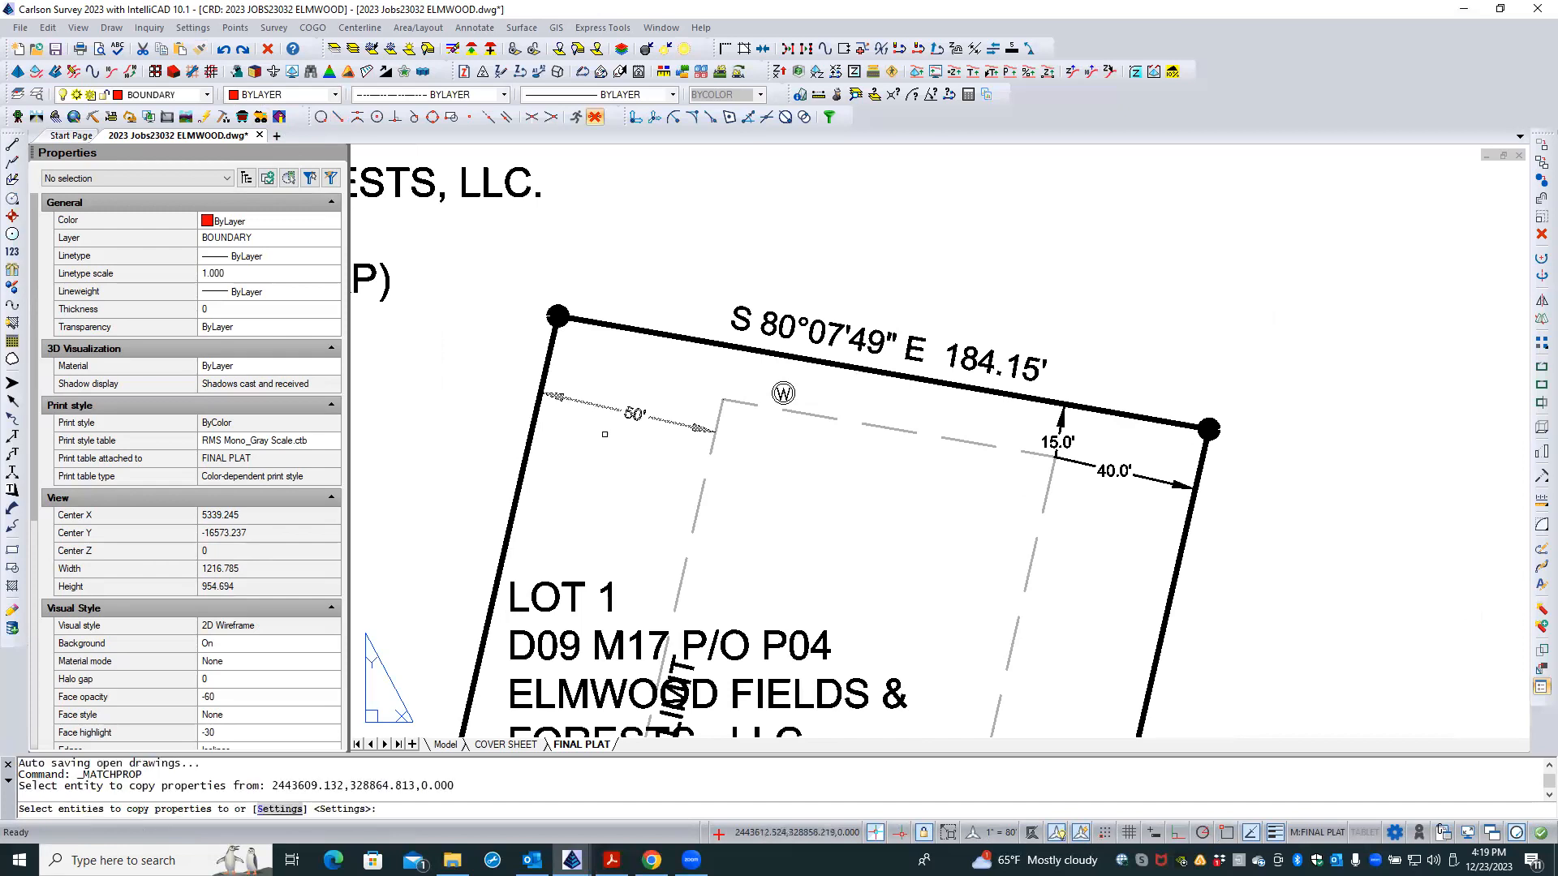
key(Return)
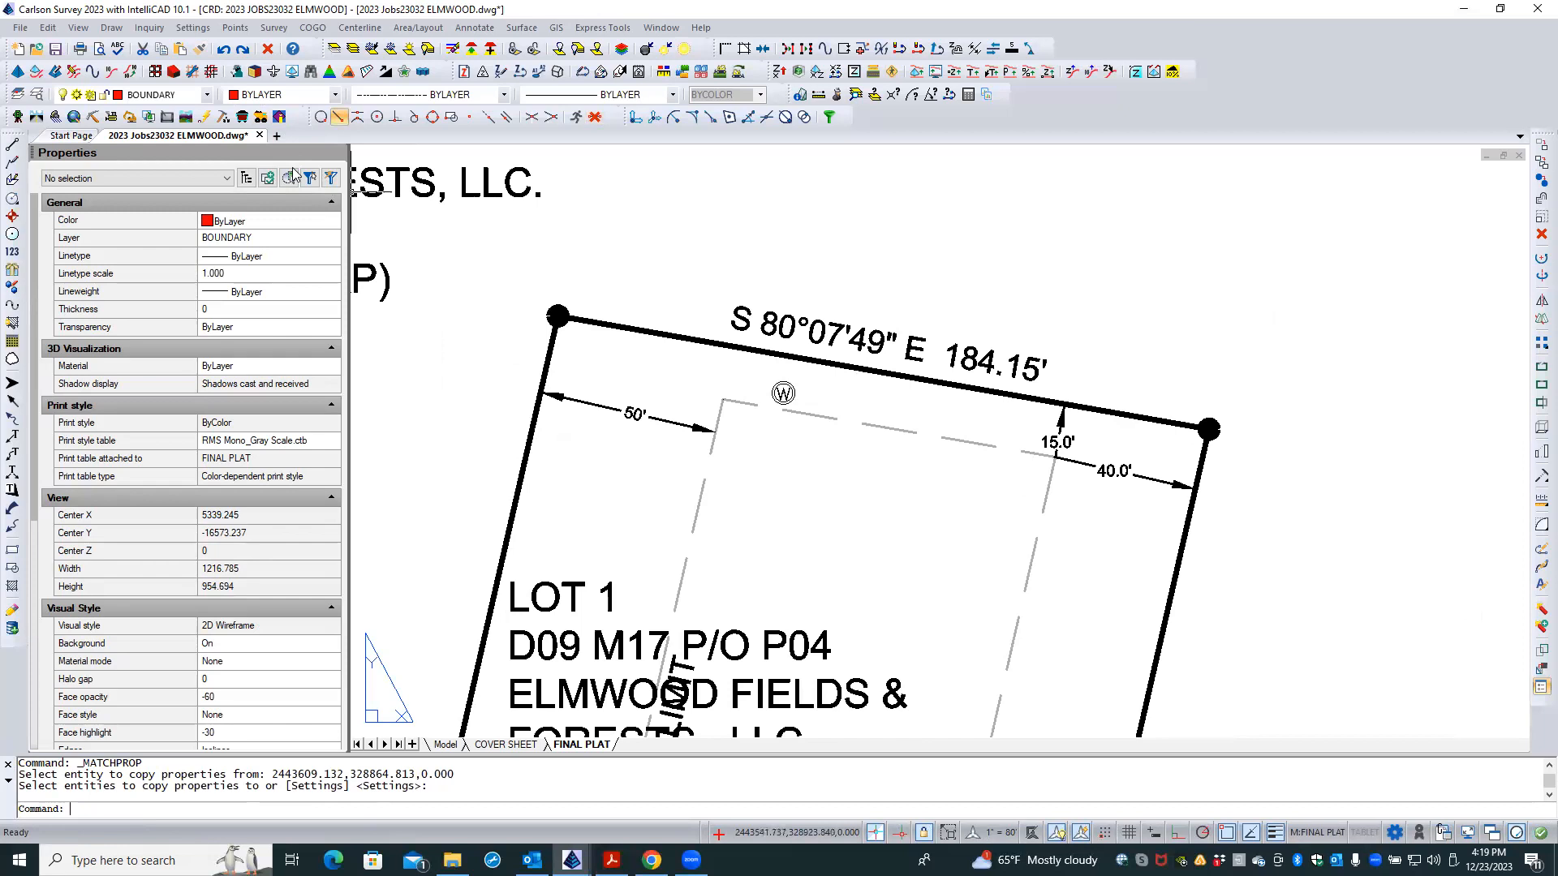
- Match the properties of the 50' setback dimension onto the 40.0' and 15.0' dimensions at Lot 1's northeast corner
click(200, 50)
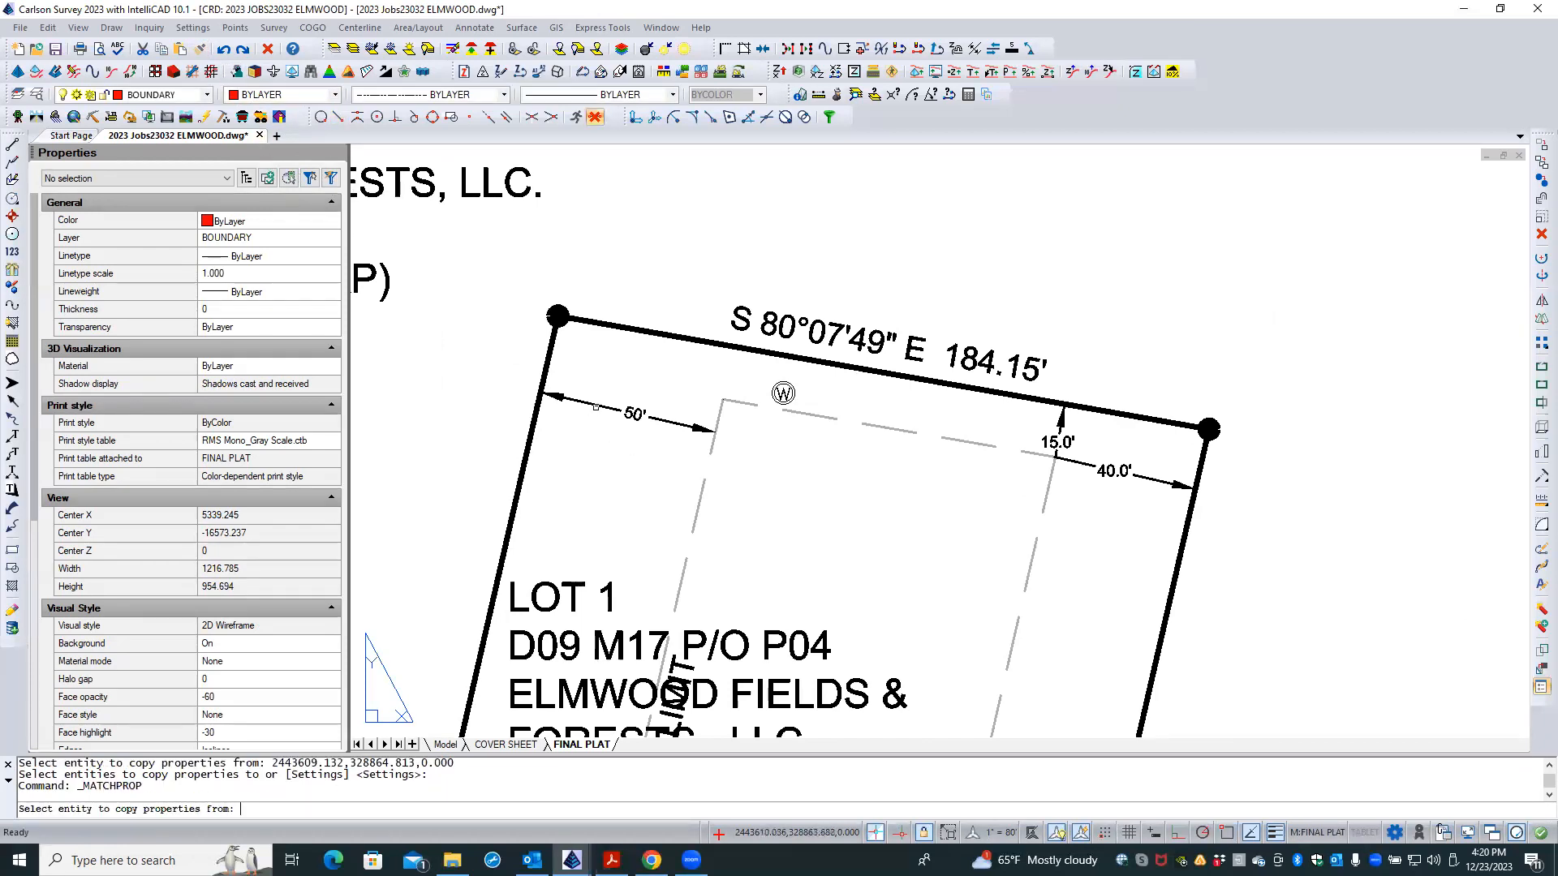
click(596, 405)
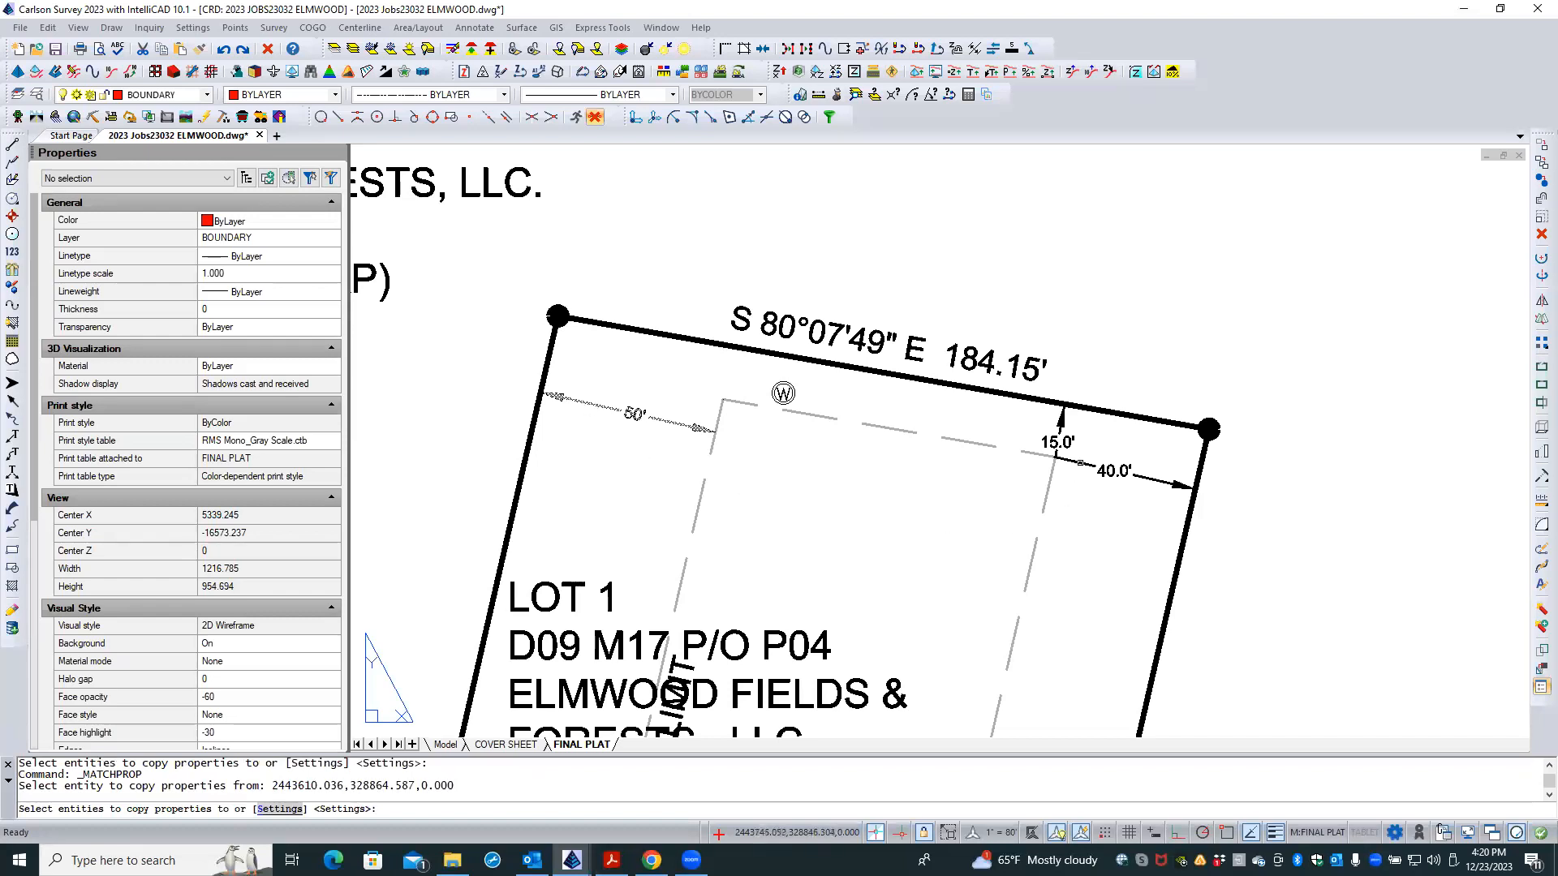
click(1080, 460)
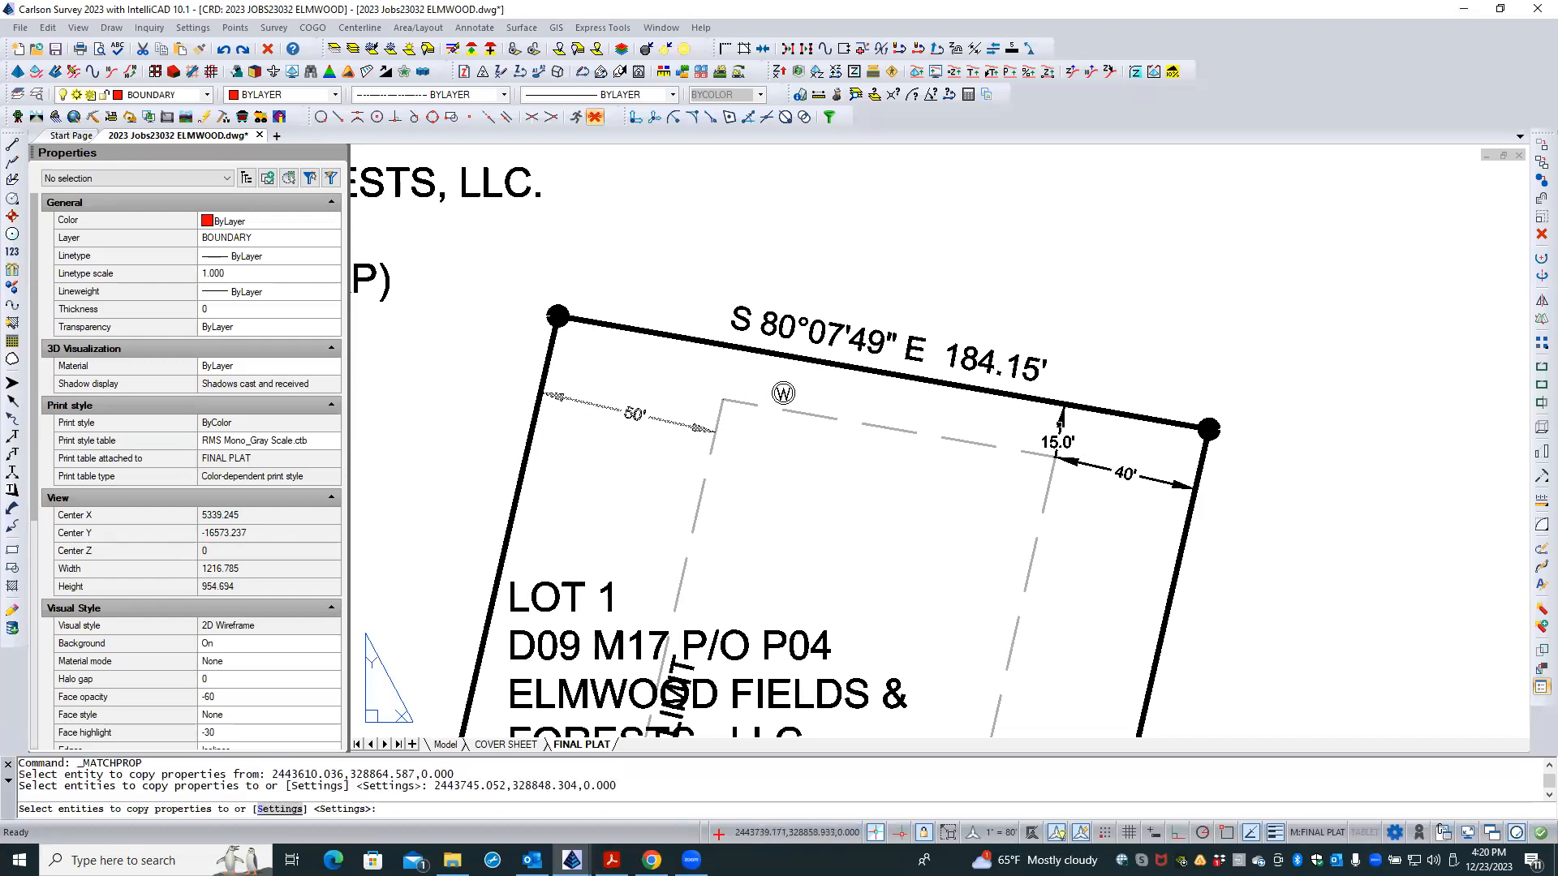
click(1059, 422)
- Apply the matched dimension properties to the two setback dimensions above and below the access easement
scroll(1090, 615, down, 3)
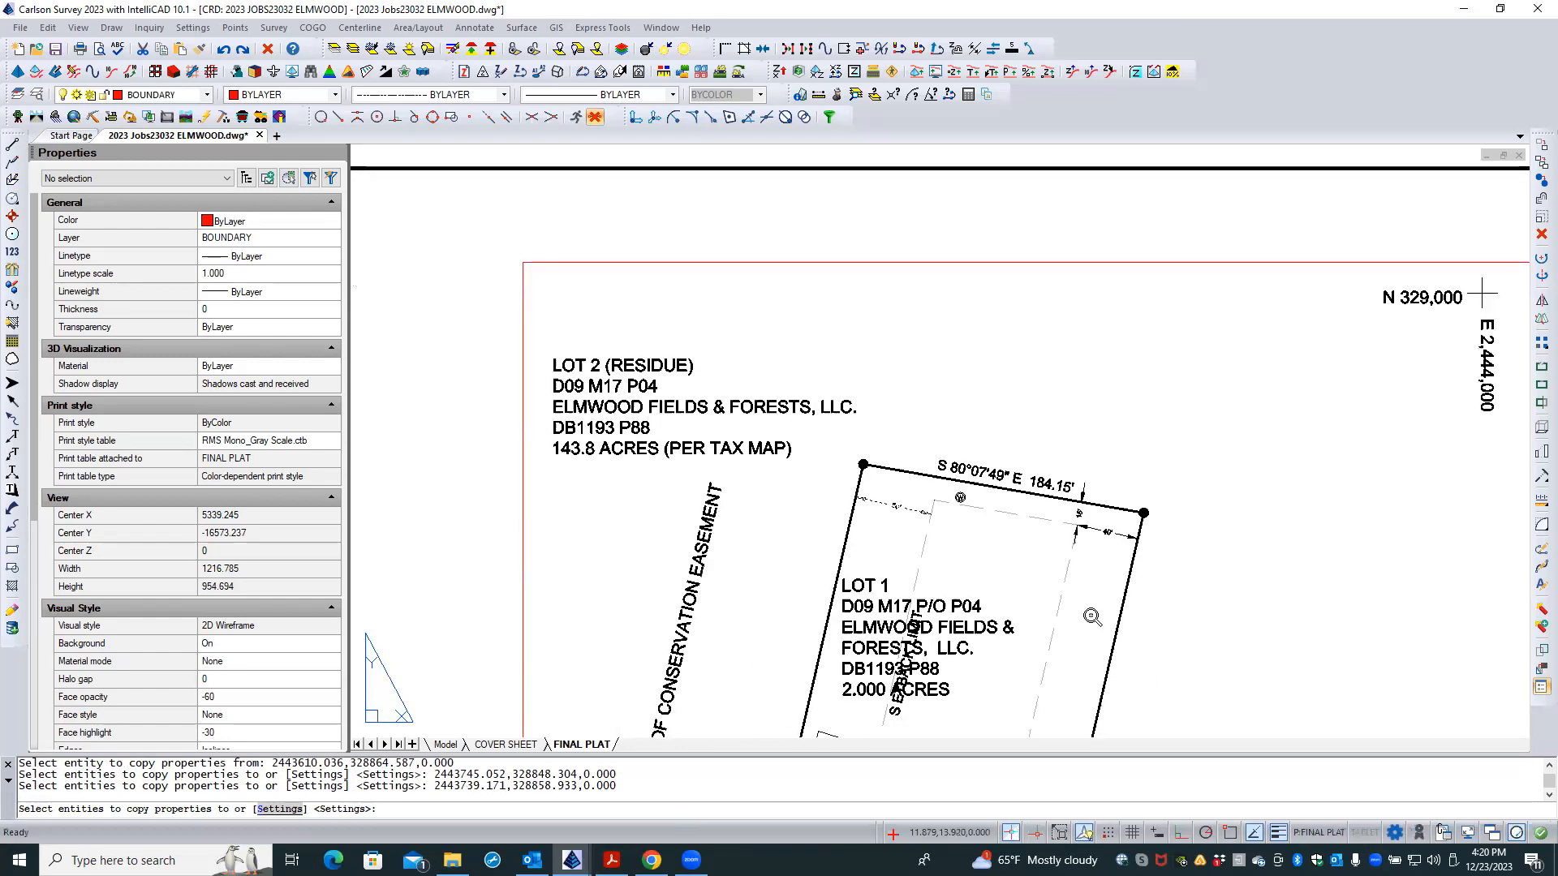
middle_drag(1070, 660, 1034, 350)
middle_drag(1106, 669, 1096, 373)
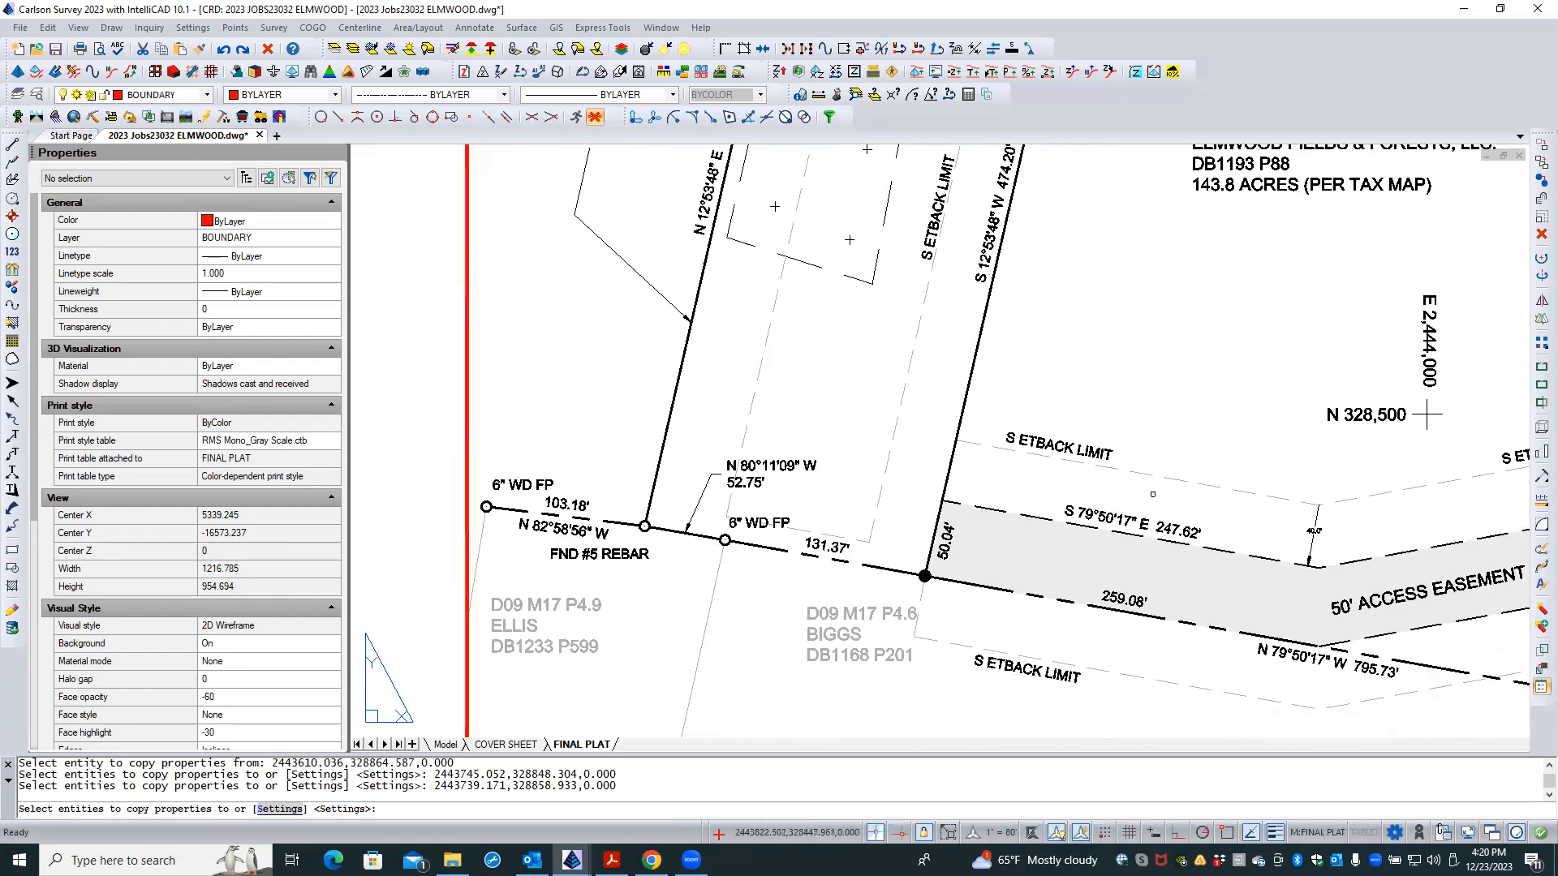
click(1316, 514)
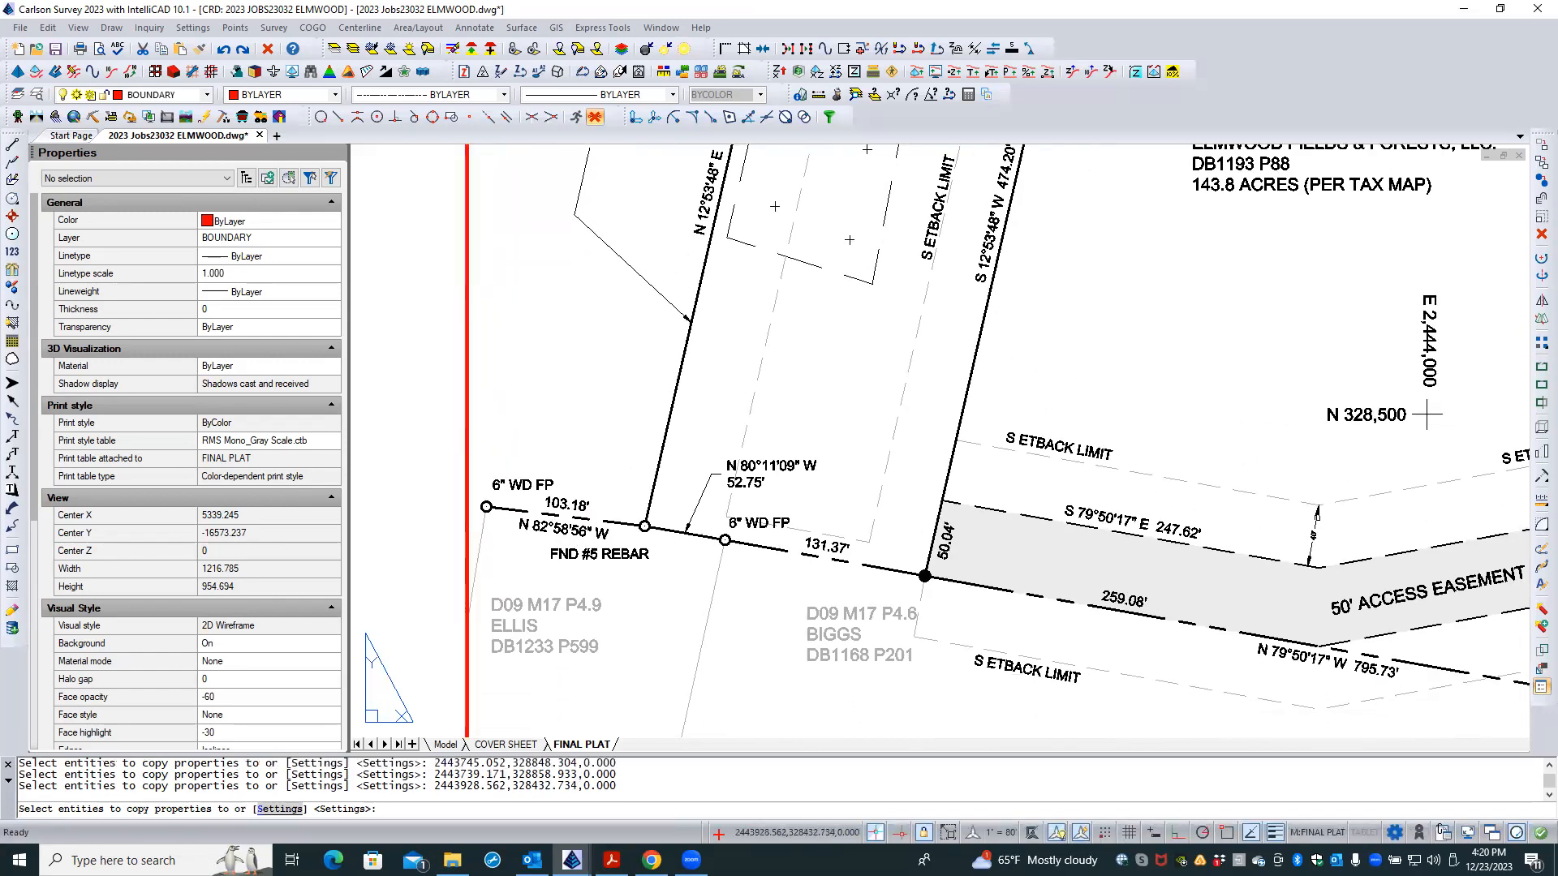
middle_drag(1317, 683, 878, 689)
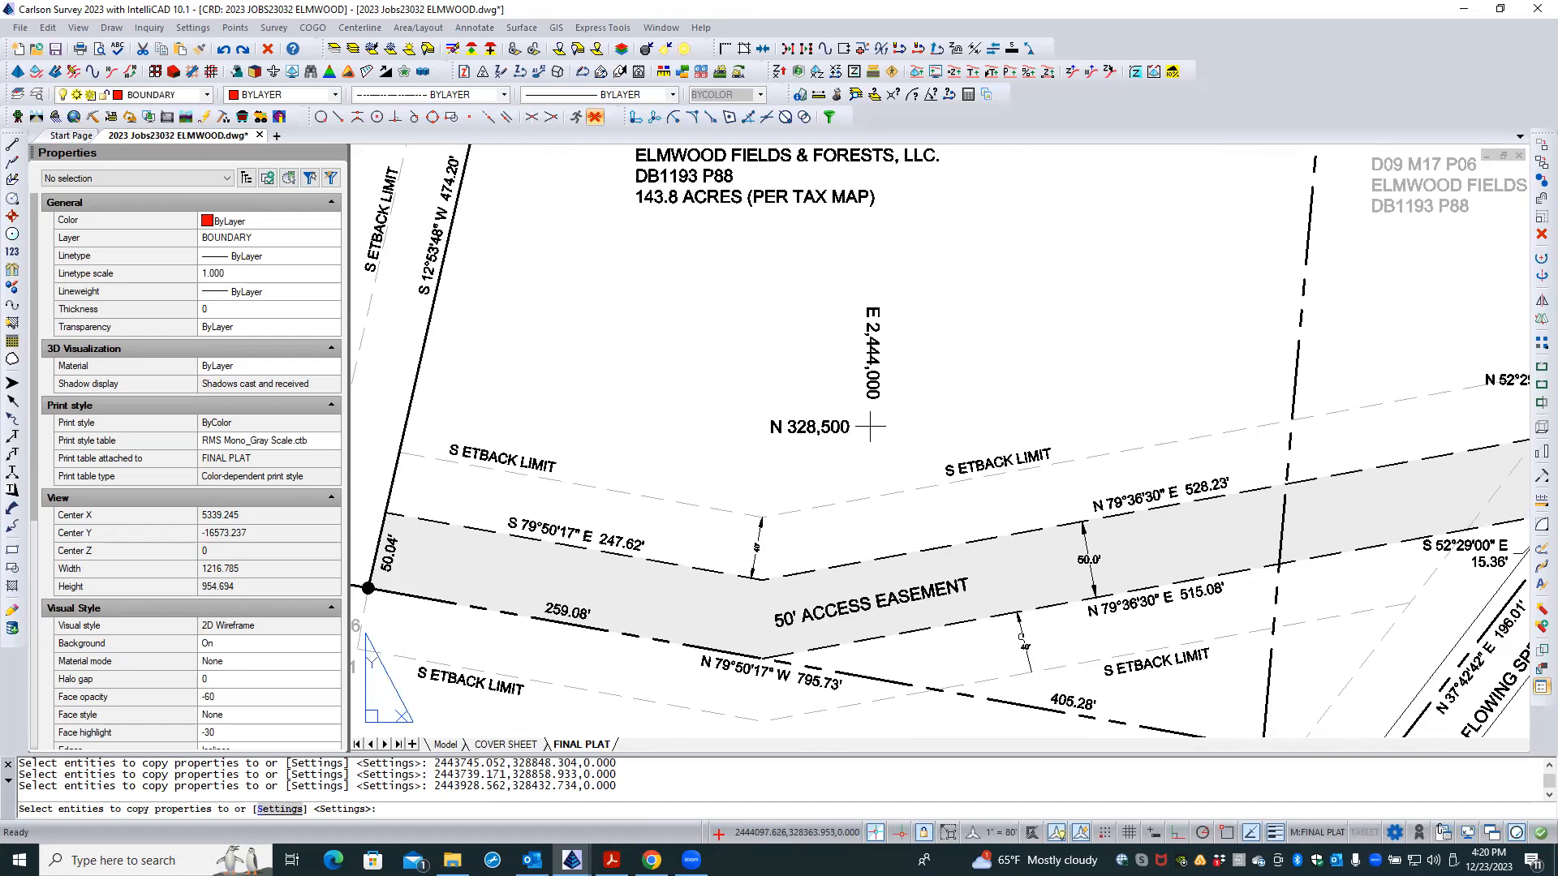
click(1021, 637)
- Apply the matched properties to the 50.0' access easement width dimension, choosing the aligned dimension over the hatch, and end the command
scroll(1097, 646, down, 3)
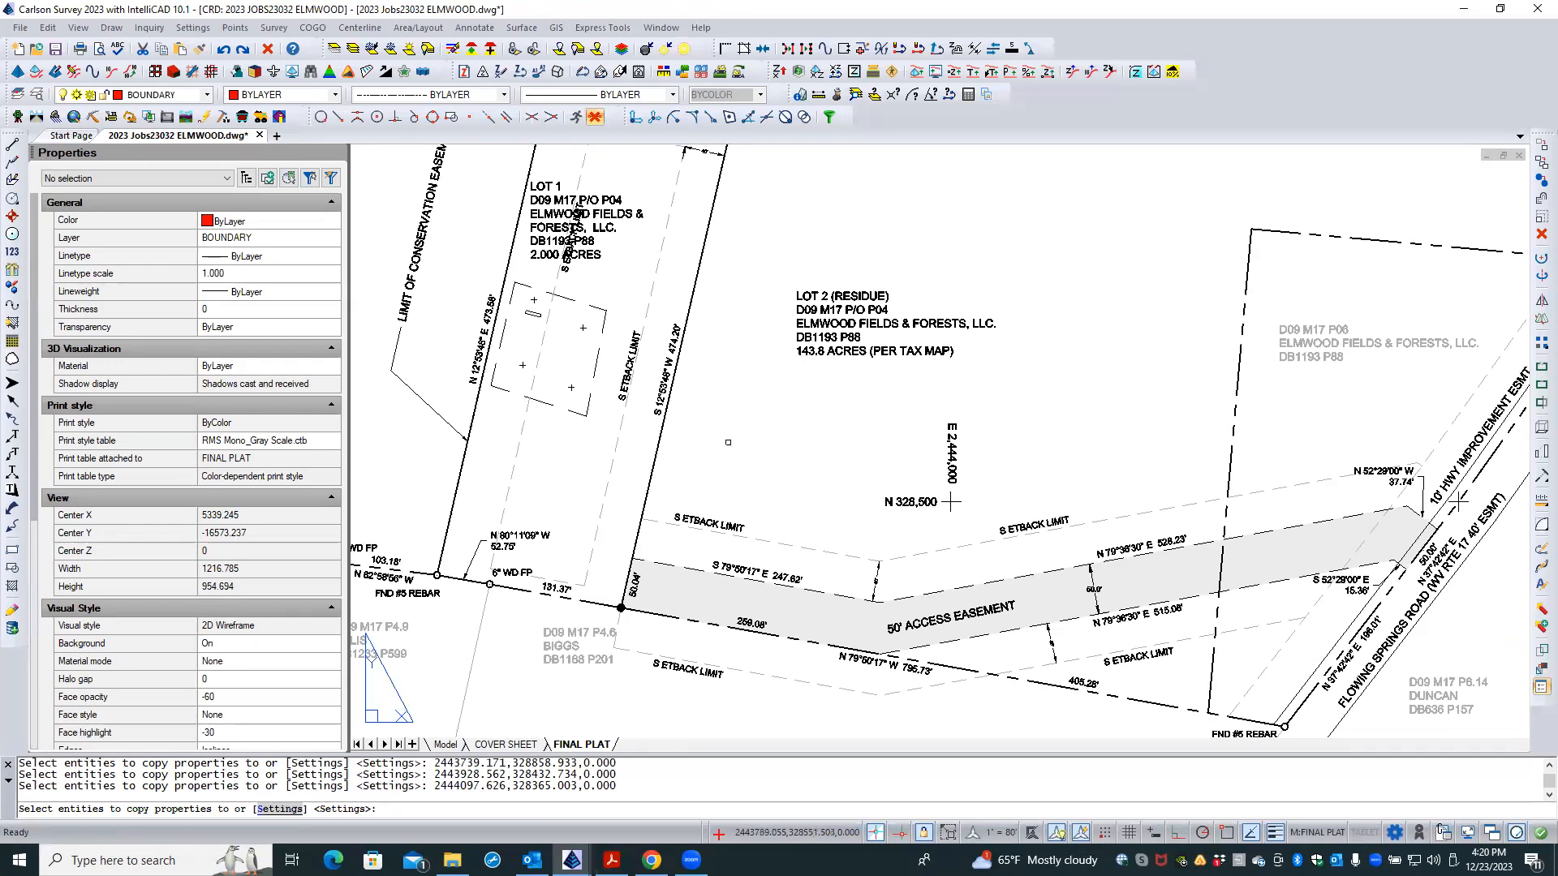
scroll(902, 590, up, 5)
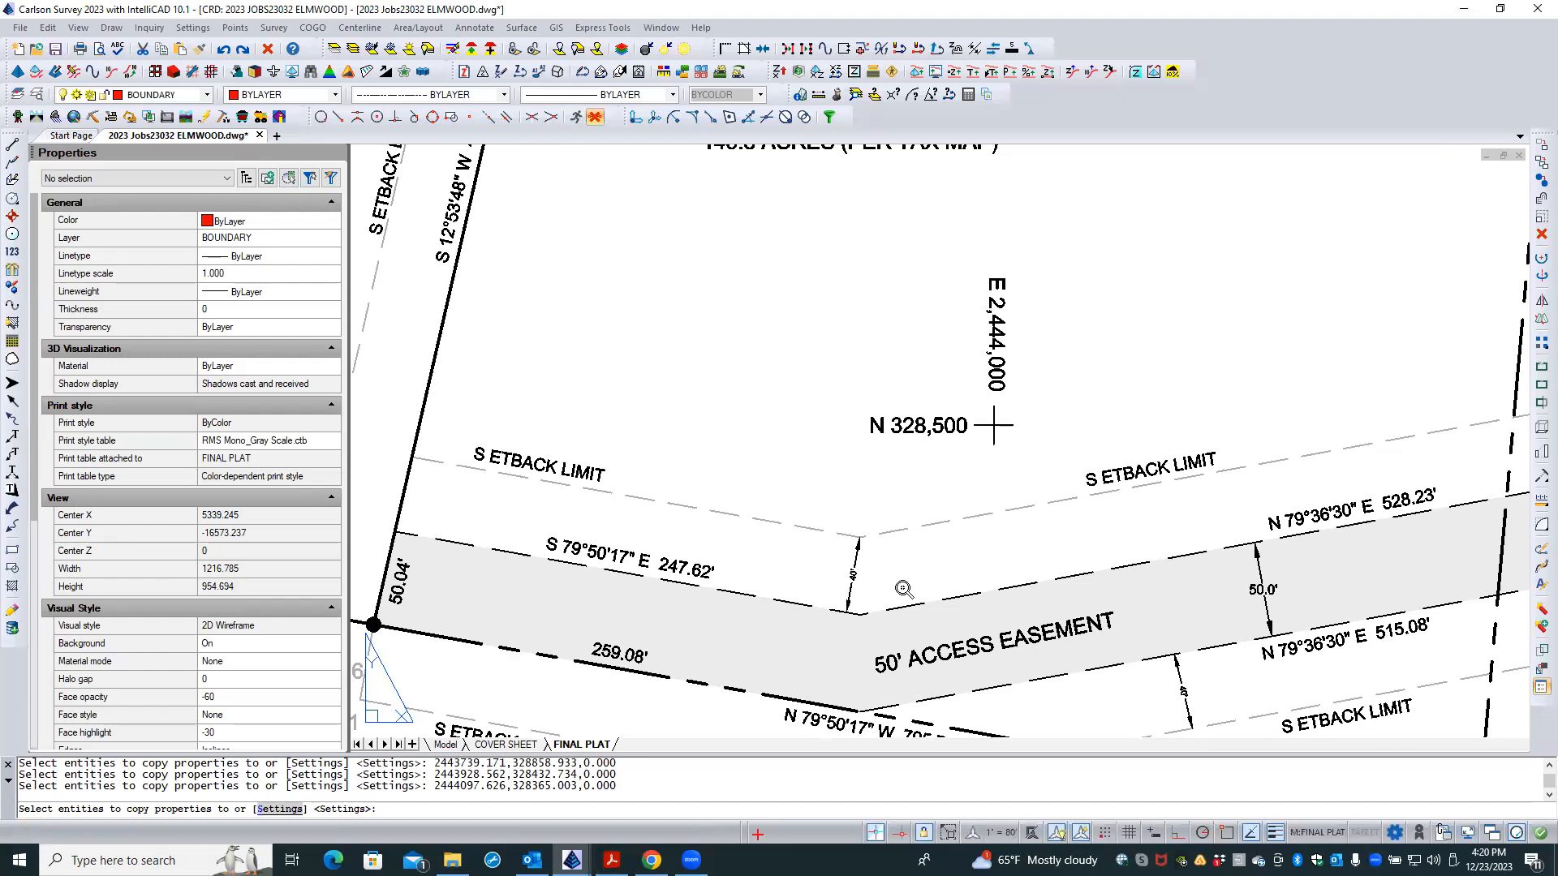
scroll(903, 588, down, 2)
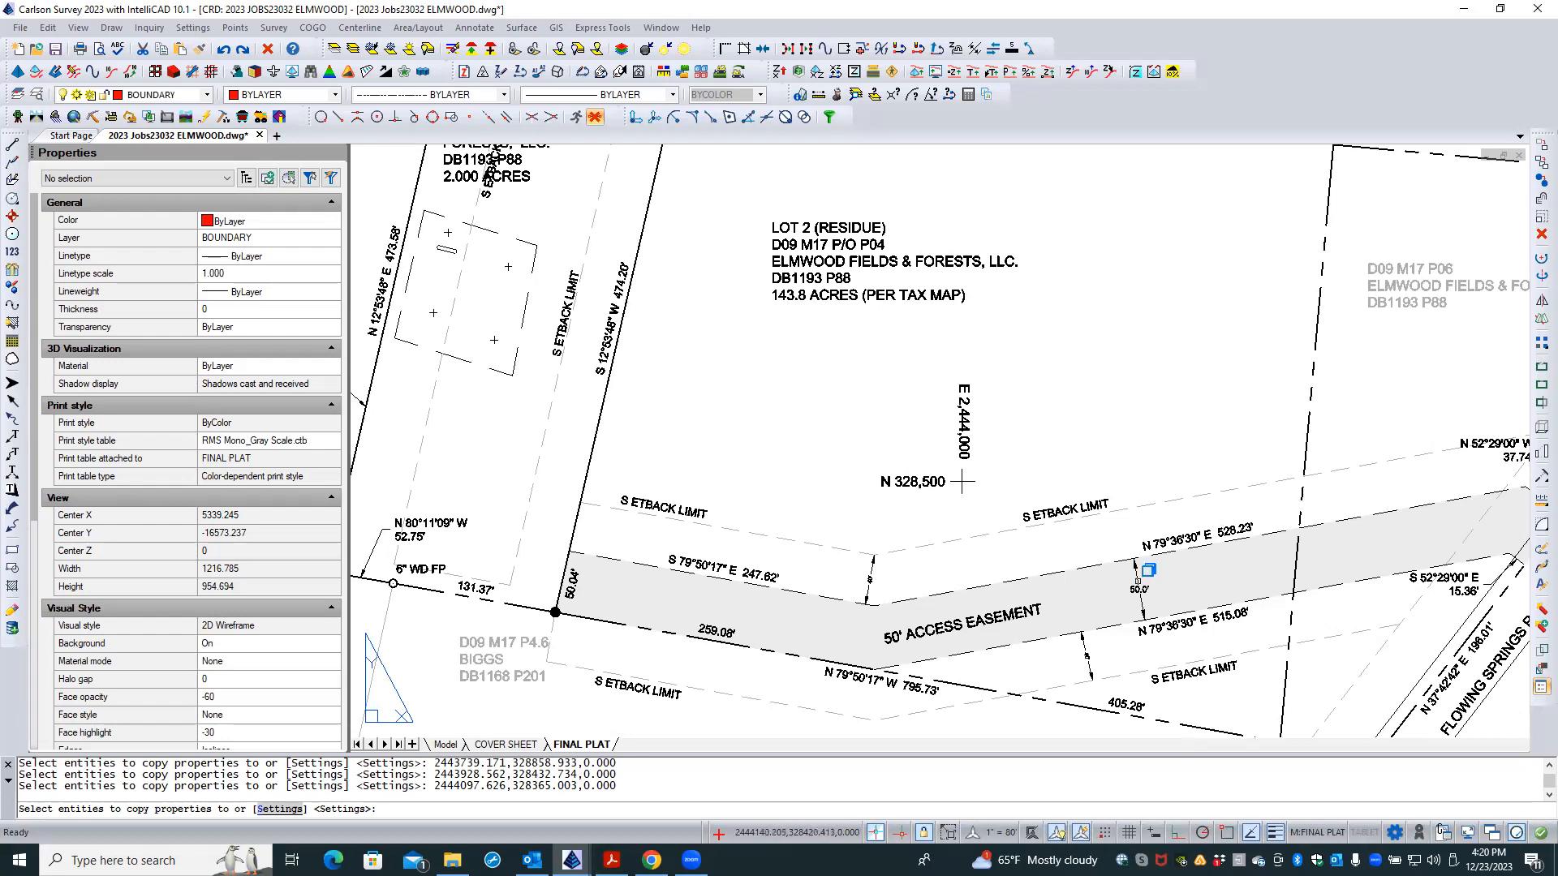
click(1137, 581)
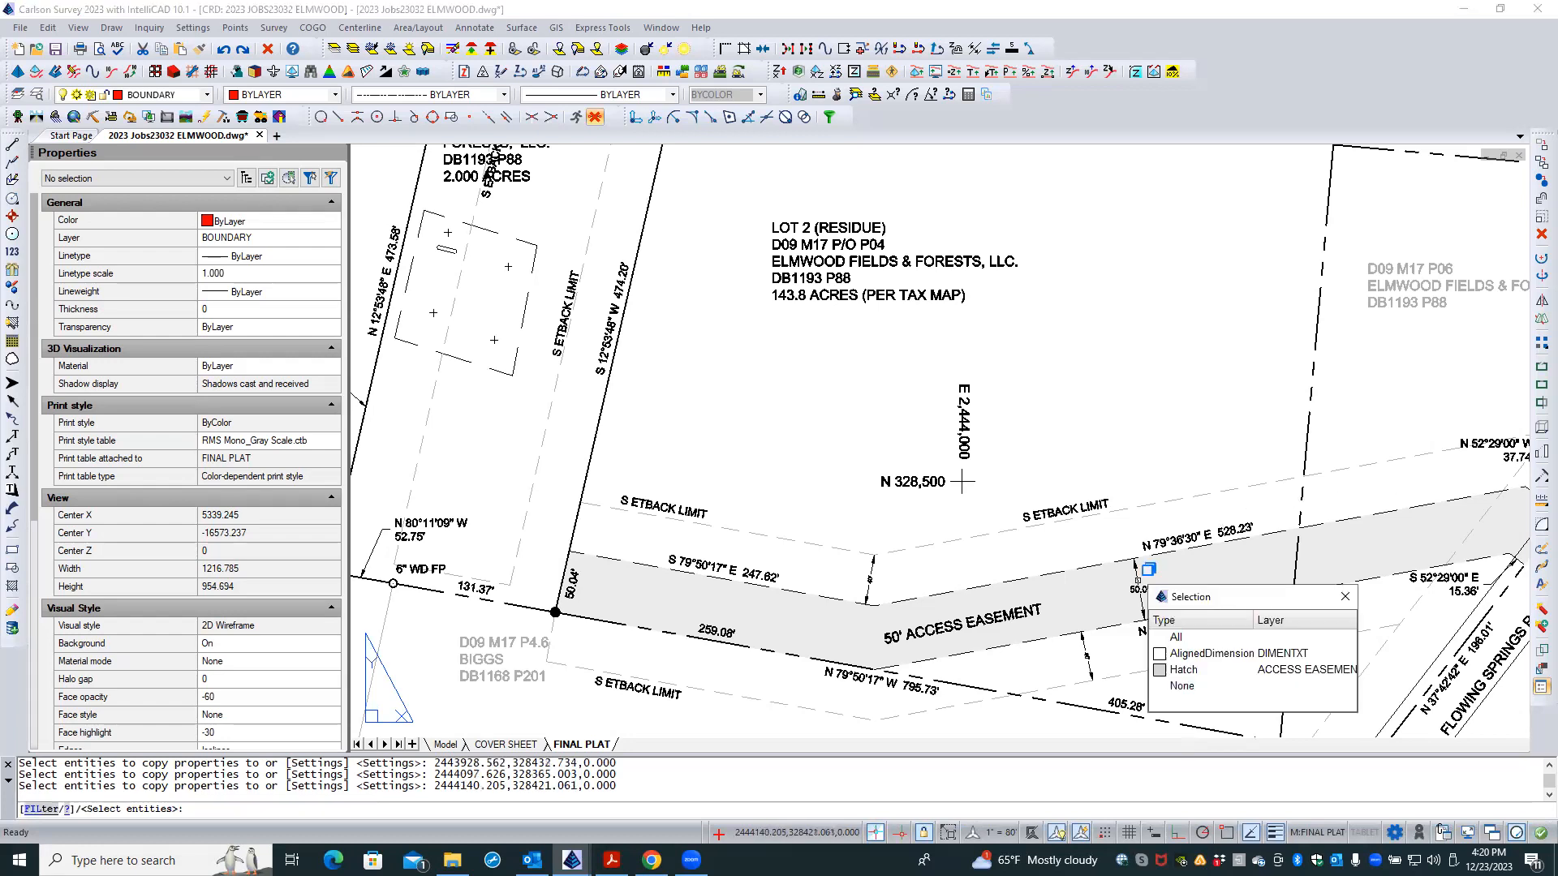
click(1160, 654)
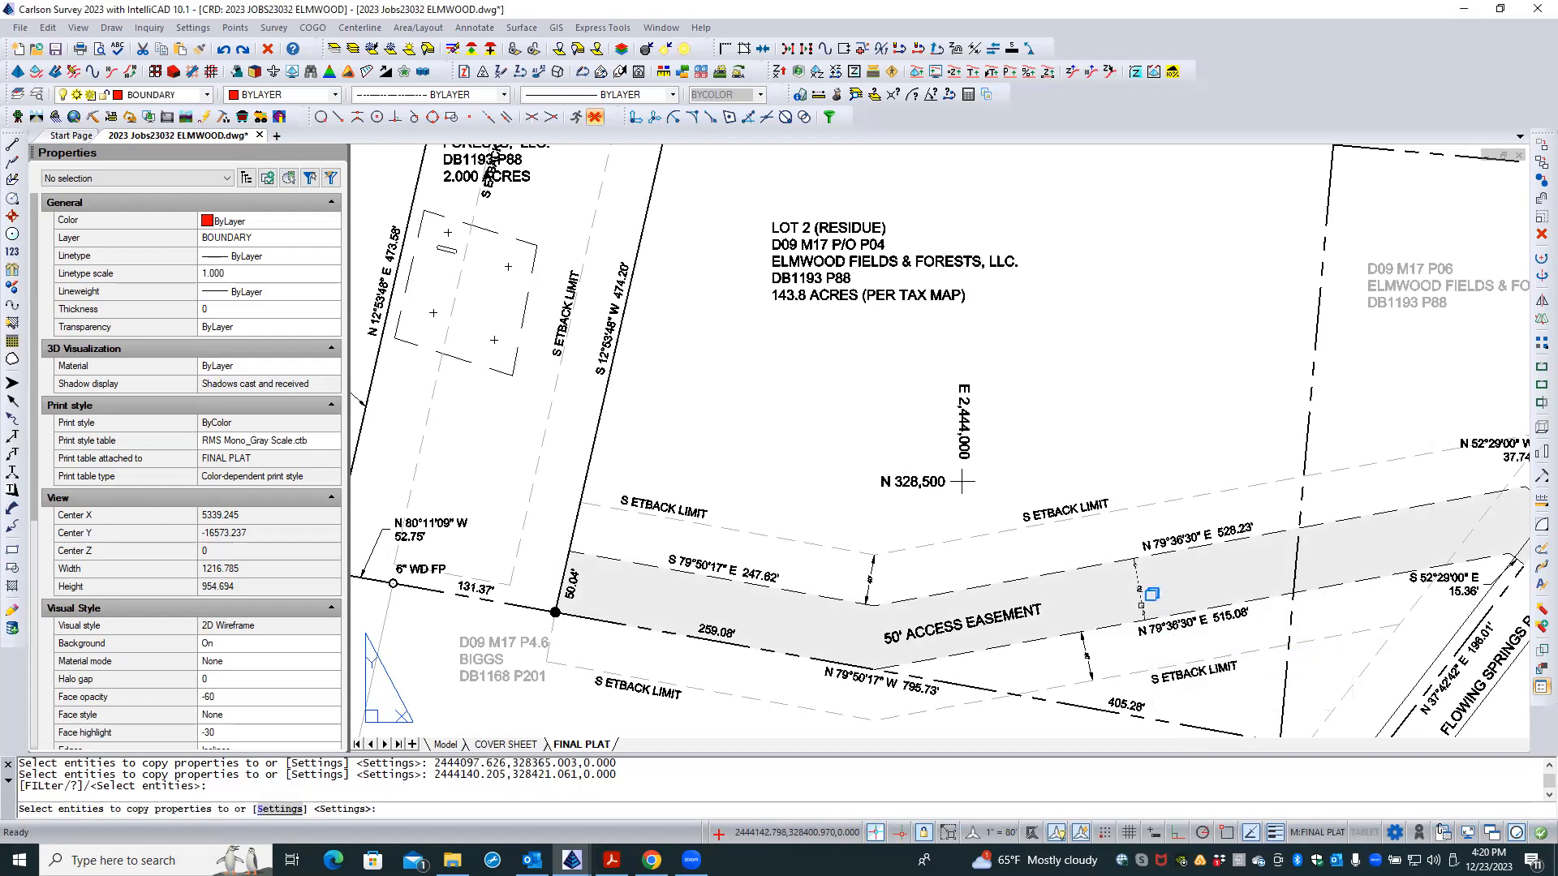
scroll(1160, 610, up, 5)
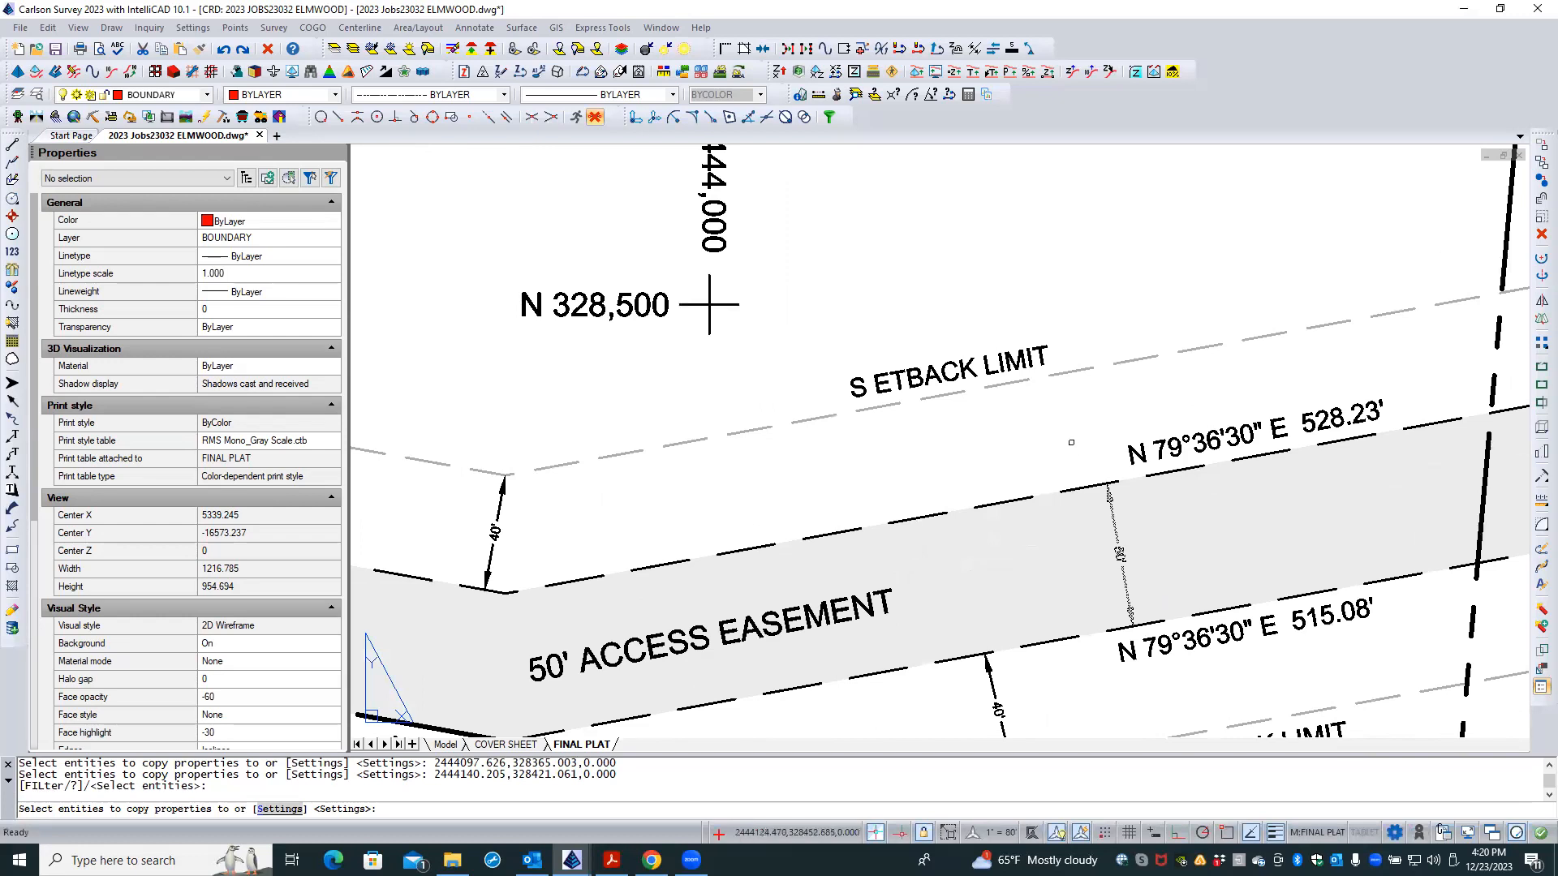
key(Escape)
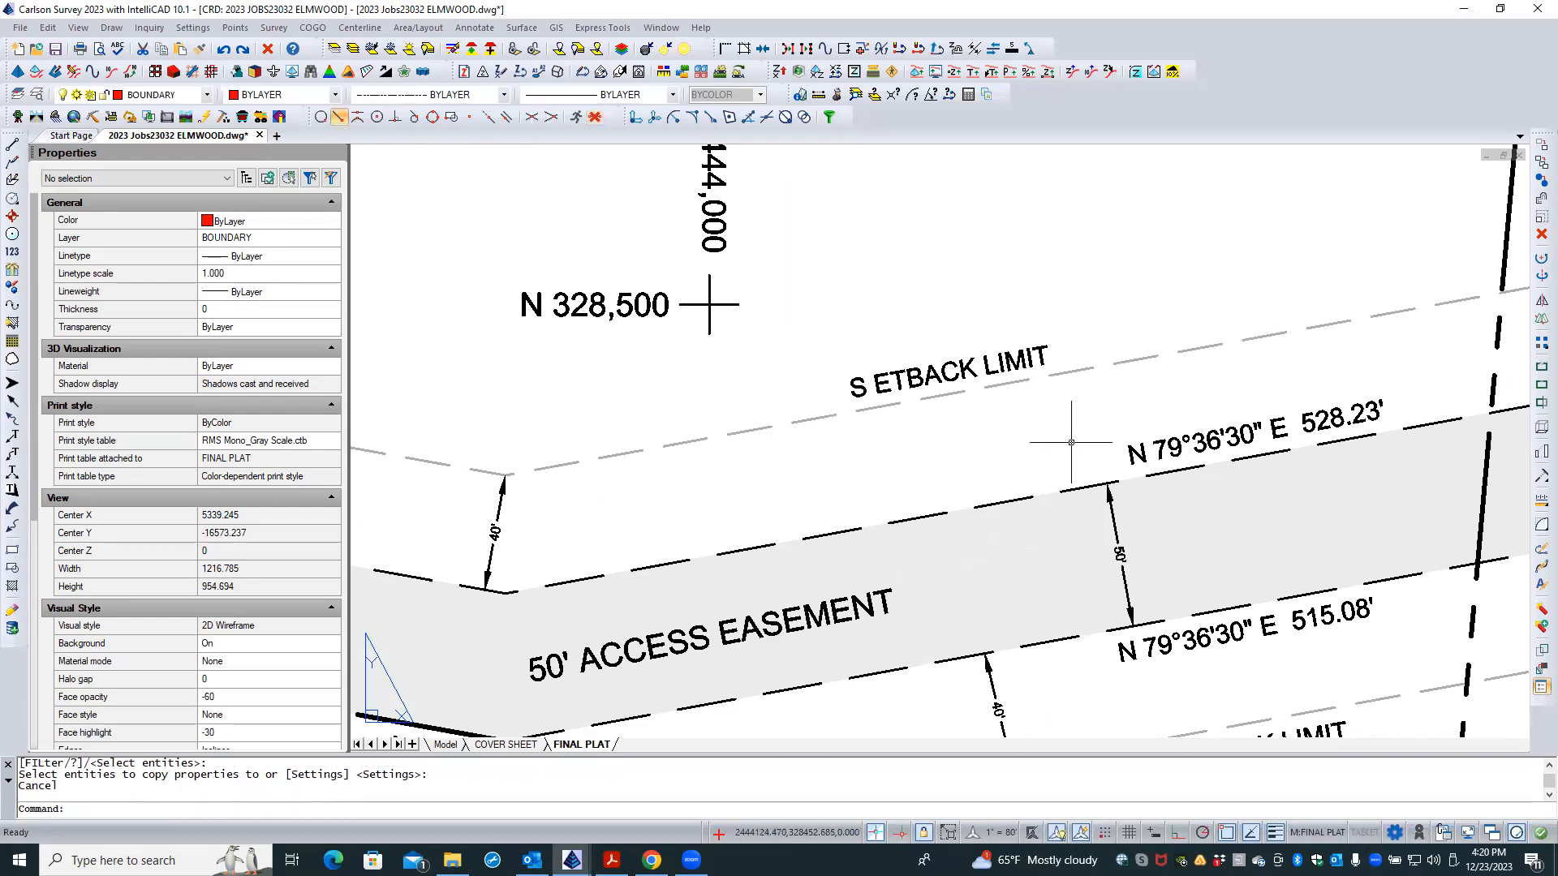
- Review the plat from the access easement to Lot 1, checking the setback dimensions and the placement of the labels
scroll(1071, 443, down, 4)
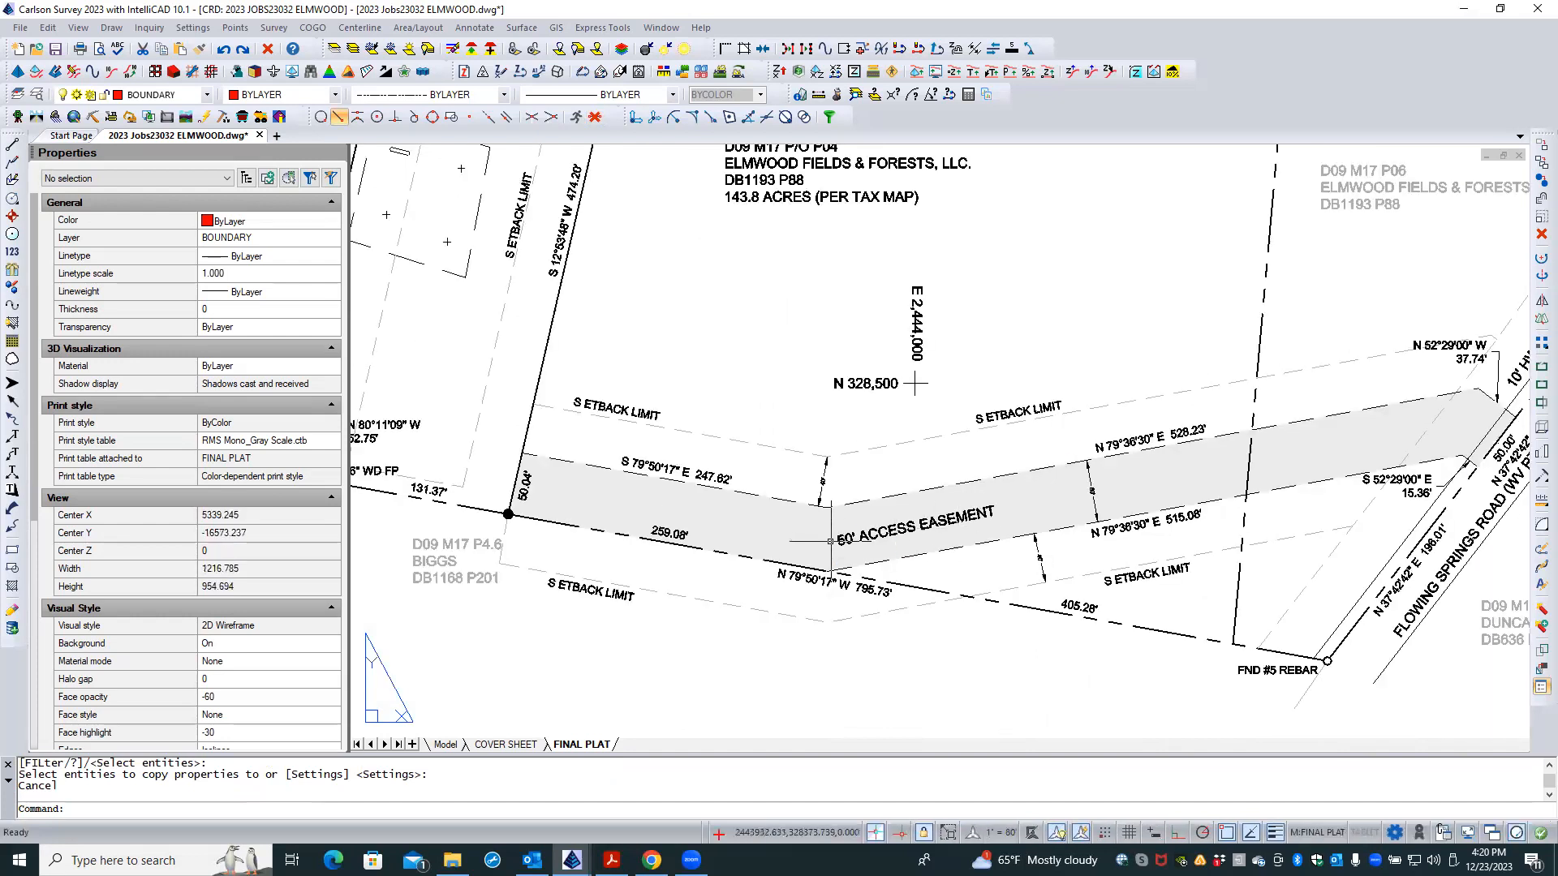
scroll(696, 382, down, 5)
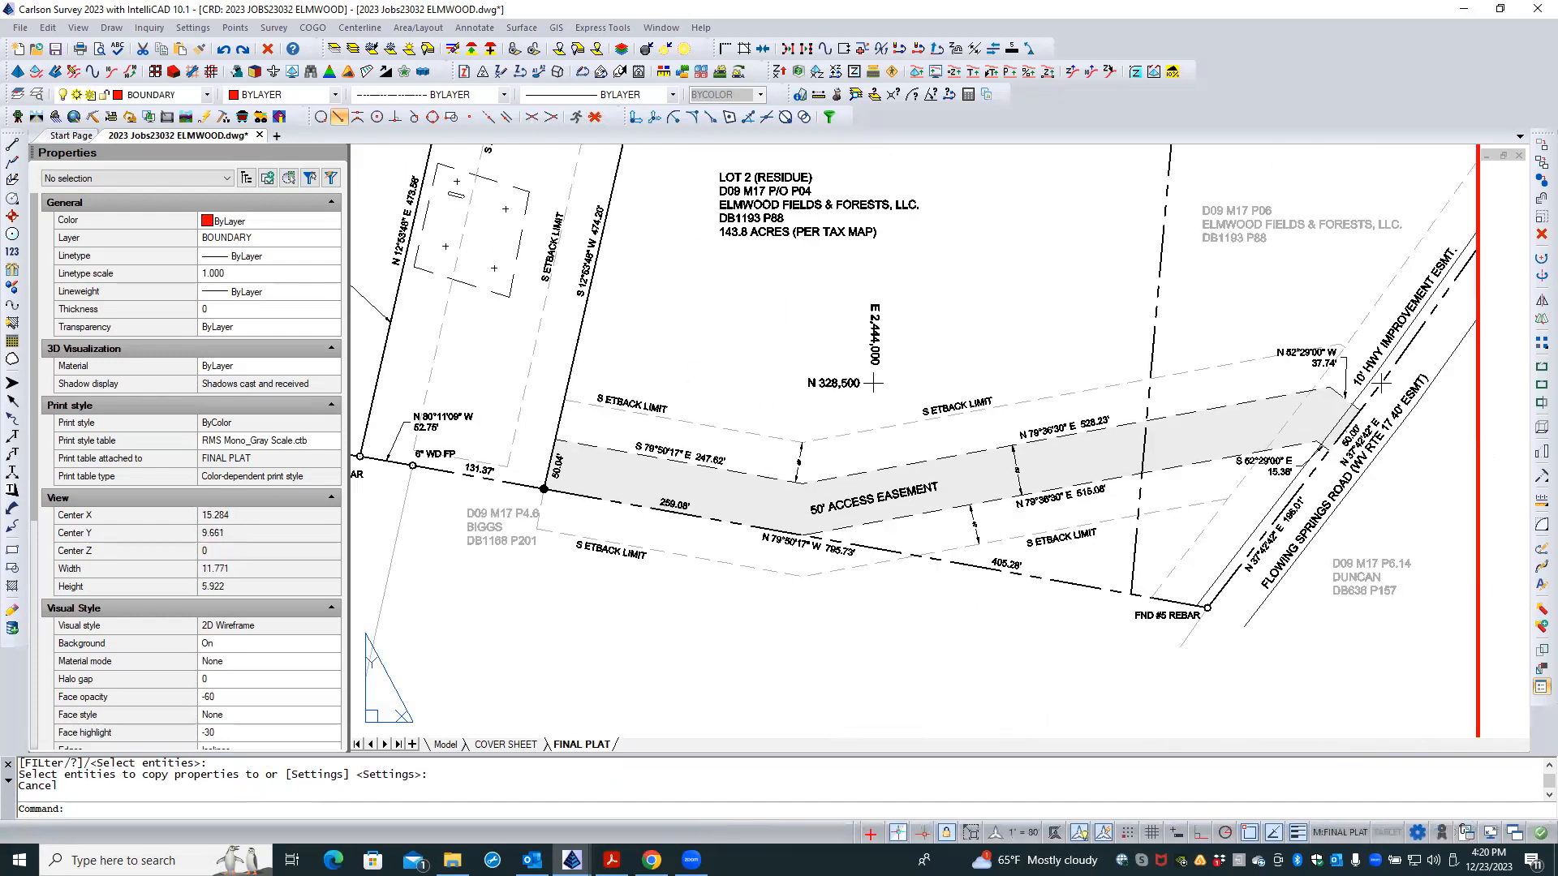
double_click(696, 381)
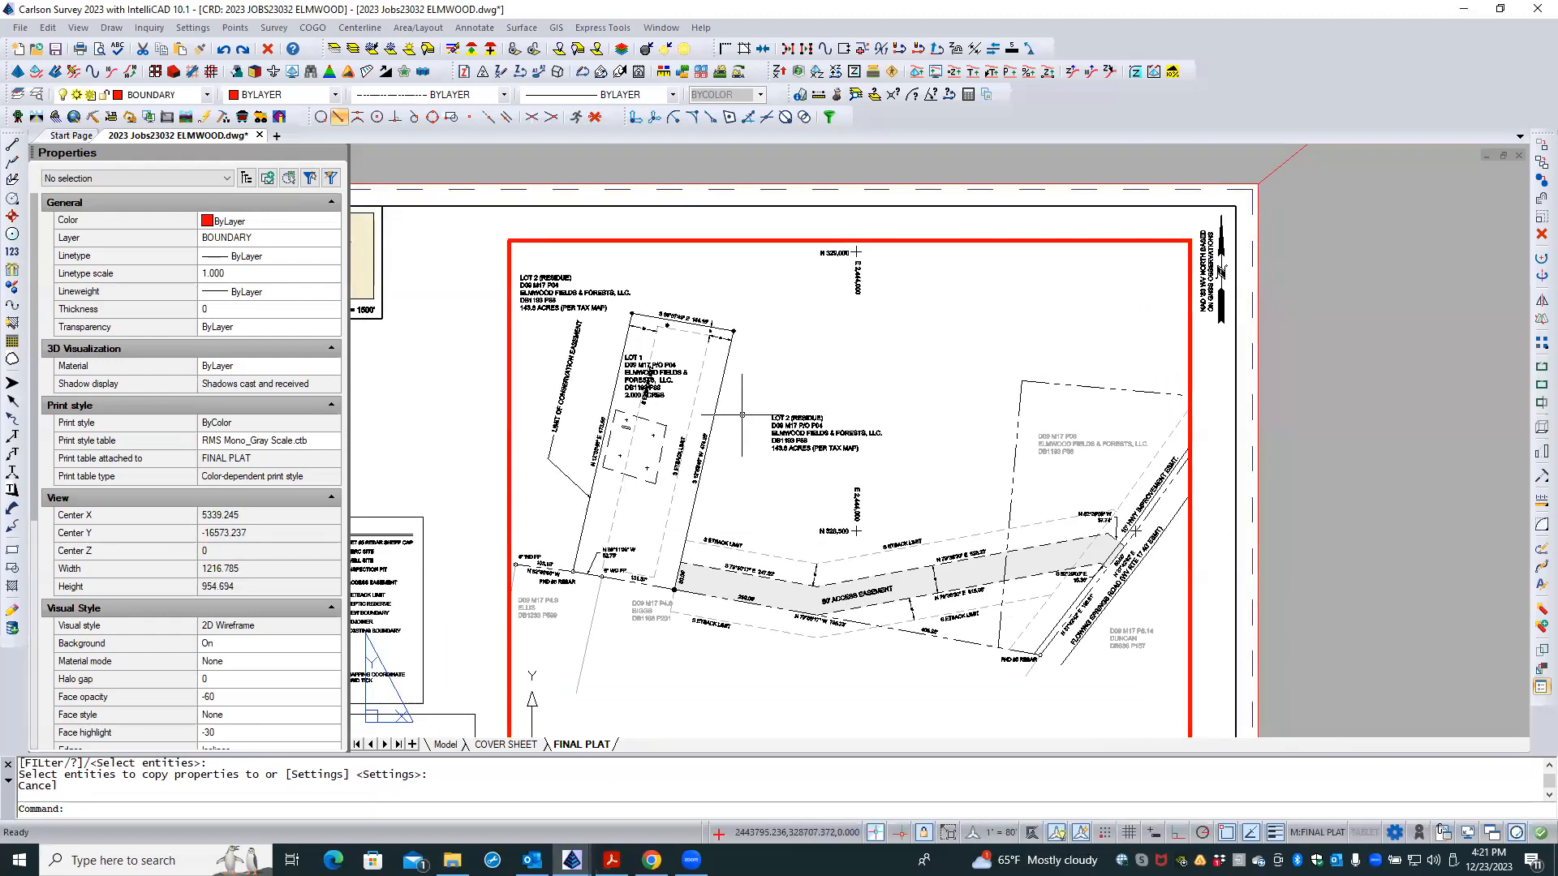
scroll(741, 415, up, 4)
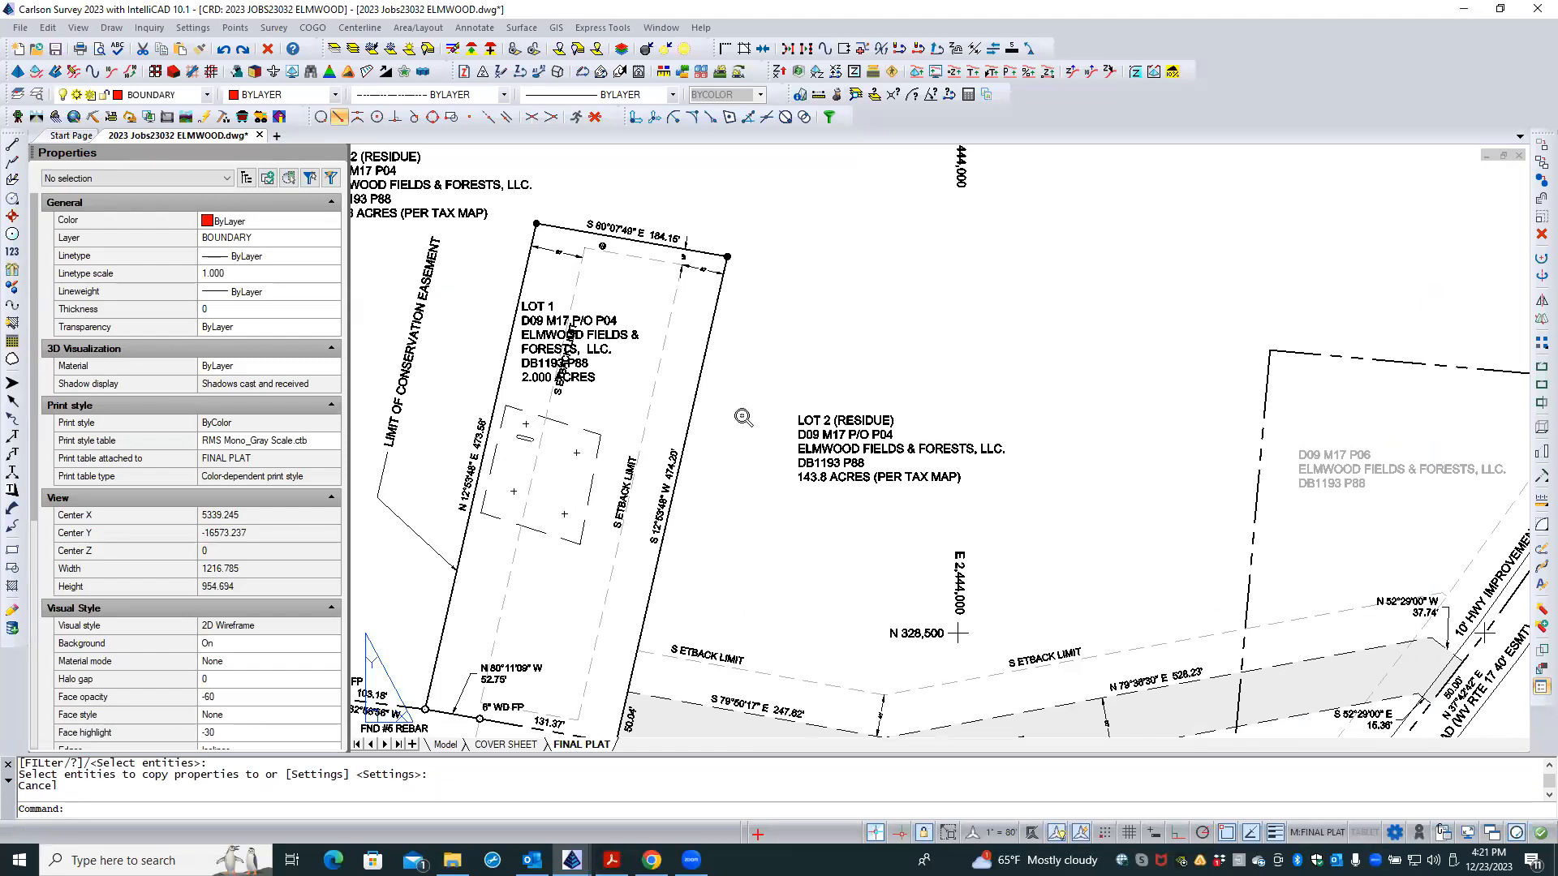
scroll(744, 417, up, 3)
scroll(743, 417, down, 1)
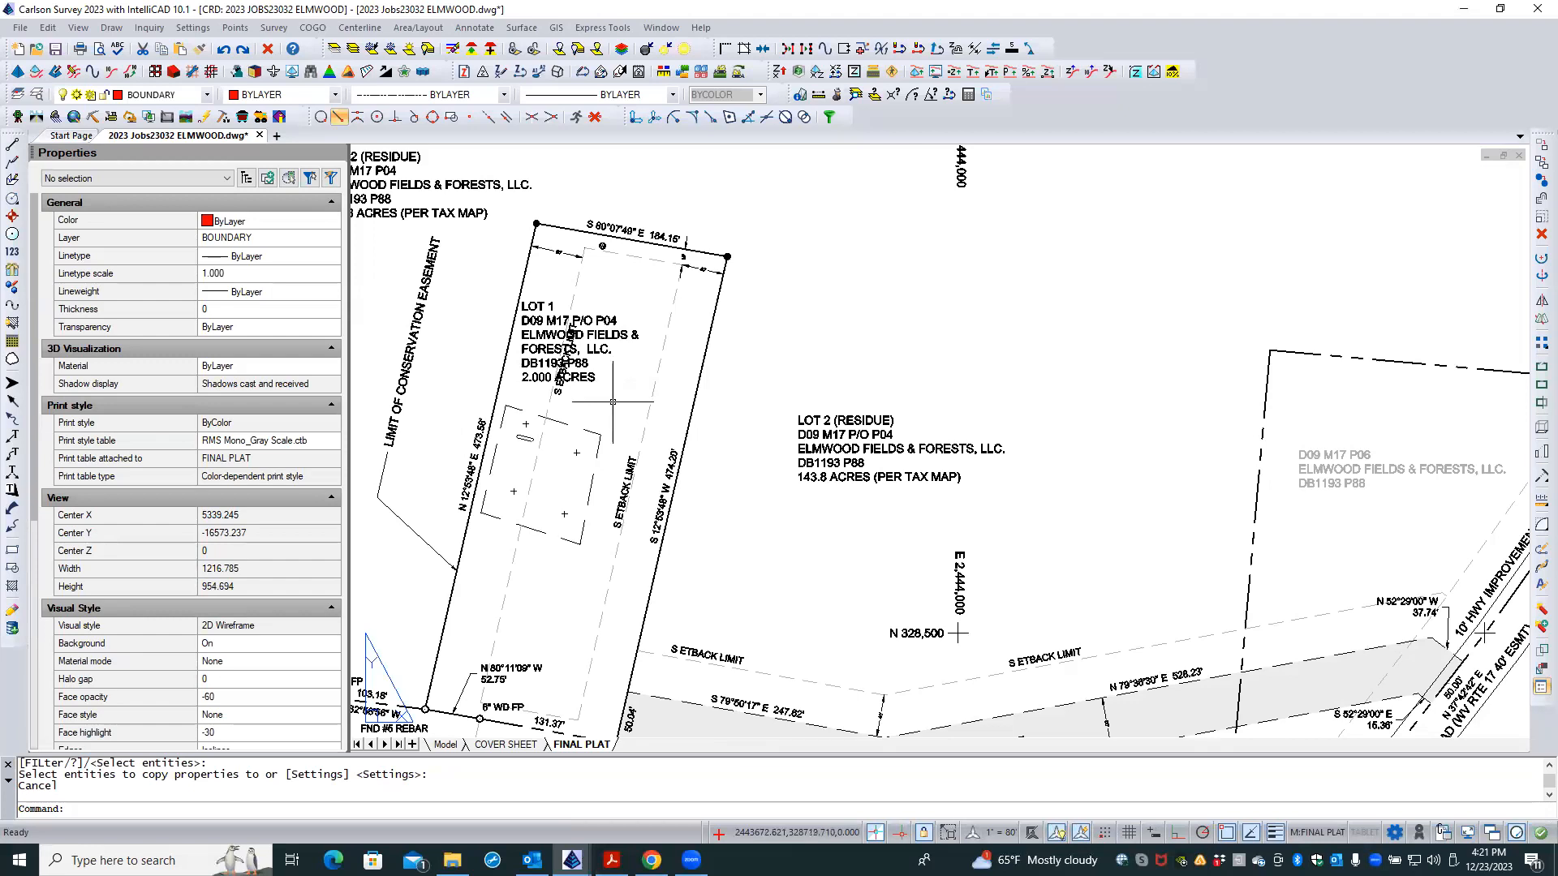
scroll(610, 399, up, 4)
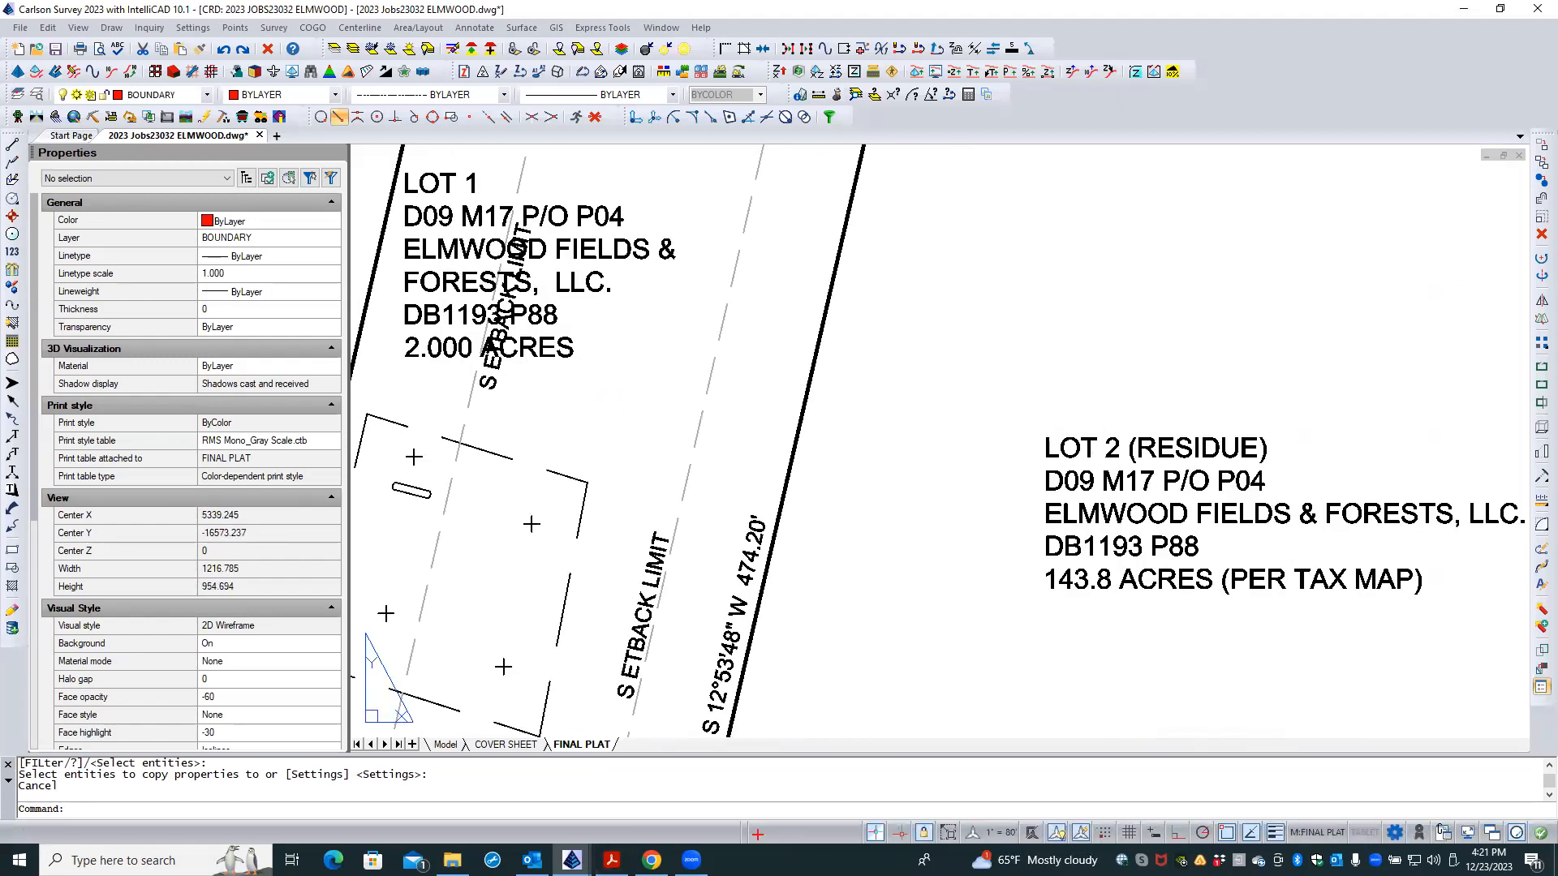
scroll(685, 464, down, 4)
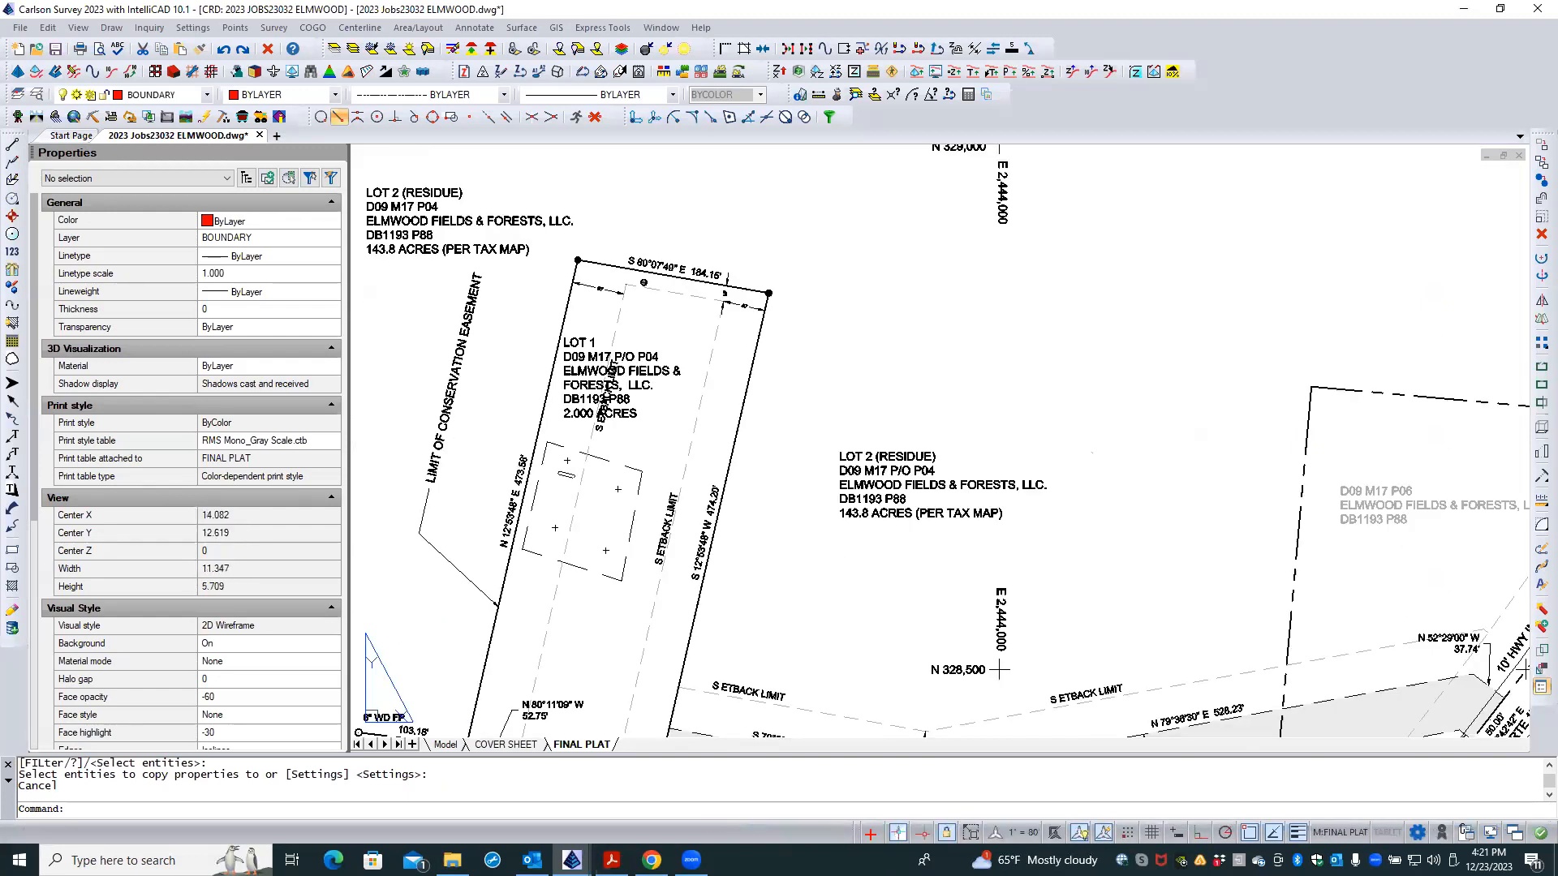
scroll(594, 406, up, 2)
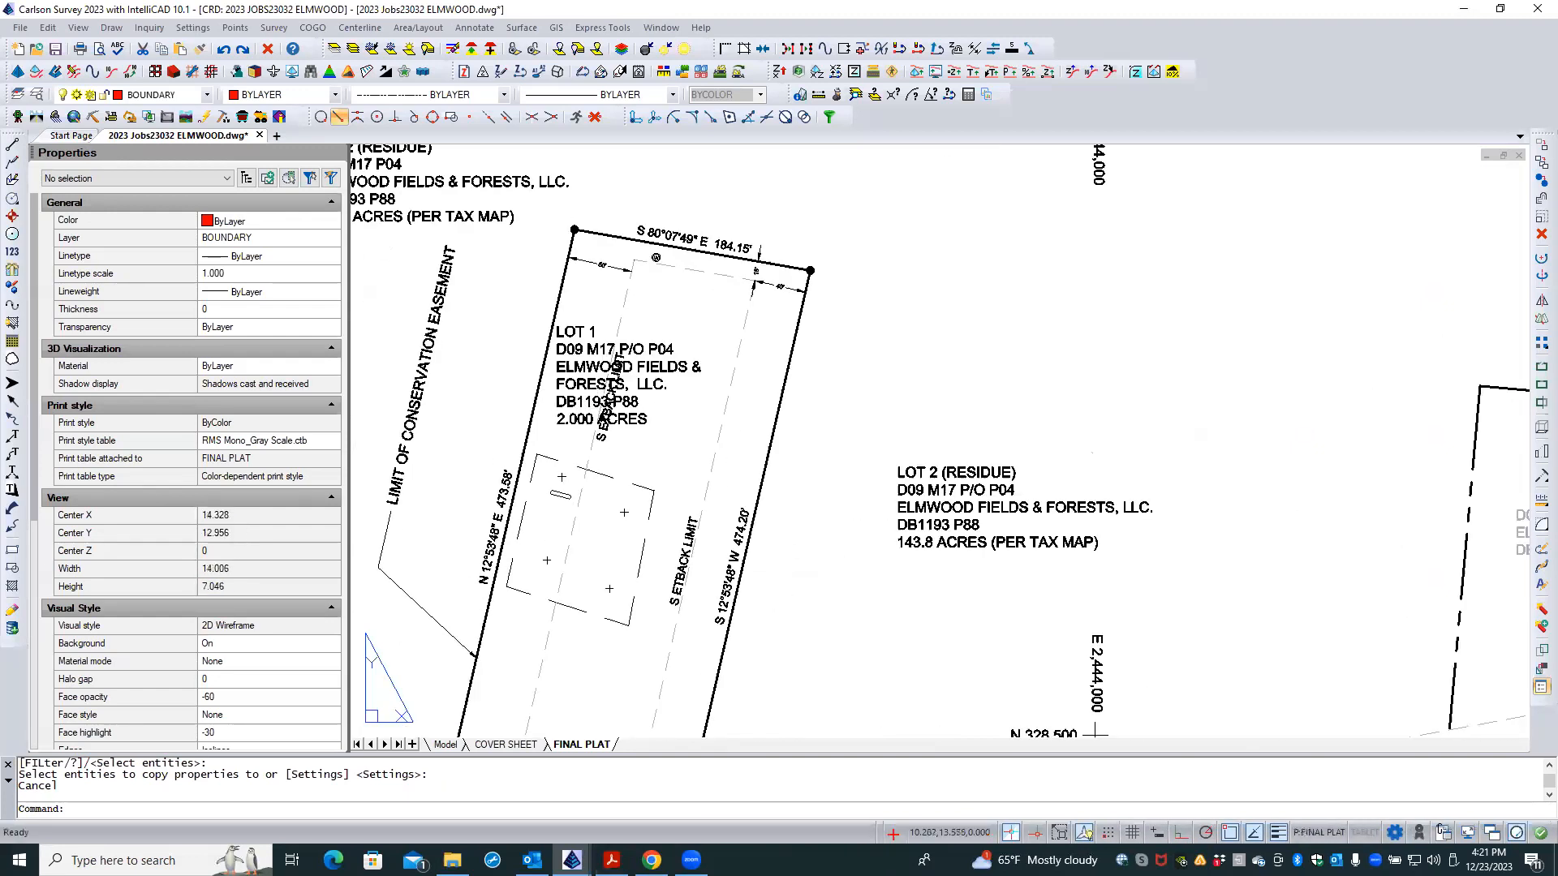
- Move the SETBACK LIMIT label off the Lot 1 text block, down its setback line to below the dashed four-point area, with object snaps off
click(602, 445)
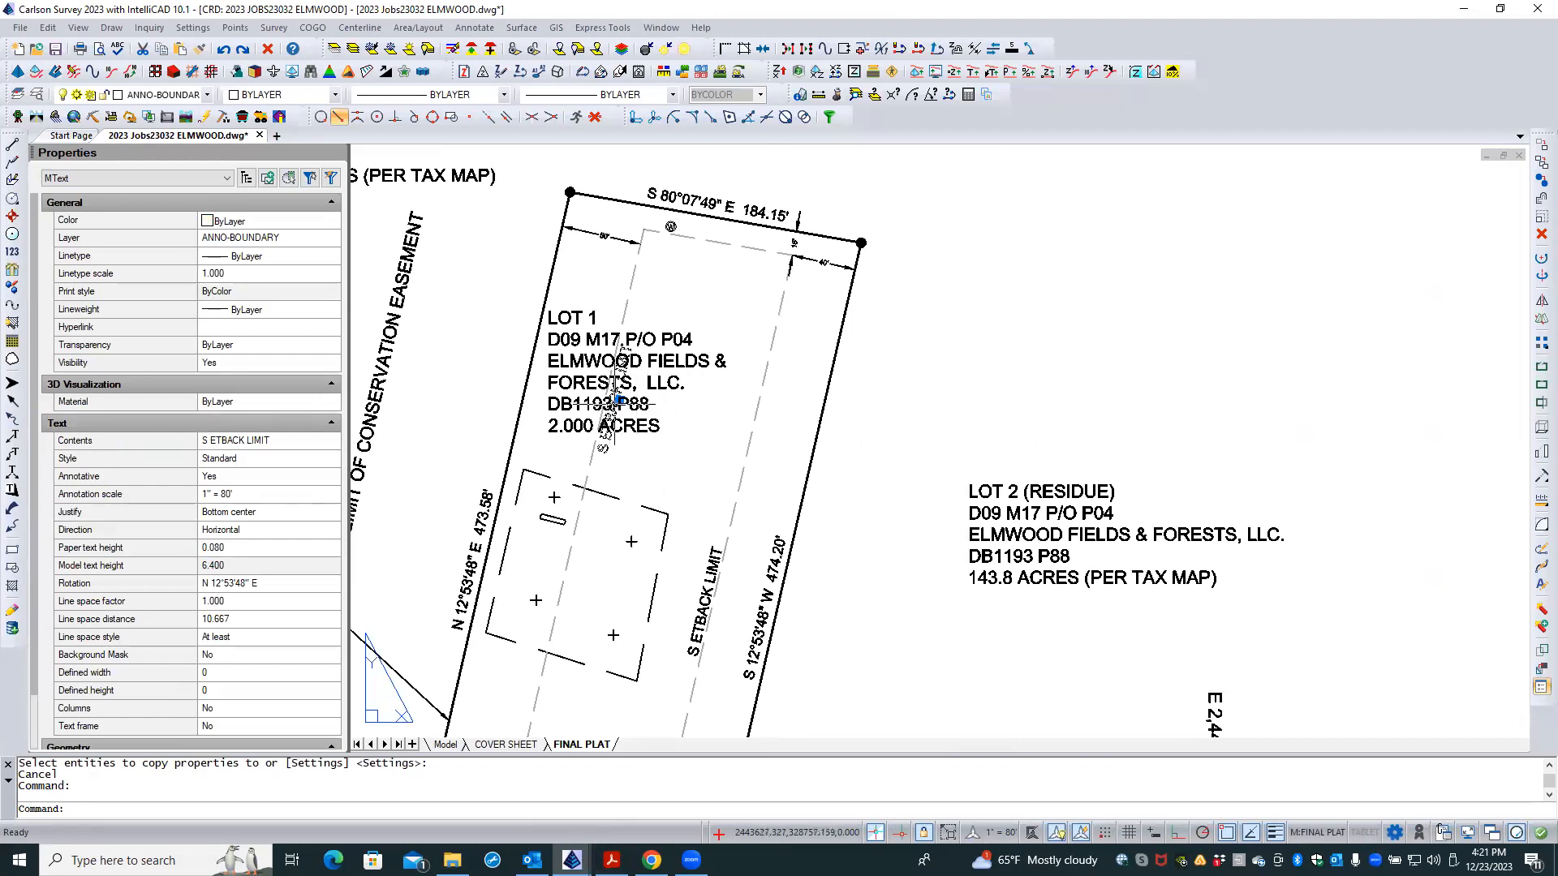
click(620, 400)
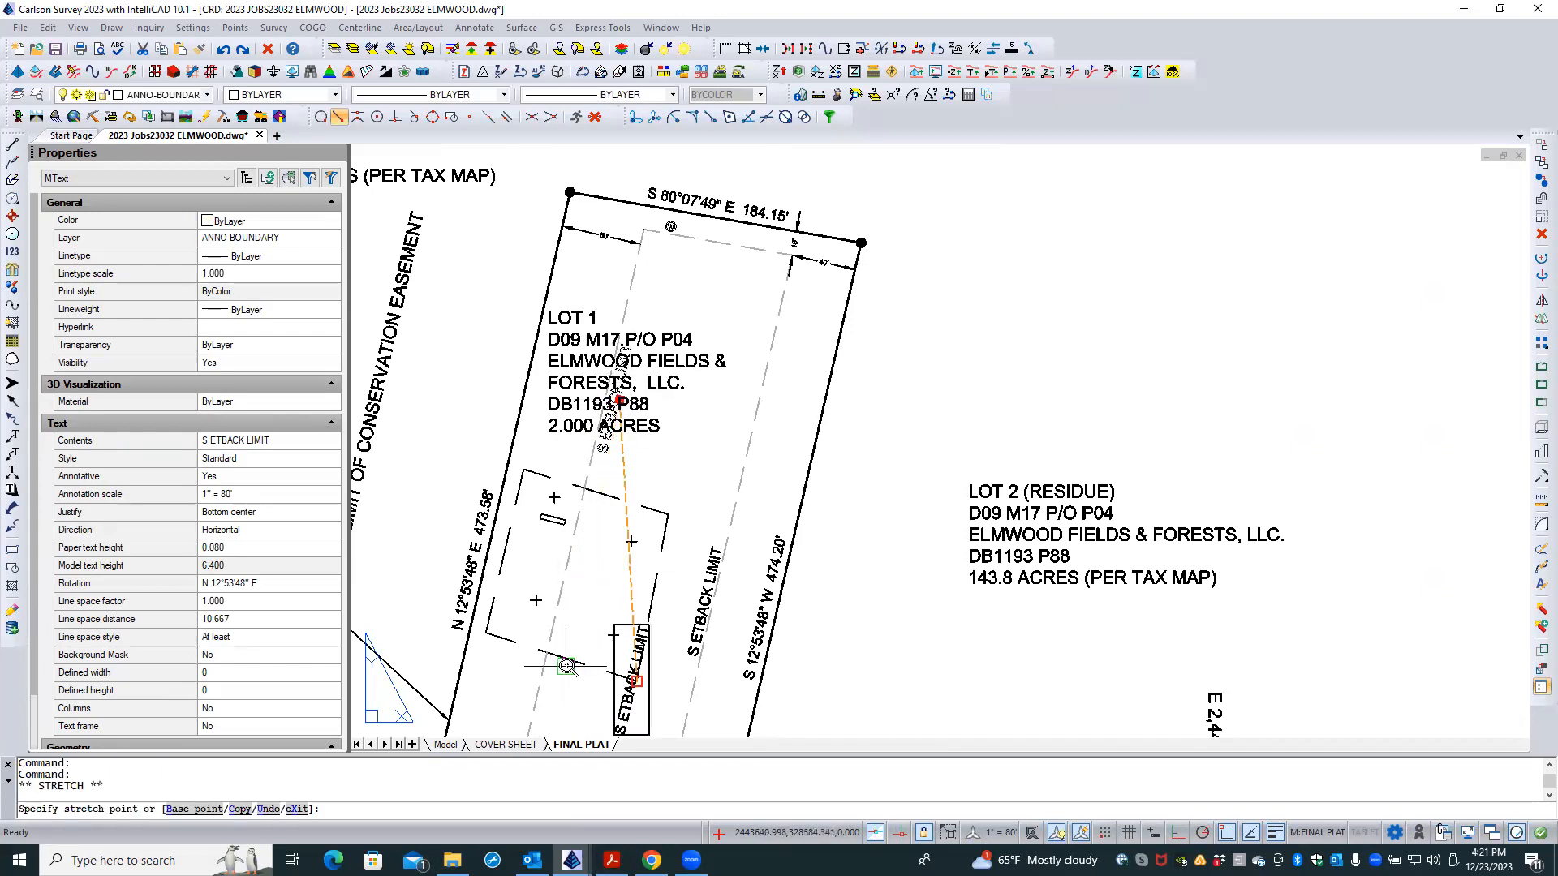
scroll(568, 661, down, 5)
middle_drag(554, 678, 580, 516)
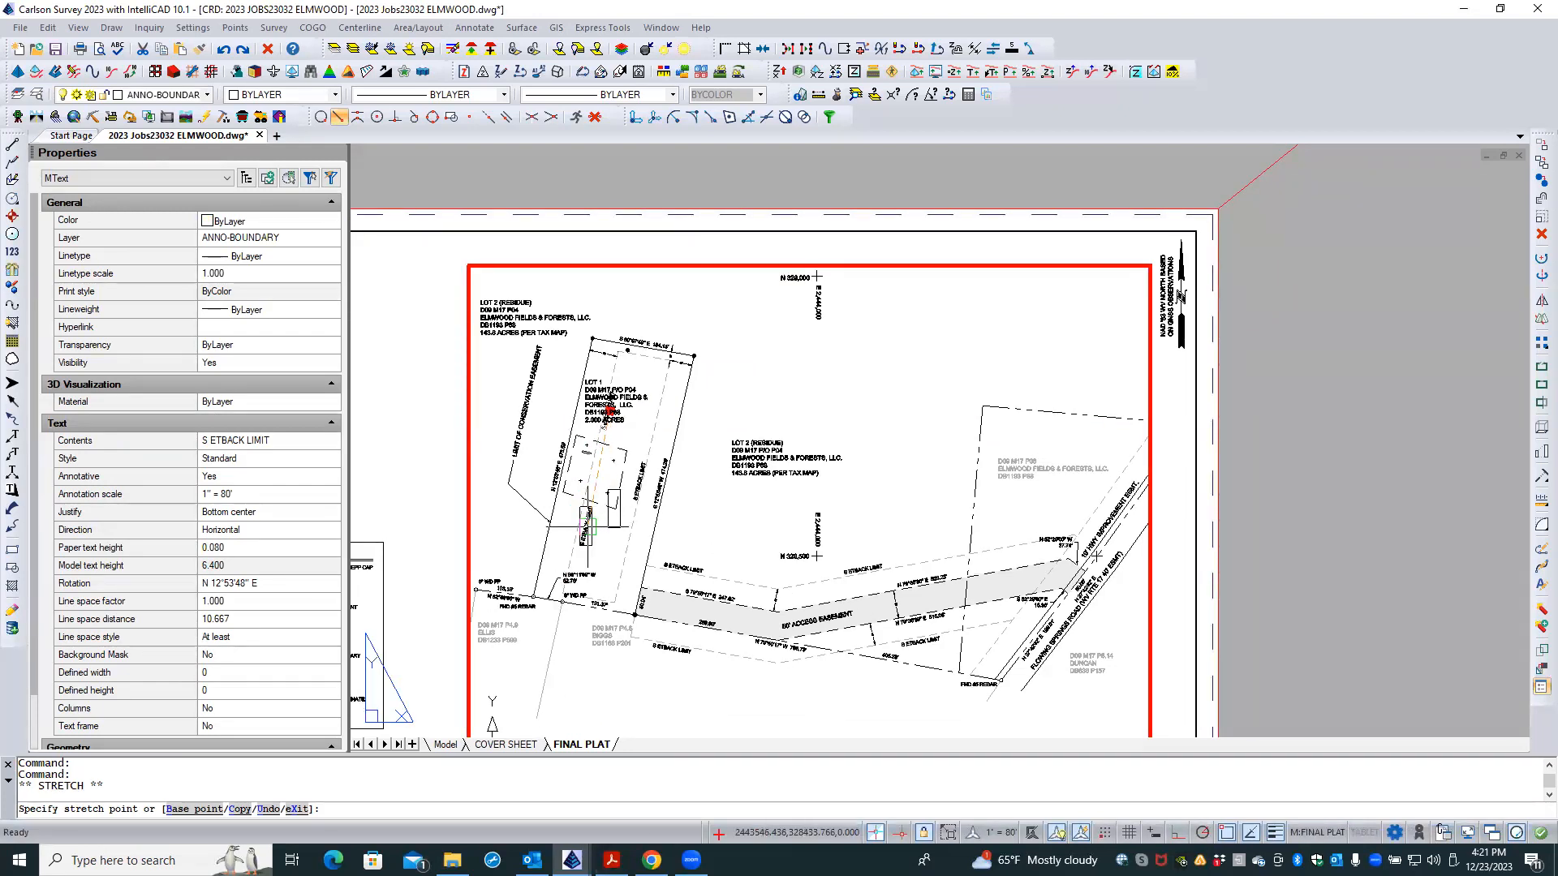
scroll(580, 531, up, 6)
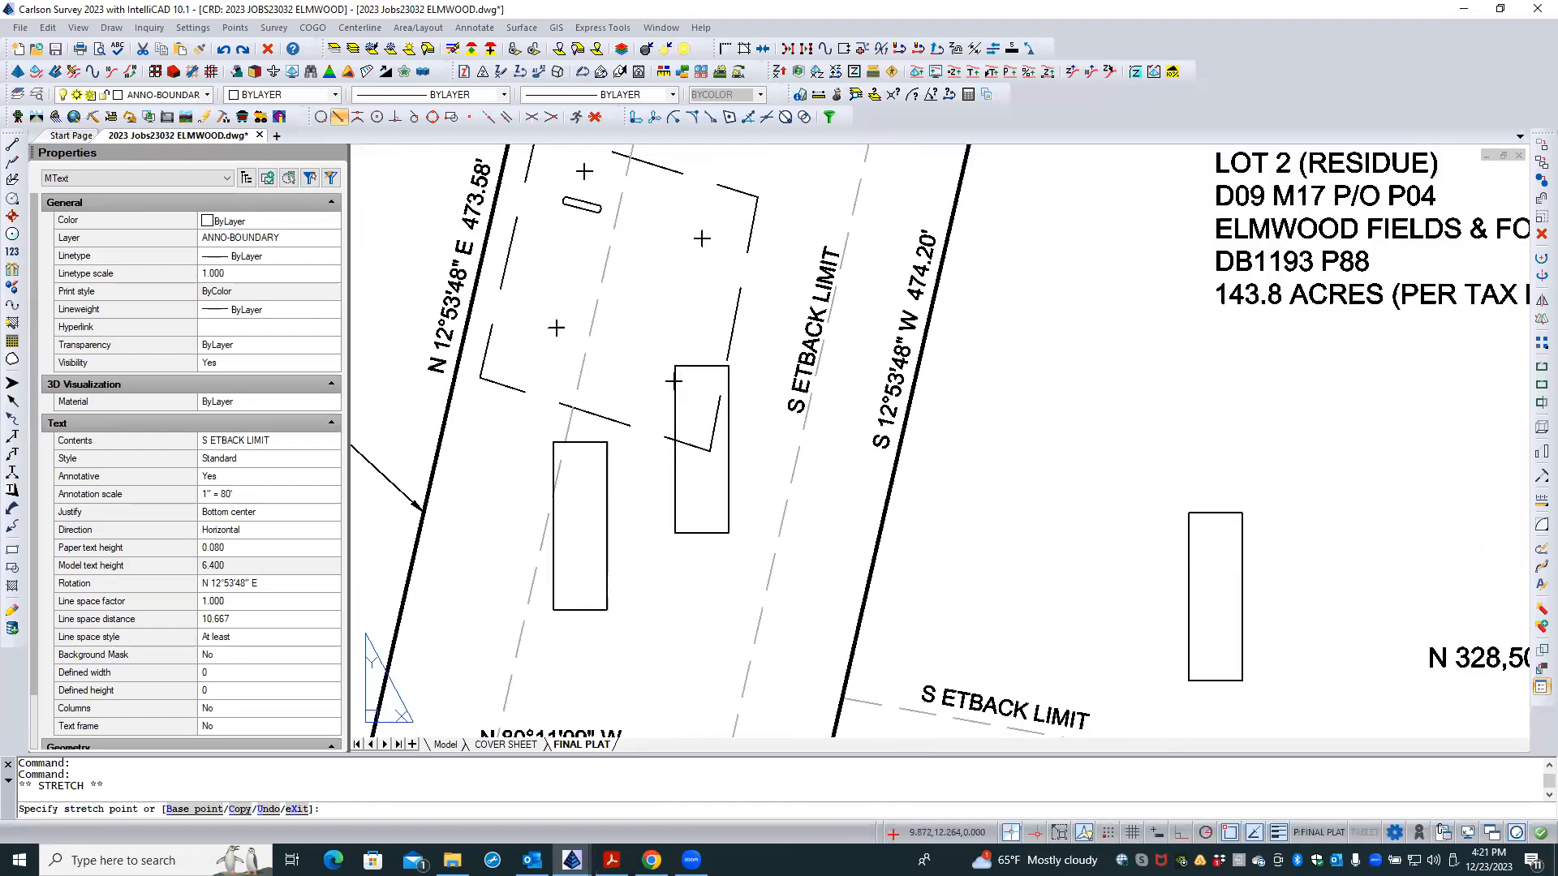
click(597, 118)
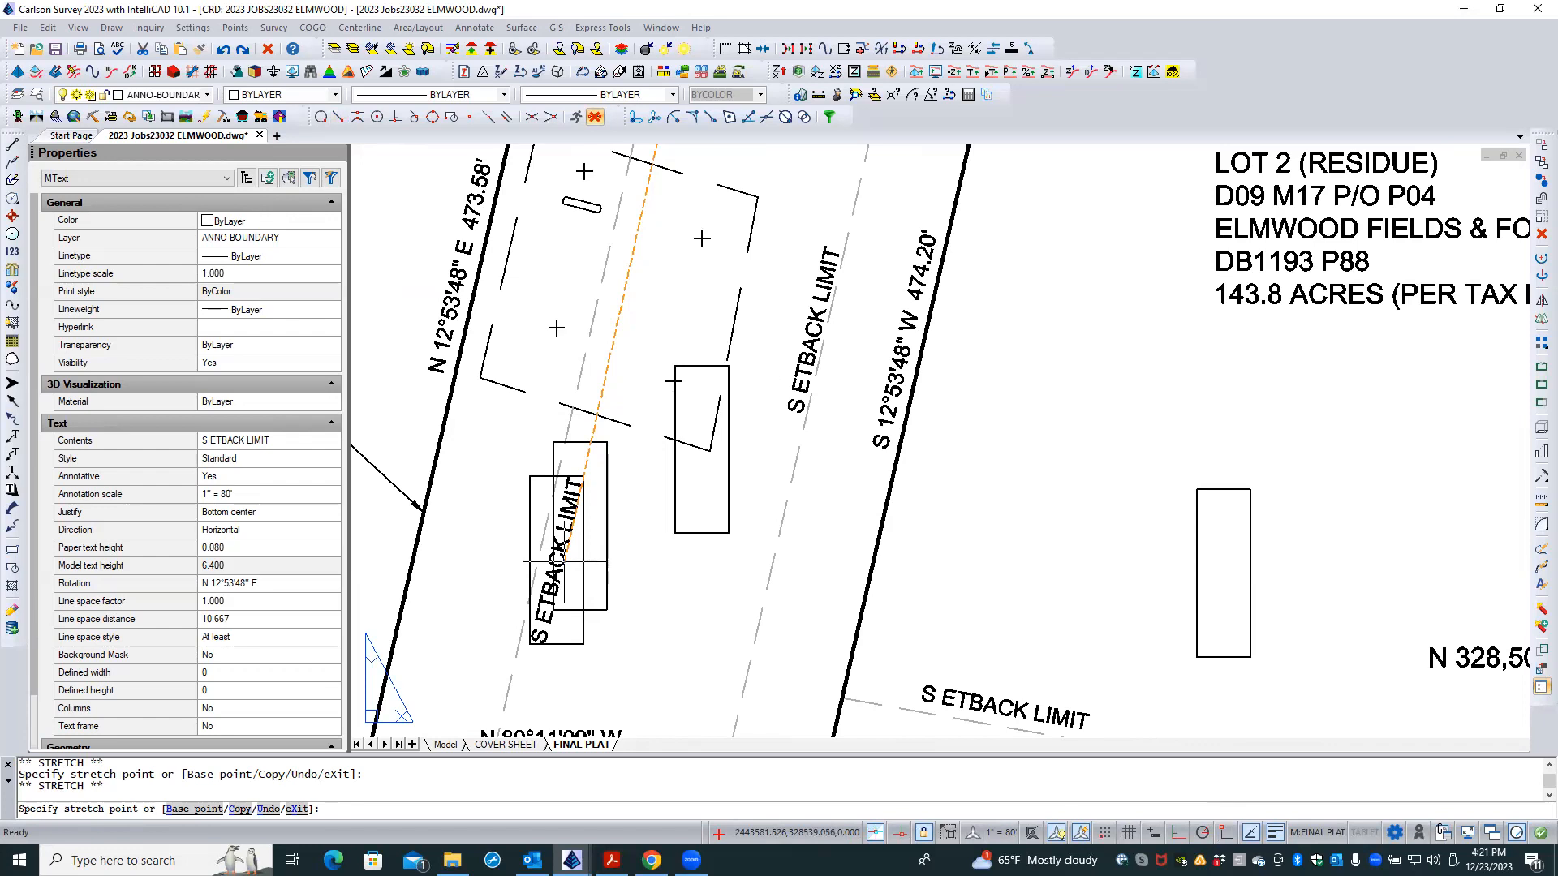
click(565, 562)
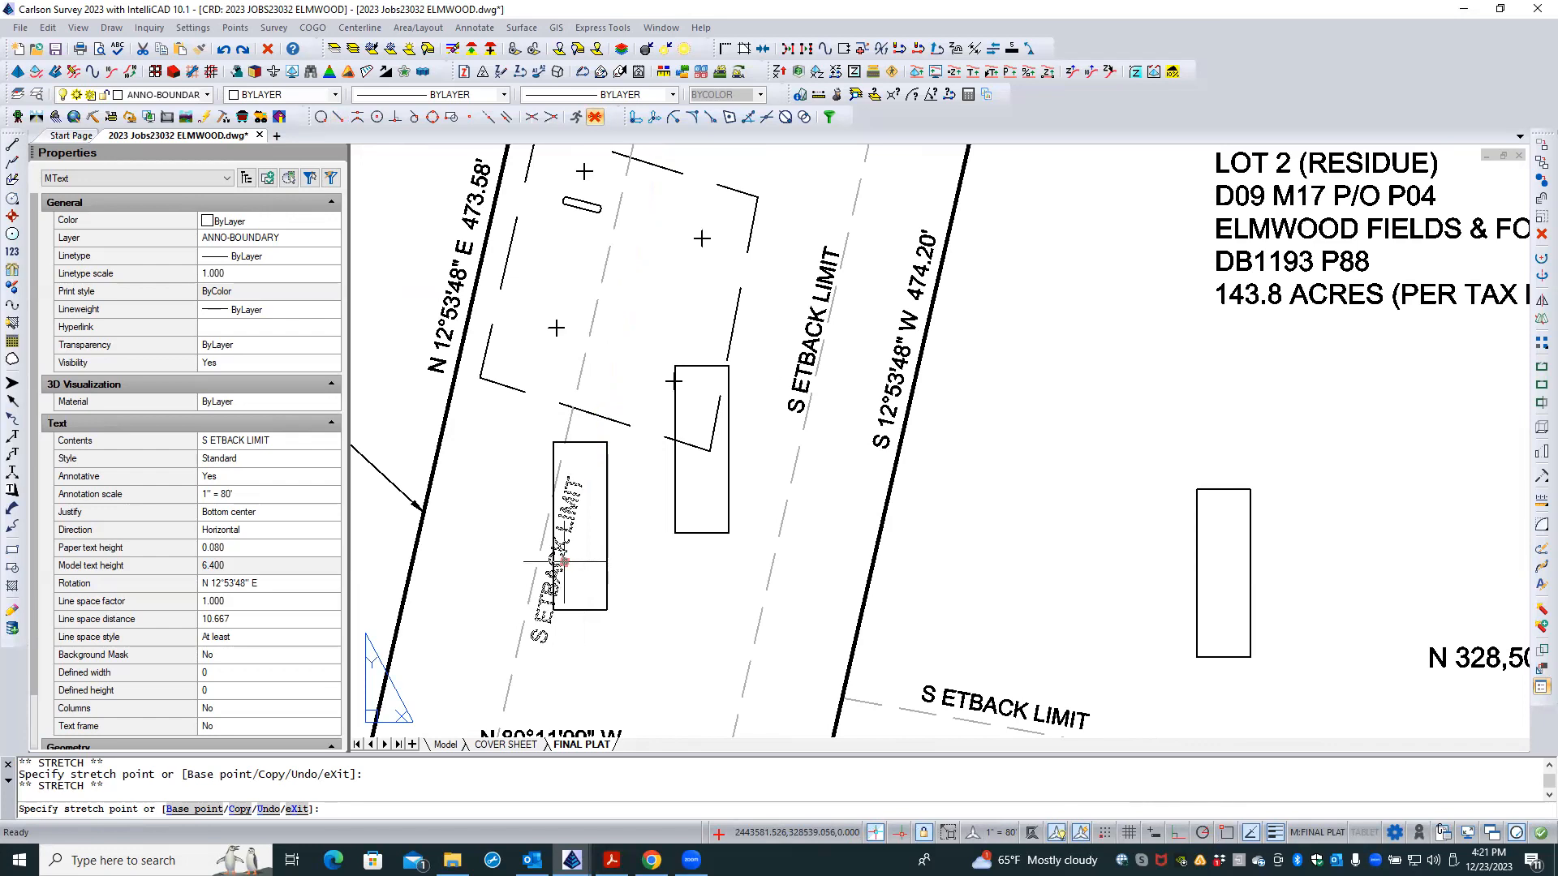
scroll(649, 572, down, 3)
double_click(649, 572)
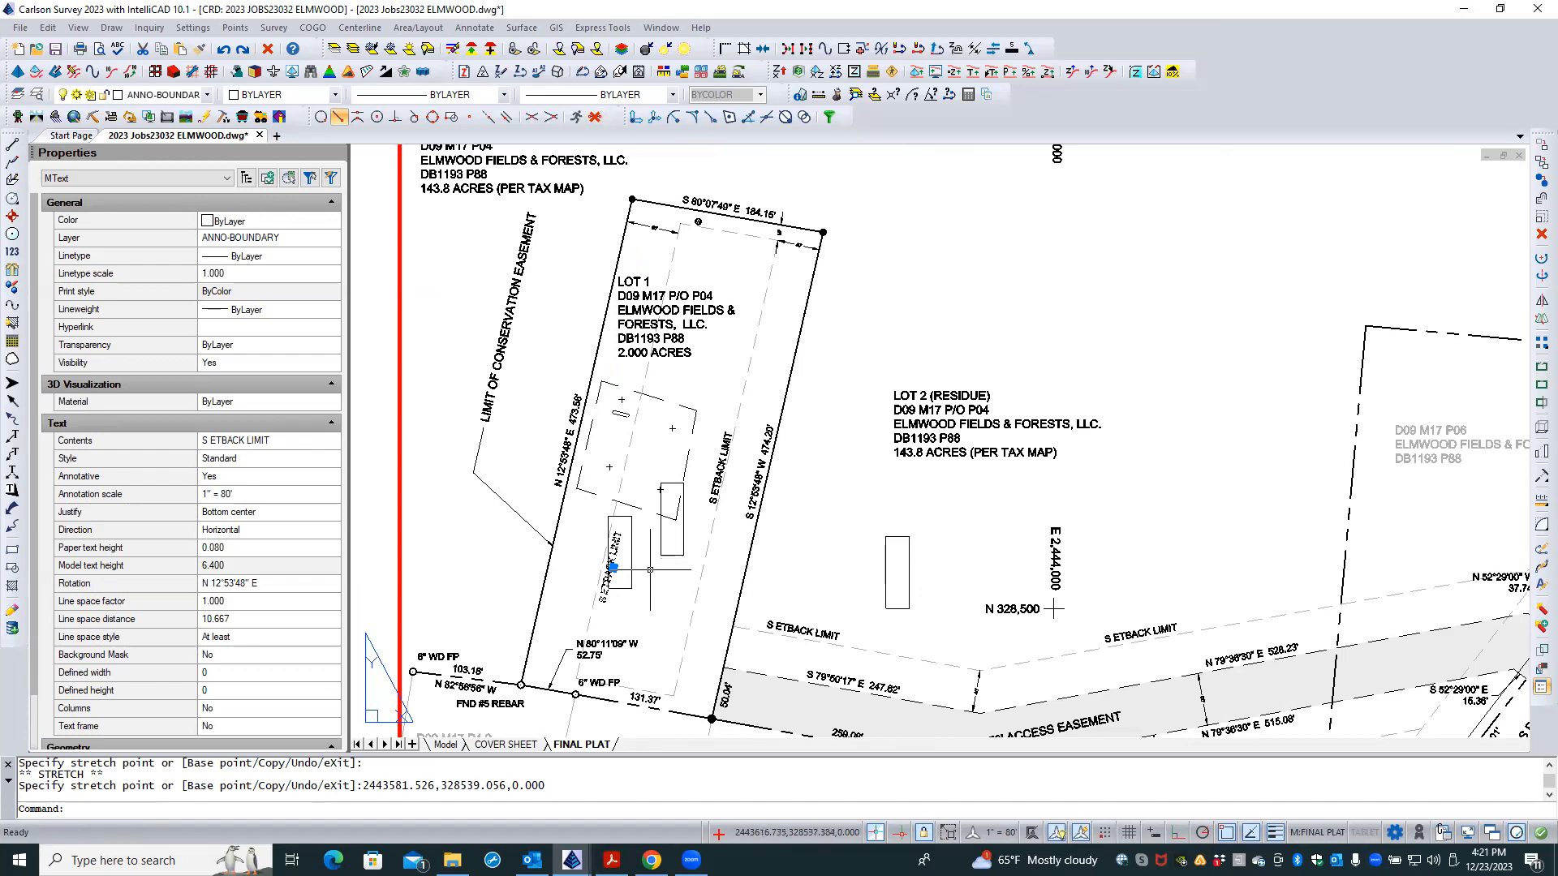
key(Escape)
key(Escape)
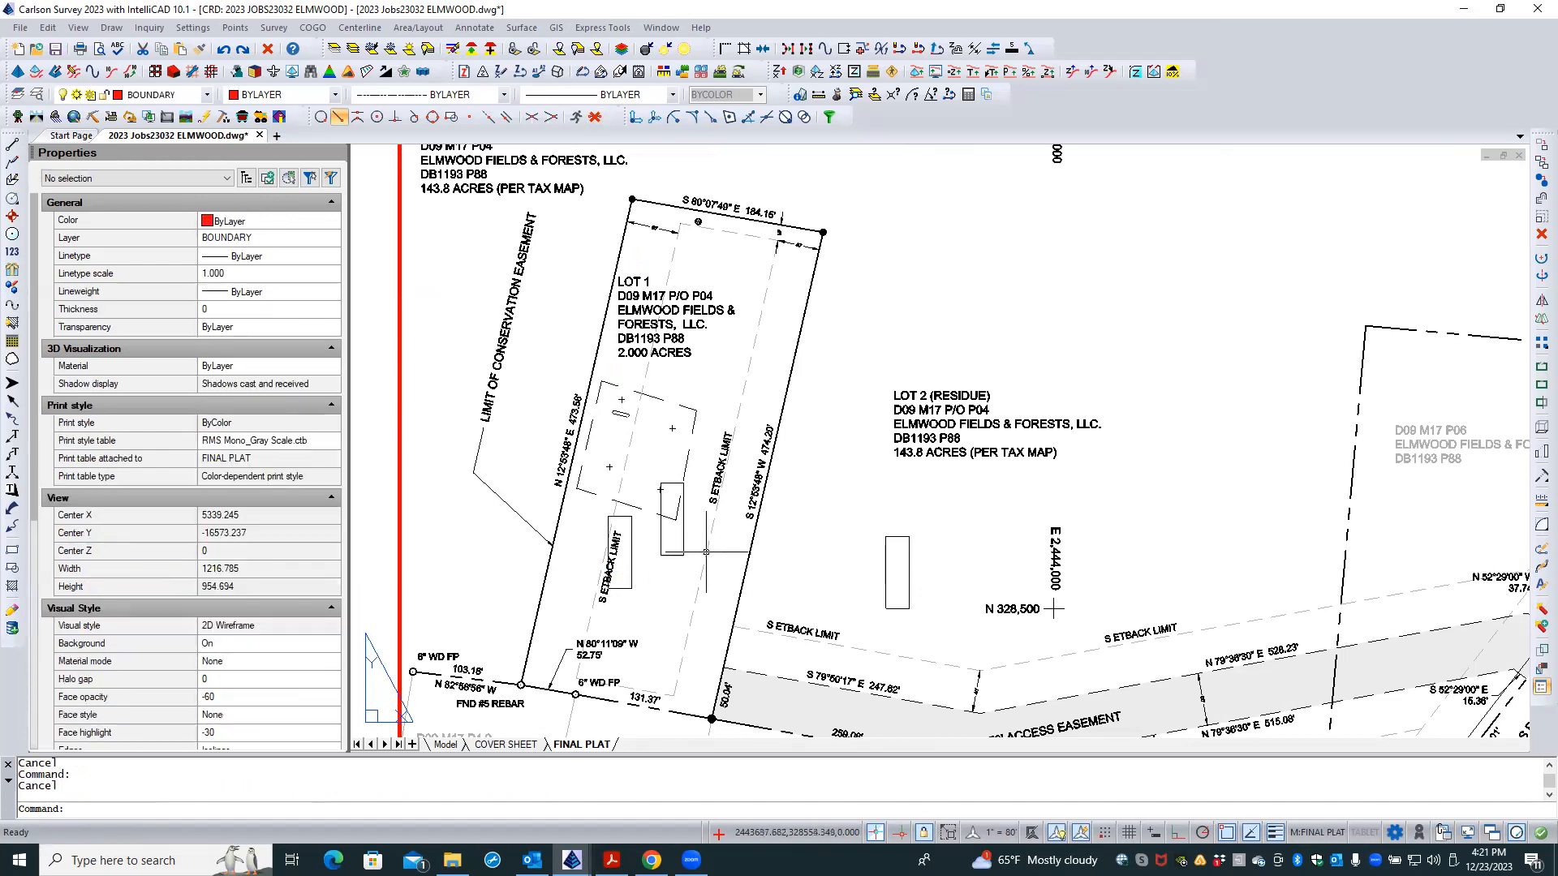
- Try to select the stray rectangle between Lot 1's setback lines, and regenerate the whole drawing to clear it
click(667, 556)
key(Escape)
click(666, 555)
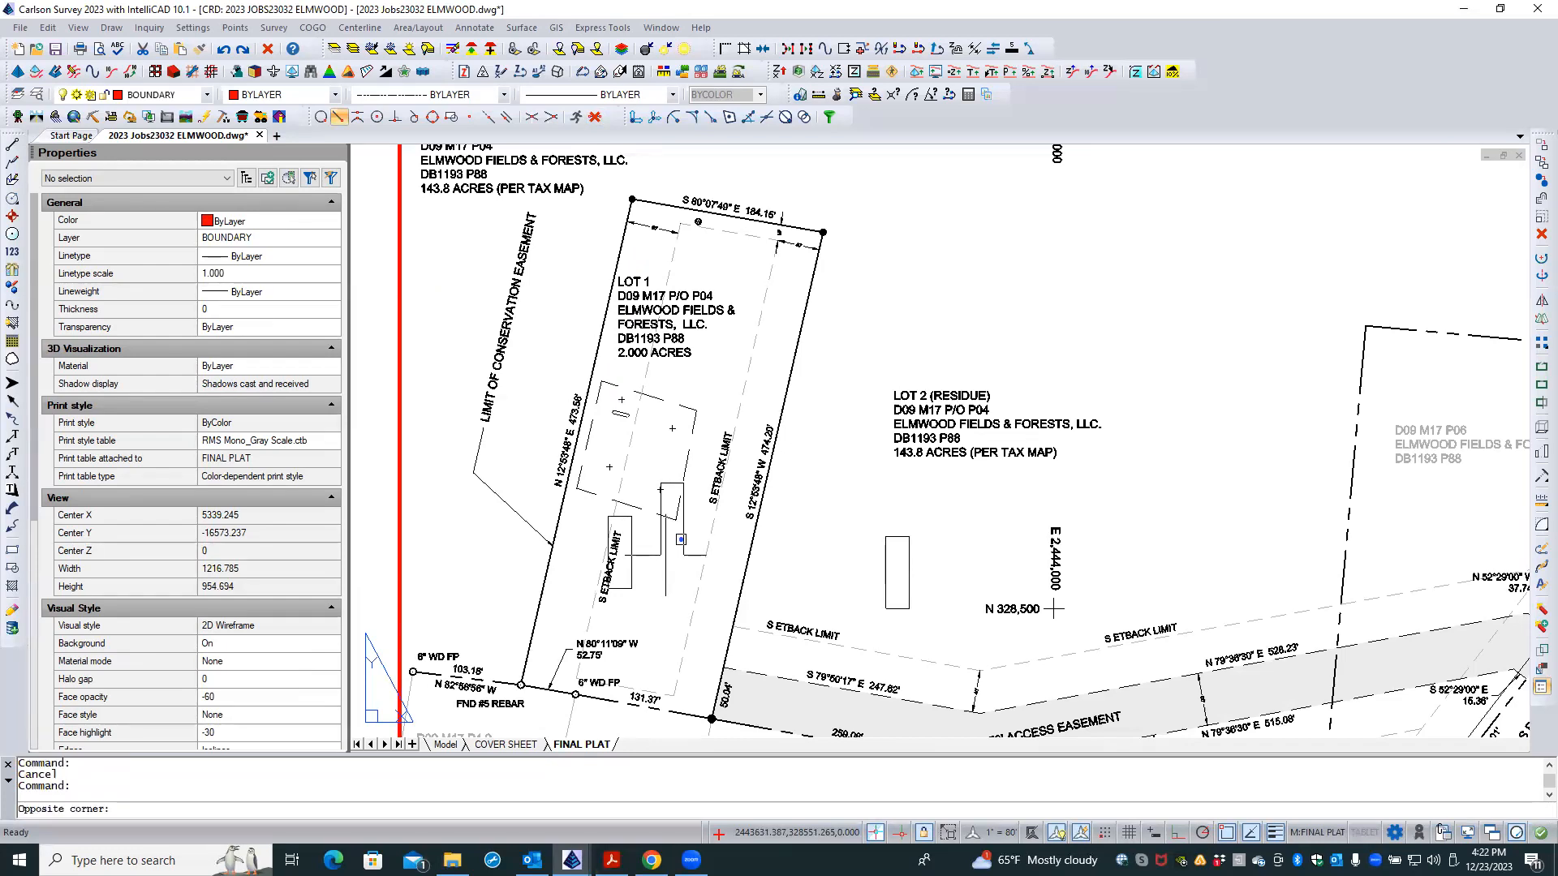
key(Escape)
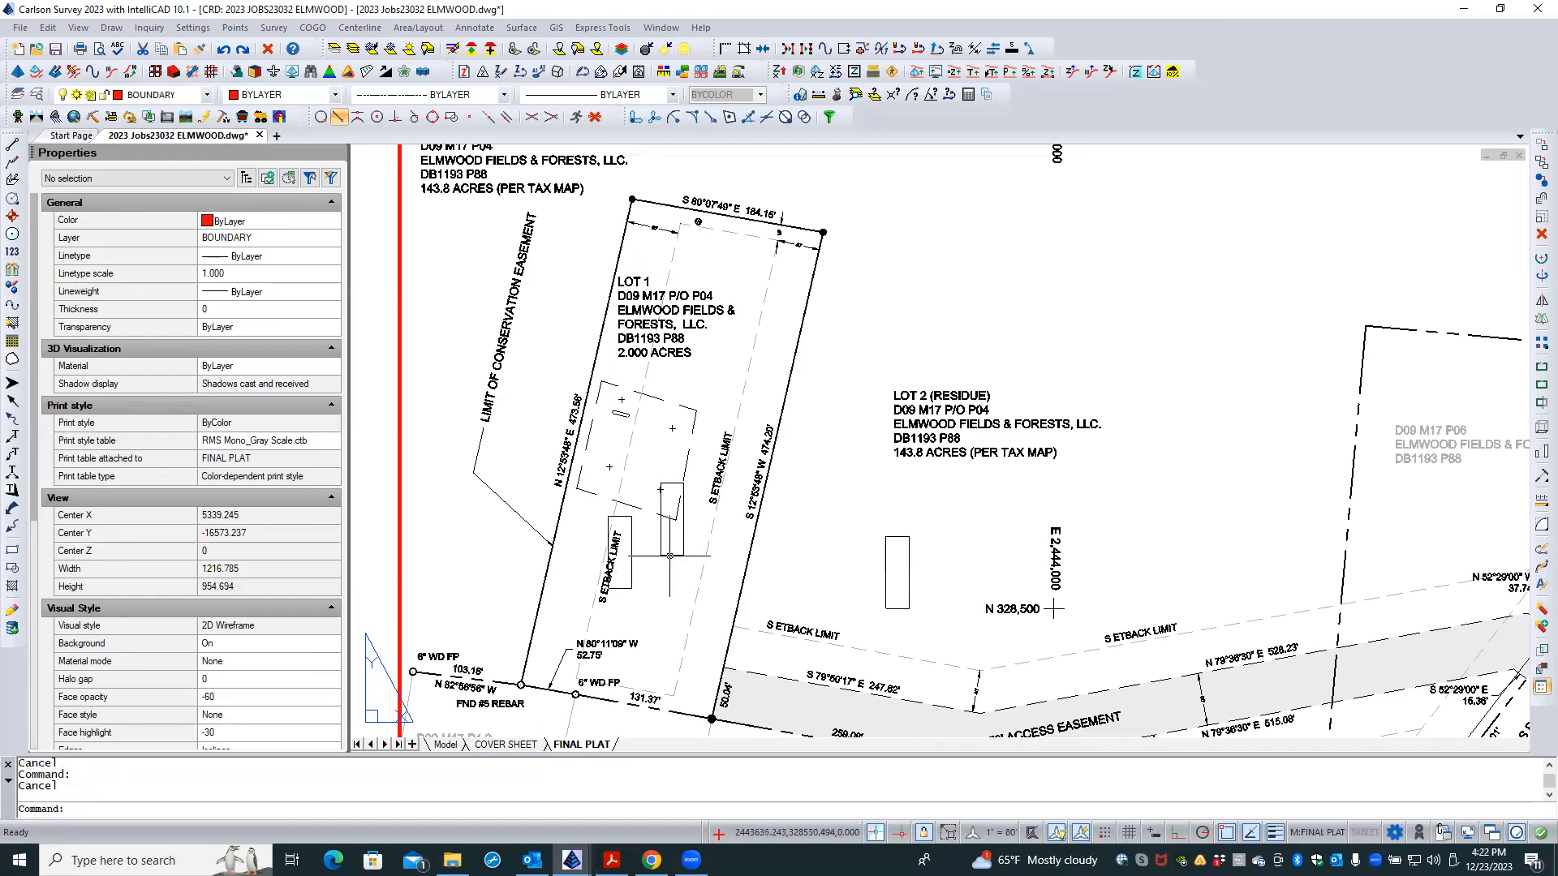
click(673, 553)
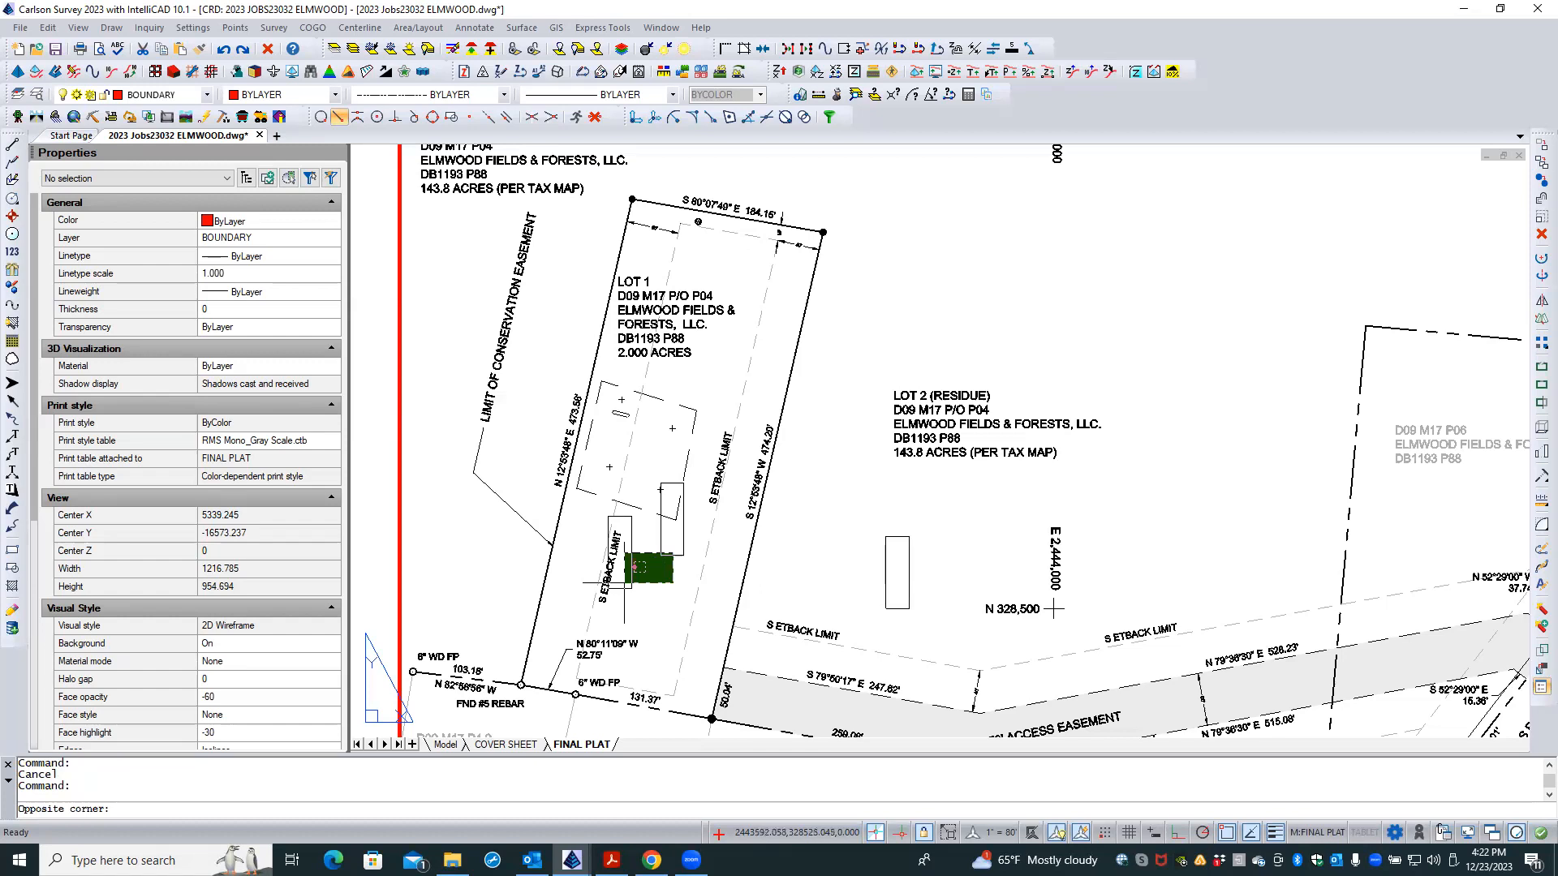
key(Escape)
text(rea)
key(Return)
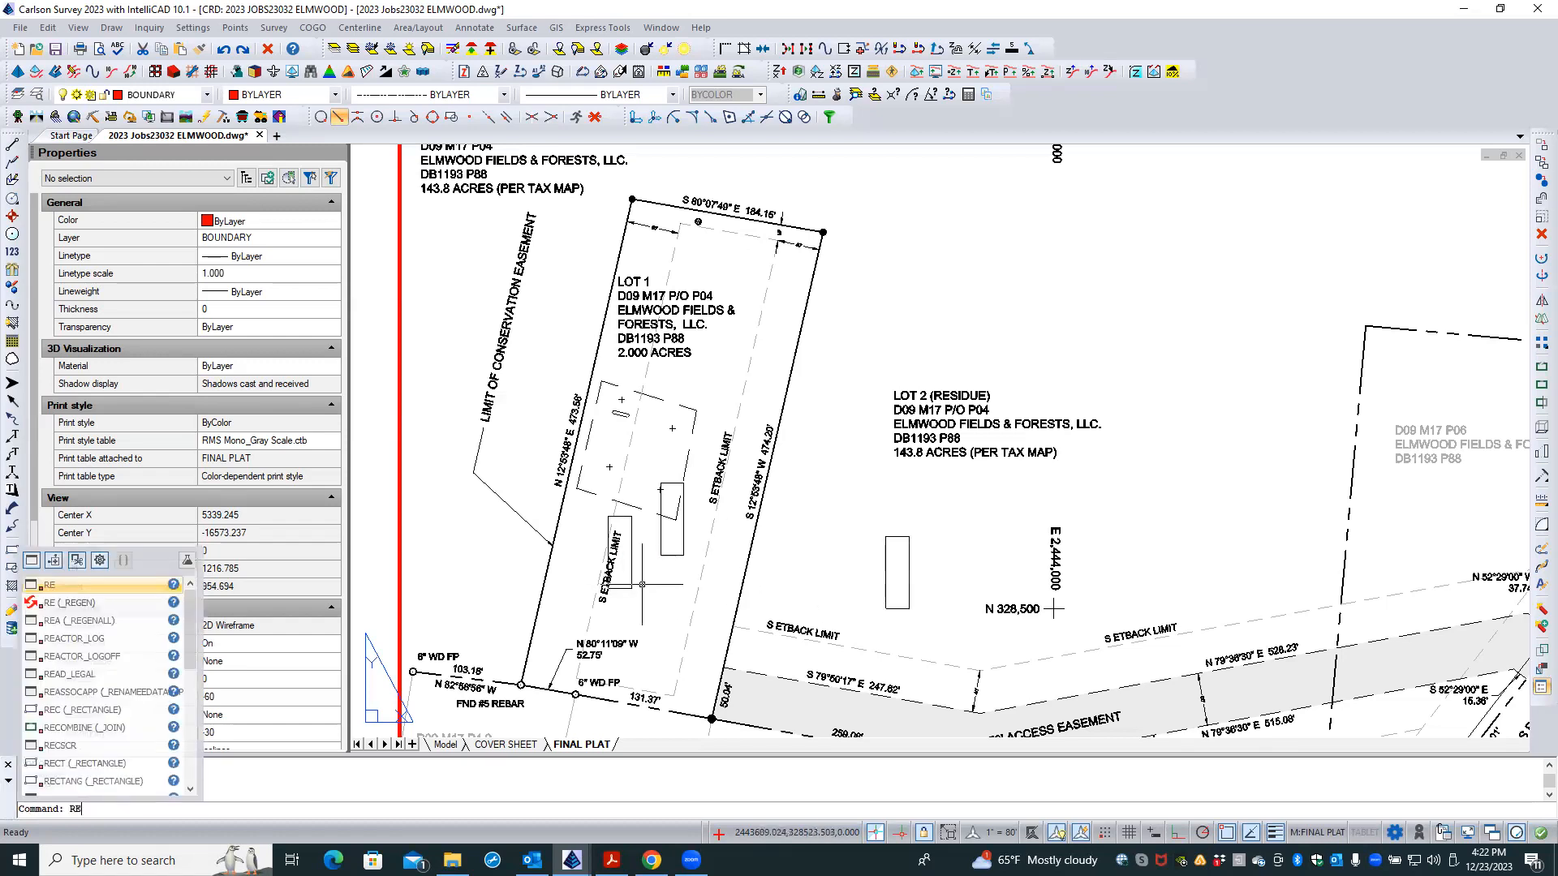
- Try again to select the stray rectangles around the moved SETBACK LIMIT label, and repeat the full regeneration
click(654, 580)
click(651, 583)
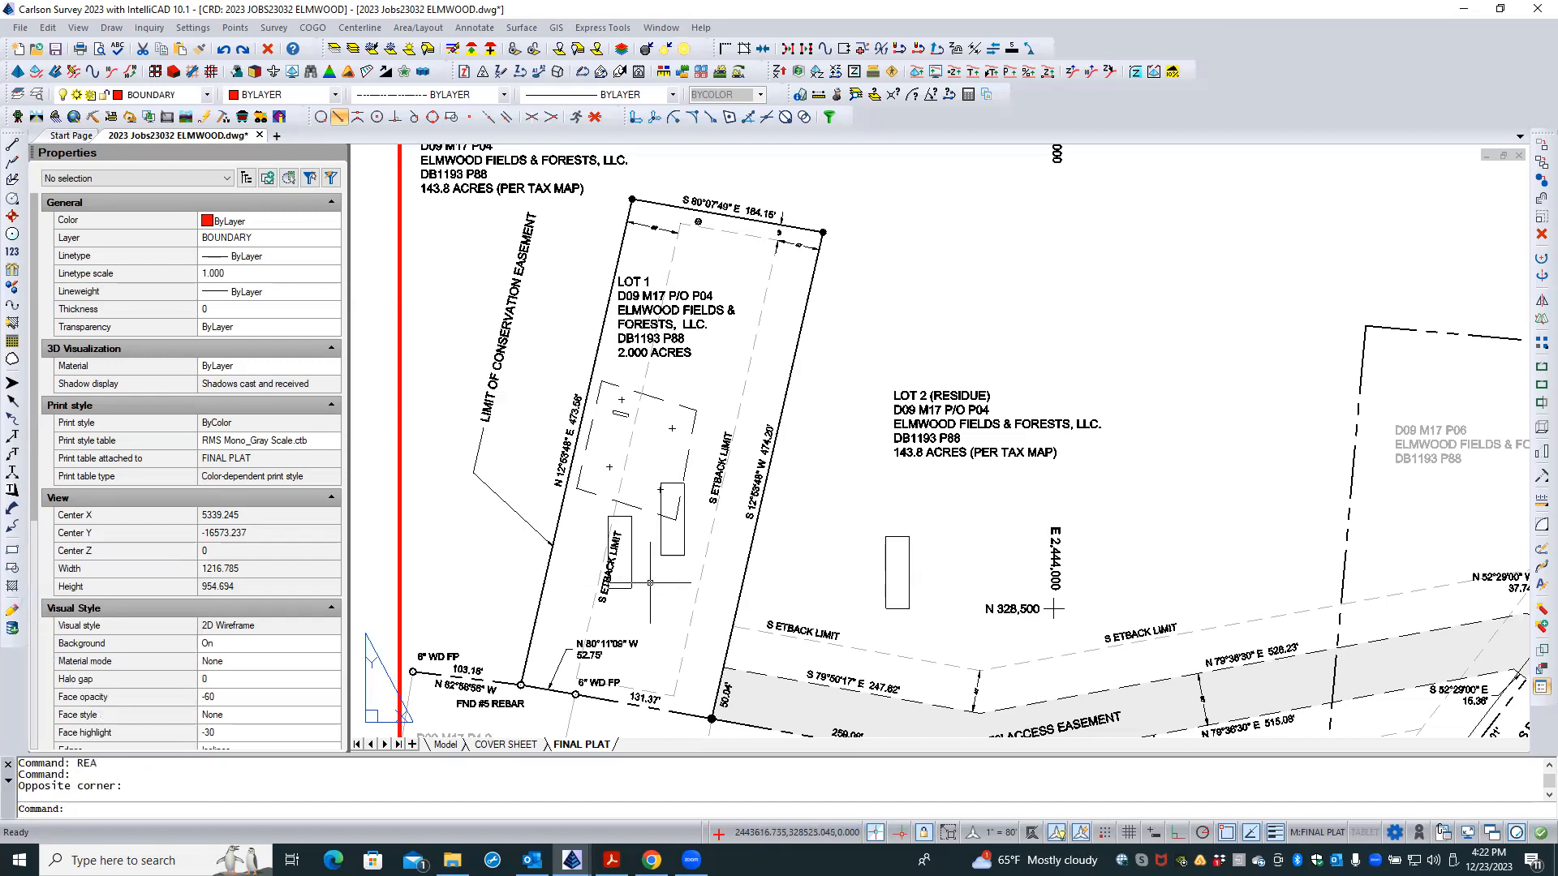
click(666, 567)
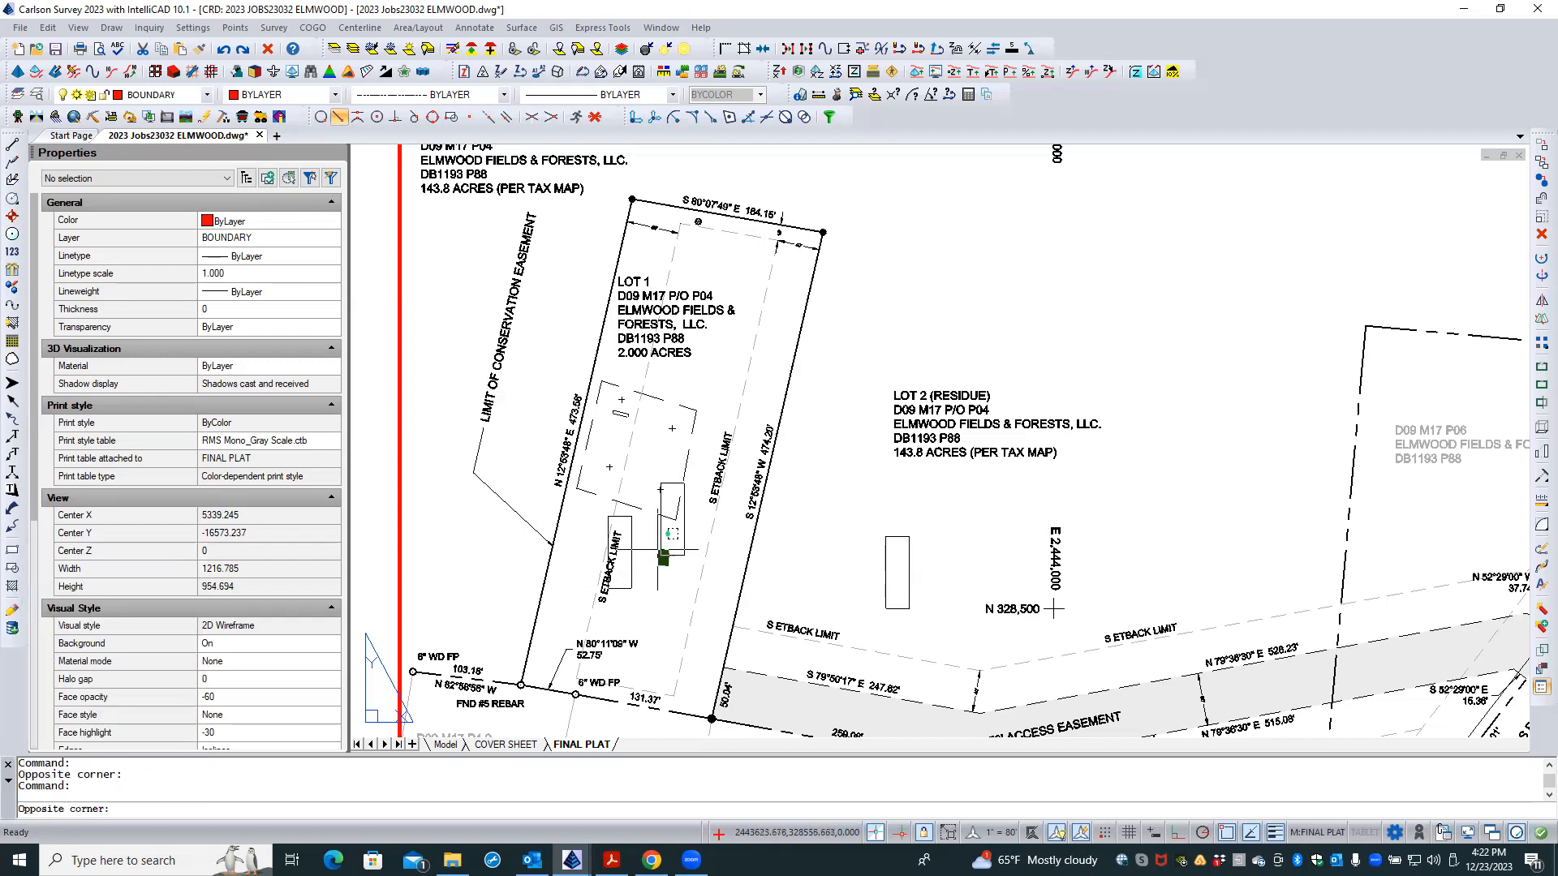
click(626, 545)
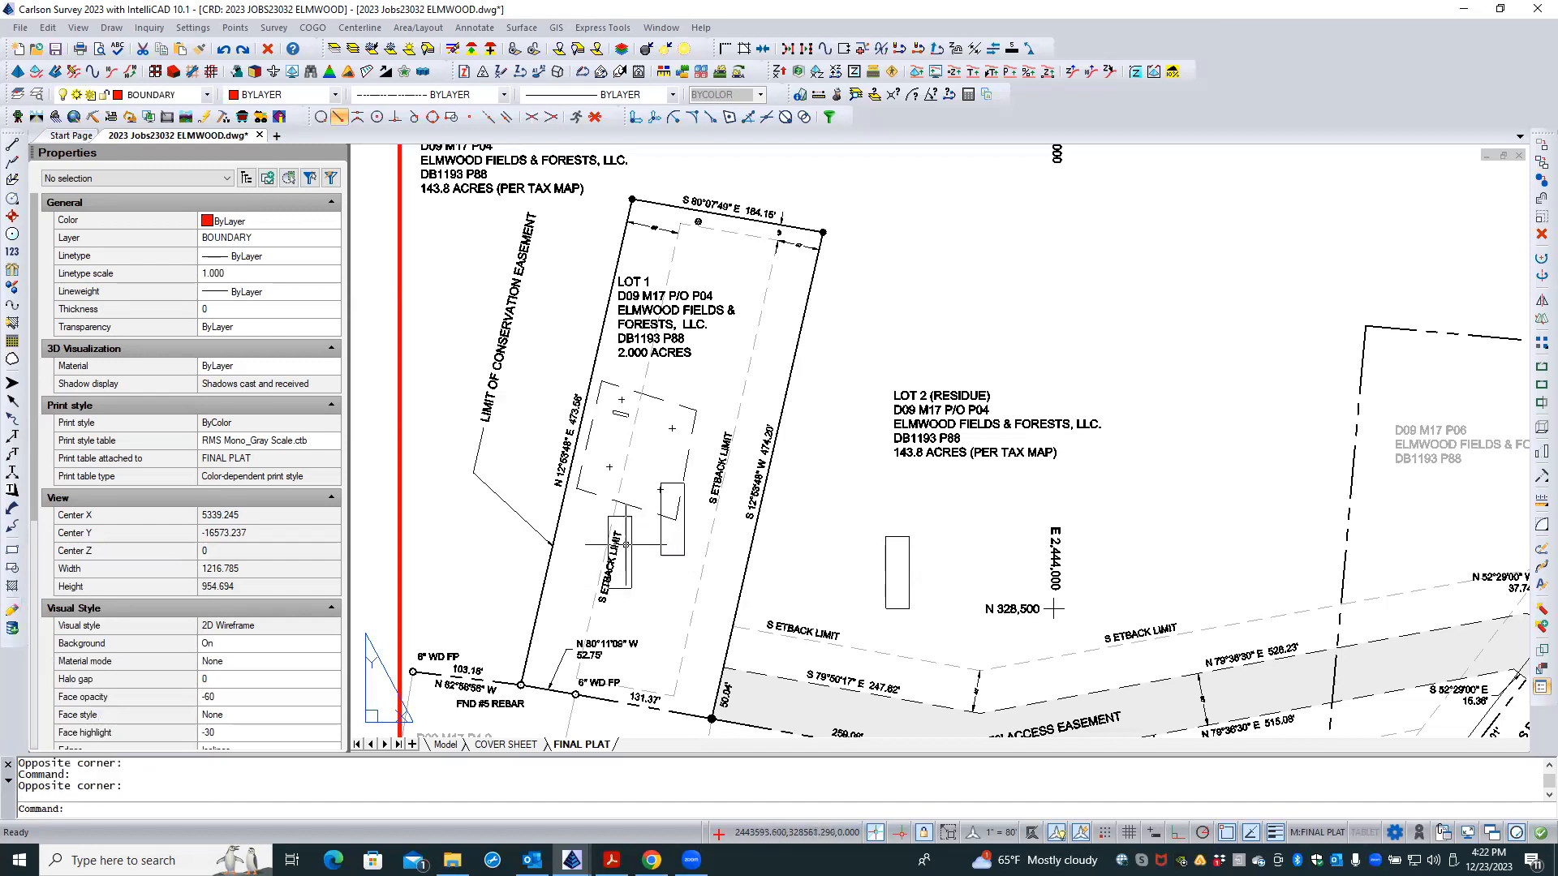
scroll(662, 572, up, 5)
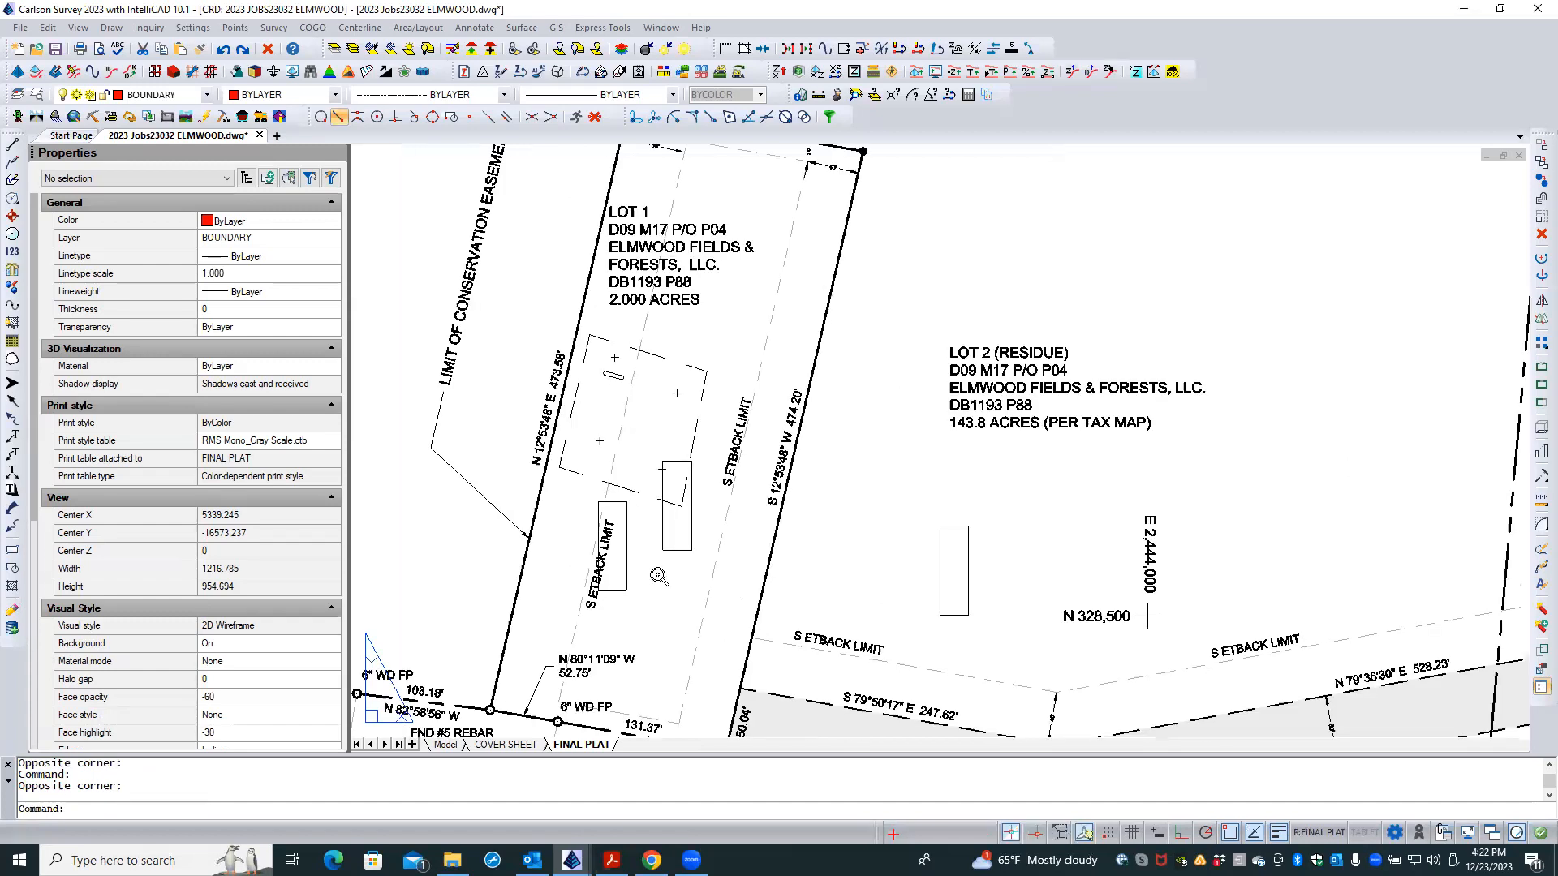
key(Escape)
key(Escape)
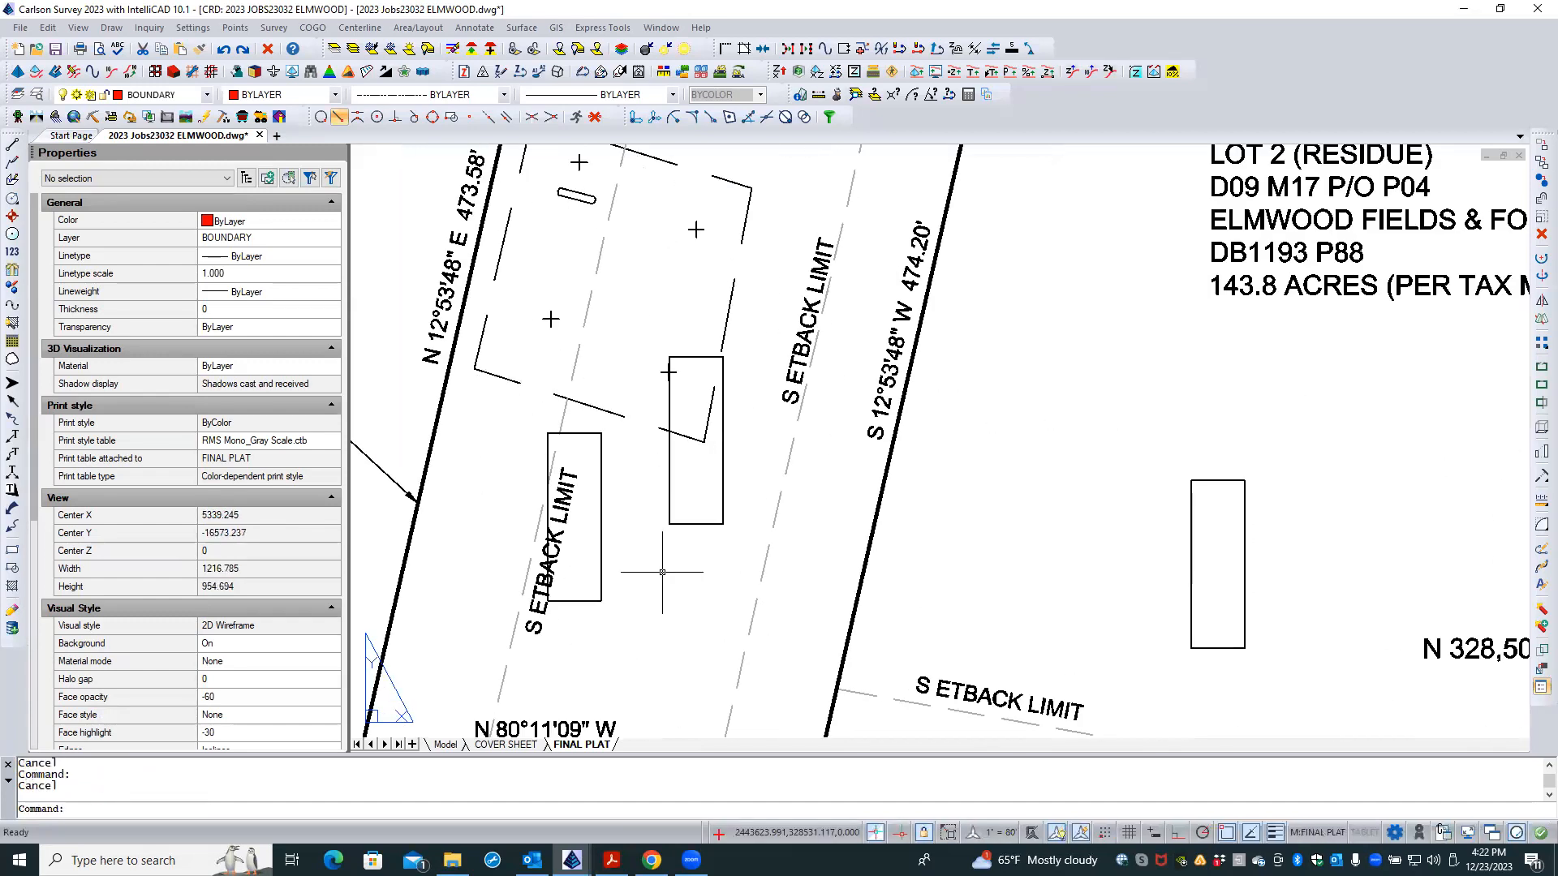
click(689, 525)
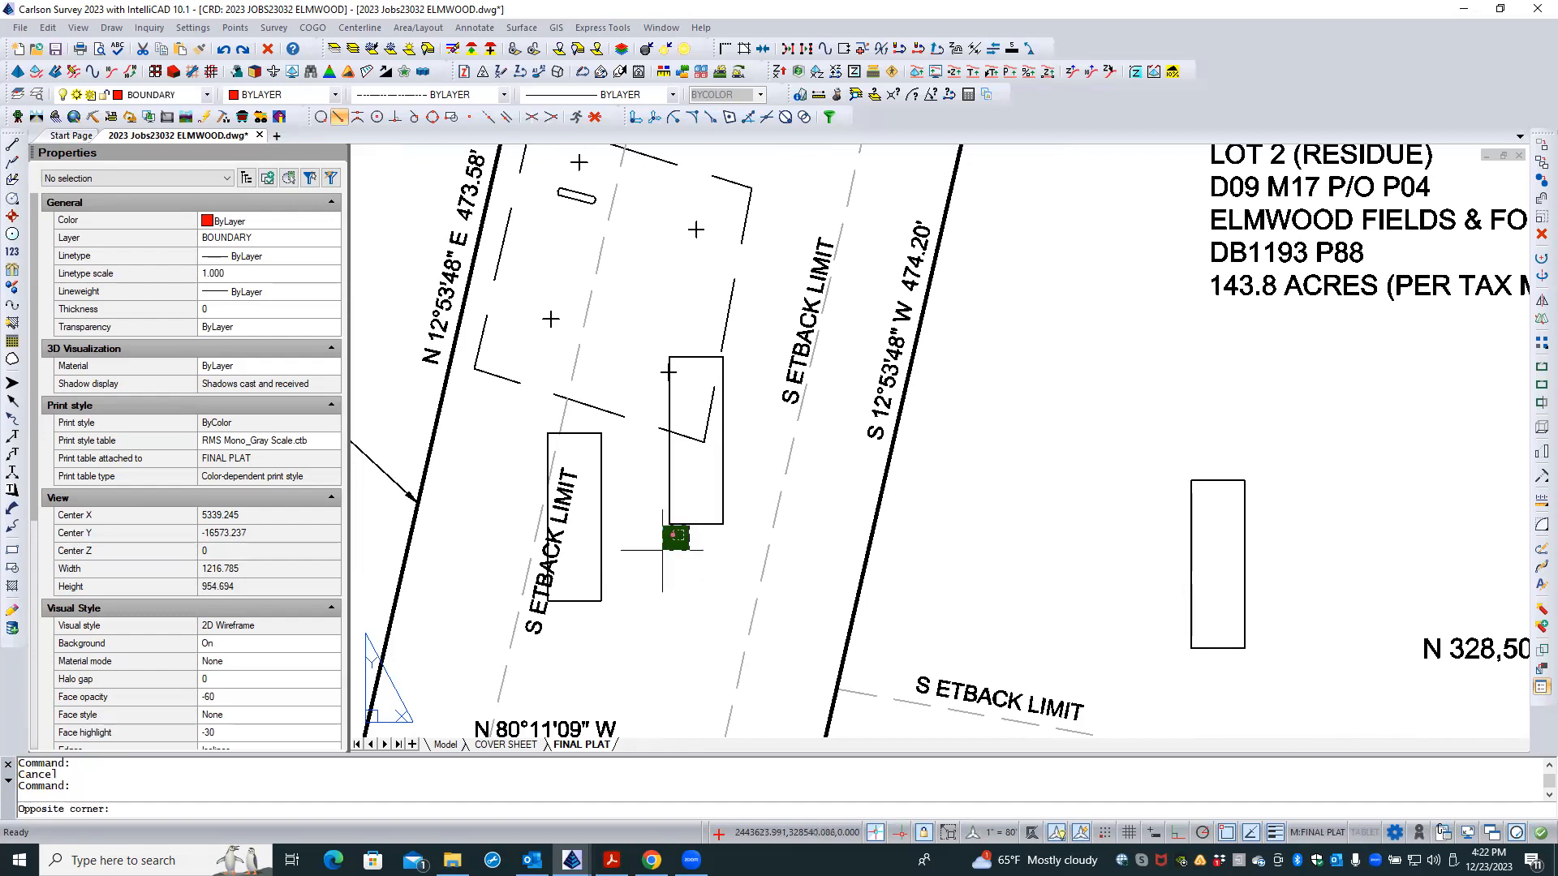
click(670, 552)
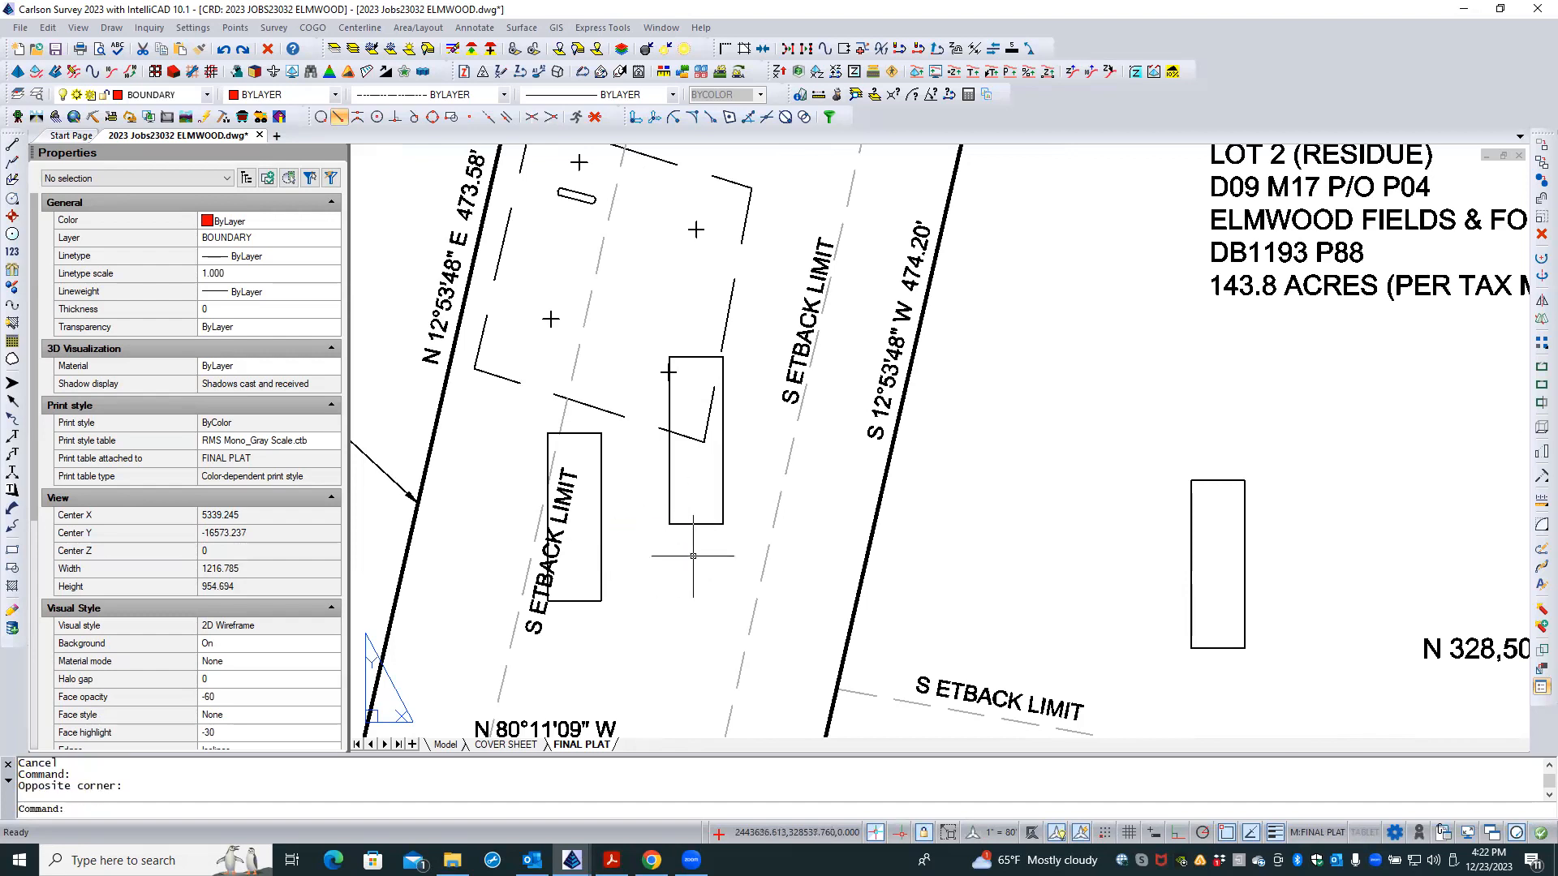
text(rea)
key(Return)
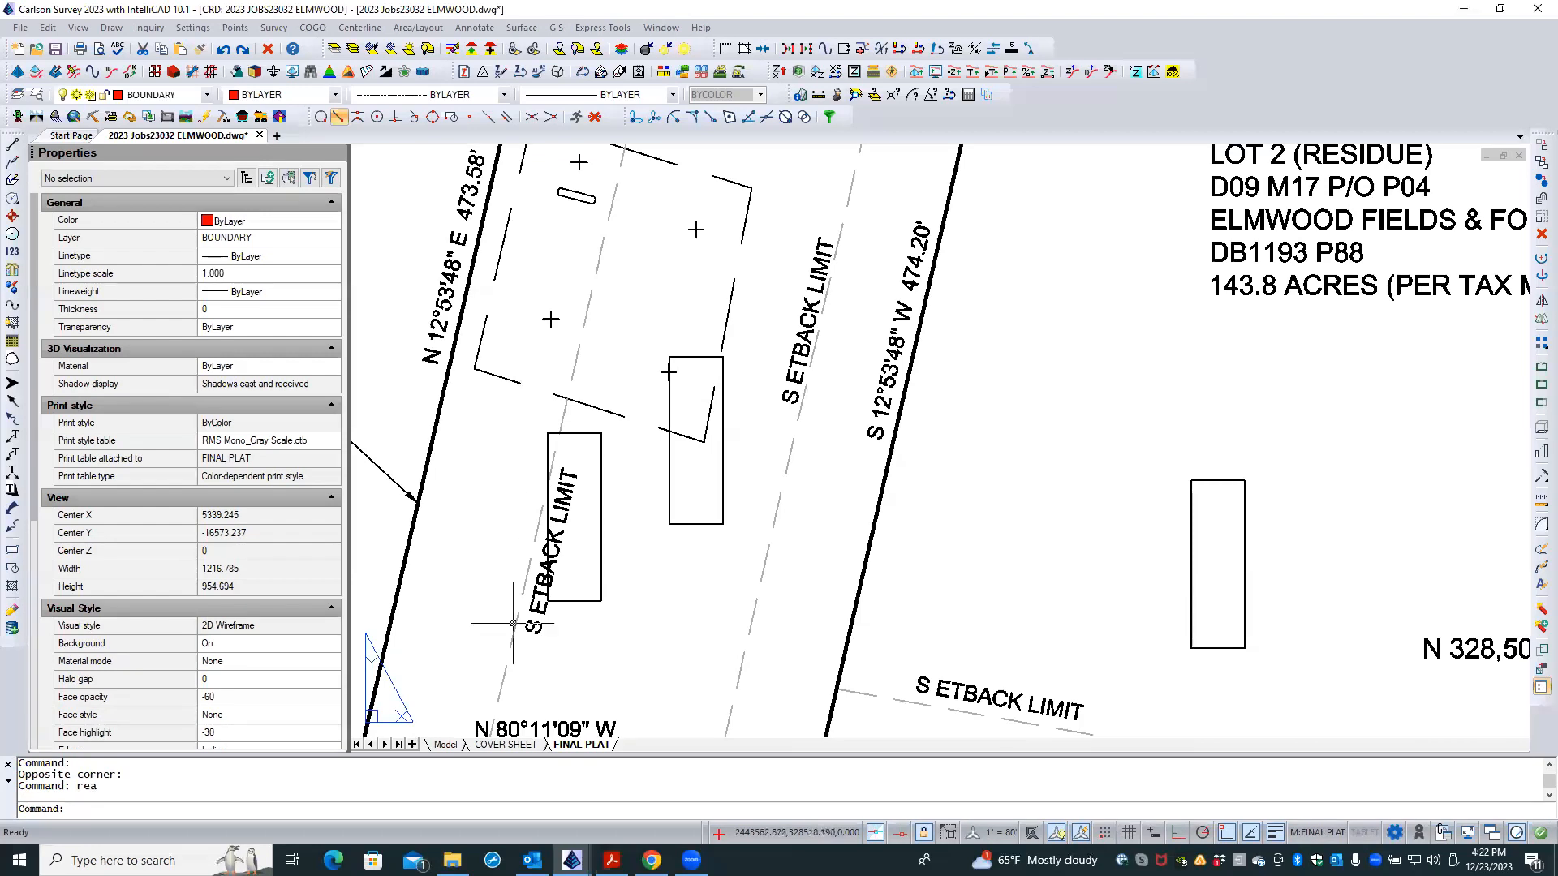
- Switch to model space, check around the moved SETBACK LIMIT label for stray rectangles, and return to the FINAL PLAT layout
click(446, 744)
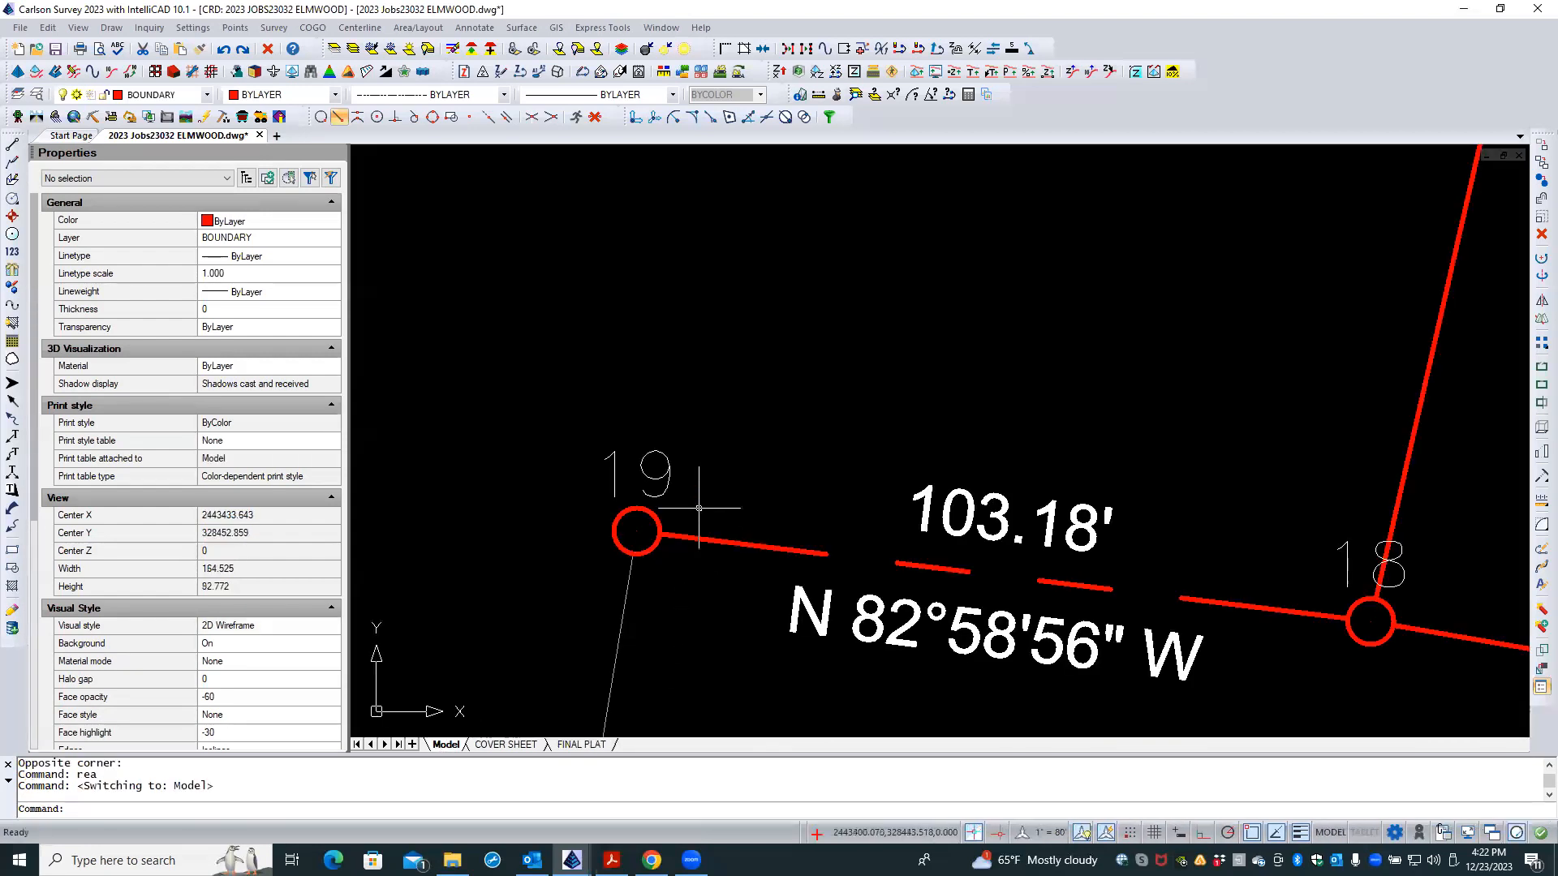
scroll(532, 511, down, 6)
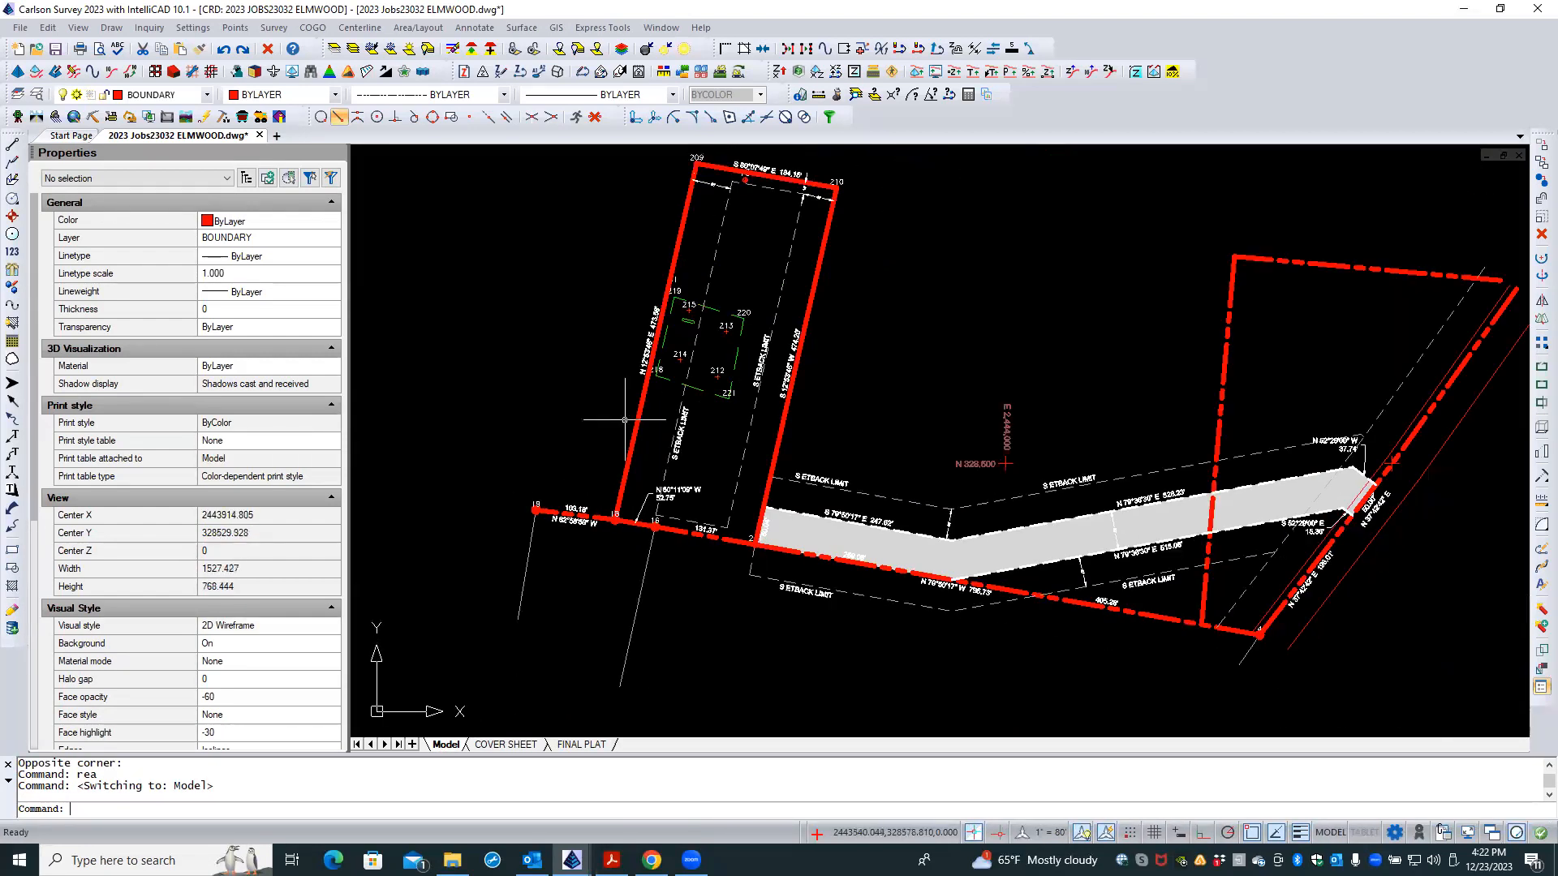
scroll(659, 396, up, 3)
drag(840, 439, 740, 586)
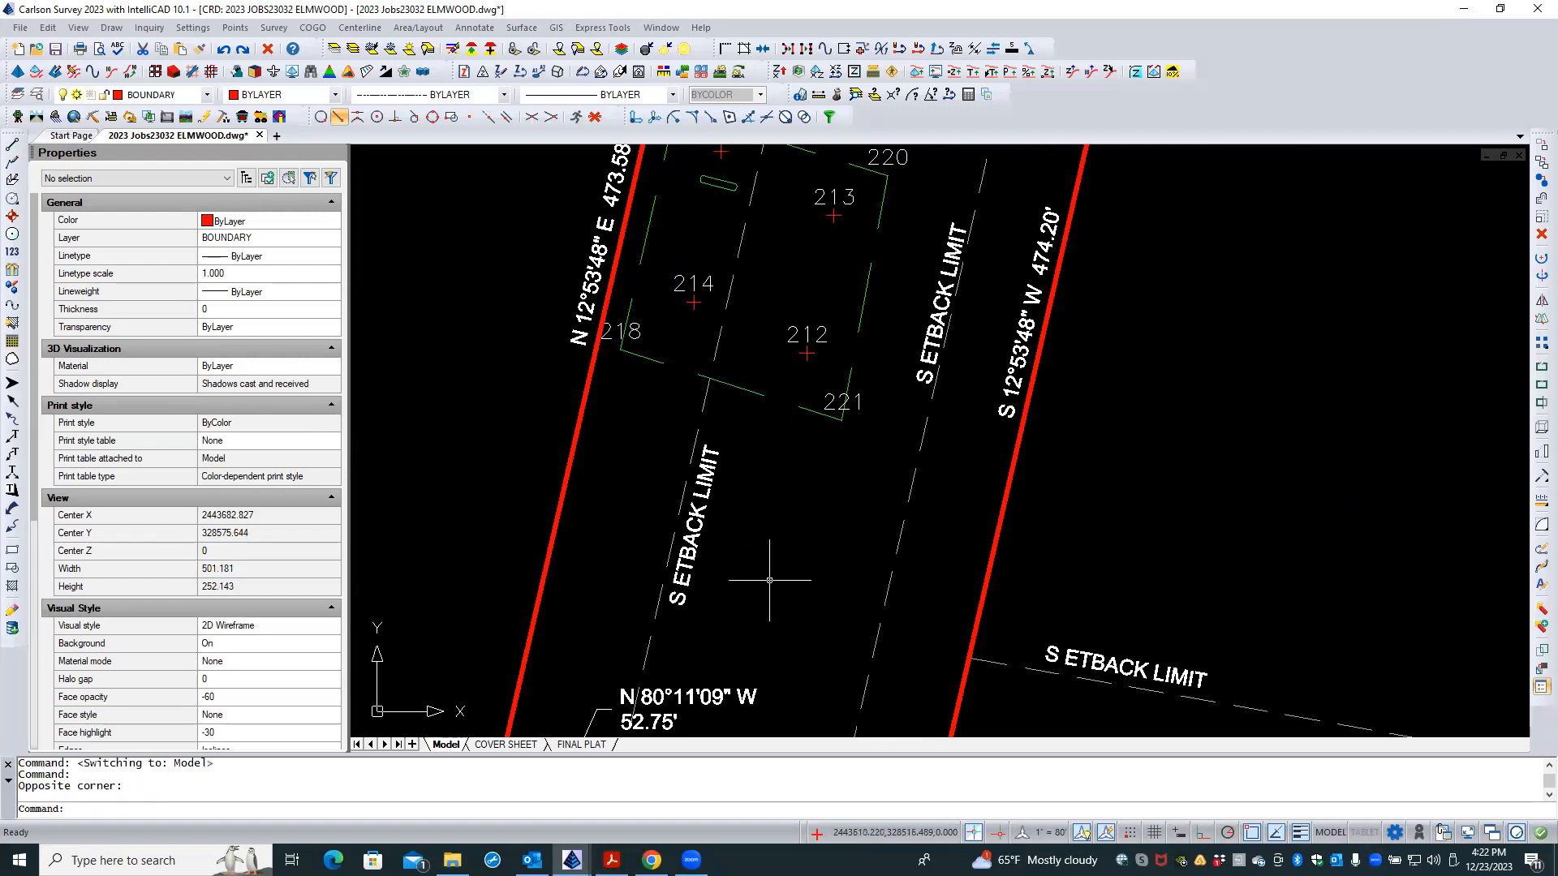
click(567, 745)
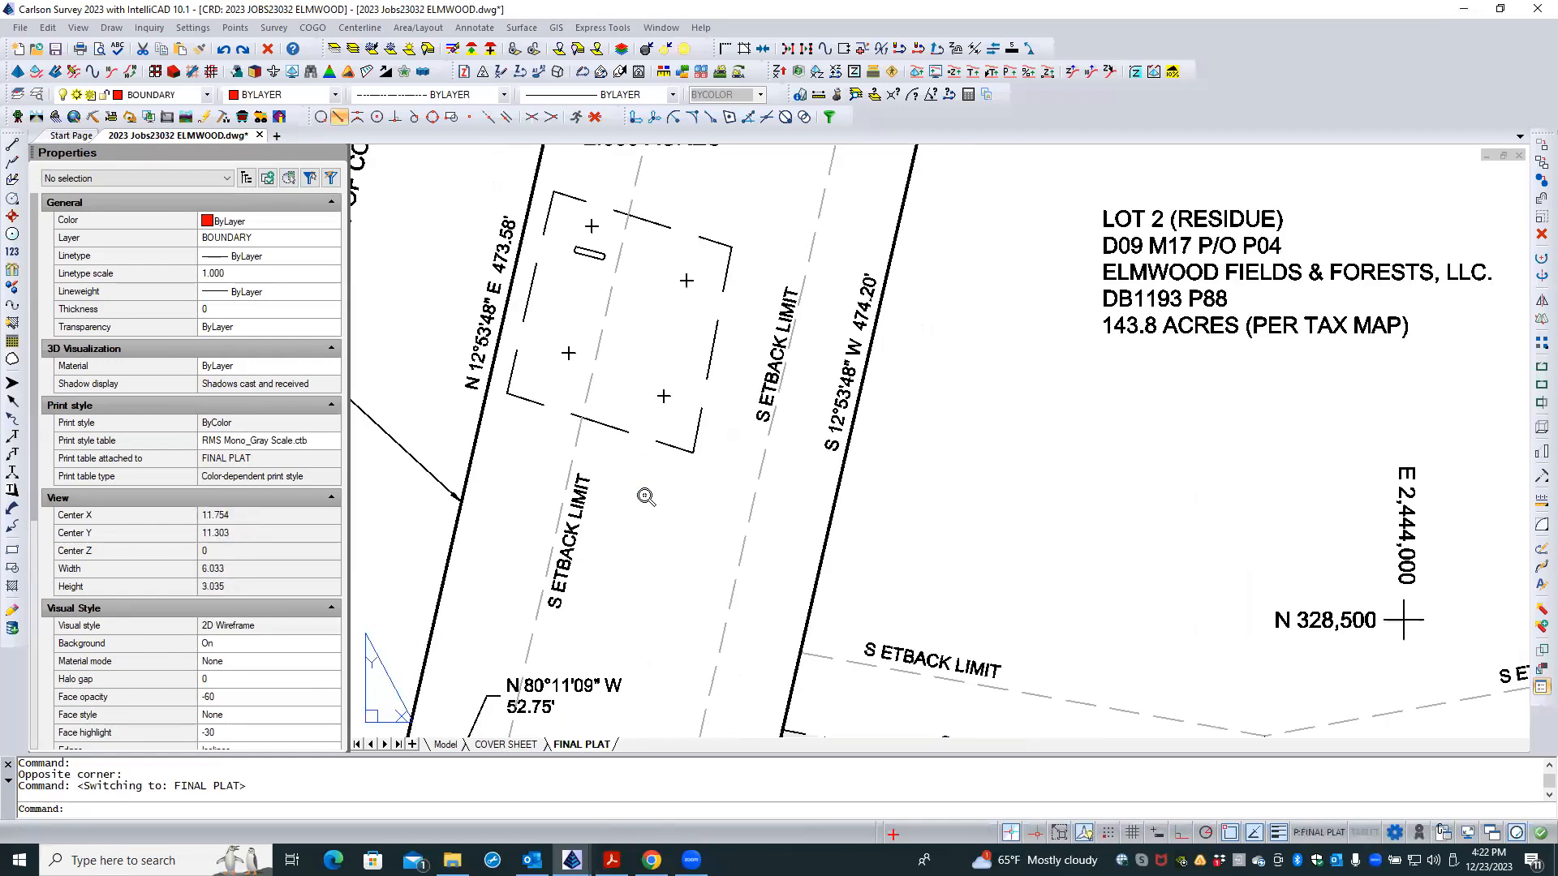
scroll(645, 497, down, 2)
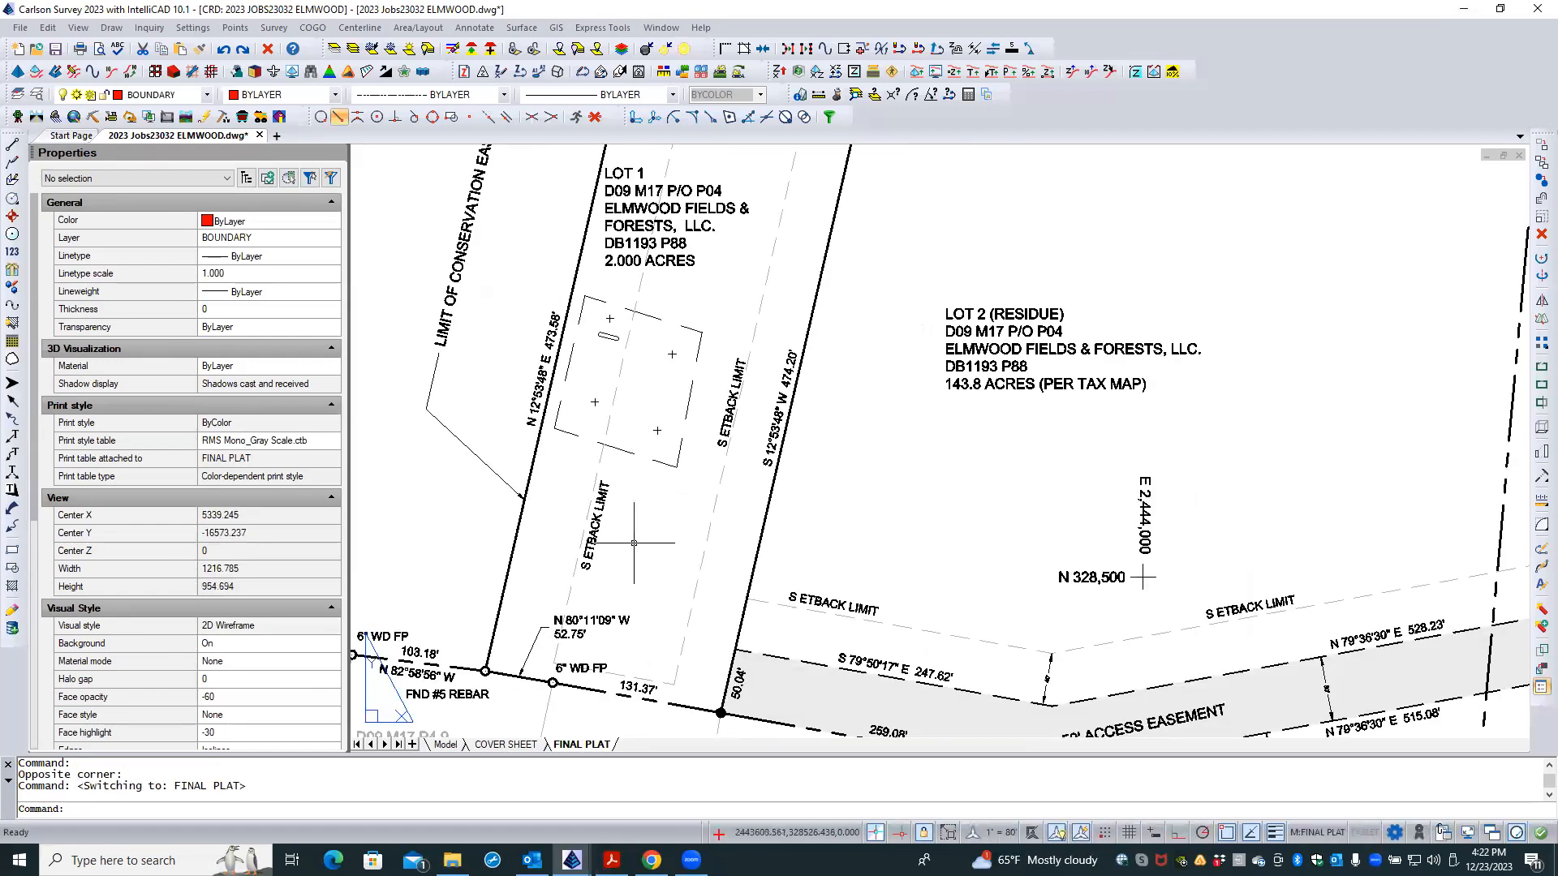
scroll(542, 587, down, 1)
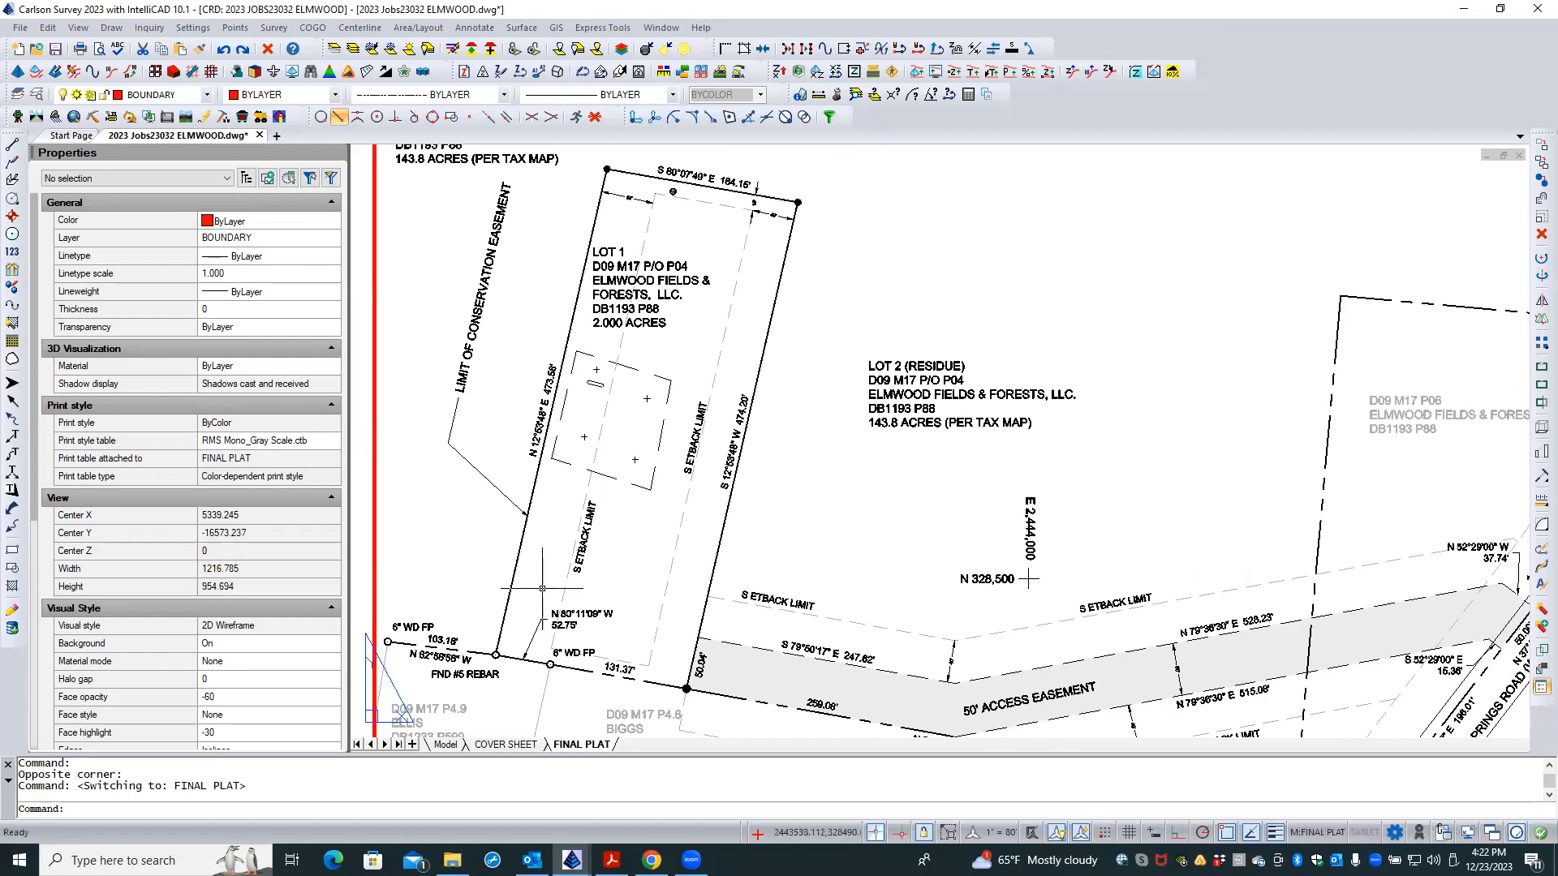
- Move the 40' setback dimension south along Lot 1's east line, clear of the 15' dimension at the northeast setback corner
scroll(767, 170, up, 3)
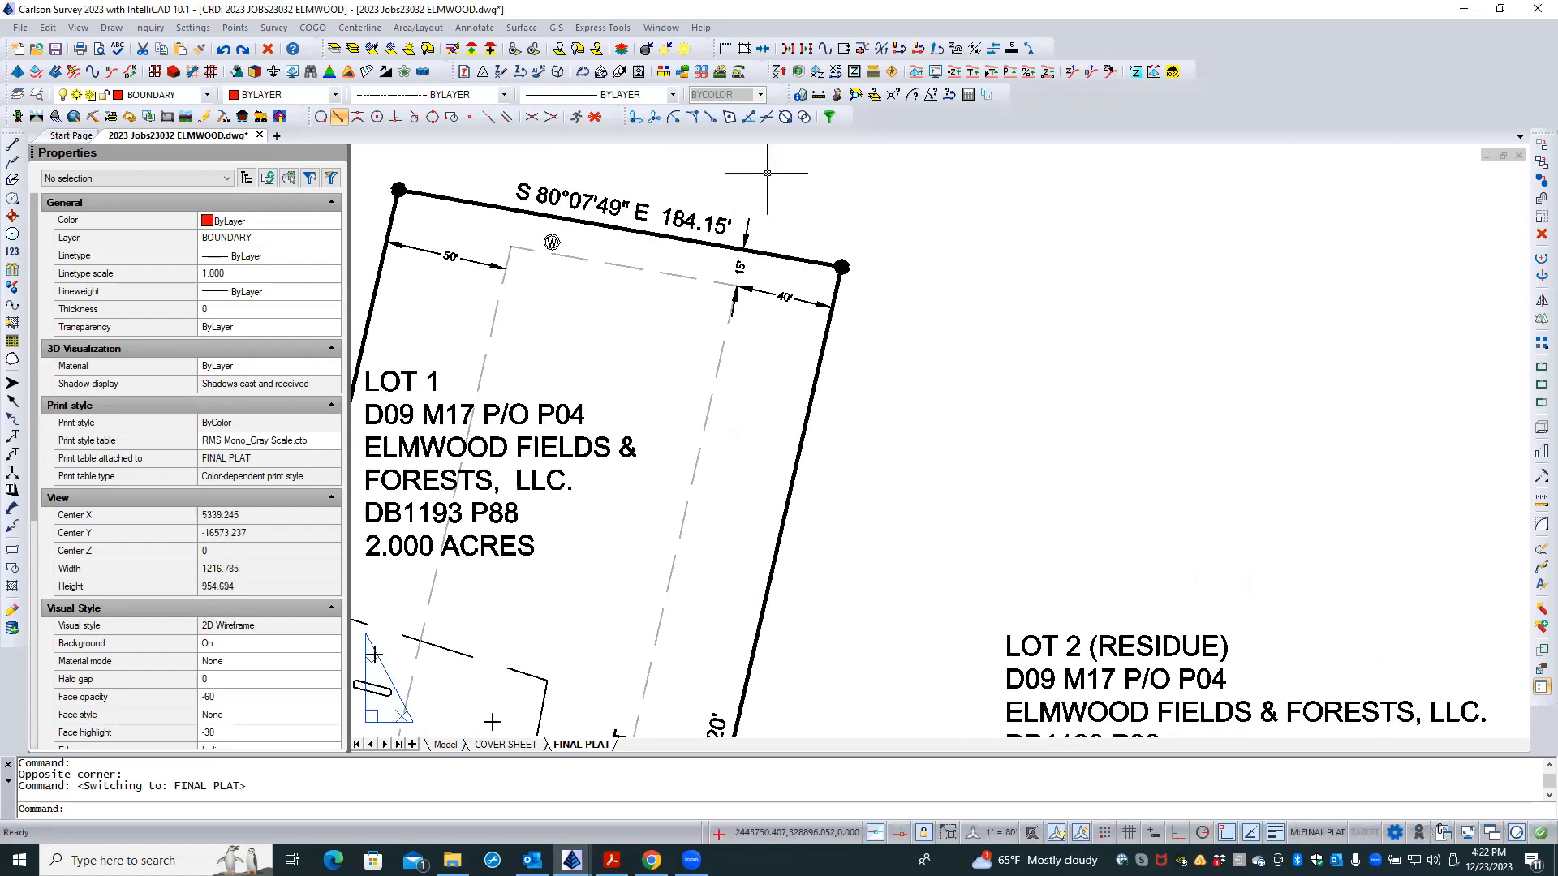
scroll(766, 173, up, 2)
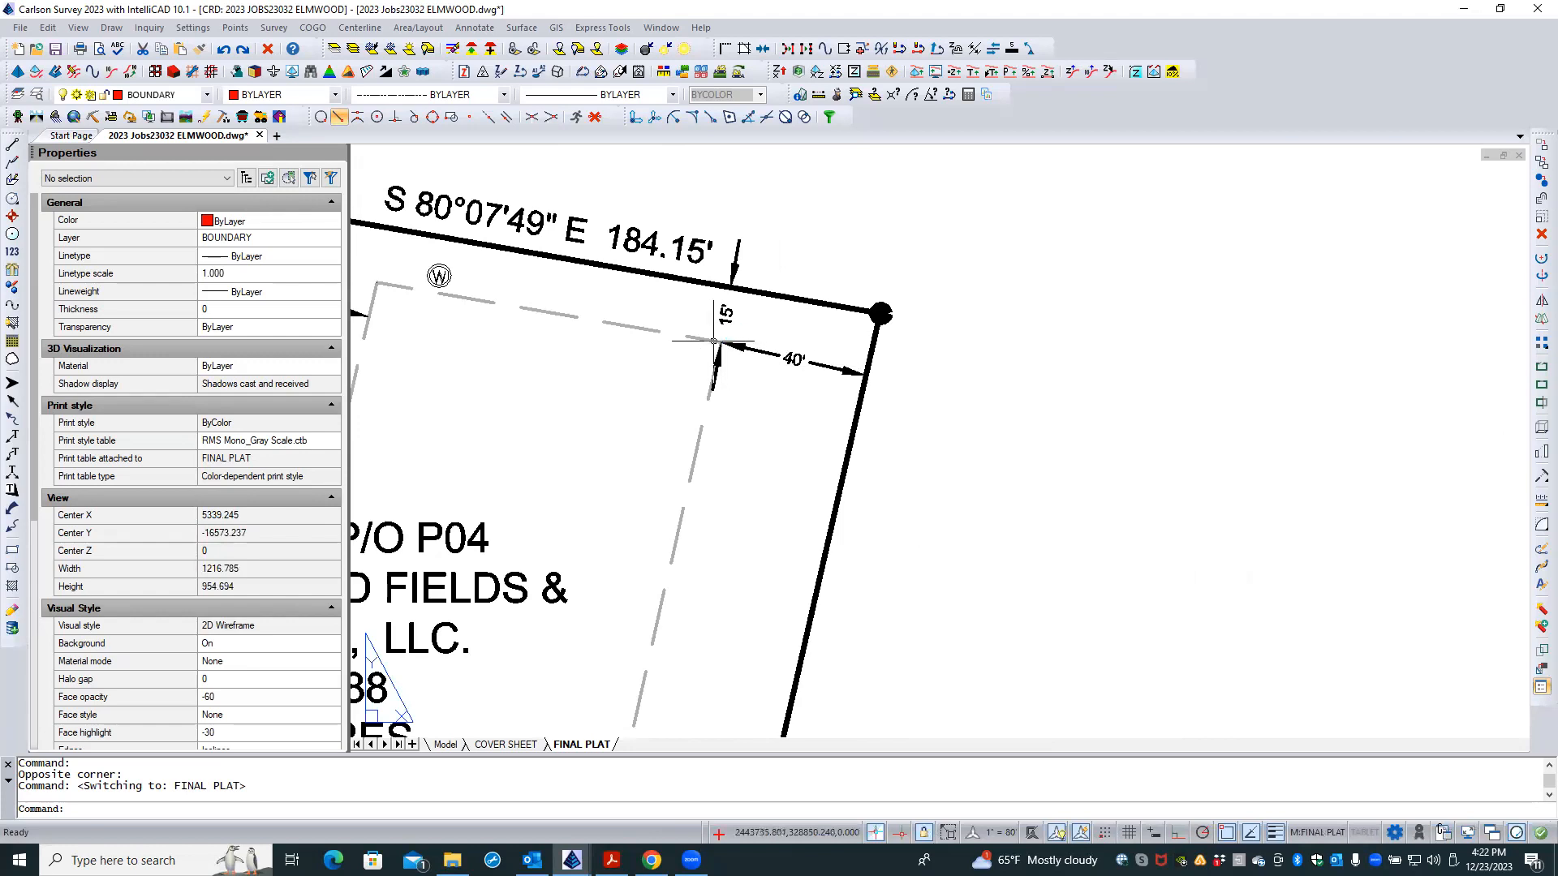
click(794, 357)
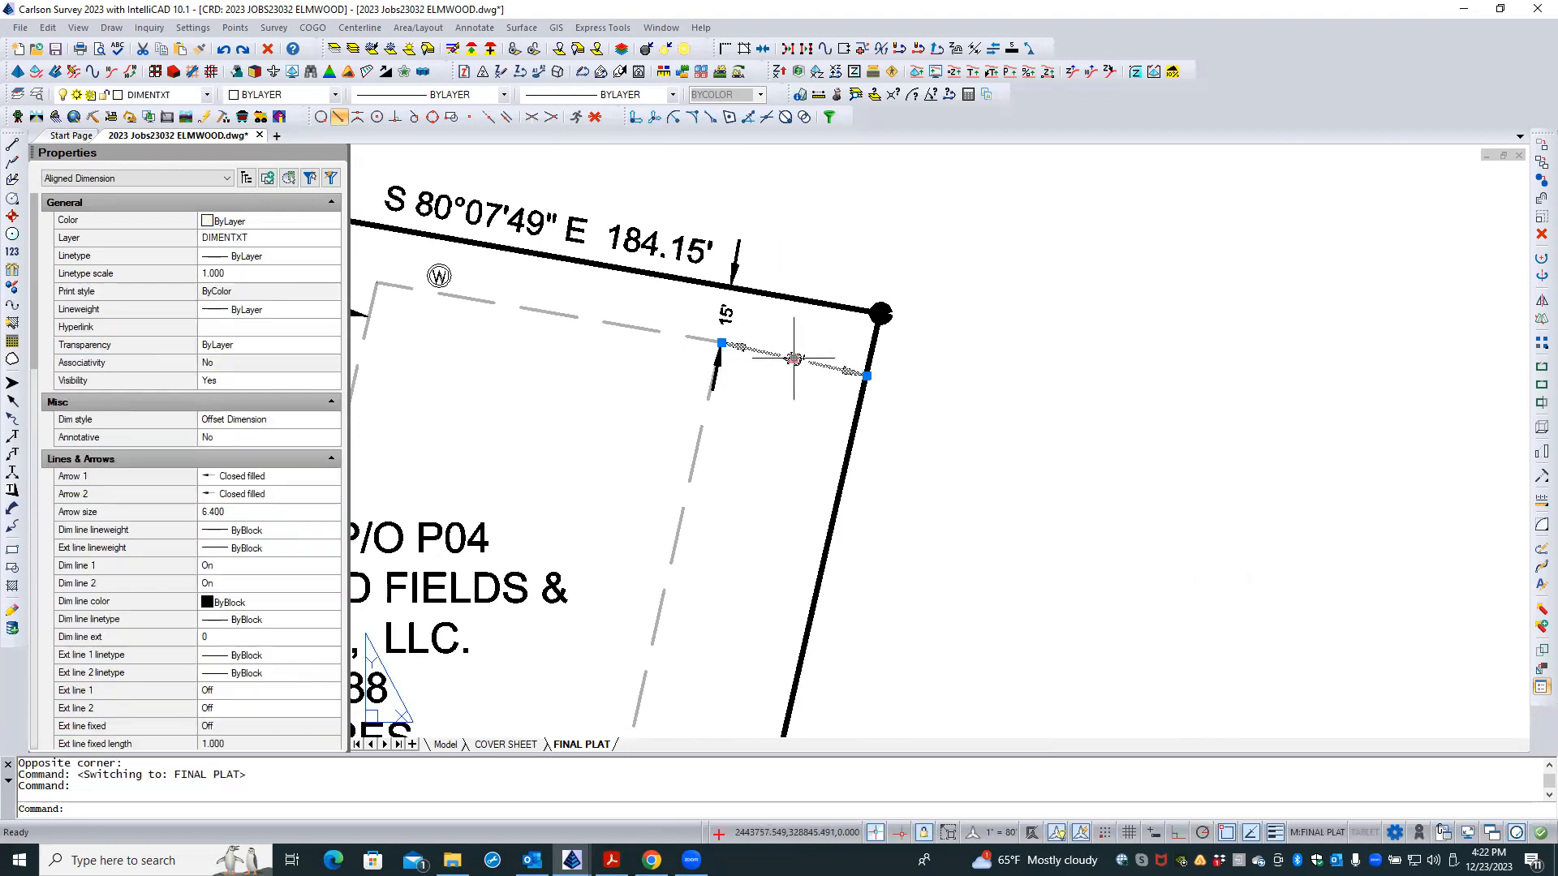
click(794, 357)
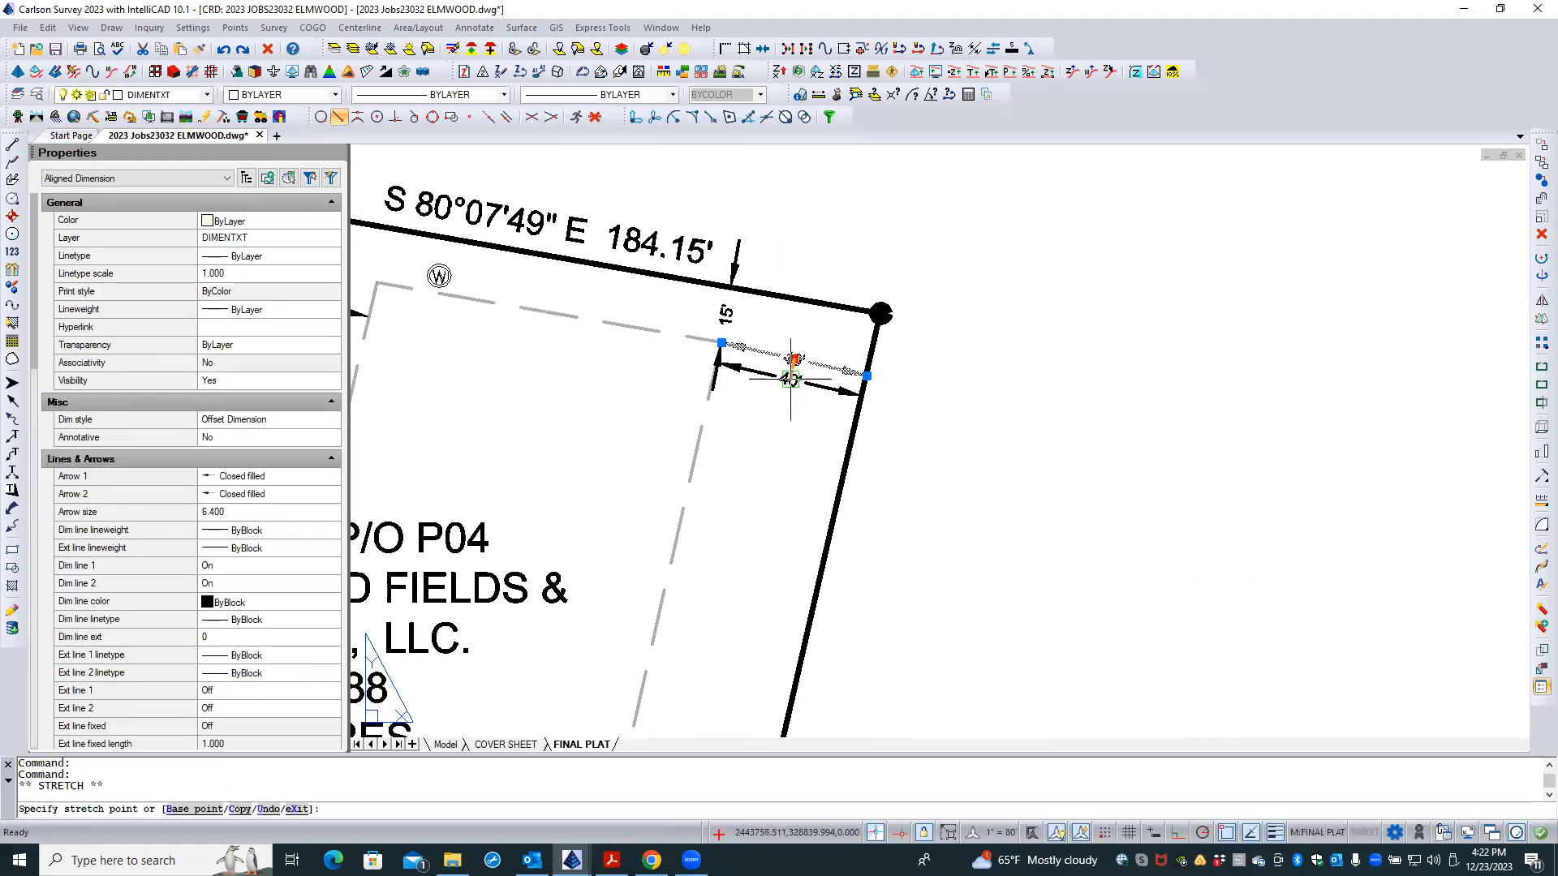
click(770, 465)
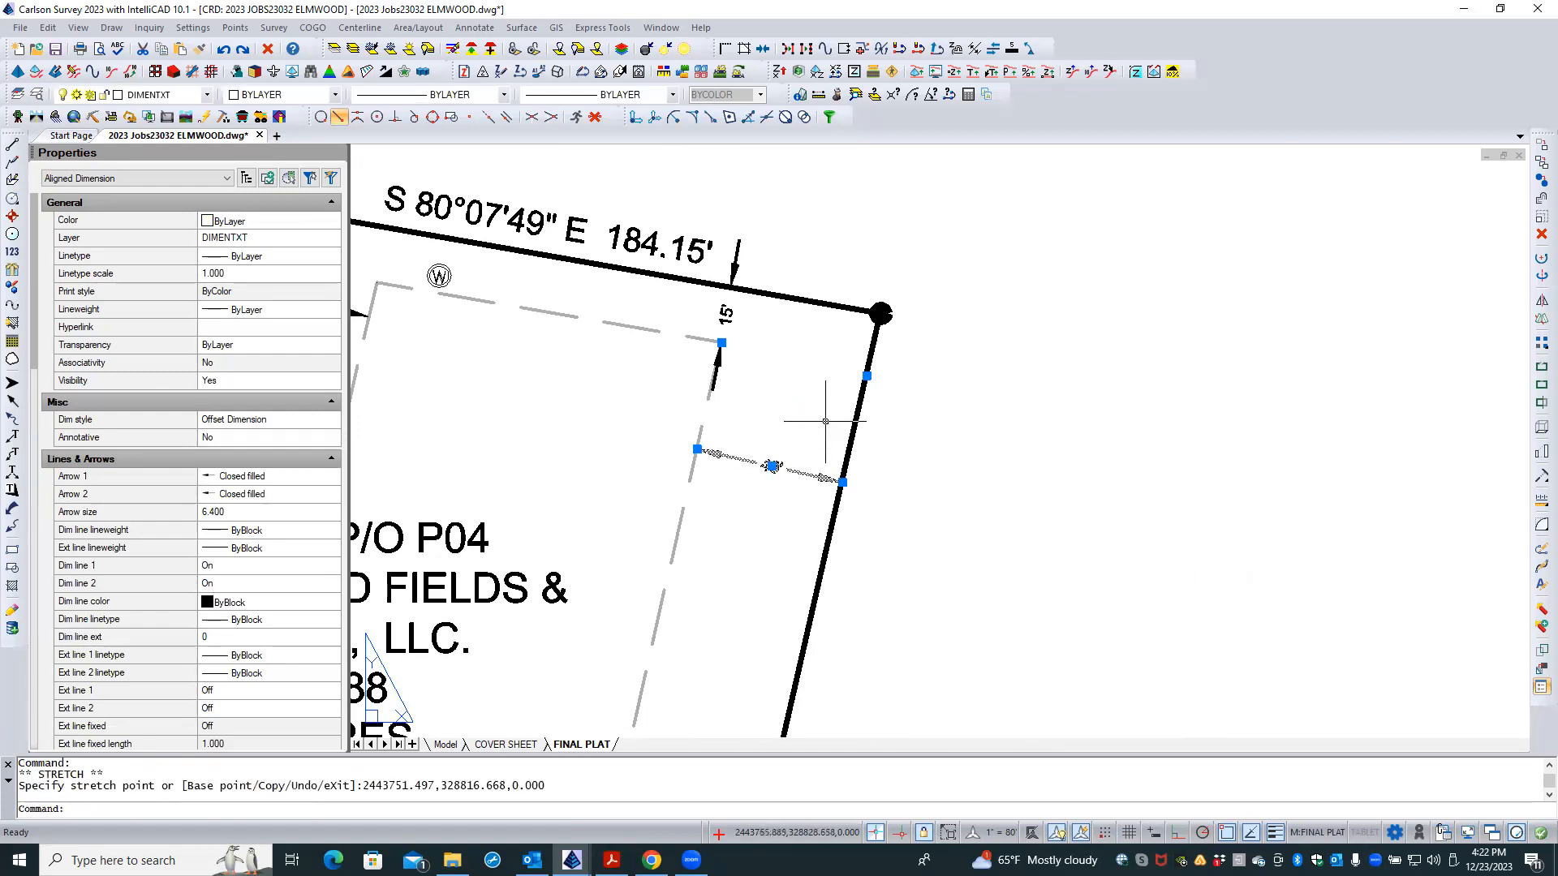
key(Escape)
- Shift the 15' setback dimension slightly west of the northeast setback corner, below the end of the 184.15' distance
click(727, 335)
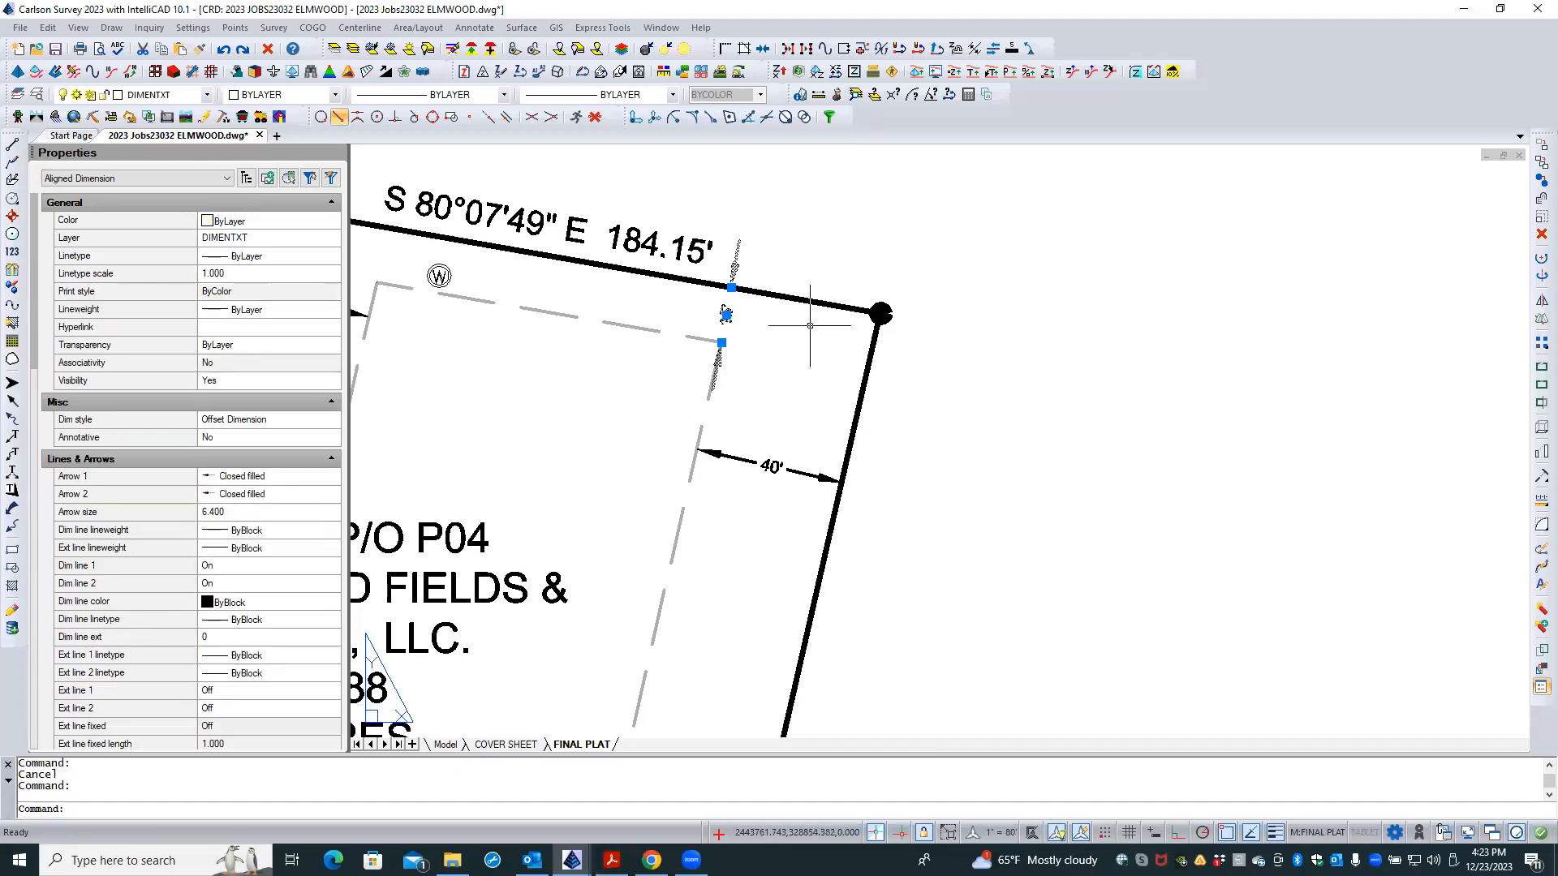
click(726, 314)
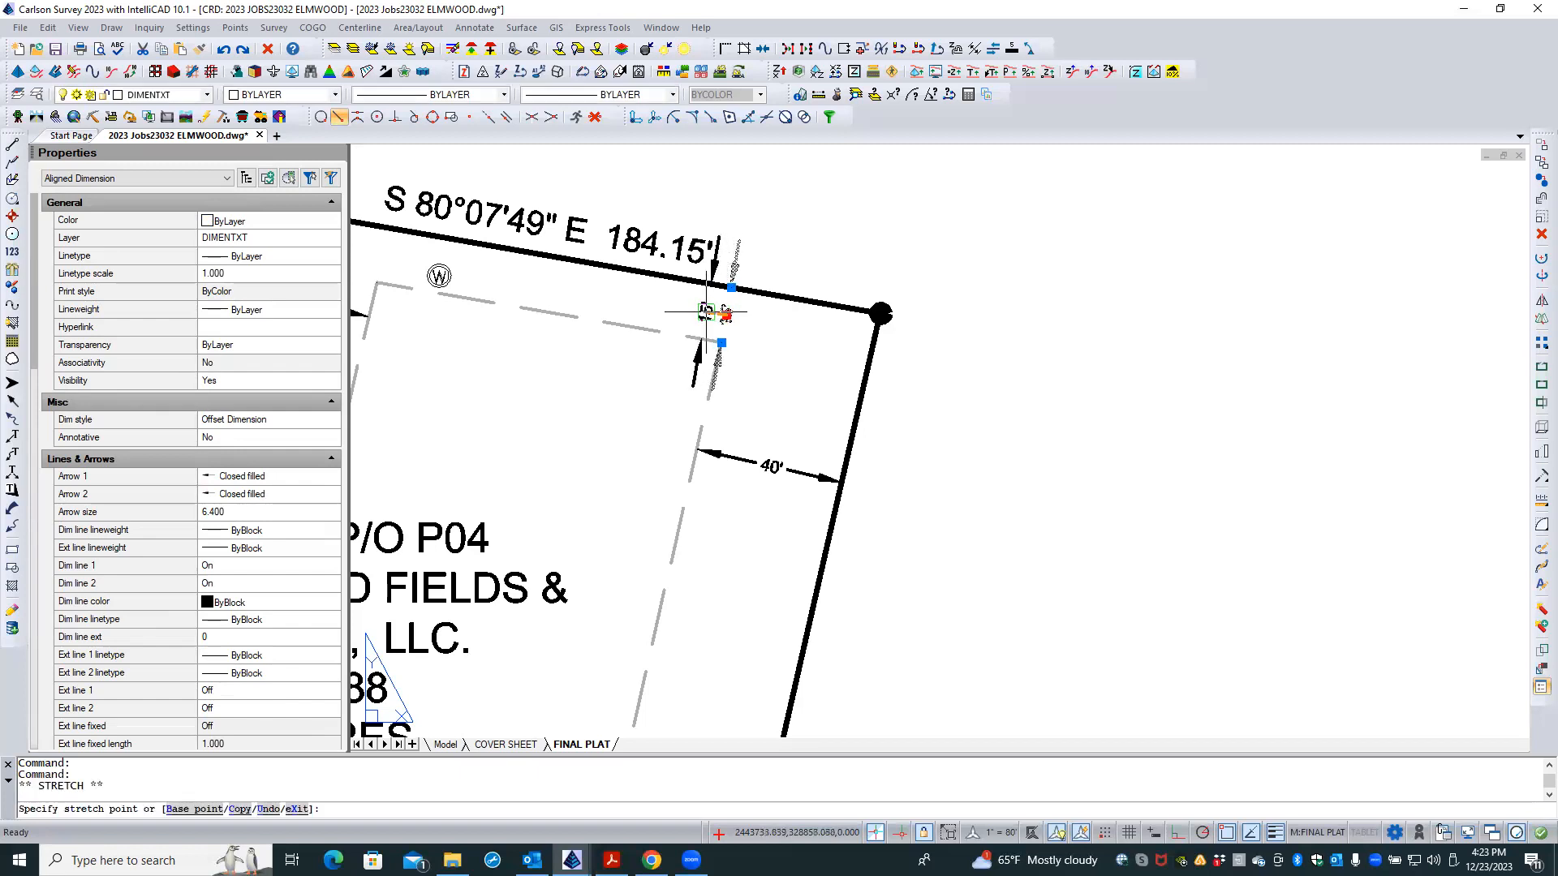
click(706, 311)
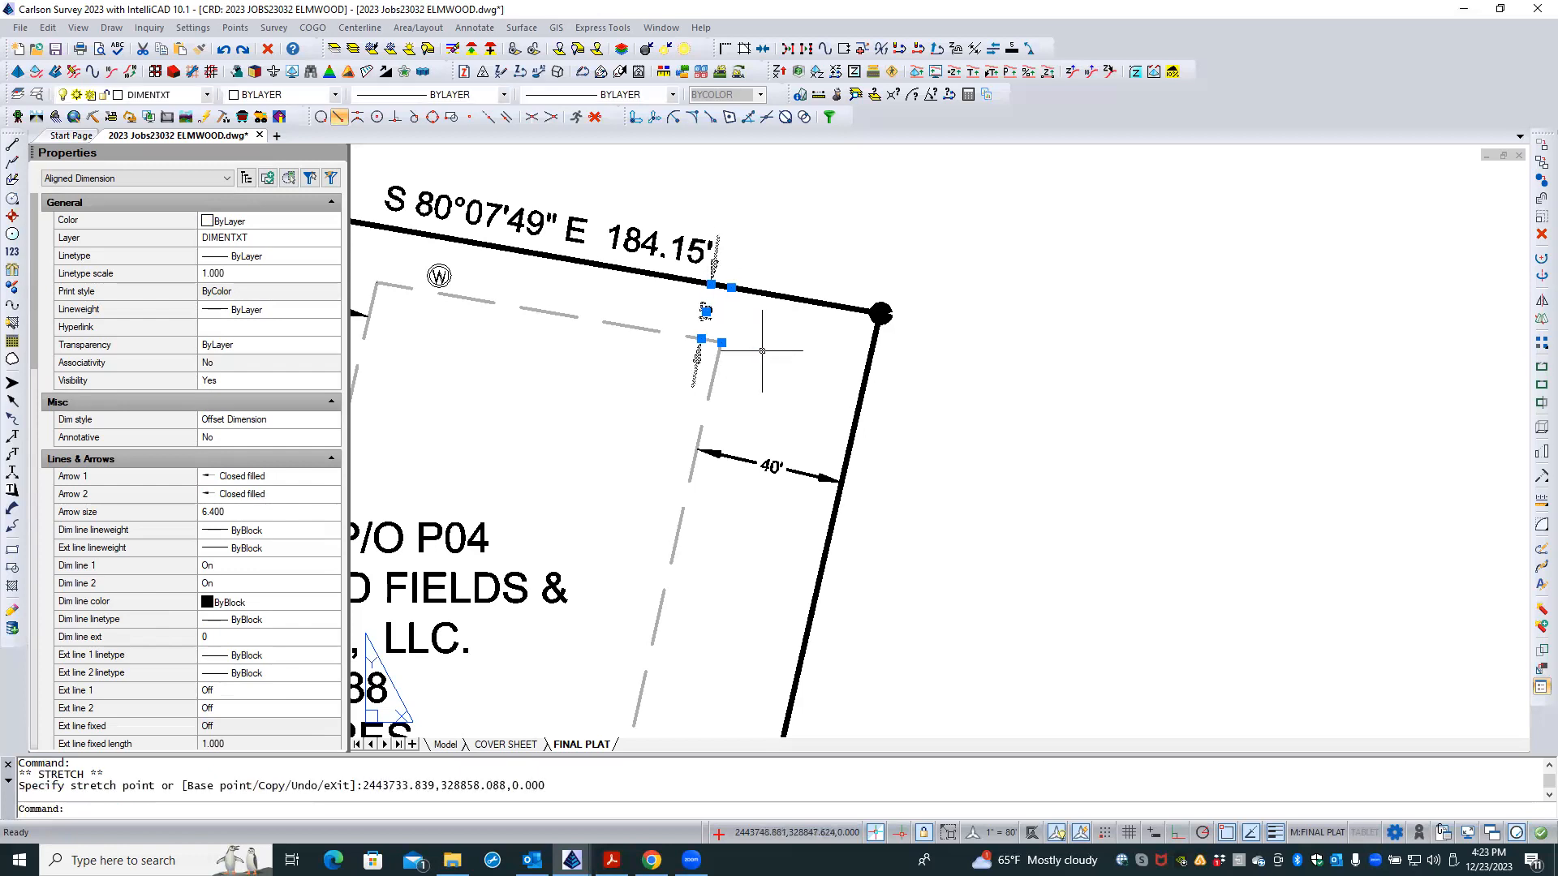
key(Escape)
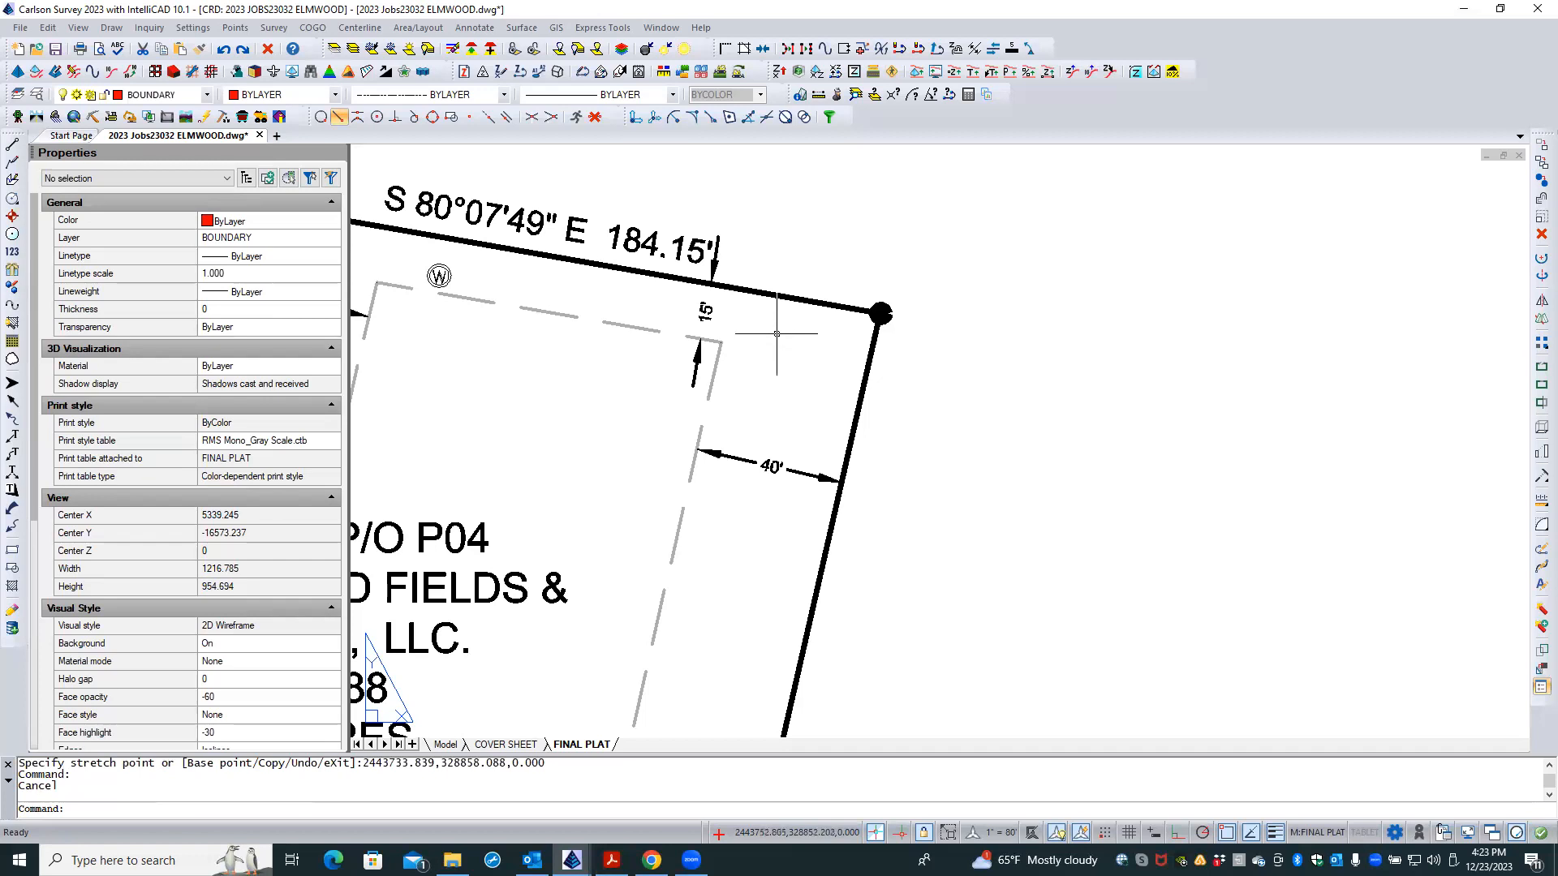
- Set the vertical text position of the 15' setback dimension near Lot 1's northeast corner to Above
scroll(746, 293, down, 2)
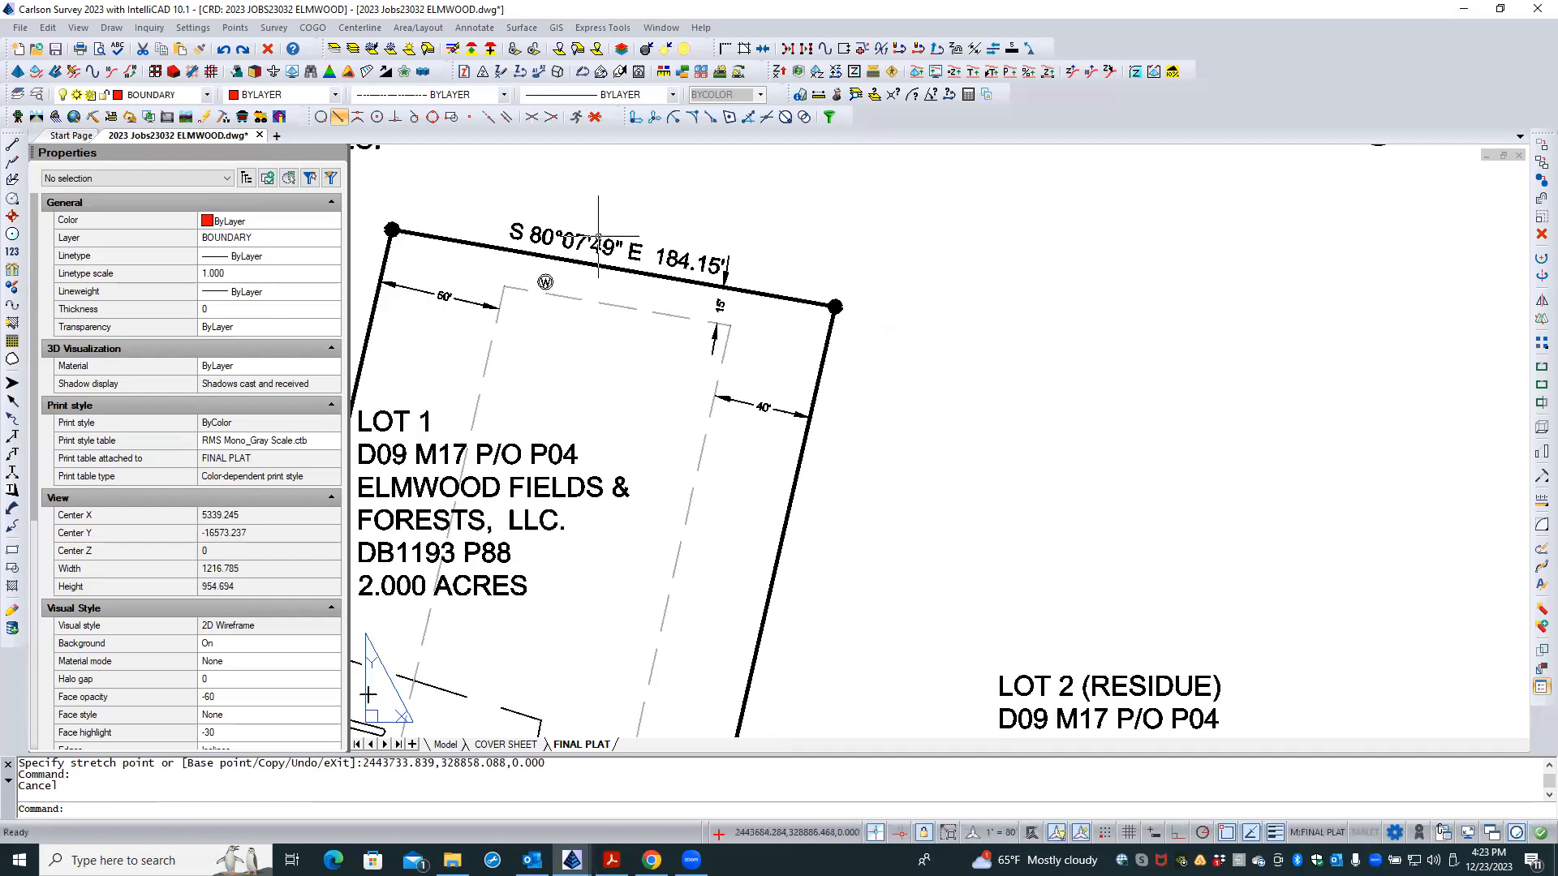
scroll(641, 250, up, 3)
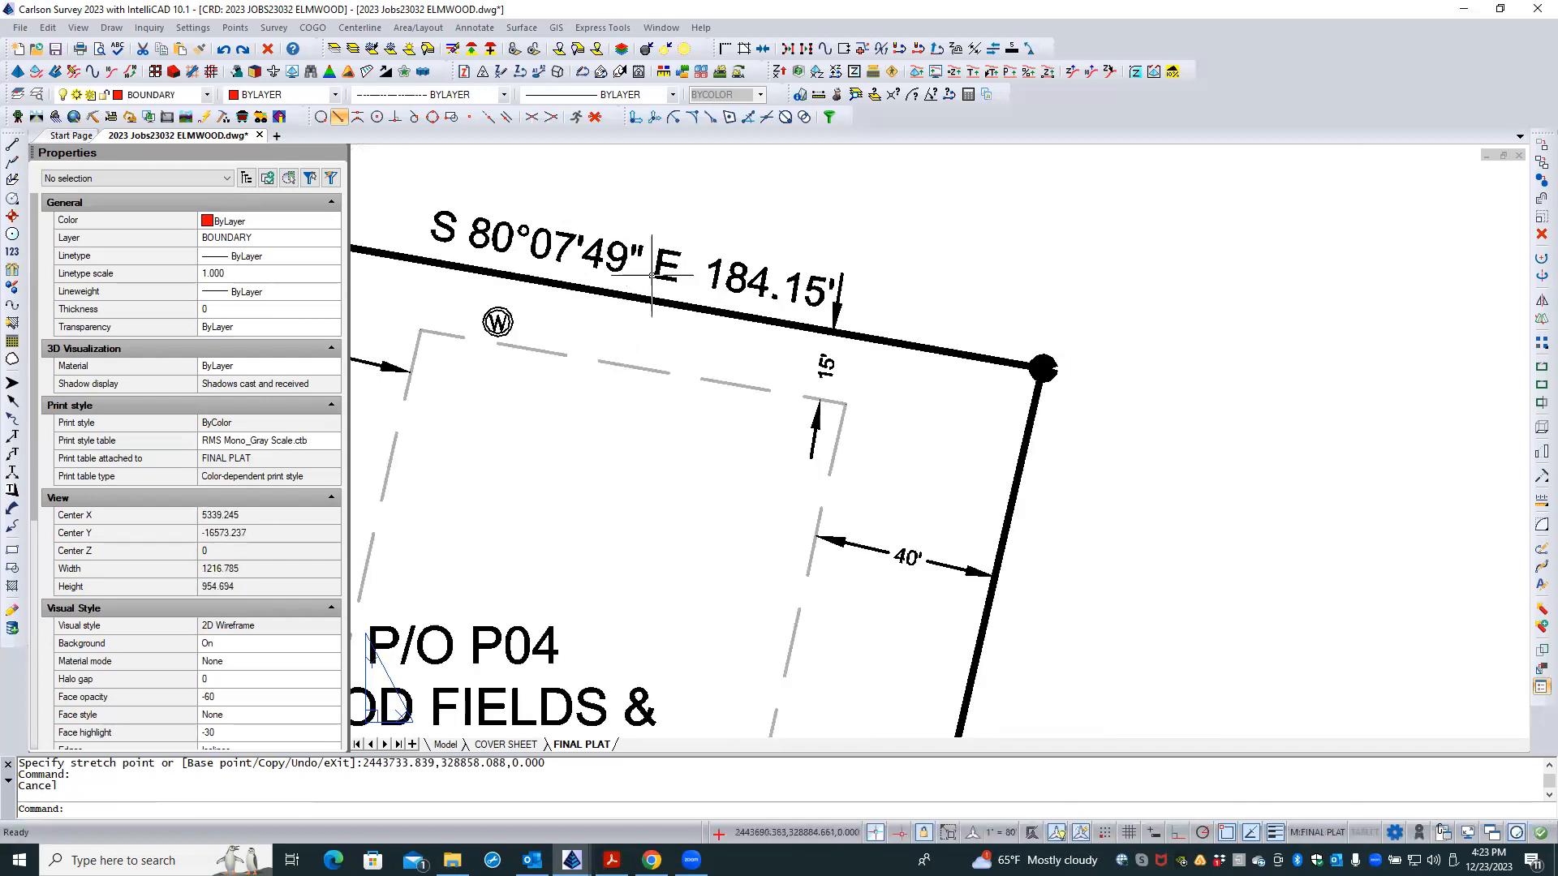
scroll(832, 365, down, 1)
scroll(829, 365, down, 2)
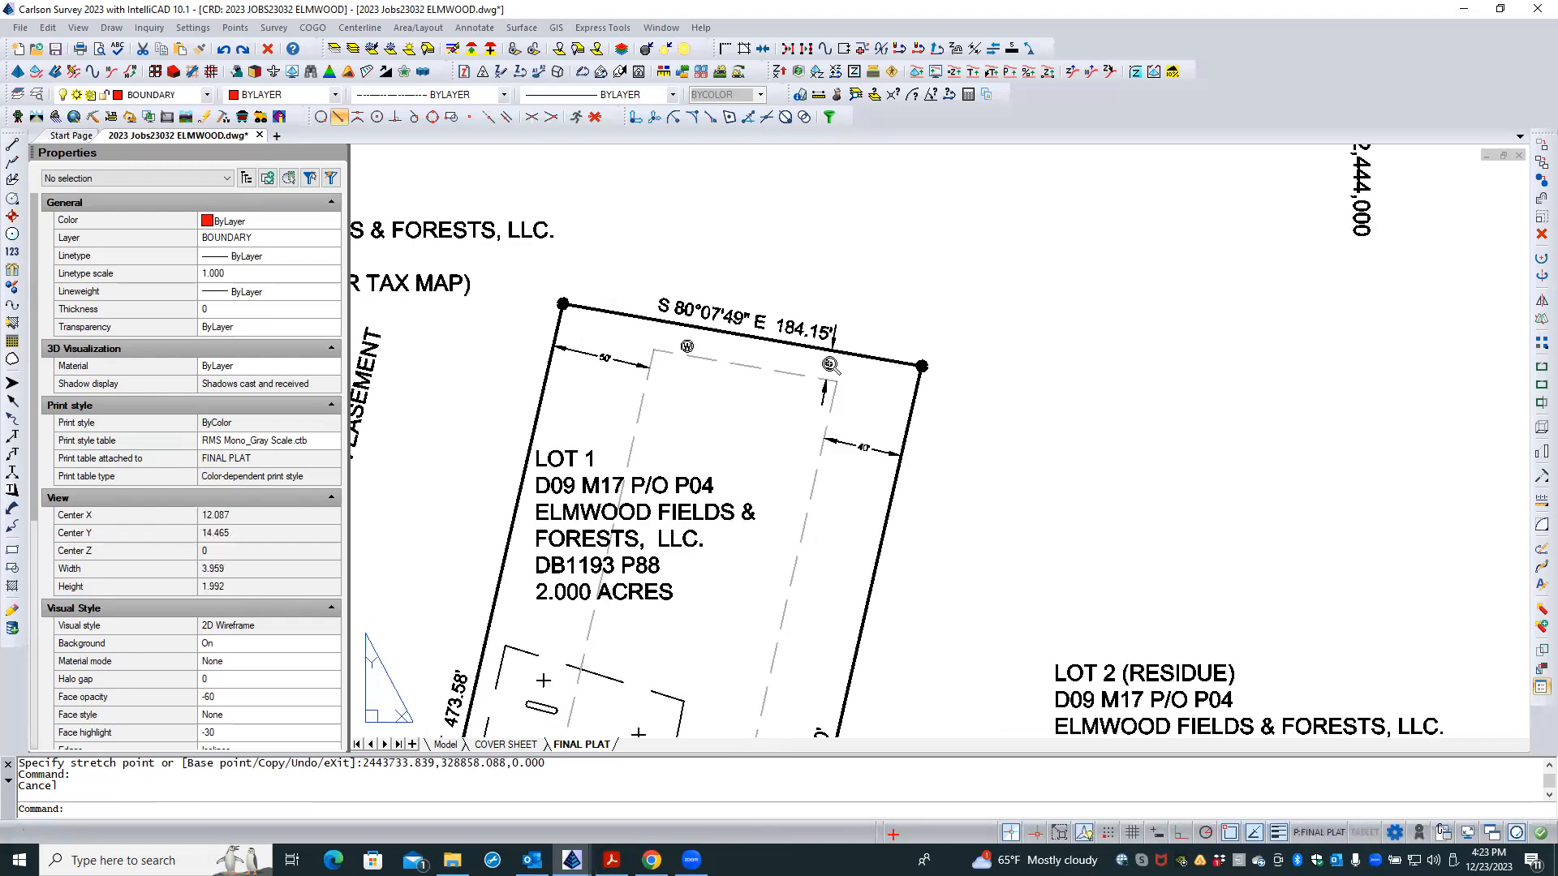
scroll(829, 365, up, 2)
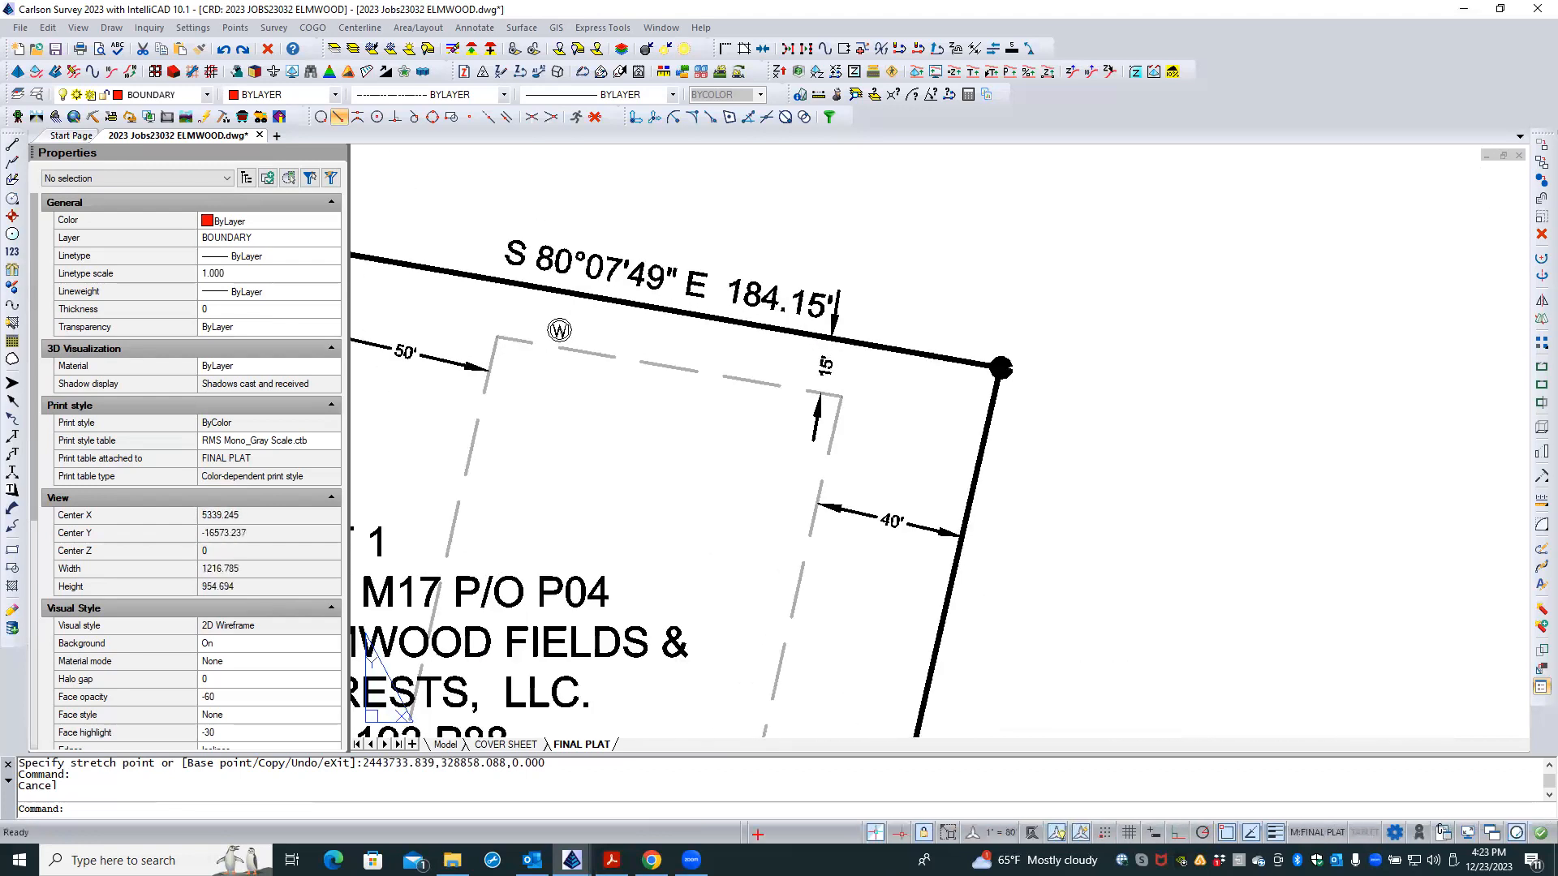
click(827, 365)
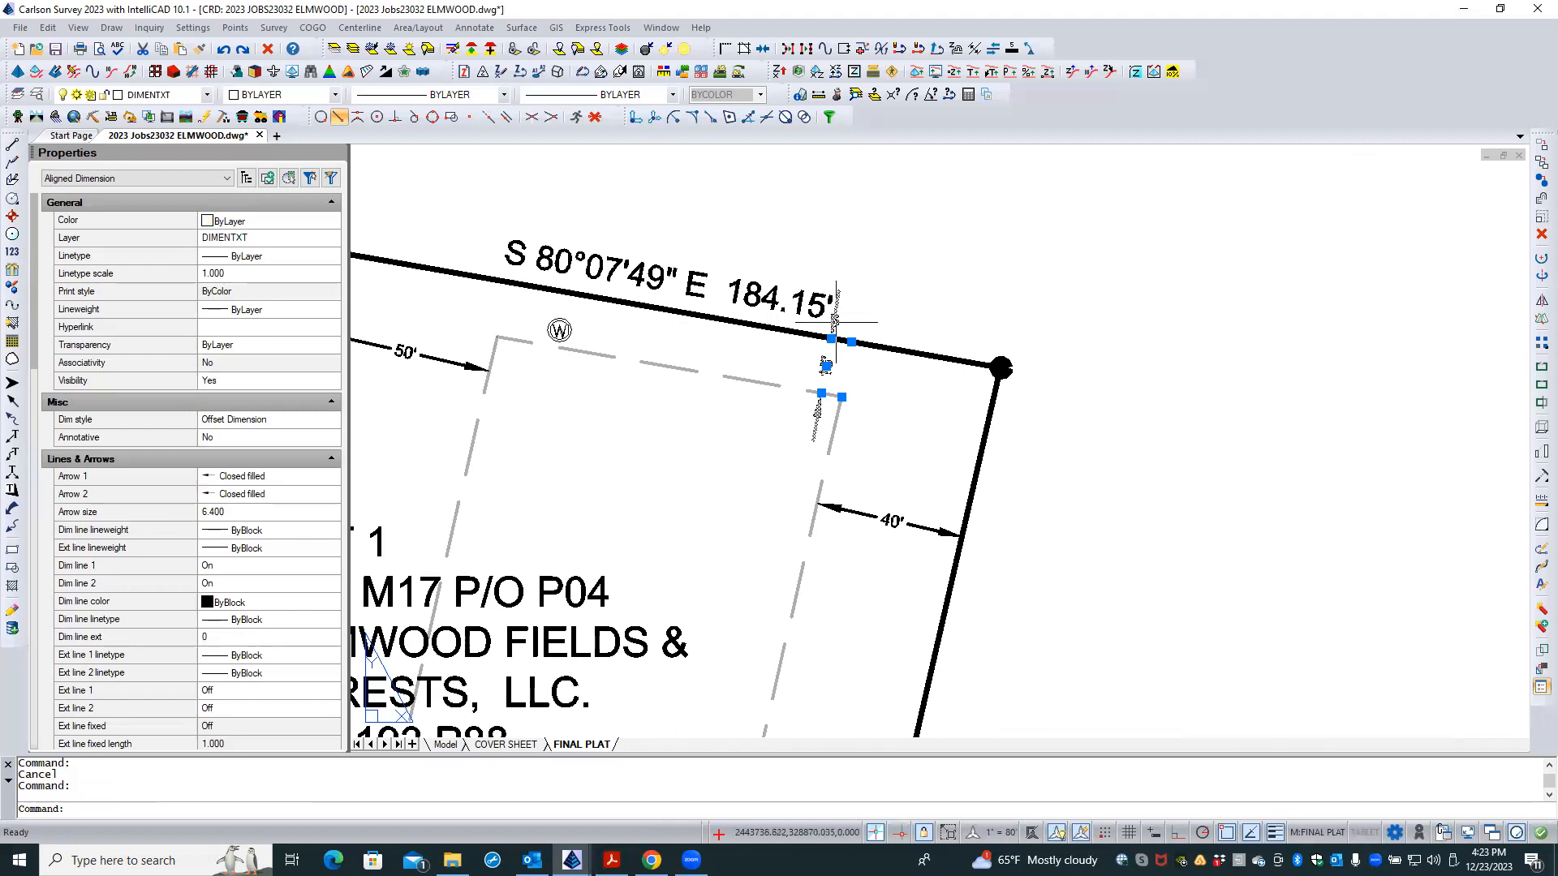
scroll(842, 373, up, 1)
scroll(844, 375, up, 1)
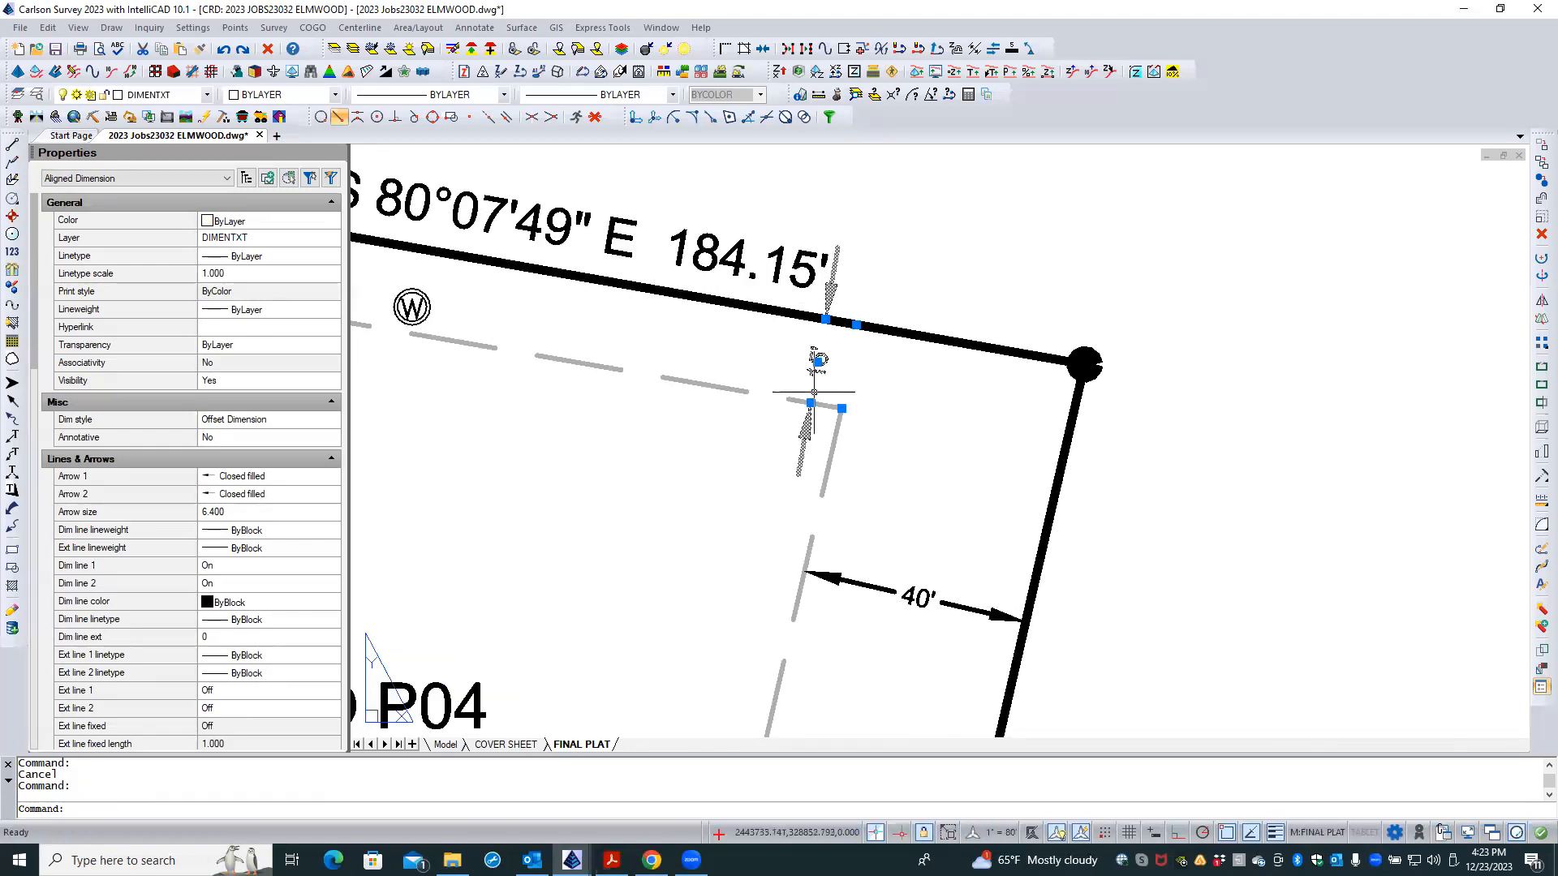
scroll(933, 459, down, 1)
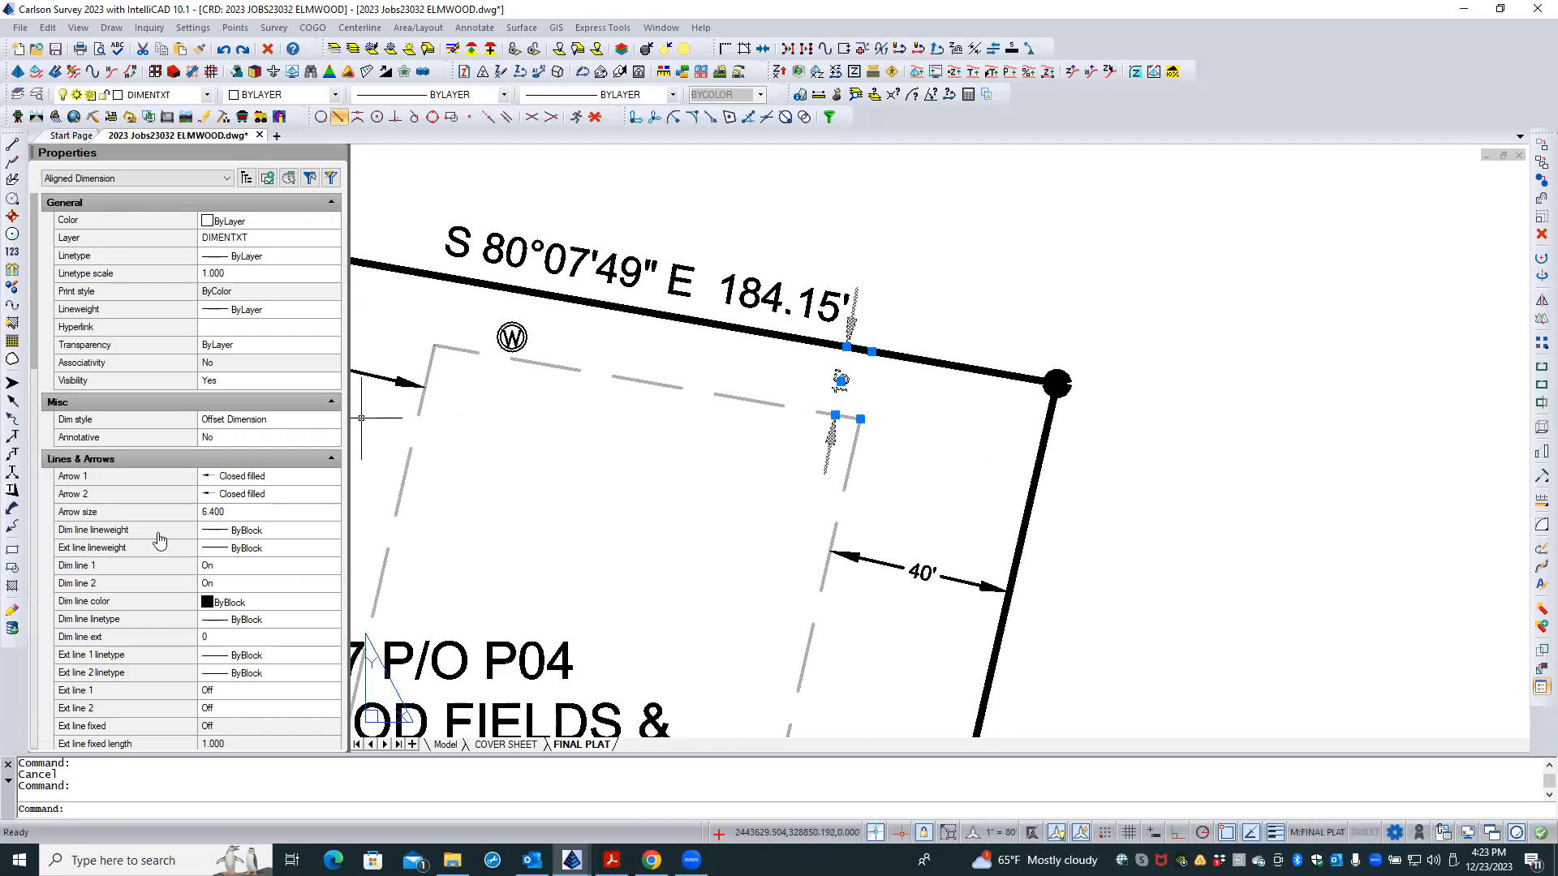
scroll(158, 532, down, 6)
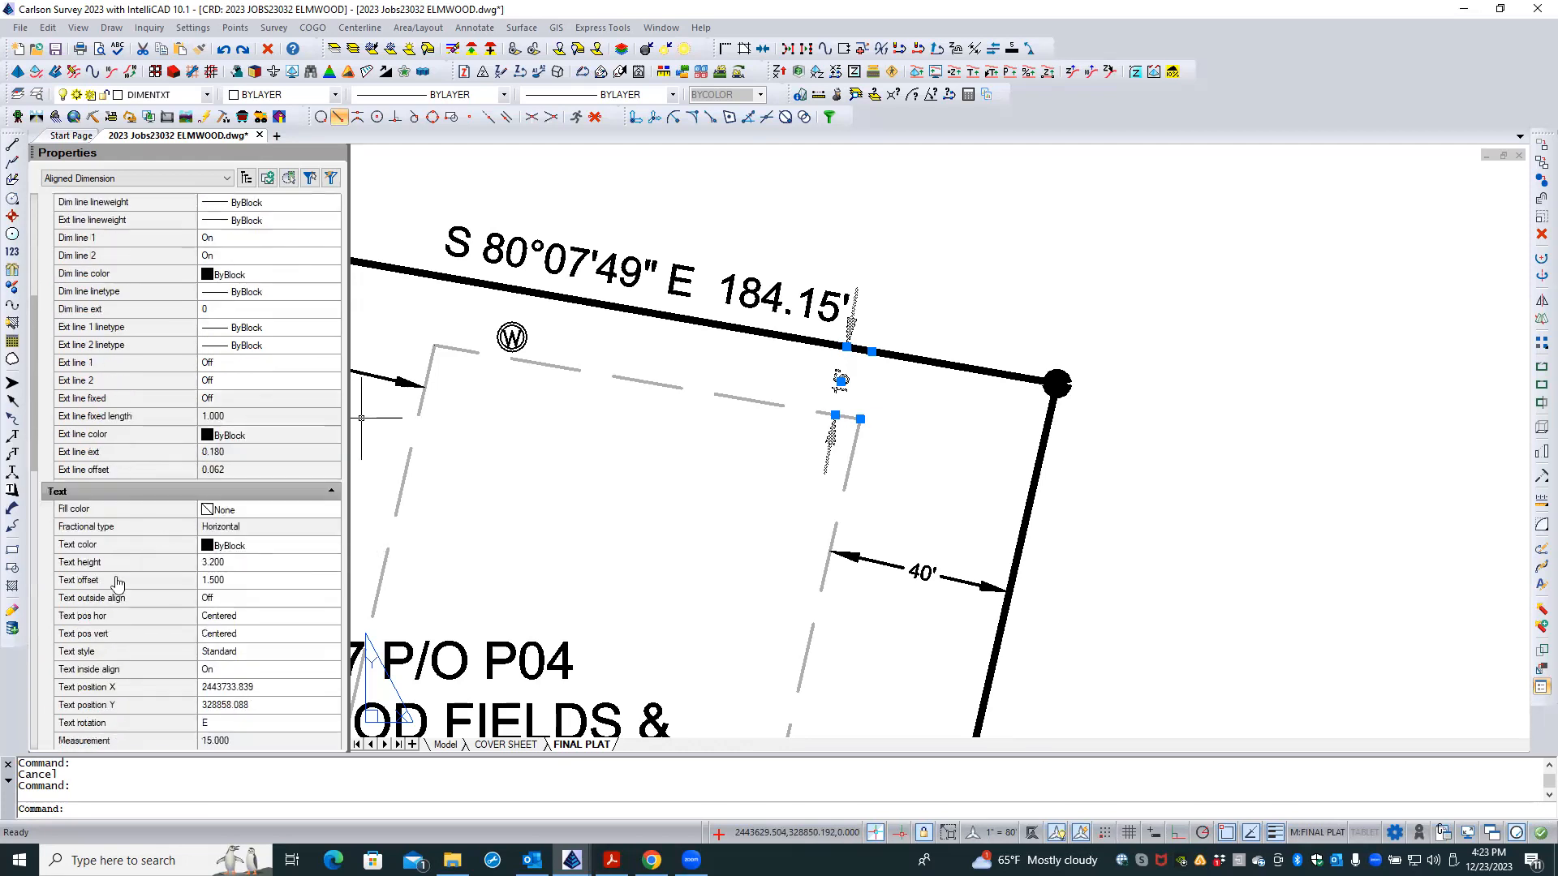
click(245, 635)
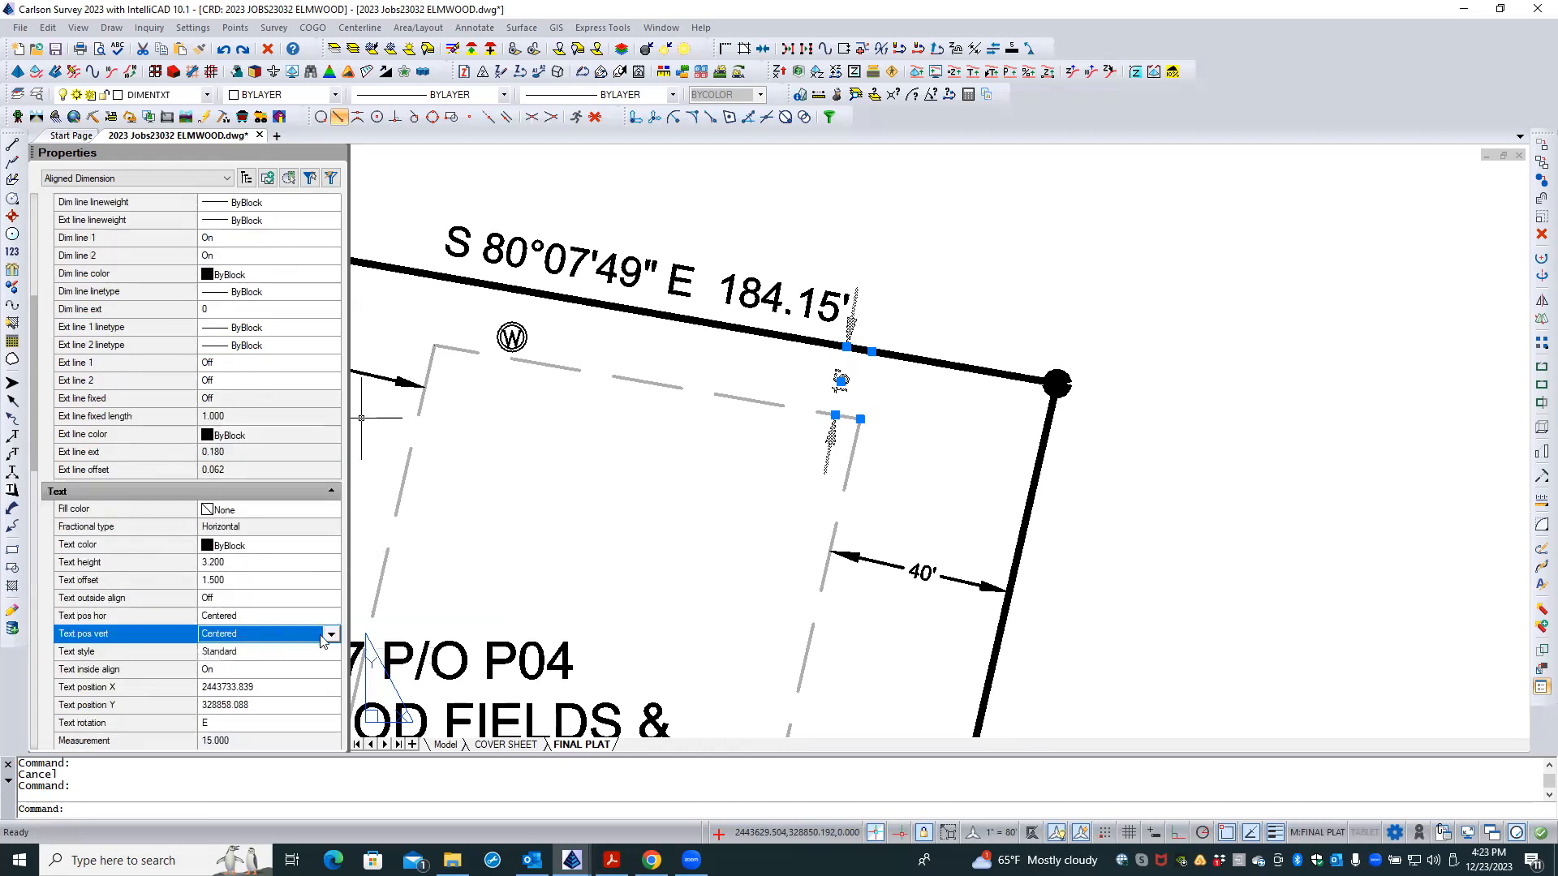
click(330, 635)
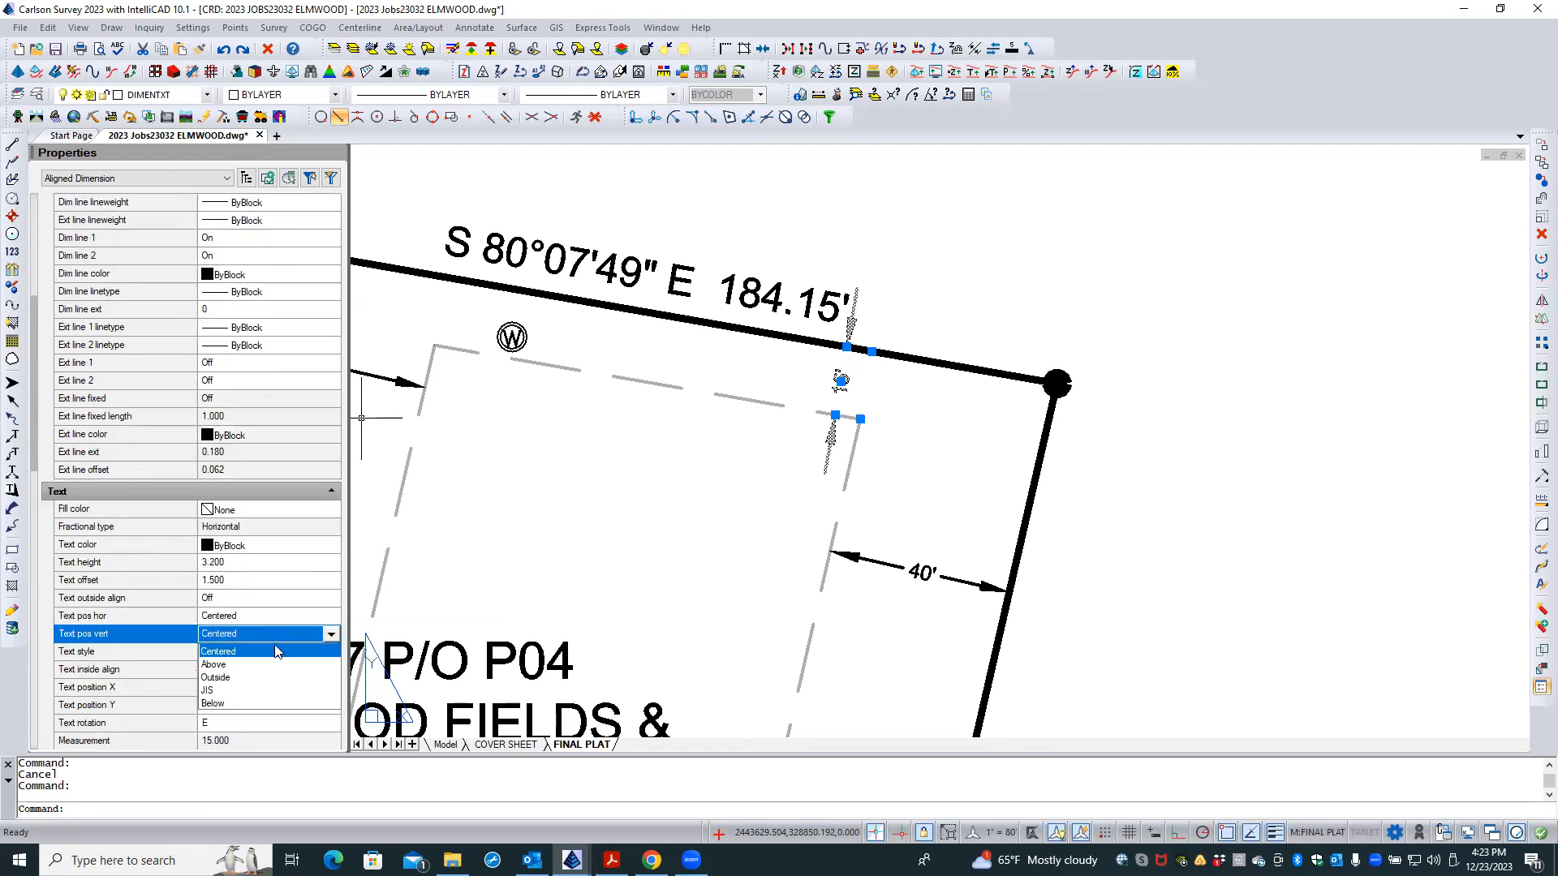
click(223, 665)
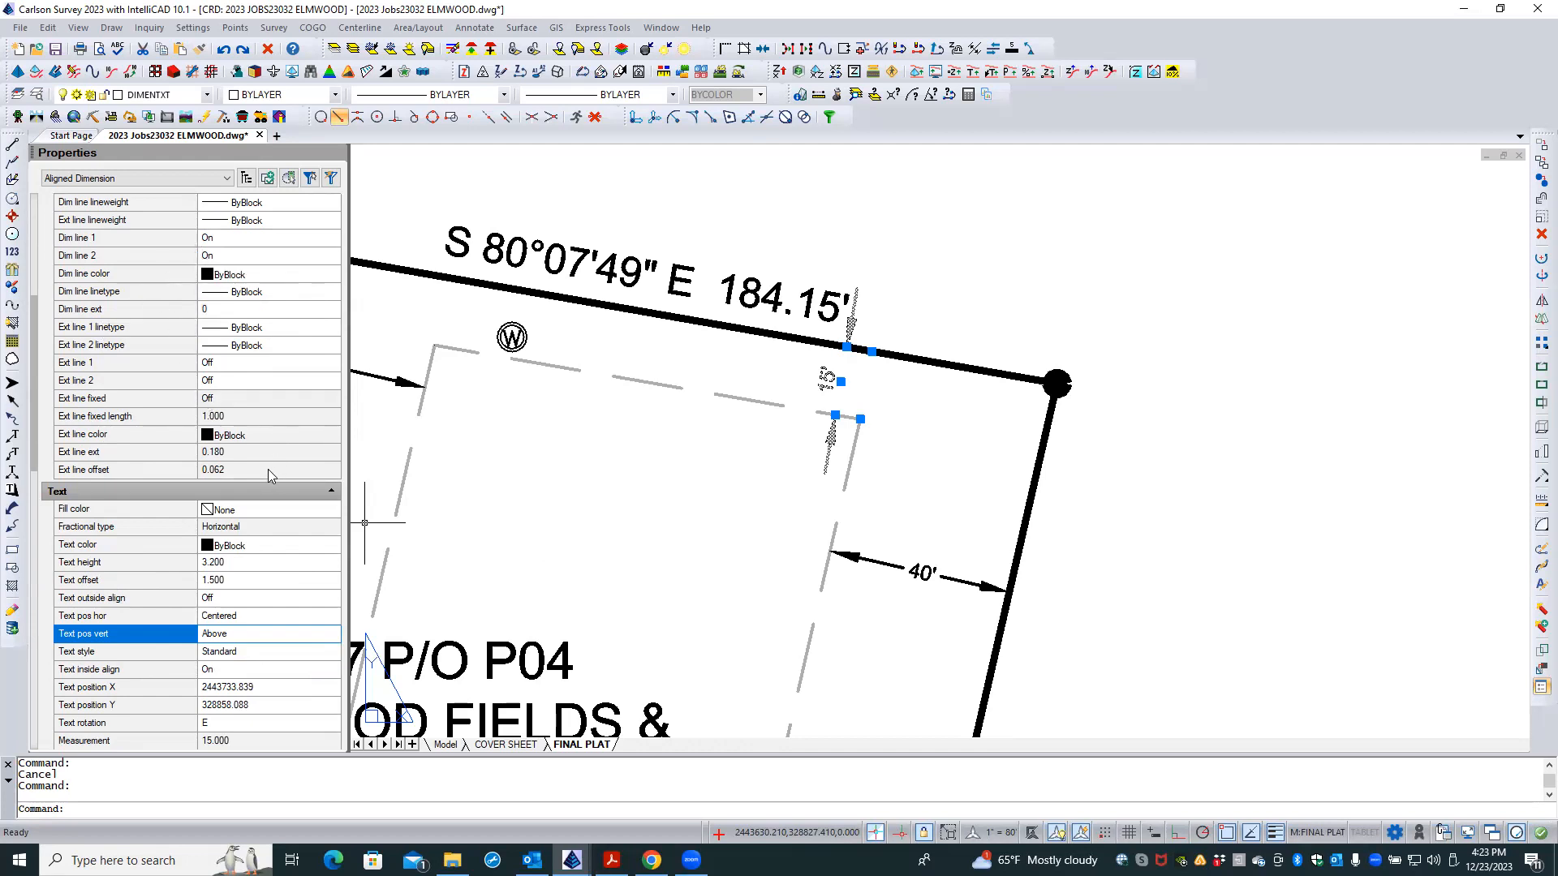
- Set the arrow size of the 15' setback dimension to 6
scroll(270, 467, up, 2)
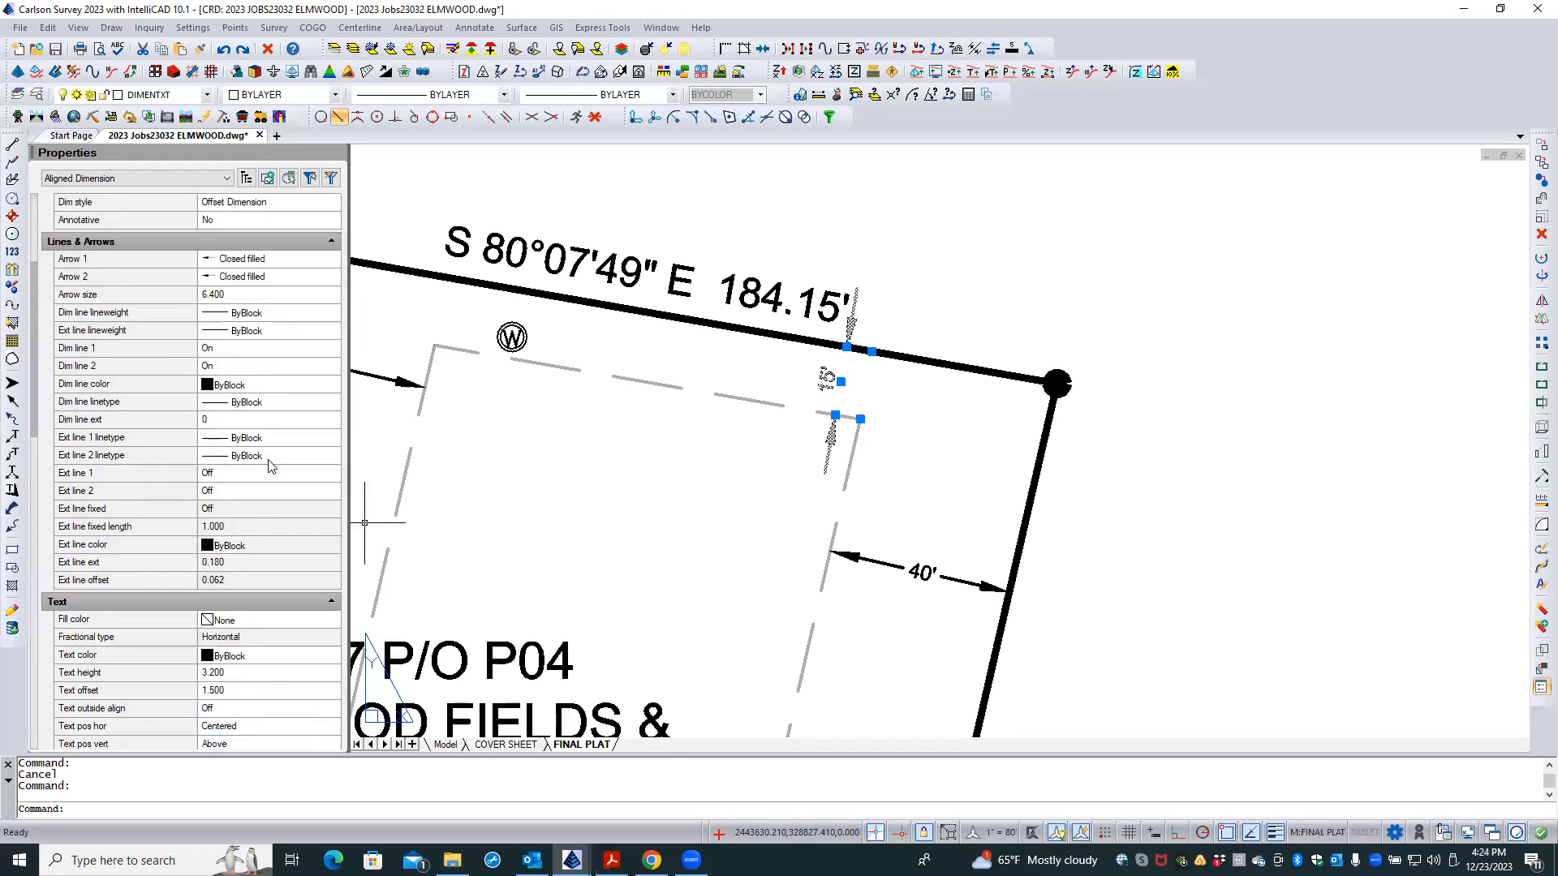
click(251, 294)
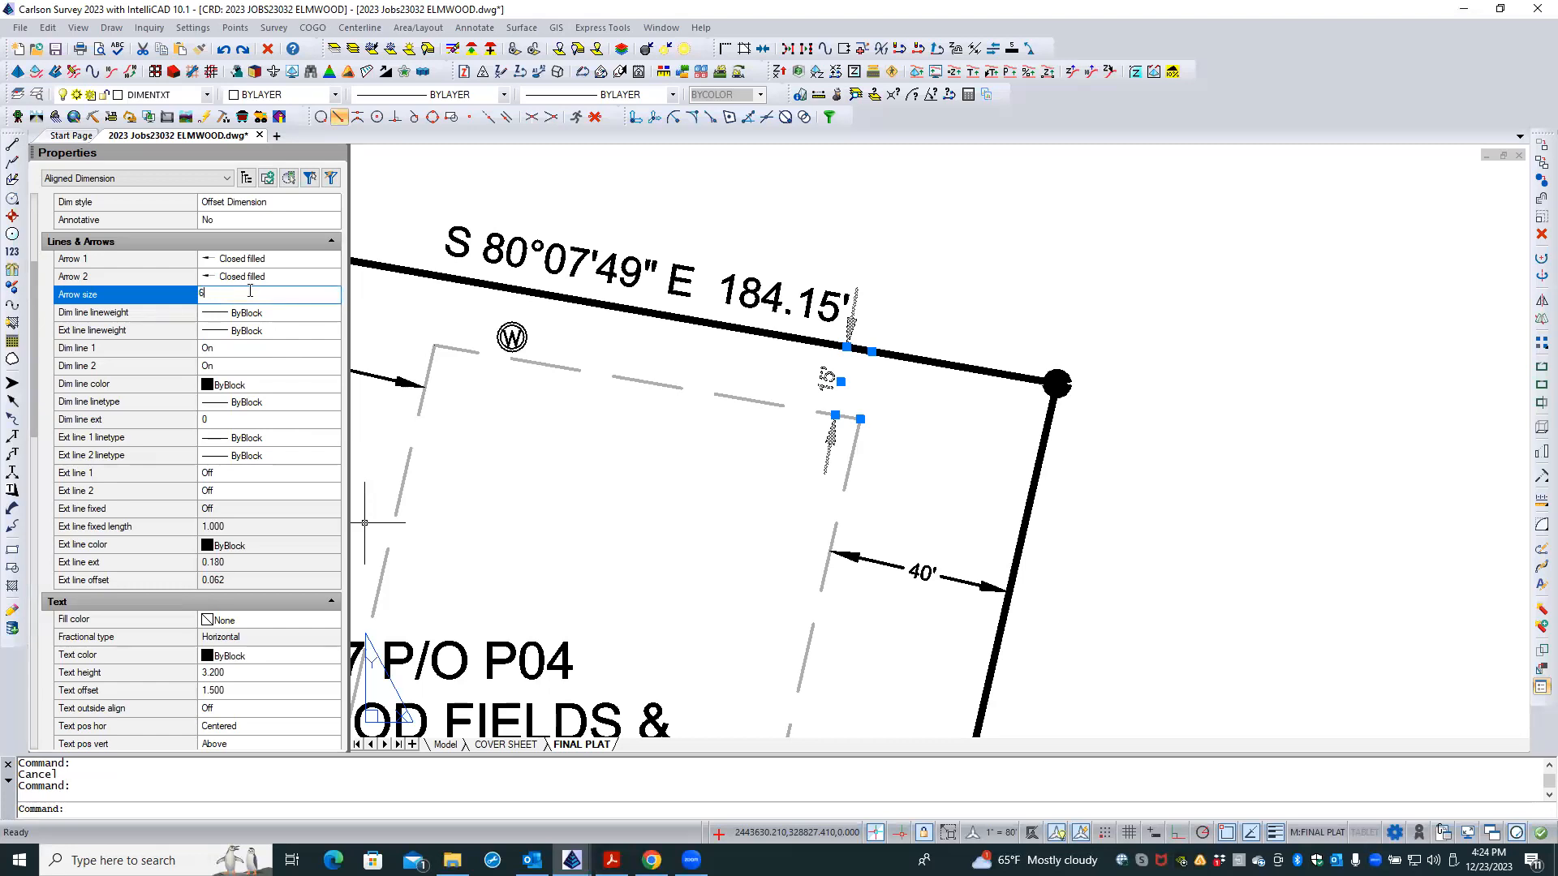
key(Return)
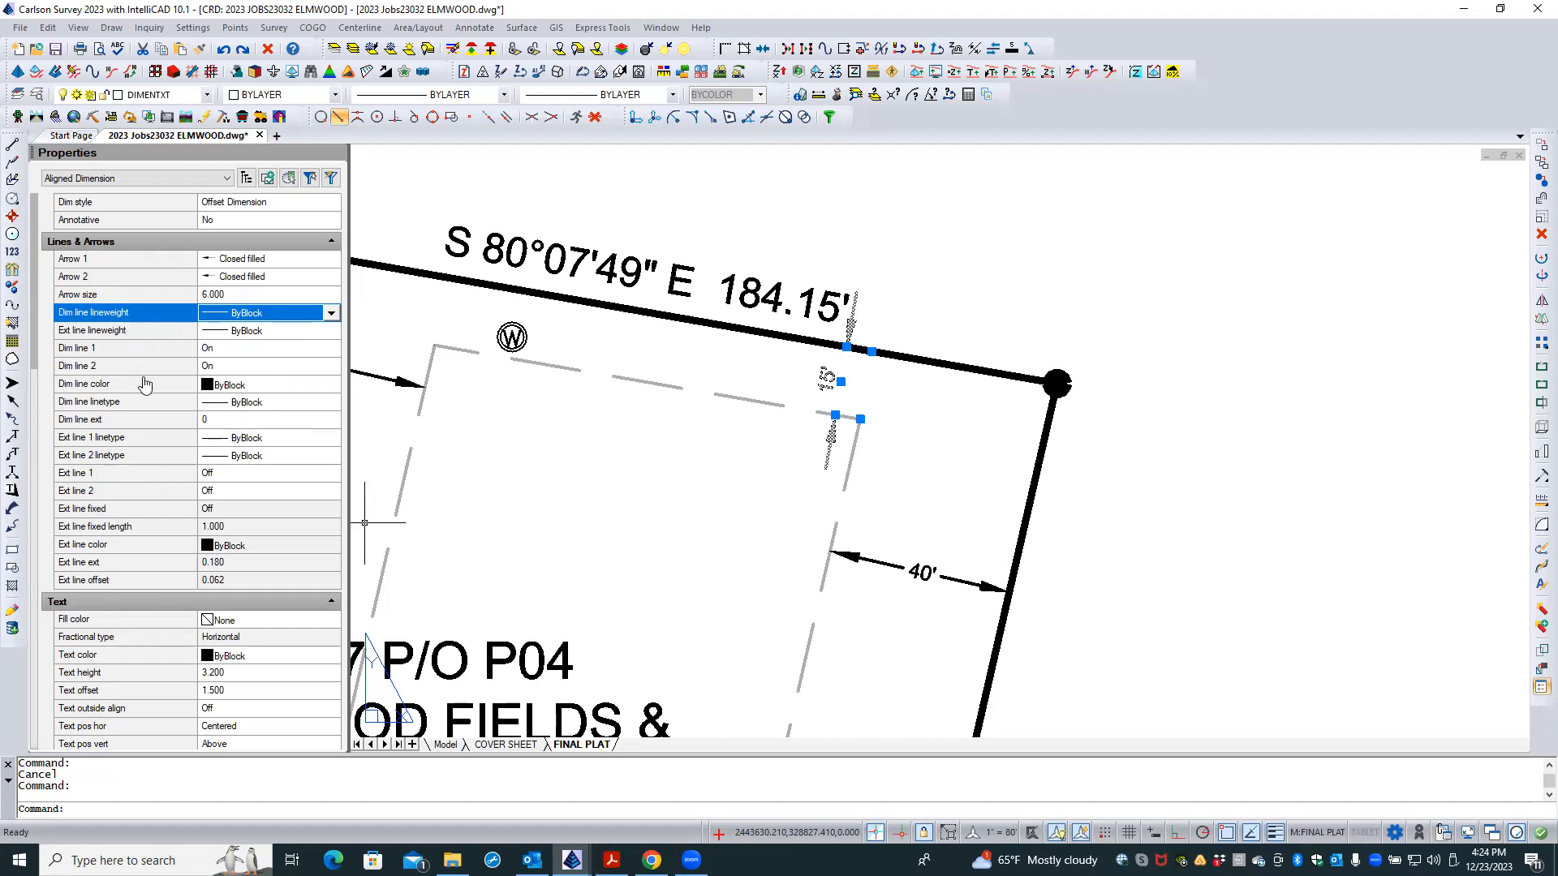
- Try text offsets of 0, 2 and 1 on the 15' setback dimension
scroll(147, 406, down, 3)
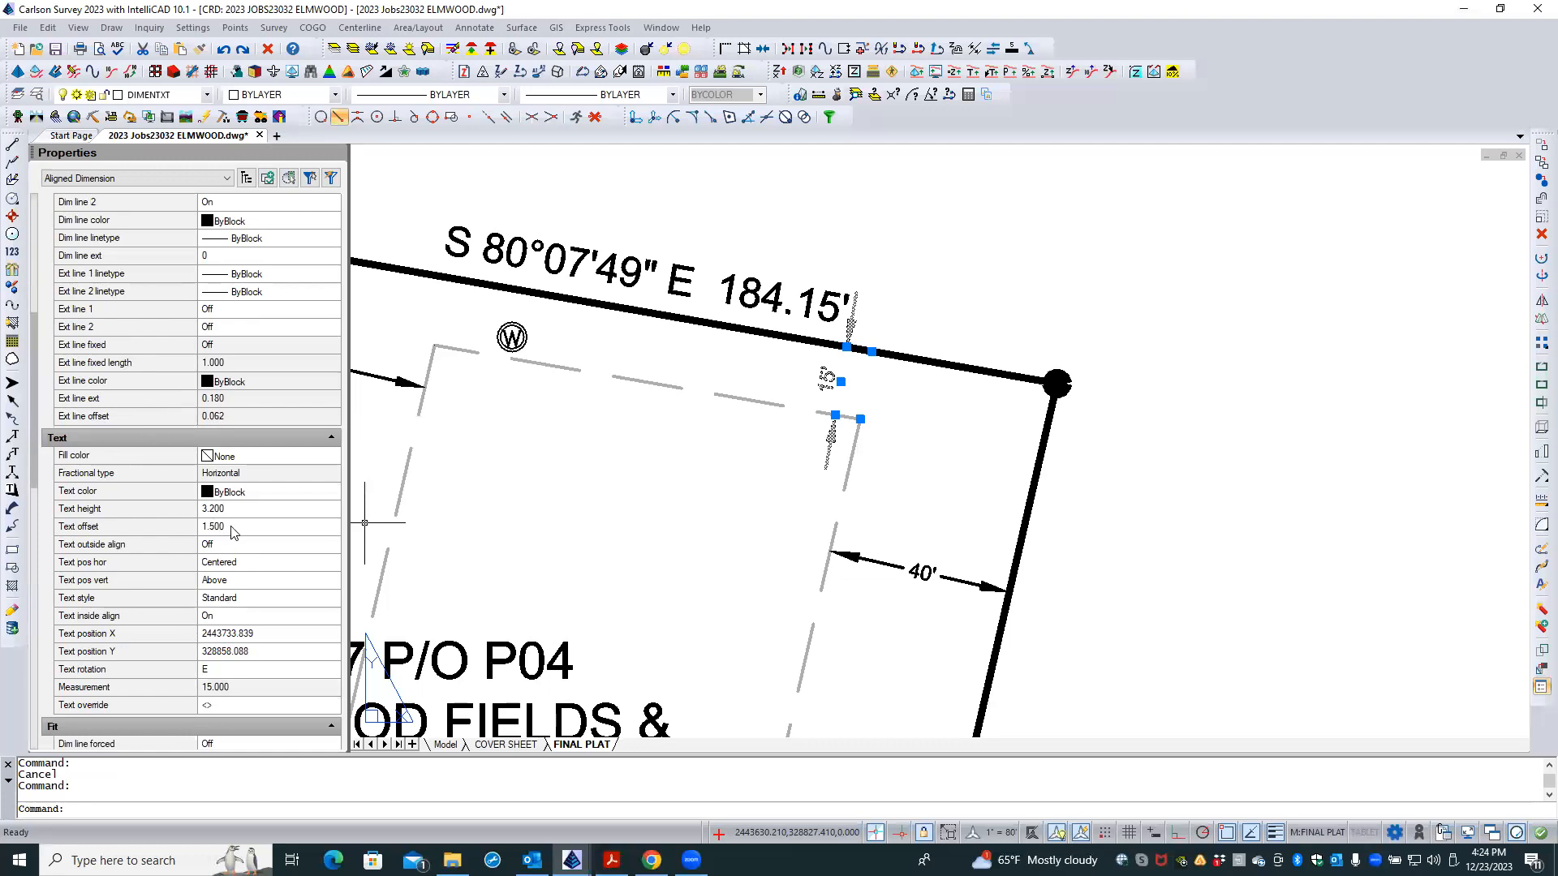
click(233, 527)
key(Return)
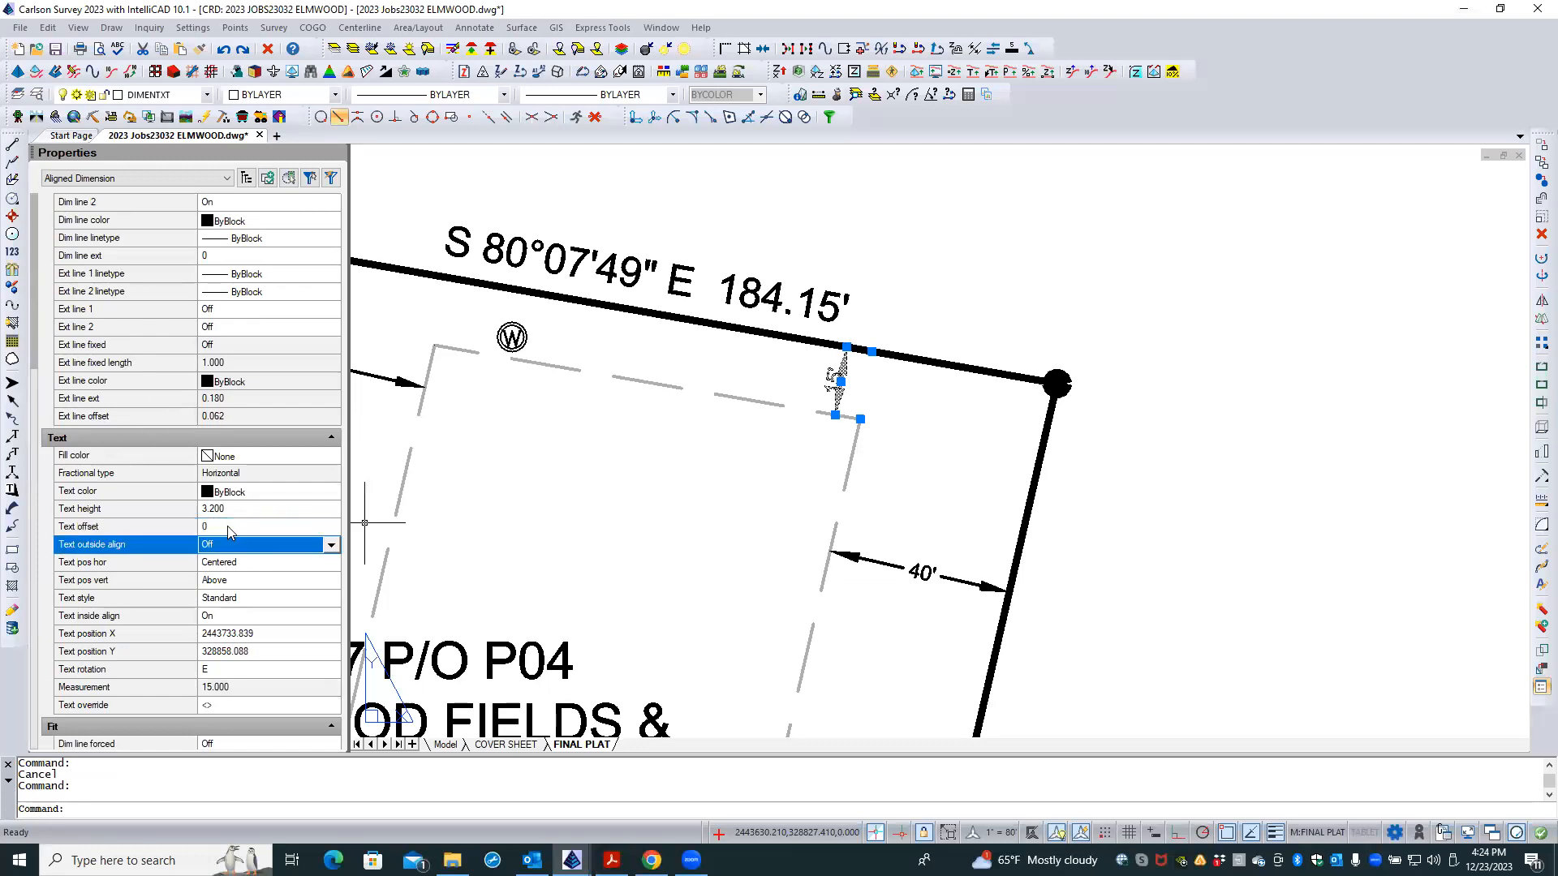
click(233, 527)
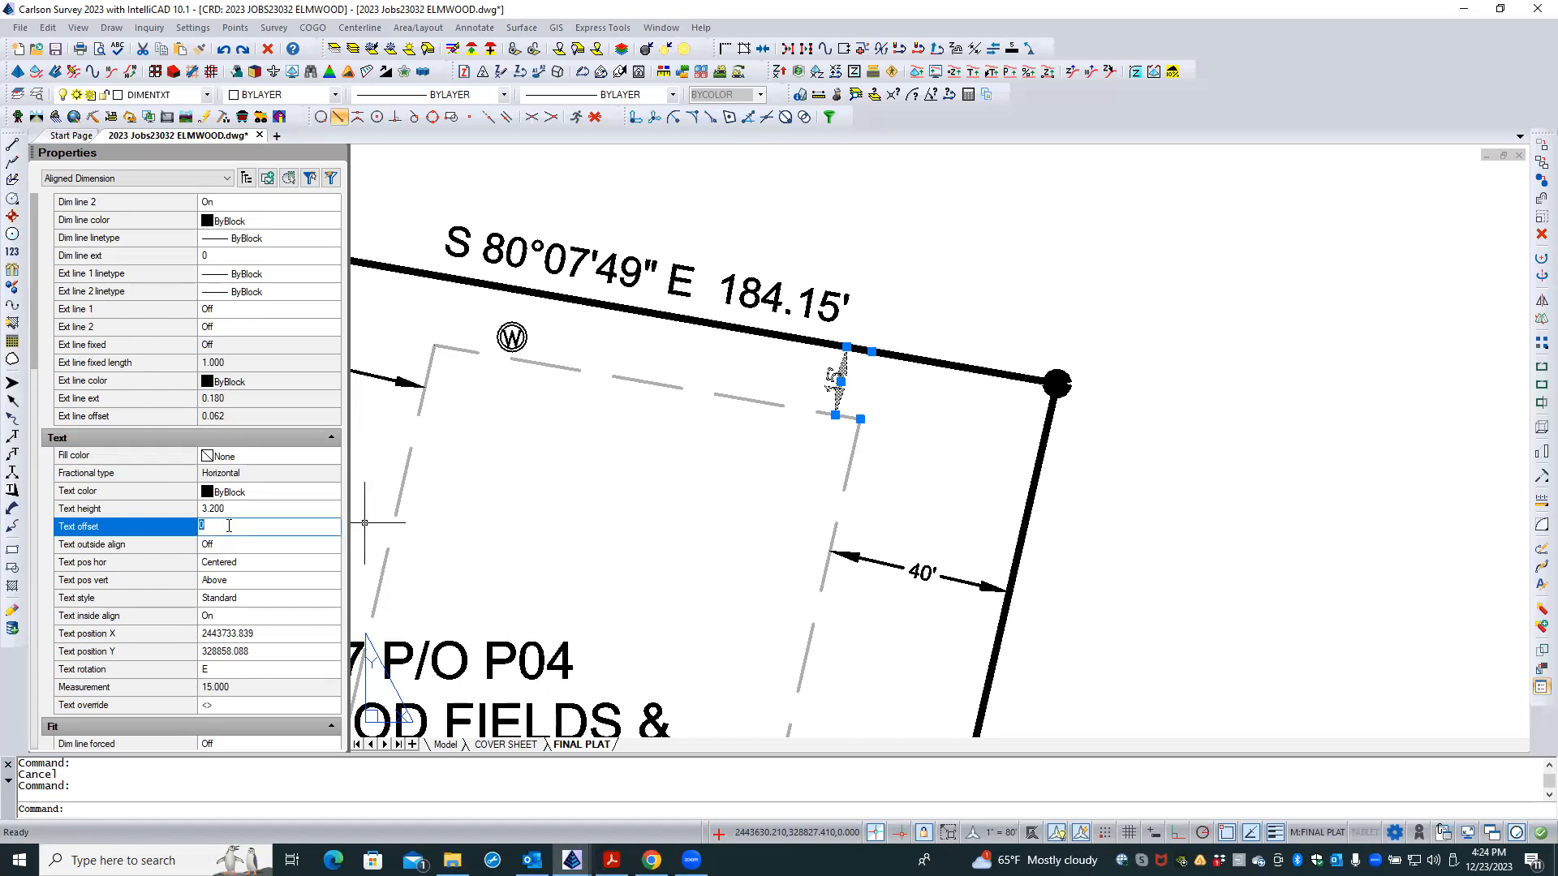
key(Return)
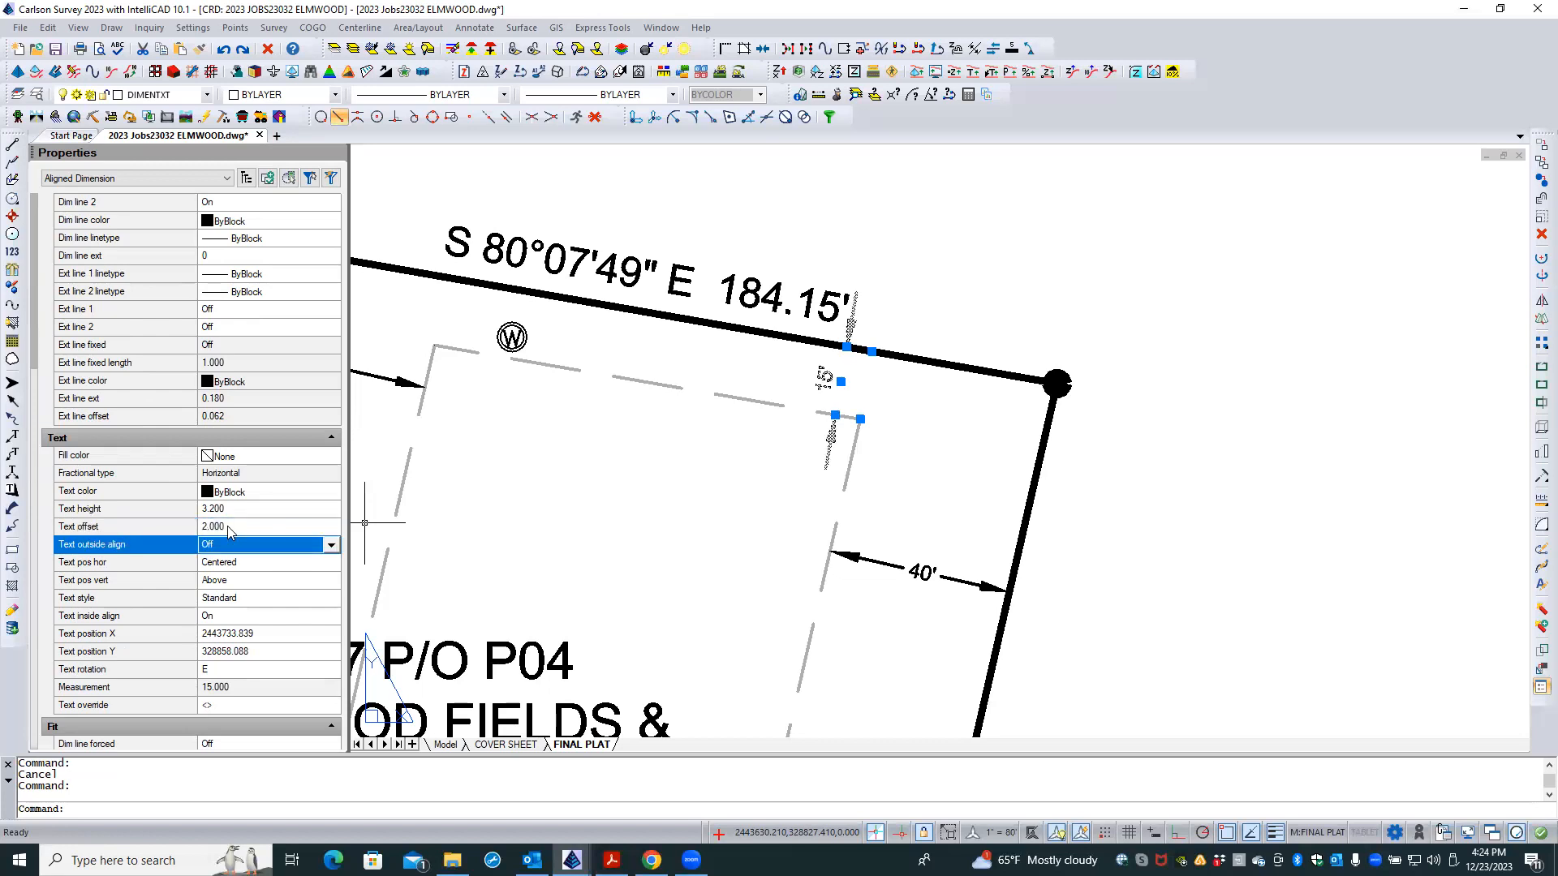
click(229, 529)
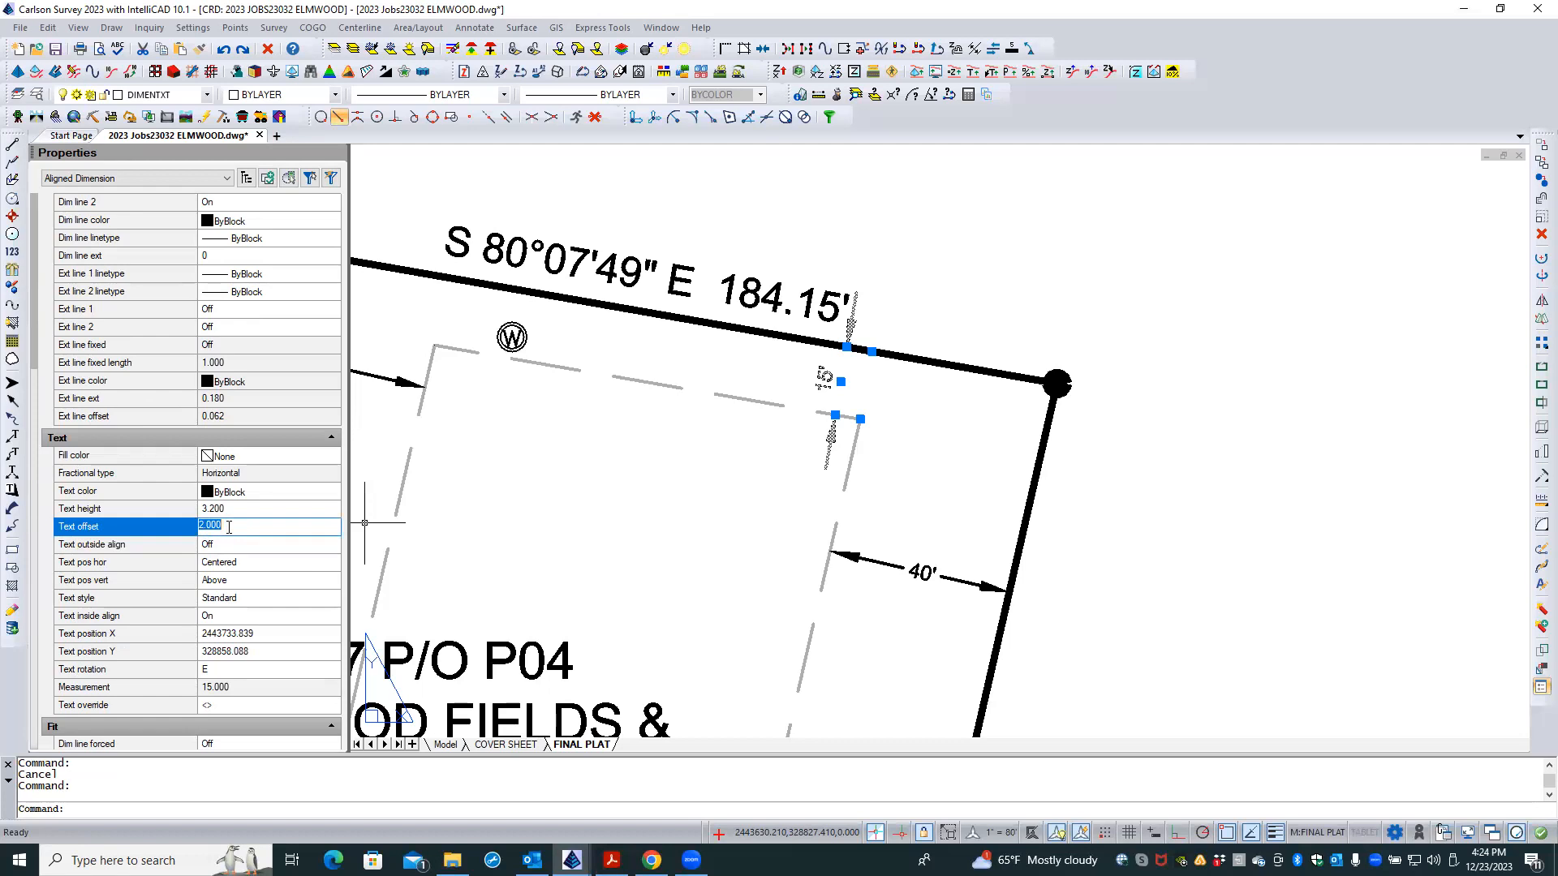
key(Return)
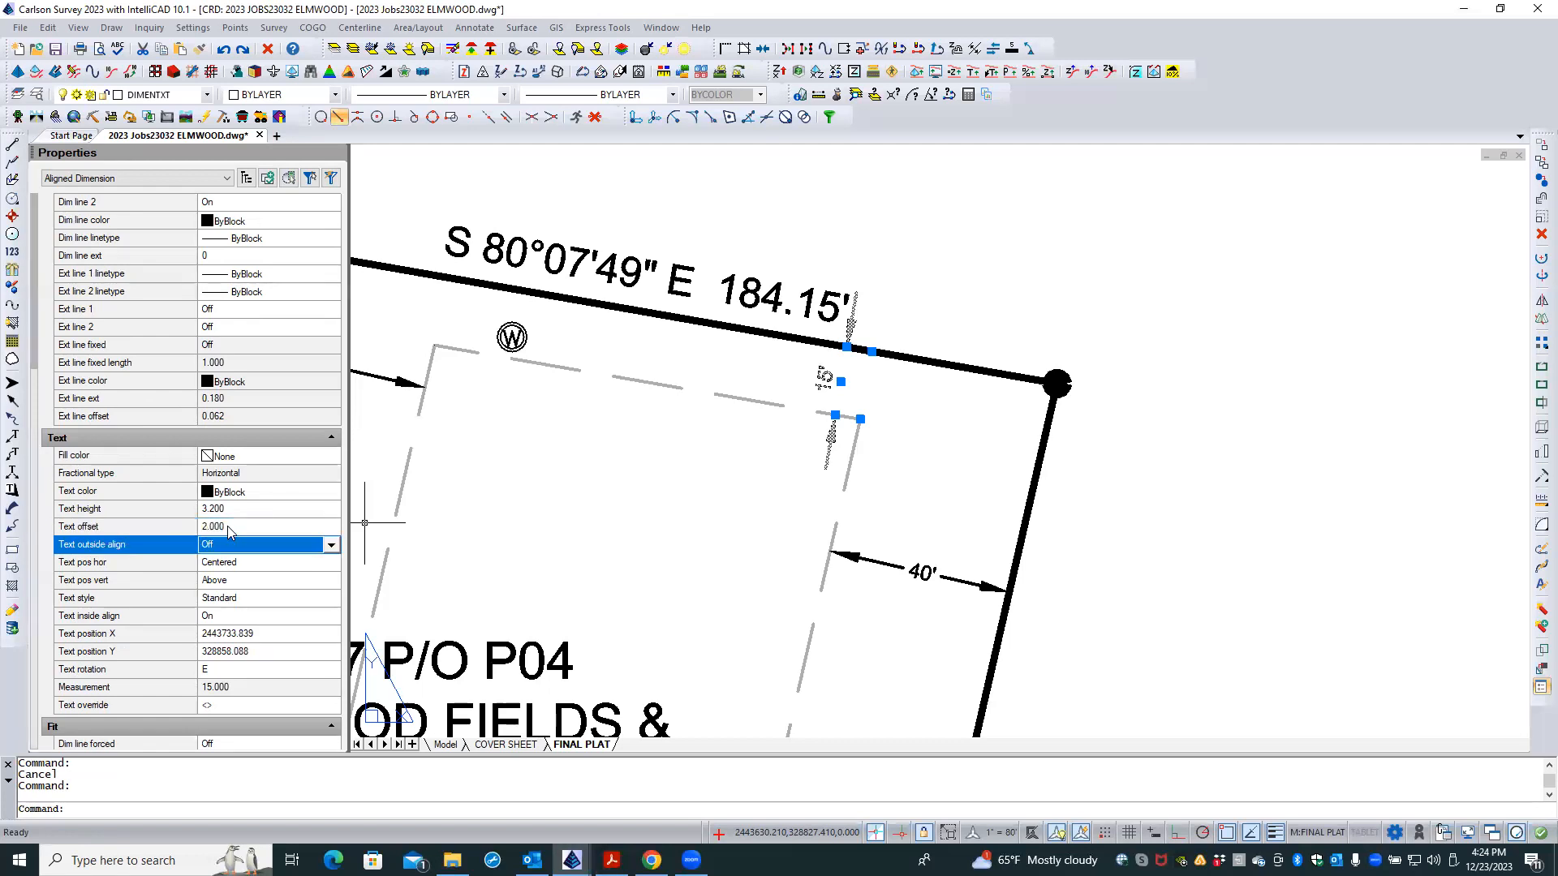
click(234, 527)
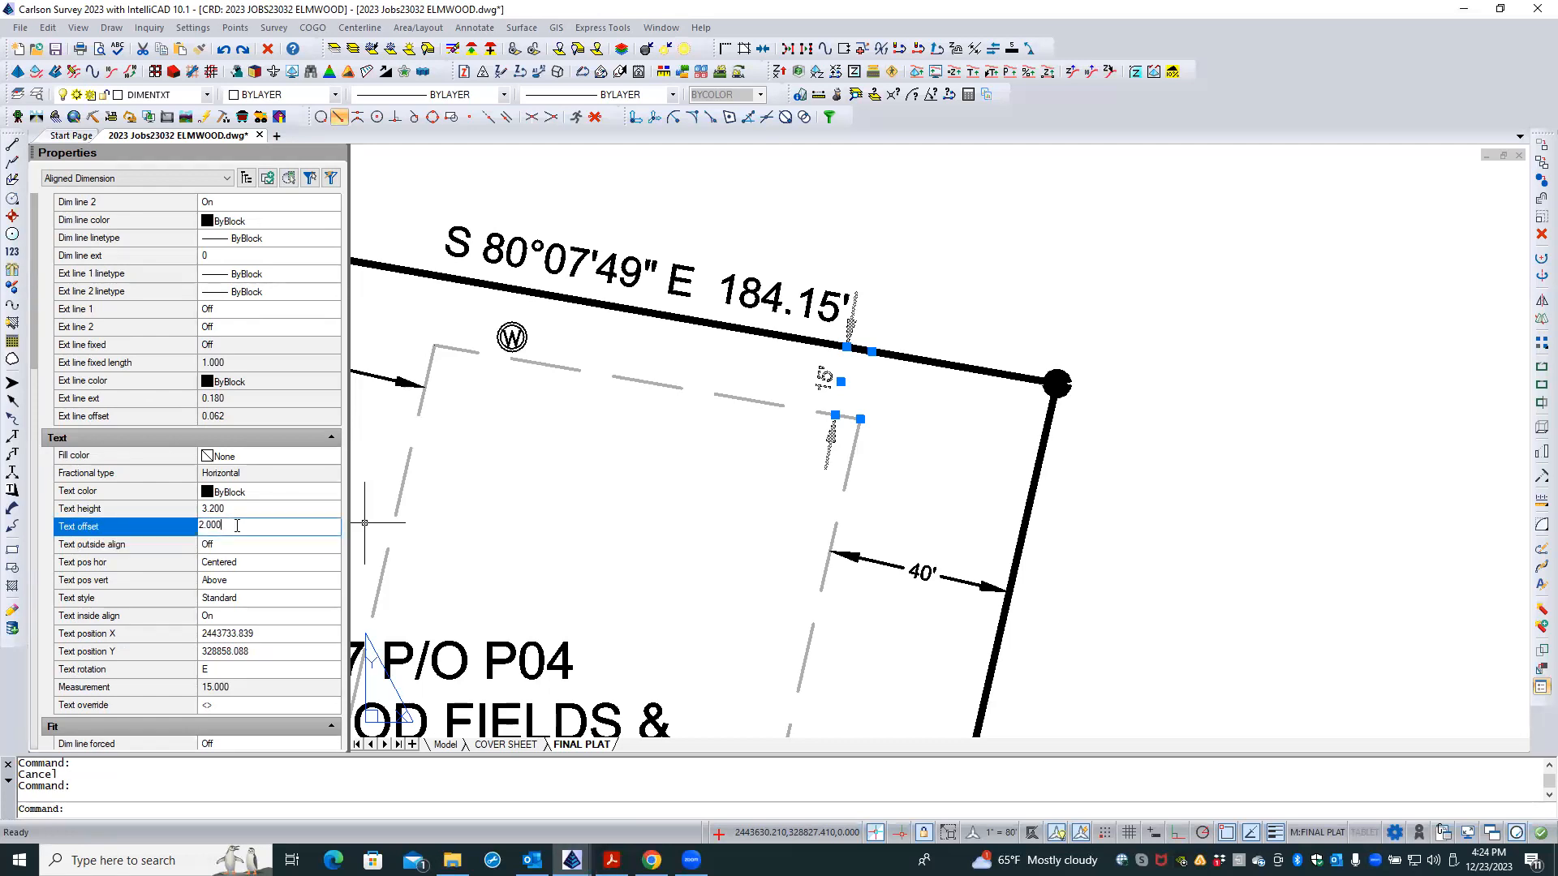
text(1)
key(Return)
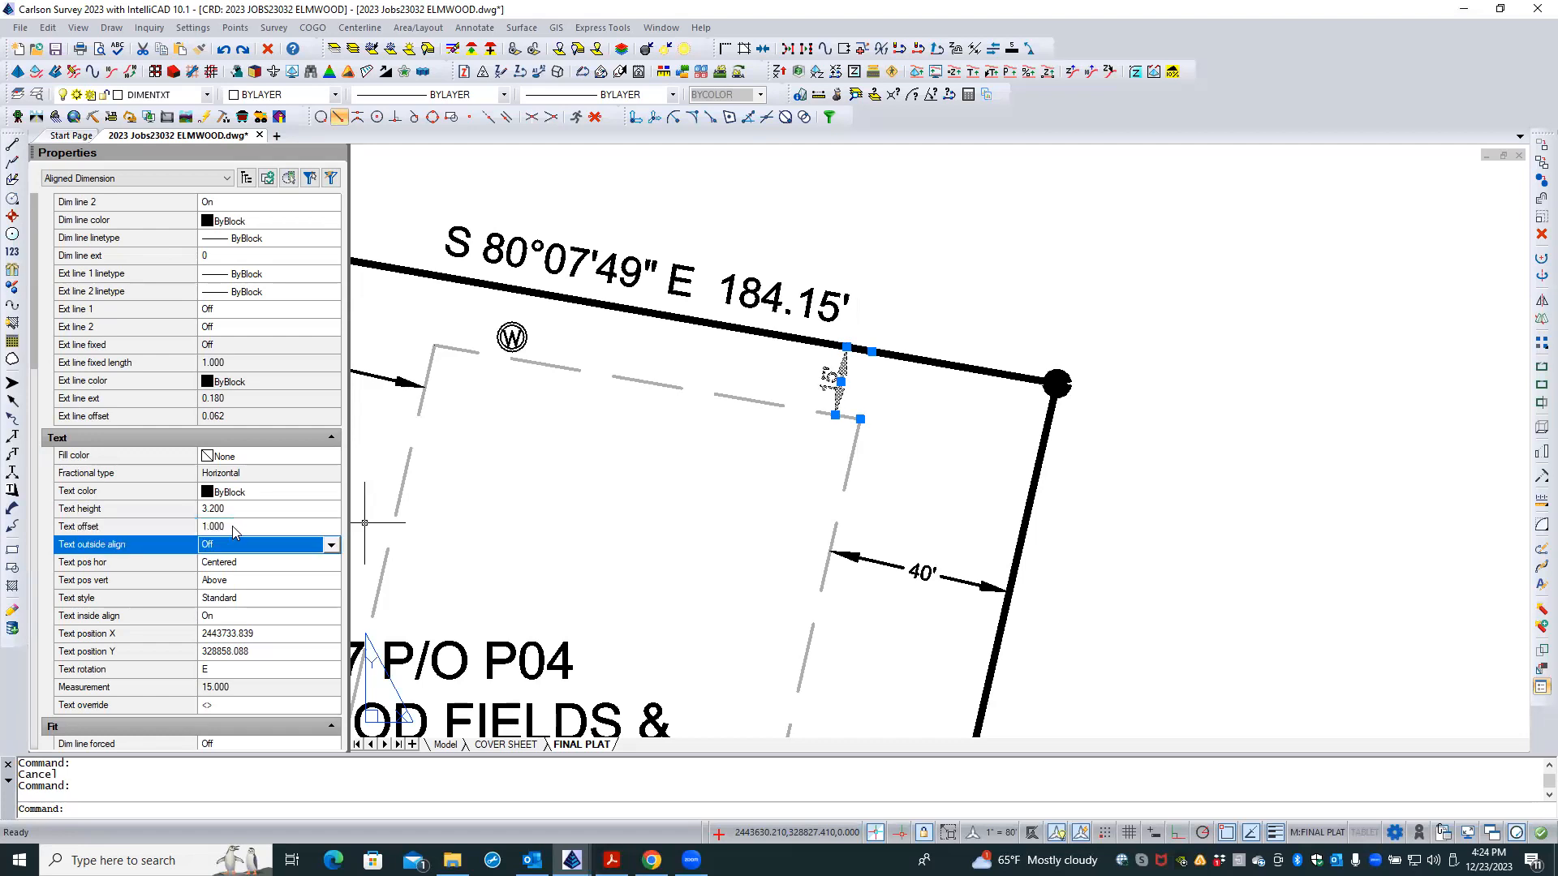
- Set the text offset of the 15' setback dimension to 2
scroll(844, 382, up, 2)
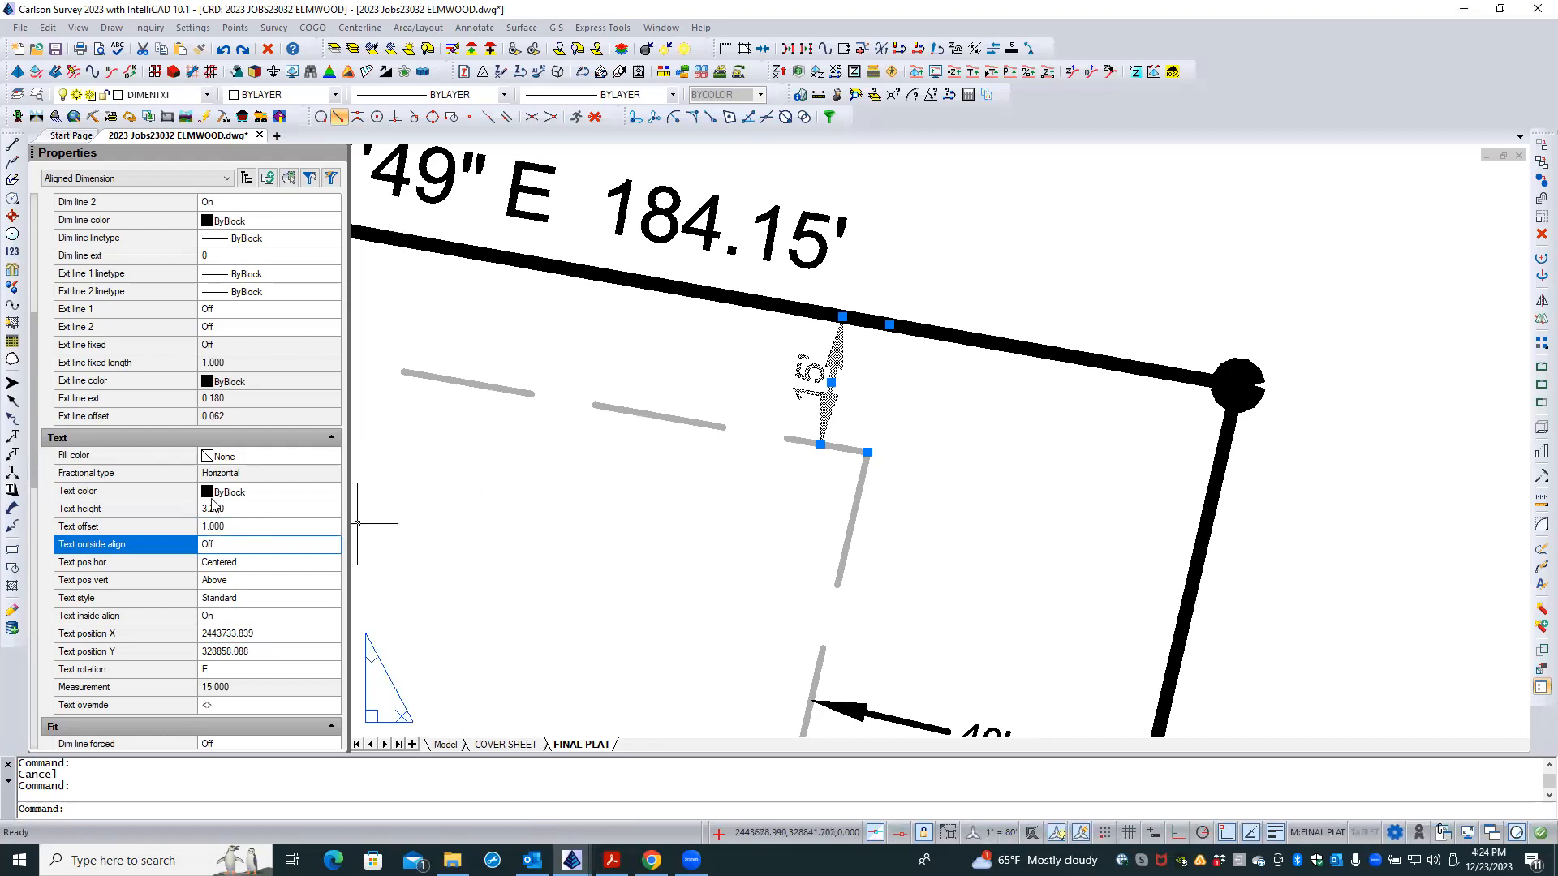
scroll(158, 492, down, 2)
scroll(158, 492, down, 2)
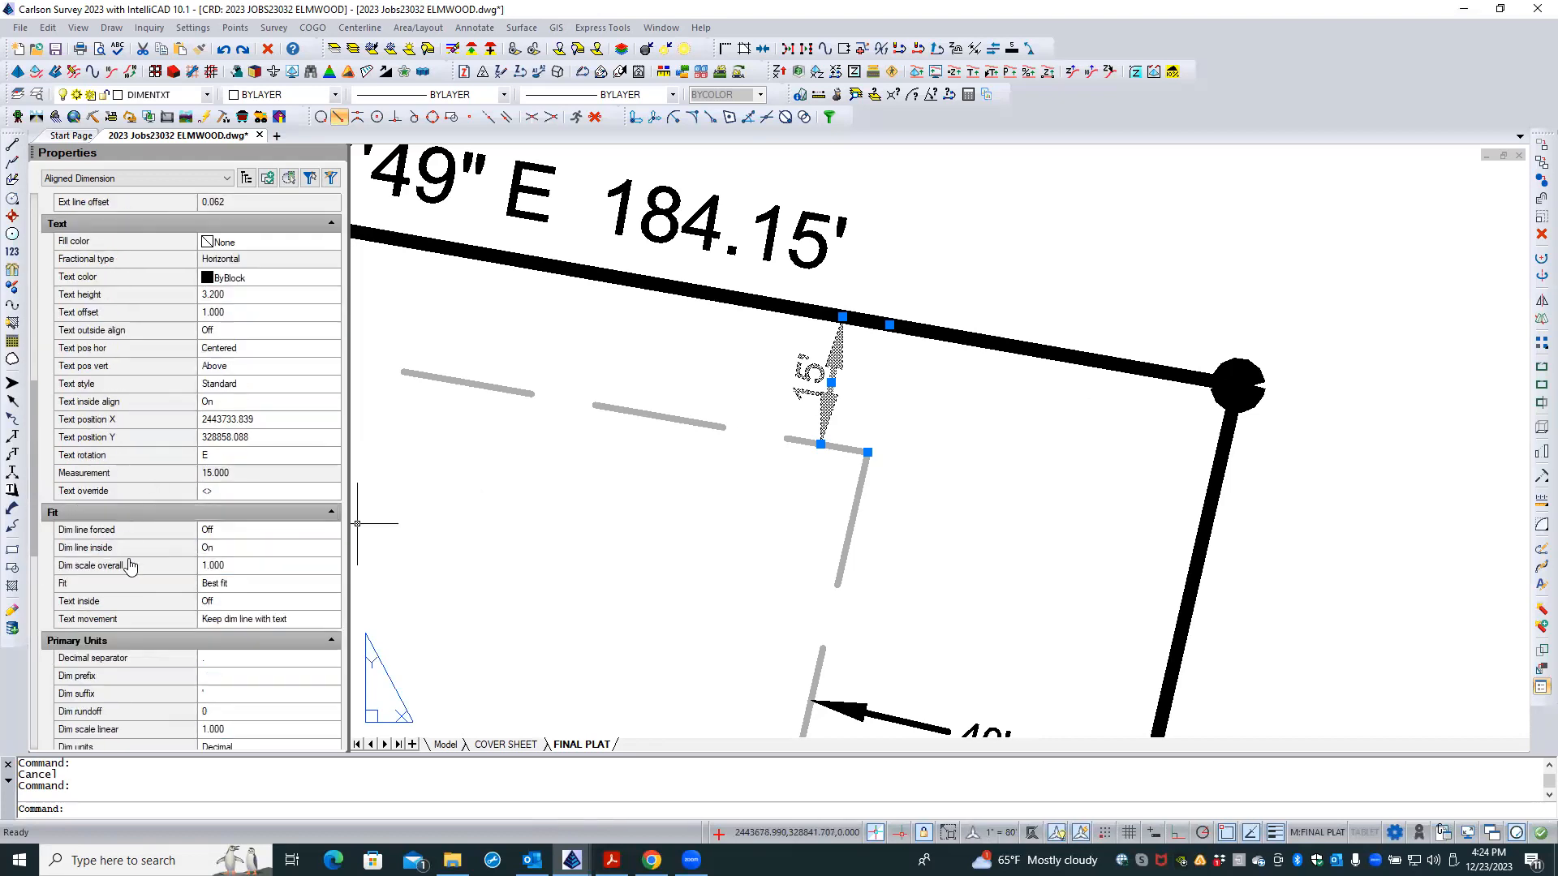
click(250, 312)
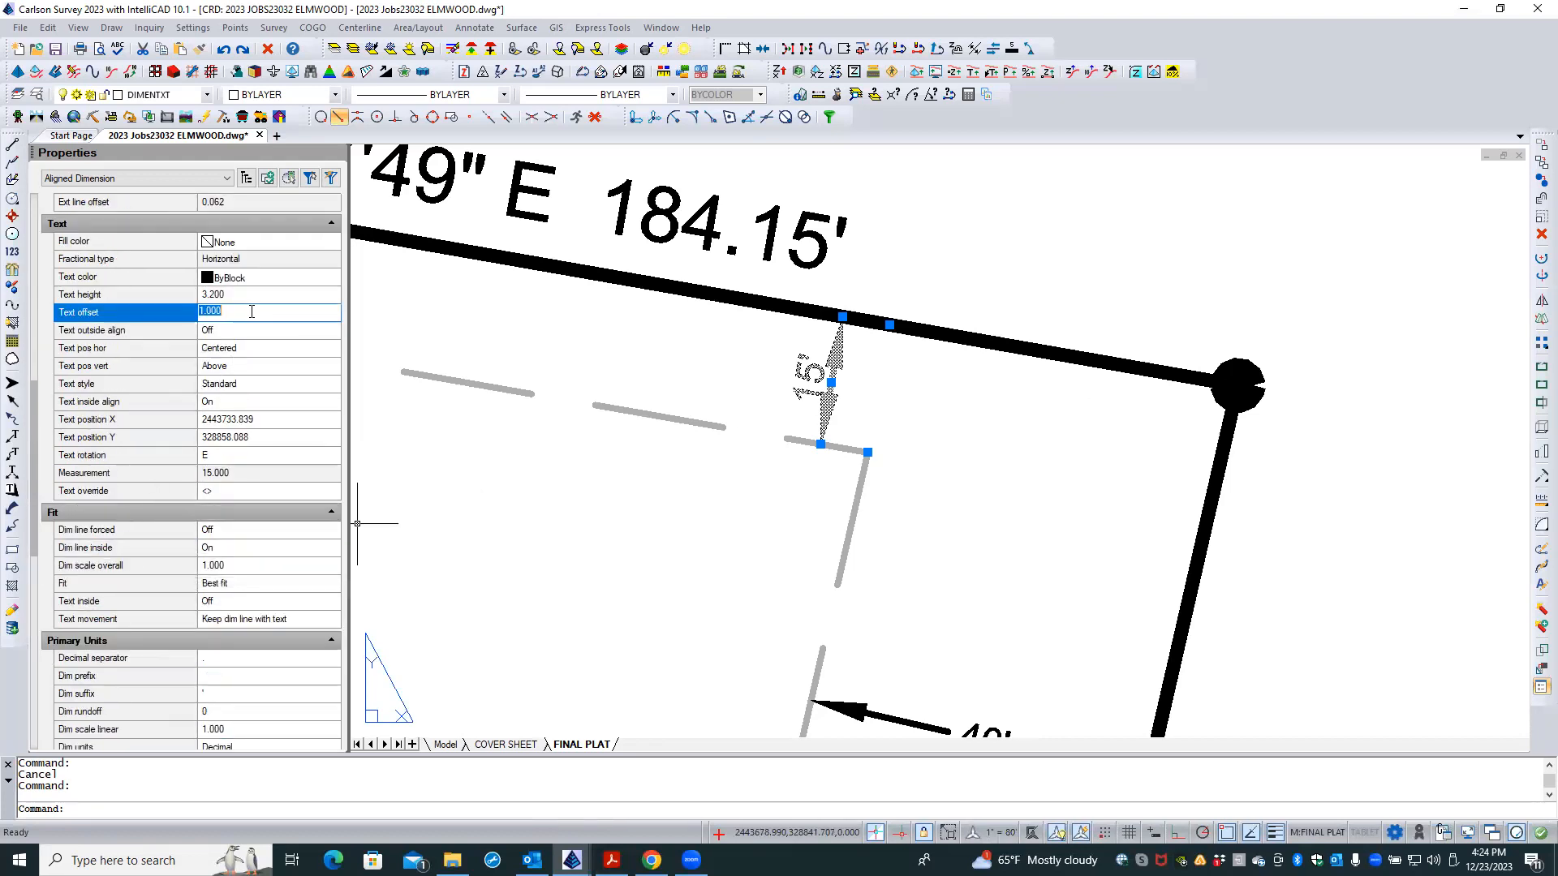
text(2)
key(Tab)
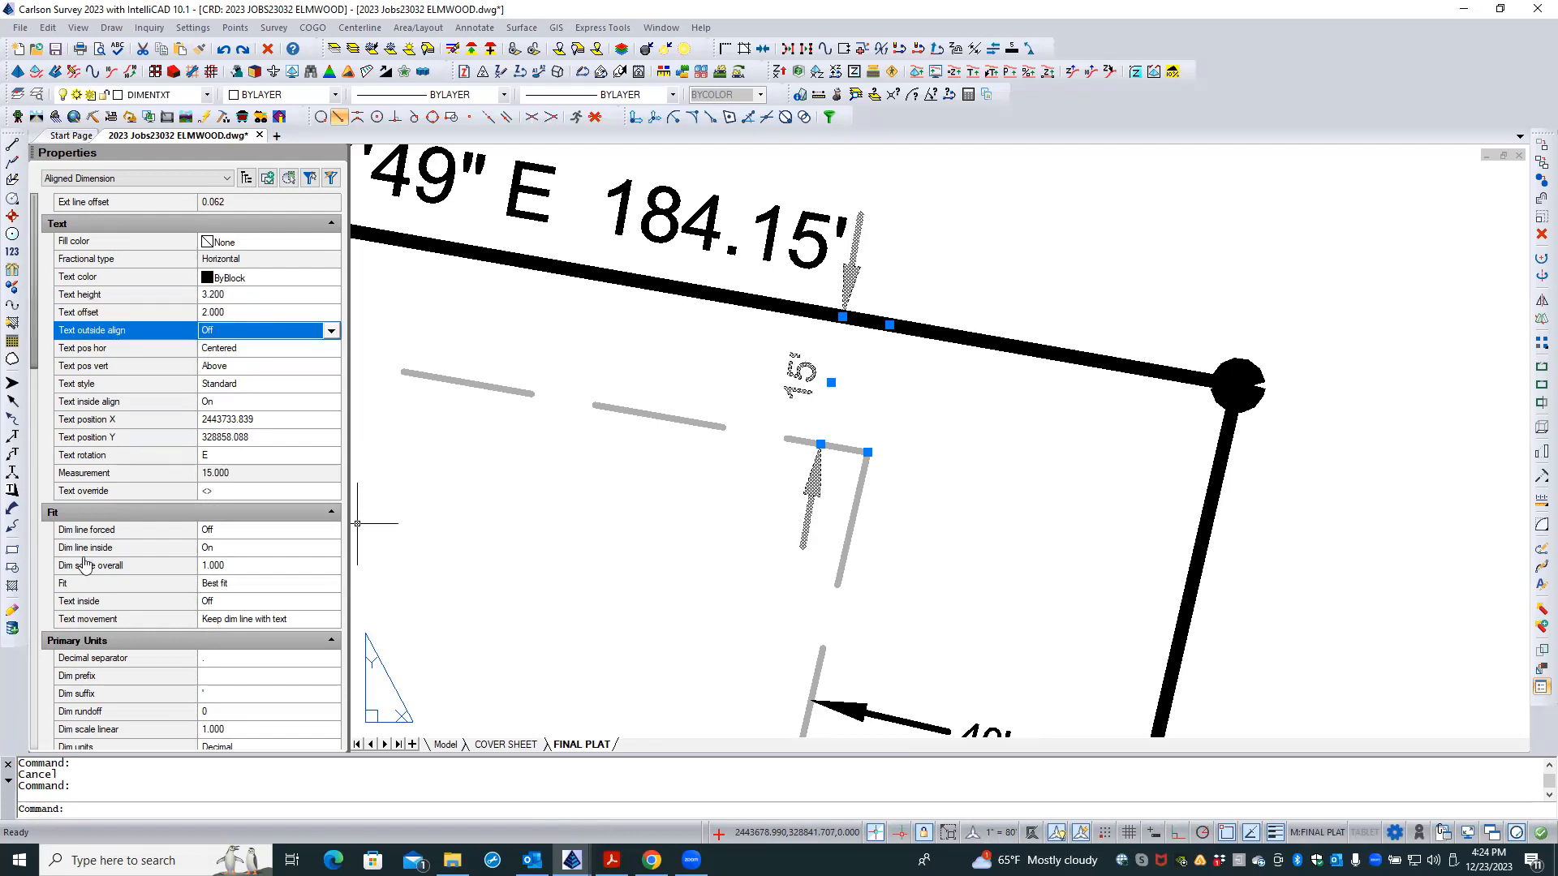
- Turn on the forced dimension line for the 15' setback dimension
click(253, 532)
click(254, 536)
click(221, 566)
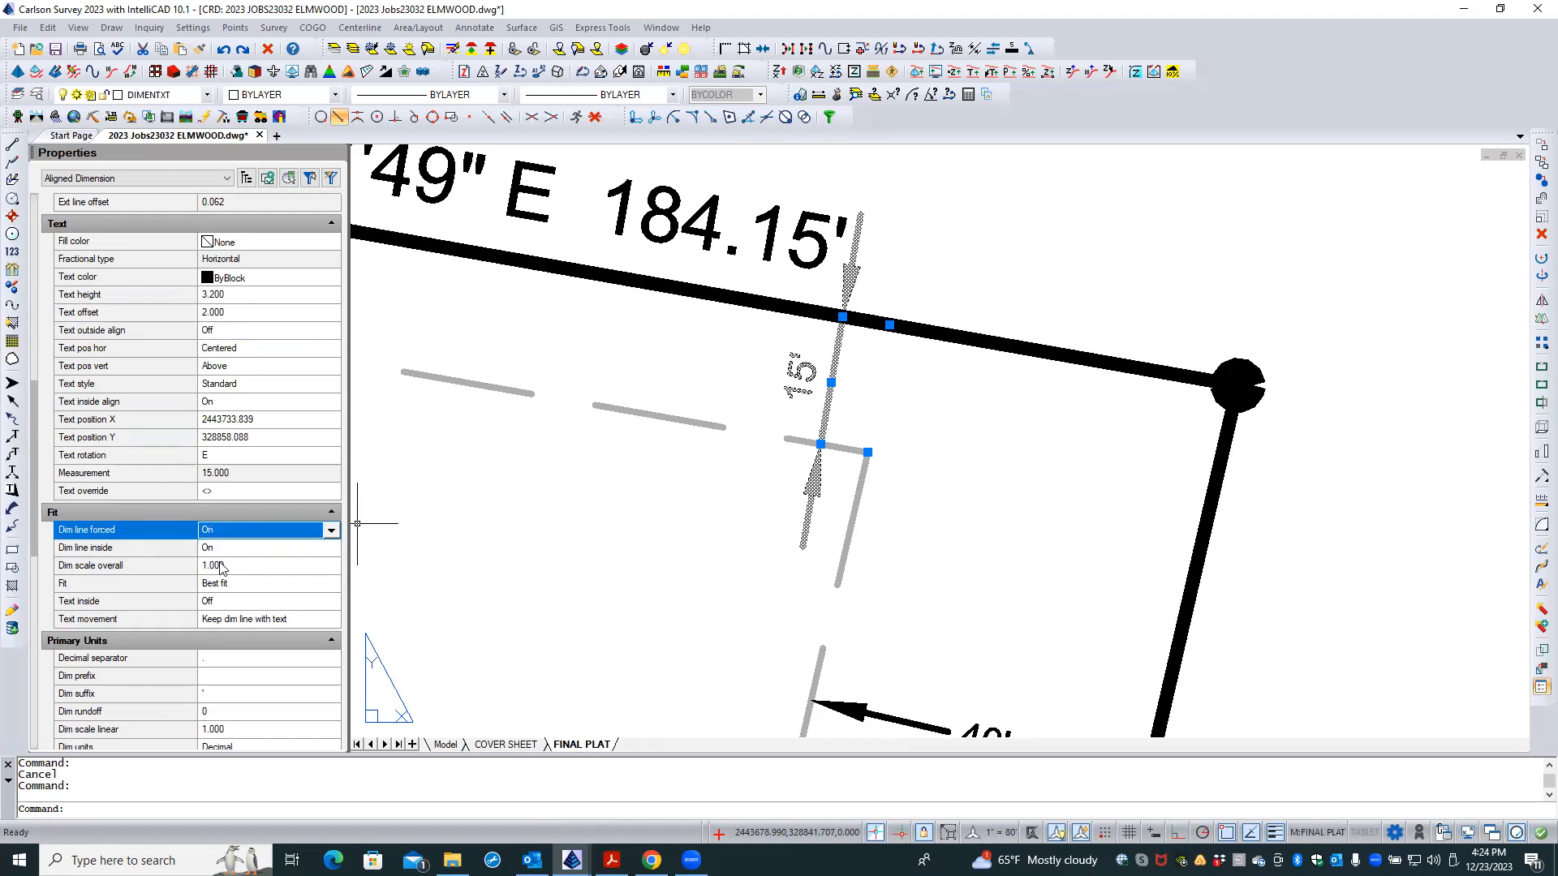
- Try the 15' setback dimension with Dim line inside set to Off, and return that property to On
click(234, 552)
click(238, 555)
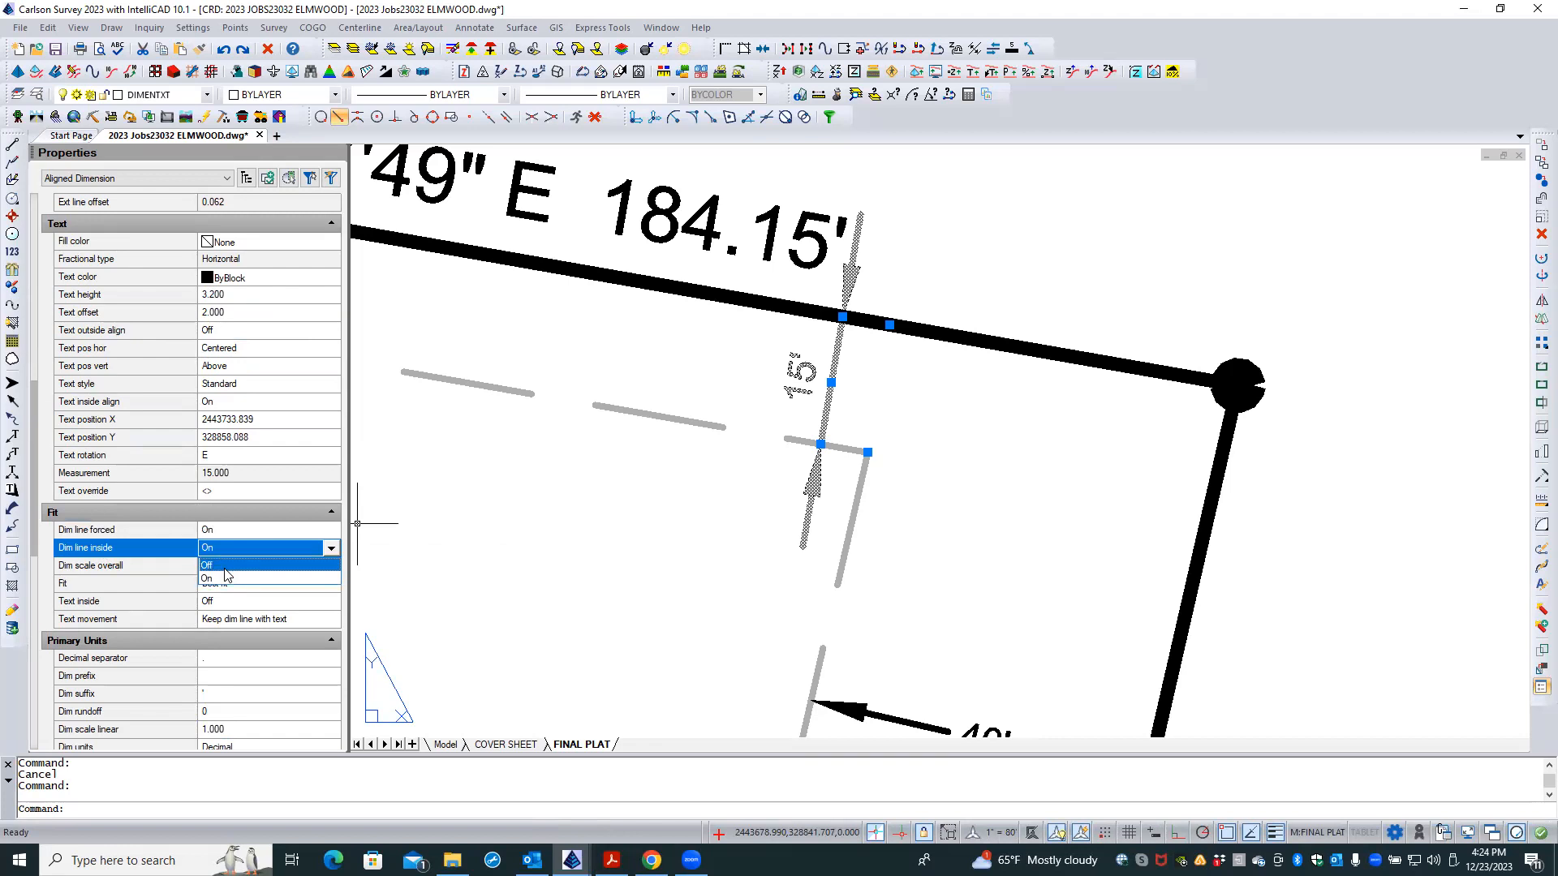
click(225, 570)
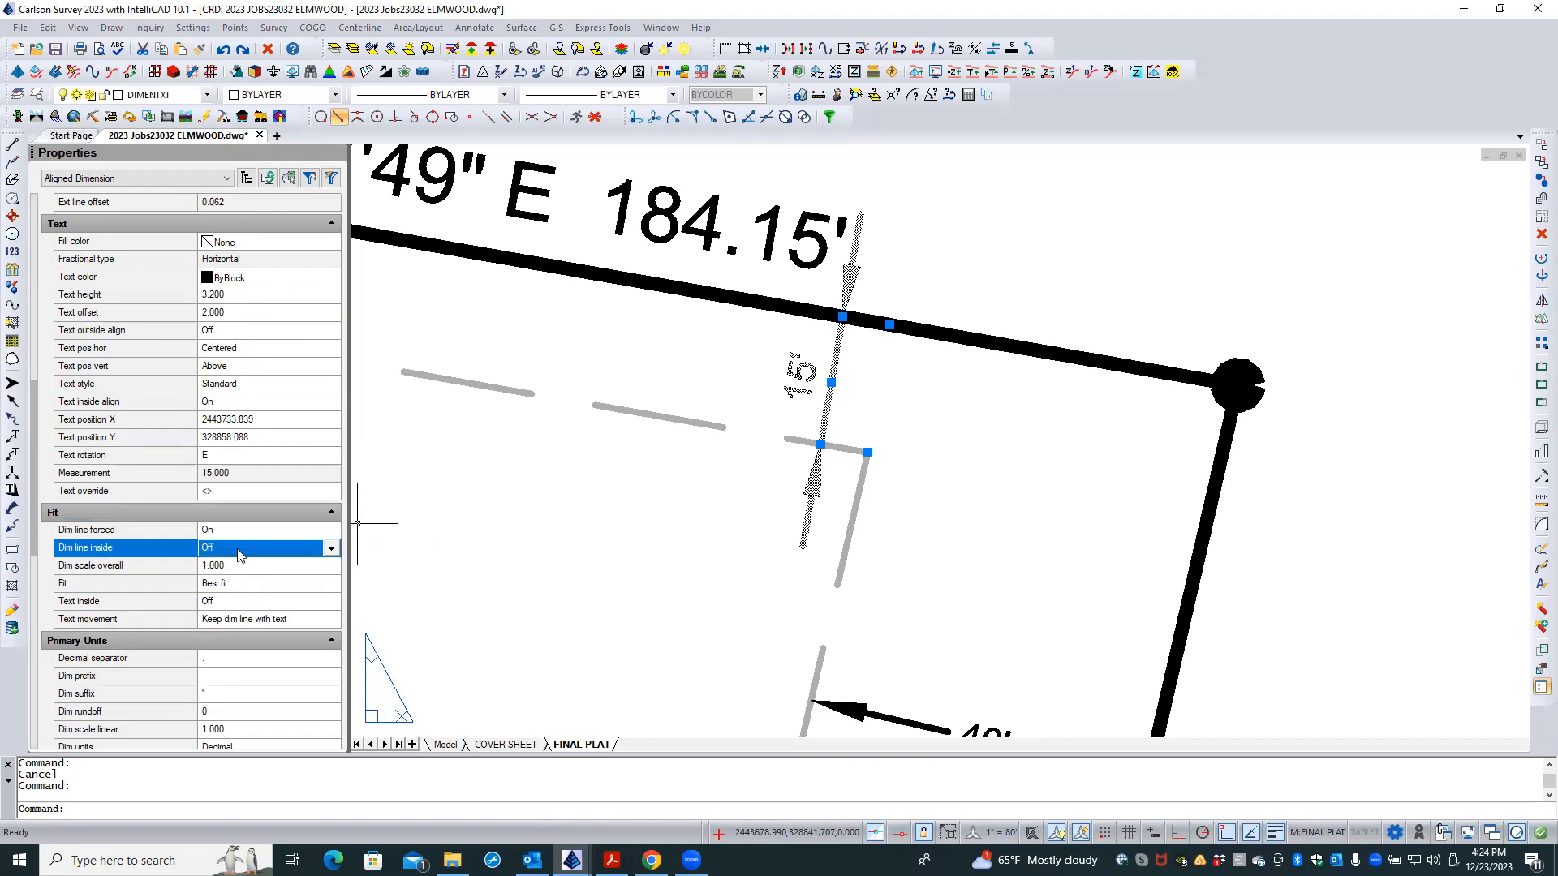
click(239, 556)
click(229, 578)
- Set the fit option of the 15' setback dimension to Text only
click(250, 587)
click(250, 586)
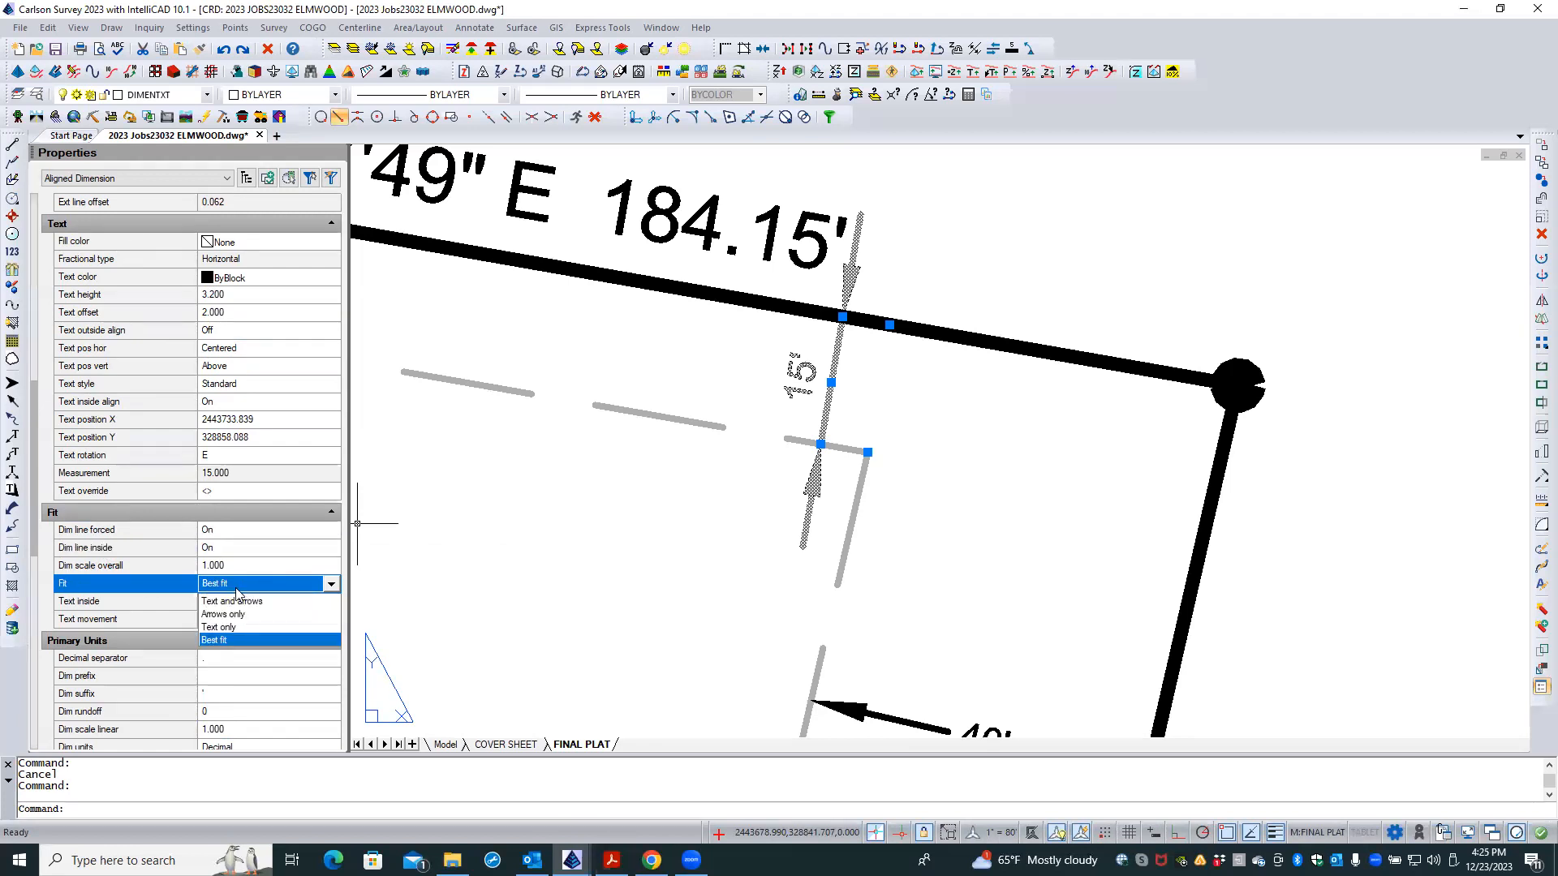
click(230, 627)
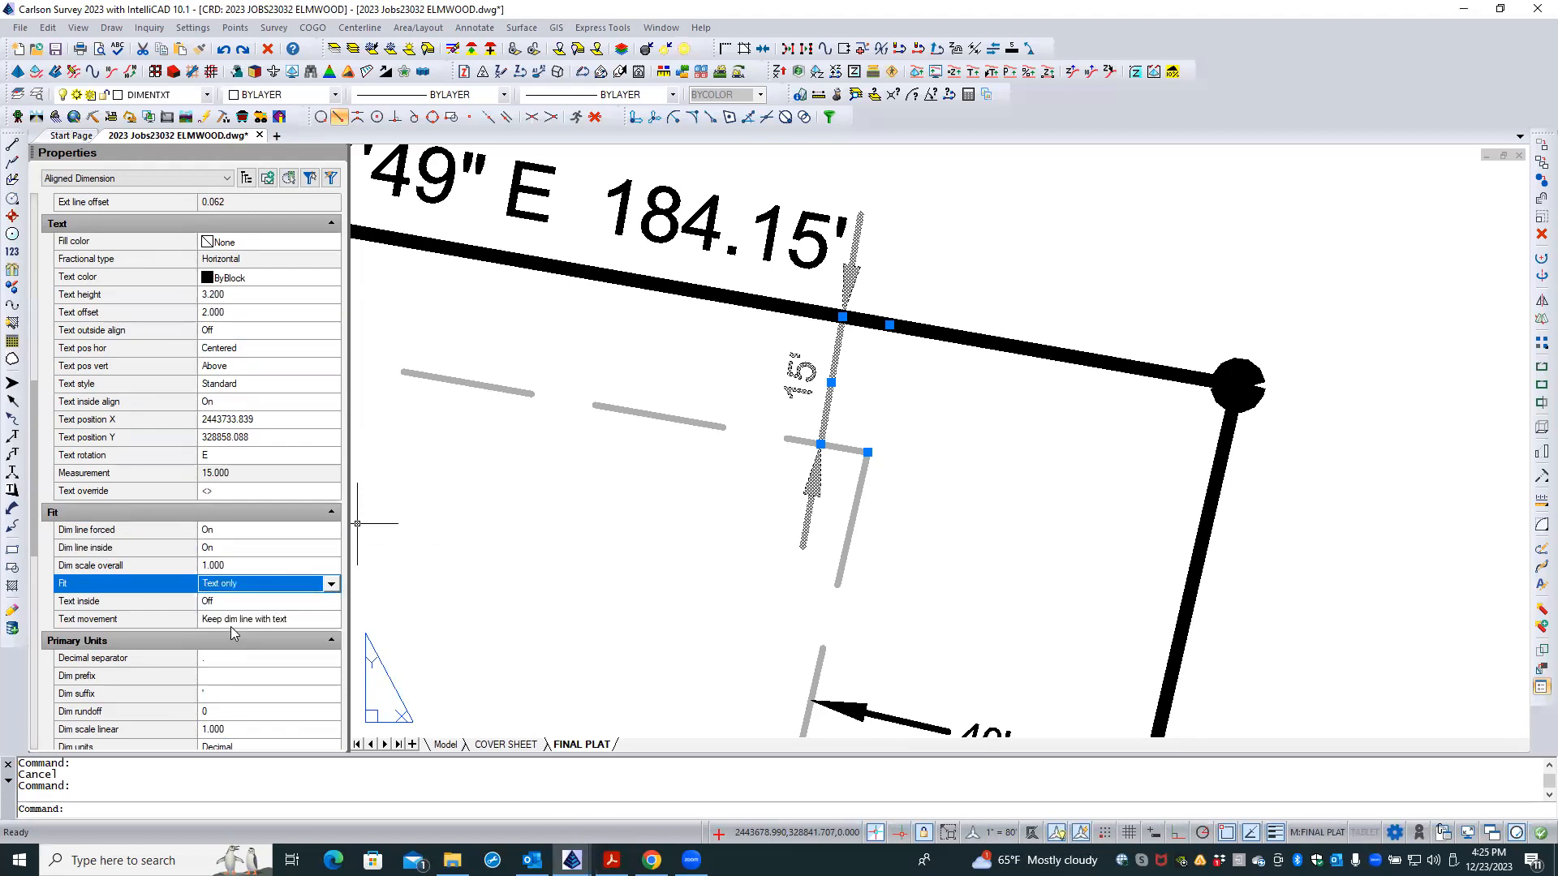
click(240, 607)
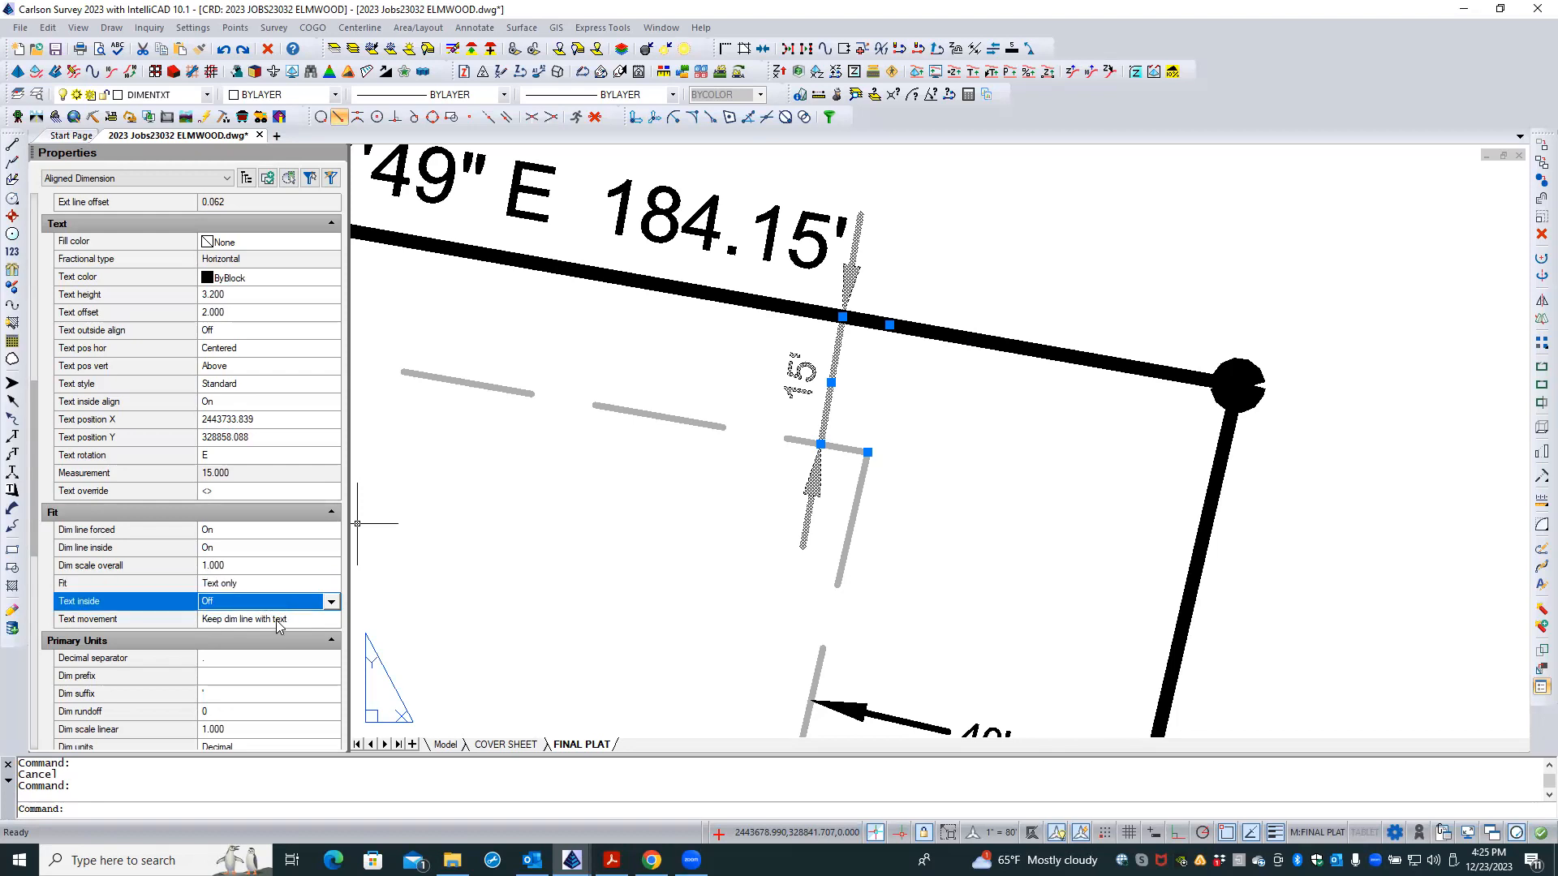
- Try the Move text and no leader text movement on the 15' setback dimension and test stretching its text
click(277, 623)
click(276, 623)
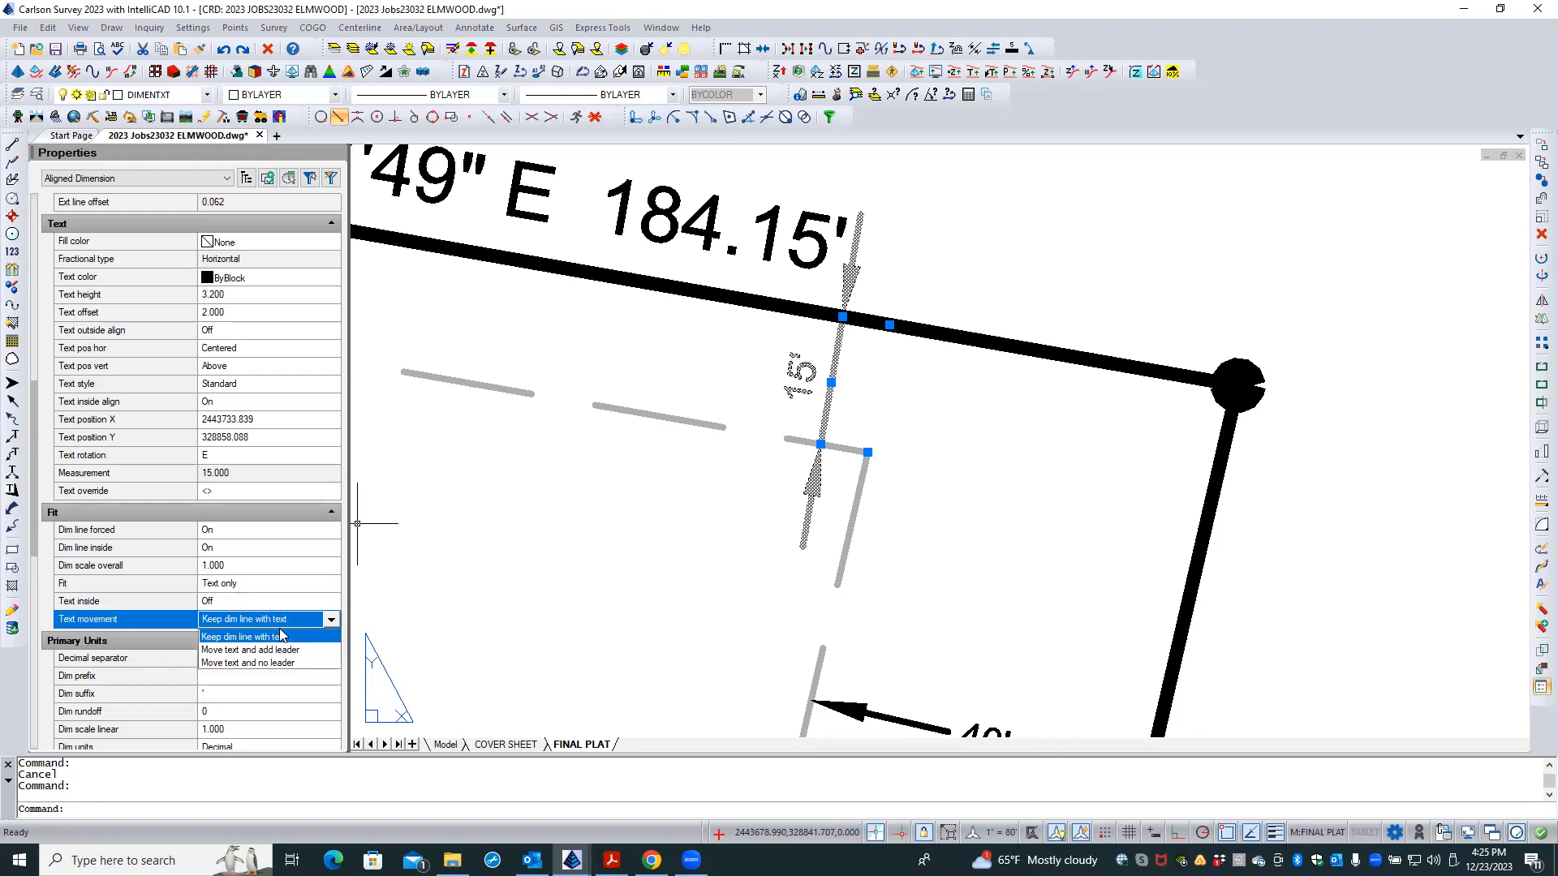
click(275, 663)
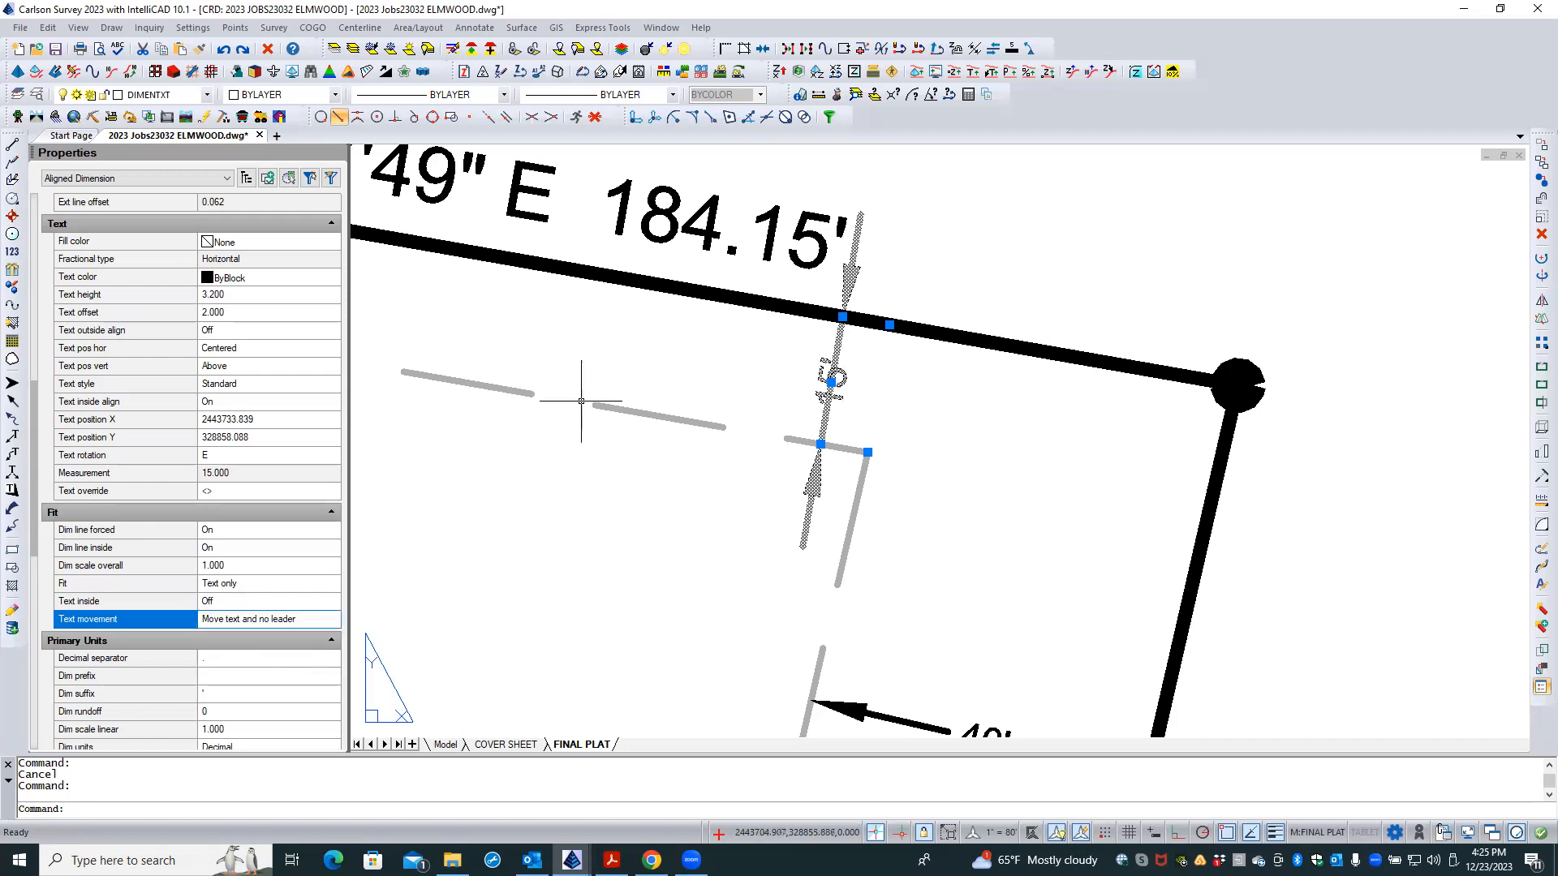
click(833, 381)
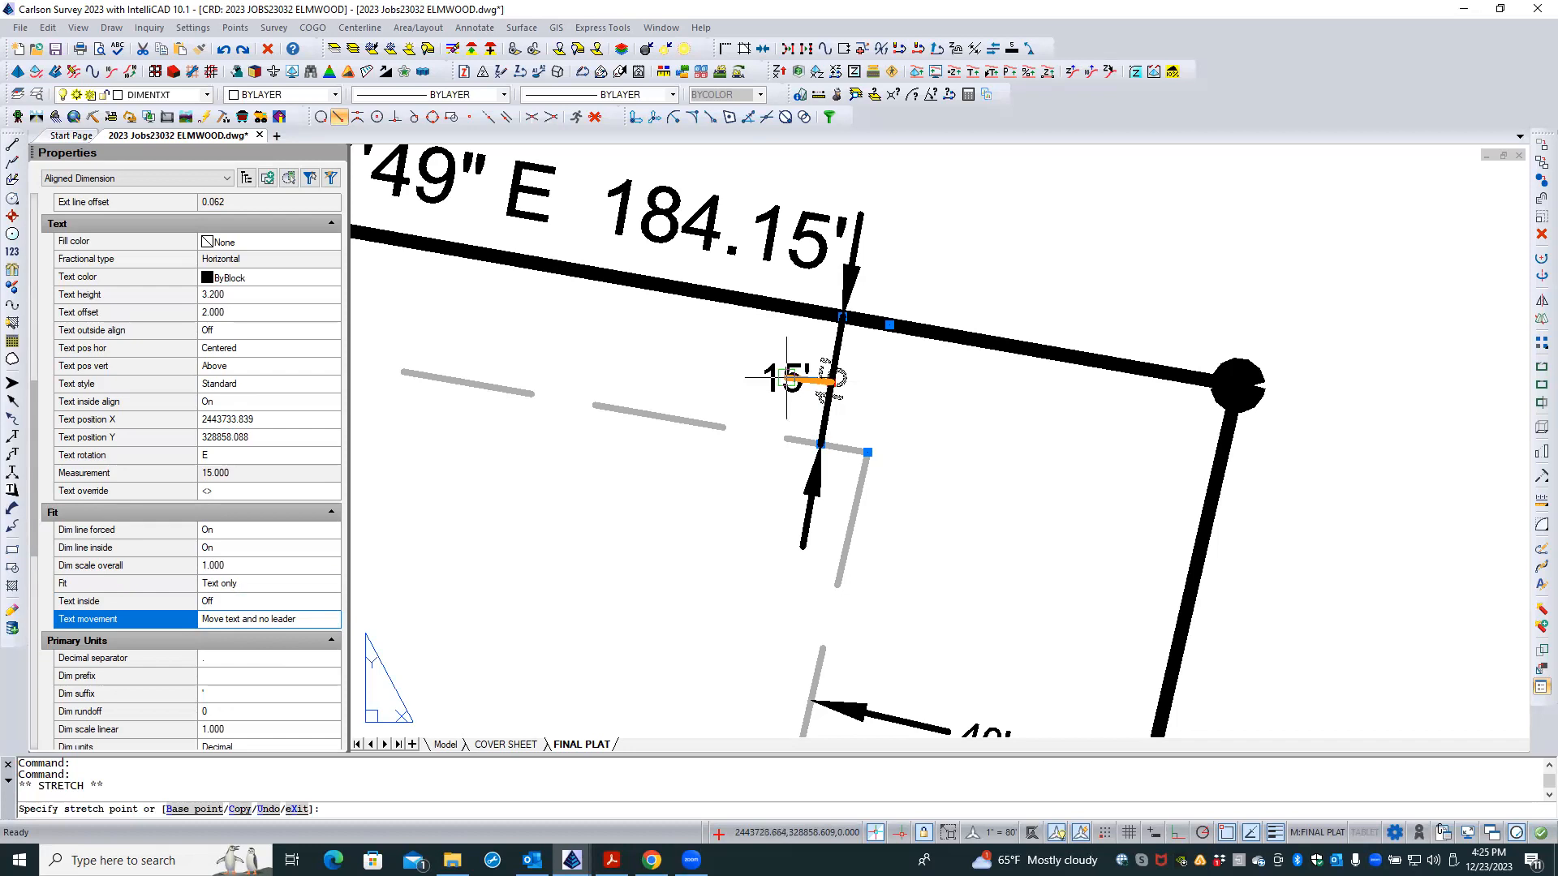
key(Escape)
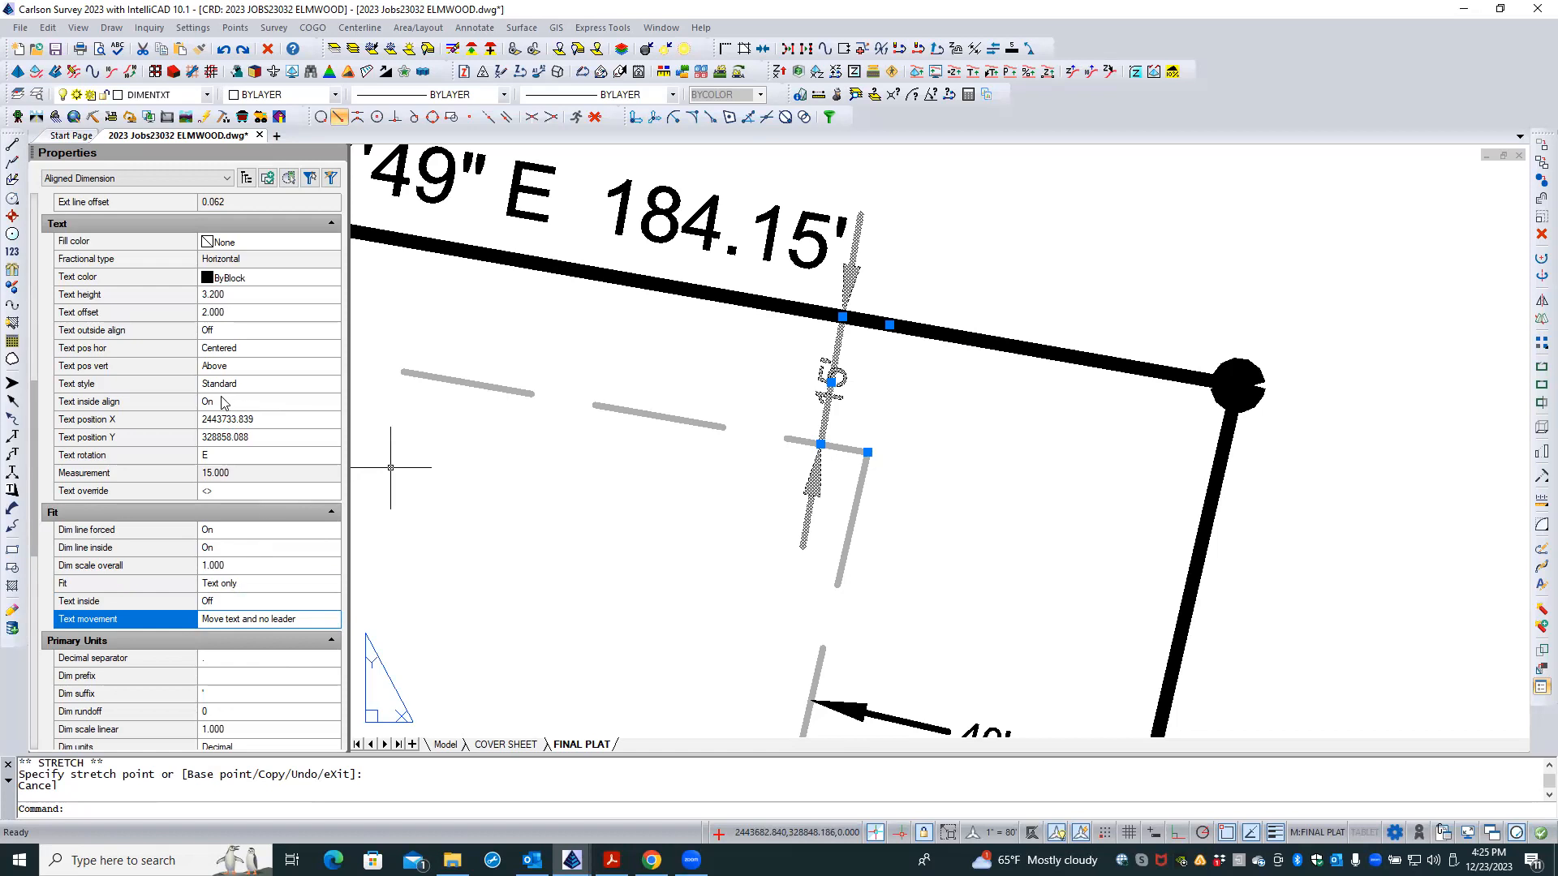
- Set the text offset of the 15' setback dimension to 0
click(231, 311)
text(0)
key(Return)
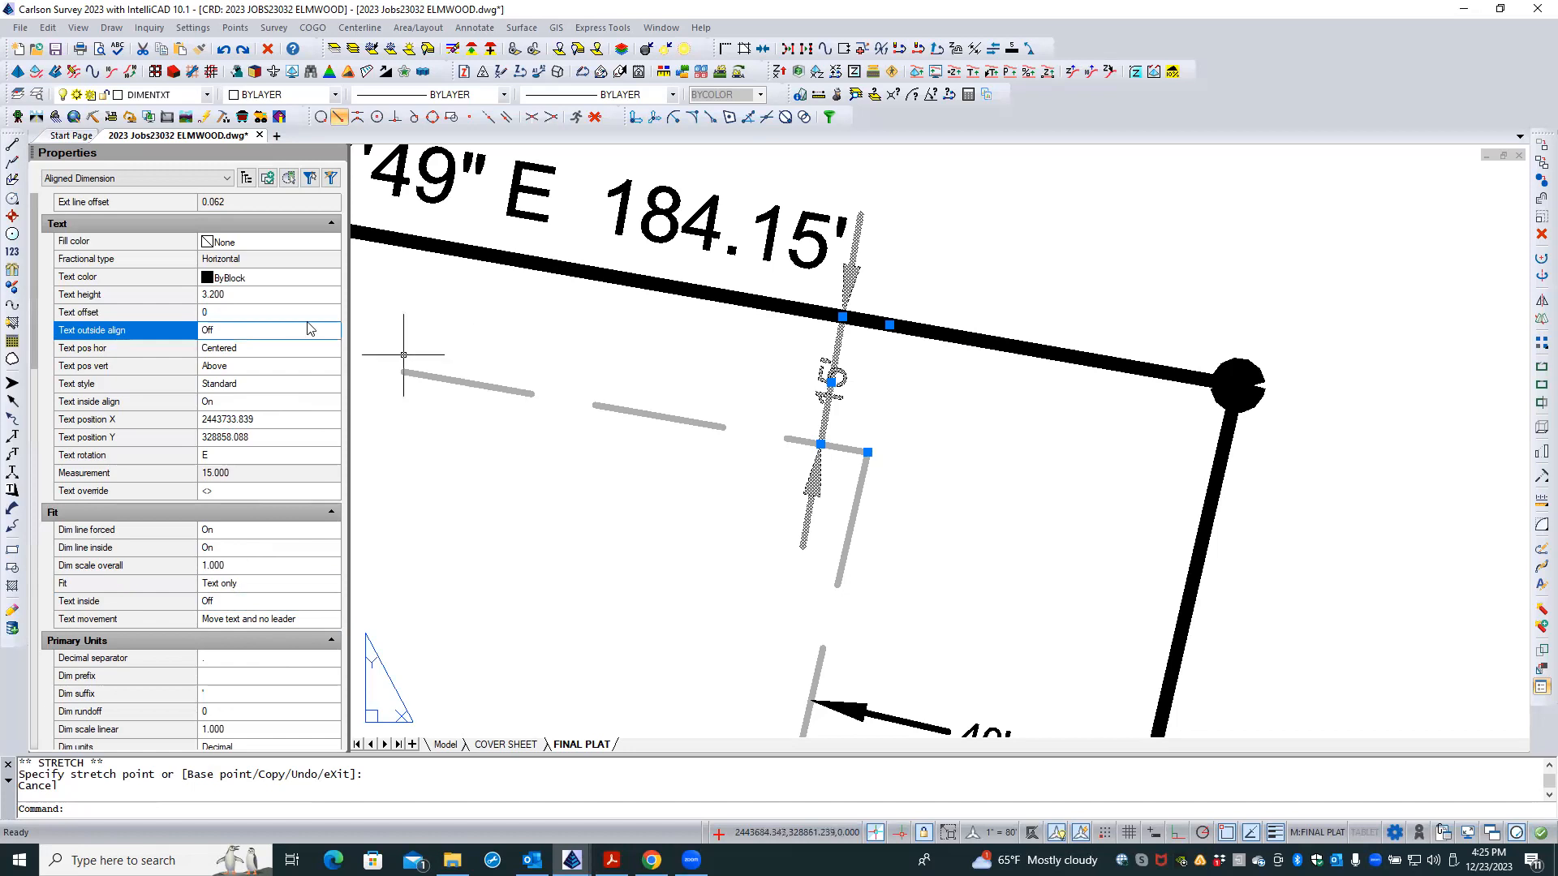
click(251, 307)
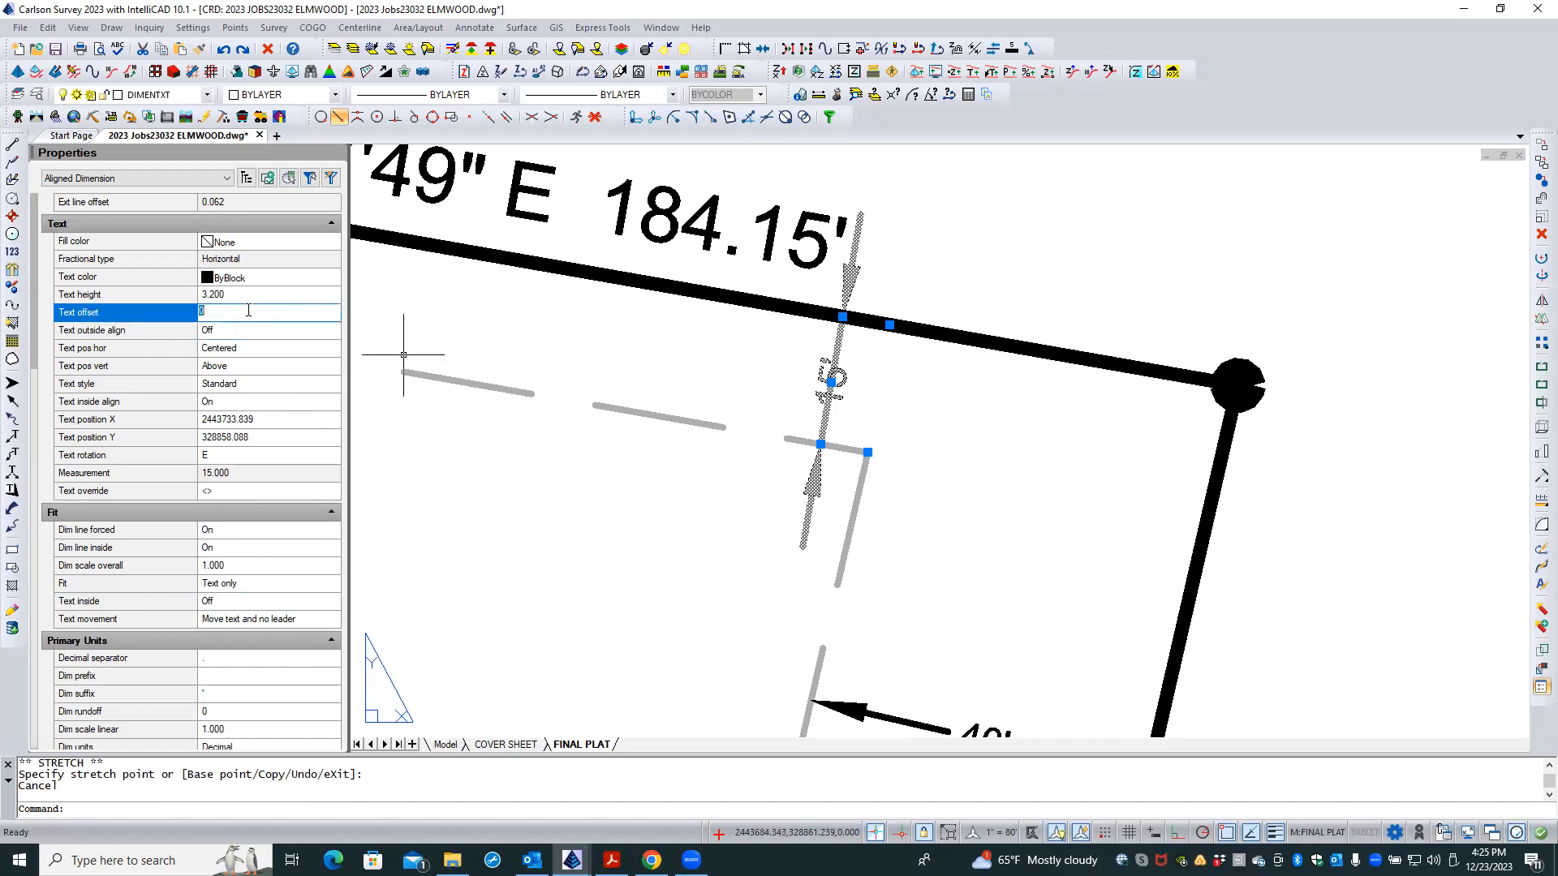
- Turn on Text outside align for the 15' setback dimension and check its horizontal and vertical text position options
click(230, 334)
click(332, 333)
click(221, 365)
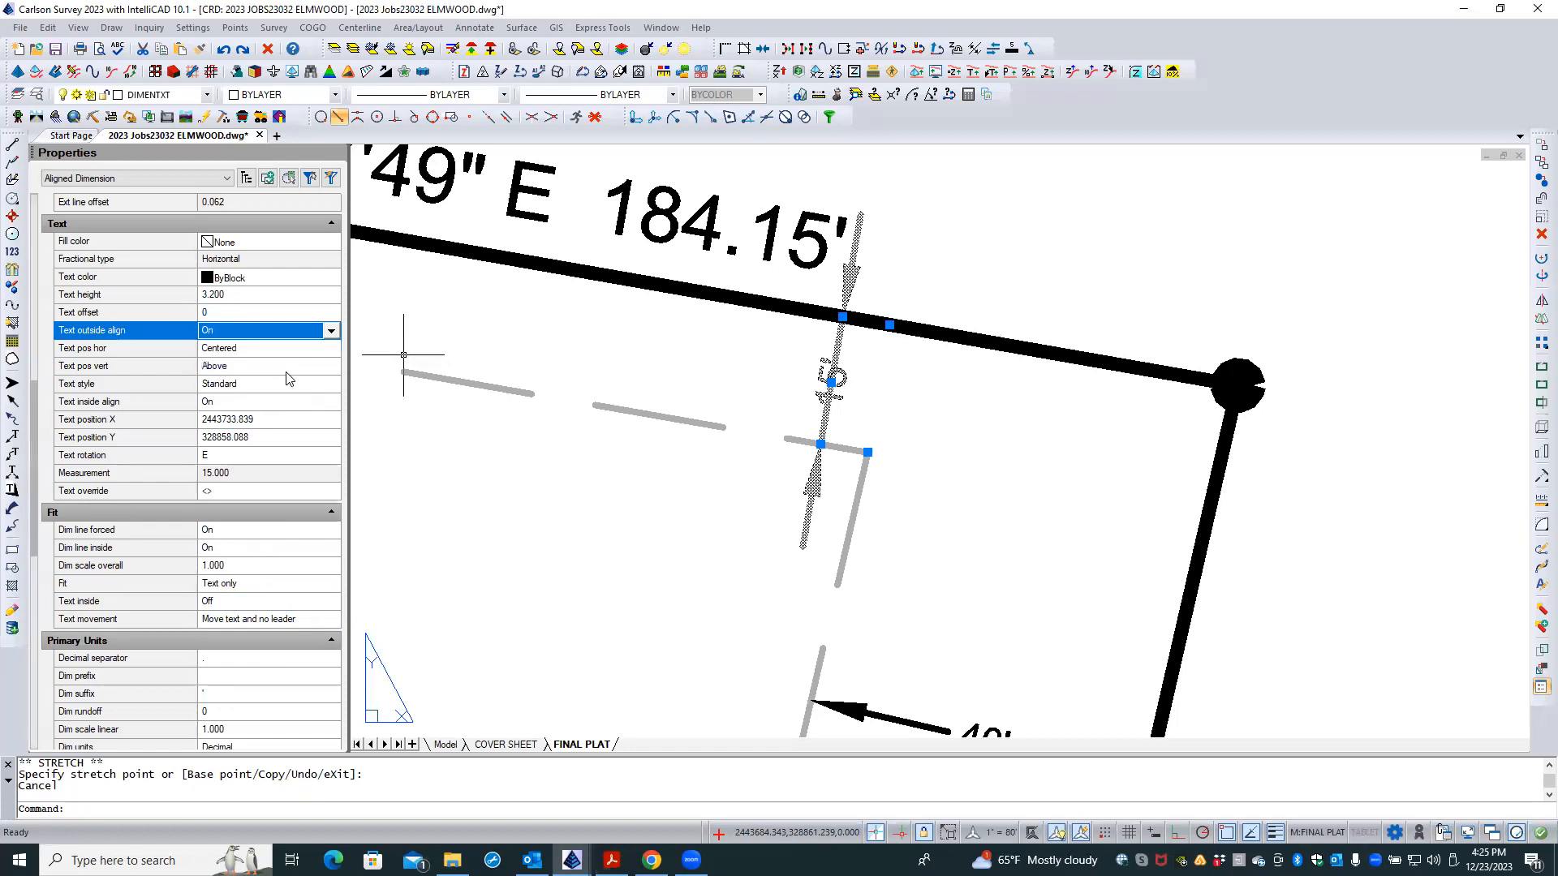
click(287, 350)
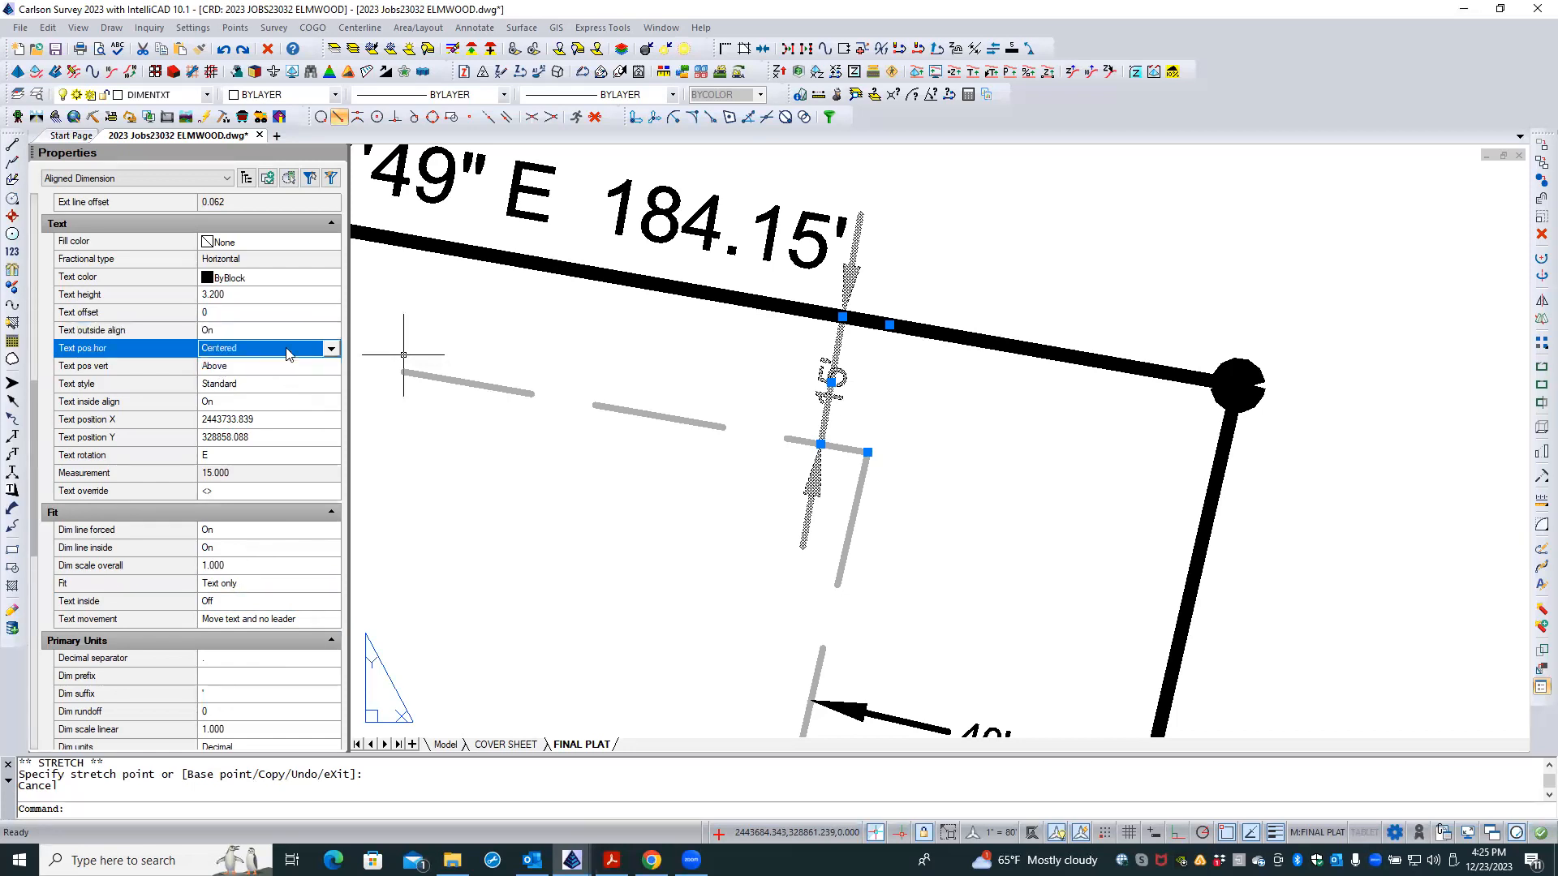
click(279, 367)
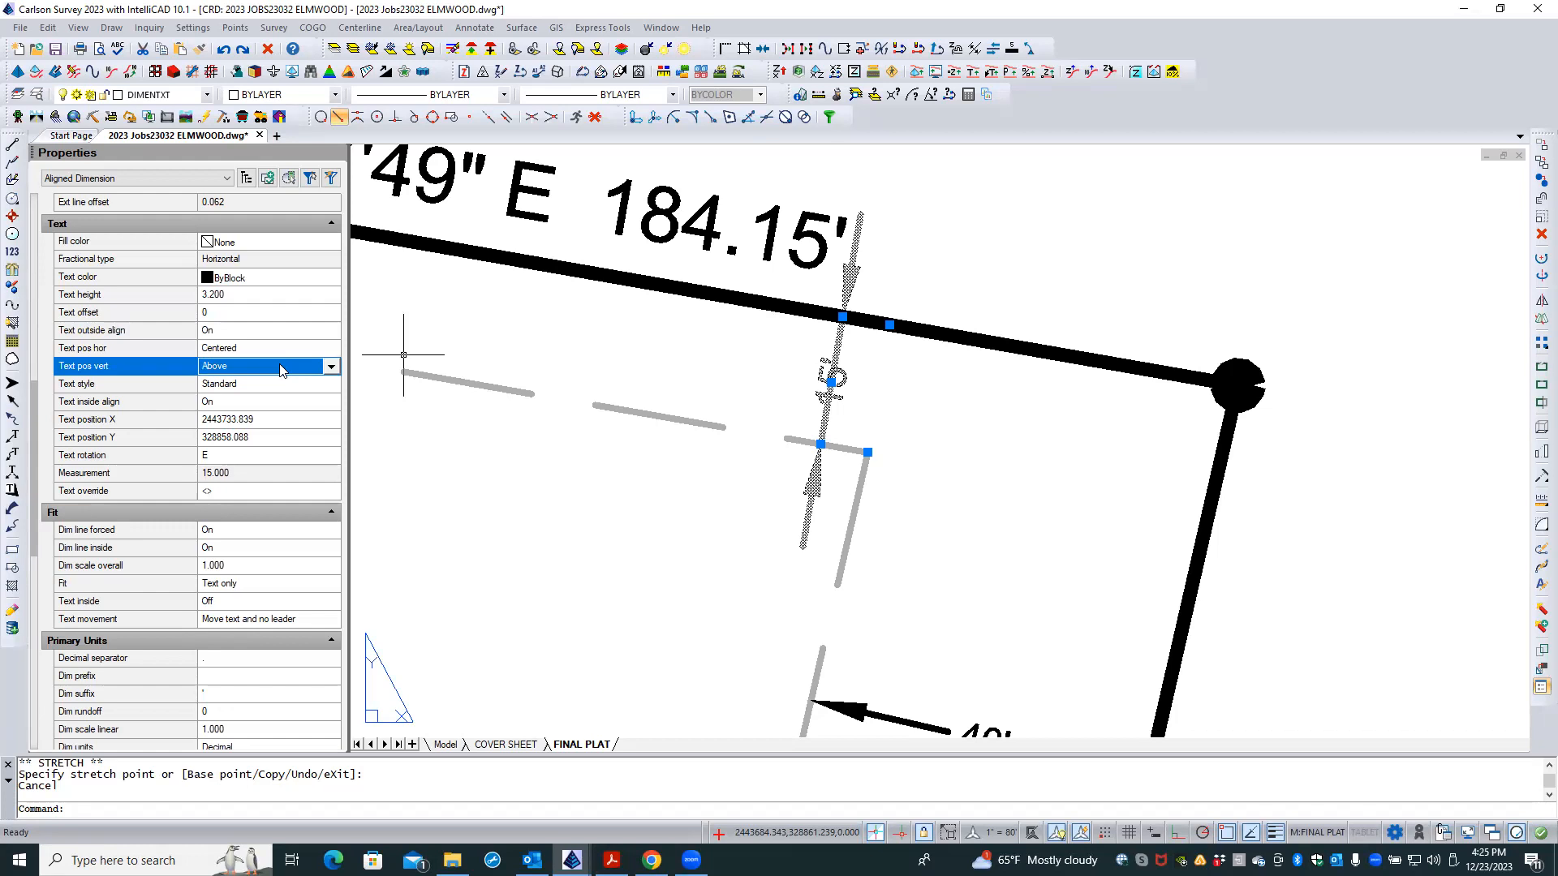
- Try the 15' setback dimension with Text inside align set to Off, and return that property to On
click(230, 405)
click(331, 403)
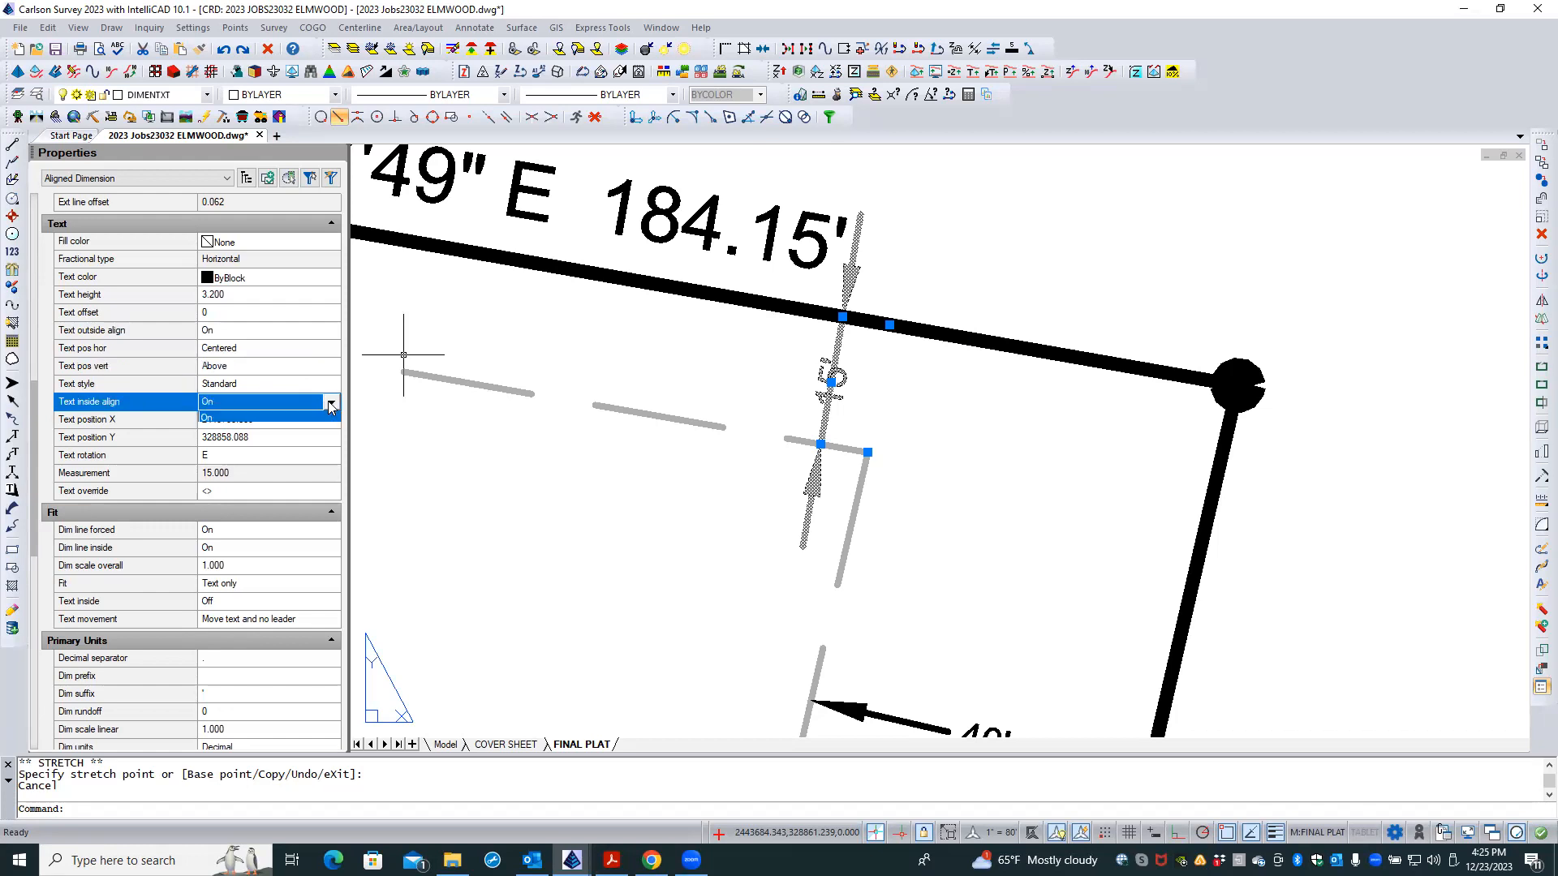
click(319, 430)
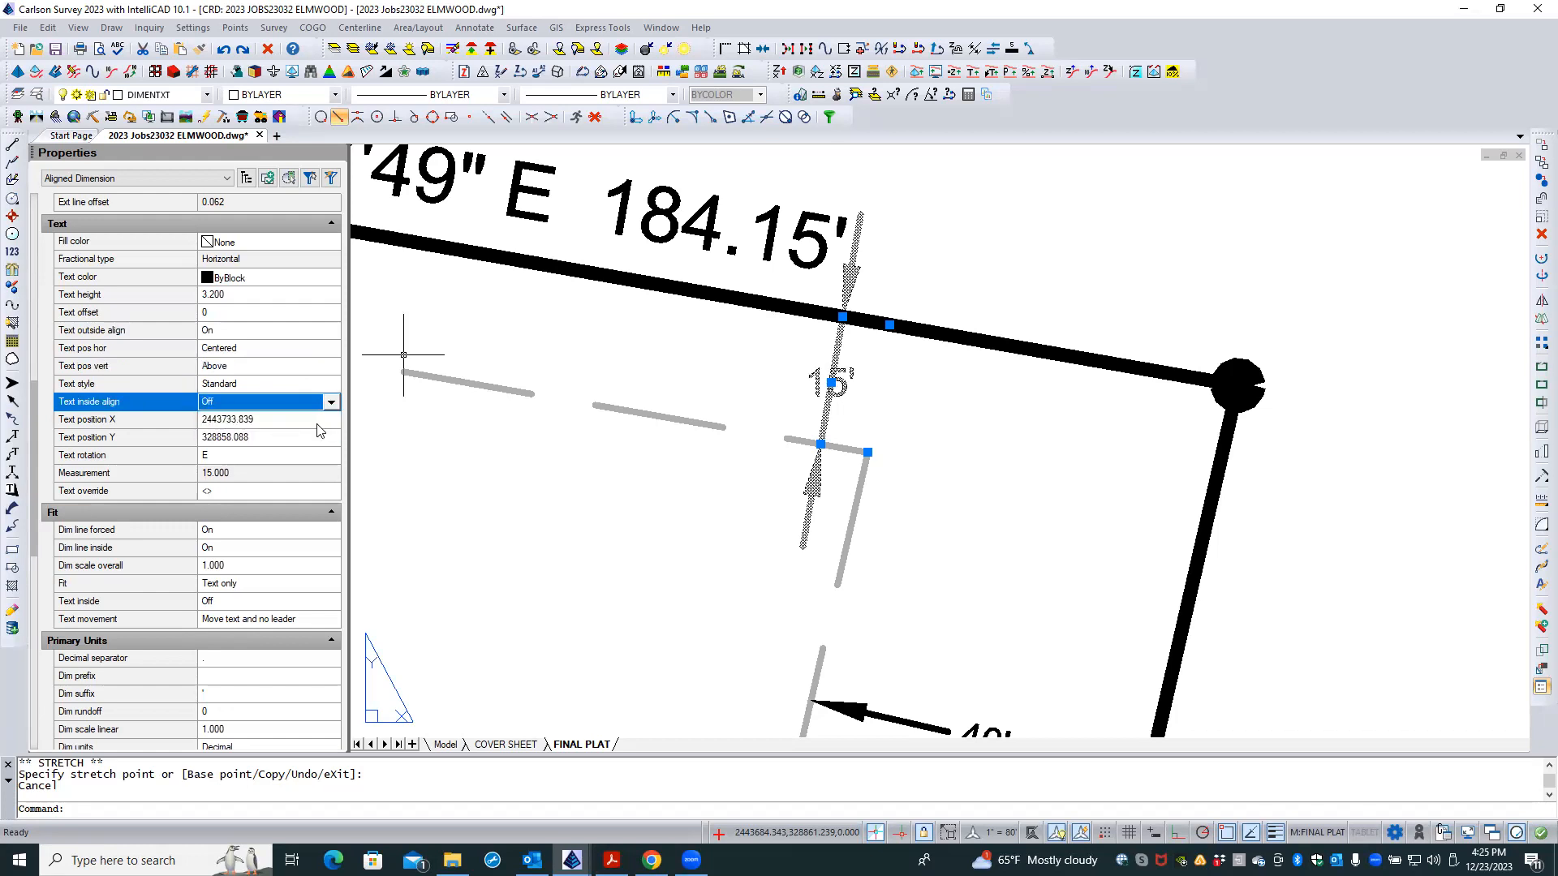
click(331, 403)
click(313, 428)
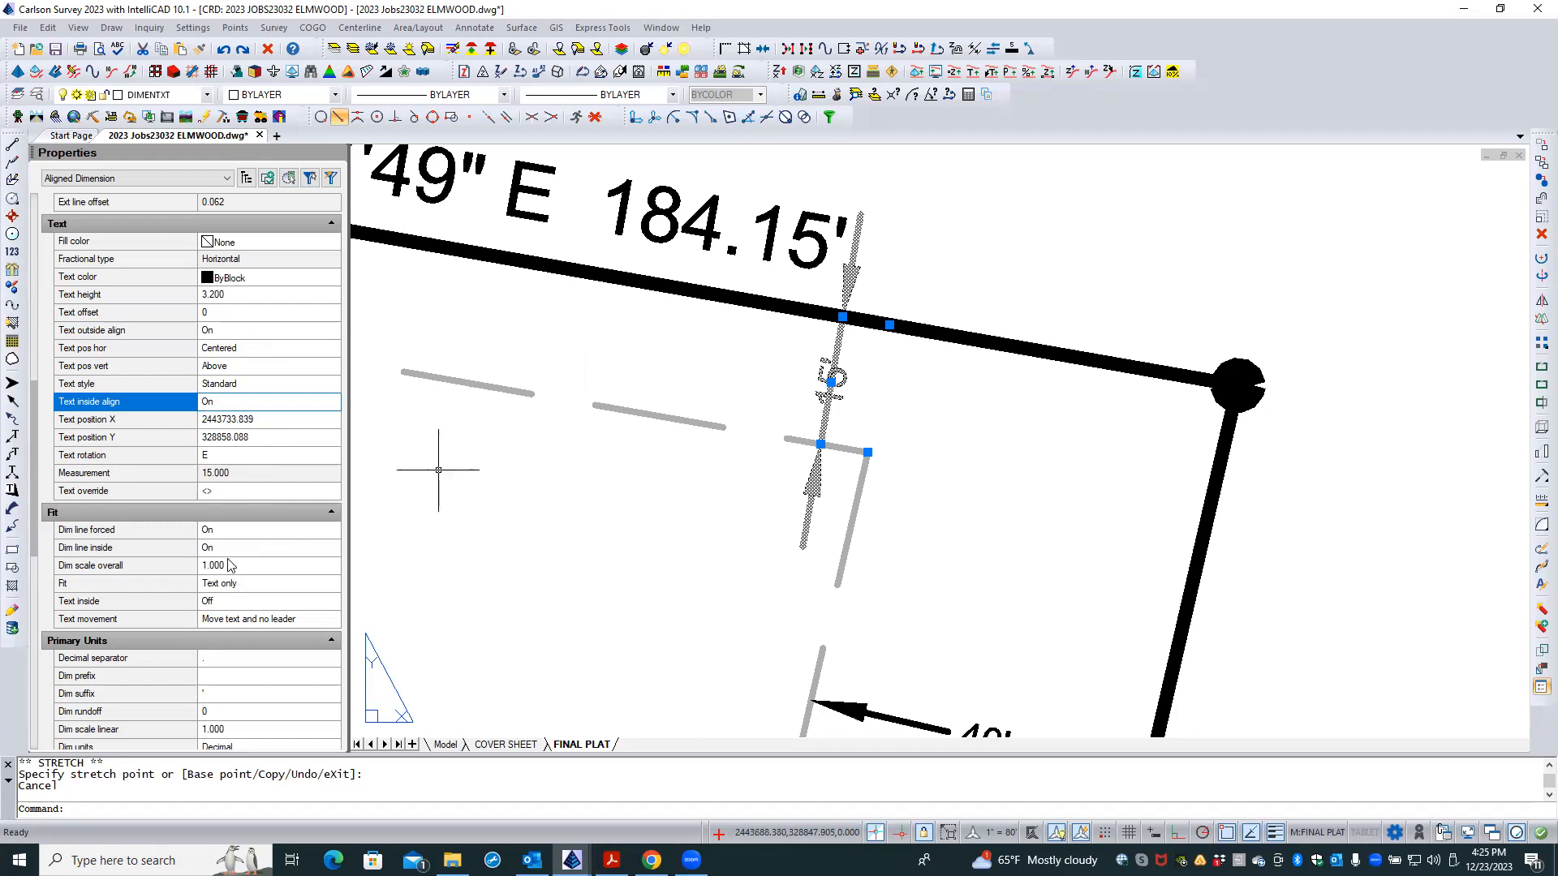
- Try the Text and arrows fit option on the 15' setback dimension
click(225, 312)
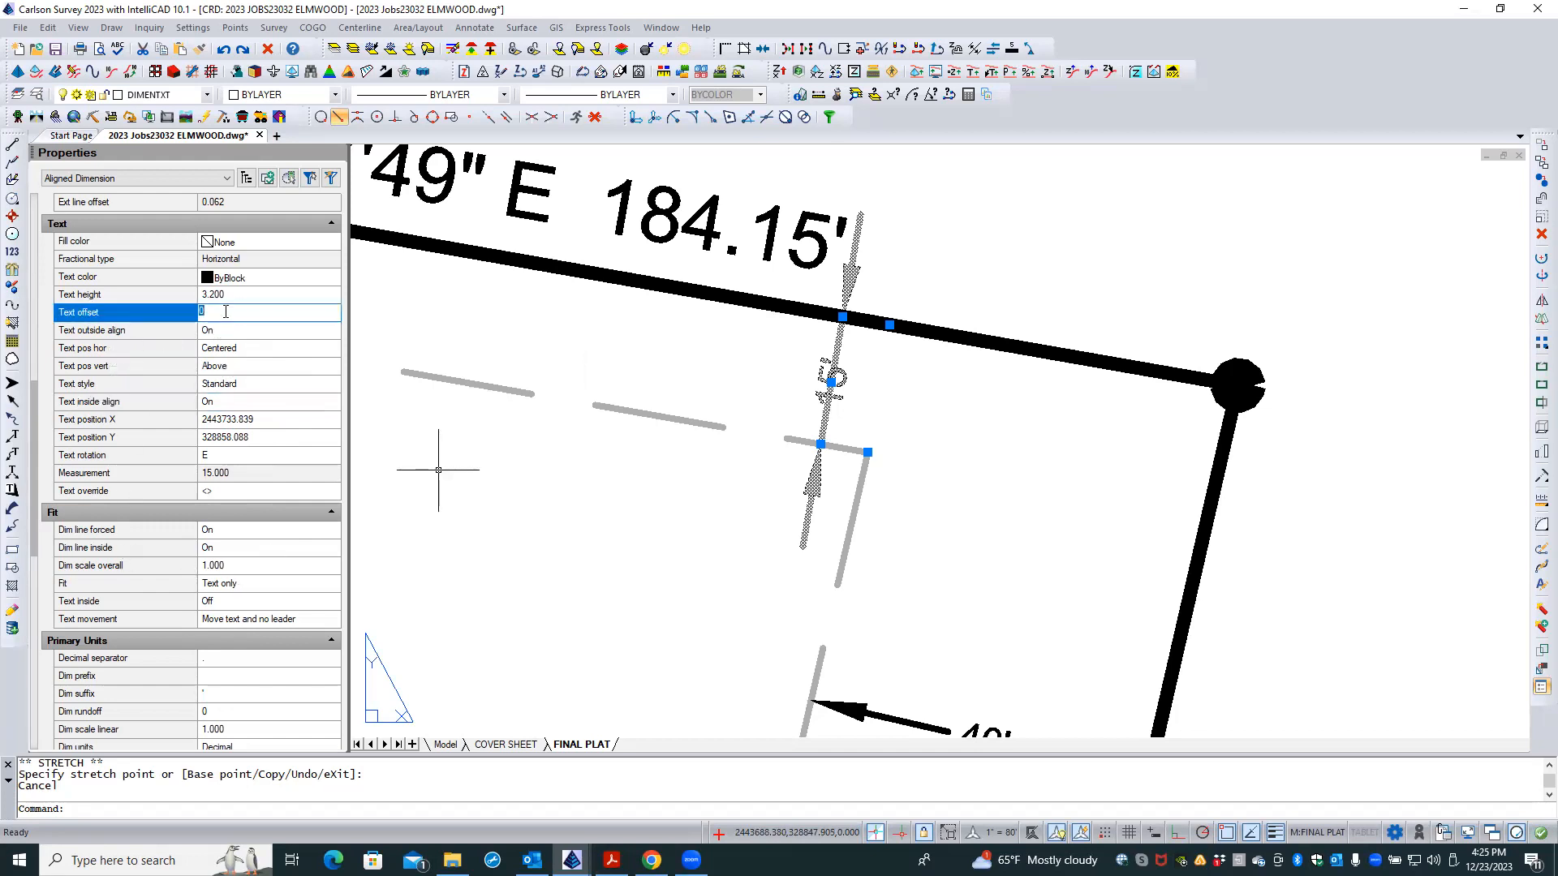
key(Return)
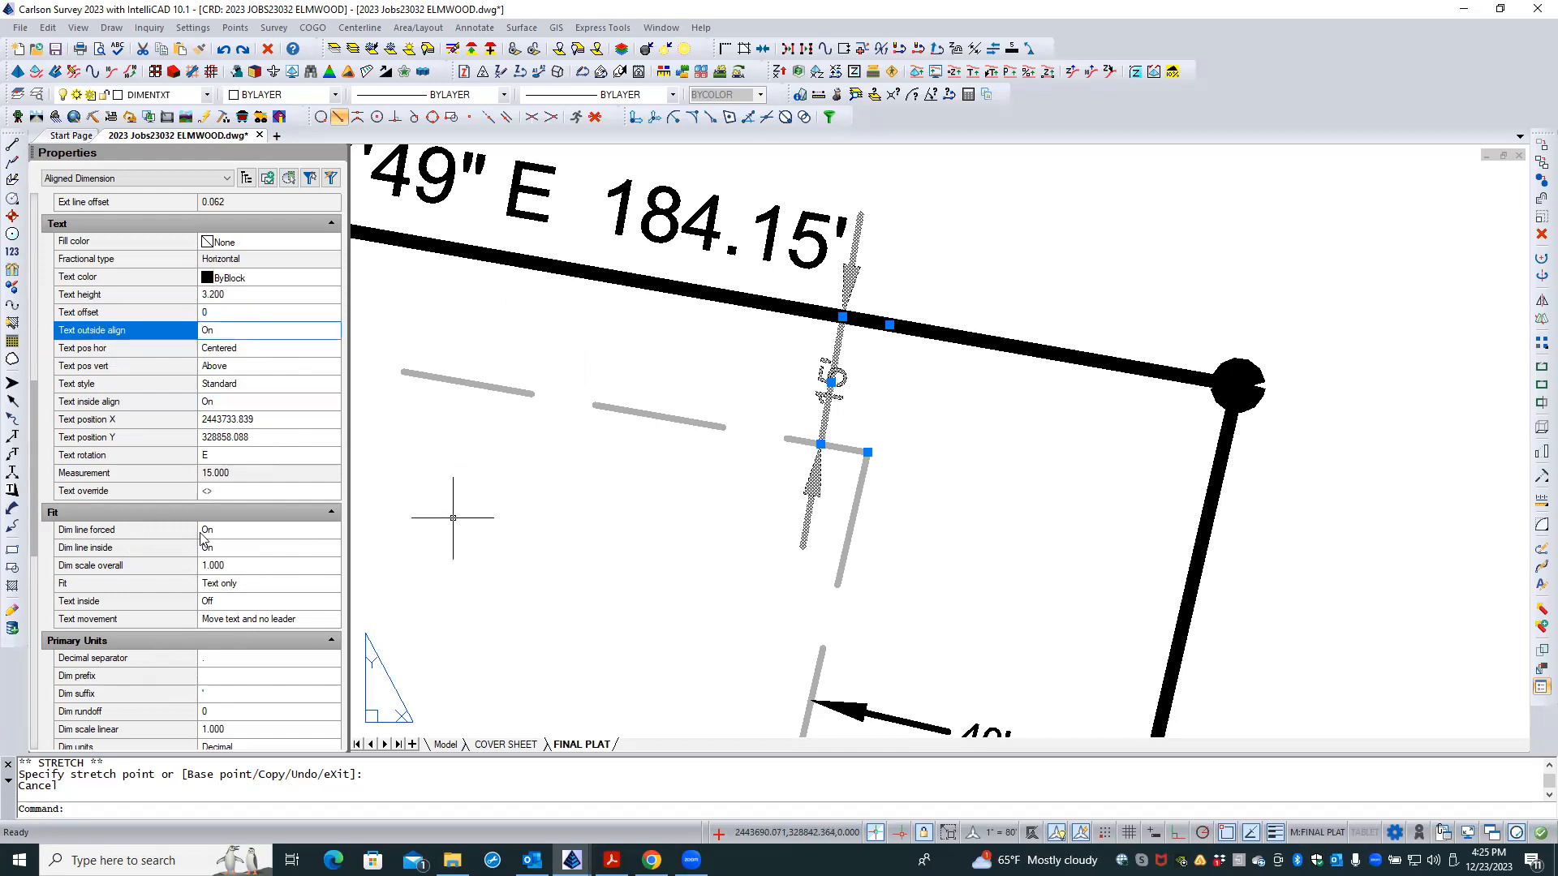
click(246, 586)
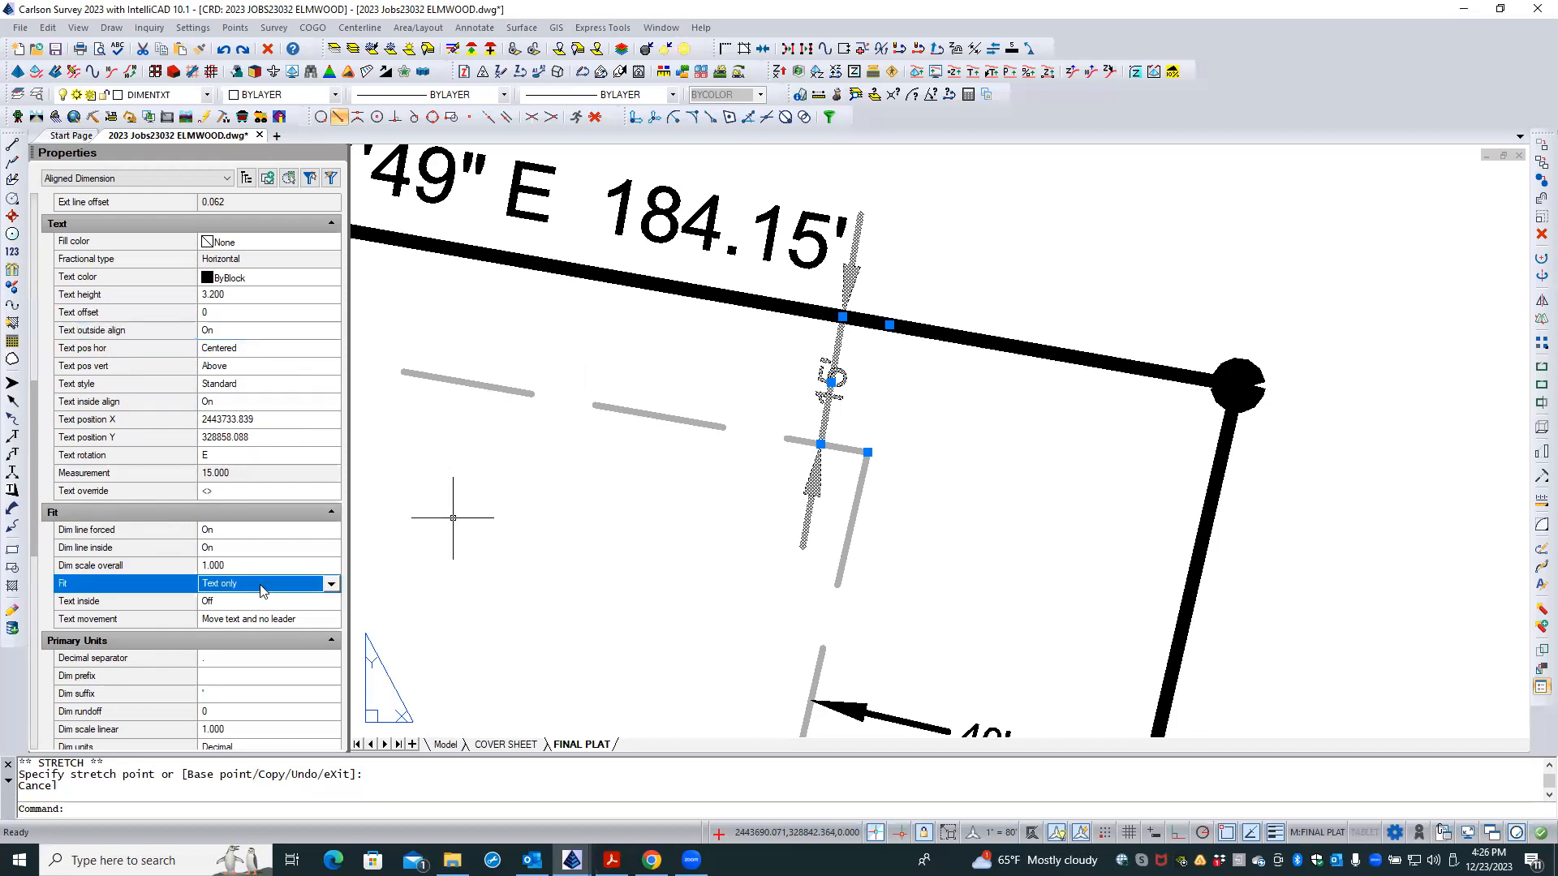
click(329, 585)
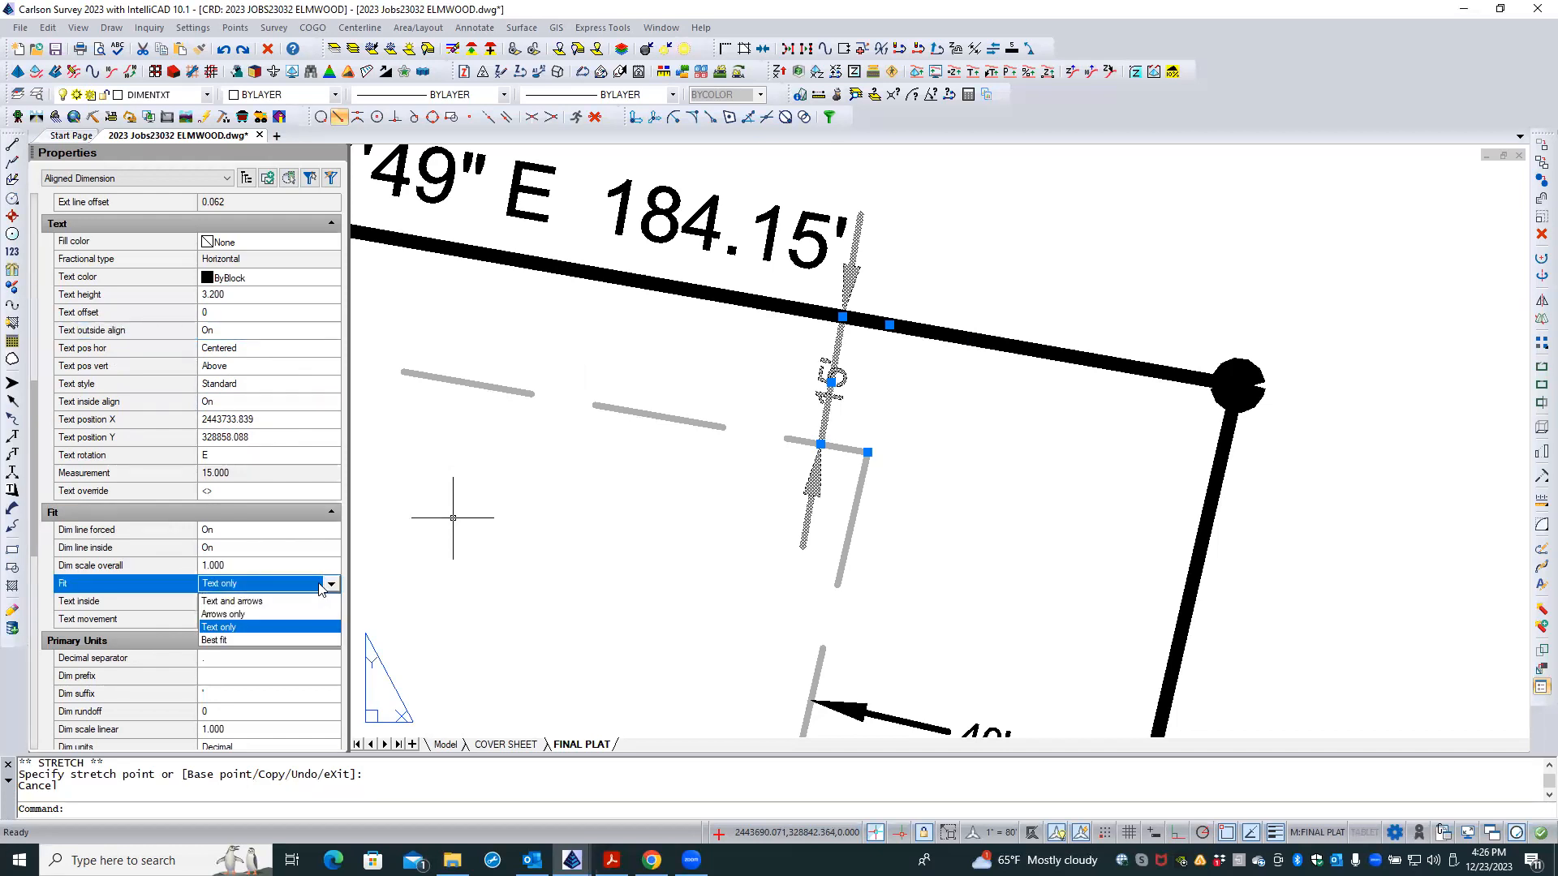
click(261, 603)
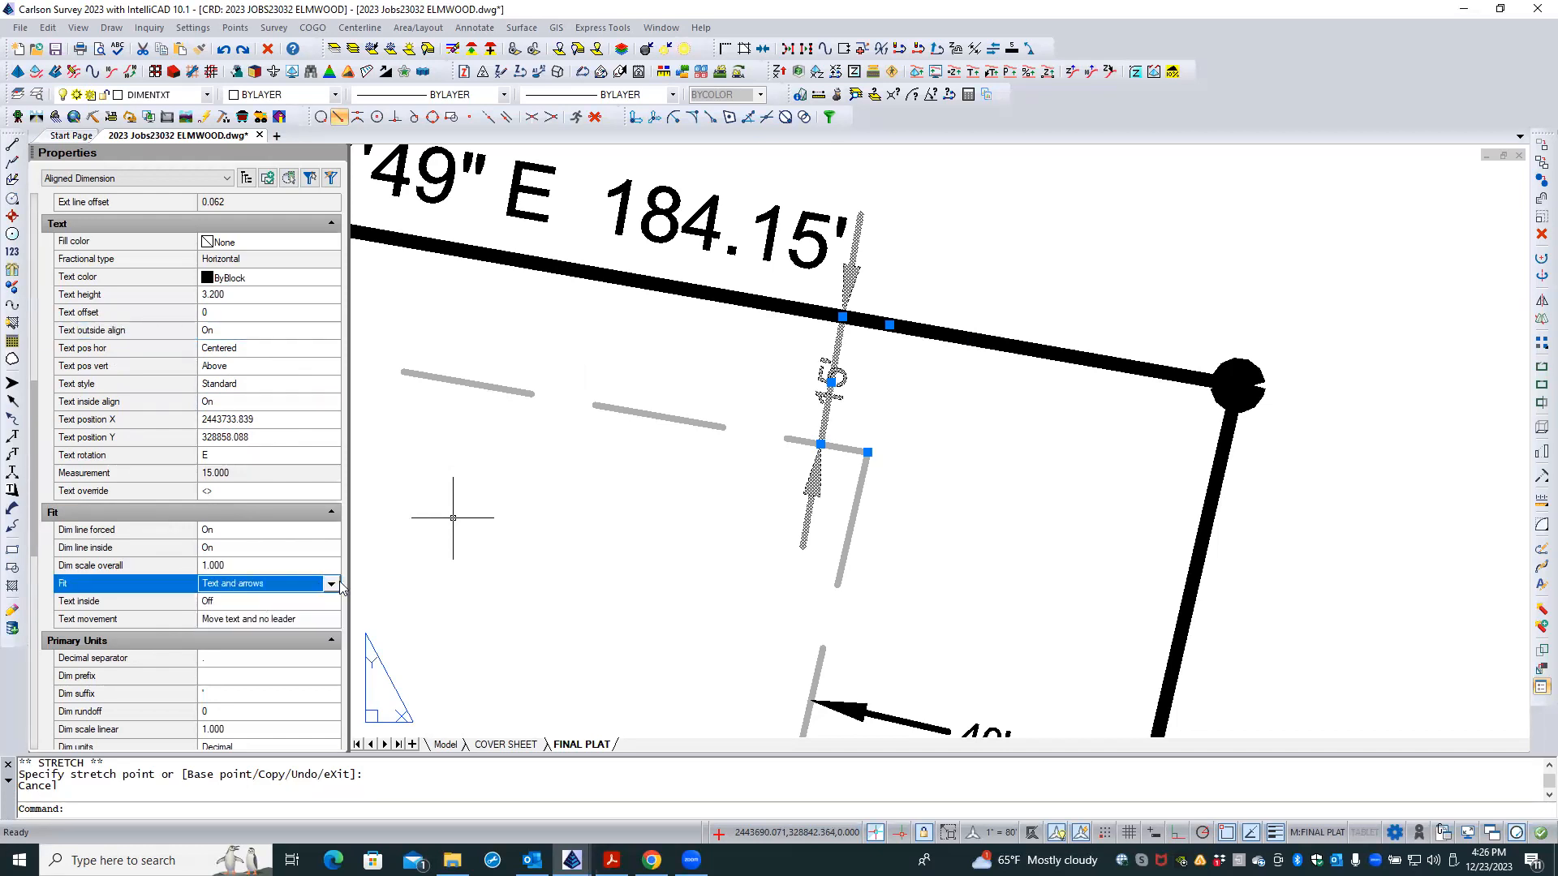
key(Down)
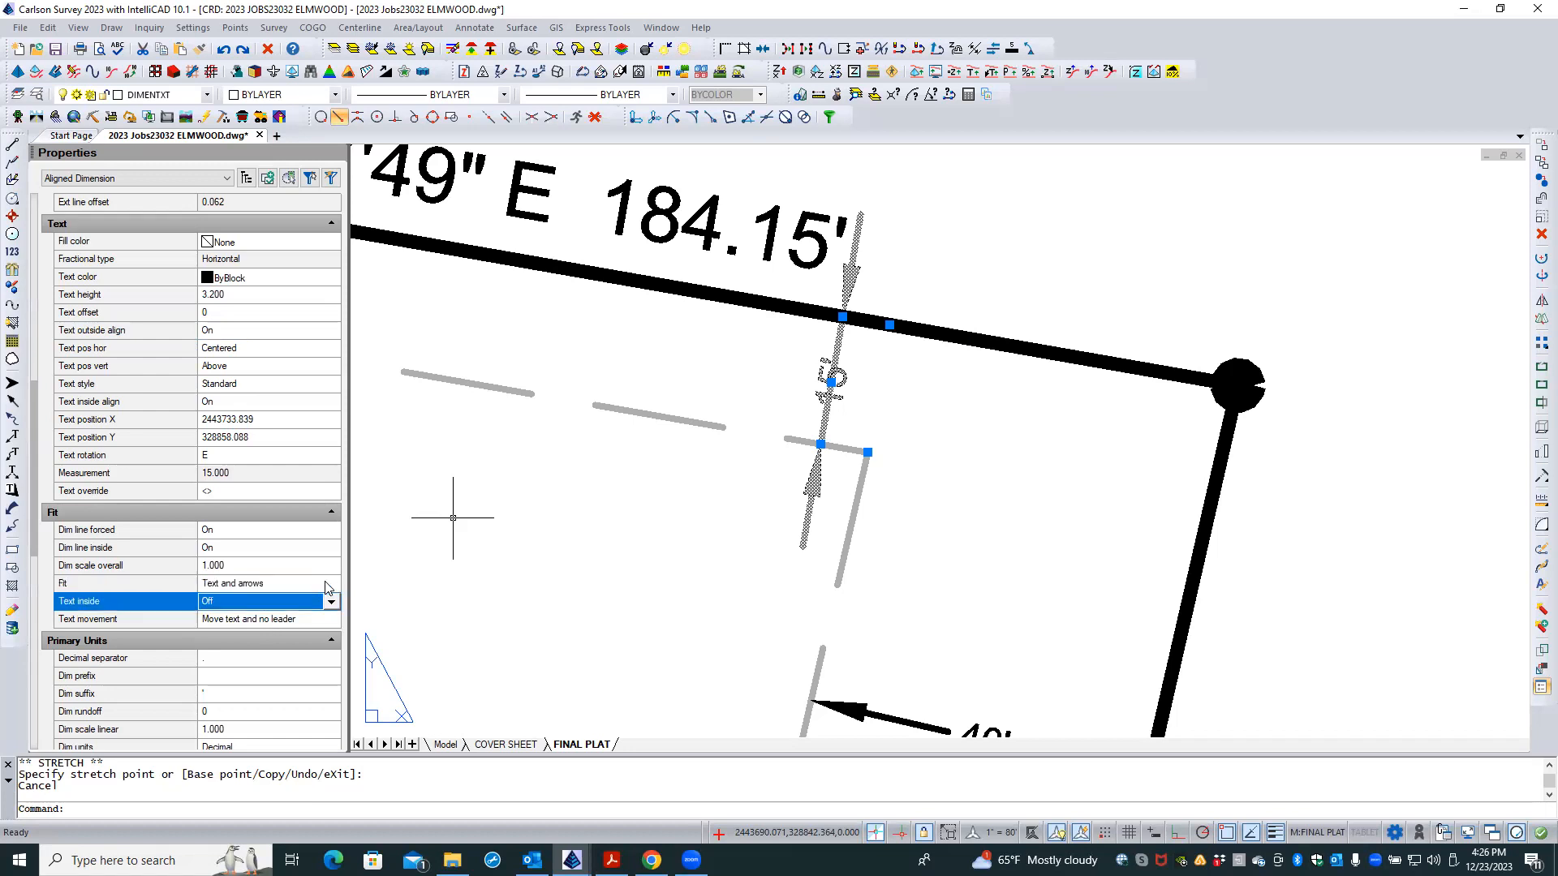
- Set the fit option of the 15' setback dimension to Best fit, with Text inside set to Off
click(327, 585)
click(331, 584)
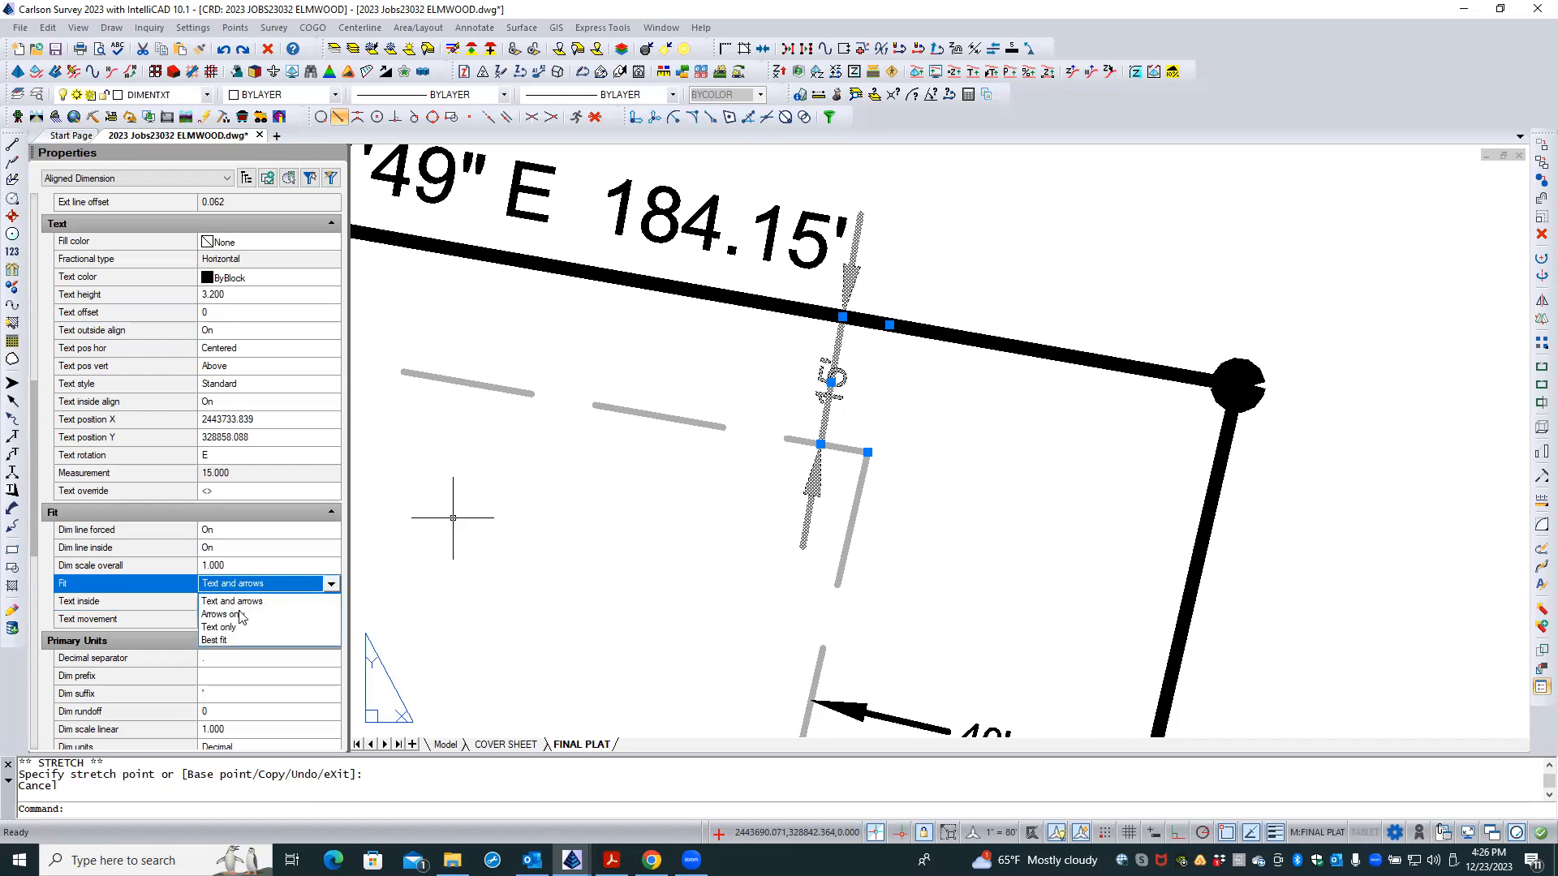
click(216, 640)
key(Down)
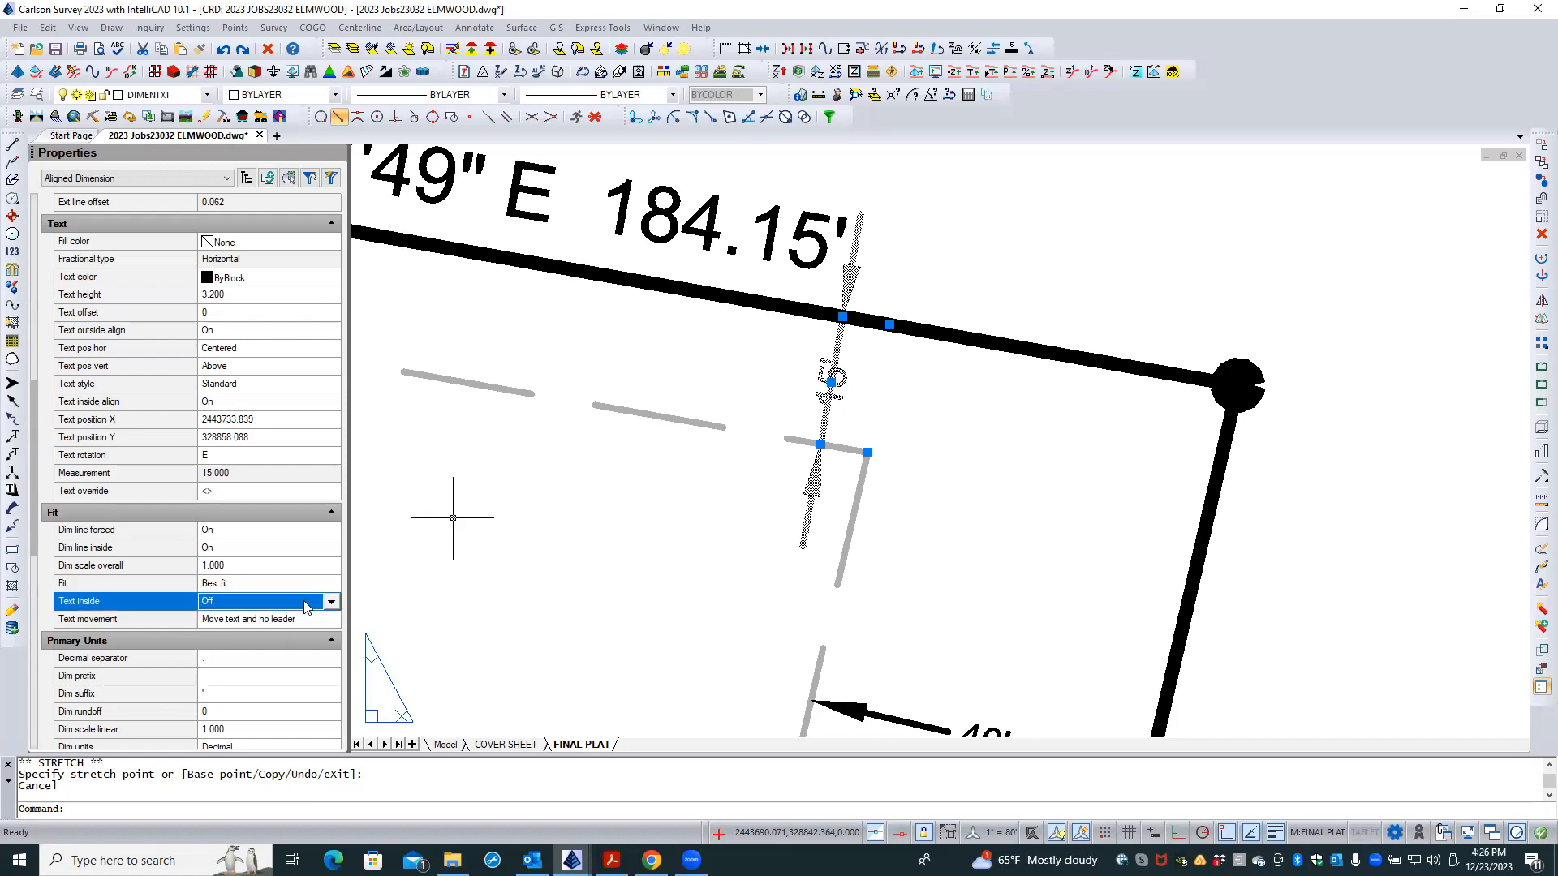
click(331, 602)
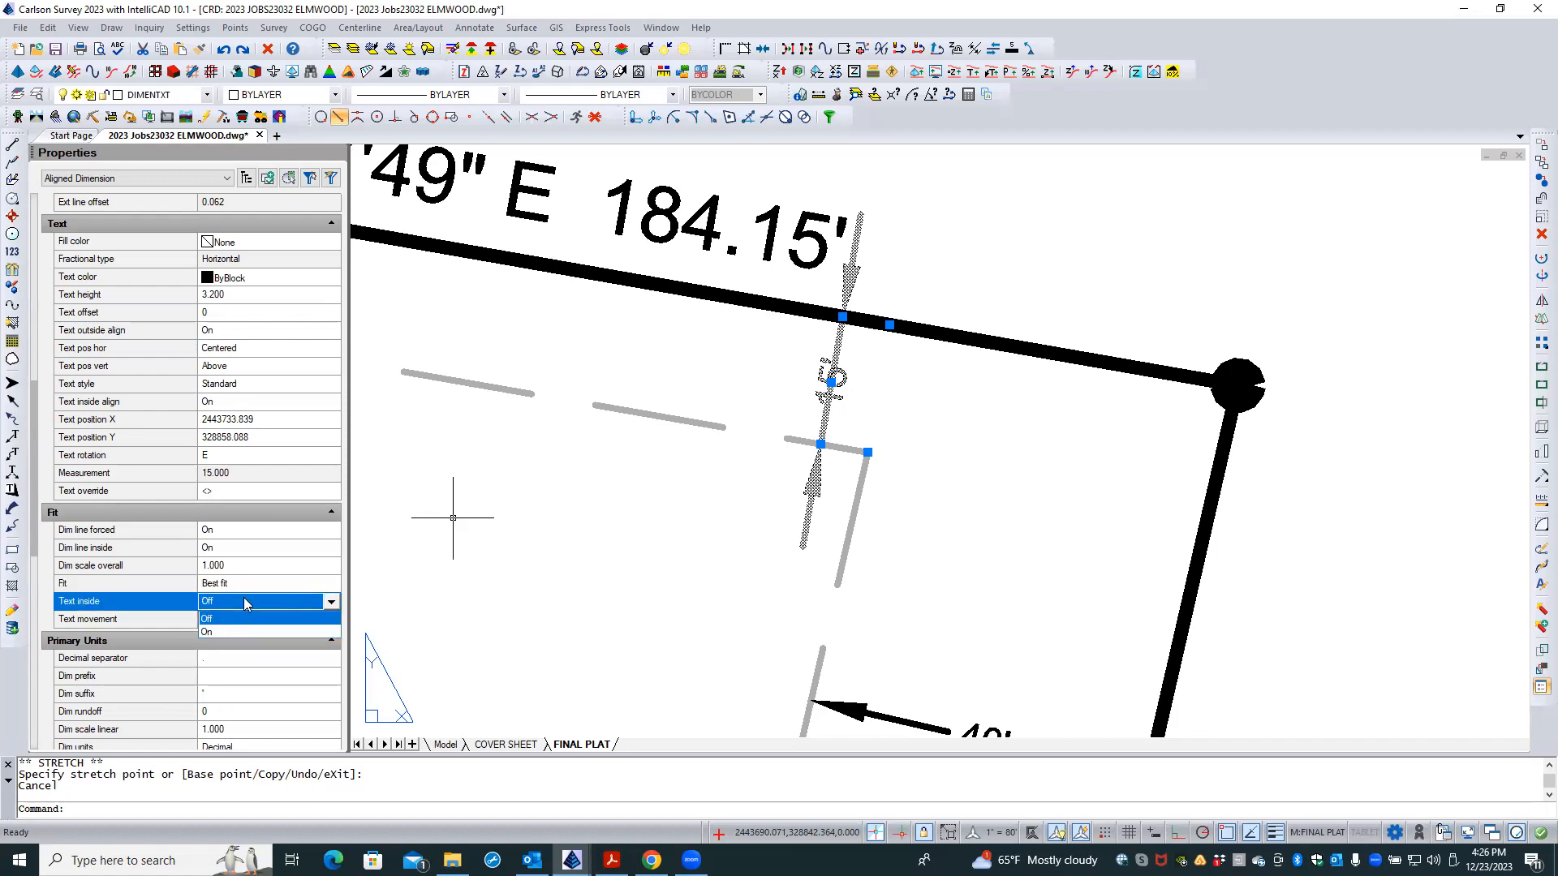
click(220, 620)
- Set the text movement of the 15' setback dimension to Keep dim line with text and test stretching its text
click(311, 622)
click(327, 621)
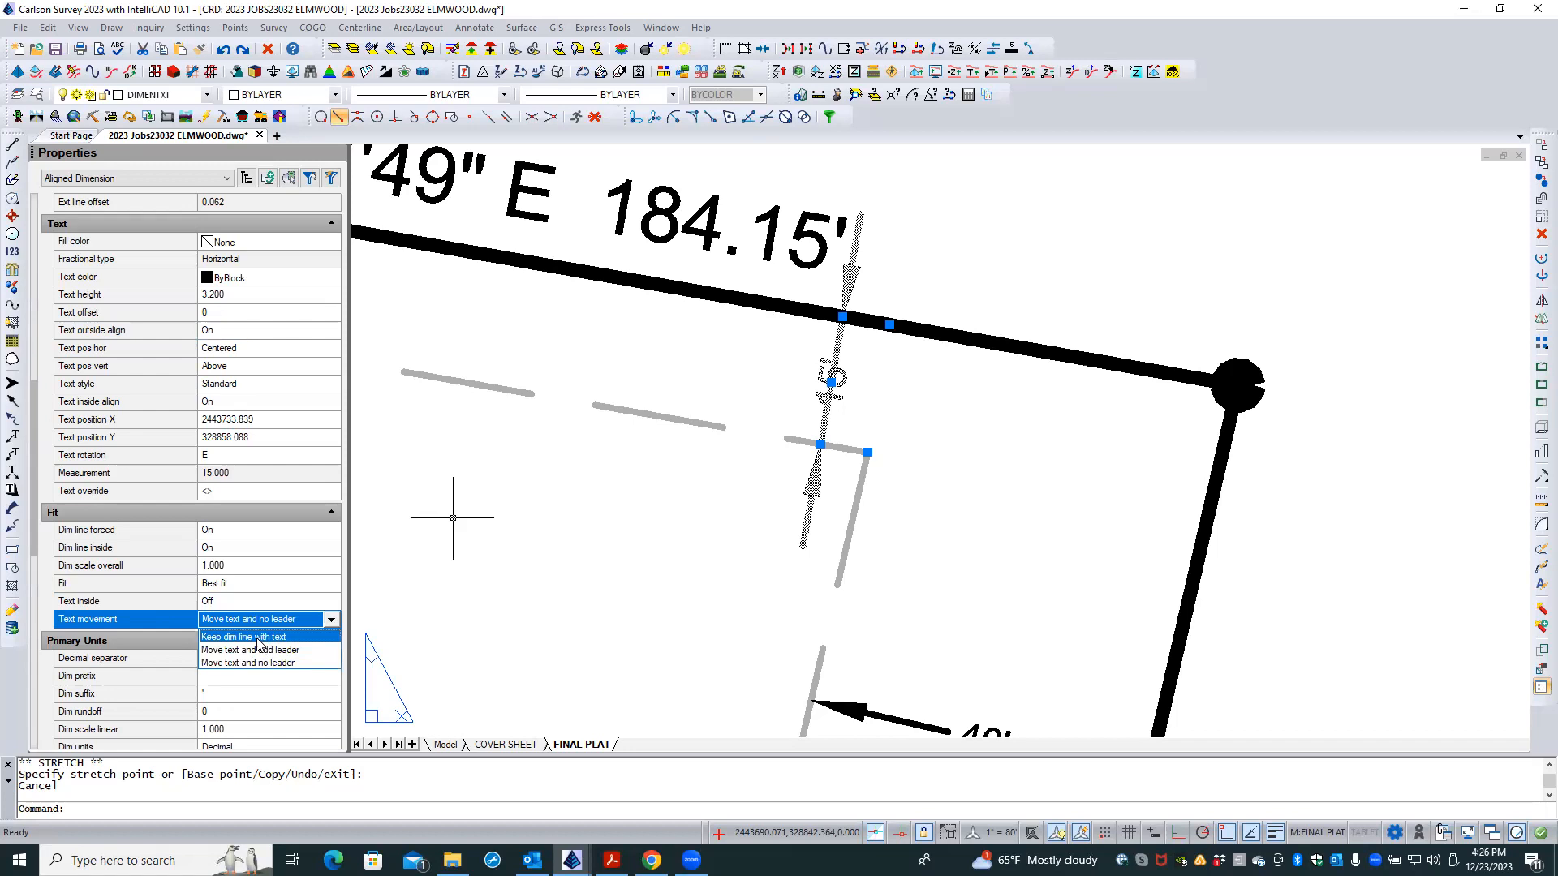
click(256, 637)
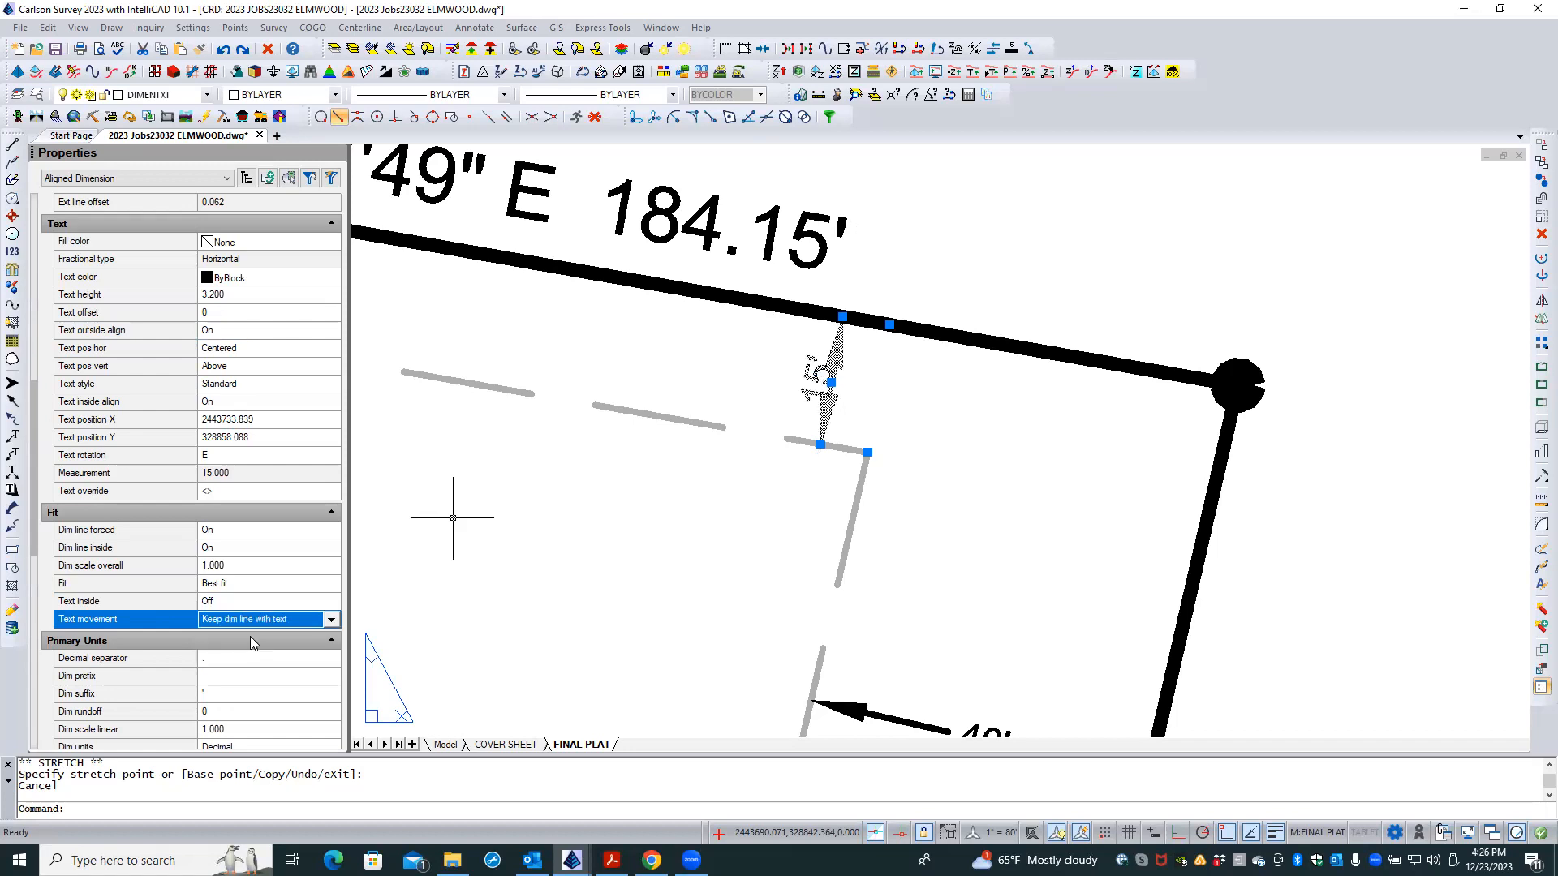
click(828, 382)
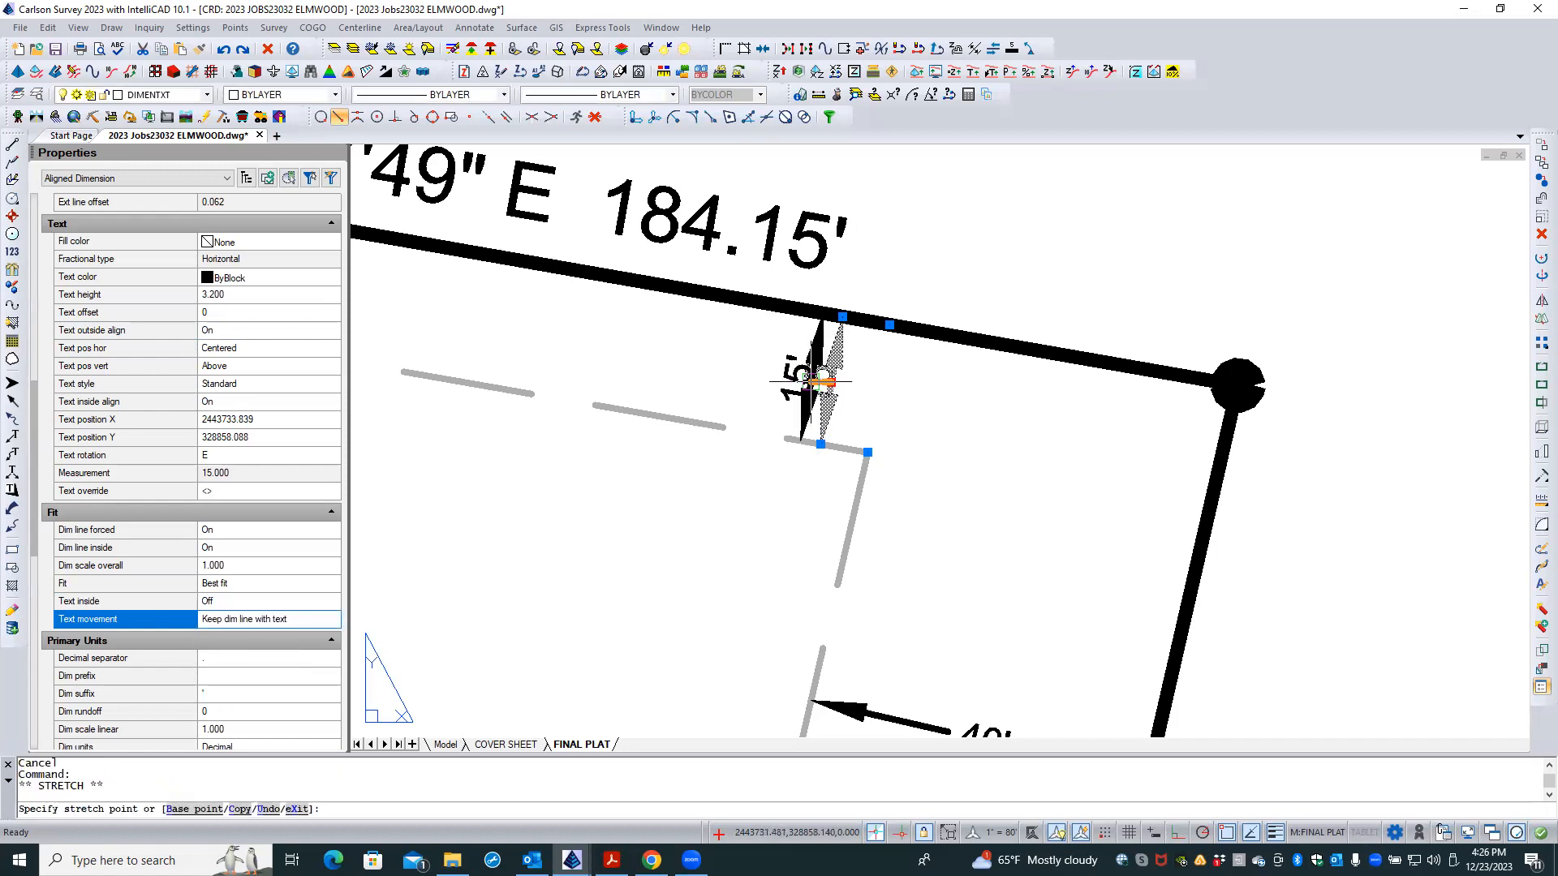
key(Escape)
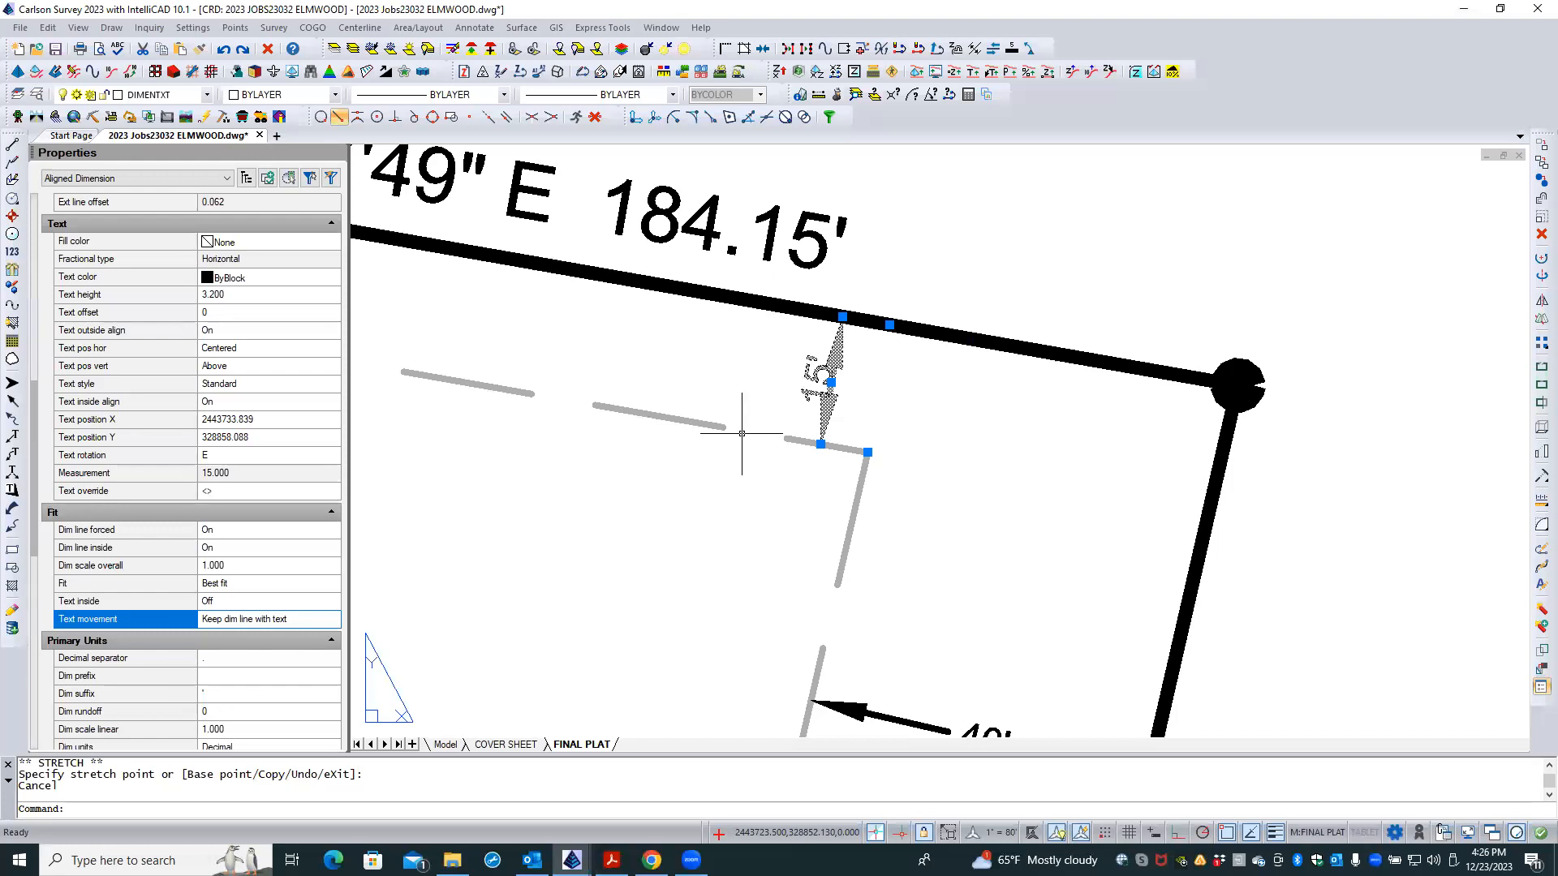
- Try text offsets of 0.5, 1 and 1.5 on the 15' setback dimension
scroll(868, 478, down, 1)
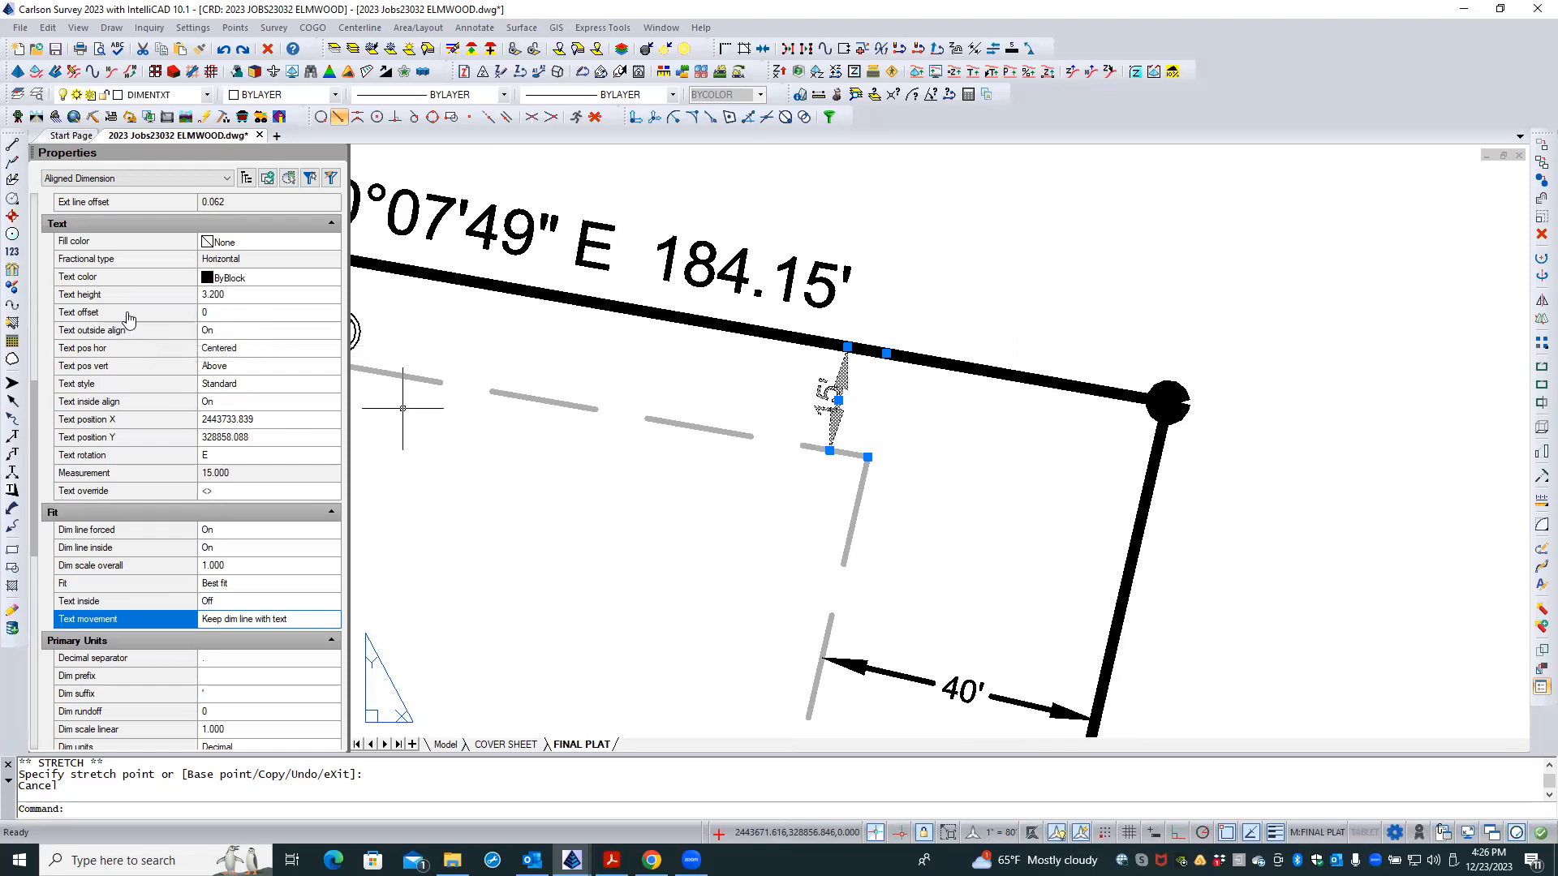
click(214, 314)
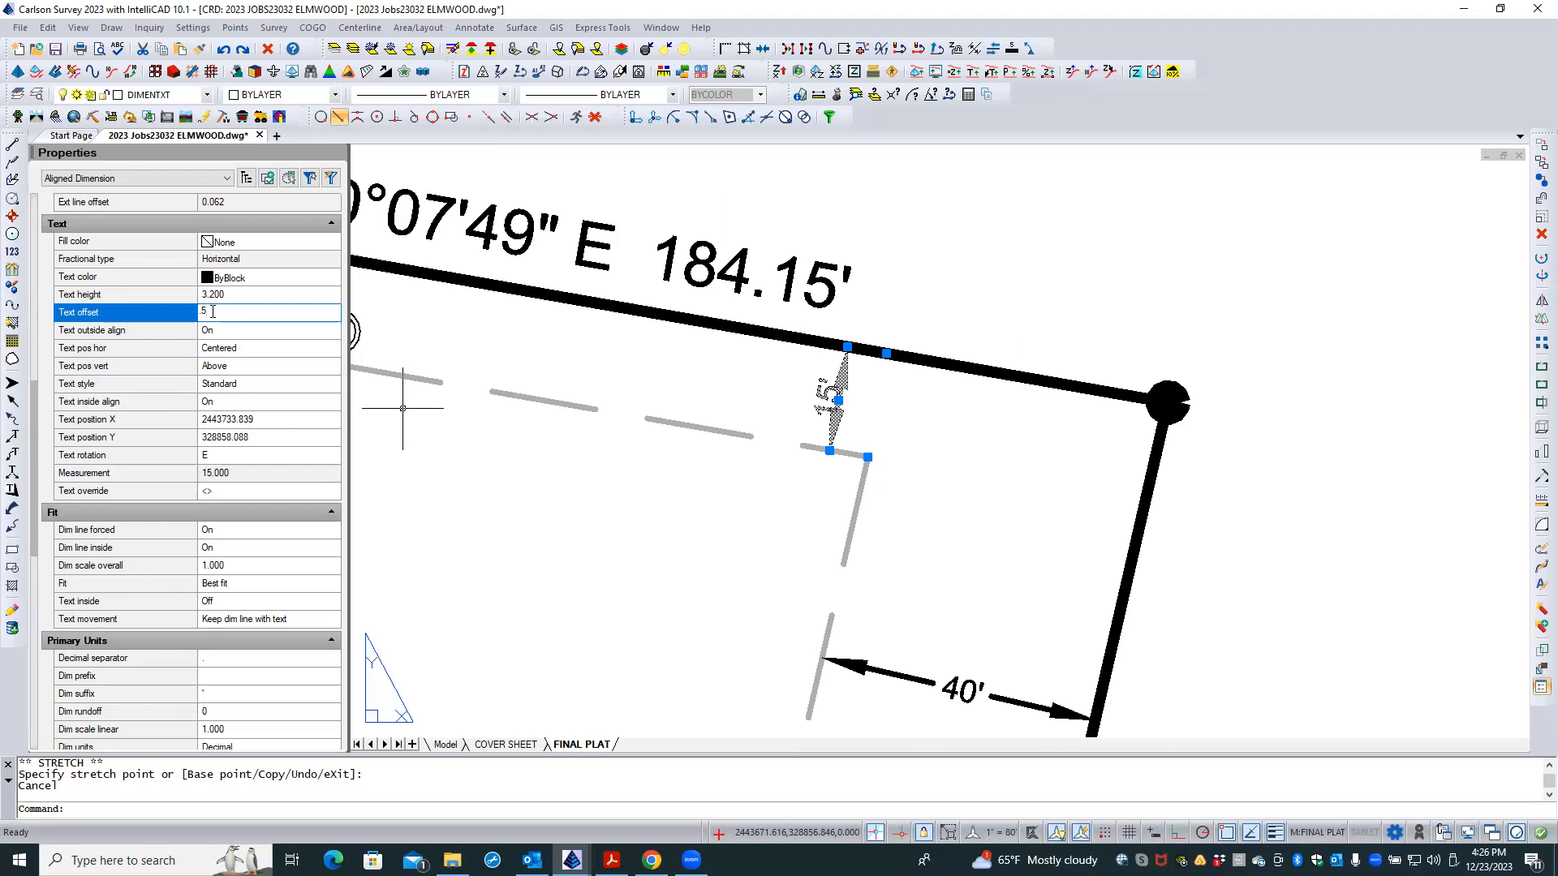
text(.5)
key(Tab)
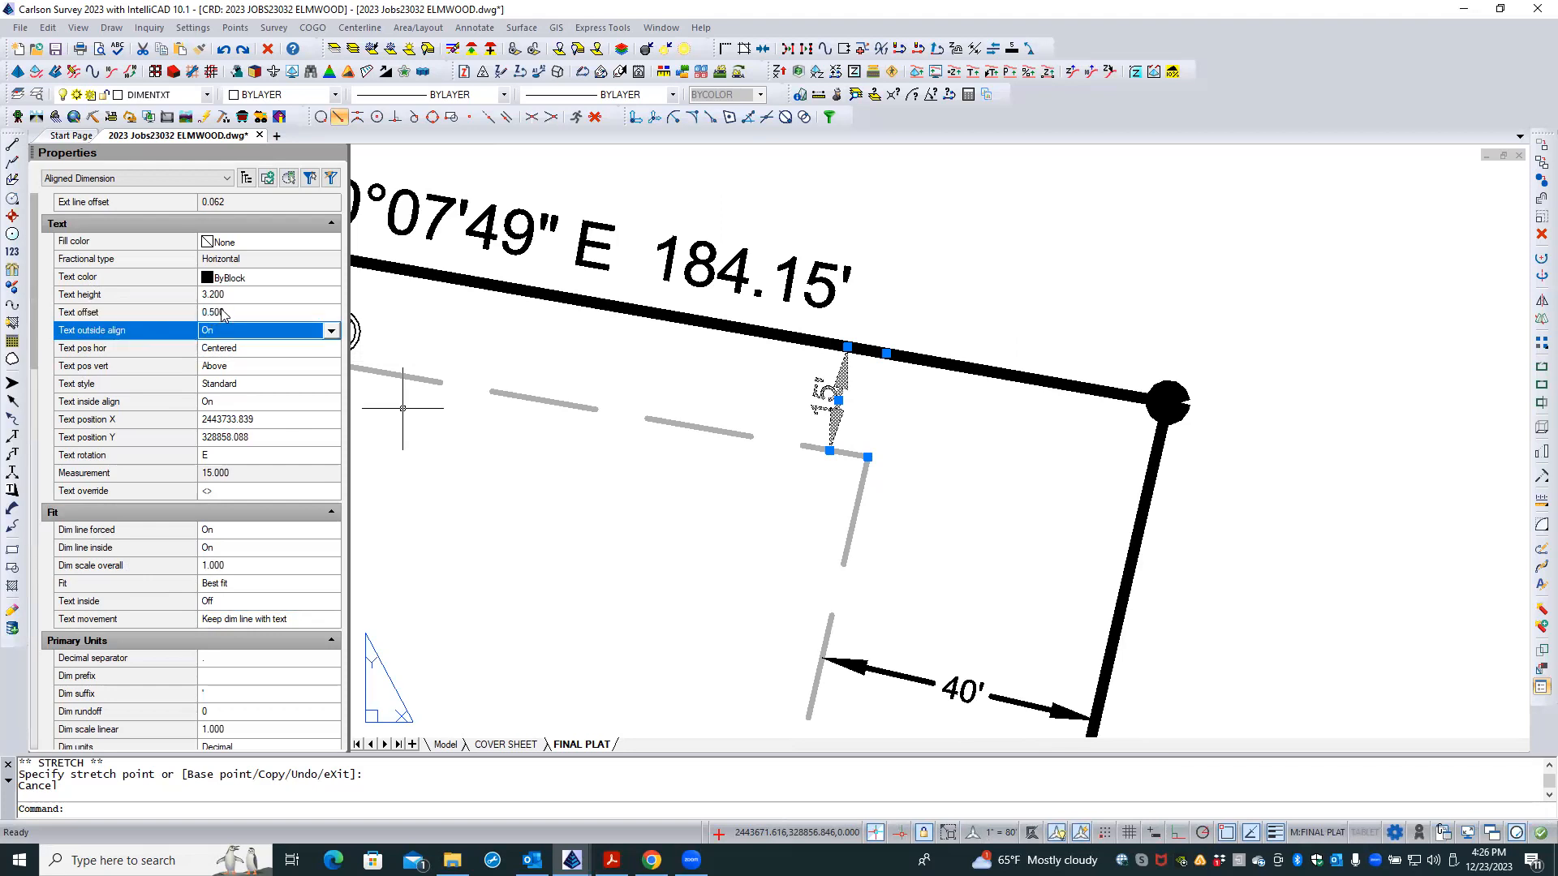
click(225, 312)
text(1)
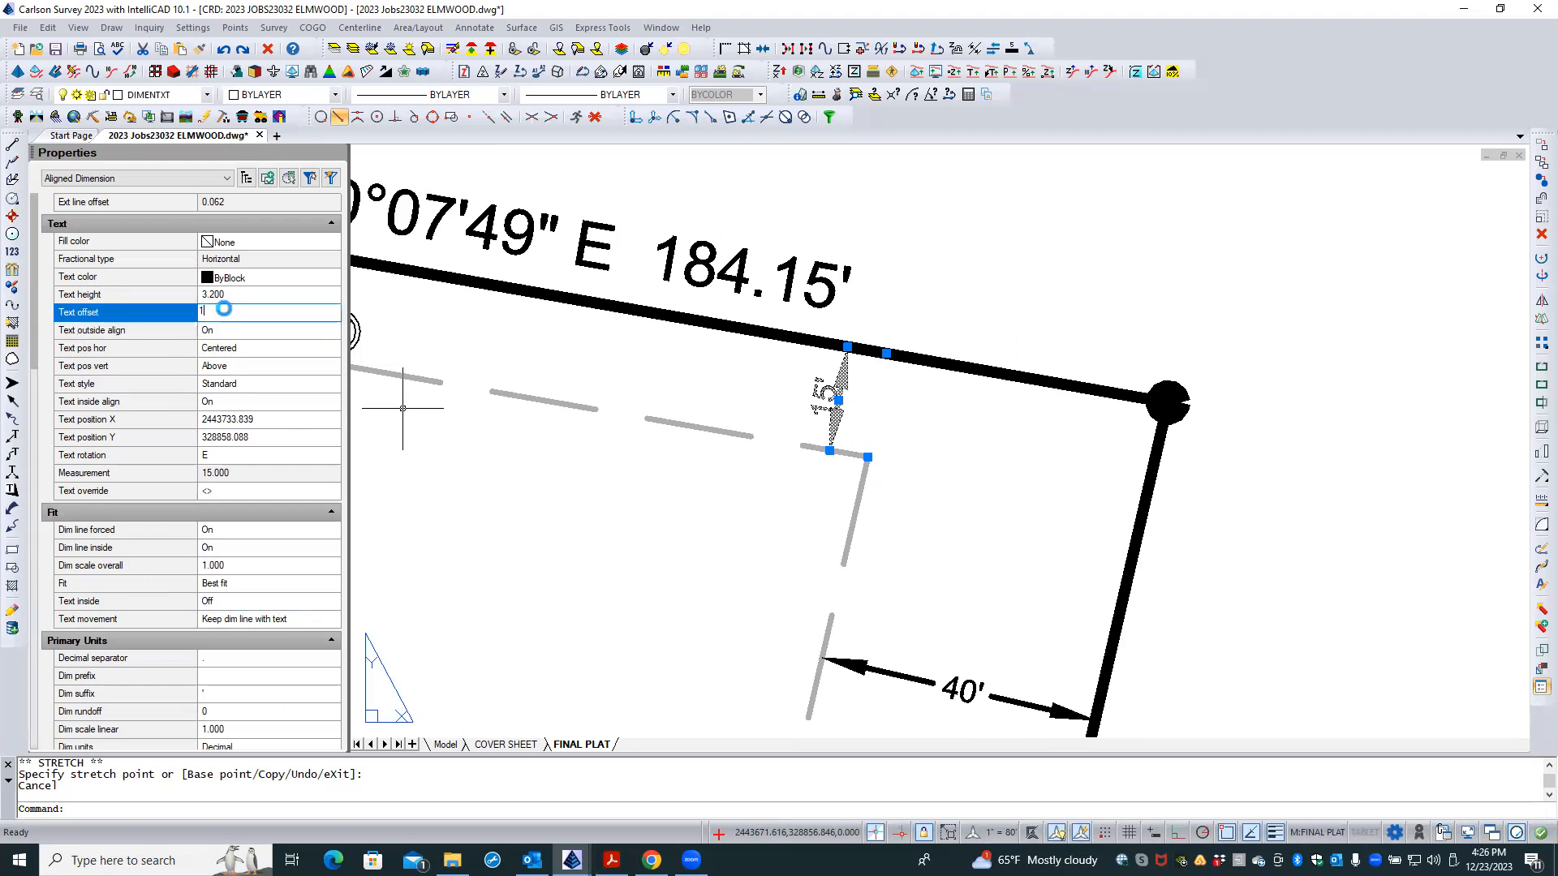
key(Tab)
click(226, 312)
text(1)
key(Tab)
- Set the text offset of the 15' setback dimension to 1.3 and deselect the dimension
click(225, 312)
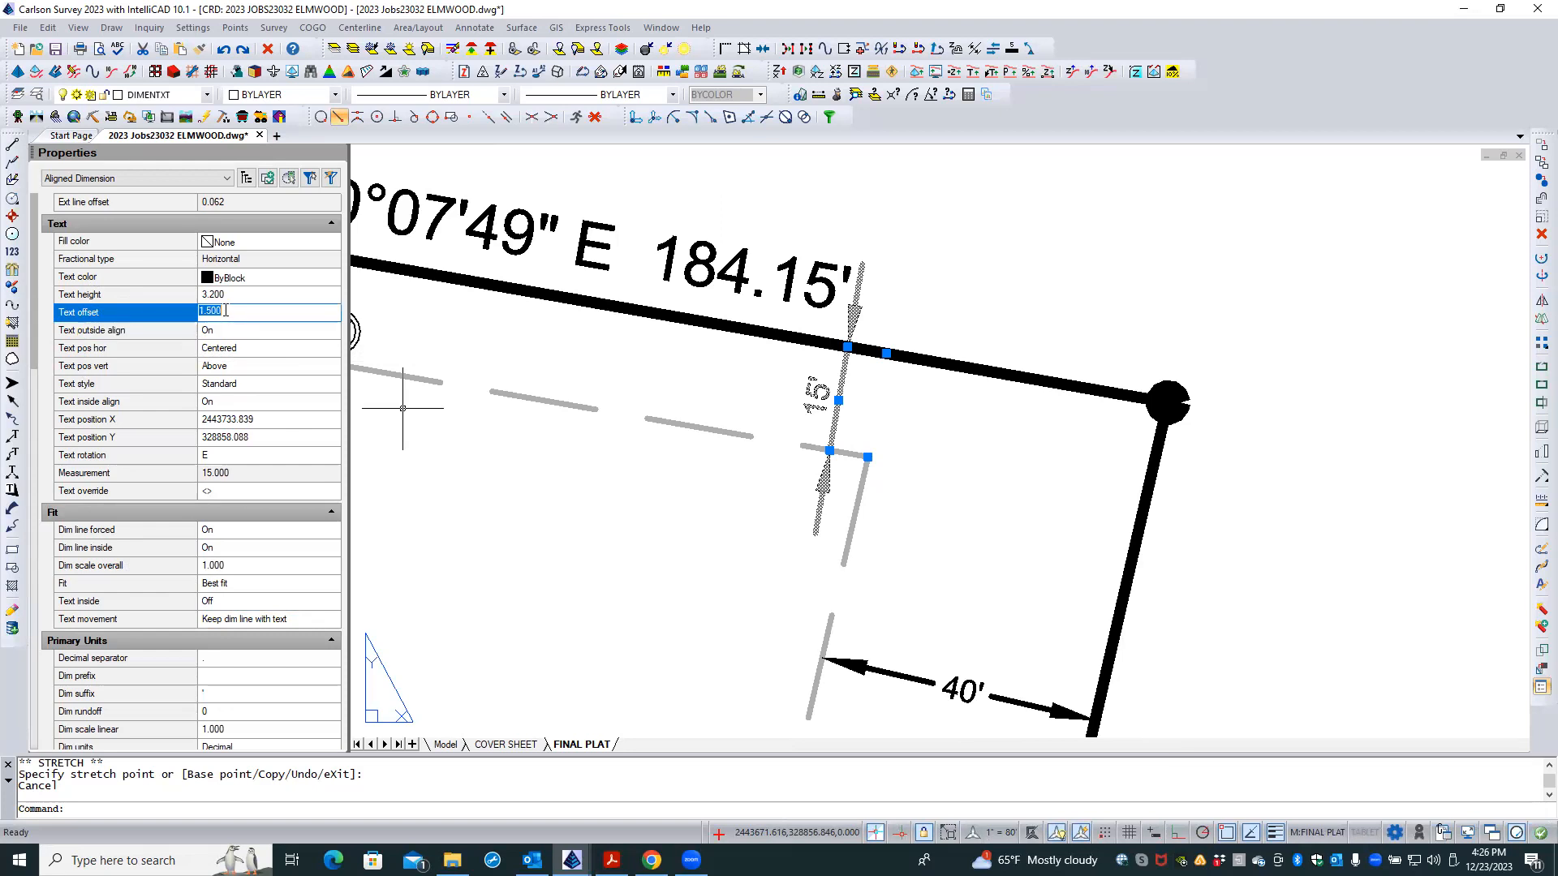
text(1.3)
key(Tab)
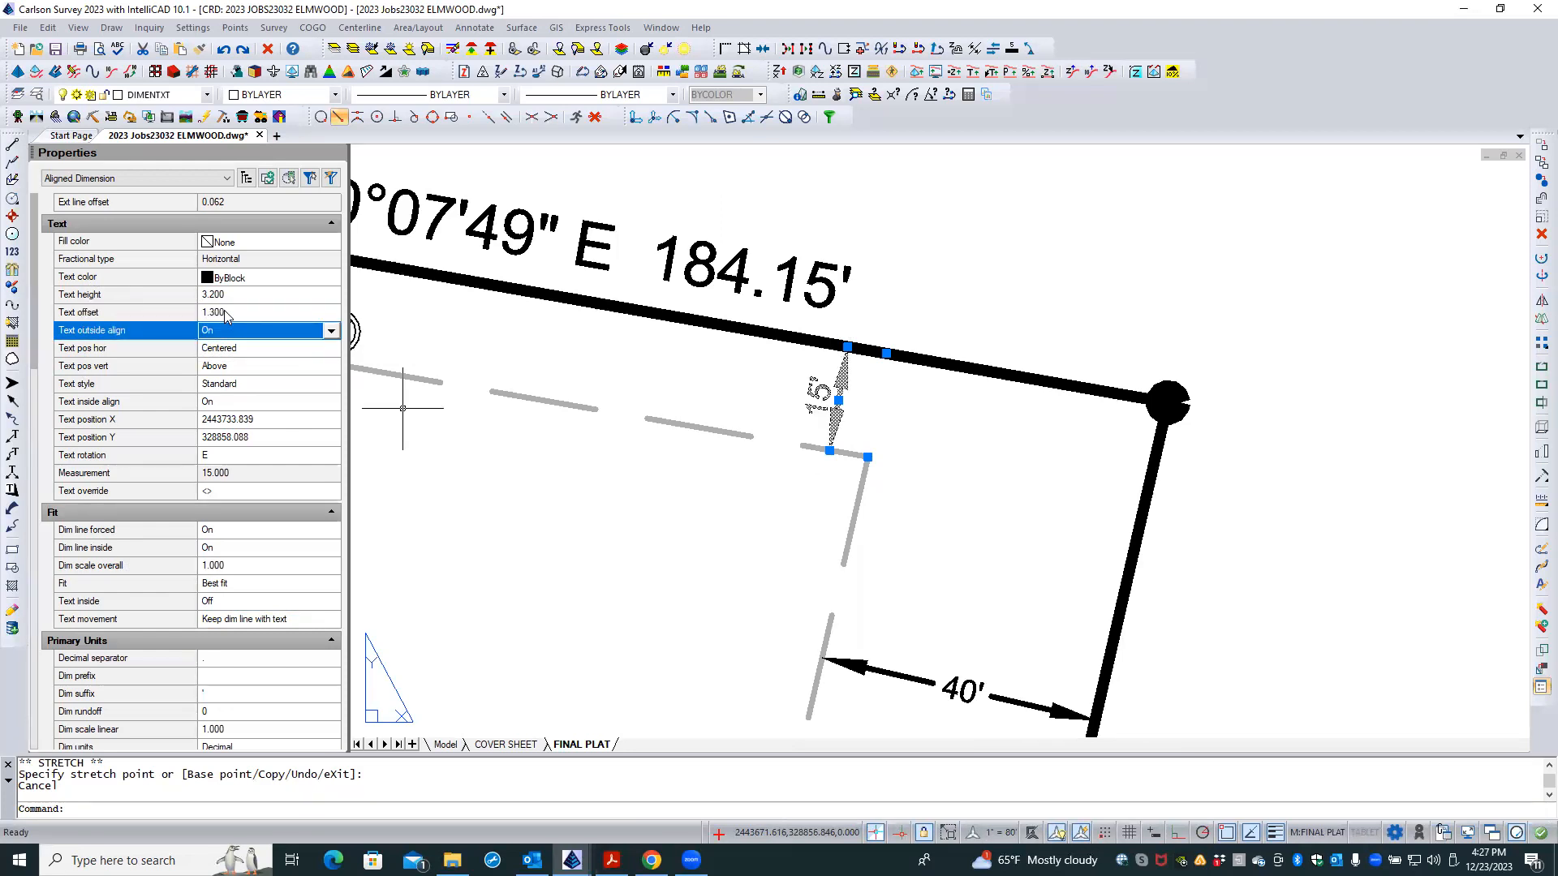
key(Escape)
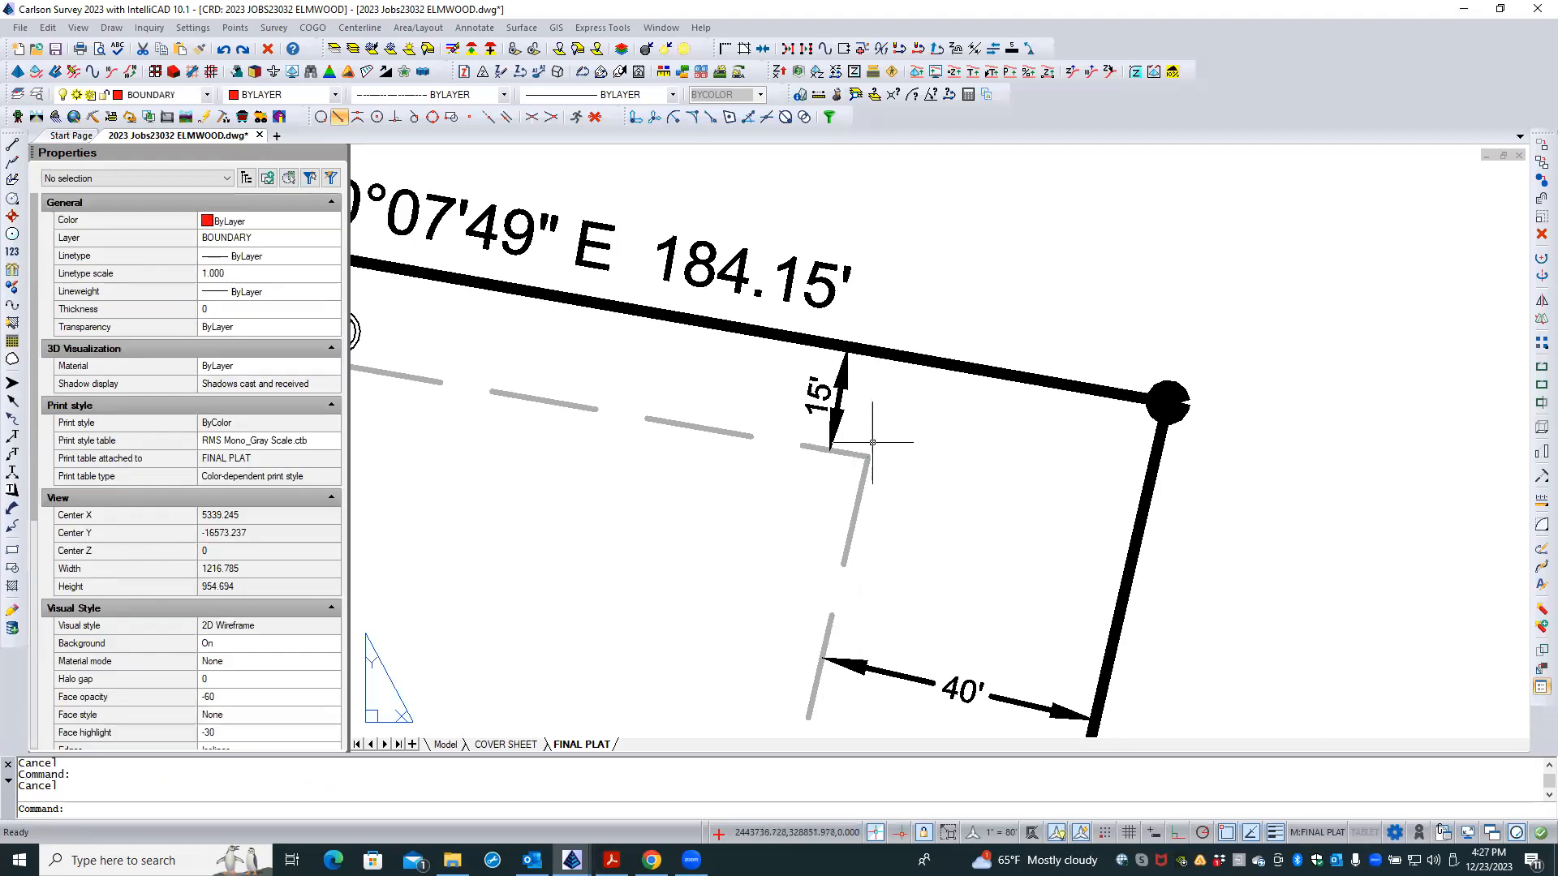
- Set the text offset of the 15' setback dimension near the lot's northeast corner to 2
scroll(813, 455, down, 3)
double_click(865, 440)
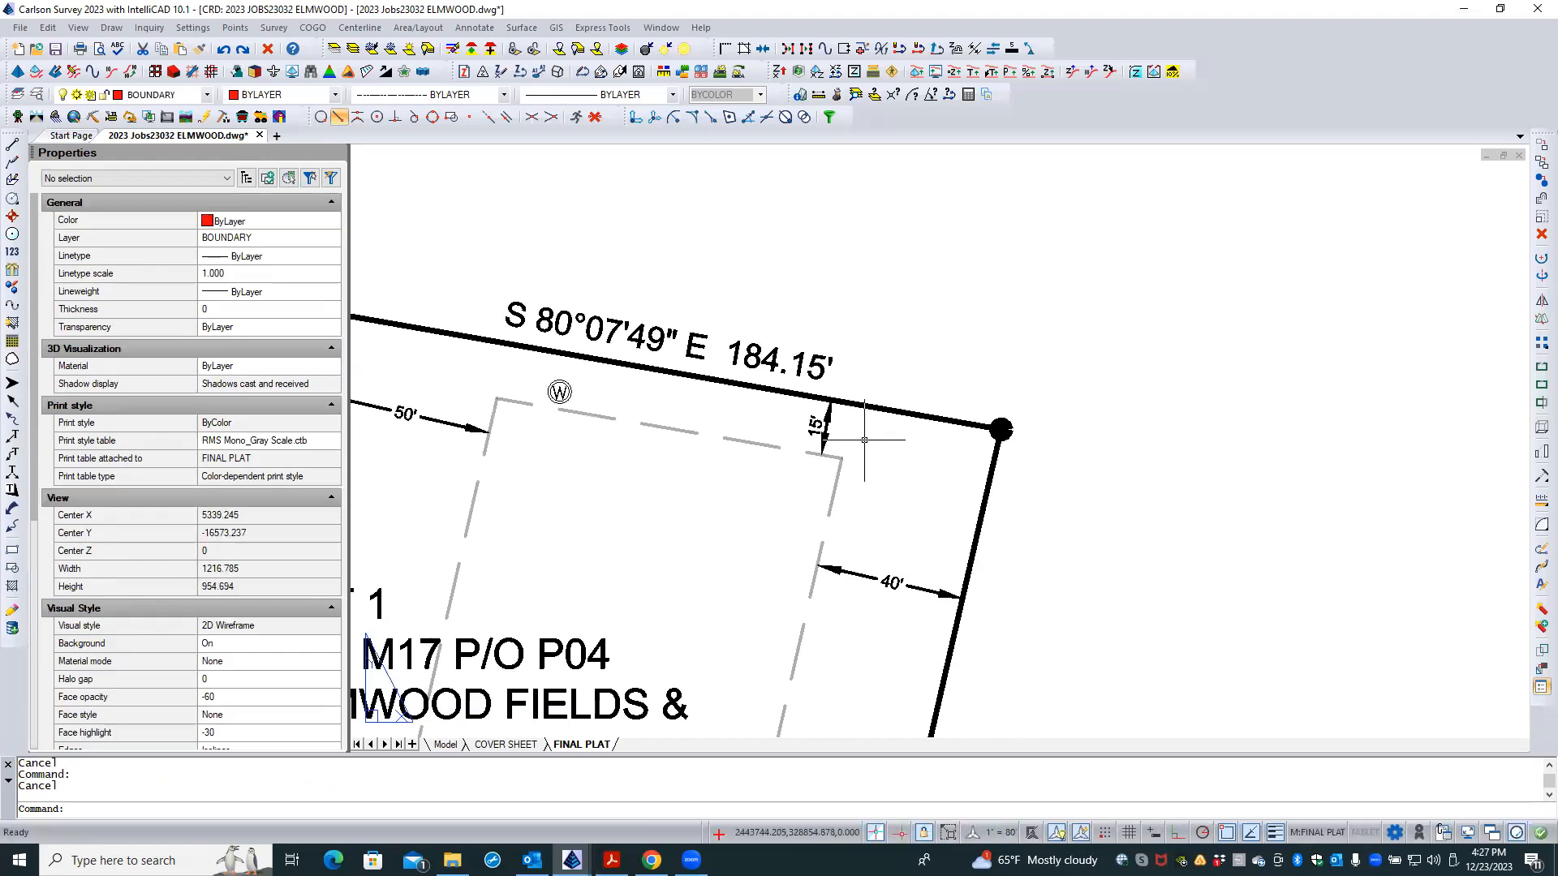
scroll(864, 440, up, 3)
scroll(713, 434, down, 2)
double_click(713, 434)
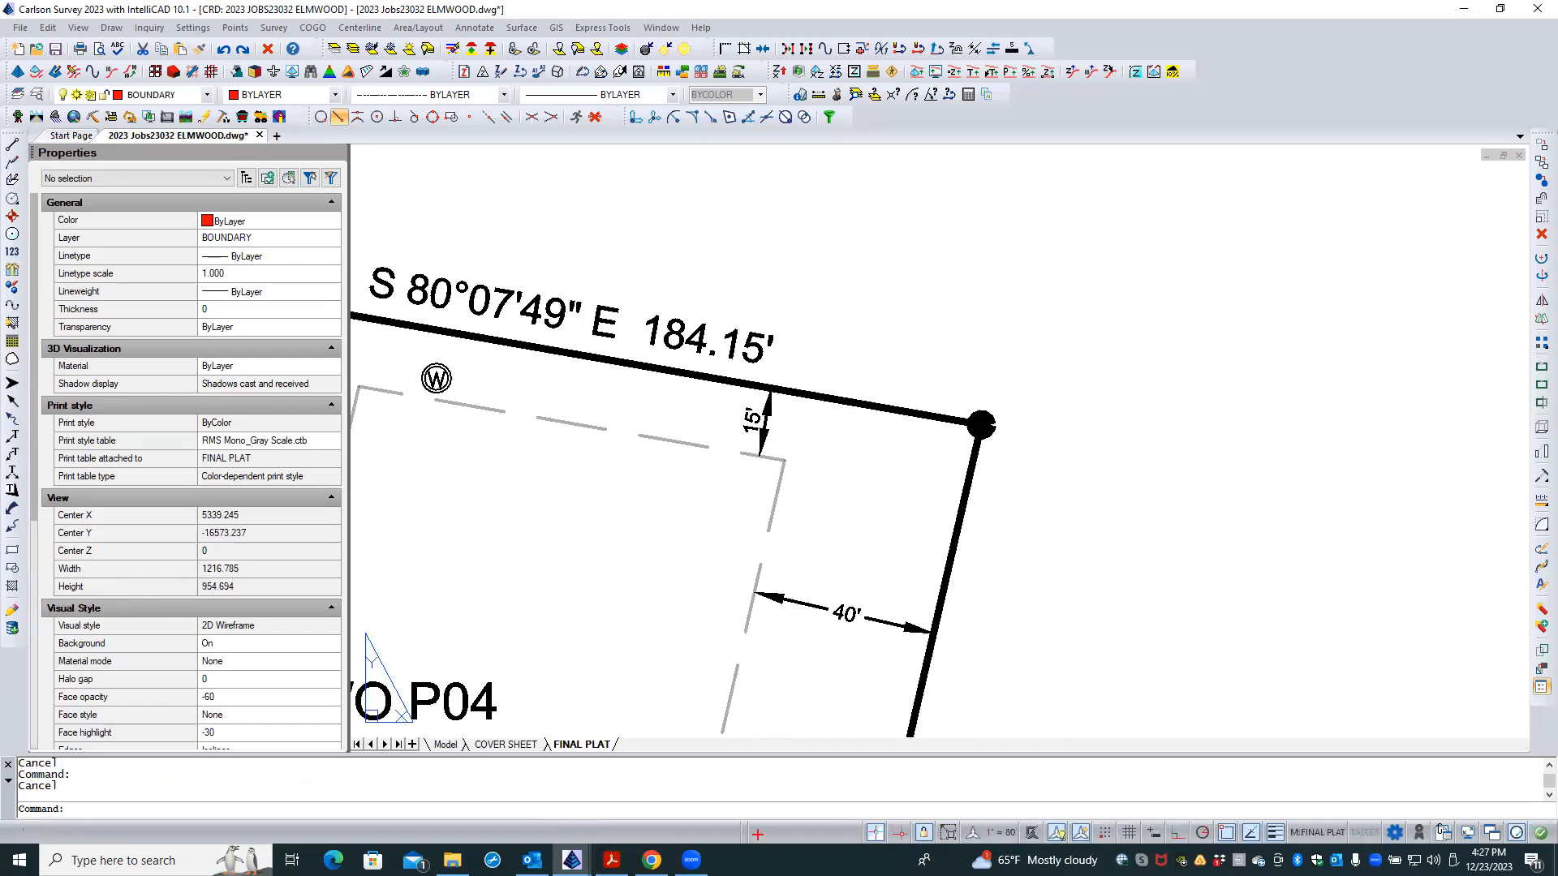
click(764, 420)
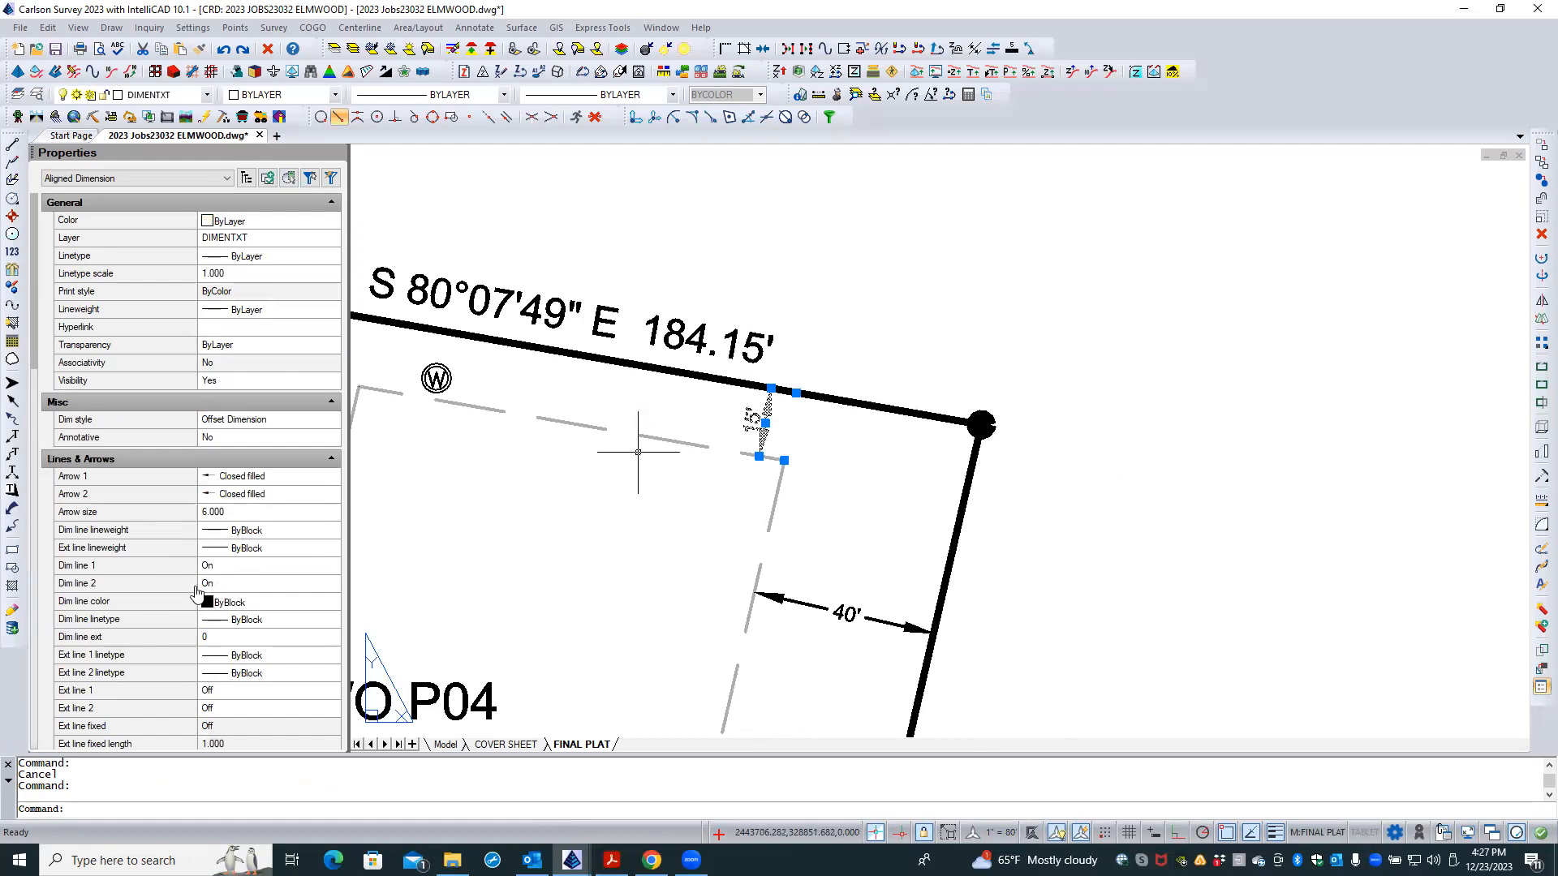
scroll(119, 487, down, 2)
scroll(120, 489, down, 3)
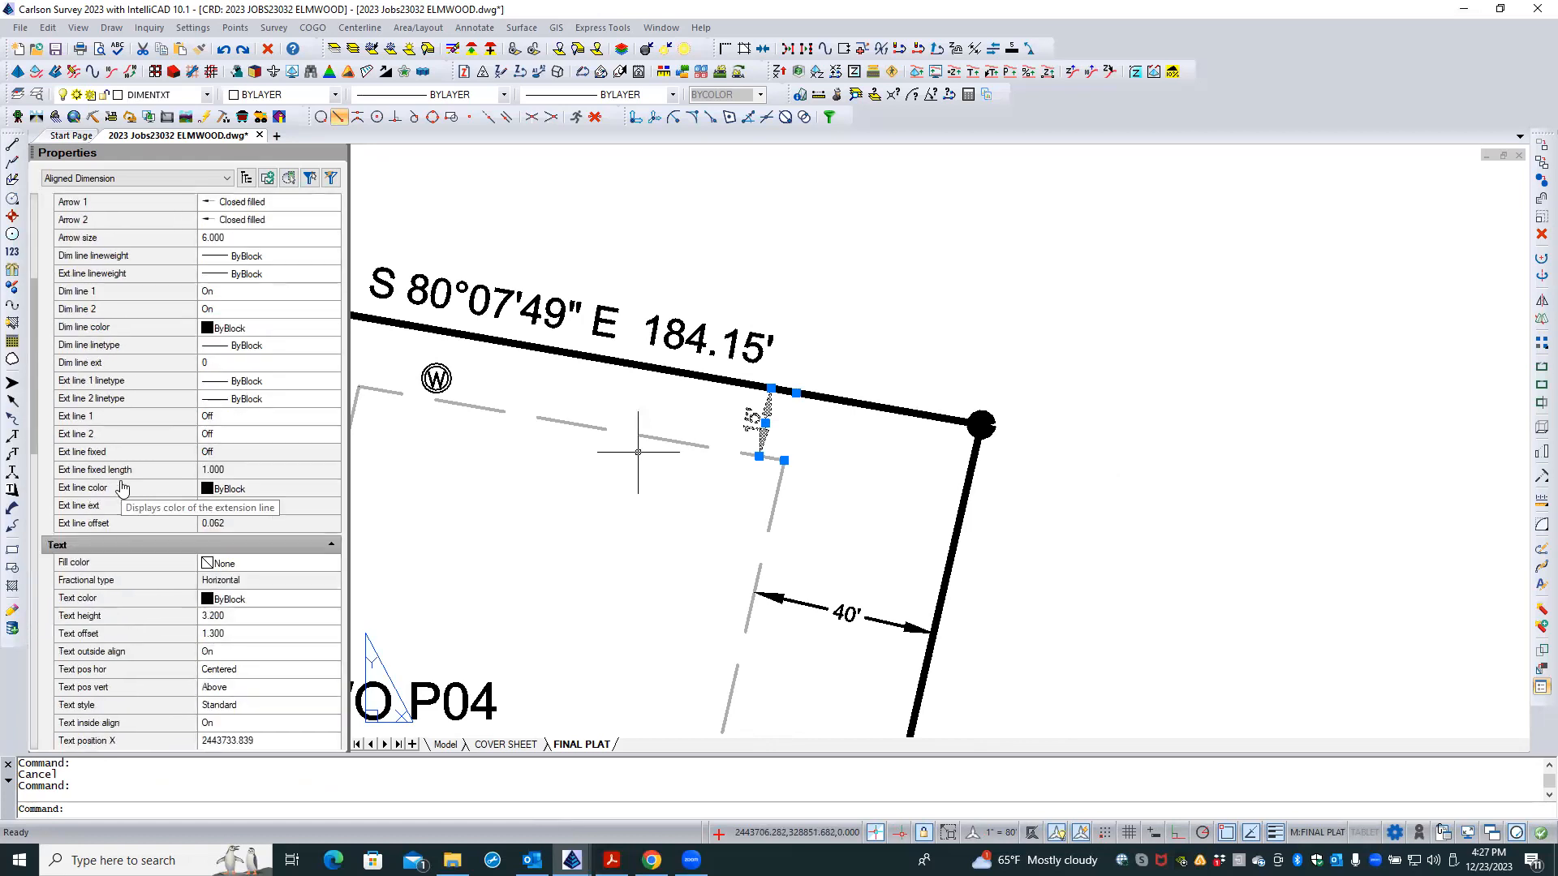
click(227, 632)
text(2)
key(Return)
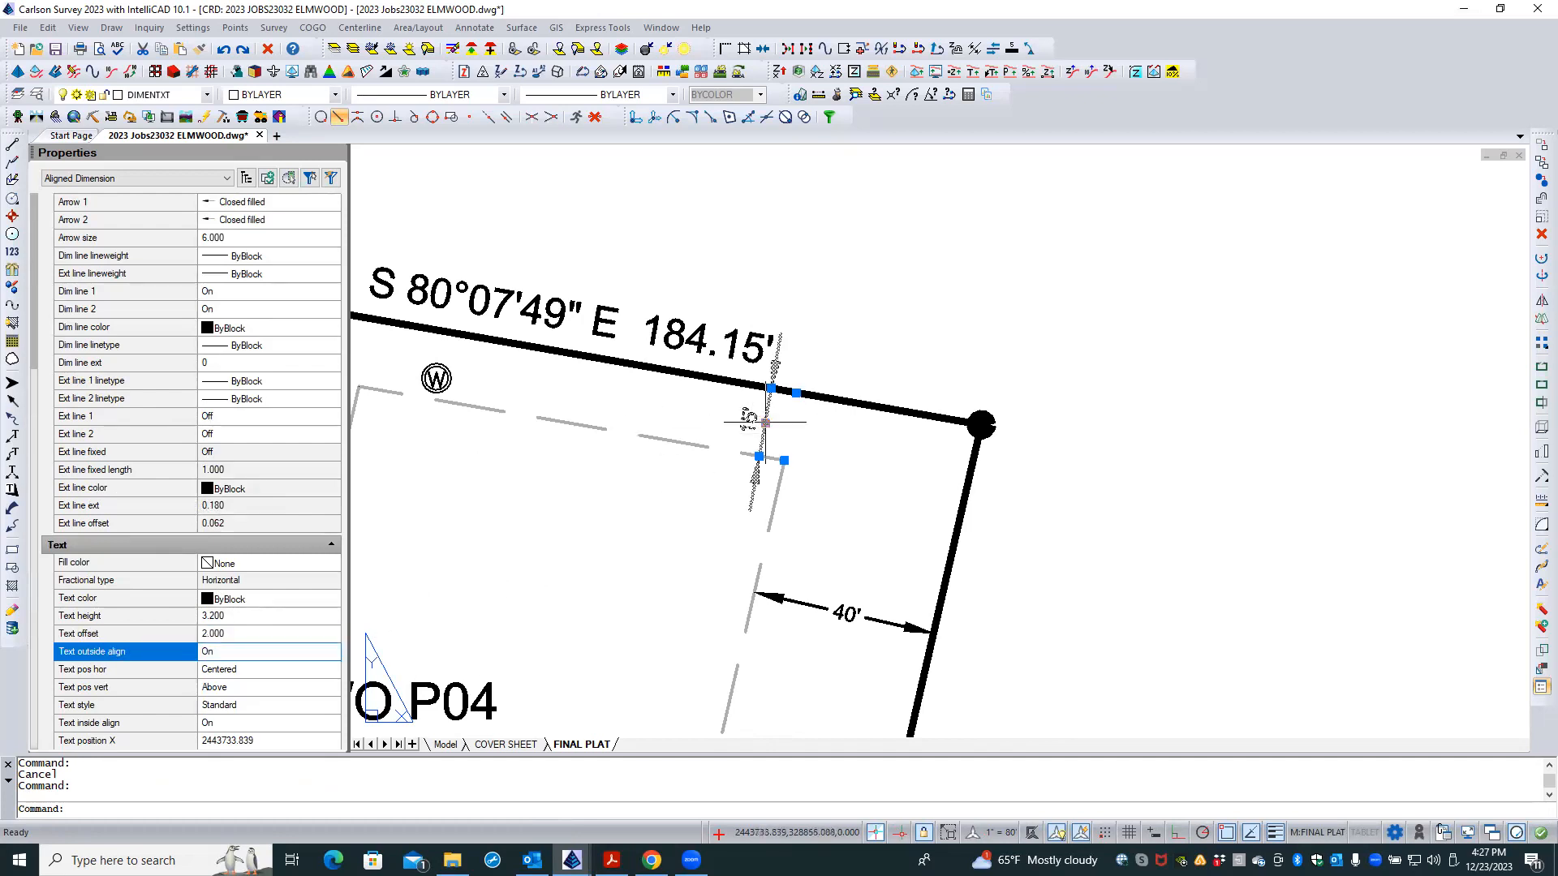
- Shift the S 80°07'49" E 184.15' label west along its boundary line, clear of the 15' dimension's arrow, and clear the selection
scroll(875, 421, down, 1)
click(673, 356)
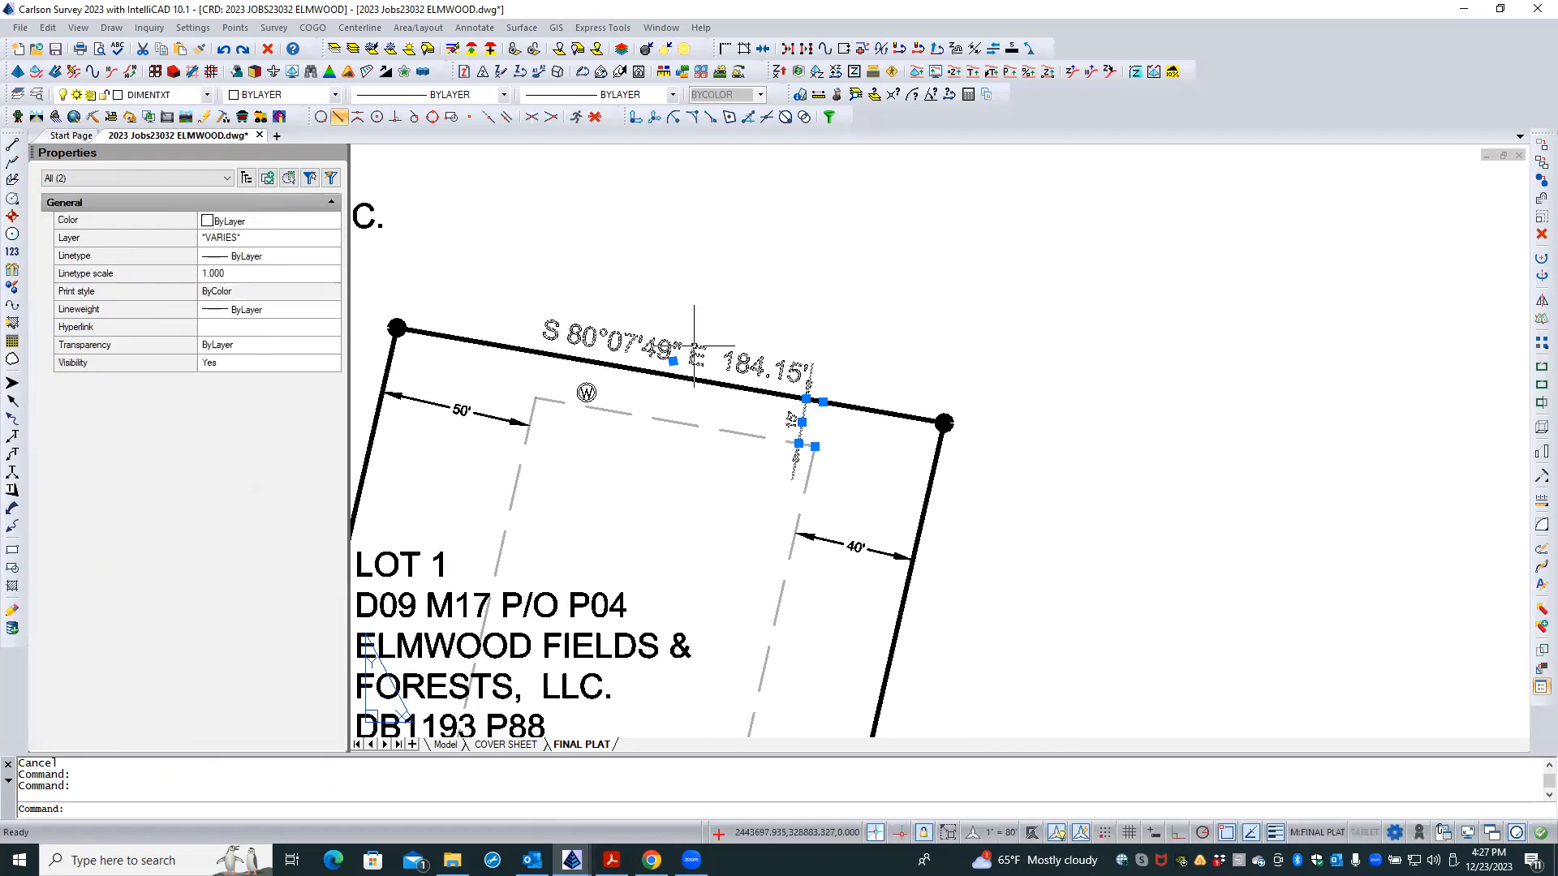
click(672, 360)
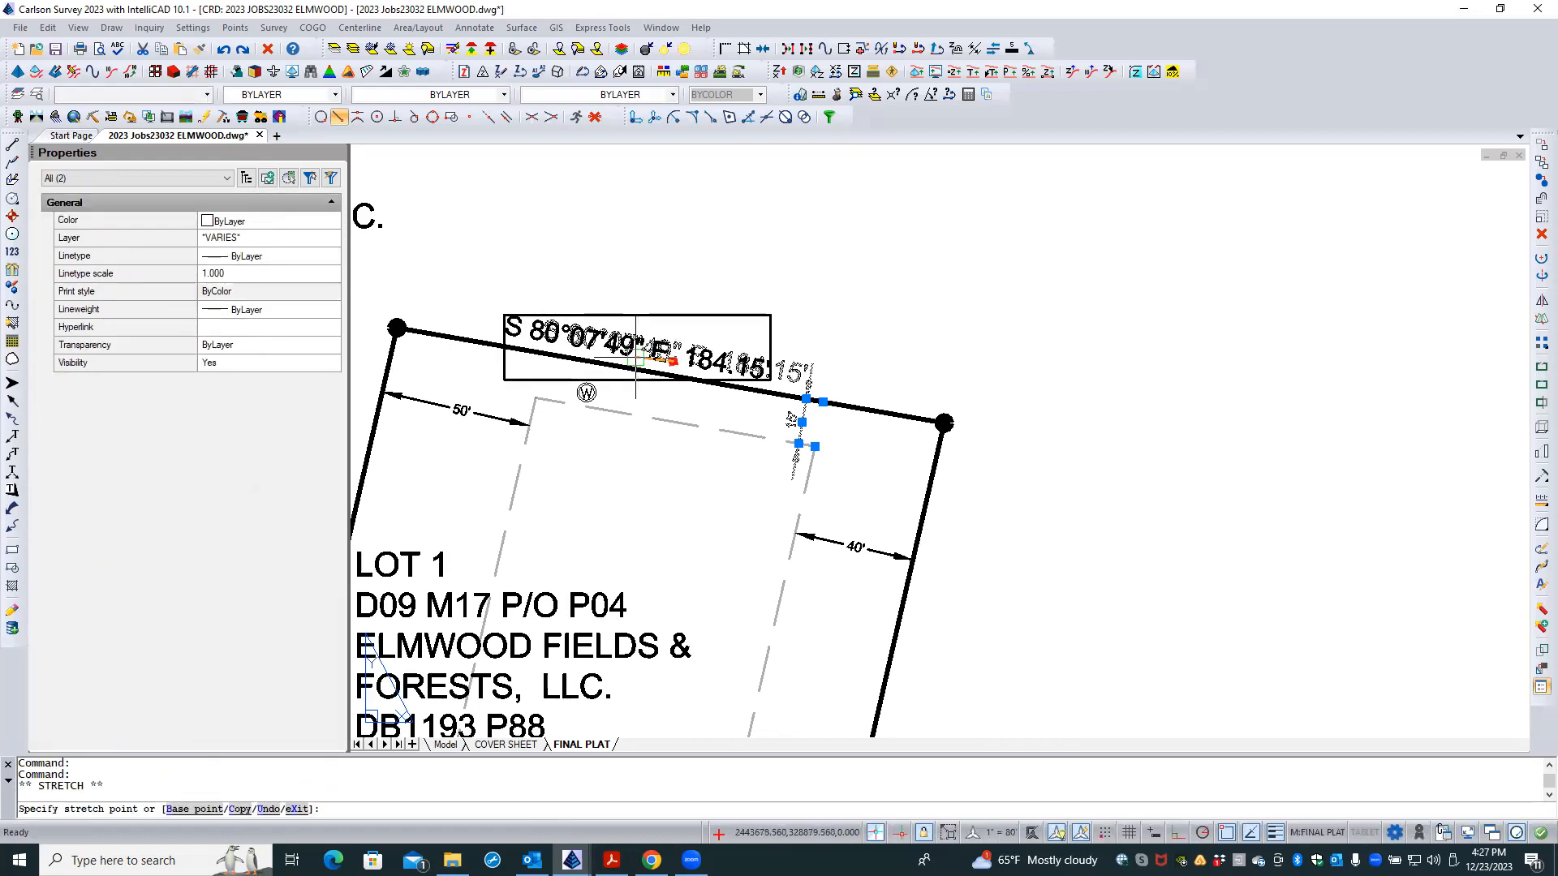
key(Escape)
key(Escape)
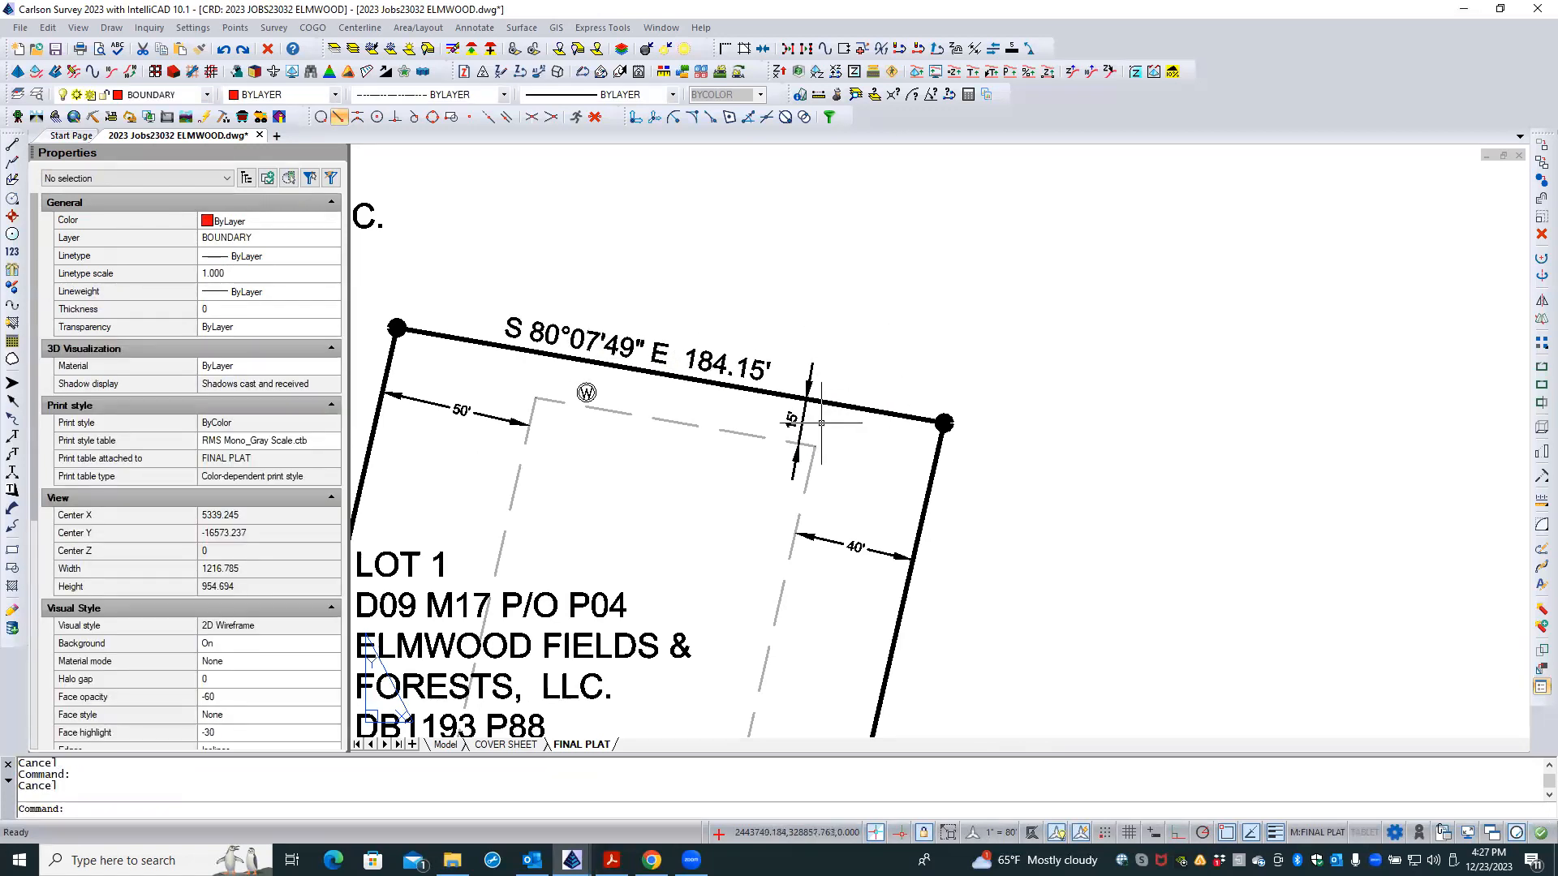
- Select the 15' setback dimension and examine its line, arrow, extension line and text properties
click(791, 419)
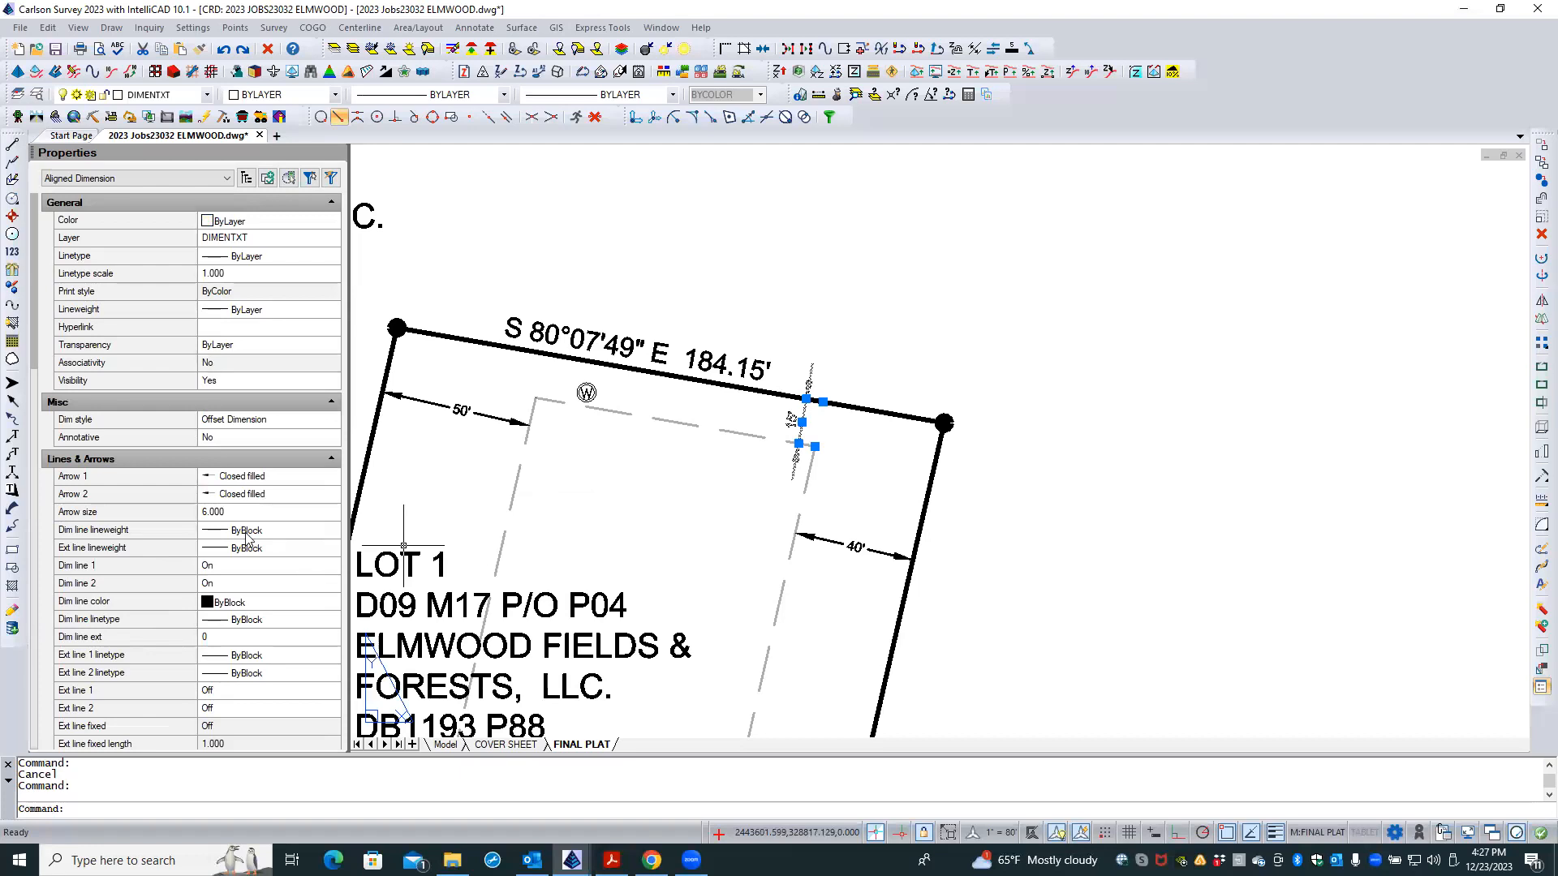
scroll(131, 490, down, 2)
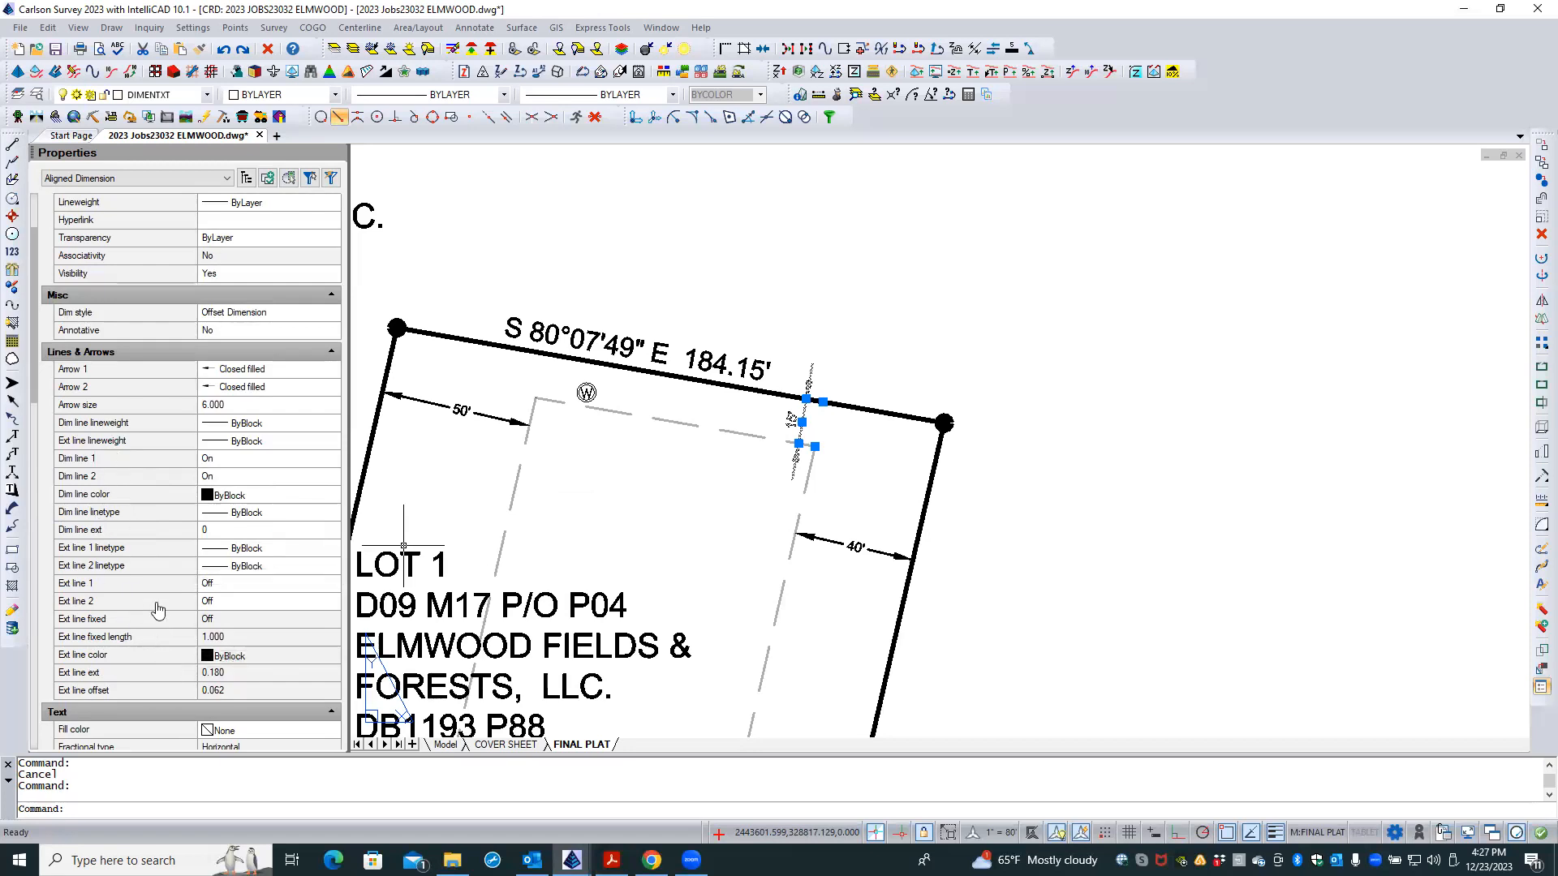
scroll(158, 610, down, 3)
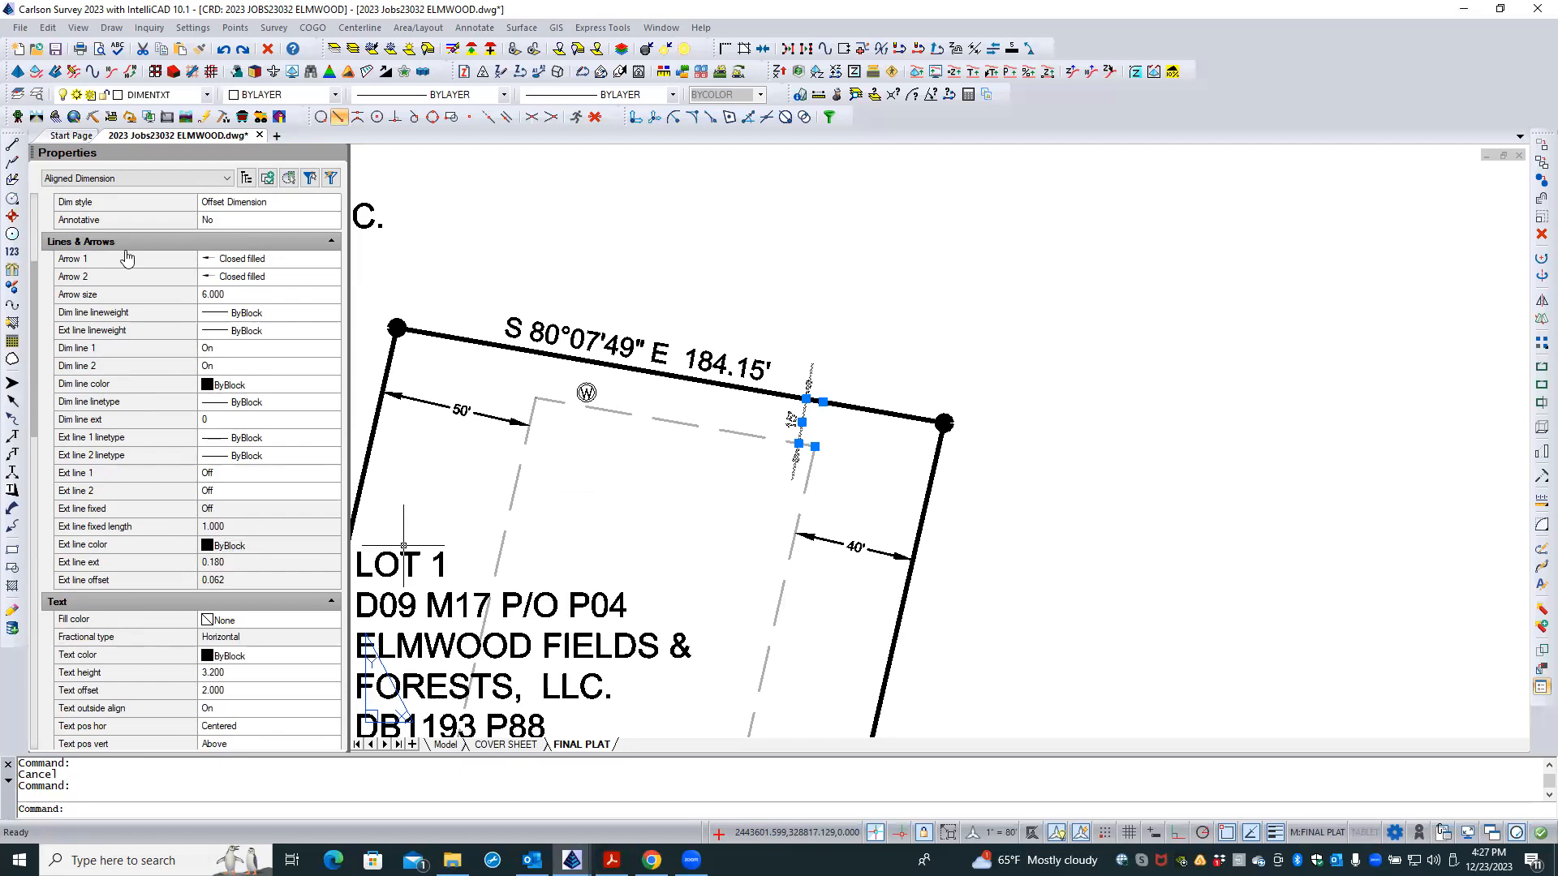
scroll(128, 268, up, 3)
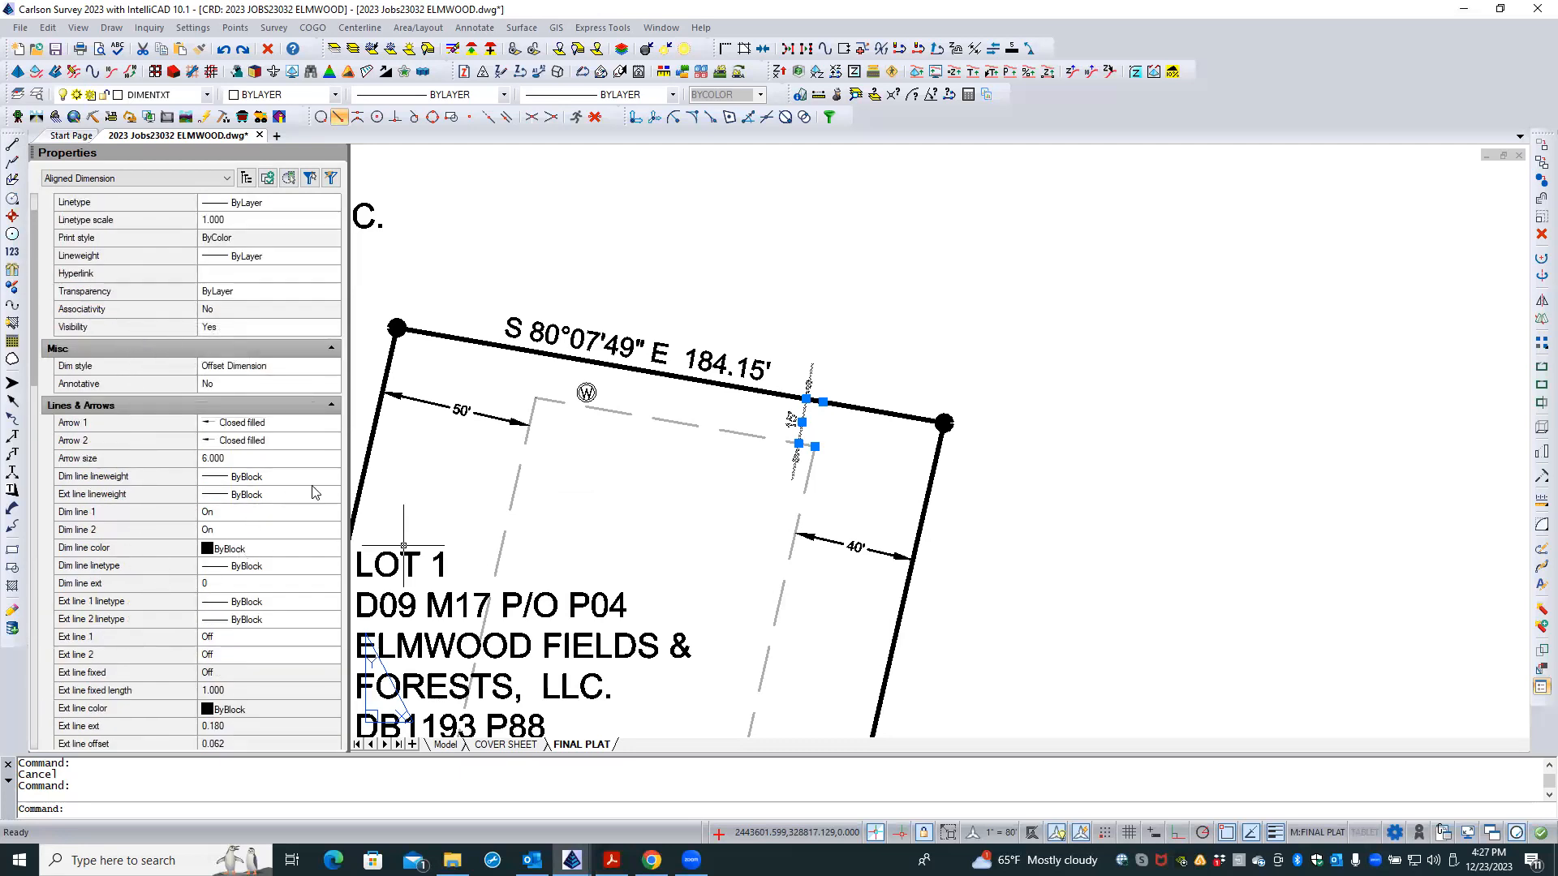
scroll(165, 587, down, 2)
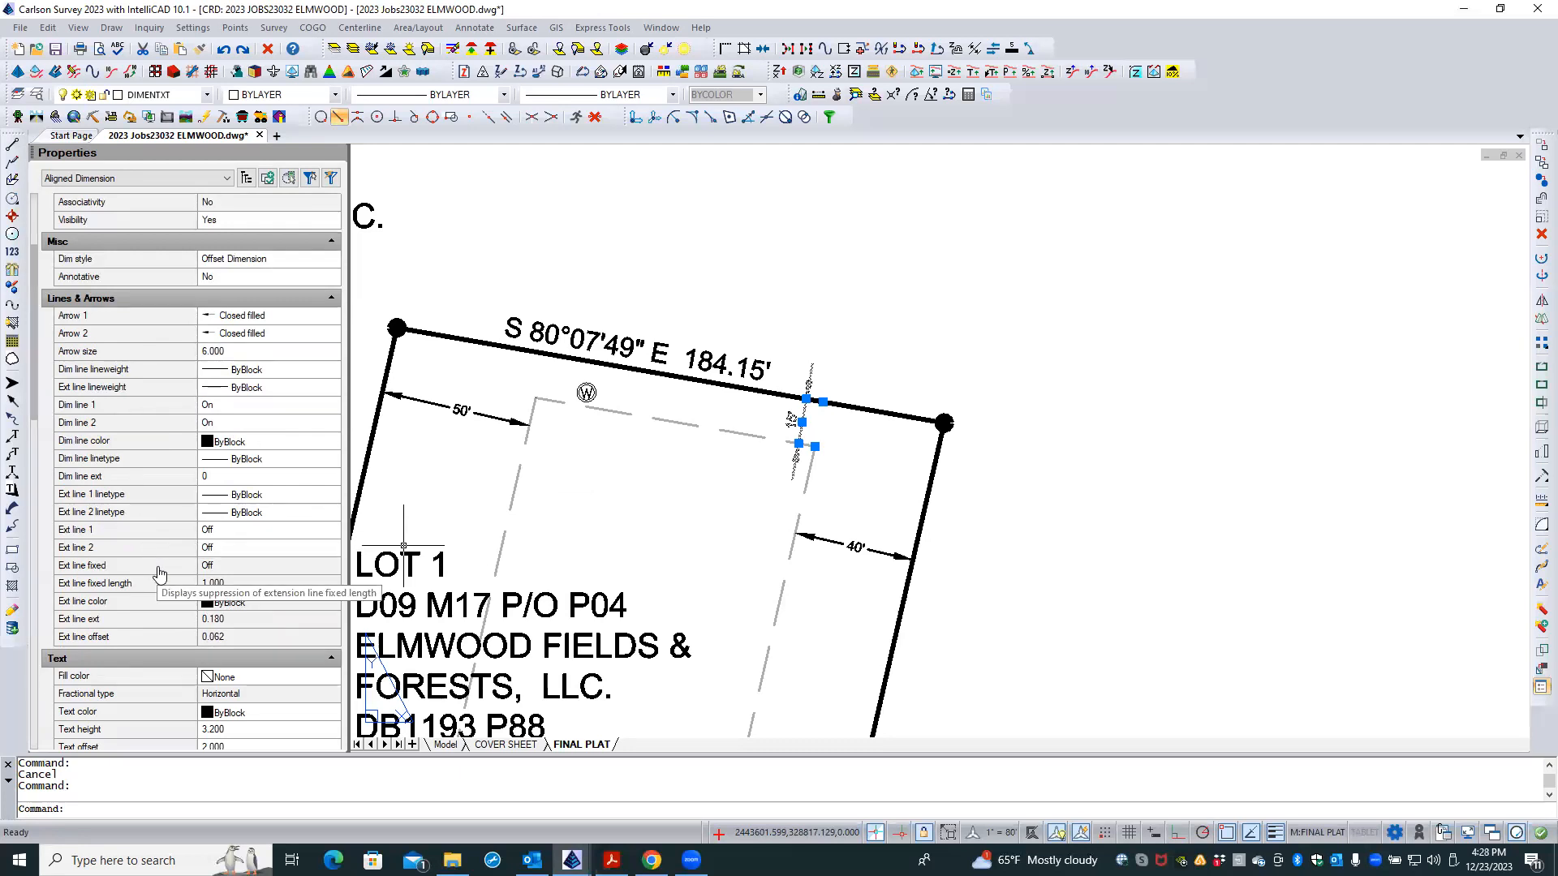
scroll(226, 473, down, 2)
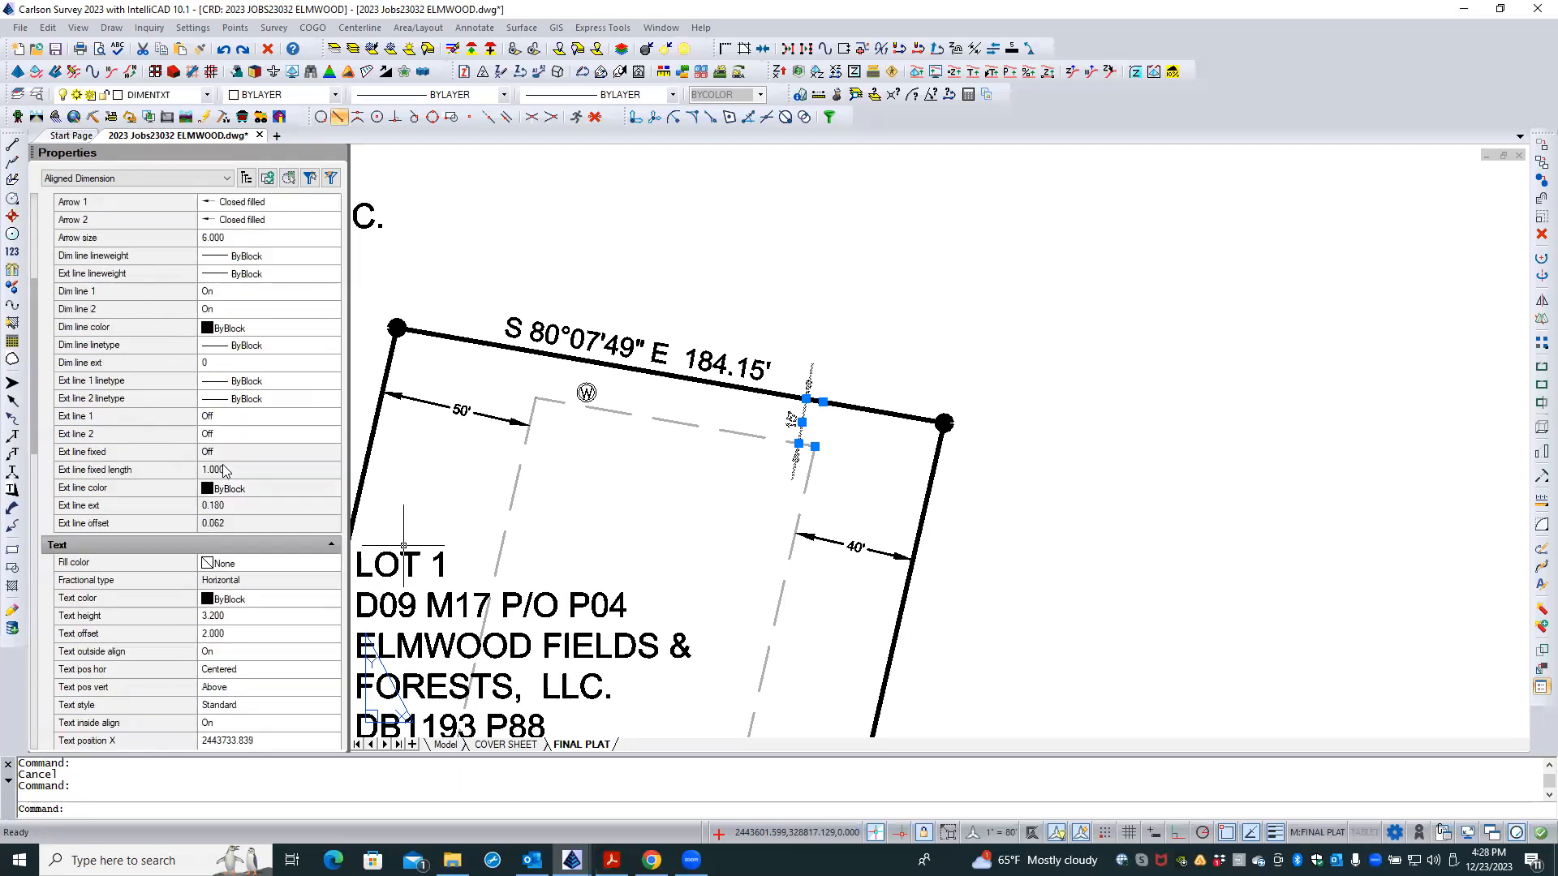
- Turn off the forced dimension line on the selected 15' aligned dimension at the north side of Lot 1
scroll(227, 473, down, 1)
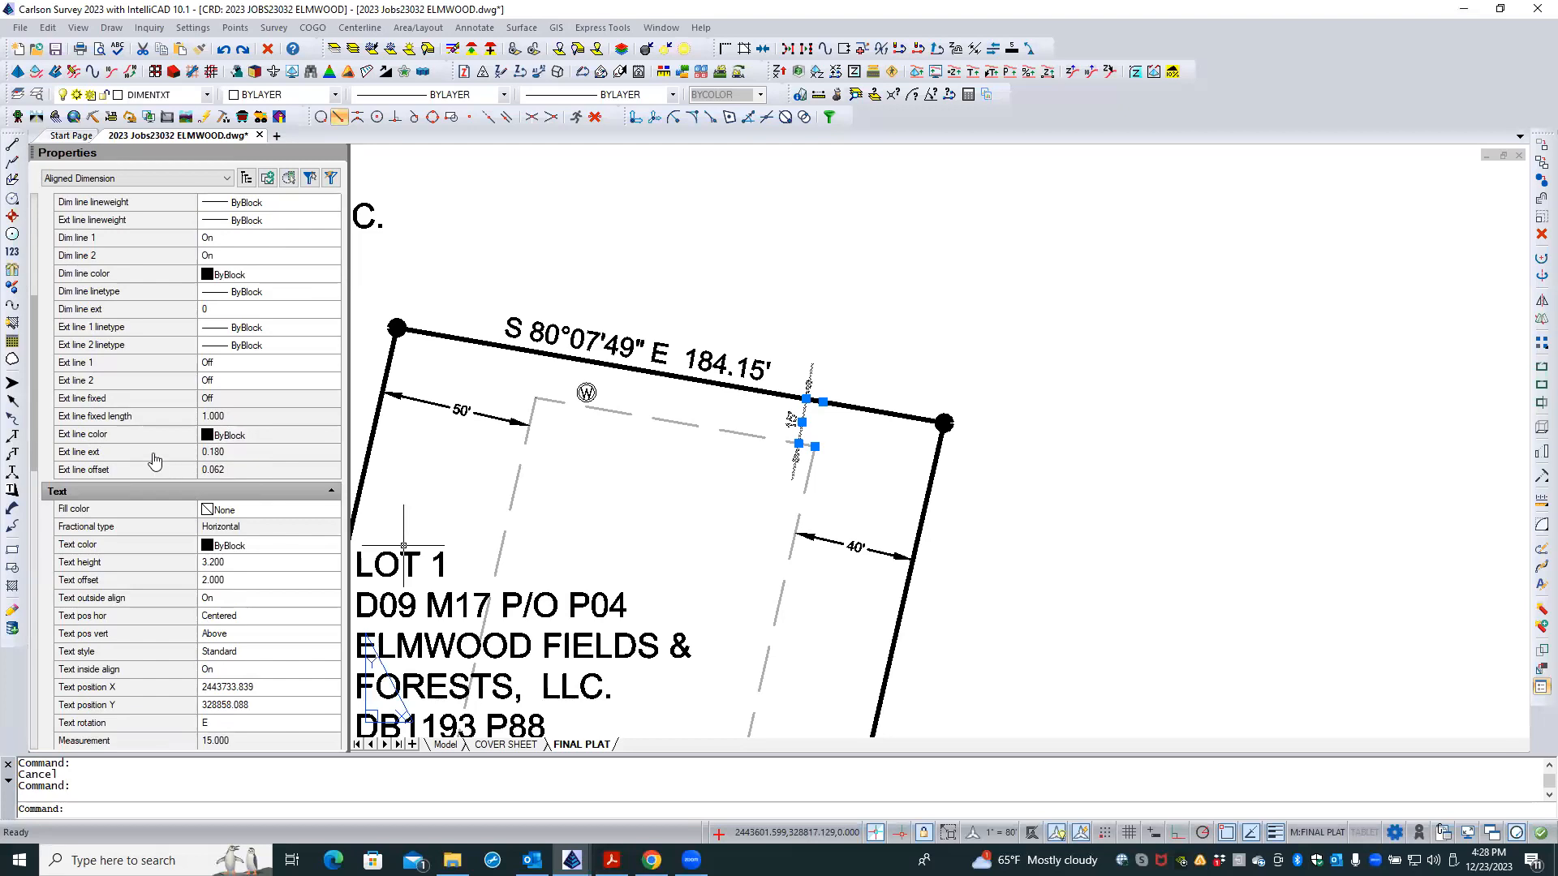
scroll(155, 462, down, 1)
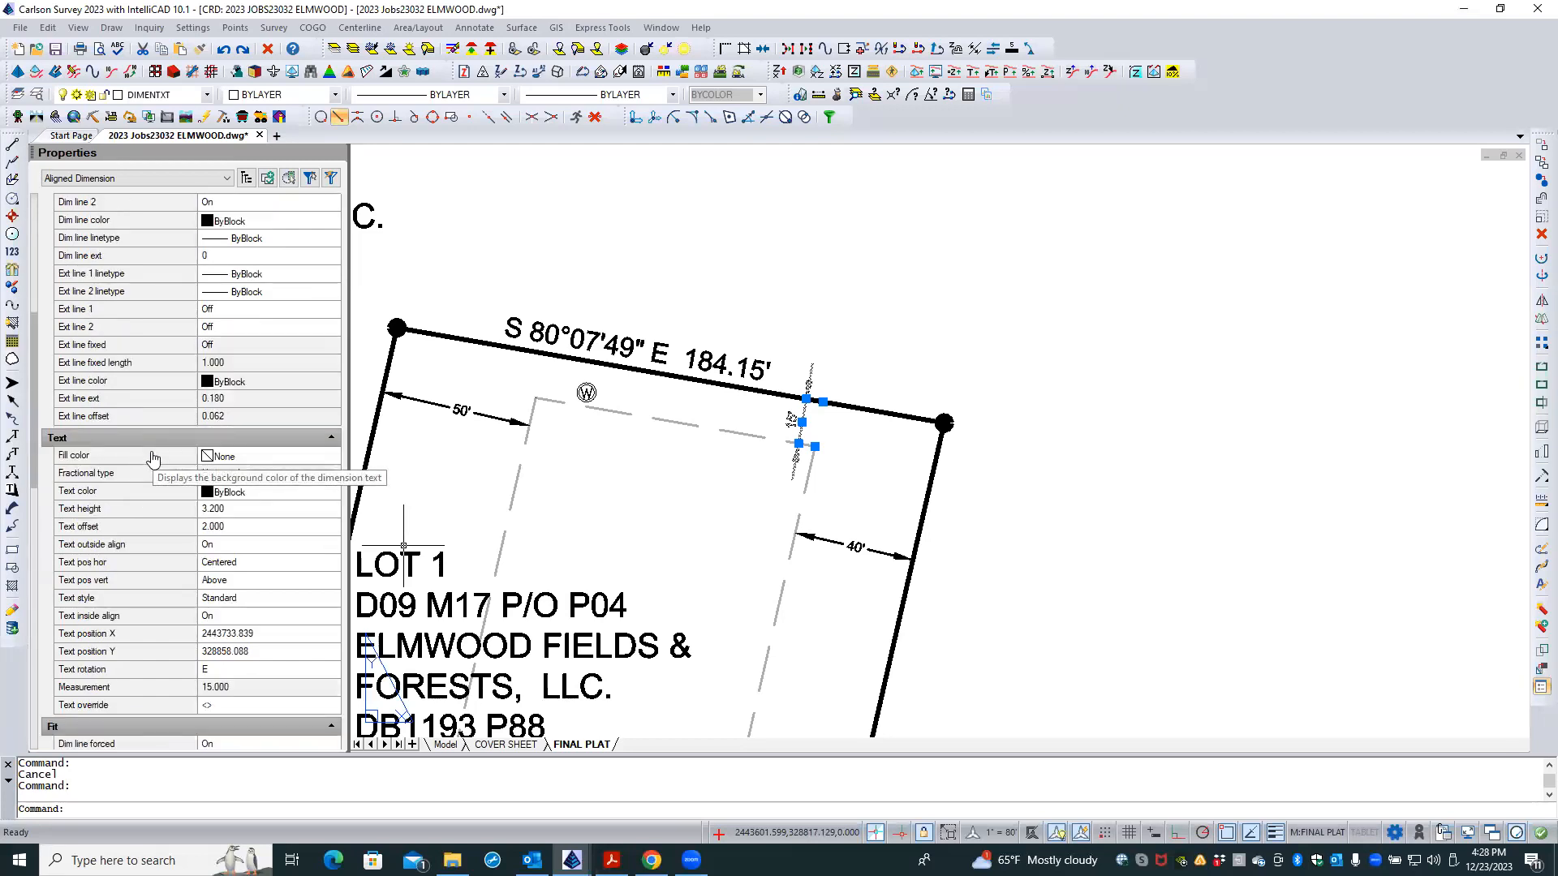
scroll(154, 459, down, 1)
scroll(155, 459, down, 2)
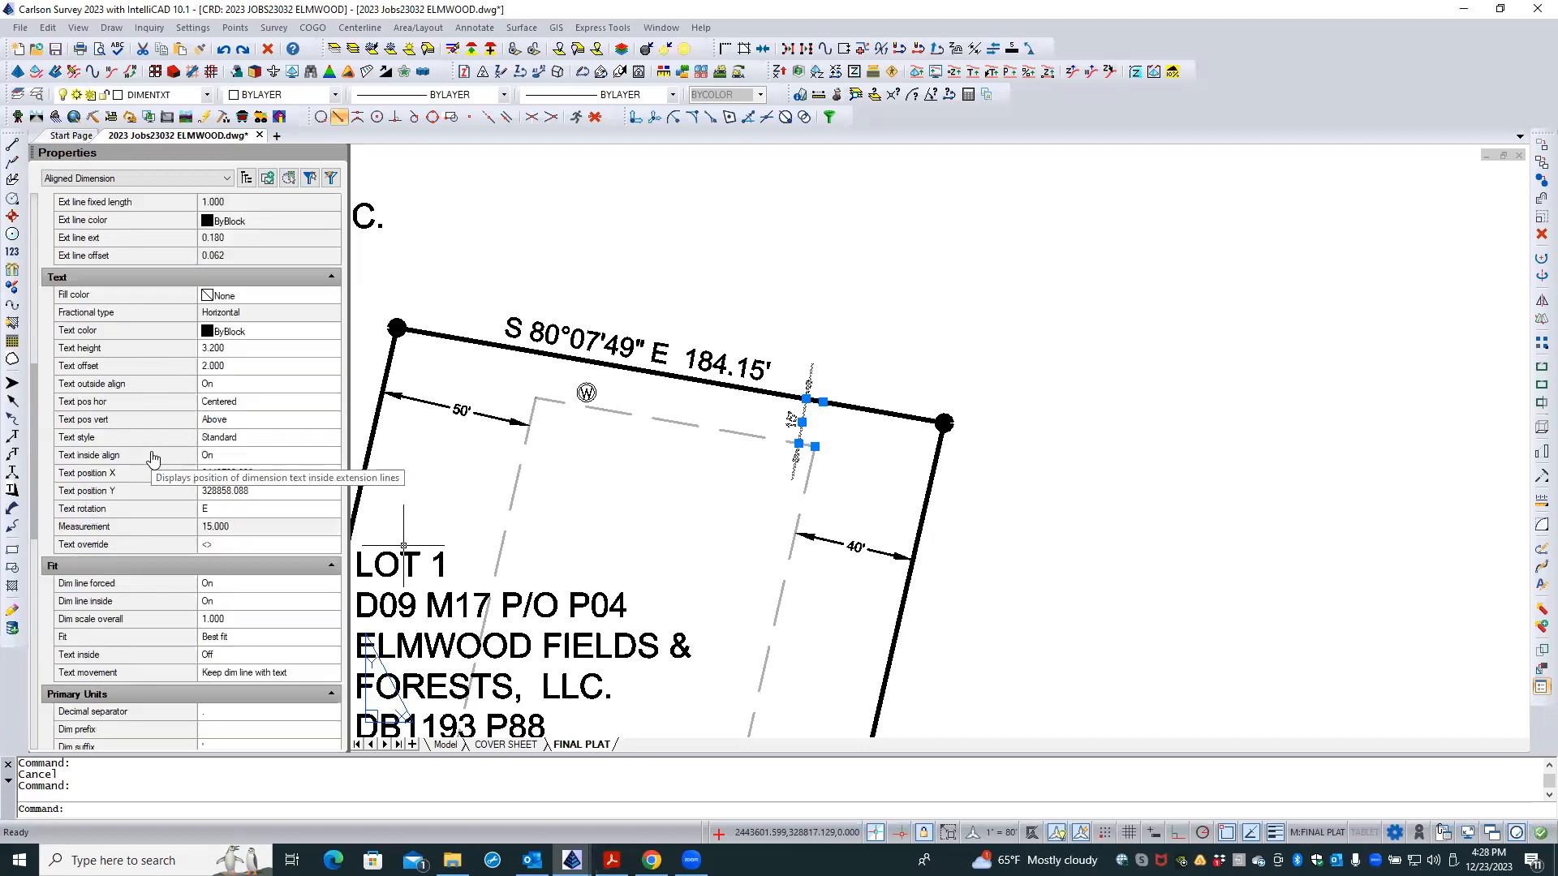
click(258, 584)
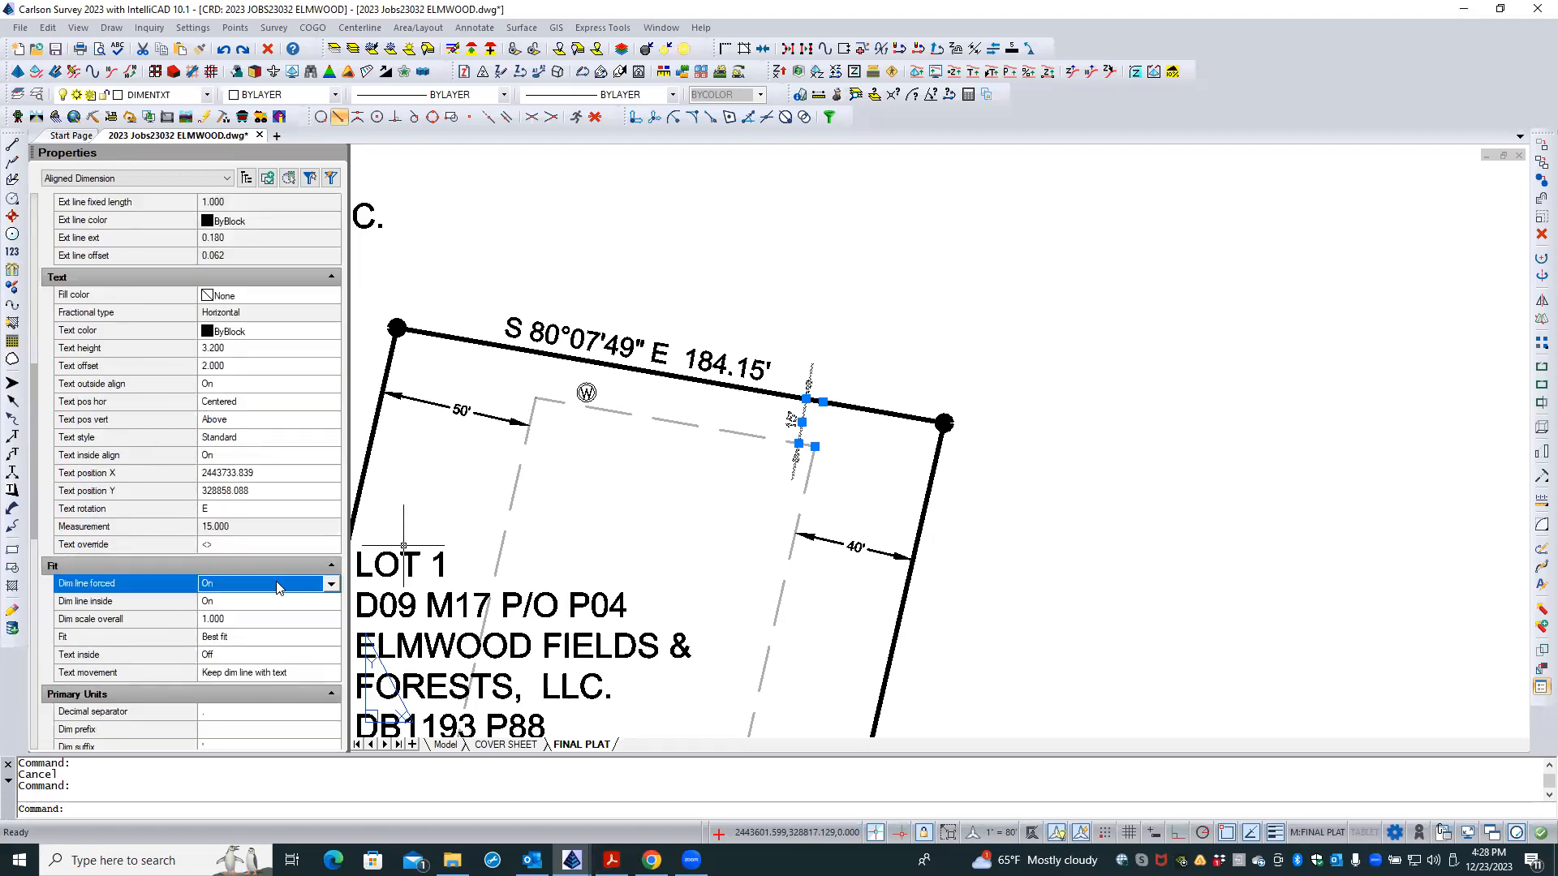
click(327, 586)
click(250, 604)
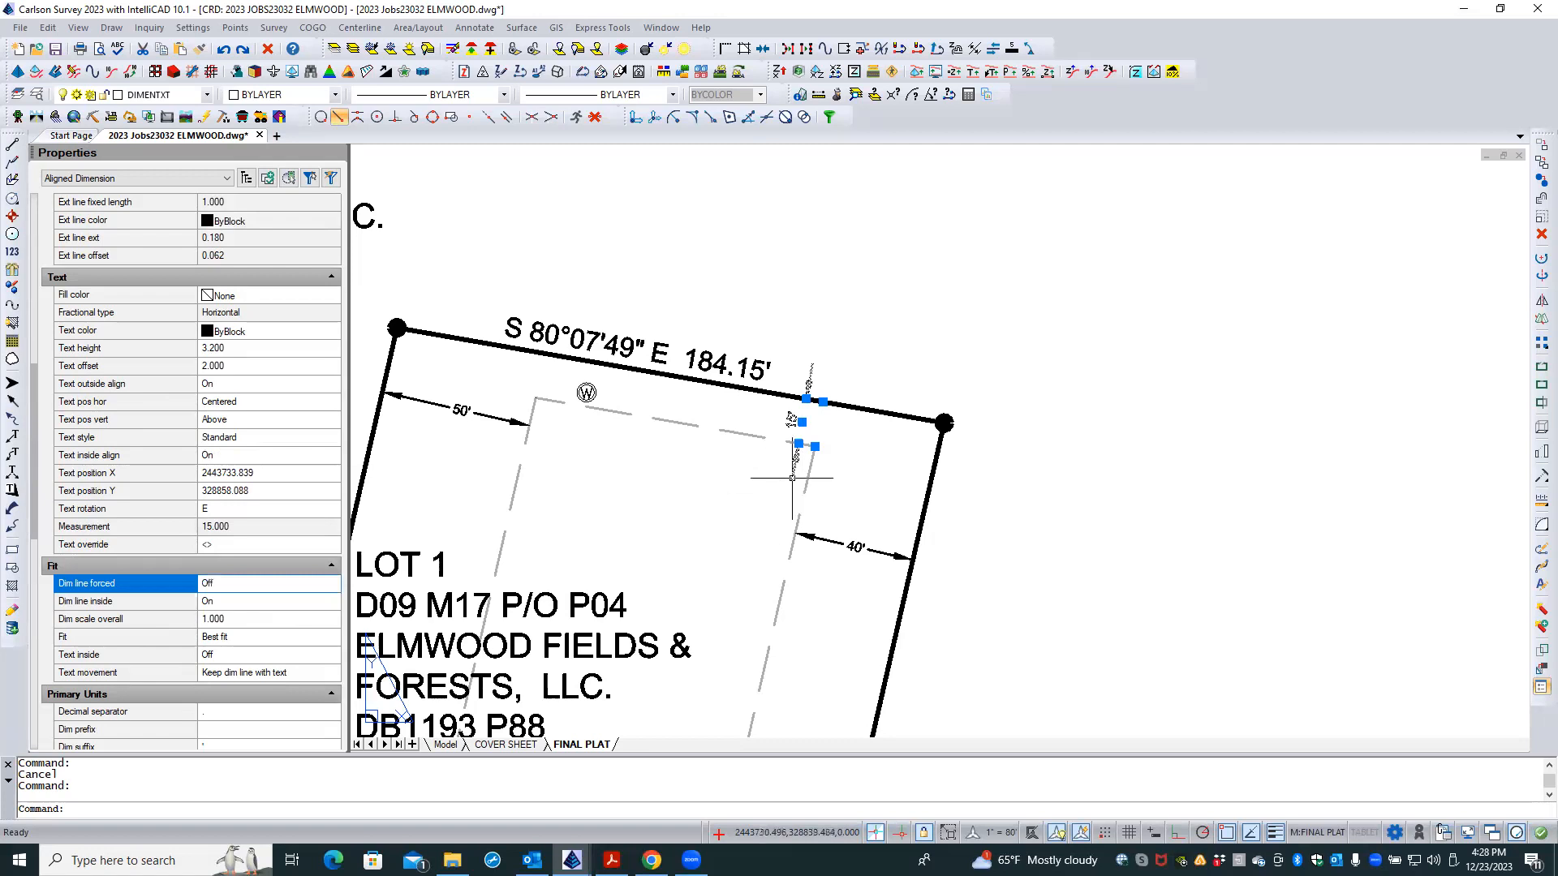
- Set the vertical text position of the 15' dimension to Centered and deselect it
scroll(815, 422, up, 3)
double_click(815, 422)
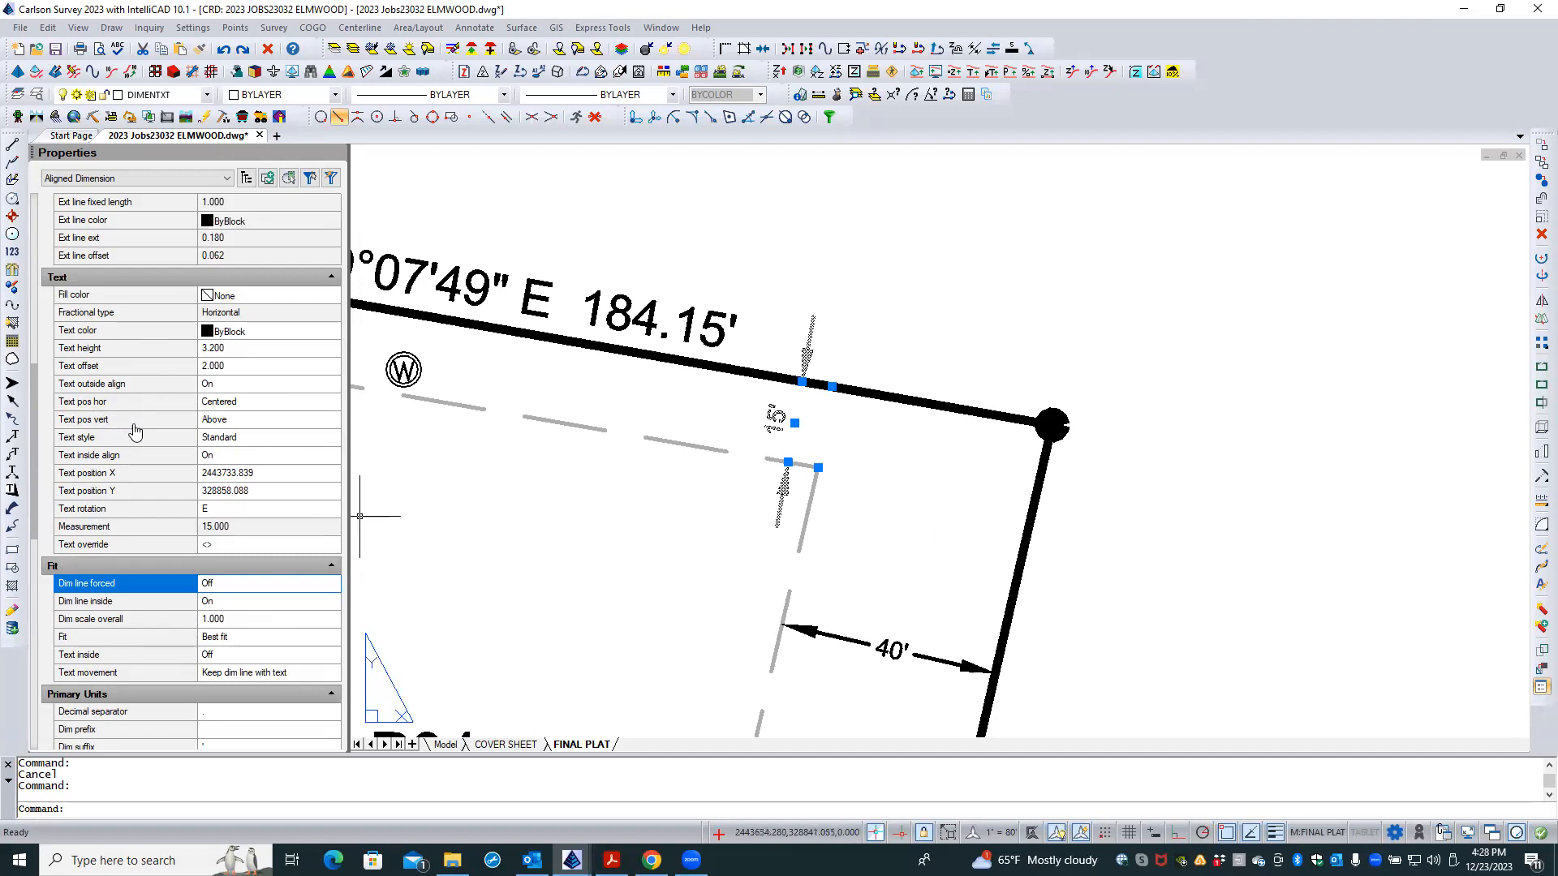
click(263, 422)
click(331, 420)
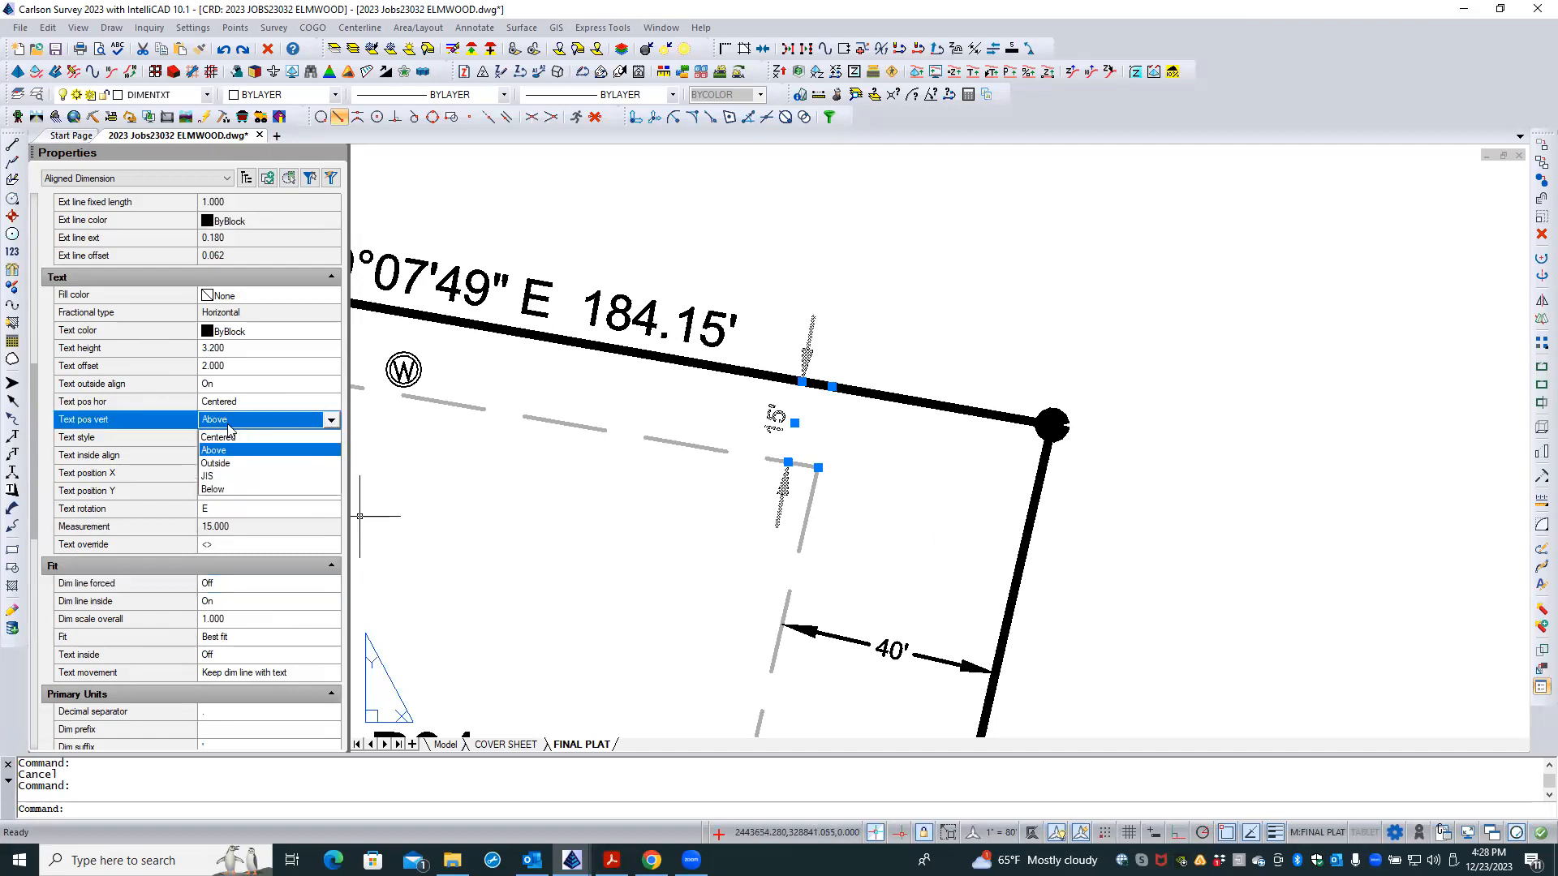
click(231, 437)
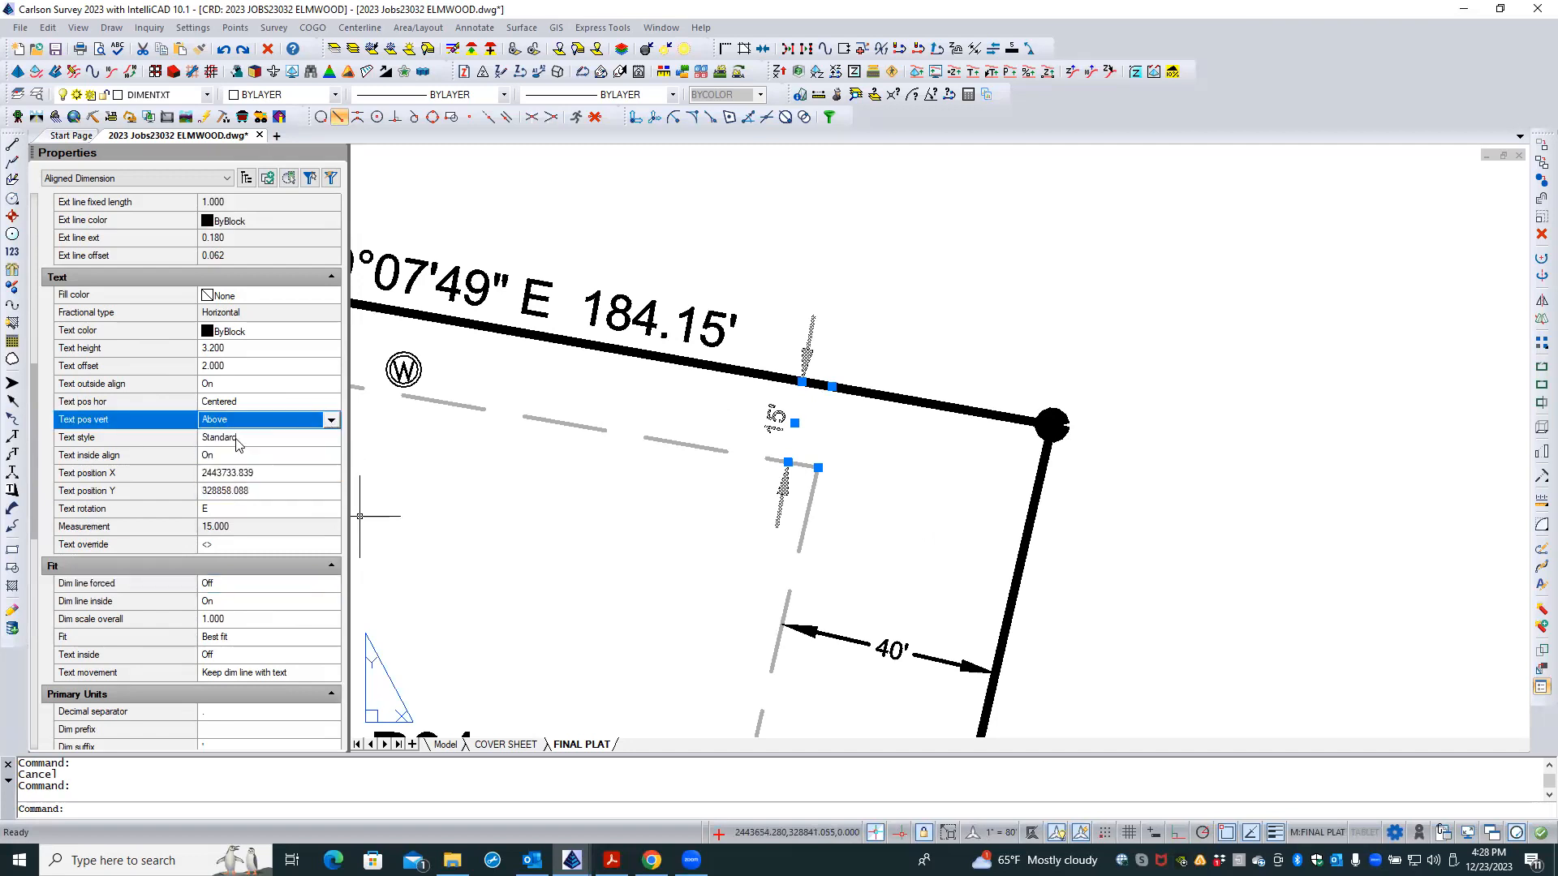
key(Escape)
- Open the Dimension Styles Manager
scroll(745, 461, down, 2)
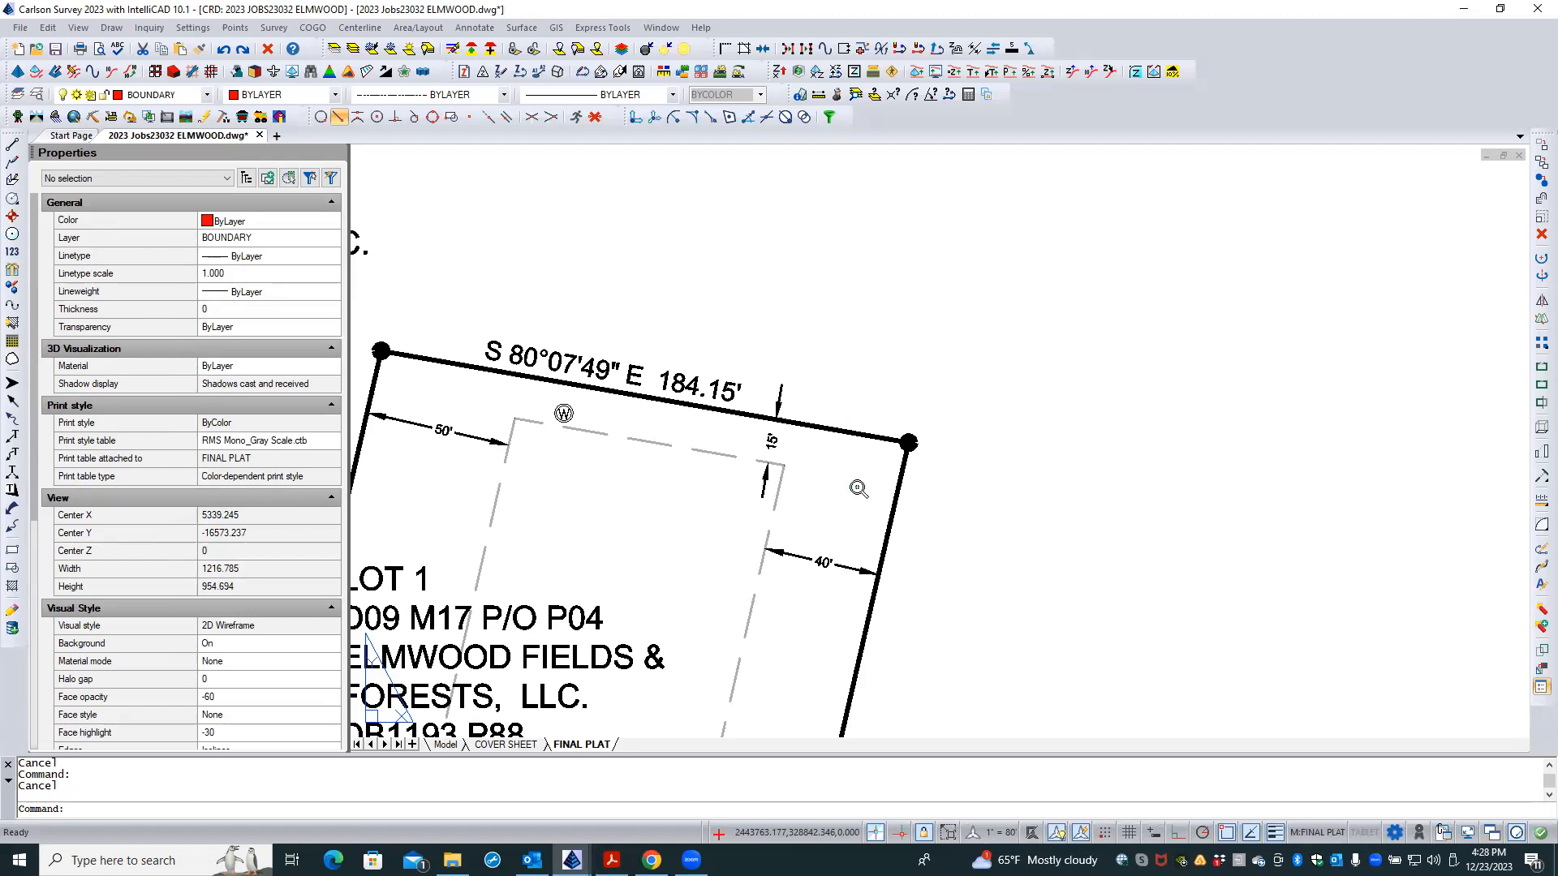
scroll(852, 488, down, 1)
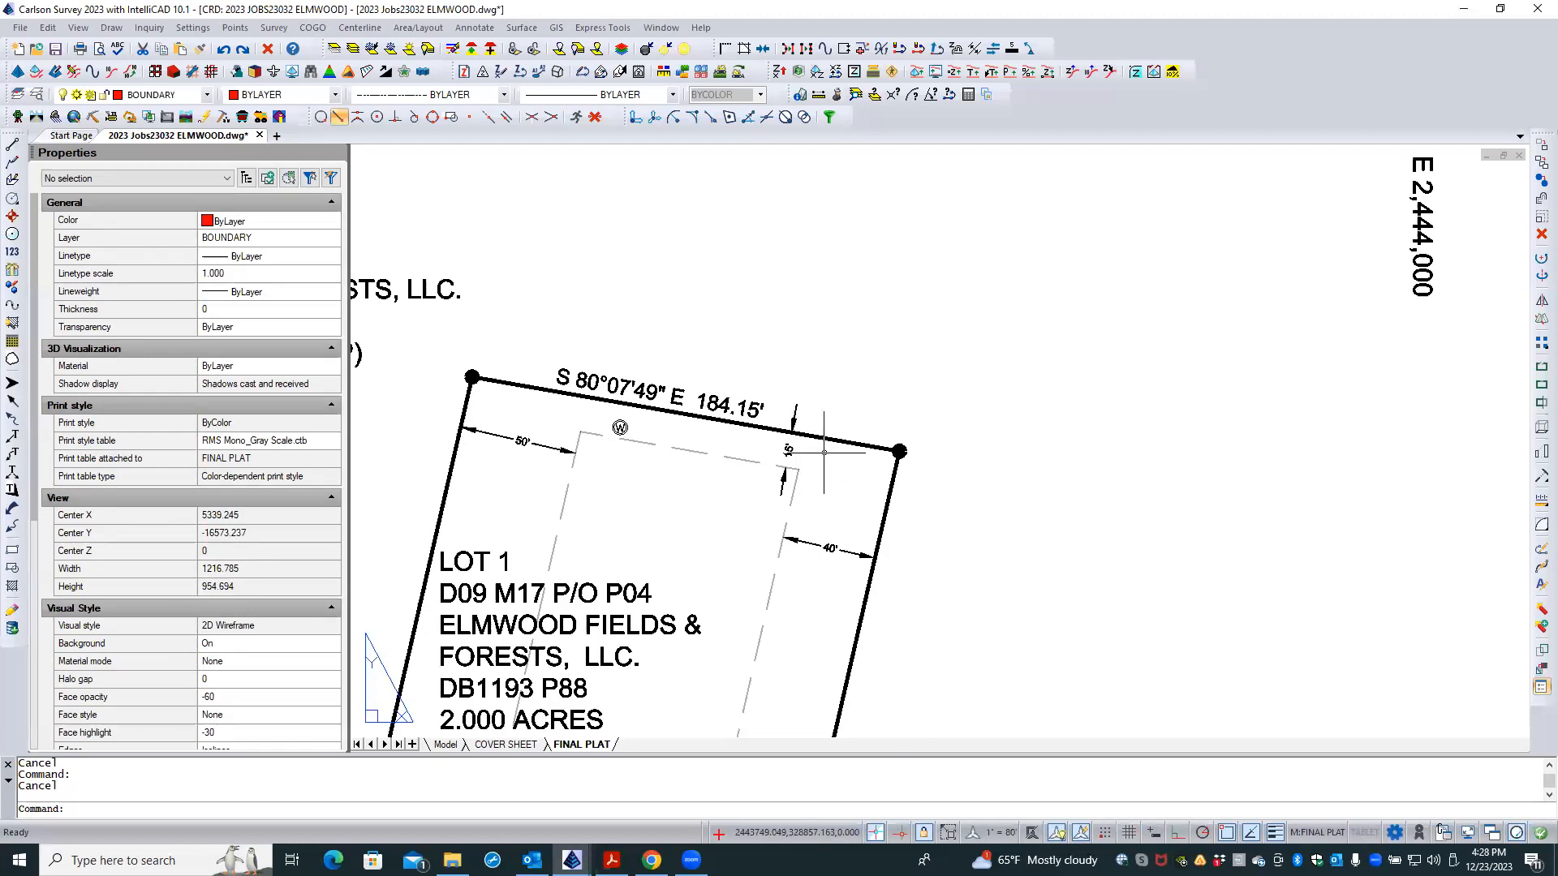
scroll(833, 364, down, 1)
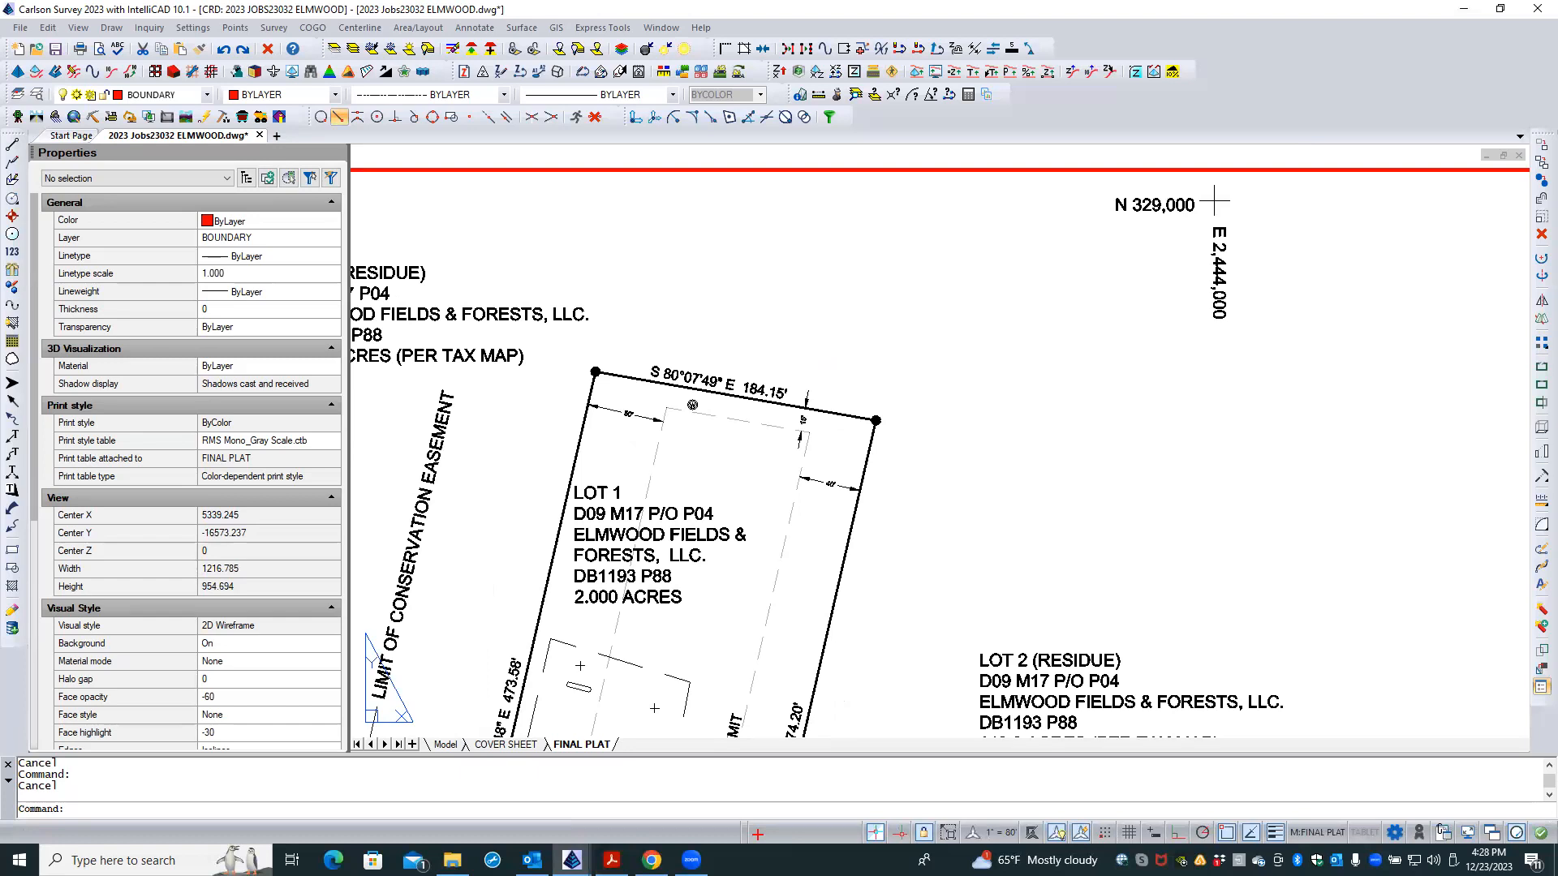
scroll(833, 359, up, 2)
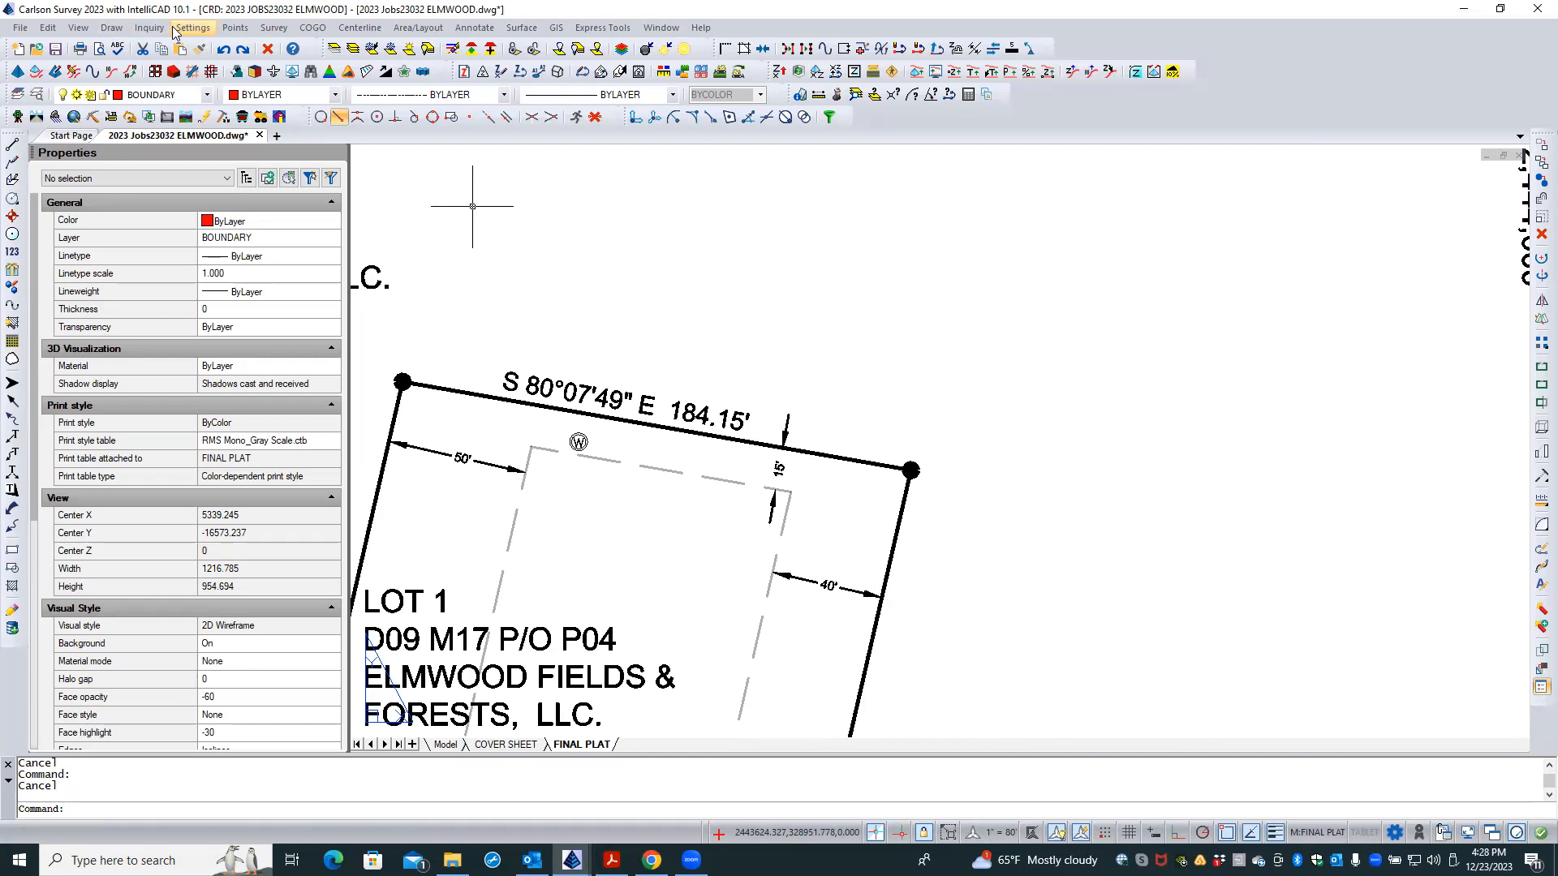
click(112, 30)
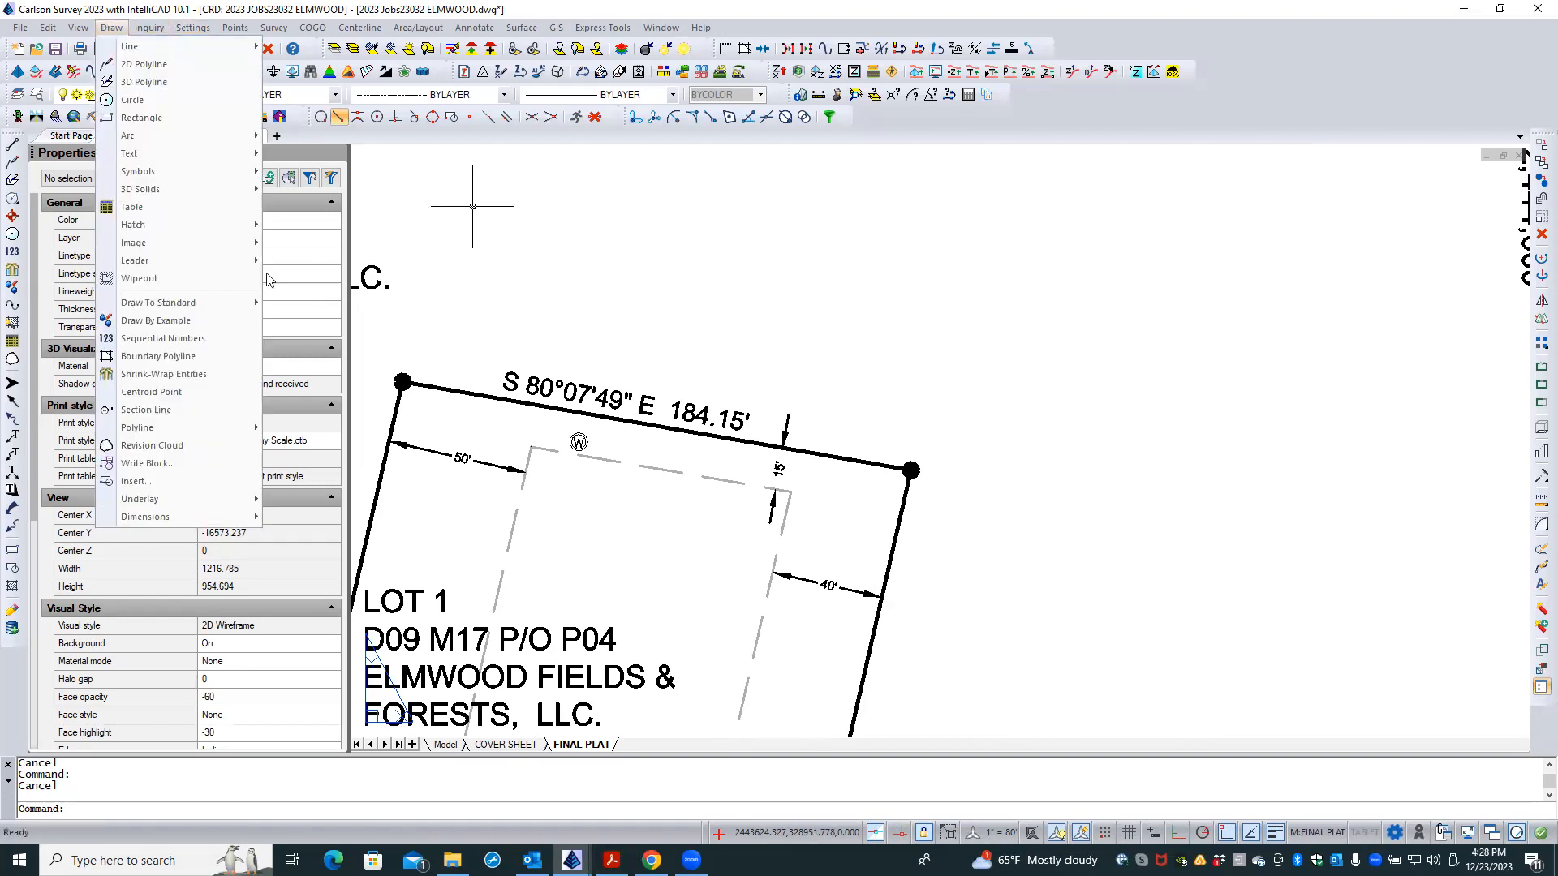
mouse_move(186, 520)
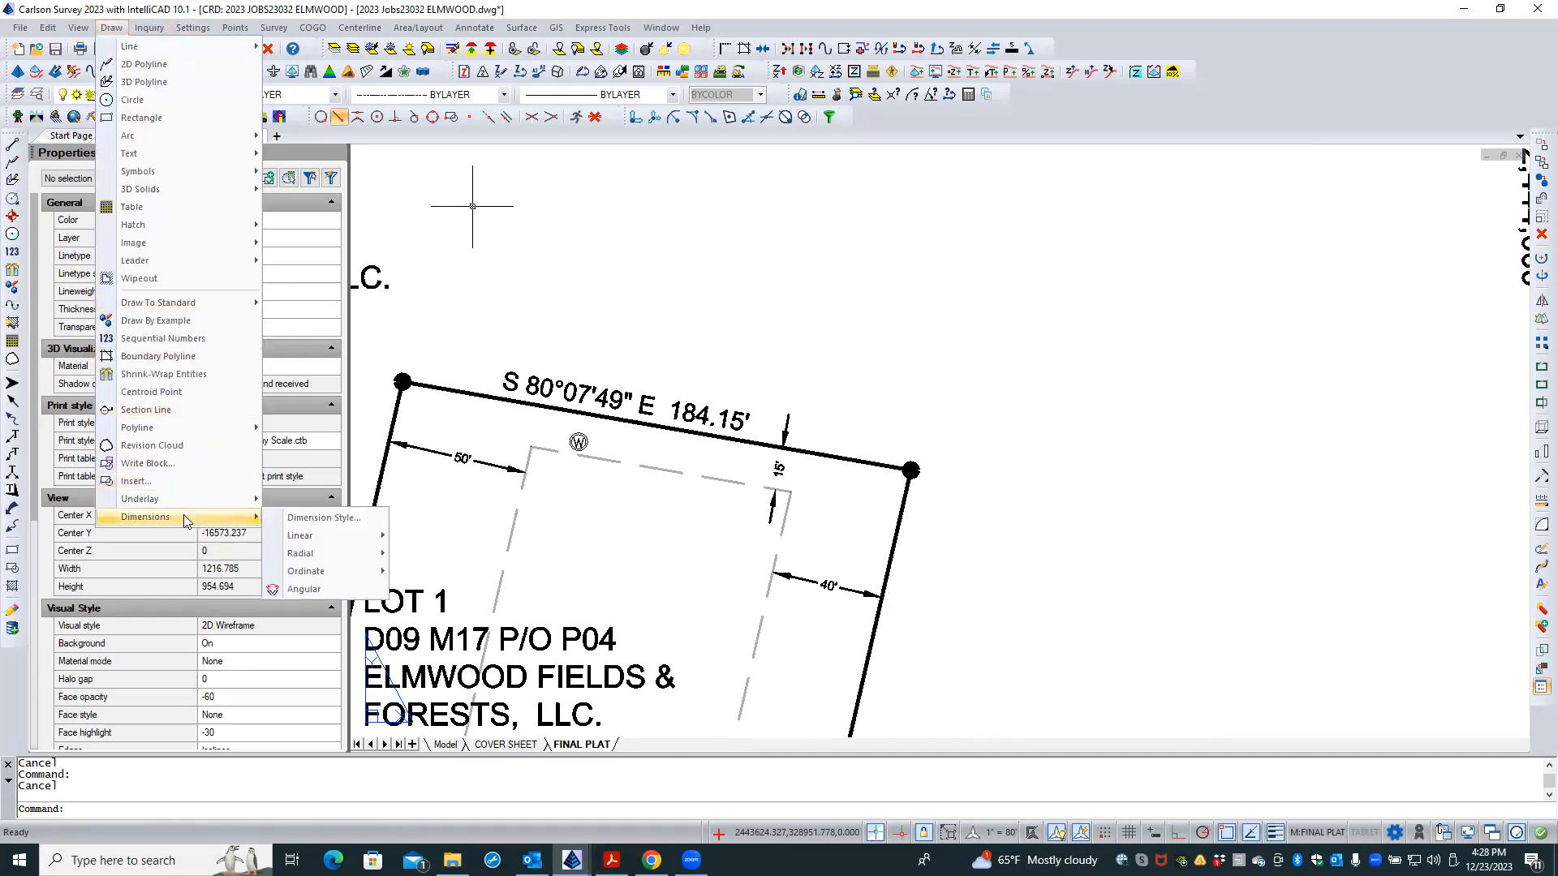
click(403, 533)
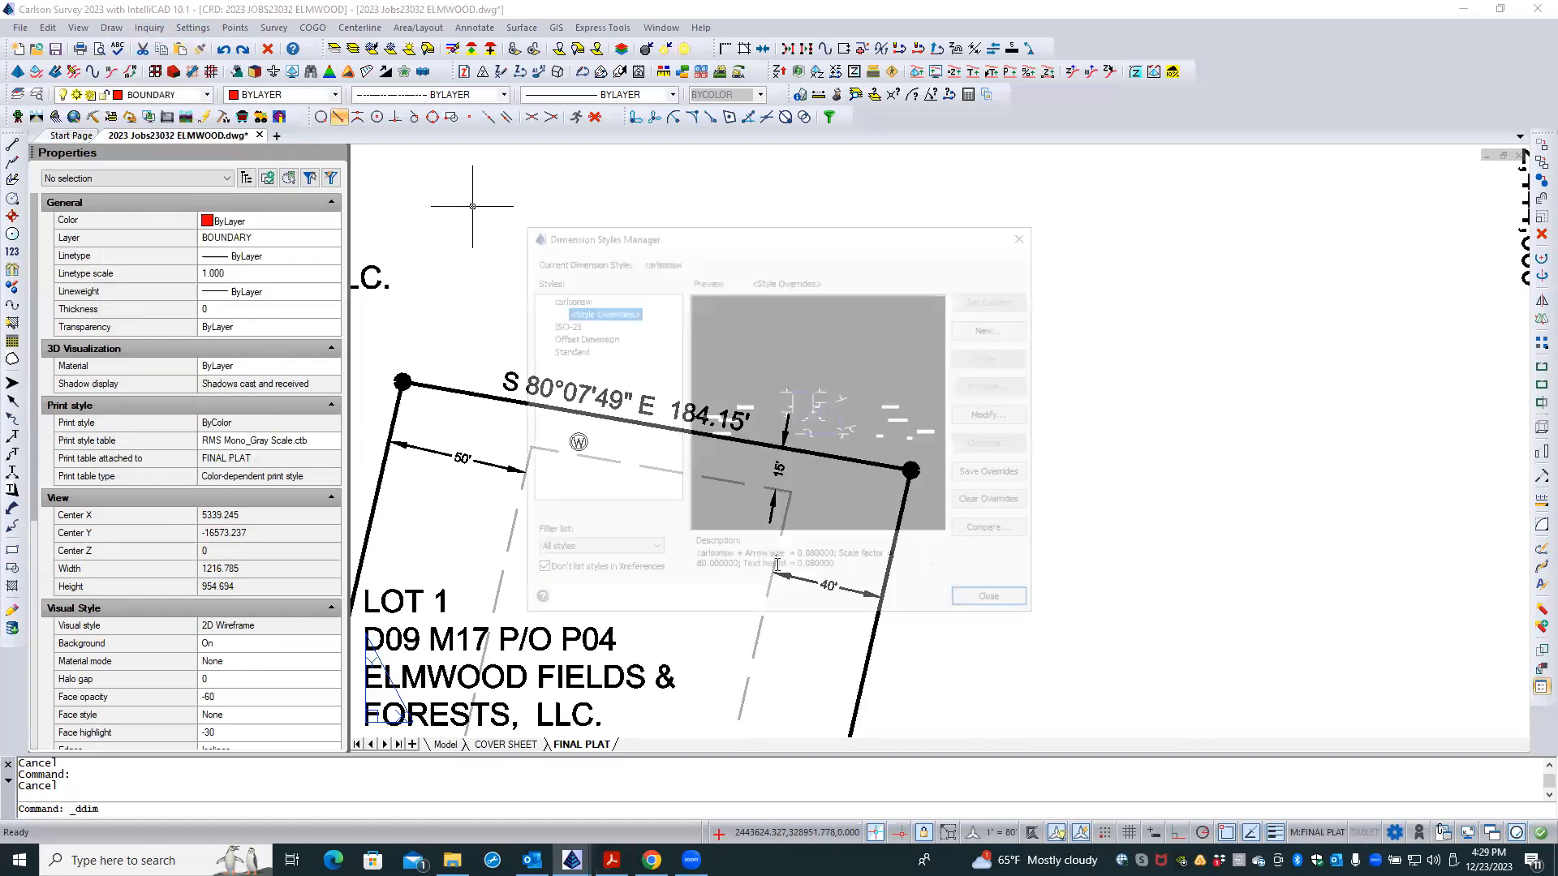
drag(873, 207, 1029, 199)
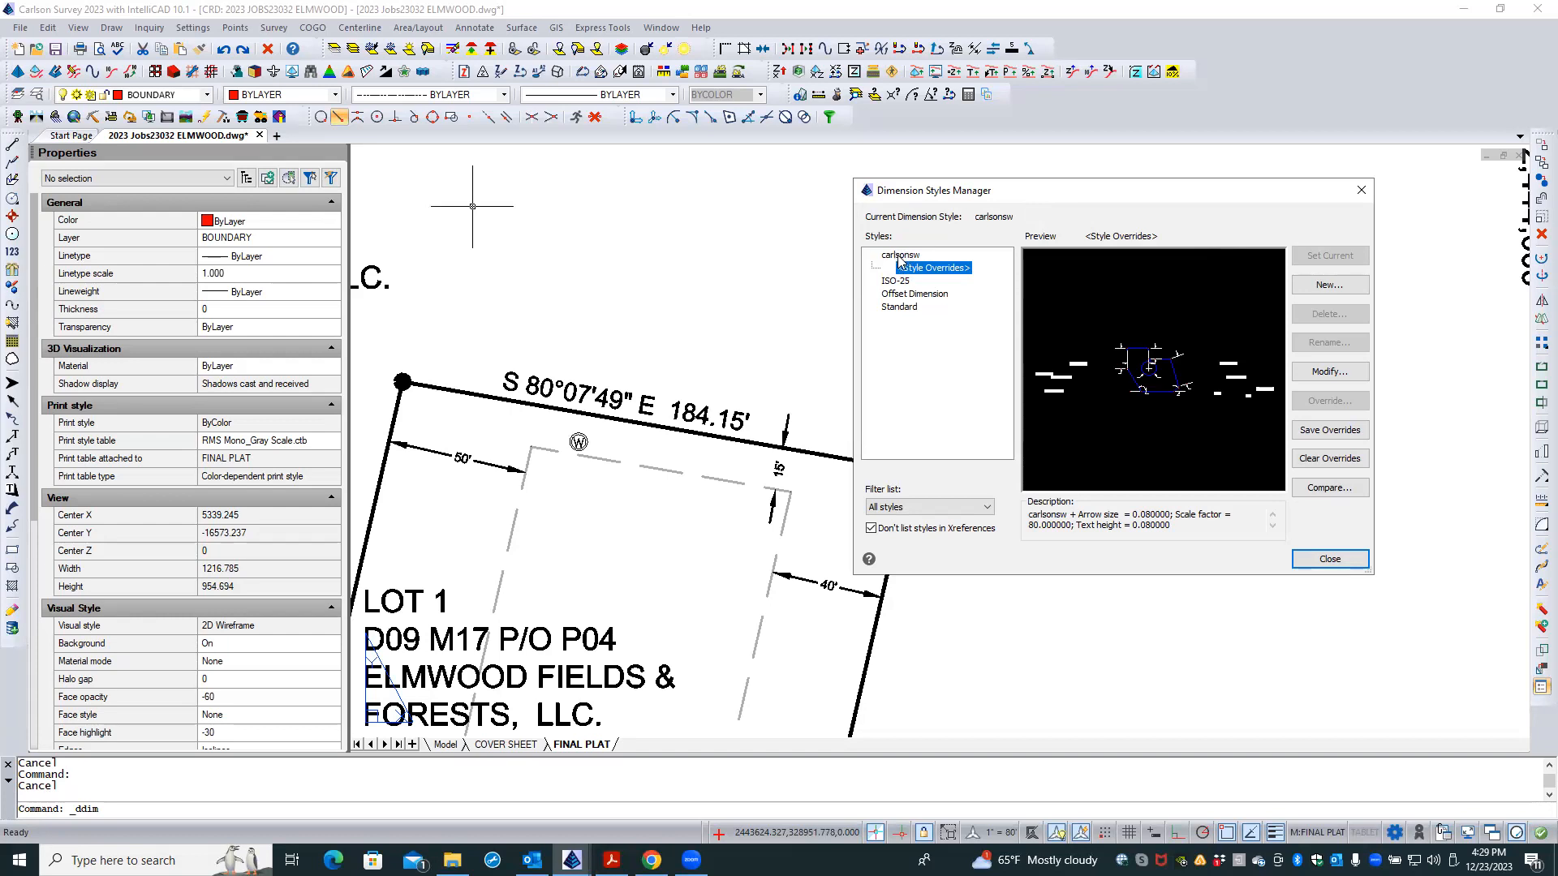
- Enlarge the style preview and compare the Offset Dimension, Style Overrides, ISO-25 and Standard dimension styles
click(917, 295)
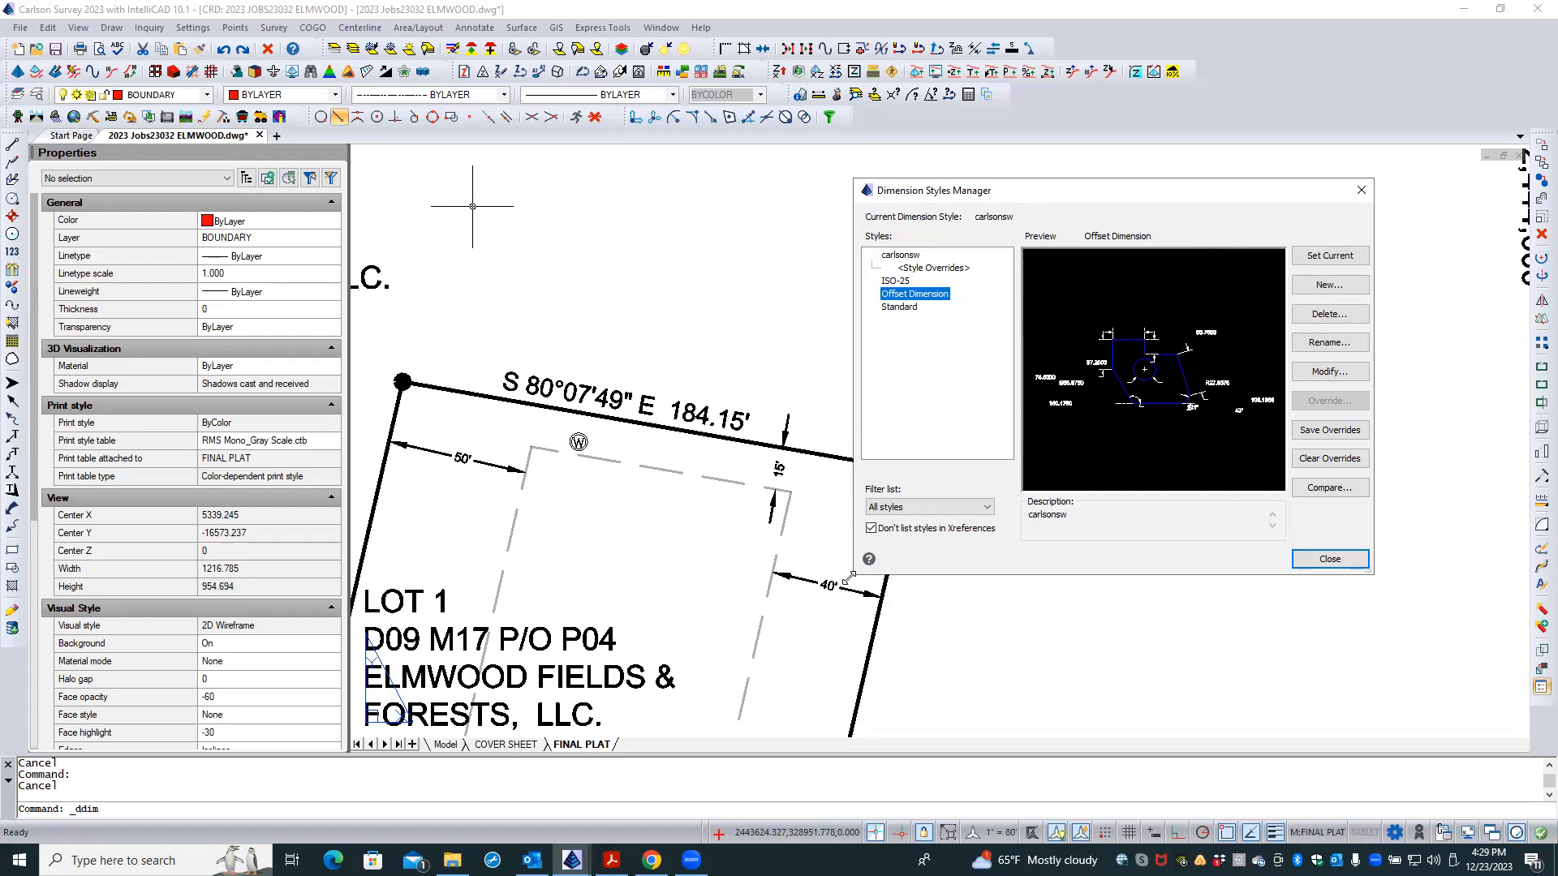
drag(850, 576, 598, 711)
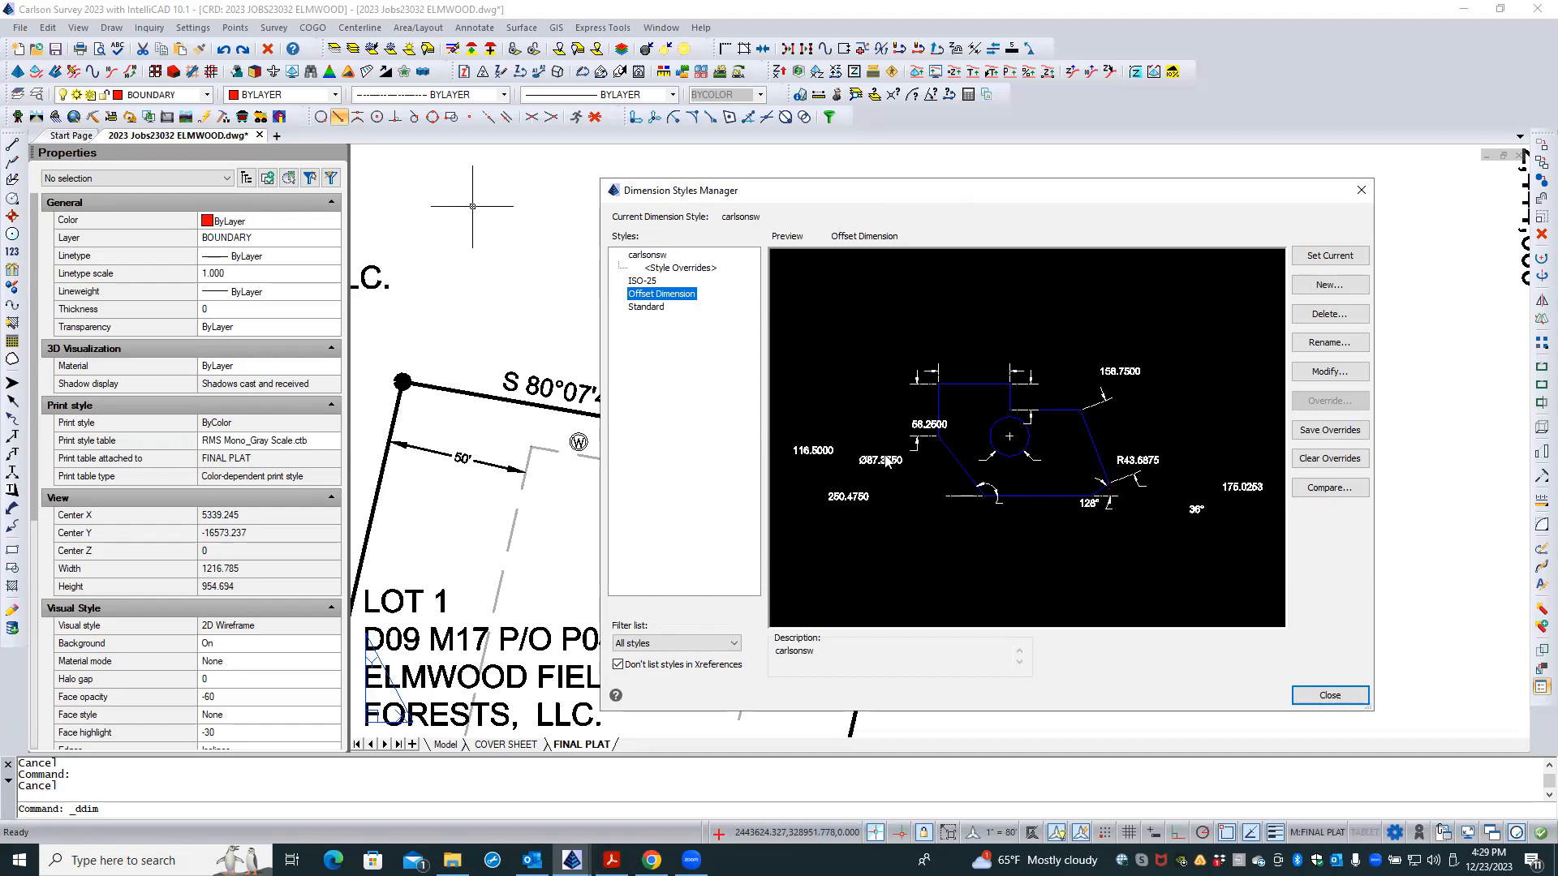
click(679, 268)
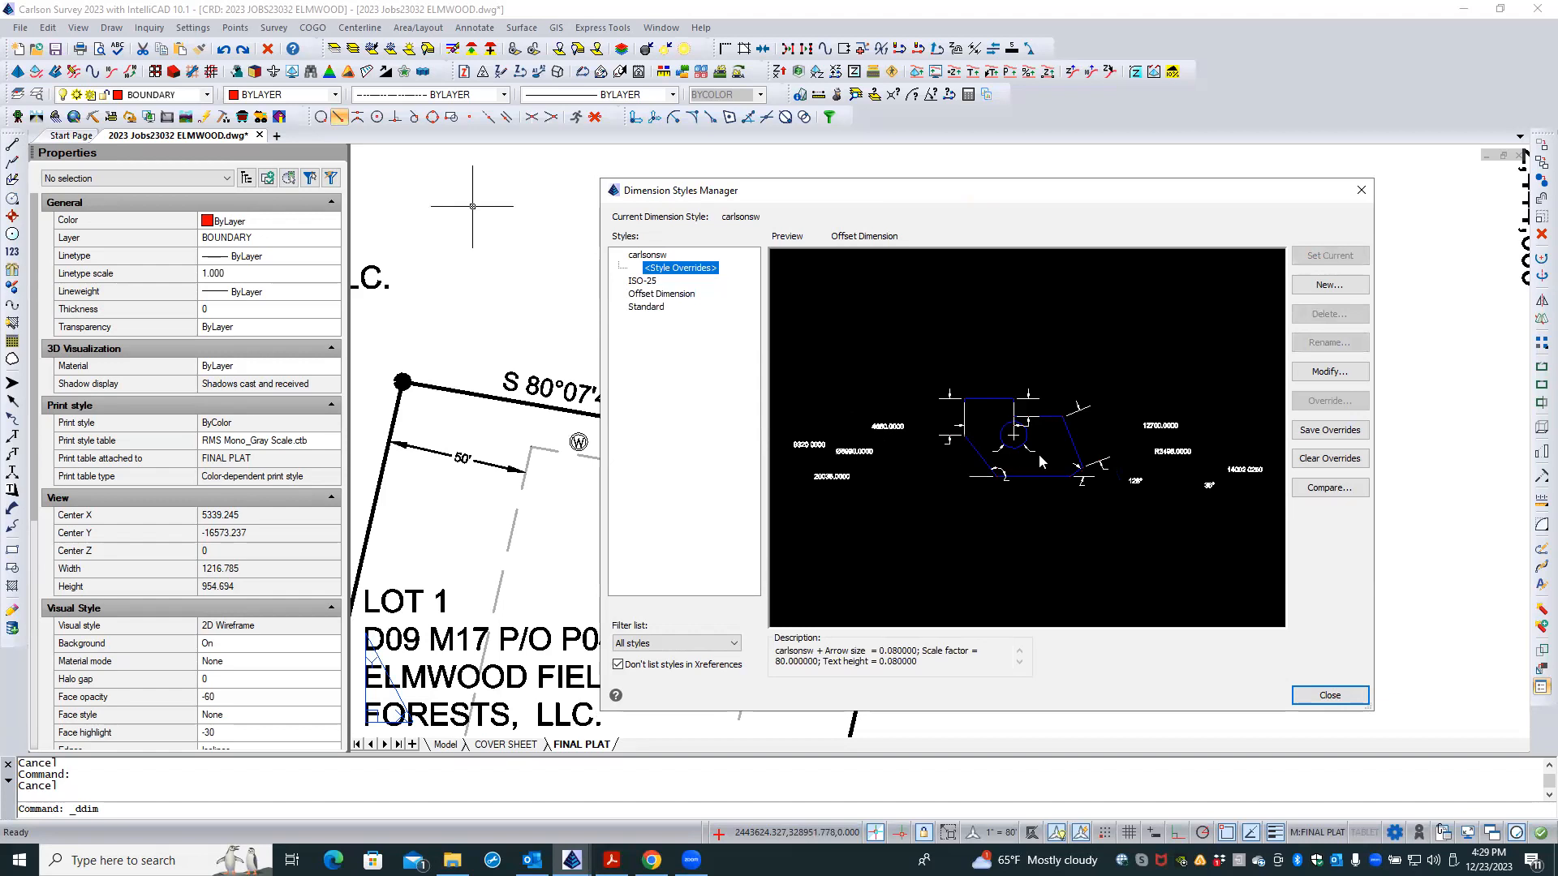
click(653, 283)
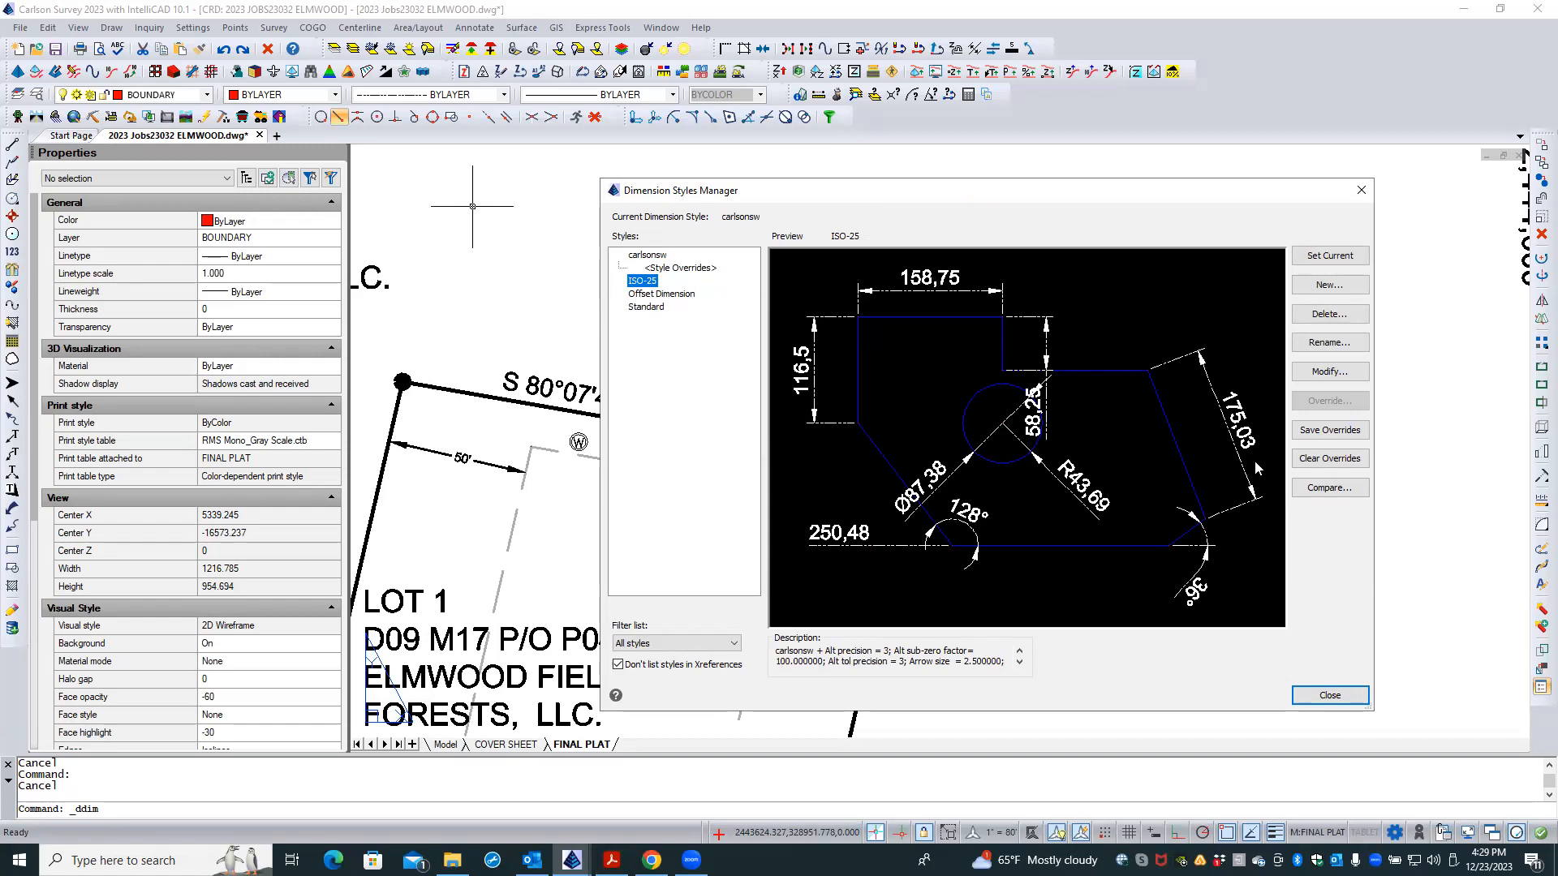
click(655, 296)
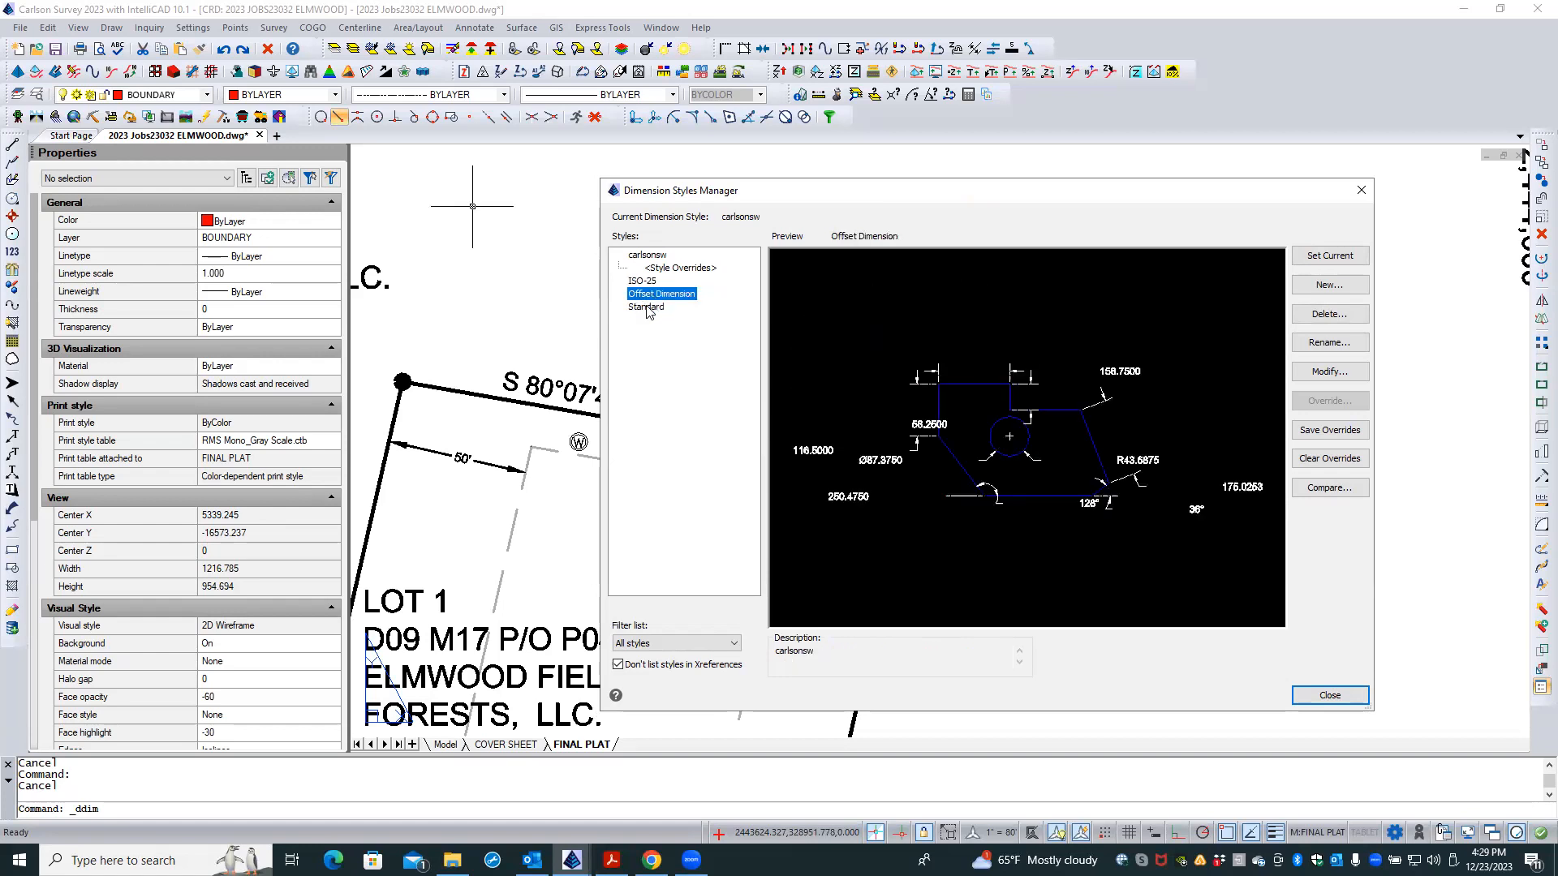
click(649, 310)
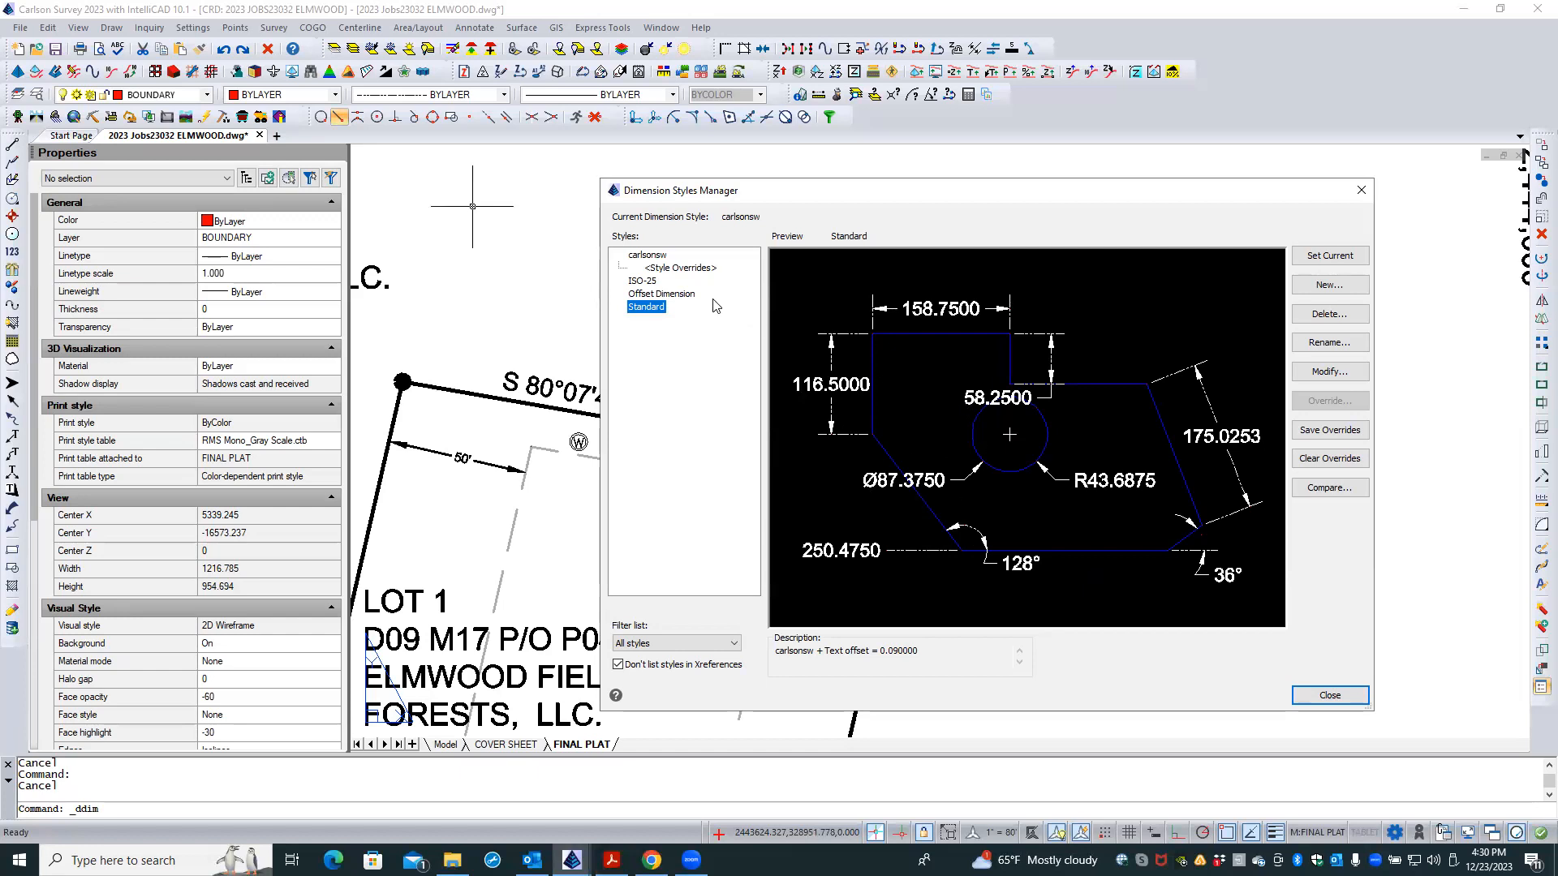
- Save the style overrides into the carlsonsw dimension style and close the Dimension Styles Manager
click(686, 273)
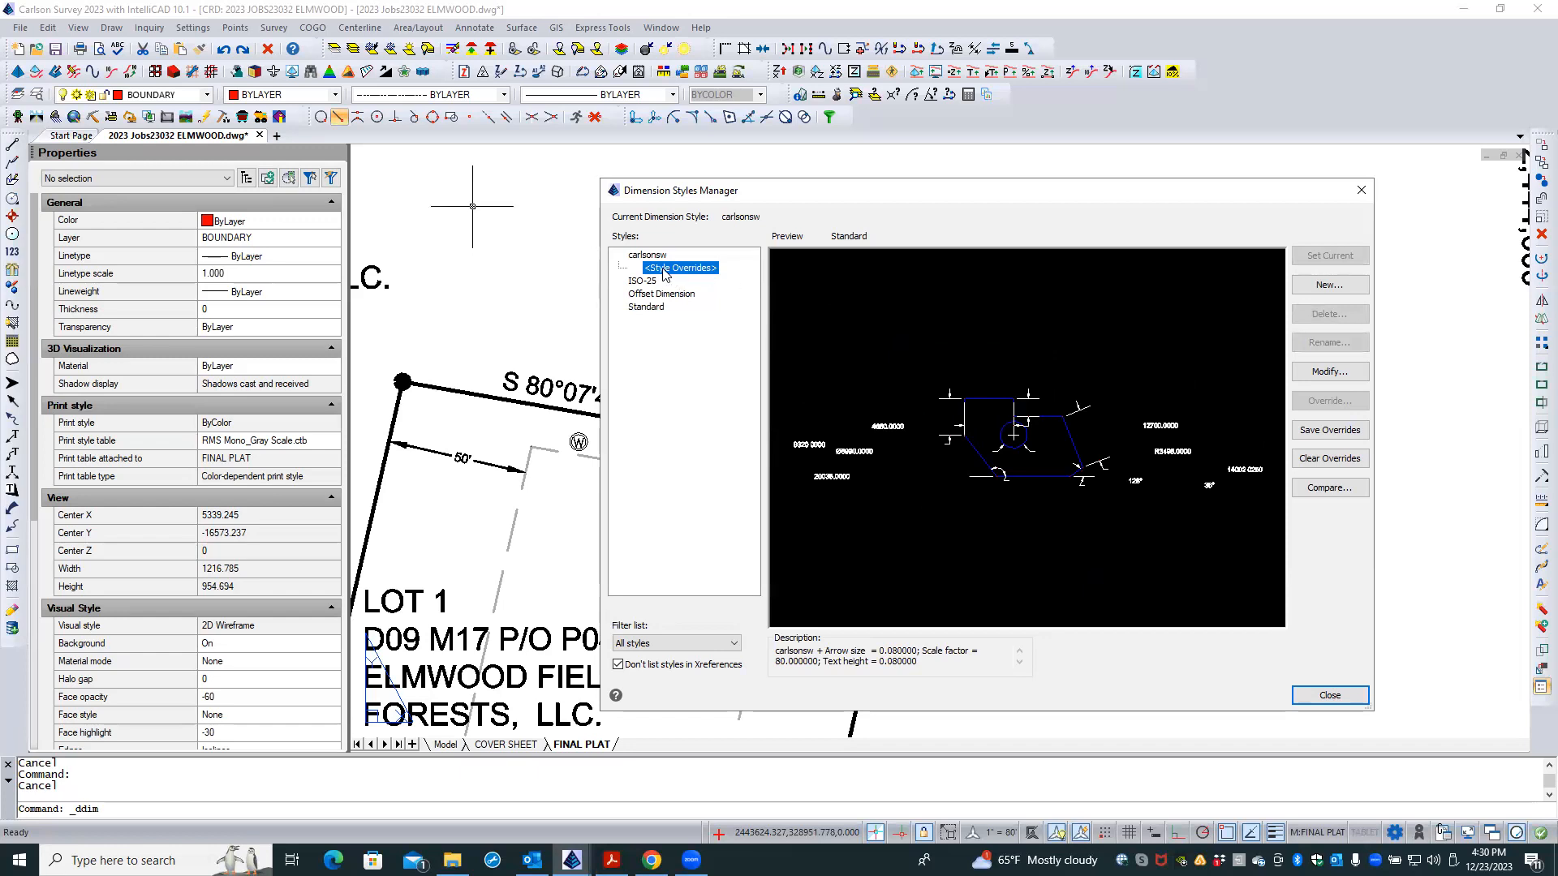
click(1340, 434)
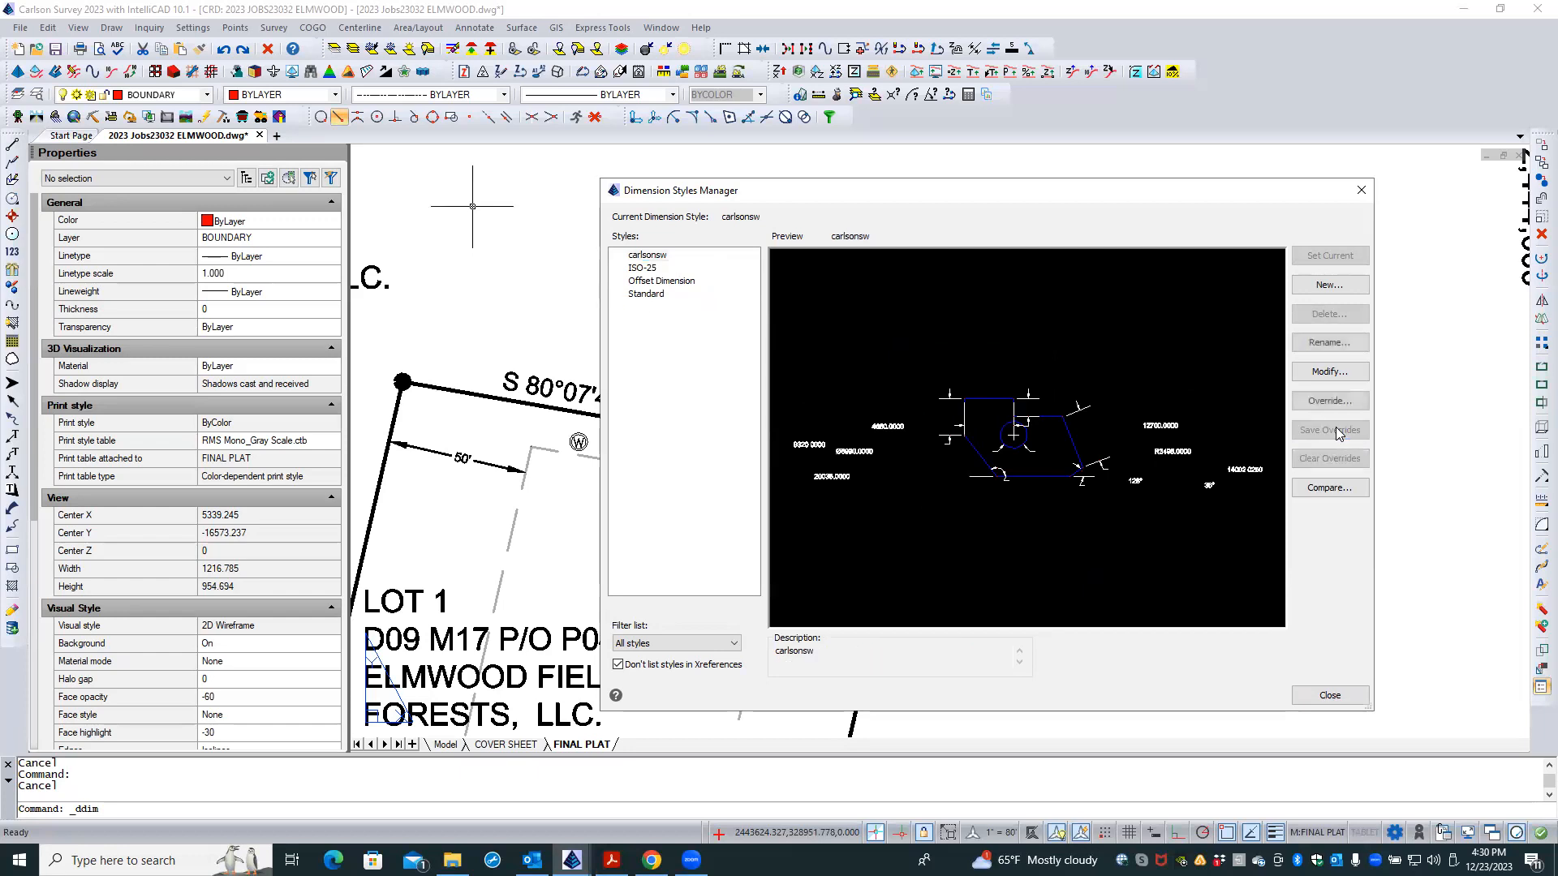
click(1319, 403)
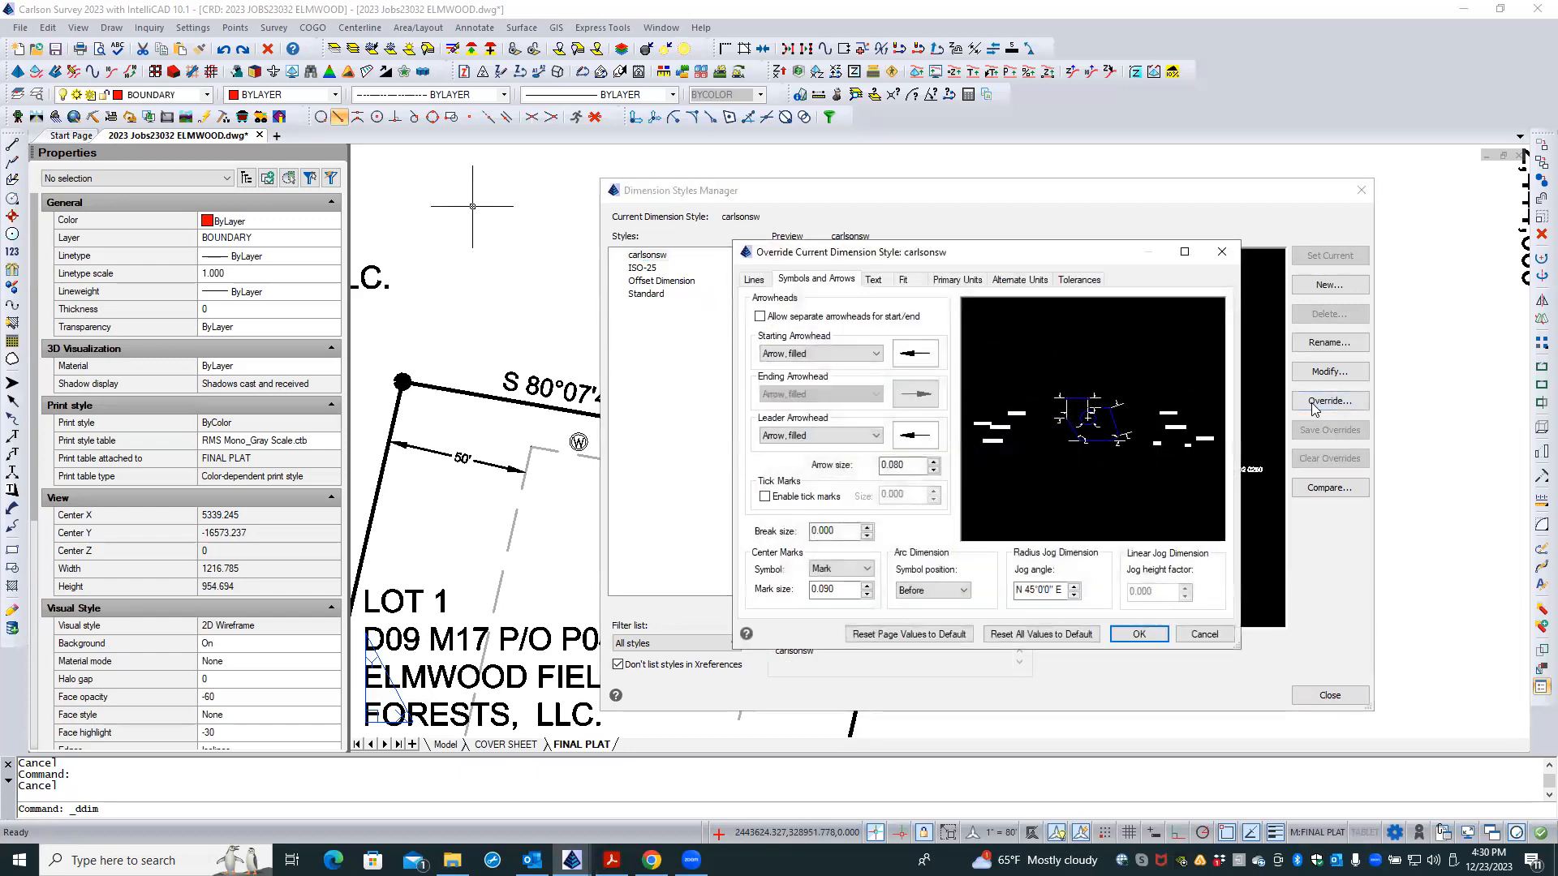
click(1203, 635)
click(636, 318)
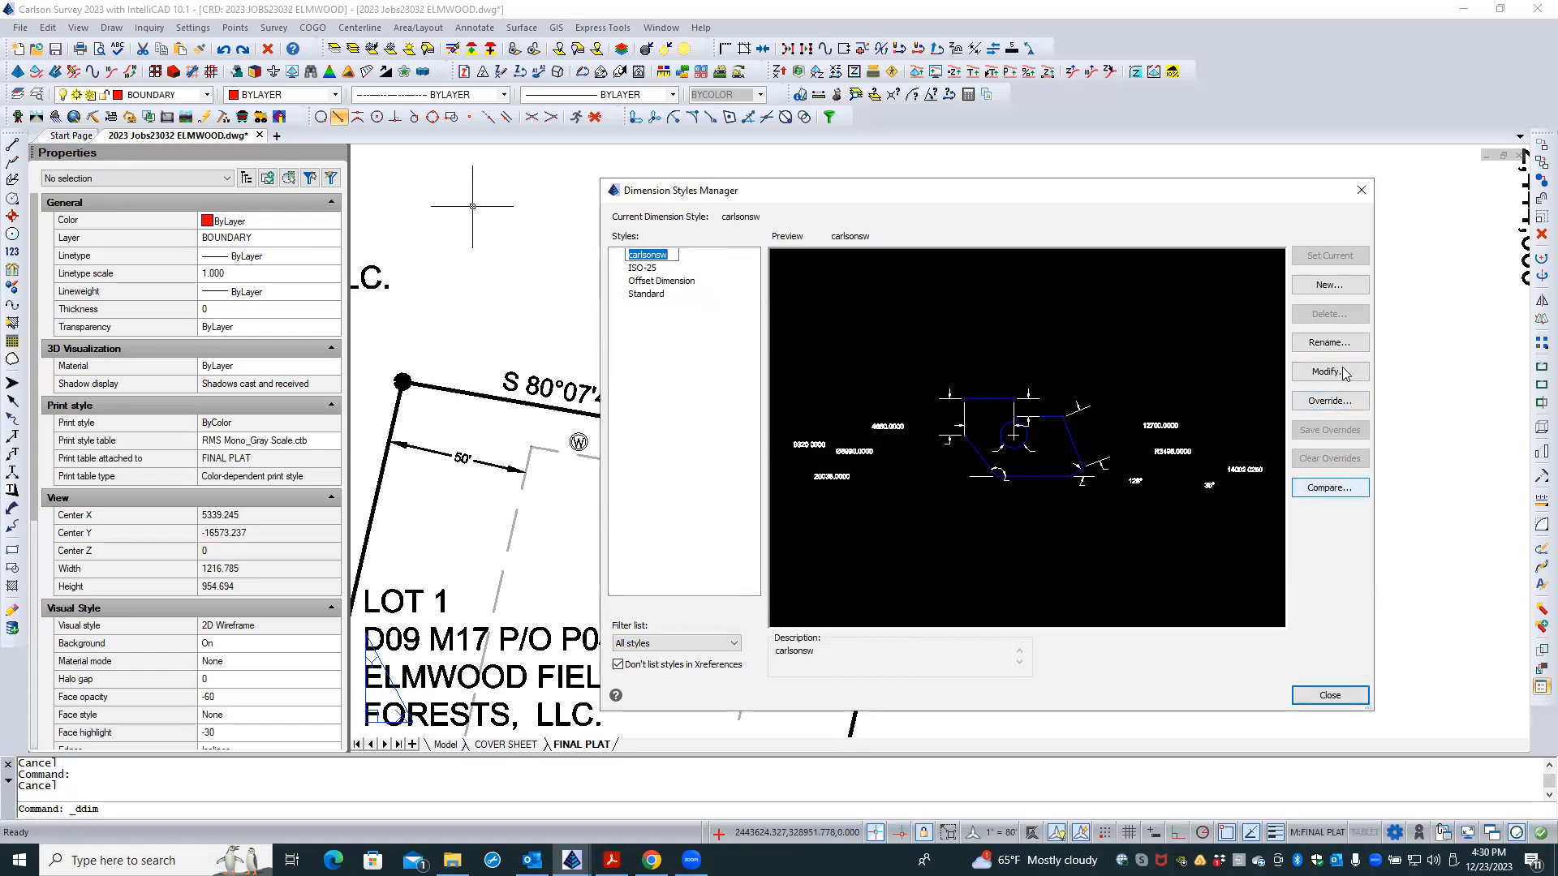
click(658, 262)
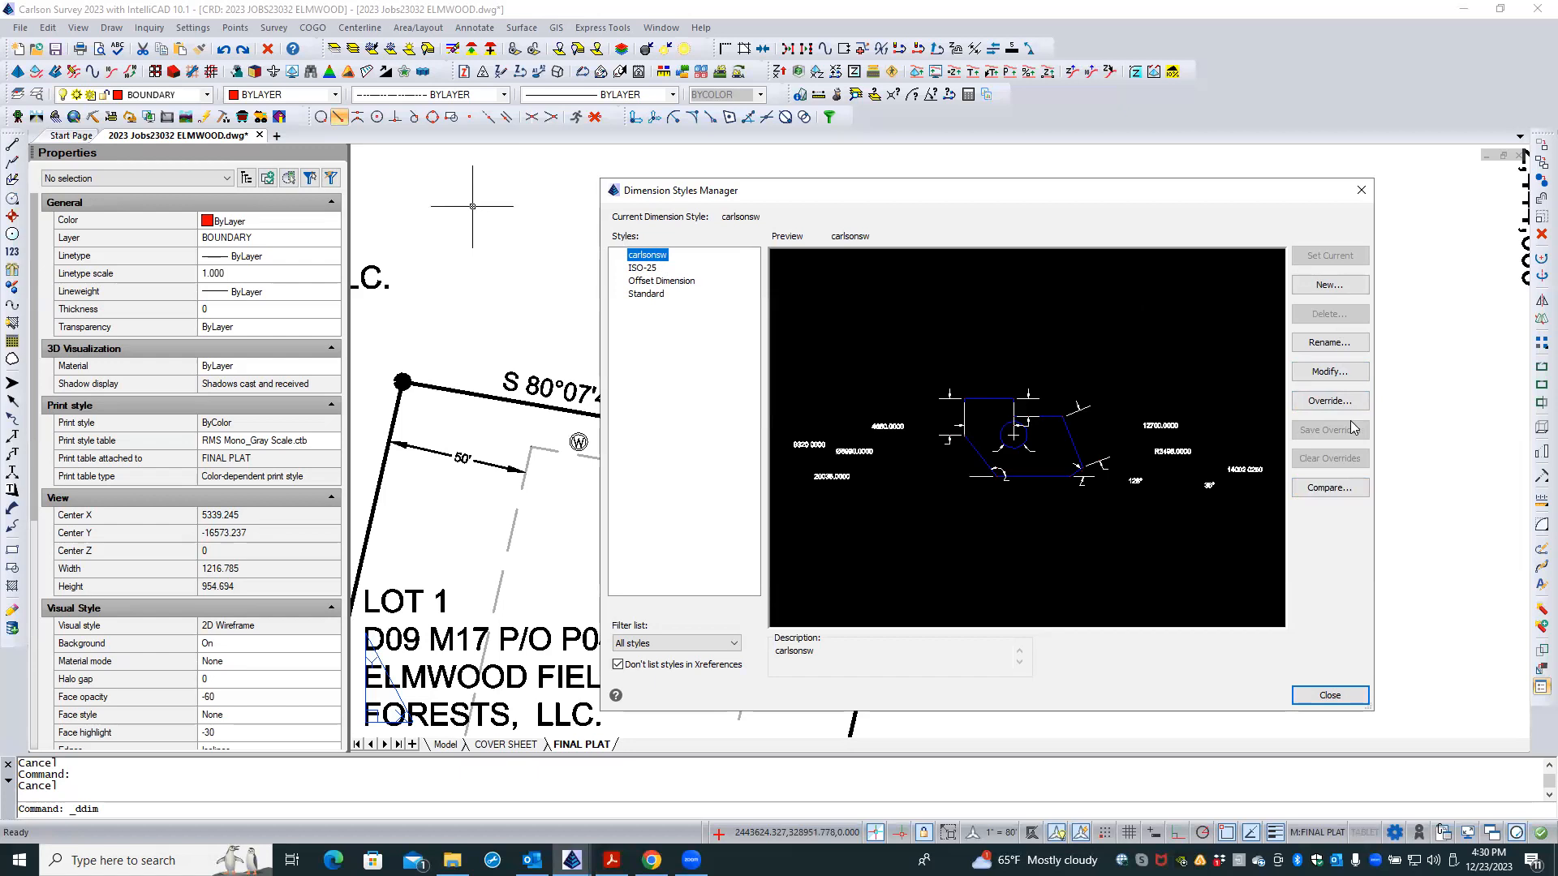
click(662, 255)
click(642, 305)
click(1330, 696)
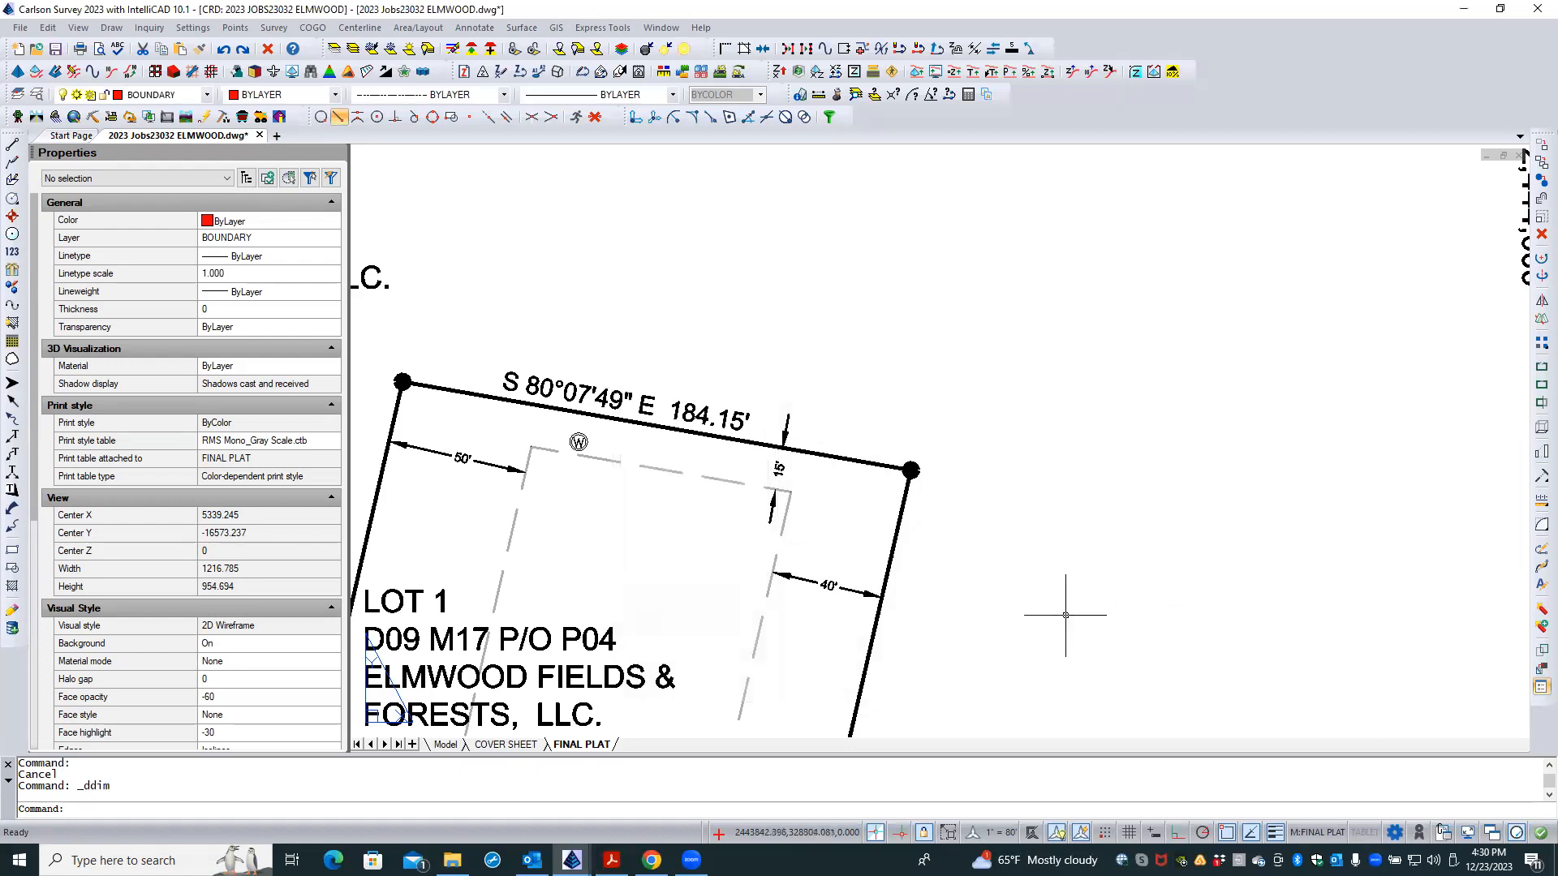
- Place an aligned dimension from the N 328,500 grid tick to the N 329,000 grid tick, accepting the default dimension text
scroll(625, 547, down, 2)
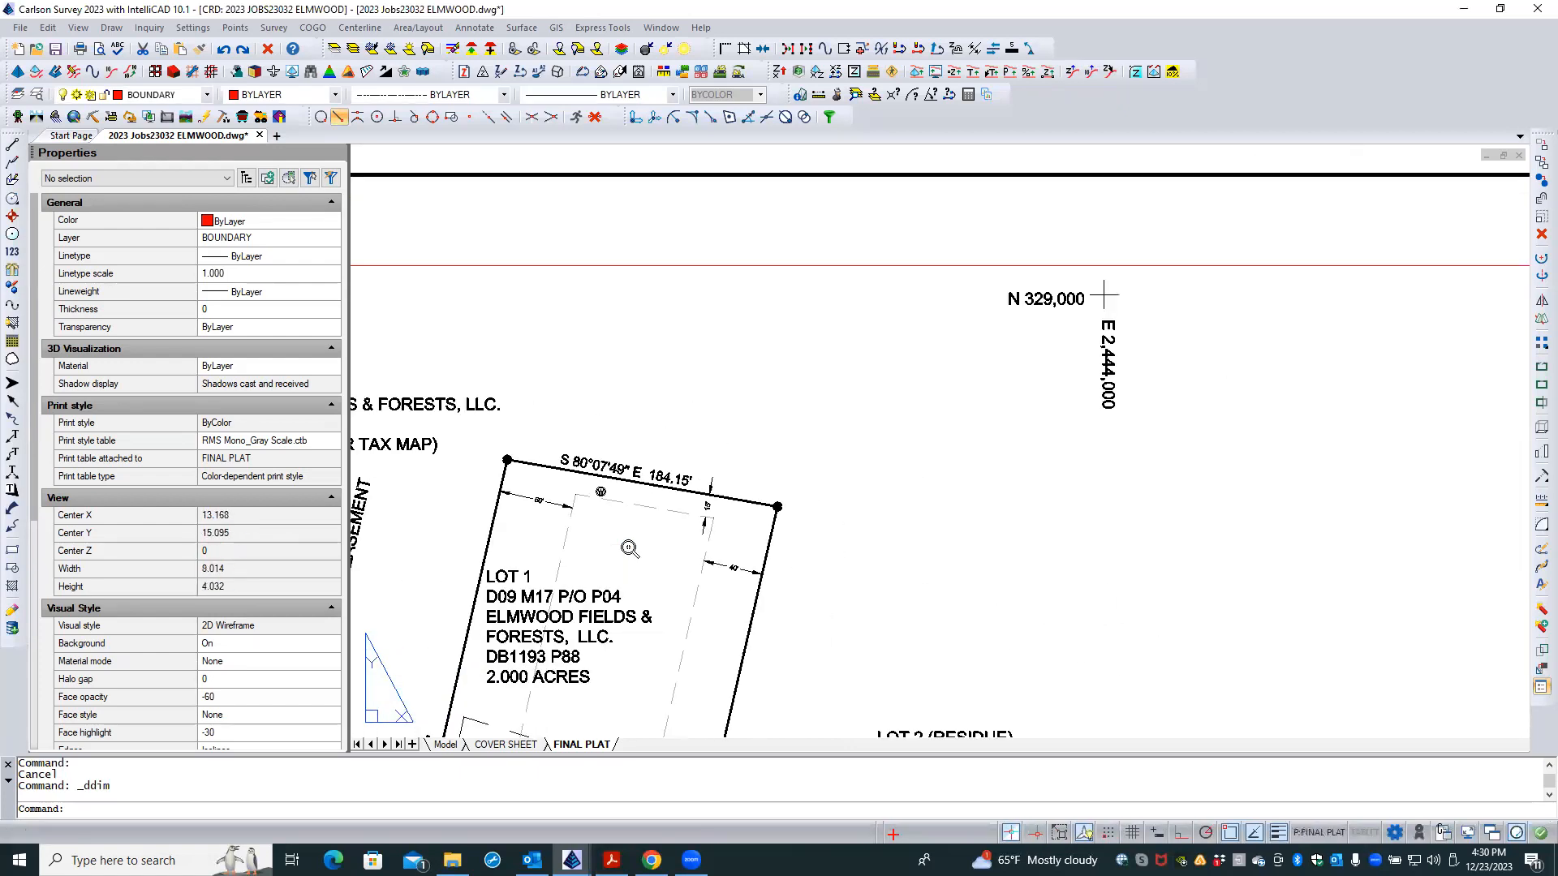
scroll(1019, 487, down, 2)
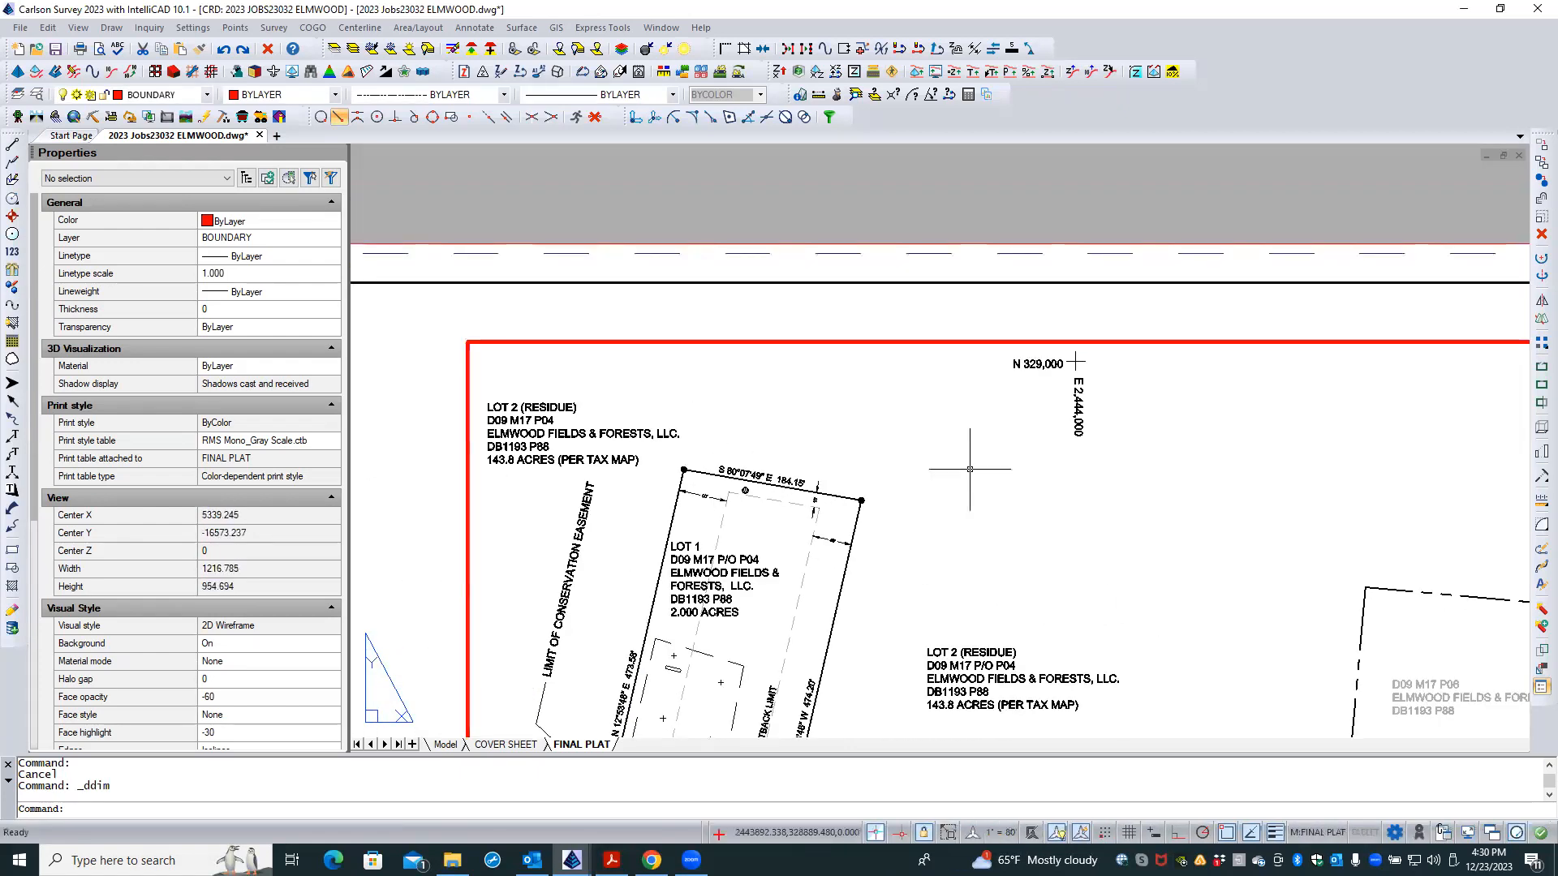
scroll(970, 469, down, 2)
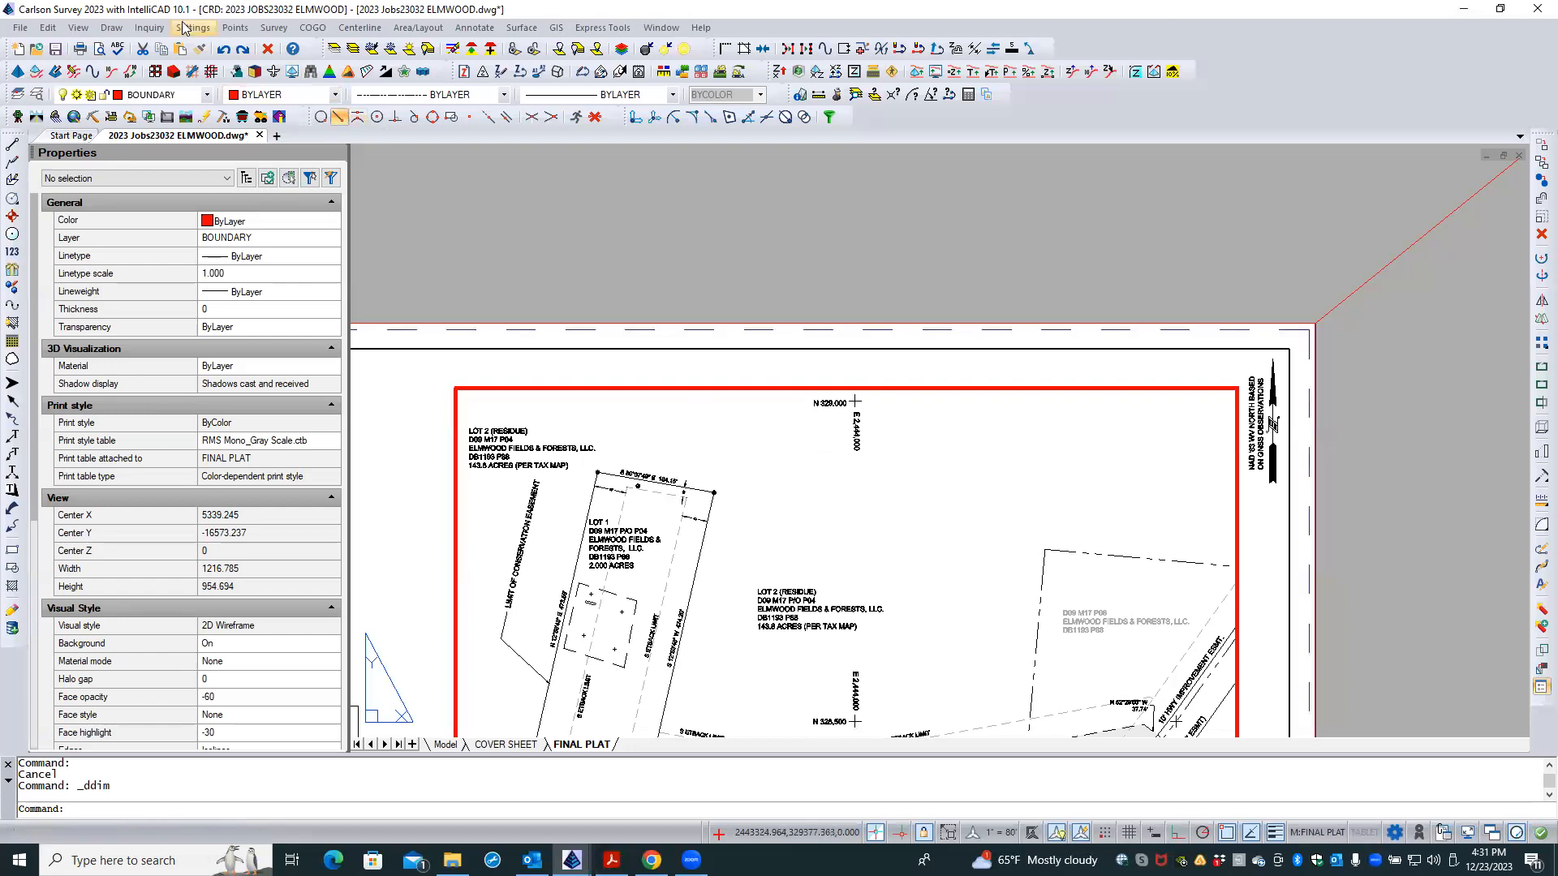
click(111, 28)
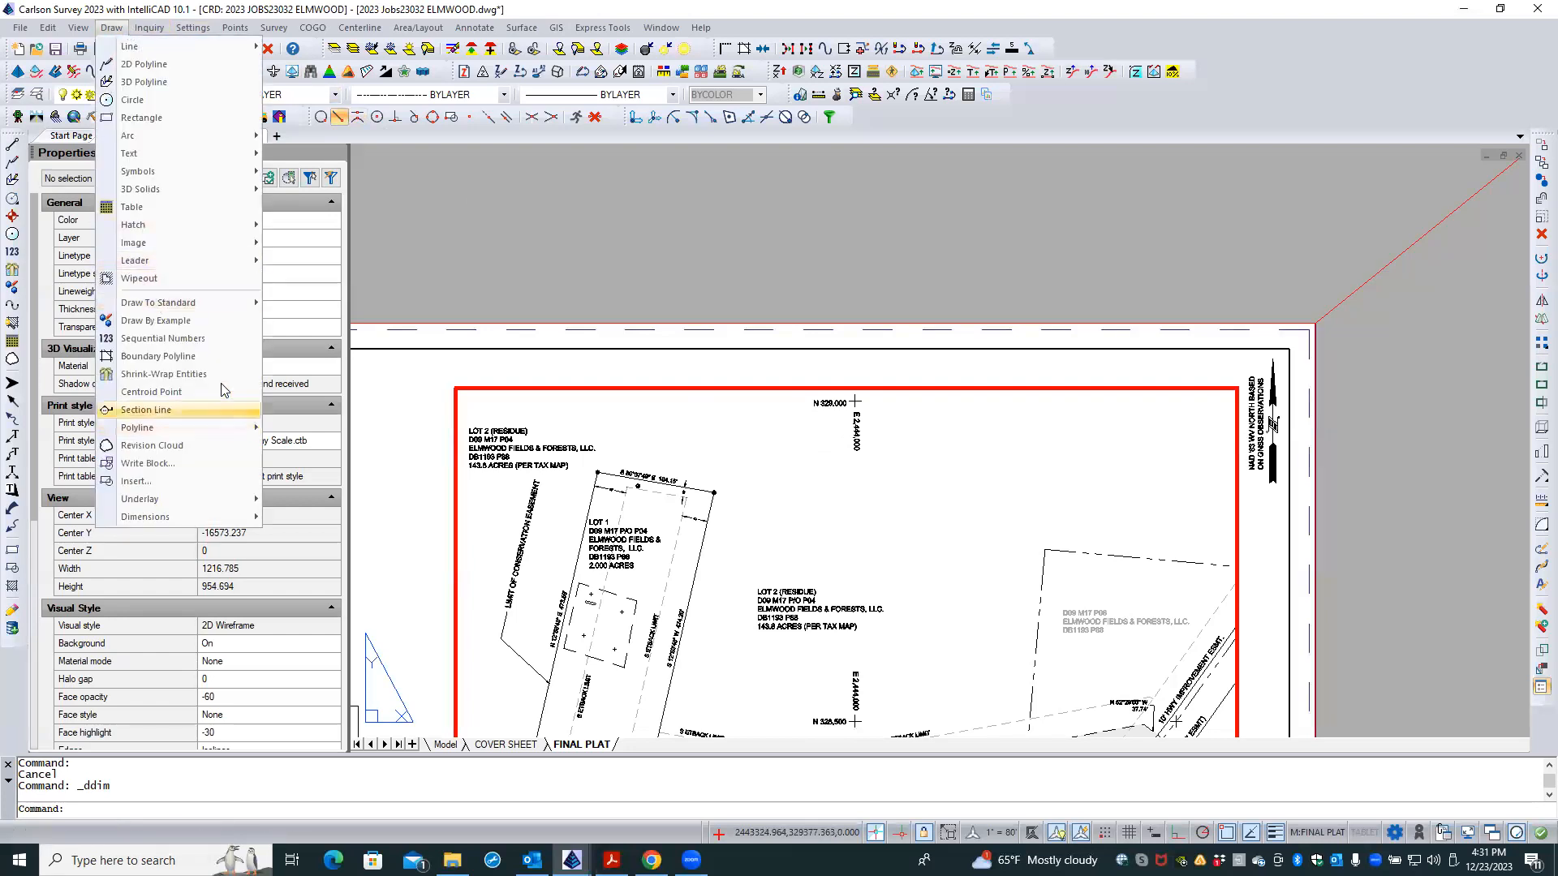
mouse_move(175, 513)
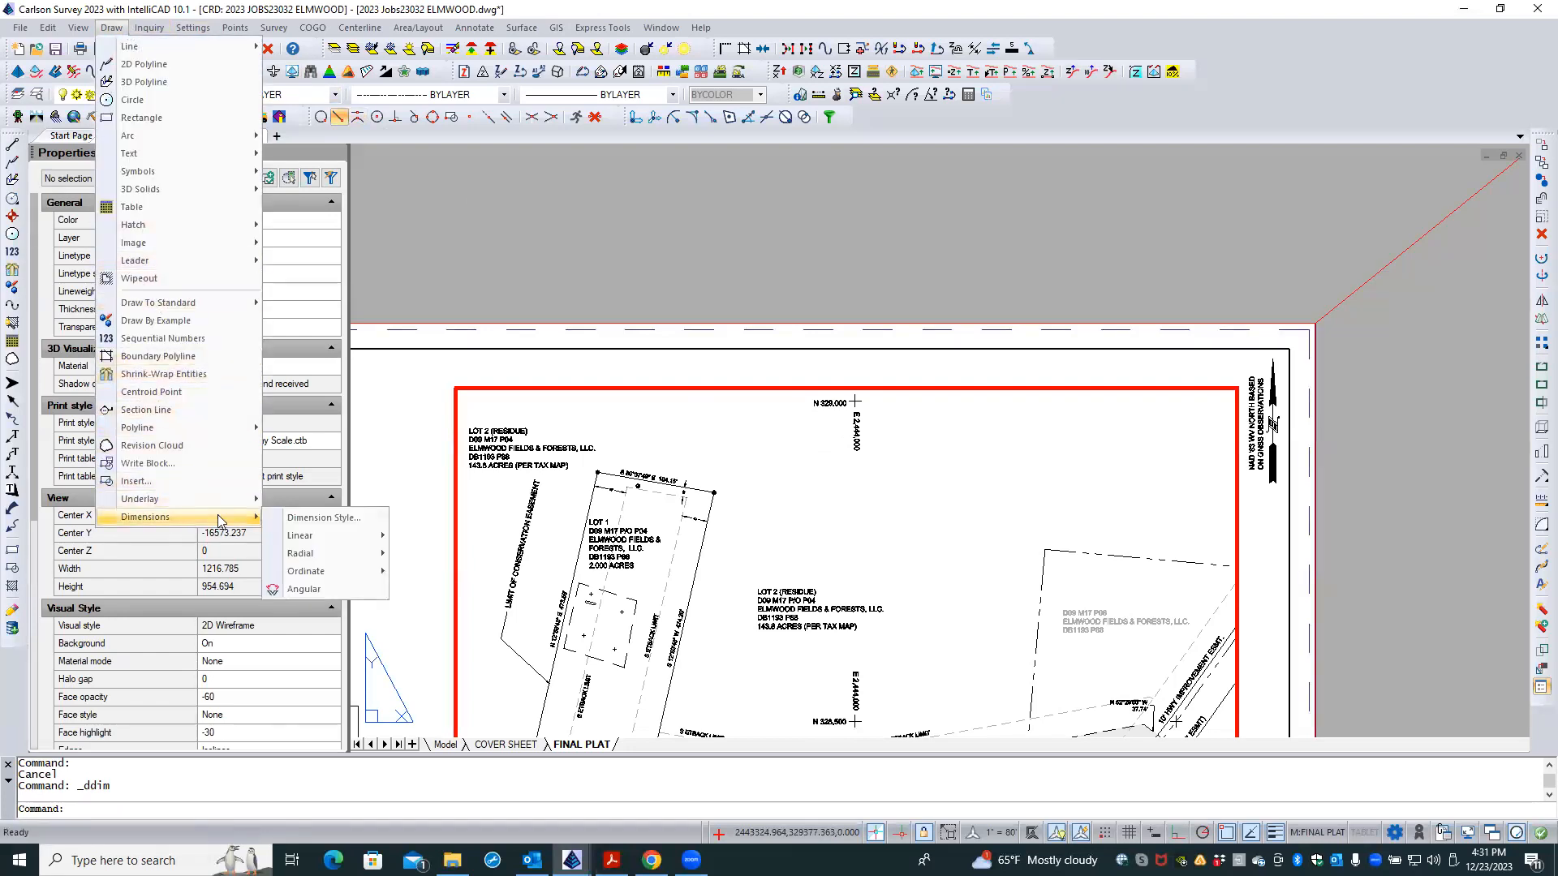
mouse_move(340, 536)
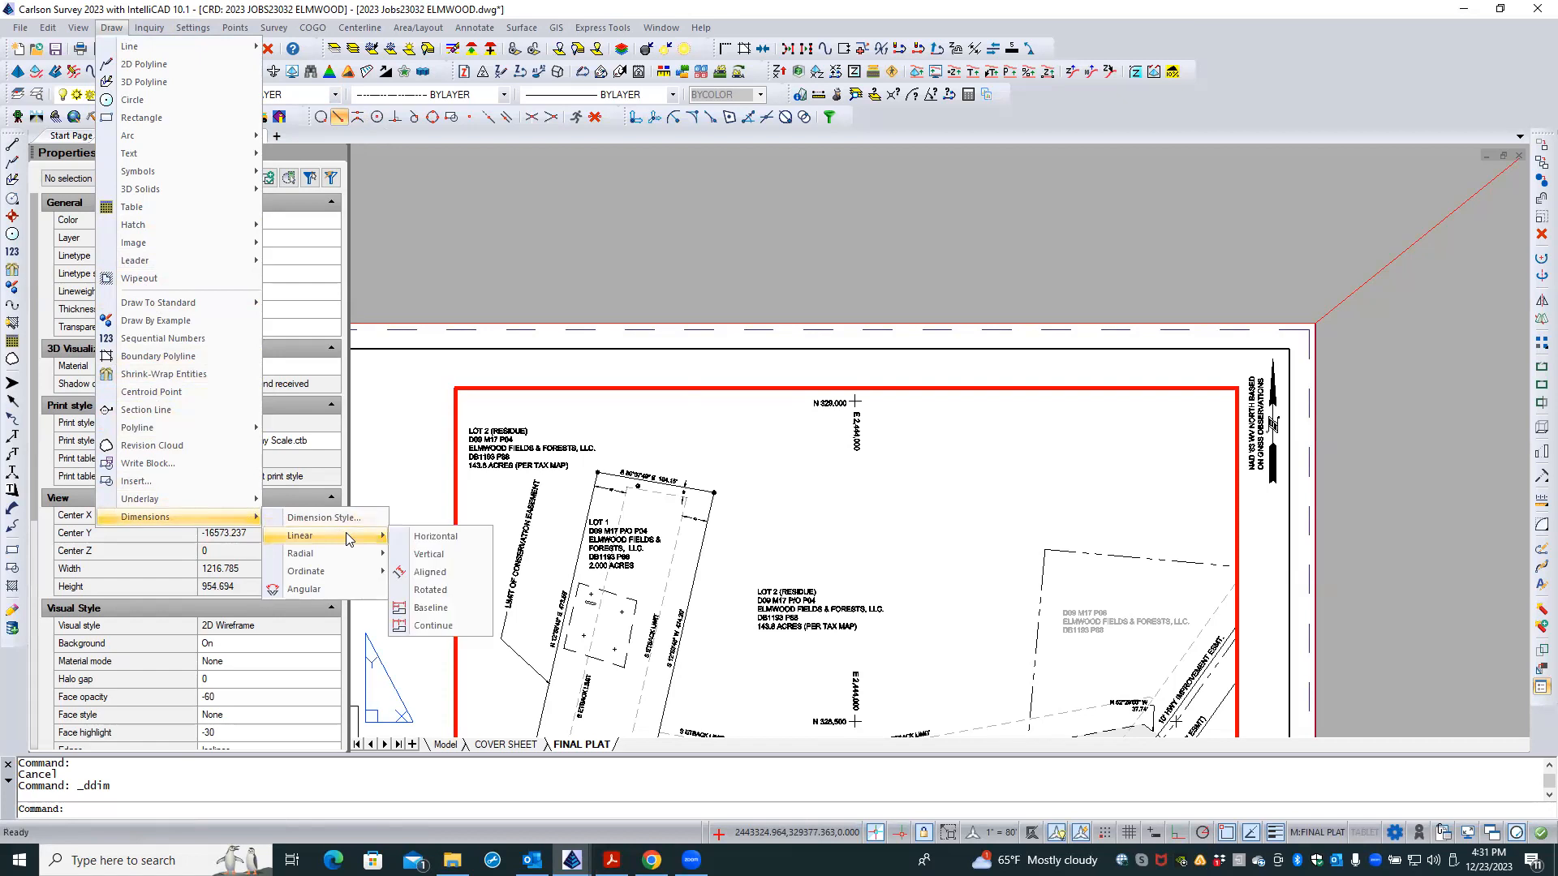
click(446, 570)
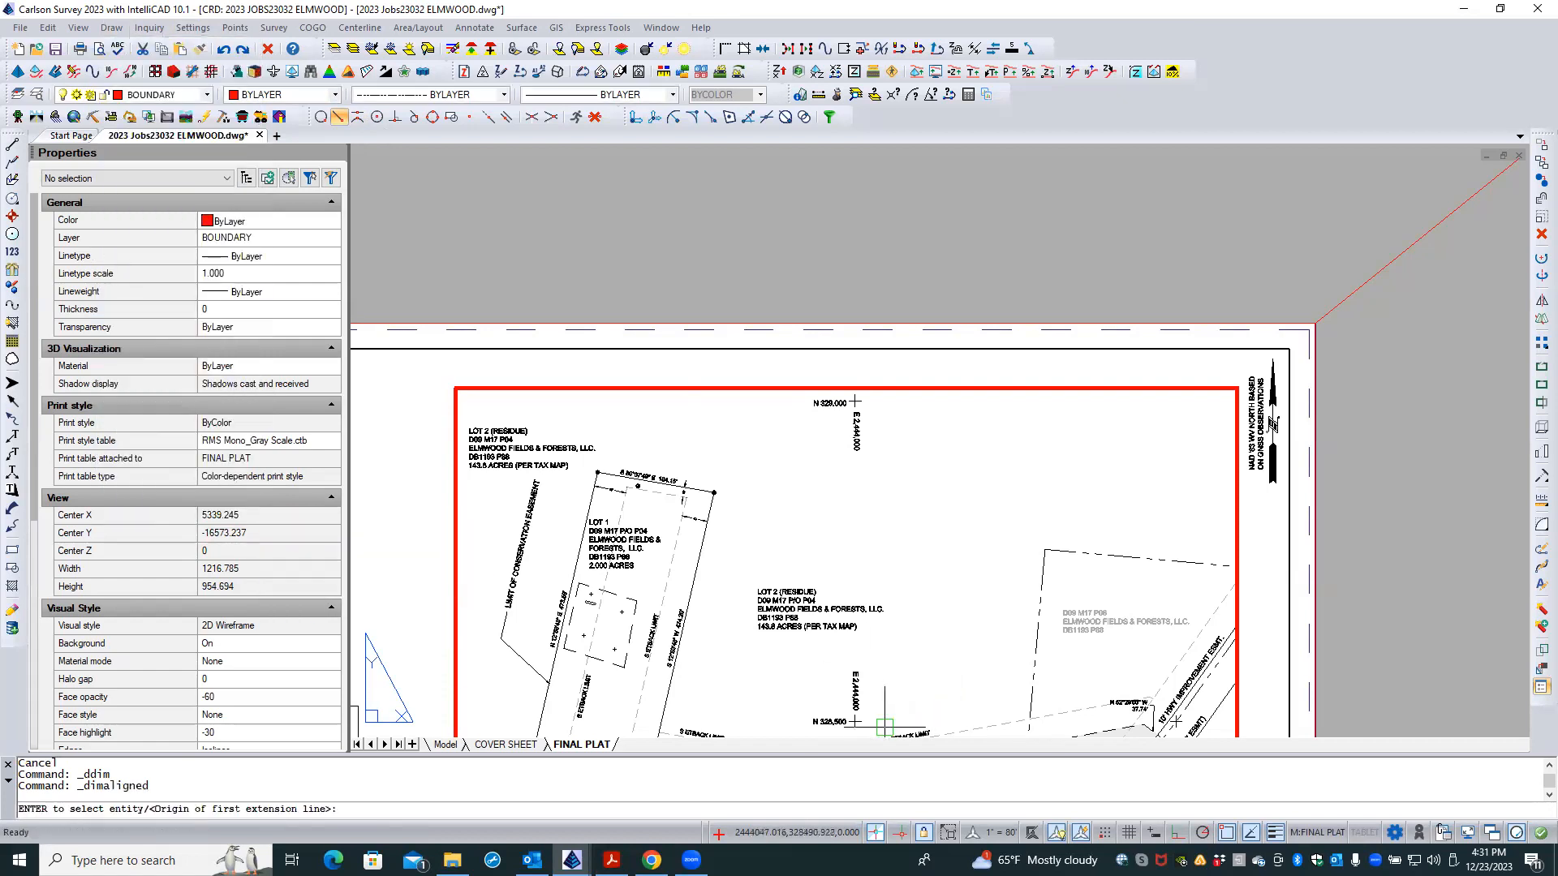
click(863, 721)
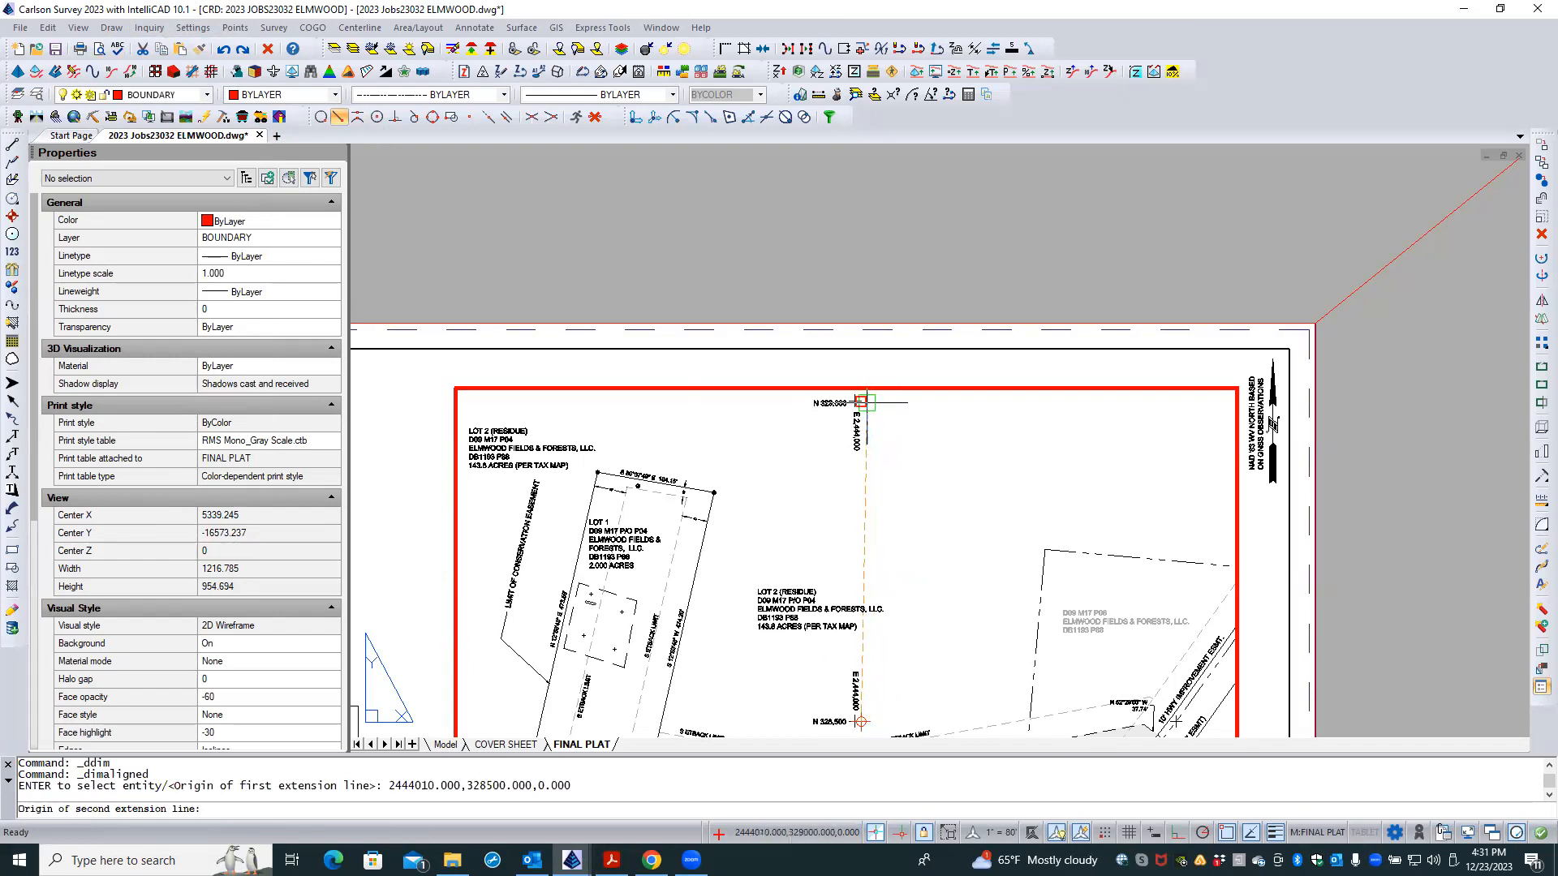
click(865, 402)
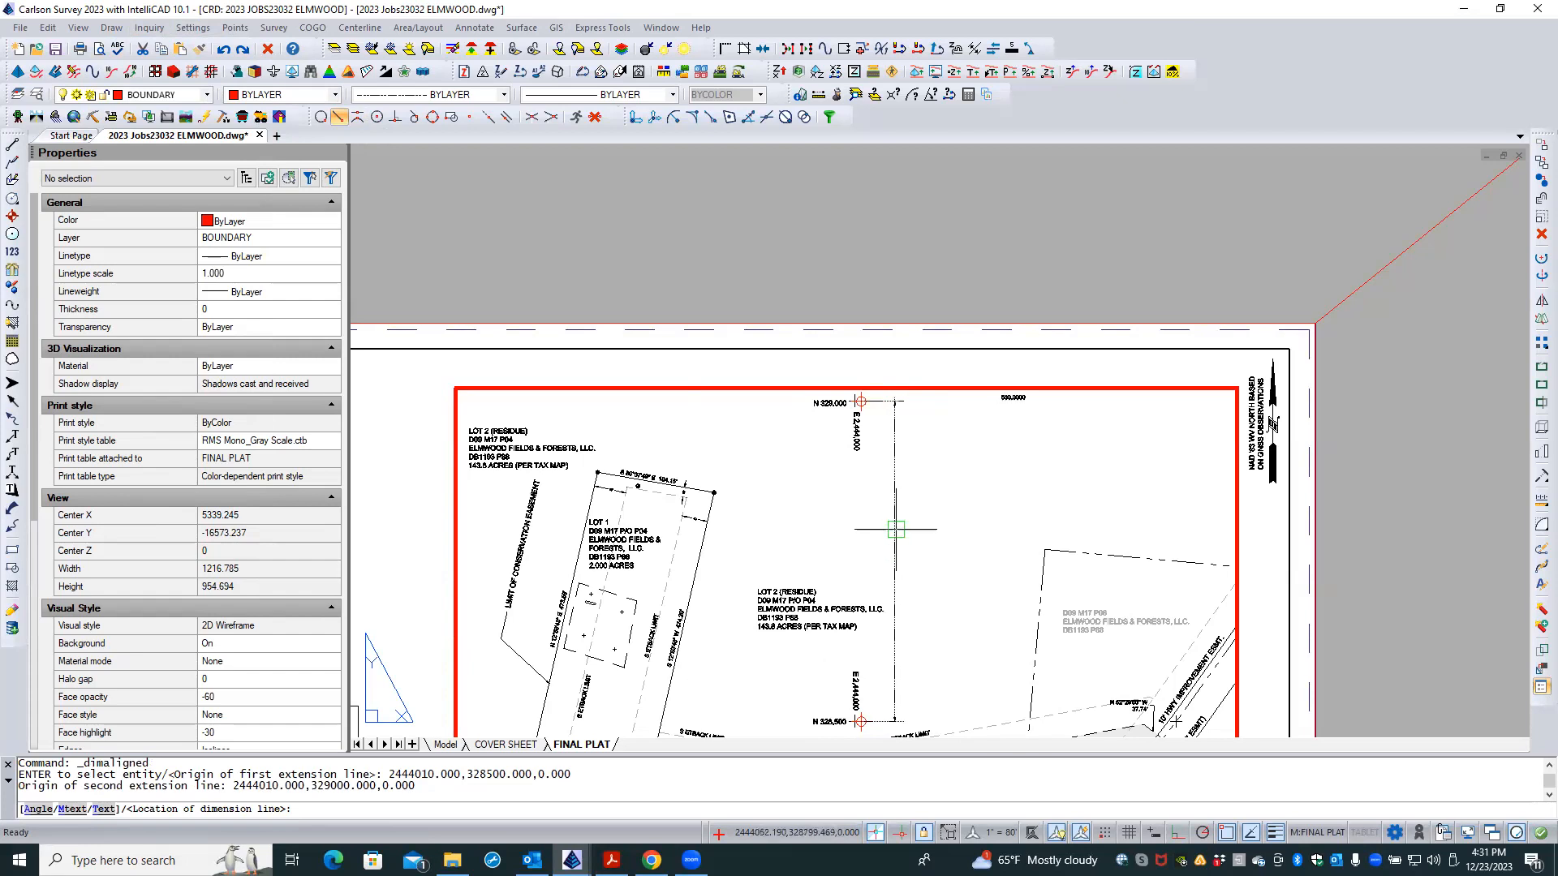
click(904, 529)
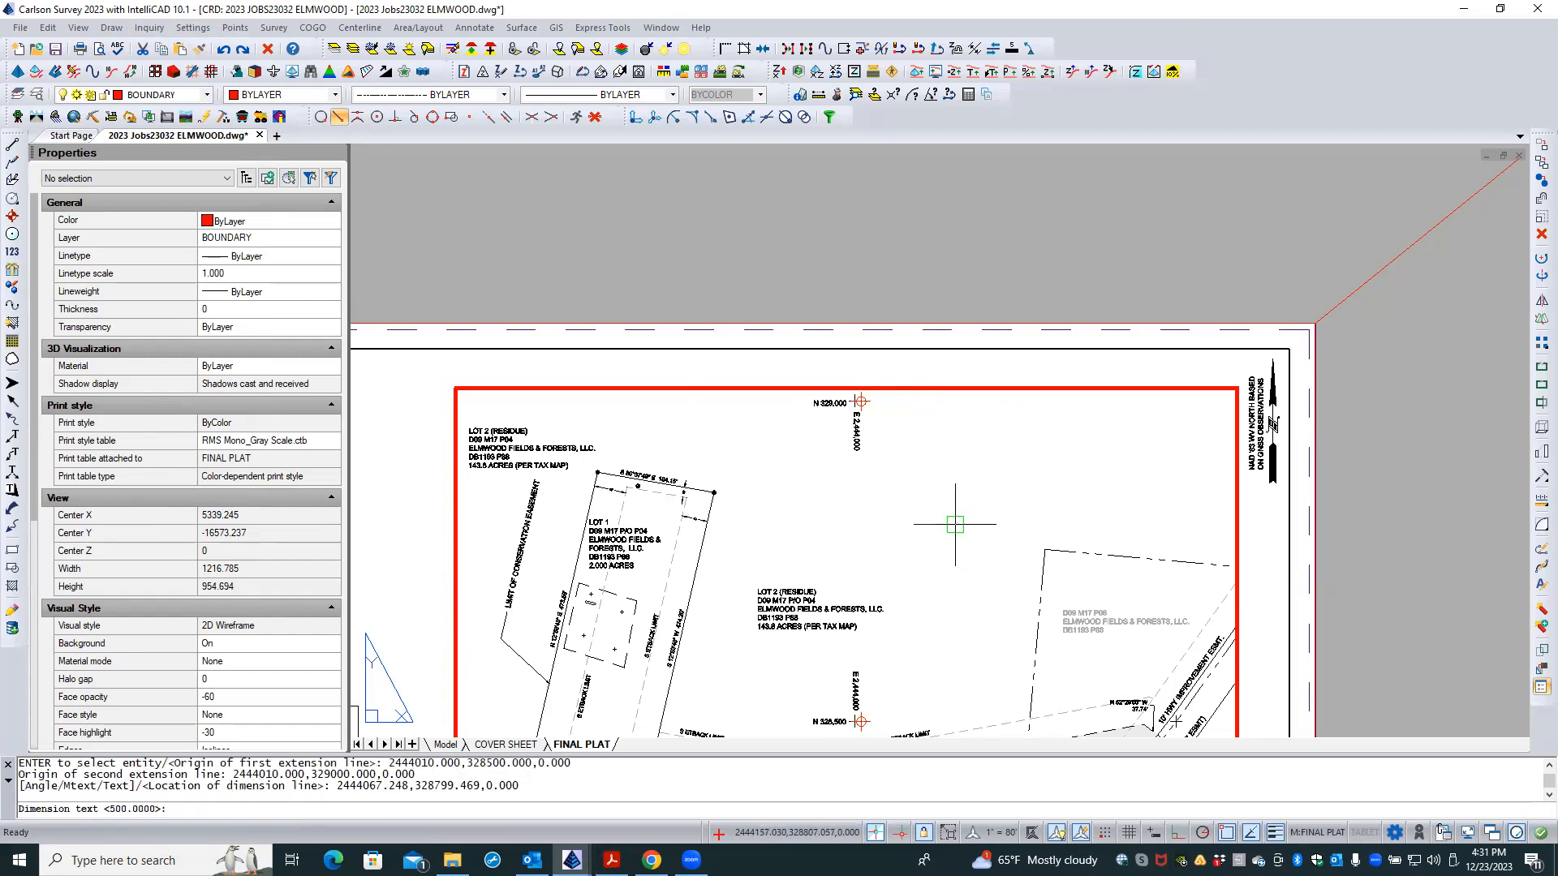
key(Return)
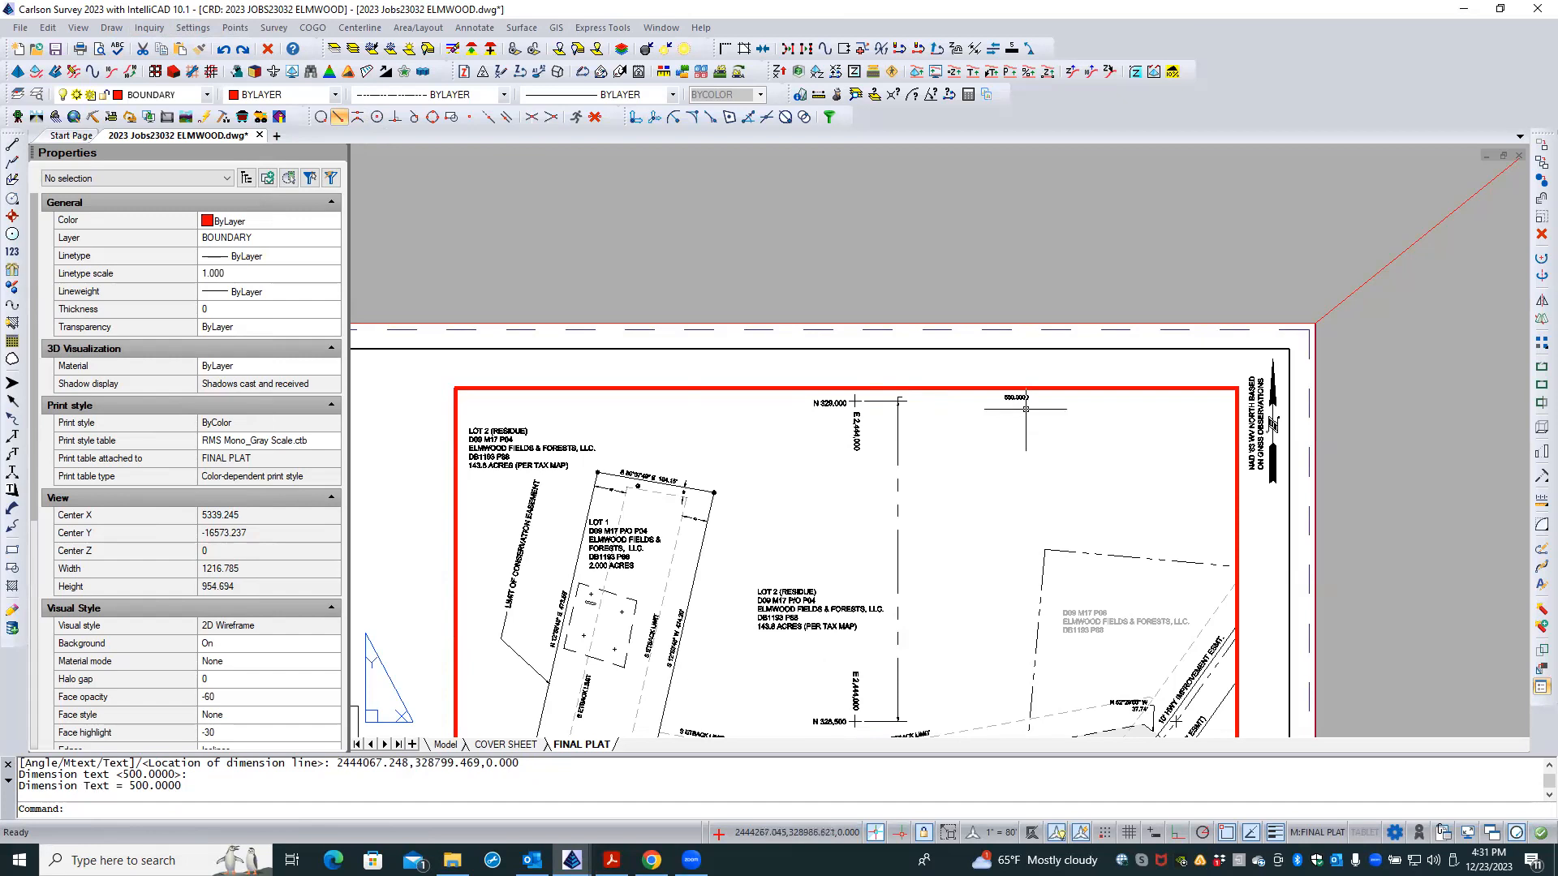
- Match the properties of Lot 1's 15' setback dimension onto the vertical dimension between the grid ticks and inspect its arrowhead and text
click(199, 50)
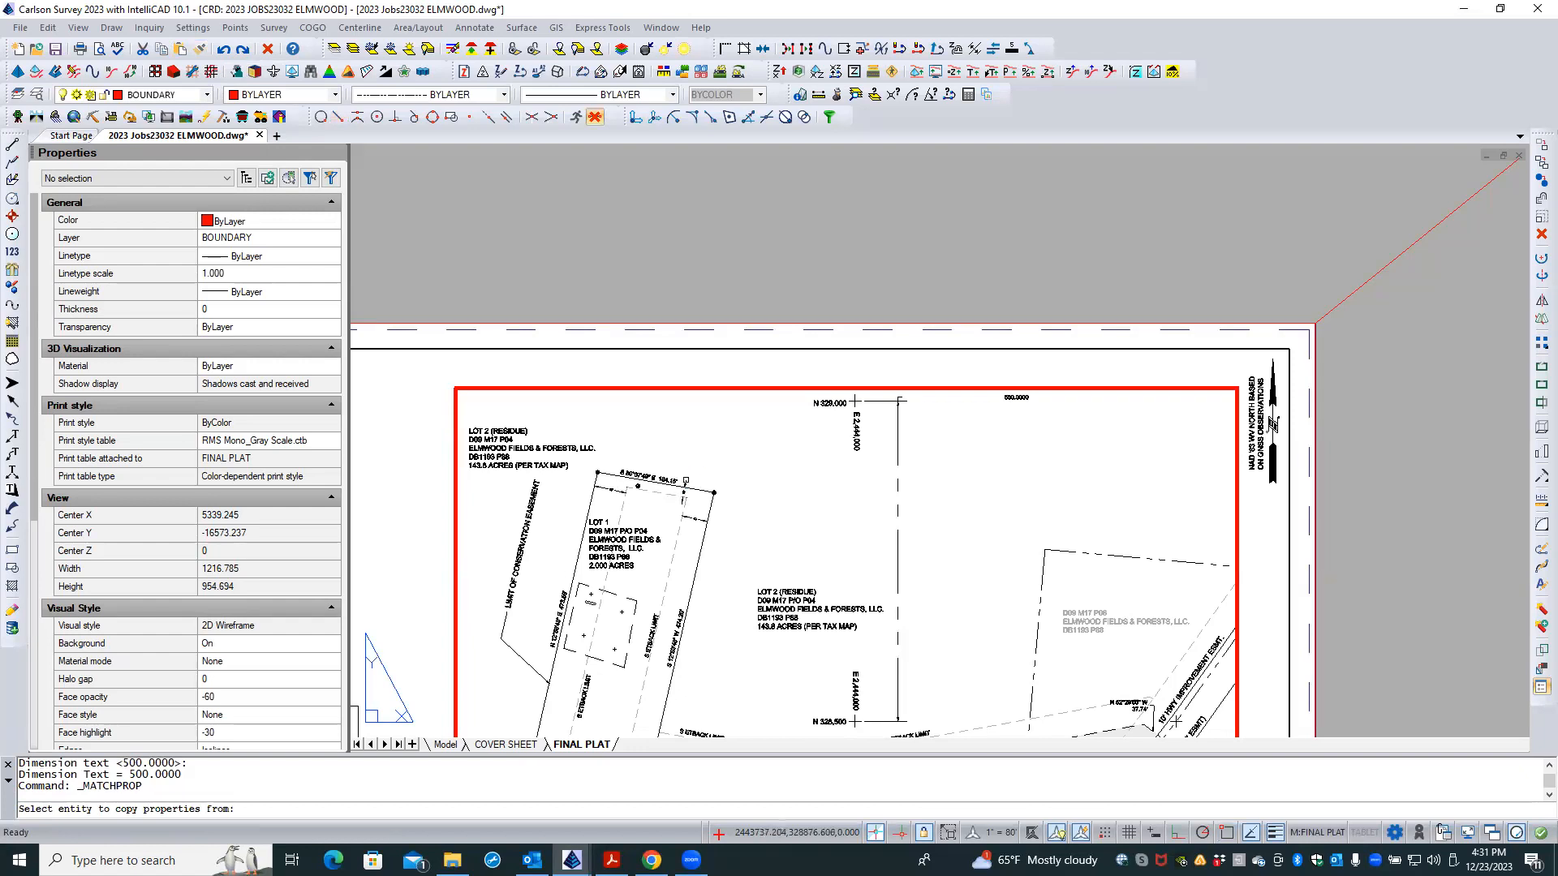
click(686, 482)
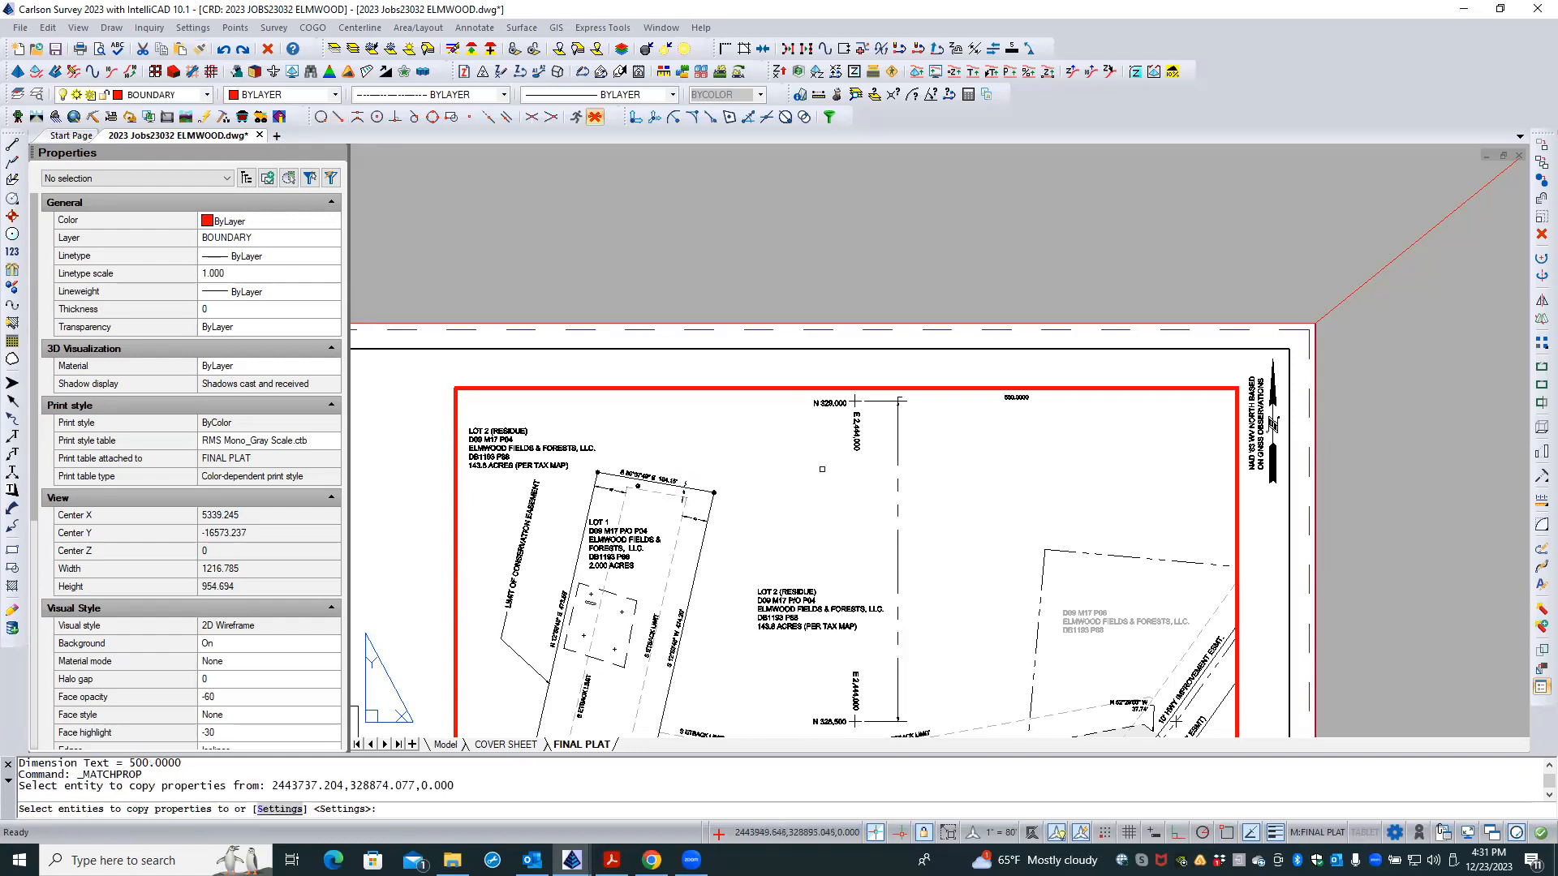
click(897, 461)
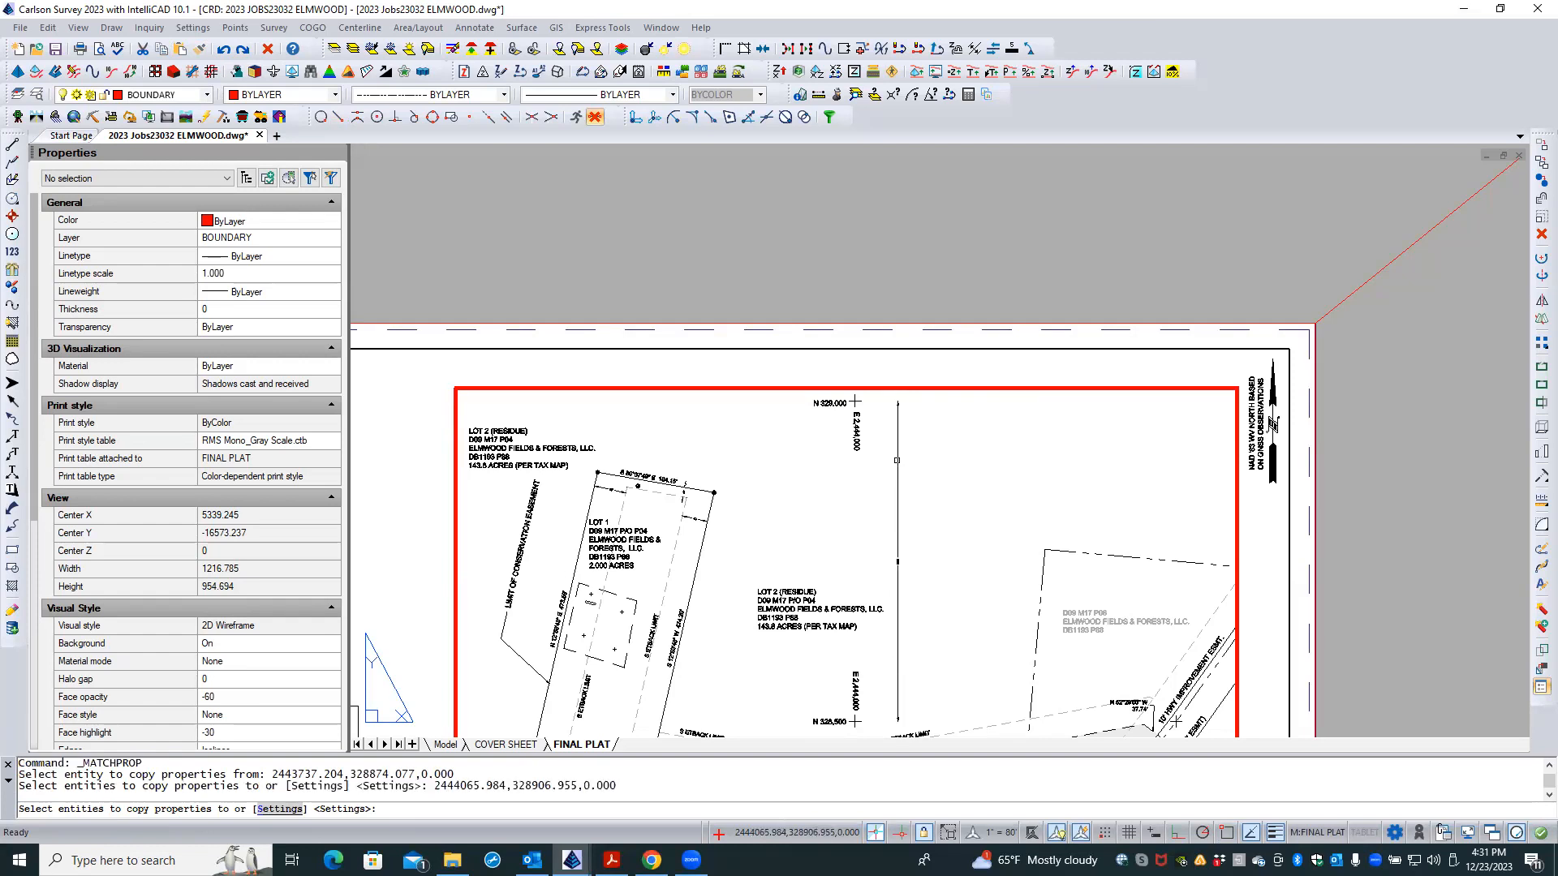
key(Return)
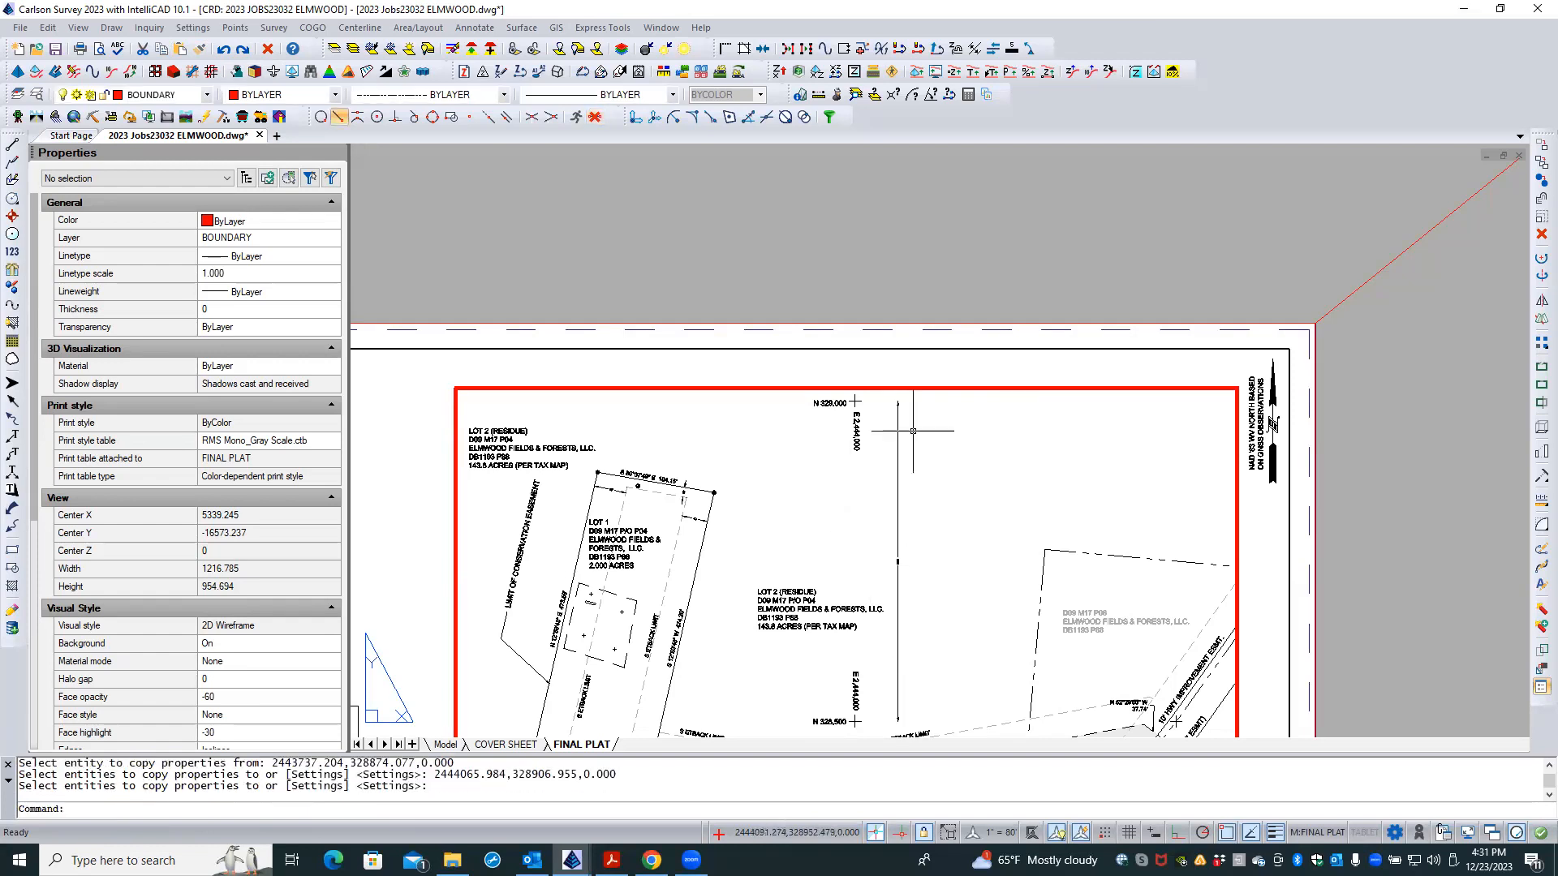
scroll(909, 397, up, 3)
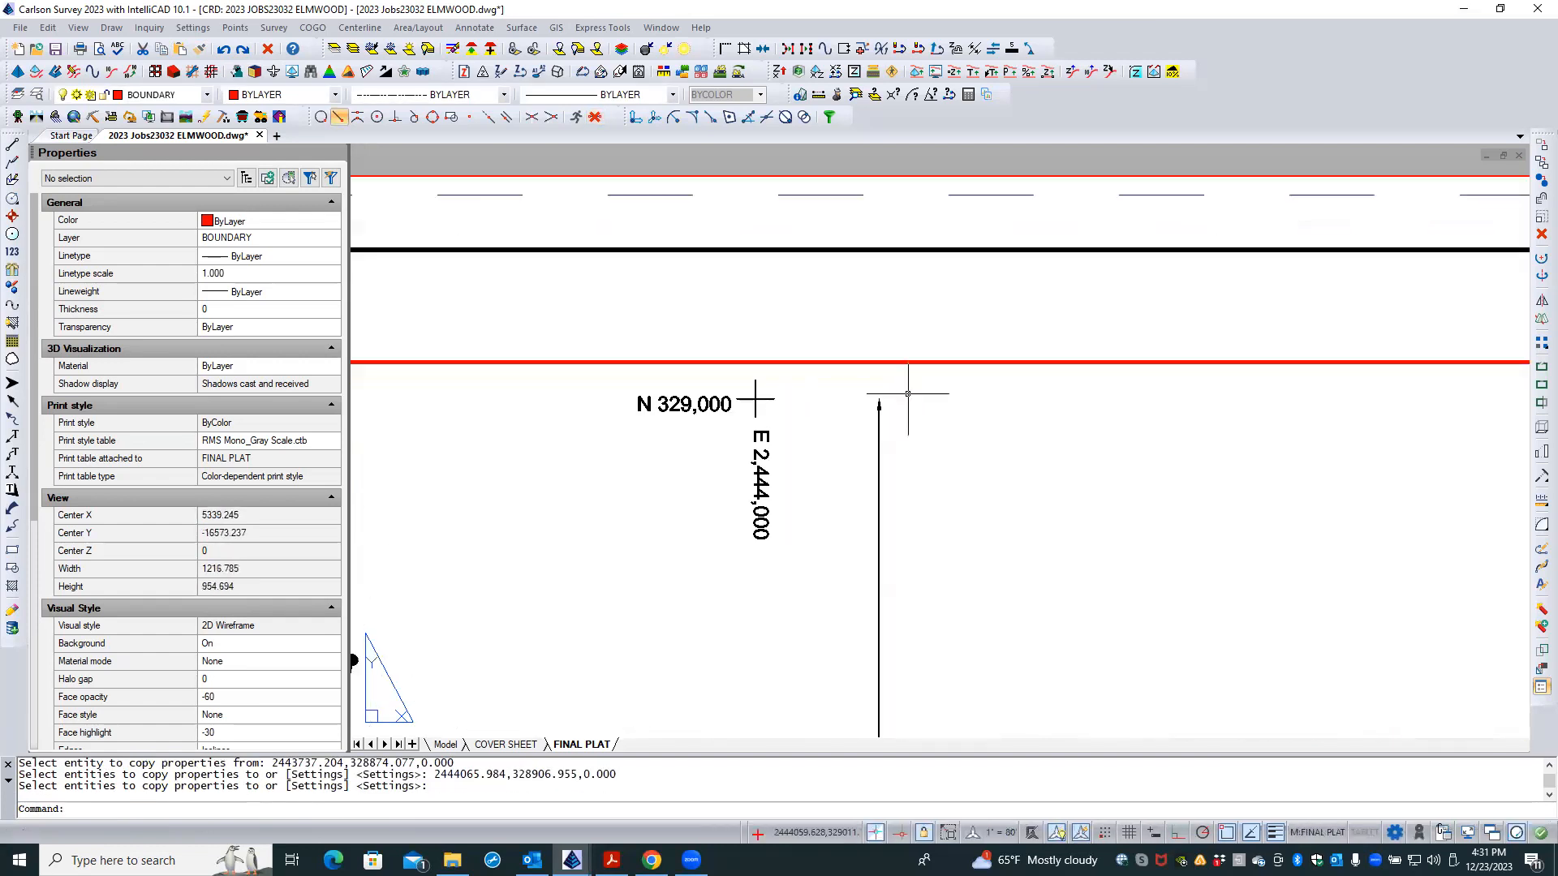
scroll(842, 390, down, 3)
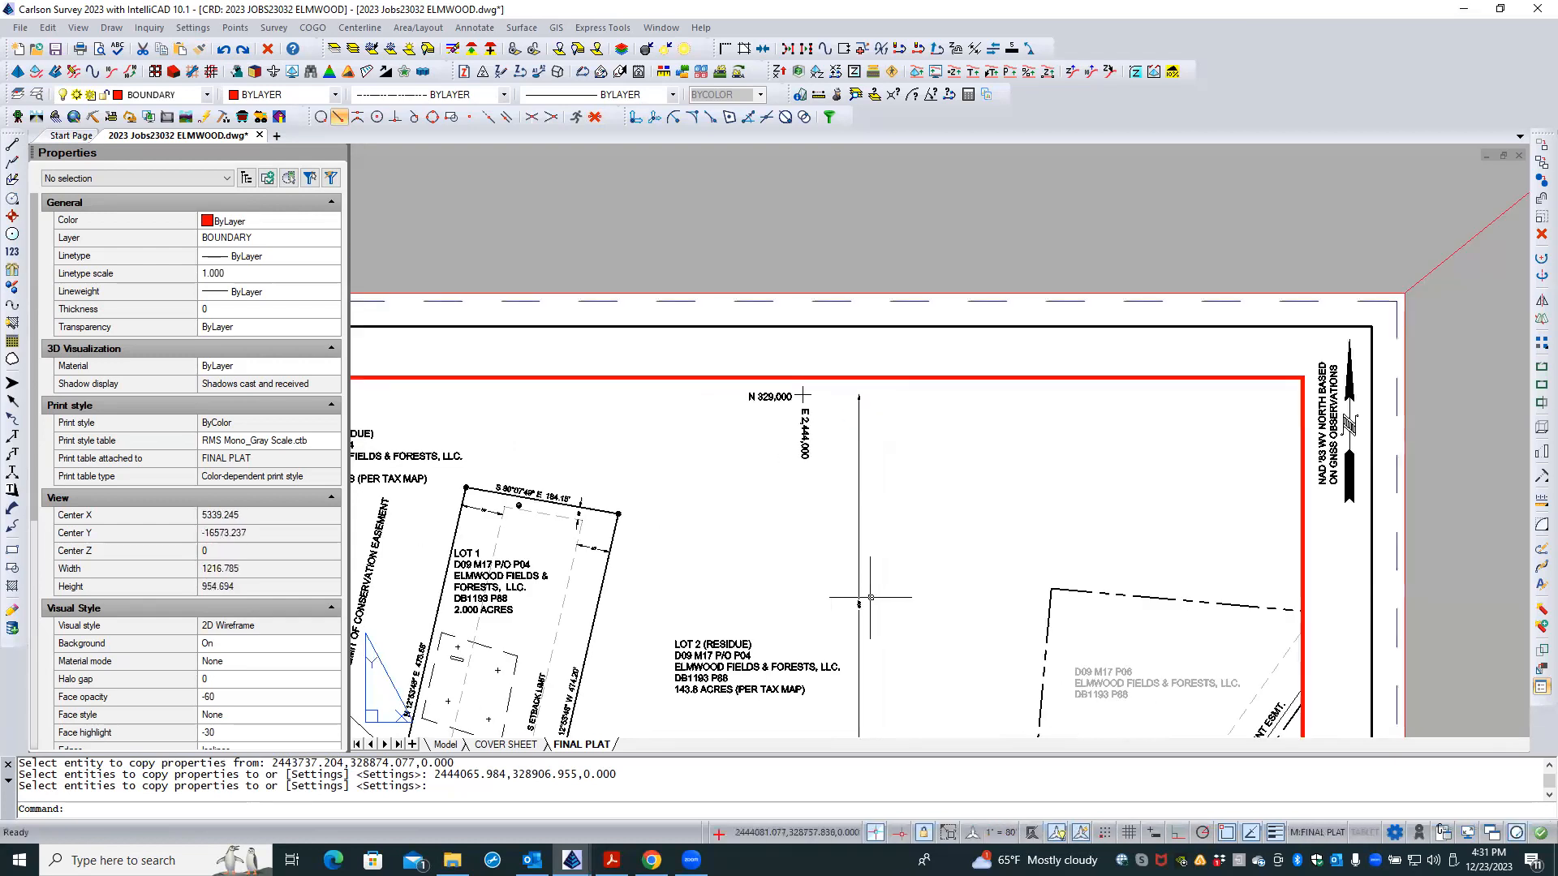
scroll(866, 610, up, 4)
scroll(869, 616, up, 2)
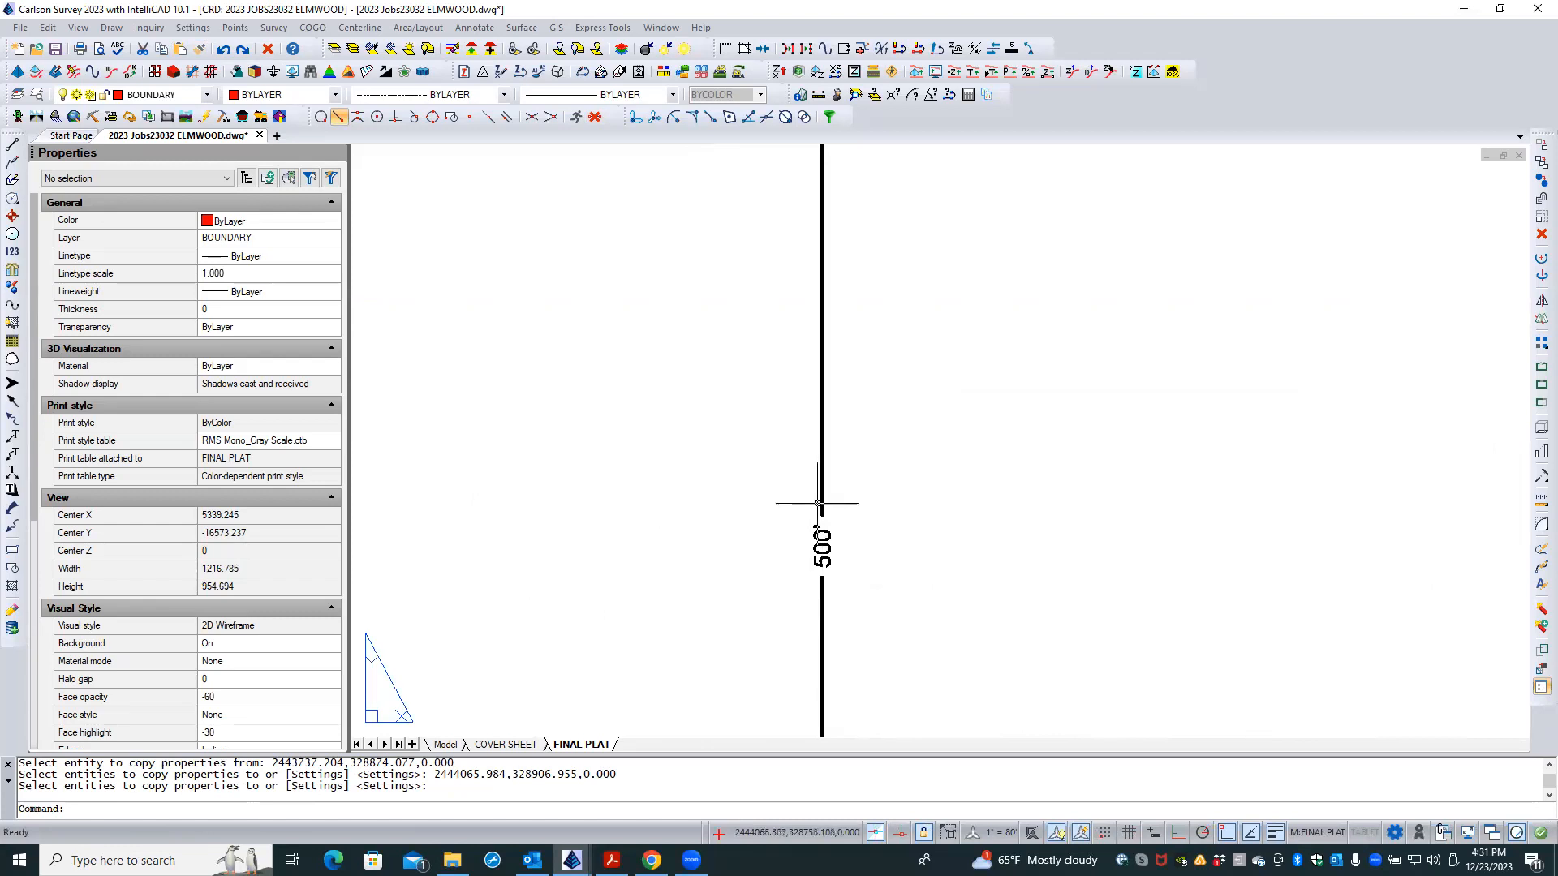
scroll(828, 463, down, 8)
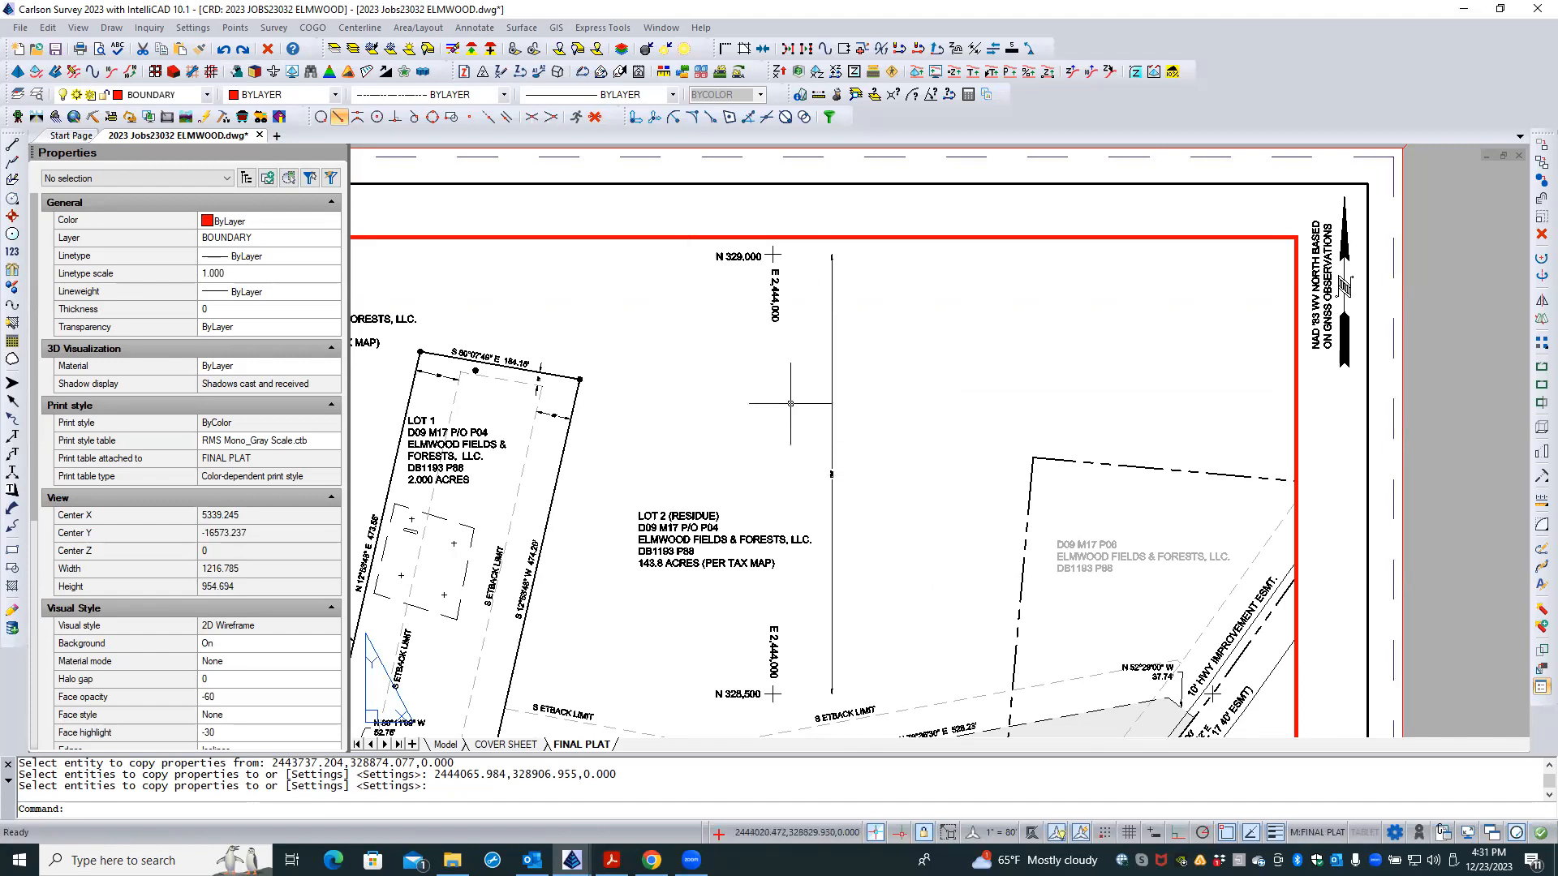
- Look at the override settings for the carlsonsw dimension style in the Dimension Styles Manager and cancel them
click(185, 33)
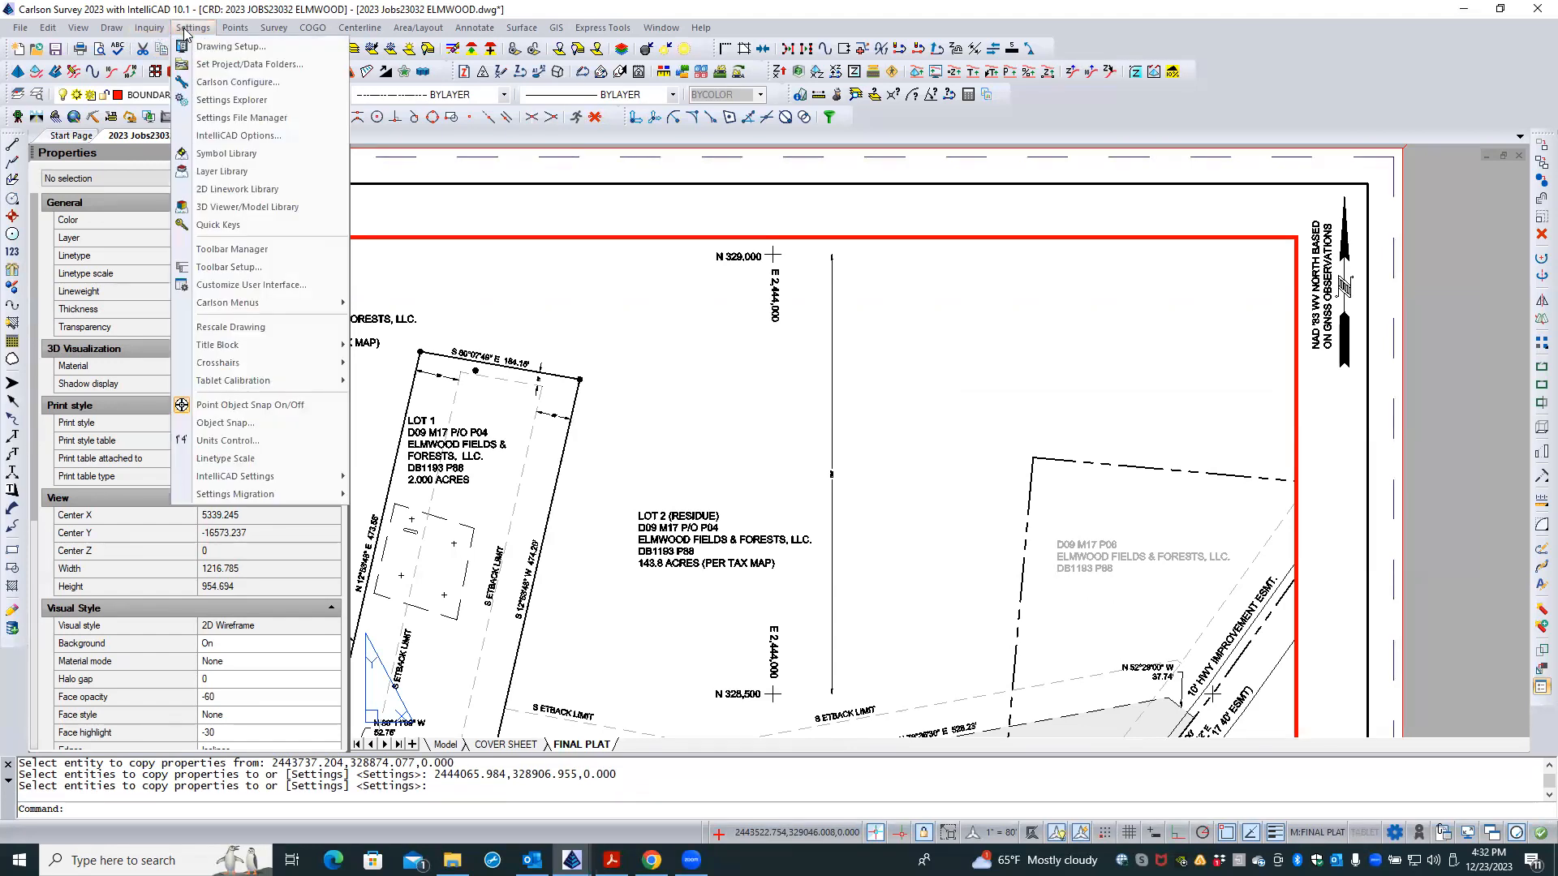
mouse_move(159, 31)
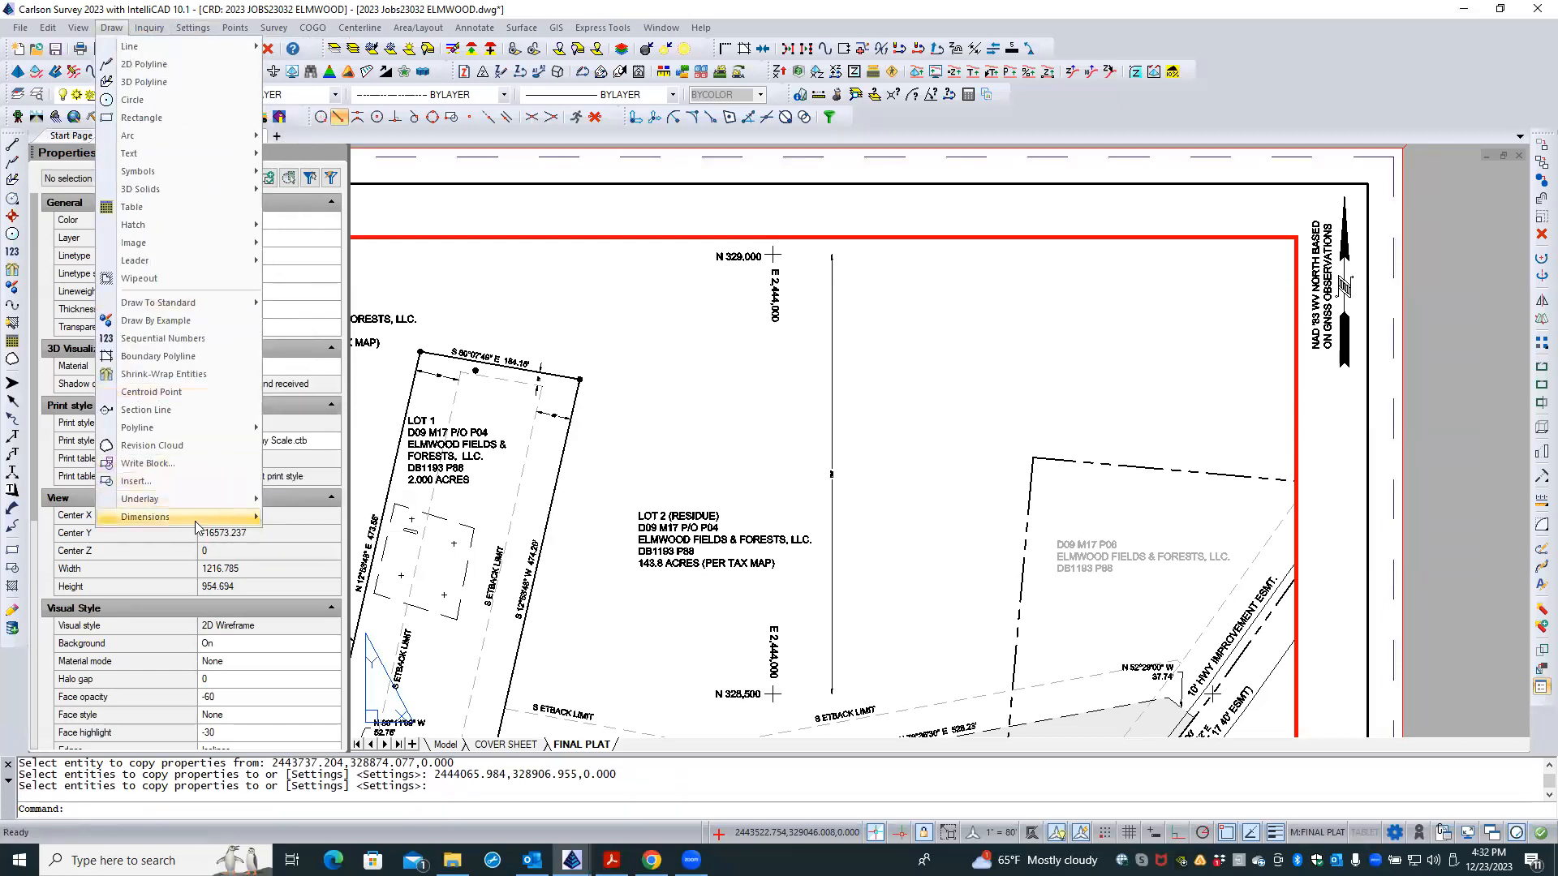
mouse_move(197, 526)
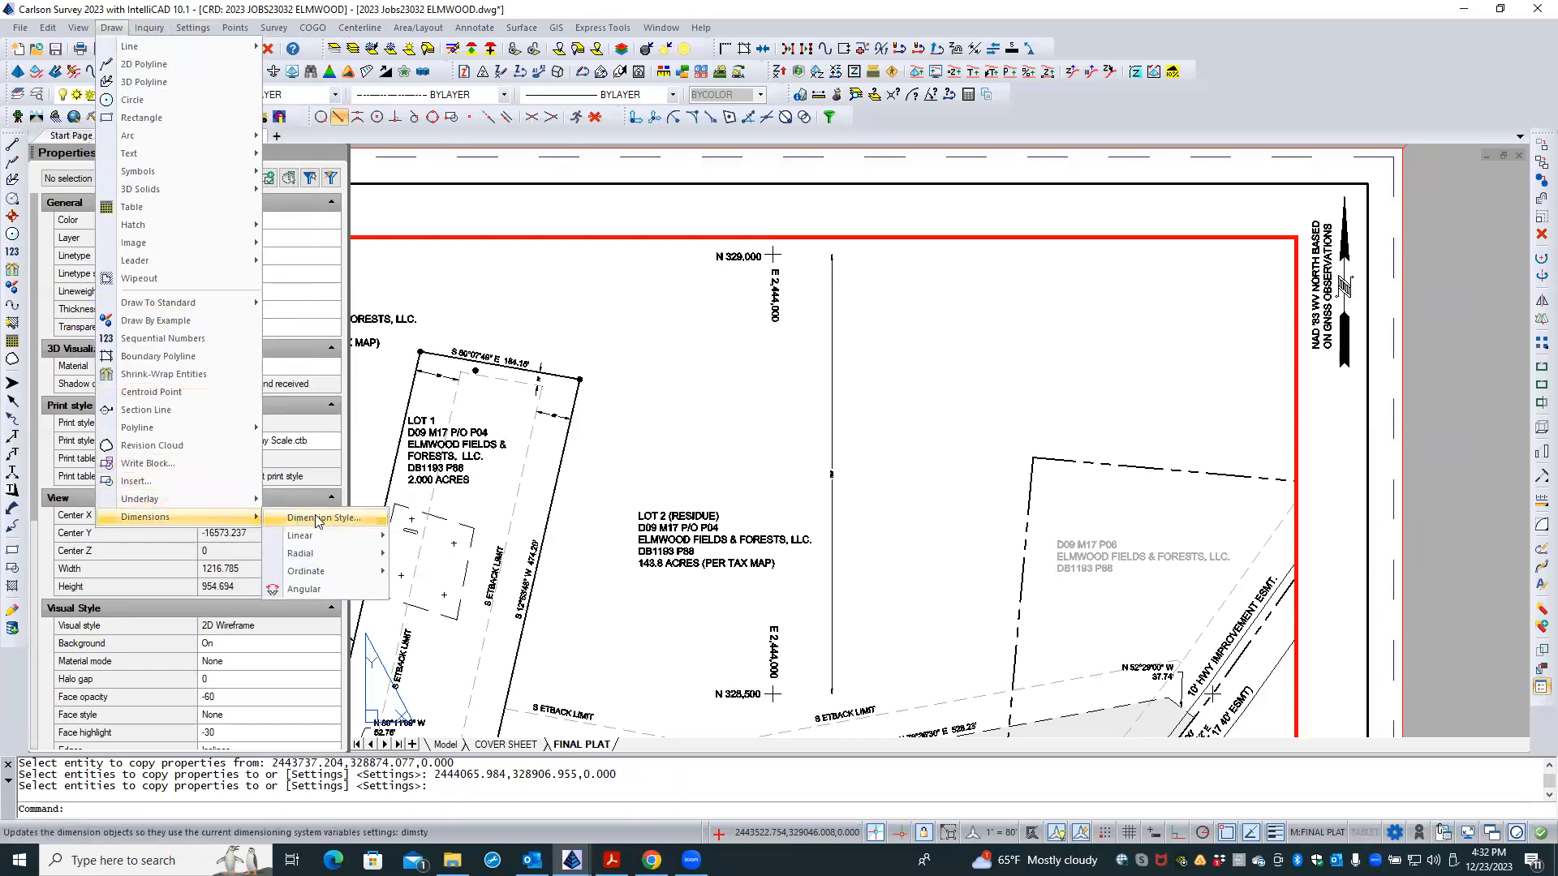
click(314, 517)
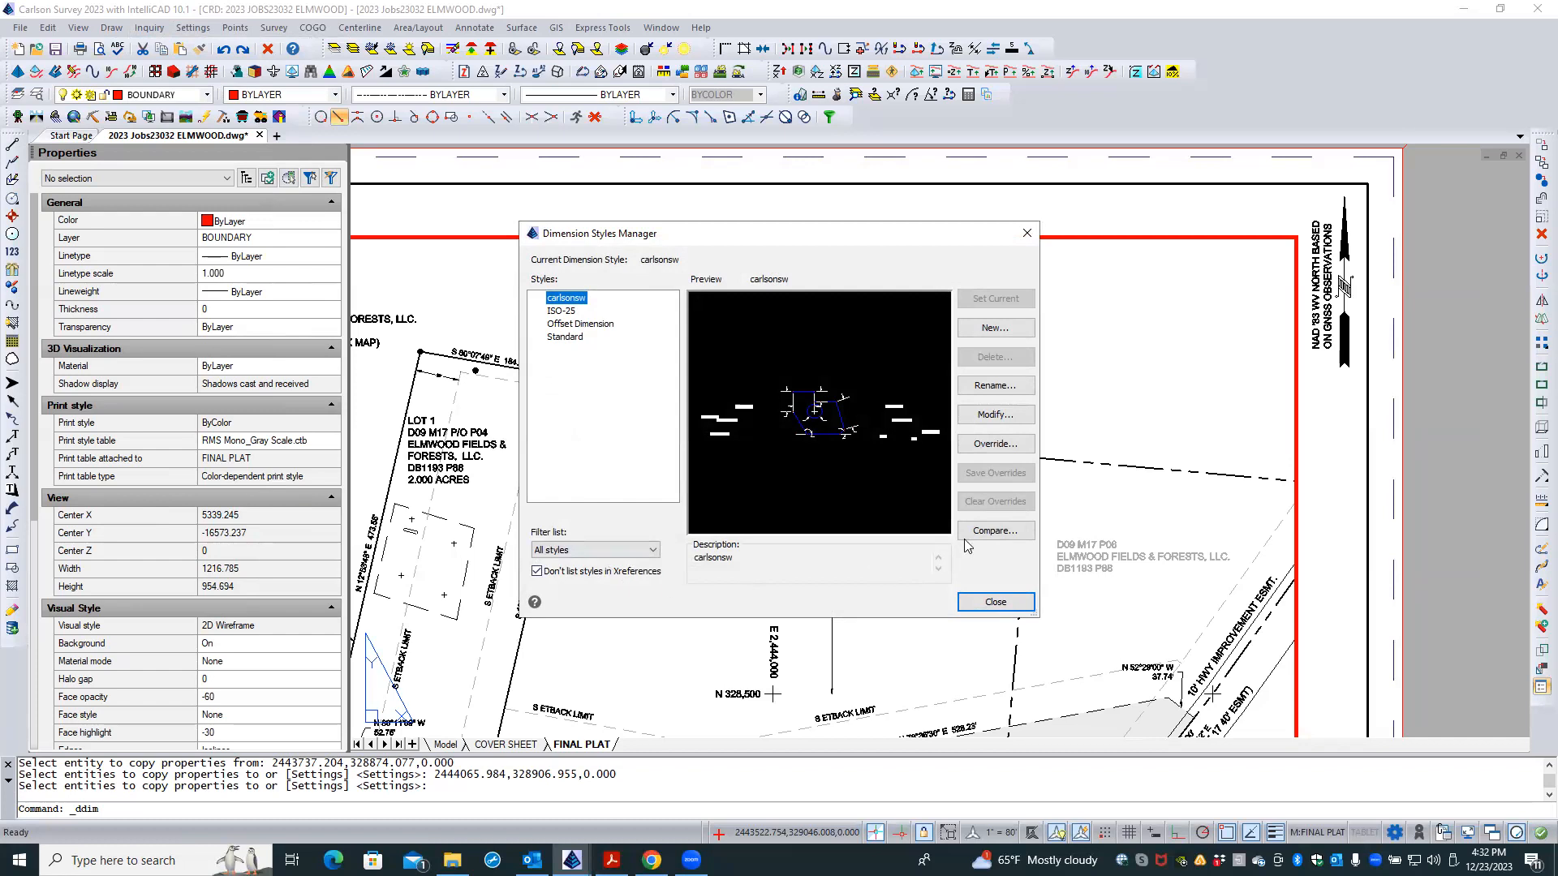
click(1013, 446)
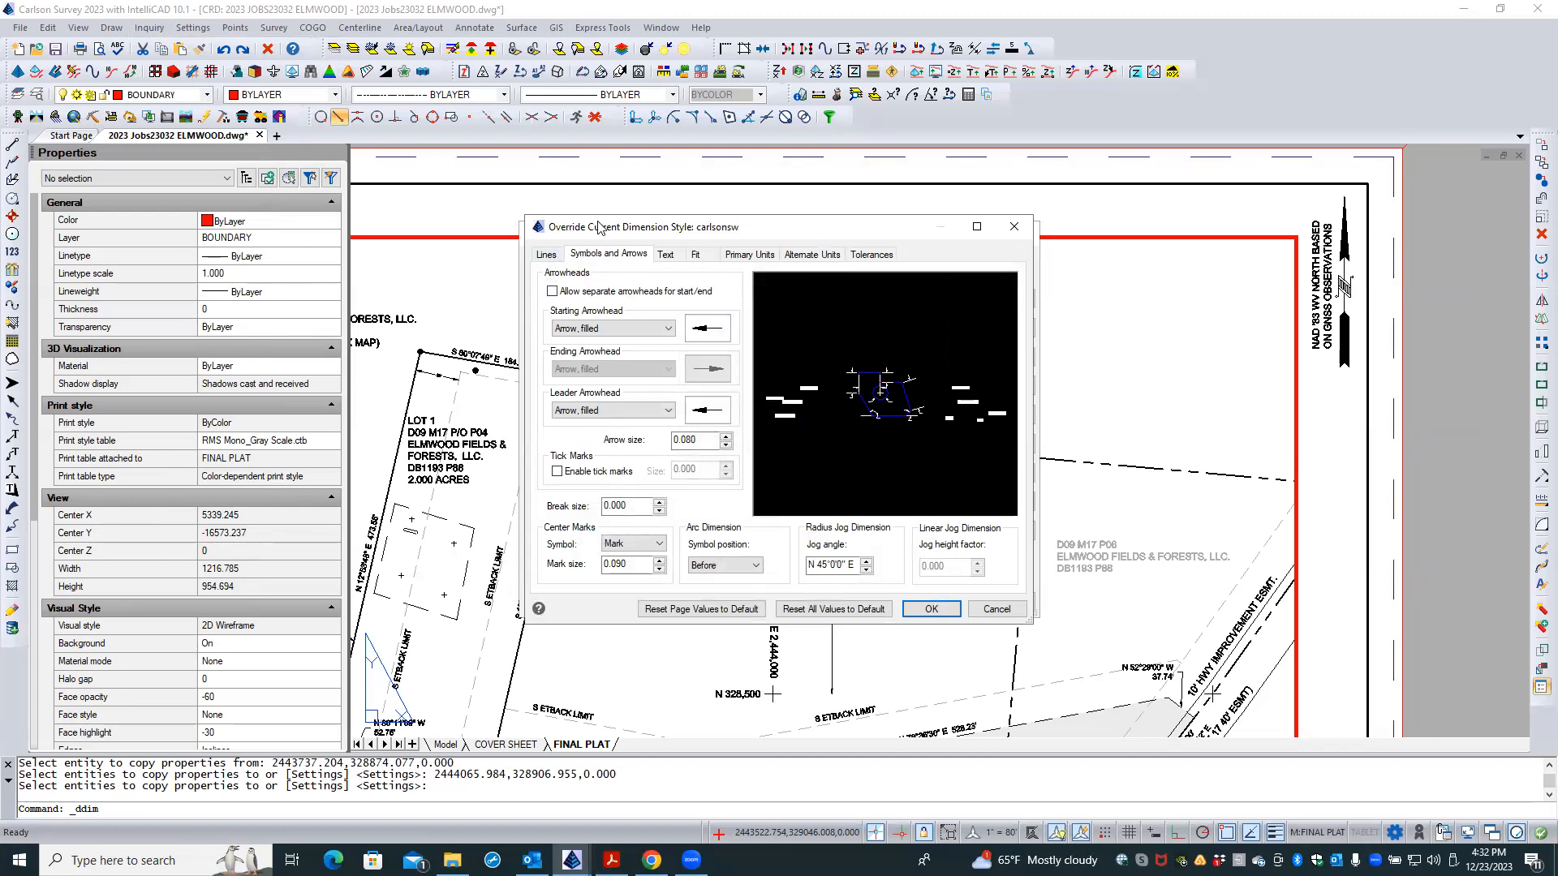
drag(605, 235, 653, 291)
click(1043, 667)
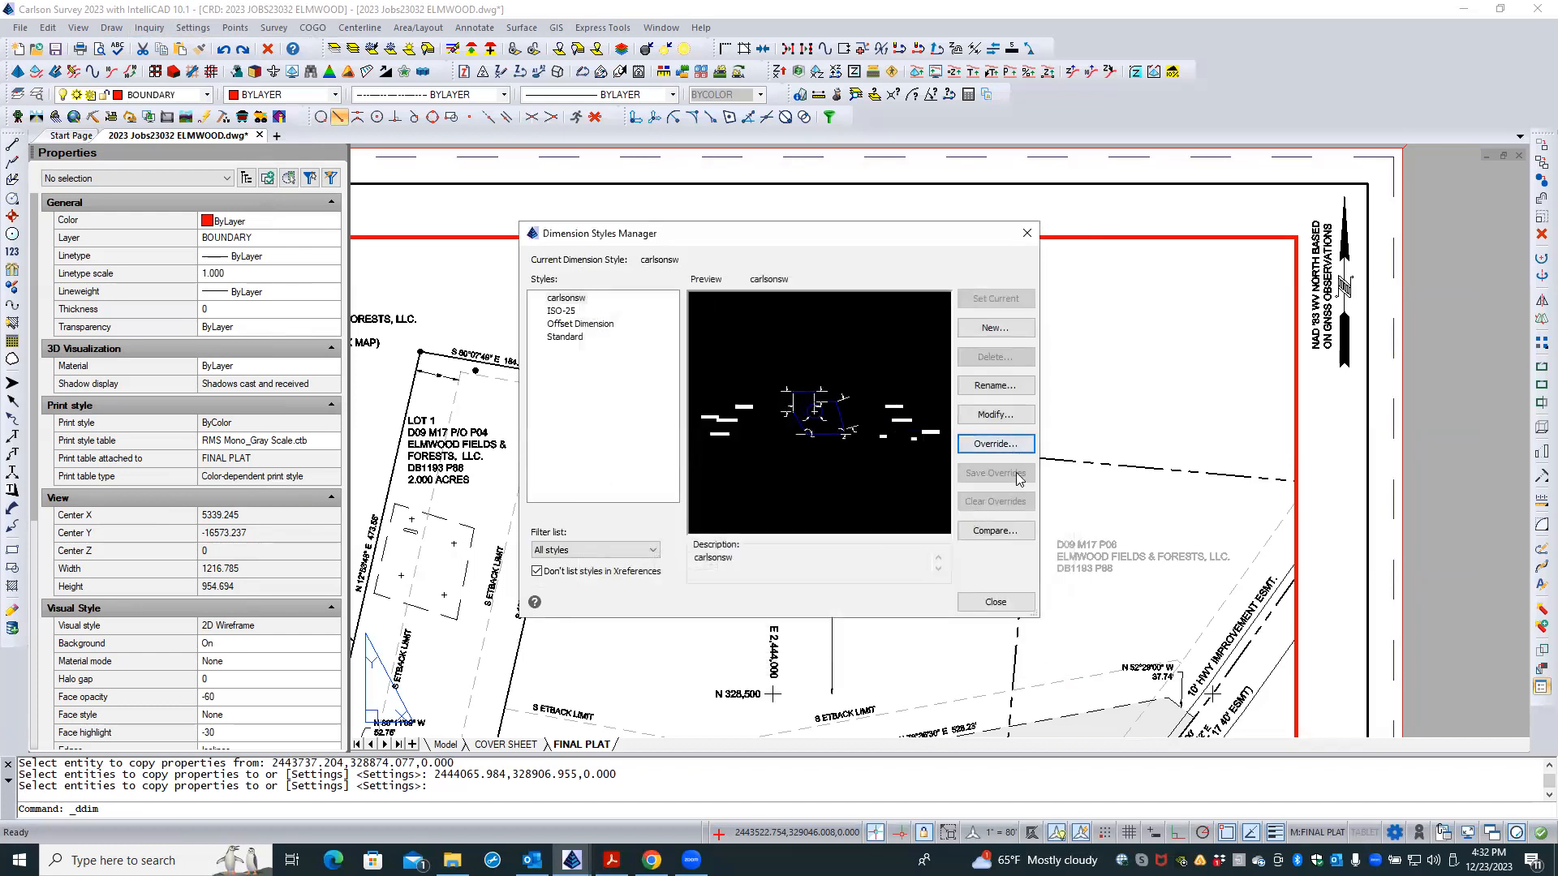
- Read the Dimension Styles Manager help on the style and override options, and close both the help and the manager
click(535, 603)
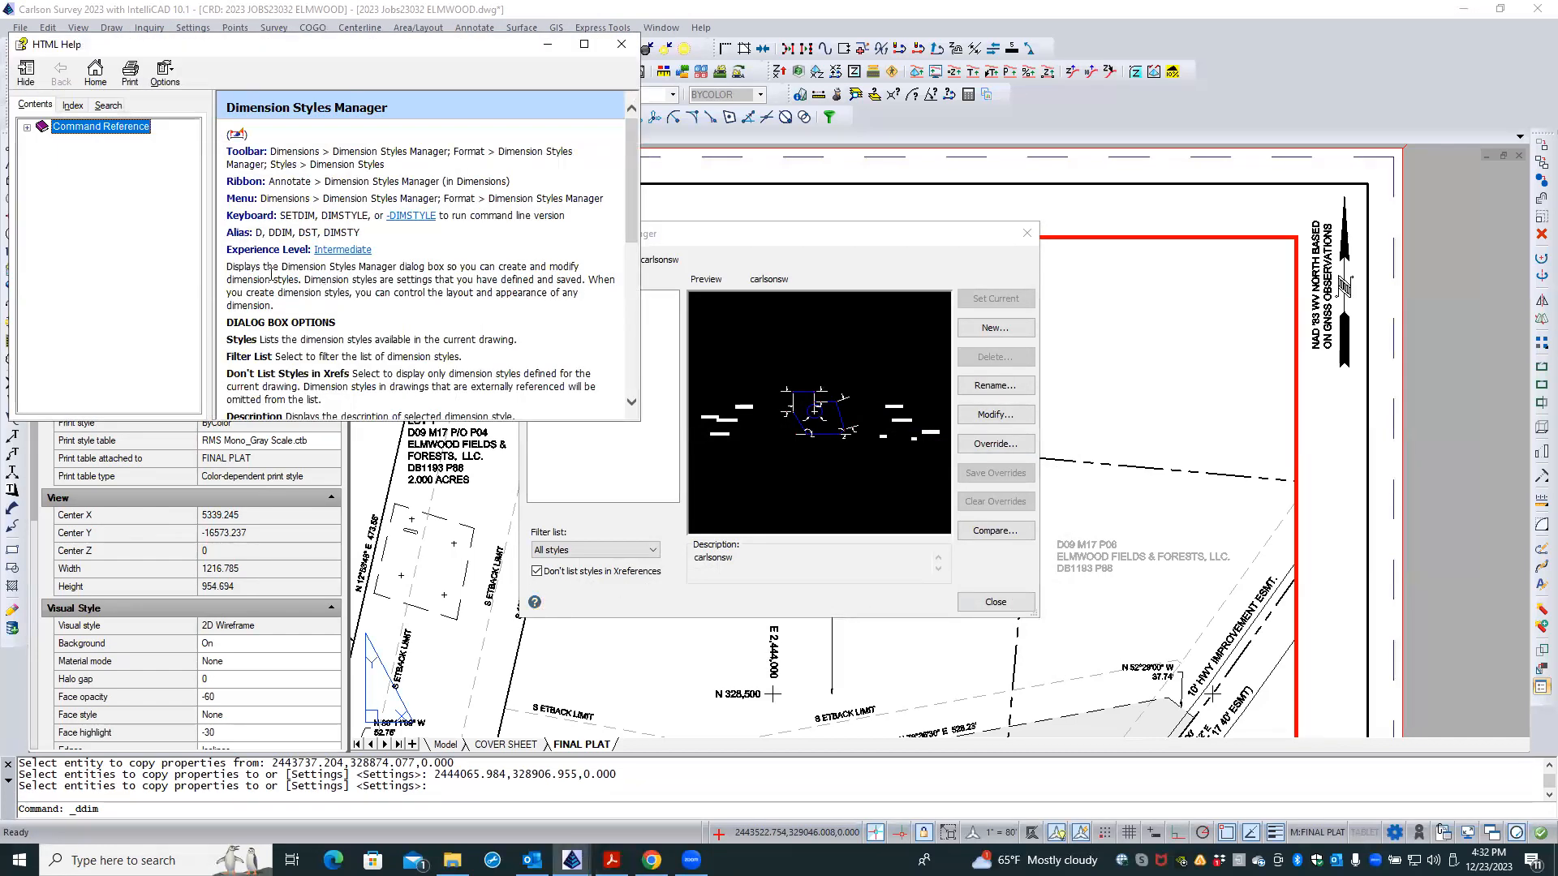
drag(637, 422, 796, 638)
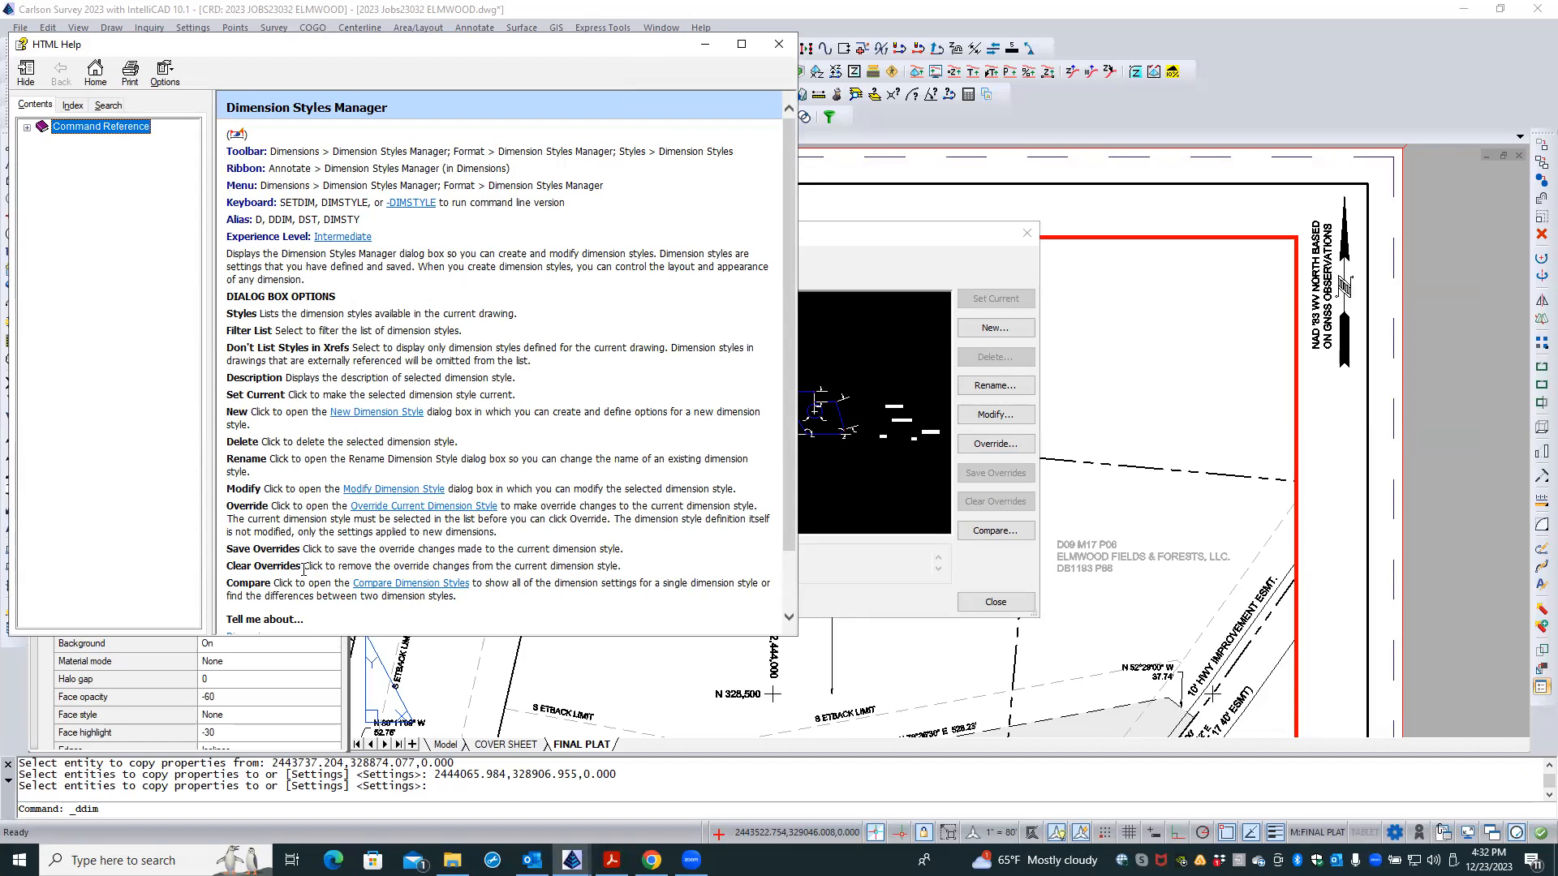
click(779, 44)
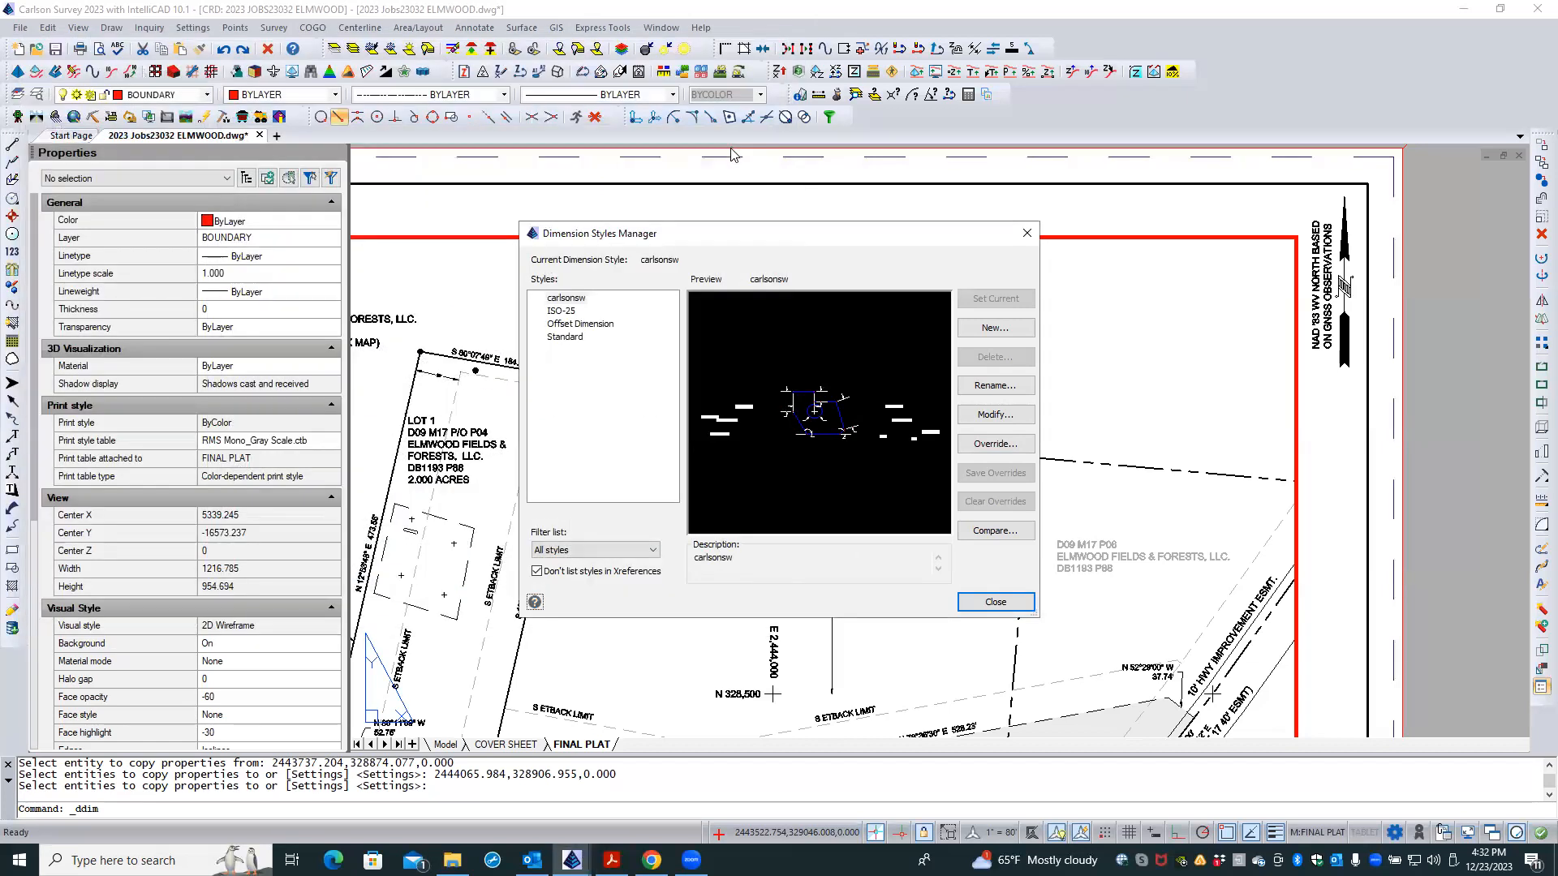
click(573, 298)
click(995, 603)
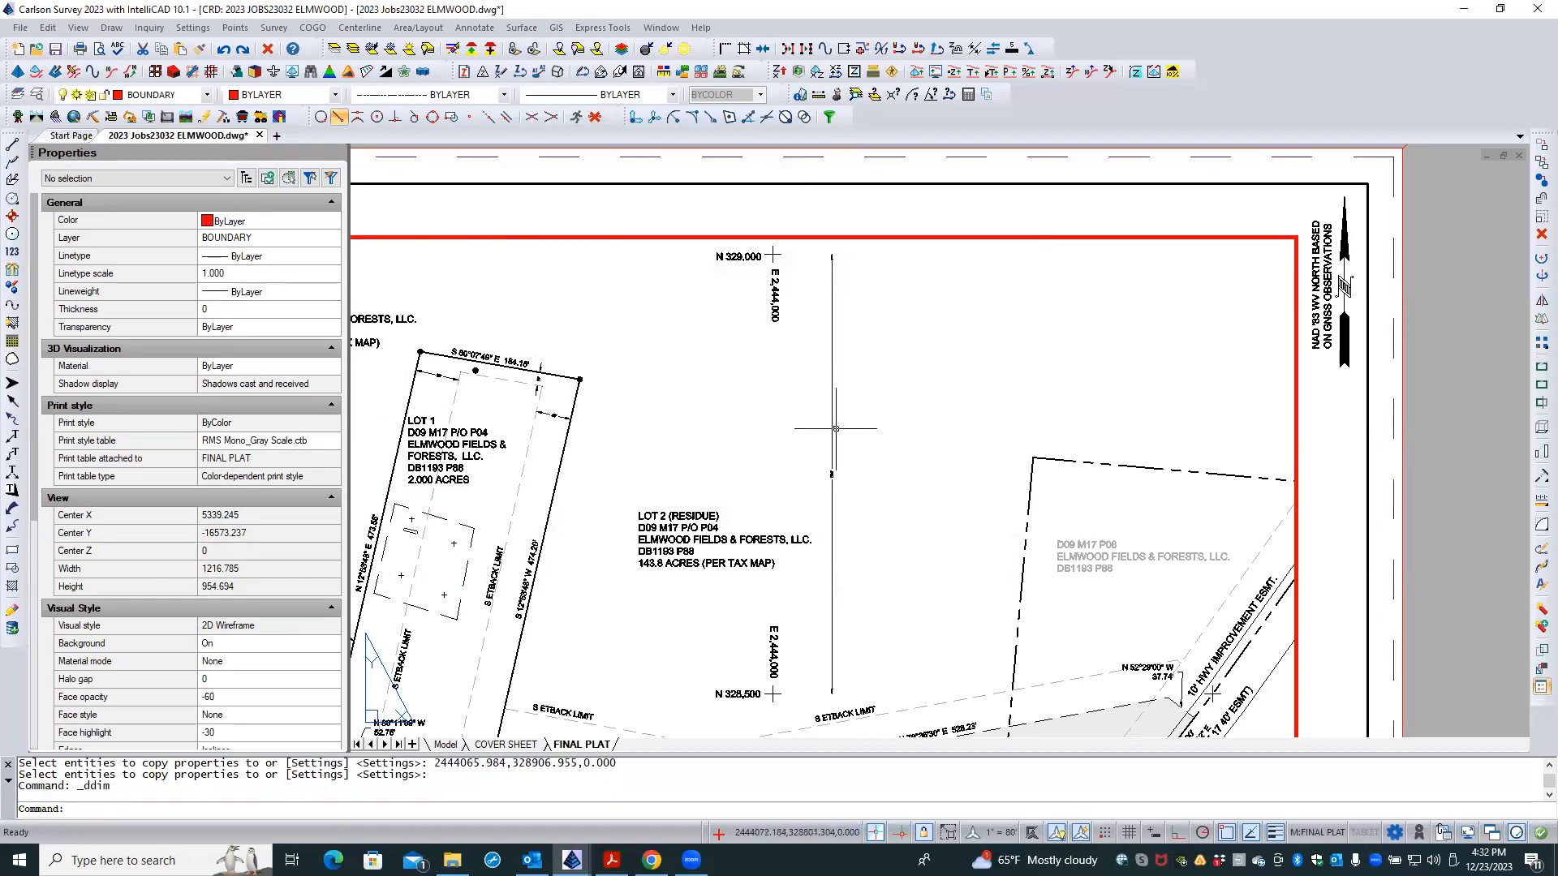
- Erase the vertical aligned dimension between the N 328,500 and N 329,000 grid ticks
click(836, 428)
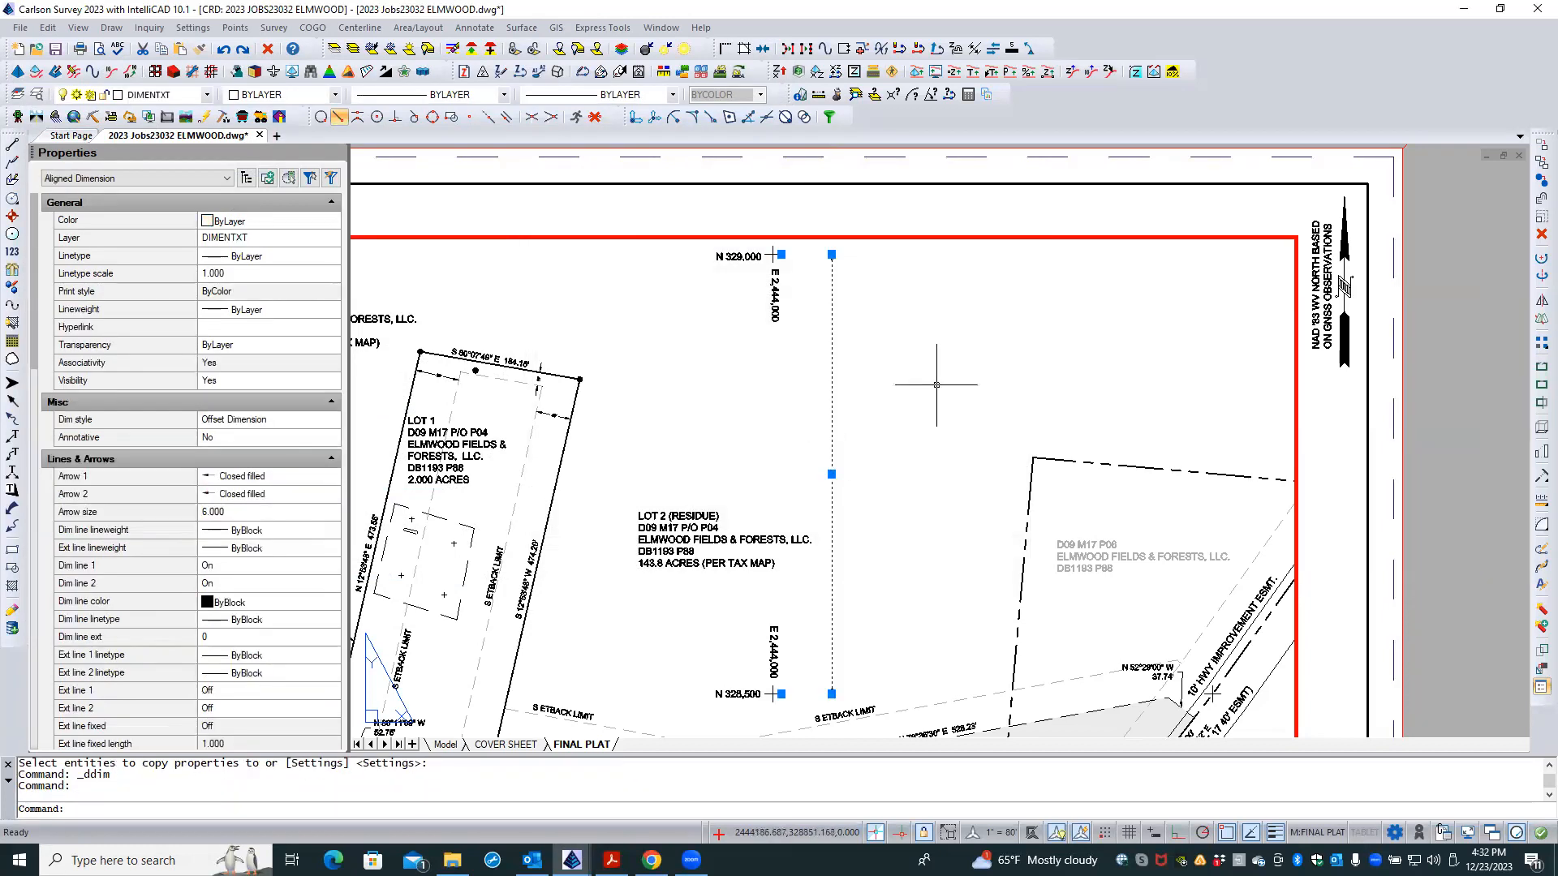
click(1542, 234)
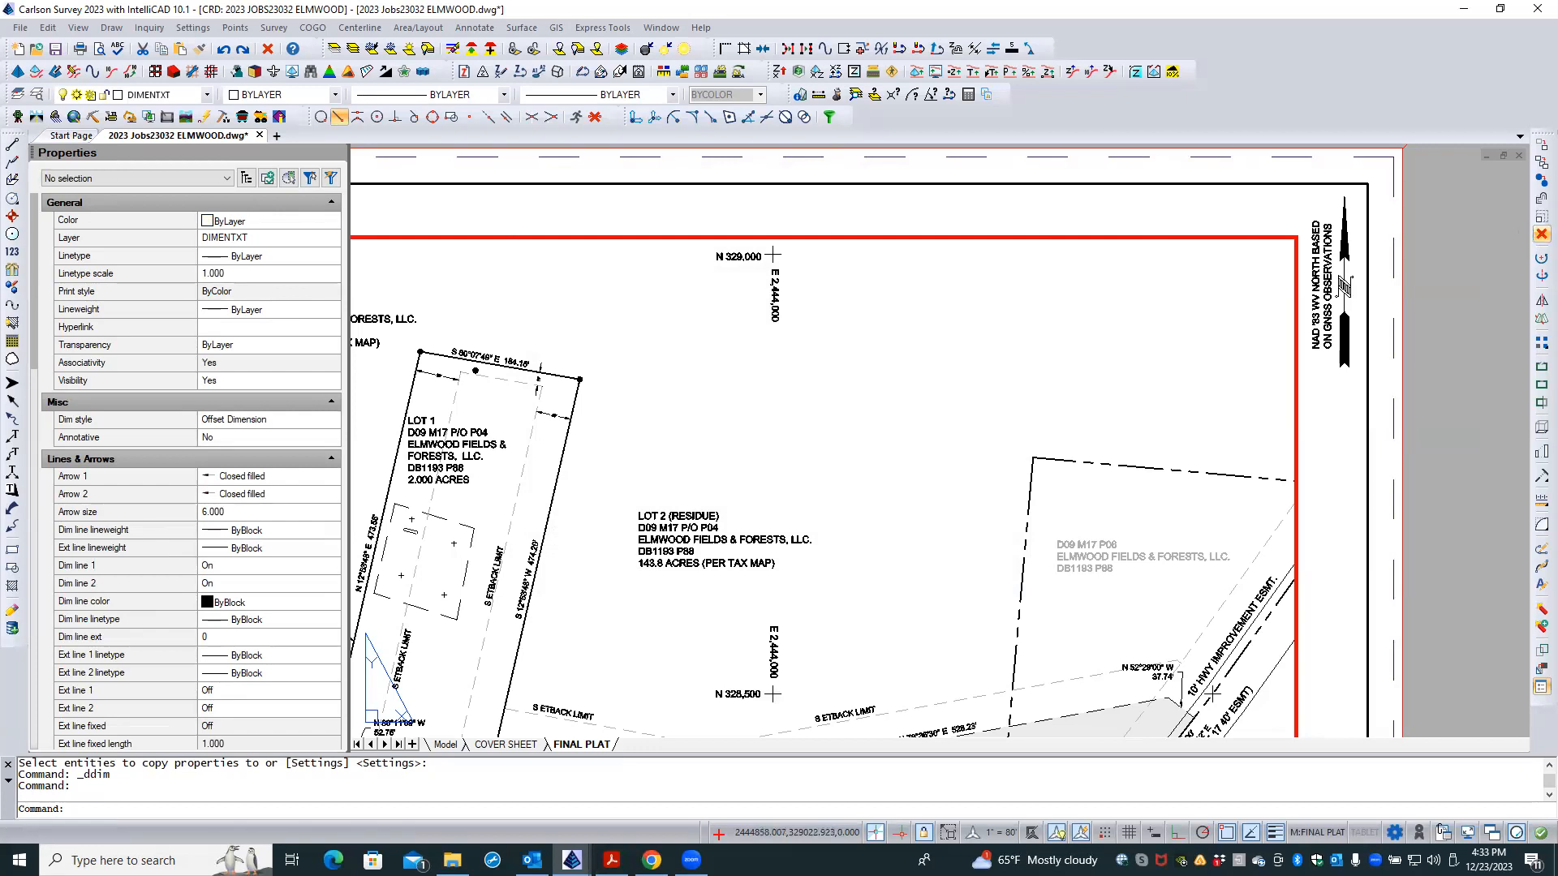
- Compare the previews of the carlsonsw and Offset Dimension styles in the Dimension Styles Manager and set carlsonsw as the current style
click(111, 27)
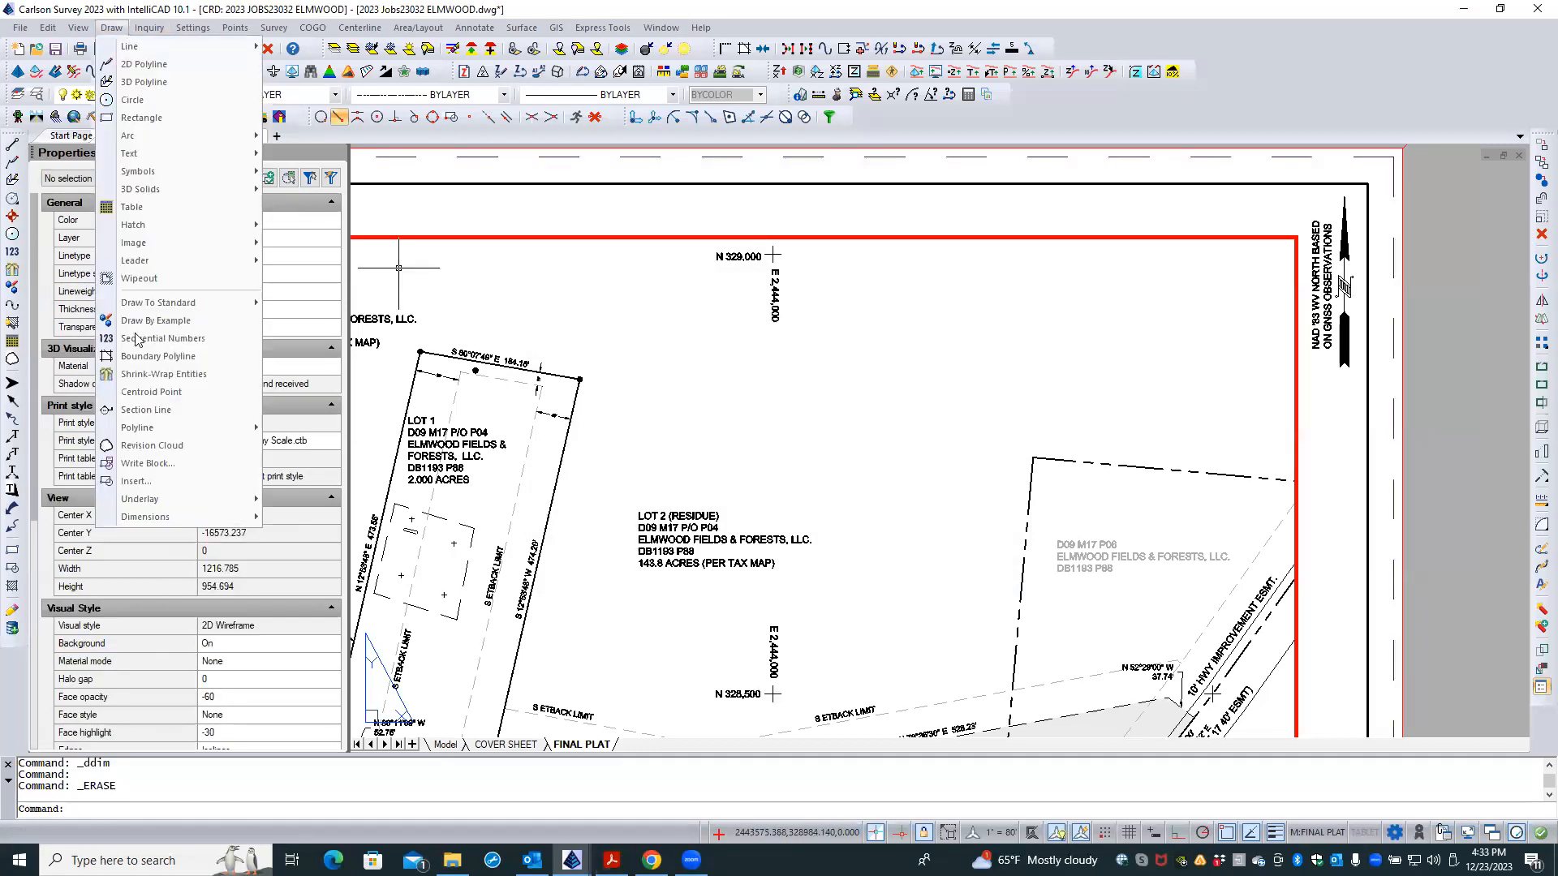
mouse_move(123, 517)
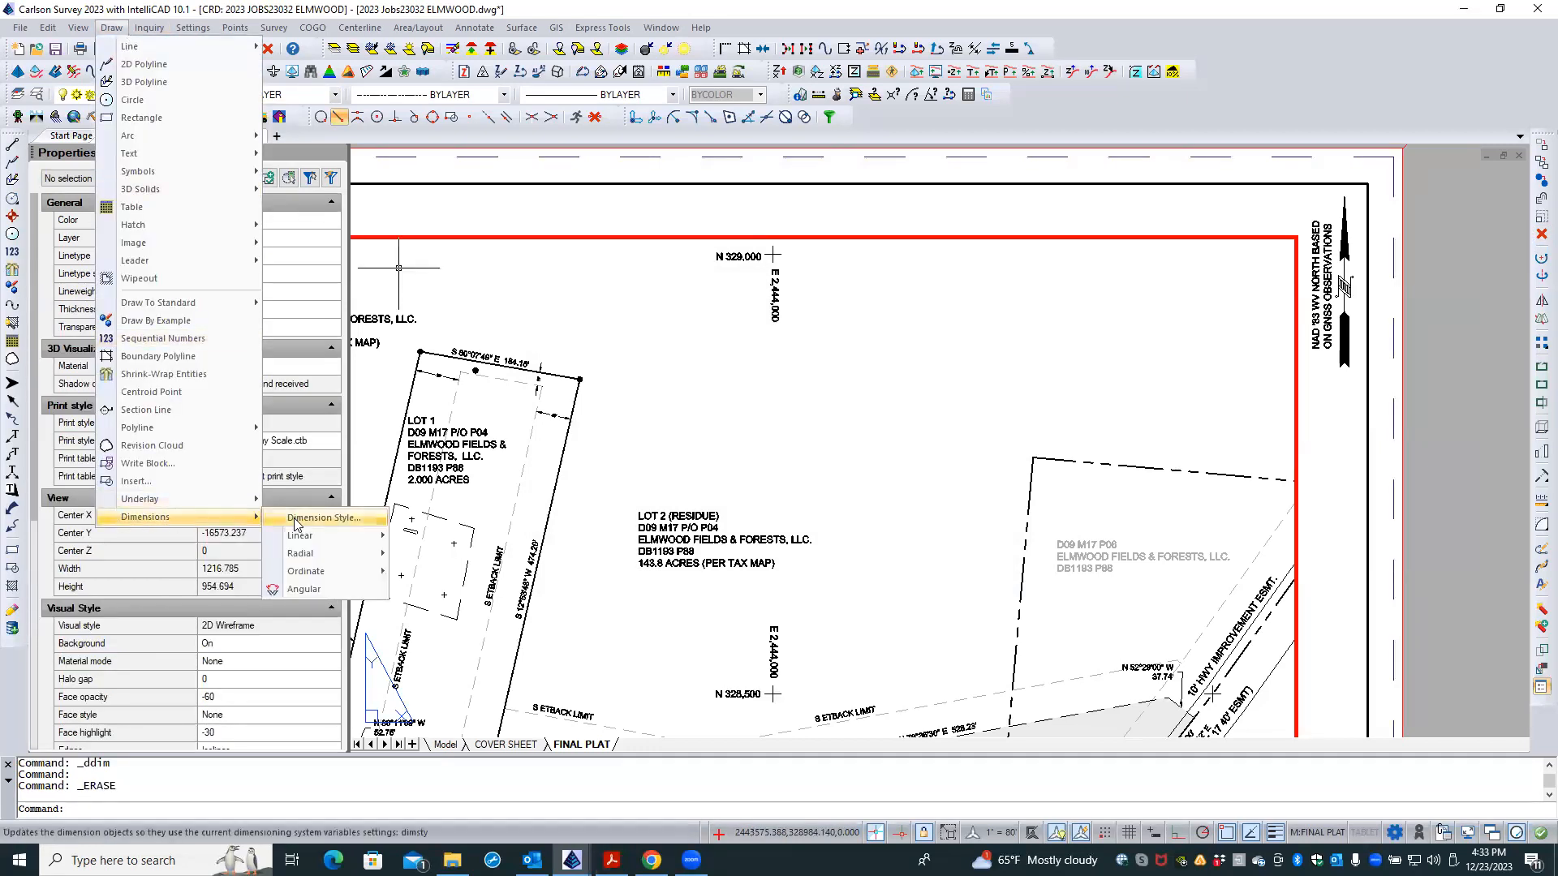
click(323, 517)
click(560, 312)
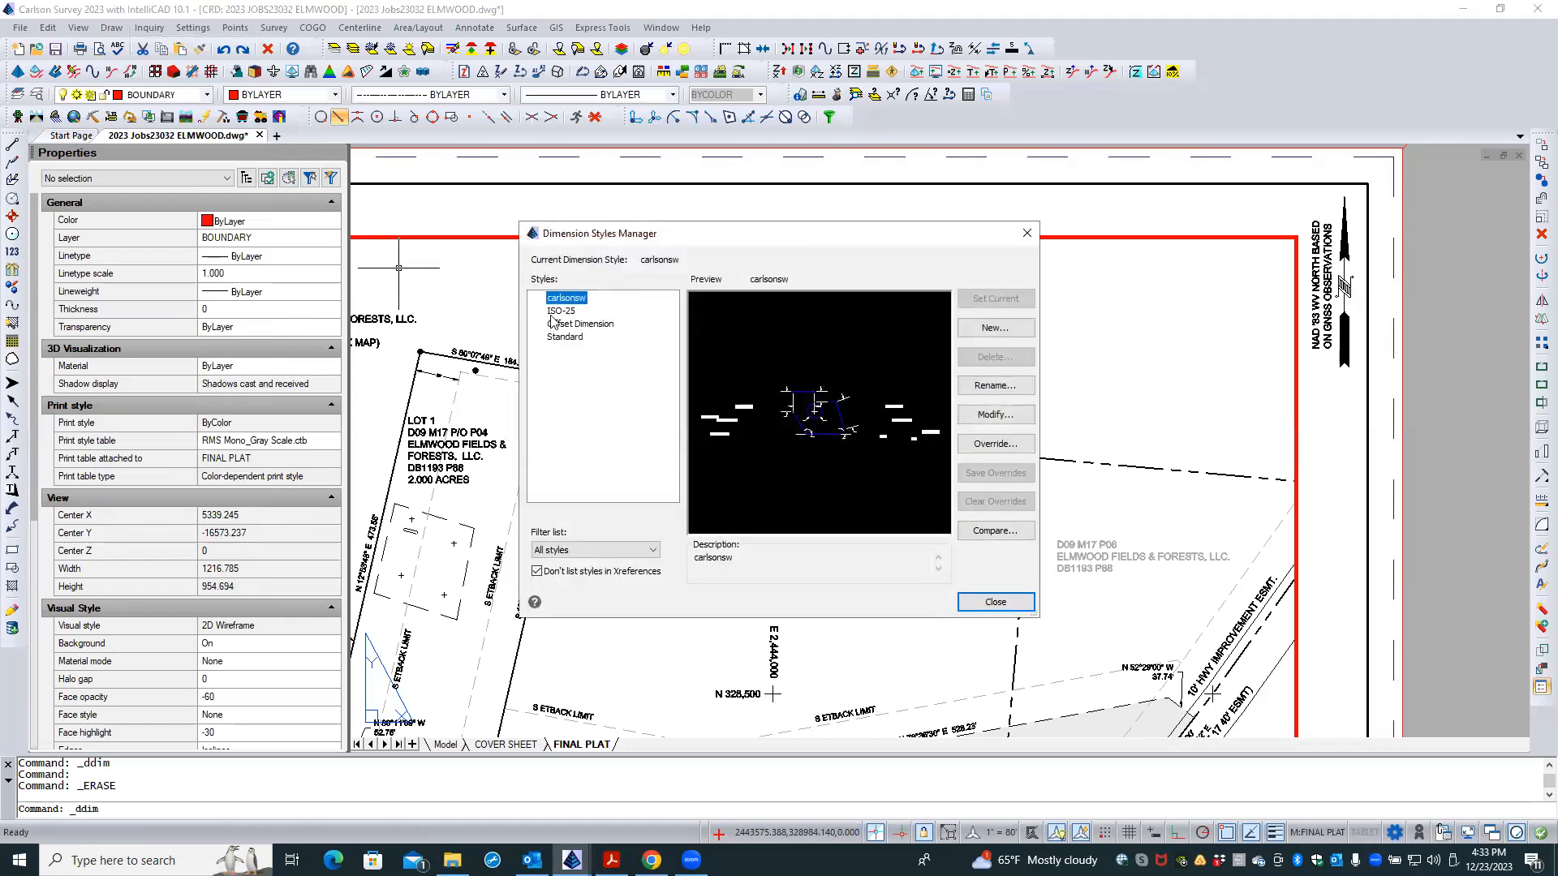
click(571, 324)
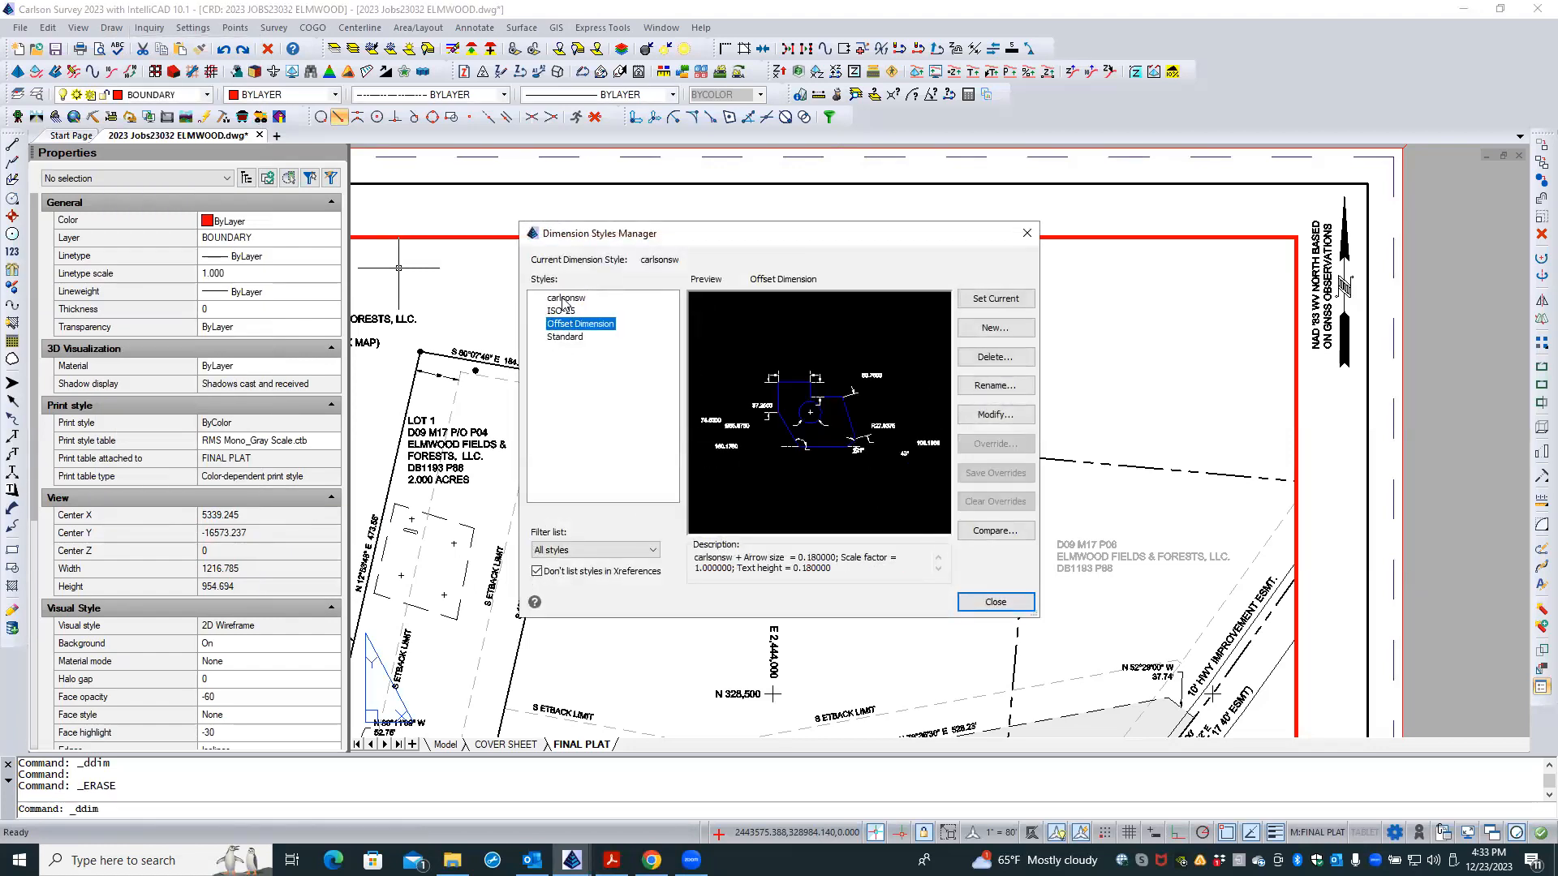
click(566, 299)
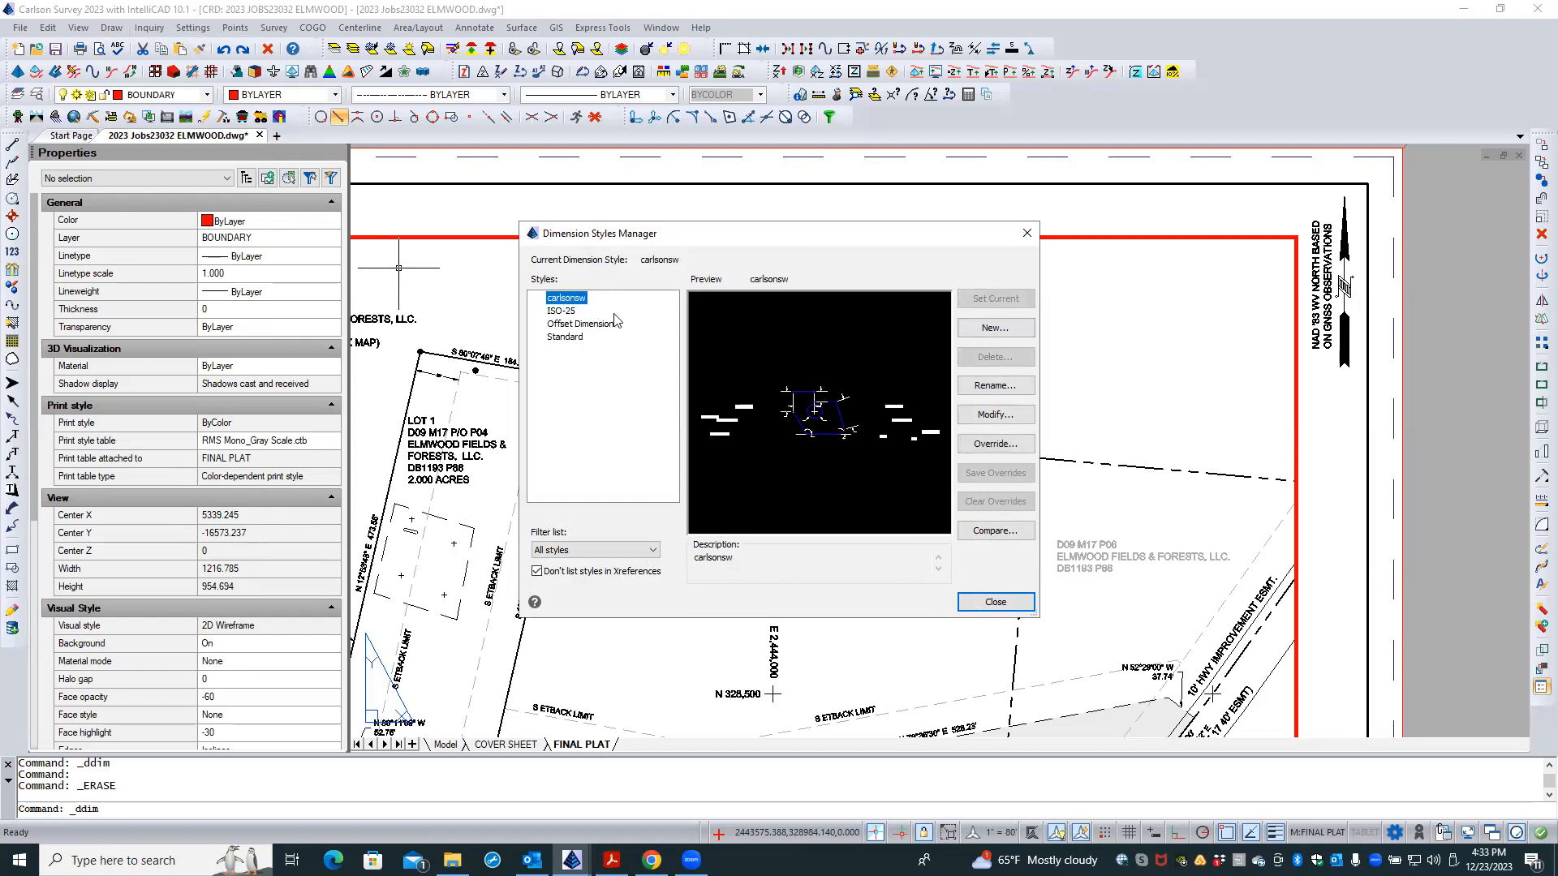
click(573, 324)
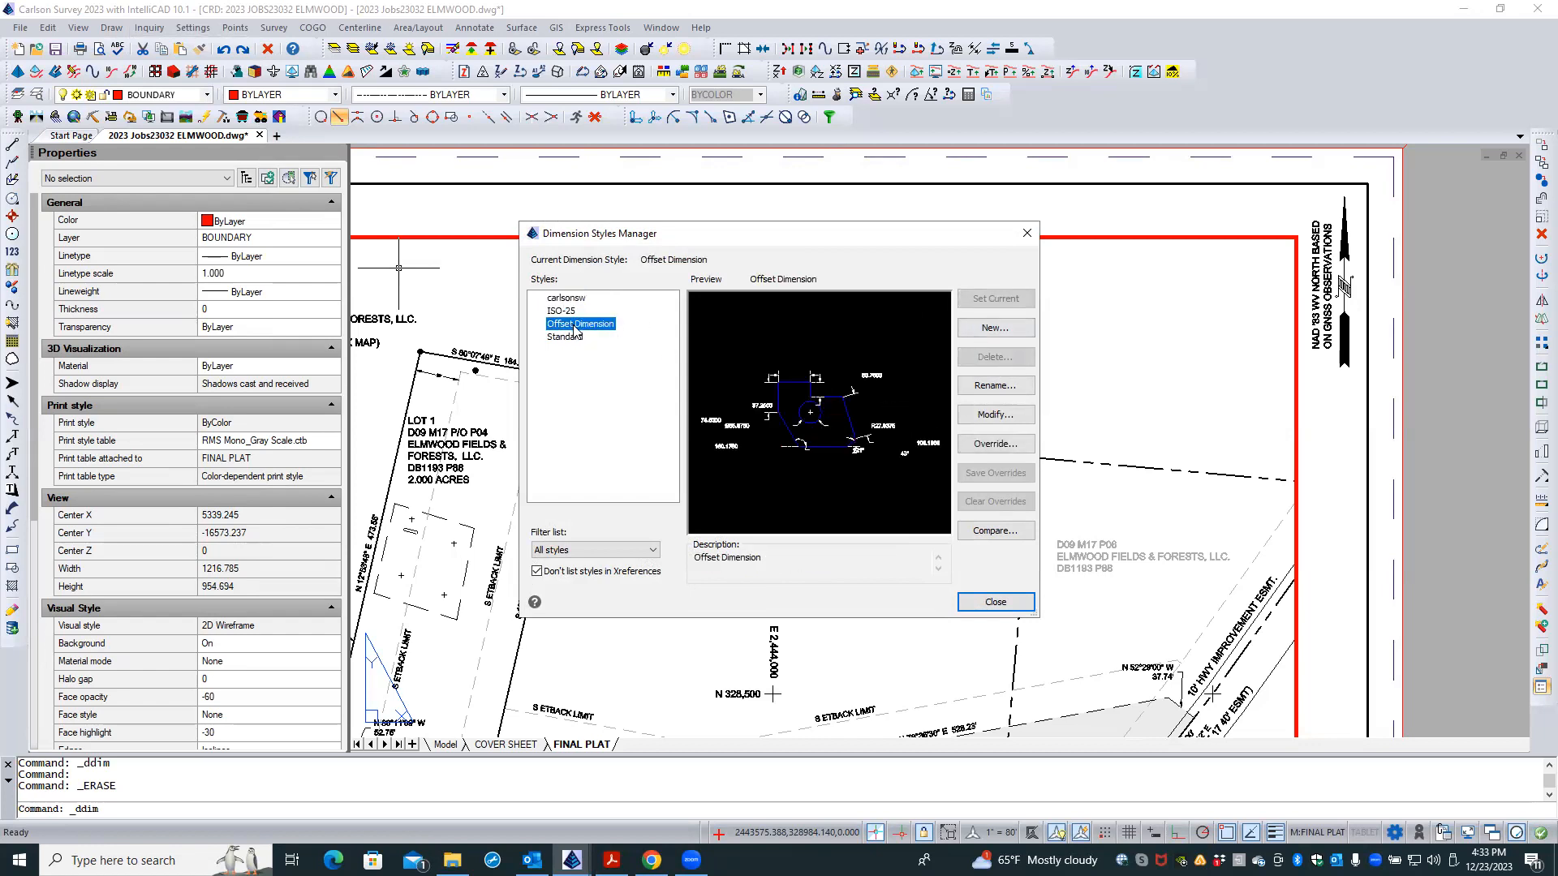
click(582, 299)
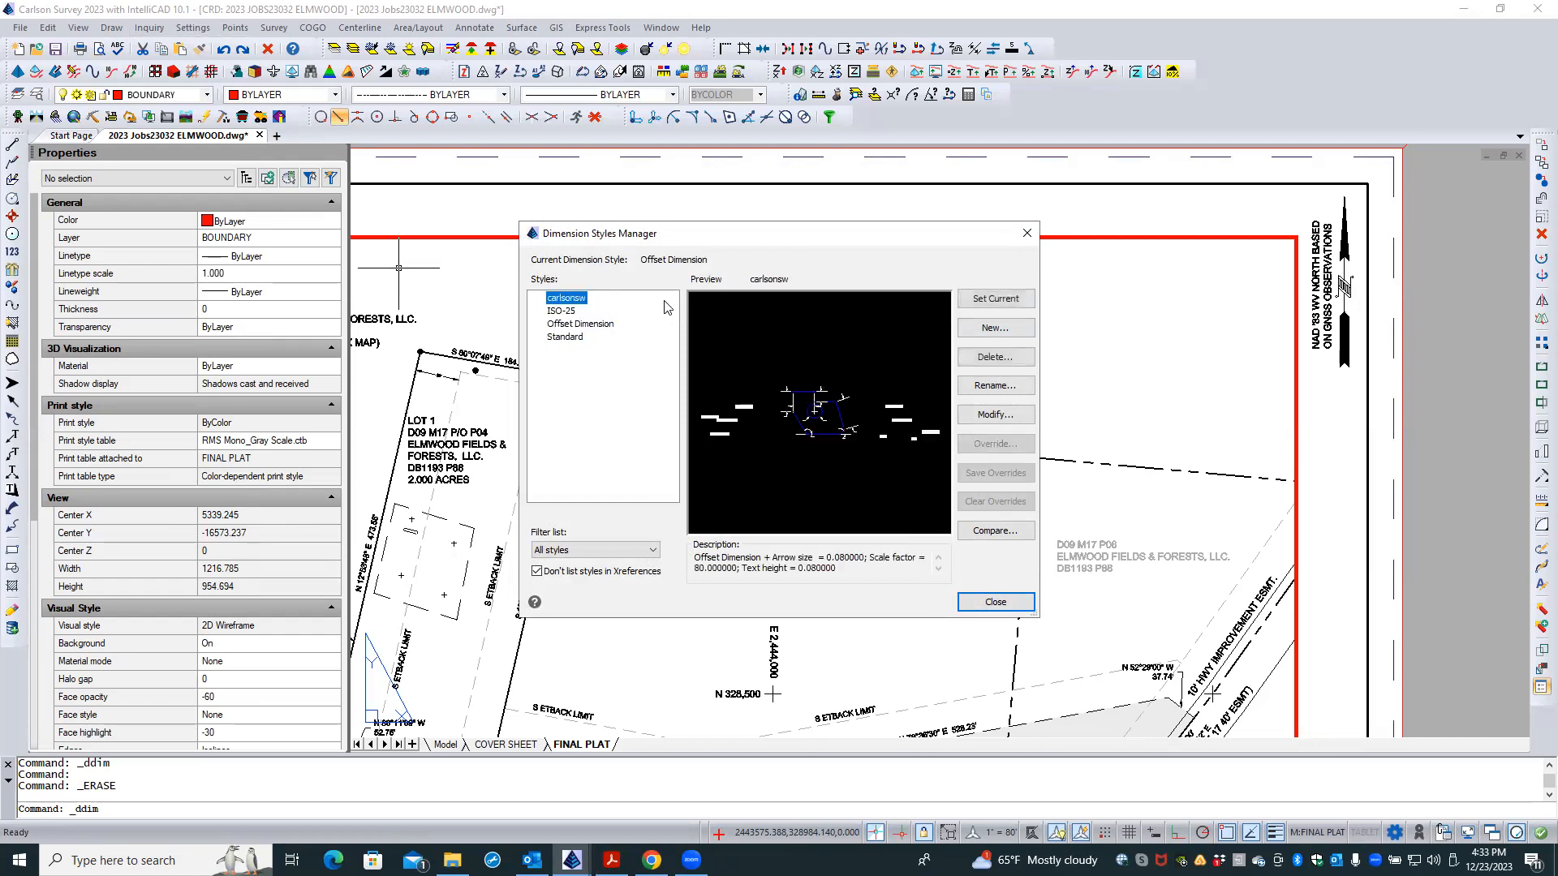
click(1009, 302)
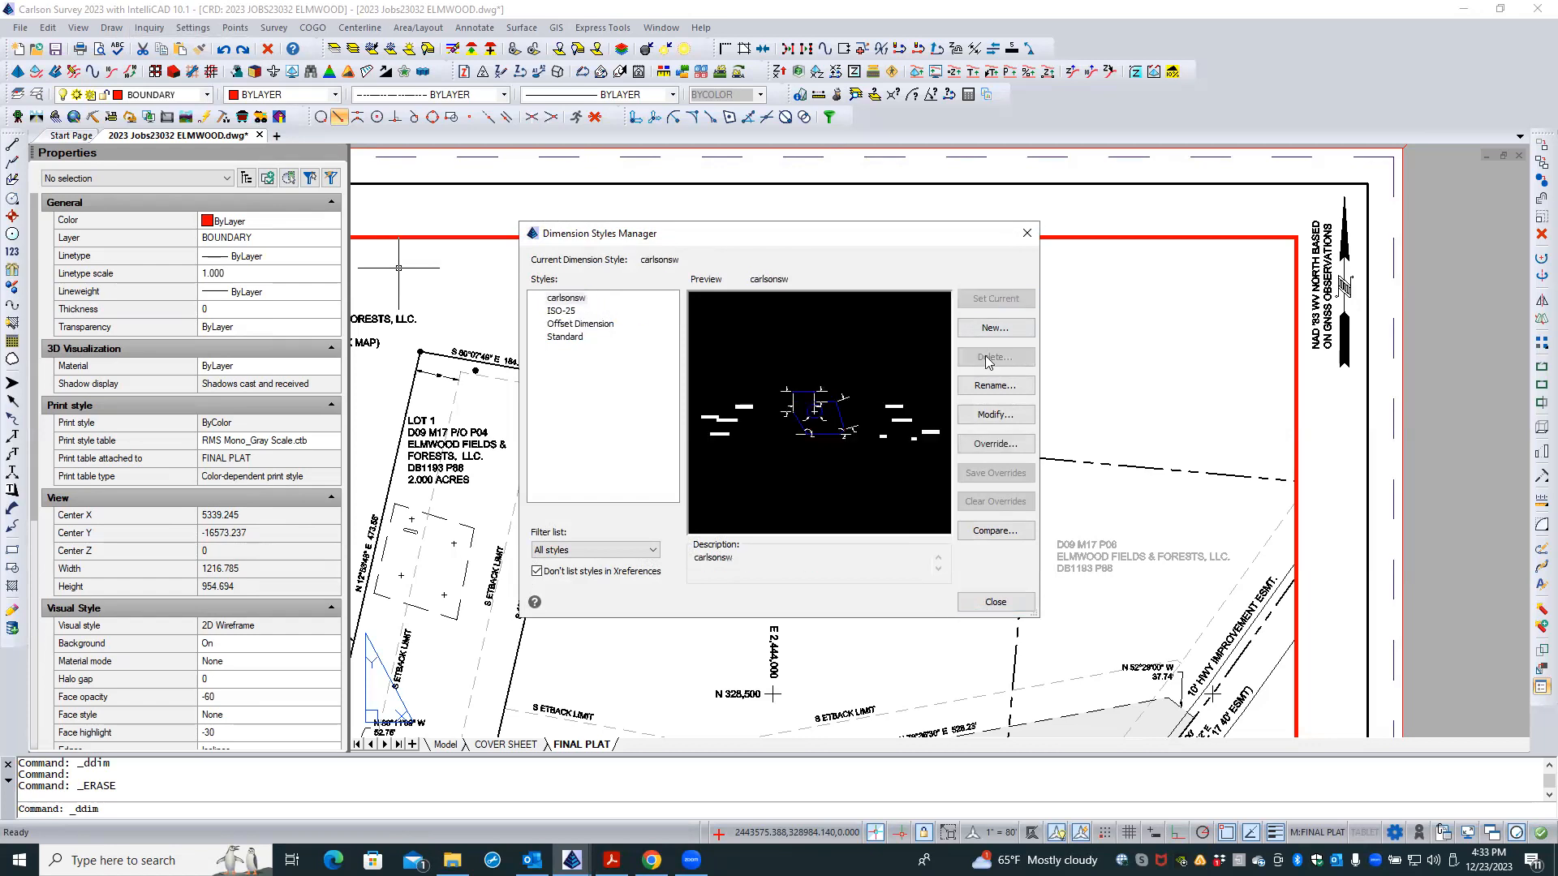
- Modify the carlsonsw dimension style so that text inside the extension lines is aligned with the line
click(987, 414)
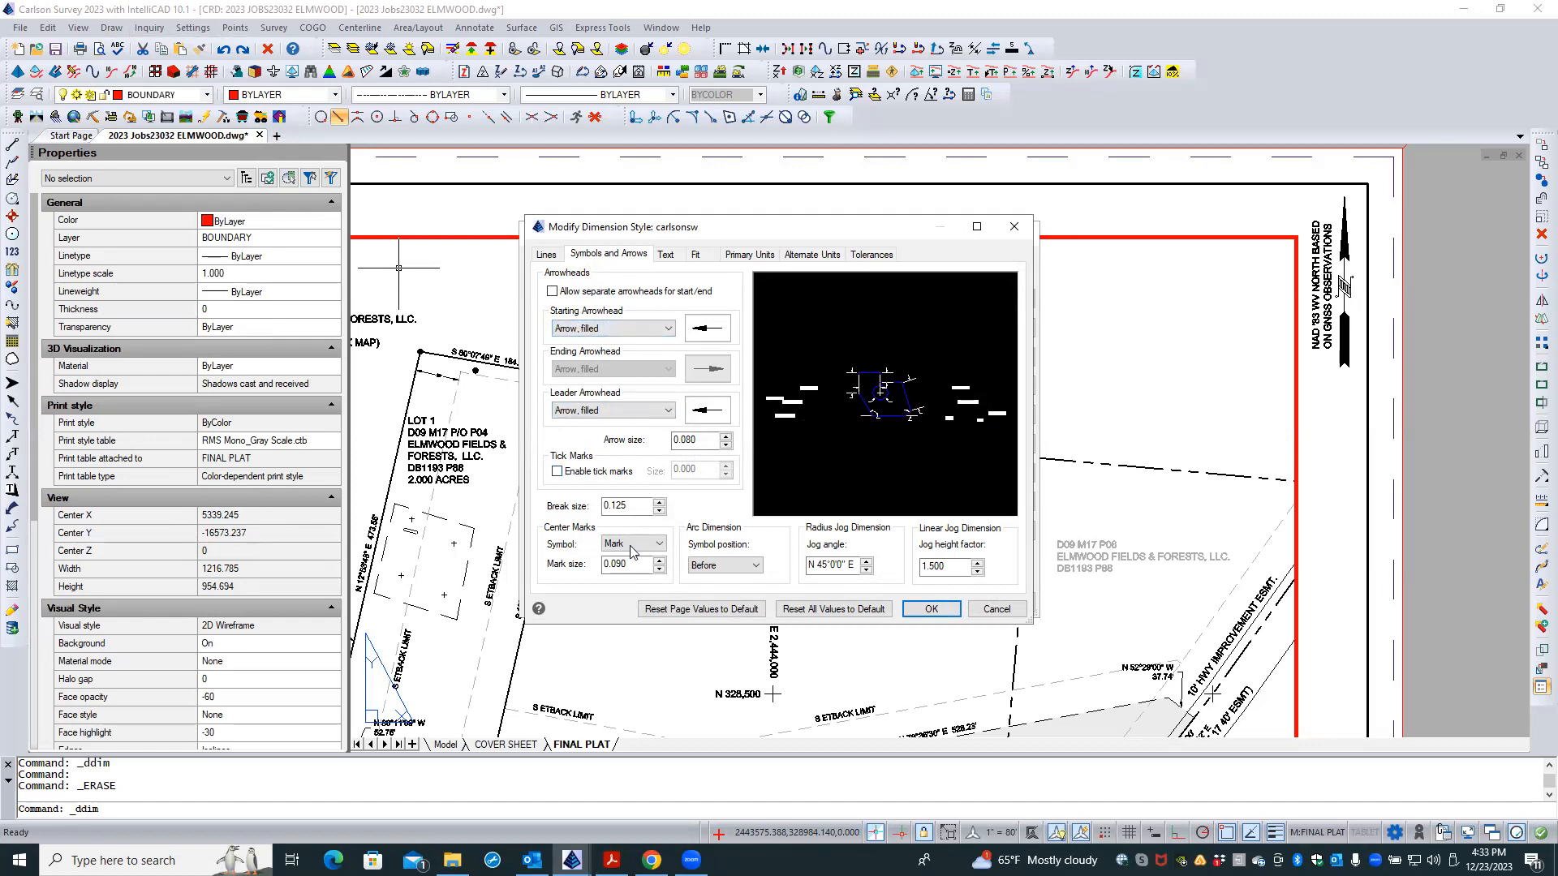
click(670, 255)
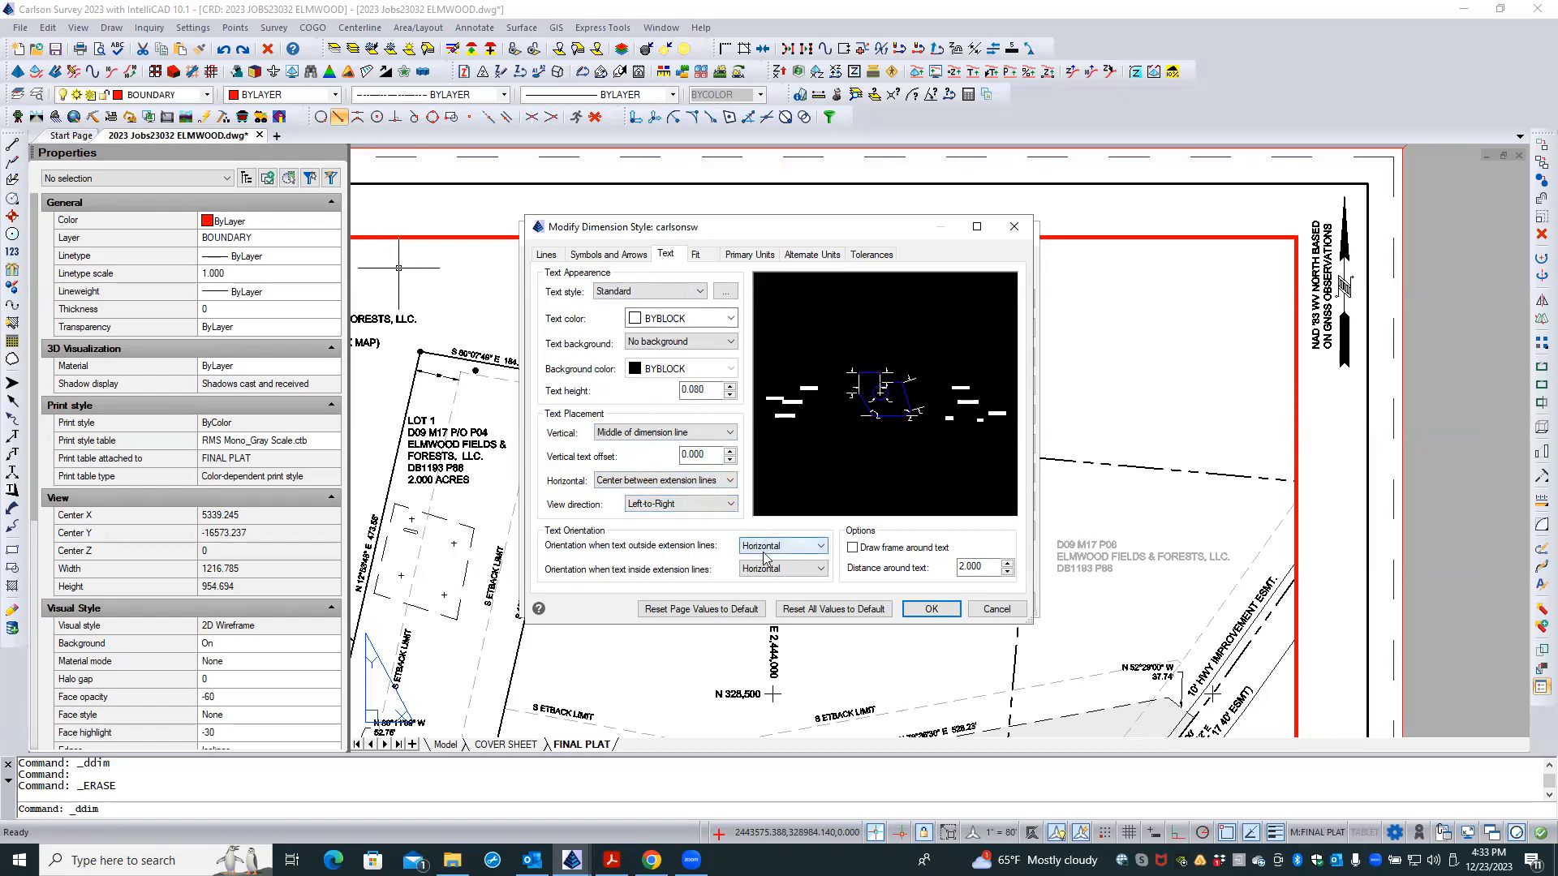
click(783, 570)
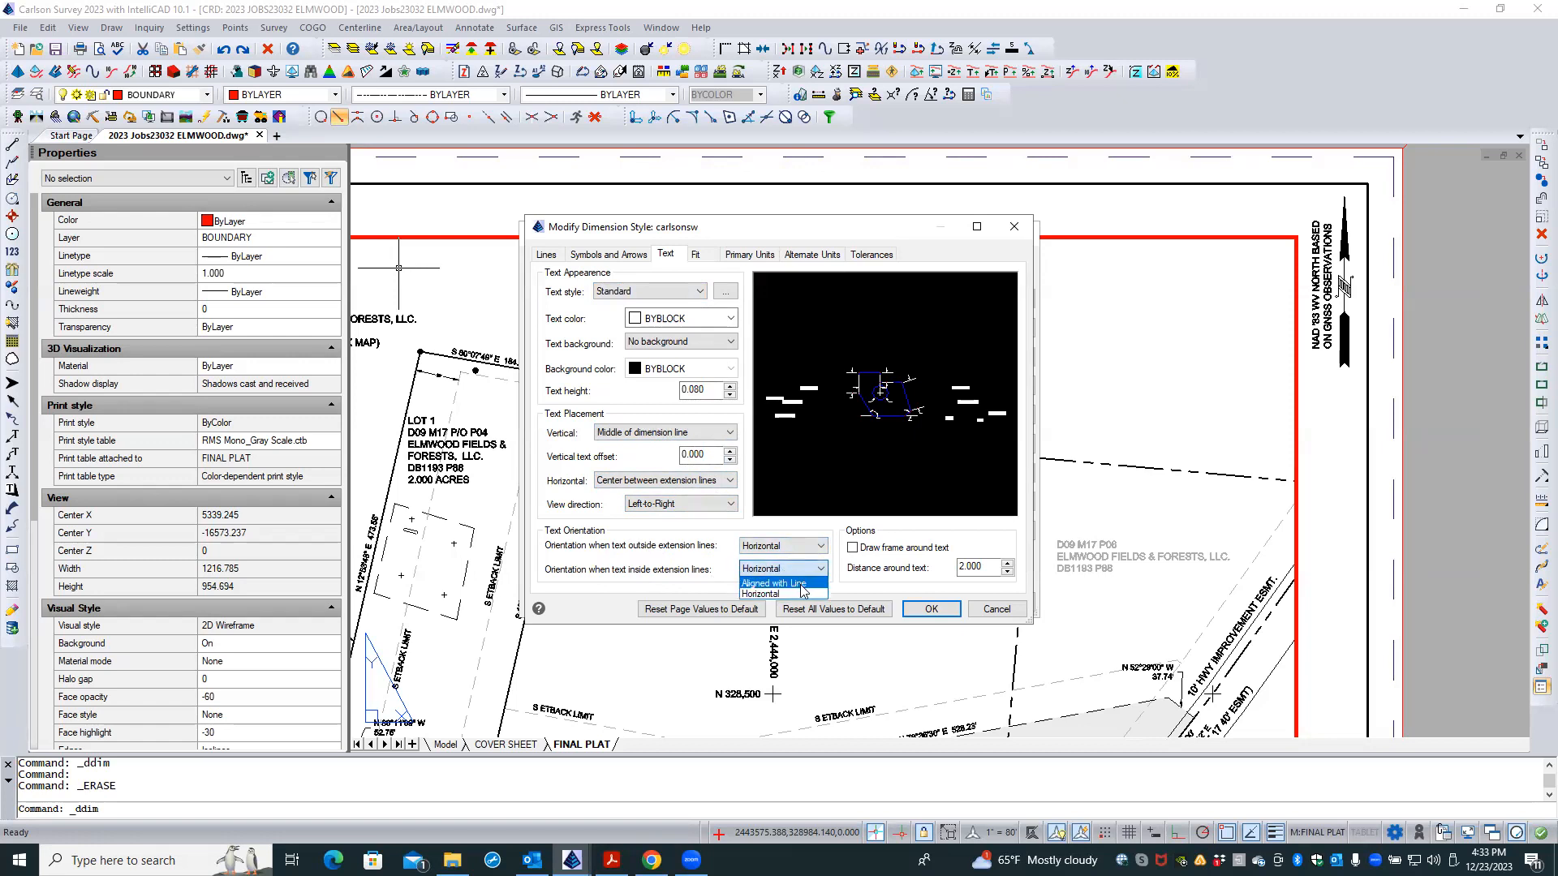
click(801, 584)
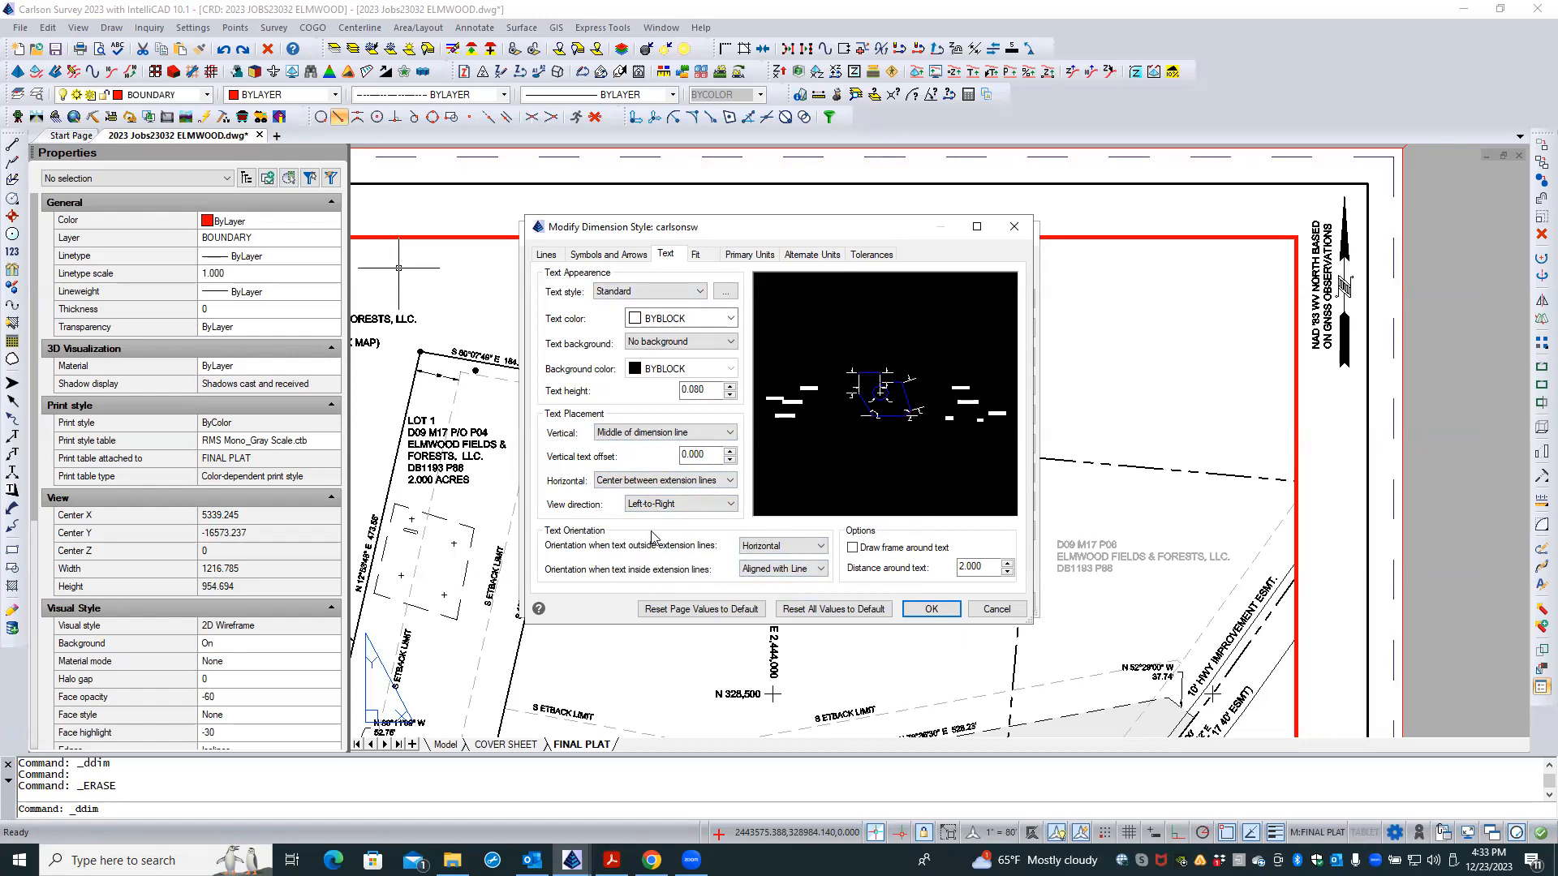
- Set the carlsonsw style's linear dimension precision to 0, then save the style changes and close the Dimension Styles Manager
click(703, 257)
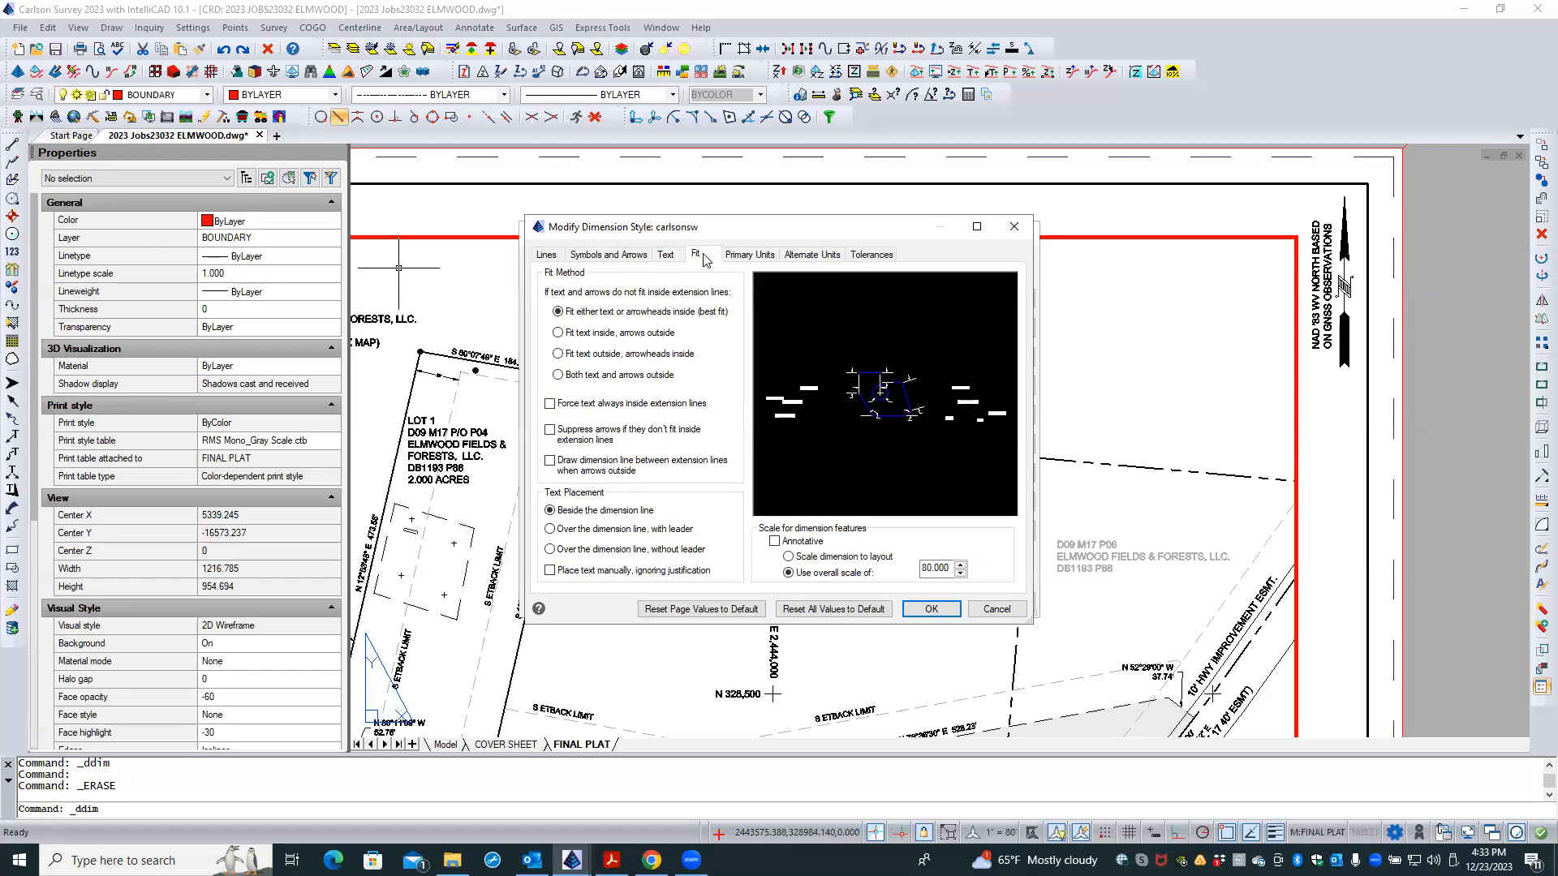
click(749, 255)
click(657, 309)
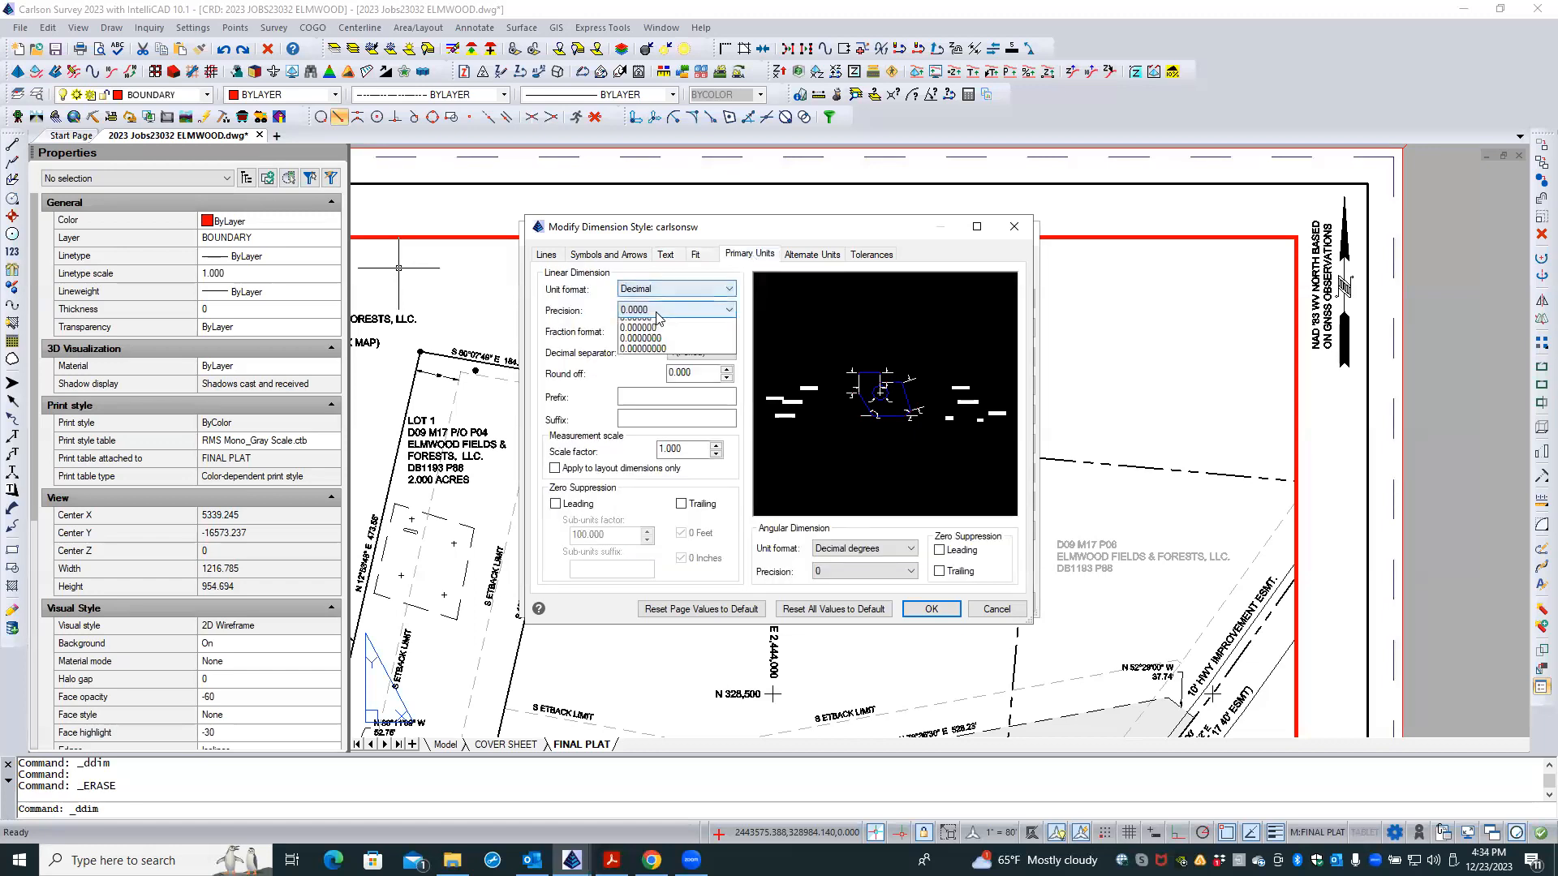
click(641, 324)
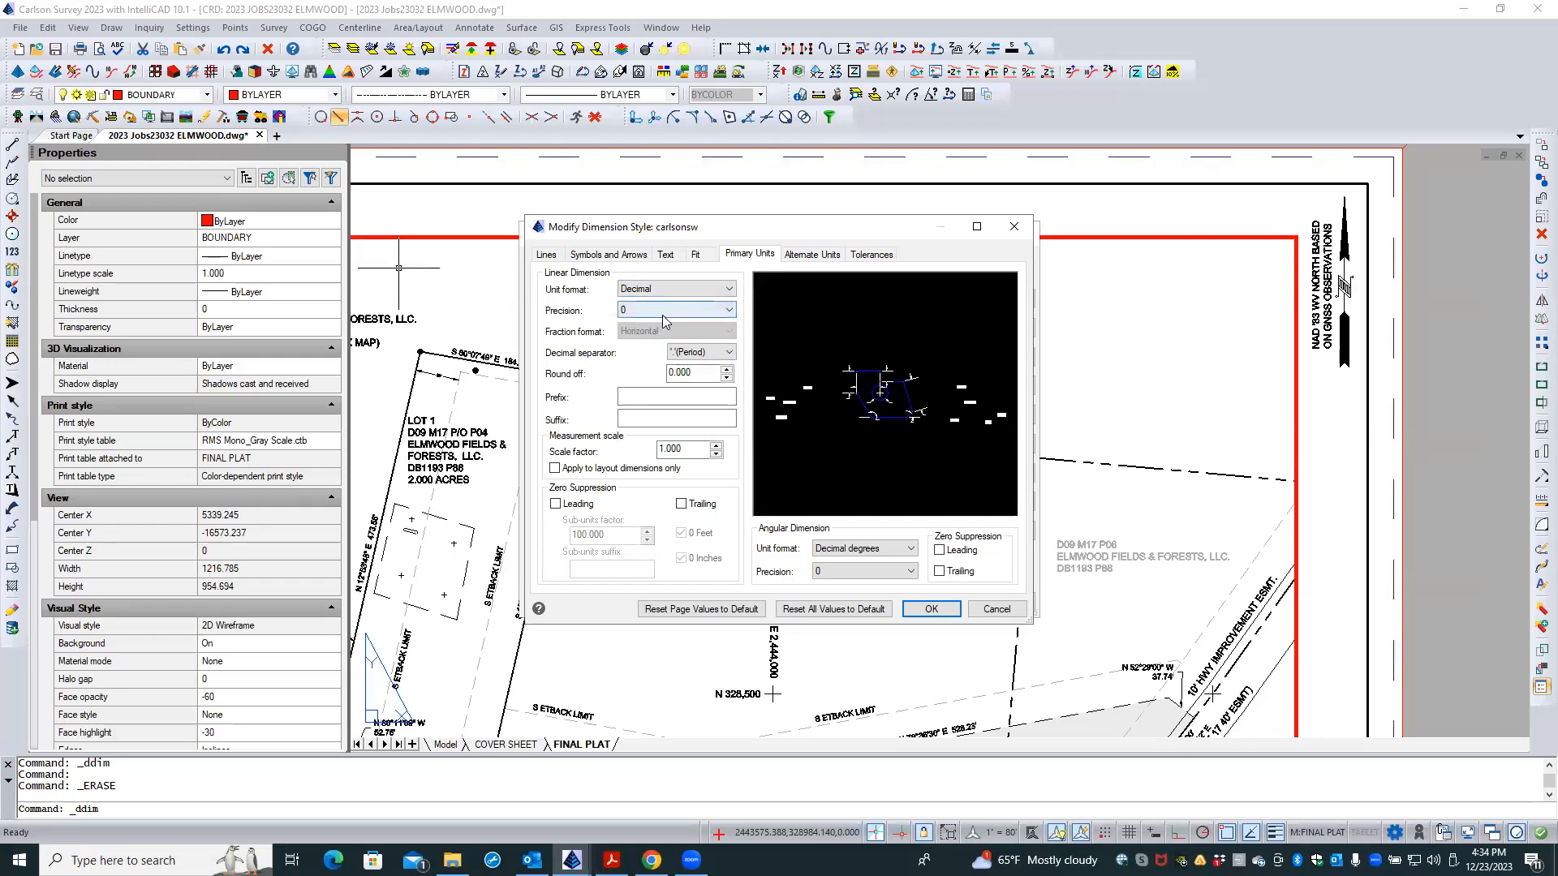
click(596, 258)
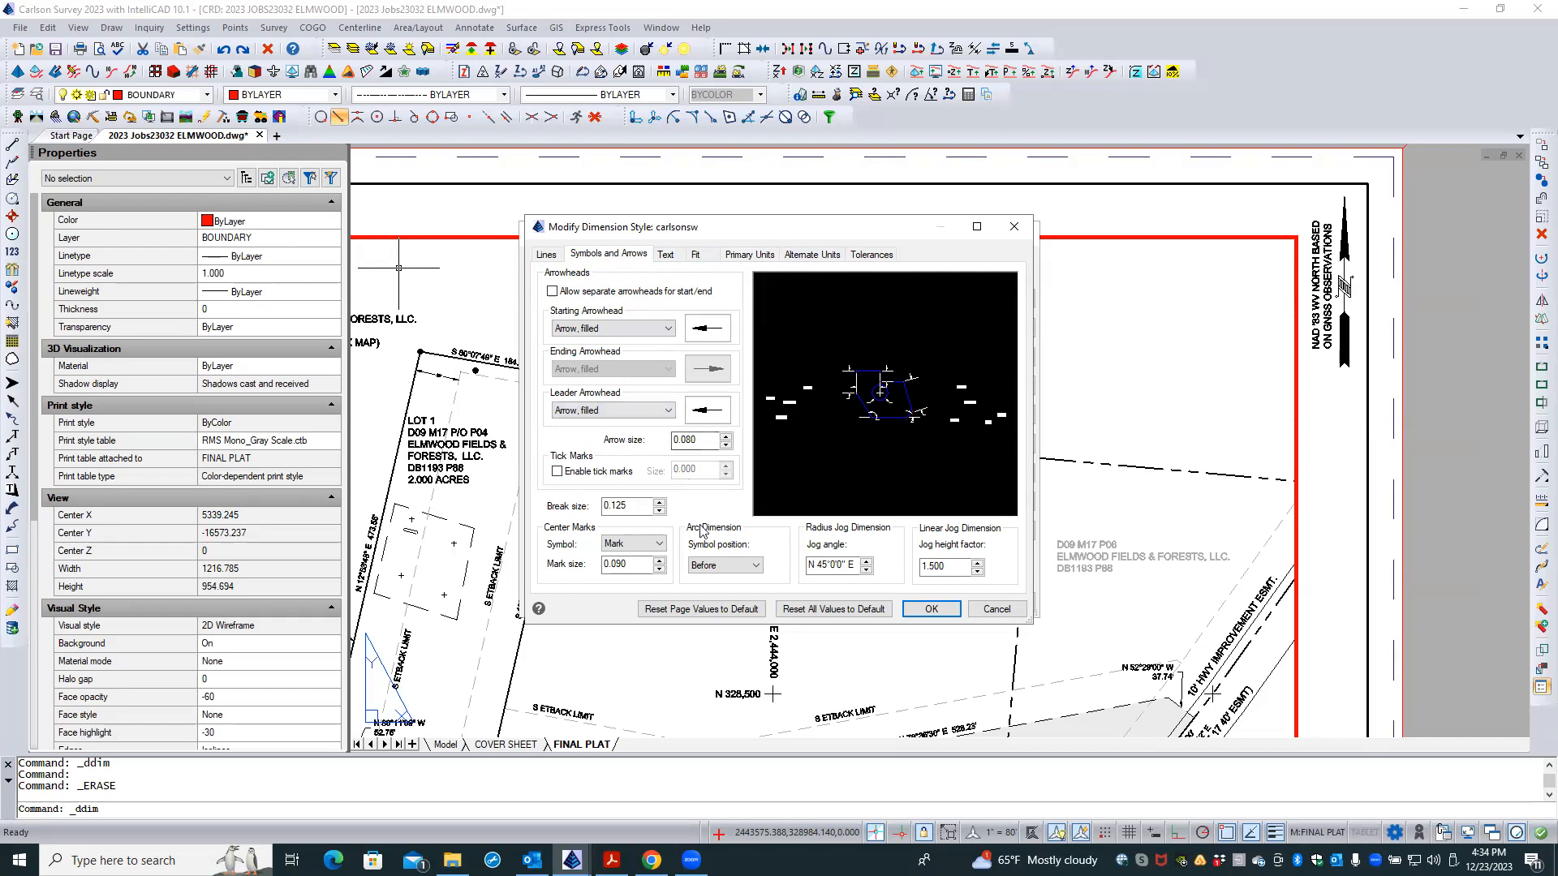
click(550, 256)
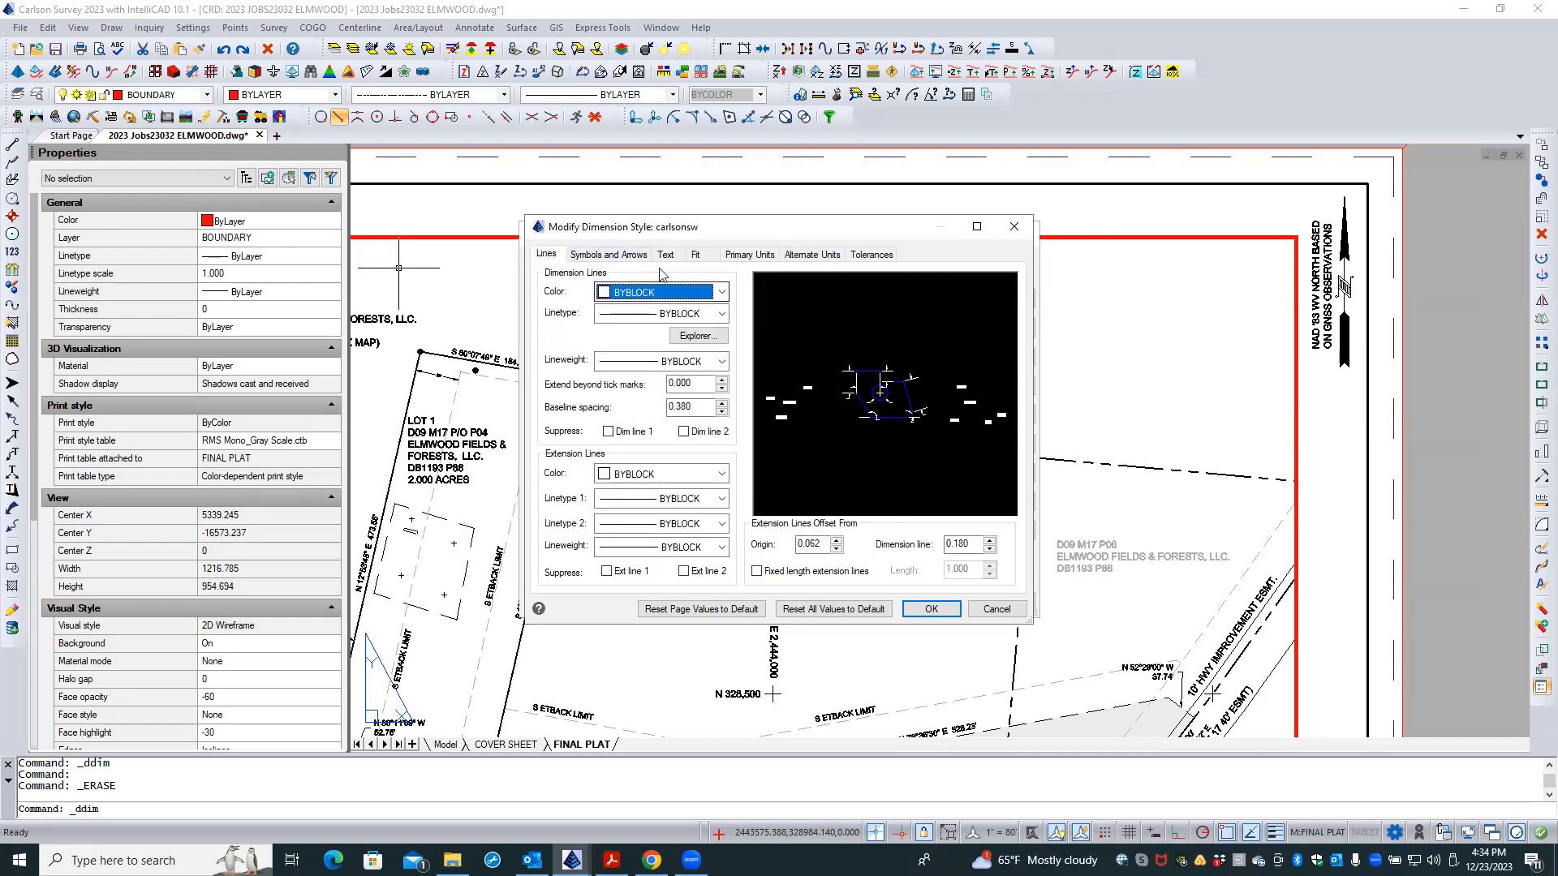
click(938, 609)
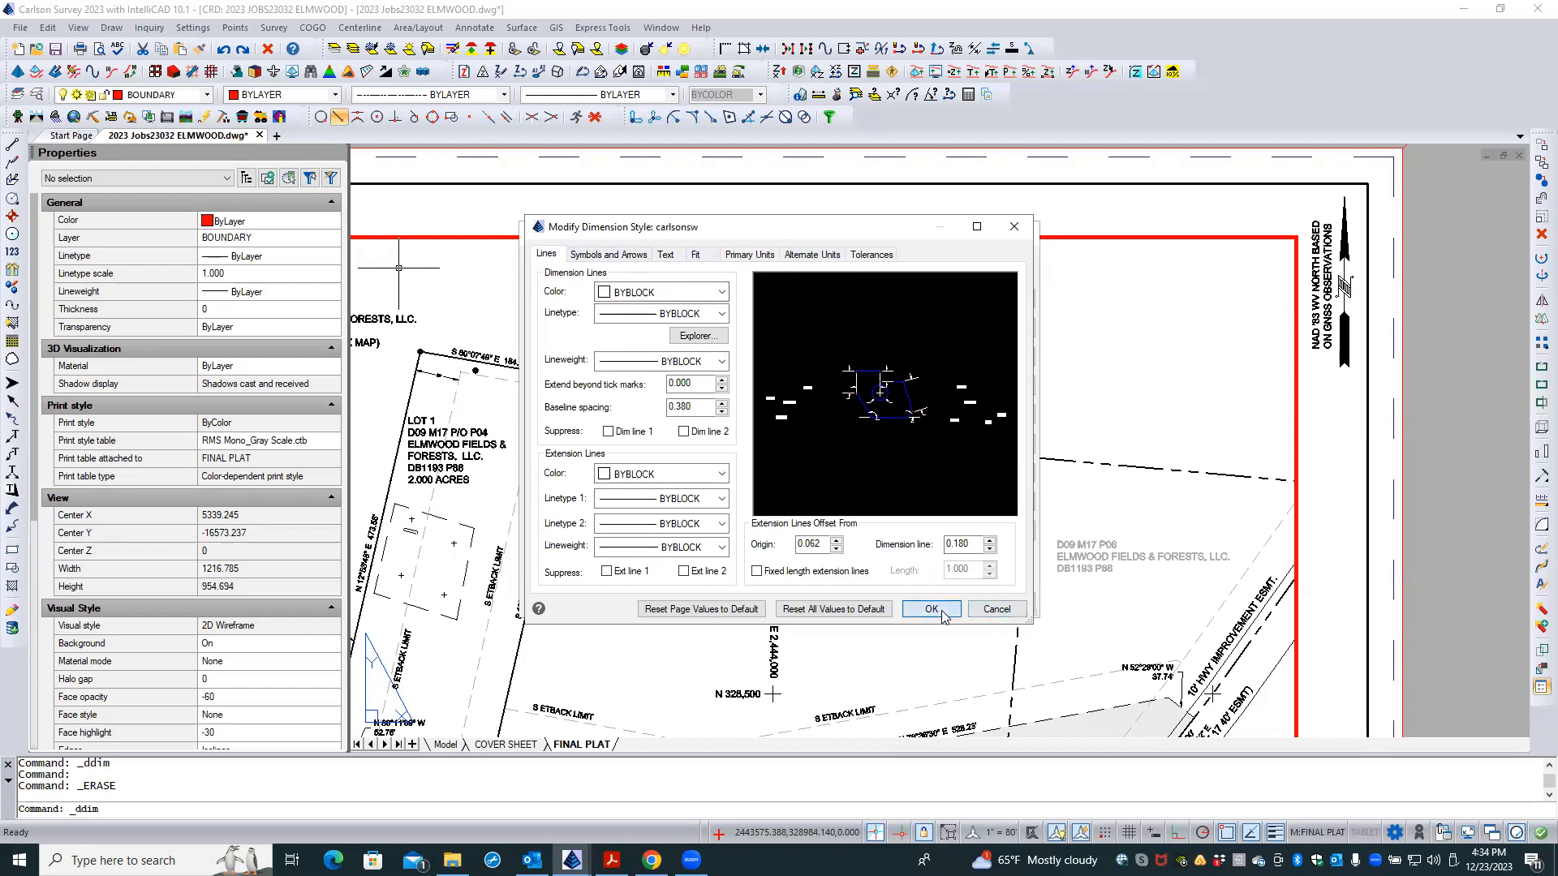
click(985, 604)
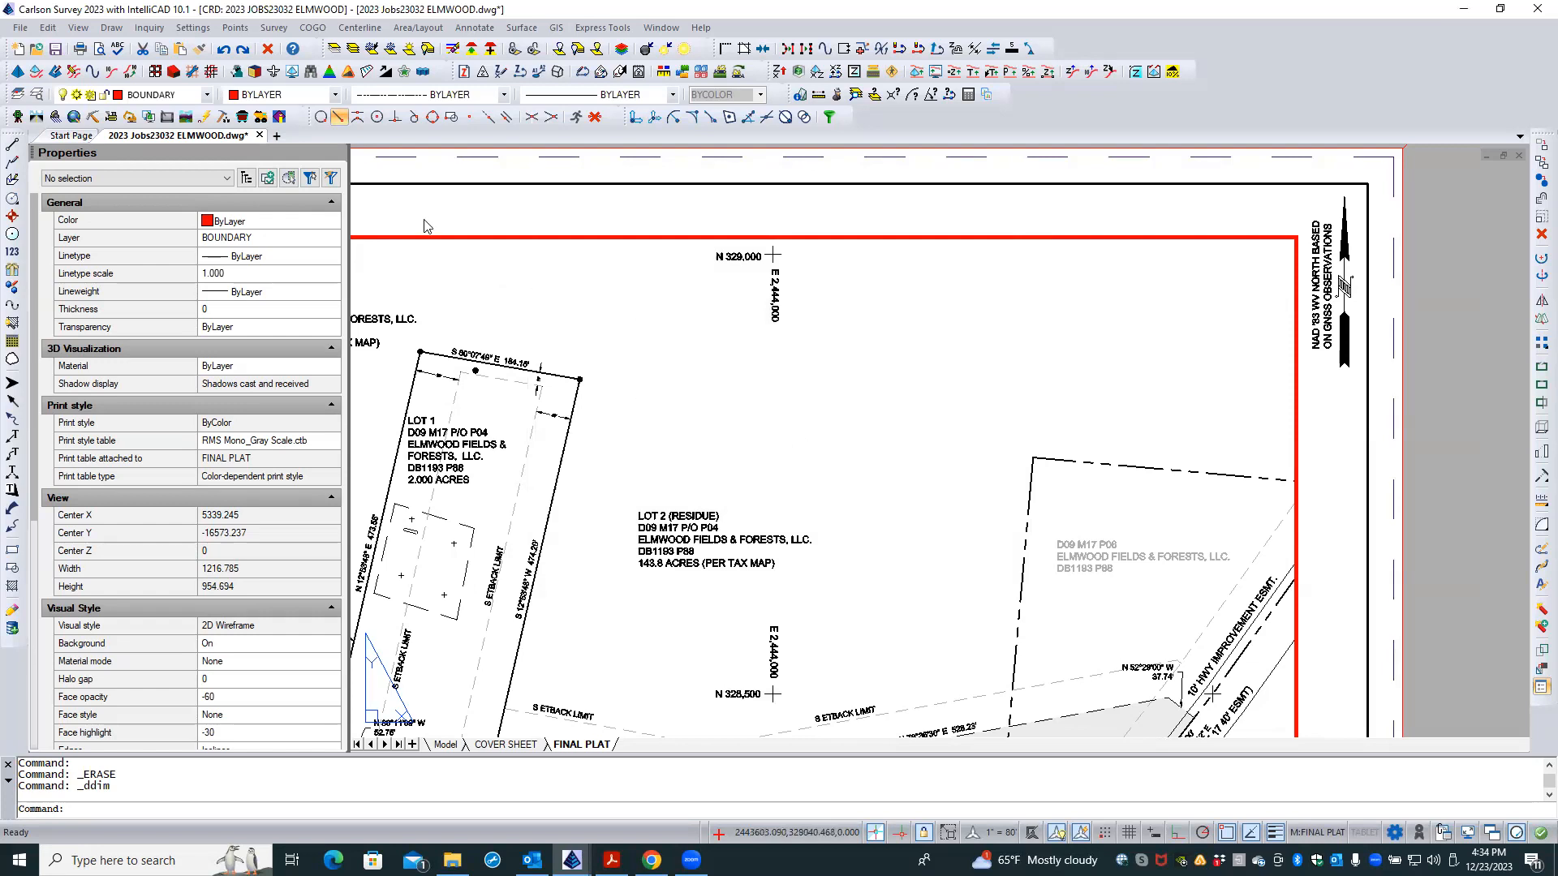
click(111, 27)
click(138, 481)
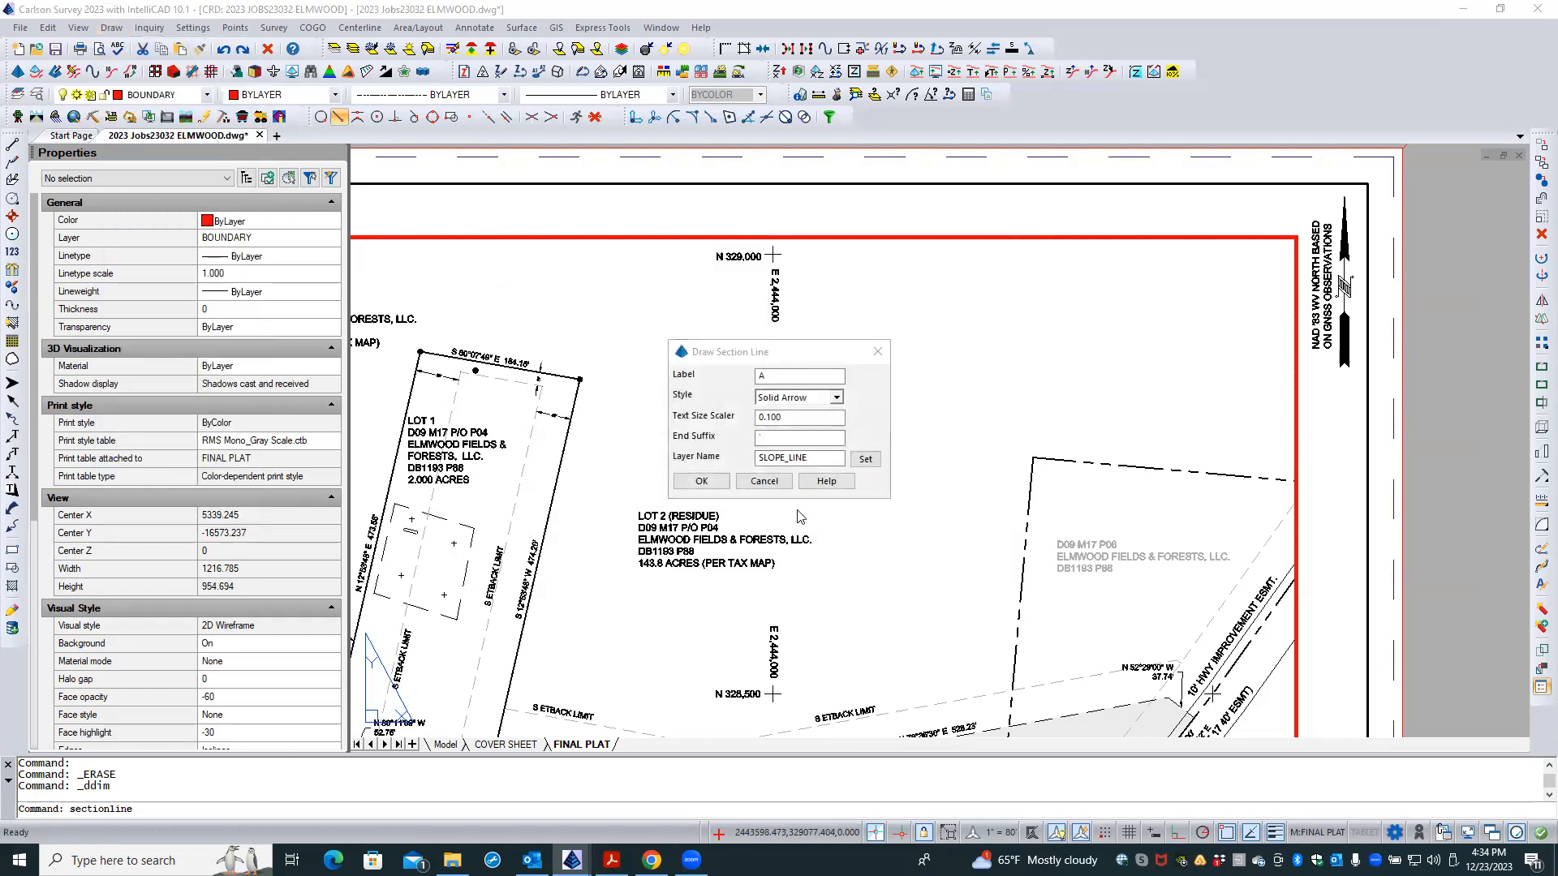
click(755, 482)
- Add a vertical aligned dimension from the N 328,500 grid tick to the N 329,000 tick, placed just east of them with its default text
click(111, 28)
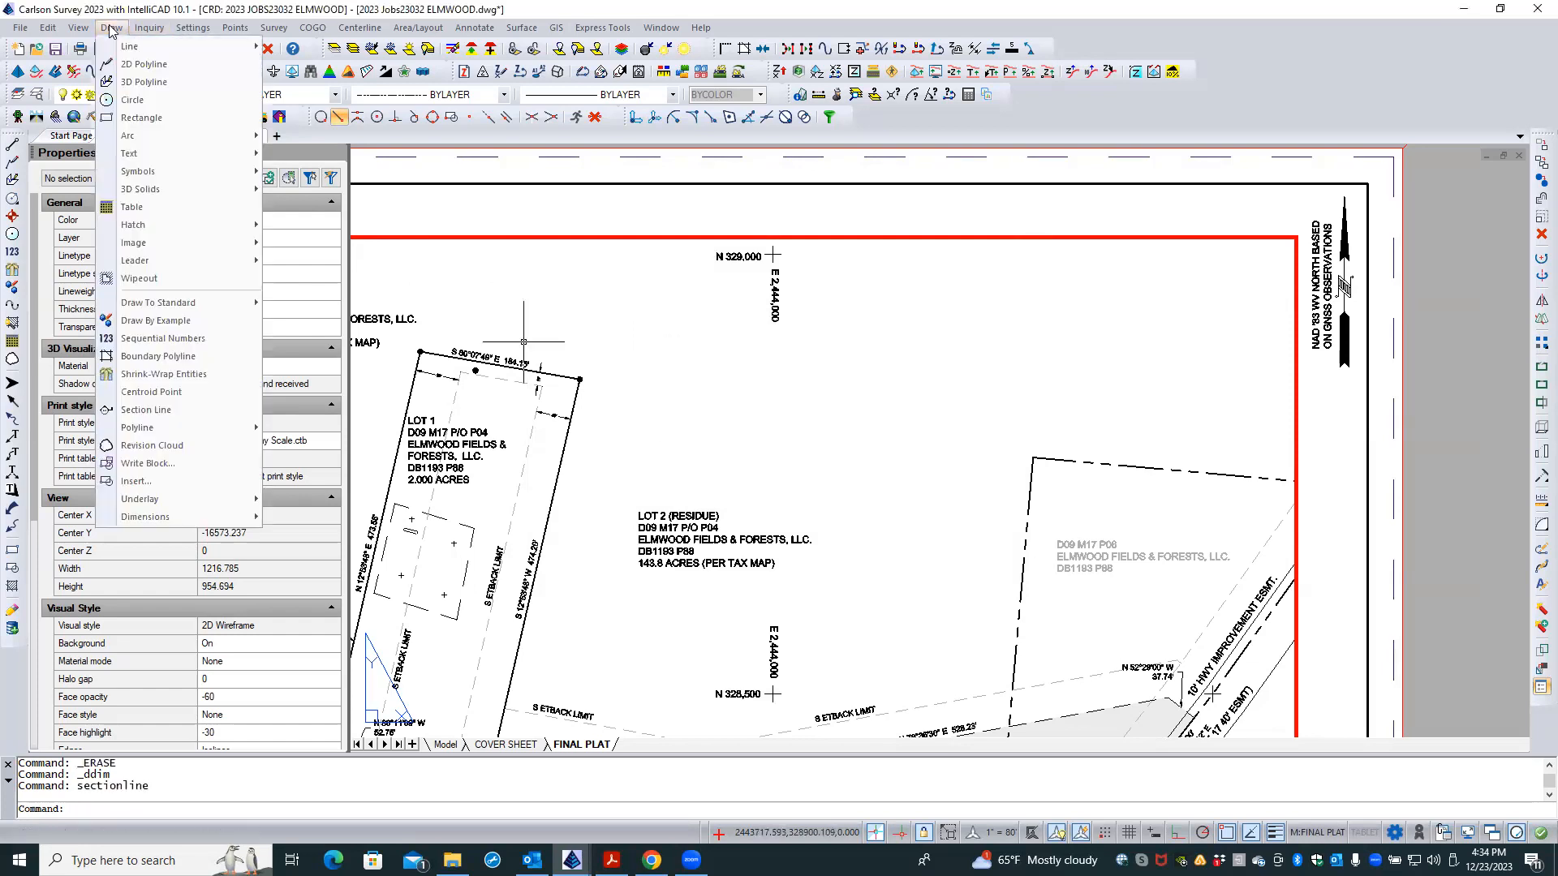
mouse_move(240, 528)
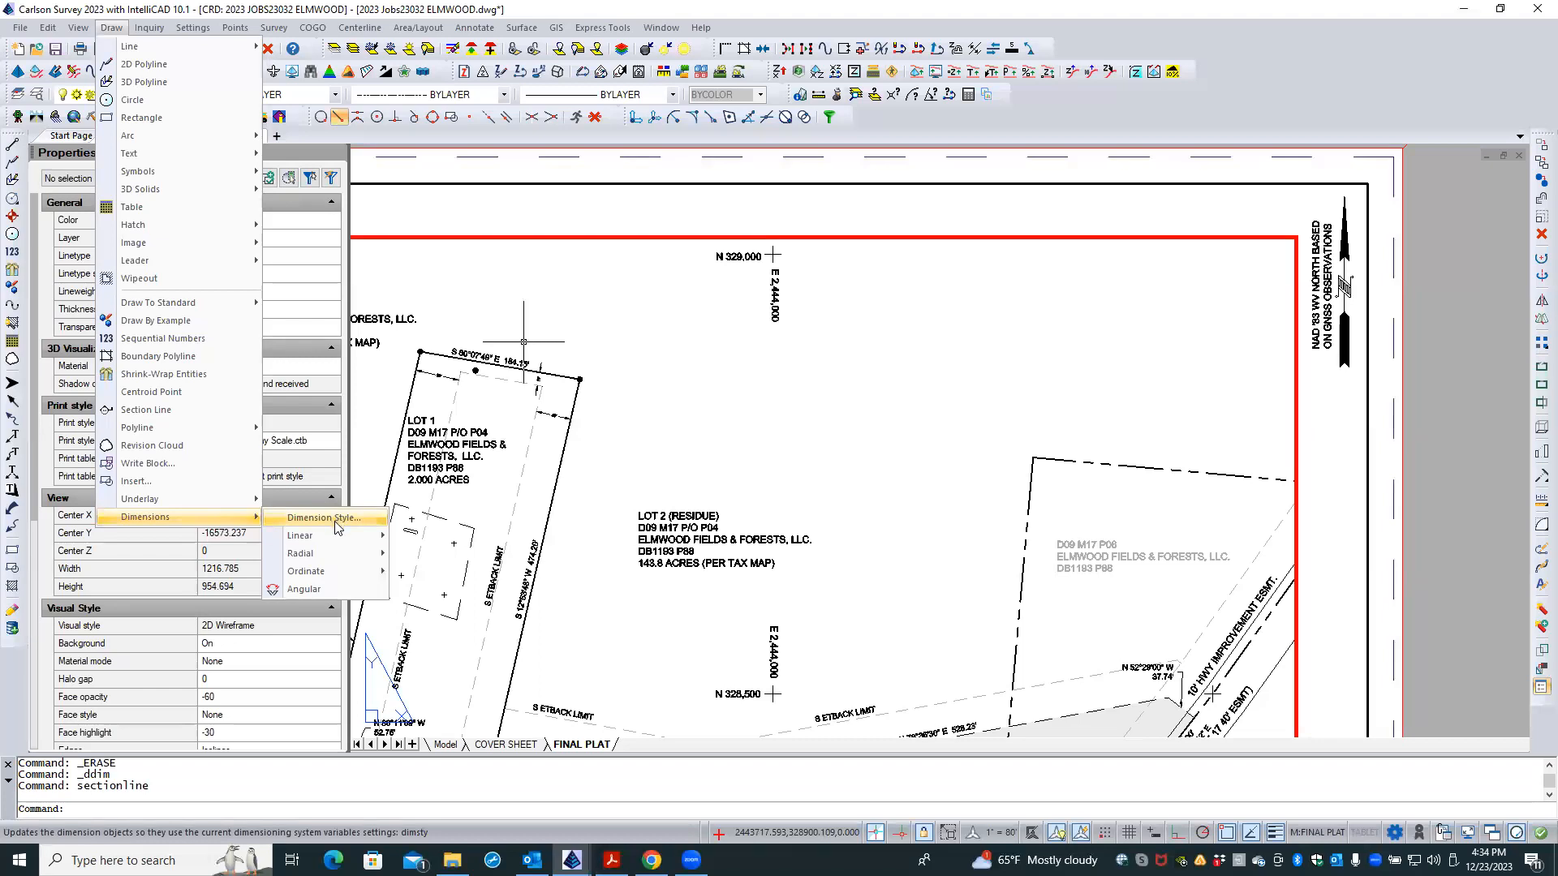
mouse_move(317, 534)
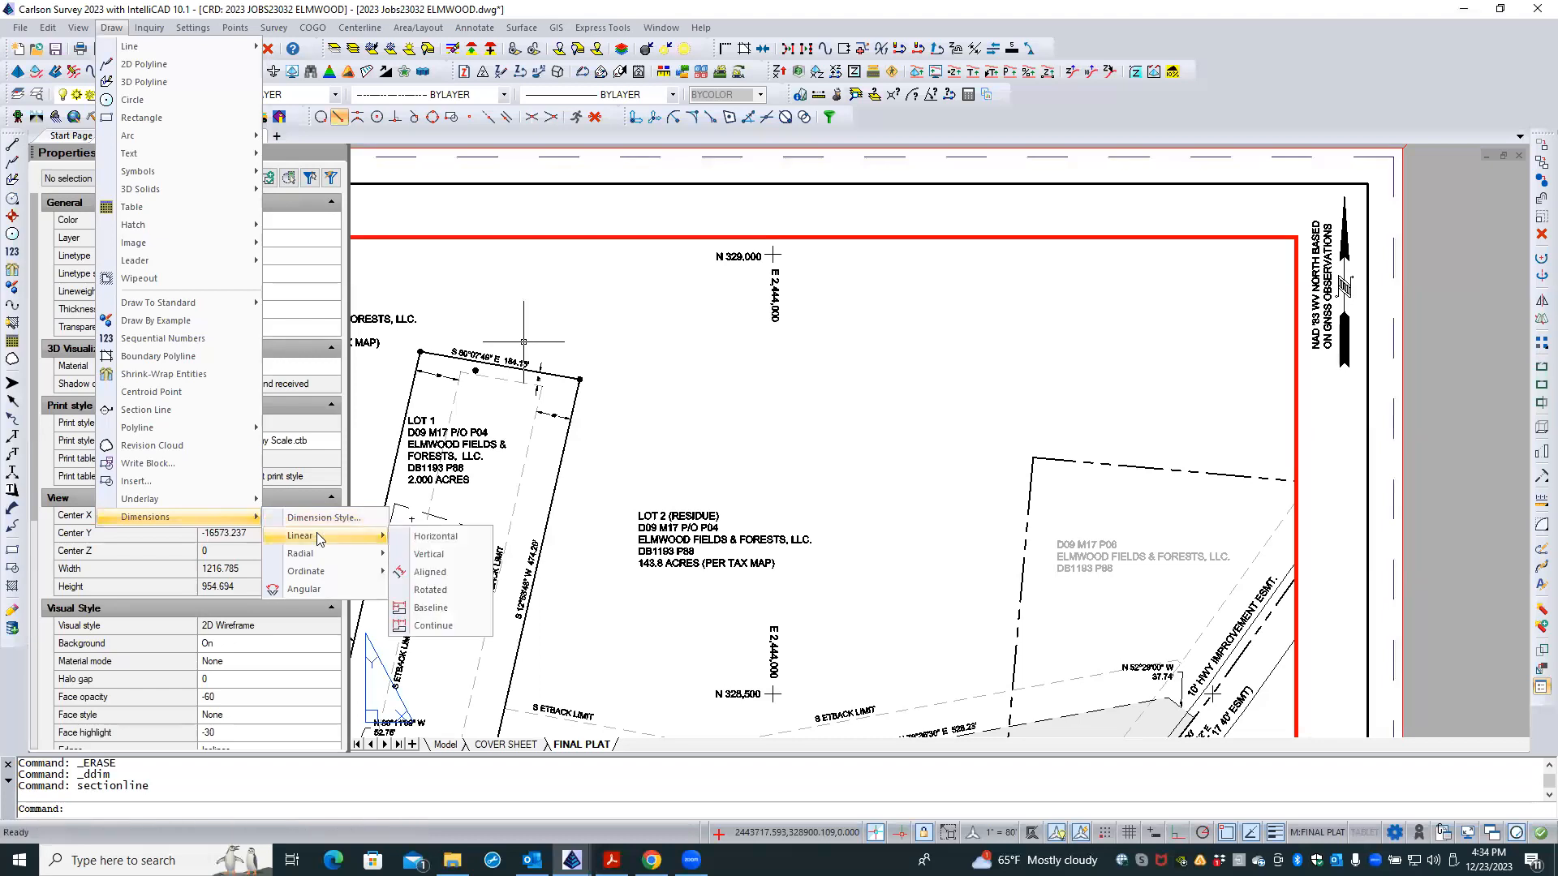
click(430, 572)
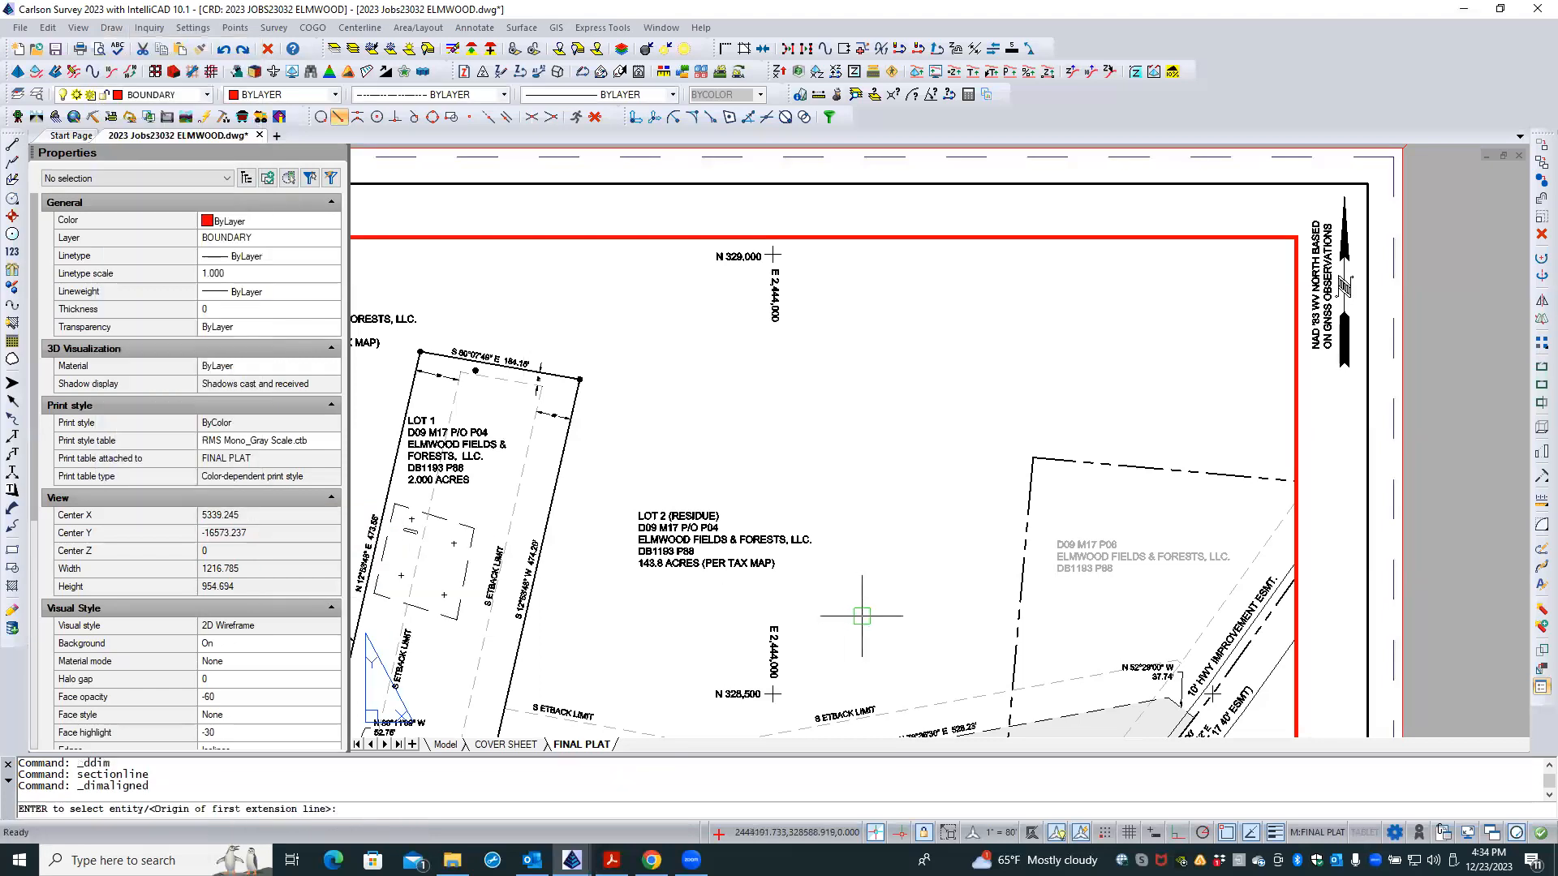
click(781, 694)
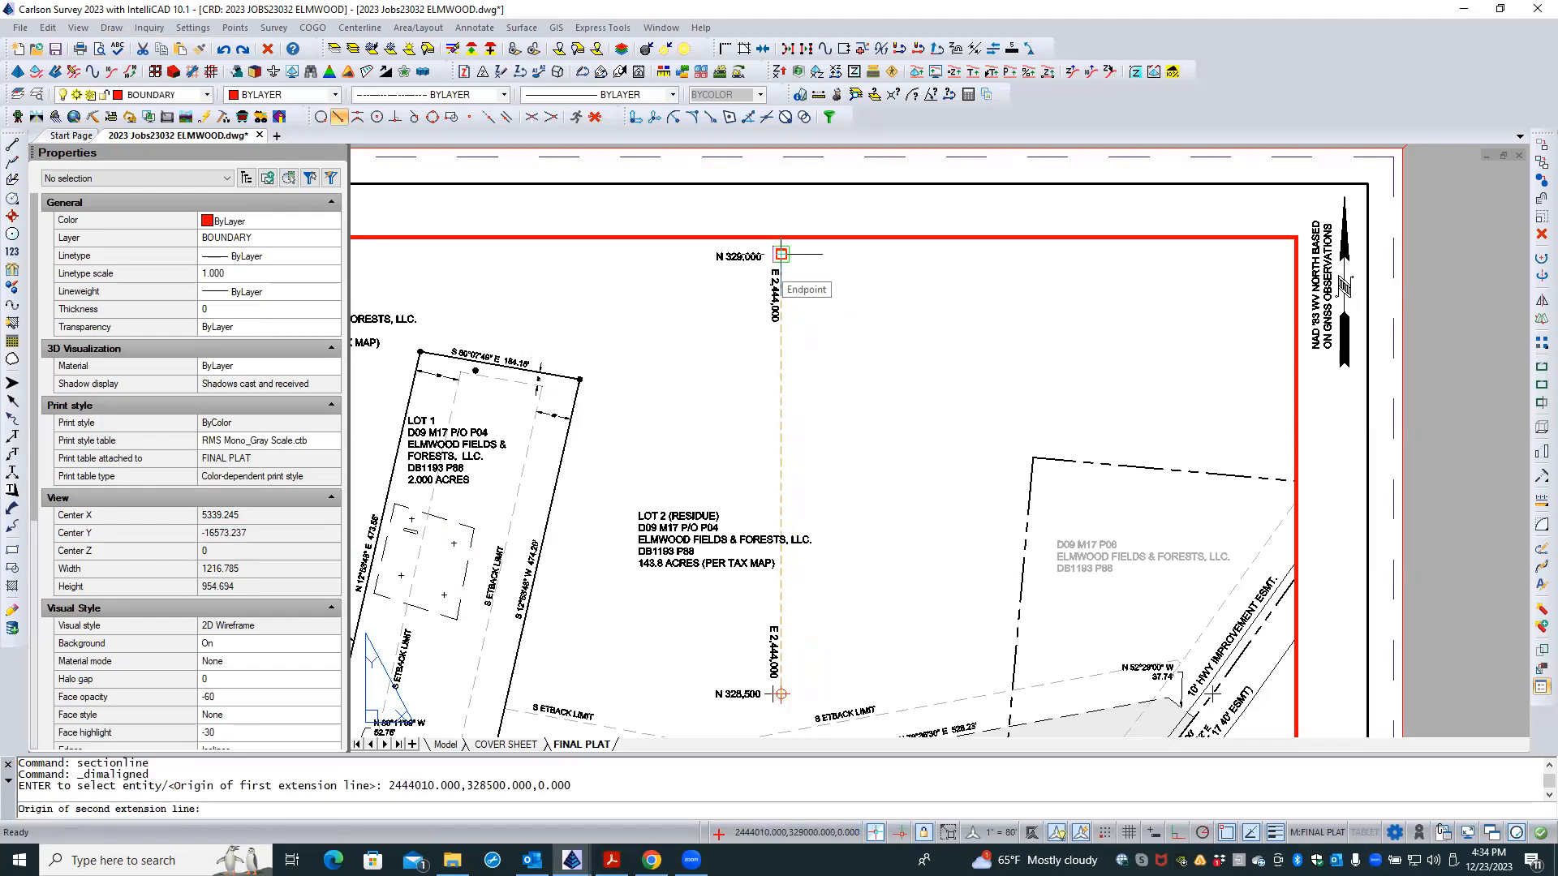
click(781, 254)
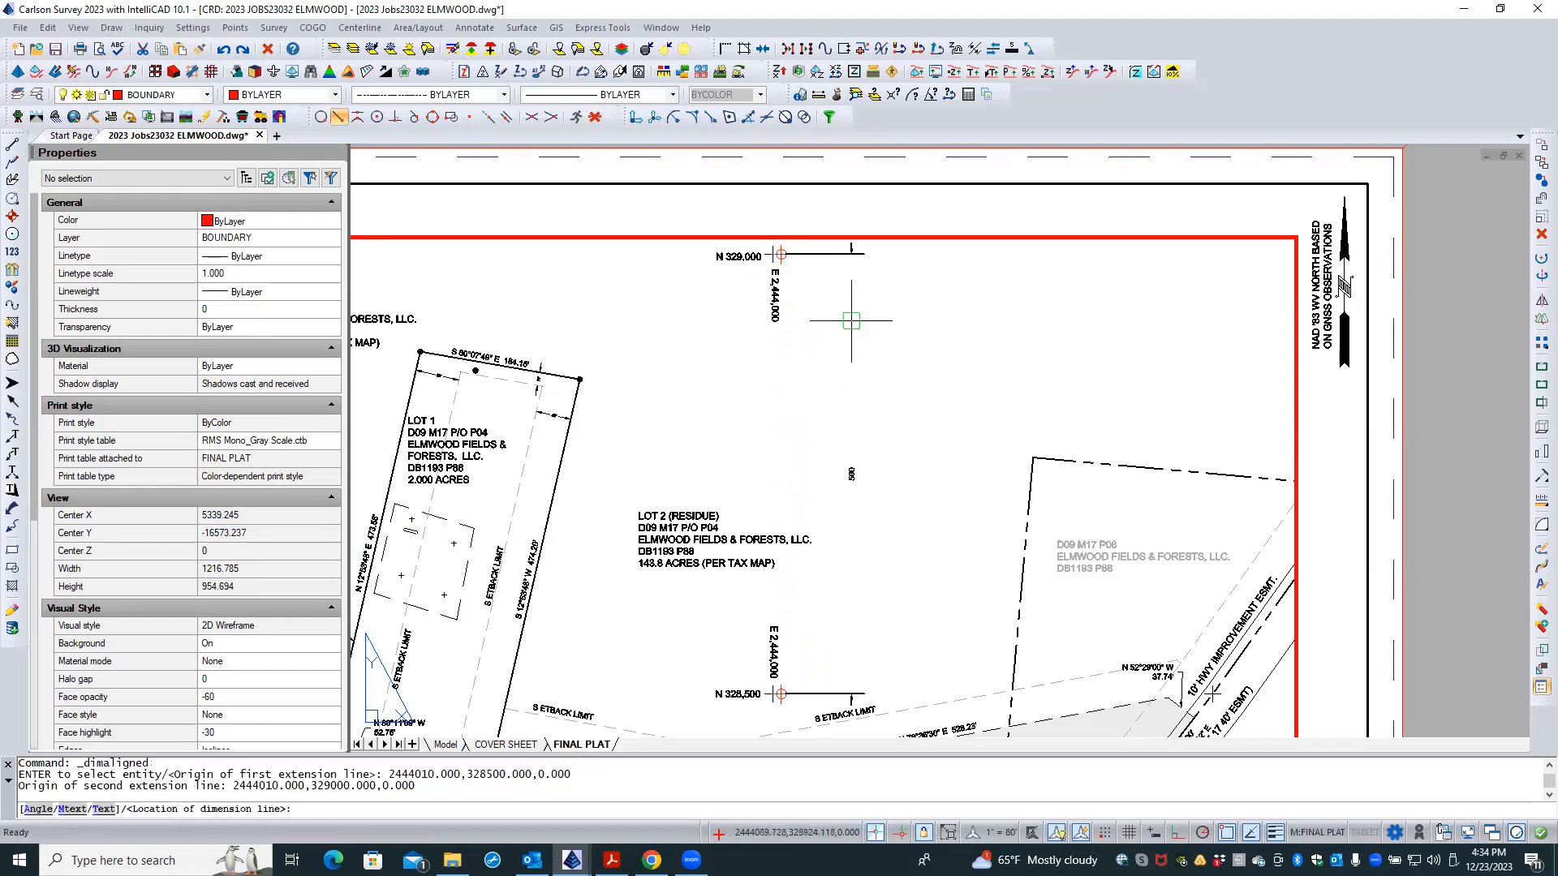
click(810, 413)
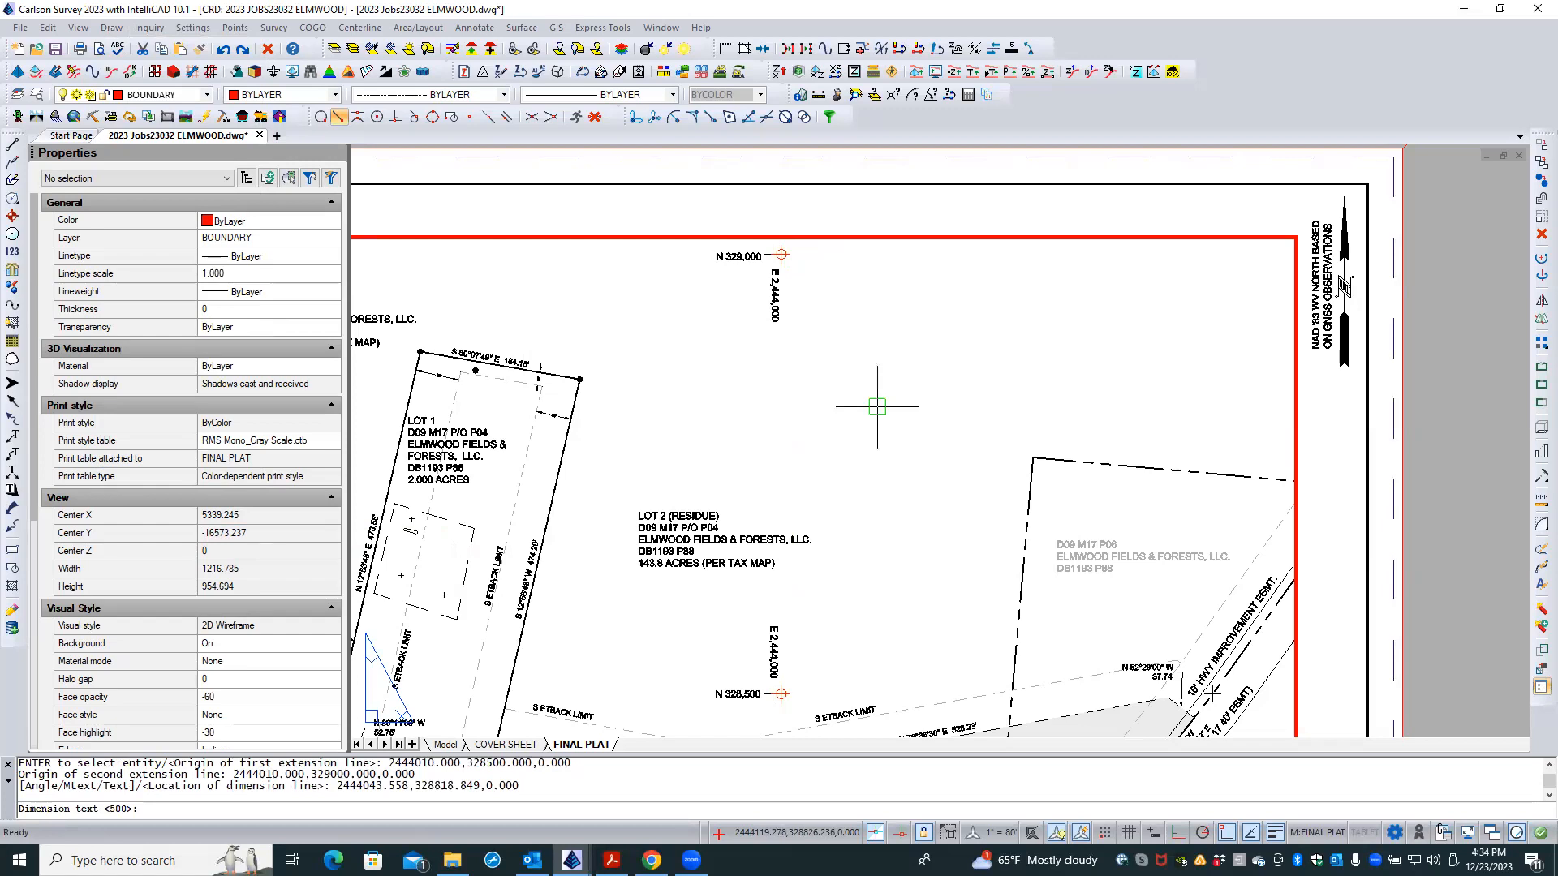
key(Return)
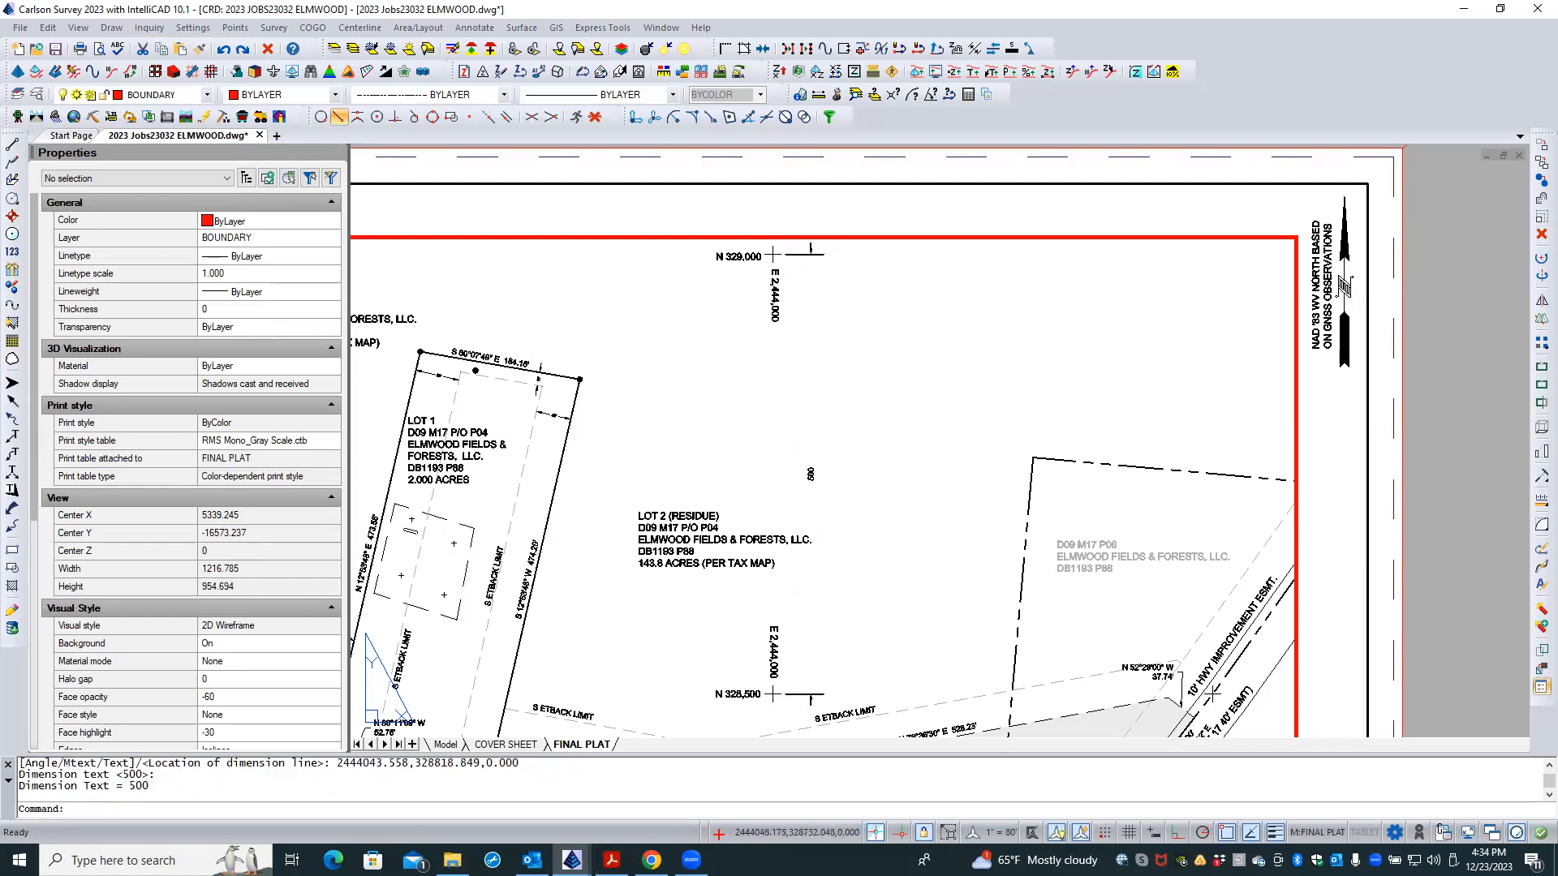
scroll(818, 490, up, 3)
scroll(816, 474, down, 3)
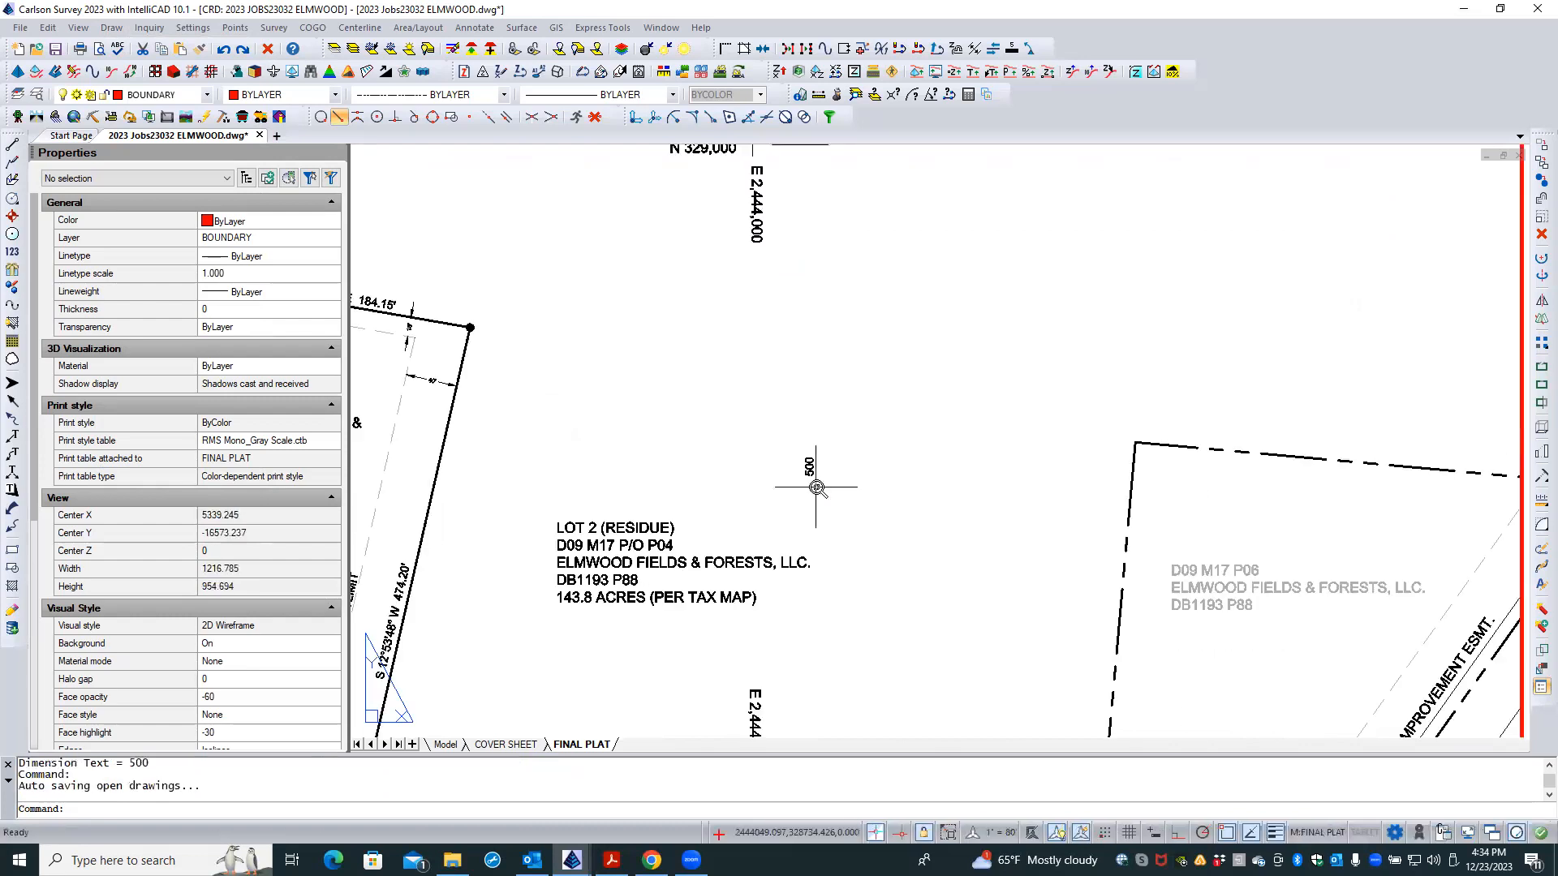
scroll(815, 475, down, 1)
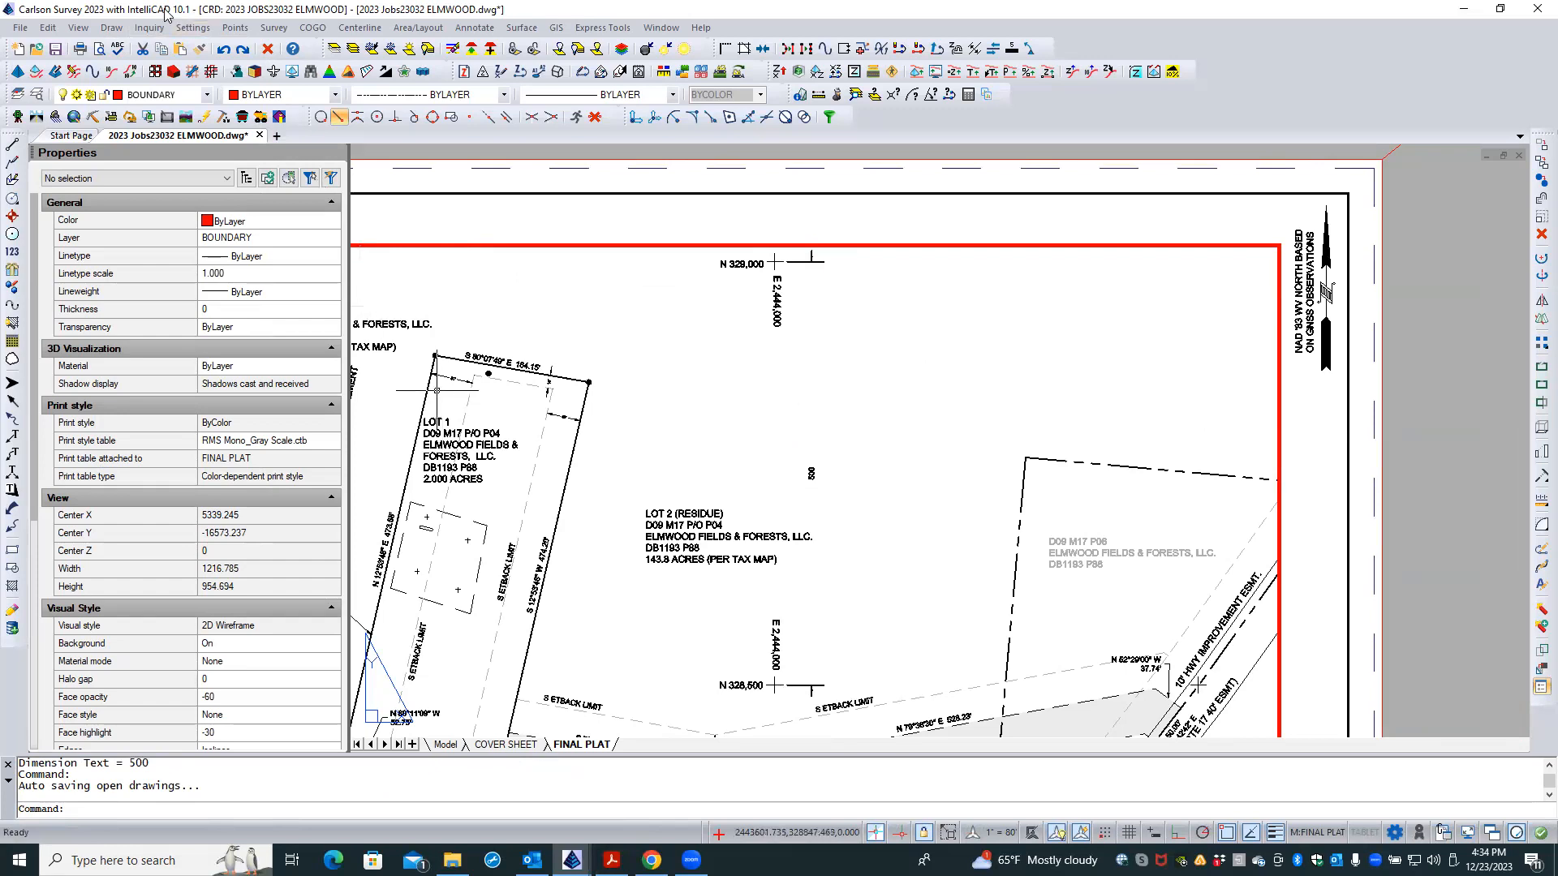
- Match the properties of the setback dimension at Lot 1's north line onto the new vertical dimension between the grid ticks
click(201, 50)
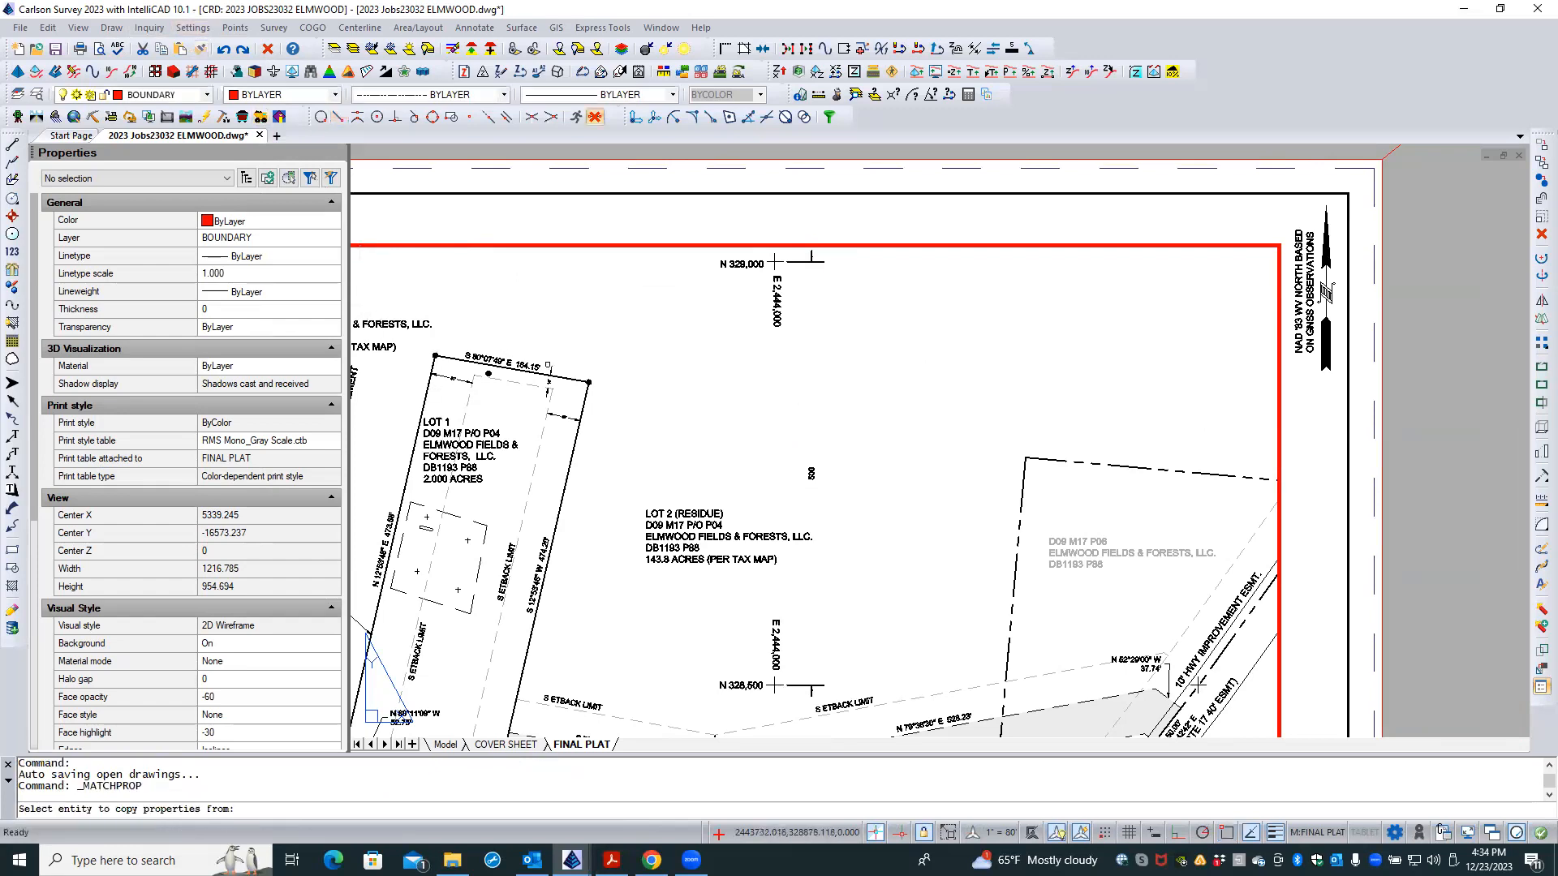
click(553, 367)
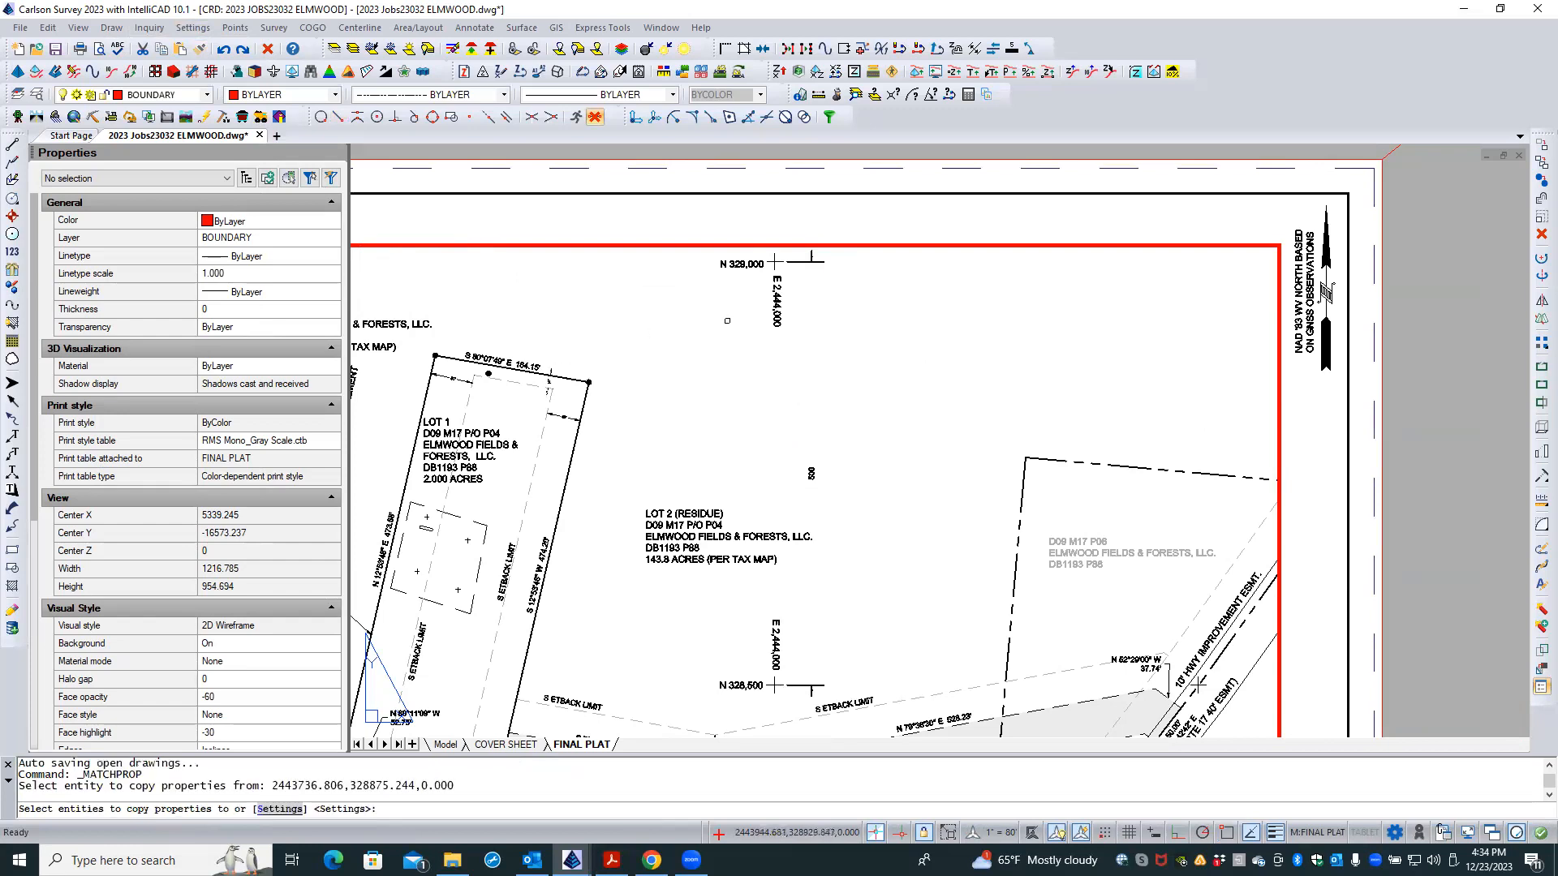
click(811, 255)
key(Return)
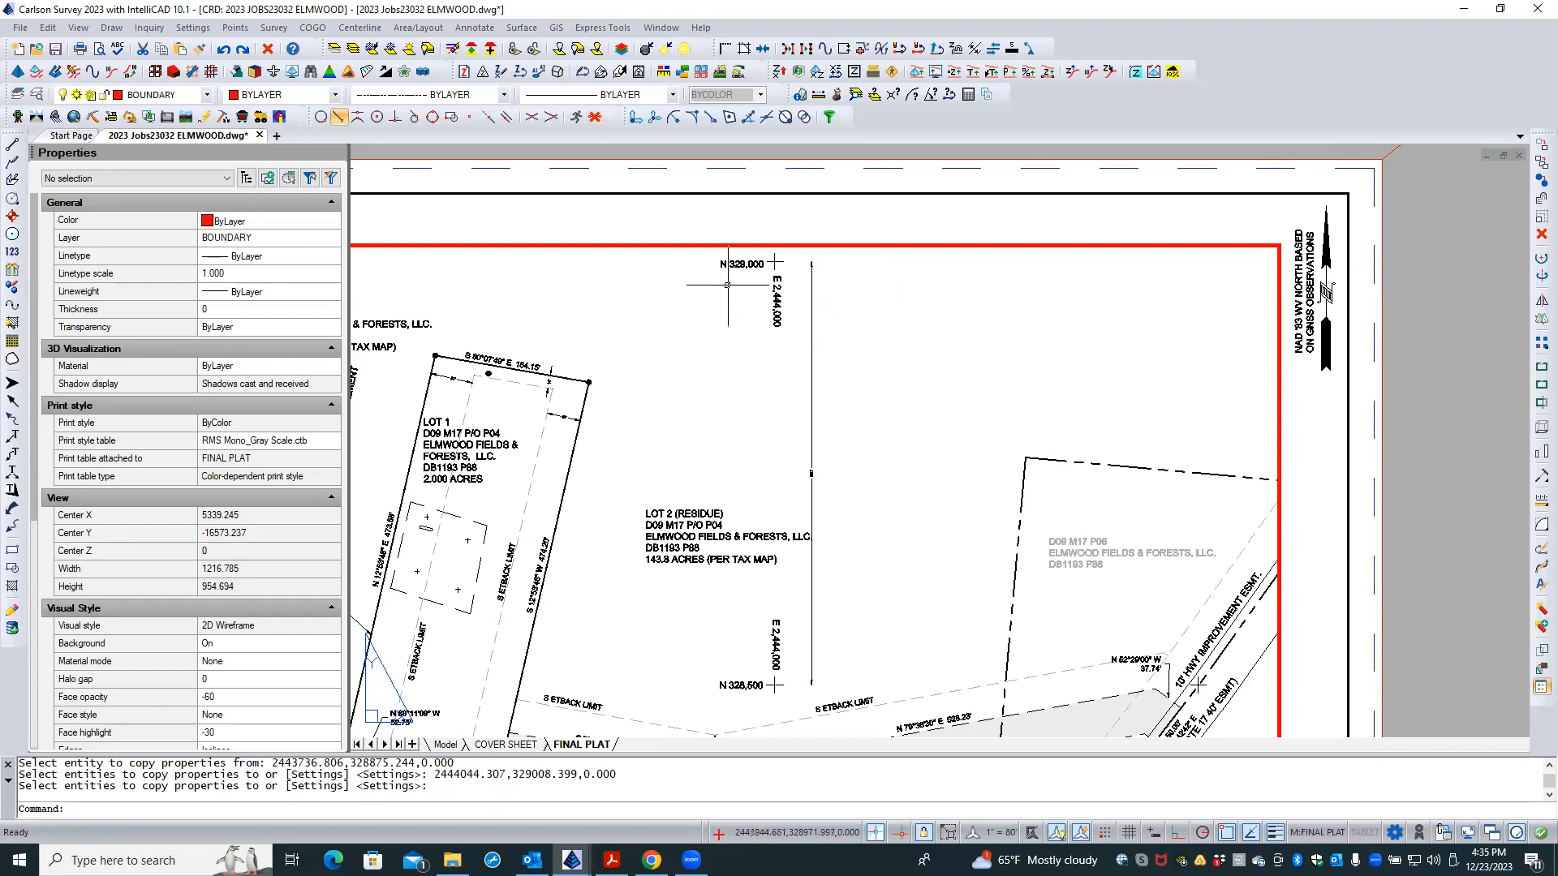
- Modify the carlsonsw dimension style to allow separate start and end arrowheads, and set its leader arrowhead to None
click(112, 29)
mouse_move(154, 517)
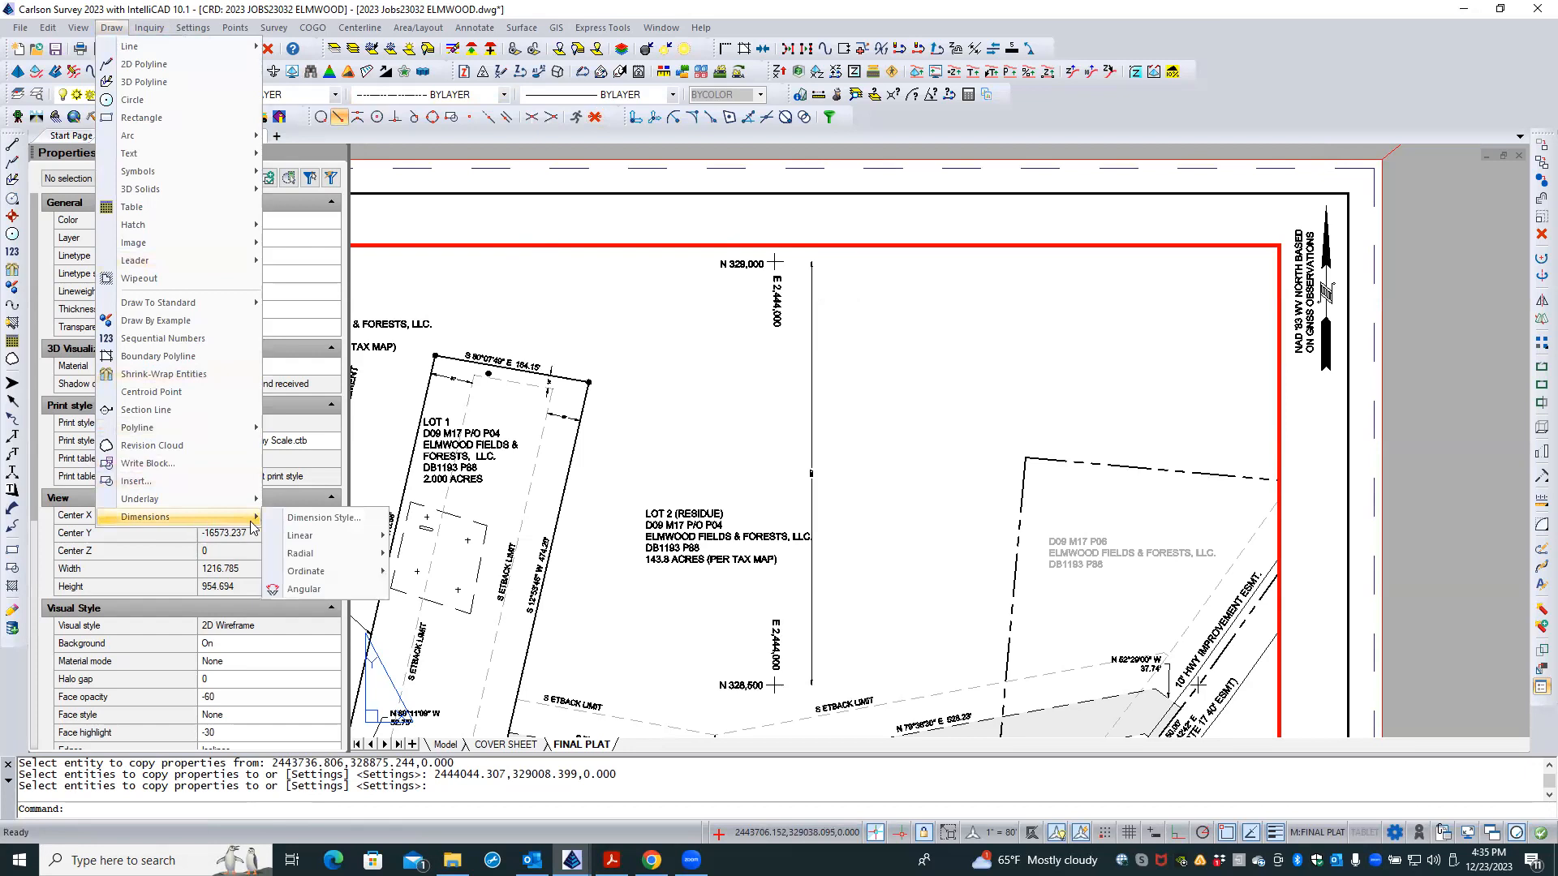
click(334, 519)
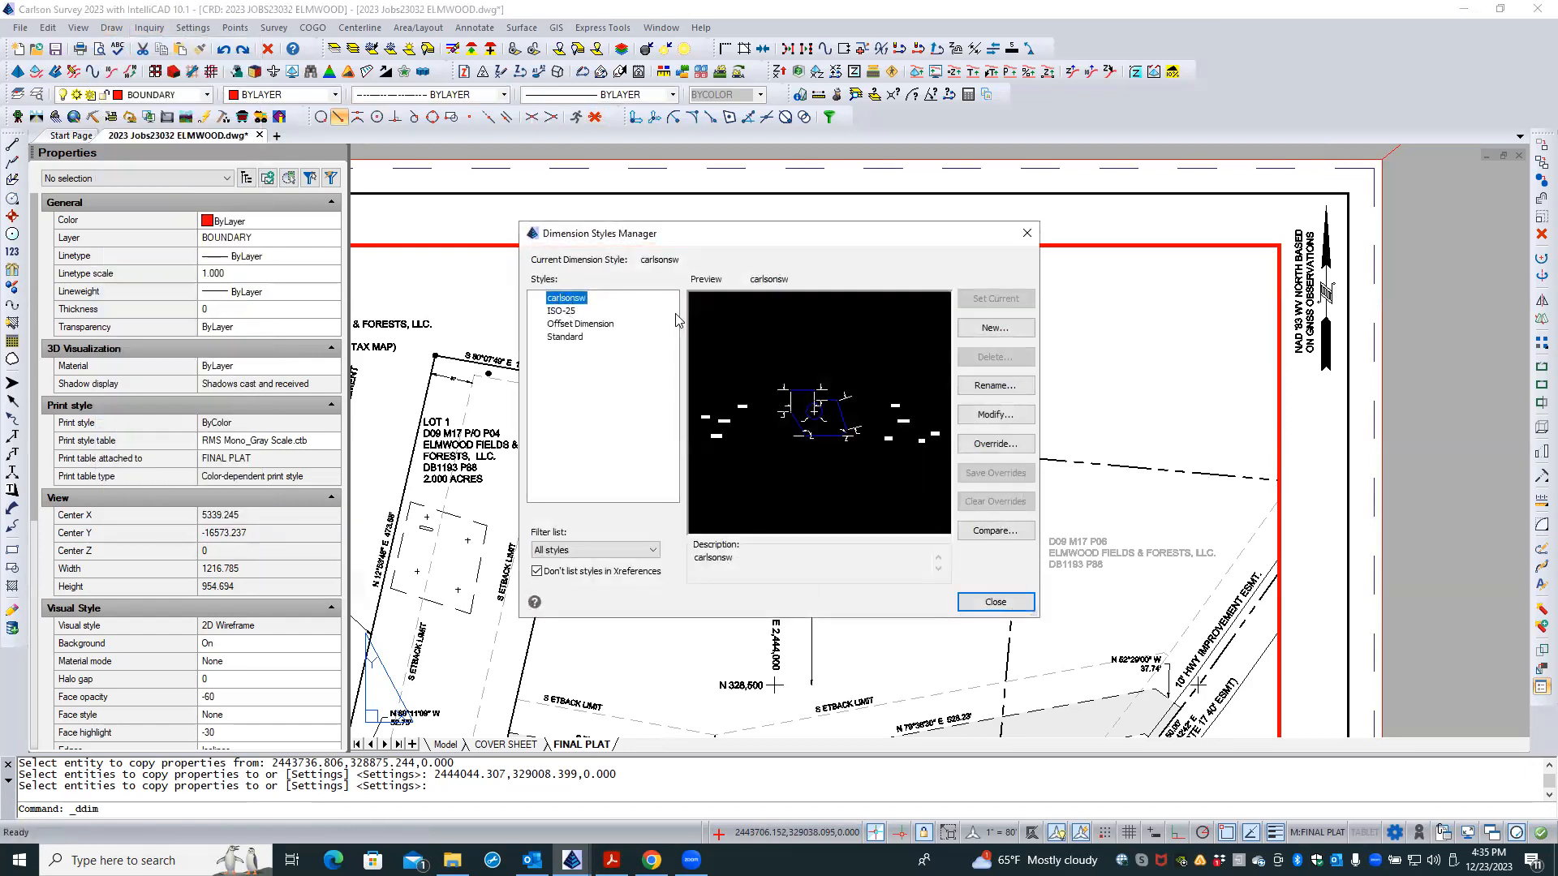
click(1007, 416)
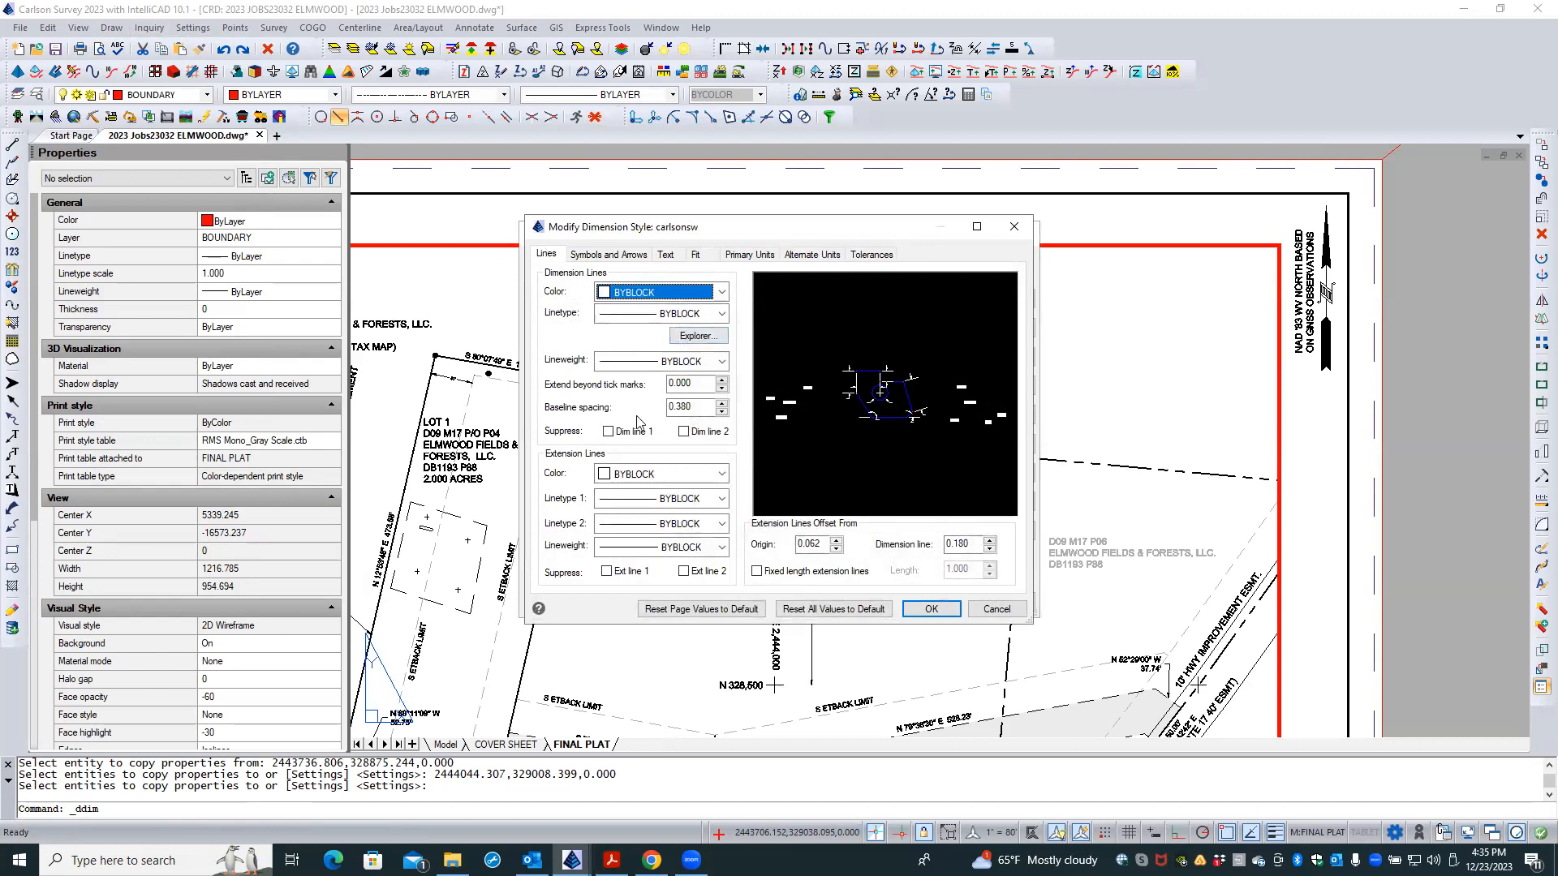
click(595, 258)
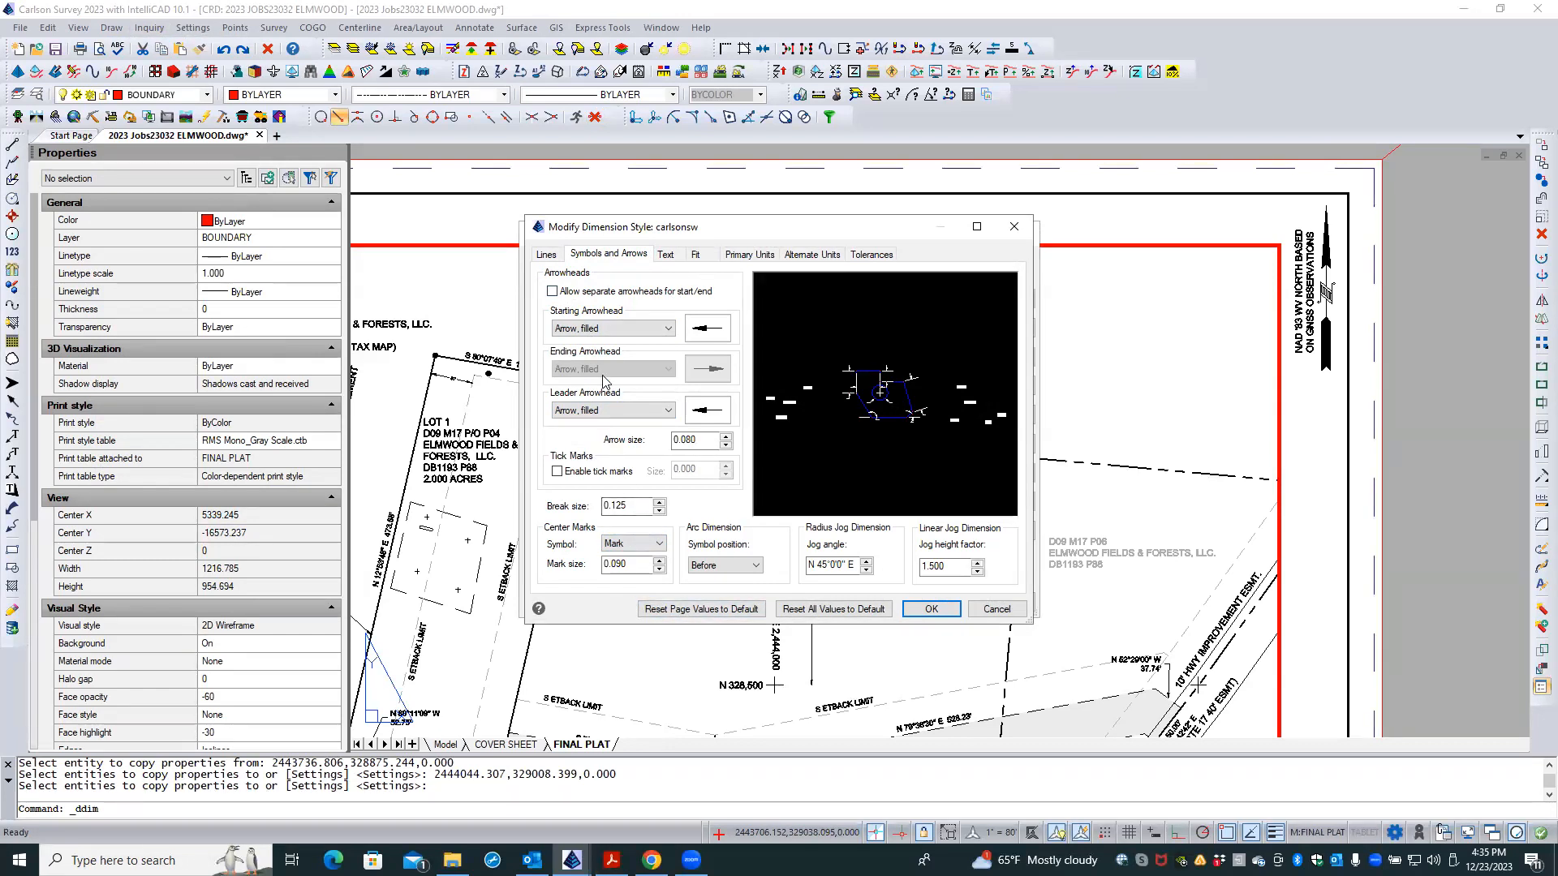
click(696, 255)
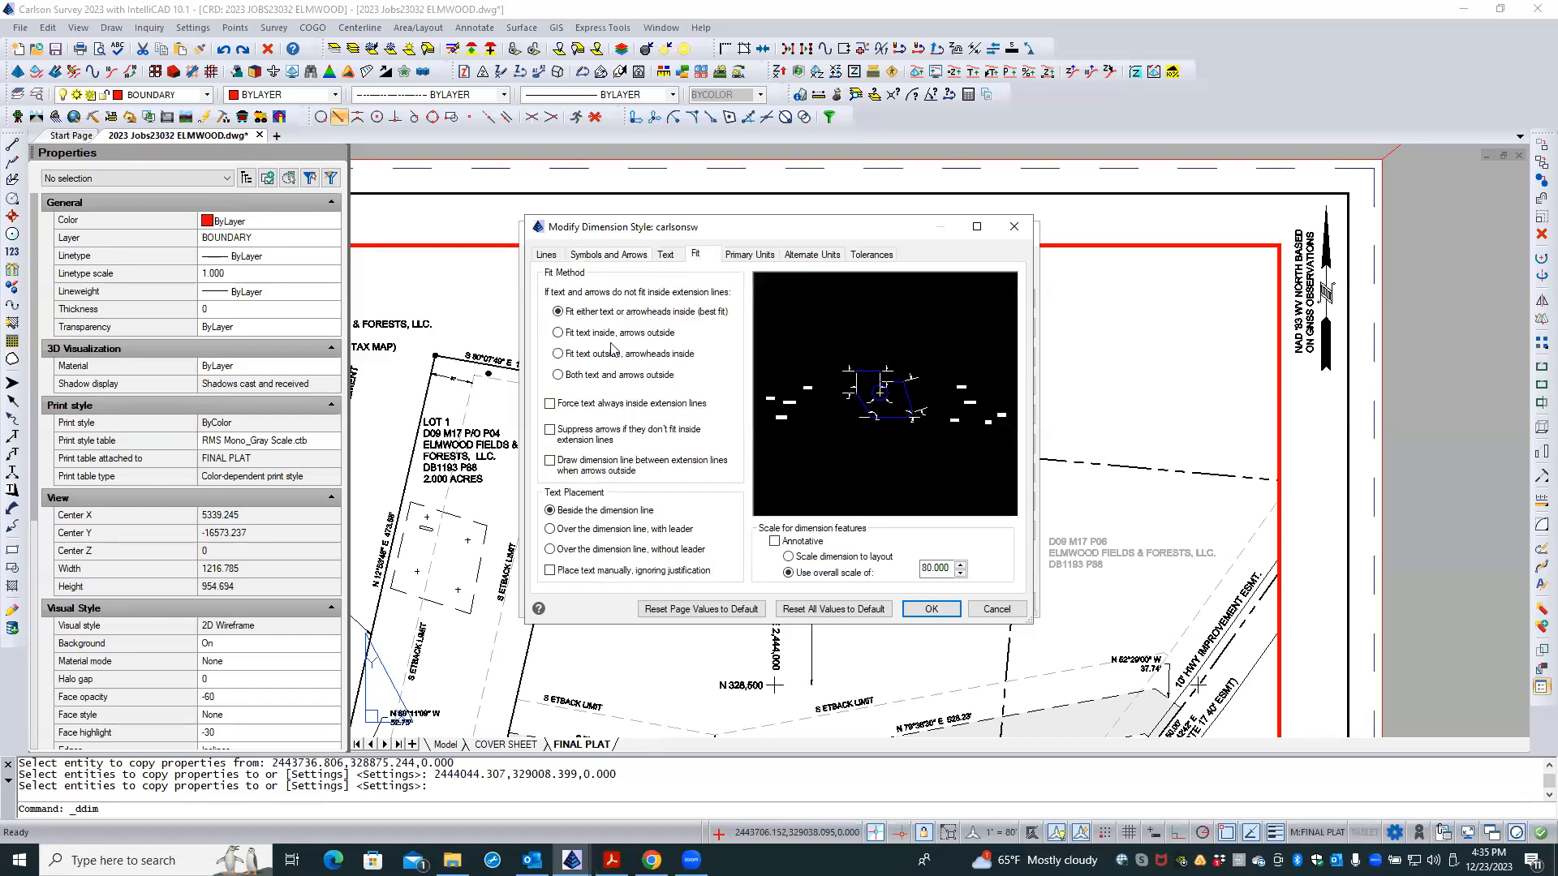
click(547, 254)
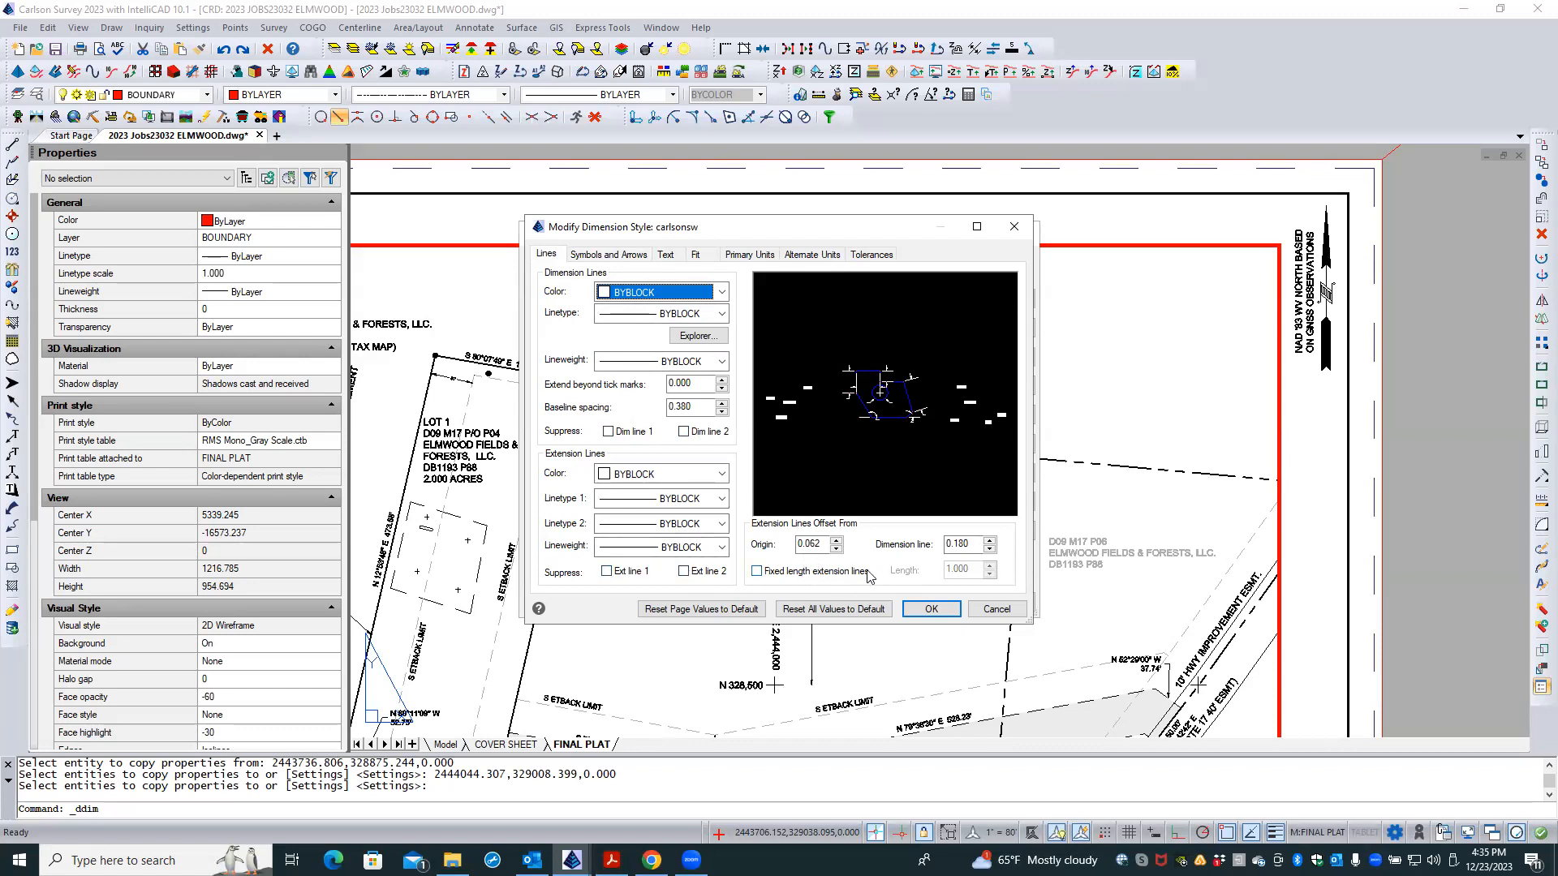
click(601, 254)
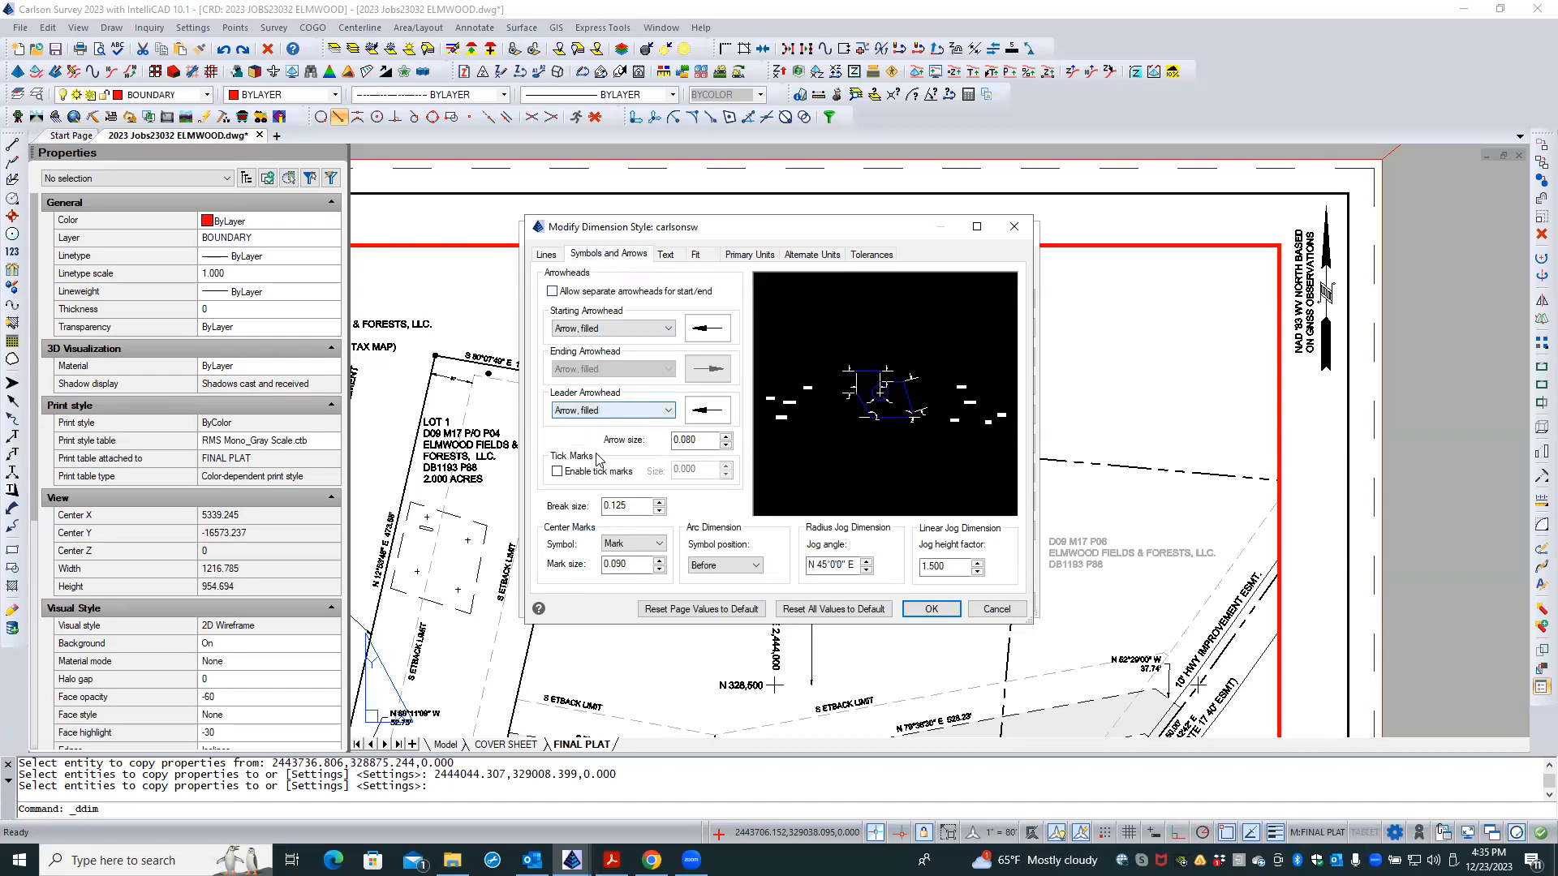
click(632, 292)
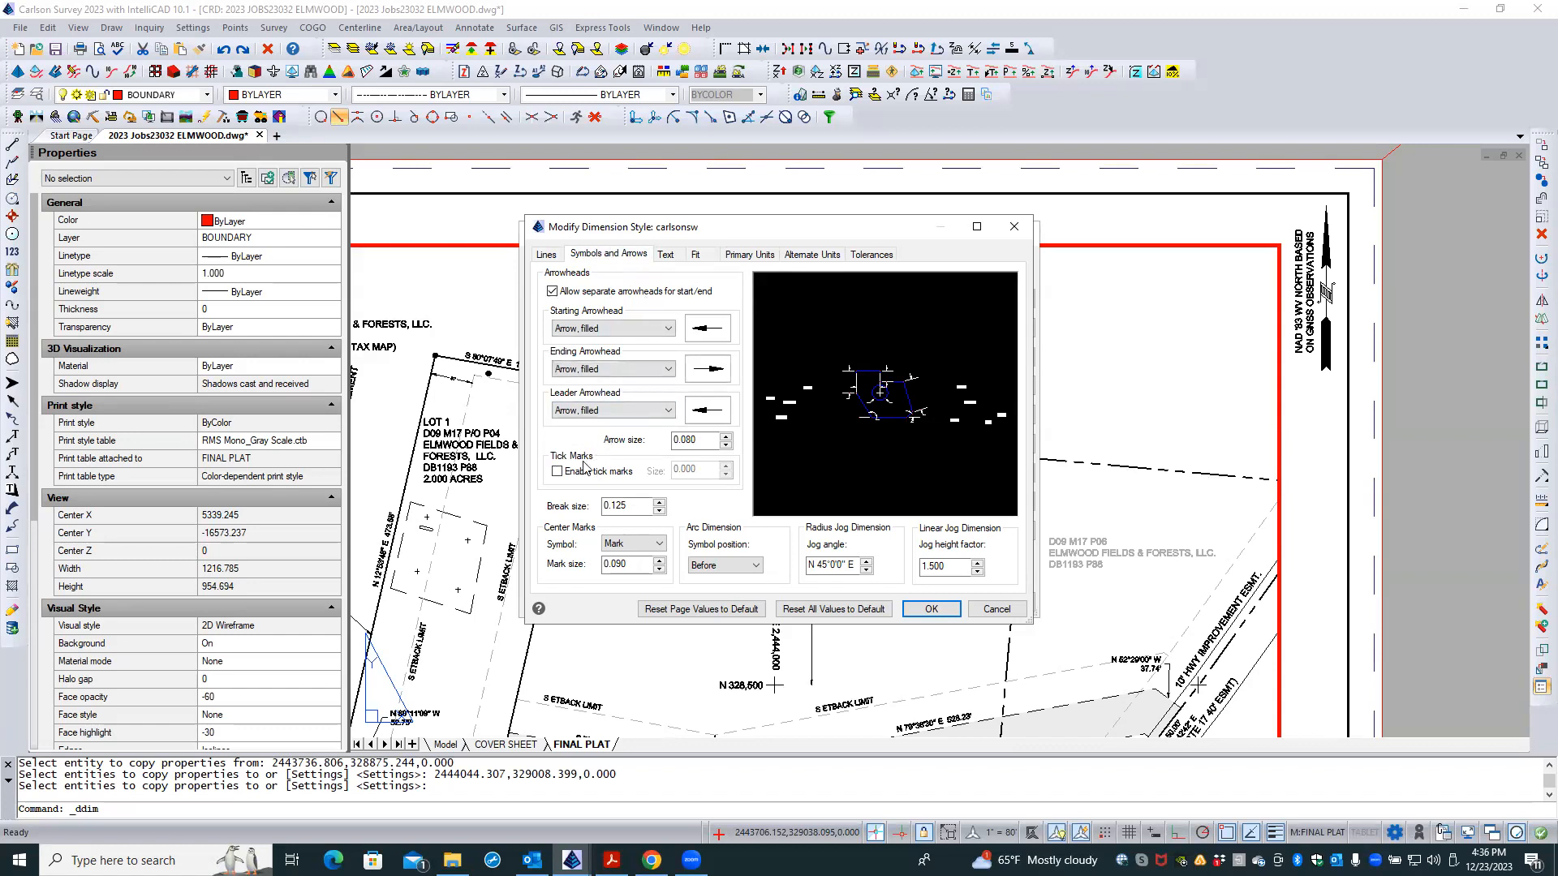
click(608, 414)
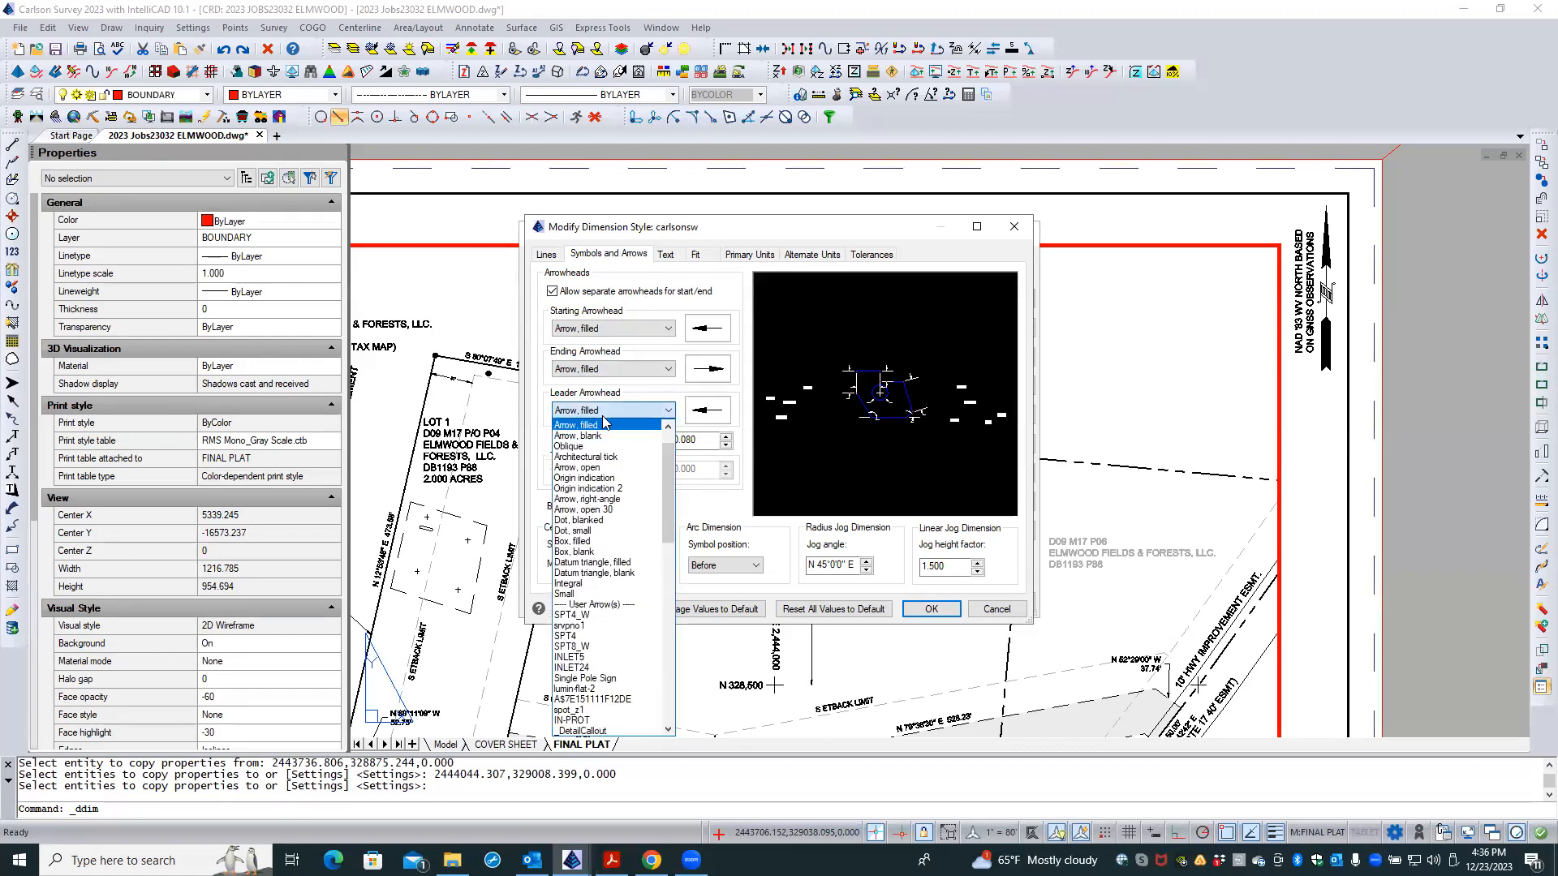
scroll(591, 444, up, 1)
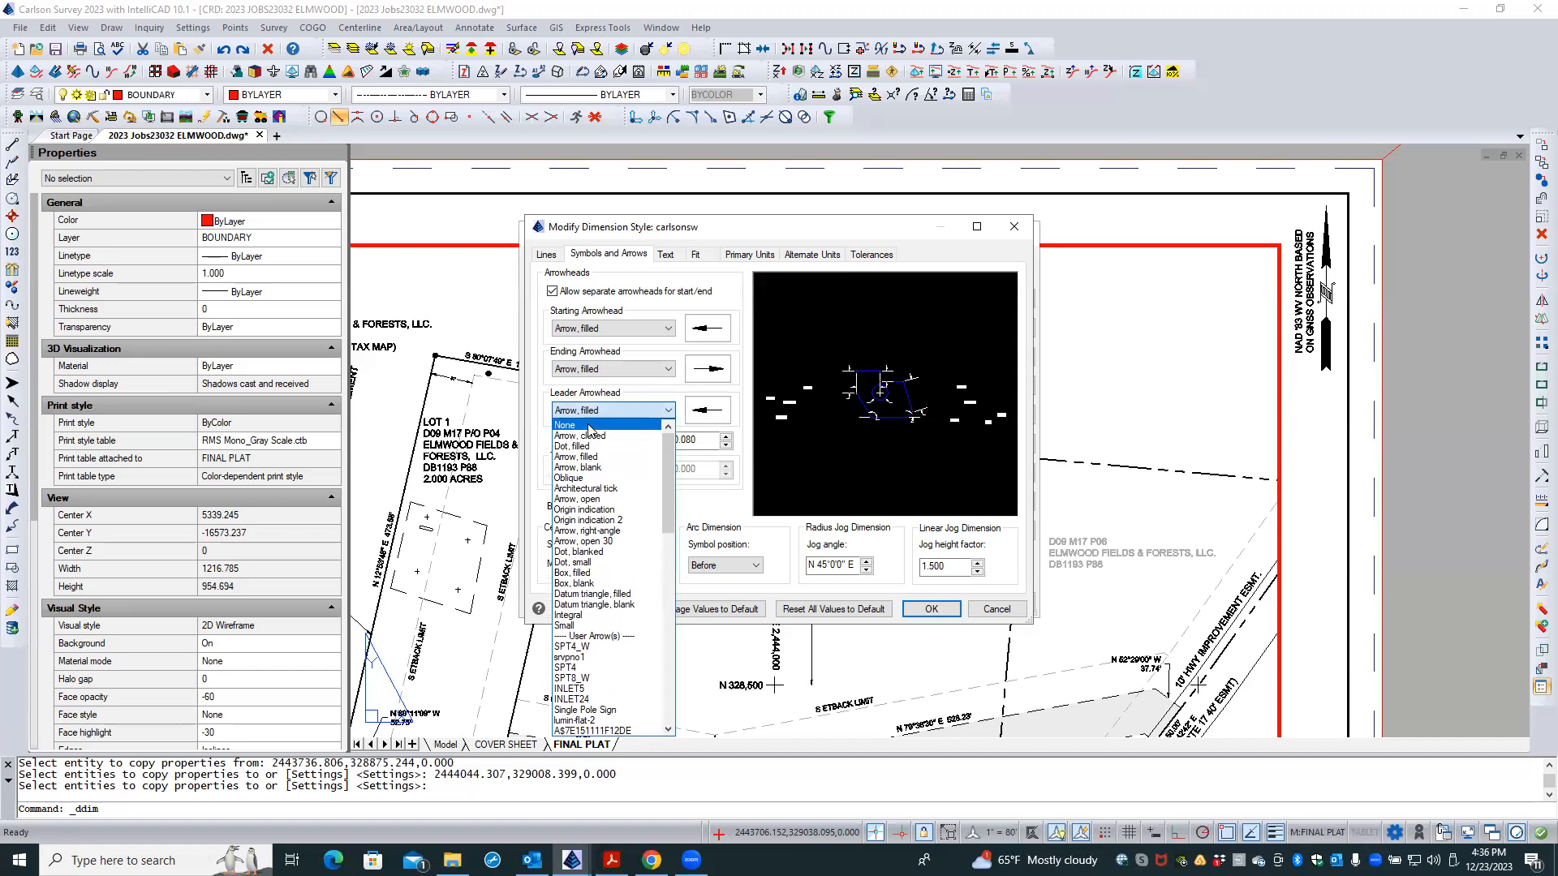
click(578, 425)
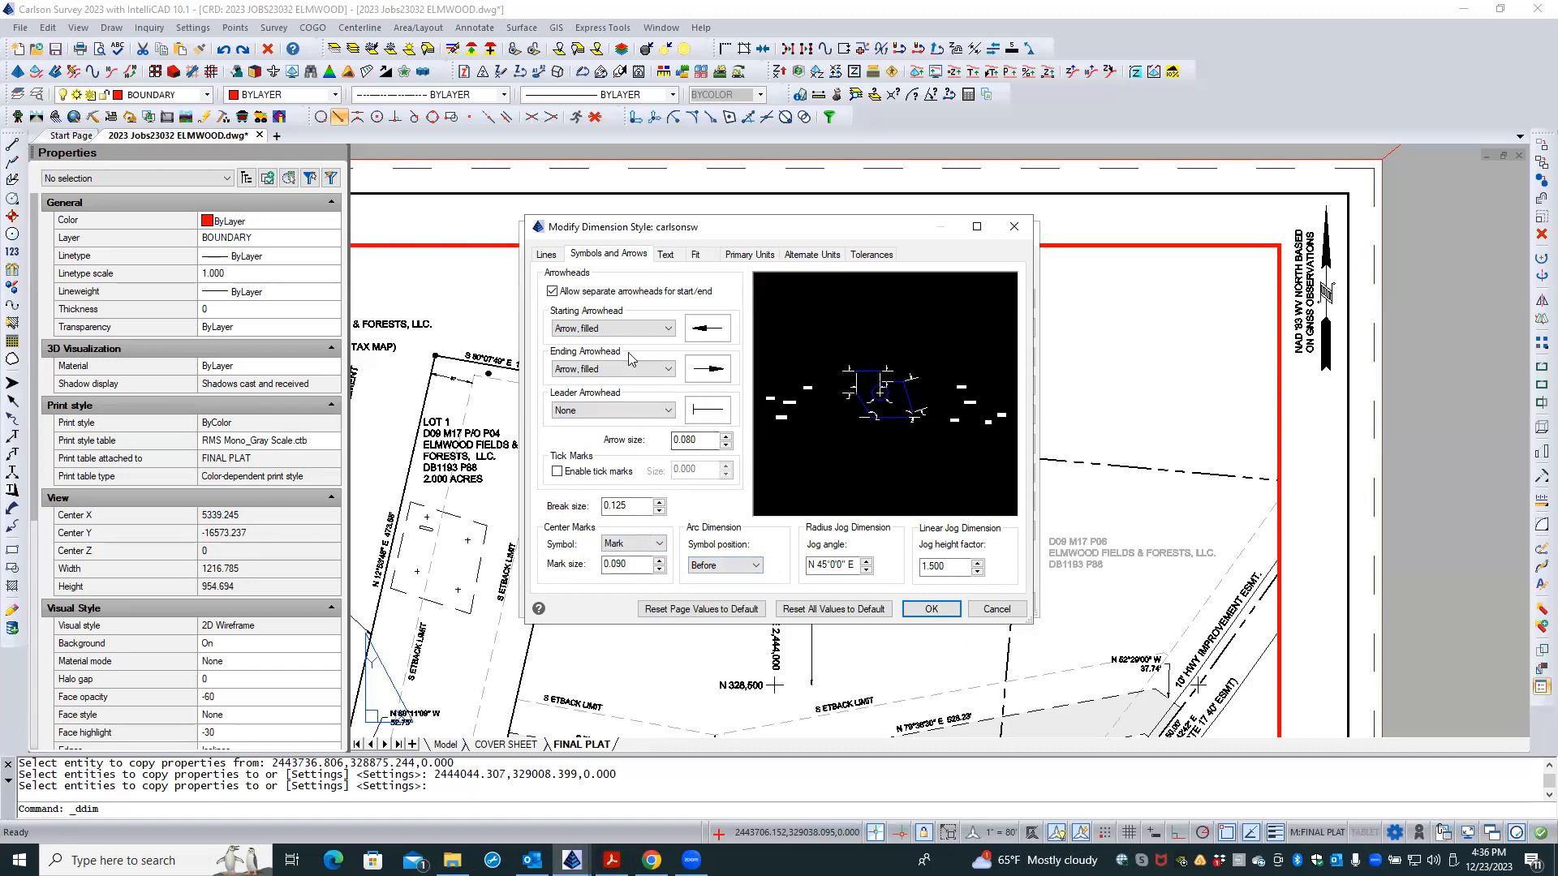
- Set the carlsonsw style's text placement to over the dimension line, with leader, leaving the text view direction at Left-to-Right
click(664, 255)
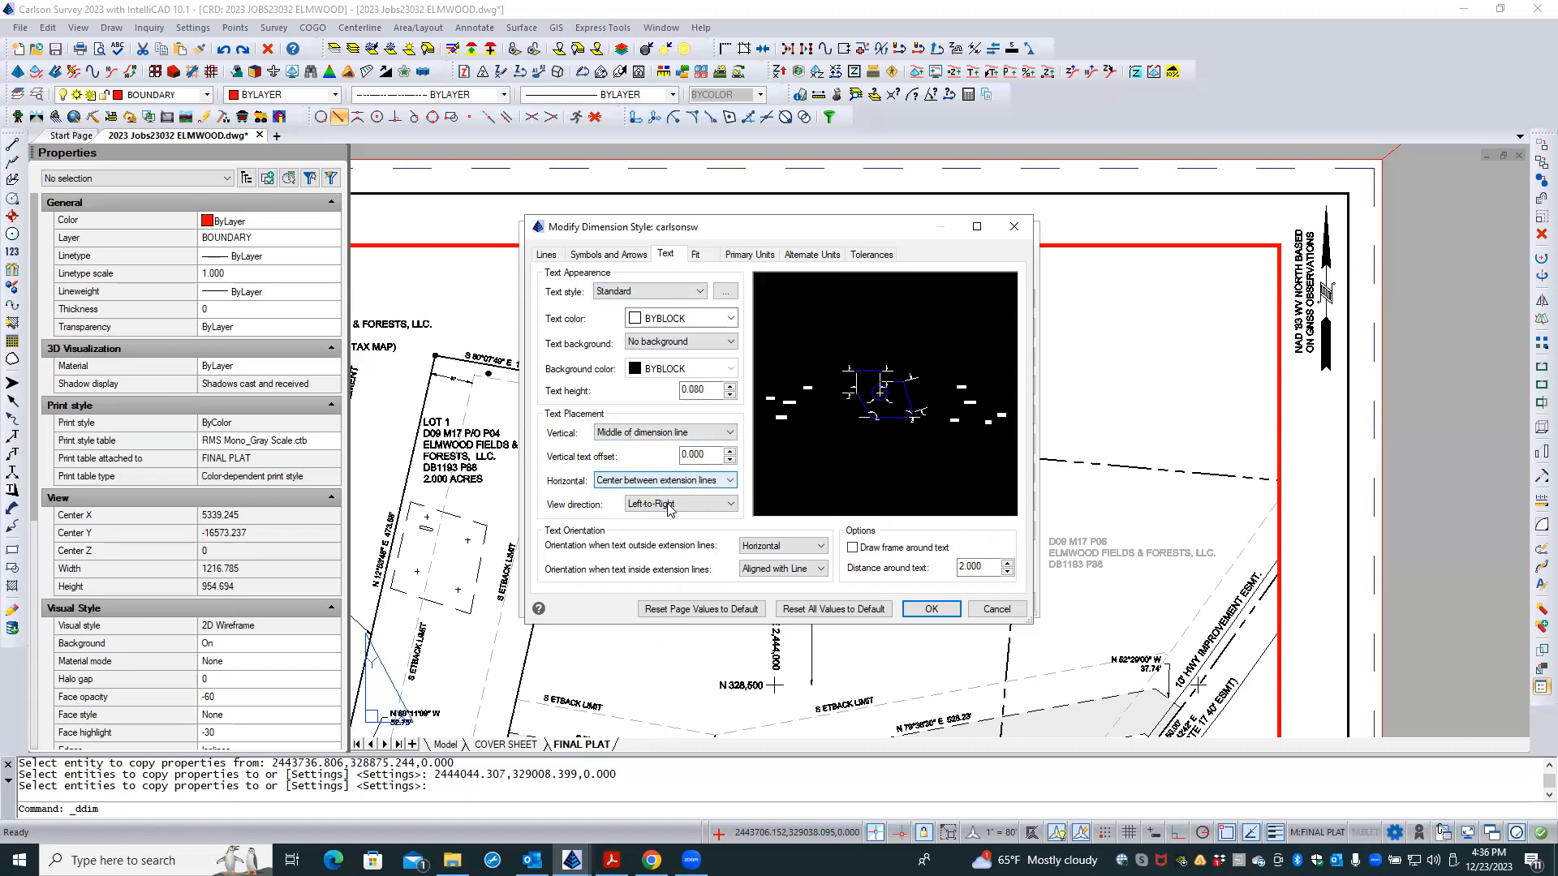
click(696, 505)
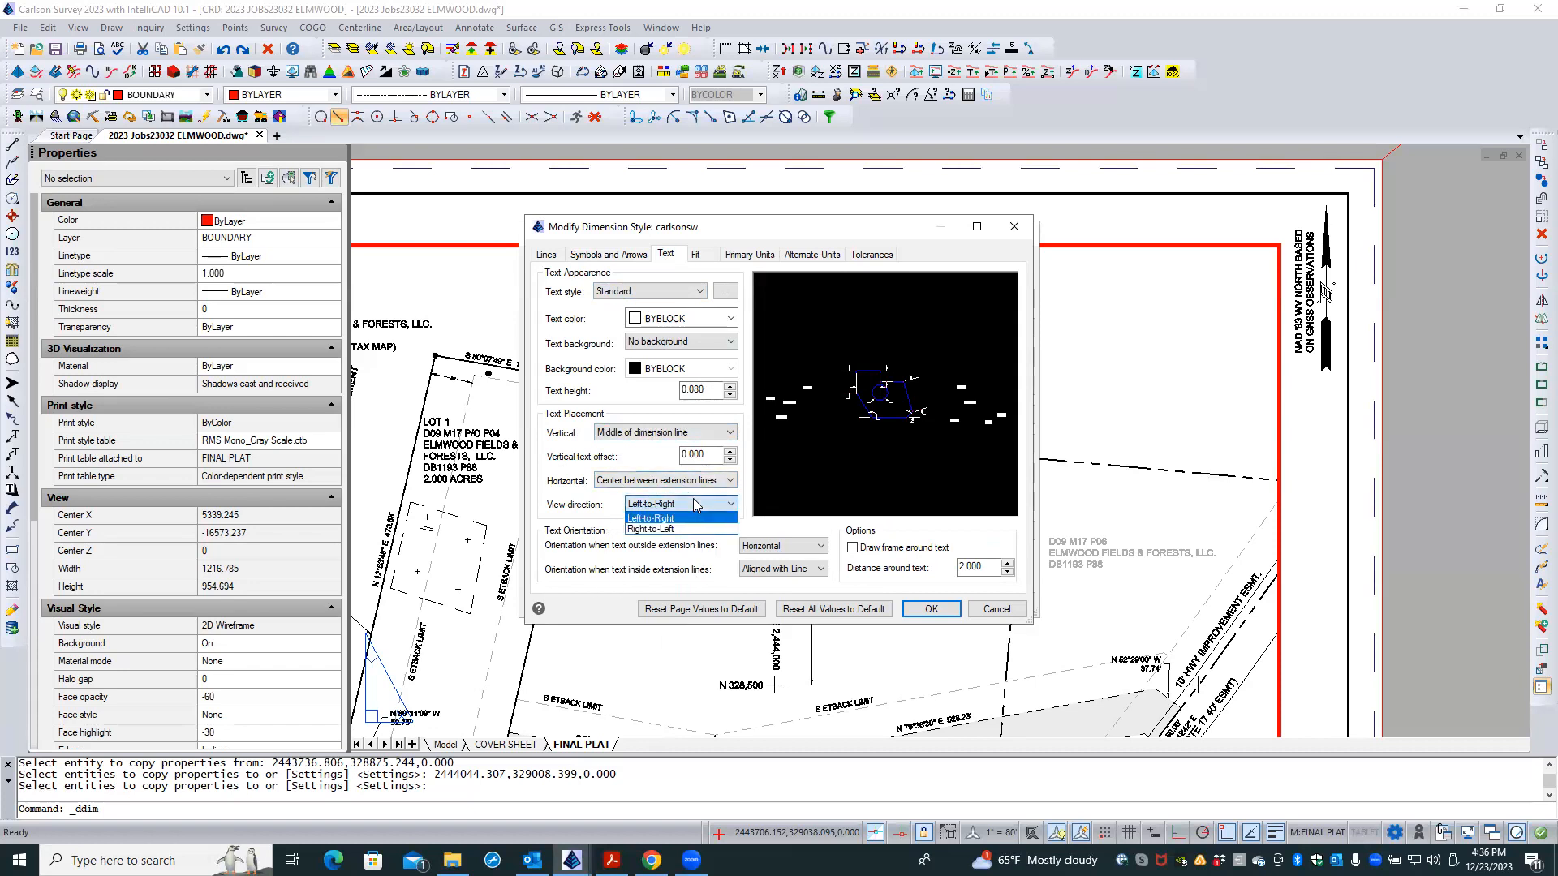
click(589, 512)
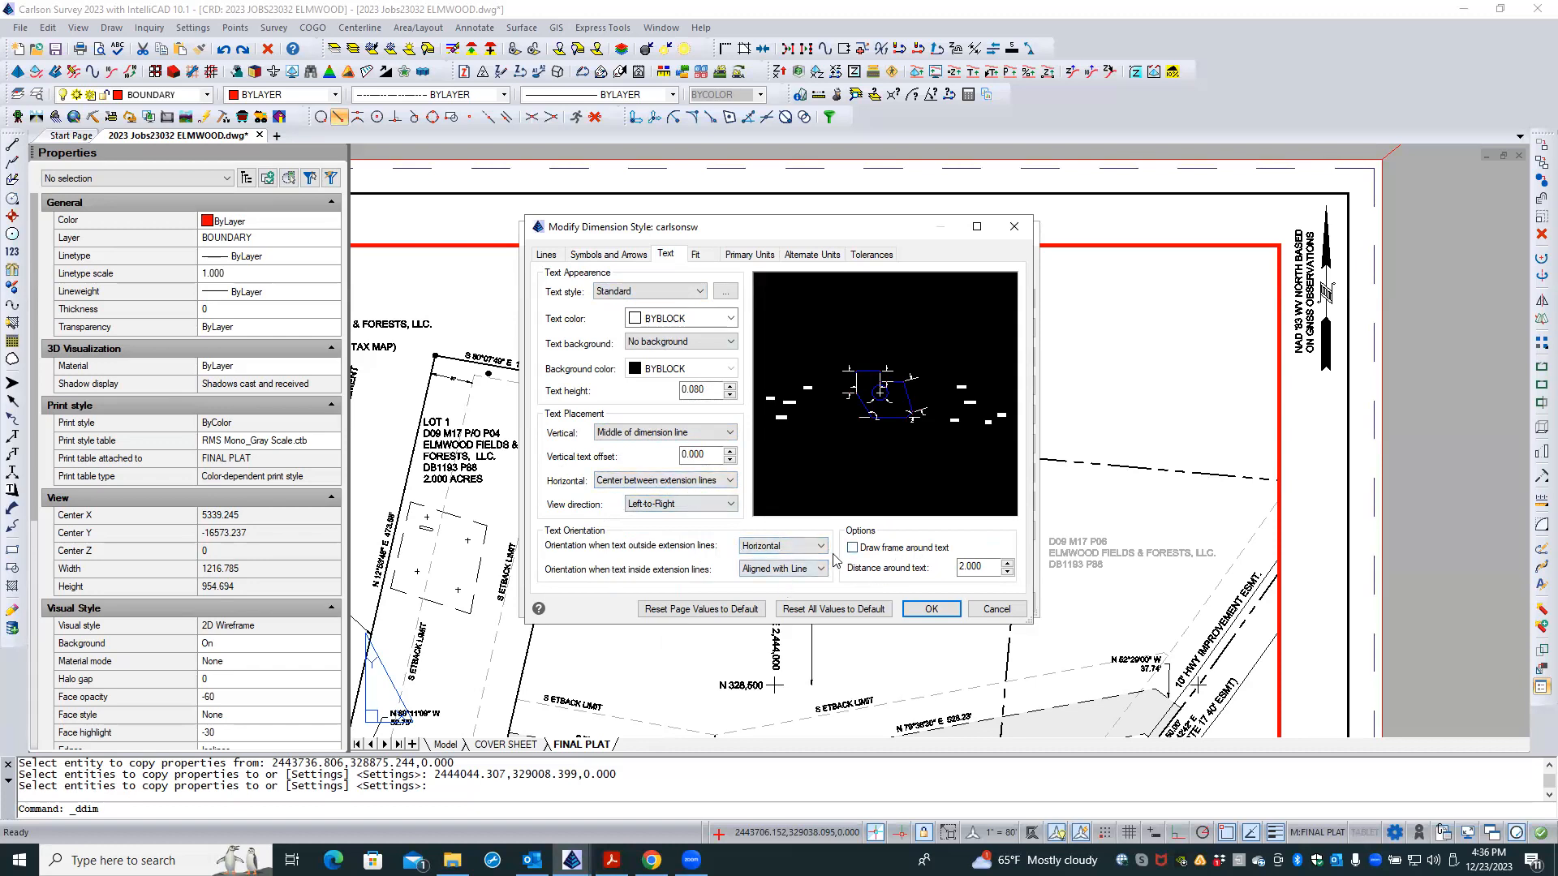
click(703, 257)
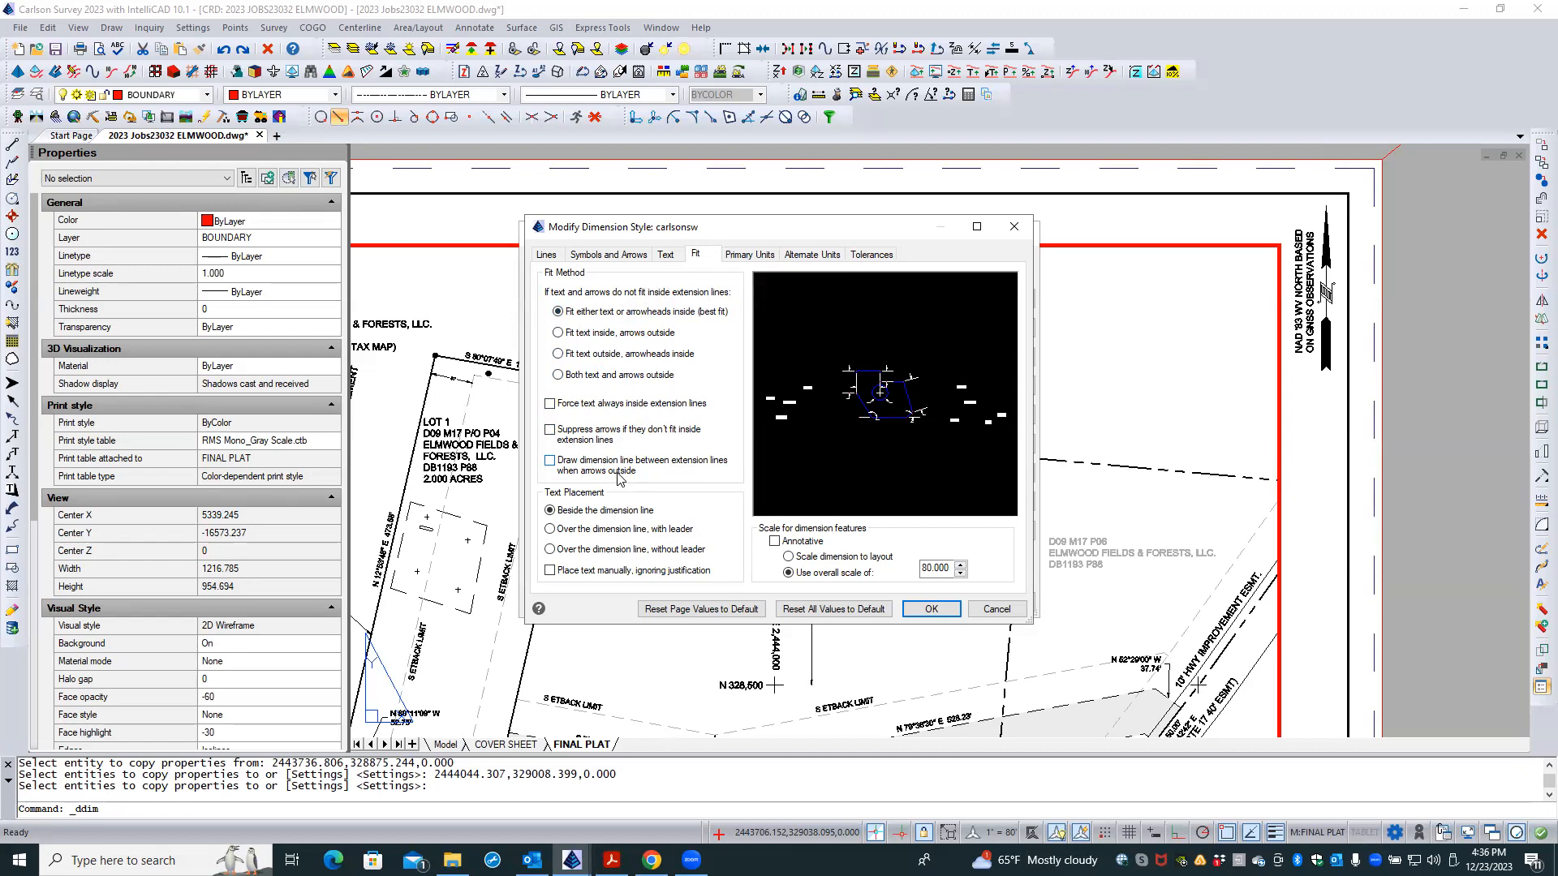
click(608, 531)
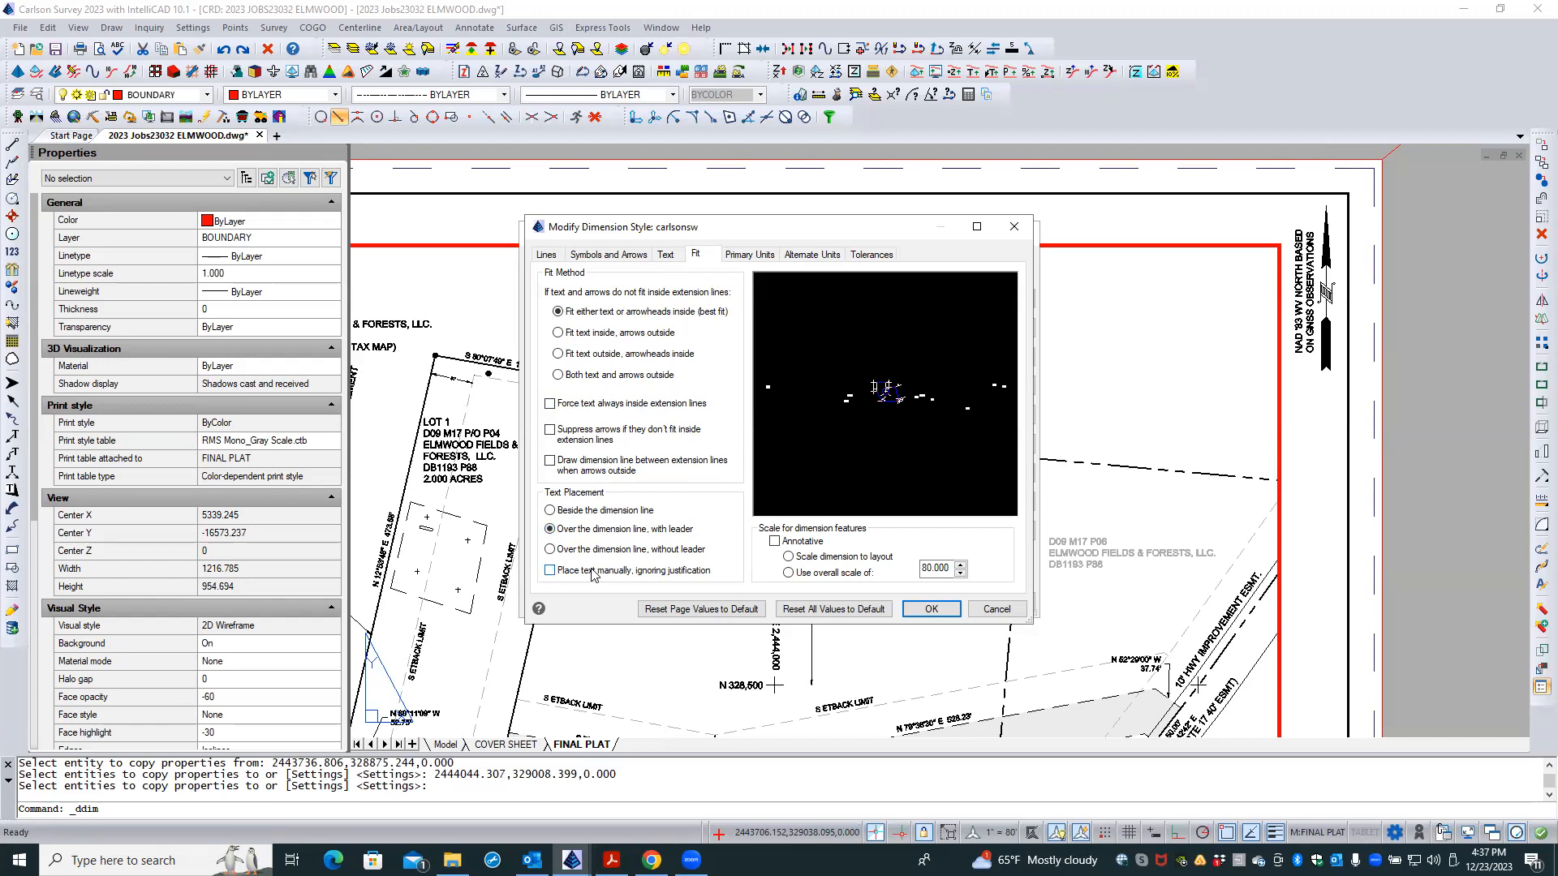
- Suppress leading zeros for the carlsonsw style's linear dimensions and set its angular unit format to Surveyor's Units with precision 0
click(757, 255)
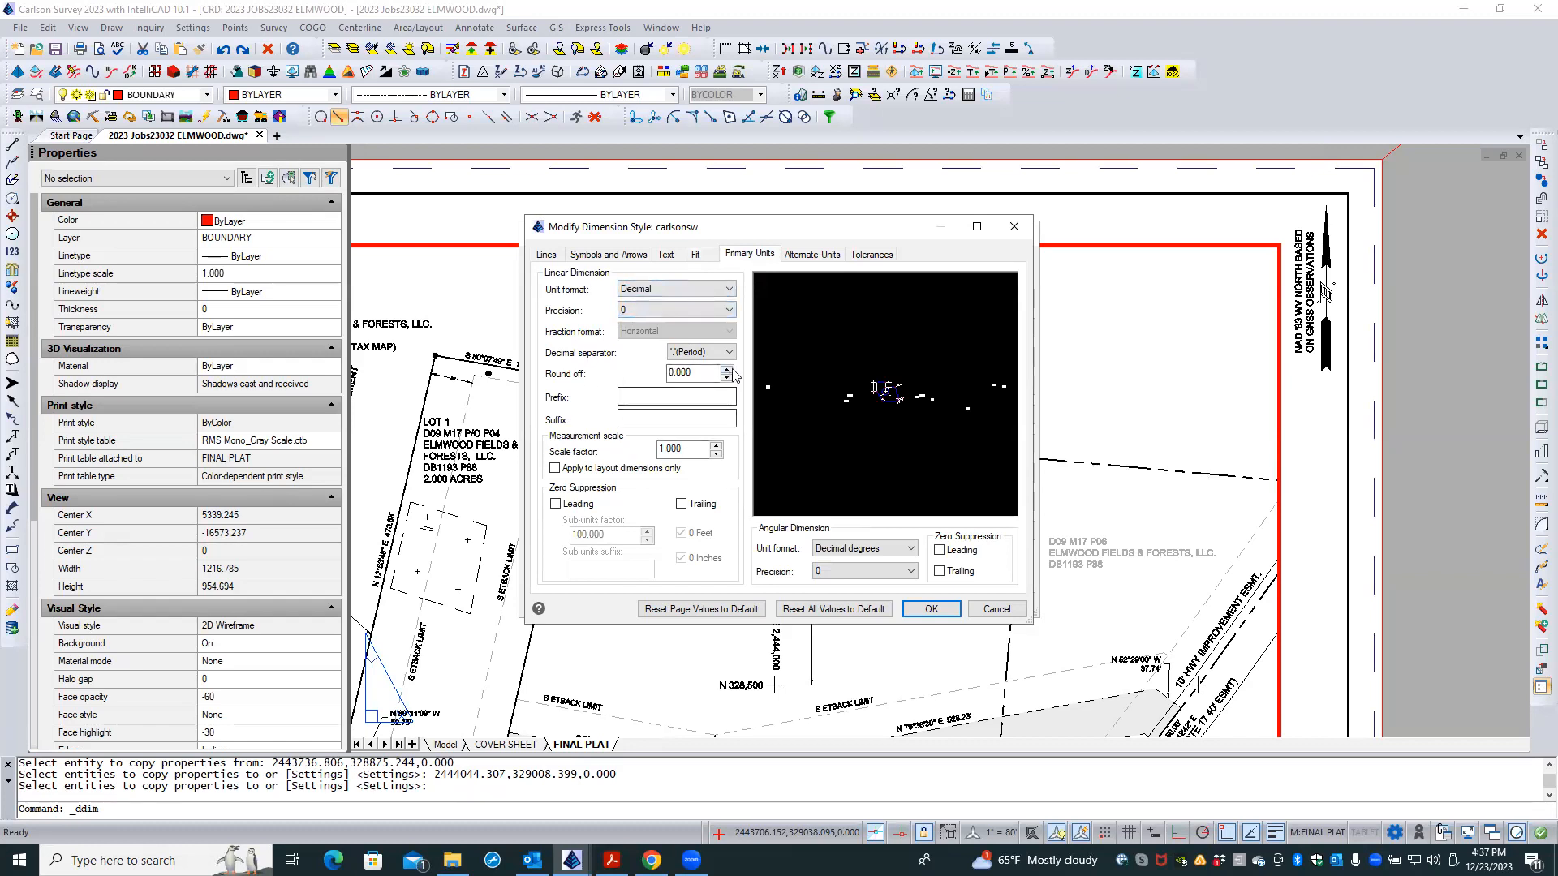
click(572, 505)
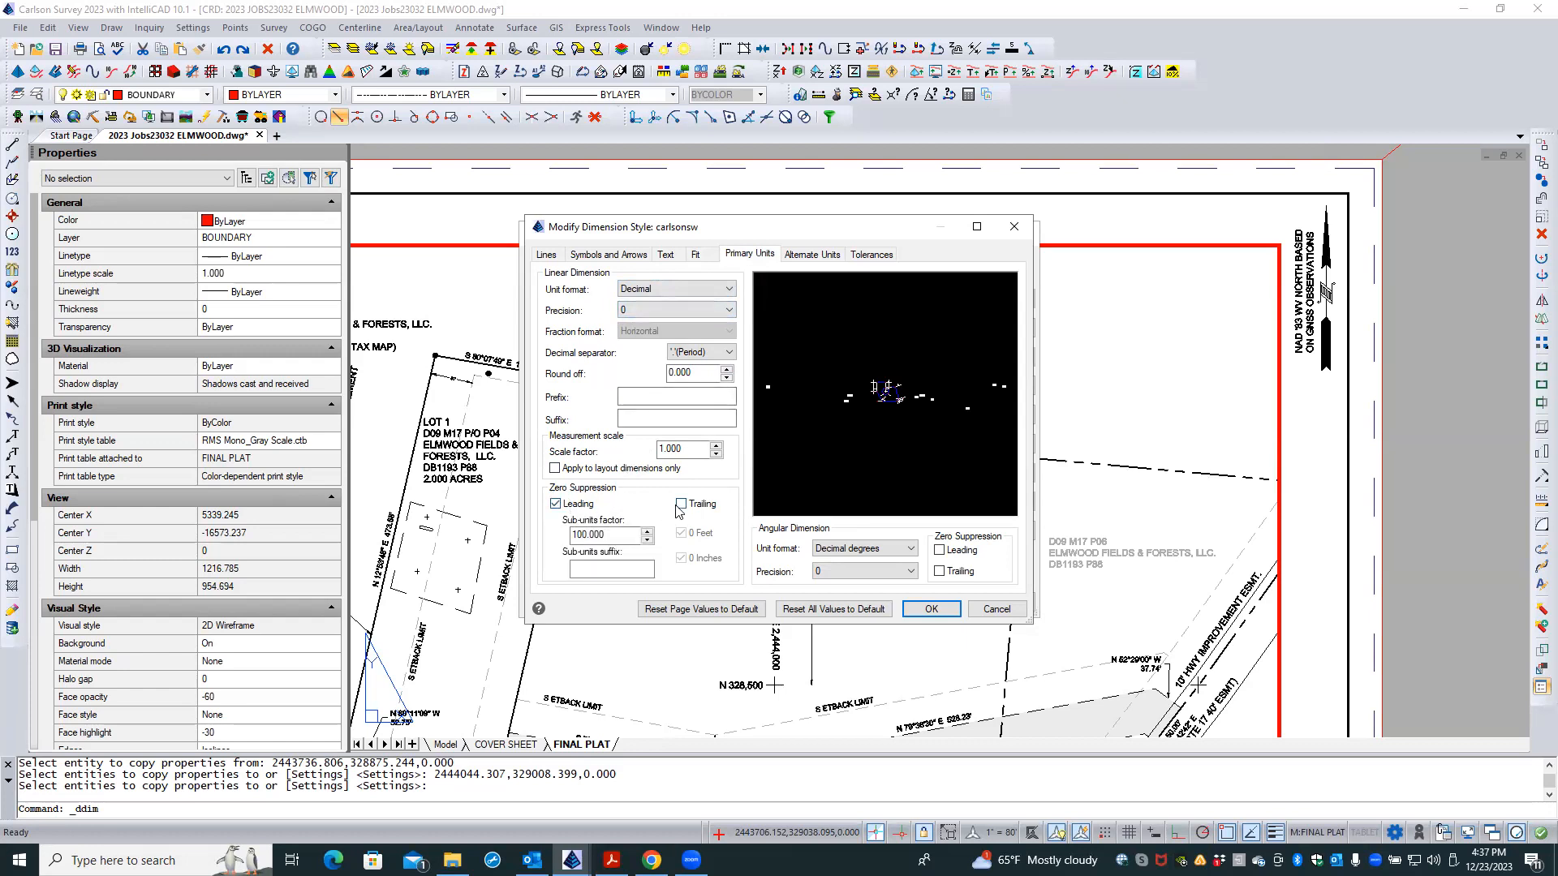
click(853, 572)
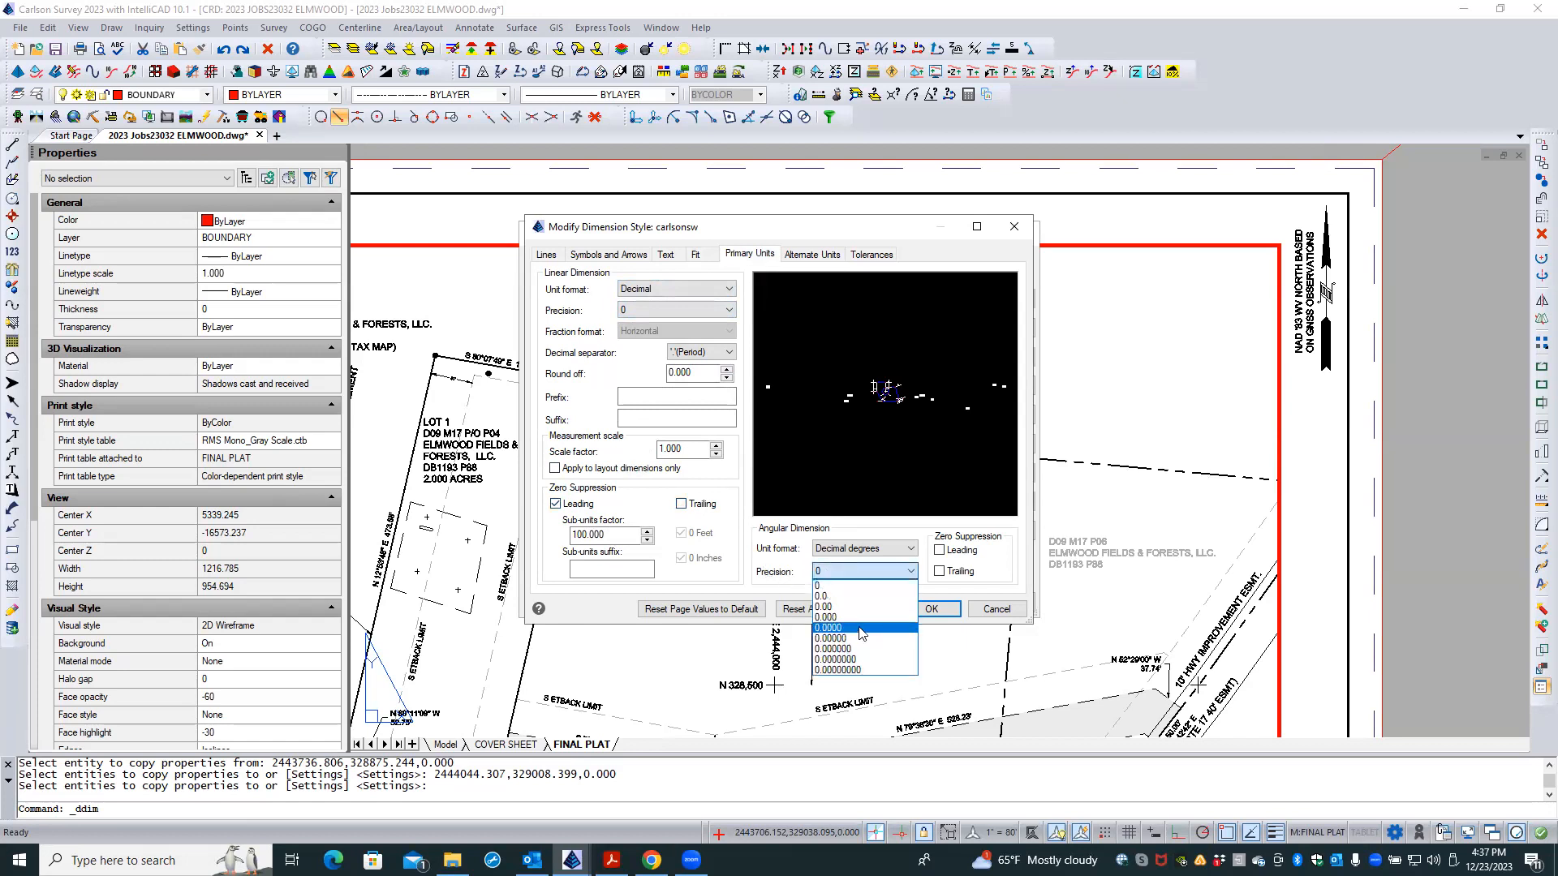
click(836, 585)
click(893, 552)
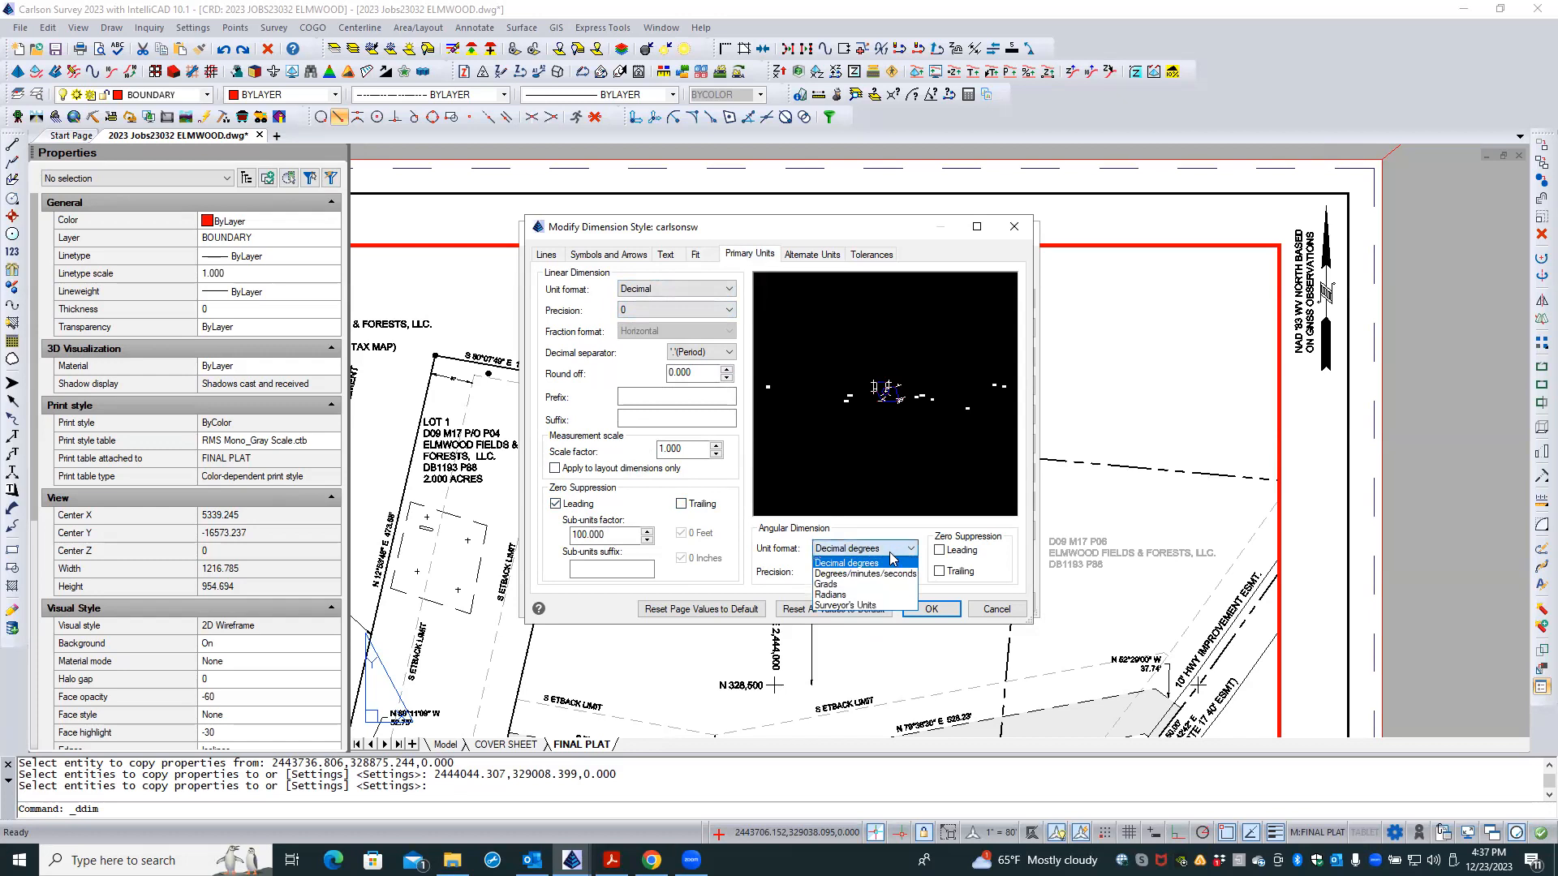
click(843, 610)
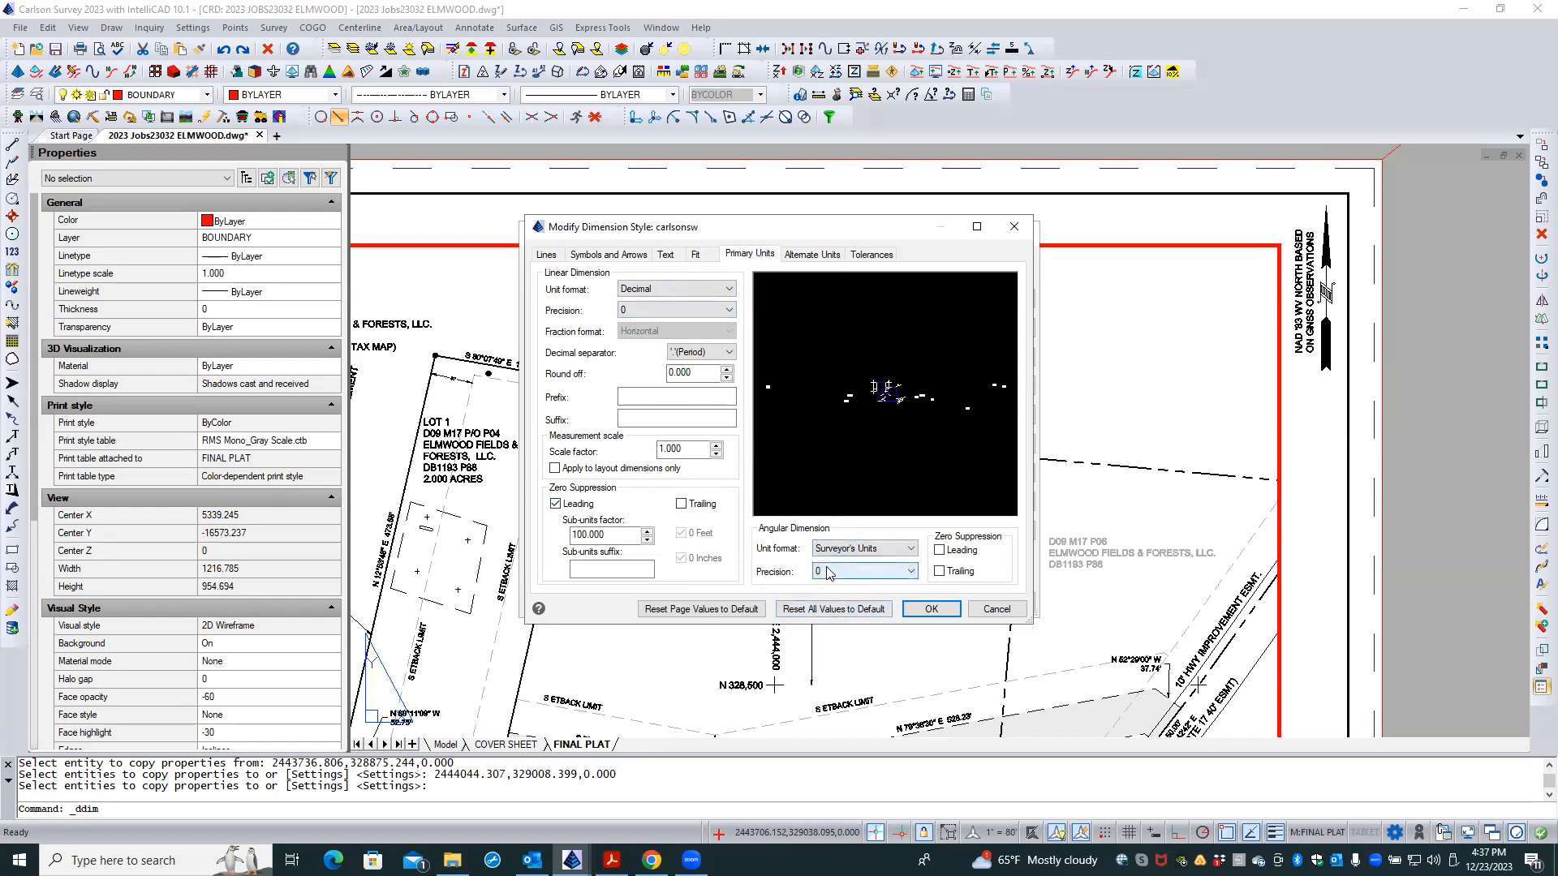
- Suppress leading zeros for the style's angular dimensions with precision 0, then save the style and close the Dimension Styles Manager
click(831, 573)
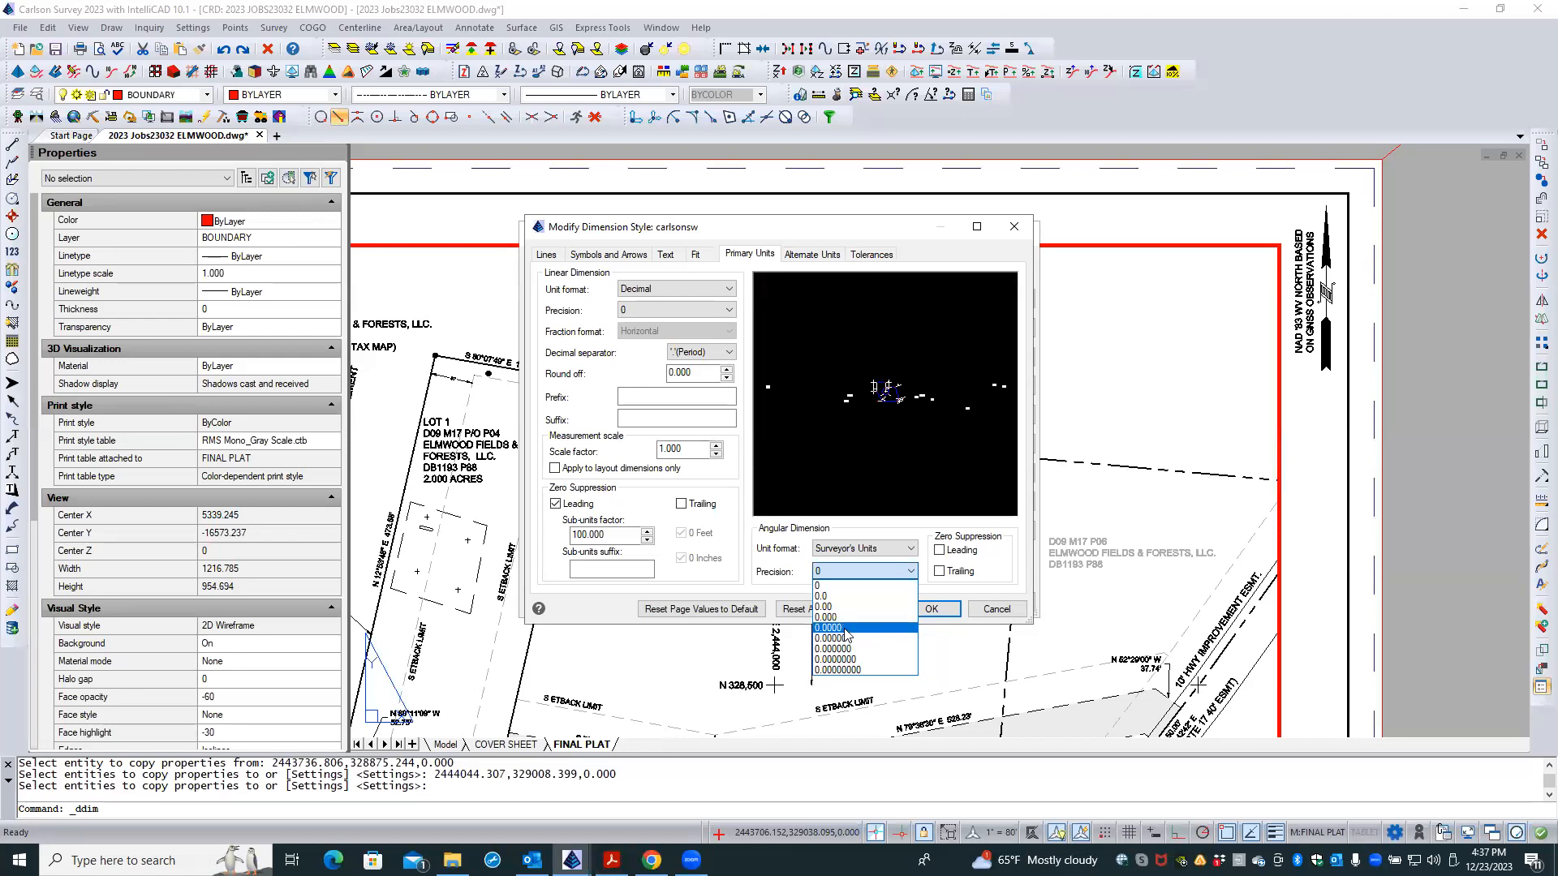
click(844, 629)
click(940, 552)
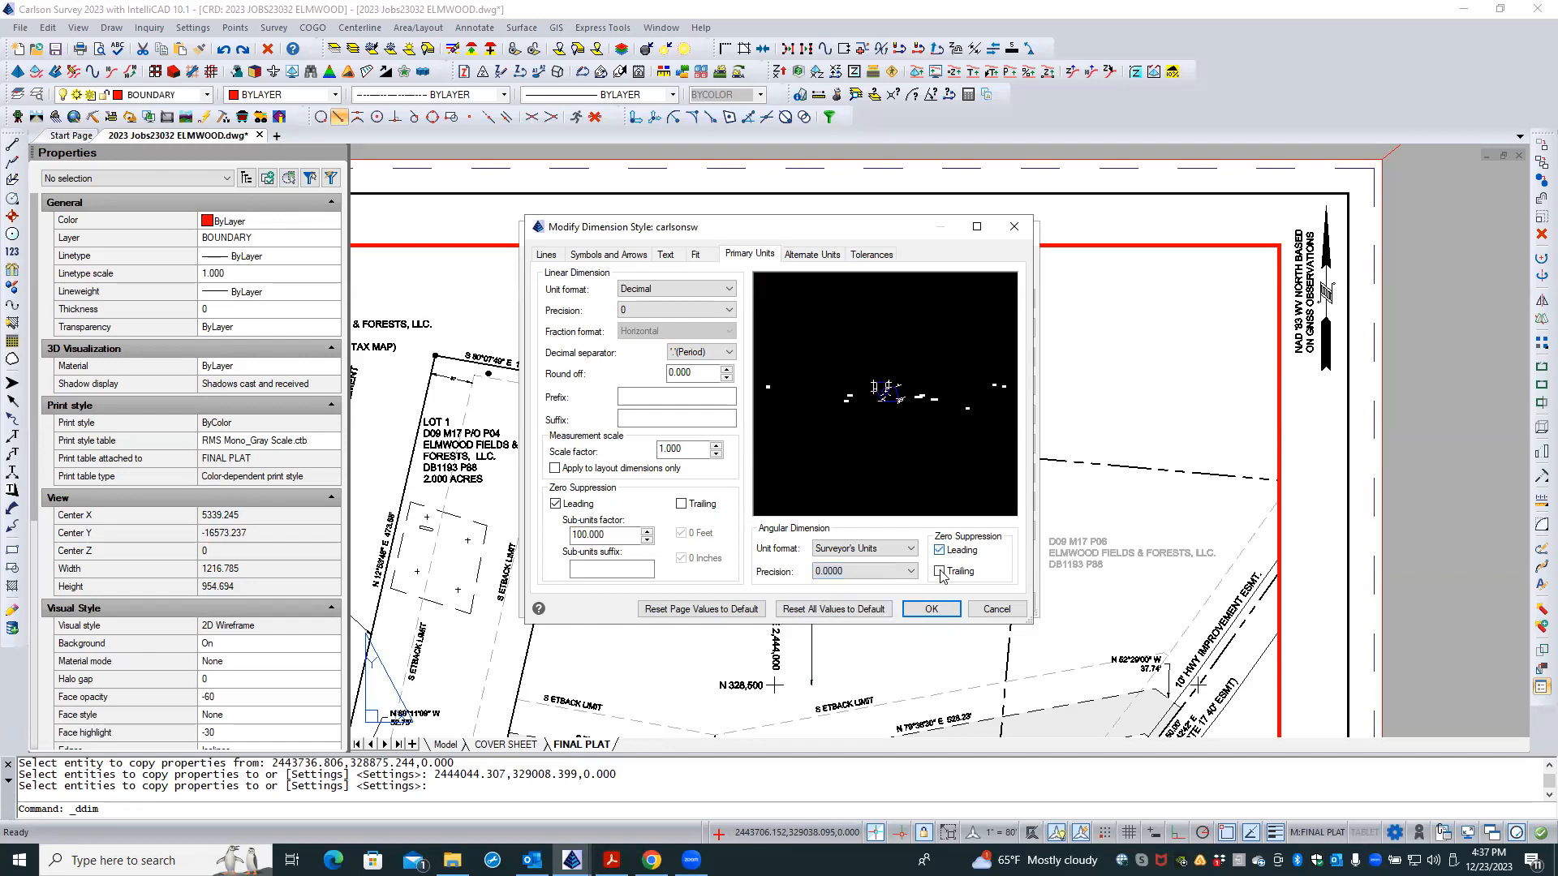
click(849, 573)
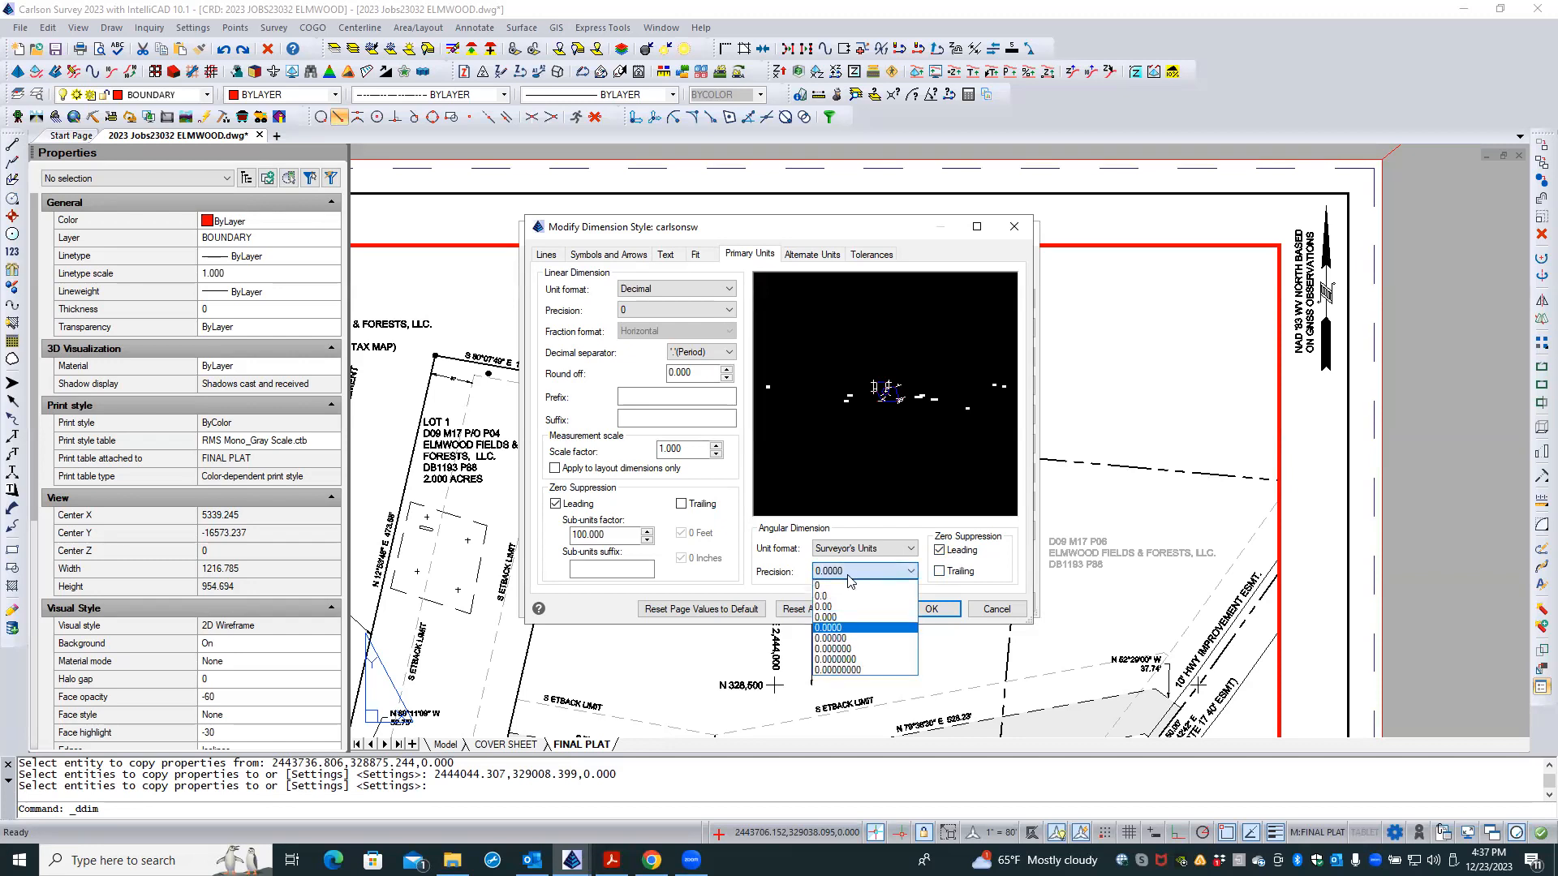
click(847, 585)
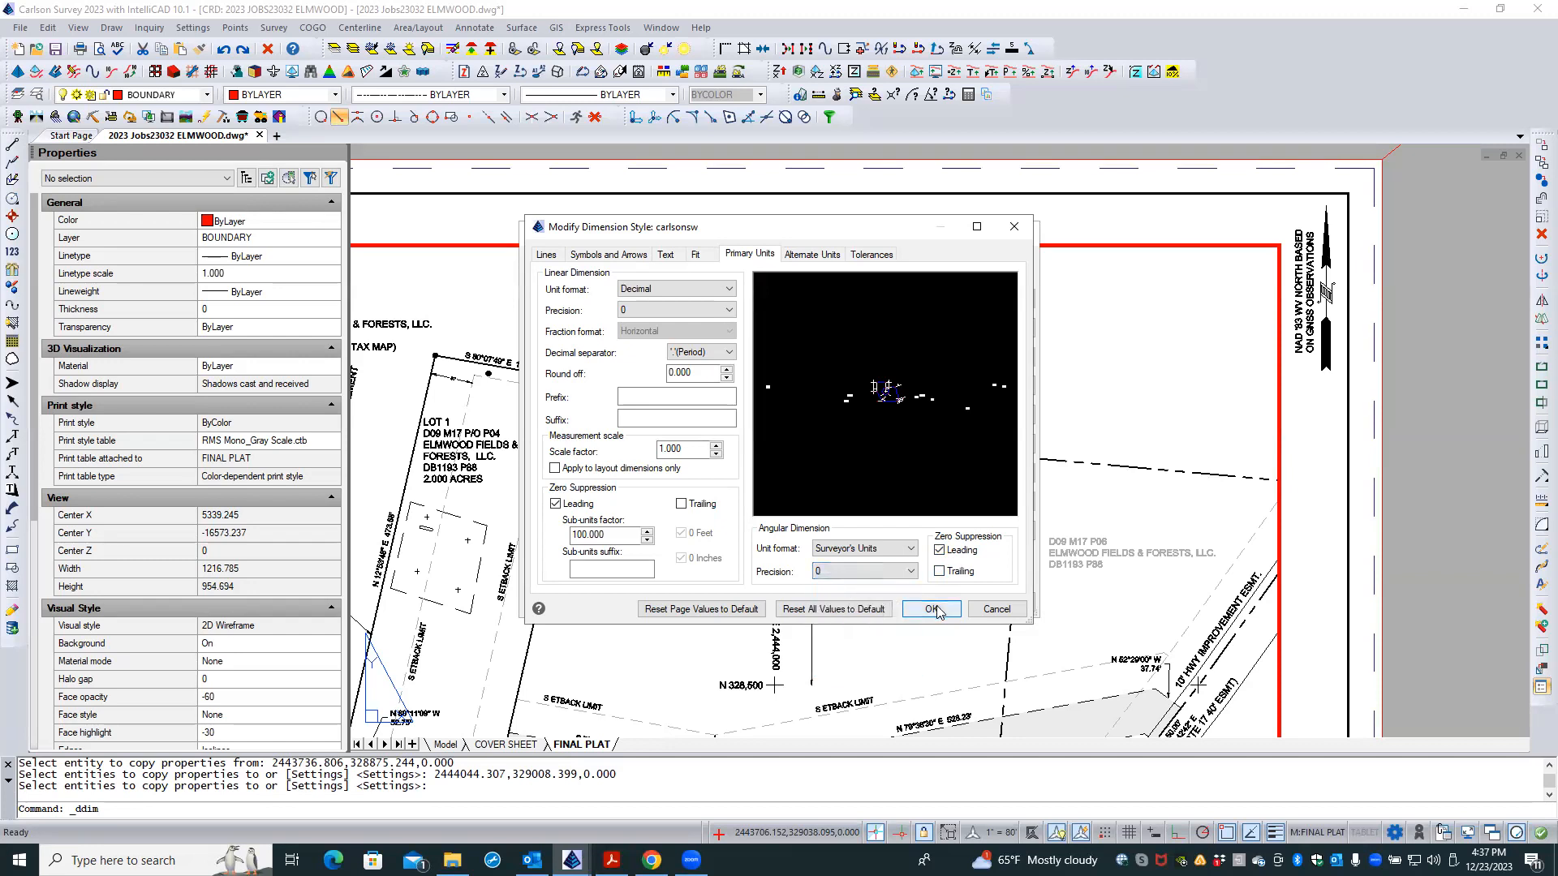
click(932, 609)
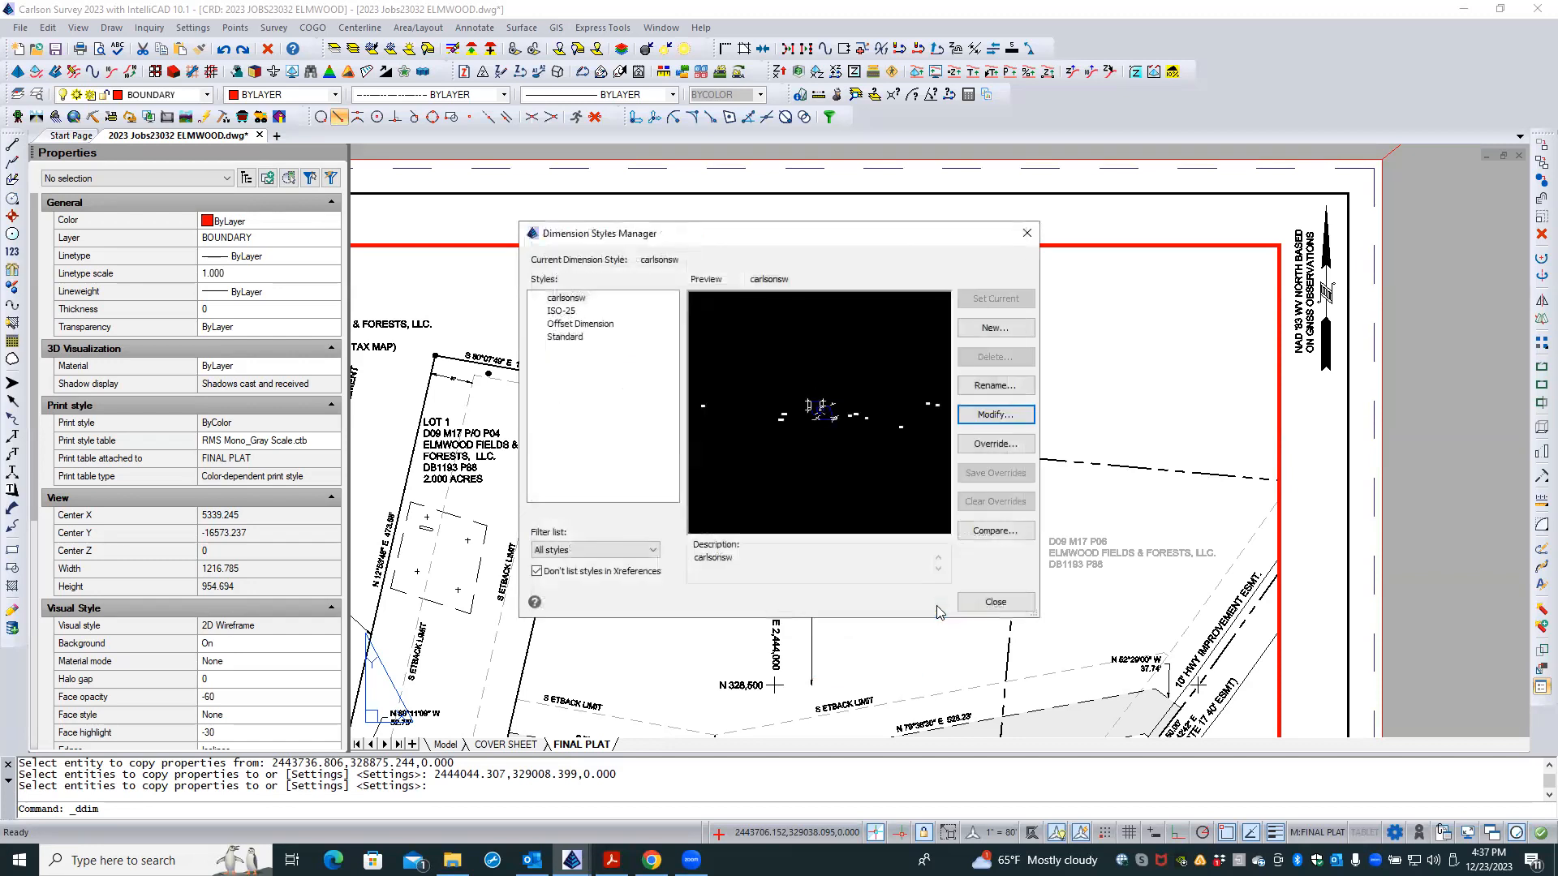
click(981, 604)
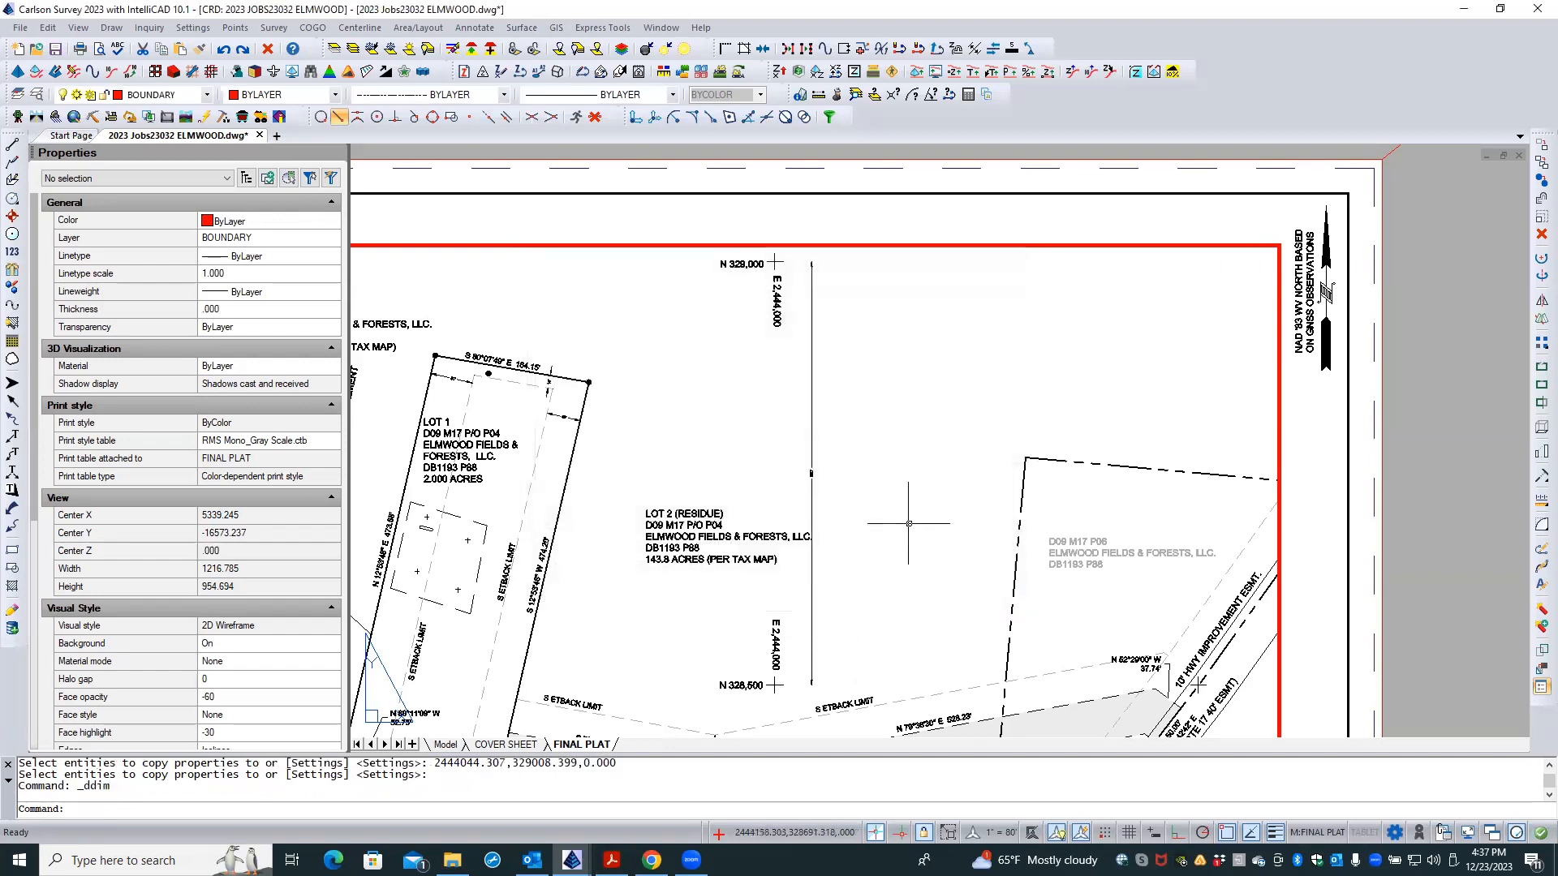
- Erase the vertical dimension between the grid ticks and add a new aligned one from N 328,500 to N 329,000, just east, with default text
click(812, 423)
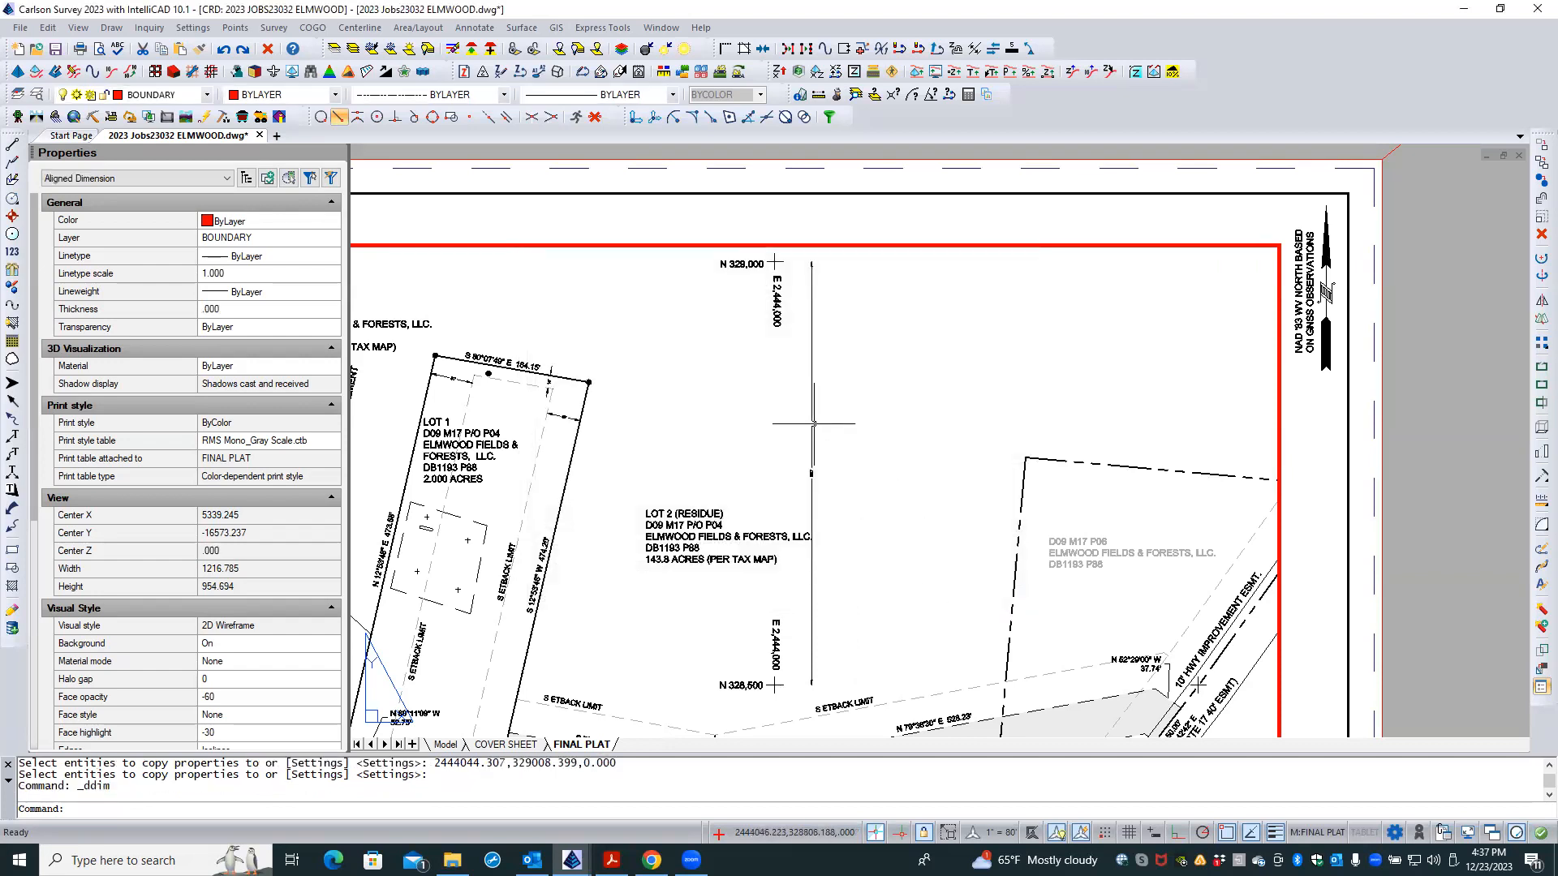
click(1539, 234)
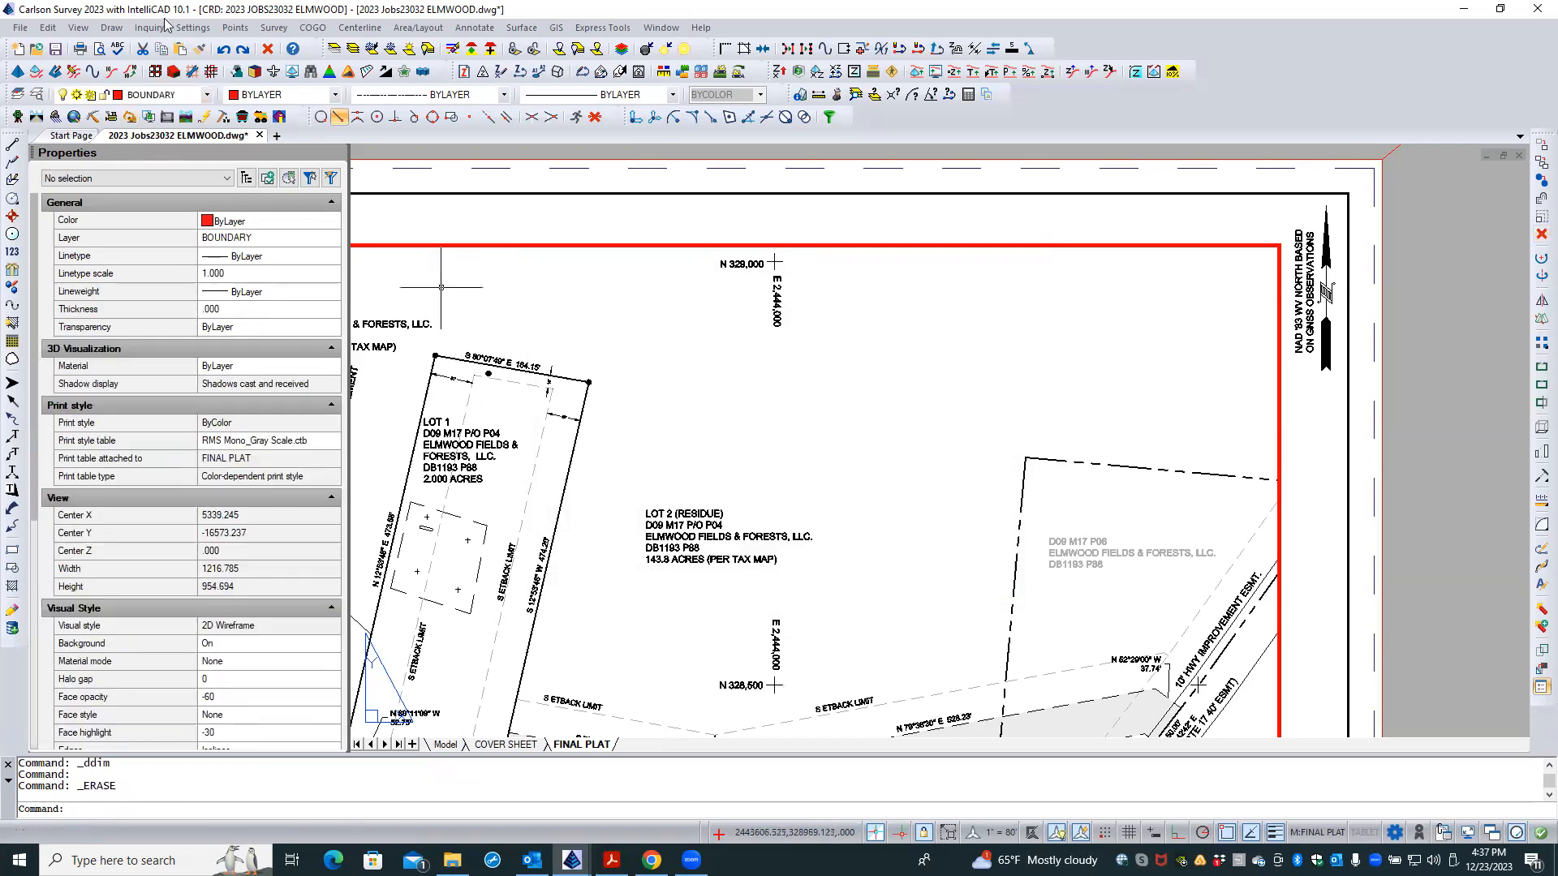
click(111, 27)
mouse_move(165, 518)
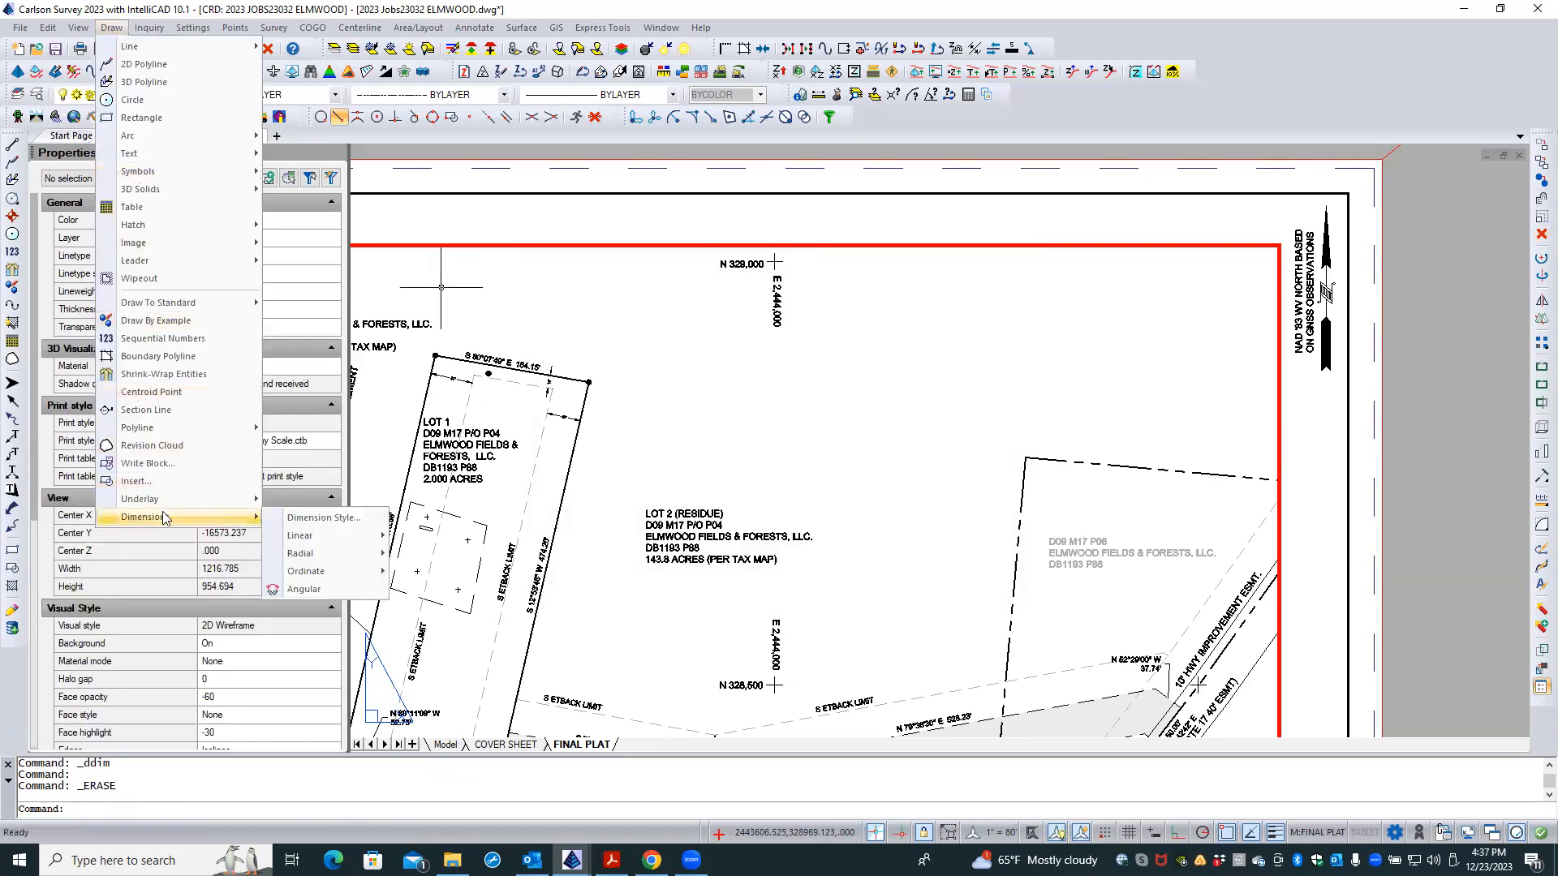
mouse_move(313, 535)
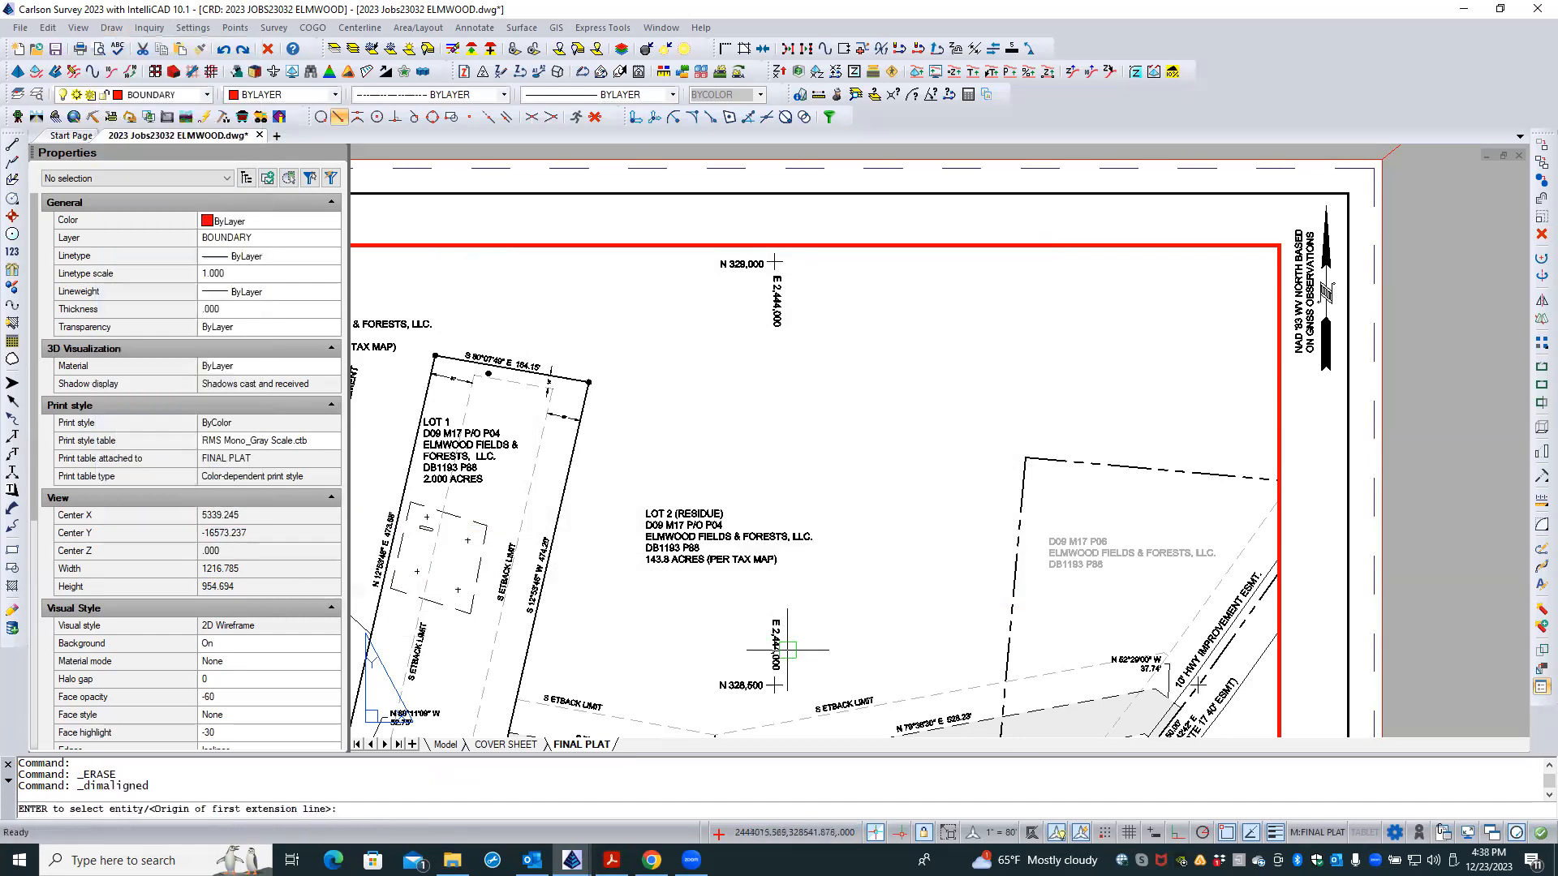
click(787, 686)
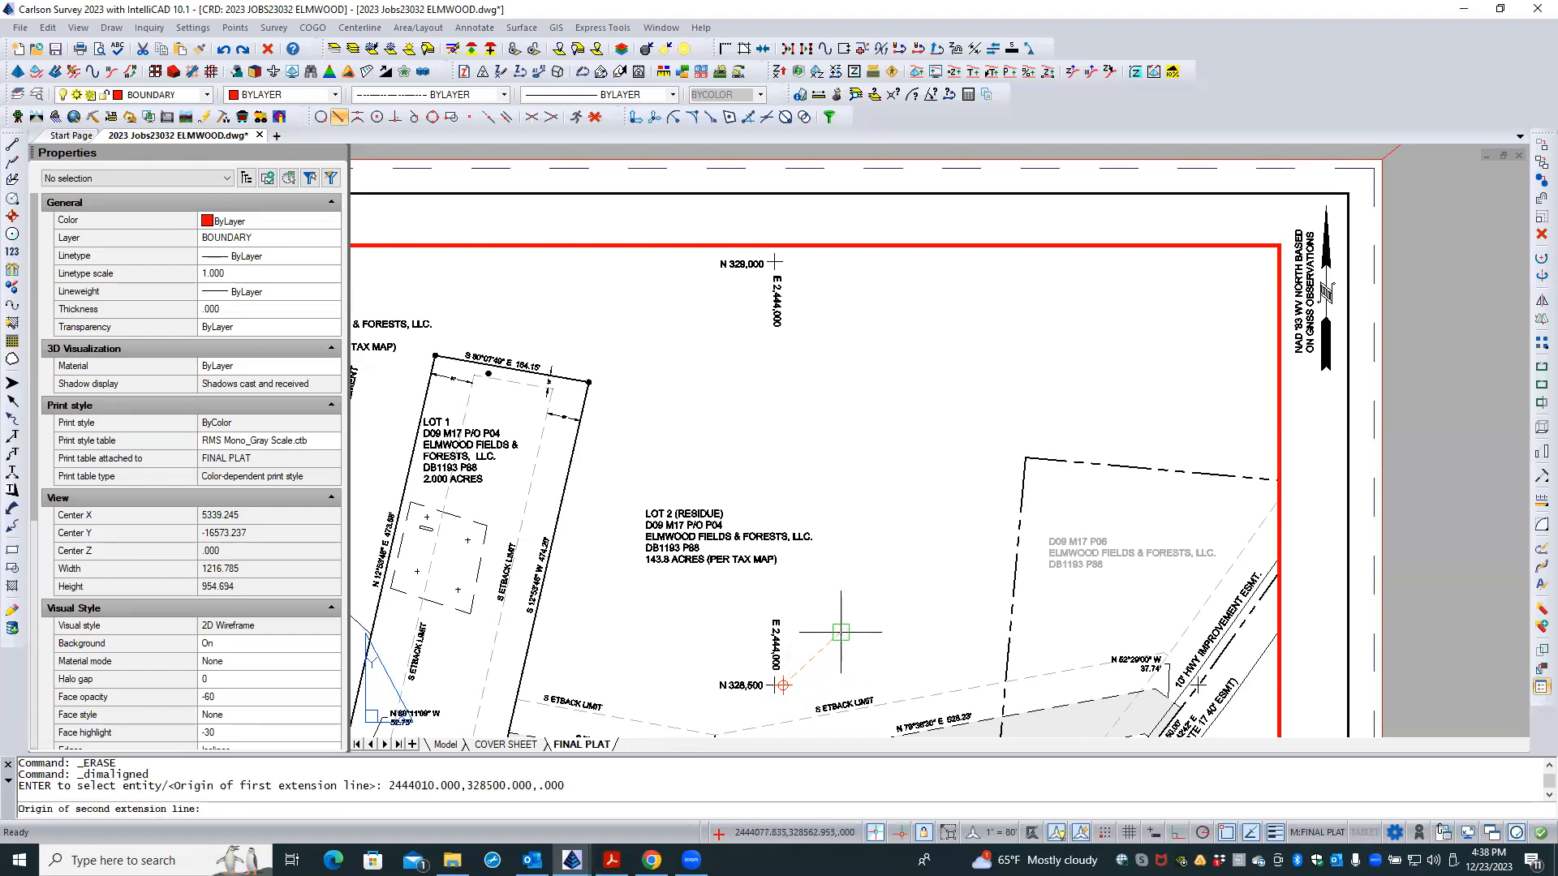
click(783, 261)
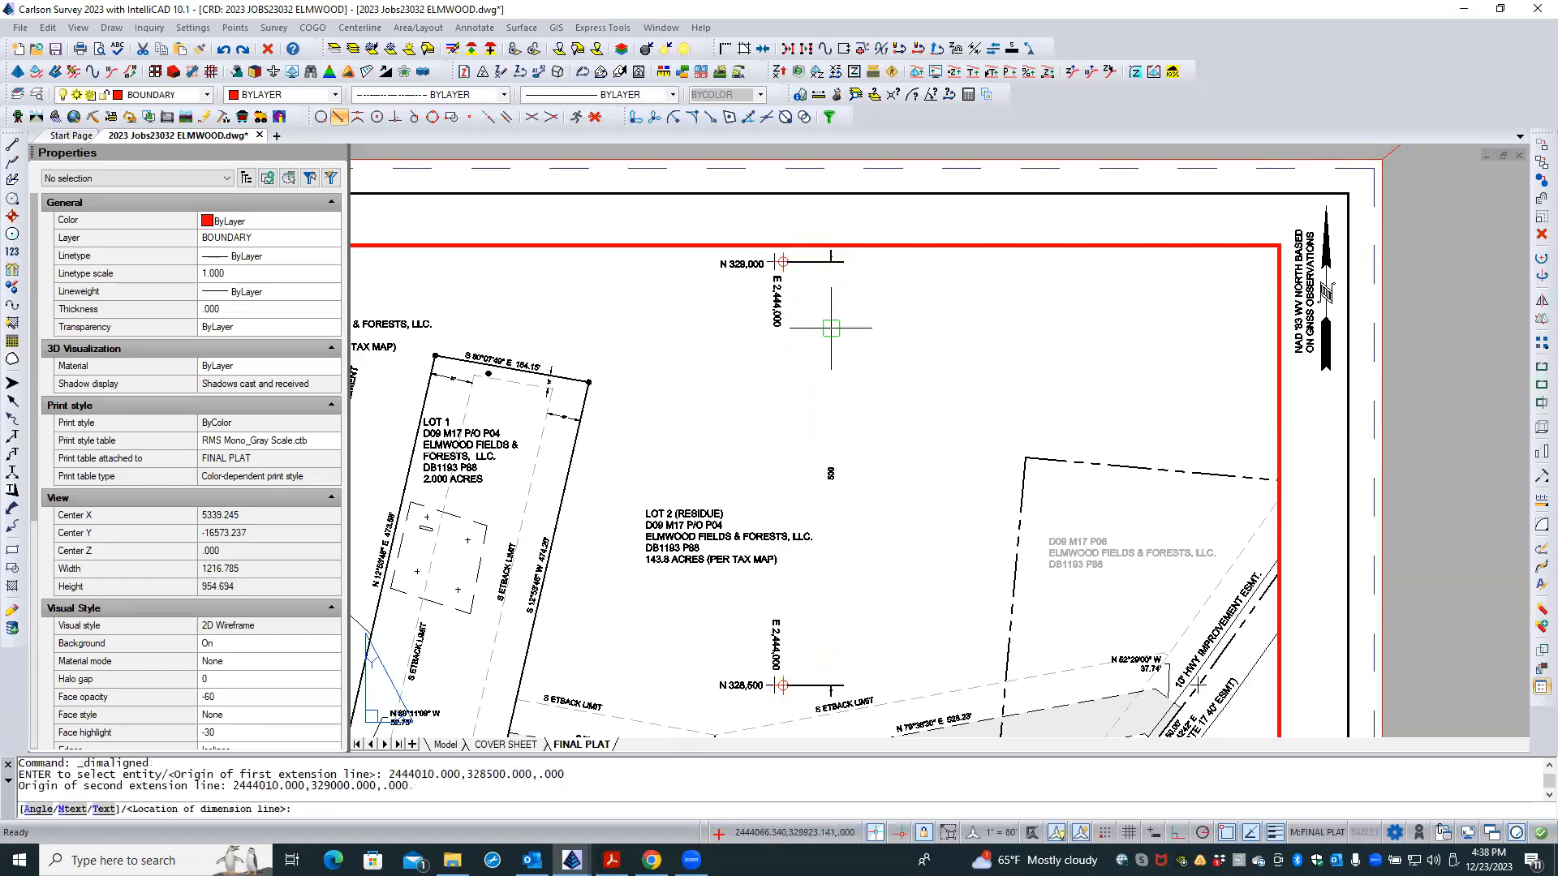
click(813, 364)
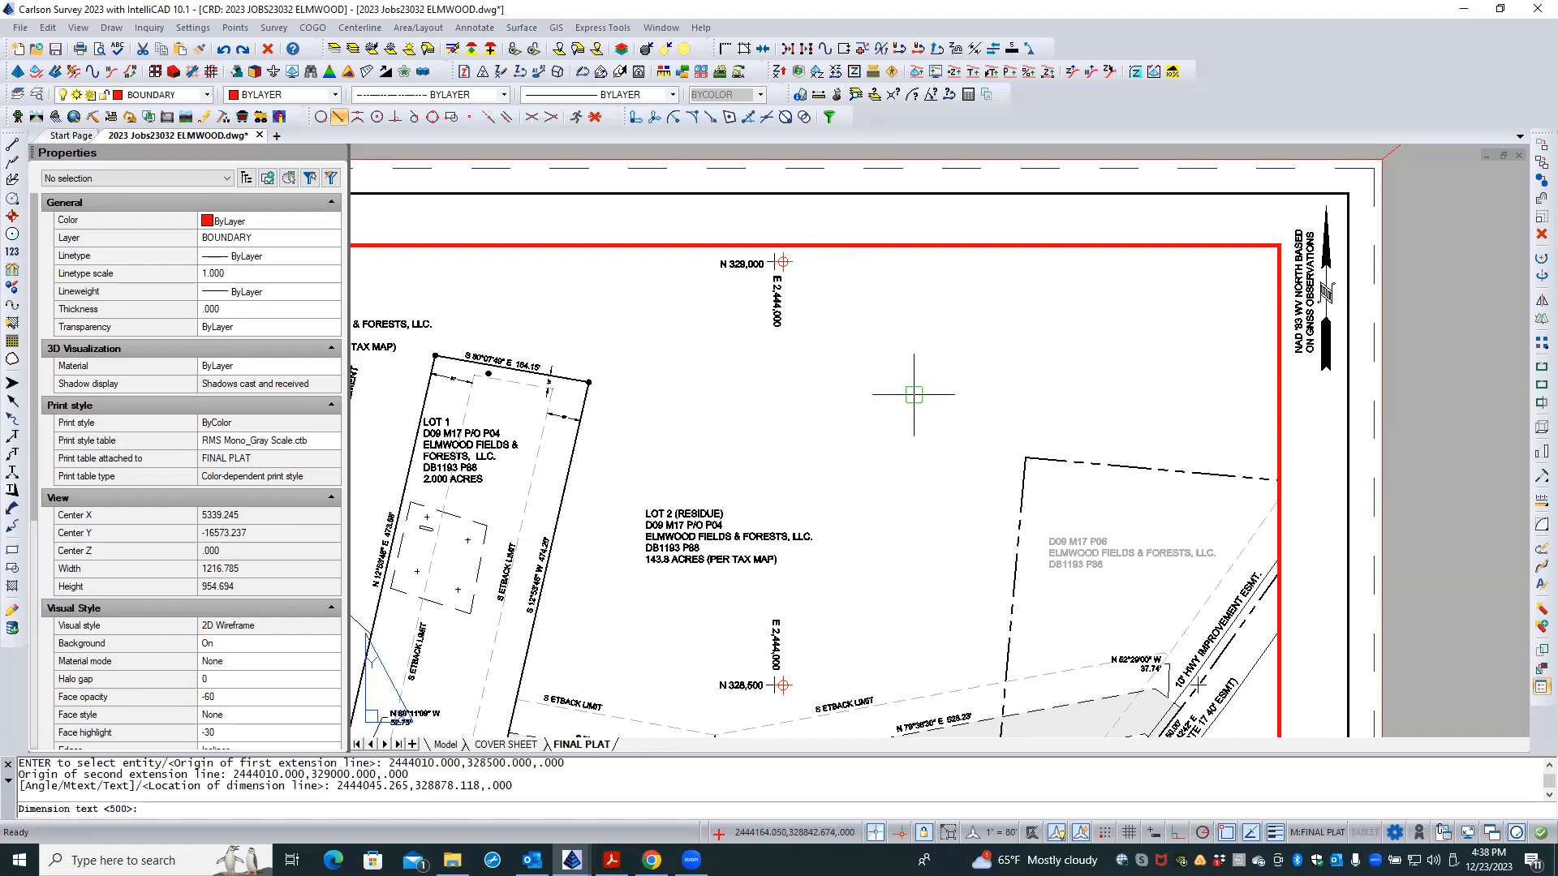
key(Return)
scroll(809, 472, up, 1)
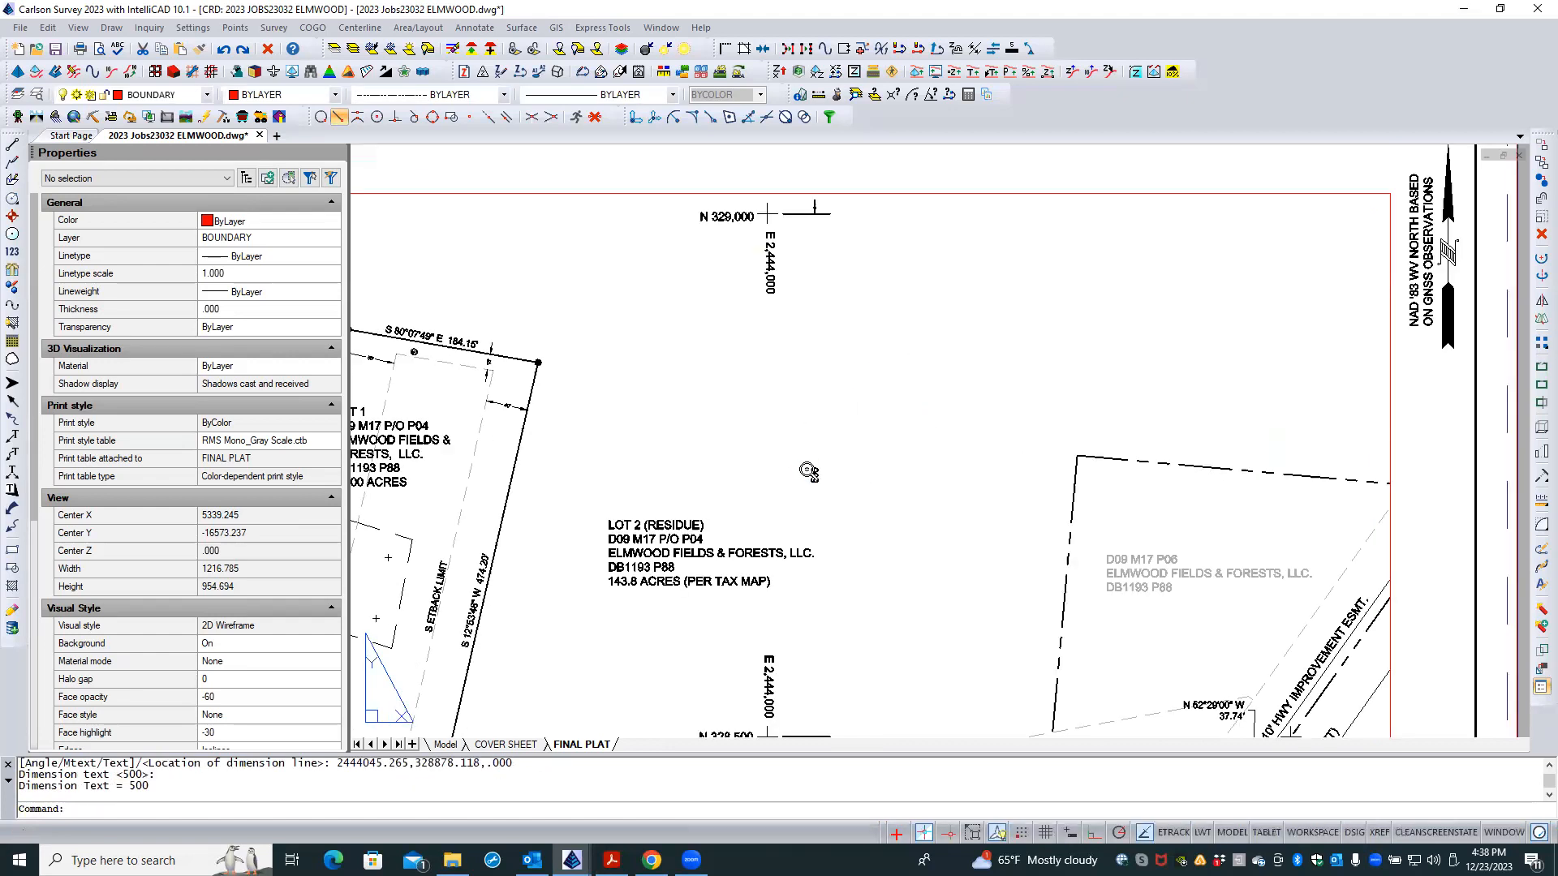
- Review the carlsonsw dimension style's line, symbol and arrow settings, leaving the style unmodified
scroll(809, 472, up, 1)
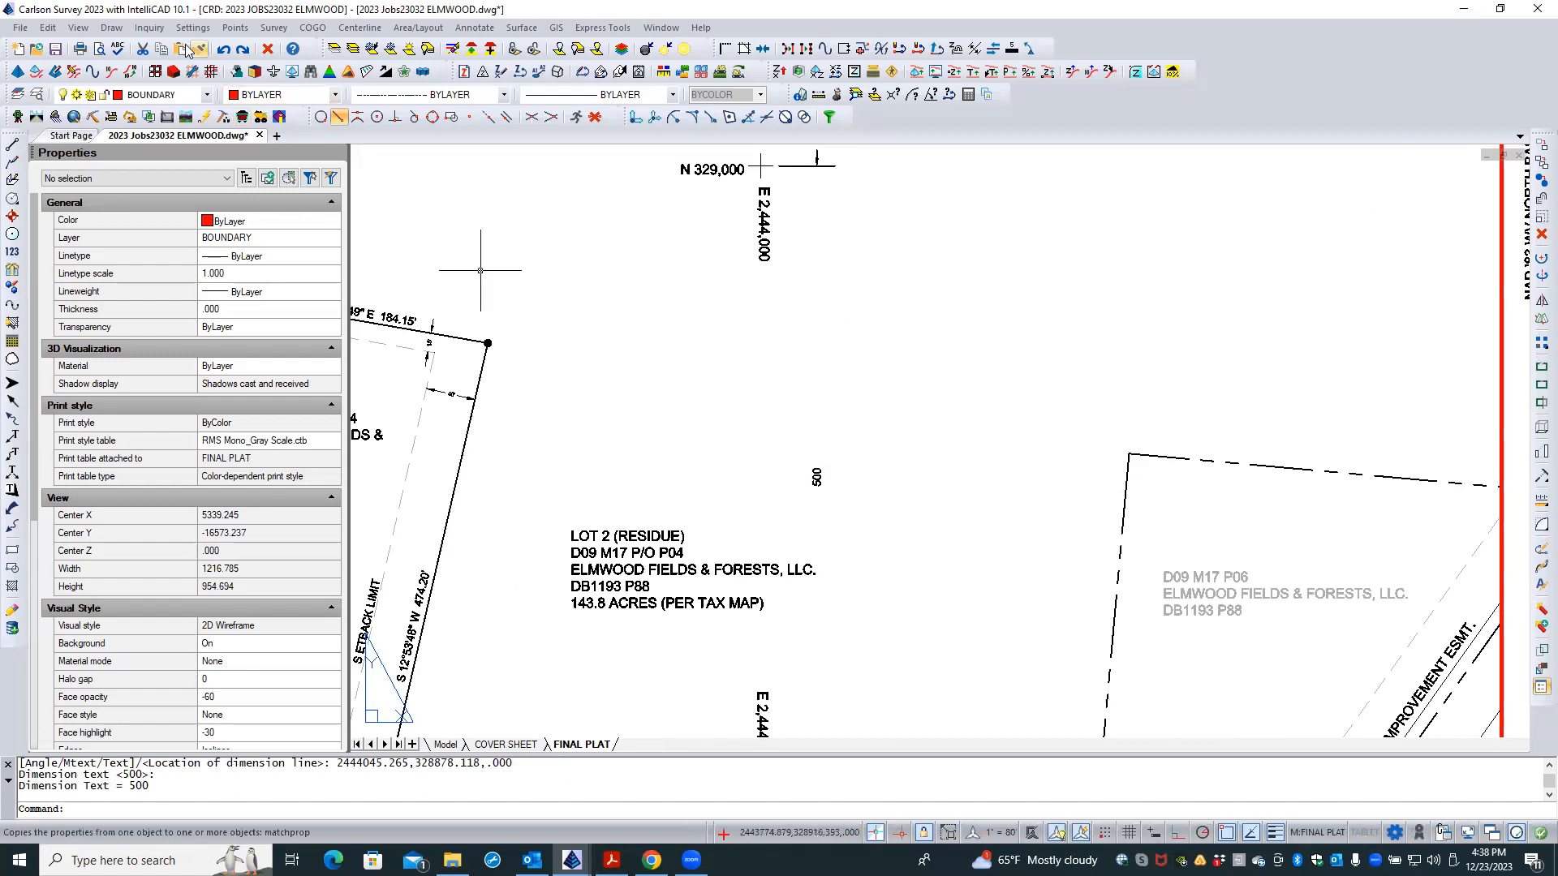
click(111, 29)
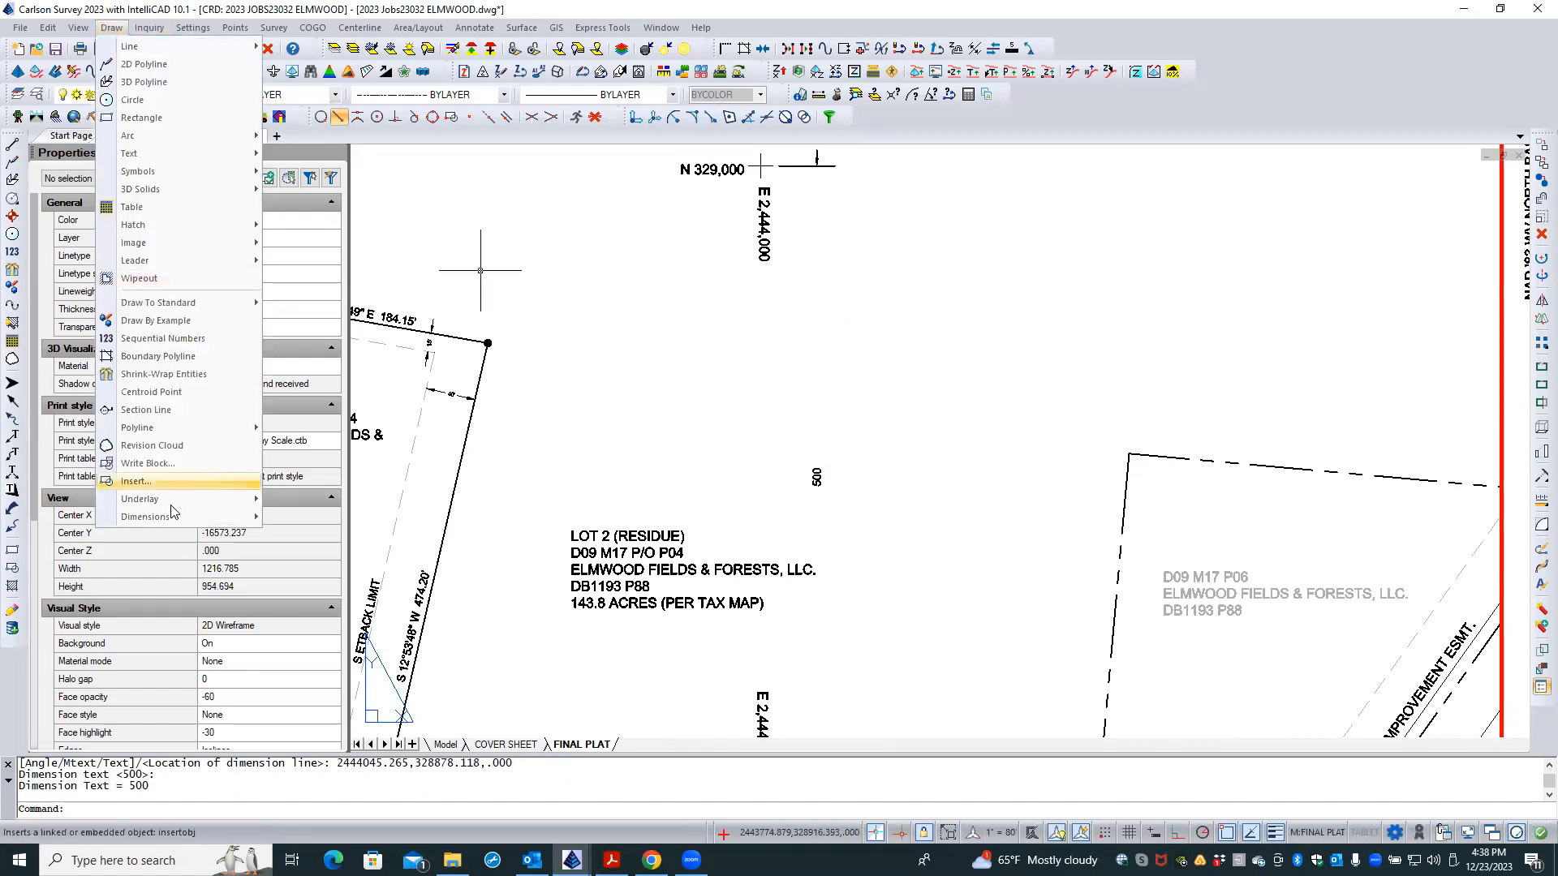
mouse_move(167, 511)
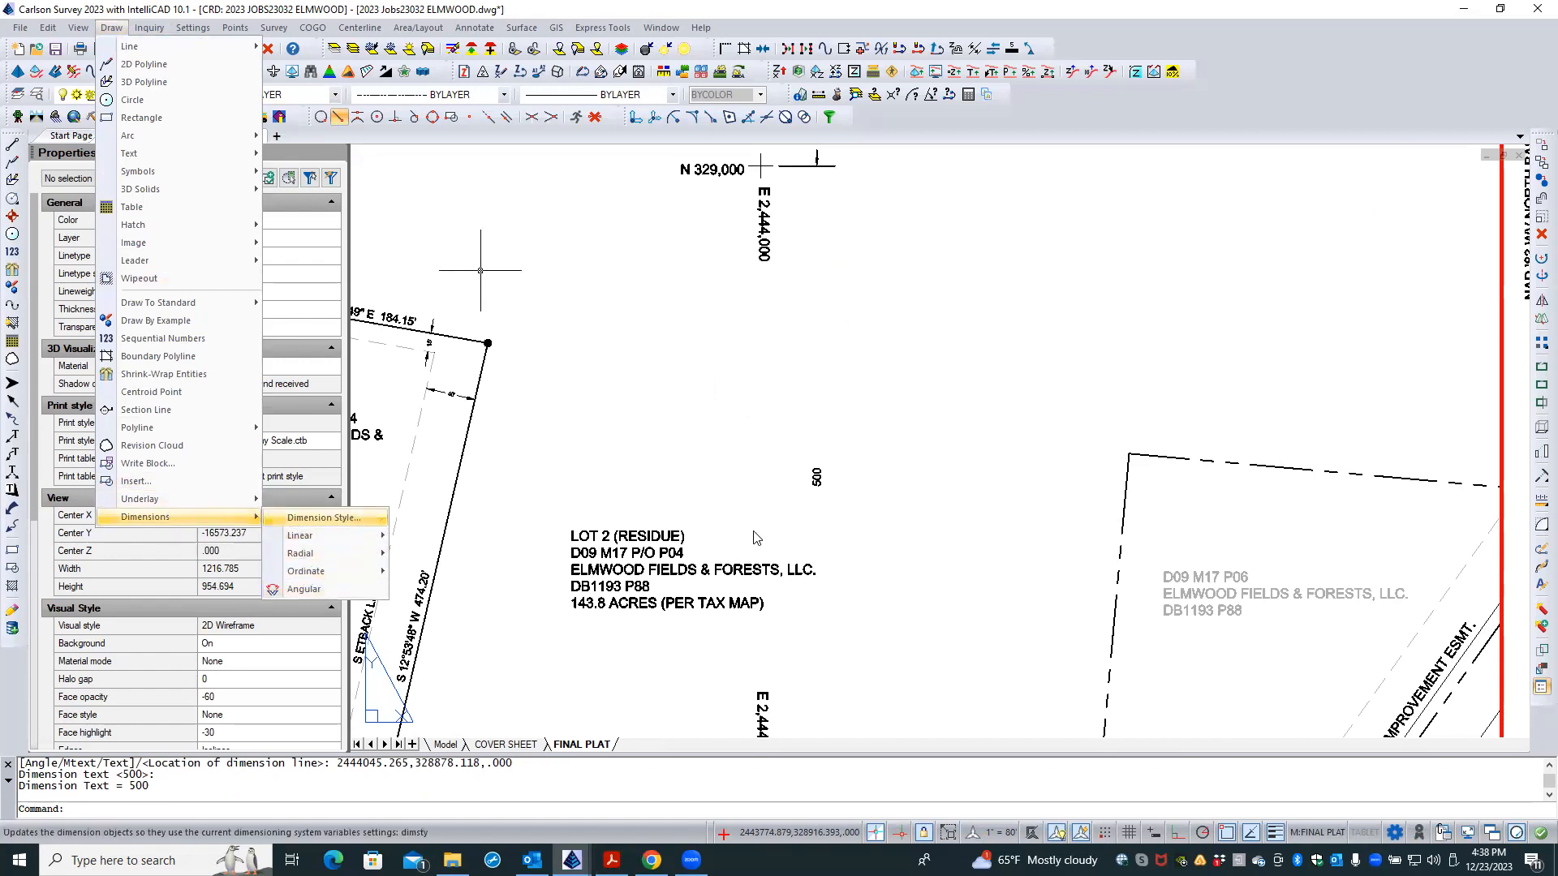
click(324, 519)
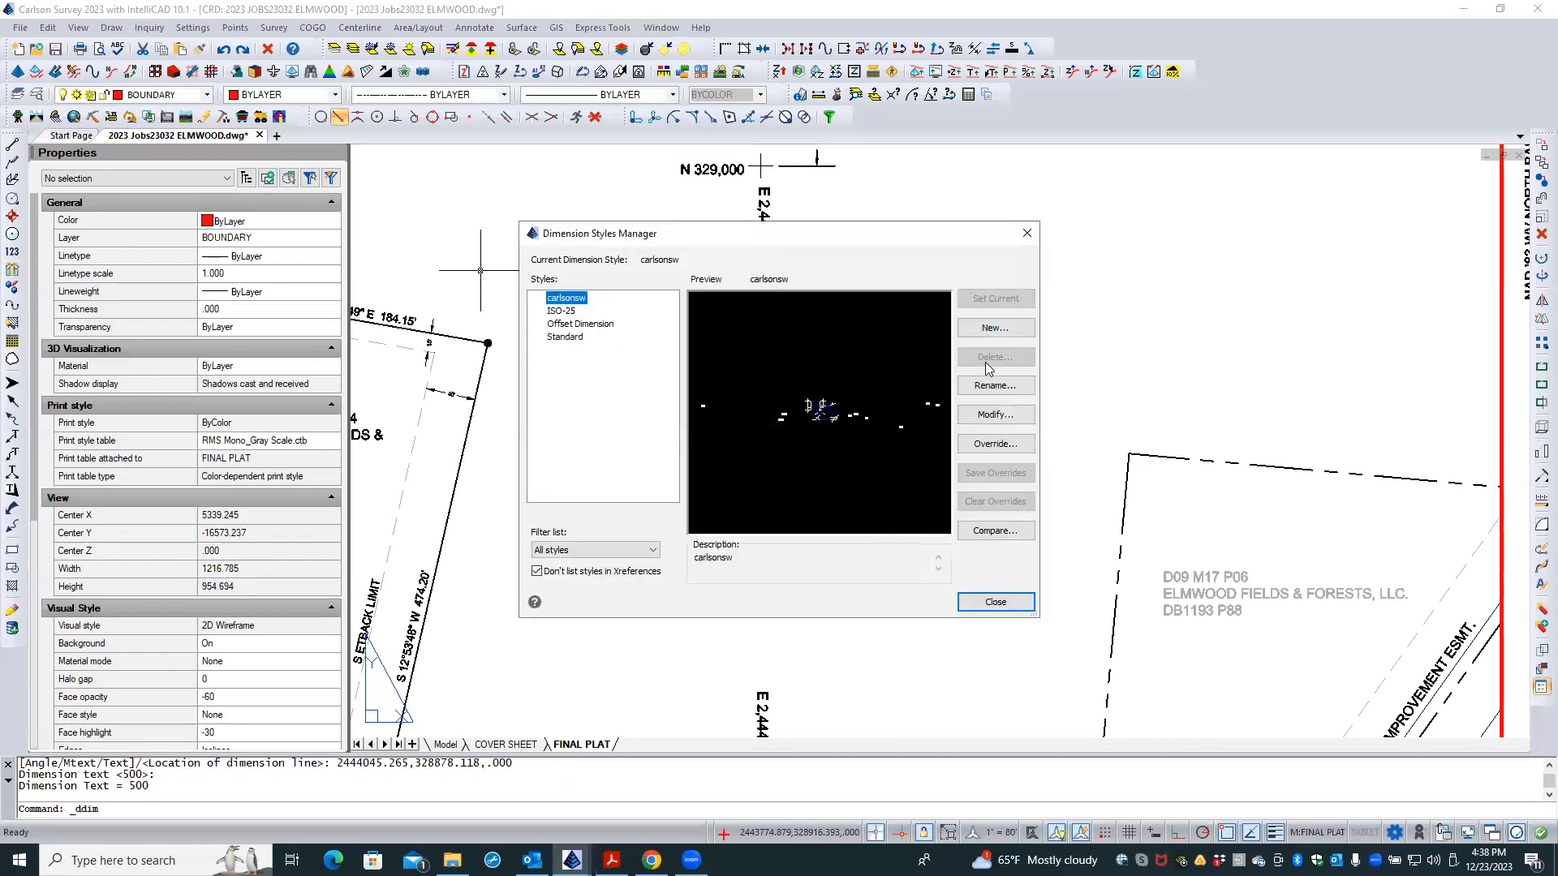
click(998, 418)
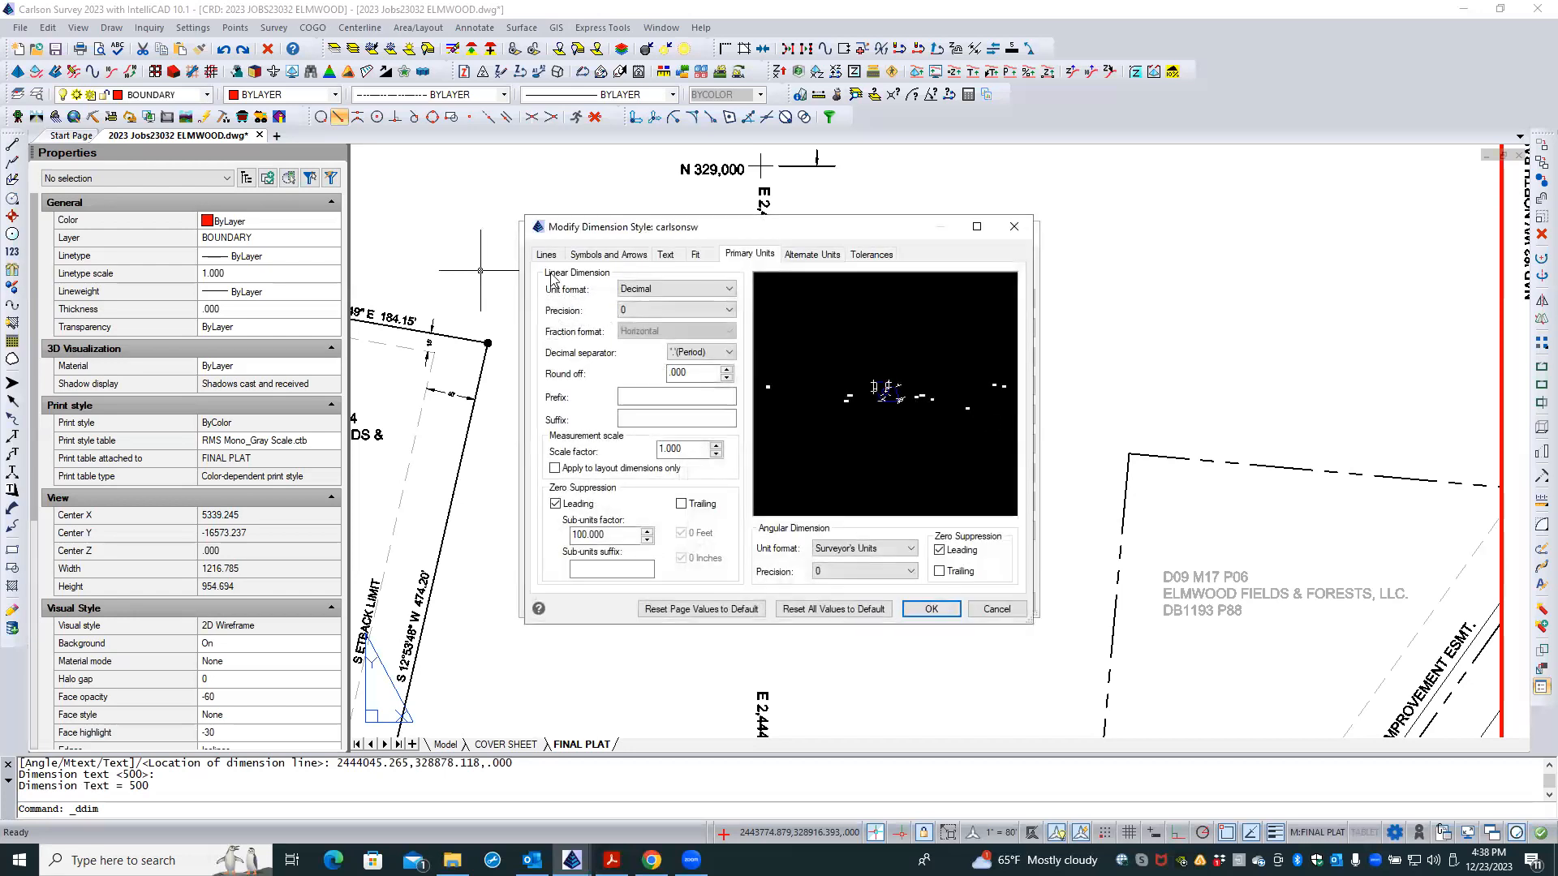
click(546, 257)
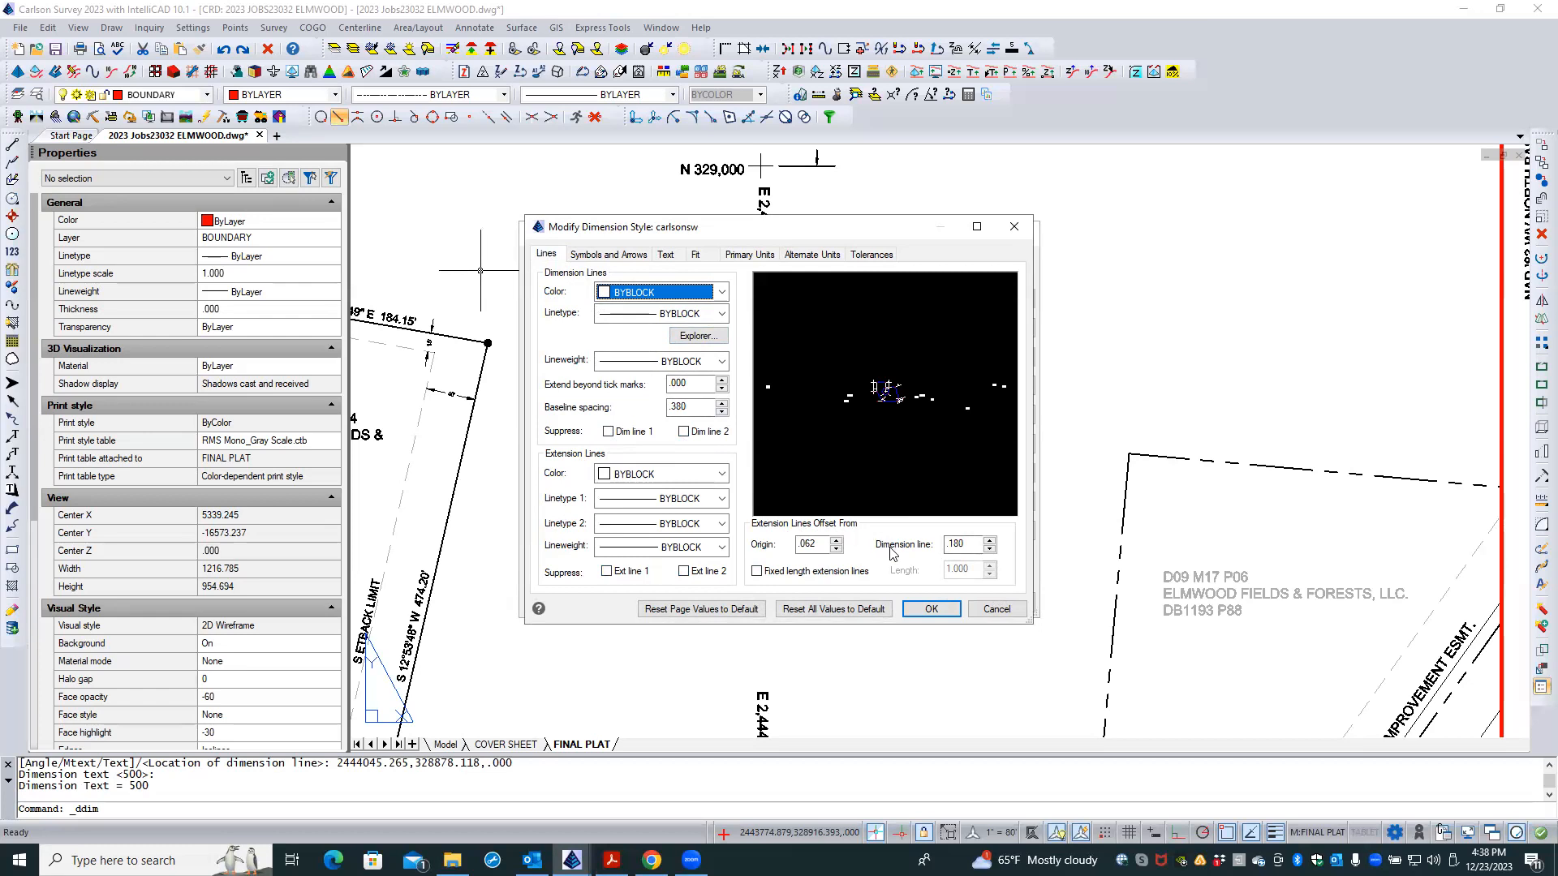
click(973, 542)
click(610, 255)
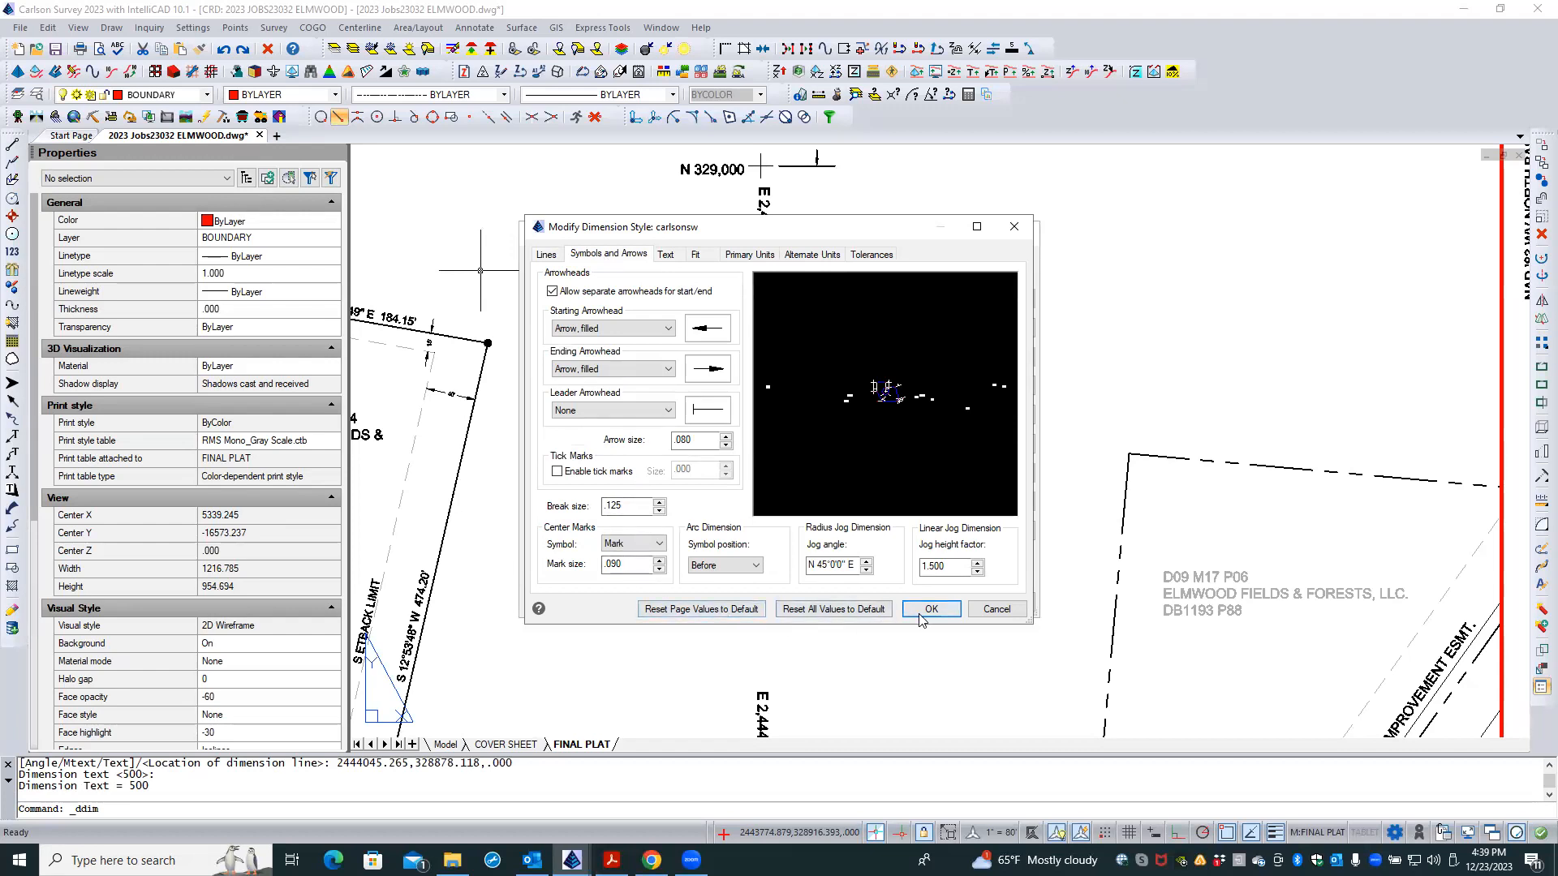
click(997, 610)
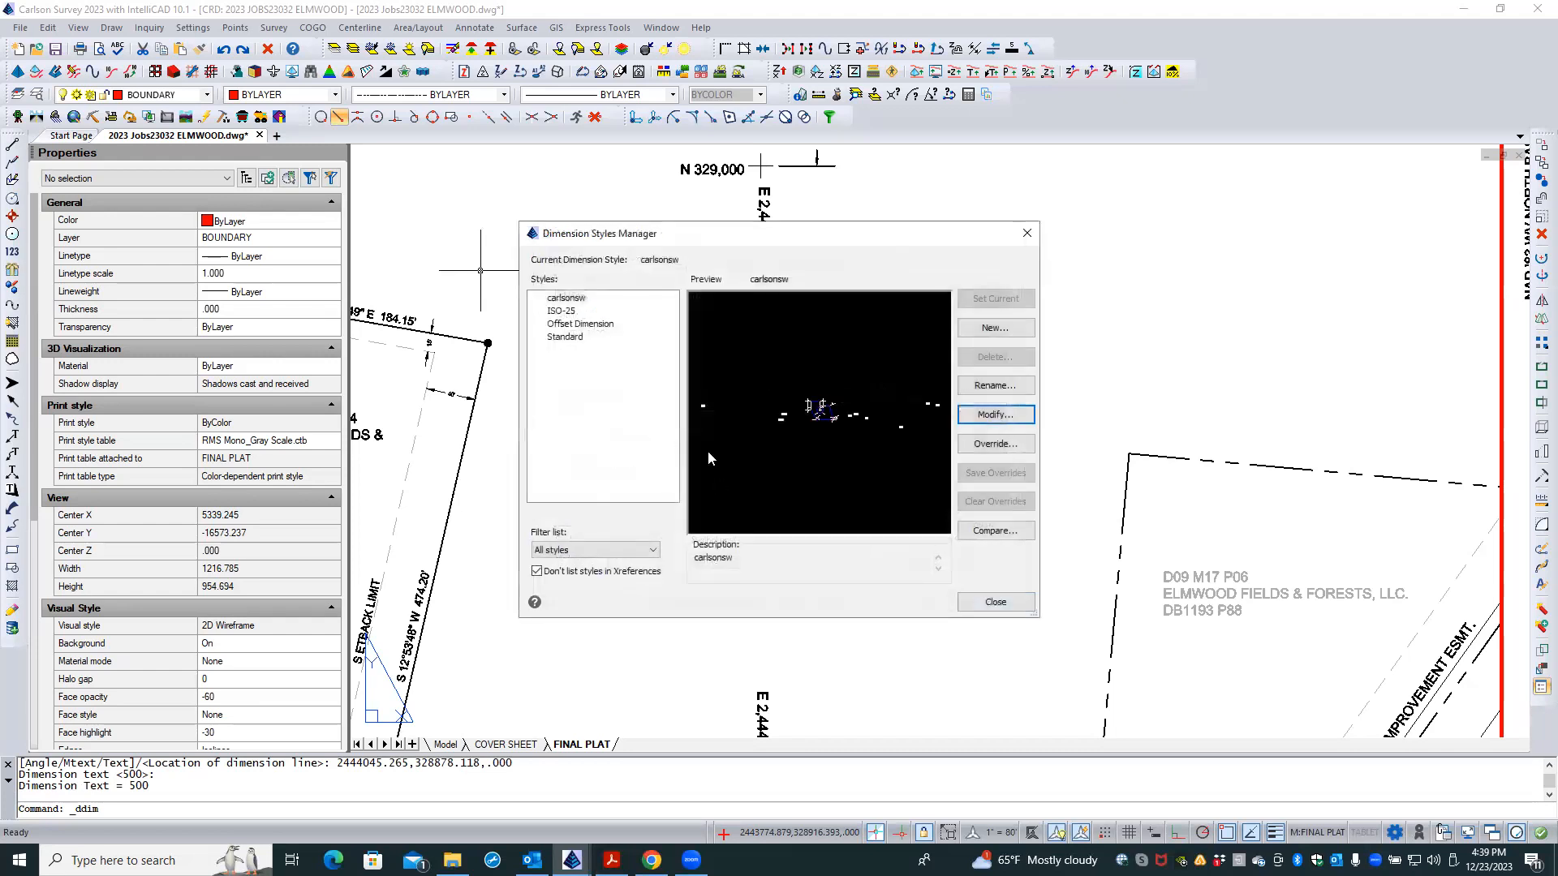
- Make Offset Dimension the current dimension style and close the Dimension Styles Manager
click(580, 325)
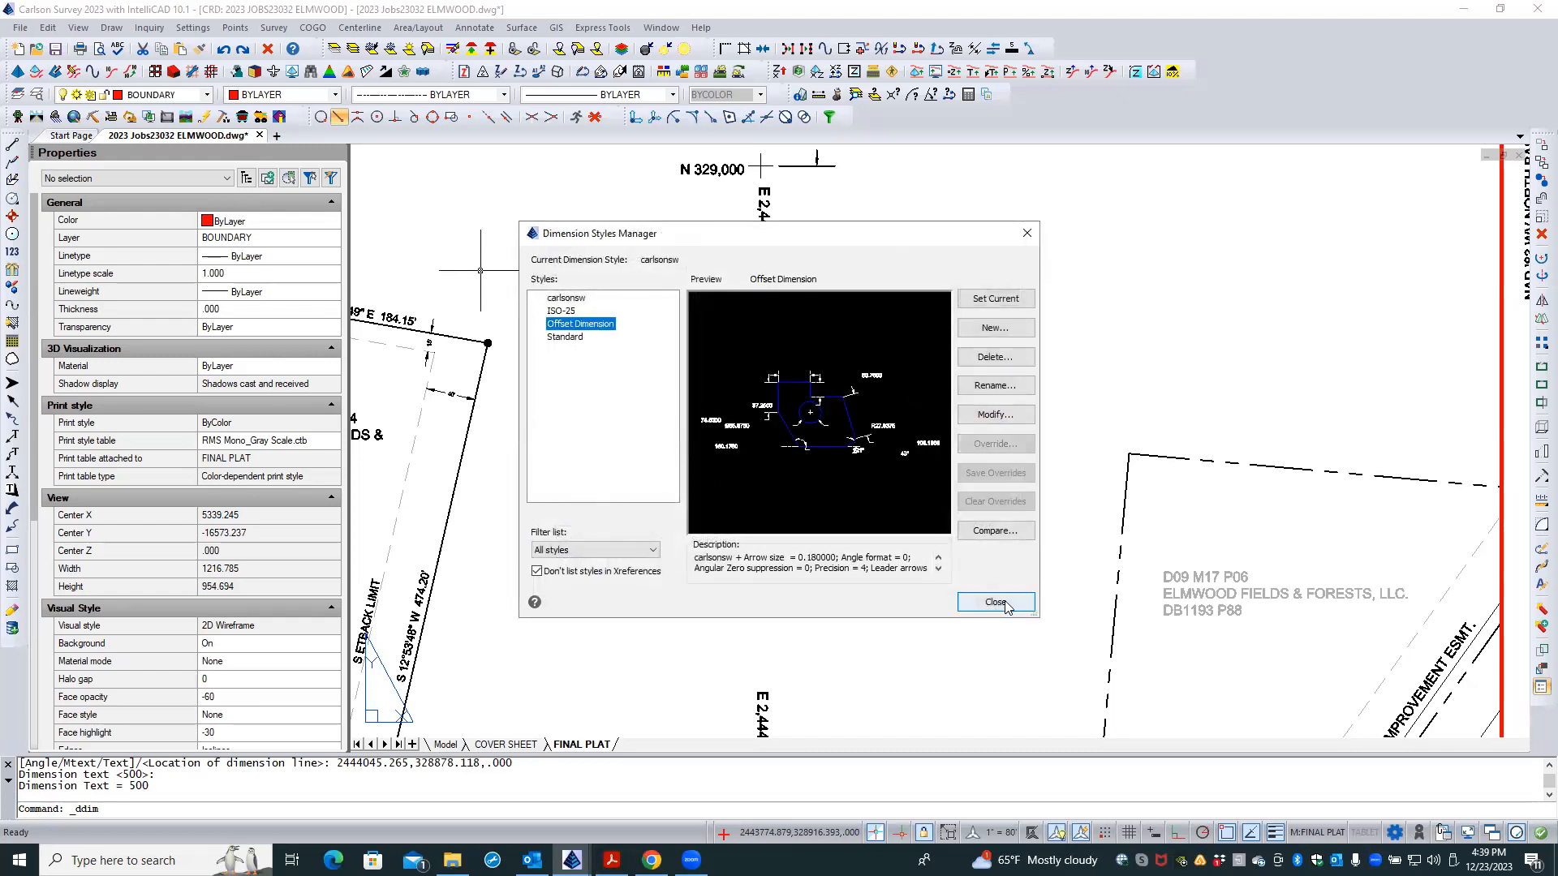
click(1021, 298)
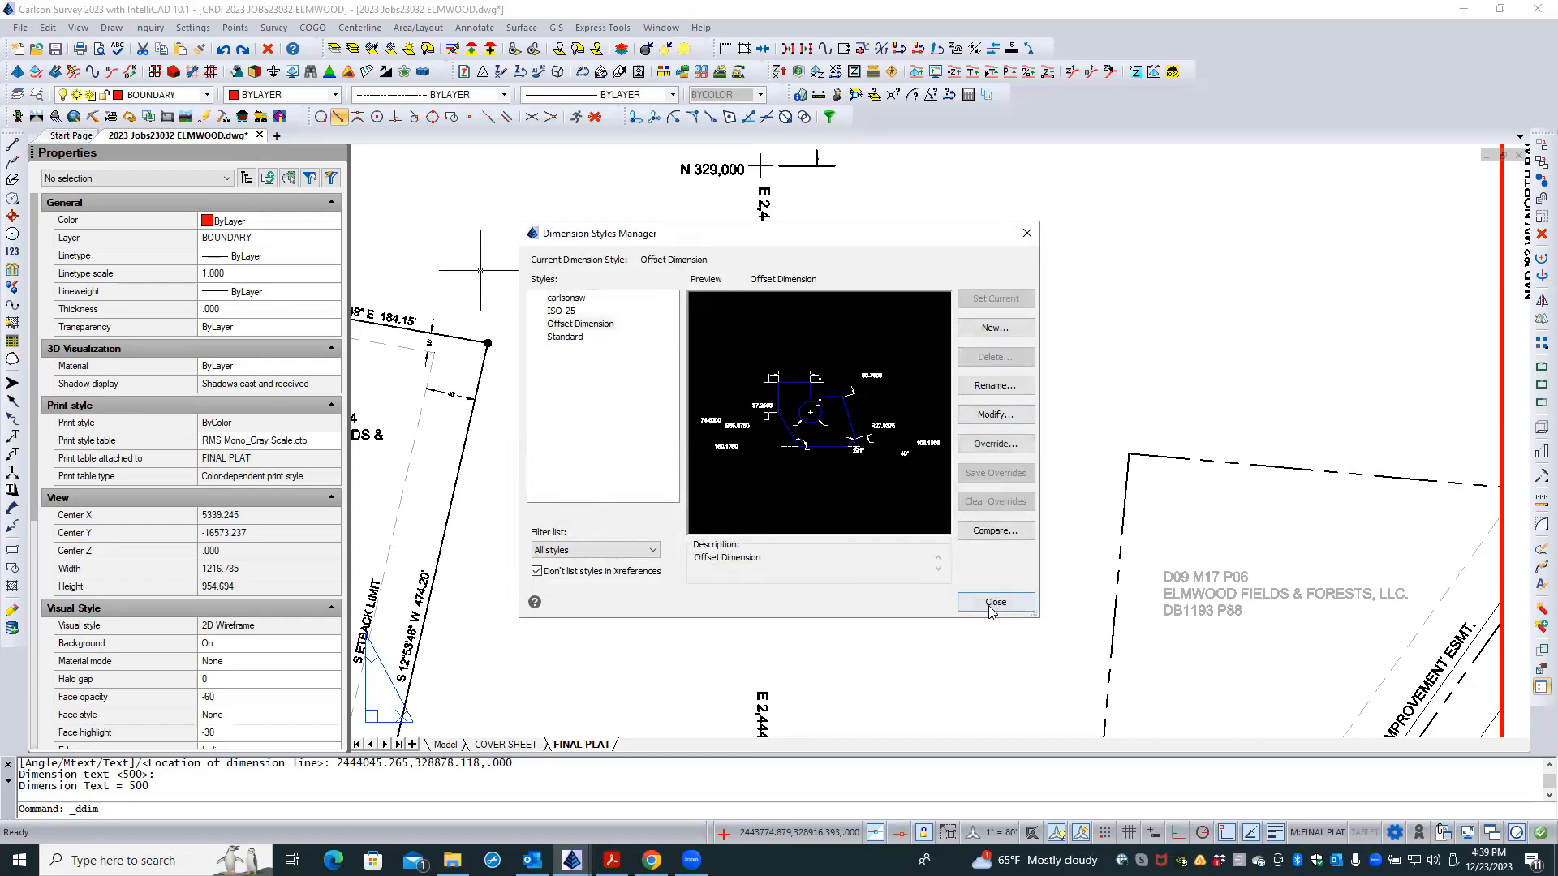
click(994, 602)
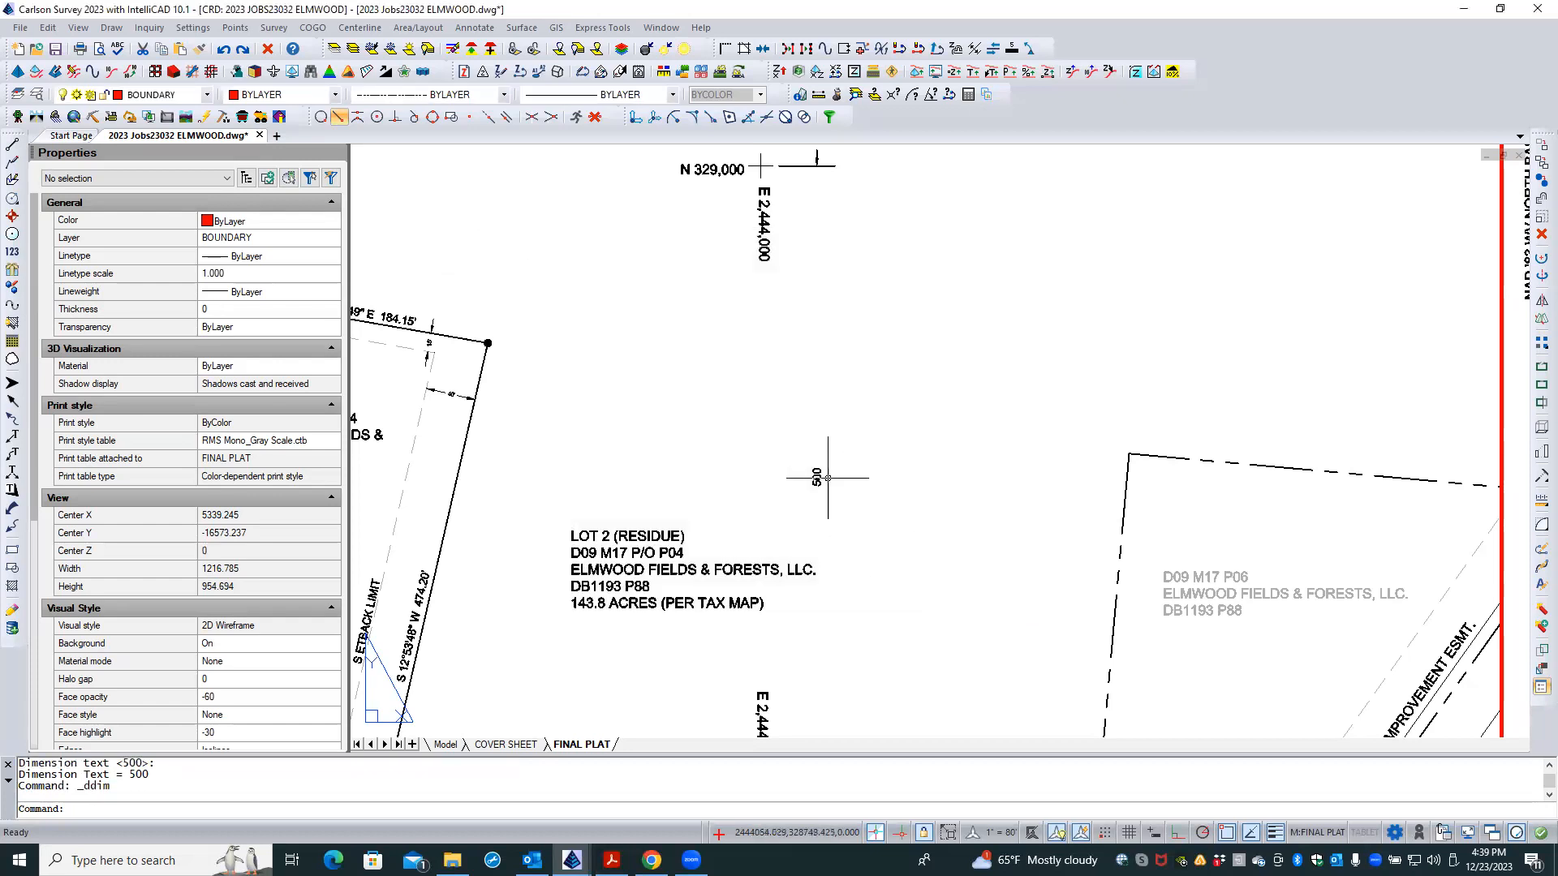
- Try the LOCATION INSET|carlsonsw, Offset Dimension and Standard styles on the vertical dimension between the grid ticks, then deselect it
click(818, 477)
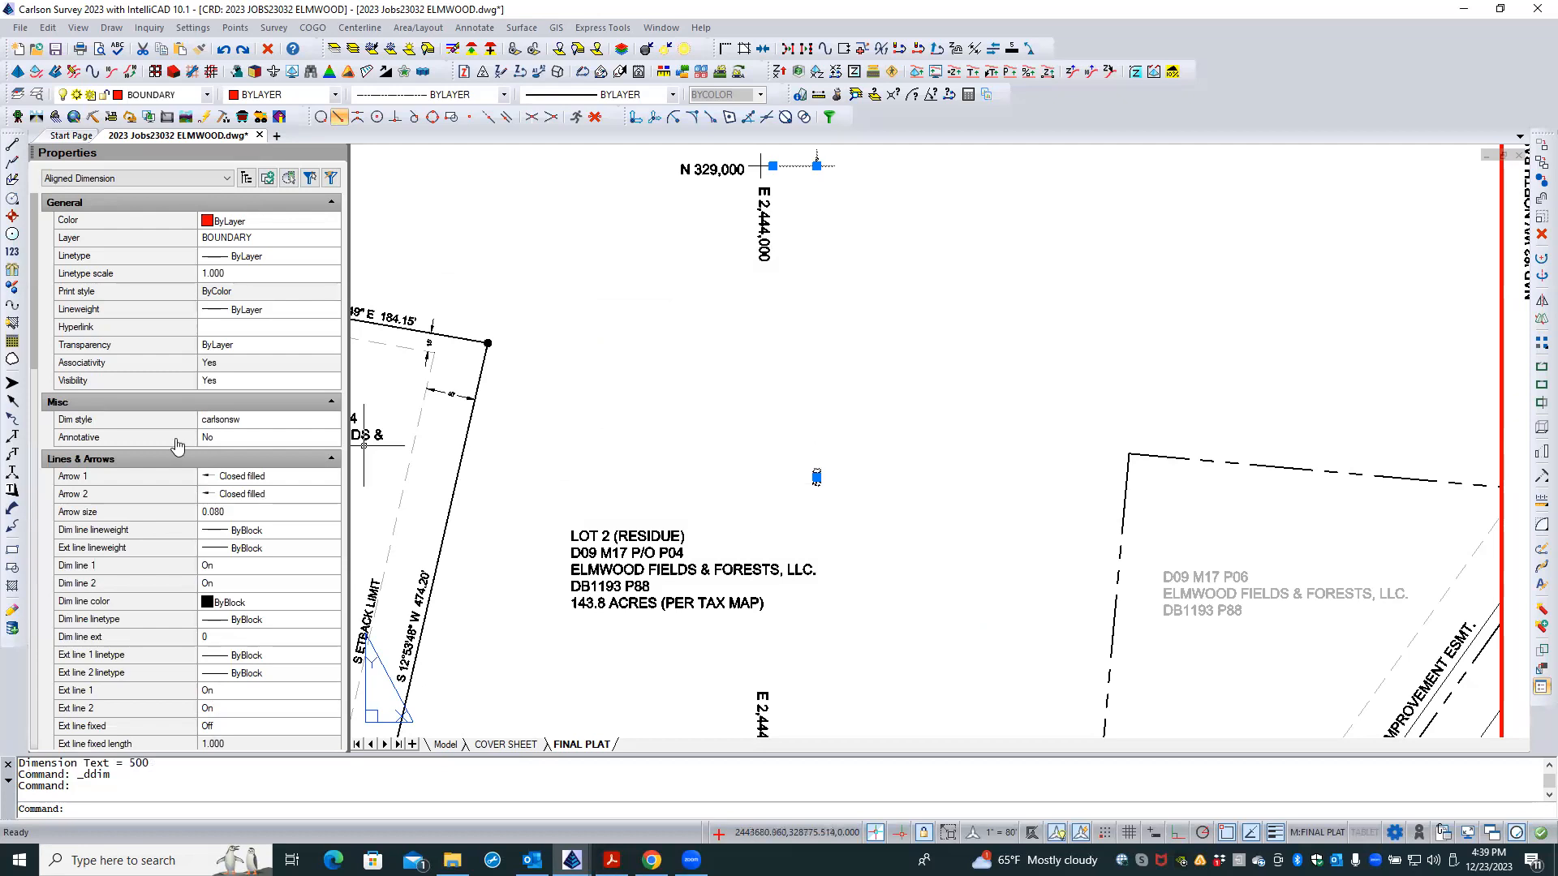
click(258, 421)
click(284, 424)
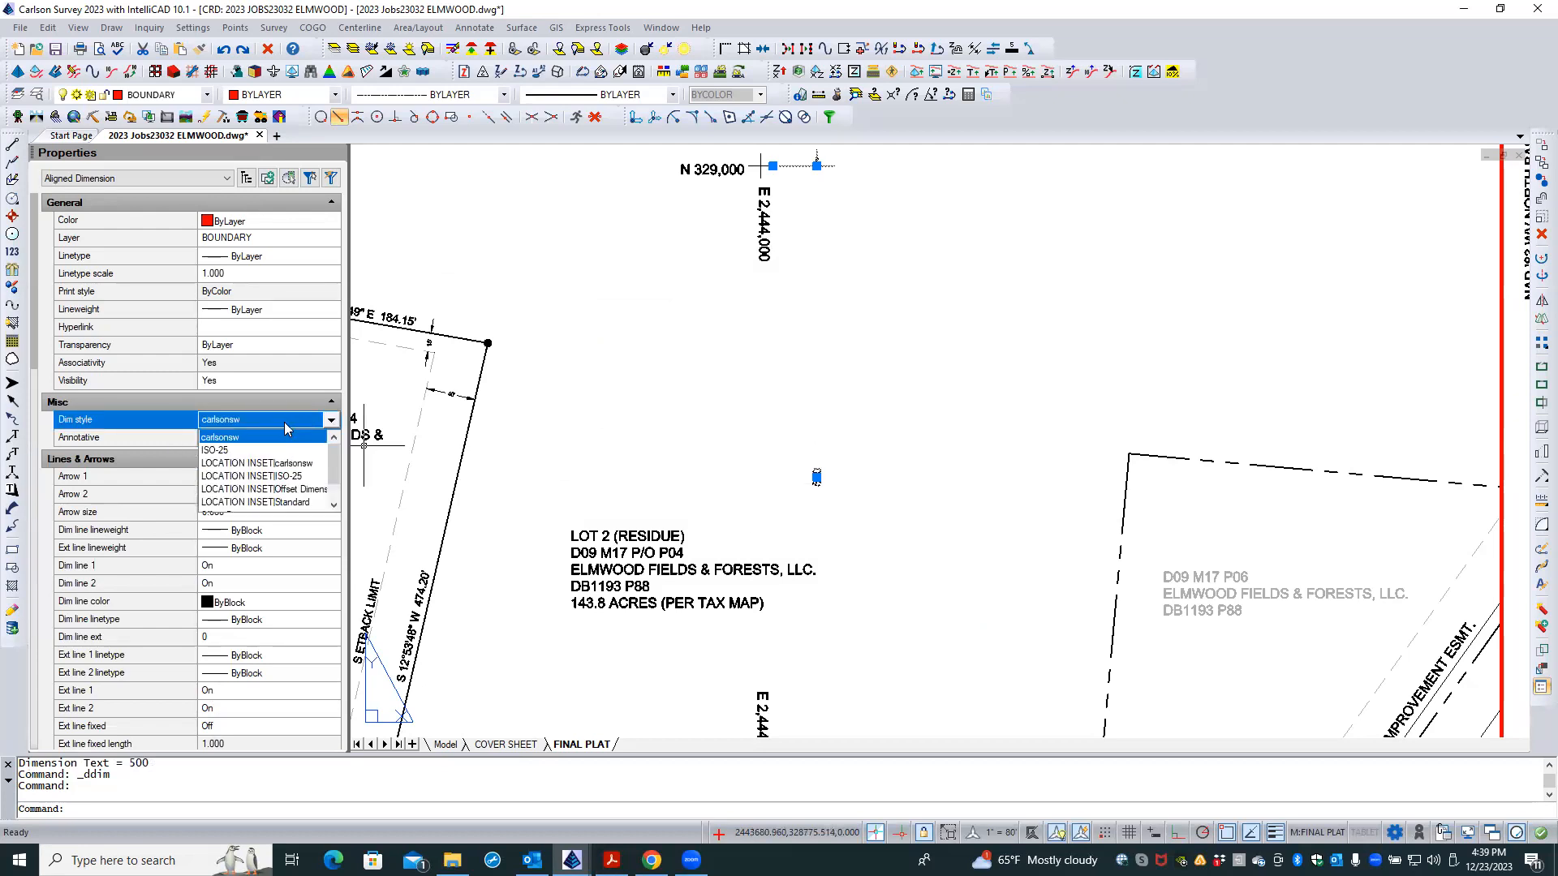
click(317, 465)
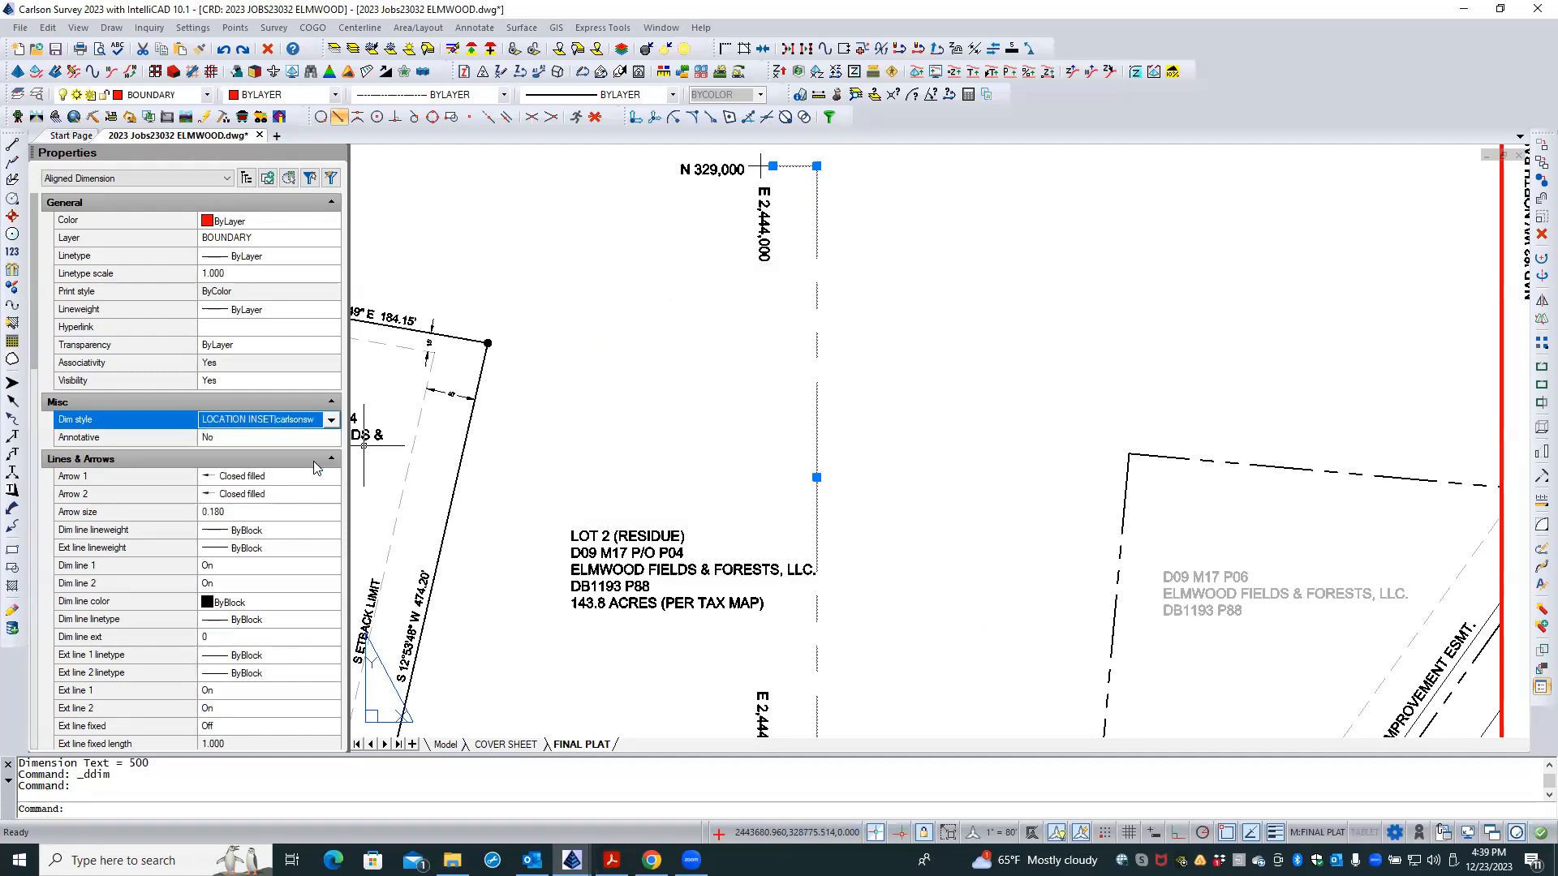
click(331, 421)
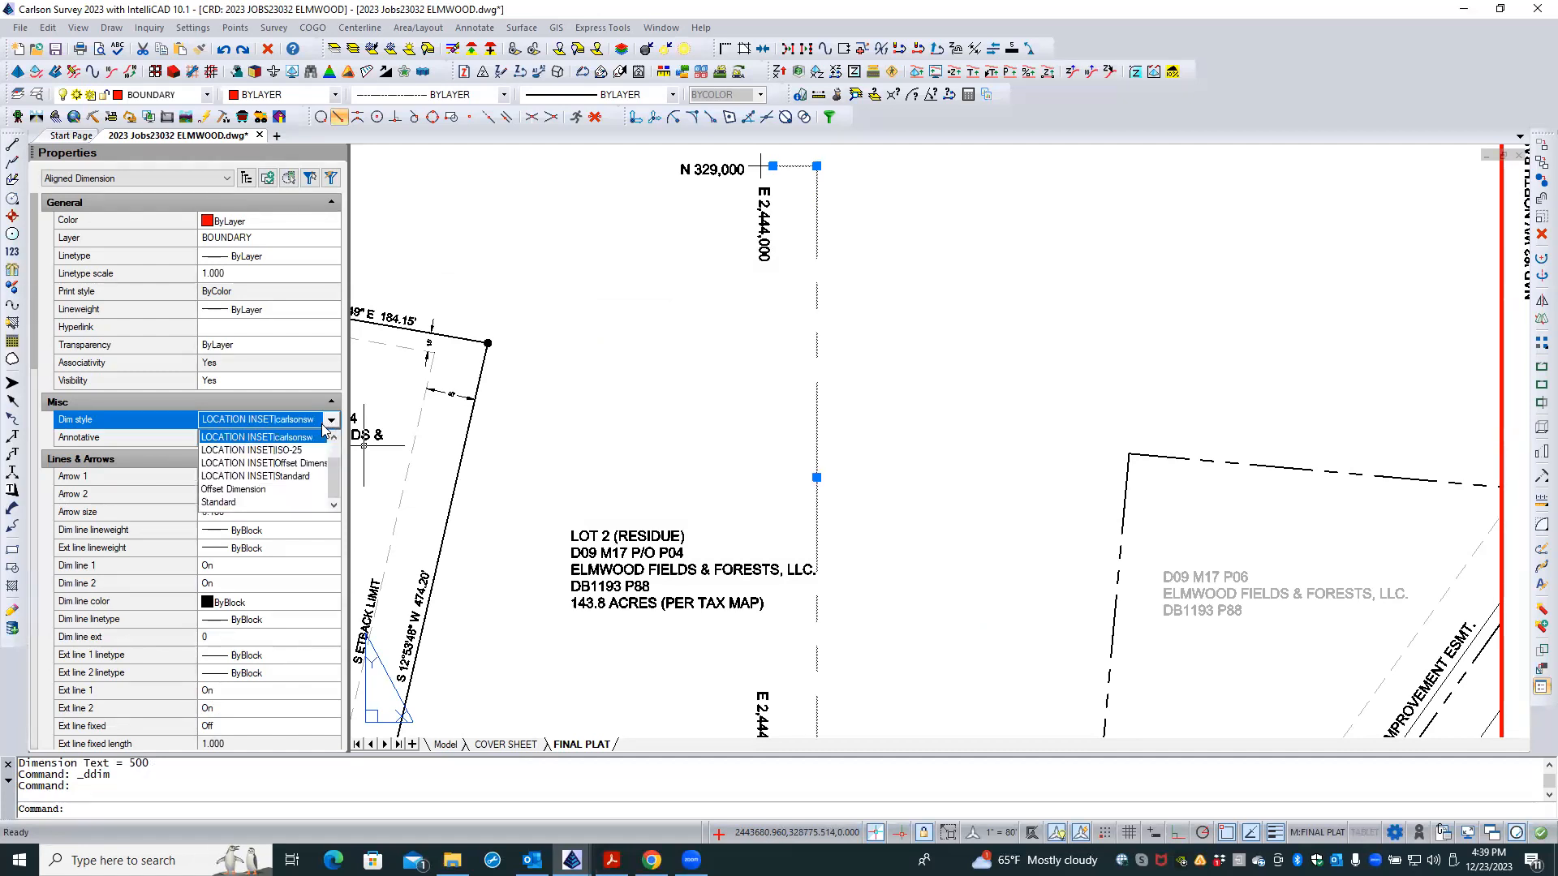
click(262, 490)
scroll(876, 417, down, 2)
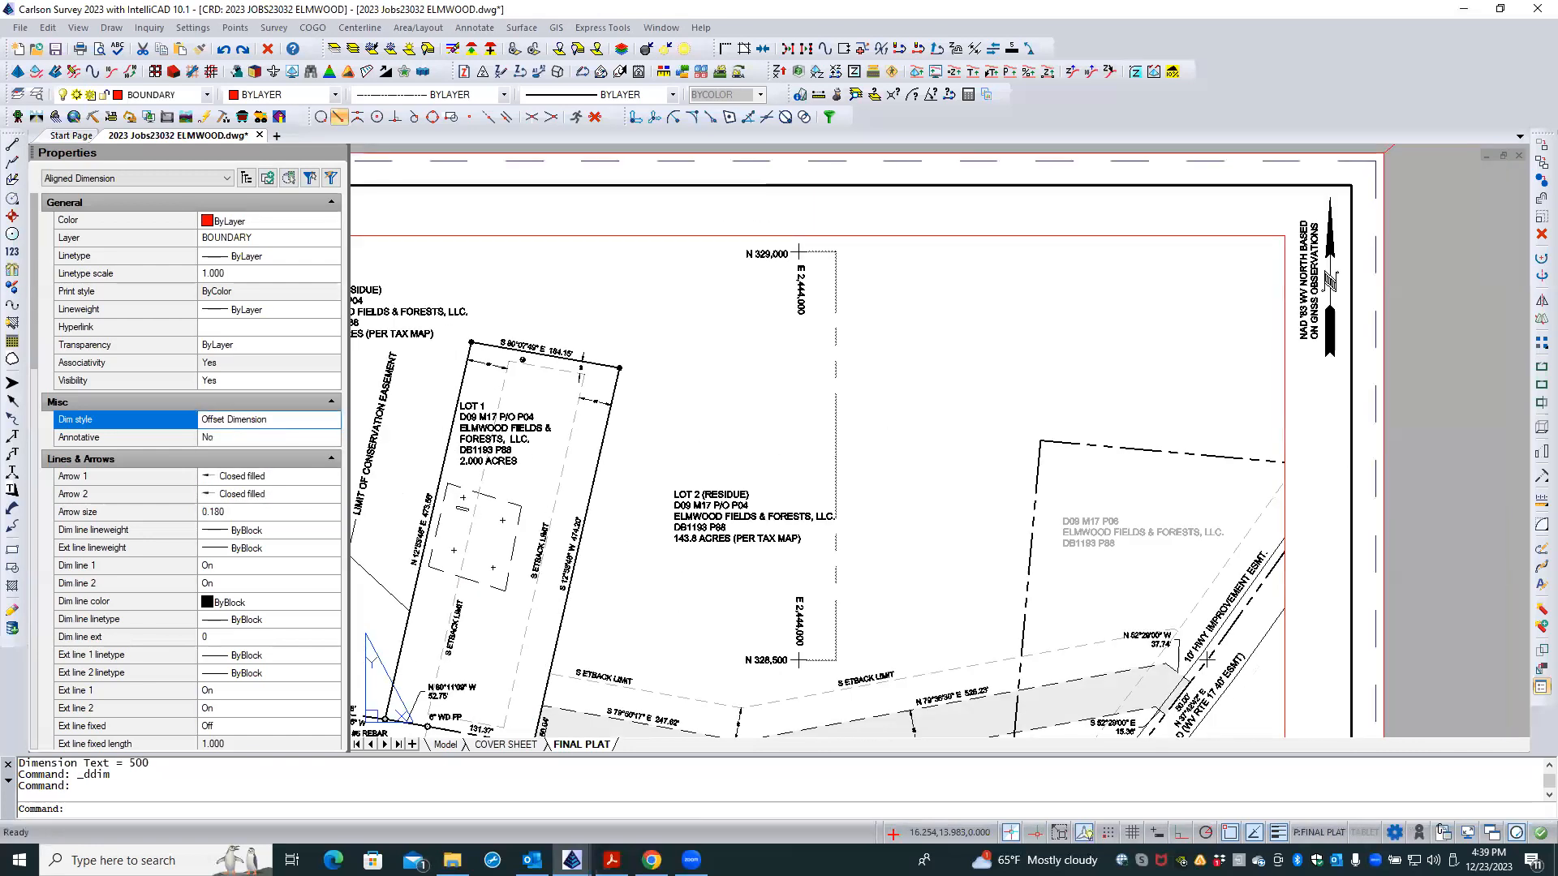
click(301, 421)
click(225, 497)
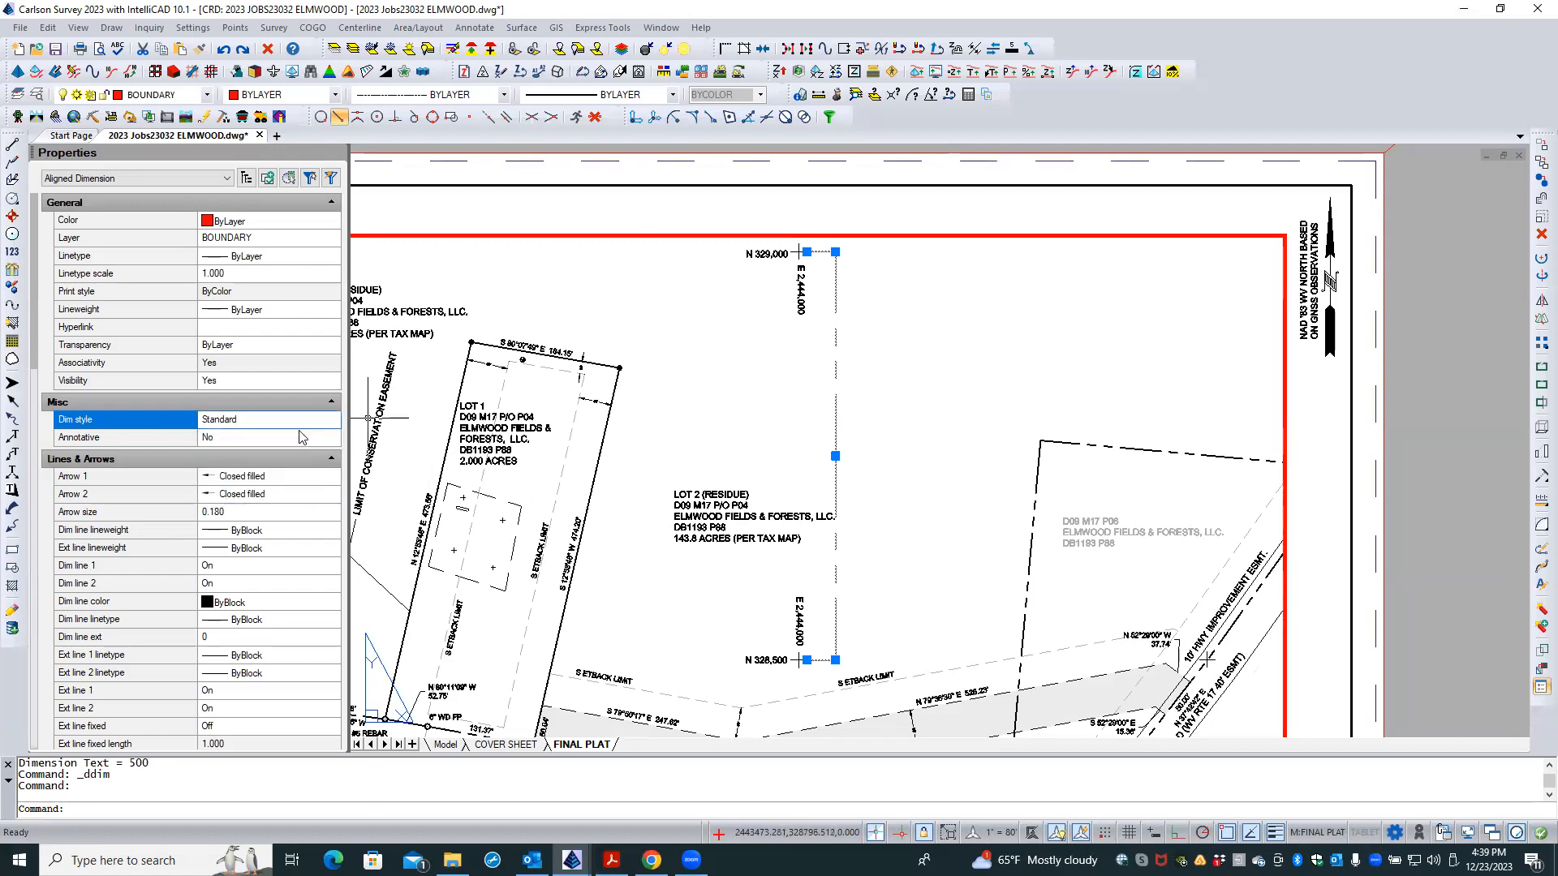
key(Escape)
key(Escape)
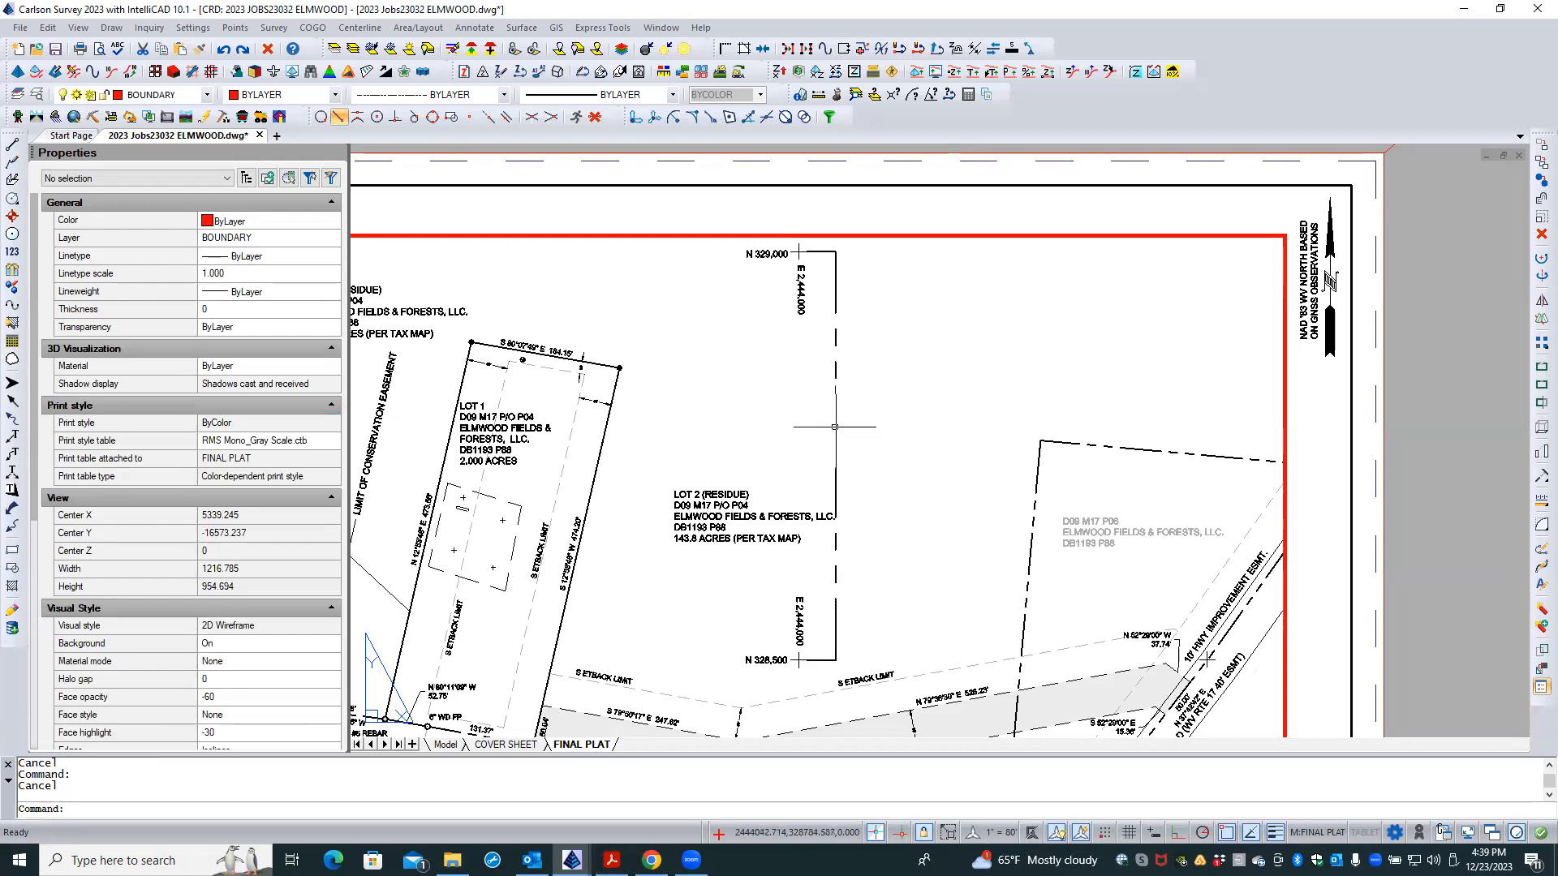
- Erase the vertical dimension between the N 328,500 and N 329,000 grid ticks and check which dimension style is current
click(835, 423)
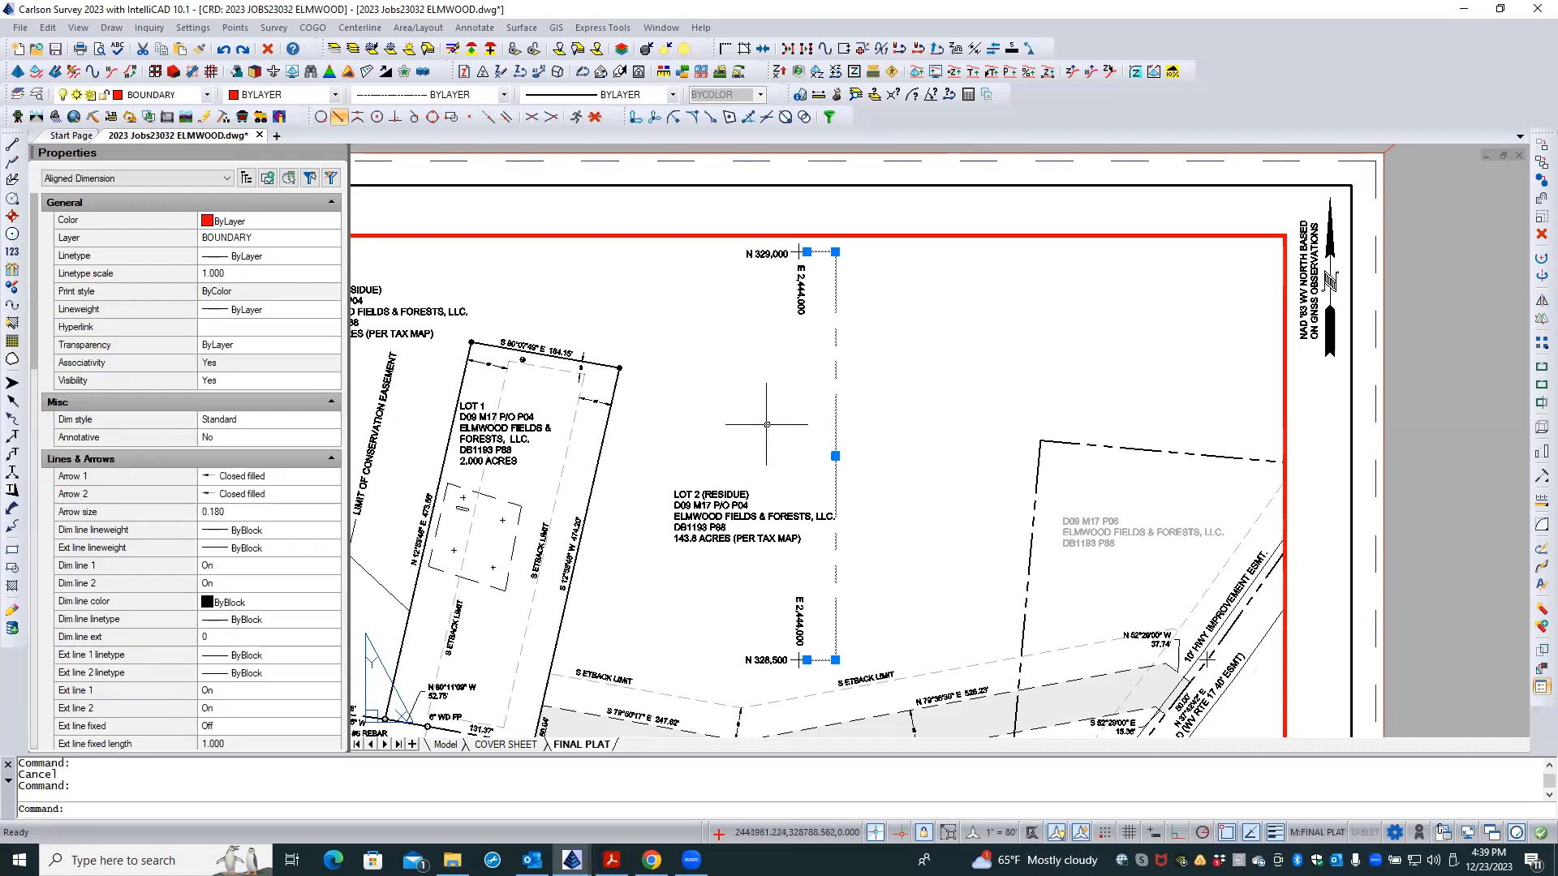
click(1541, 235)
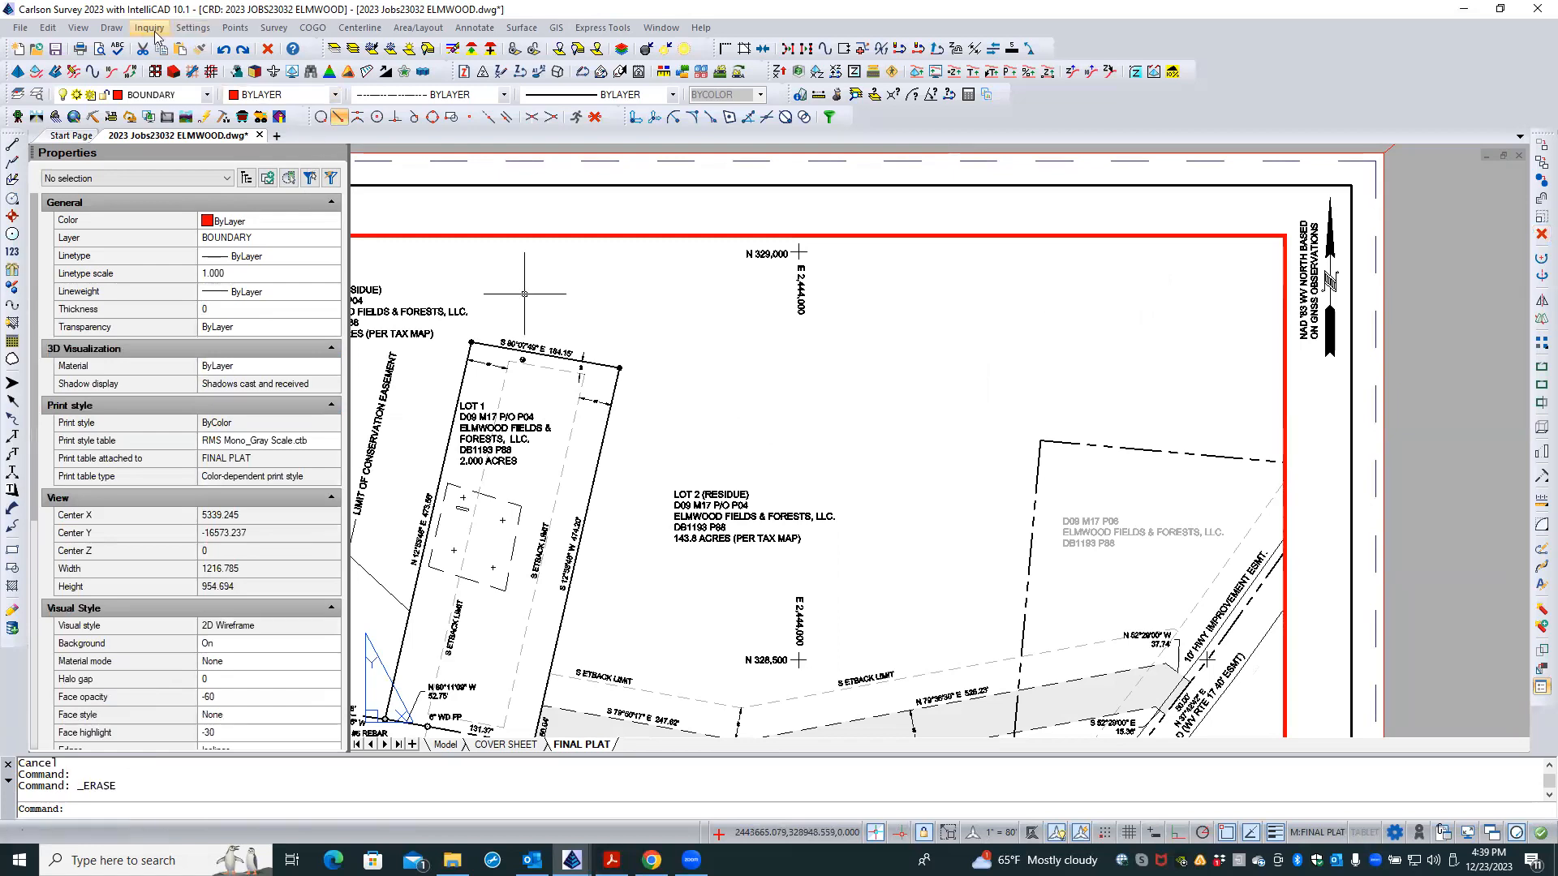
click(111, 28)
mouse_move(183, 528)
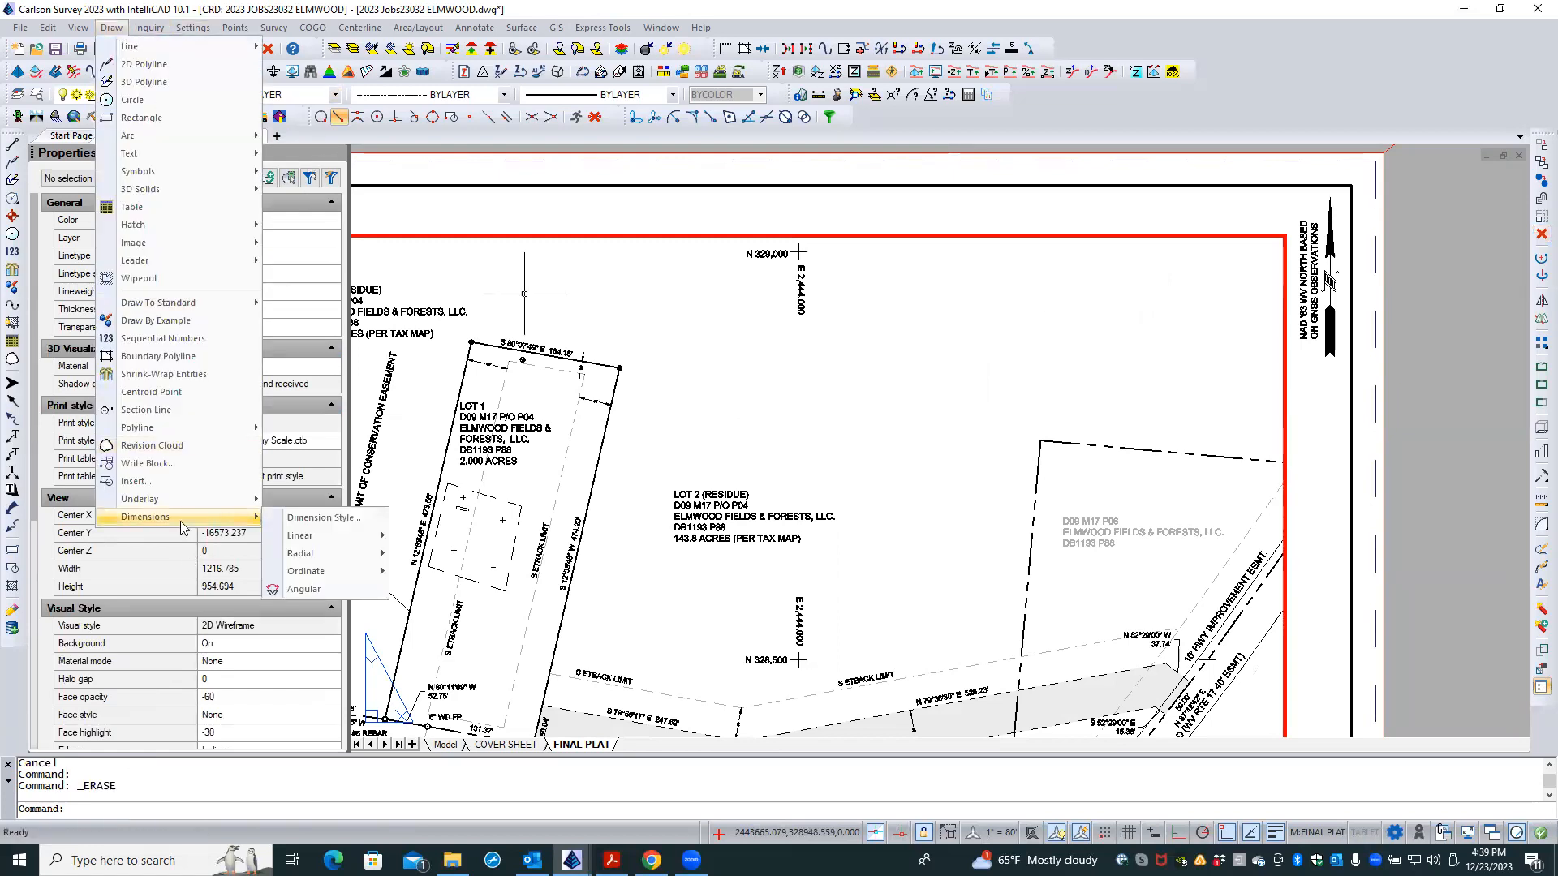
click(323, 520)
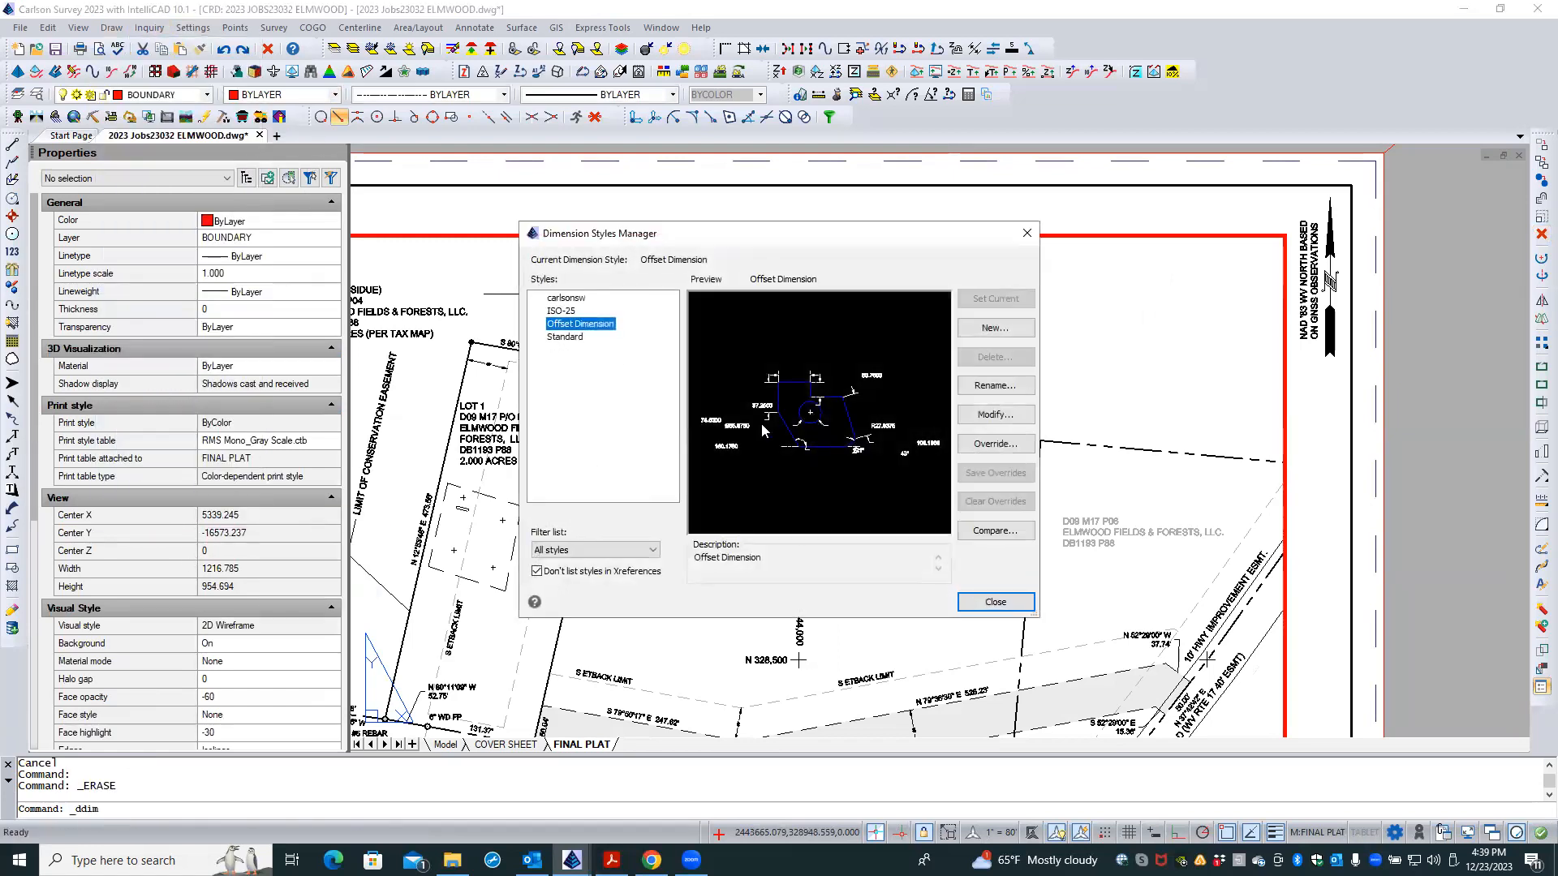
click(994, 602)
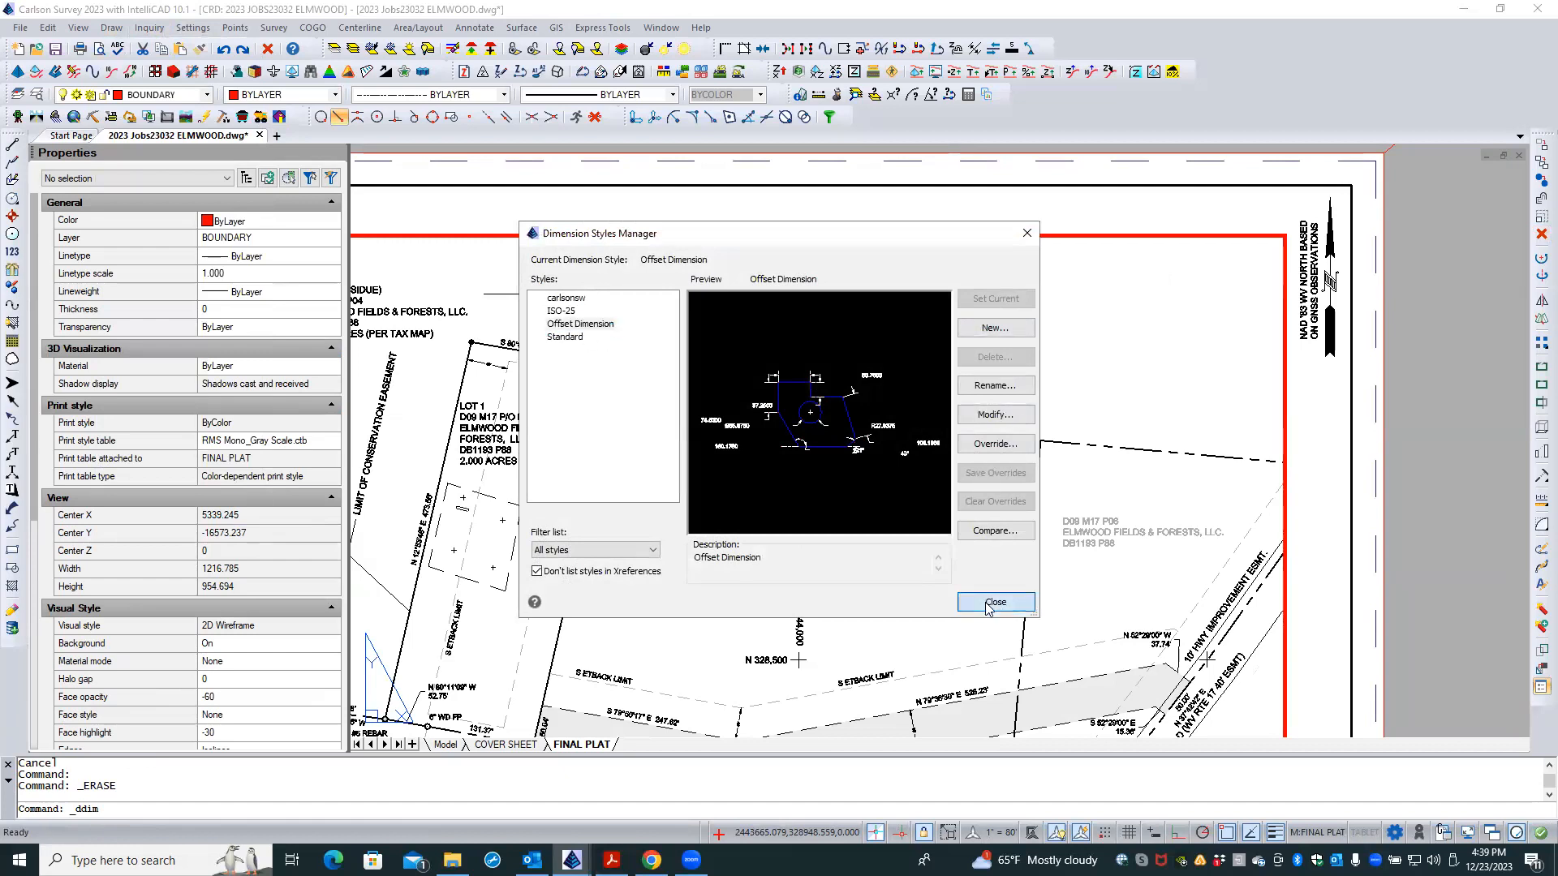
- Add an offset dimension from the northeast corner of the dashed rectangle in Lot 1 to the lot's east setback line
click(468, 29)
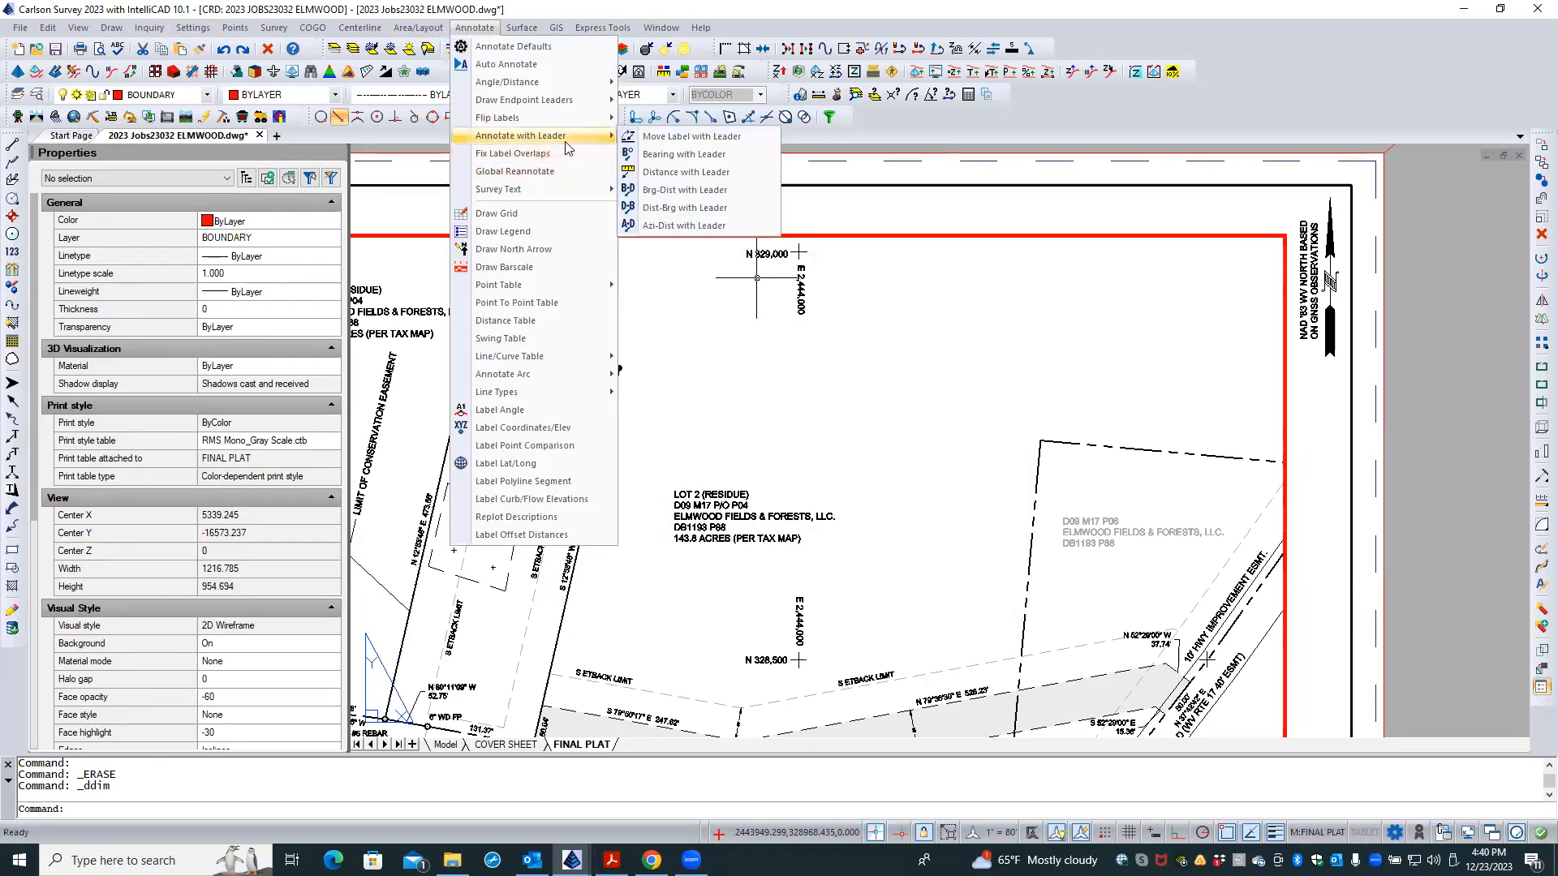
mouse_move(553, 188)
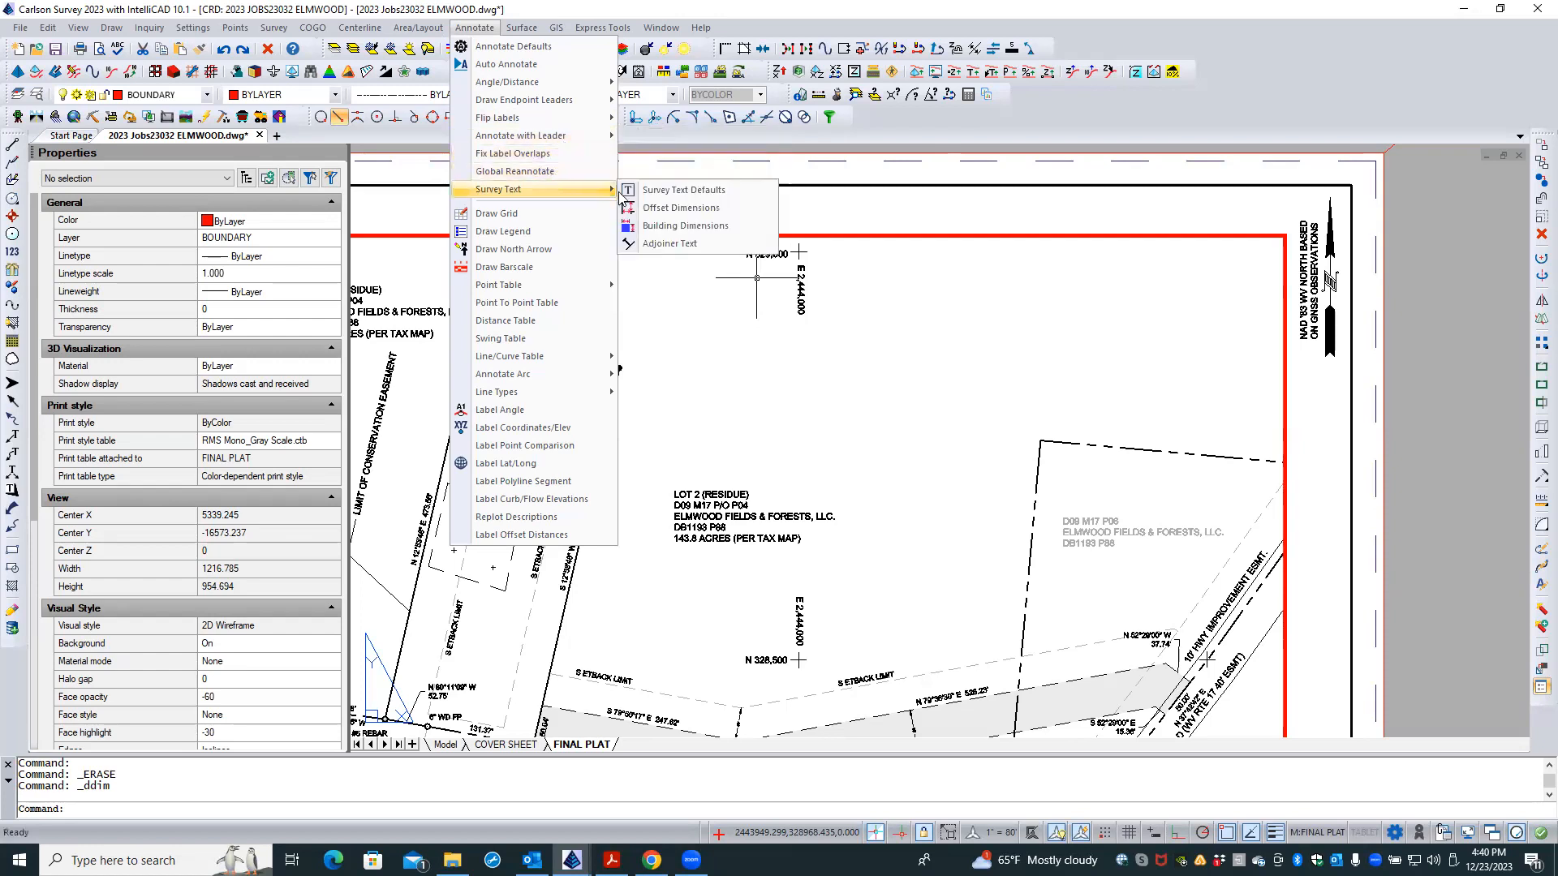
click(703, 208)
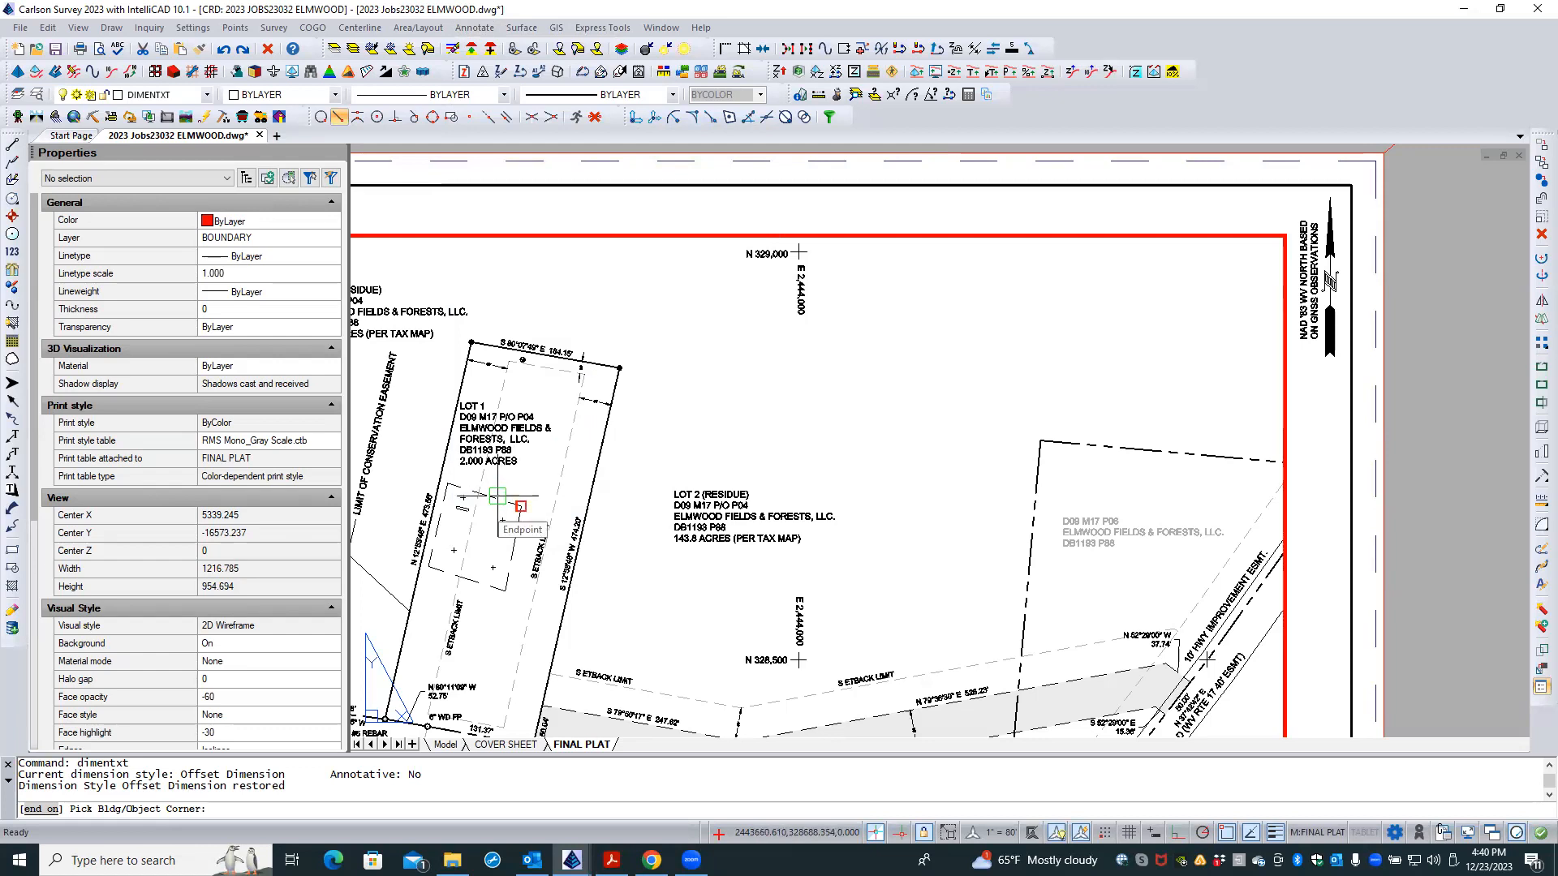
click(497, 495)
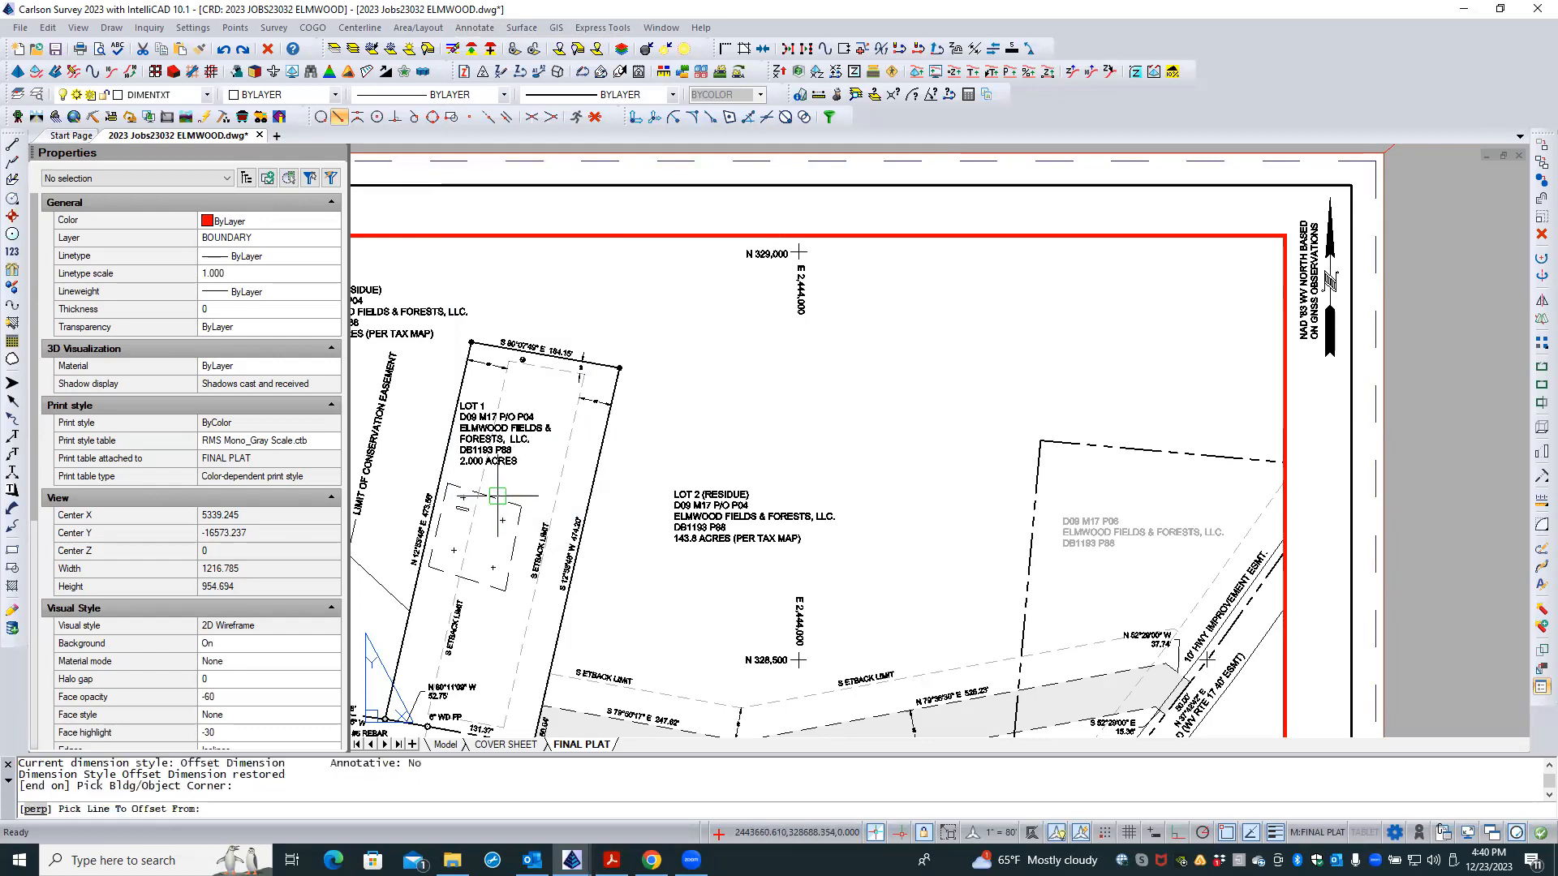
click(560, 486)
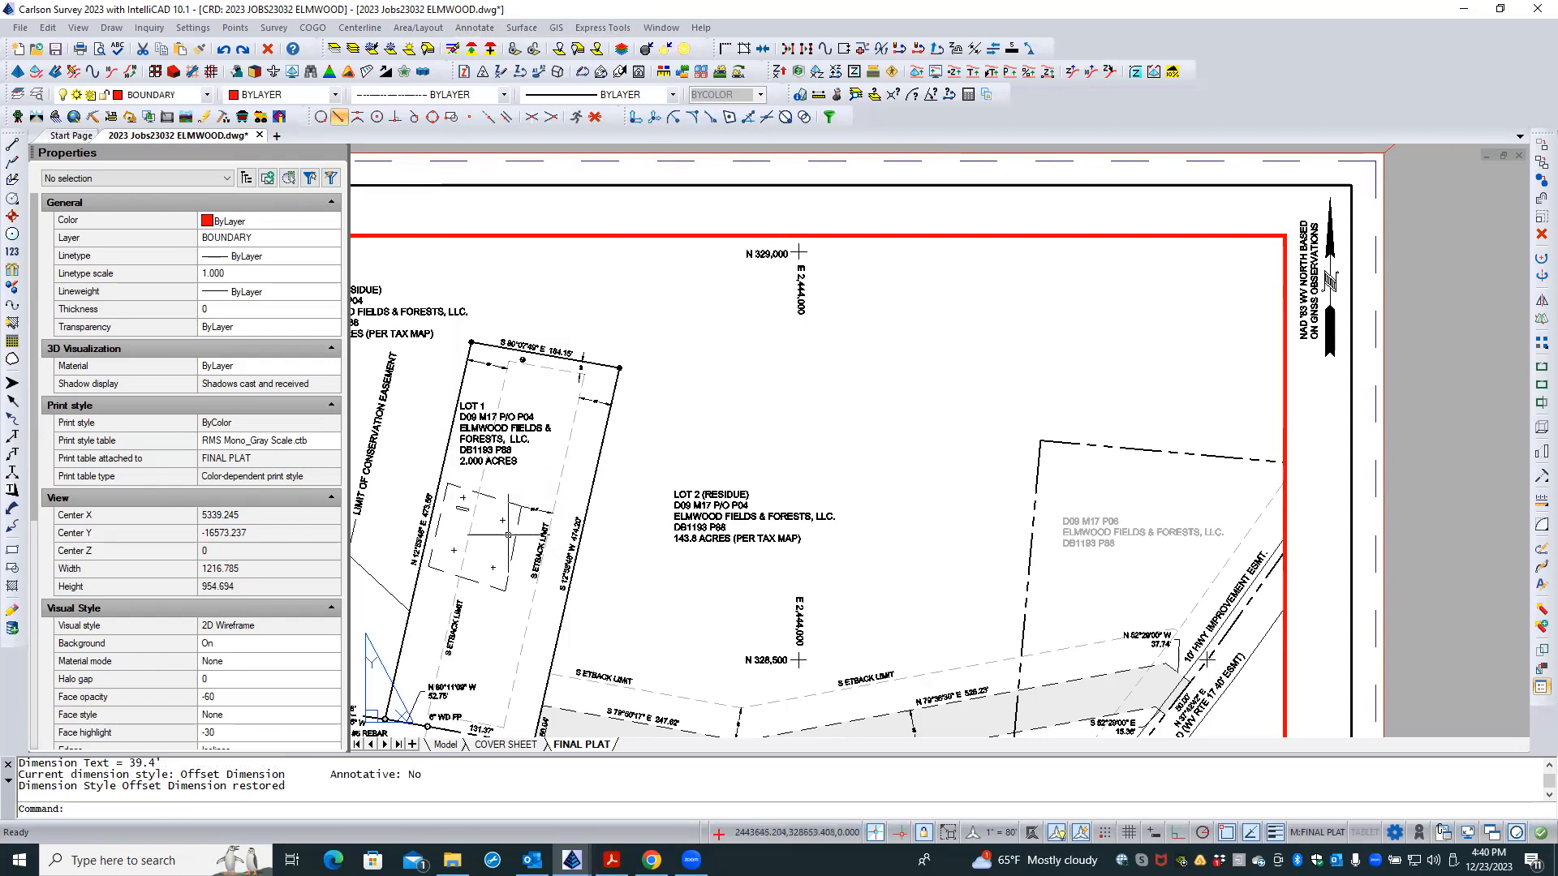
- Erase the offset dimension between the dashed rectangle's corner and the east setback line
scroll(508, 535, up, 15)
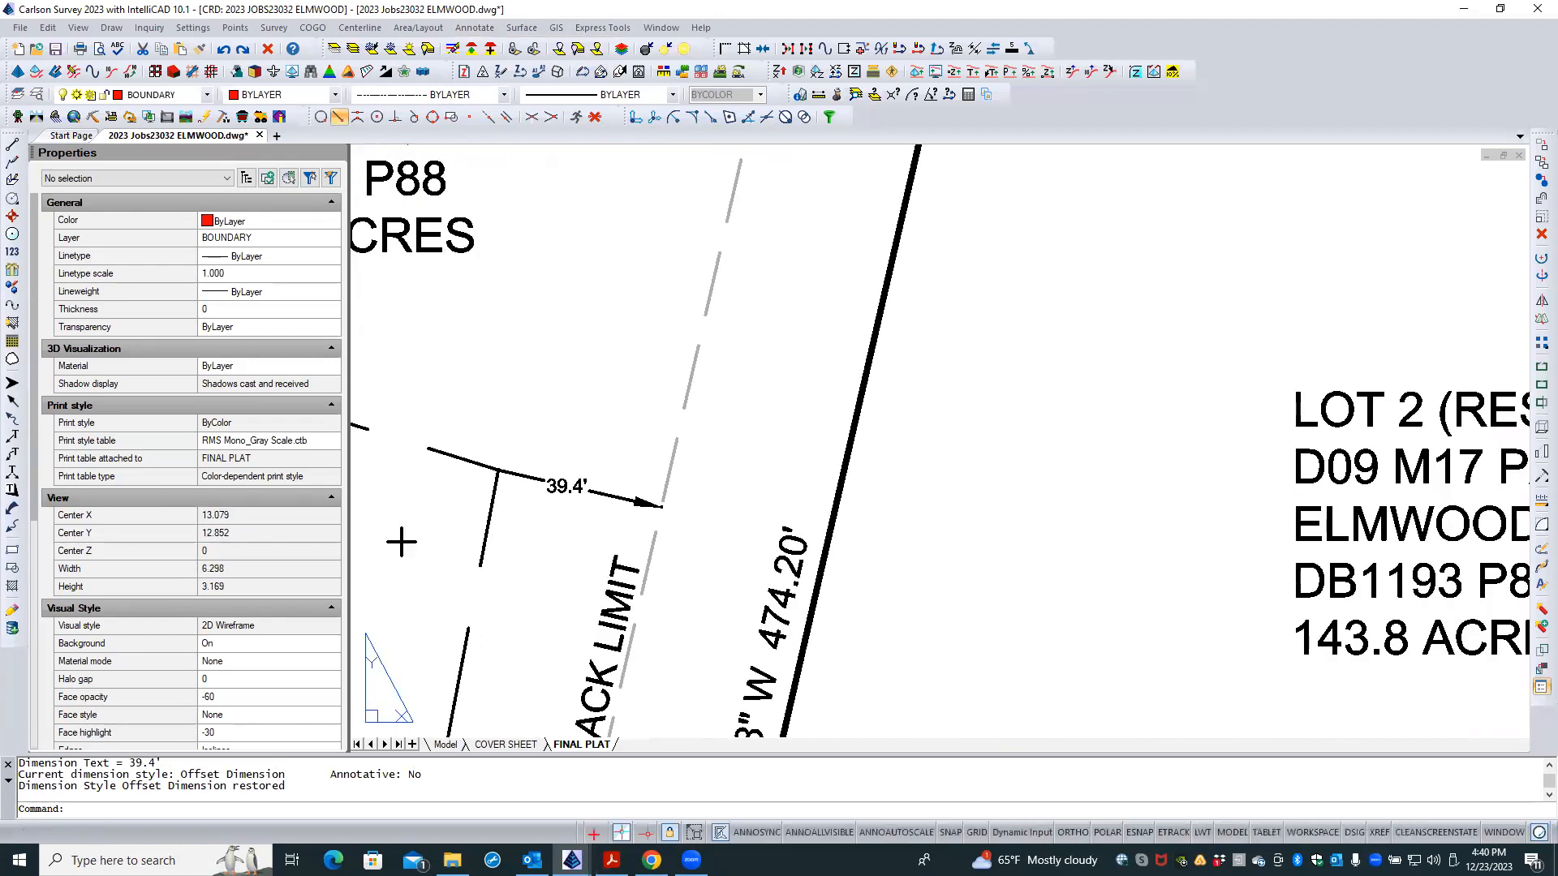
right_click(525, 518)
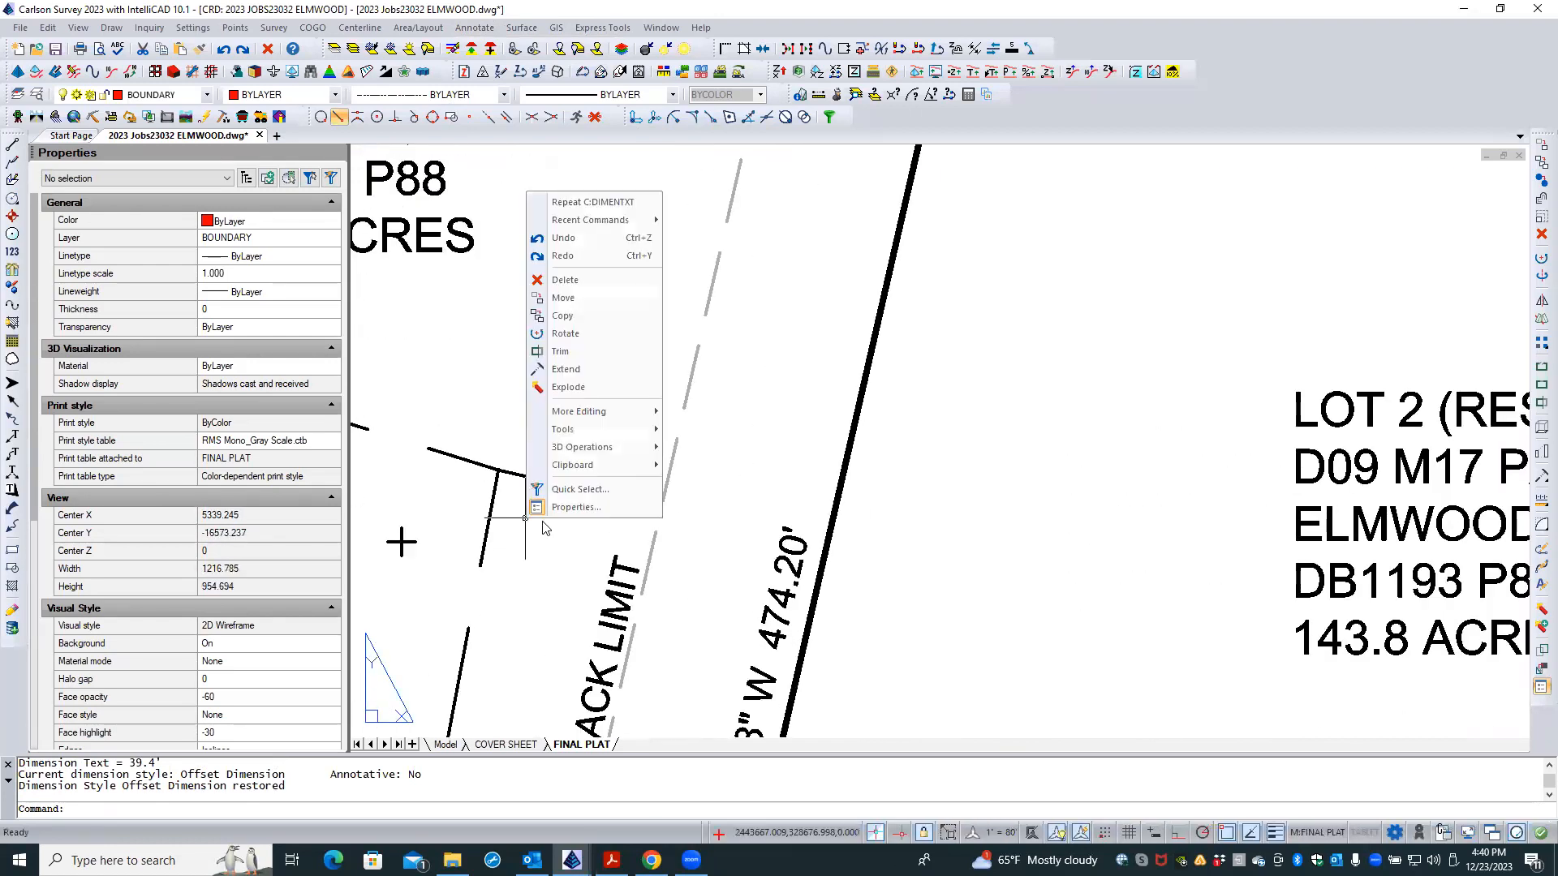
click(544, 530)
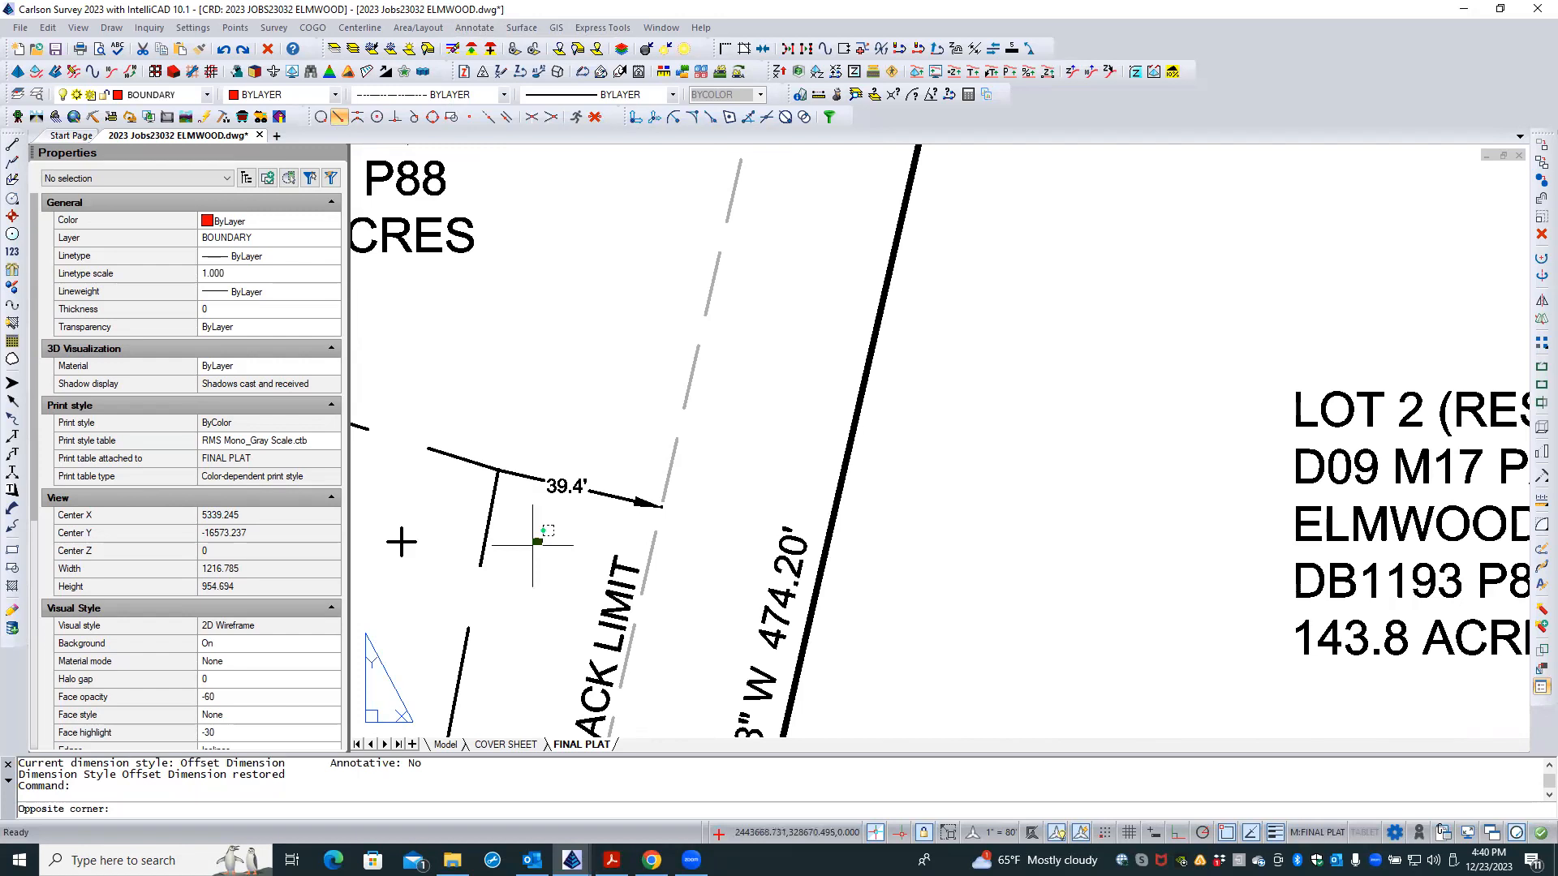
click(593, 529)
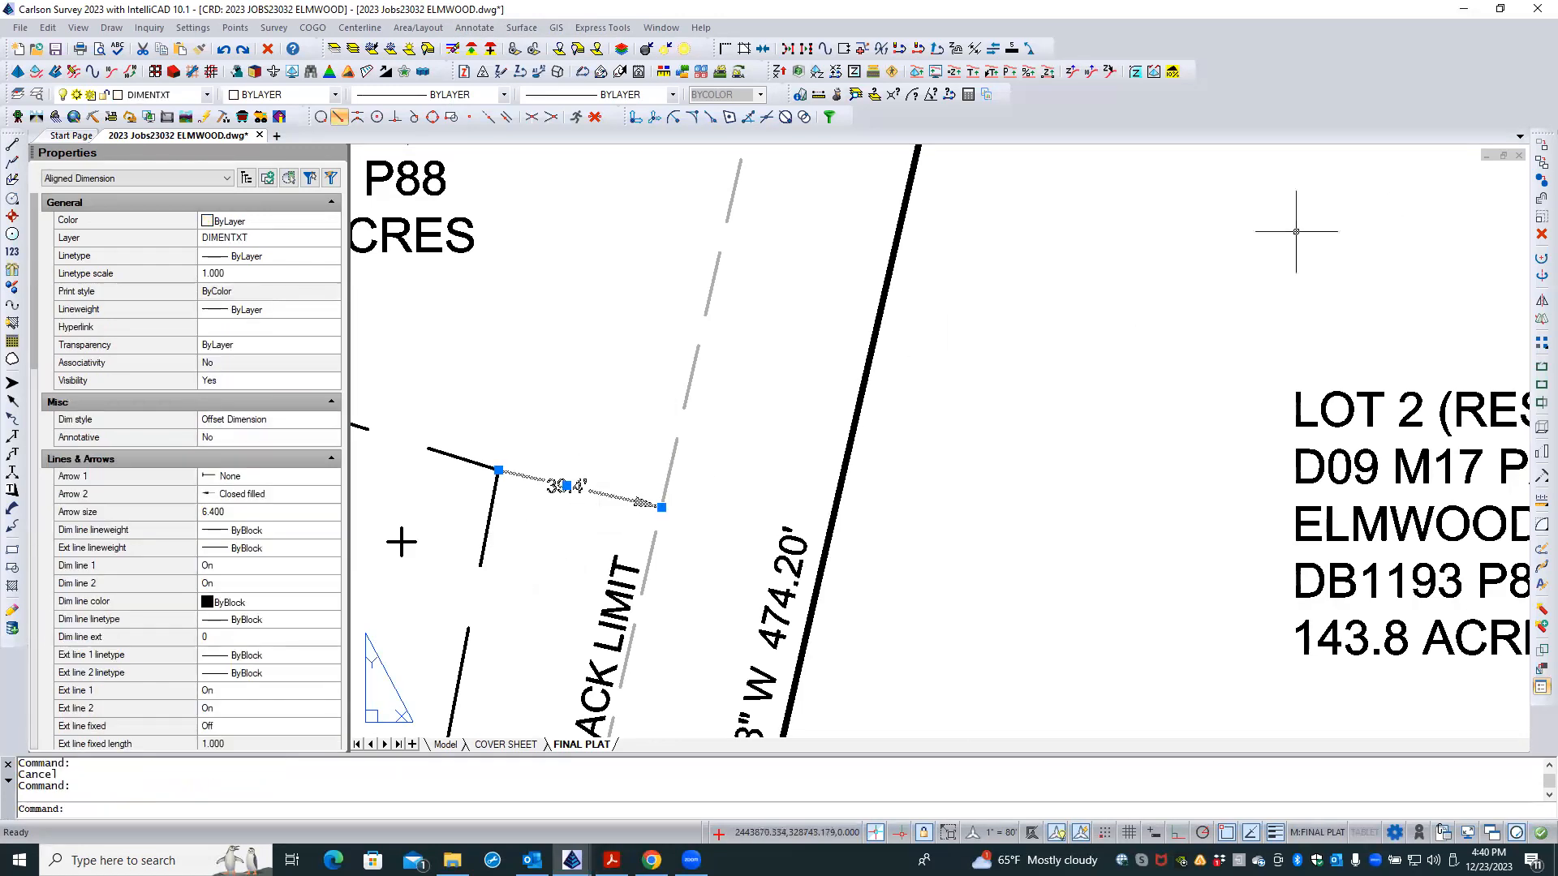
click(1540, 234)
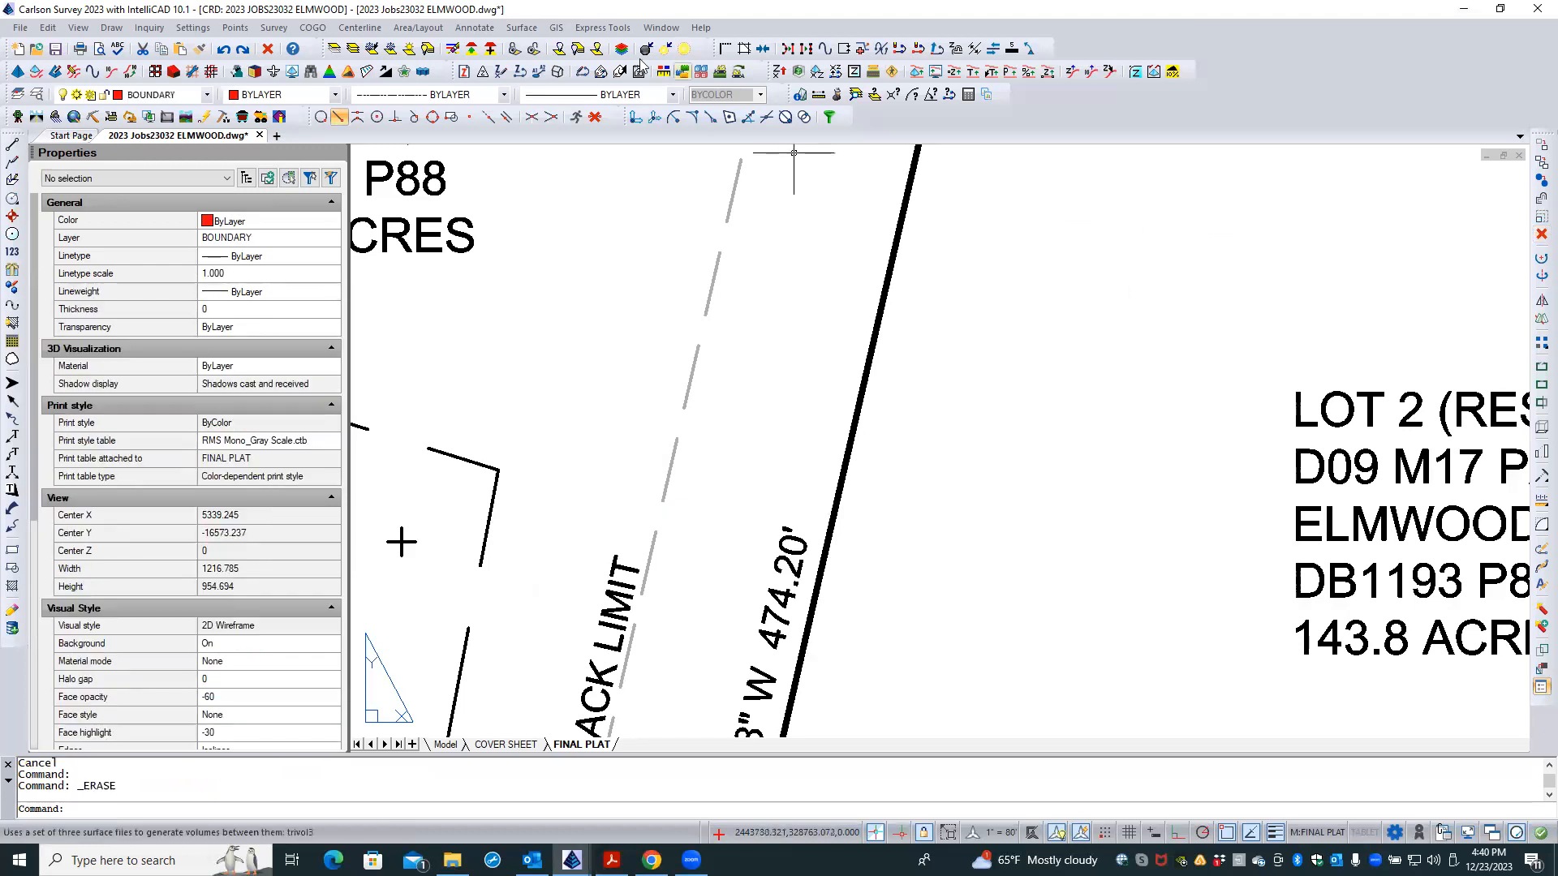
- Repeat the offset dimension from the dashed rectangle's northeast corner to Lot 1's east setback line, review its command output, and erase it
right_click(544, 243)
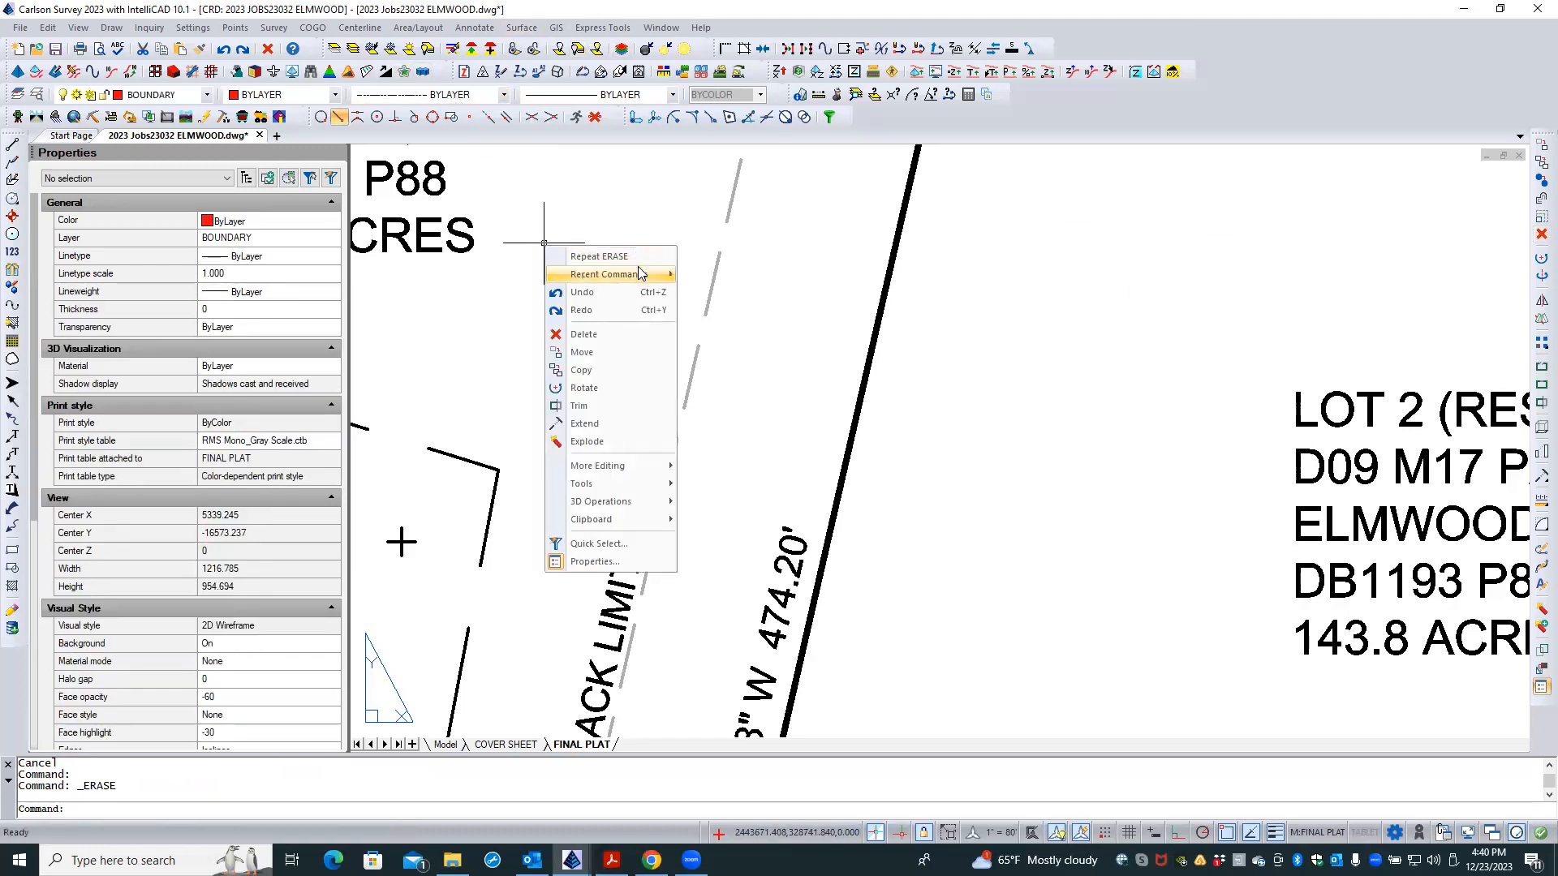
mouse_move(637, 275)
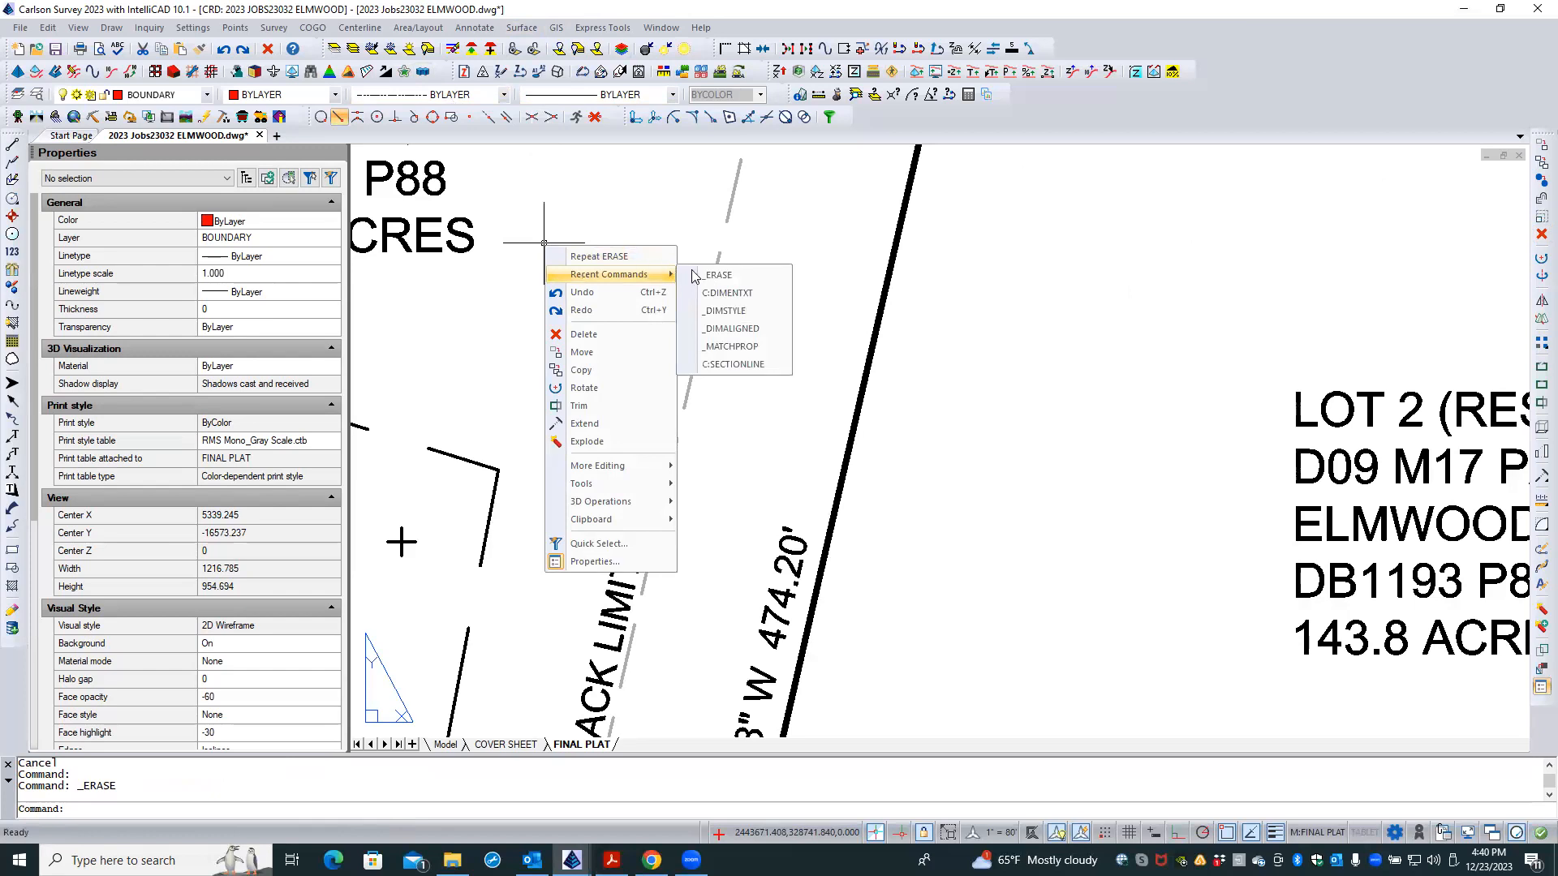
click(770, 293)
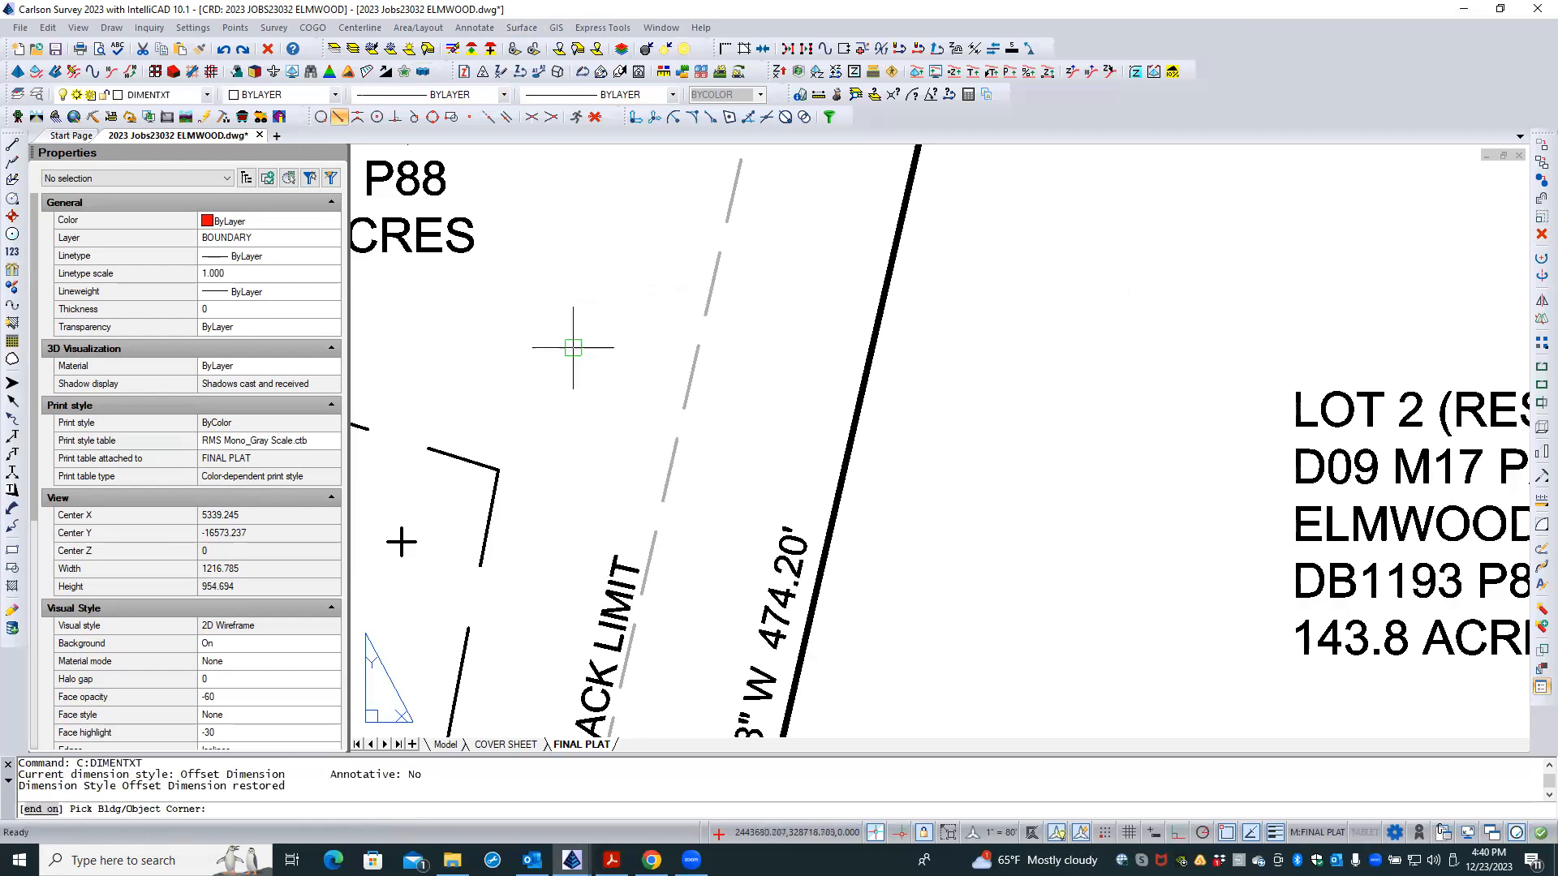
click(487, 461)
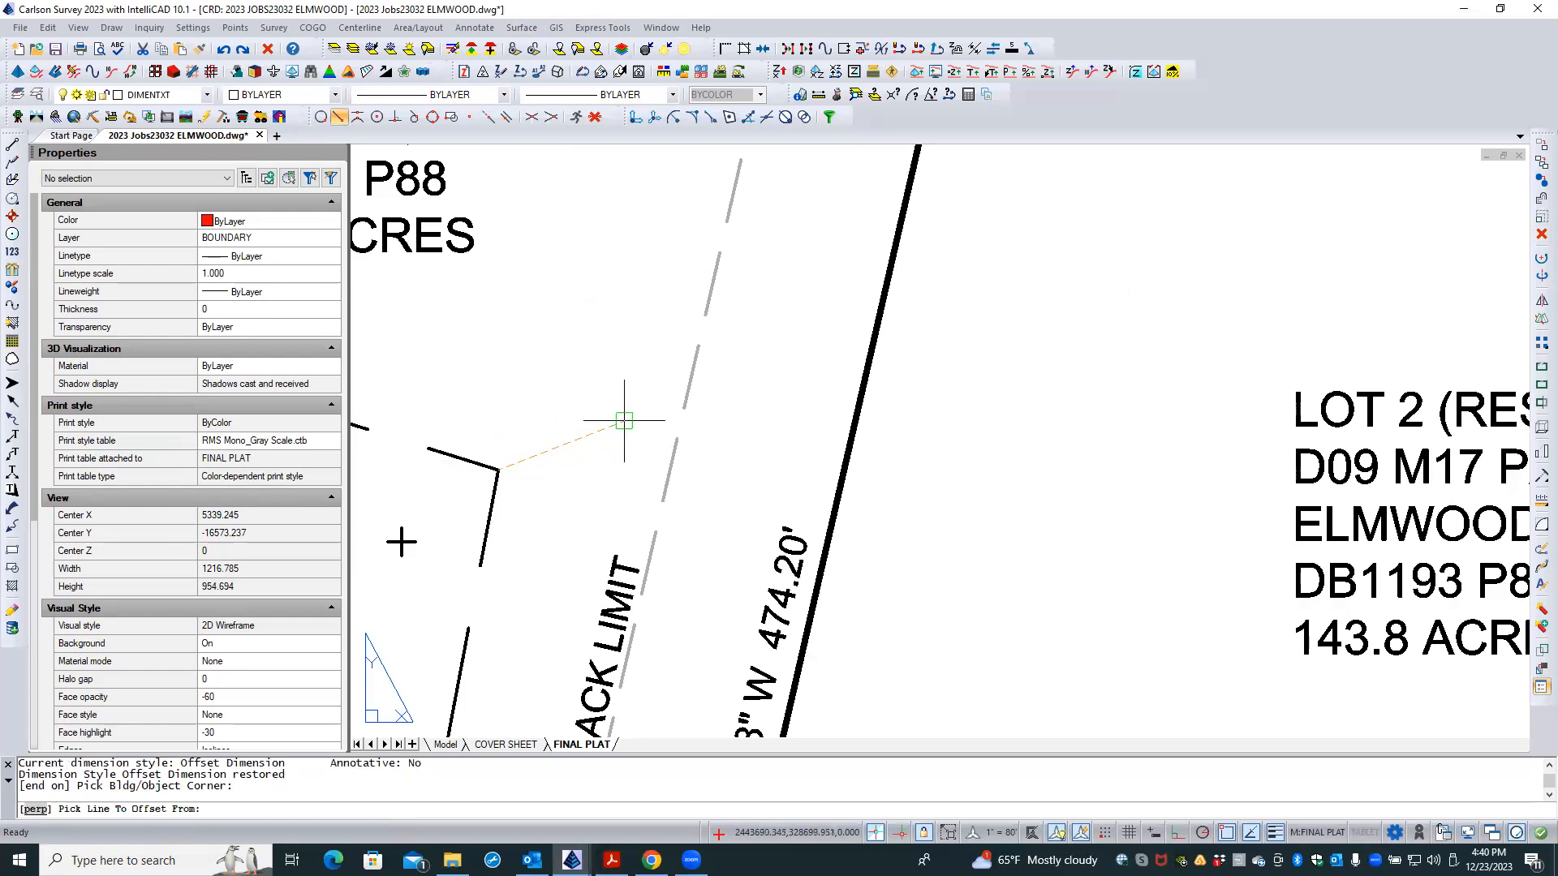
click(696, 380)
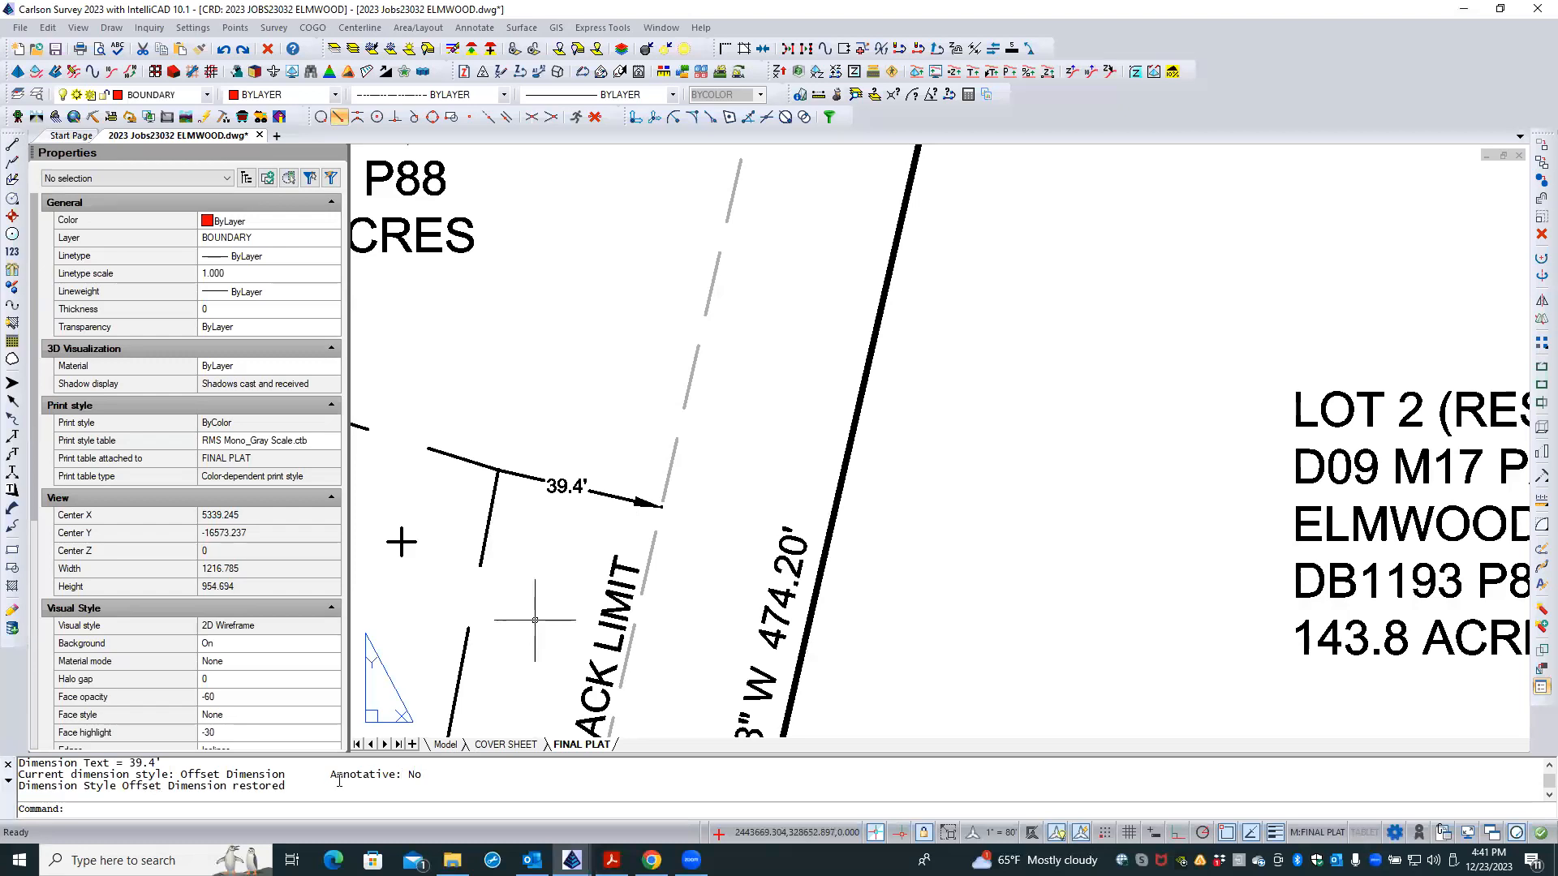
scroll(340, 780, up, 1)
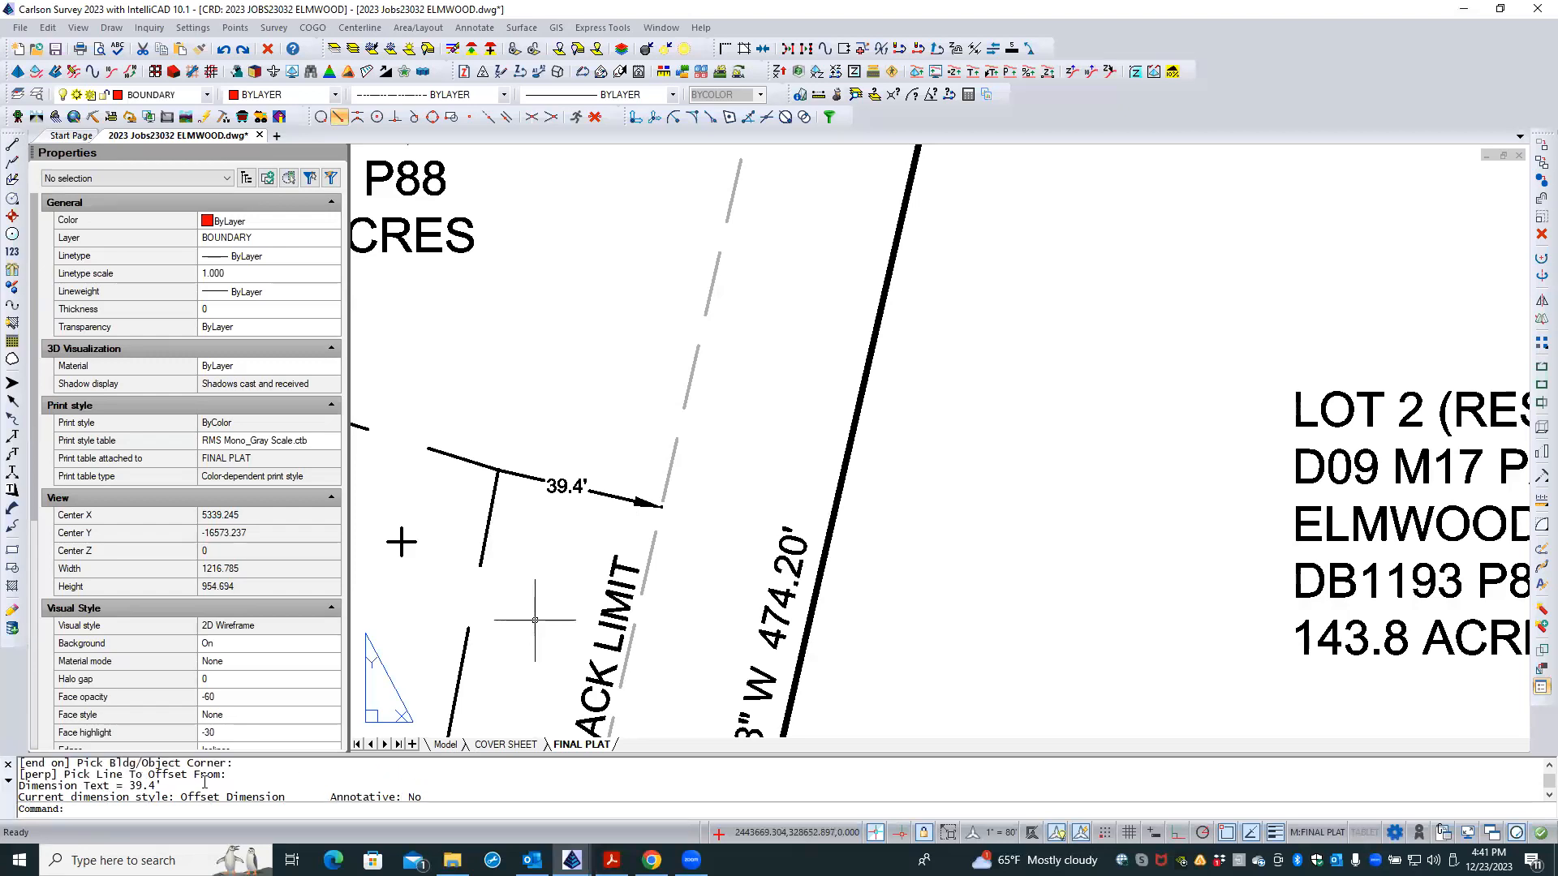
key(Escape)
key(Escape)
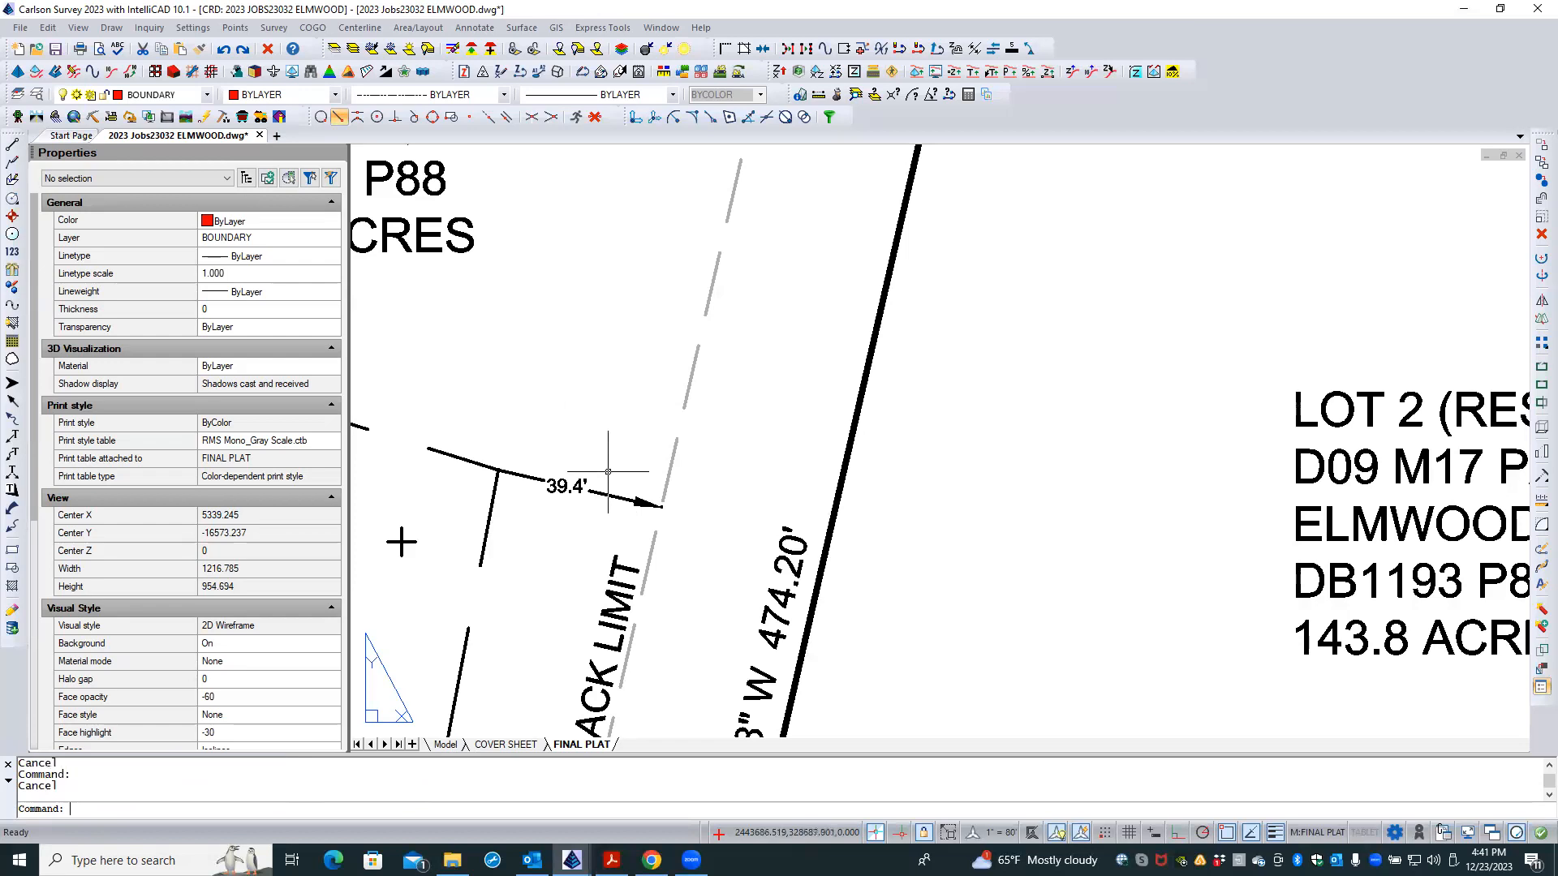
click(604, 493)
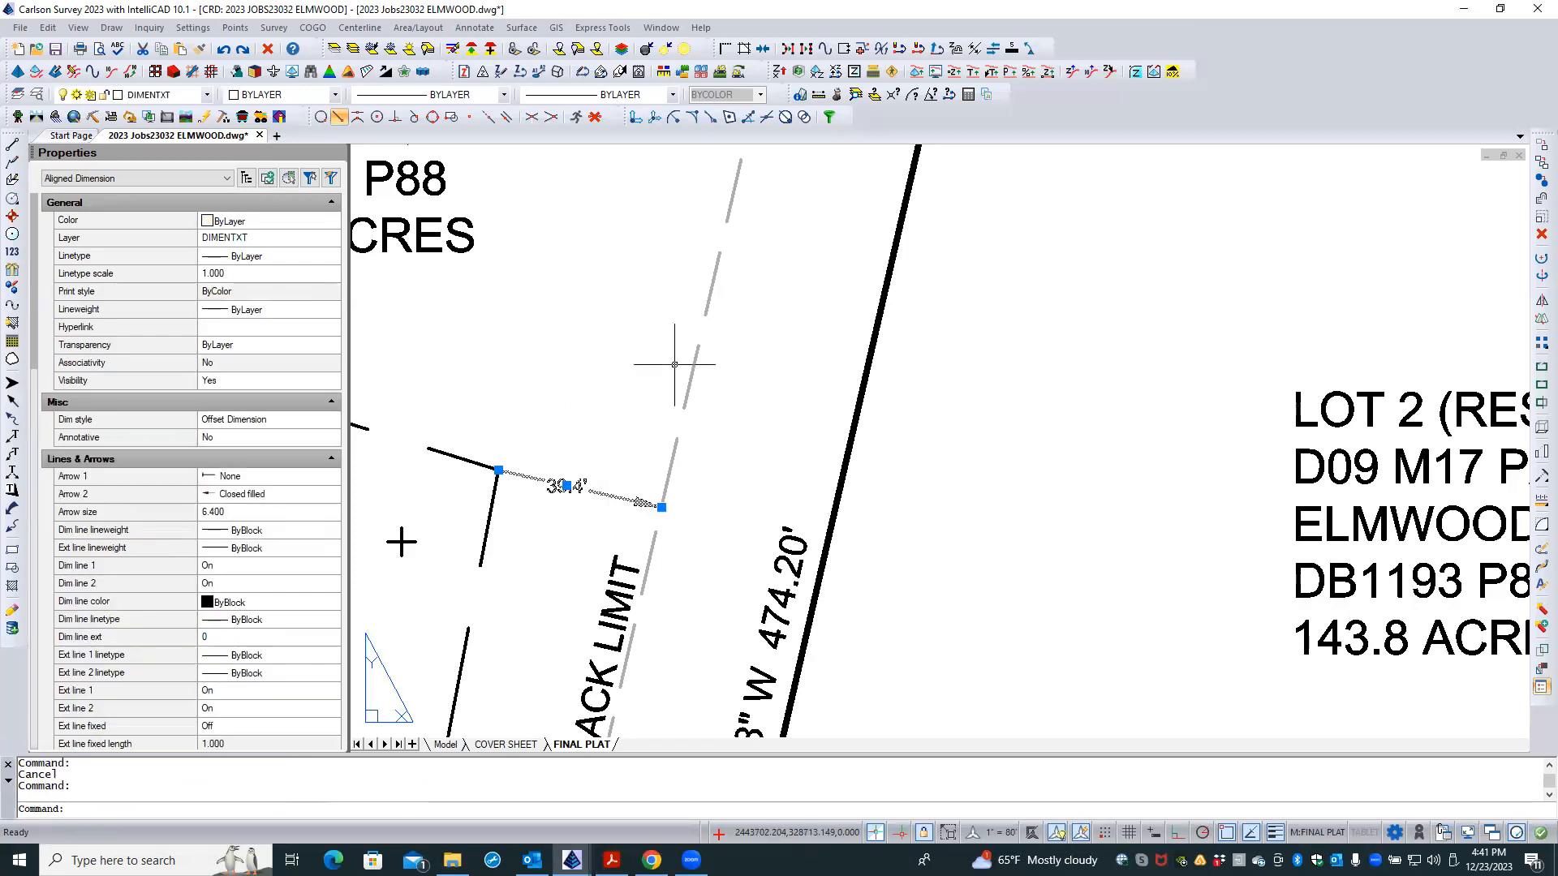
key(Delete)
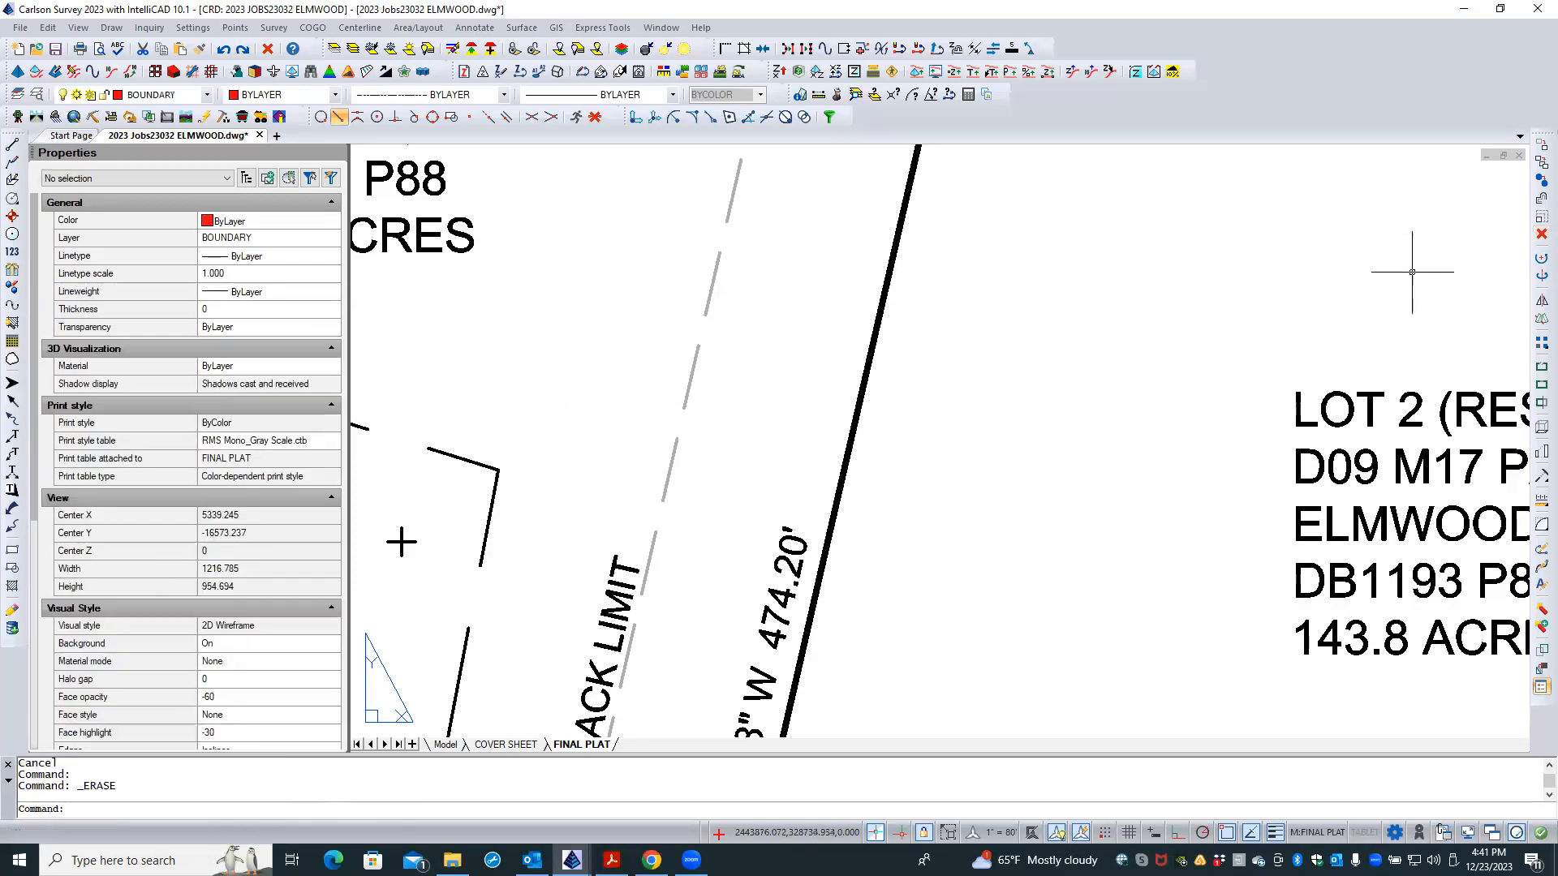
- Set the text size scaler for offset dimension text to 0.080 in the Survey Text Defaults
scroll(598, 382, down, 3)
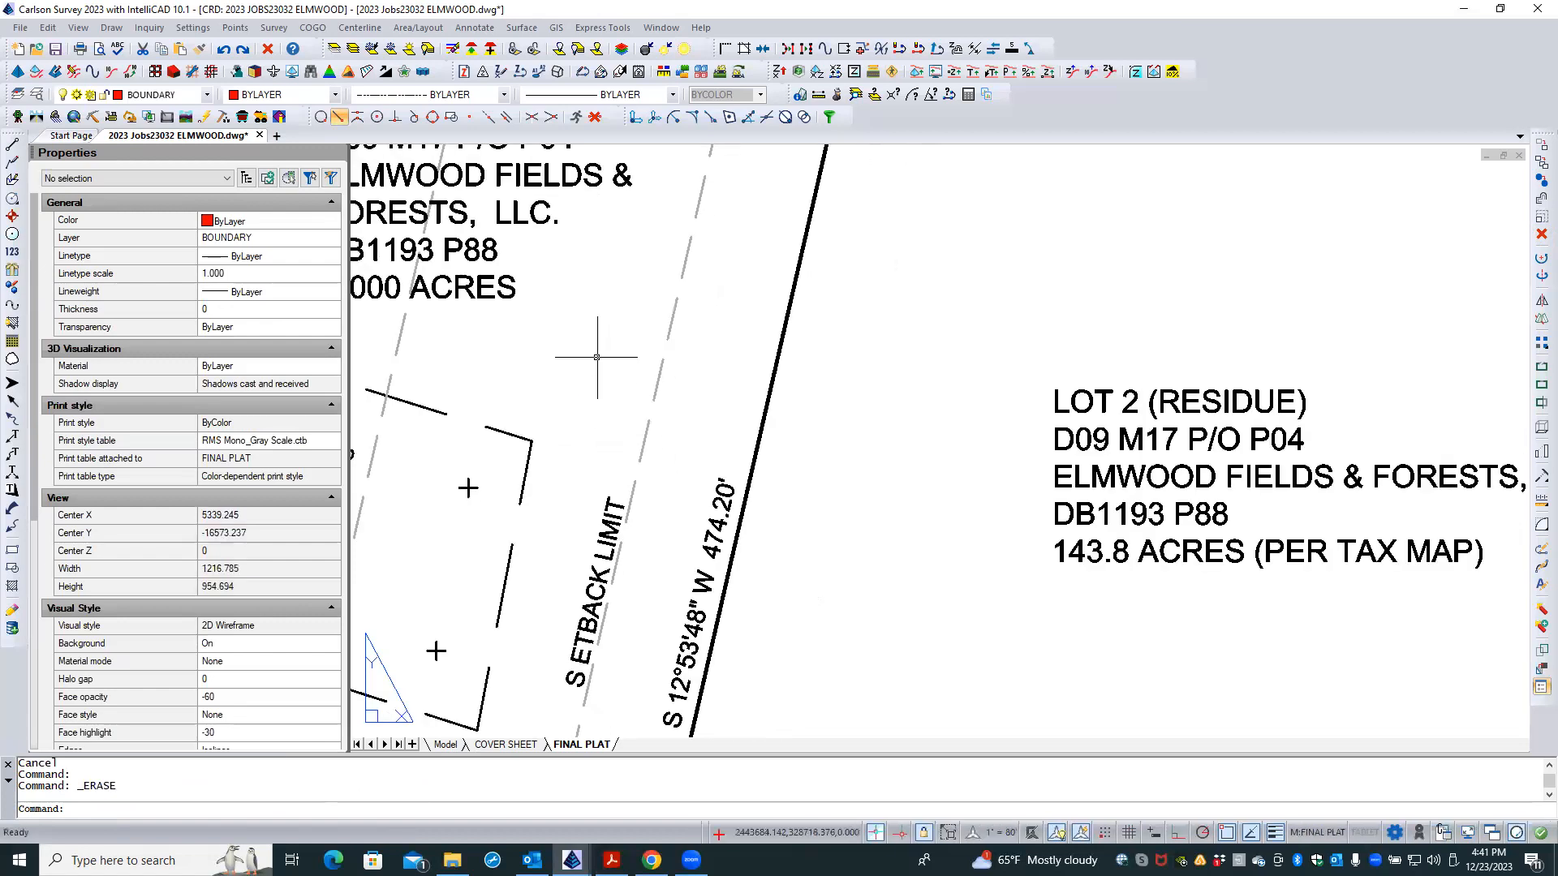
click(476, 28)
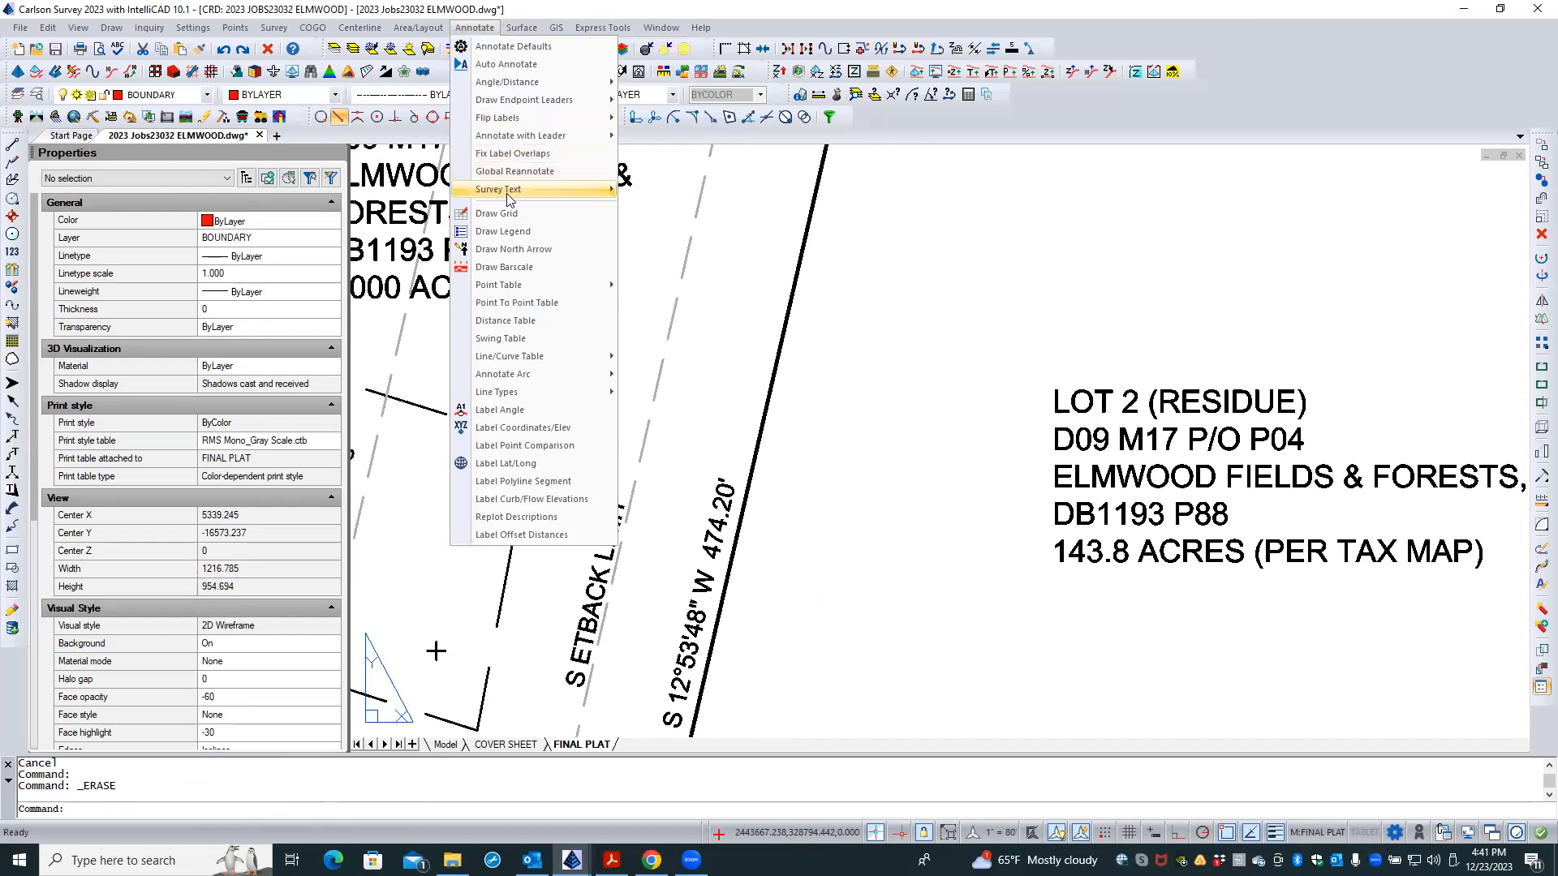
mouse_move(510, 197)
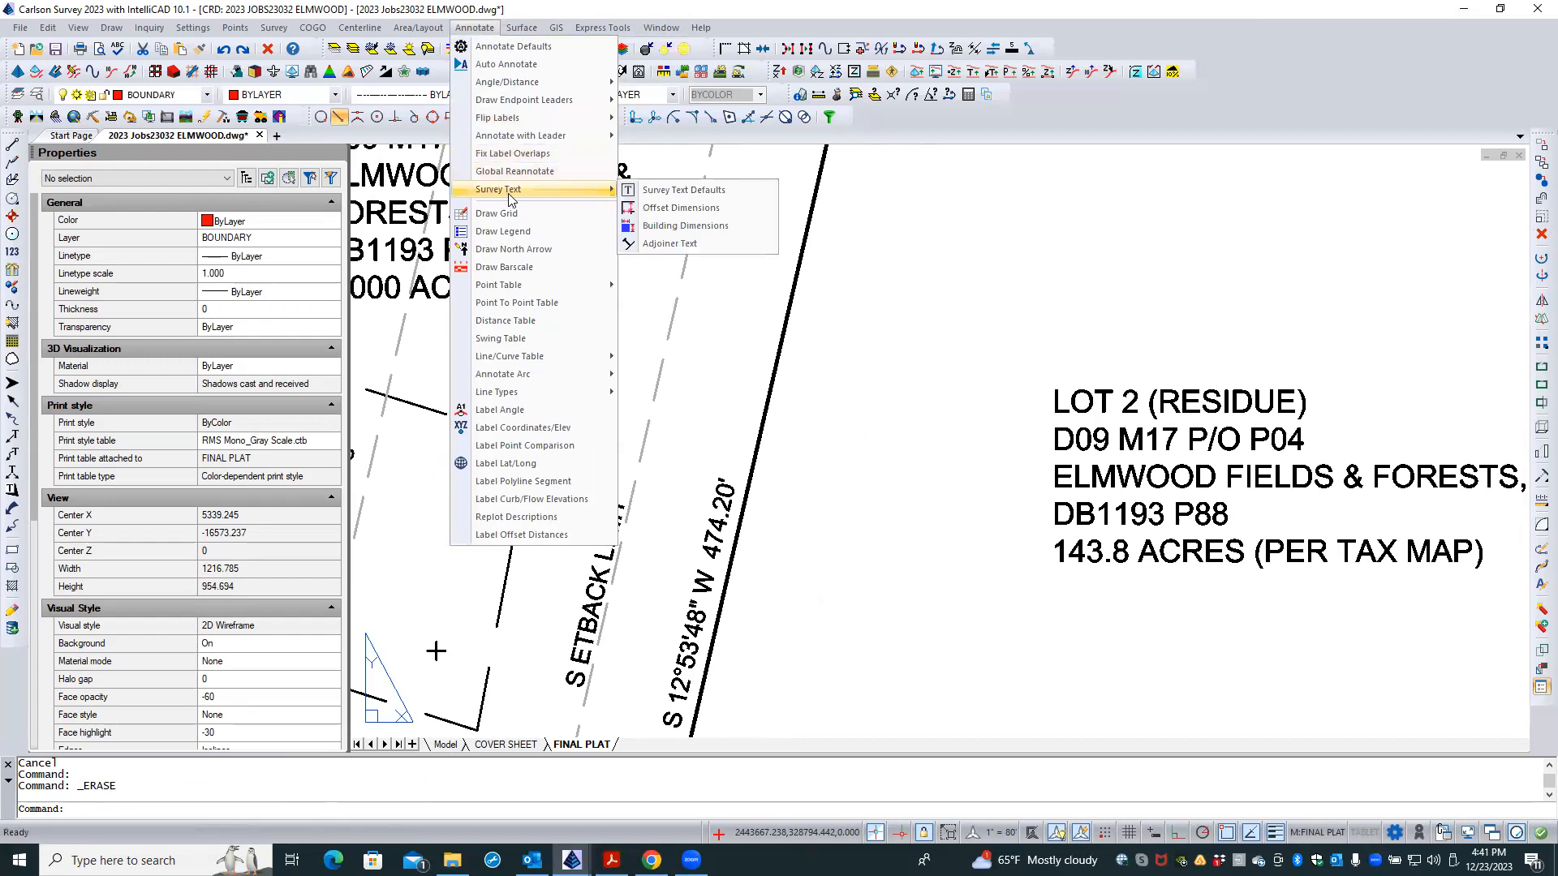
click(739, 190)
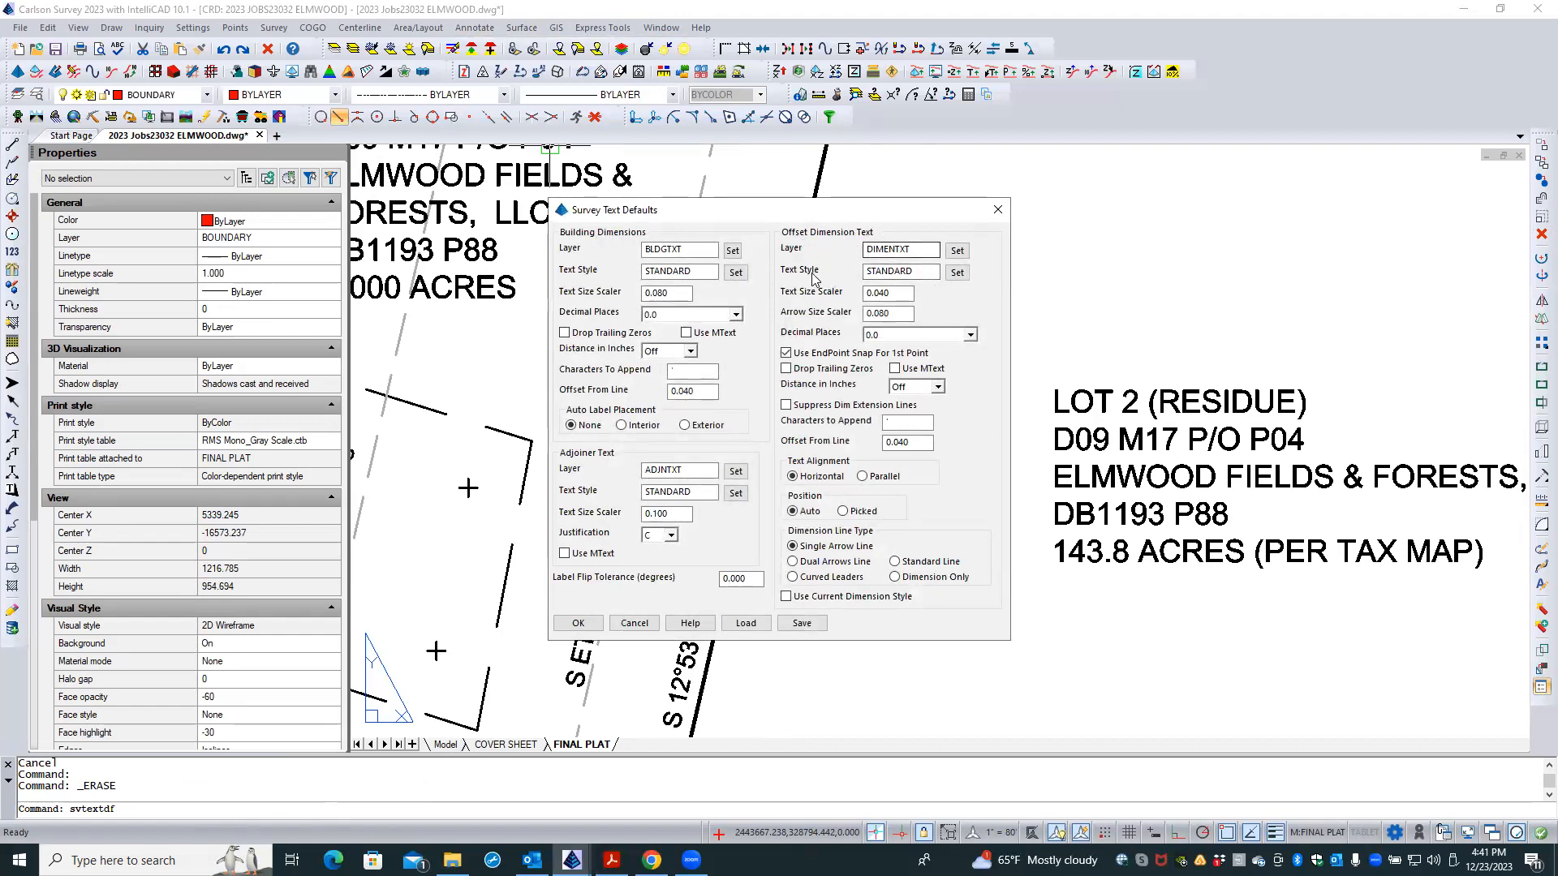
click(884, 294)
text(8)
click(901, 312)
drag(879, 209, 1057, 205)
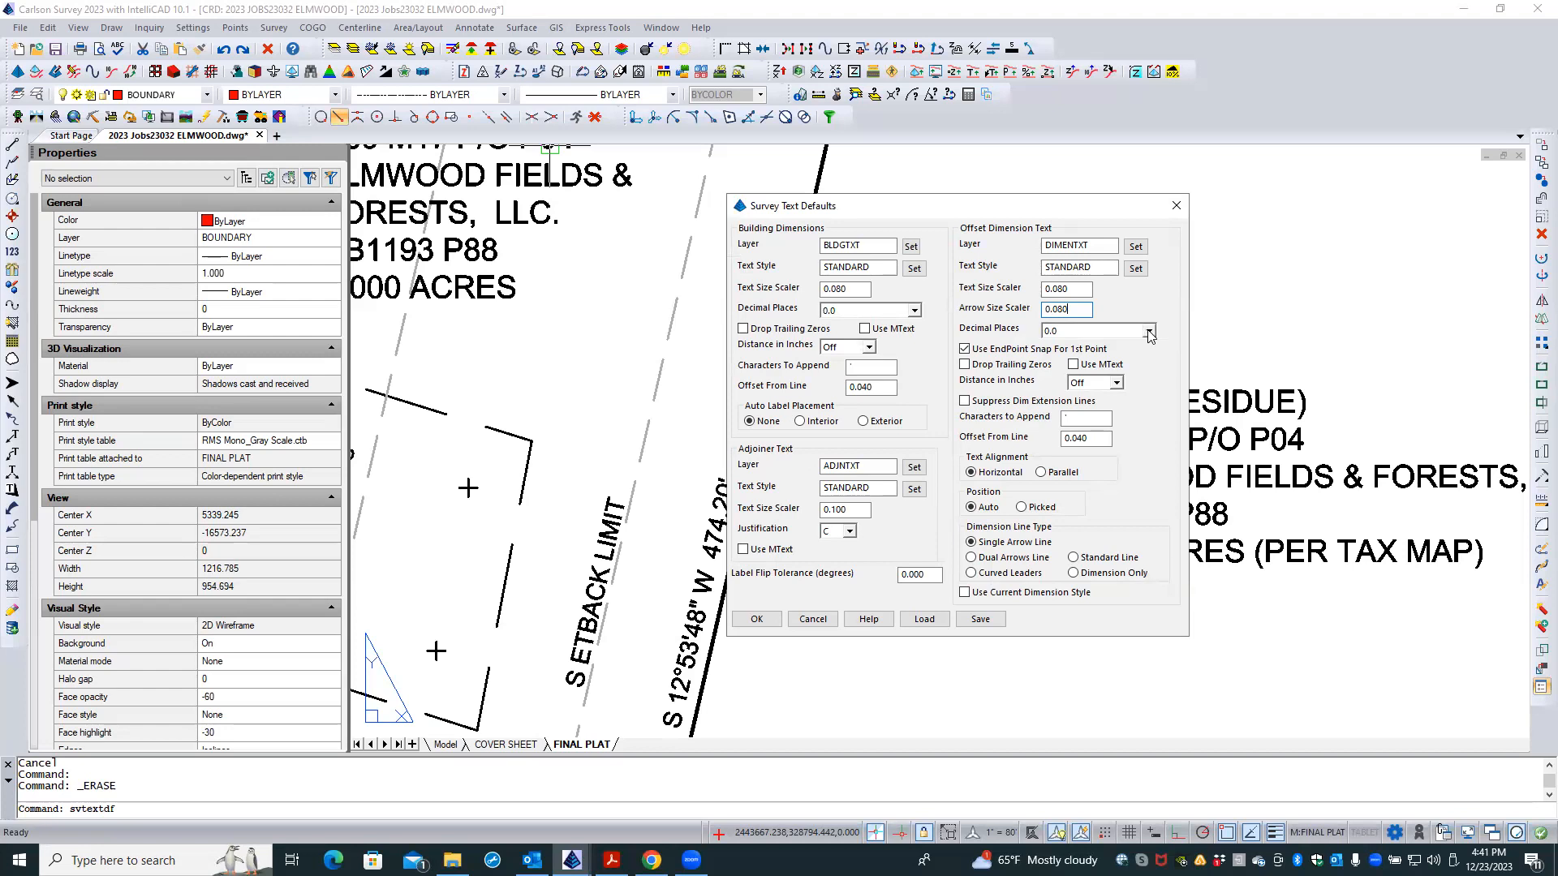
- Set offset dimension decimal places to 0.0, turn off endpoint snap for the first point, and turn on Drop Trailing Zeros
click(1149, 331)
click(1067, 344)
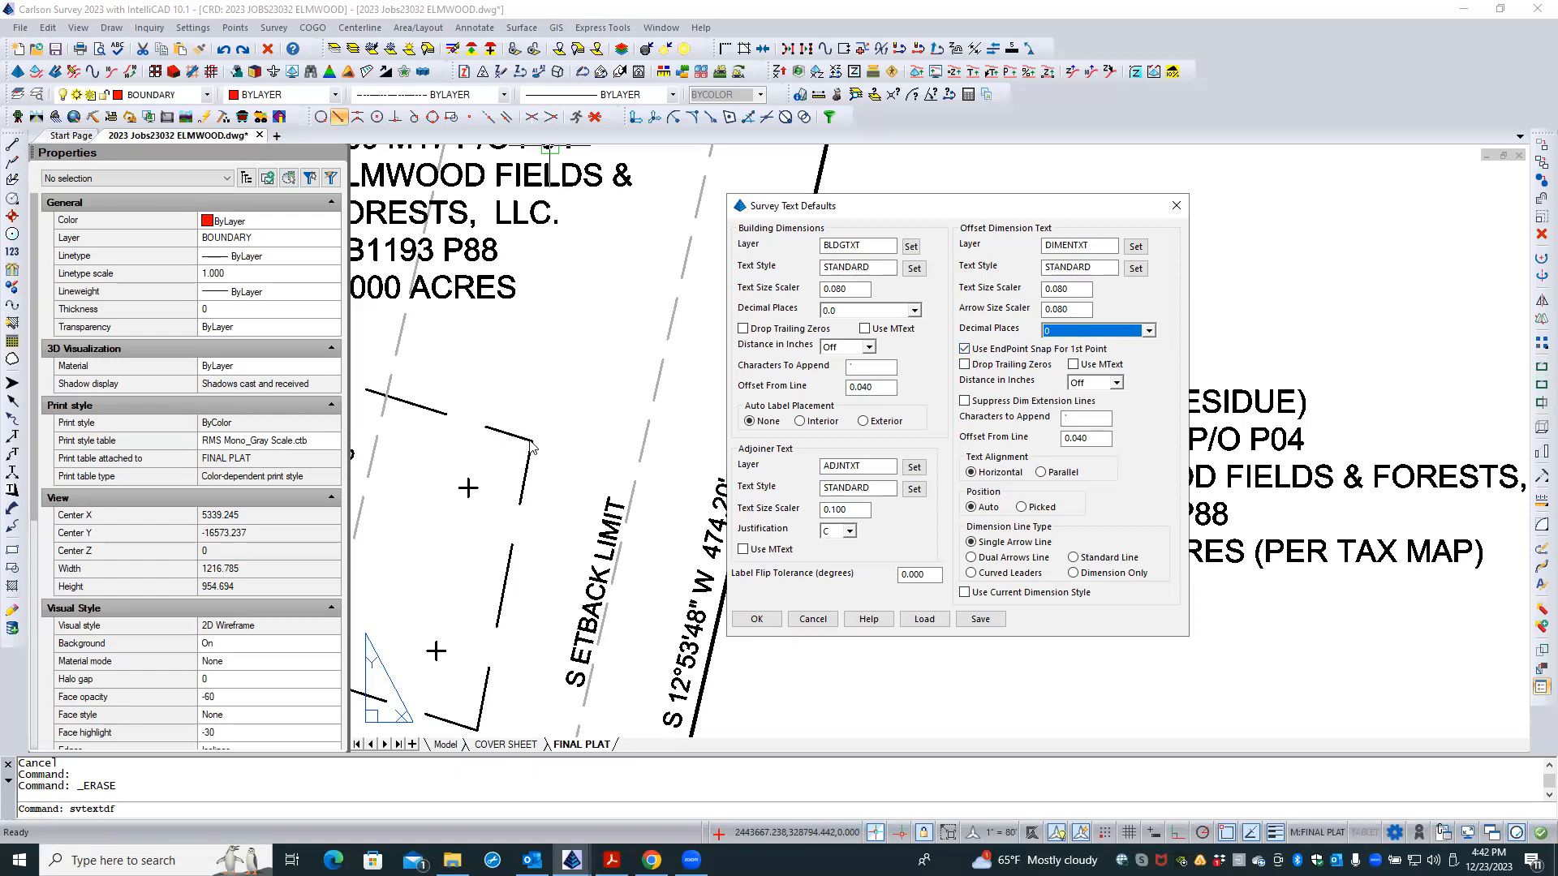
click(964, 349)
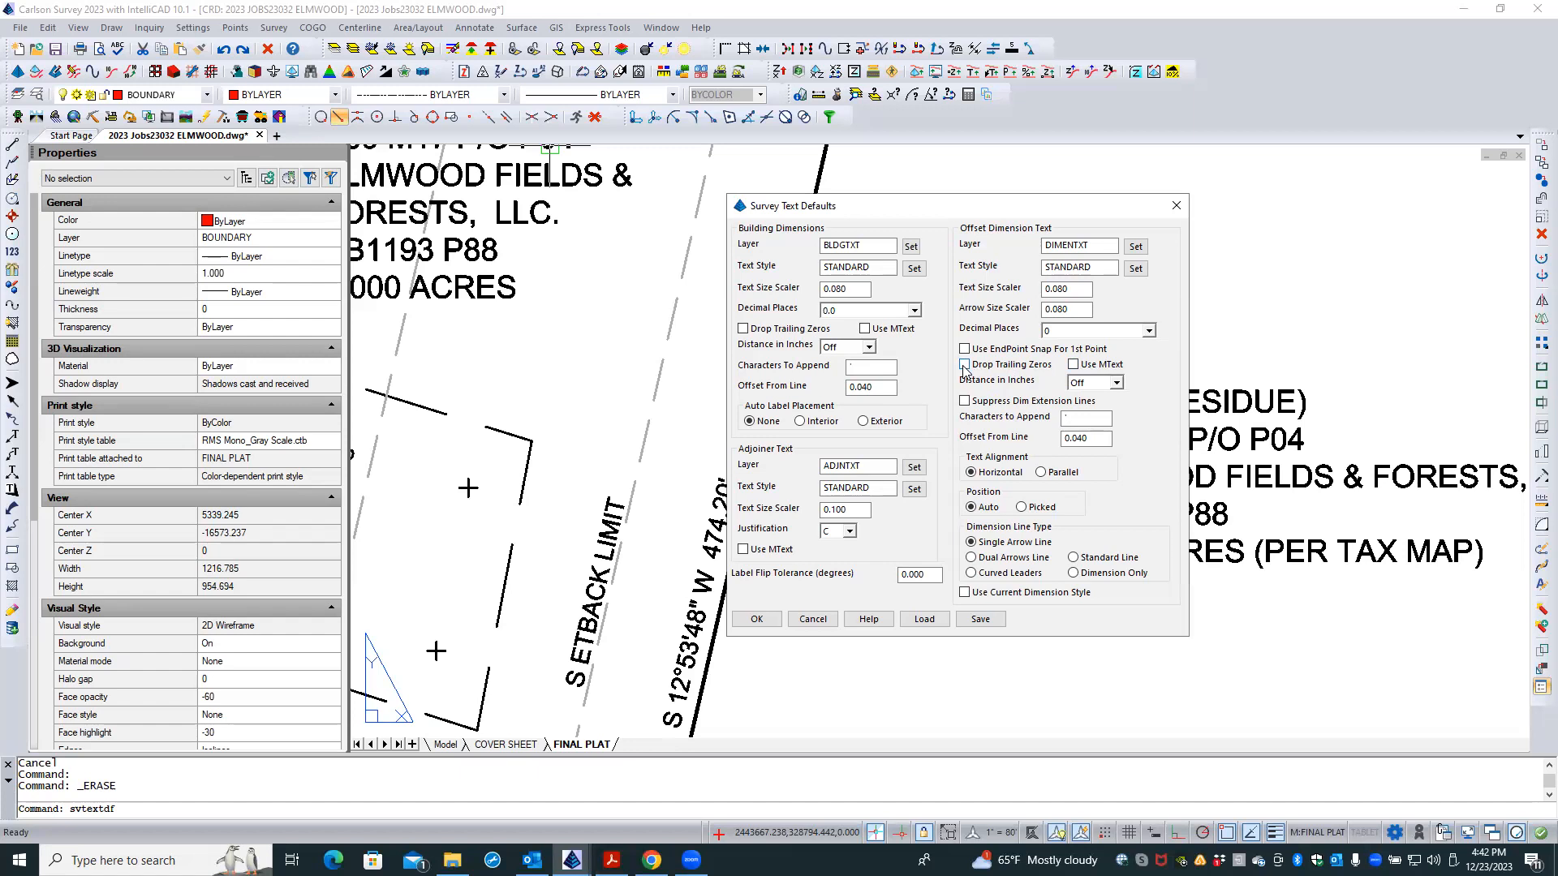
click(1148, 334)
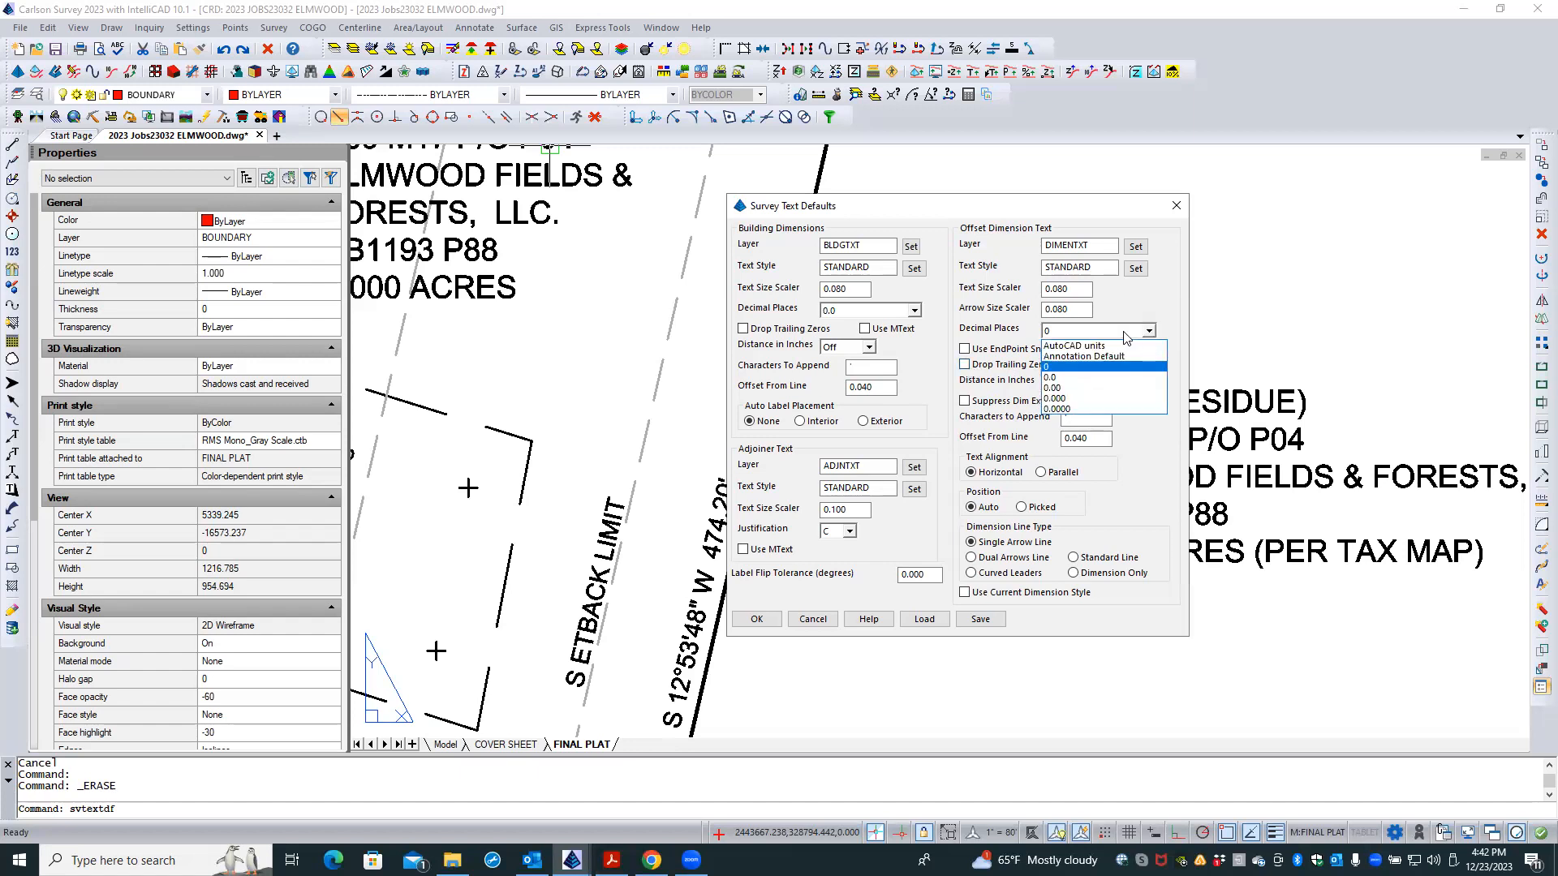
click(1059, 383)
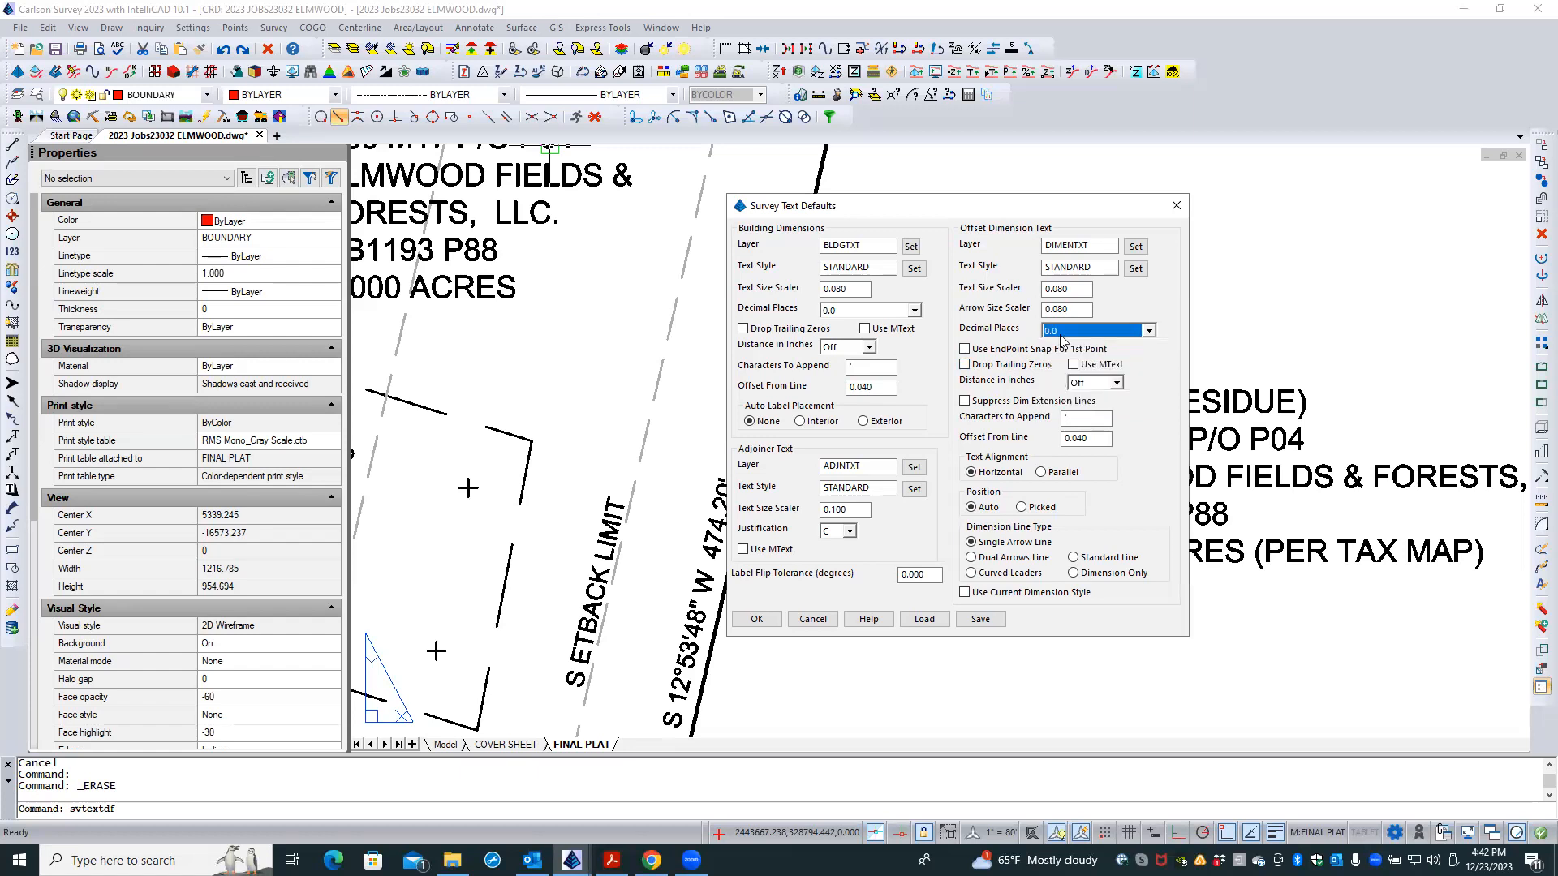
click(1017, 366)
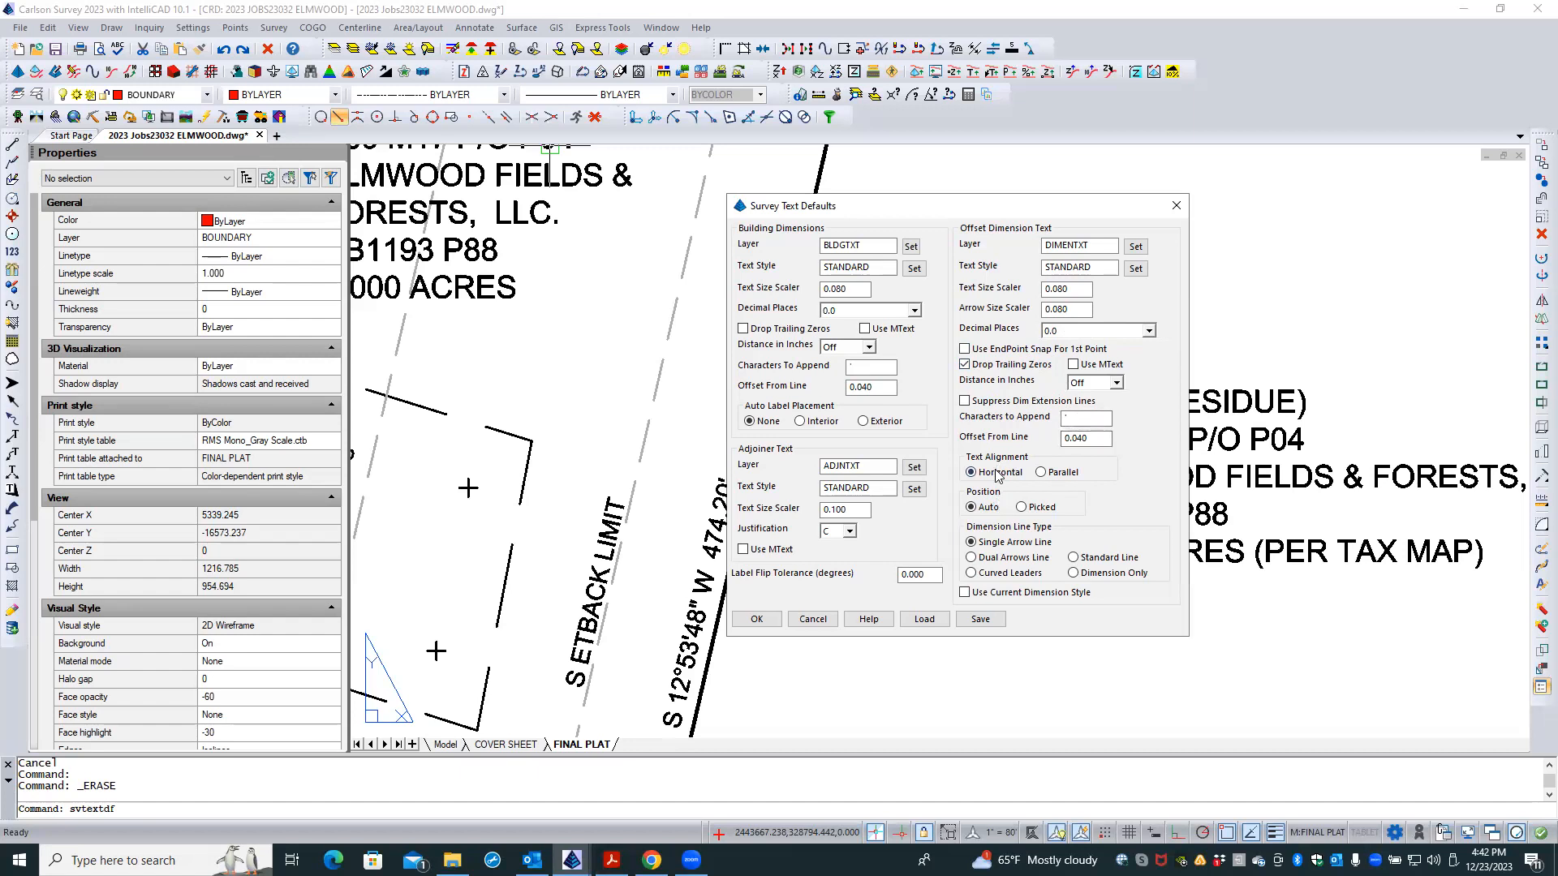
- Set the offset dimension text alignment to Parallel and the line type to Dual Arrows Line, and accept the survey text defaults
click(1041, 474)
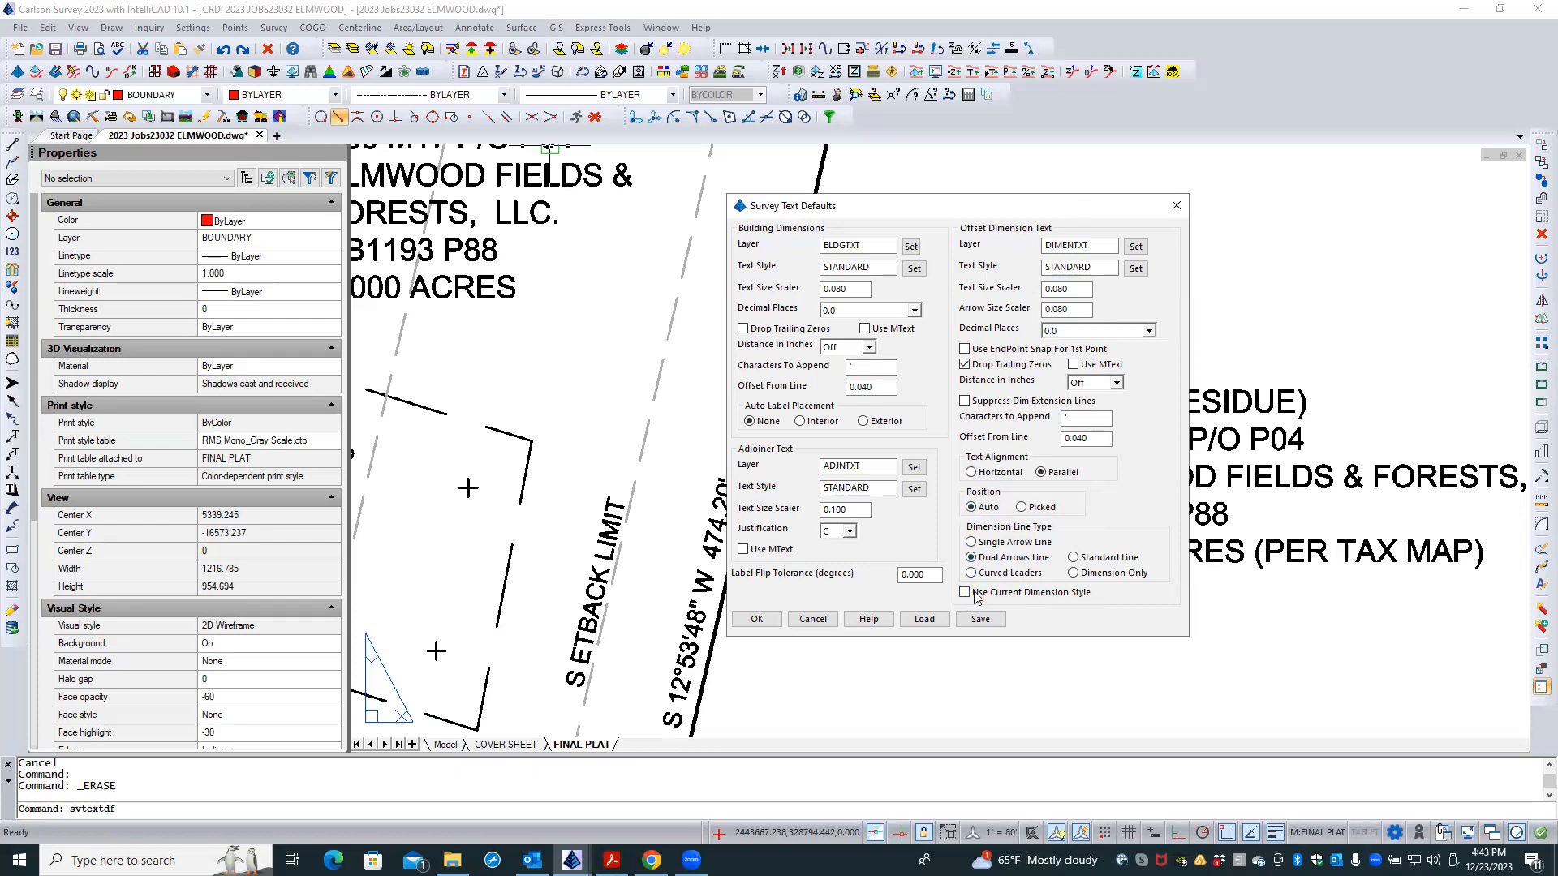
click(756, 619)
- Add a dual-arrow offset dimension from the dashed rectangle's northeast corner to Lot 1's east setback line
click(474, 28)
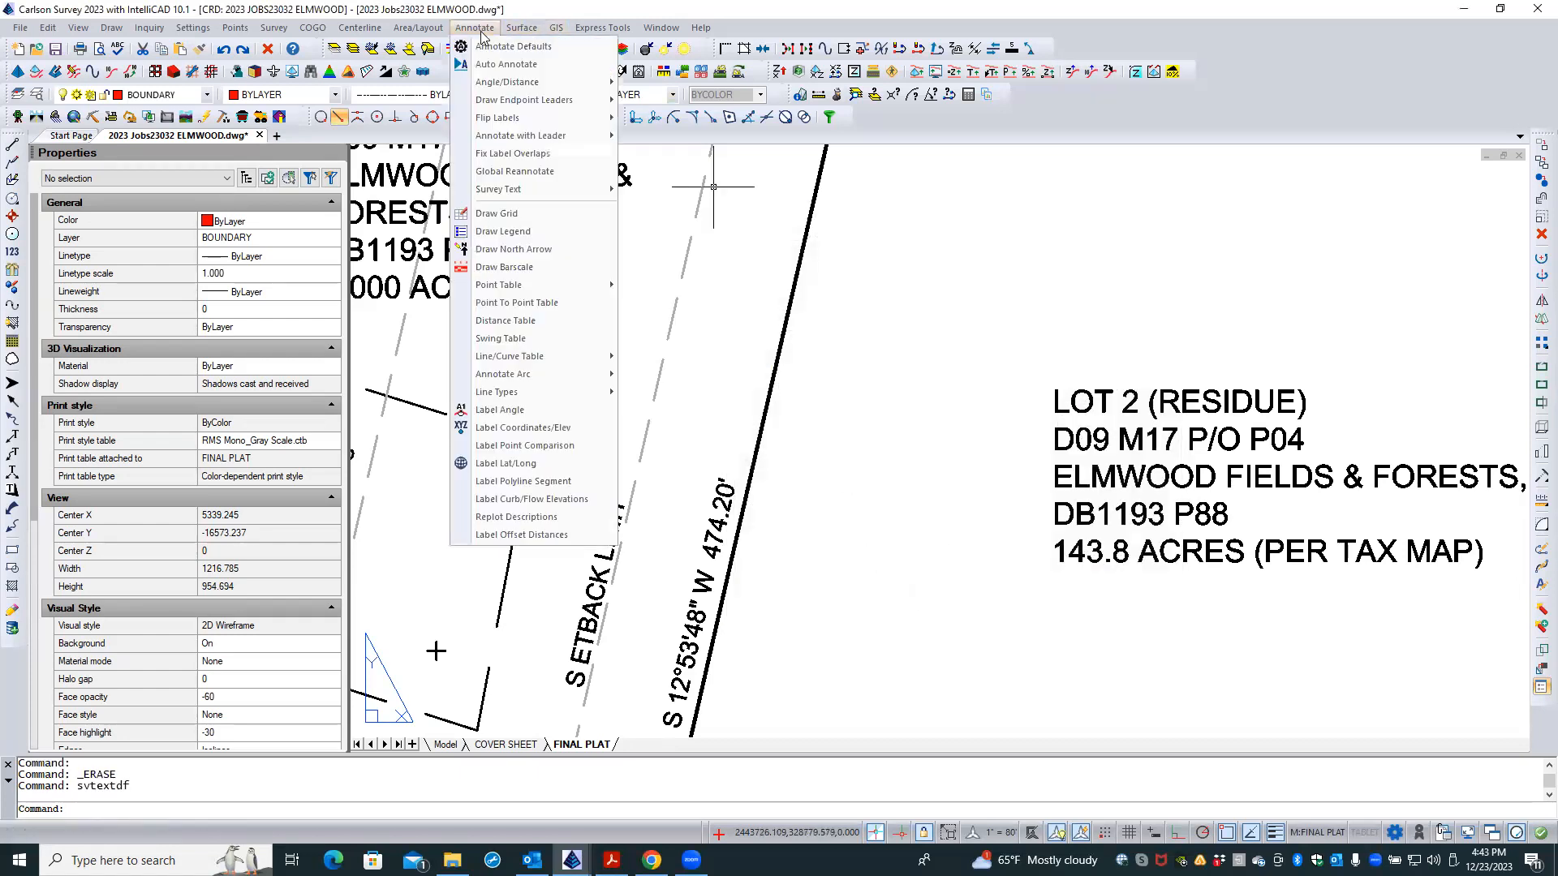
mouse_move(553, 187)
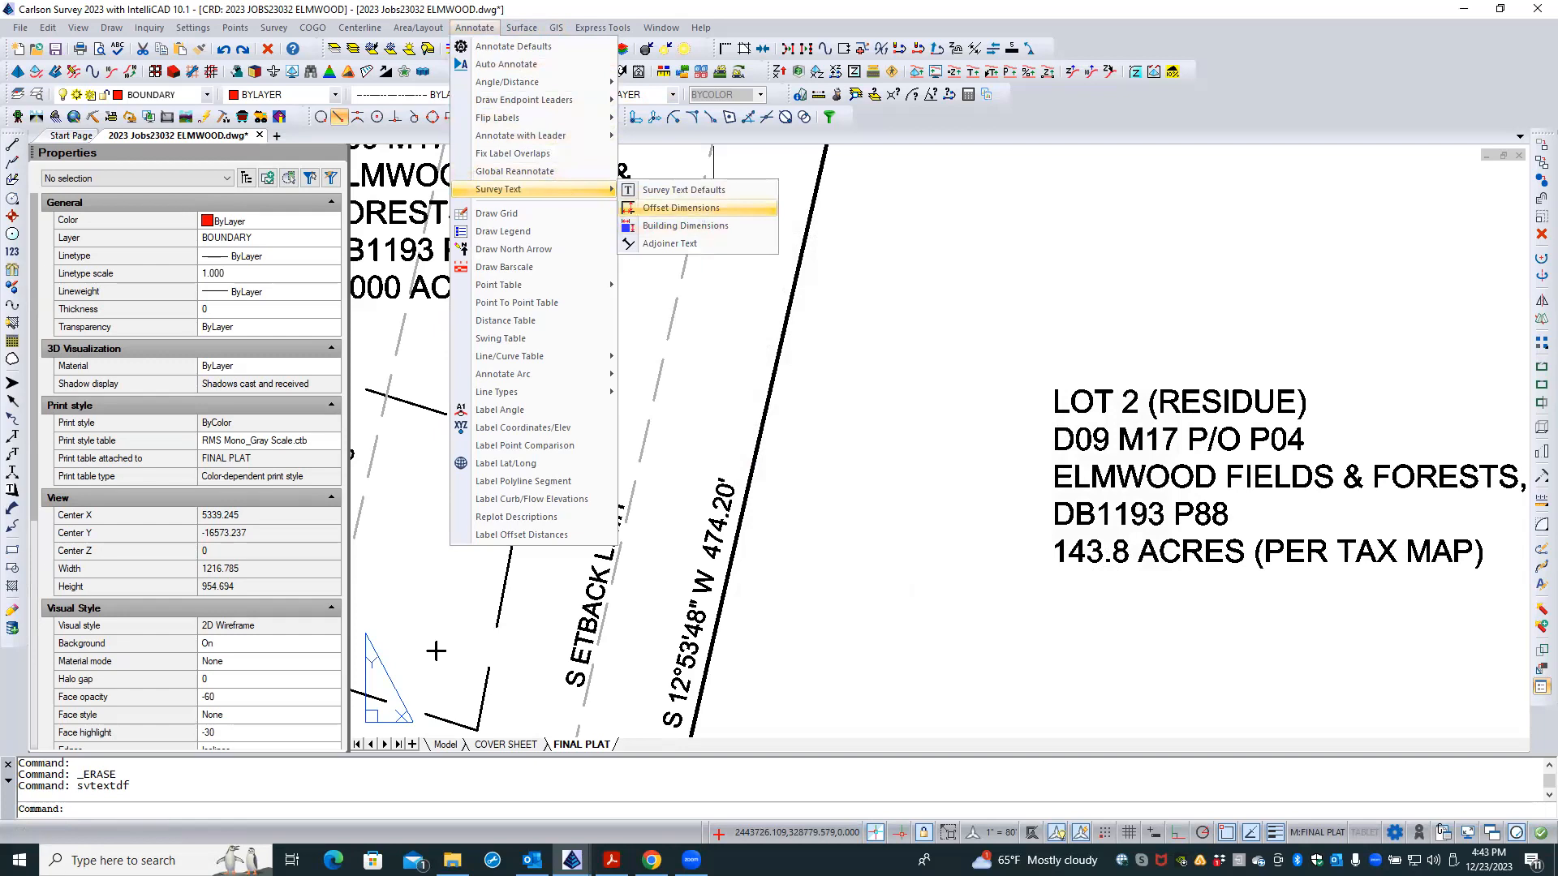
click(682, 208)
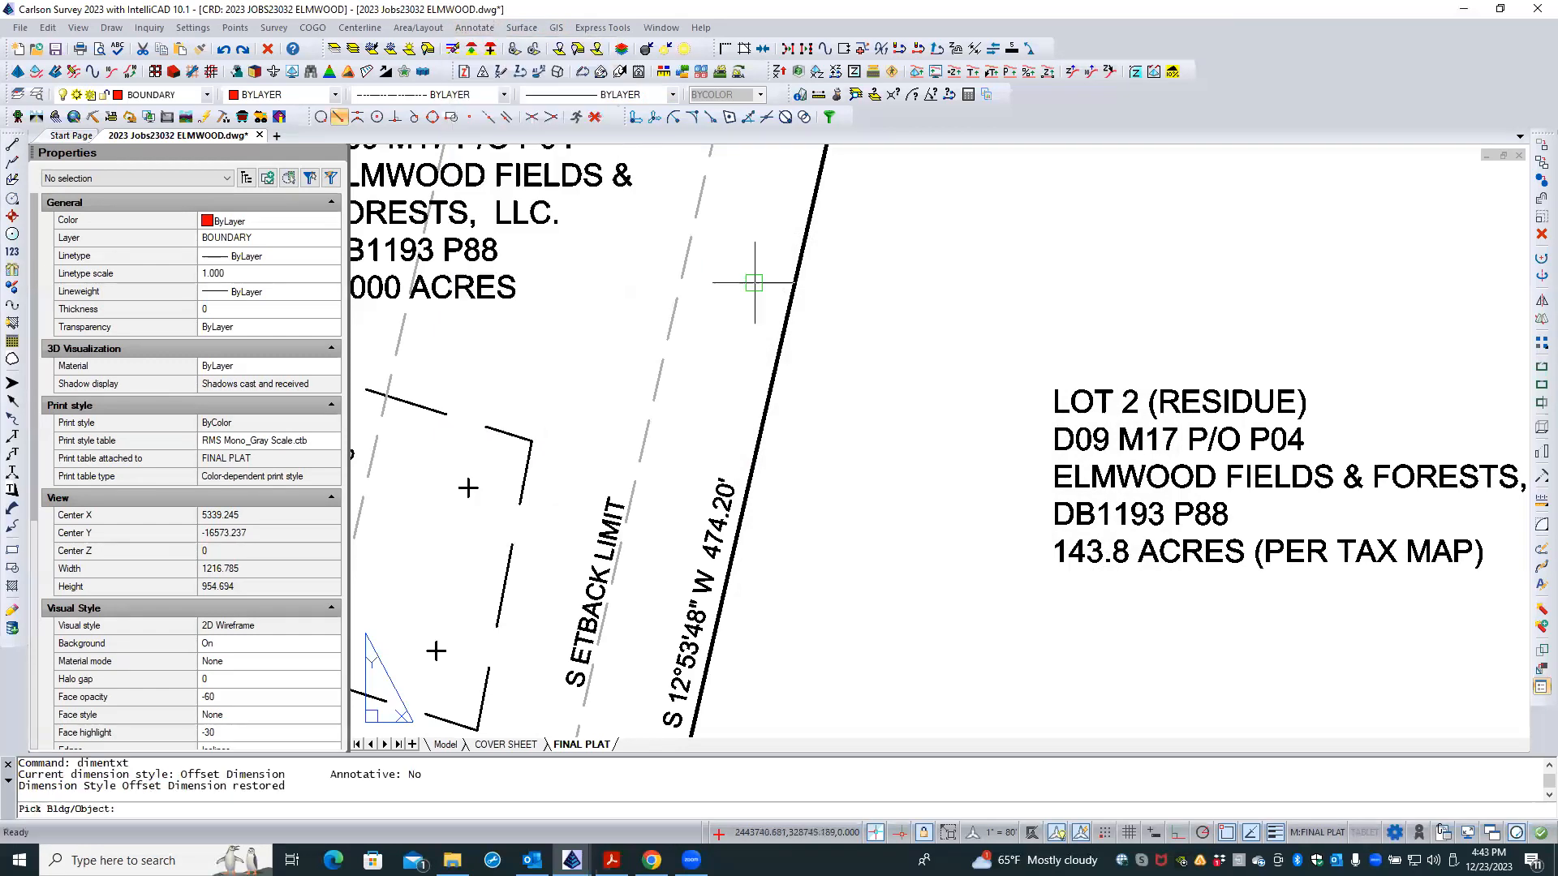
click(493, 428)
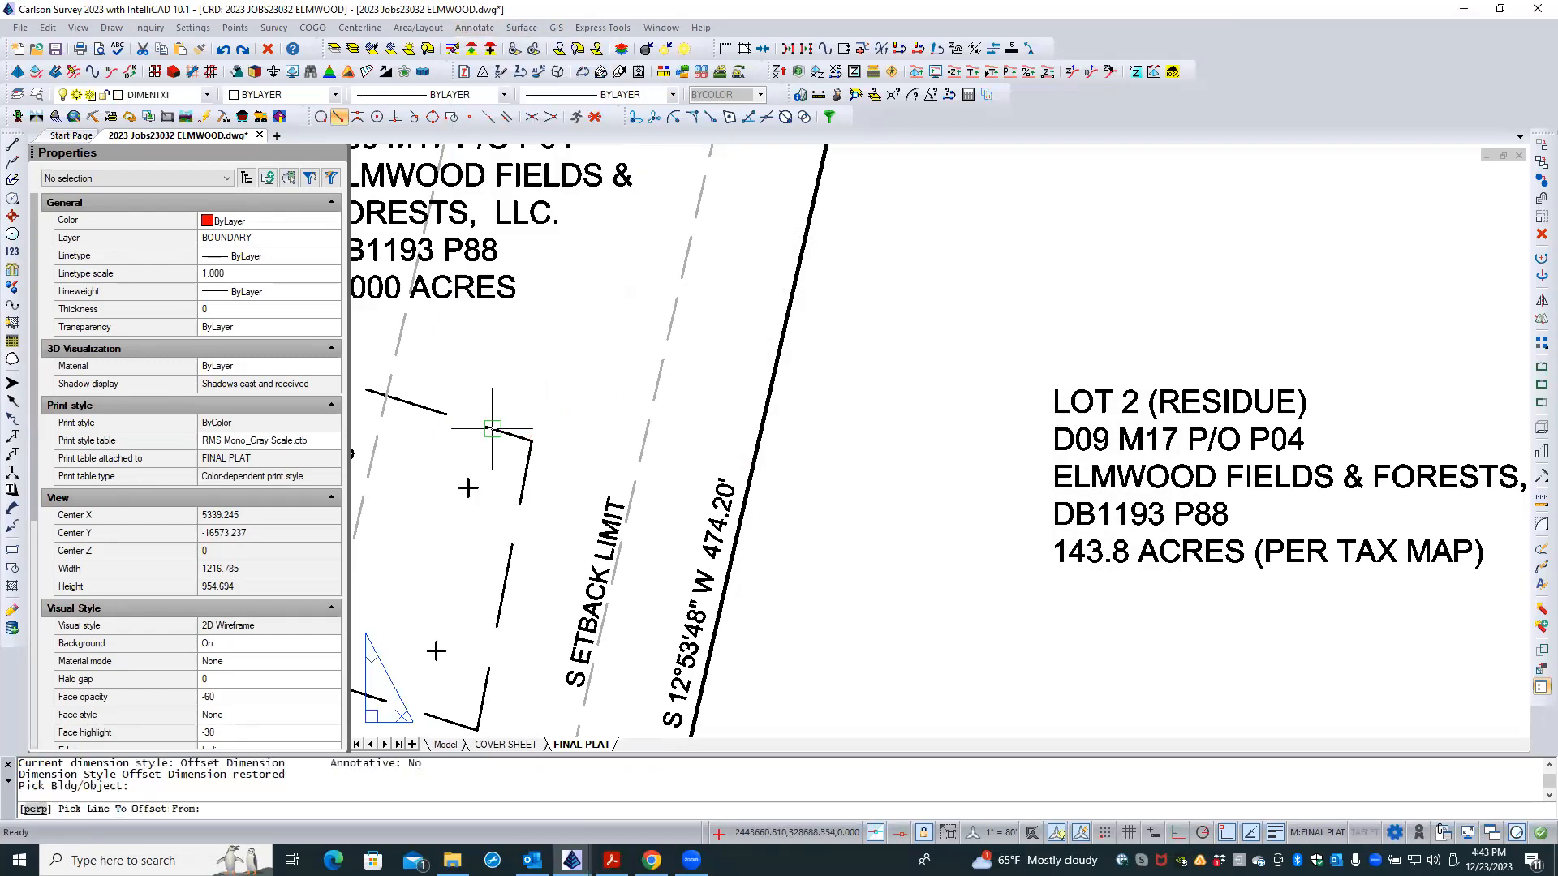
click(662, 367)
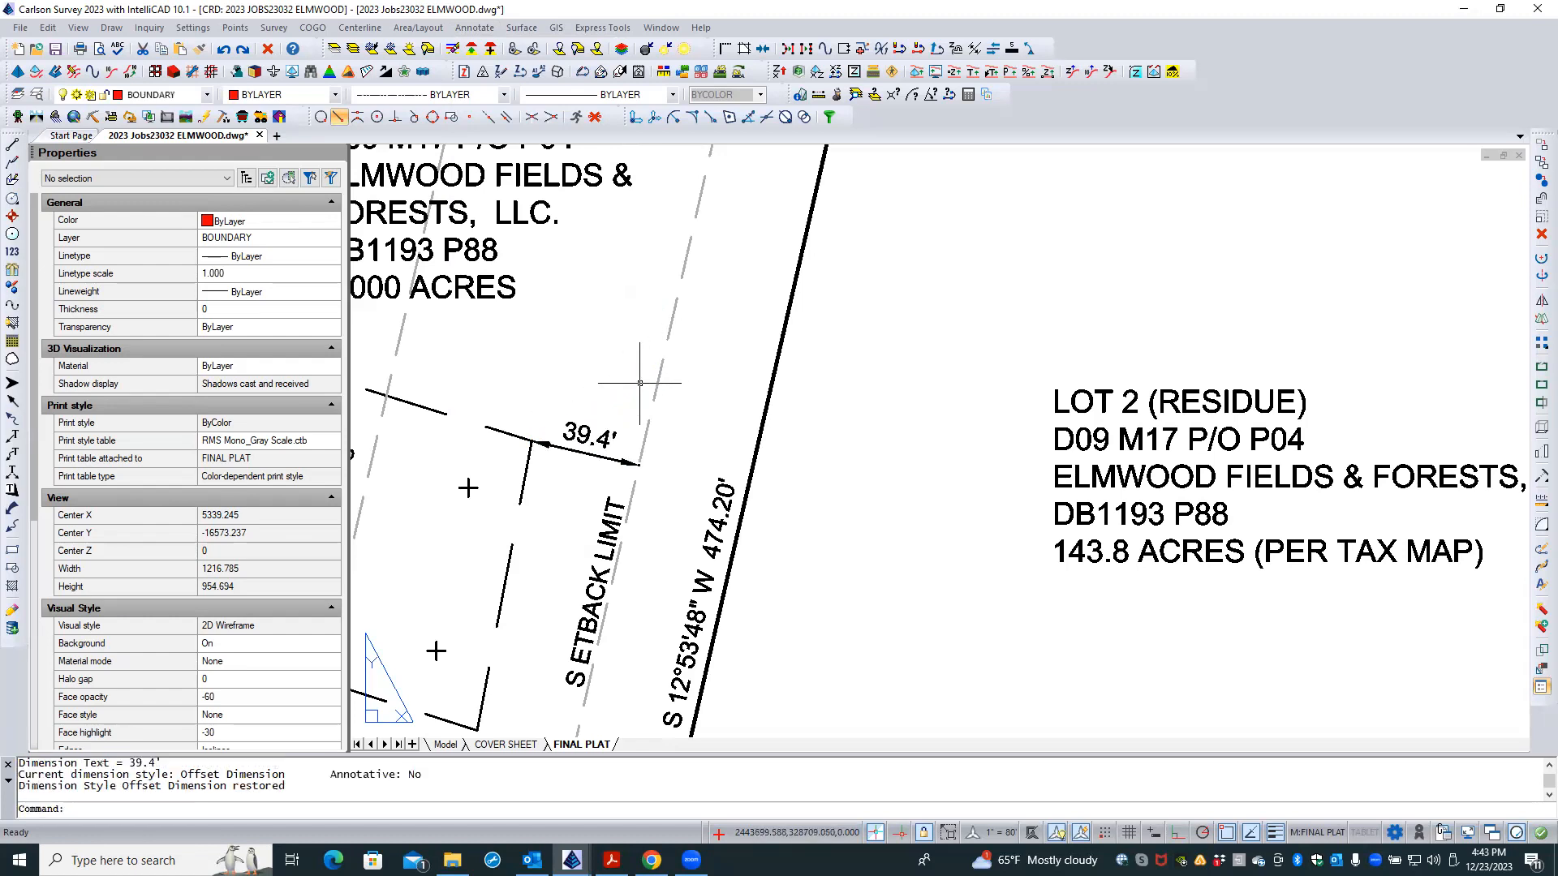
- Move the new offset dimension's line and text north, away from the dashed rectangle's corner, and deselect it
click(579, 451)
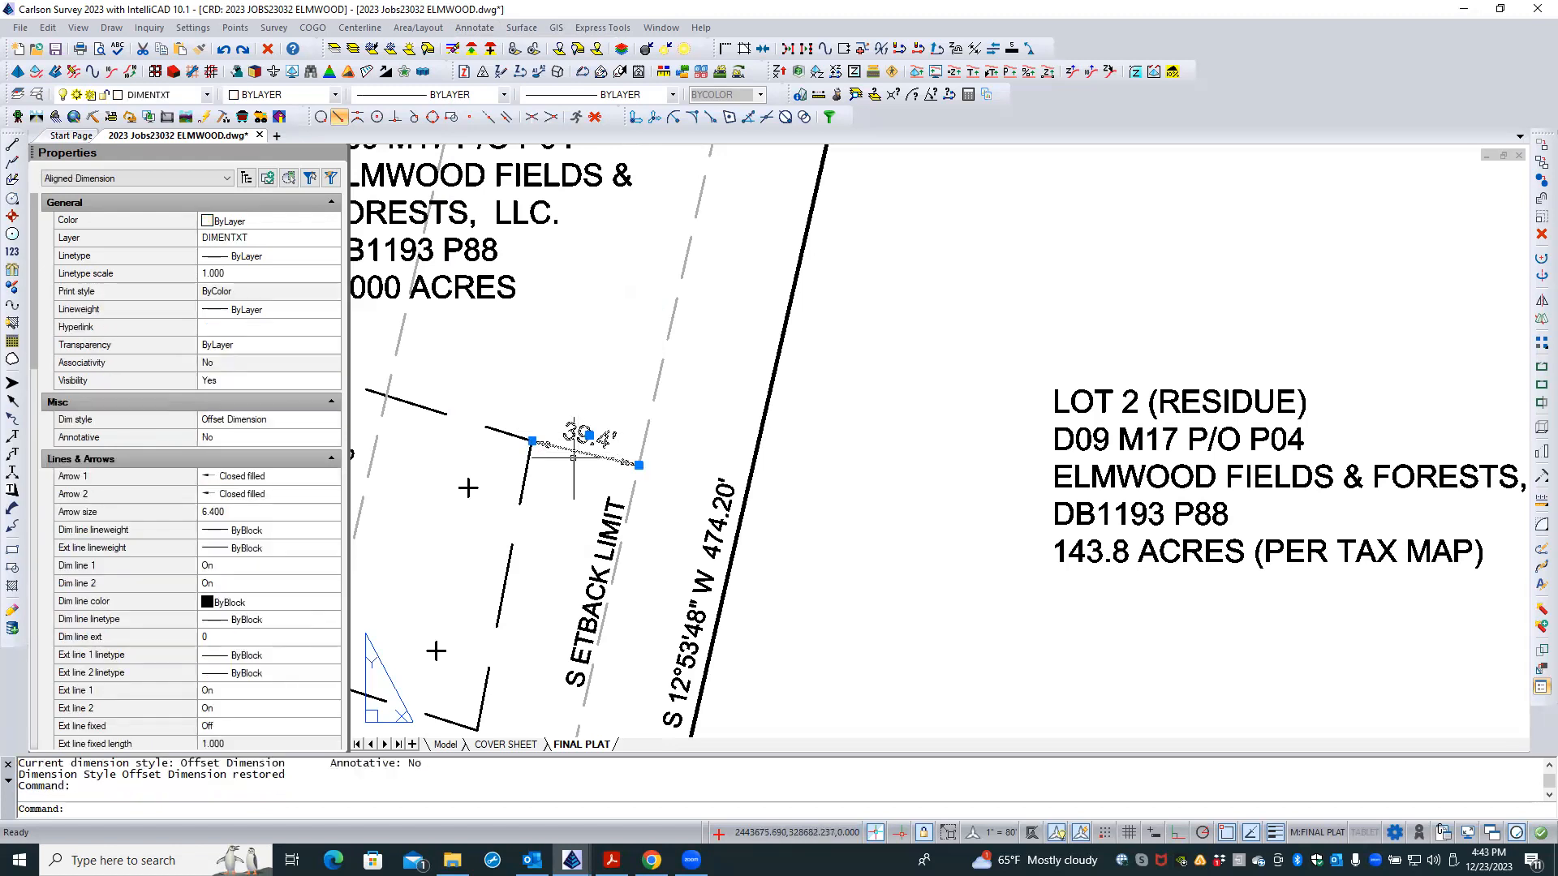
click(590, 435)
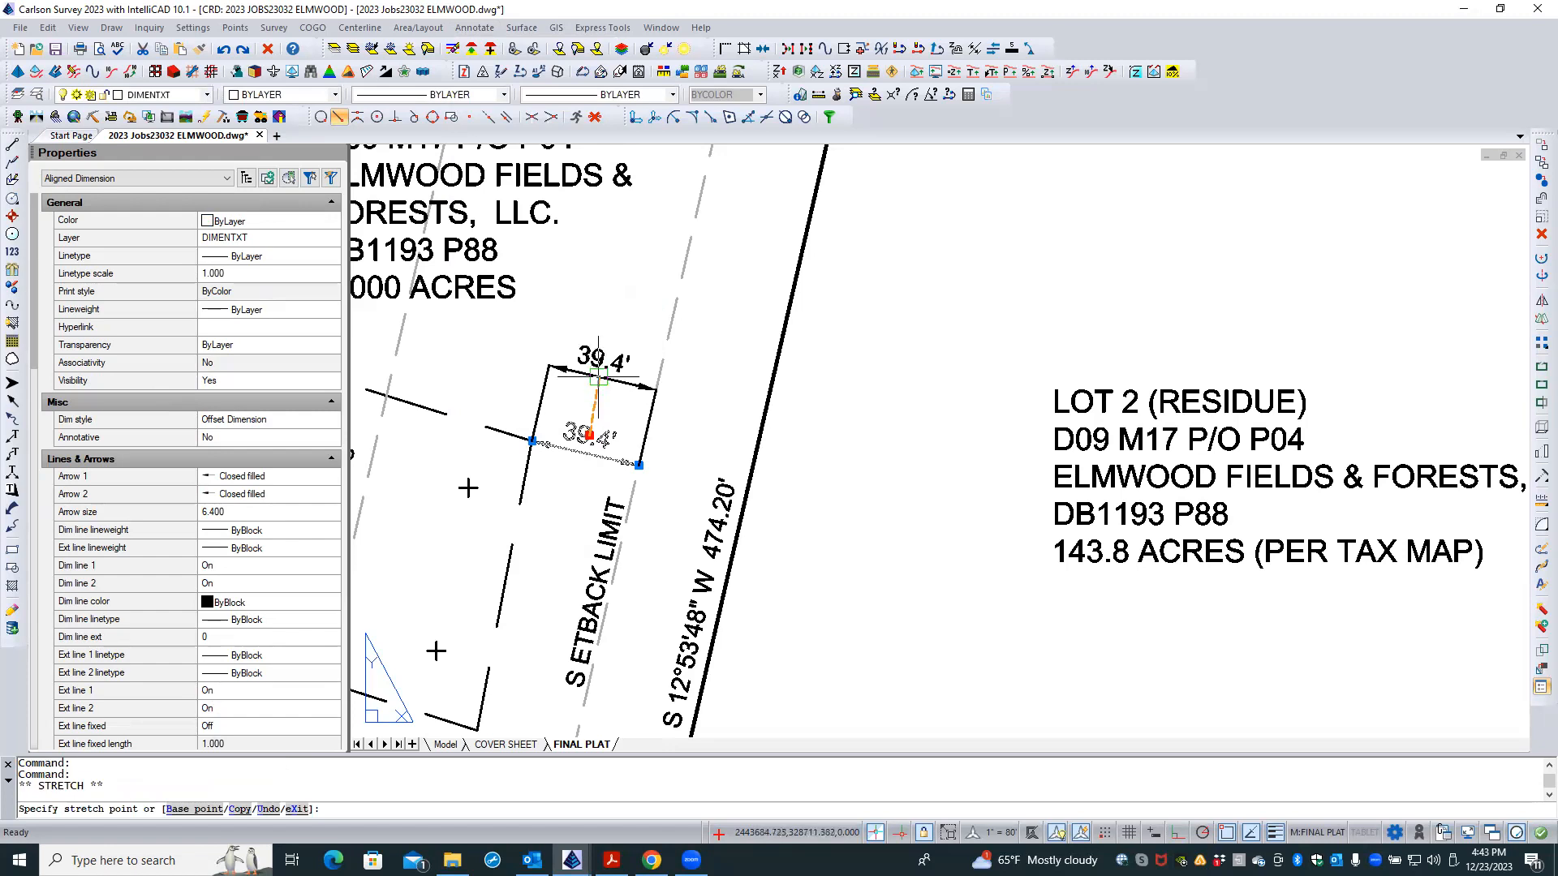
click(598, 375)
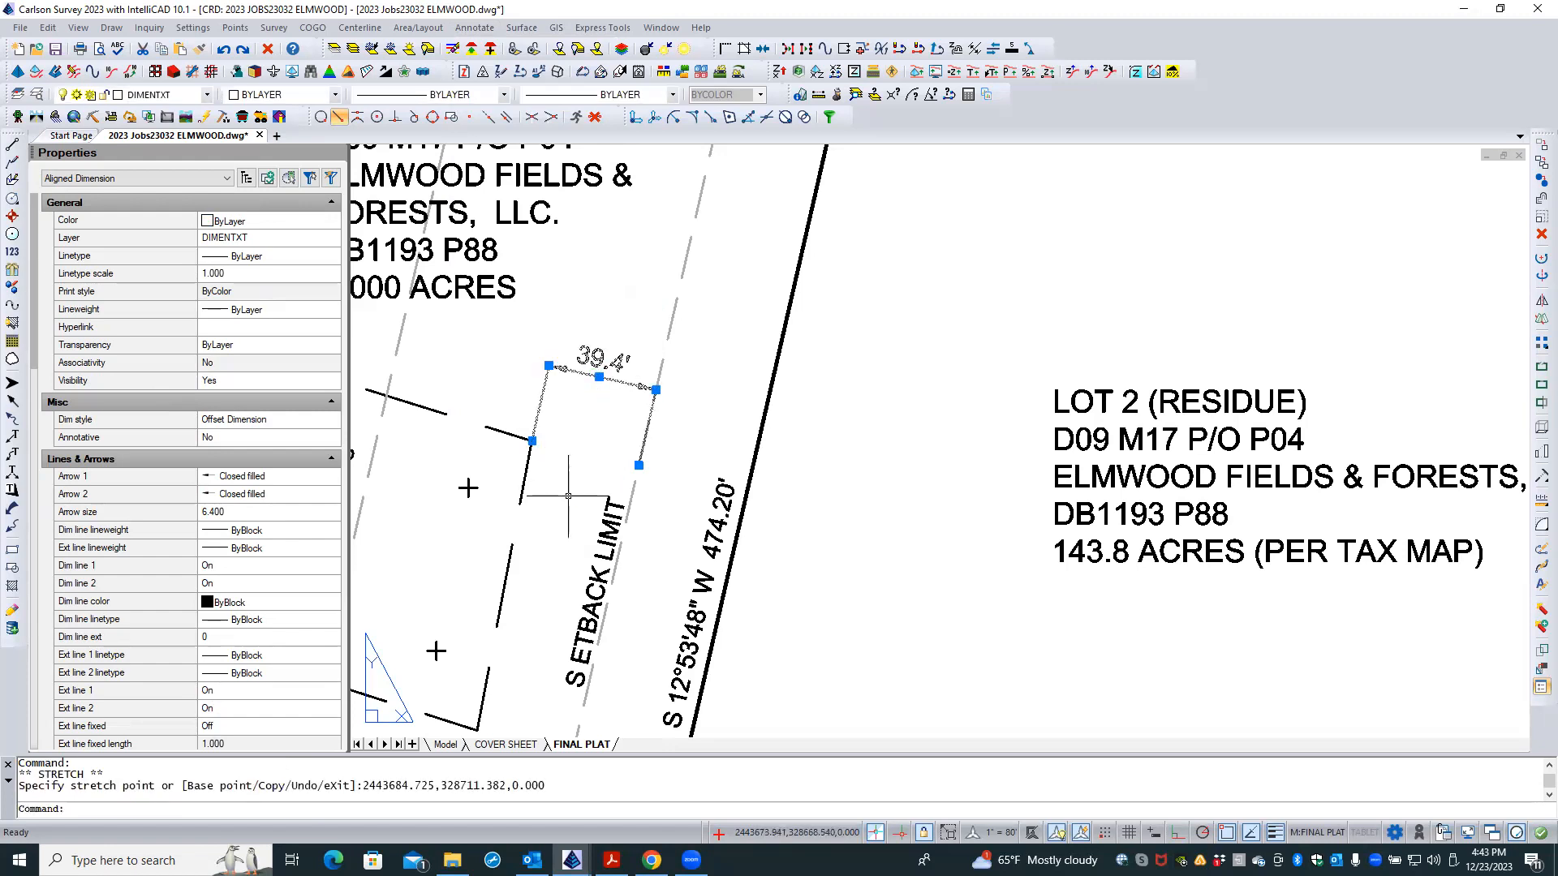
key(Escape)
key(Escape)
scroll(538, 394, up, 2)
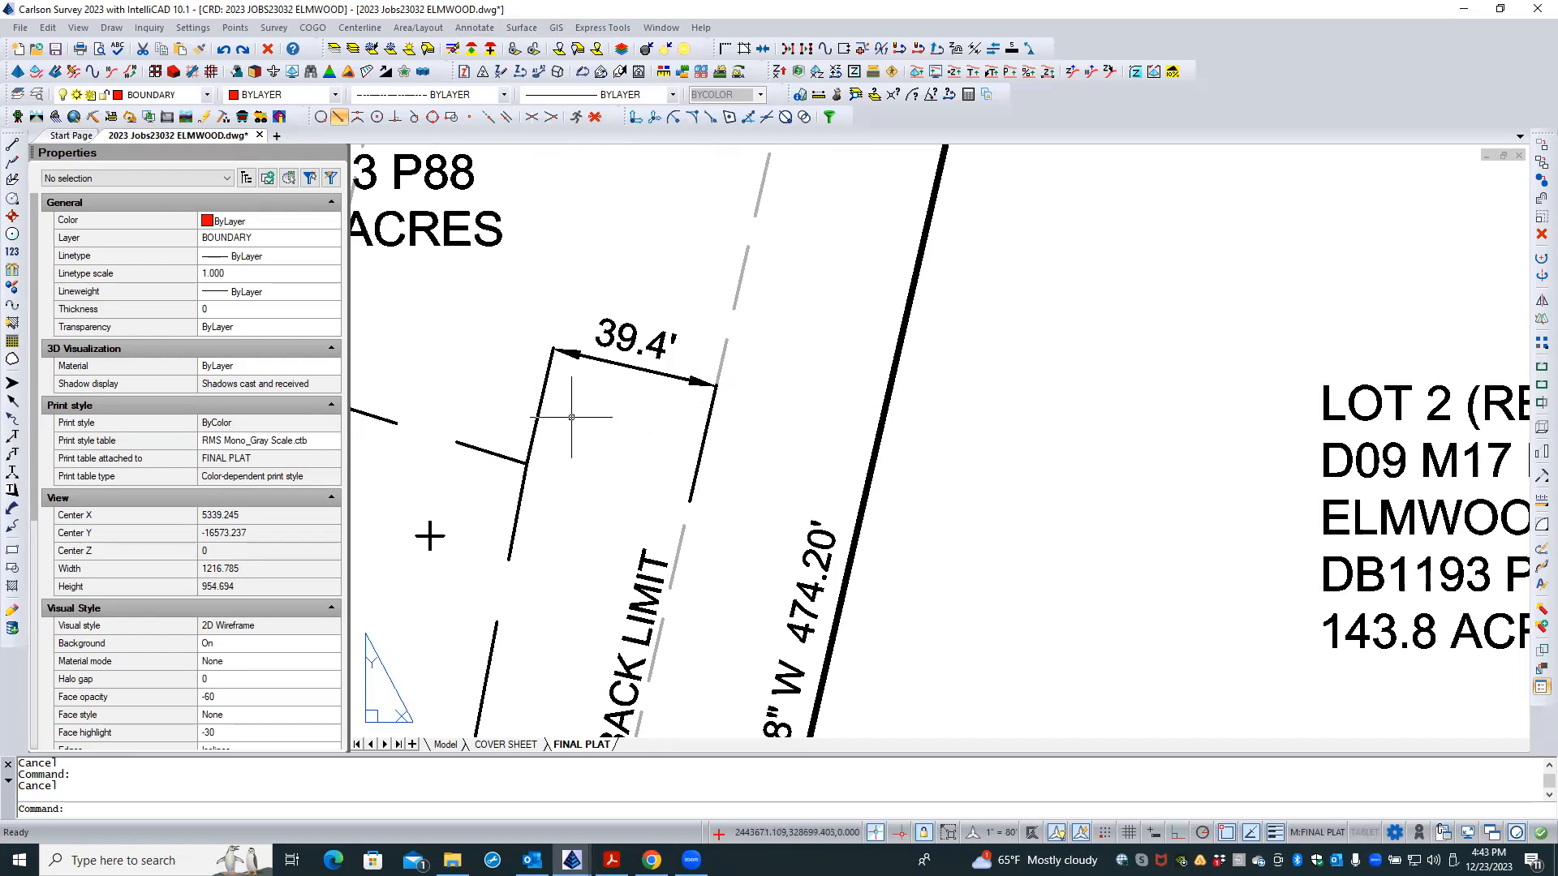
click(540, 406)
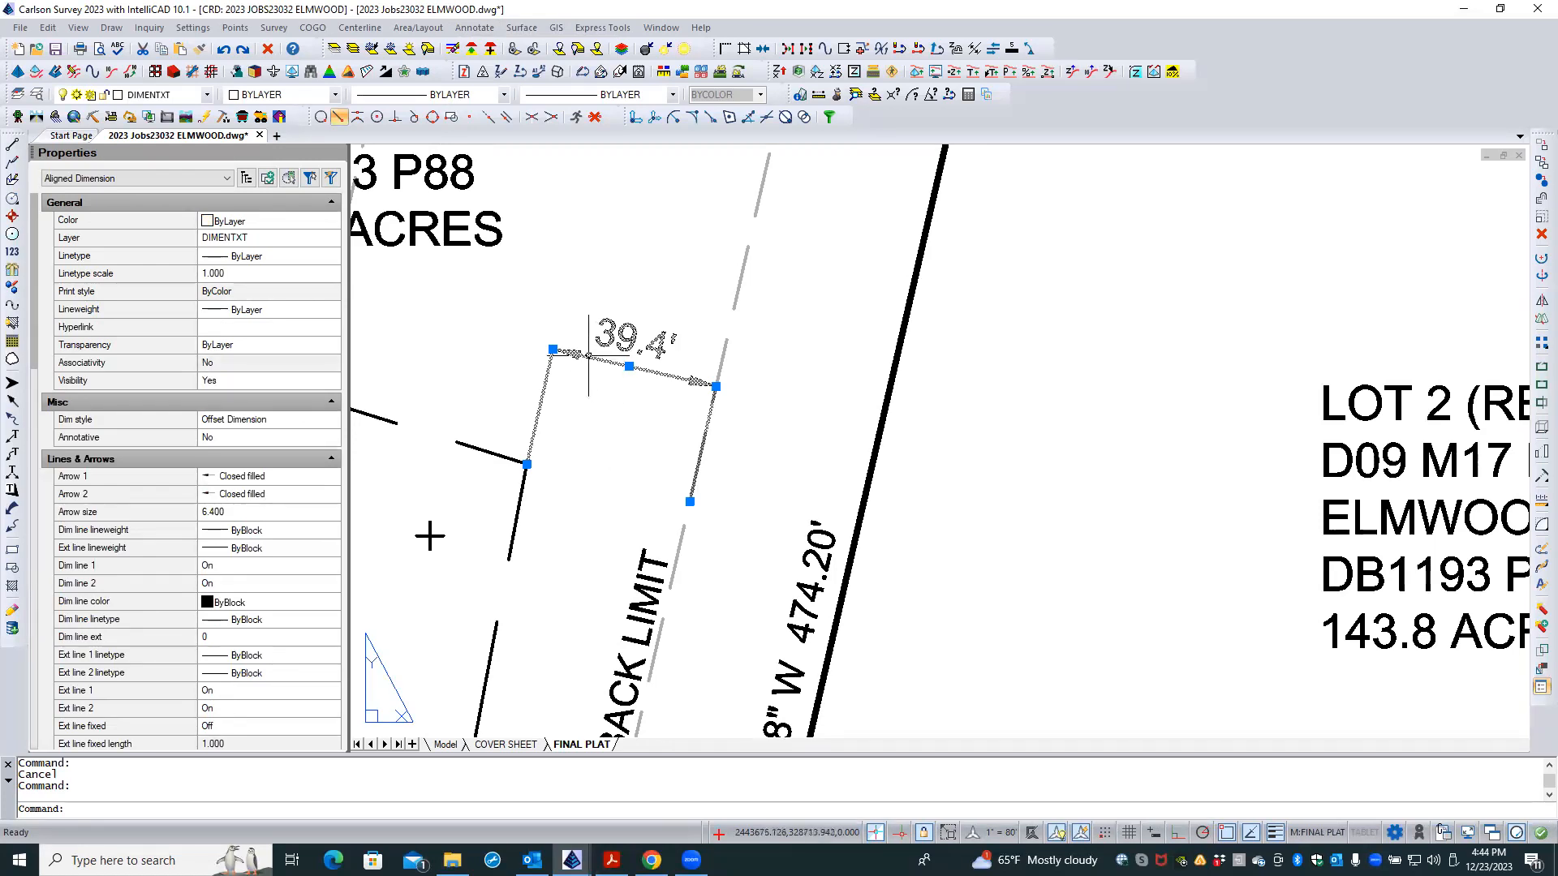
key(Escape)
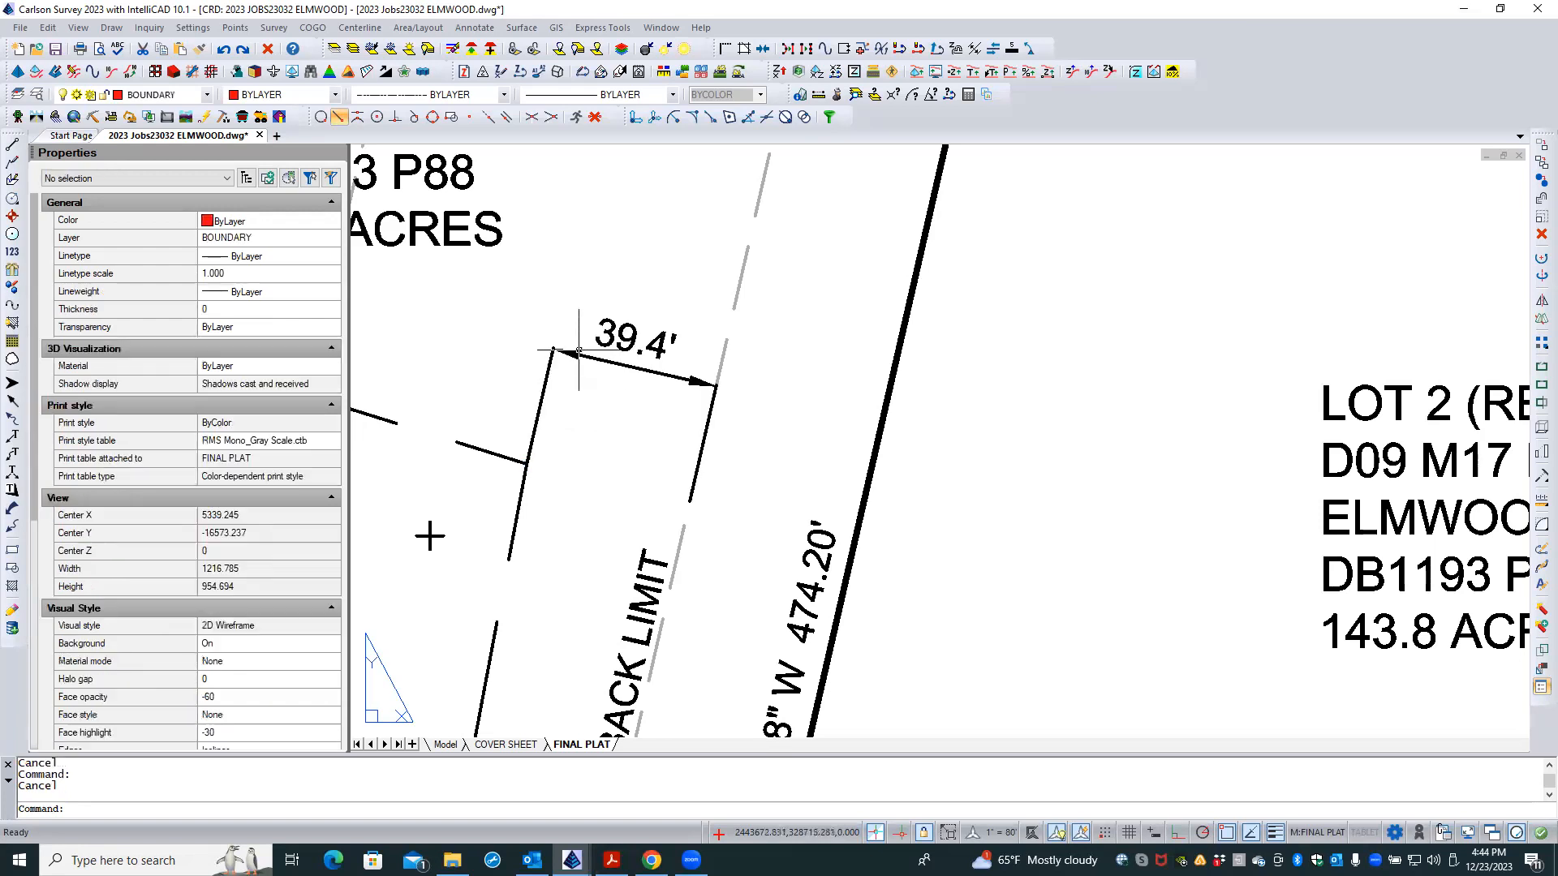
scroll(552, 351, up, 4)
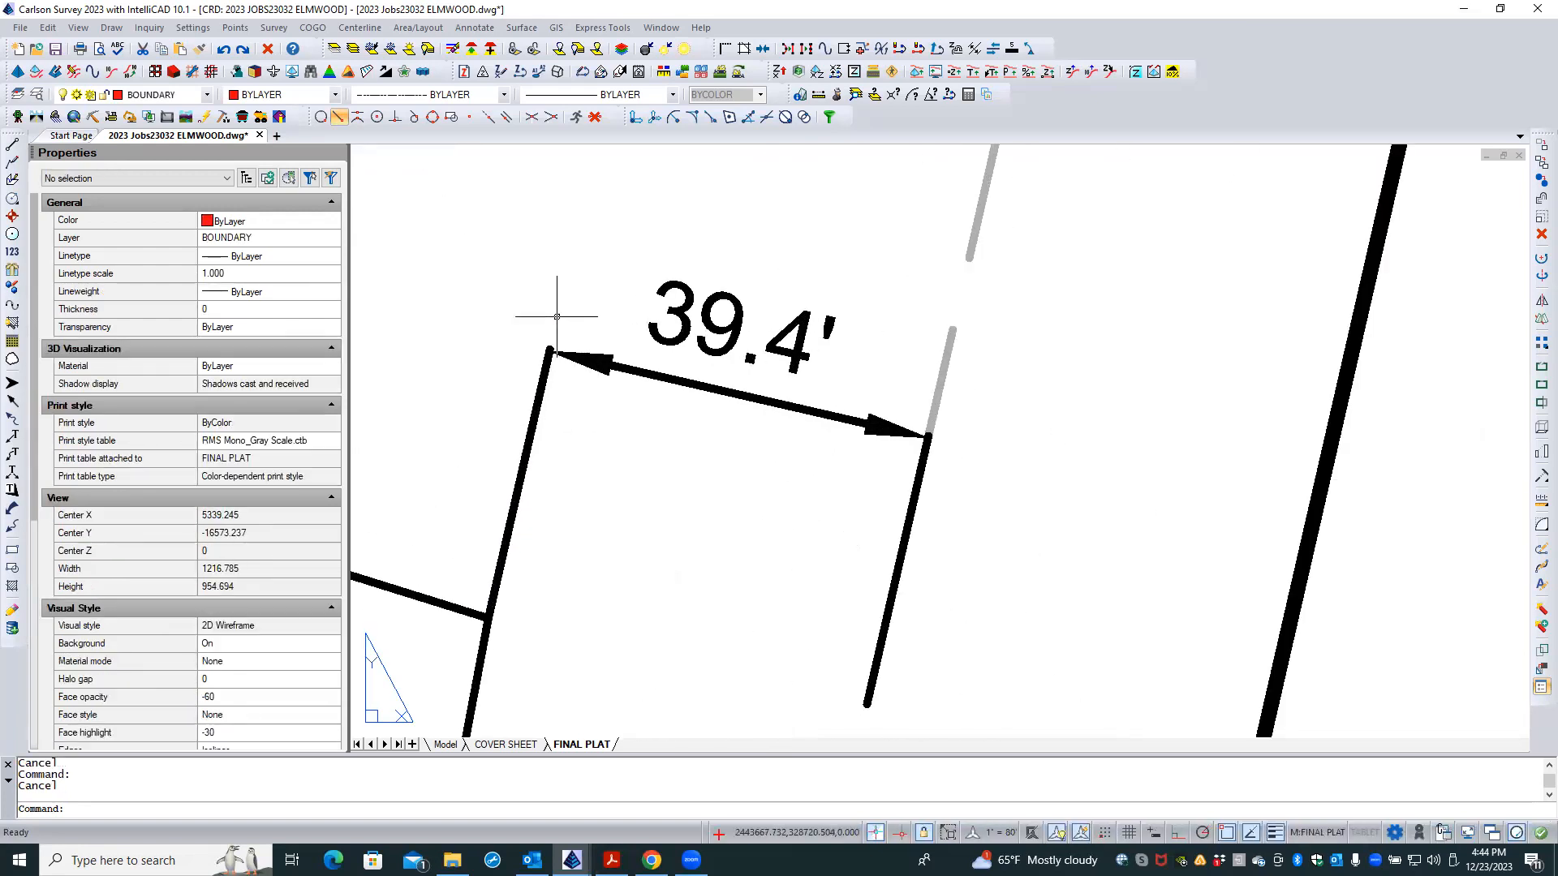
scroll(636, 425, down, 2)
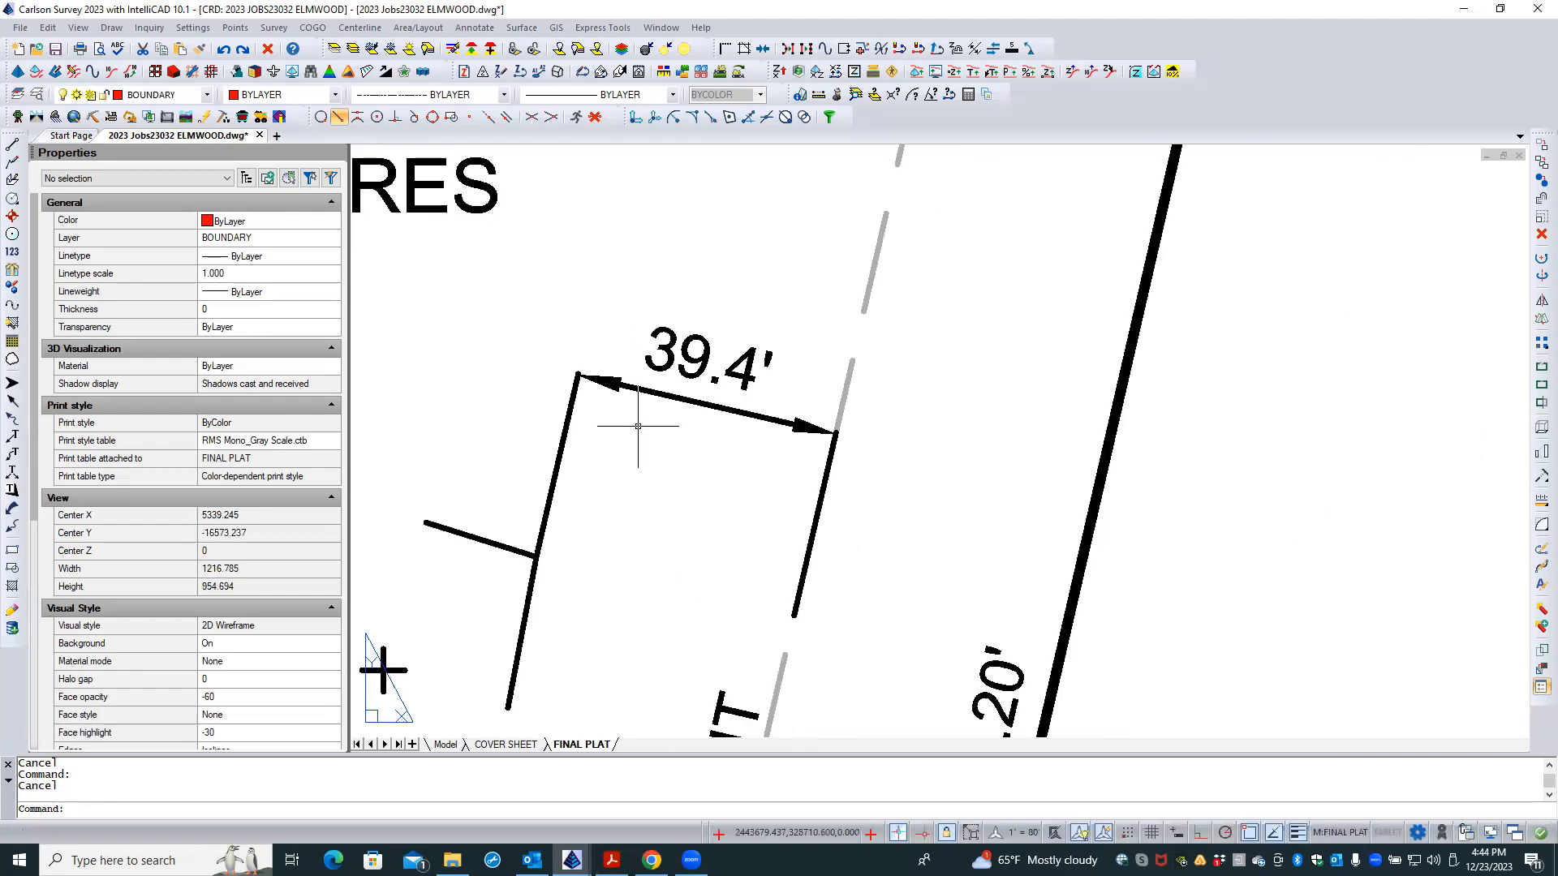
- Select the new 39.4' dimension and bring up its line and arrow properties
click(660, 406)
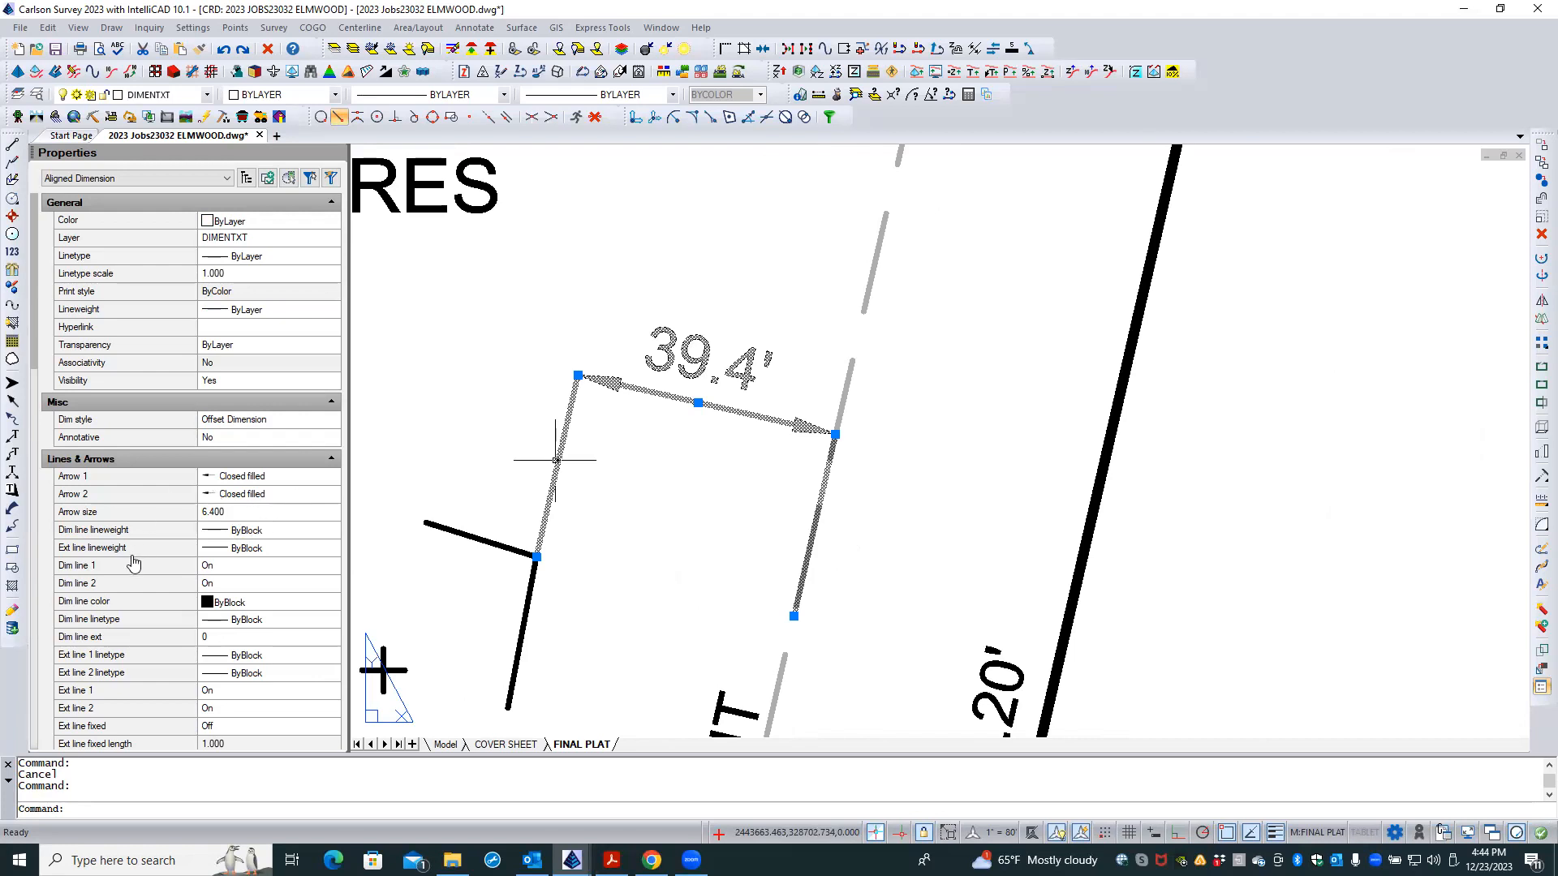
scroll(134, 564, down, 1)
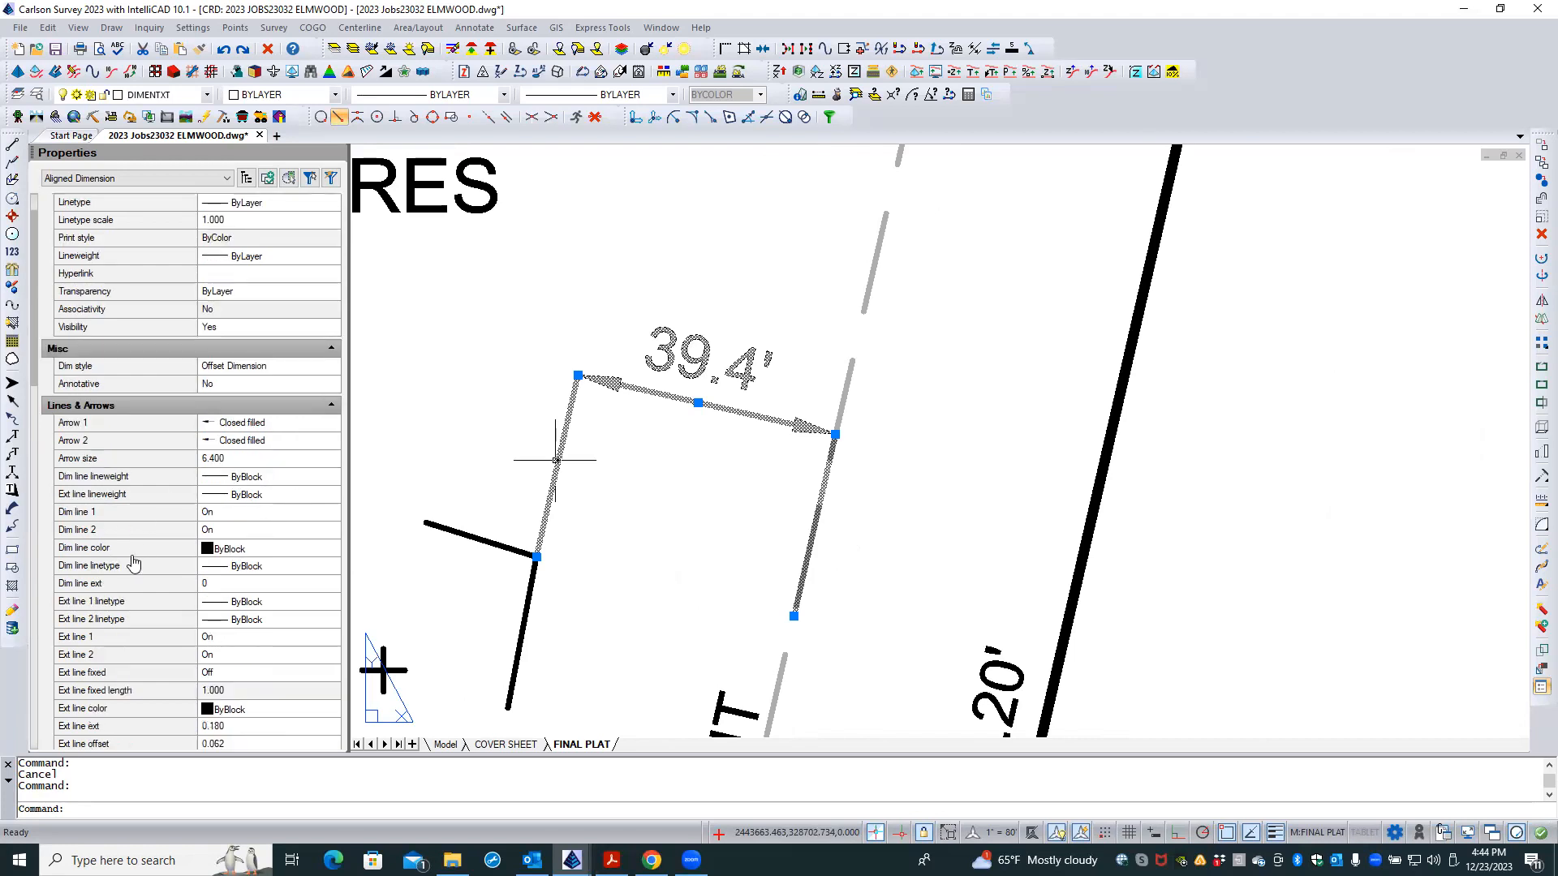
scroll(133, 563, down, 1)
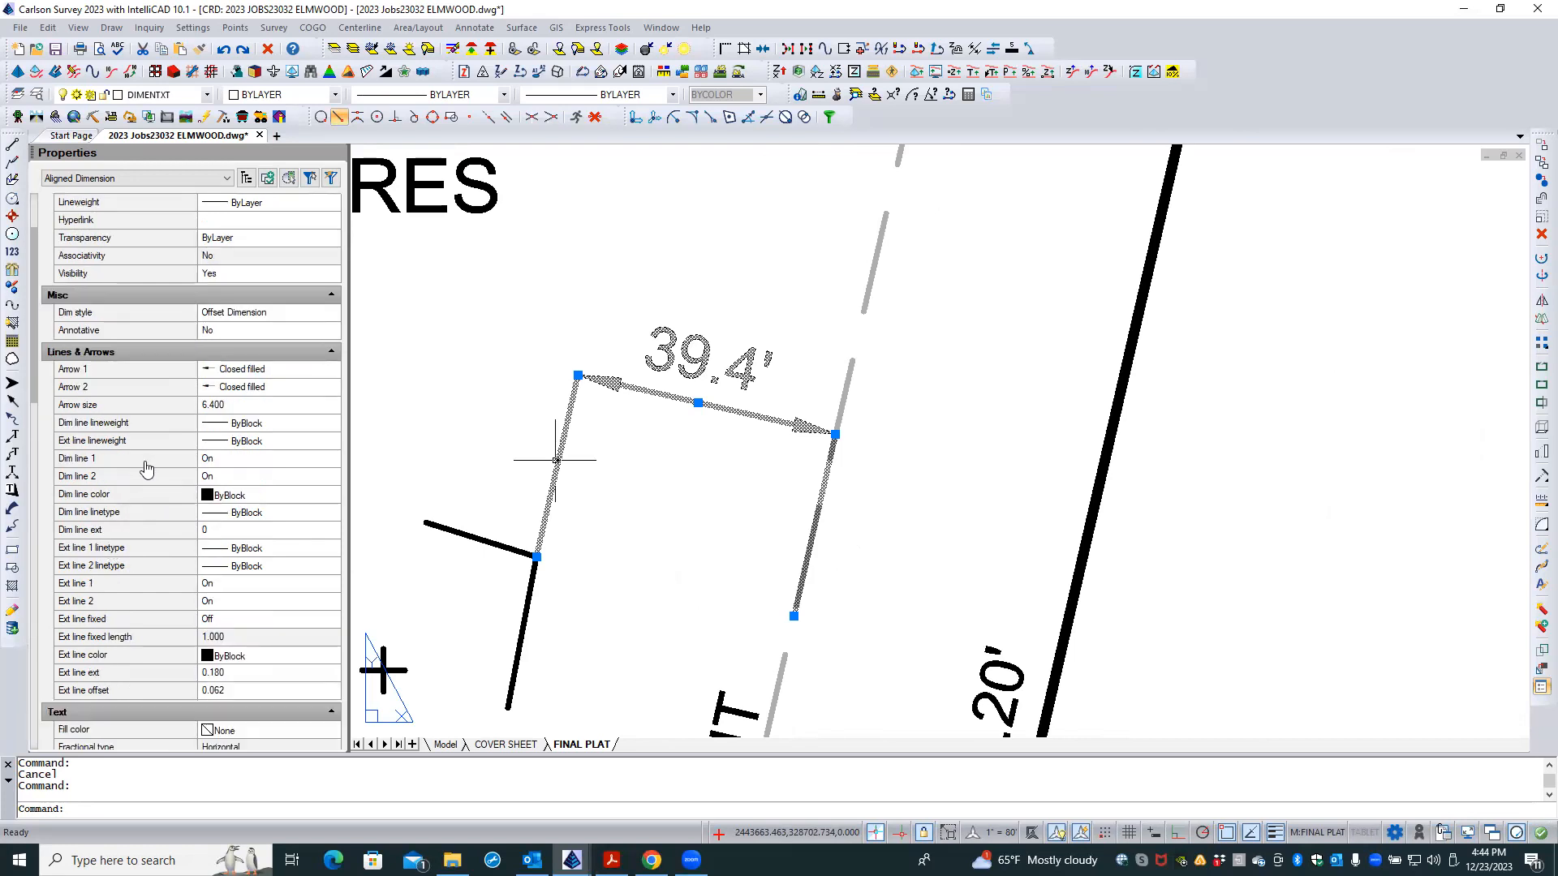
- Try turning the dimension's Dim line 2 Off, and restore it to On
click(245, 478)
click(331, 477)
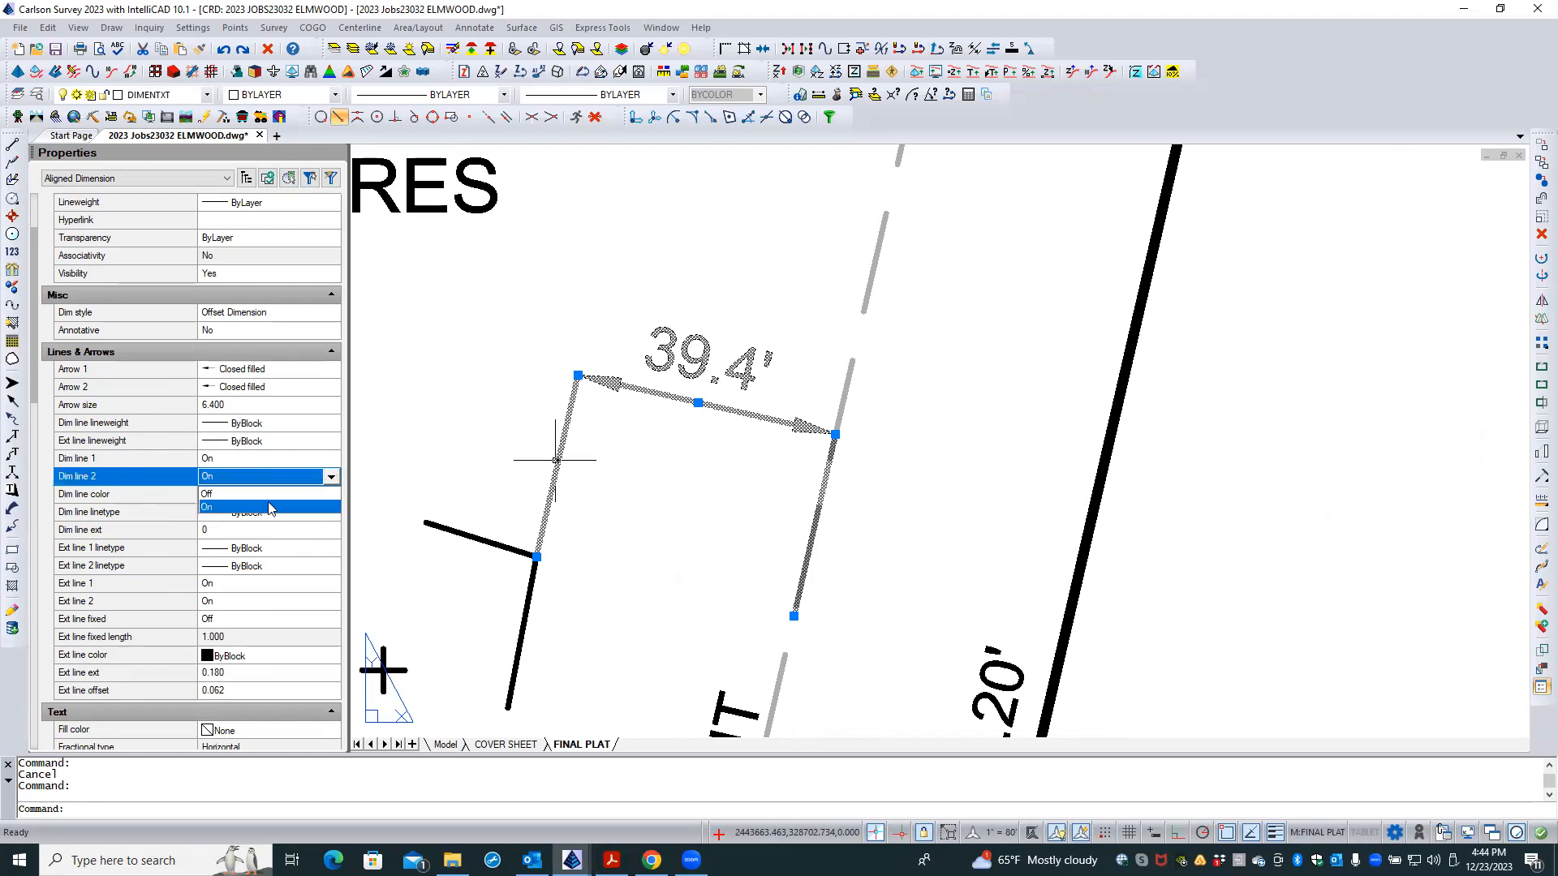
click(235, 494)
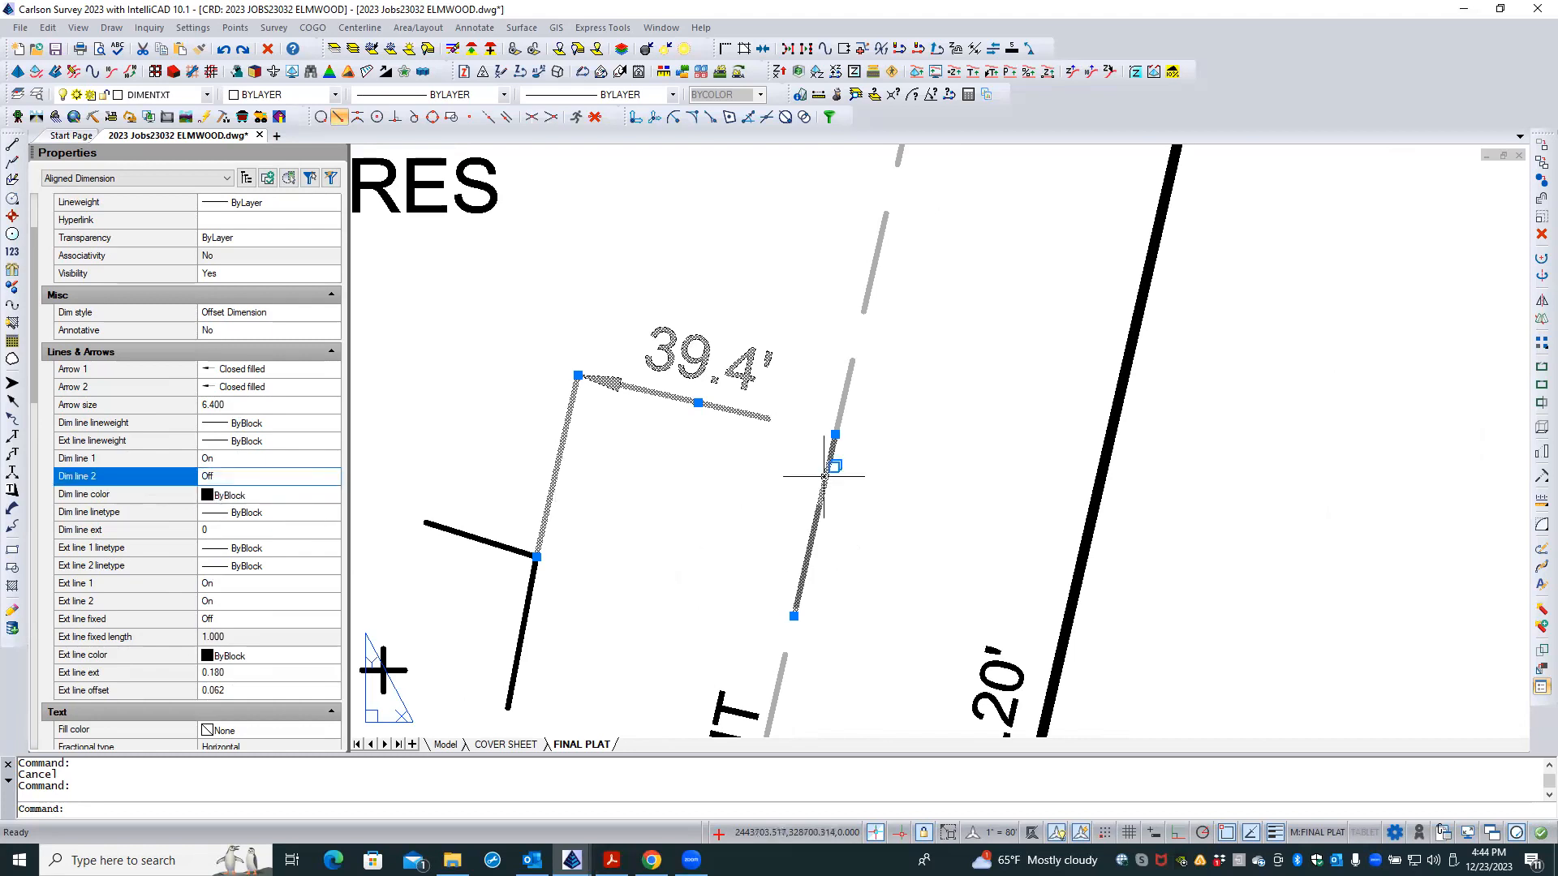
click(249, 479)
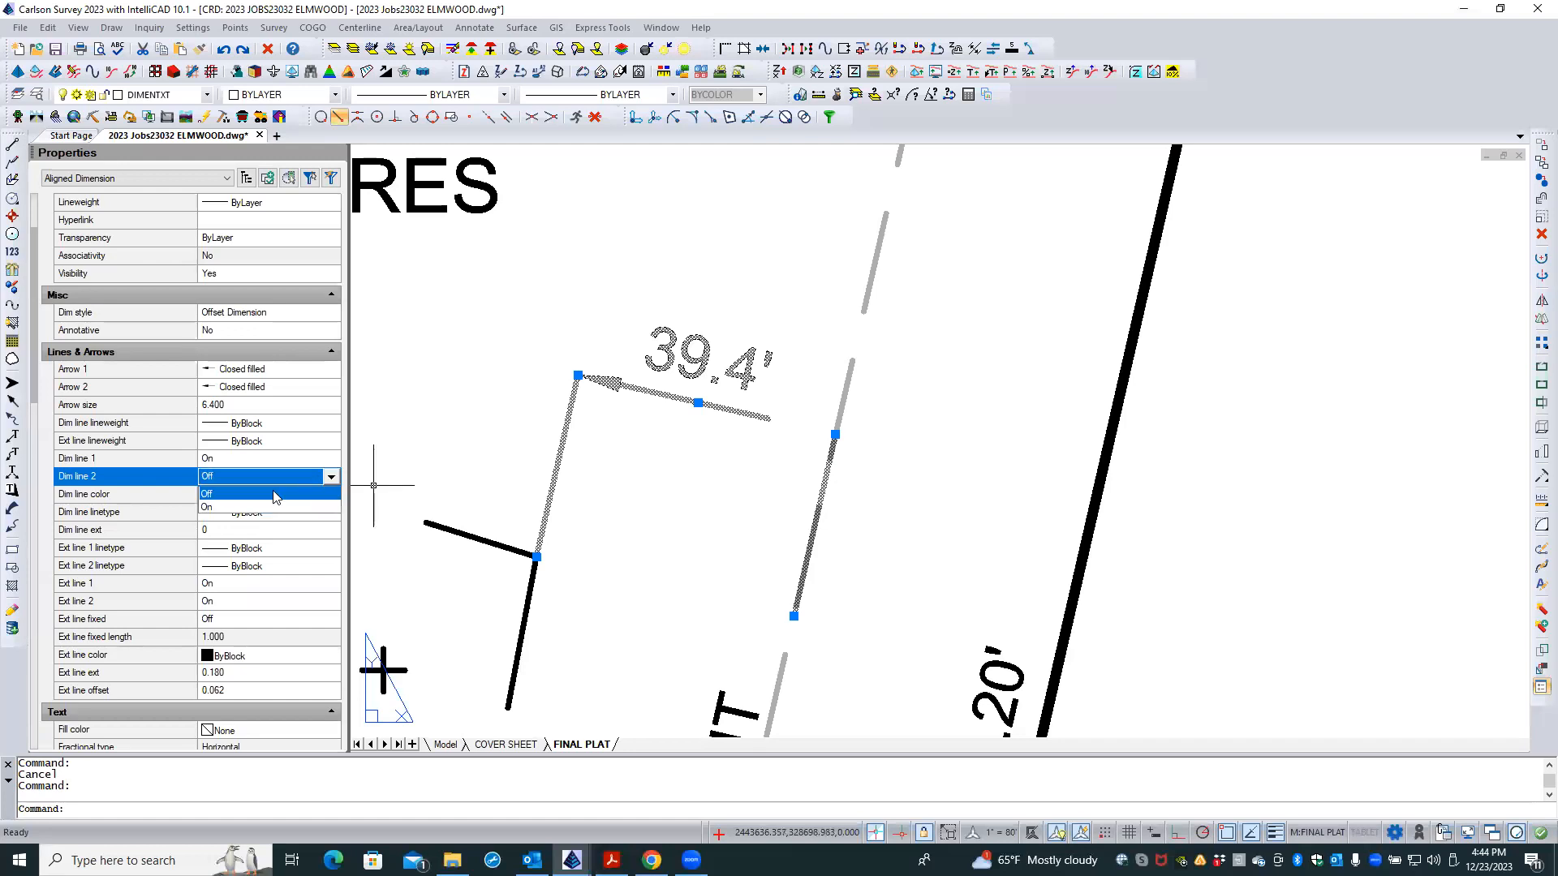
click(215, 510)
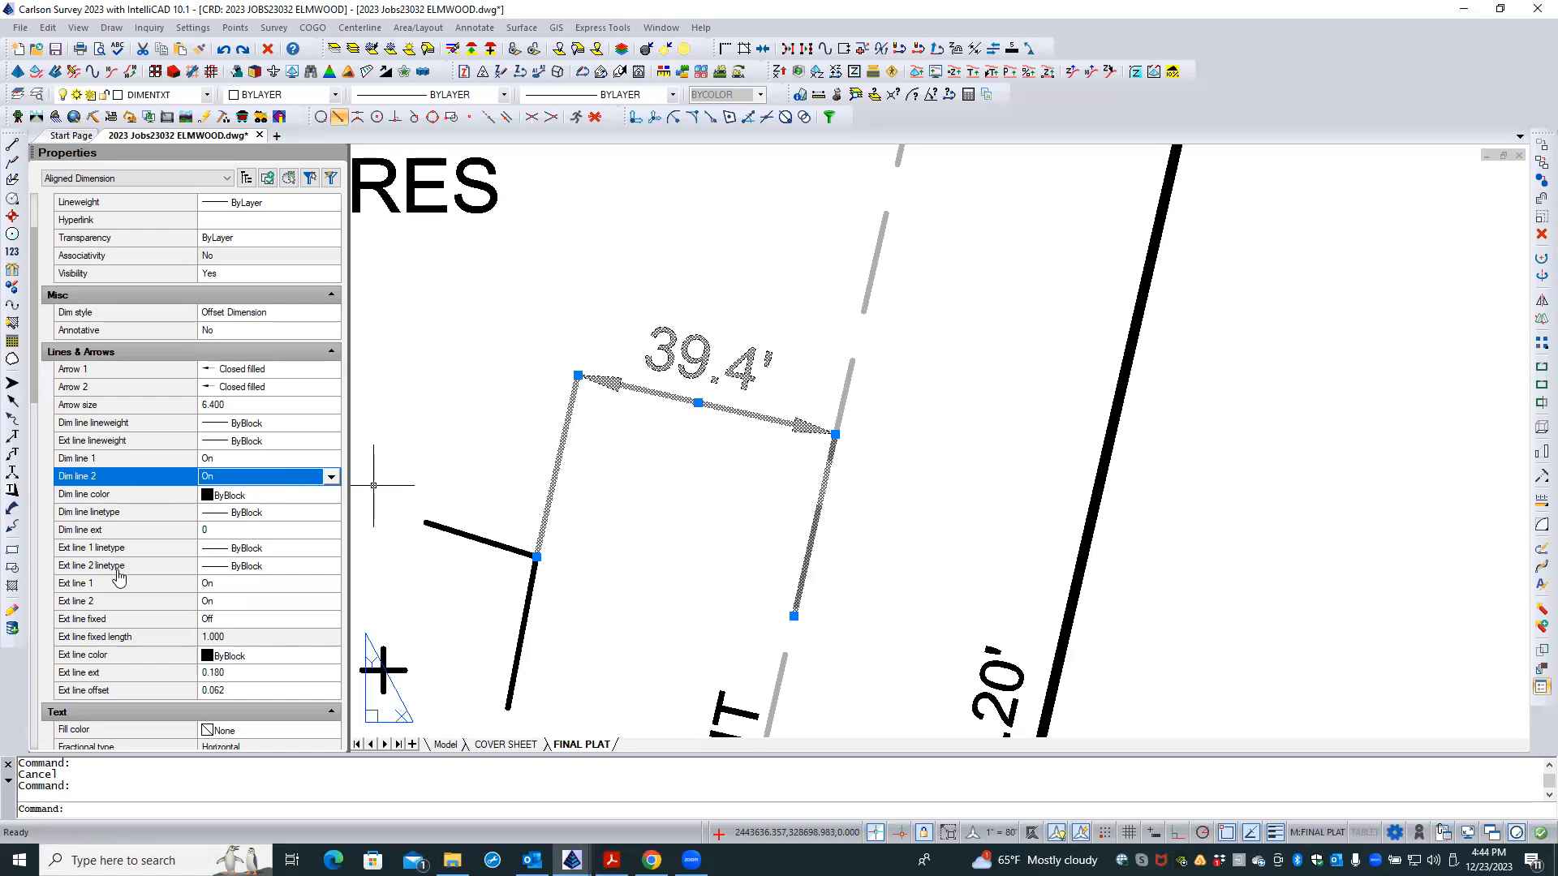
- Turn off Ext line 2 of the 39.4' dimension, along the dashed setback line
click(207, 602)
click(215, 602)
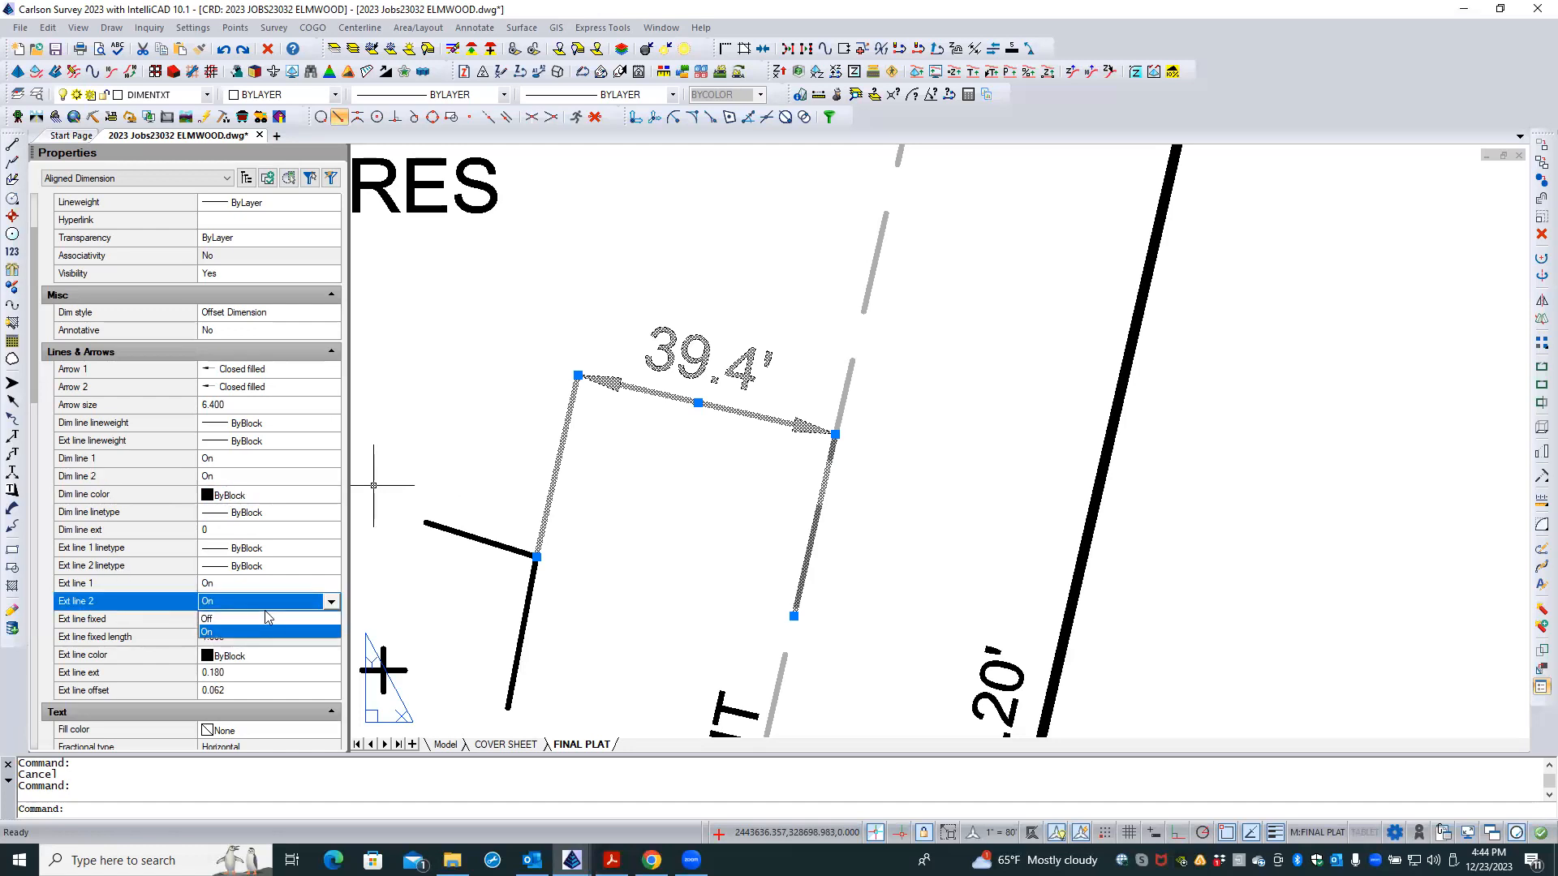
click(217, 620)
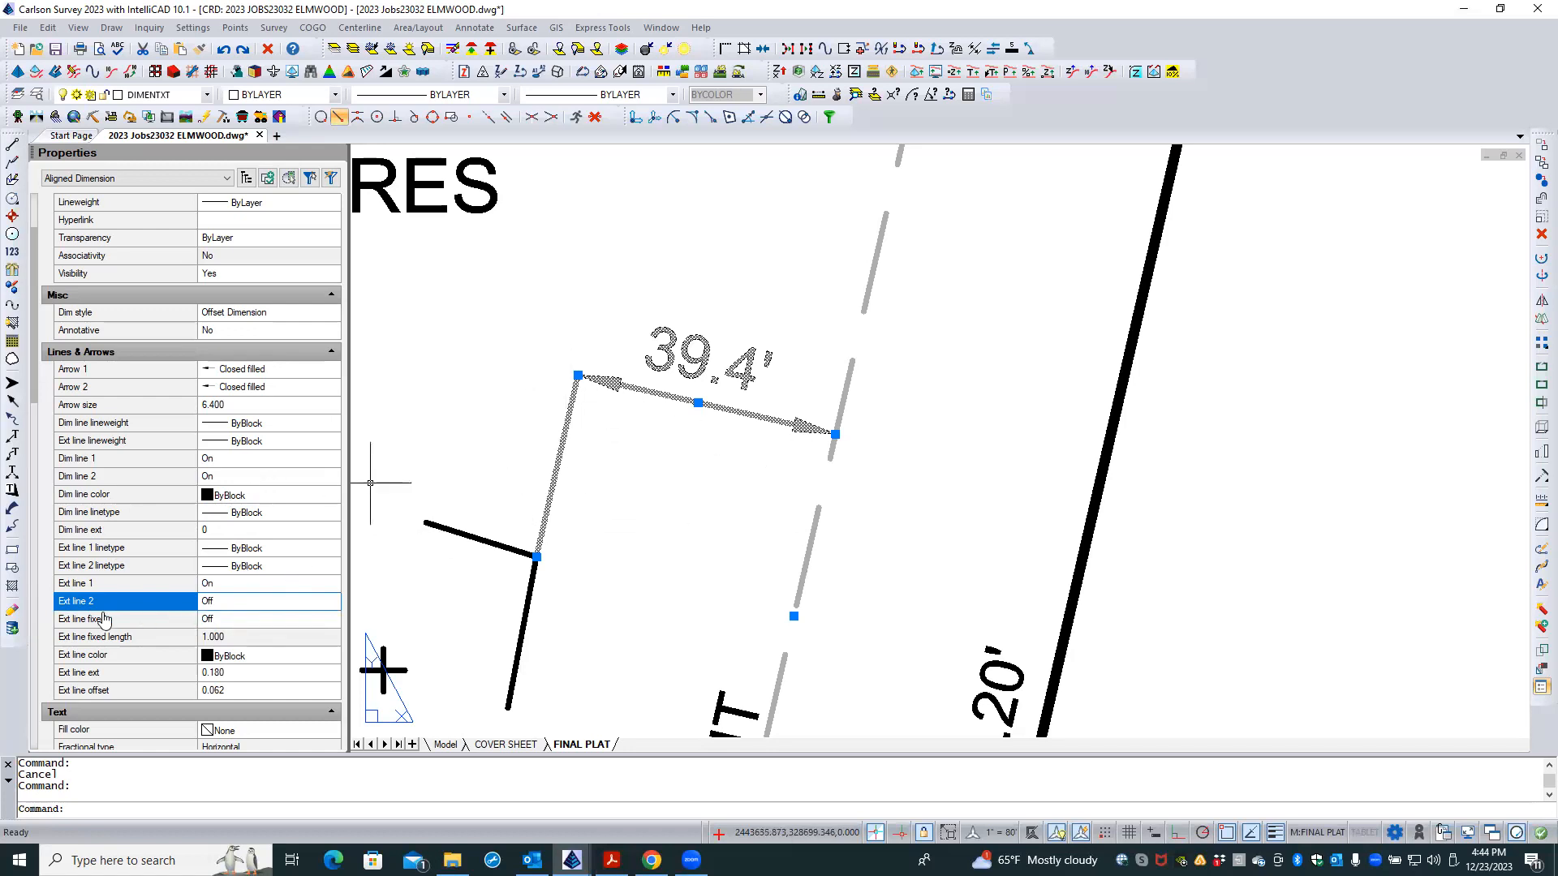
- Set how far the extension line runs past the dimension line, trying 0.5 and 2 before settling on 5
click(224, 673)
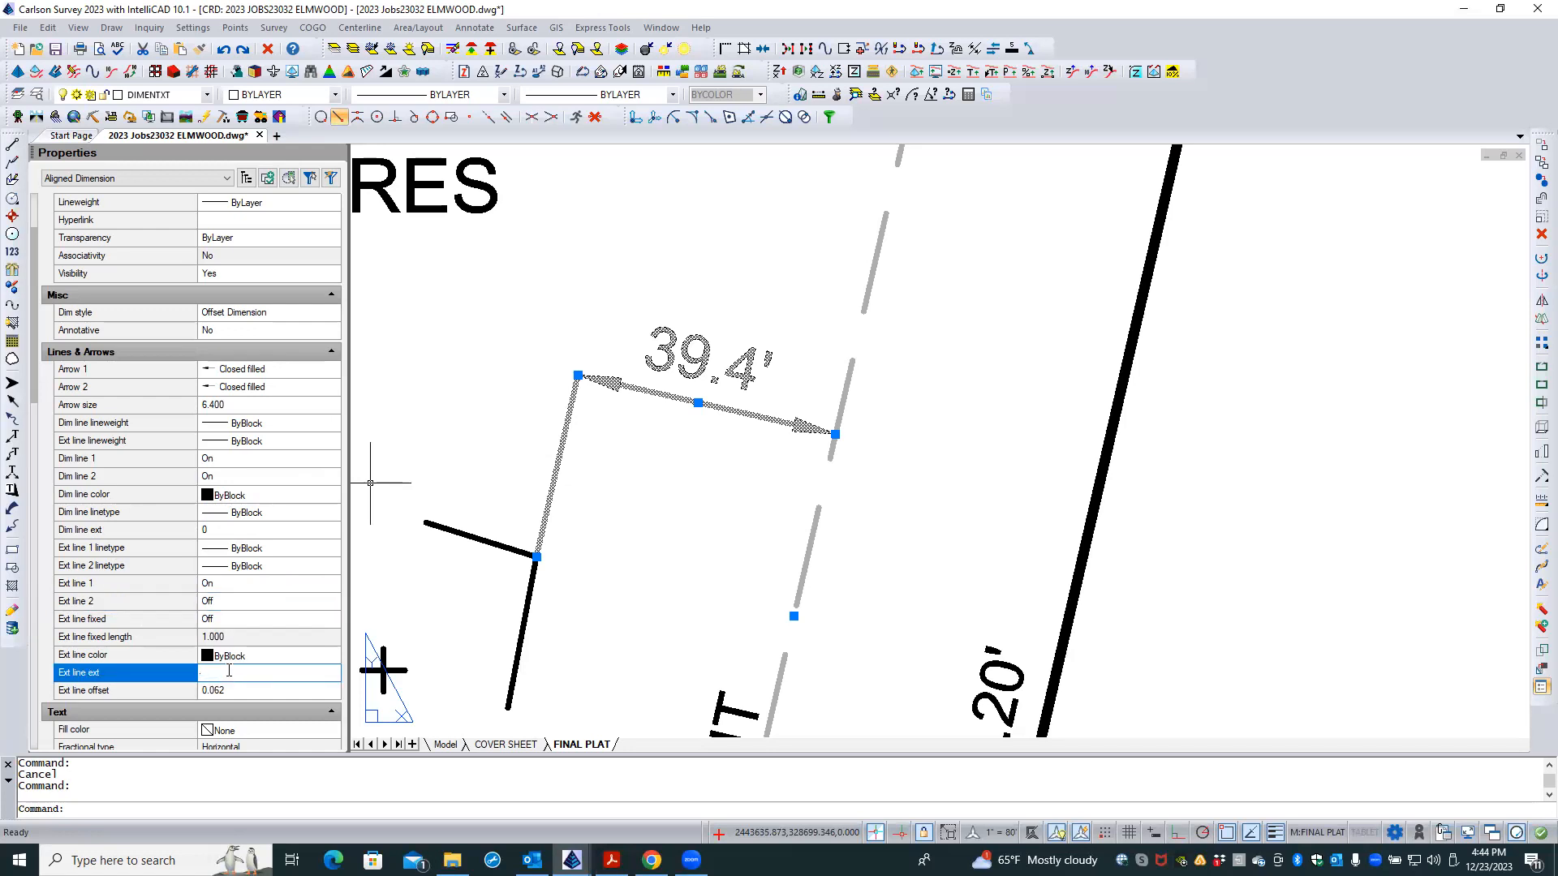
text(.5)
key(Tab)
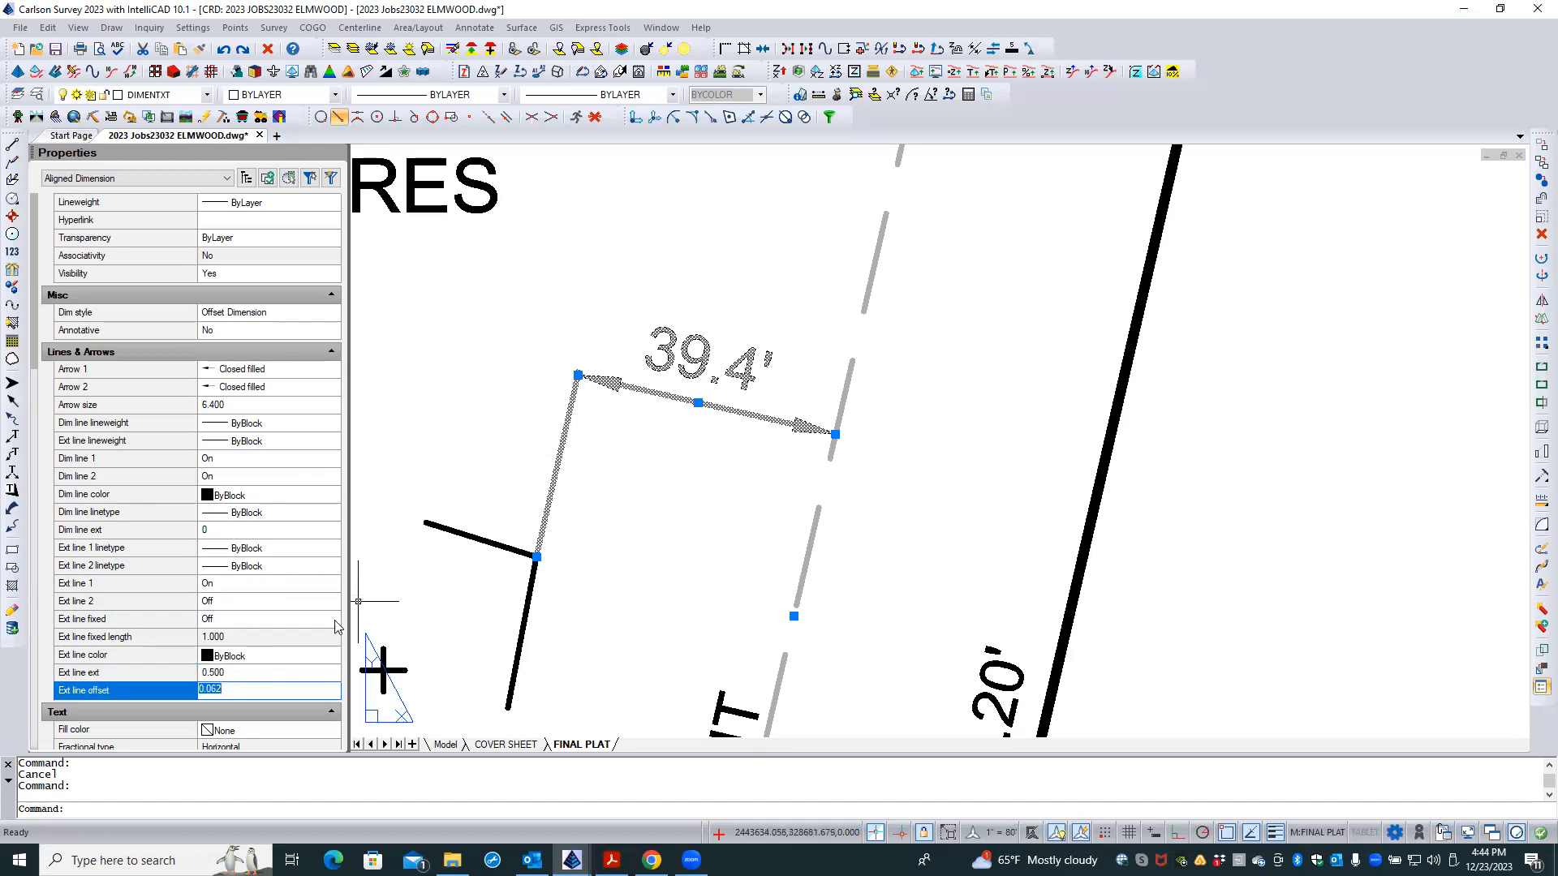
click(245, 668)
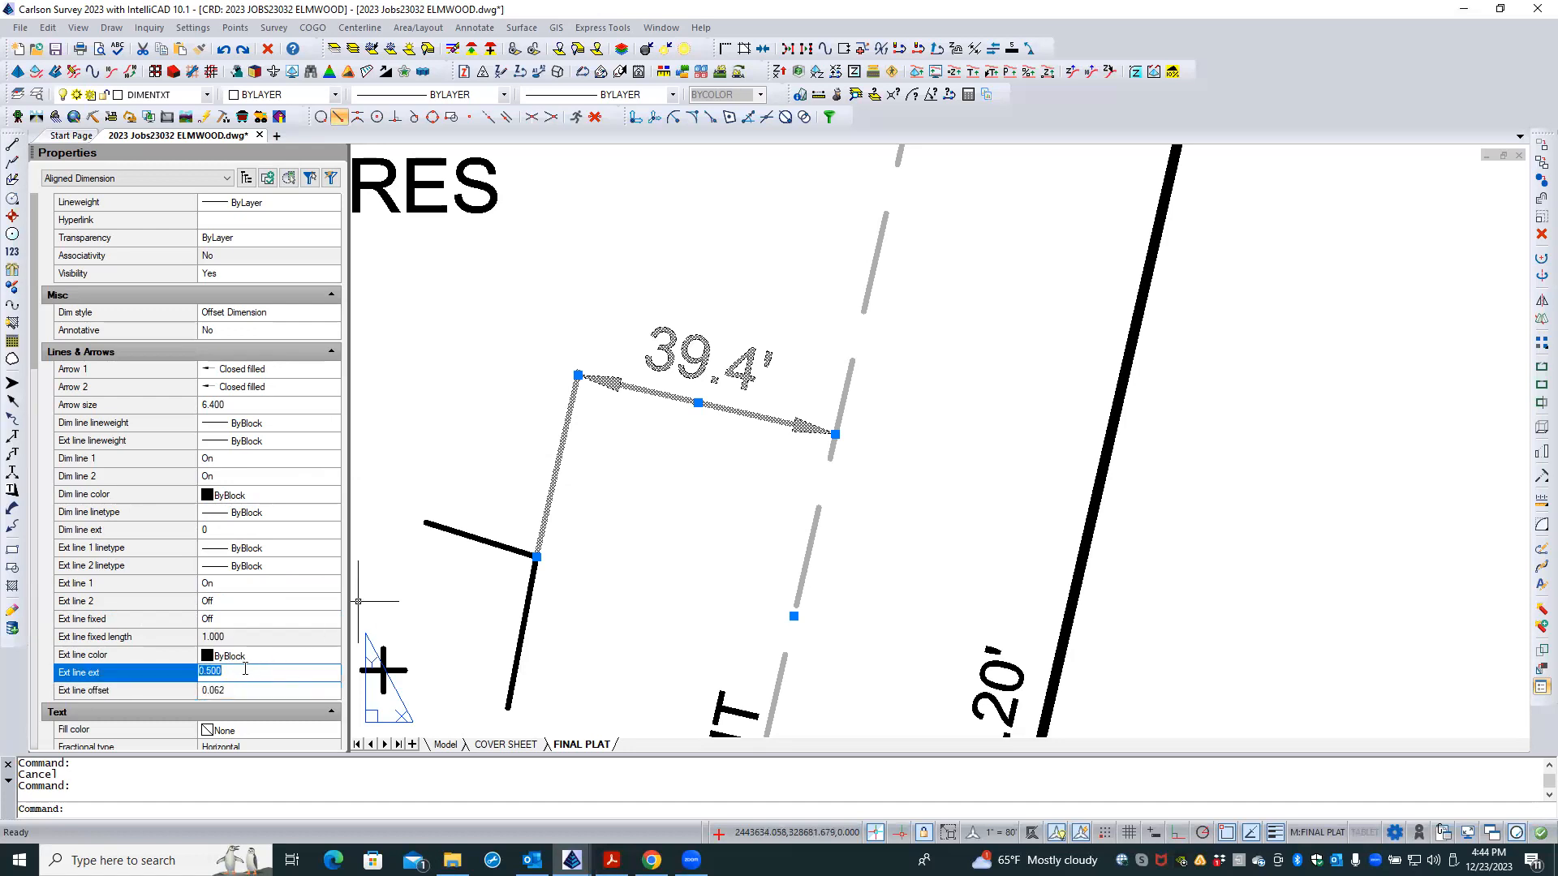
key(Tab)
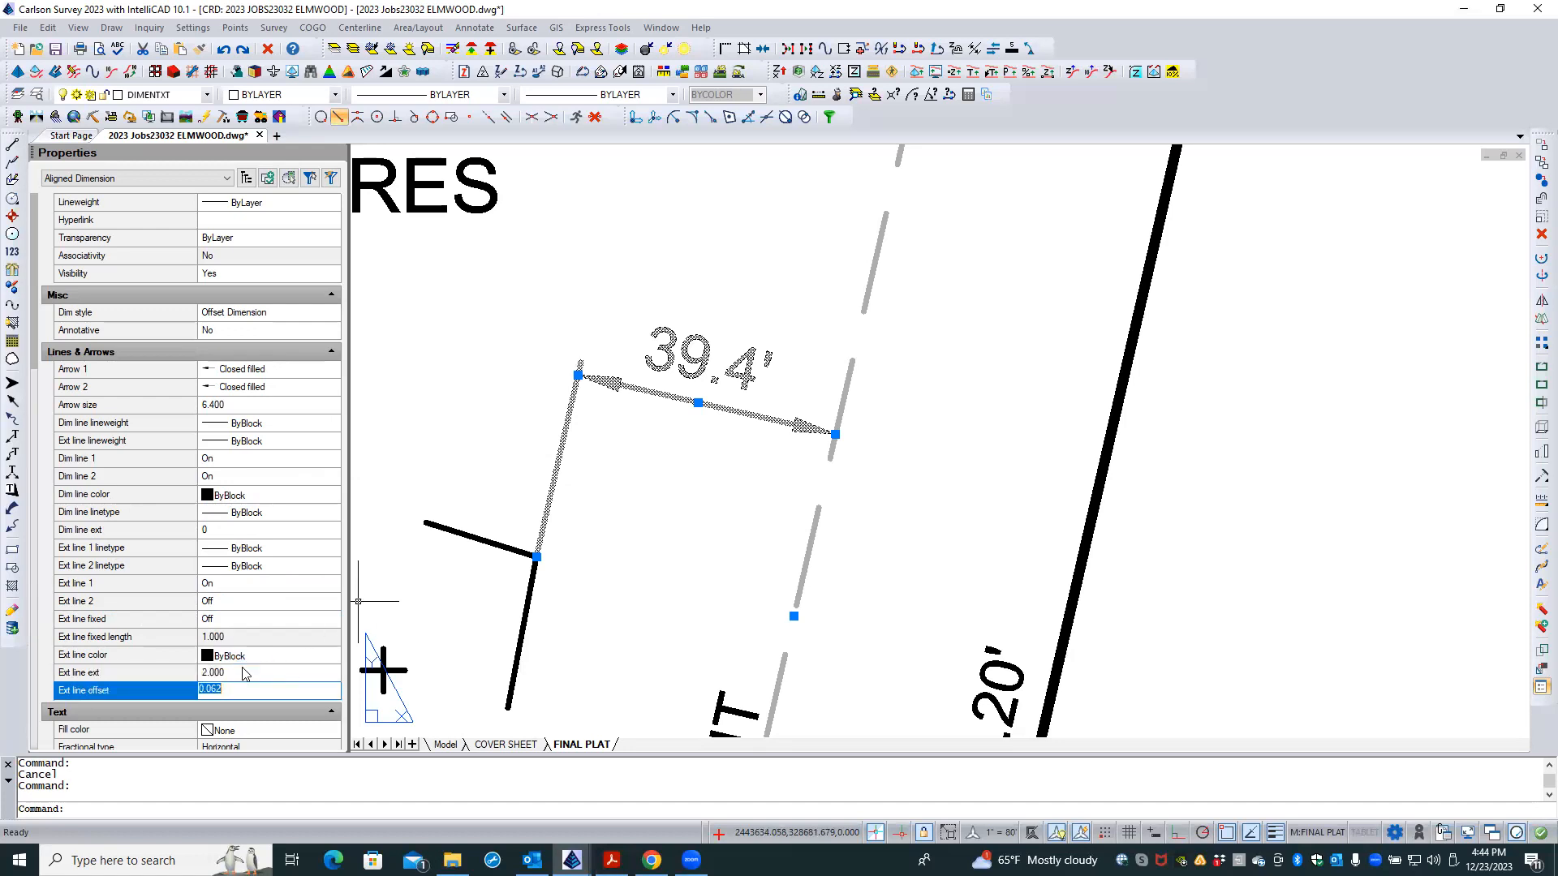
click(245, 669)
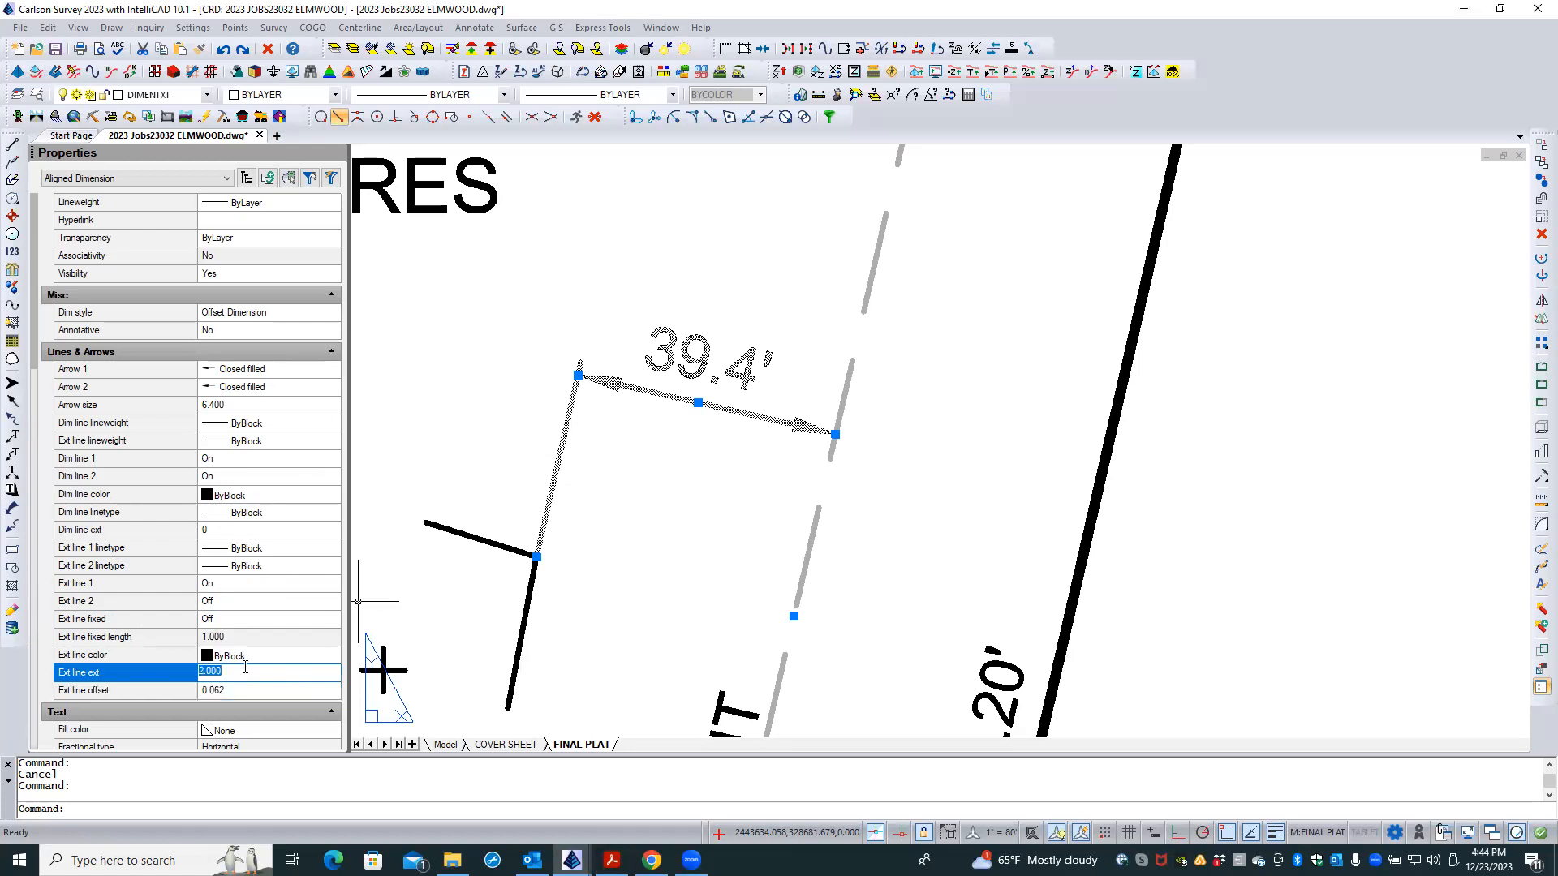
key(Tab)
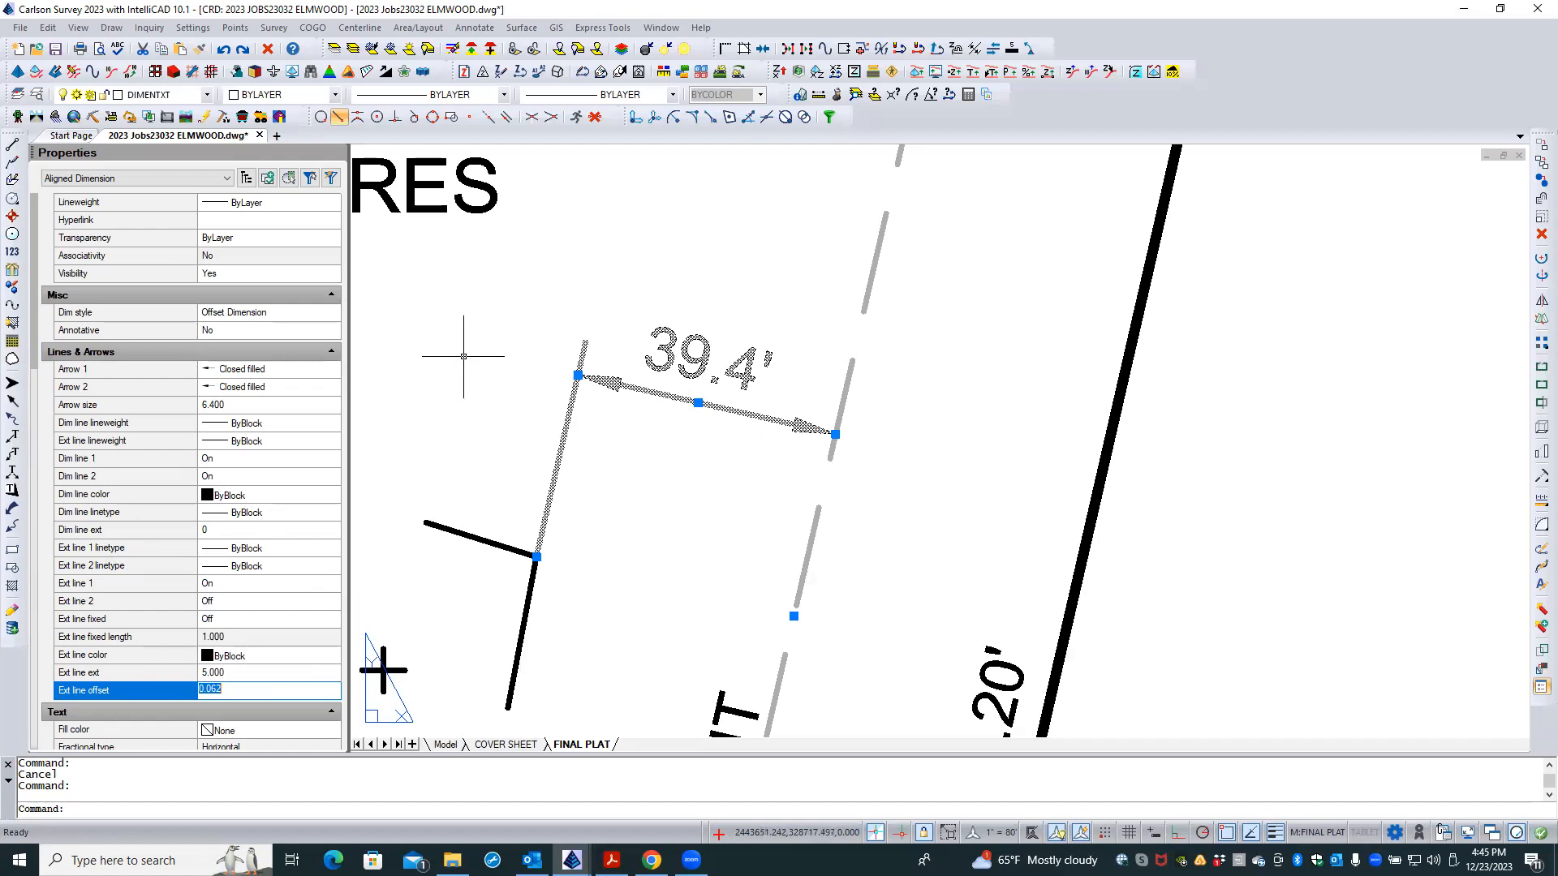
- Thin the dimension's extension line lineweight, trying 0.05 mm before settling on 0.13 mm
scroll(602, 430, down, 1)
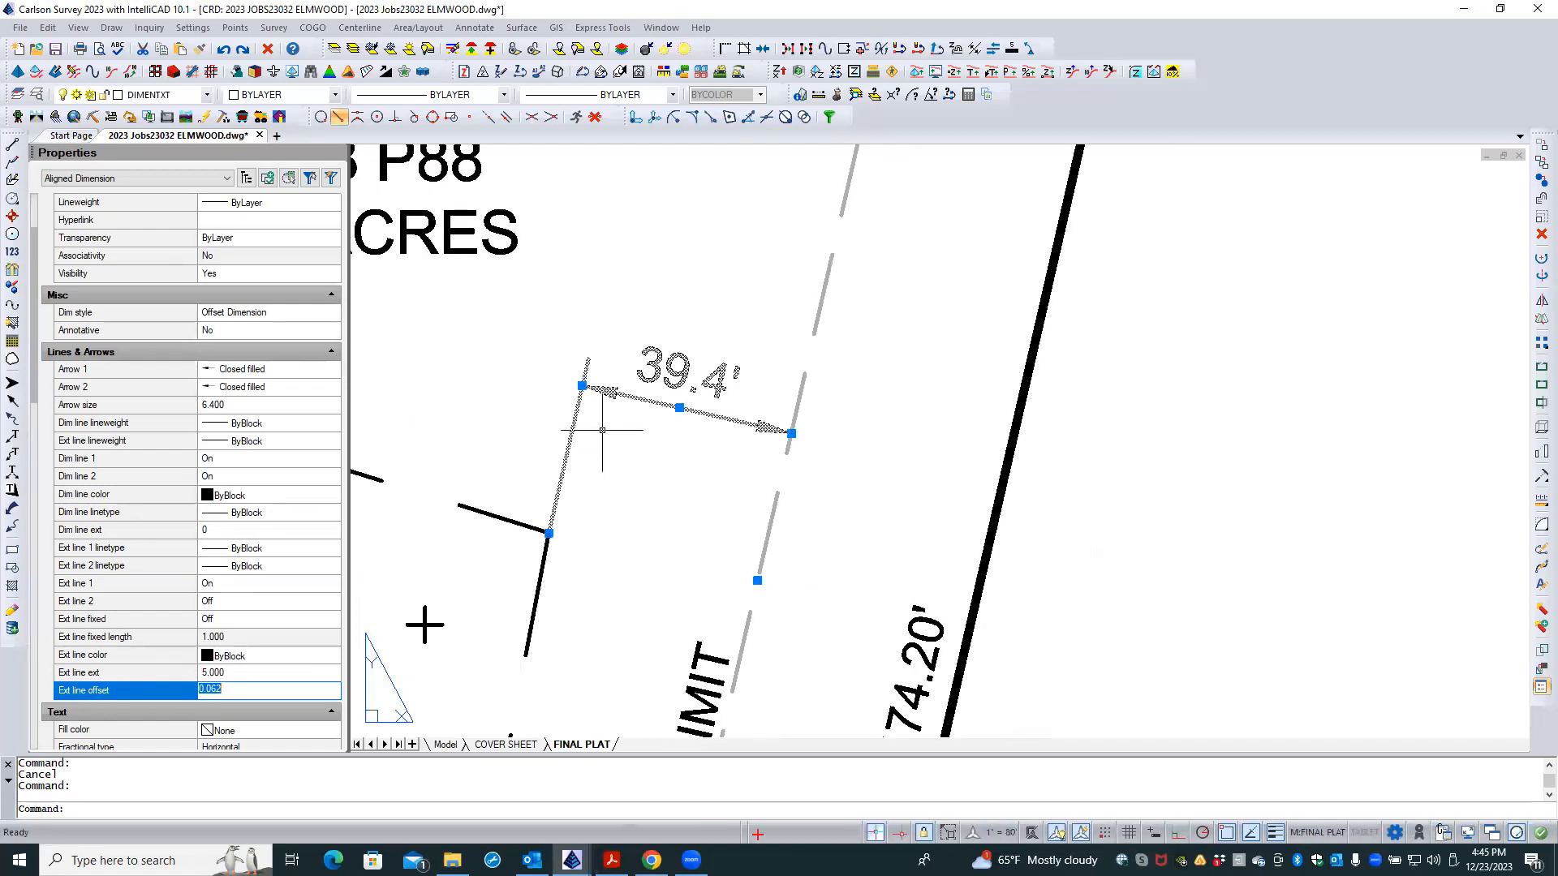
scroll(568, 446, up, 1)
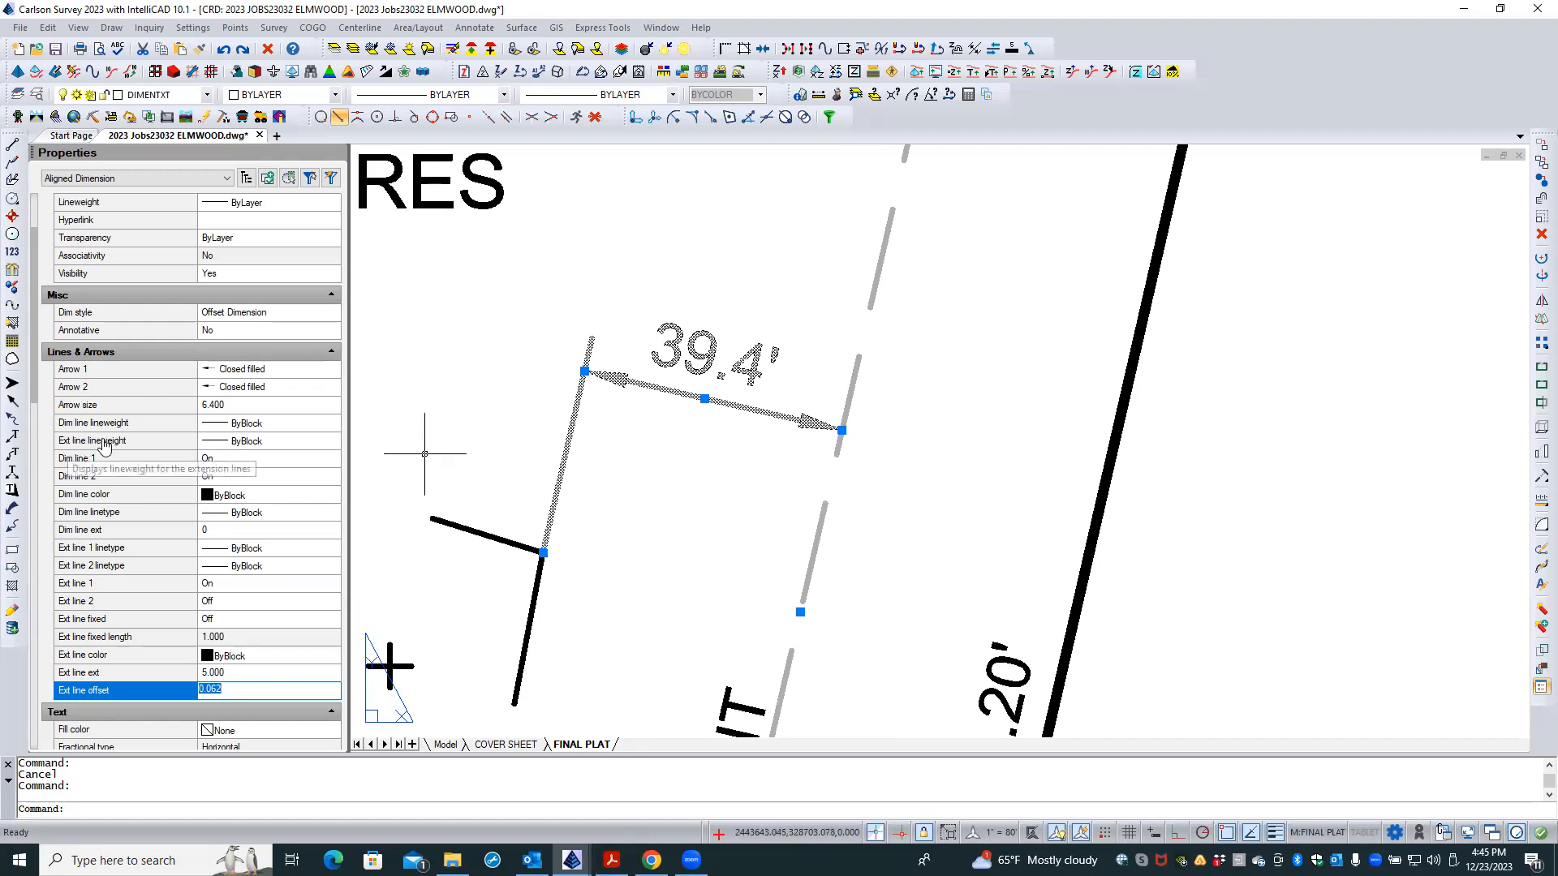
click(309, 443)
click(328, 441)
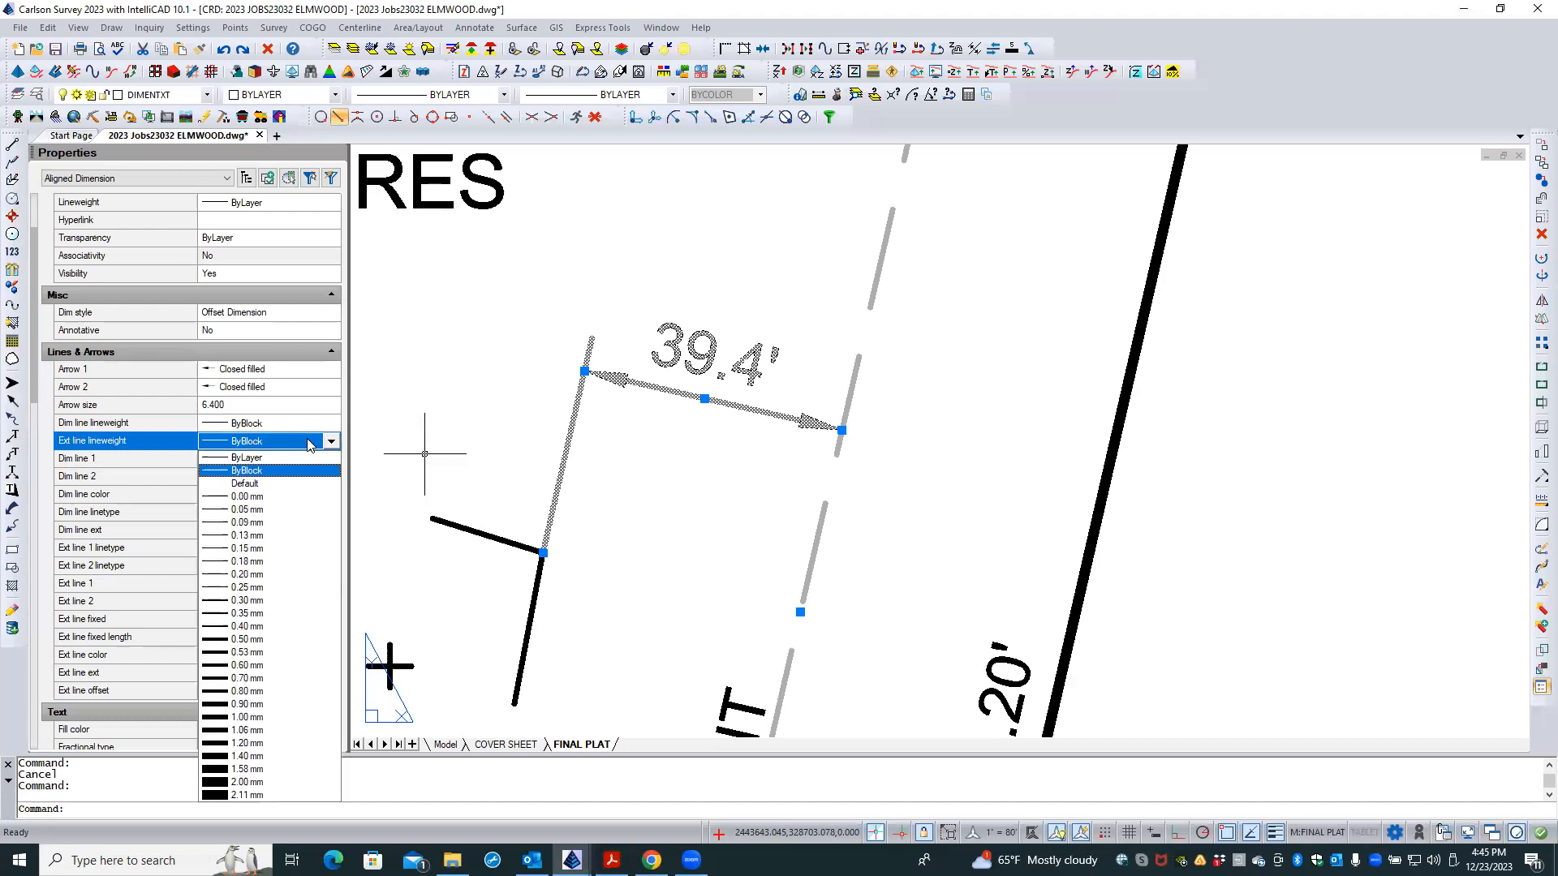
click(268, 511)
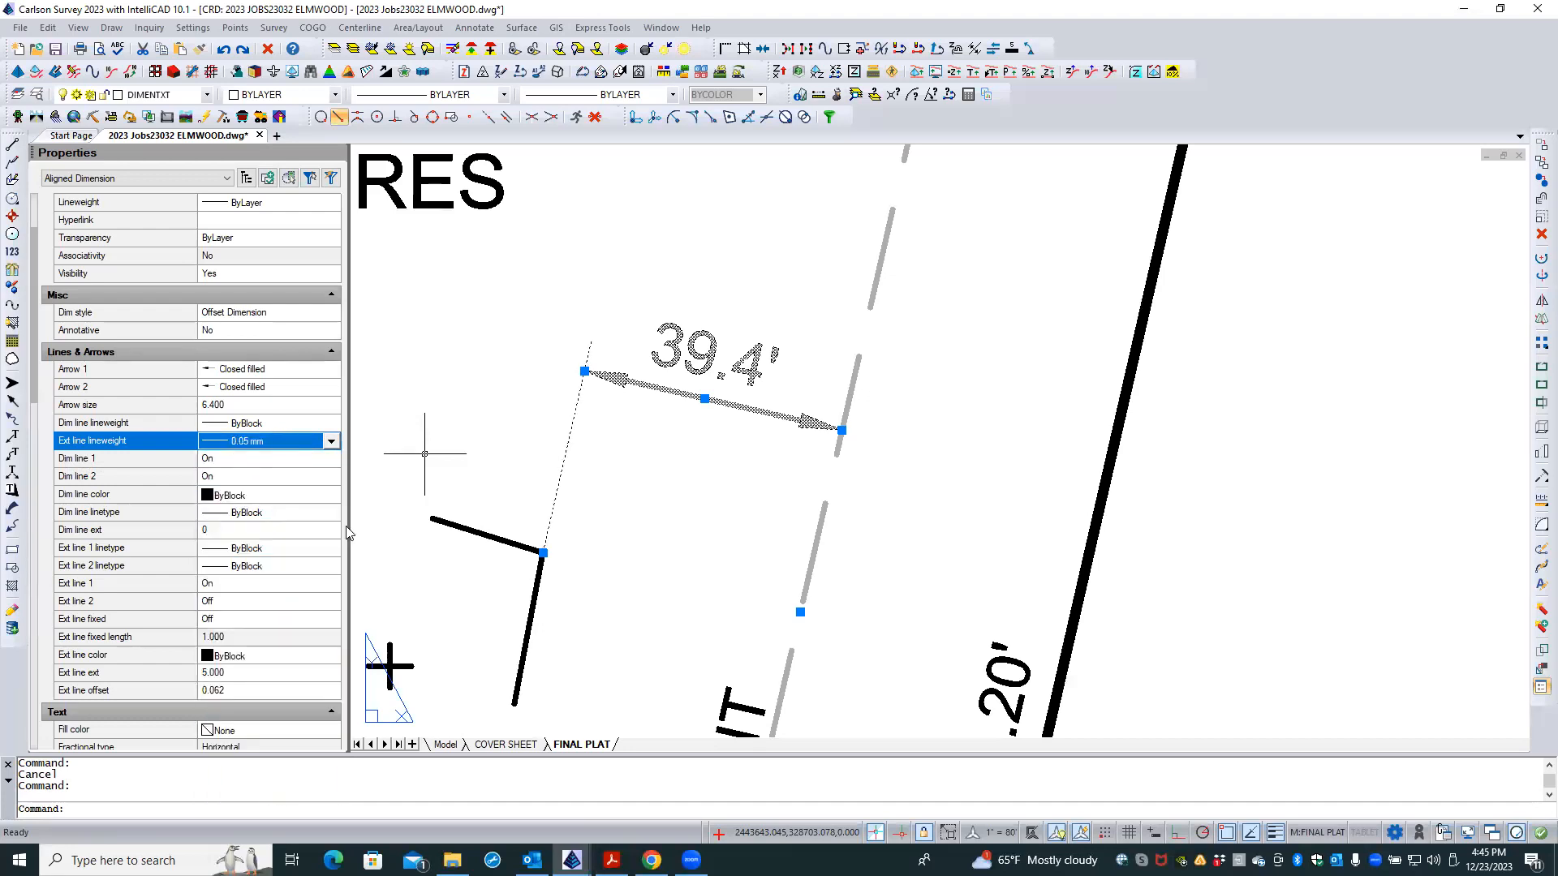
click(331, 443)
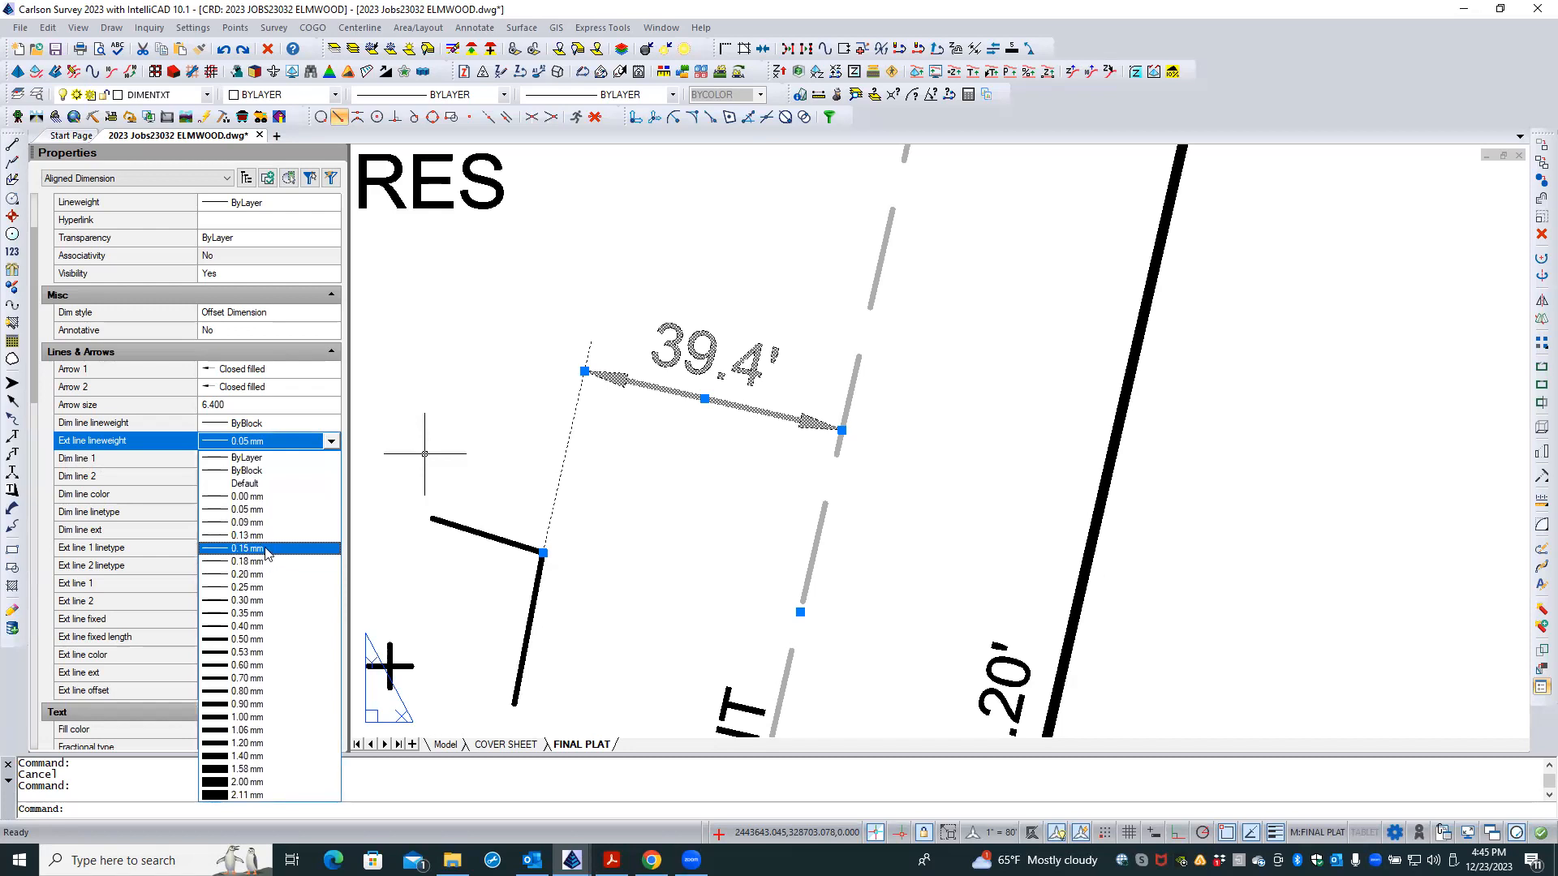
click(268, 537)
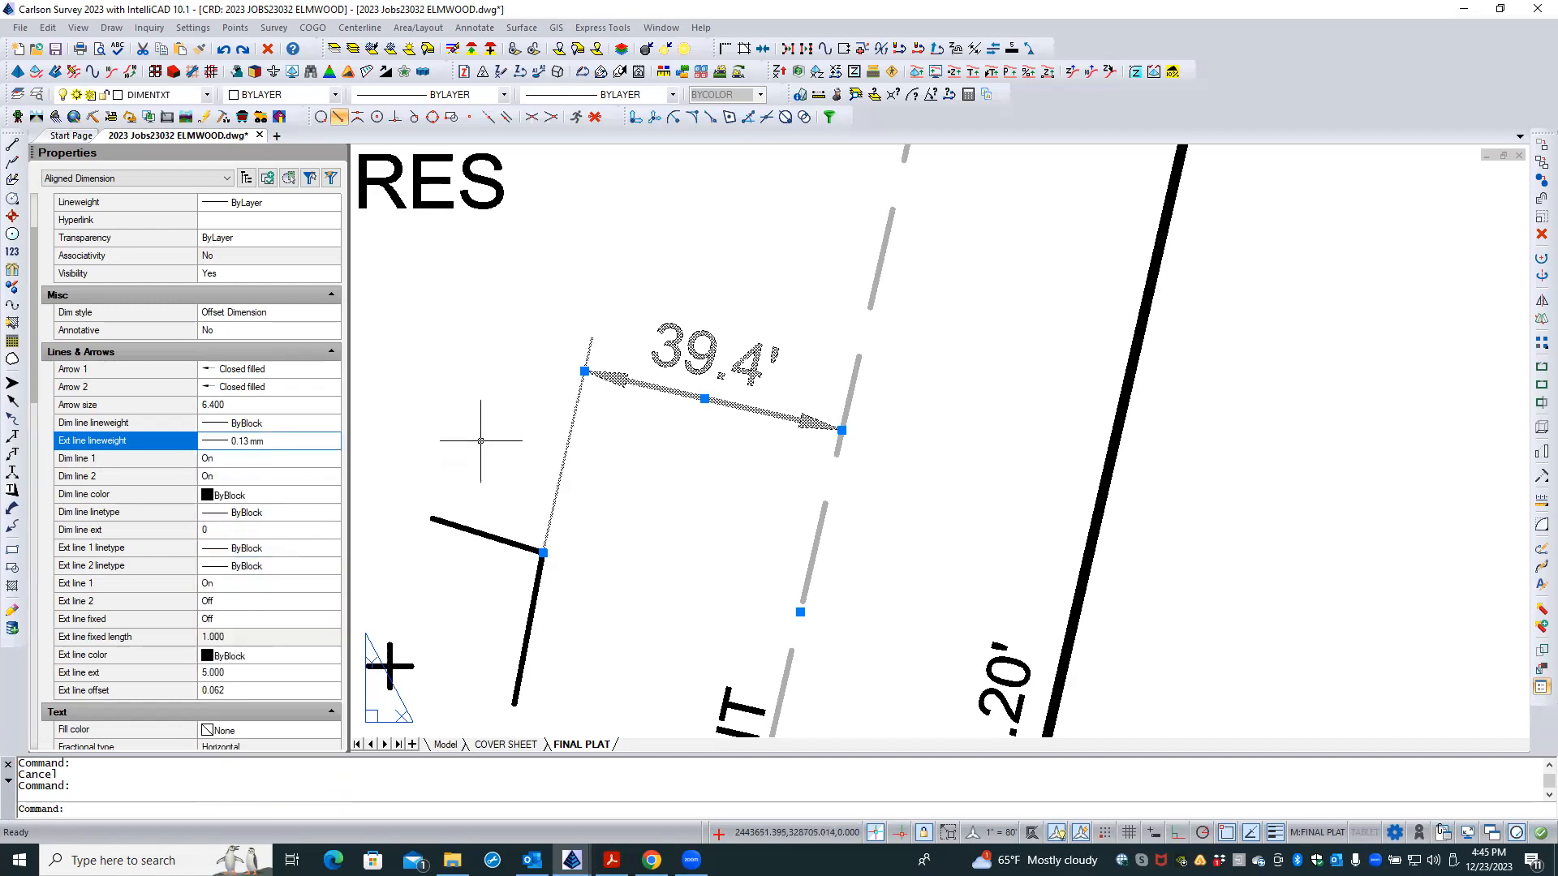
- Set the dimension line lineweight, trying 0.25 mm before settling on 0.20 mm, and deselect the dimension
click(284, 423)
click(331, 423)
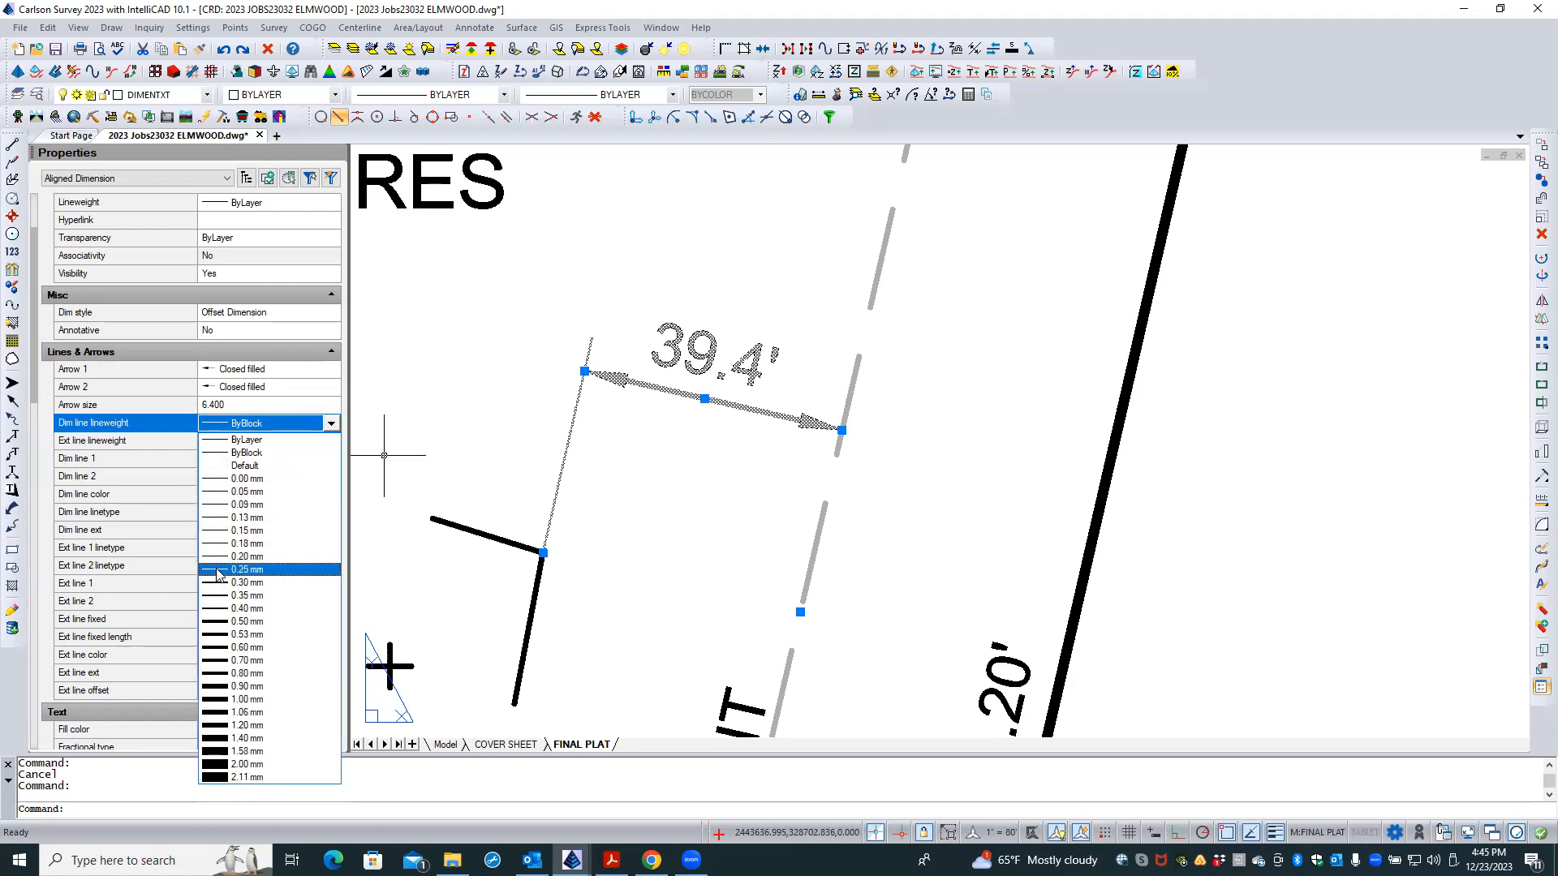
click(244, 569)
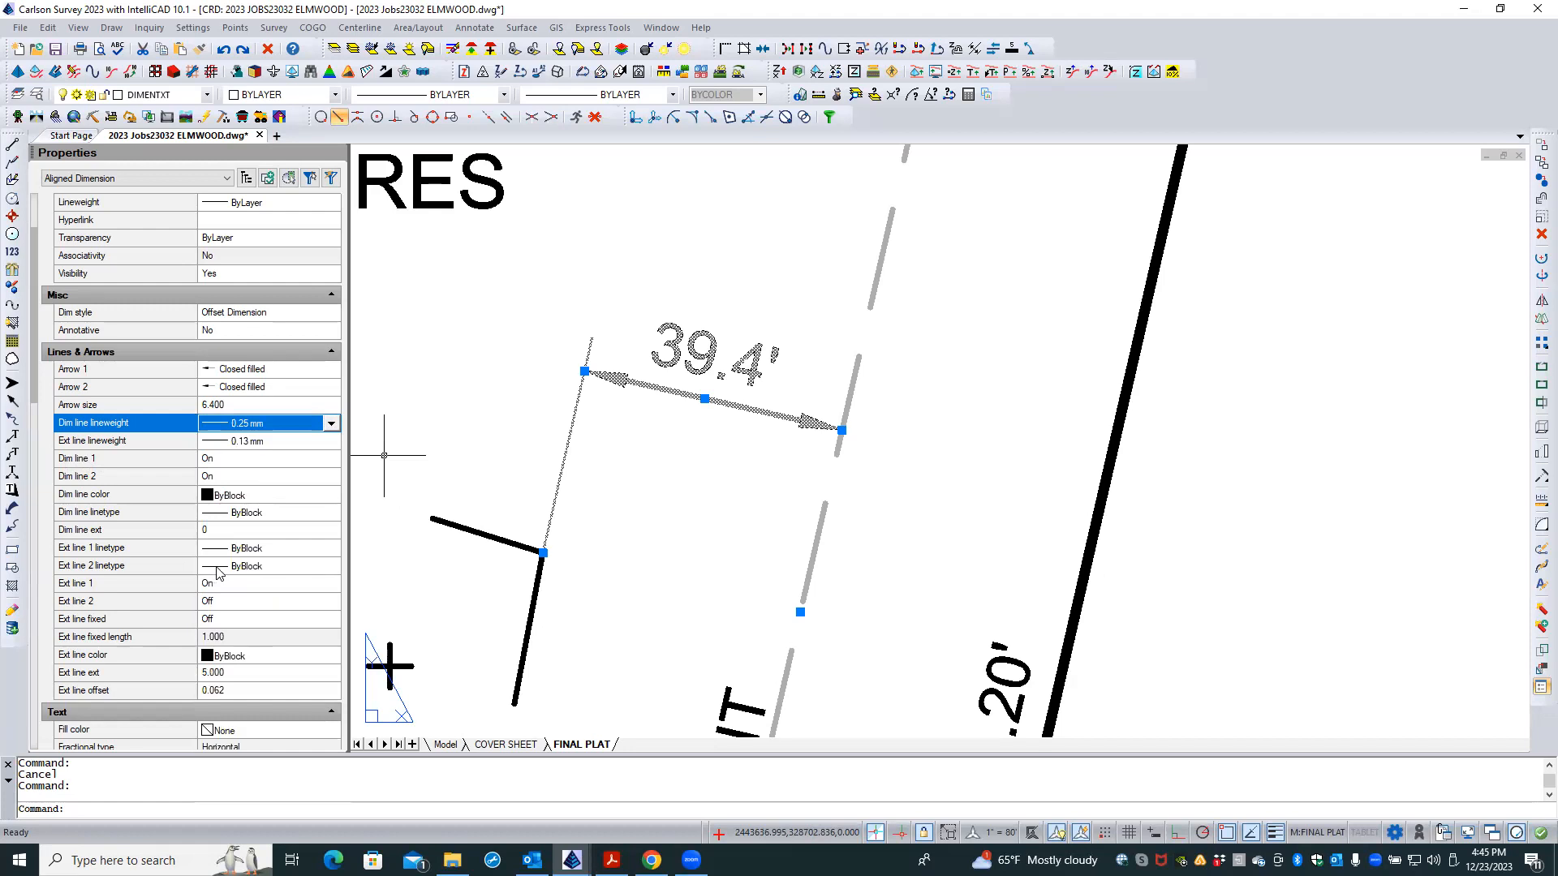
click(331, 423)
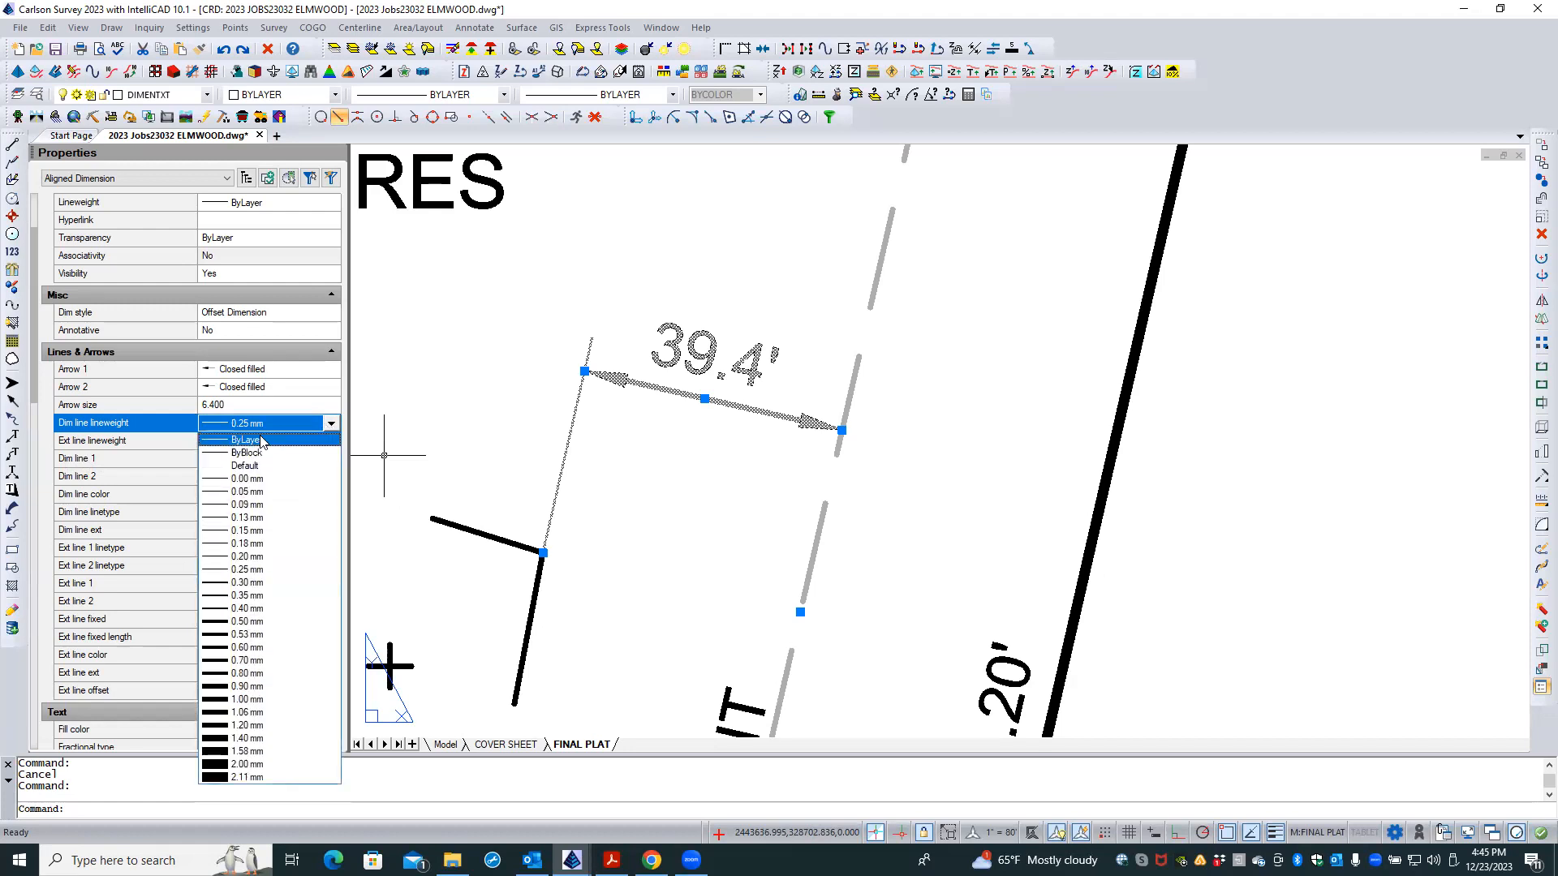
click(260, 552)
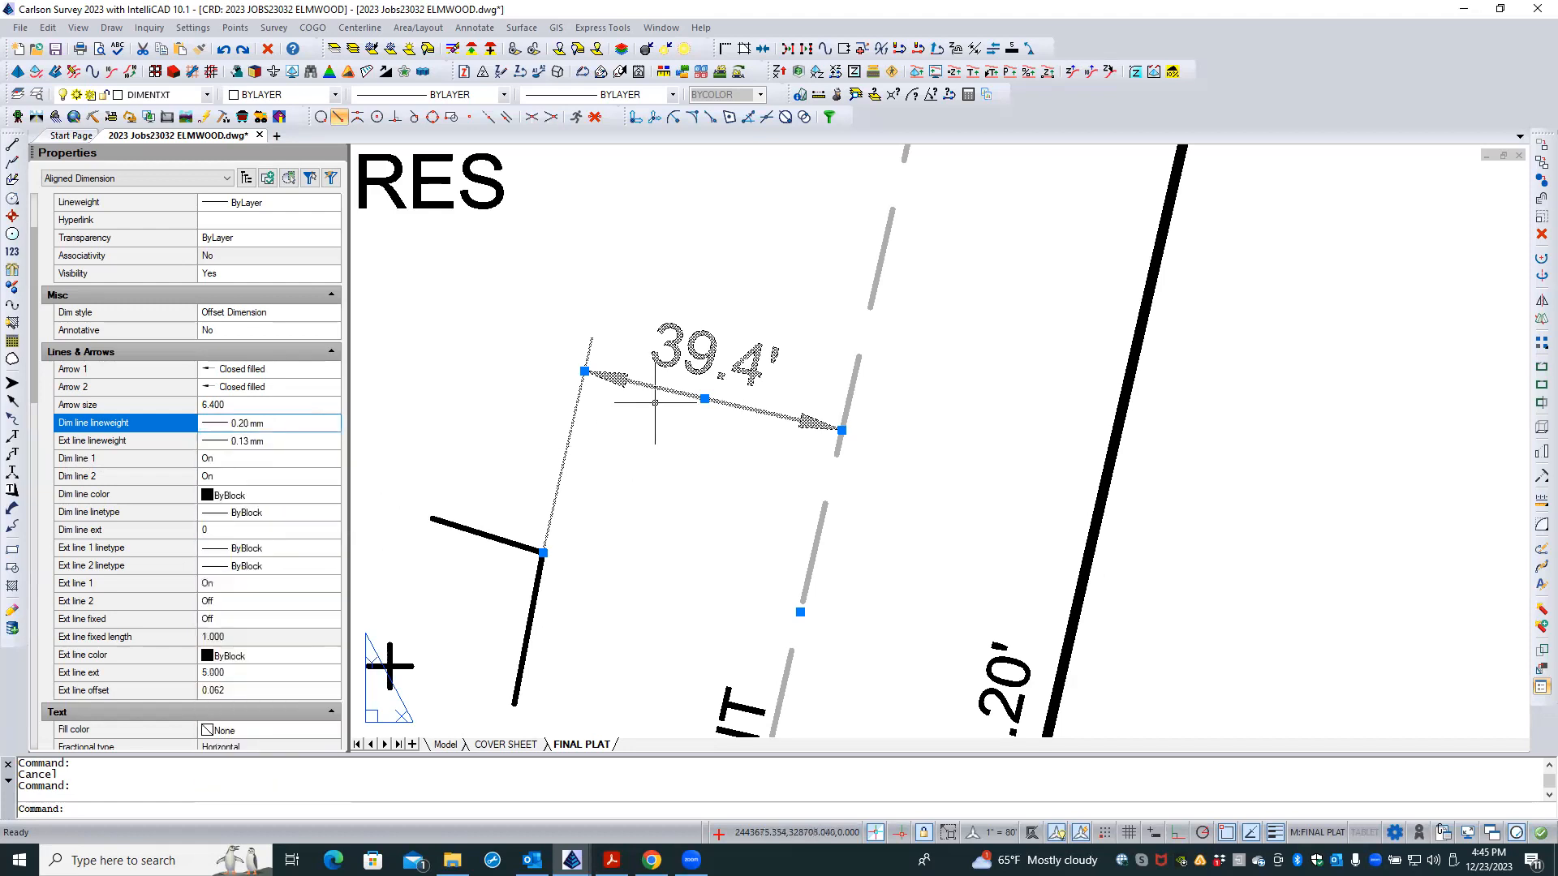
key(Escape)
scroll(647, 433, down, 5)
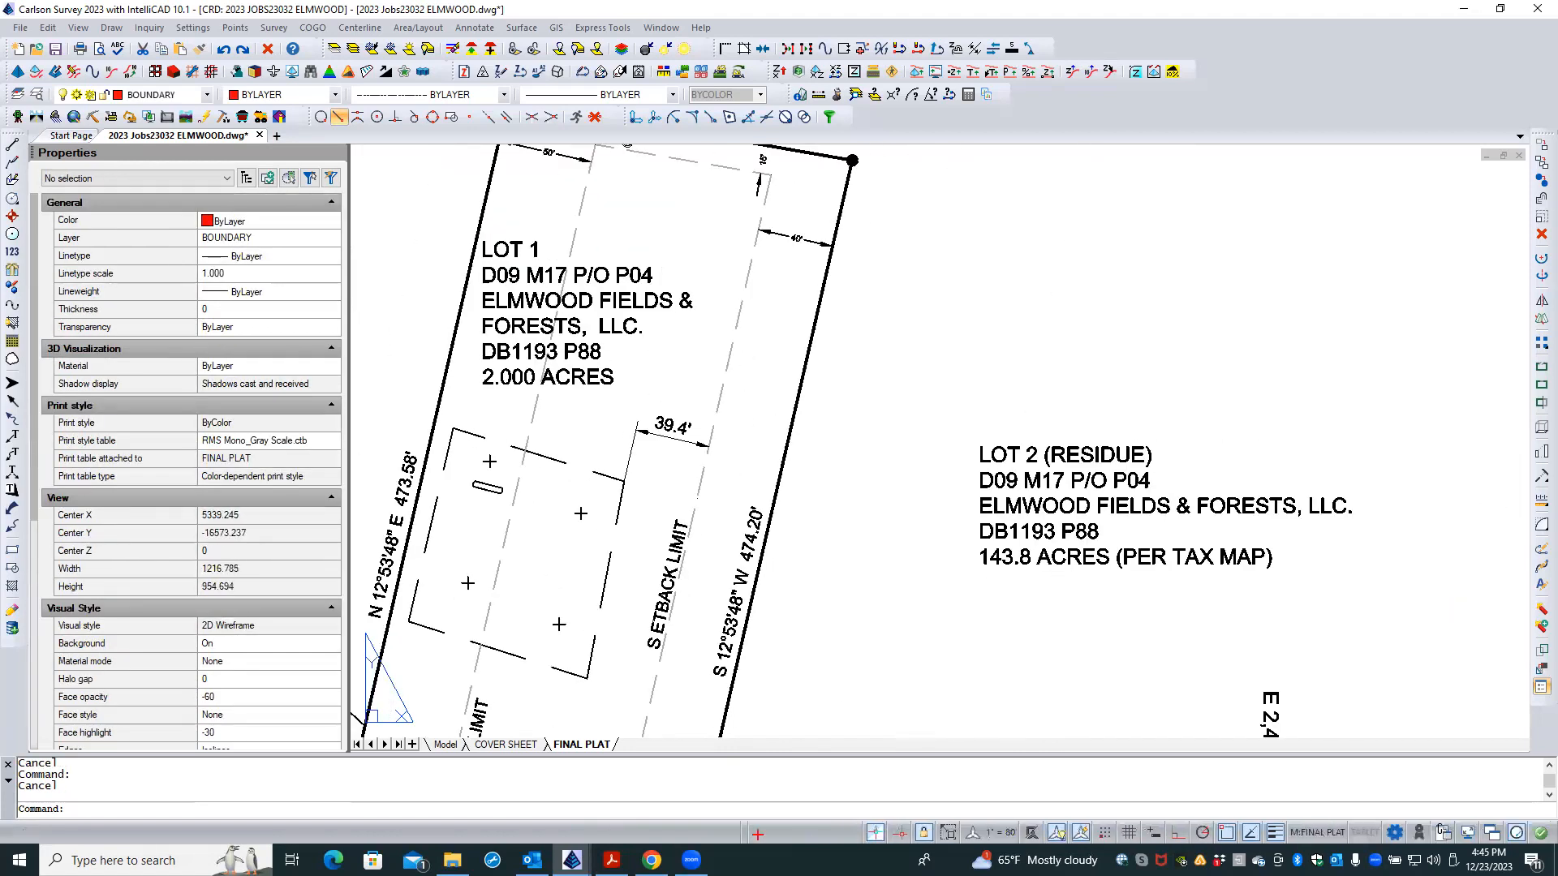
- Set the 39.4' dimension's extension line offset to 5 and deselect the dimension
scroll(657, 451, up, 3)
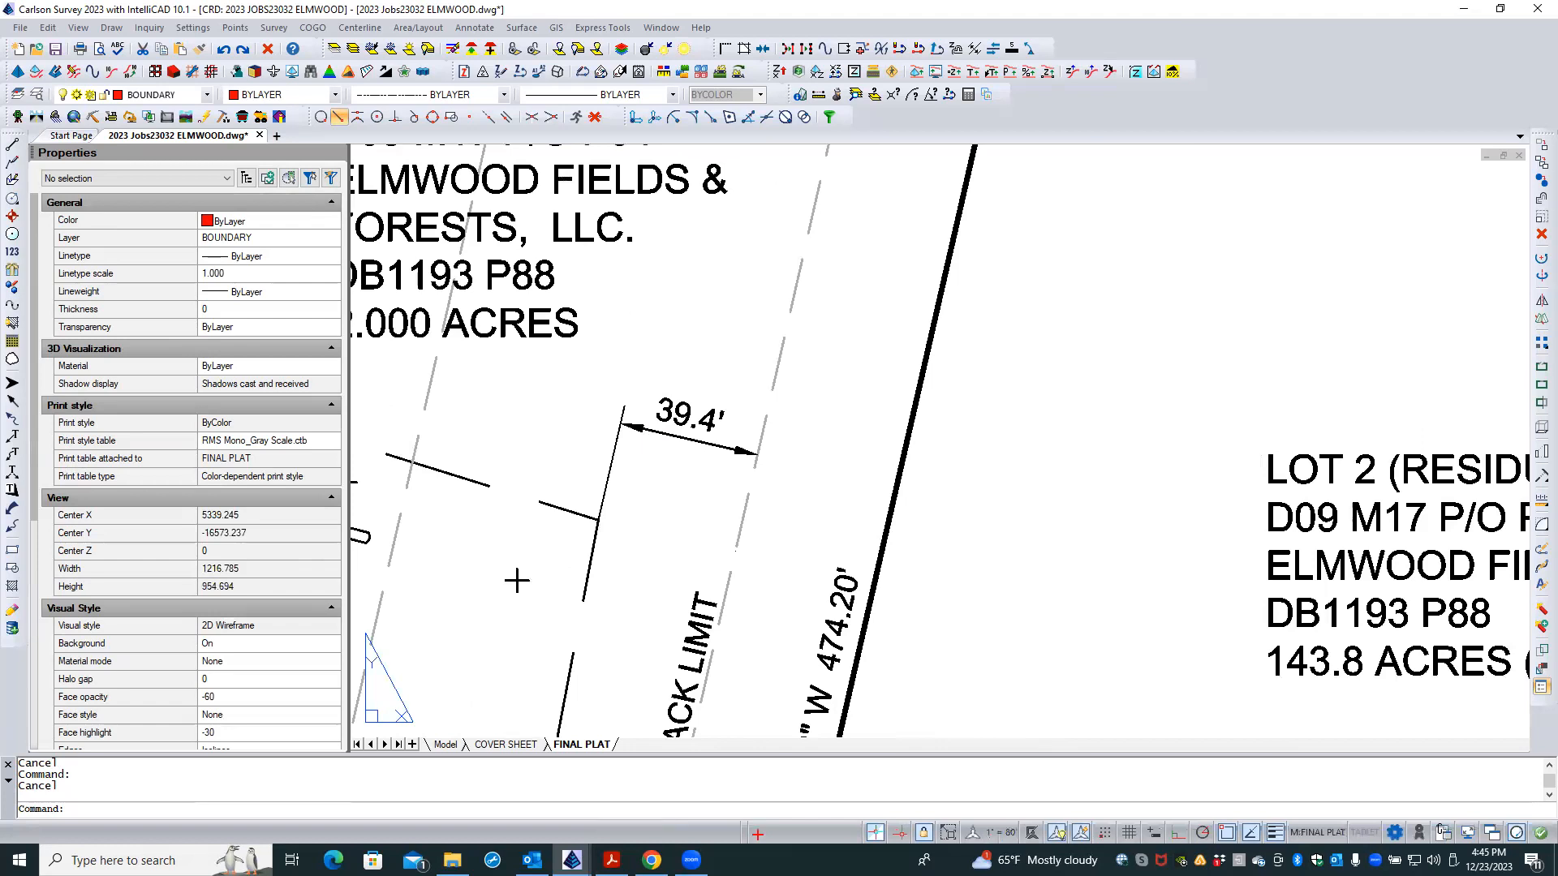
click(617, 445)
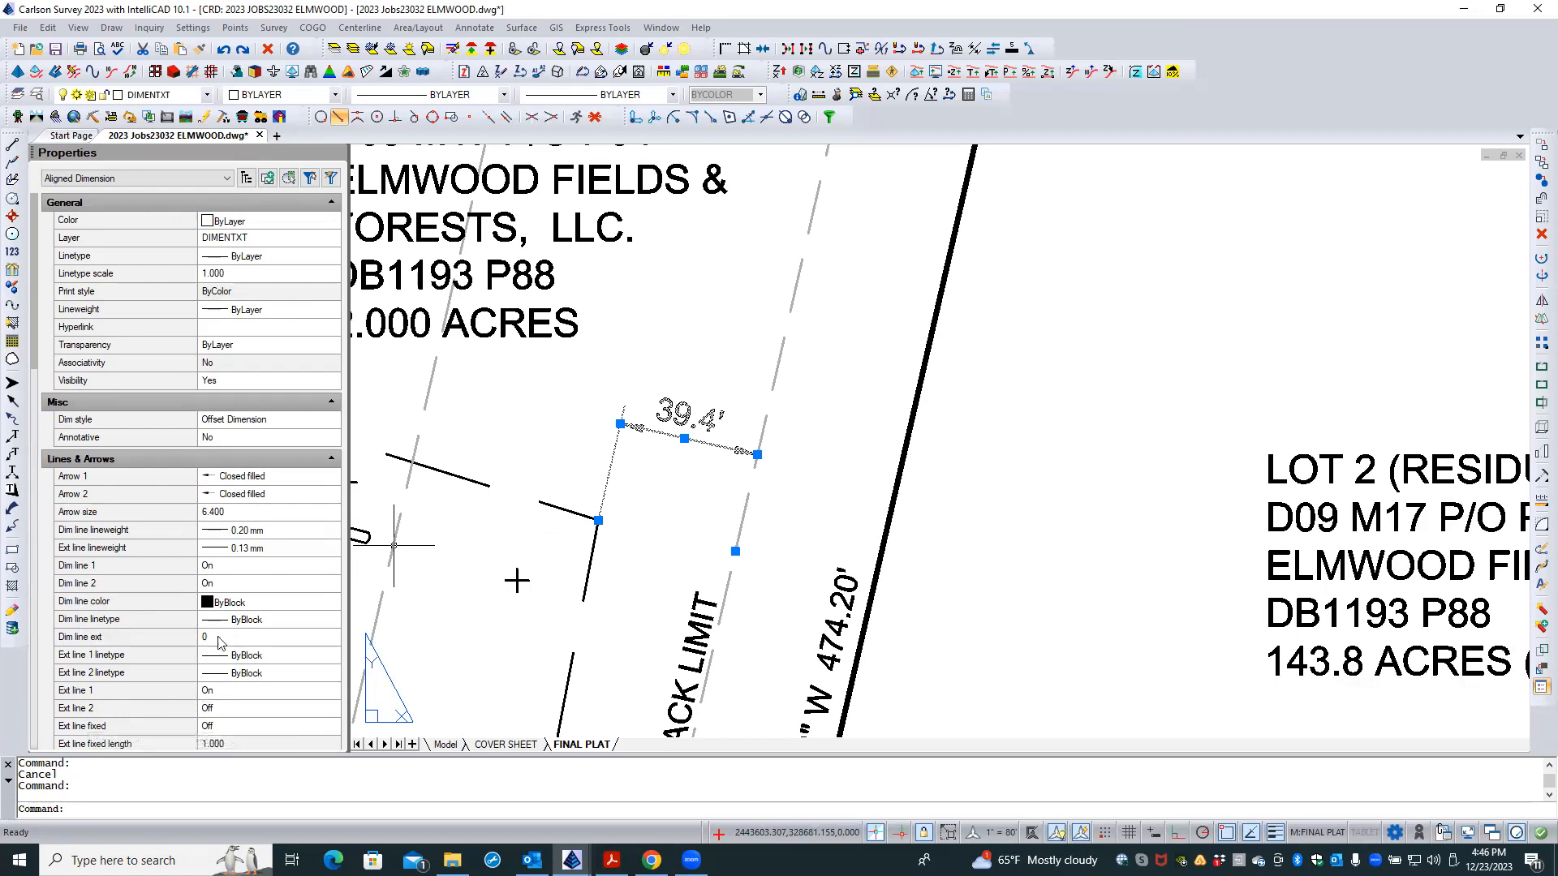
scroll(215, 576, down, 4)
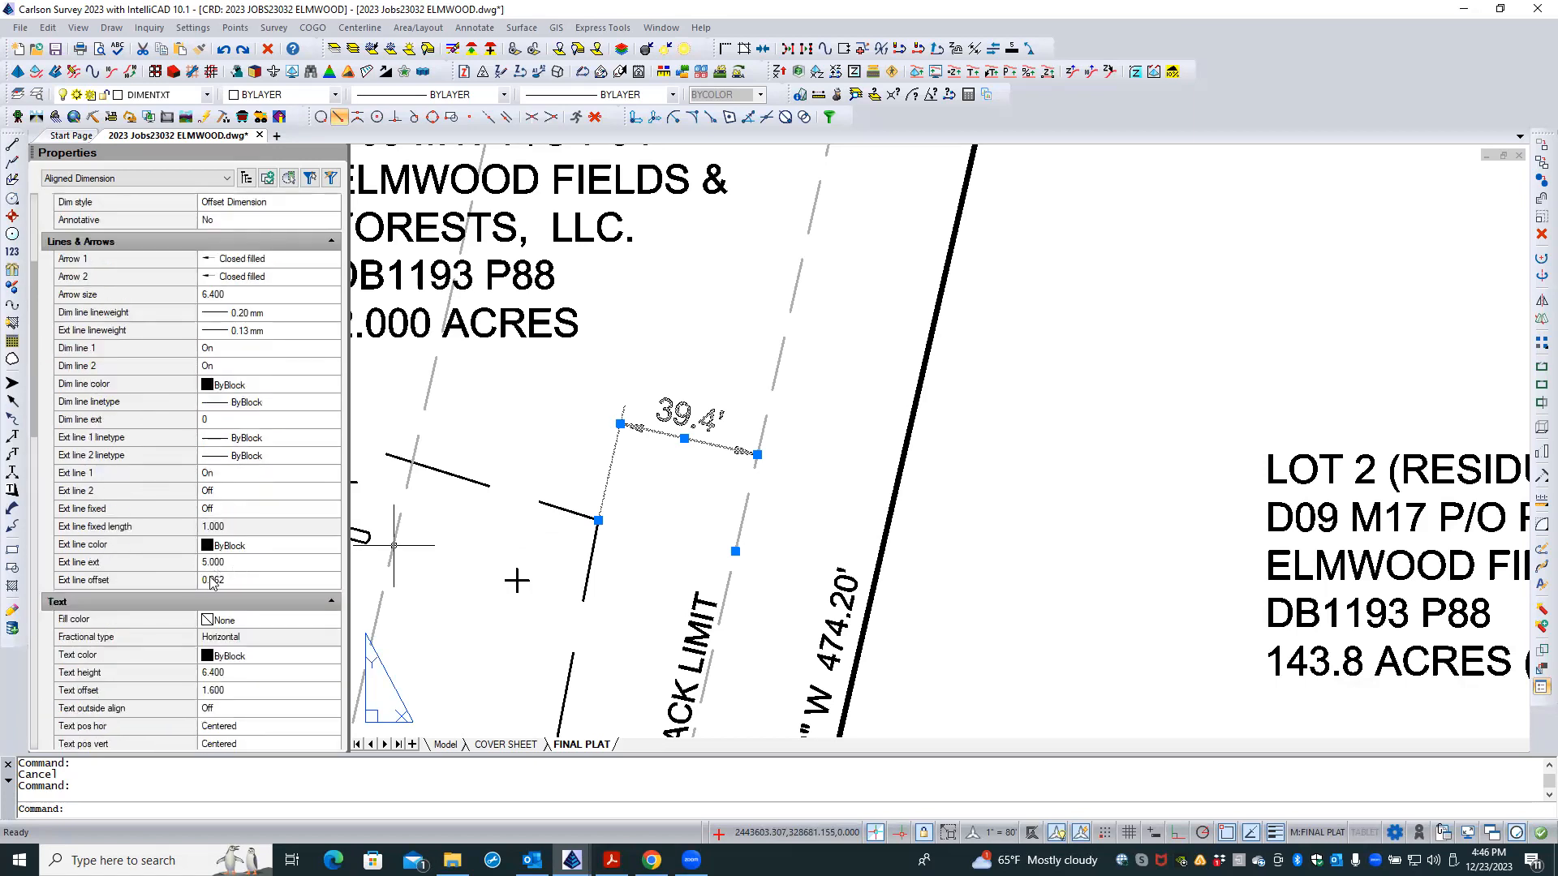
click(227, 581)
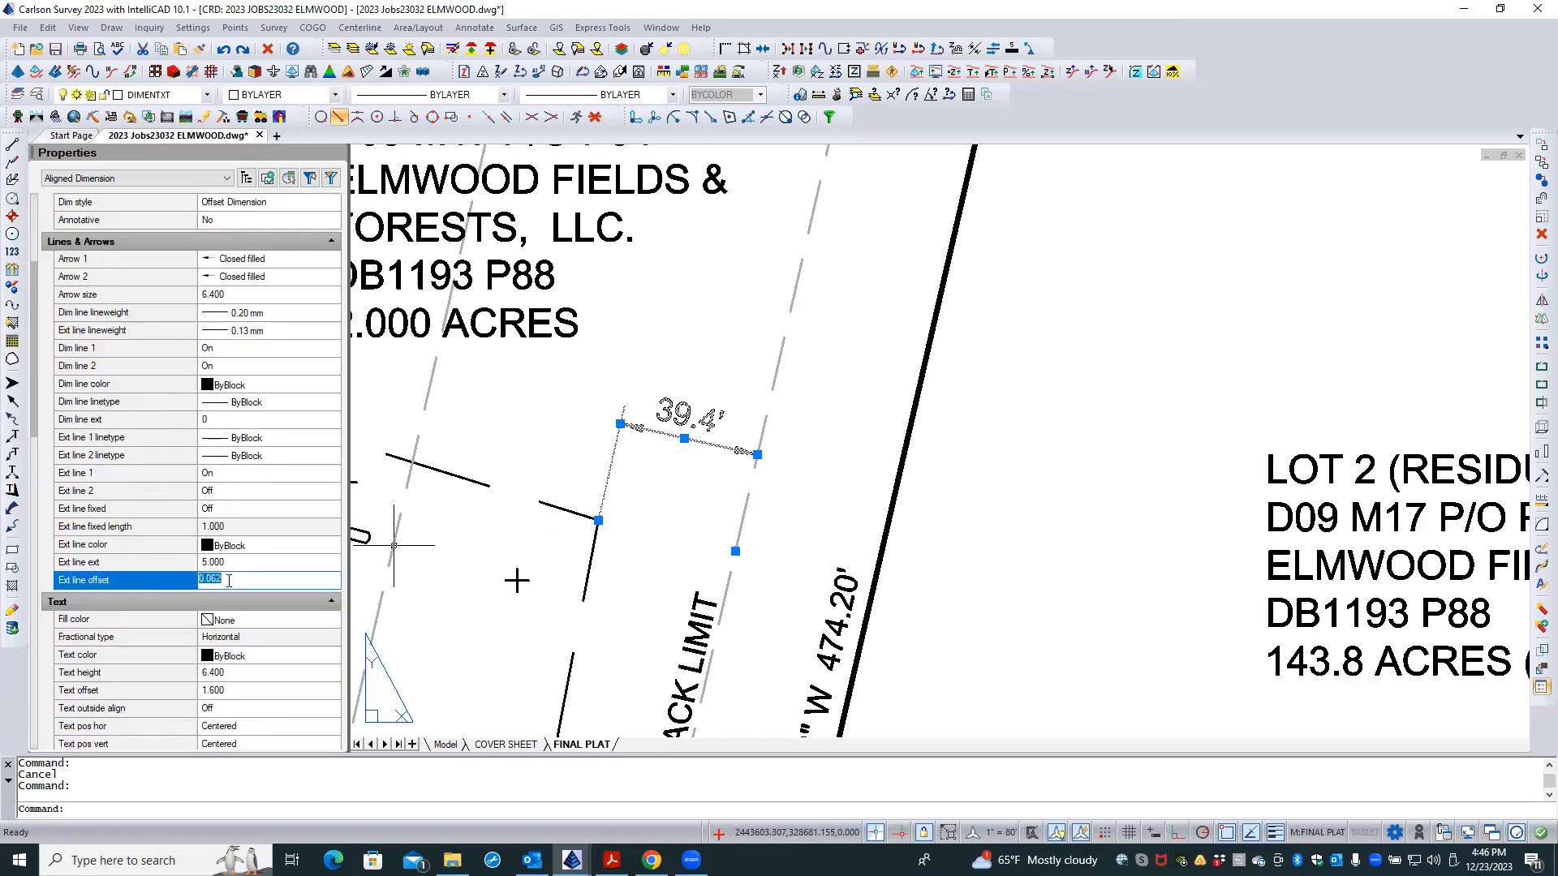
text(5)
key(Return)
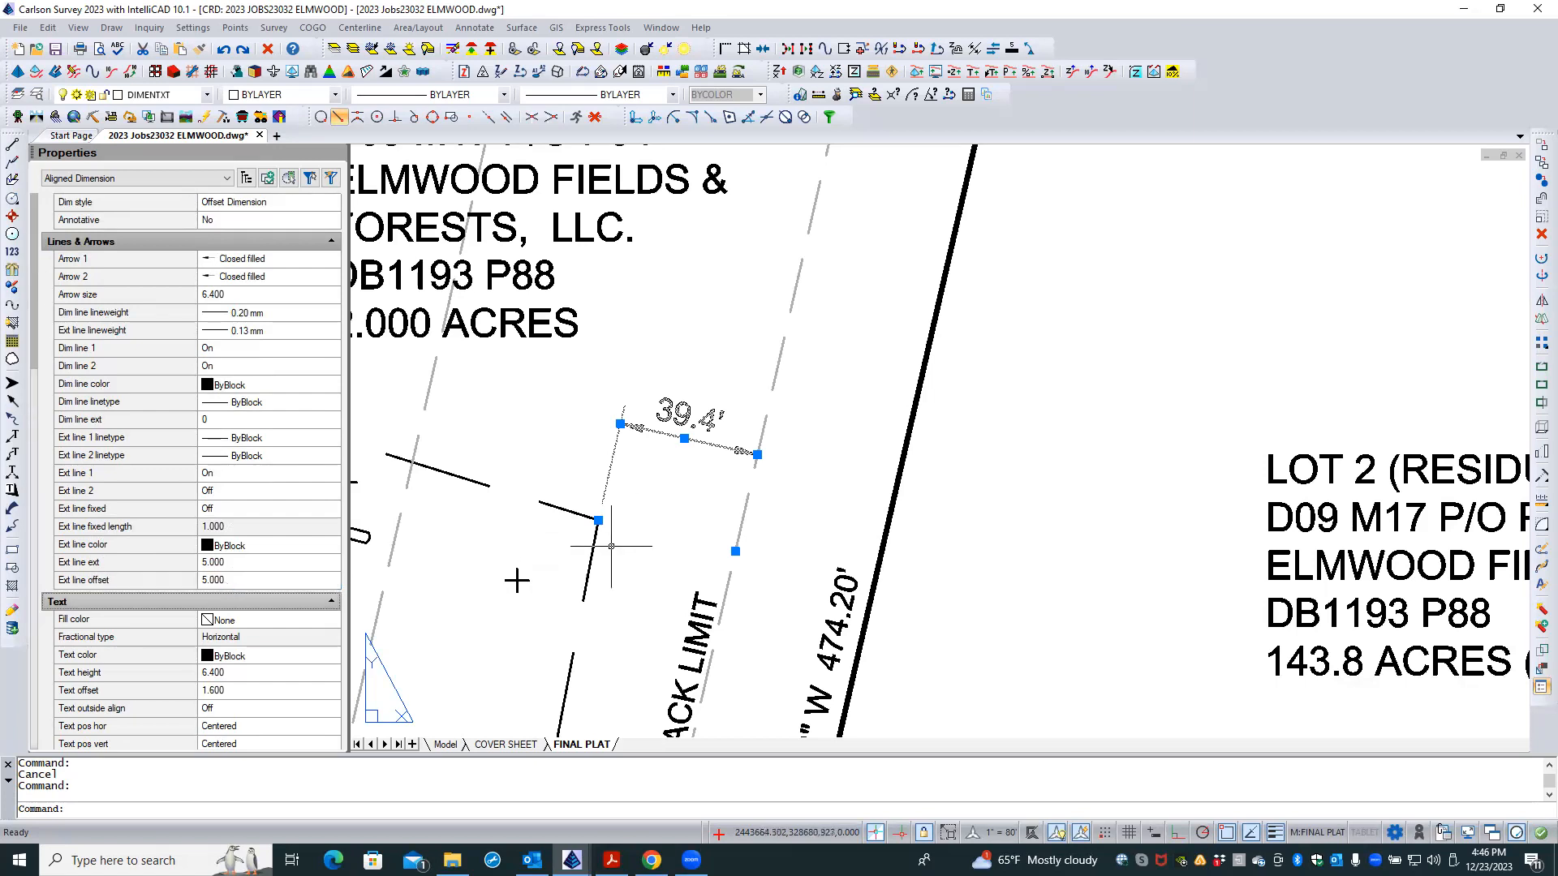
key(Escape)
scroll(616, 519, up, 2)
scroll(617, 519, up, 1)
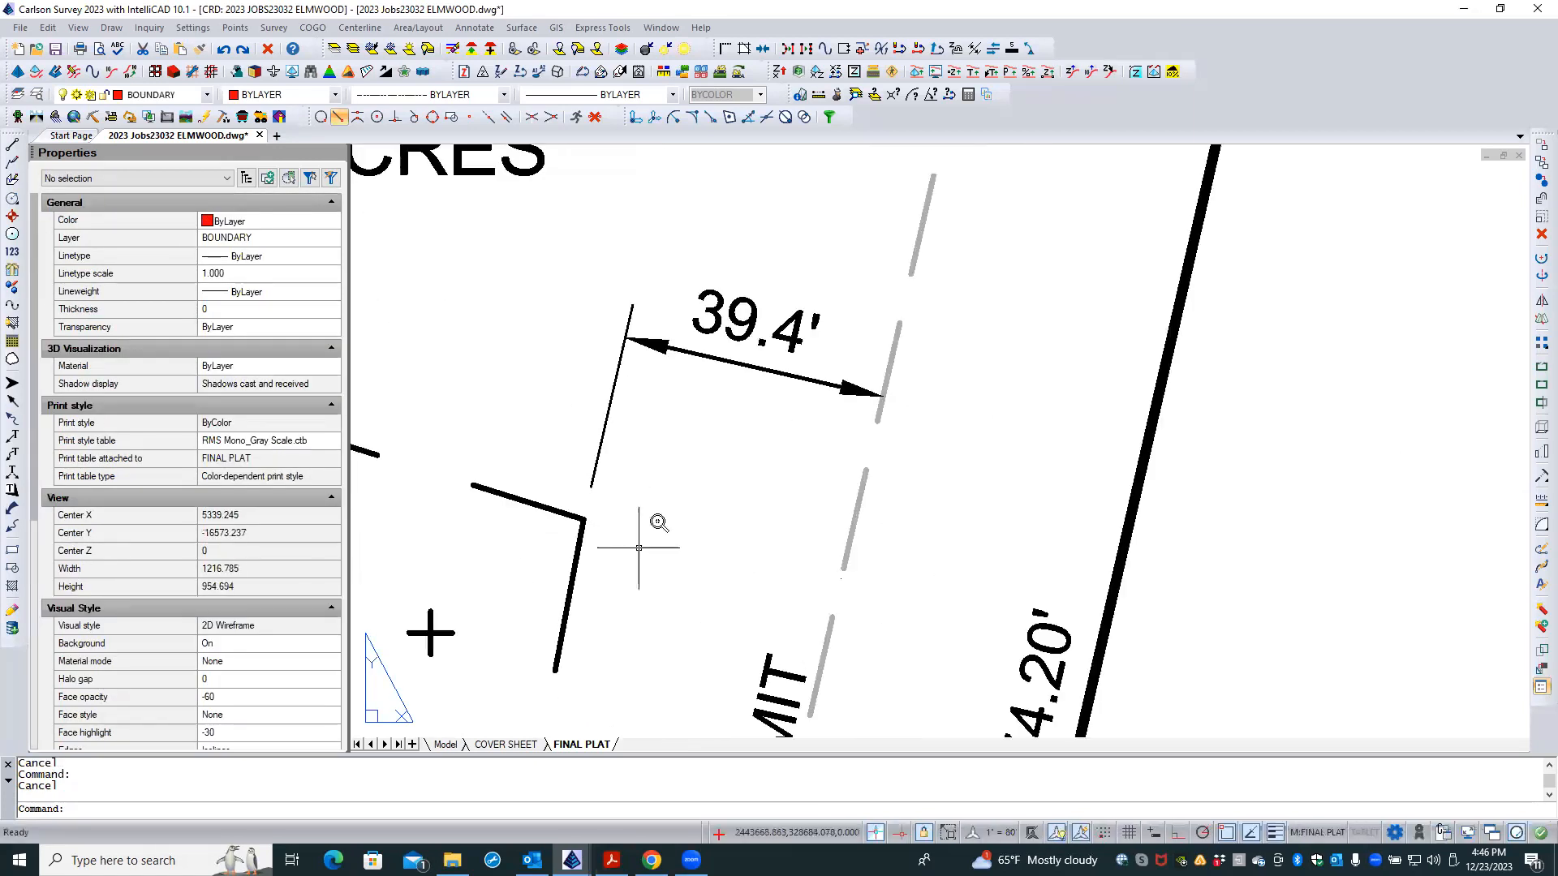
- Examine the 39.4' dimension and its extension line between the dashed rectangle's corner and the setback line
scroll(654, 521, down, 5)
double_click(781, 507)
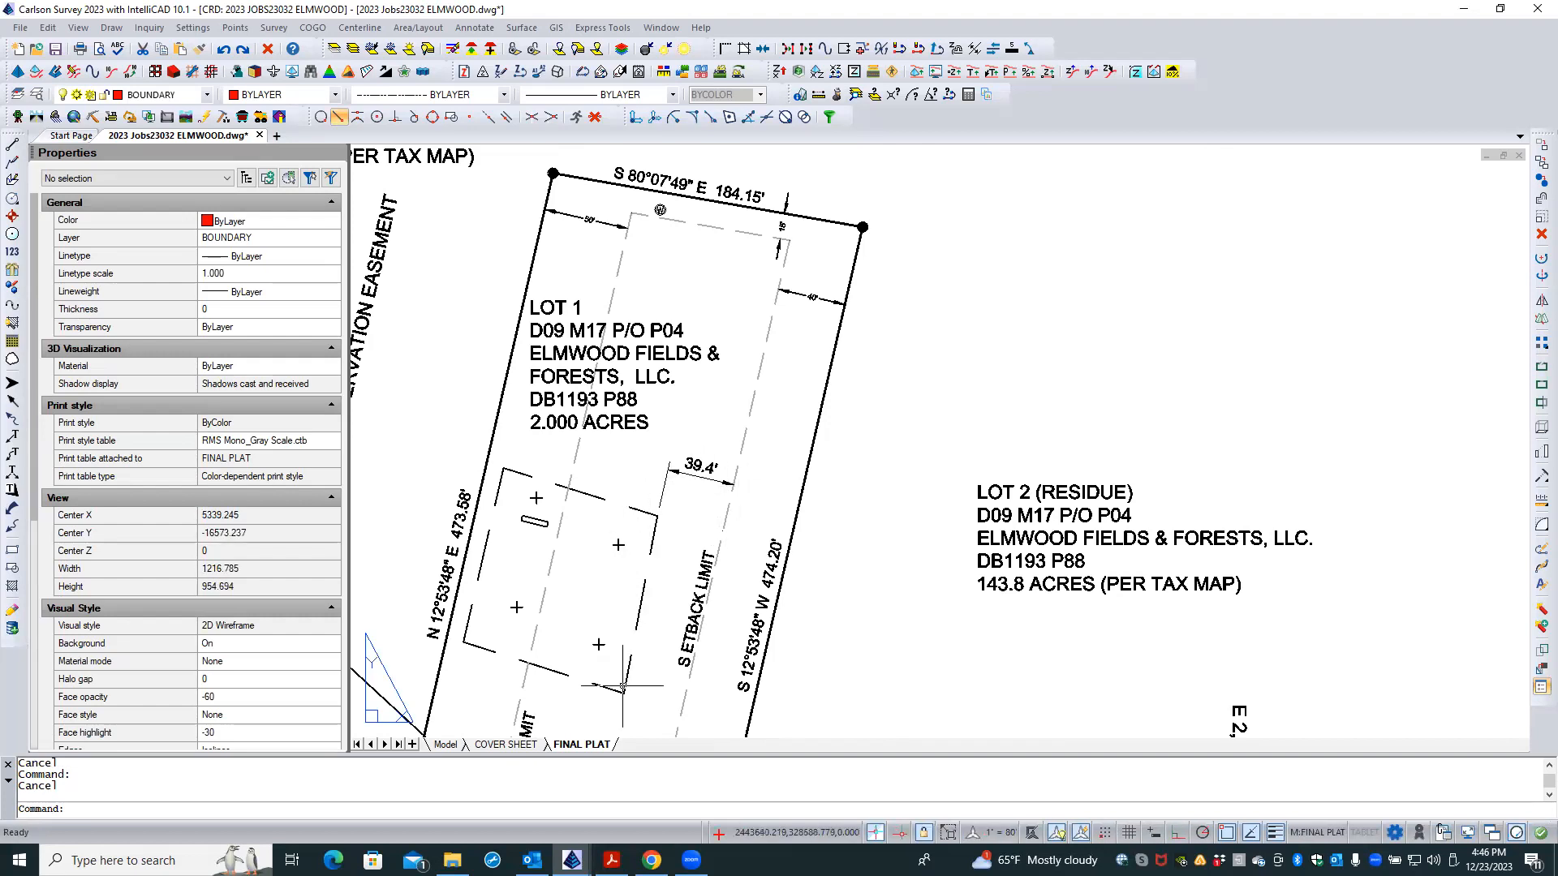
scroll(658, 540, up, 2)
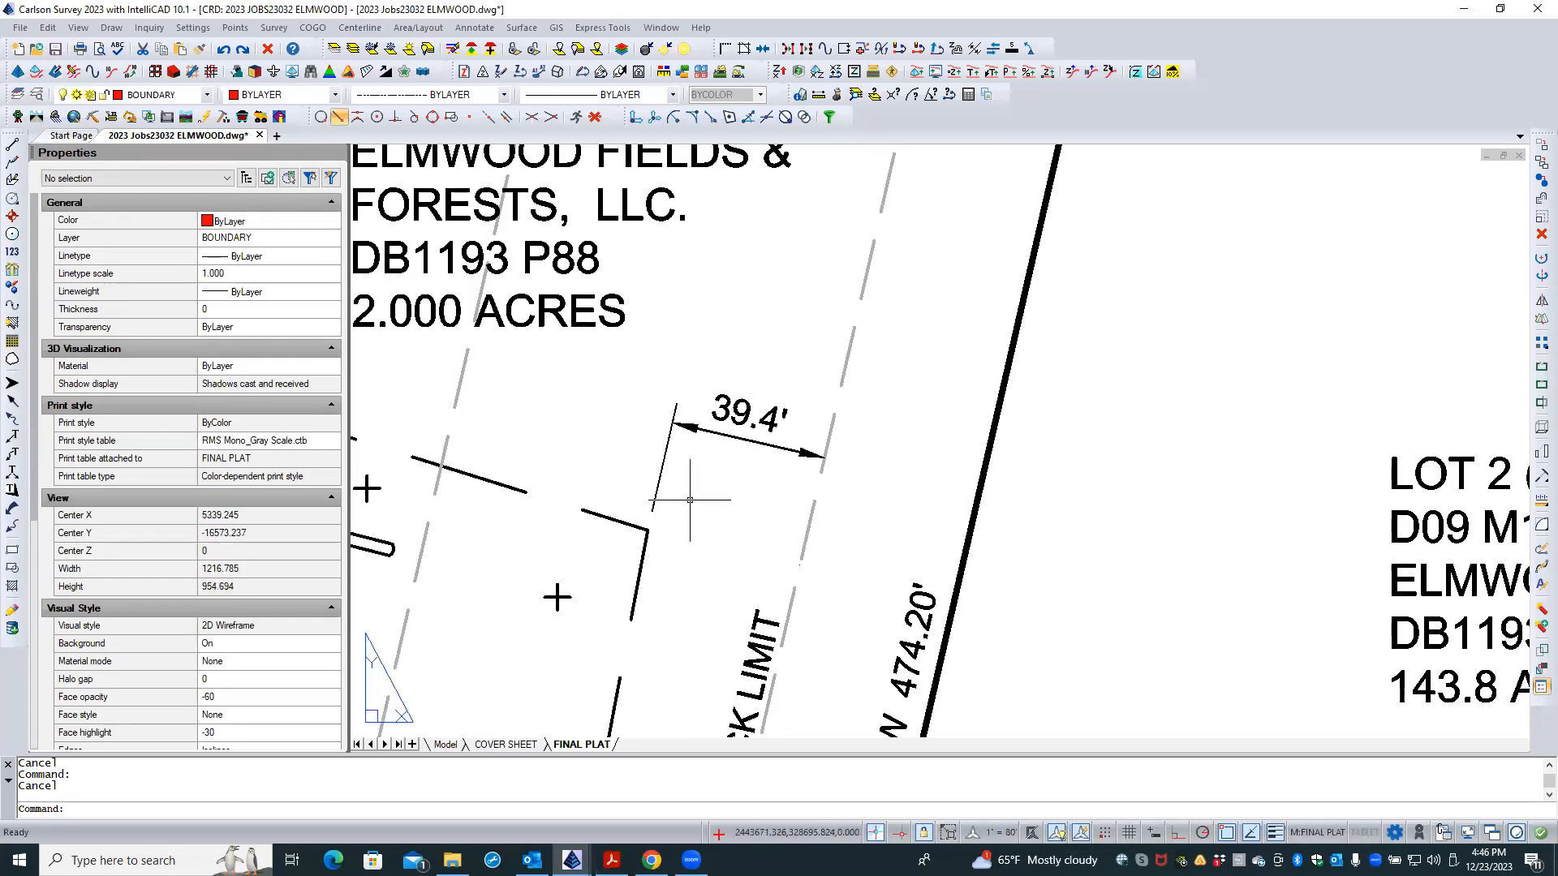
scroll(610, 373, down, 1)
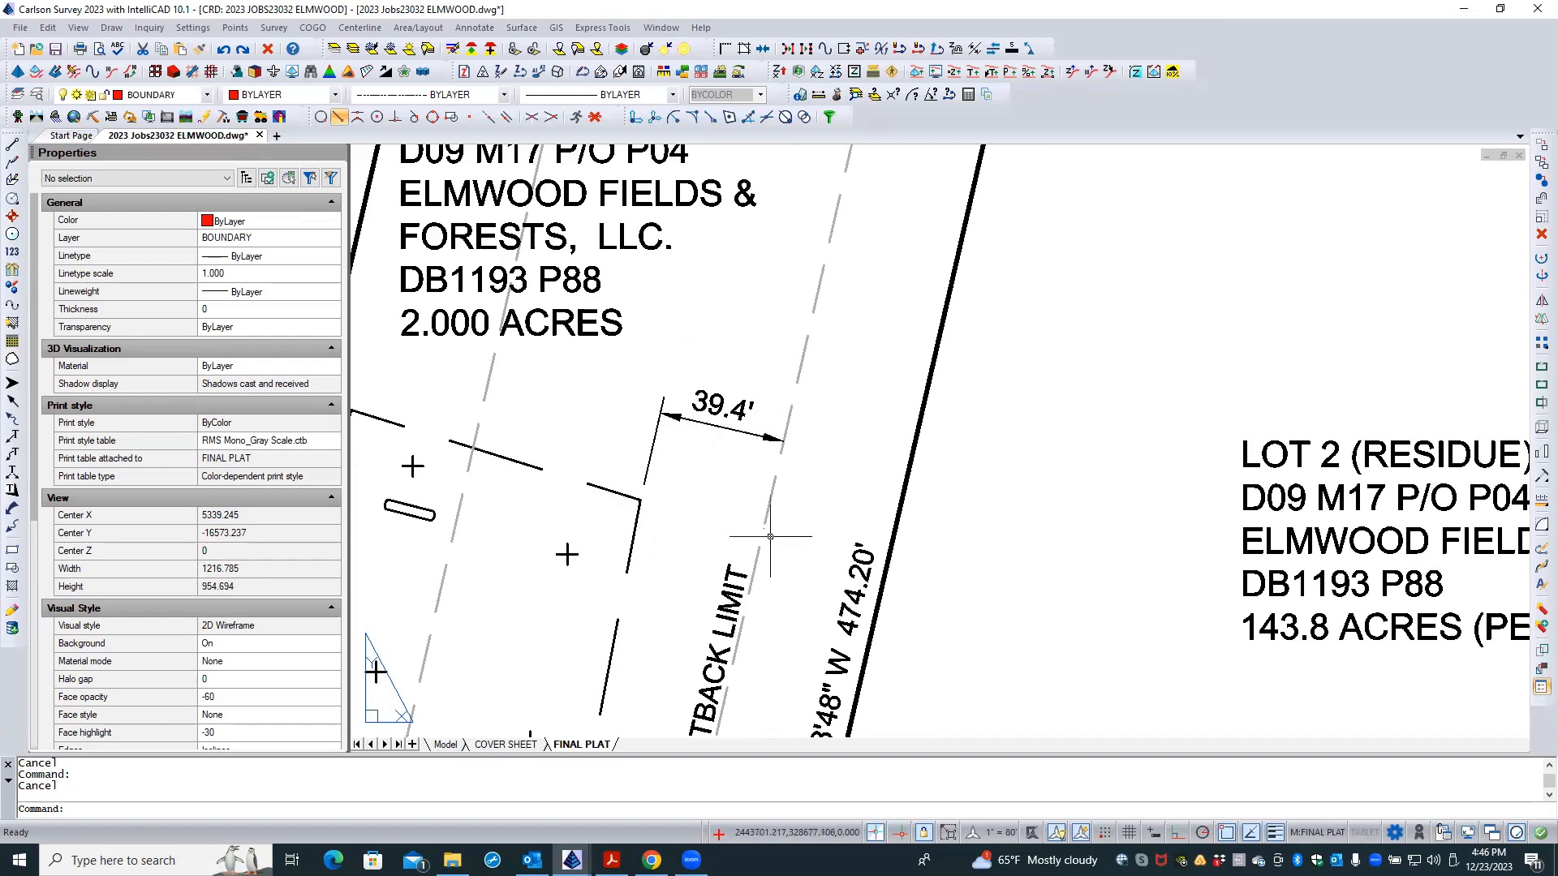
scroll(807, 512, down, 1)
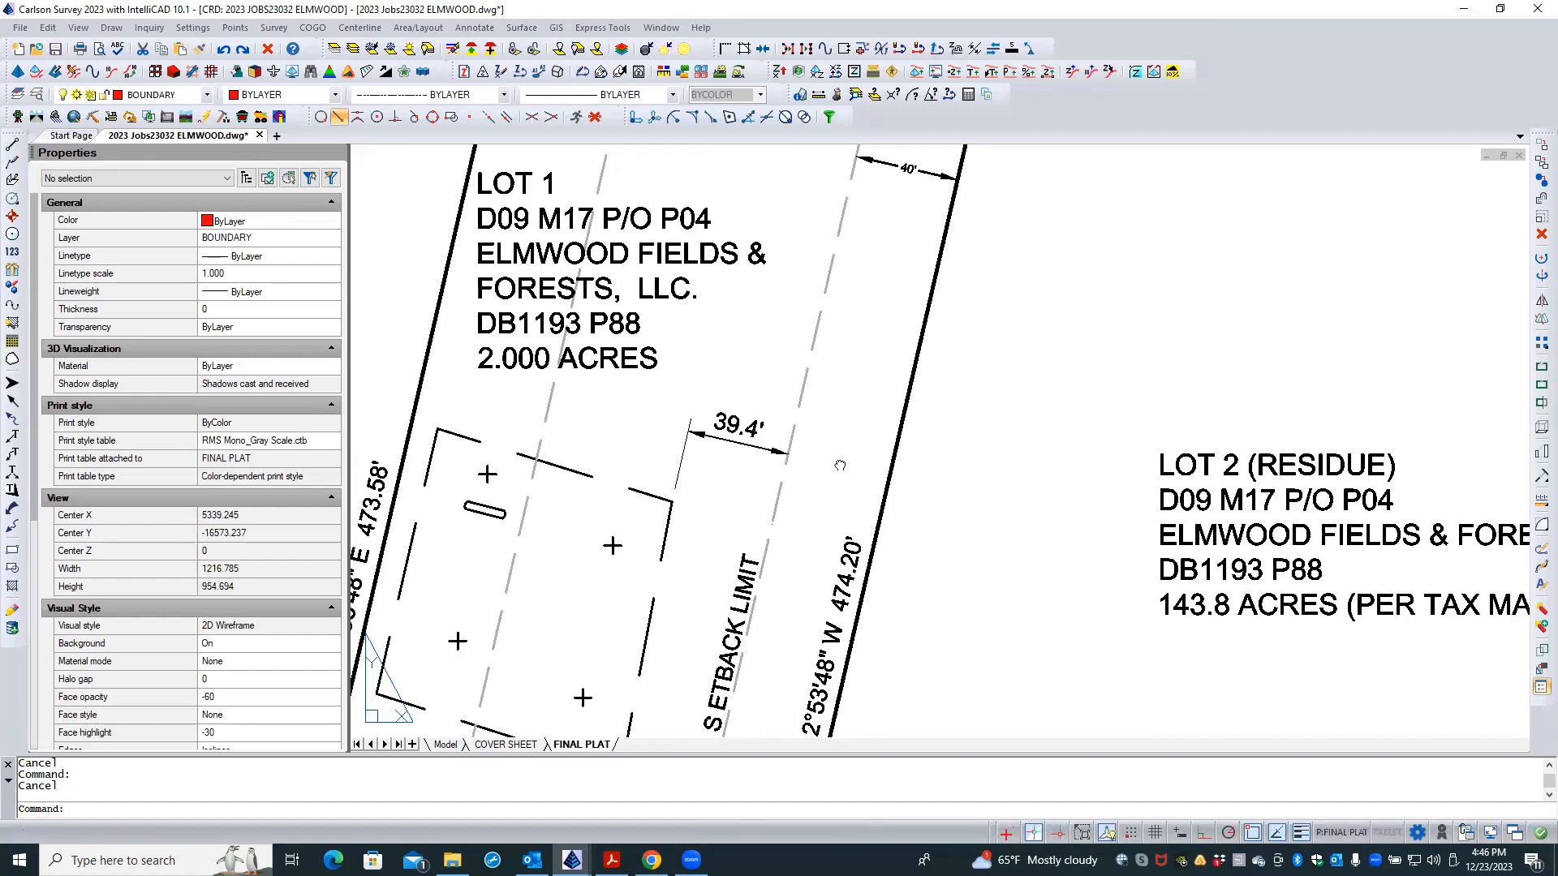
scroll(755, 564, up, 4)
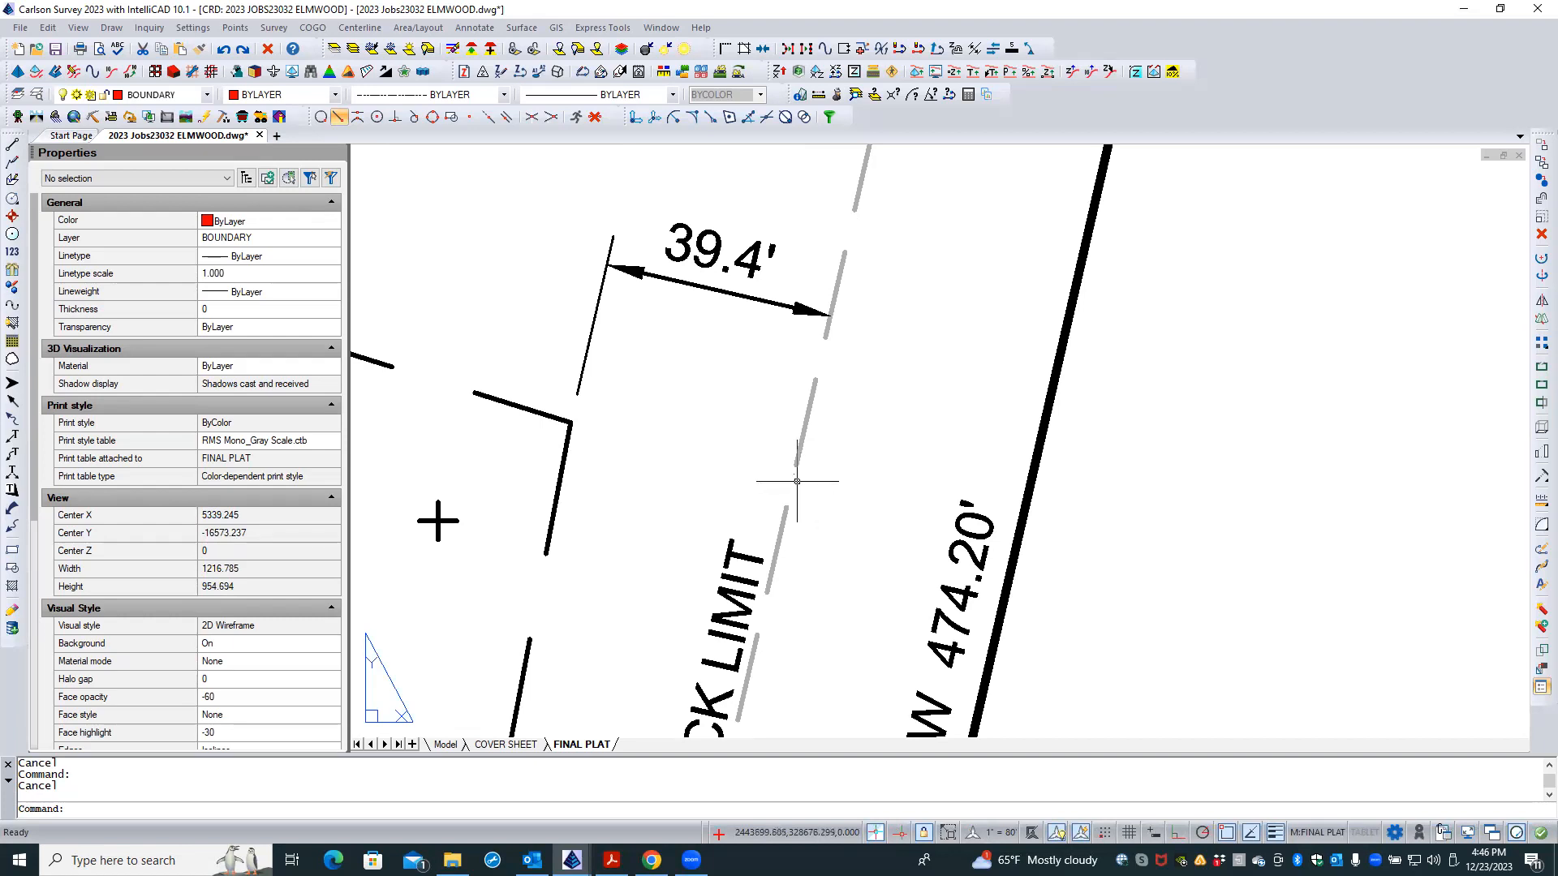
scroll(799, 483, up, 1)
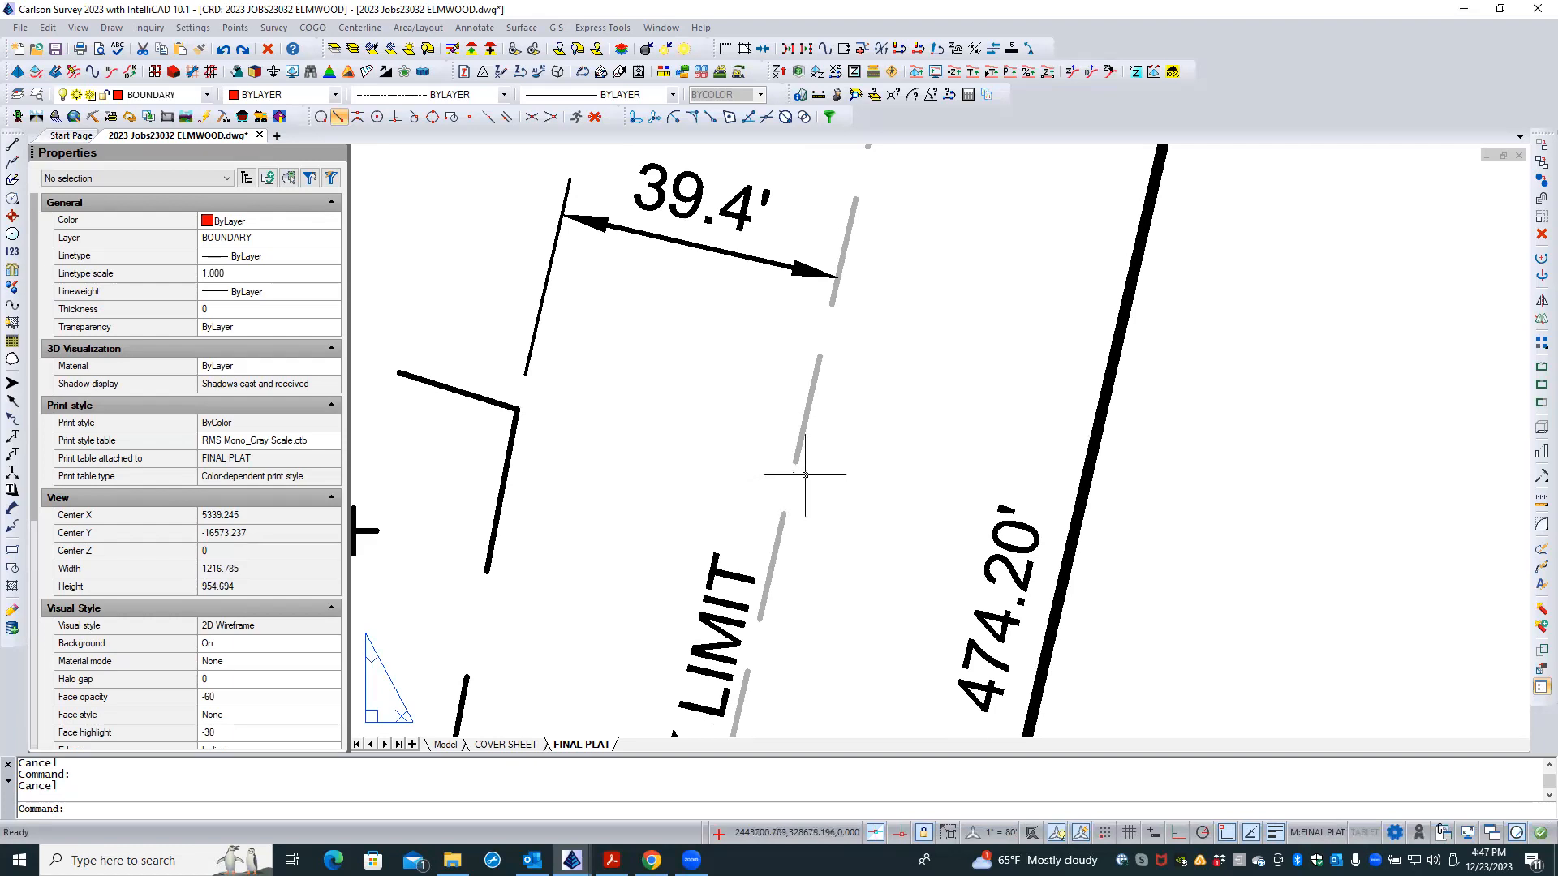
click(726, 254)
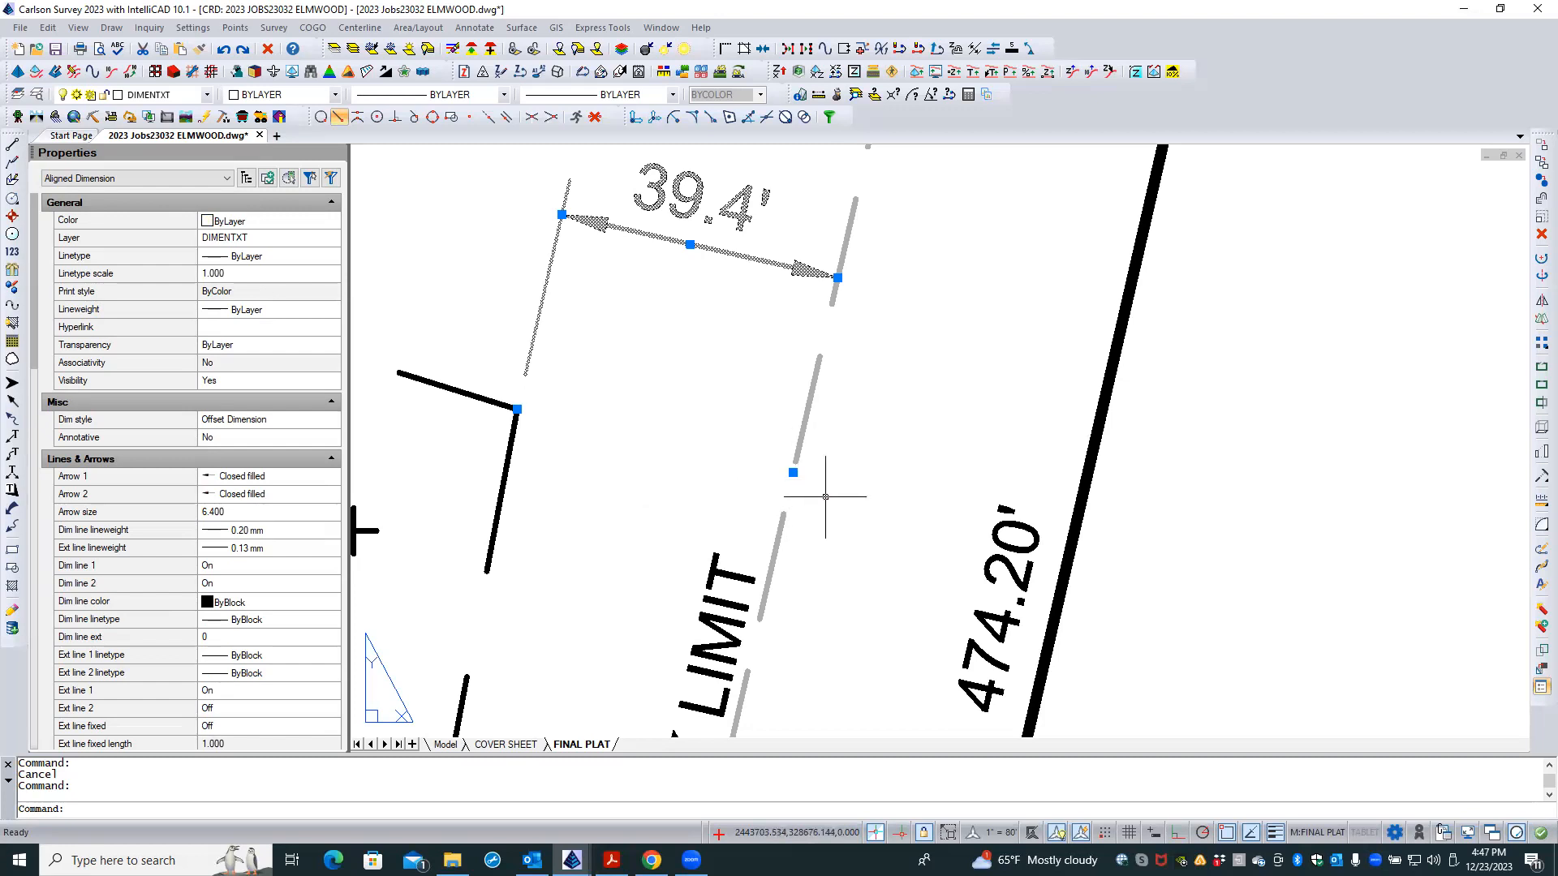
key(Escape)
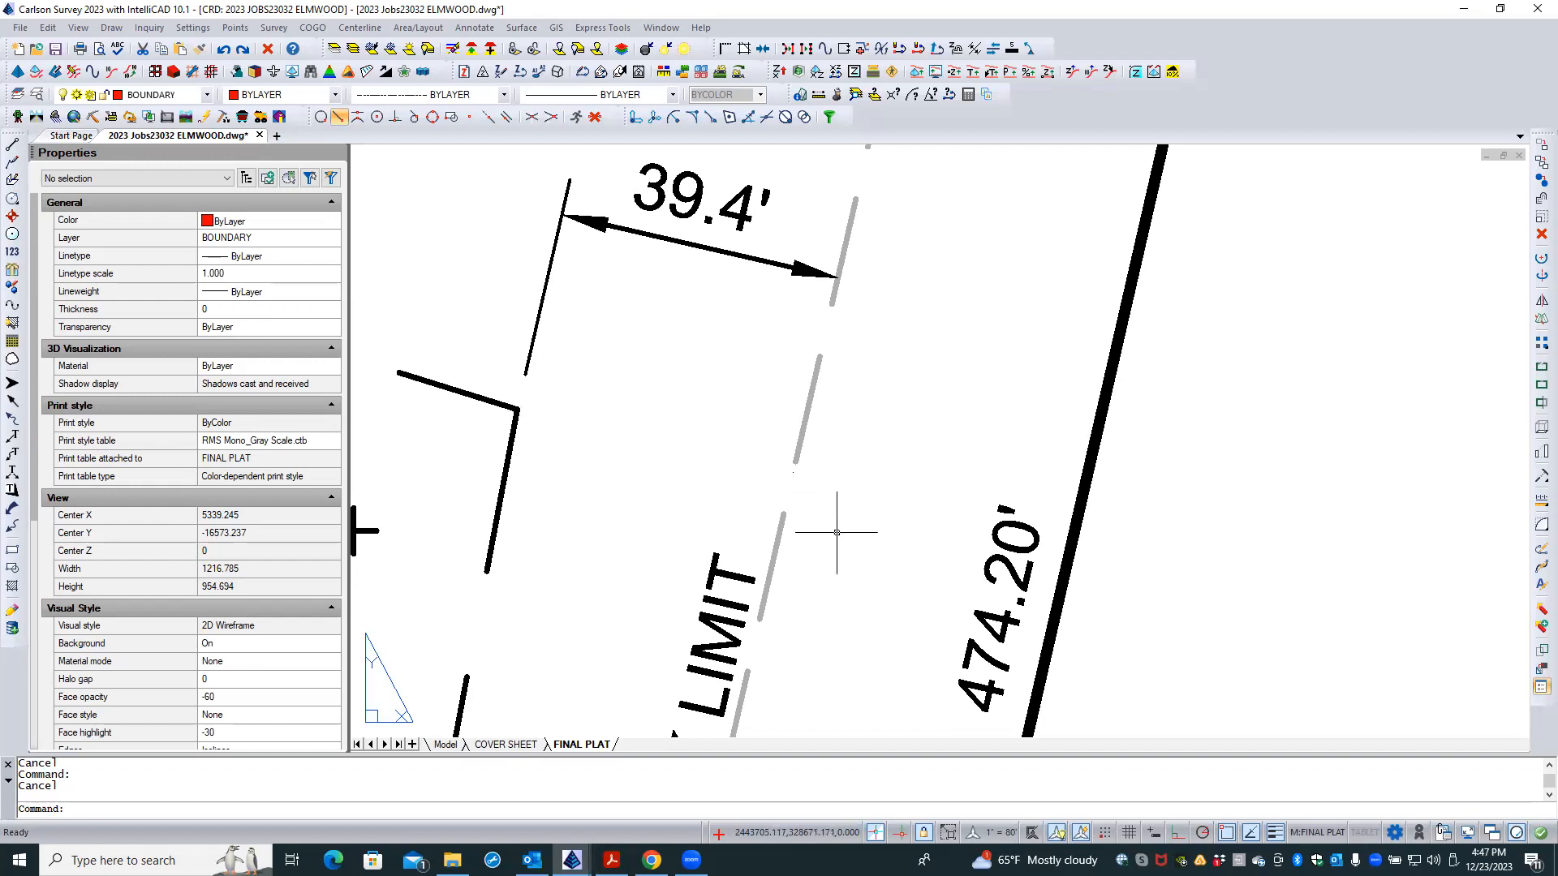
scroll(837, 532, down, 1)
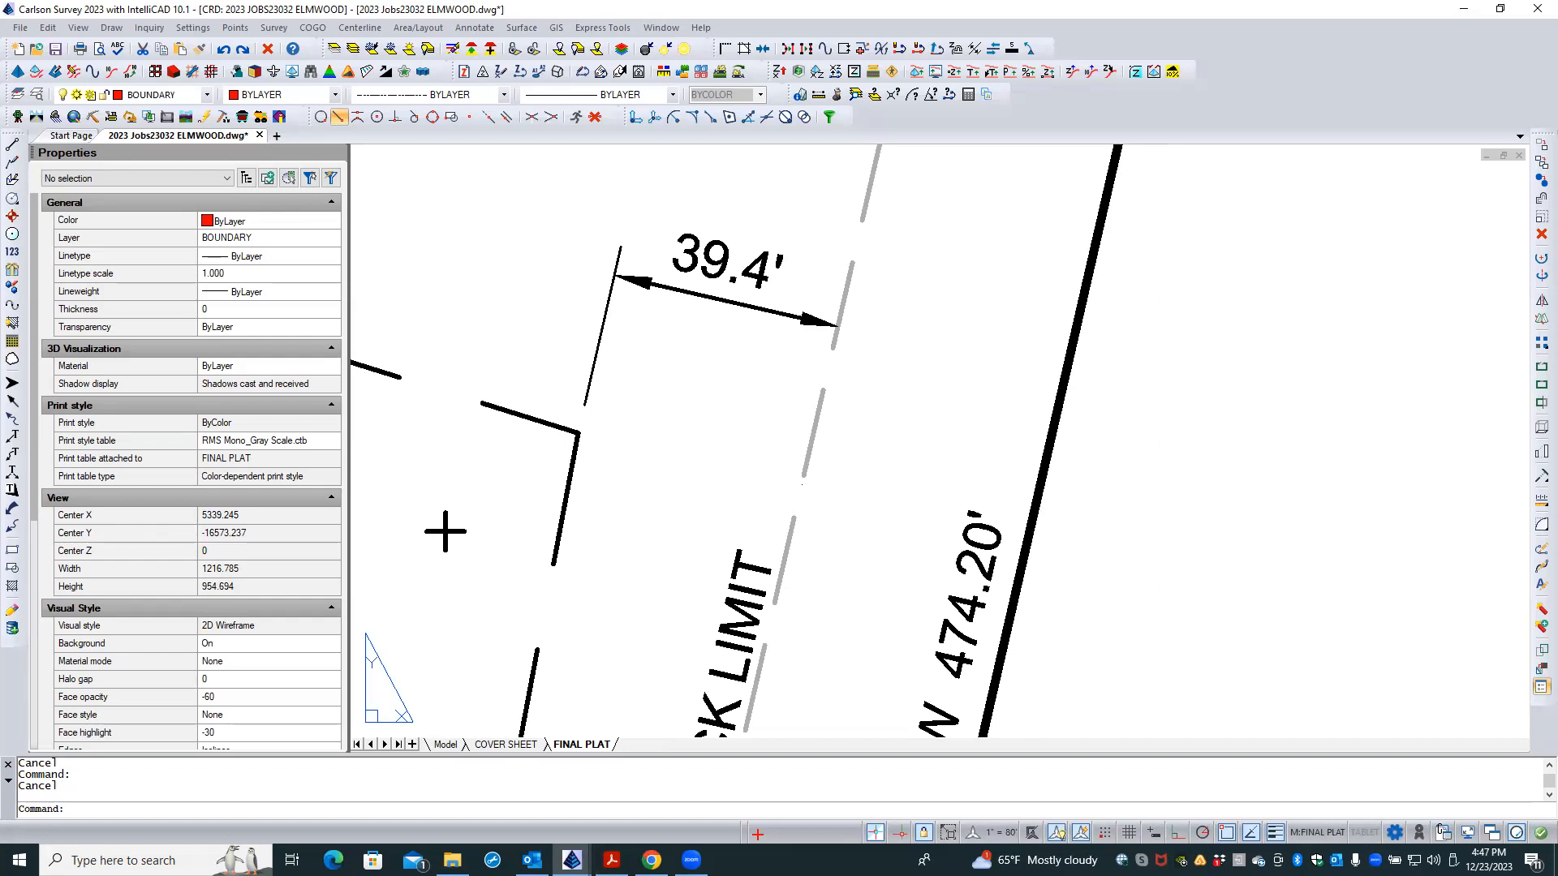
scroll(841, 504, down, 1)
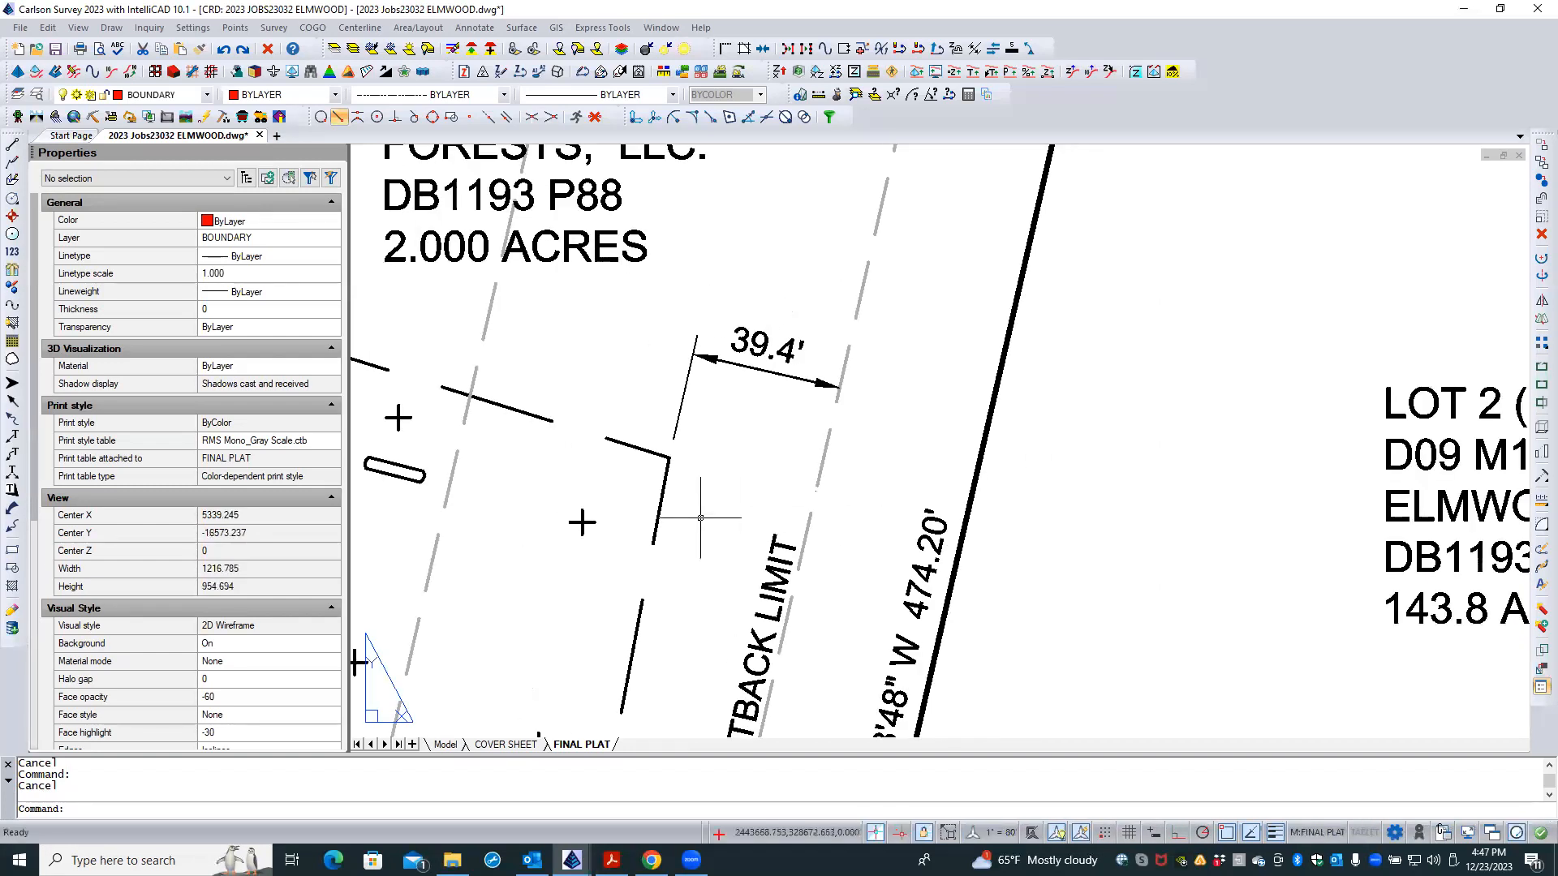
- Stretch the 39.4' dimension's origin from the dashed rectangle's corner to the intersection of the nearest cross mark
click(754, 368)
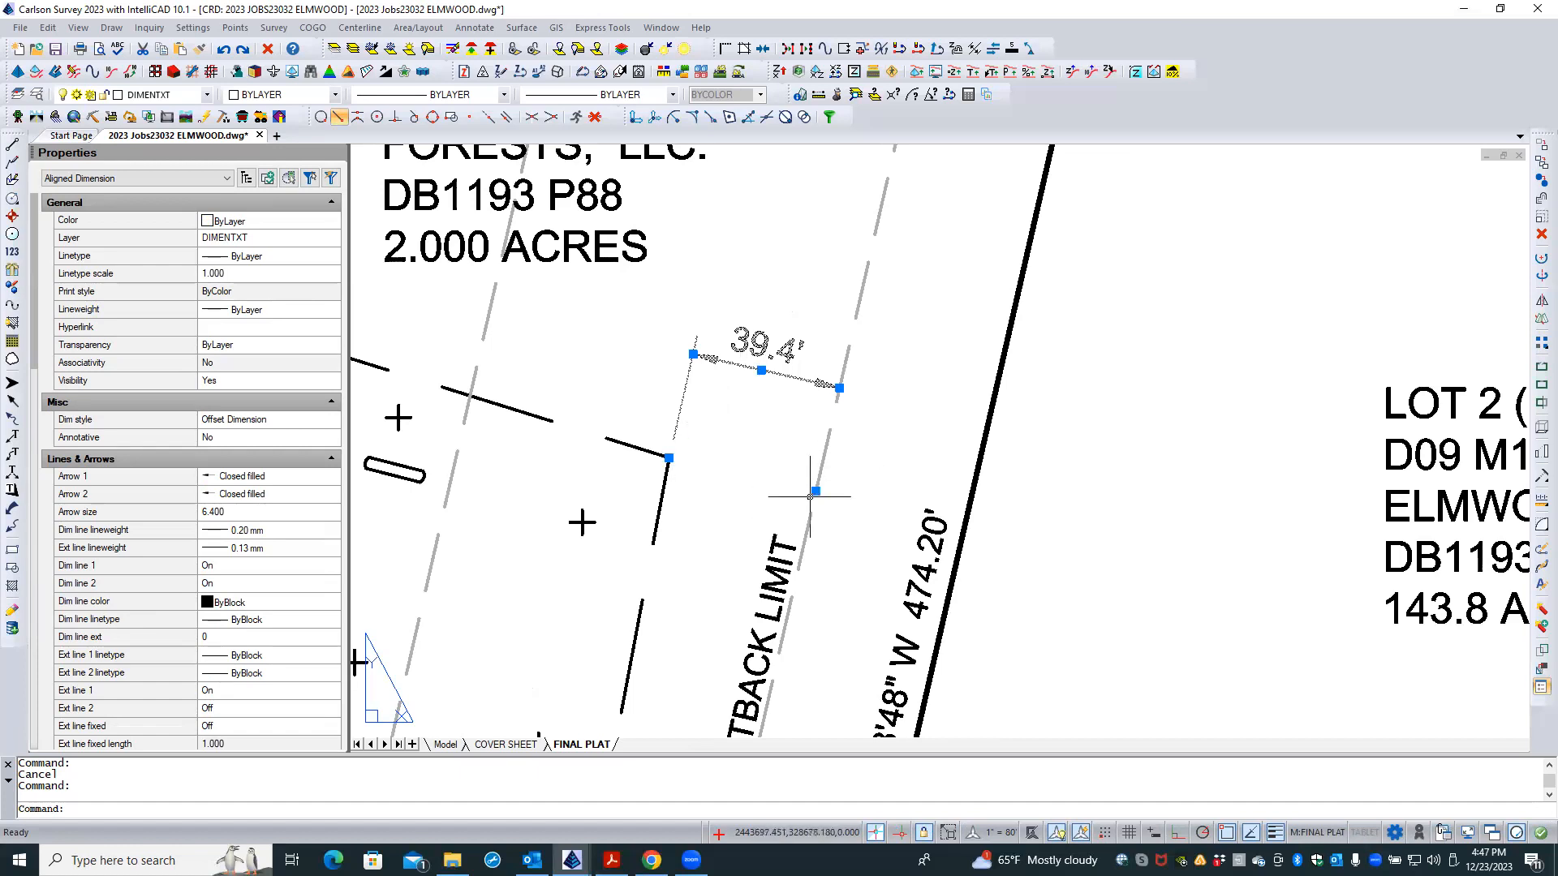
click(668, 457)
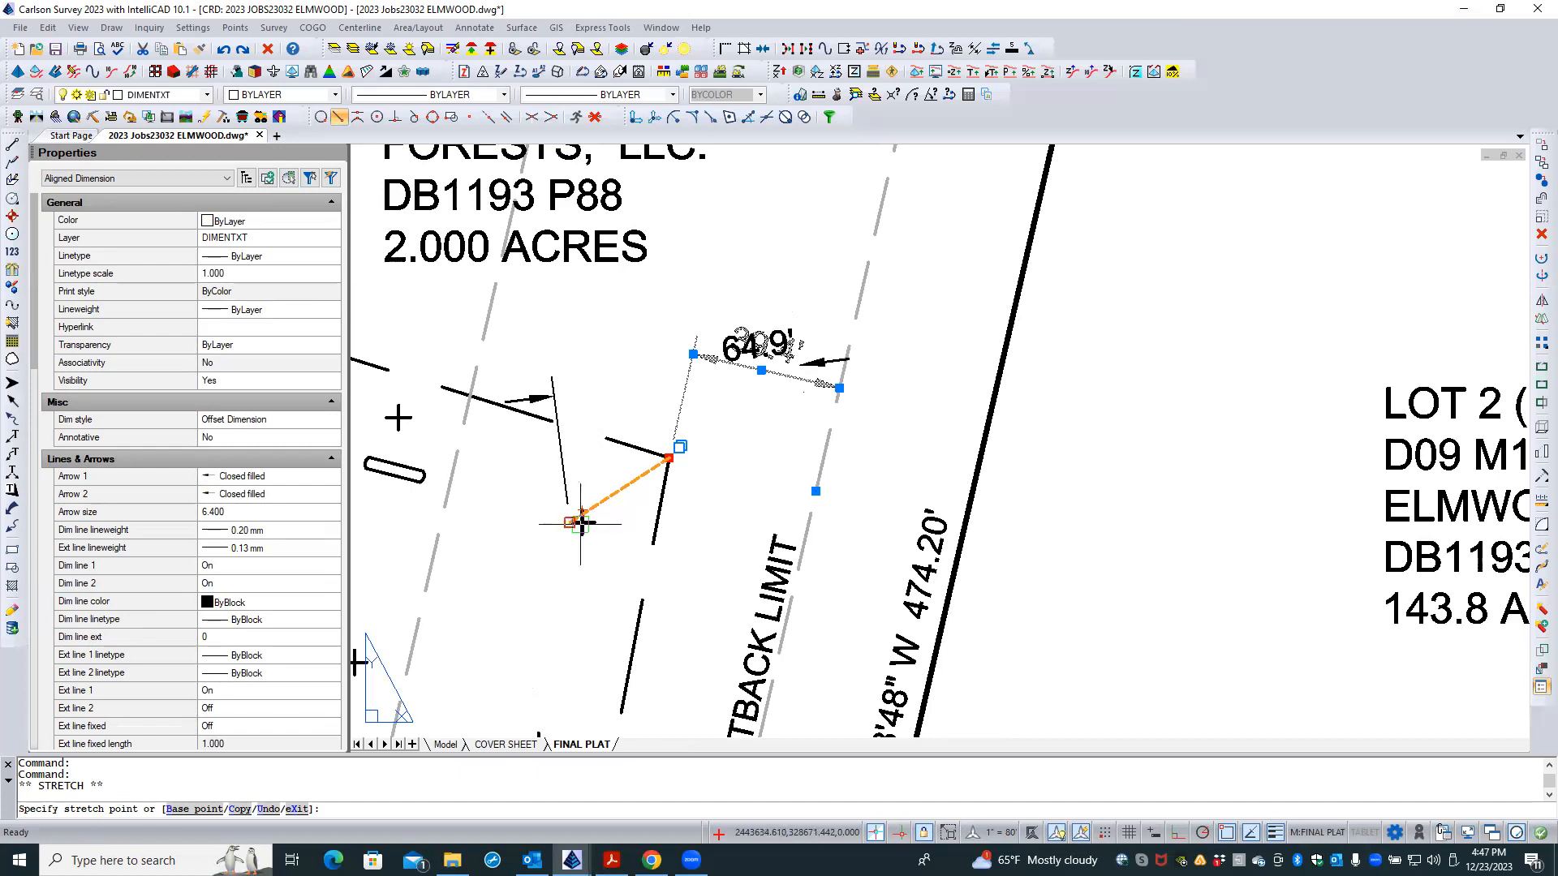
shift+right_click(581, 523)
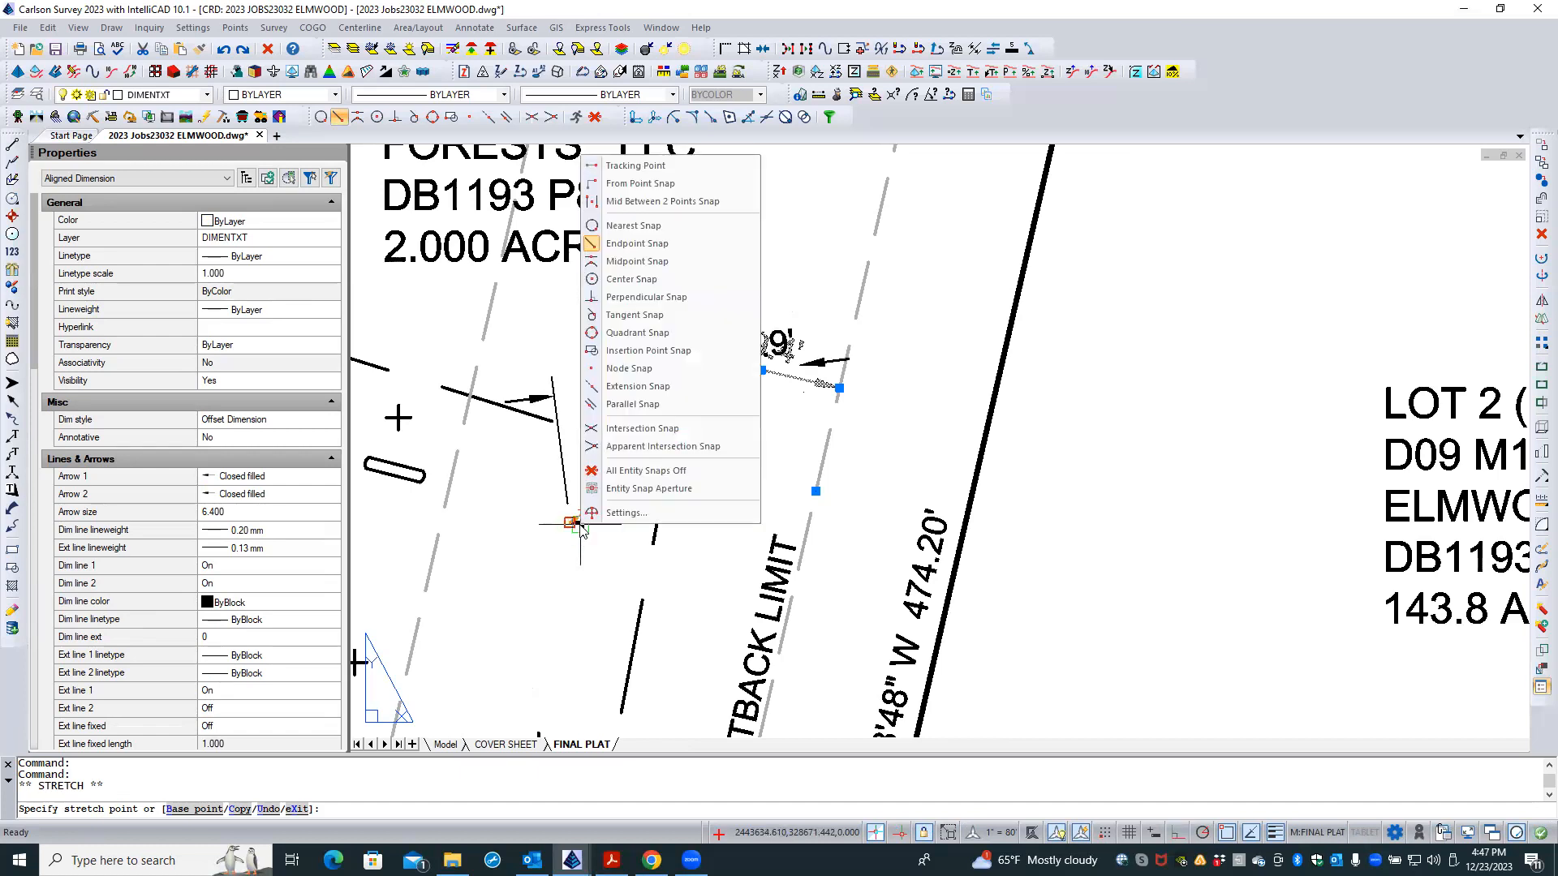
click(641, 429)
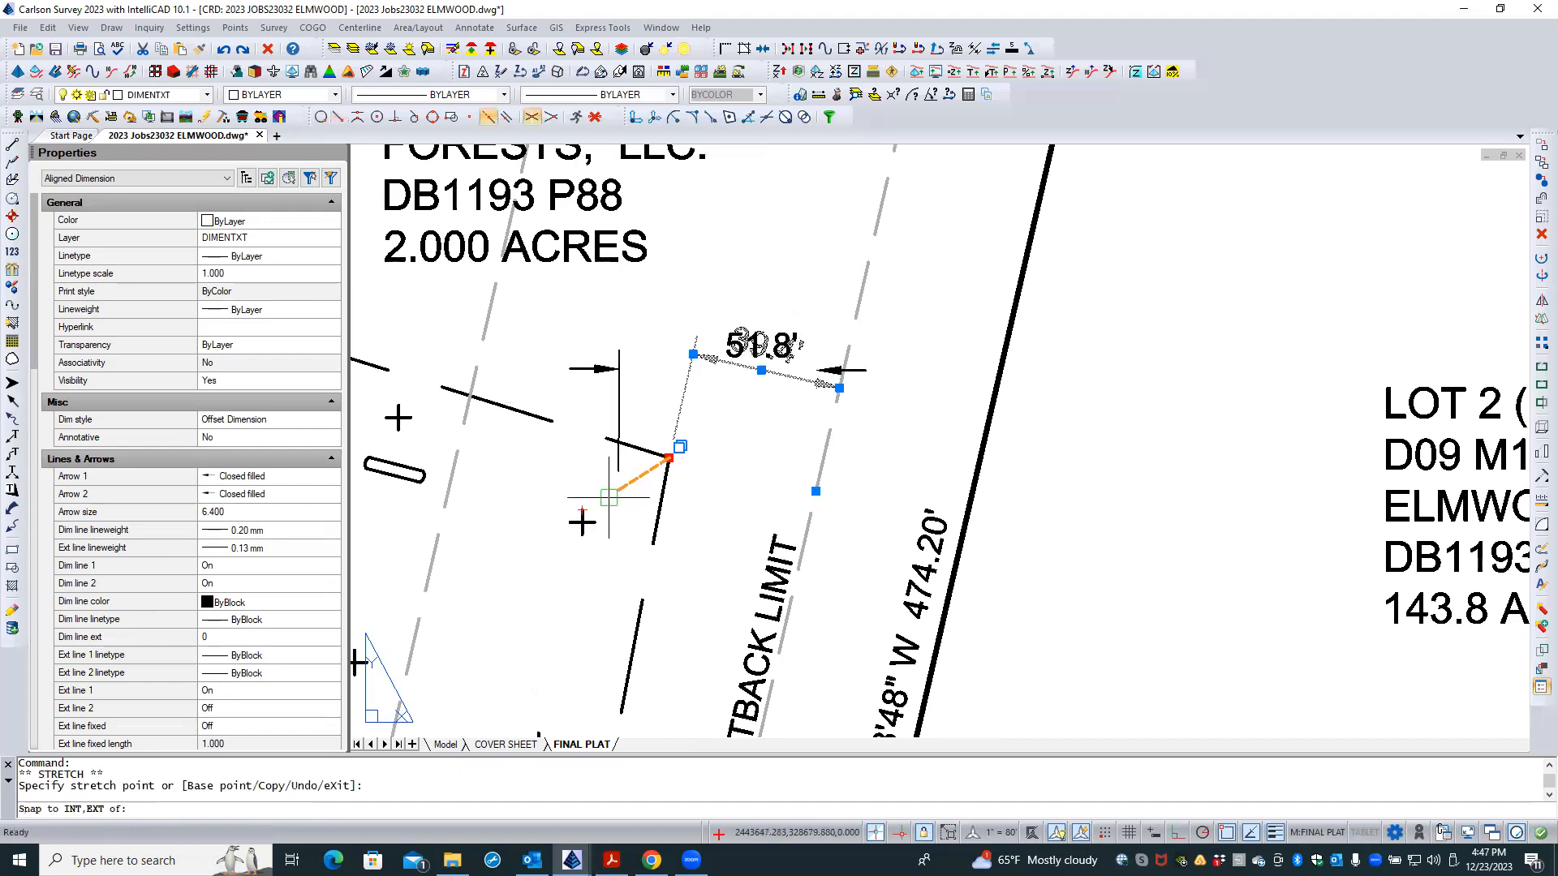
click(581, 524)
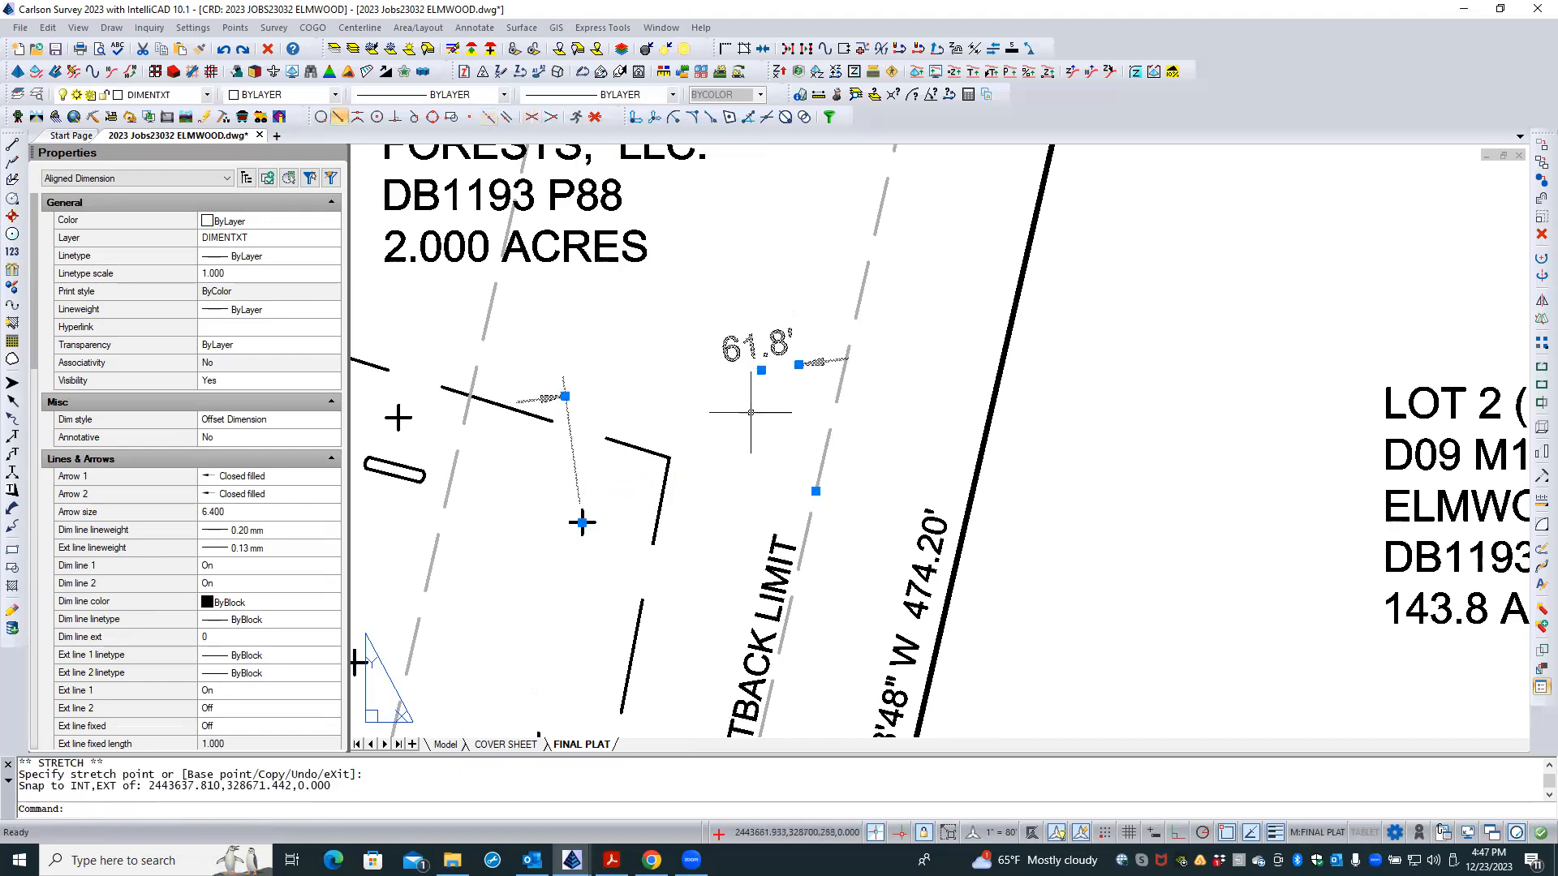
- Try to move the dimension's other origin to a point perpendicular to the dashed setback line
click(815, 491)
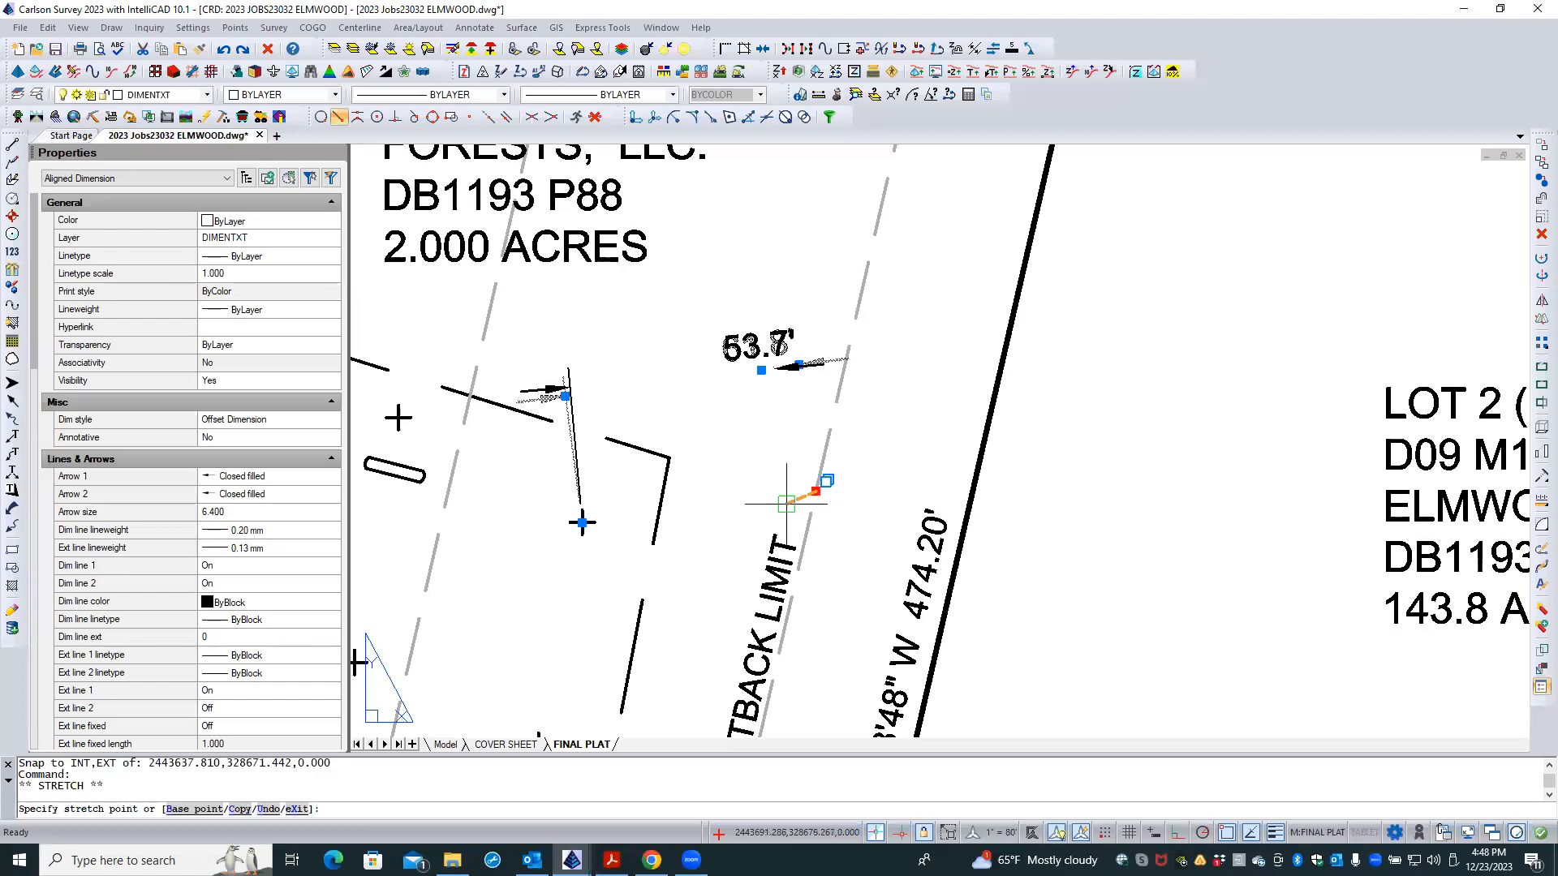
shift+right_click(698, 588)
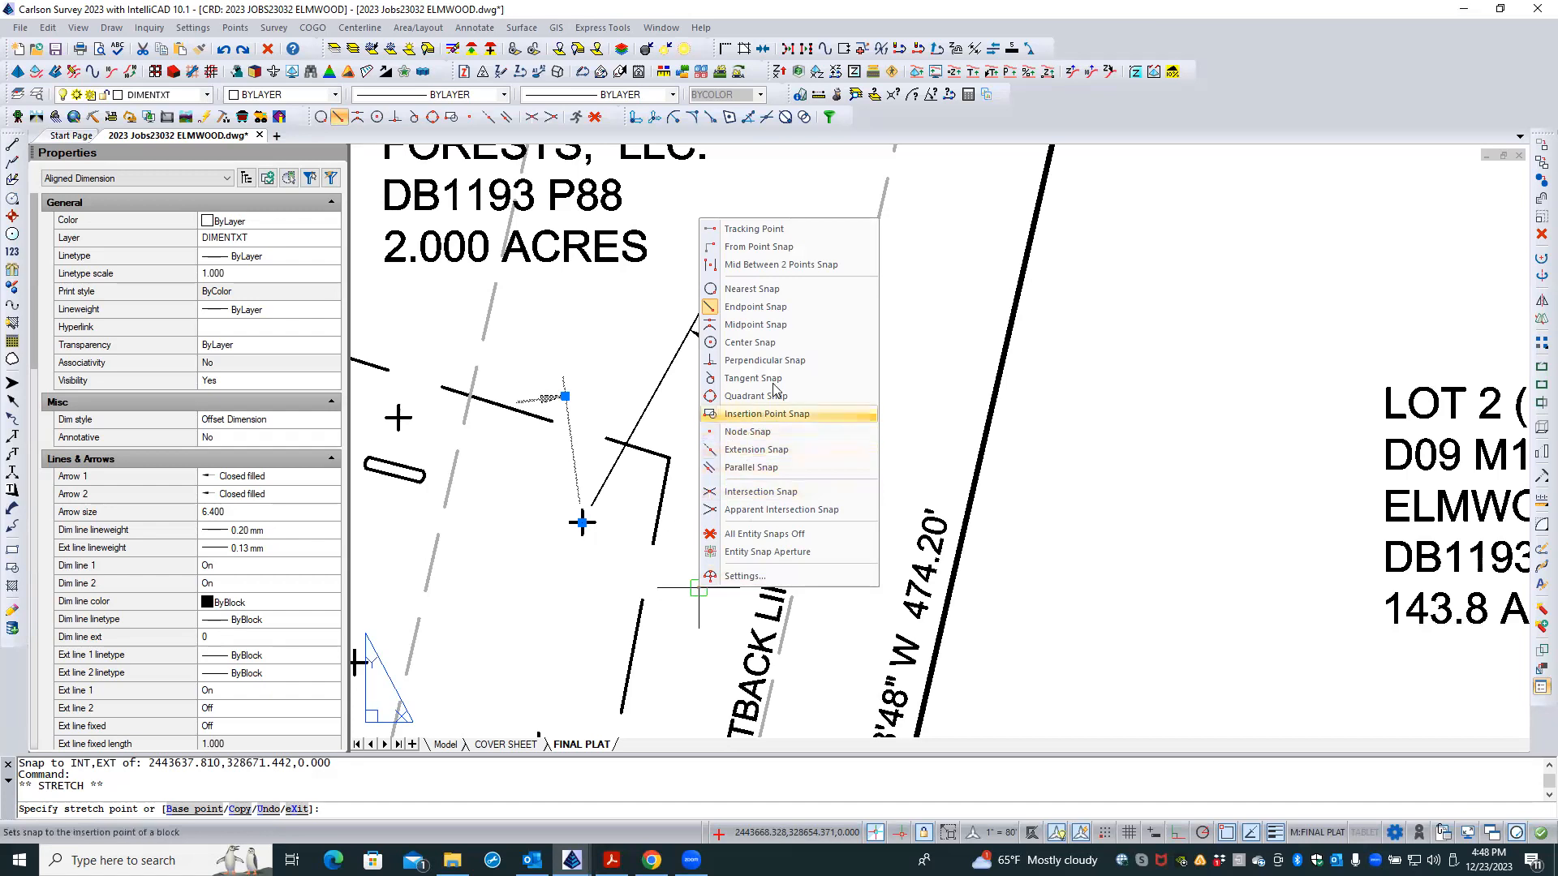
click(792, 362)
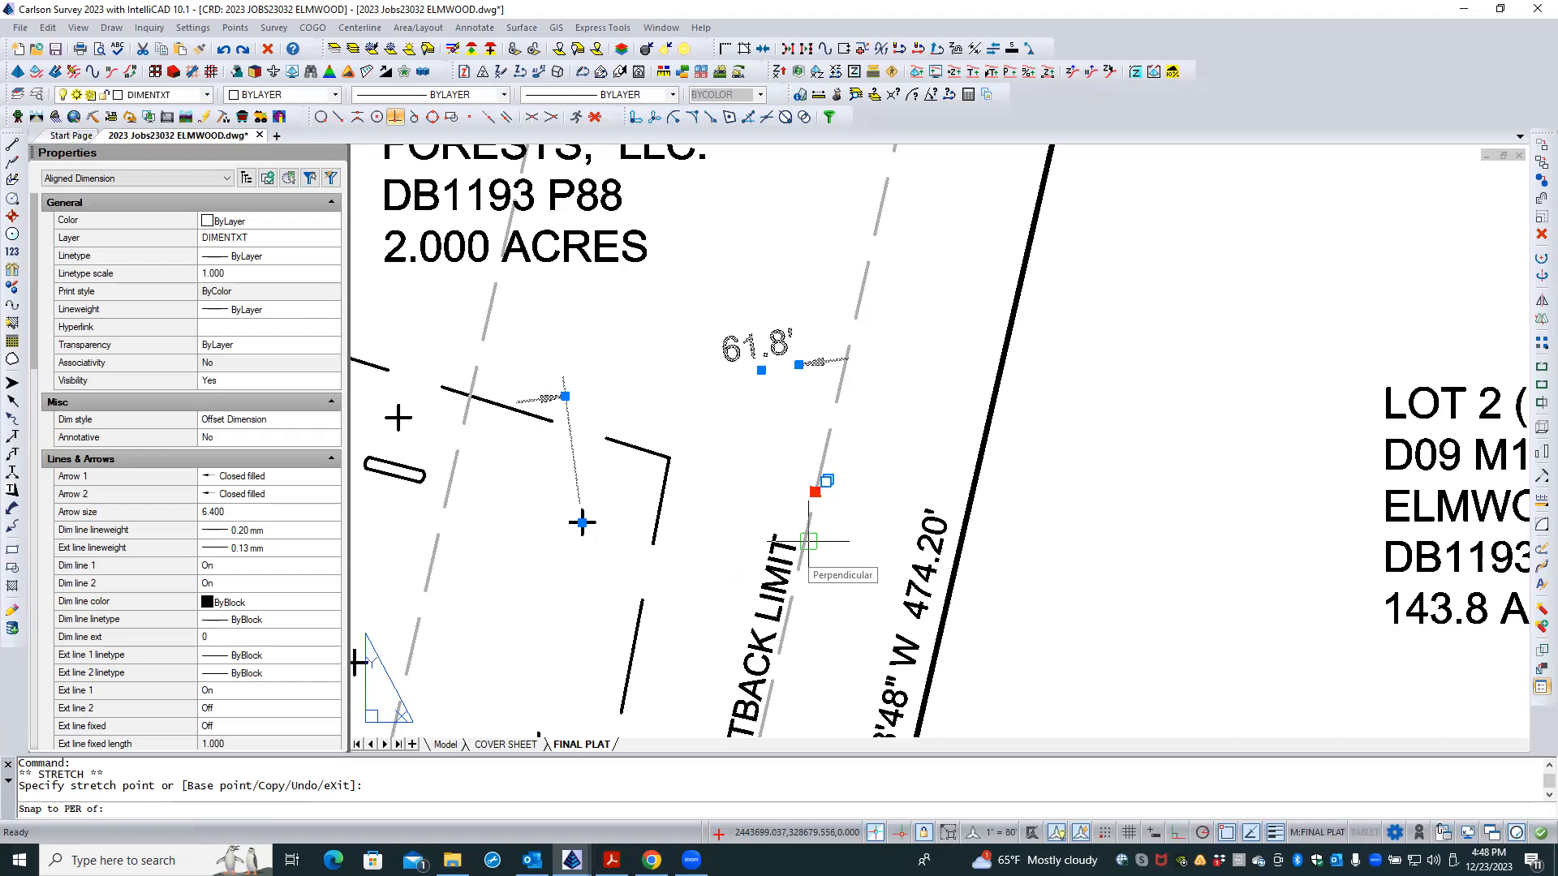
key(Escape)
key(Escape)
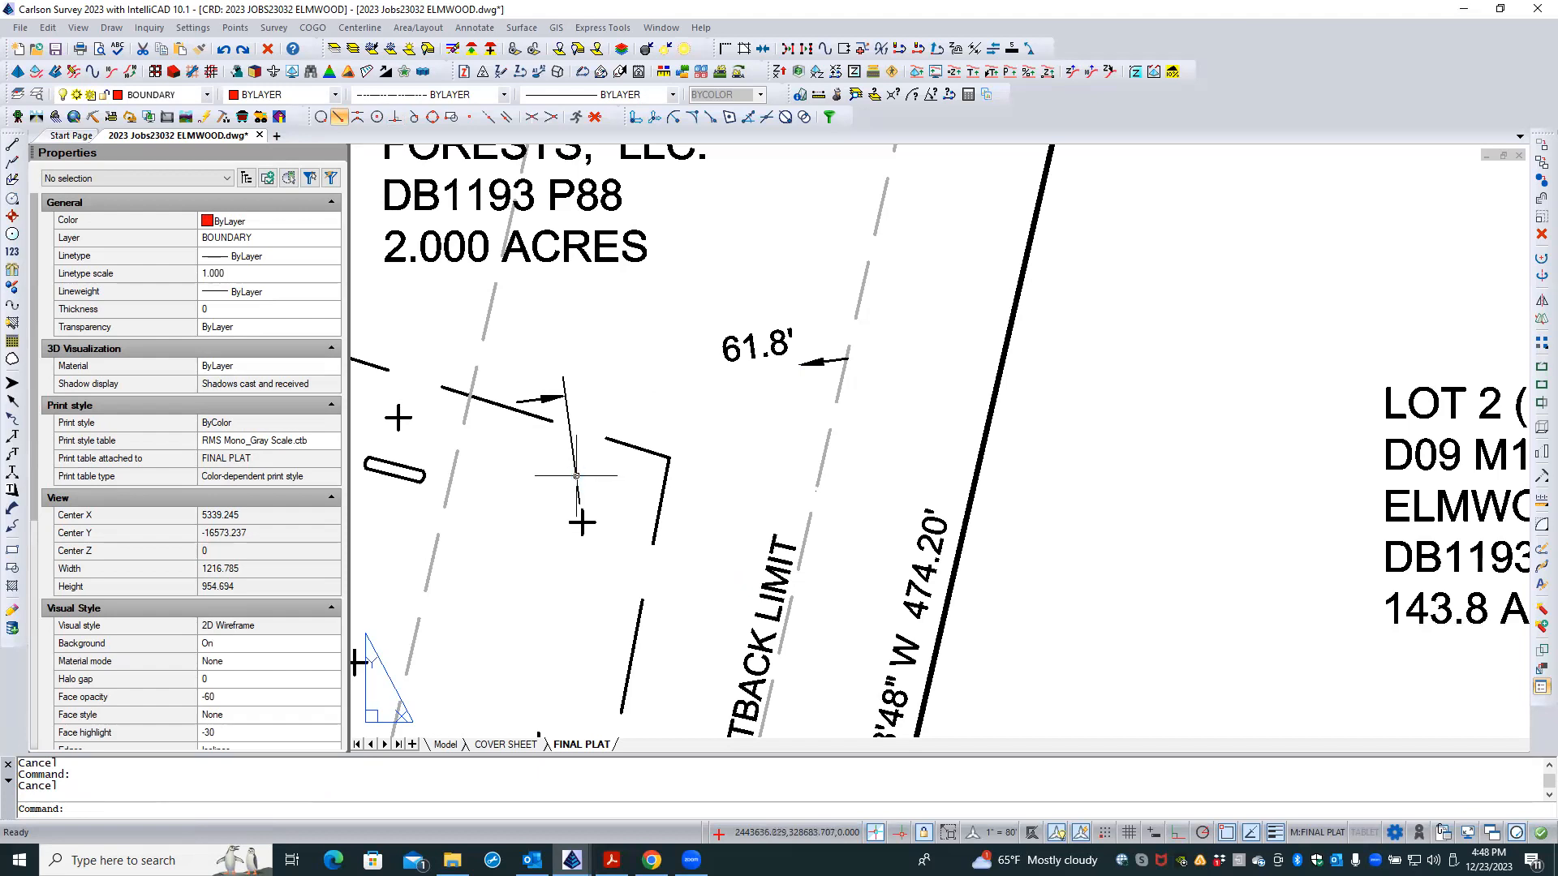
- Erase the stretched dimension between the cross mark and the setback line
click(576, 476)
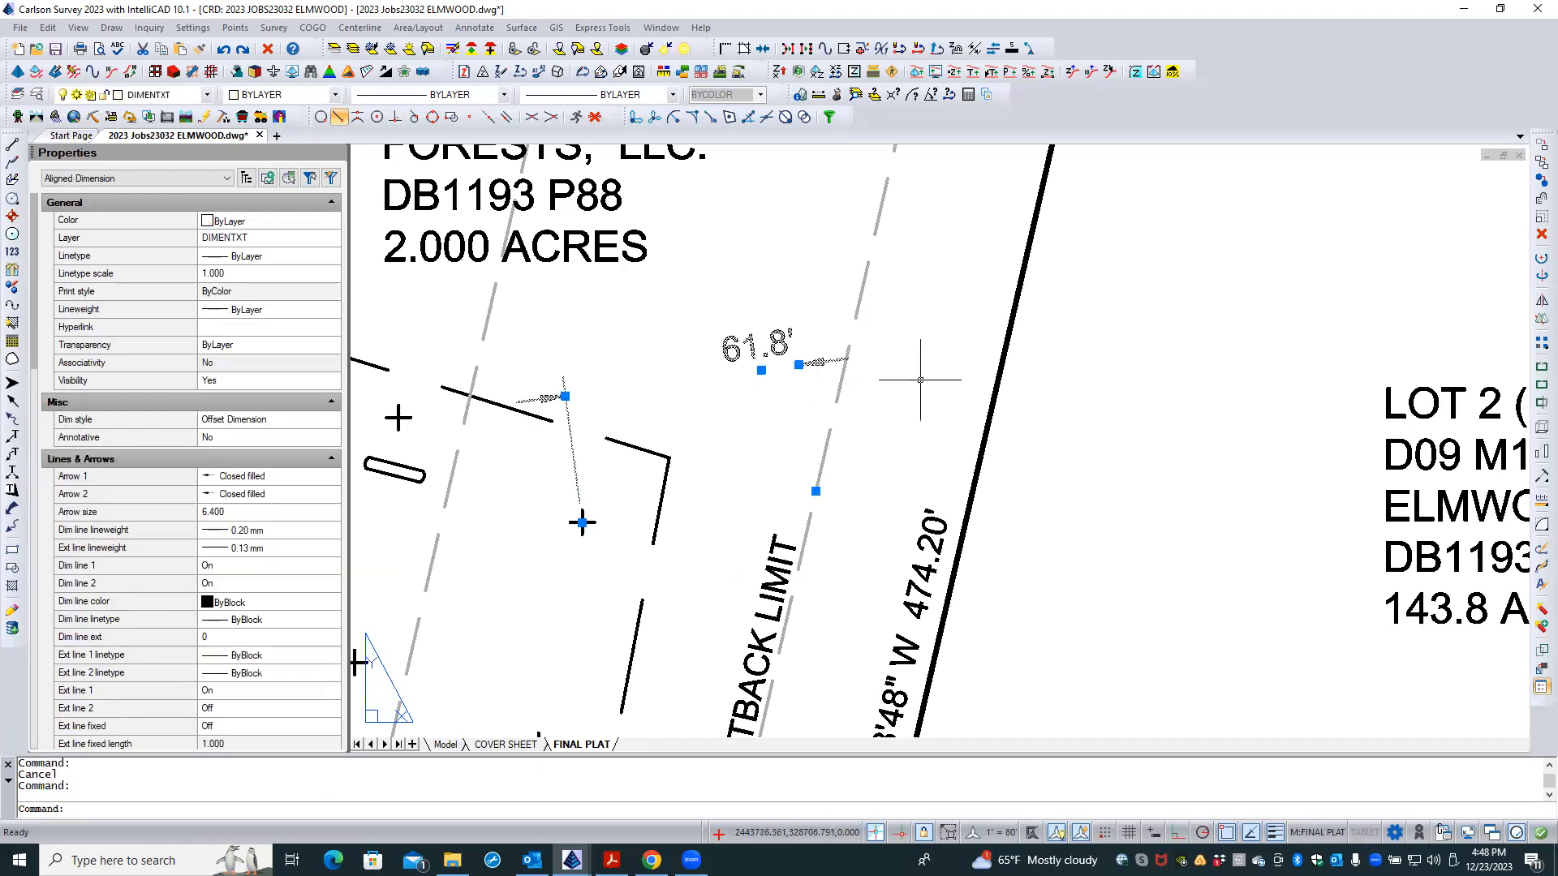
click(1541, 234)
scroll(730, 422, down, 2)
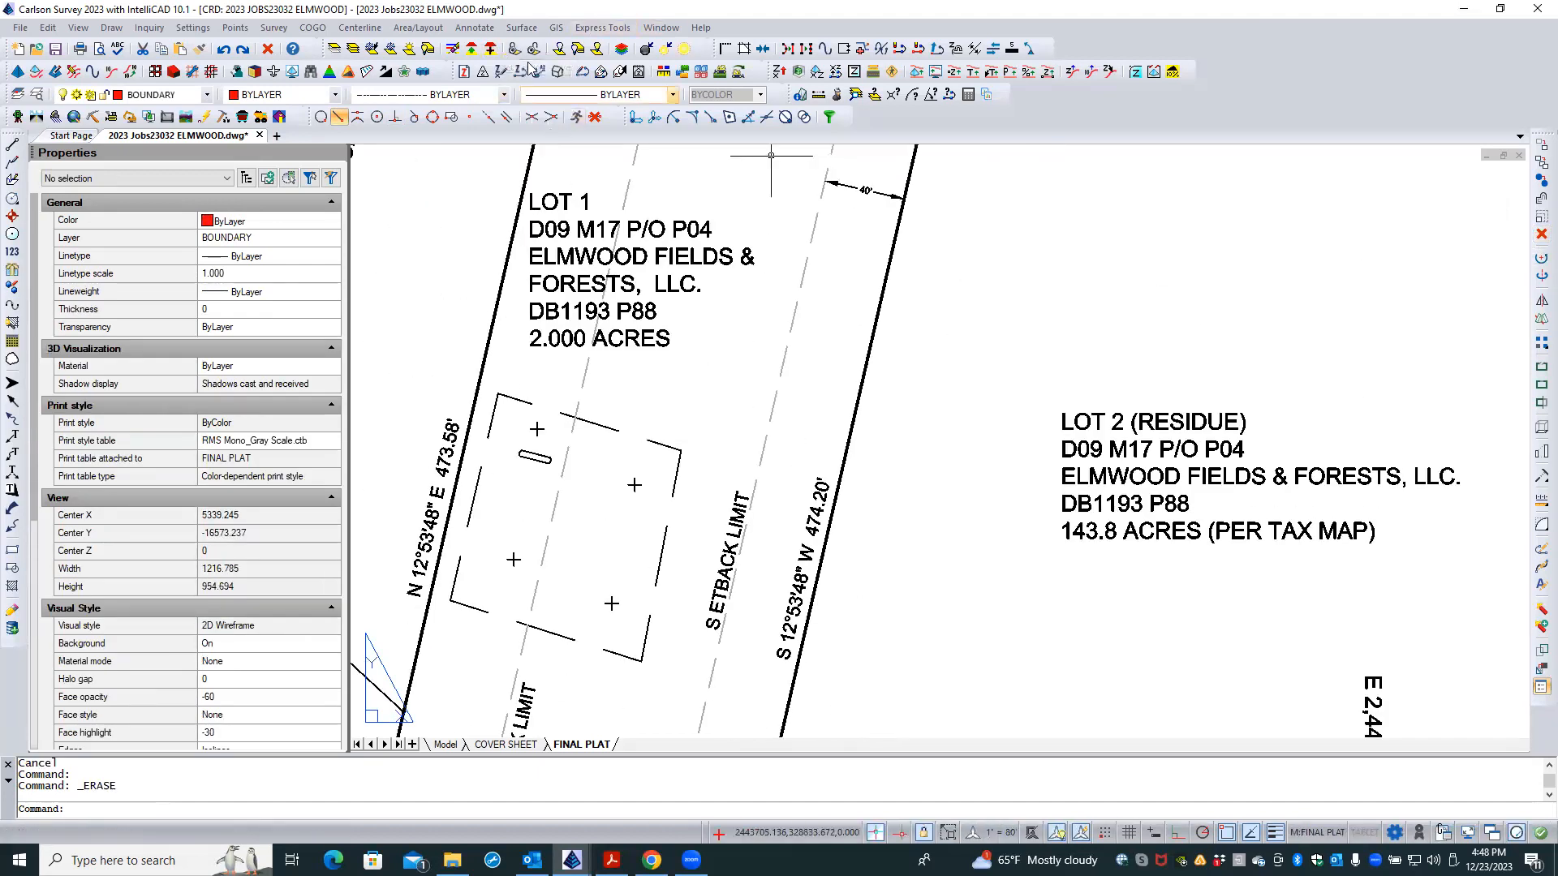
- Review the Survey Text Defaults for offset dimension text and accept them as they are
click(479, 28)
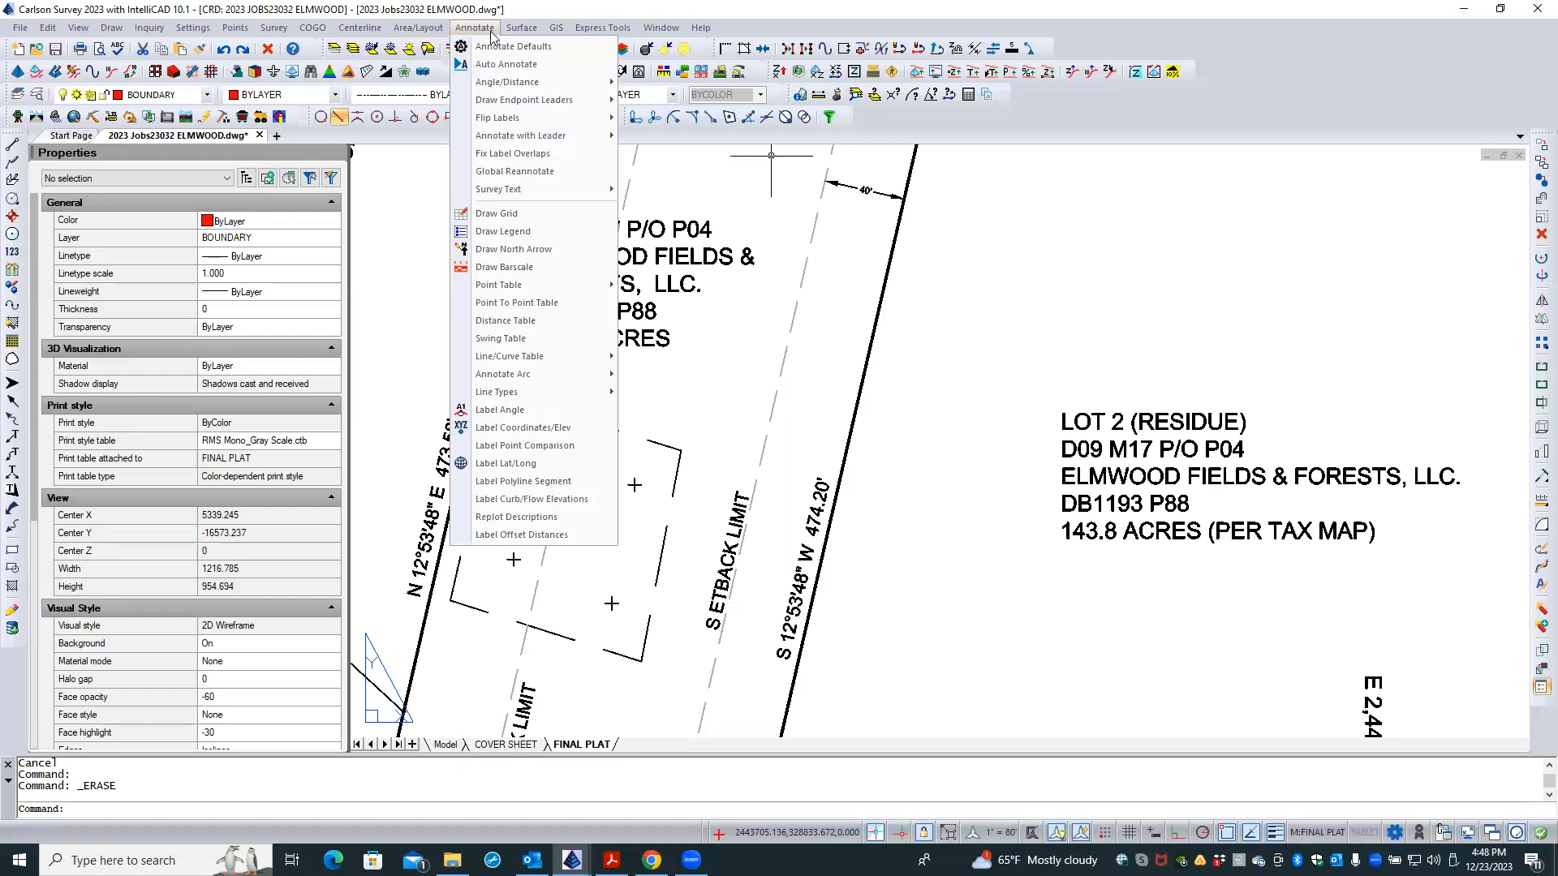
mouse_move(530, 198)
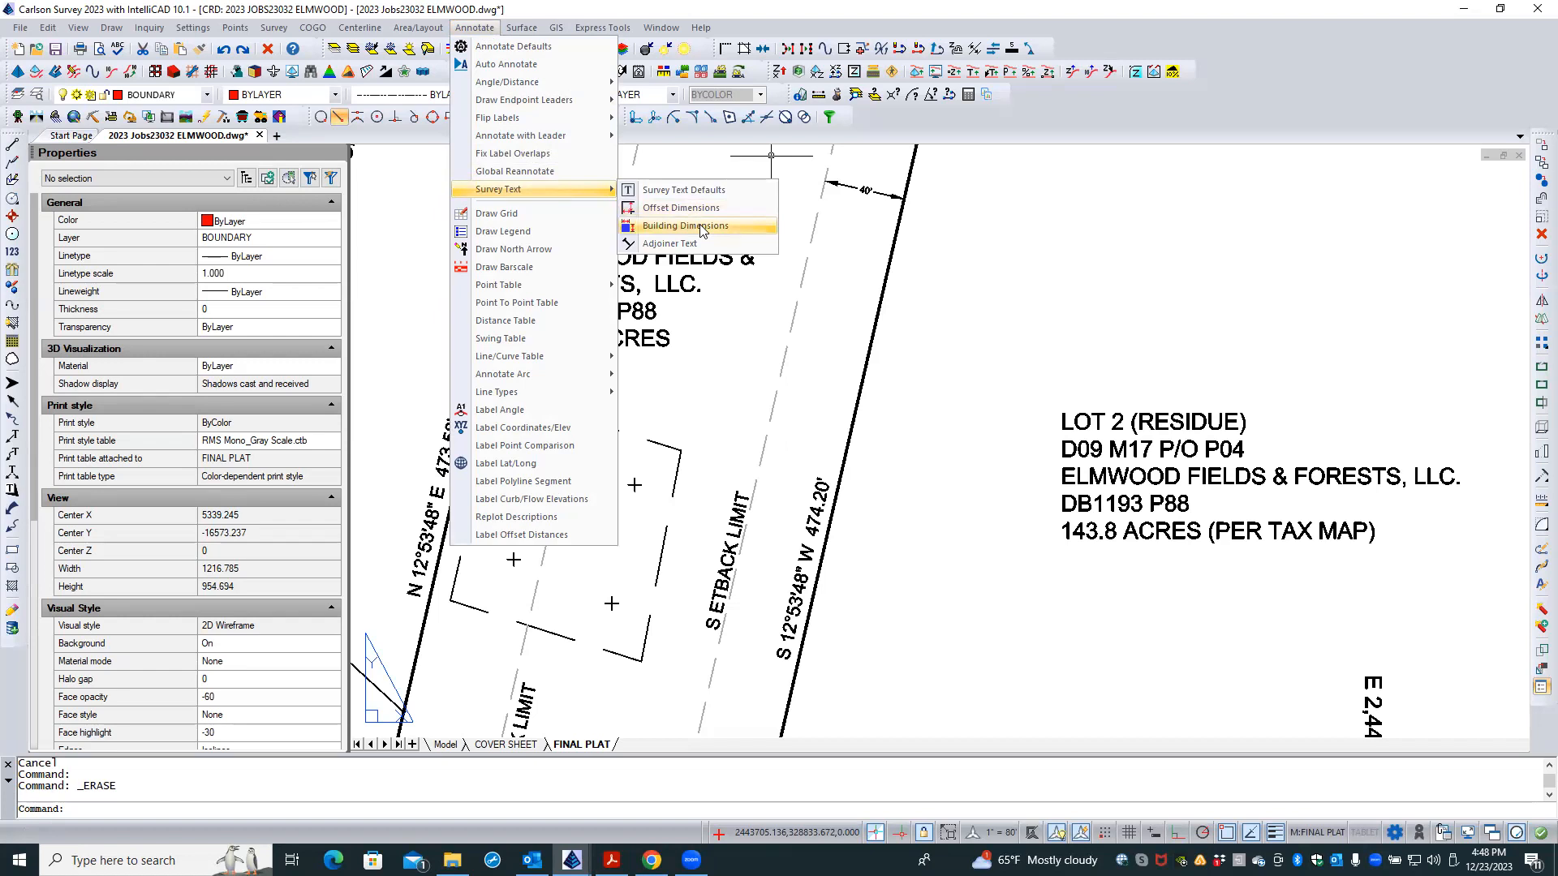
click(706, 192)
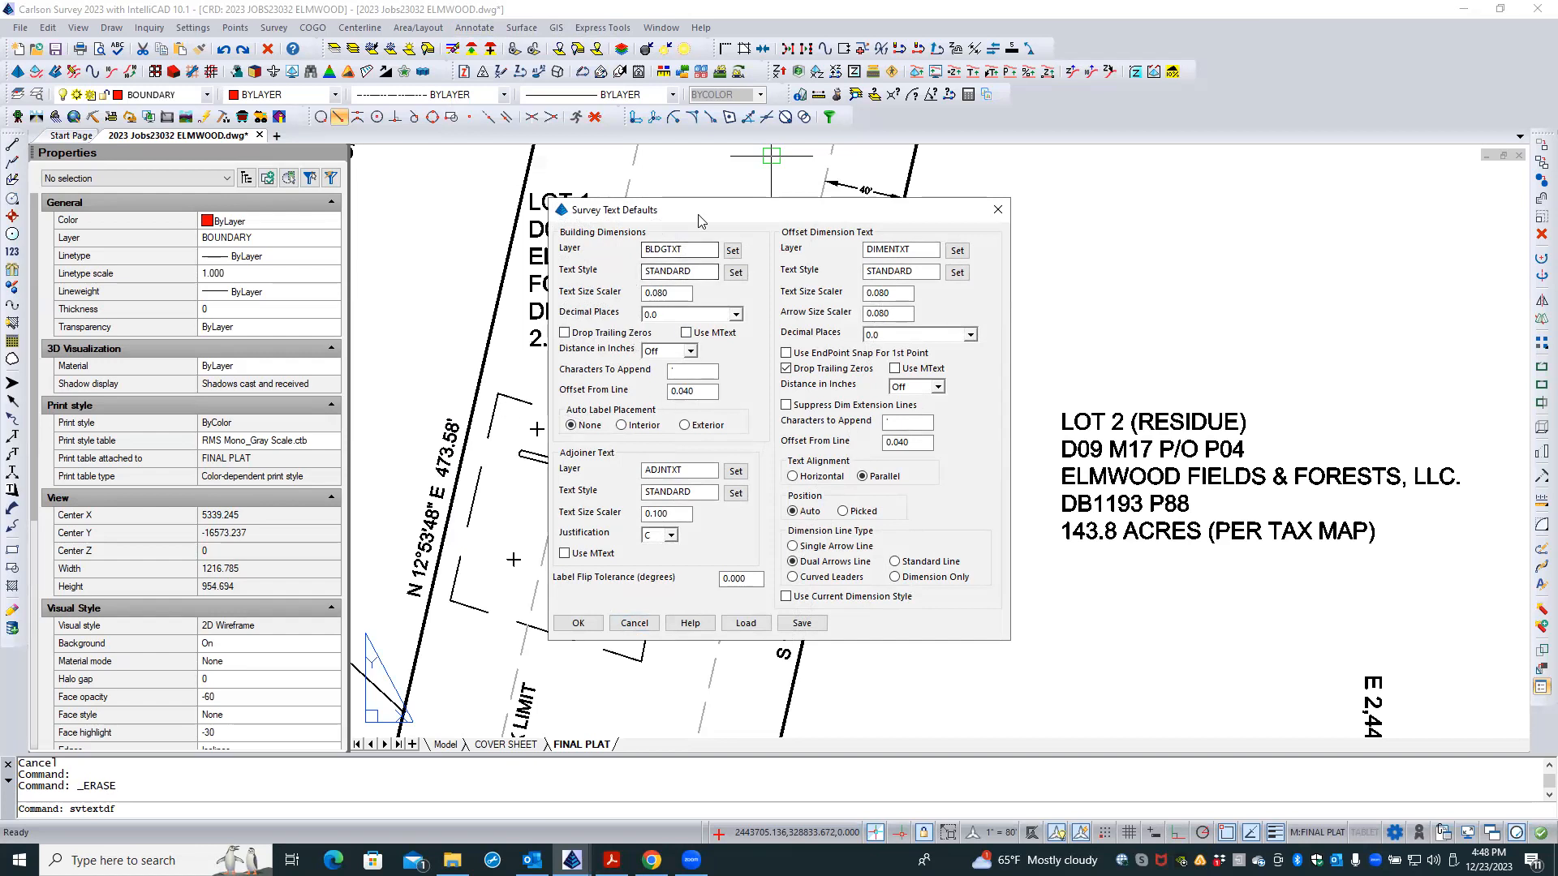
drag(704, 217, 968, 258)
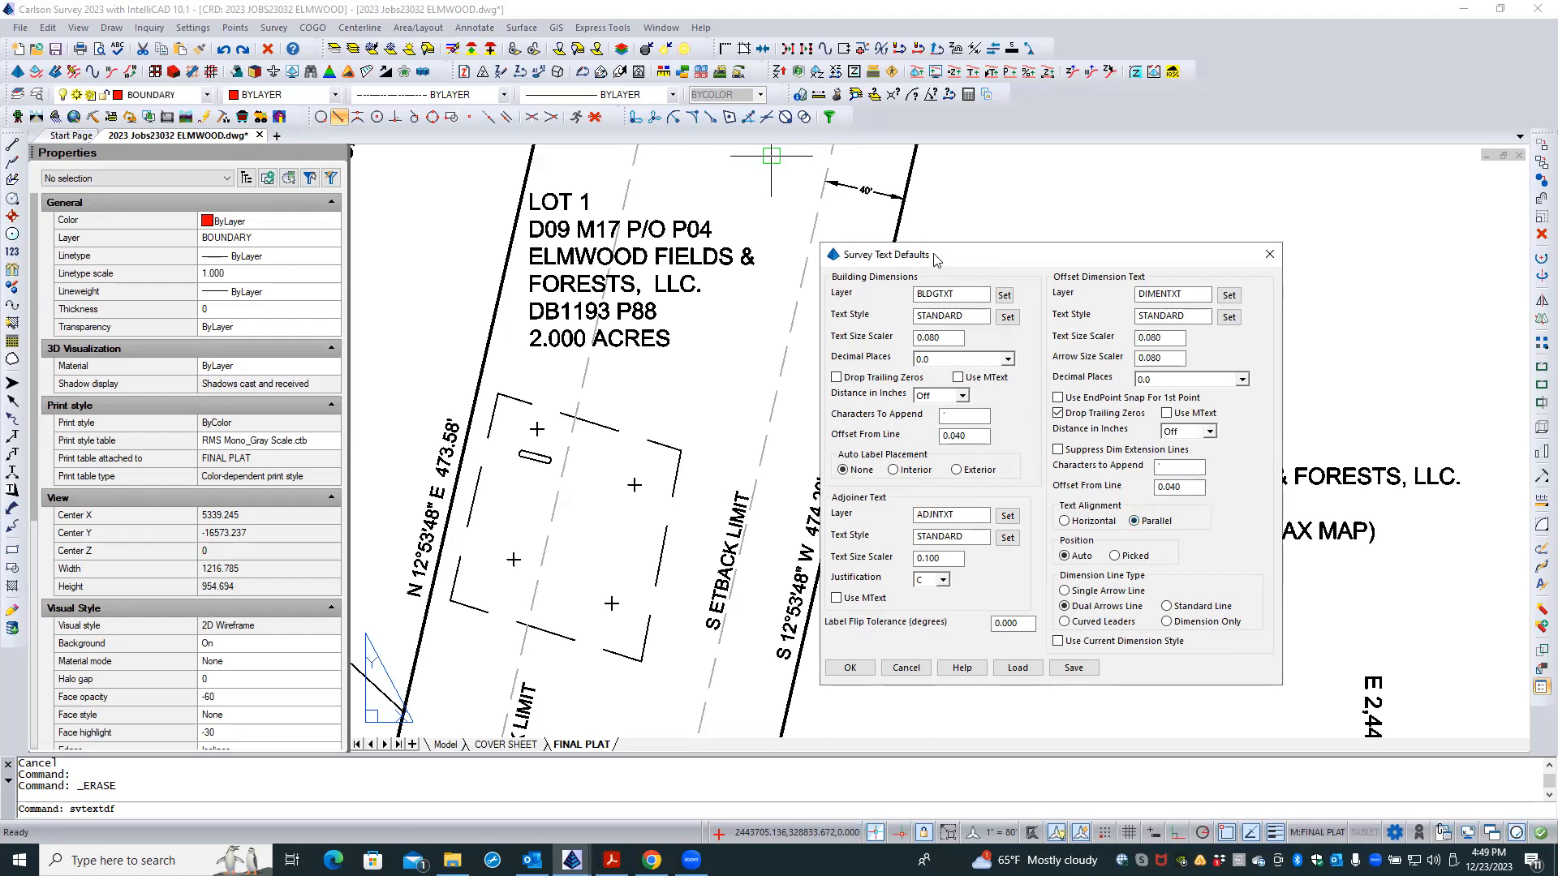
drag(1056, 234, 1058, 235)
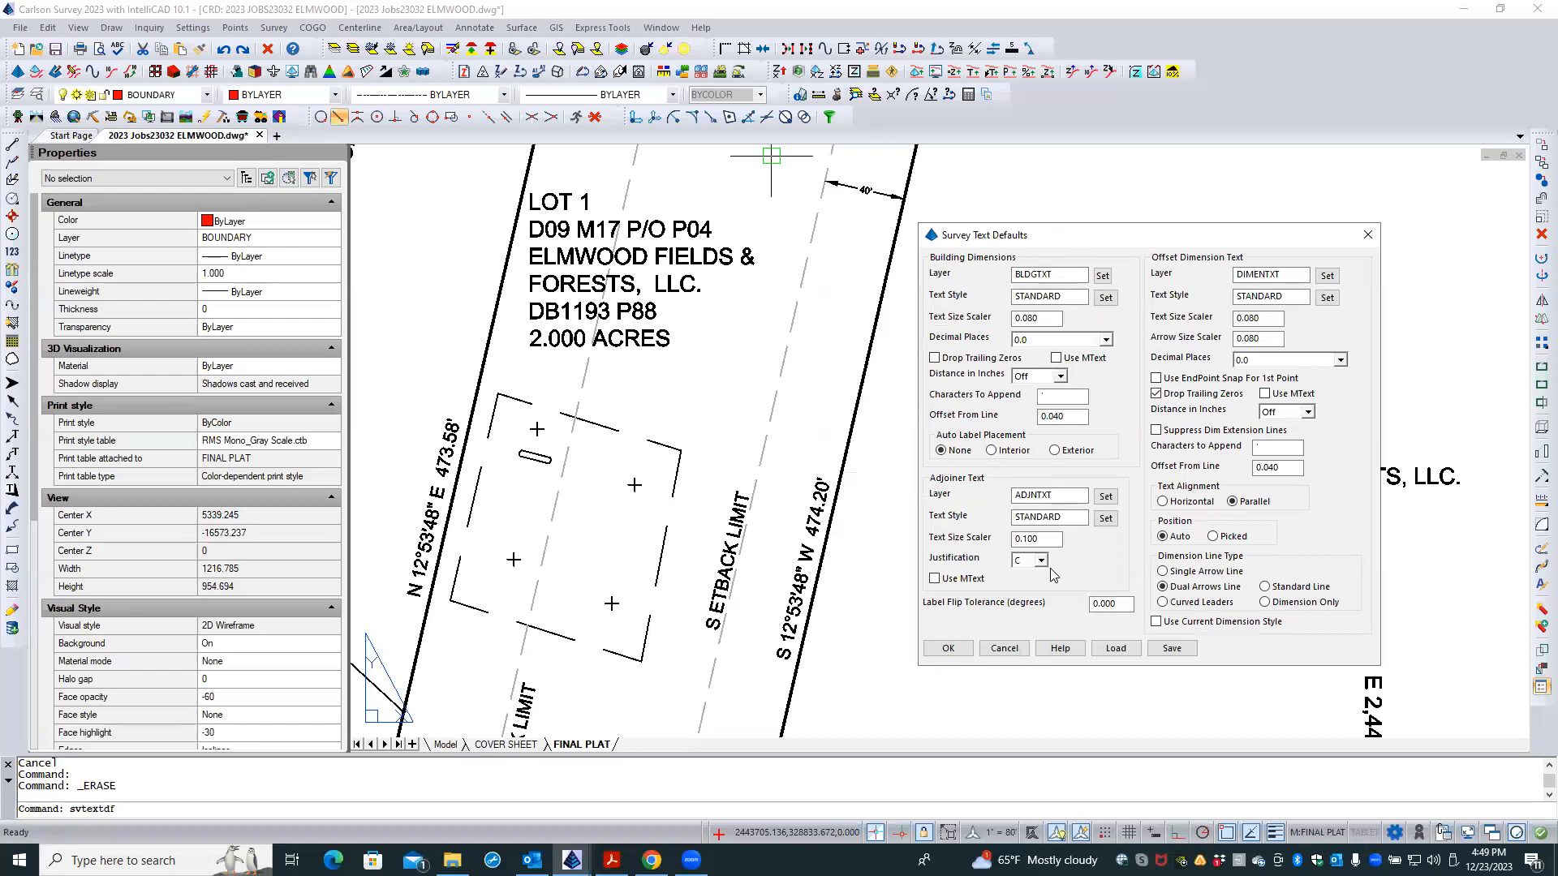
click(948, 648)
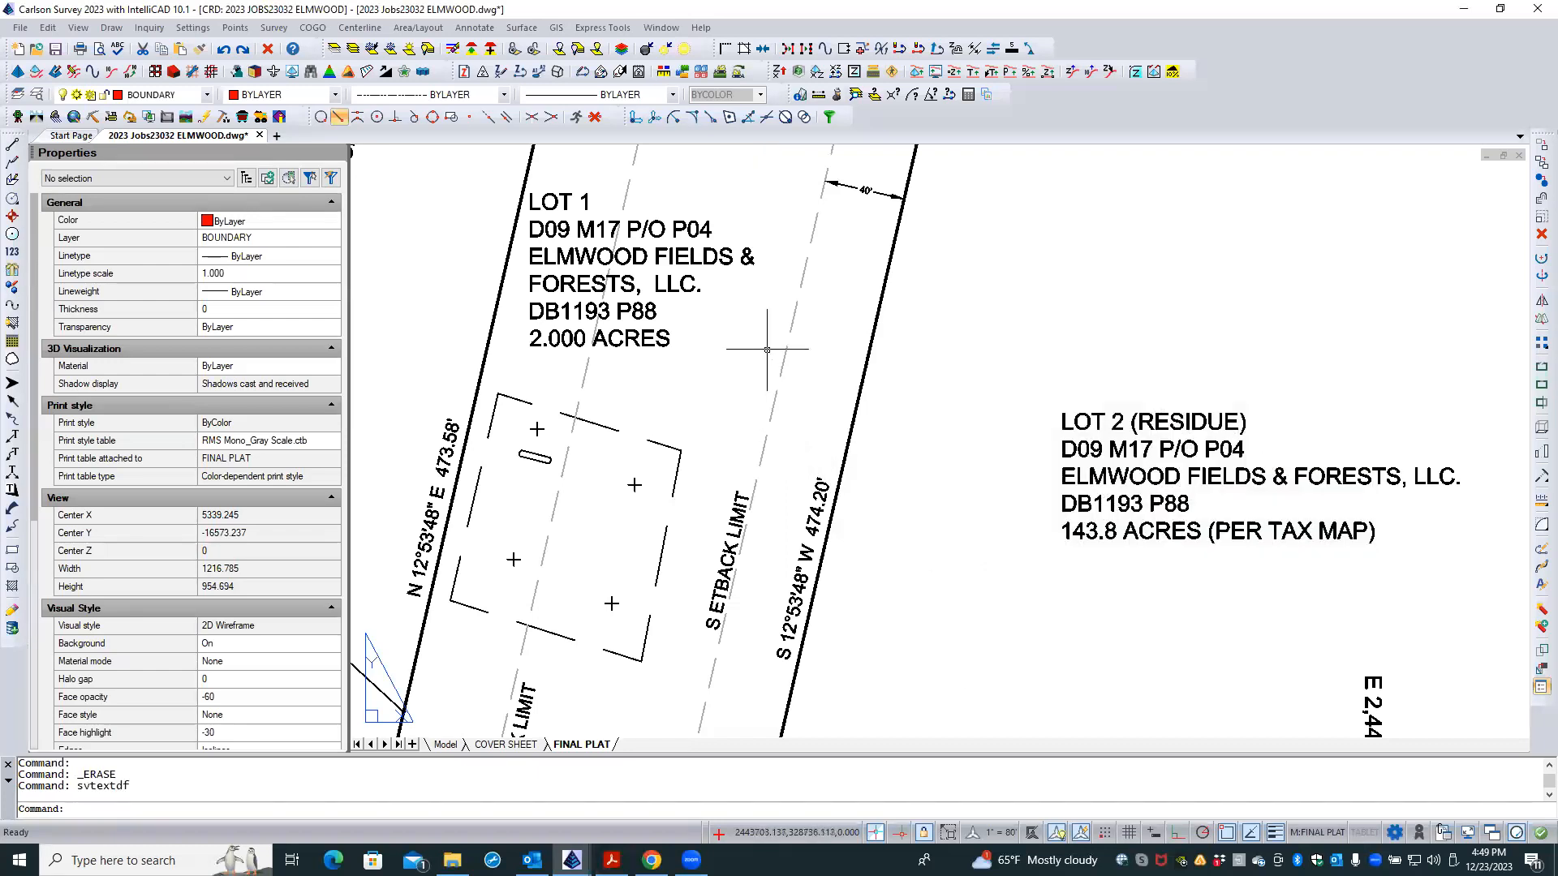
right_click(822, 292)
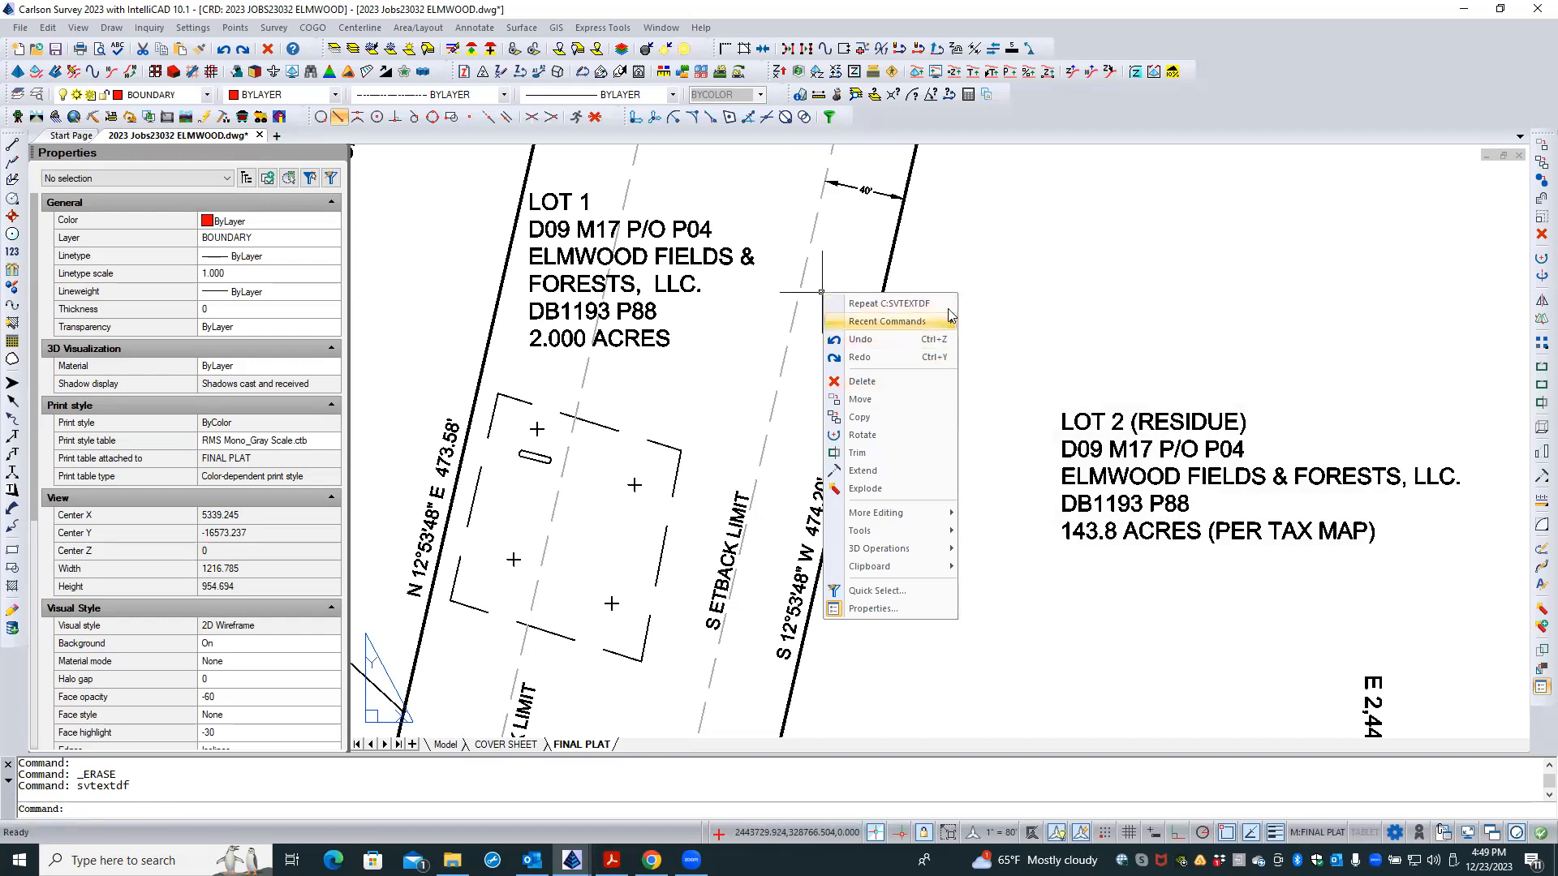
click(473, 28)
click(472, 27)
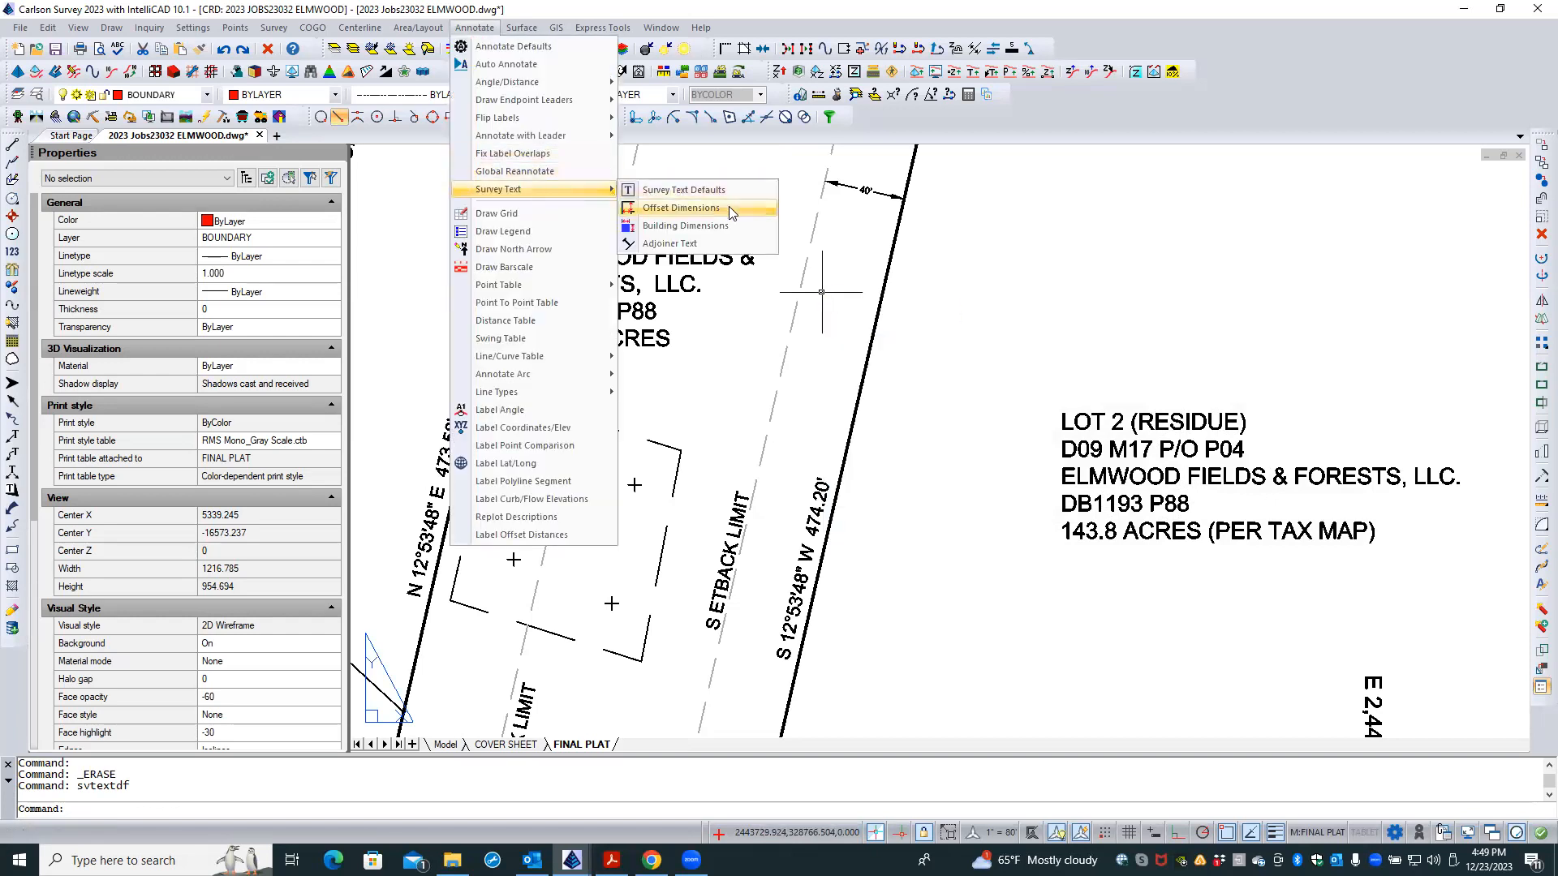
click(733, 213)
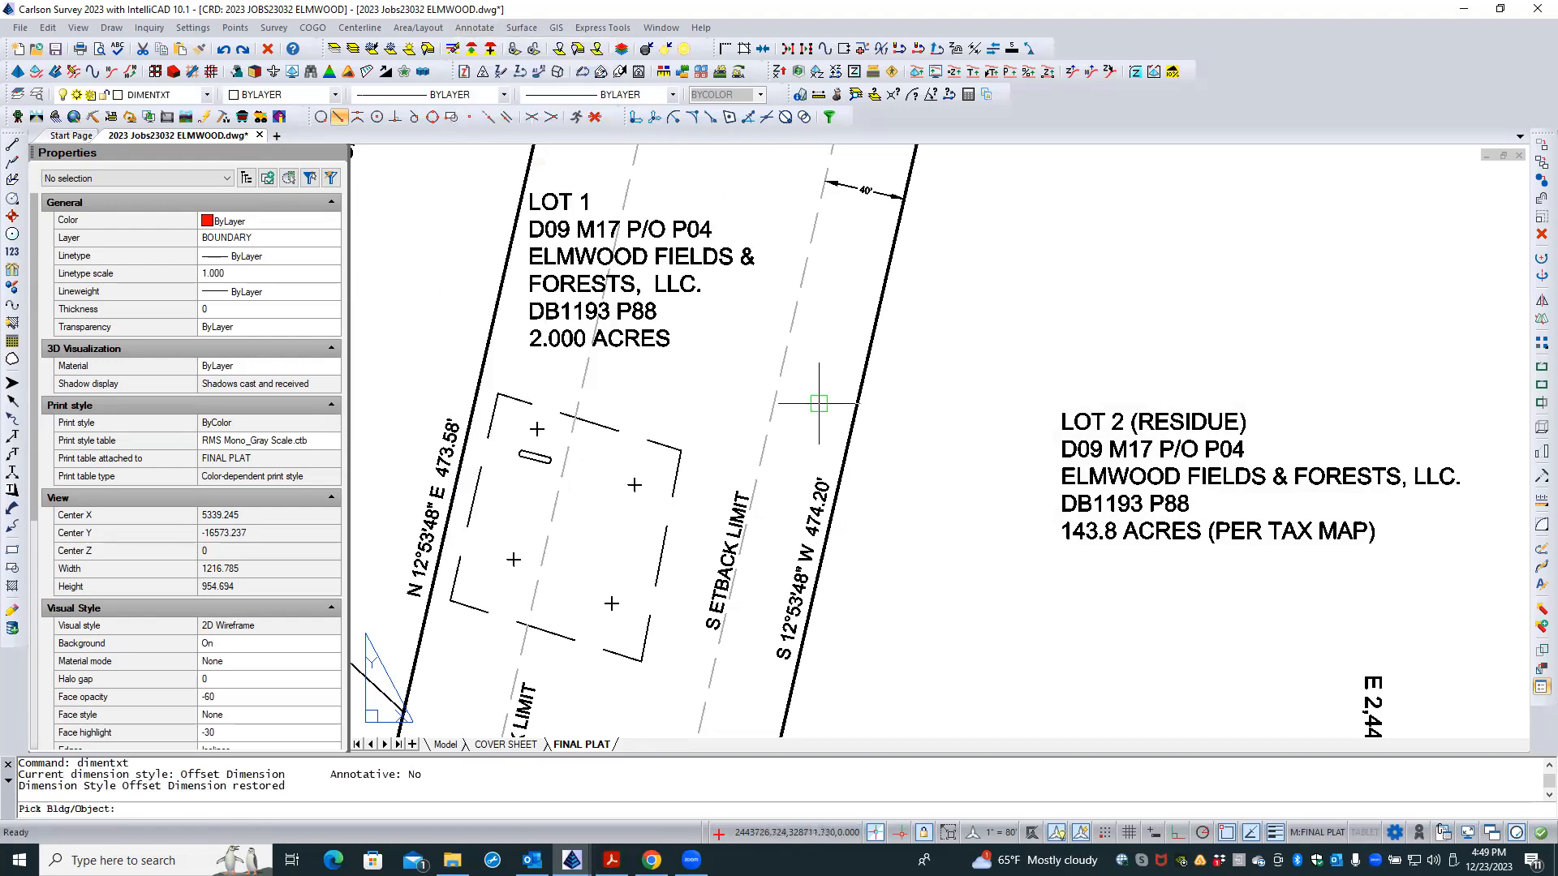
click(775, 403)
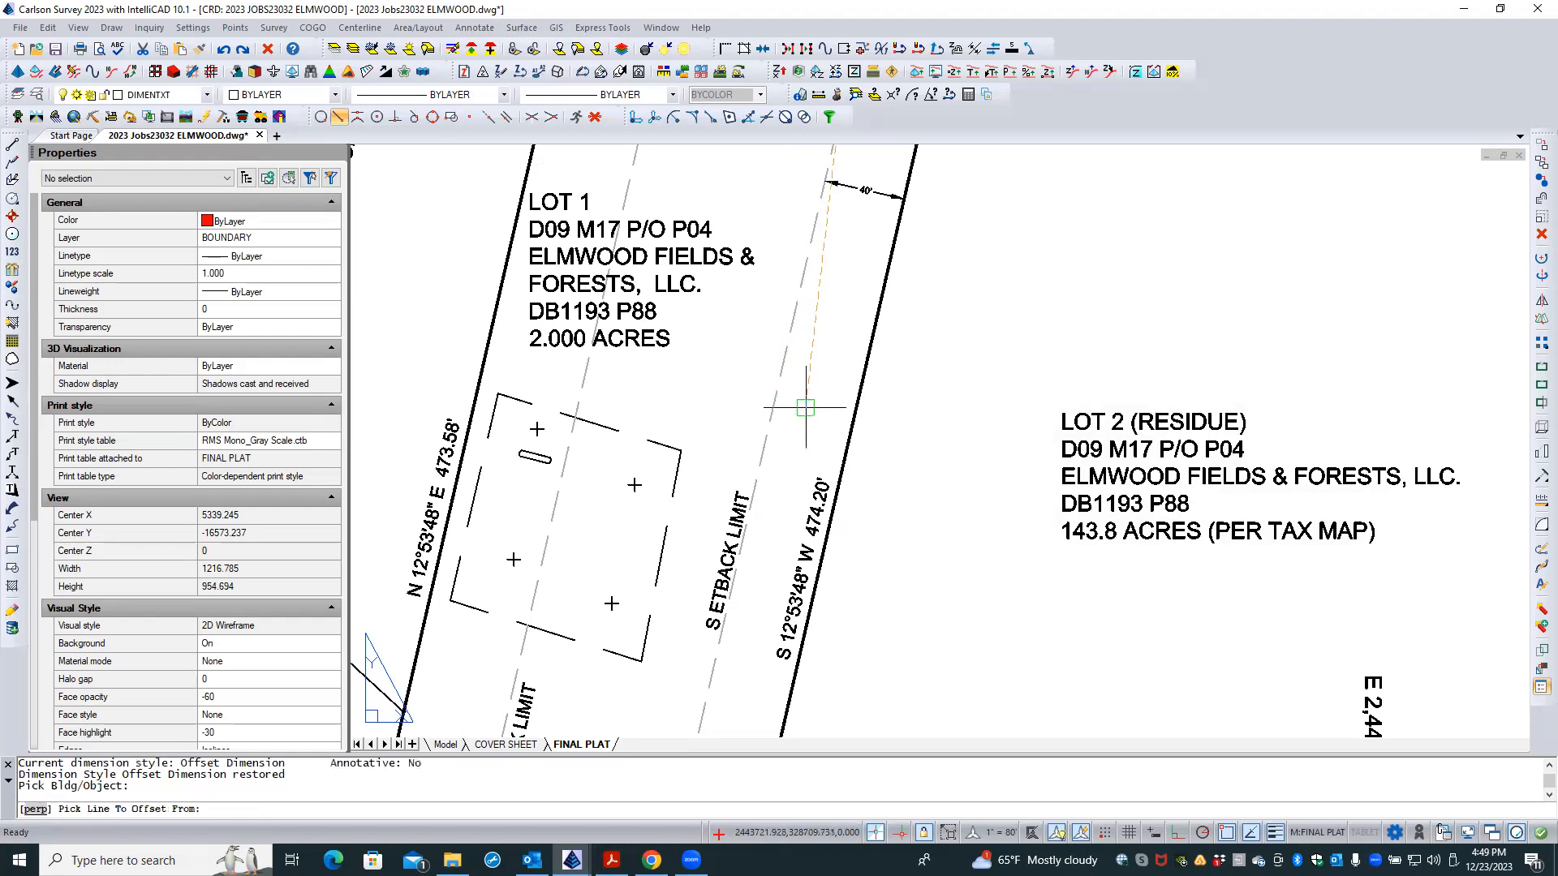
scroll(811, 410, down, 4)
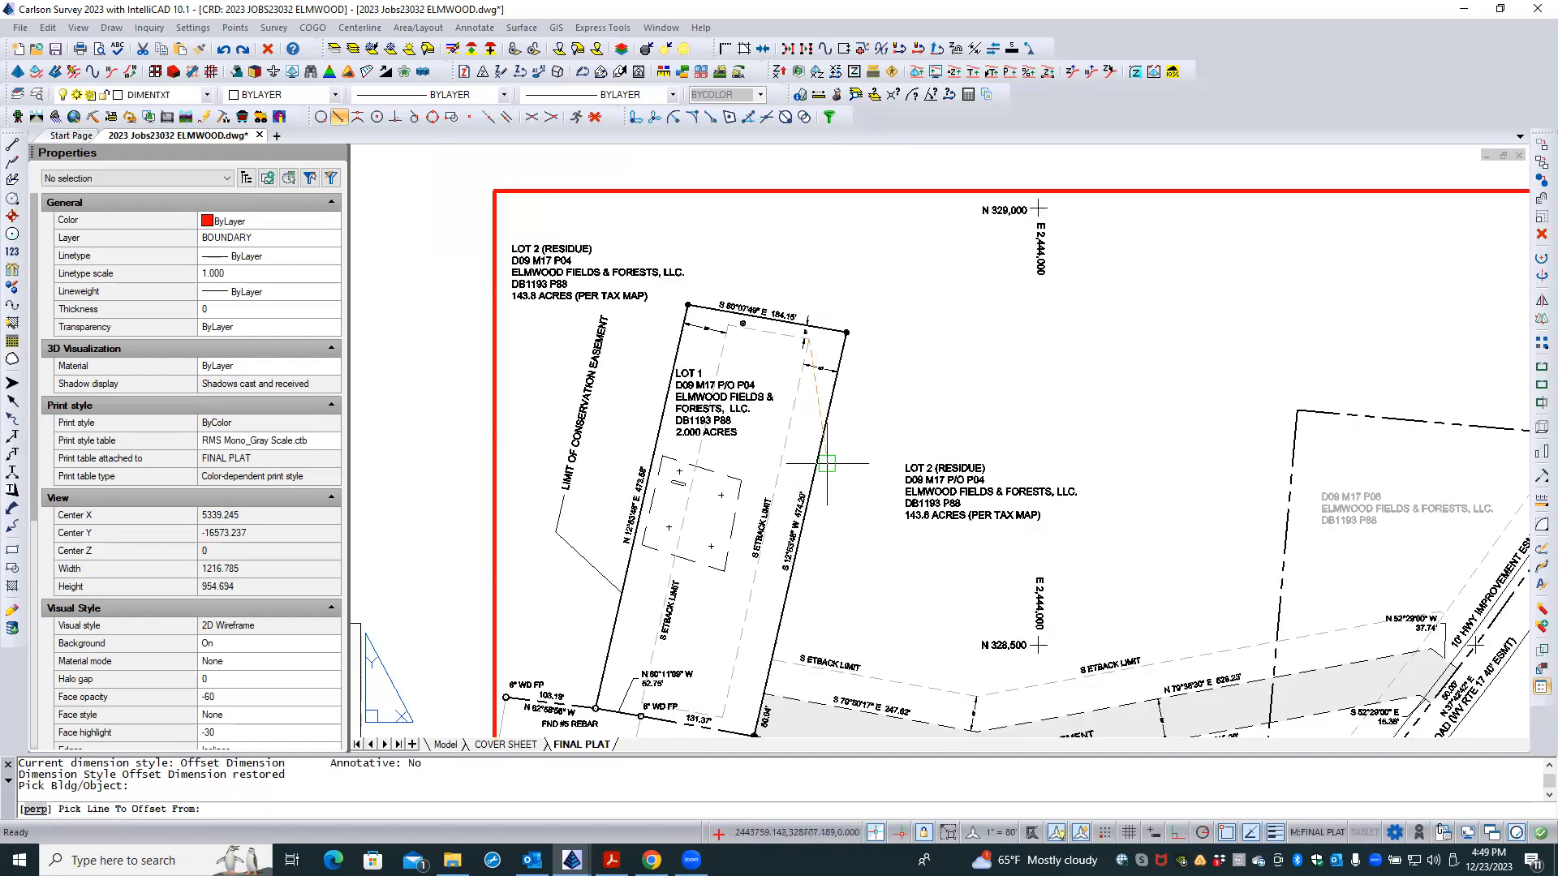
scroll(814, 403, up, 4)
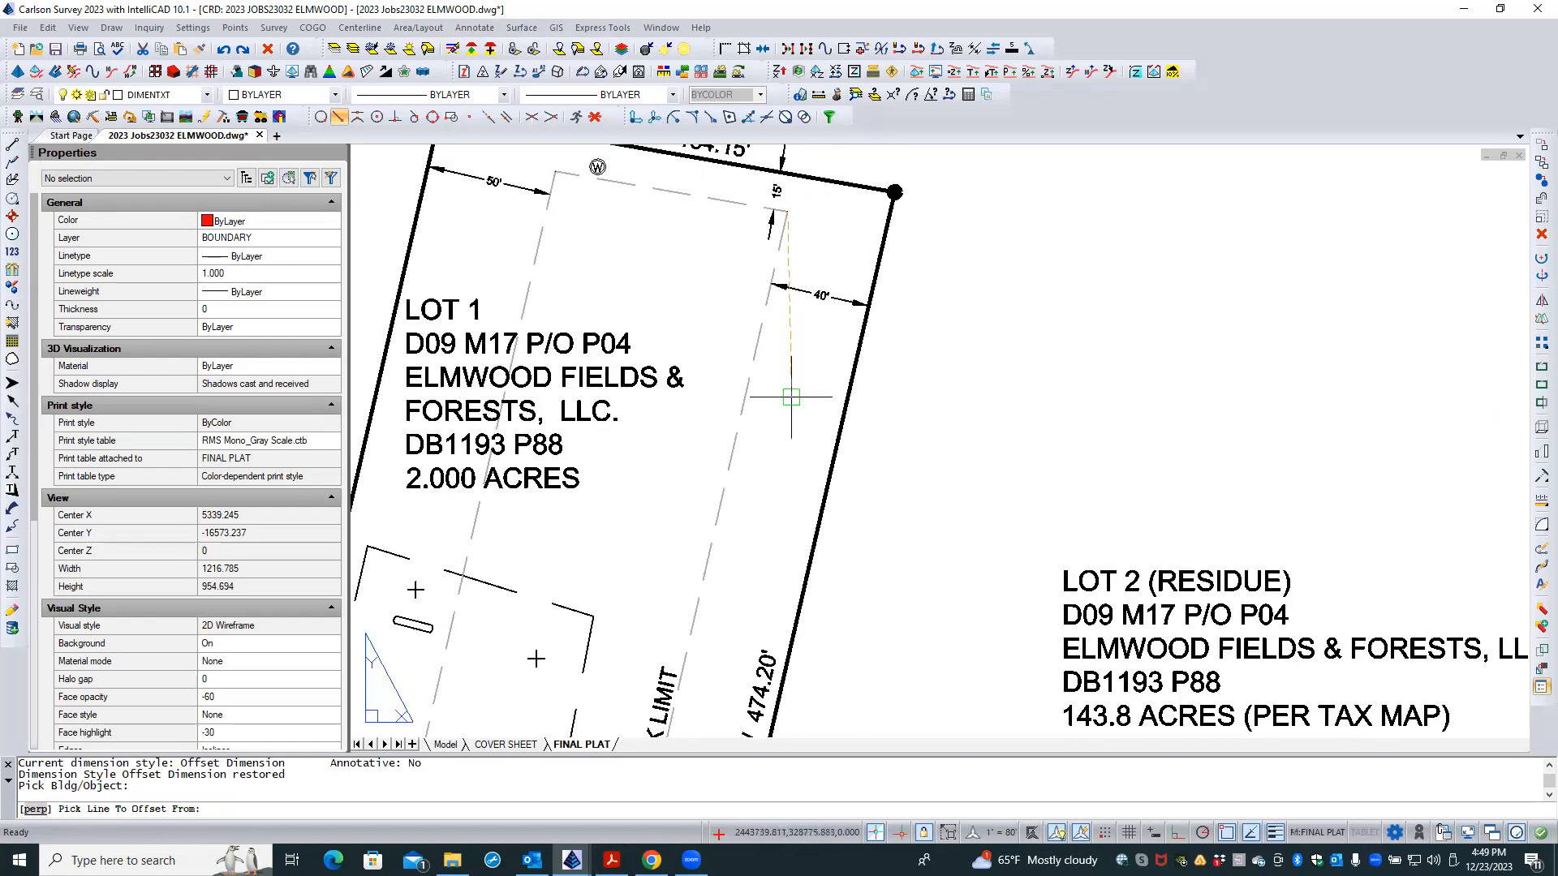
scroll(789, 397, up, 2)
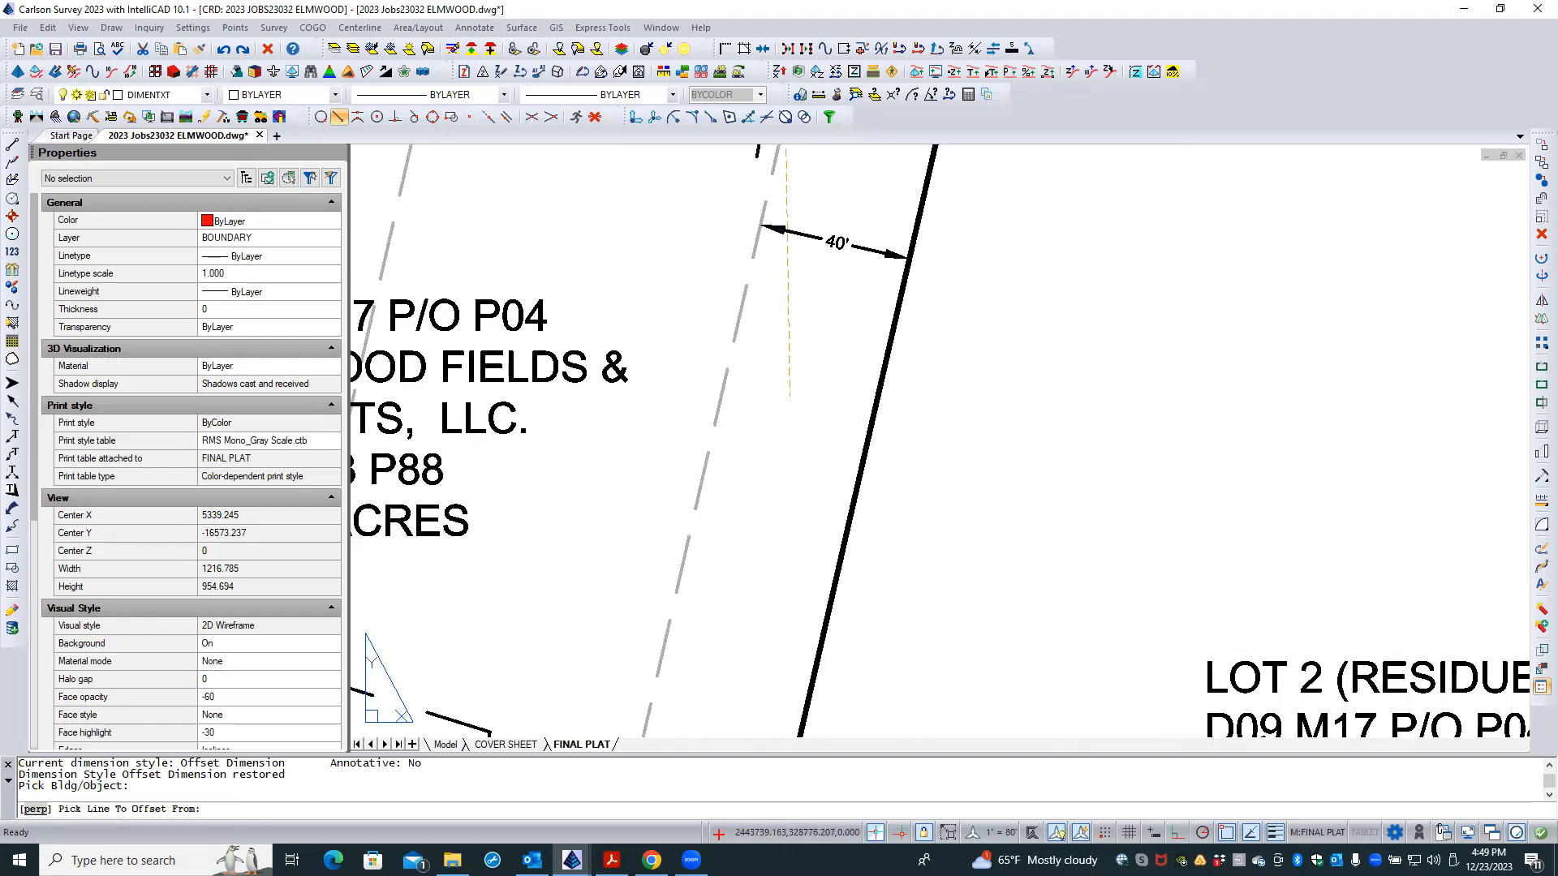
key(Escape)
key(Escape)
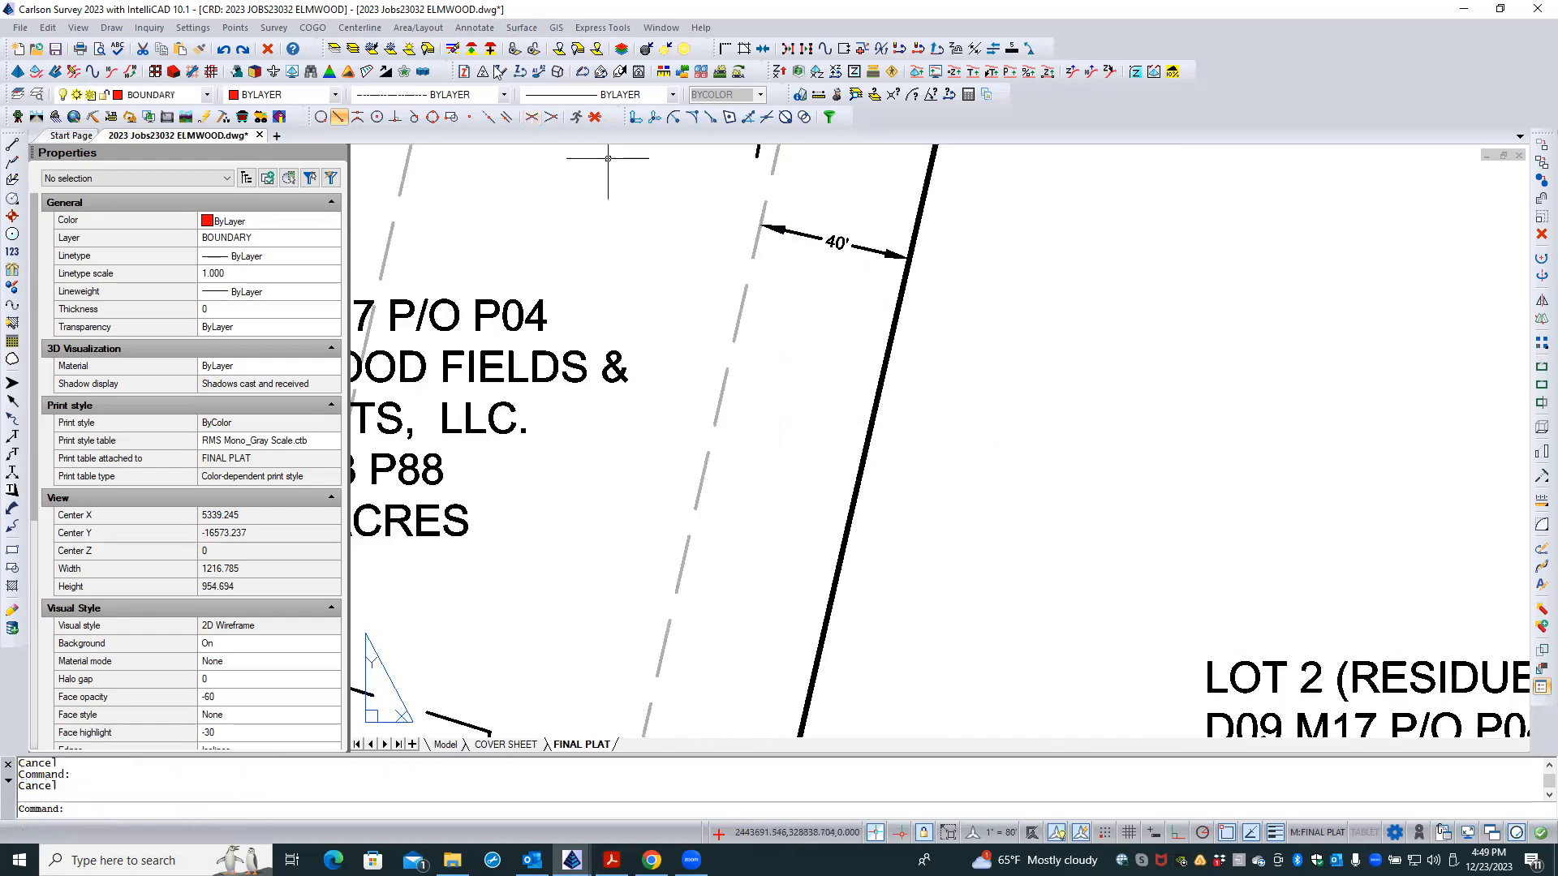
- Review the first-point endpoint snap option for offset dimensions in the Survey Text Defaults and accept the settings
click(474, 28)
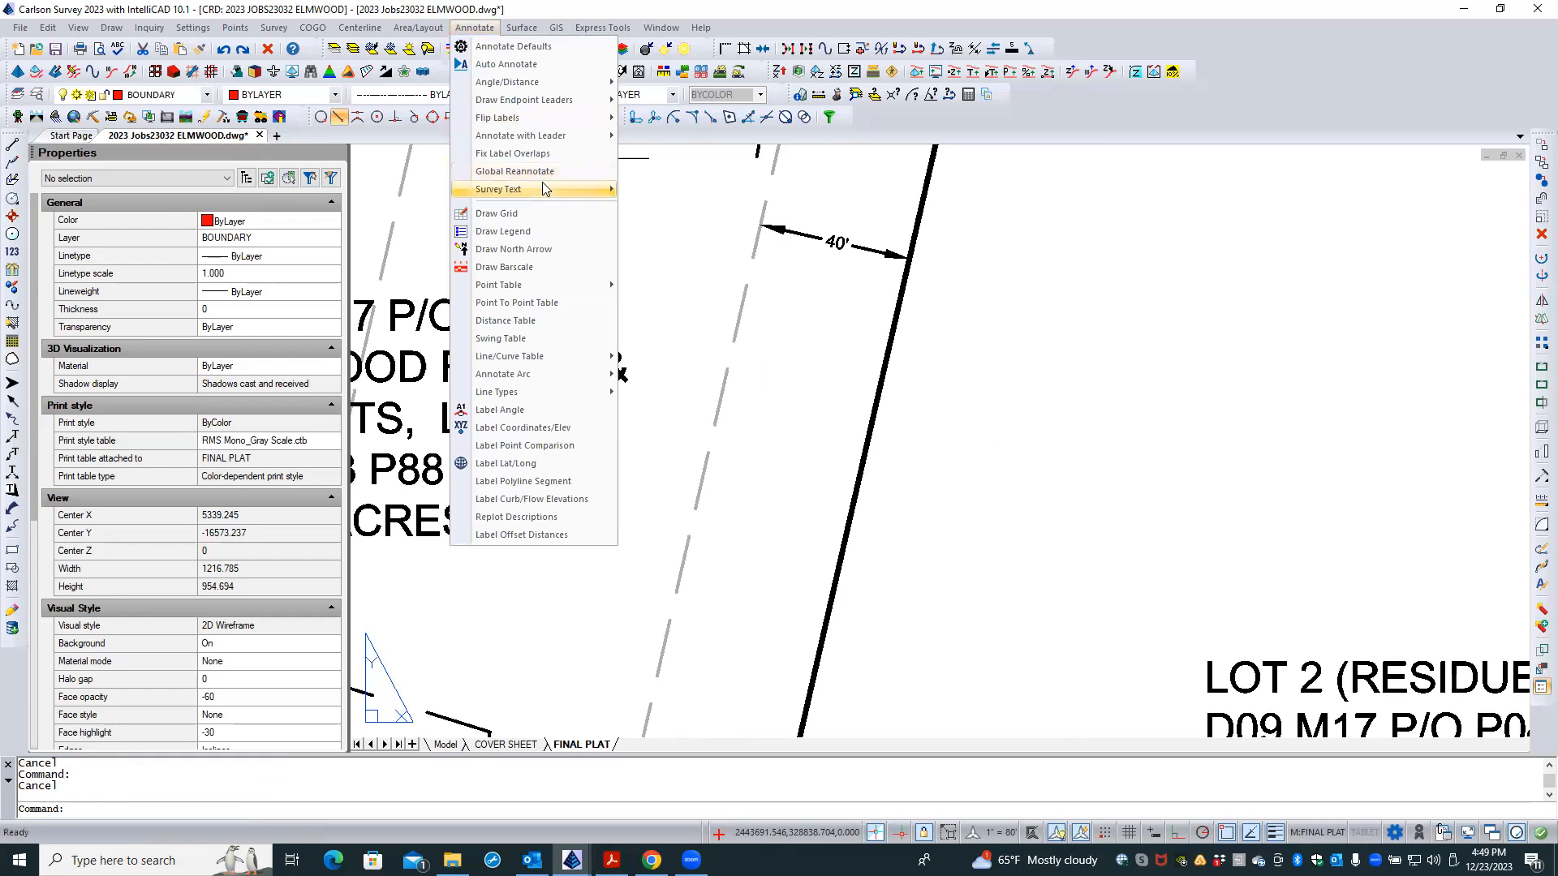
mouse_move(542, 183)
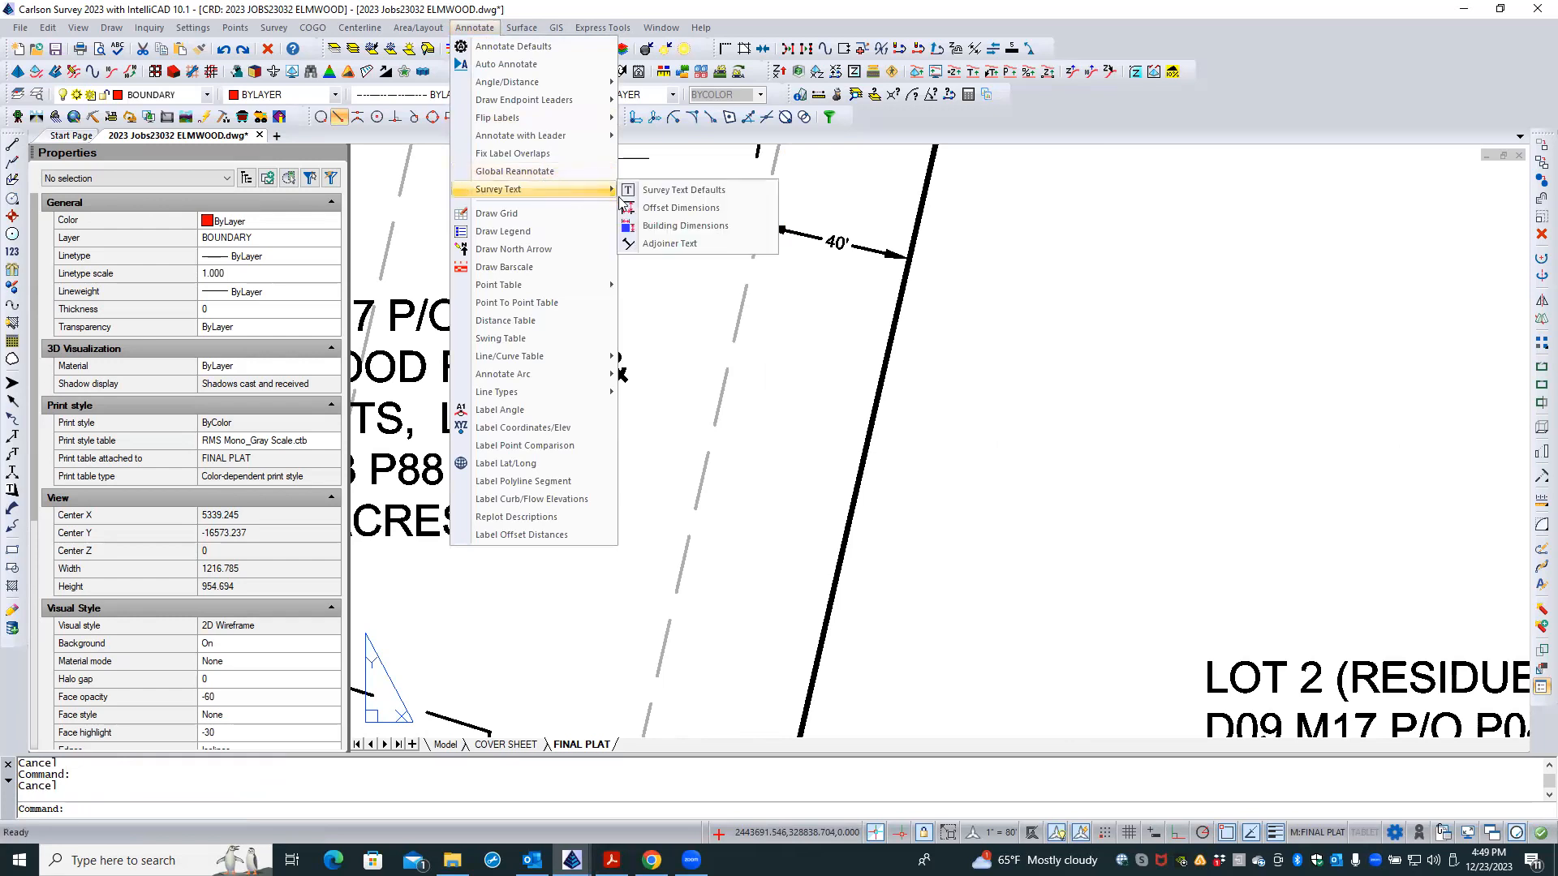
click(684, 190)
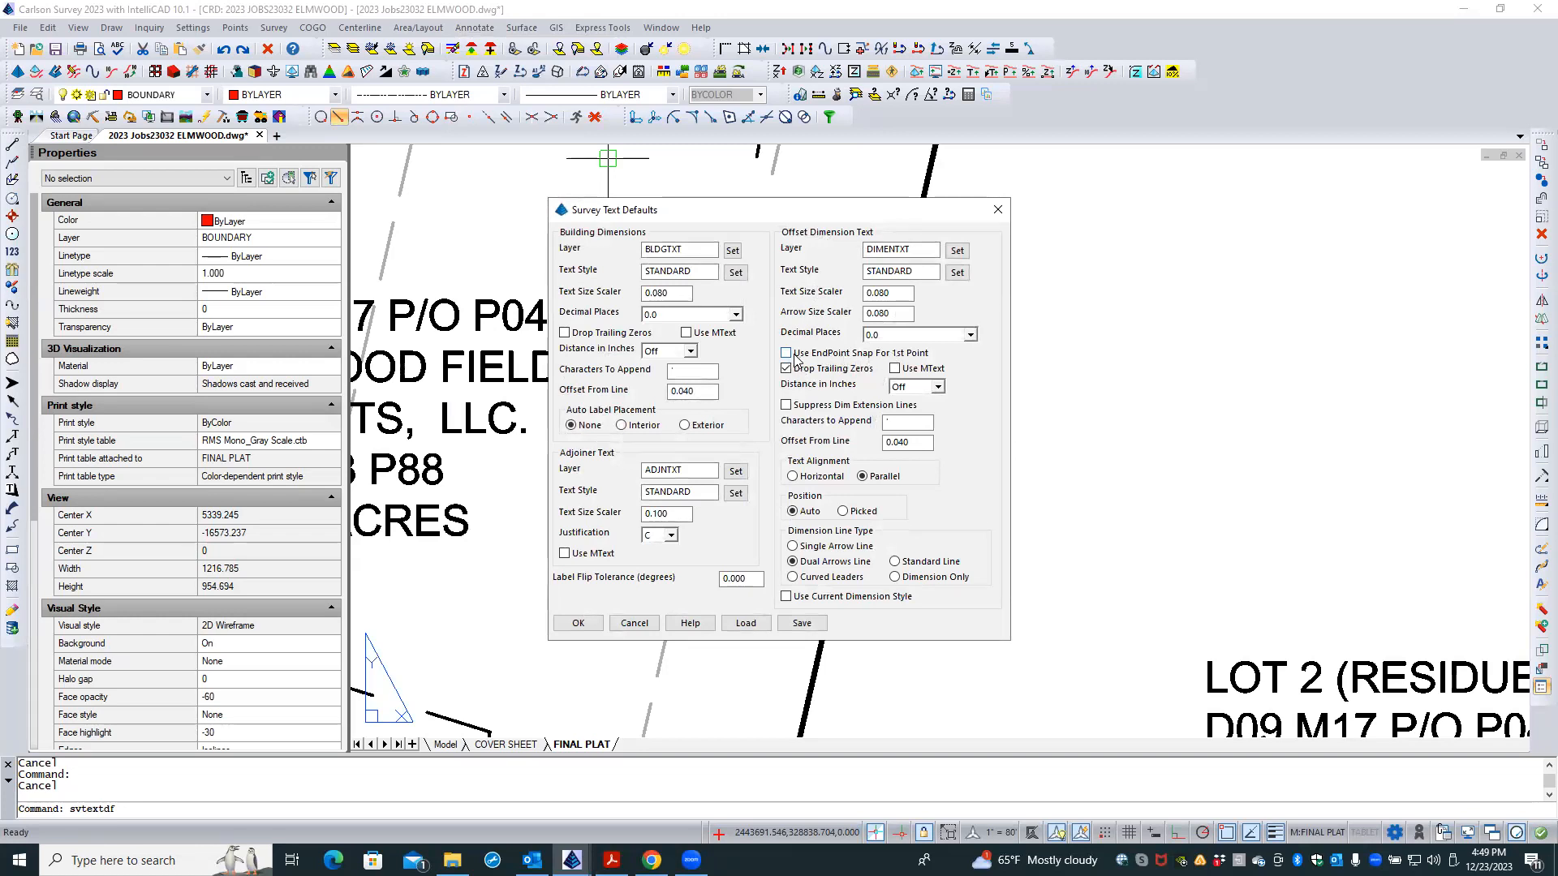
click(589, 627)
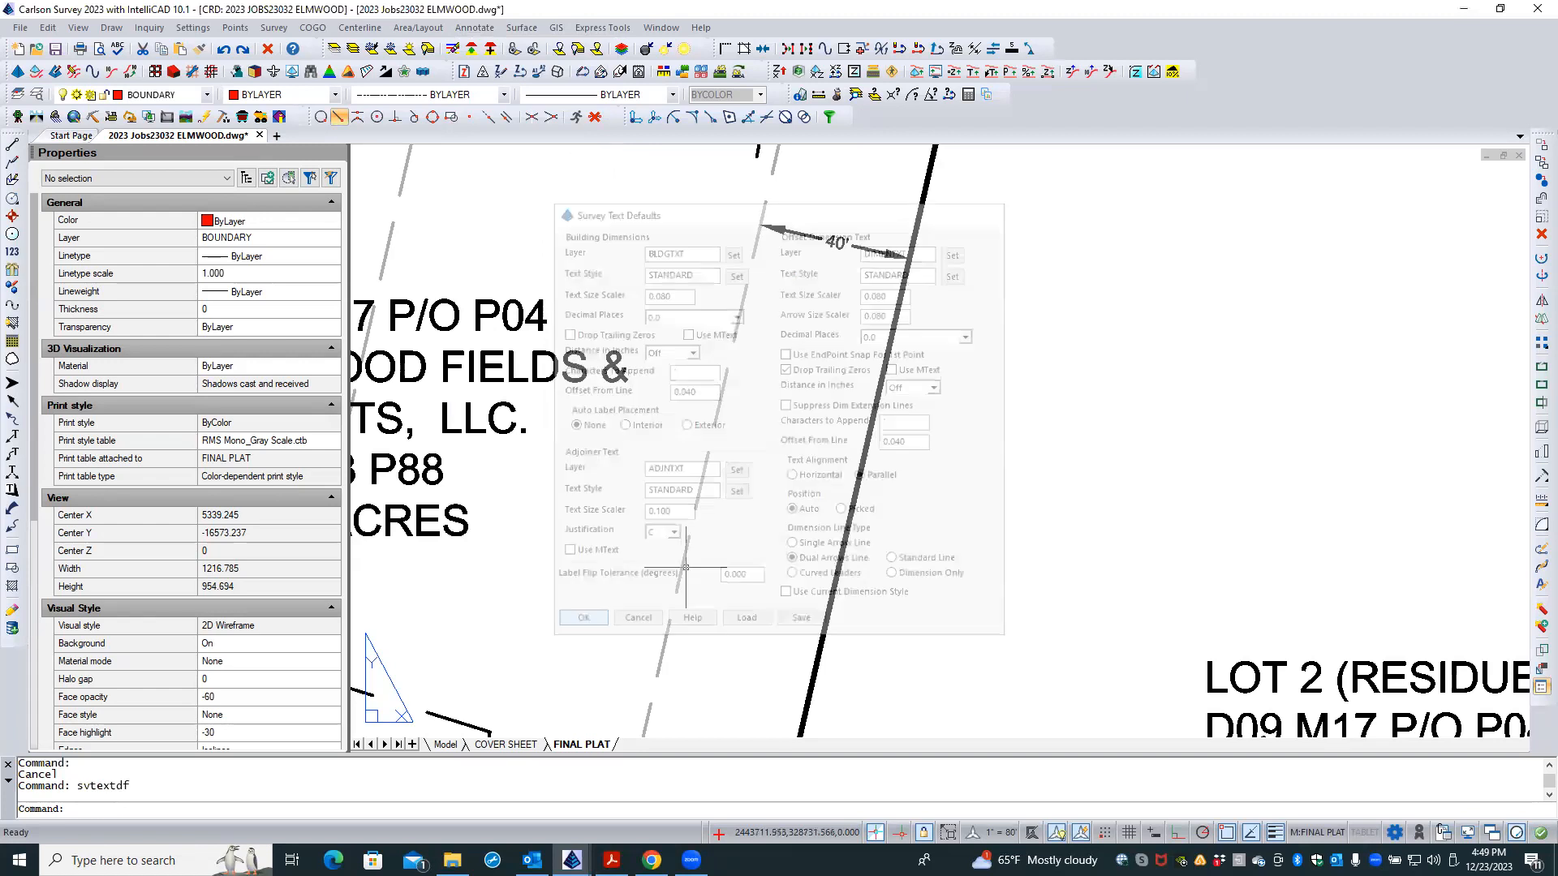
- Create an offset dimension from the upper end of Lot 1's eastern dashed setback line to the east boundary line
click(474, 27)
mouse_move(540, 189)
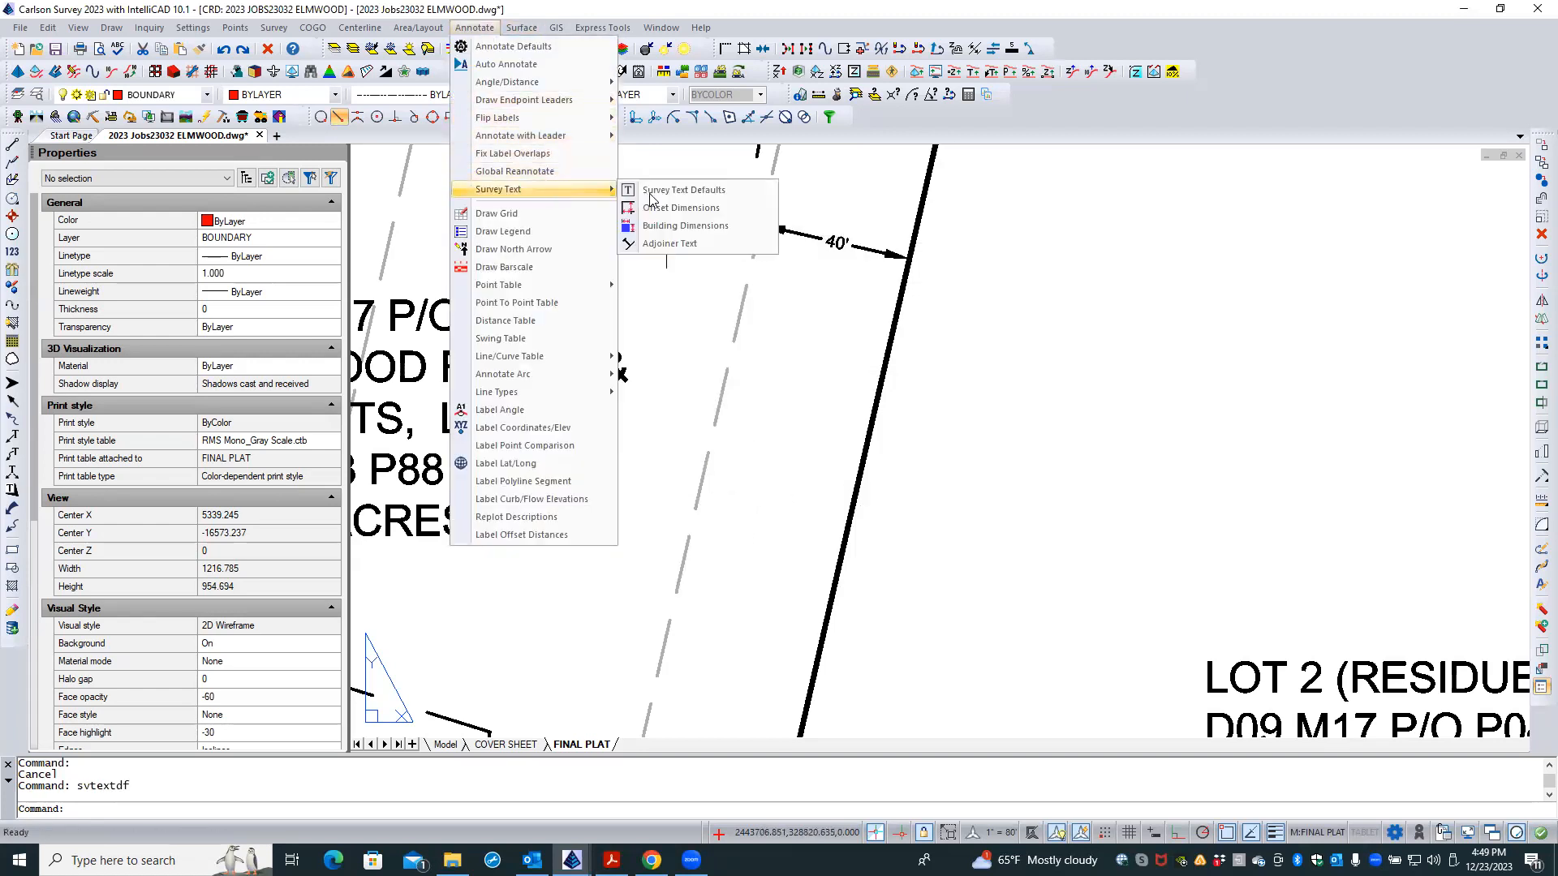
click(694, 212)
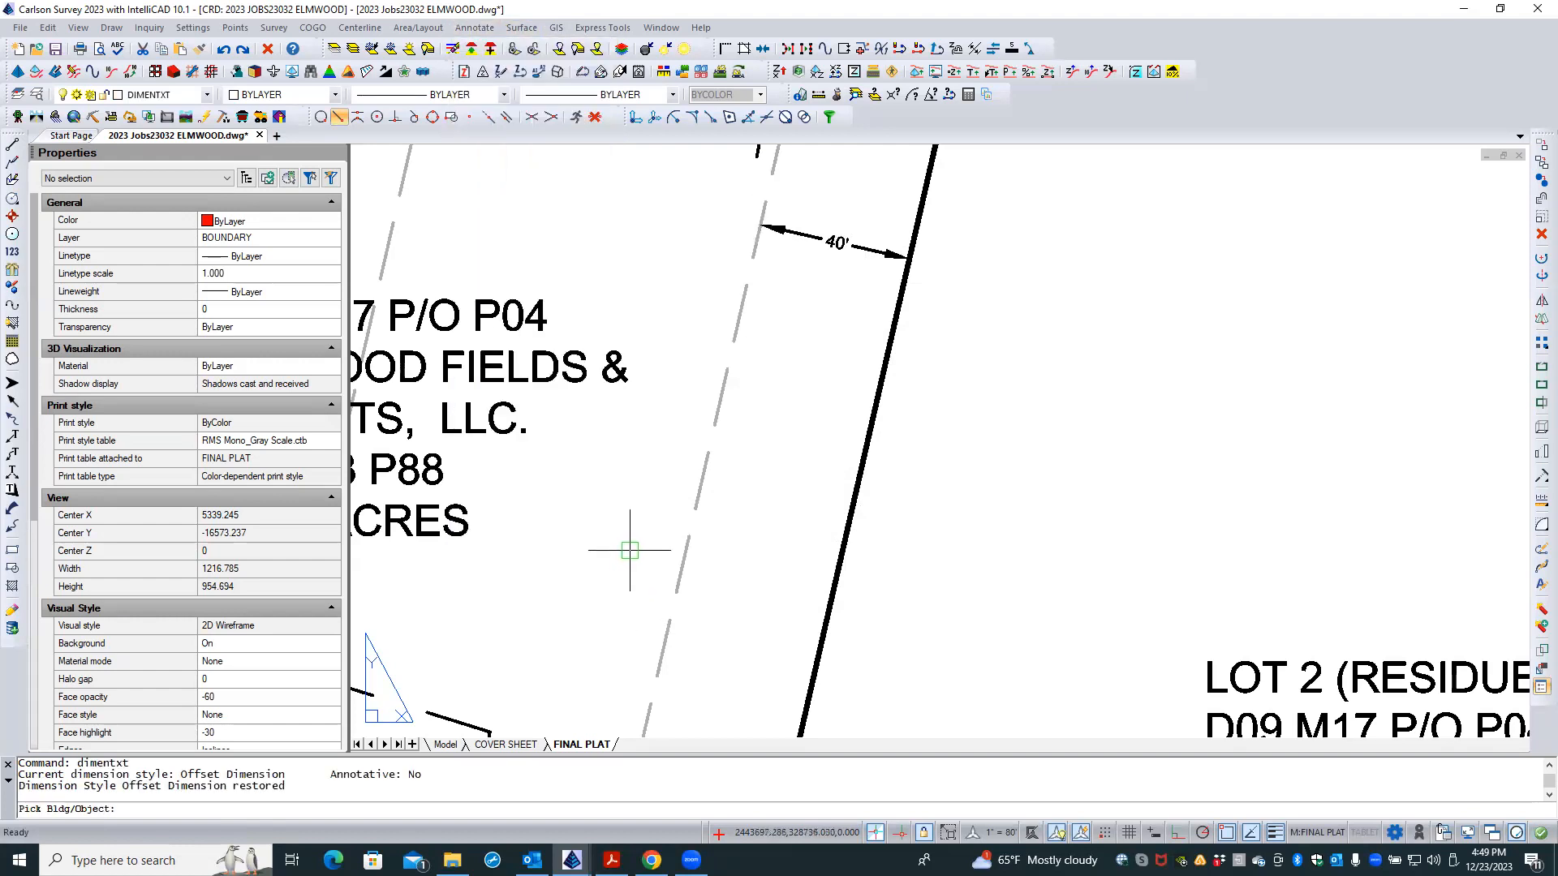
click(701, 479)
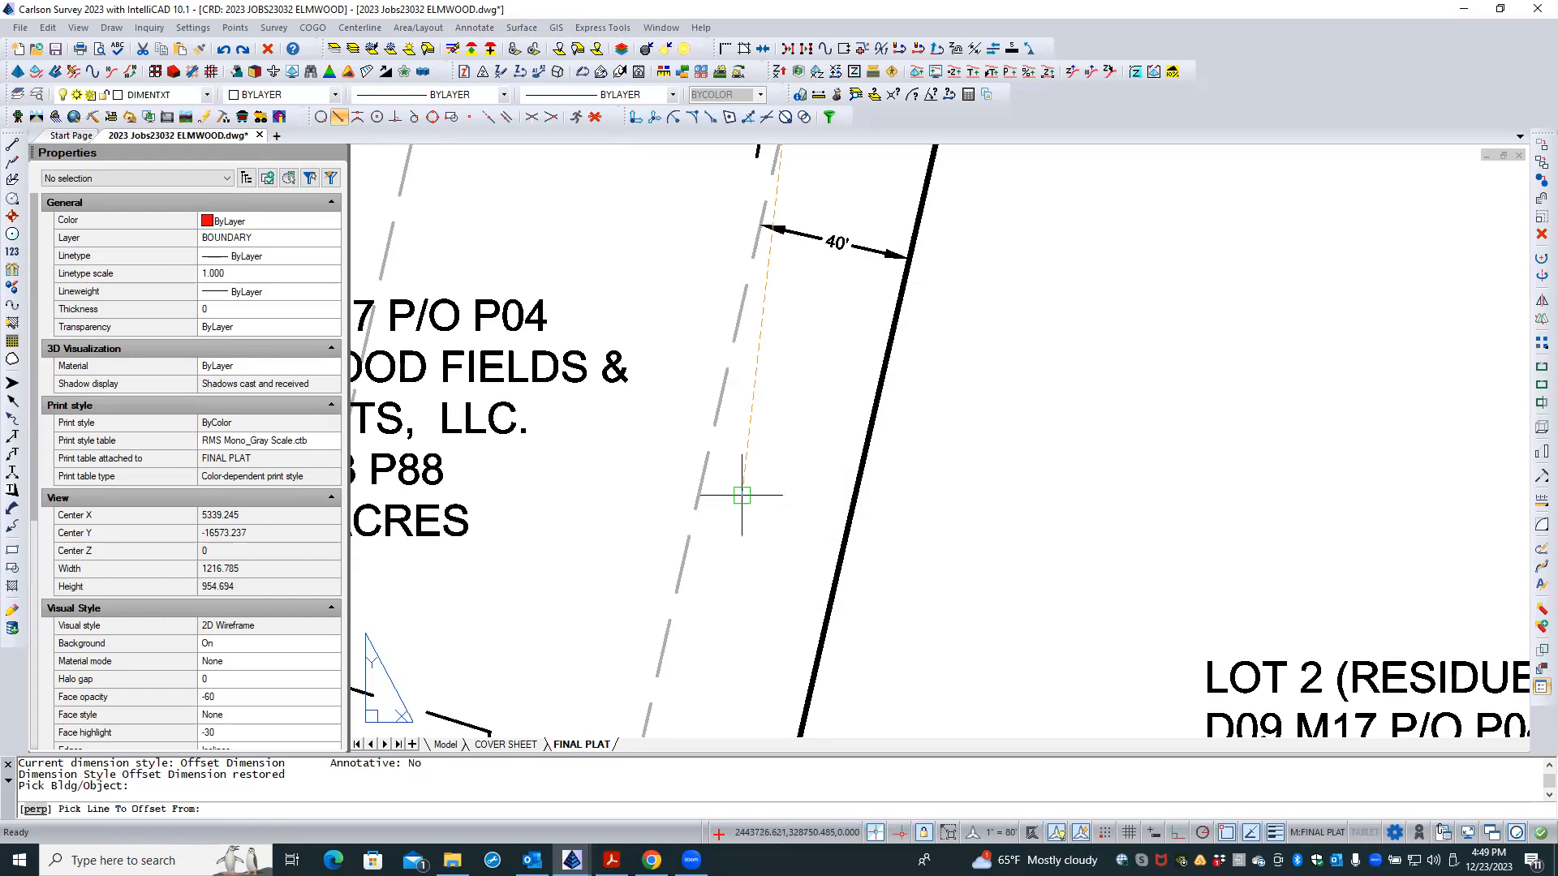
click(852, 458)
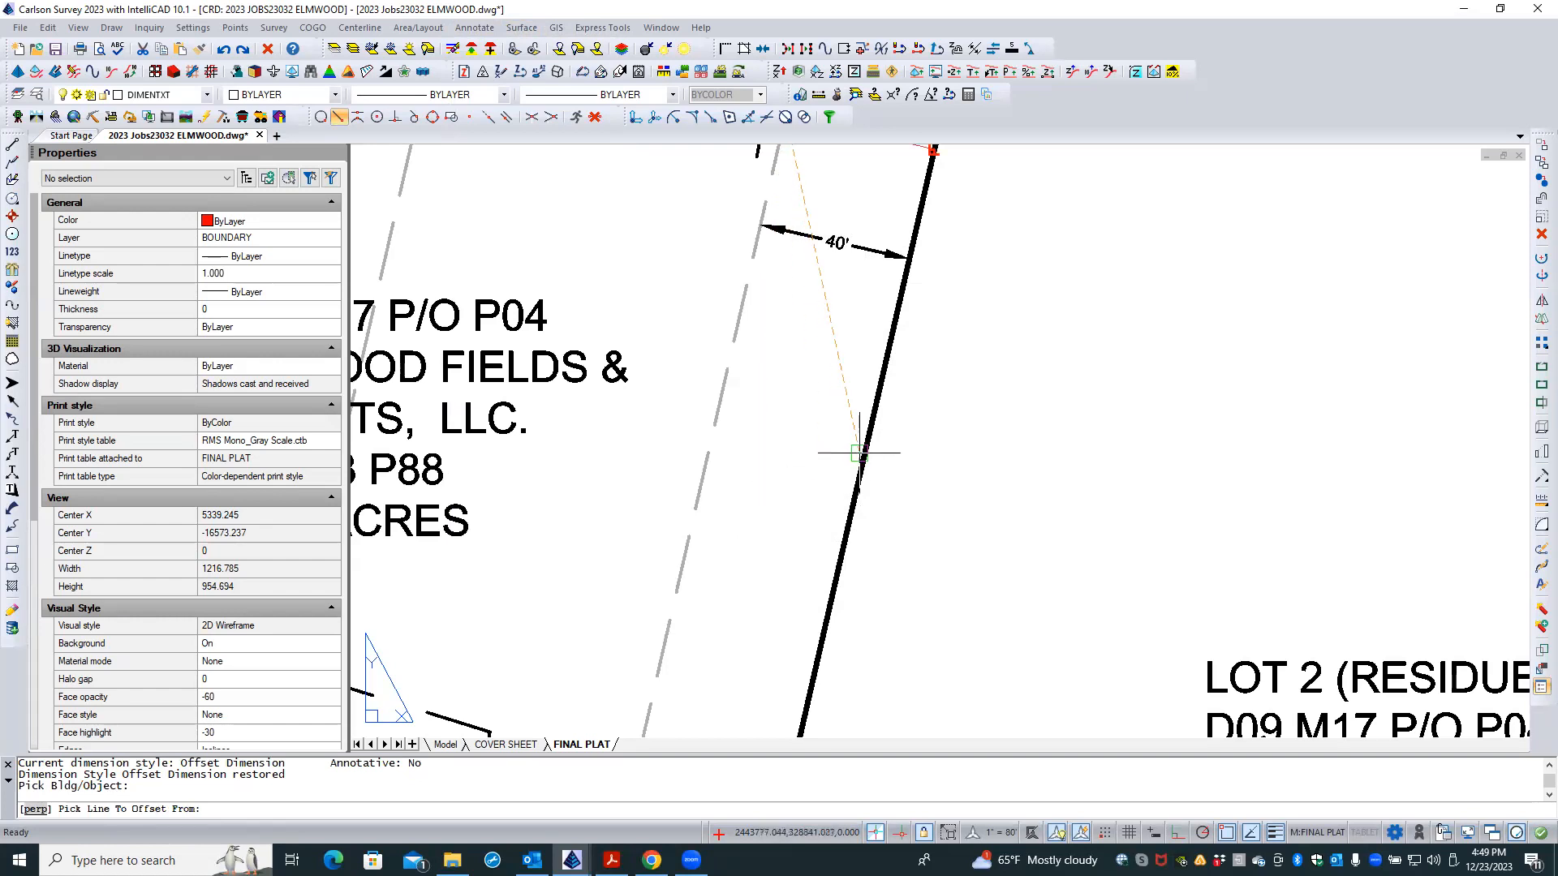
scroll(748, 626, down, 2)
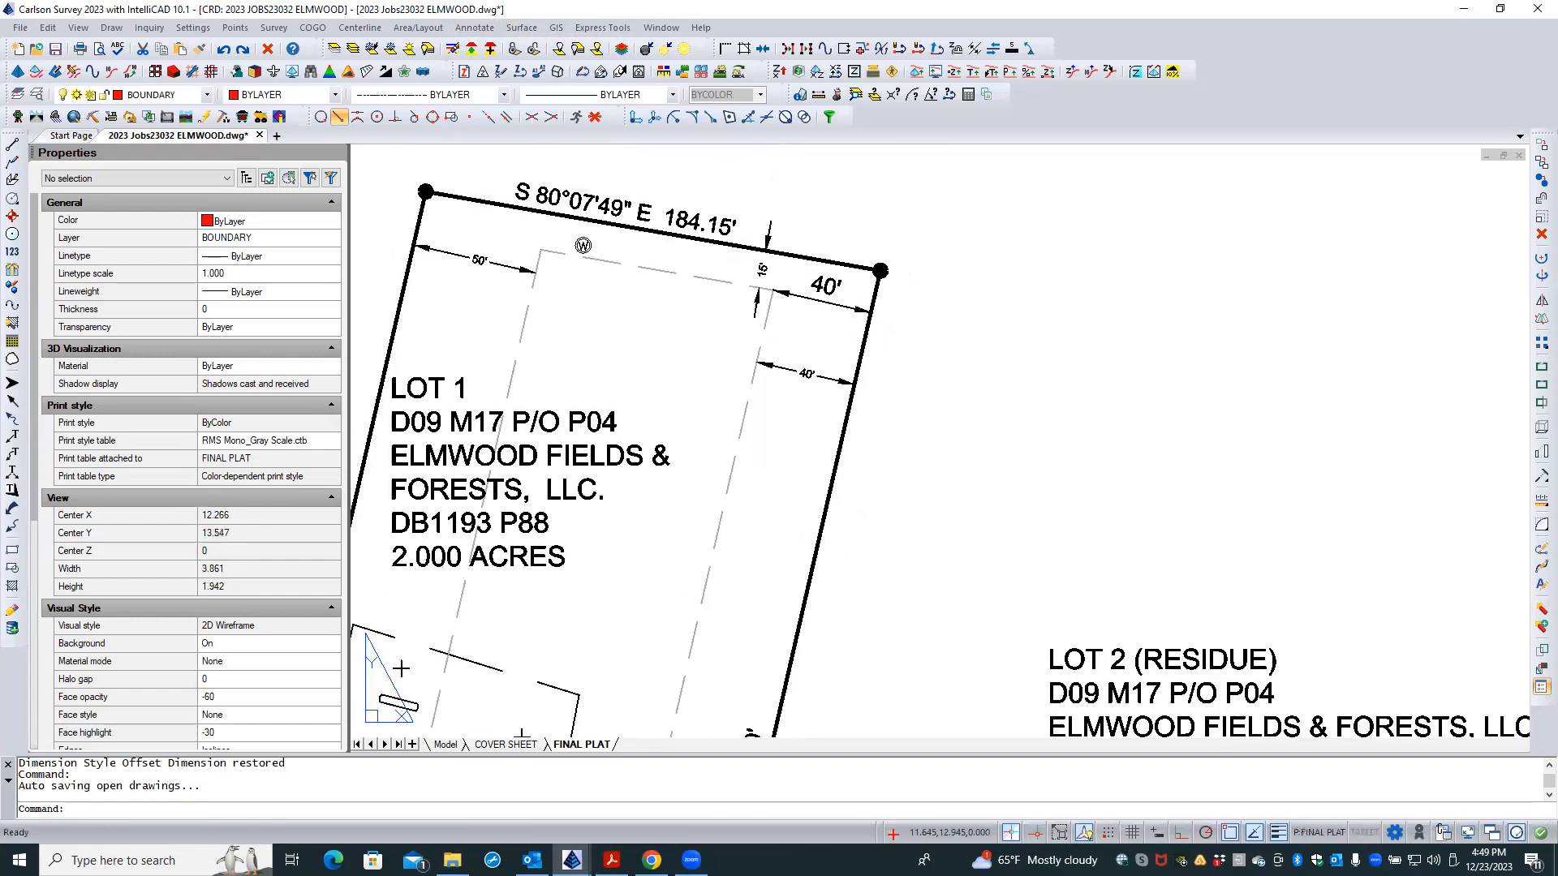
- Move the new offset dimension's line down along the east boundary, between the setback corner and the existing 40' dimension
scroll(803, 303, up, 1)
scroll(822, 281, up, 2)
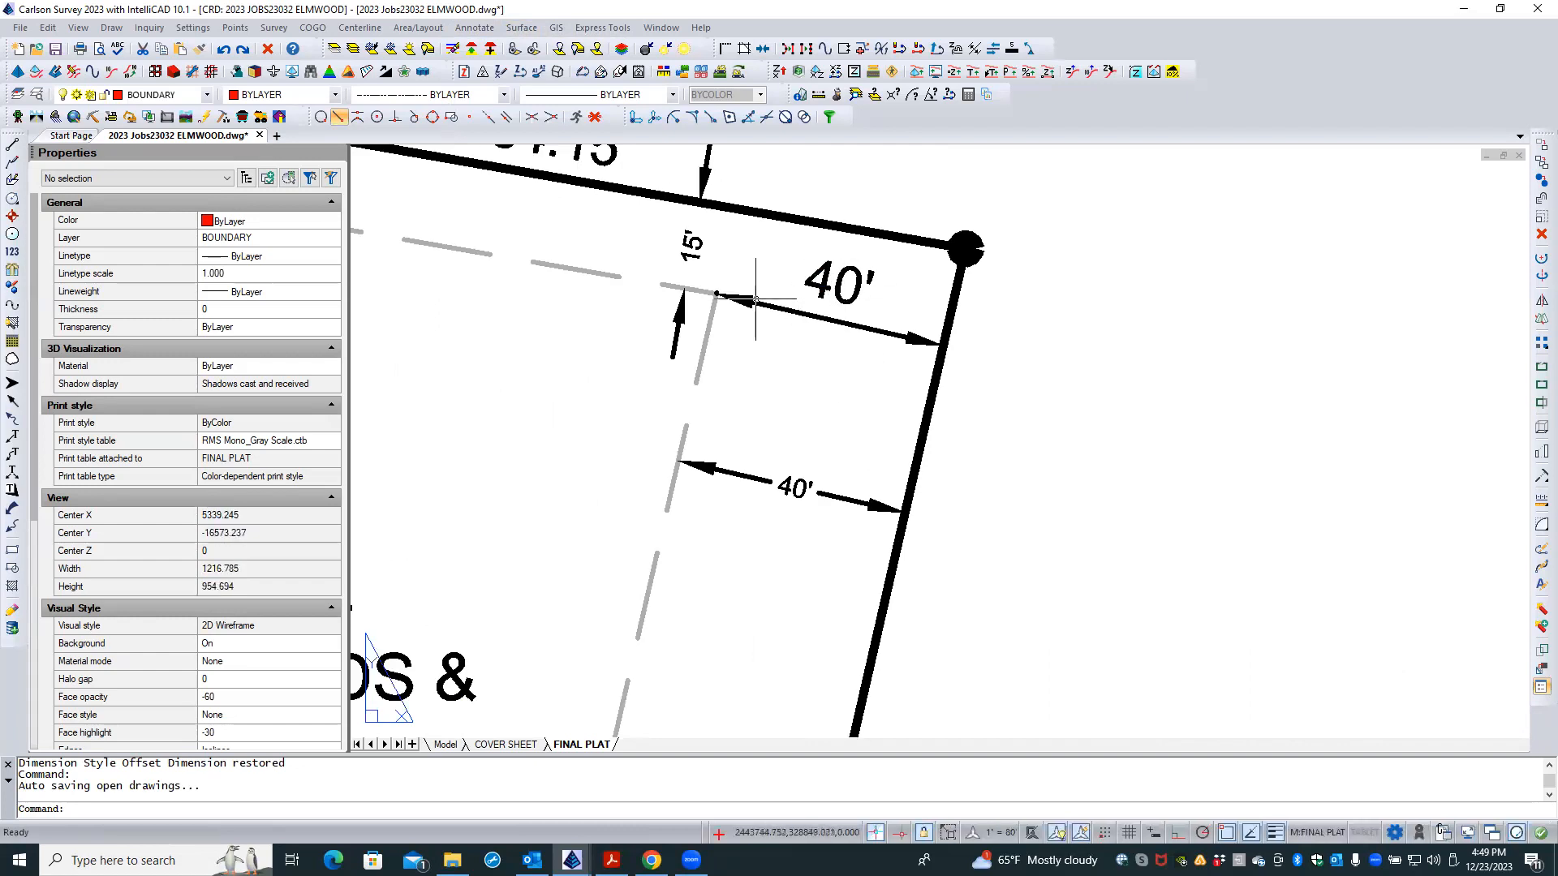
click(796, 312)
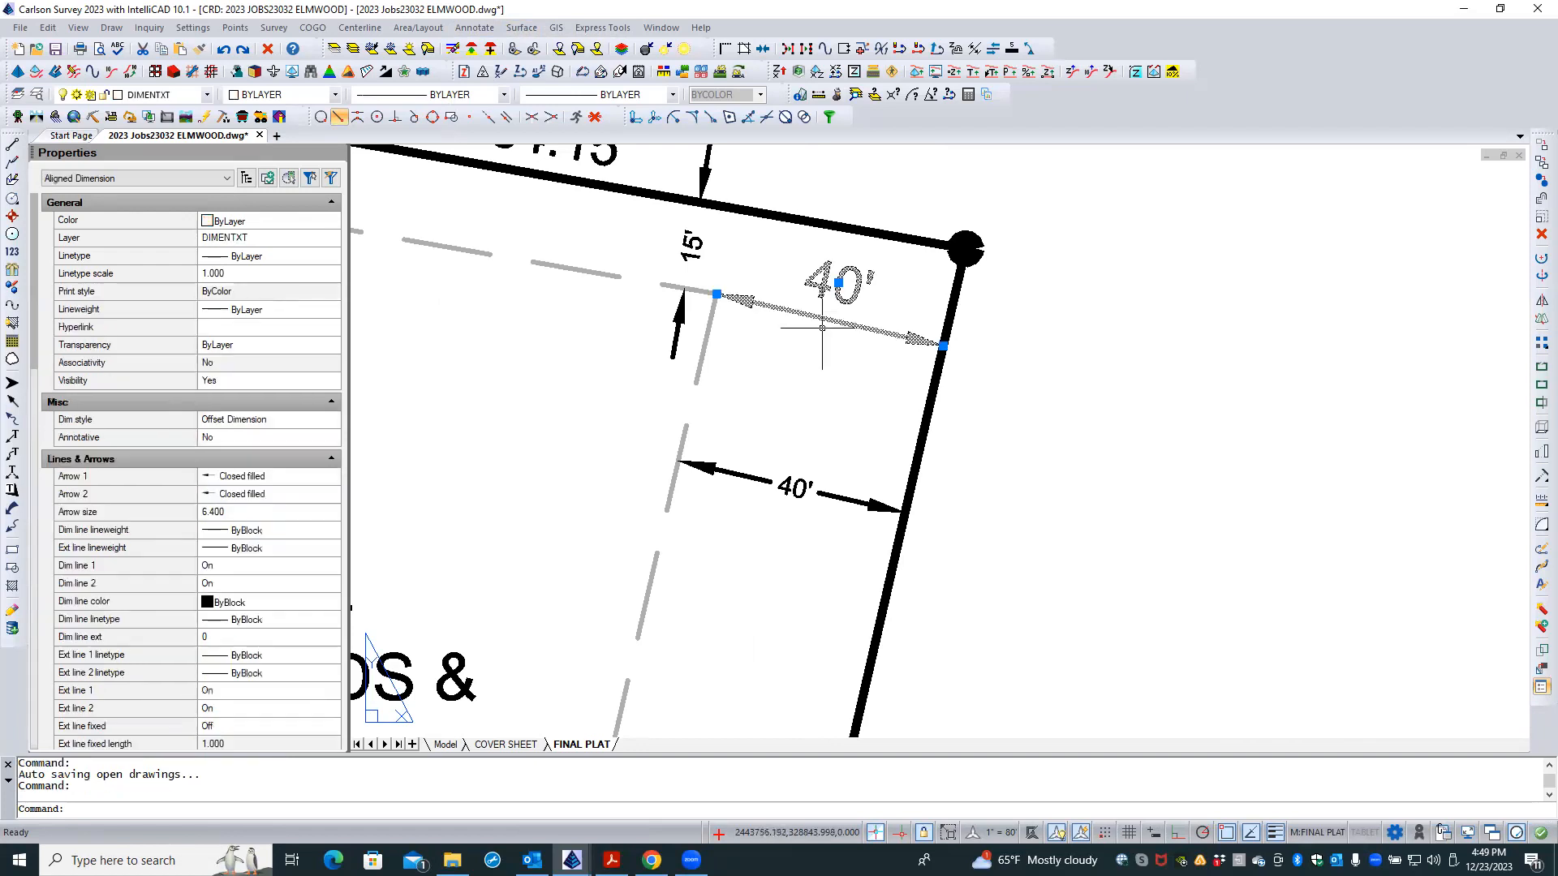
click(838, 284)
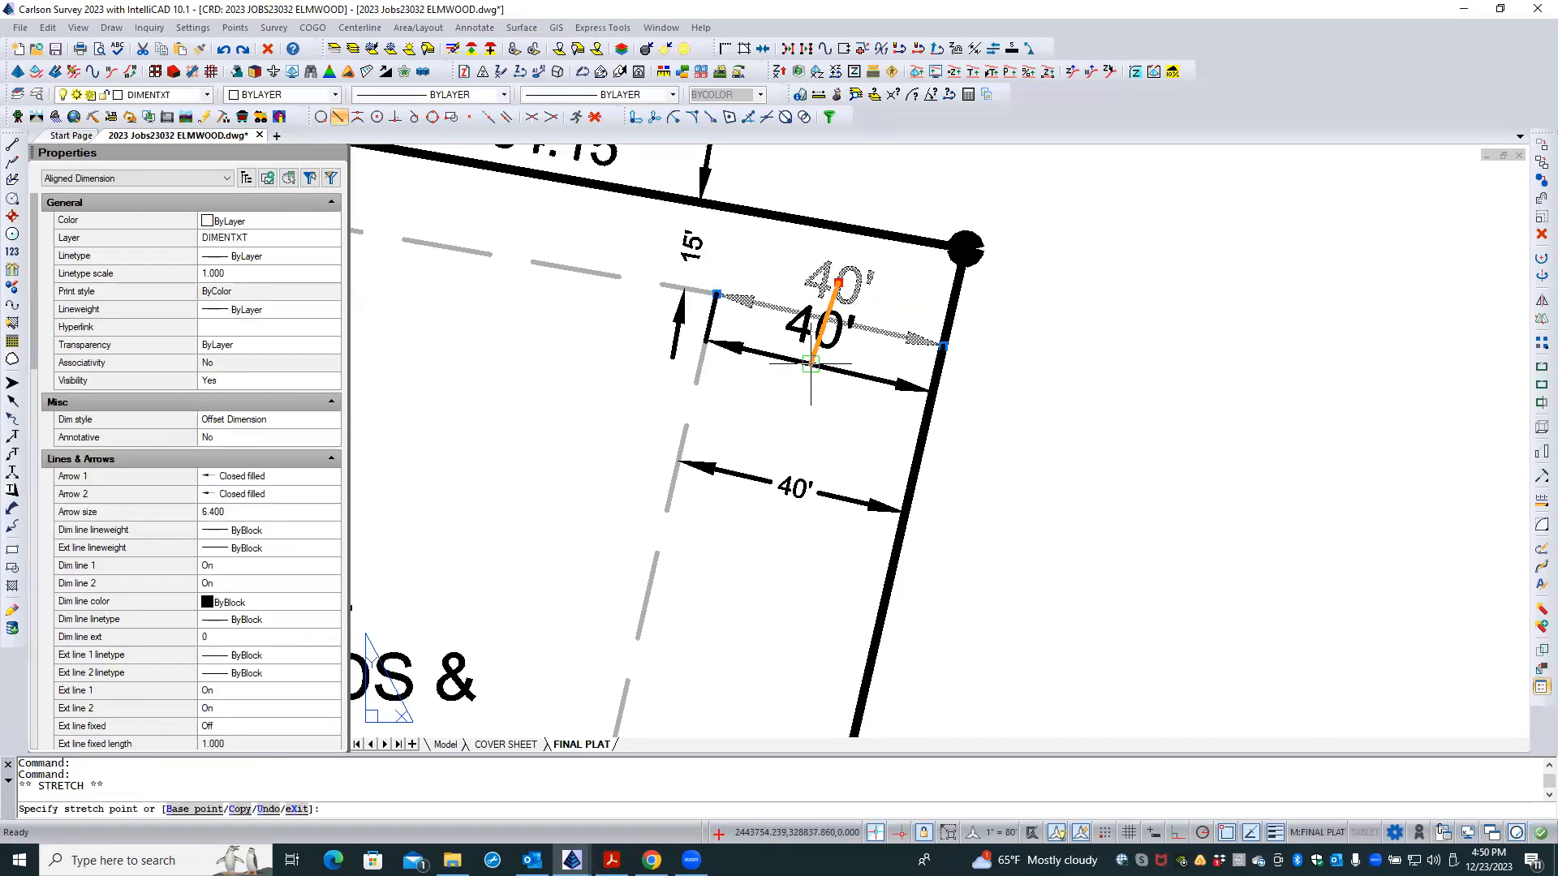
key(Escape)
key(Escape)
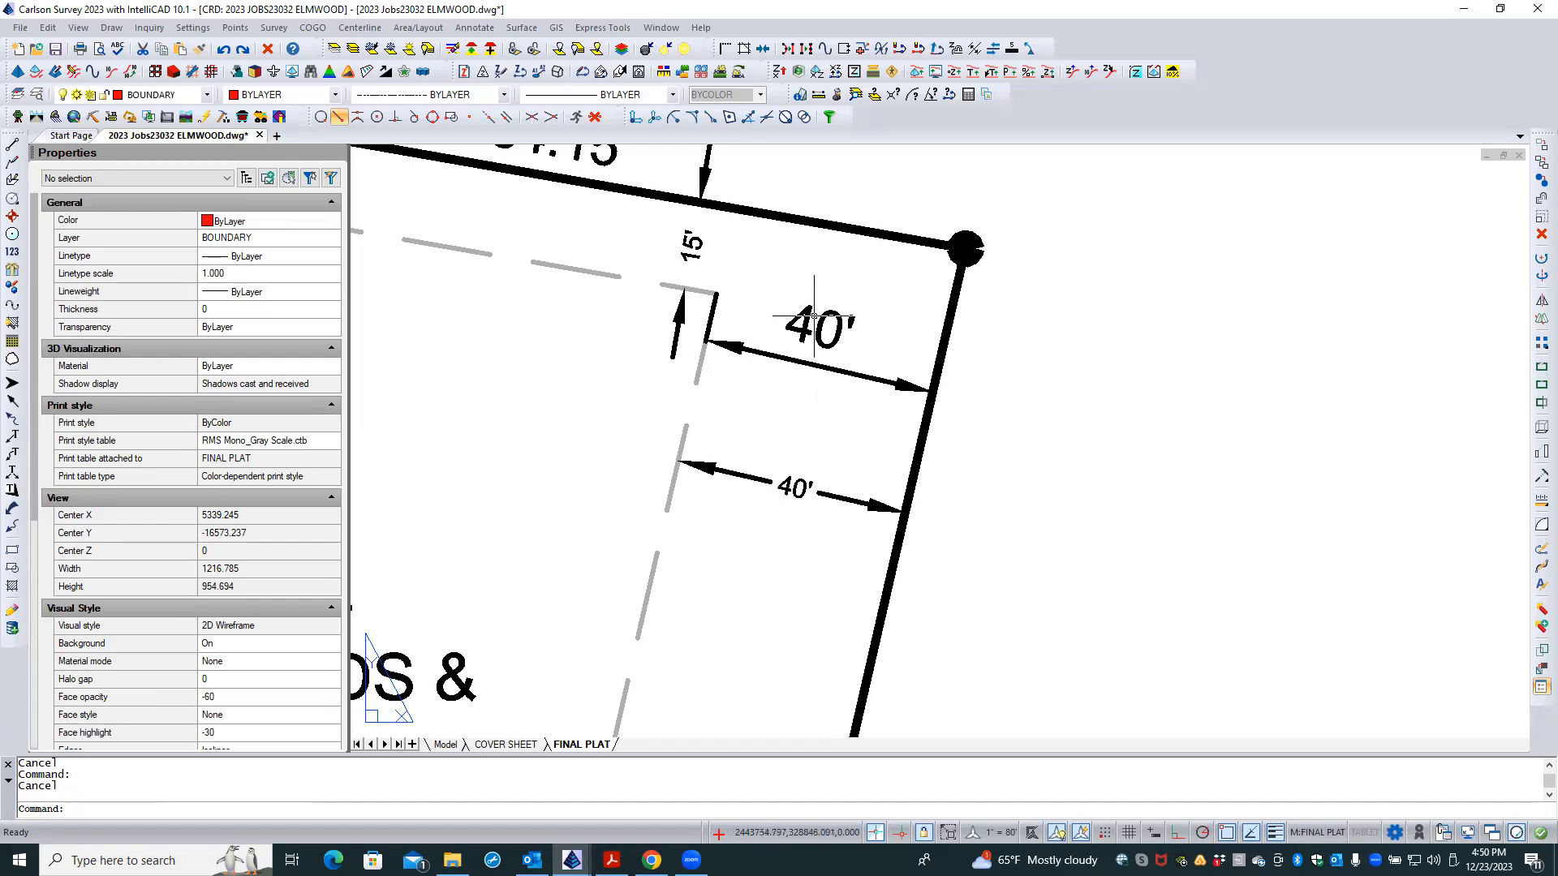
- Erase the larger 40' offset dimension near Lot 1's northeast corner
scroll(820, 519, down, 3)
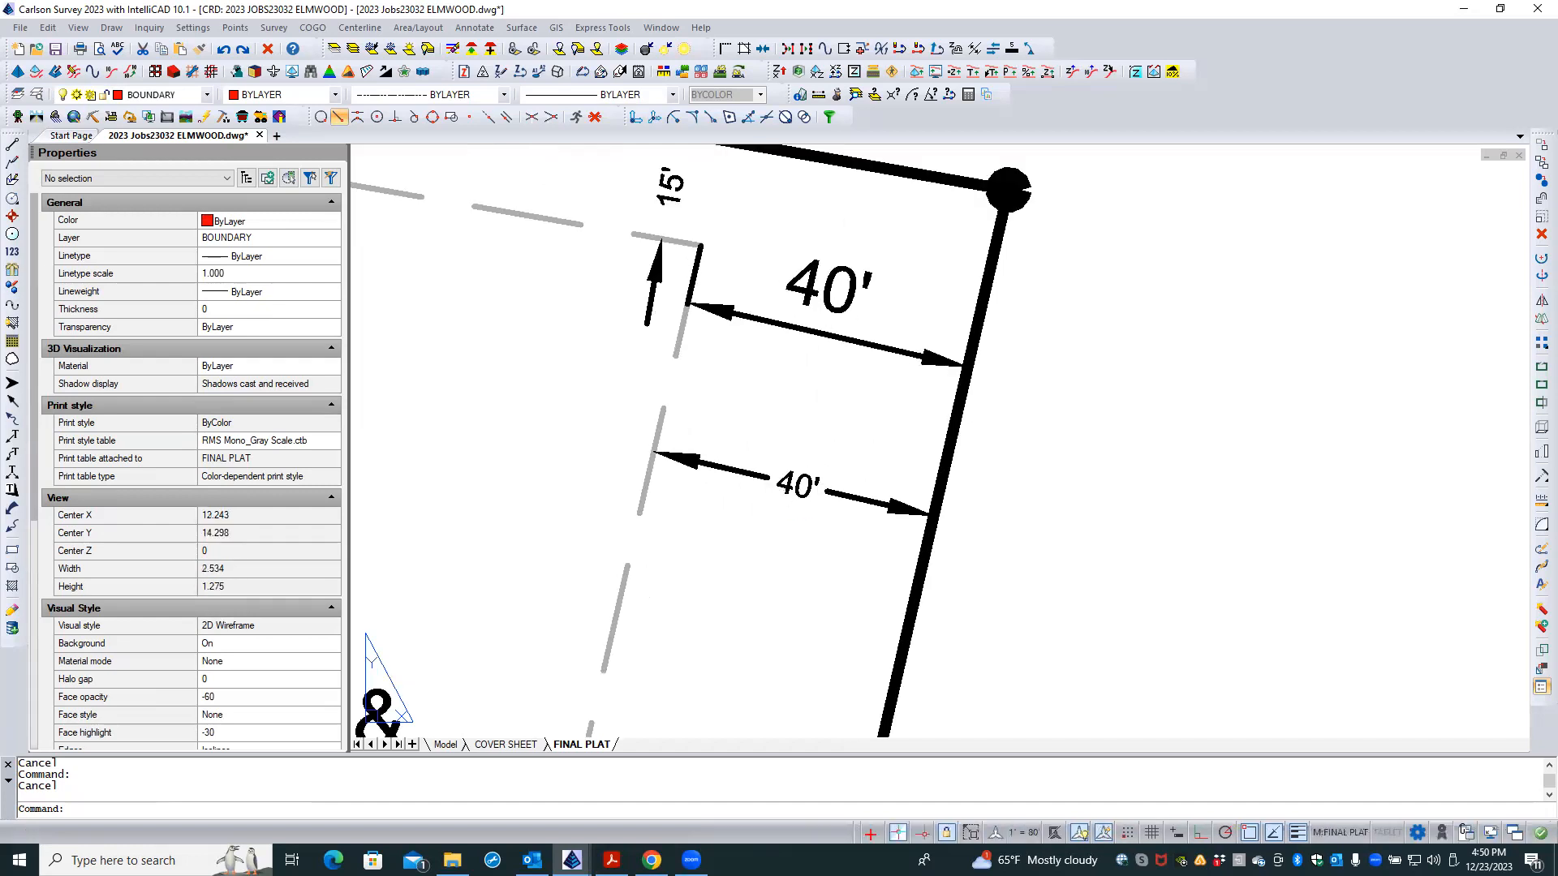
scroll(835, 418, down, 1)
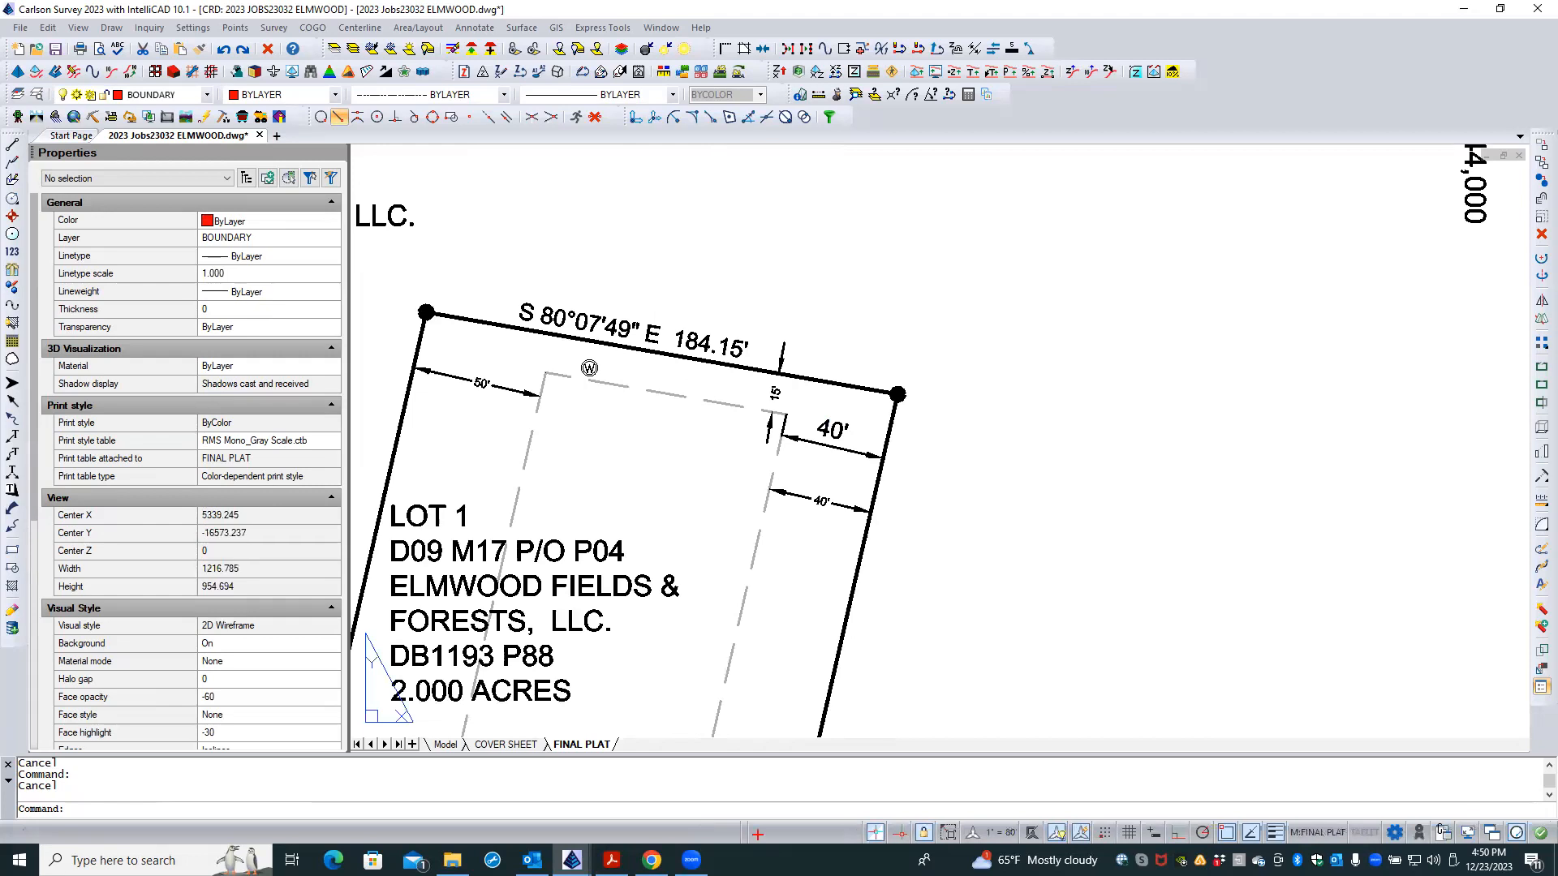
scroll(831, 446, up, 3)
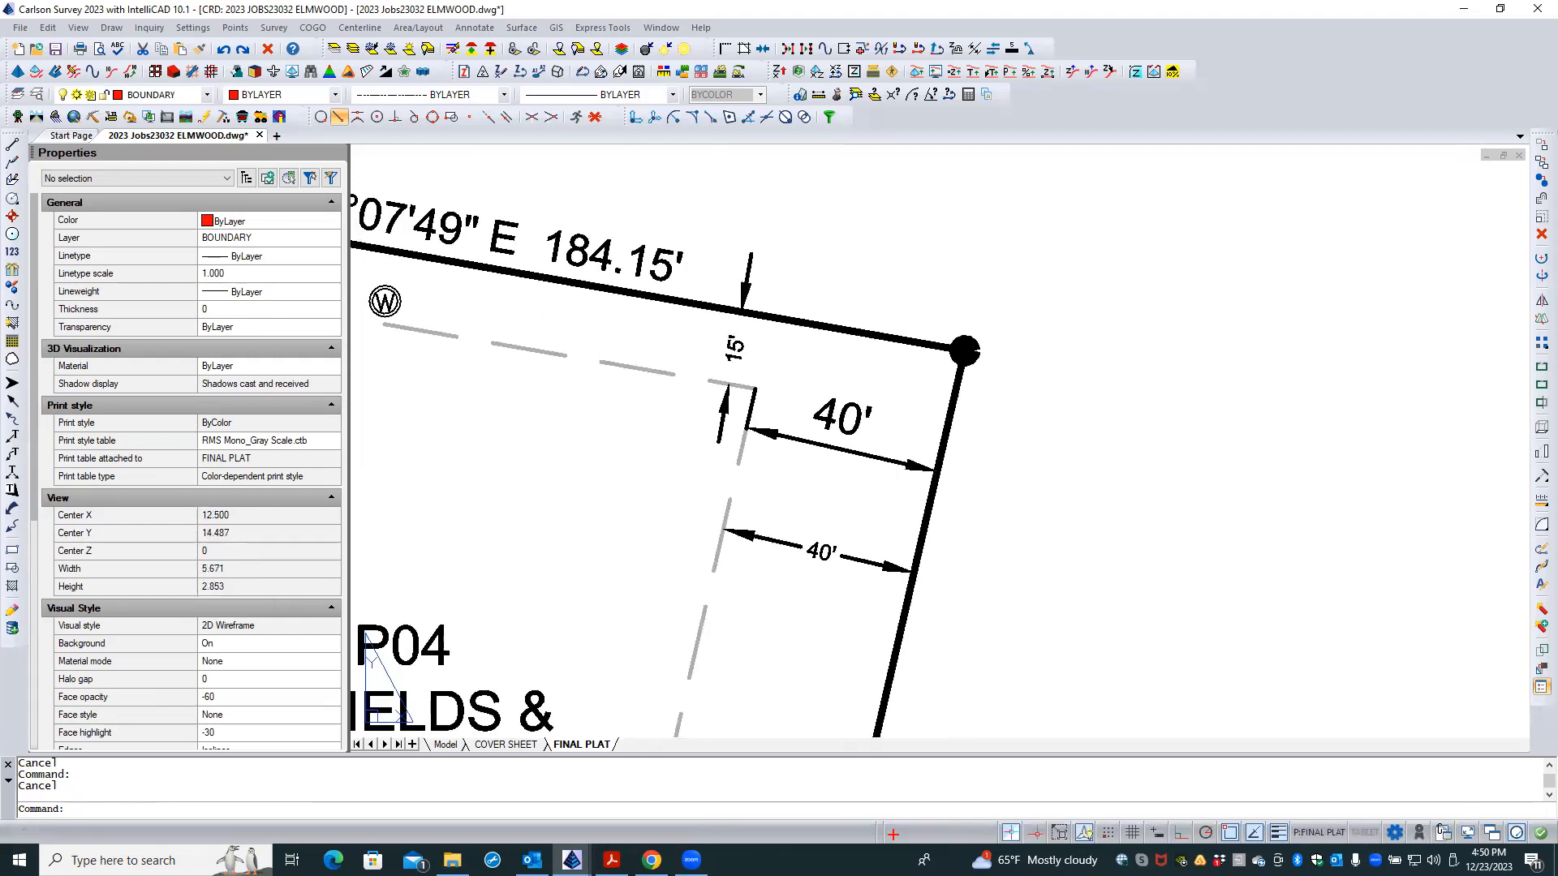
click(858, 454)
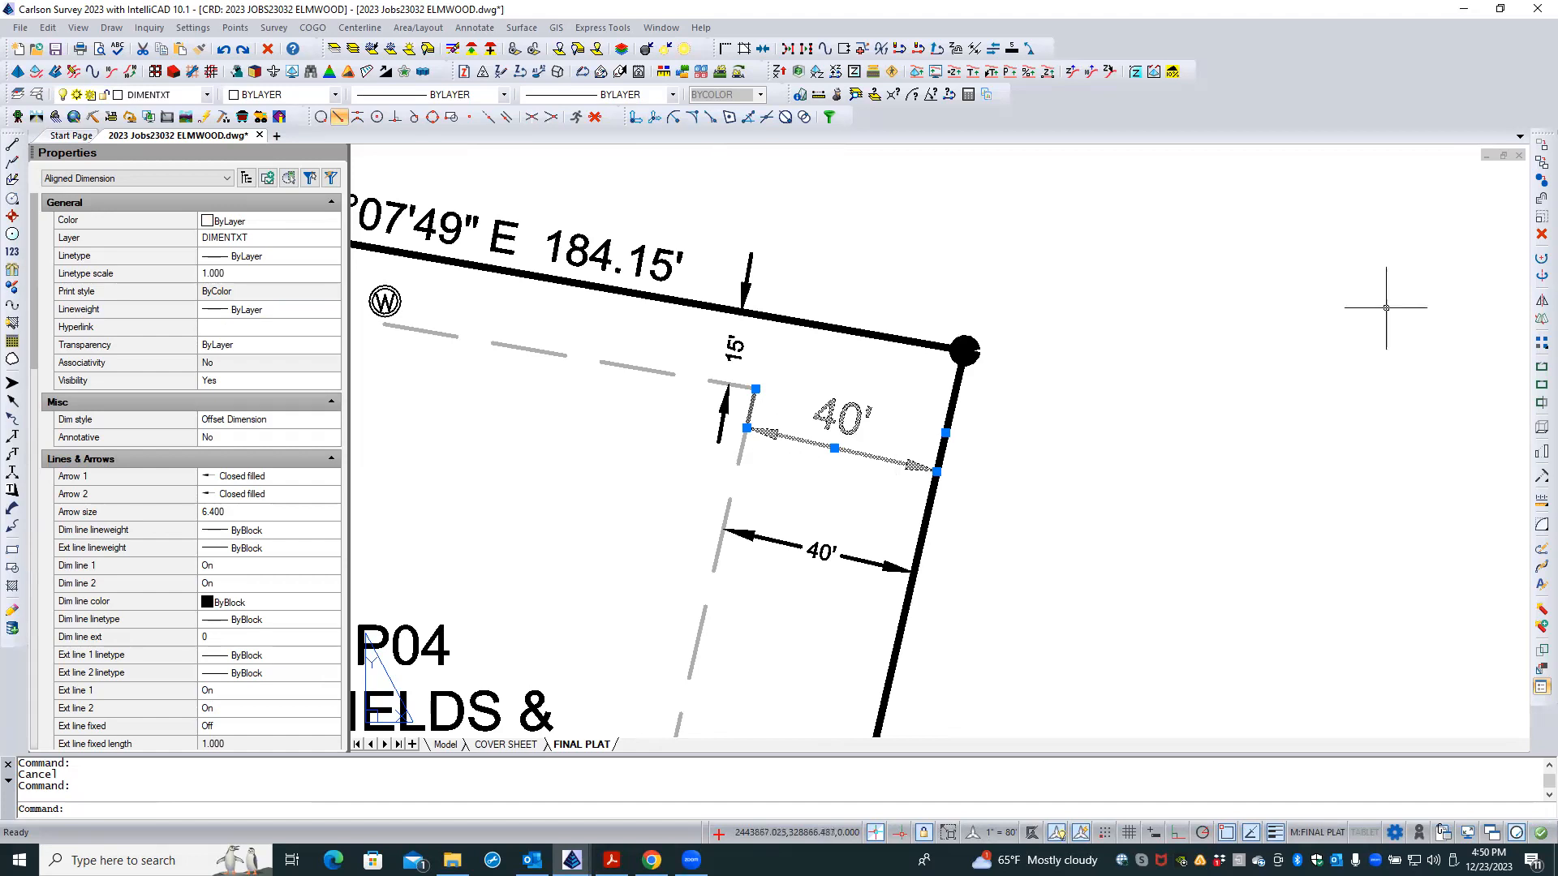
click(1541, 235)
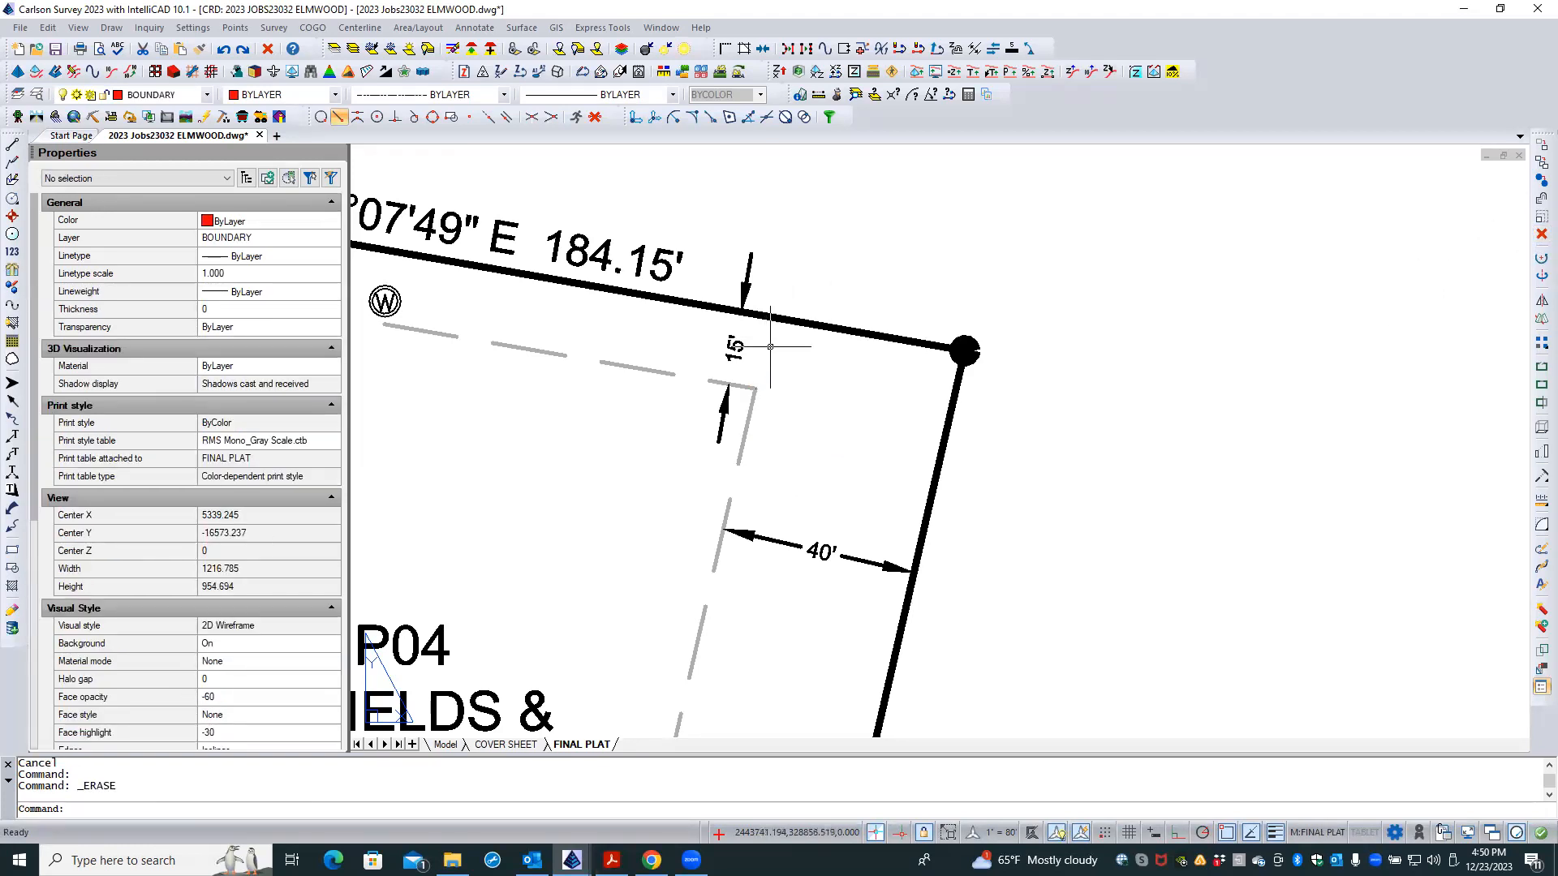
- Examine the remaining setback dimensions around the north end of Lot 1
scroll(816, 217, down, 2)
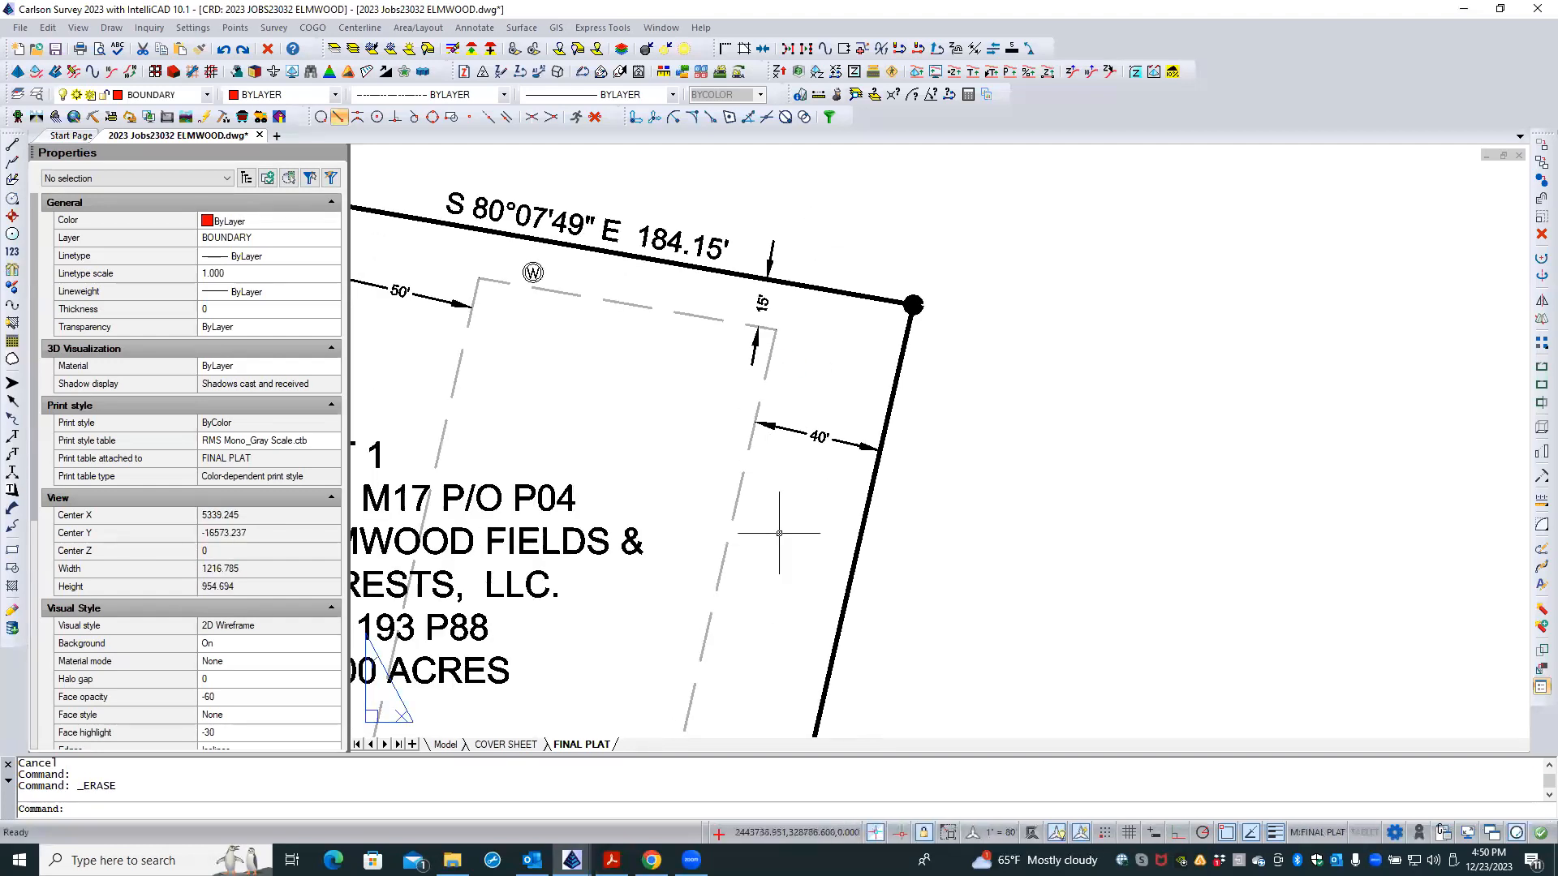
scroll(848, 348, down, 1)
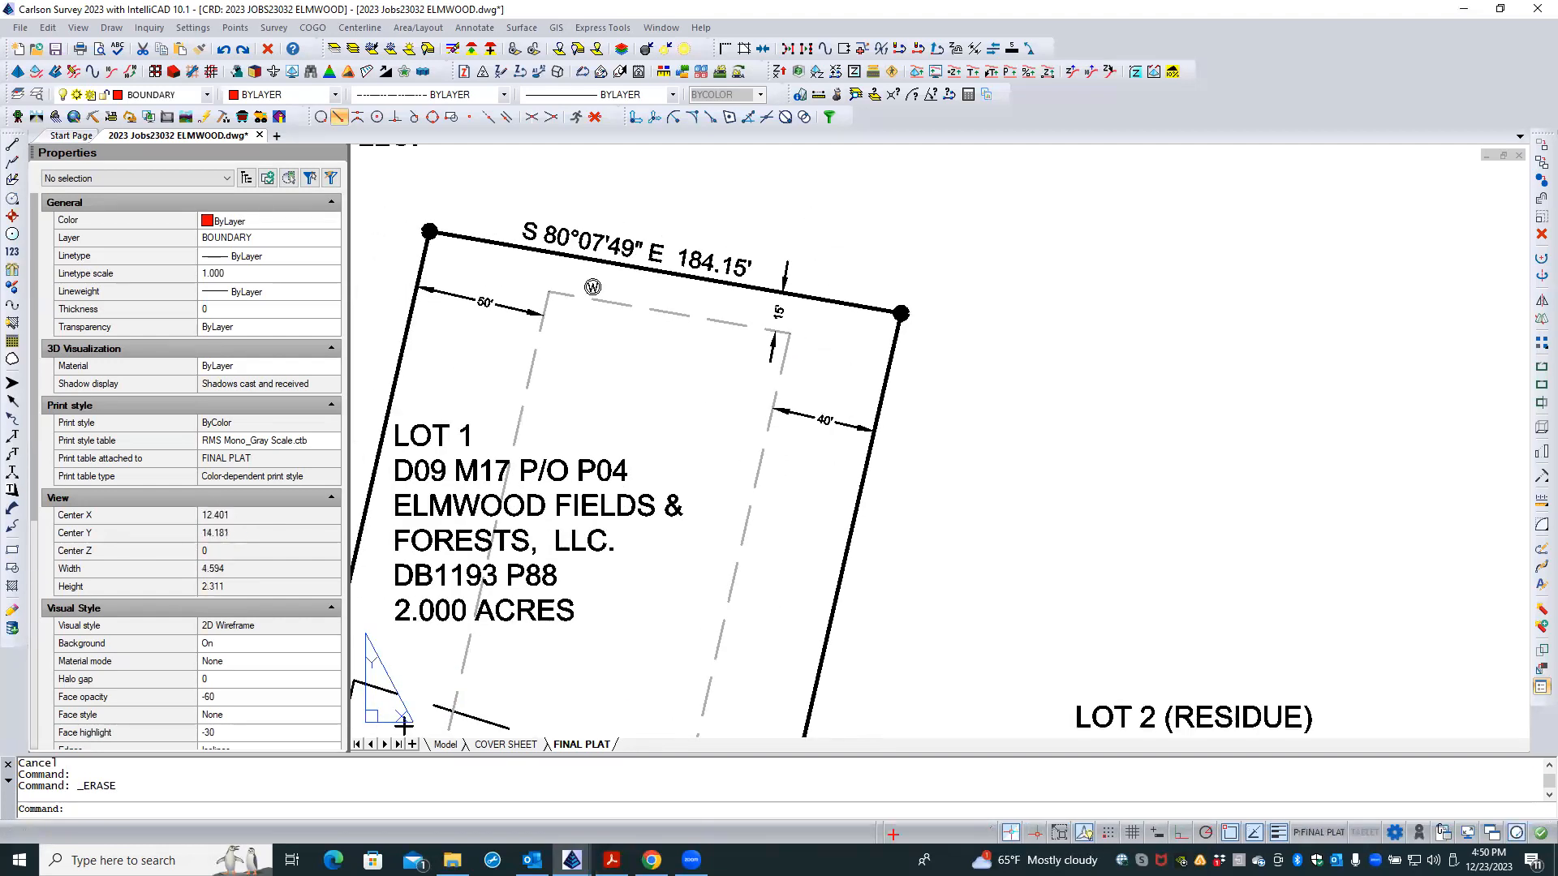
scroll(602, 323, up, 1)
scroll(480, 284, up, 2)
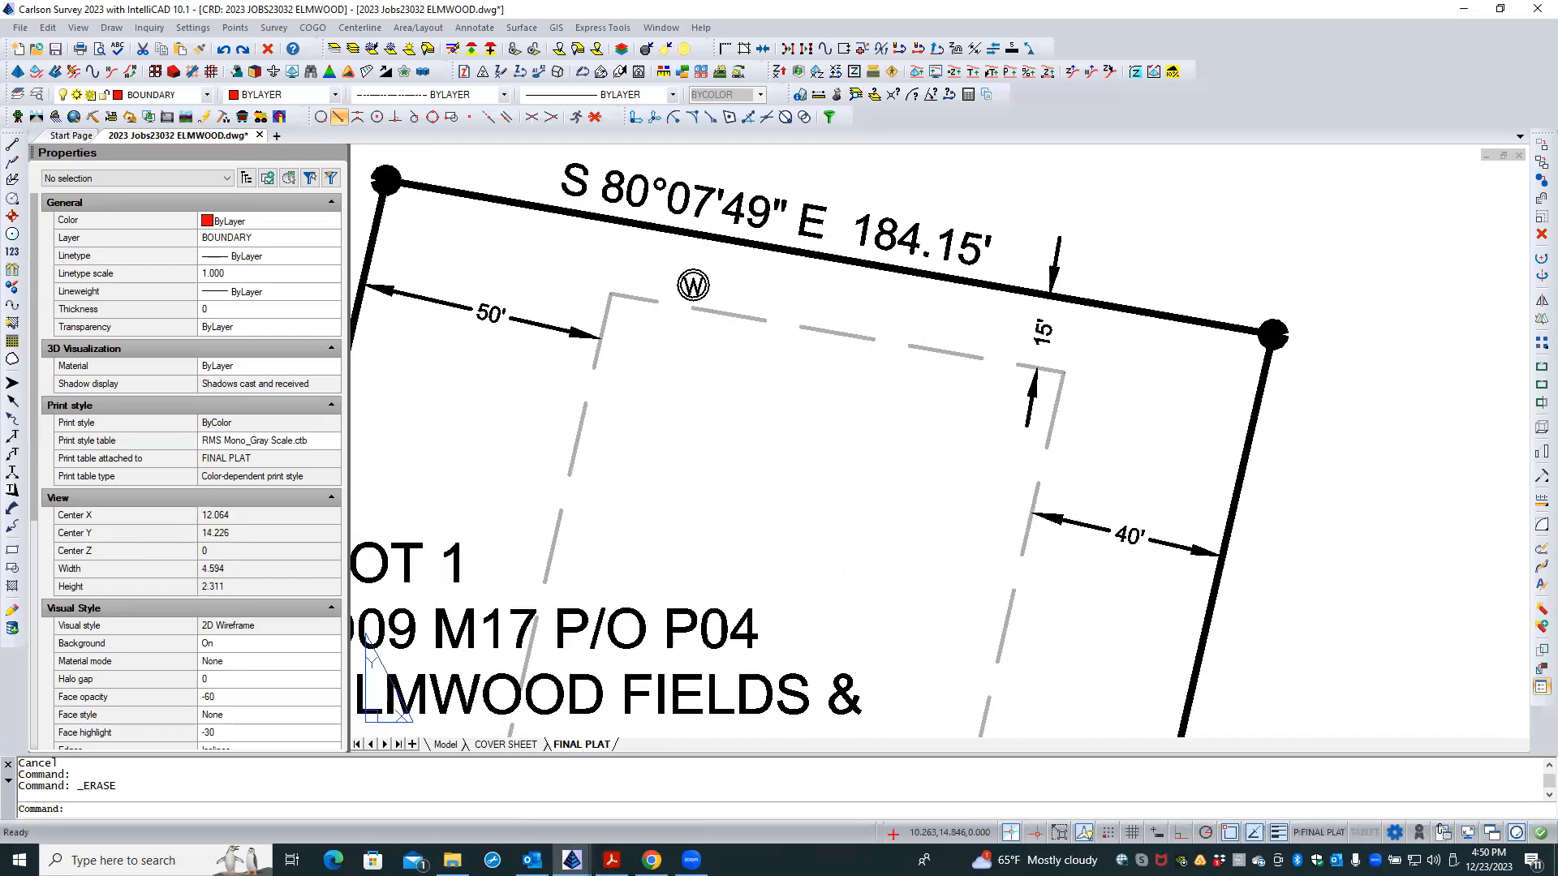
scroll(471, 347, down, 2)
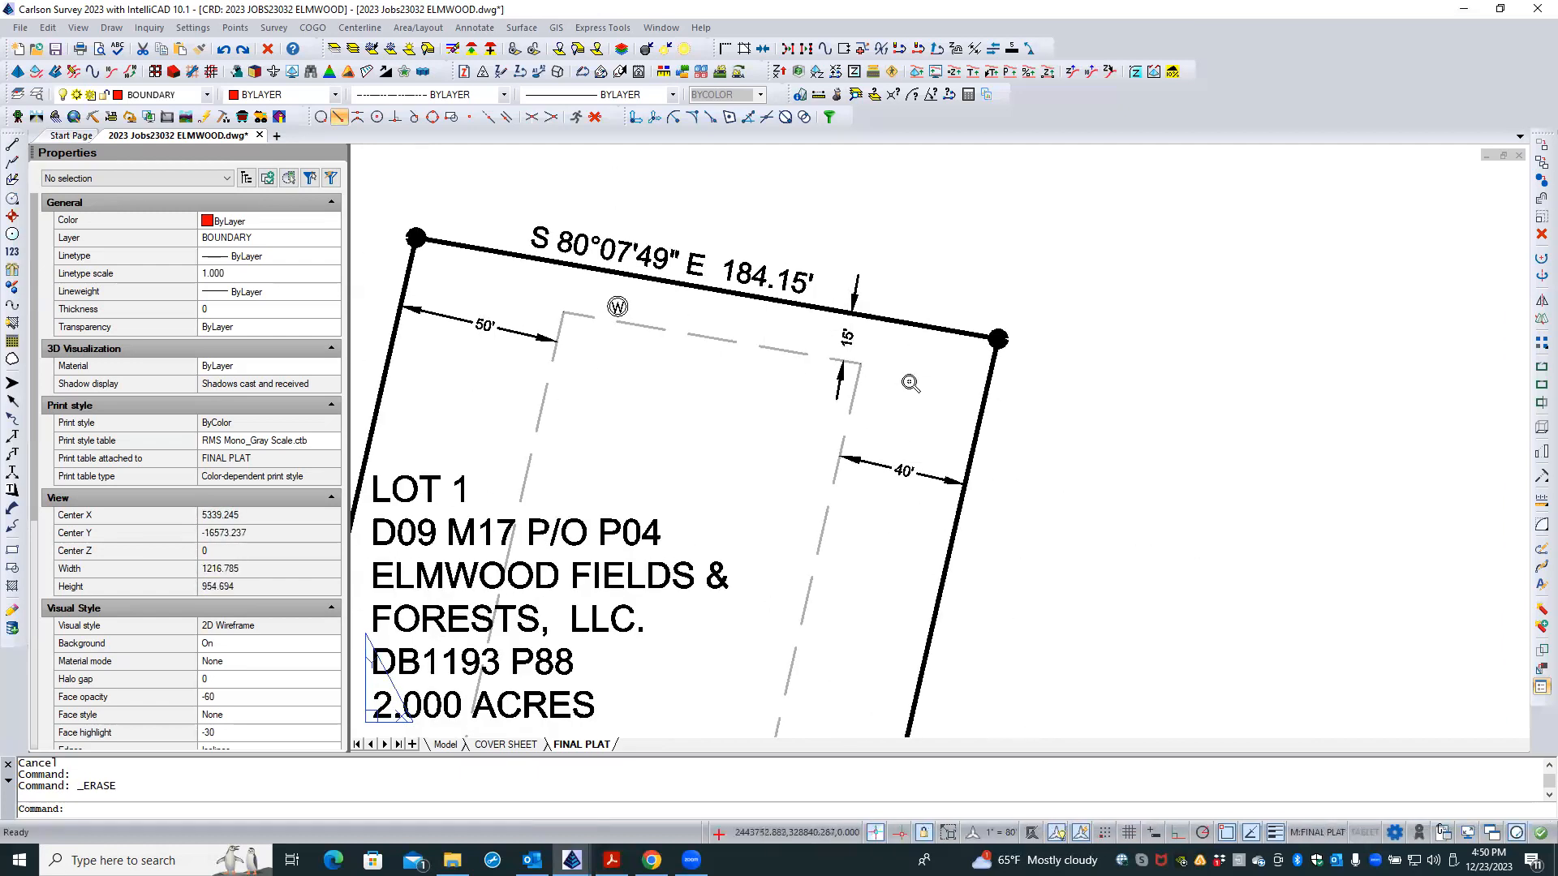
scroll(910, 383, down, 3)
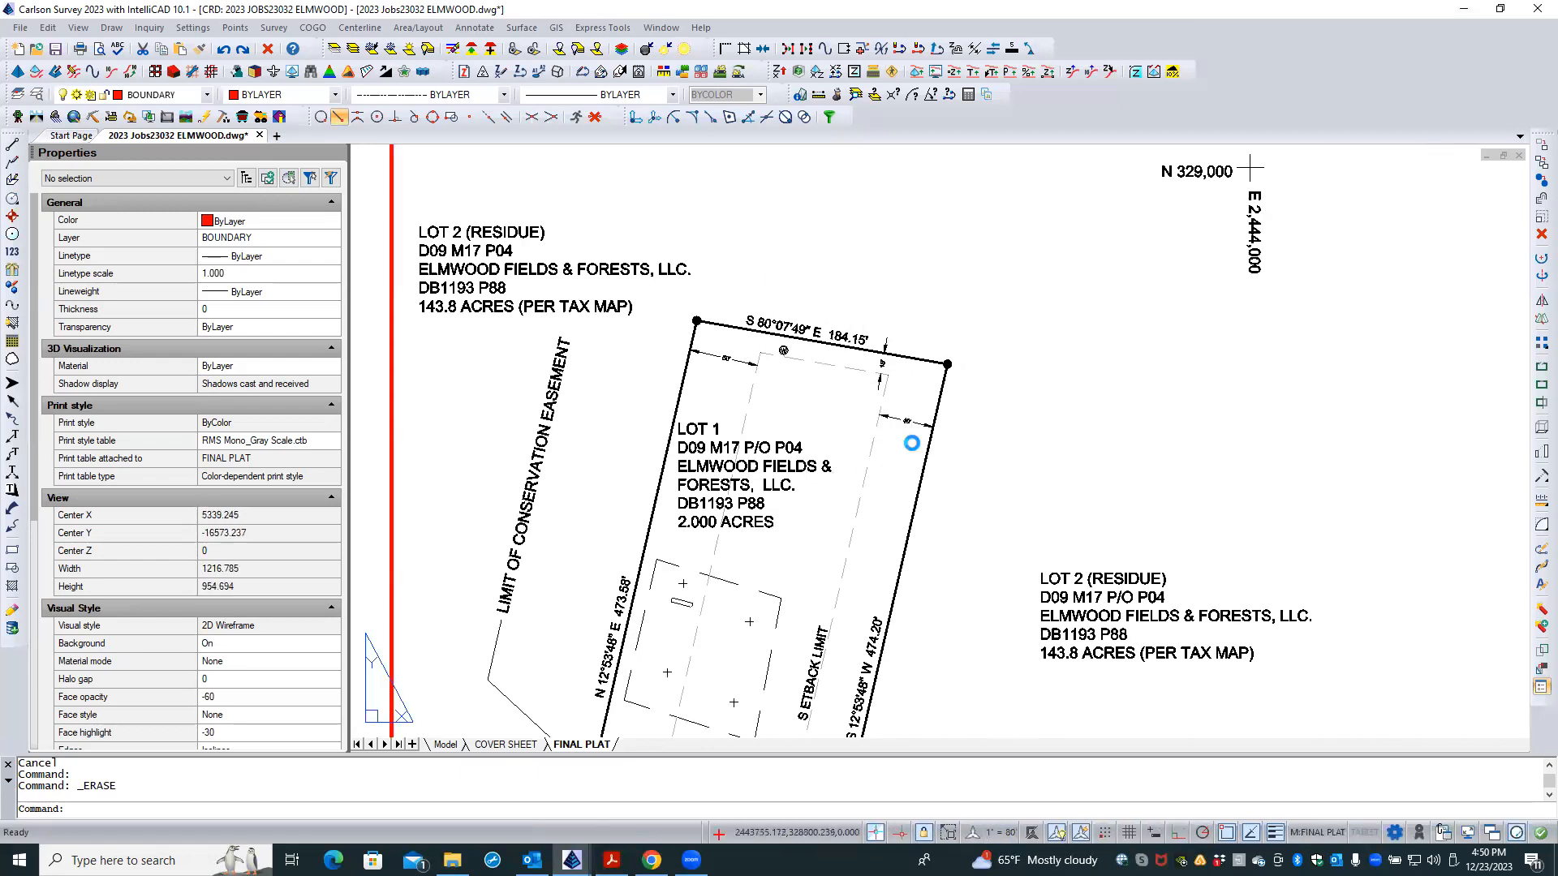
scroll(911, 443, up, 4)
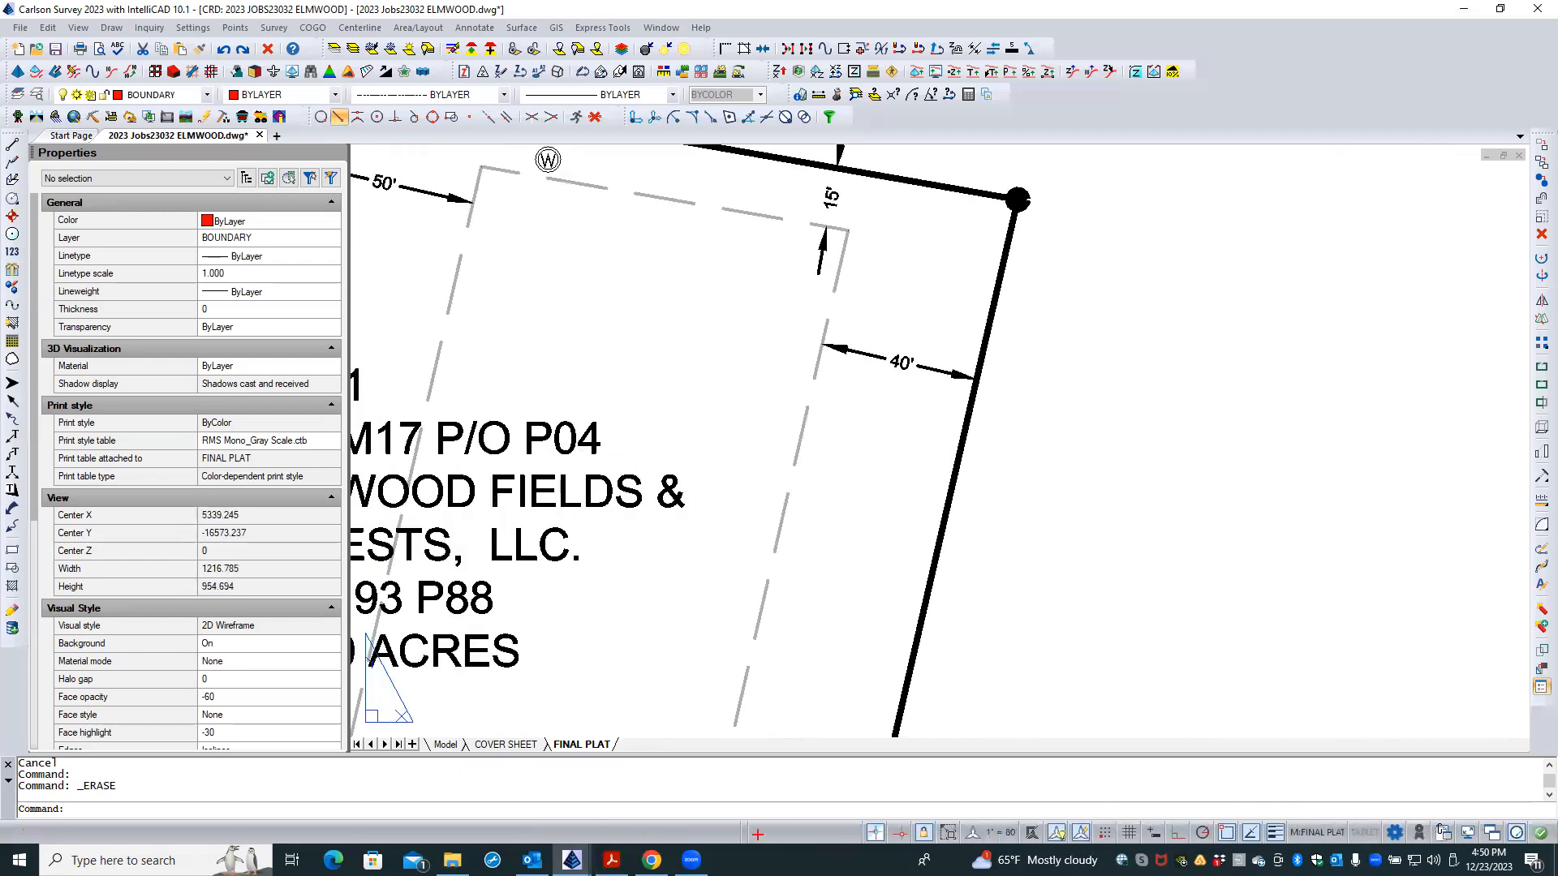
scroll(690, 374, down, 2)
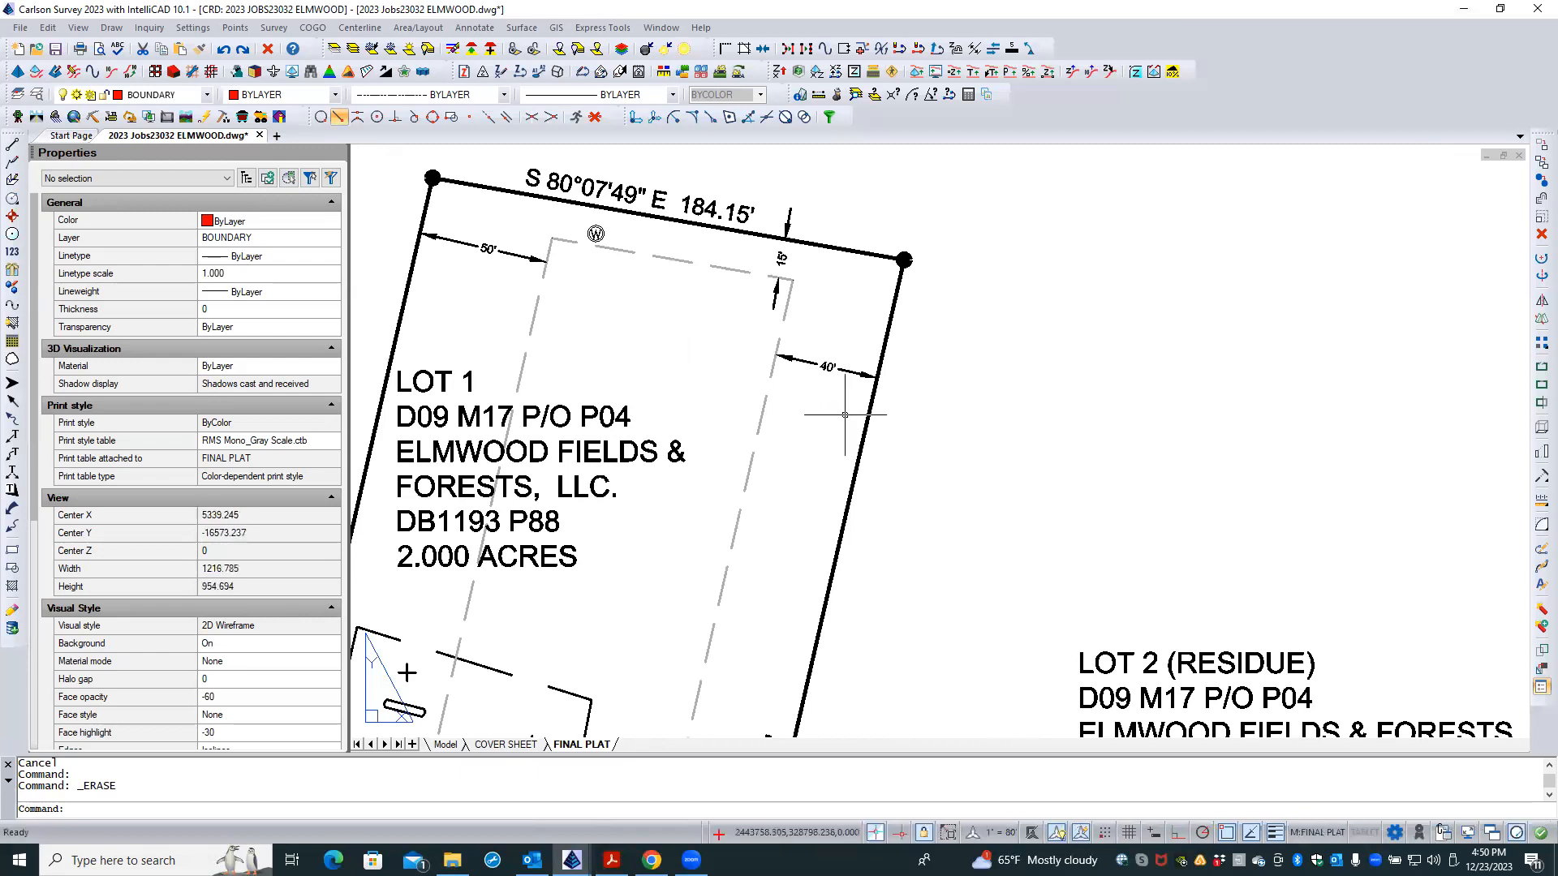
middle_drag(844, 415, 816, 370)
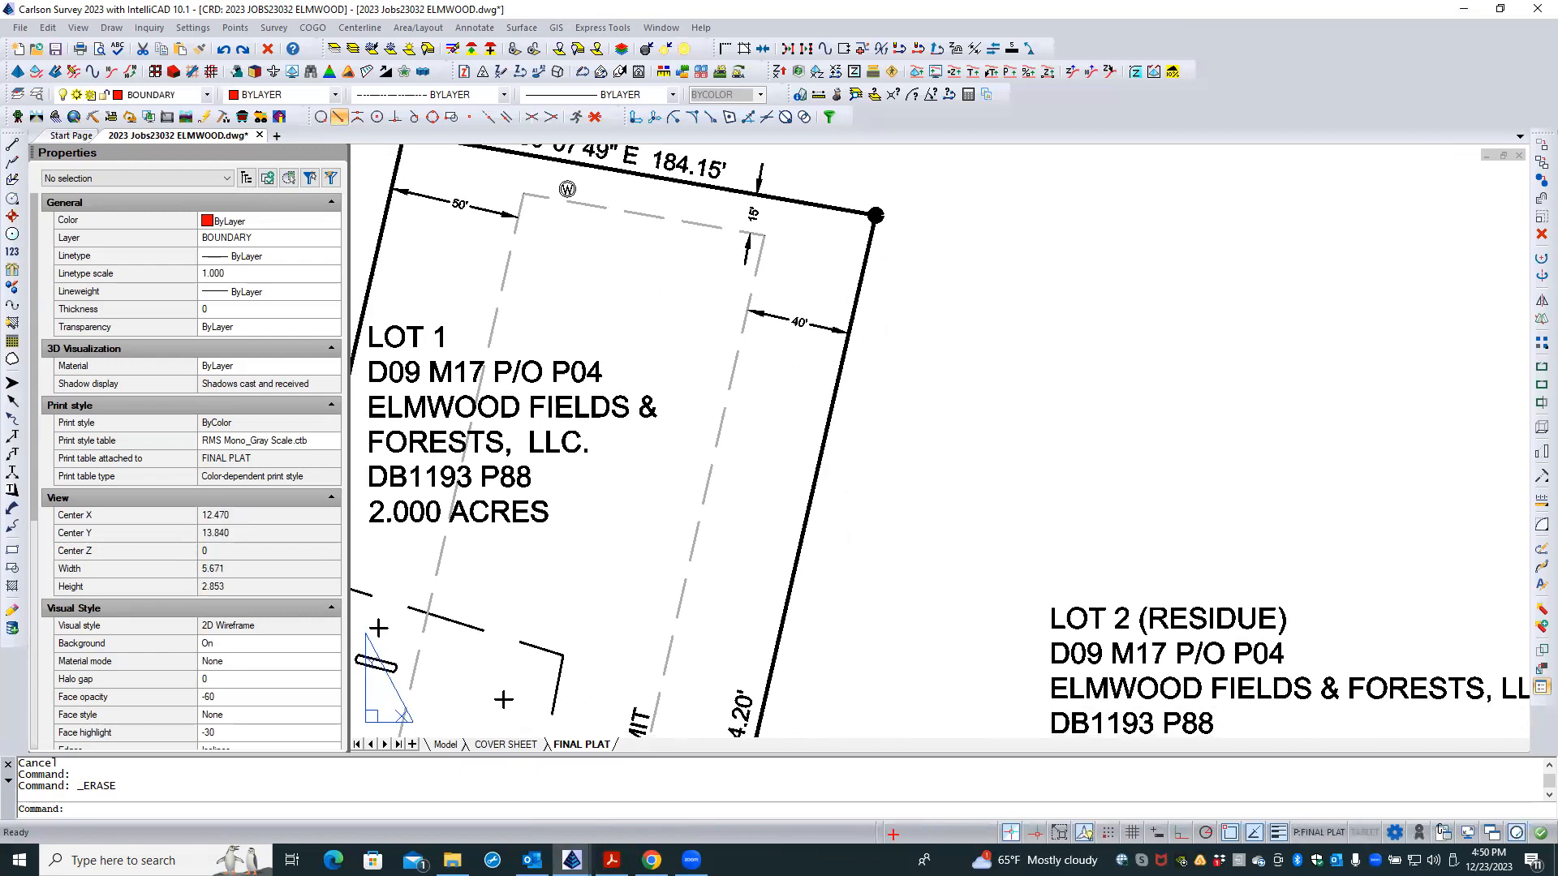
click(479, 29)
mouse_move(519, 190)
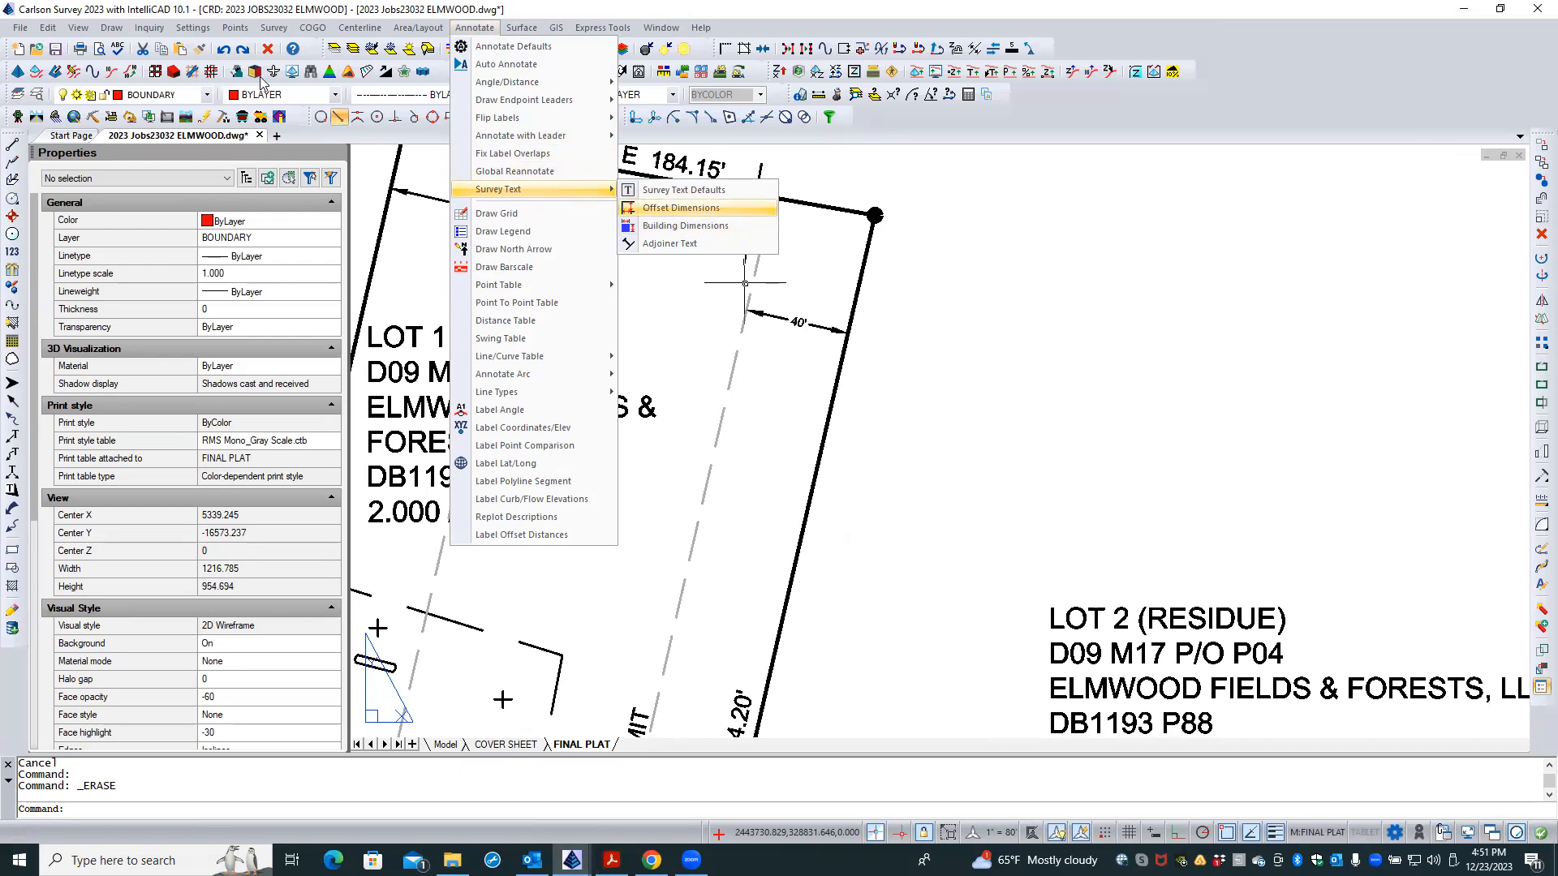
- Create an aligned dimension from a nearest point on Lot 1's eastern dashed setback line perpendicular to the east boundary, below the existing 40' dimension, keeping the default text
mouse_move(105, 31)
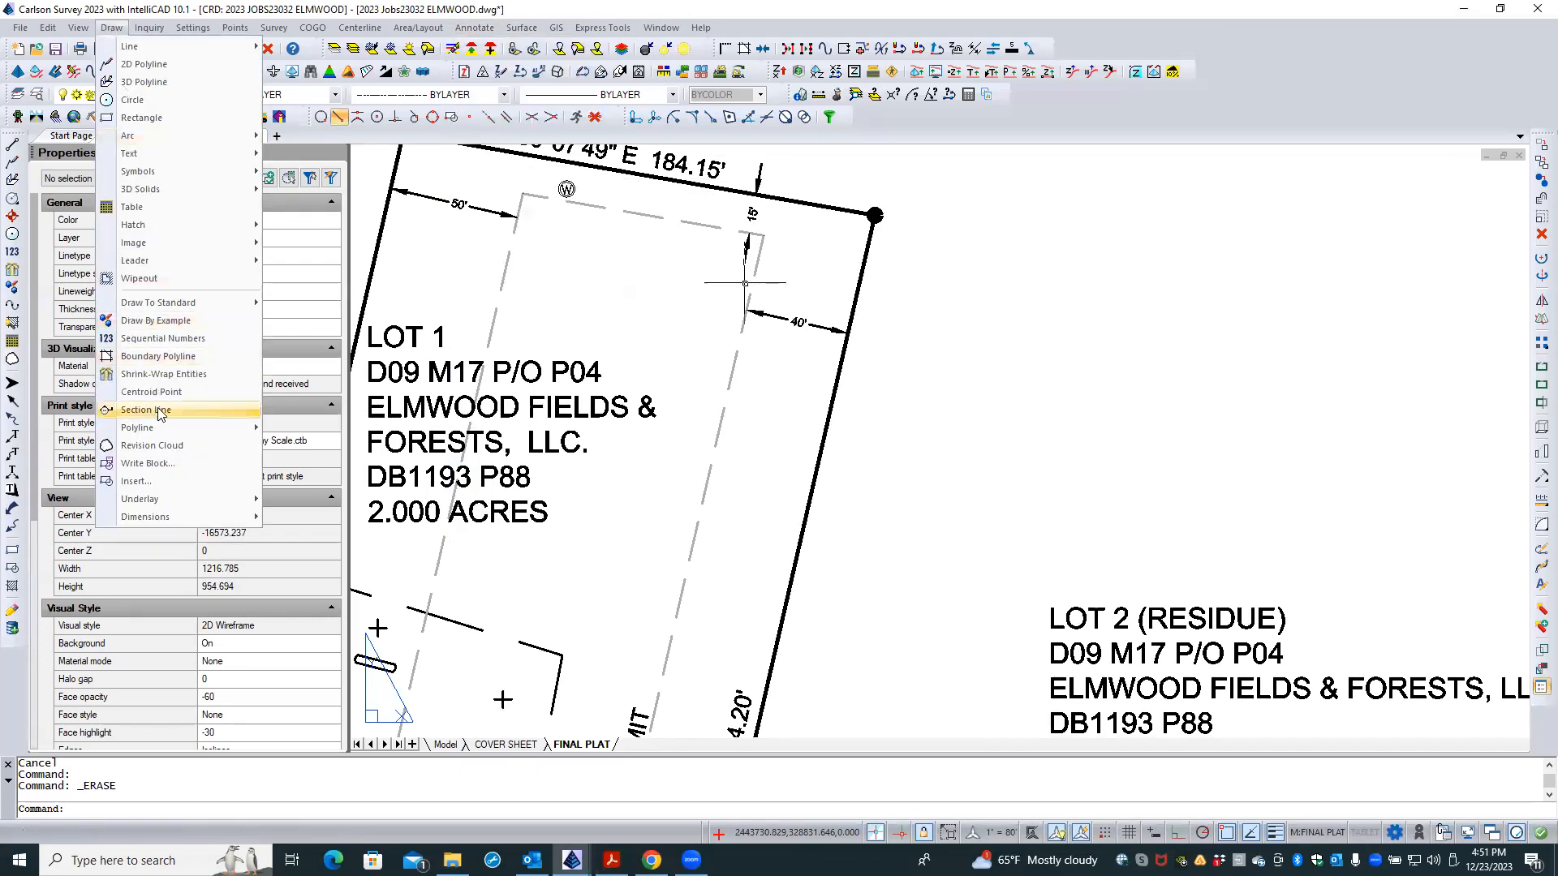
mouse_move(192, 520)
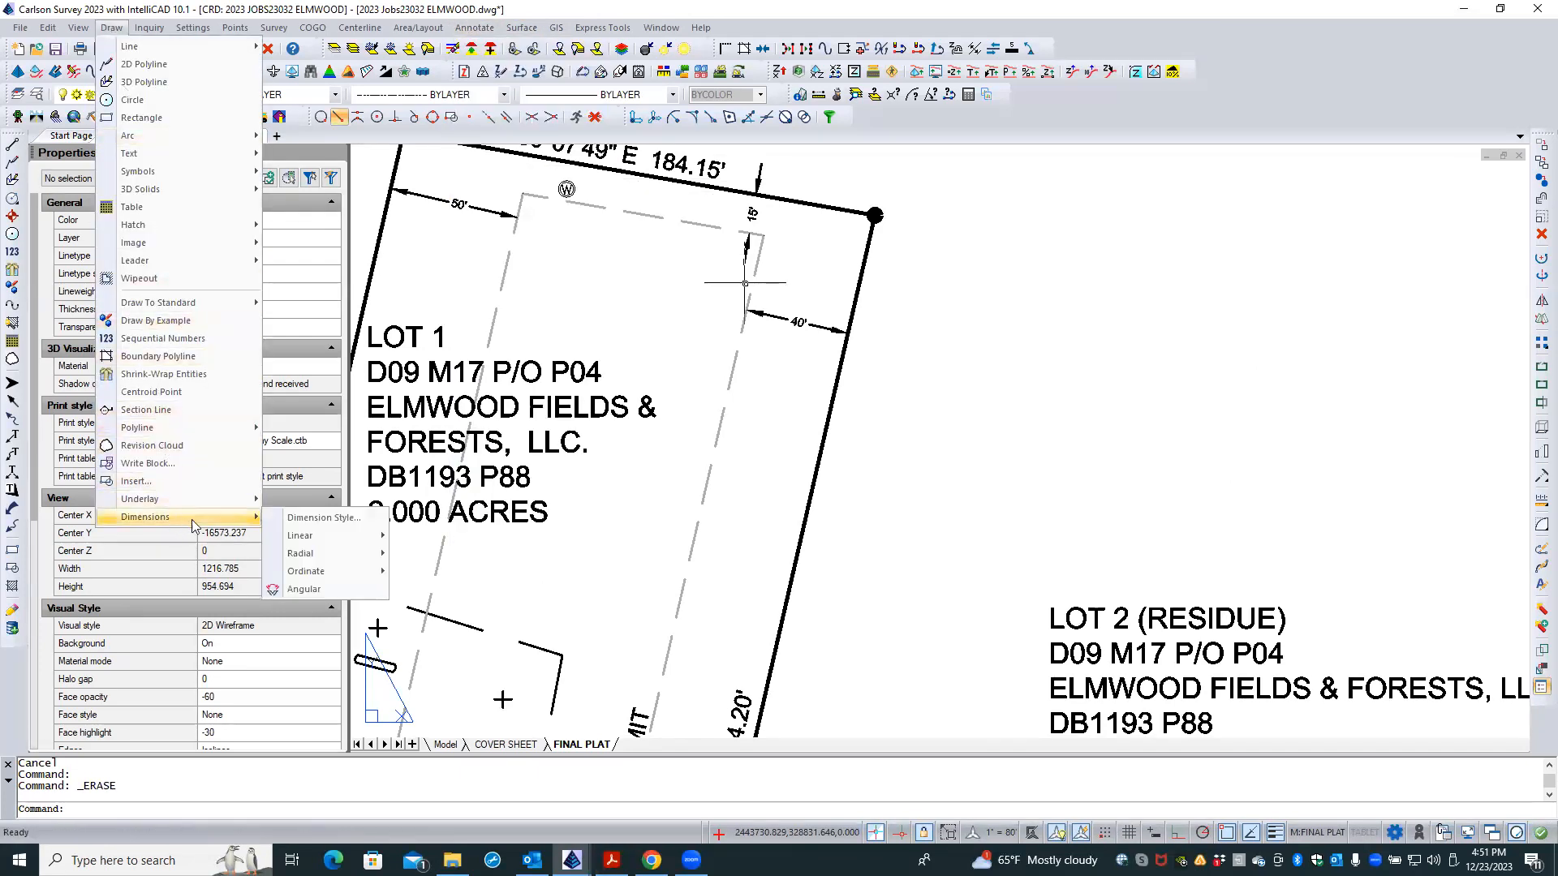
mouse_move(333, 535)
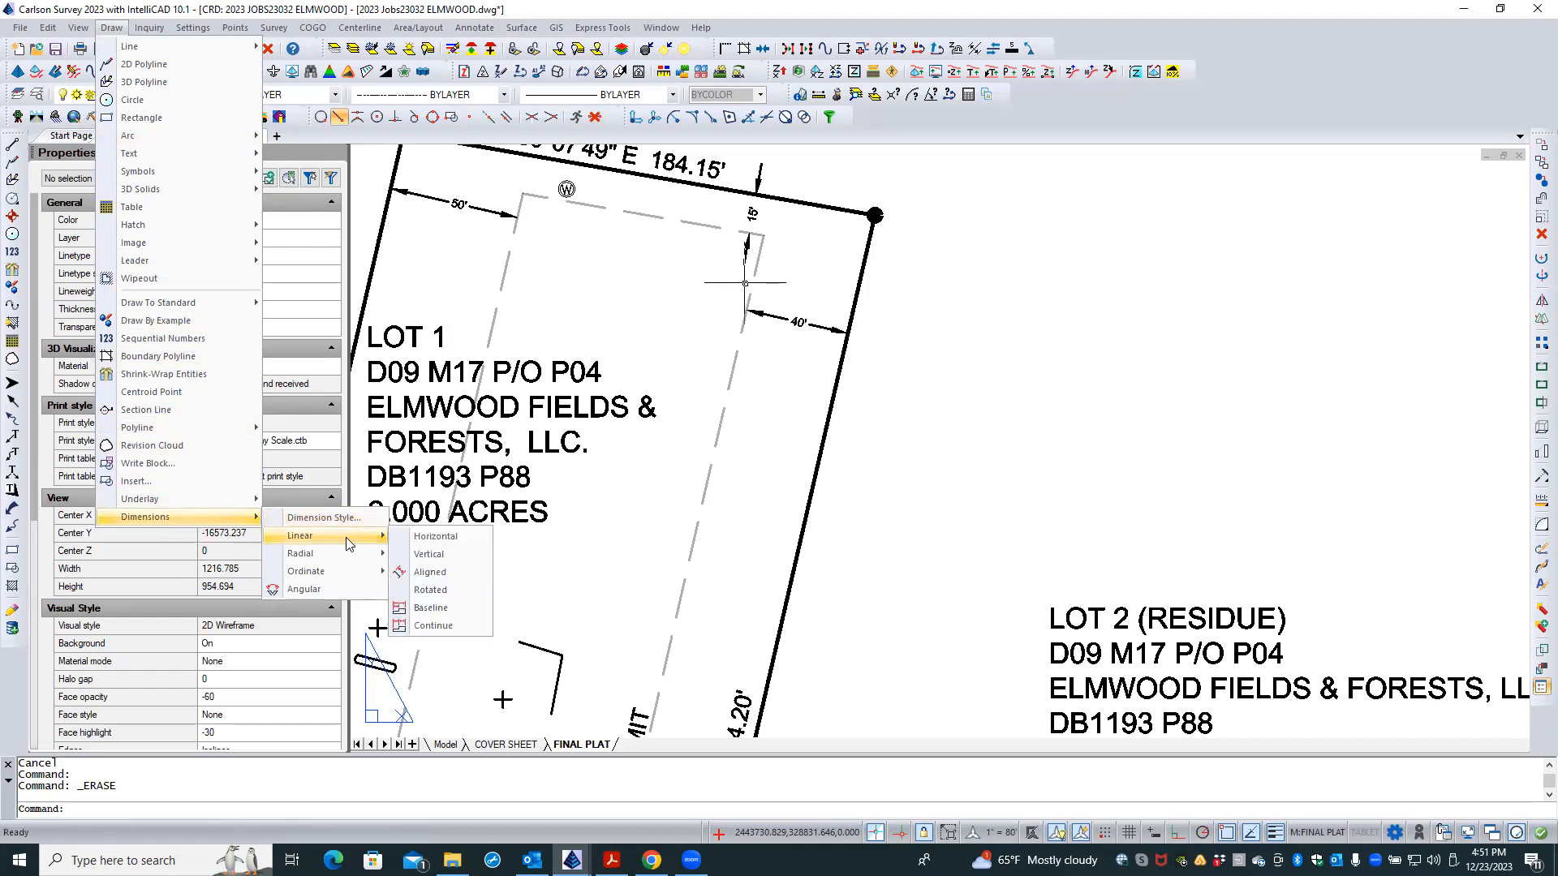
click(437, 573)
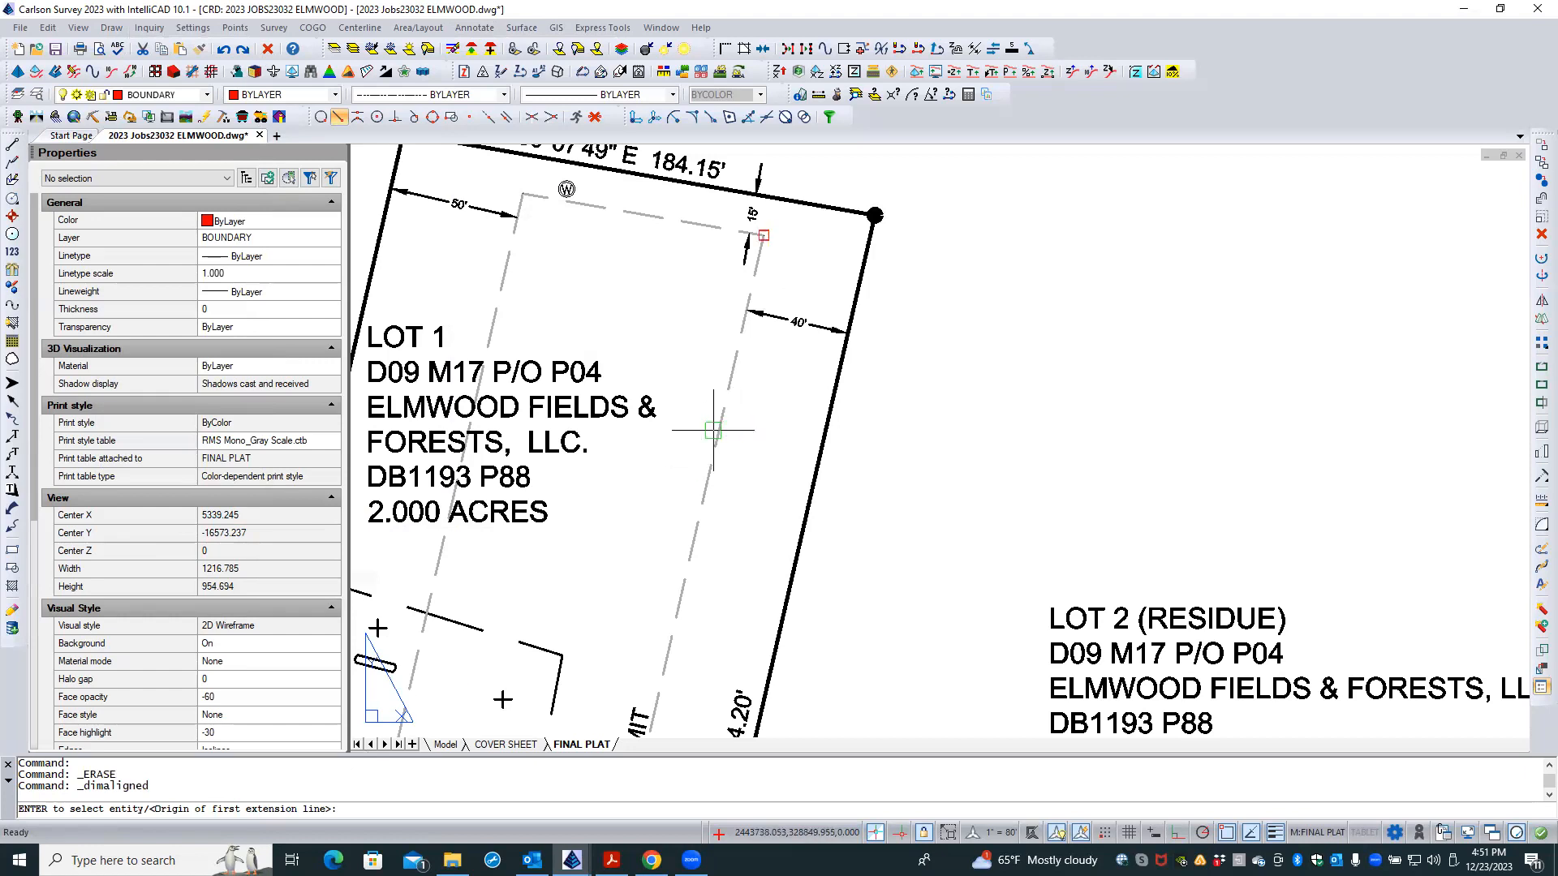
shift+right_click(762, 453)
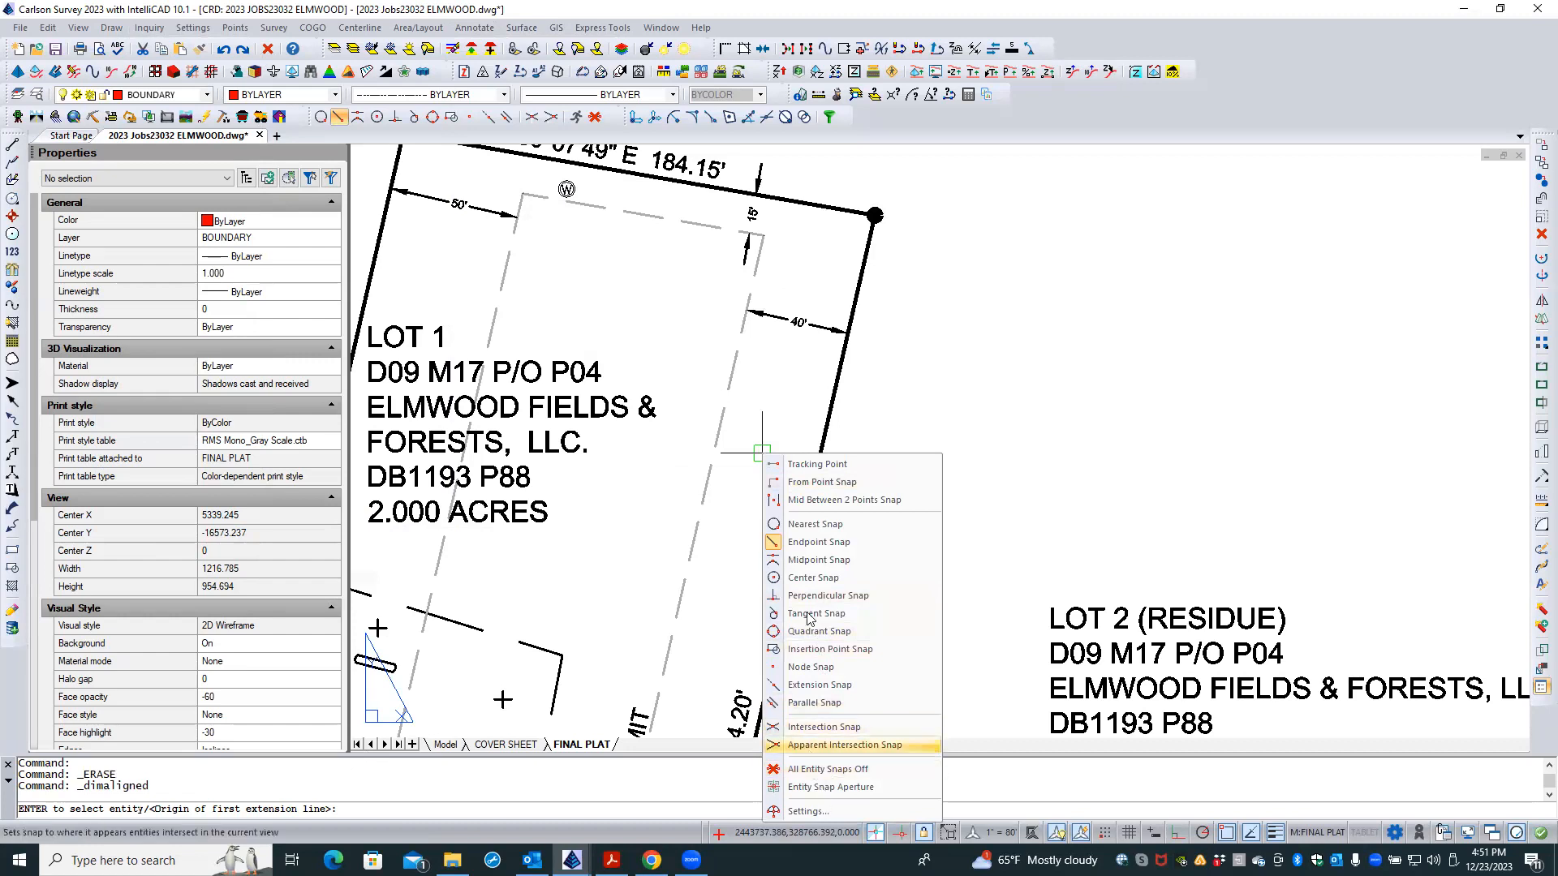
click(815, 524)
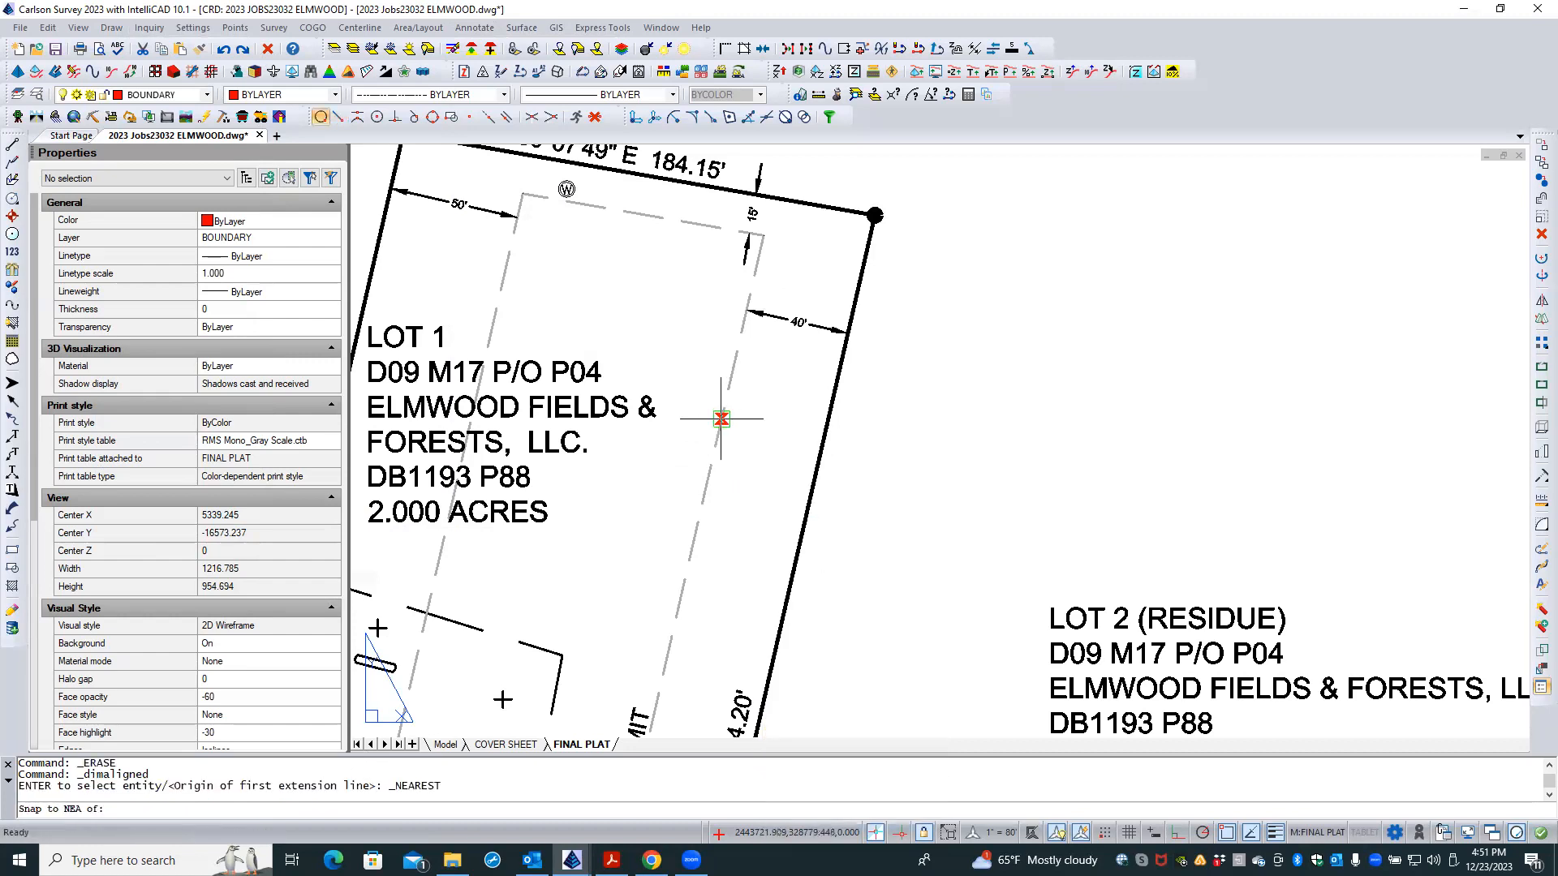
shift+right_click(791, 403)
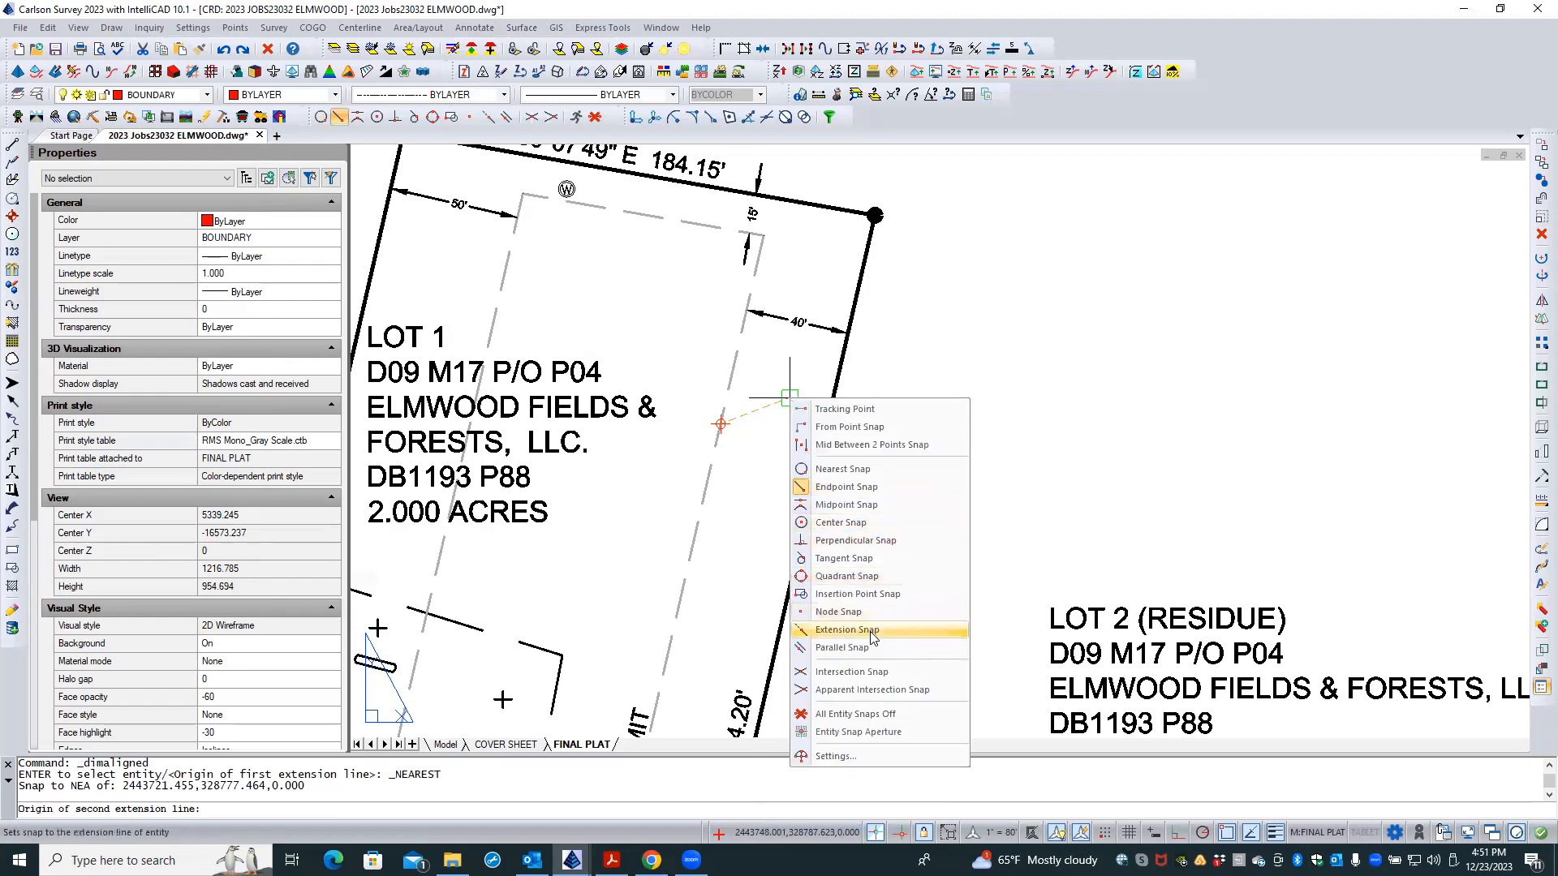
click(873, 541)
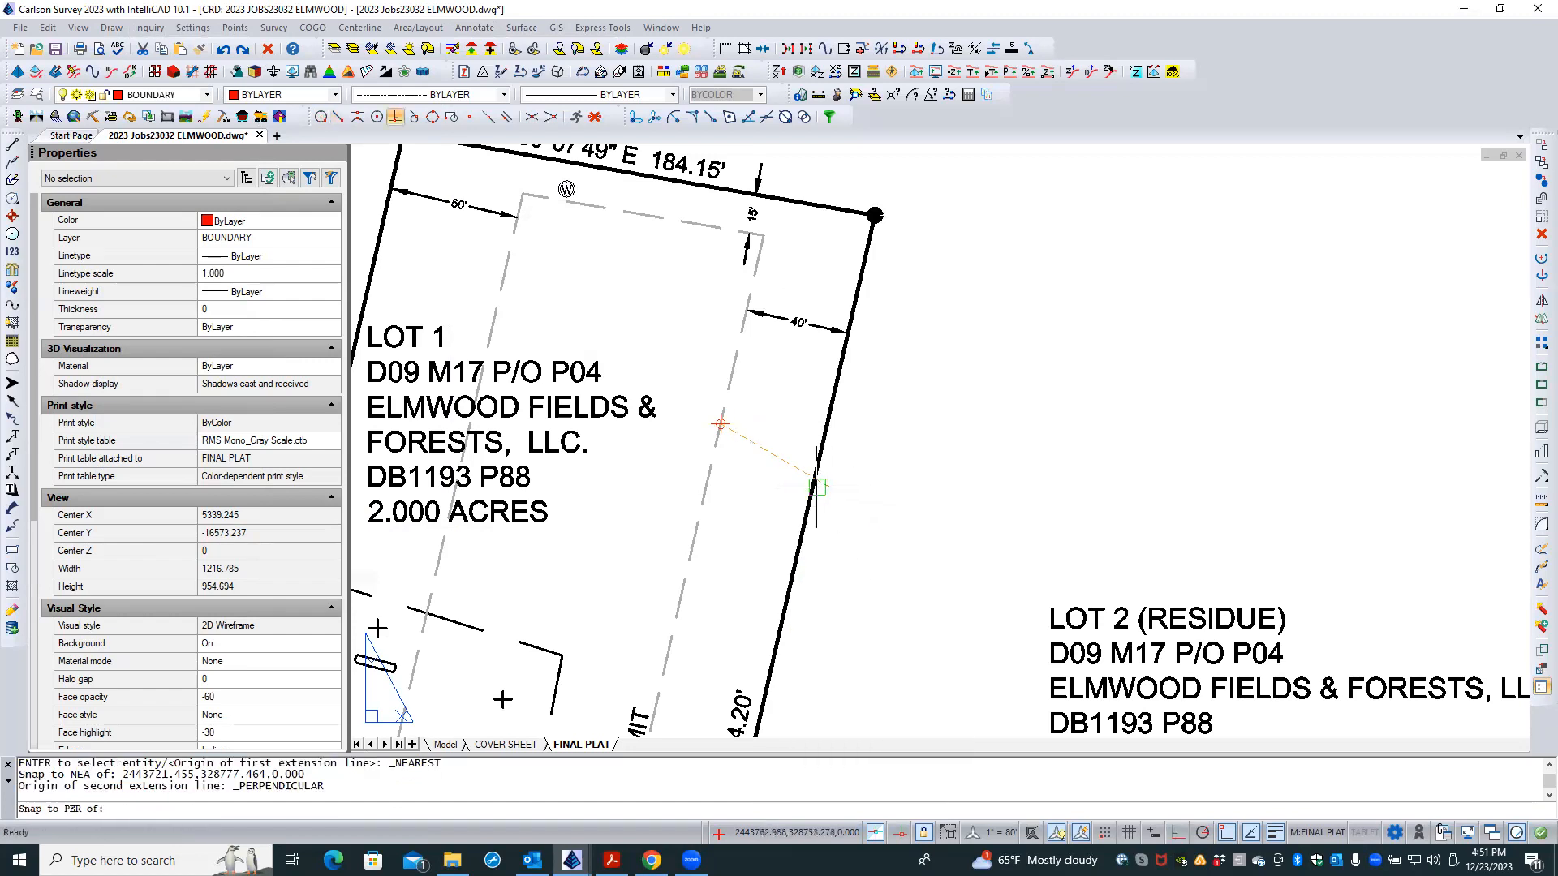
click(813, 490)
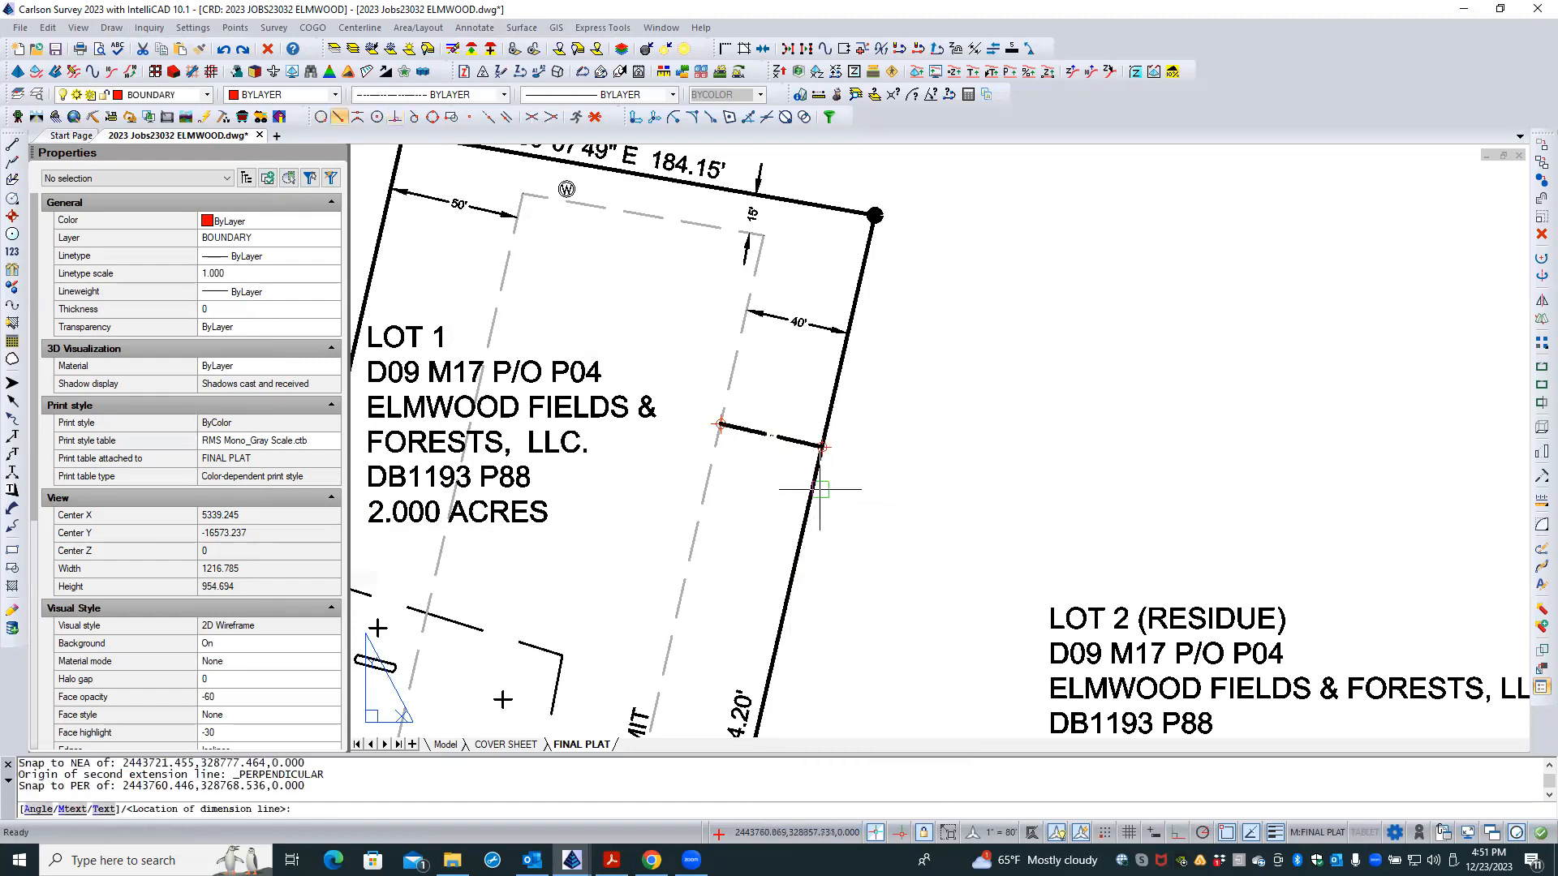
click(782, 455)
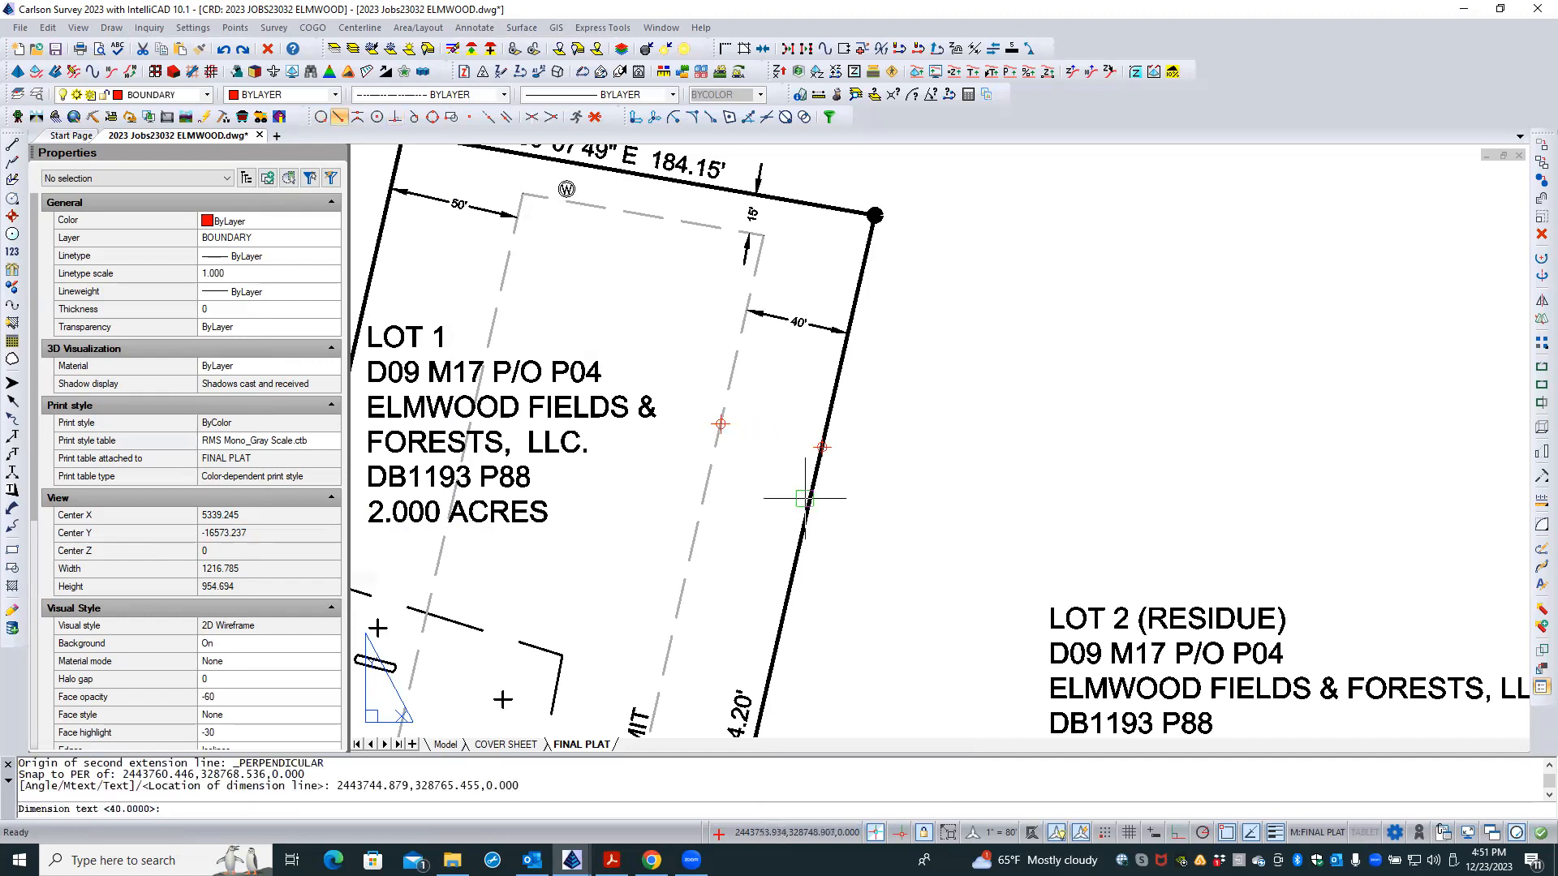
key(Return)
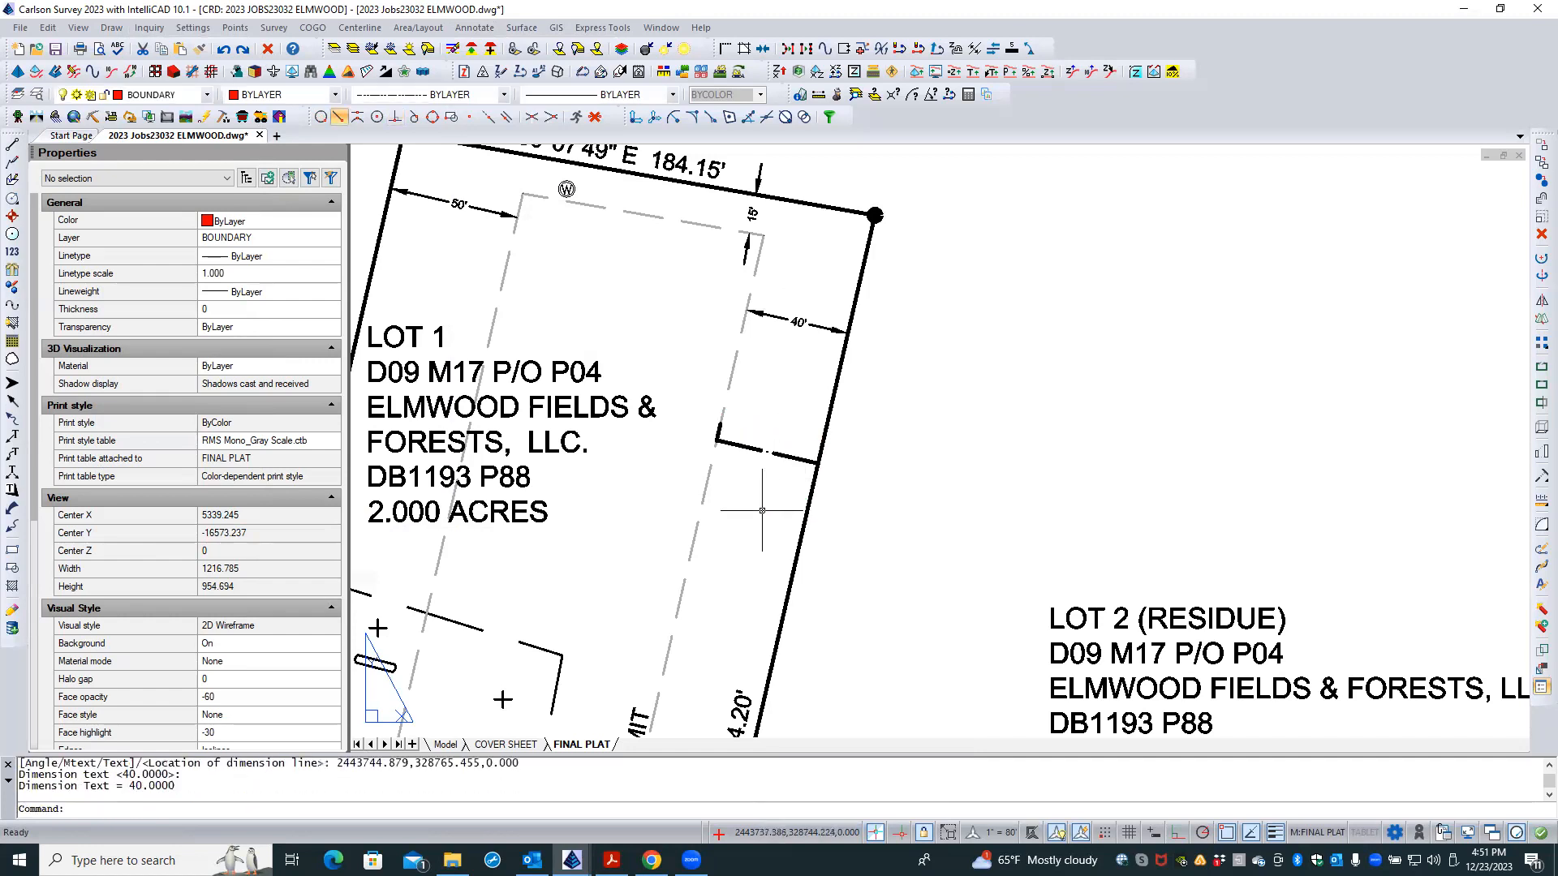
- Match the new aligned dimension's properties to the existing 40' setback dimension above it
scroll(766, 458, up, 5)
scroll(763, 456, up, 8)
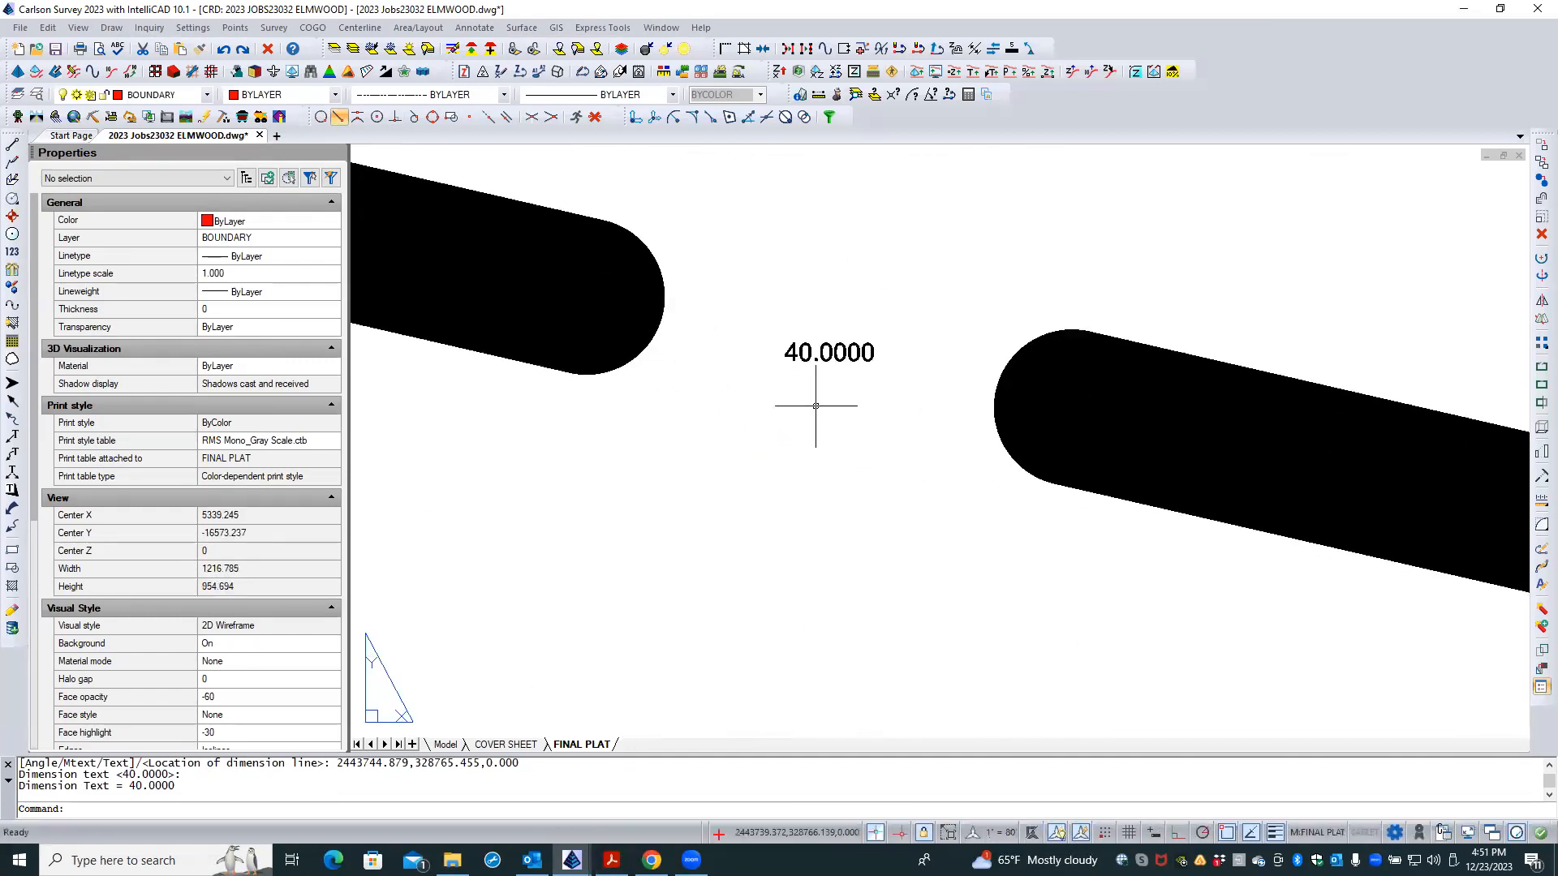
scroll(779, 454, down, 3)
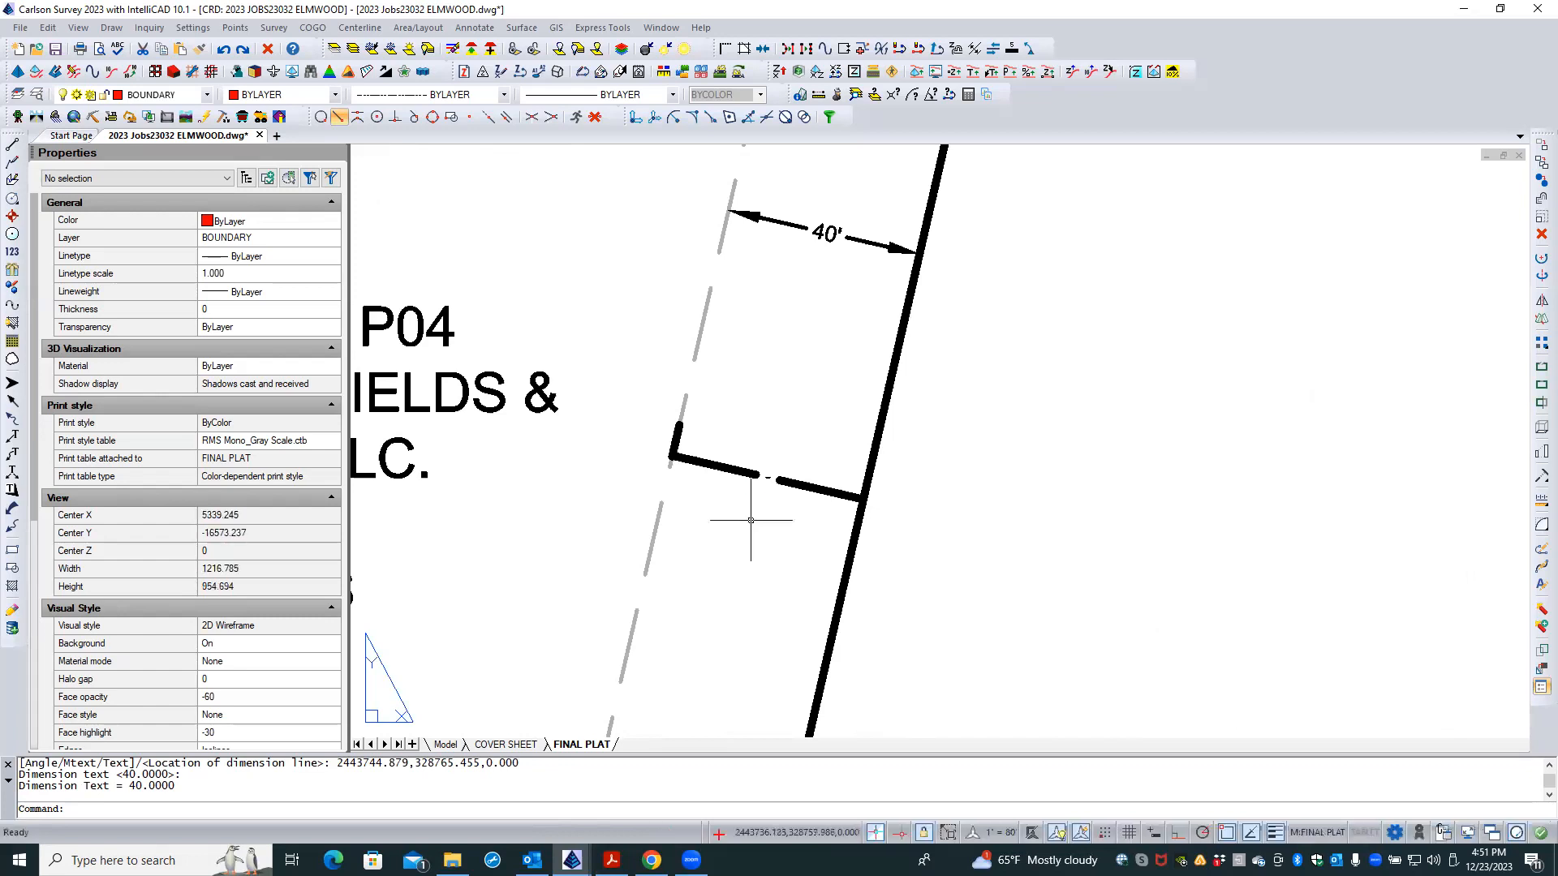
scroll(753, 478, down, 2)
scroll(797, 433, down, 2)
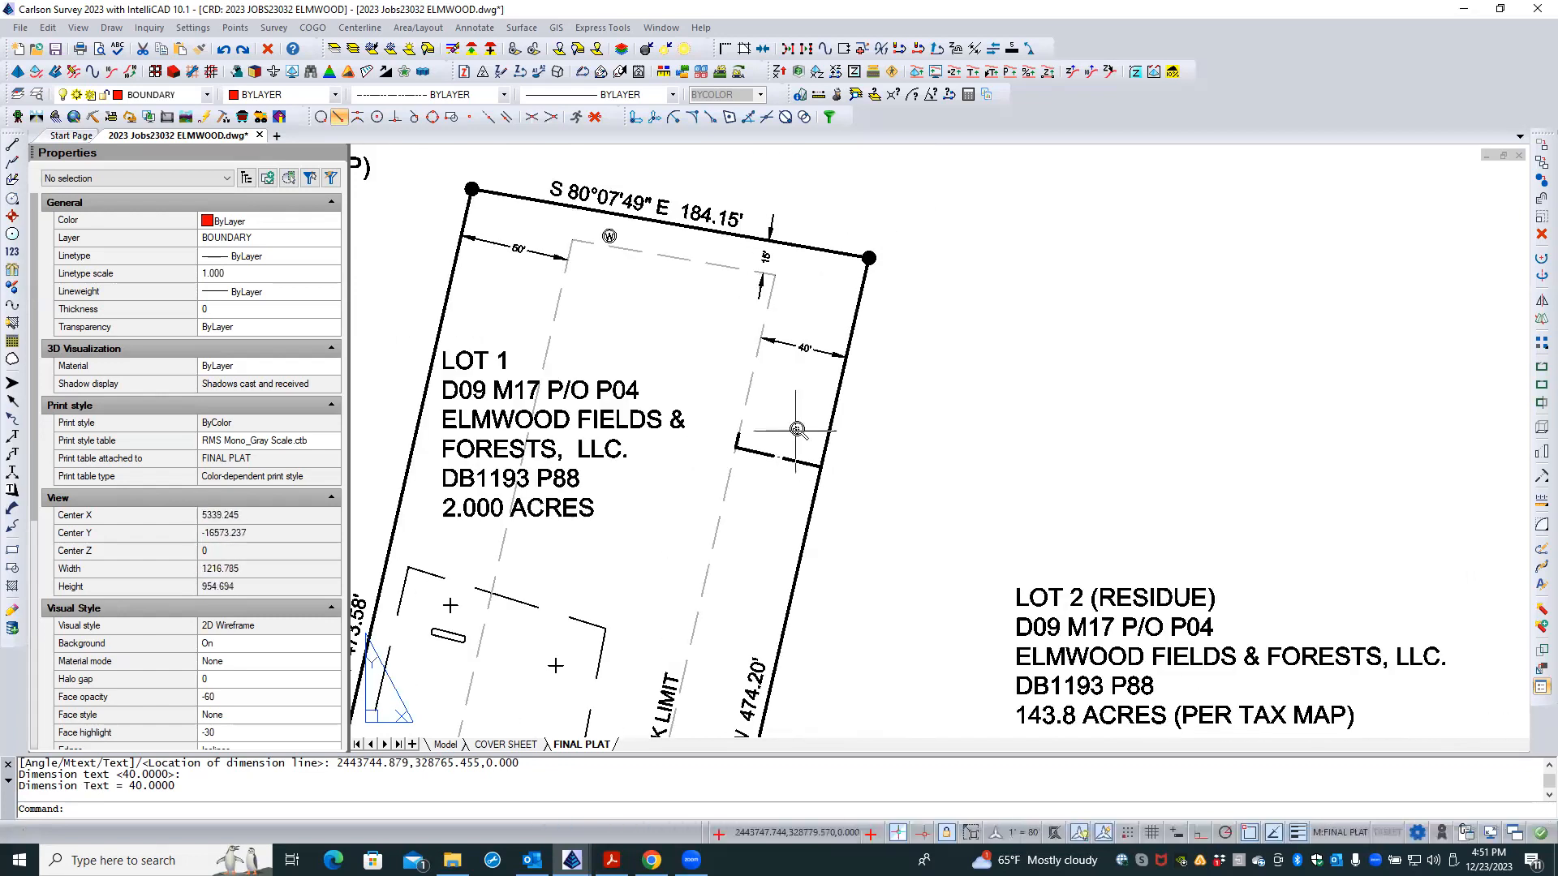
scroll(797, 433, up, 2)
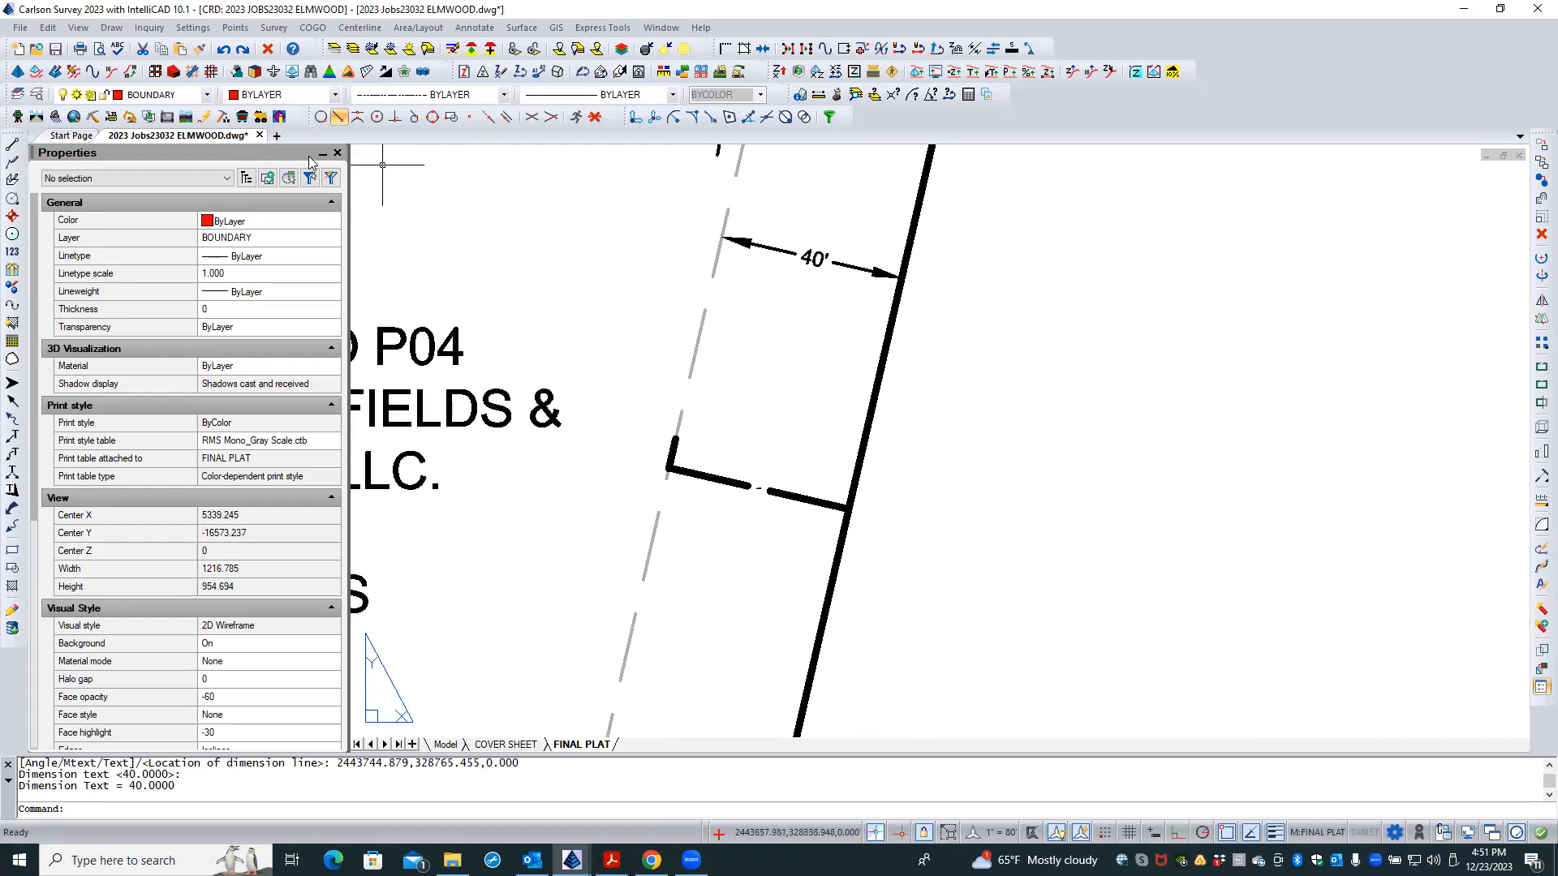
click(198, 49)
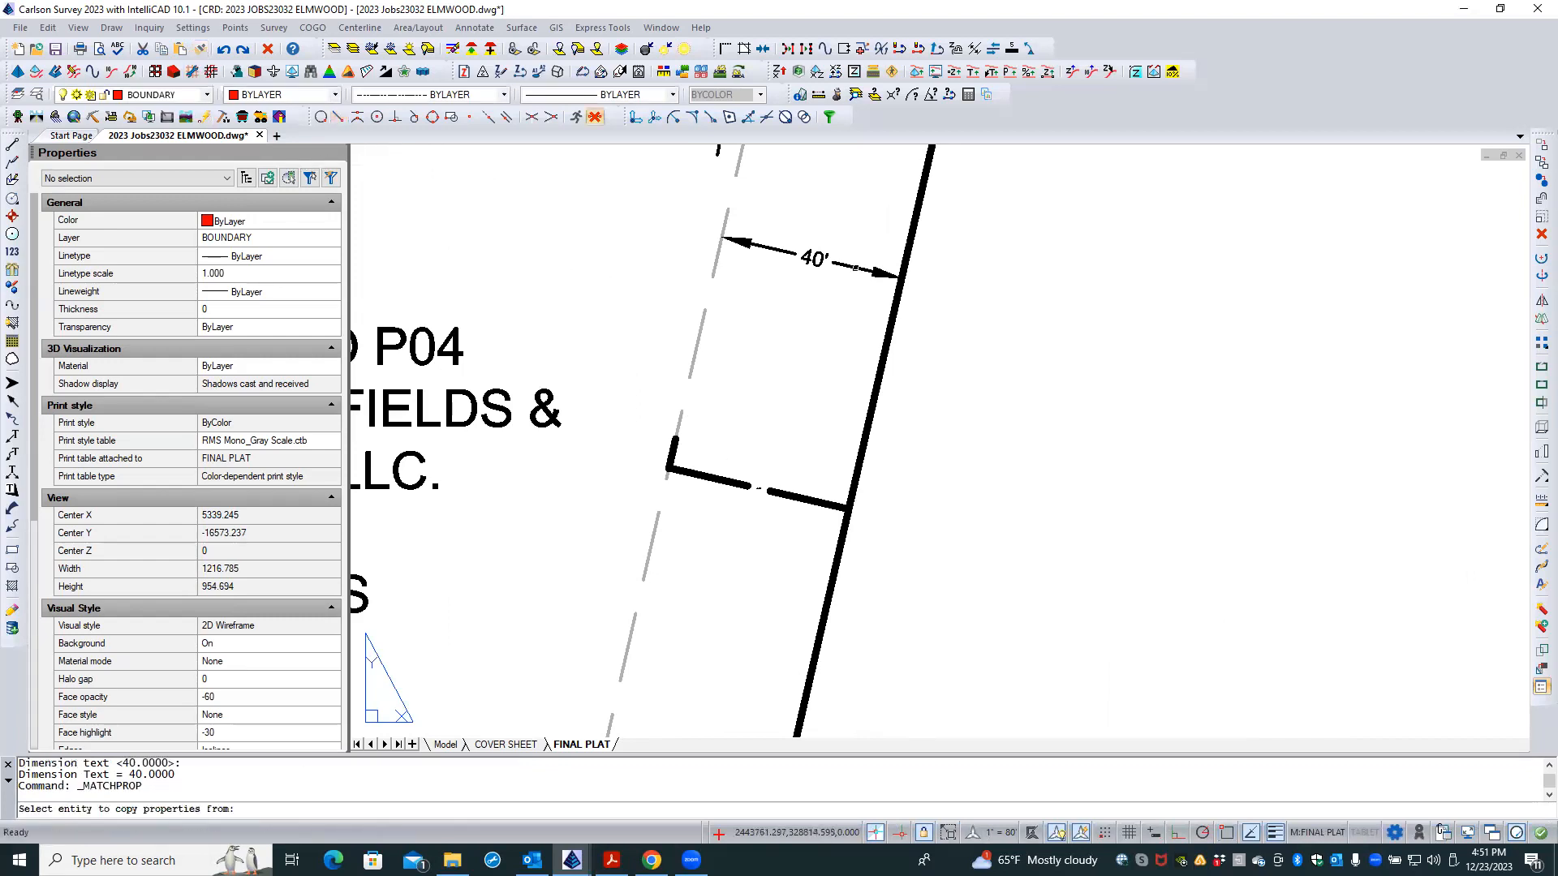
click(854, 268)
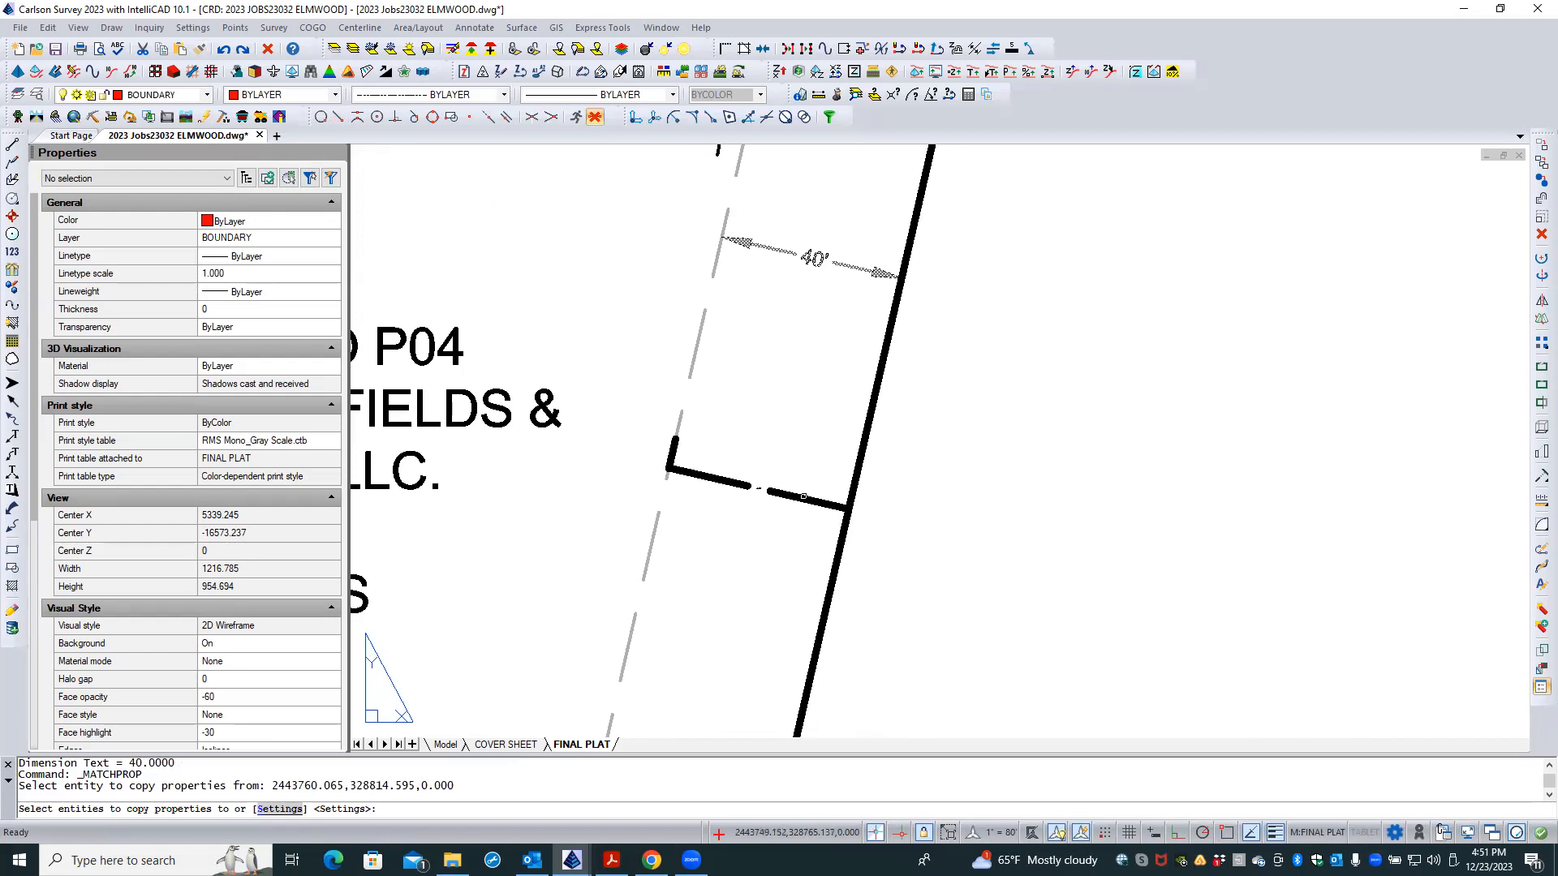
click(803, 497)
key(Return)
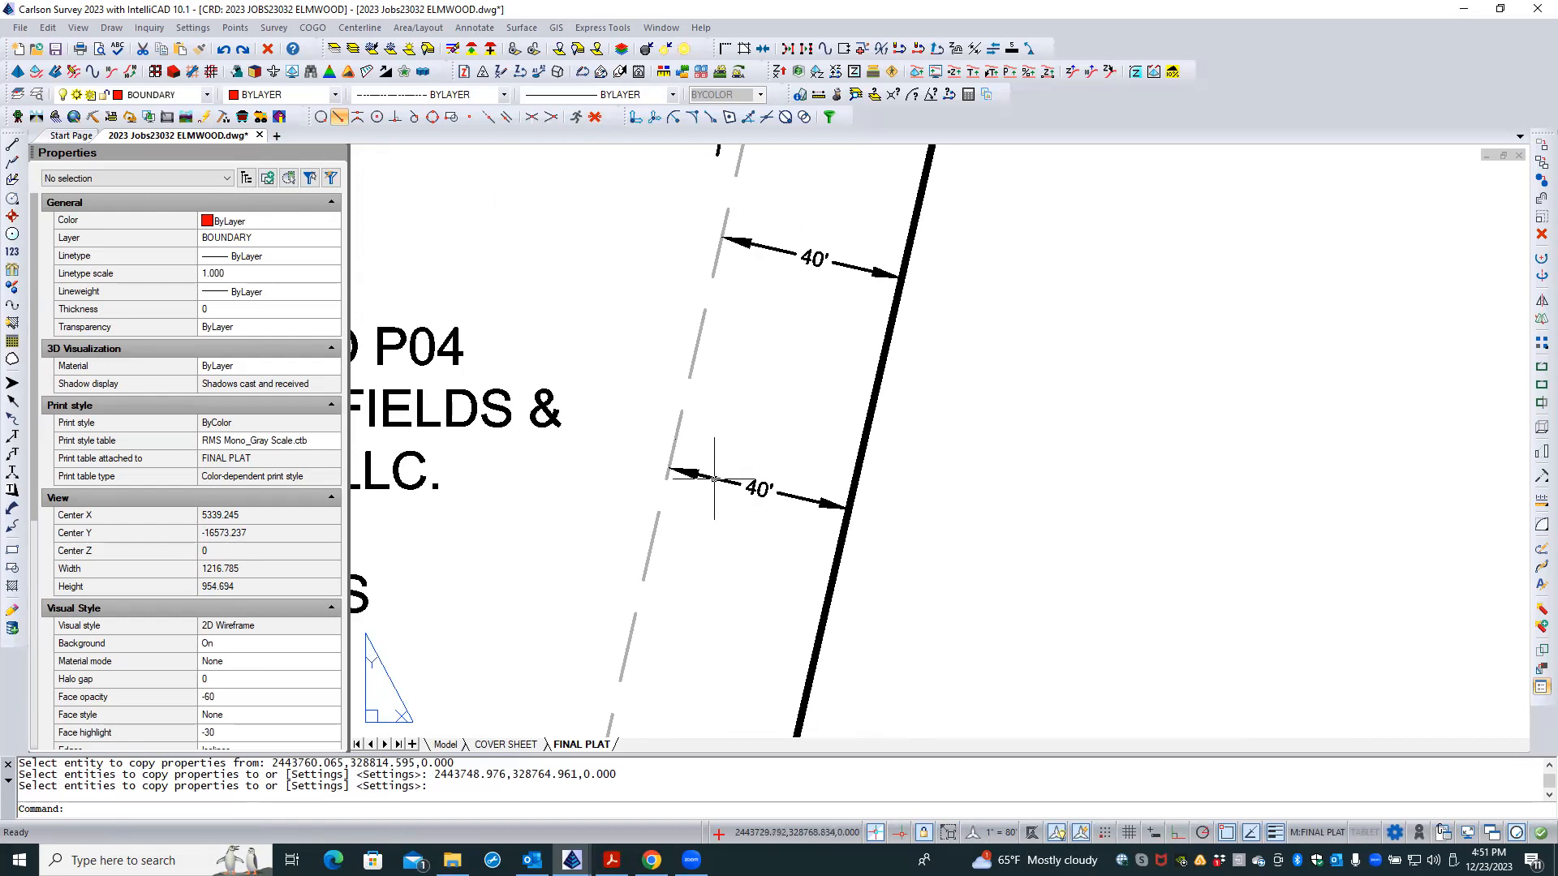
- Inspect the lower 40' aligned dimension's properties and erase that dimension from the east side of Lot 1
click(710, 480)
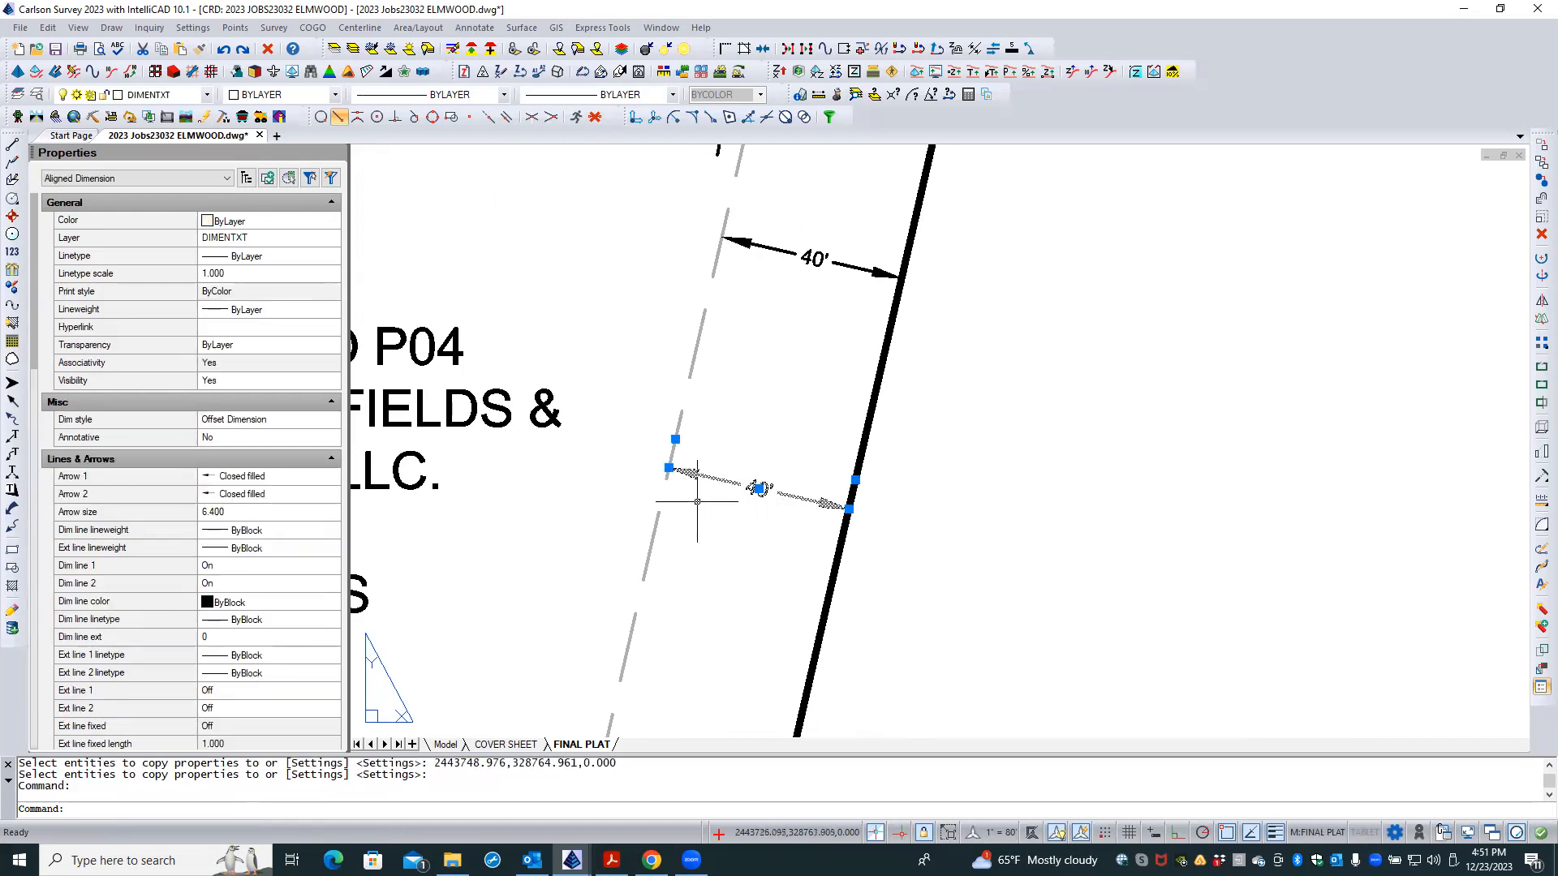
scroll(688, 488, up, 2)
scroll(682, 493, down, 1)
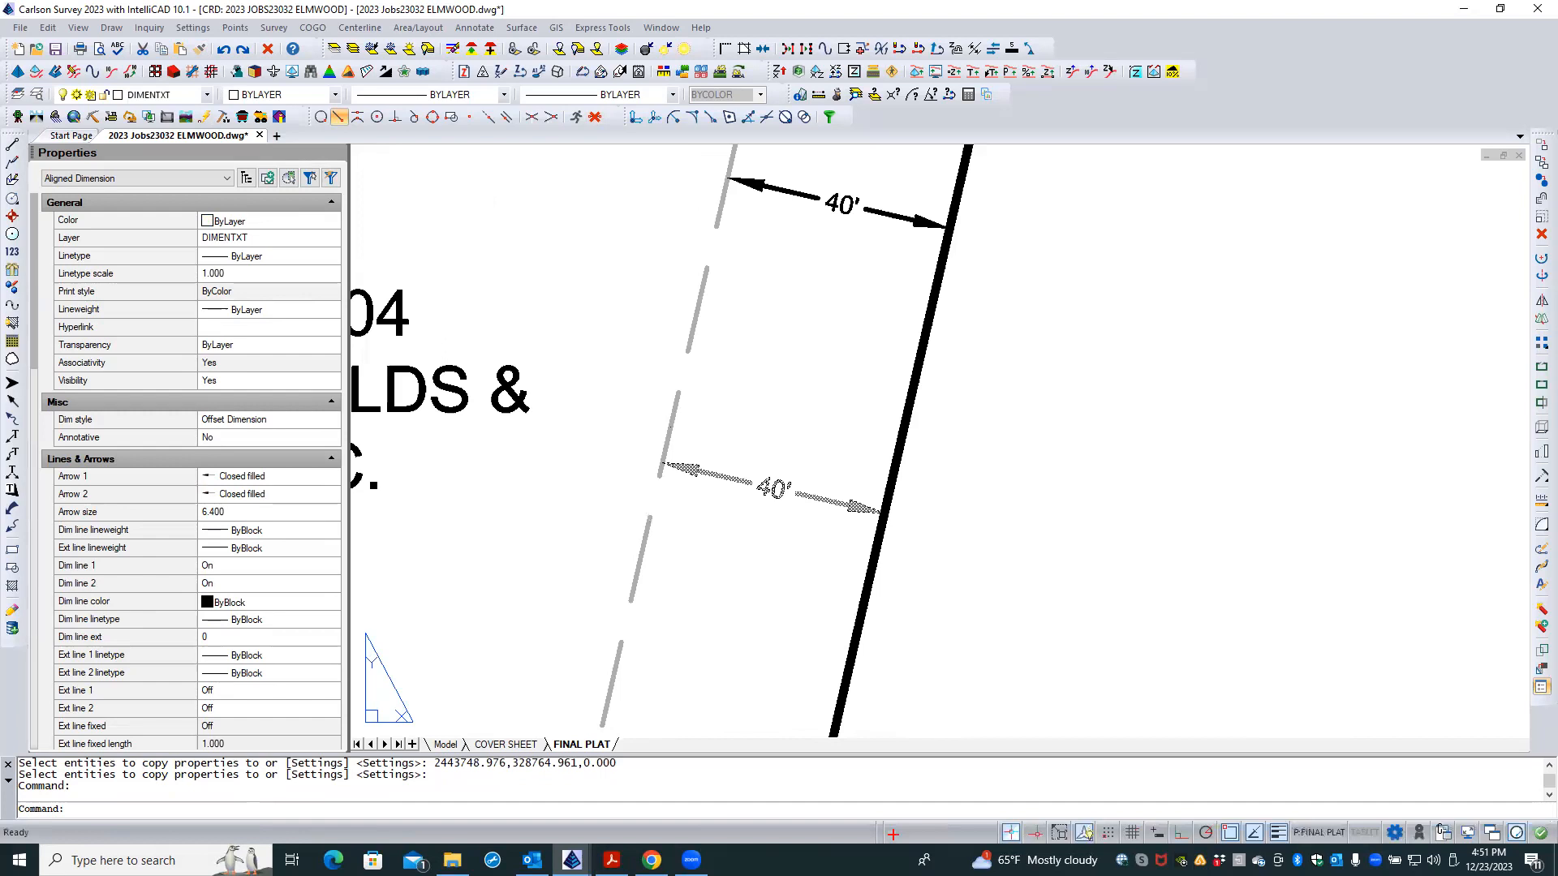
scroll(699, 548, down, 1)
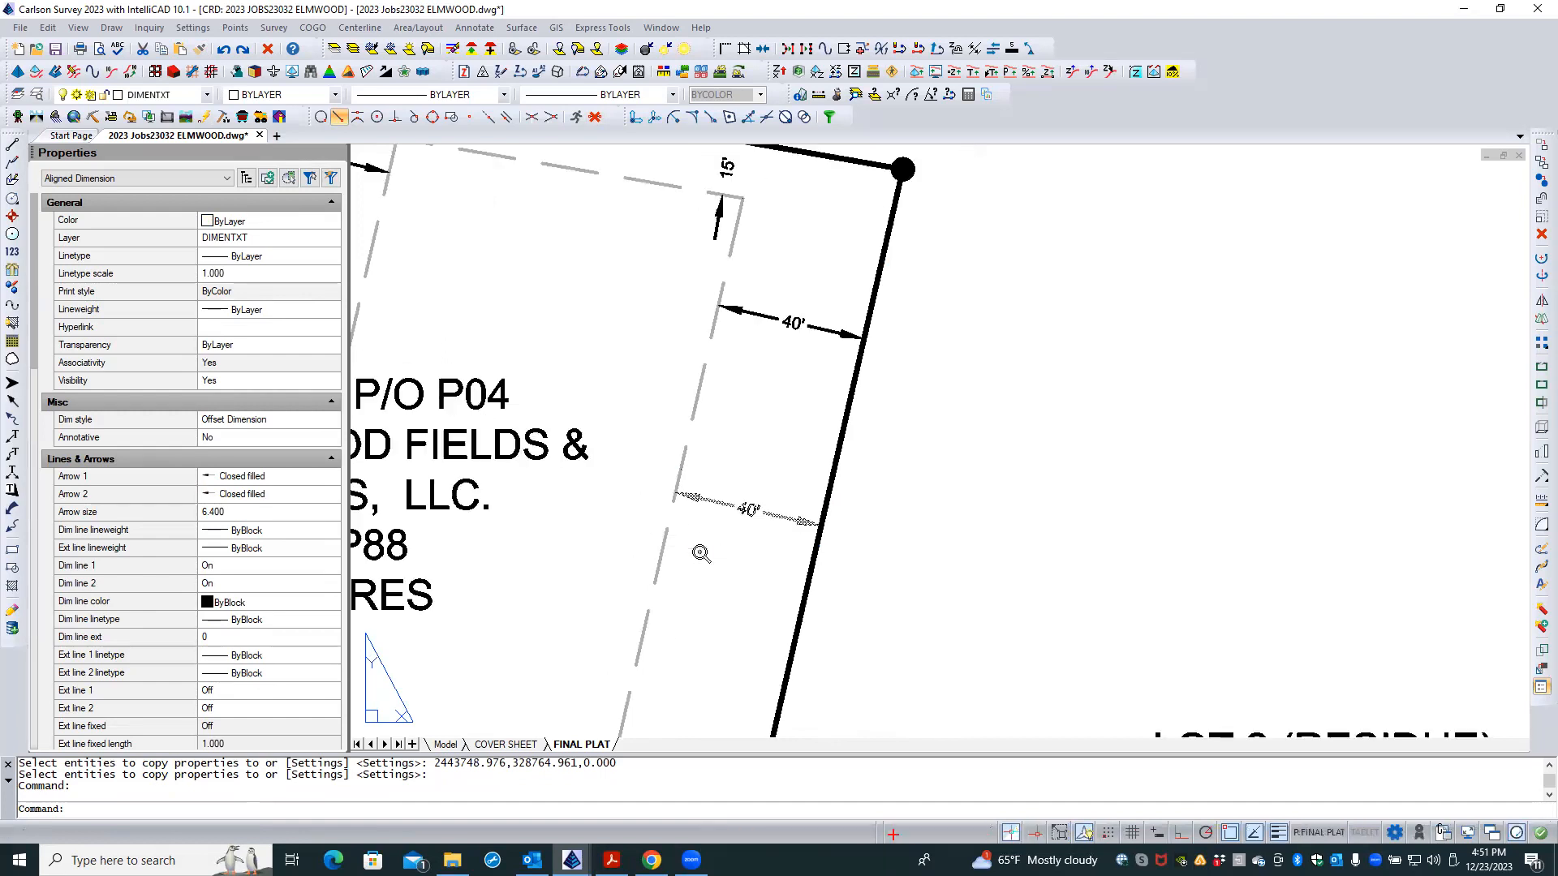
key(Escape)
key(Escape)
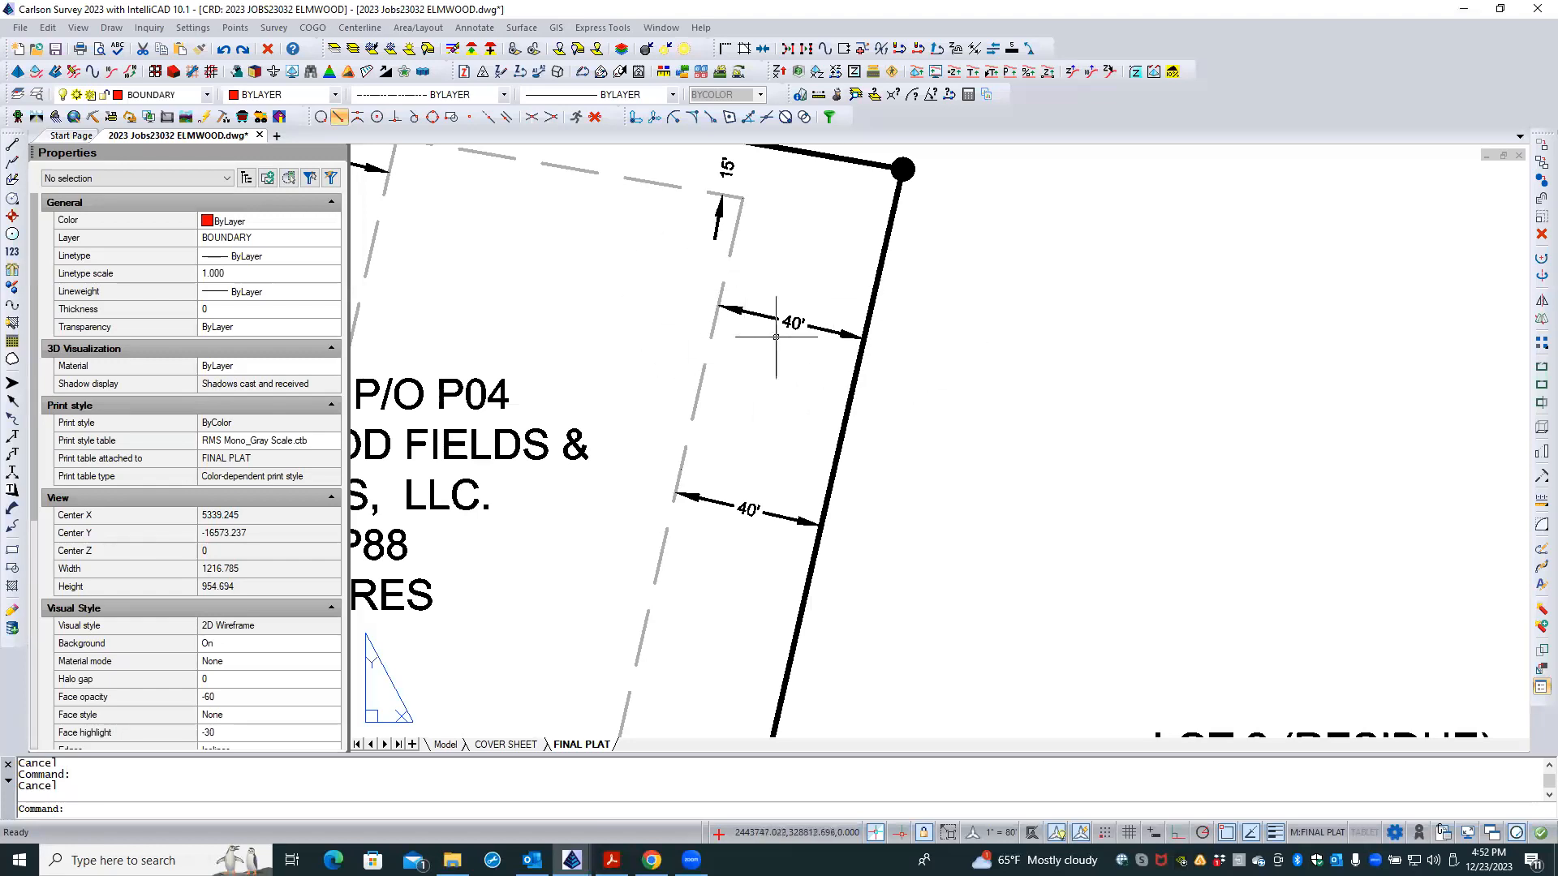
click(782, 517)
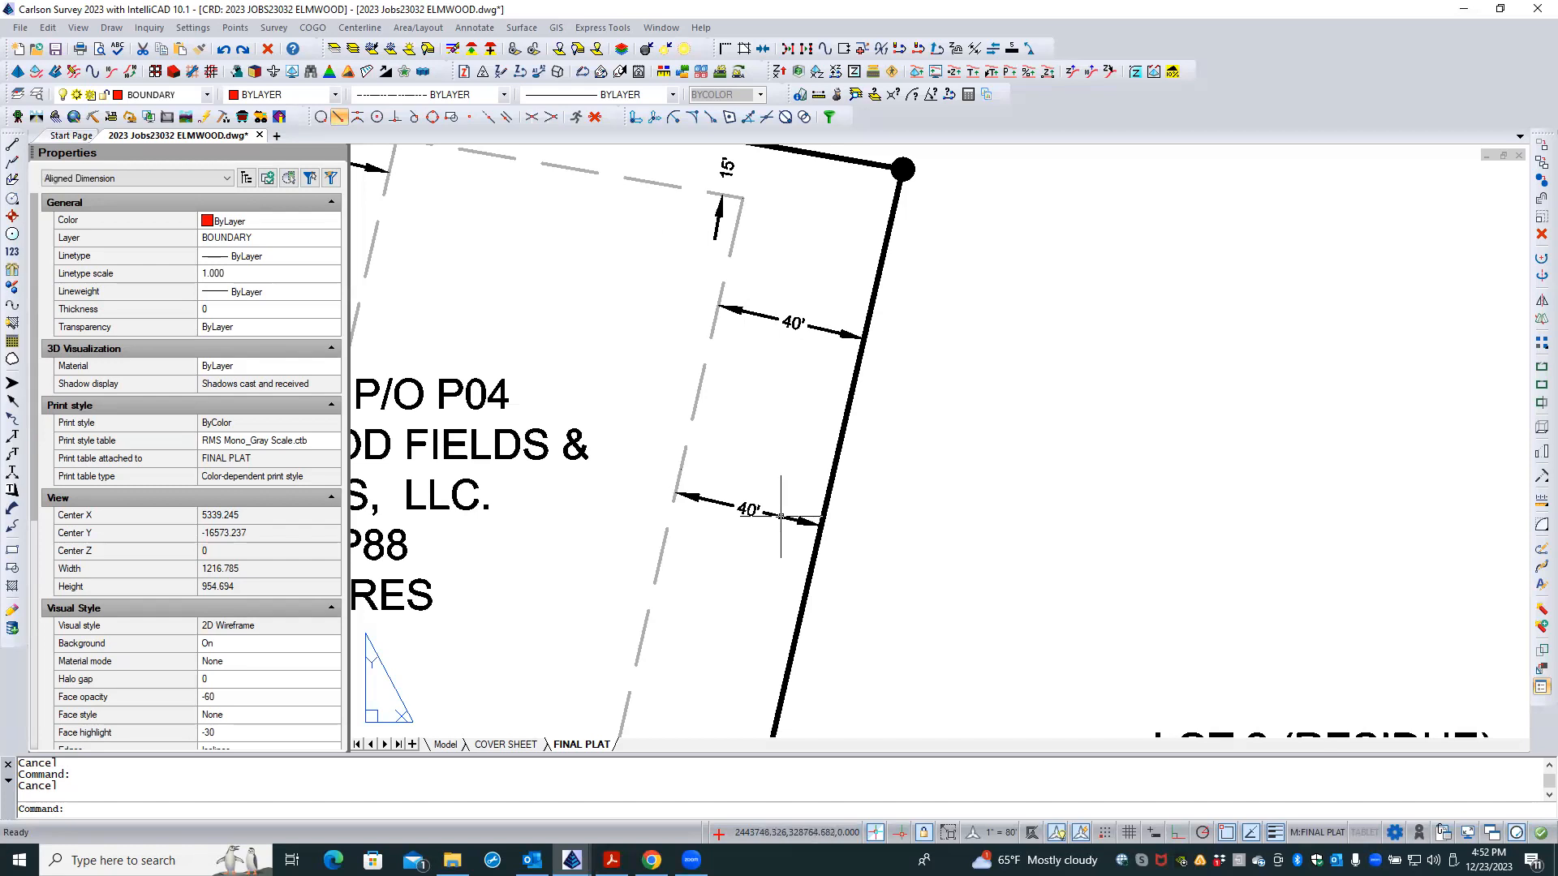
click(1540, 235)
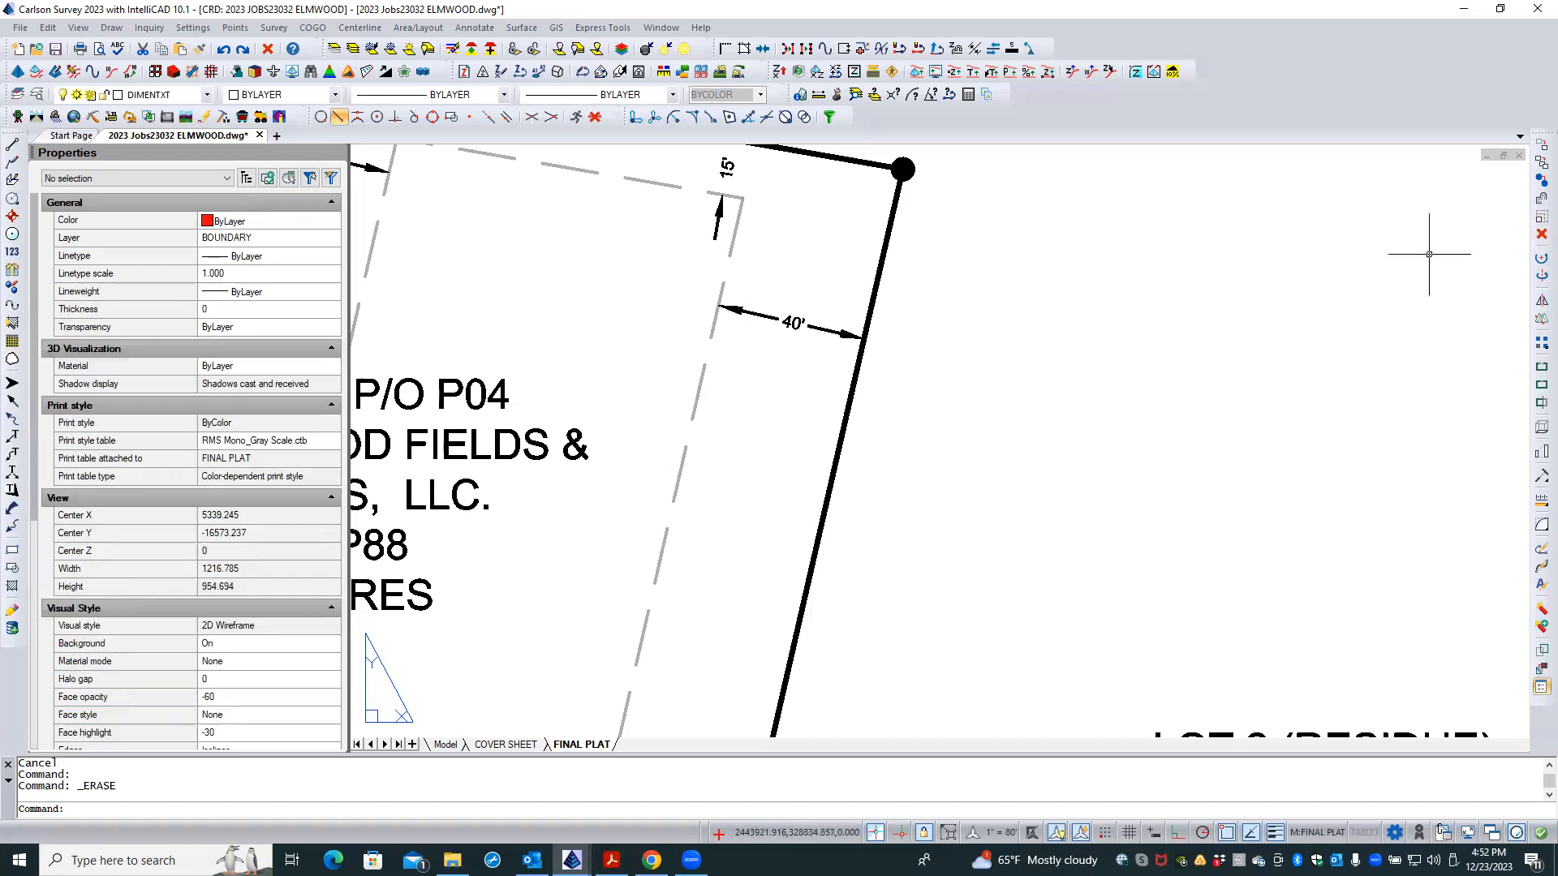
- Review the offset dimension settings in the Survey Text Defaults and accept them as they are
click(474, 27)
mouse_move(540, 191)
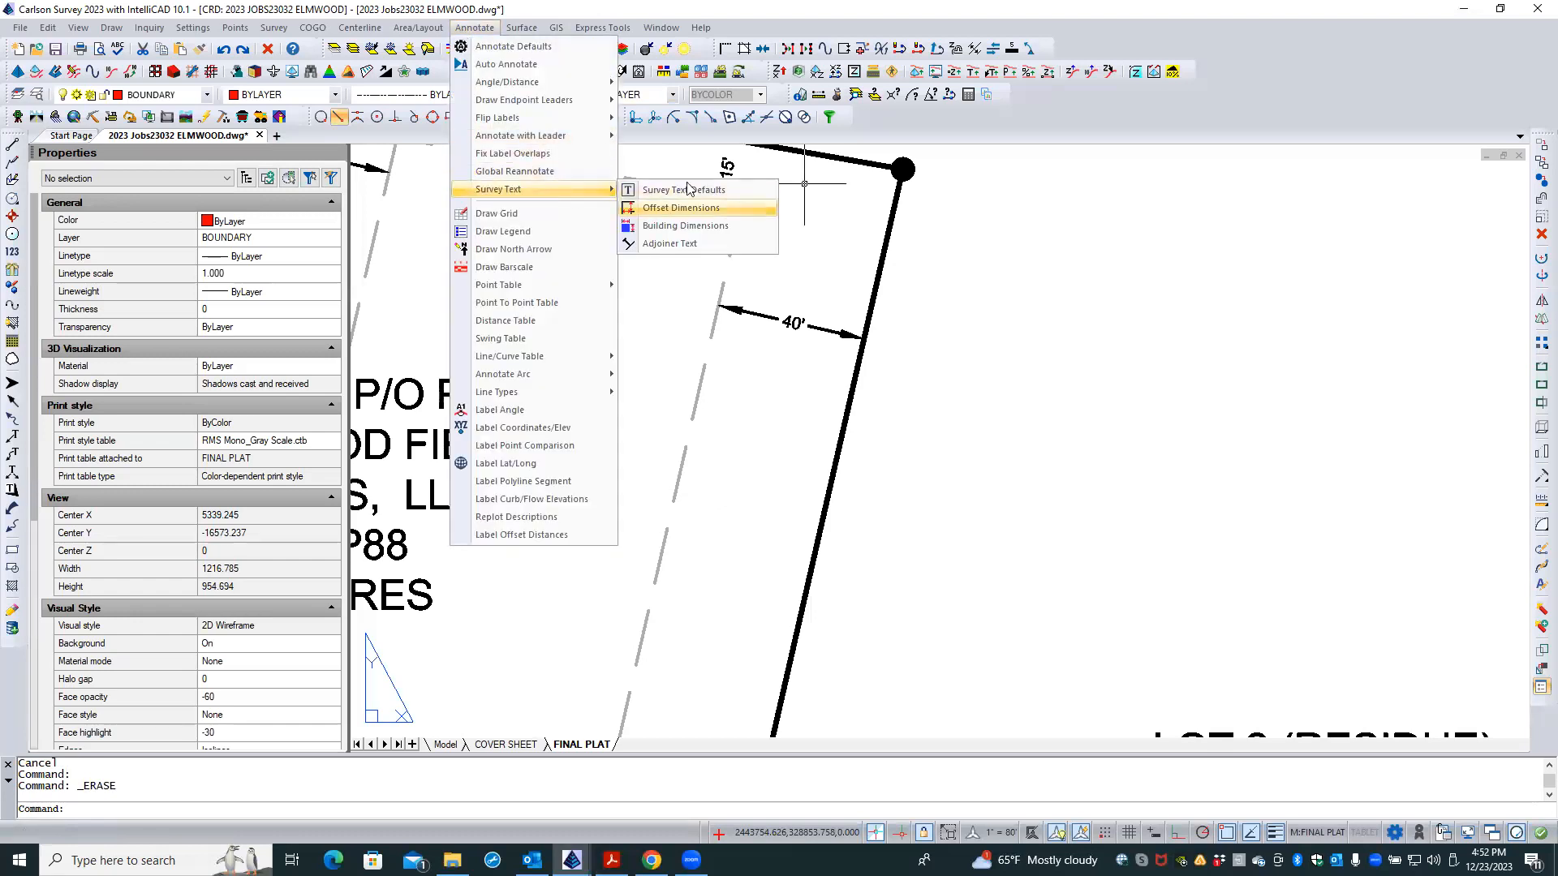
click(730, 190)
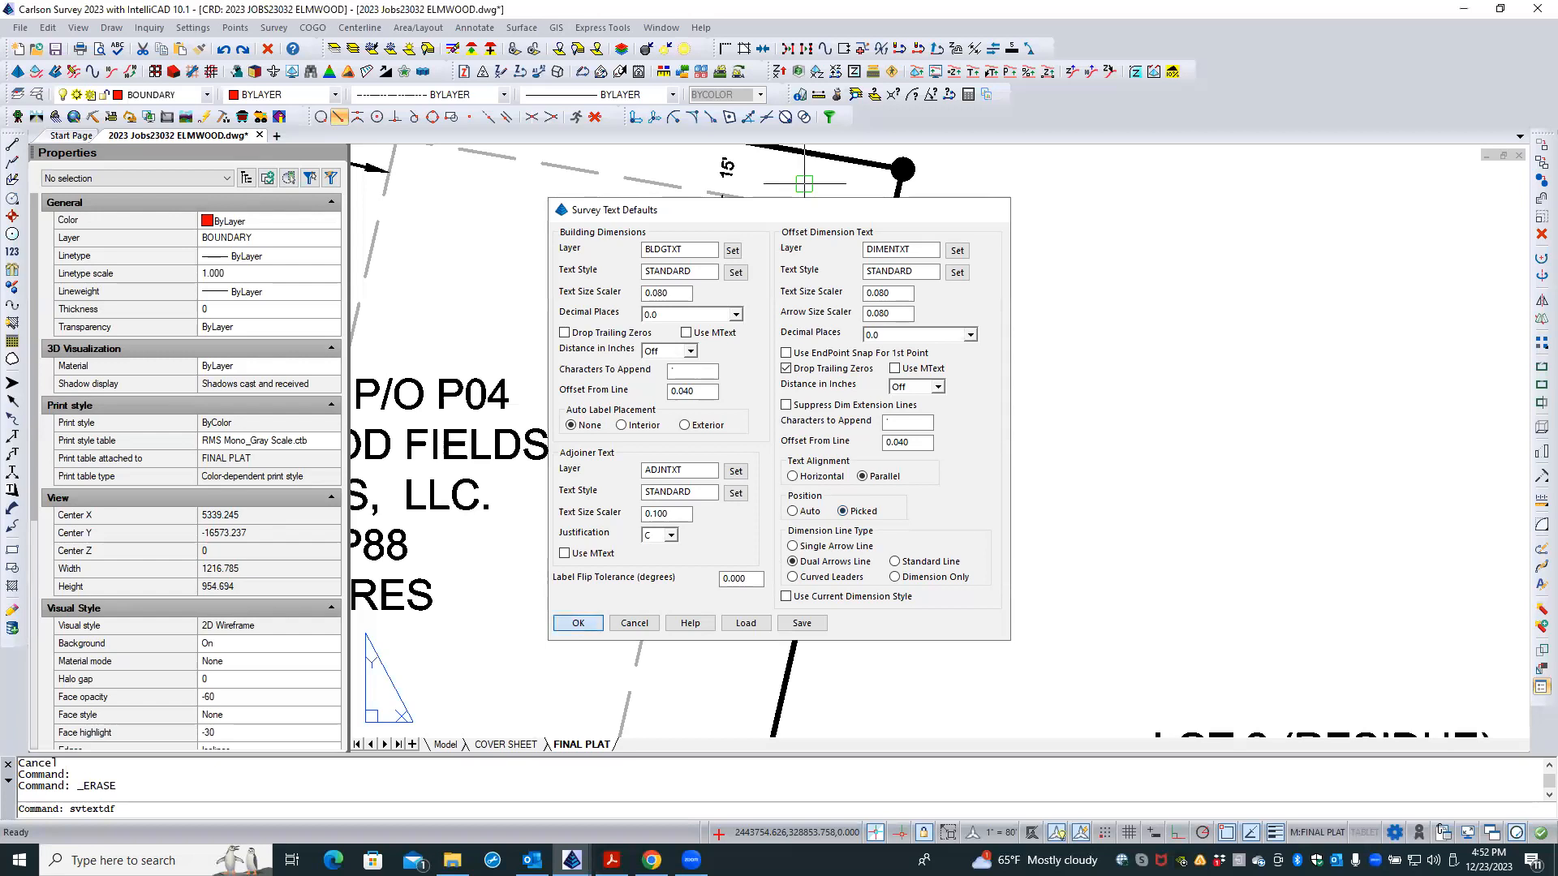
click(579, 624)
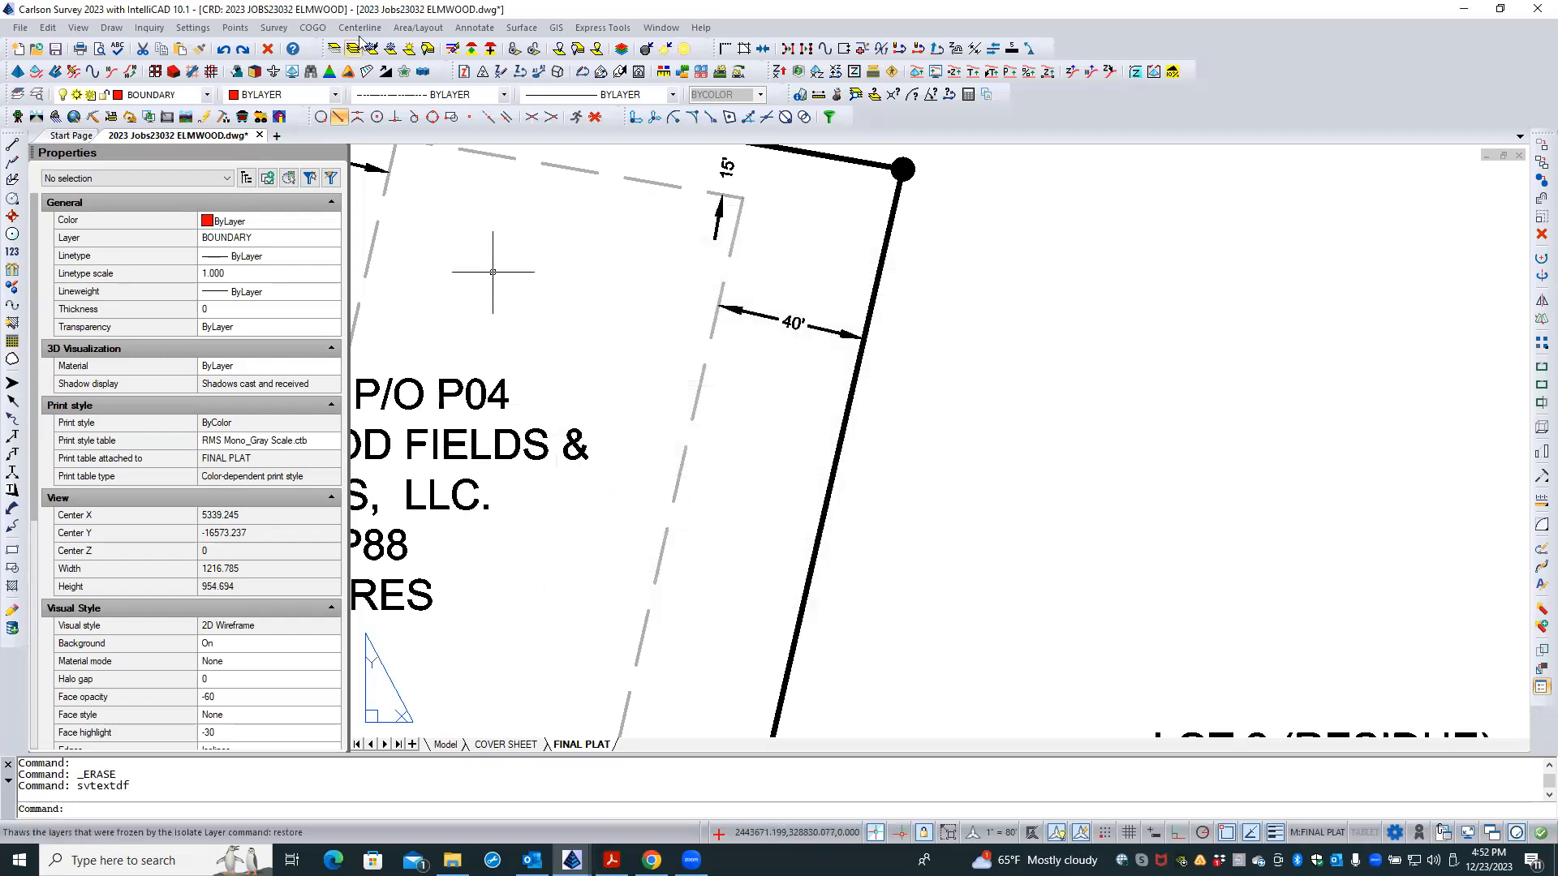
- Create a Survey Text offset dimension from the setback line's upper corner to Lot 1's east boundary, placing its dimension line below the existing 40' dimension
click(419, 30)
mouse_move(495, 167)
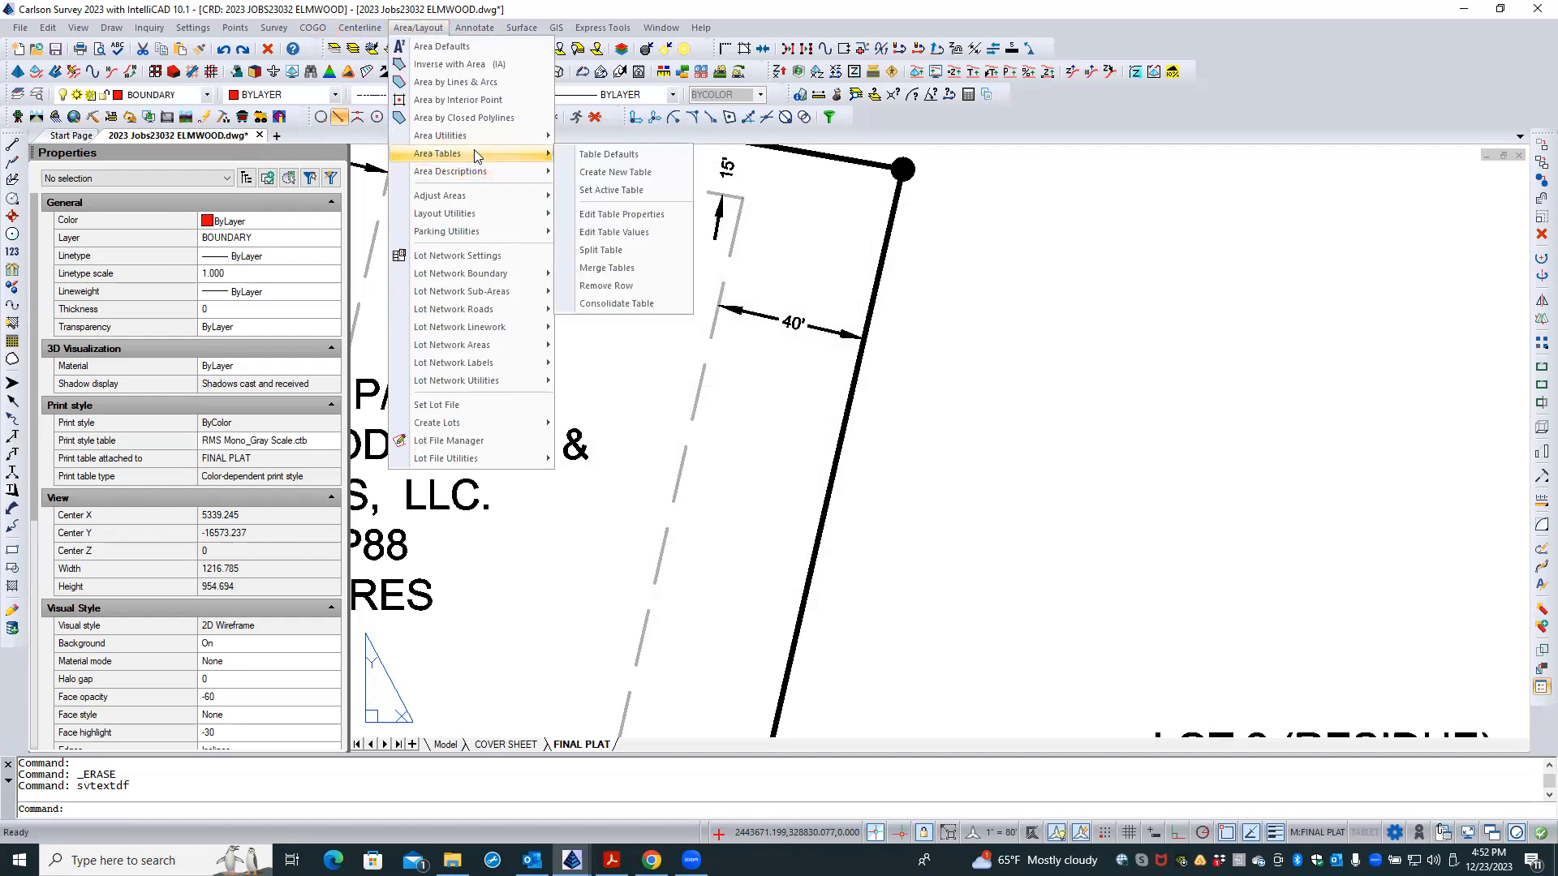
click(466, 30)
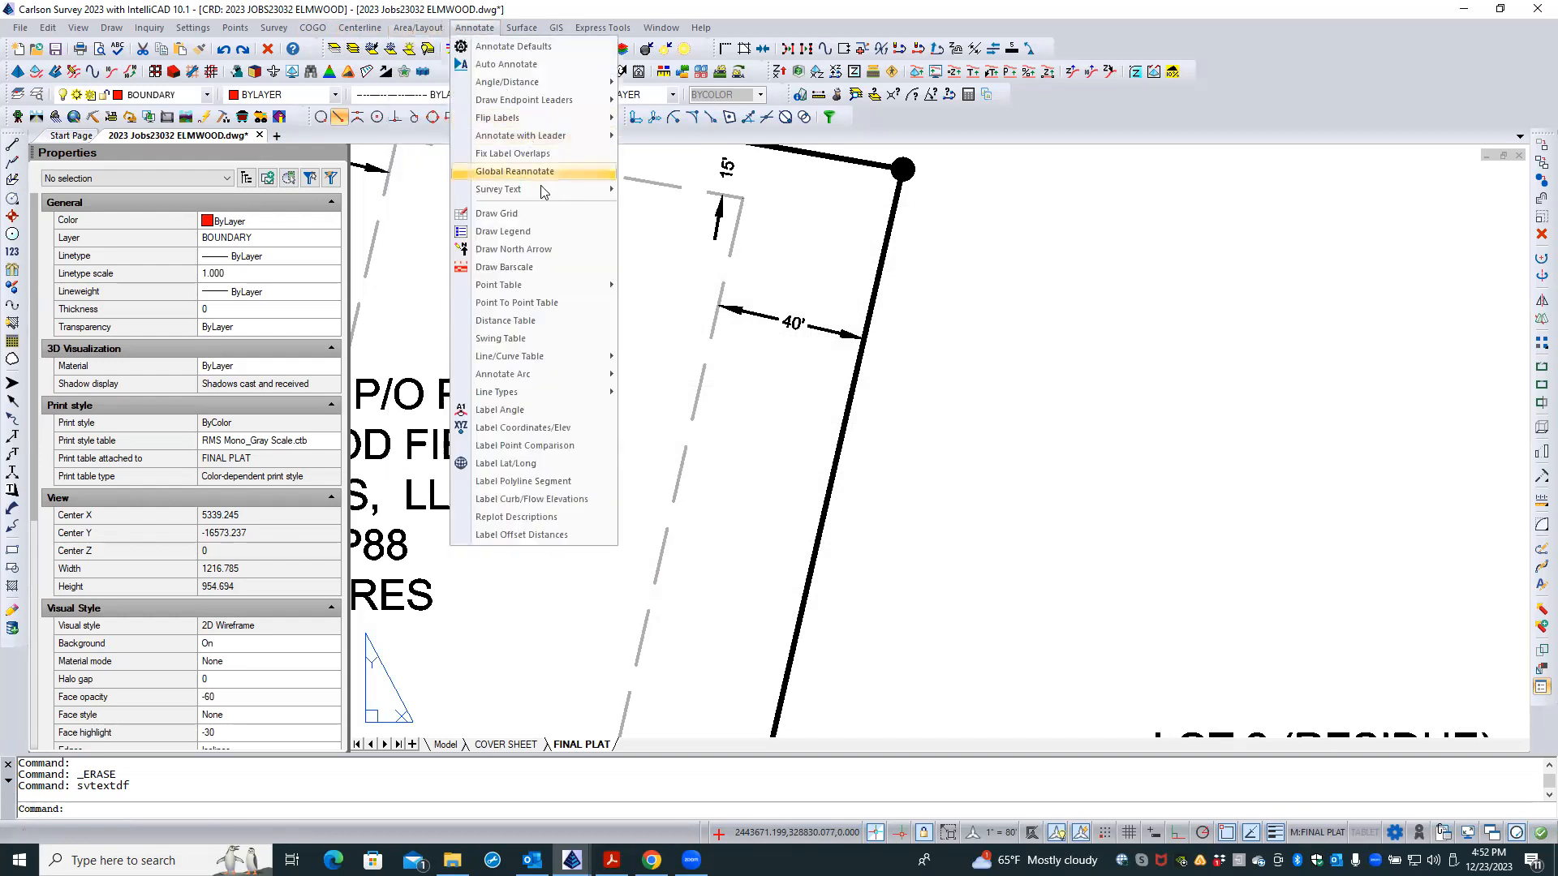
mouse_move(540, 188)
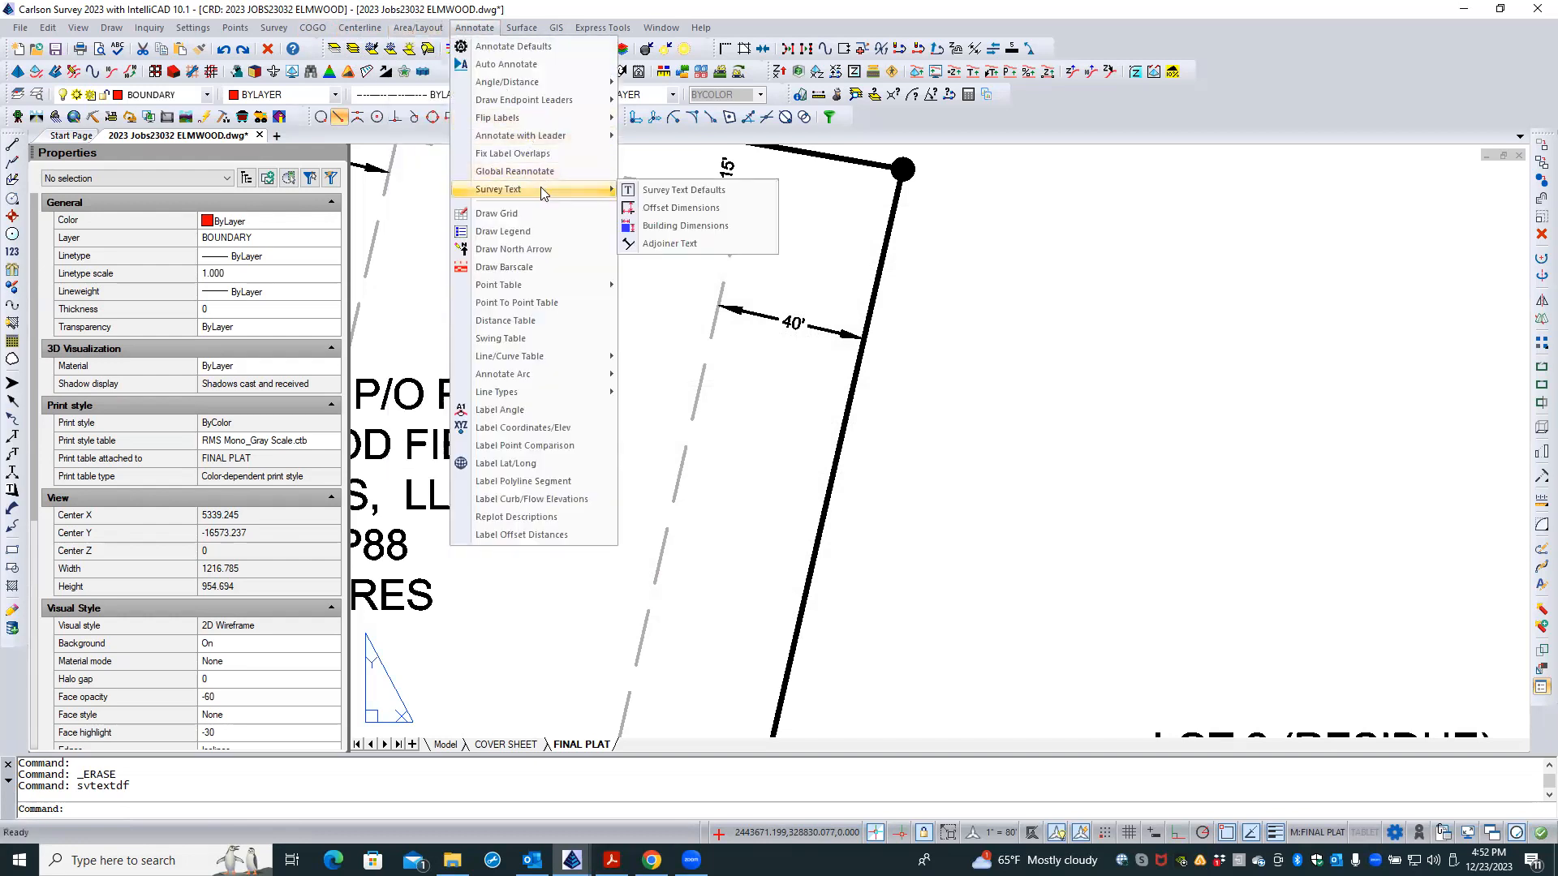
click(675, 209)
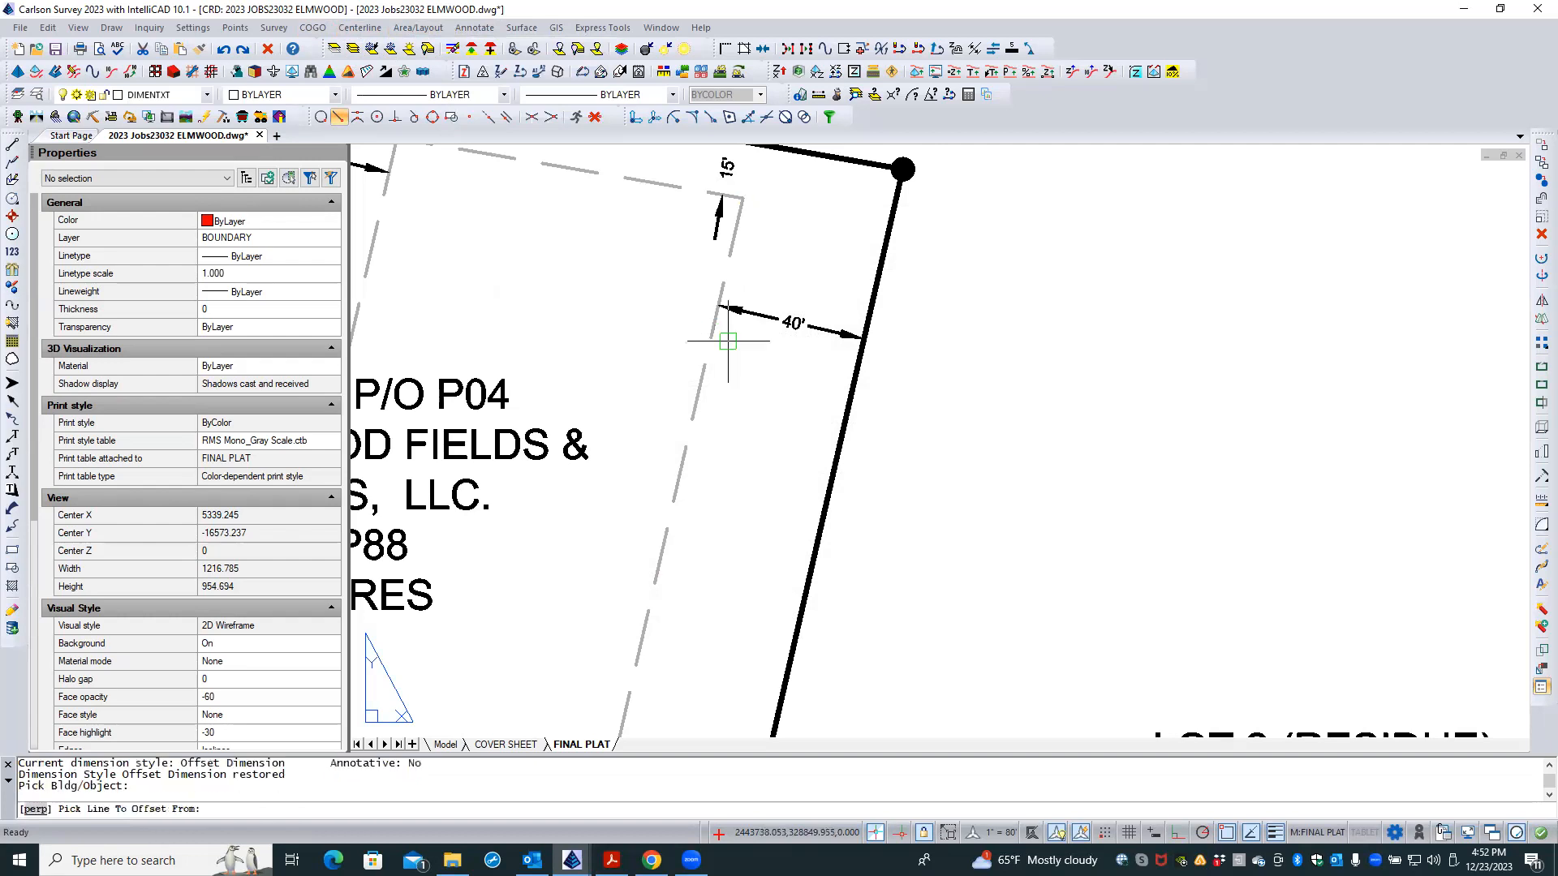
click(841, 408)
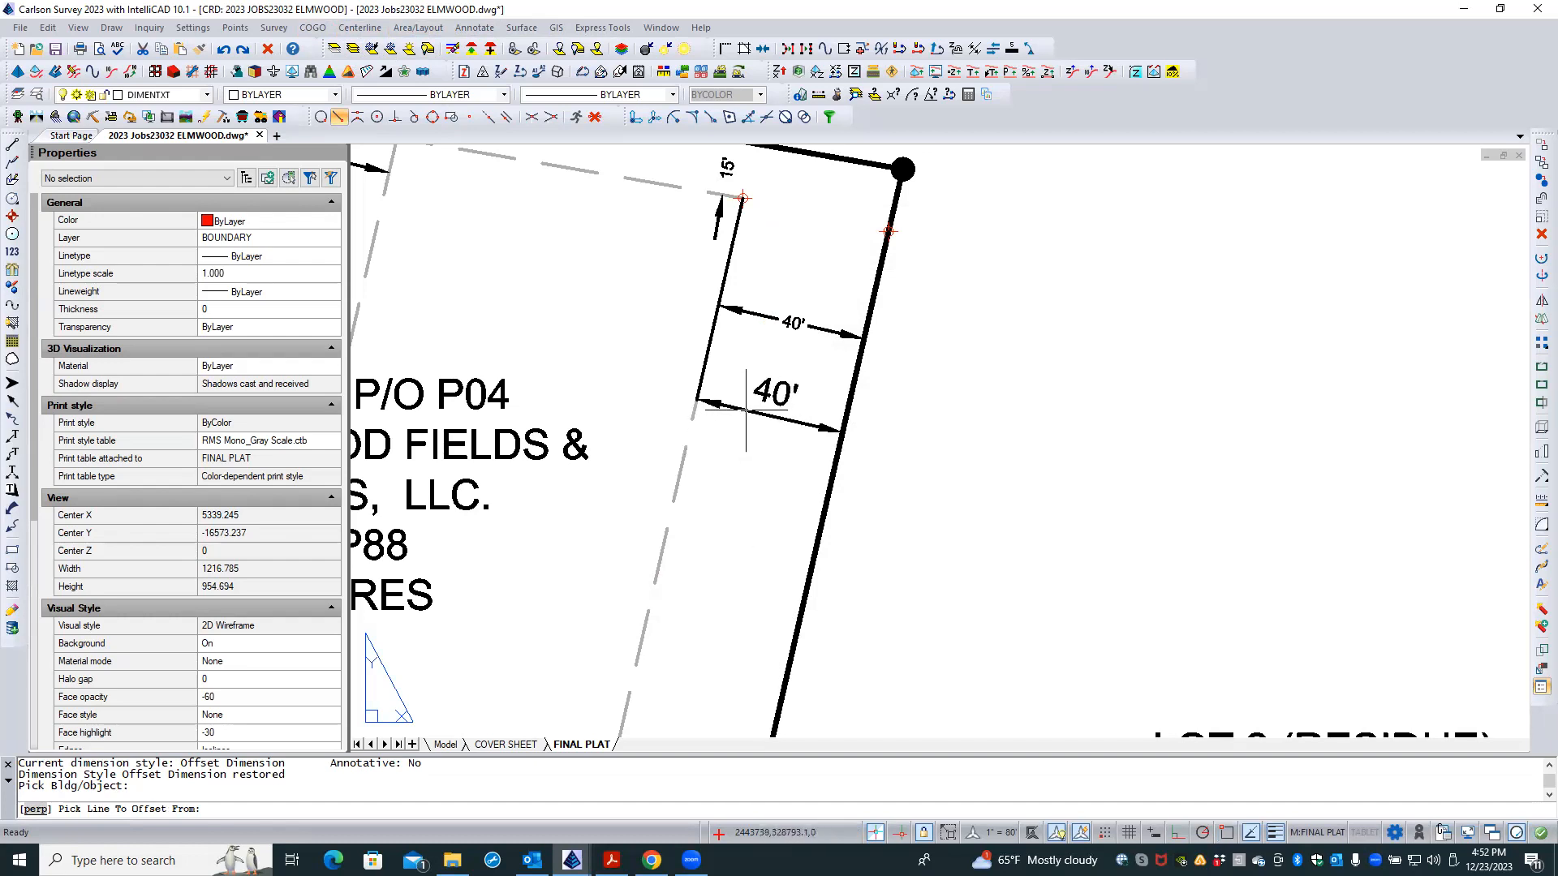
click(745, 409)
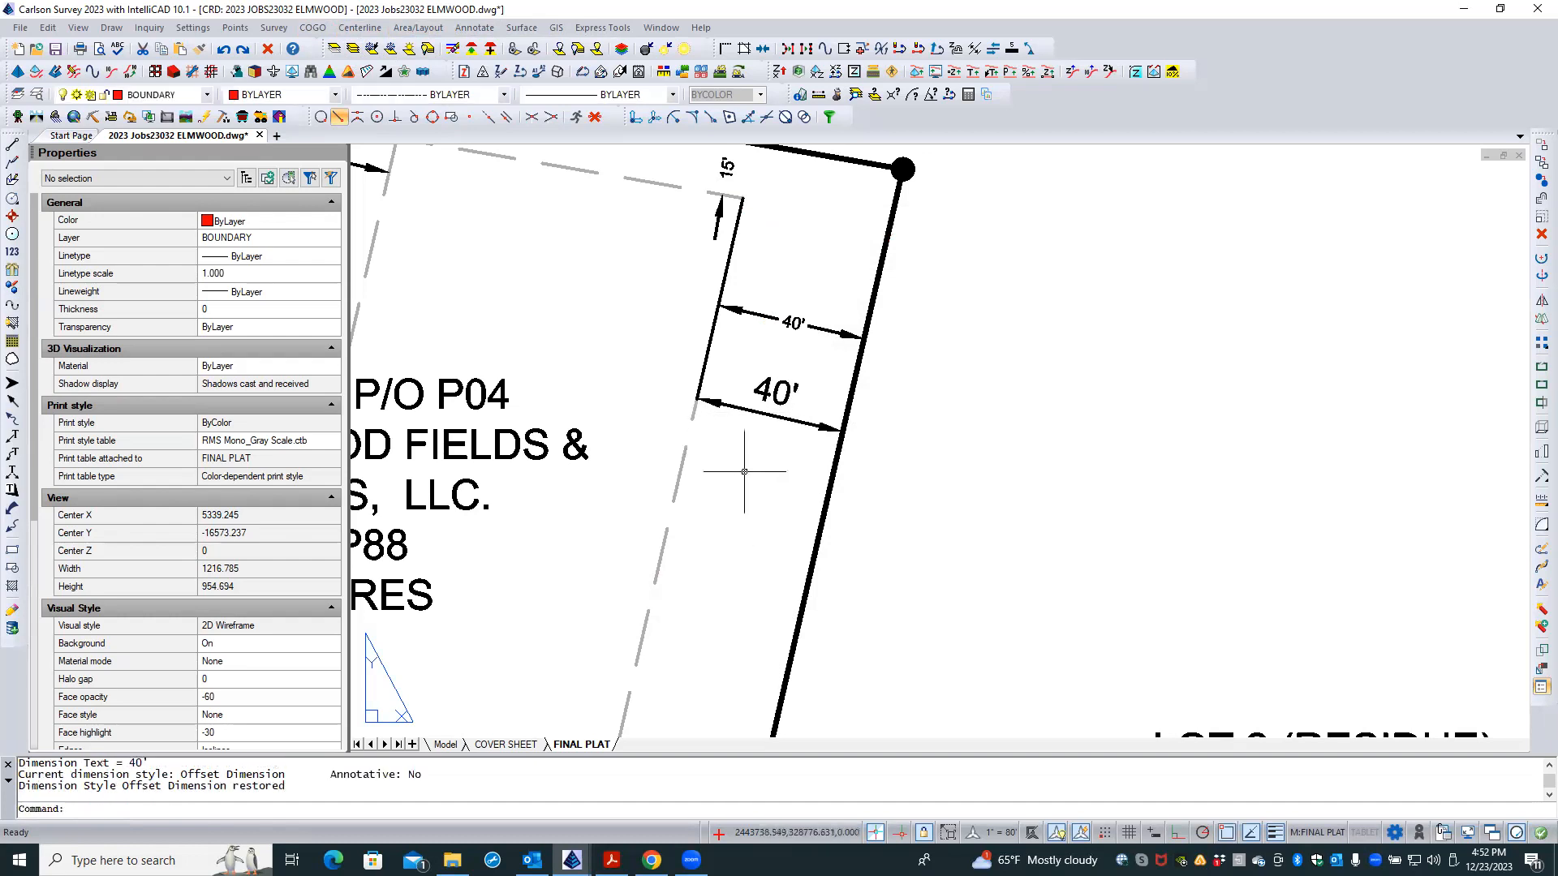
- Turn off both extension lines of the lower 40' offset dimension on Lot 1's east side
click(736, 410)
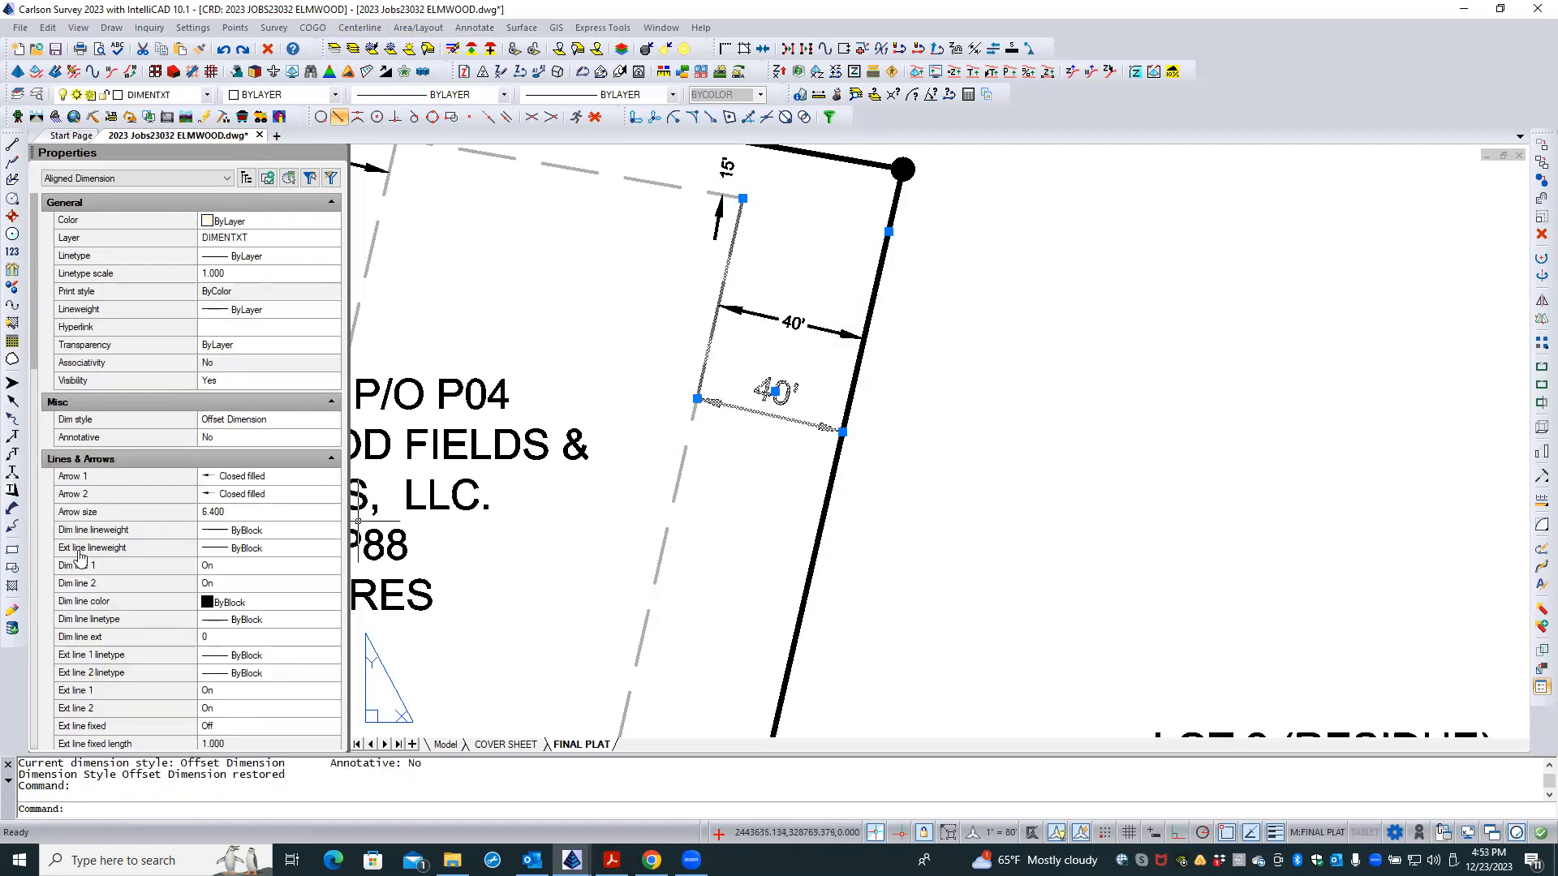
click(251, 692)
click(330, 691)
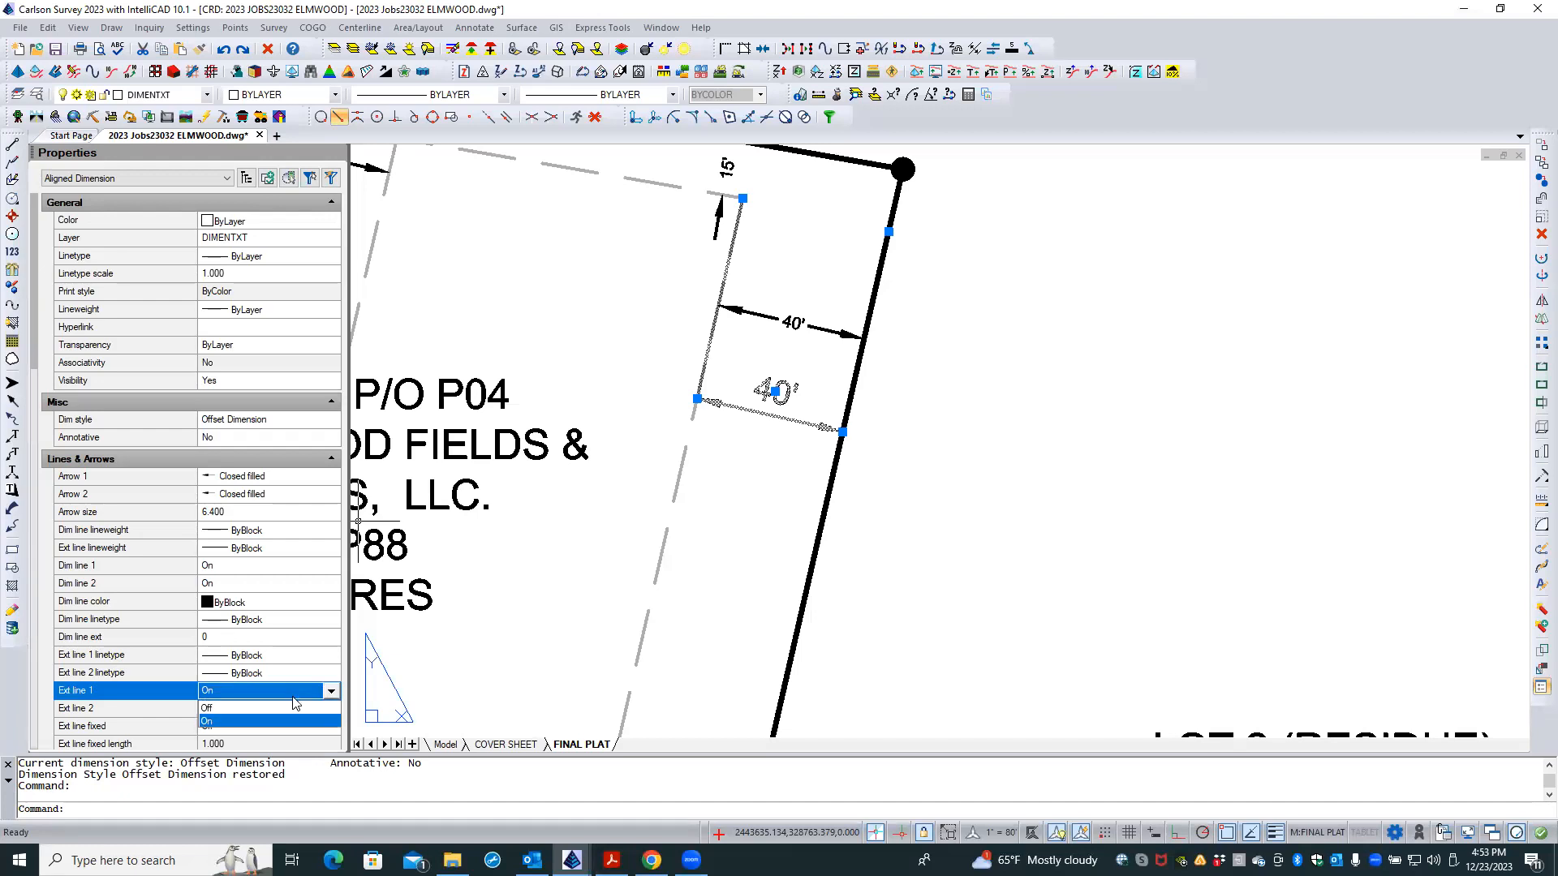
click(252, 721)
click(333, 710)
click(331, 710)
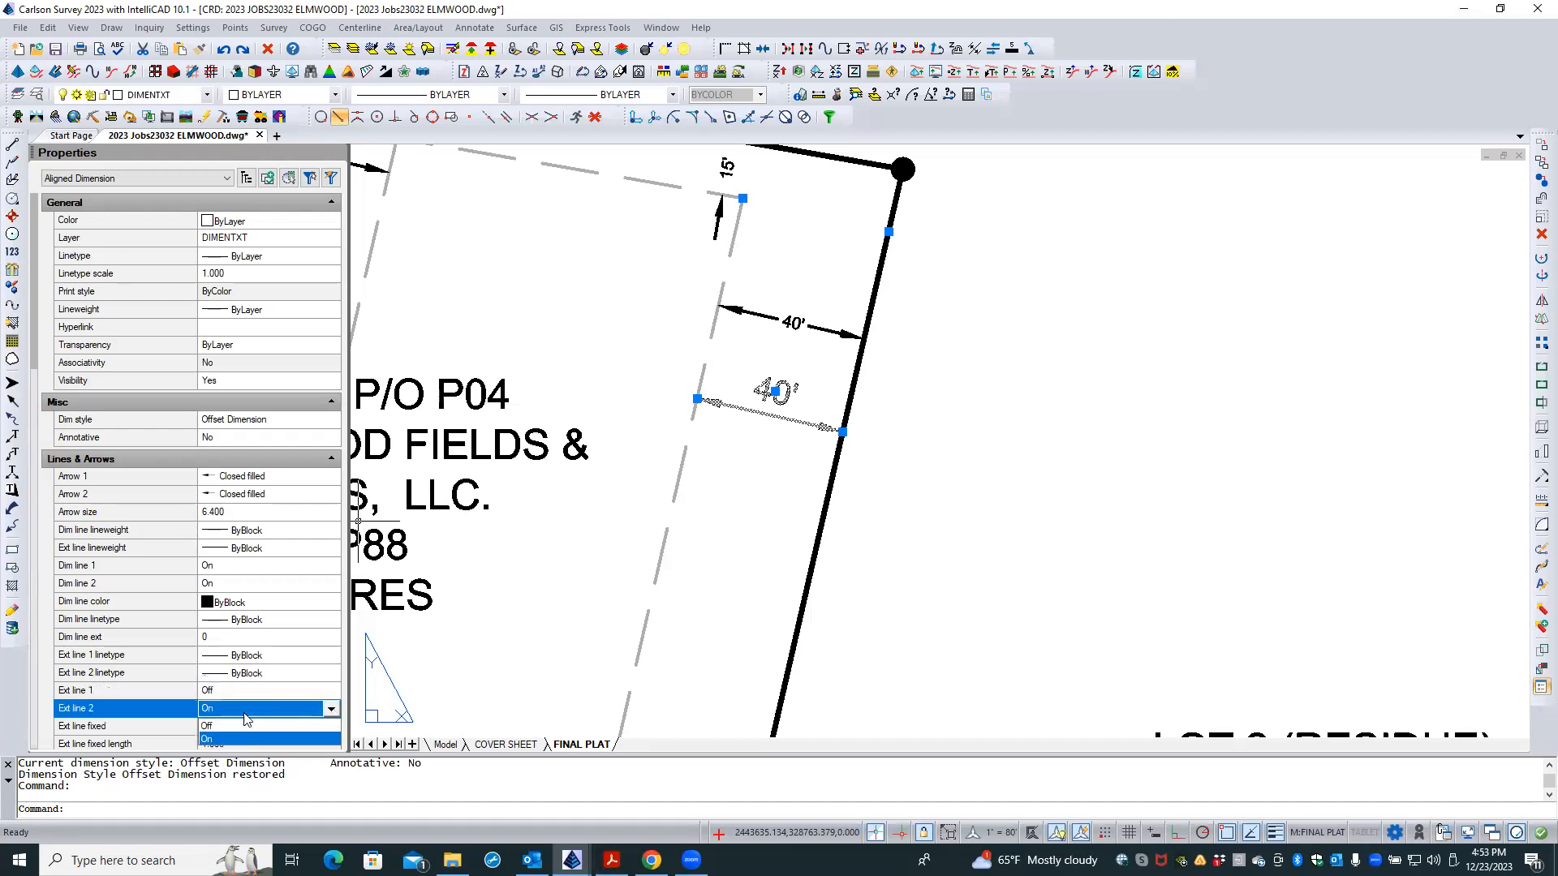
click(243, 738)
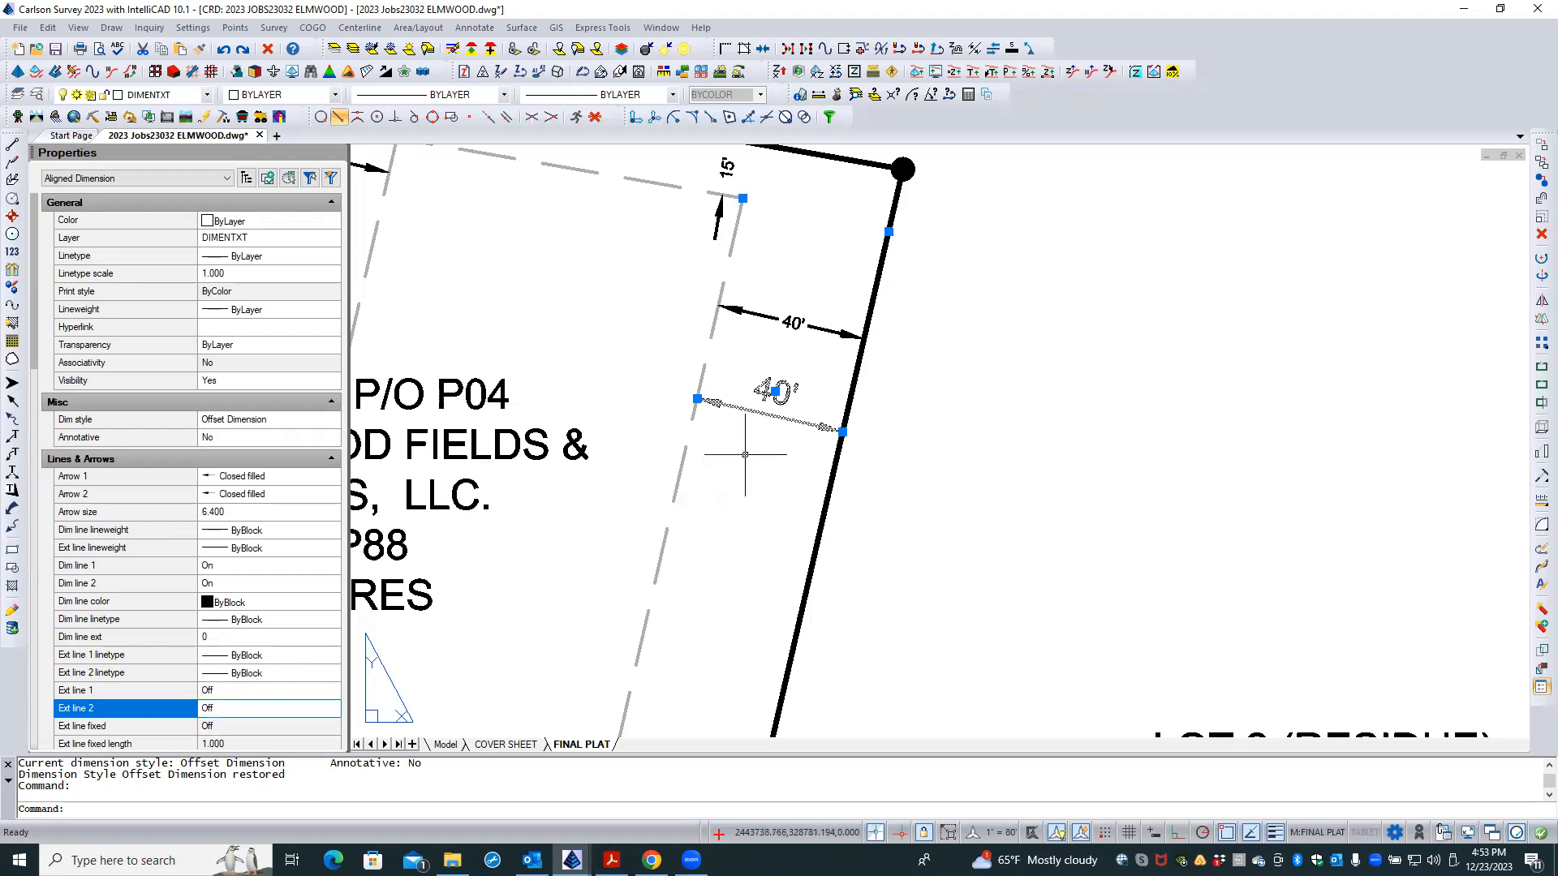
key(Escape)
key(Escape)
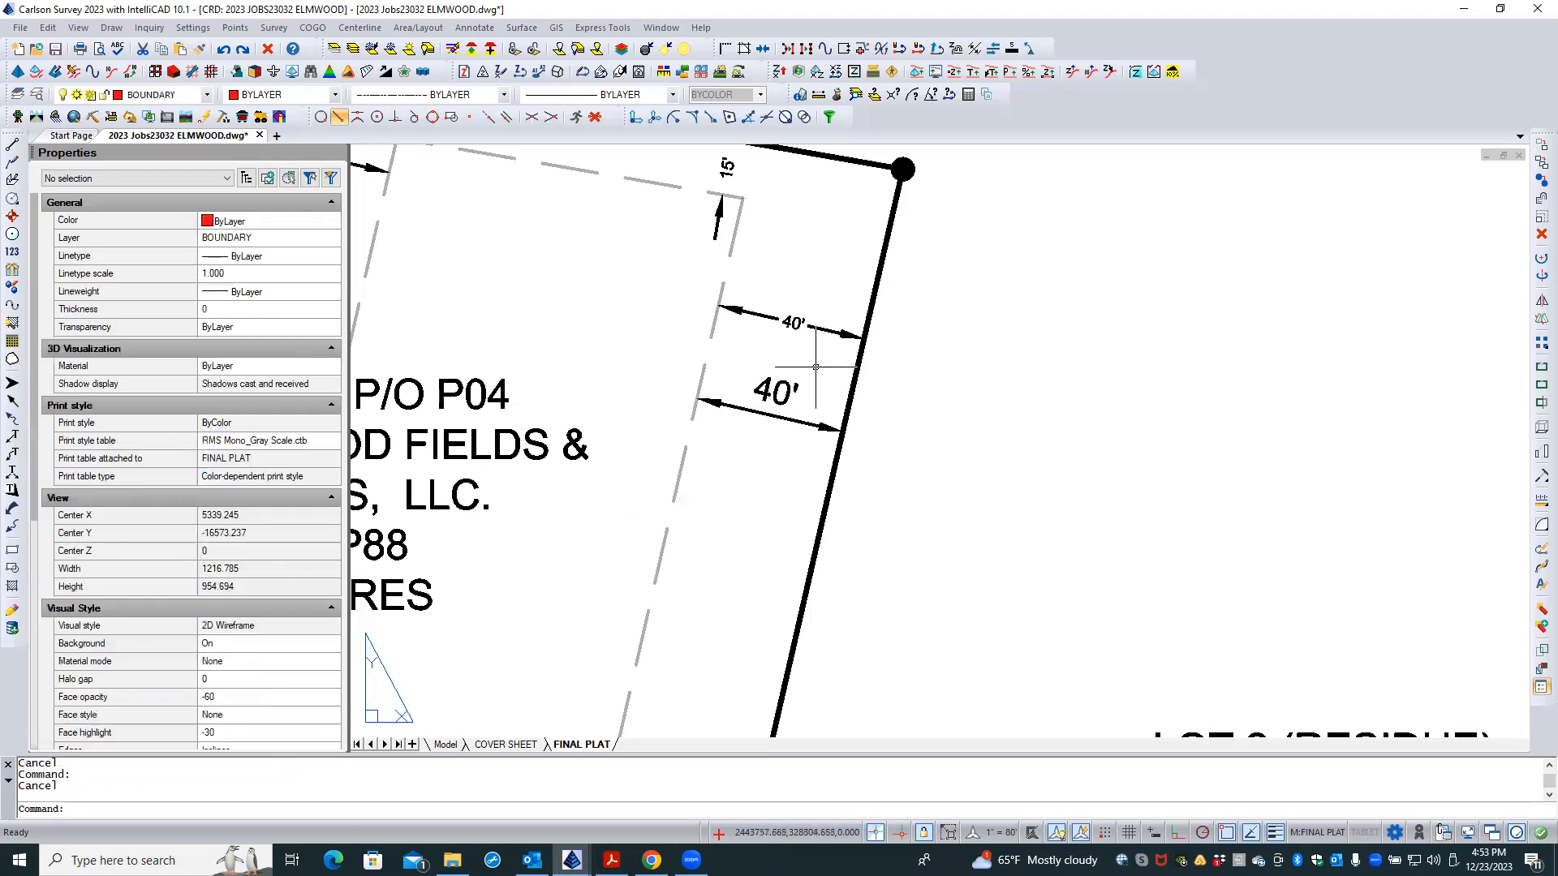
- Set the offset dimension text size scaler and arrow size scaler to 0.060 in the Survey Text Defaults
scroll(819, 363, down, 6)
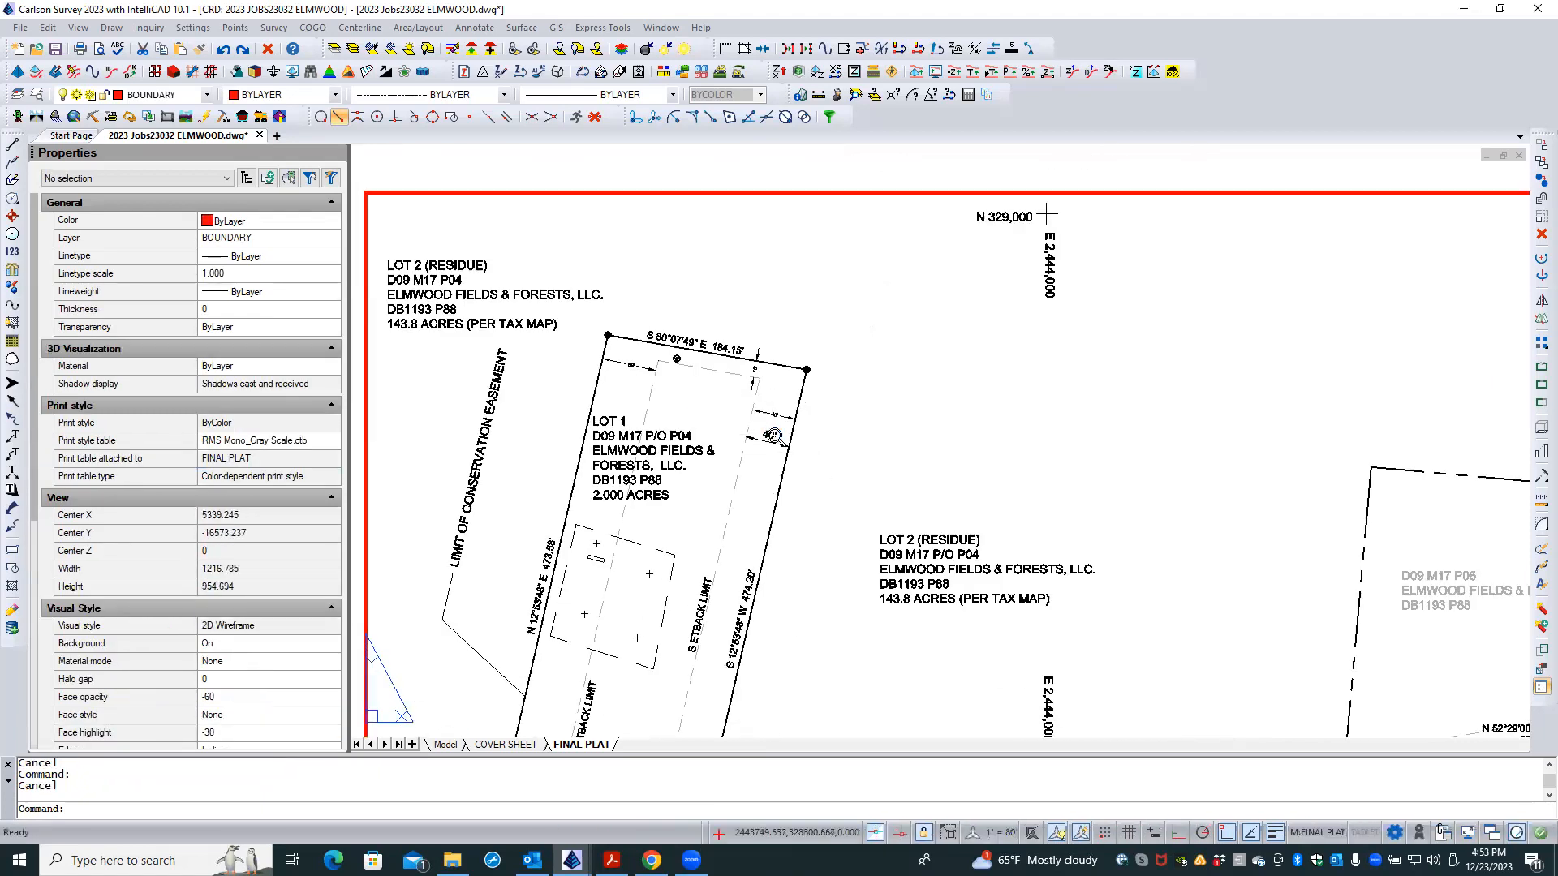
scroll(776, 435, up, 5)
double_click(773, 433)
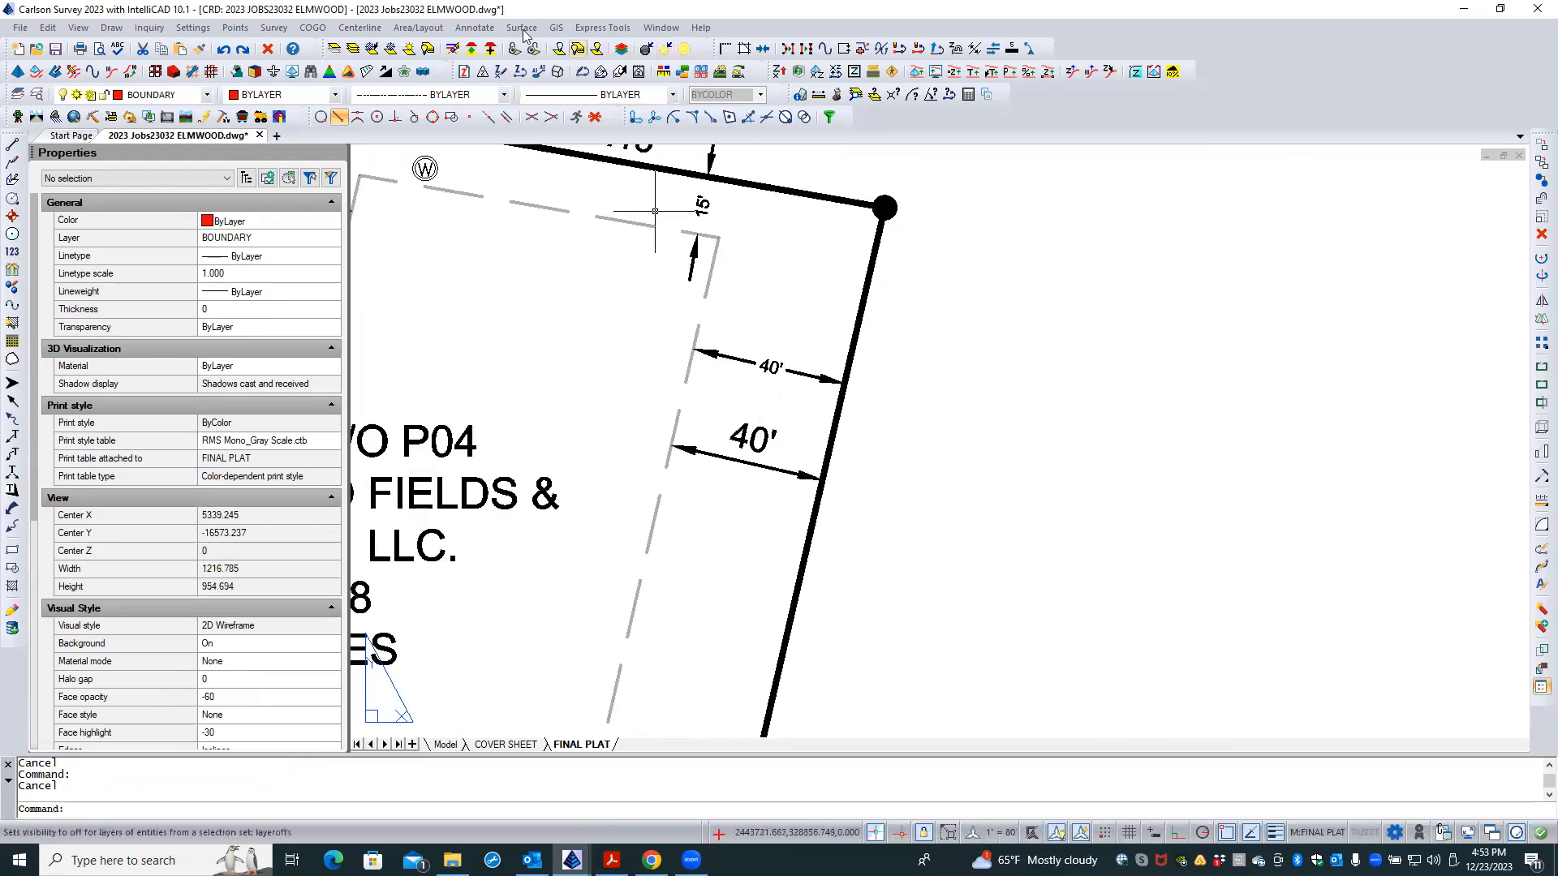
click(487, 29)
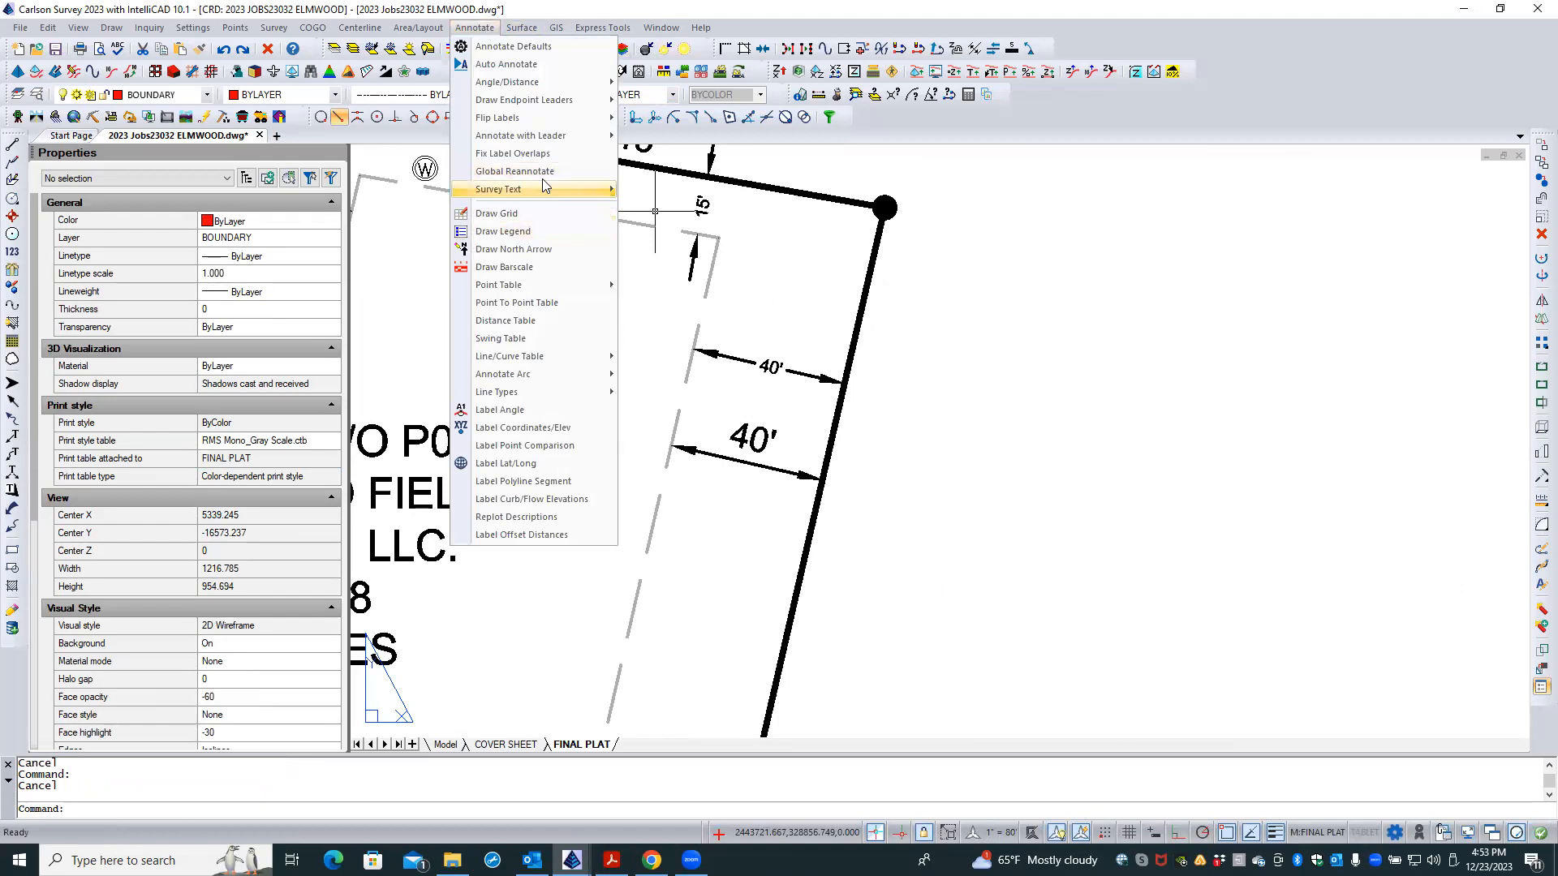
mouse_move(543, 189)
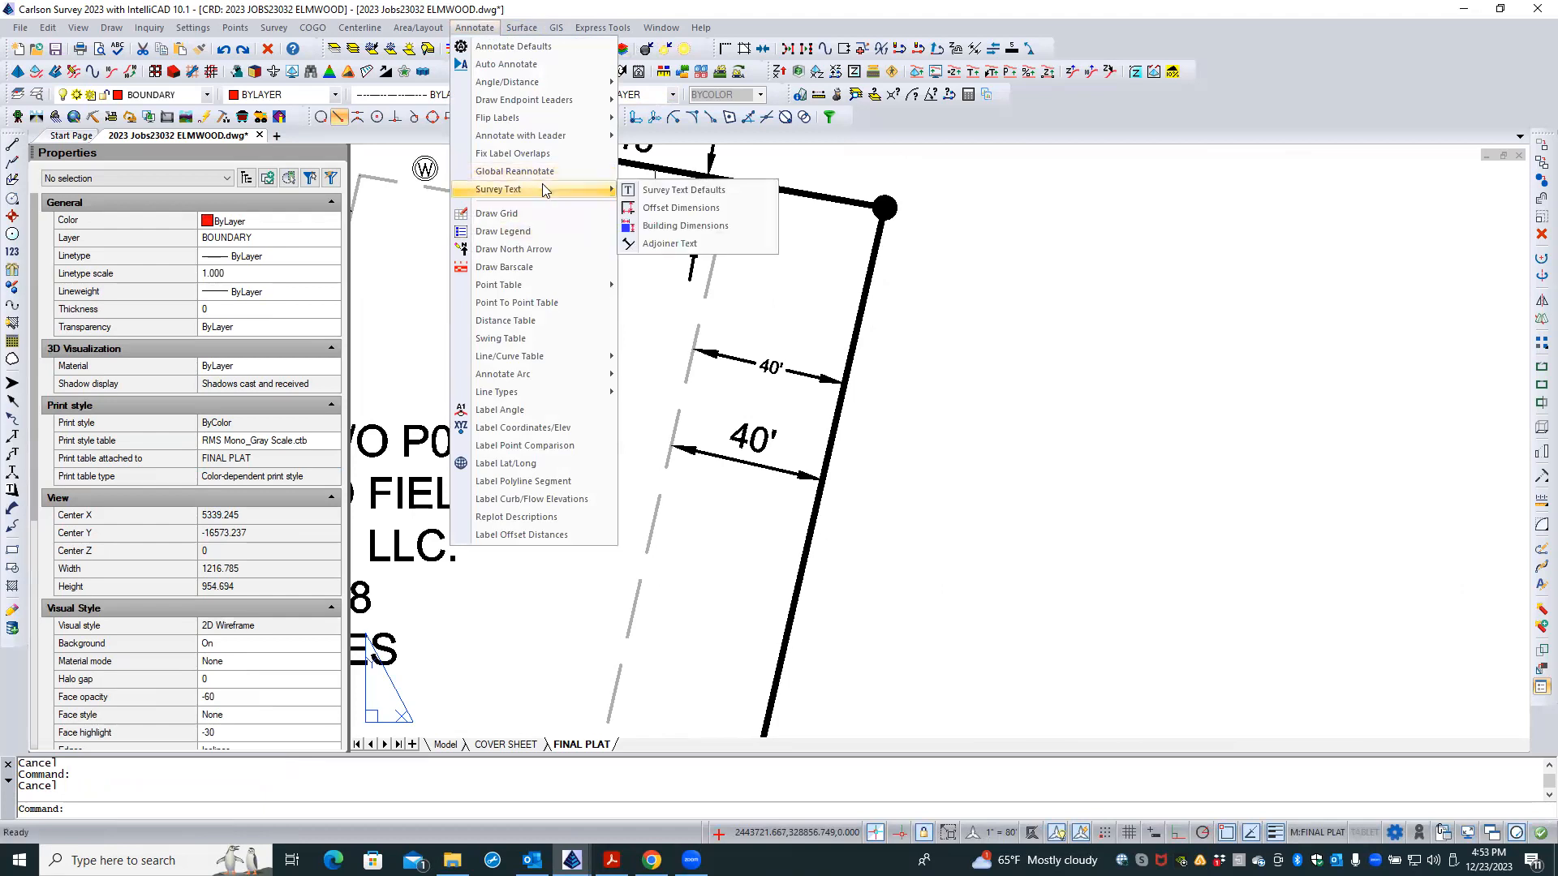
click(682, 193)
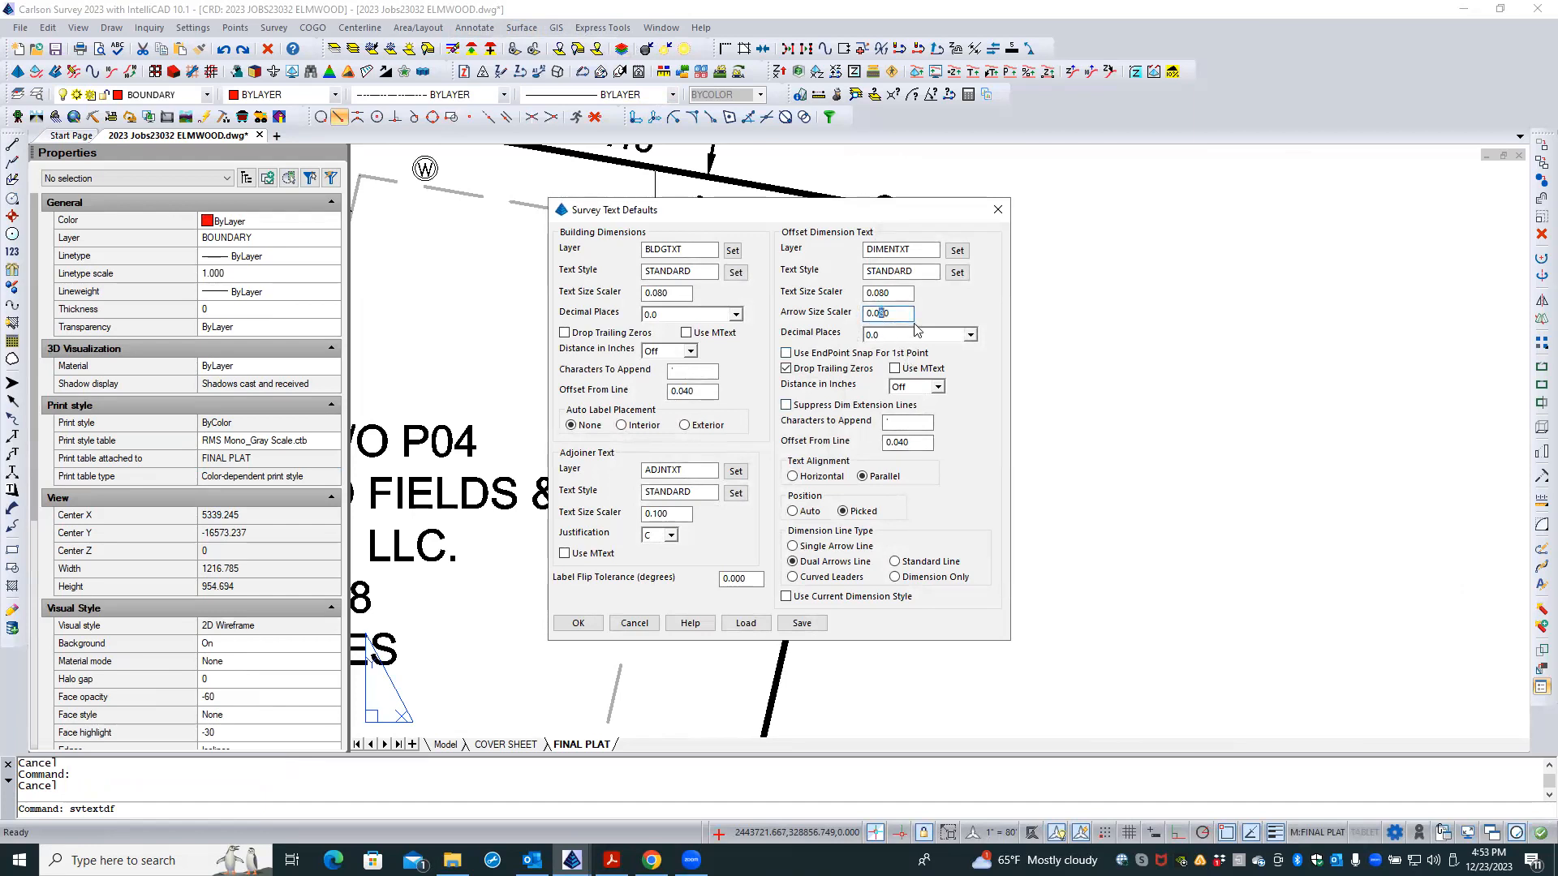
key(Tab)
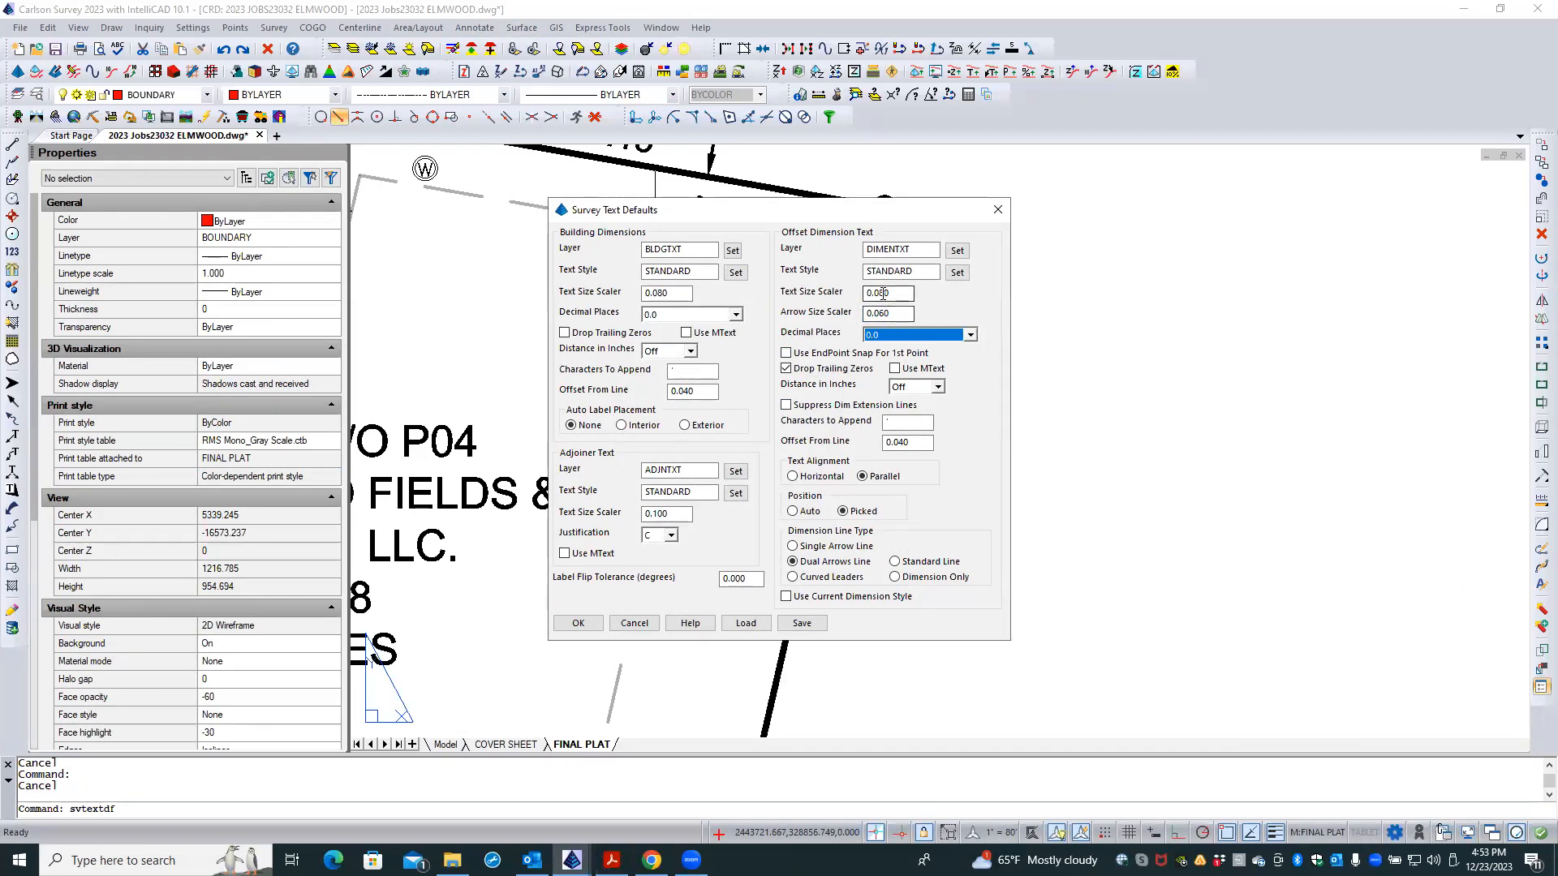
click(896, 294)
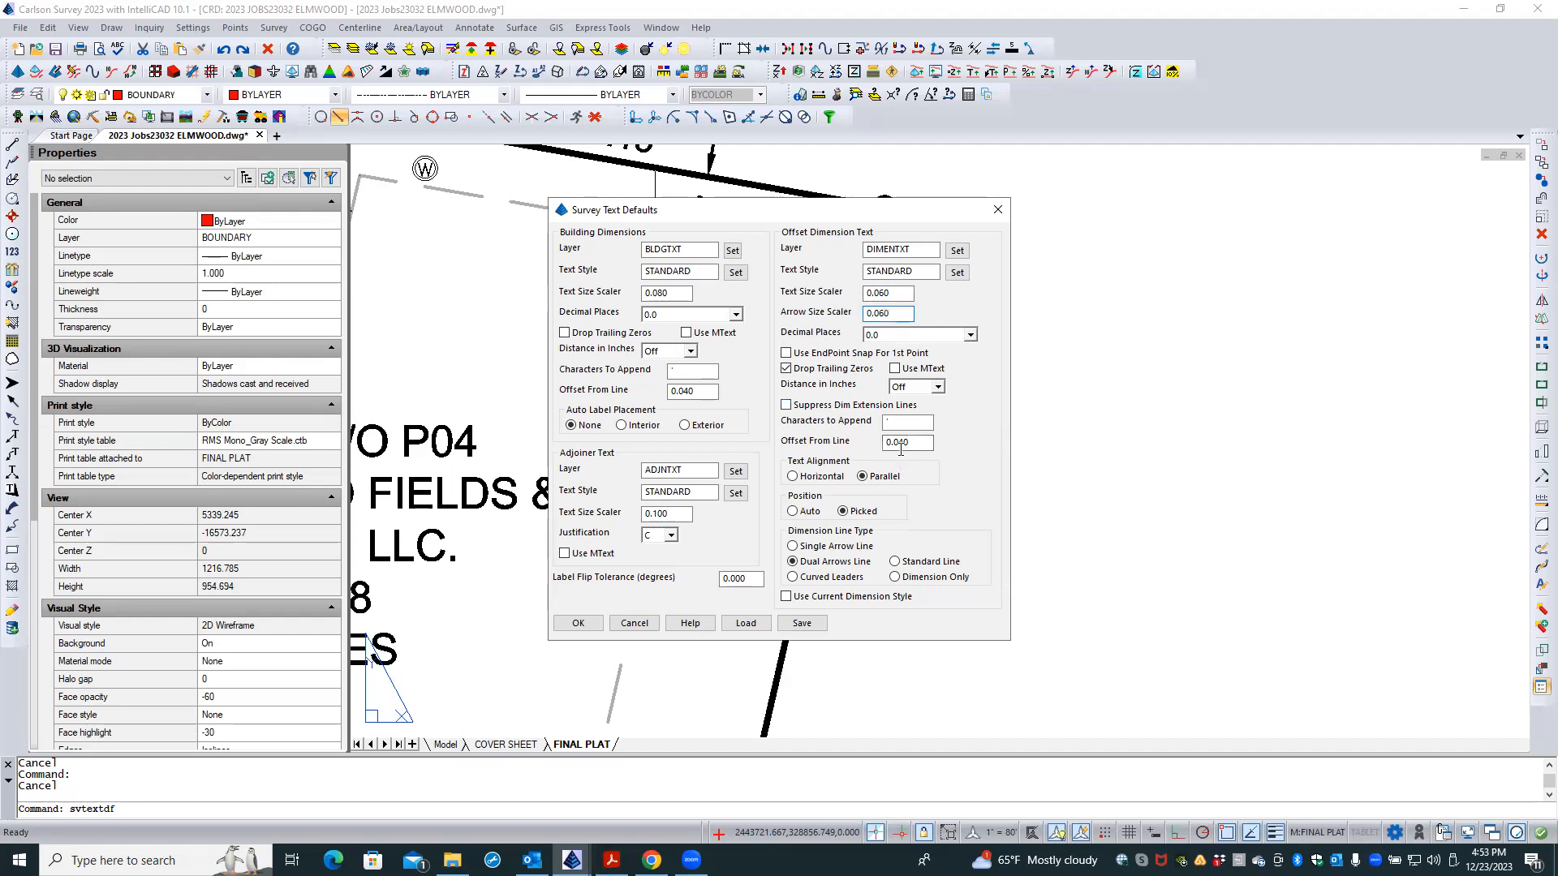
click(578, 624)
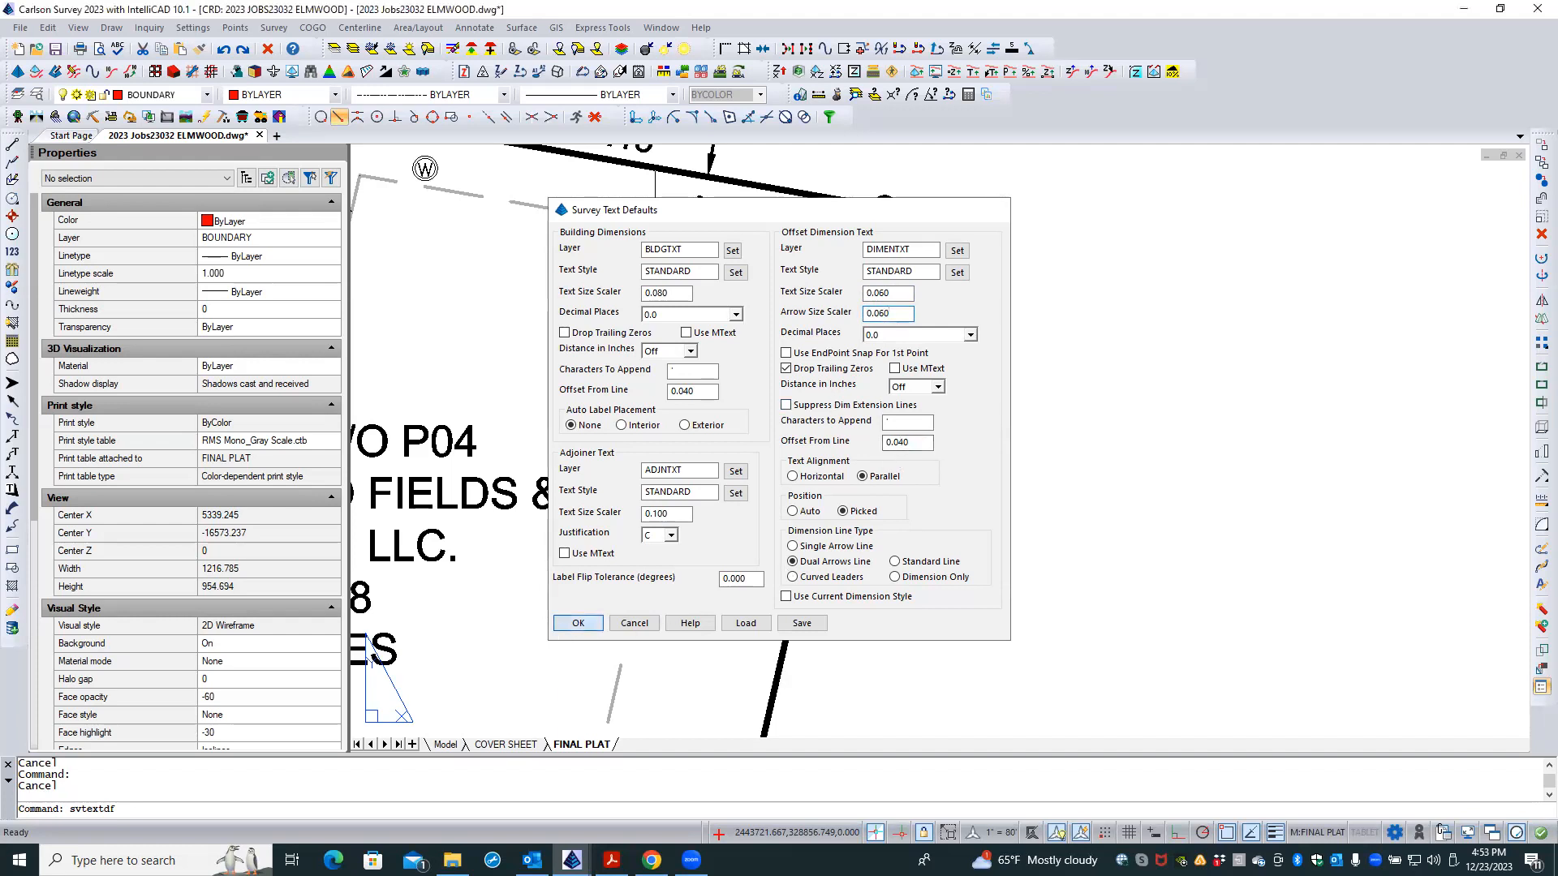
- Erase the lower 40' dimension and start a replacement Survey Text offset dimension from Lot 1's east setback line
click(766, 469)
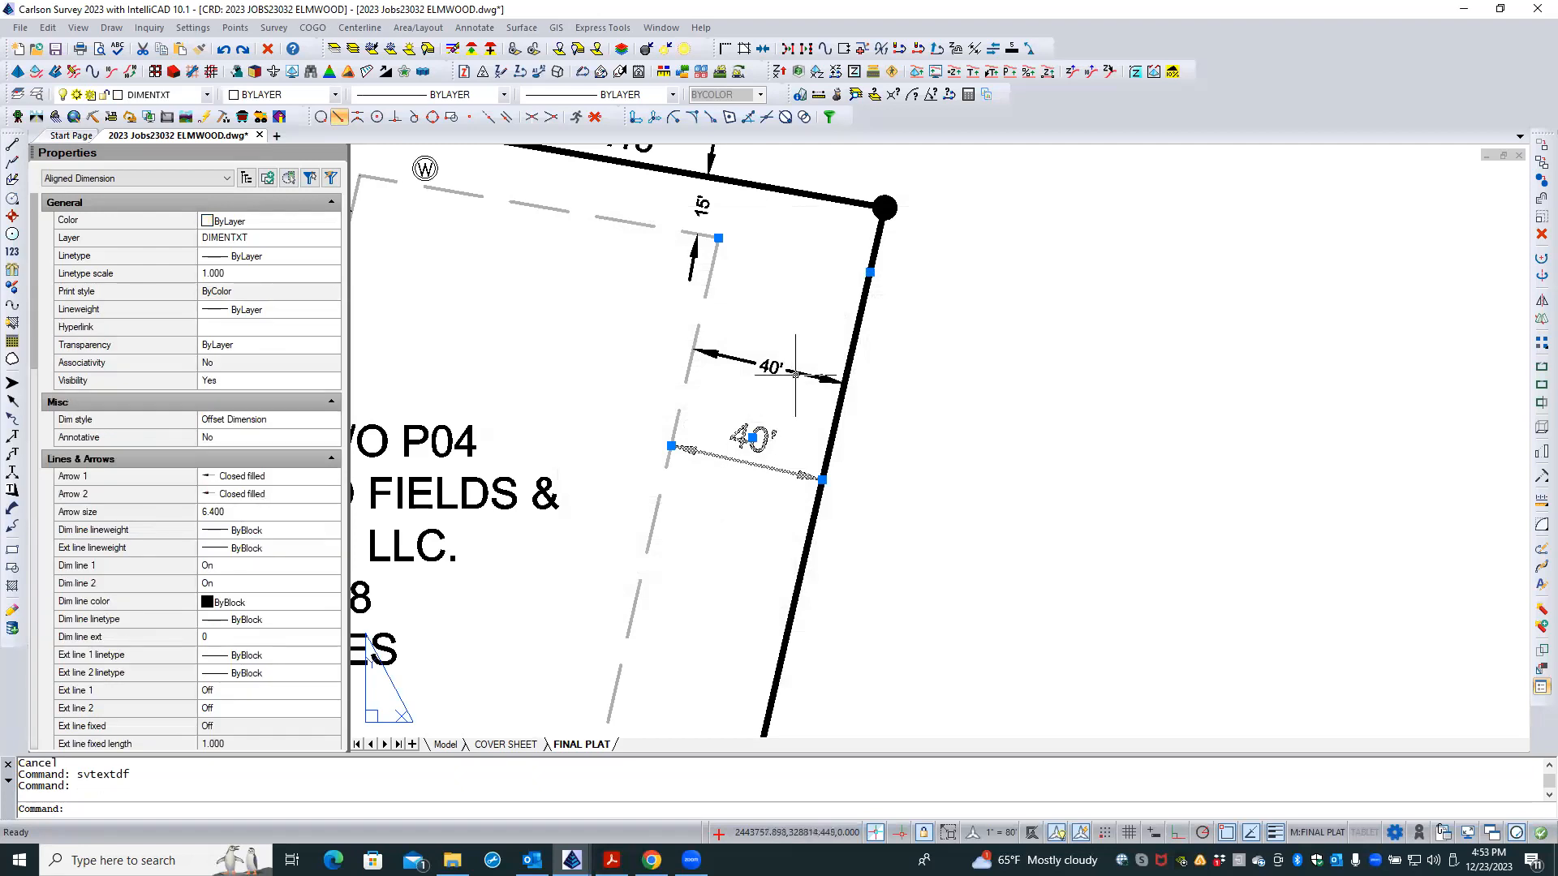
click(1541, 235)
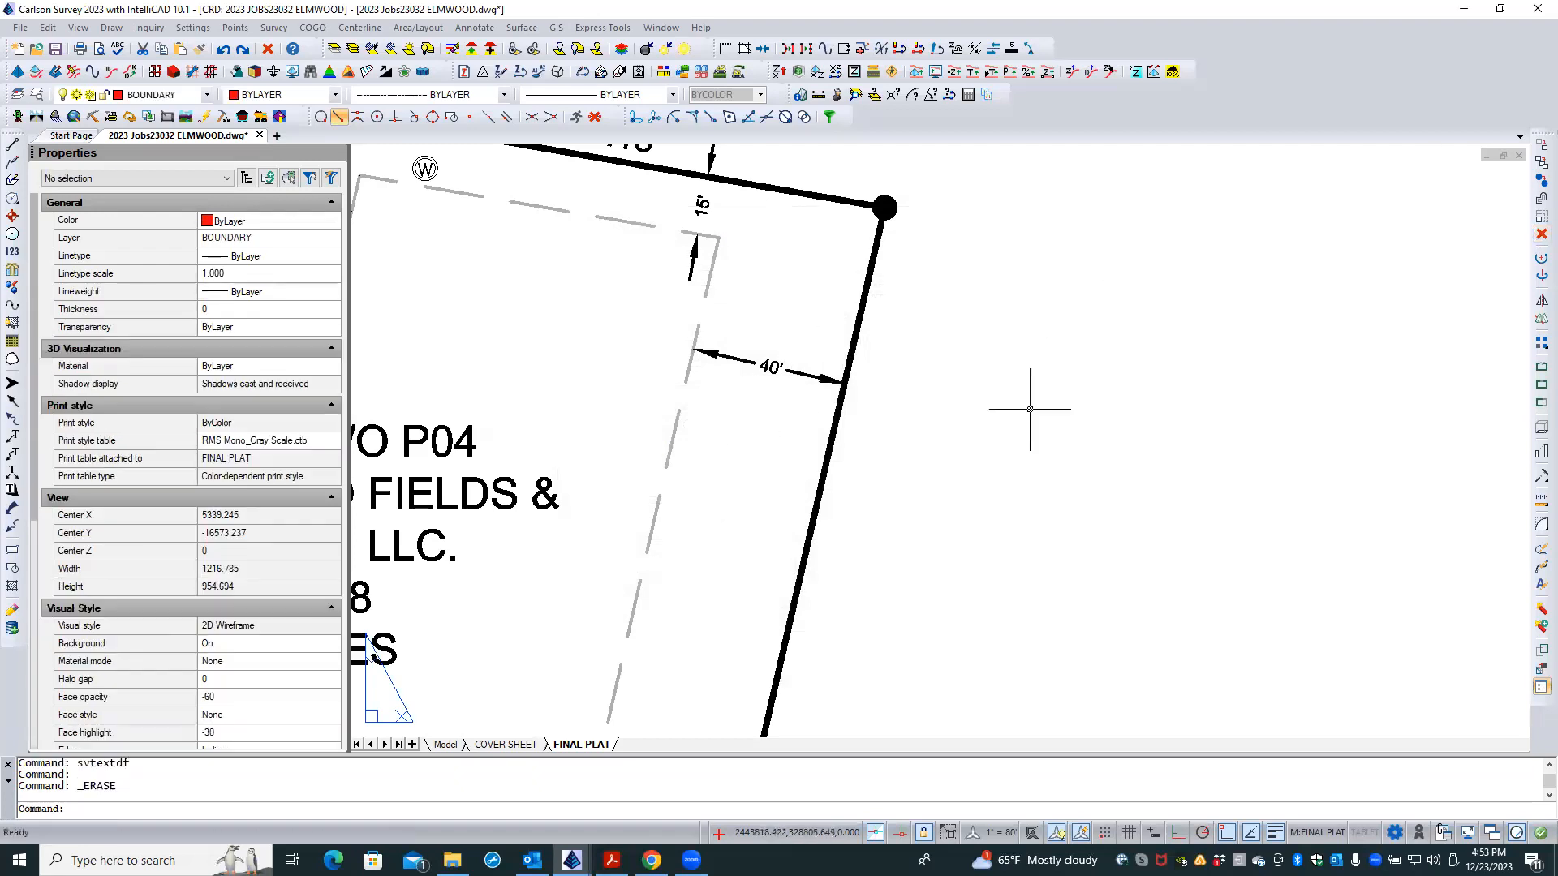
click(474, 29)
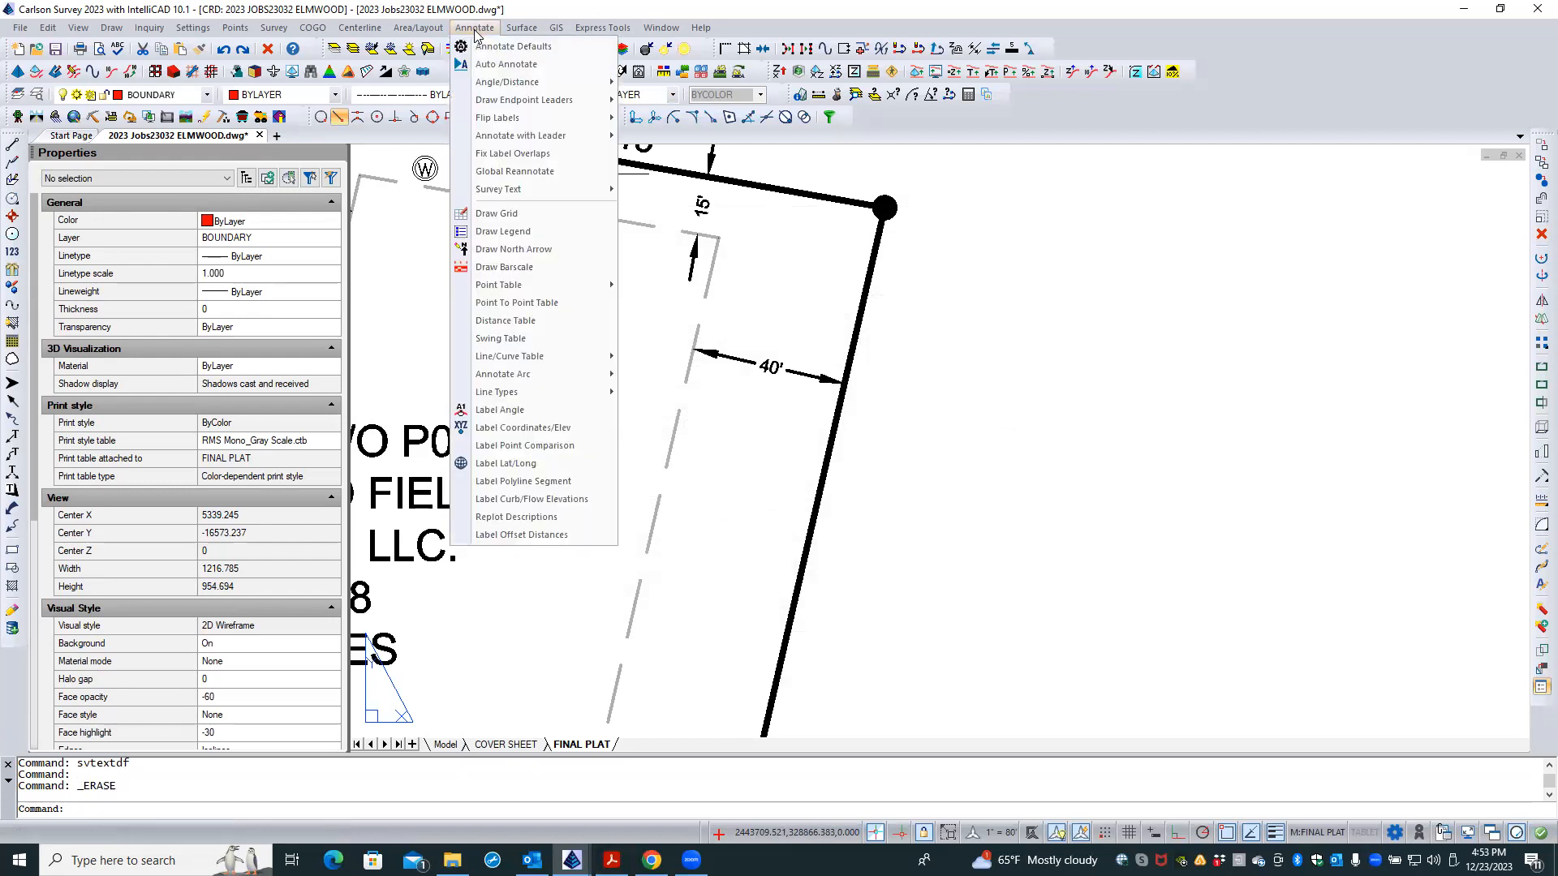
mouse_move(517, 187)
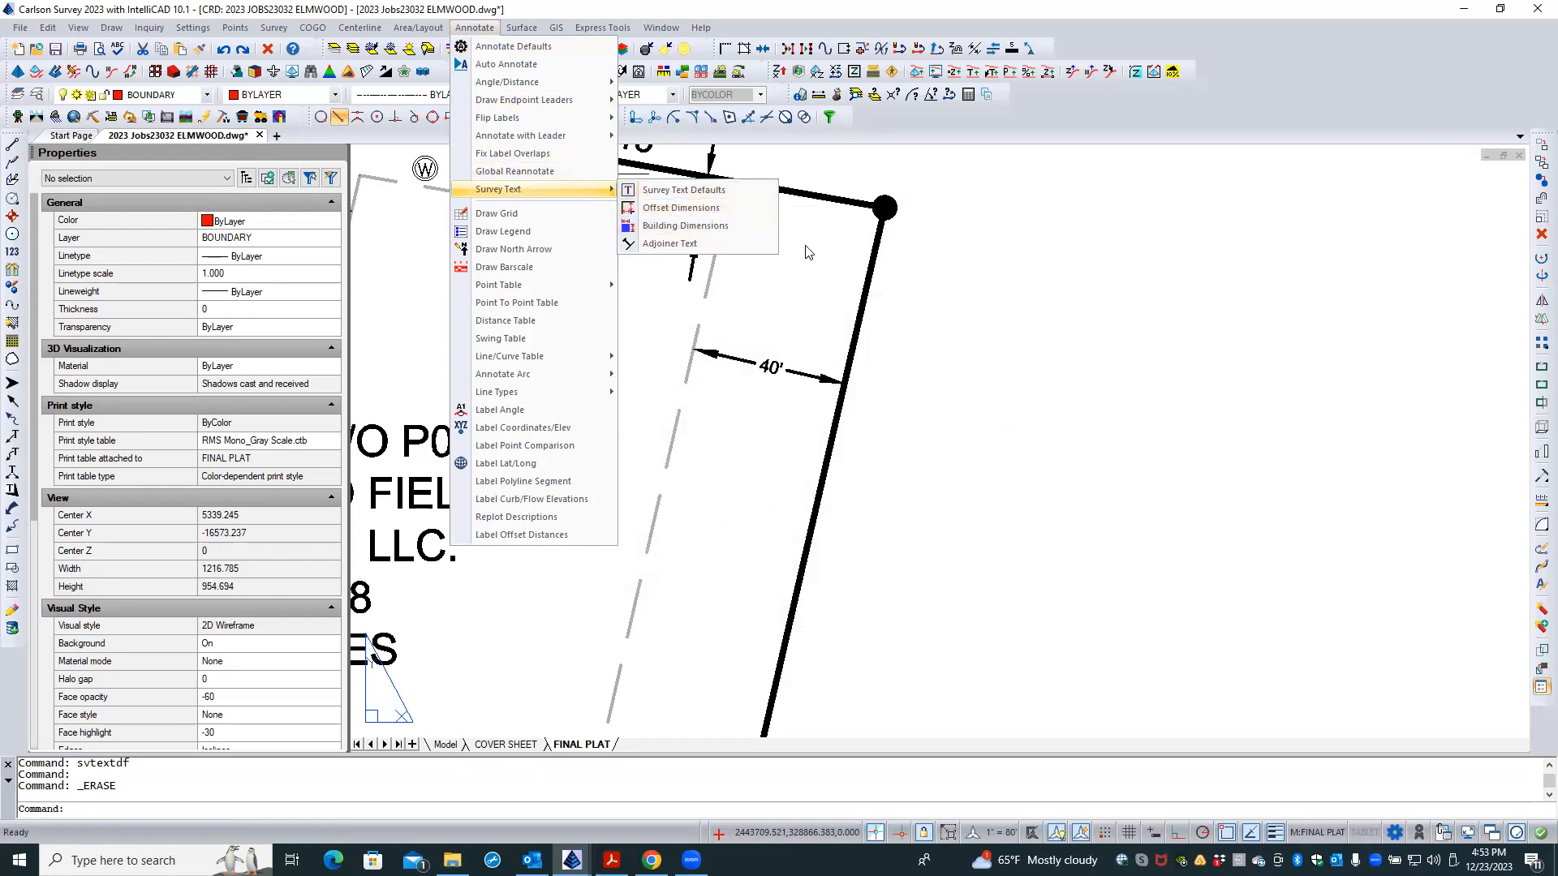
click(672, 215)
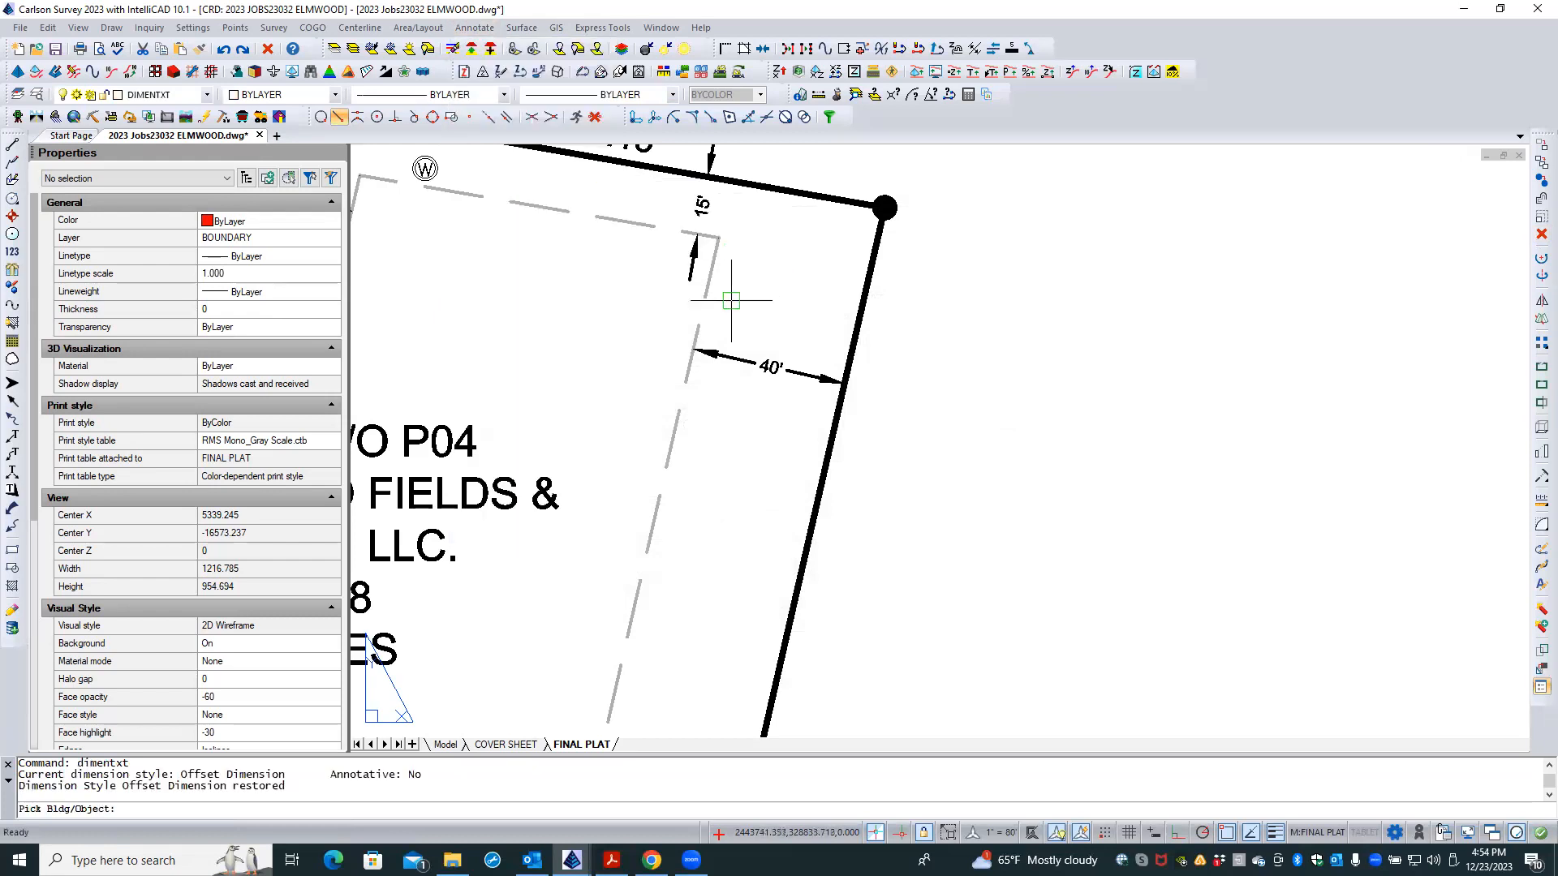
click(670, 443)
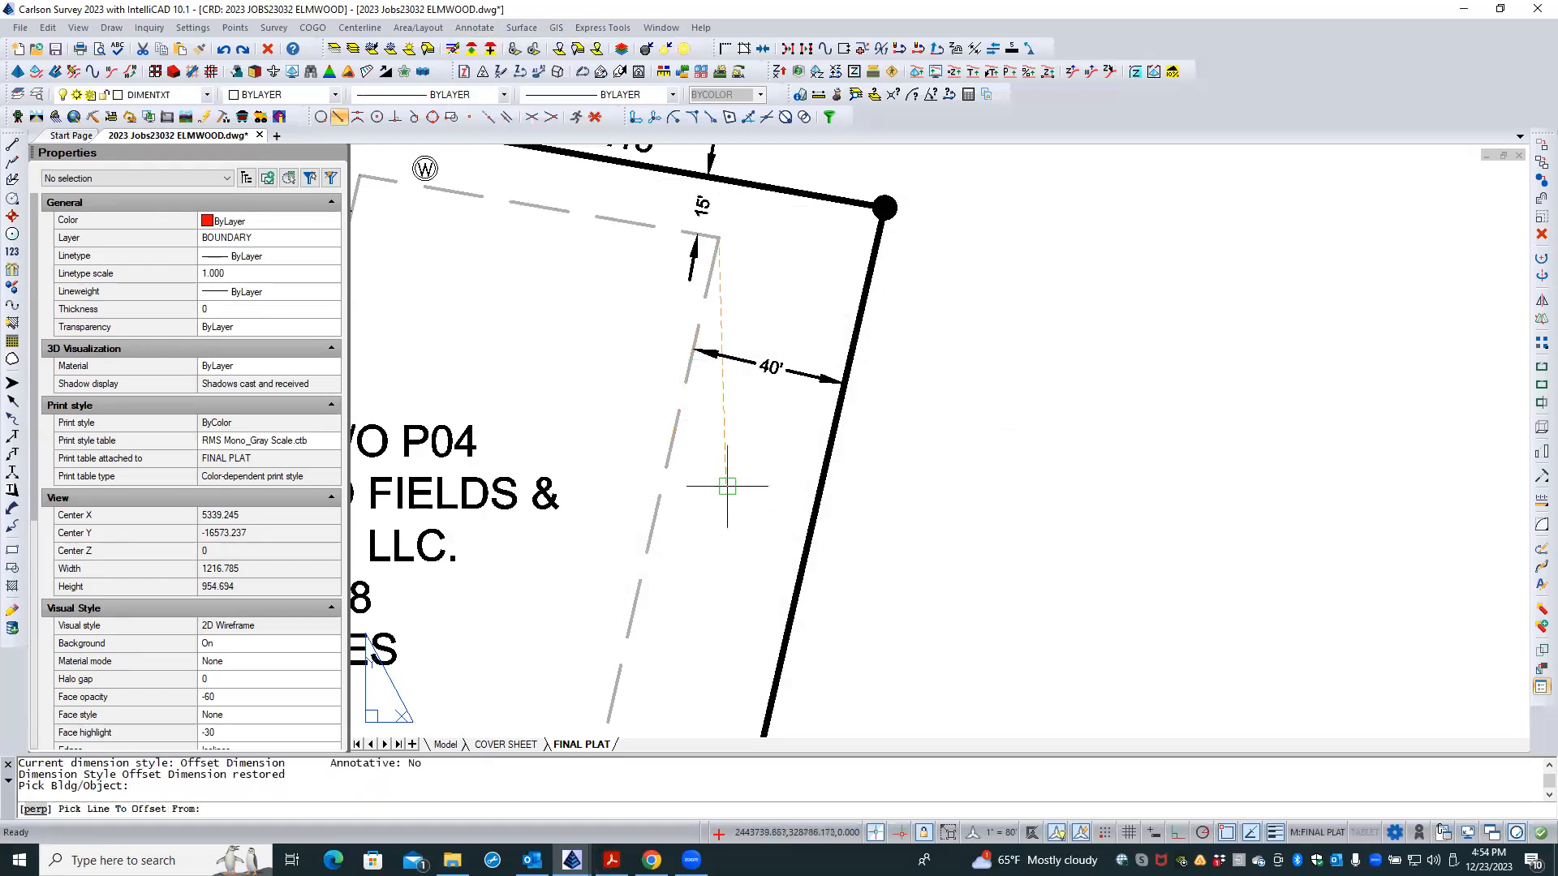
- Place an offset dimension between Lot 1's dashed setback line and east boundary, with extension lines 1 and 2 turned off
click(825, 473)
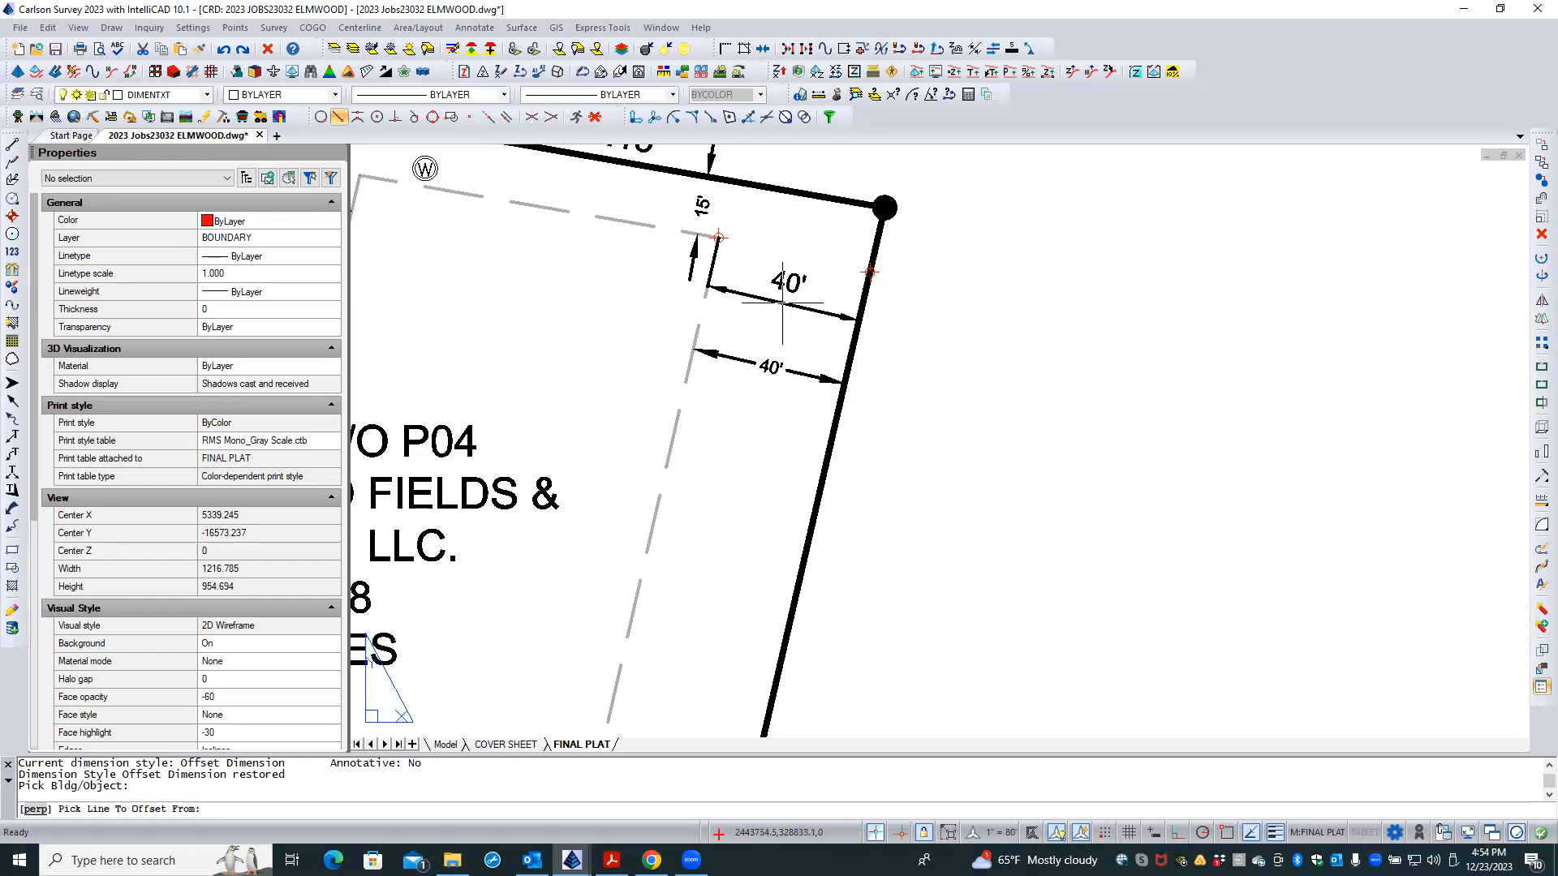
click(727, 535)
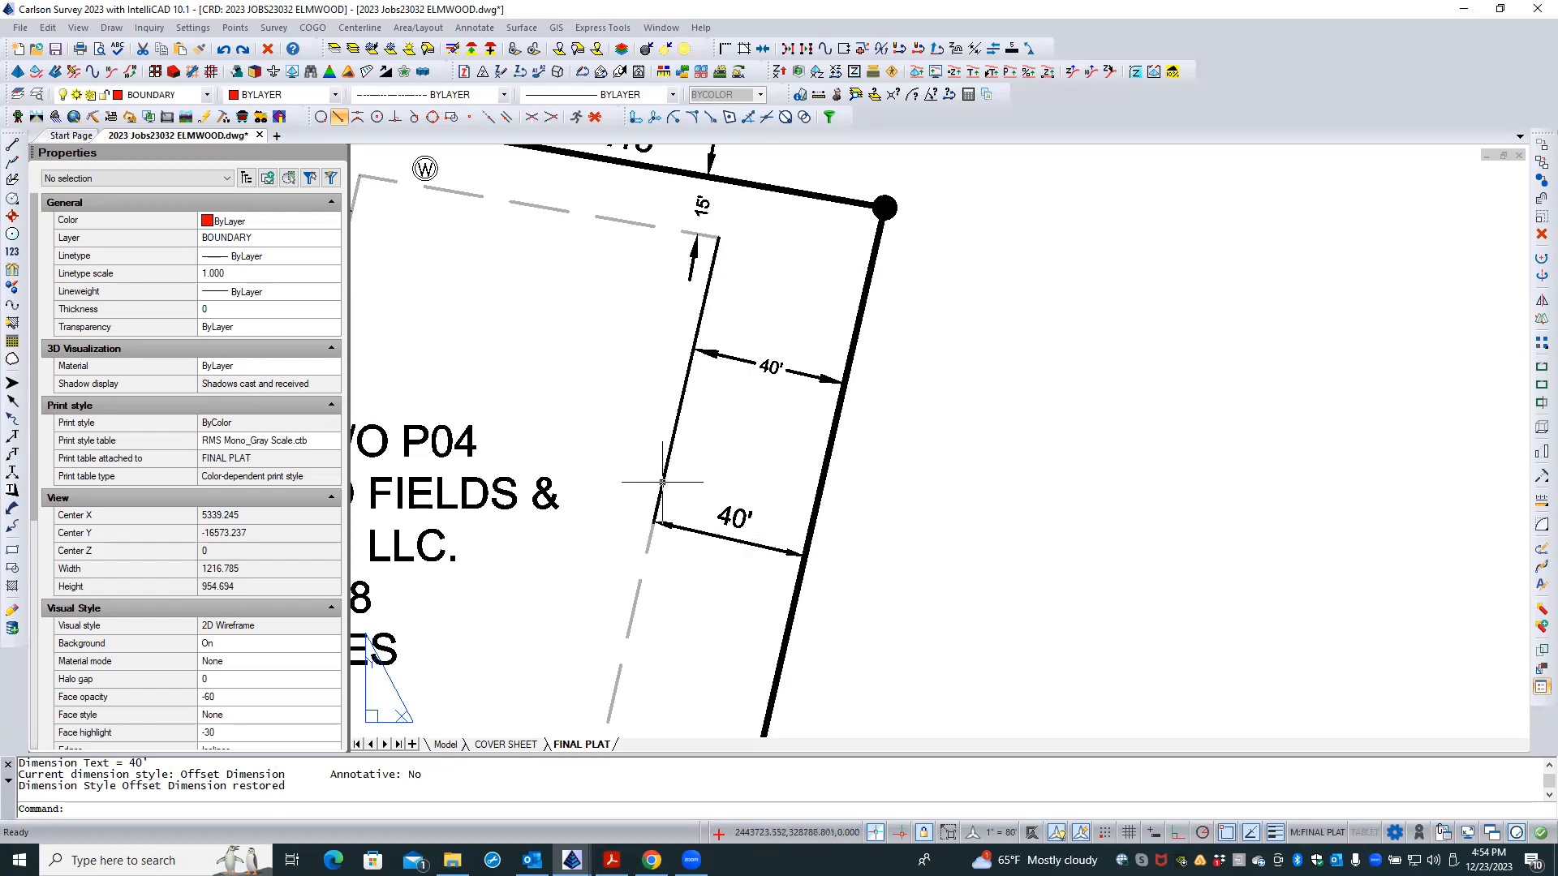
click(693, 529)
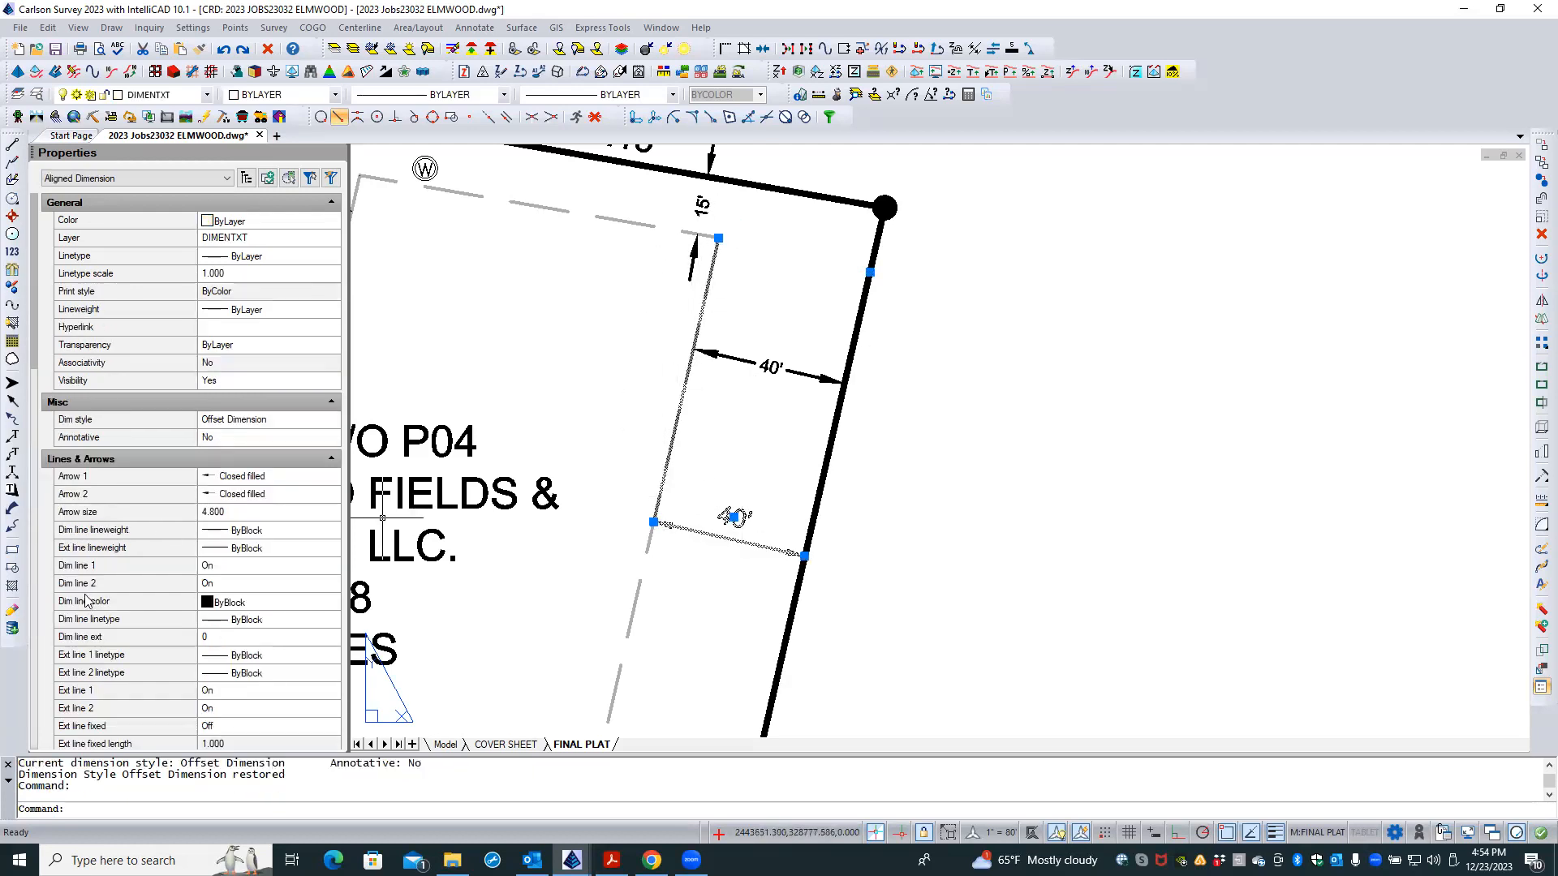
click(243, 692)
click(307, 700)
click(235, 721)
click(235, 712)
click(239, 710)
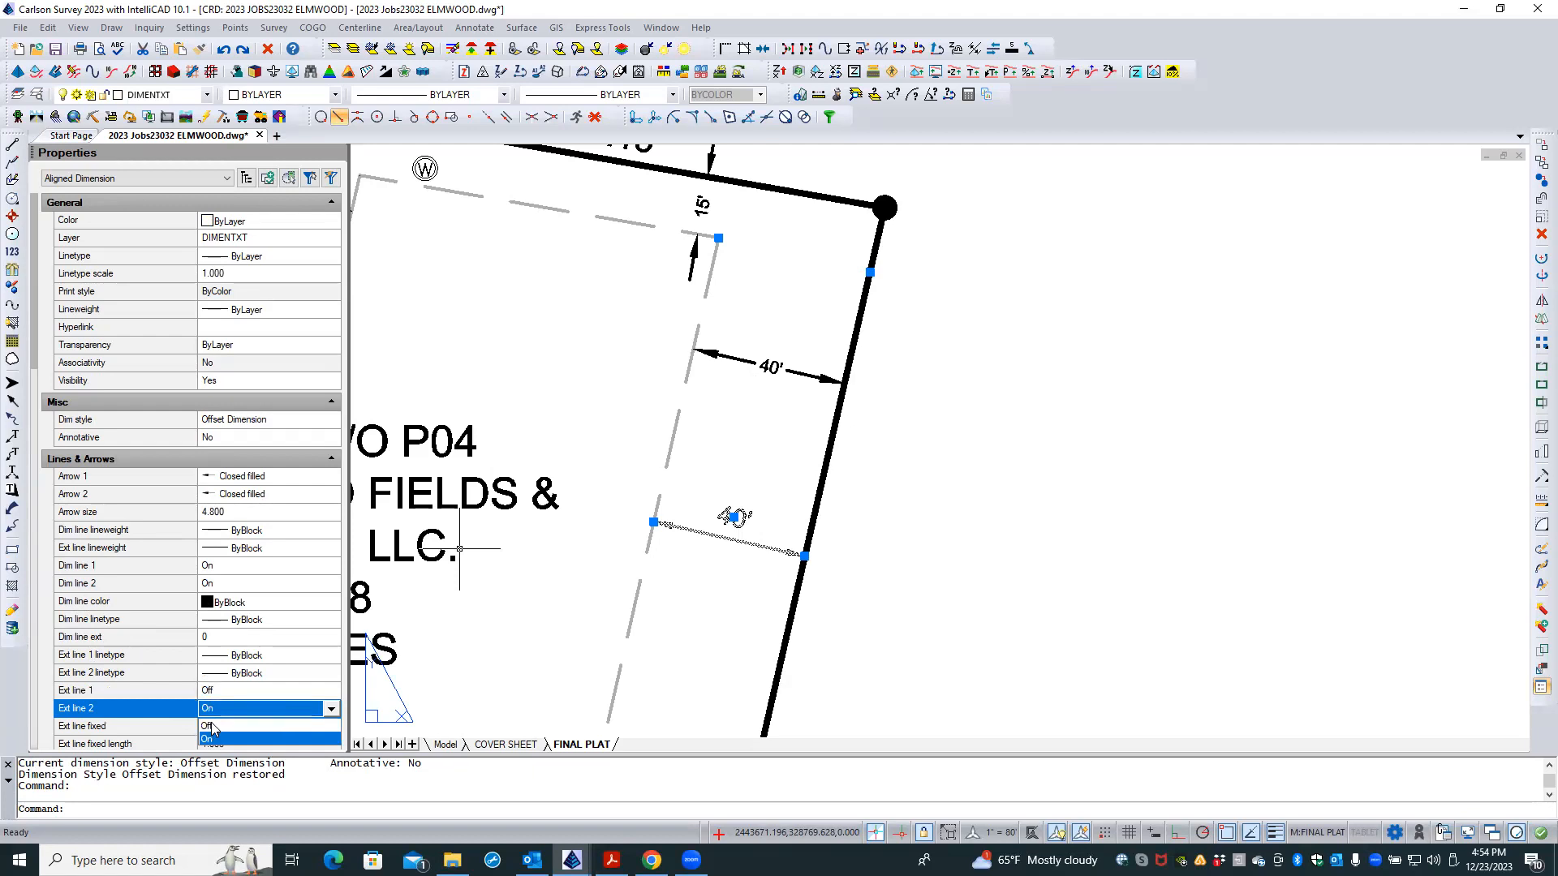
click(212, 727)
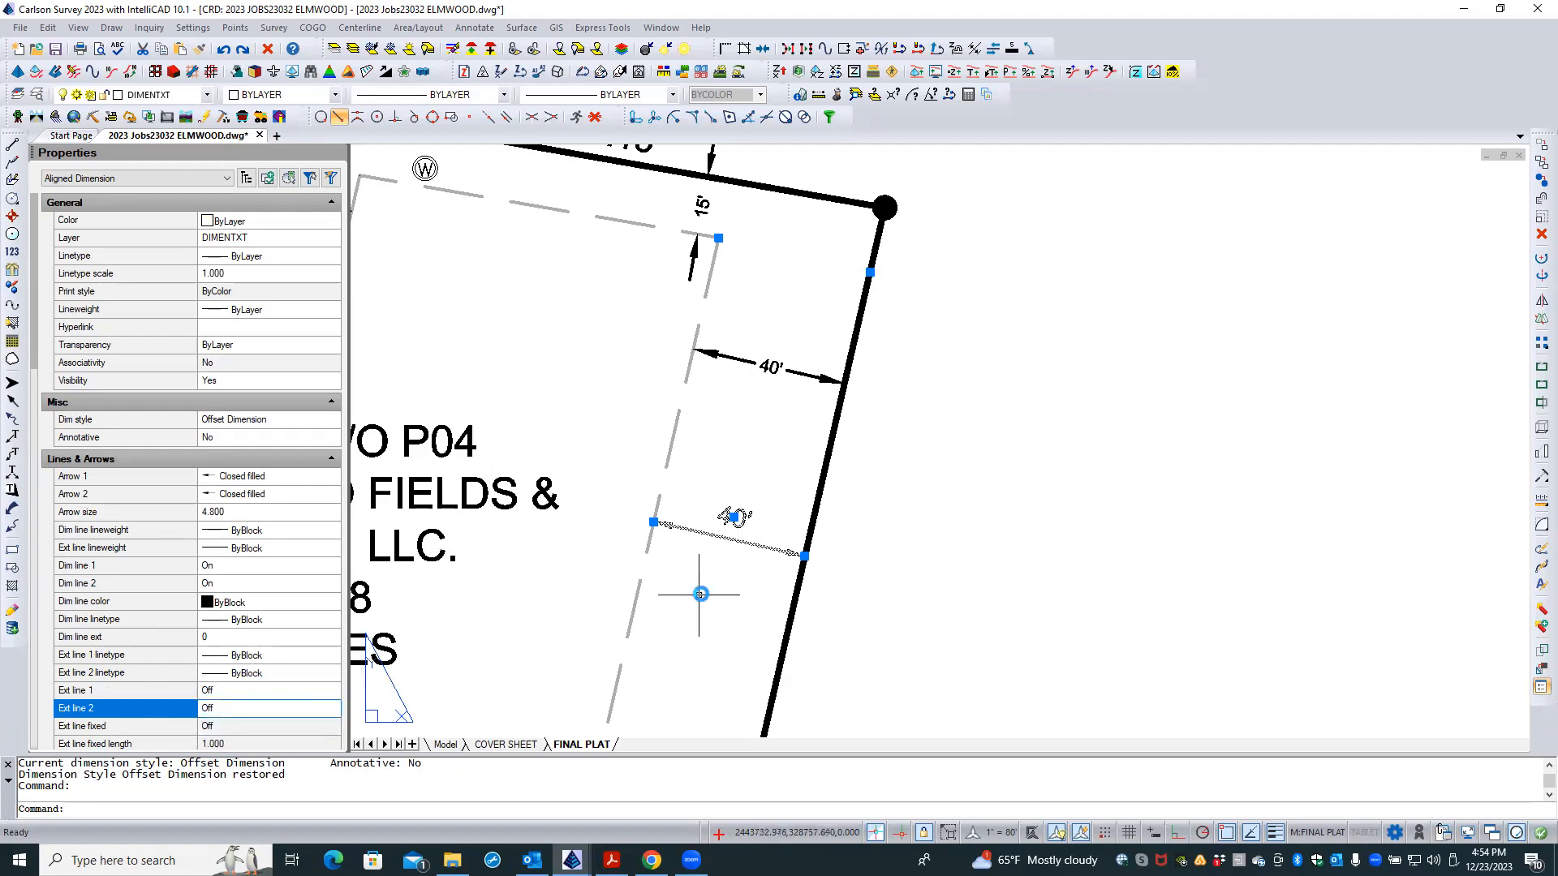
key(Escape)
key(Escape)
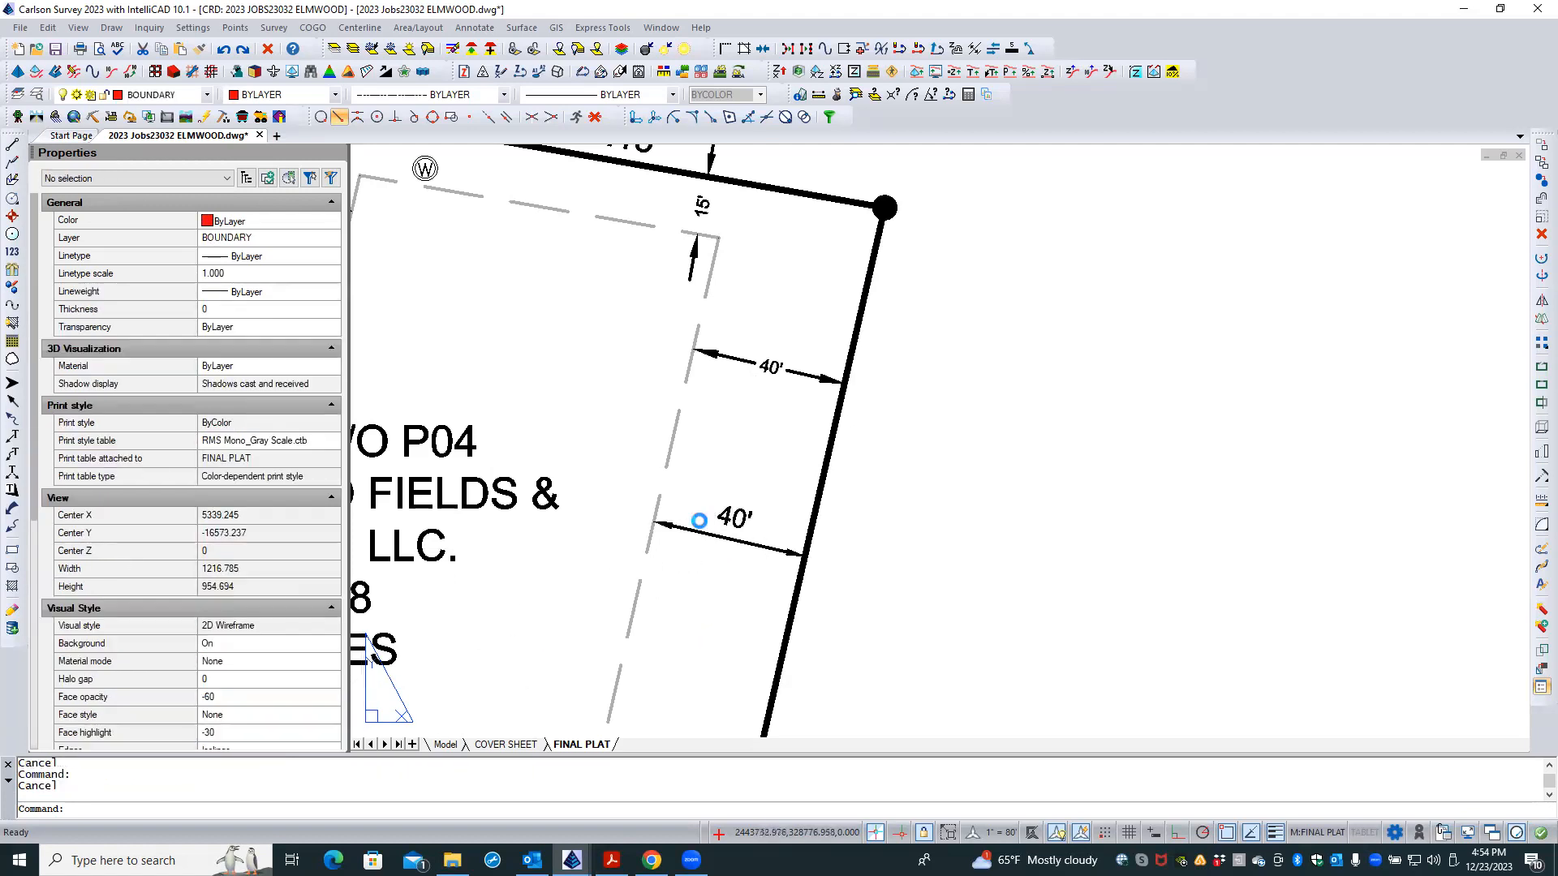
- In the Survey Text Defaults, set the offset dimension text's arrow size scaler to 0.080
scroll(722, 503, down, 4)
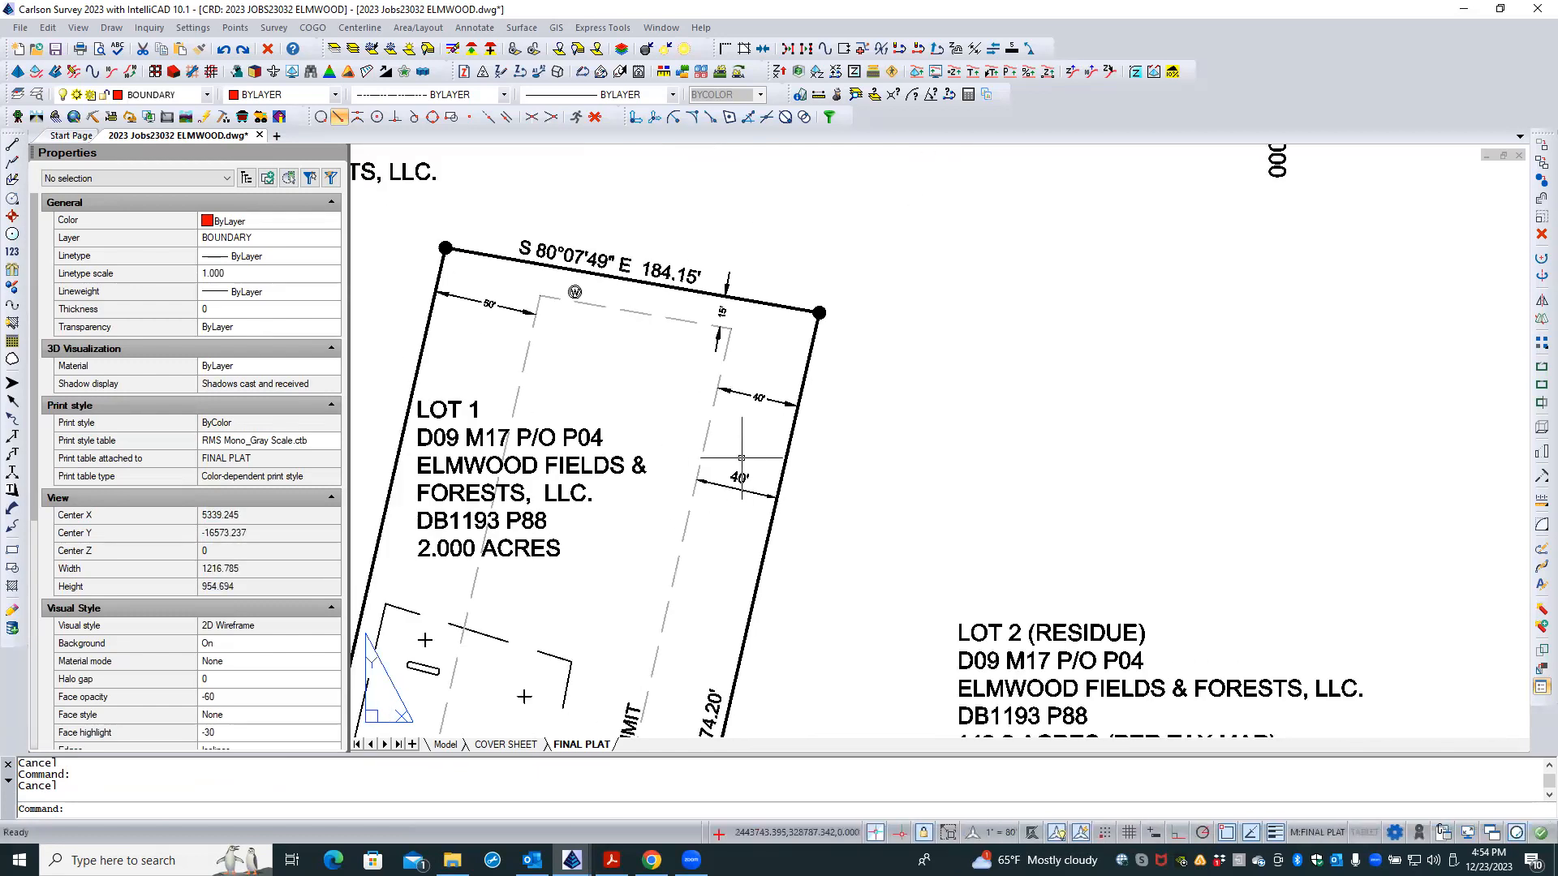
scroll(743, 444, down, 1)
scroll(730, 479, up, 5)
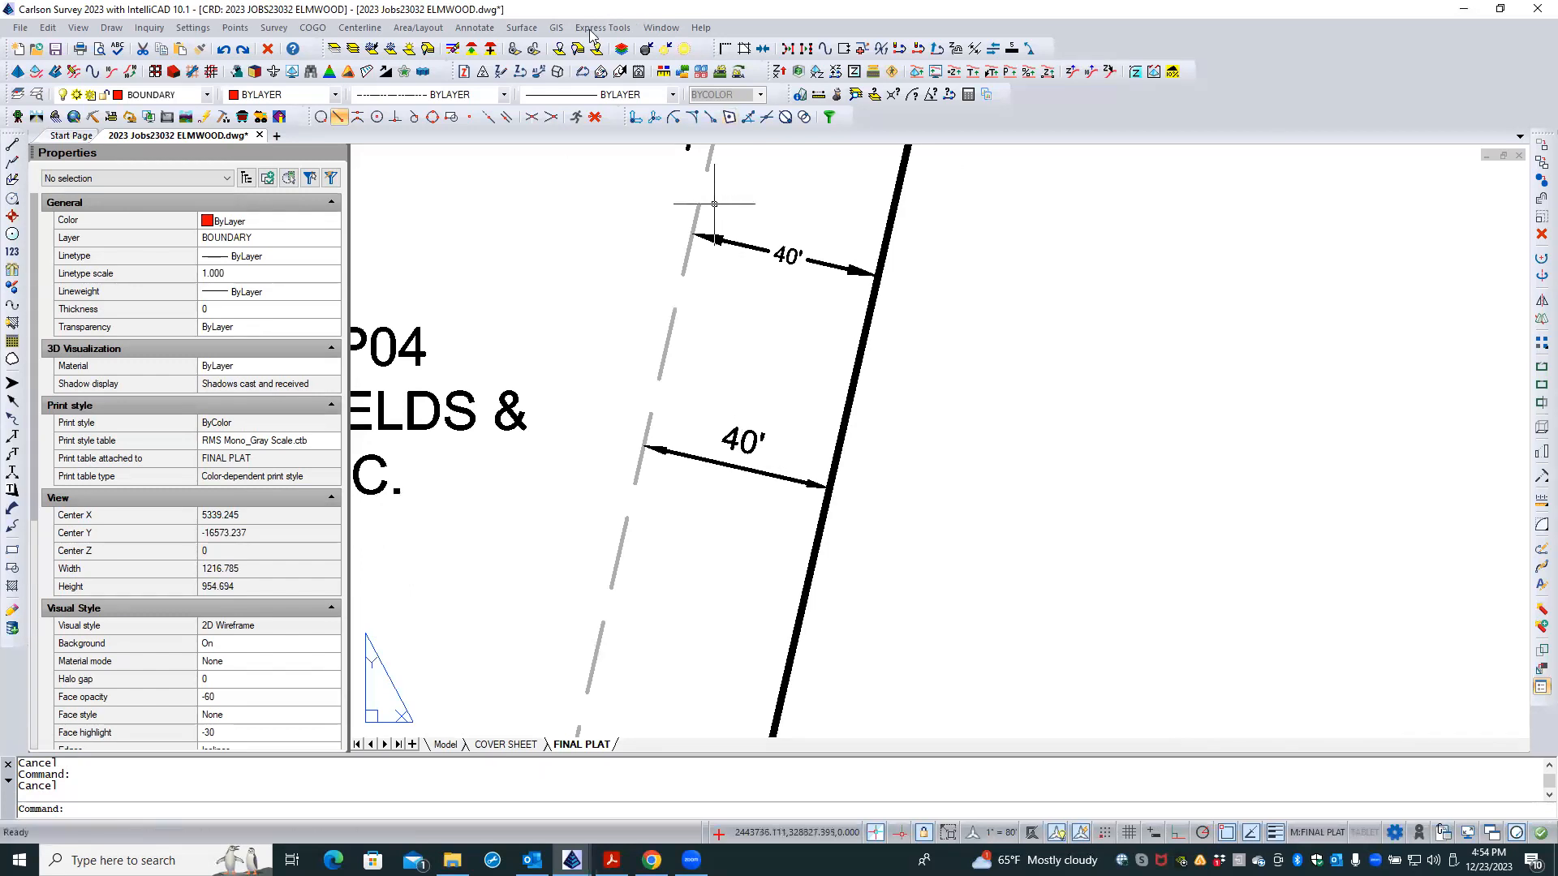
click(476, 30)
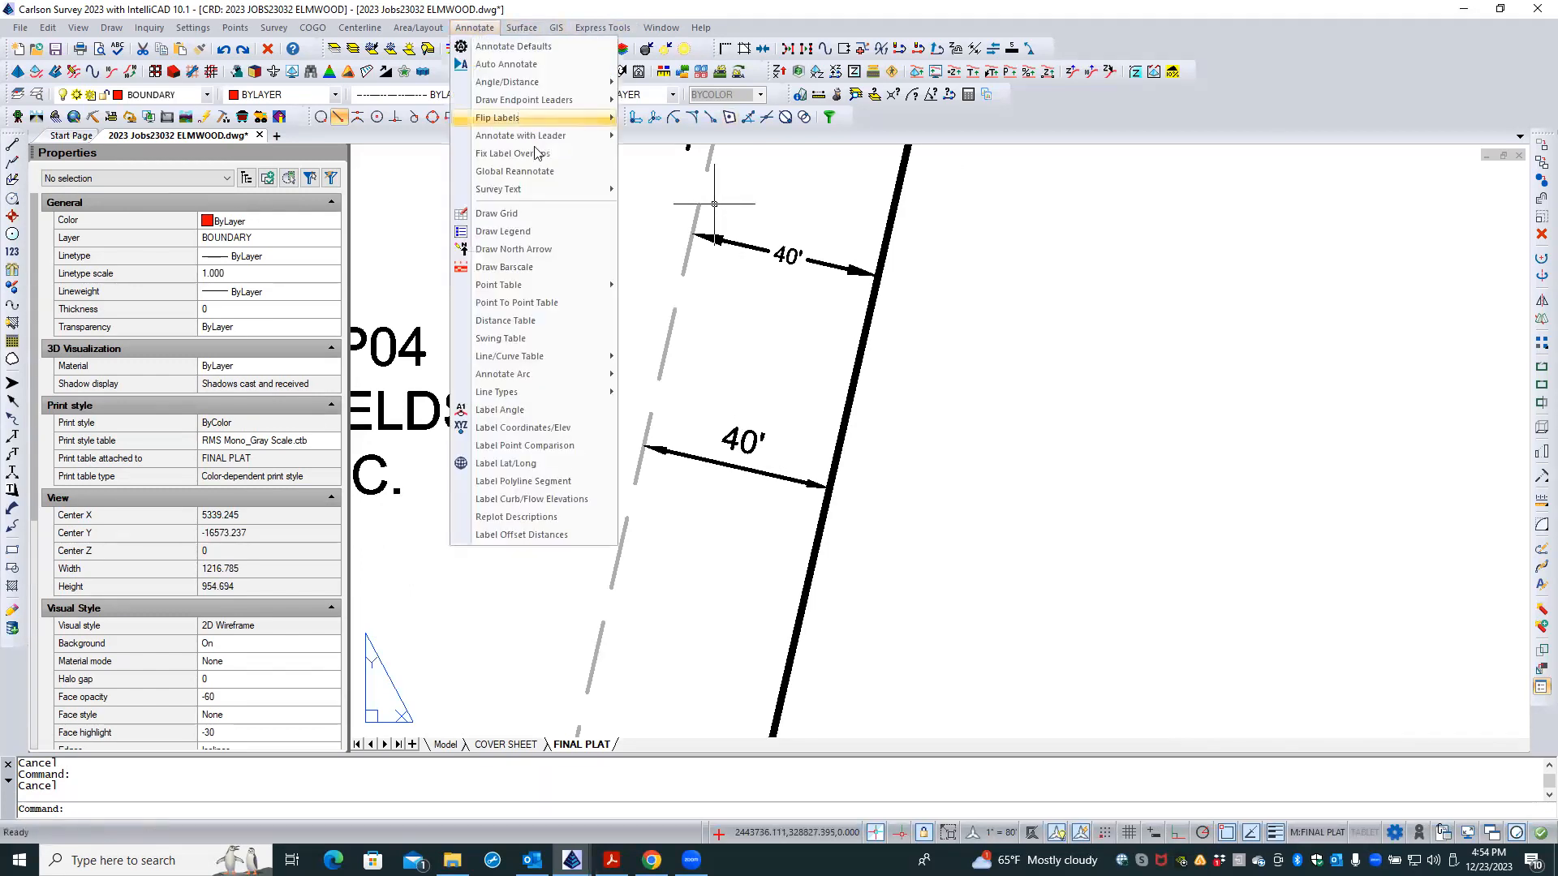
mouse_move(535, 188)
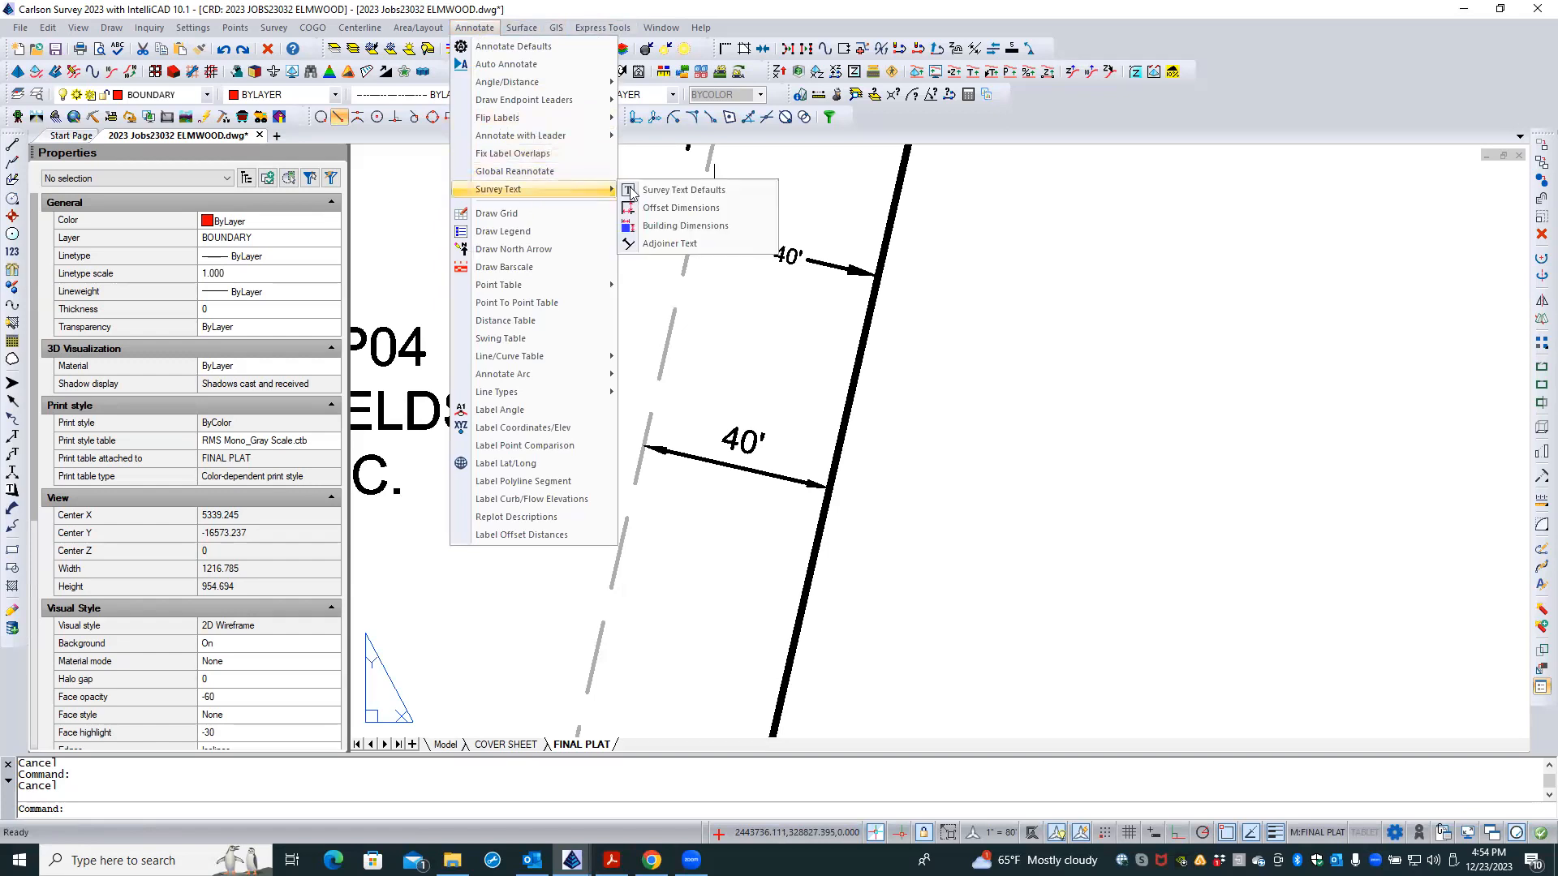
click(755, 191)
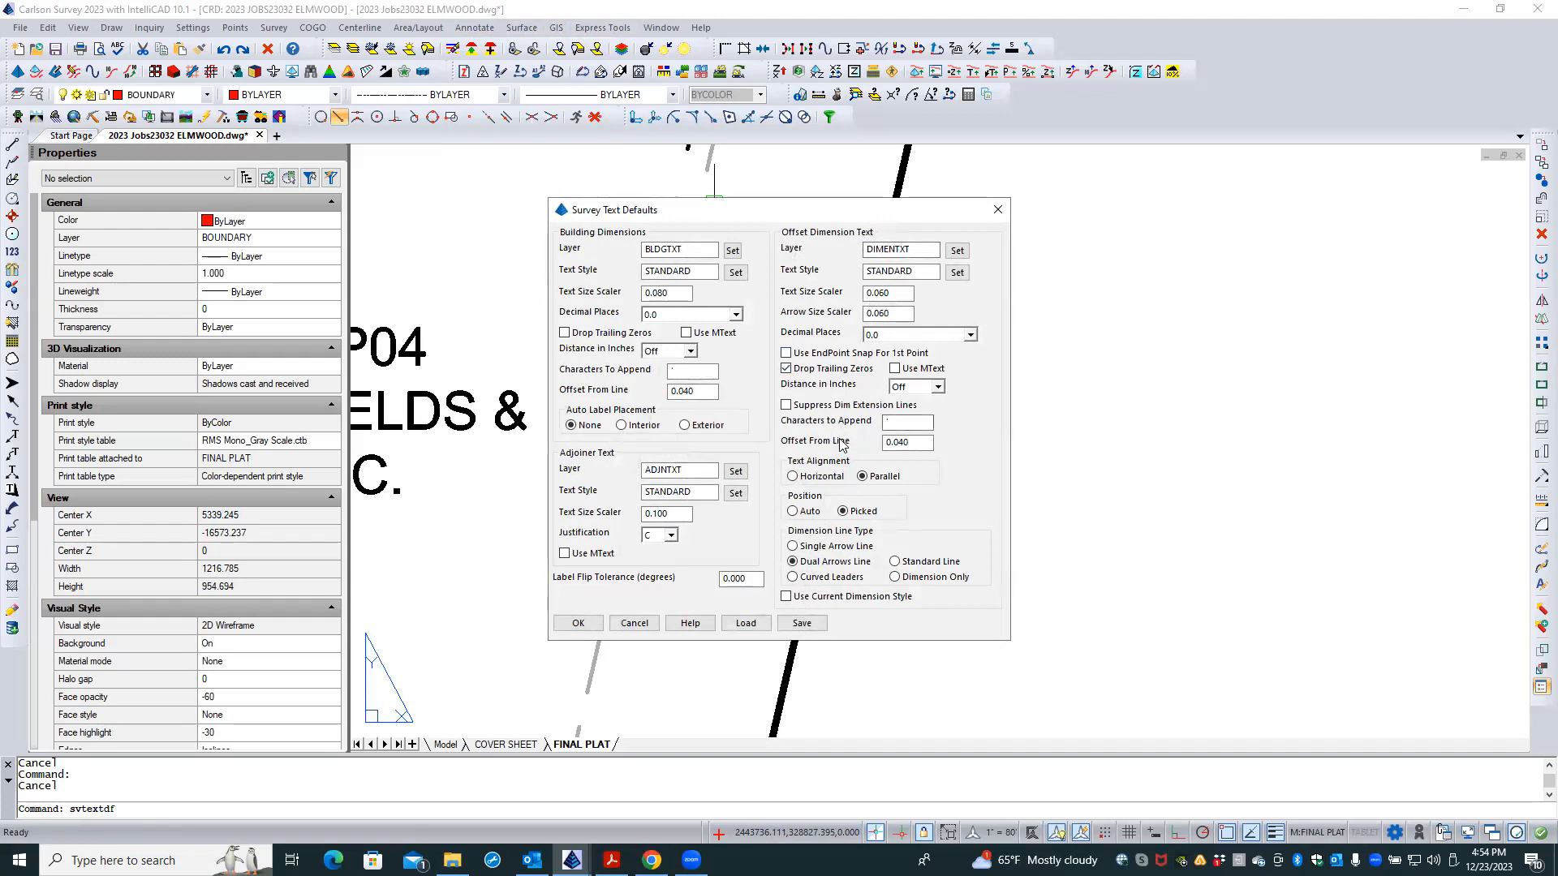
click(881, 314)
key(BackSpace)
text(6)
click(867, 335)
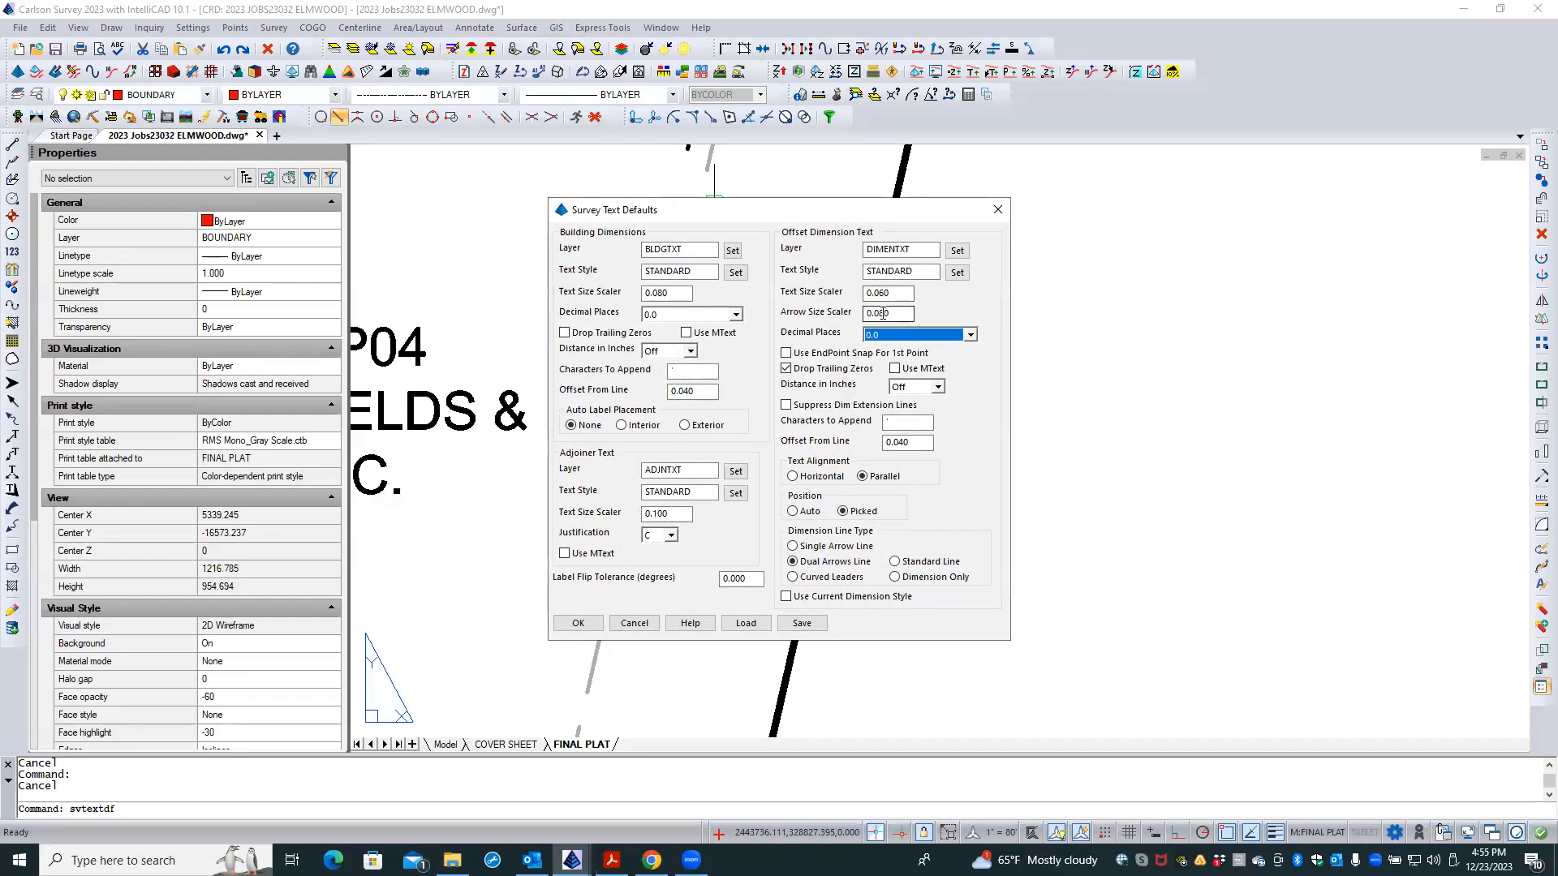
click(883, 314)
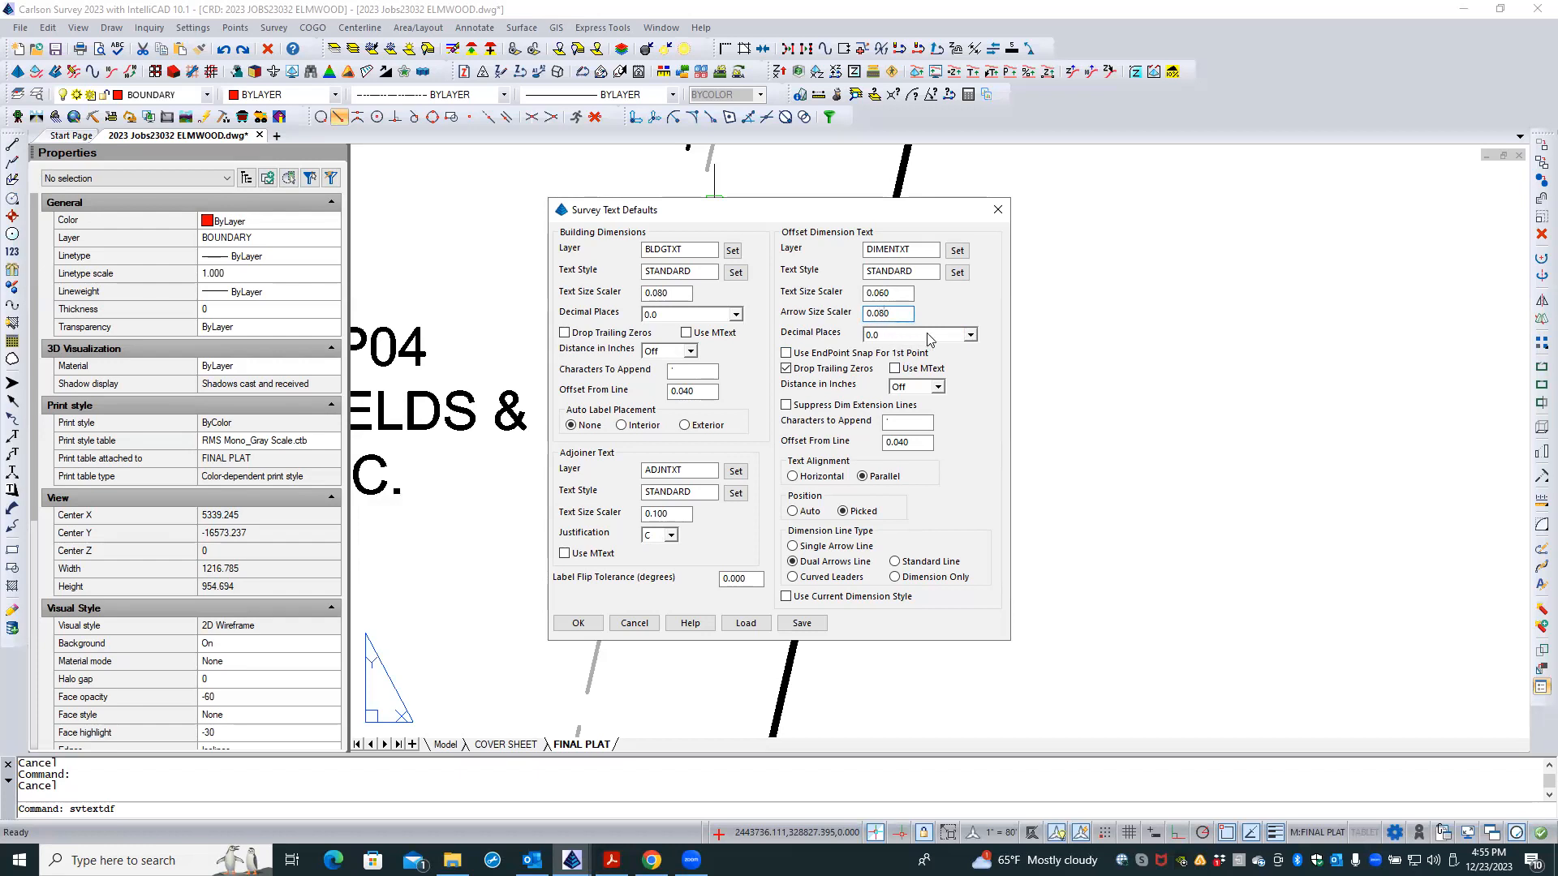
click(926, 334)
click(898, 292)
click(579, 625)
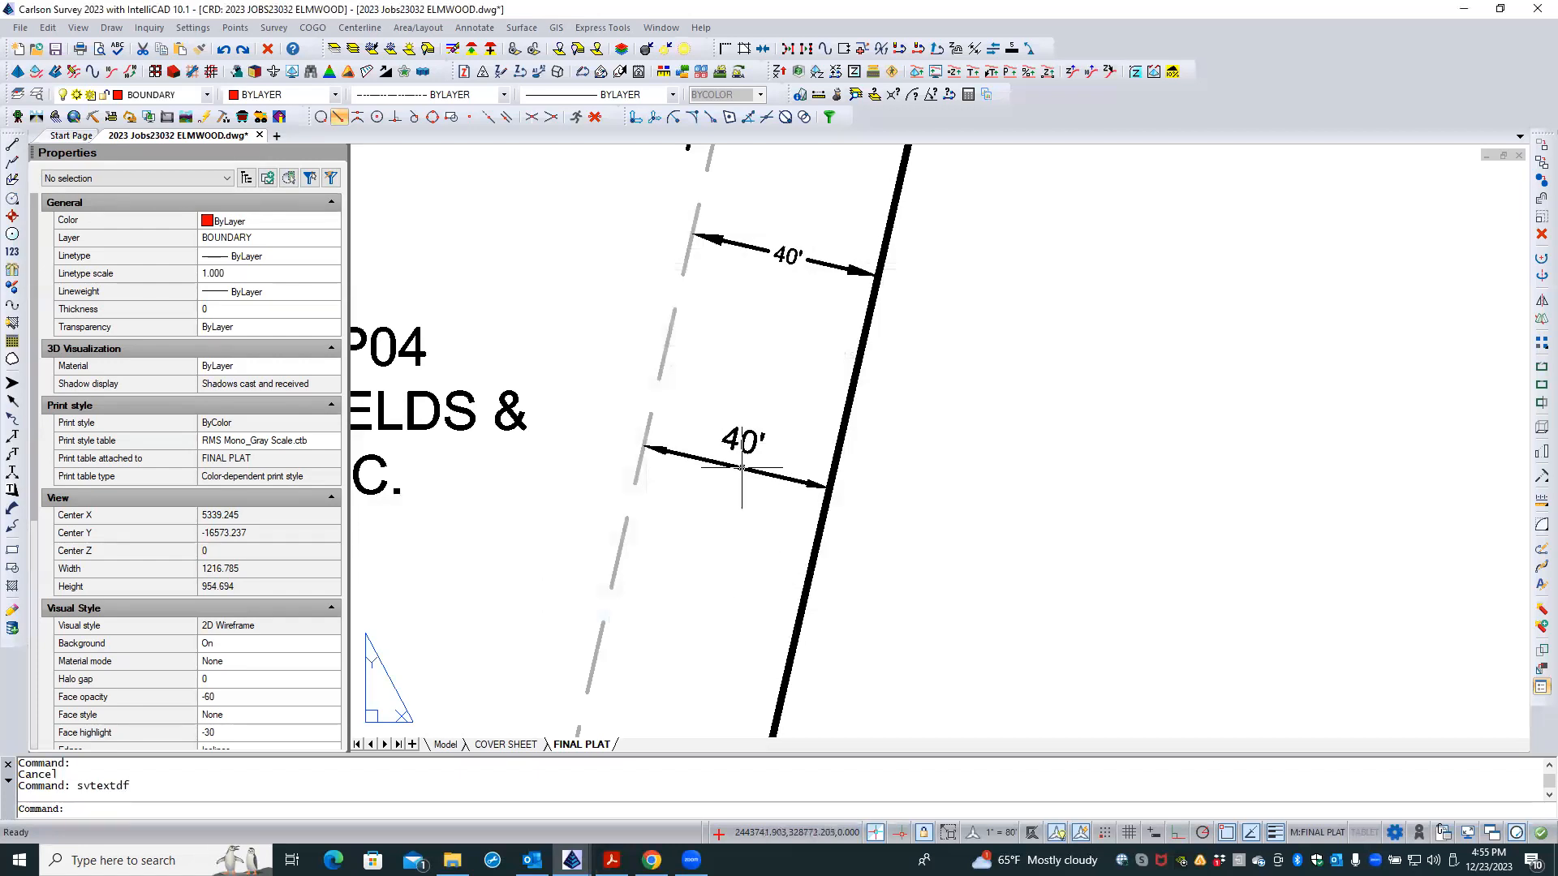
- Replace the lower 40' dimension with a new offset dimension from the dashed setback line to Lot 1's east boundary
click(744, 461)
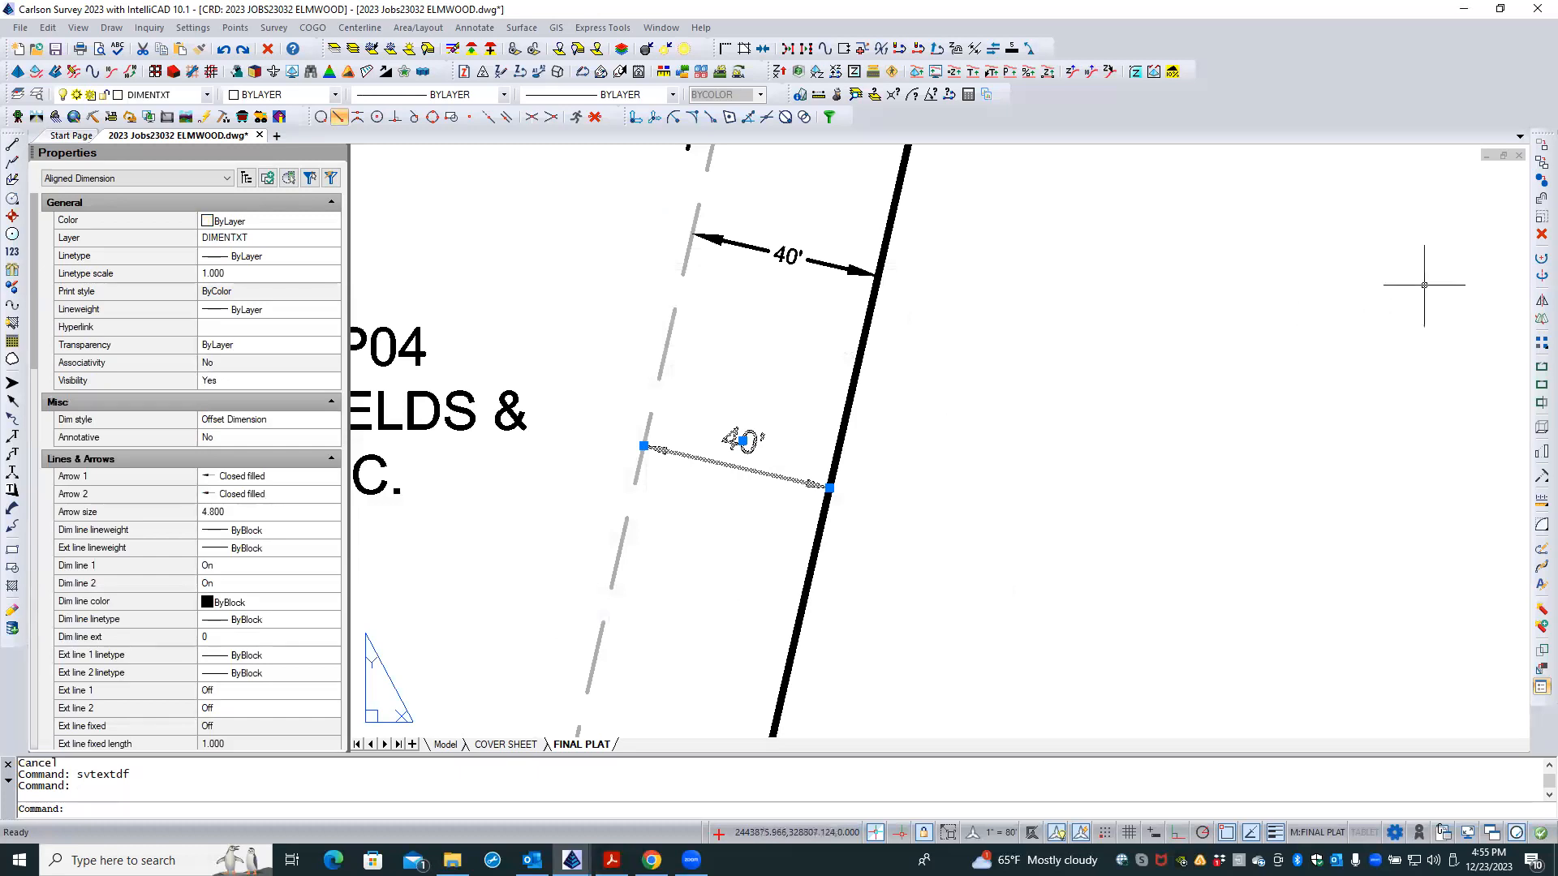
click(1541, 235)
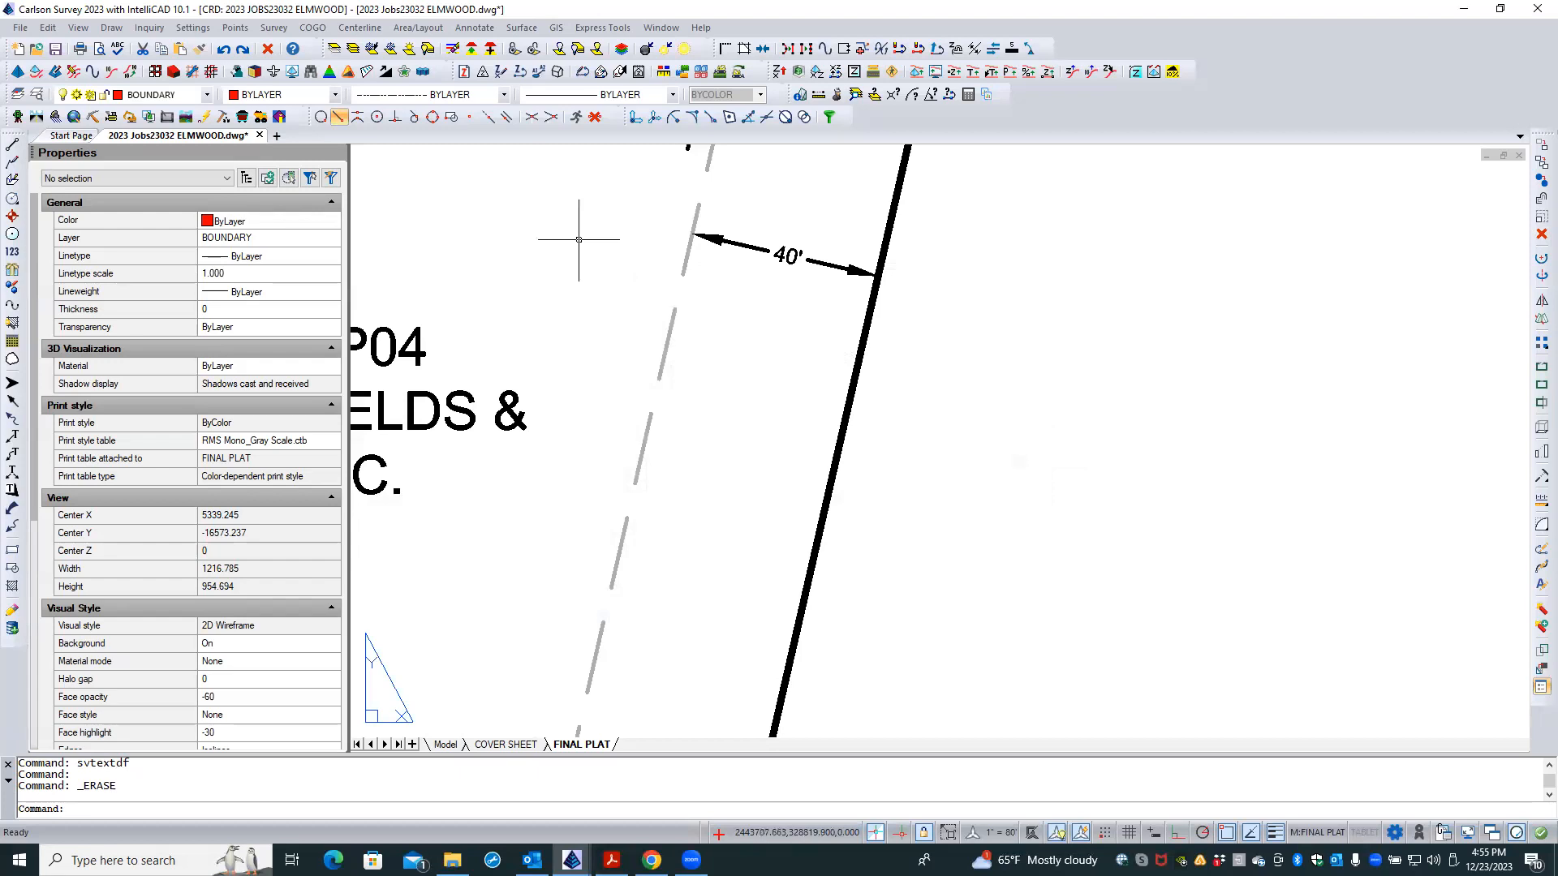
click(474, 28)
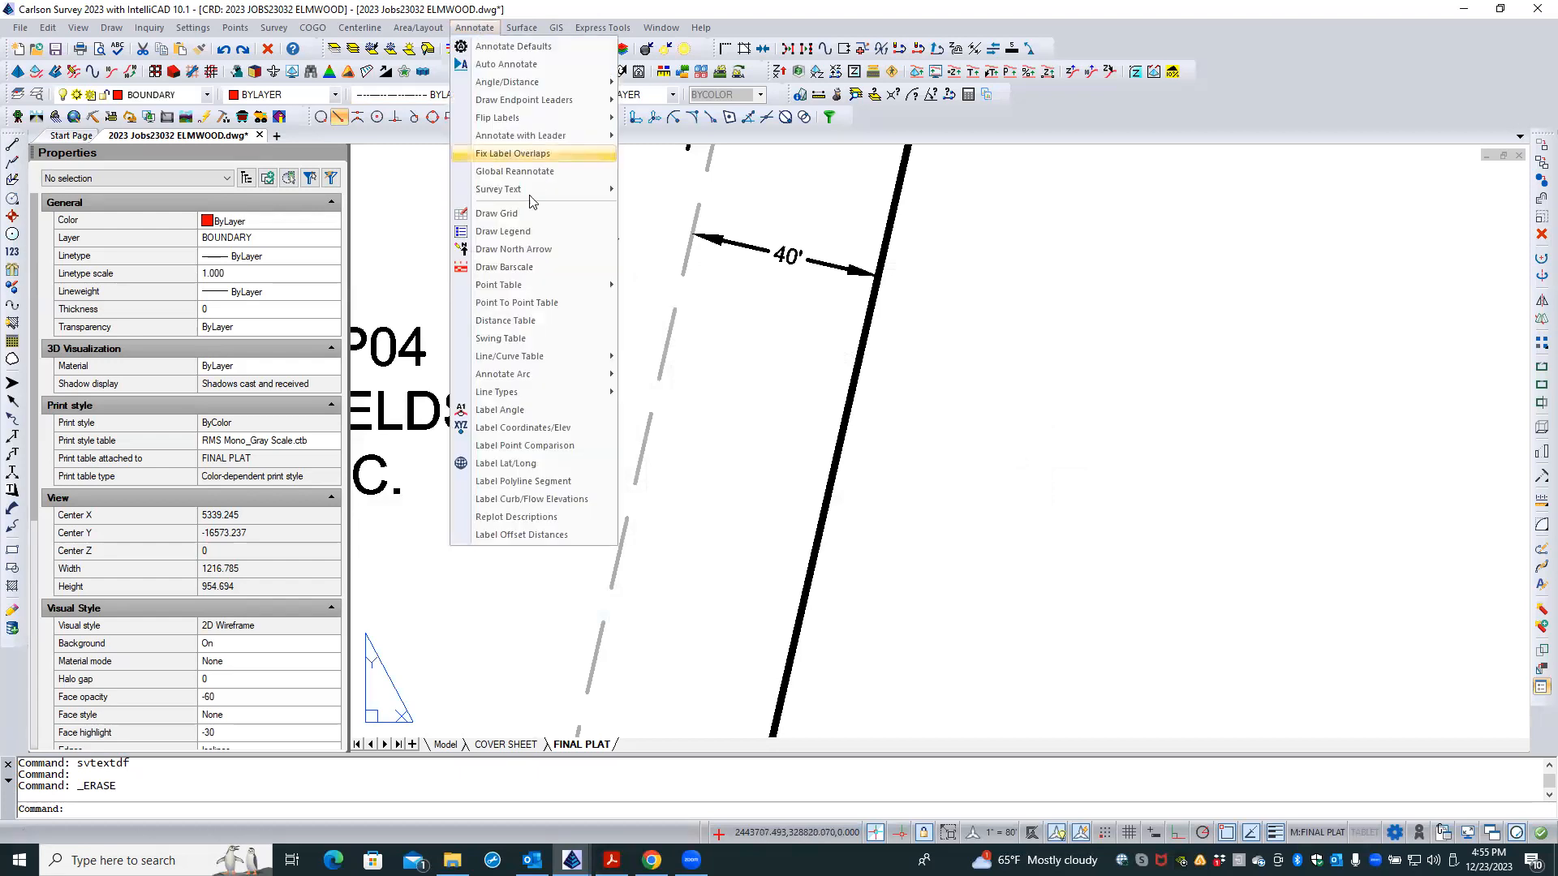
mouse_move(532, 200)
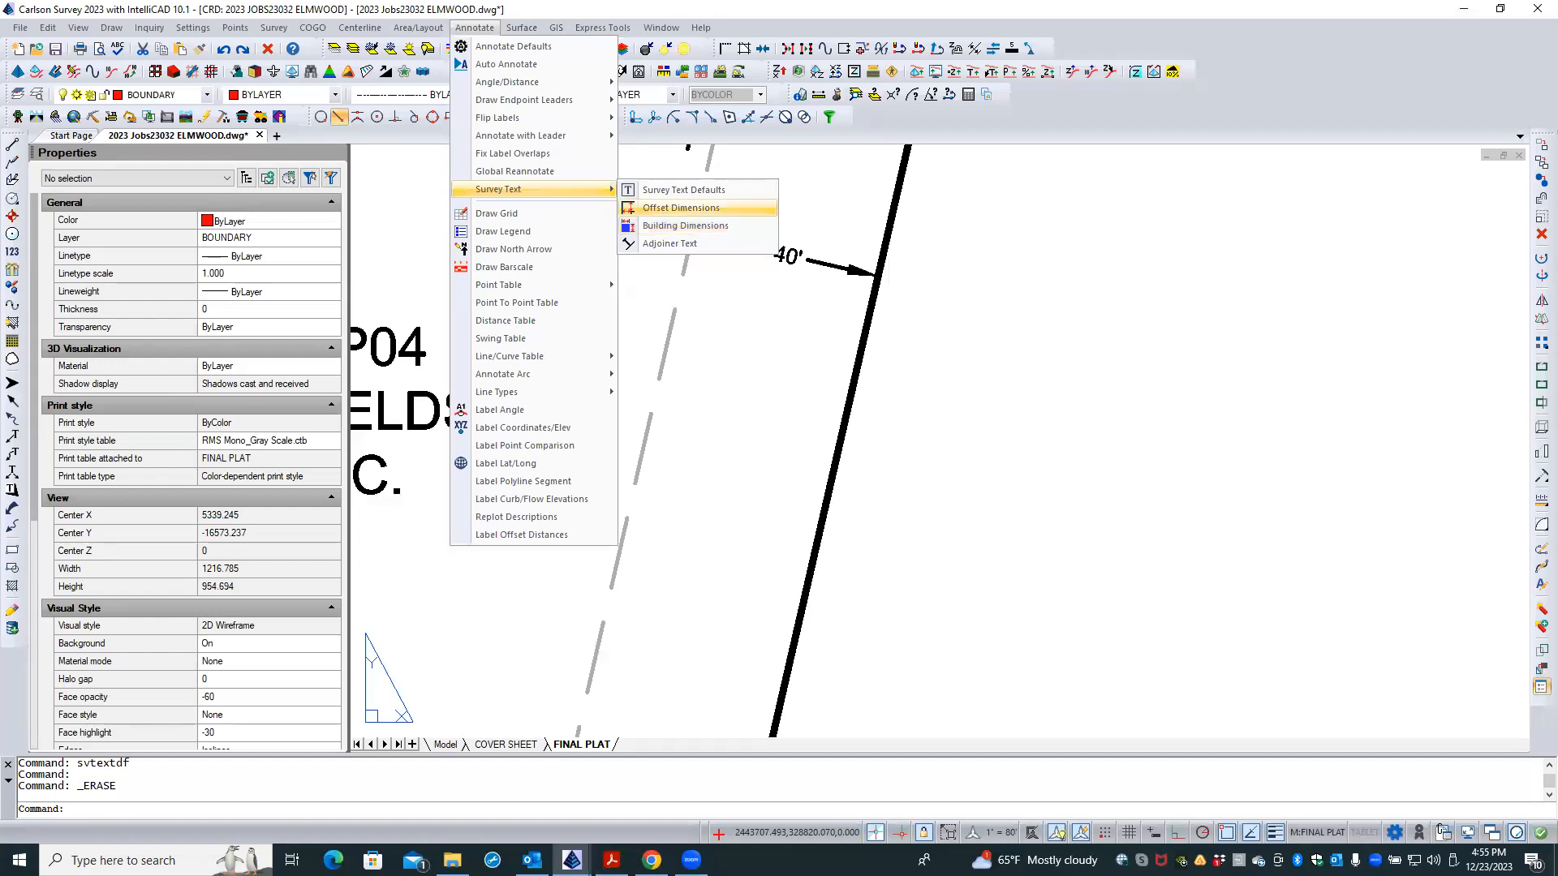
click(682, 208)
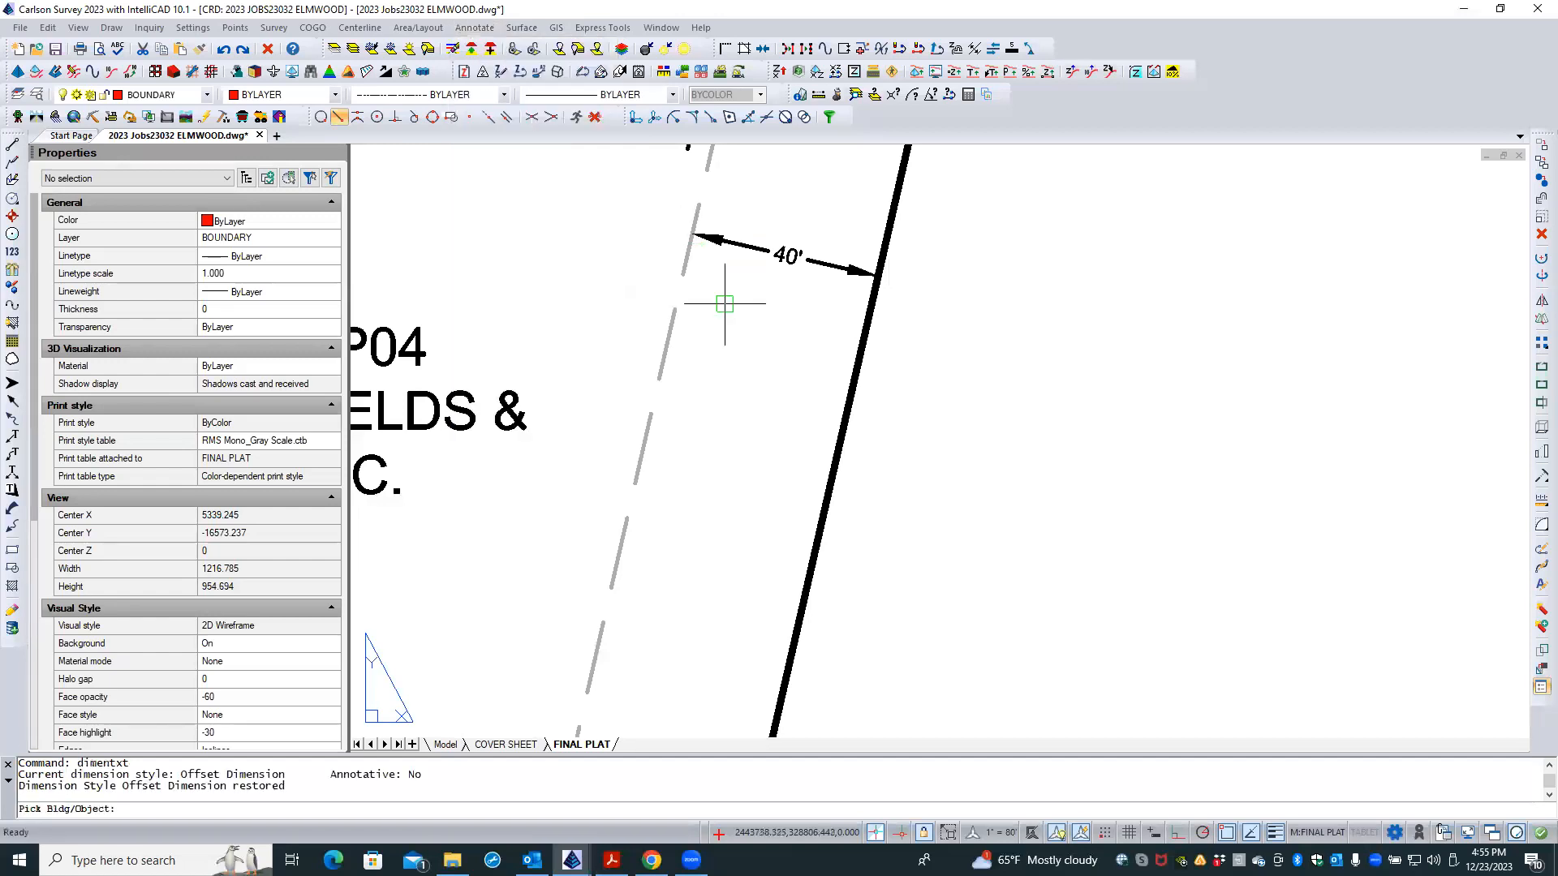
click(660, 328)
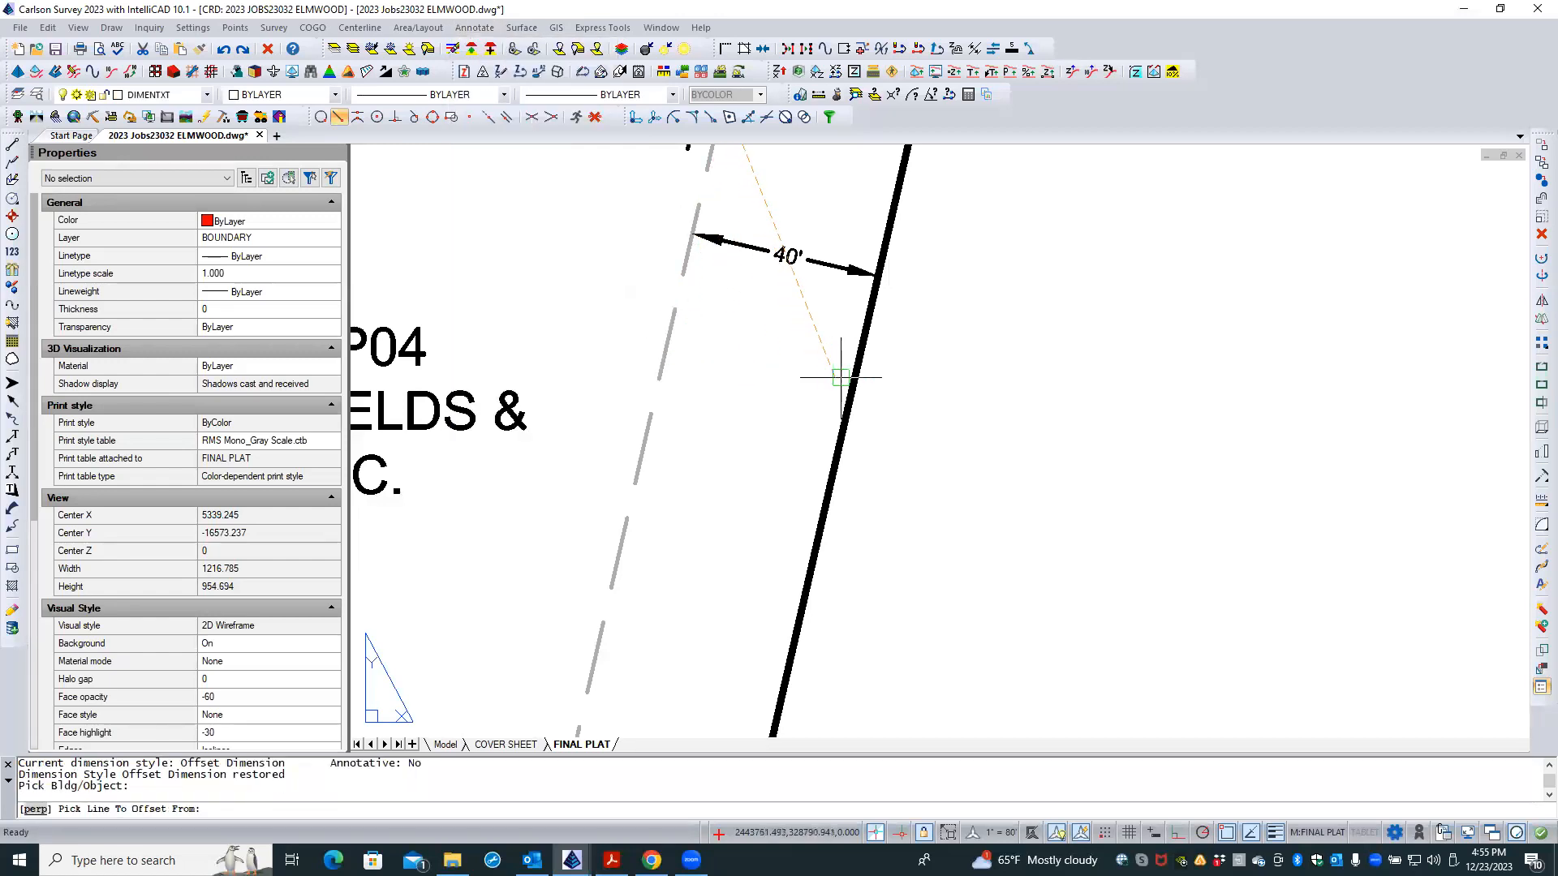
click(855, 347)
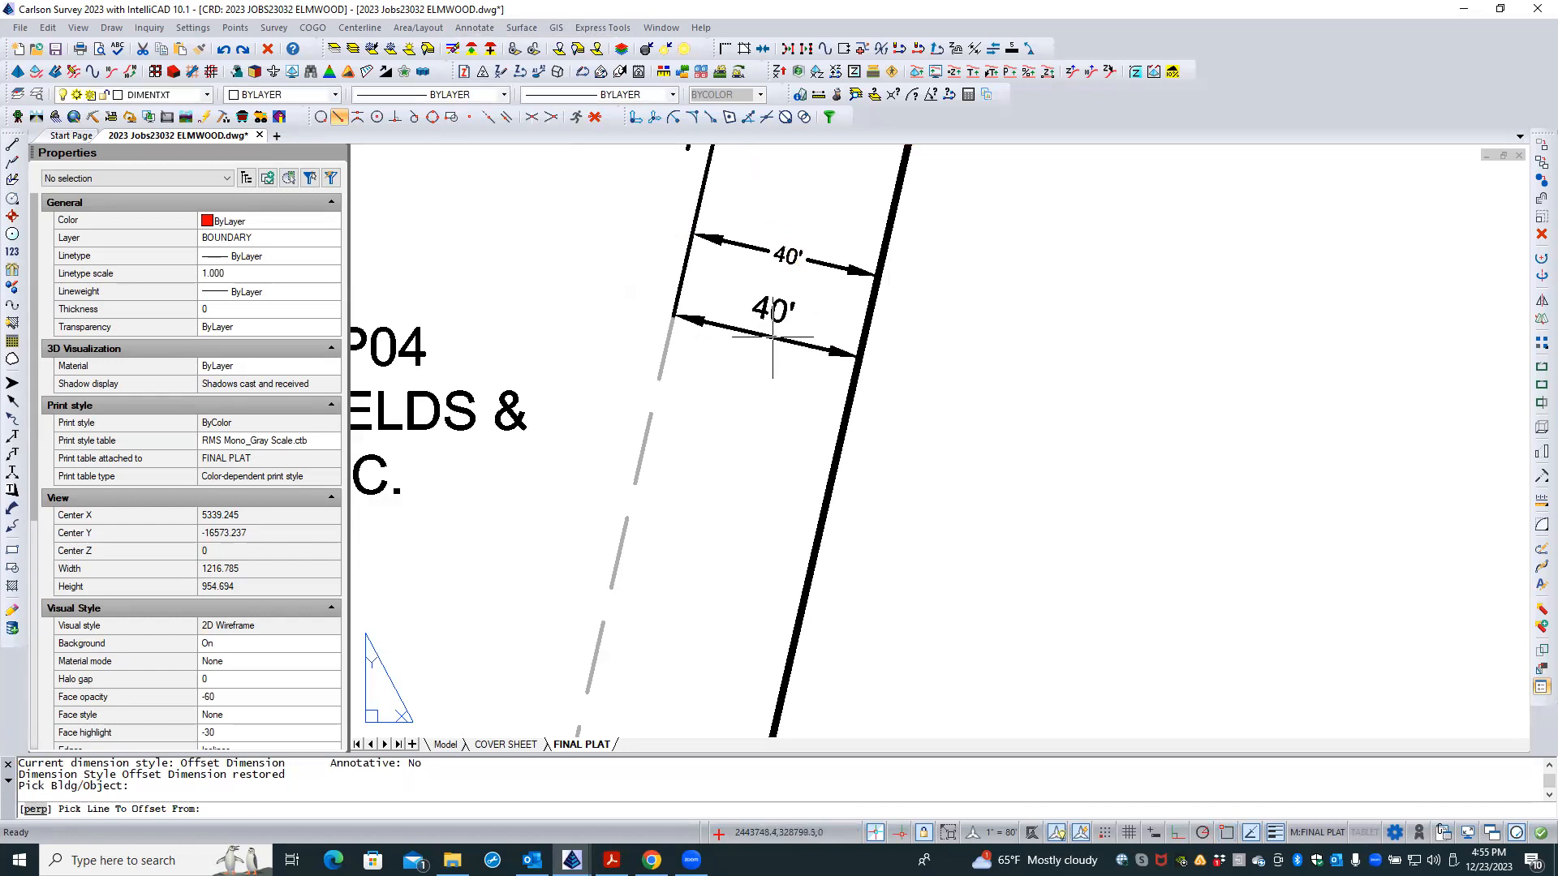
key(Escape)
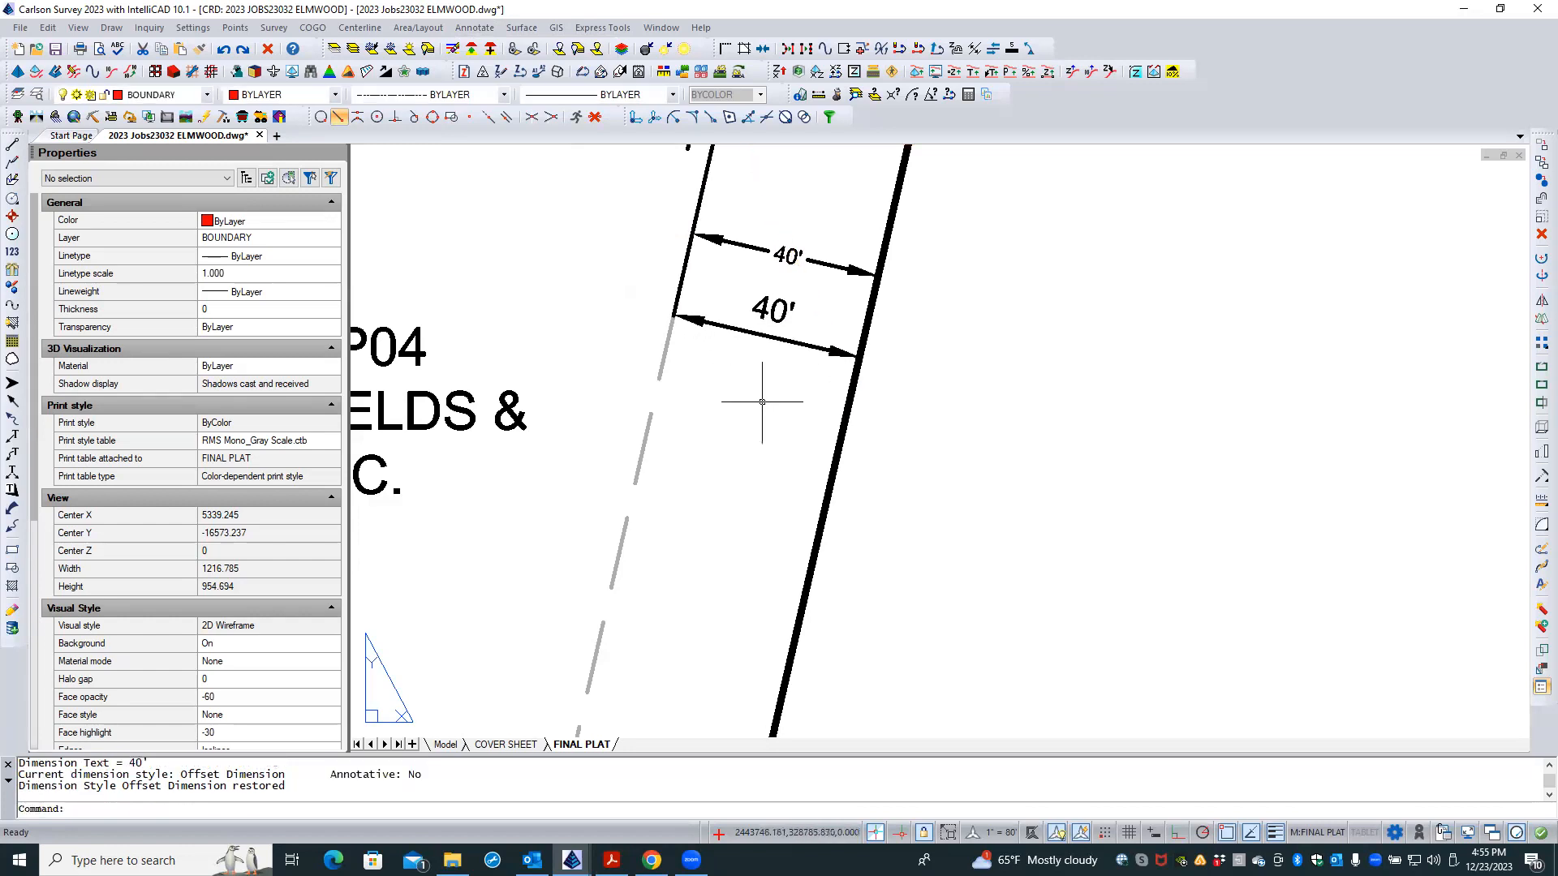
- Turn off extension lines 1 and 2 of the new 40' offset dimension
click(773, 340)
click(755, 381)
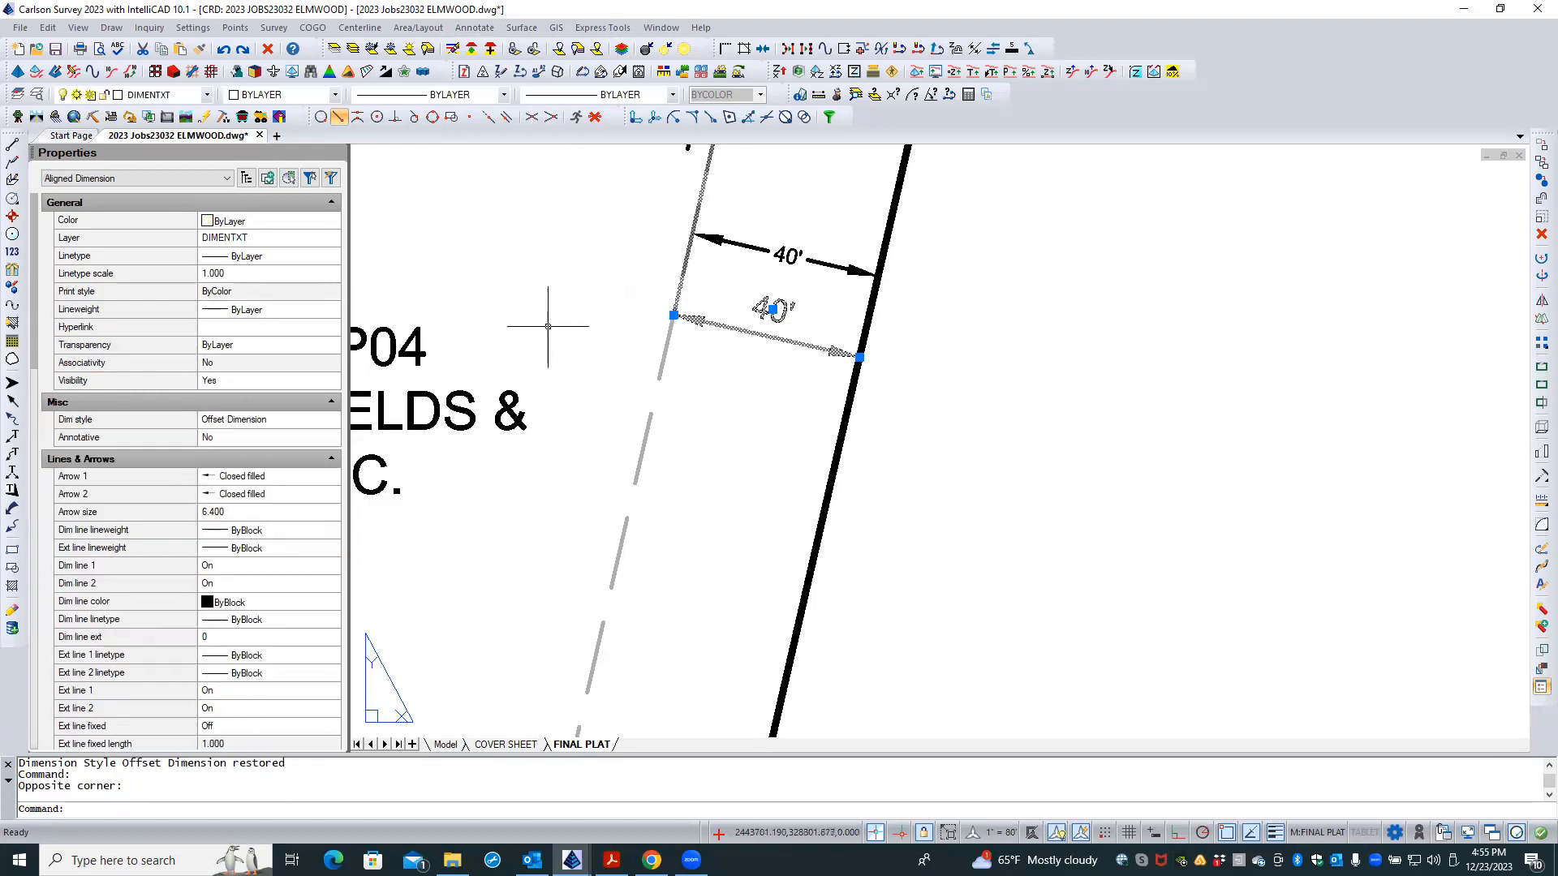
scroll(223, 598, down, 1)
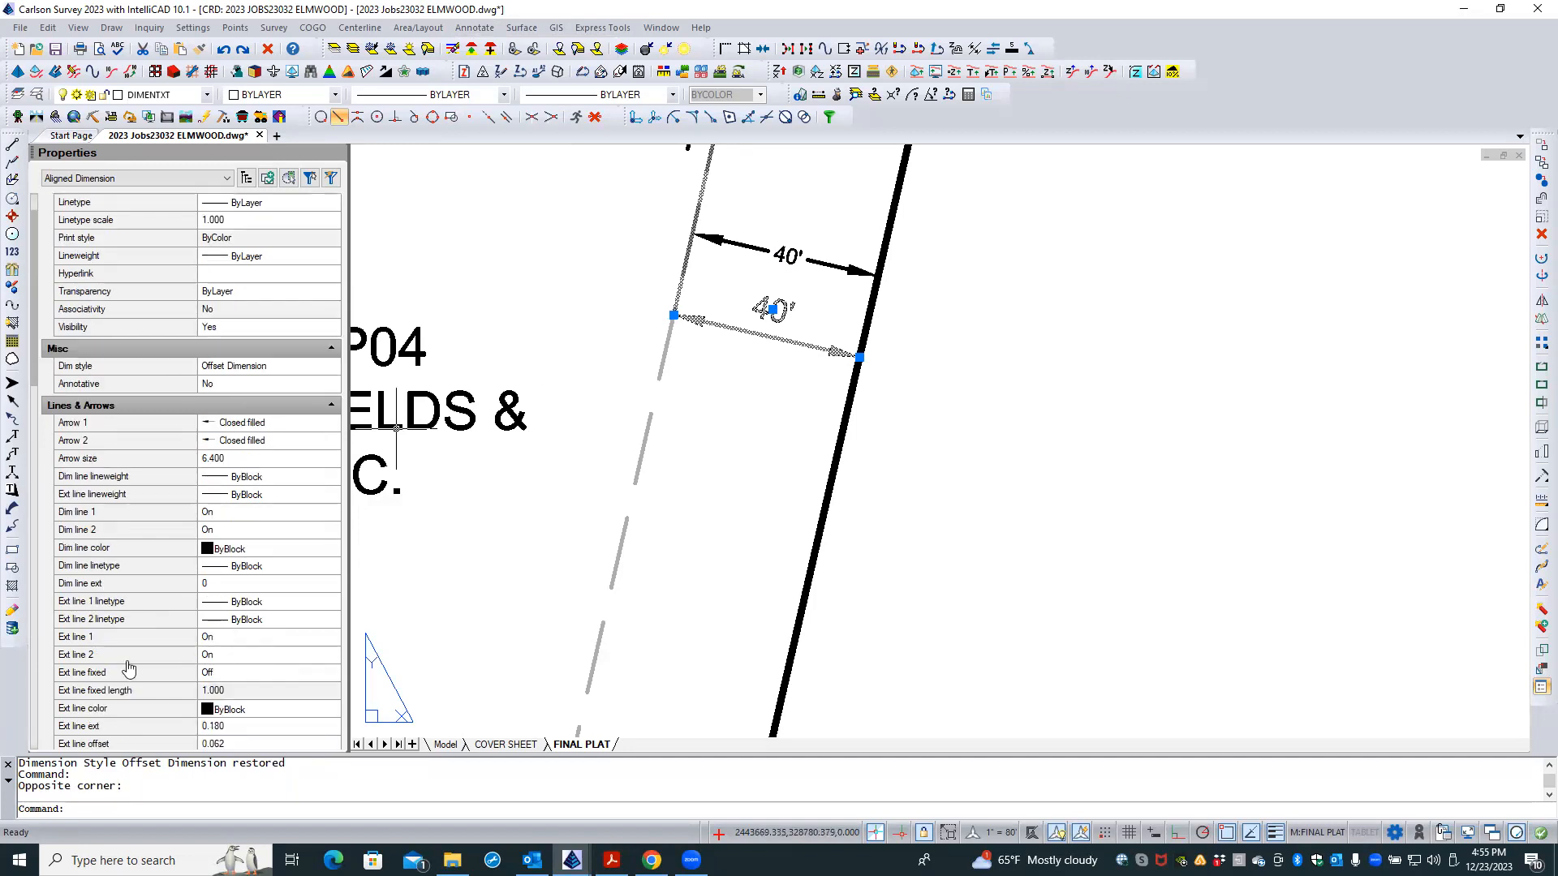
click(260, 636)
click(261, 635)
click(234, 654)
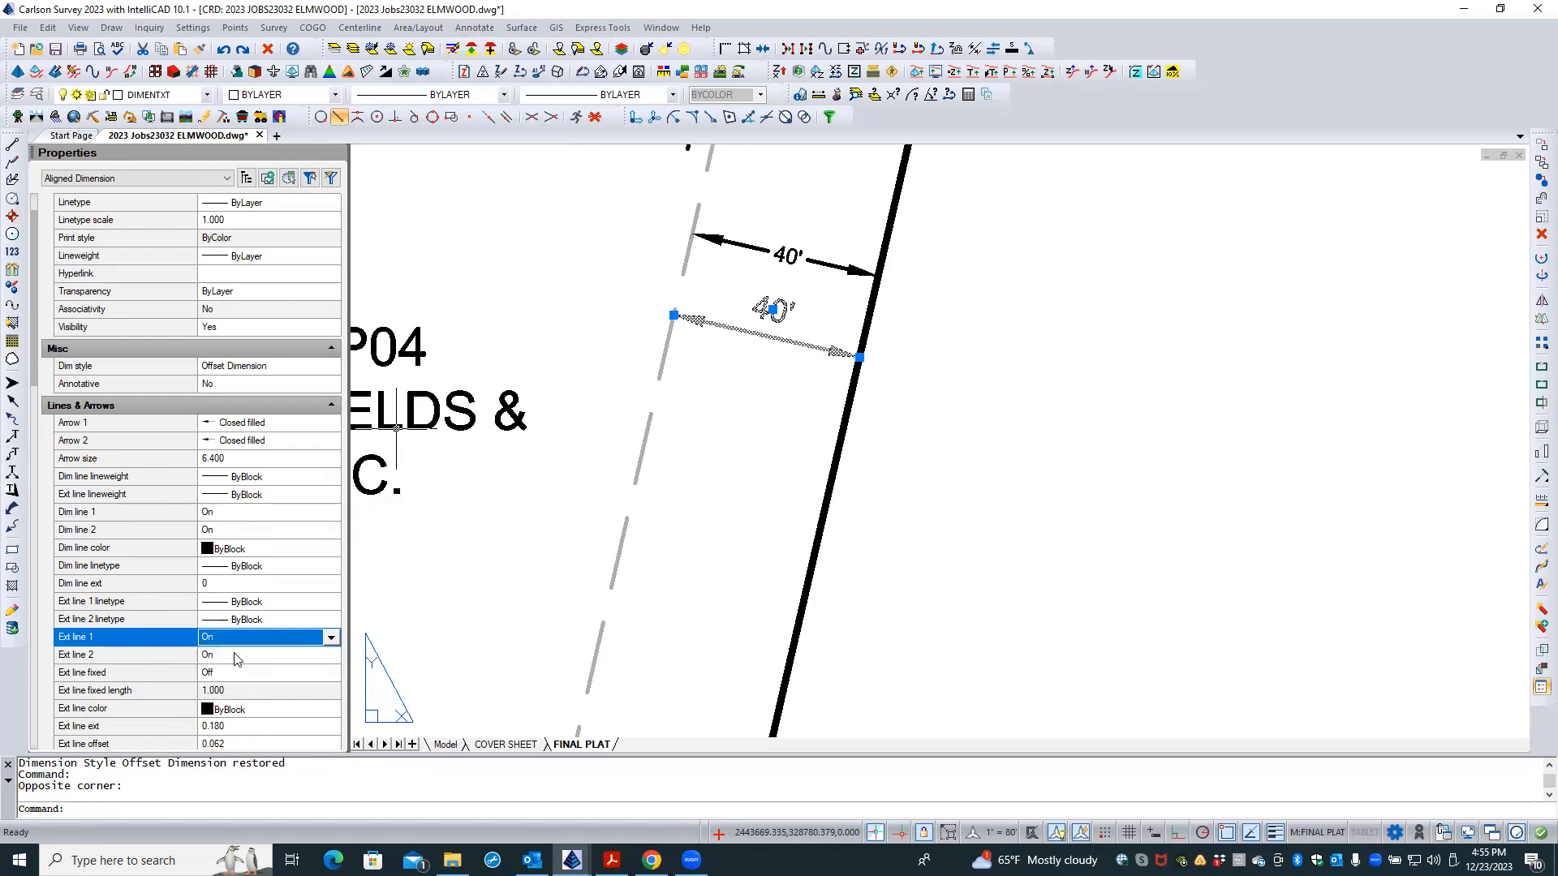
click(243, 656)
click(243, 658)
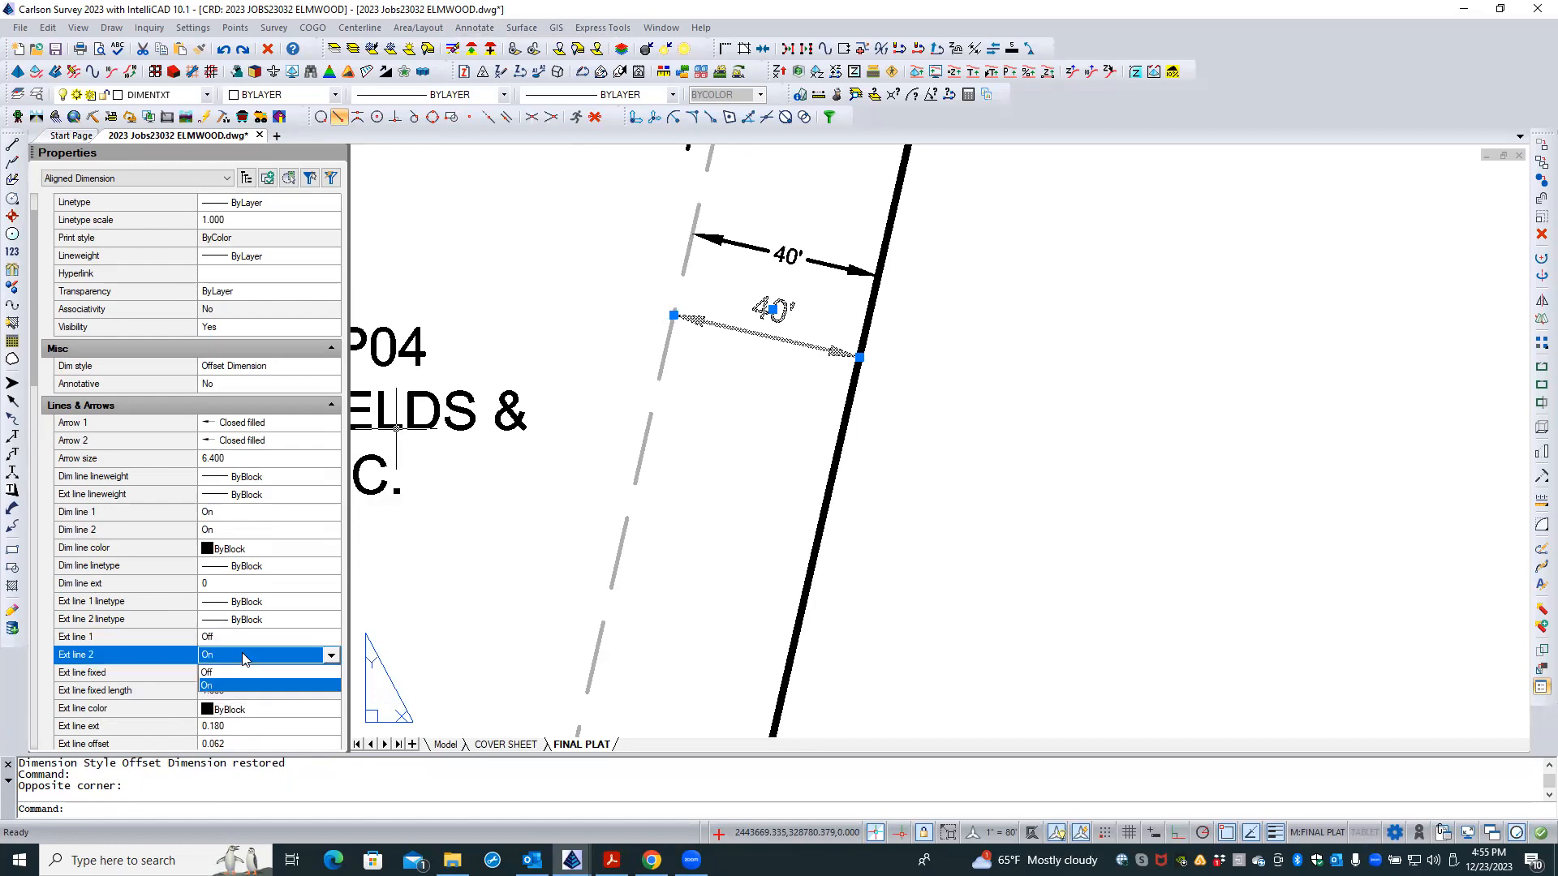
click(227, 673)
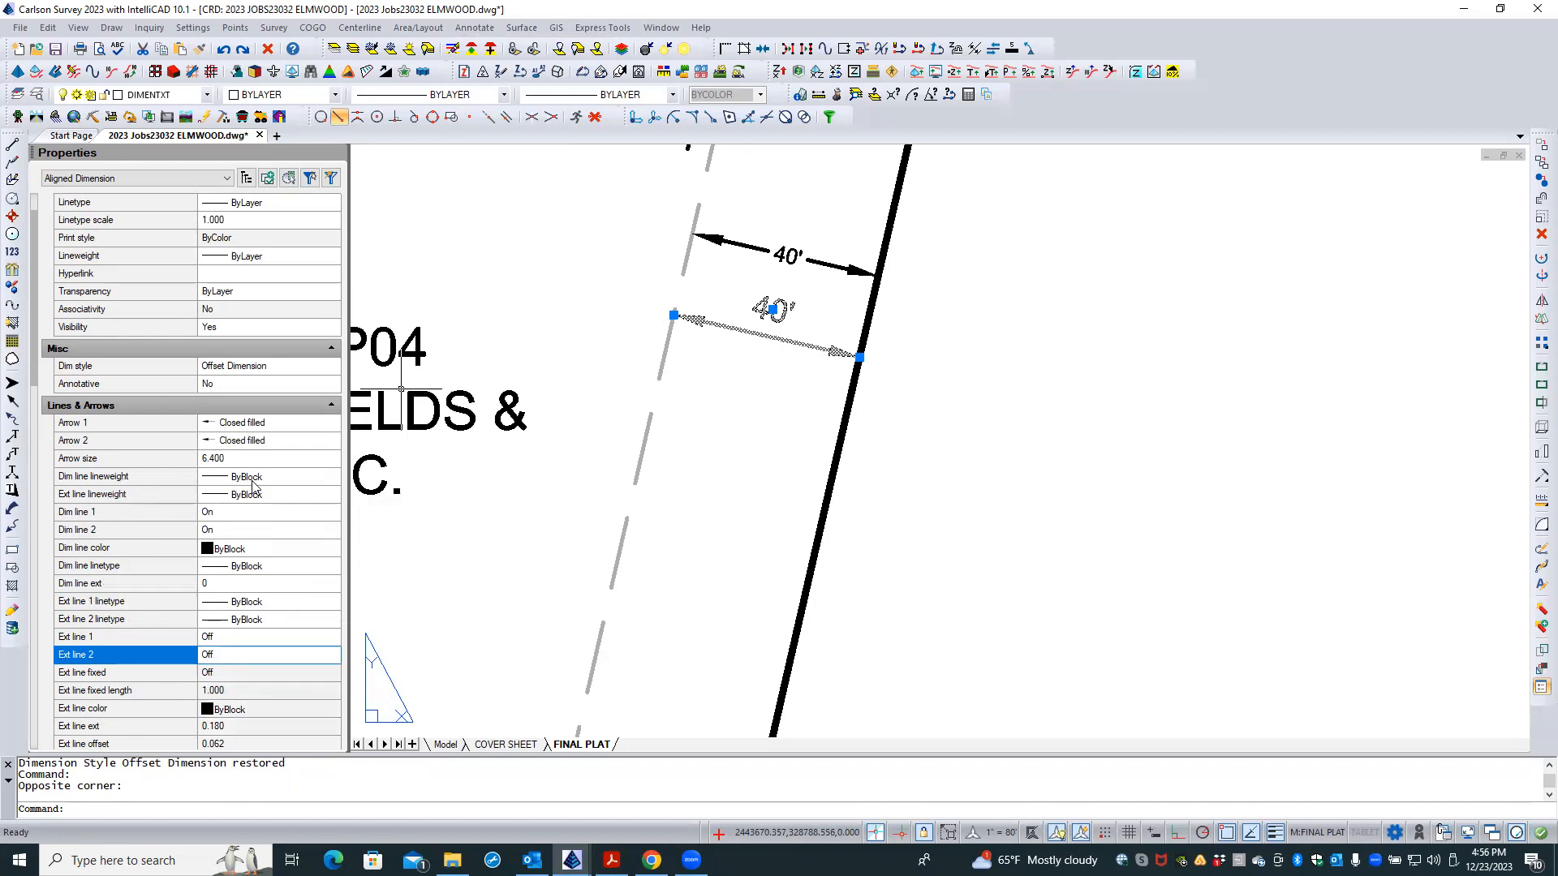
- Set the new offset dimension's dimension line lineweight to 0.20 mm
click(280, 479)
click(331, 478)
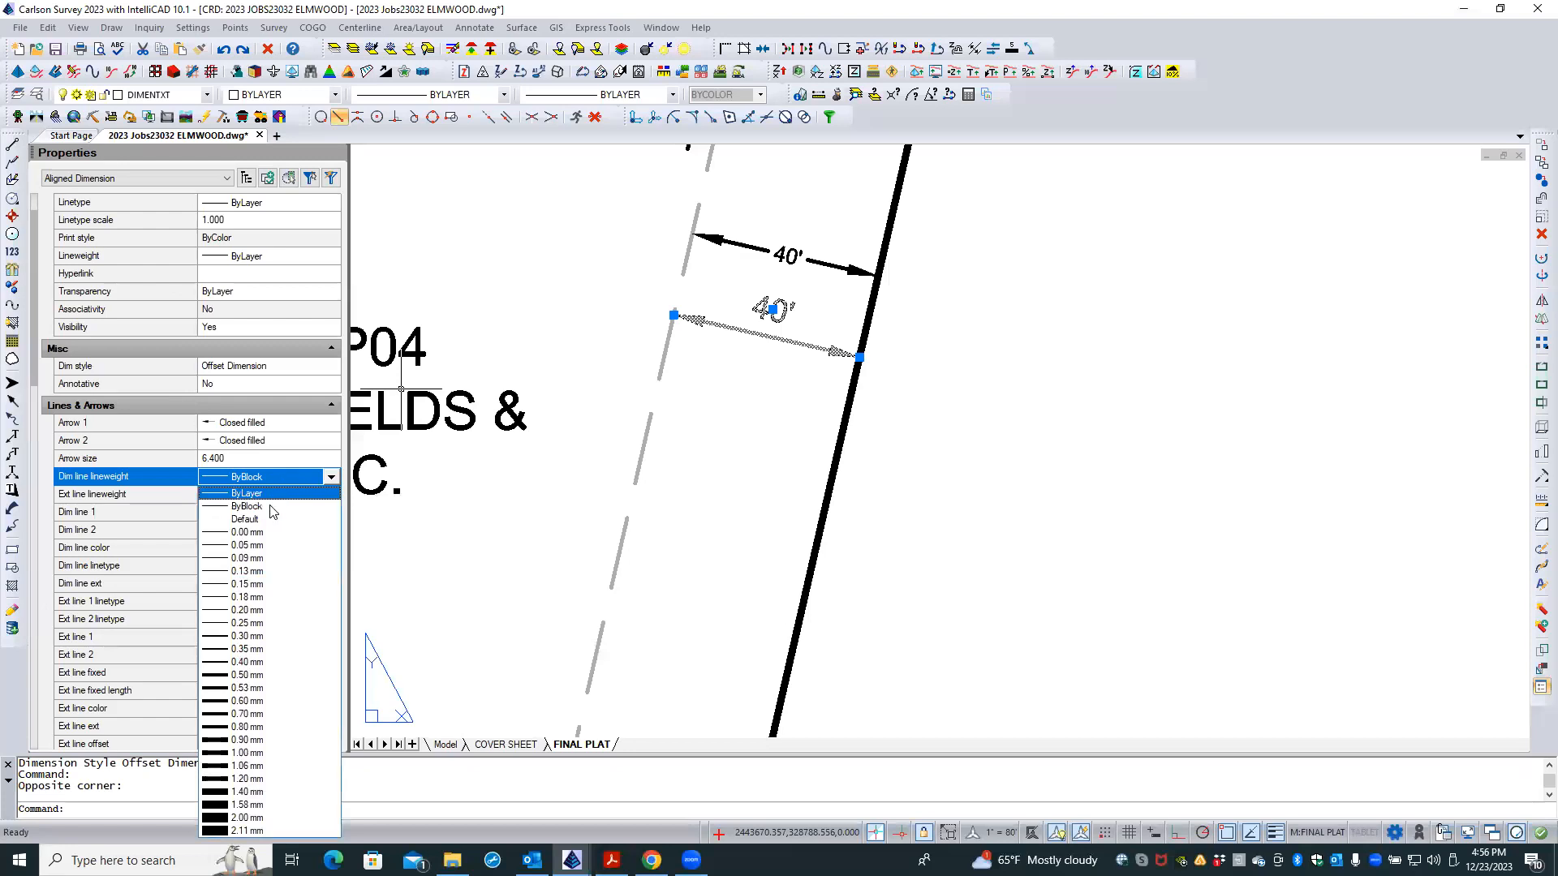
click(256, 611)
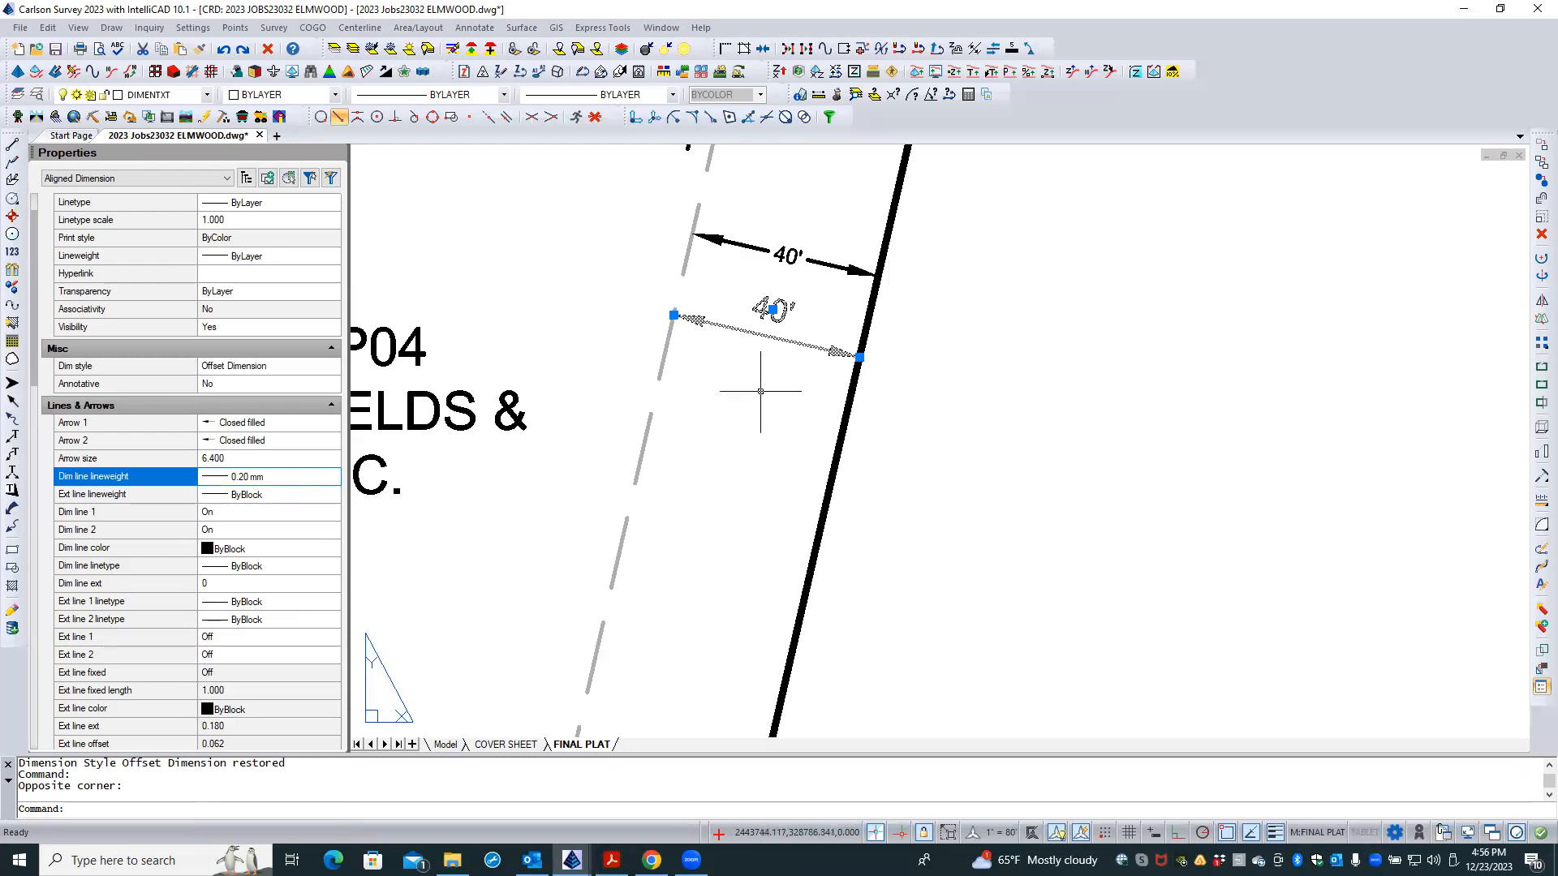
- Move the new 40' dimension a little farther down along the setback line, away from the existing one, and deselect it
click(771, 308)
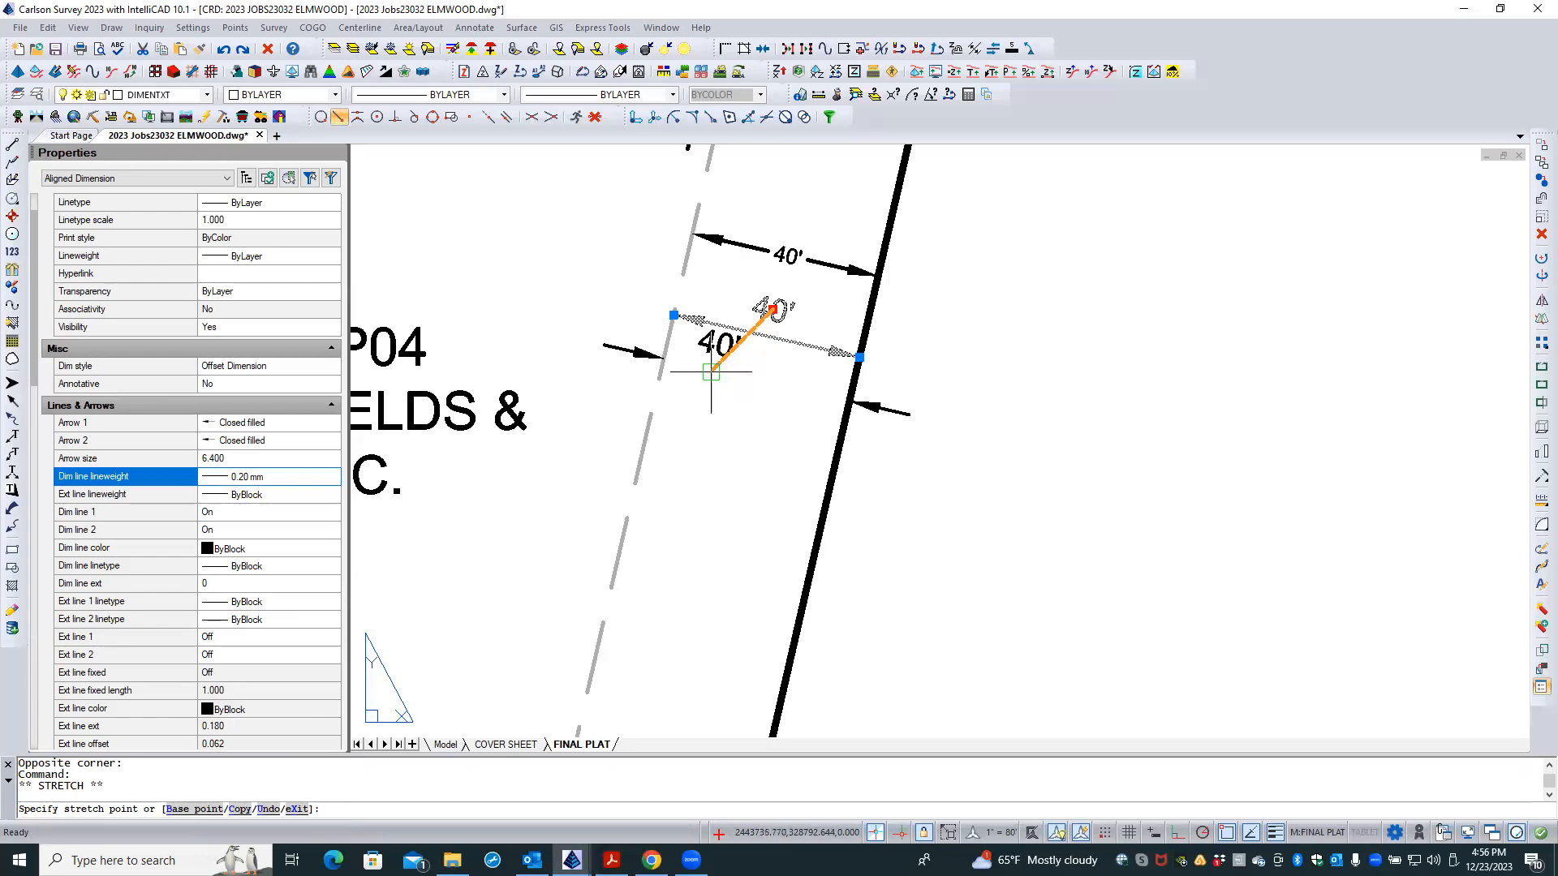
click(755, 373)
key(Escape)
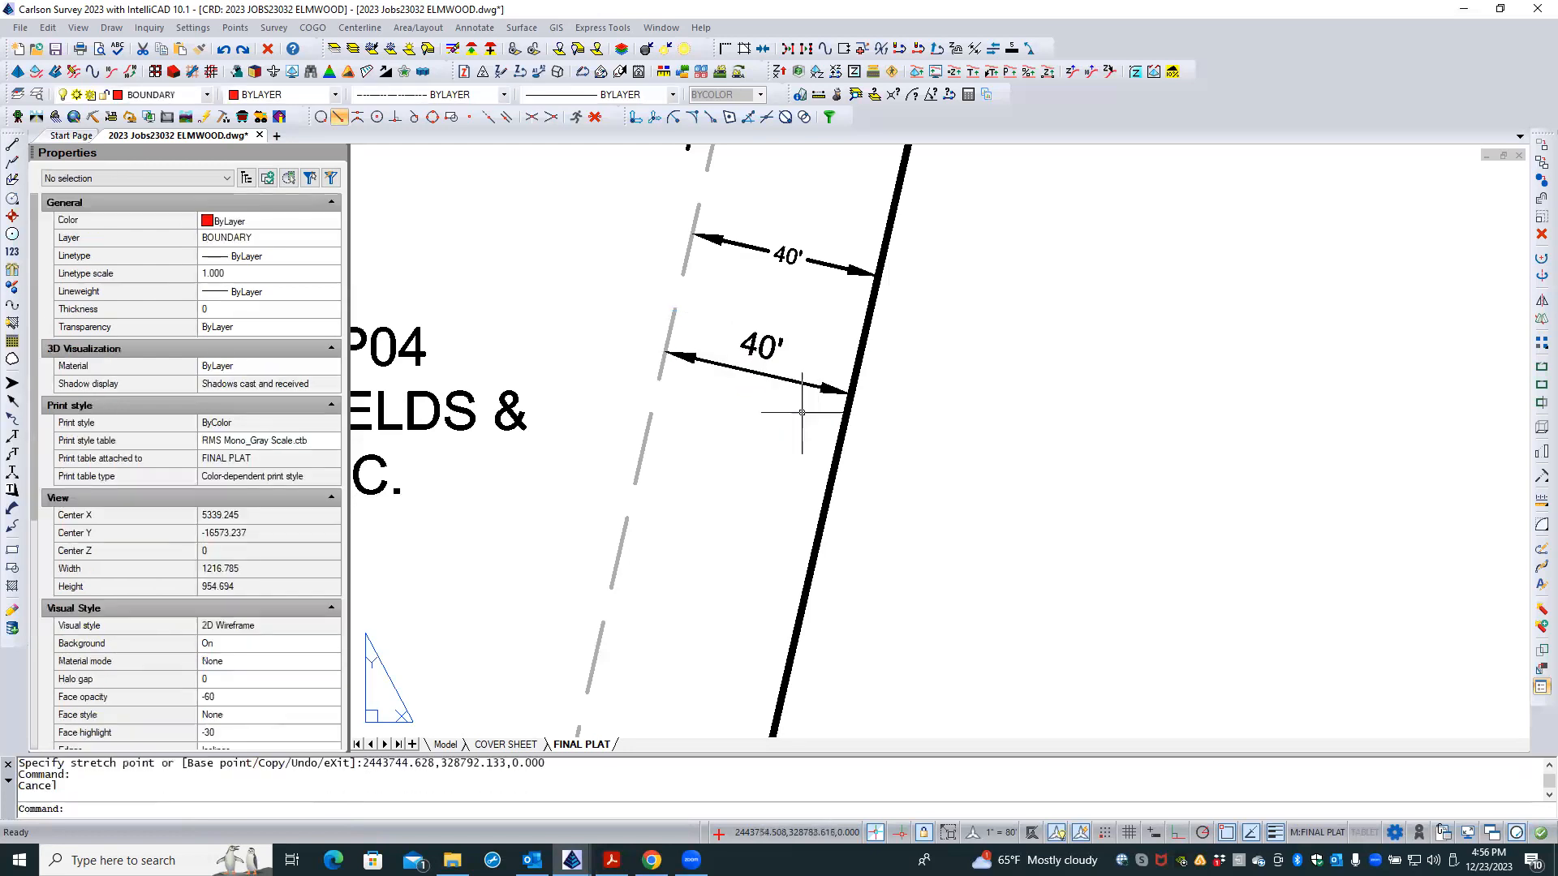
scroll(703, 435, down, 2)
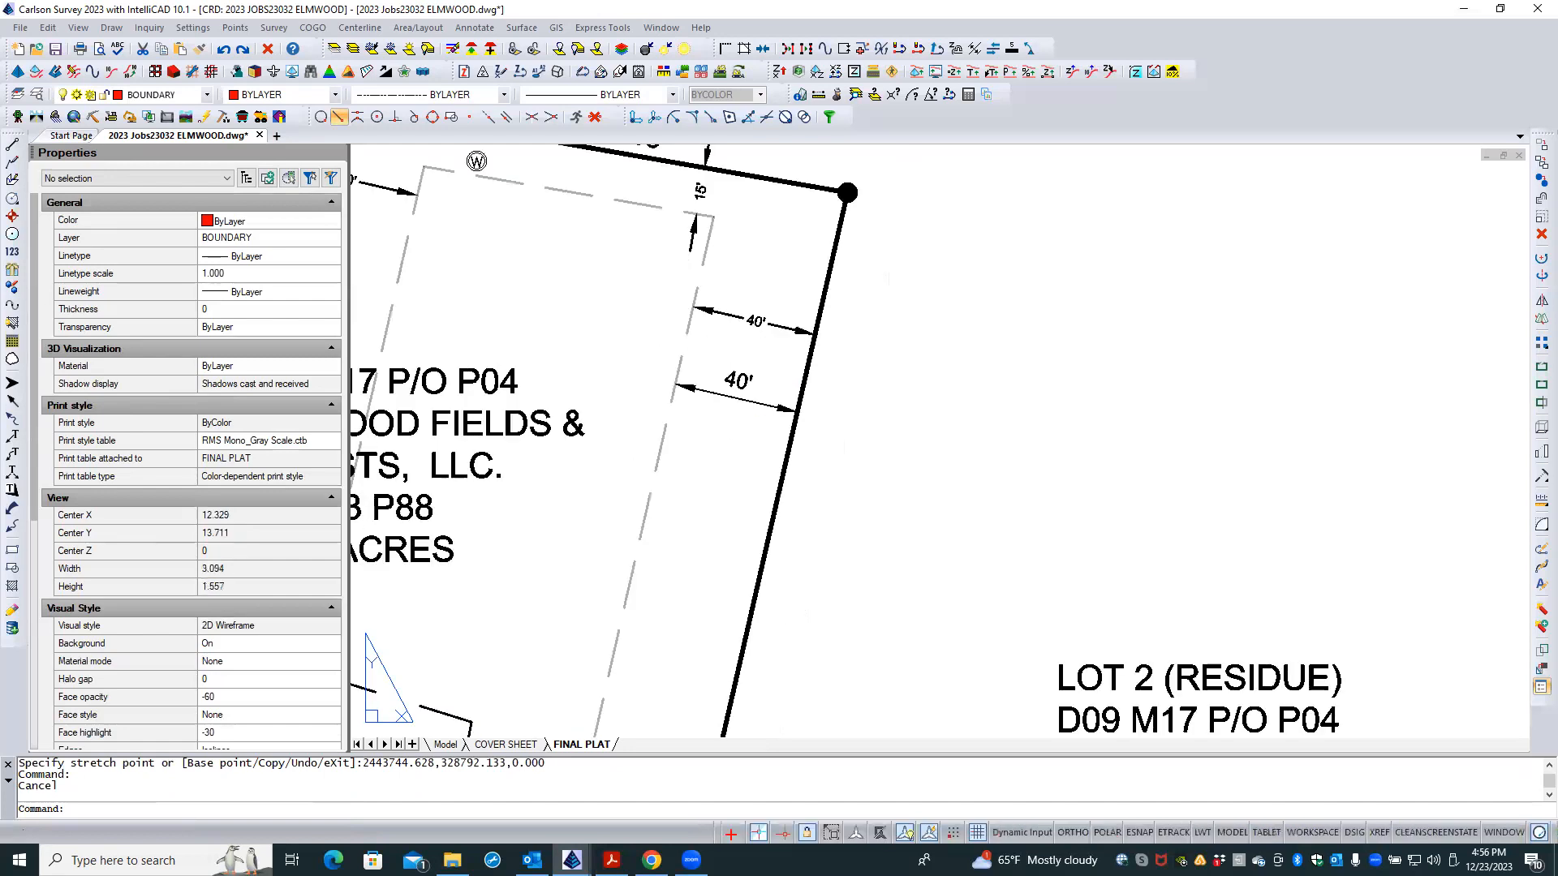
scroll(744, 394, up, 2)
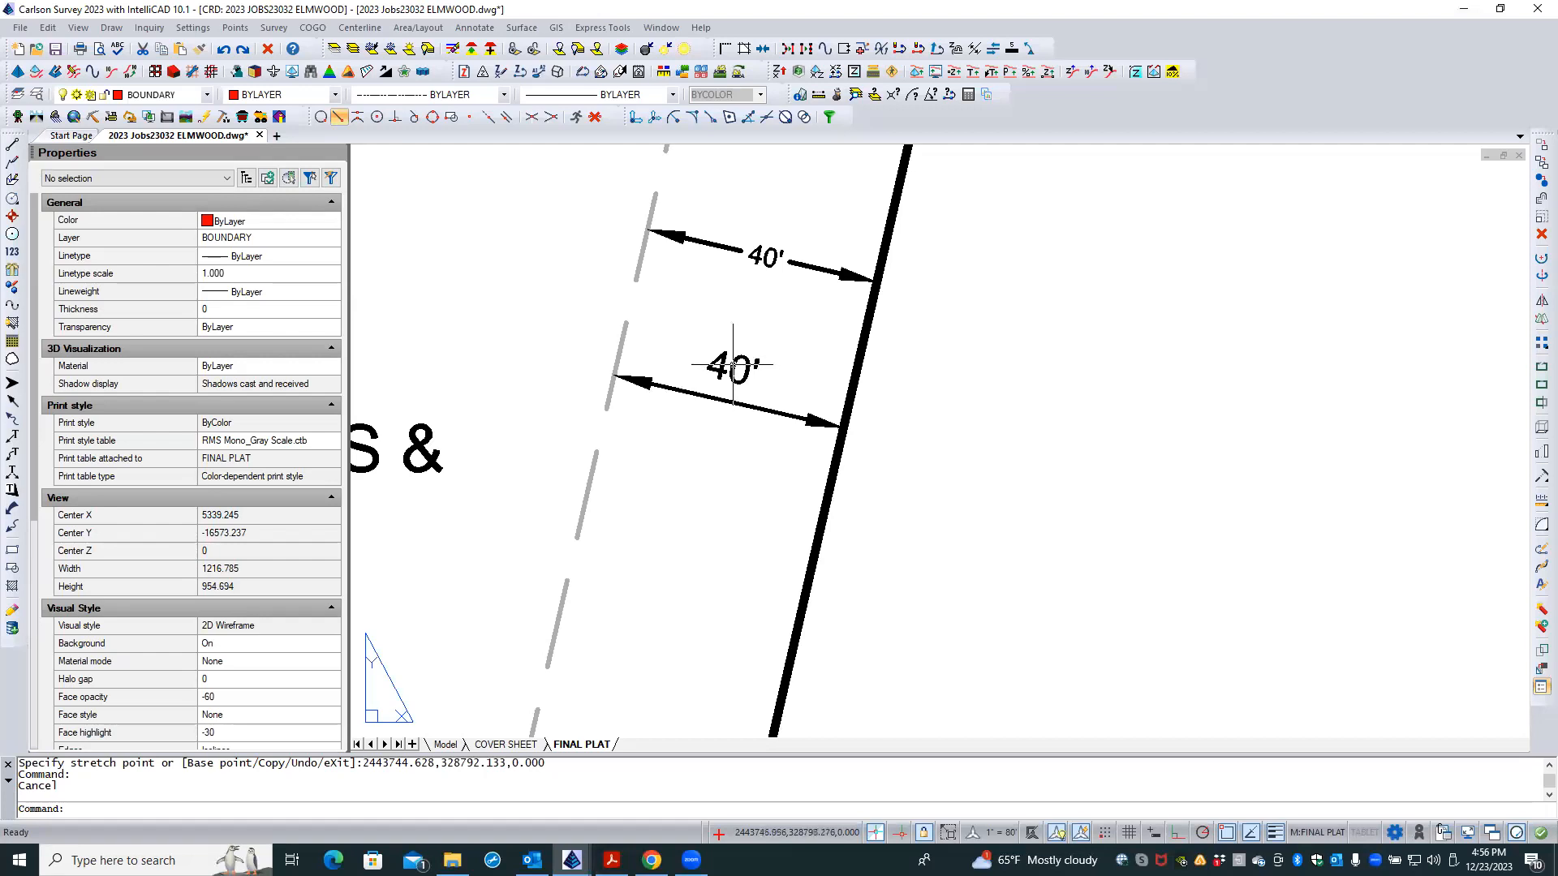
click(693, 387)
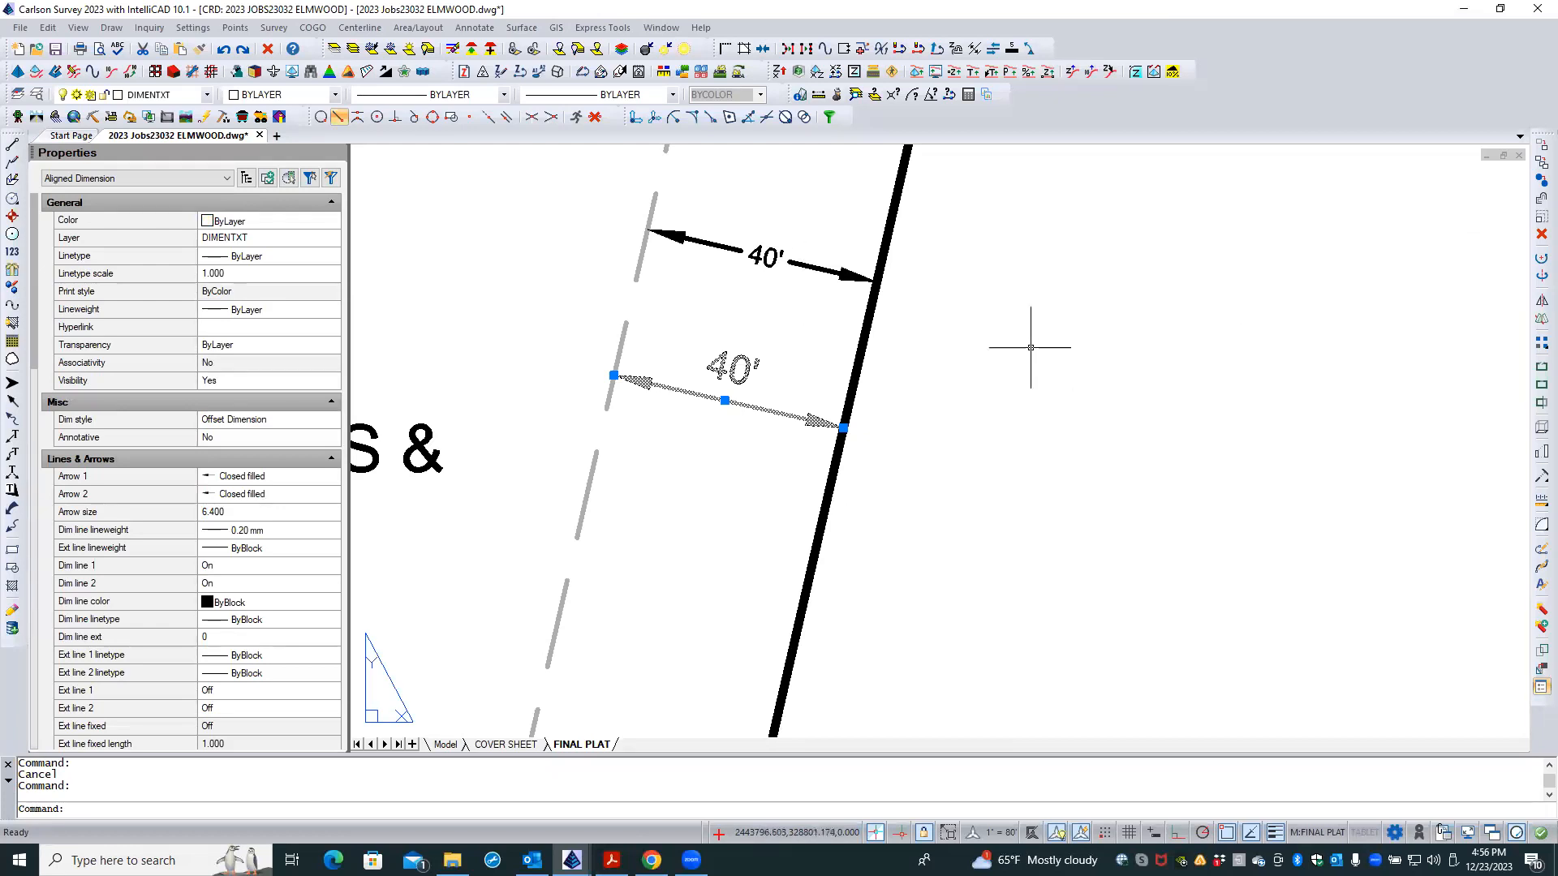
key(Escape)
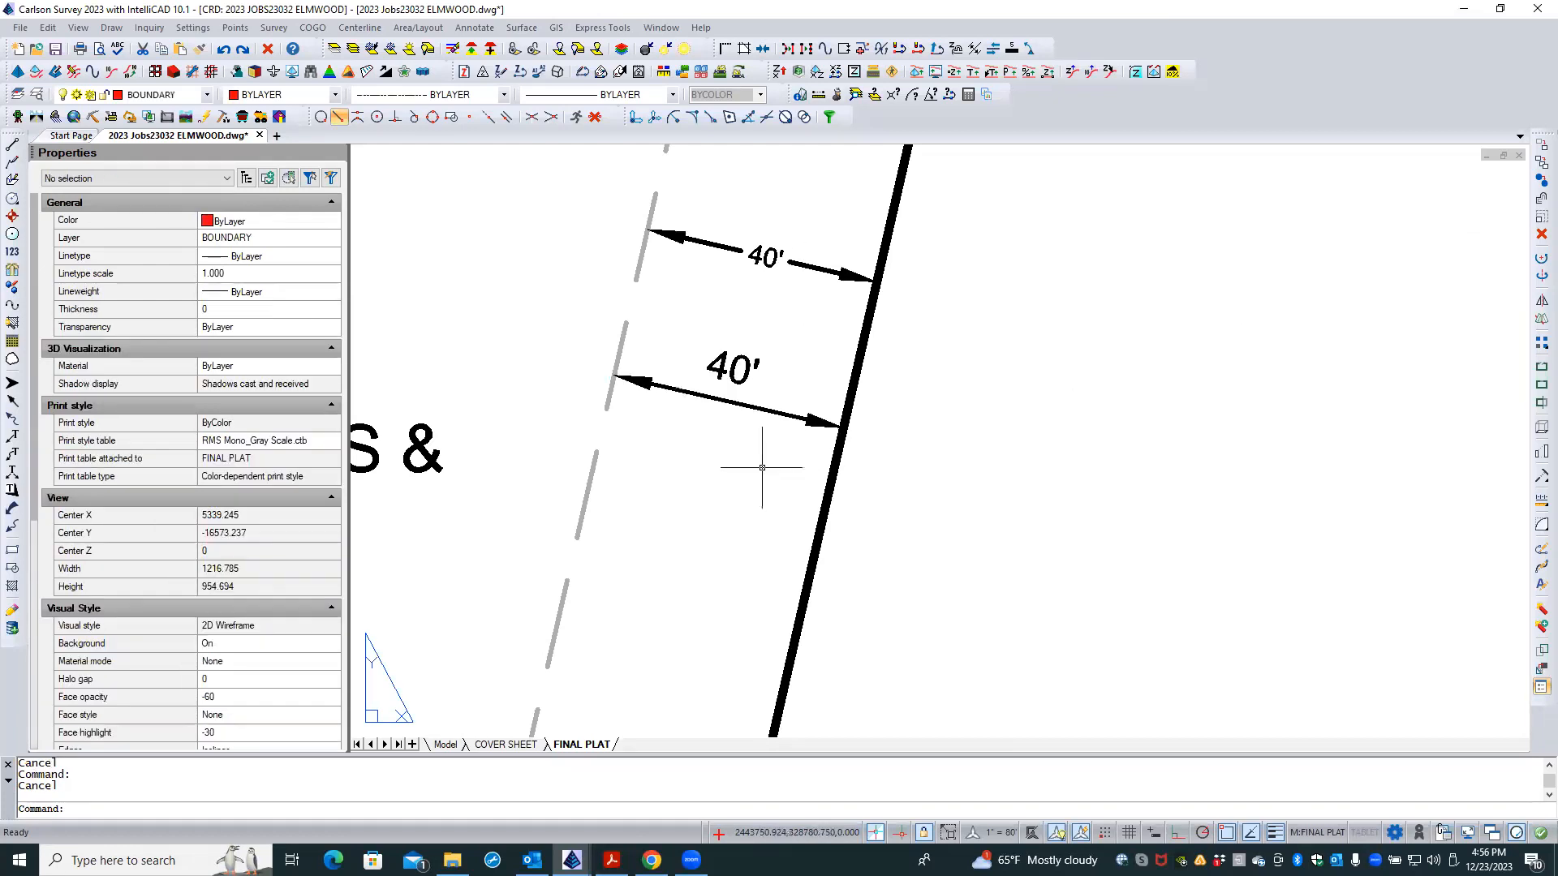
- Delete the lower 40' offset dimension along Lot 1's east boundary
scroll(812, 463, down, 5)
scroll(771, 398, up, 3)
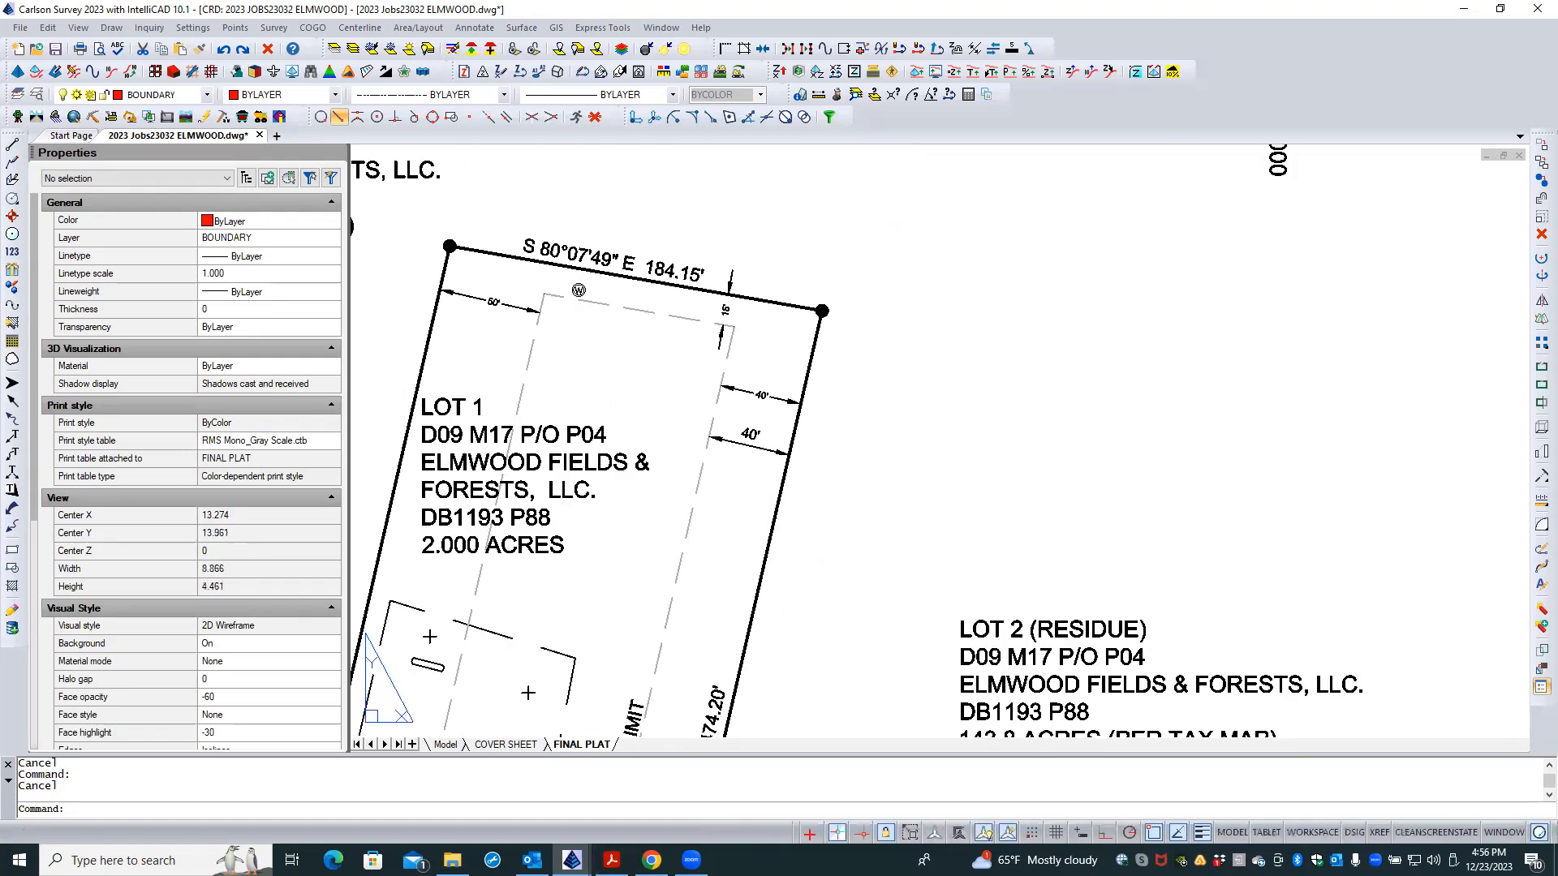
scroll(783, 361, up, 3)
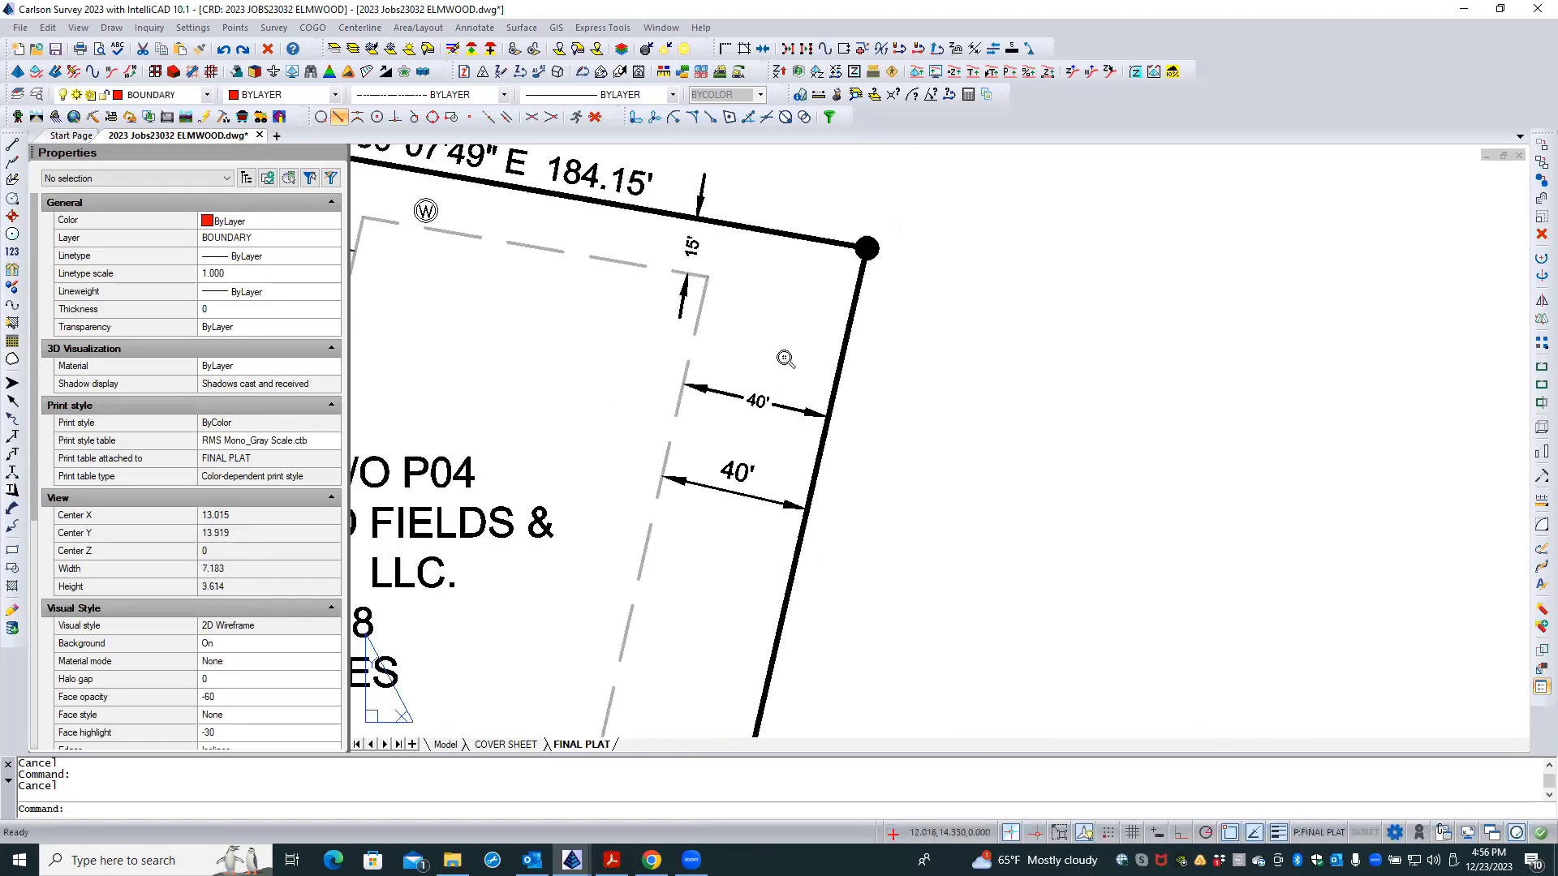
click(740, 469)
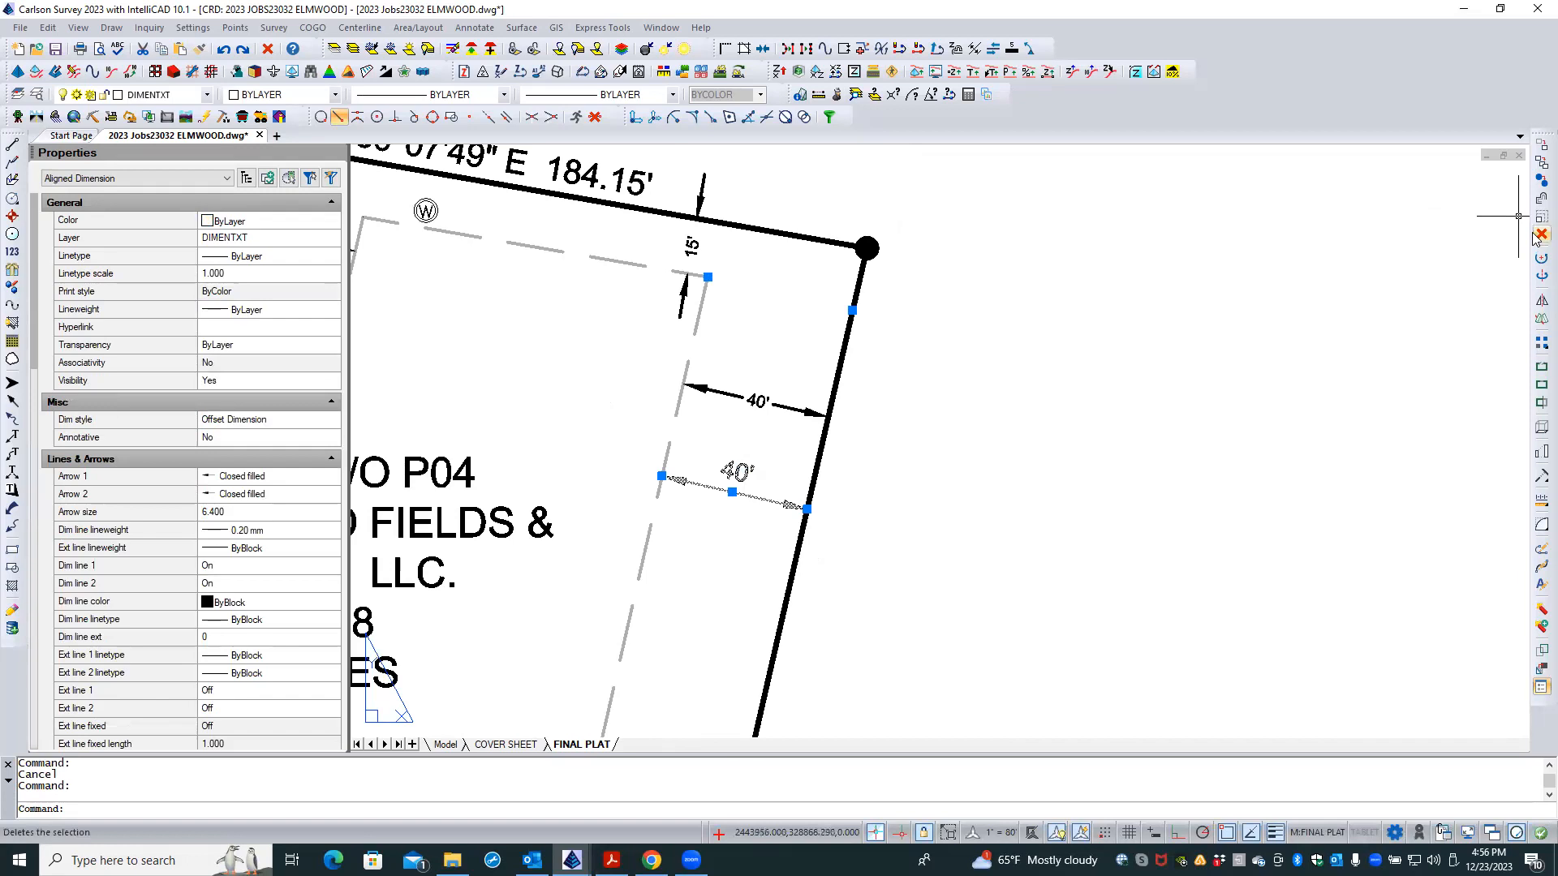
key(Delete)
- Set Offset From Line to 0 for the offset dimension text in the Survey Text Defaults and accept them
click(475, 27)
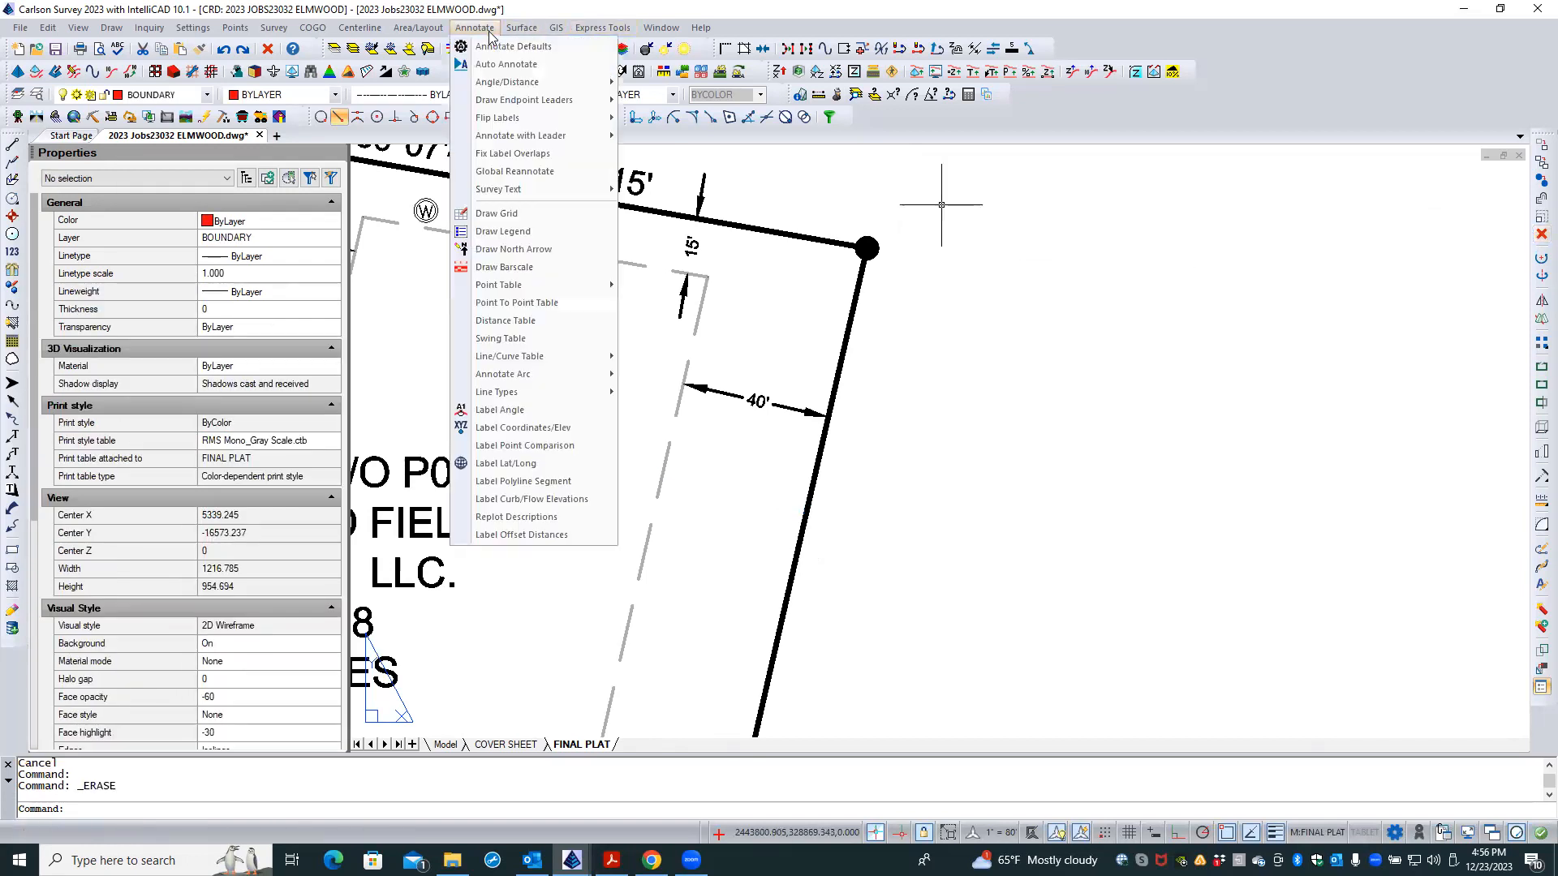
mouse_move(520, 197)
click(684, 190)
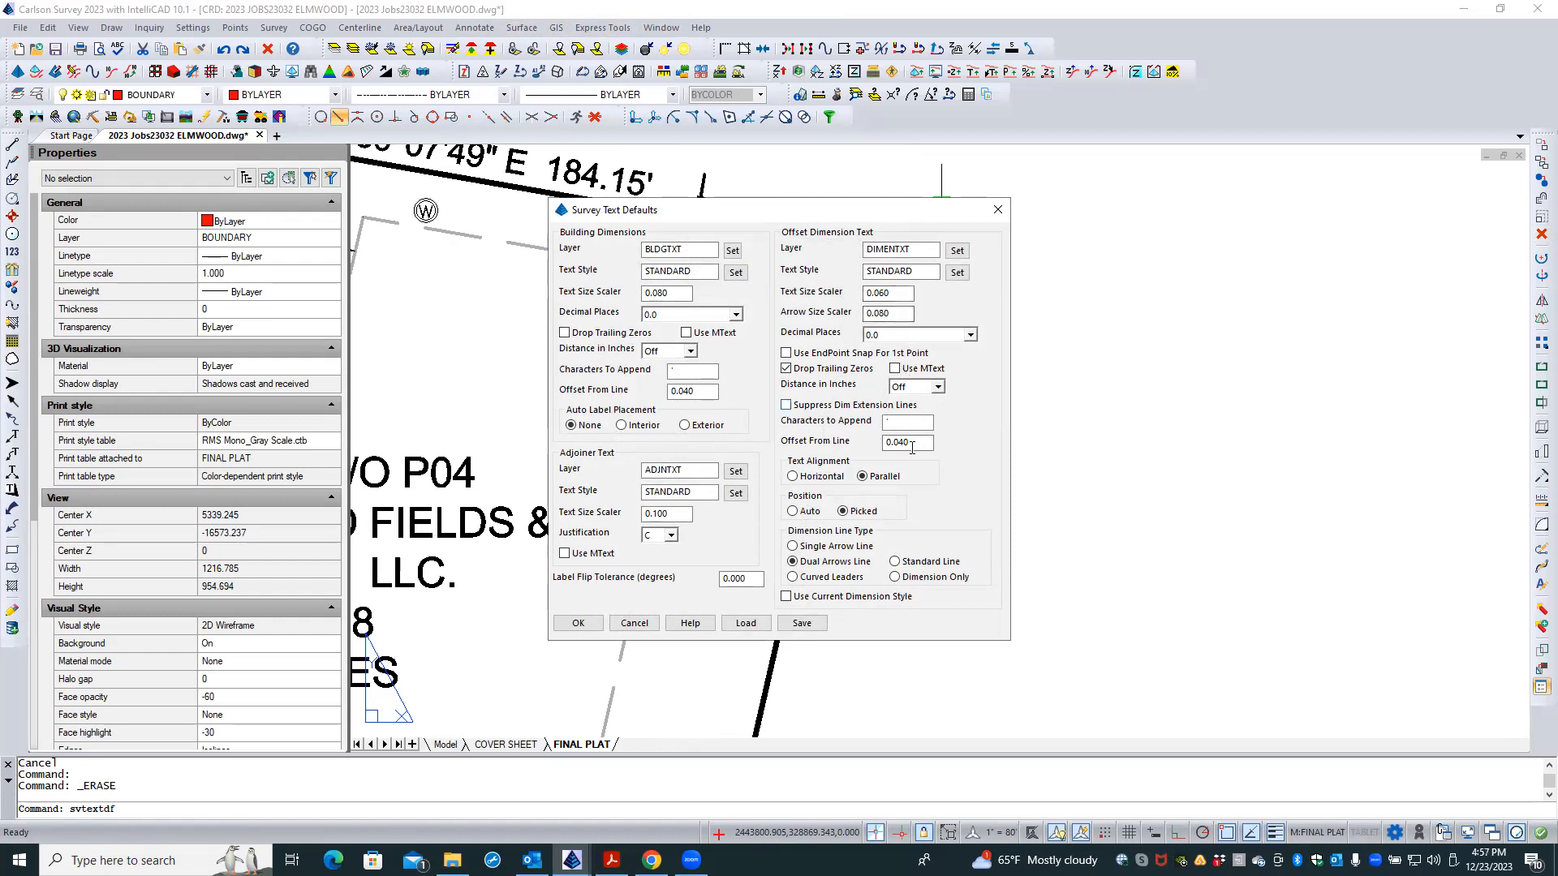
click(917, 442)
text(0)
click(576, 623)
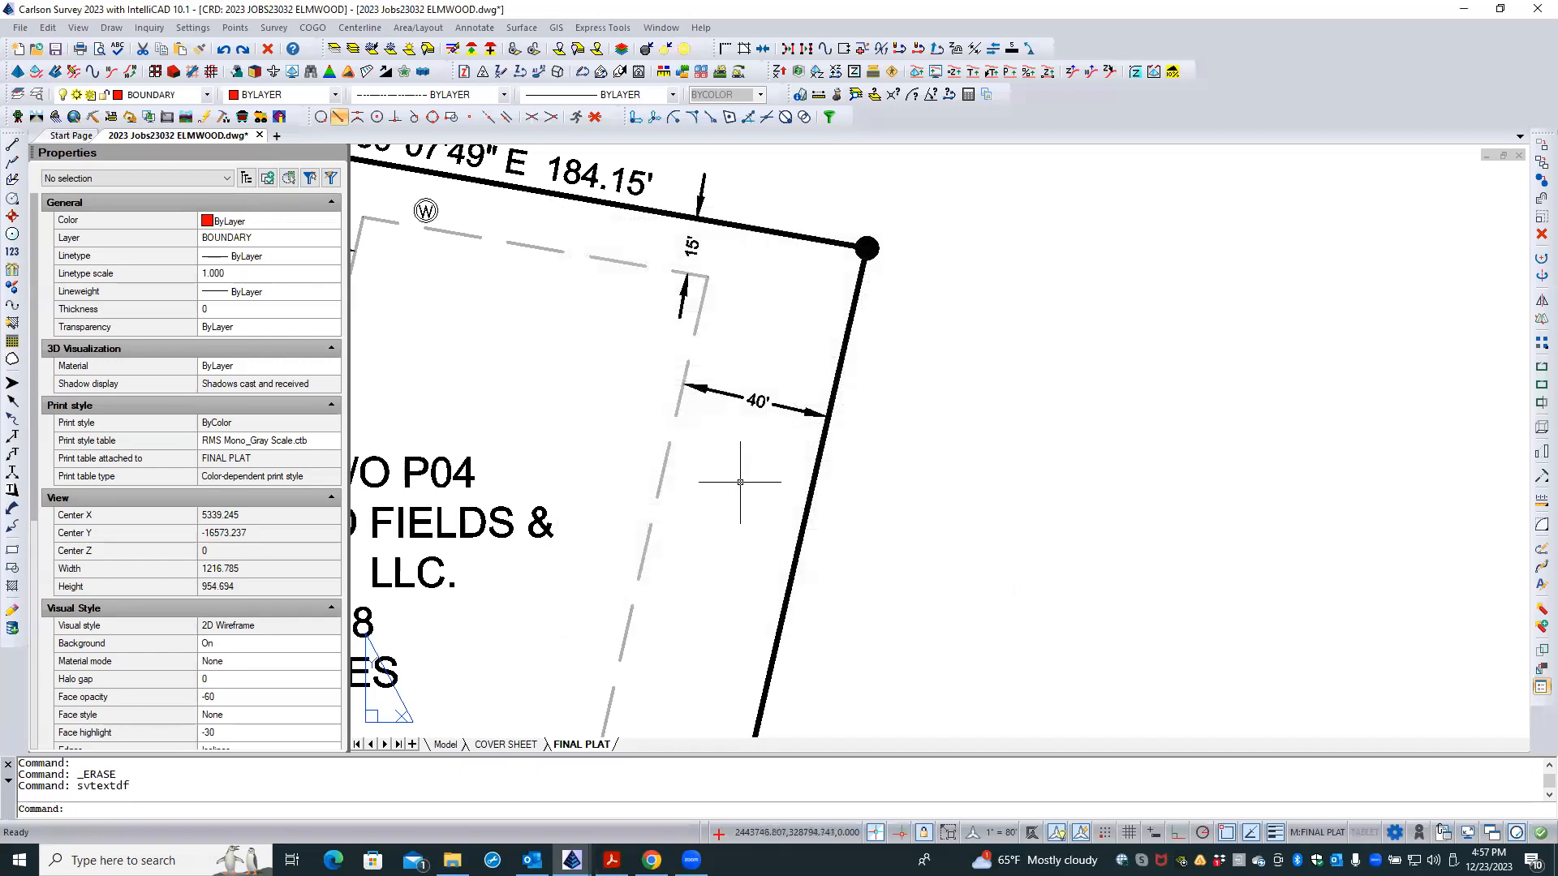
- Draw a new offset dimension from the dashed setback line to Lot 1's east boundary, placed below the existing 40' dimension
click(475, 28)
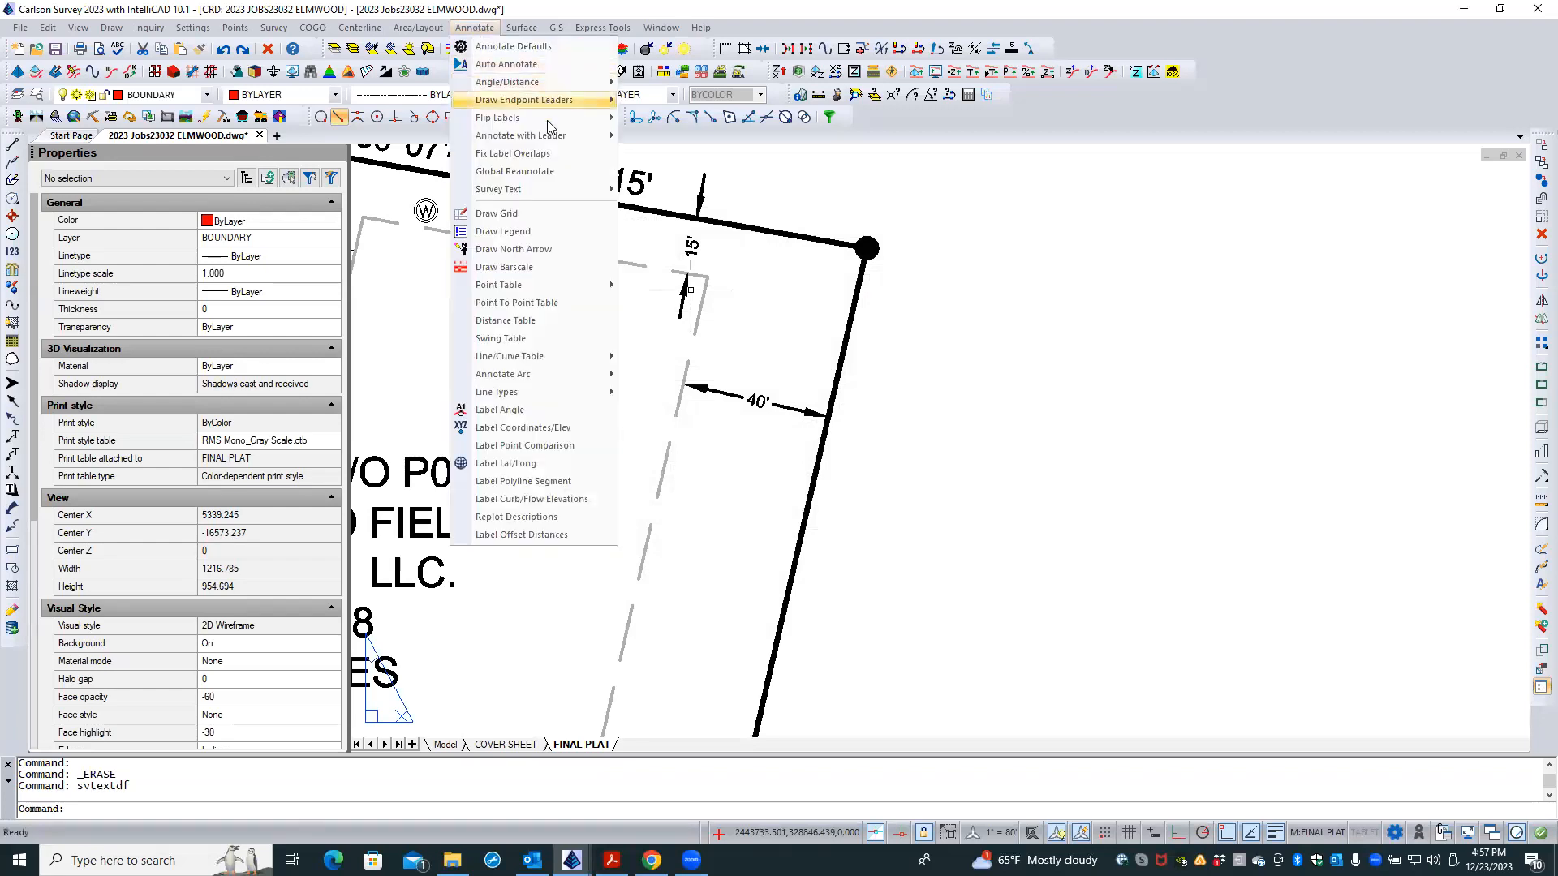
mouse_move(555, 190)
click(658, 207)
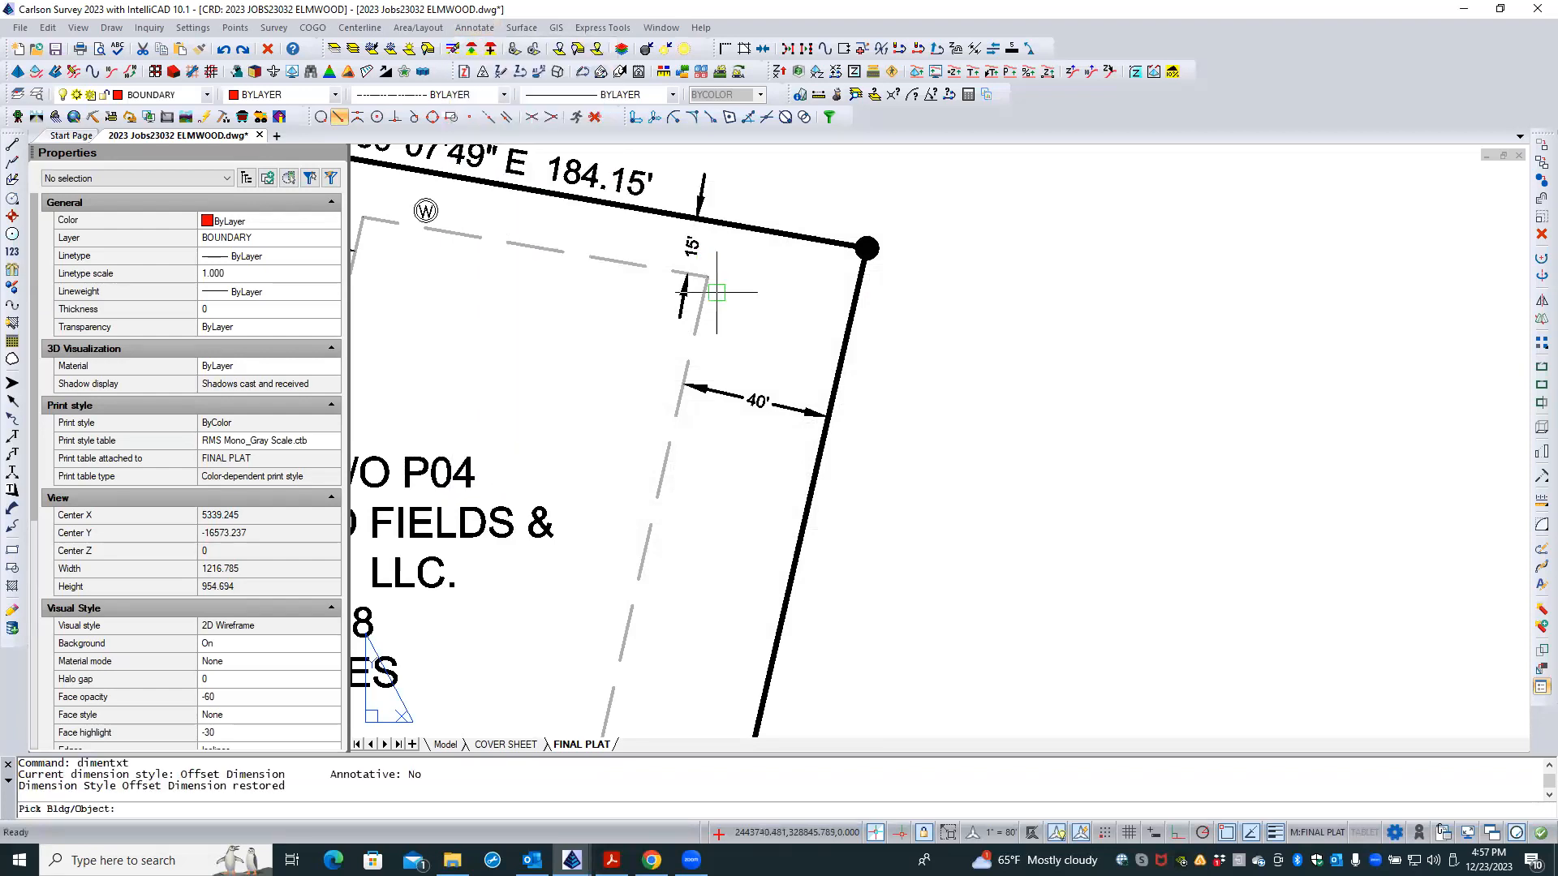
click(703, 315)
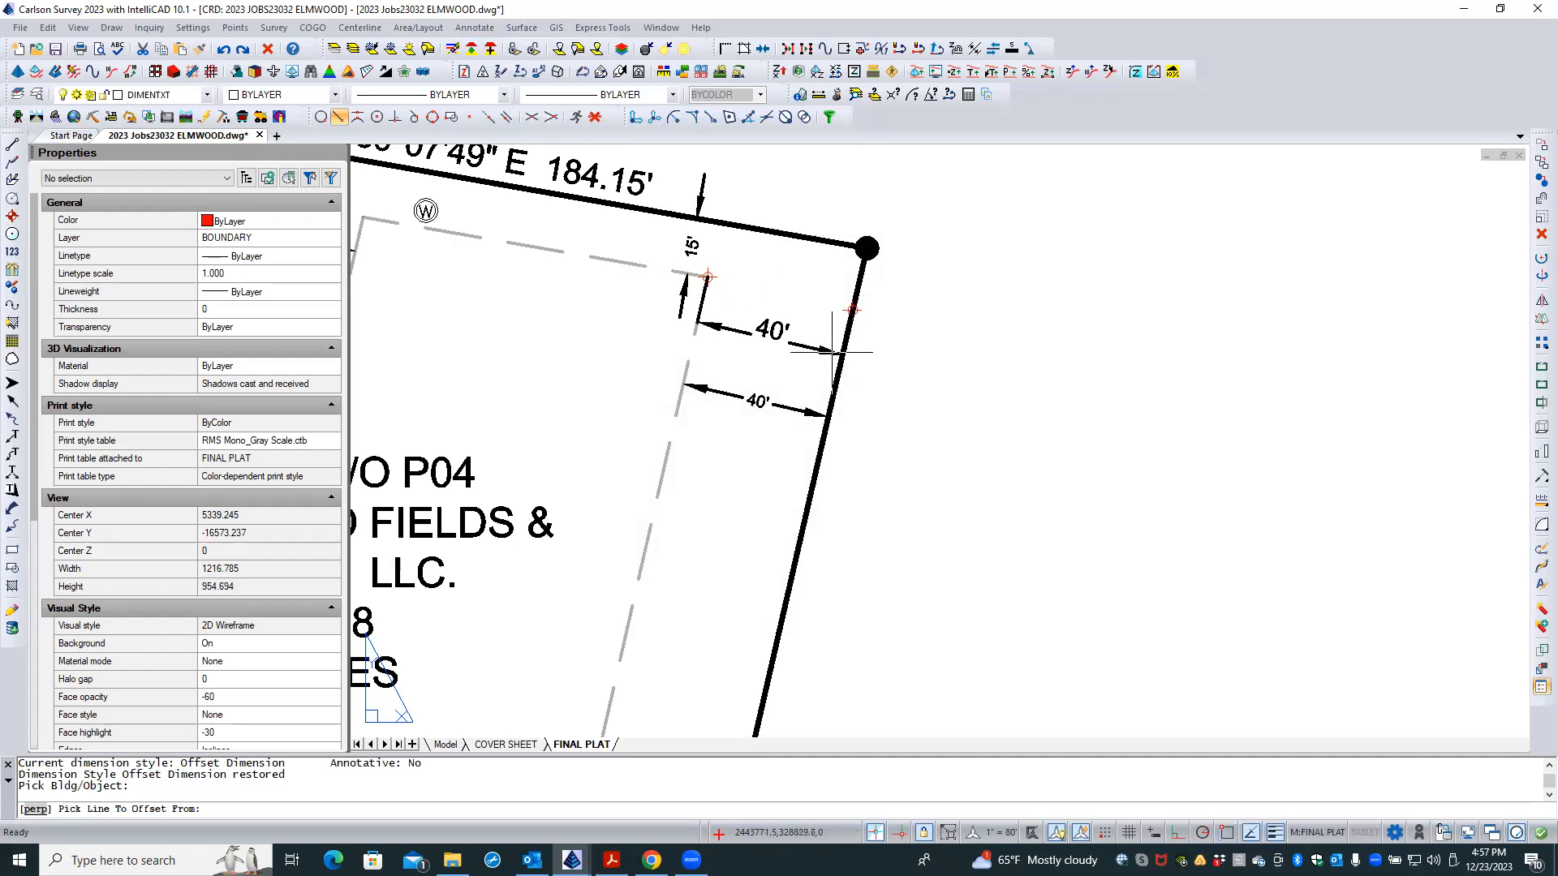
click(760, 577)
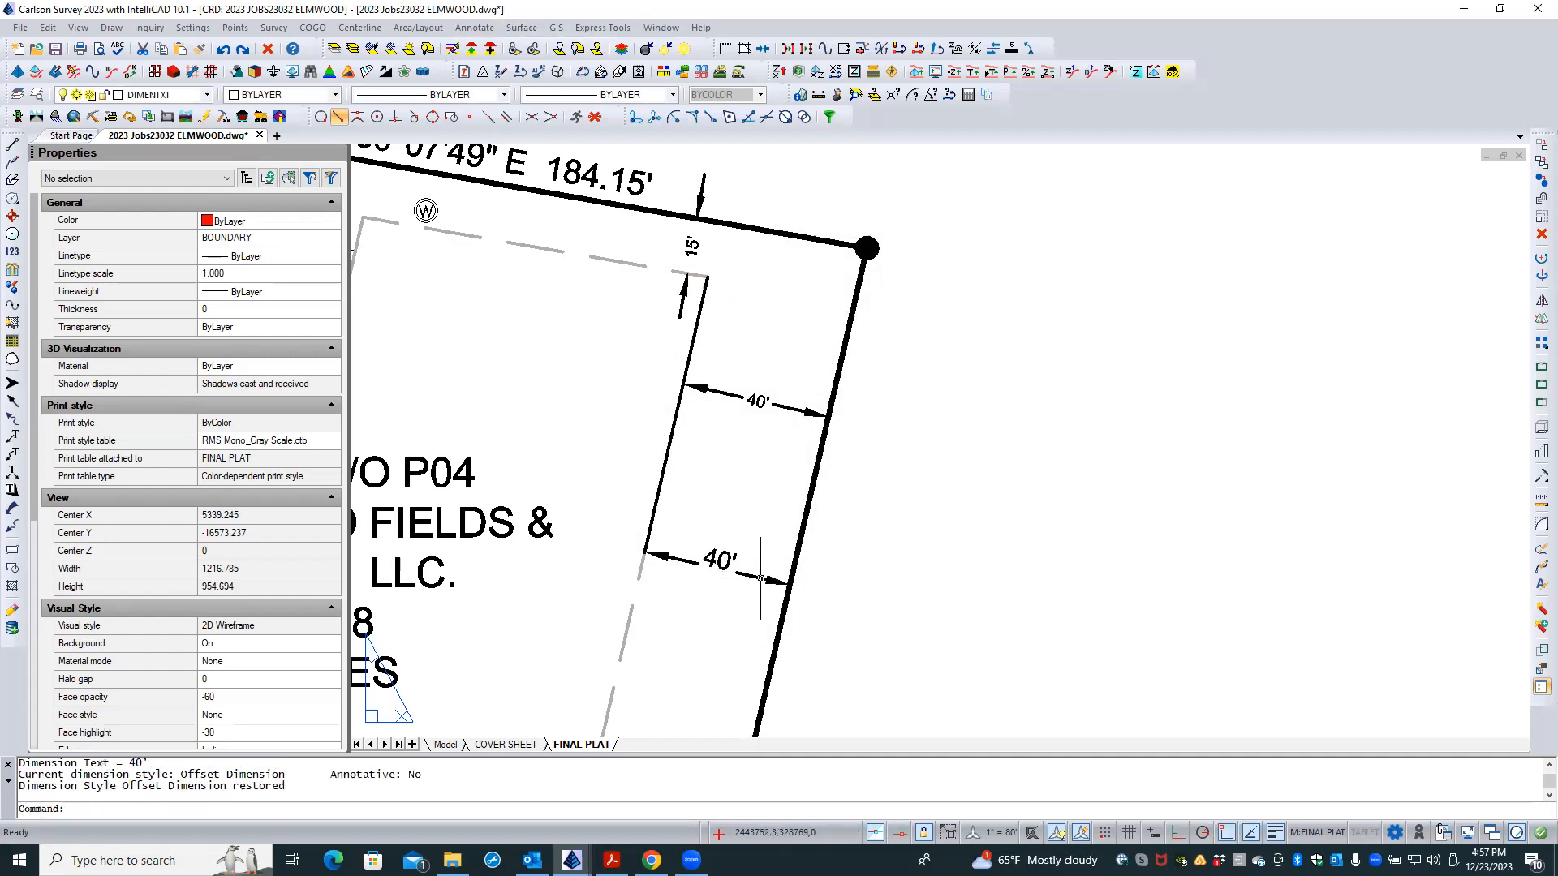
- Turn off extension lines 1 and 2 of the new lower 40' dimension
click(683, 560)
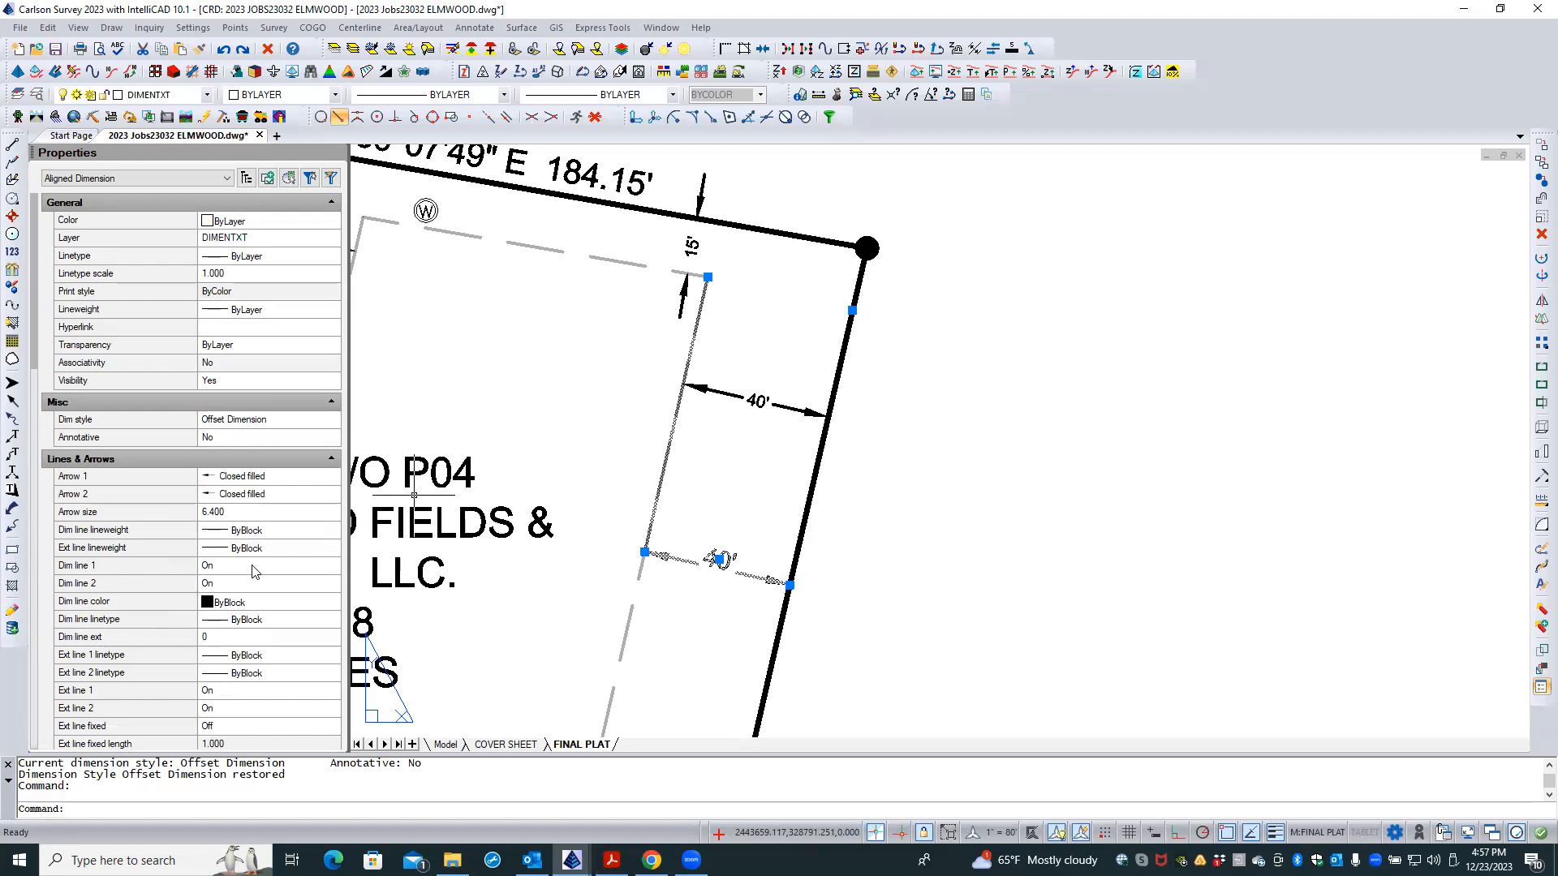
click(267, 698)
click(265, 699)
click(253, 711)
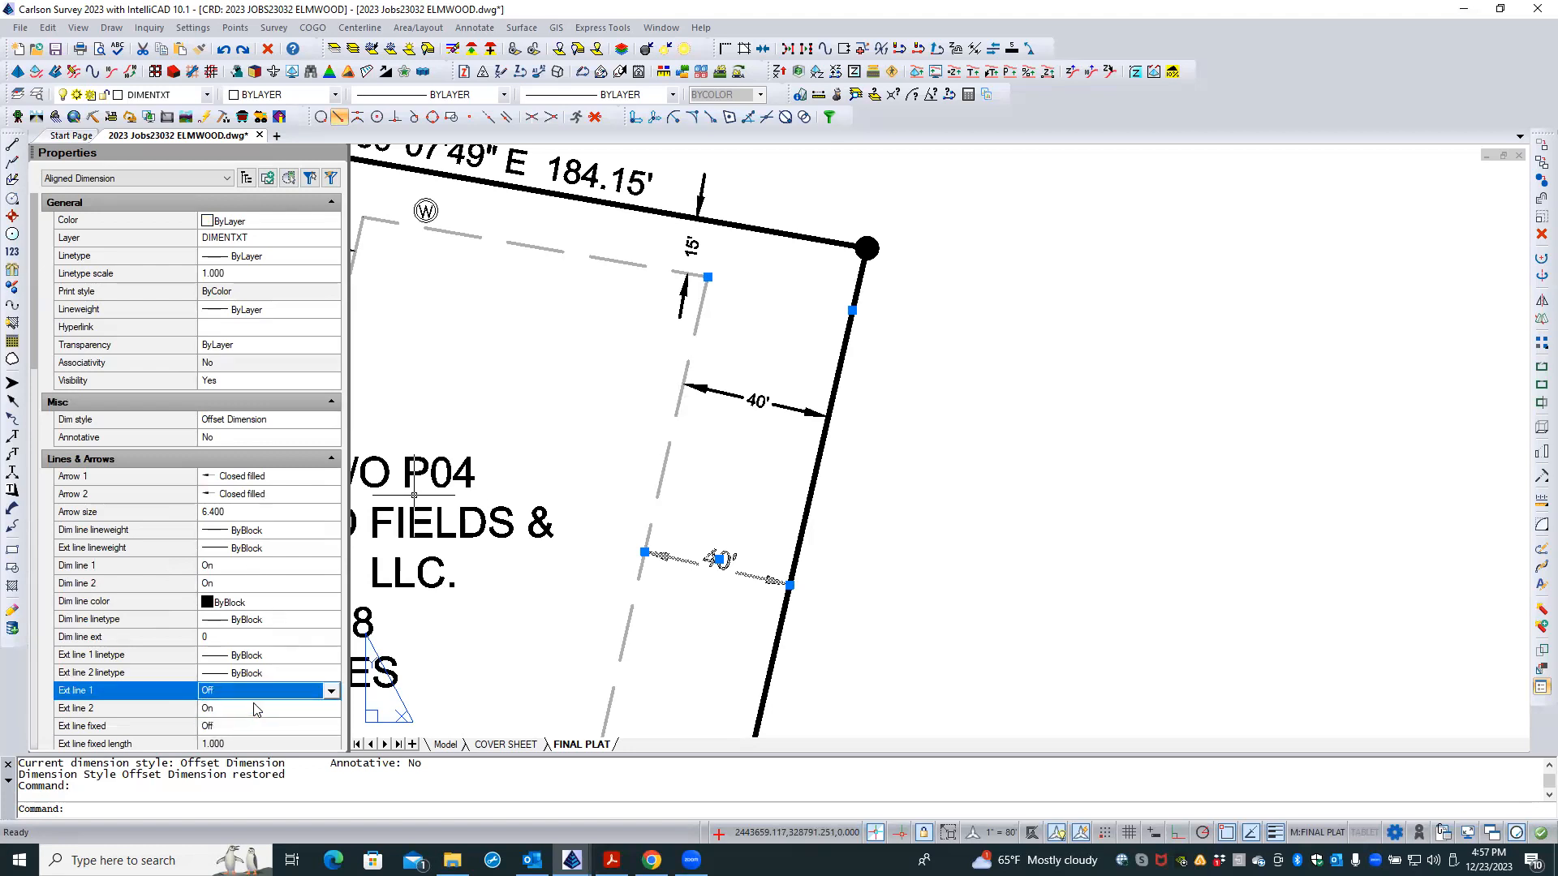
click(256, 708)
click(263, 710)
click(240, 727)
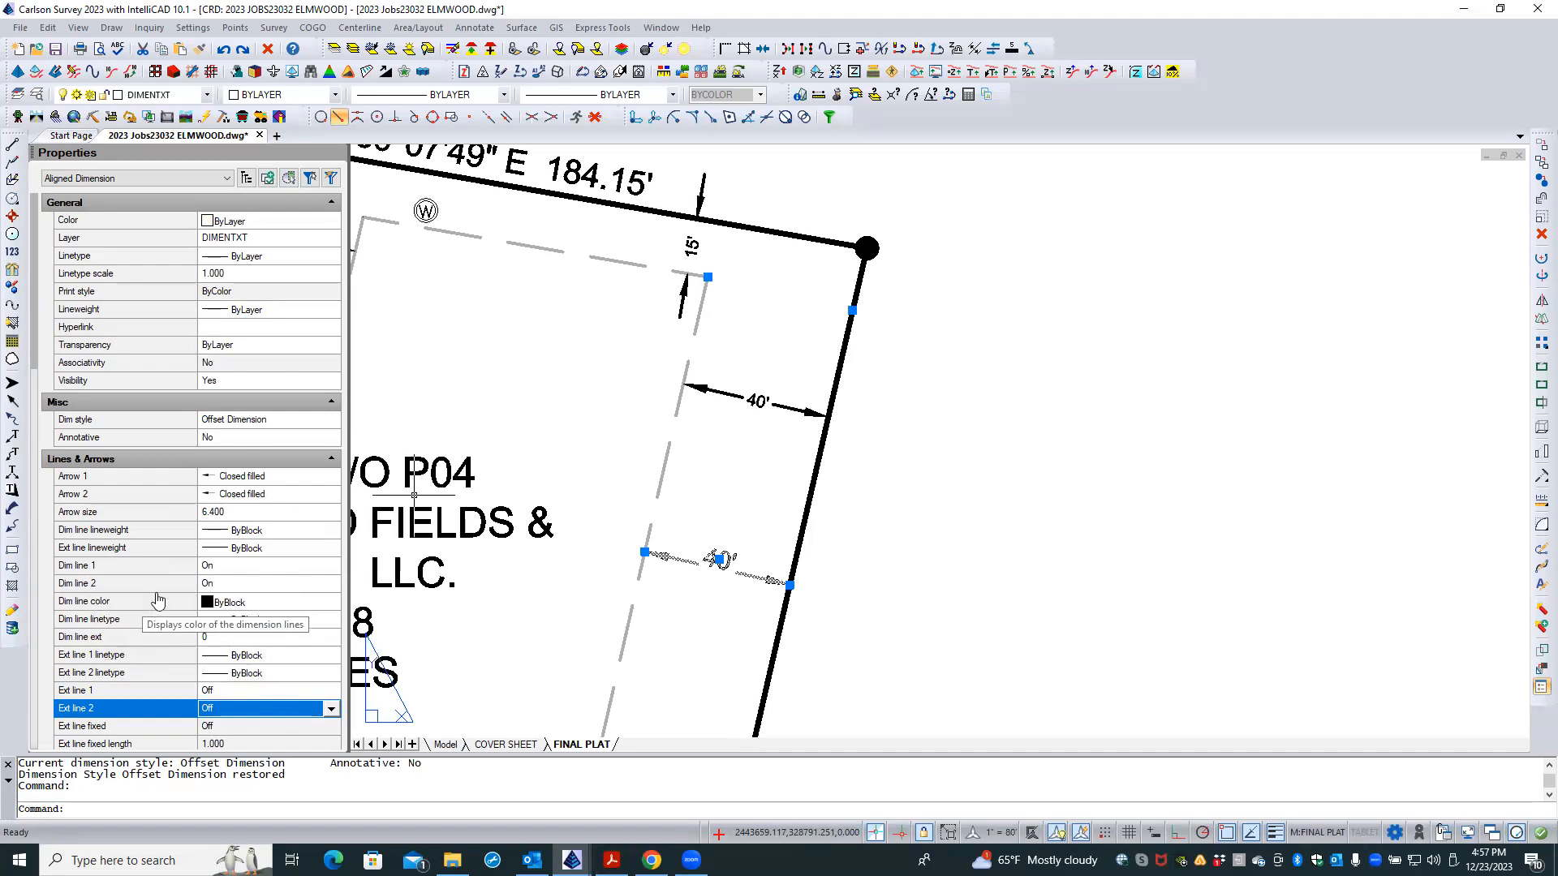
- Change the dimension line lineweight of the lower 40' dimension from ByBlock to a specific weight
click(253, 532)
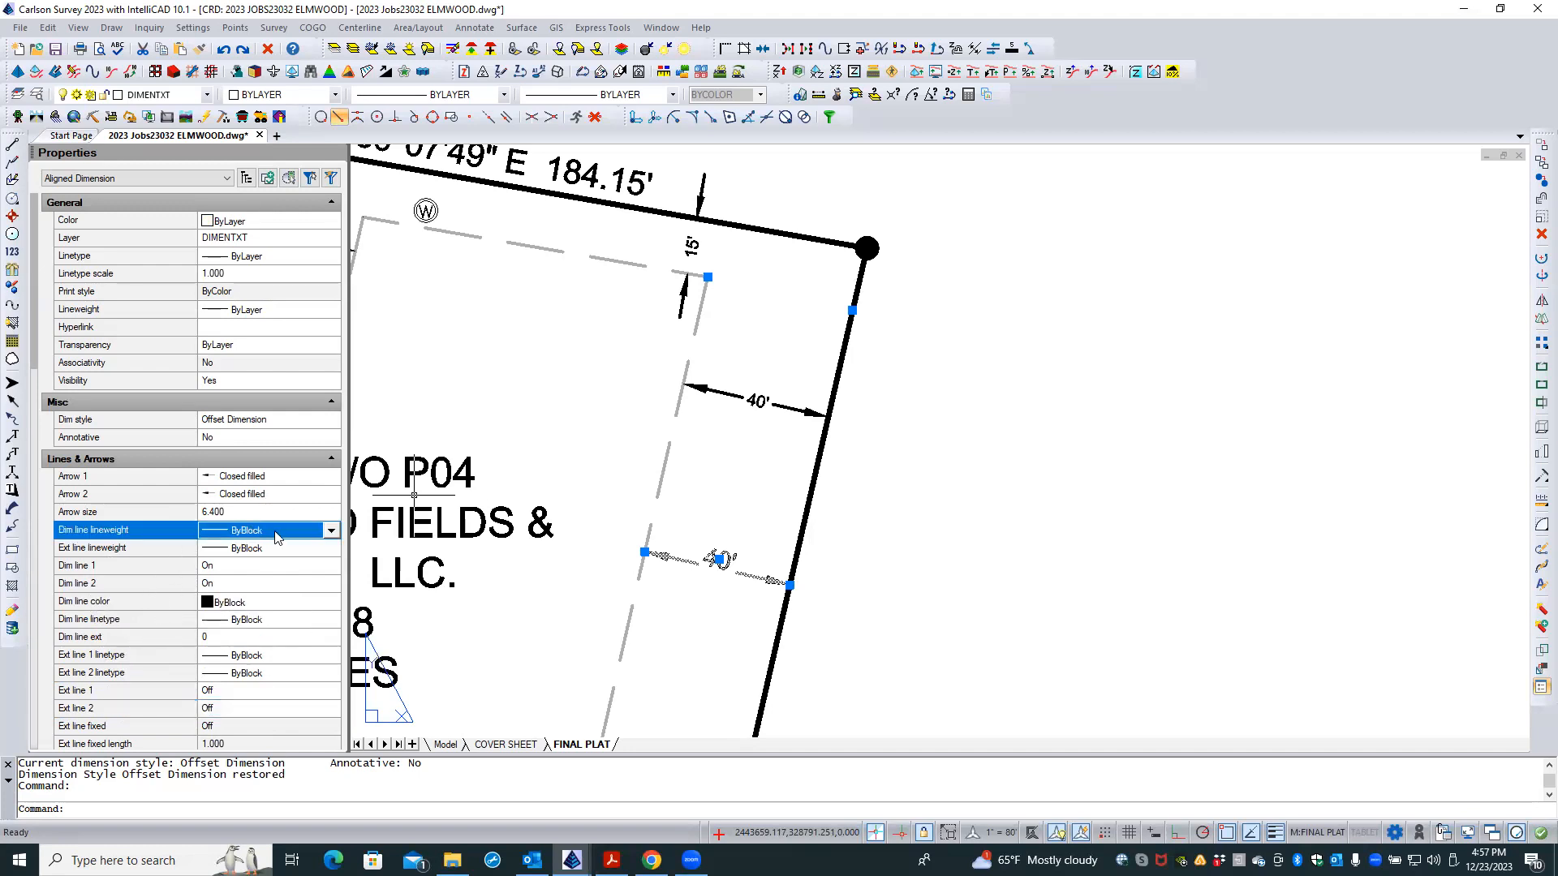
click(268, 533)
click(270, 294)
- Set the text offset of the lower 40' dimension to 2.5
scroll(300, 507, down, 9)
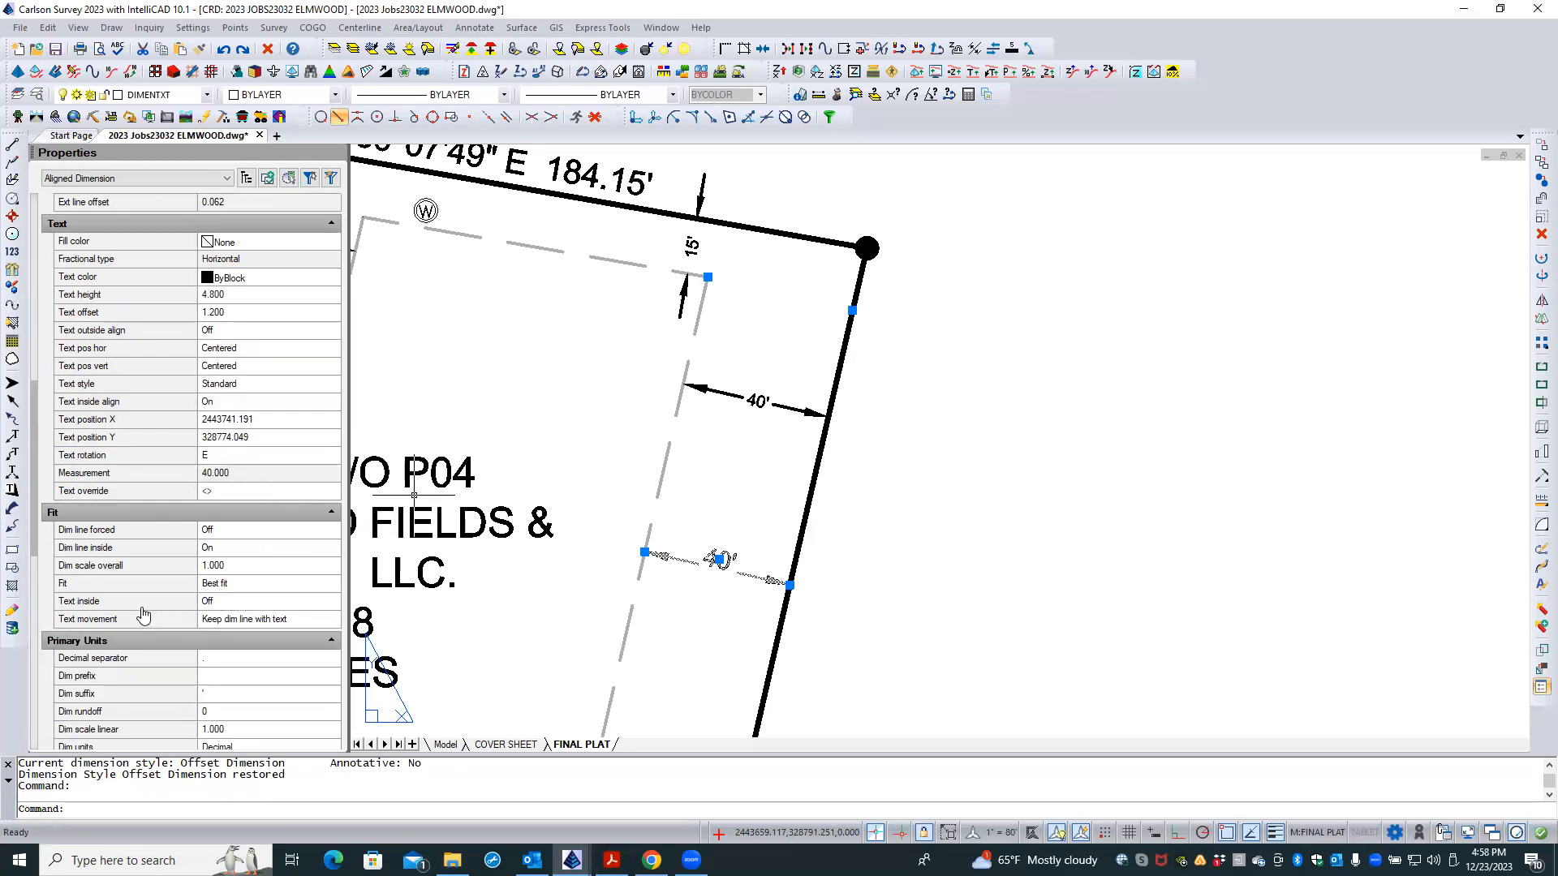
scroll(247, 553, down, 3)
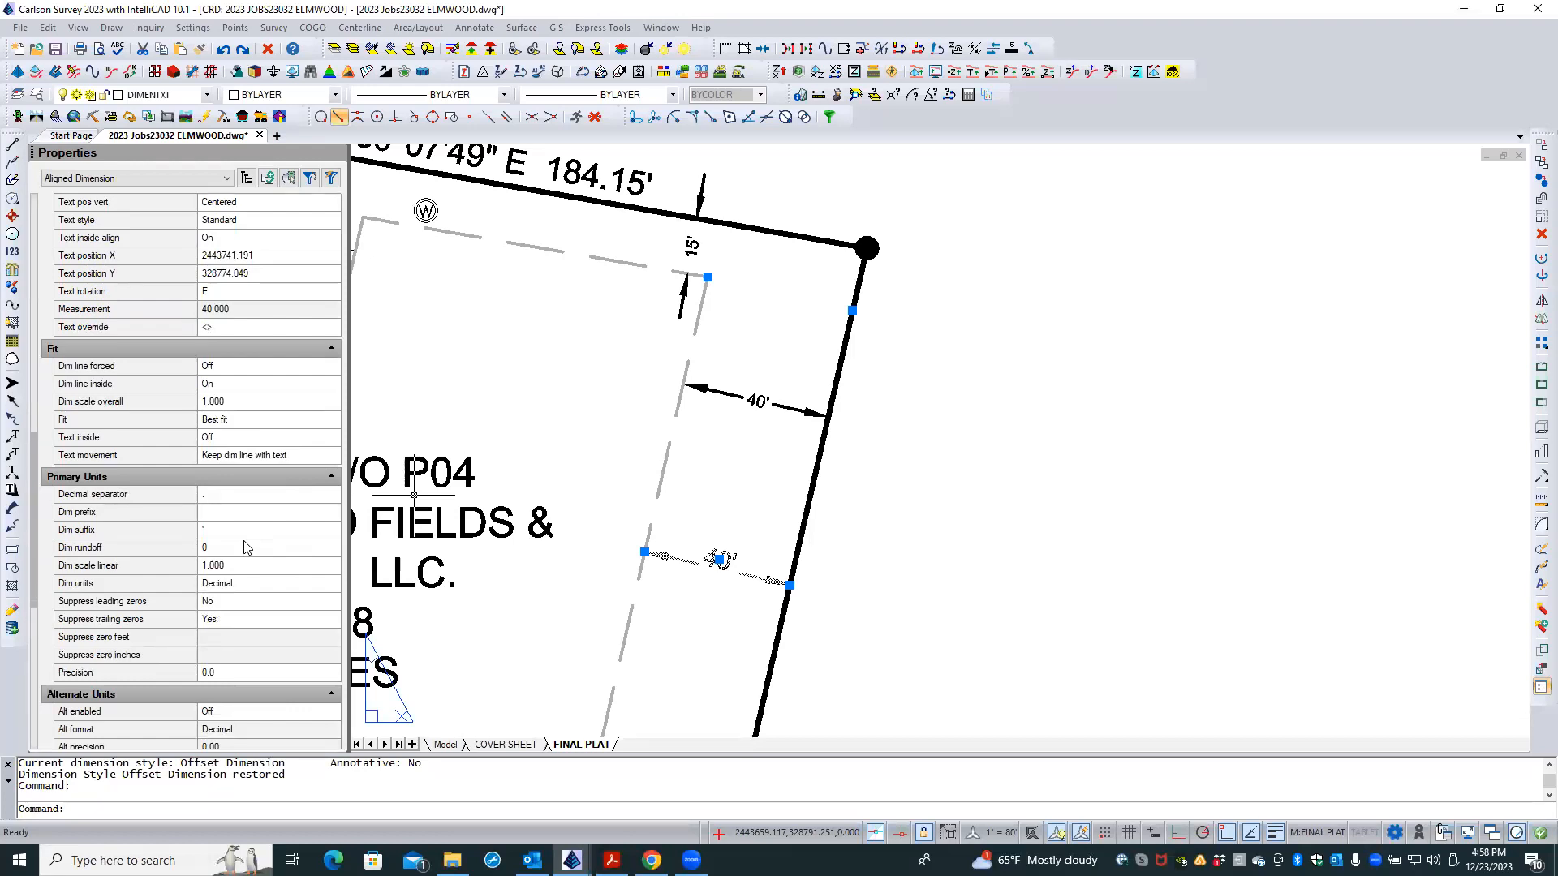
scroll(247, 548, up, 2)
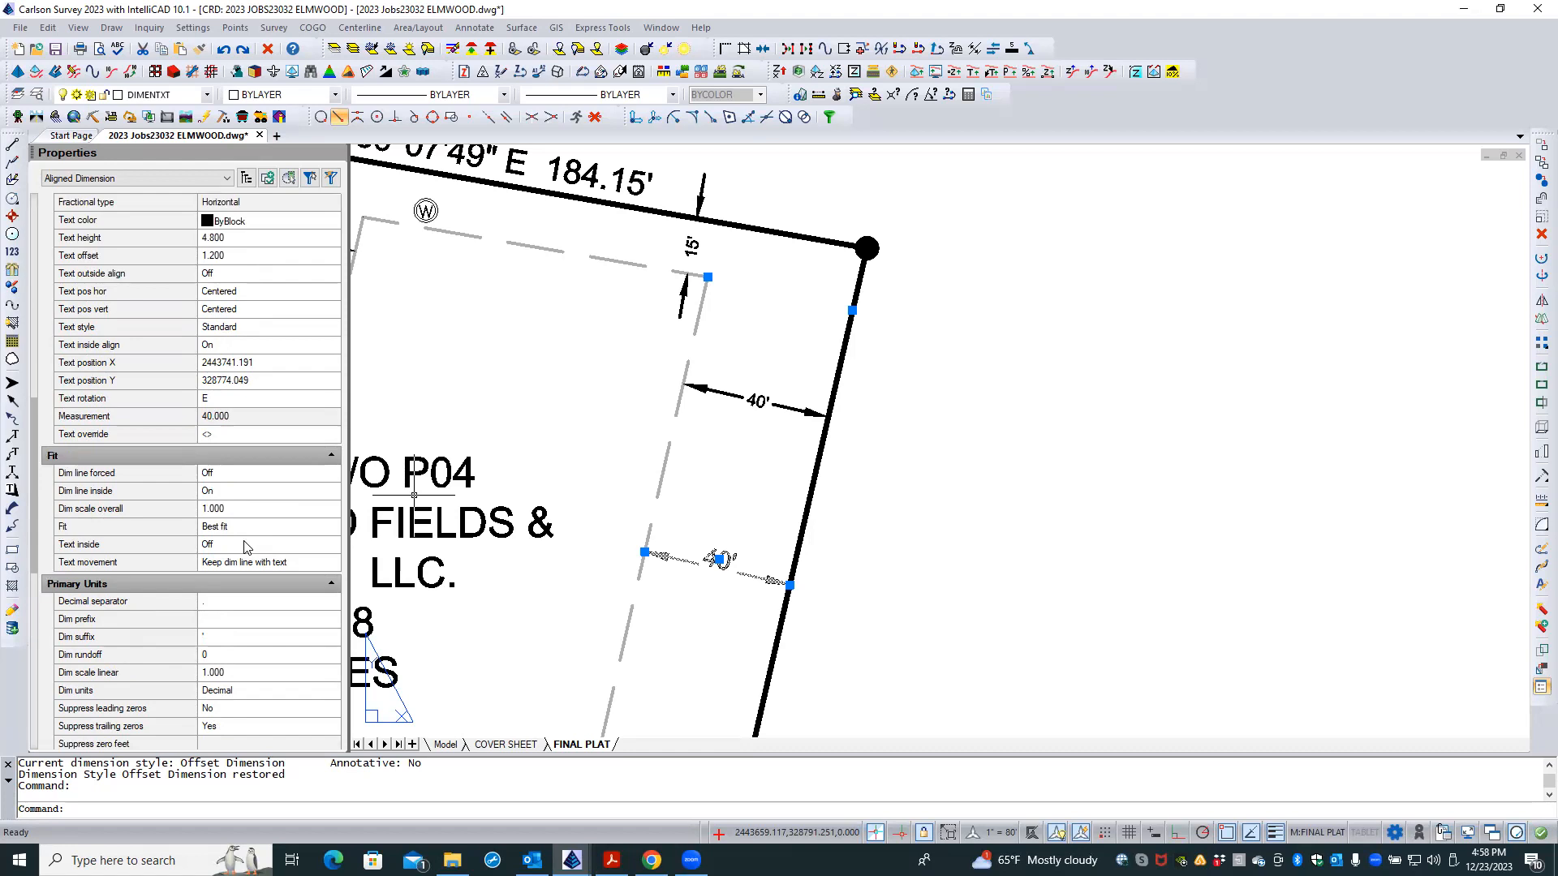
click(247, 254)
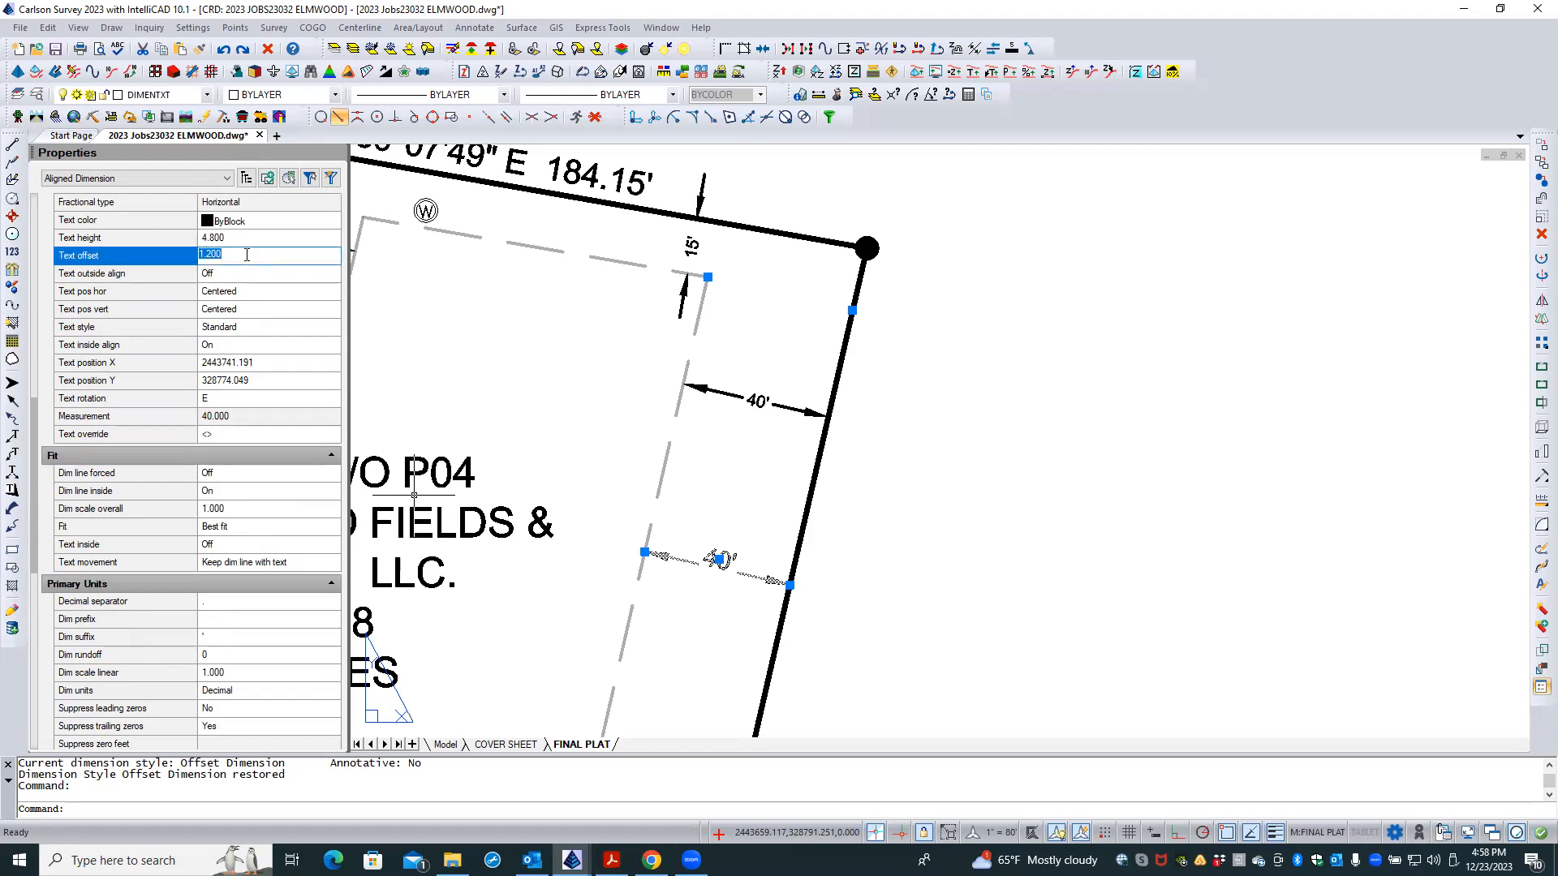
text(2)
key(Return)
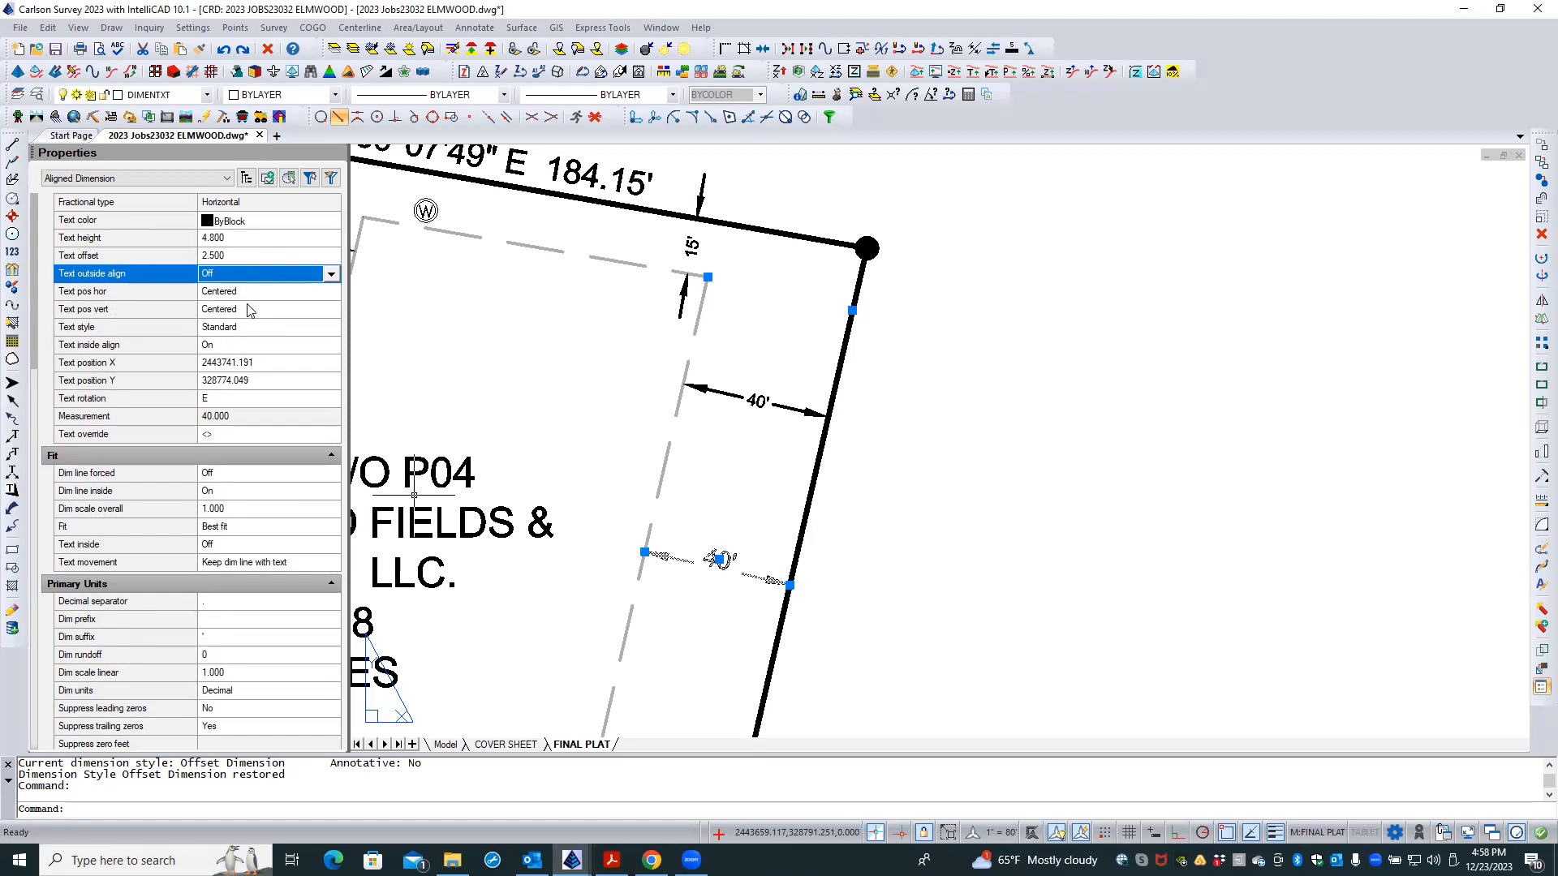
- Try turning Text inside on for the lower 40' dimension and switch it back off
click(245, 348)
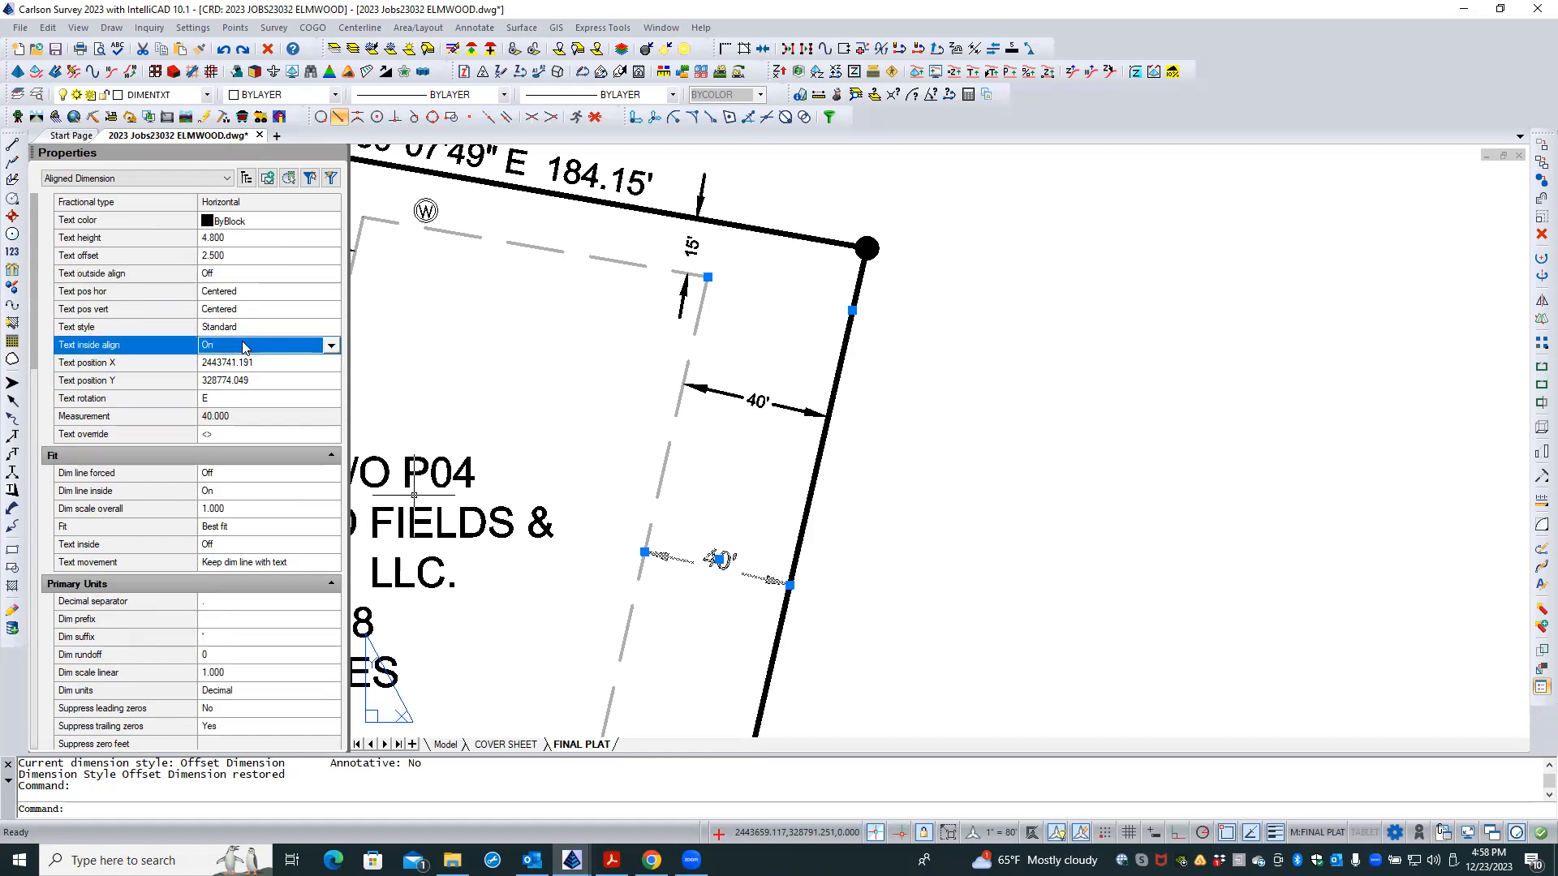
scroll(725, 581, up, 3)
double_click(722, 584)
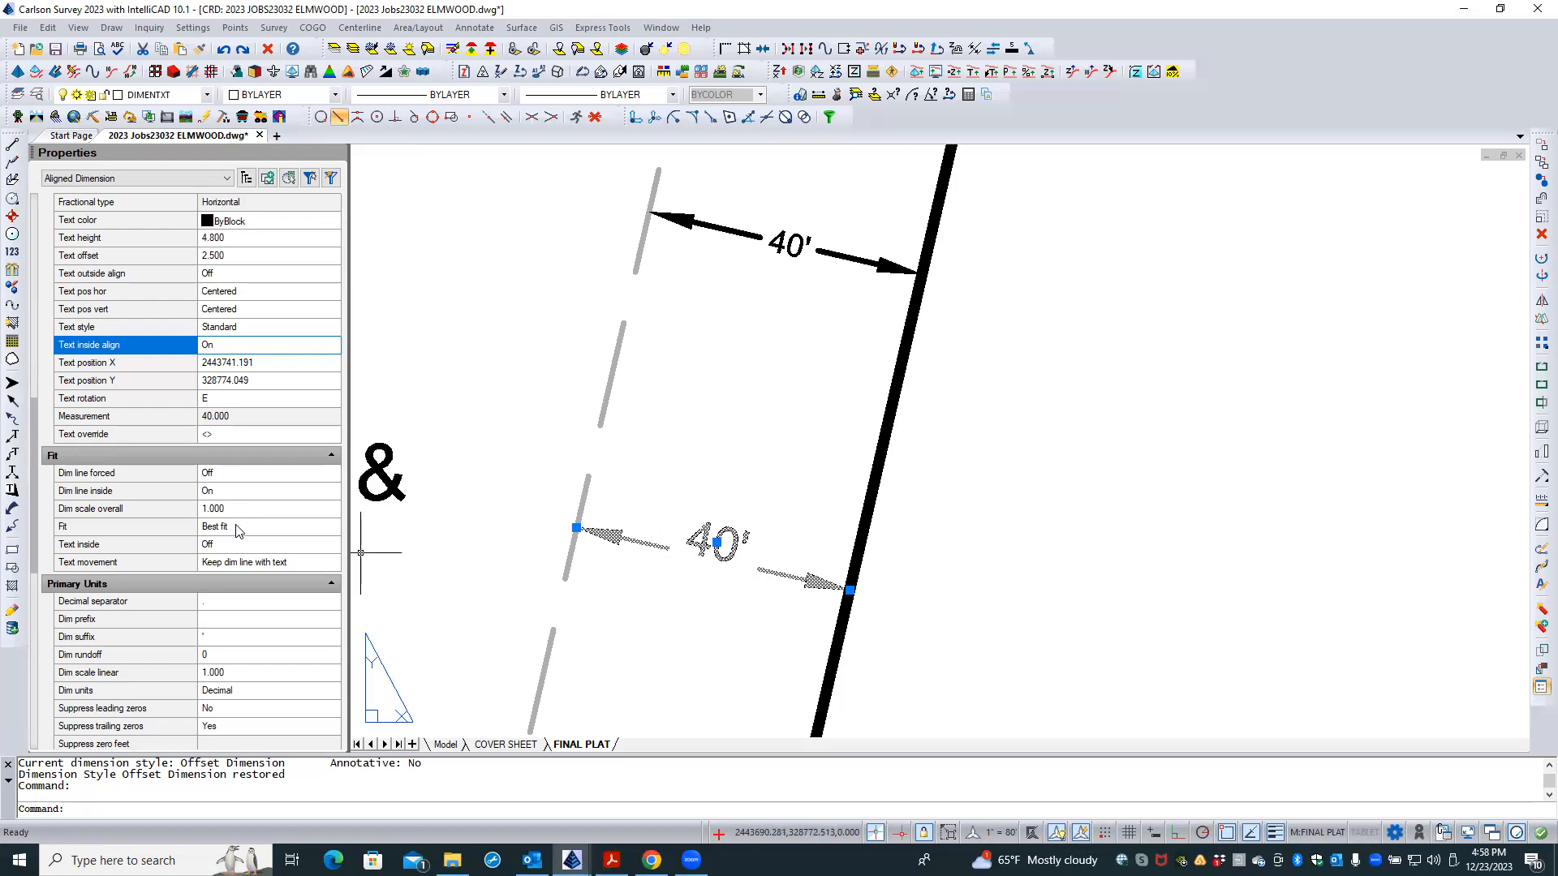
click(263, 565)
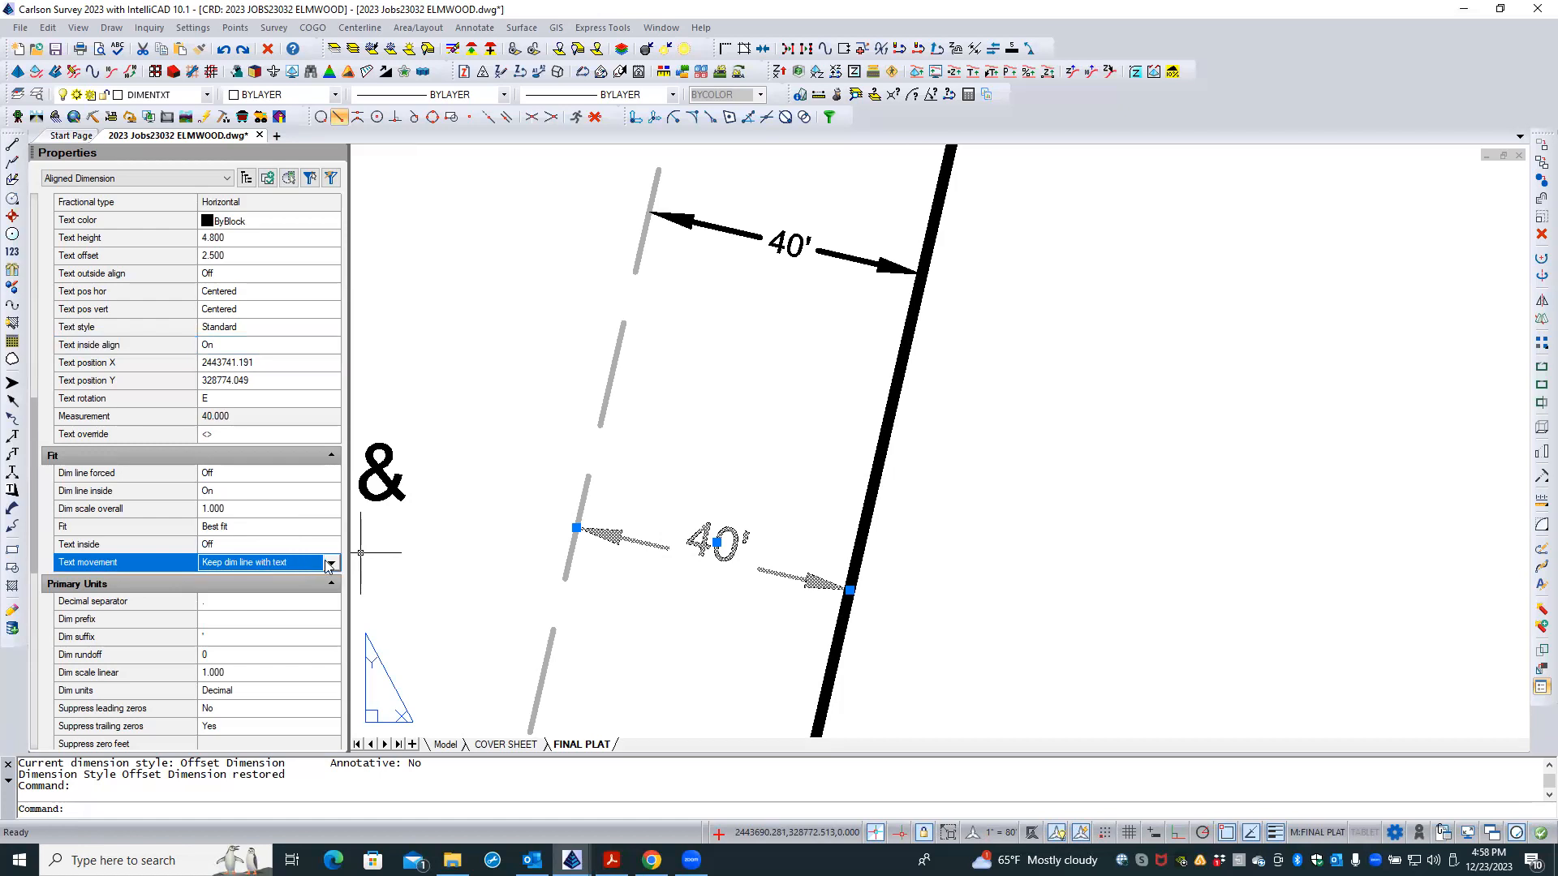
click(258, 548)
click(320, 545)
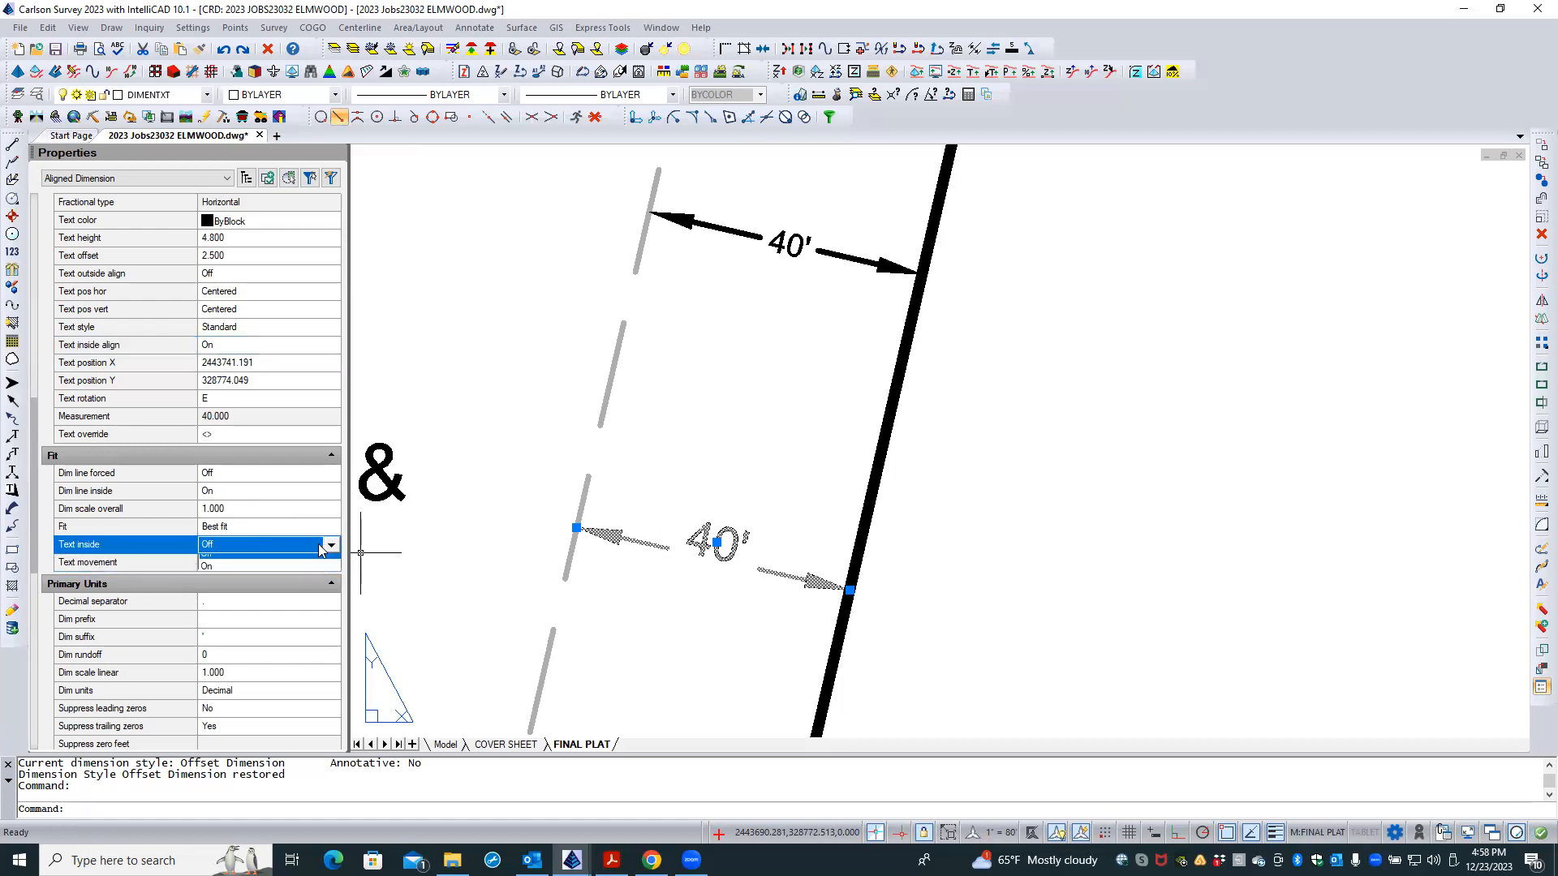
click(243, 565)
click(219, 571)
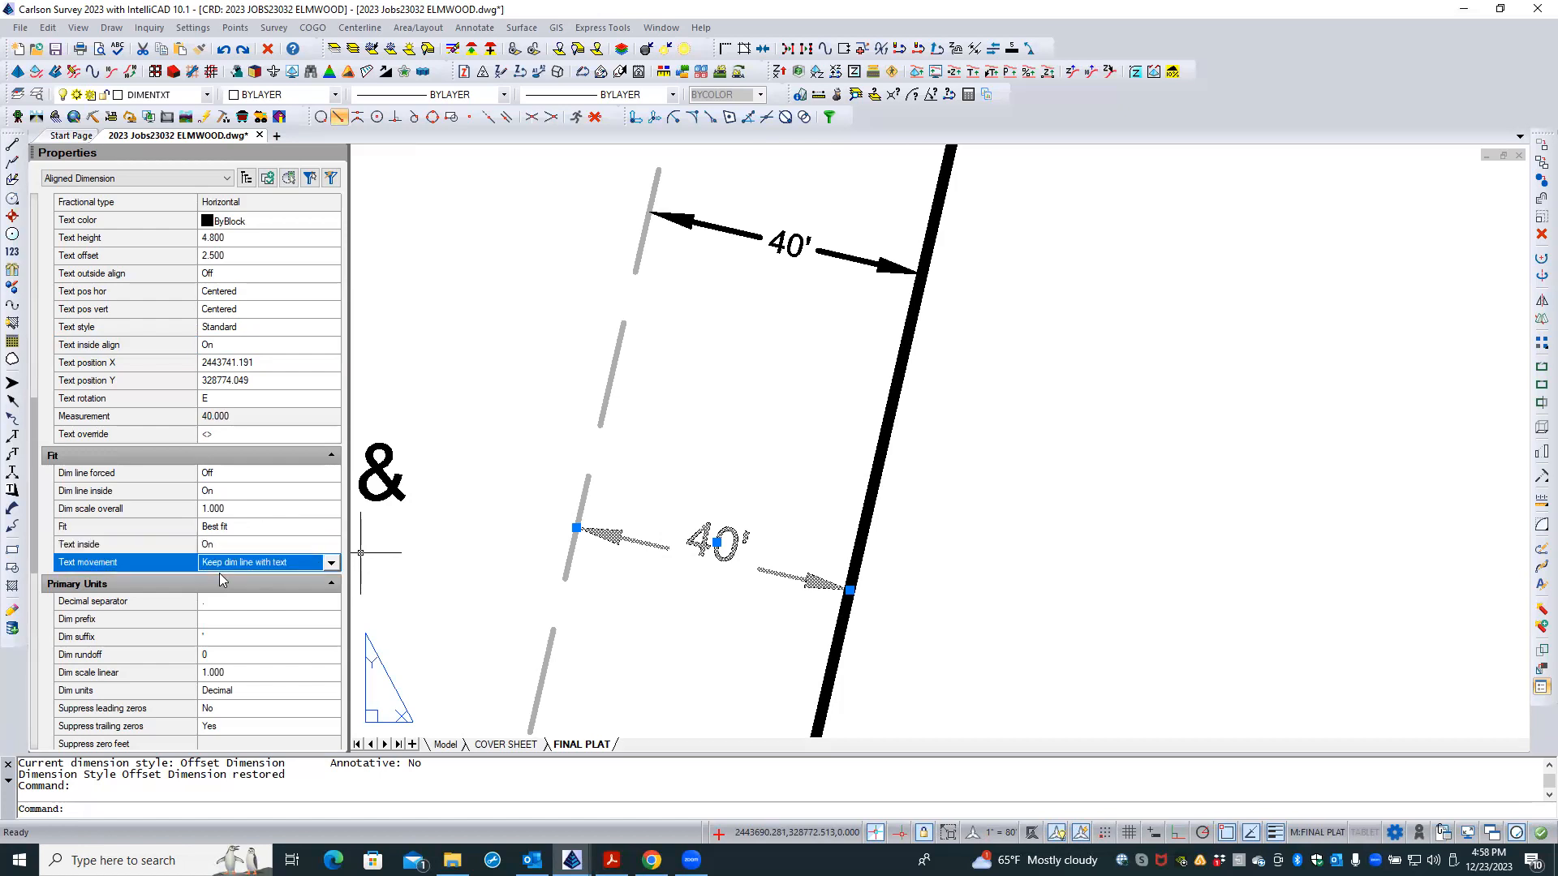
click(253, 544)
click(276, 545)
click(244, 563)
- Try a text offset of 0 on the lower 40' dimension and restore it to 2.5
click(232, 255)
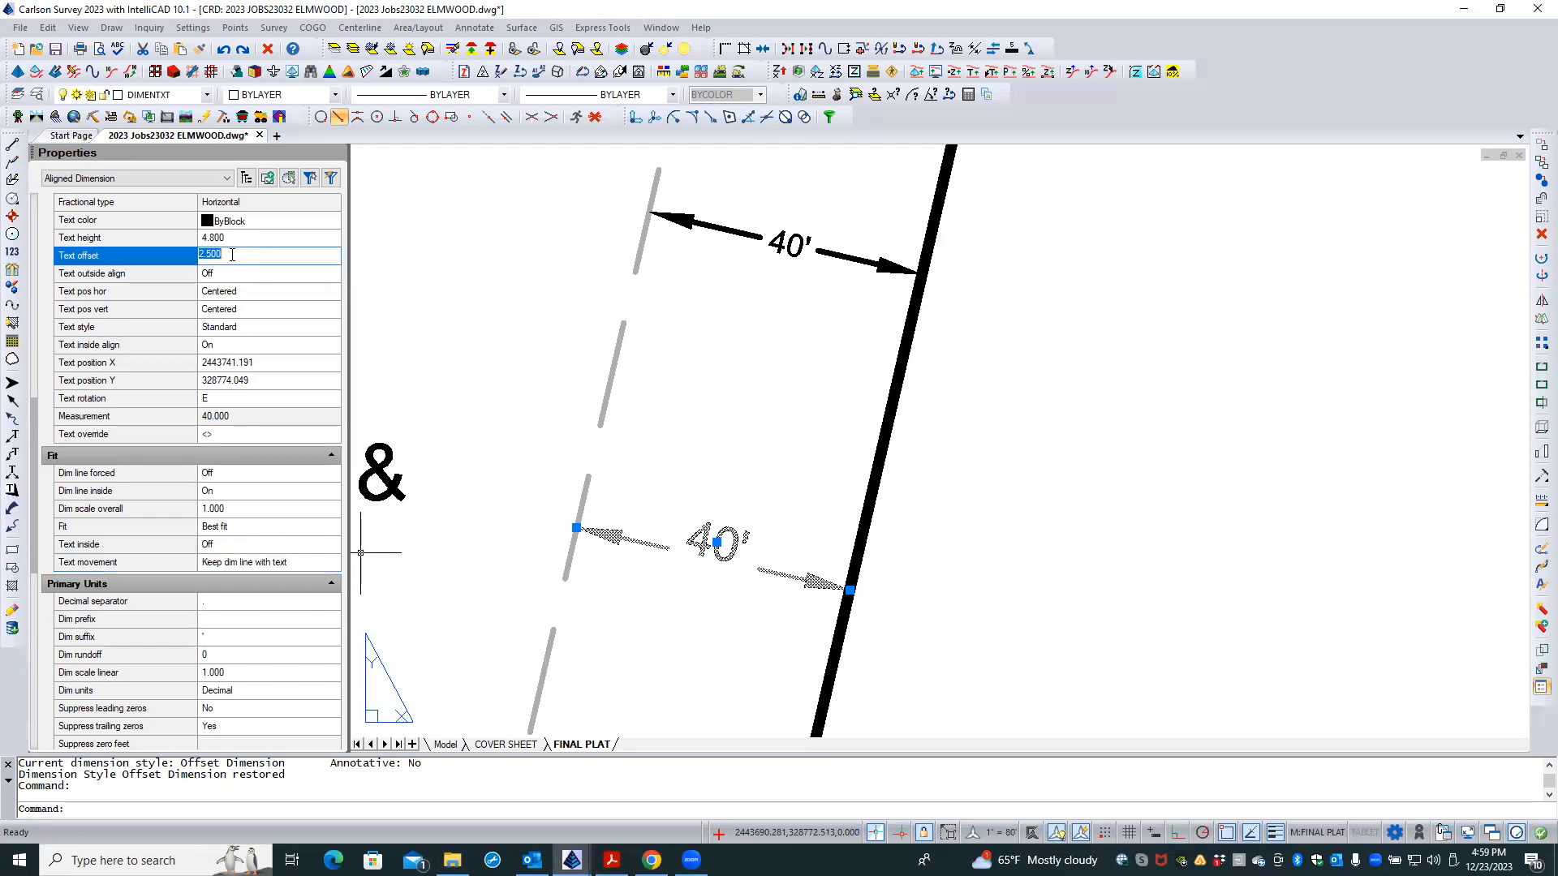
text(0)
key(Return)
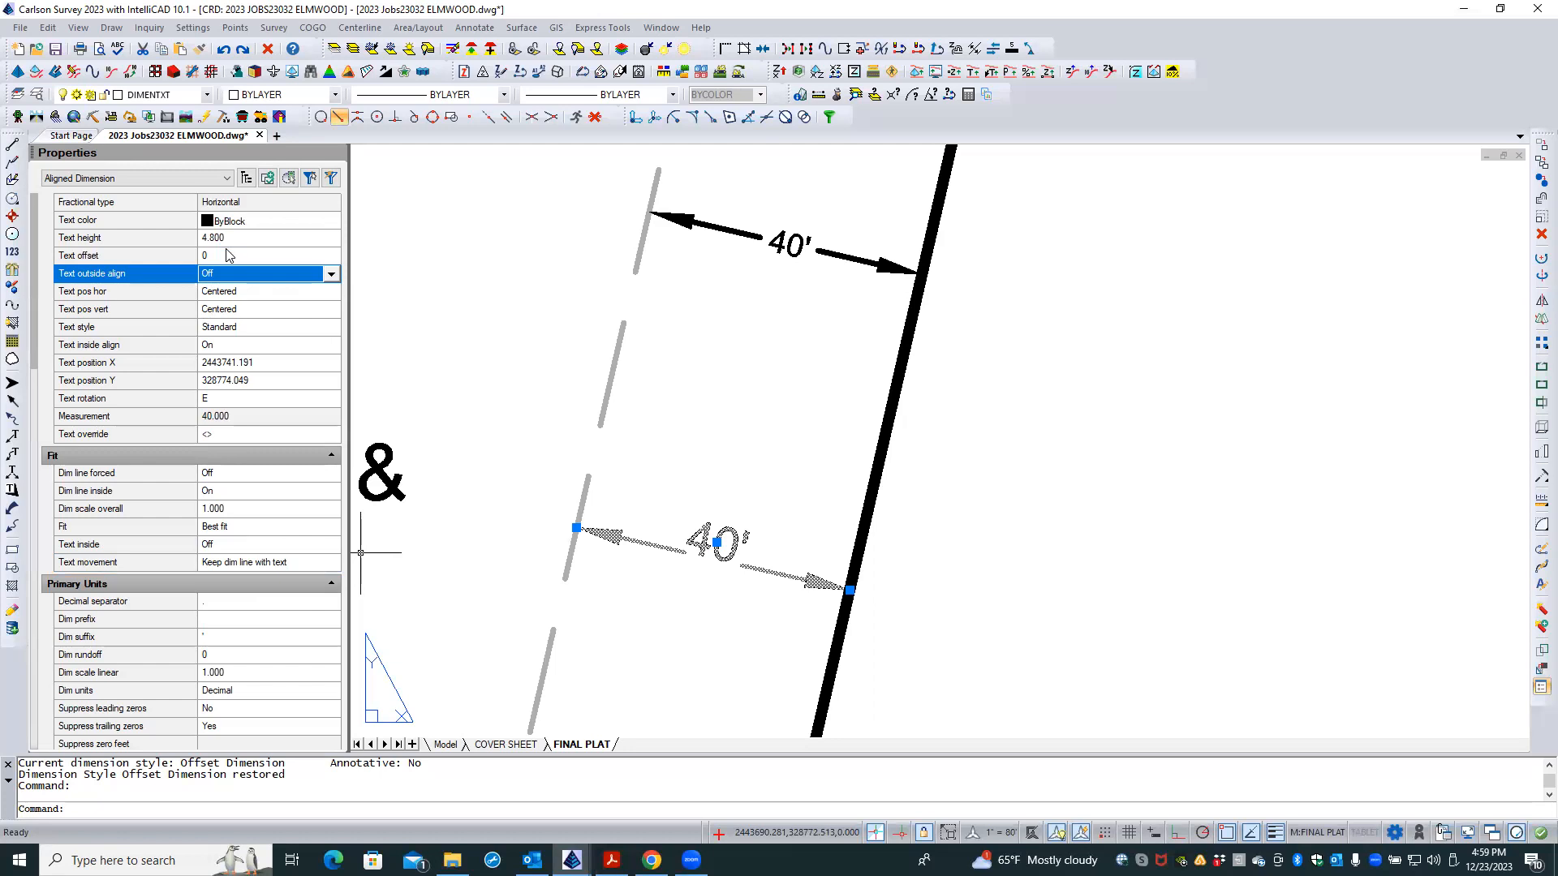
click(223, 255)
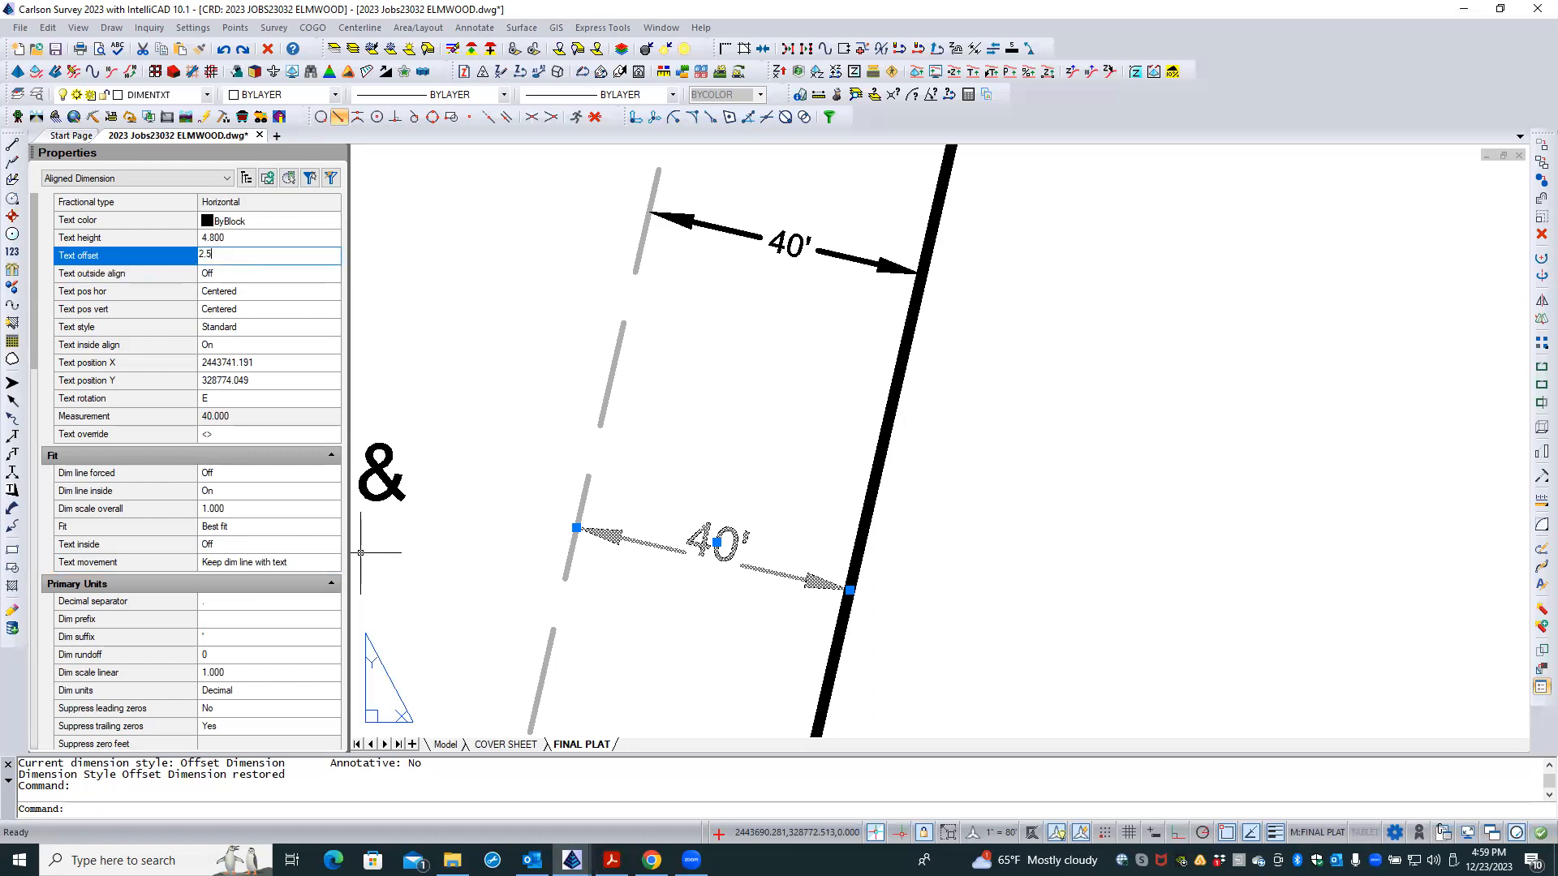
text(2.5)
key(Return)
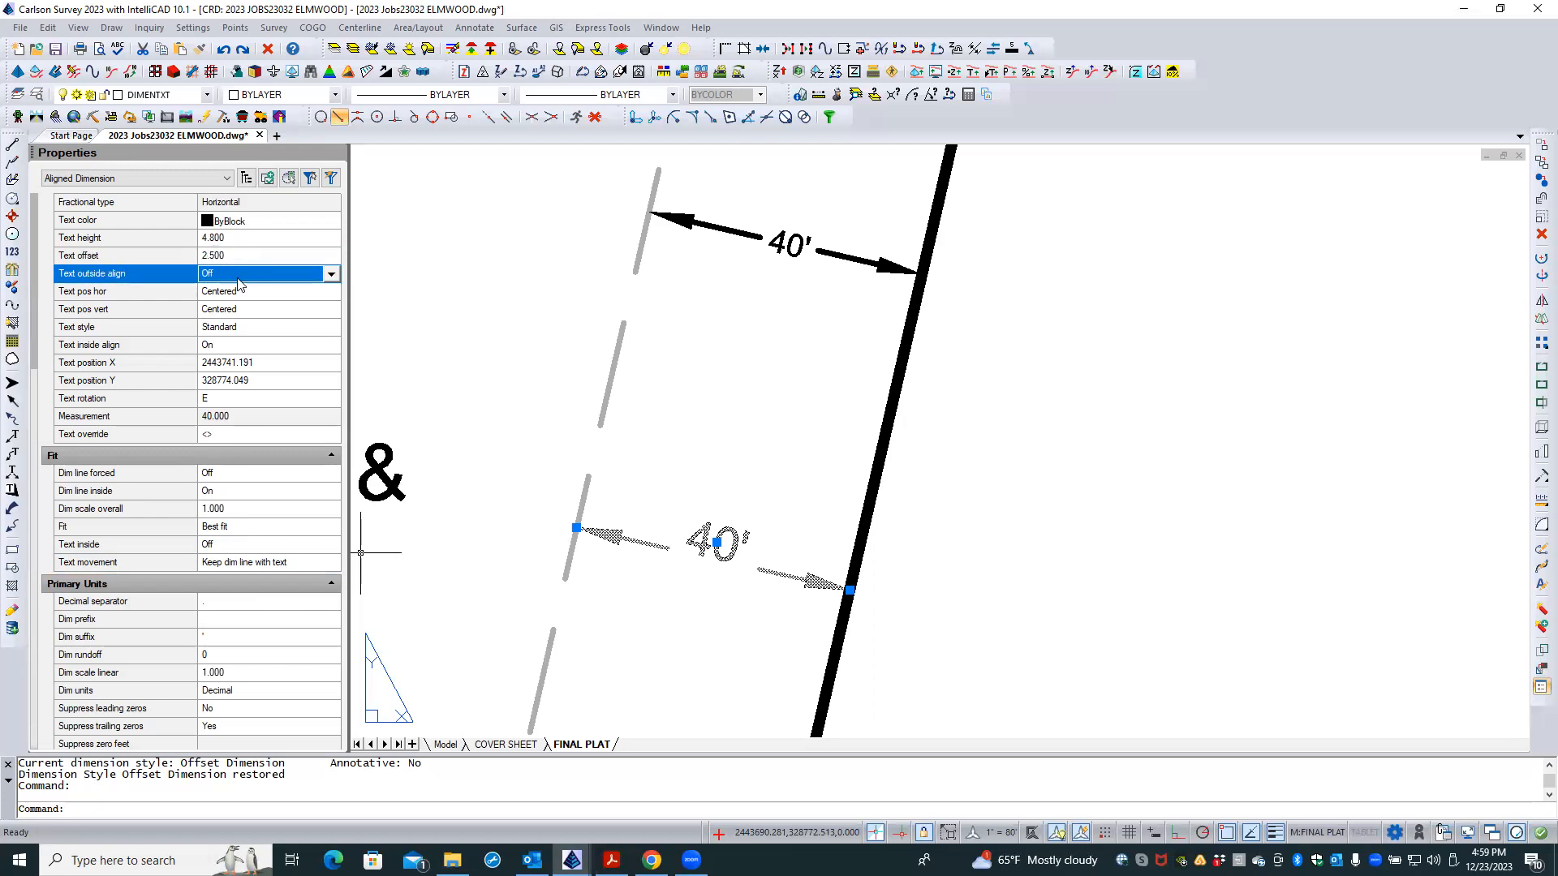
- Try turning Text inside align off for the lower 40' dimension and switch it back on
click(259, 347)
click(329, 347)
click(264, 364)
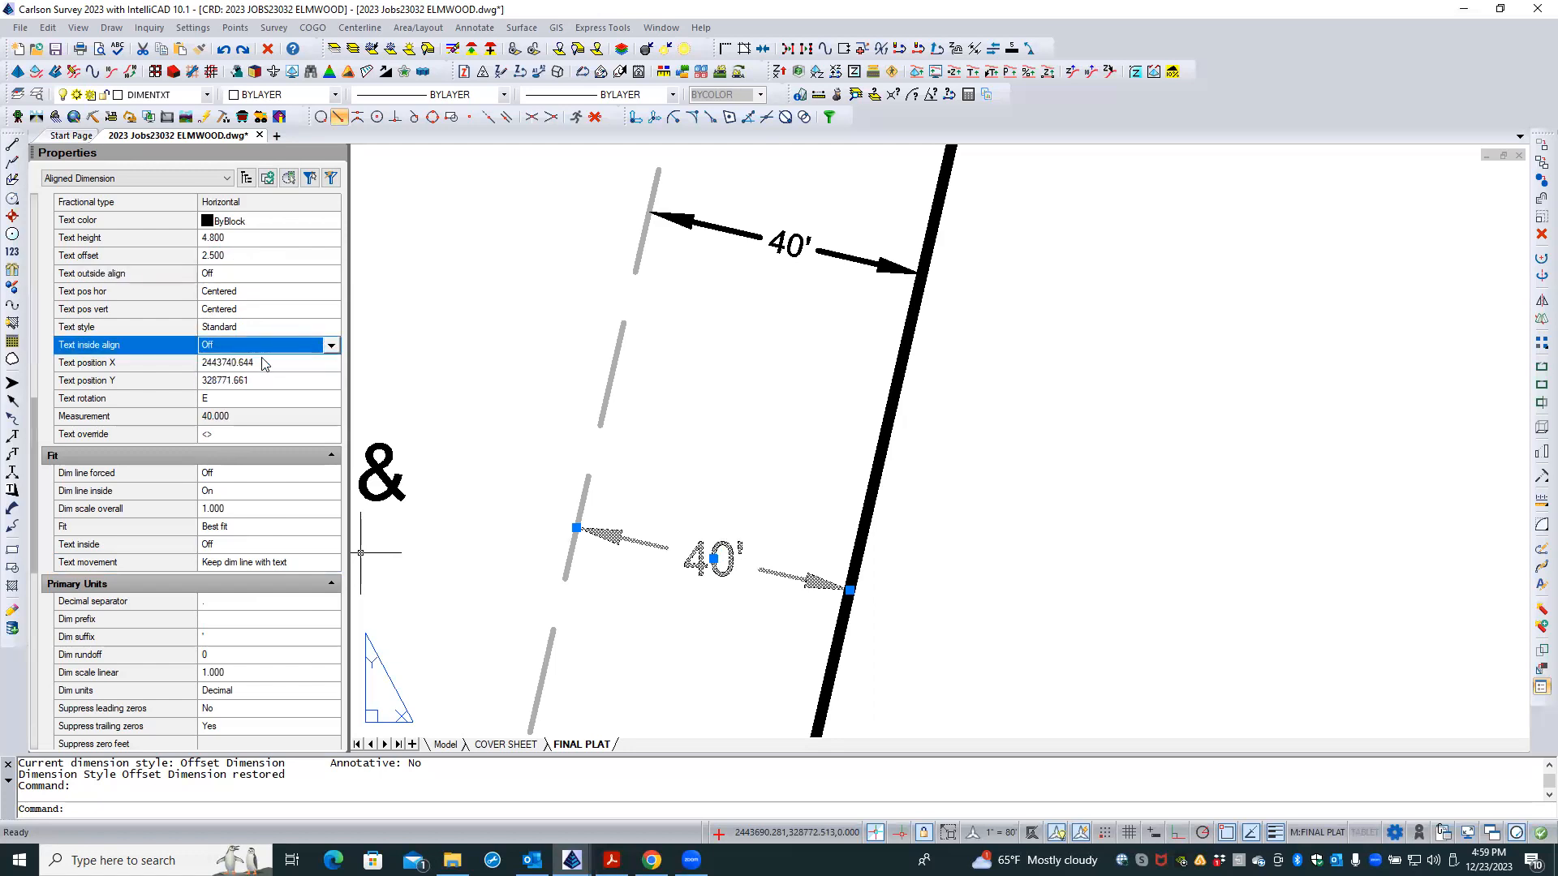
click(331, 348)
click(225, 382)
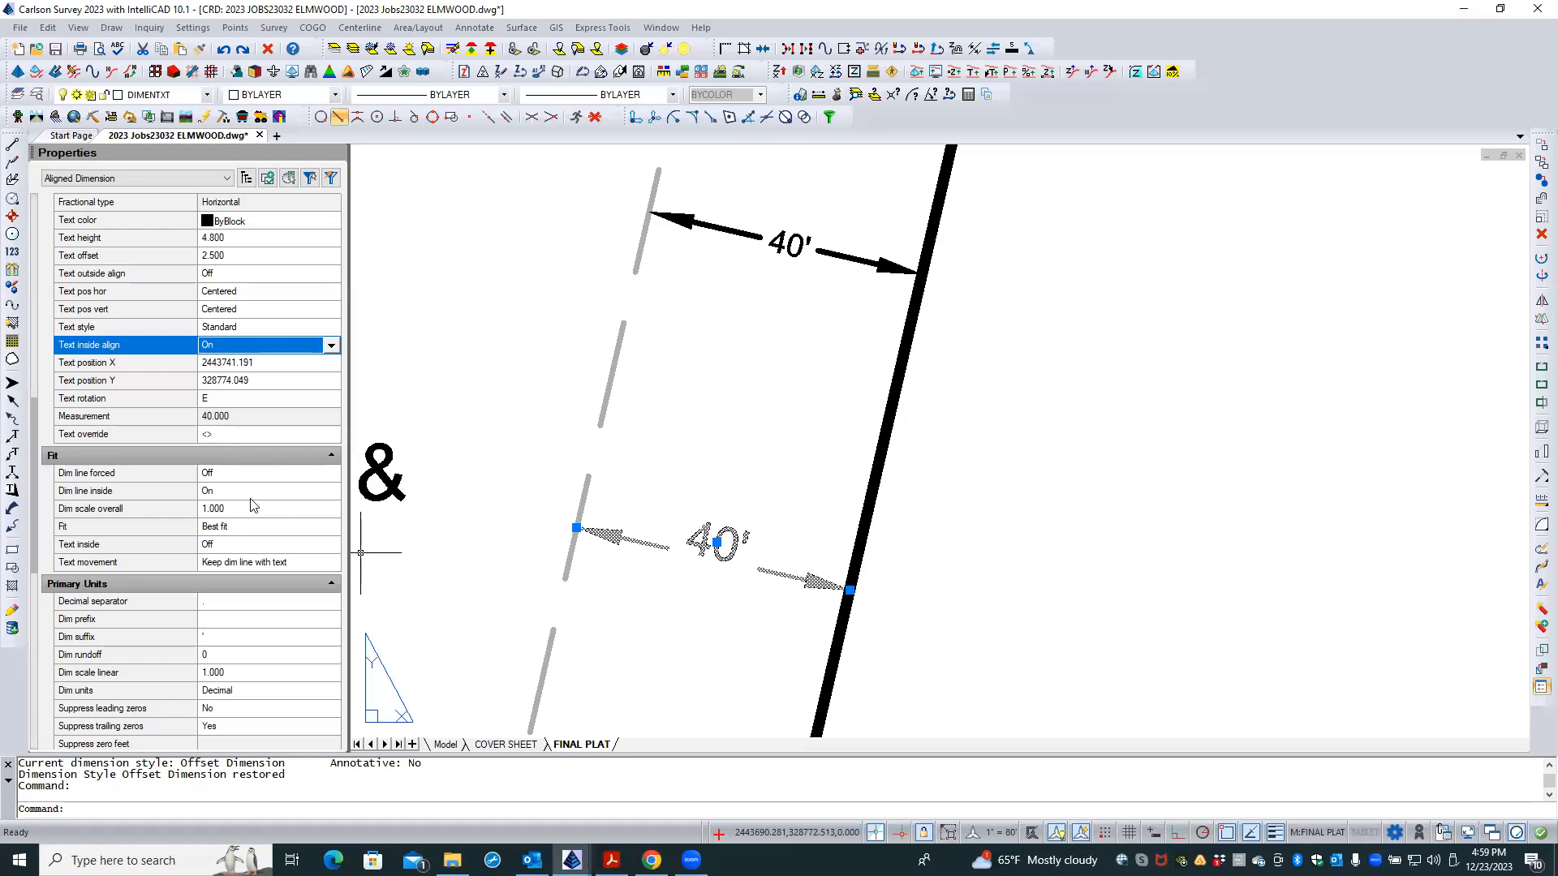
- Examine the lower 40' dimension's text, fit, primary units, alternate units and tolerance properties
scroll(251, 503, down, 2)
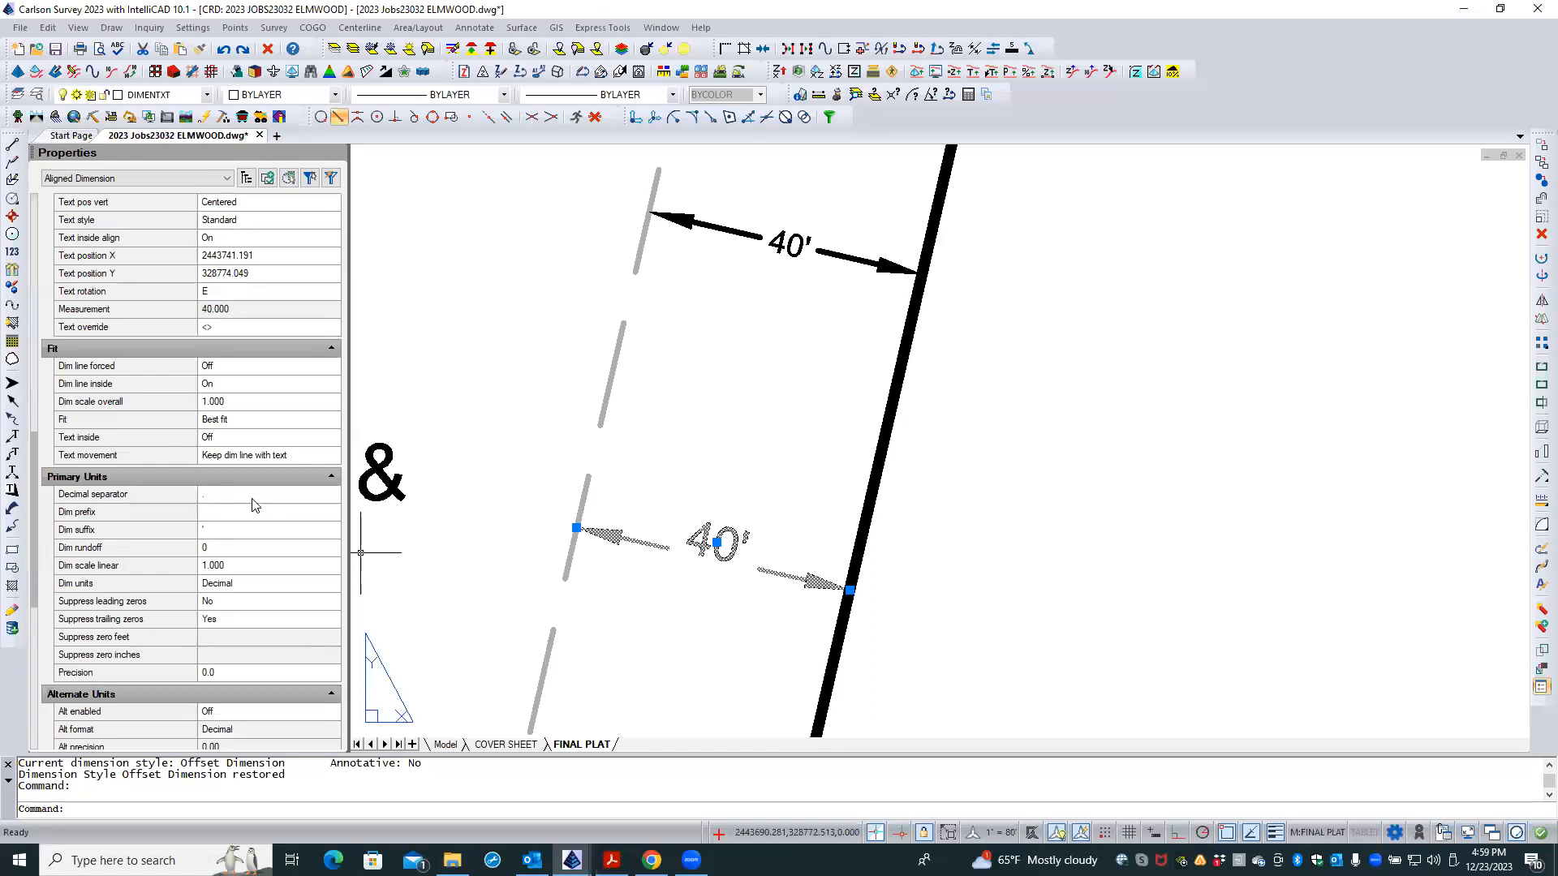
scroll(254, 505, down, 1)
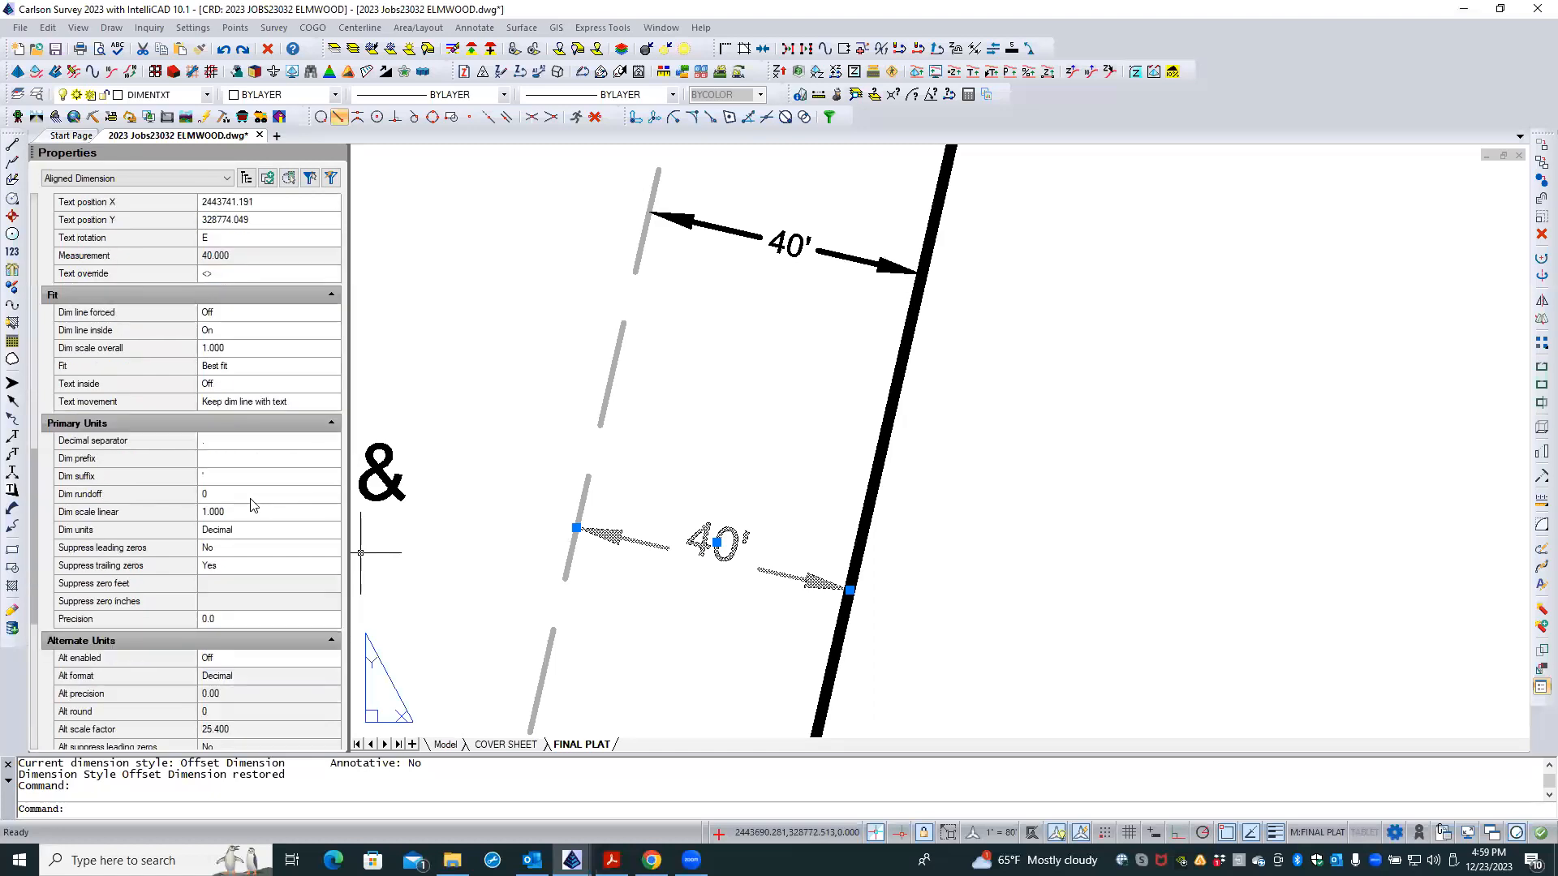
scroll(253, 505, down, 1)
scroll(253, 506, down, 3)
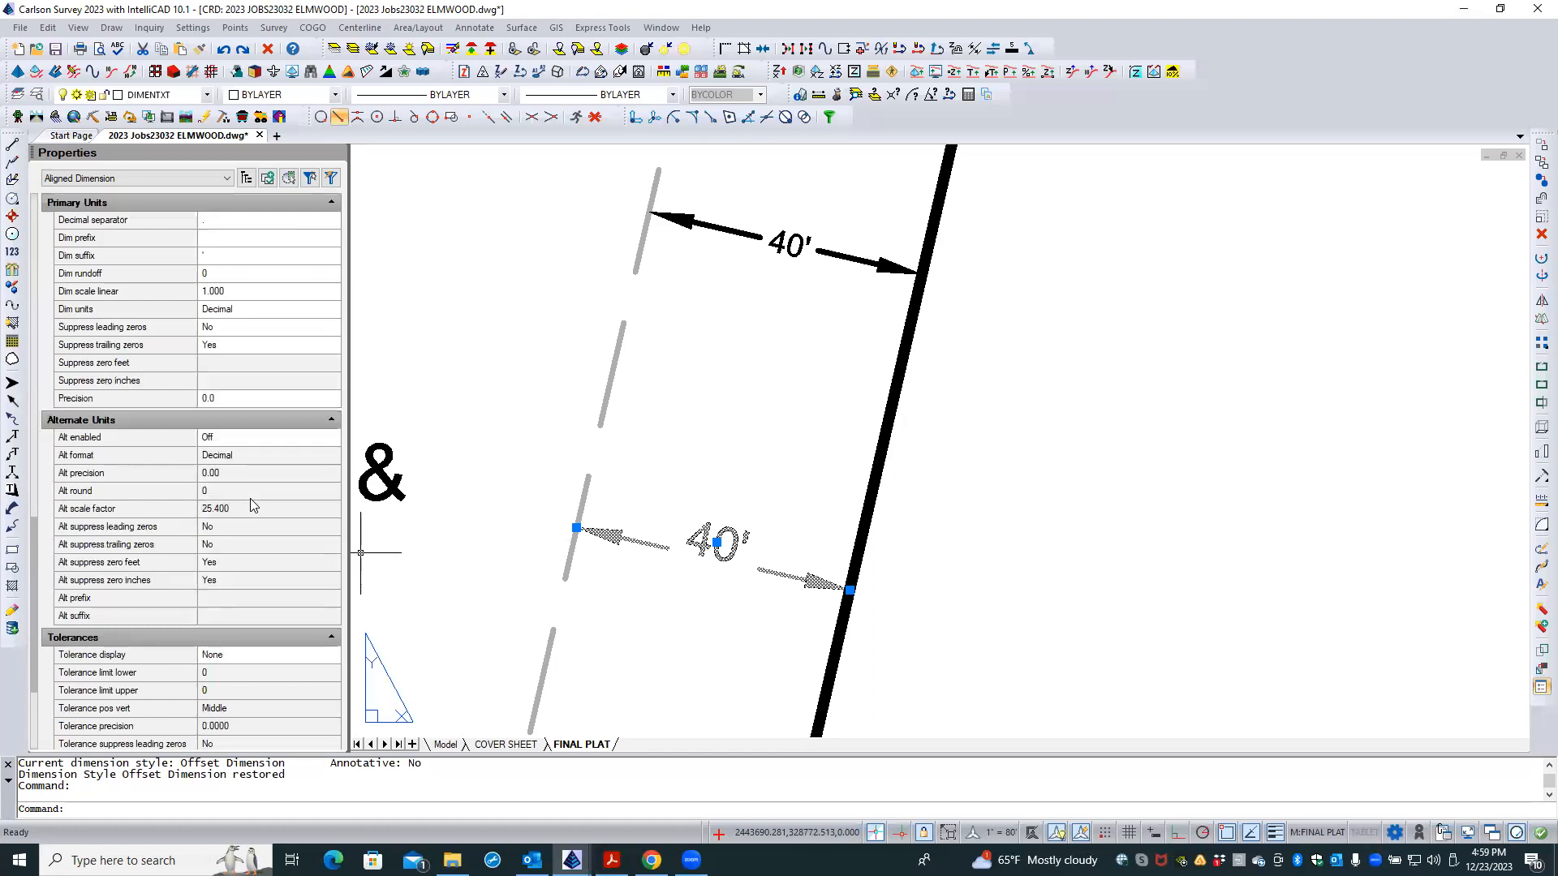
scroll(253, 505, down, 1)
scroll(253, 505, up, 7)
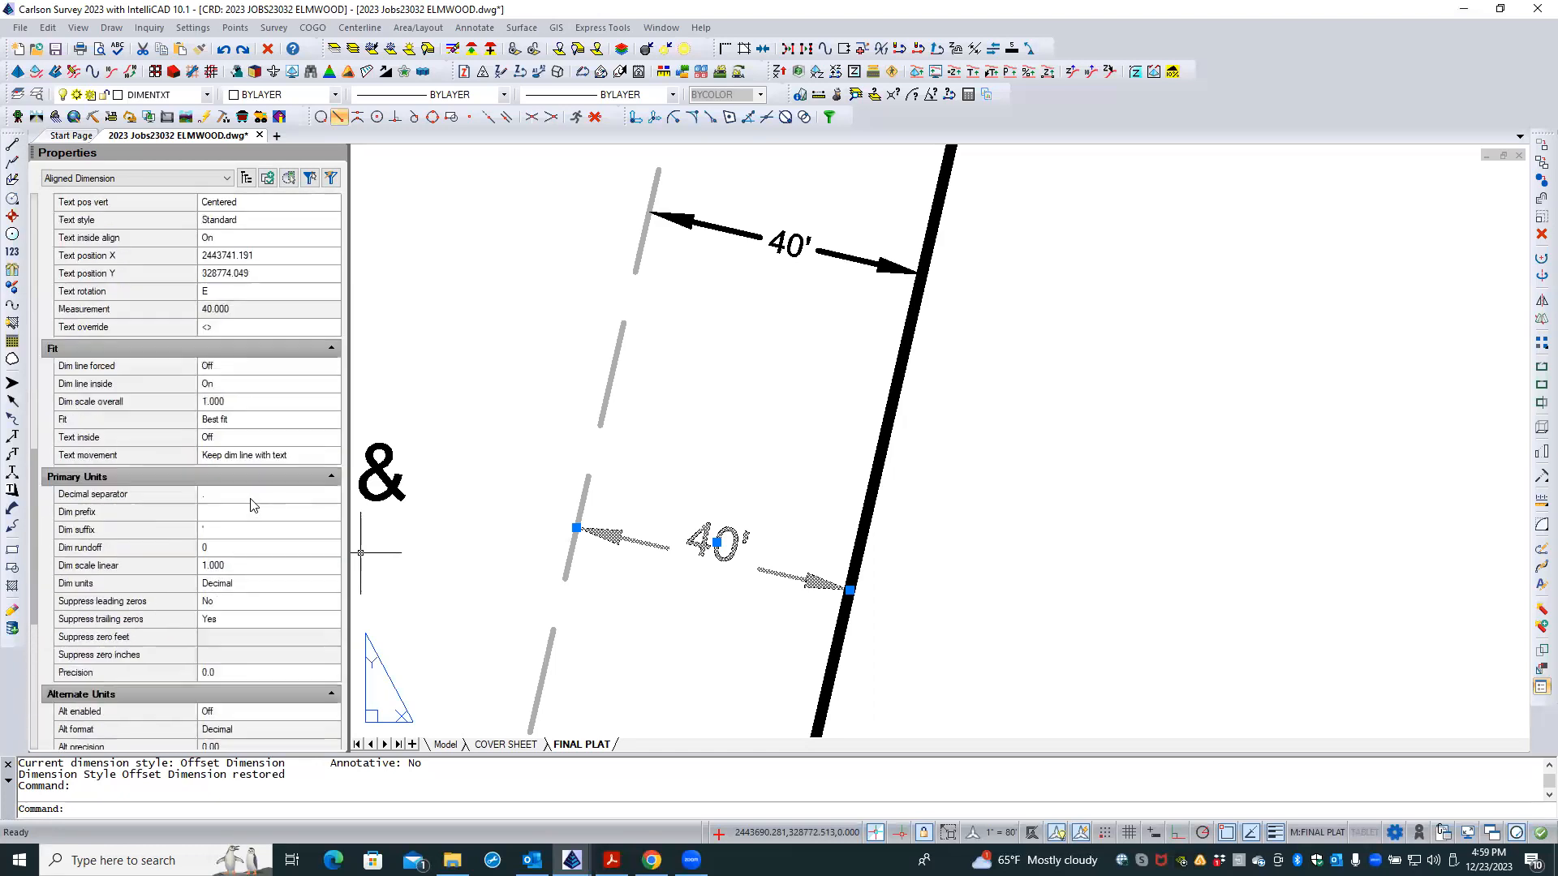
scroll(253, 506, down, 1)
scroll(296, 472, up, 2)
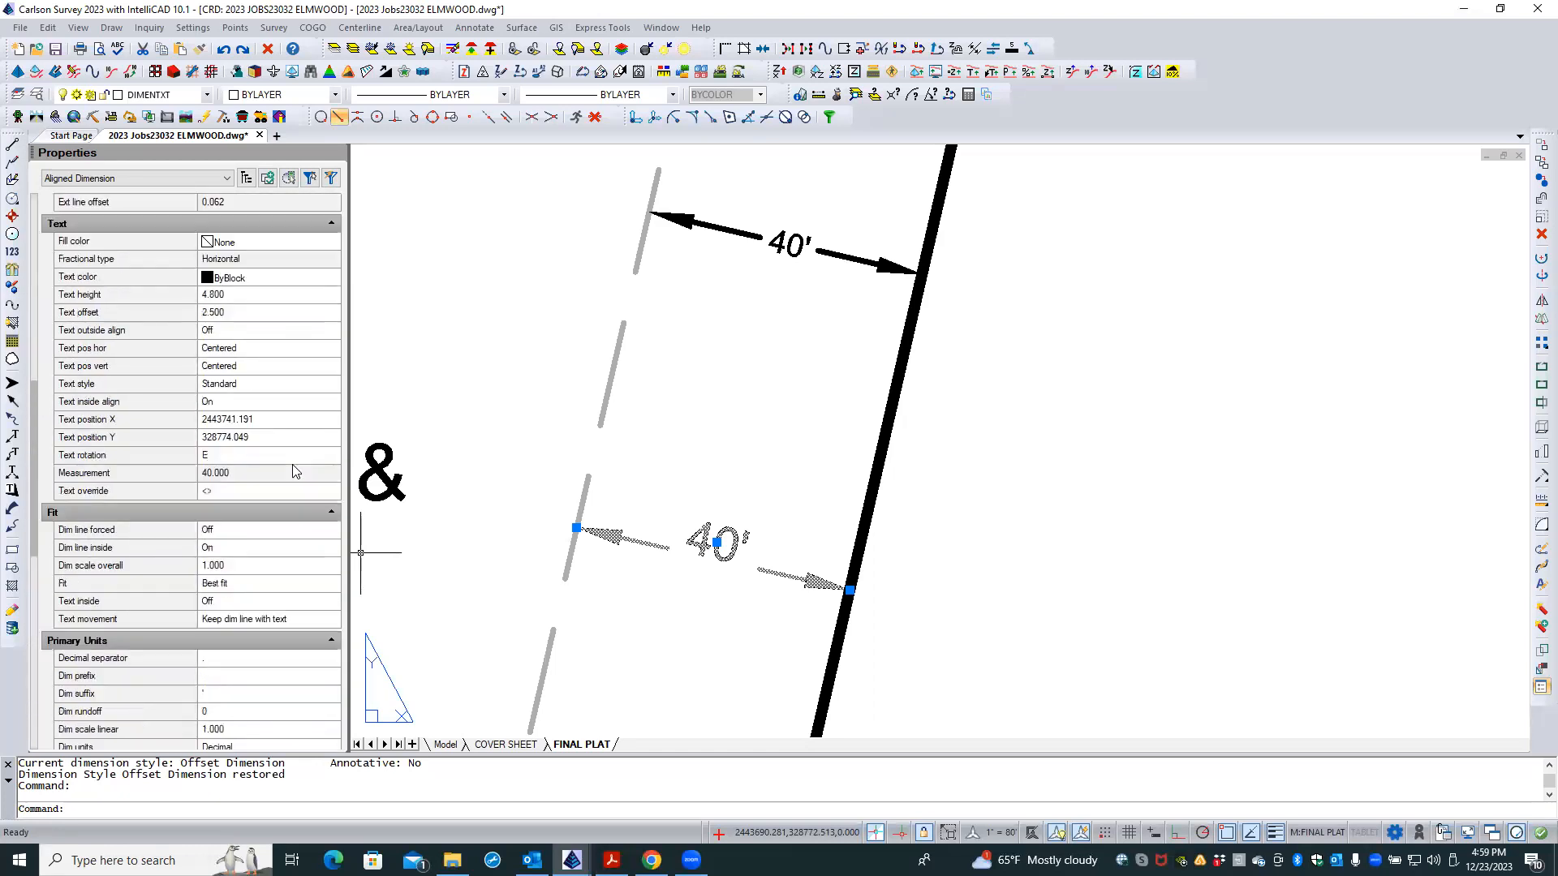
- Examine the lower 40' dimension's general, dim style, and lines and arrows properties, including its arrow size
scroll(257, 312, up, 2)
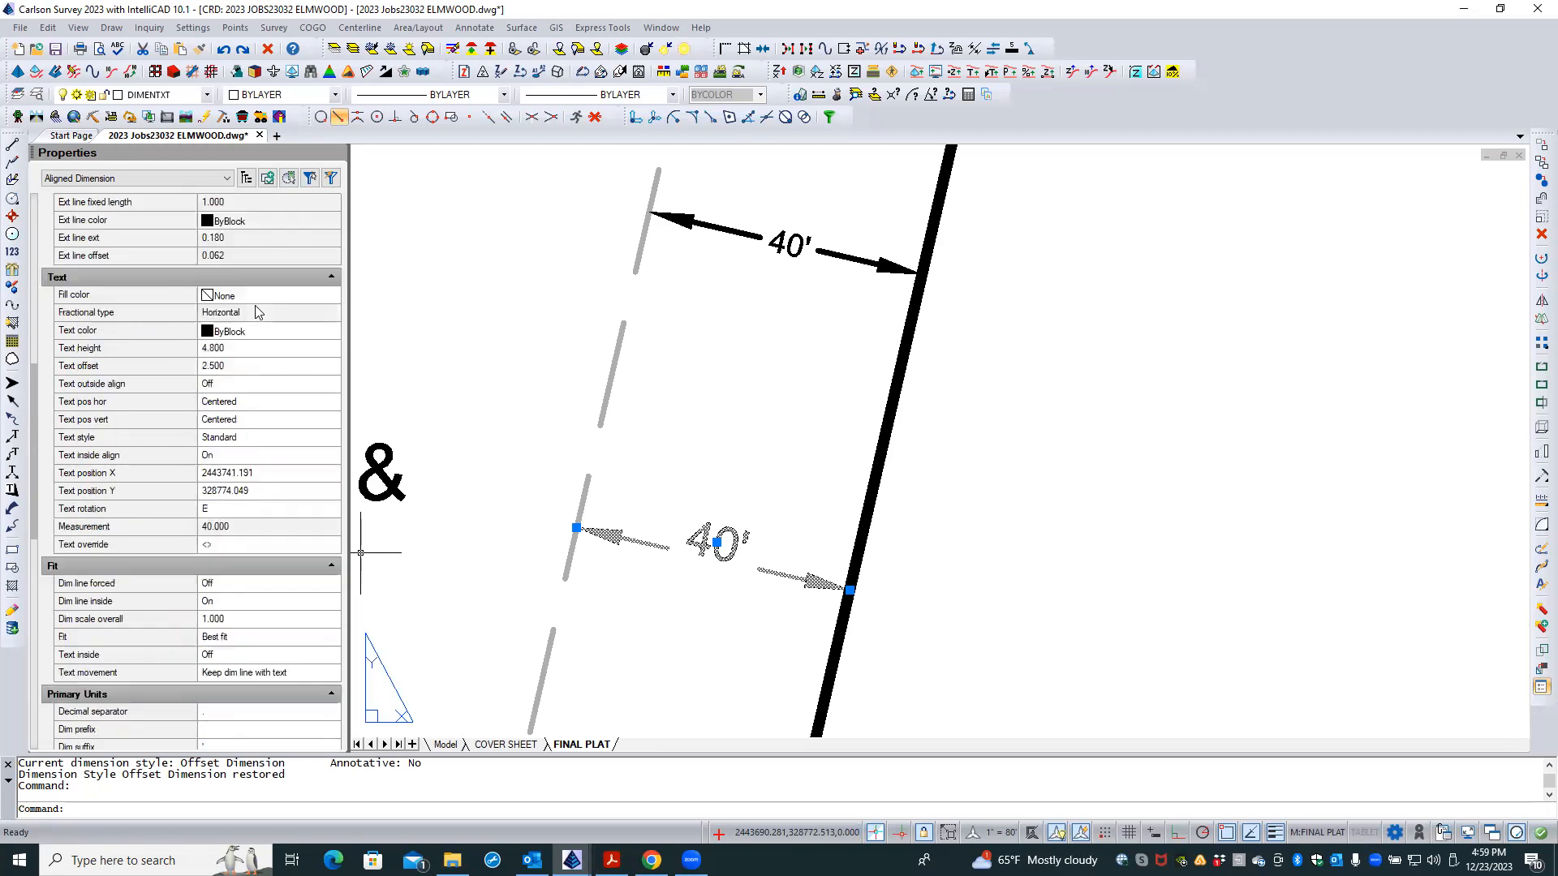
scroll(256, 311, up, 3)
scroll(257, 312, up, 2)
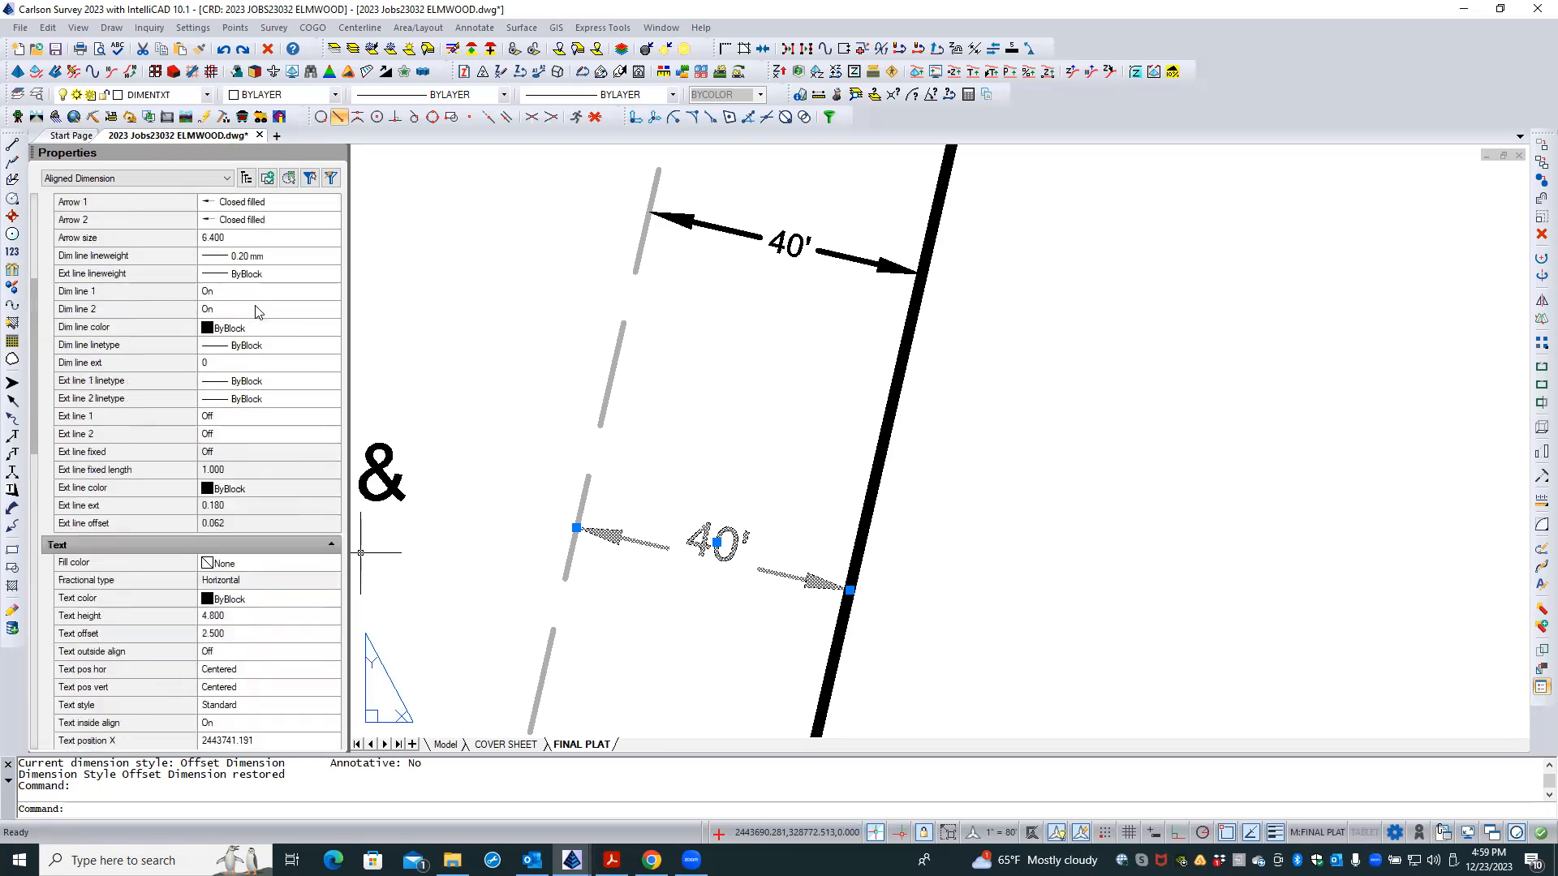
scroll(256, 312, up, 2)
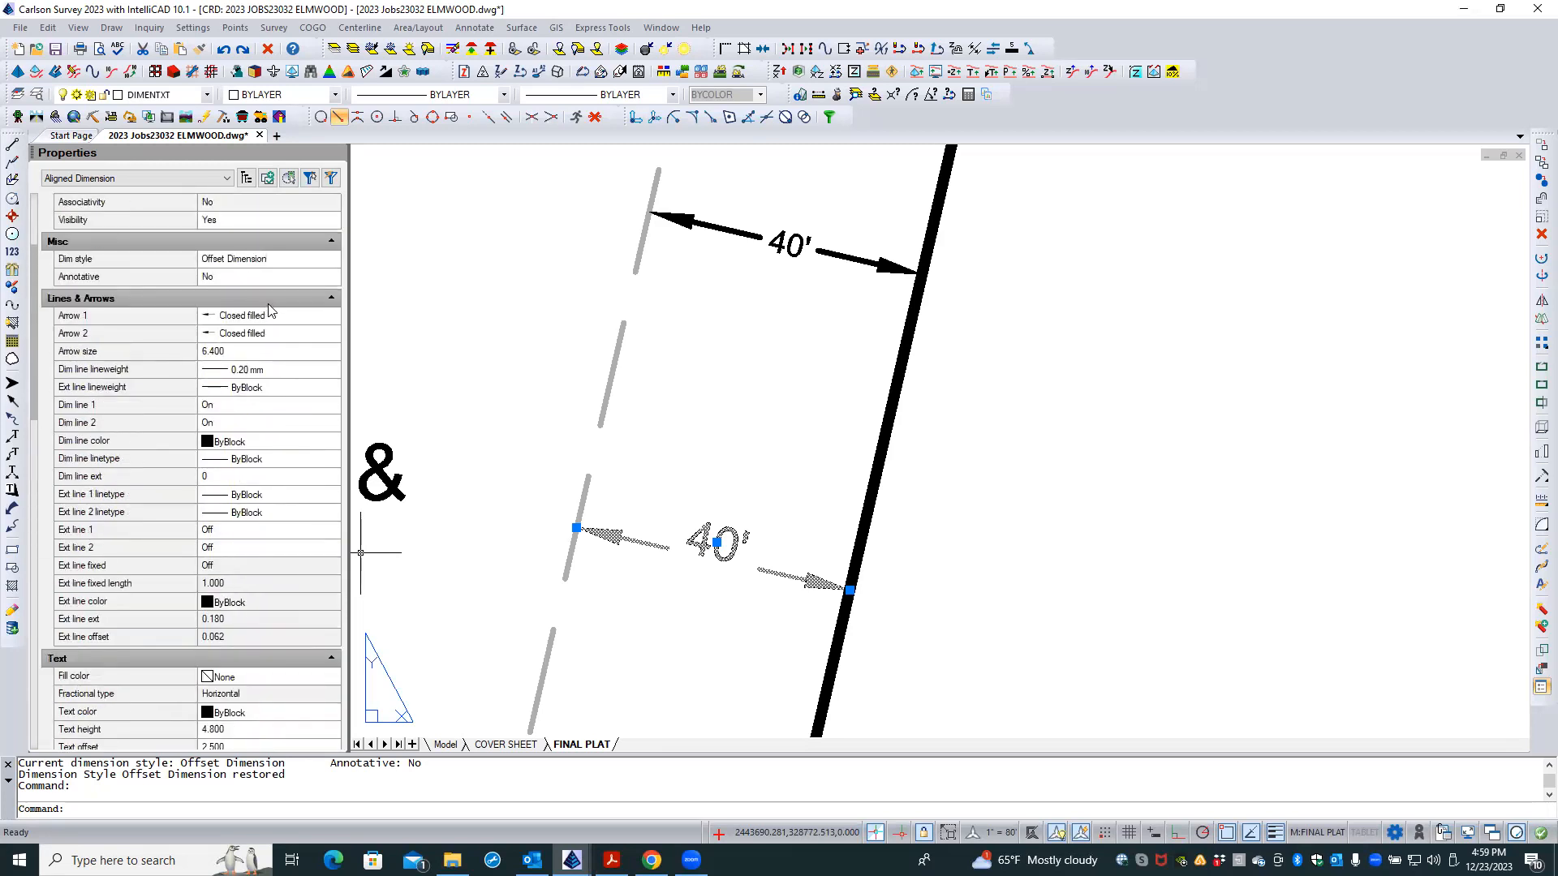
scroll(270, 271, up, 1)
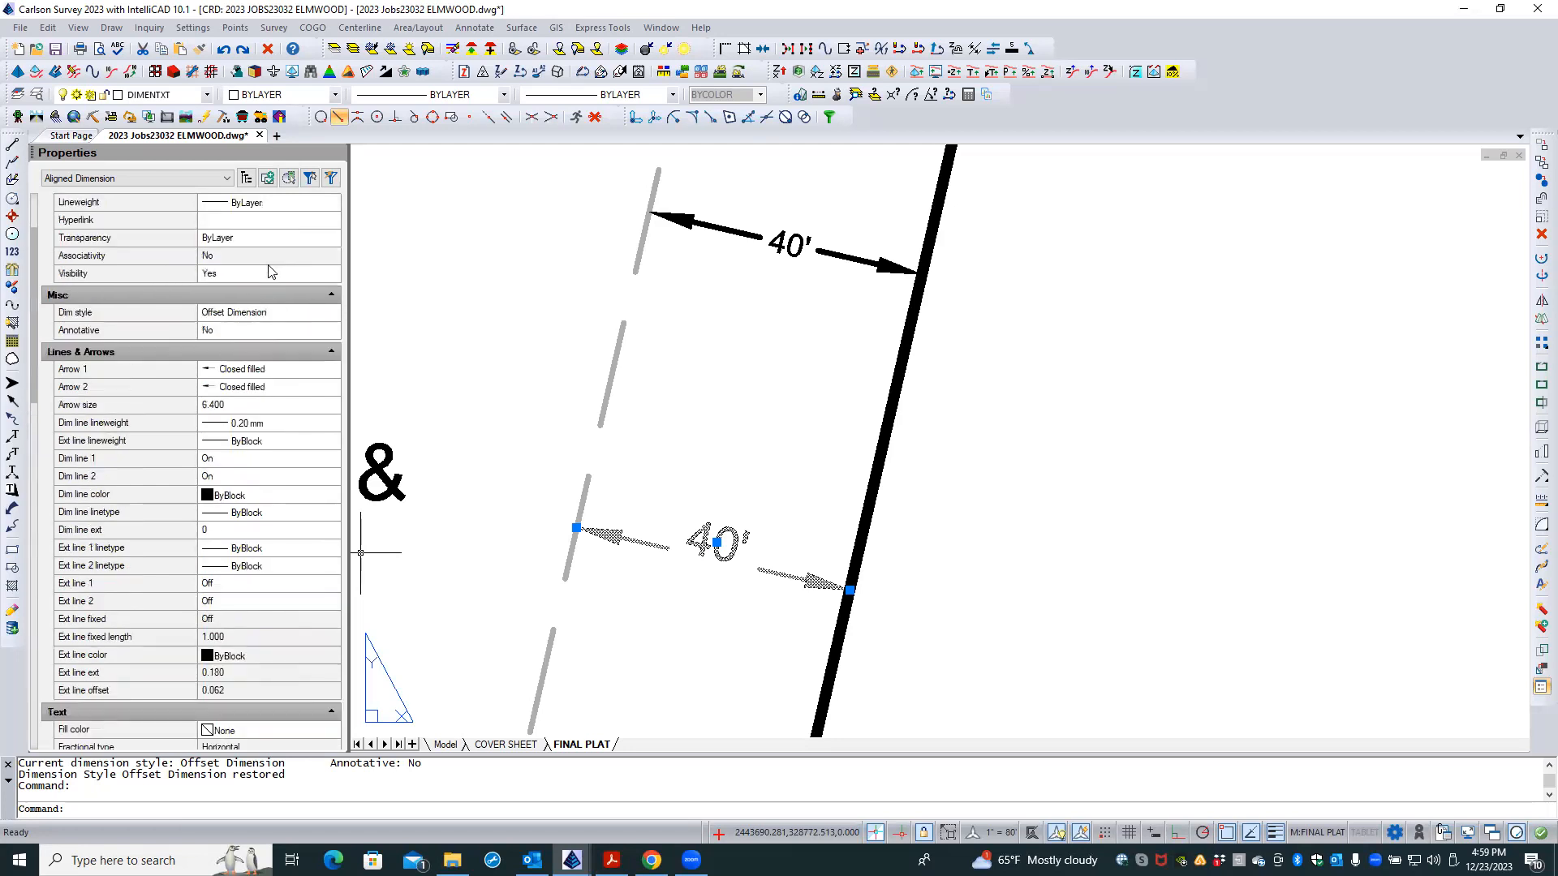
scroll(262, 297, up, 2)
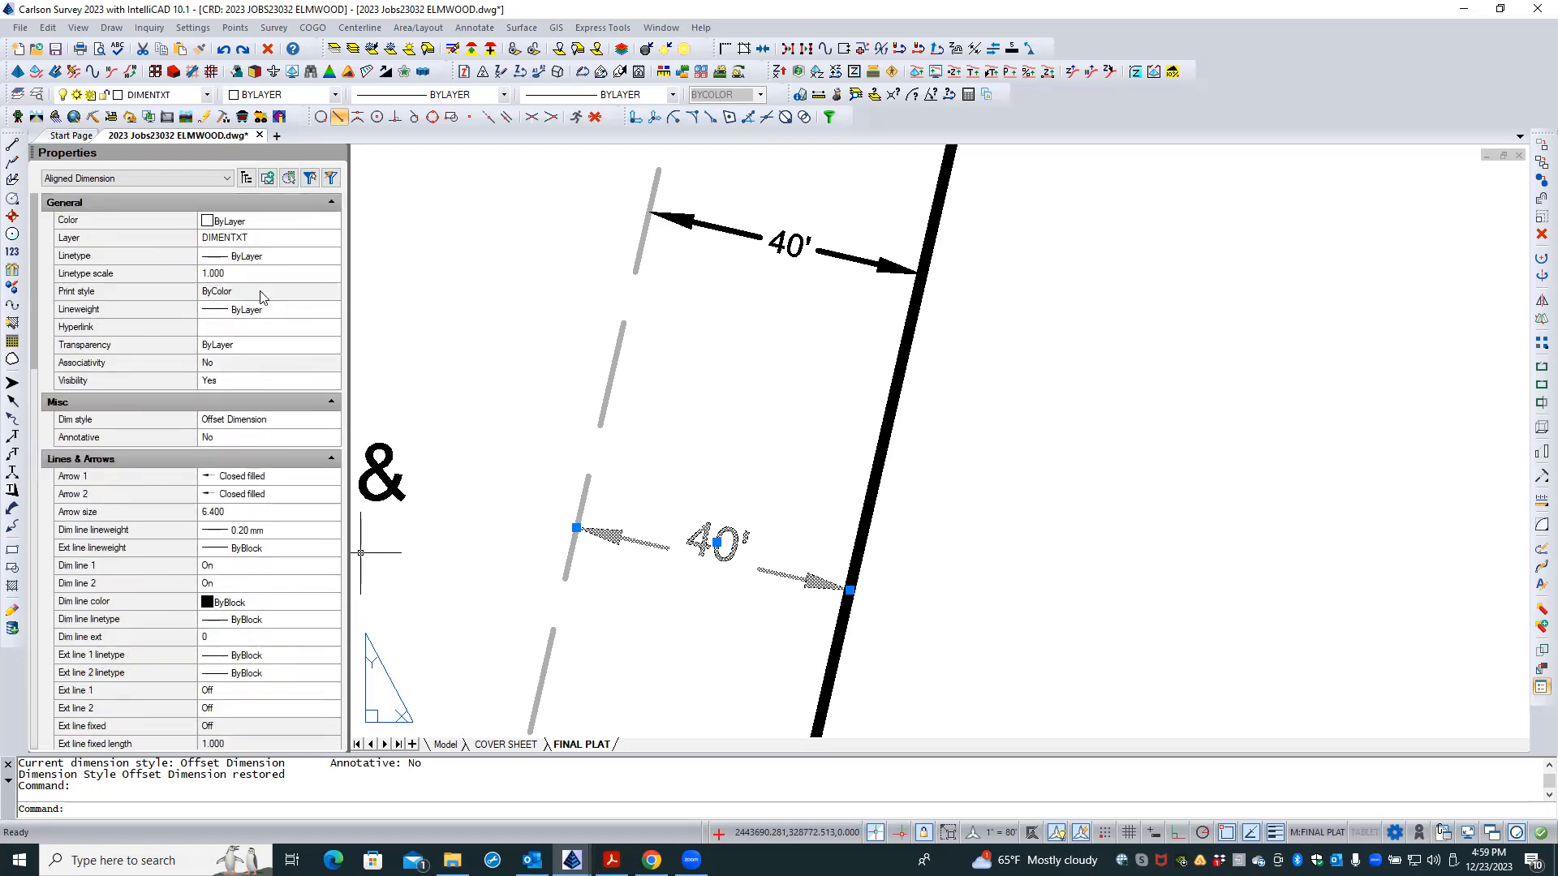
click(302, 420)
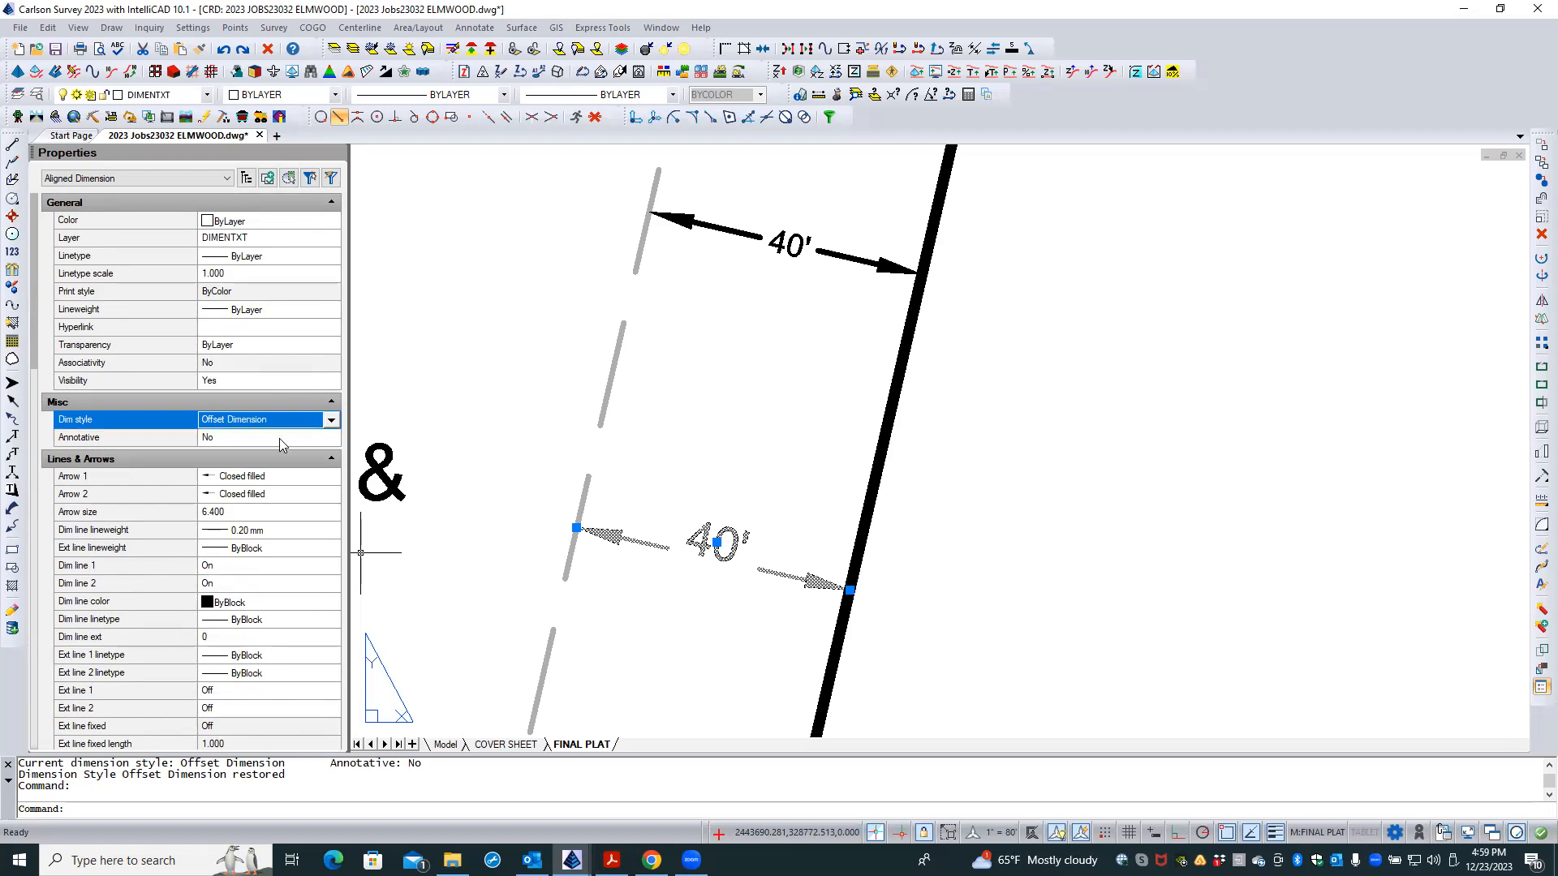
click(290, 512)
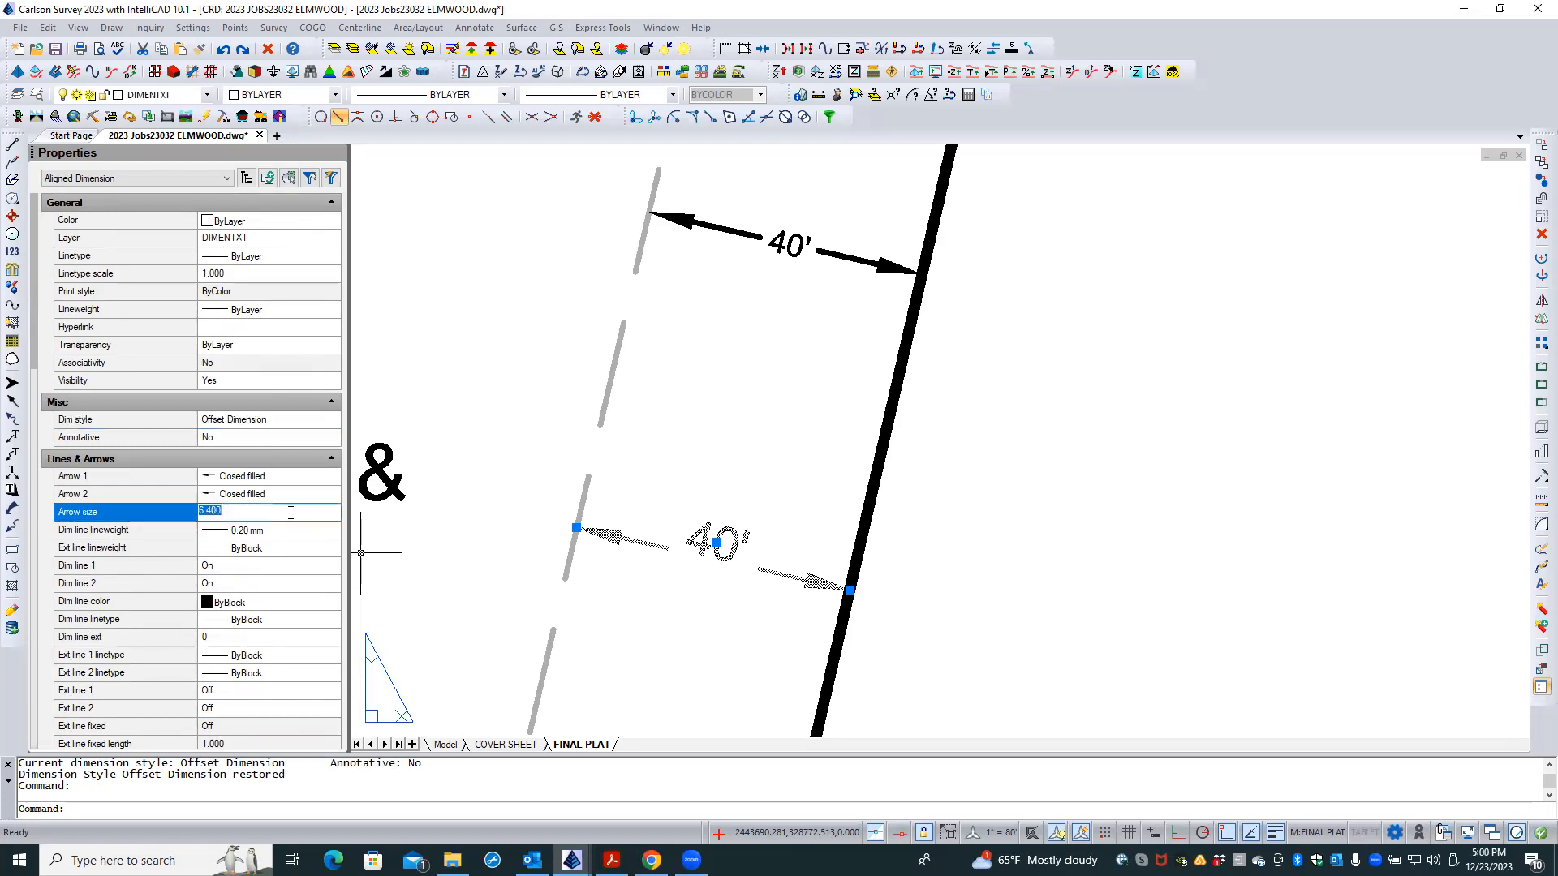
scroll(298, 512, down, 2)
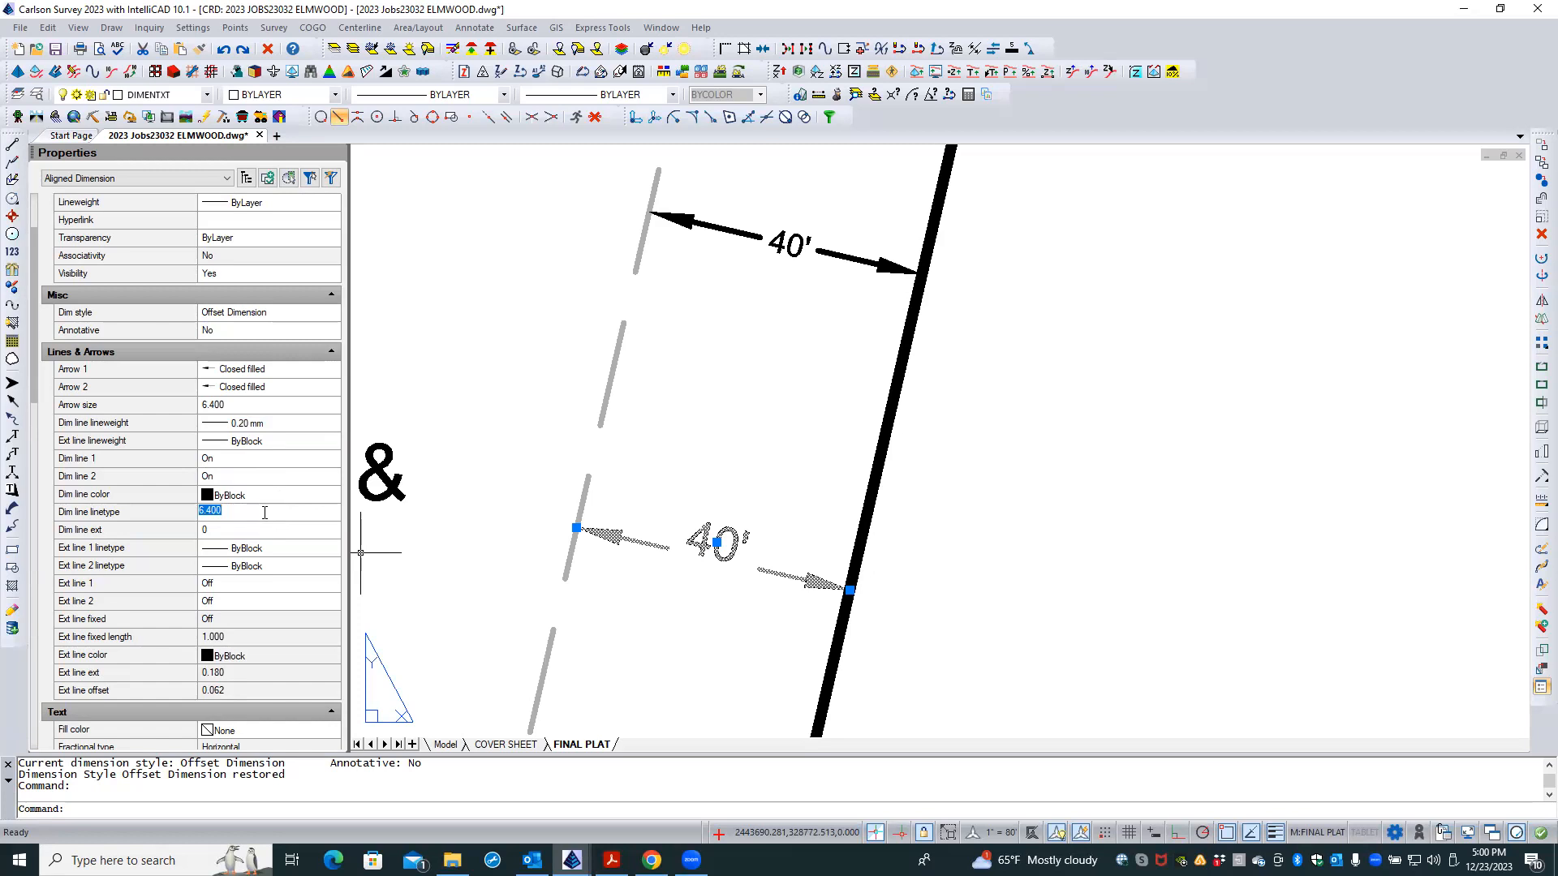
click(292, 516)
key(Escape)
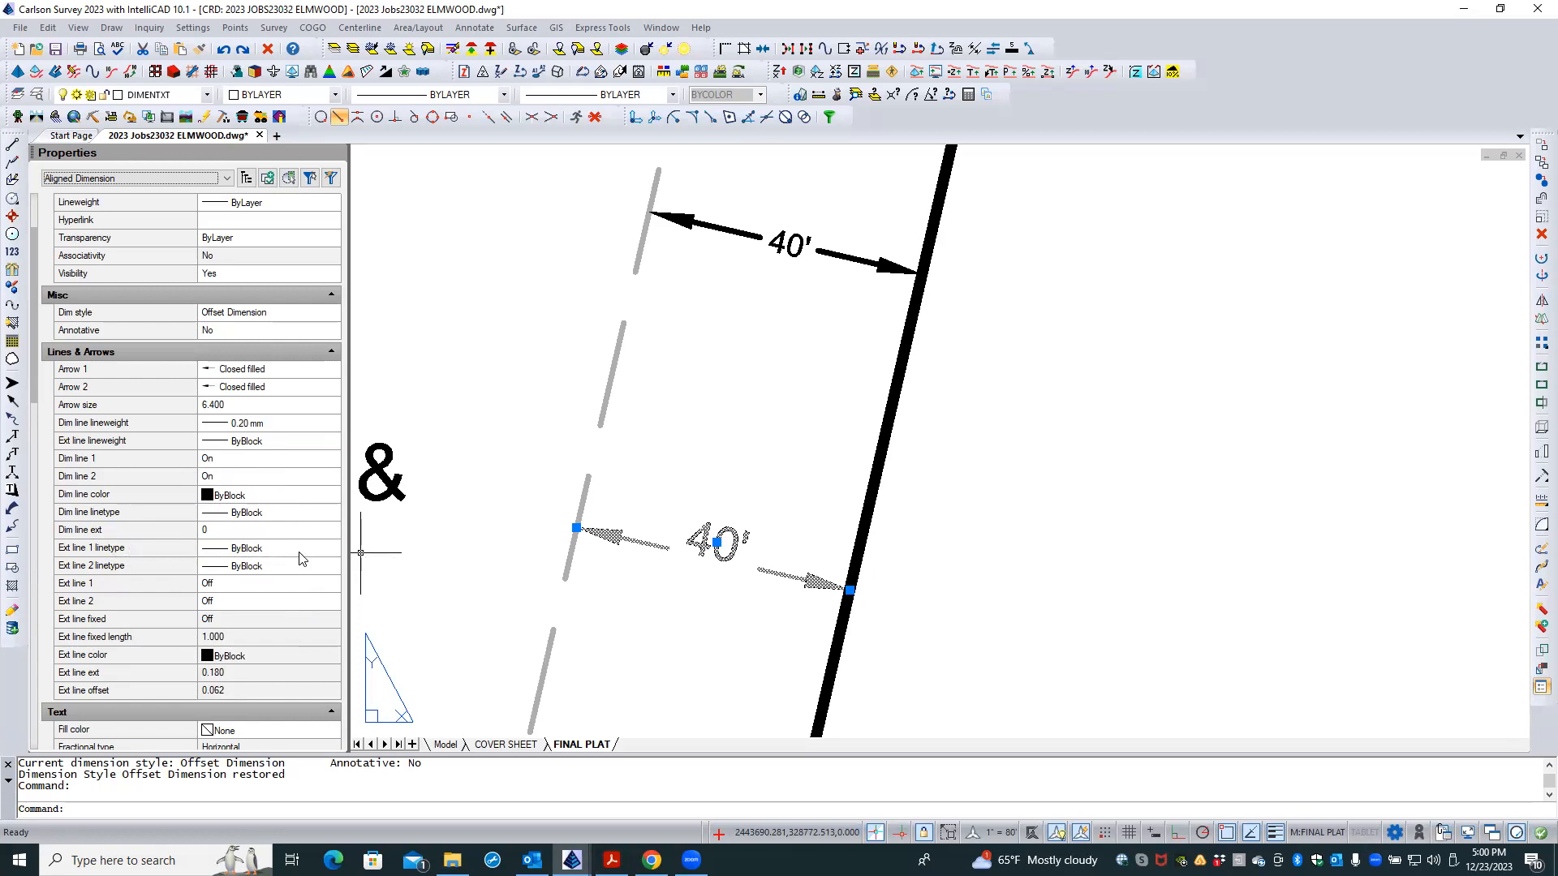
scroll(300, 558, down, 2)
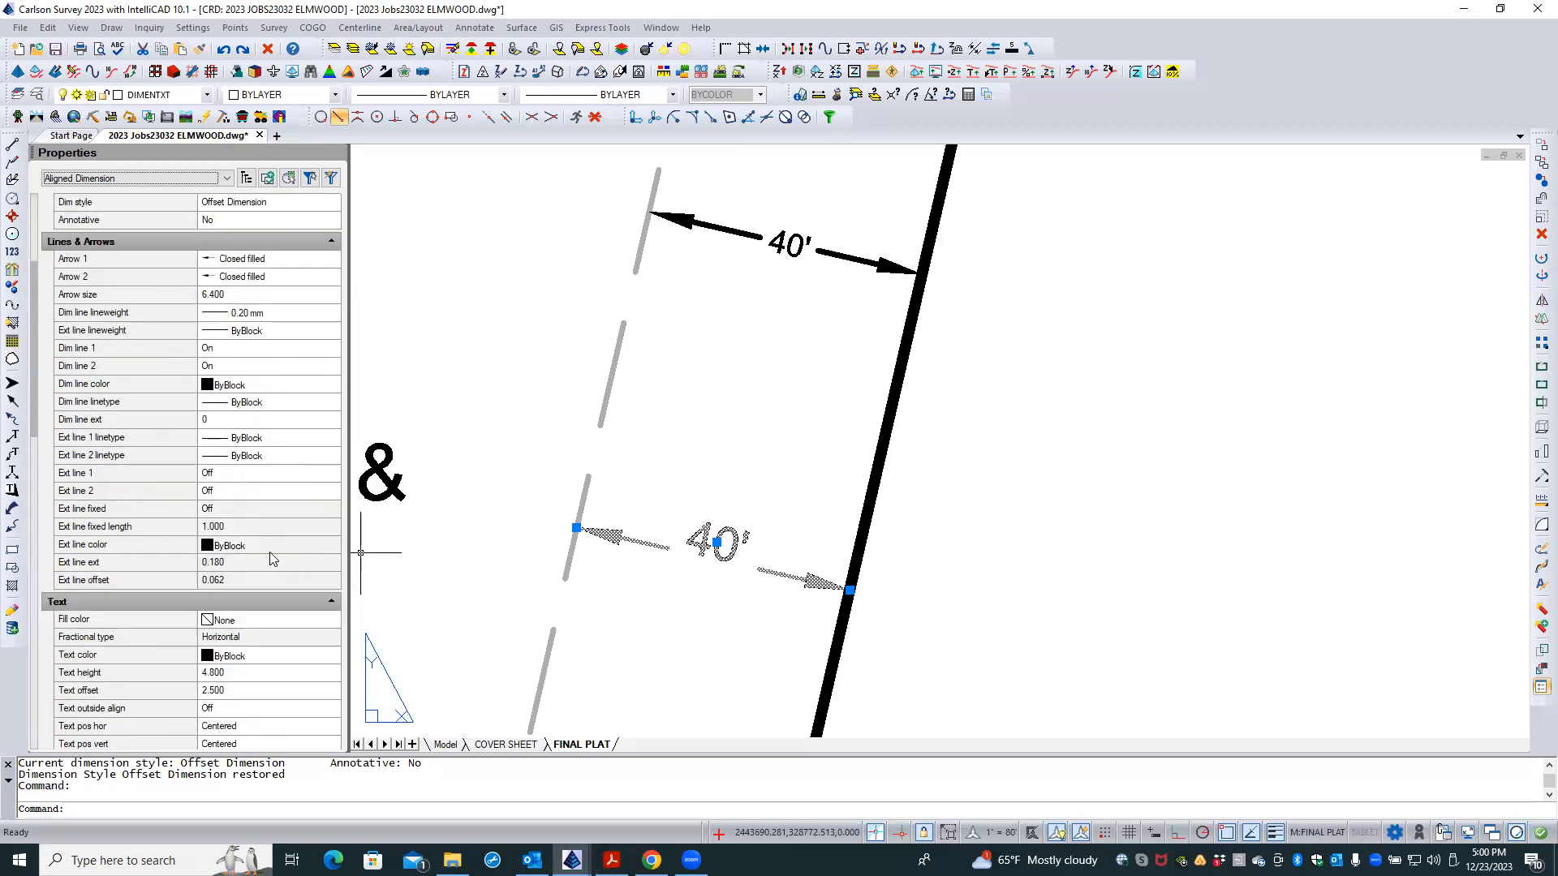
scroll(243, 549, down, 3)
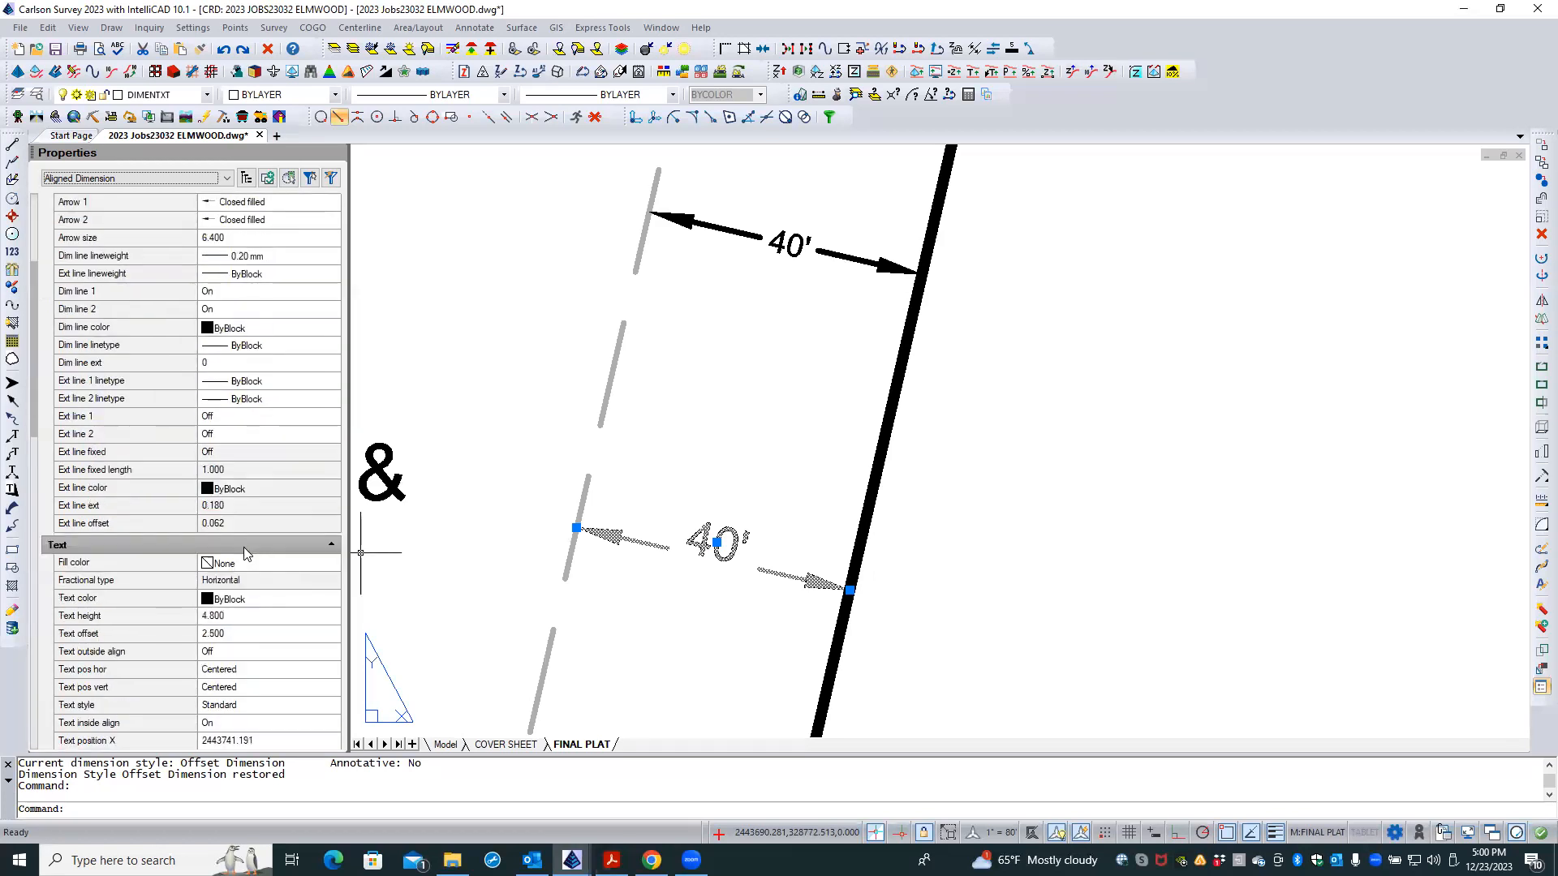
- Examine the lower 40' dimension's extension line offset, text height, text offset and the available Text outside align options
click(241, 415)
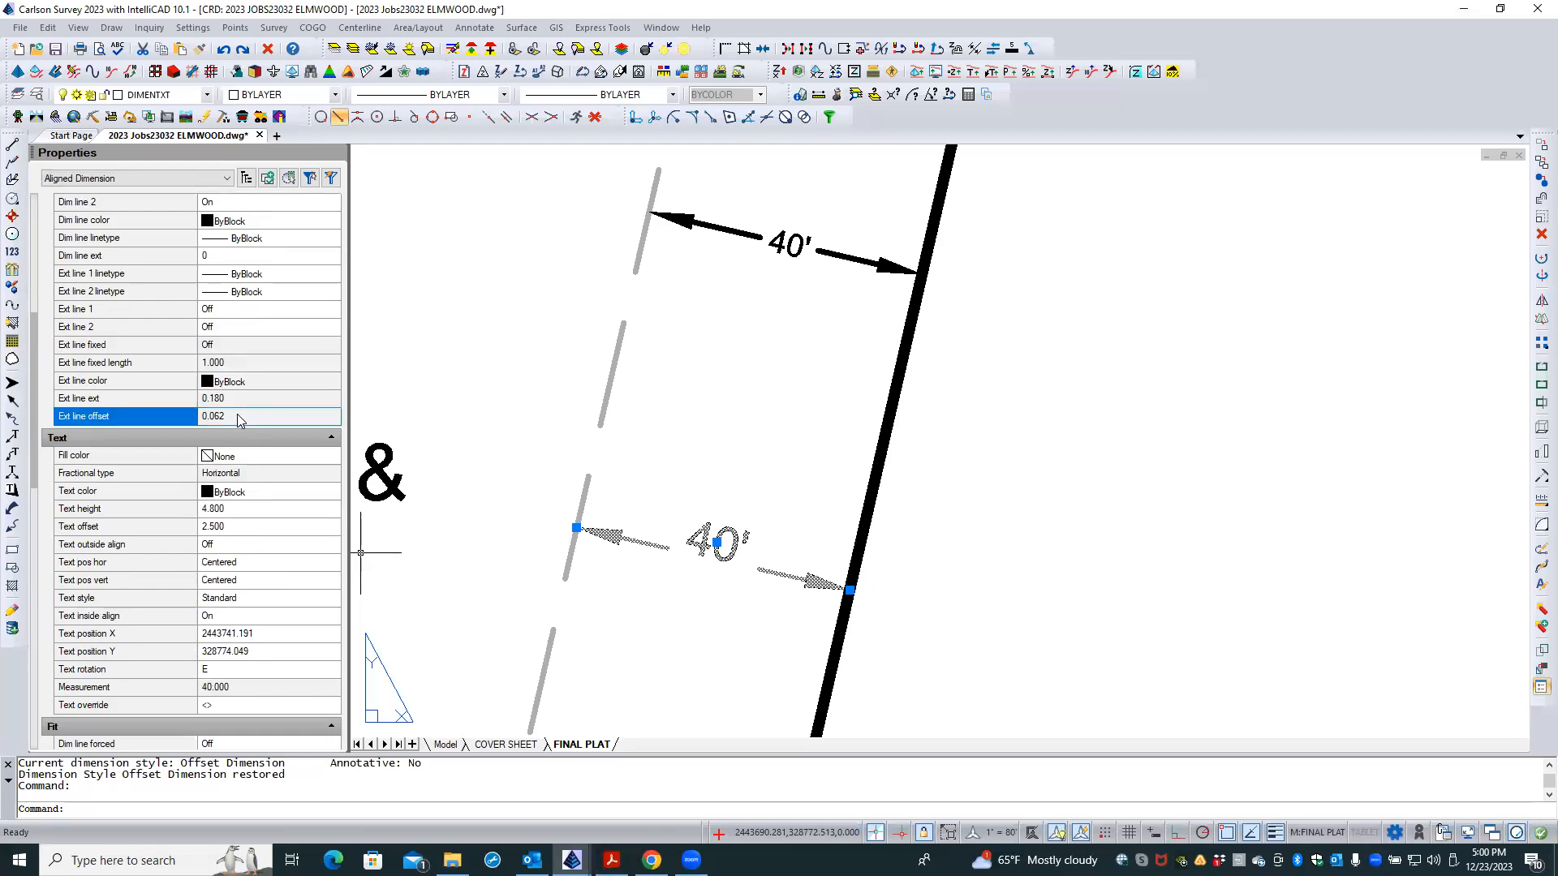
click(279, 477)
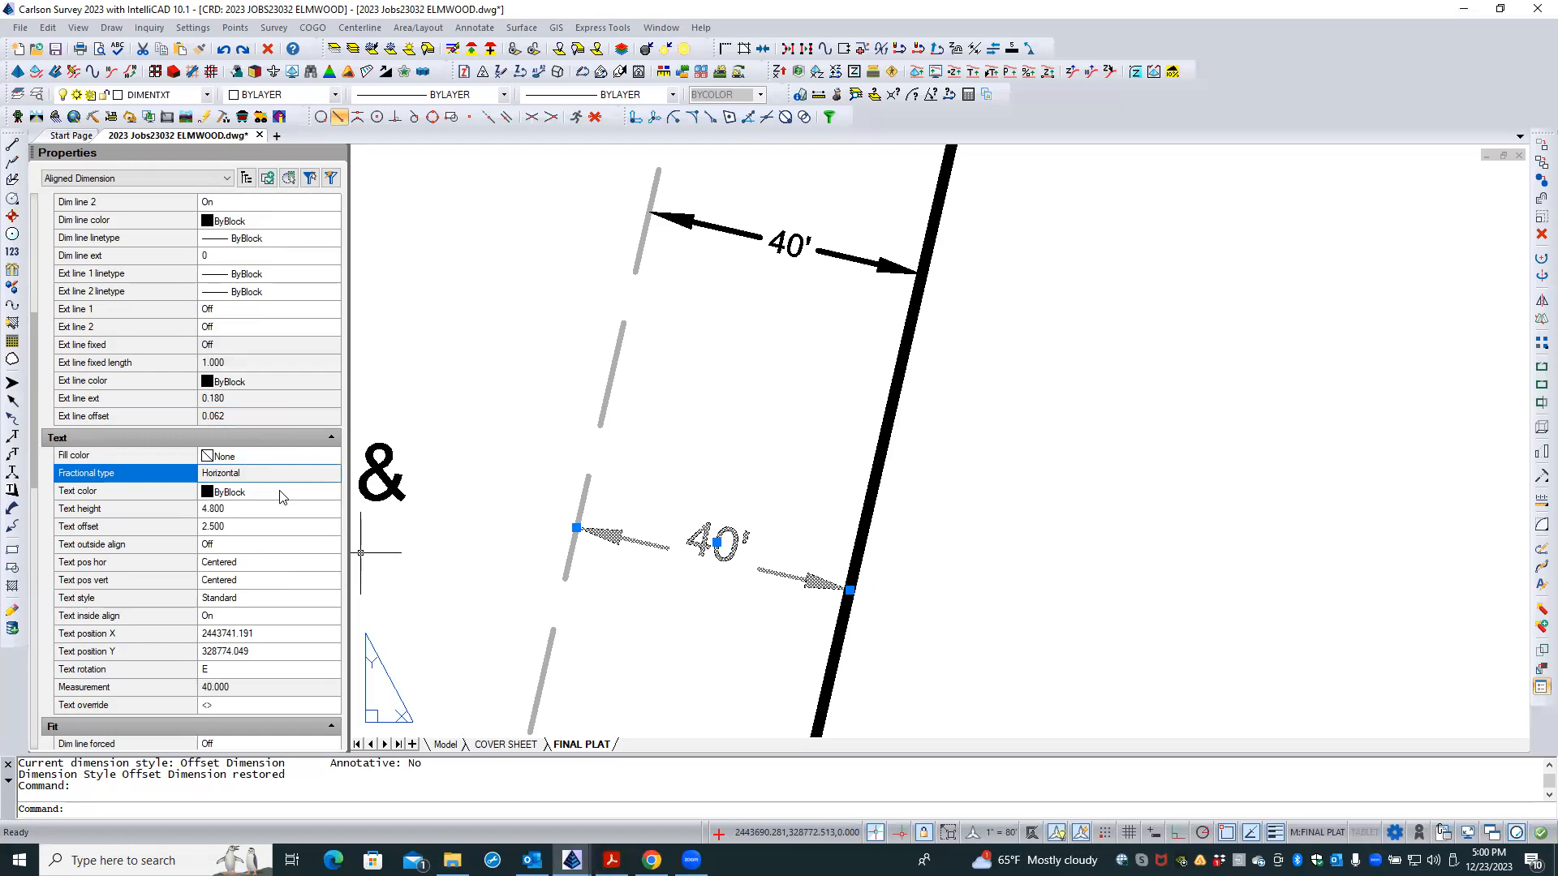
click(279, 511)
click(272, 526)
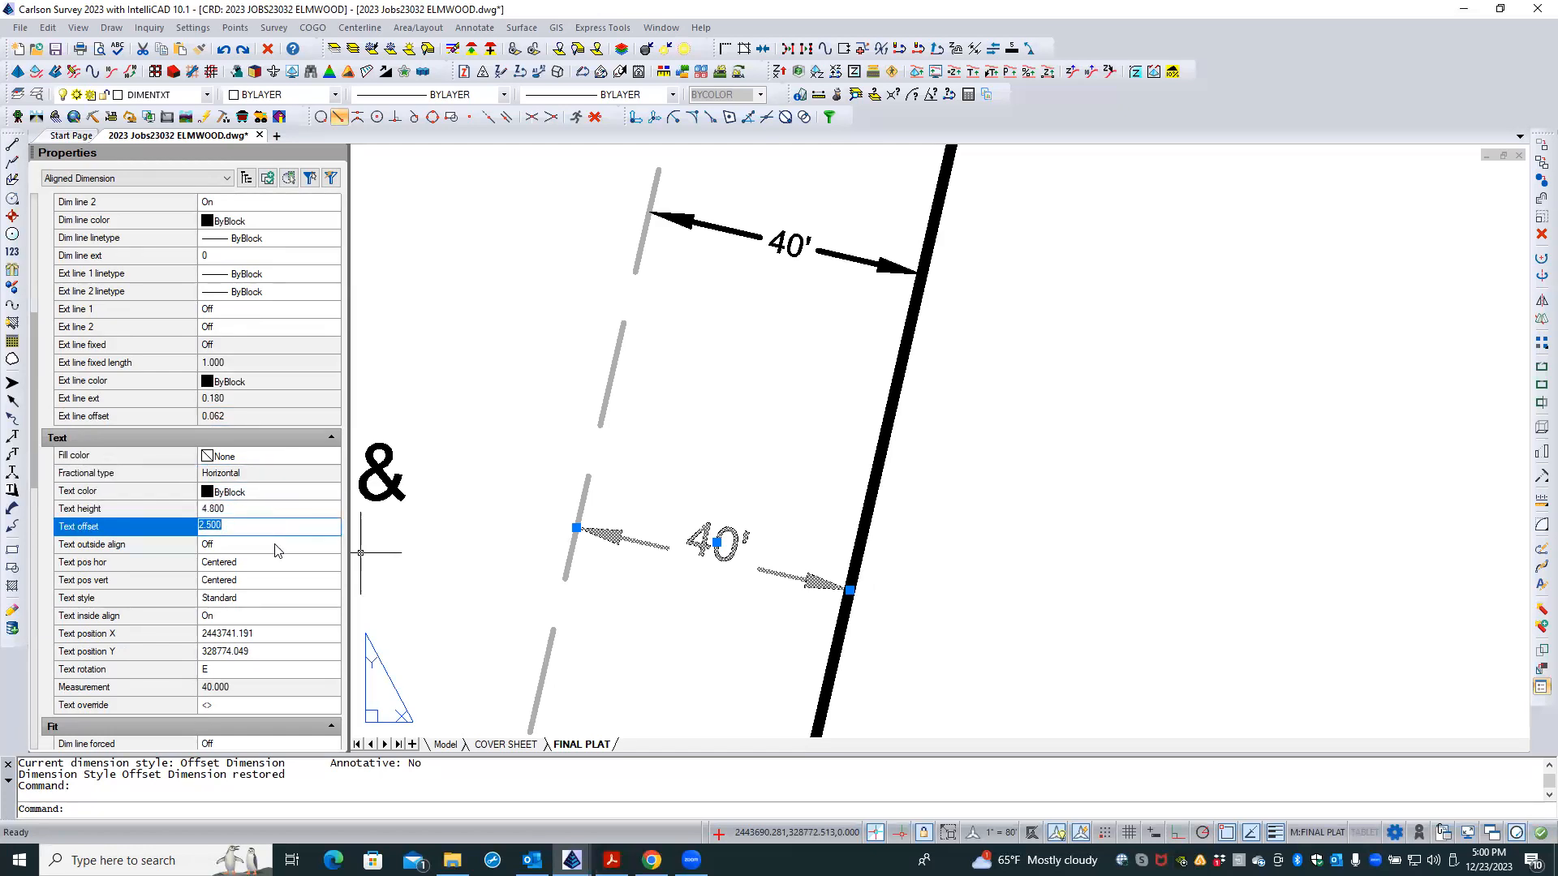
click(277, 547)
click(330, 546)
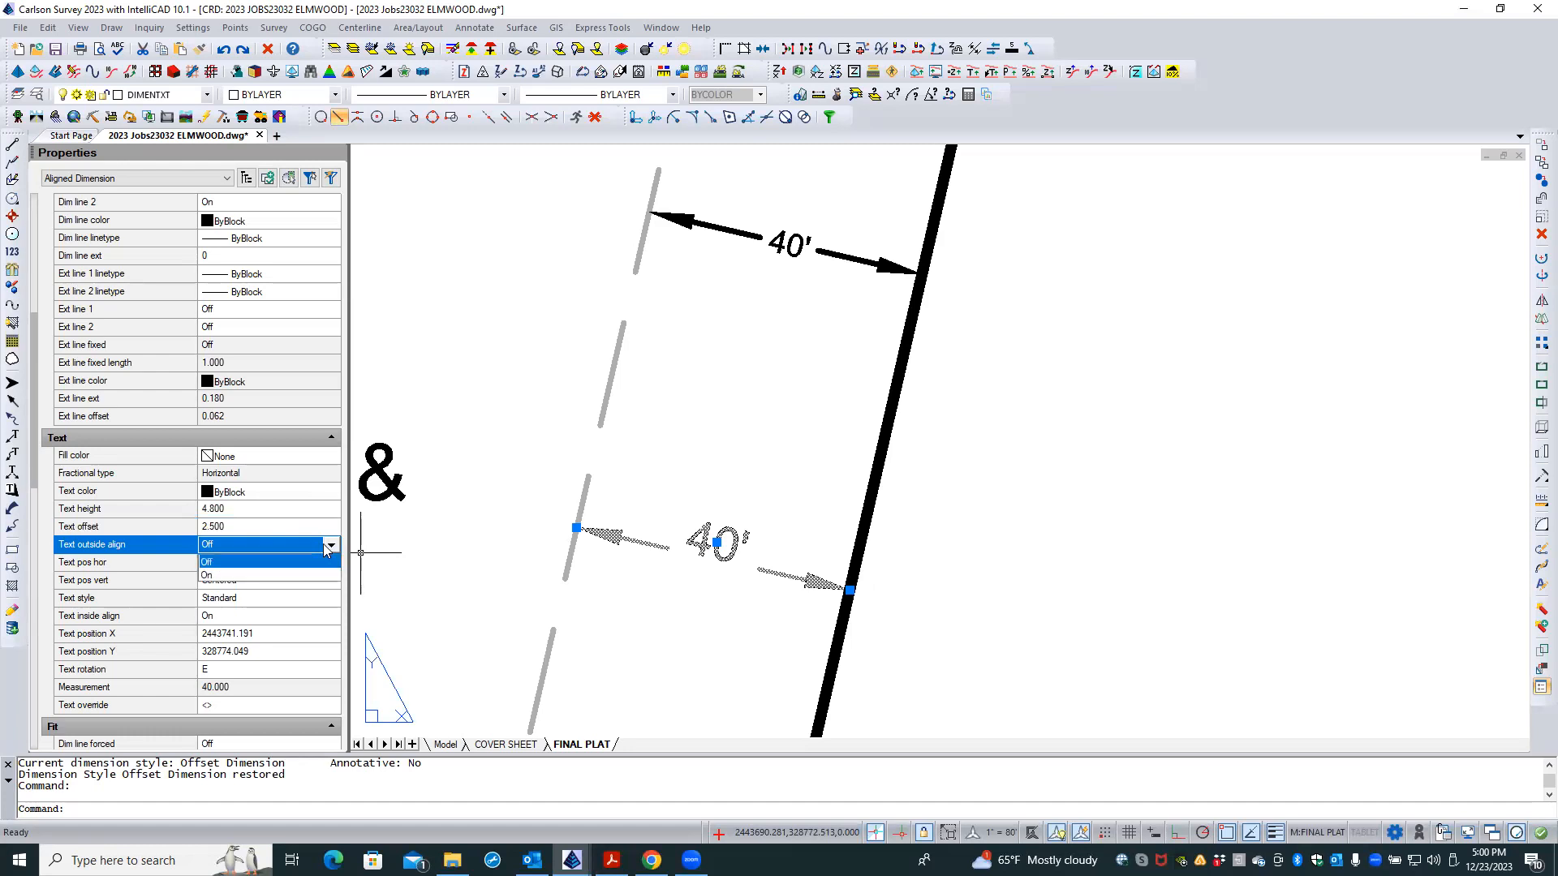
click(326, 546)
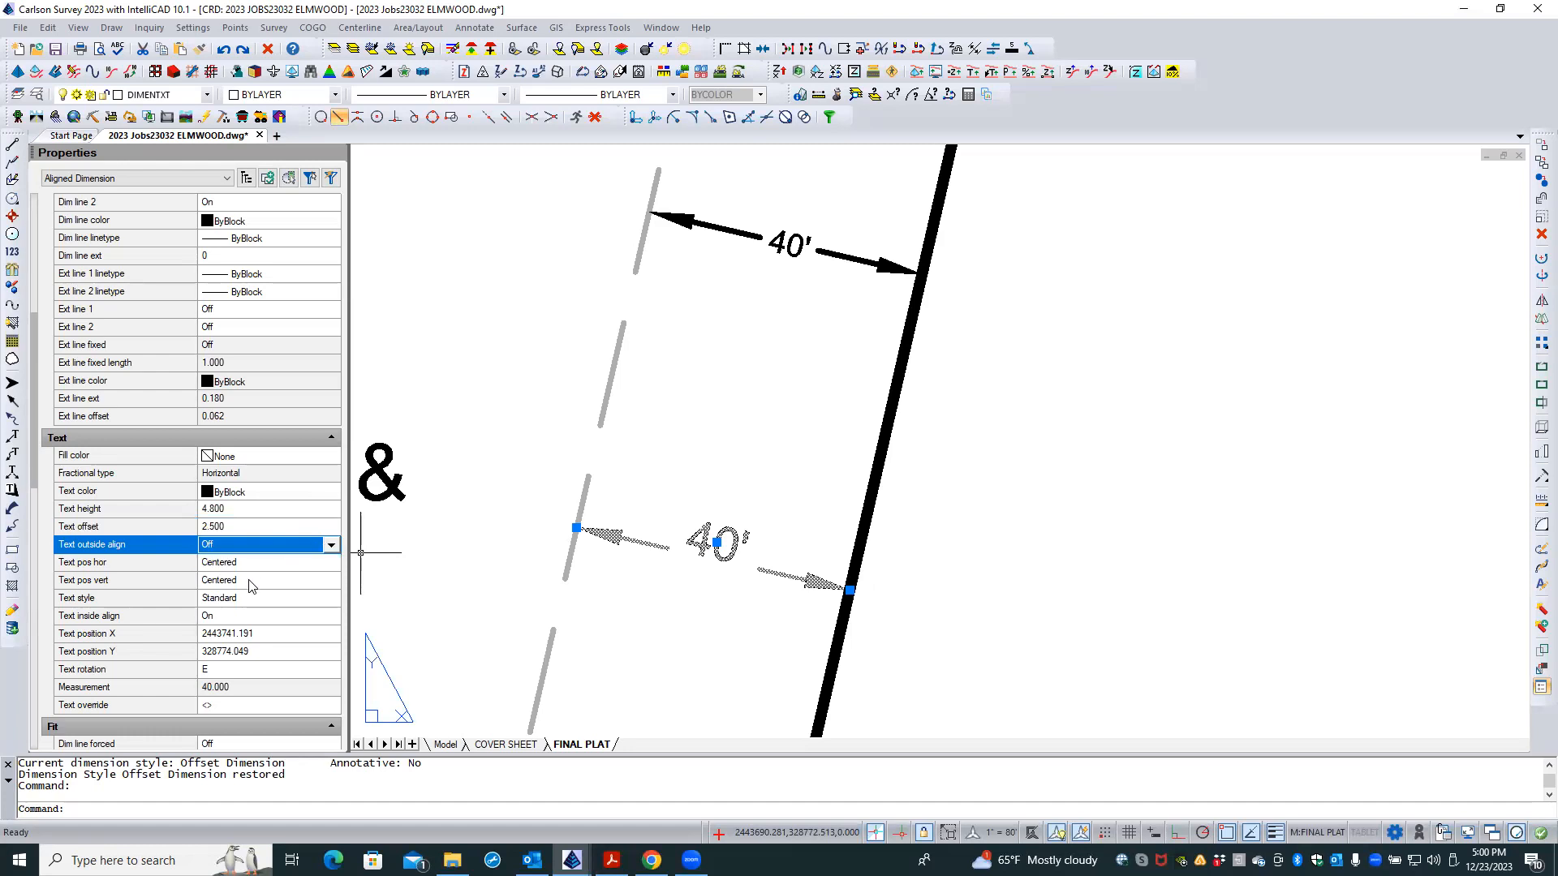
- Try the Above vertical text position on the lower 40' dimension and restore it to Centered
click(251, 585)
click(331, 581)
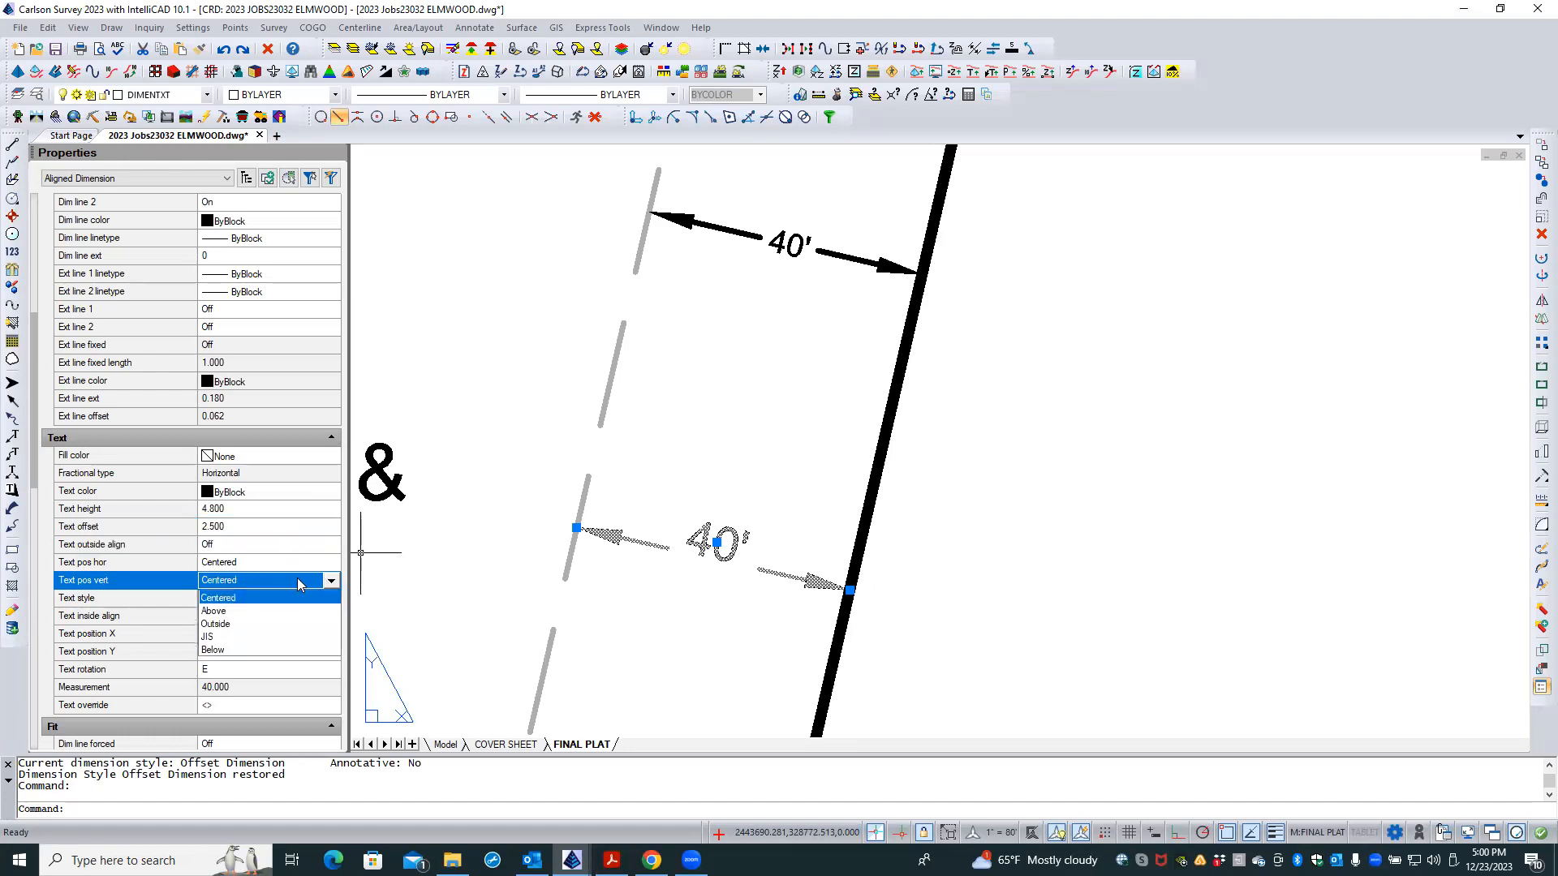
click(232, 613)
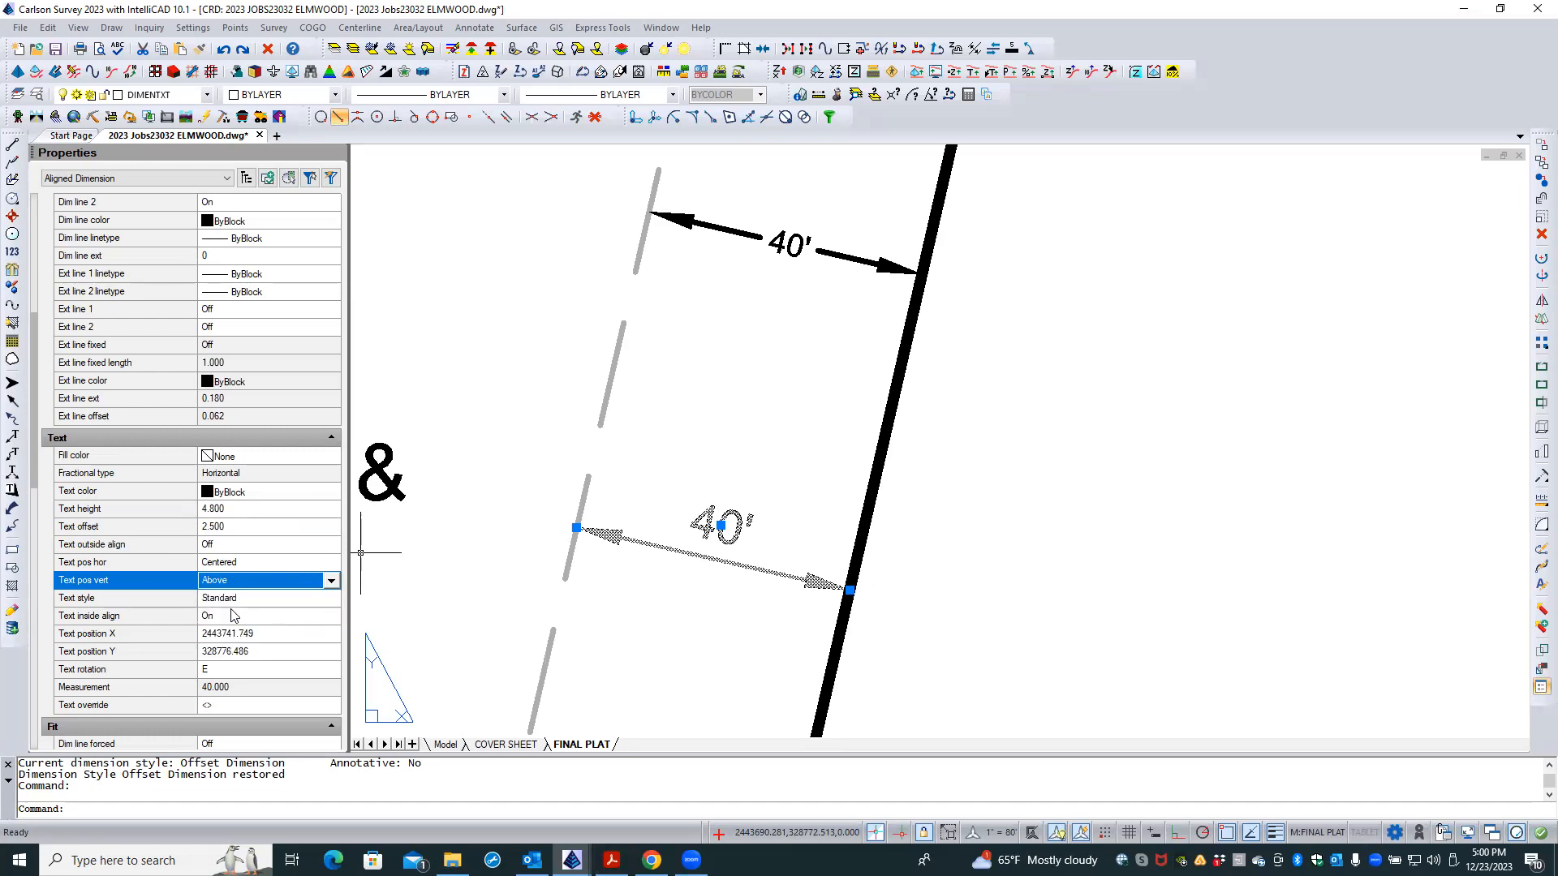
click(330, 581)
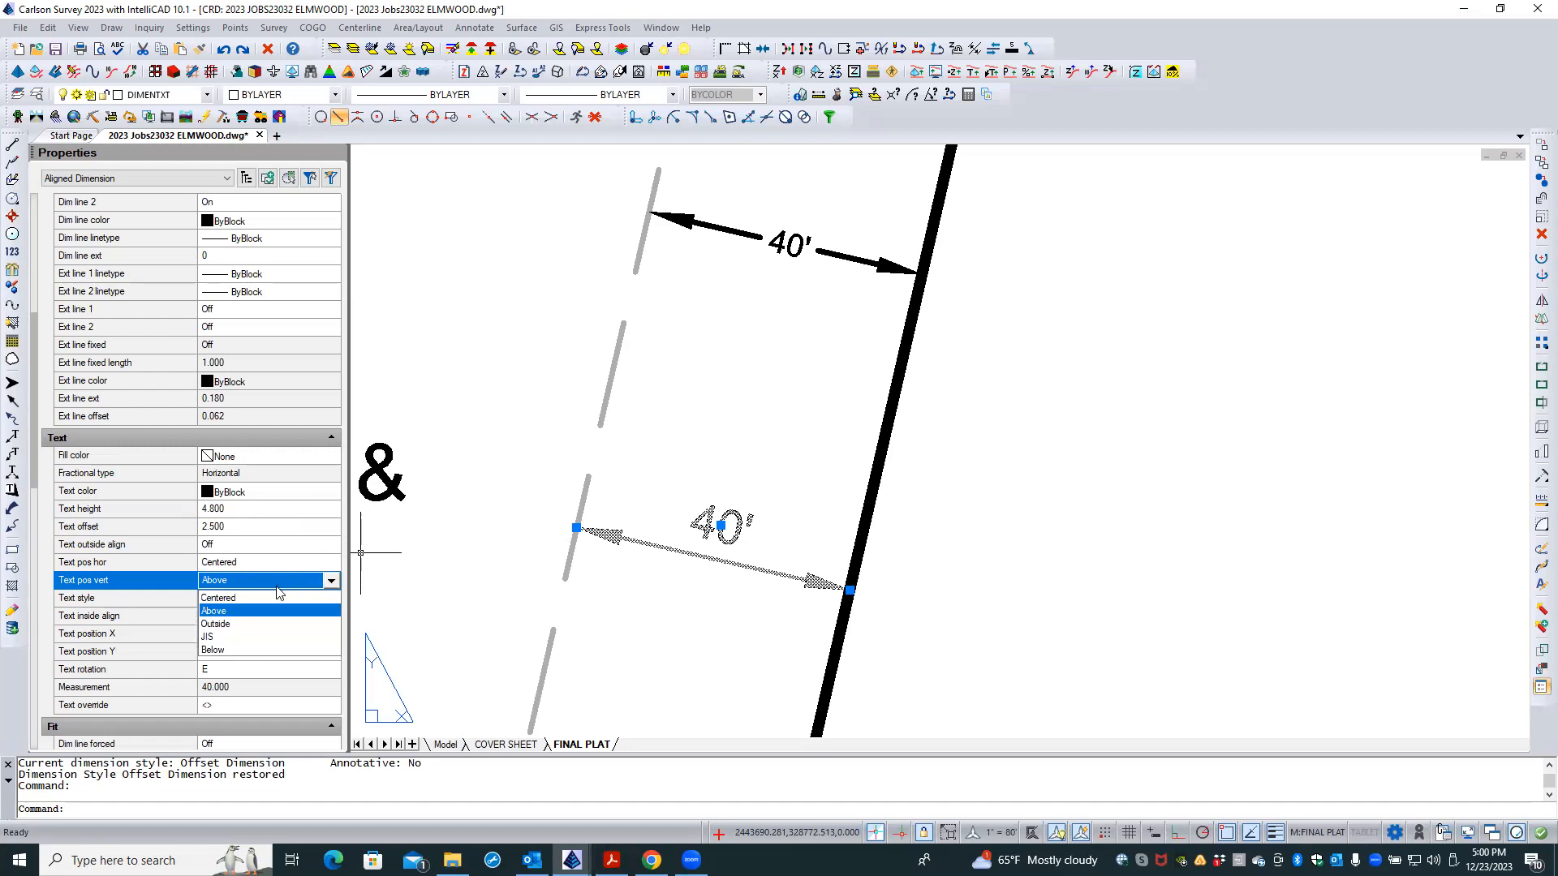
click(219, 599)
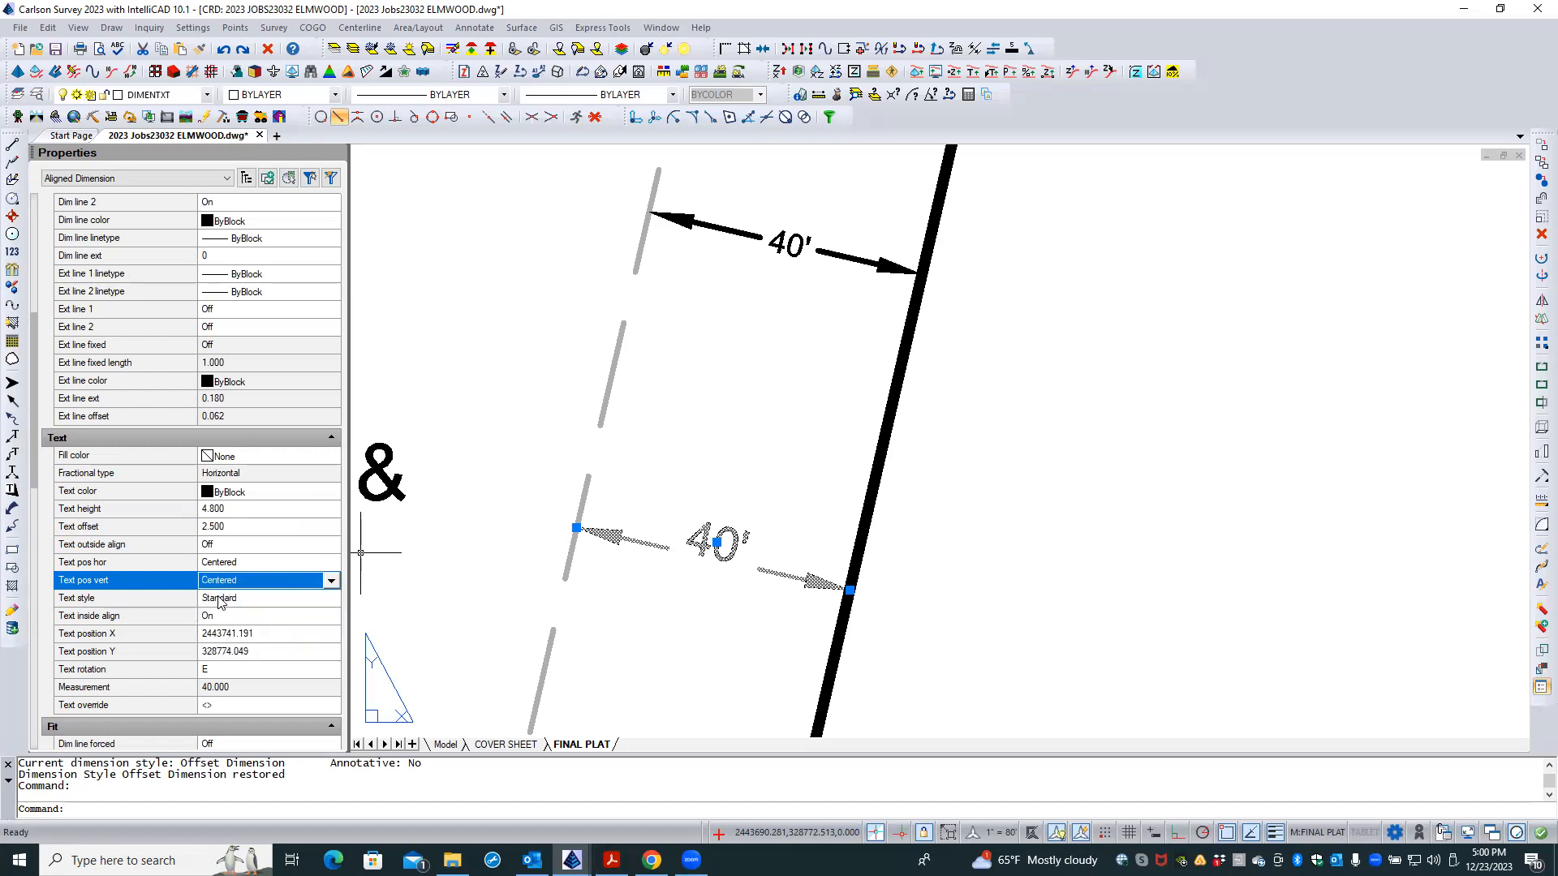
- Try the JIS, Below, Outside and Above vertical text positions on the lower 40' dimension
click(332, 581)
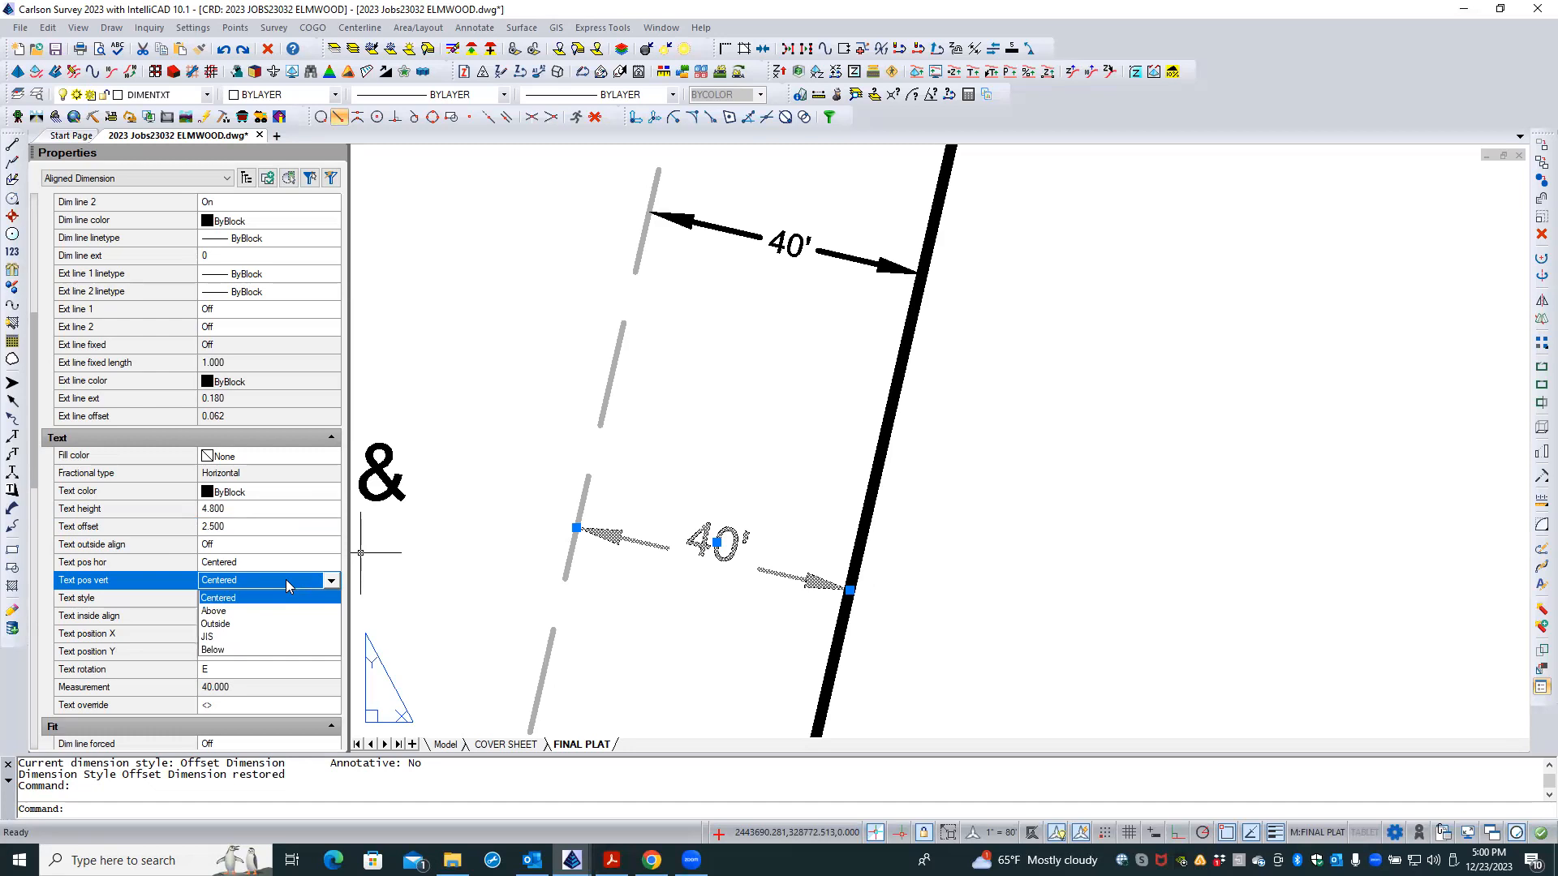
click(227, 638)
click(331, 581)
scroll(282, 595, down, 1)
click(228, 641)
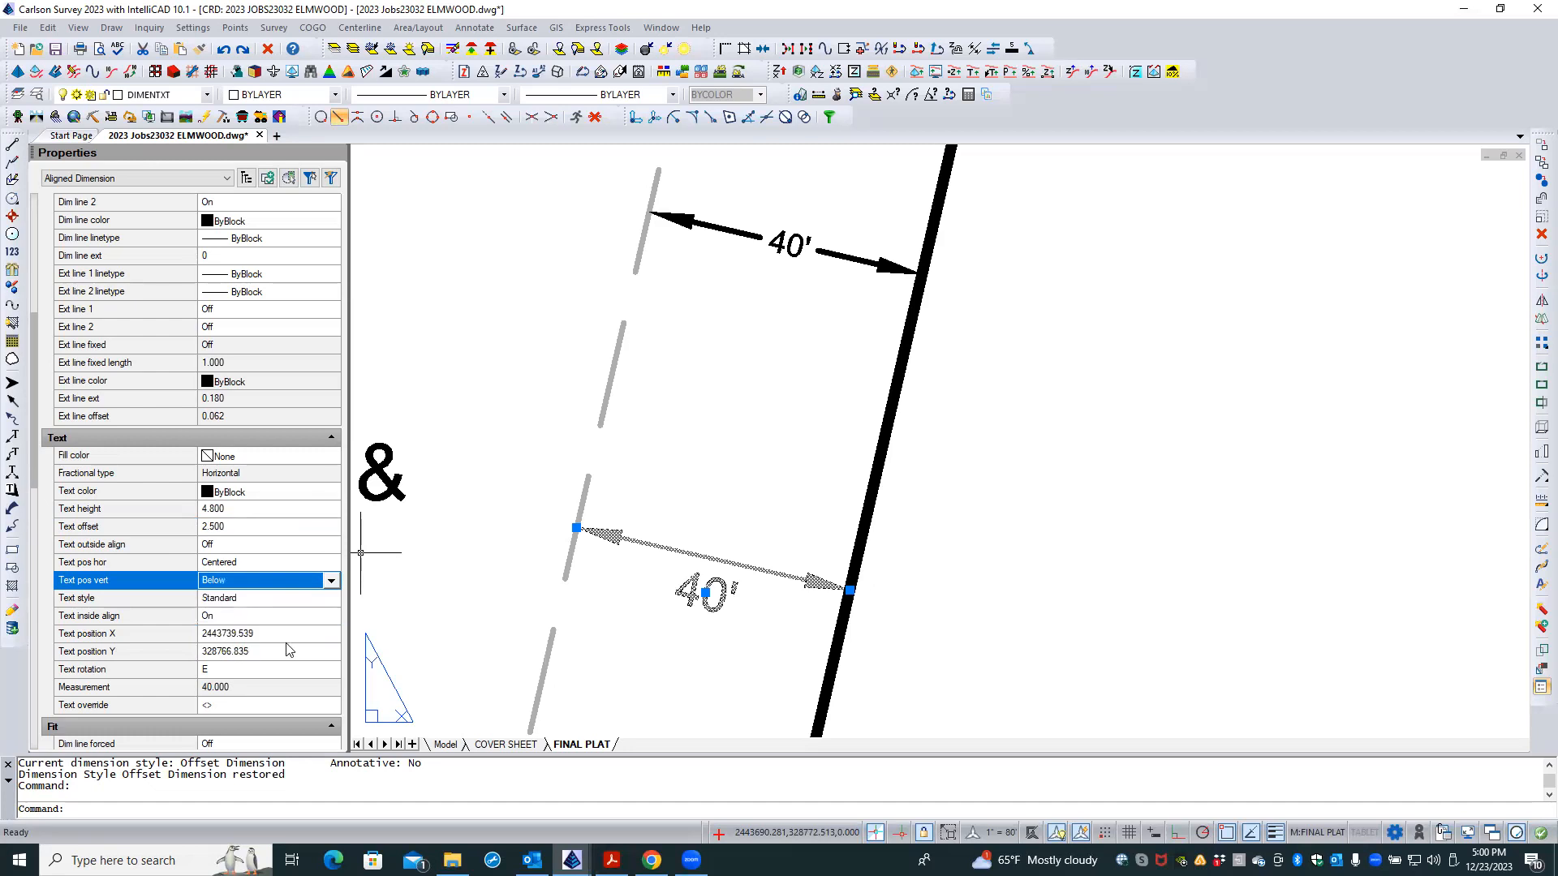
click(331, 581)
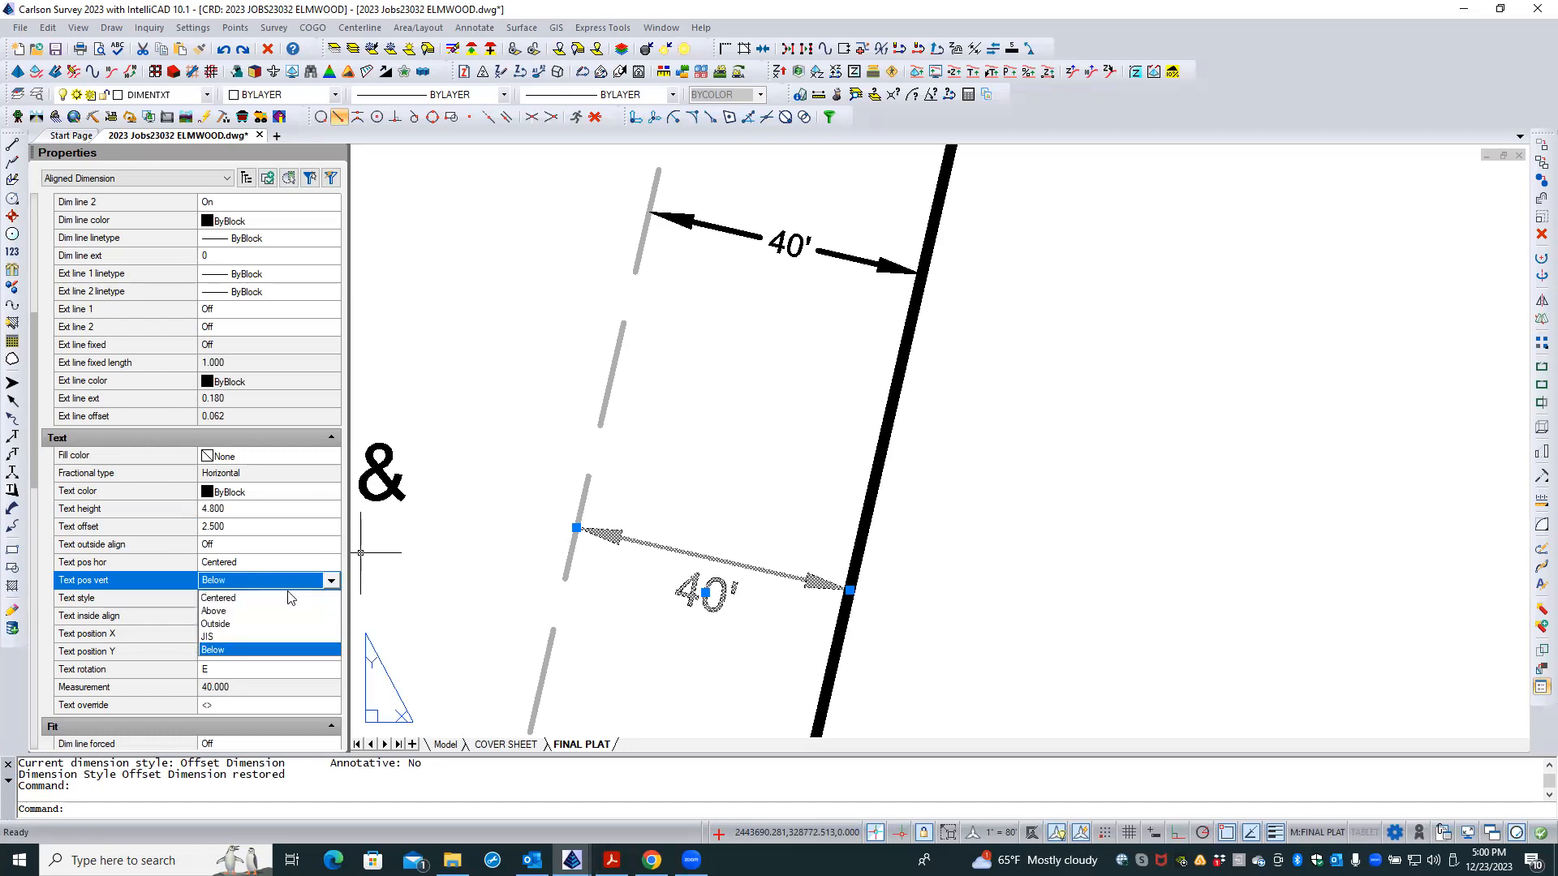
click(236, 630)
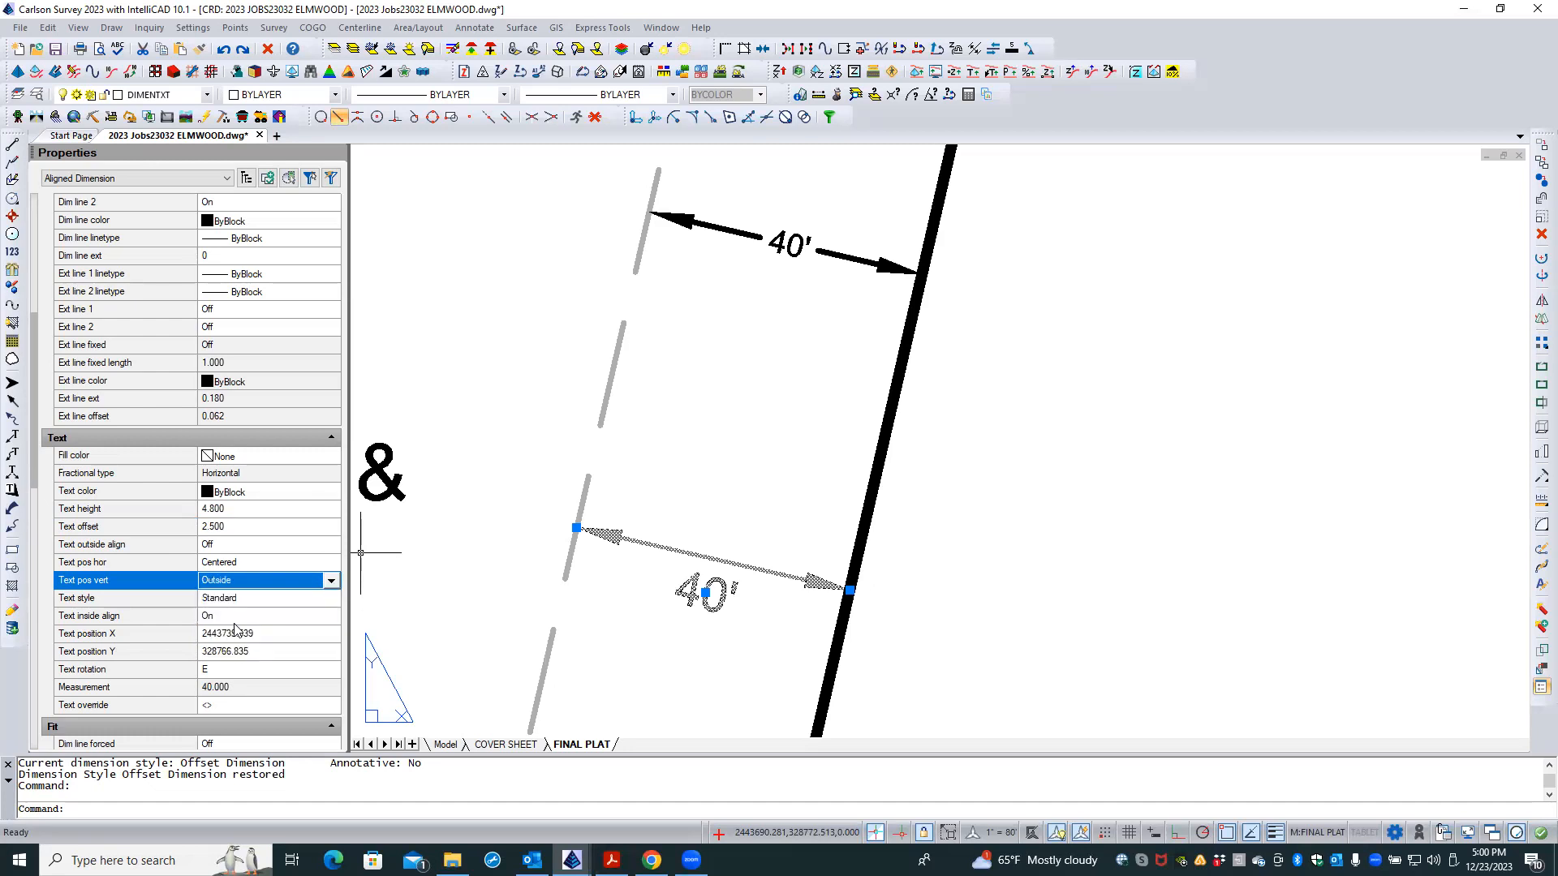
click(268, 581)
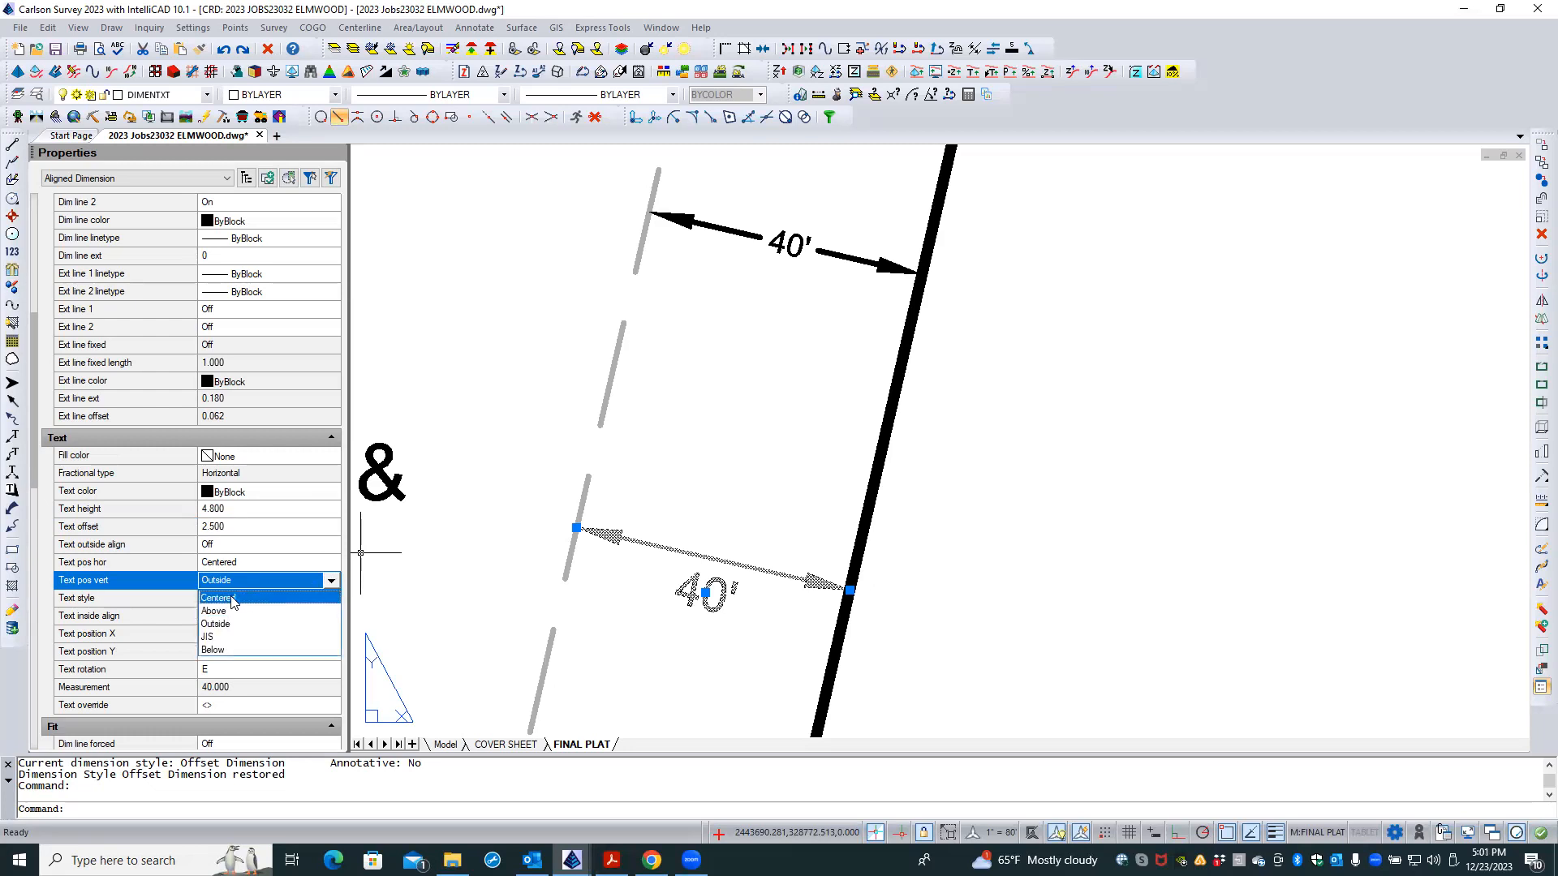
click(218, 611)
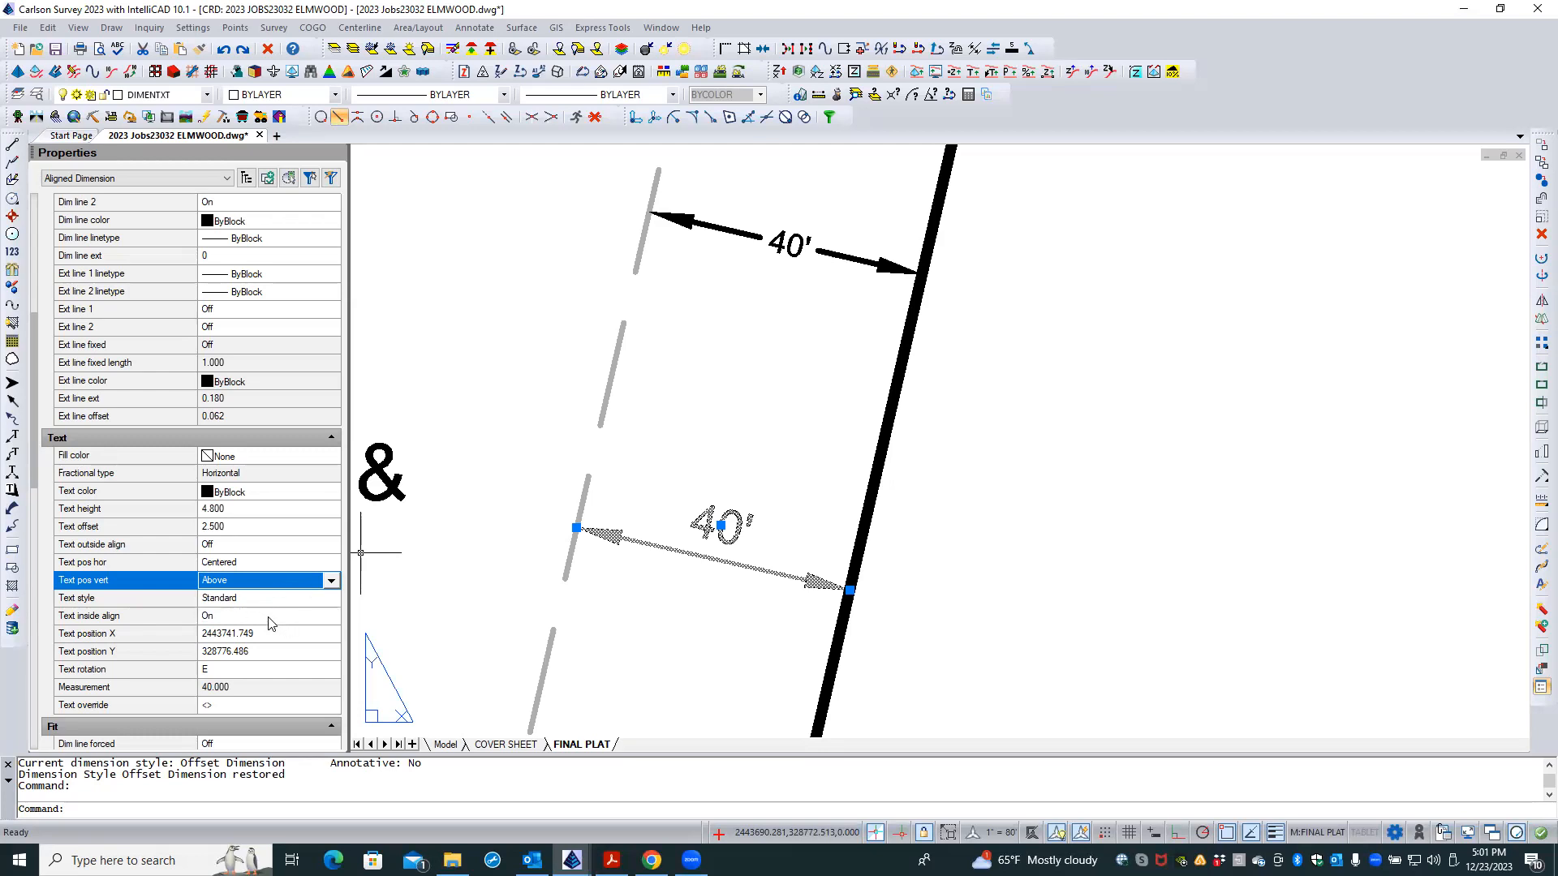
- Try turning Text inside align off for the lower 40' dimension and return its vertical text position to Centered
click(223, 621)
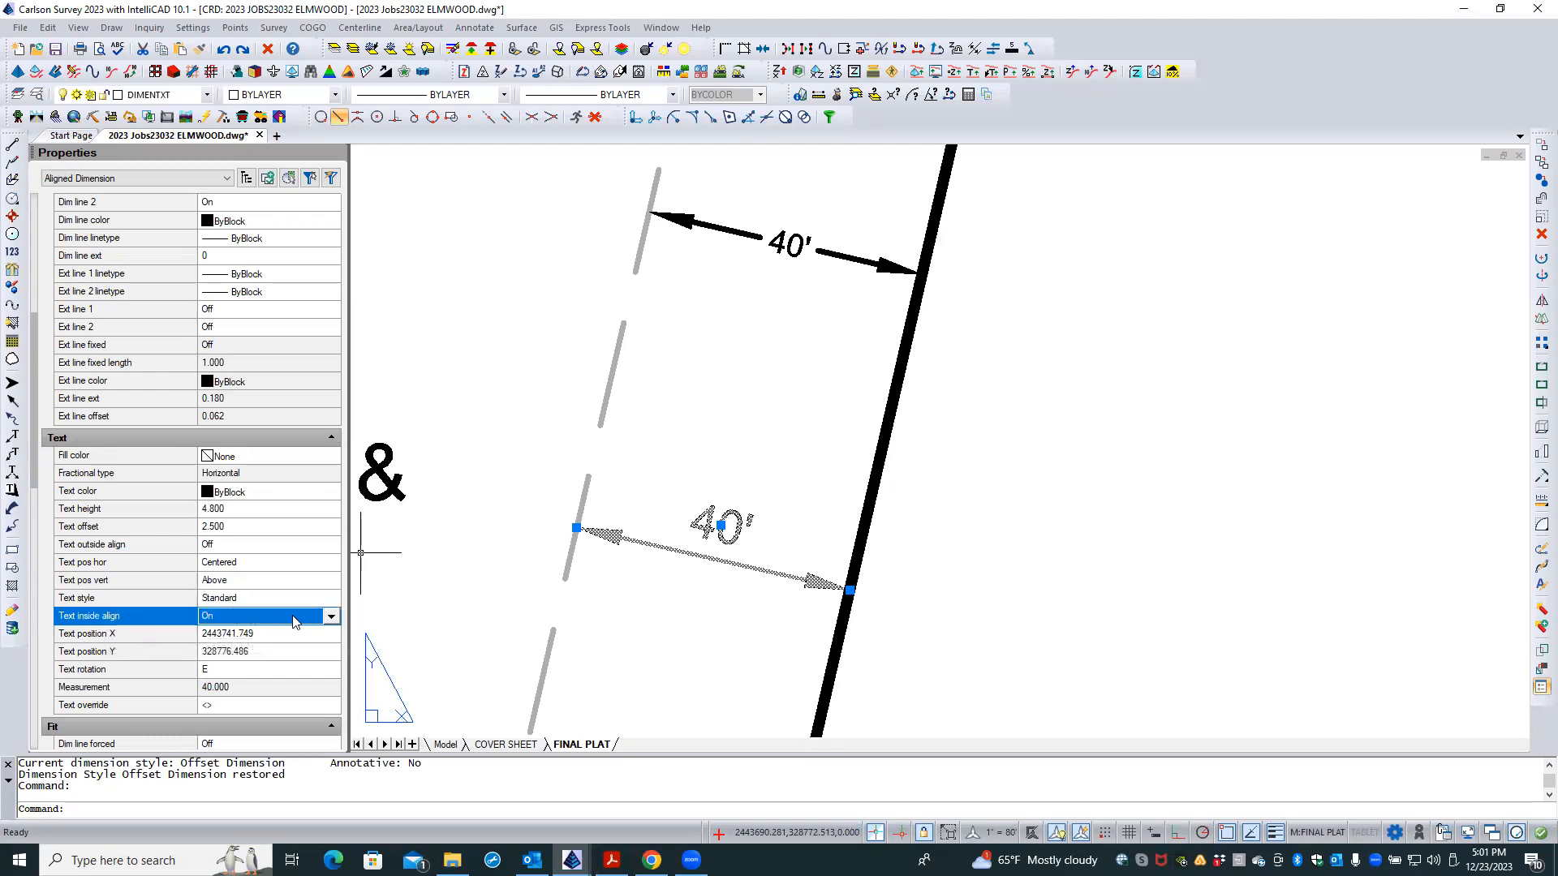
click(331, 617)
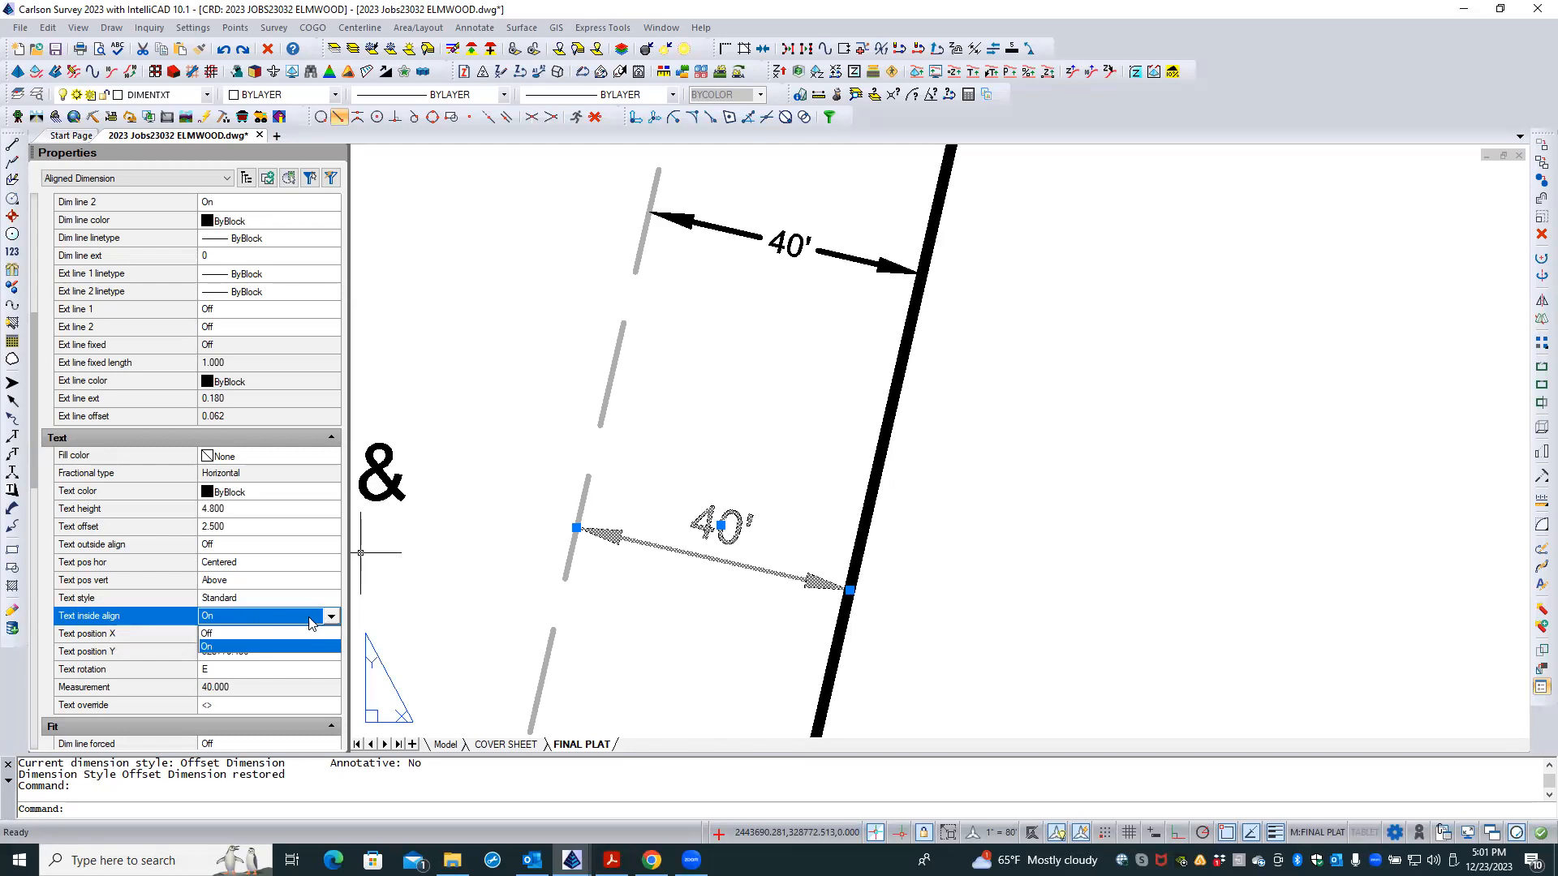
click(217, 642)
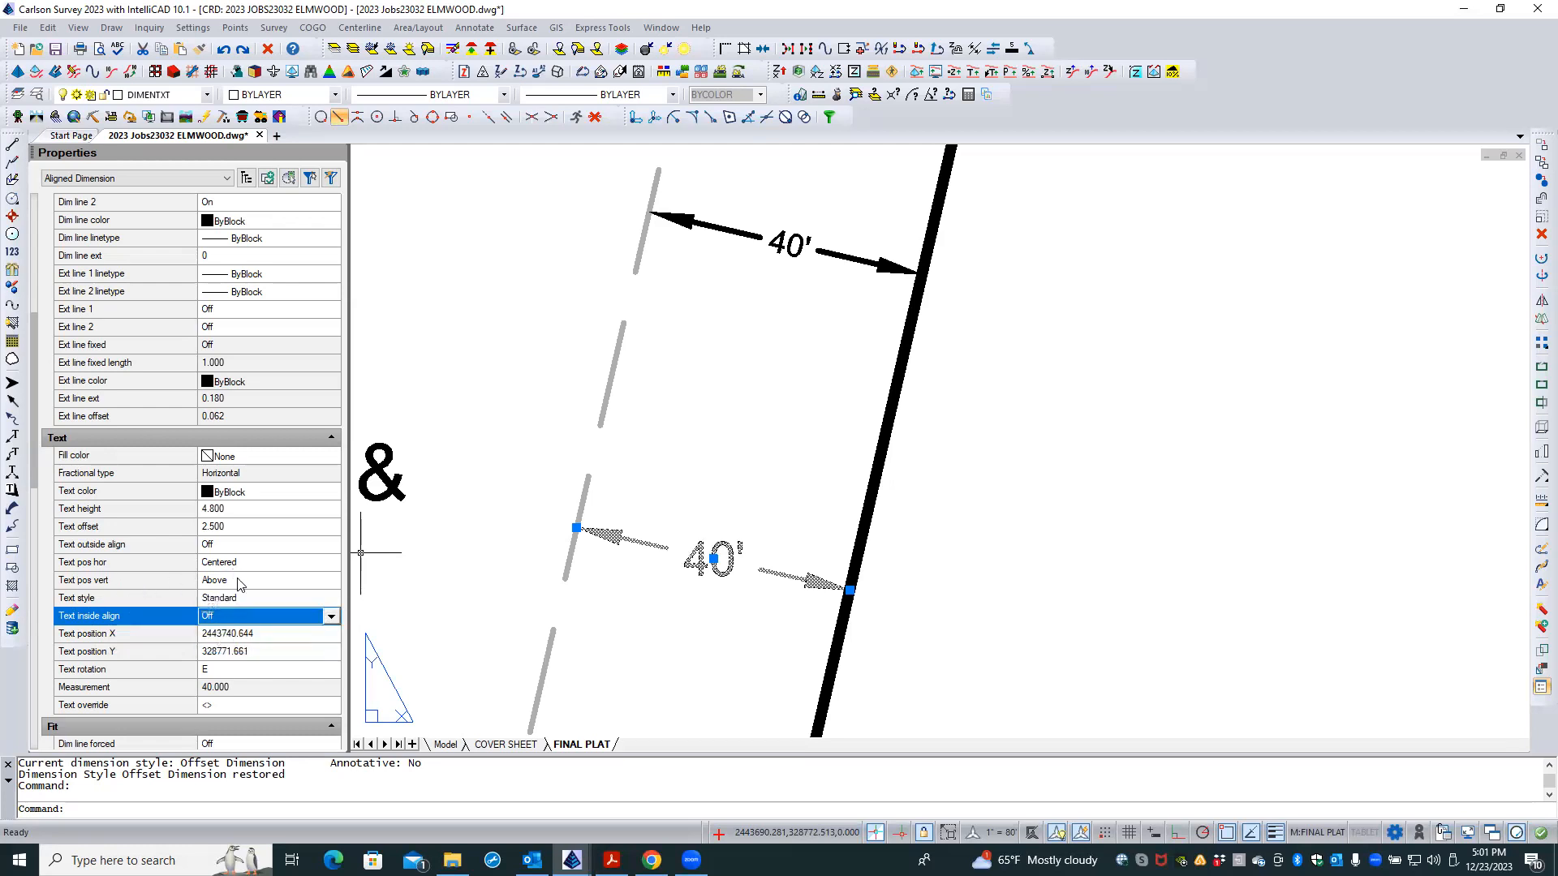
click(136, 581)
click(331, 581)
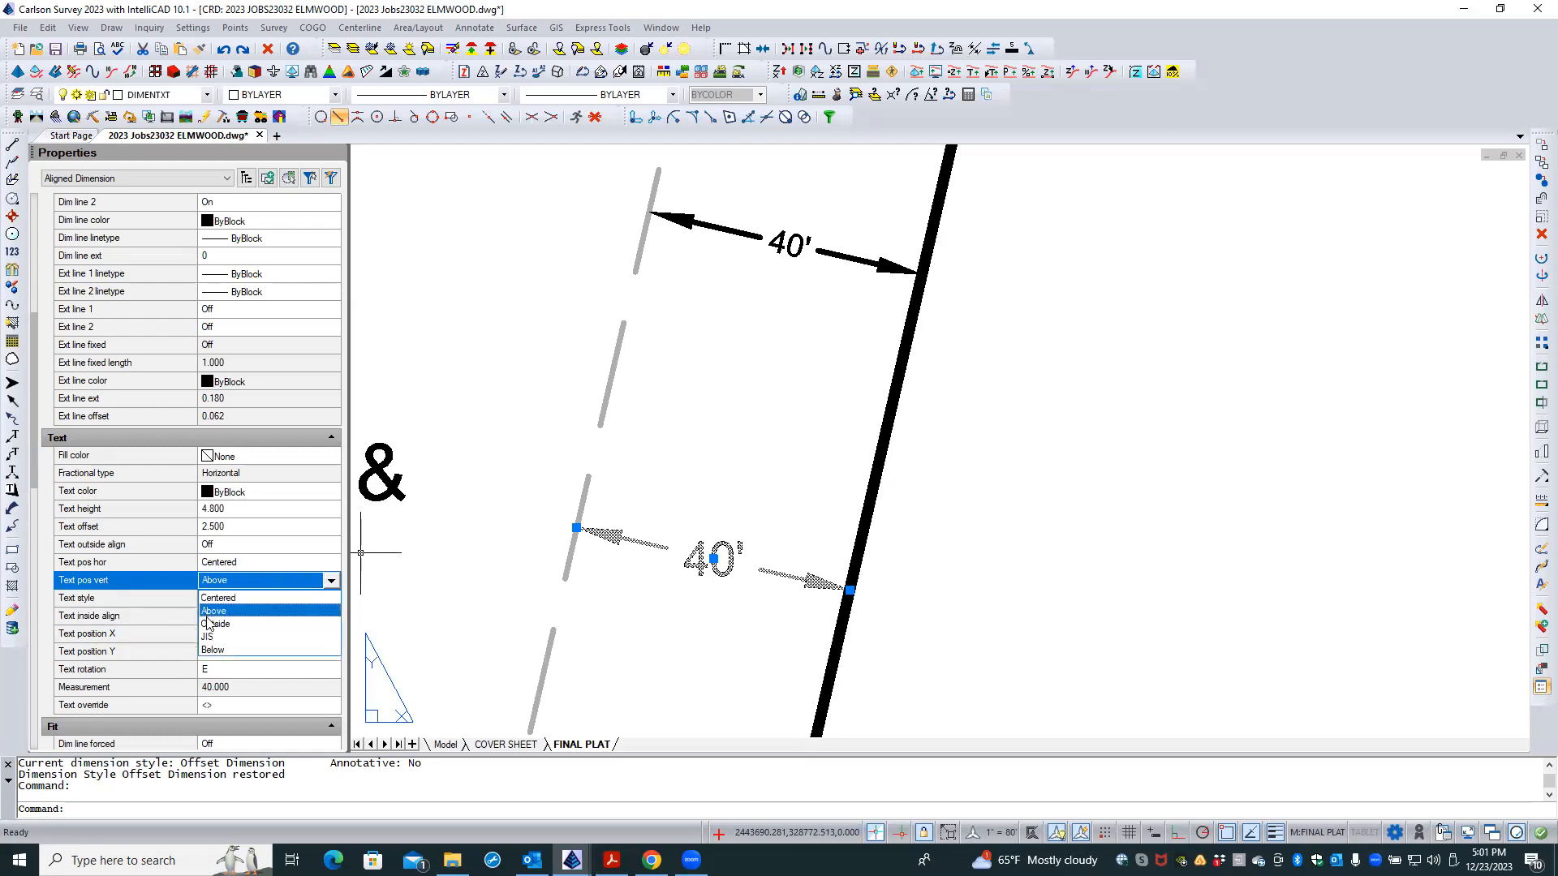
click(238, 598)
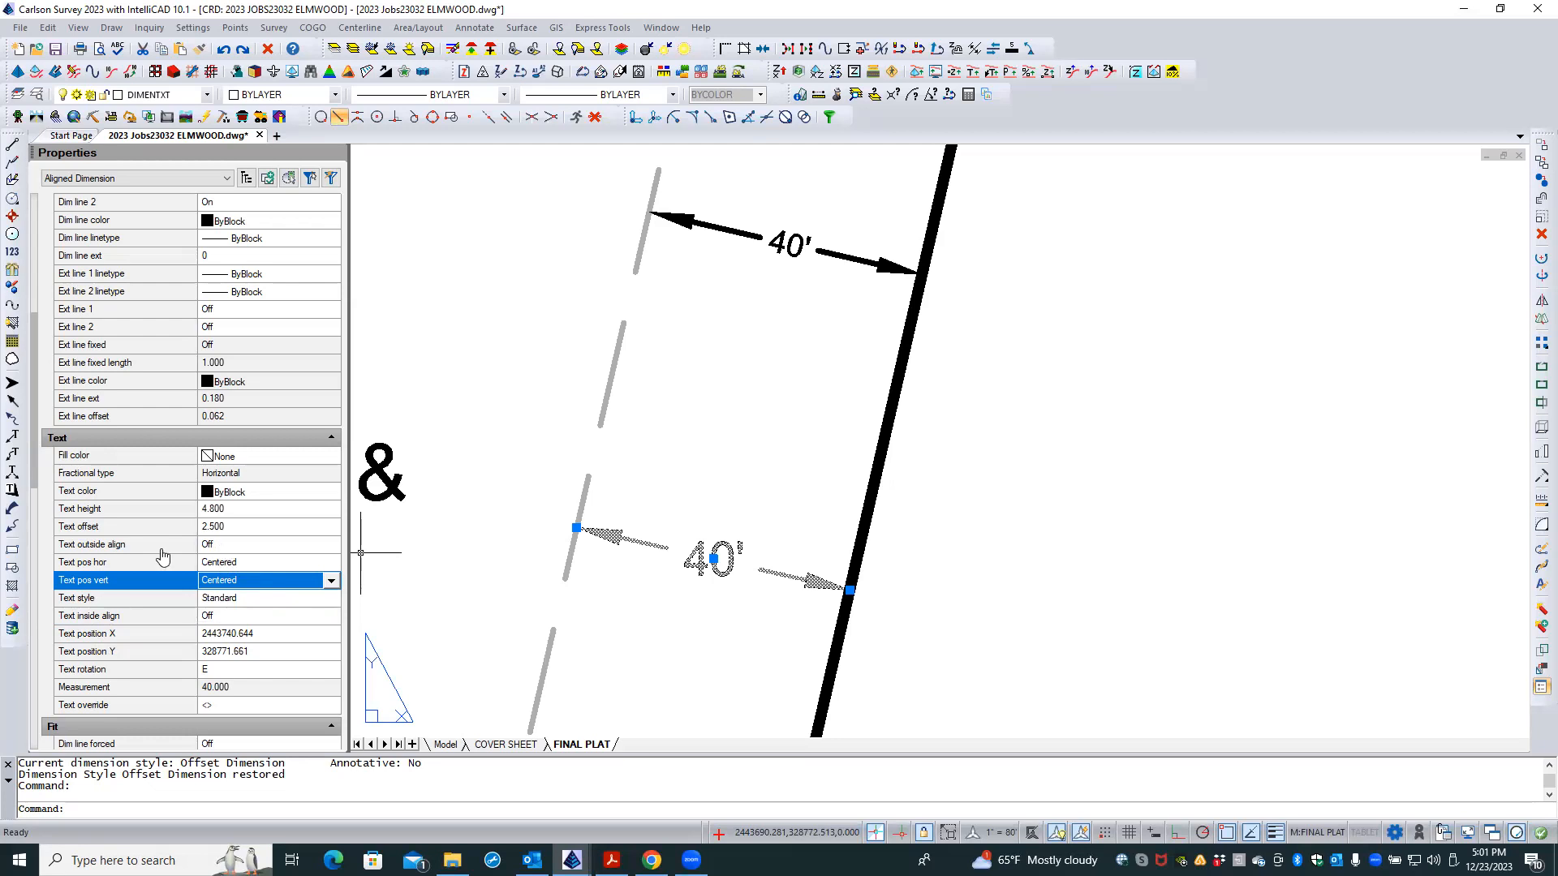
- Turn Text inside align back on for the lower 40' dimension
click(239, 671)
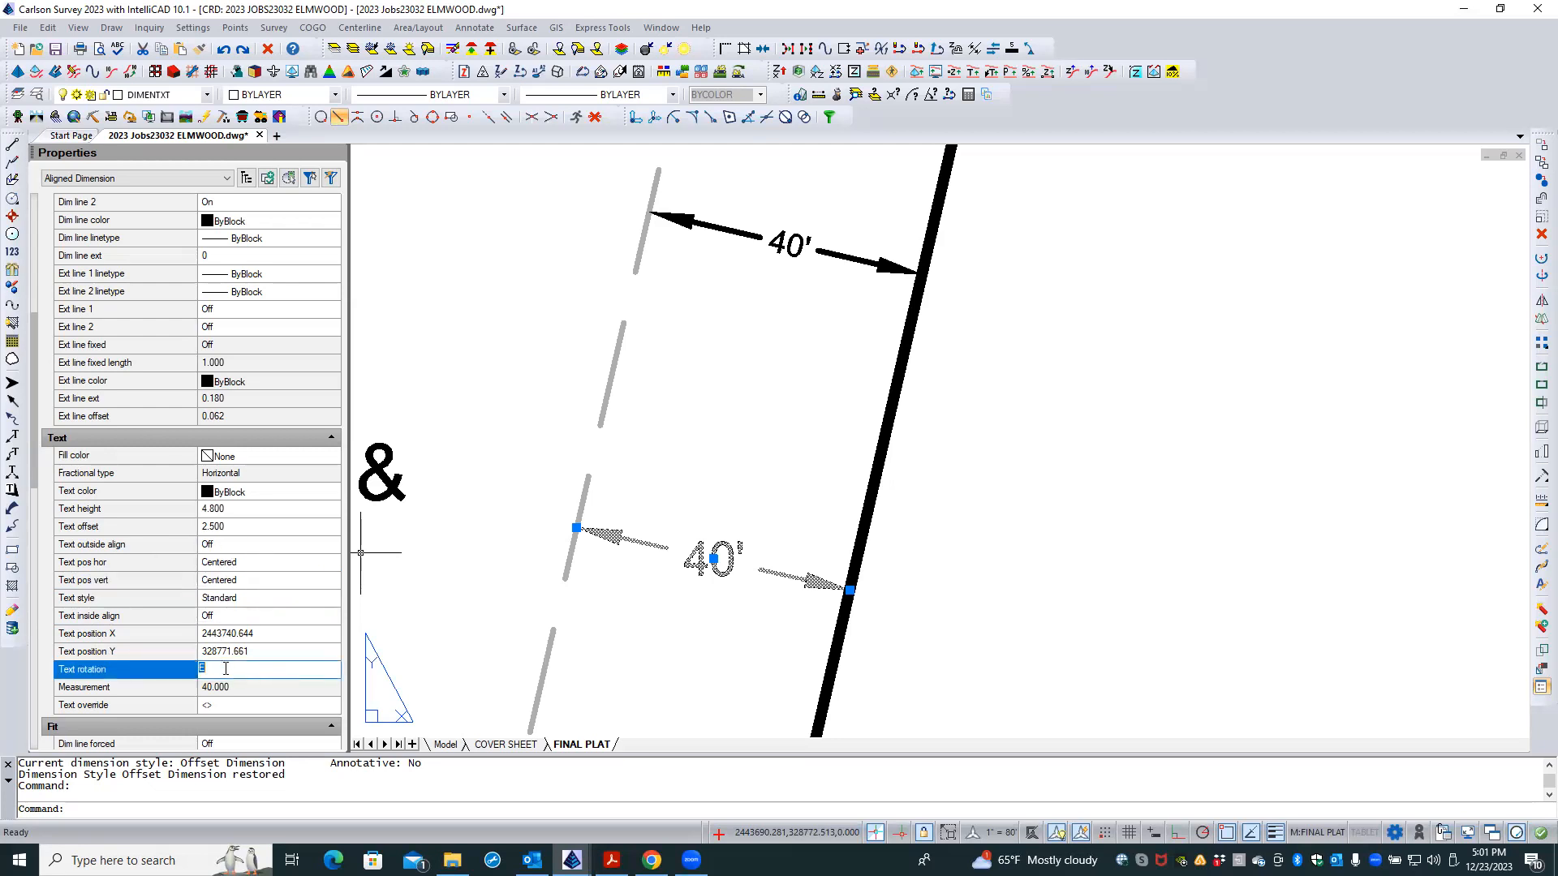
click(236, 619)
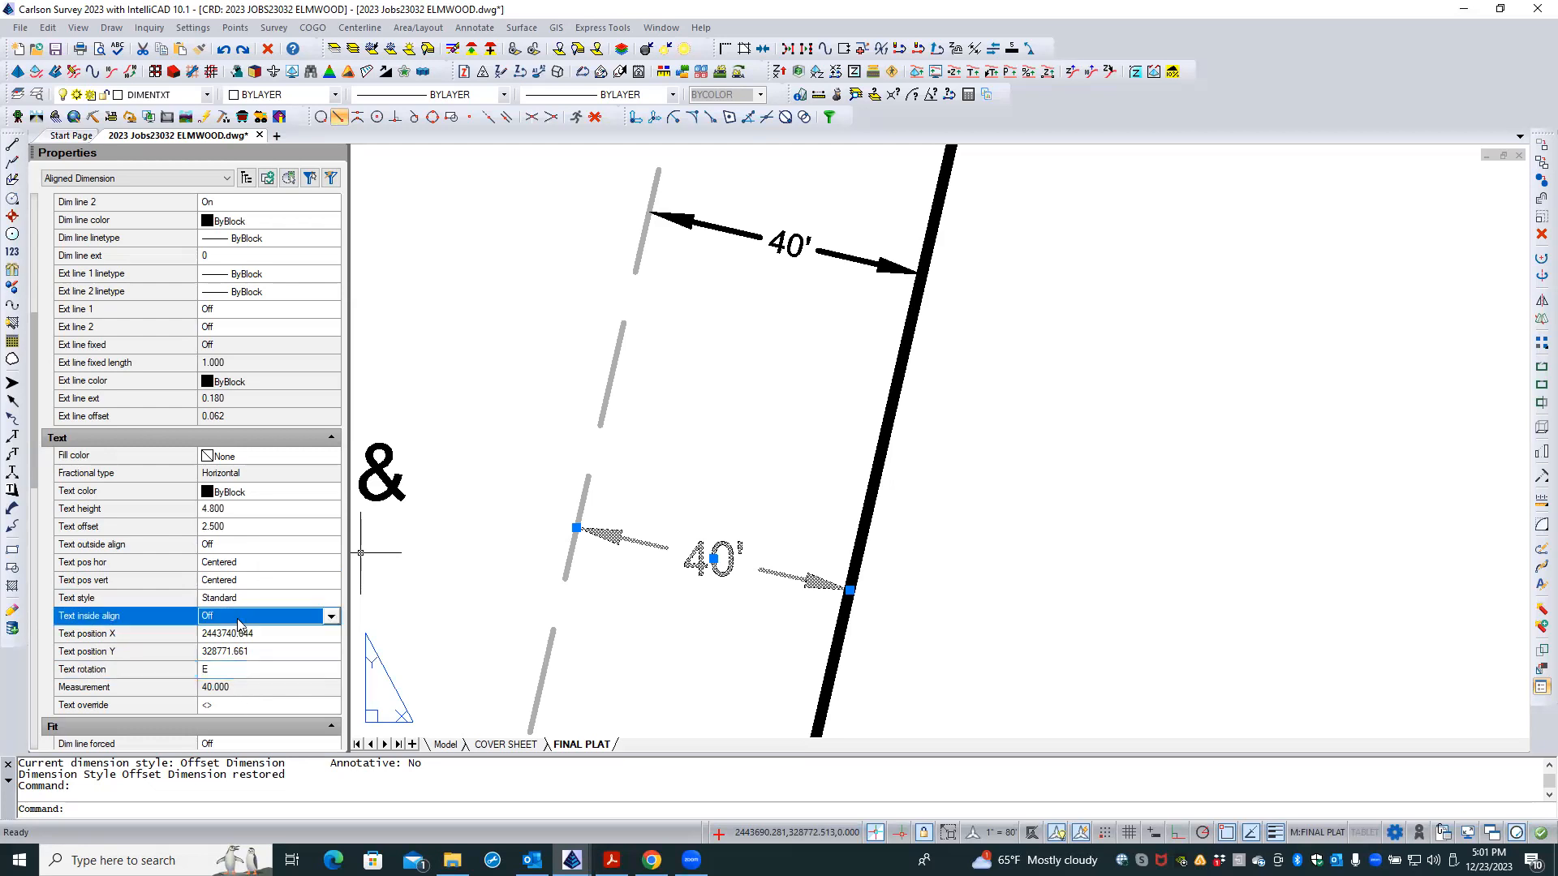
click(332, 619)
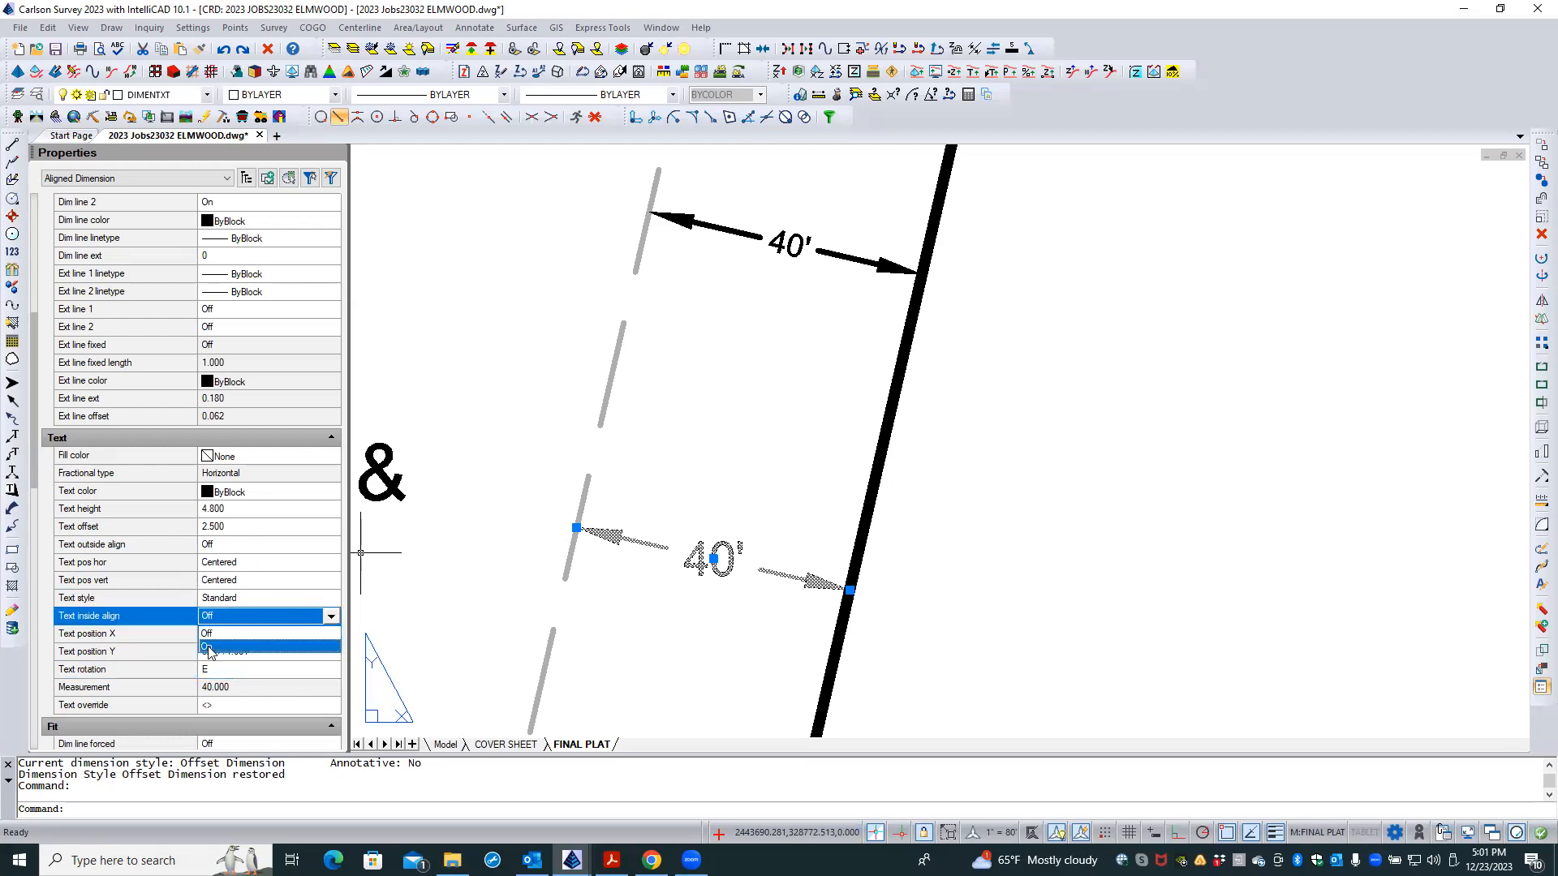
click(280, 649)
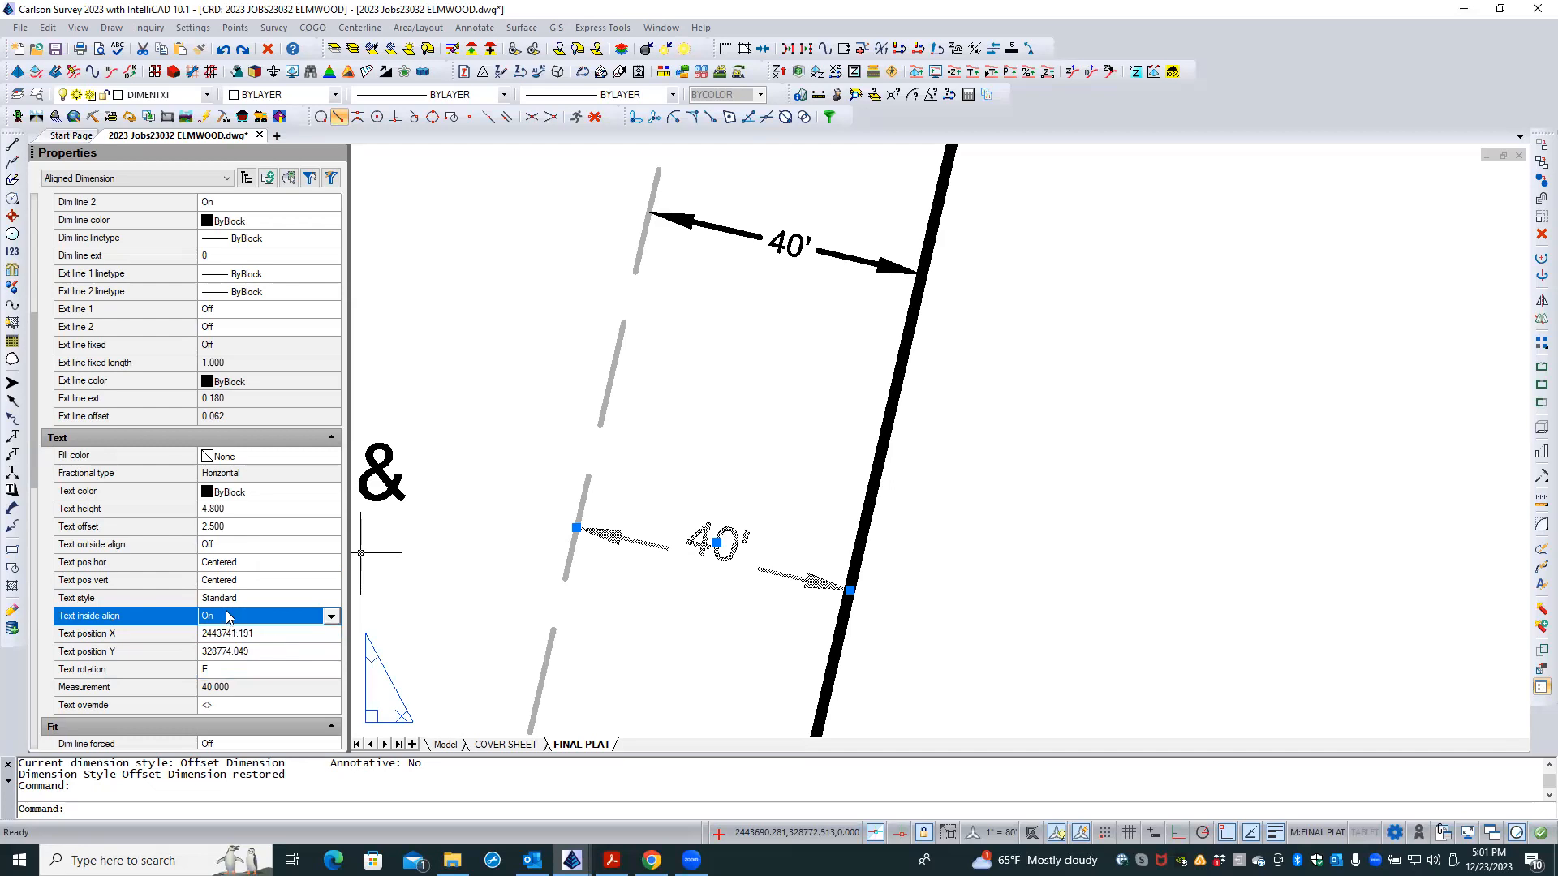
- Set the lower 40' dimension's vertical text position to Above
click(252, 582)
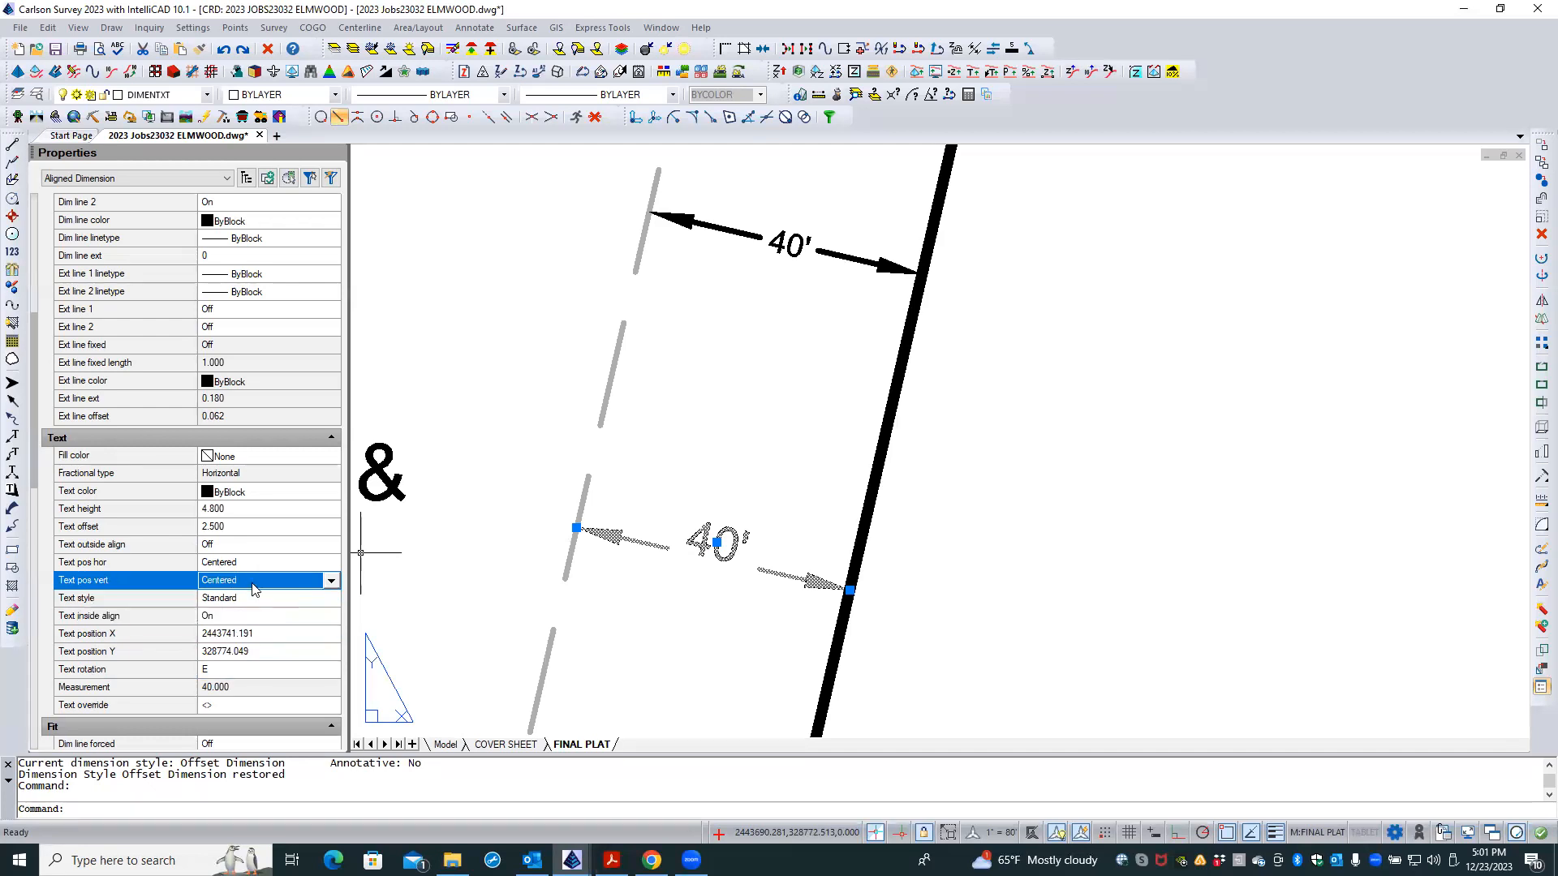
click(331, 583)
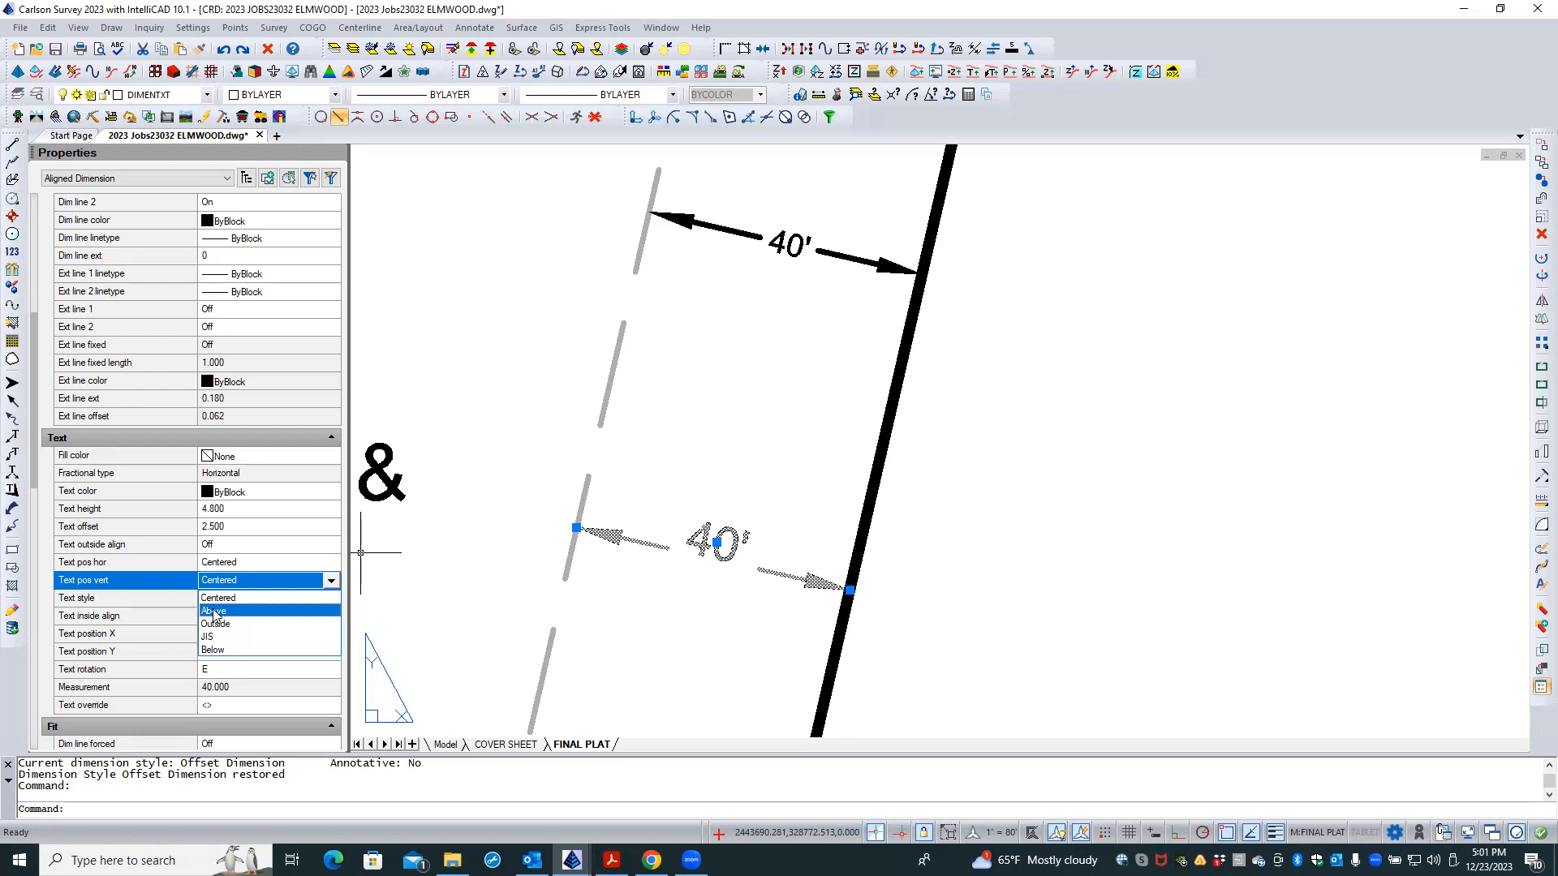
click(215, 612)
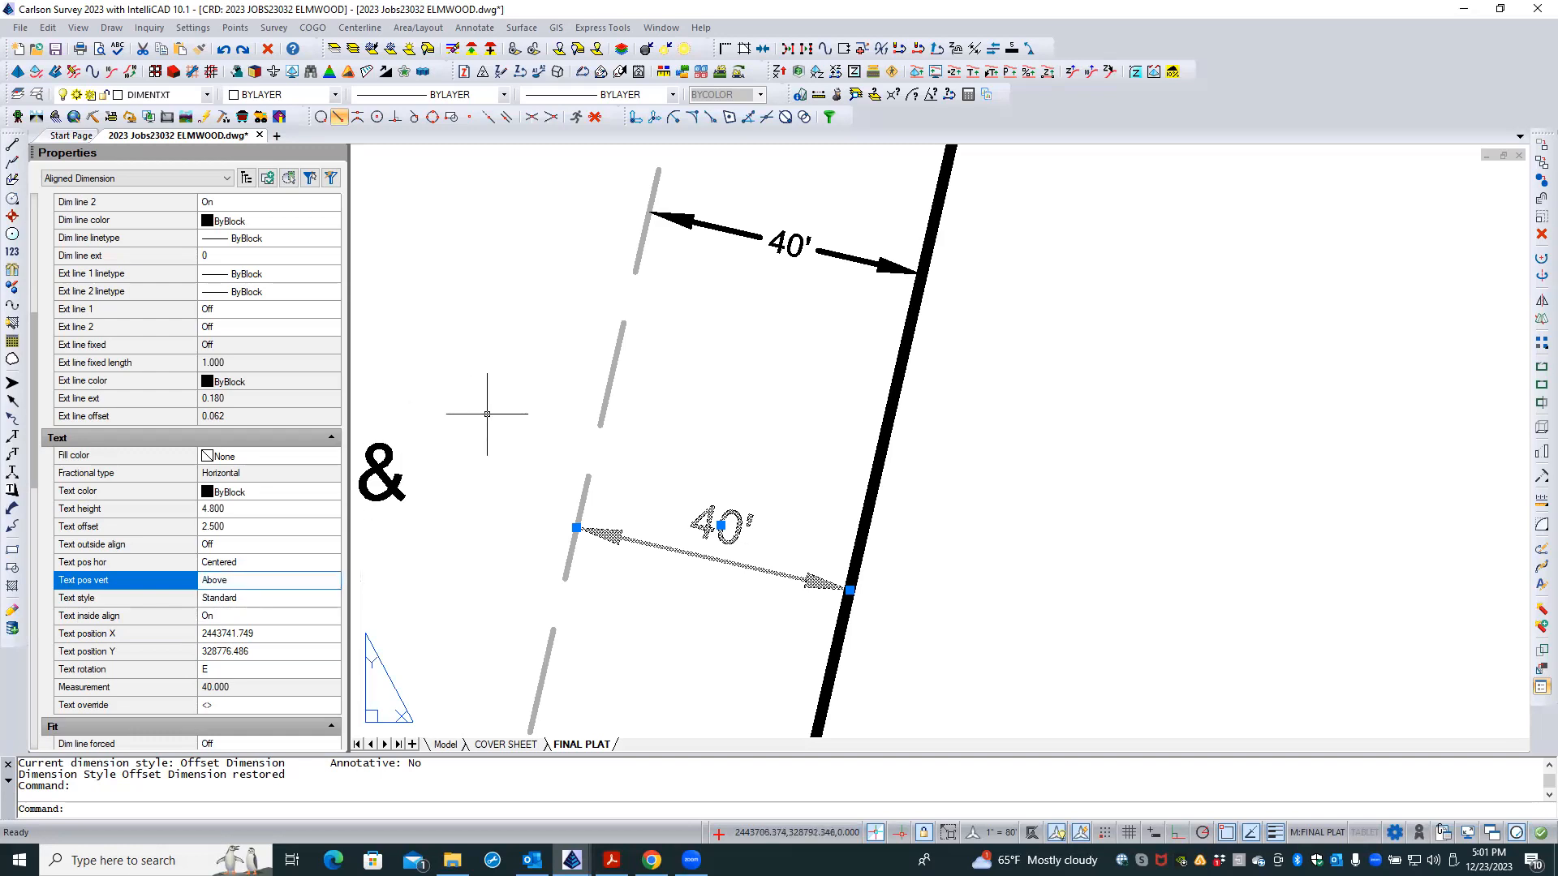
key(Escape)
key(Escape)
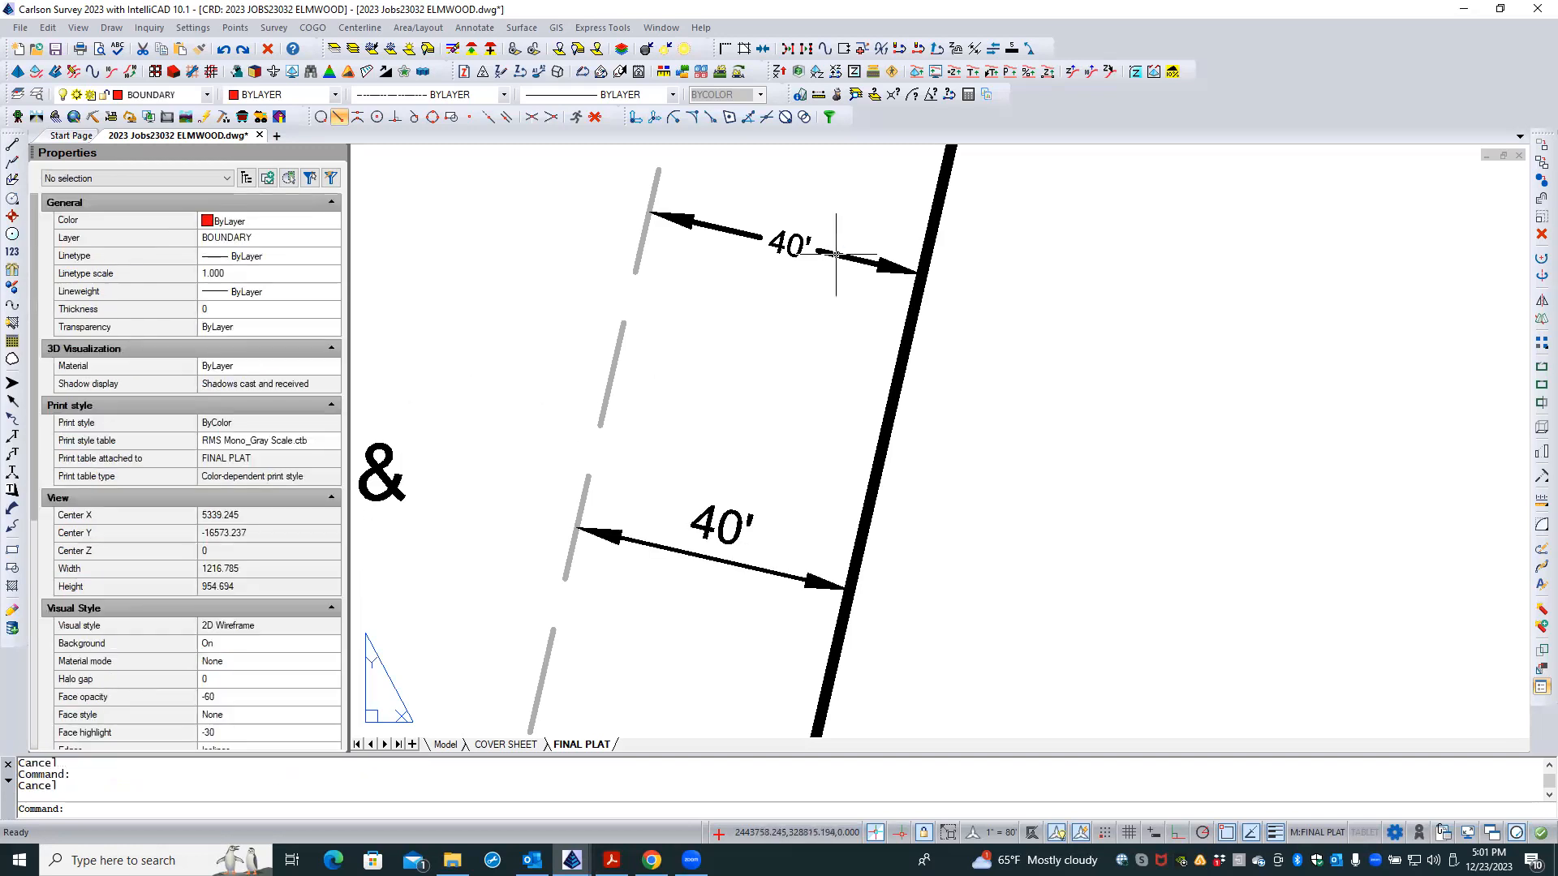
- Check the upper 40' dimension's text properties and return the lower 40' dimension's vertical text position to Centered
click(836, 254)
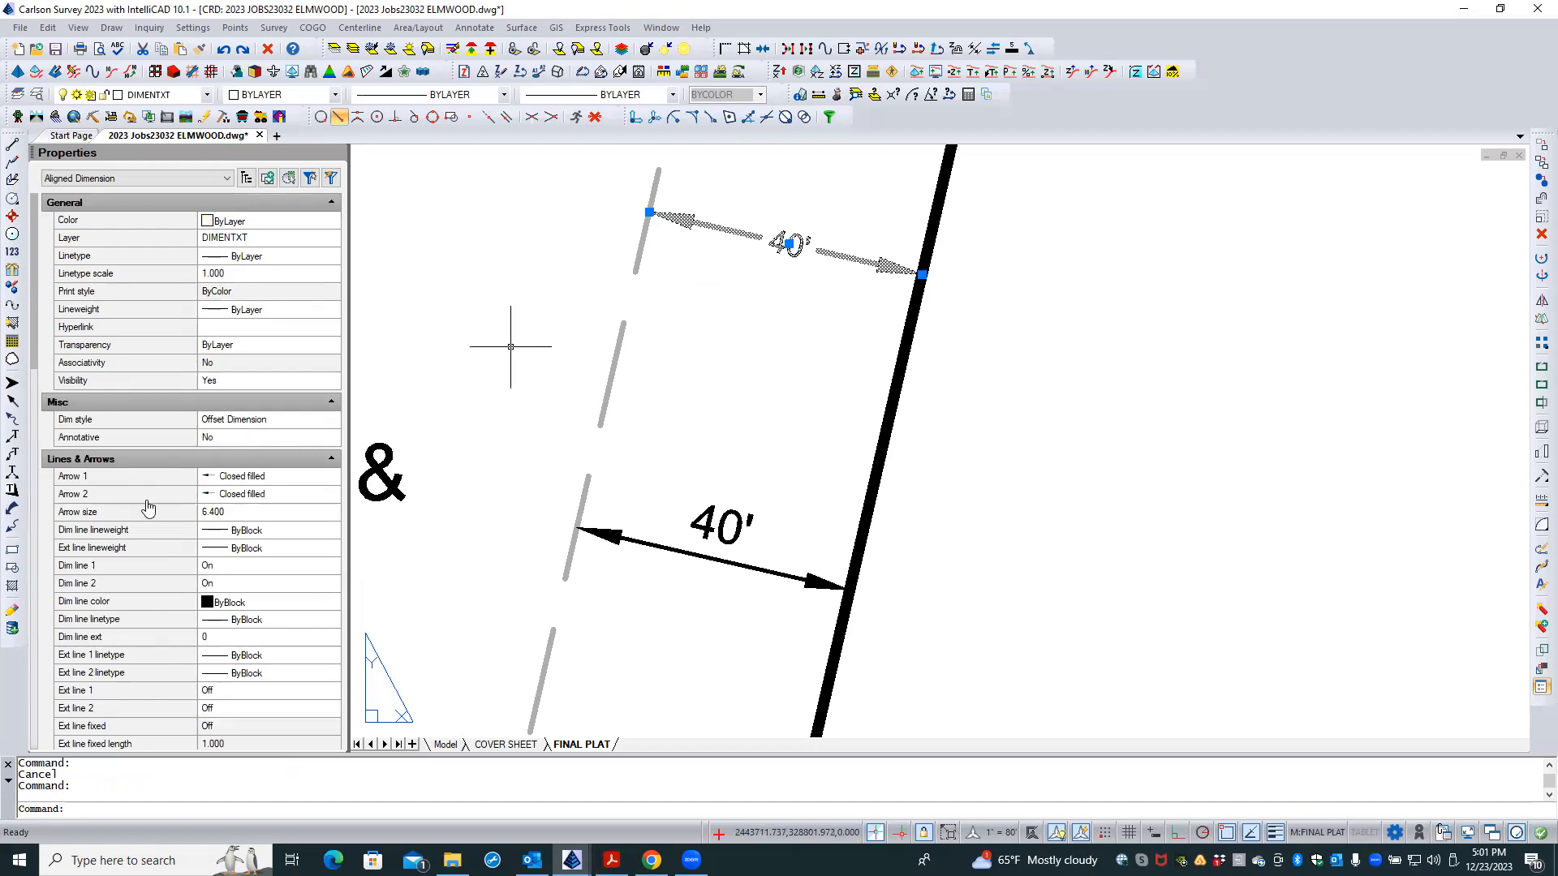
scroll(148, 508, down, 7)
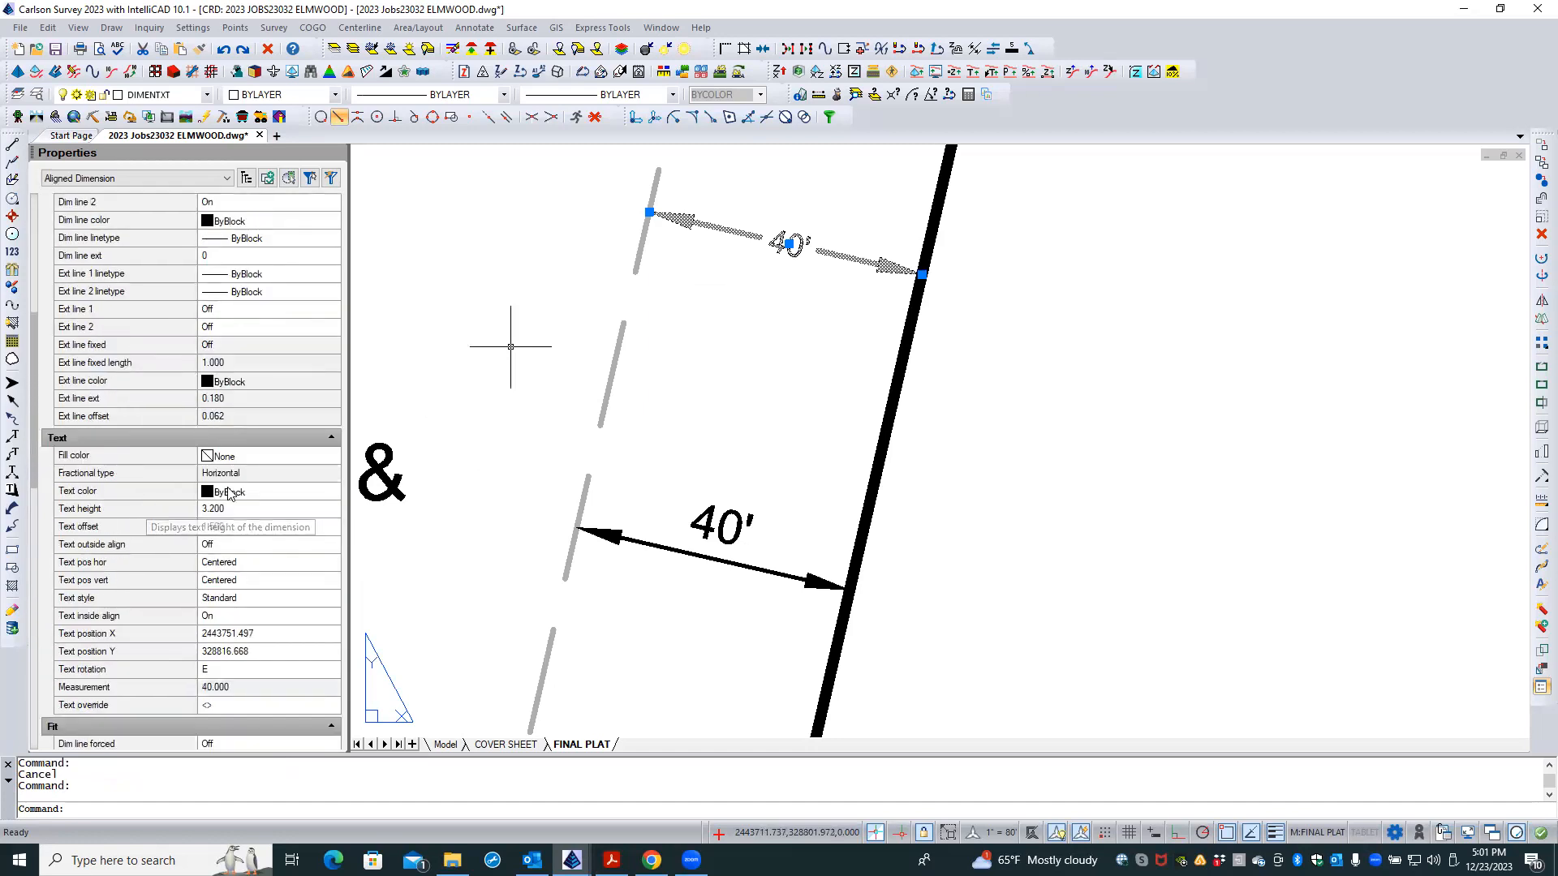
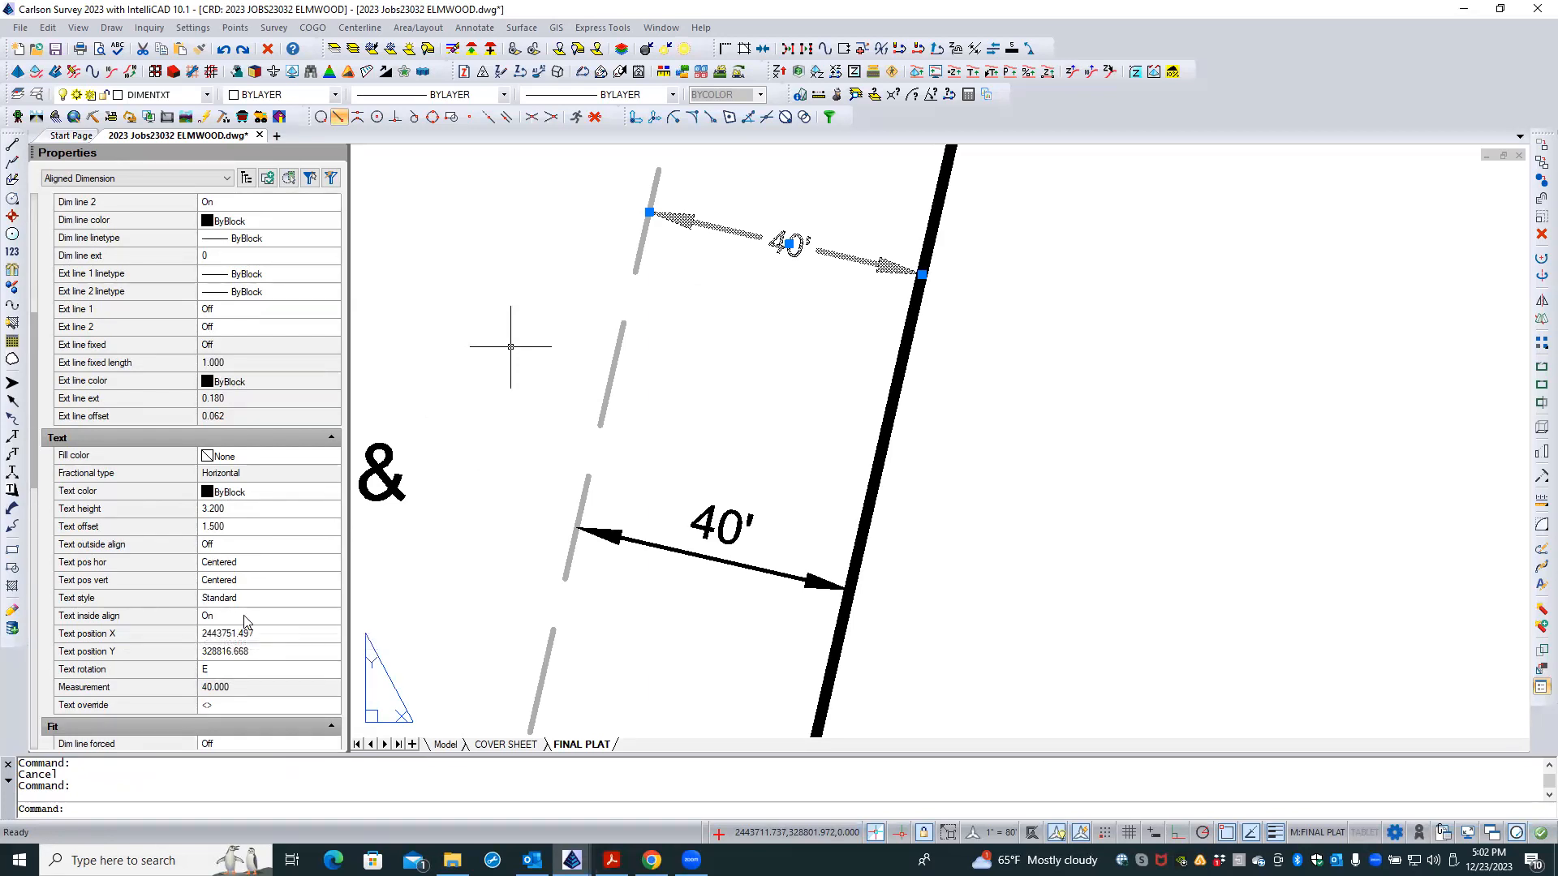
key(Escape)
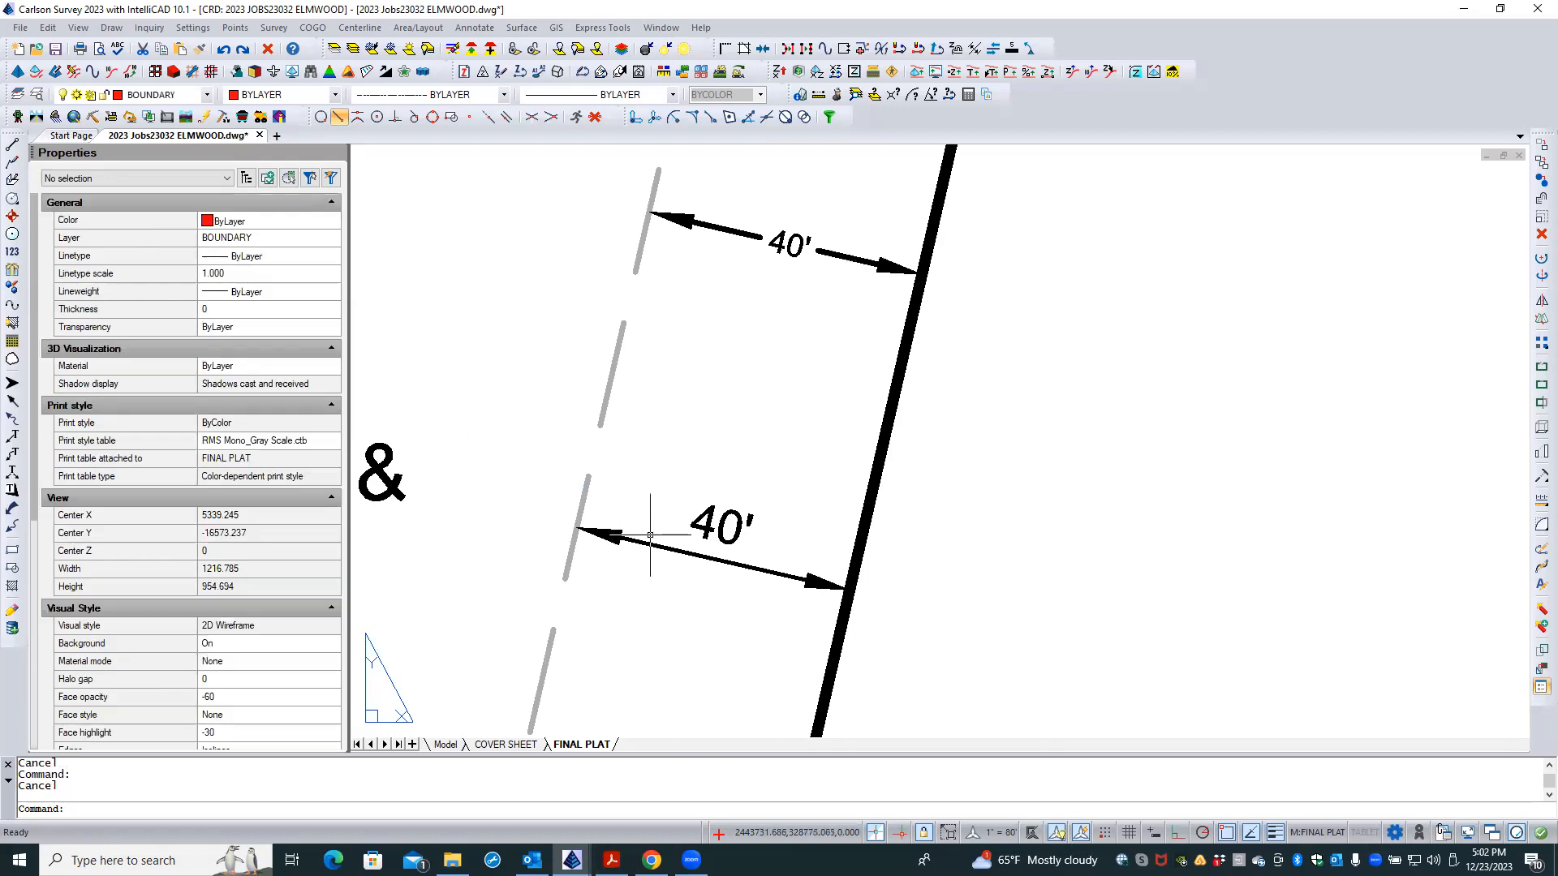
click(635, 540)
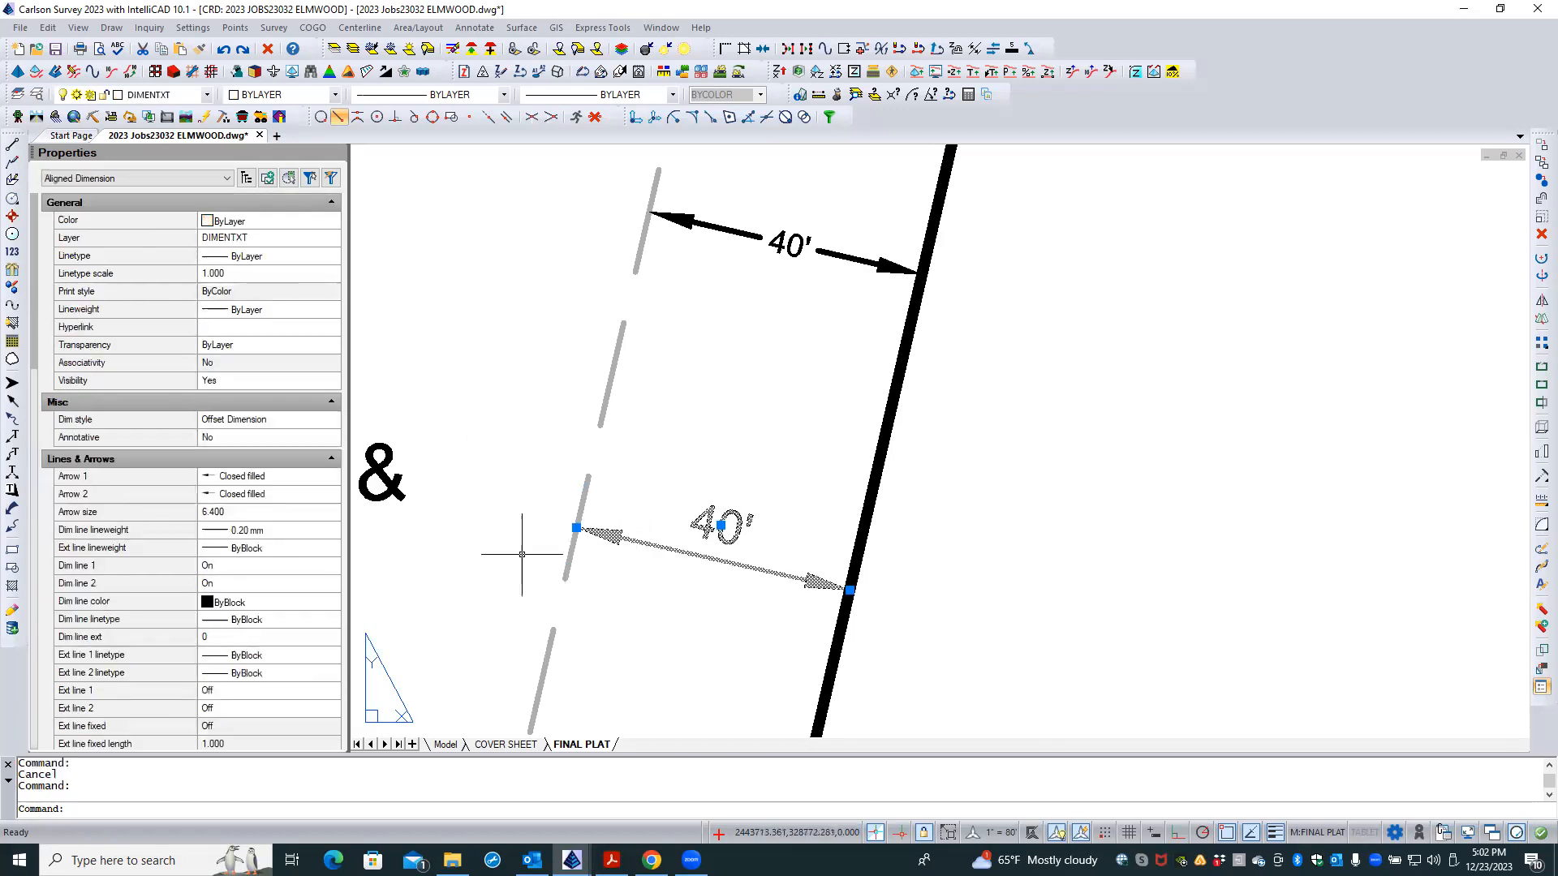
scroll(254, 560, down, 8)
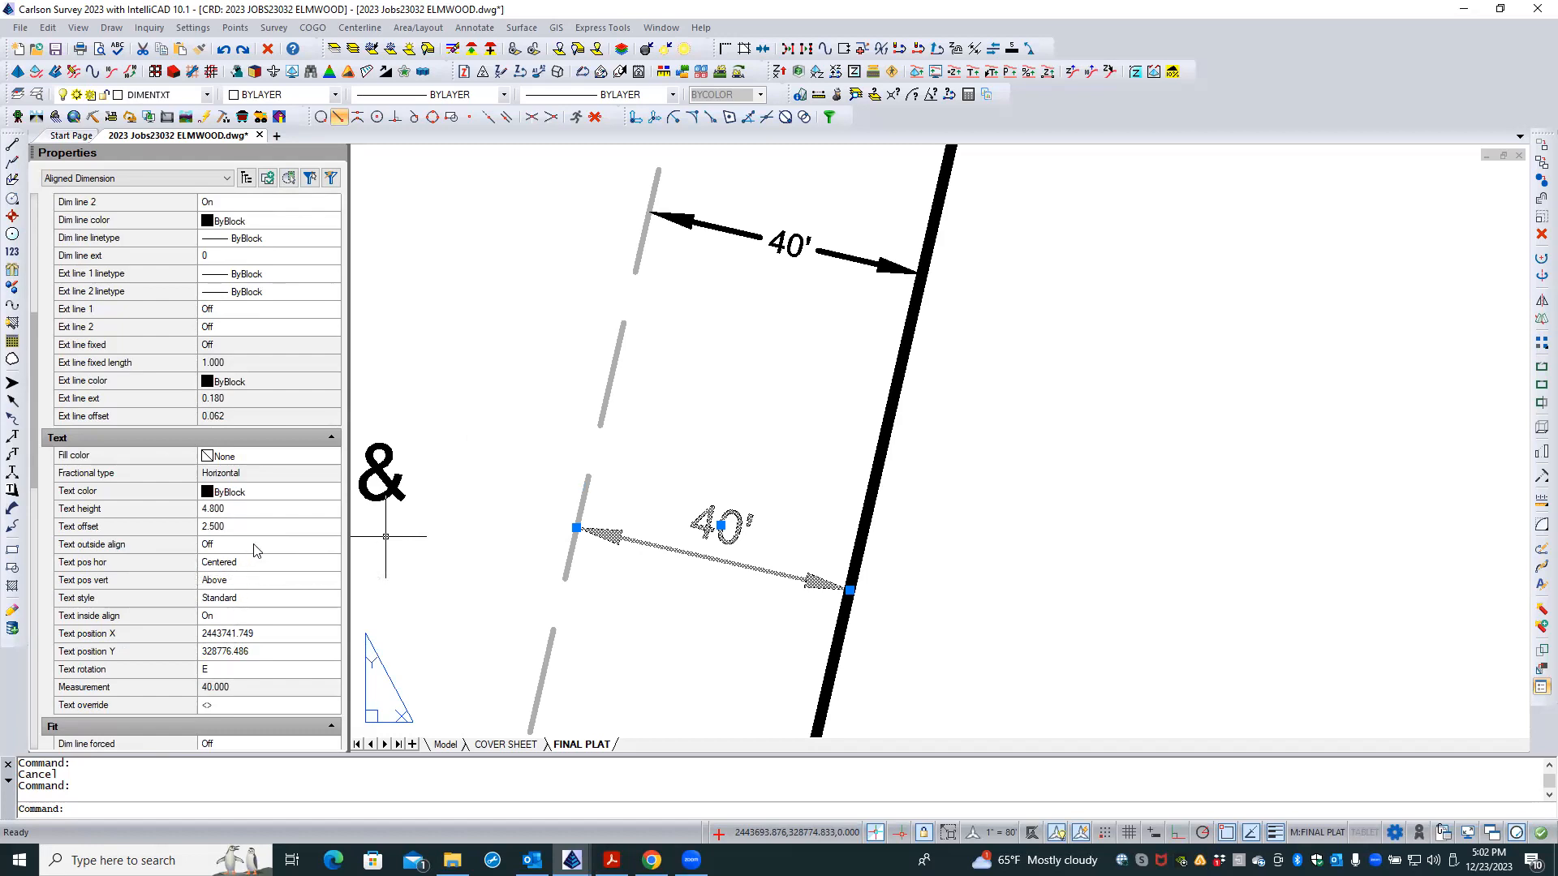
click(246, 581)
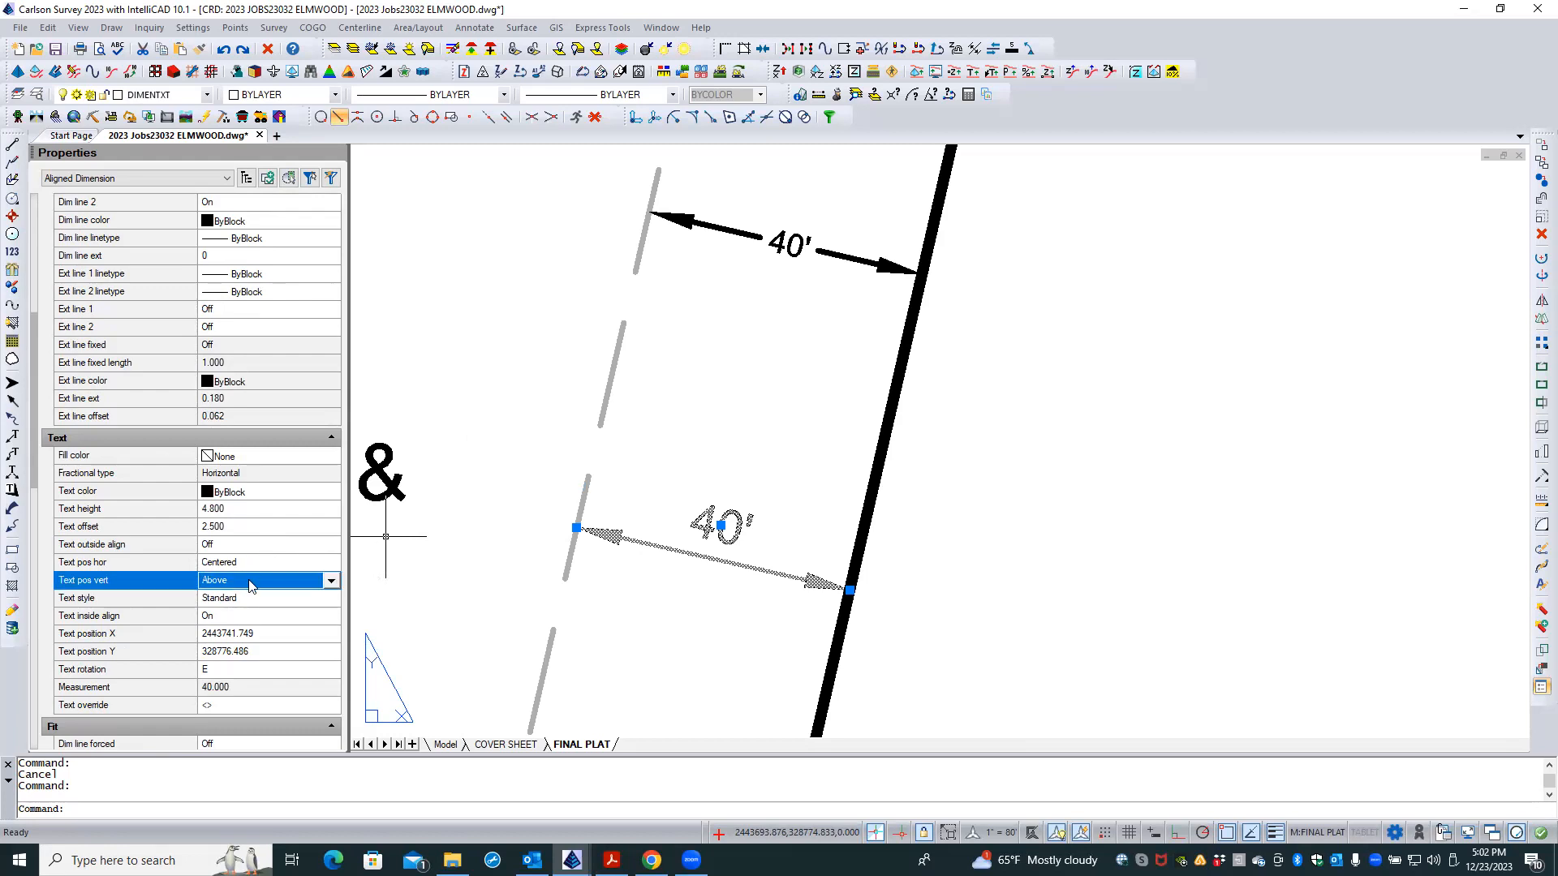
click(250, 584)
click(276, 594)
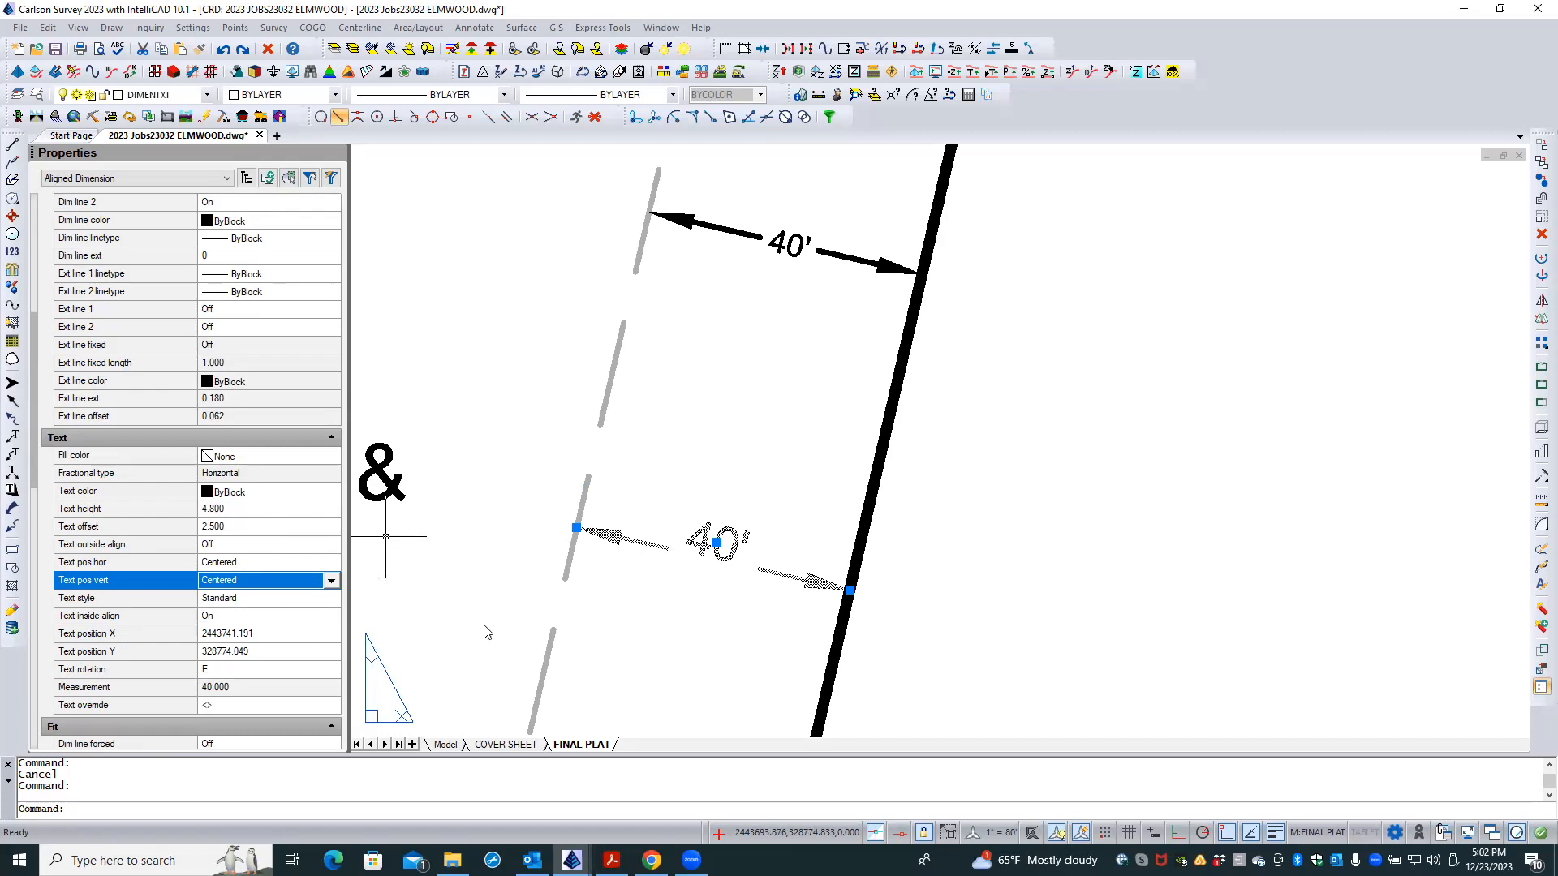
double_click(716, 552)
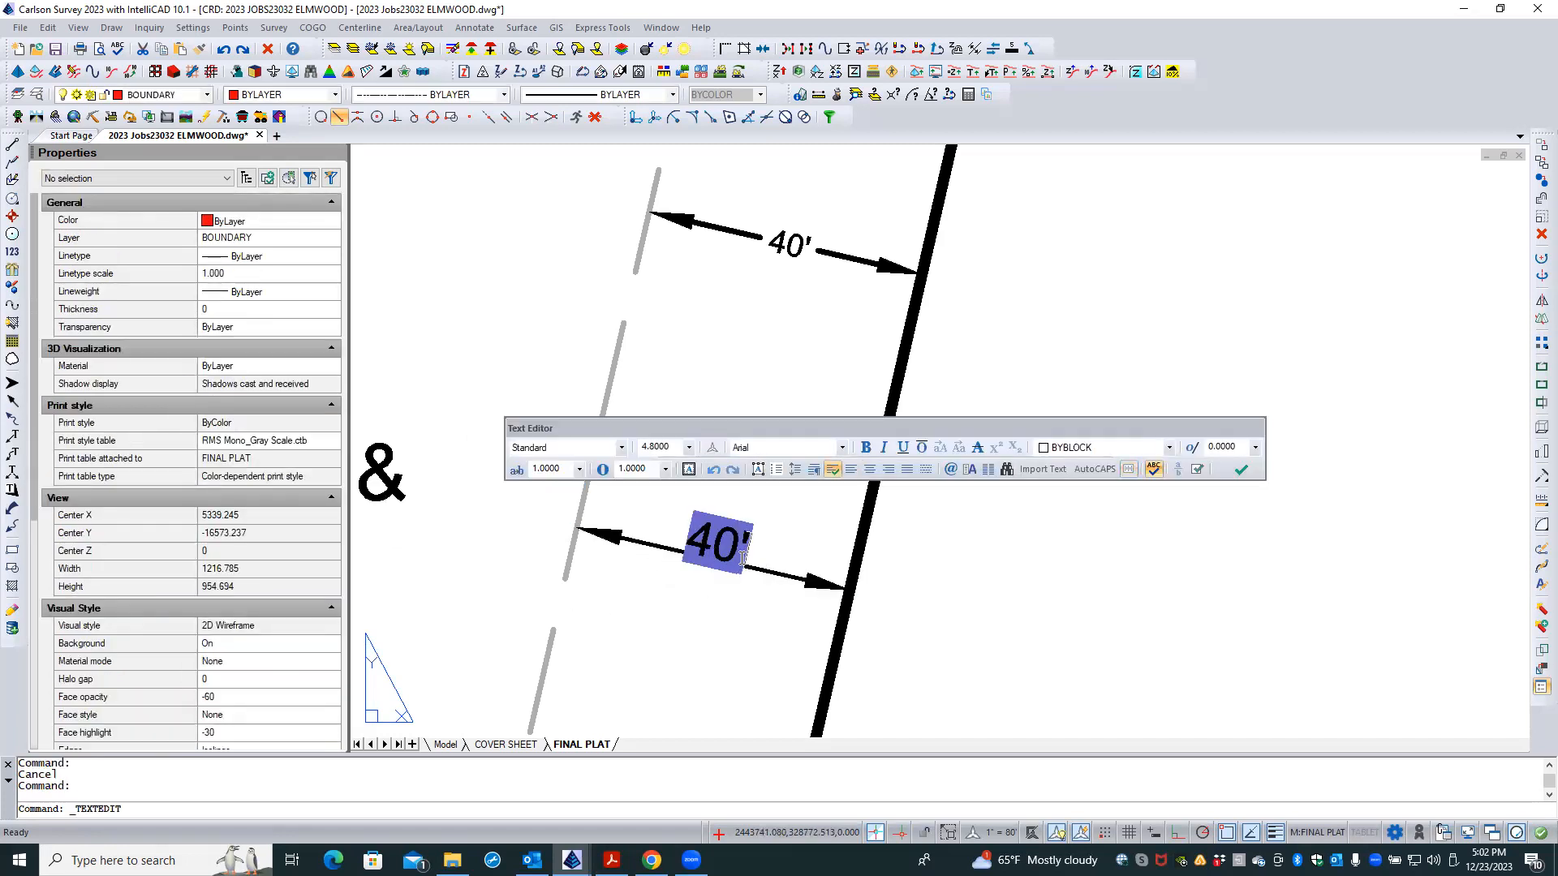
click(711, 636)
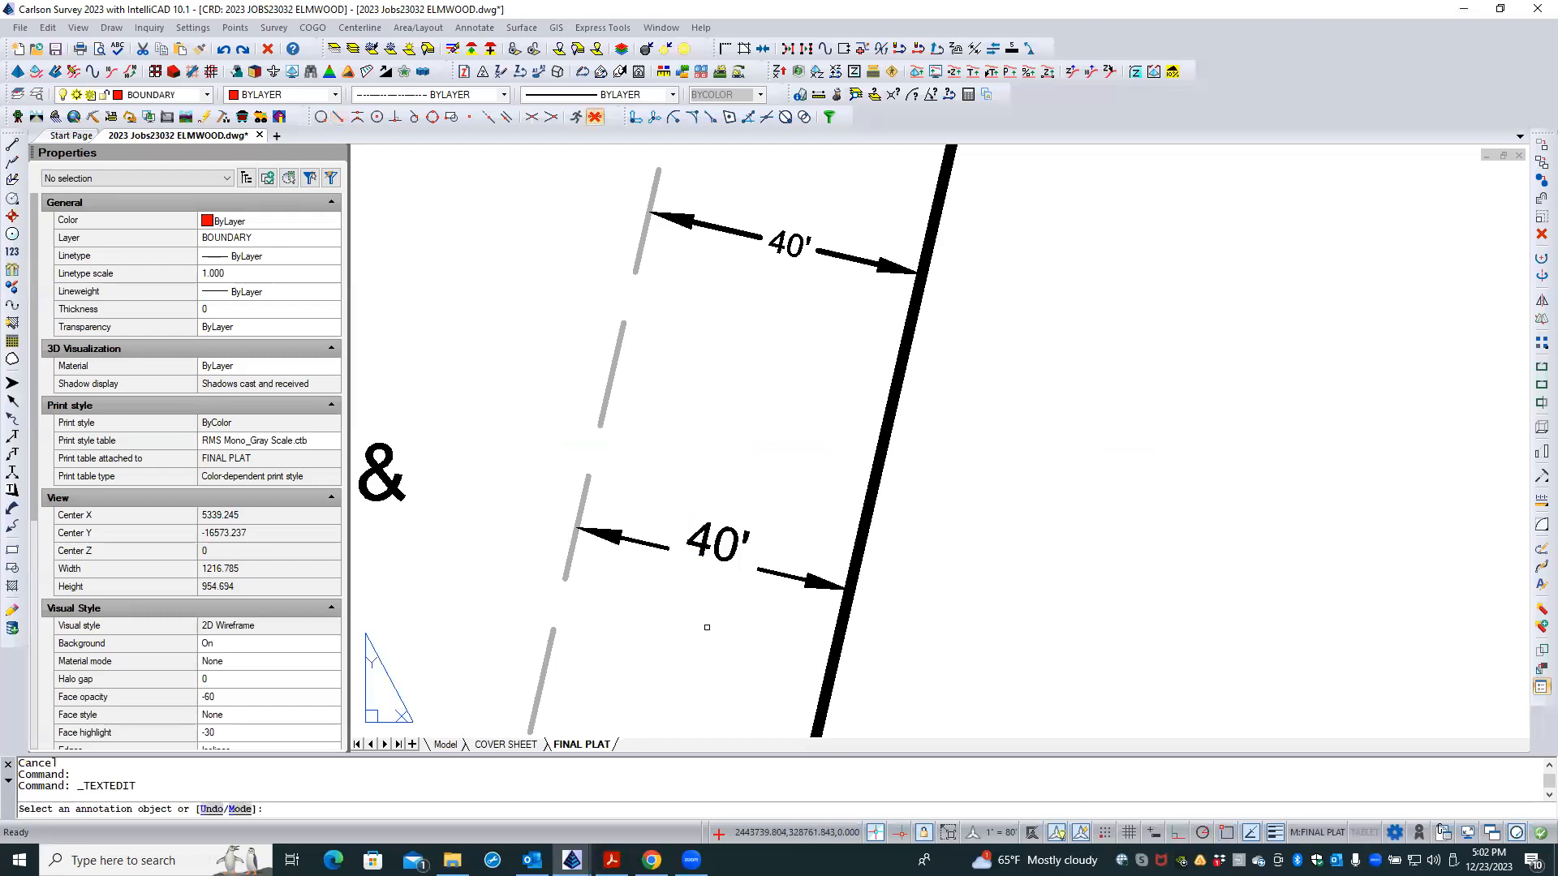
key(Escape)
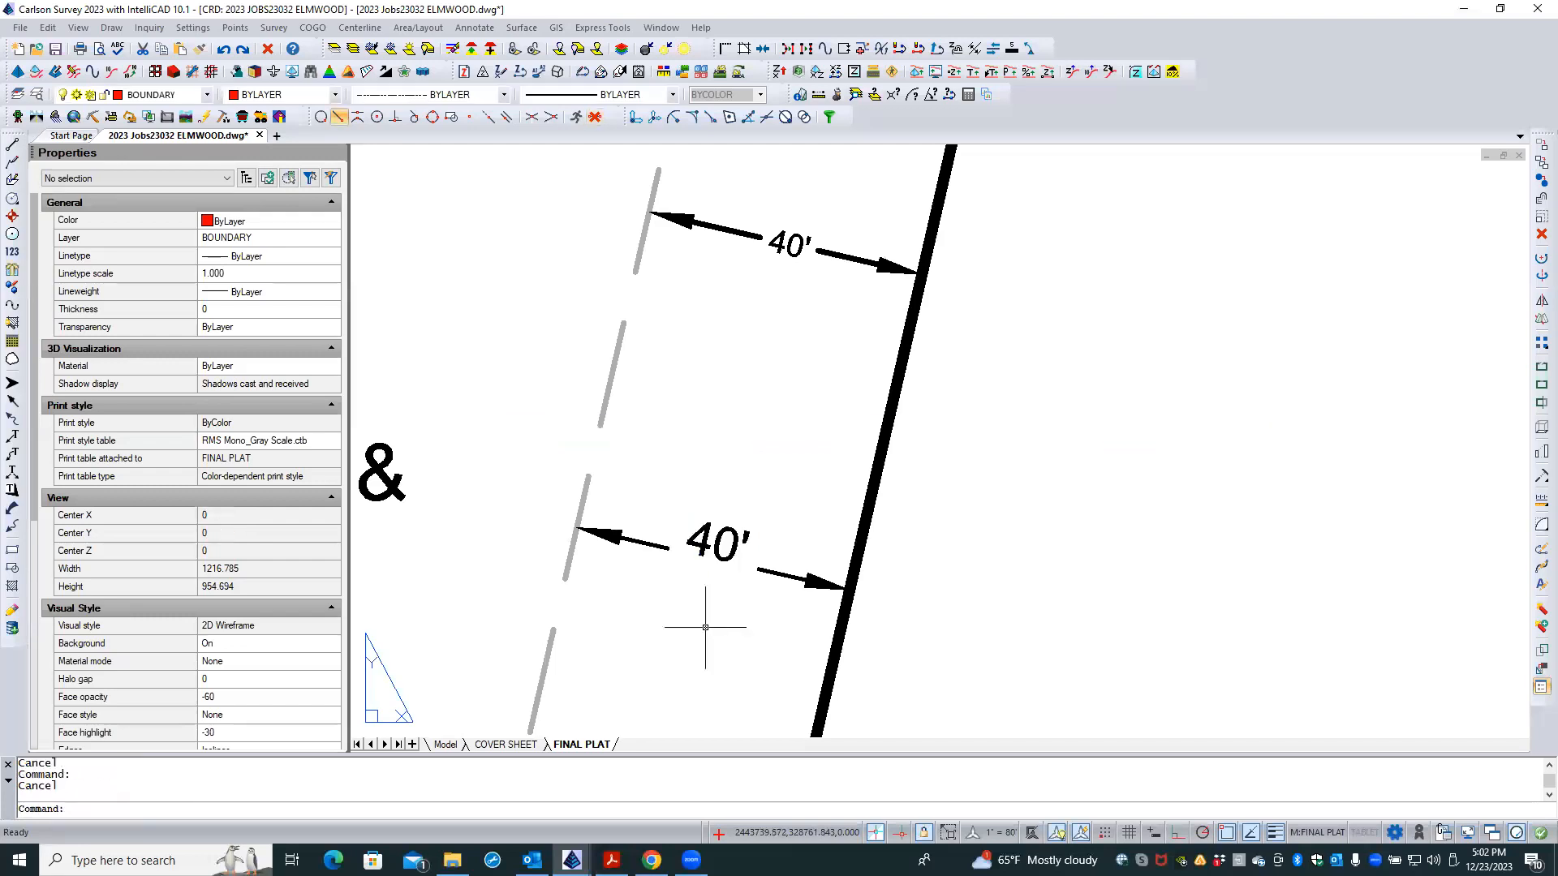
click(715, 542)
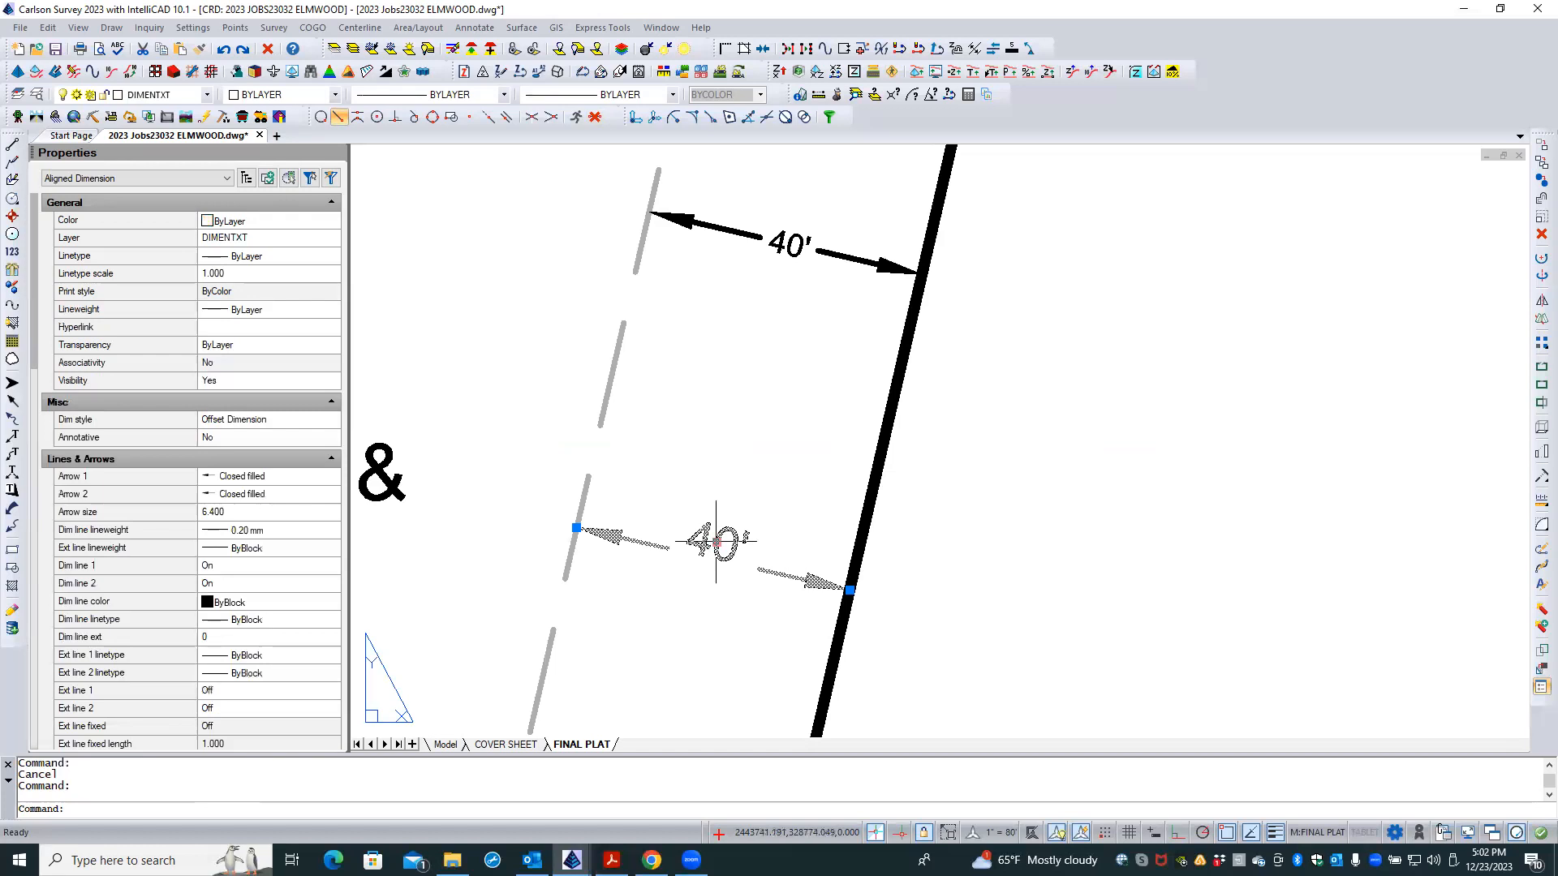
click(716, 542)
key(Escape)
key(Escape)
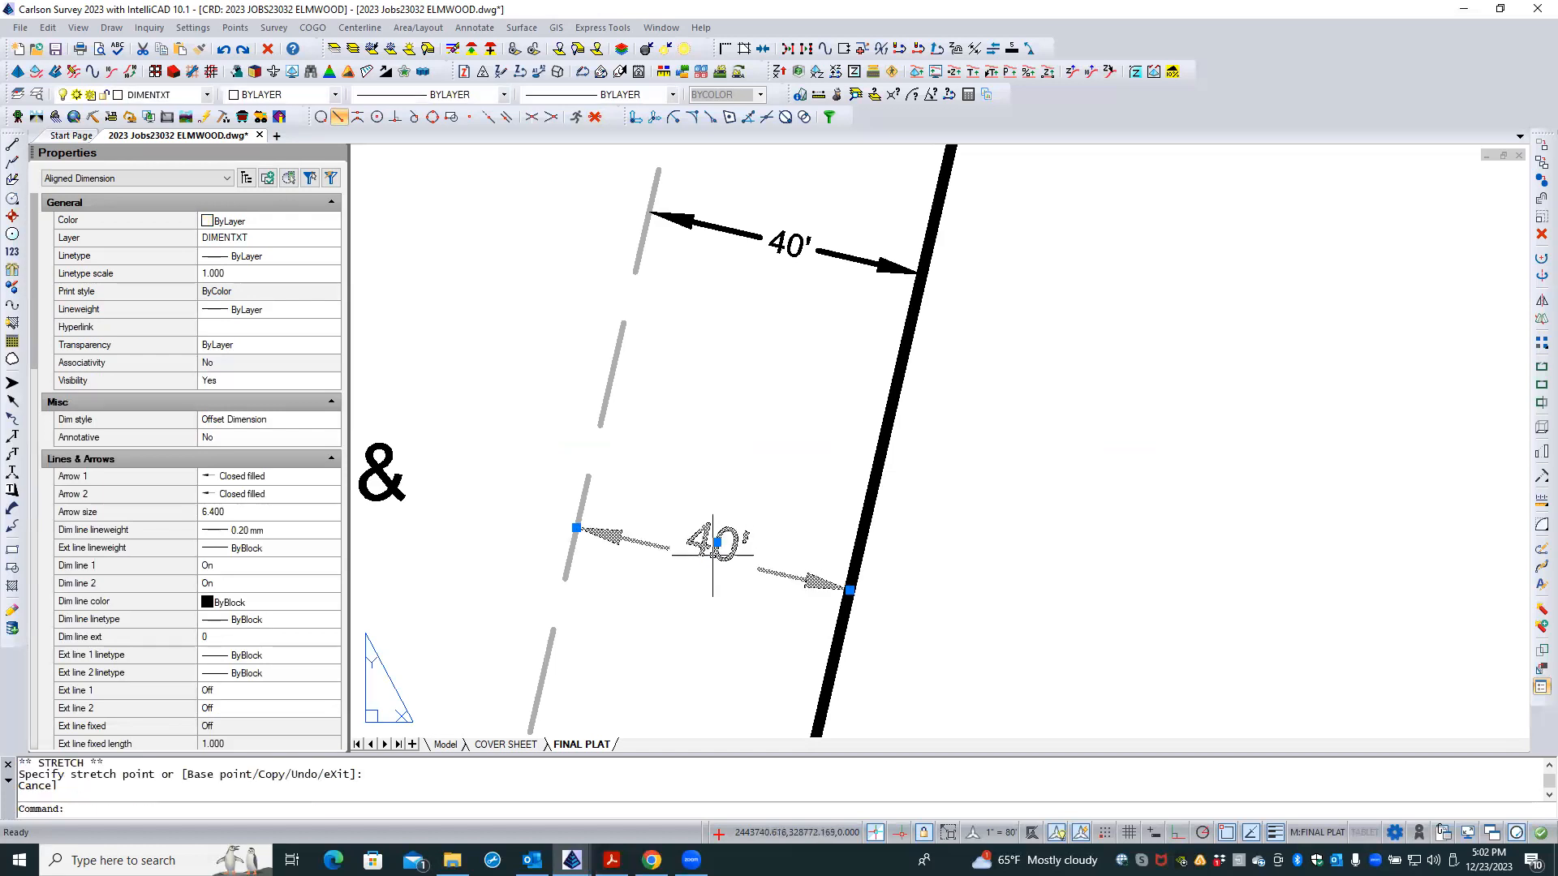
- Match the lower 40' dimension's properties to those of the upper 40' dimension
click(199, 49)
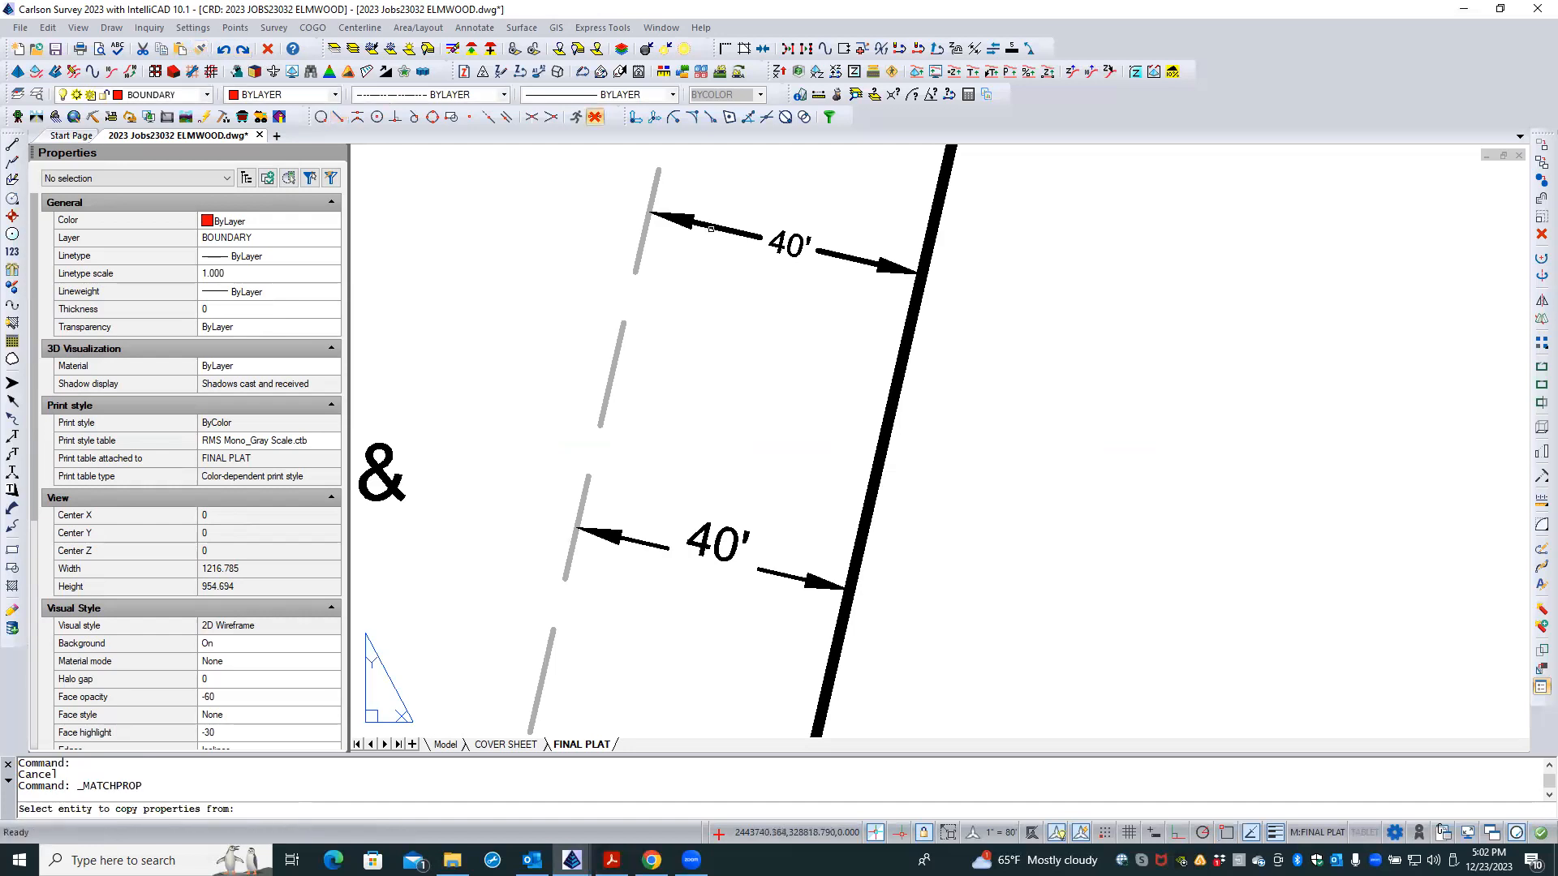
click(713, 227)
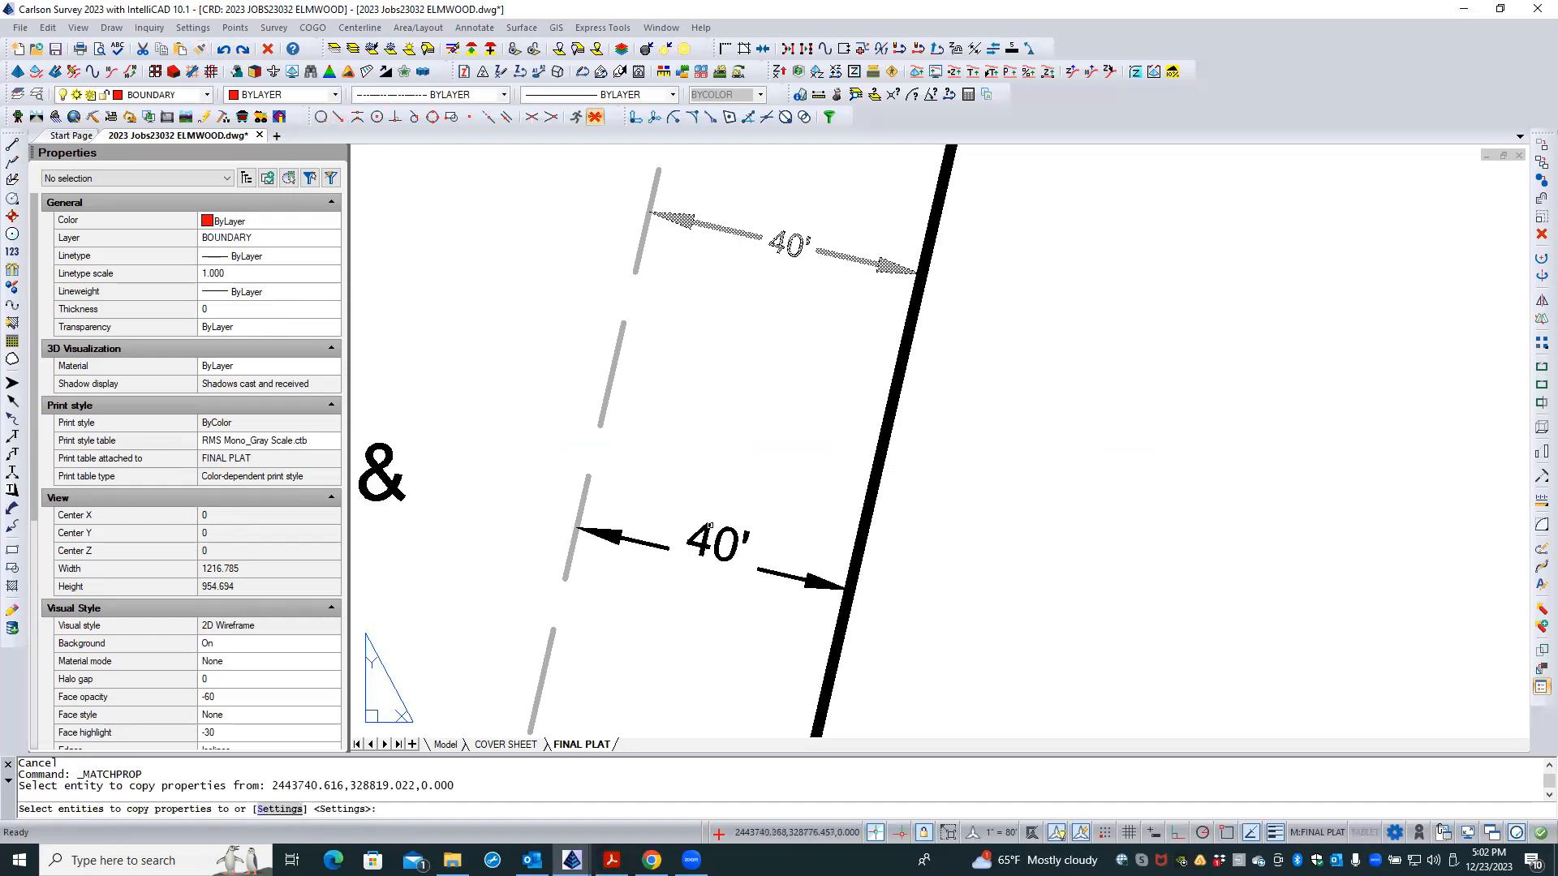
click(709, 526)
key(Return)
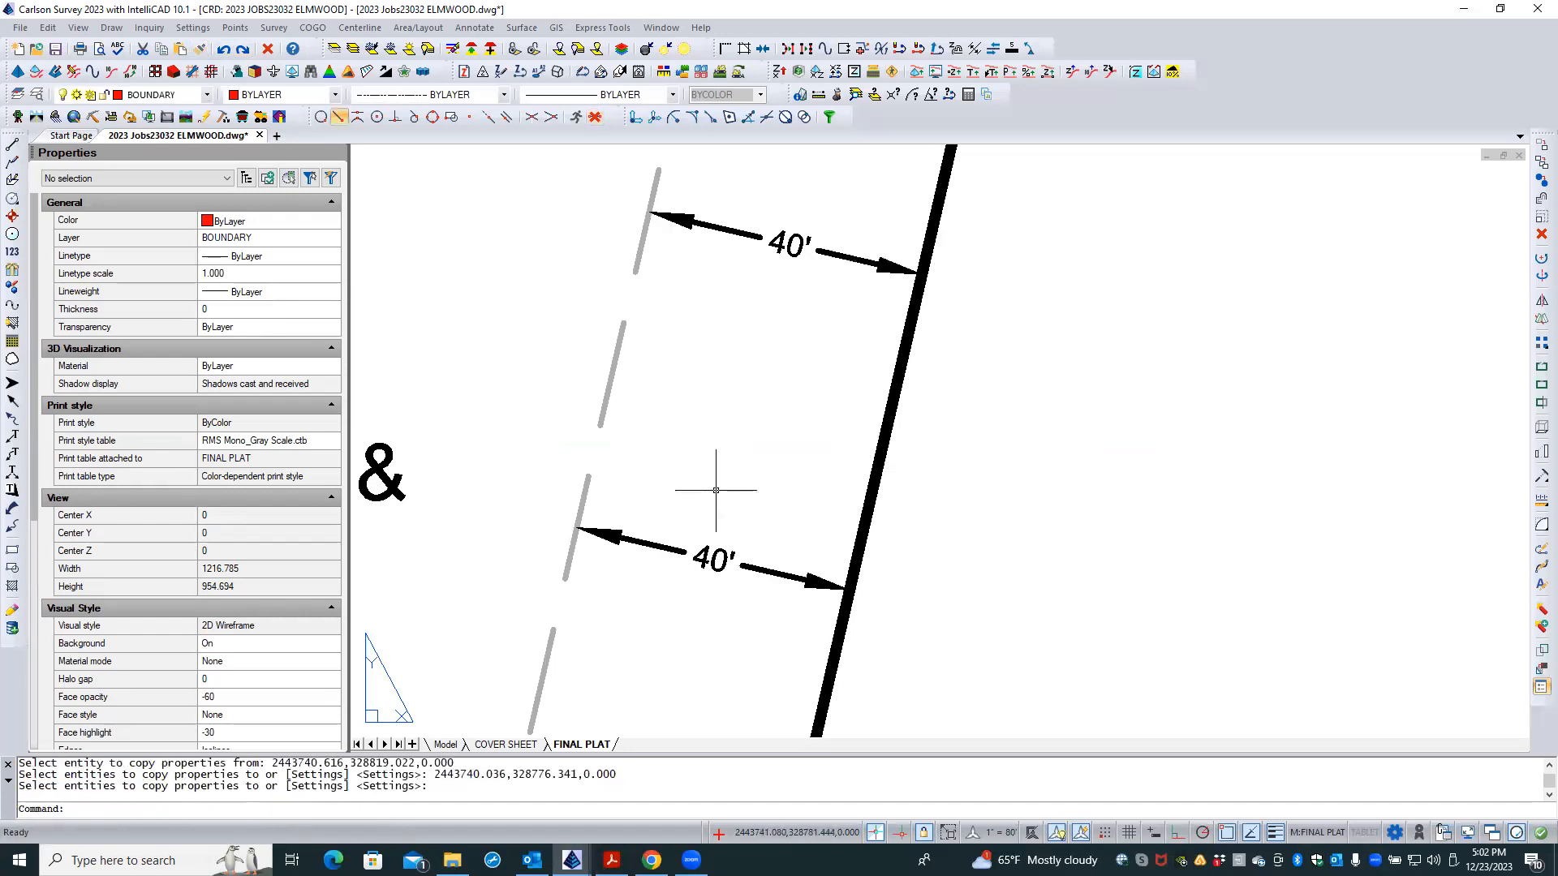
- Erase the lower duplicate 40' dimension
click(647, 542)
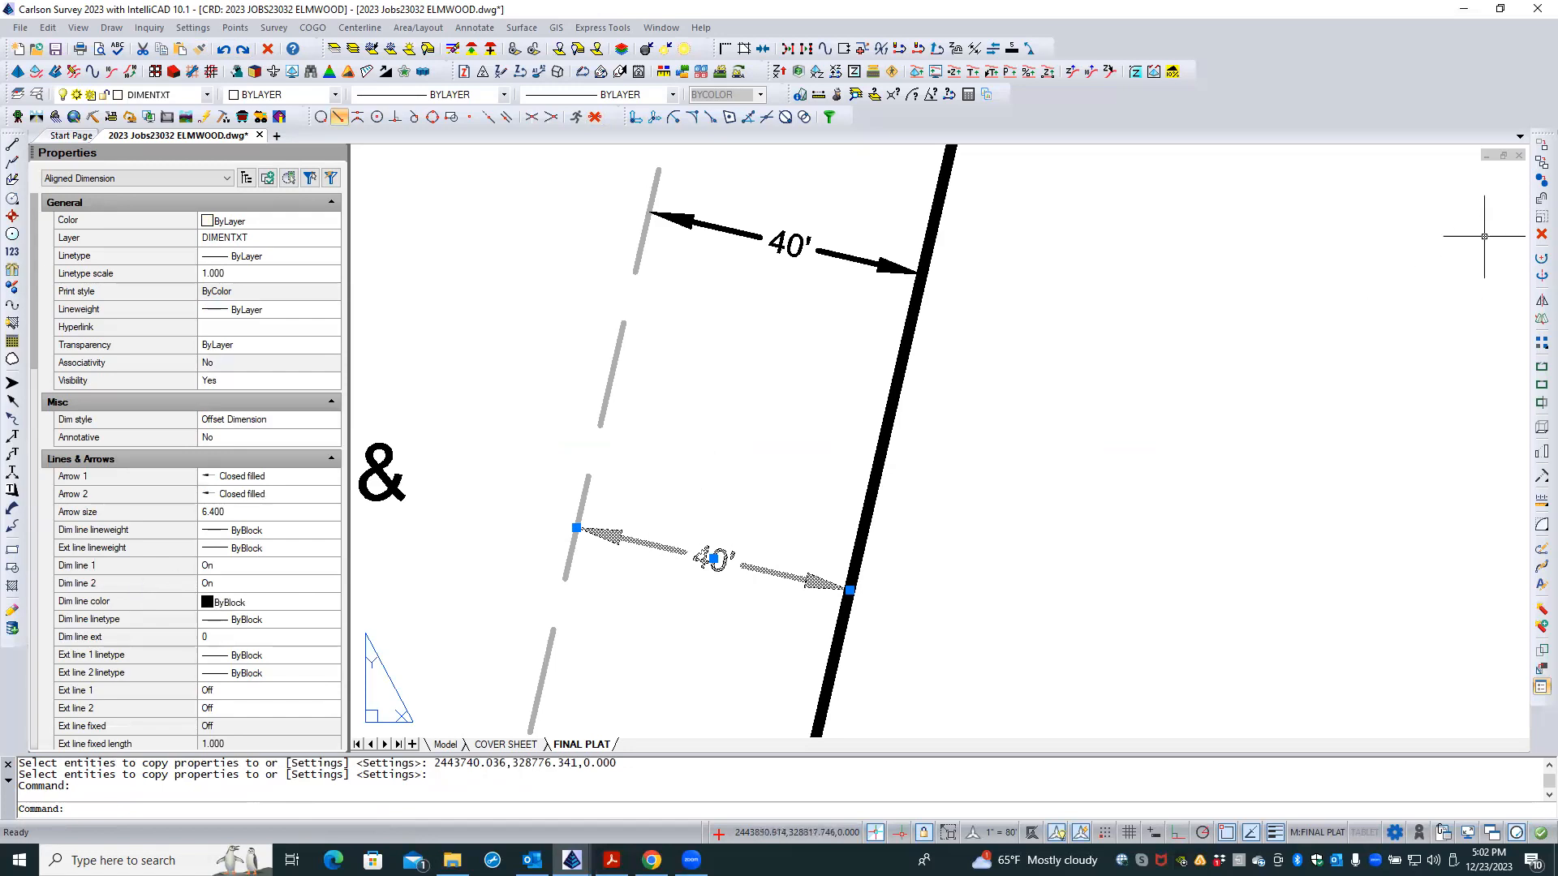
click(1541, 234)
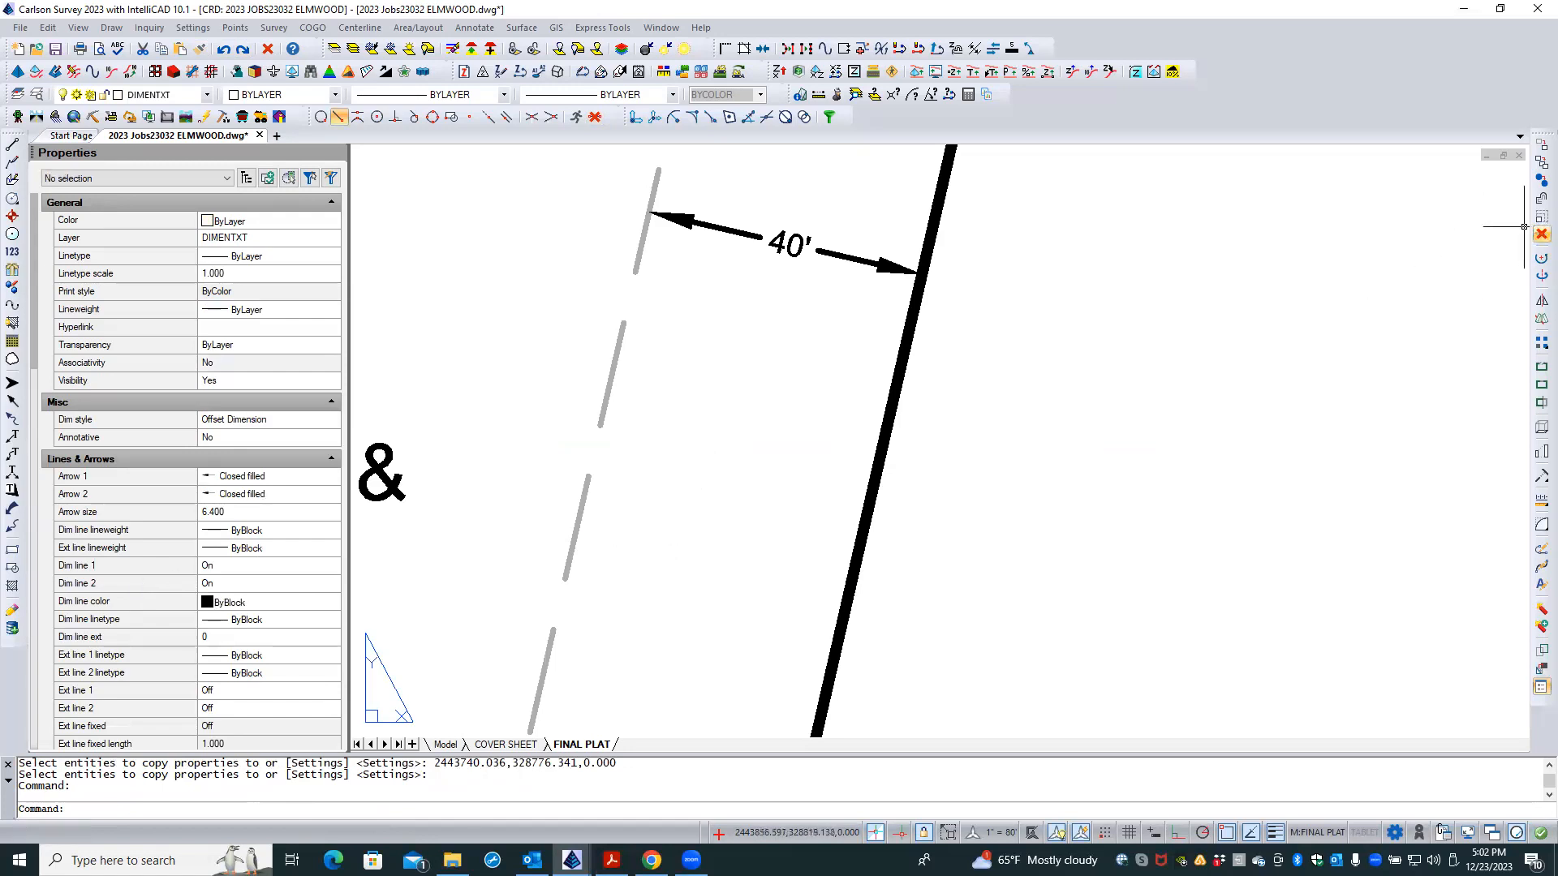
- Set the dimension line lineweight of Lot 1's remaining 40' setback dimension to 0.20 mm
click(840, 263)
scroll(682, 484, down, 5)
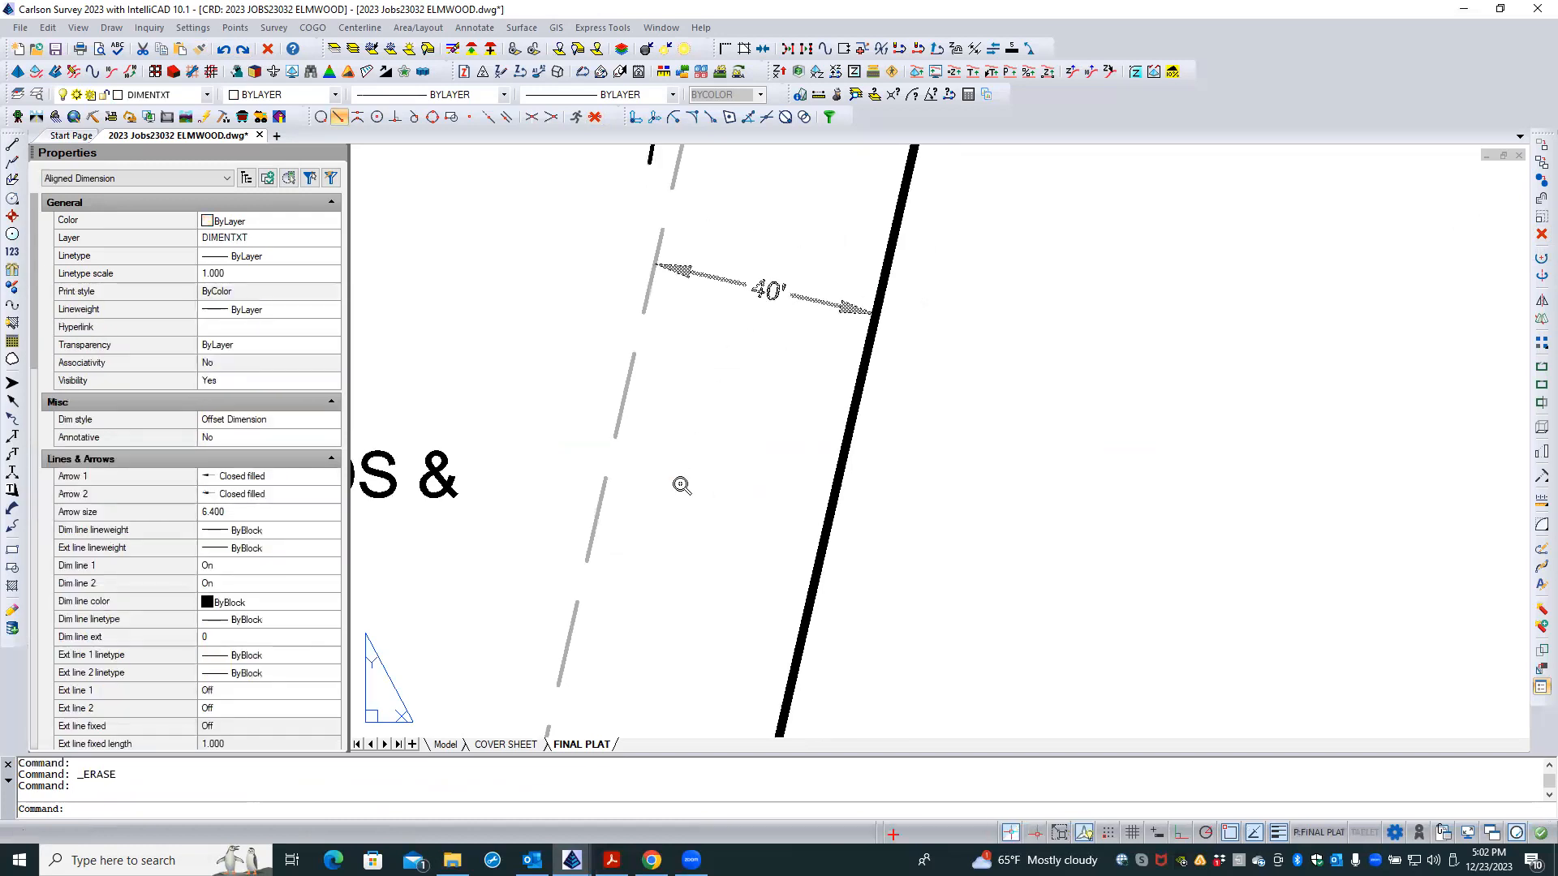
scroll(653, 285, up, 2)
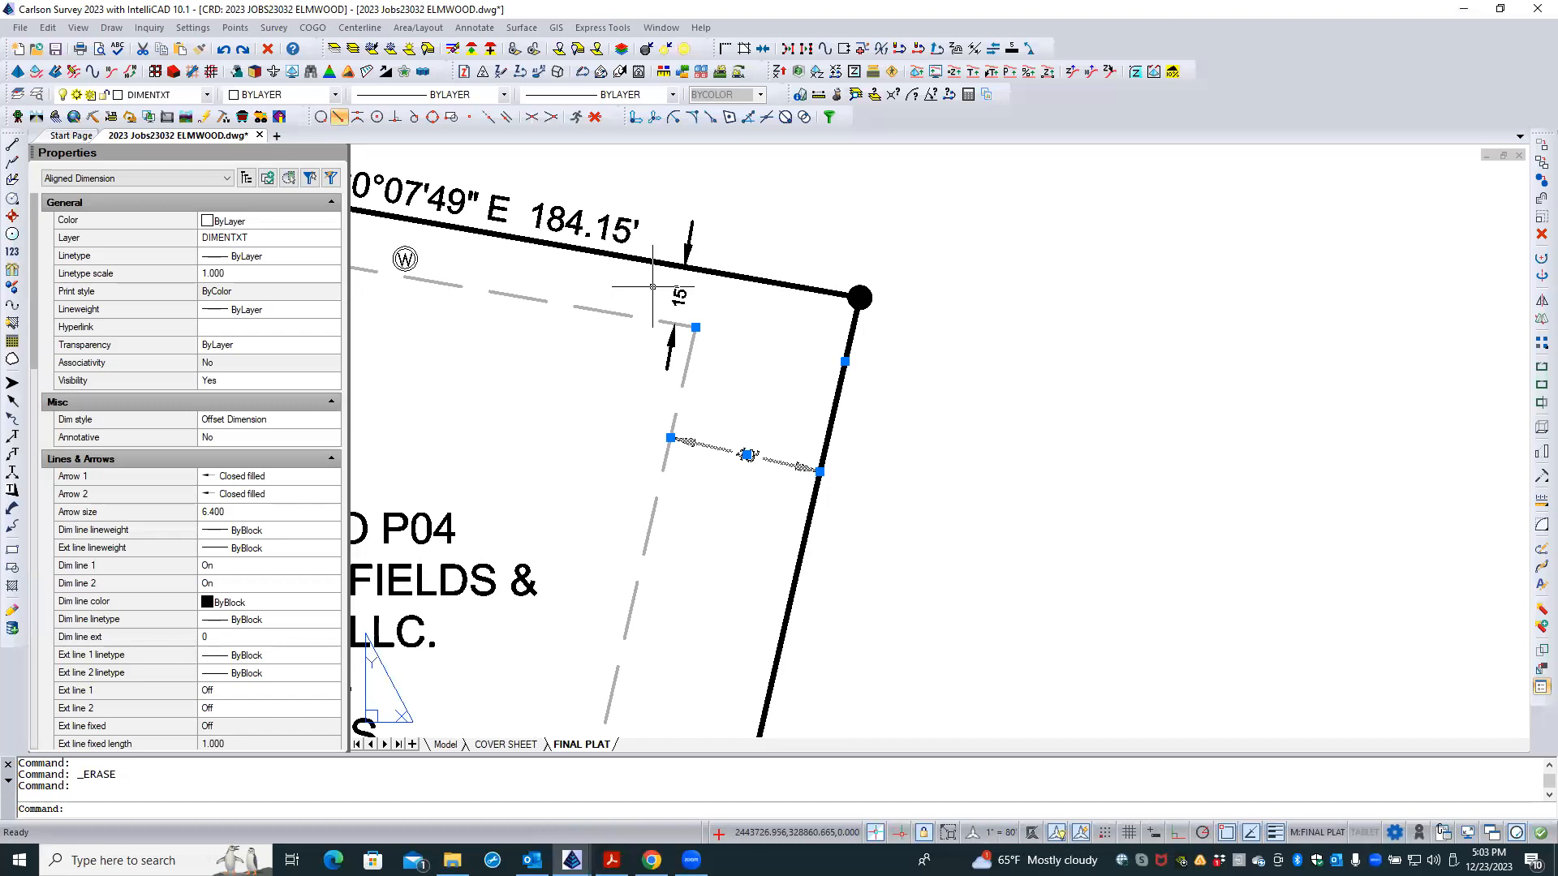
scroll(777, 353, down, 2)
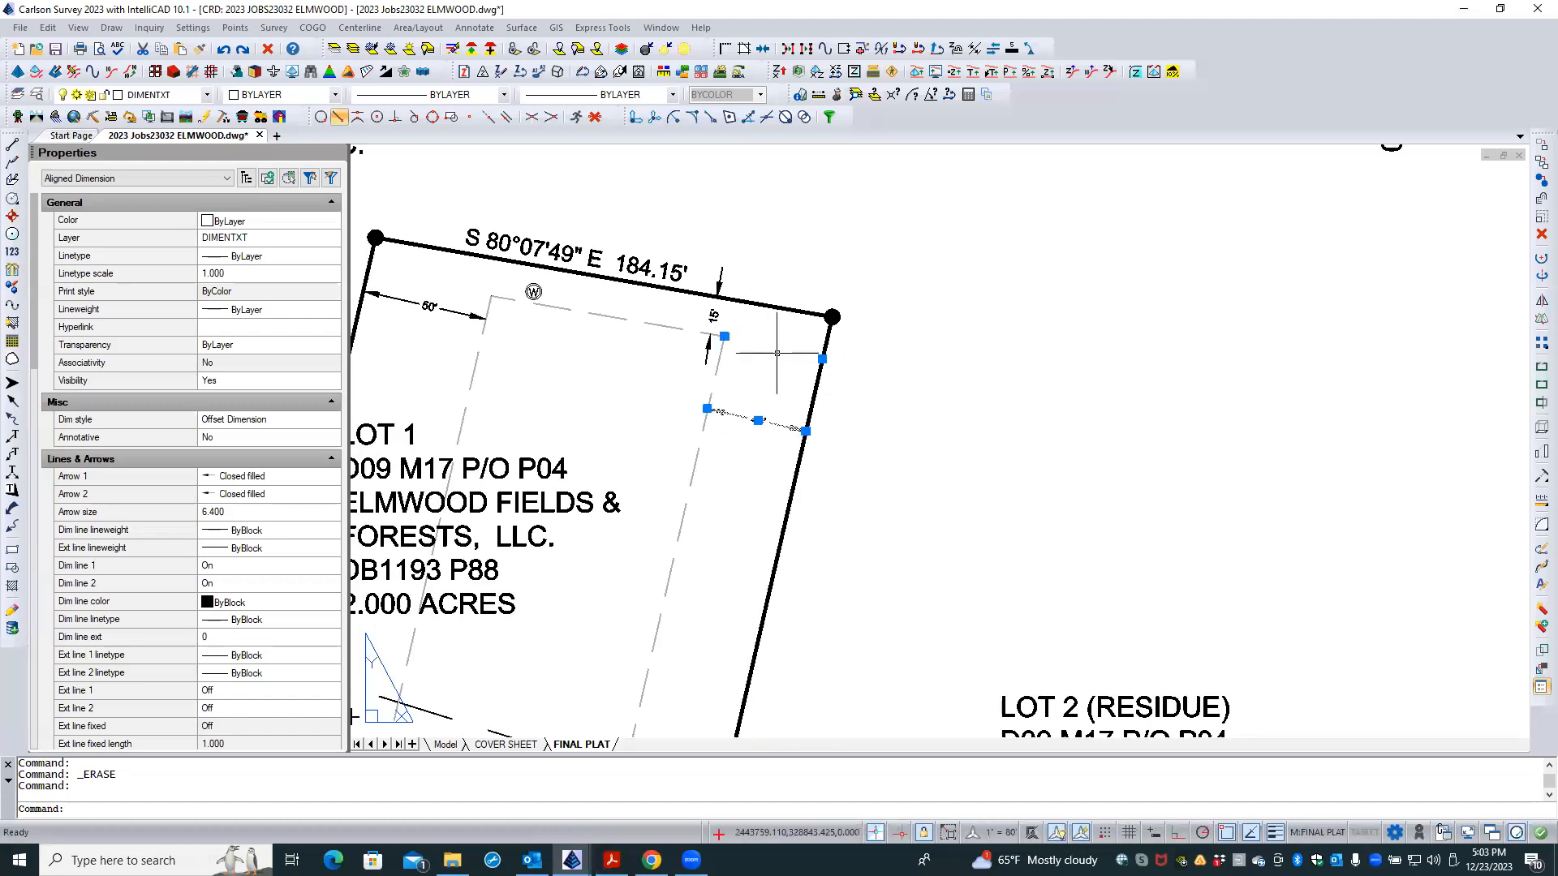
scroll(932, 527, up, 3)
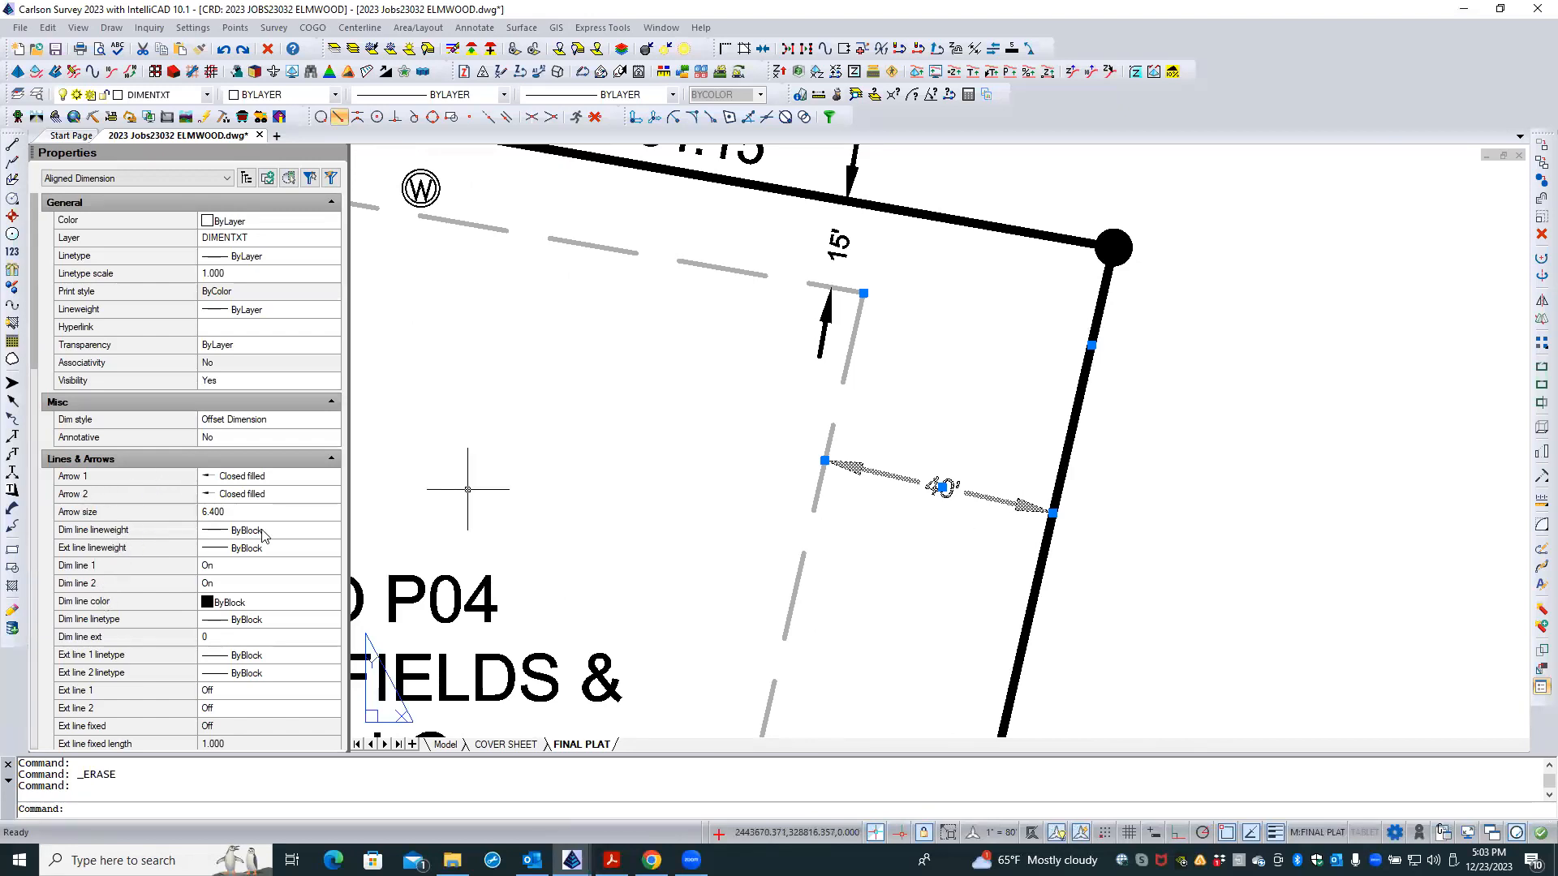
click(298, 532)
click(331, 531)
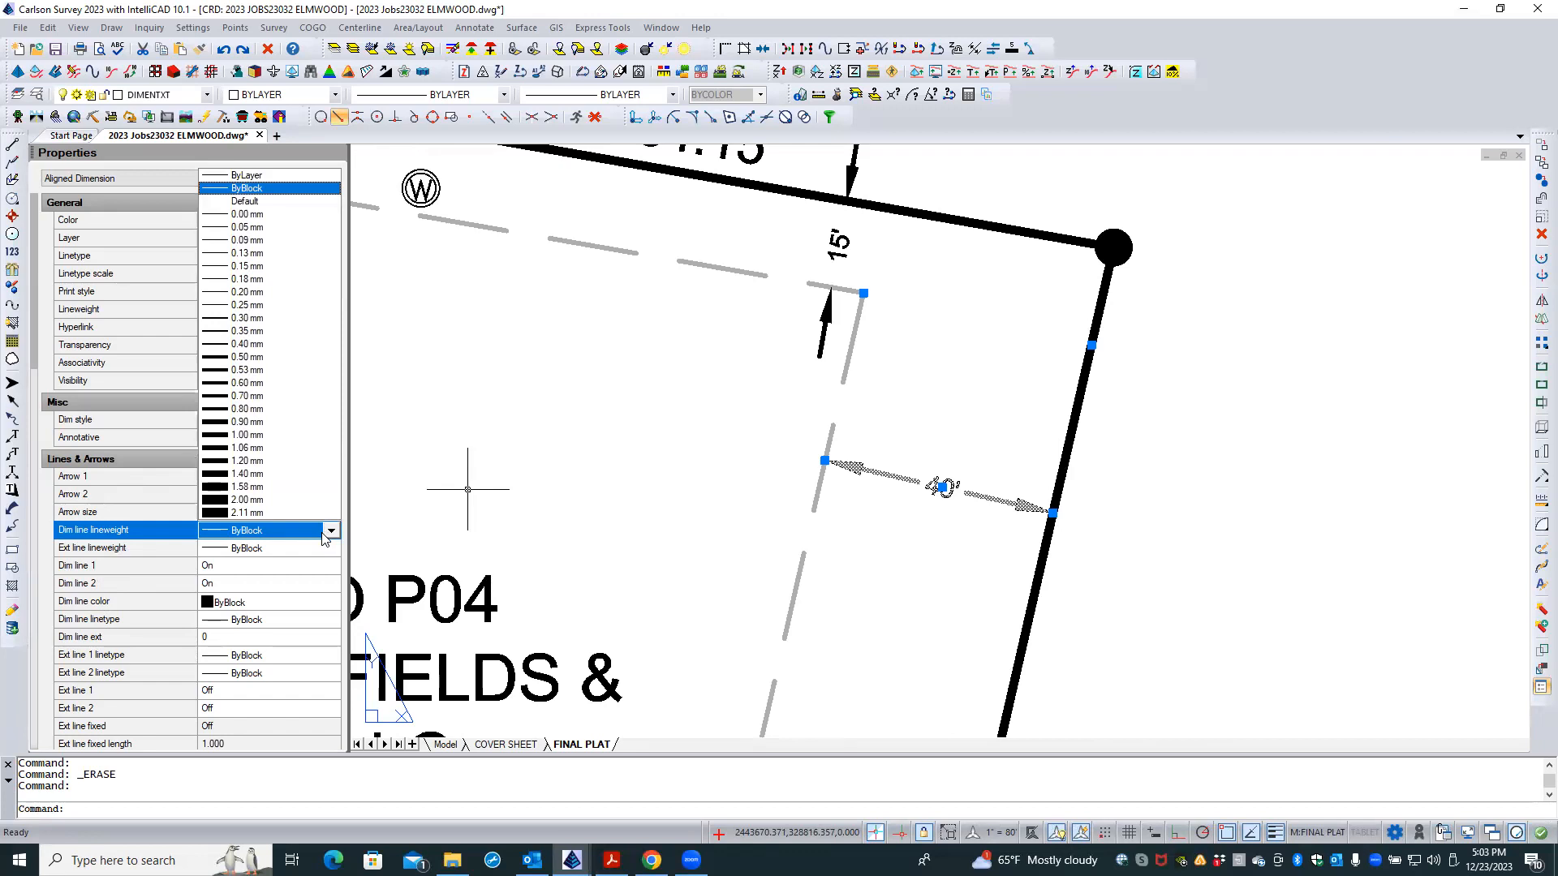
click(248, 291)
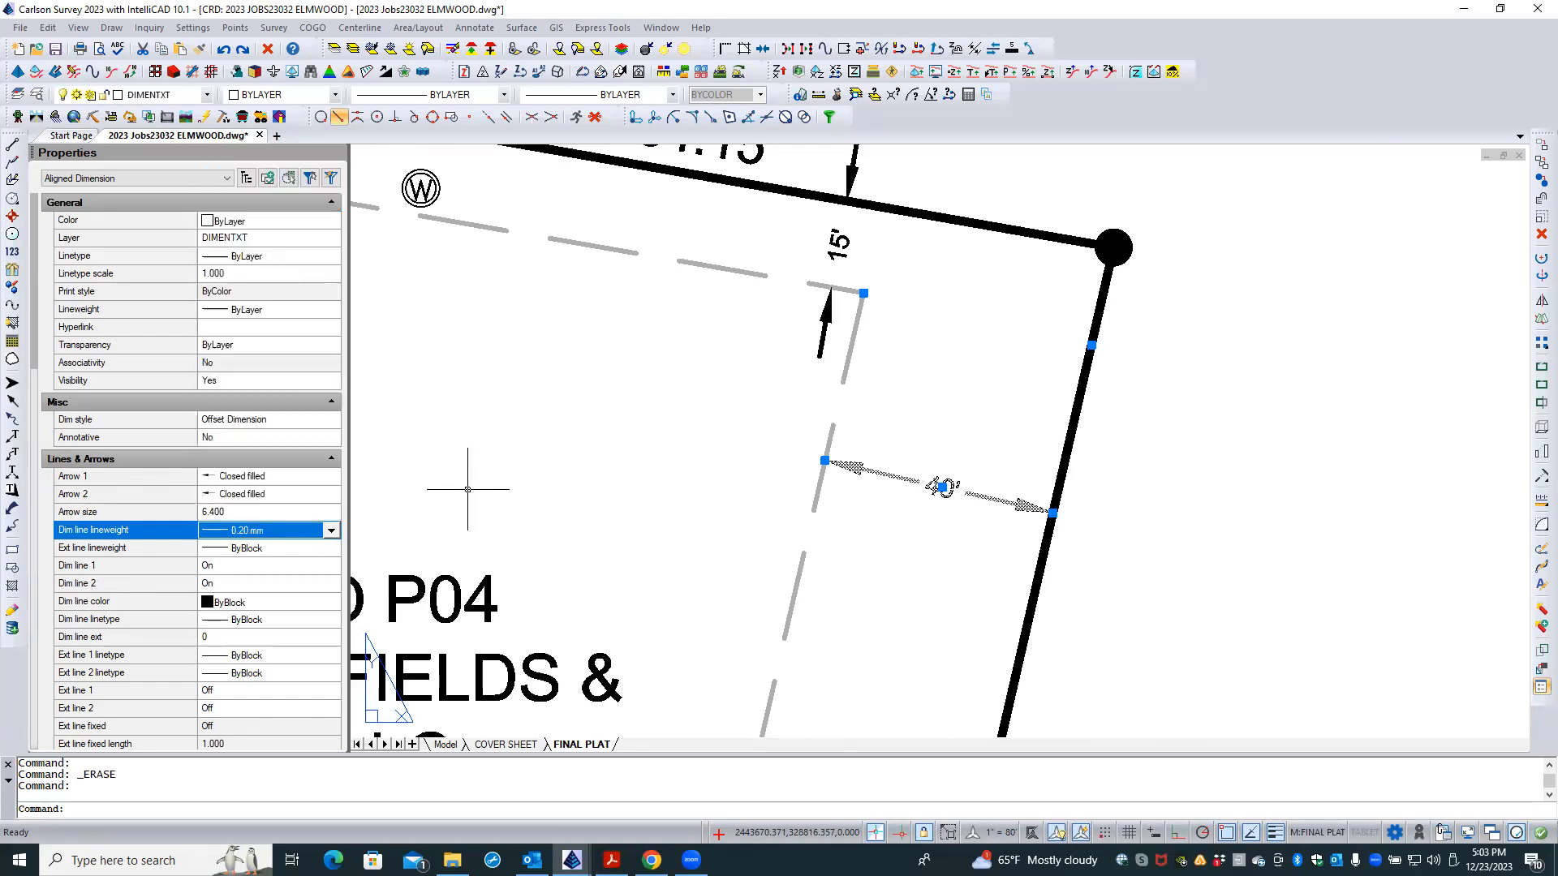
key(Escape)
key(Escape)
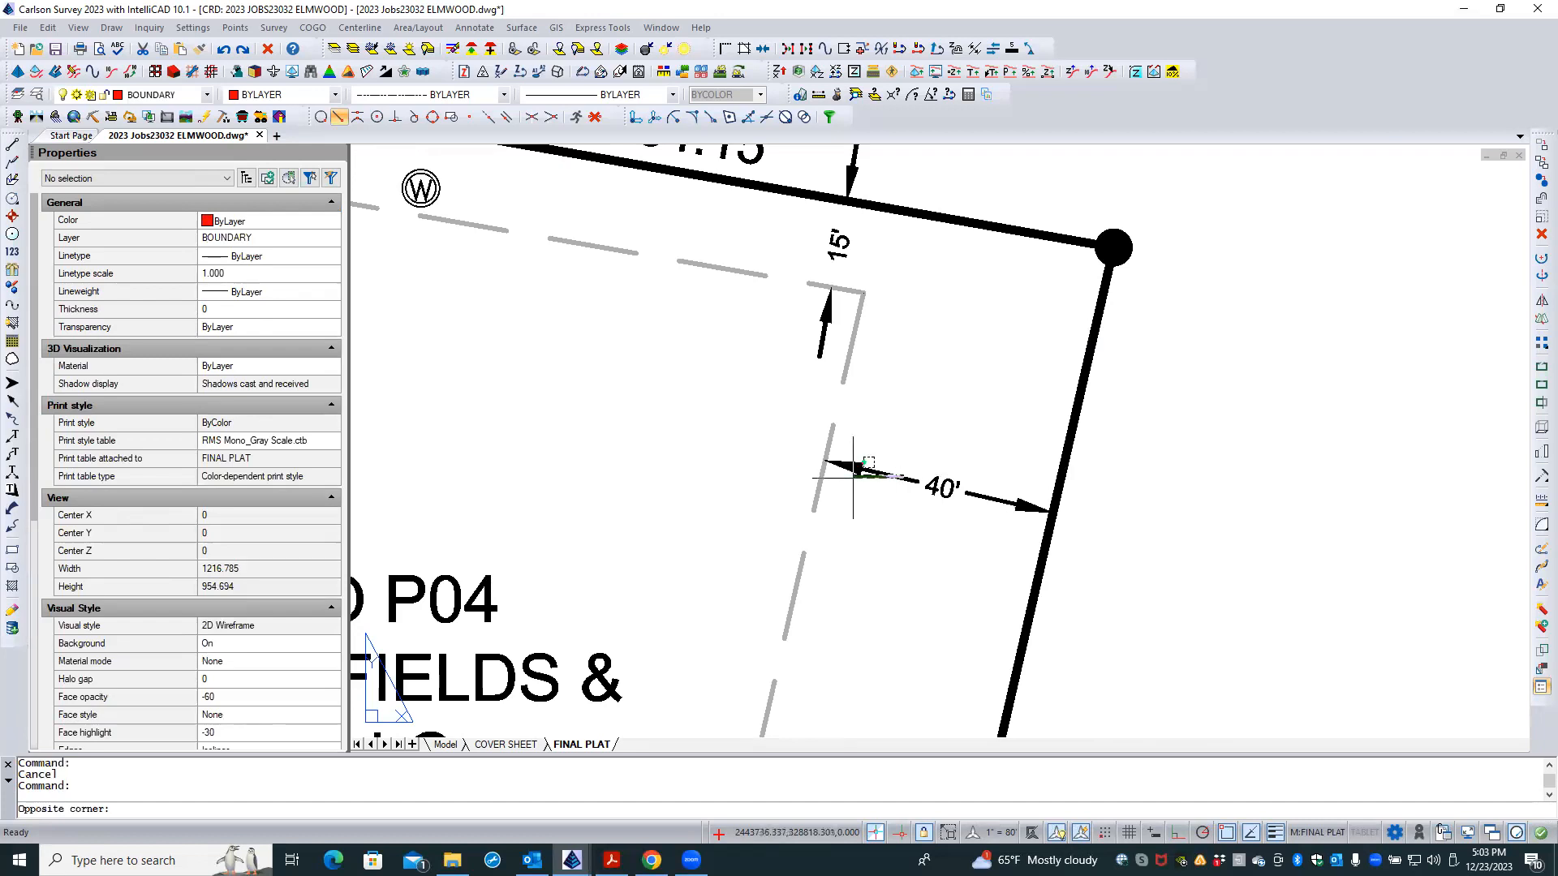
- Set the 40' setback dimension's dimension line lineweight to 0.15 mm
click(903, 477)
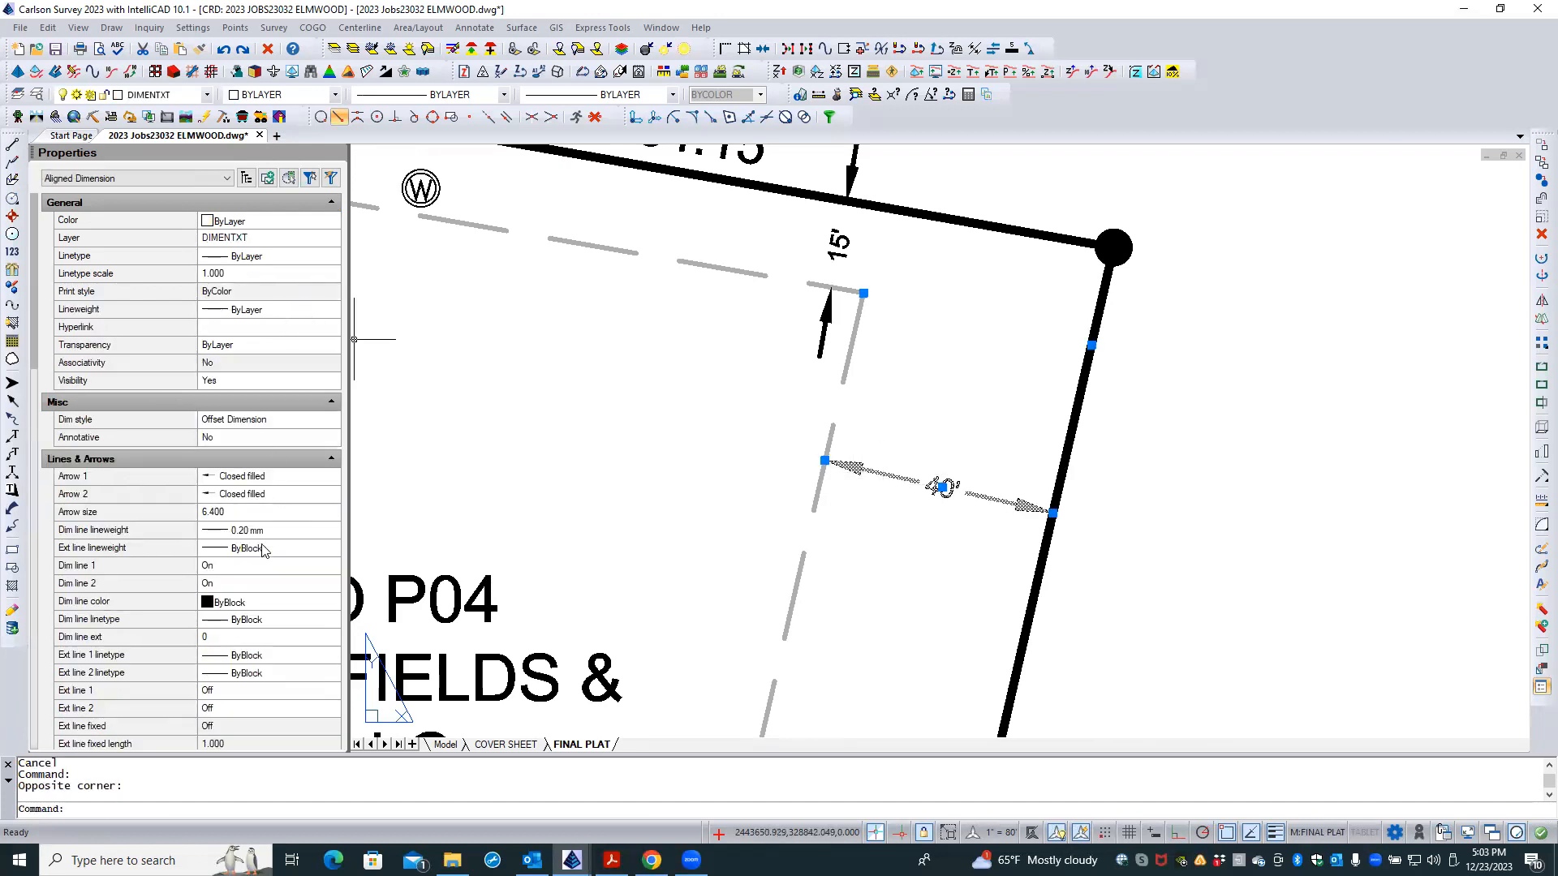
click(317, 530)
click(331, 532)
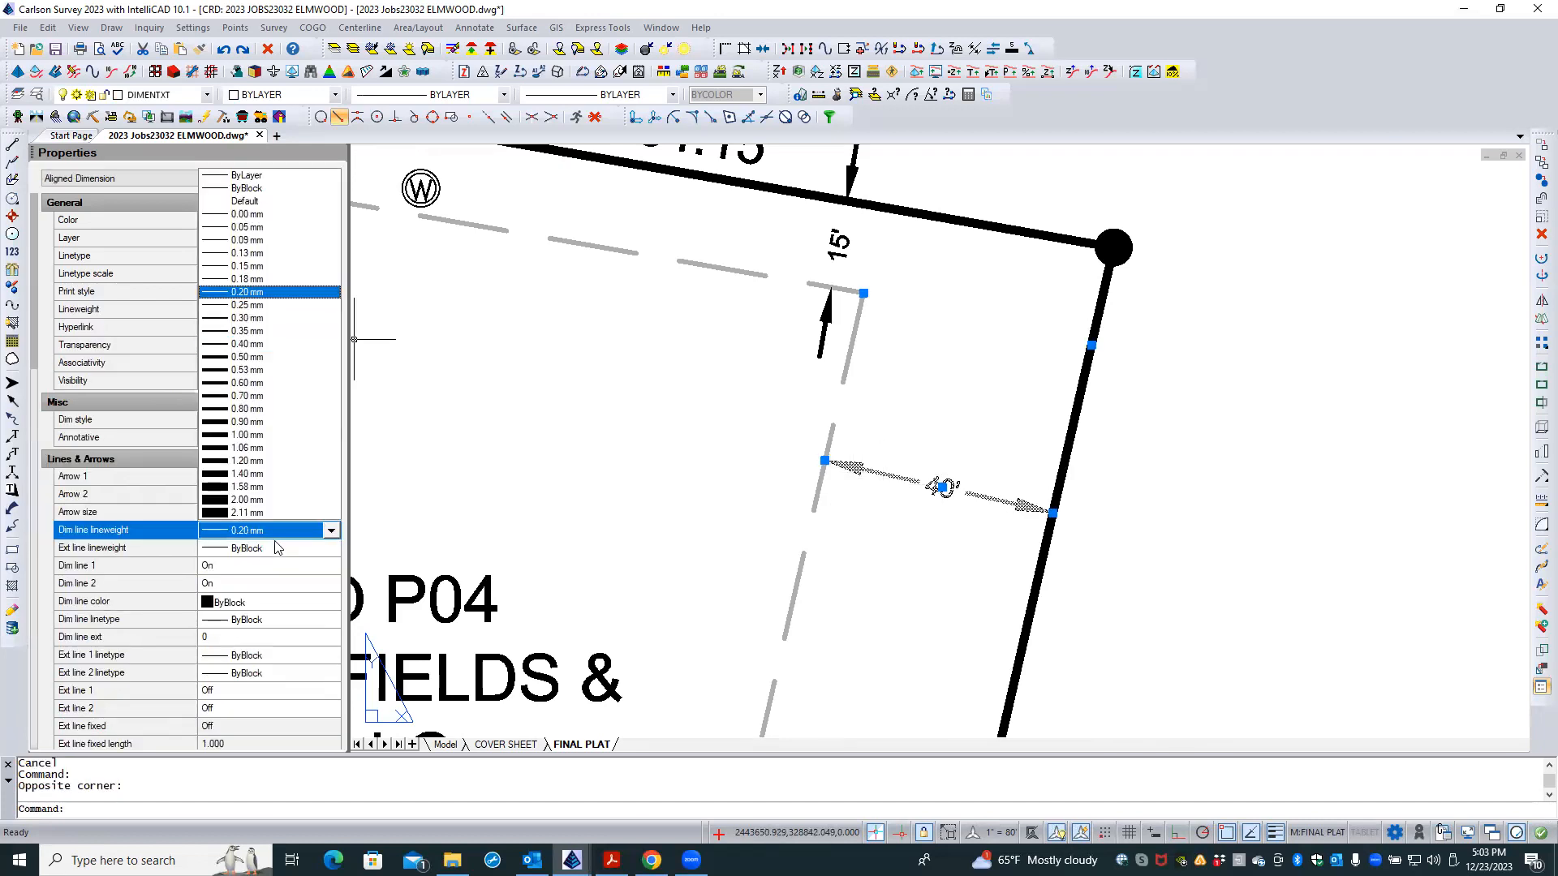
click(226, 267)
key(Escape)
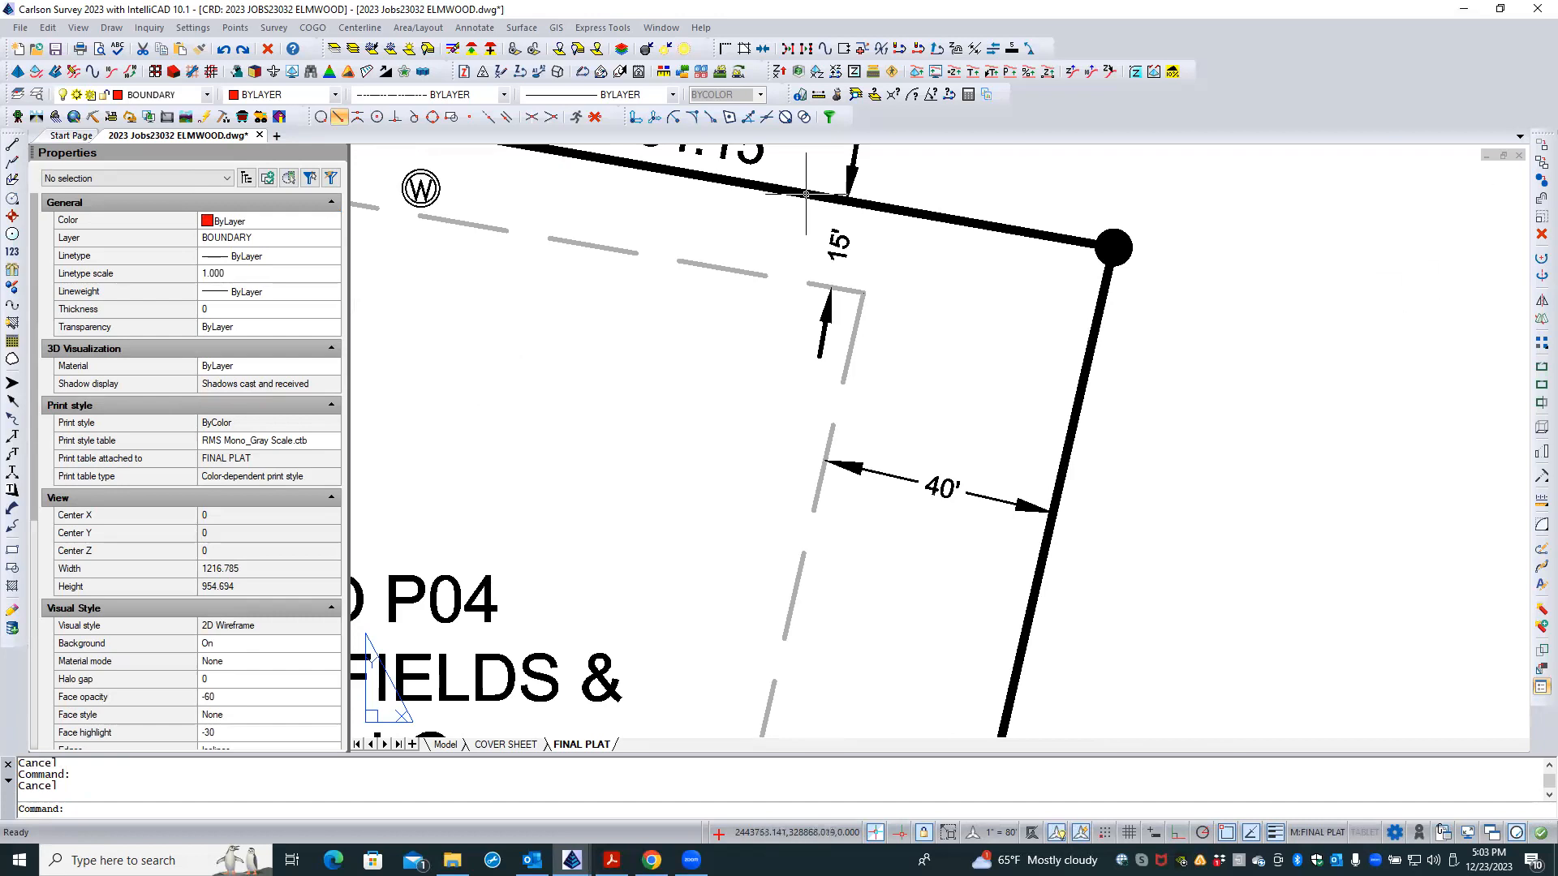
- Match the properties of Lot 1's 40' setback dimension onto its 15' and 50' setback dimensions
click(595, 117)
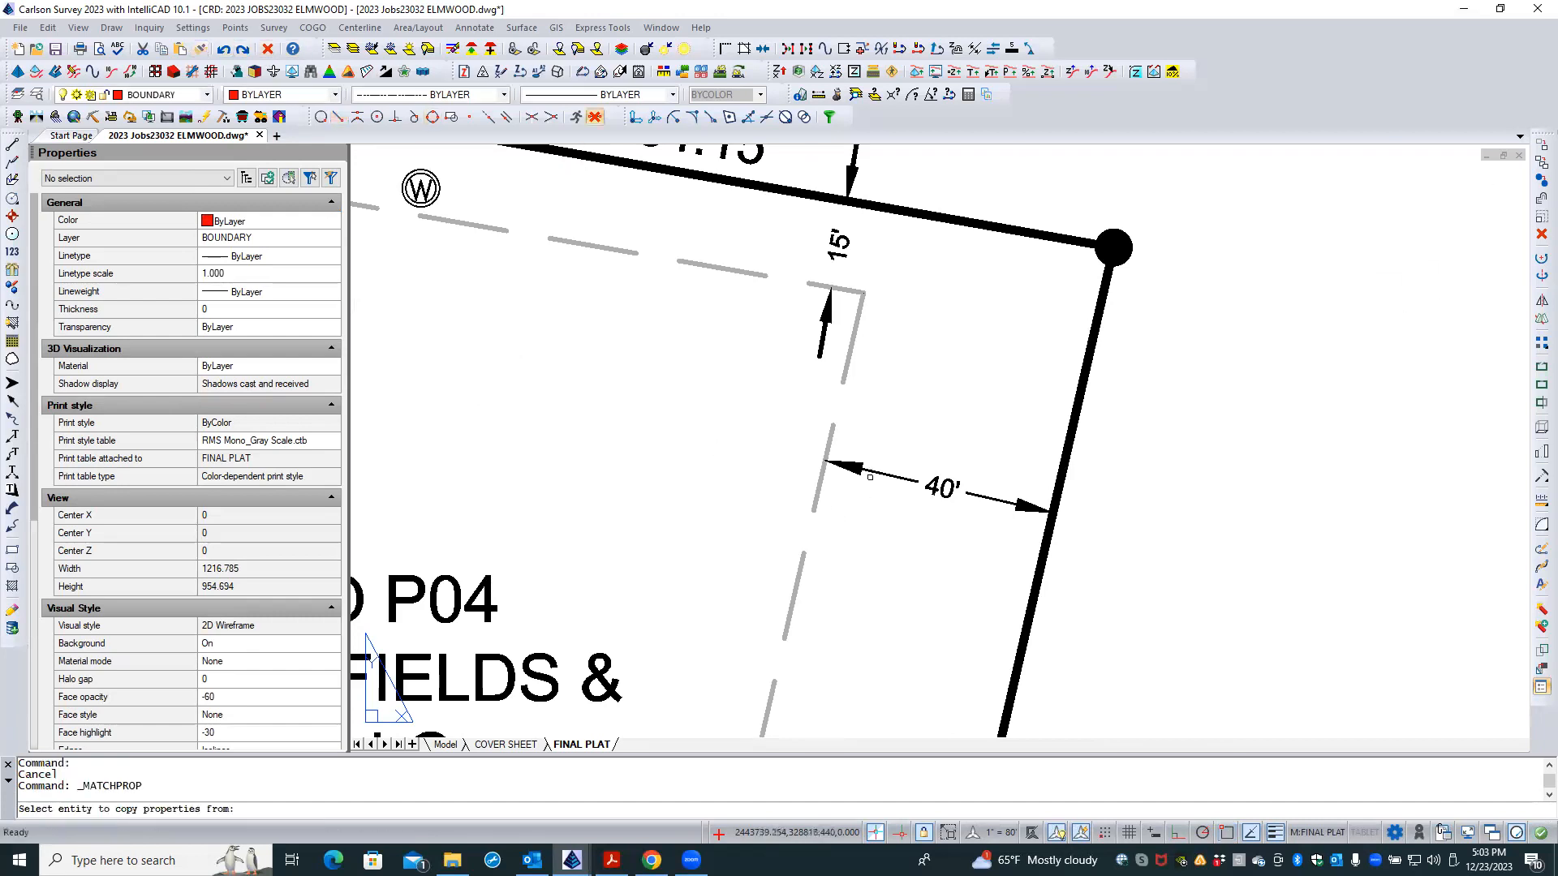
click(877, 472)
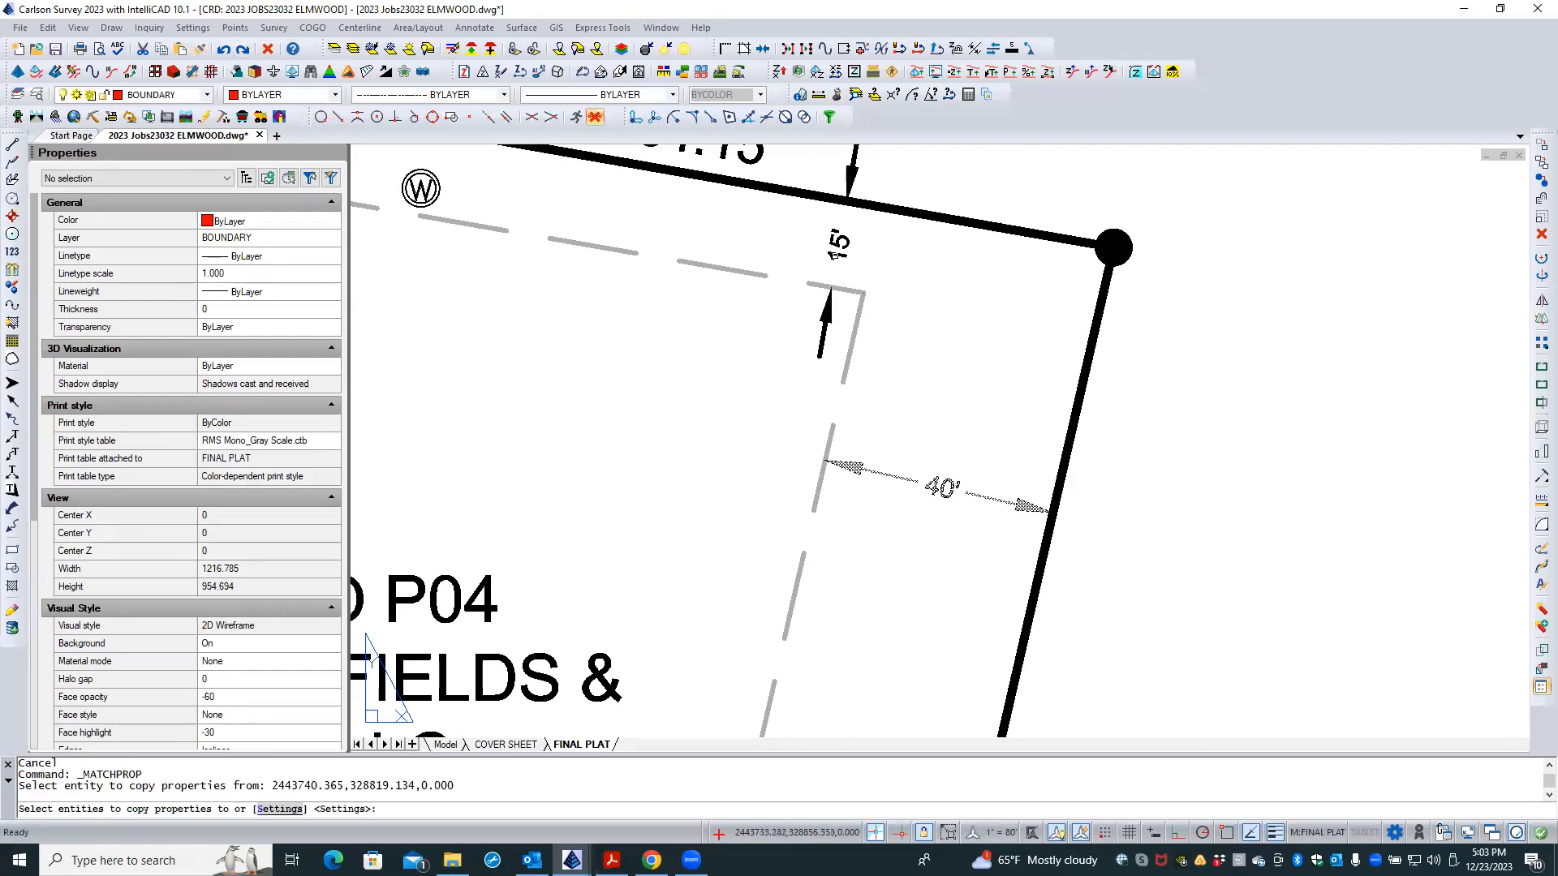
click(835, 253)
scroll(995, 390, down, 3)
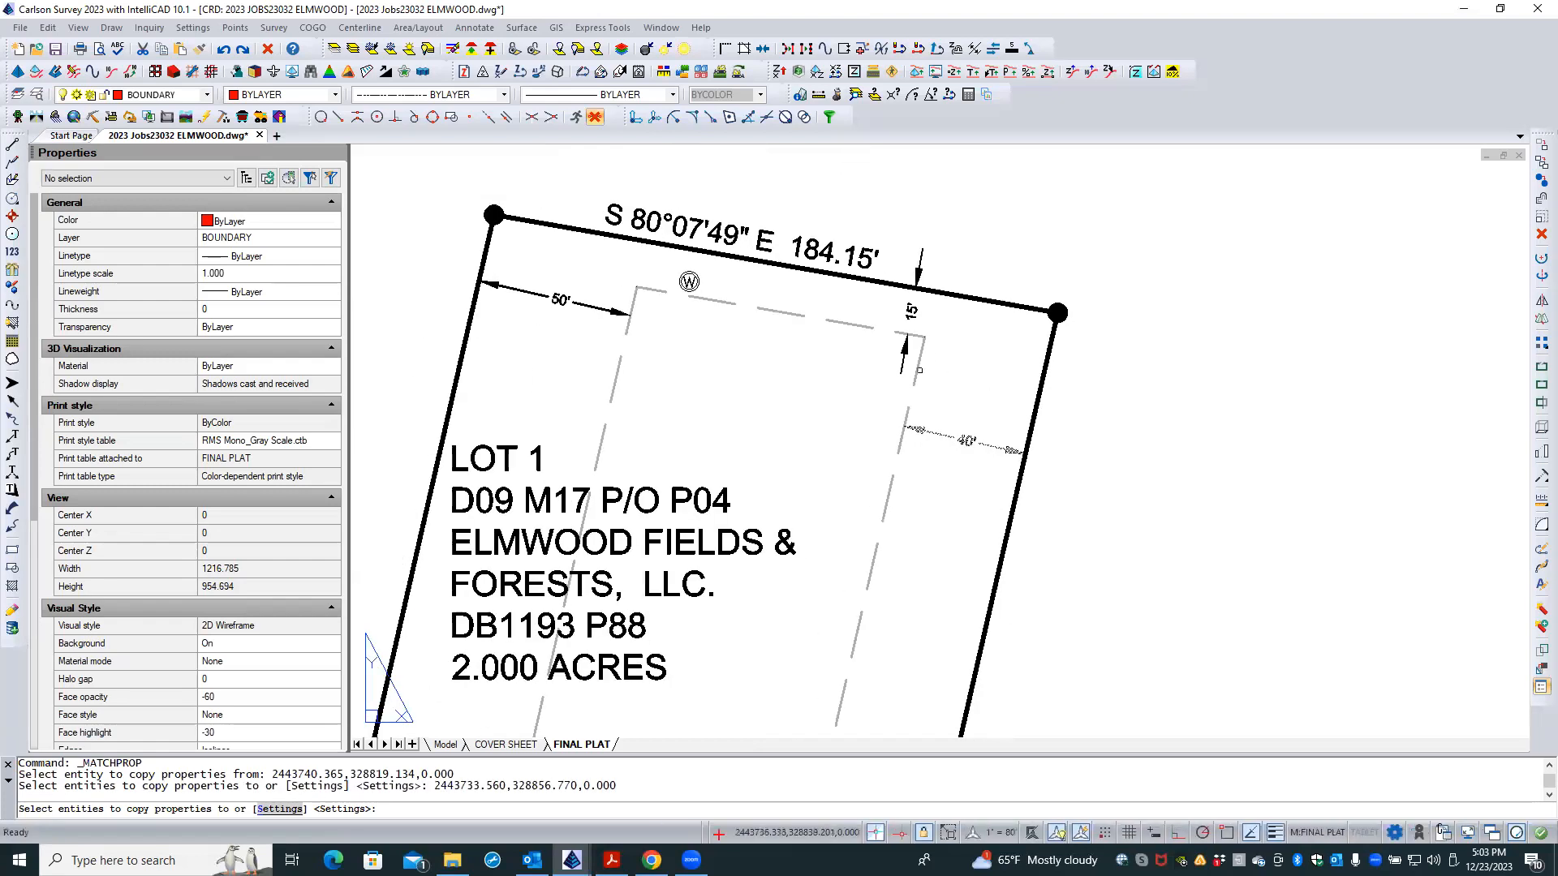
click(598, 307)
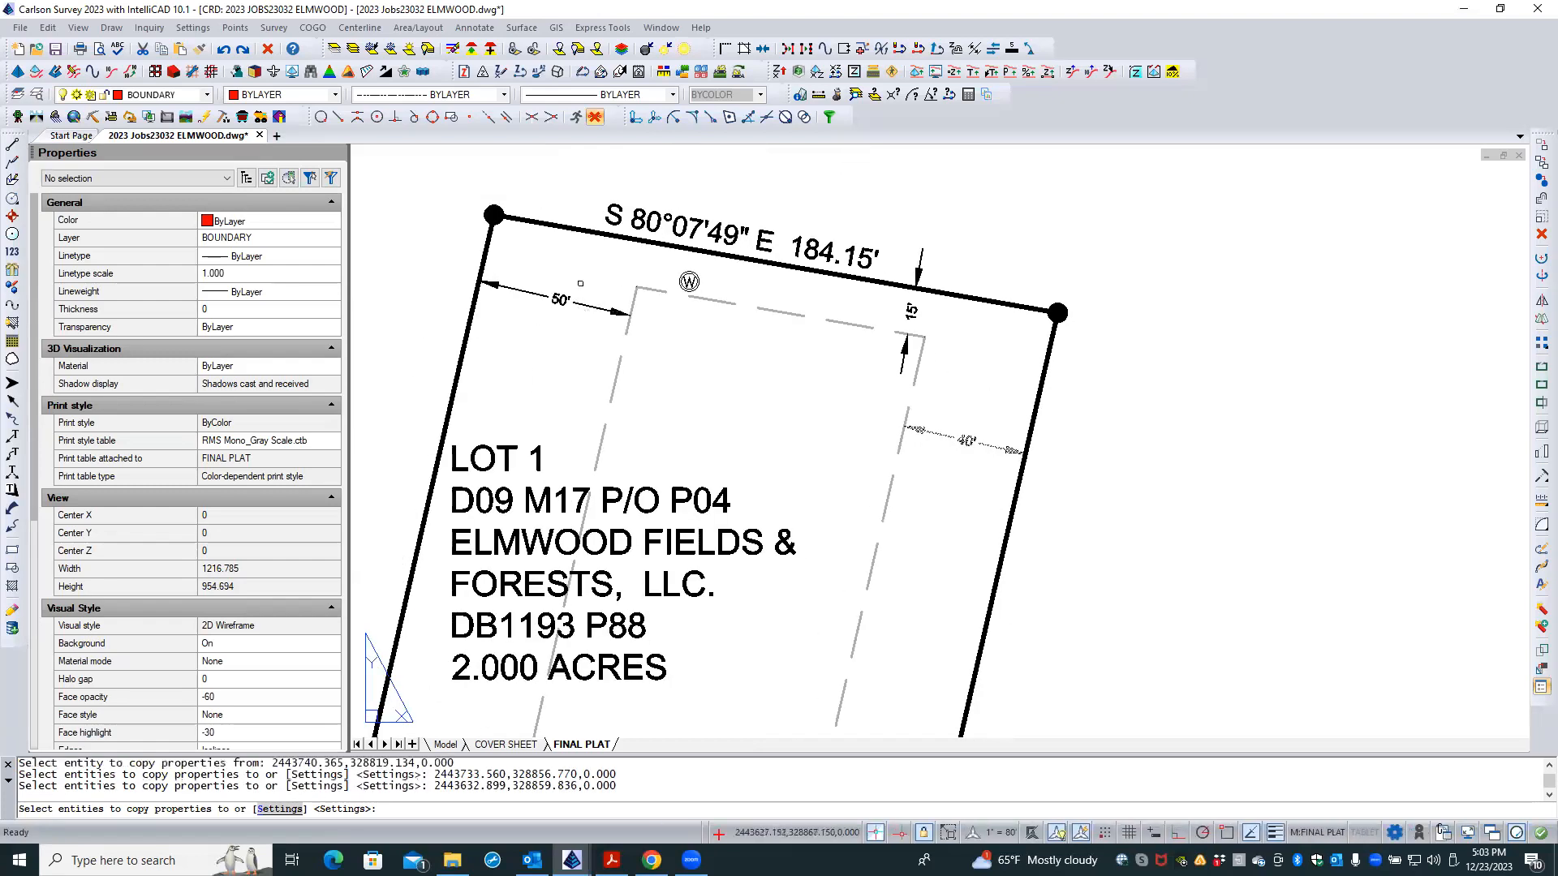
- Apply the same matched properties to the 50' access easement width dimension and the 40' setback dimensions above and below the easement
scroll(568, 267, down, 3)
scroll(1324, 581, down, 3)
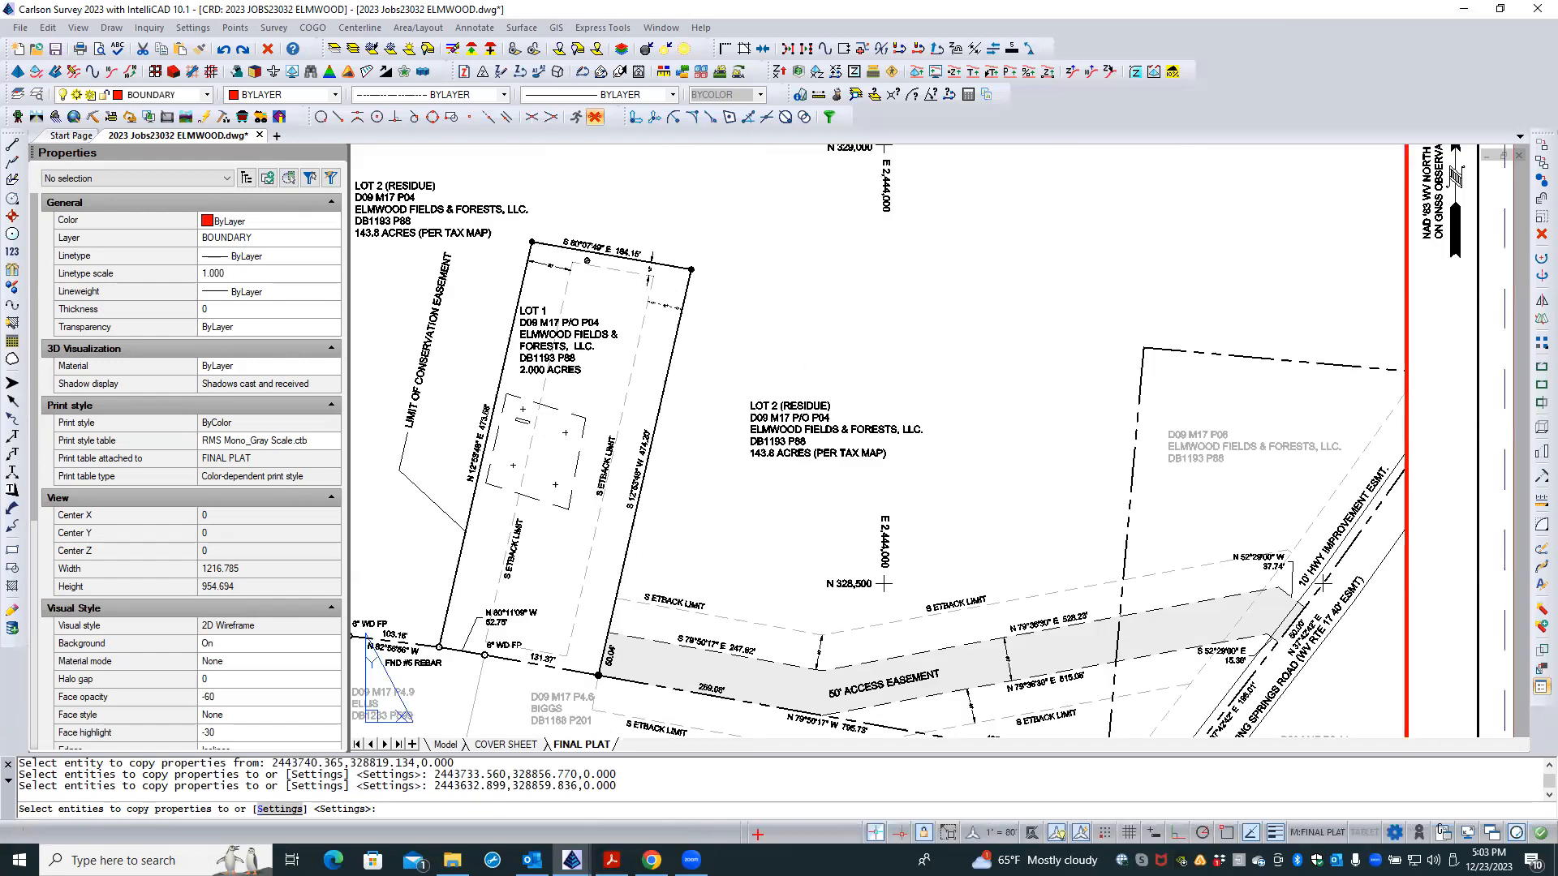
scroll(811, 649, up, 5)
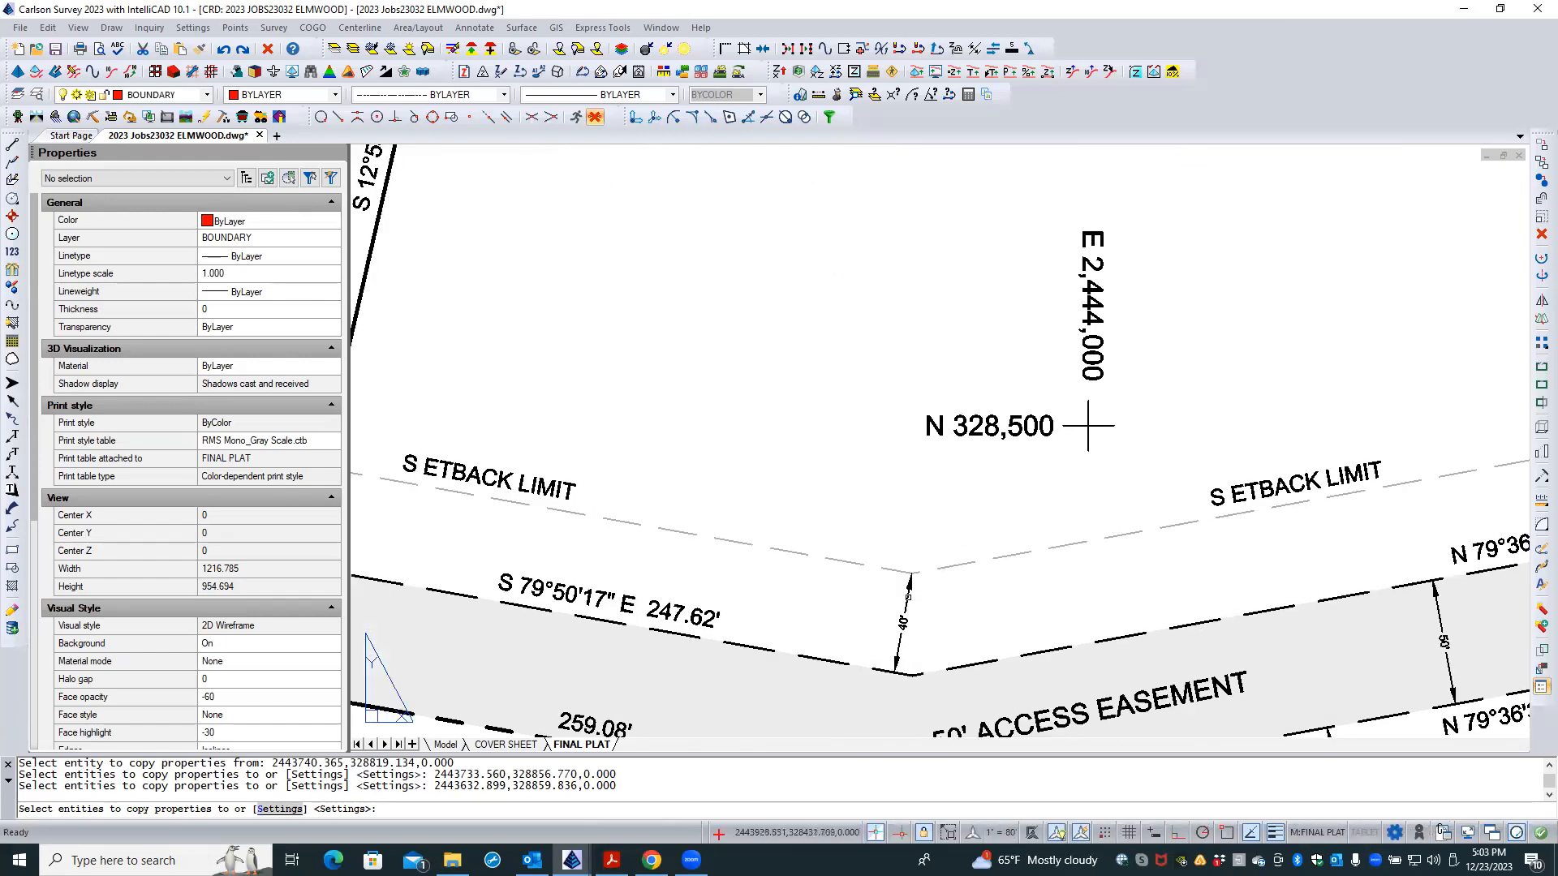
click(908, 598)
scroll(600, 568, down, 3)
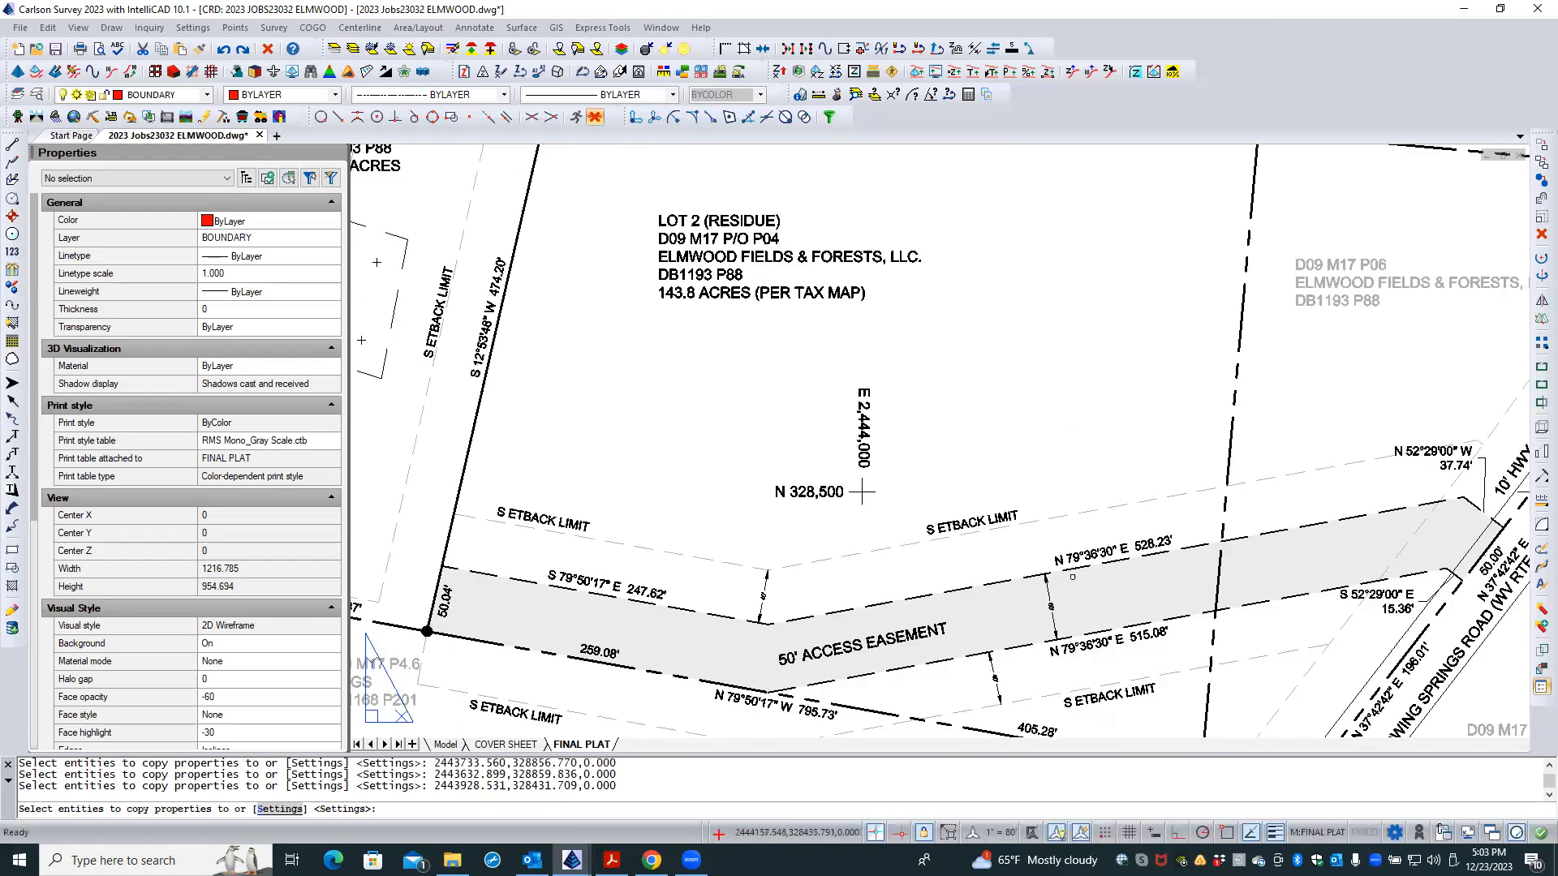
click(1062, 584)
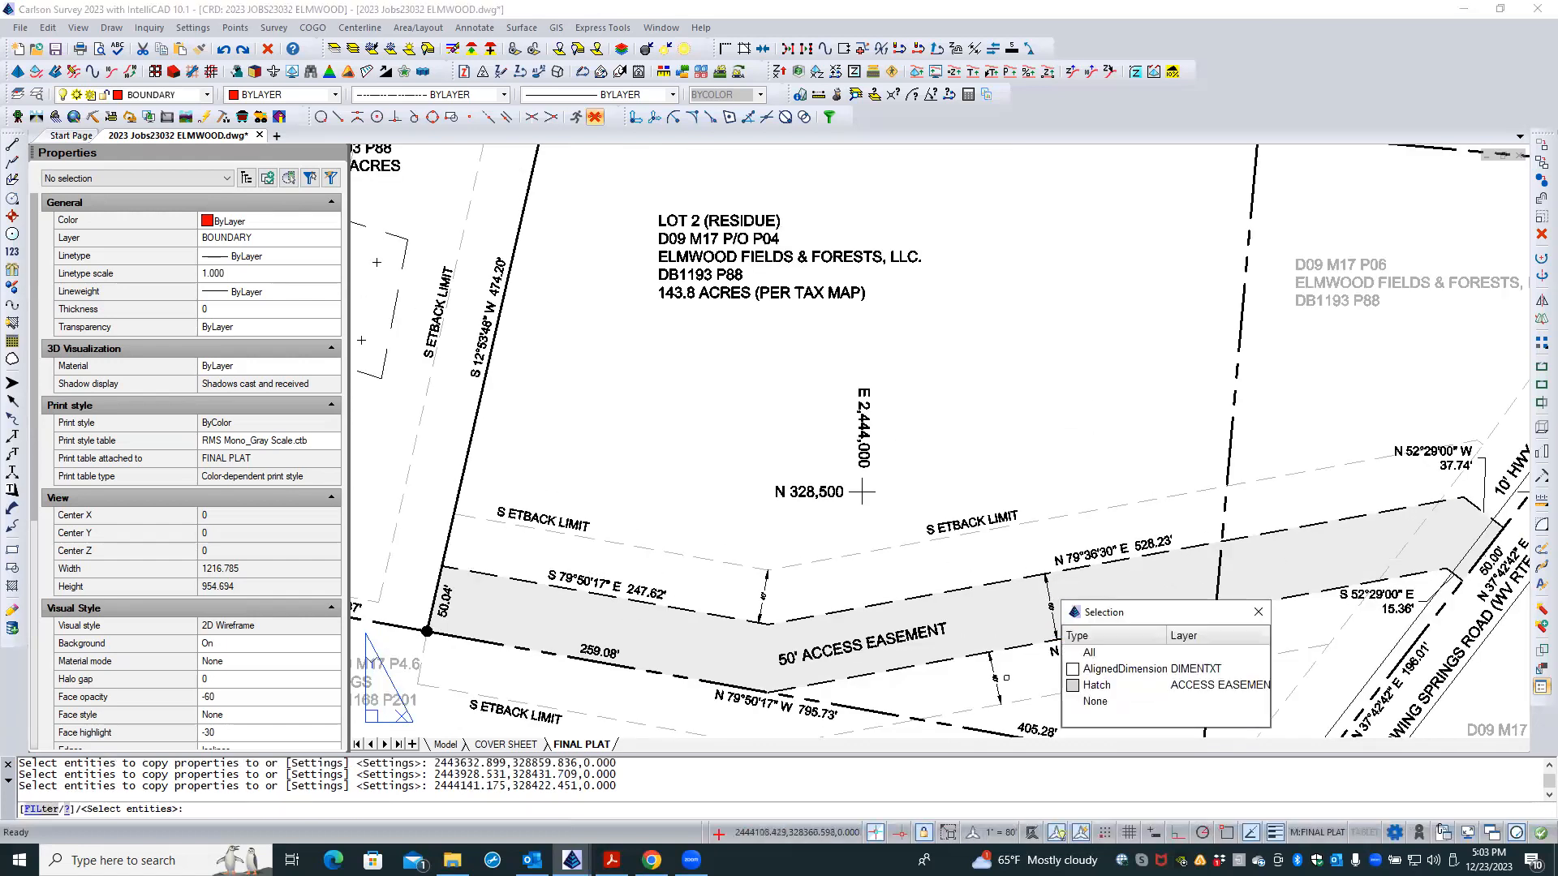
click(1105, 685)
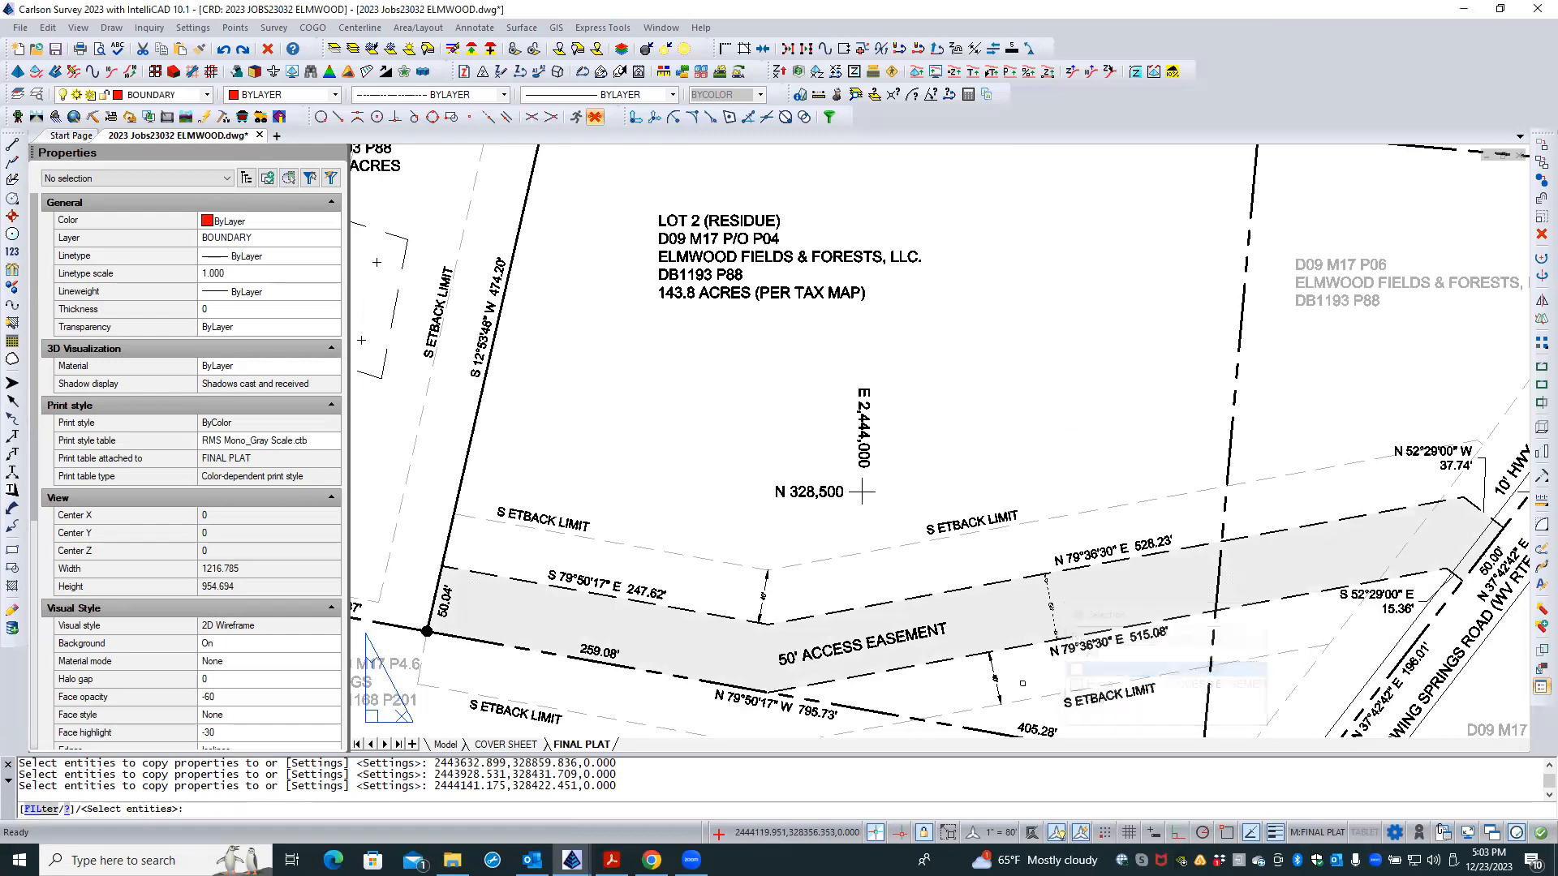
click(996, 688)
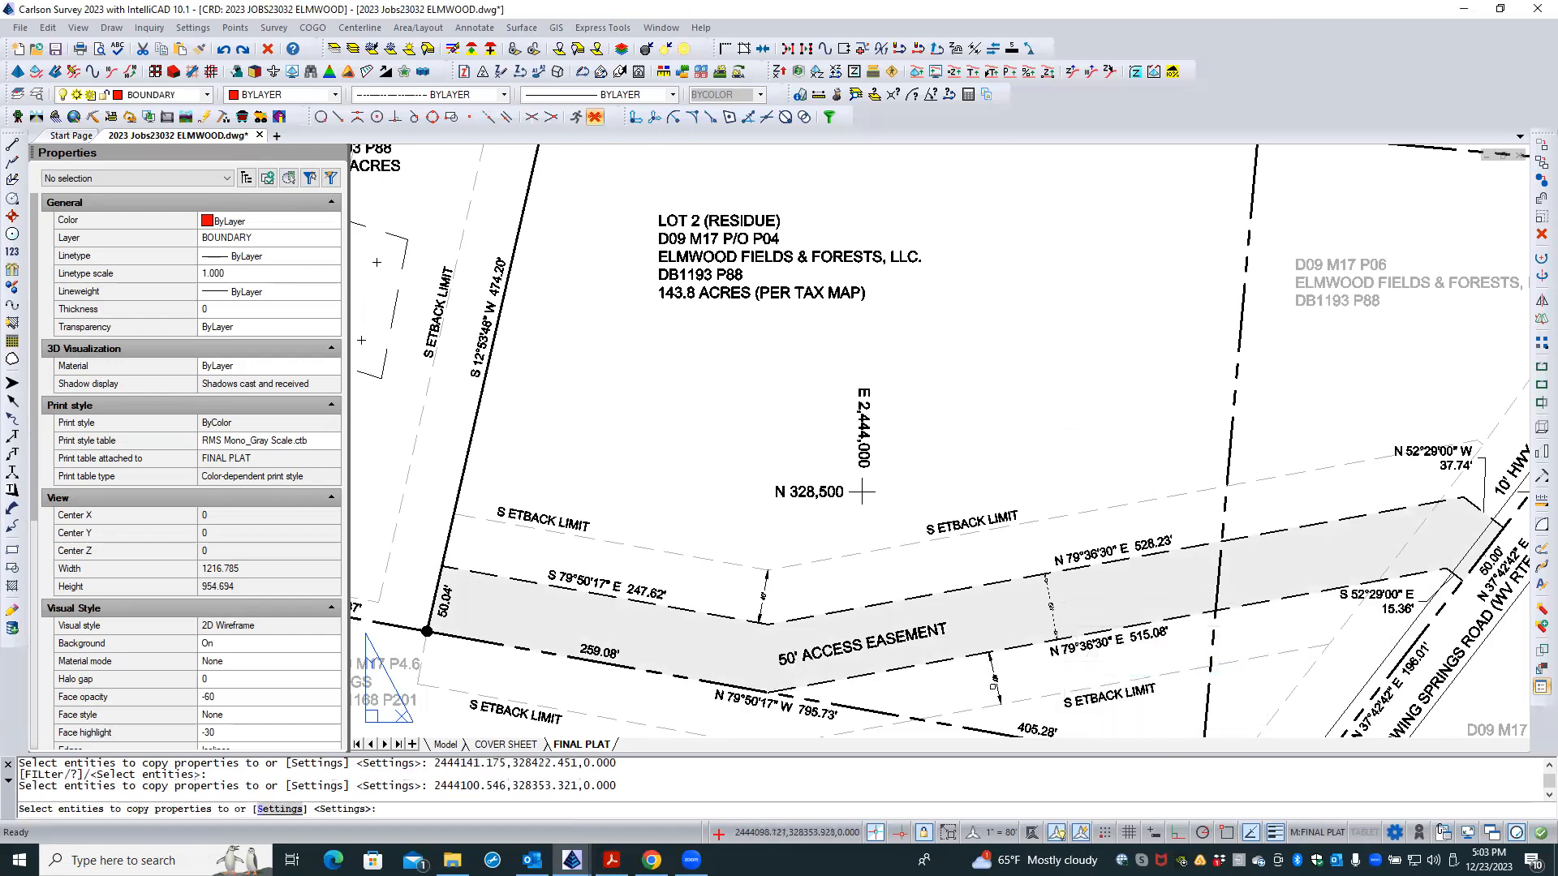
click(996, 688)
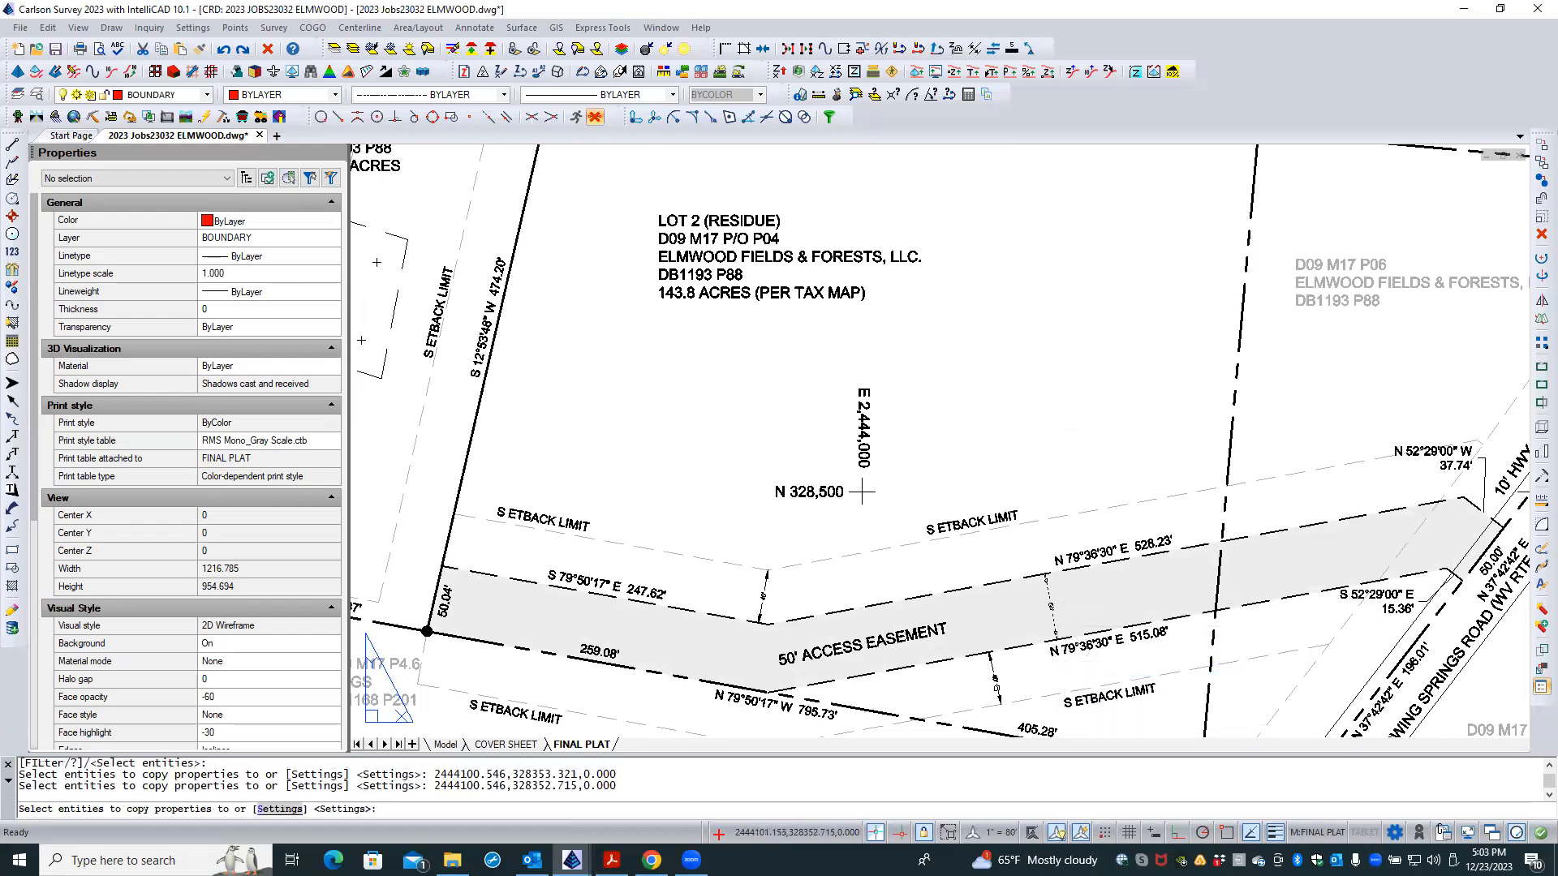
right_click(986, 686)
- Slightly adjust the position of the 40' setback dimension below the access easement
scroll(987, 687, up, 5)
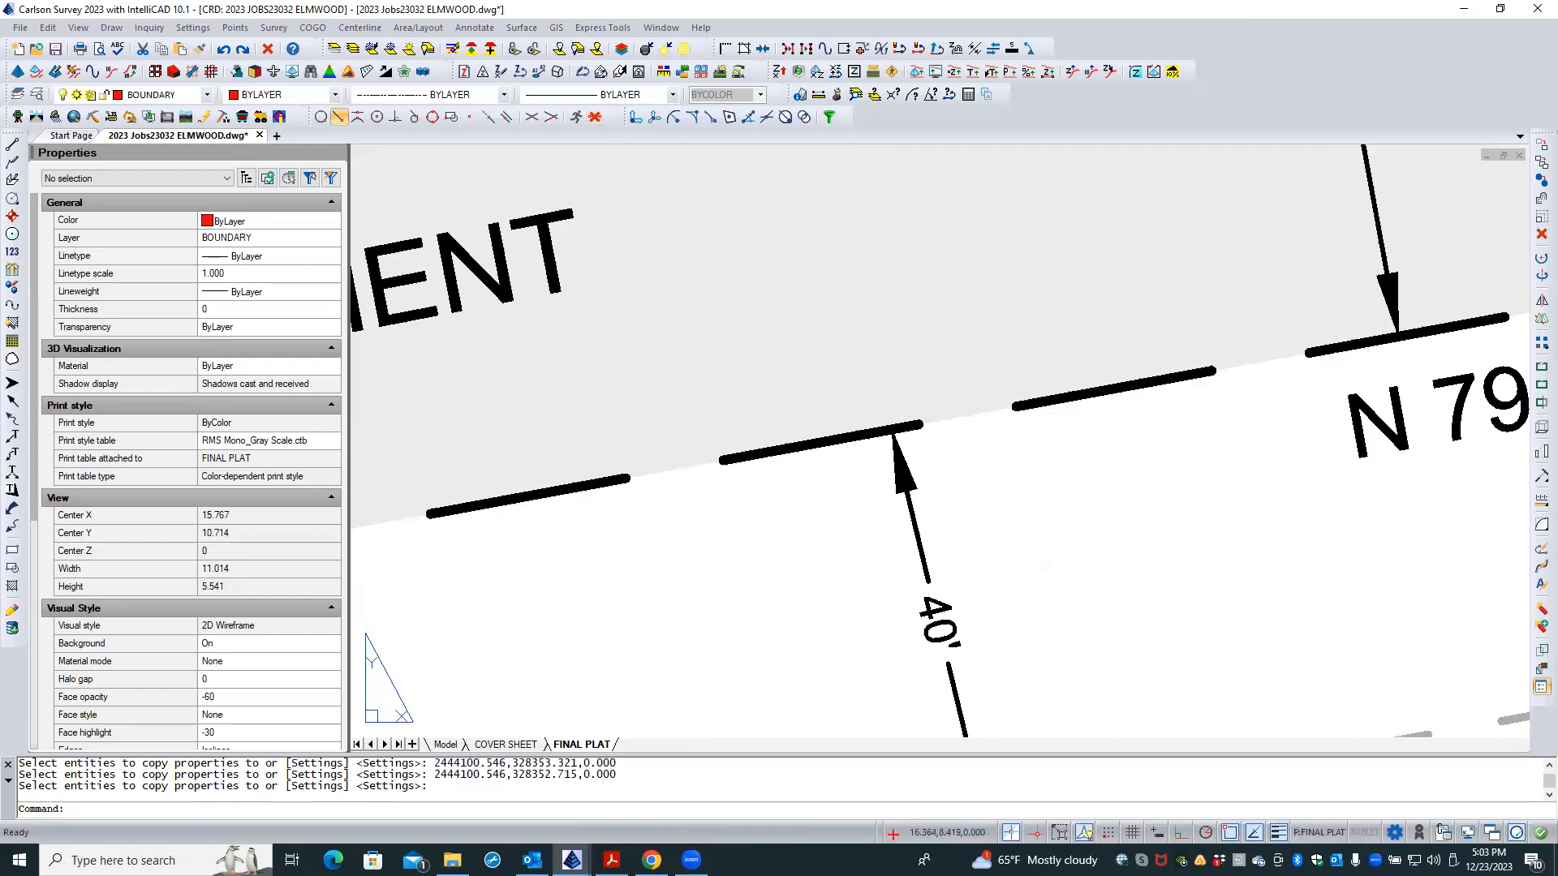
scroll(996, 566, down, 3)
click(974, 596)
click(966, 596)
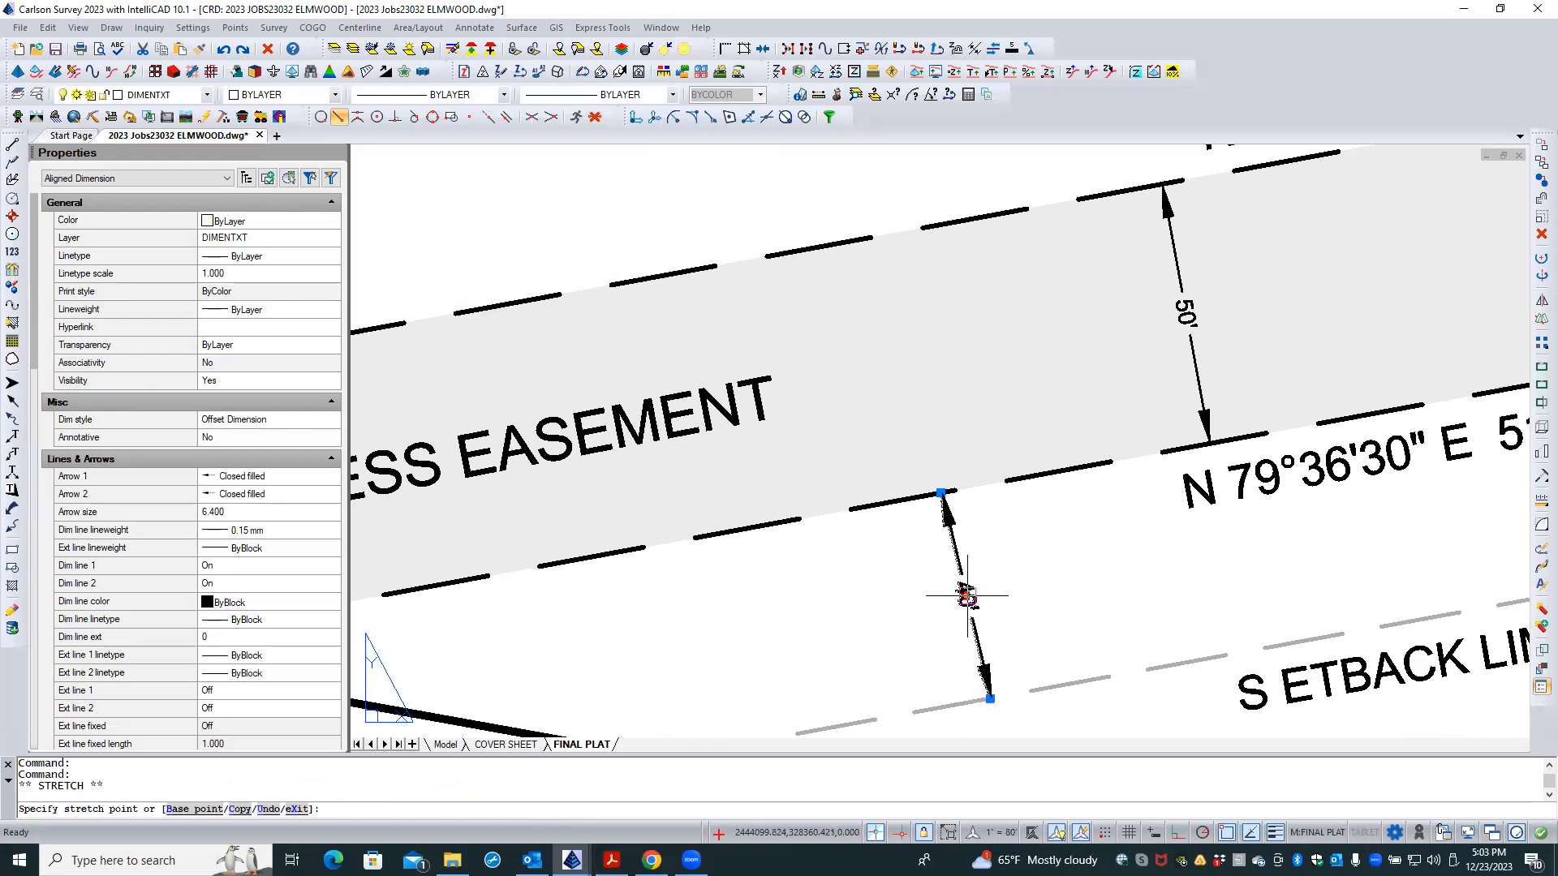
click(968, 605)
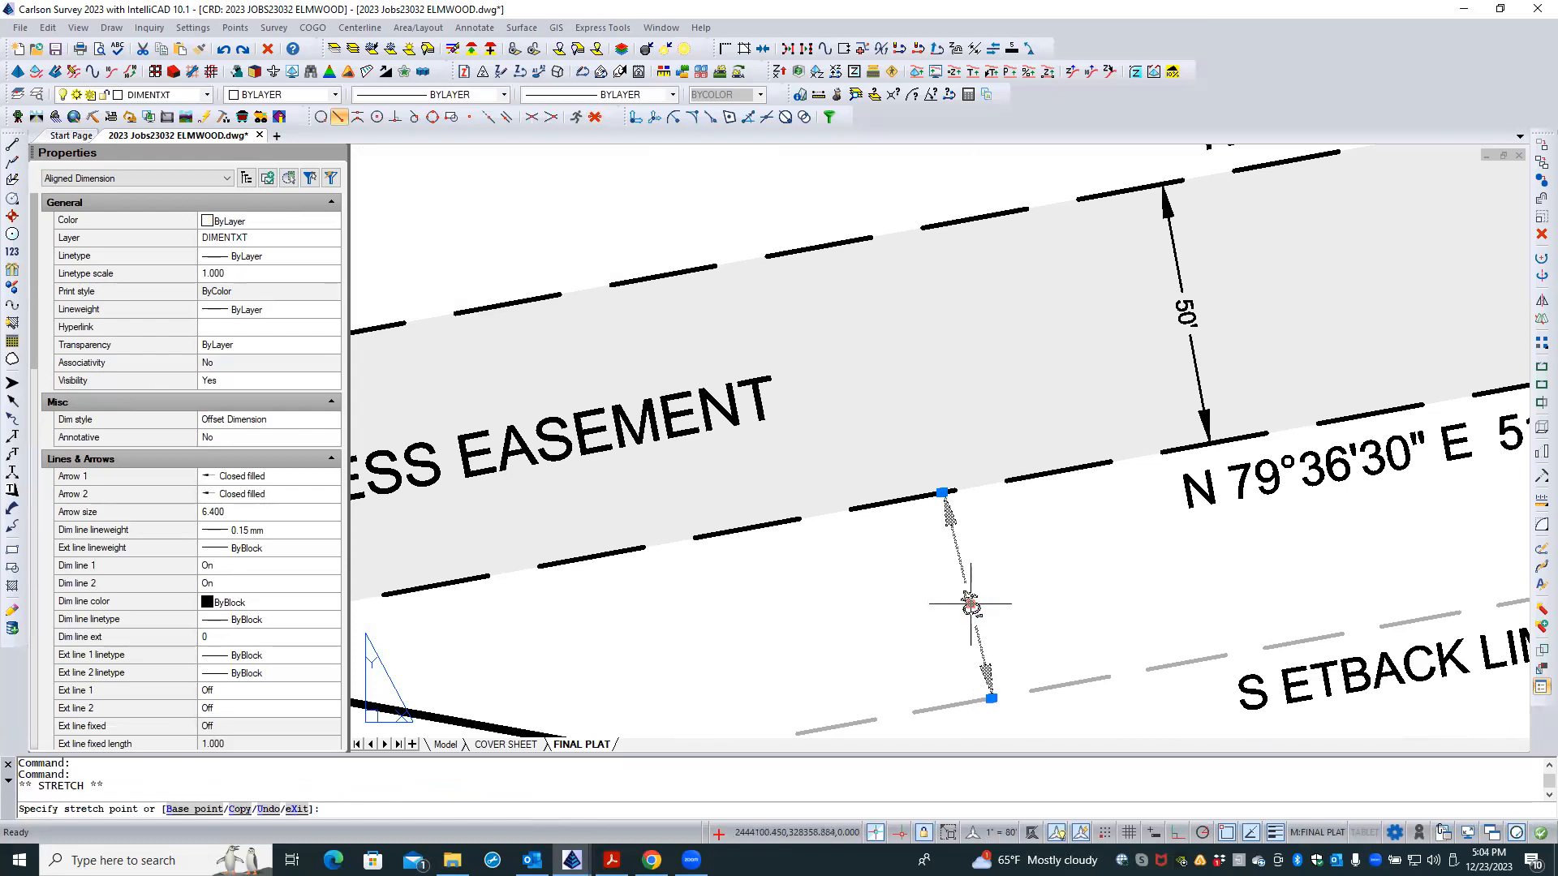
key(Escape)
key(Escape)
scroll(1069, 595, down, 4)
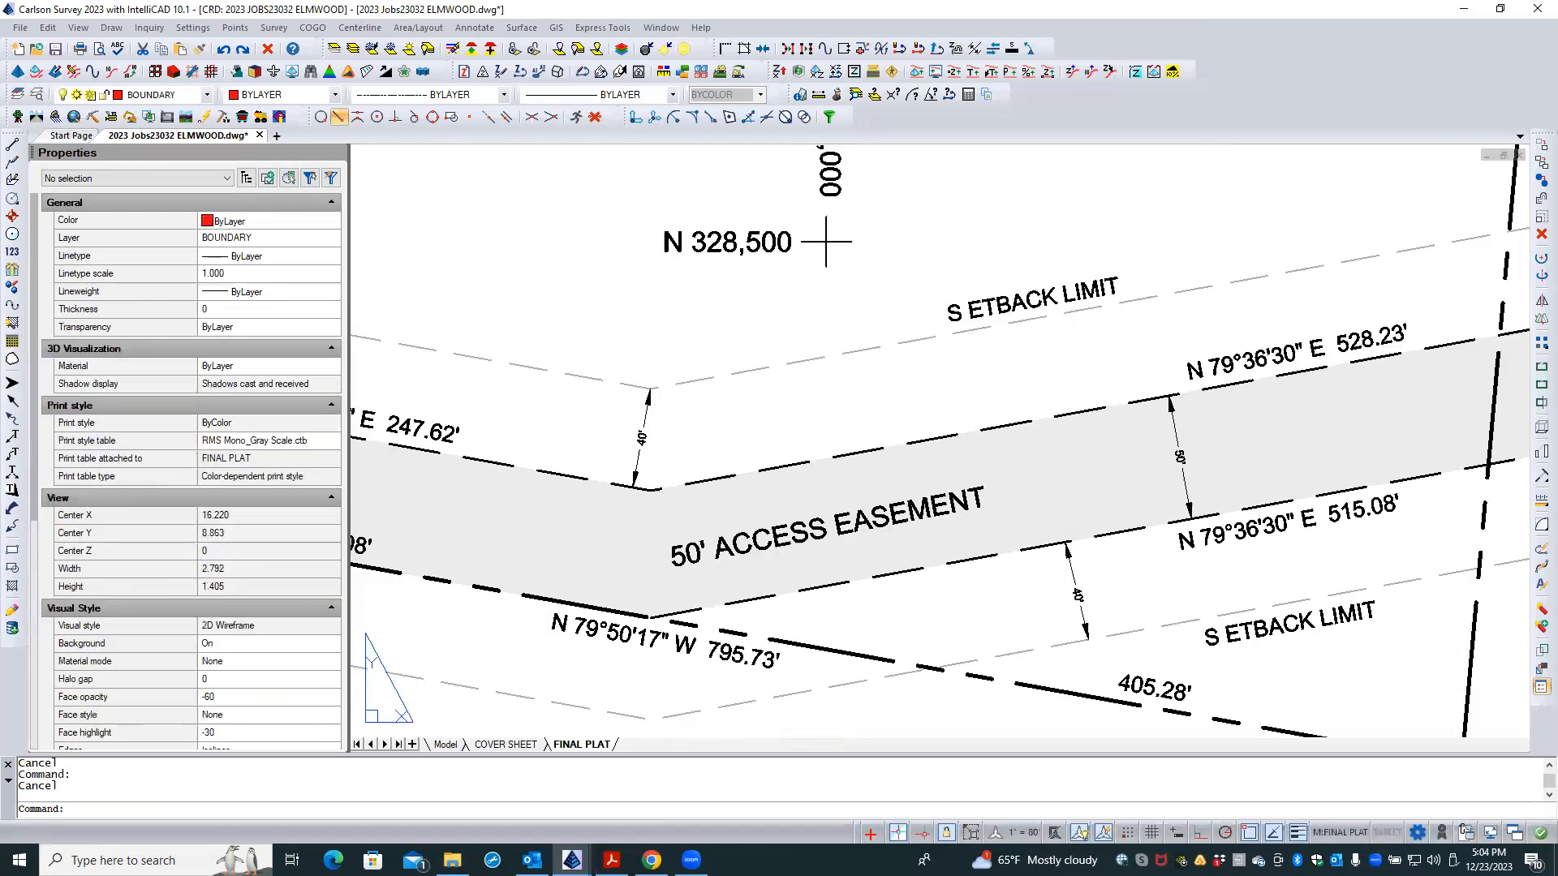
- Move the 40' setback dimension above the access easement west along the setback line, away from the bend
scroll(629, 449, up, 2)
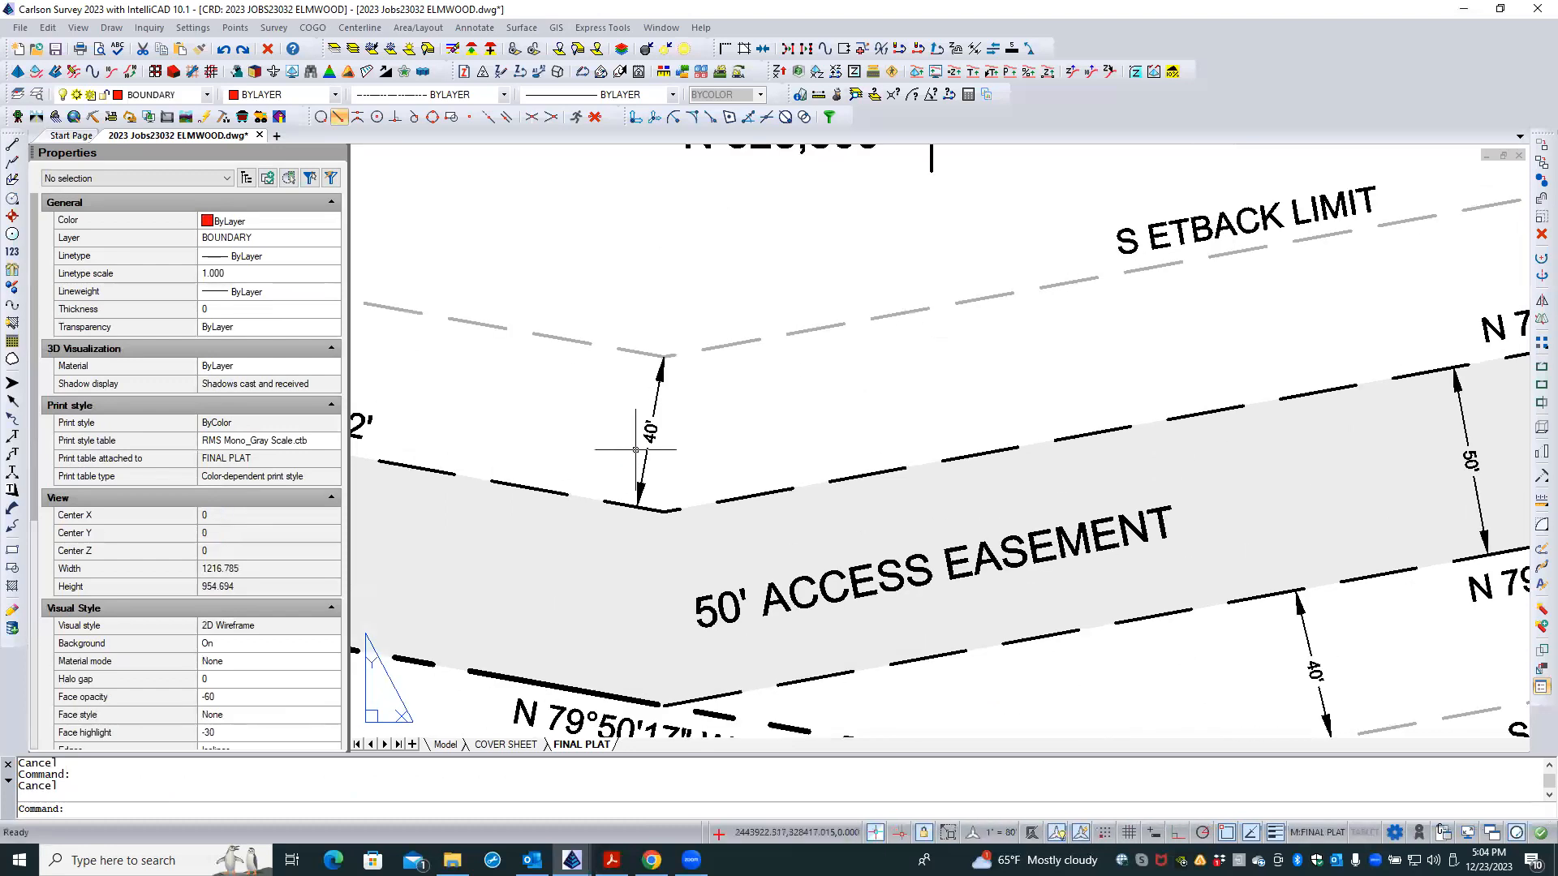
click(646, 454)
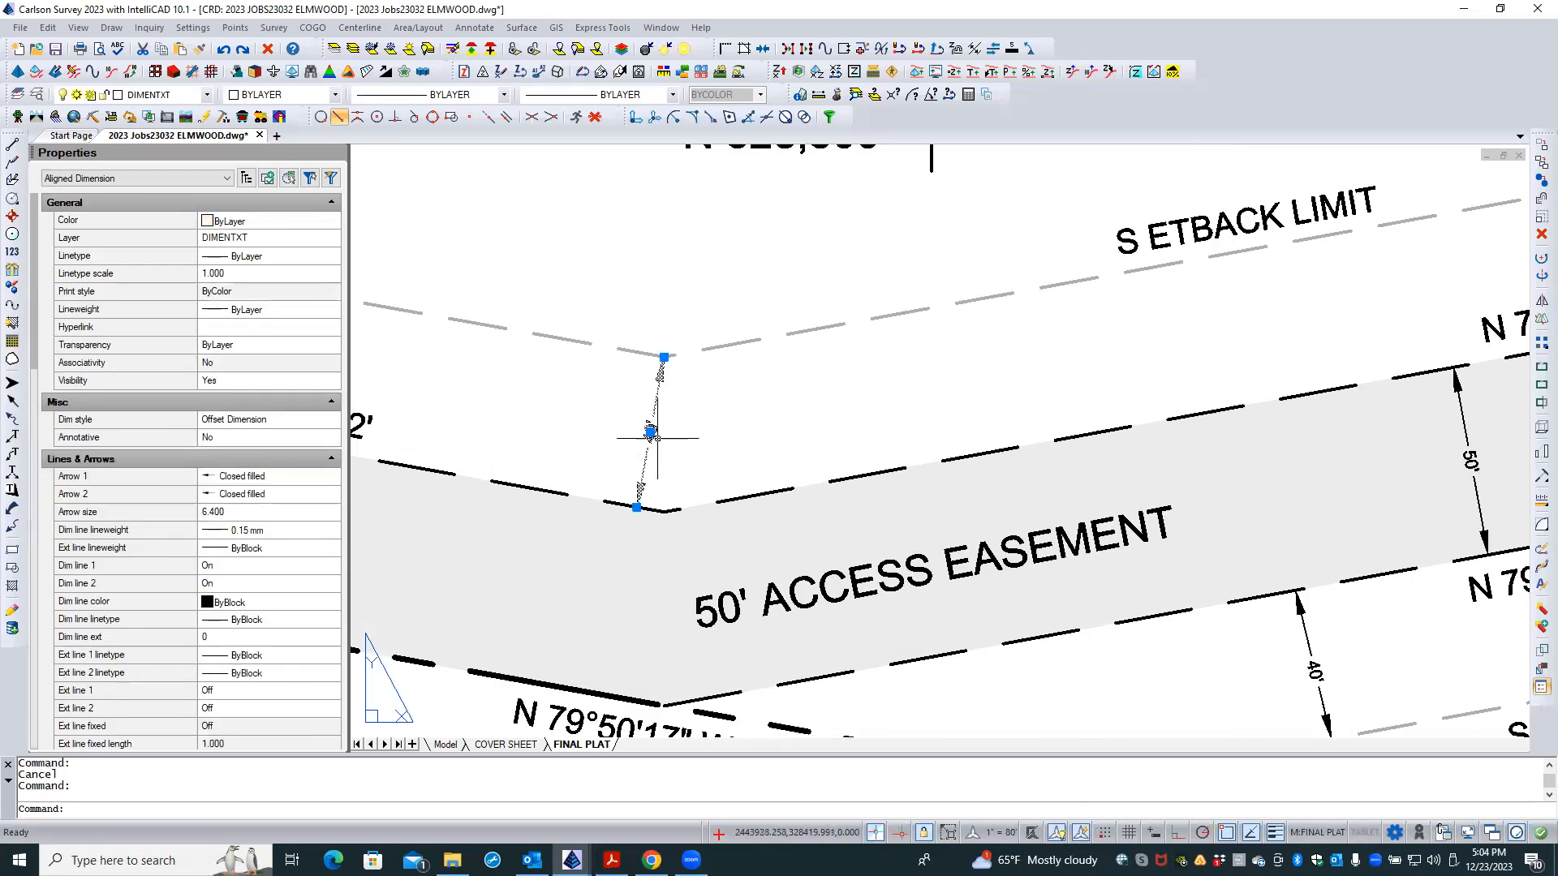
click(651, 431)
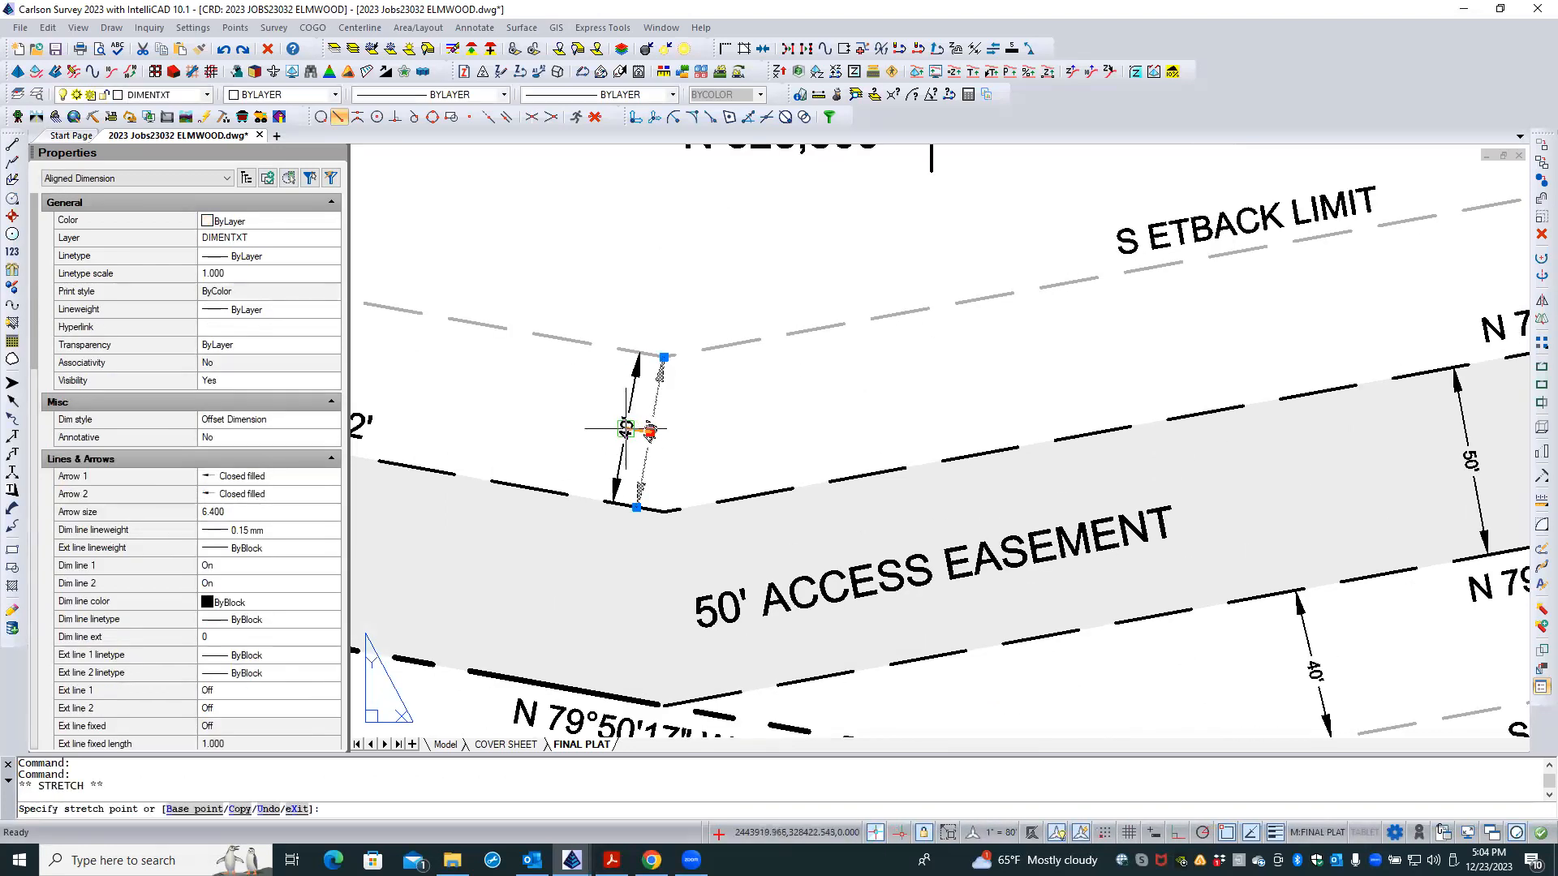
click(549, 417)
key(Escape)
key(Escape)
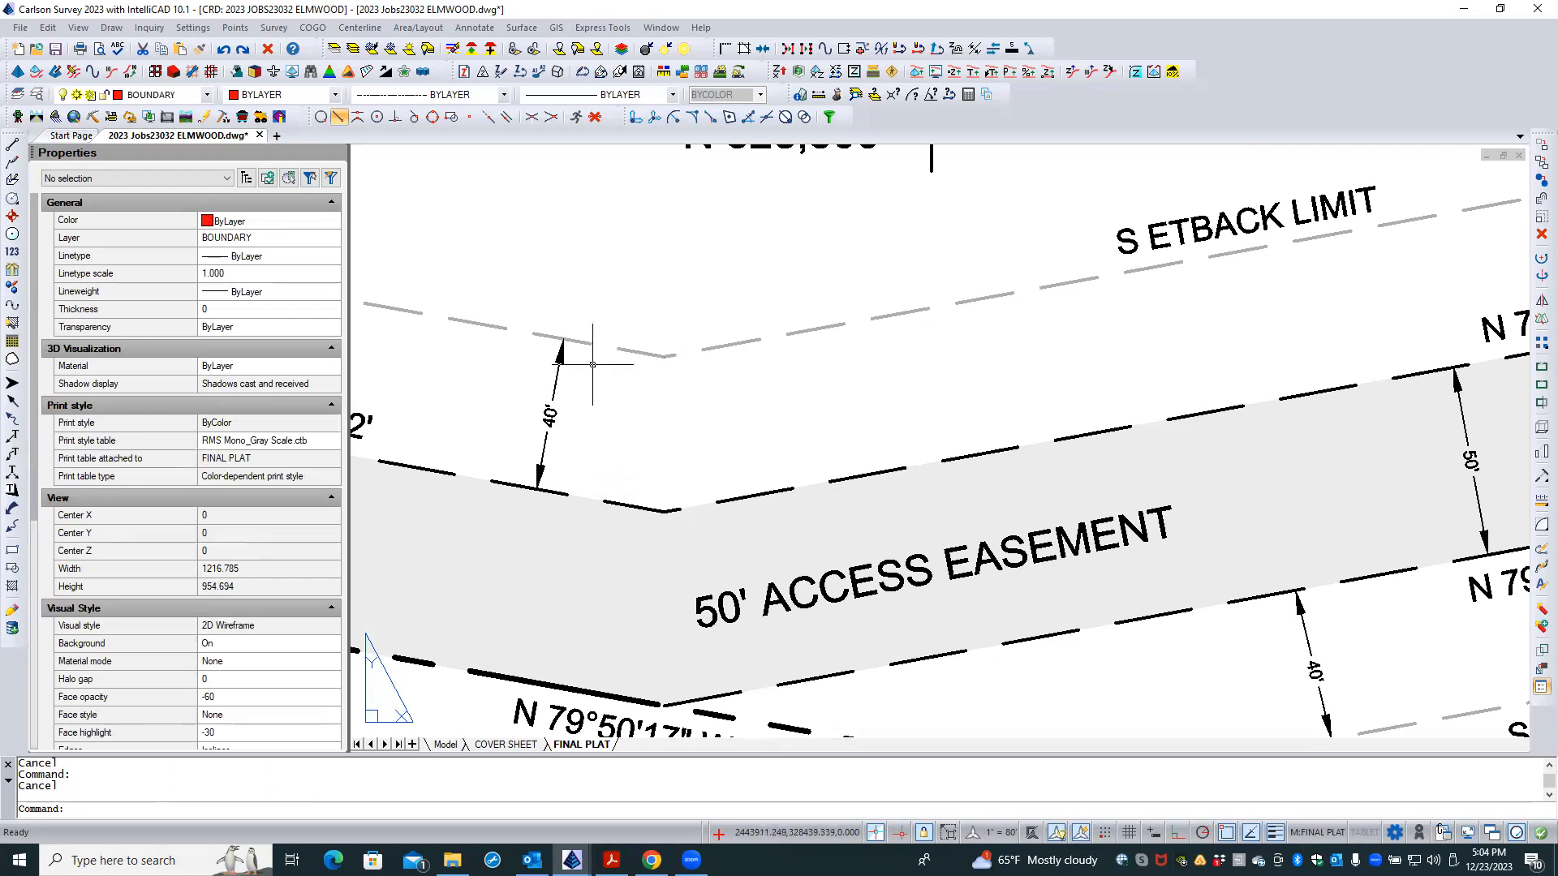
click(561, 358)
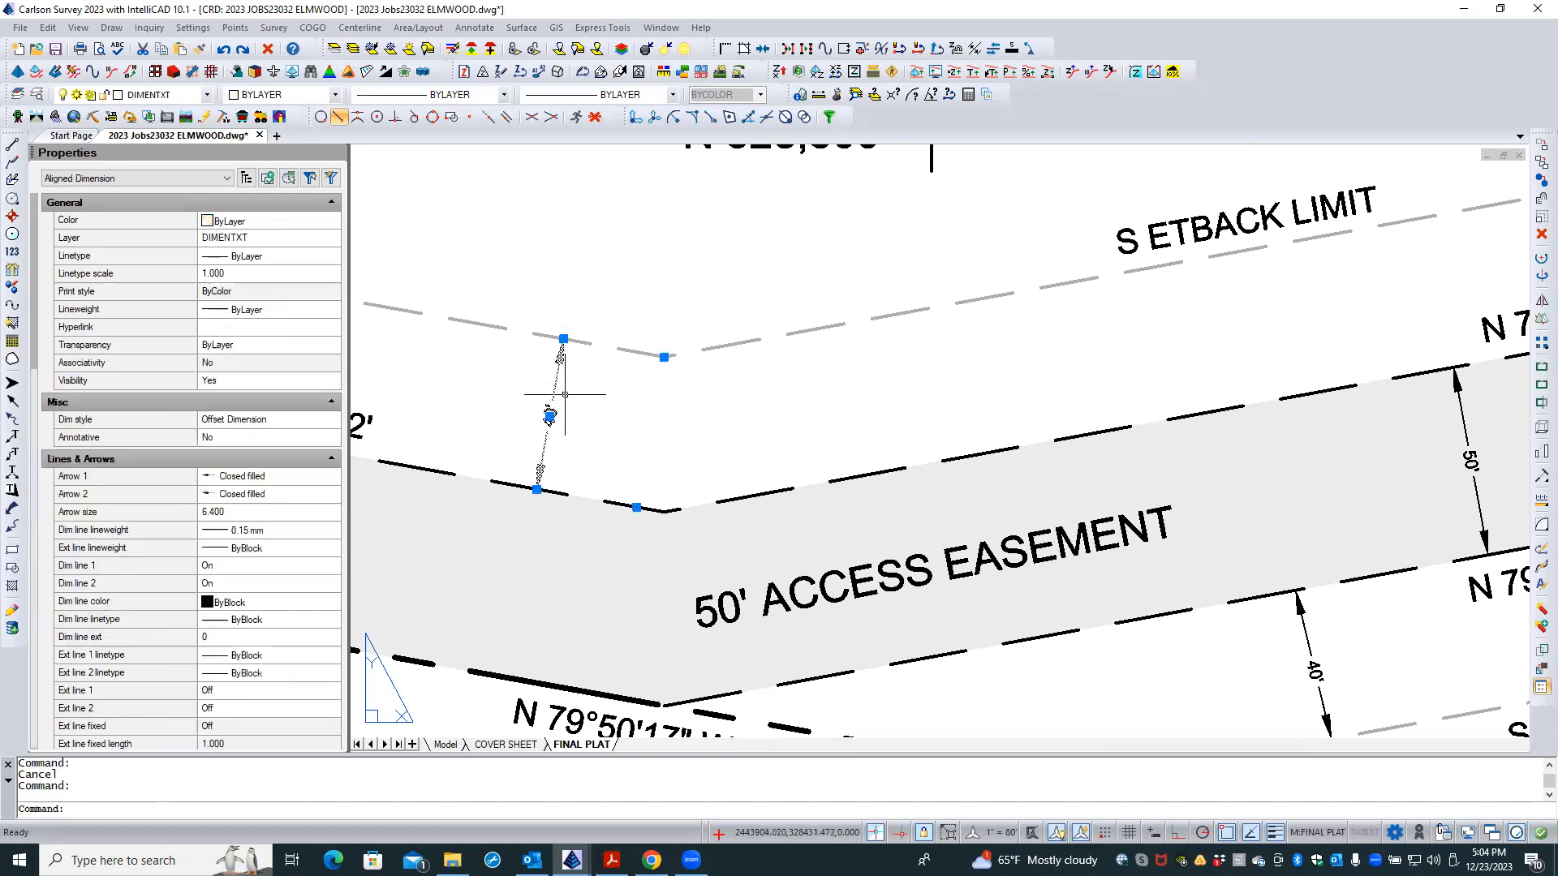
click(552, 417)
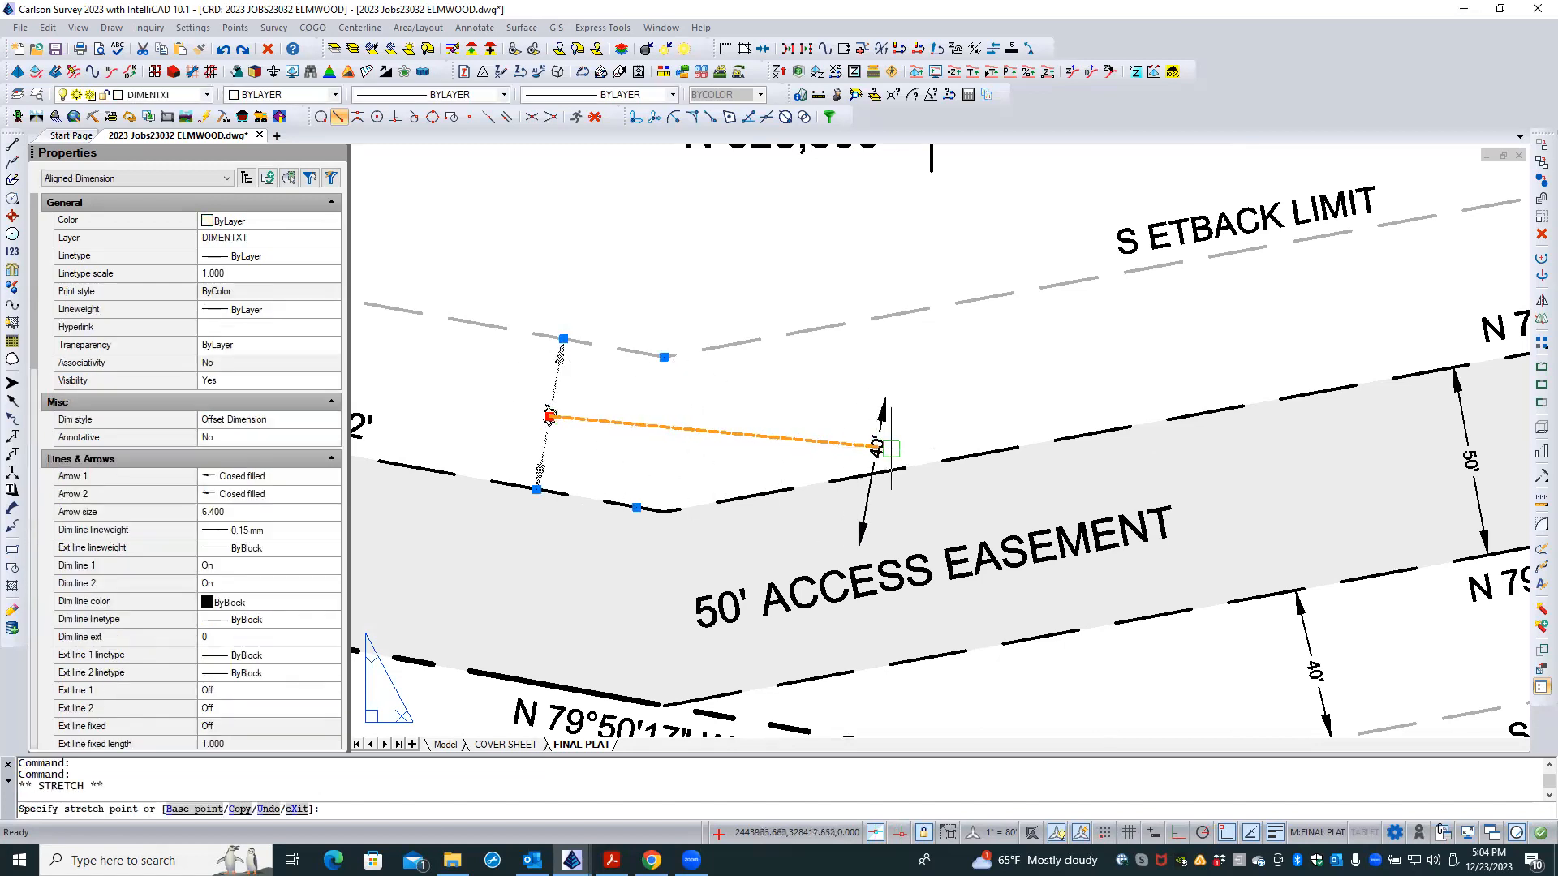
key(Escape)
key(Escape)
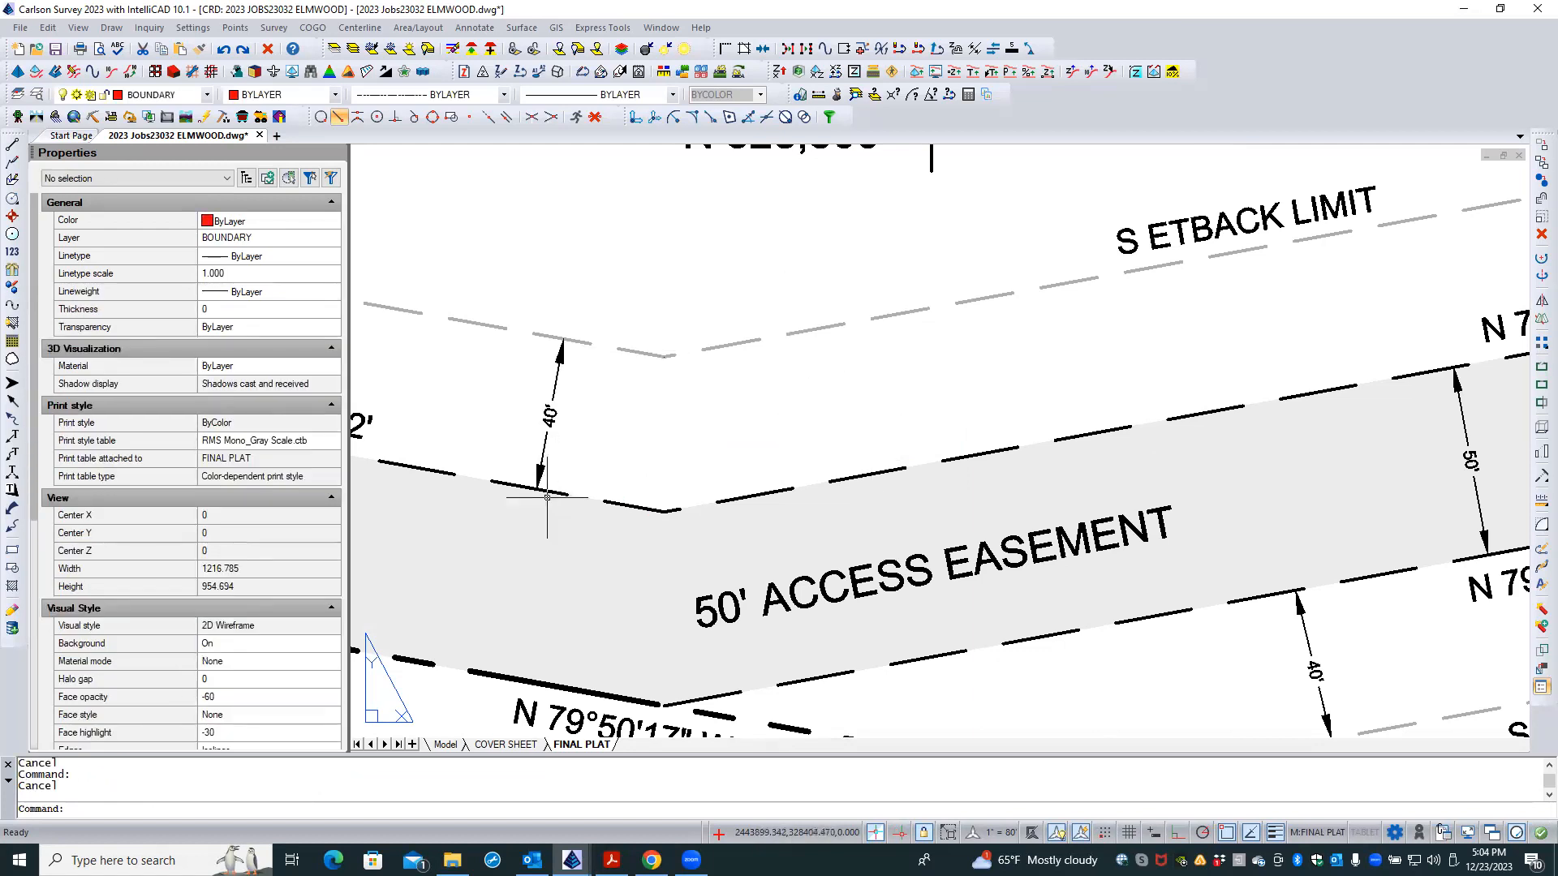
- Examine the access easement, the overall final plat and Lot 1's labels for remaining annotation issues
scroll(609, 448, down, 5)
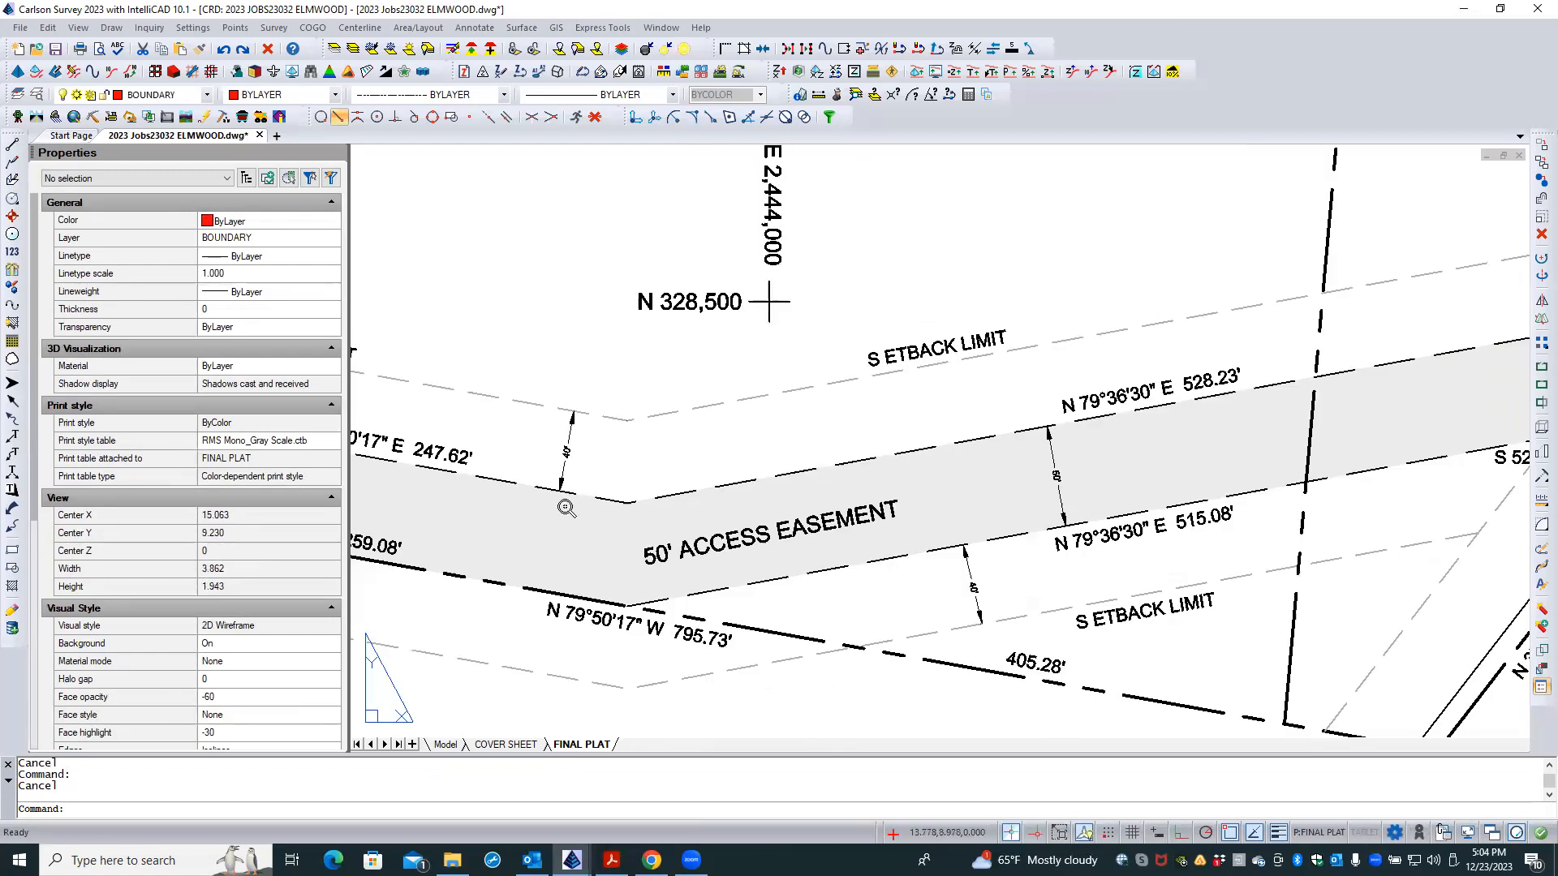
scroll(697, 466, down, 2)
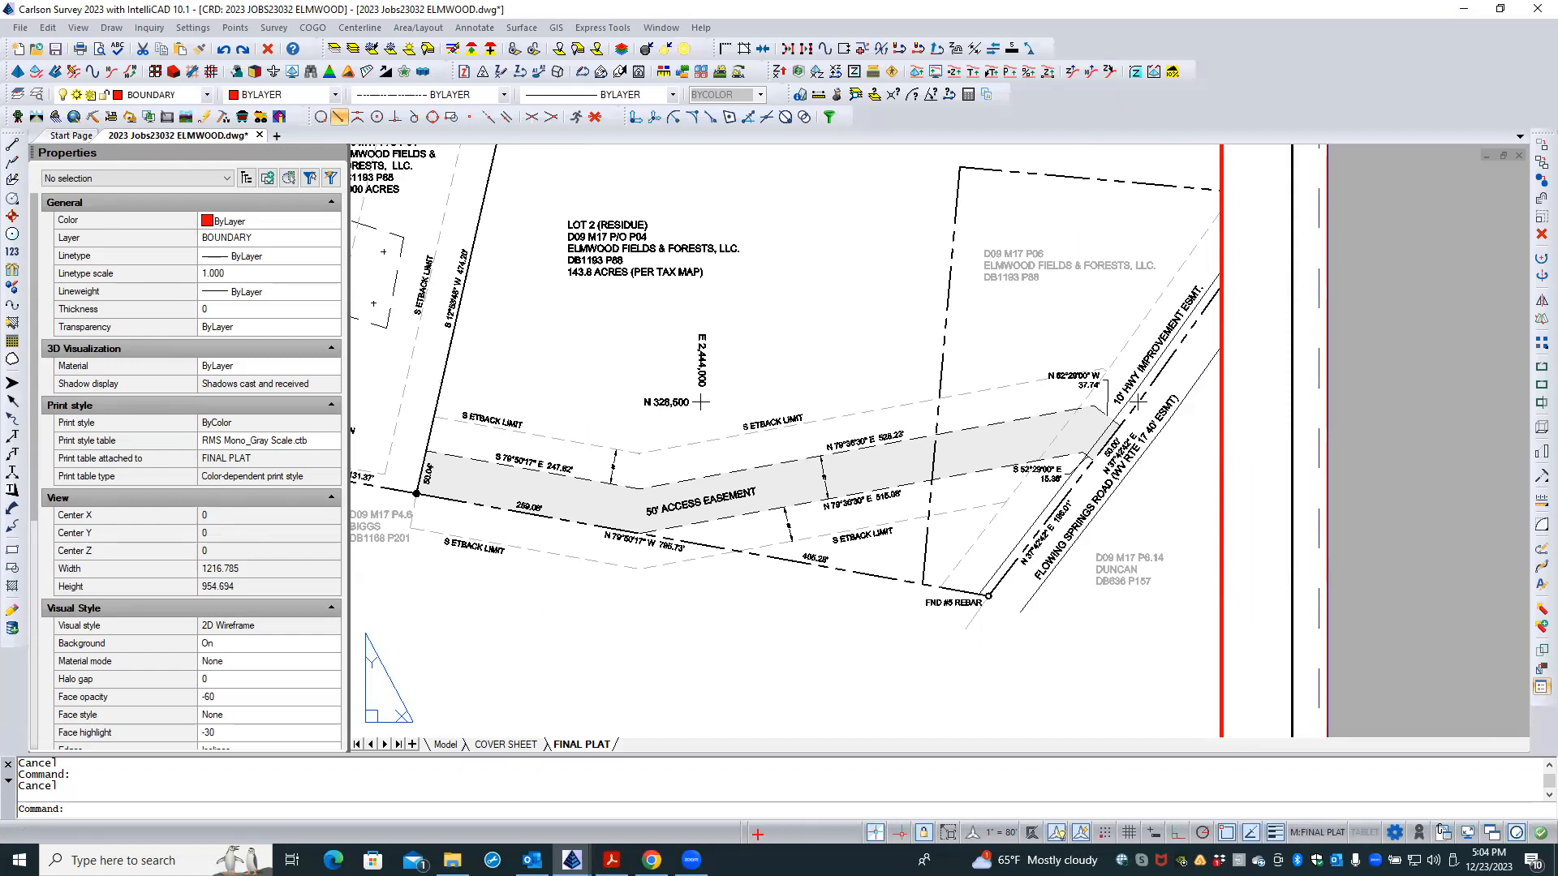
scroll(750, 482, down, 3)
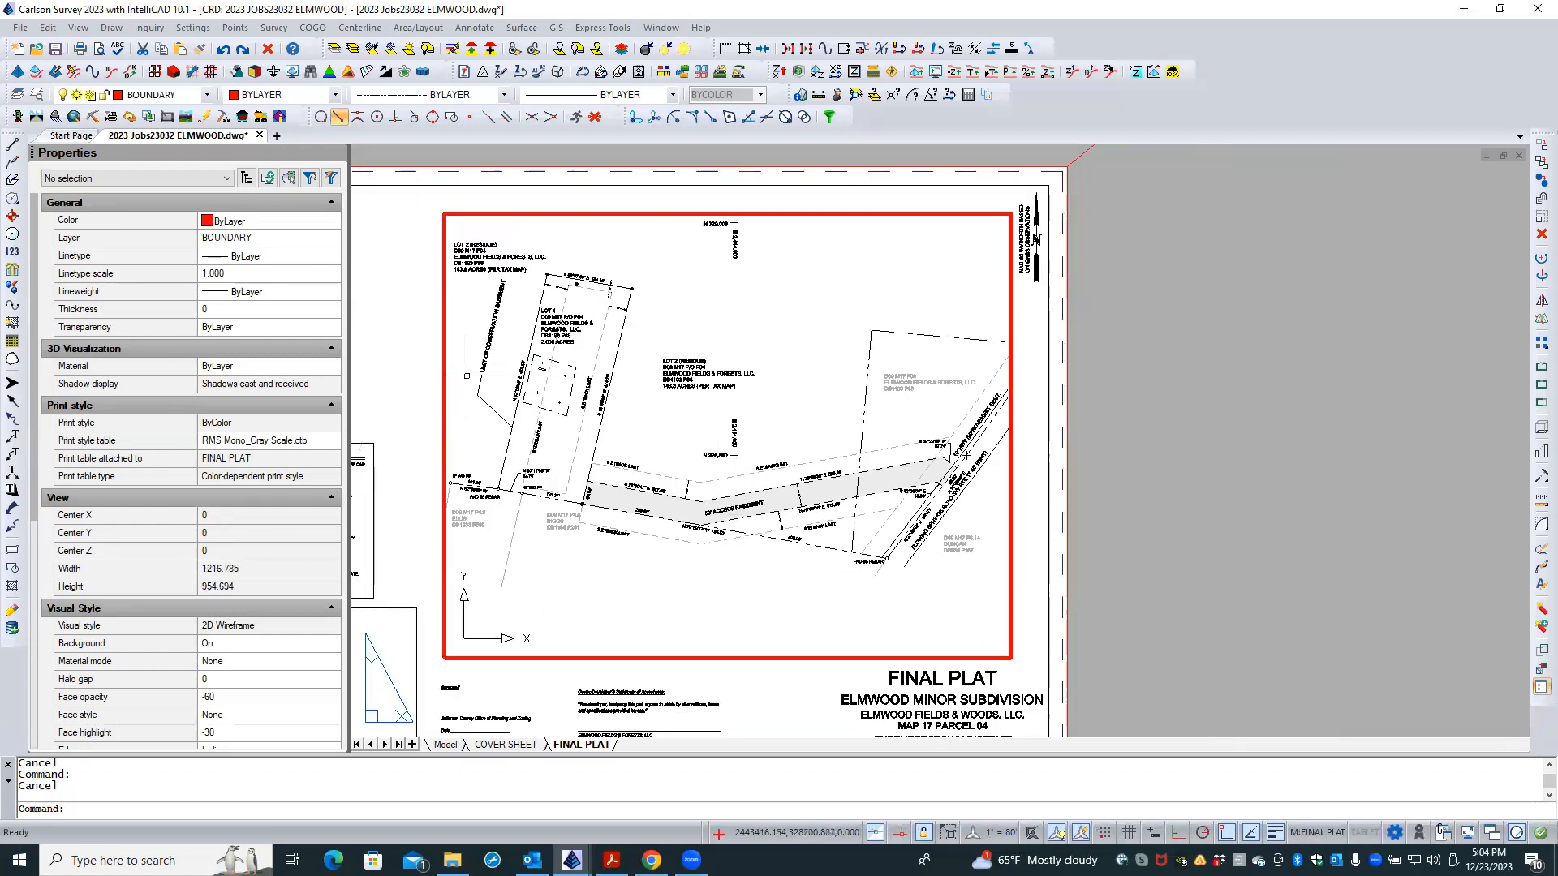
scroll(494, 419, up, 3)
scroll(515, 441, up, 1)
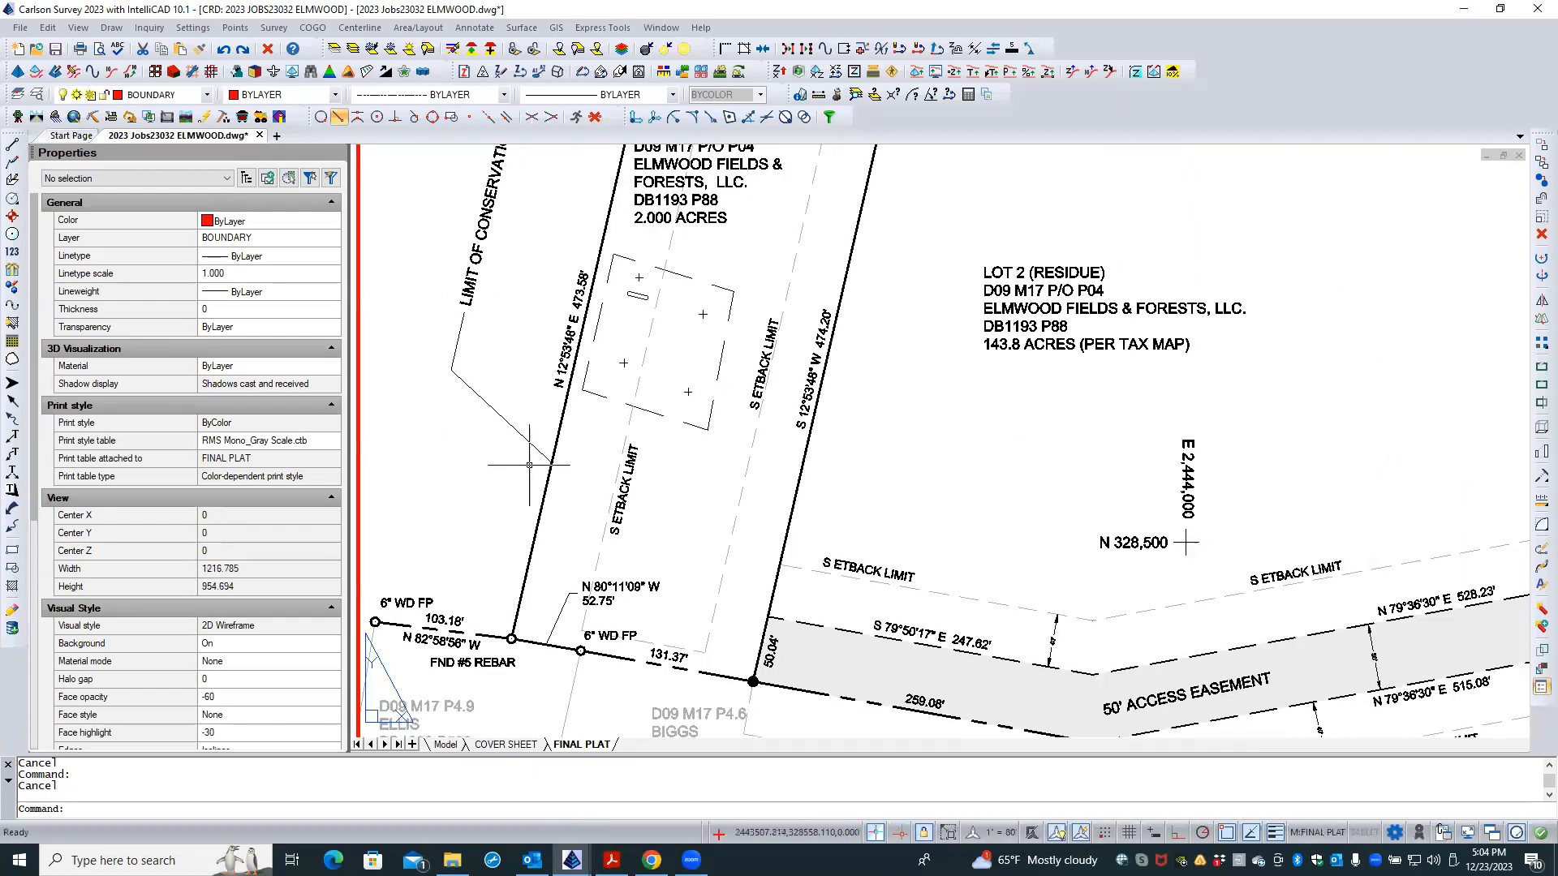
scroll(512, 516, down, 4)
scroll(511, 499, up, 4)
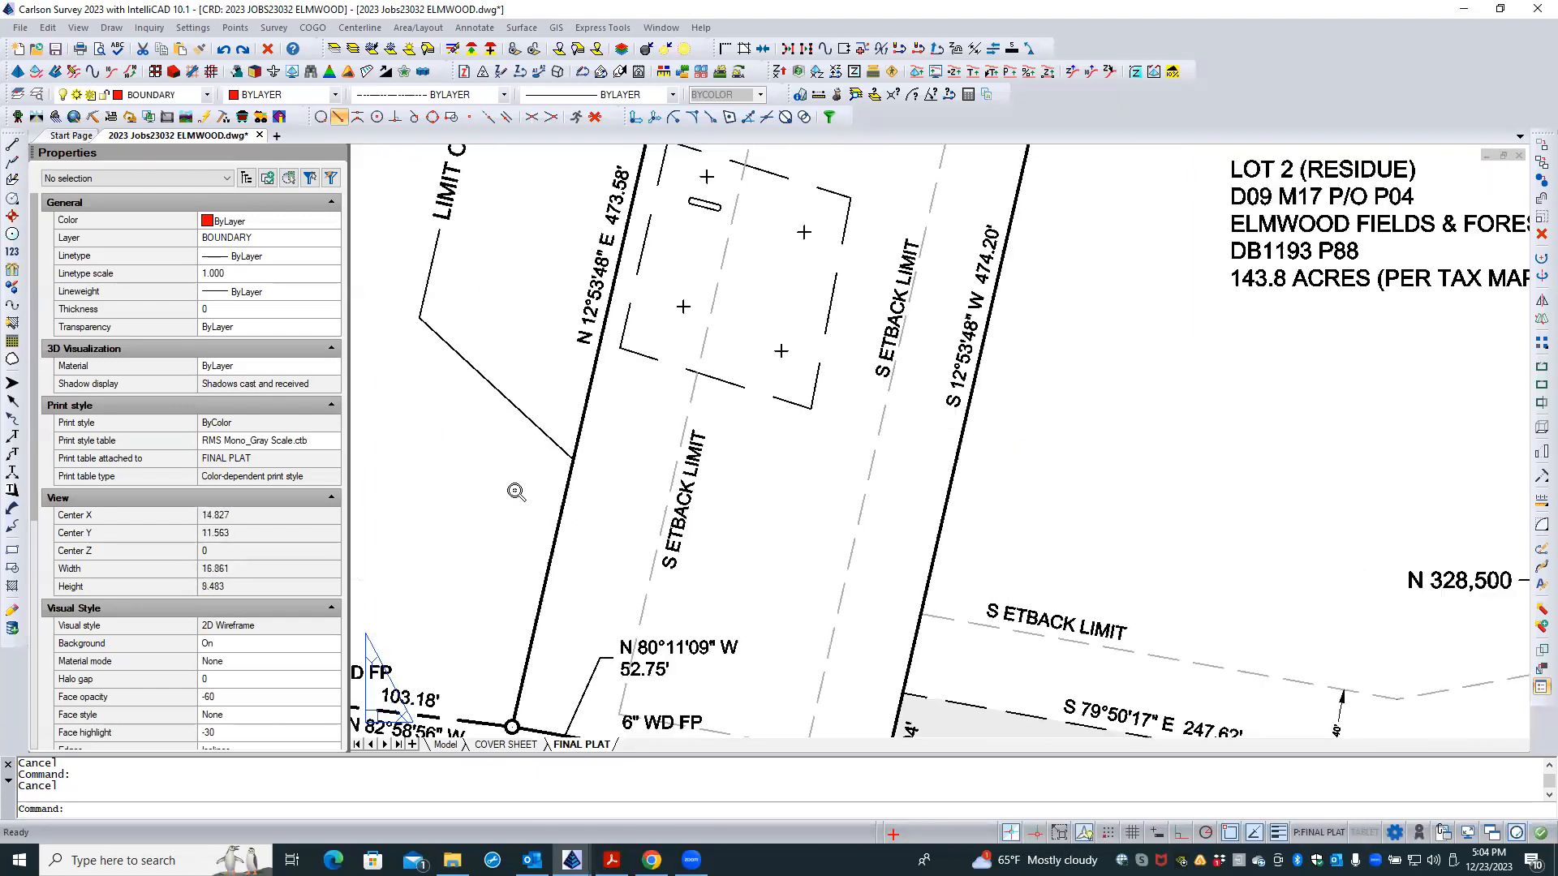
scroll(450, 247, down, 3)
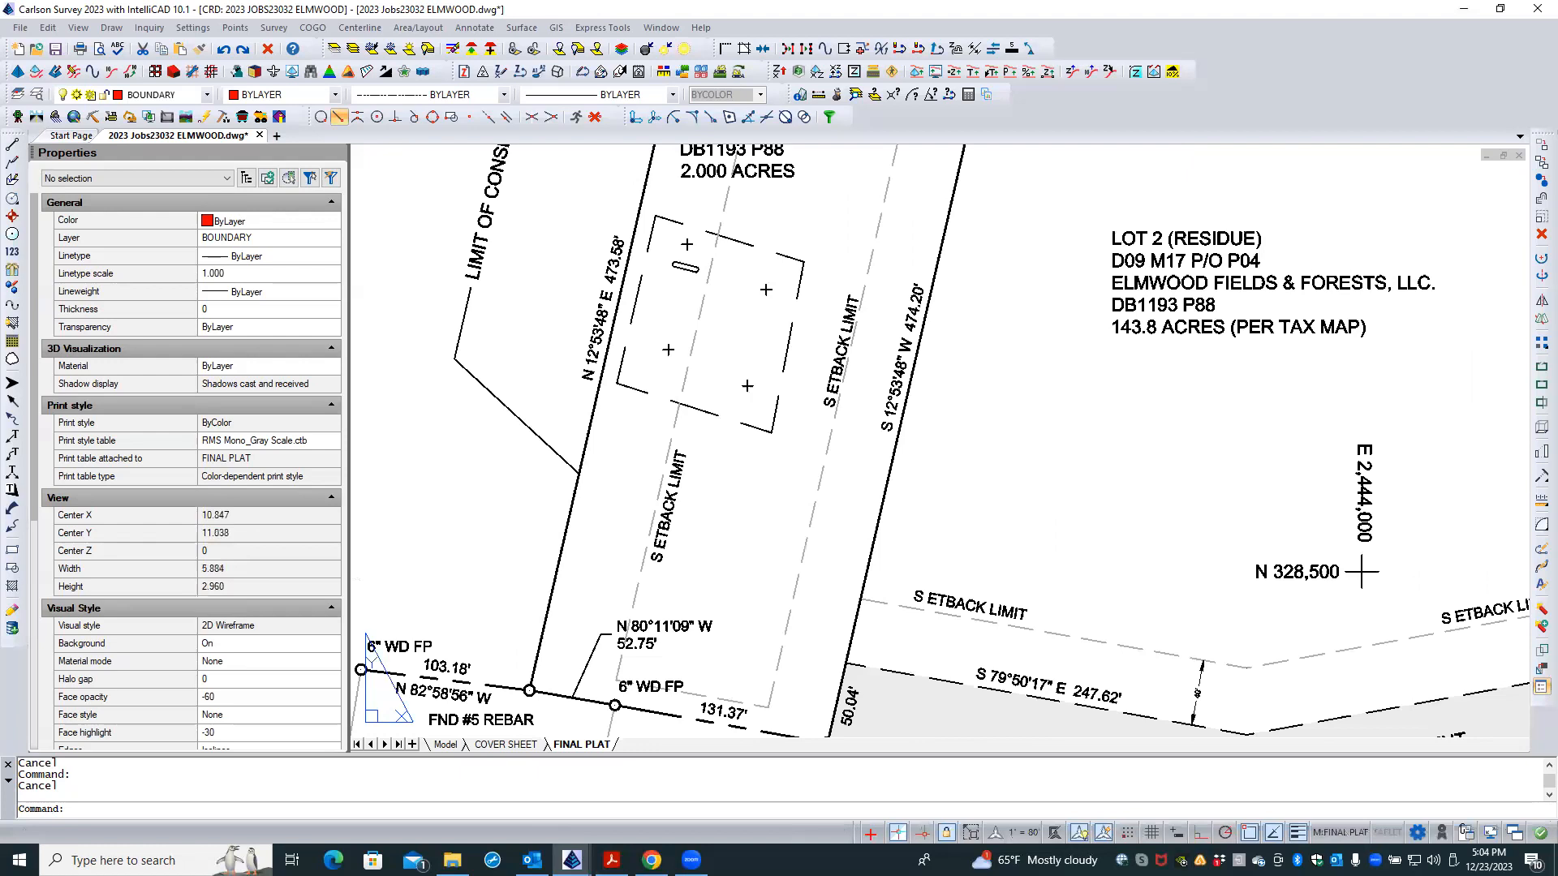
- Inspect the properties of the conservation easement limit's leader line beside Lot 1
scroll(450, 247, up, 4)
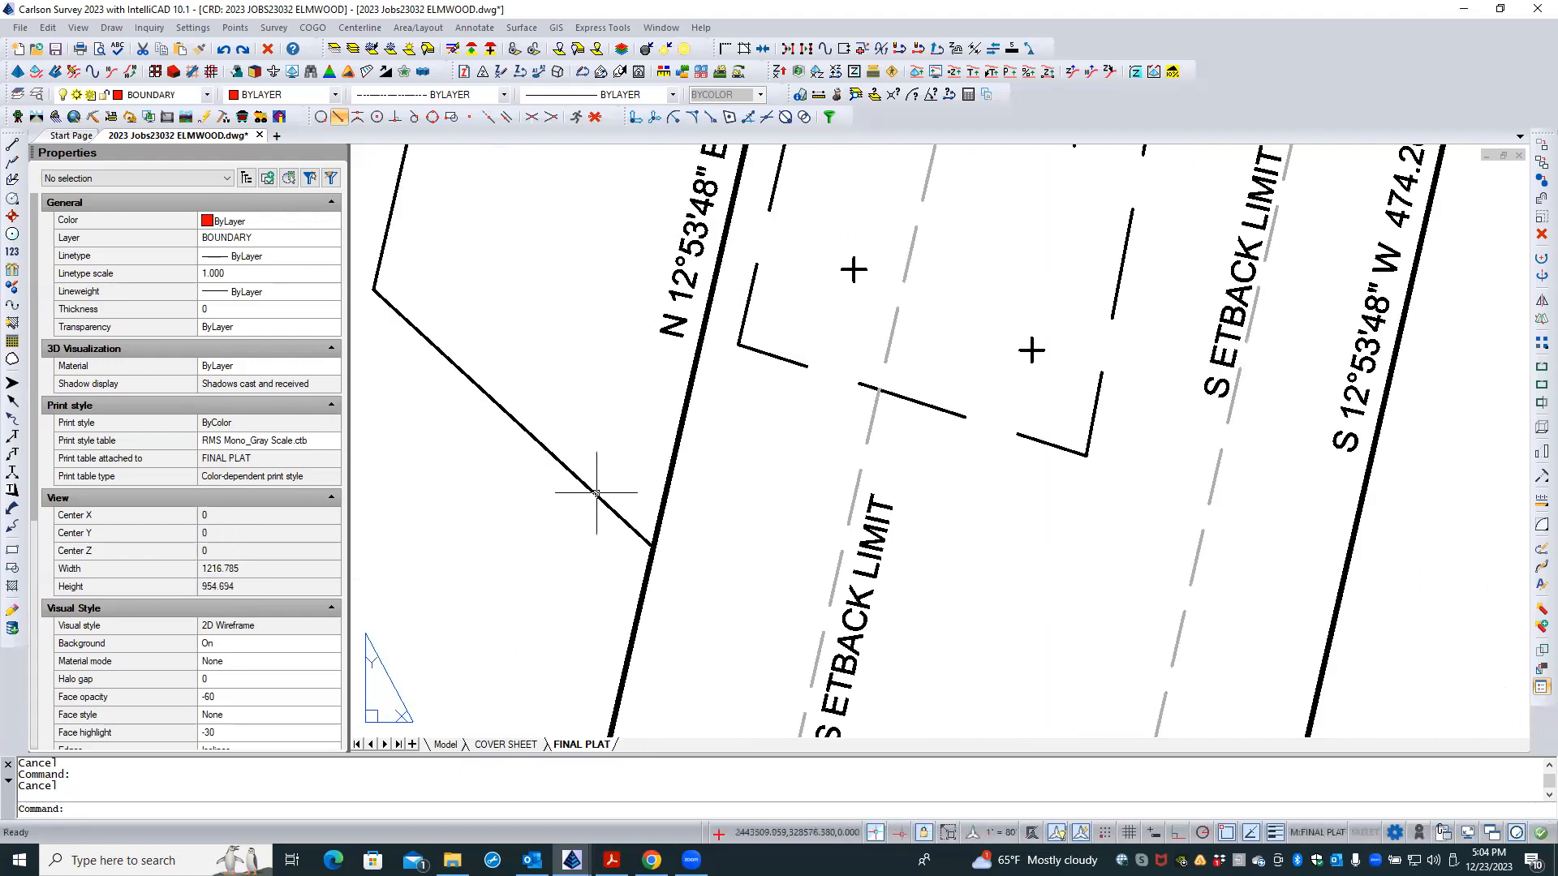
click(597, 497)
click(626, 529)
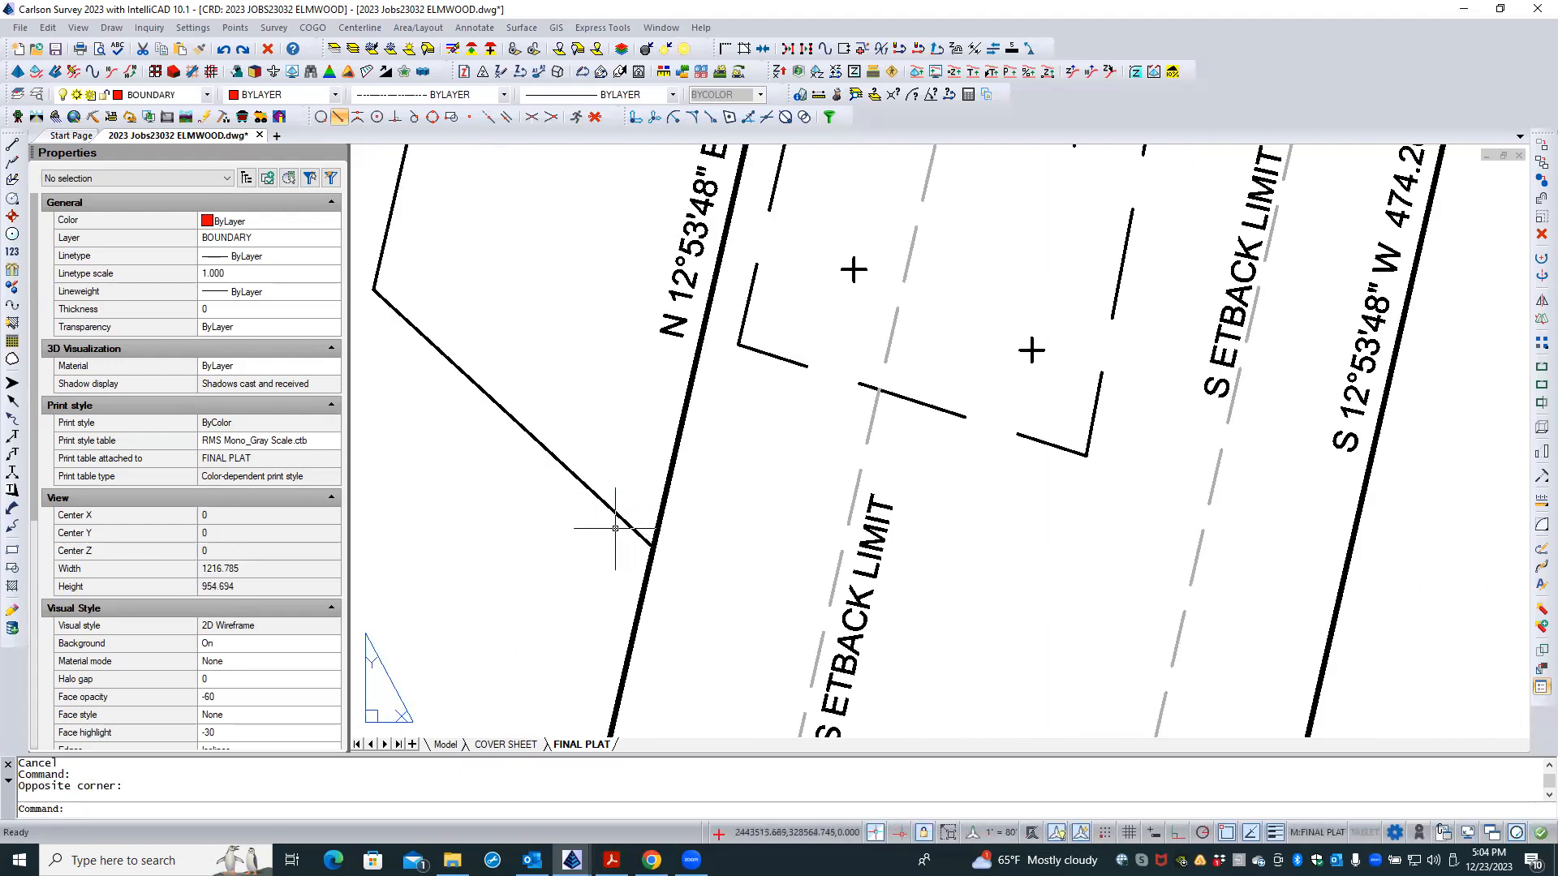
click(609, 501)
click(633, 496)
scroll(712, 497, down, 4)
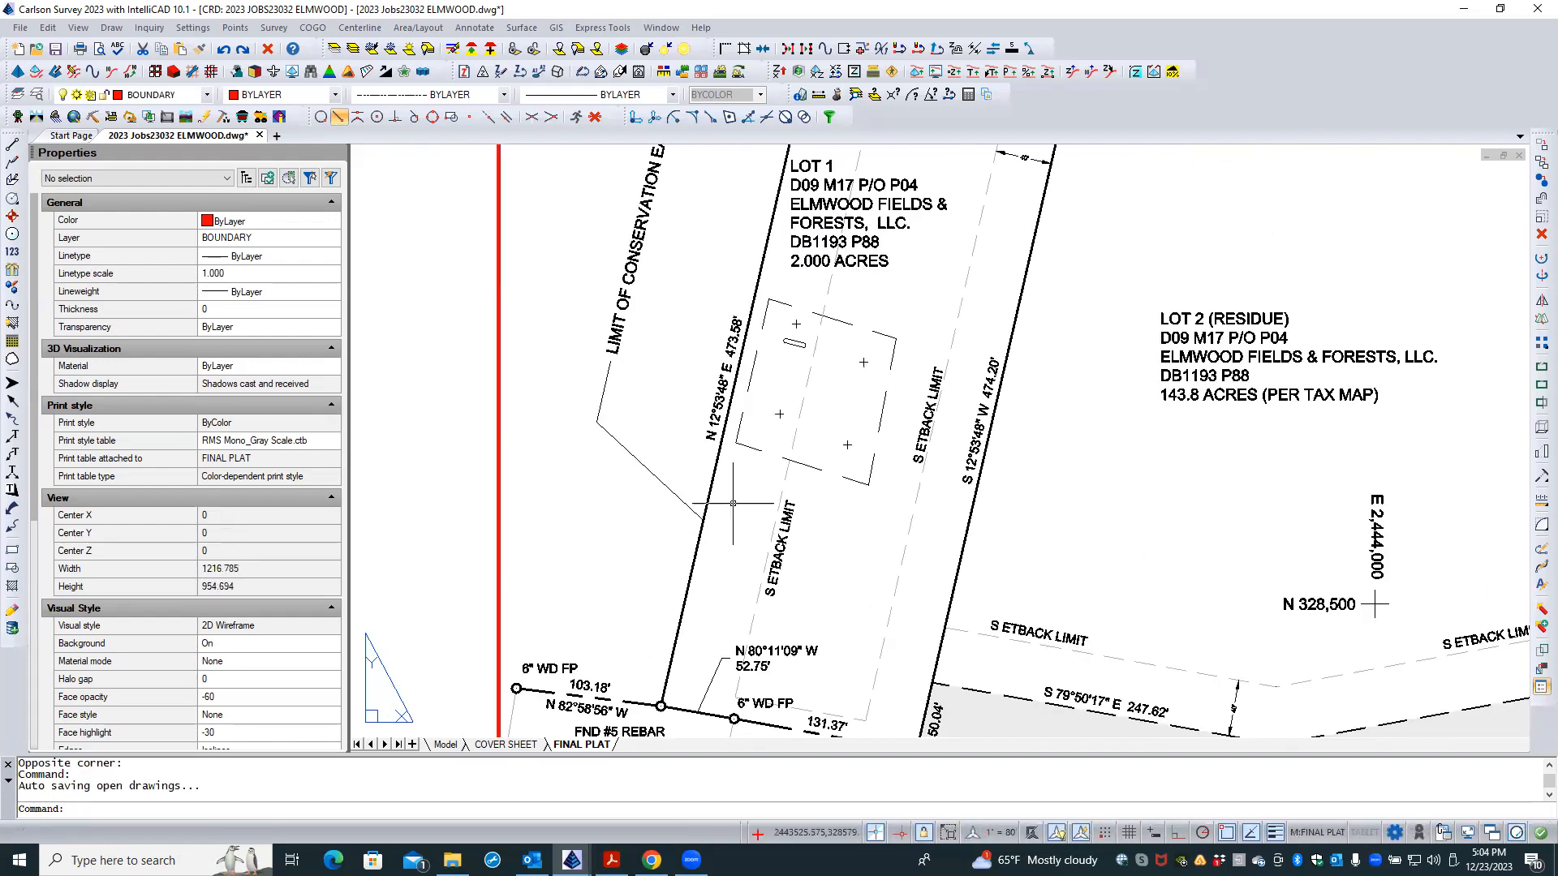
click(639, 460)
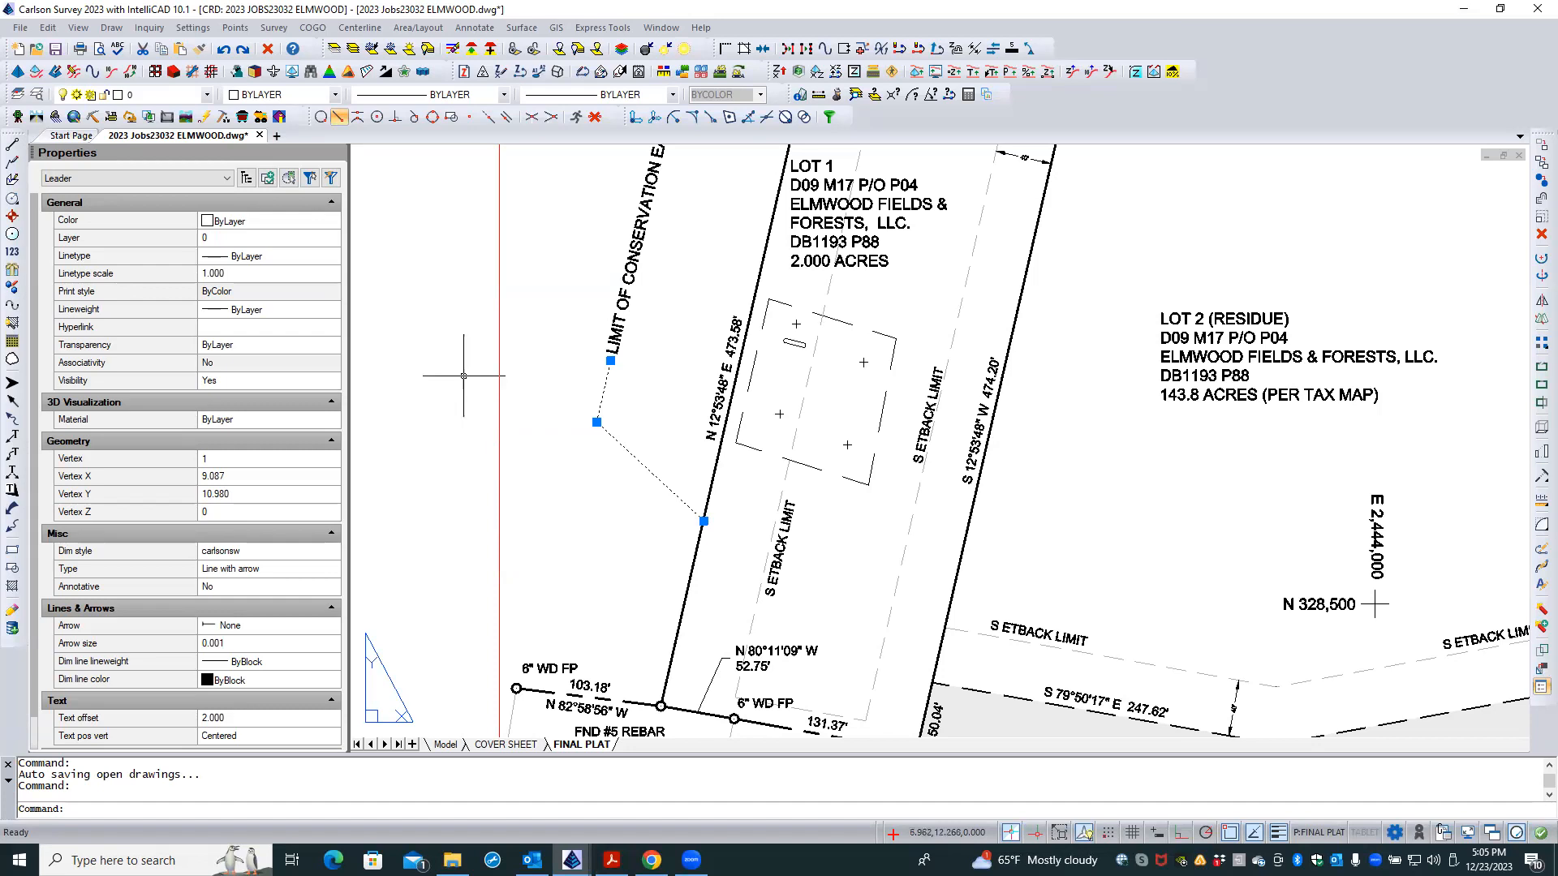
scroll(787, 584, up, 3)
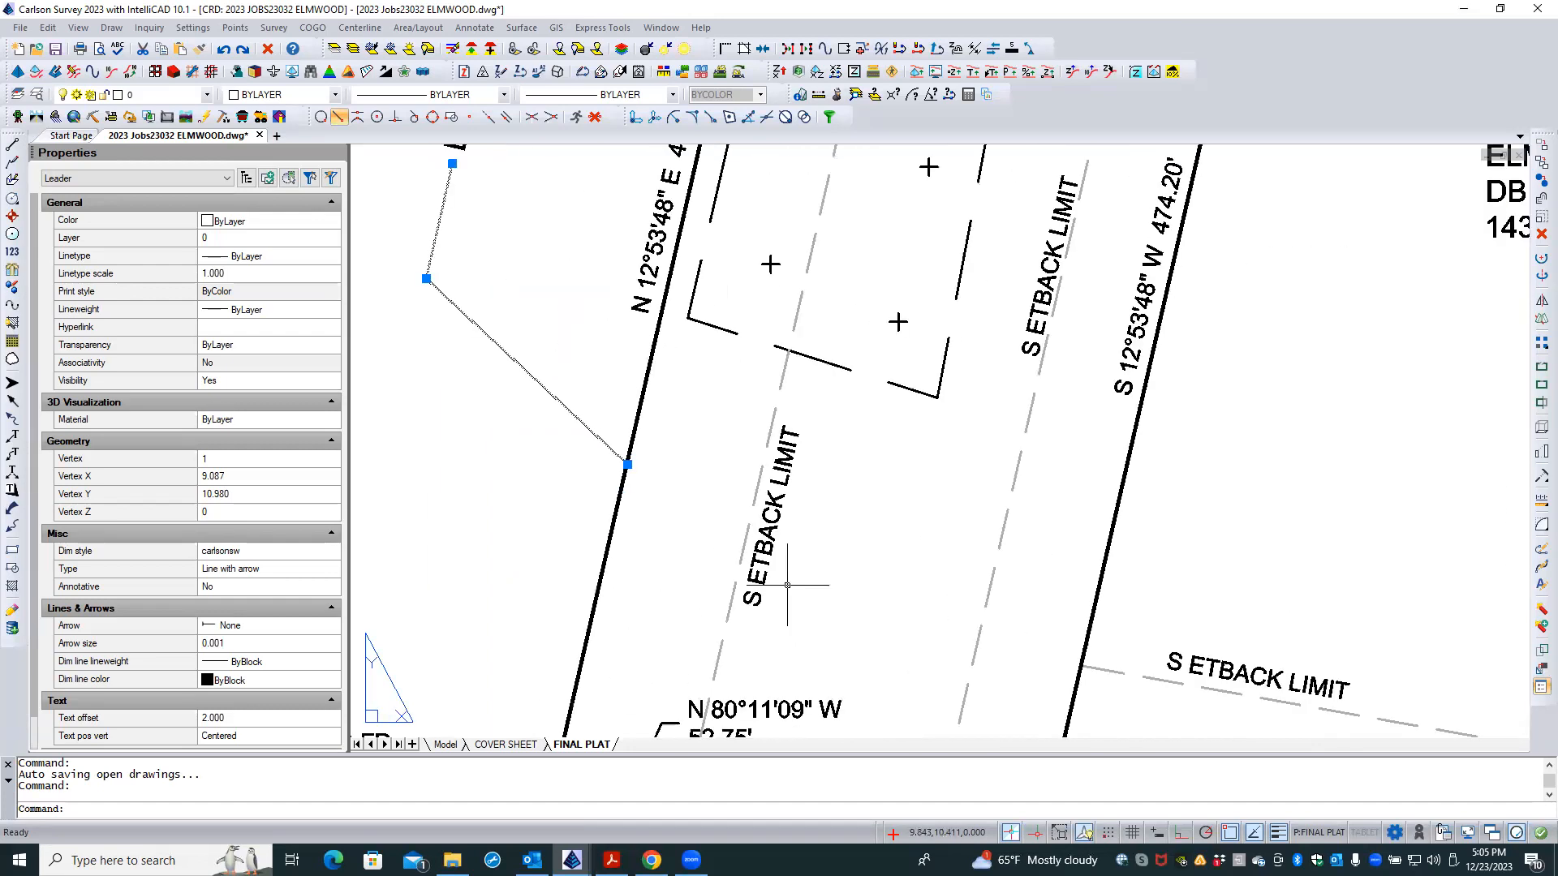
key(Escape)
- Correct the misspelled label on Lot 1's western setback line, just south of the dashed septic reserve, to read SETBACK LIMIT
click(758, 577)
key(Escape)
key(Escape)
double_click(758, 581)
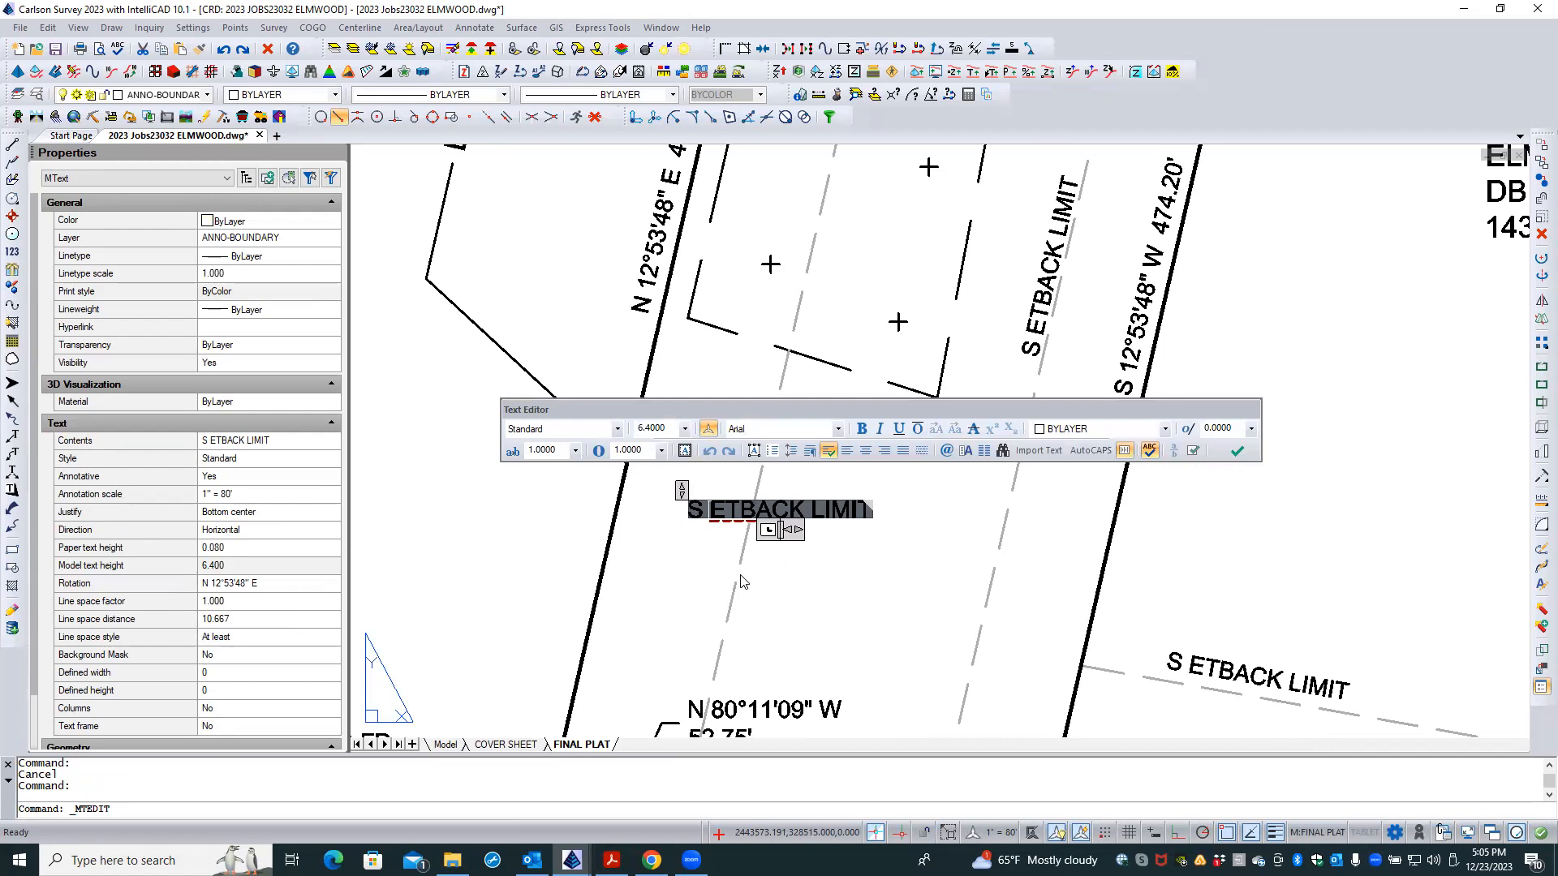
key(Delete)
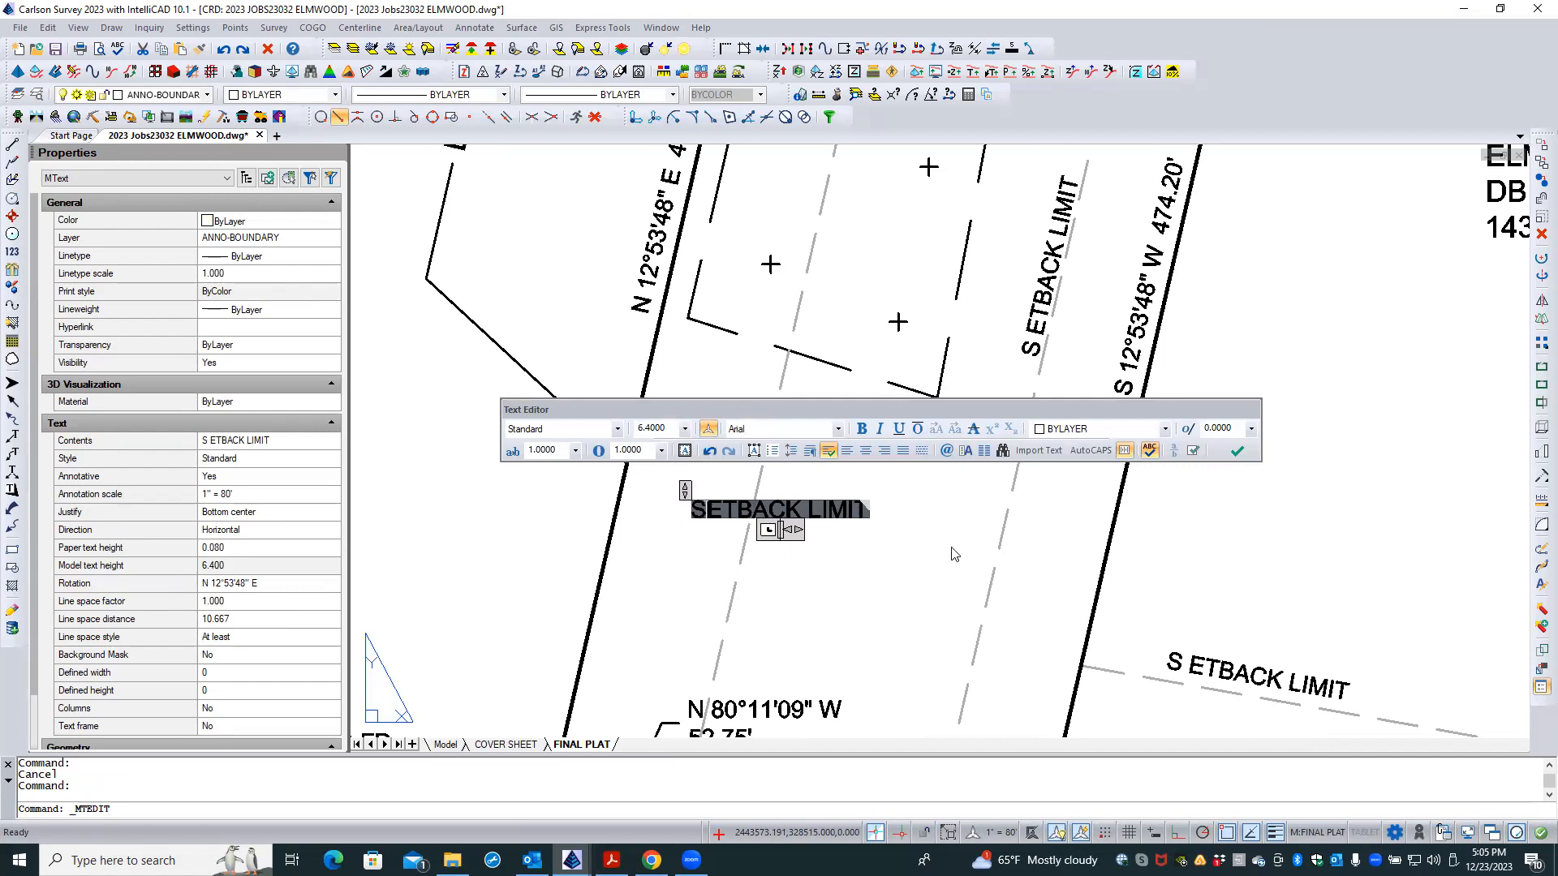
click(1237, 451)
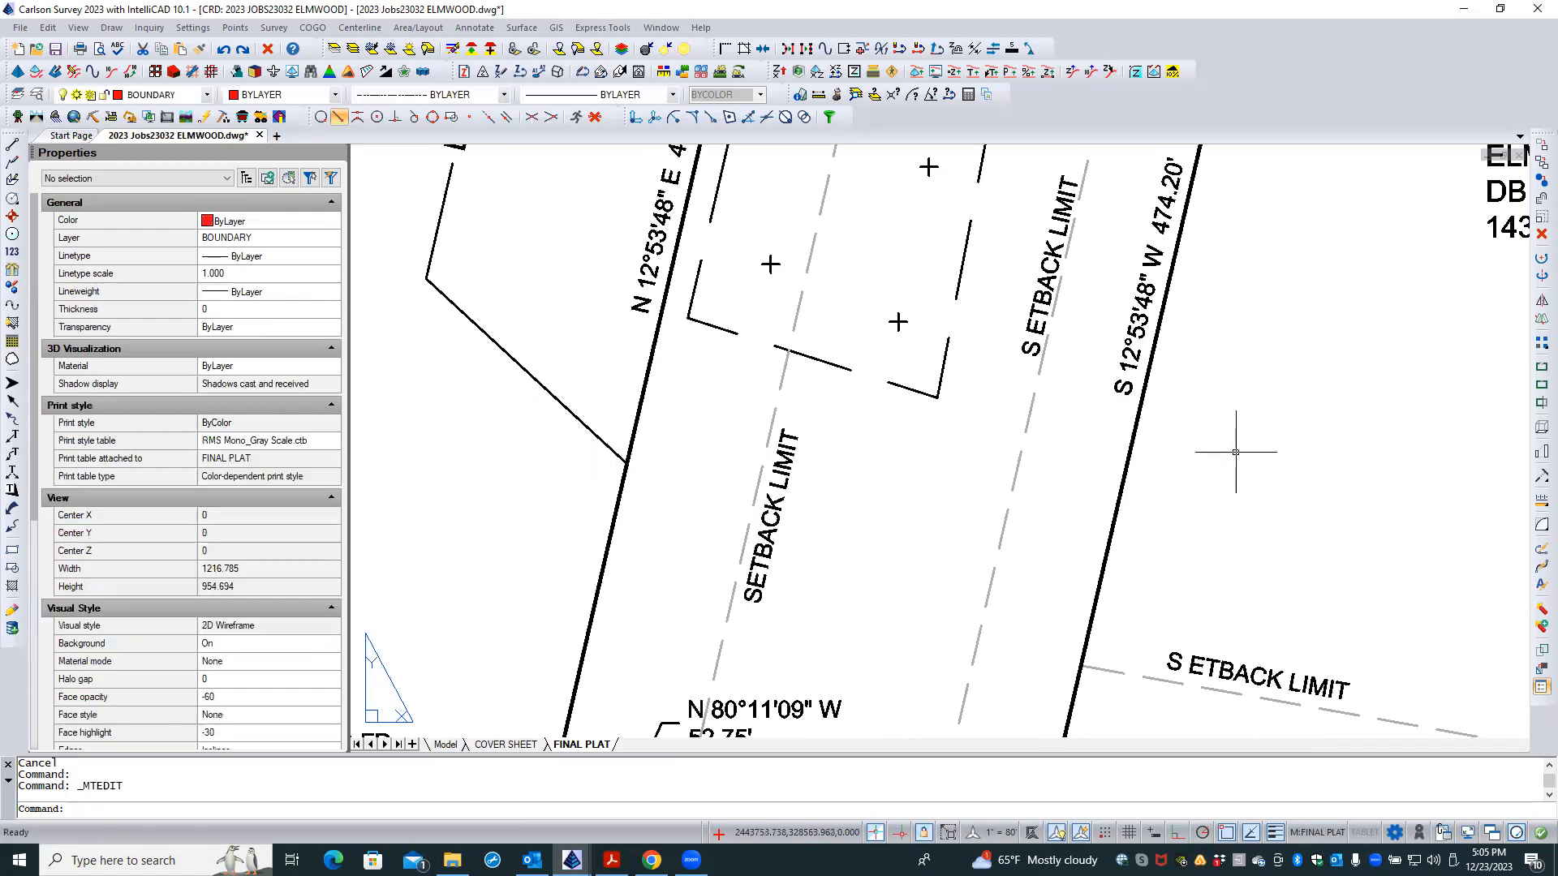
- Correct the label on Lot 1's eastern setback line to read SETBACK LIMIT
double_click(1037, 309)
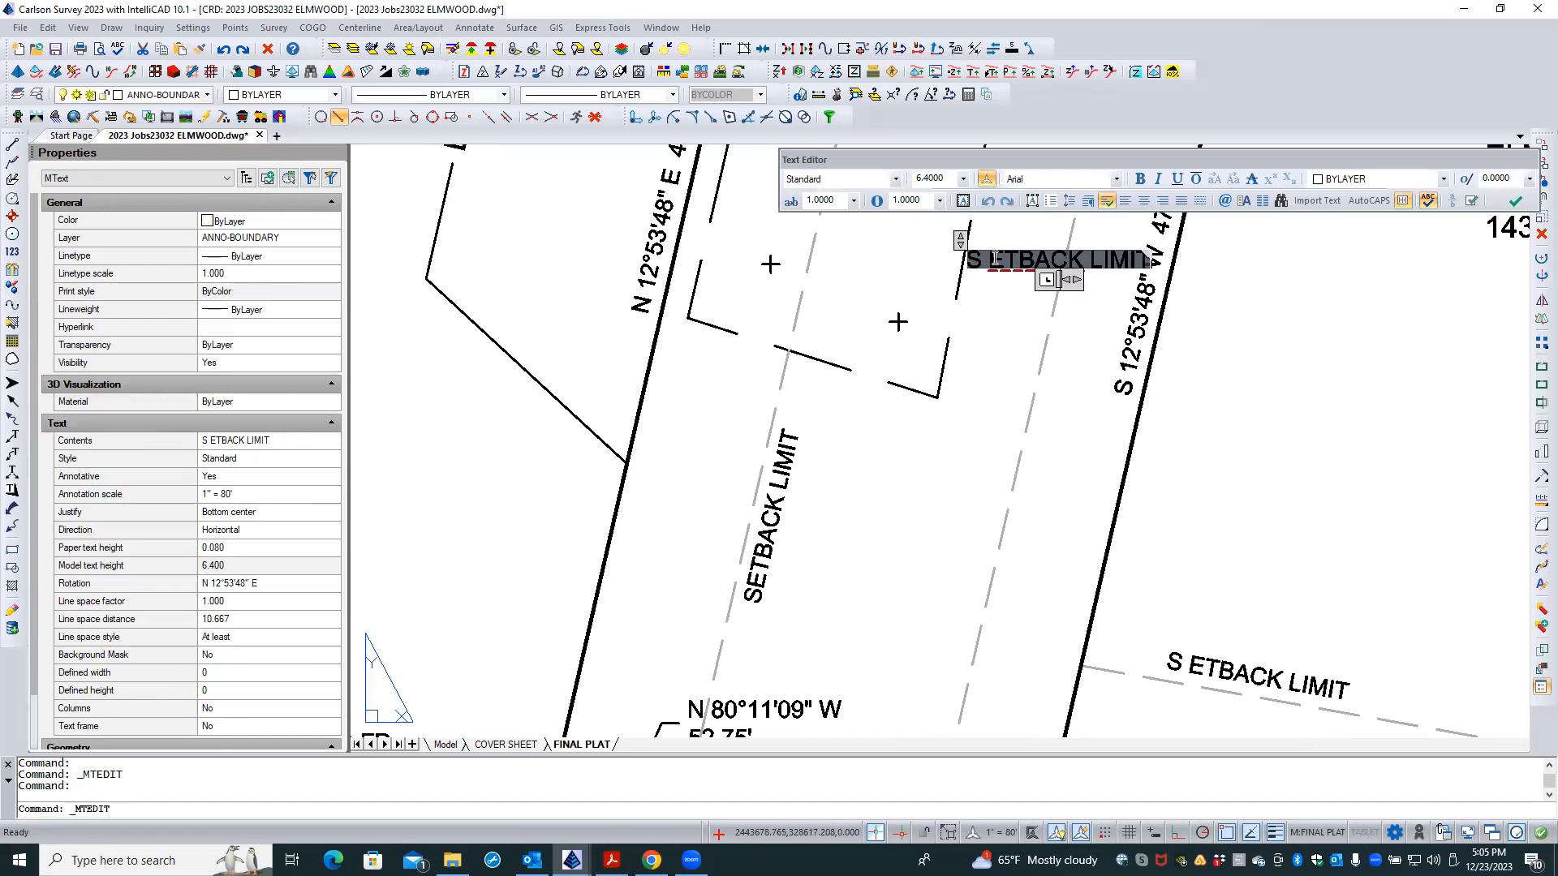
key(BackSpace)
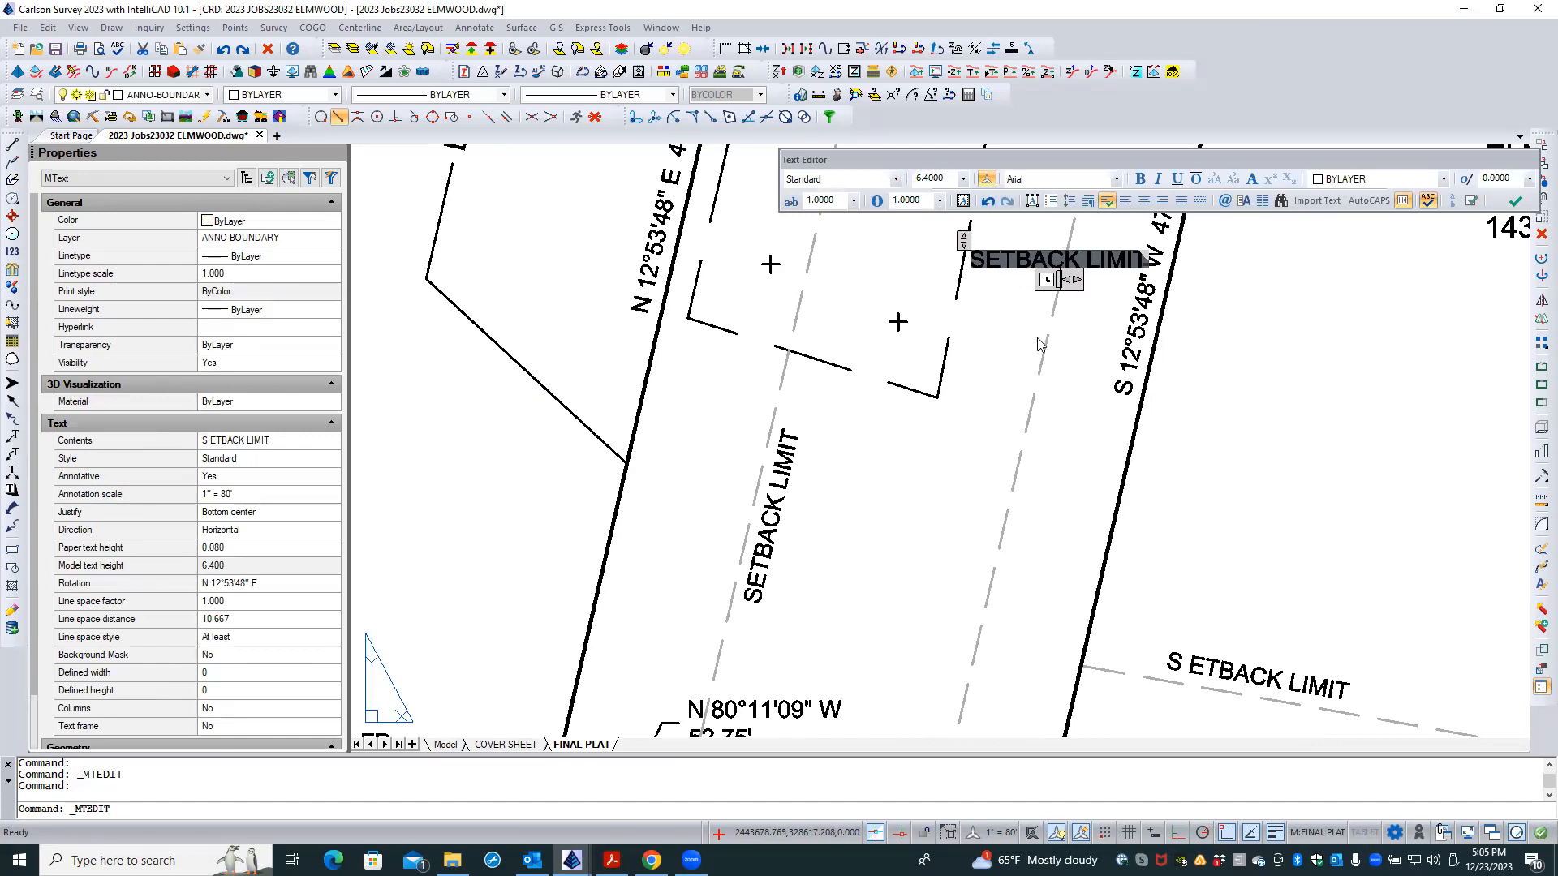
click(1009, 342)
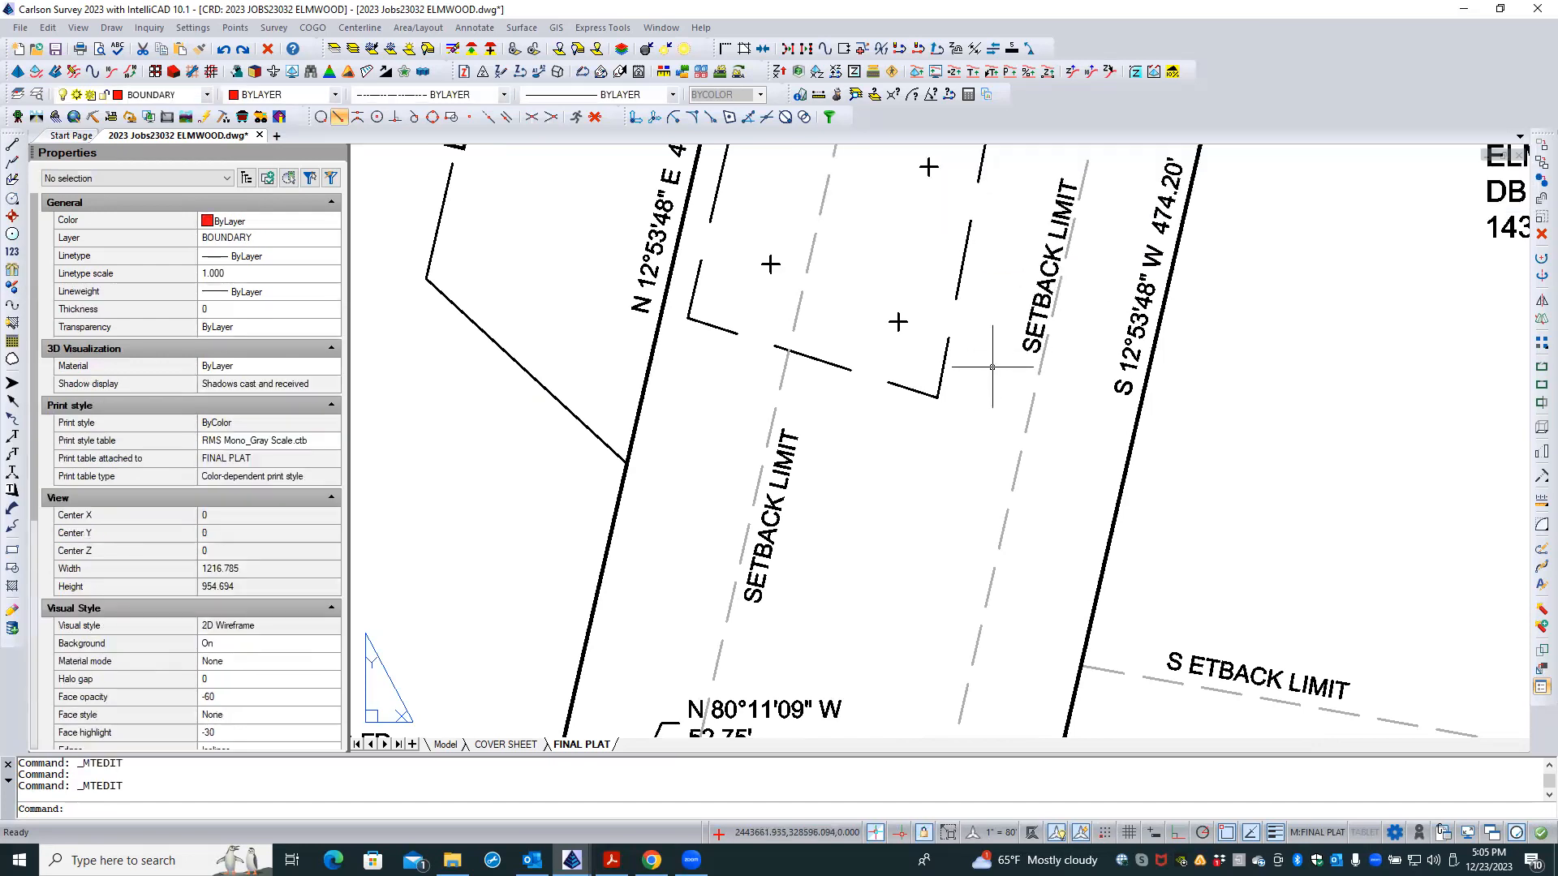
key(Escape)
key(Escape)
- Leave the plat's viewport and return to paper space on the final plat layout
scroll(939, 426, down, 4)
double_click(874, 409)
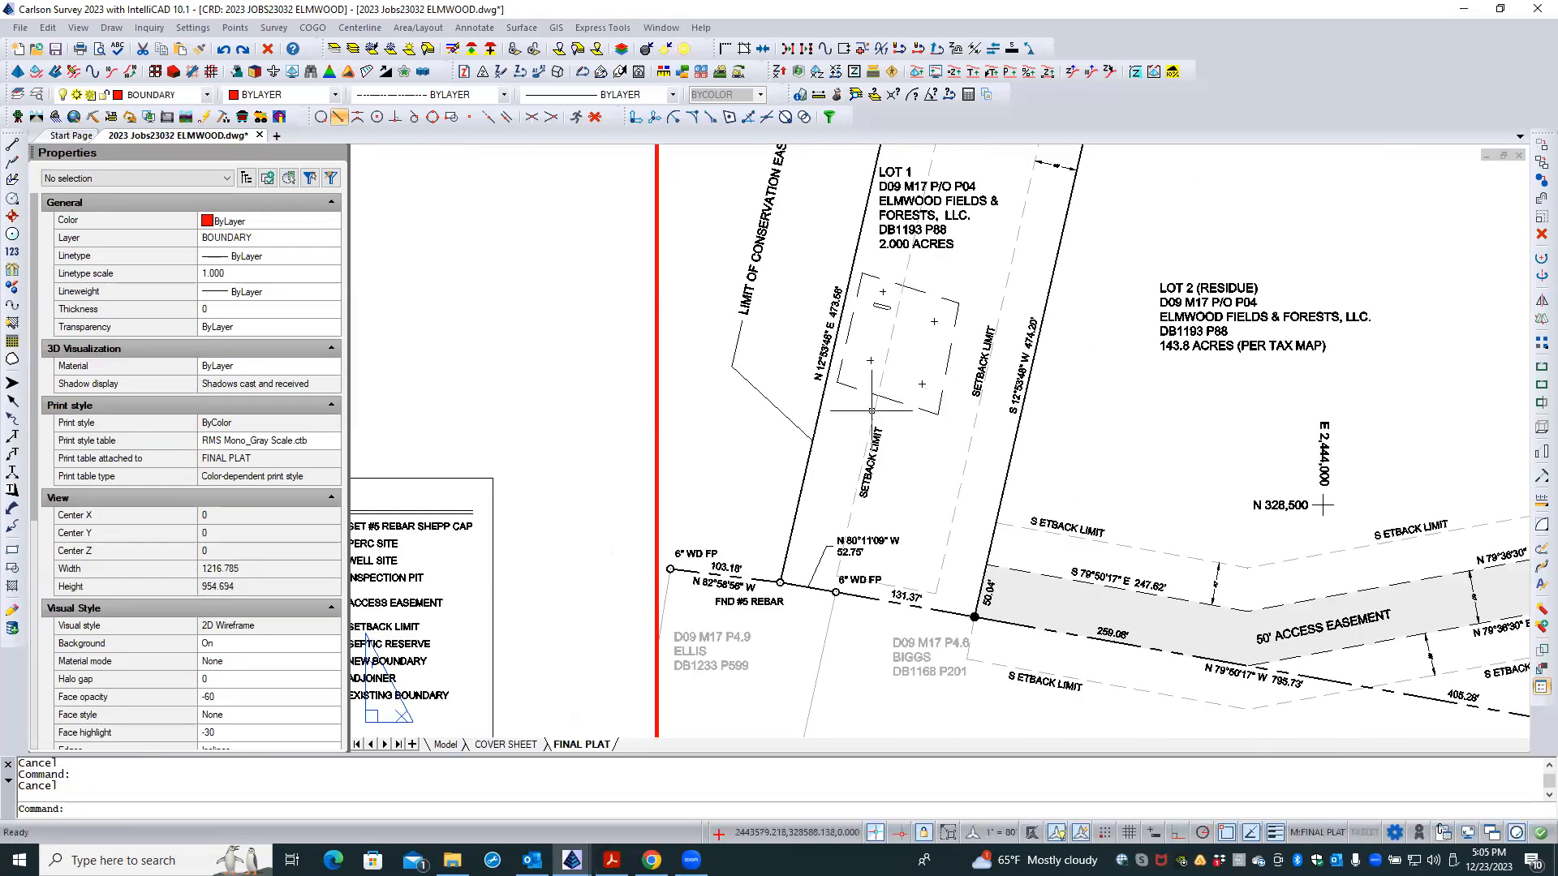
click(779, 412)
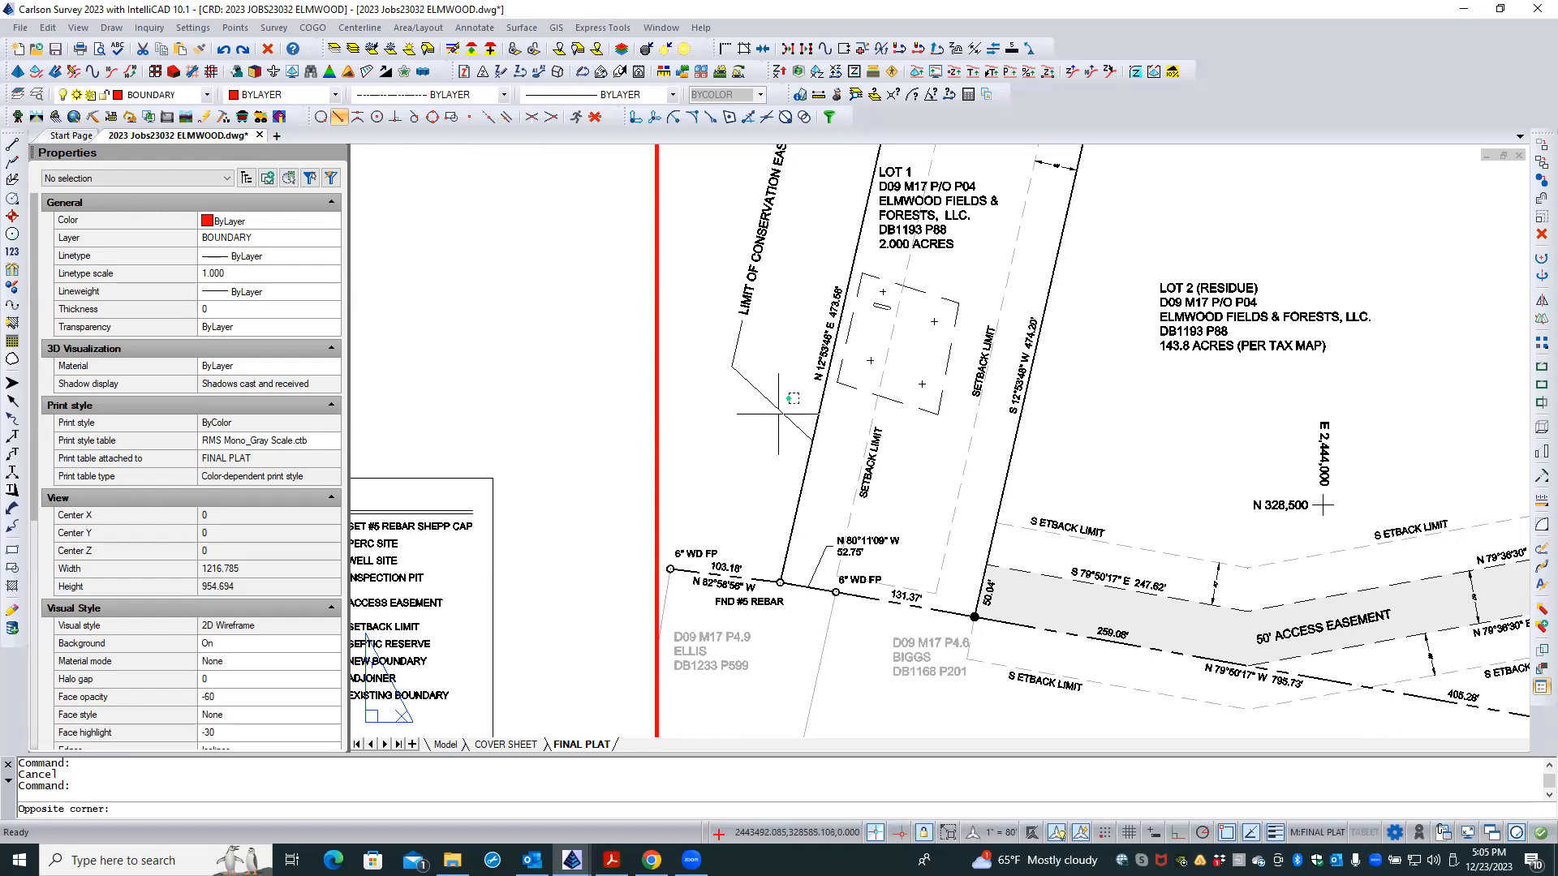
double_click(595, 426)
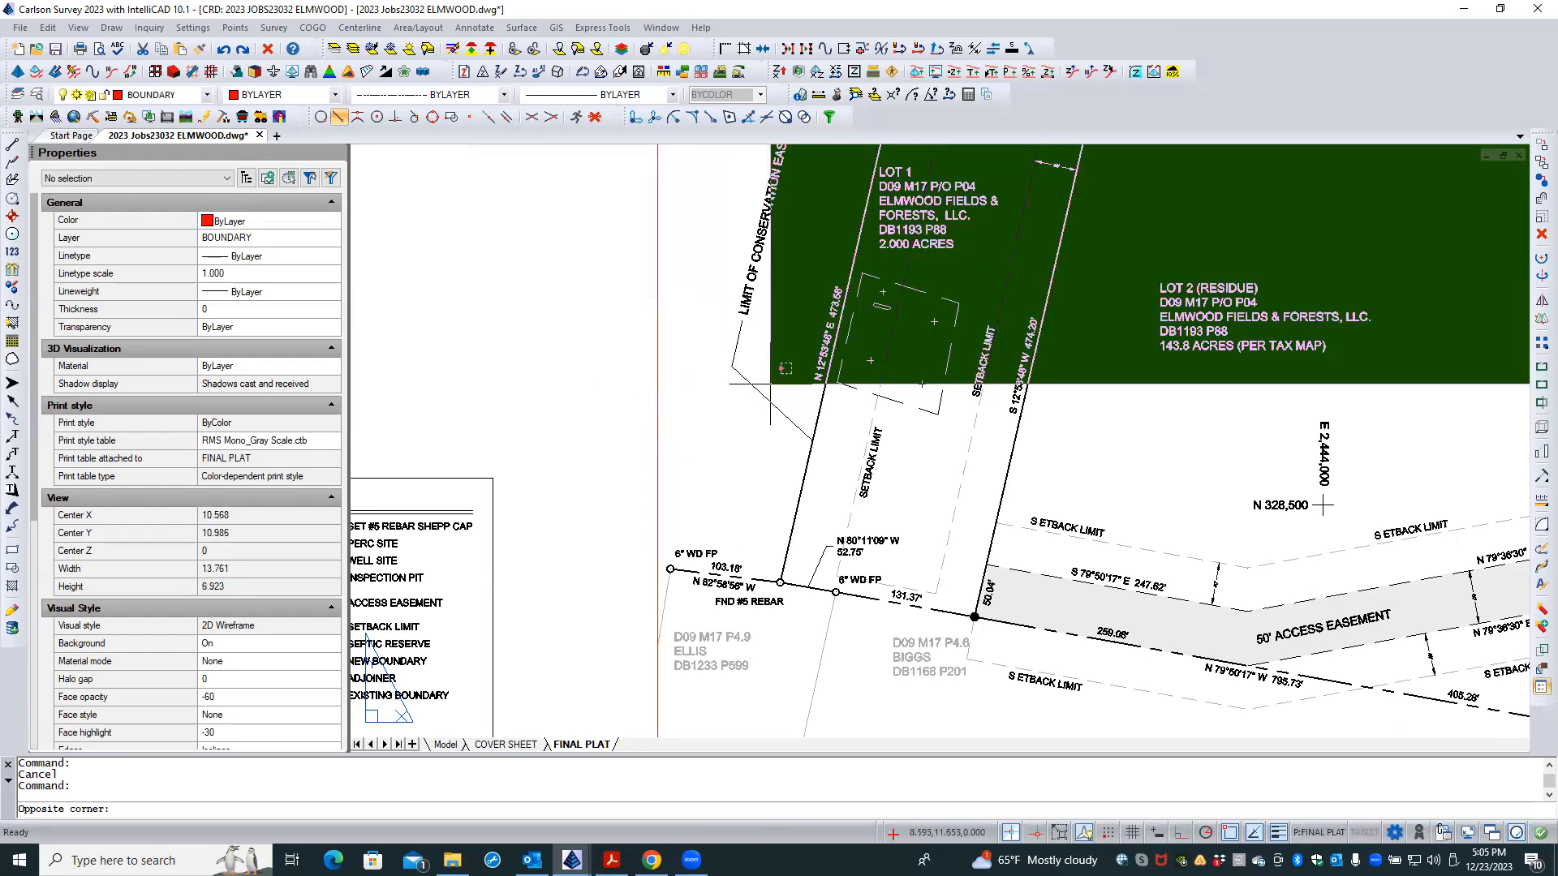
key(Escape)
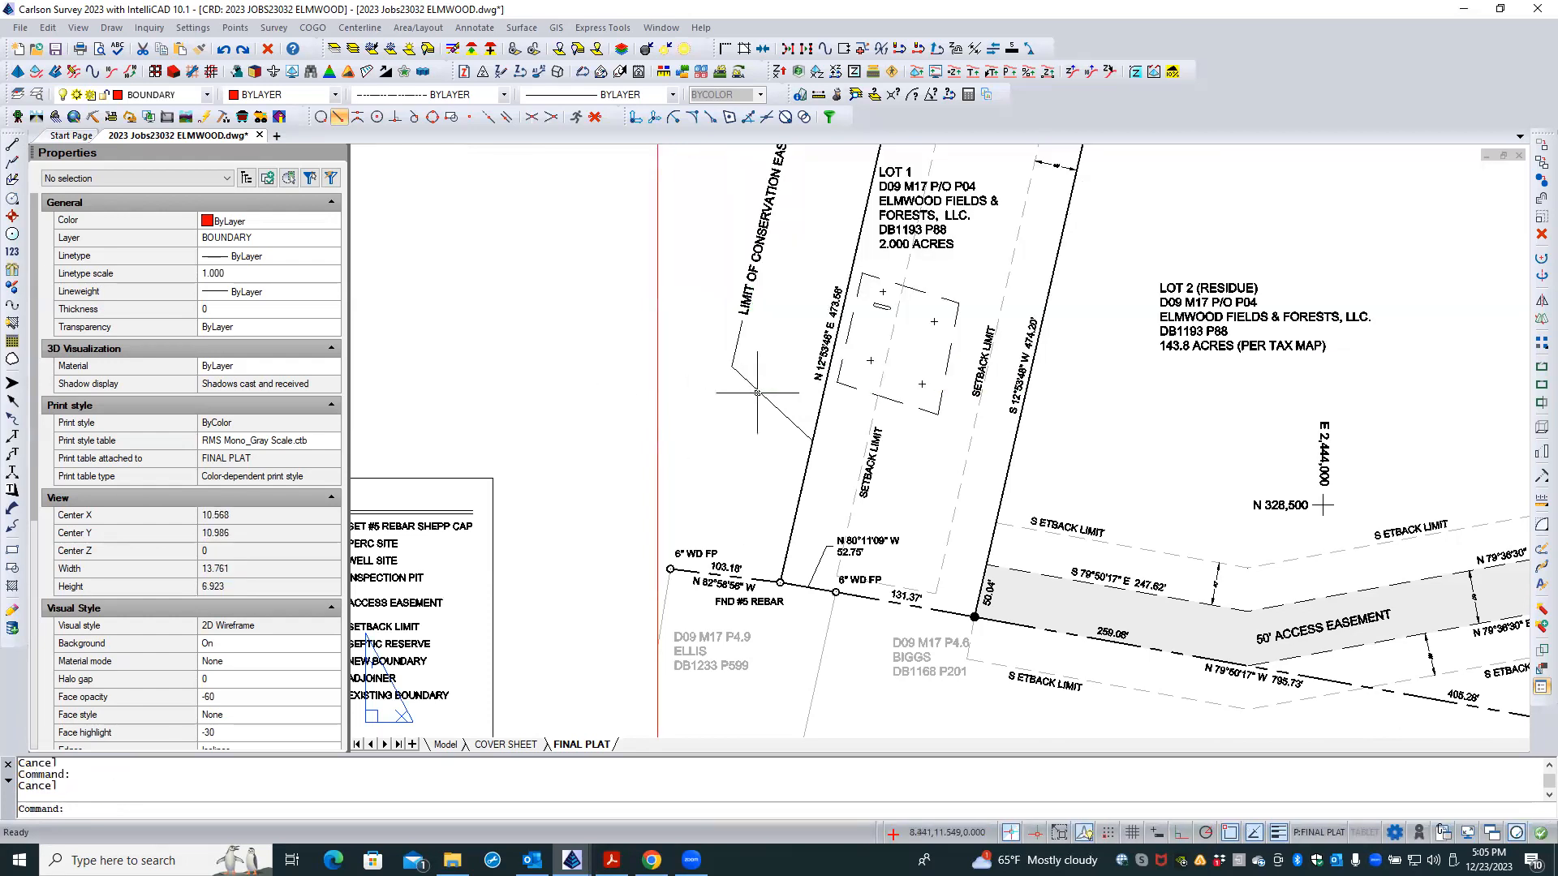
- Try an arrow size of 0.18 on the conservation easement limit's leader line beside Lot 1
click(759, 393)
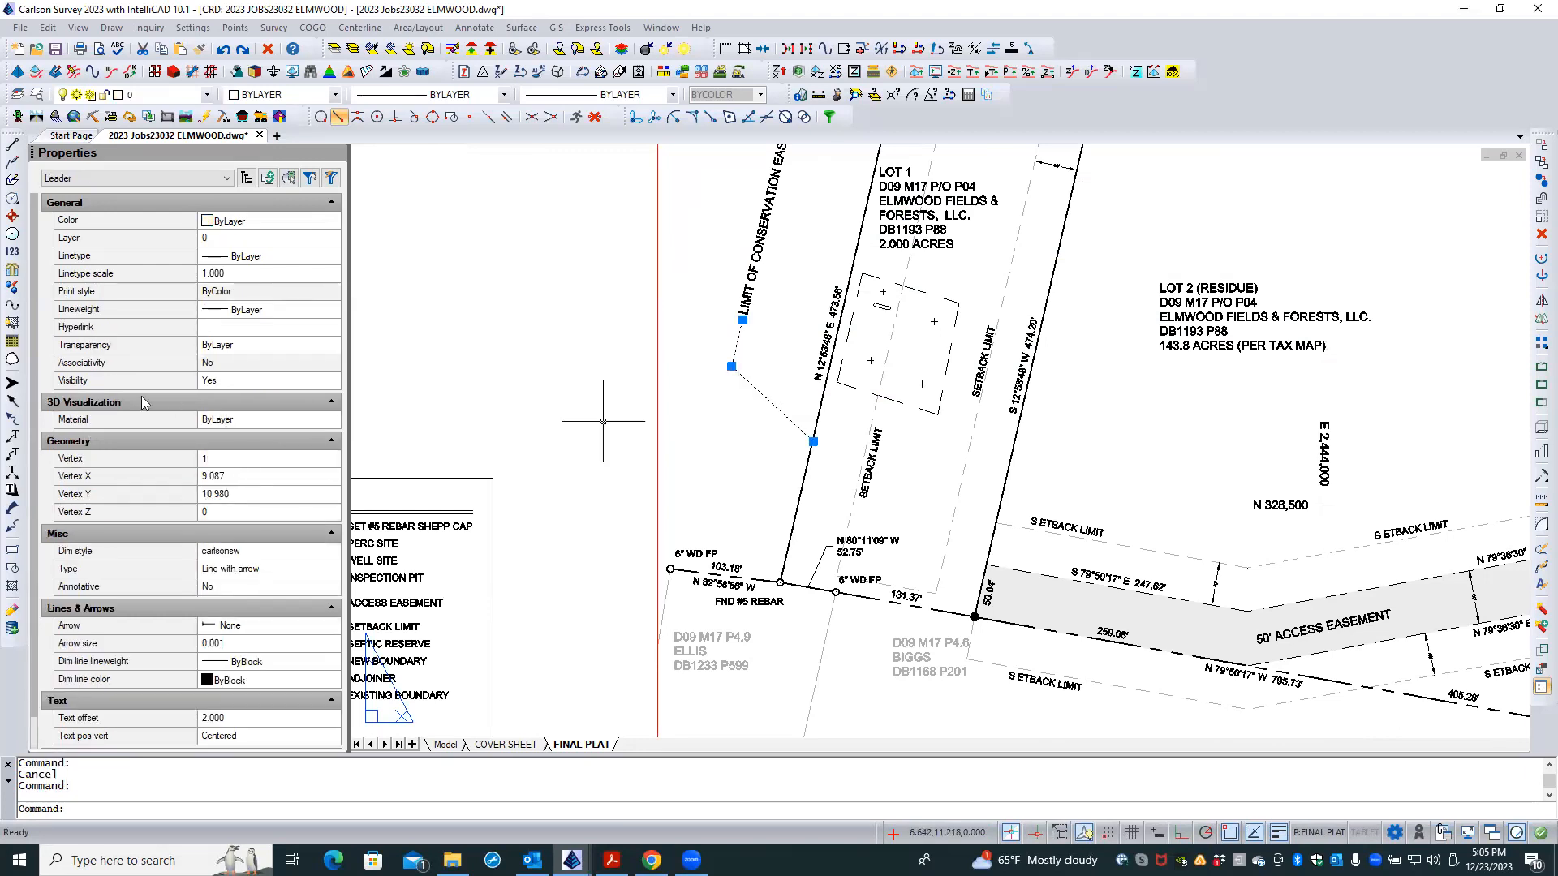
click(250, 552)
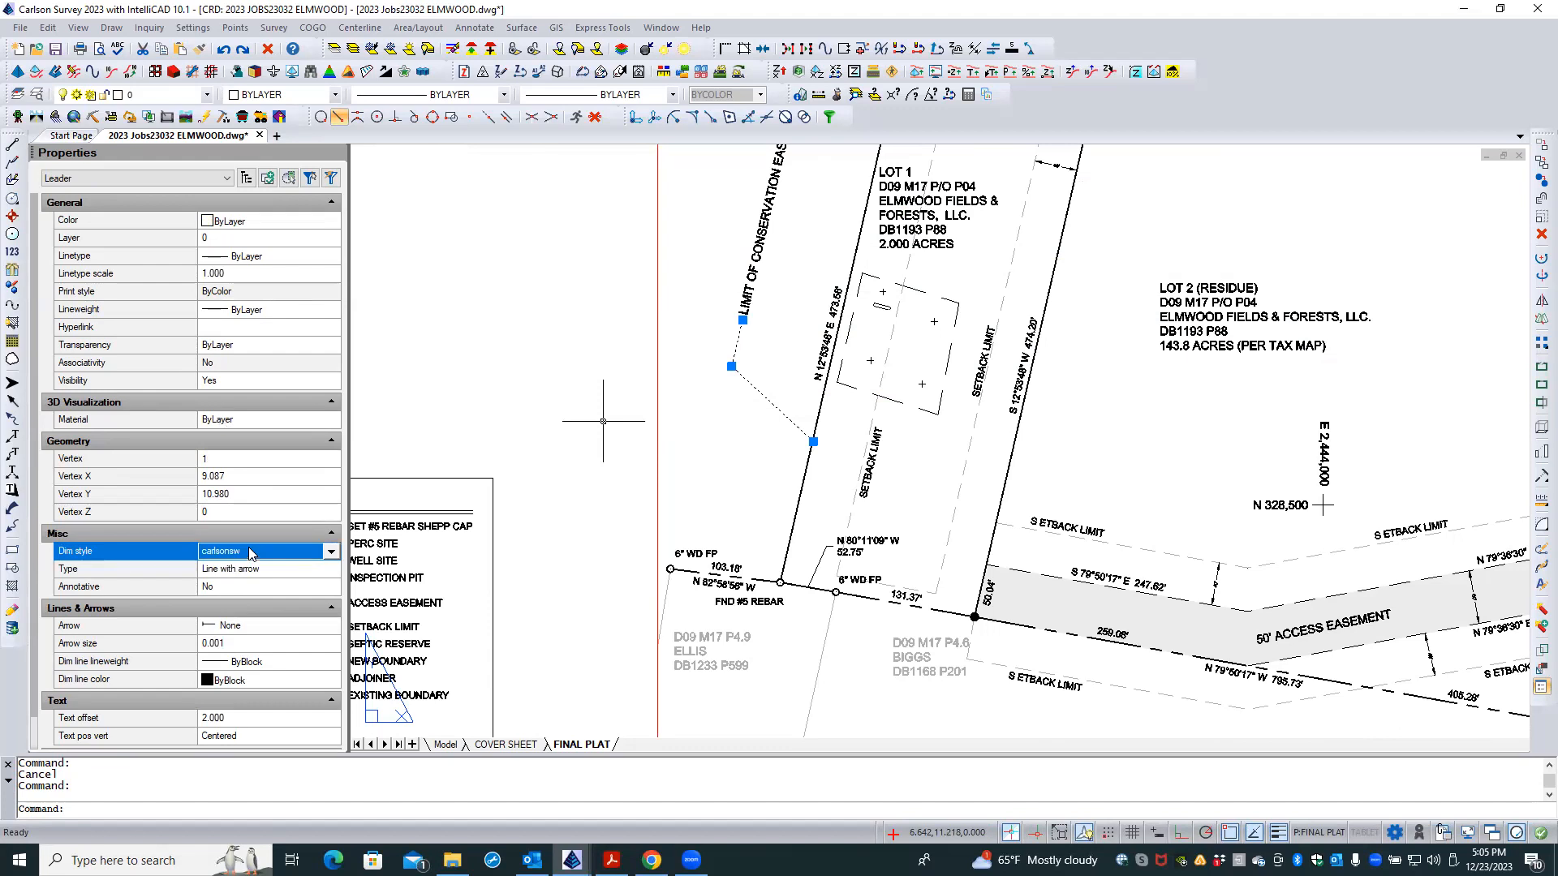
click(231, 644)
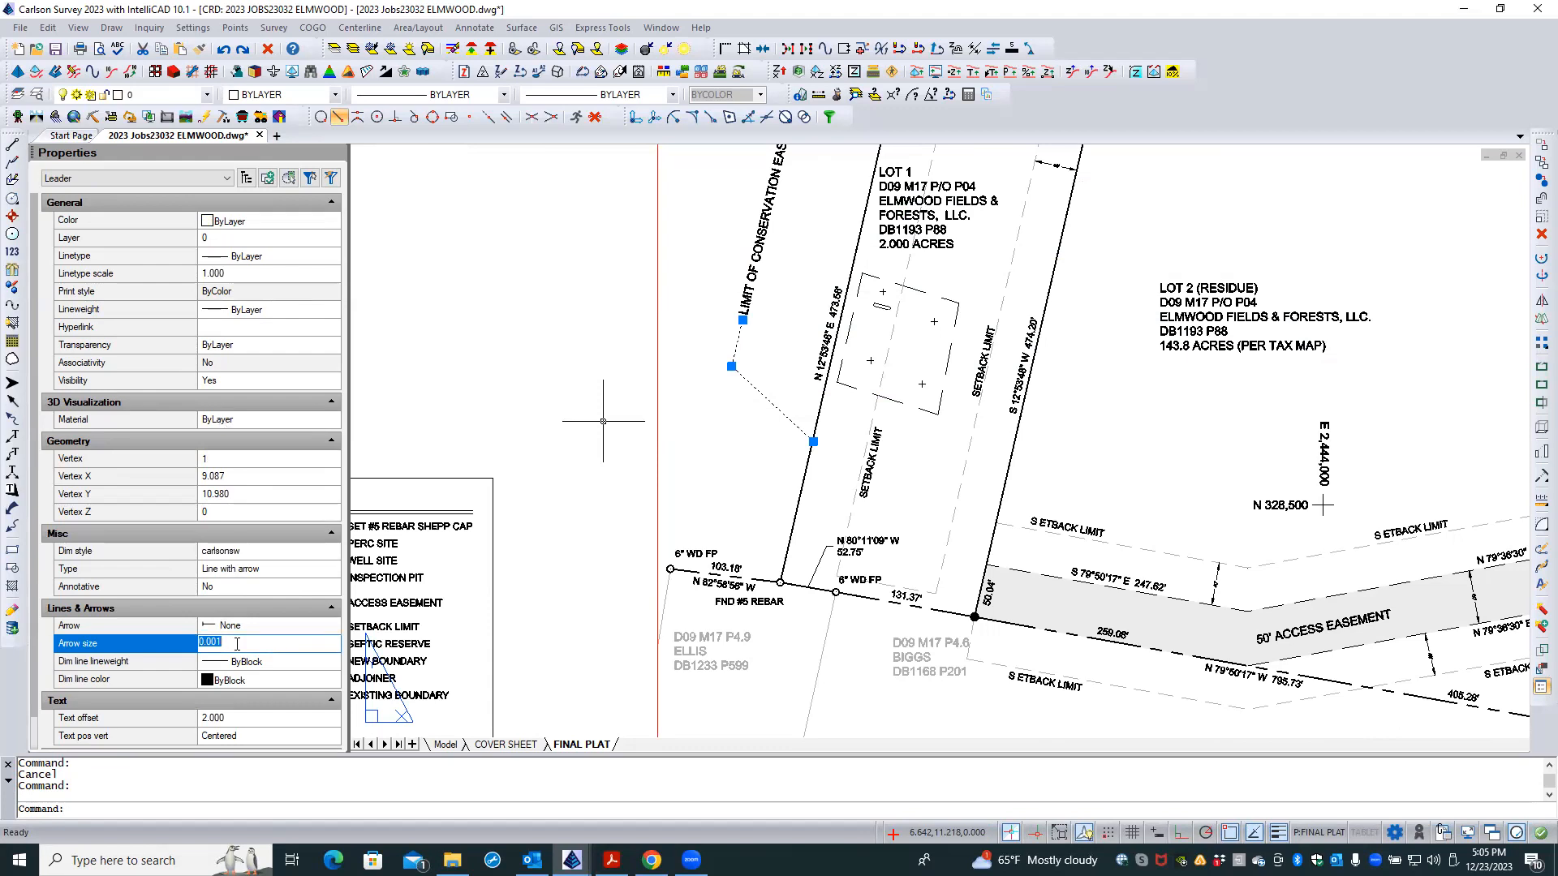
key(BackSpace)
text(.18)
key(Return)
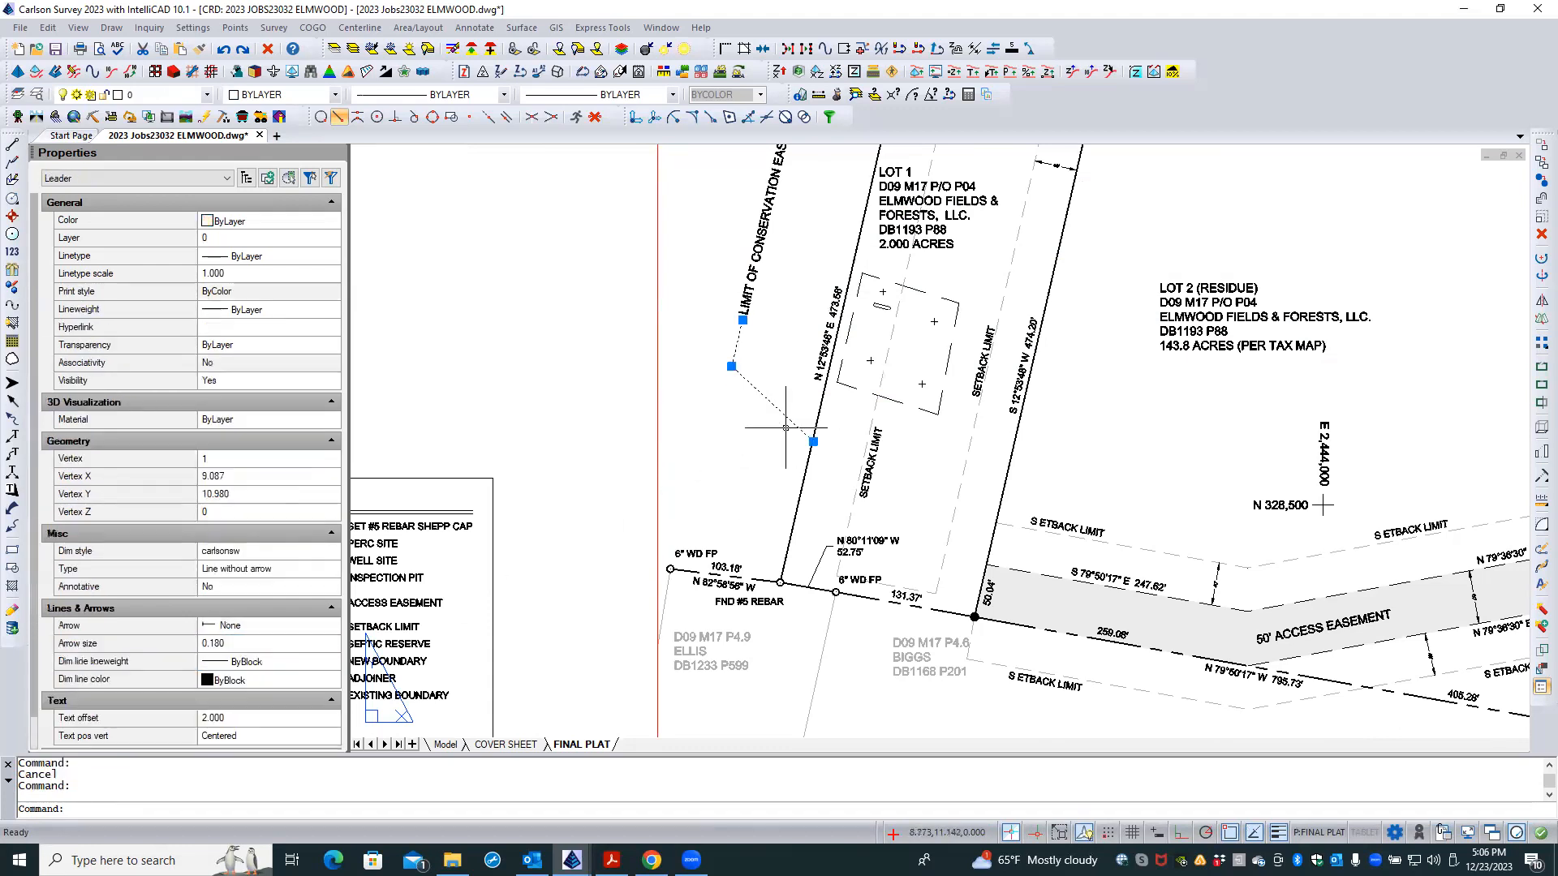
- Try progressively larger arrow sizes of 2, 10 and 50 on the conservation easement leader
click(250, 643)
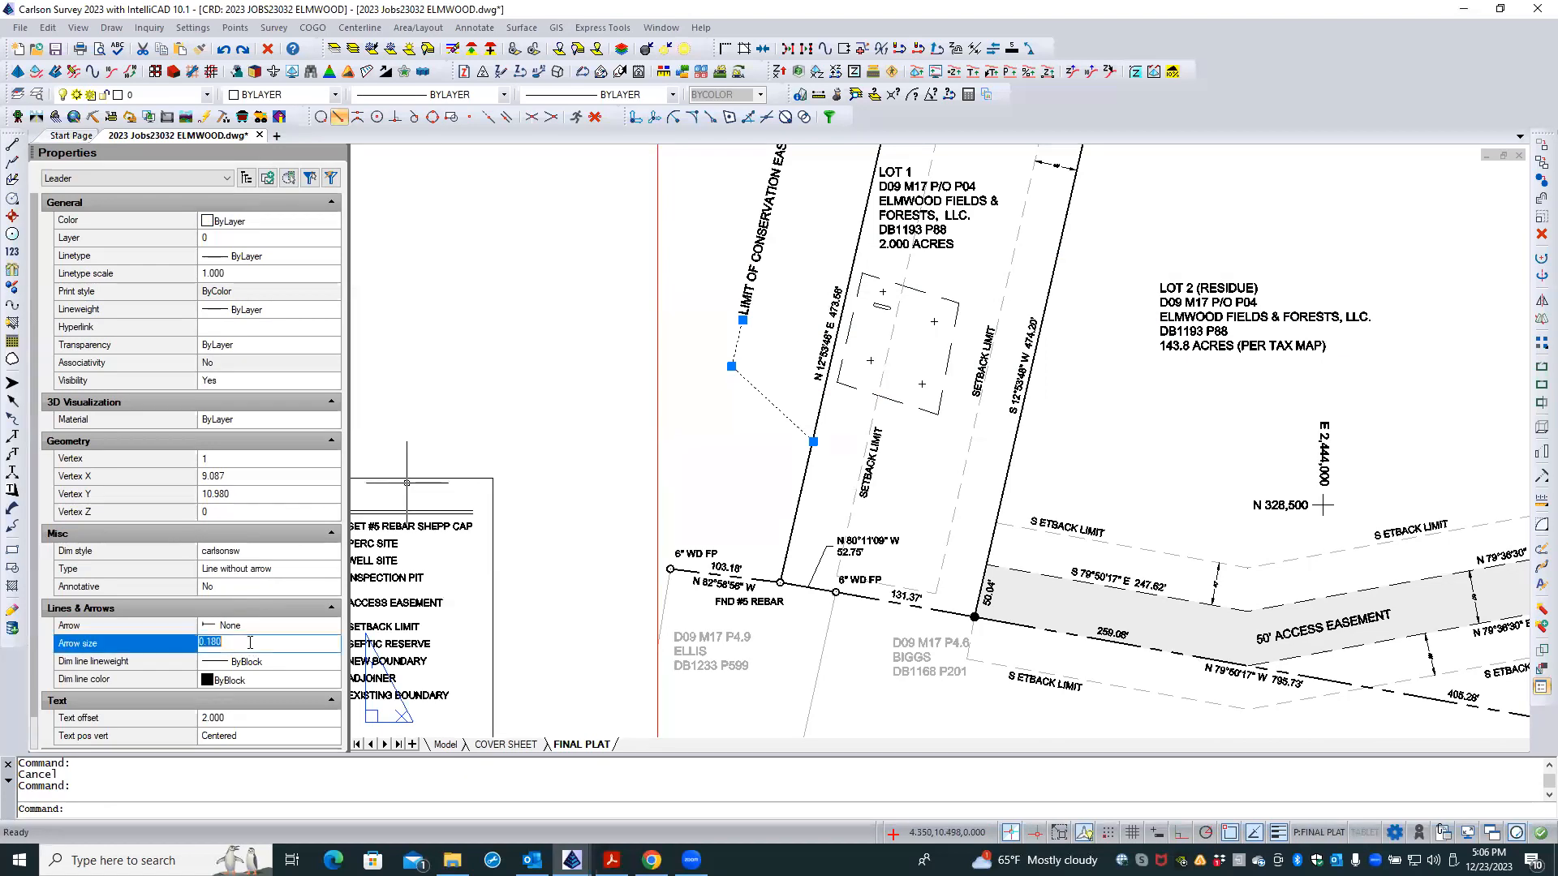
text(2)
key(Return)
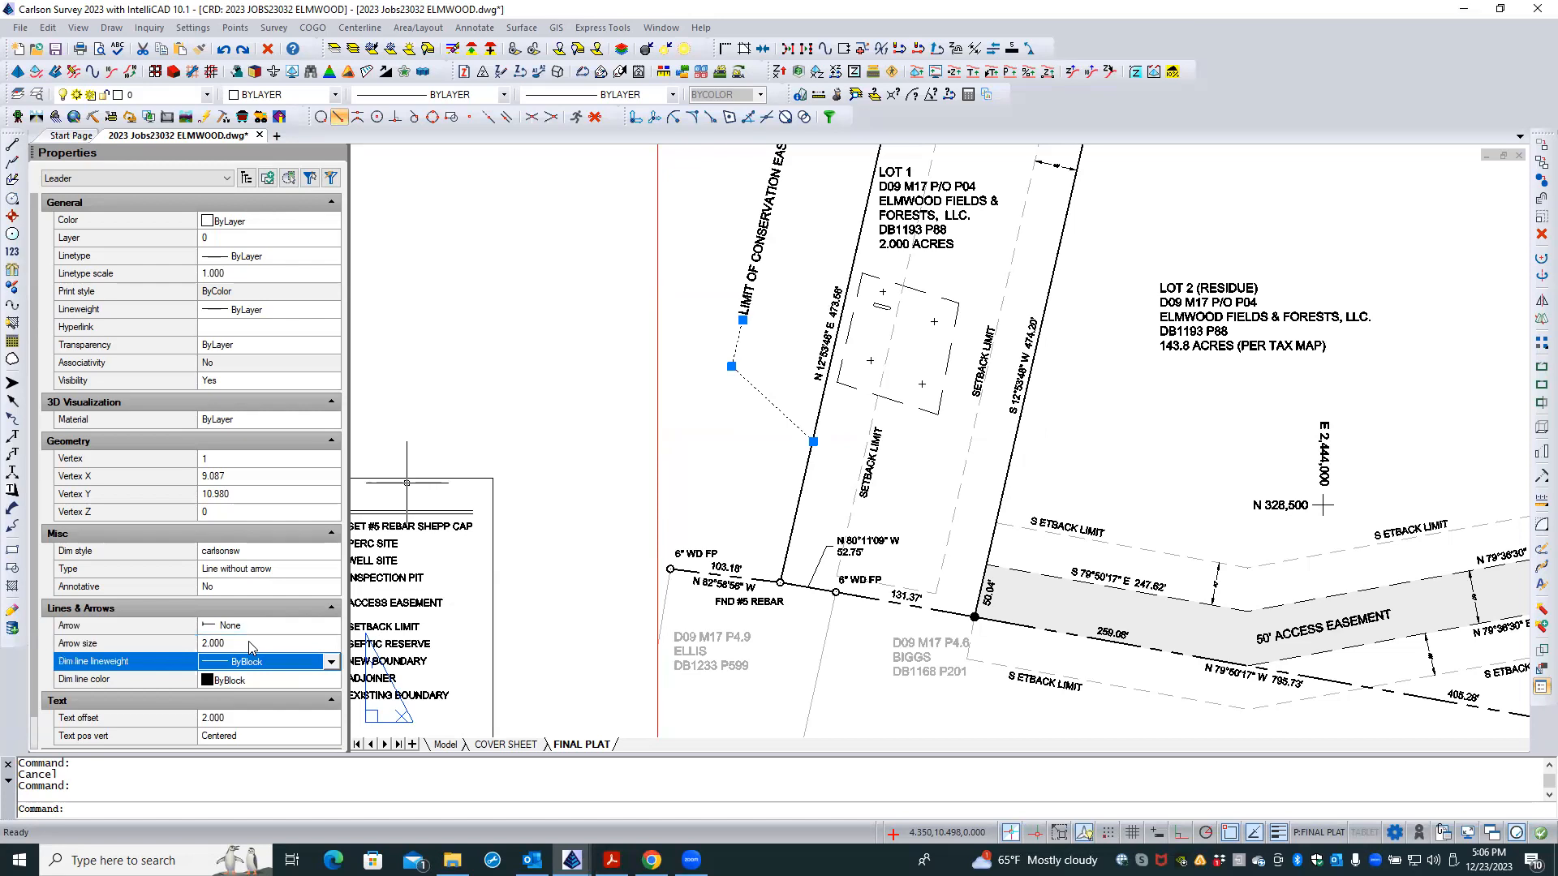
click(249, 641)
text(10)
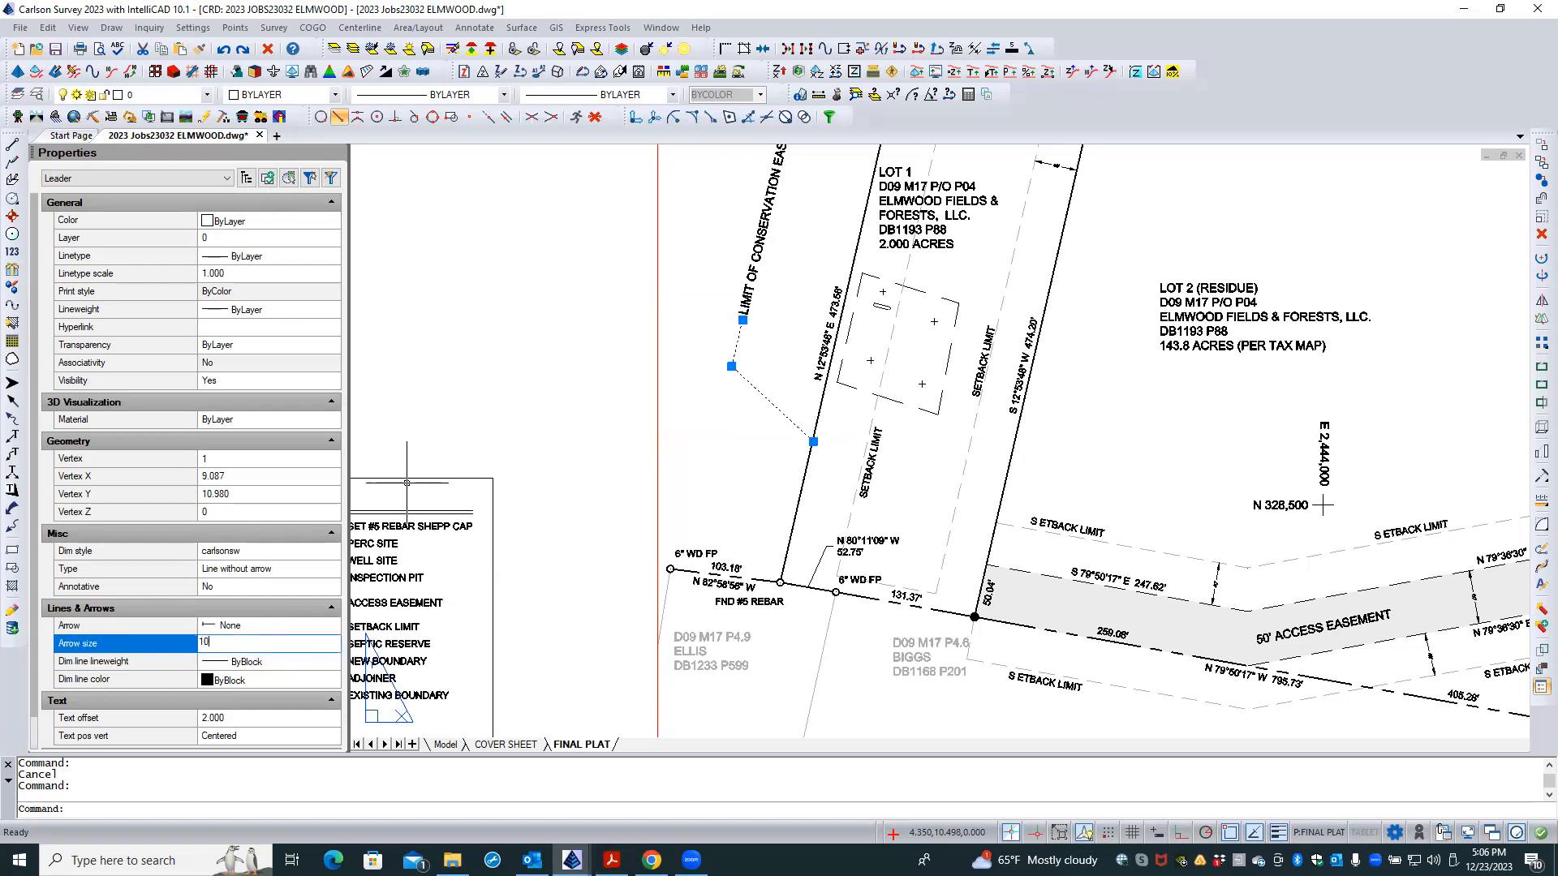
key(Return)
click(248, 641)
text(50)
key(Return)
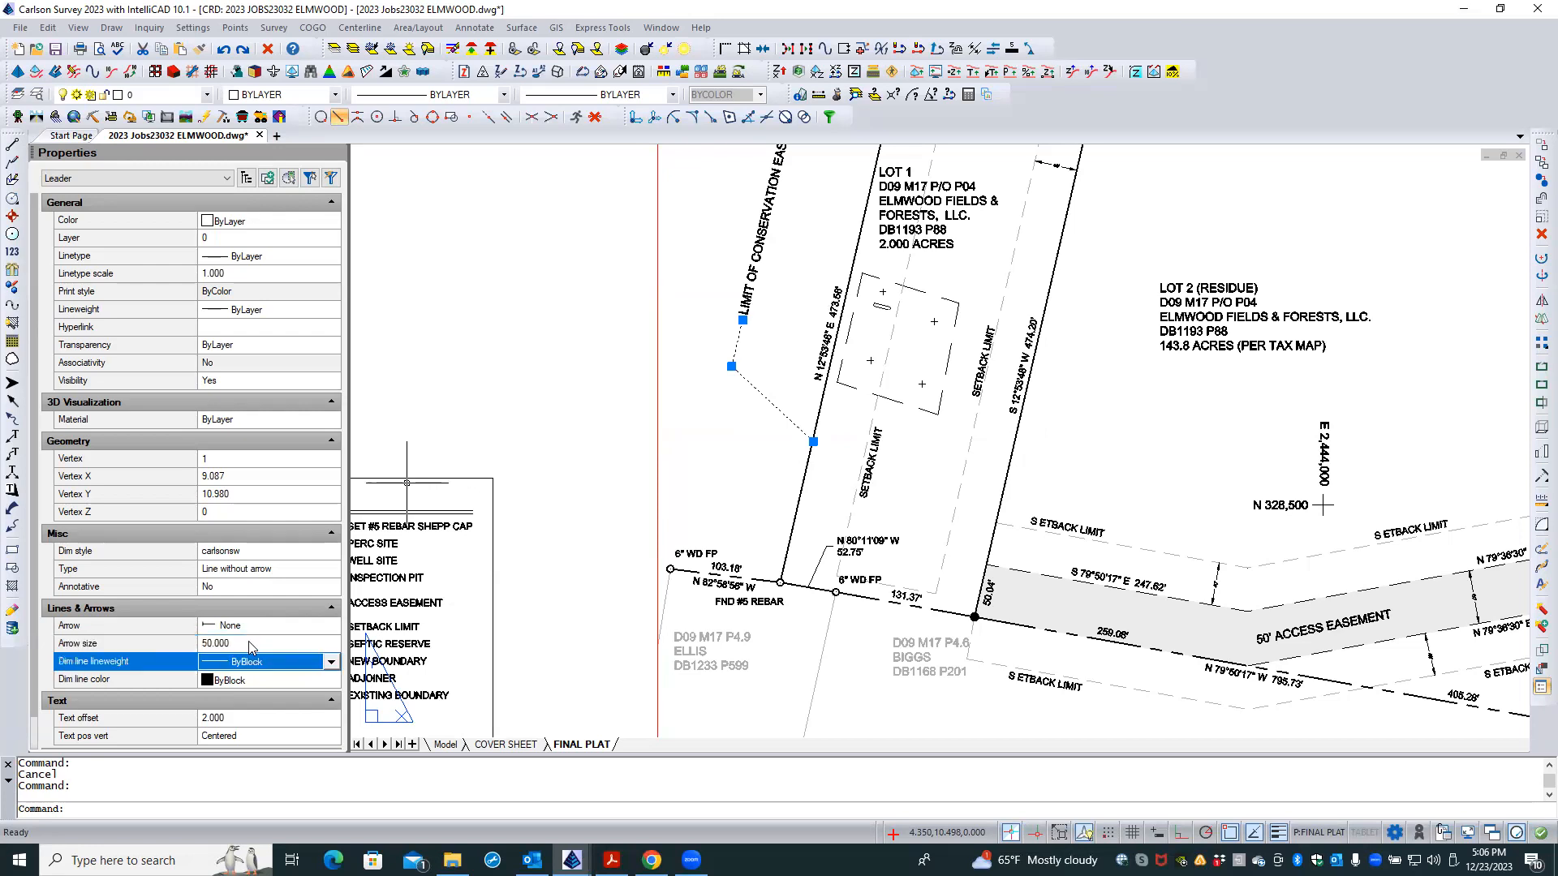
- Try smaller arrow sizes of 0.64, 0.064 and 0.18 on the conservation easement leader
click(248, 641)
key(BackSpace)
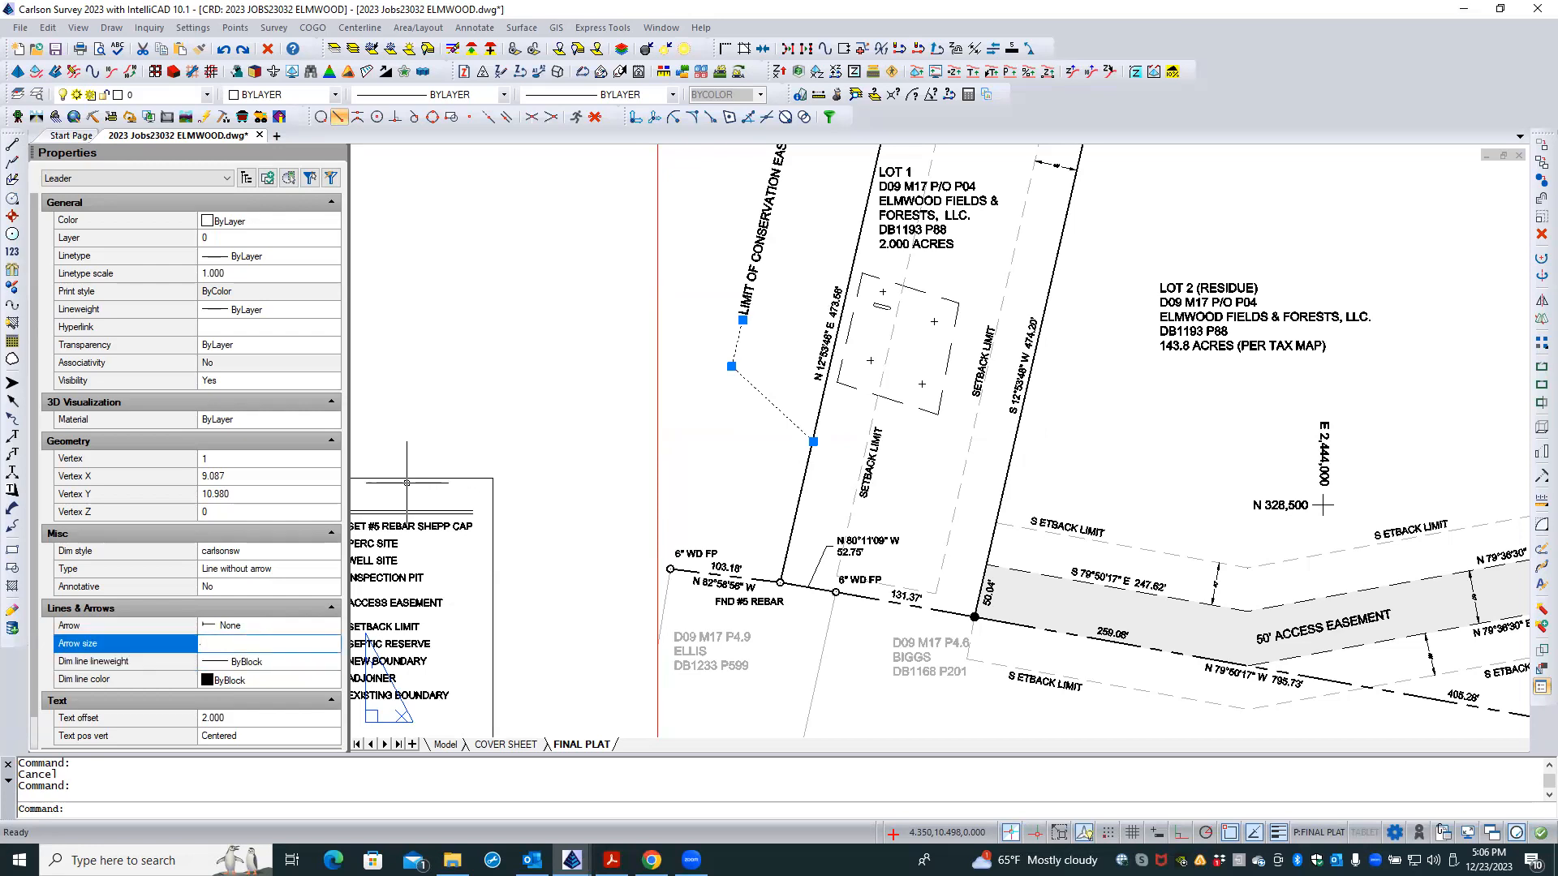
key(Return)
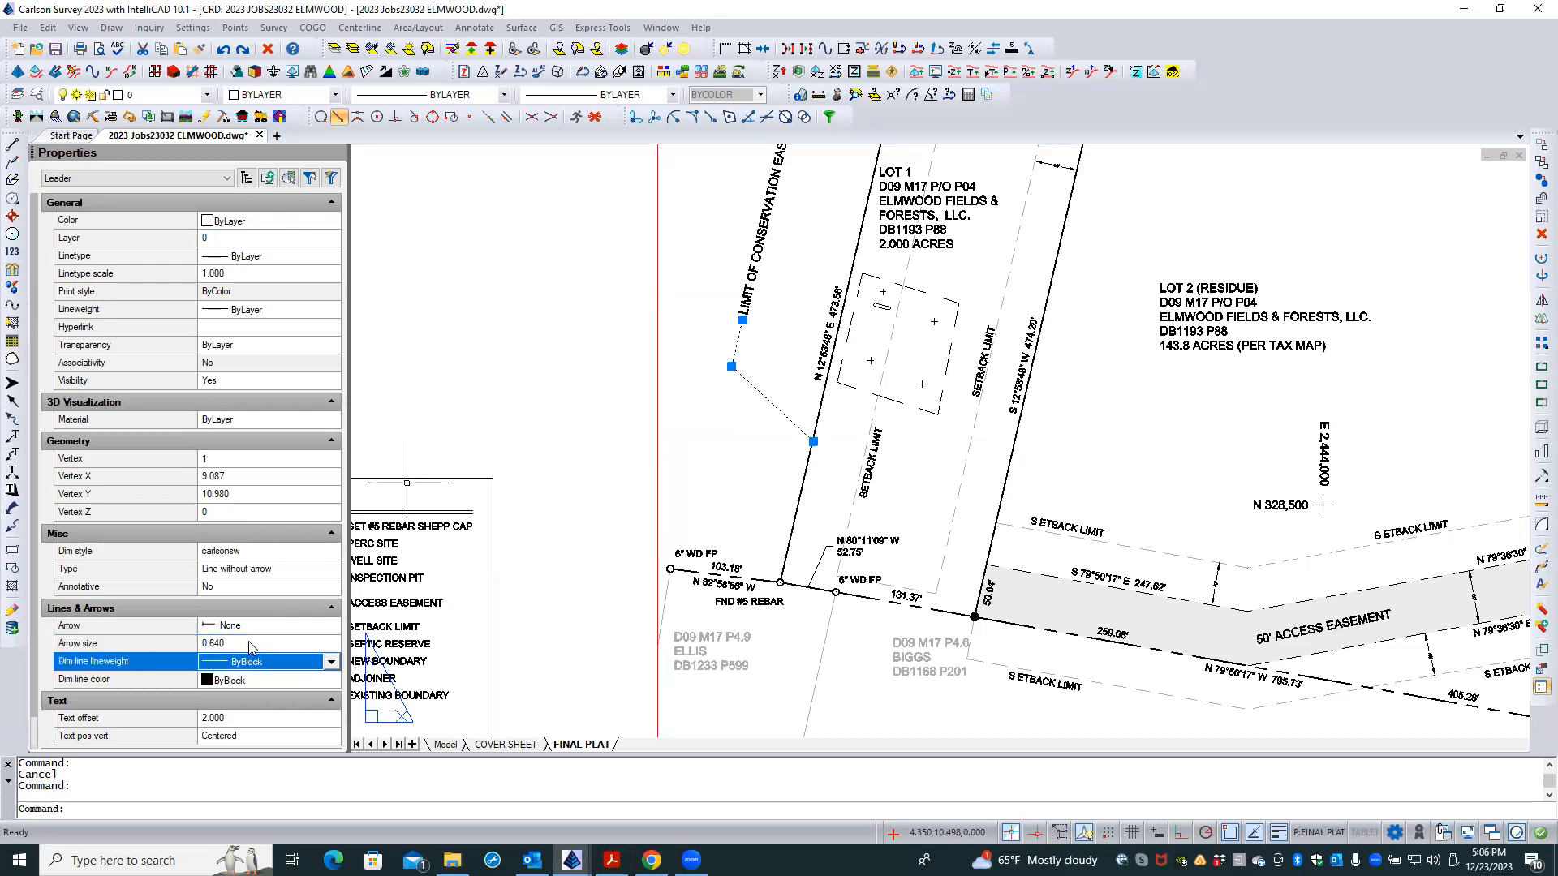
click(250, 642)
key(BackSpace)
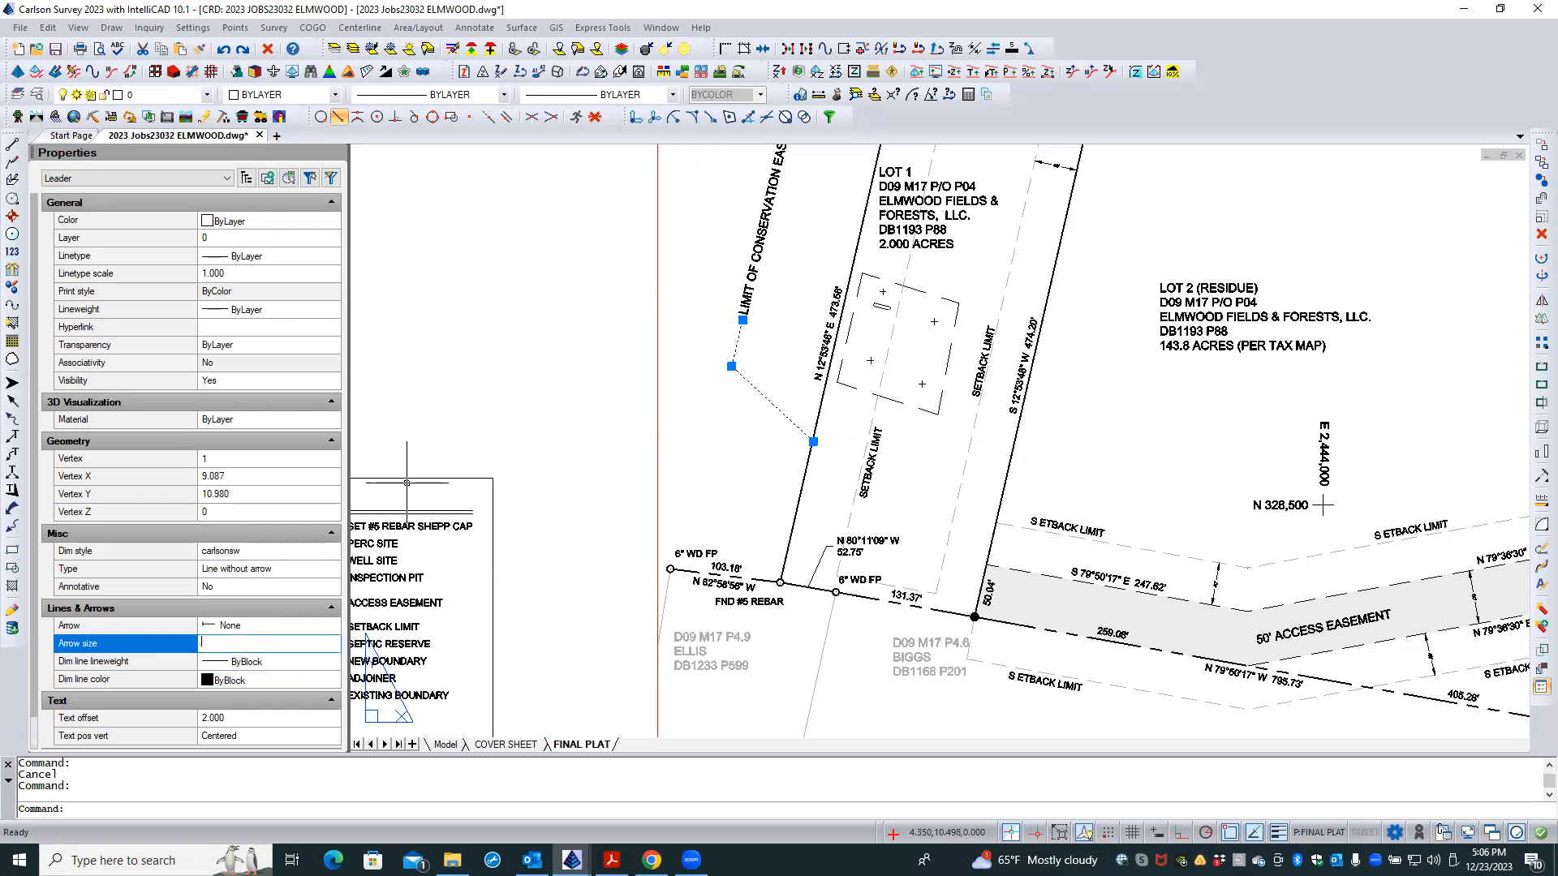
text(.064)
key(Return)
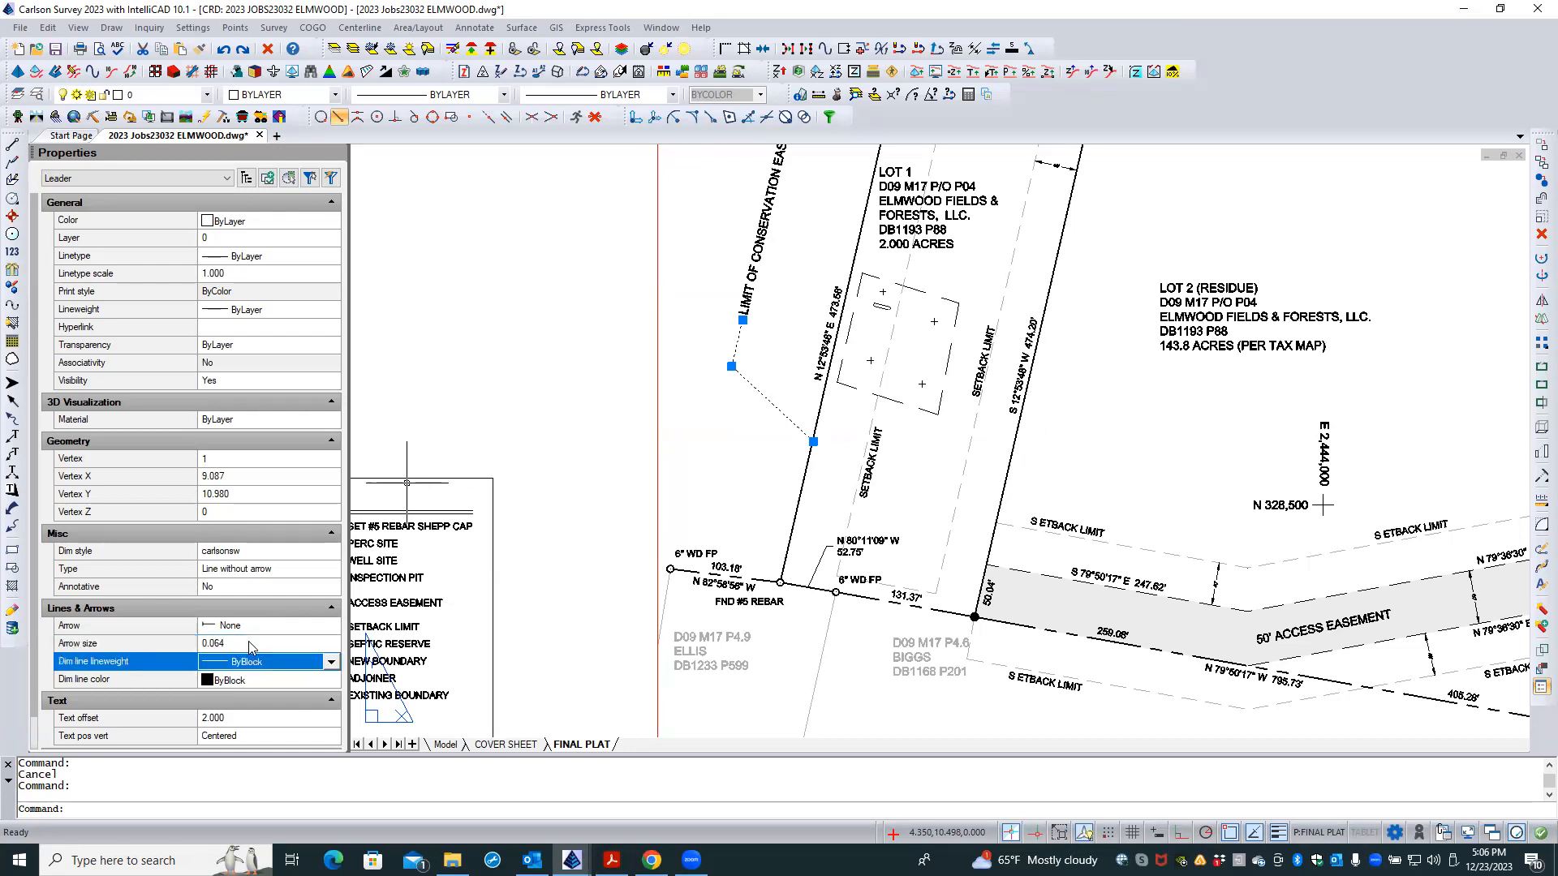
click(248, 641)
text(.)
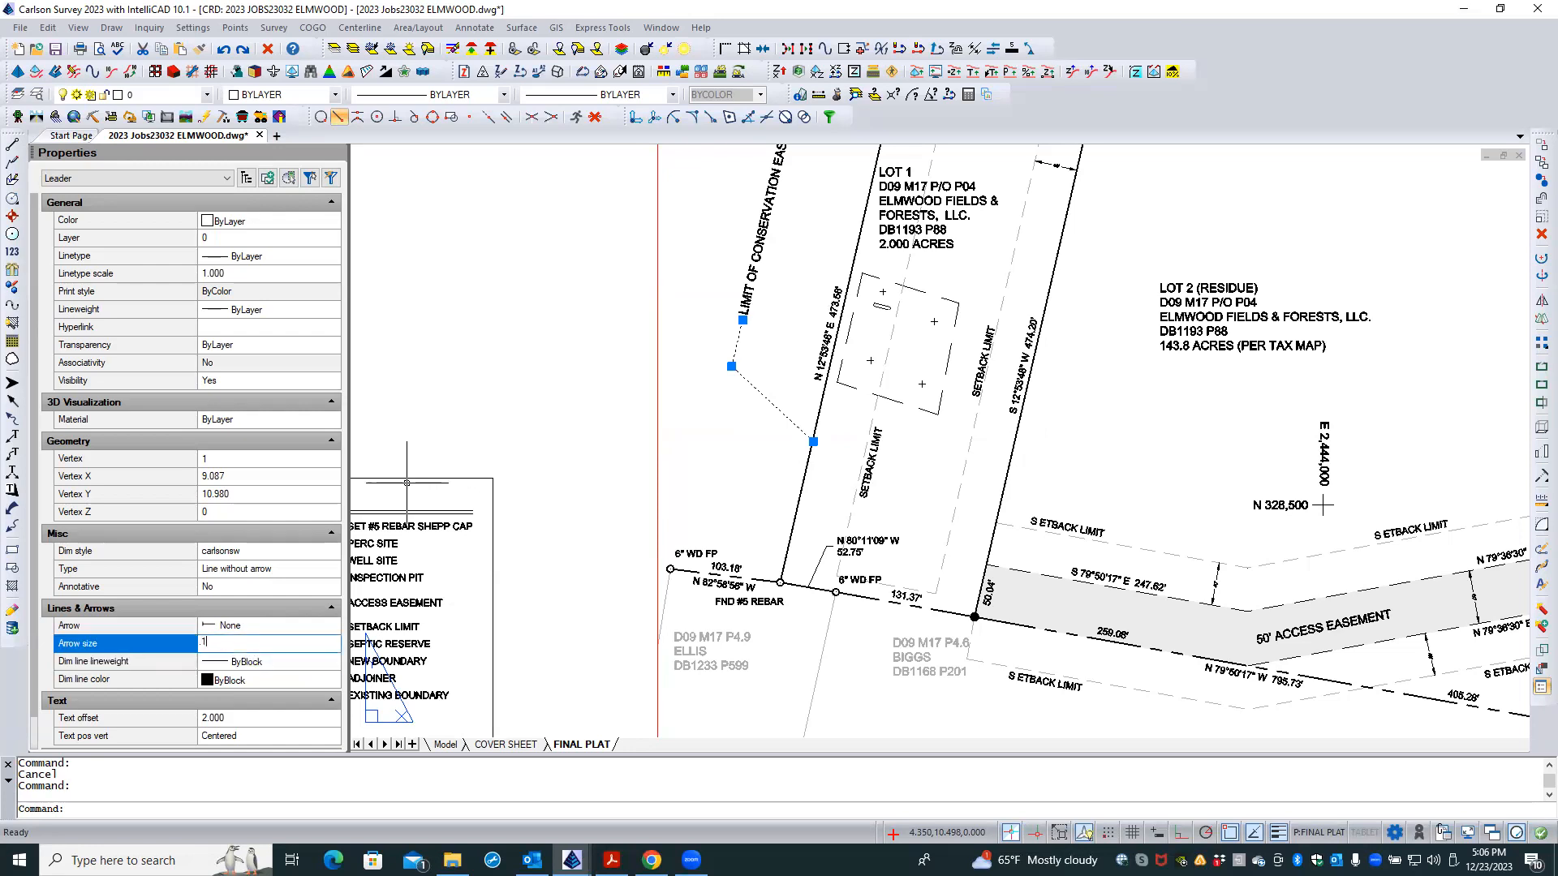
text(18)
key(Return)
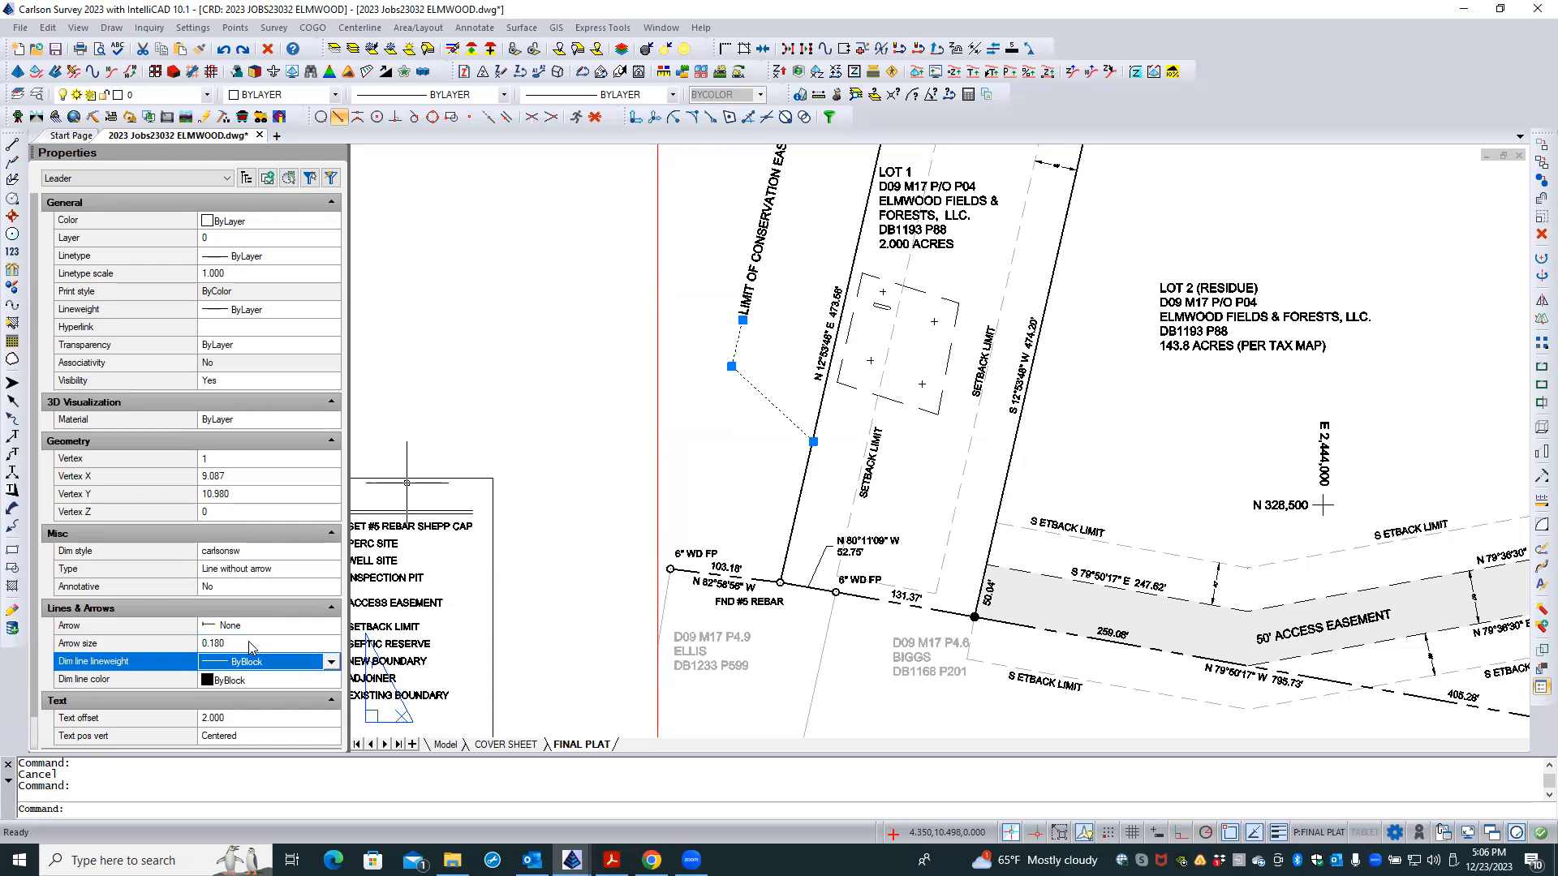
- Try making the conservation easement leader annotative and check its annotation scale list
click(248, 641)
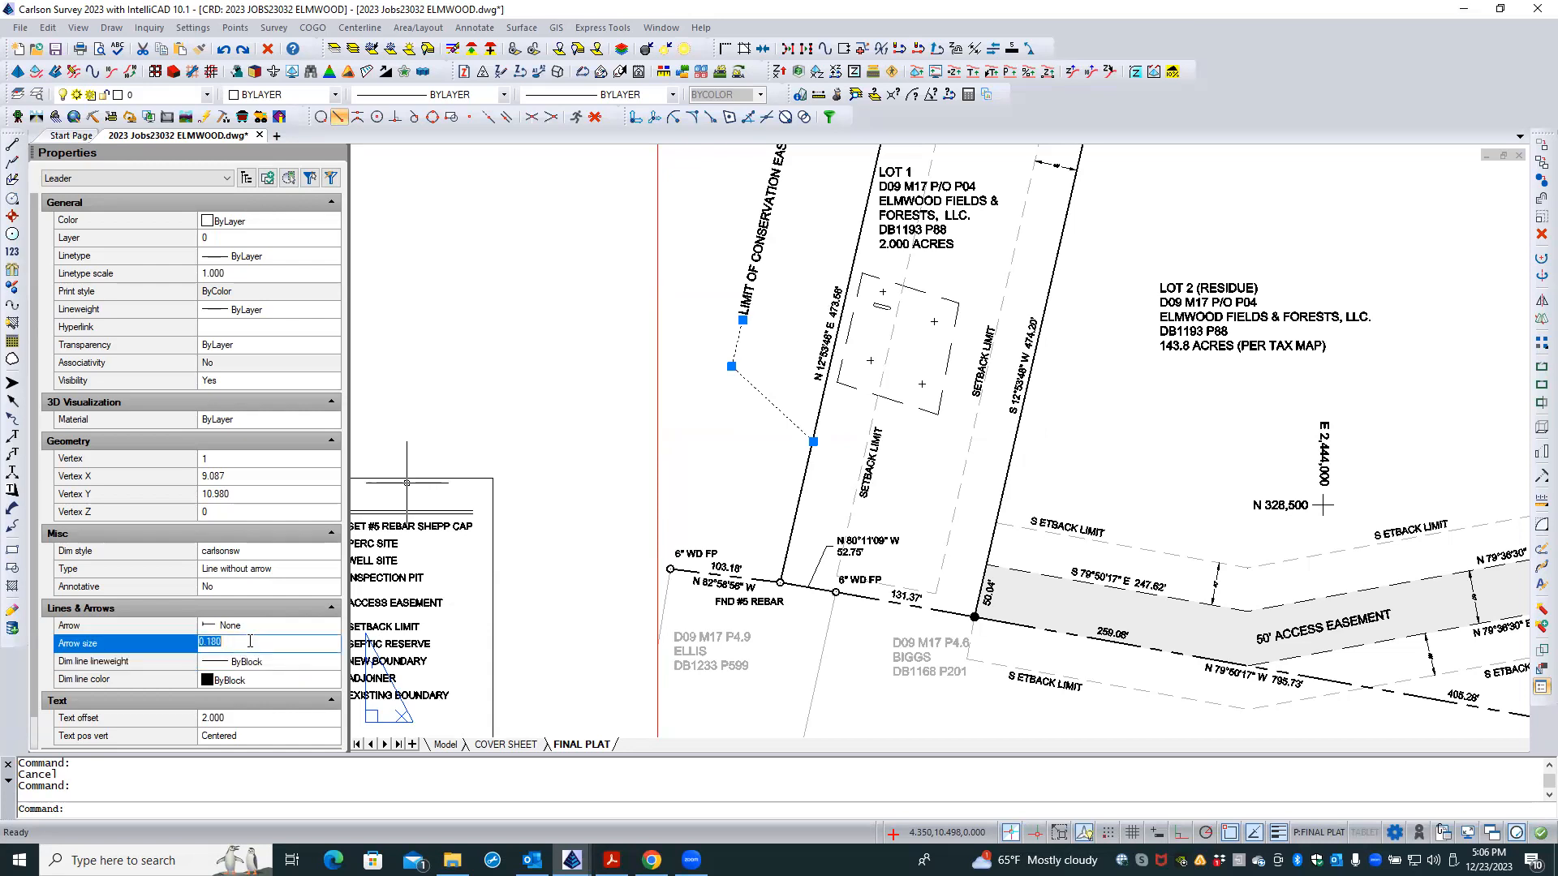
click(245, 588)
click(258, 591)
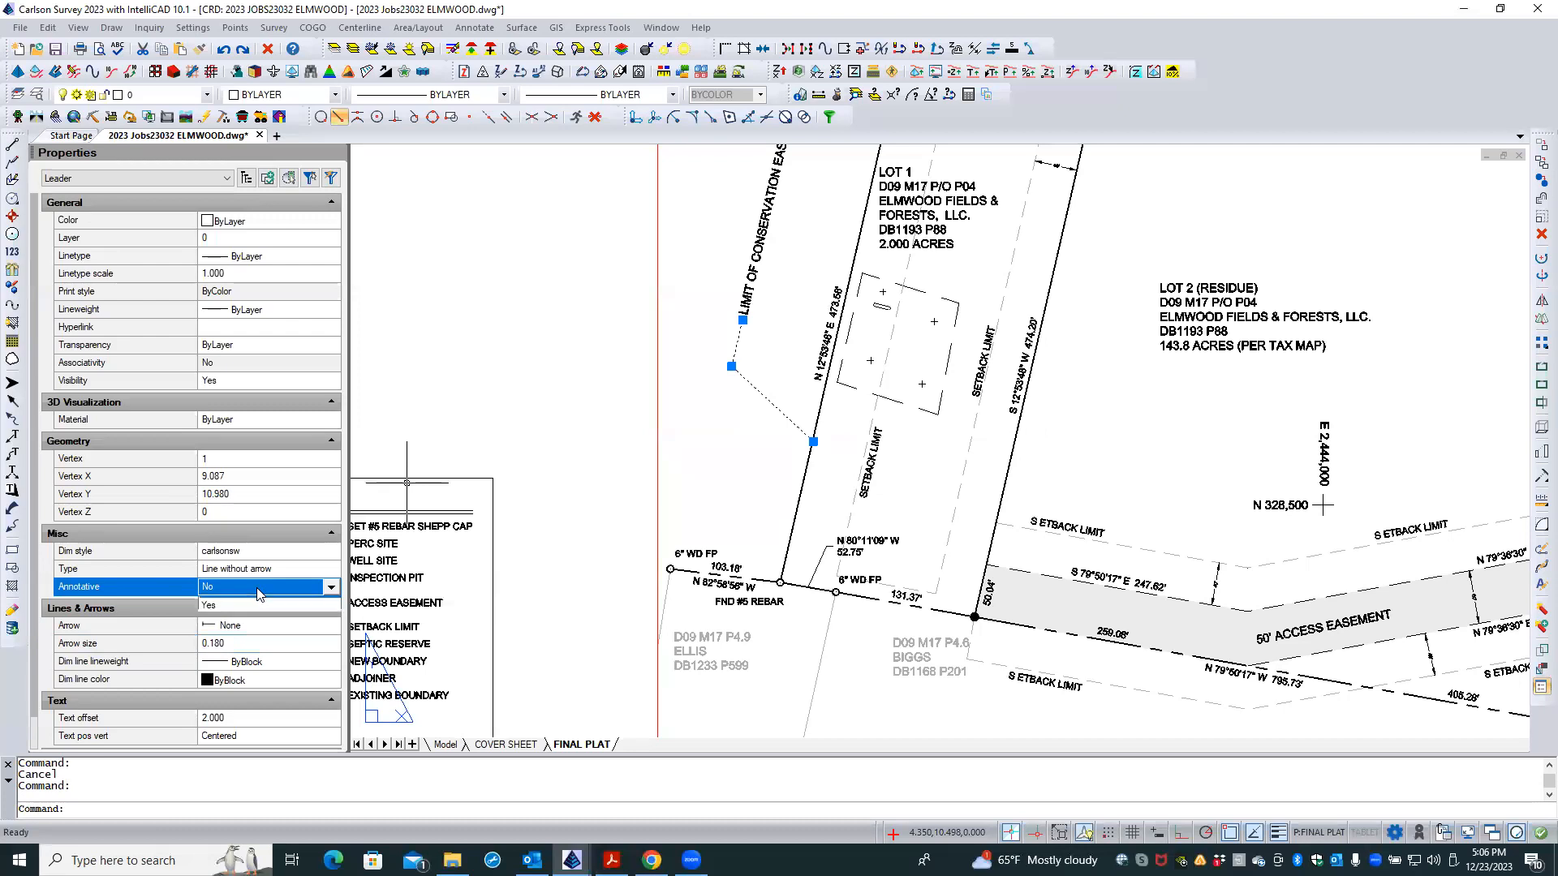
click(261, 605)
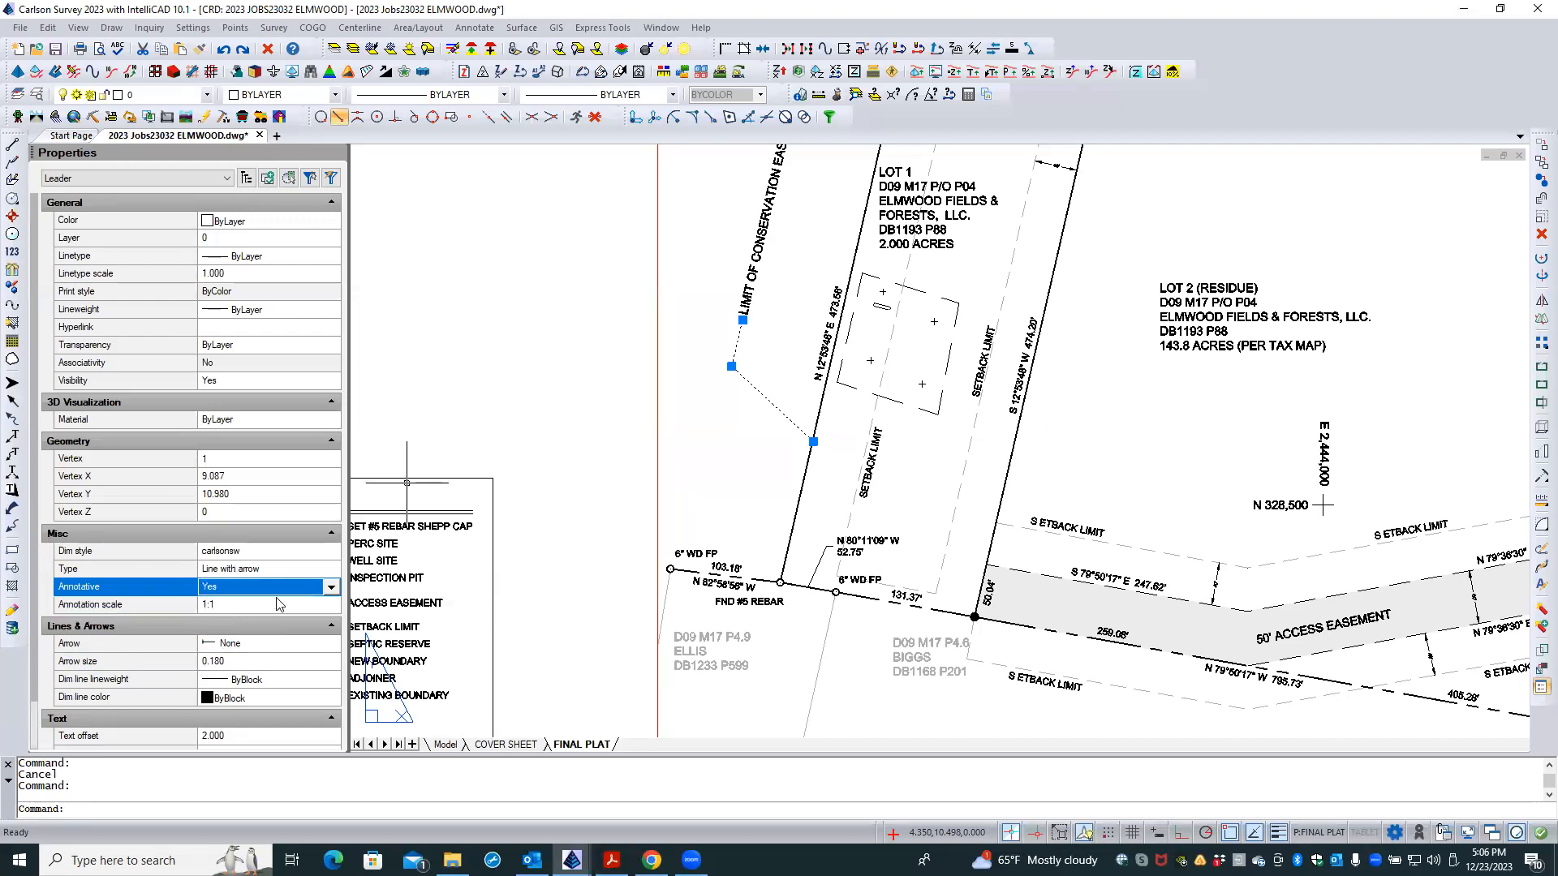
click(263, 605)
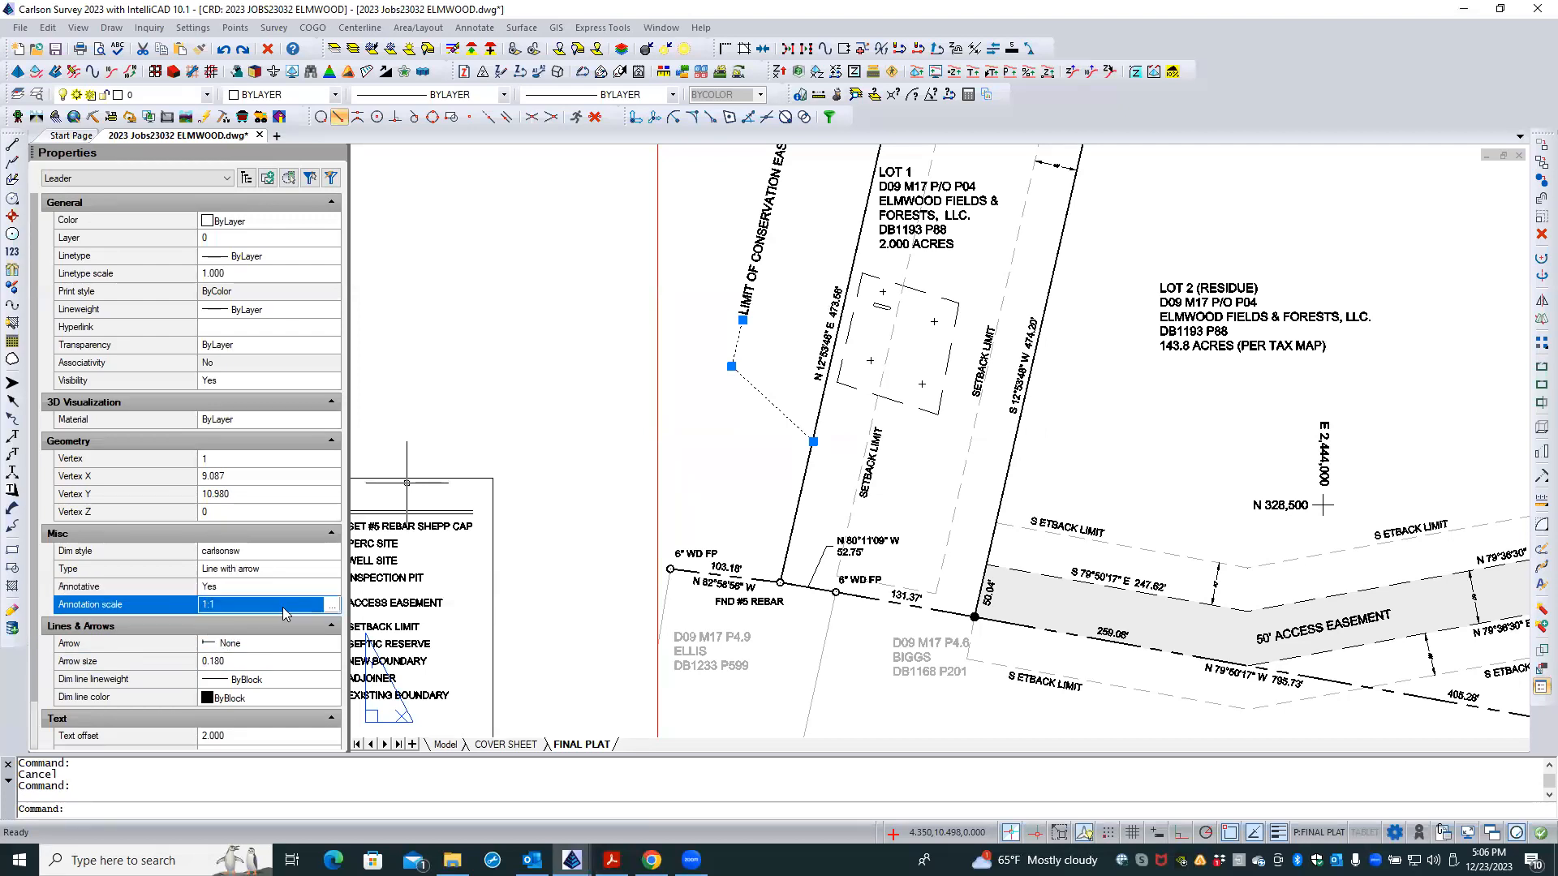
click(332, 607)
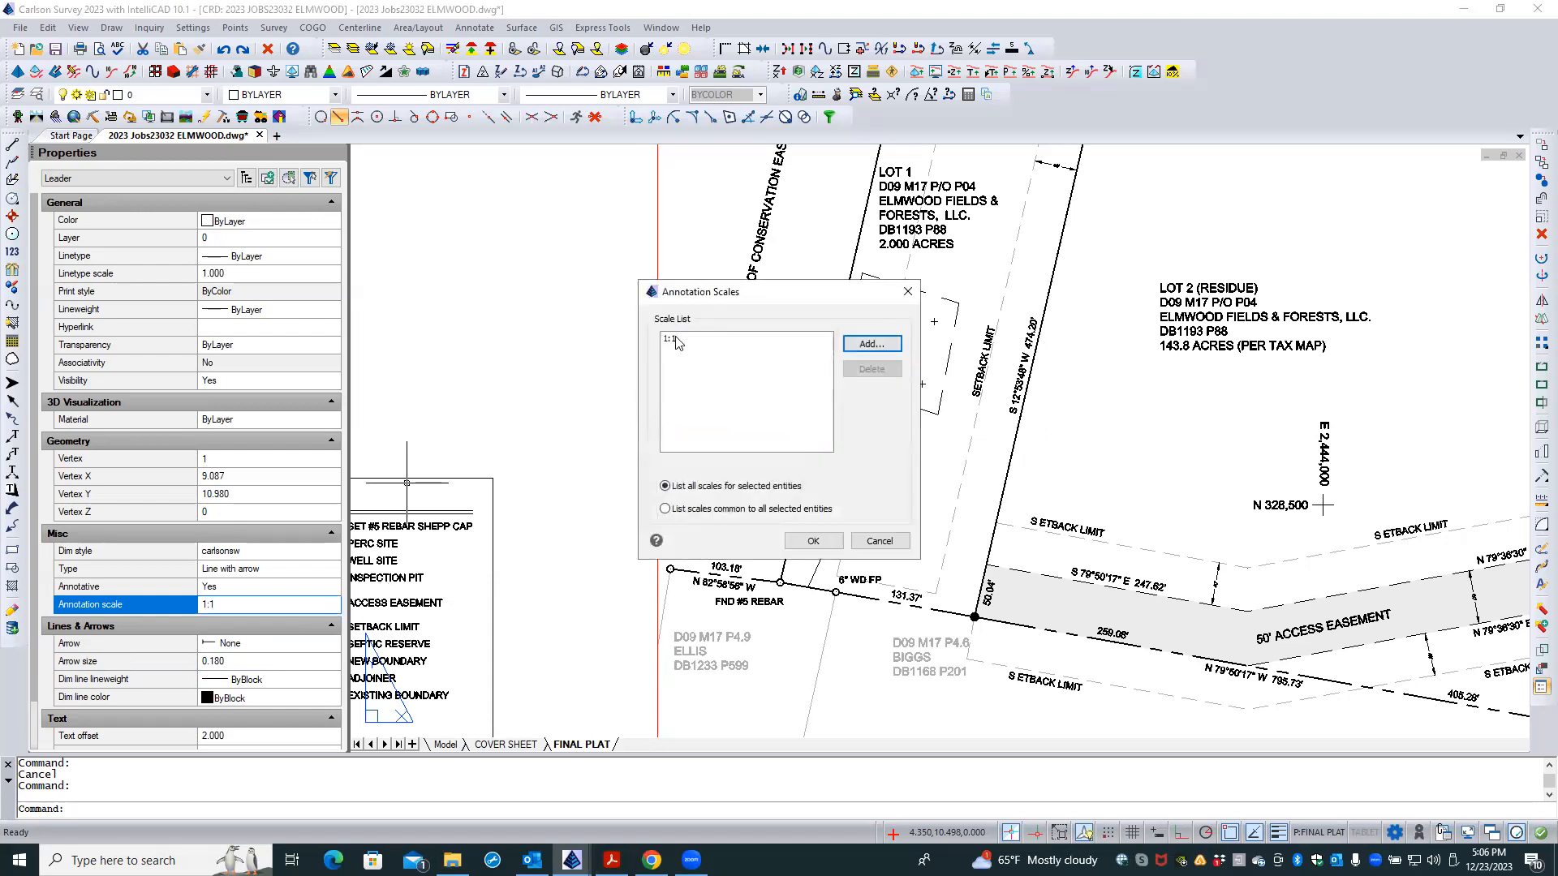
click(880, 541)
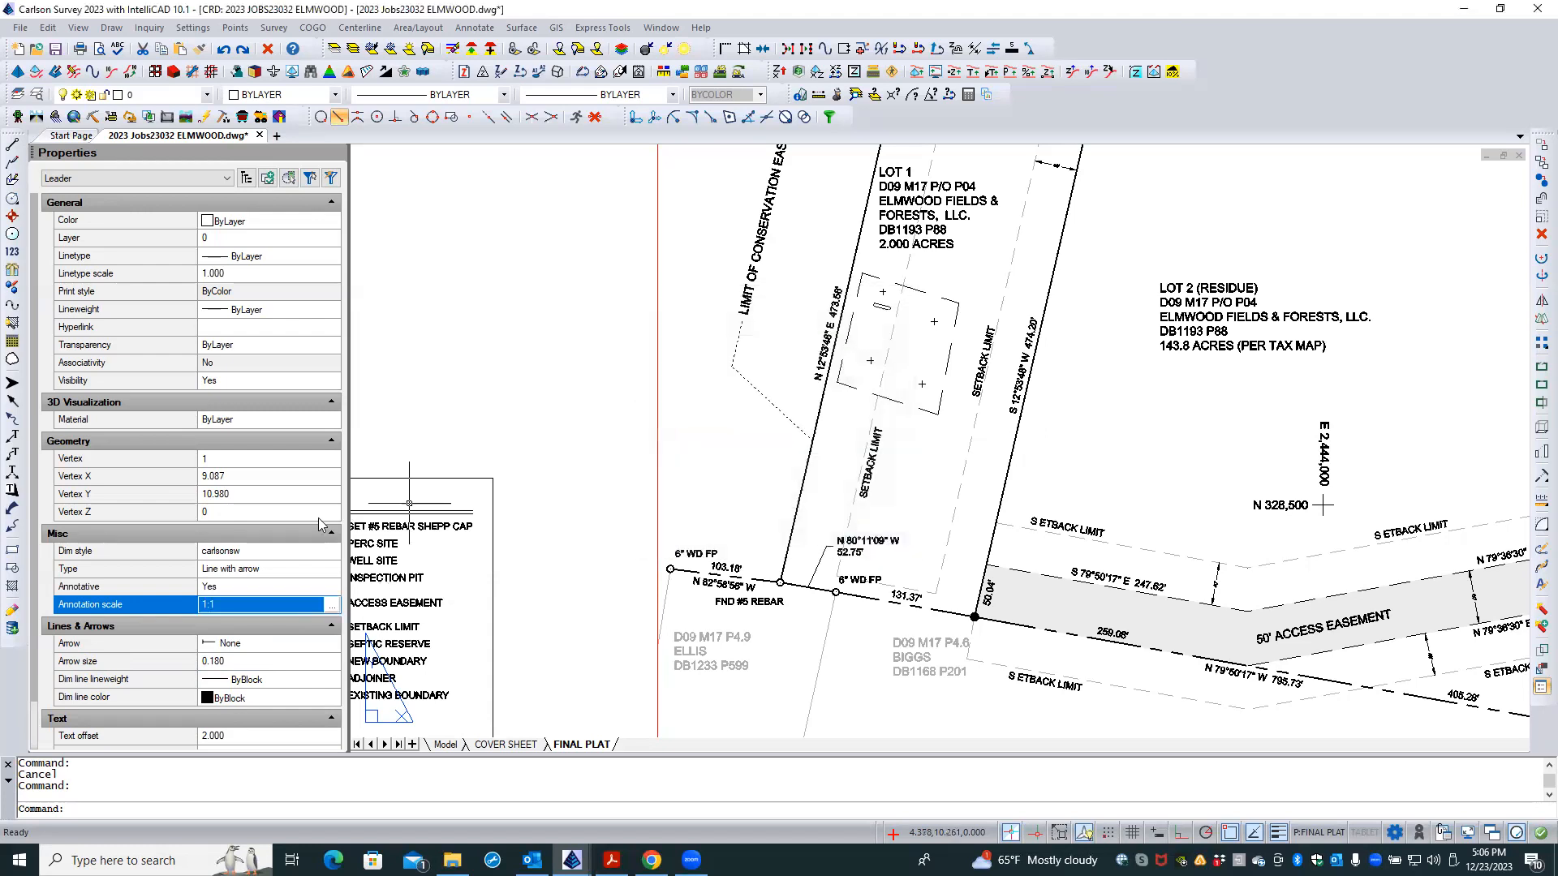
click(234, 590)
click(235, 589)
click(223, 610)
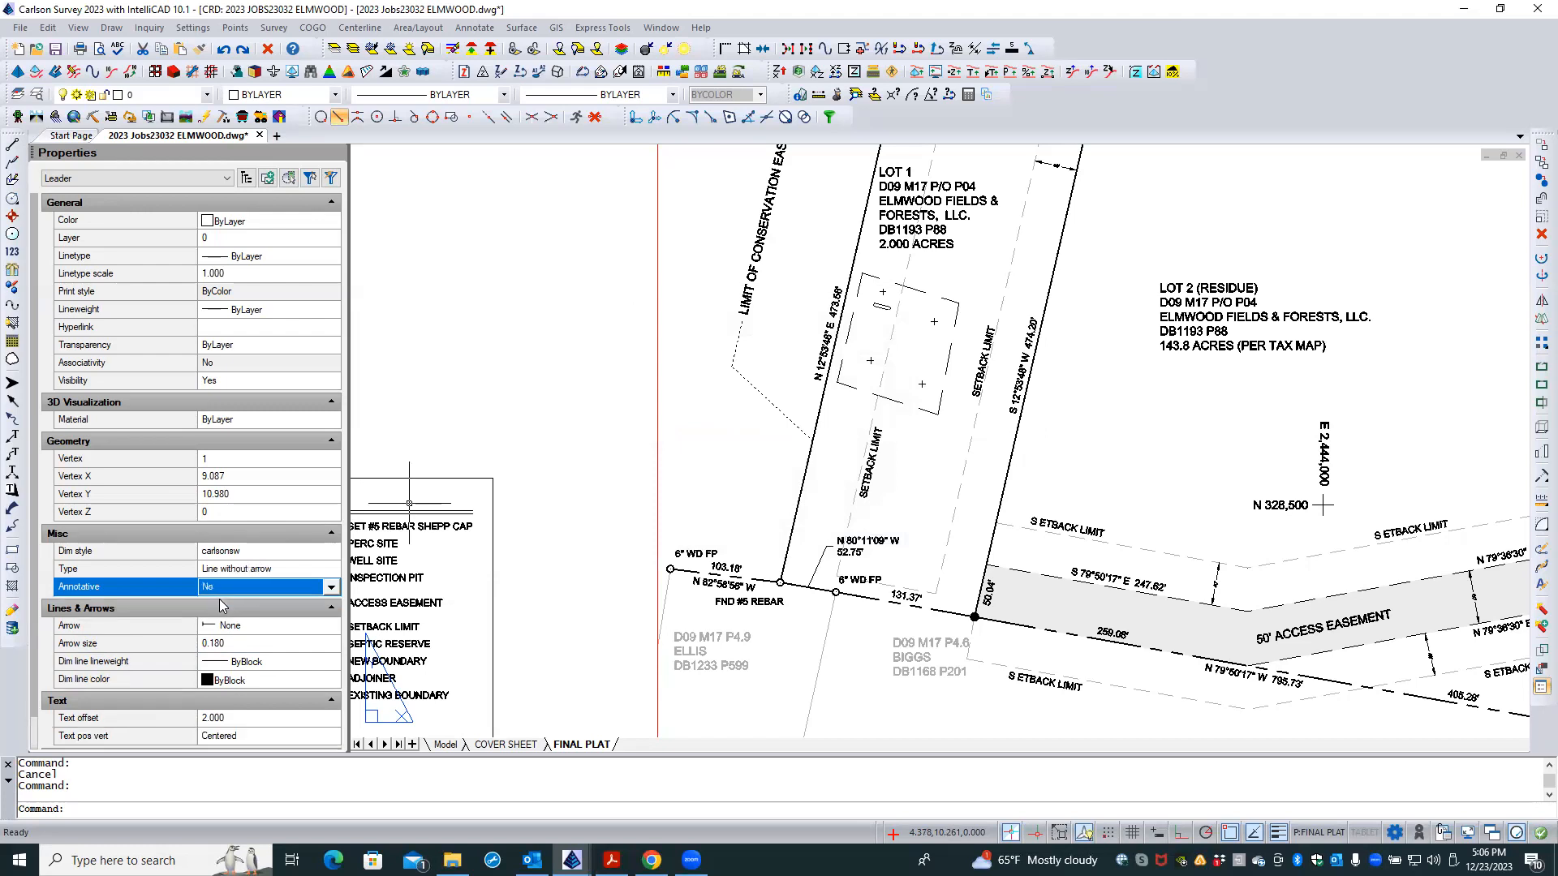
- Set the arrow size of the conservation easement leader to 2 and deselect it
click(245, 643)
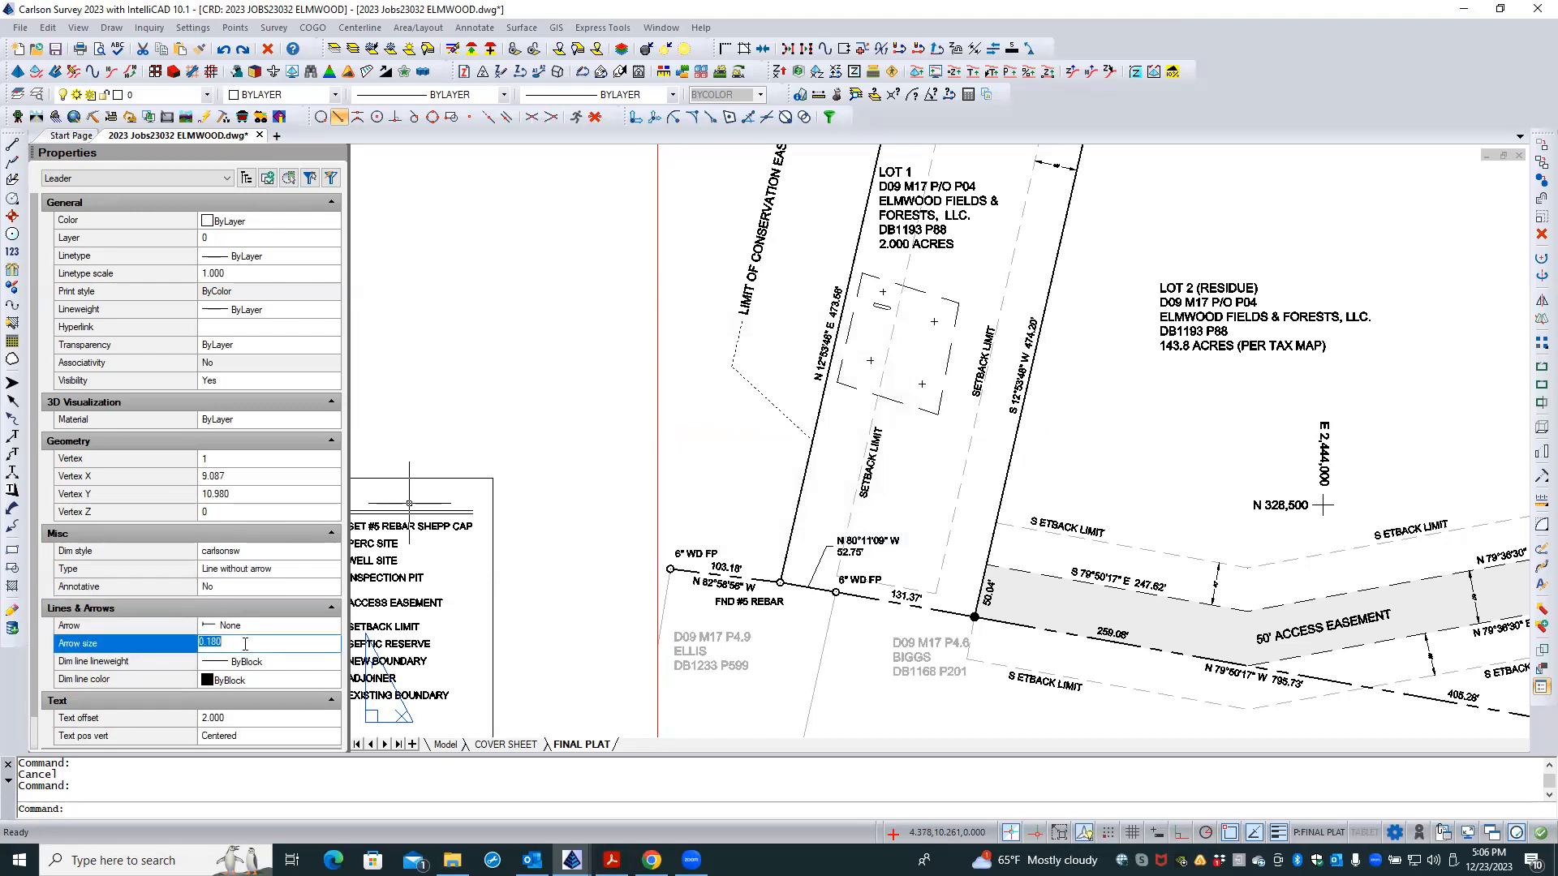
text(2)
key(Return)
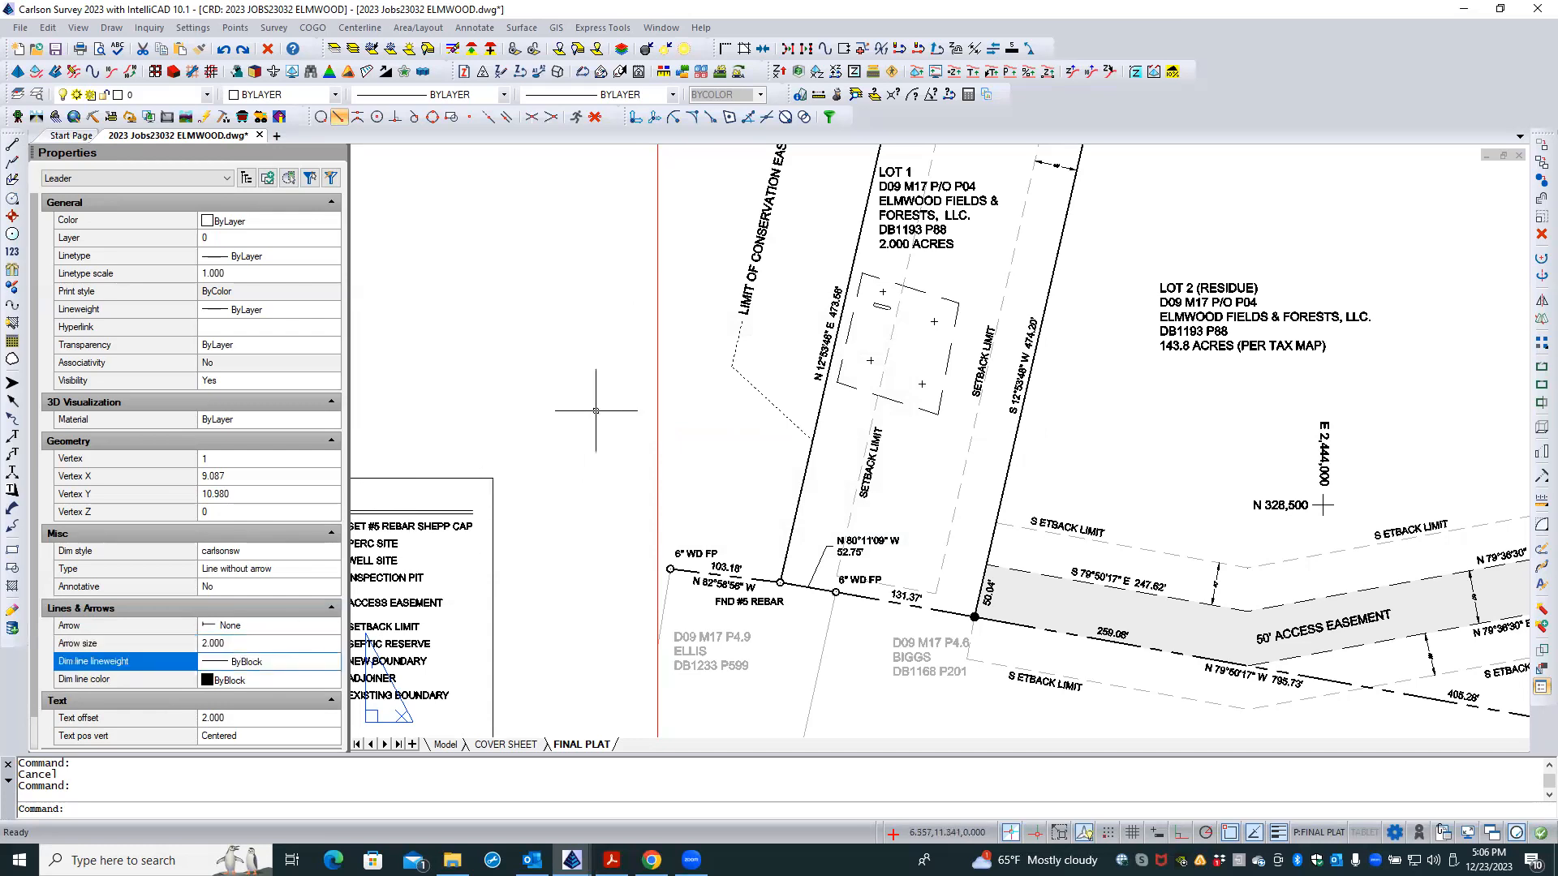
key(Escape)
text(d)
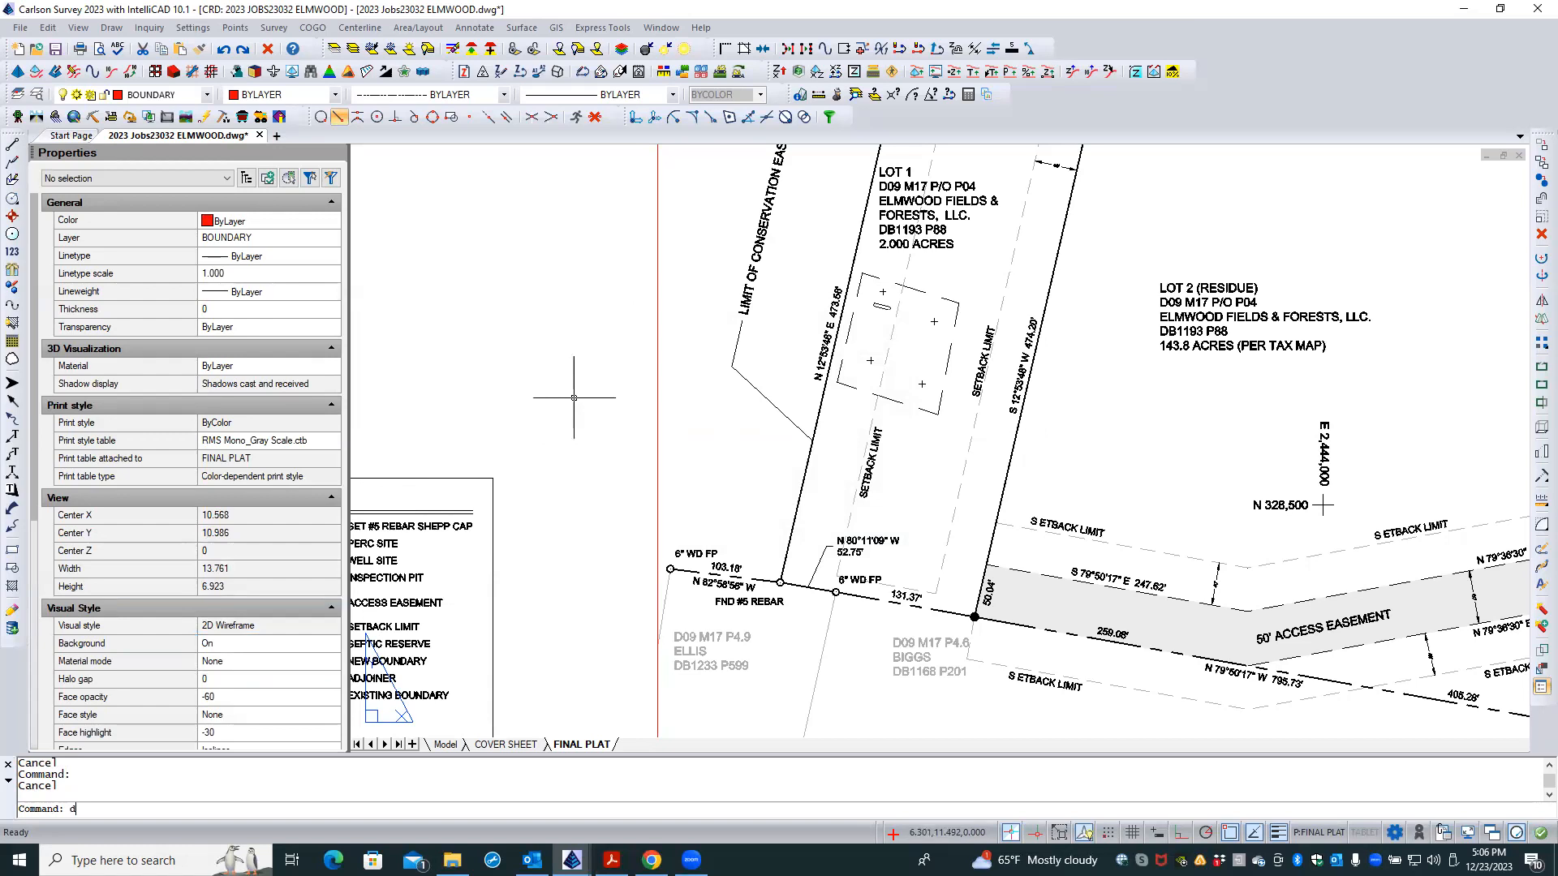
text(ist)
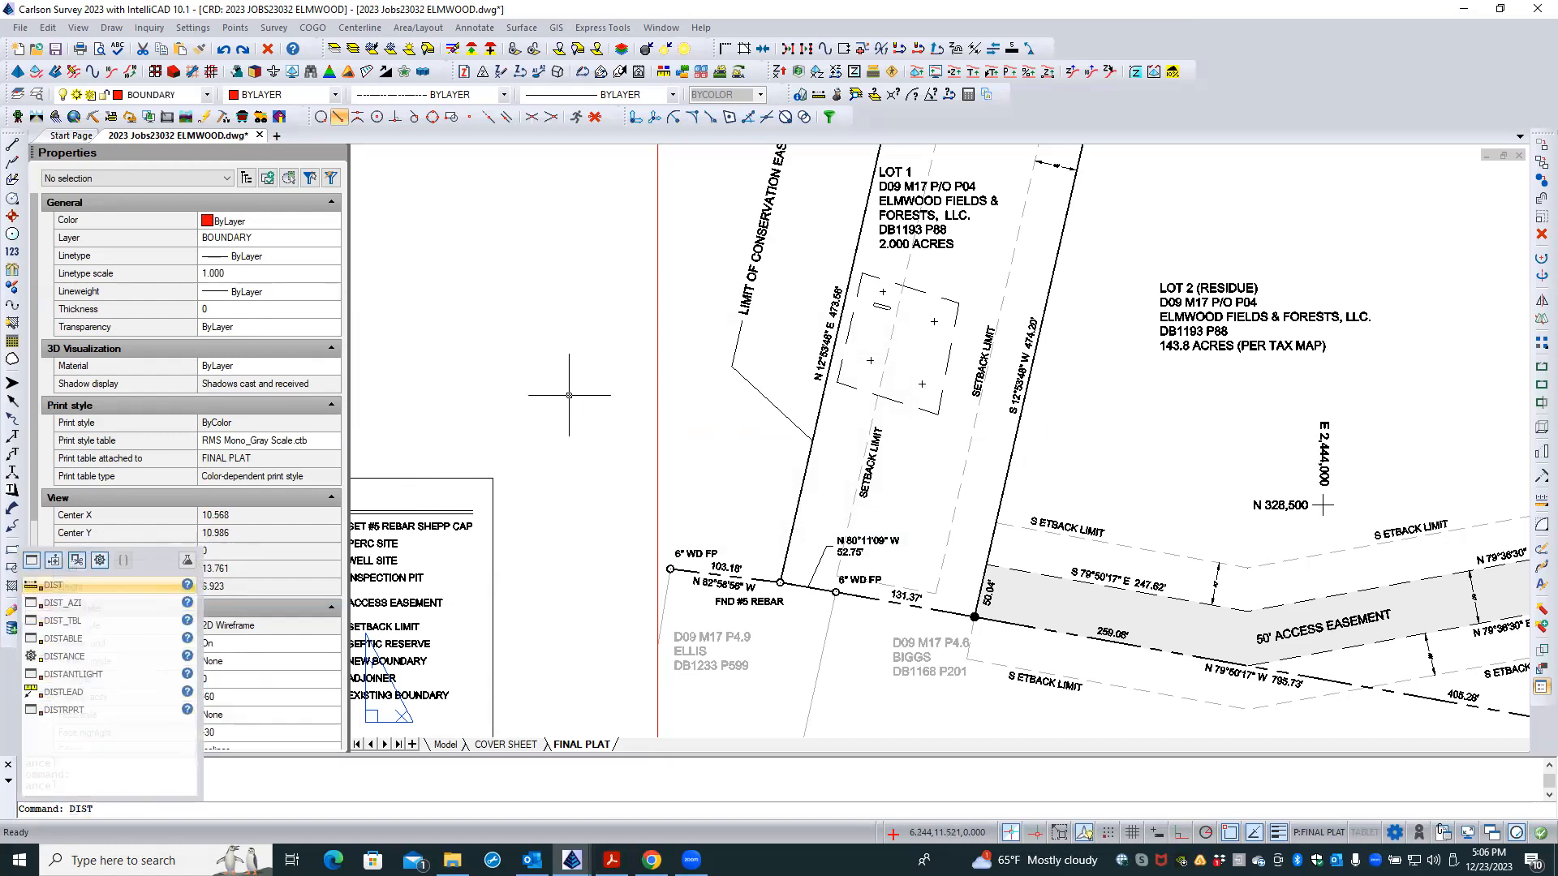
key(Escape)
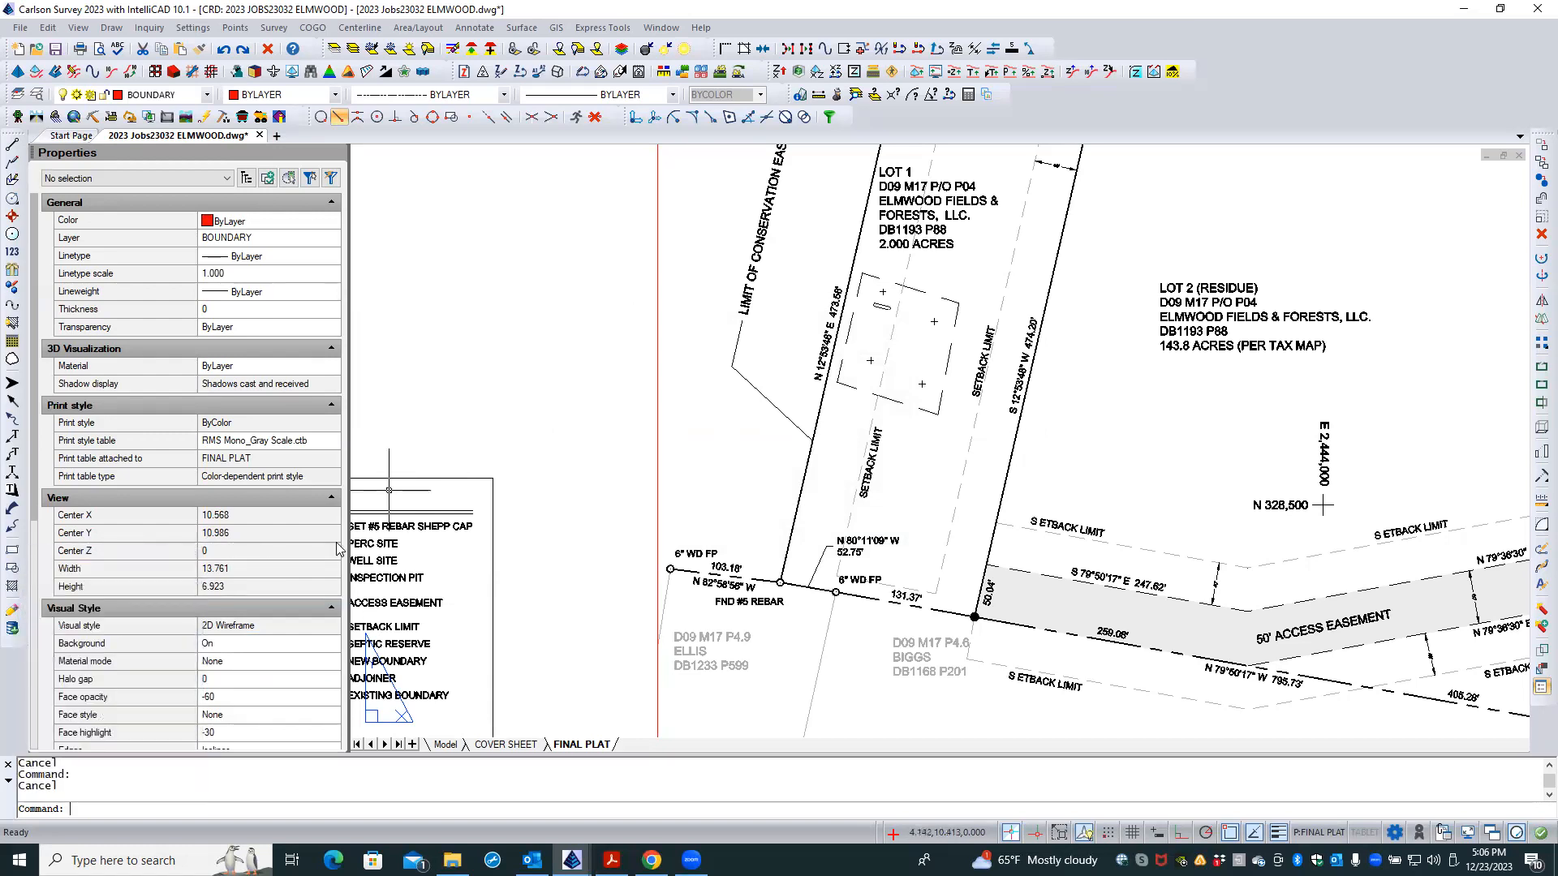
- Try an arrow size of 0.1 on the conservation easement leader and deselect it
click(754, 388)
click(239, 642)
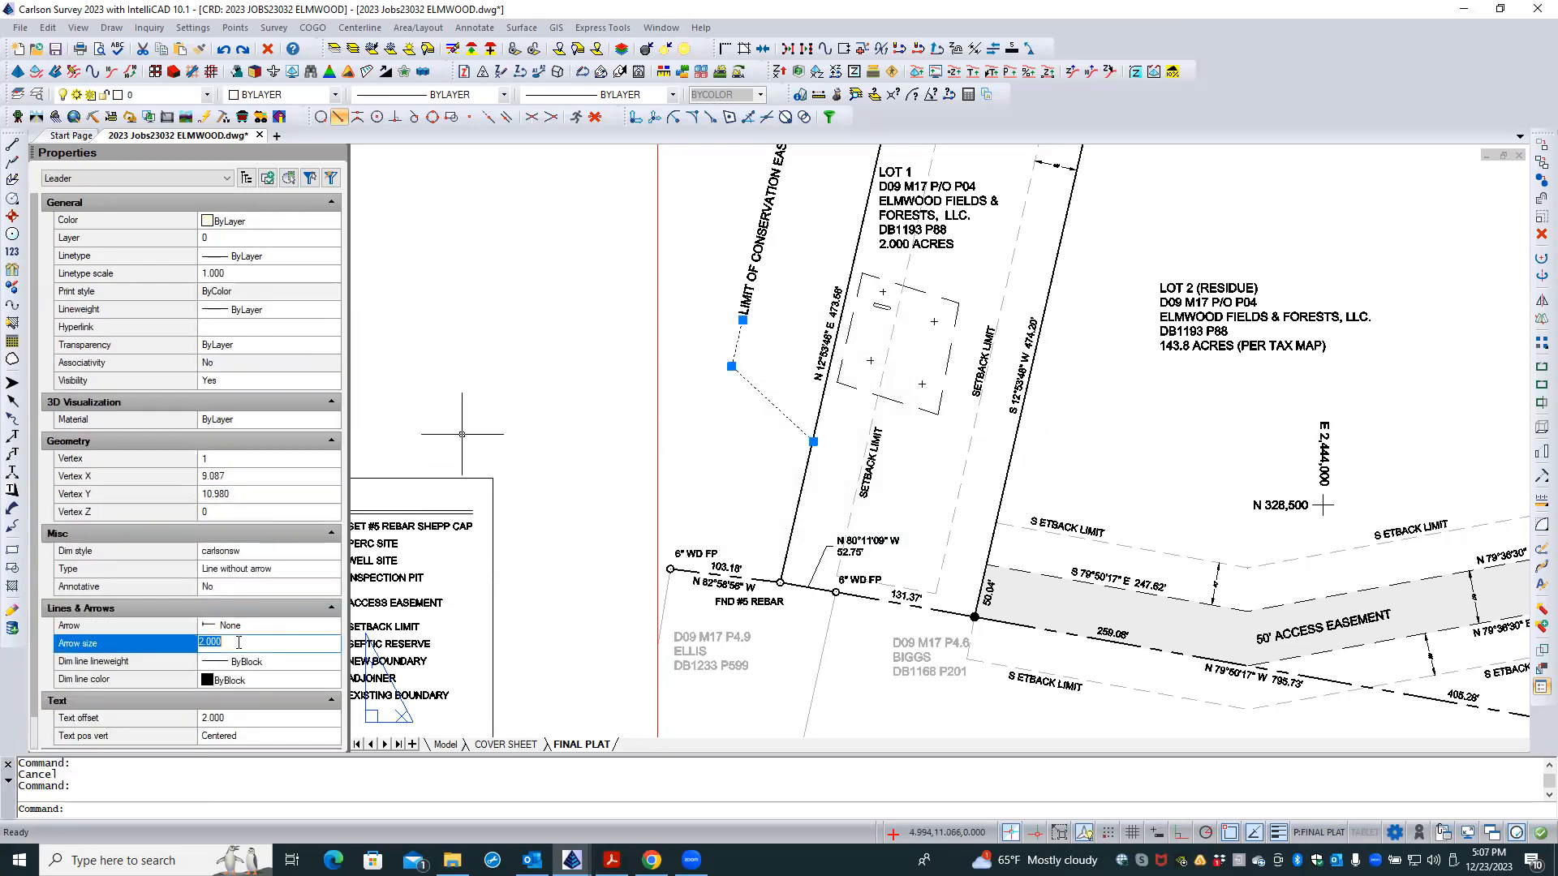
key(BackSpace)
text(.1)
key(Return)
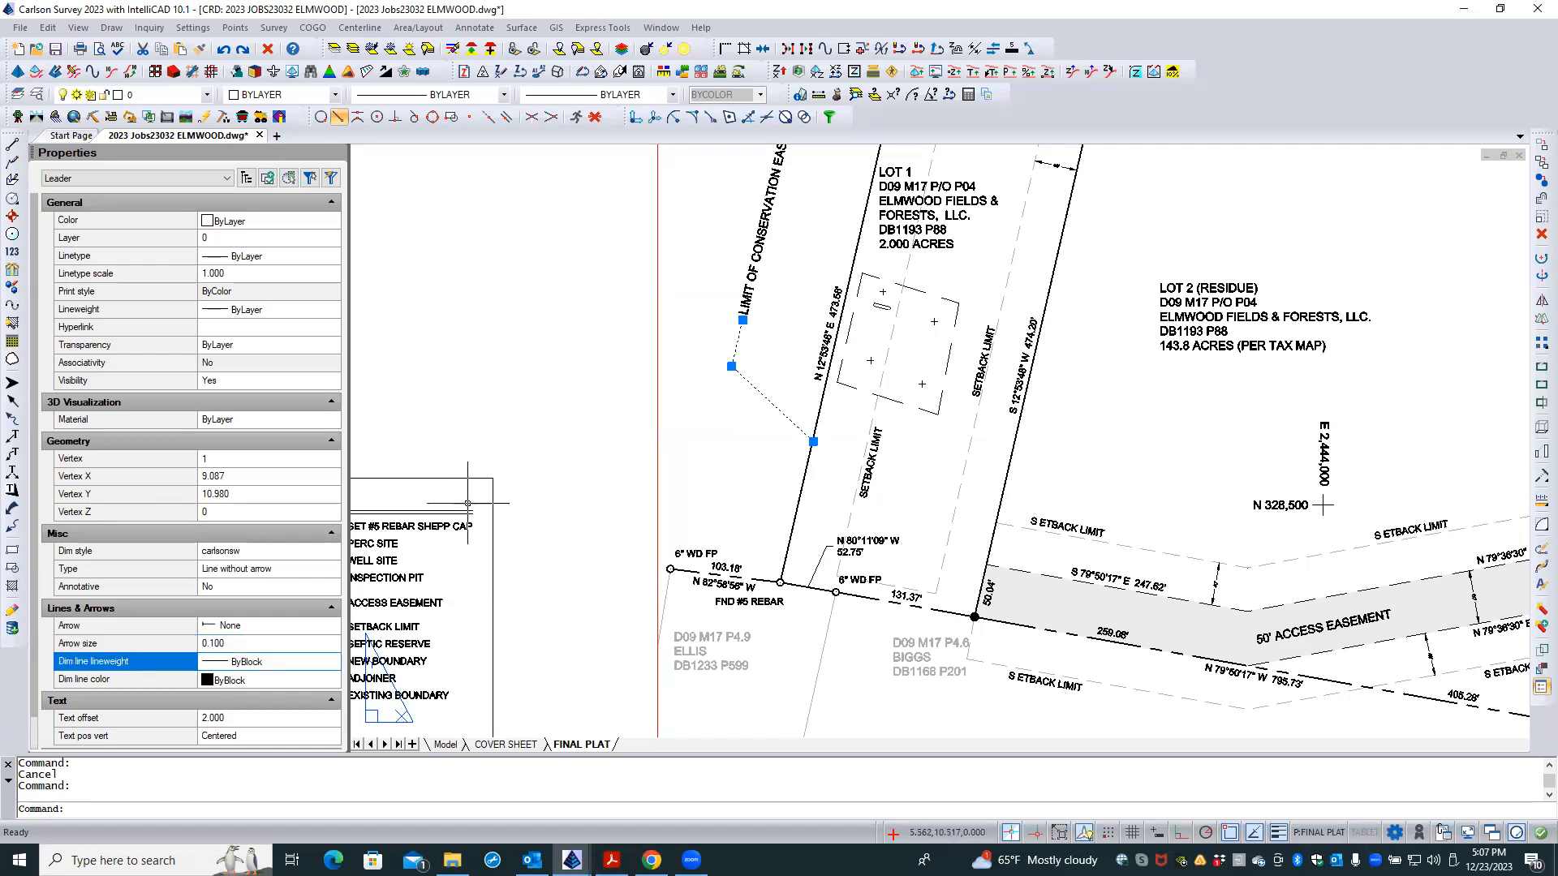
key(Escape)
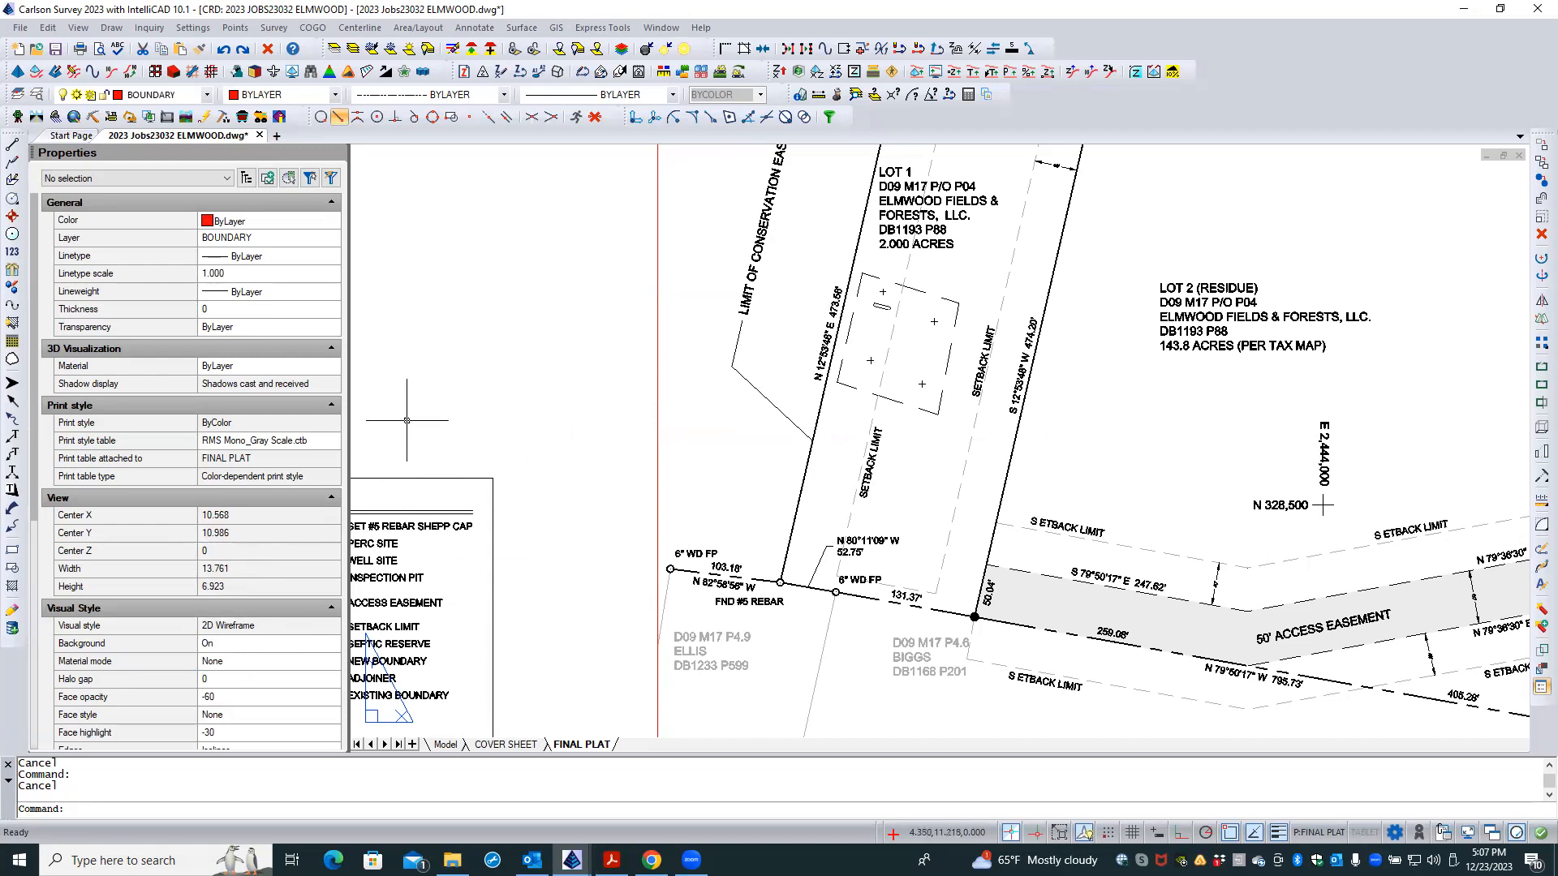
- Undo the recent property changes on the conservation easement leader, redoing the SETBACK LIMIT label correction if it is undone too
click(224, 50)
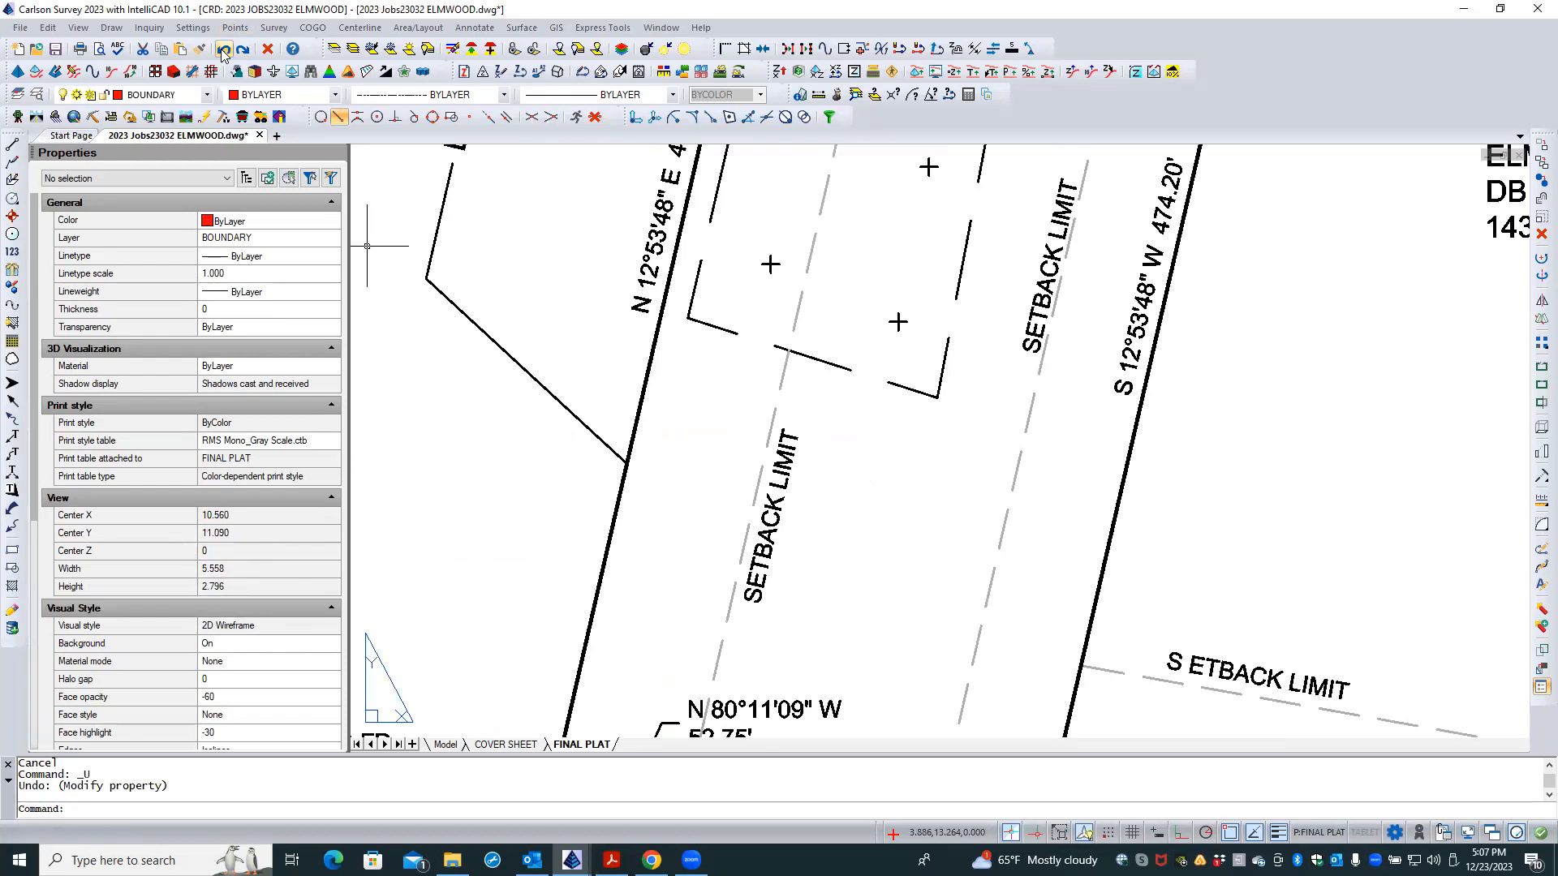
click(224, 50)
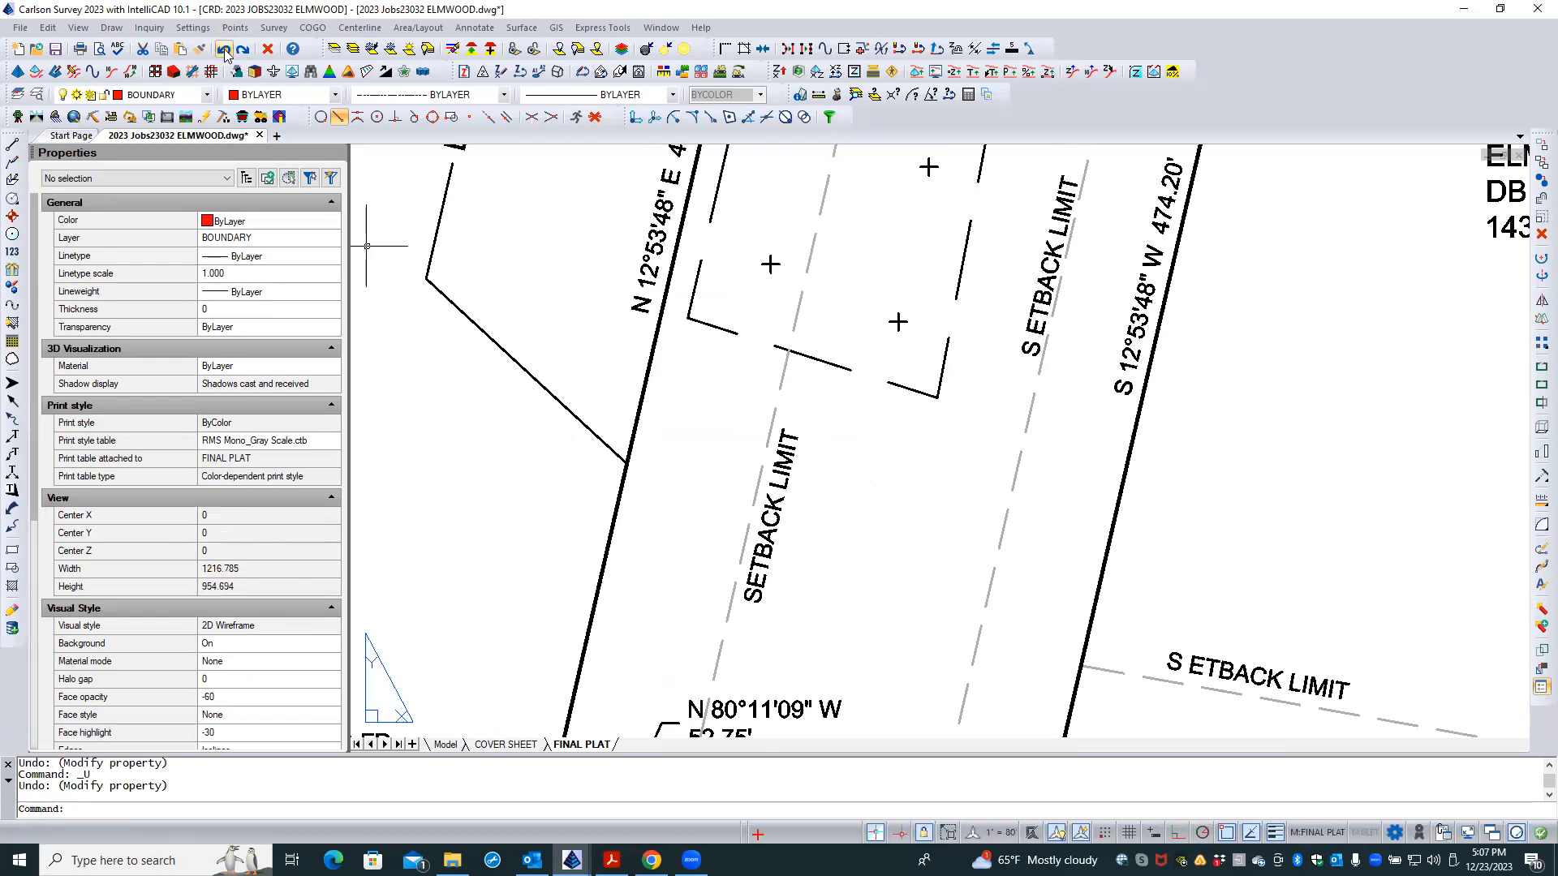
click(244, 50)
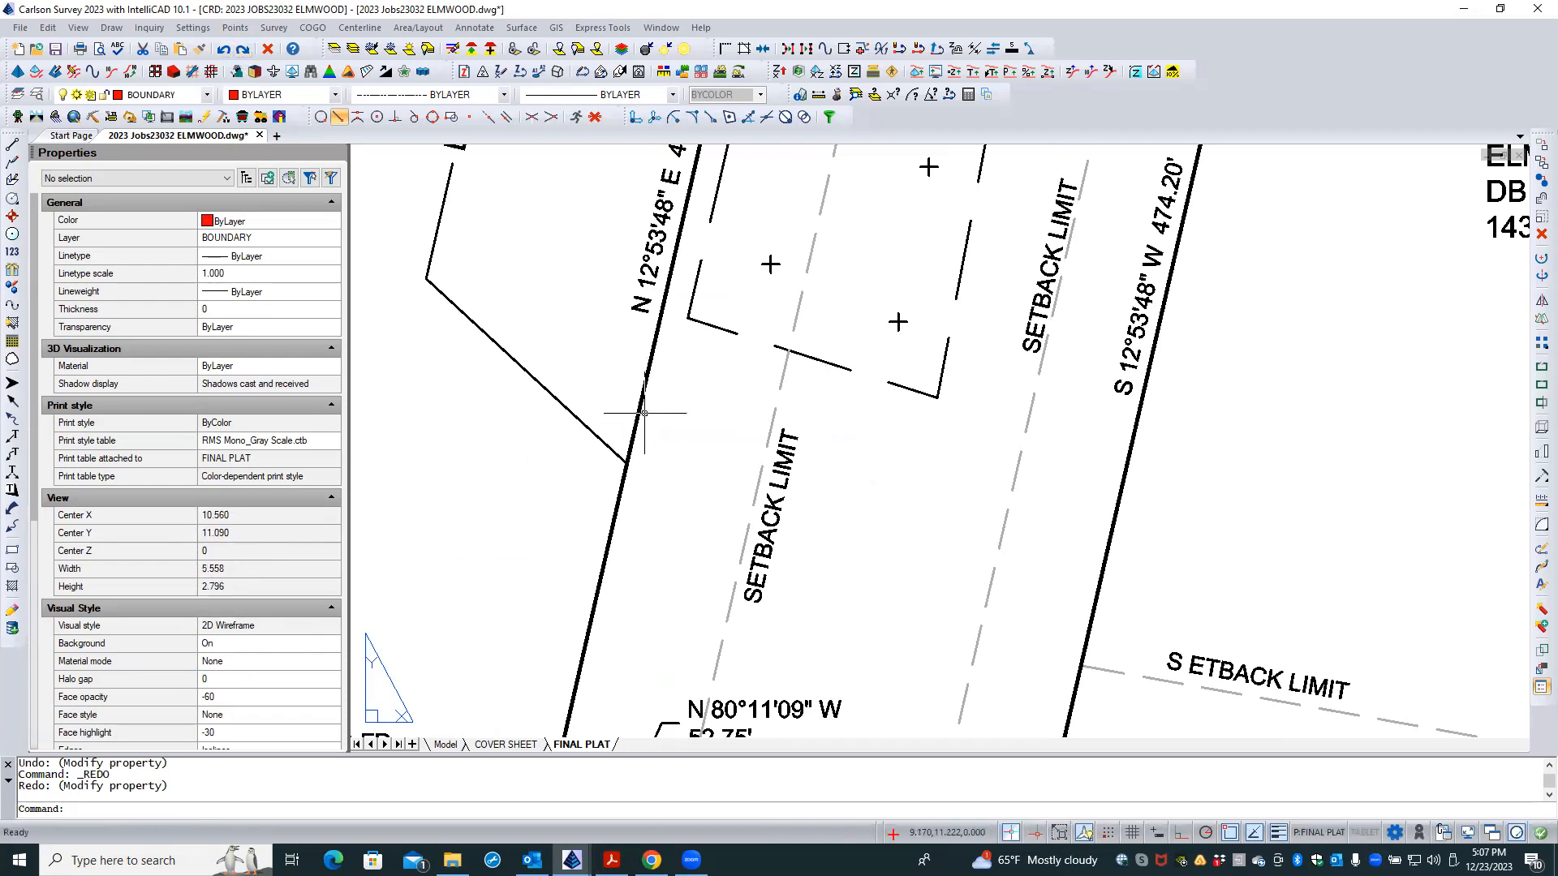
scroll(675, 378, down, 3)
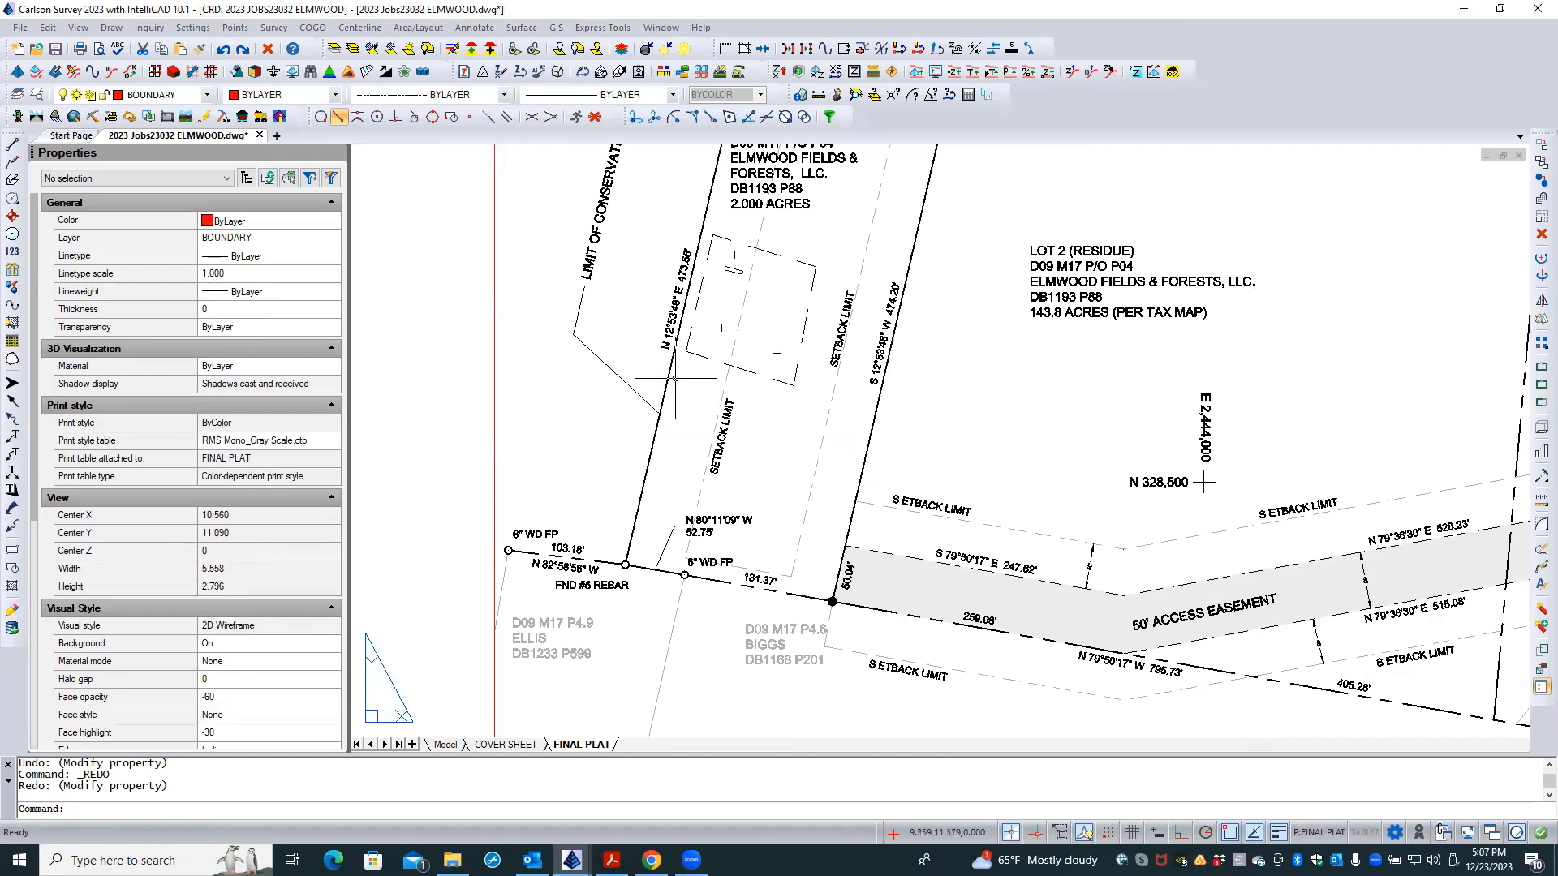
- Try the ISO-25 dimension style on the conservation easement leader, switch it back to carlsonsw and deselect it
click(616, 376)
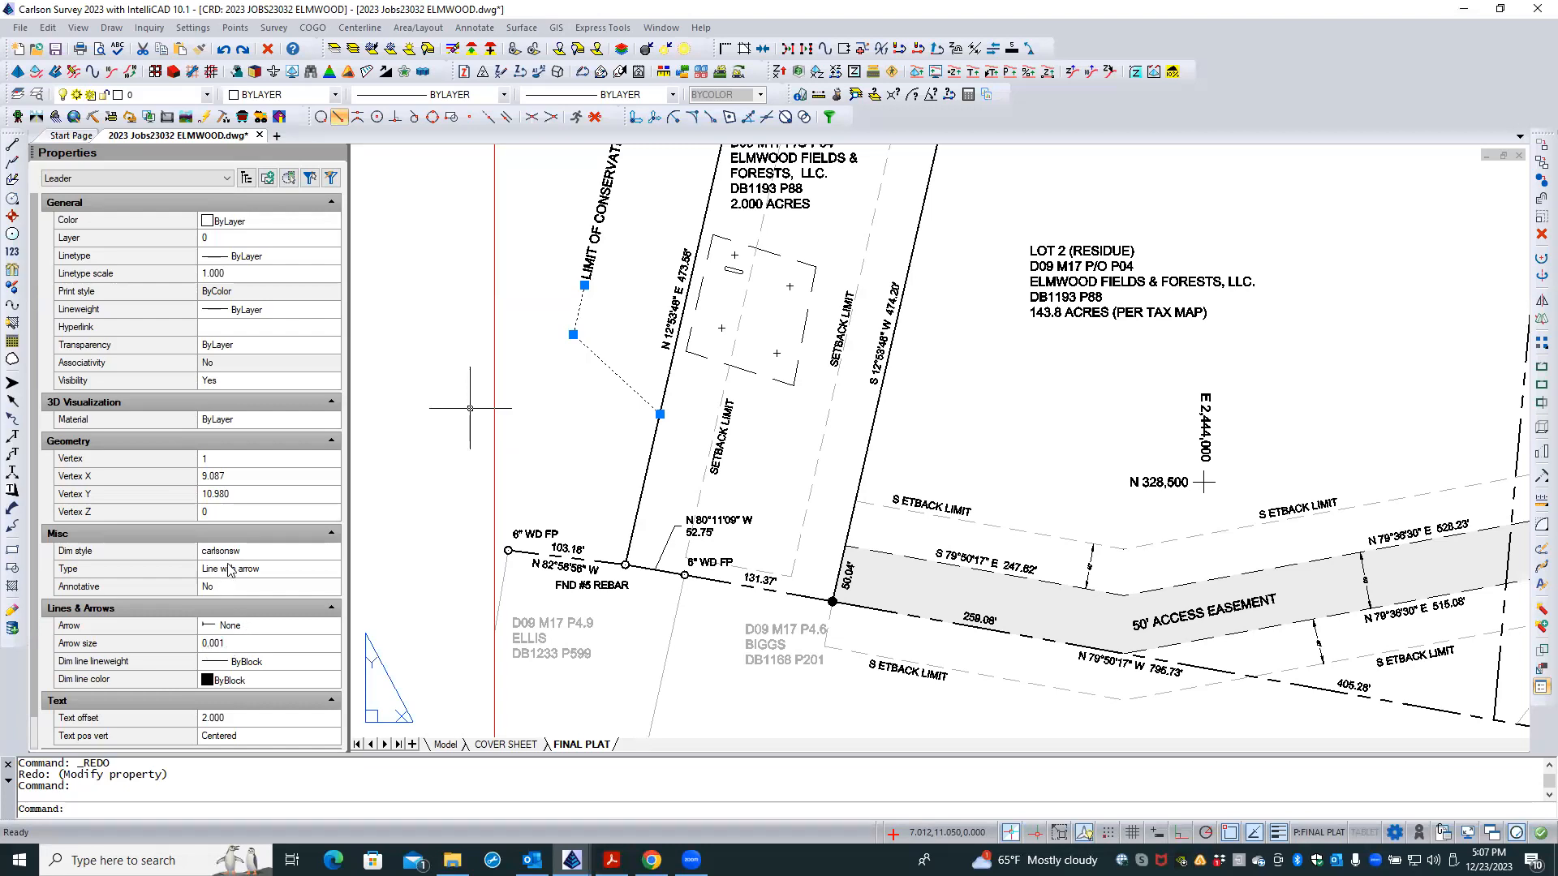
click(254, 555)
click(325, 553)
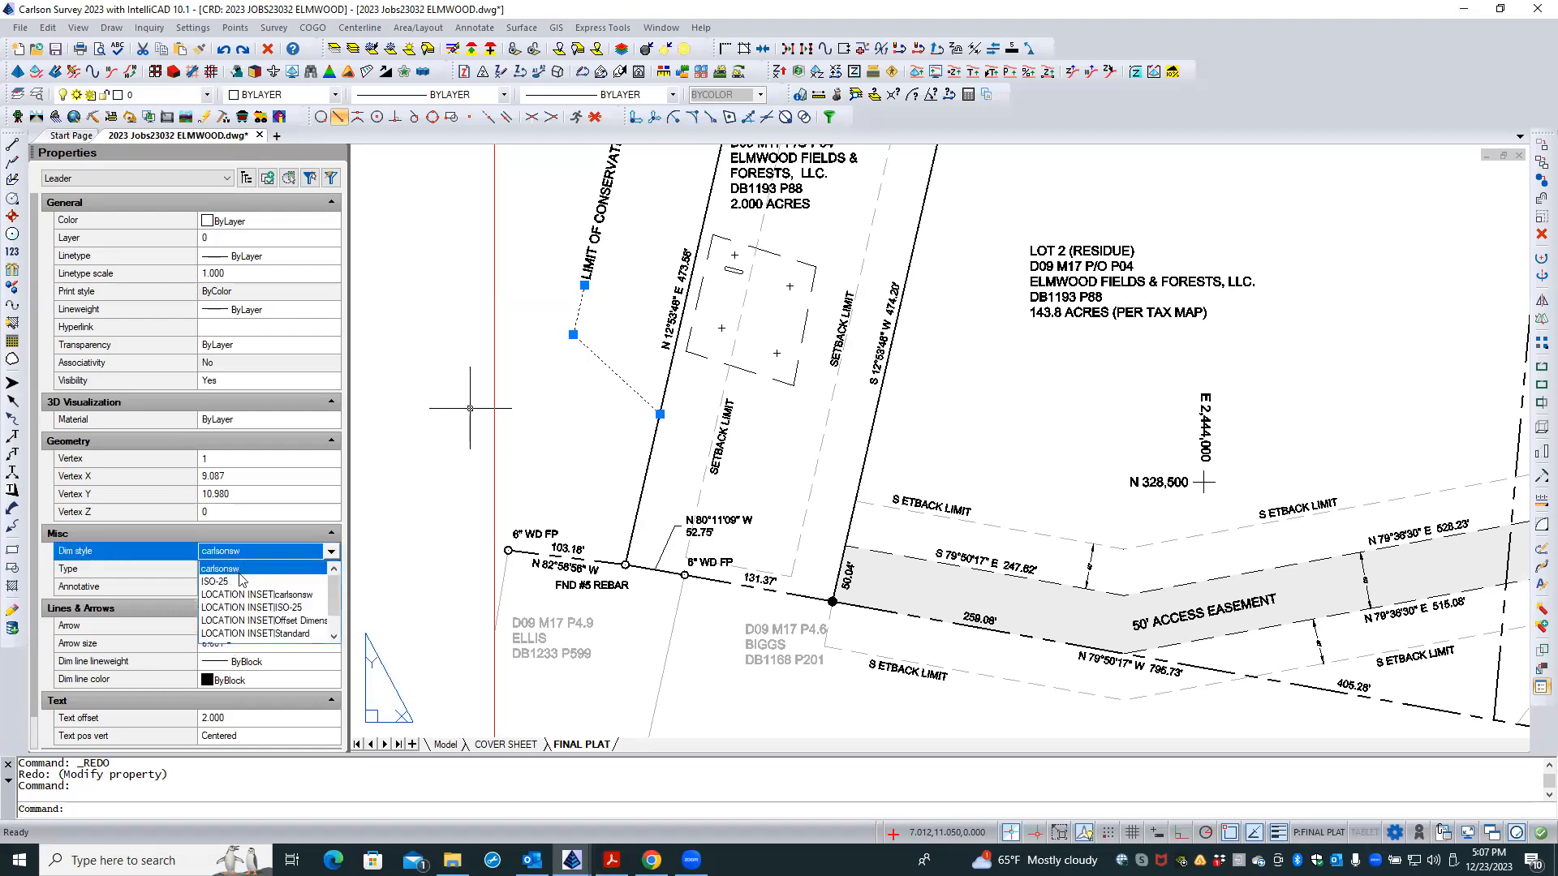
click(230, 586)
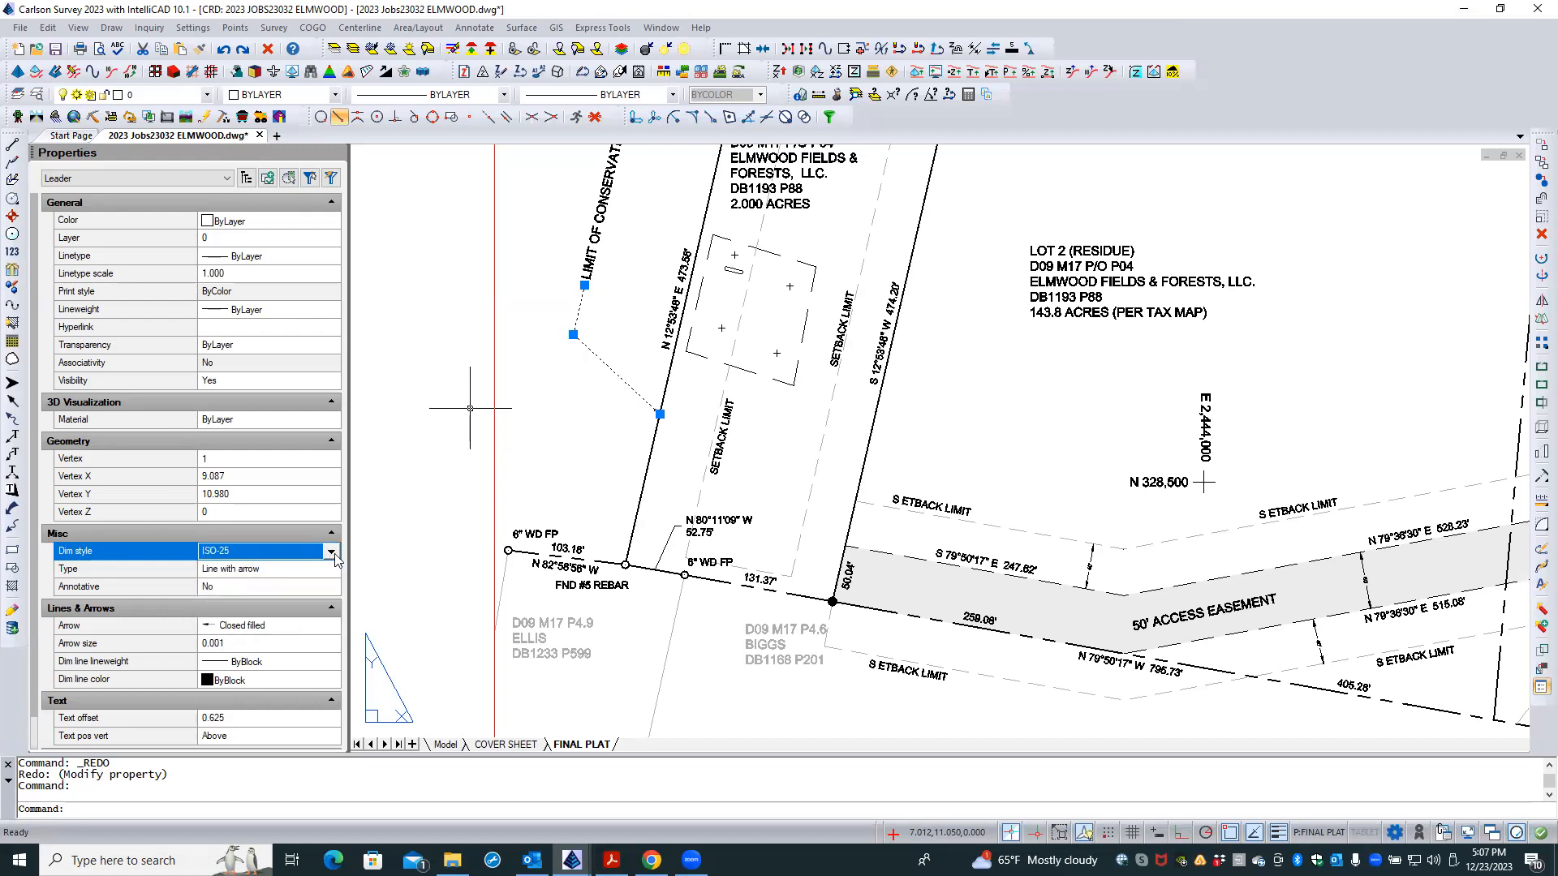
click(286, 554)
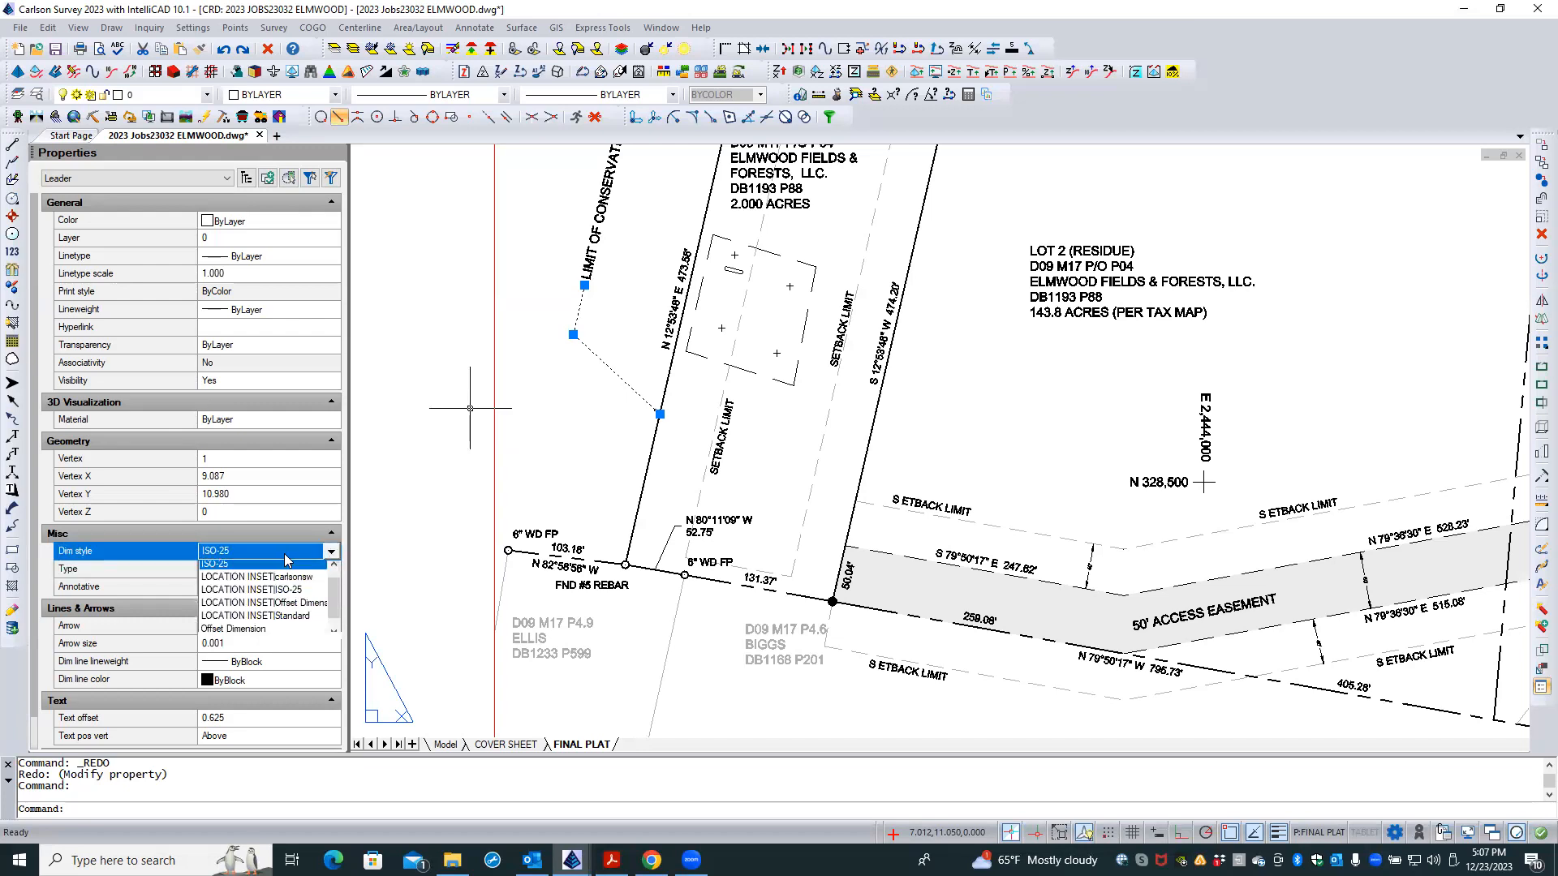
click(237, 582)
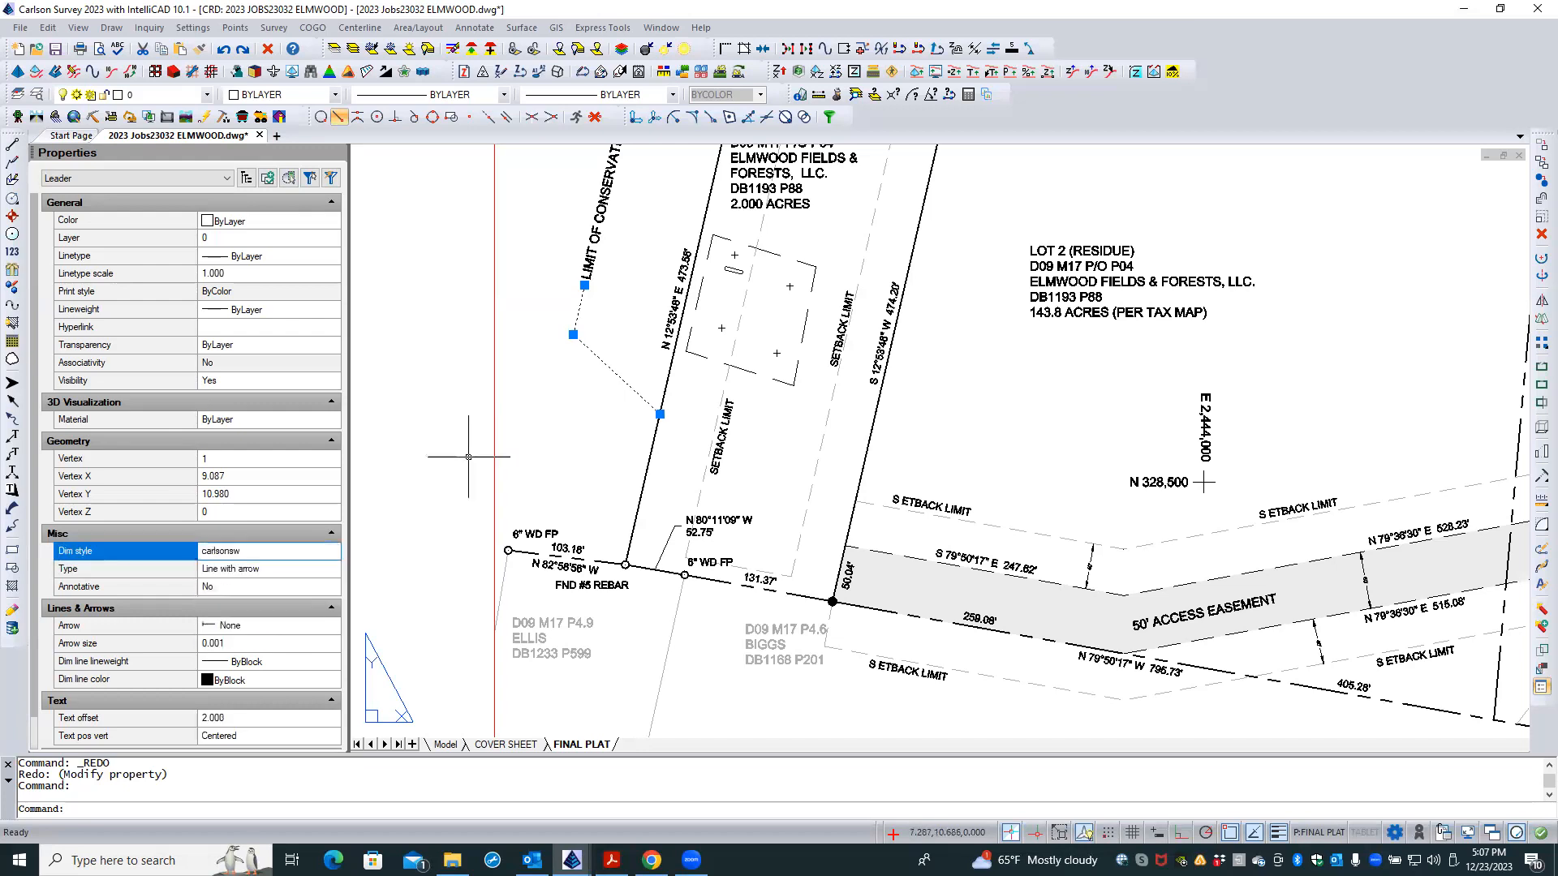
key(Escape)
key(Escape)
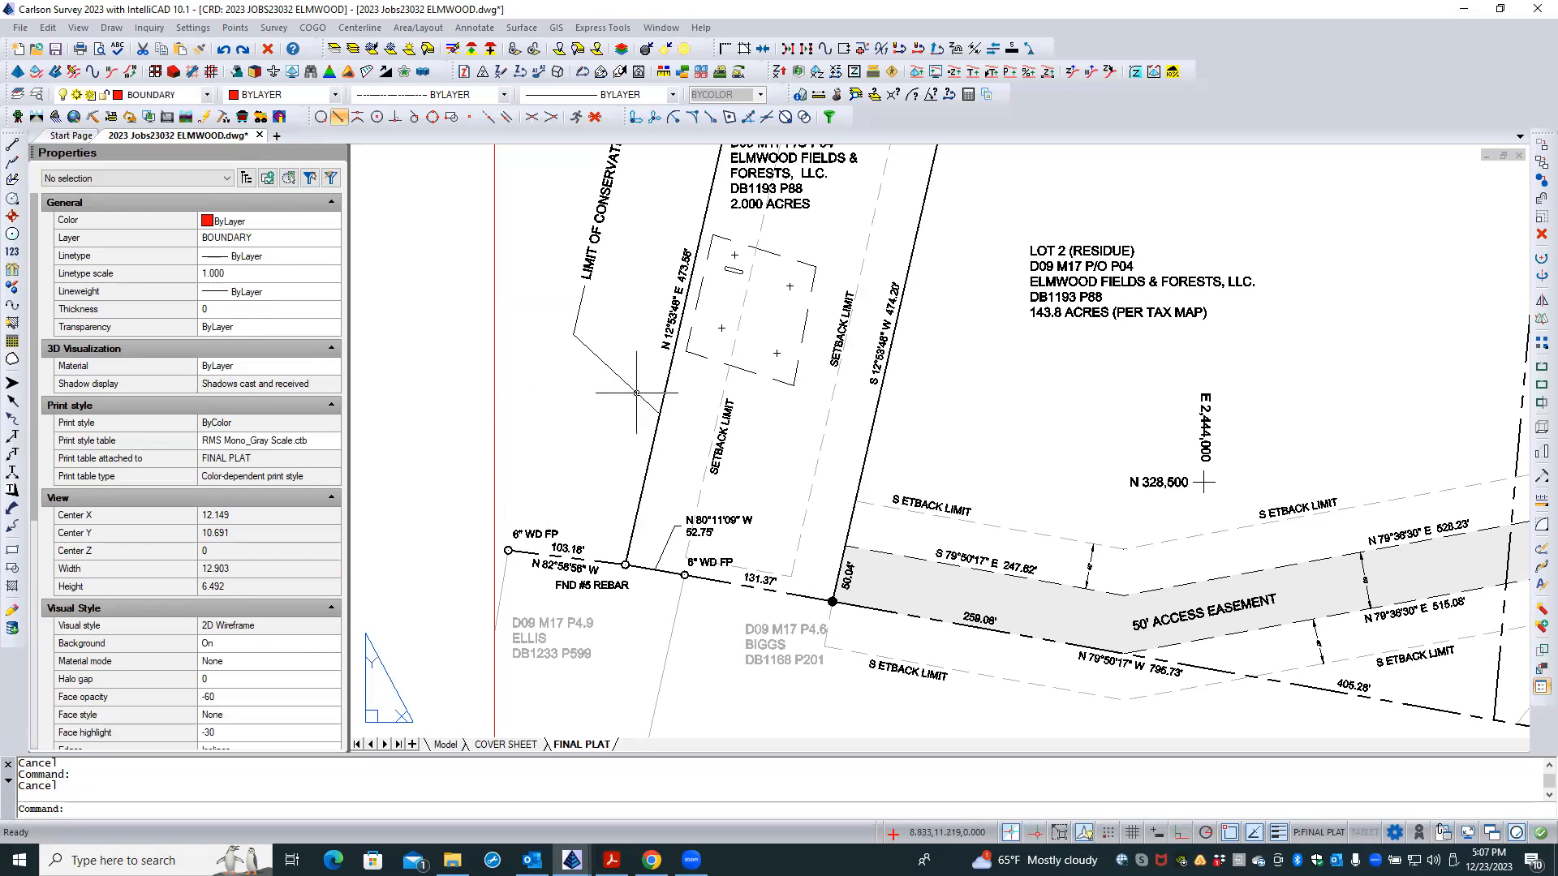
- Examine the Offset Dimension style's arrowhead, fit and primary unit settings, keeping the filled leader arrowhead
click(112, 28)
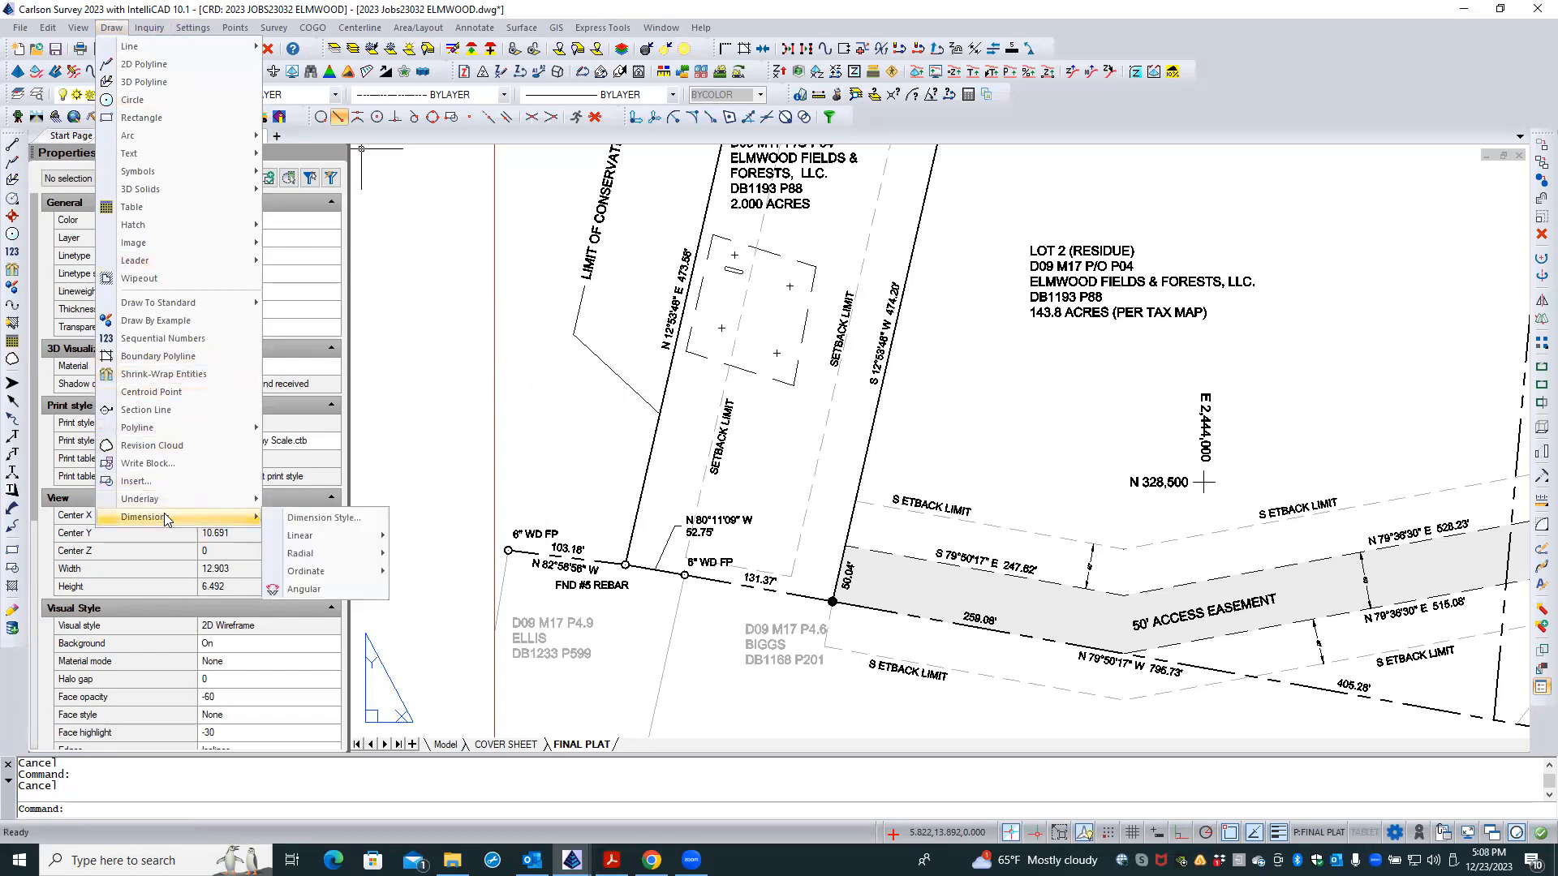
click(297, 517)
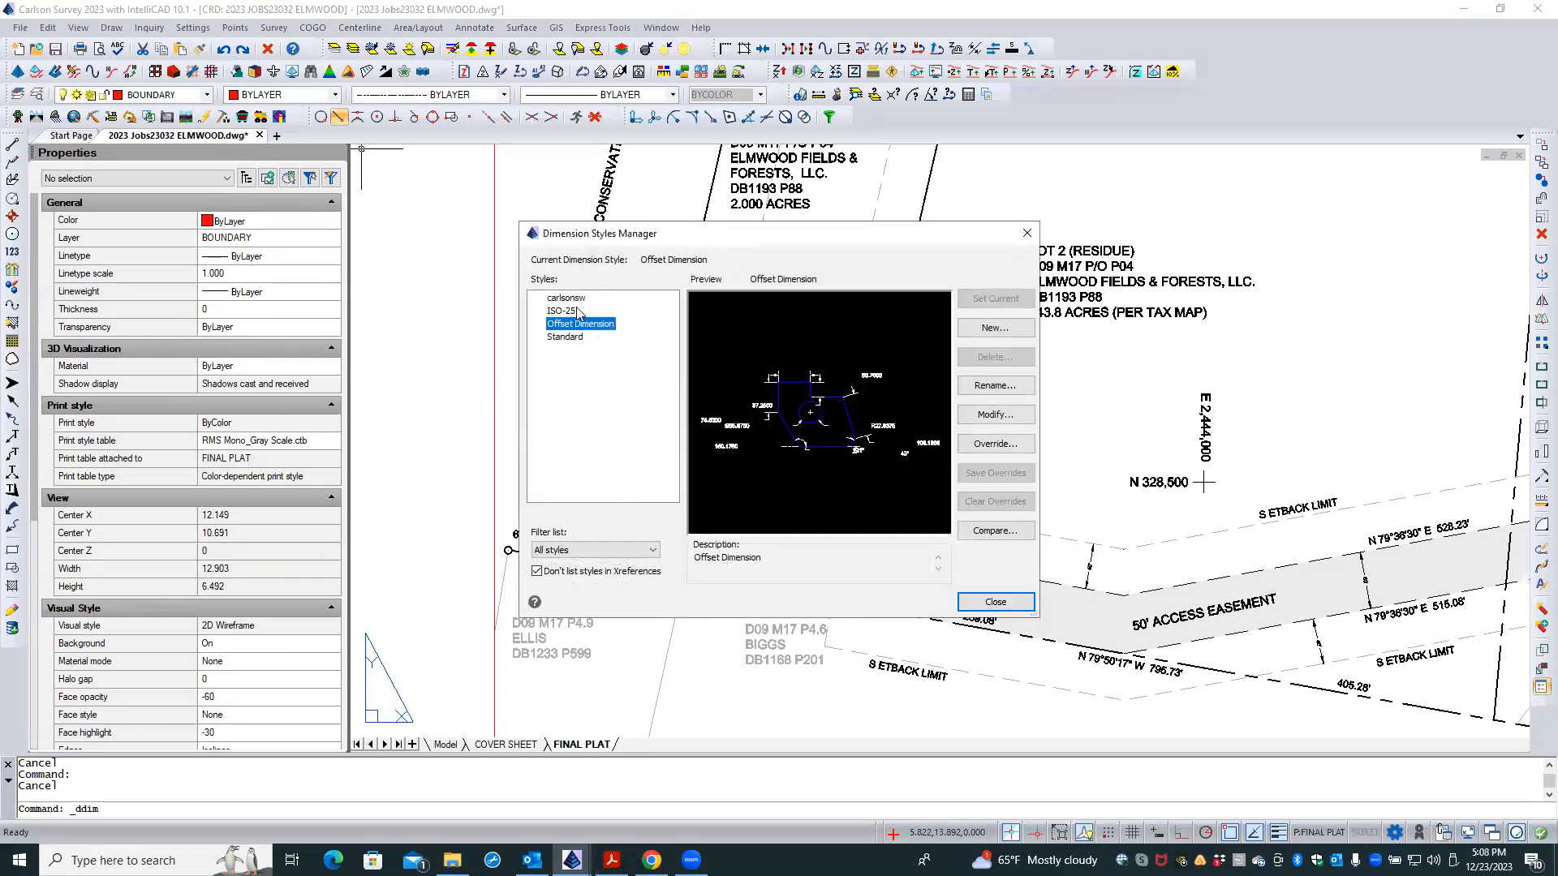
click(1005, 416)
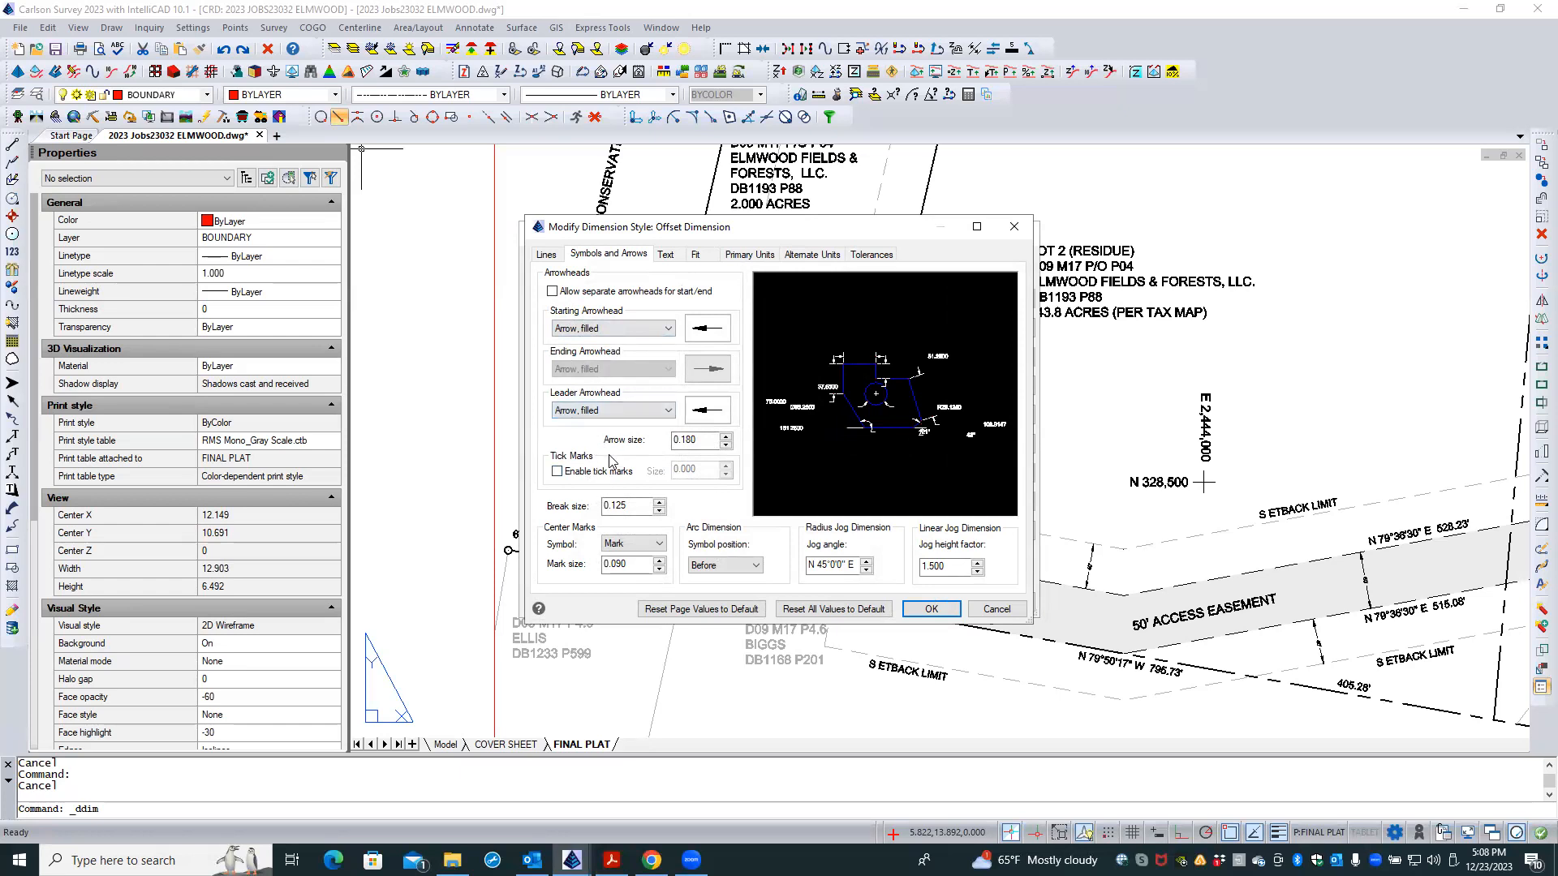
click(696, 255)
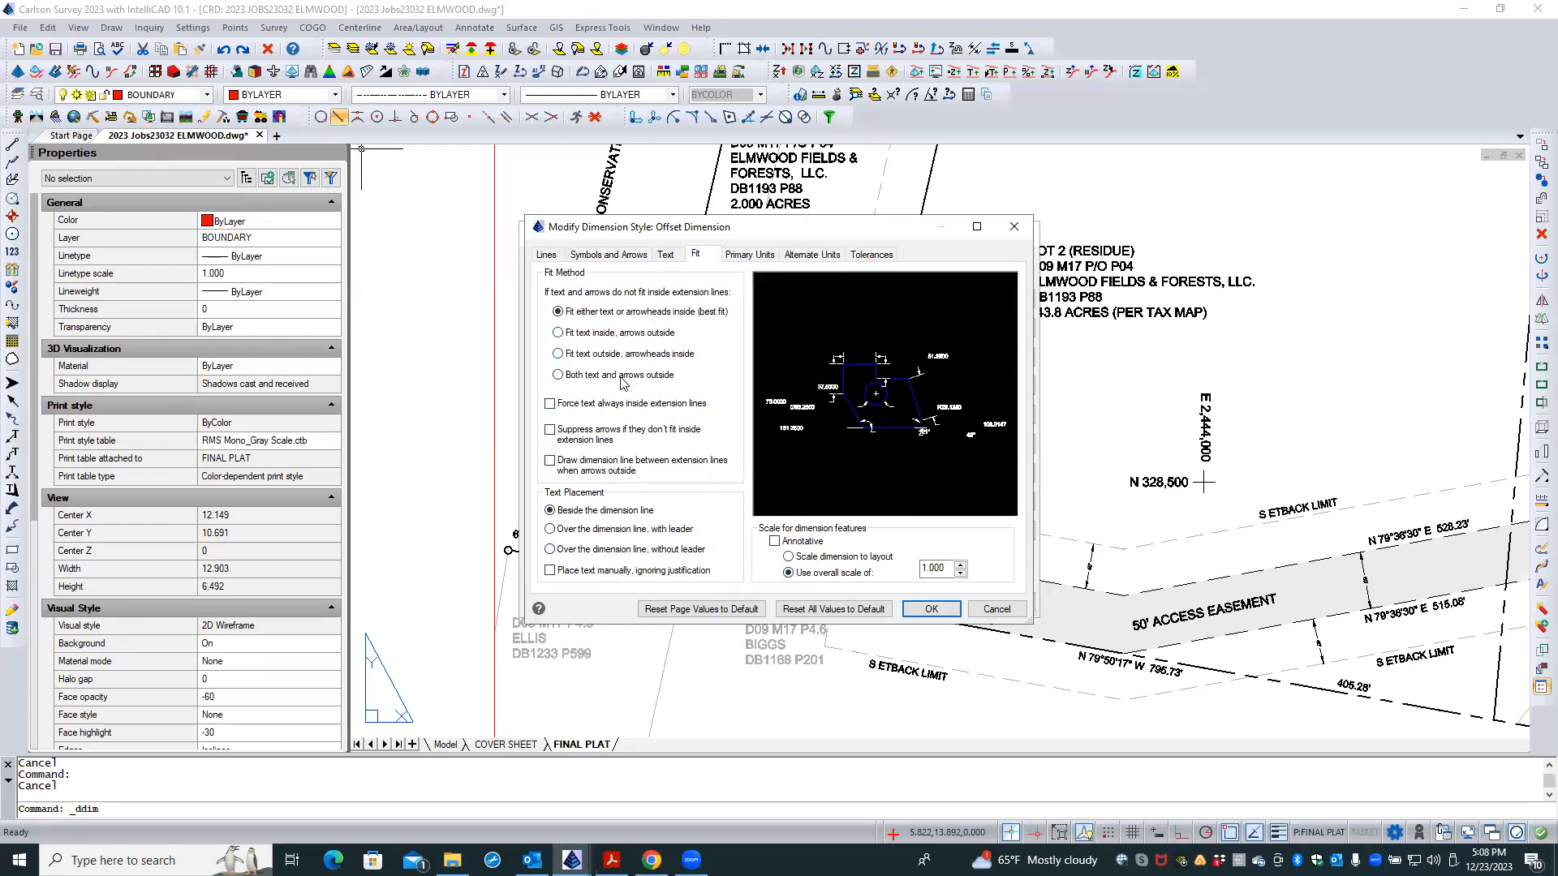
click(741, 255)
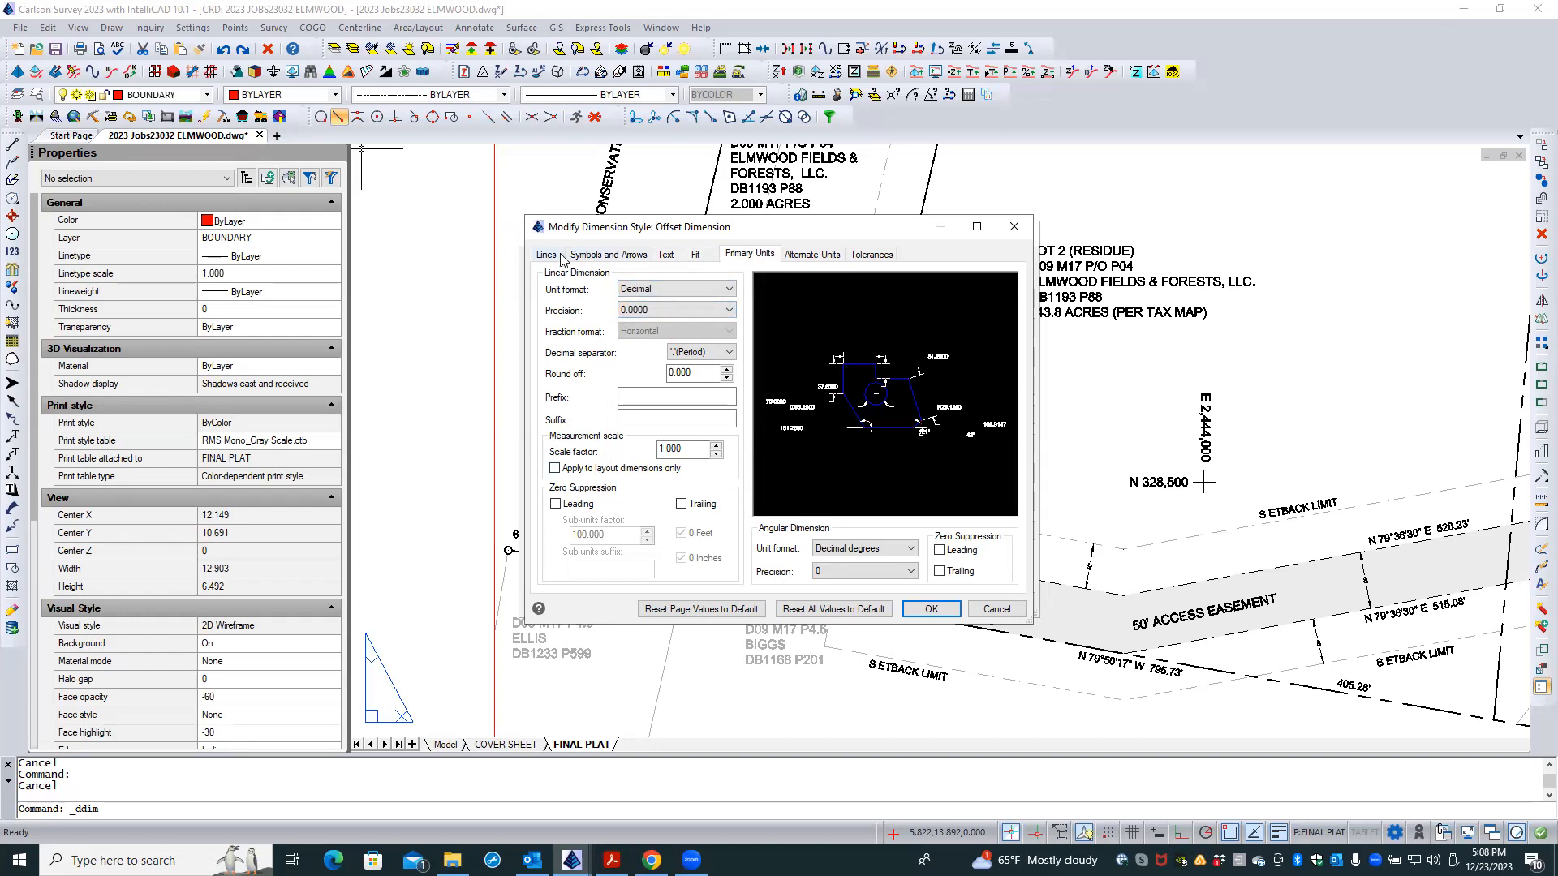
click(587, 257)
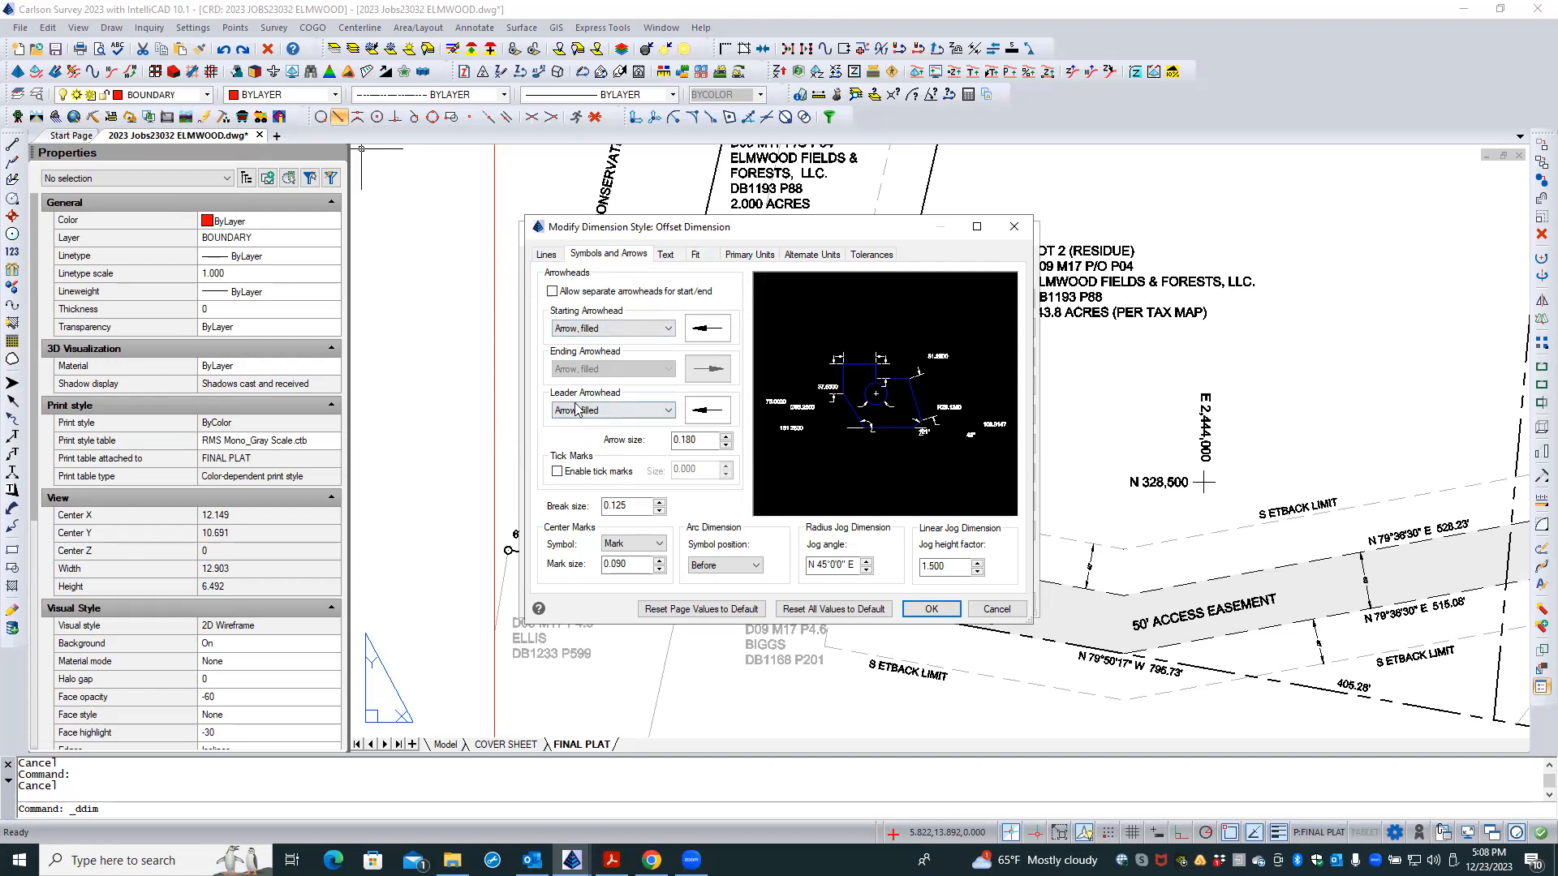
click(630, 413)
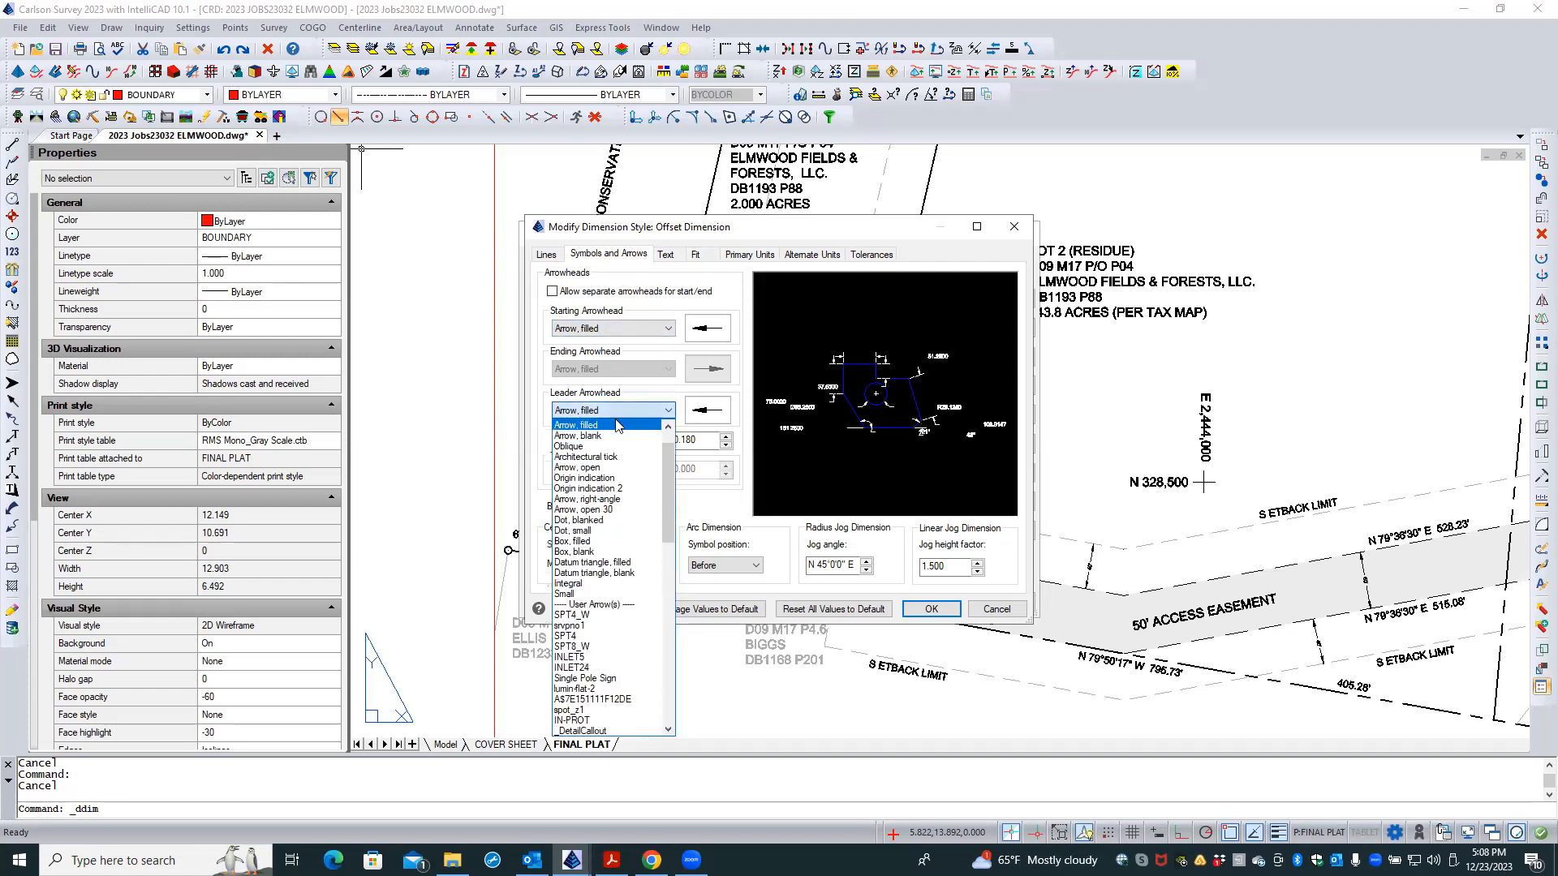
click(607, 433)
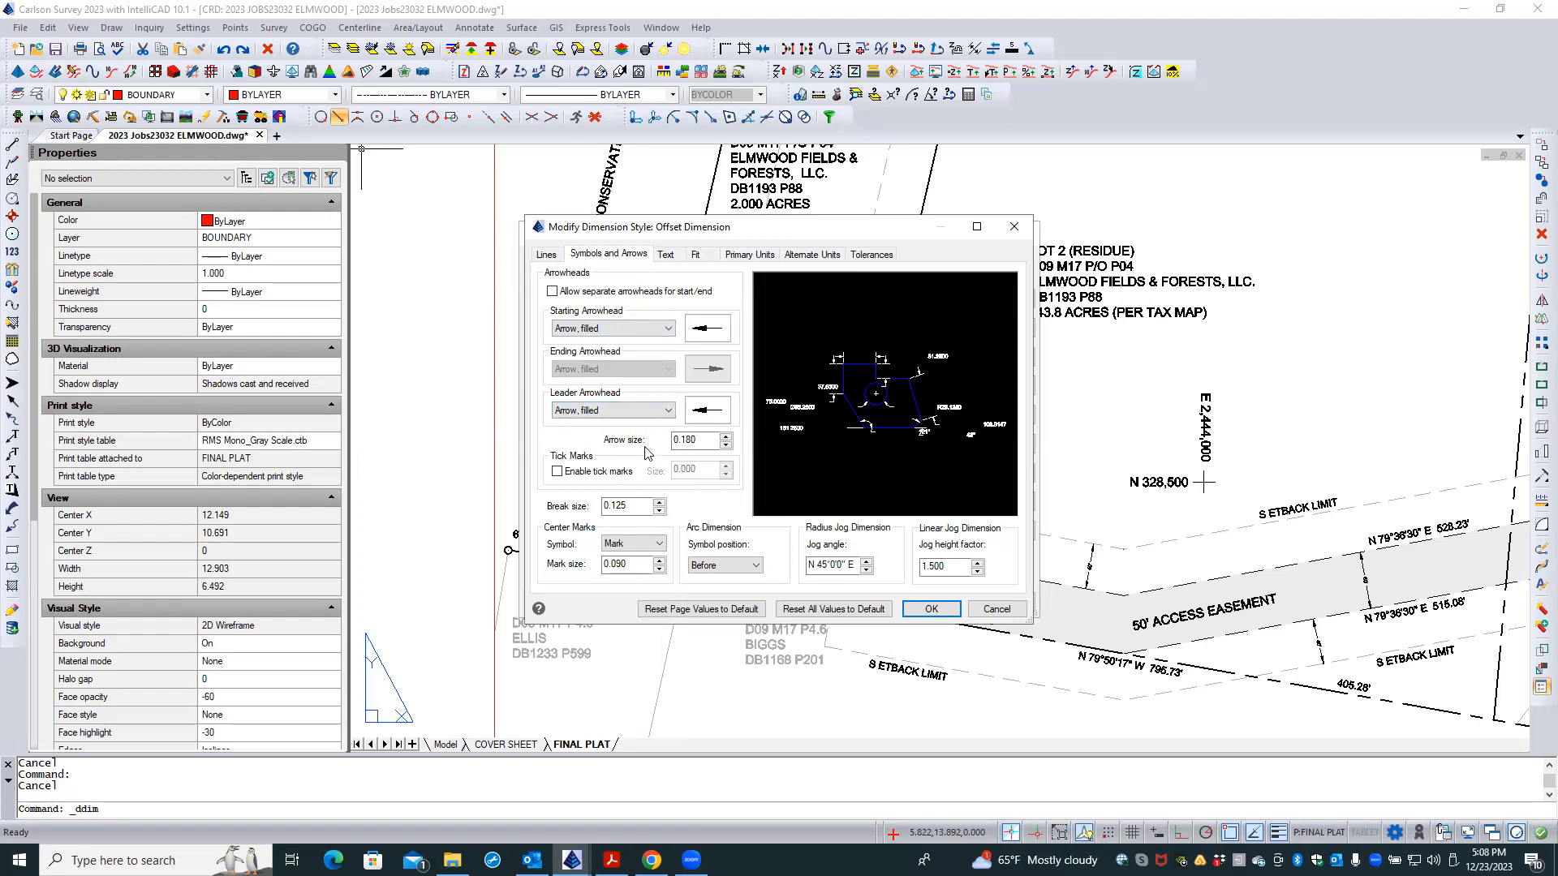
click(705, 439)
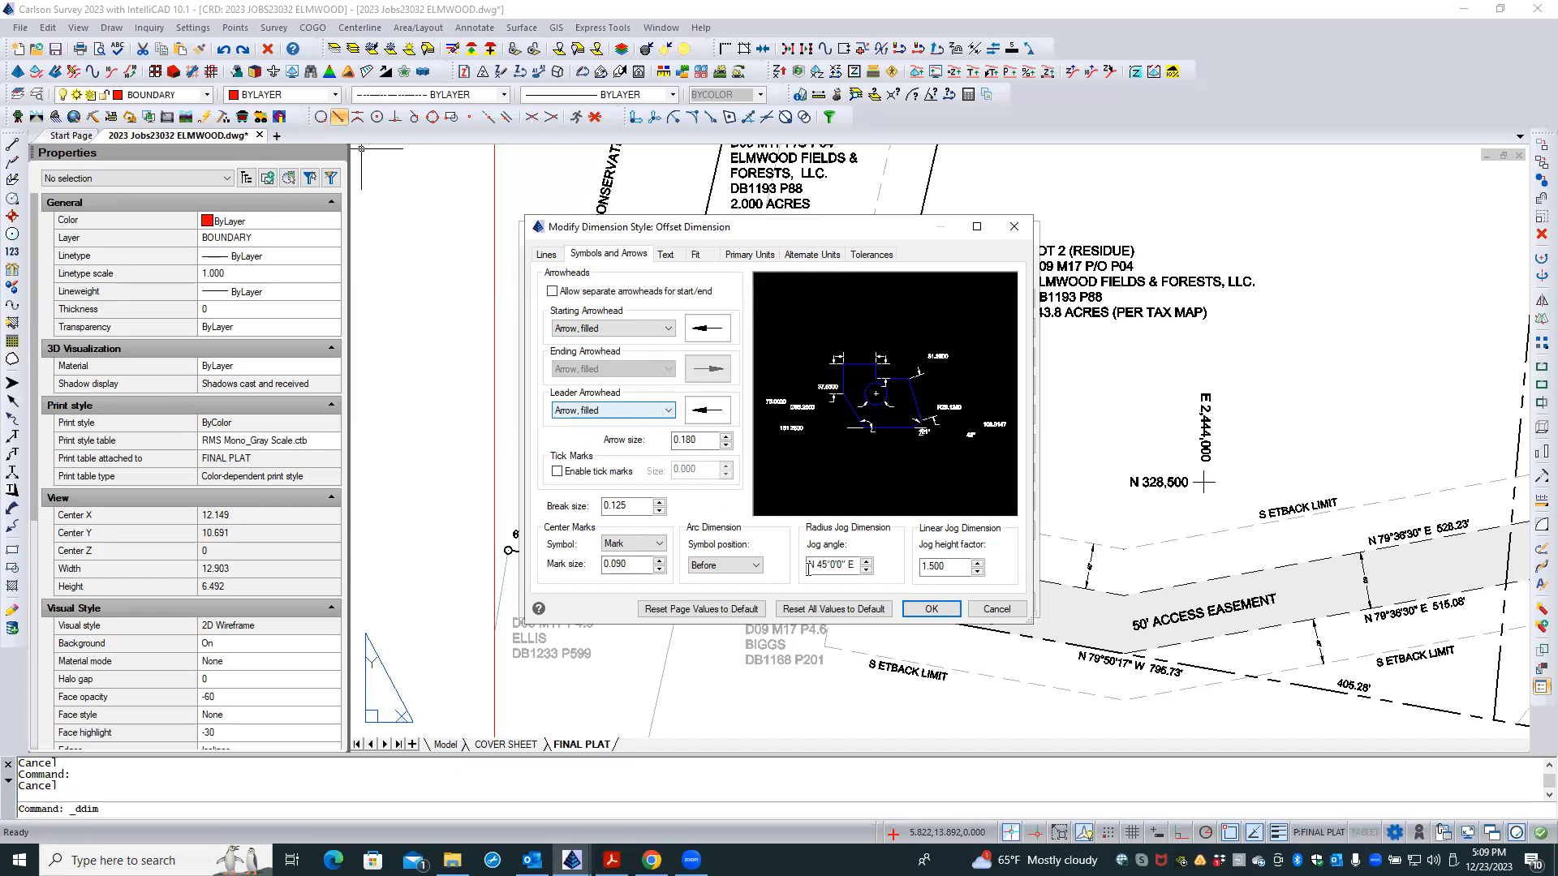
click(932, 610)
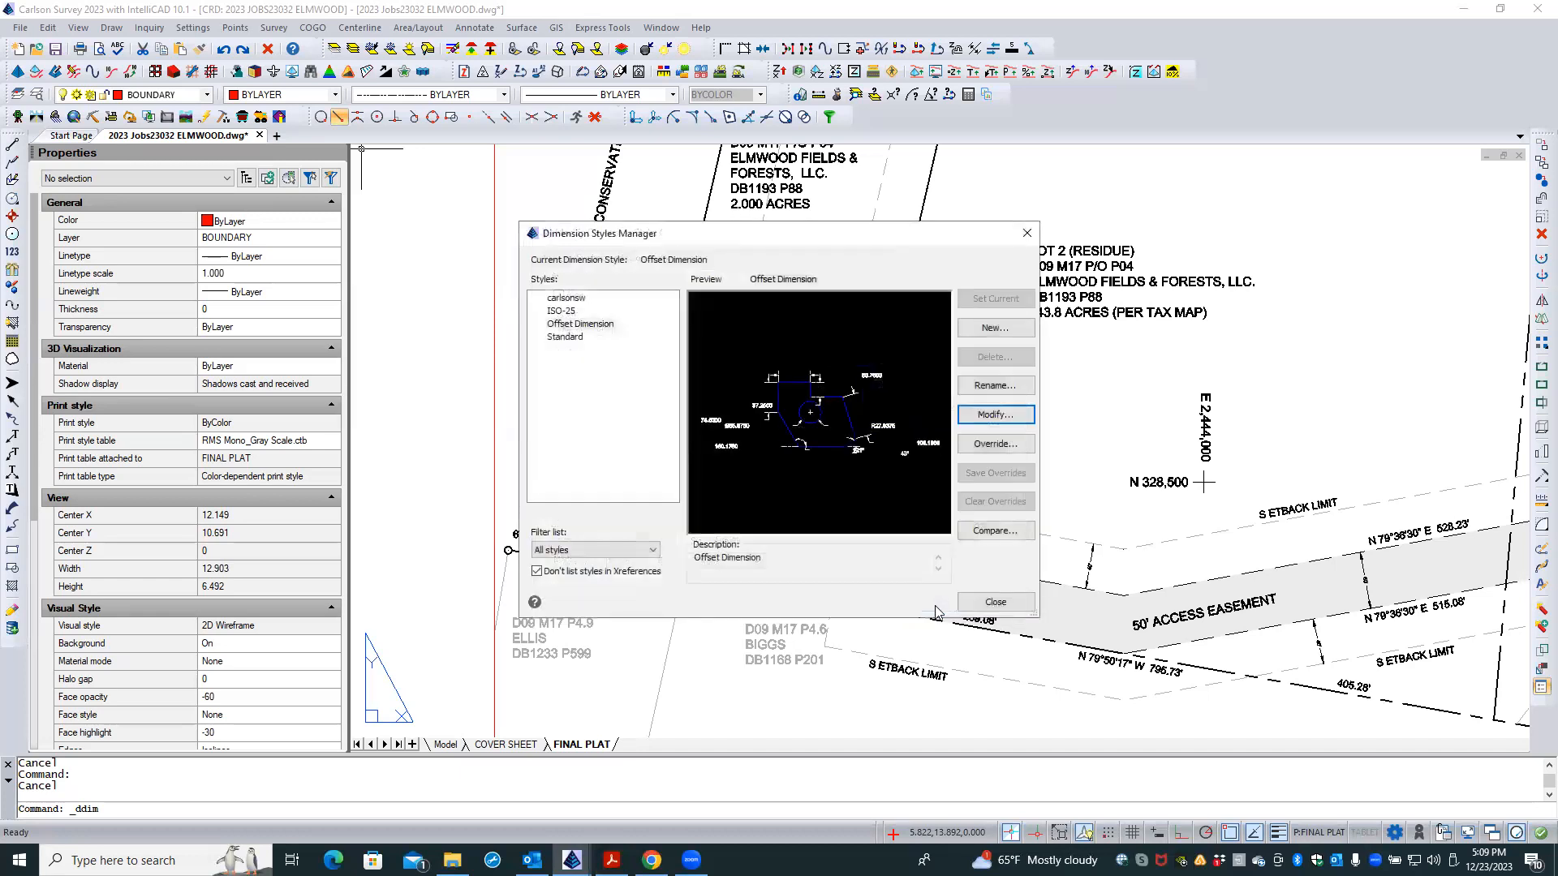
click(994, 602)
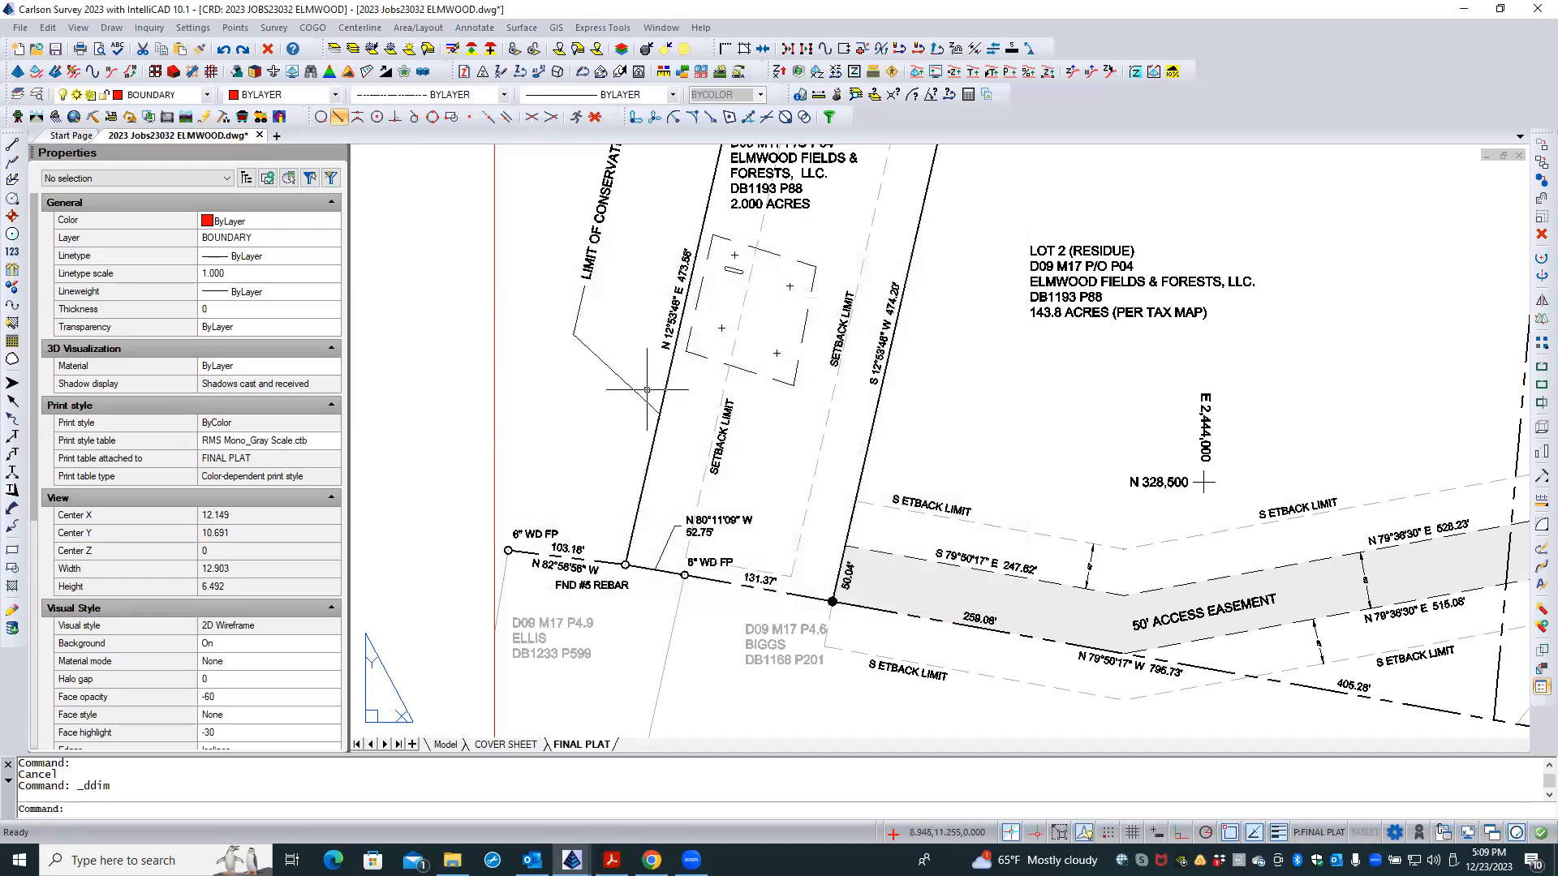
- Try the line-without-arrow type on the conservation easement leader and return it to line with arrow
click(621, 381)
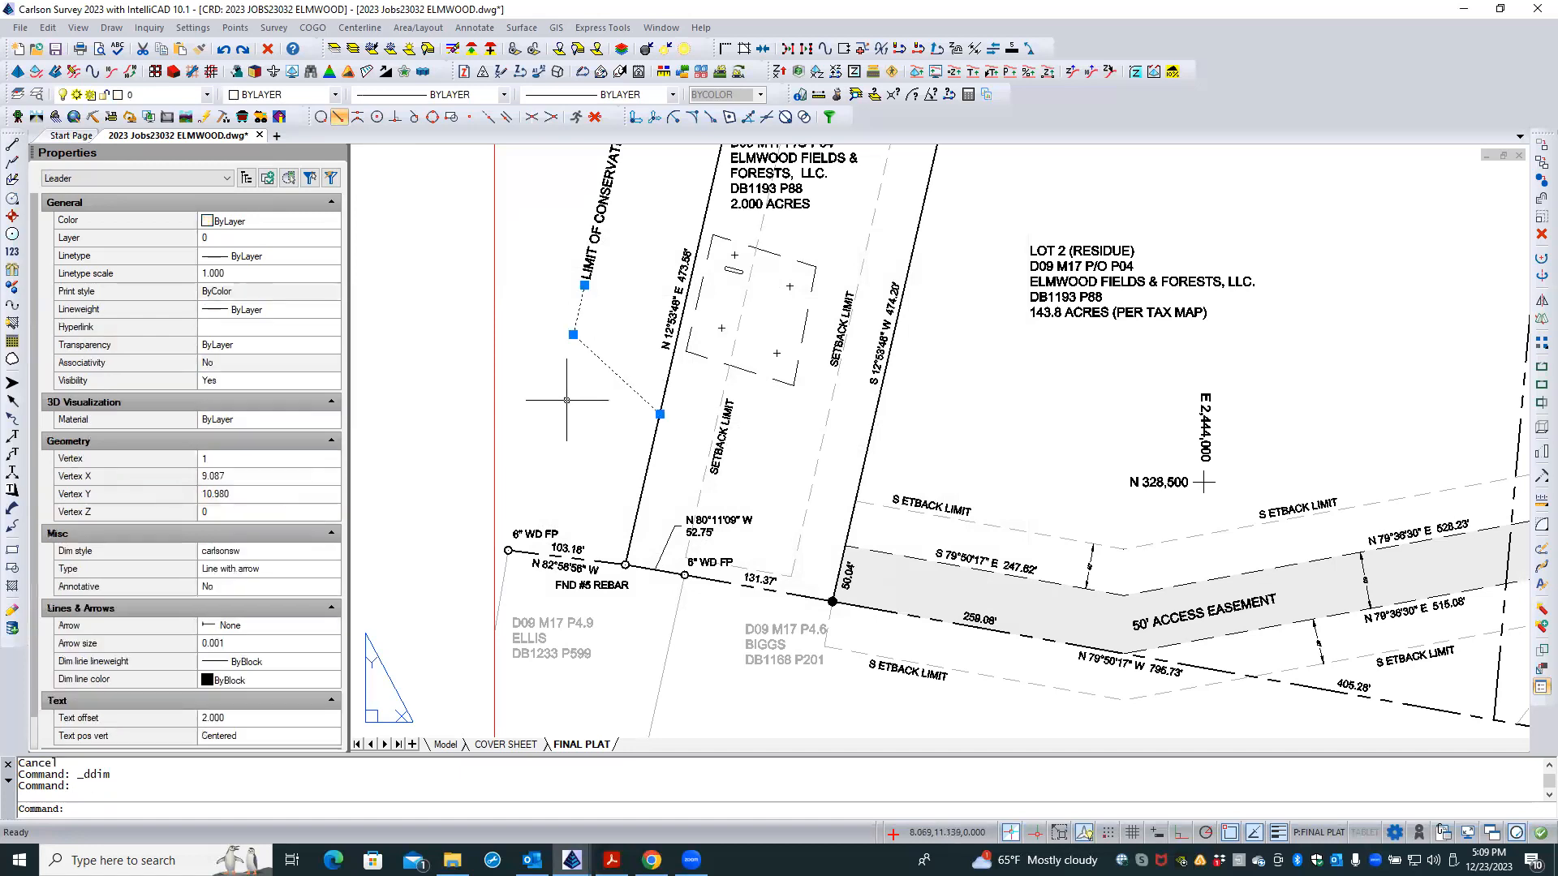
click(260, 555)
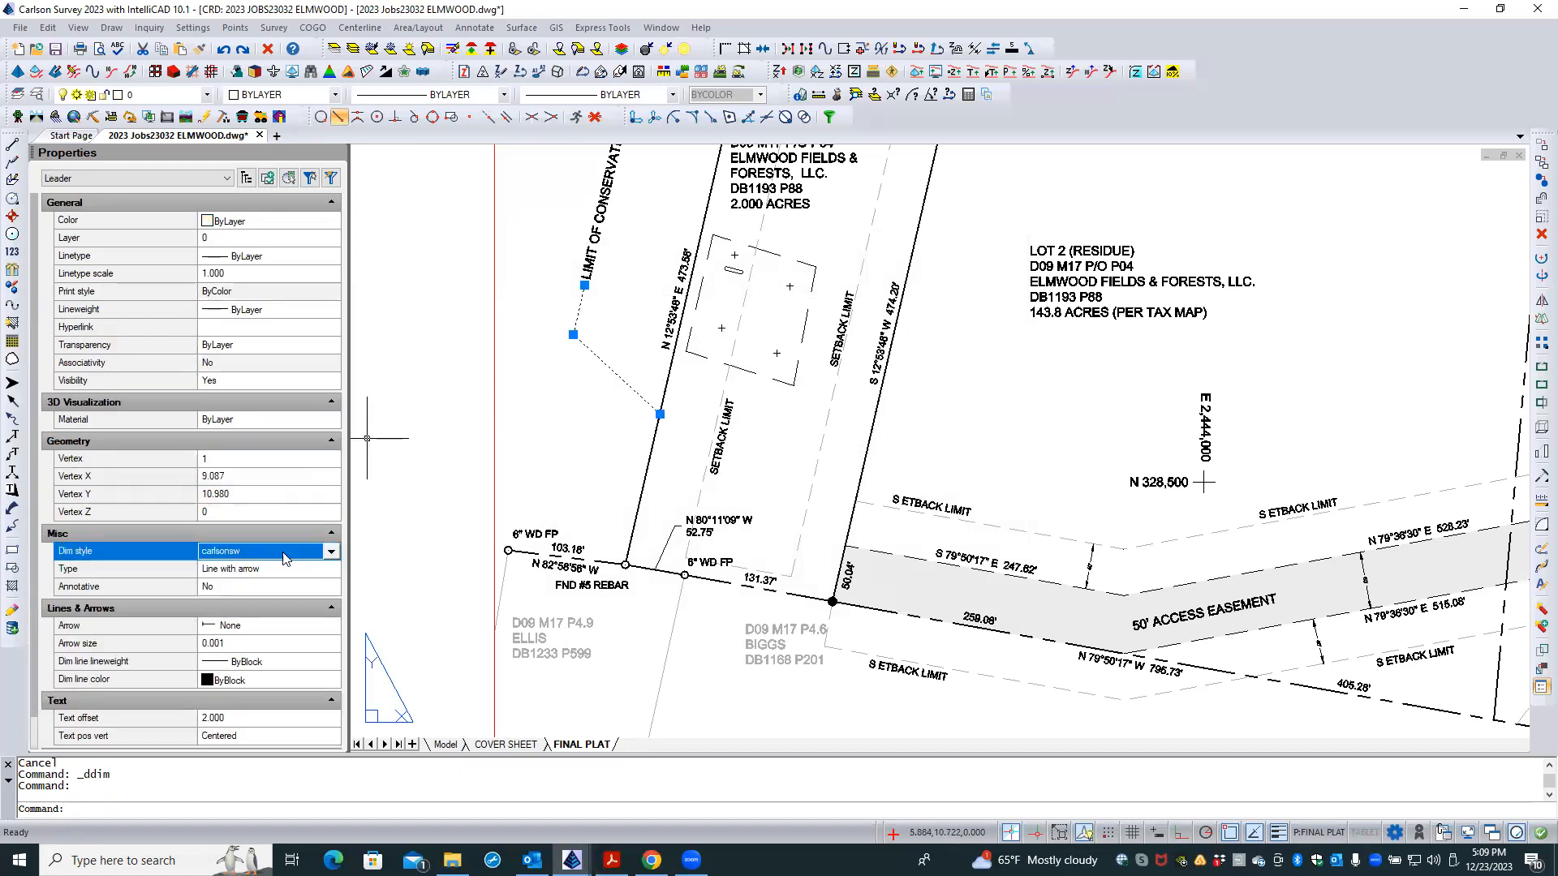
click(338, 570)
click(332, 570)
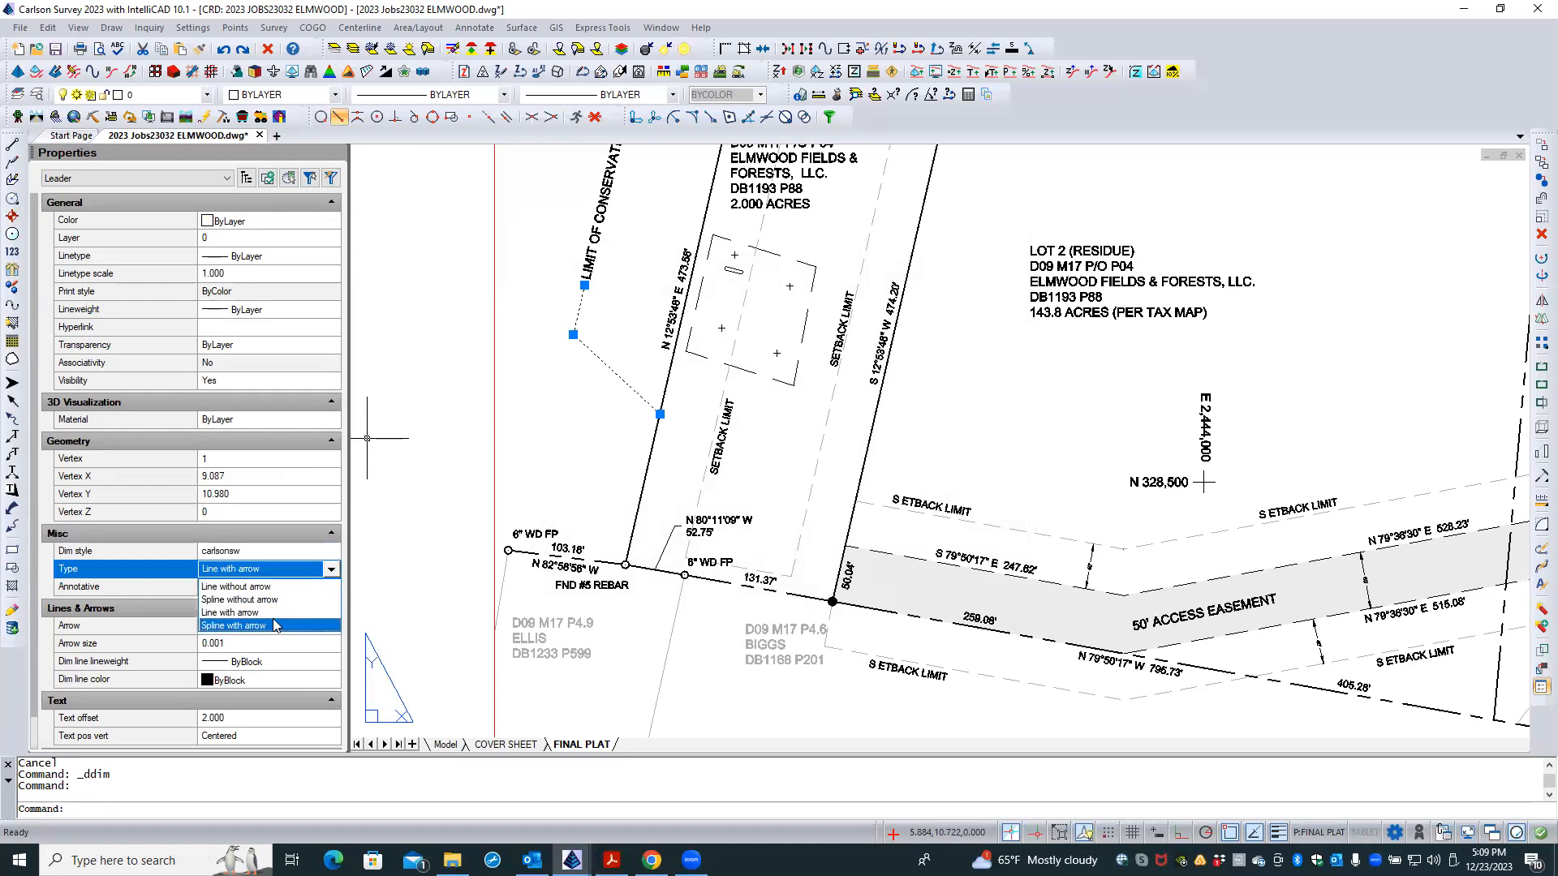
click(246, 587)
click(332, 571)
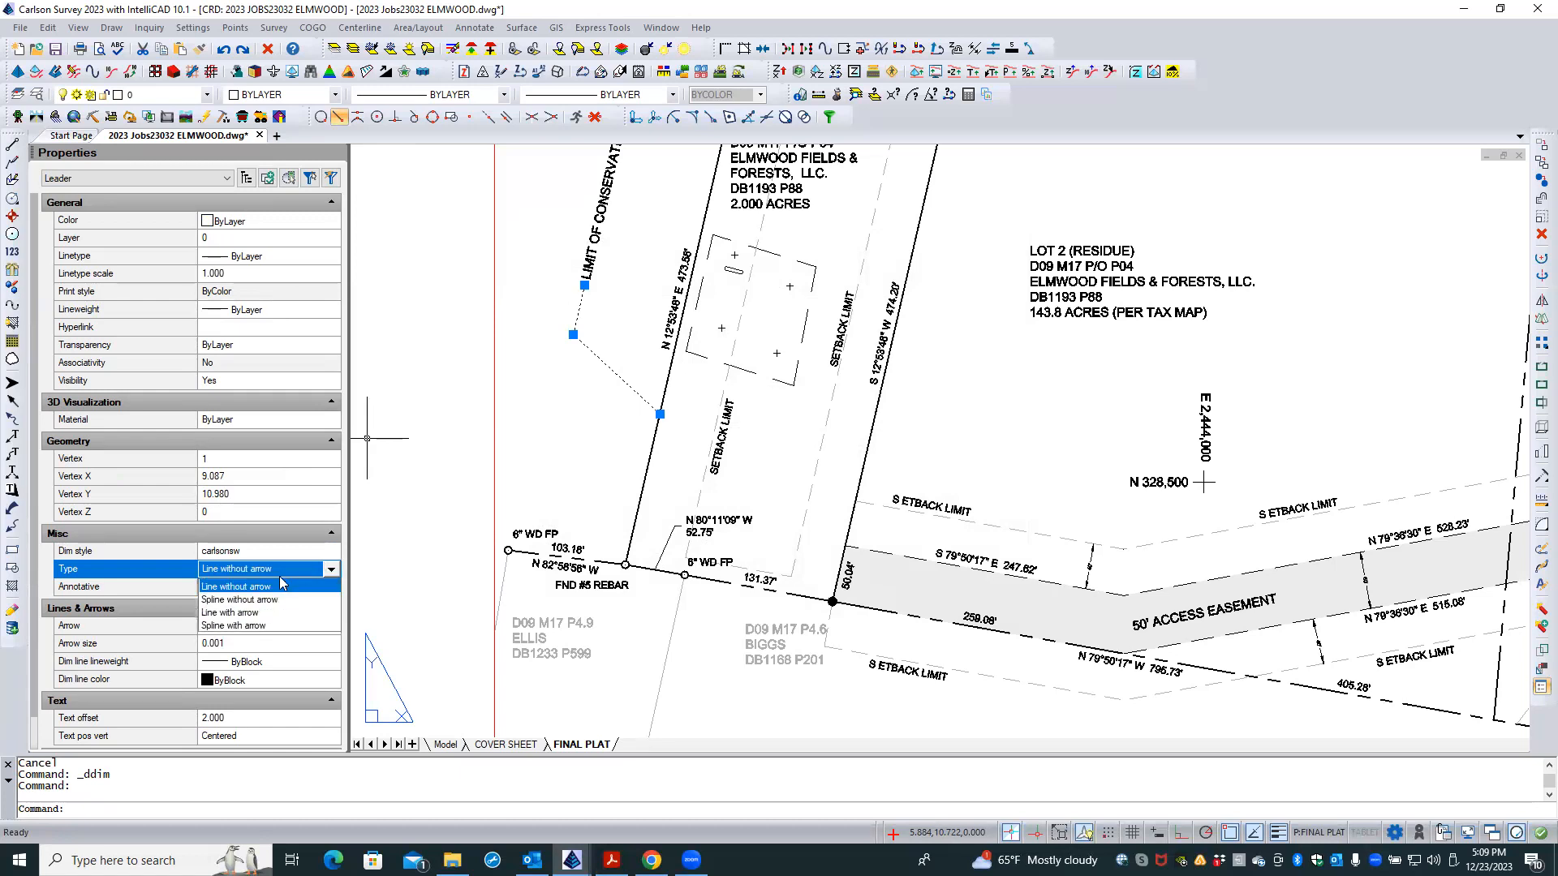
click(245, 614)
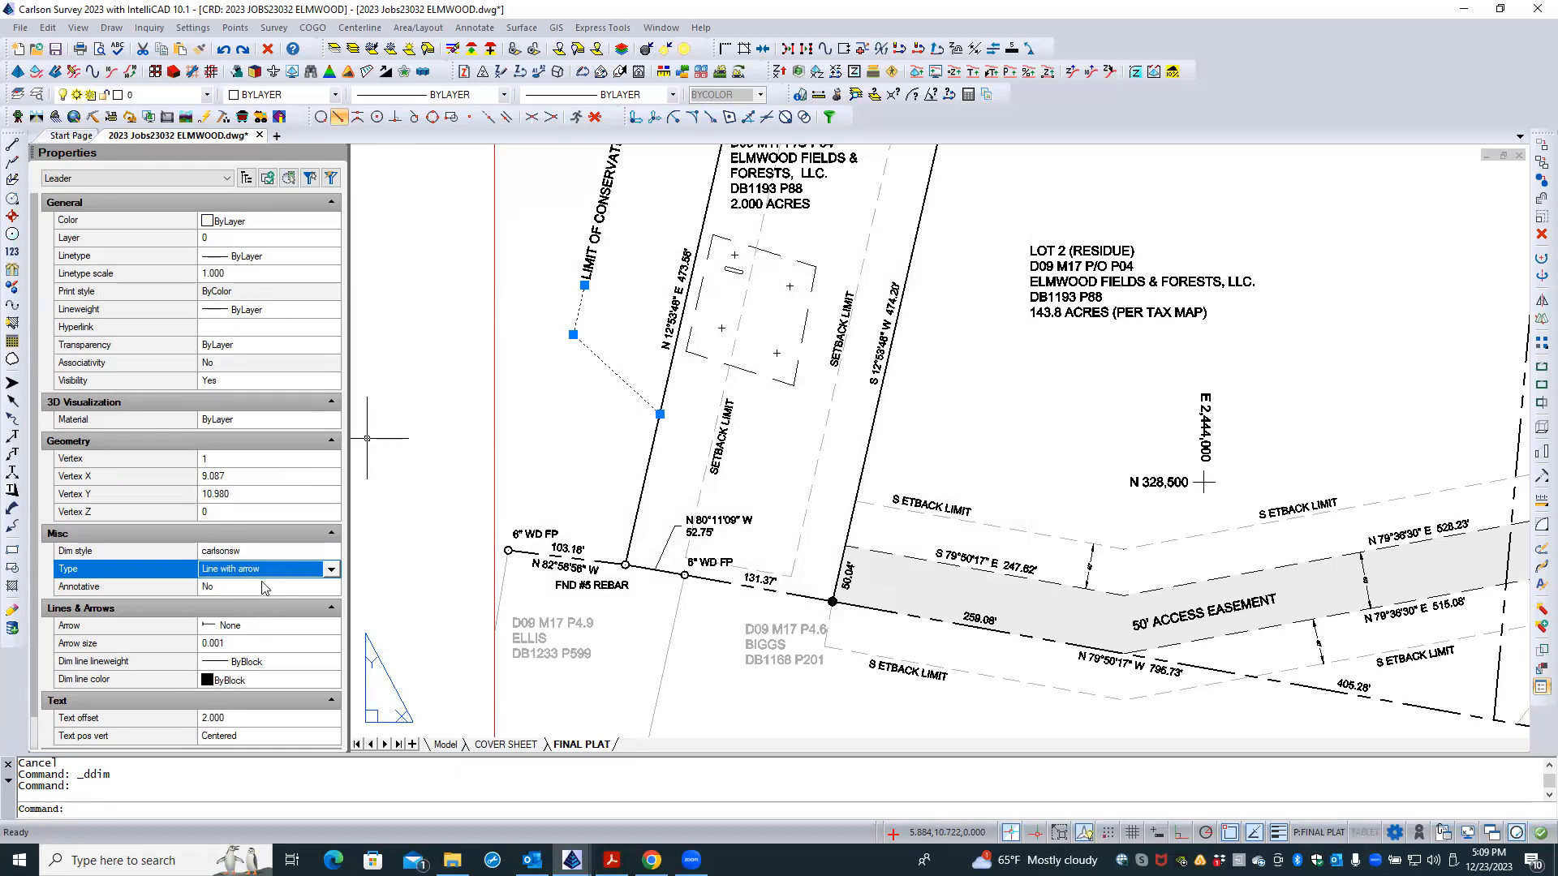
- Set the conservation easement leader's dimension style to LOCATION INSET|carlsonsw and inspect its arrow end
click(258, 552)
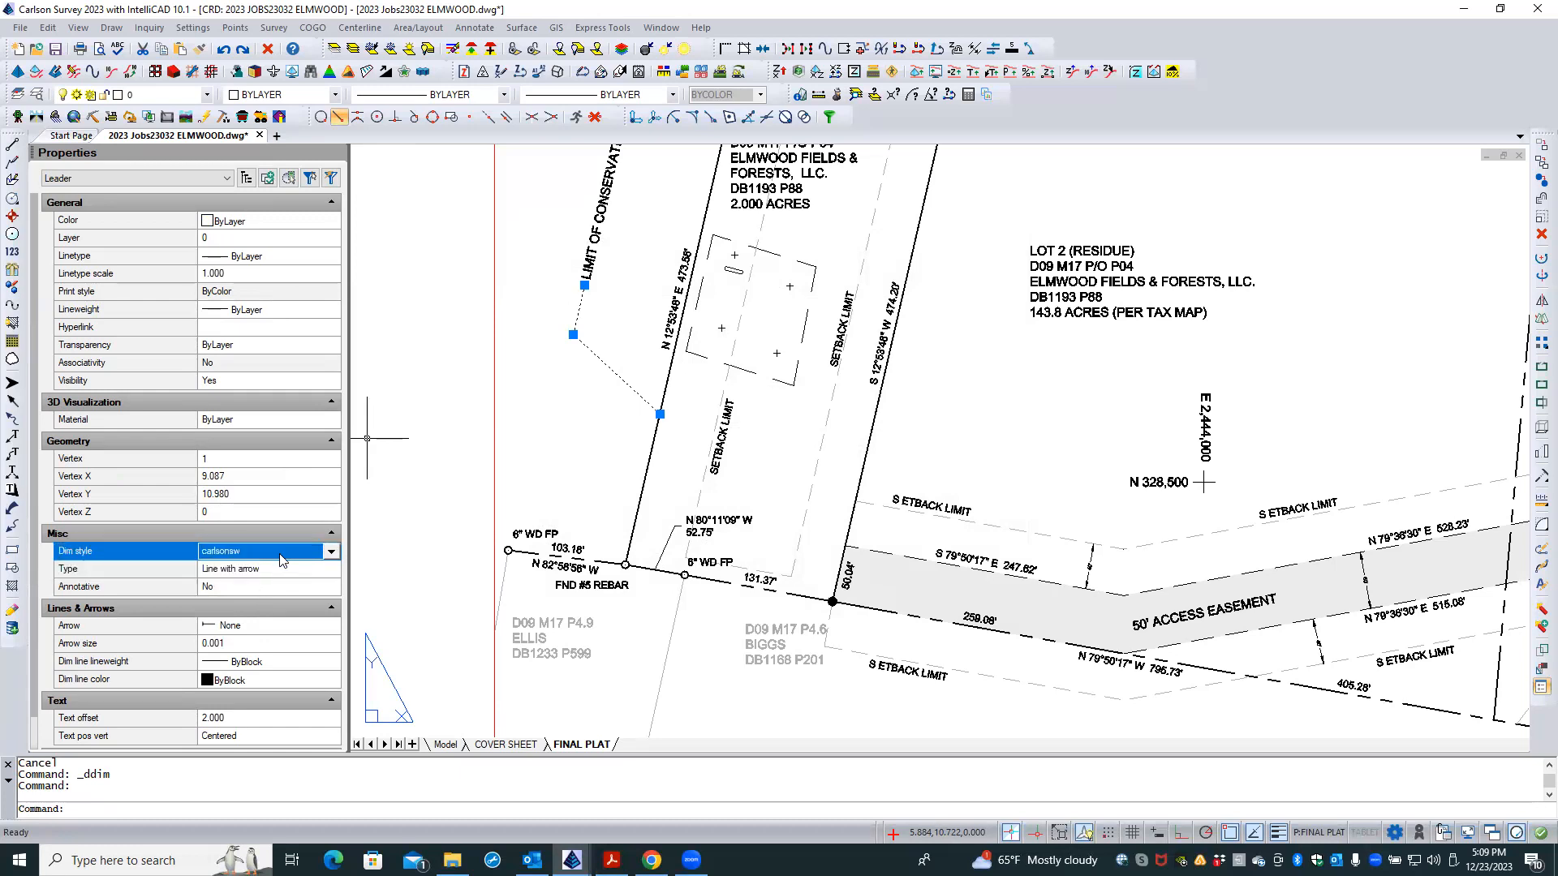
click(330, 552)
click(247, 595)
scroll(661, 410, up, 5)
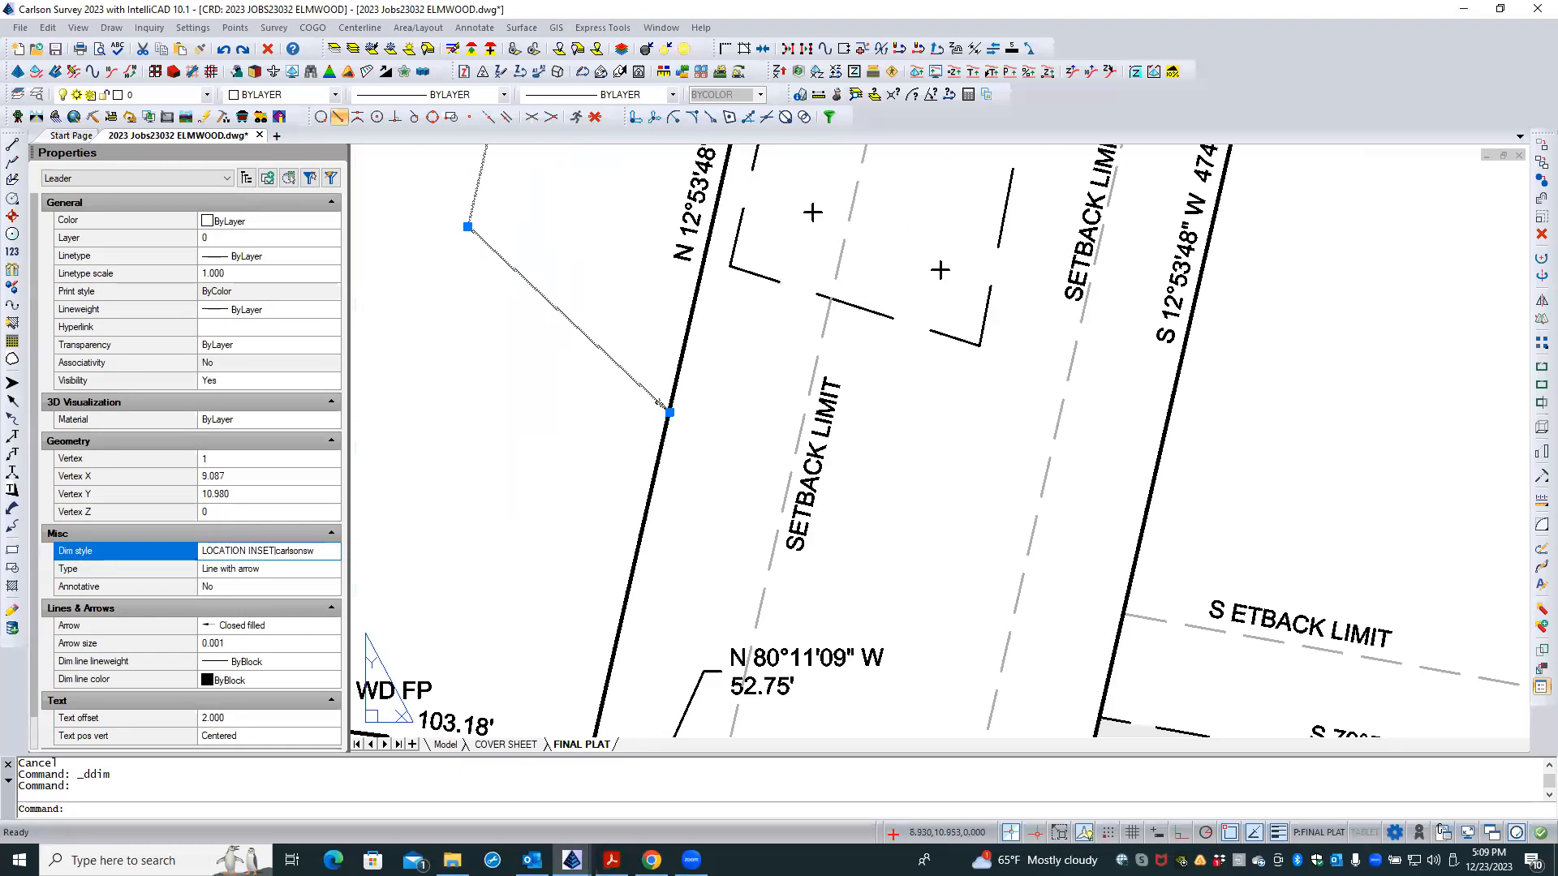
scroll(662, 407, down, 5)
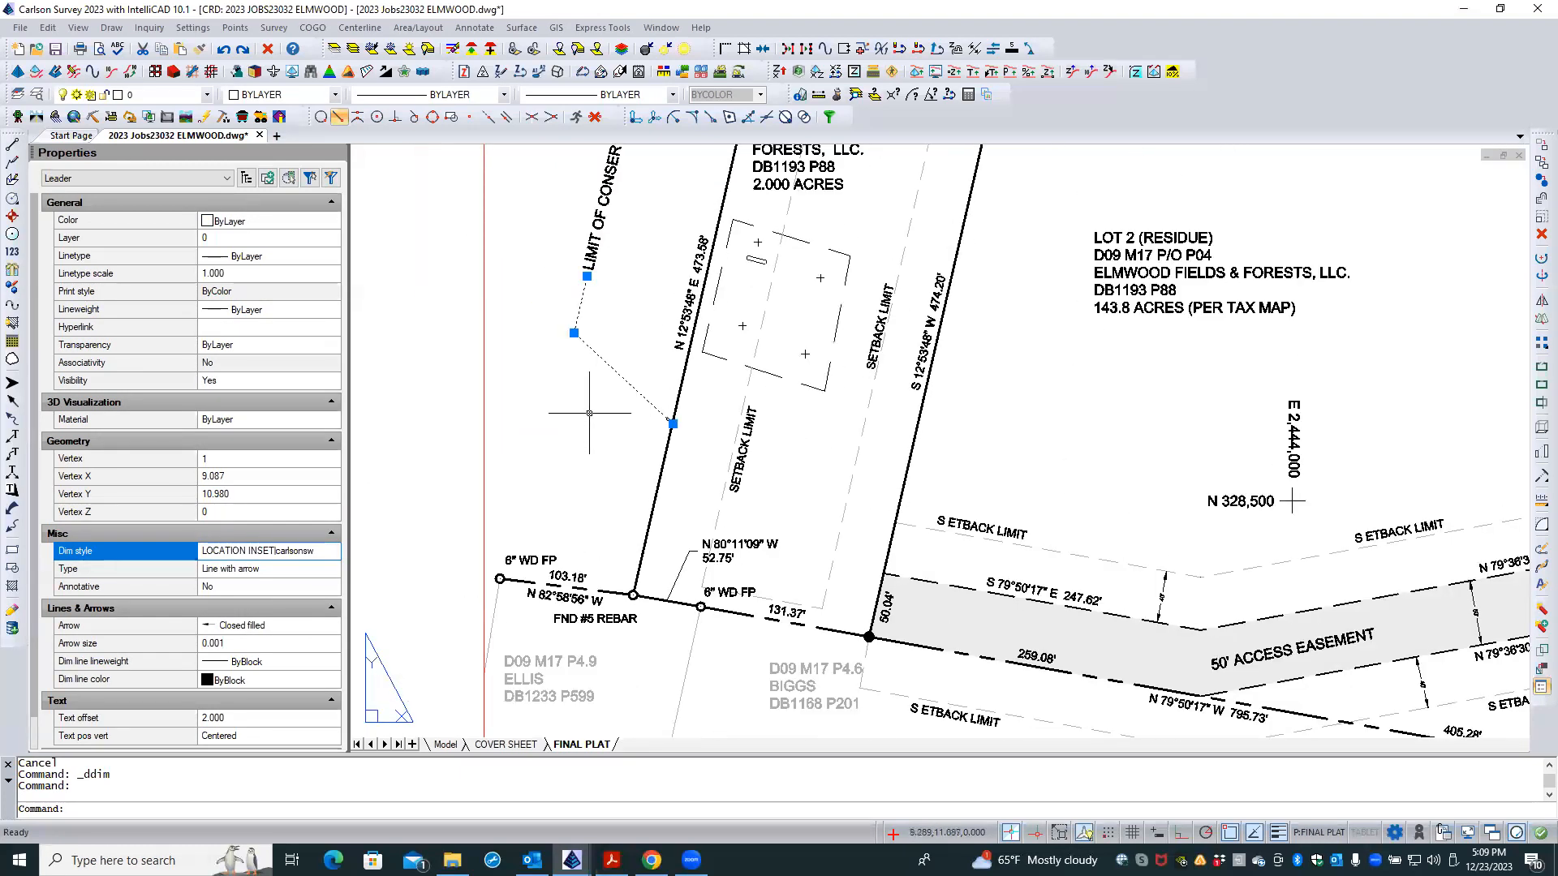
- Try the Standard and carlsonsw dimension styles on the conservation easement leader and return it to LOCATION INSET|carlsonsw
click(331, 551)
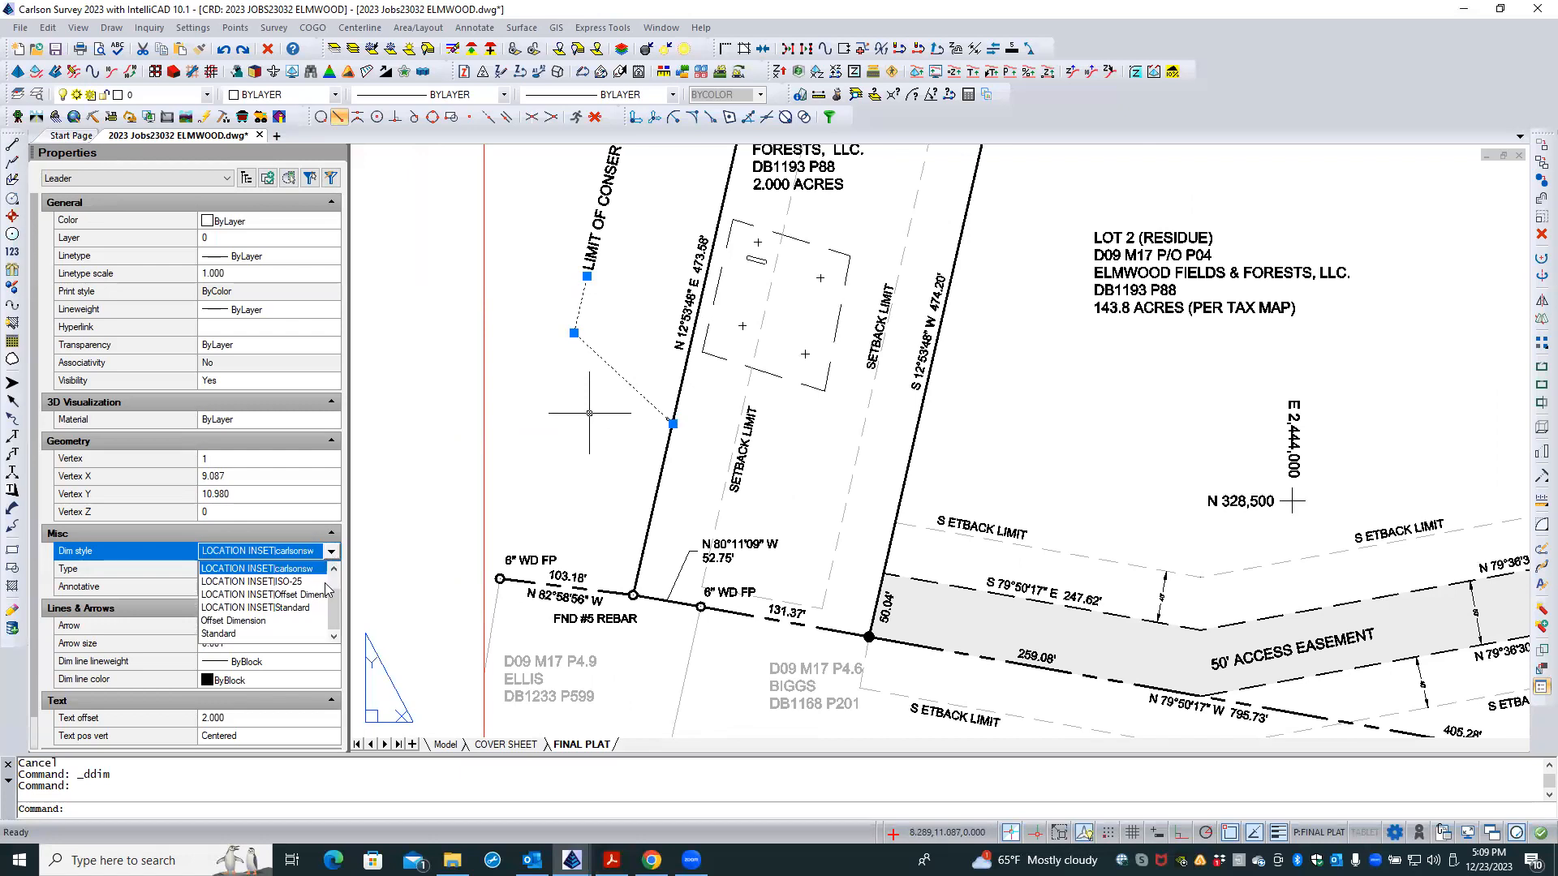
scroll(333, 617, down, 1)
click(327, 633)
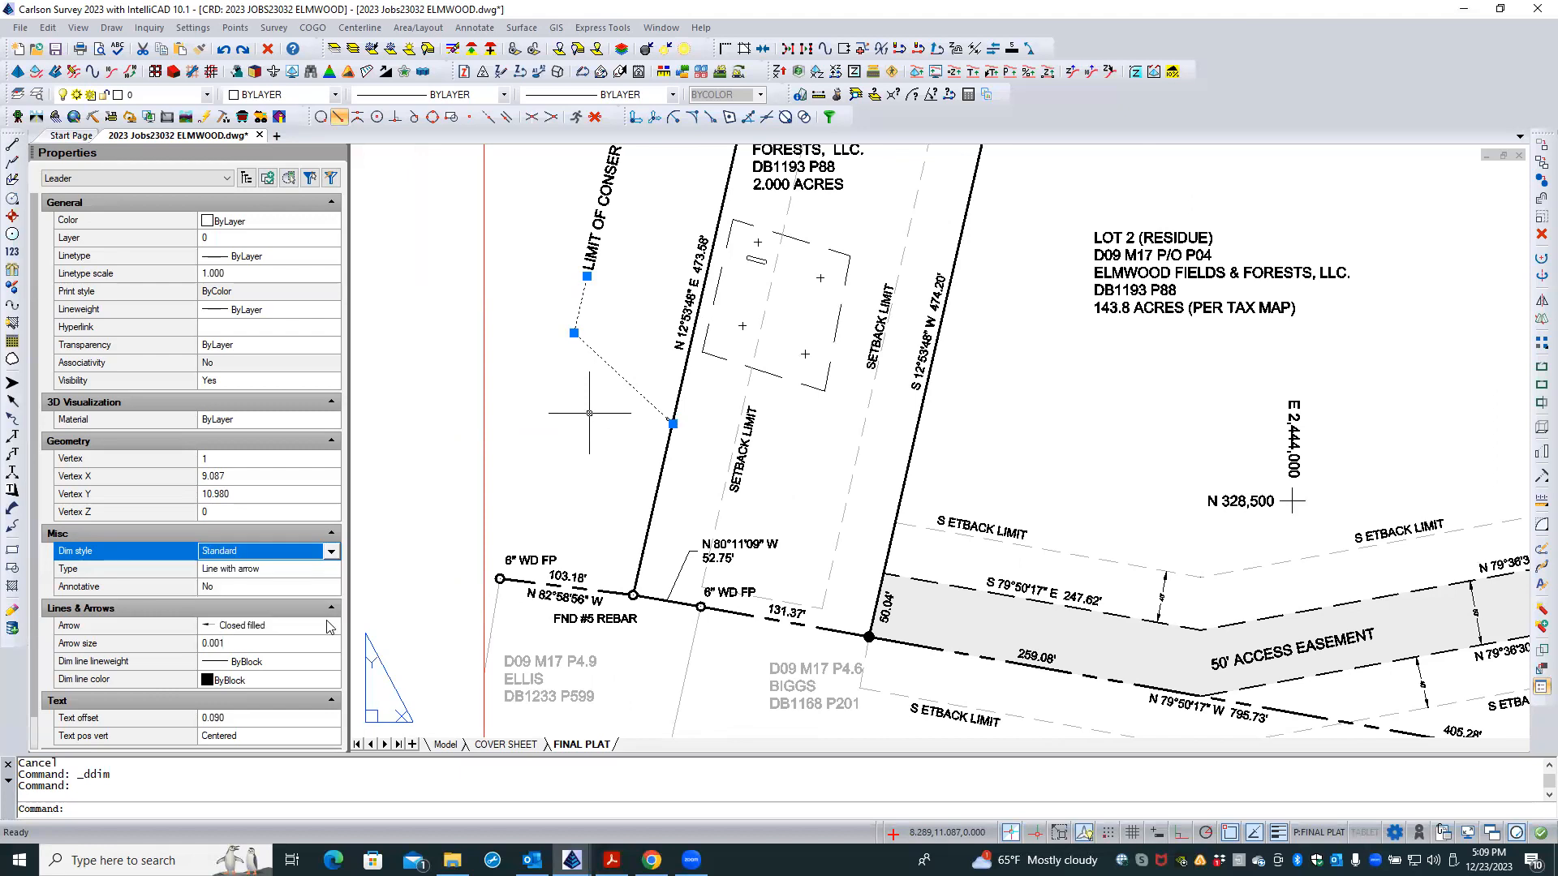
click(331, 551)
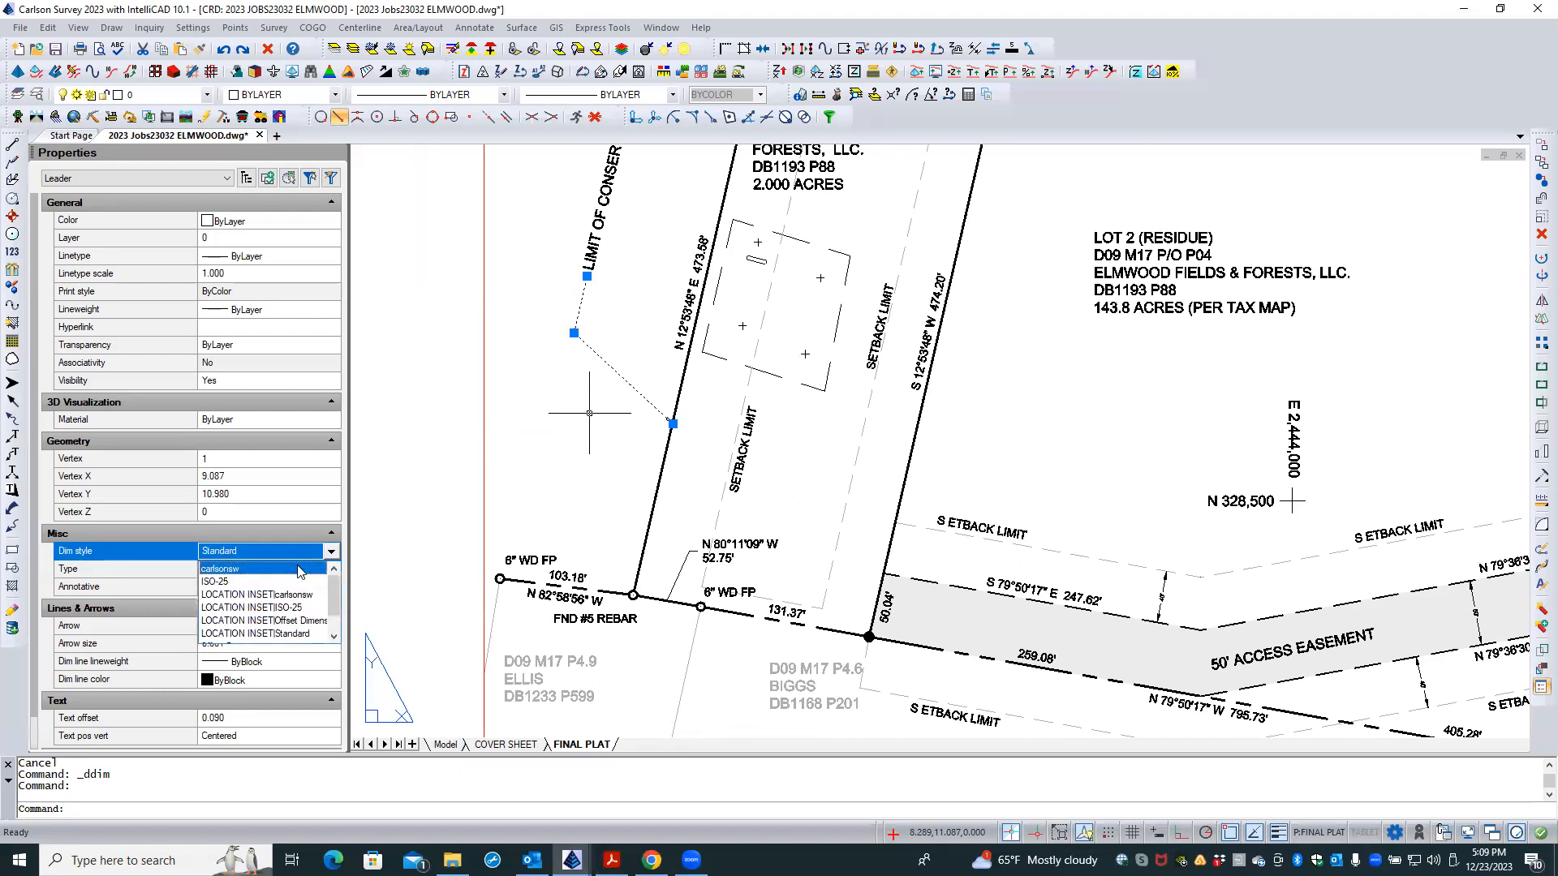
click(298, 570)
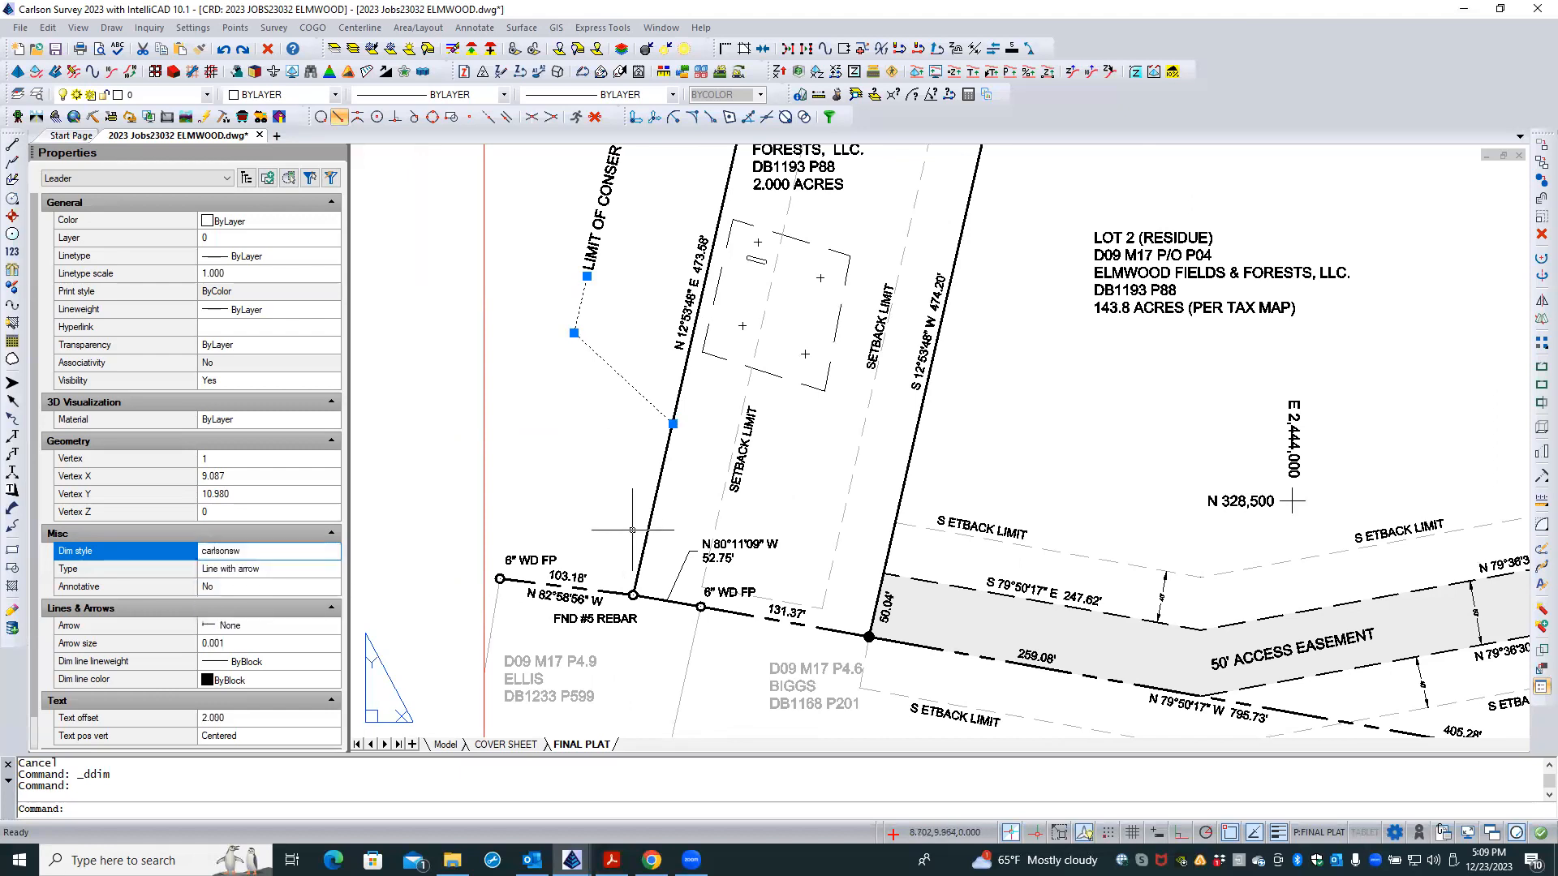
scroll(673, 425, up, 5)
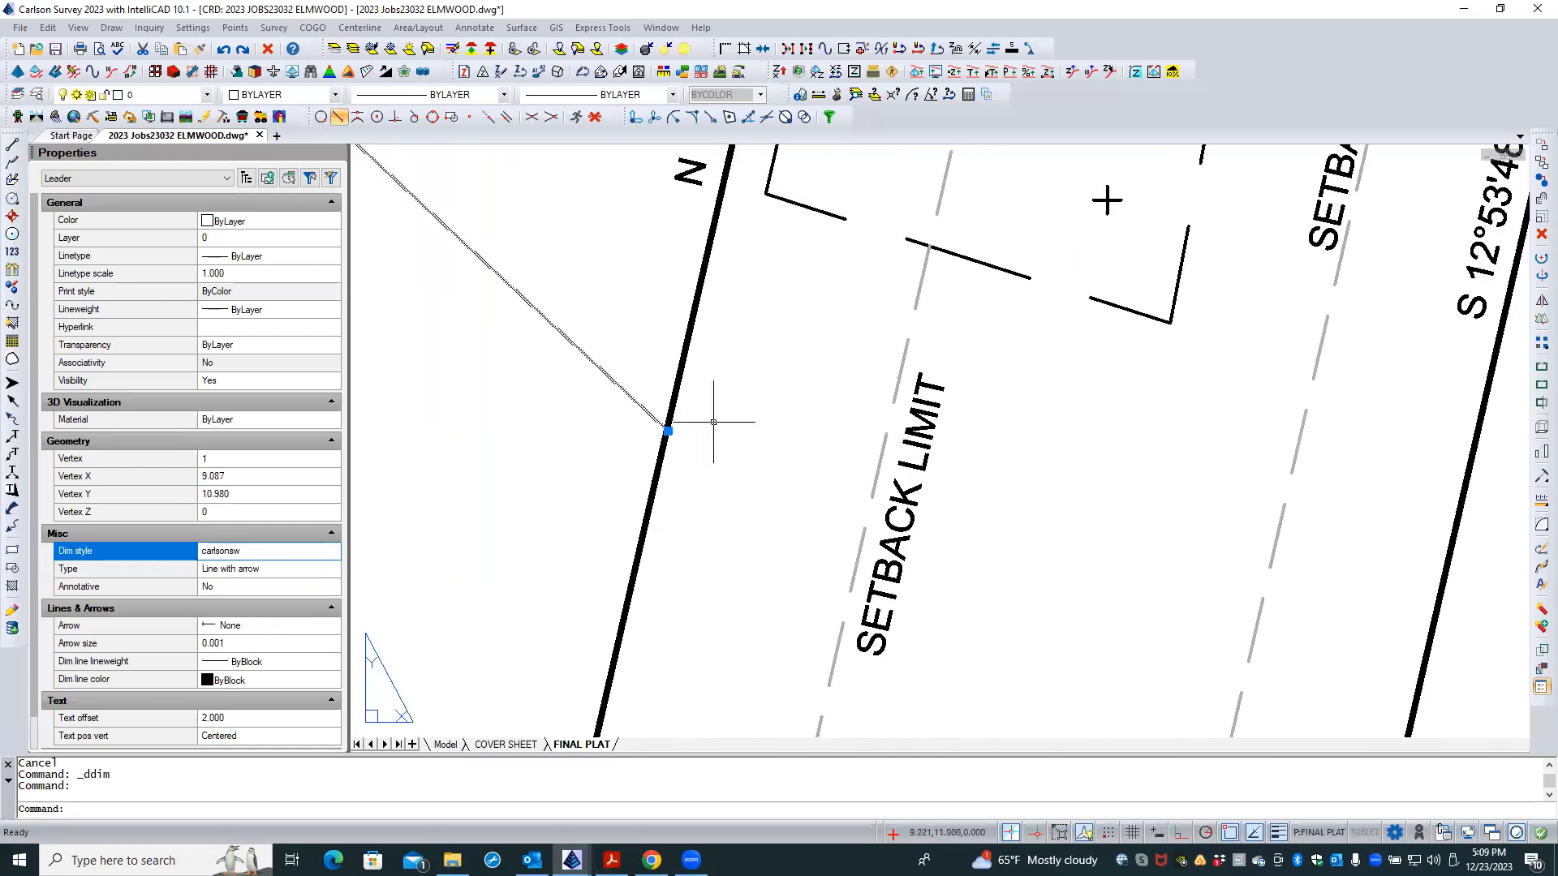
click(318, 552)
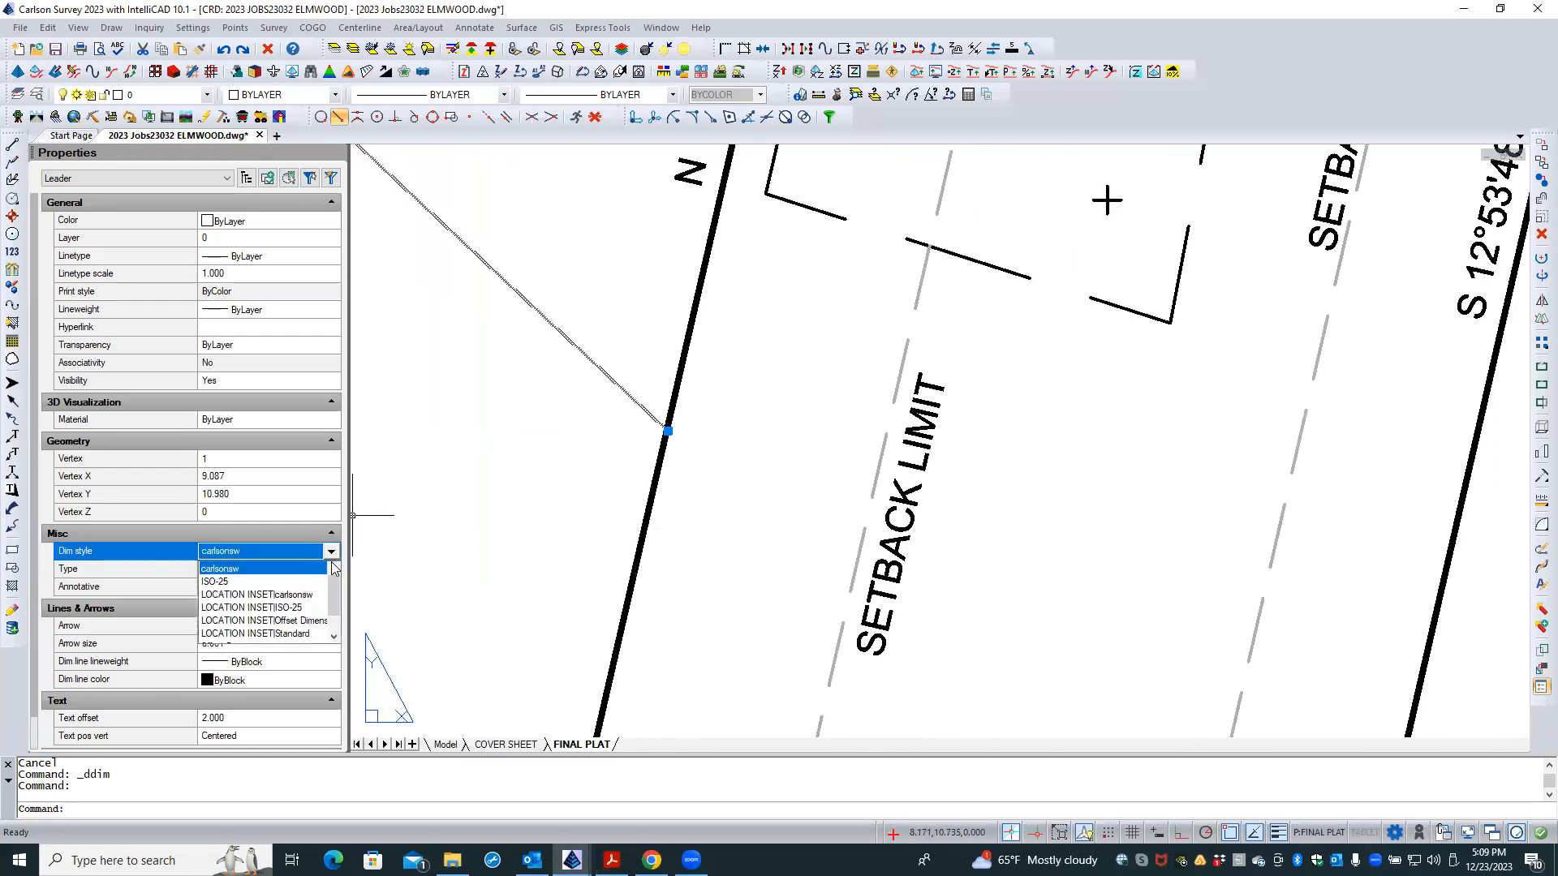
scroll(293, 568, down, 2)
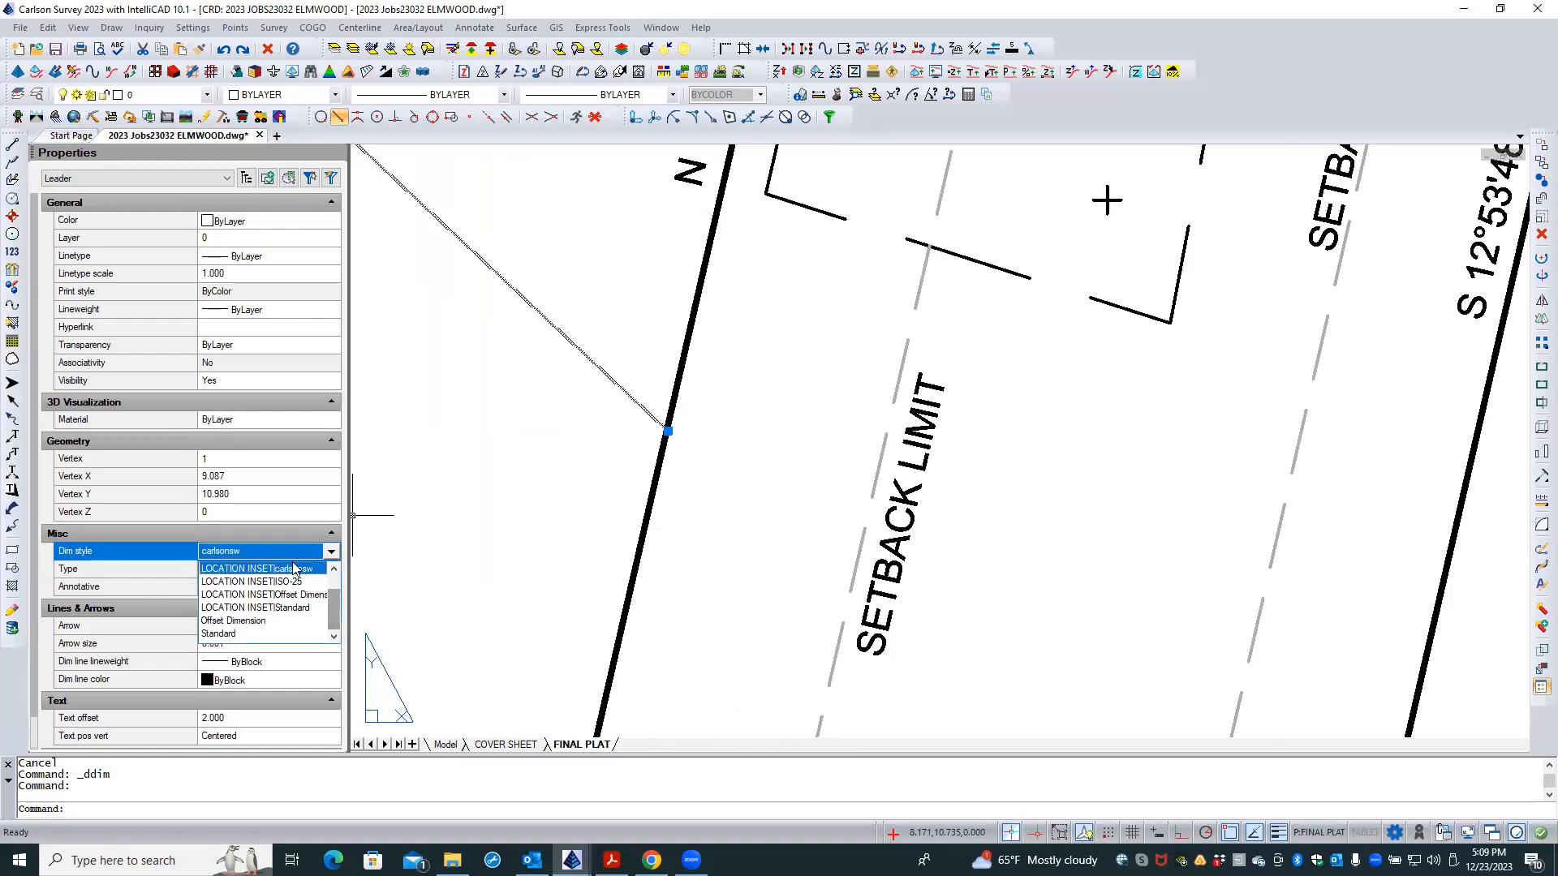
click(293, 568)
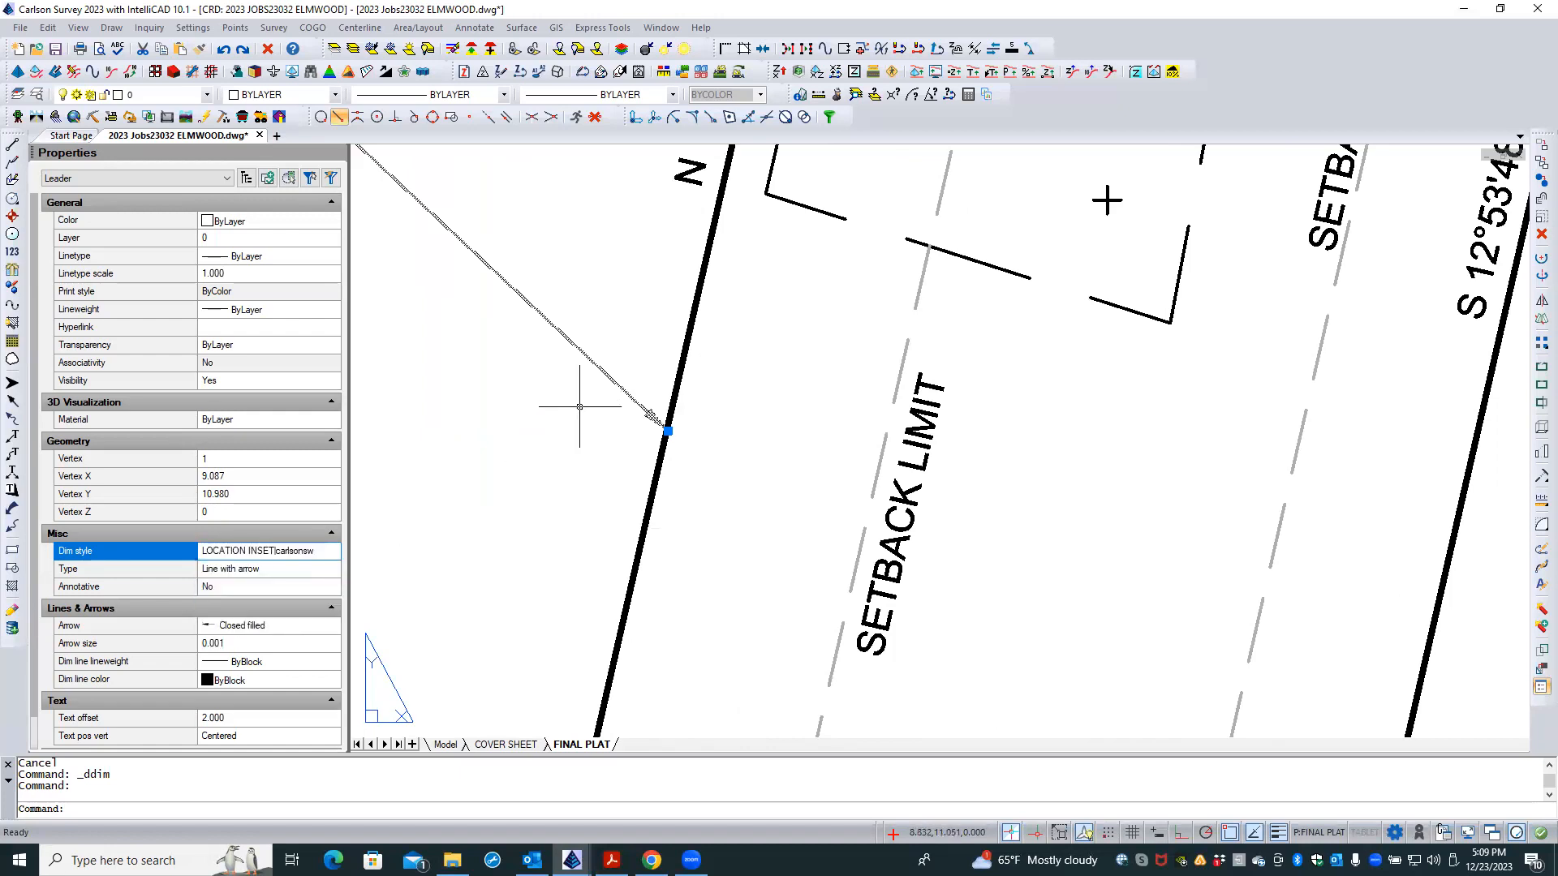
- Try an arrow size of 0.18 on the conservation easement leader and set it back to 0.001
click(299, 642)
key(BackSpace)
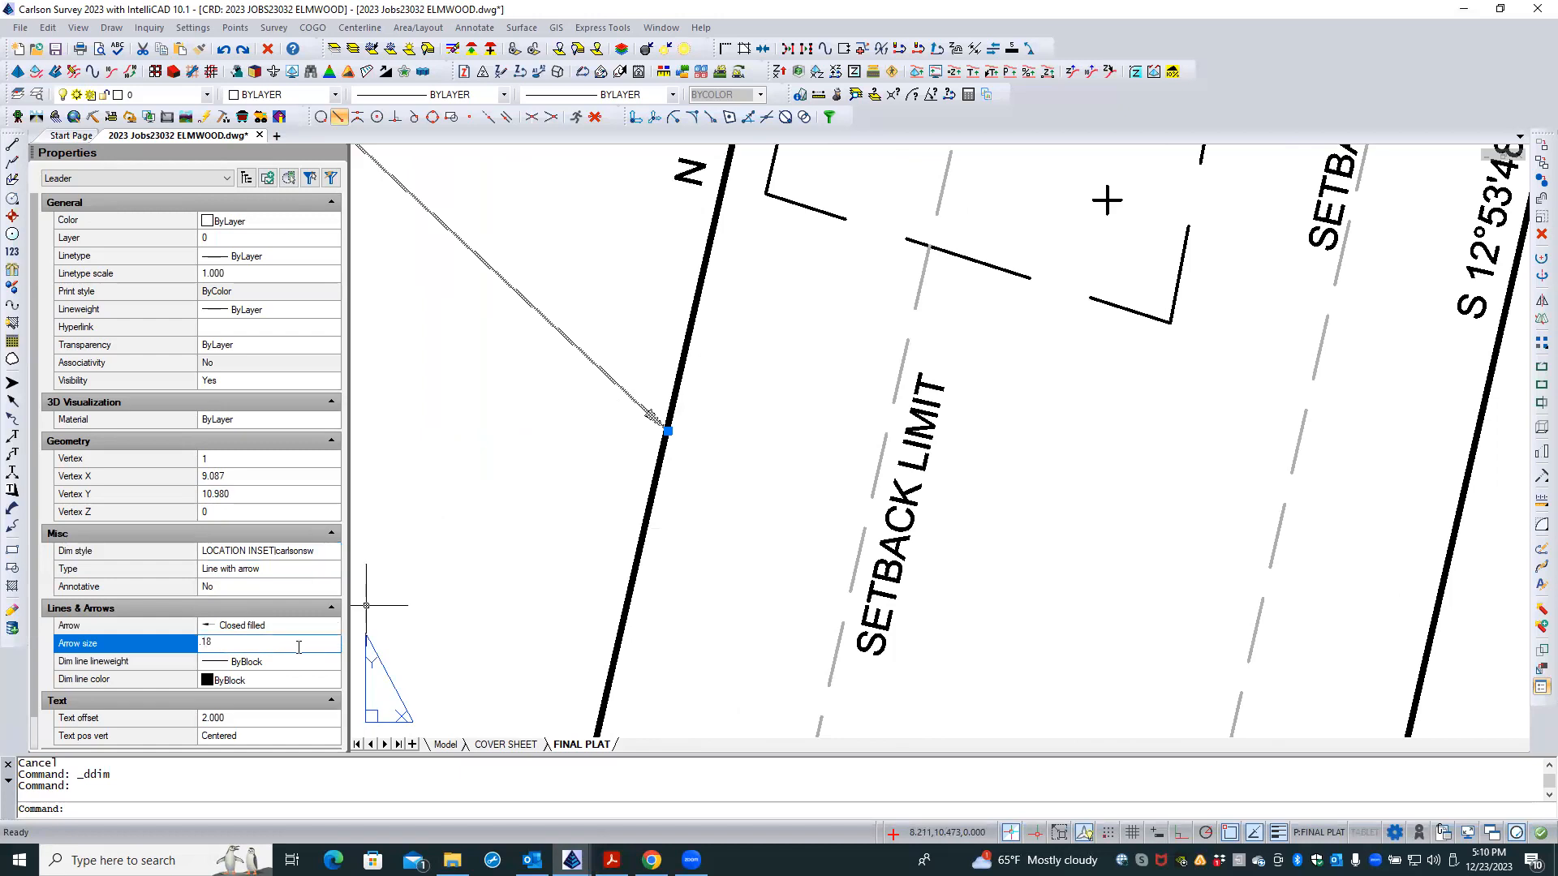
text(.18)
key(Return)
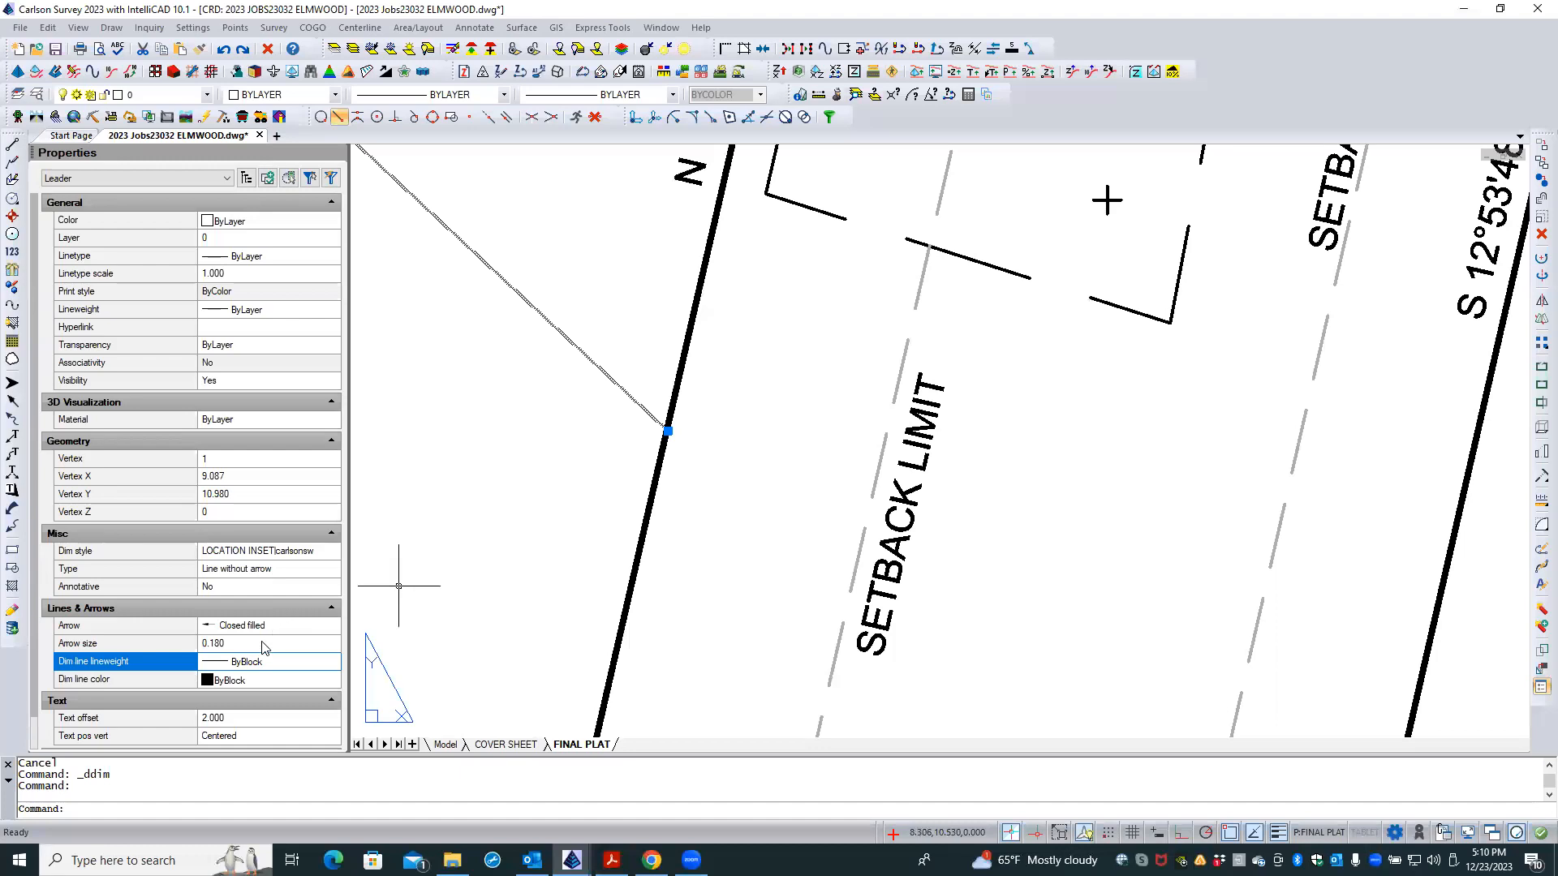
click(263, 643)
key(BackSpace)
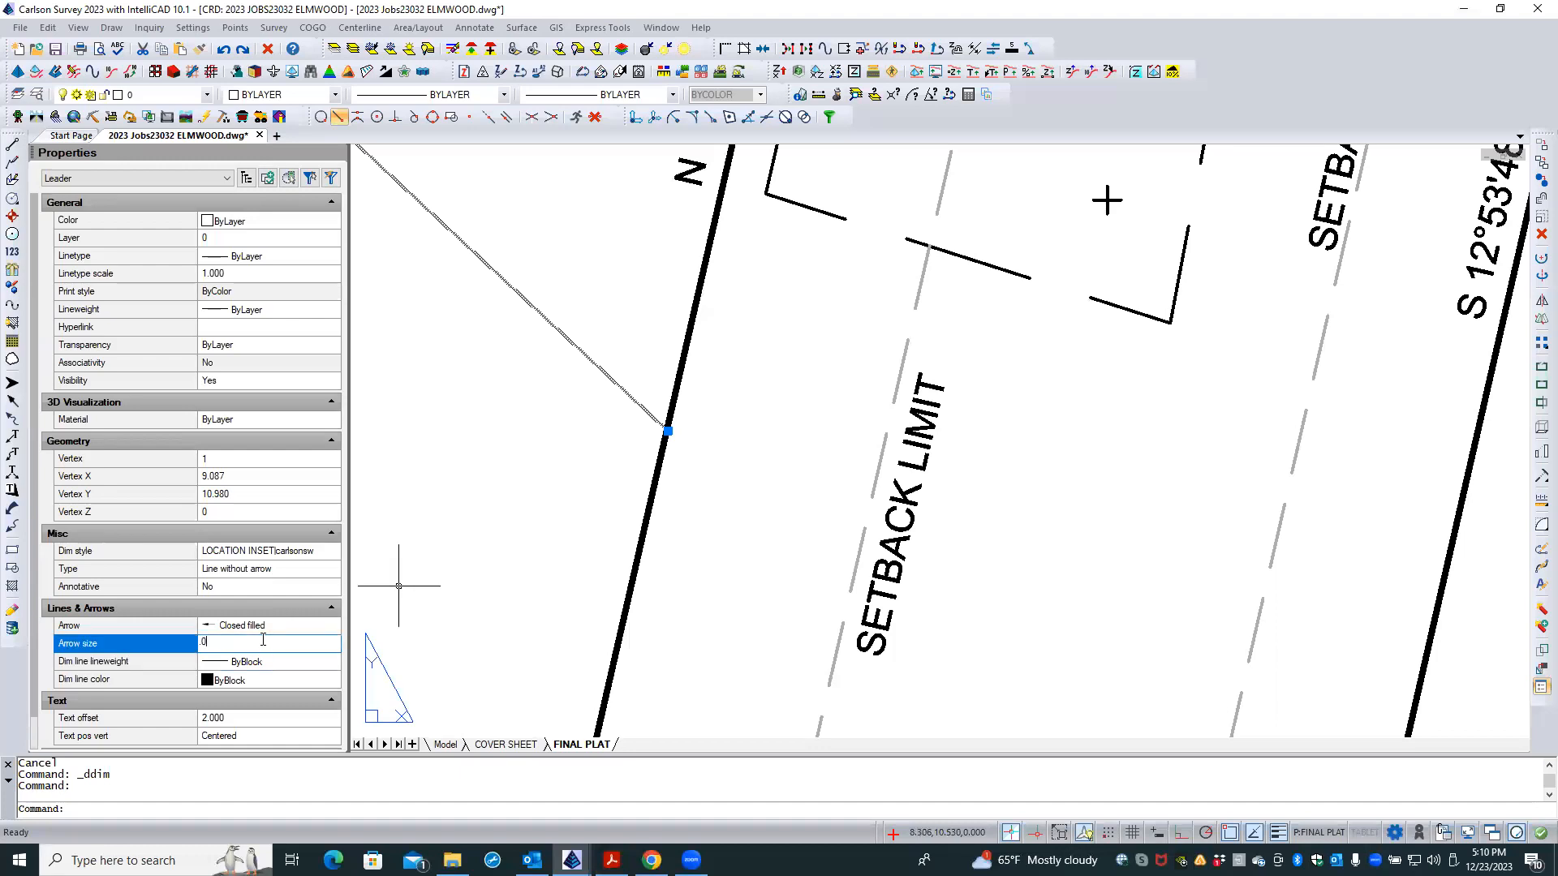
key(Return)
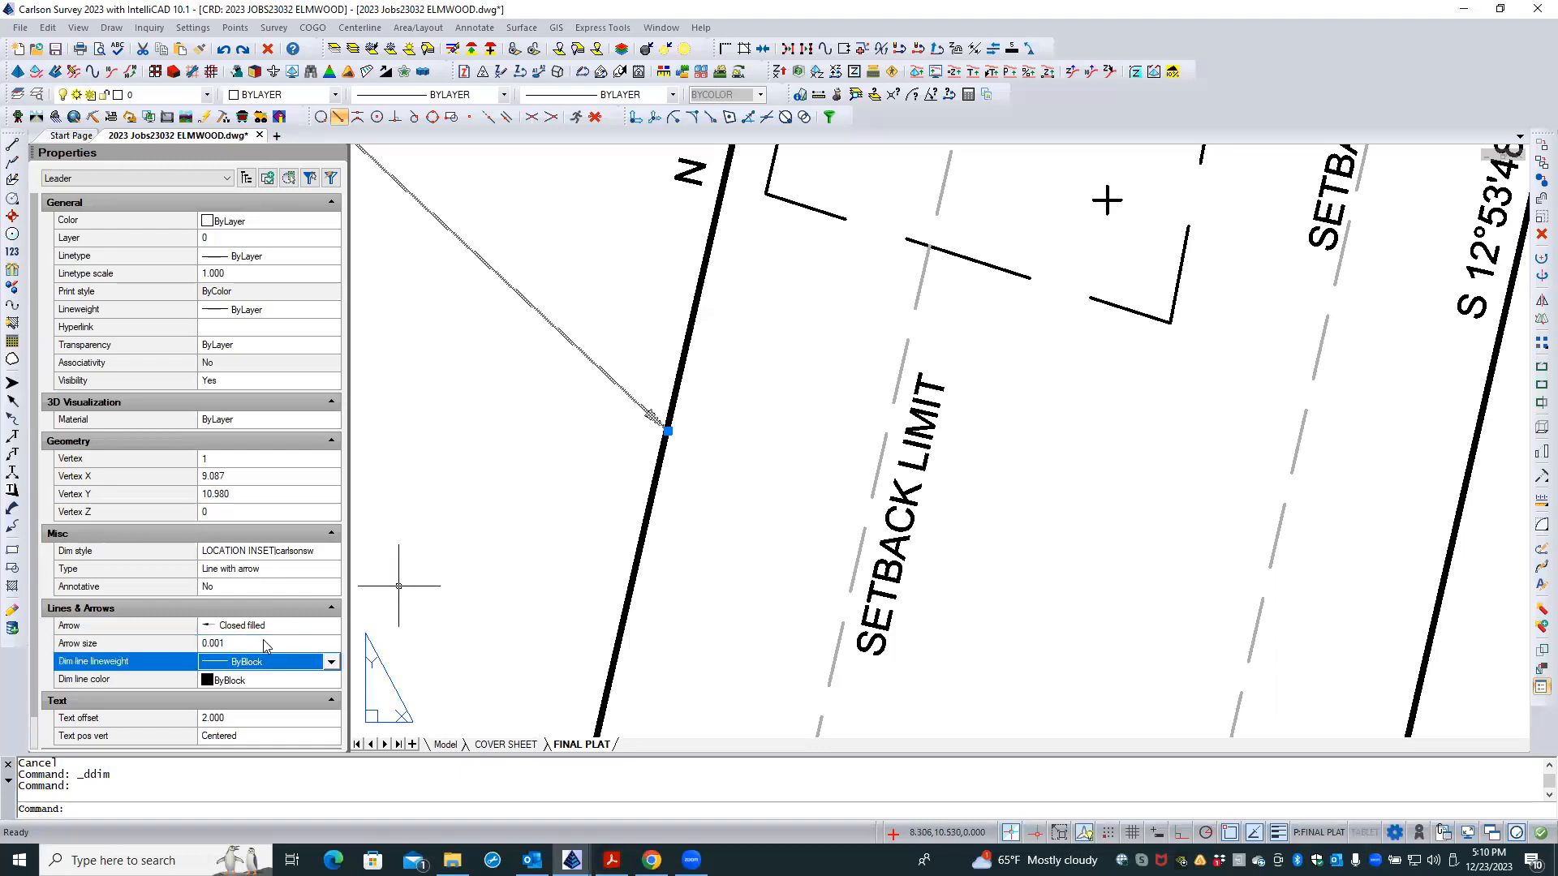
- Set the conservation easement leader's arrow size to 0.002 and deselect the leader
click(265, 643)
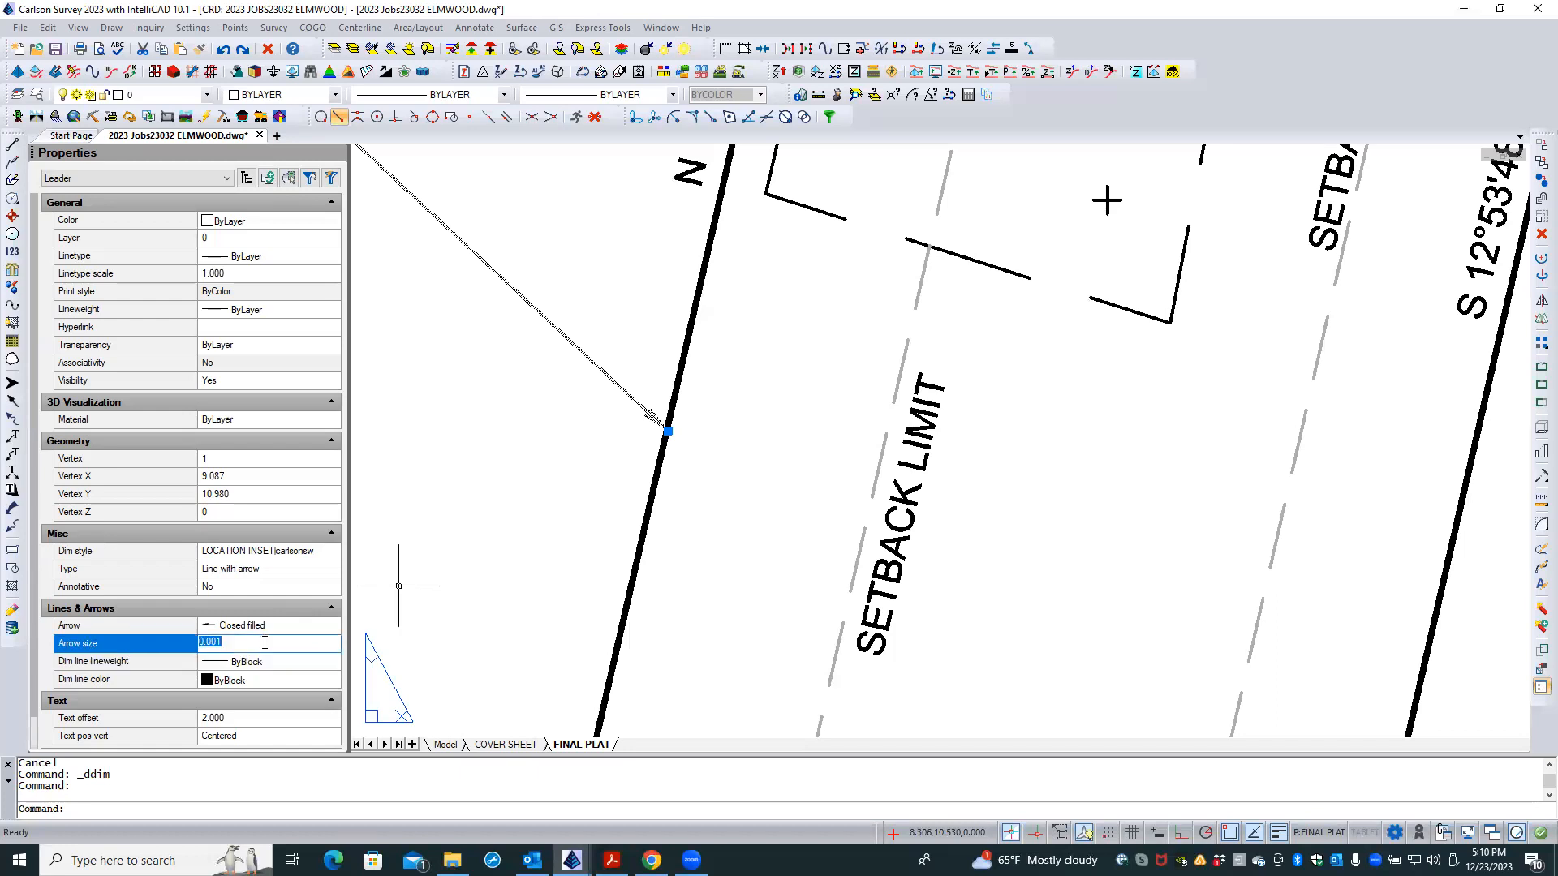
click(252, 644)
key(Return)
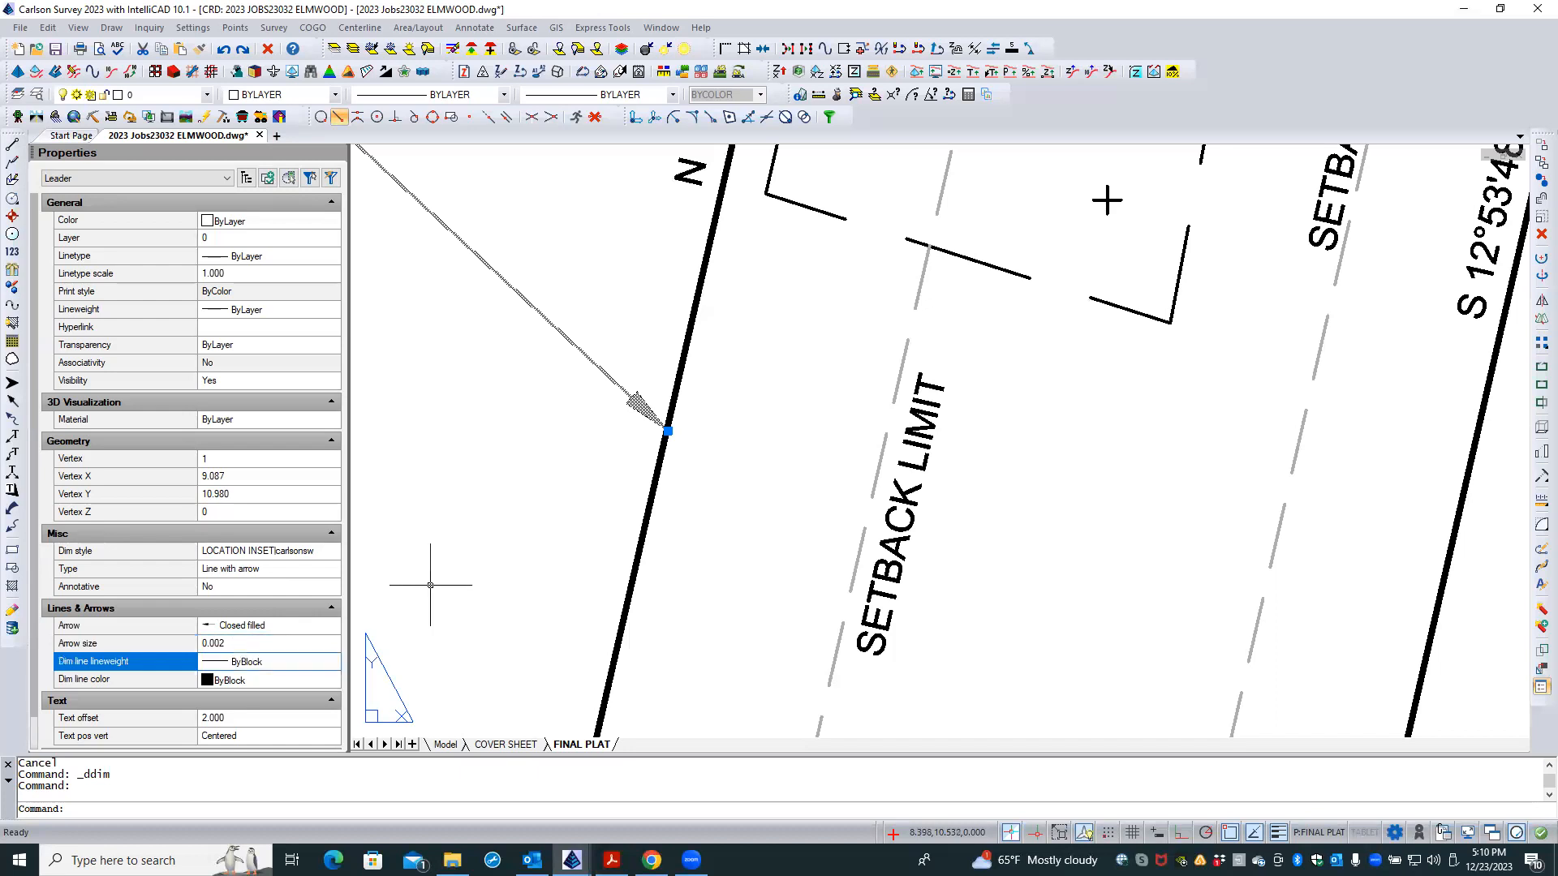
scroll(720, 455, down, 3)
scroll(731, 456, down, 1)
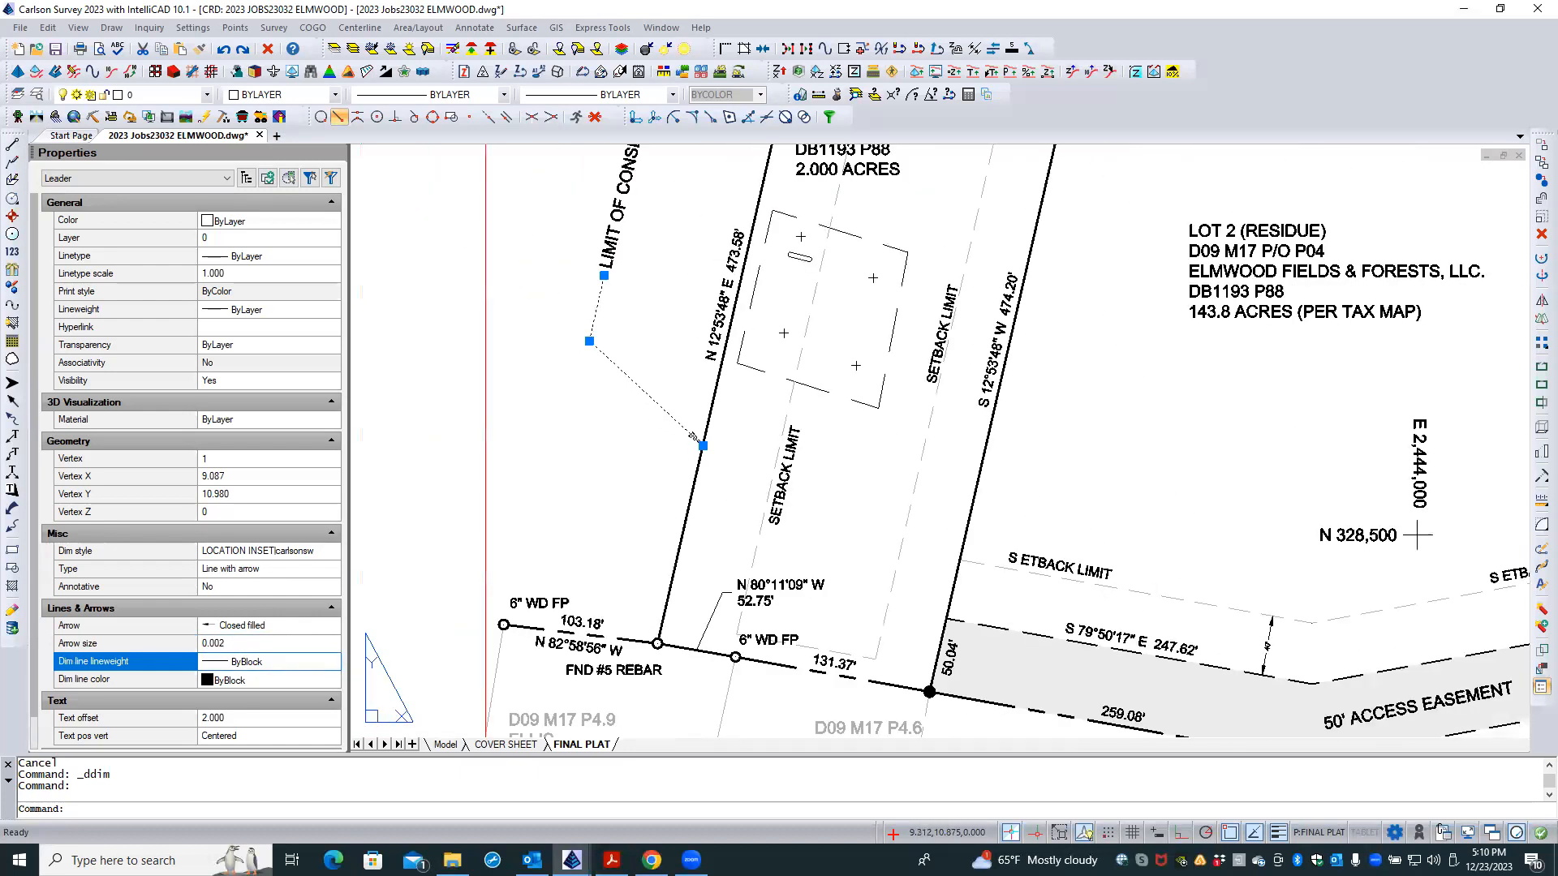
key(Escape)
key(Escape)
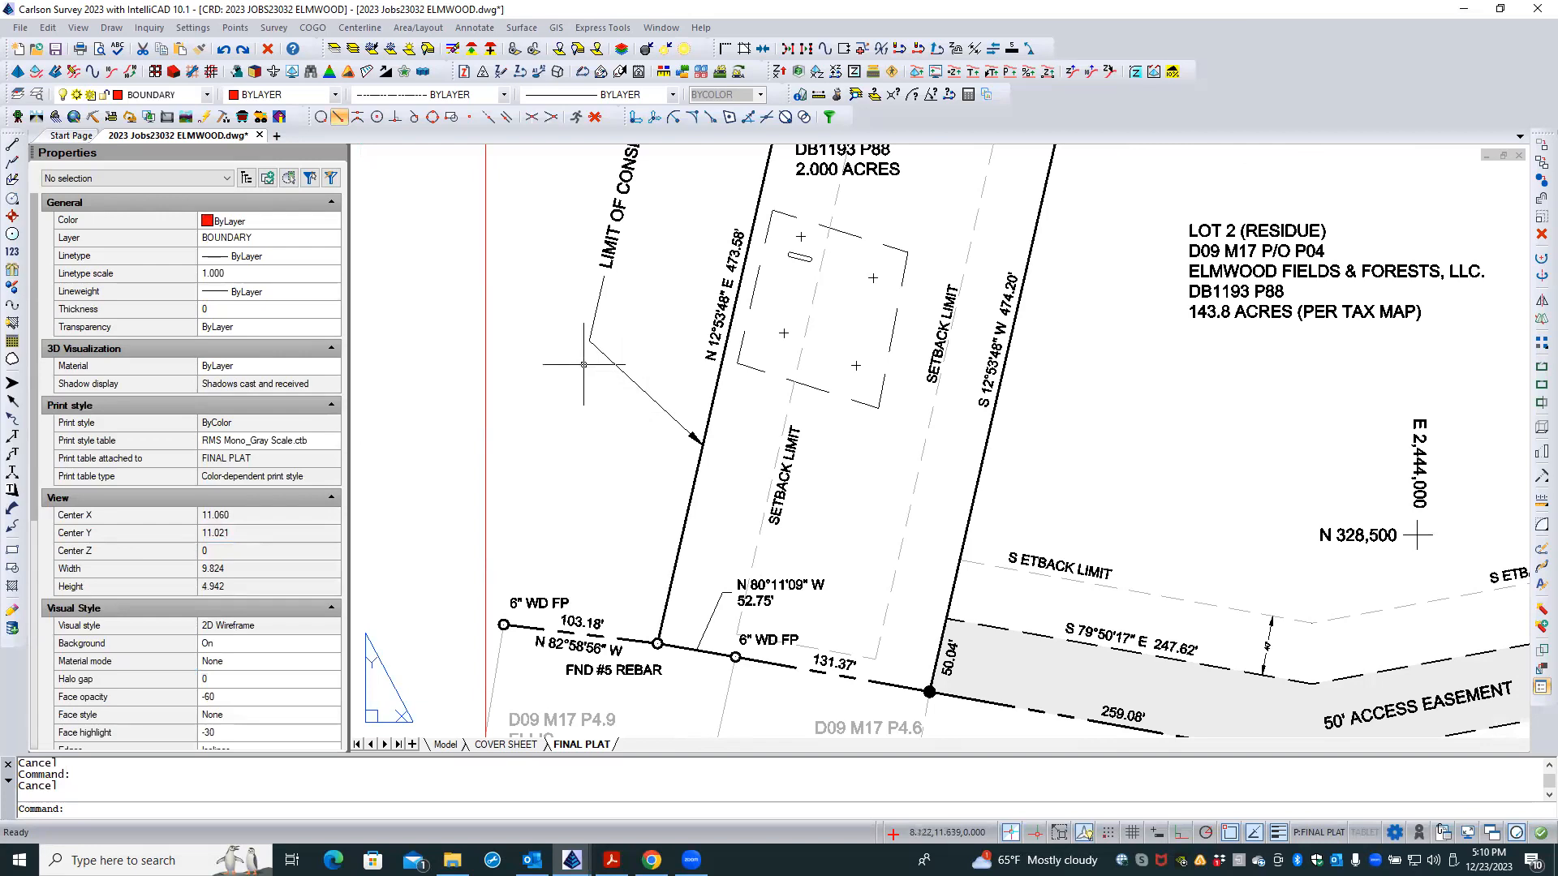
- Activate the plat viewport and select the leader of the N 80°11'09" W 52.75' label
scroll(584, 365, down, 5)
scroll(638, 466, up, 3)
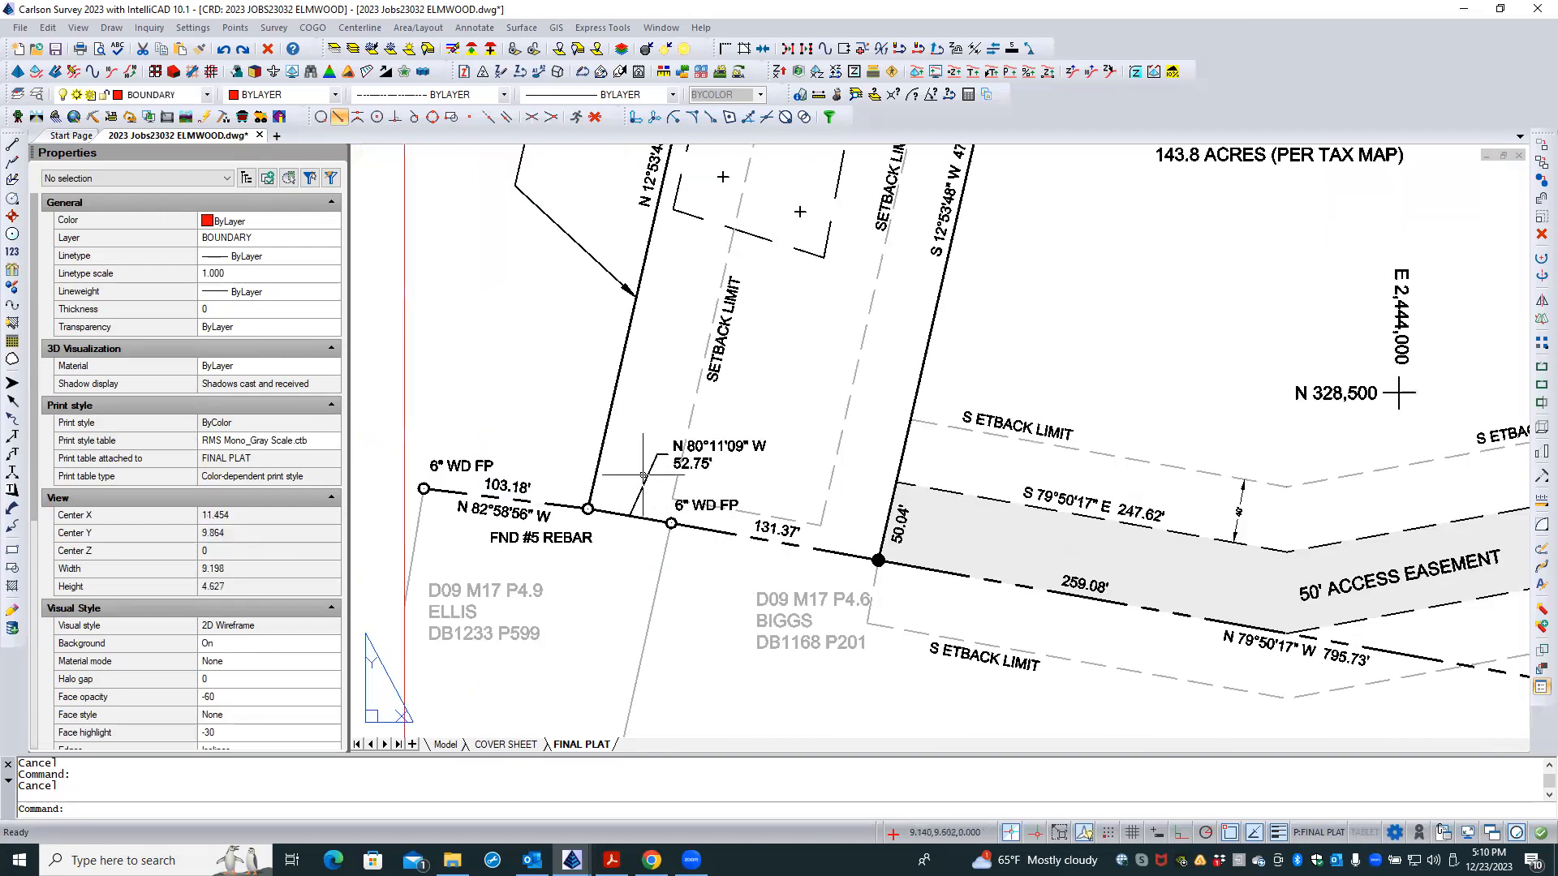
click(641, 474)
key(Escape)
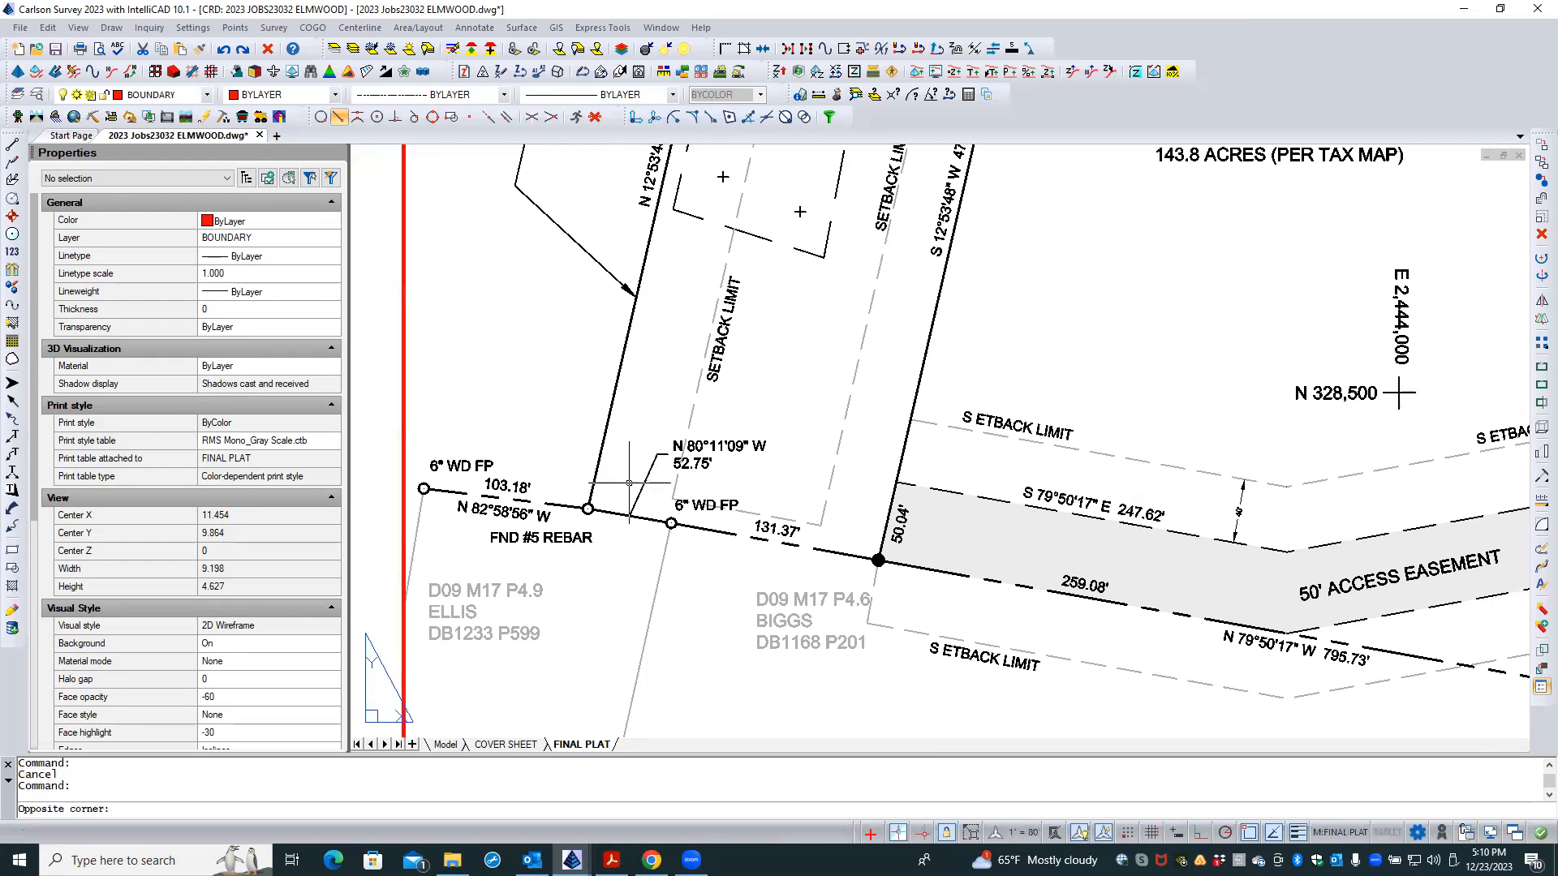
click(647, 477)
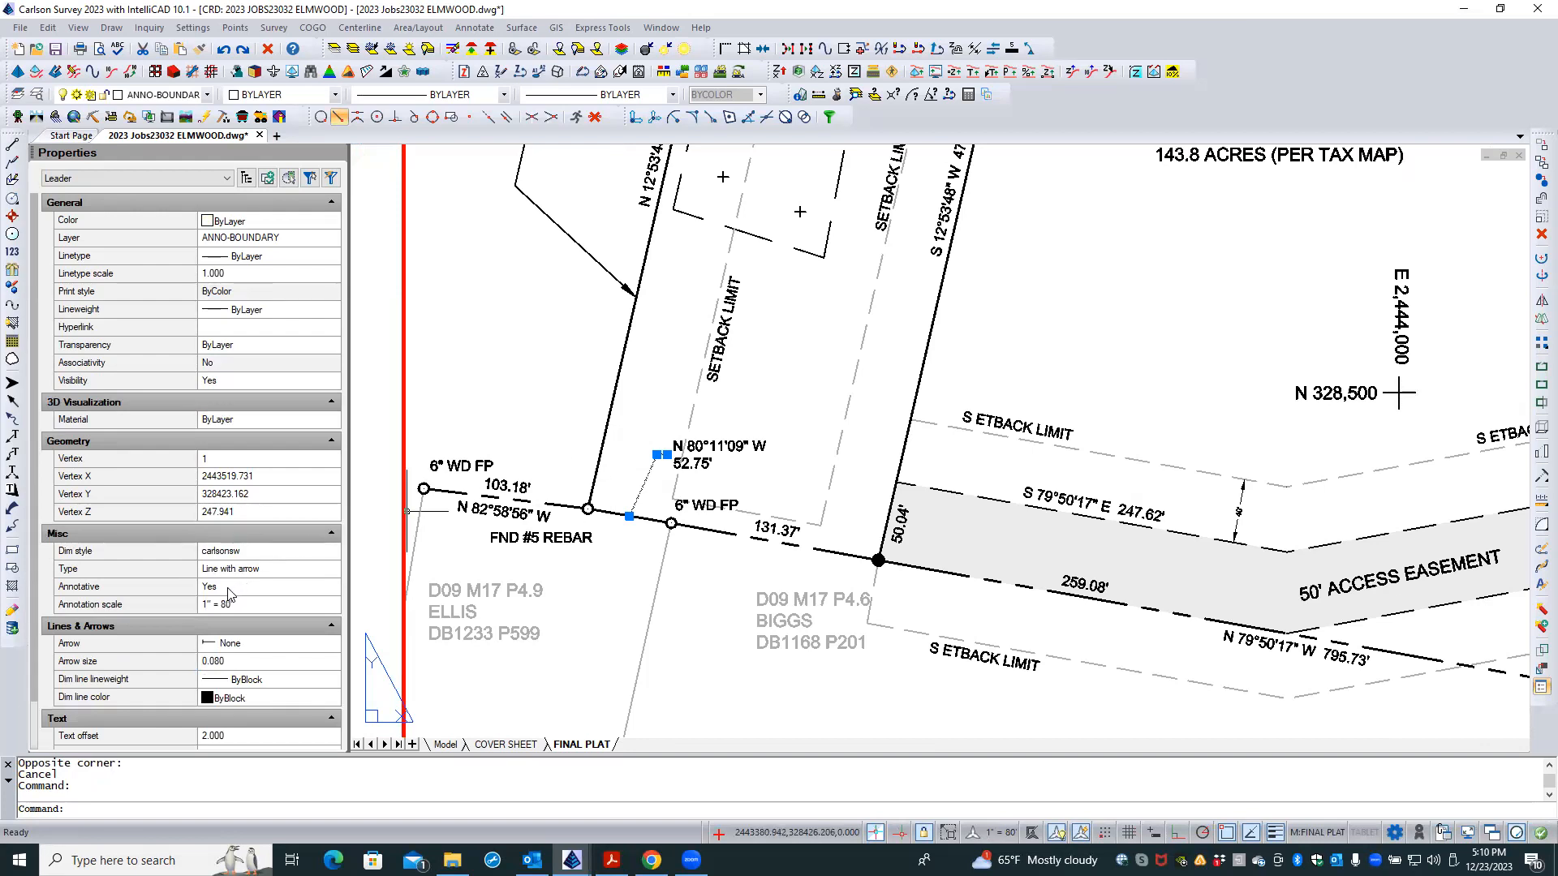
- Try an arrow size of 0.18 on the bearing label's leader and set it back to 0.080
click(247, 662)
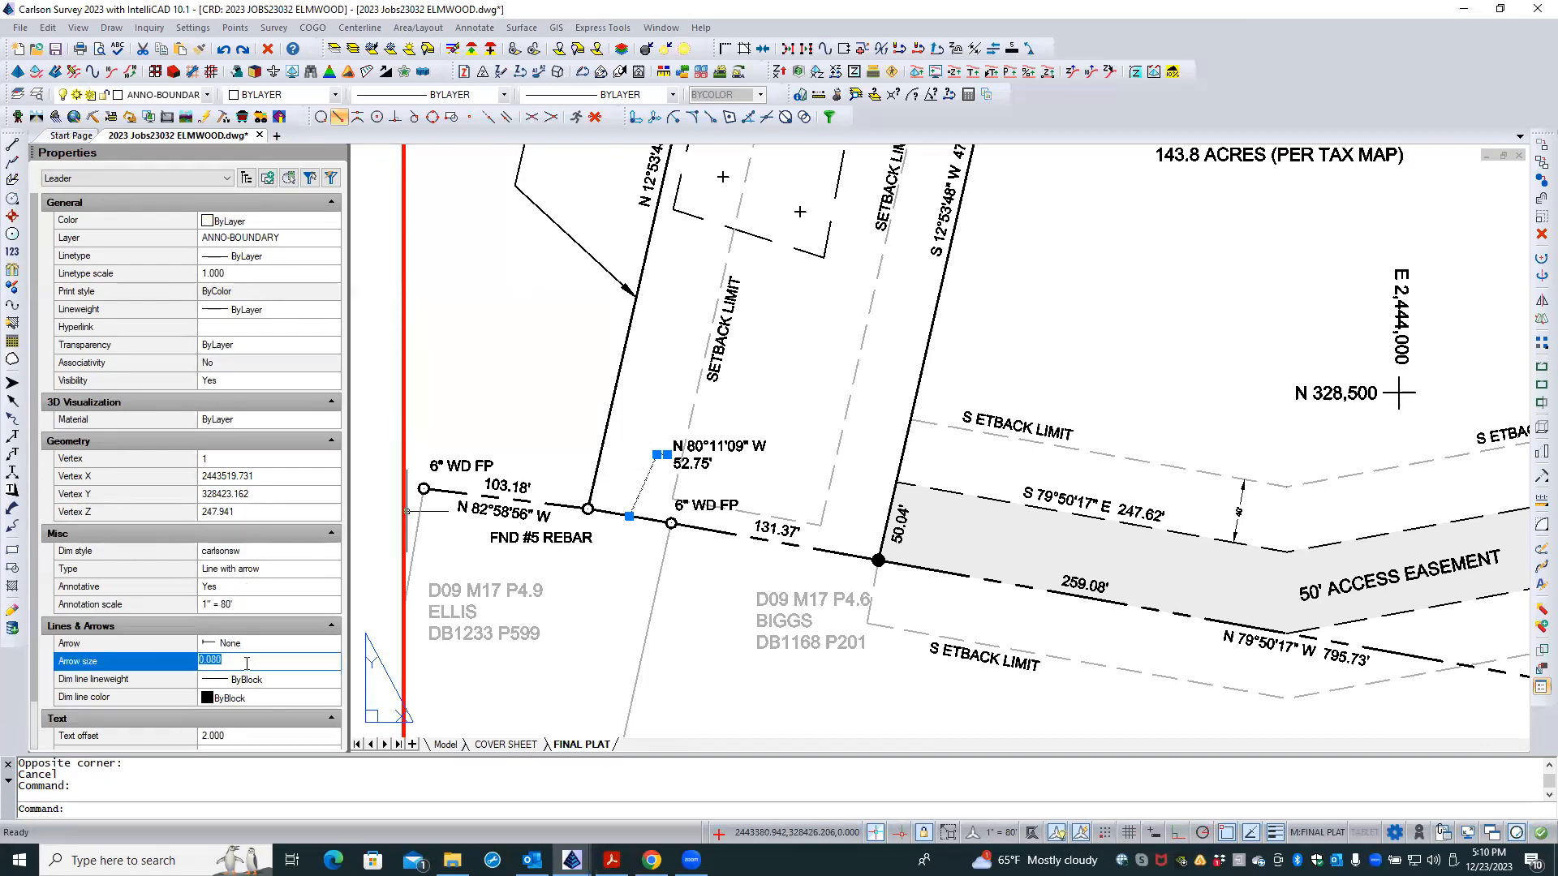
key(BackSpace)
text(.18)
key(Return)
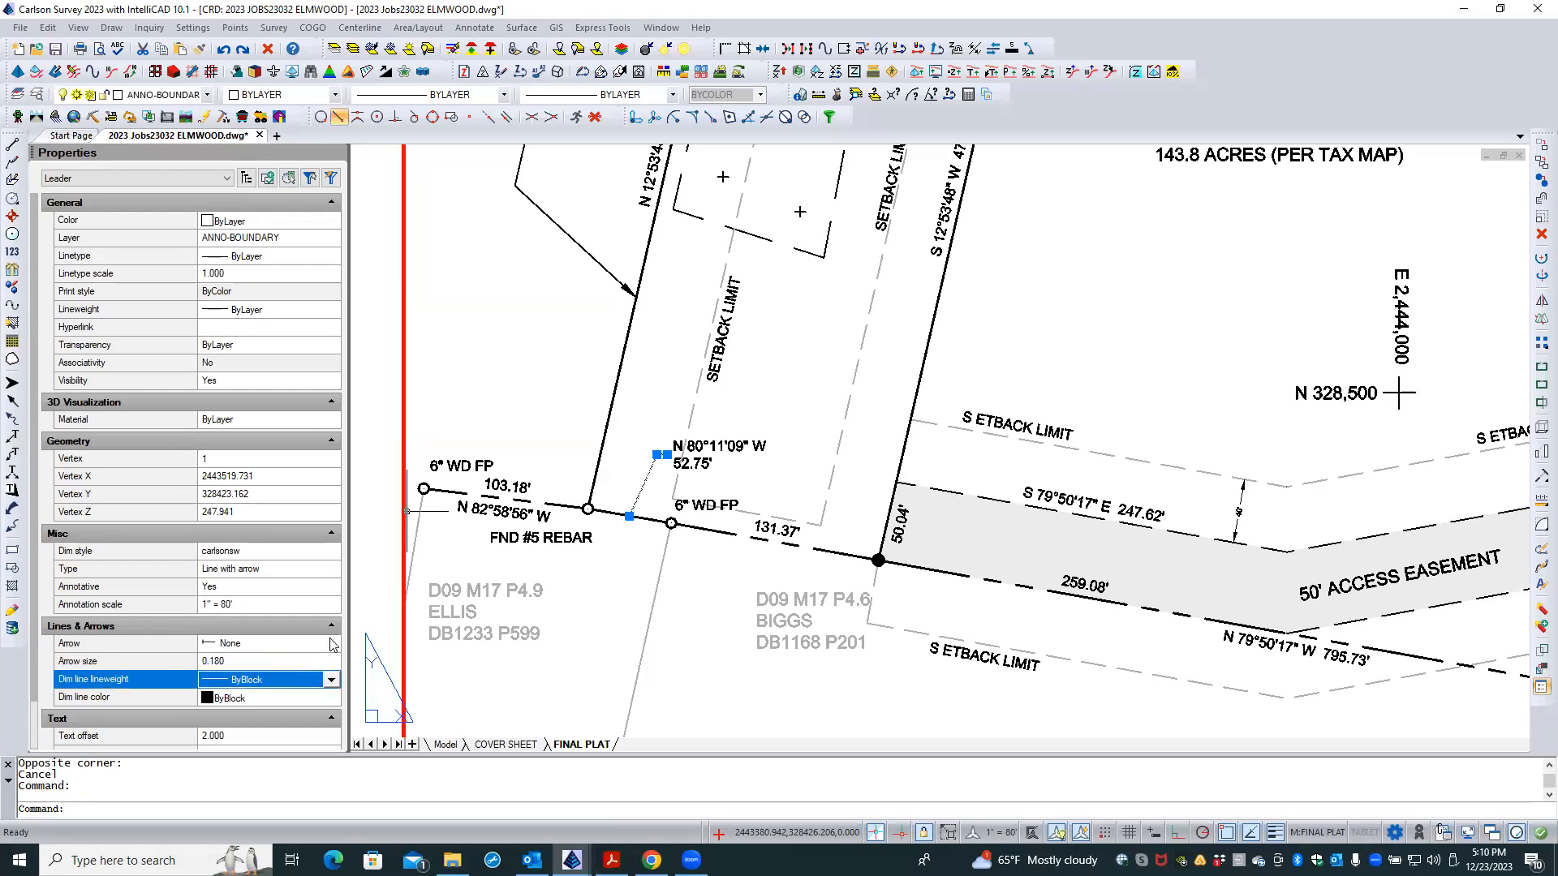
click(266, 659)
text(.0)
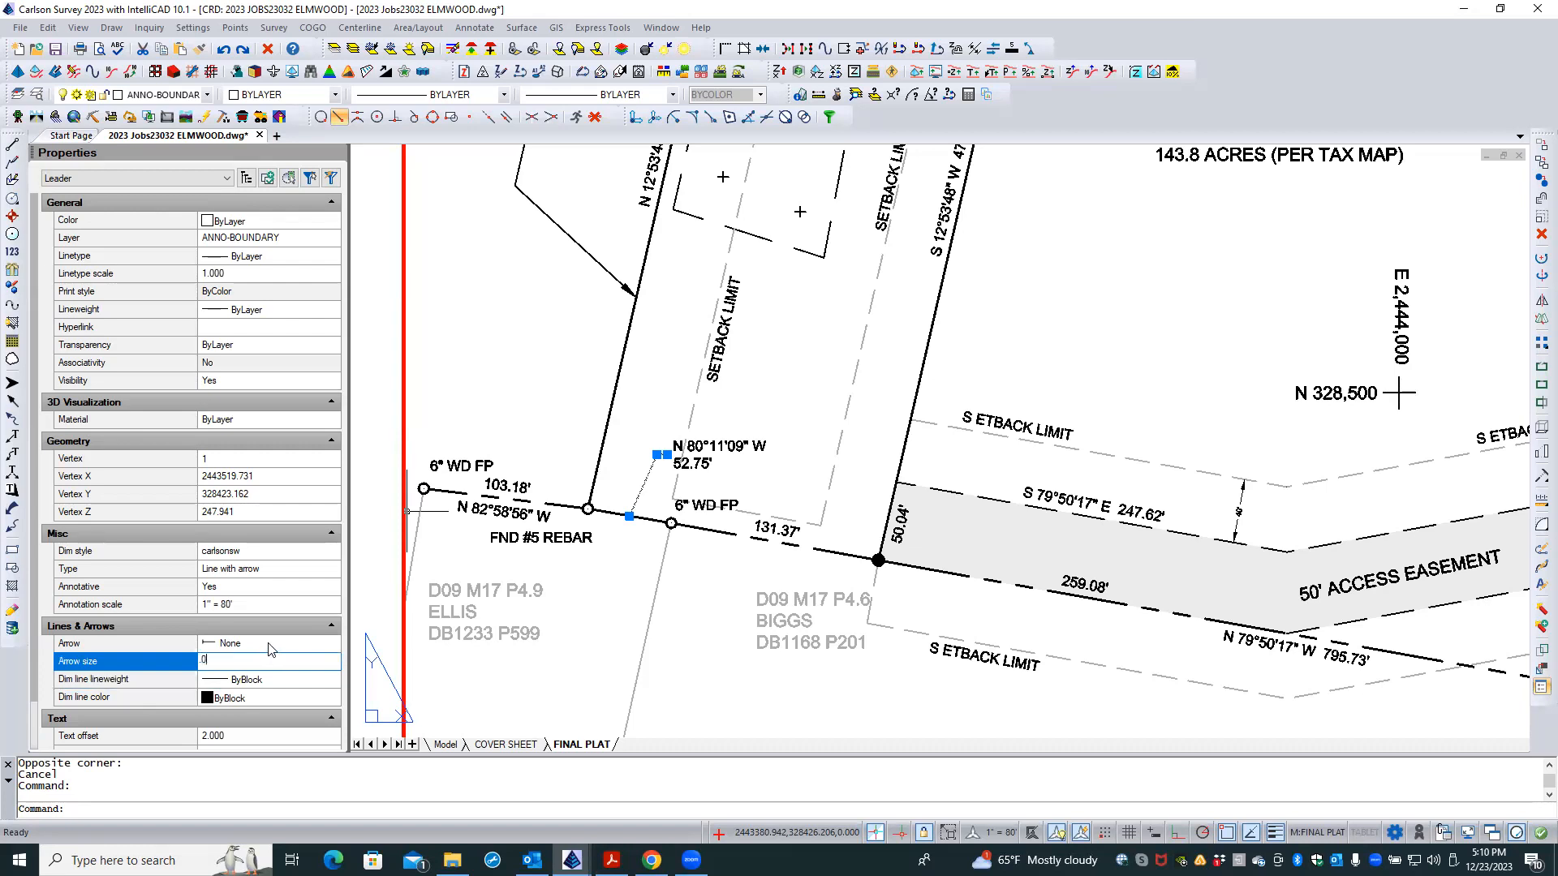
text(80)
key(Return)
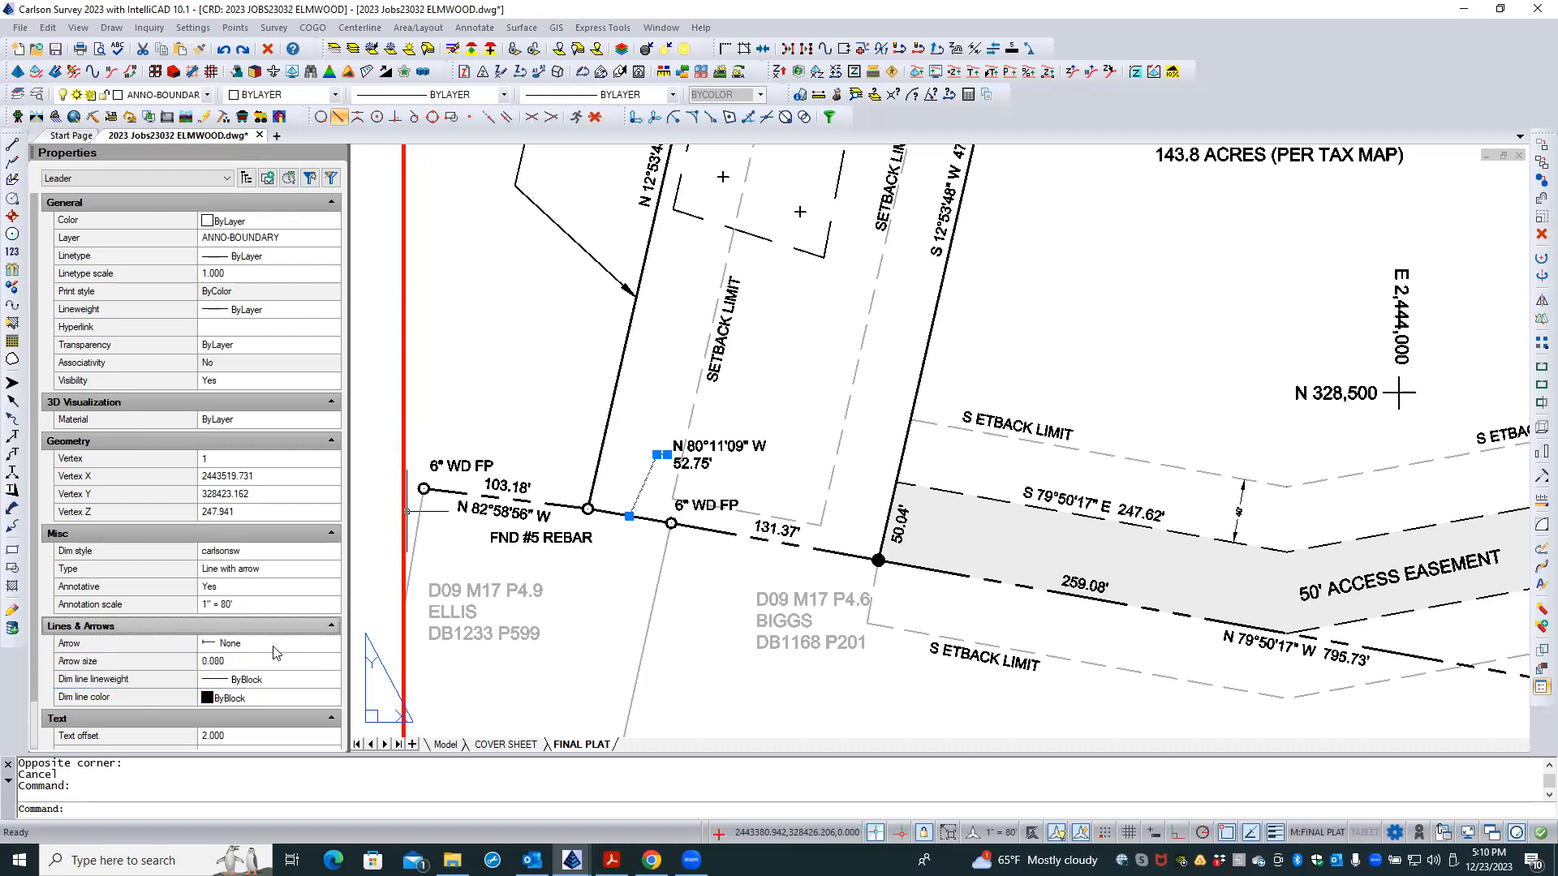
- Give the N 80°11'09" W leader a closed filled arrowhead and deselect it
click(293, 646)
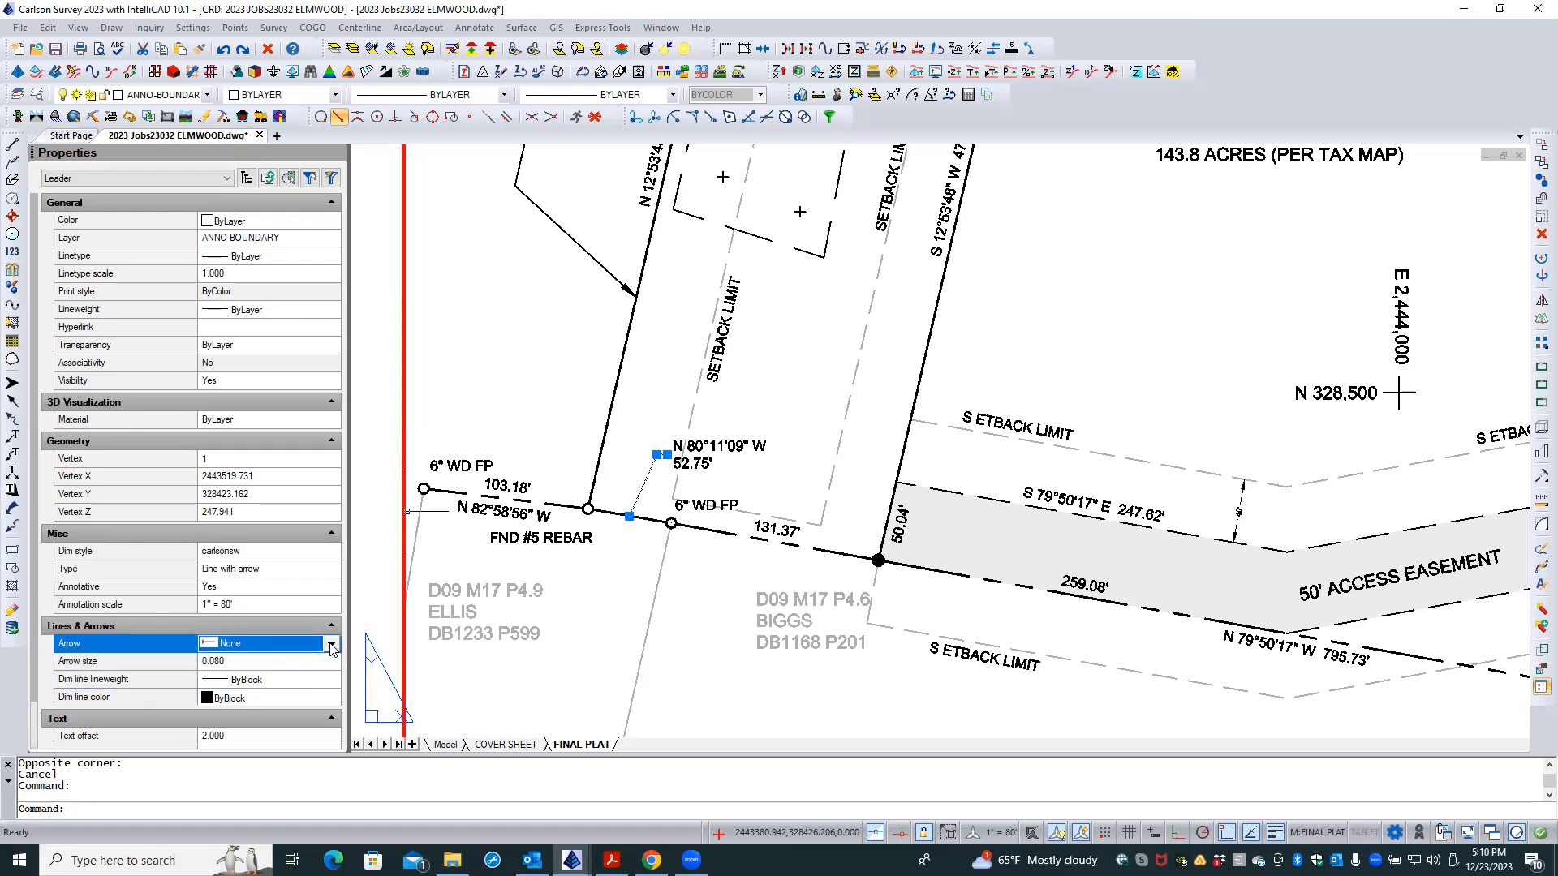
click(331, 645)
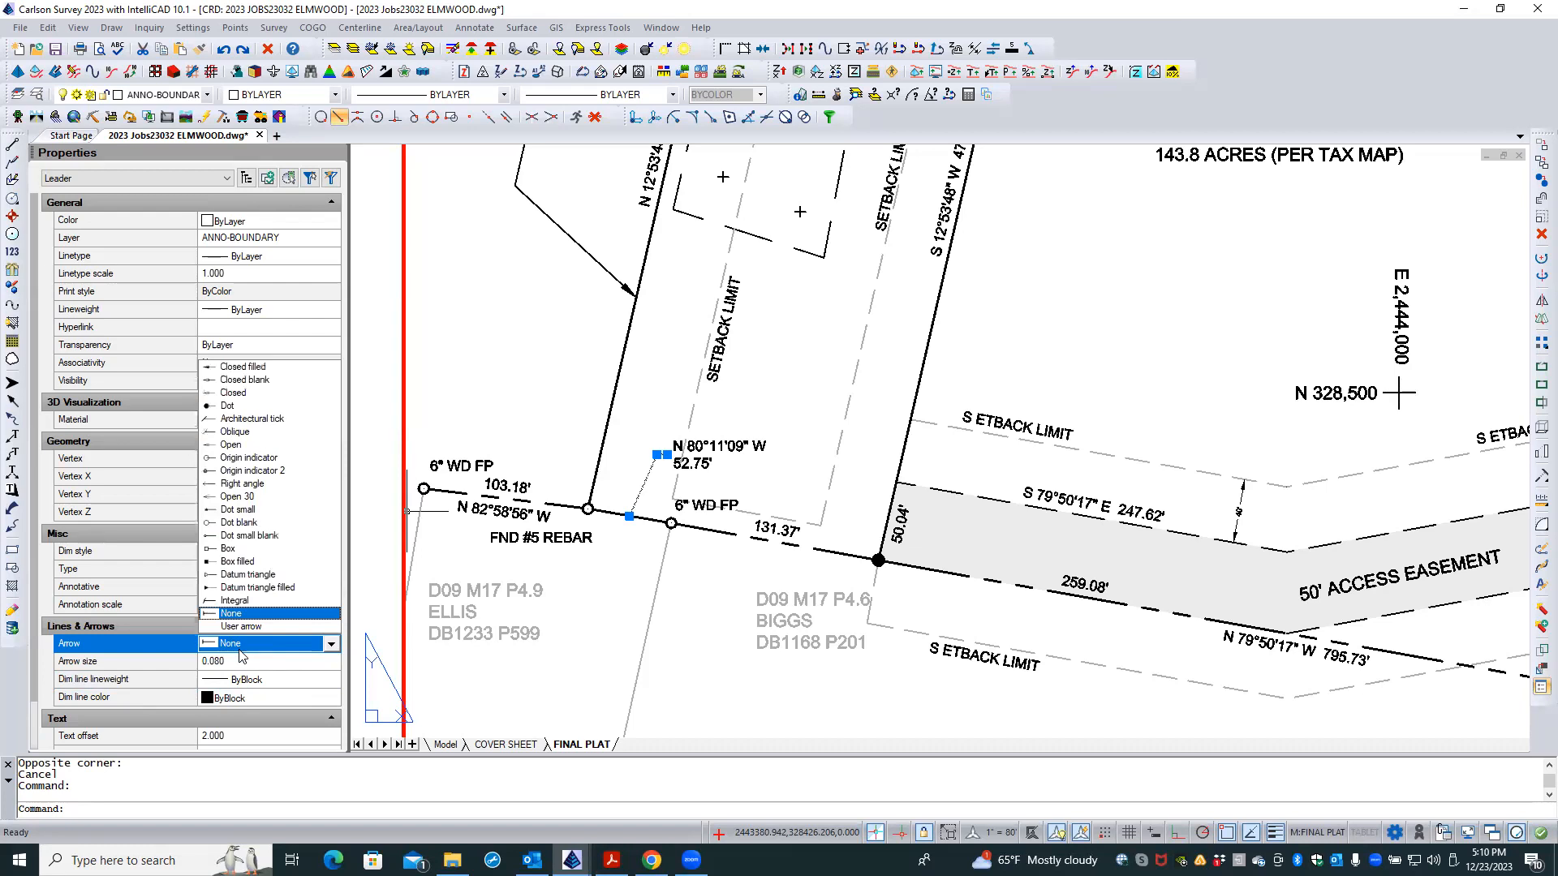
click(264, 368)
key(Escape)
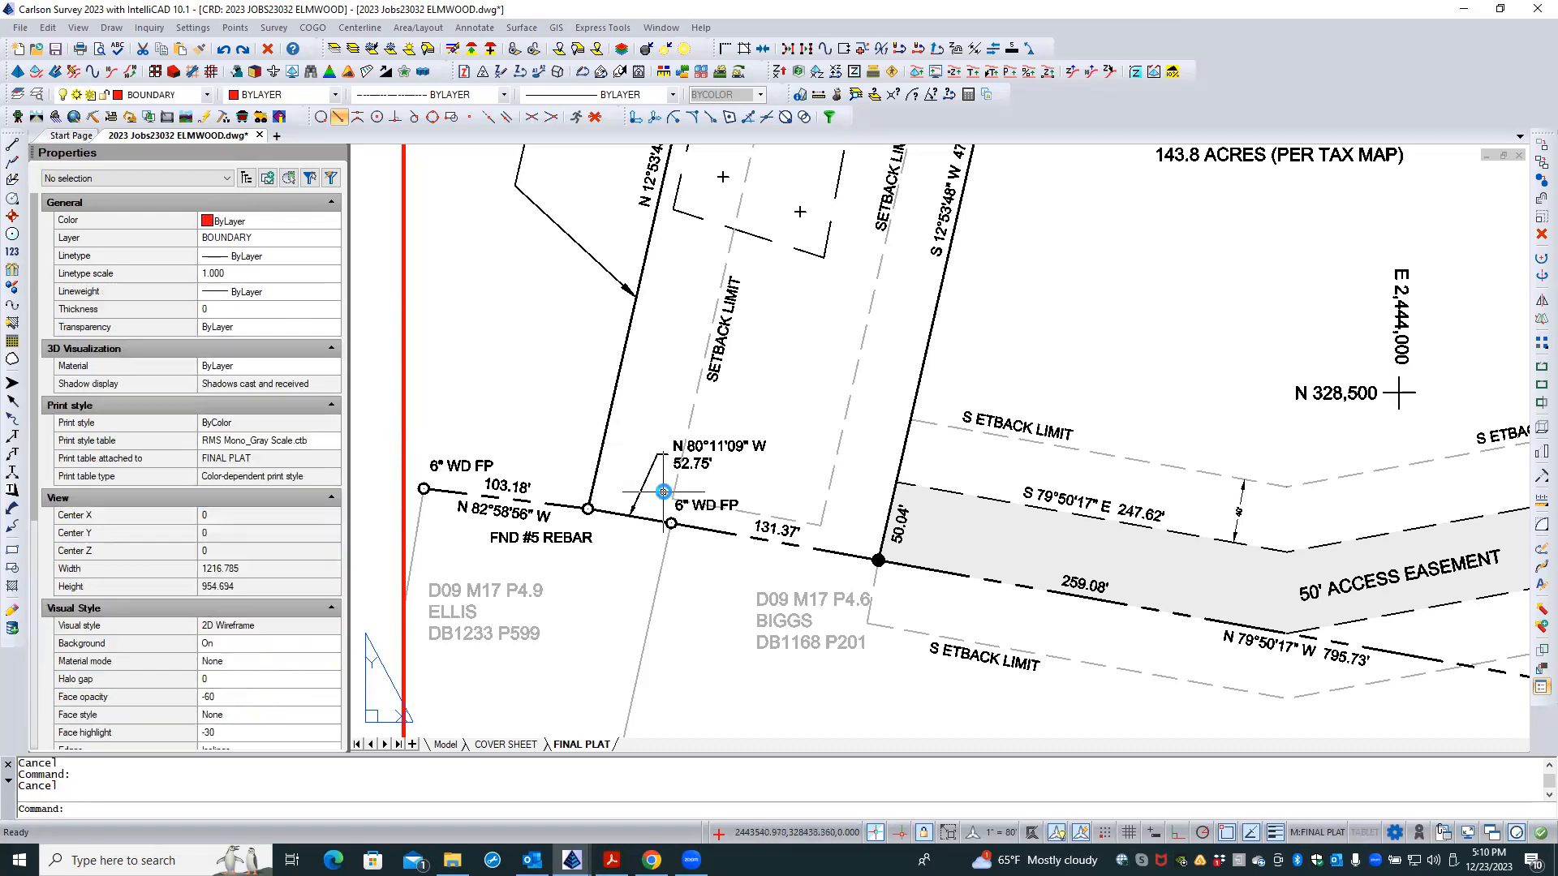
- Set the arrow size of the N 80°11'09" W leader to 0.18 and deselect the leader
scroll(663, 492, up, 2)
click(635, 481)
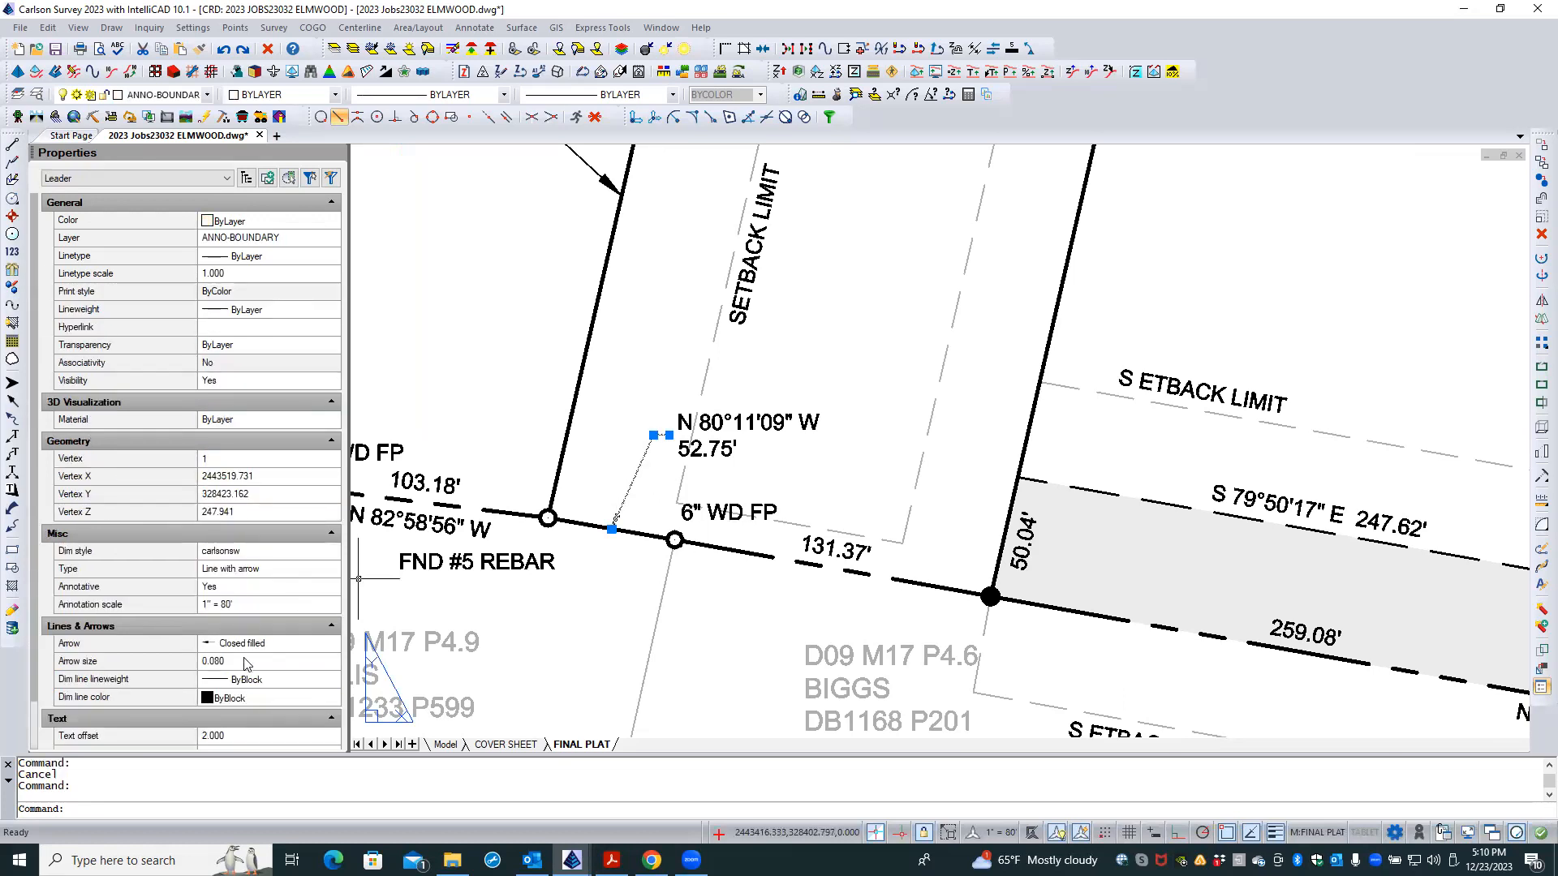
click(246, 662)
key(BackSpace)
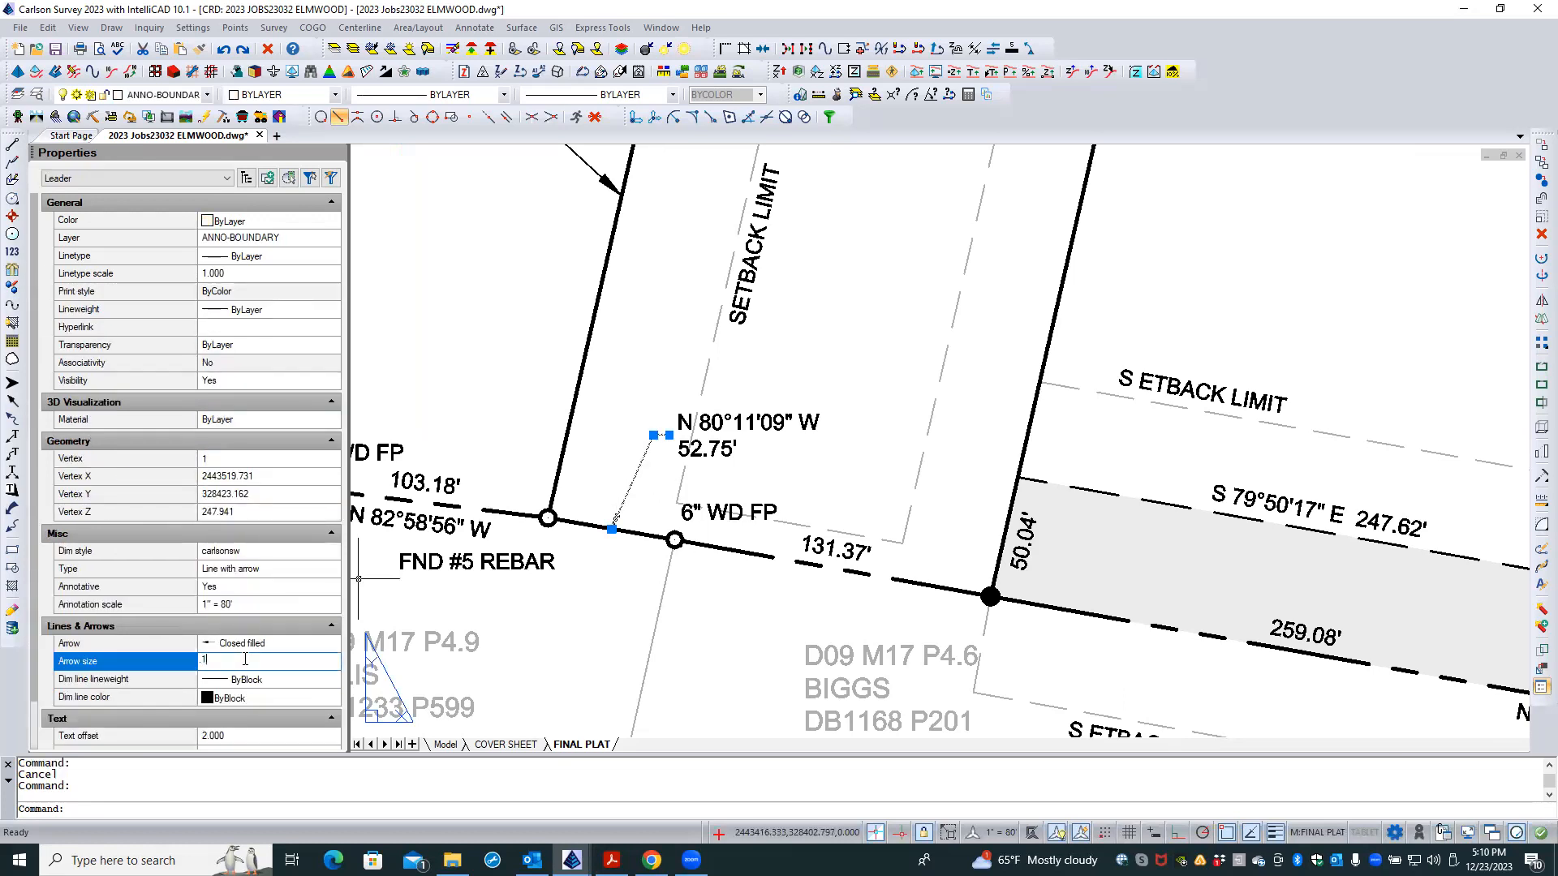
text(.18)
key(Return)
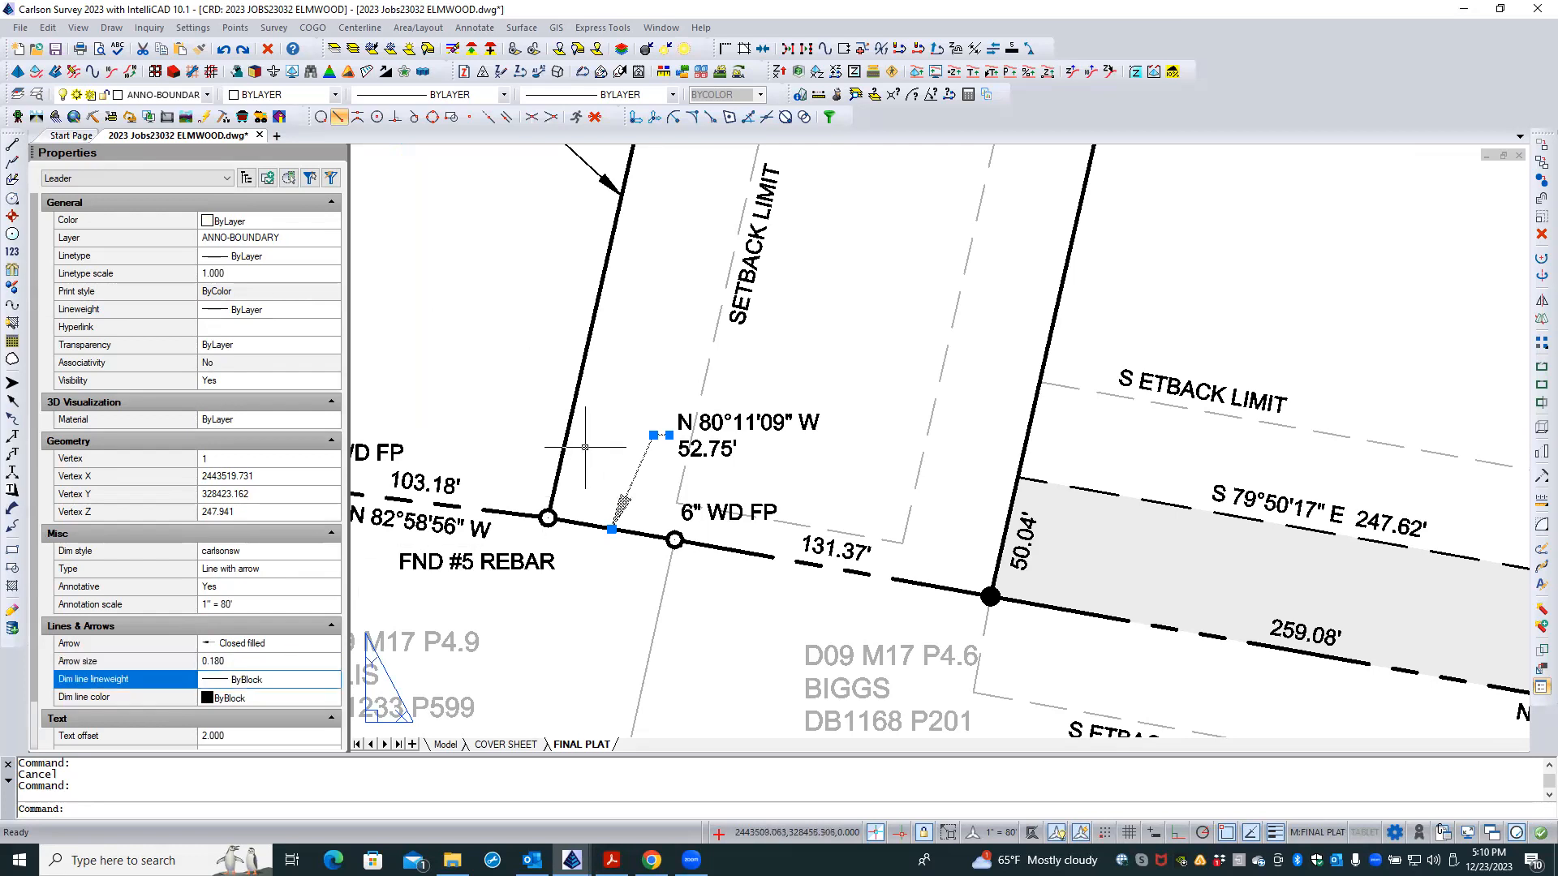
key(Escape)
scroll(628, 503, down, 2)
double_click(627, 503)
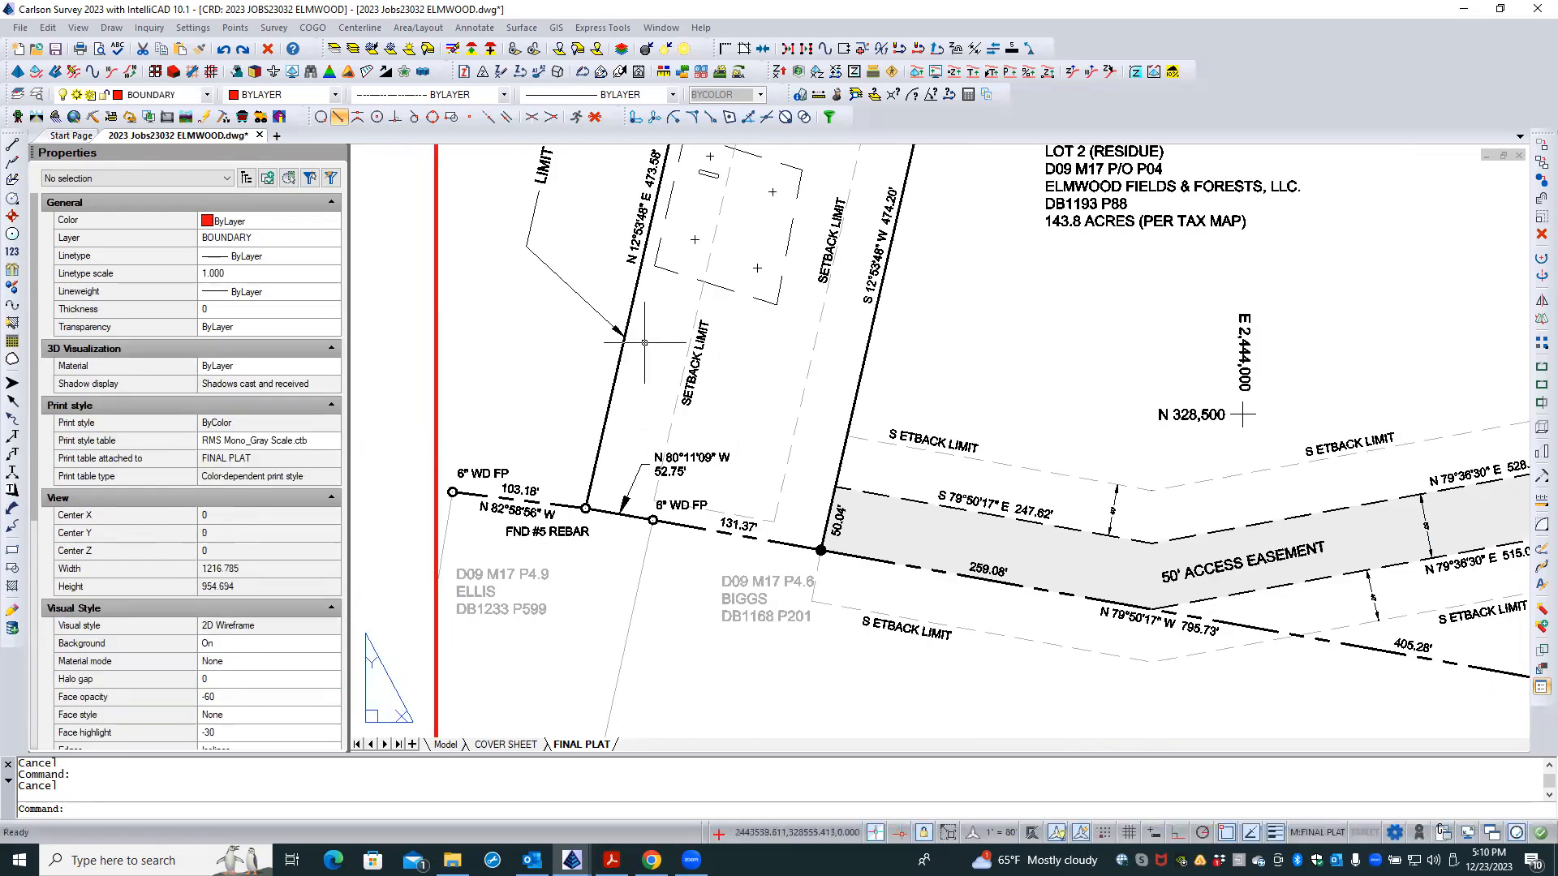
- Leave the plat viewport and open the drawing's list of dimension styles
scroll(645, 341, up, 1)
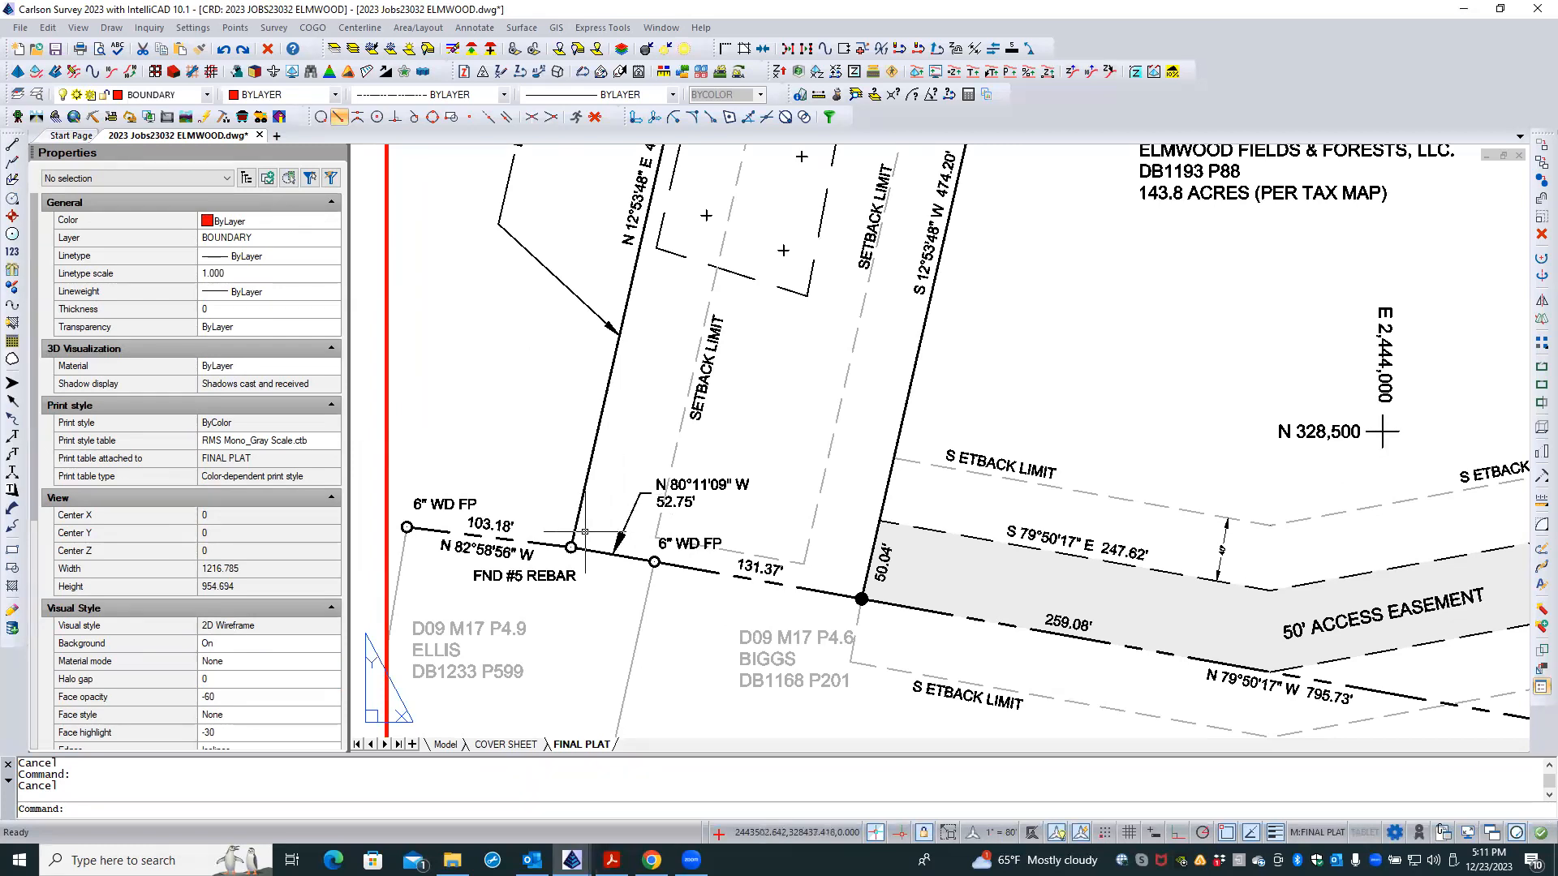
scroll(630, 513, down, 2)
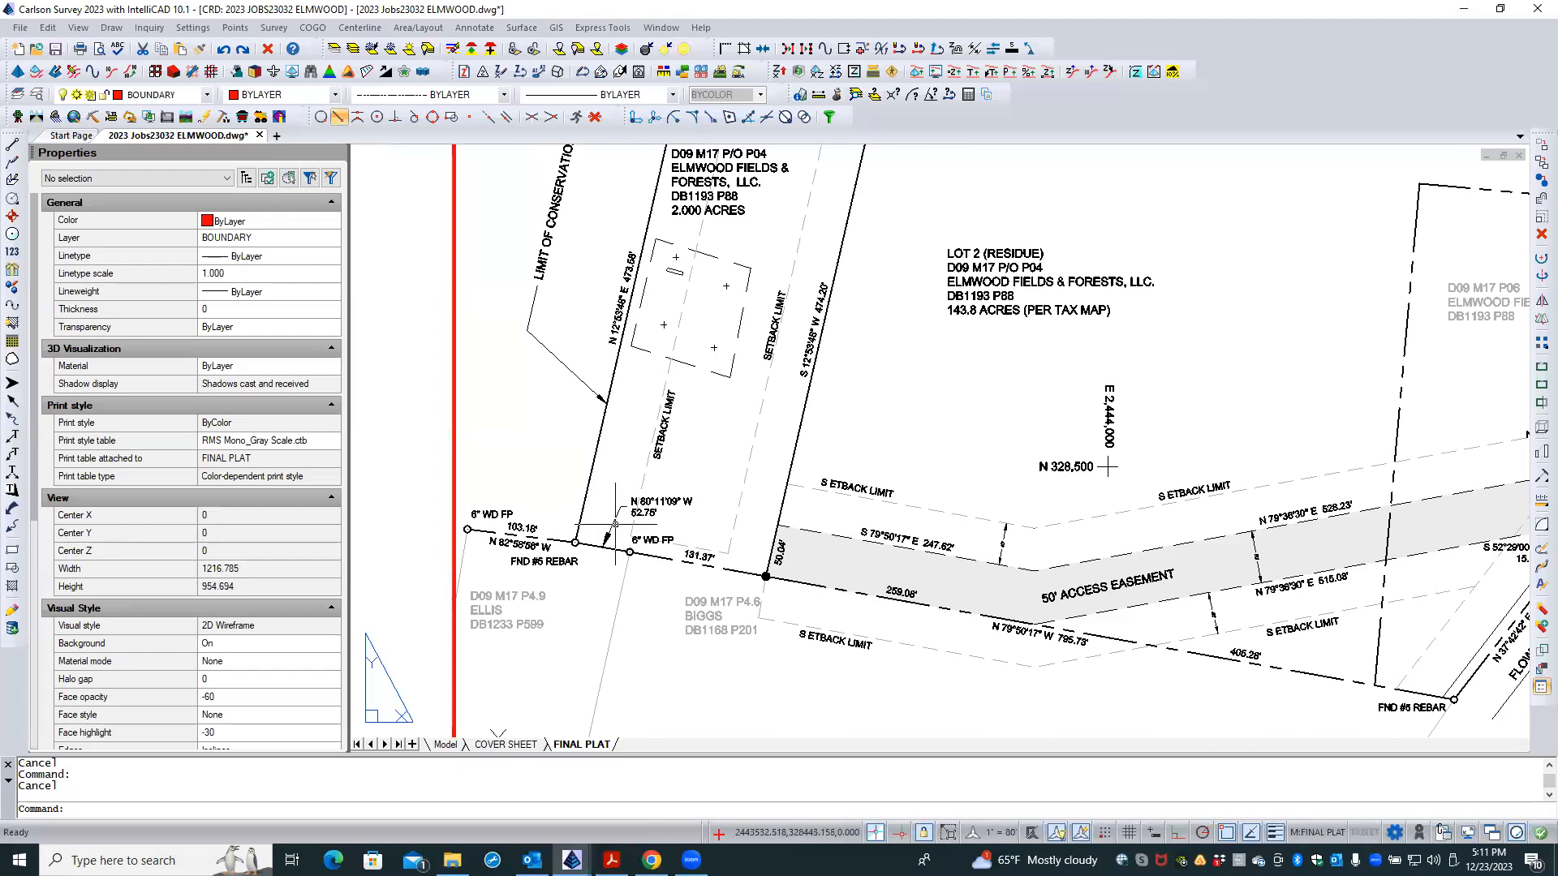
scroll(615, 524, up, 2)
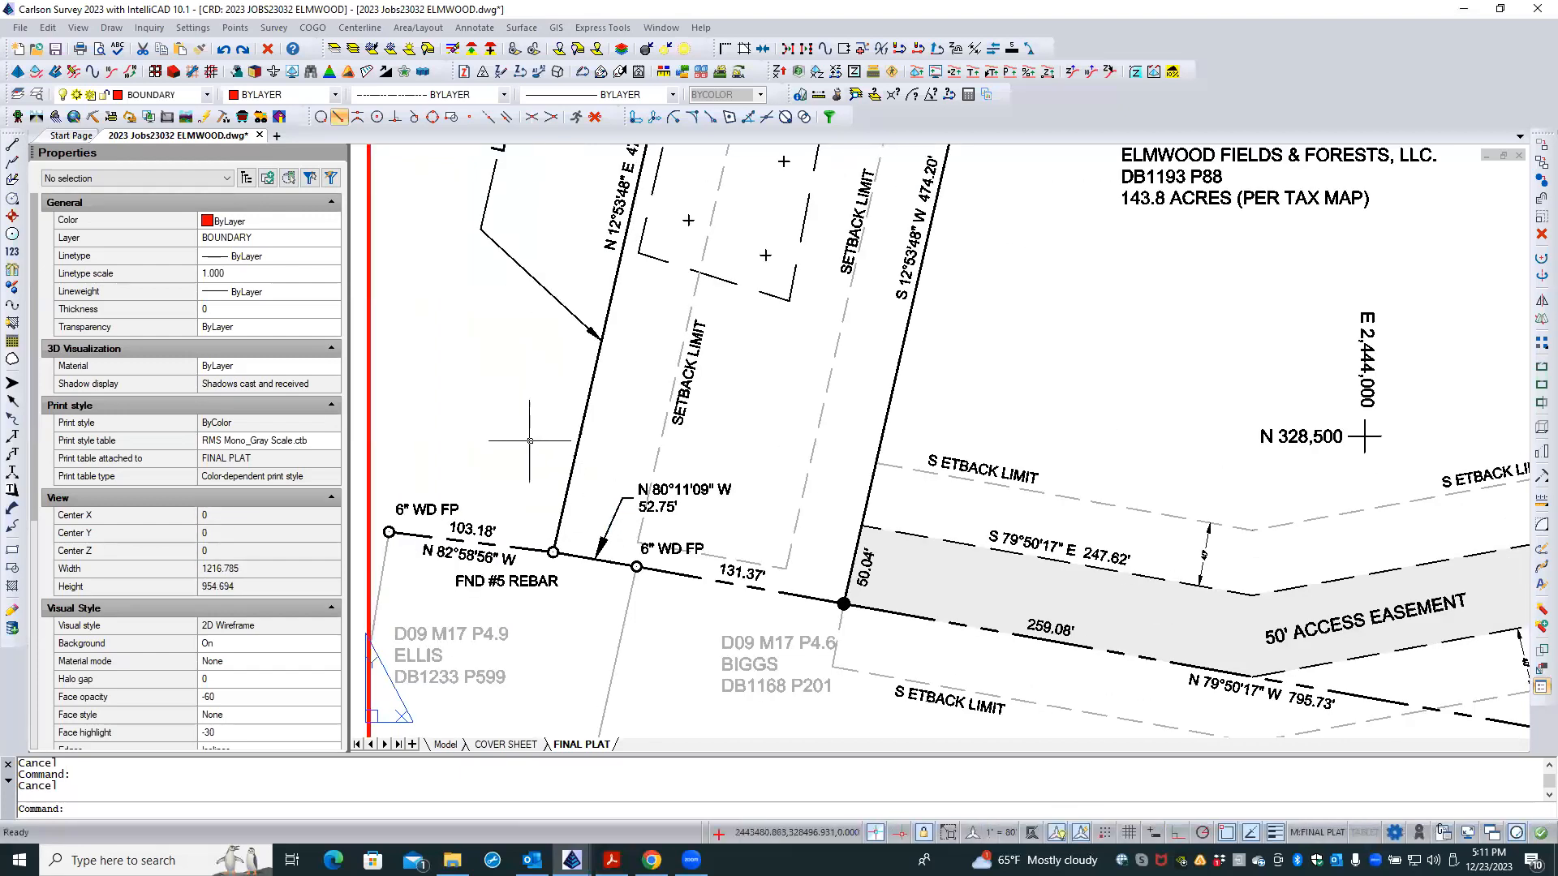
double_click(359, 464)
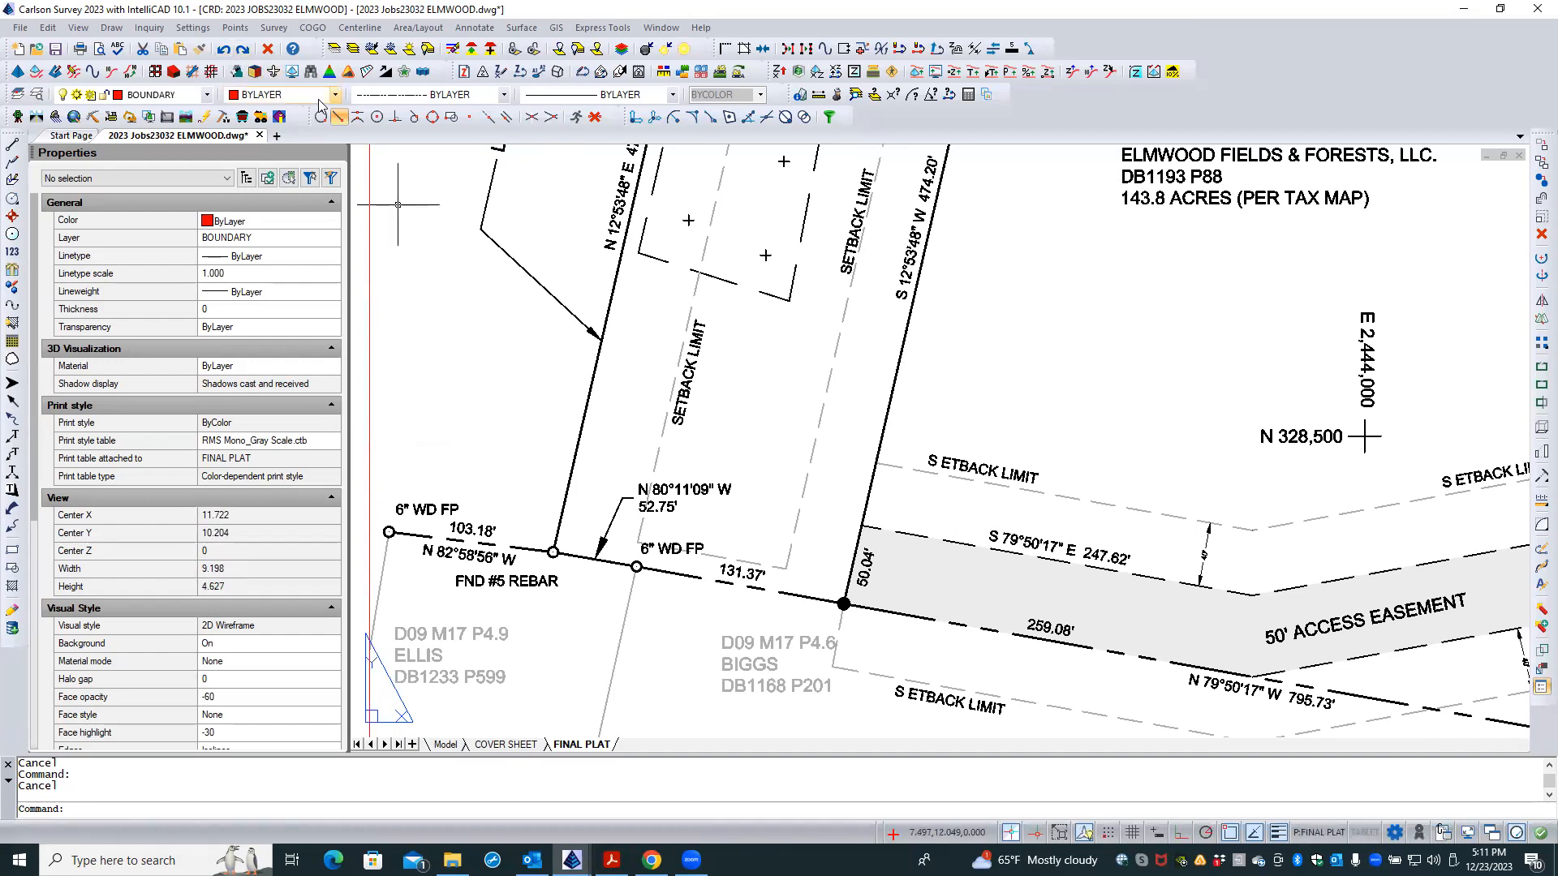
click(37, 94)
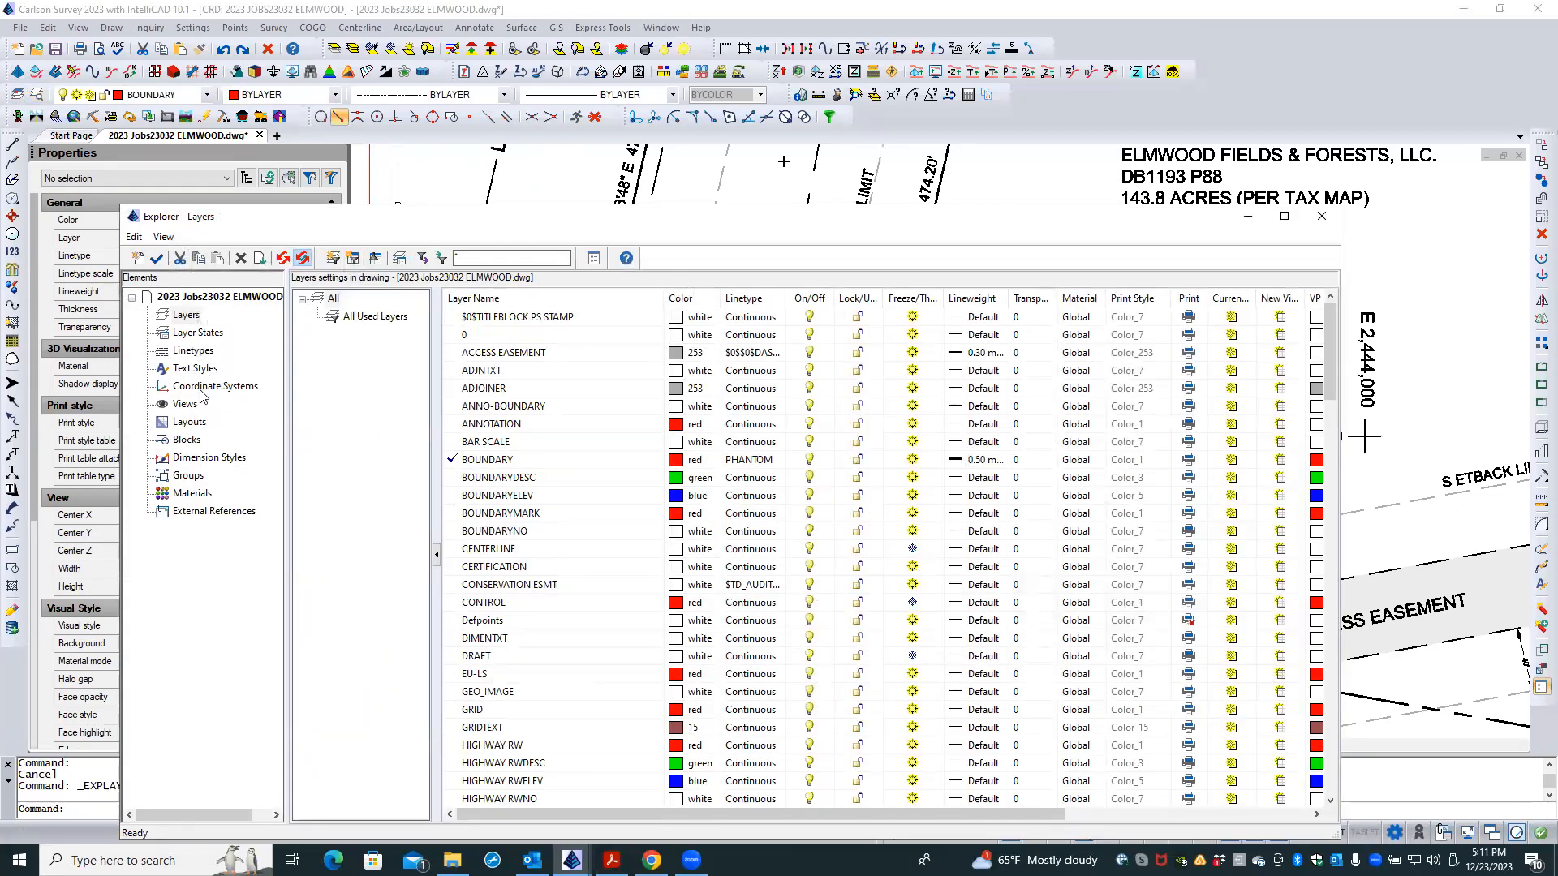
click(199, 458)
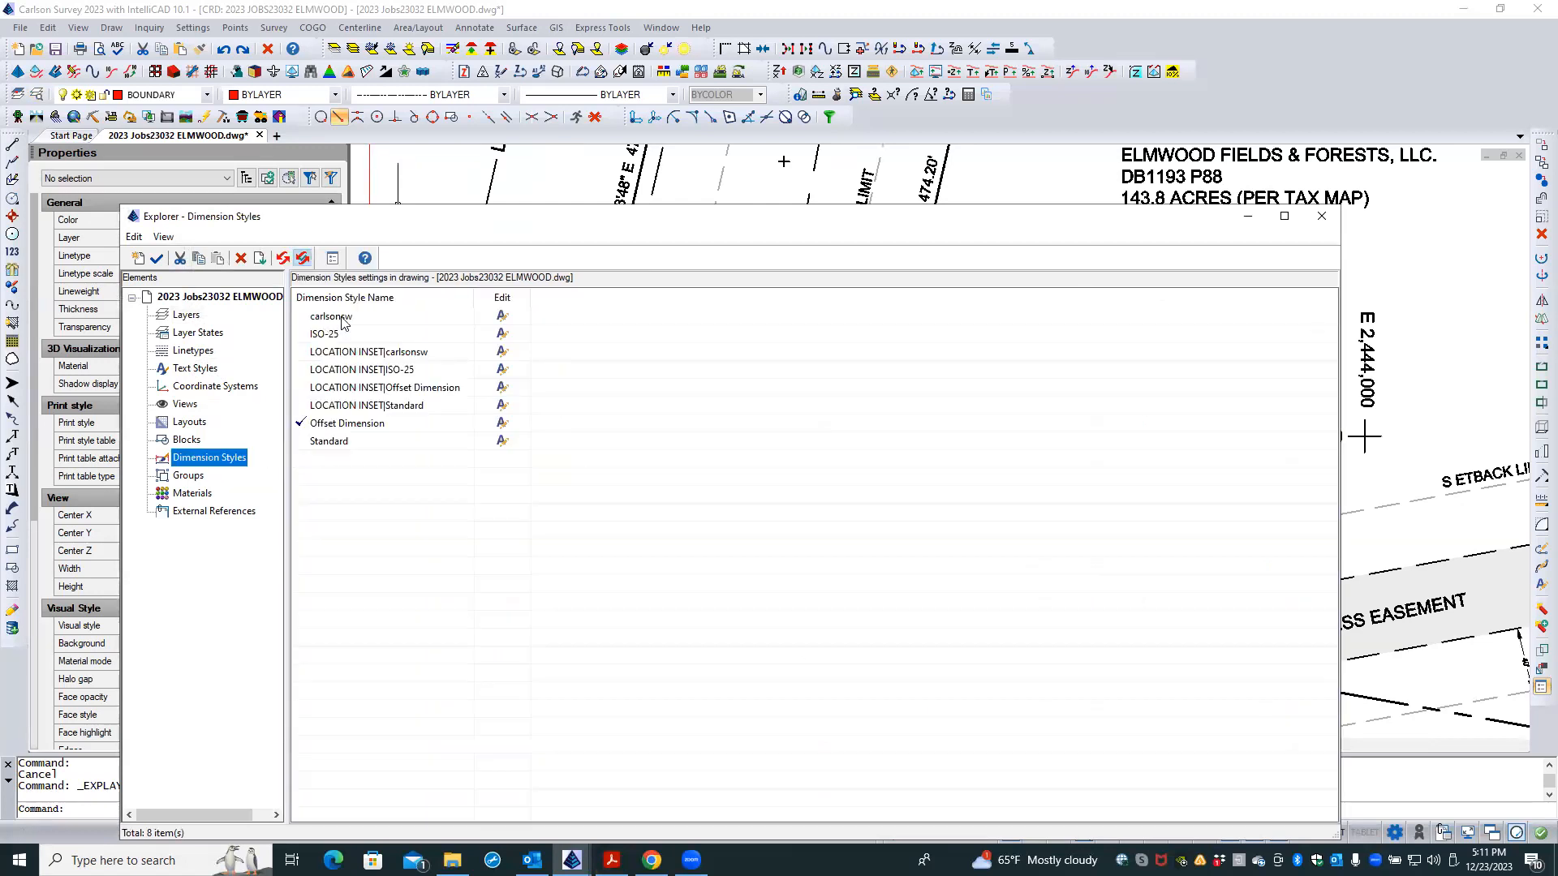
- Duplicate the LOCATION INSET|carlsonsw dimension style within the drawing
click(357, 354)
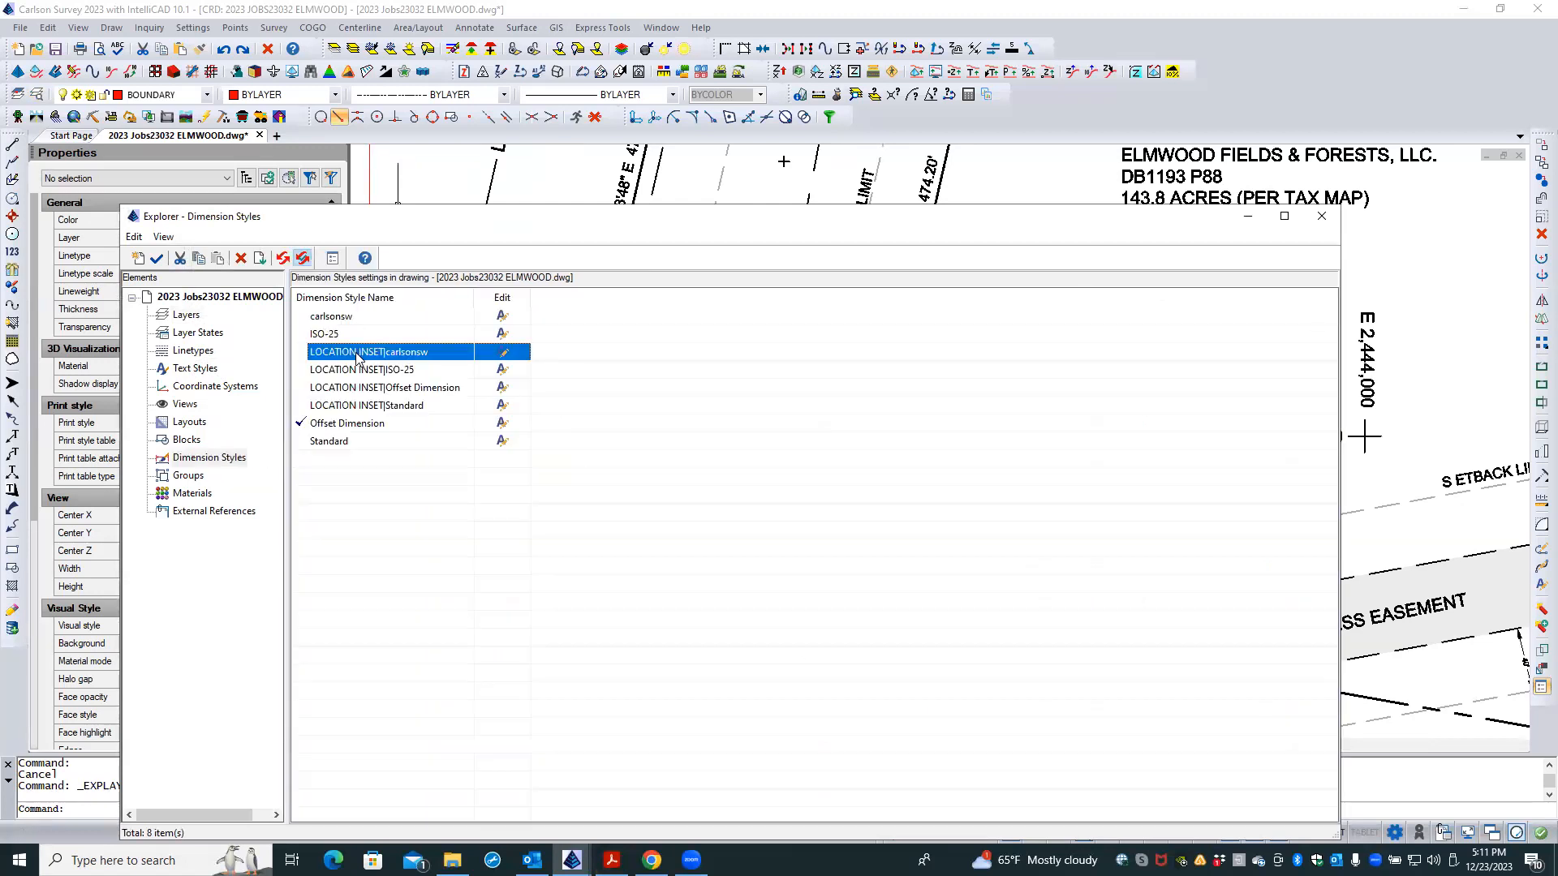
right_click(355, 358)
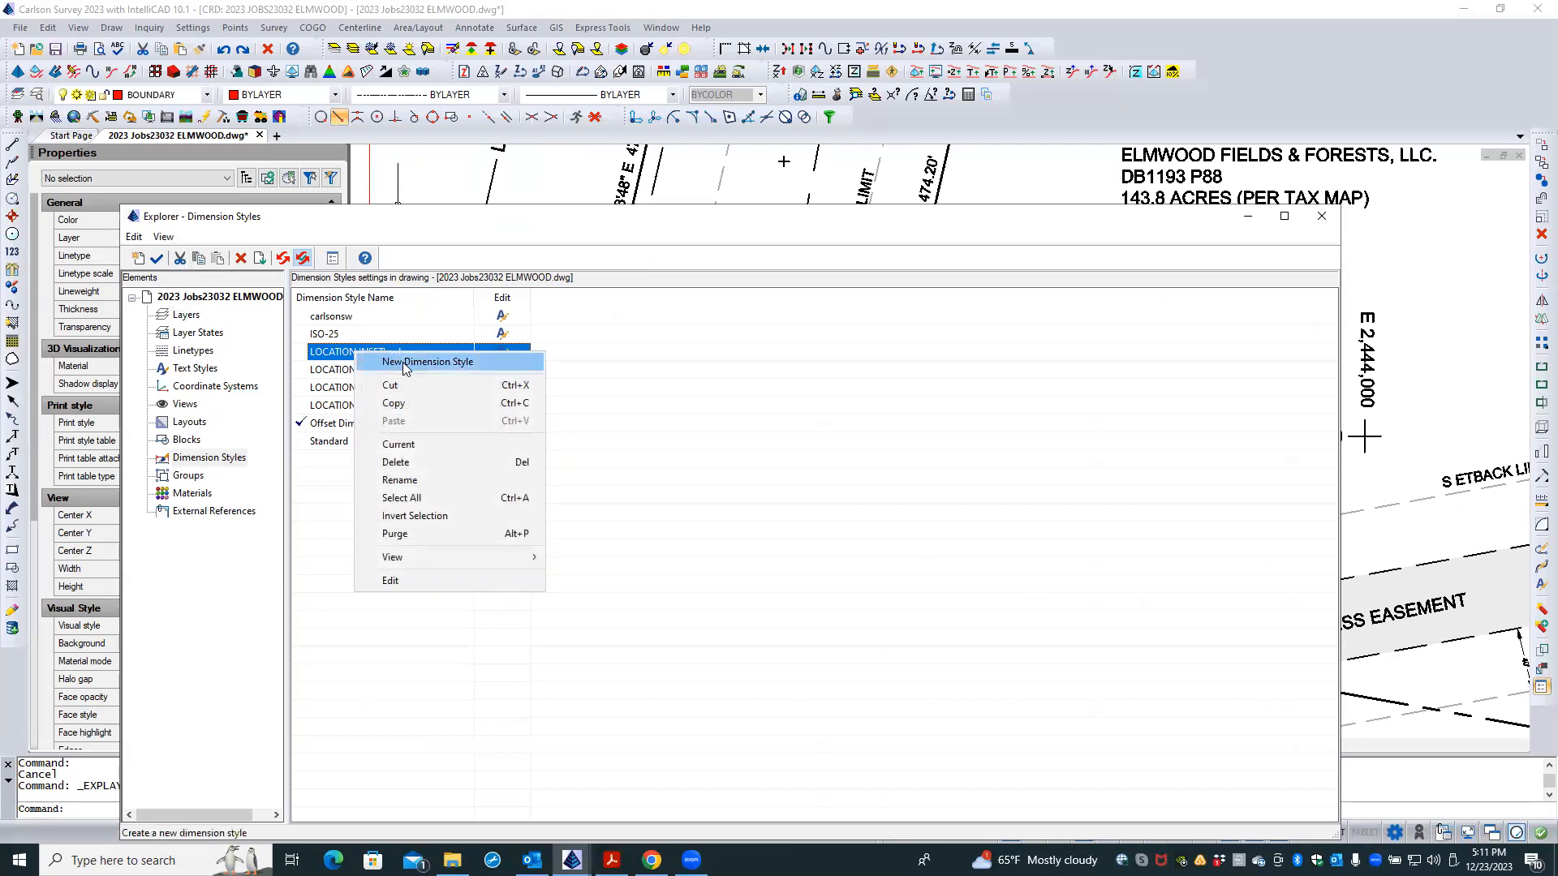
click(392, 403)
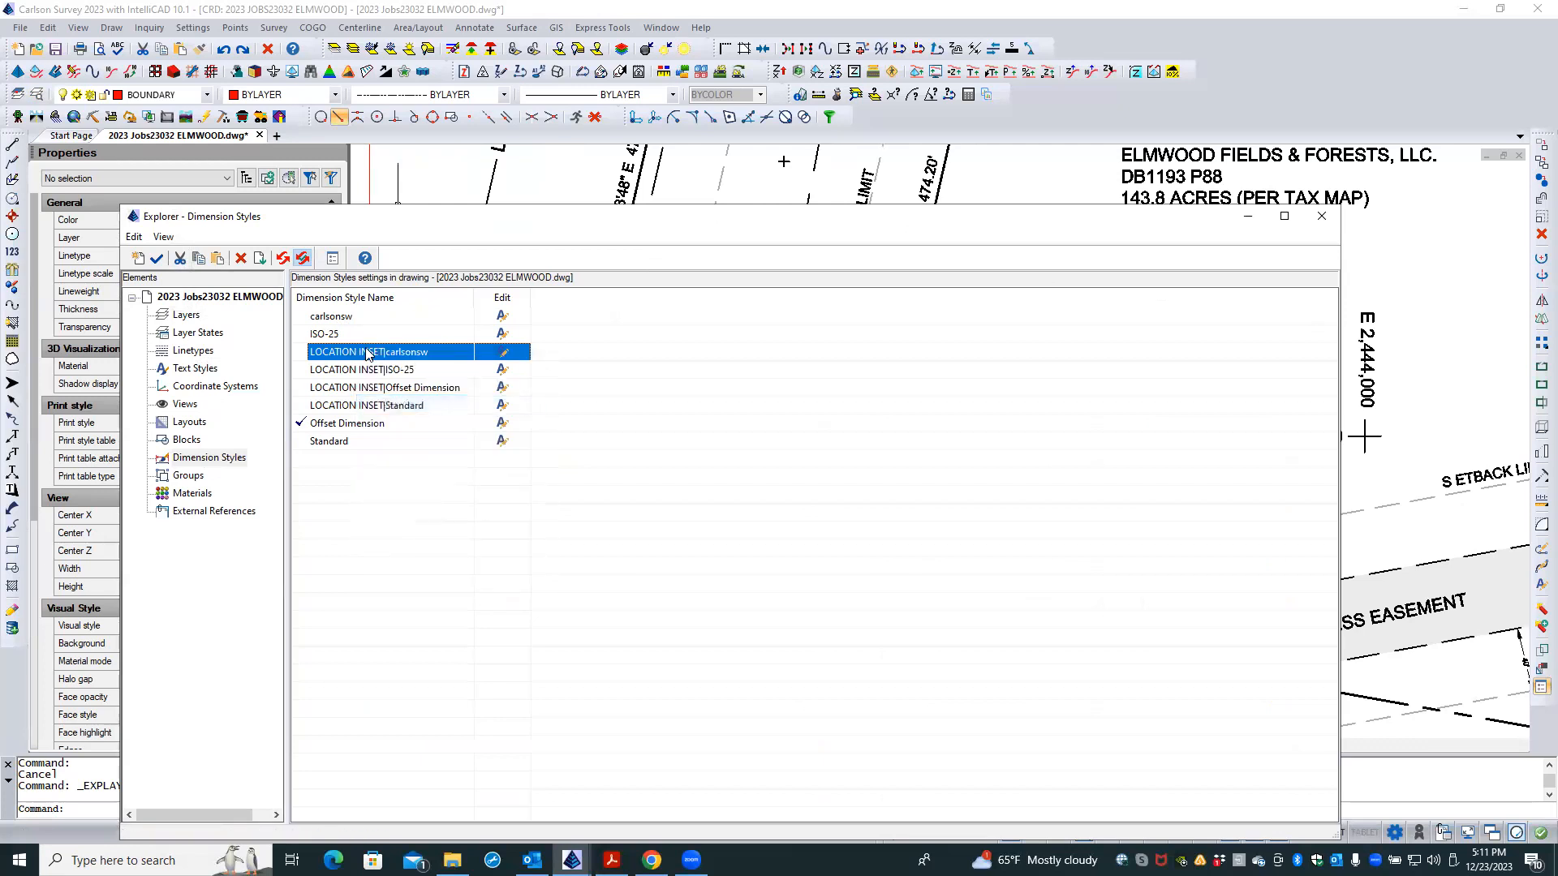
right_click(357, 460)
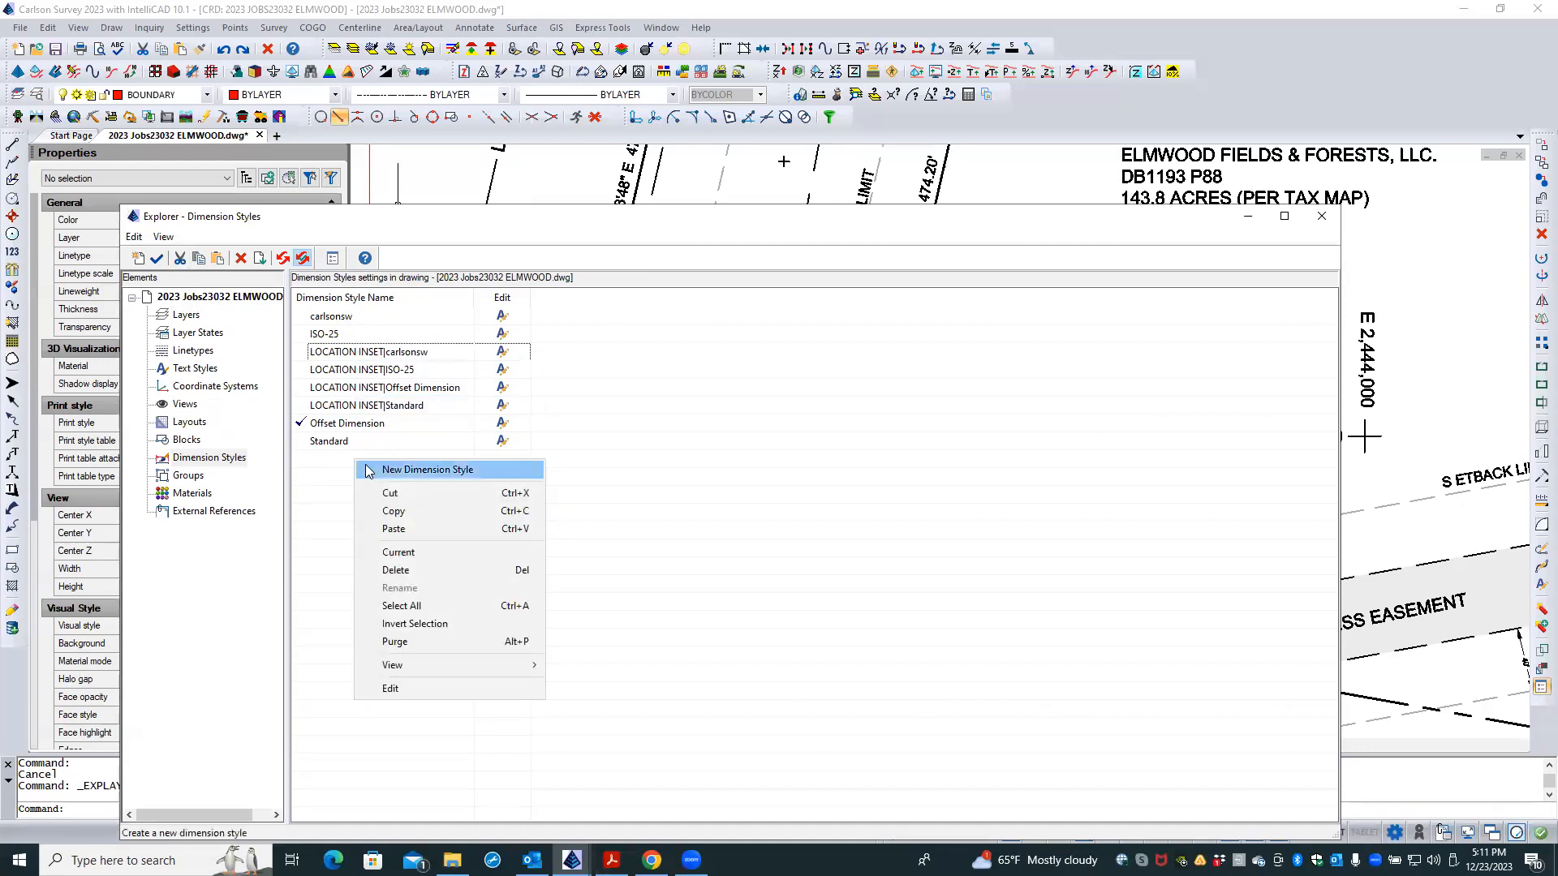
click(393, 529)
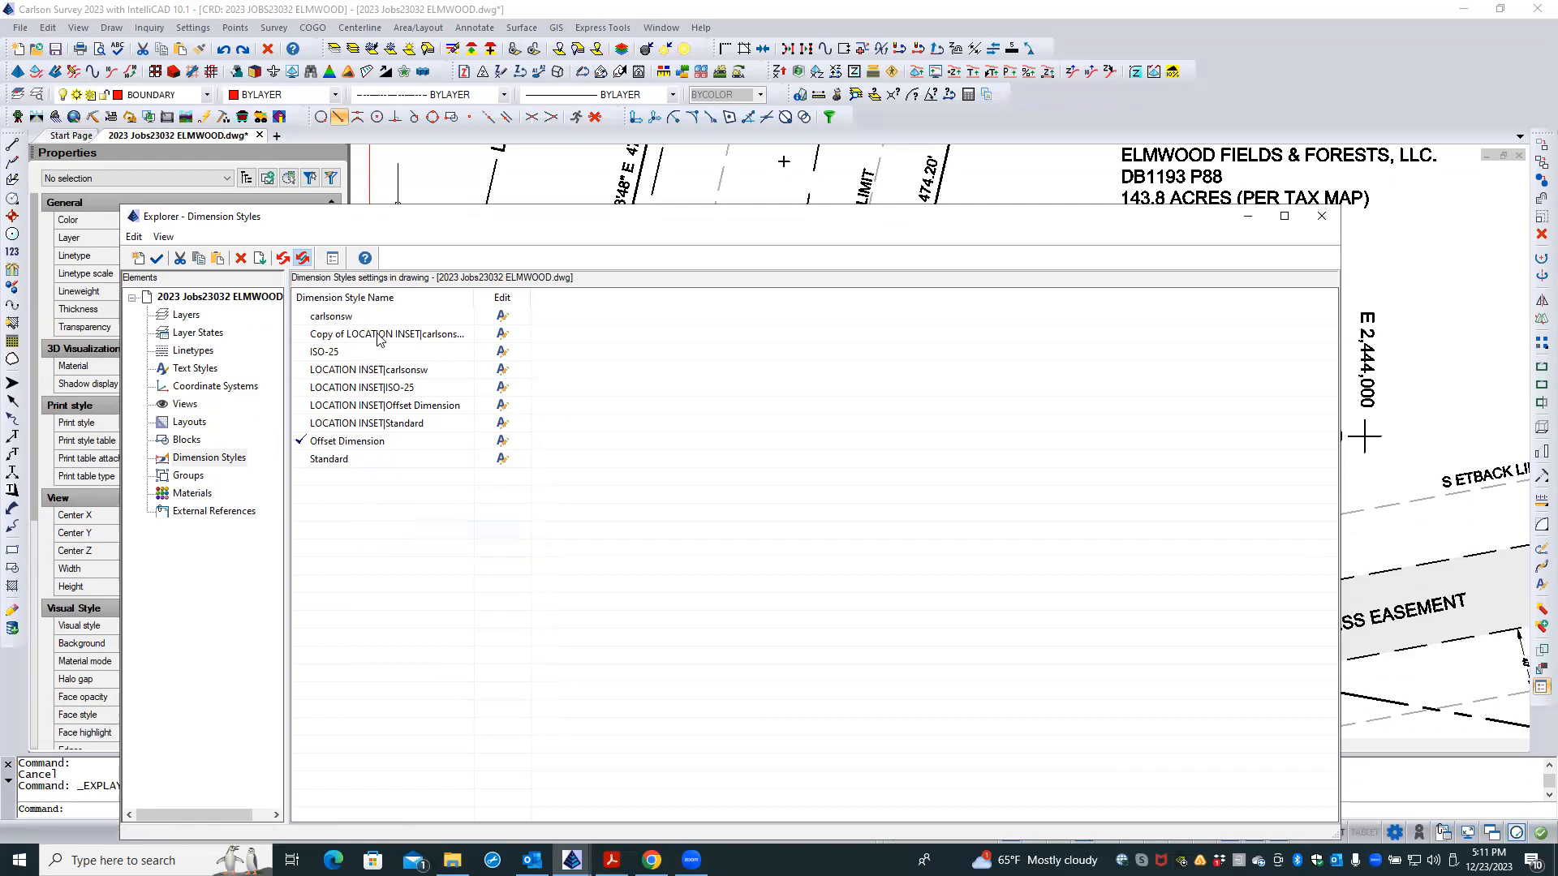
- Rename the original carlsonsw dimension style to "OLD - carlsonsw"
click(351, 318)
right_click(354, 320)
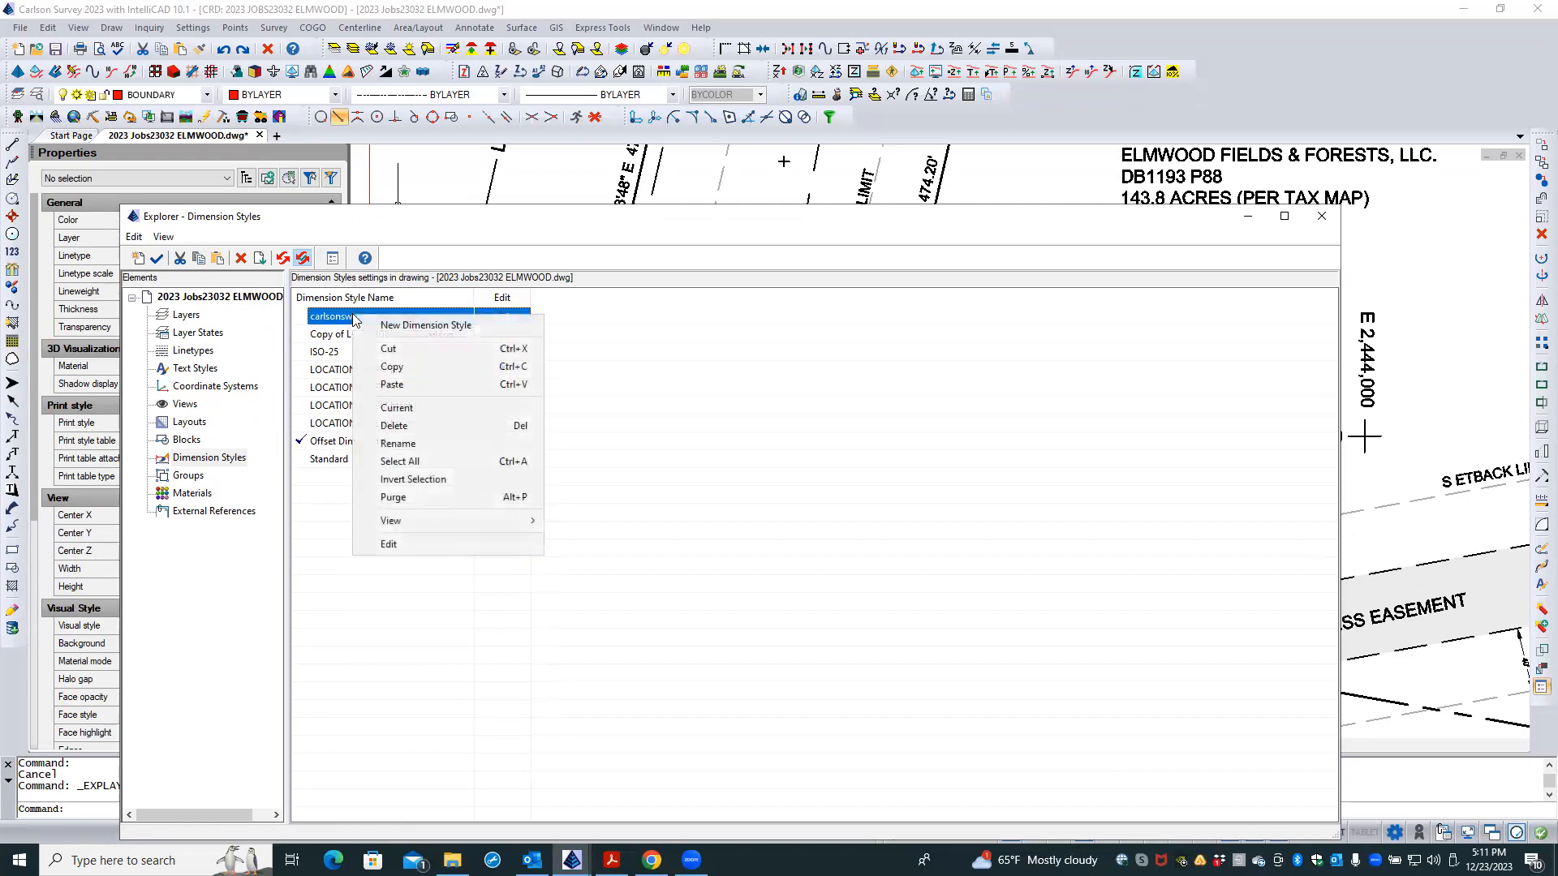
click(394, 444)
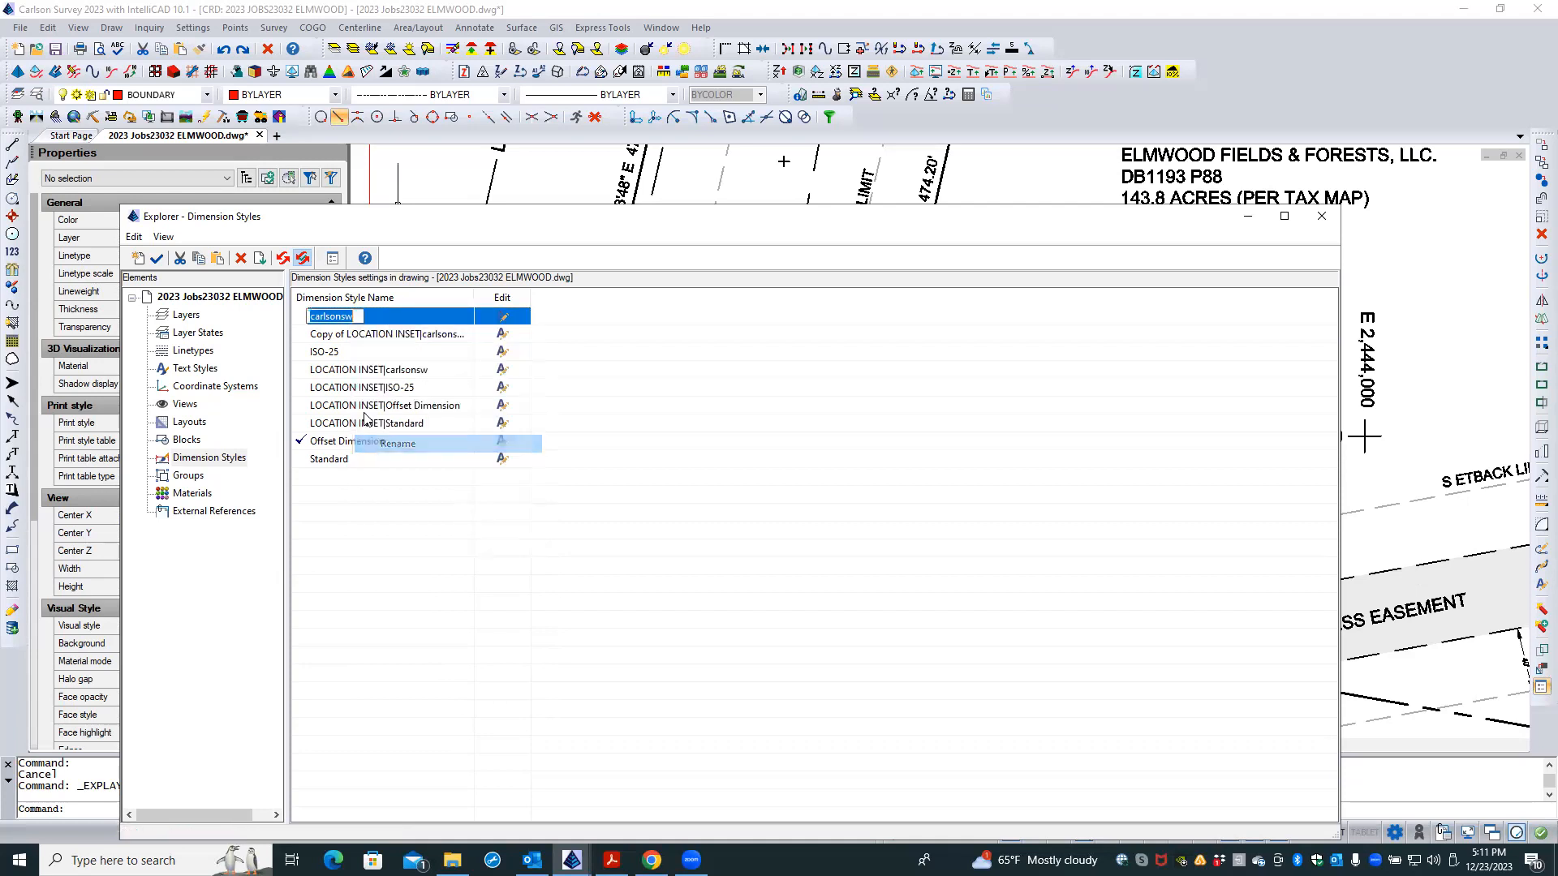
click(309, 316)
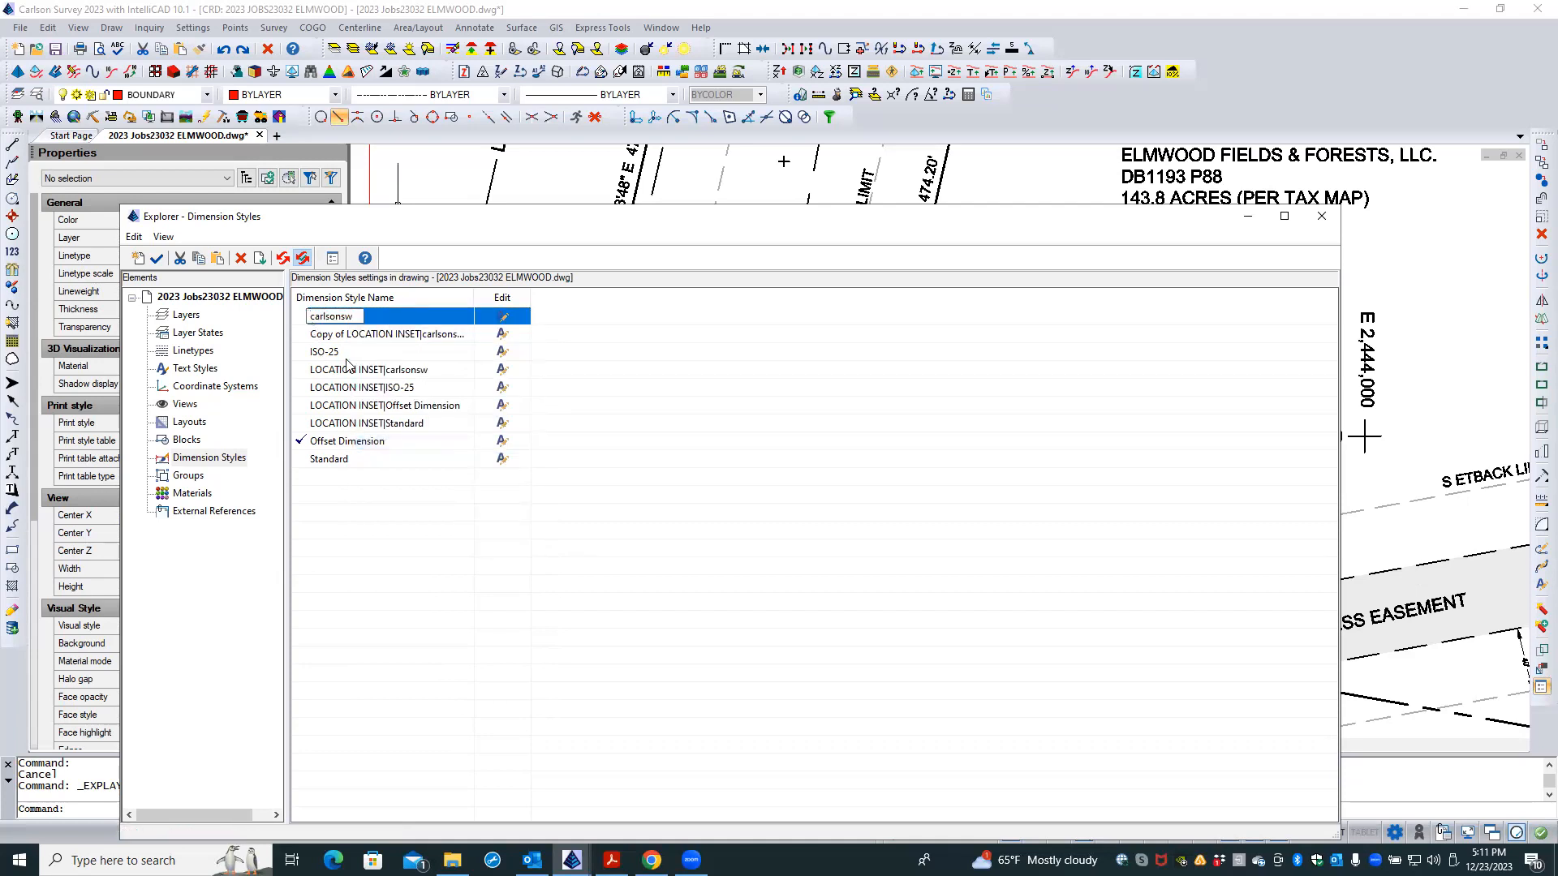
text(OLD -)
click(377, 338)
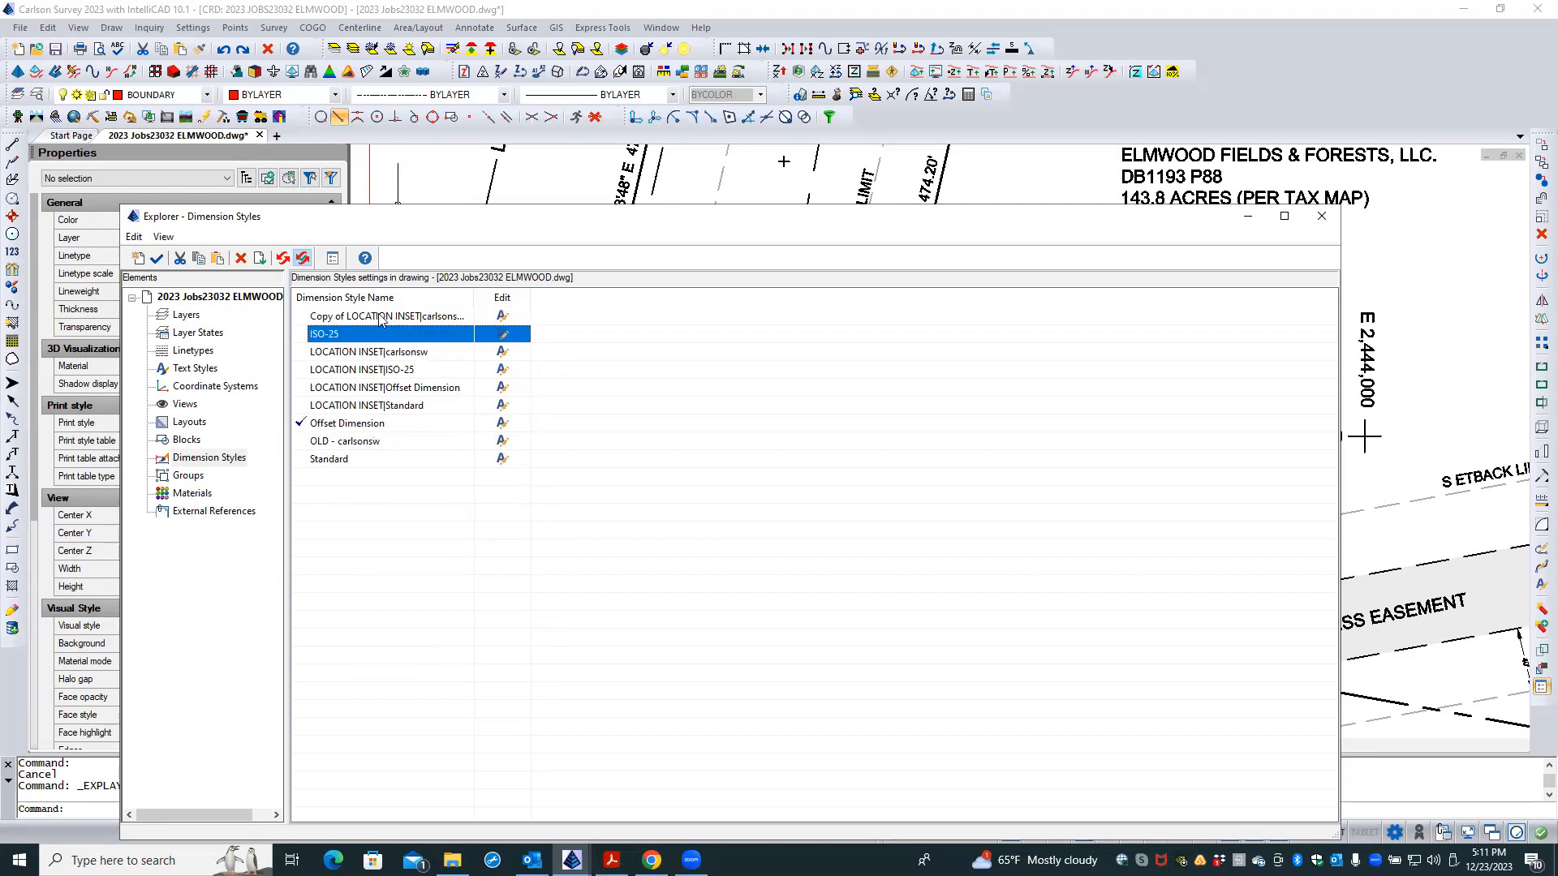
- Rename the copy of the LOCATION INSET|carlsonsw dimension style to "carlsonsw"
click(380, 317)
right_click(380, 318)
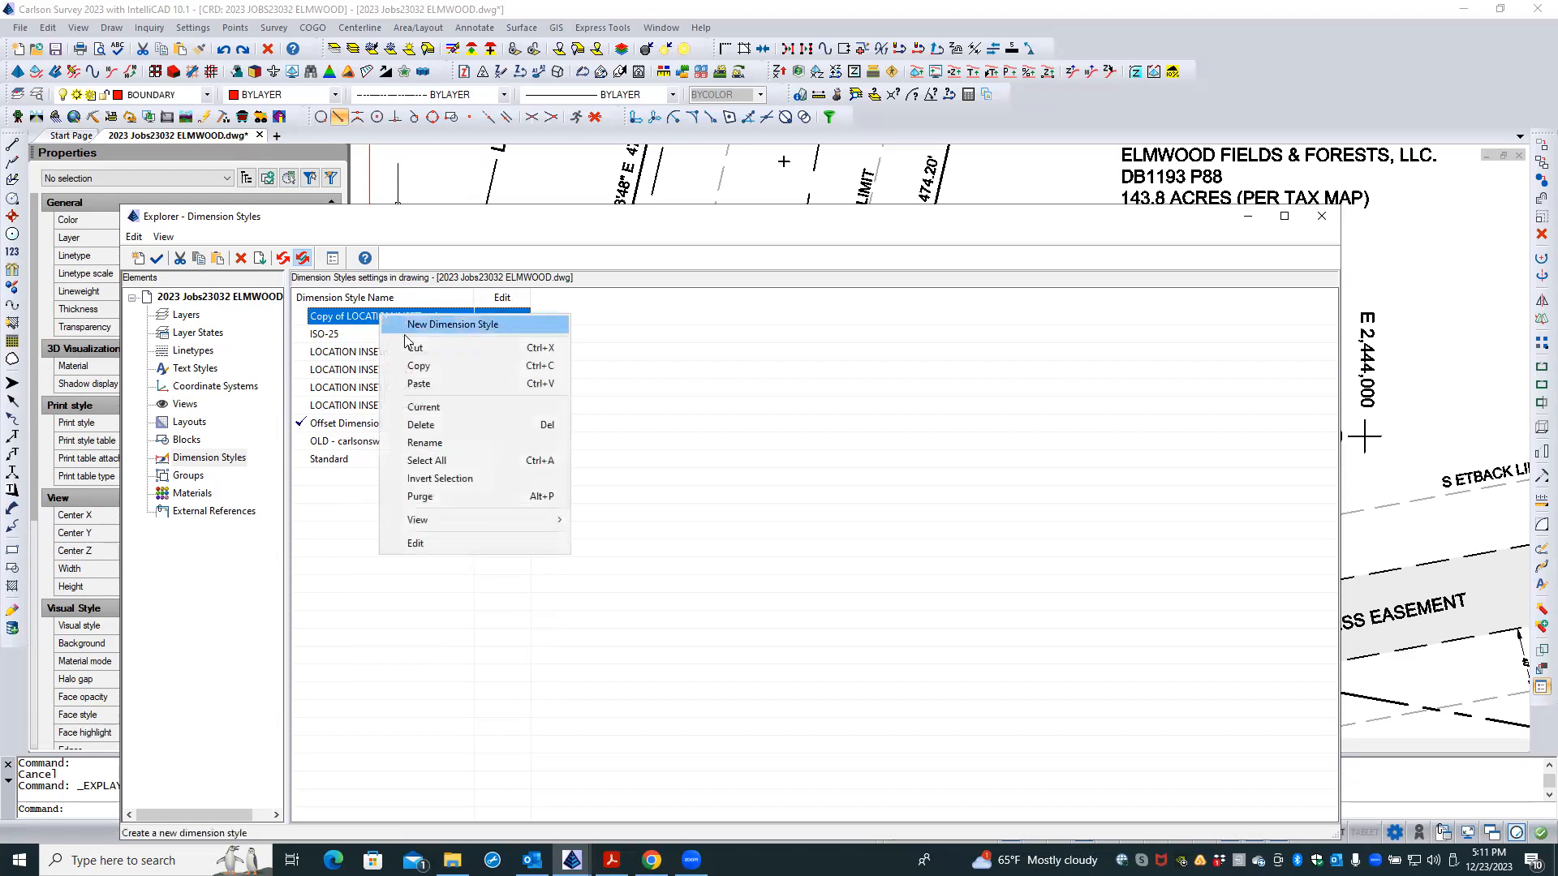
click(425, 443)
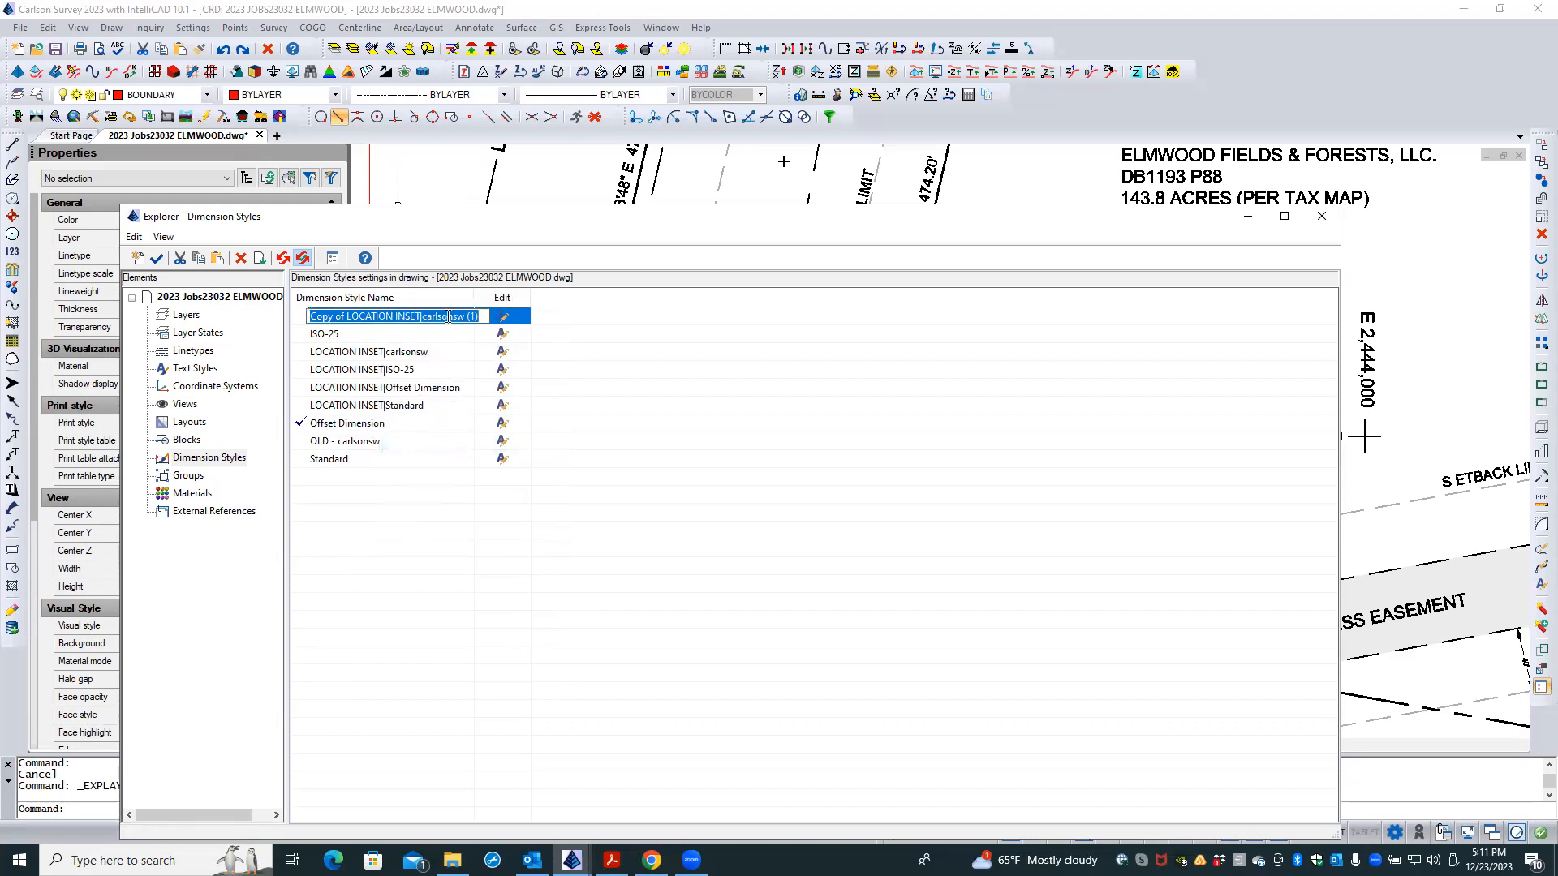
click(423, 317)
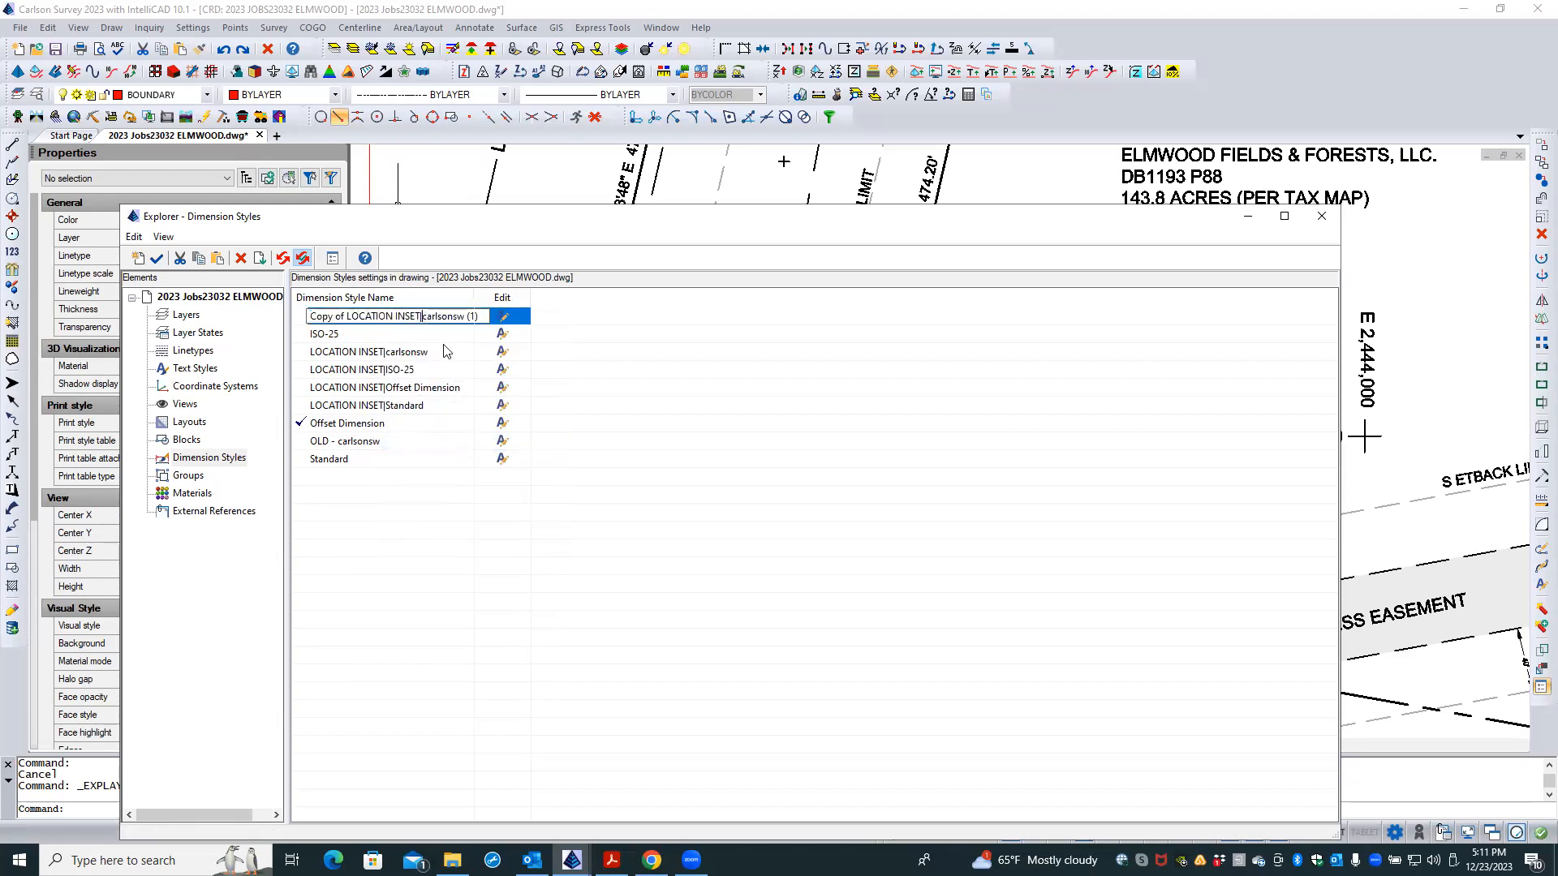
key(BackSpace)
key(BackSpace)
key(BackSpace)
key(BackSpace)
key(BackSpace)
key(BackSpace)
key(BackSpace)
key(BackSpace)
key(BackSpace)
key(BackSpace)
key(BackSpace)
key(BackSpace)
key(BackSpace)
key(BackSpace)
key(BackSpace)
key(BackSpace)
key(BackSpace)
key(BackSpace)
key(BackSpace)
key(BackSpace)
key(BackSpace)
key(BackSpace)
key(BackSpace)
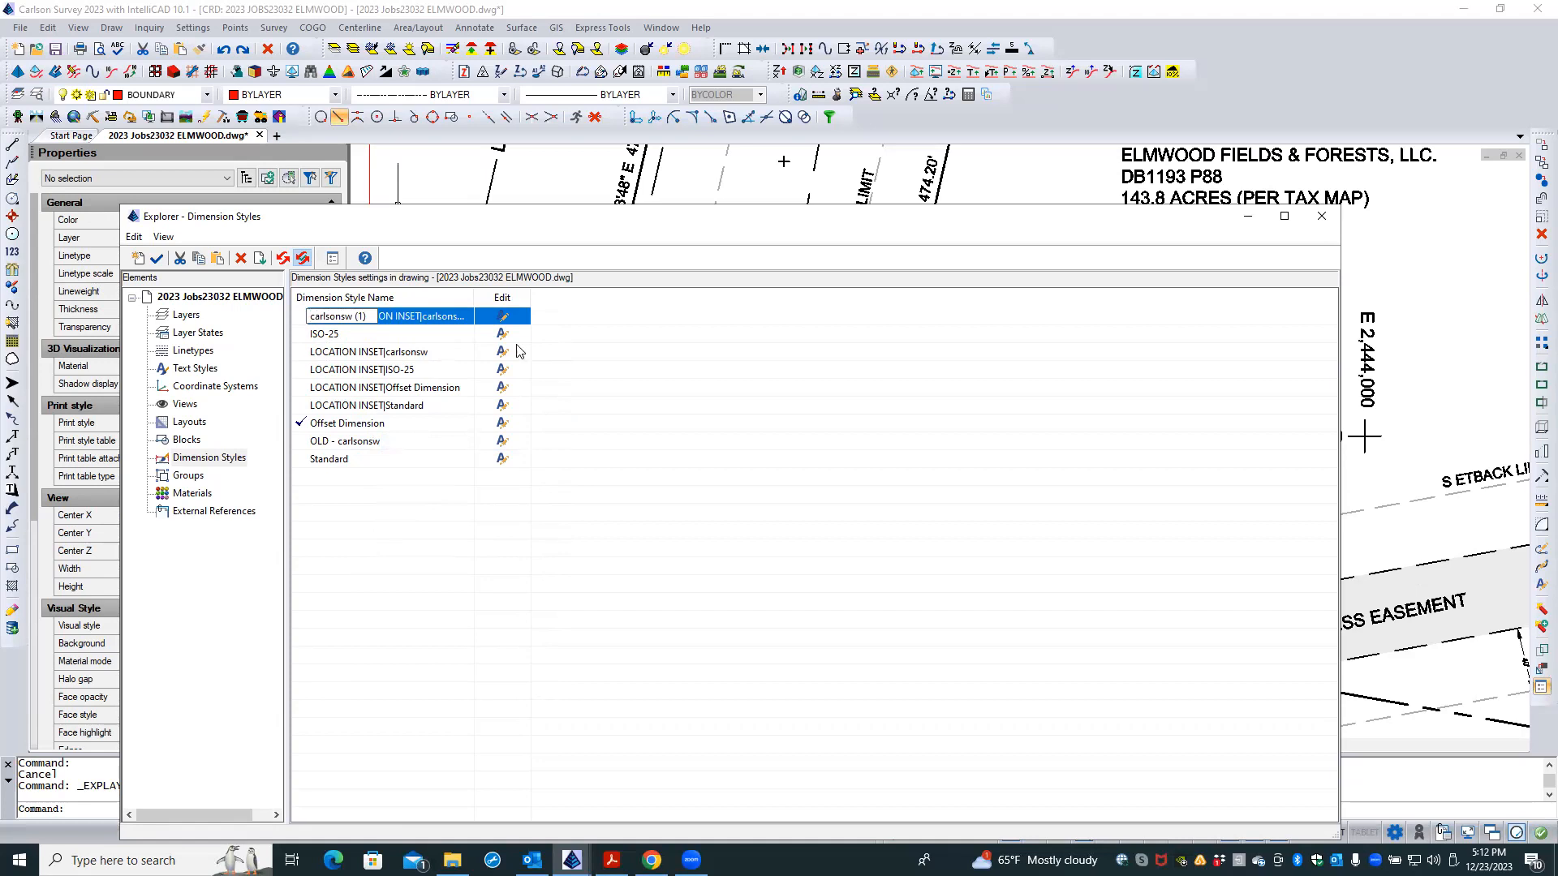
click(367, 315)
key(BackSpace)
key(BackSpace)
key(BackSpace)
key(BackSpace)
key(Return)
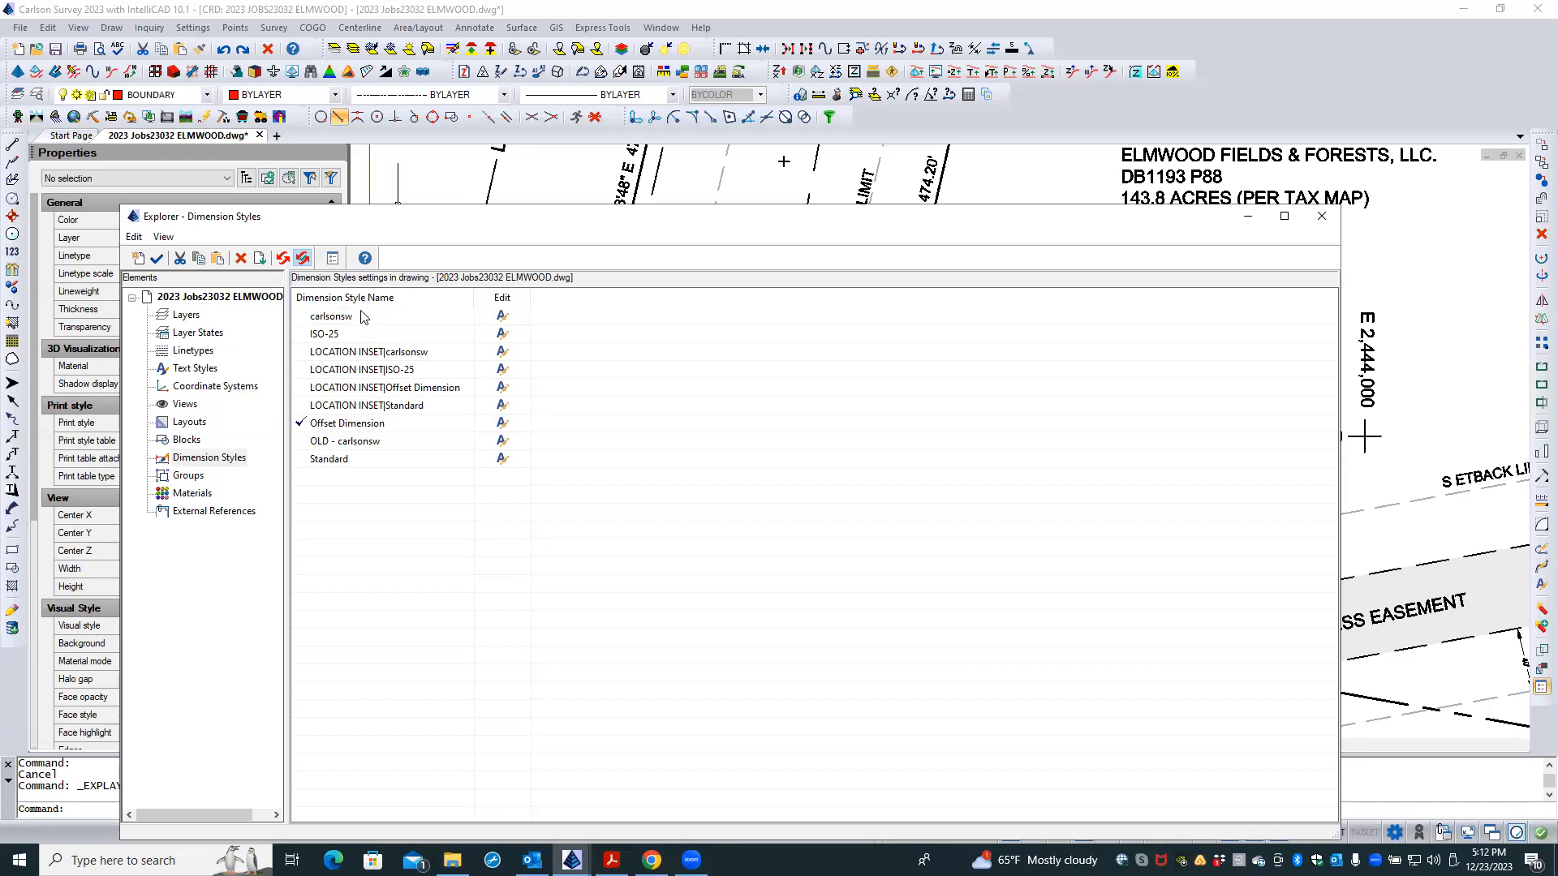
- Make carlsonsw the current dimension style and return to the plat with nothing selected
double_click(344, 316)
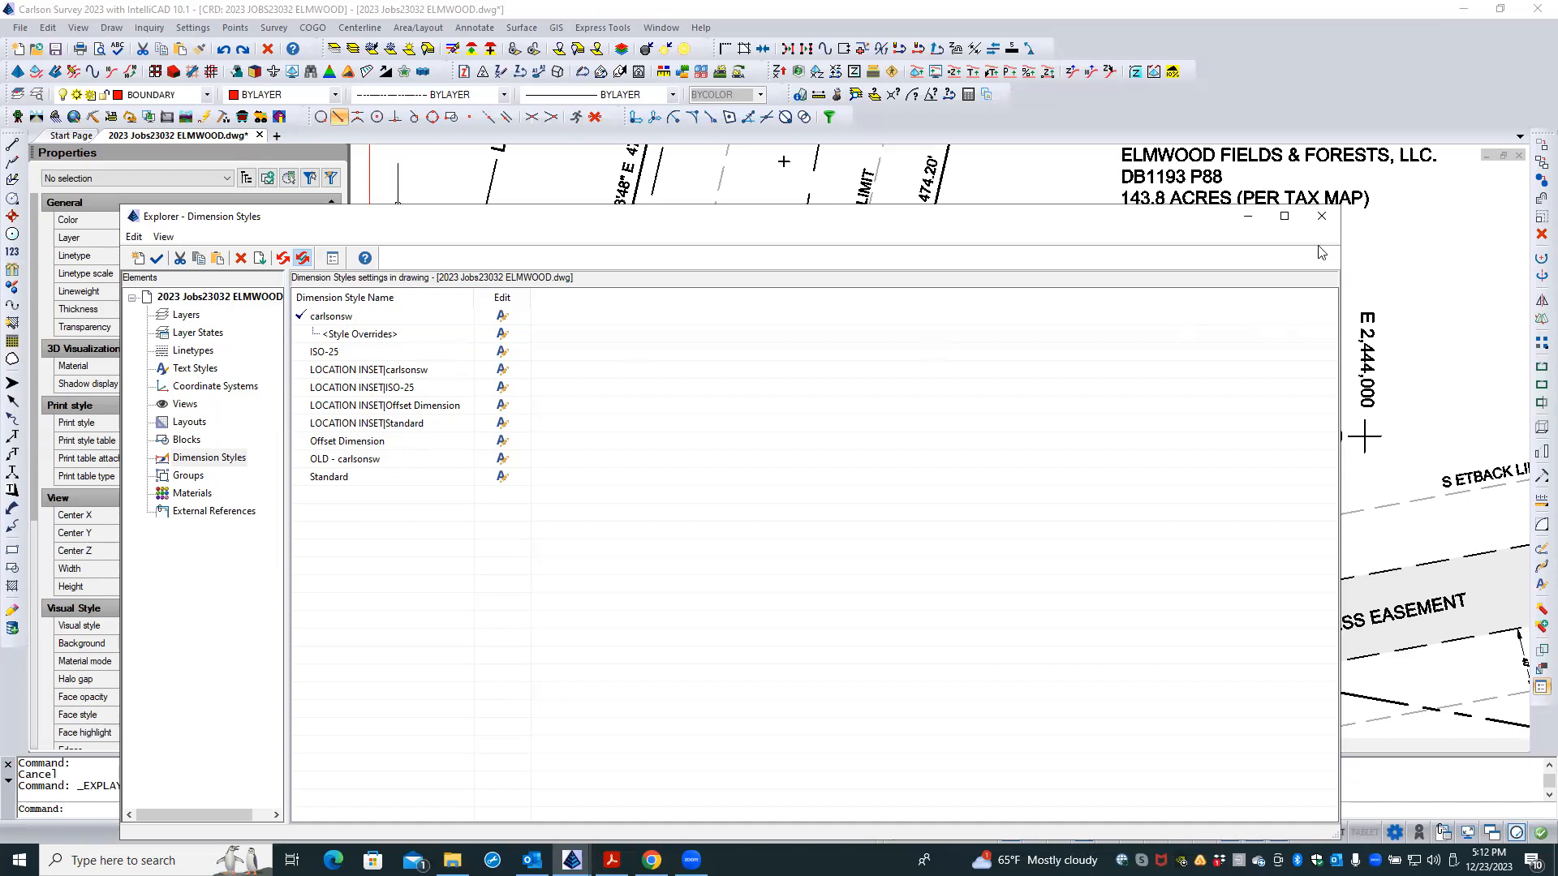
click(1322, 217)
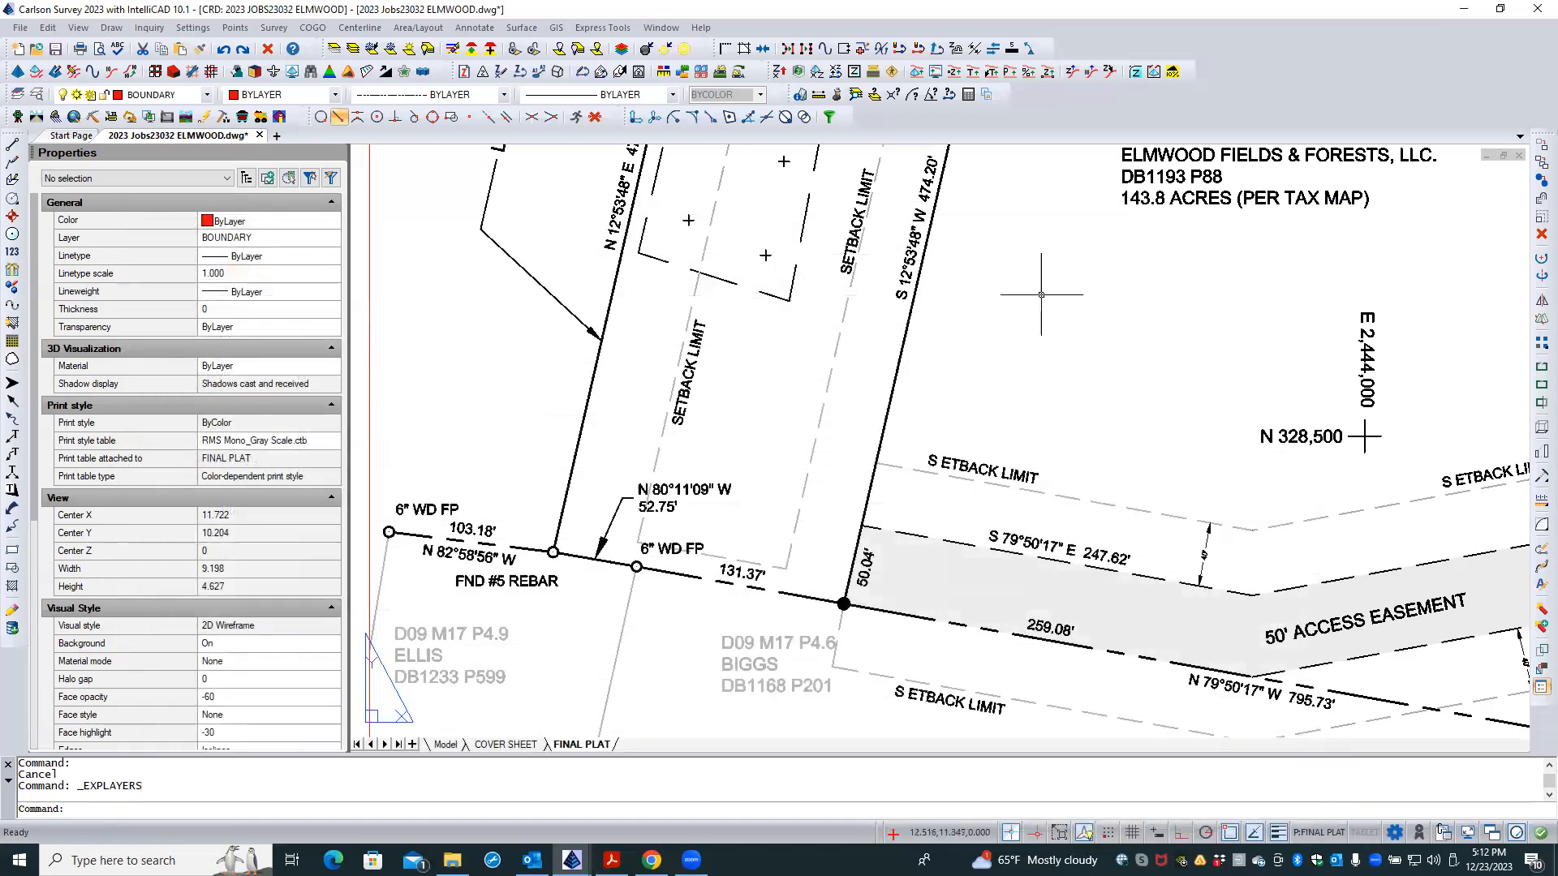
click(519, 403)
click(508, 426)
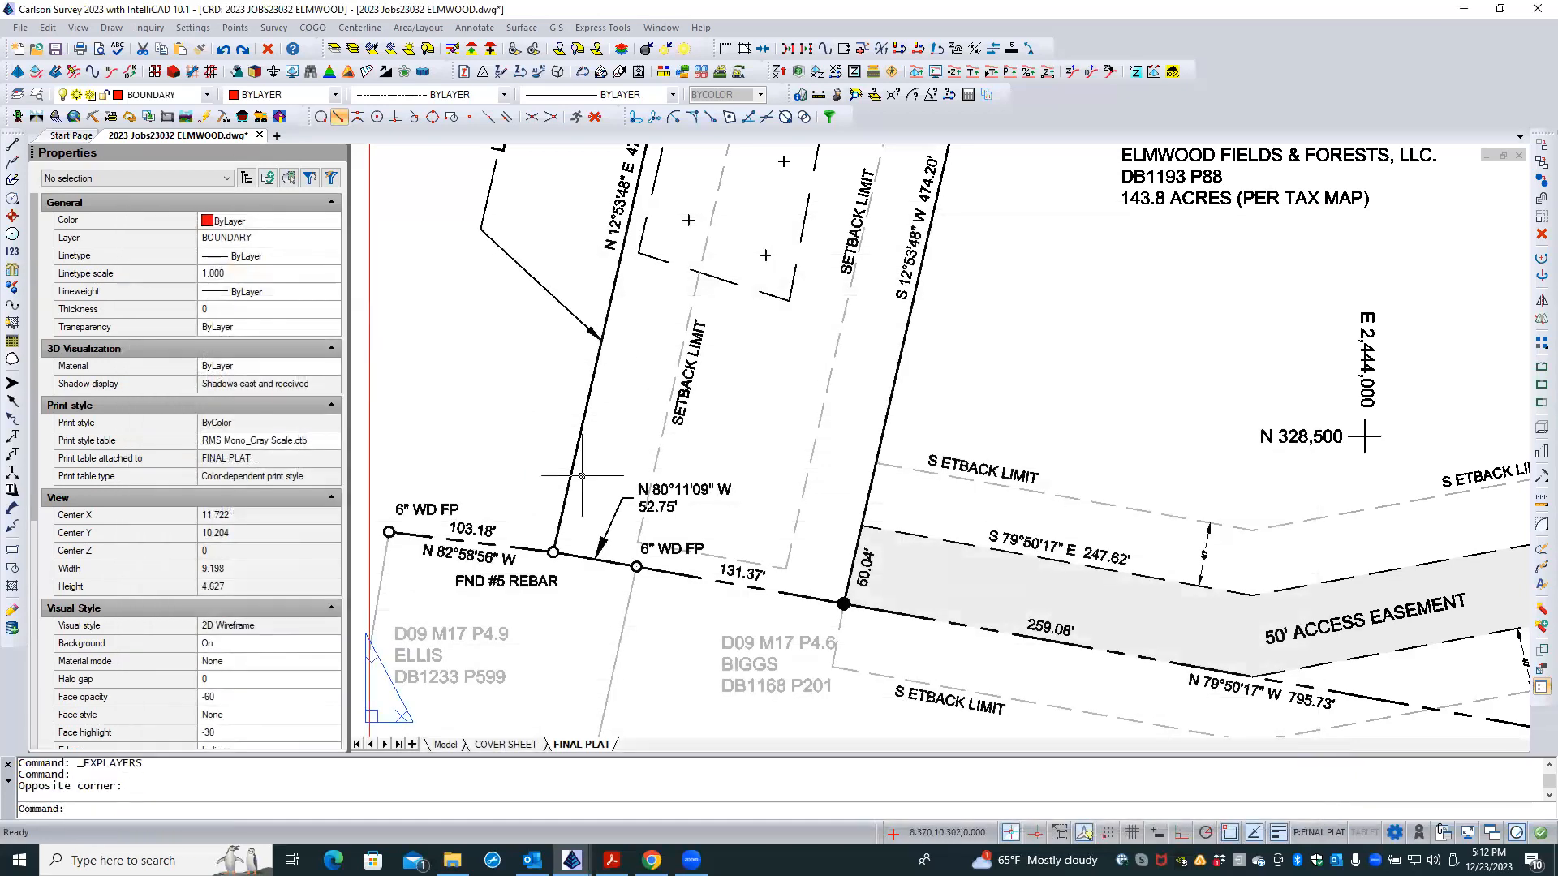
key(Escape)
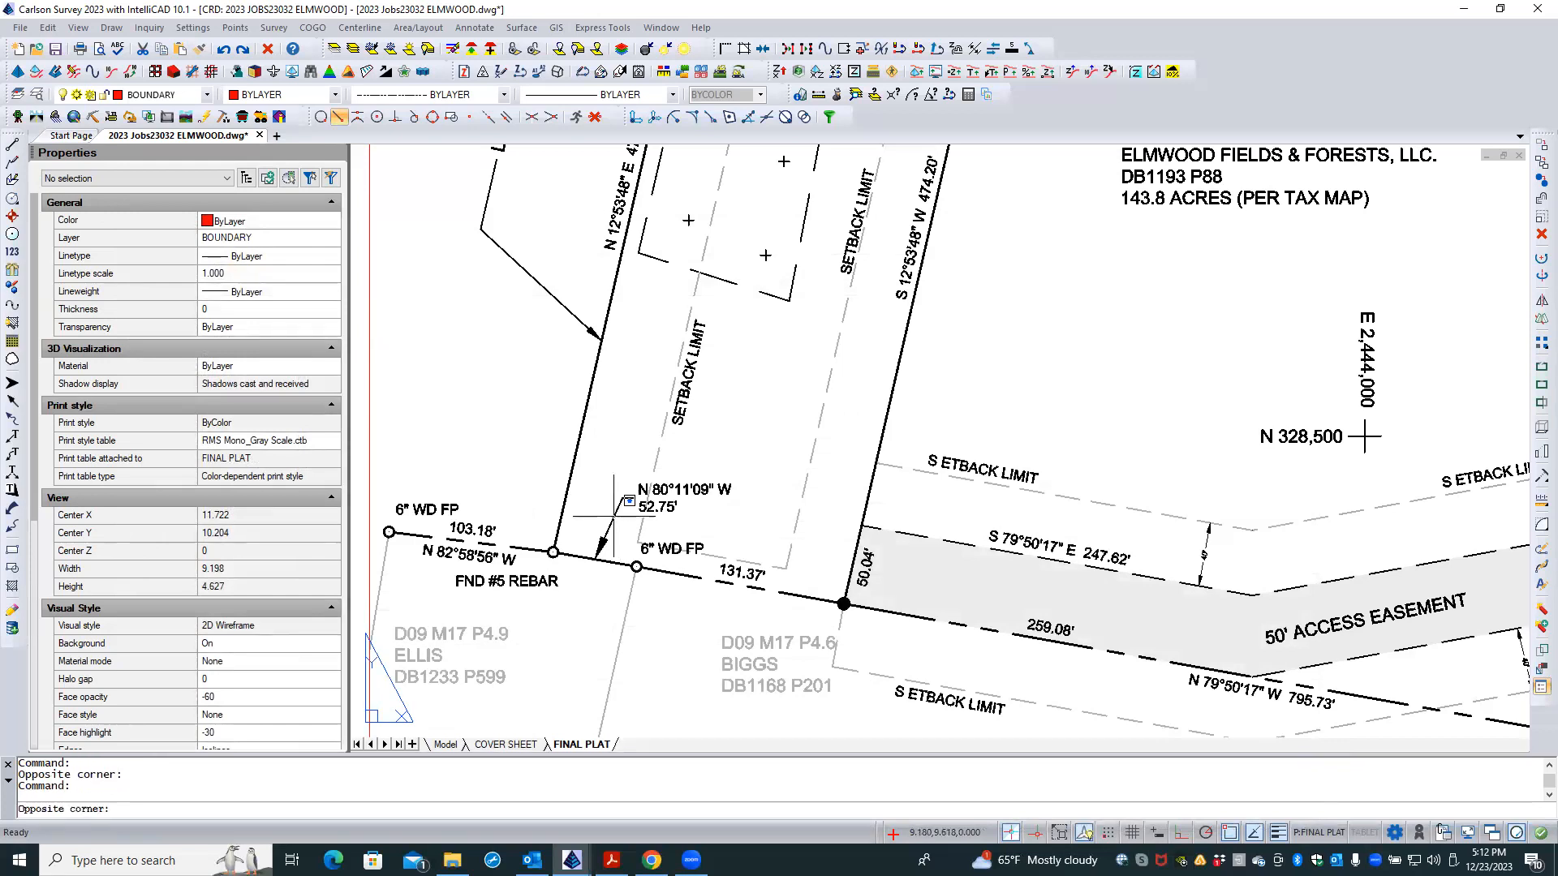
- Activate the plat viewport, assign the carlsonsw dimension style to the N 80°11'09" W label's leader, and deselect it
double_click(610, 512)
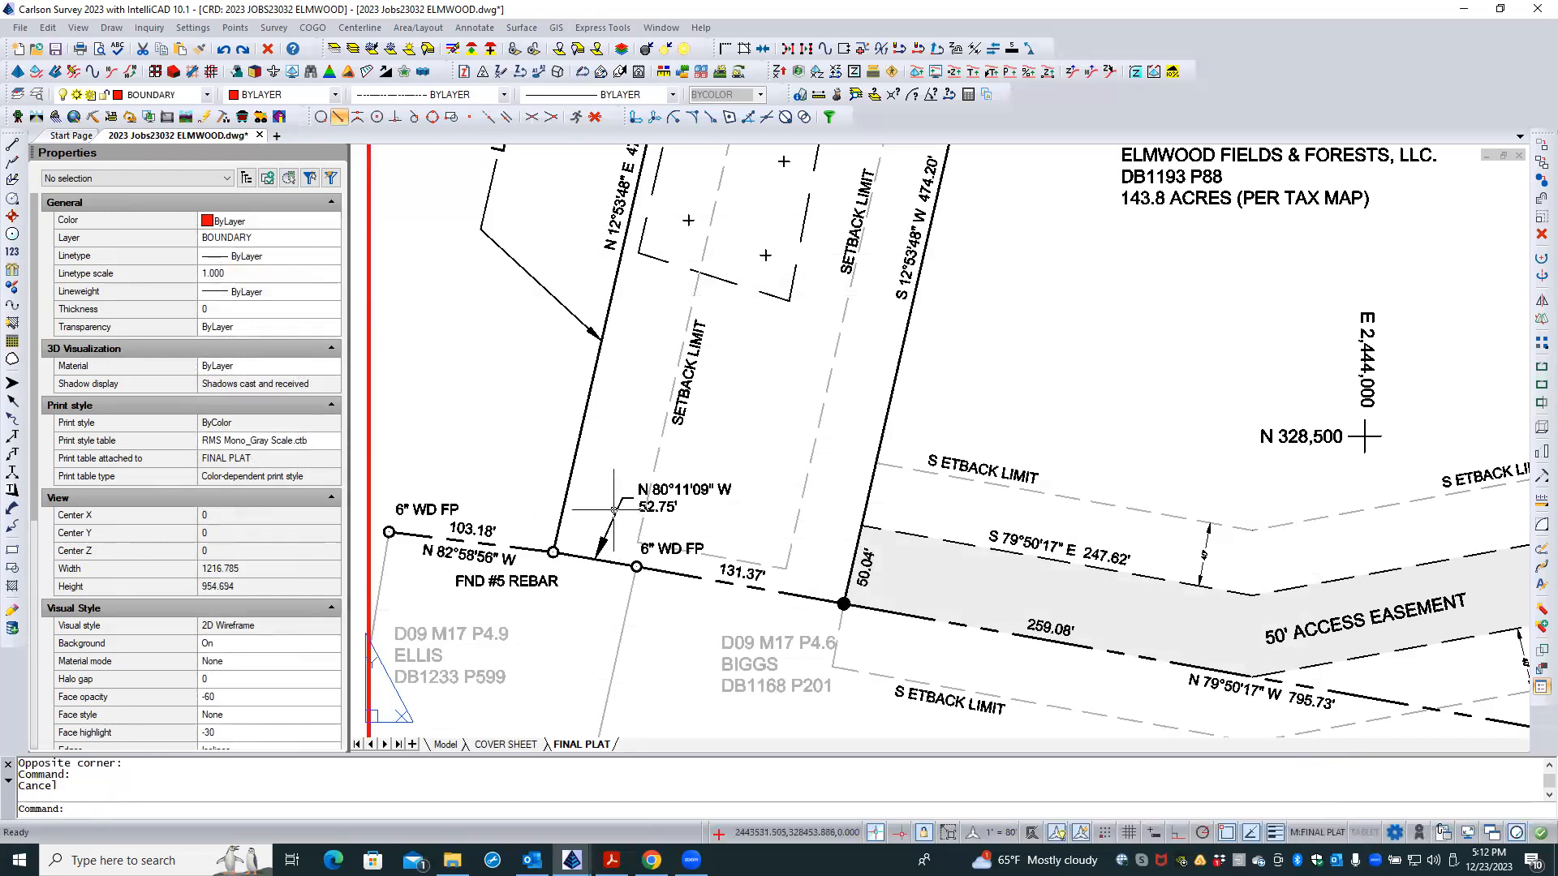
click(612, 514)
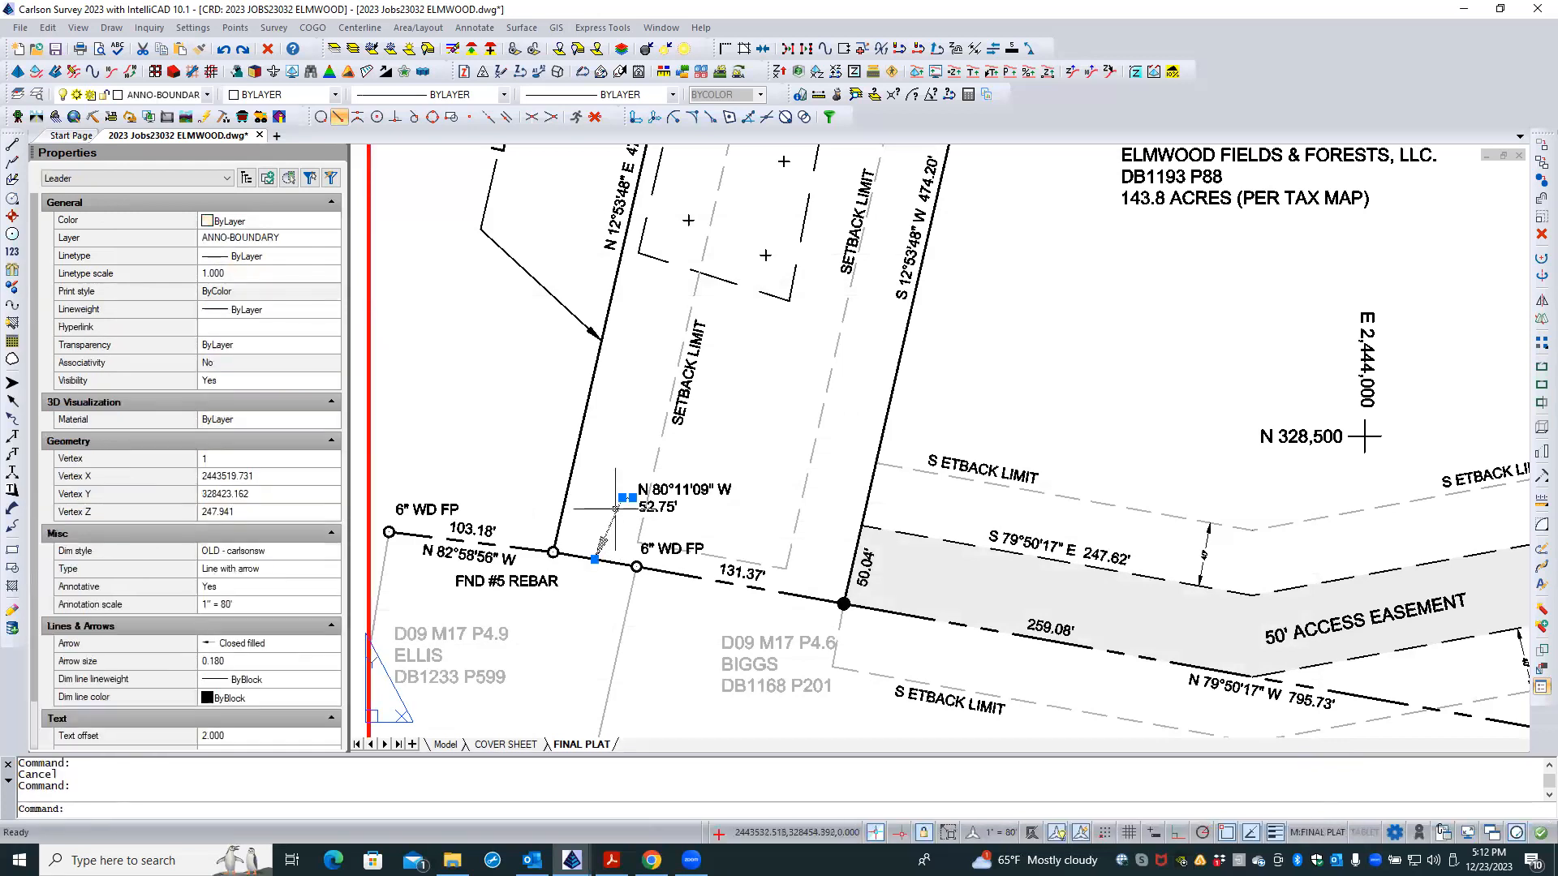
click(270, 551)
click(284, 557)
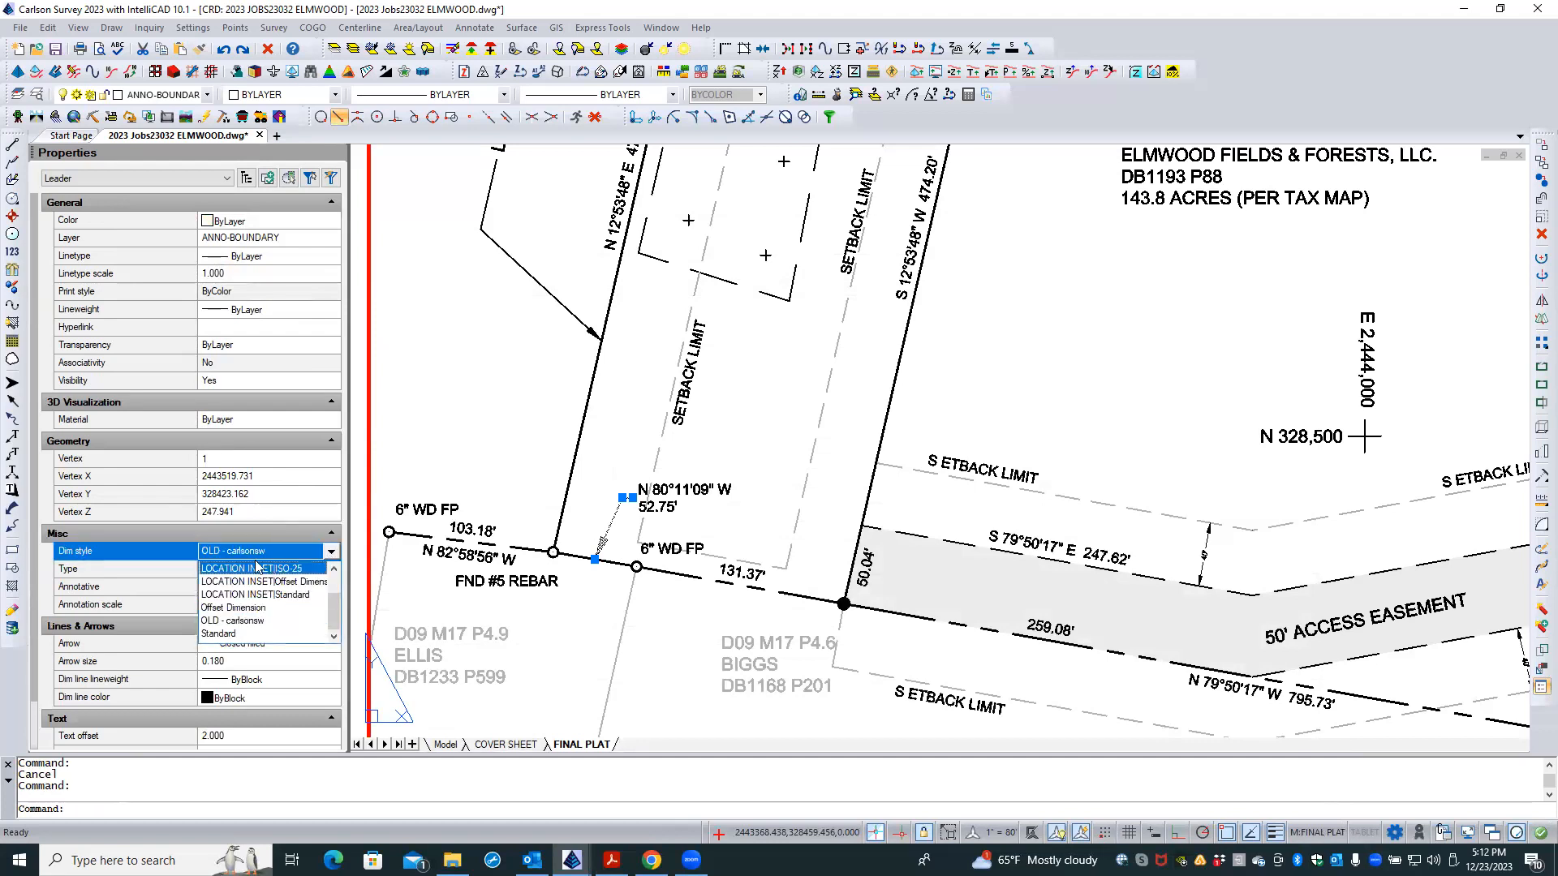
scroll(238, 590, up, 1)
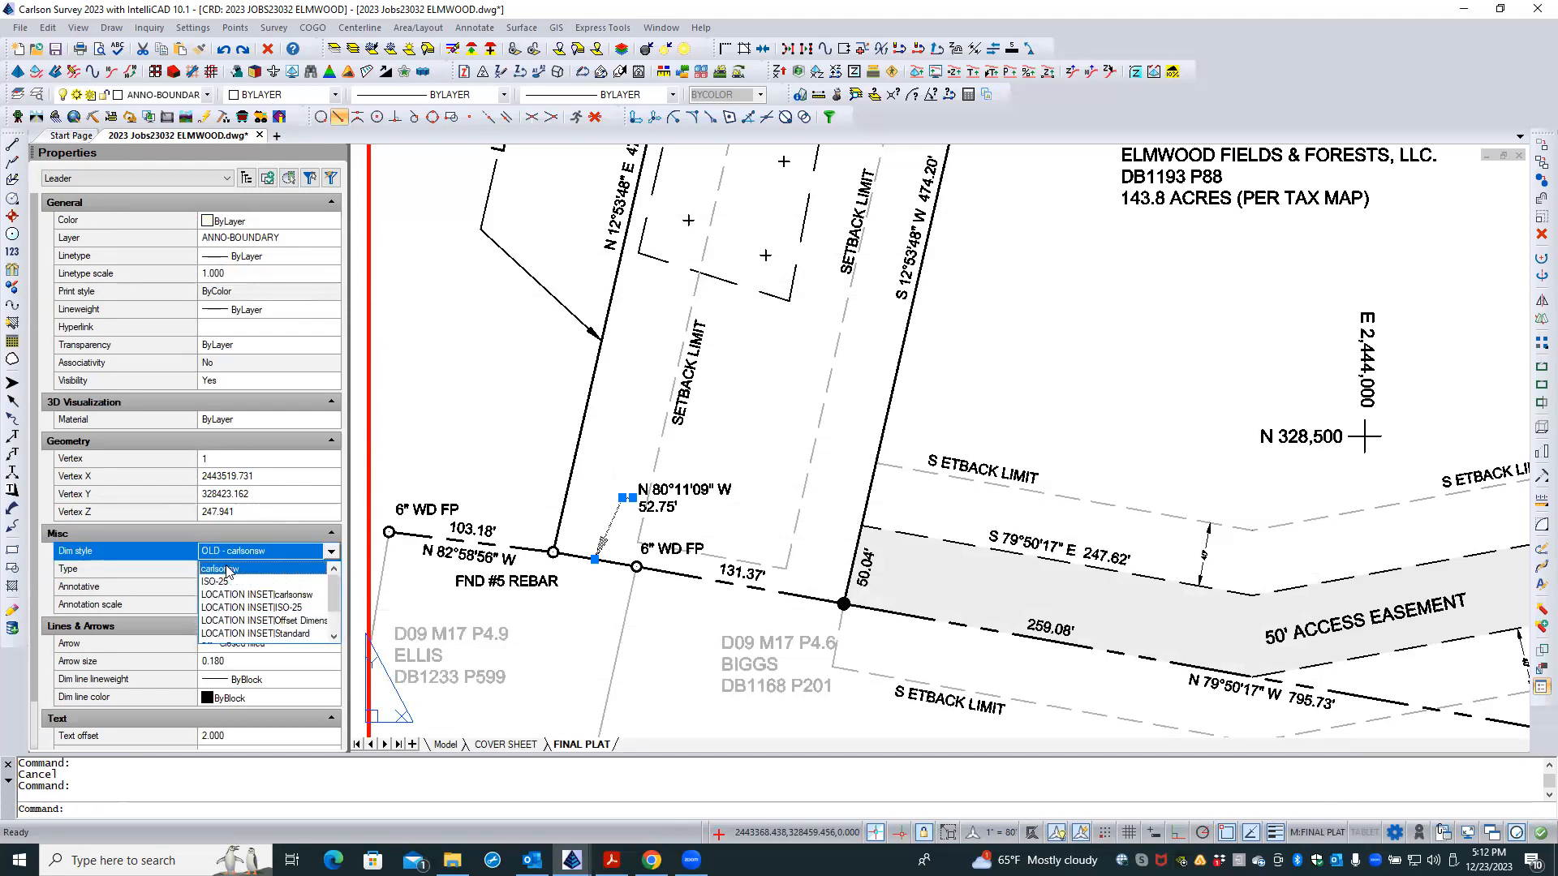
click(228, 569)
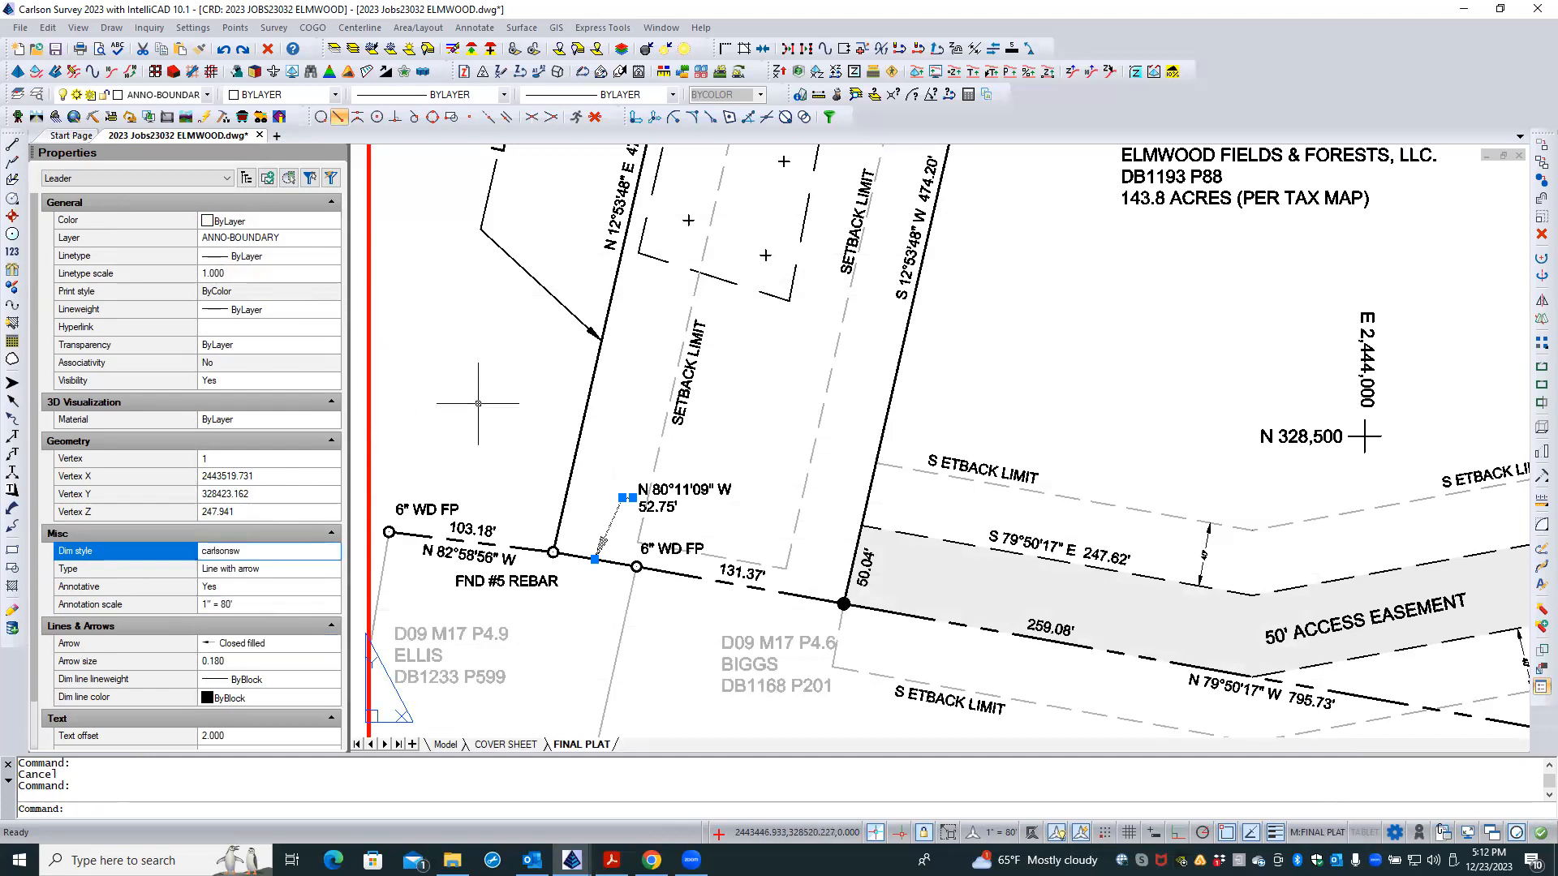
click(510, 445)
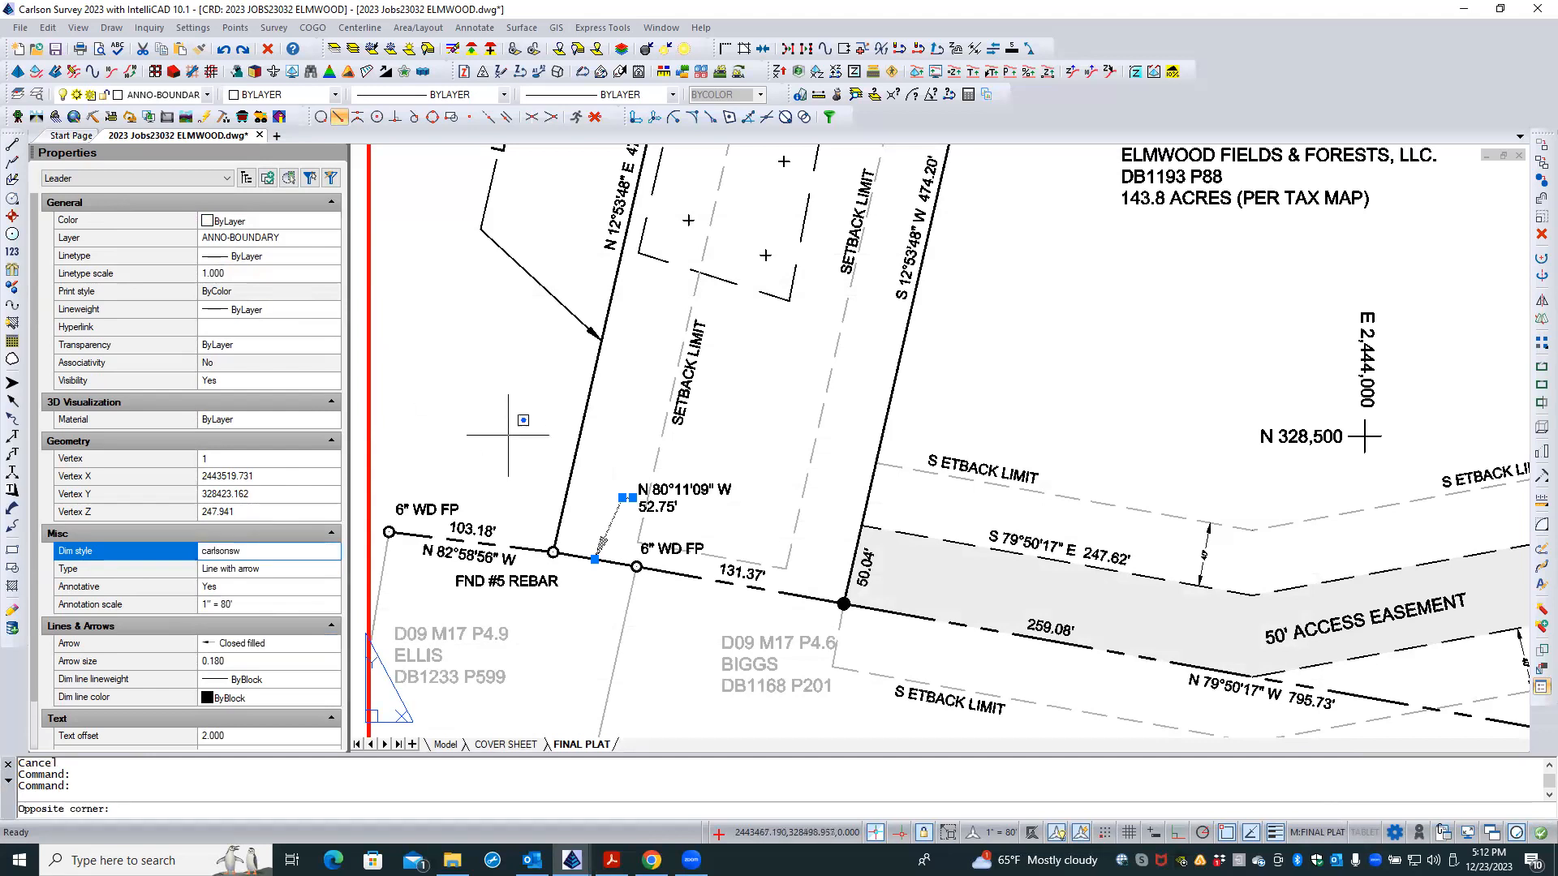
click(510, 446)
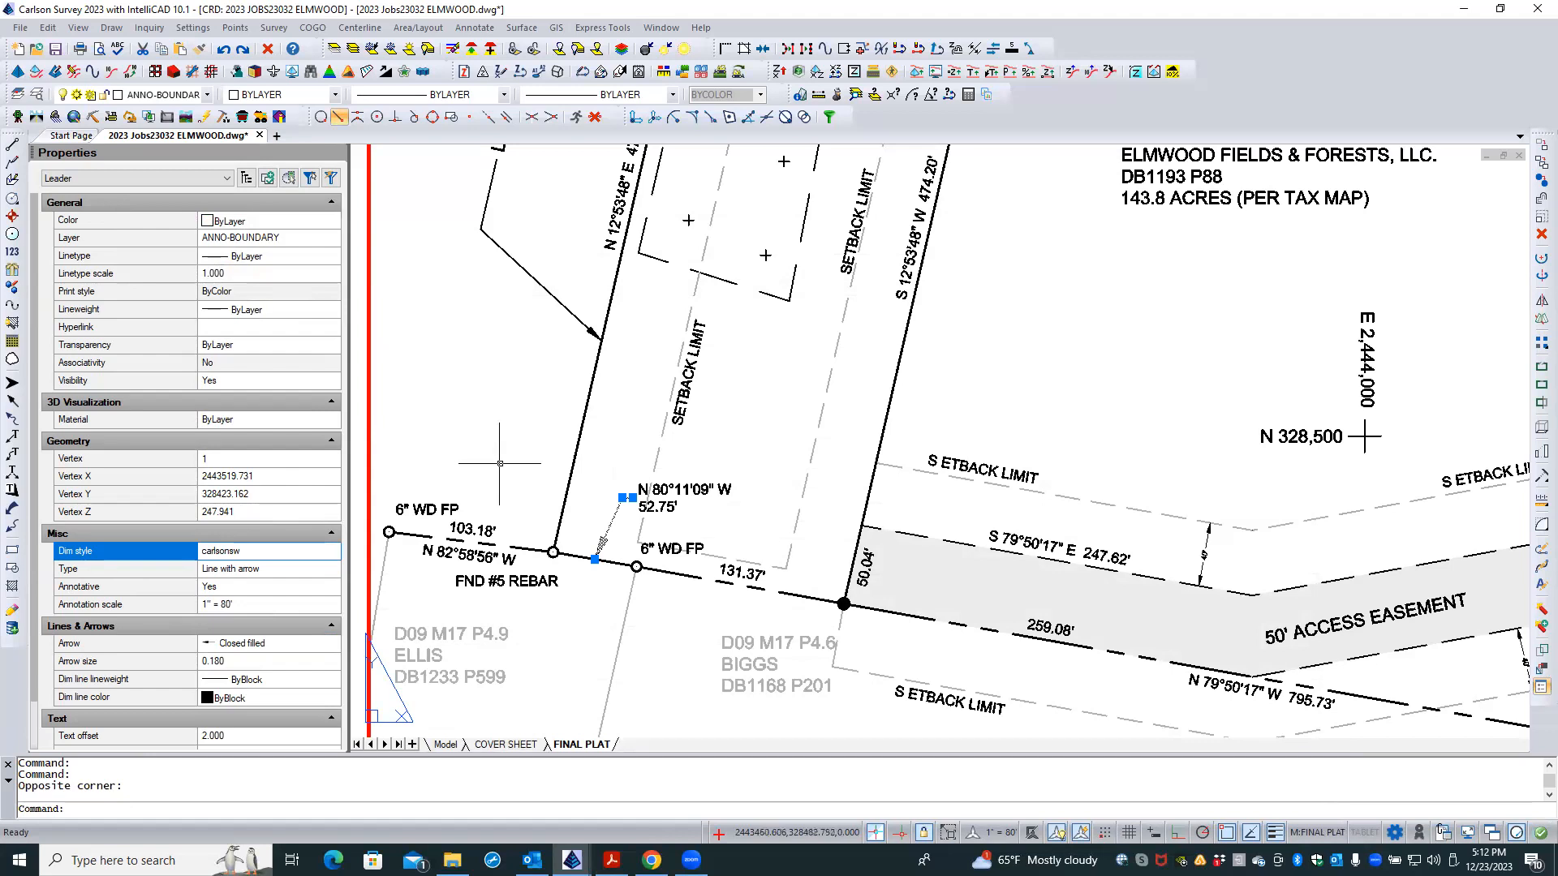
click(505, 451)
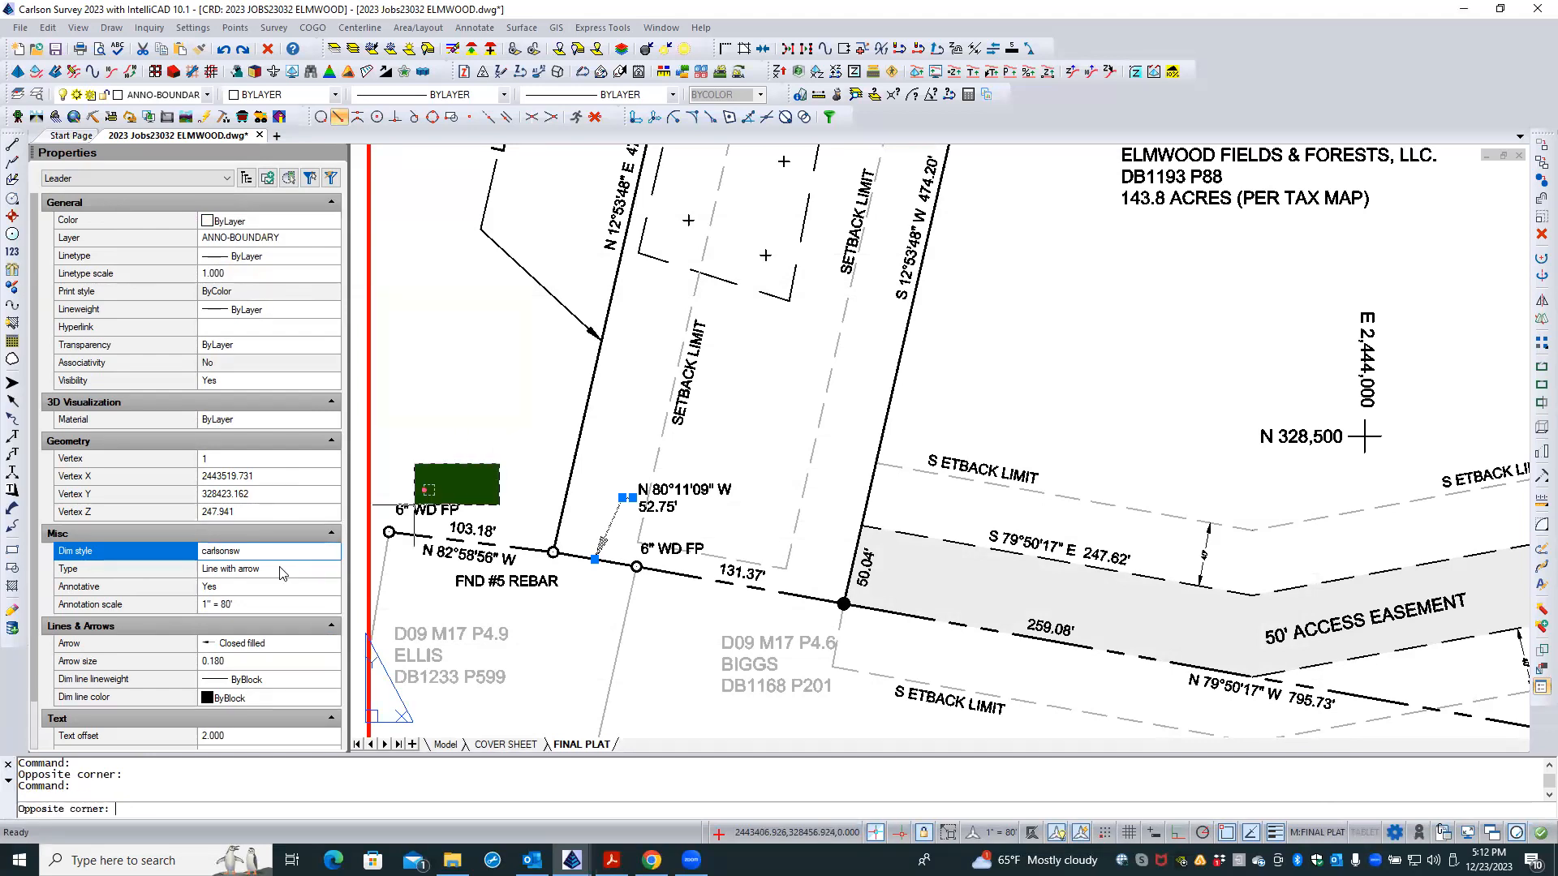
click(415, 505)
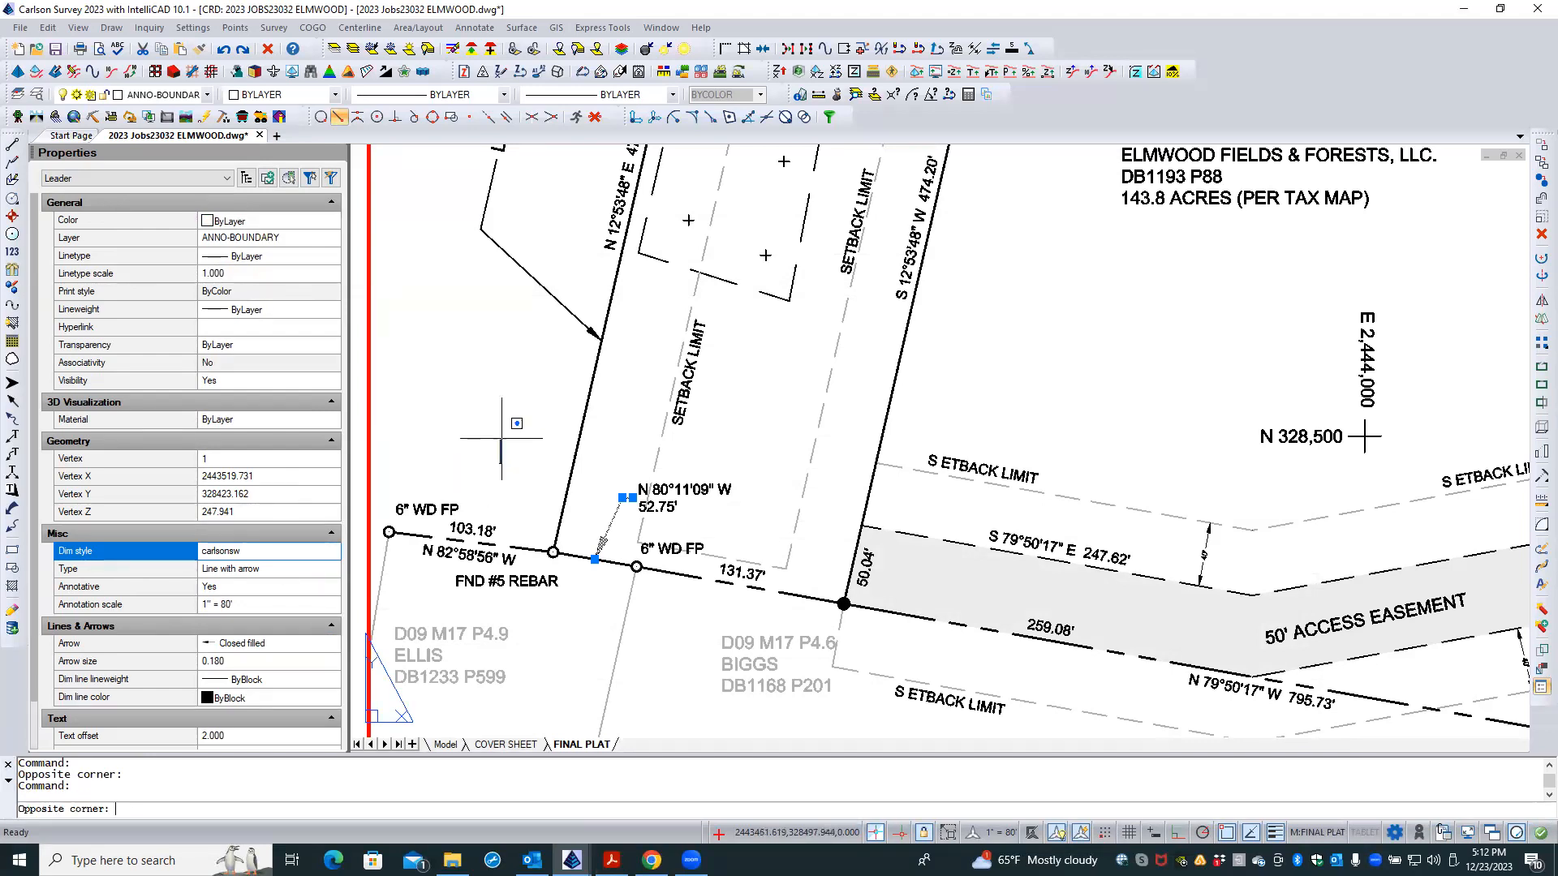
key(Escape)
key(Escape)
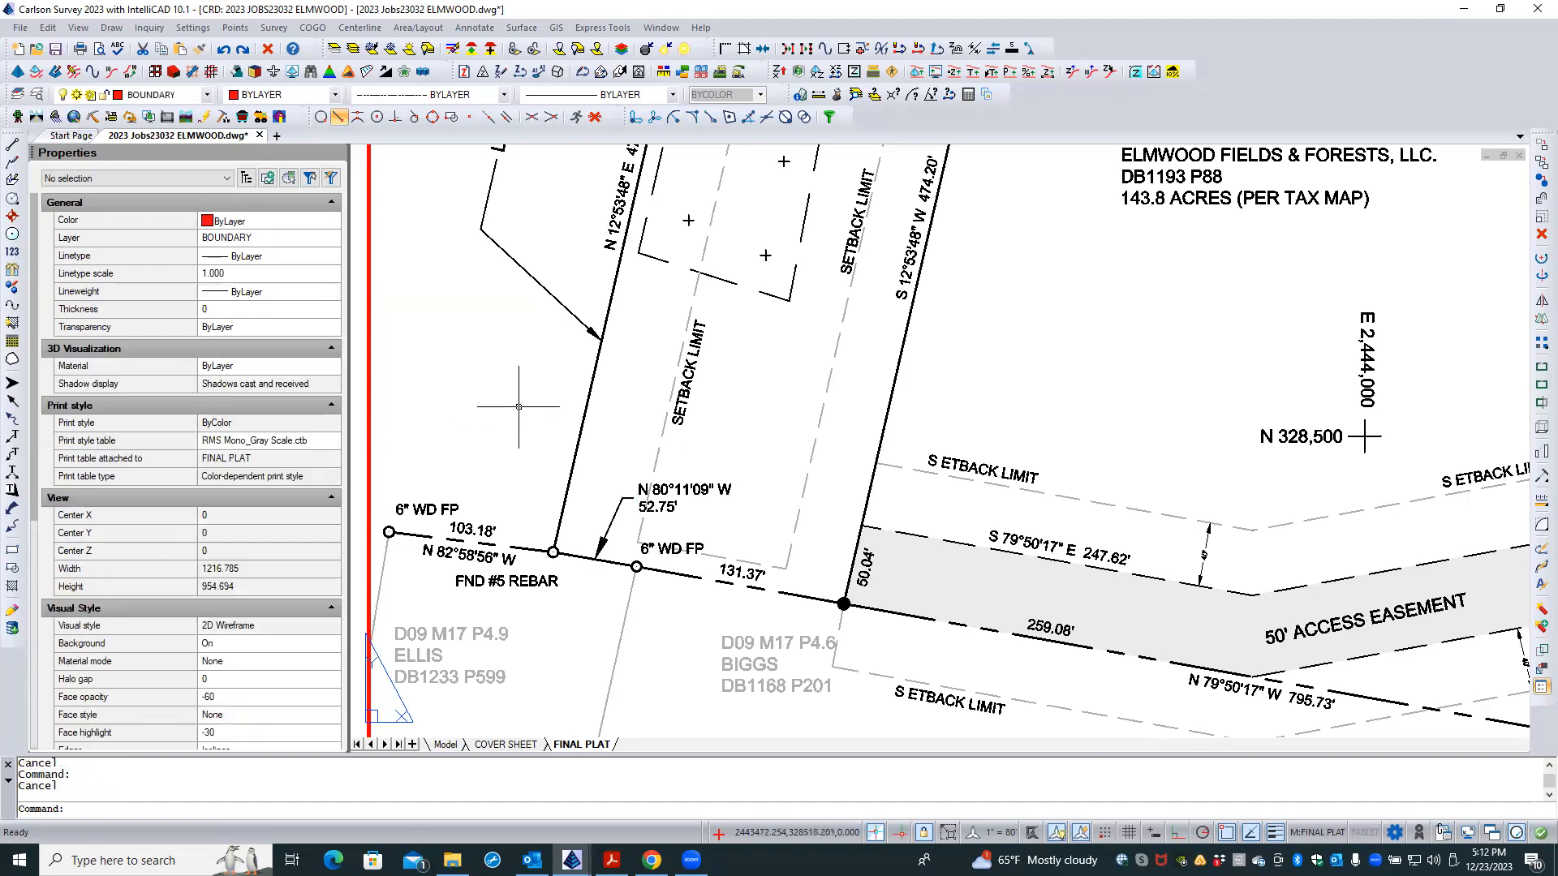
scroll(480, 436, down, 3)
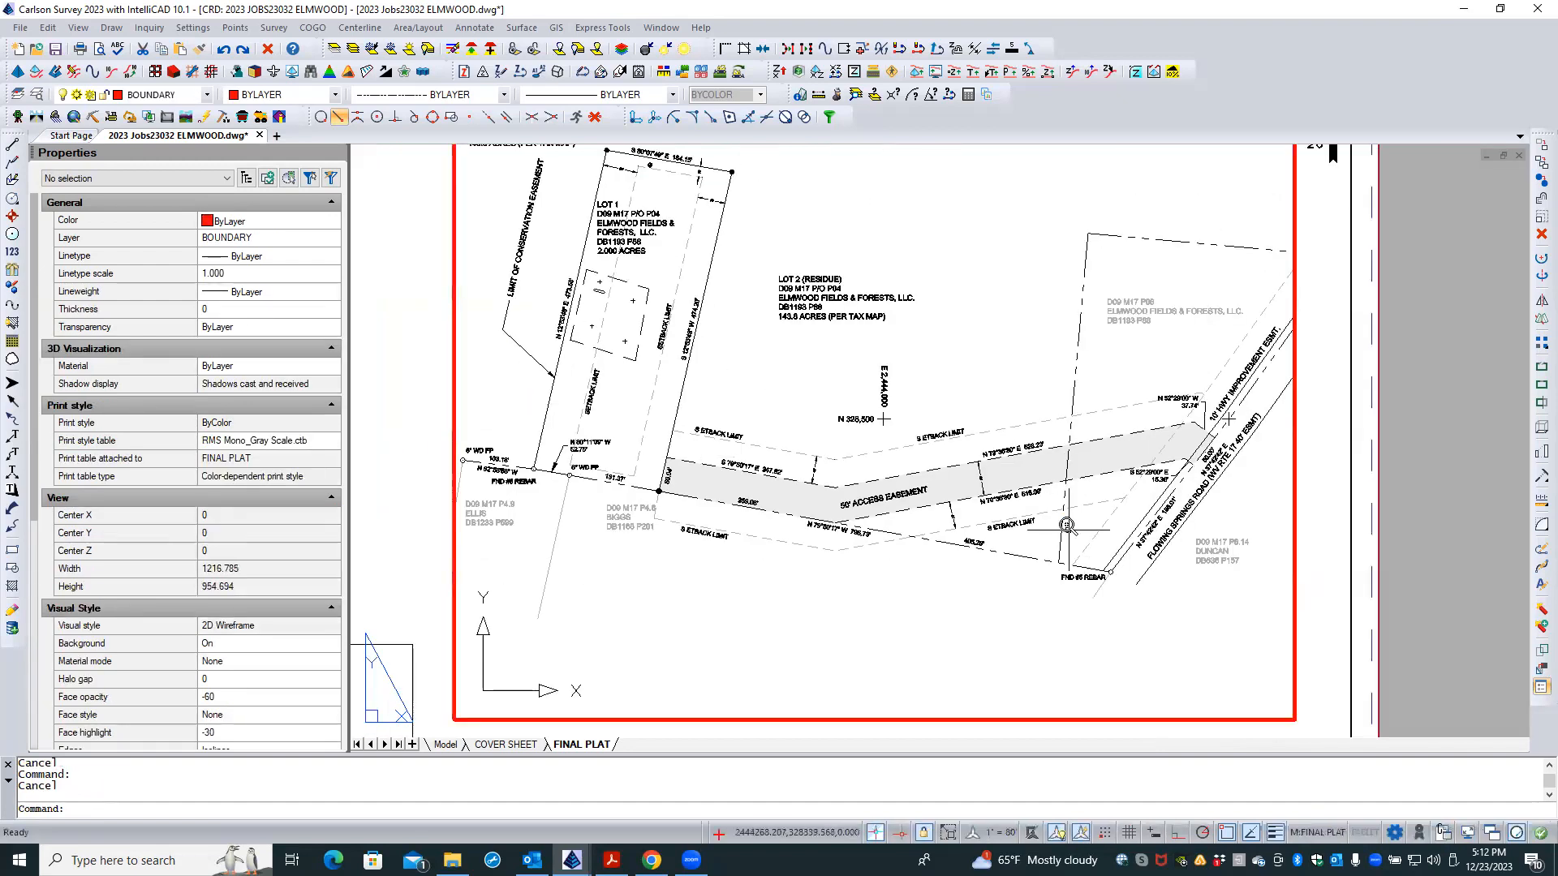
- Assign the carlsonsw dimension style to the leader of the N 52°29'00" W, 37.74' label, and deselect it
scroll(1084, 536, up, 3)
scroll(1359, 284, up, 1)
scroll(1360, 291, up, 2)
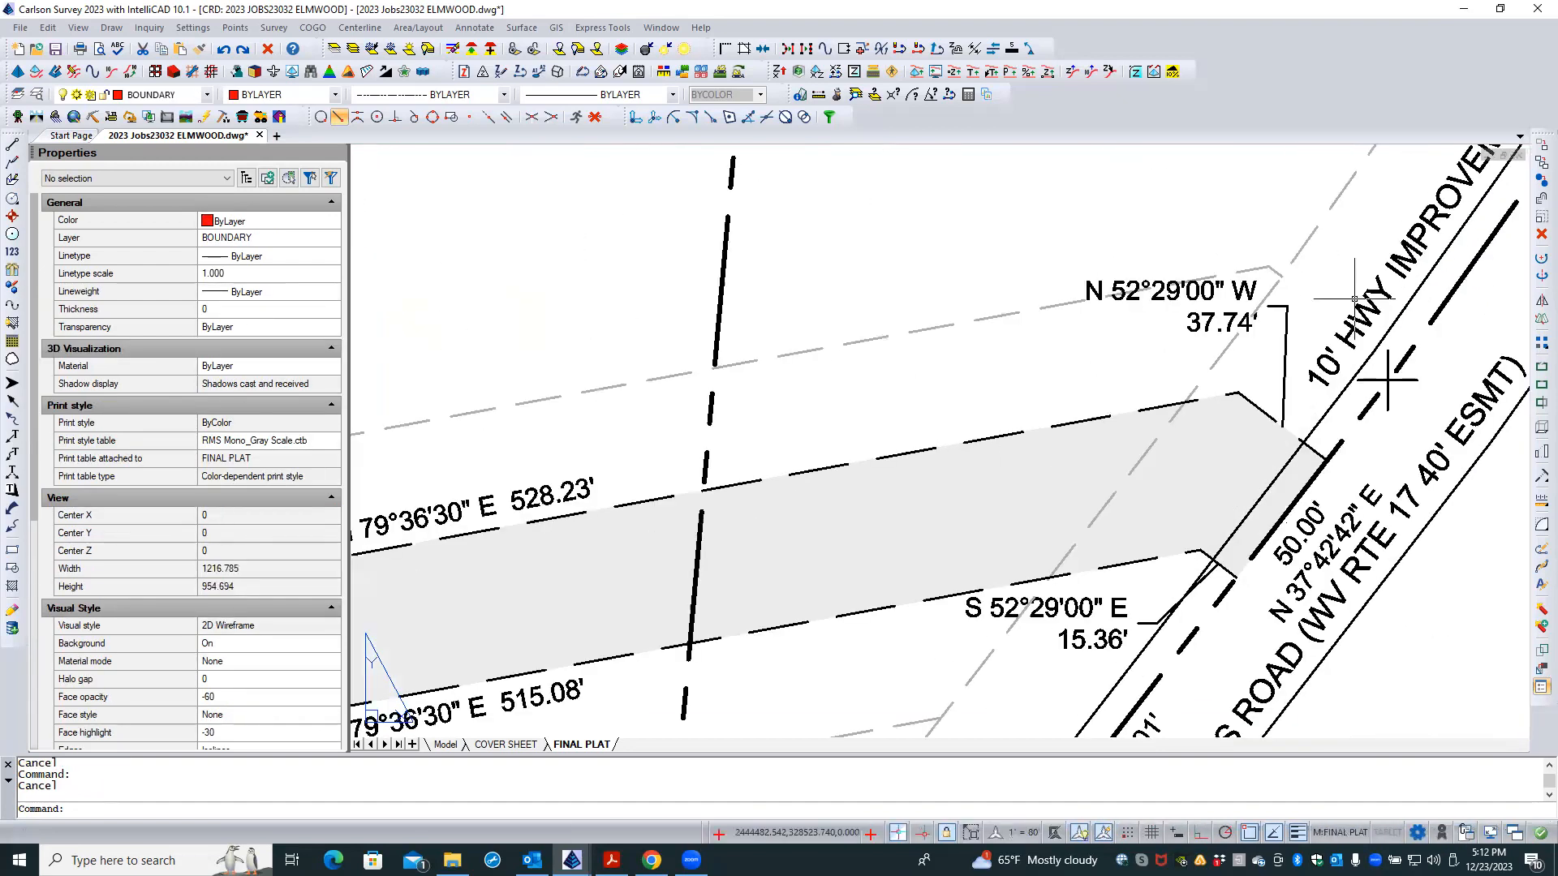
click(1277, 347)
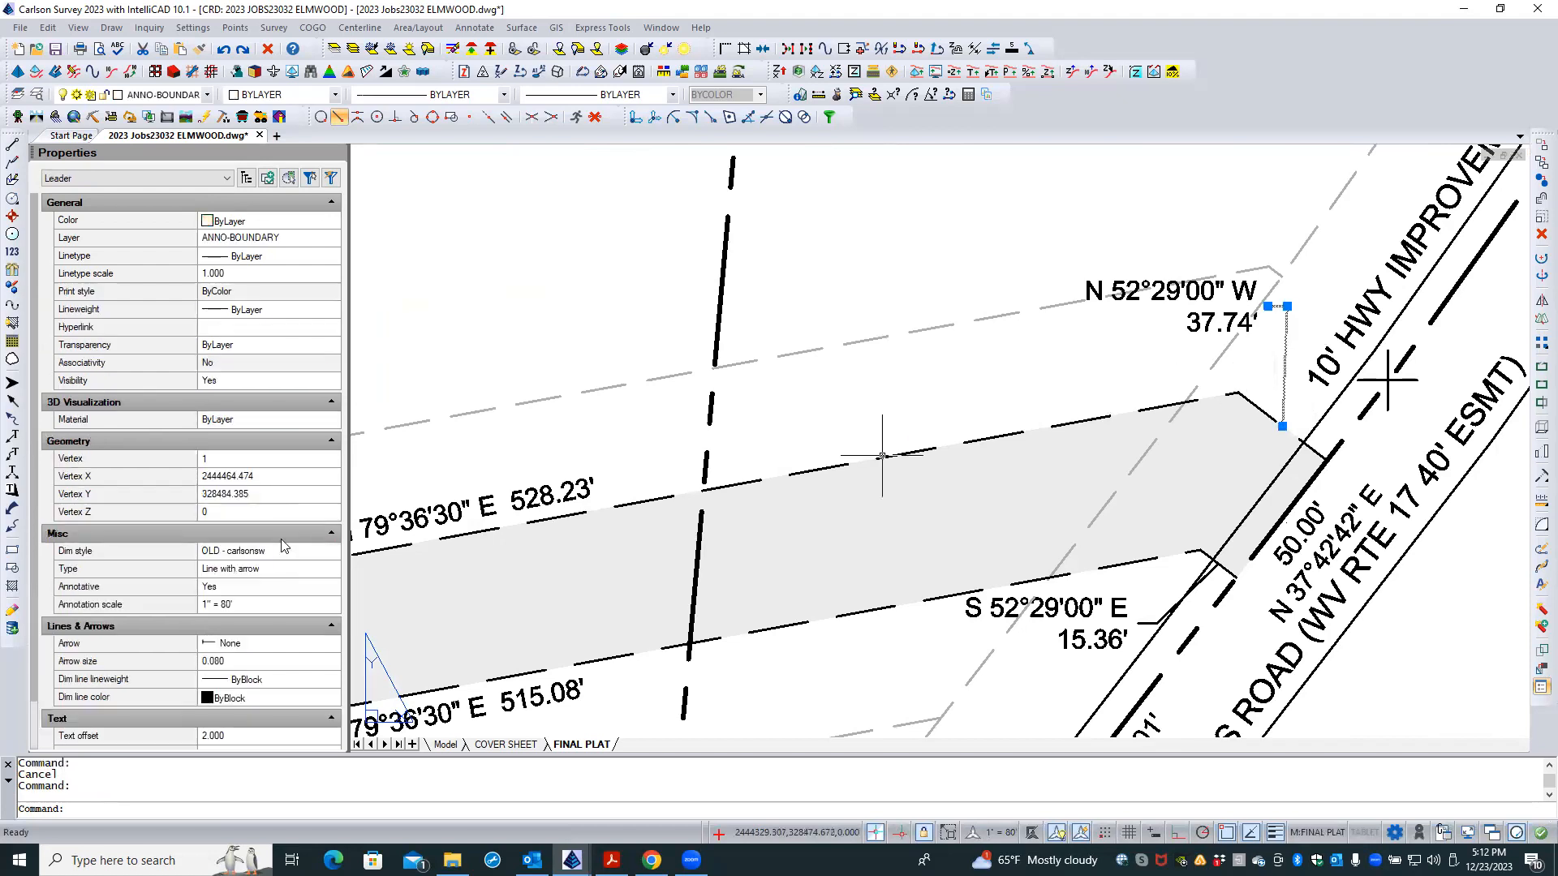
click(284, 552)
click(332, 553)
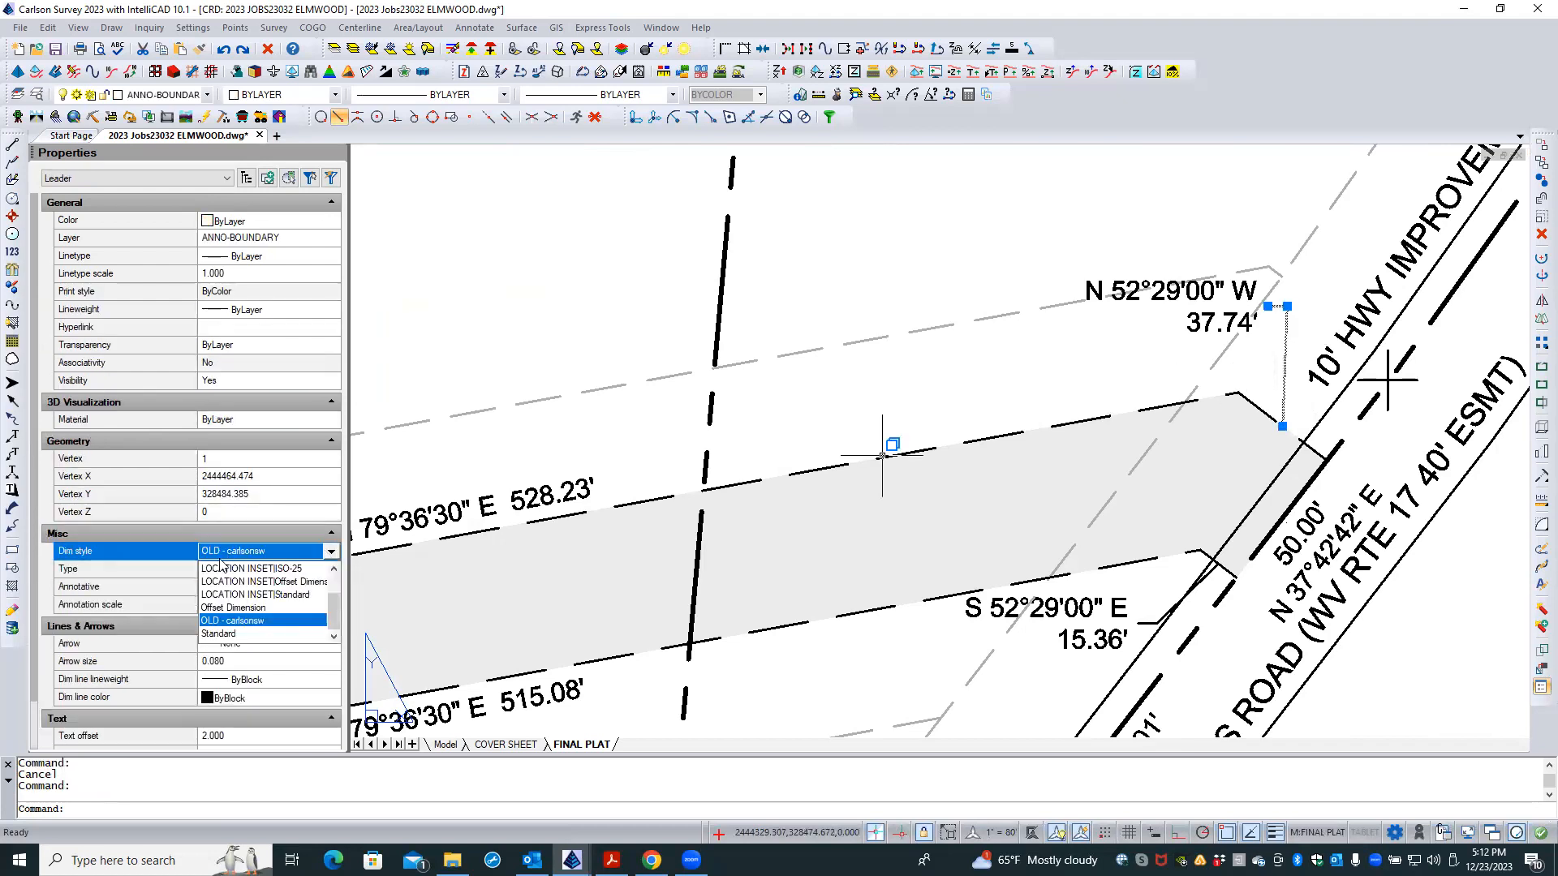
drag(334, 598, 334, 578)
click(262, 571)
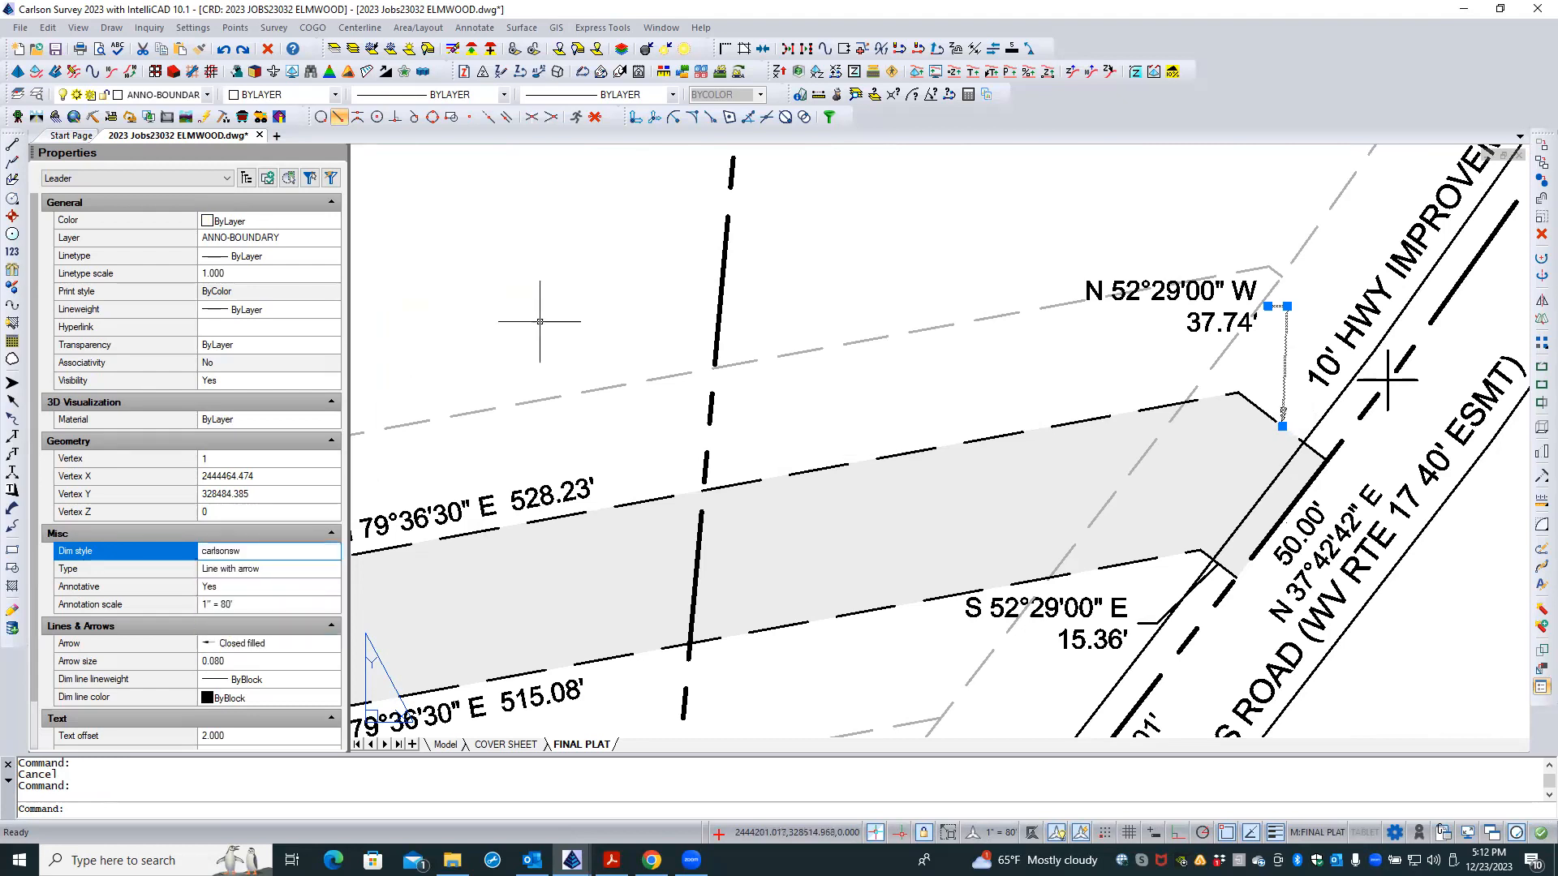
key(Escape)
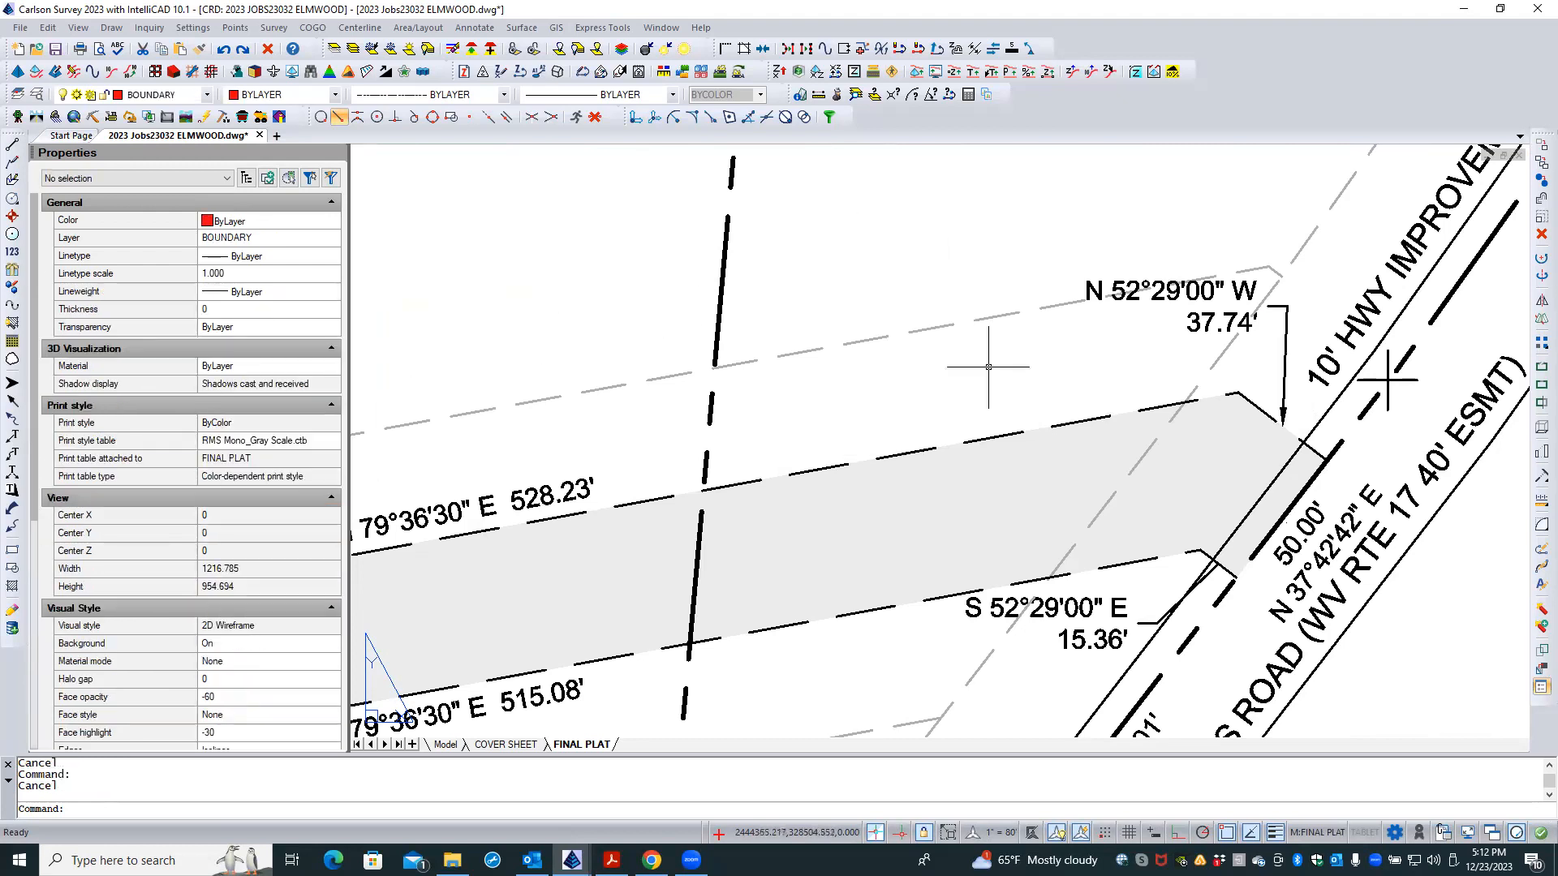
- Assign the carlsonsw dimension style to the leader of the S 52°29'00" E, 15.36' label, and deselect it
scroll(1098, 380, down, 1)
scroll(1098, 380, down, 2)
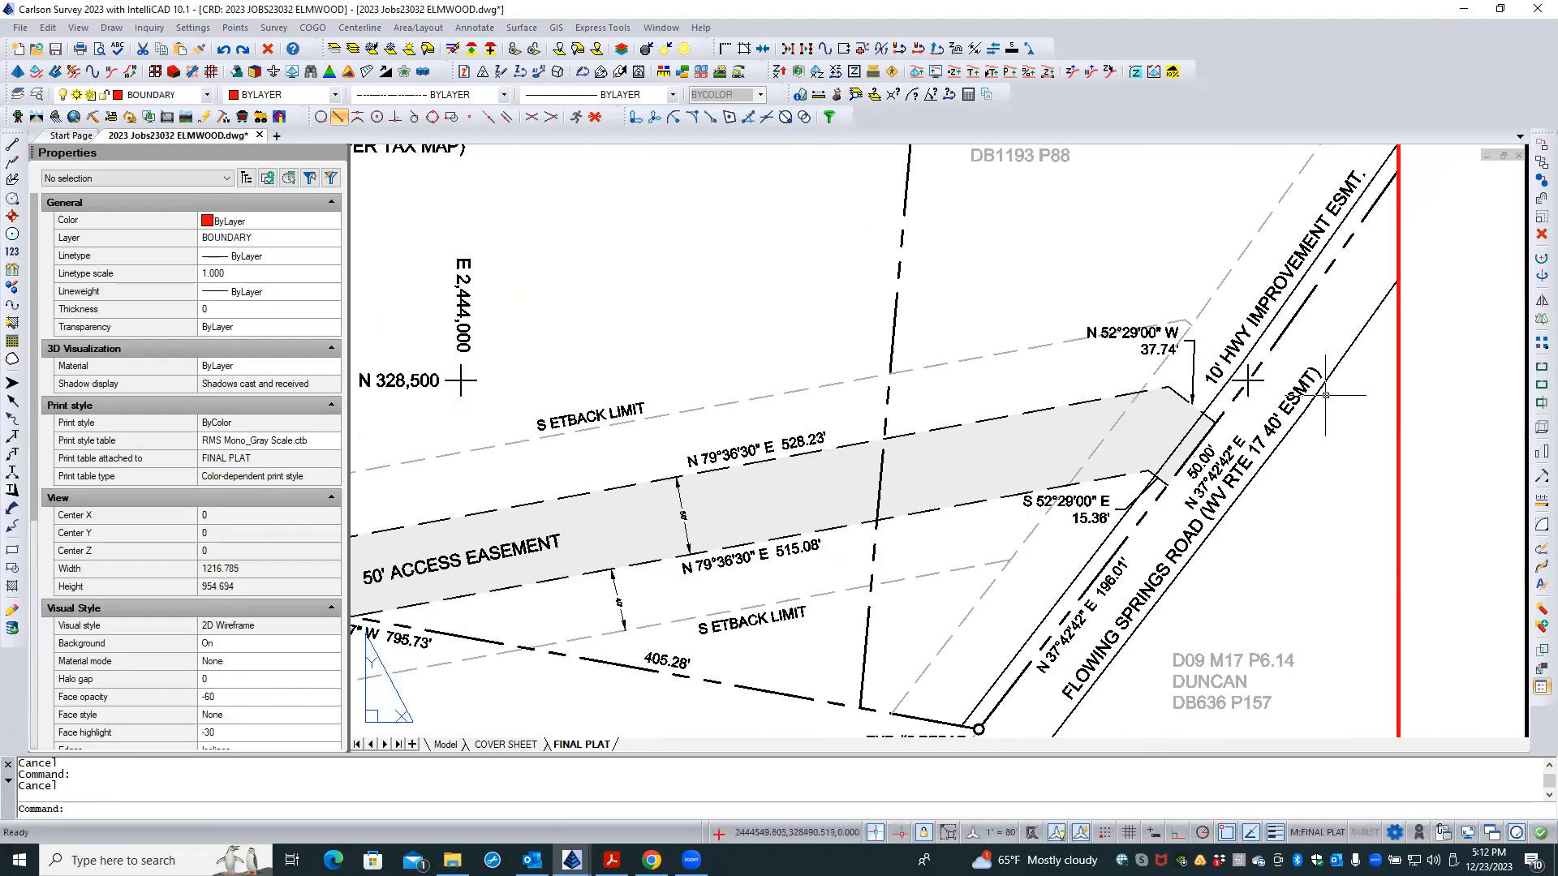
scroll(1122, 500, up, 3)
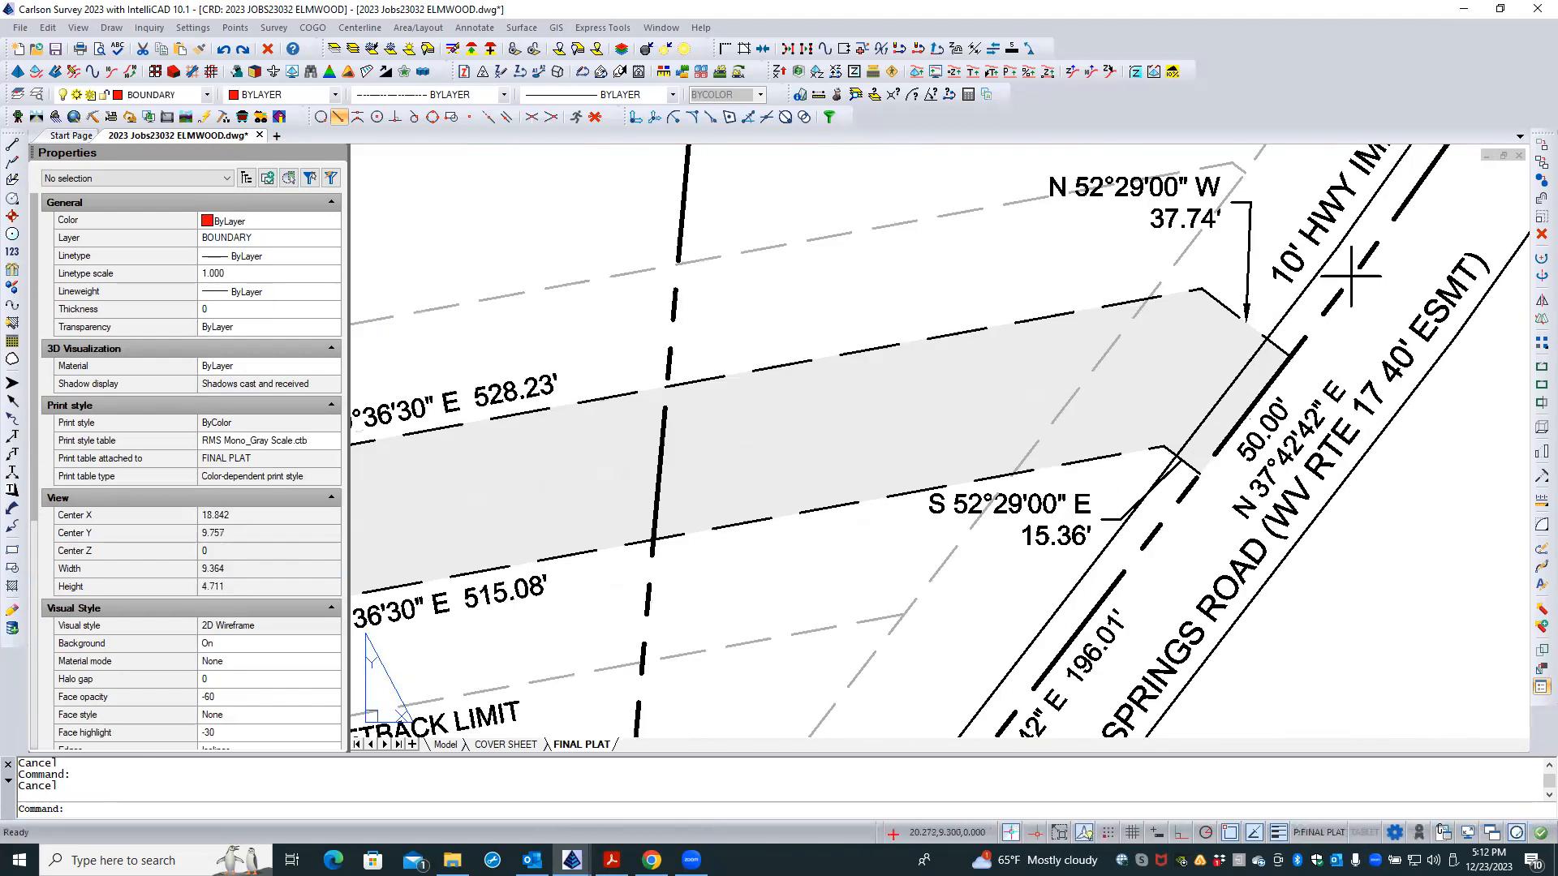
click(1107, 519)
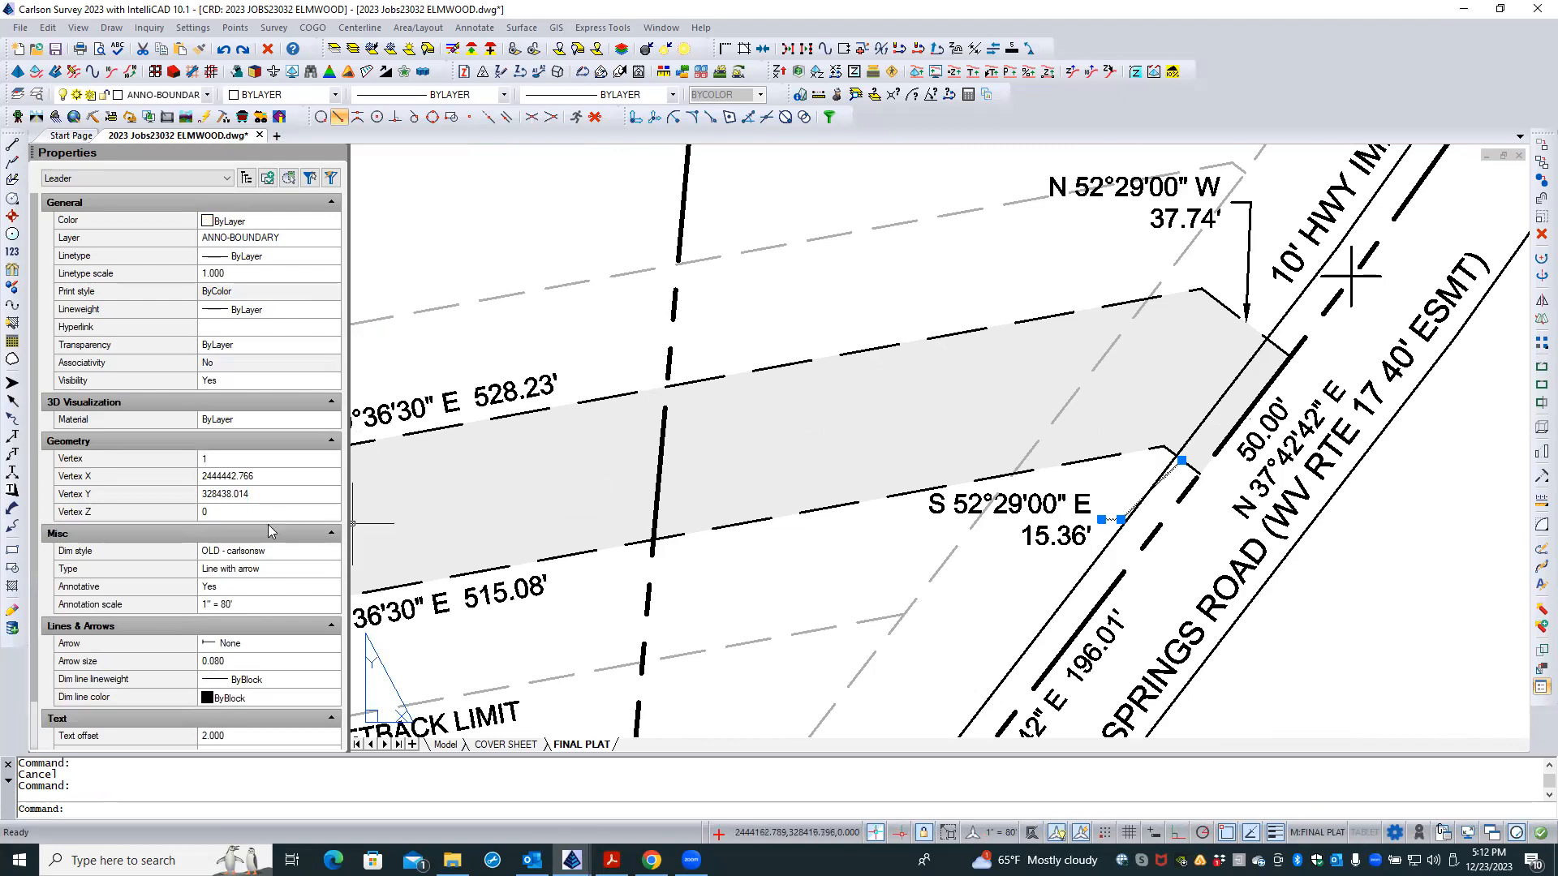
click(330, 554)
click(330, 554)
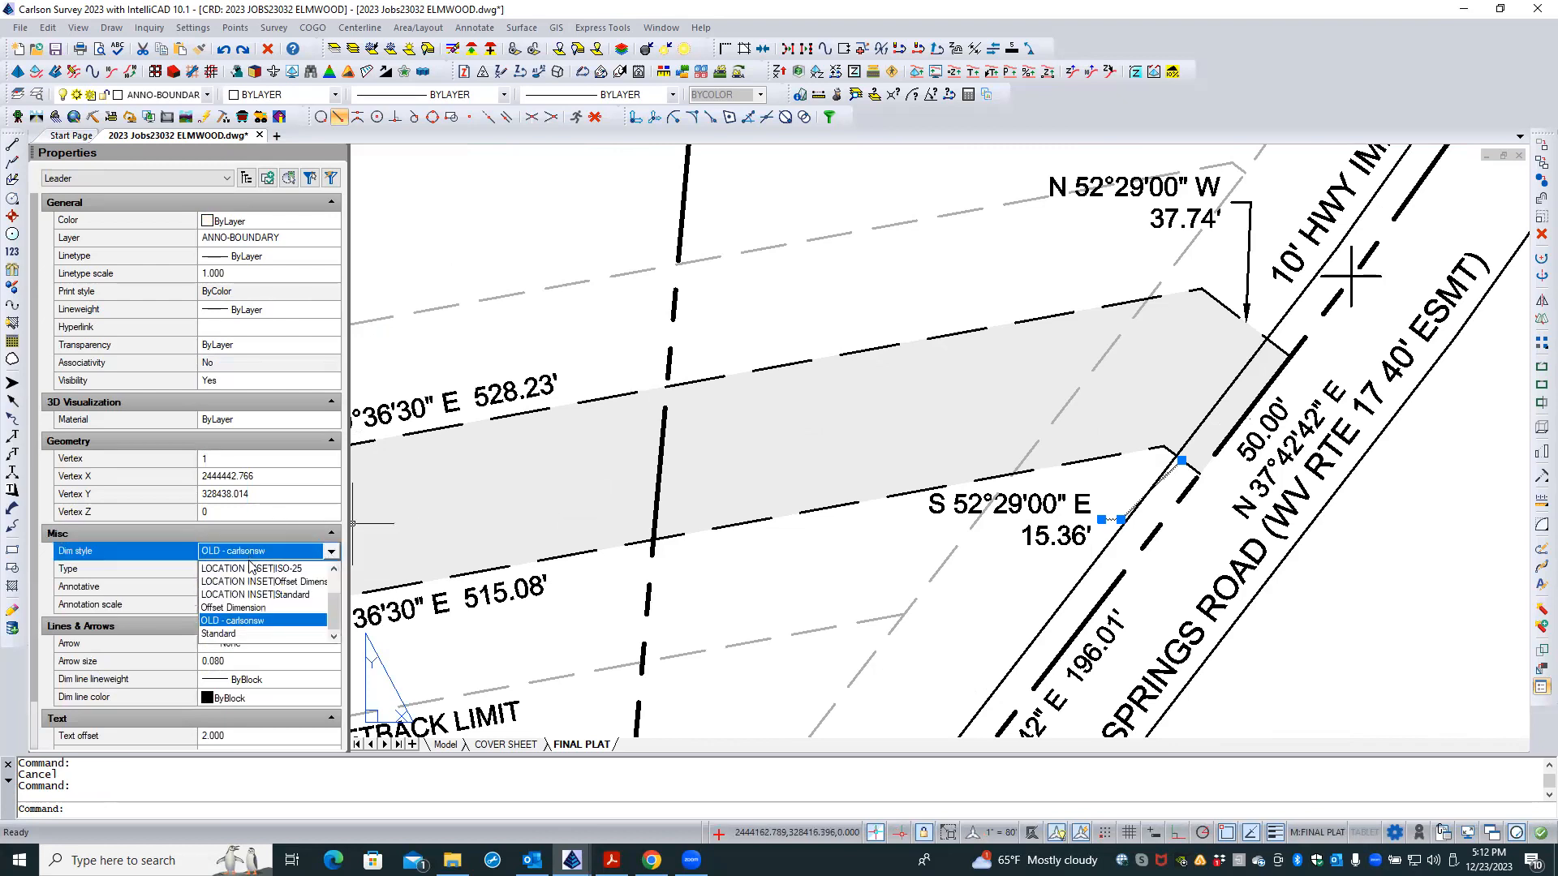
scroll(250, 567, up, 3)
click(243, 568)
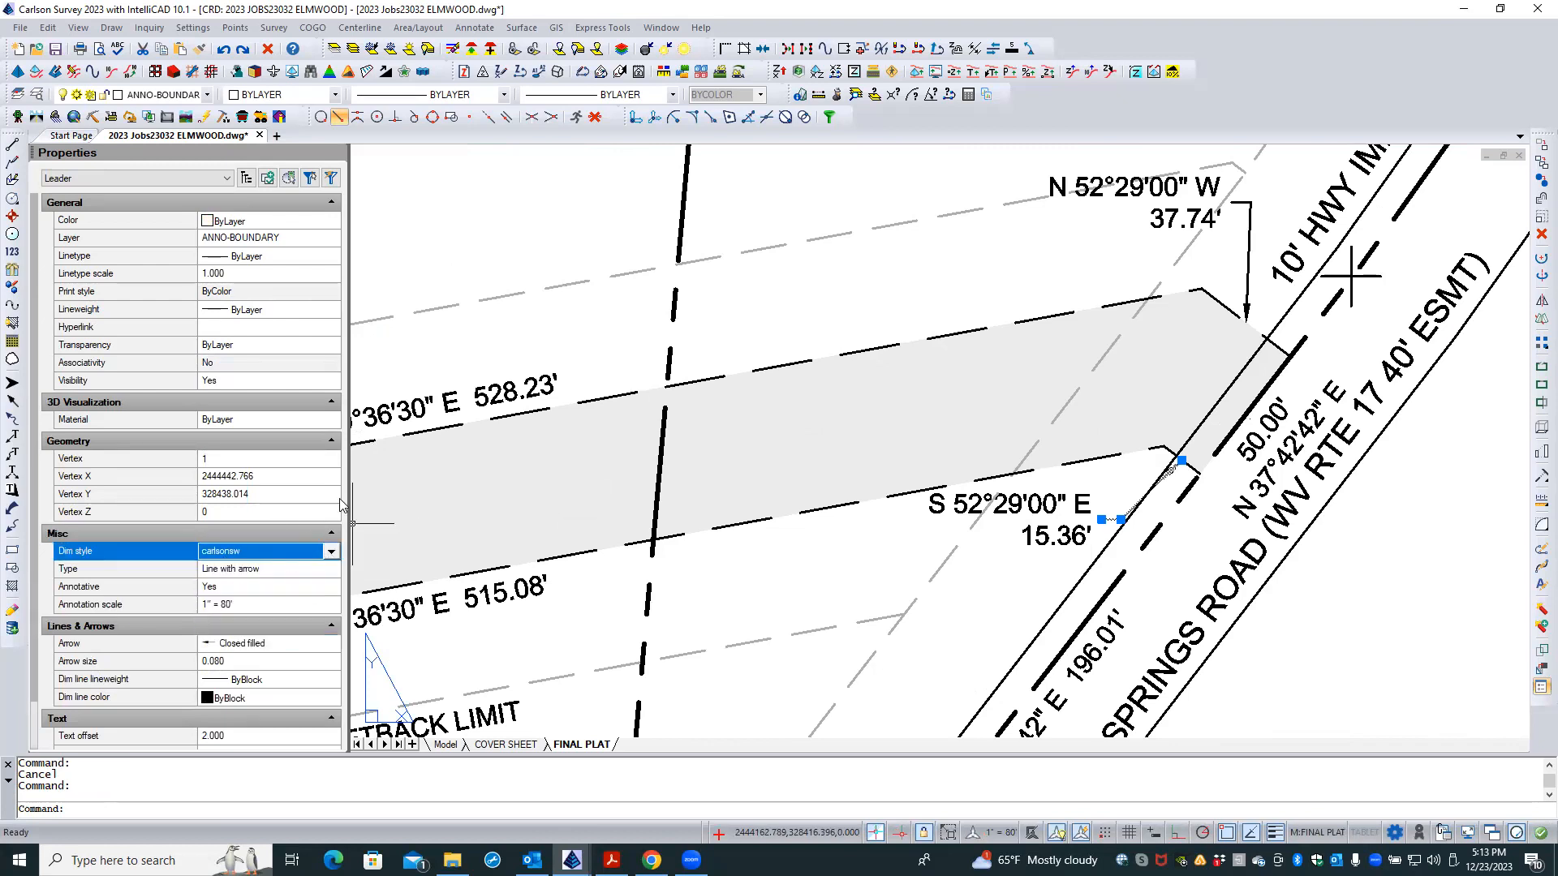
key(Escape)
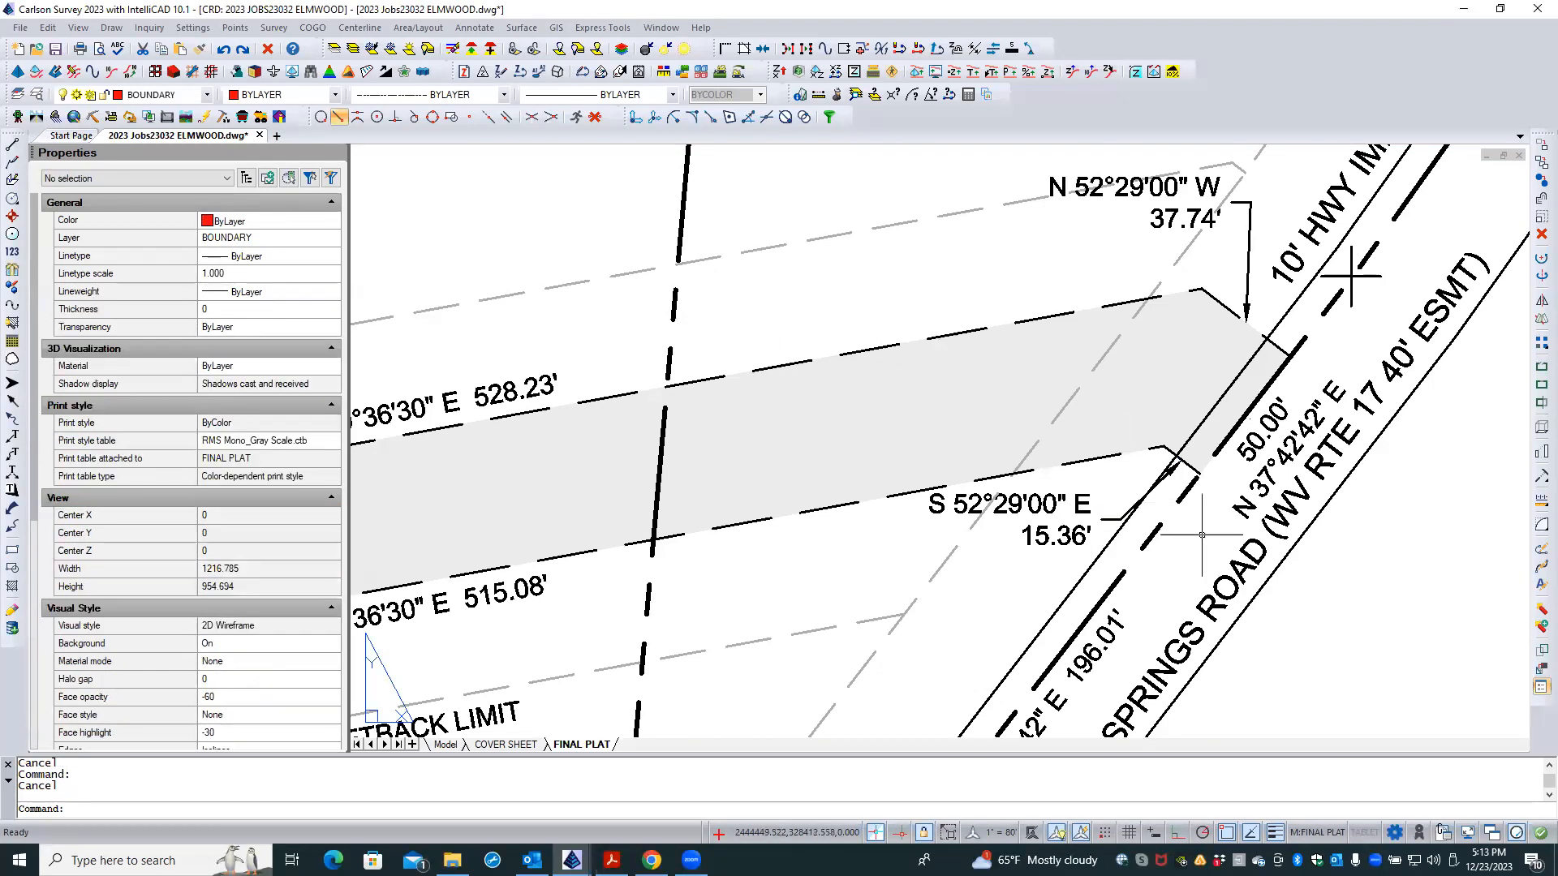
- Examine the plat's annotations around Lot 1 and the access easement, including the text contents of the setback label above the easement's west end
scroll(967, 541, down, 3)
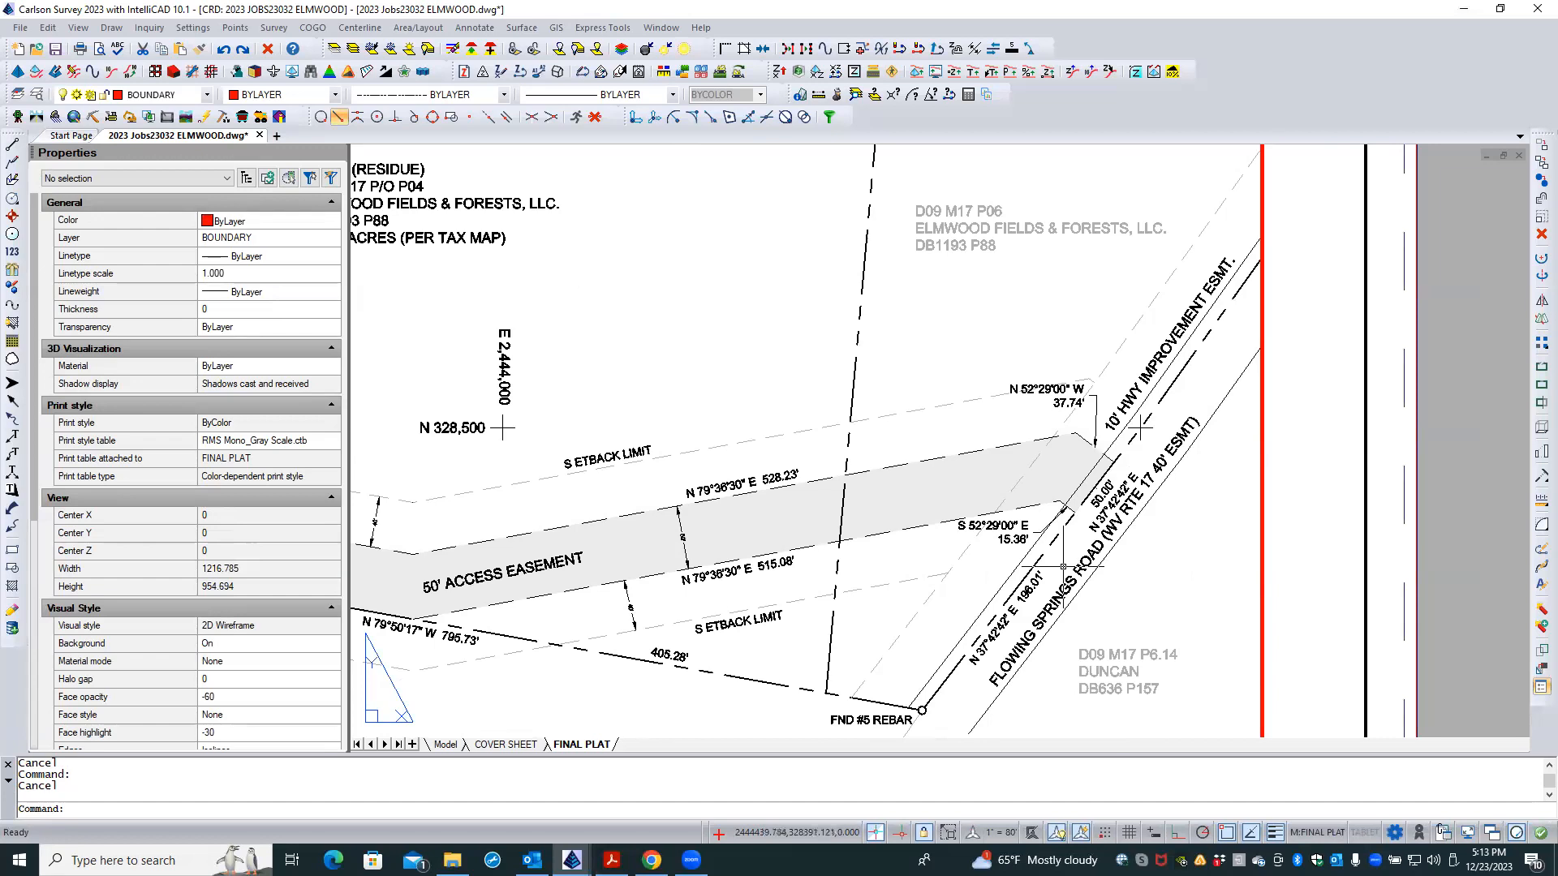
scroll(1143, 578, down, 2)
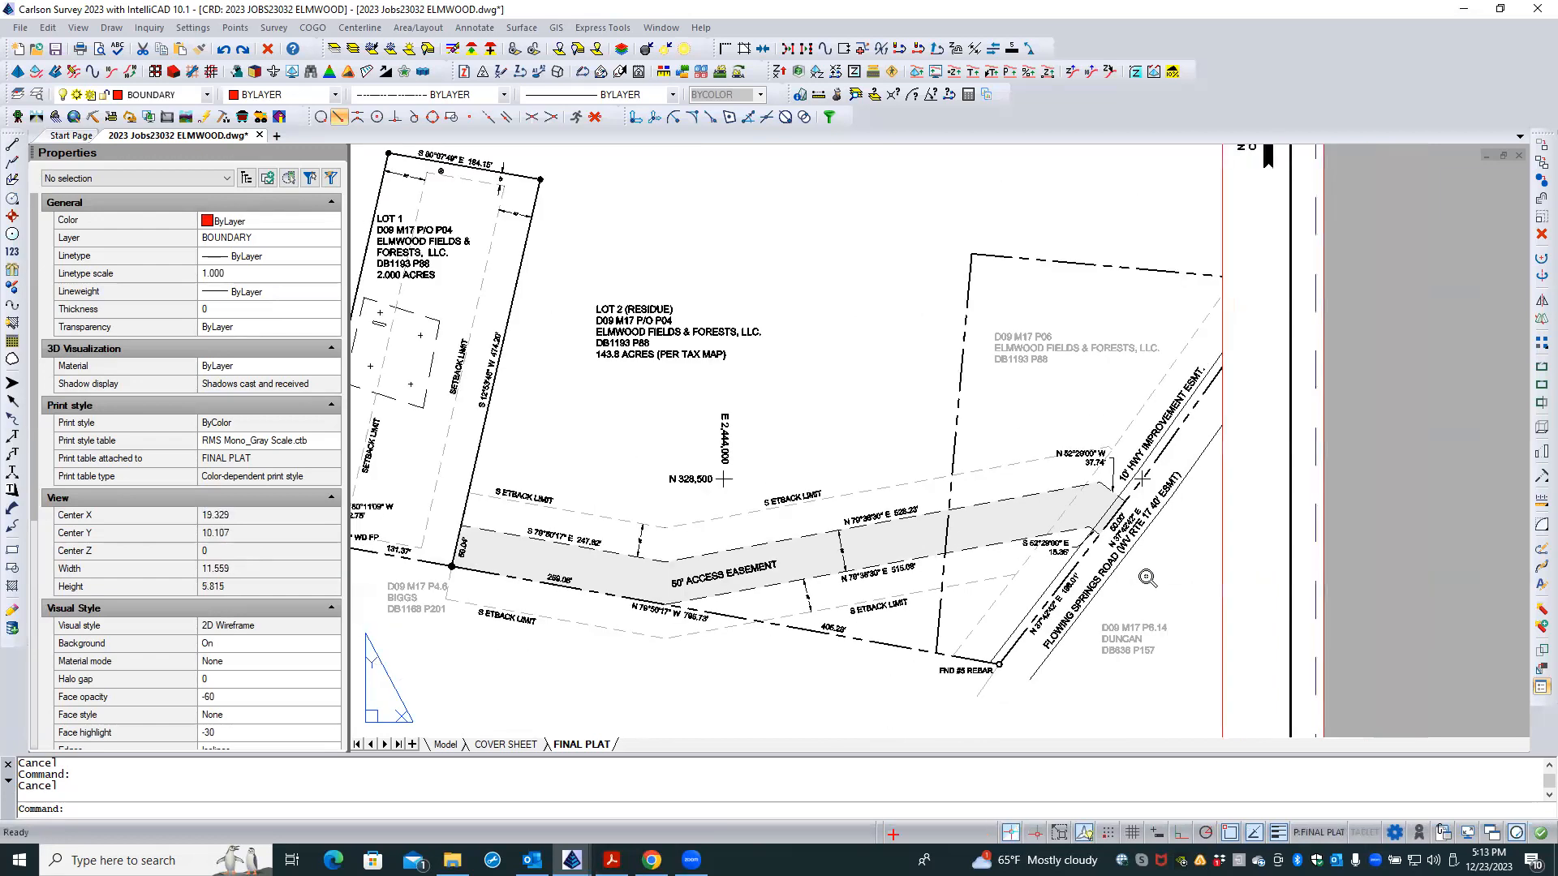
scroll(1142, 480, down, 1)
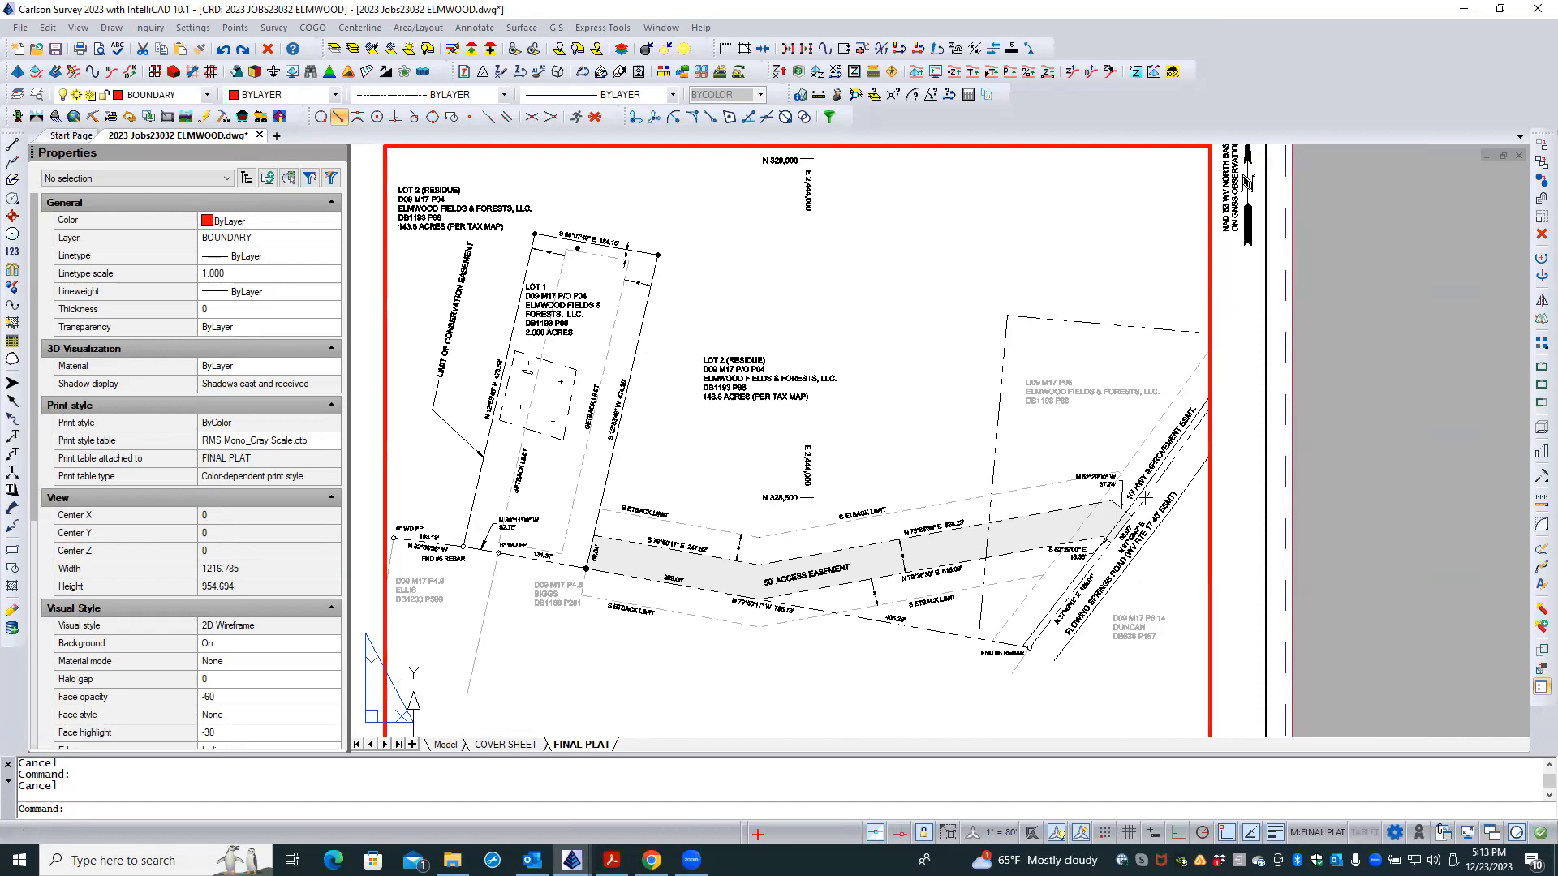
scroll(714, 446, down, 1)
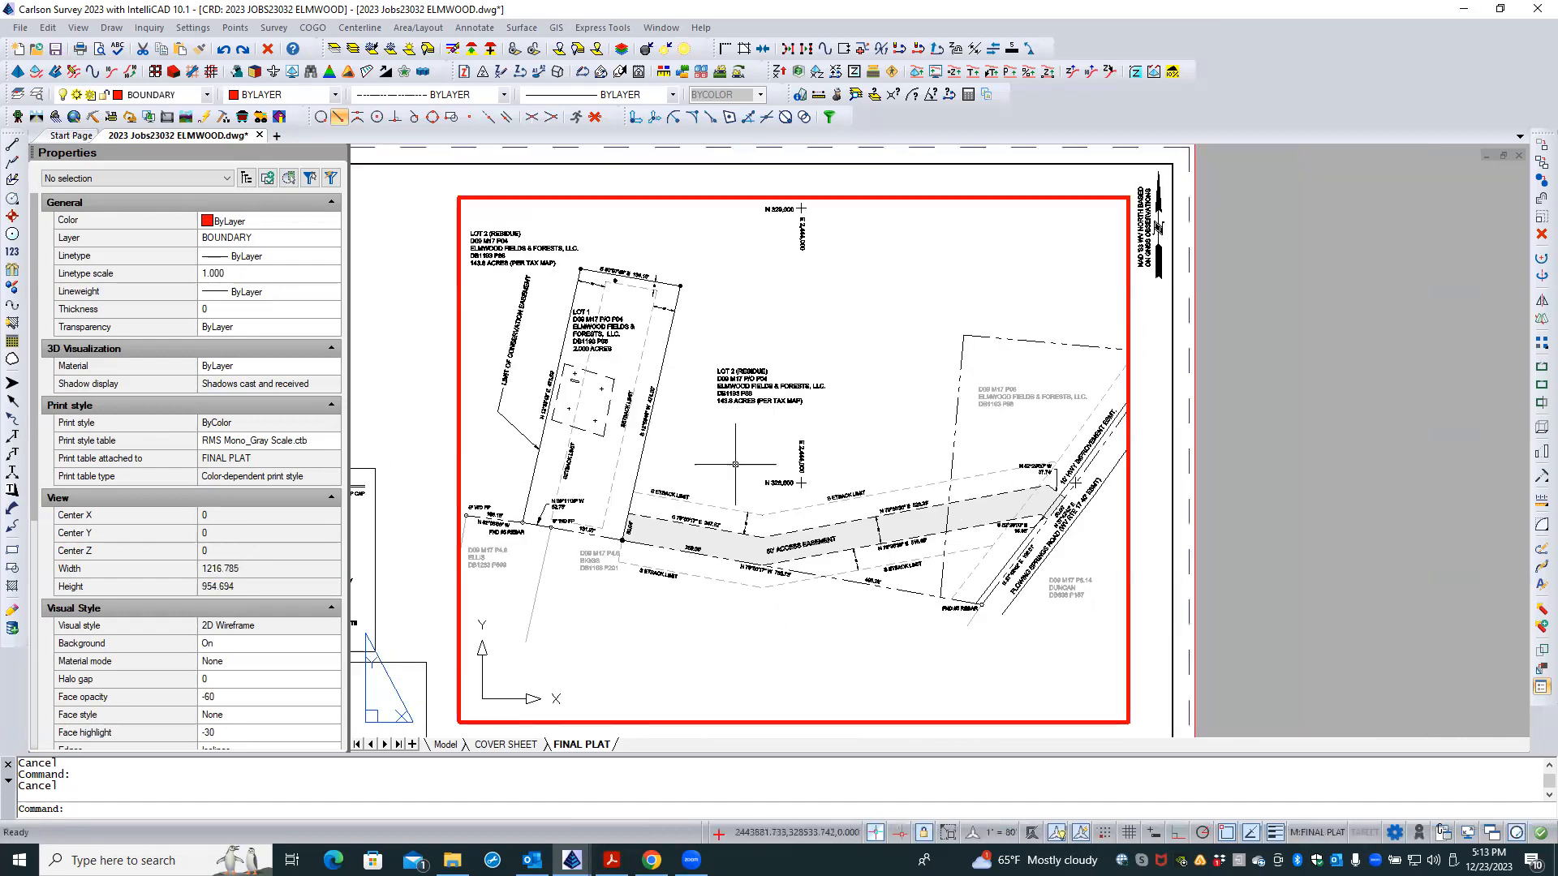
scroll(739, 636, up, 1)
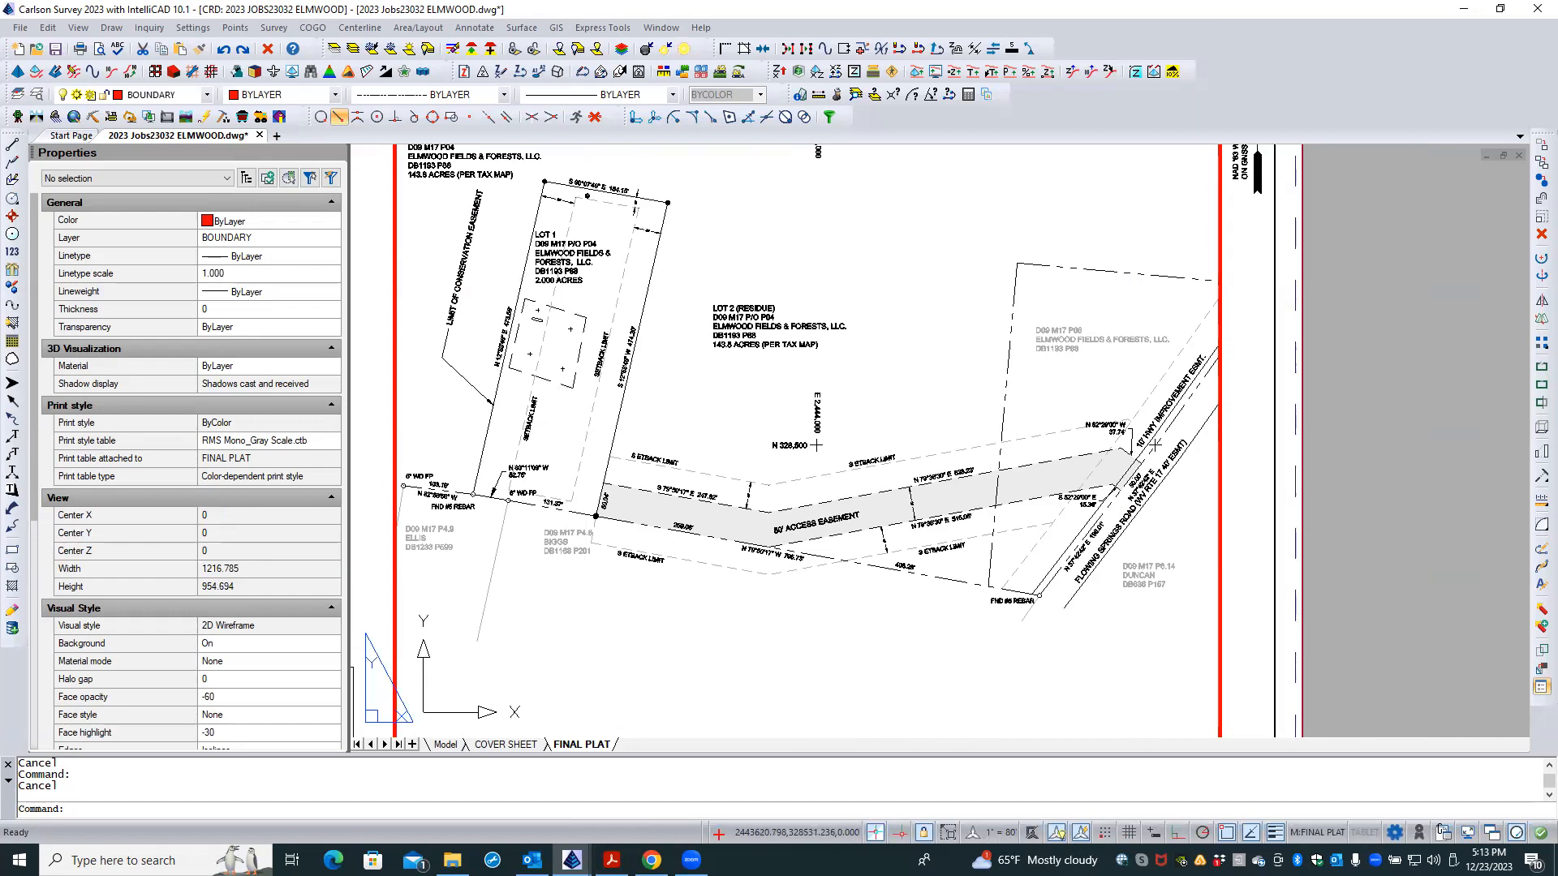
scroll(560, 423, up, 1)
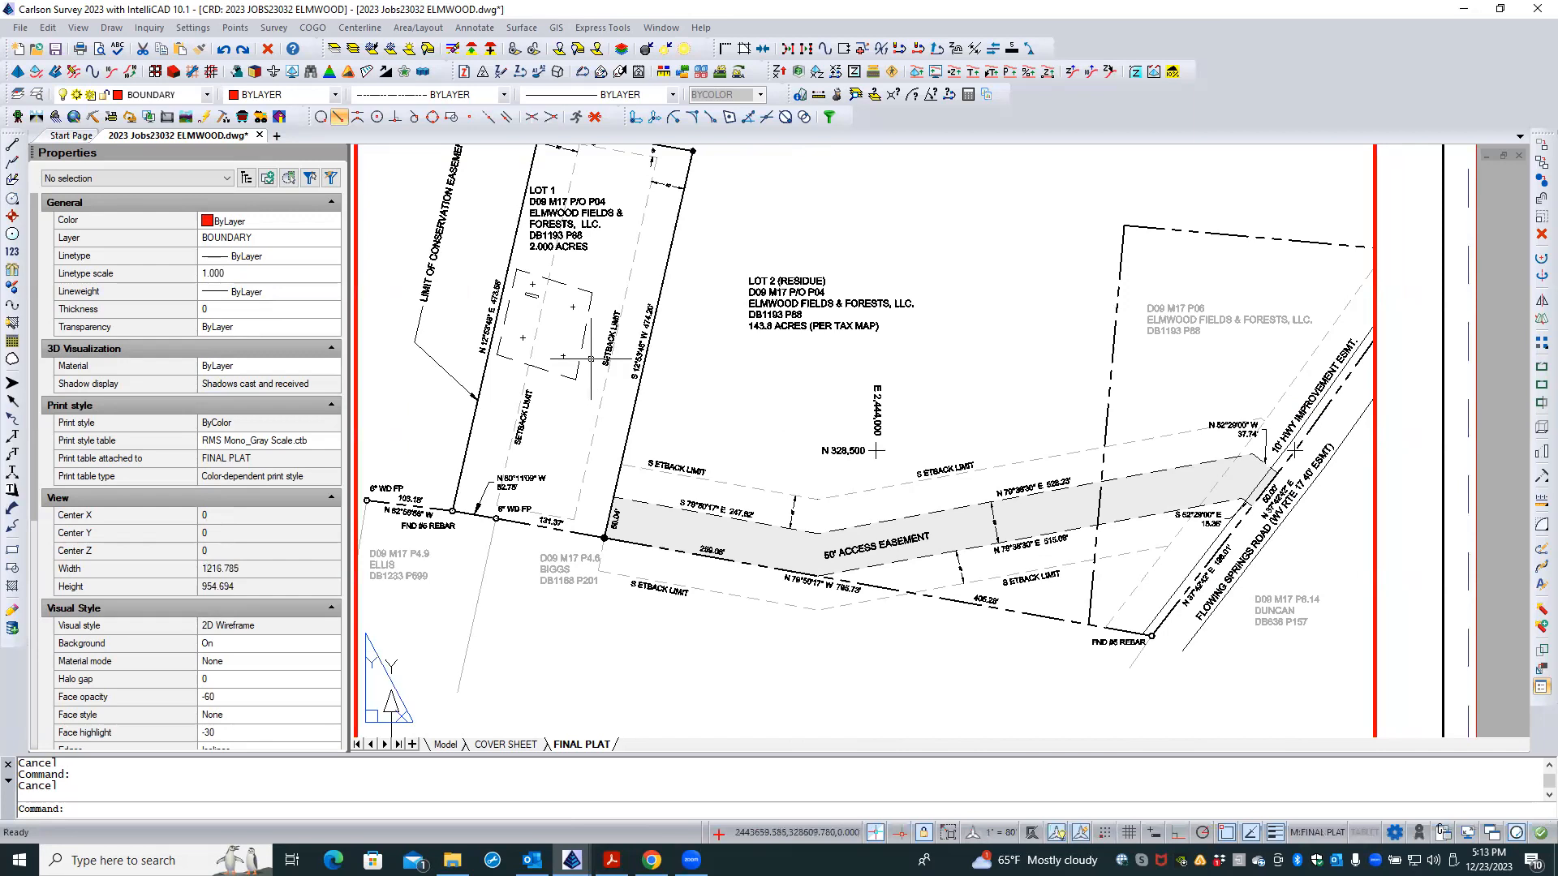
scroll(701, 446, up, 2)
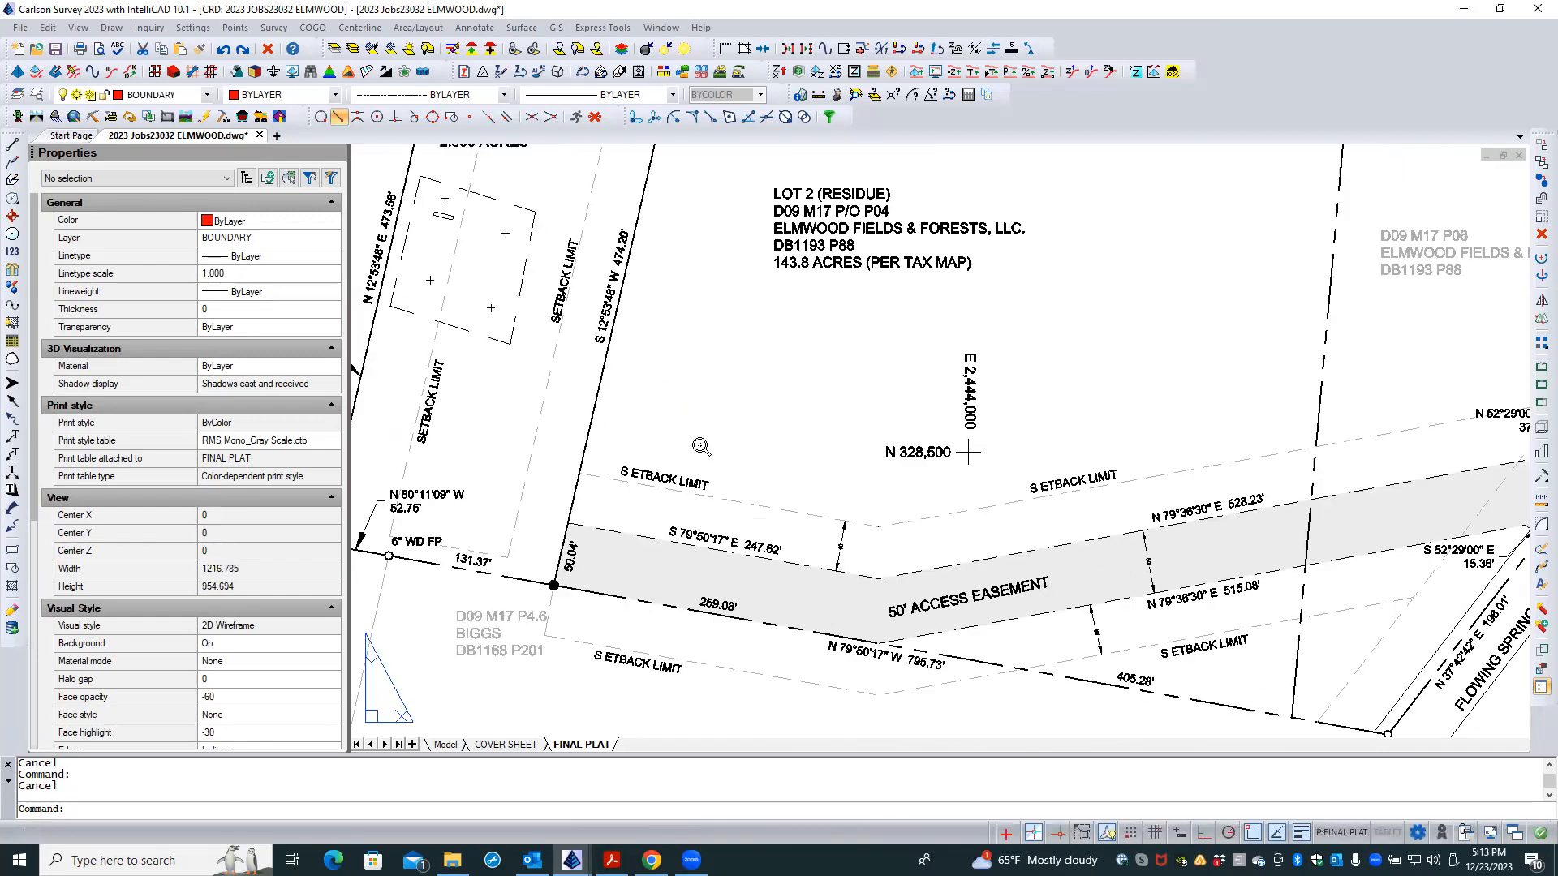
scroll(701, 446, down, 1)
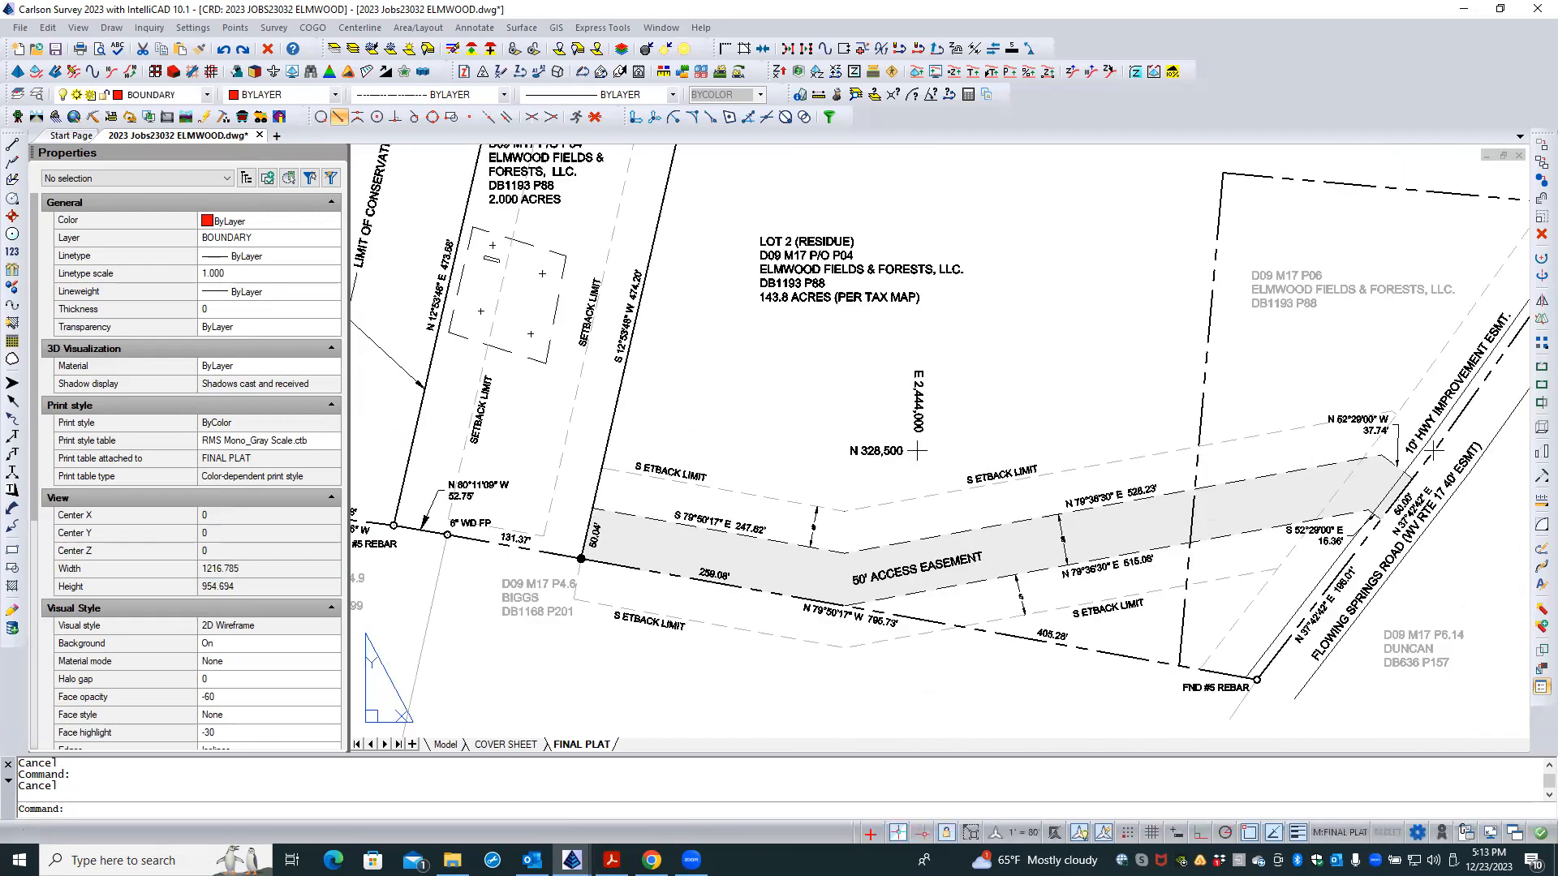
click(695, 472)
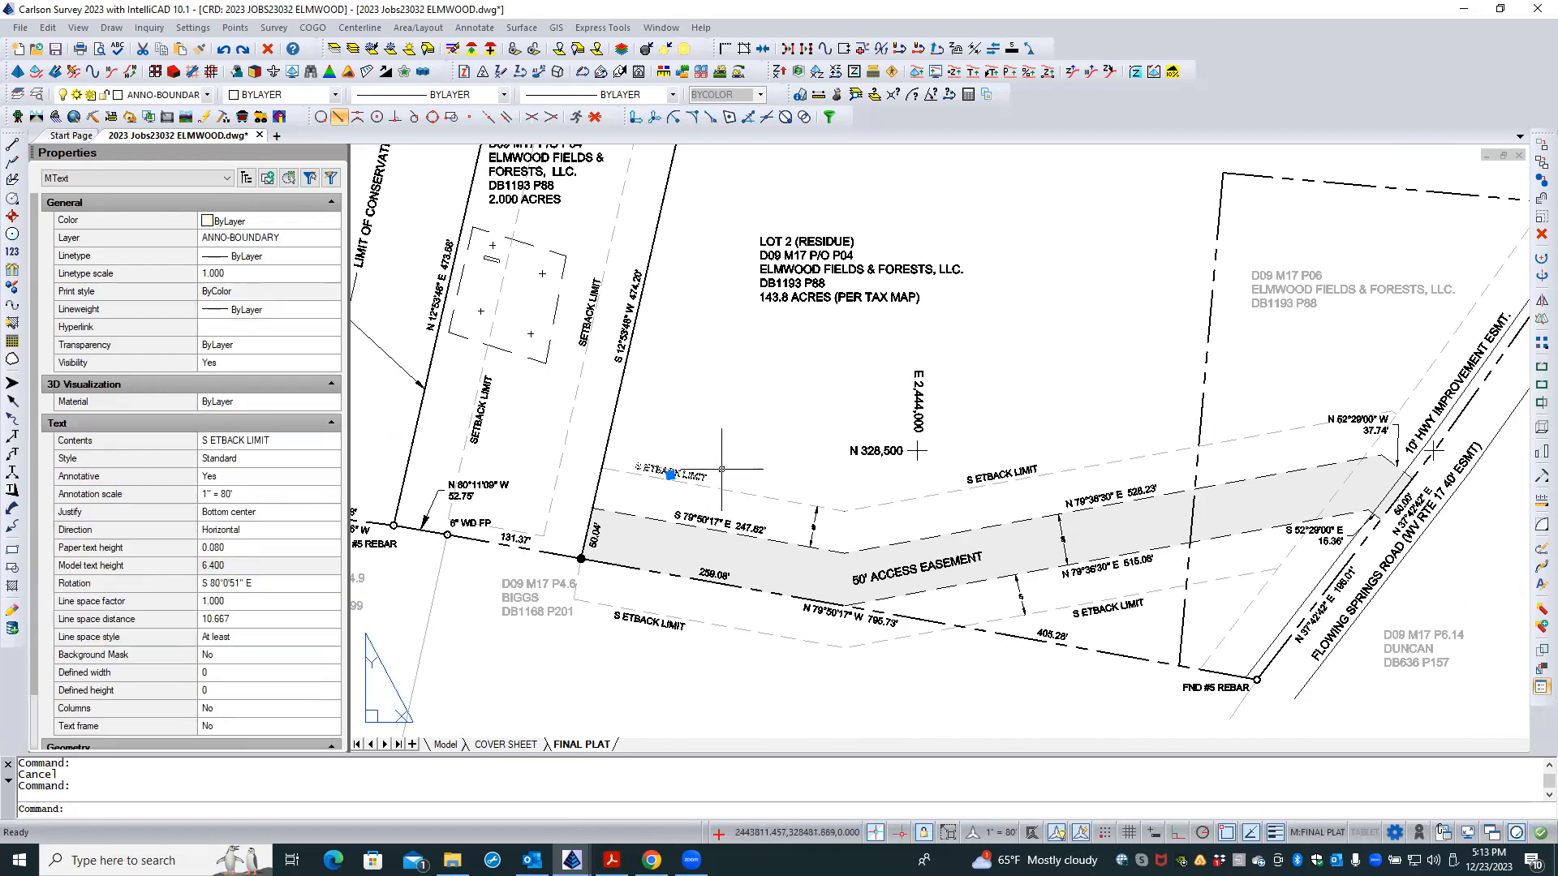
scroll(787, 430, down, 2)
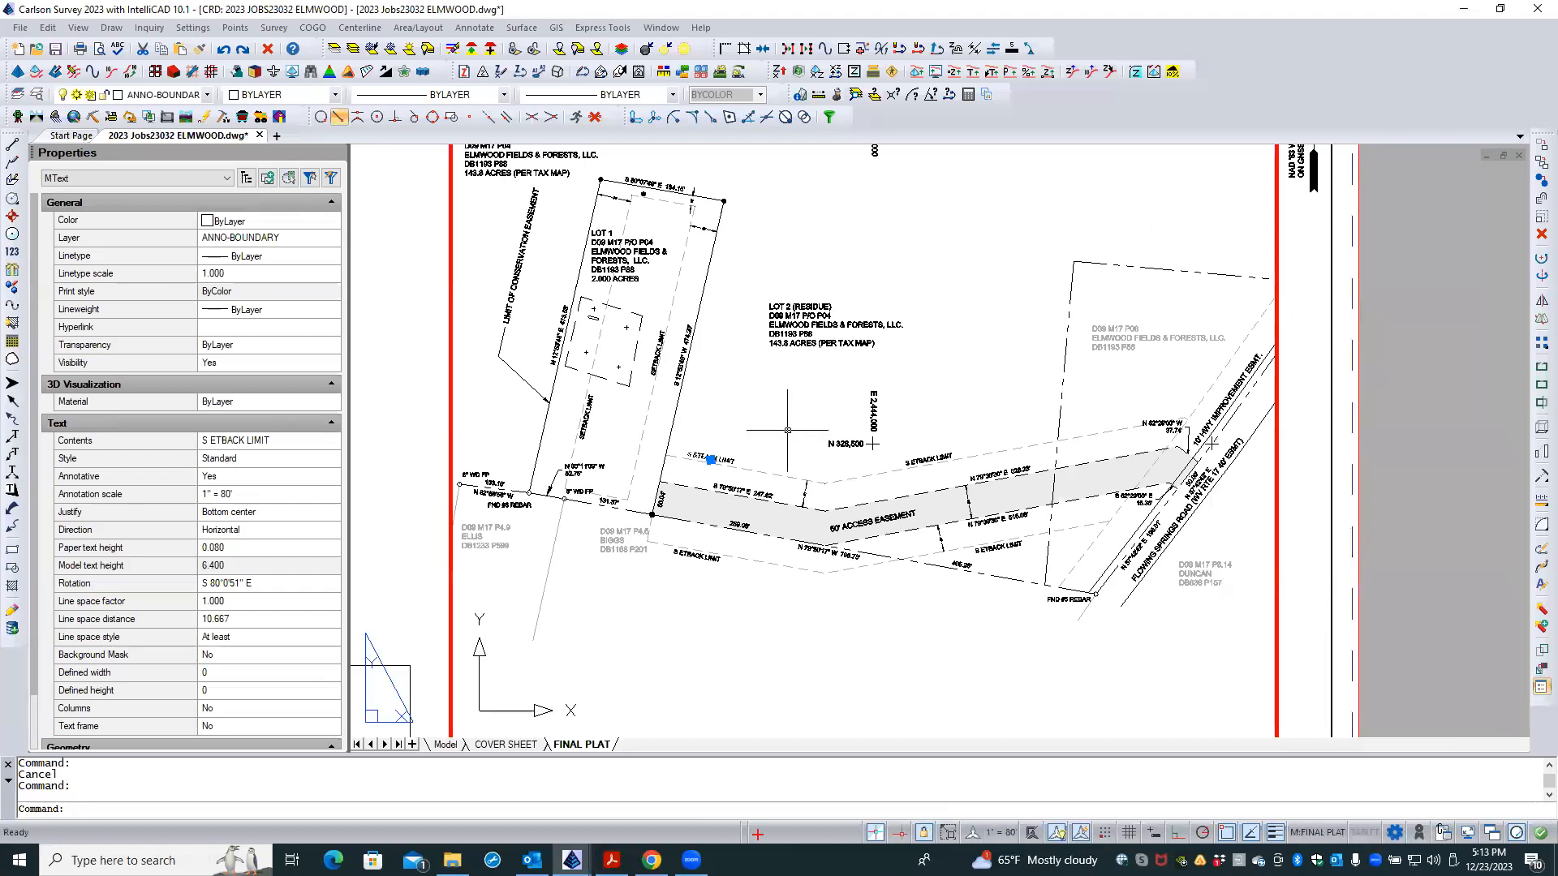
scroll(787, 430, up, 2)
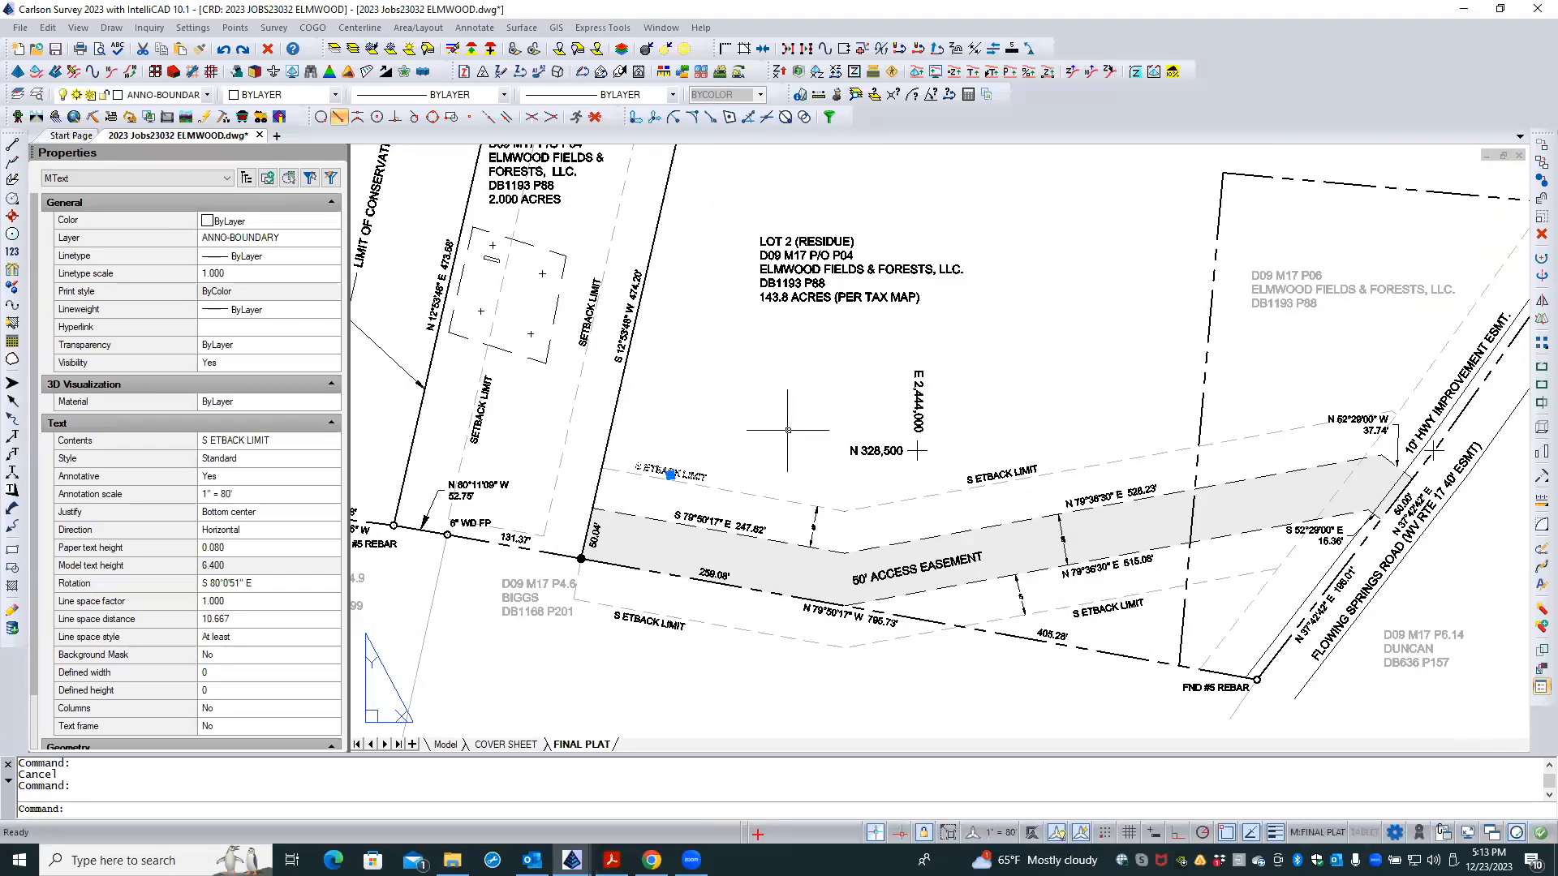
key(Escape)
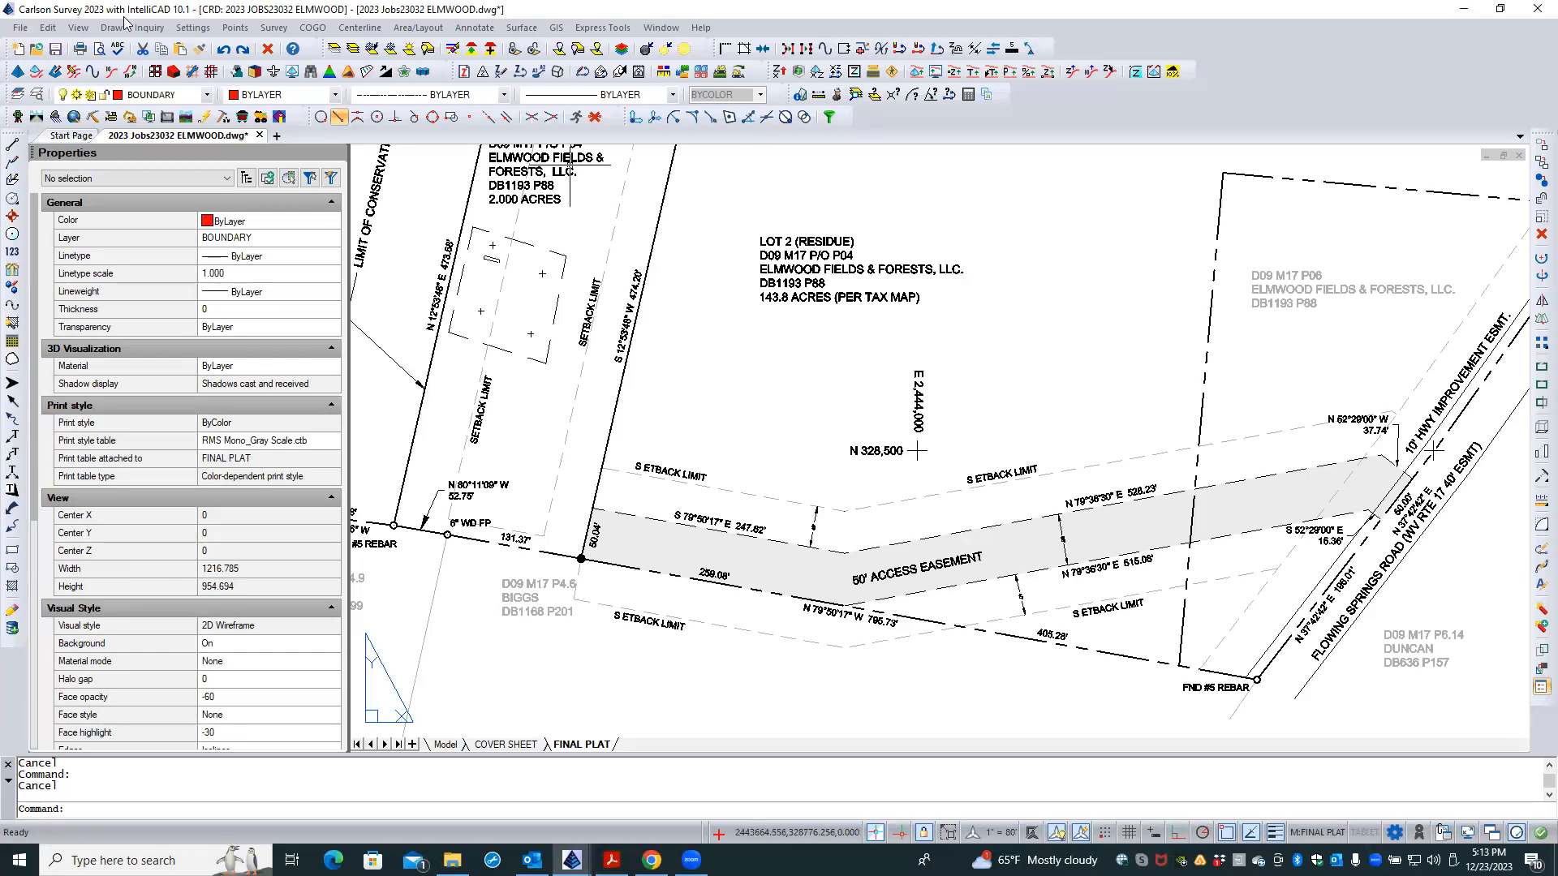
- Find and replace every "S ETBACK" with "SETBACK" in the entire drawing, and return from the plat viewport to paper space
click(47, 28)
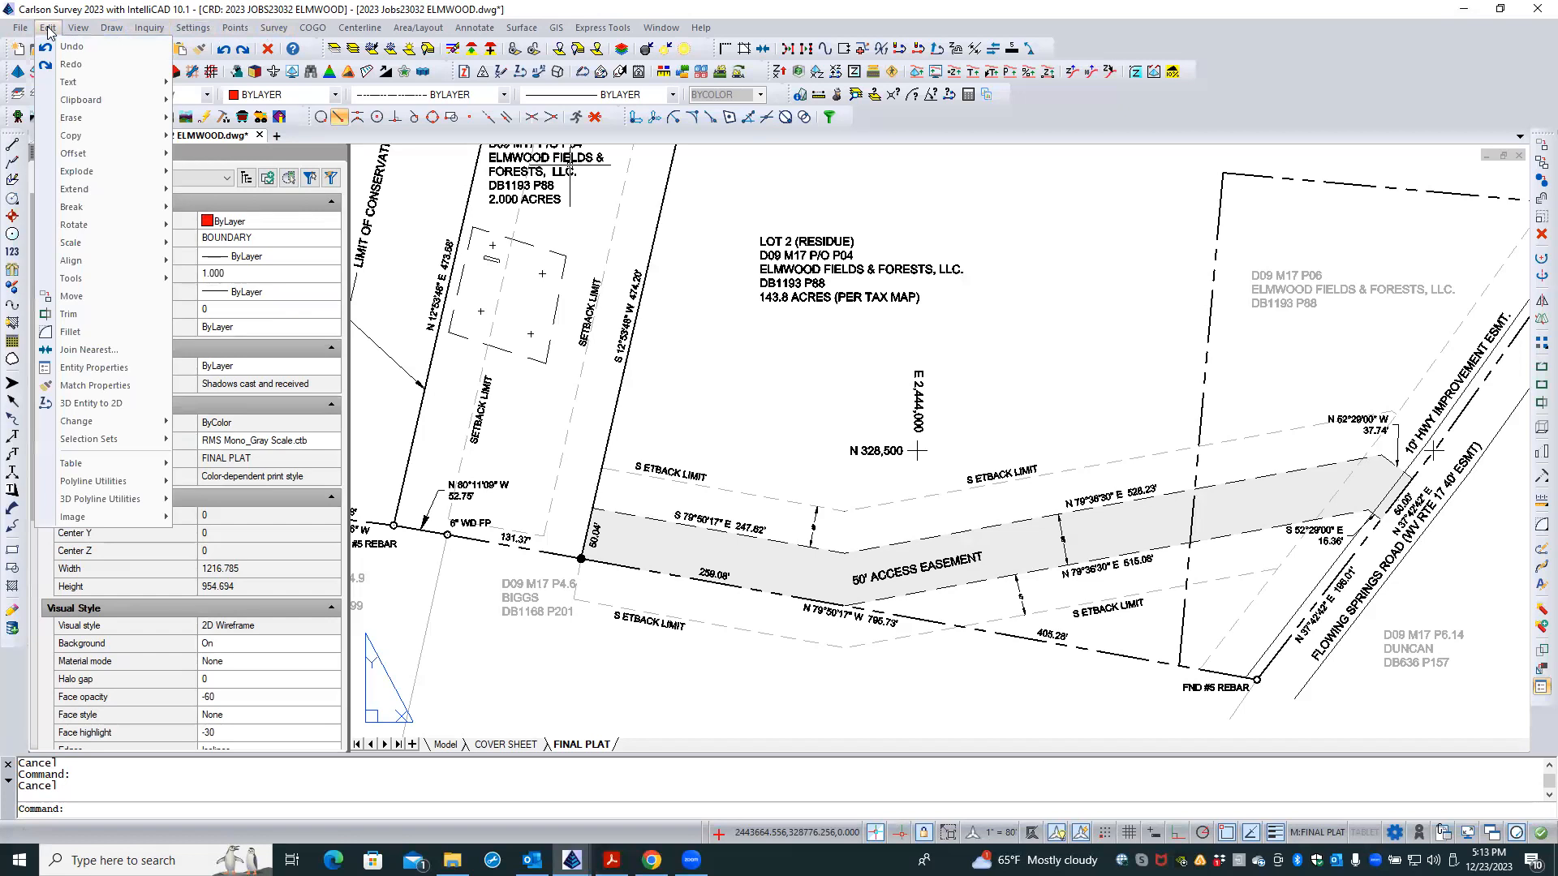
mouse_move(65, 85)
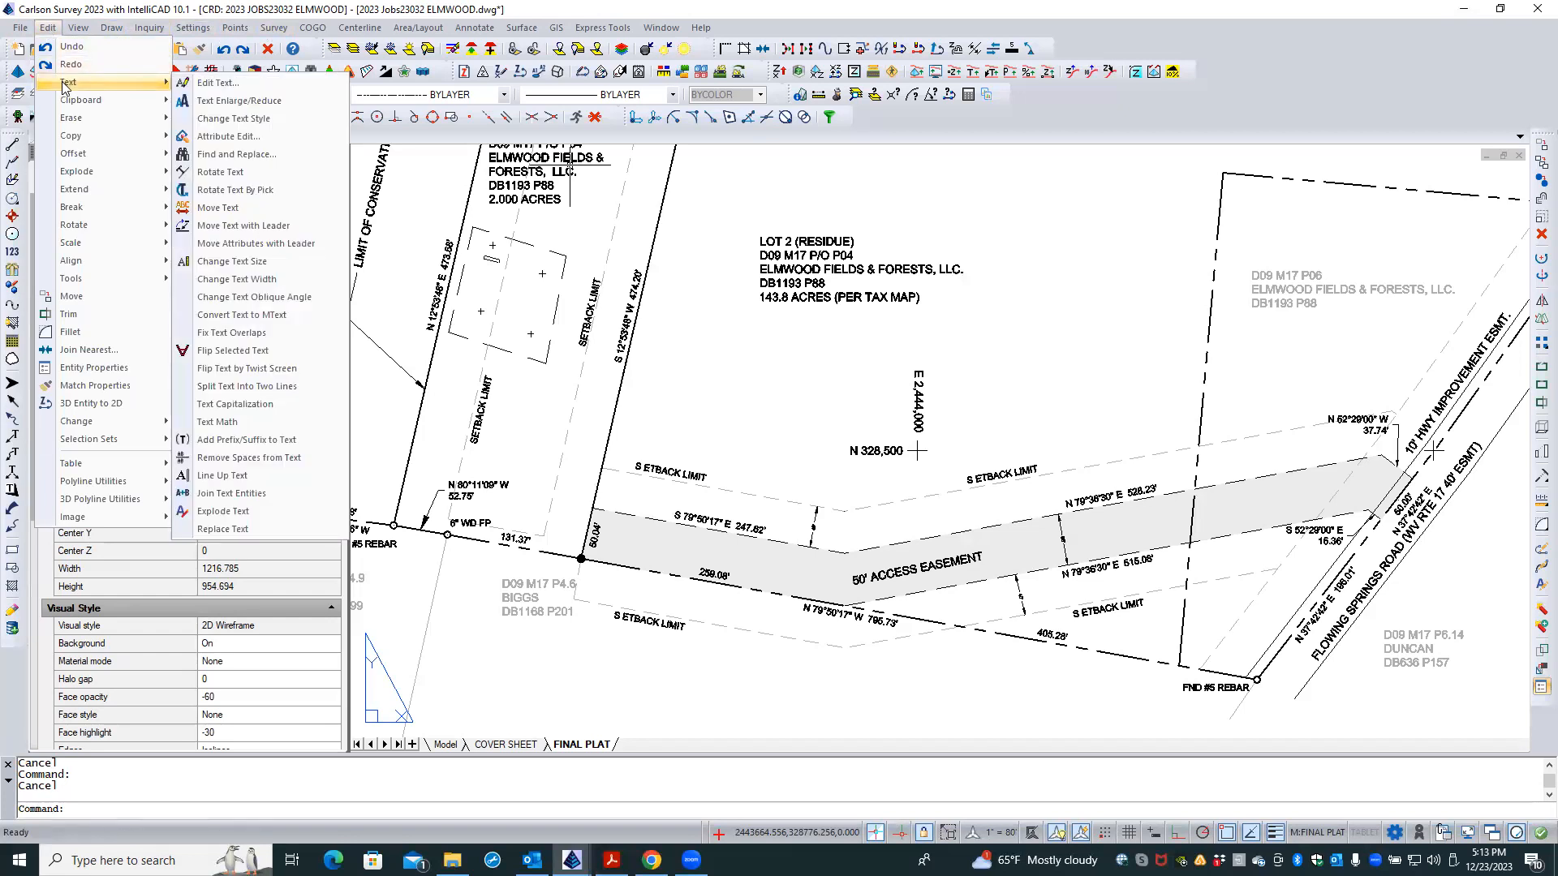
click(225, 156)
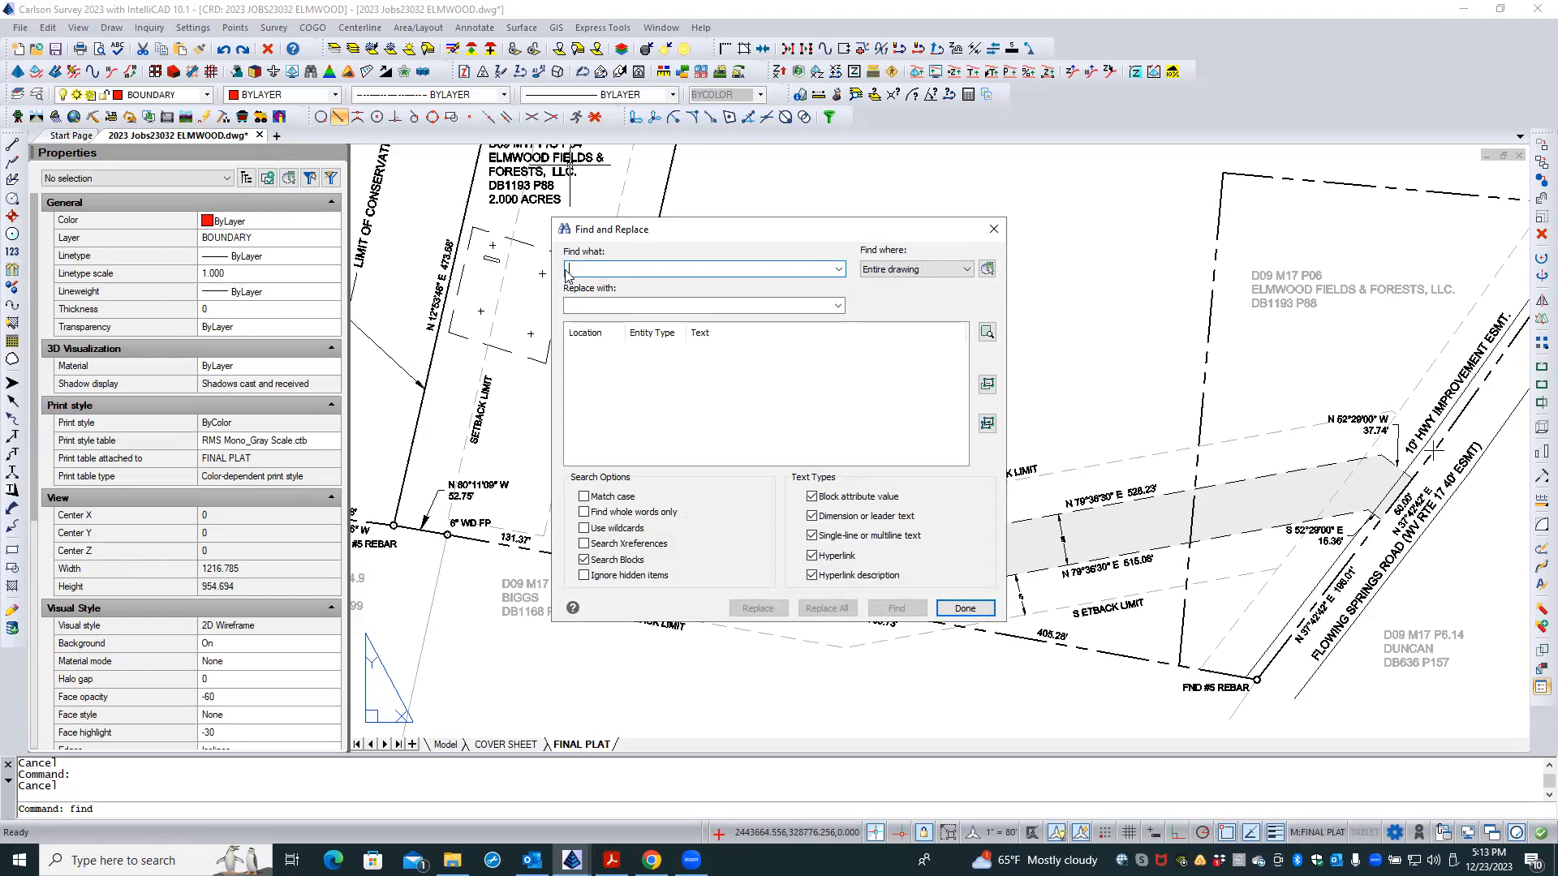
text(SETBACK)
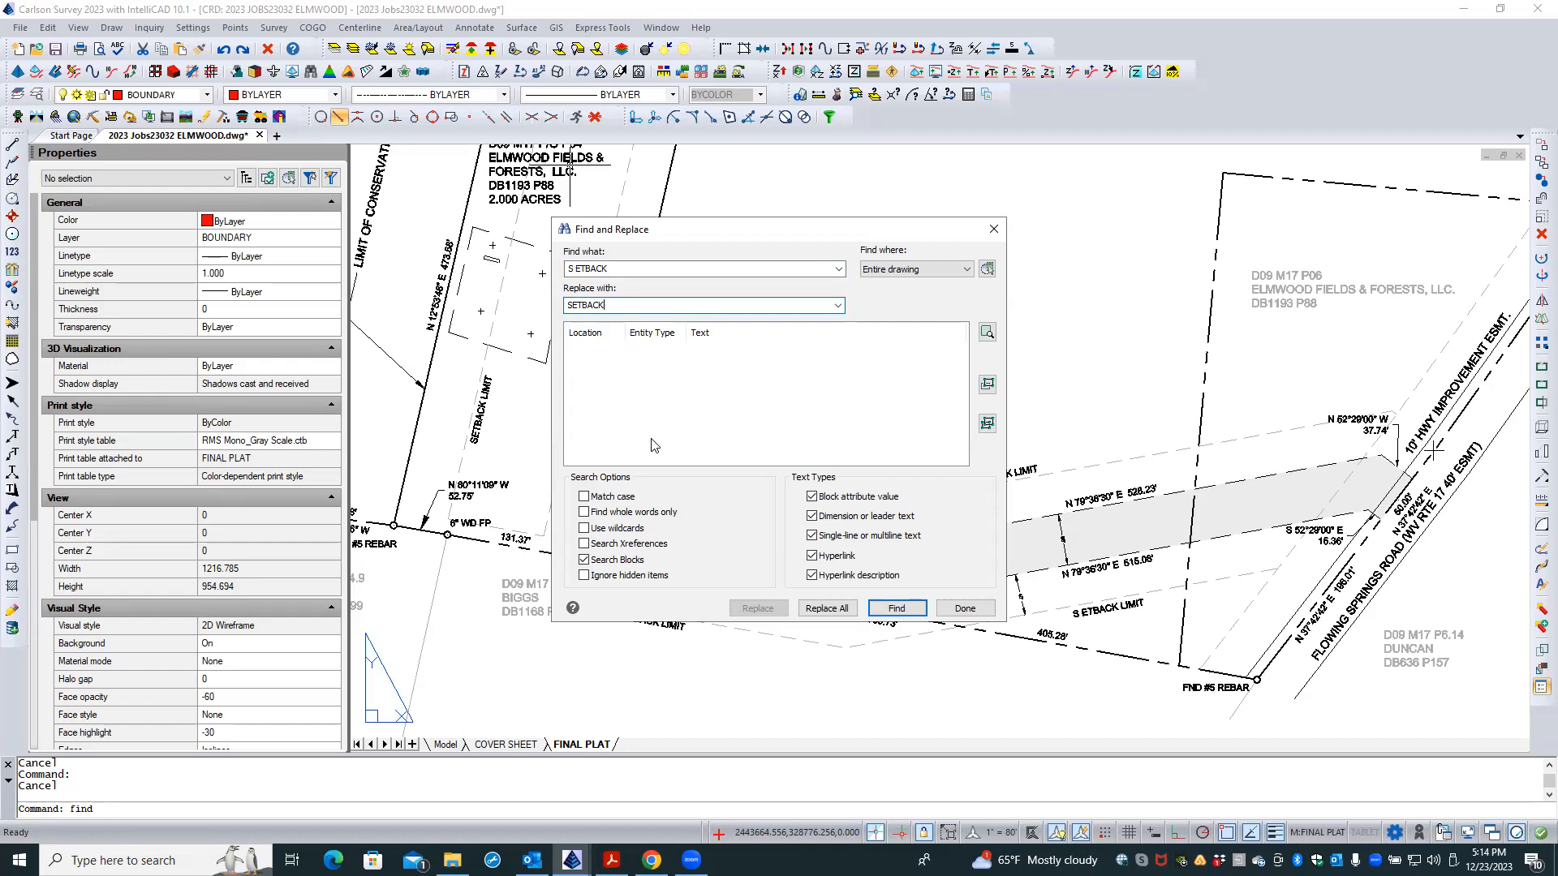
click(848, 610)
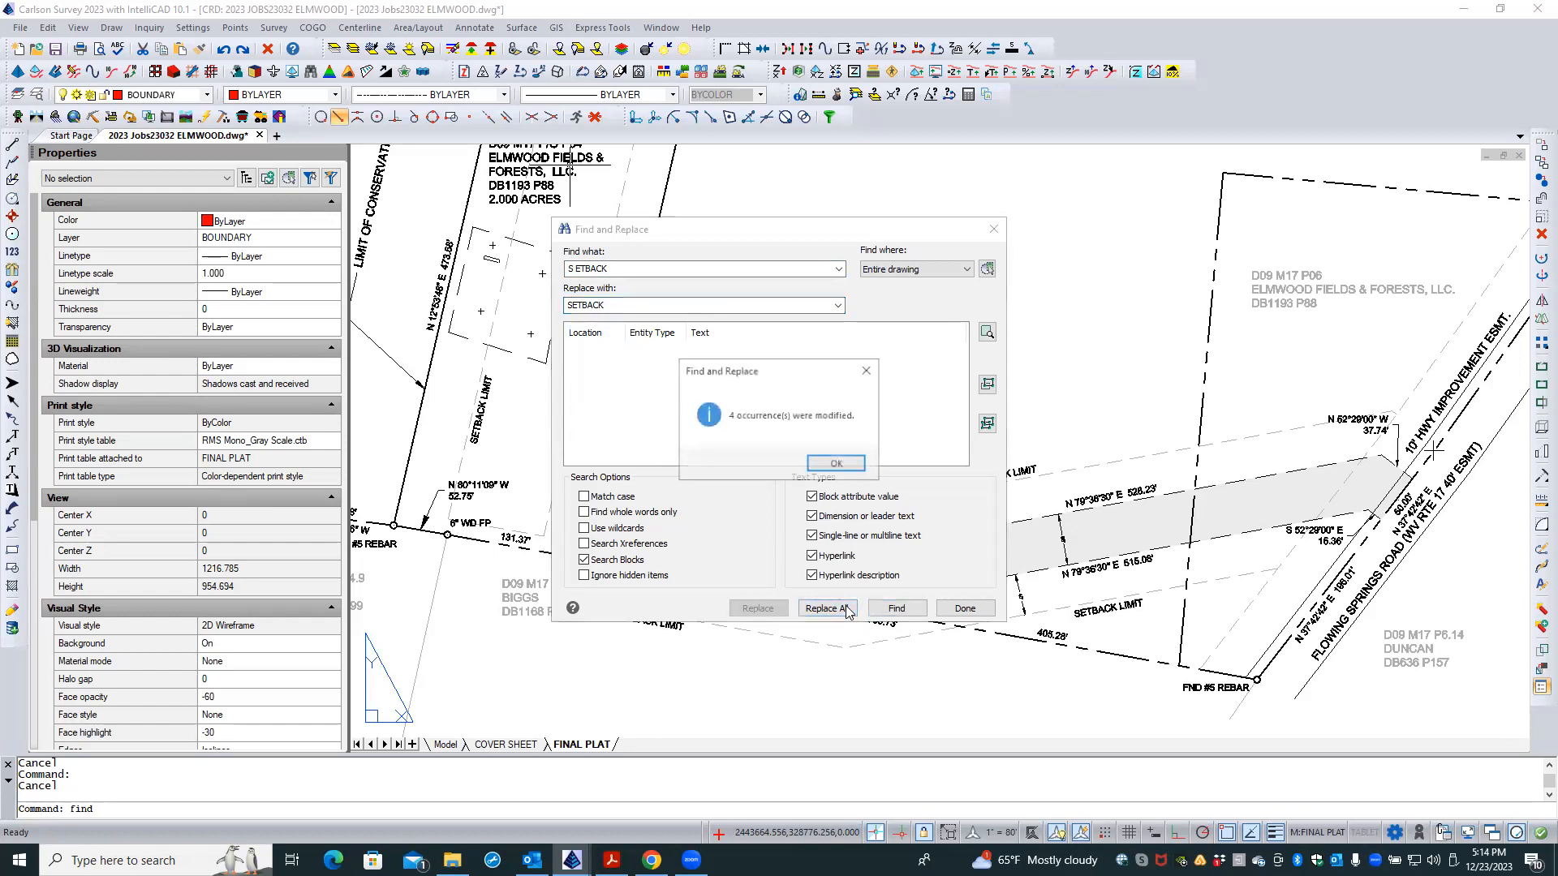
click(839, 471)
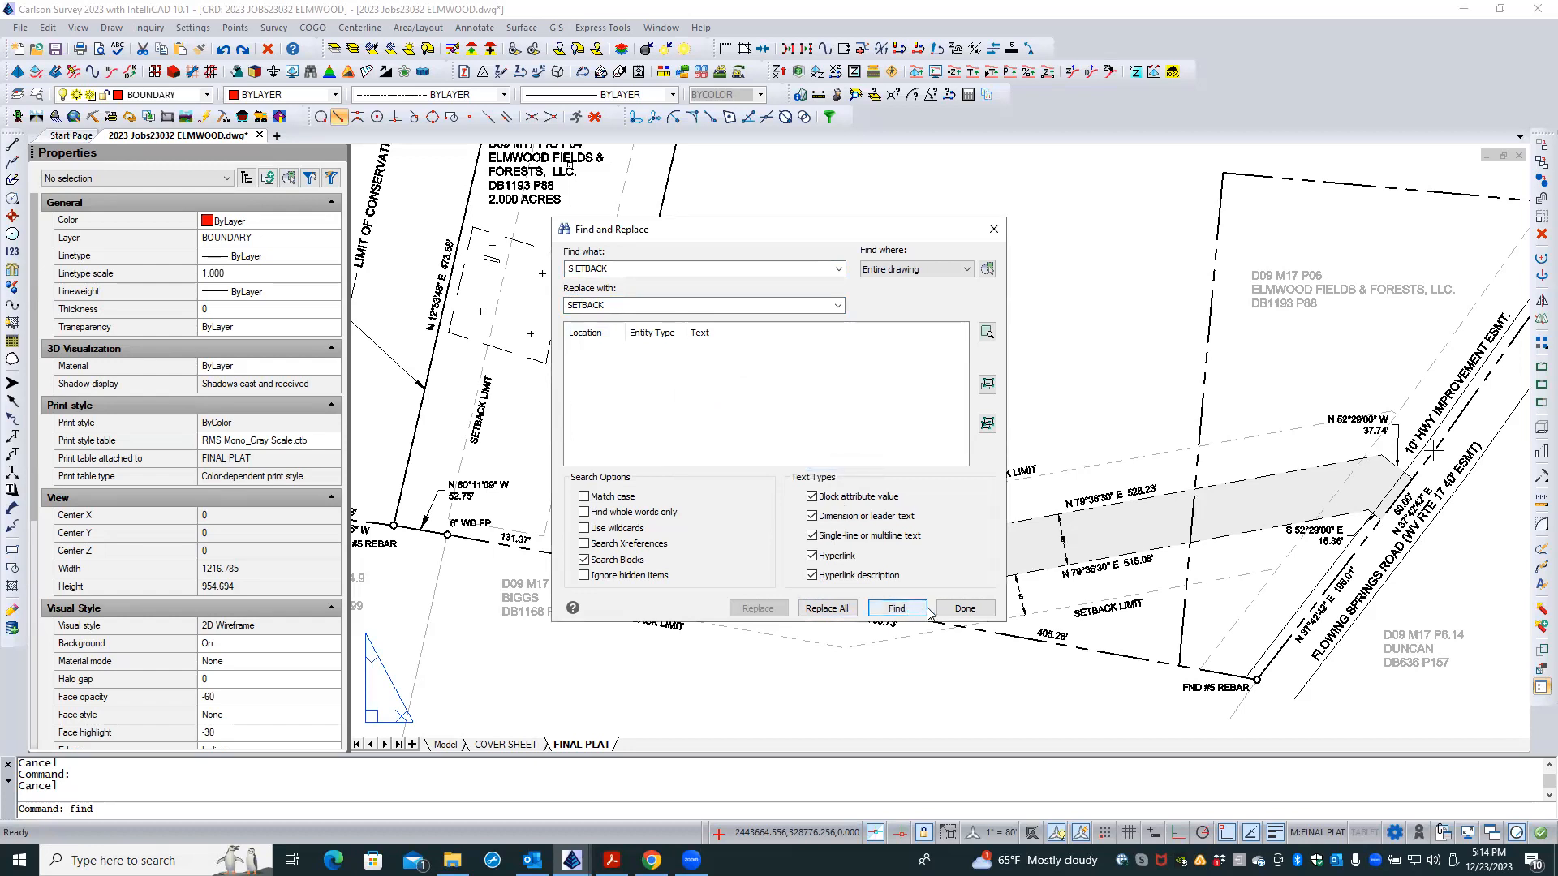
click(958, 610)
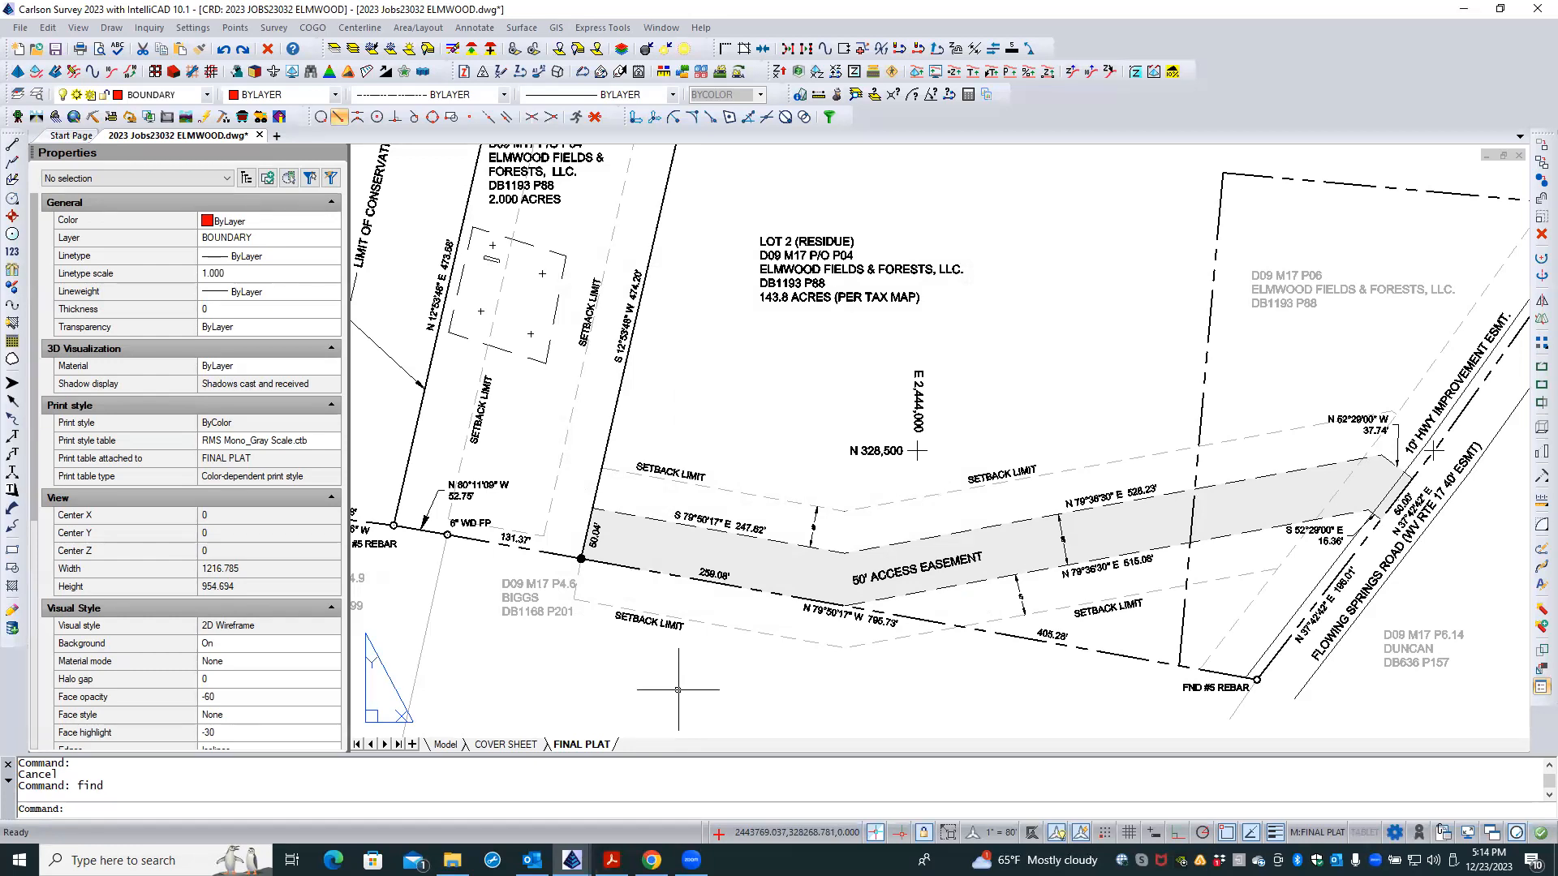
scroll(678, 689, down, 2)
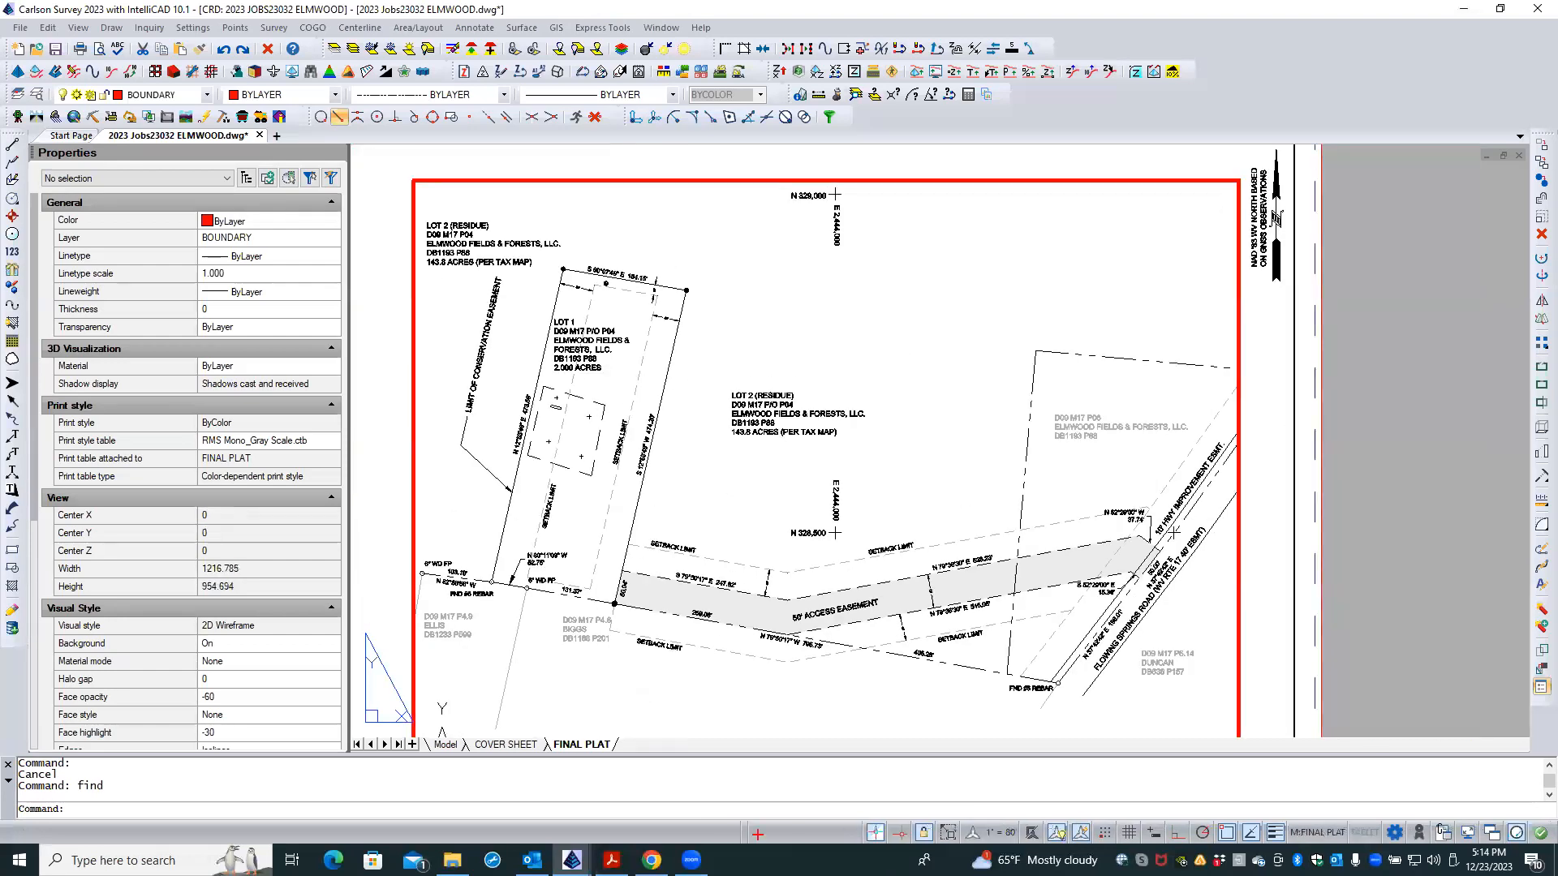
double_click(369, 527)
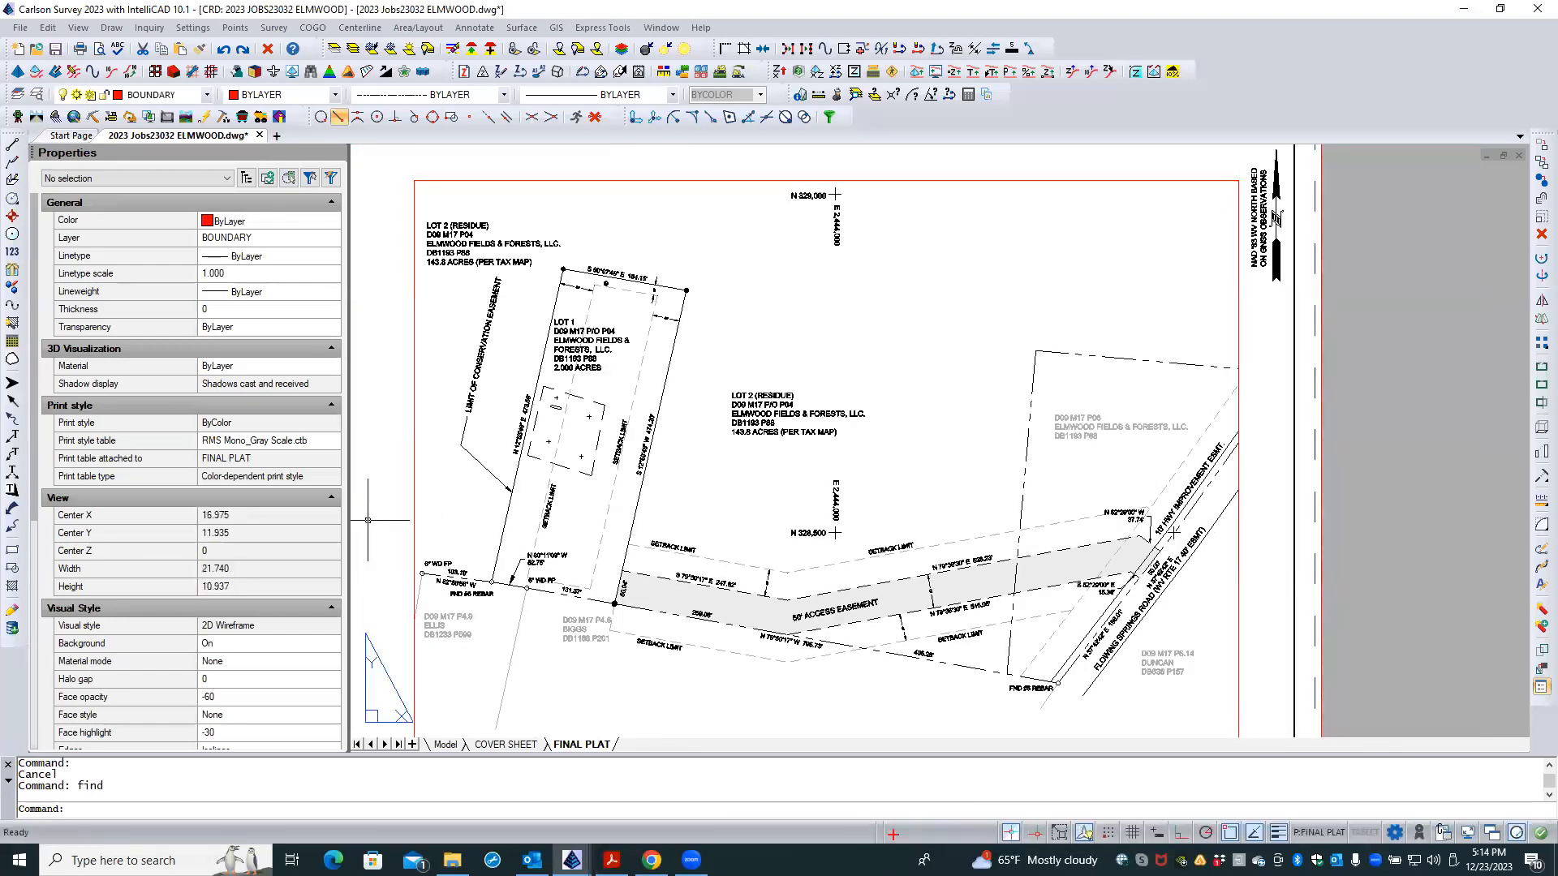
- Review the COVER SHEET layout and return to the FINAL PLAT layout to view the overall sheet
click(498, 744)
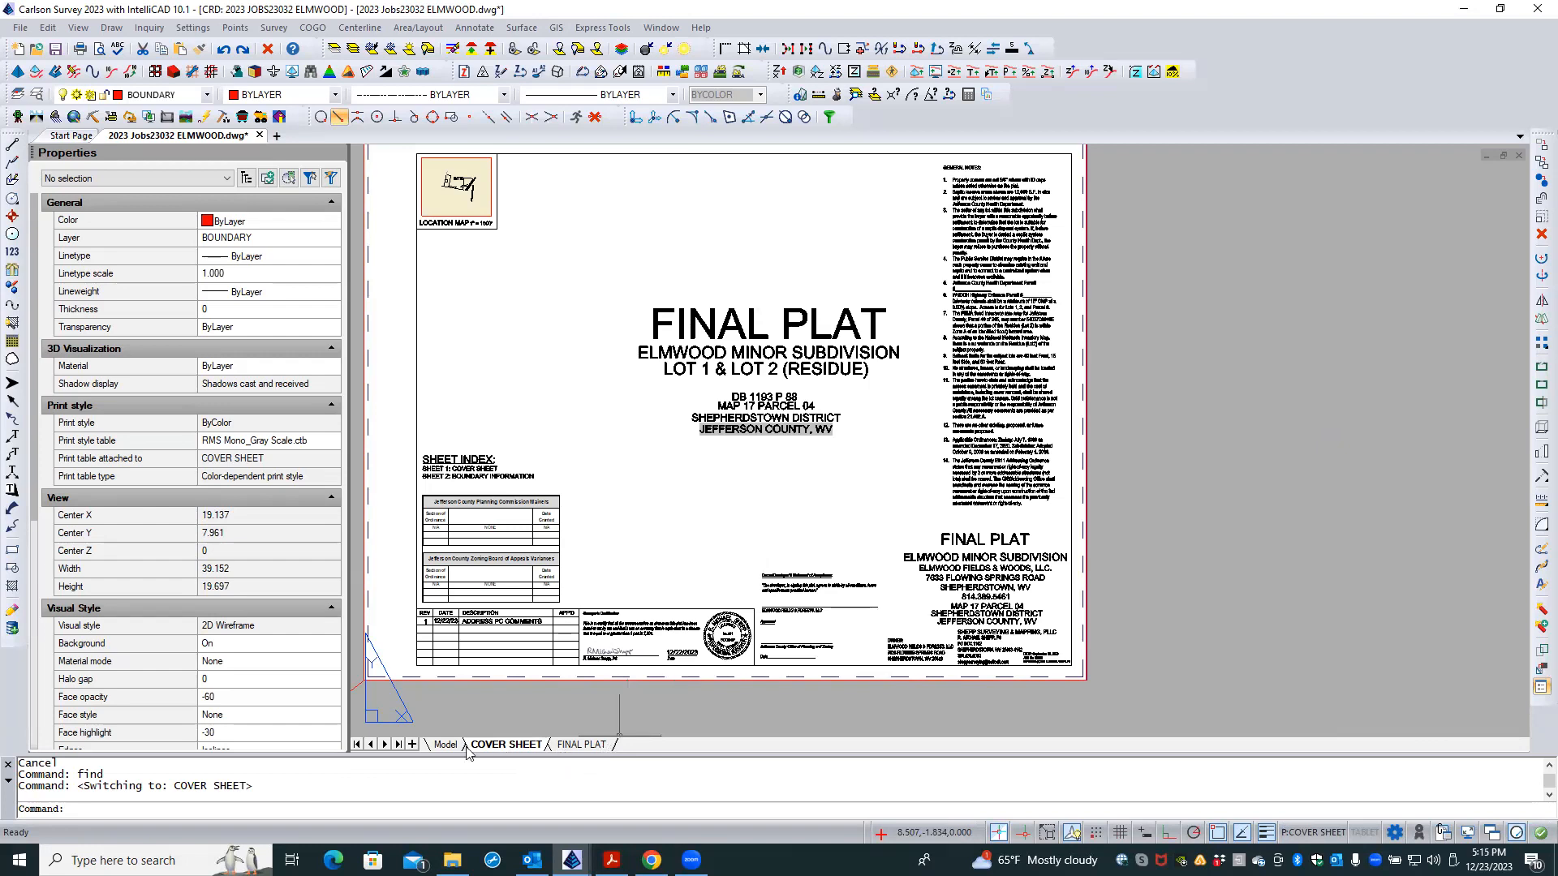
click(587, 746)
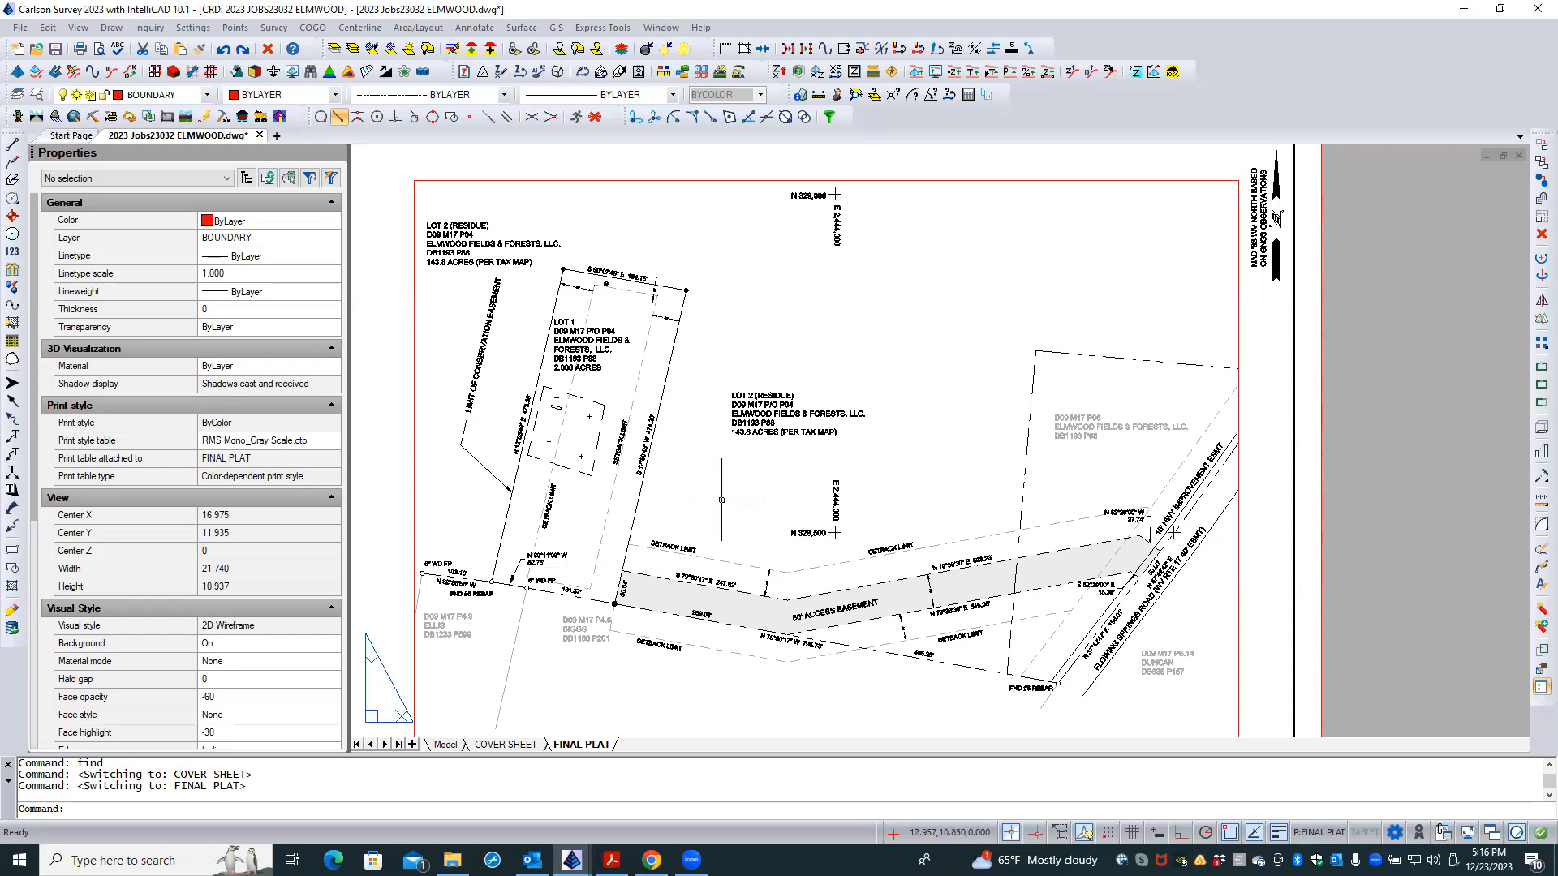
scroll(722, 500, down, 1)
scroll(721, 500, down, 1)
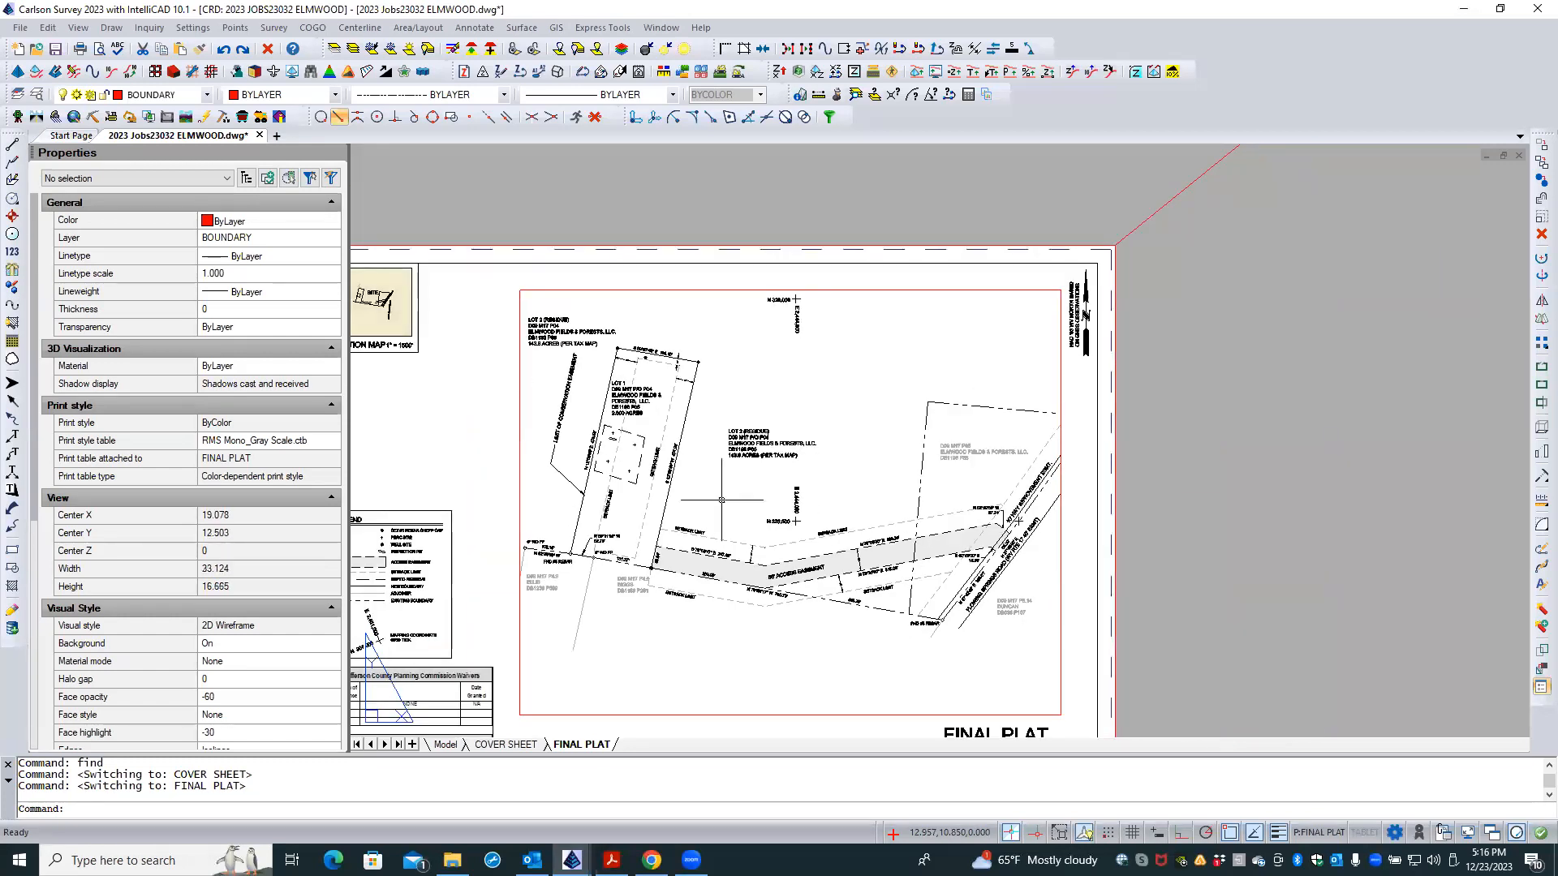
scroll(722, 500, down, 1)
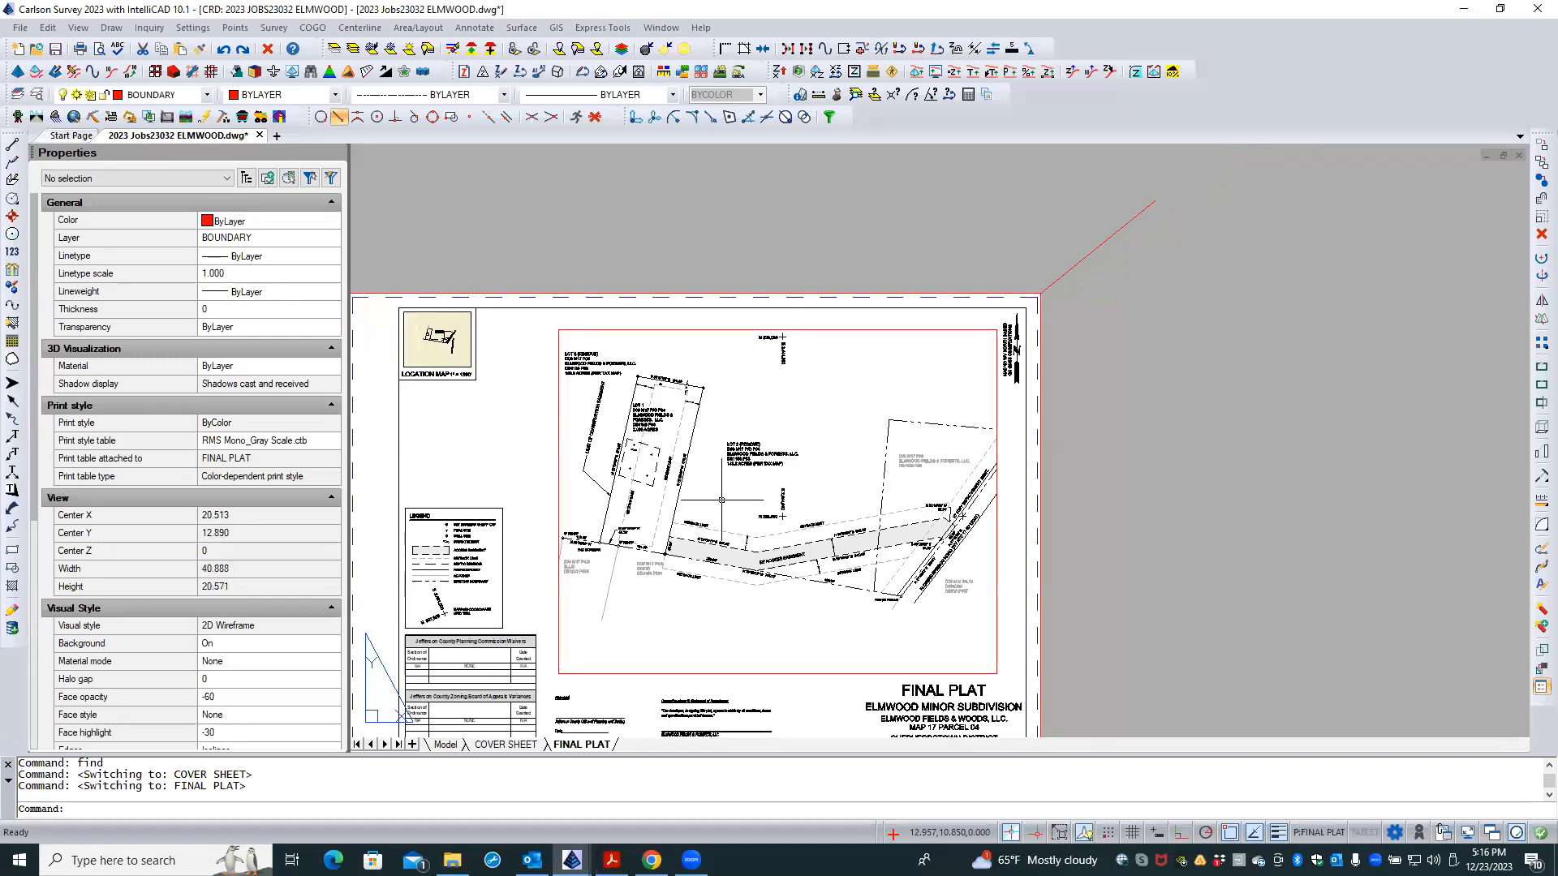